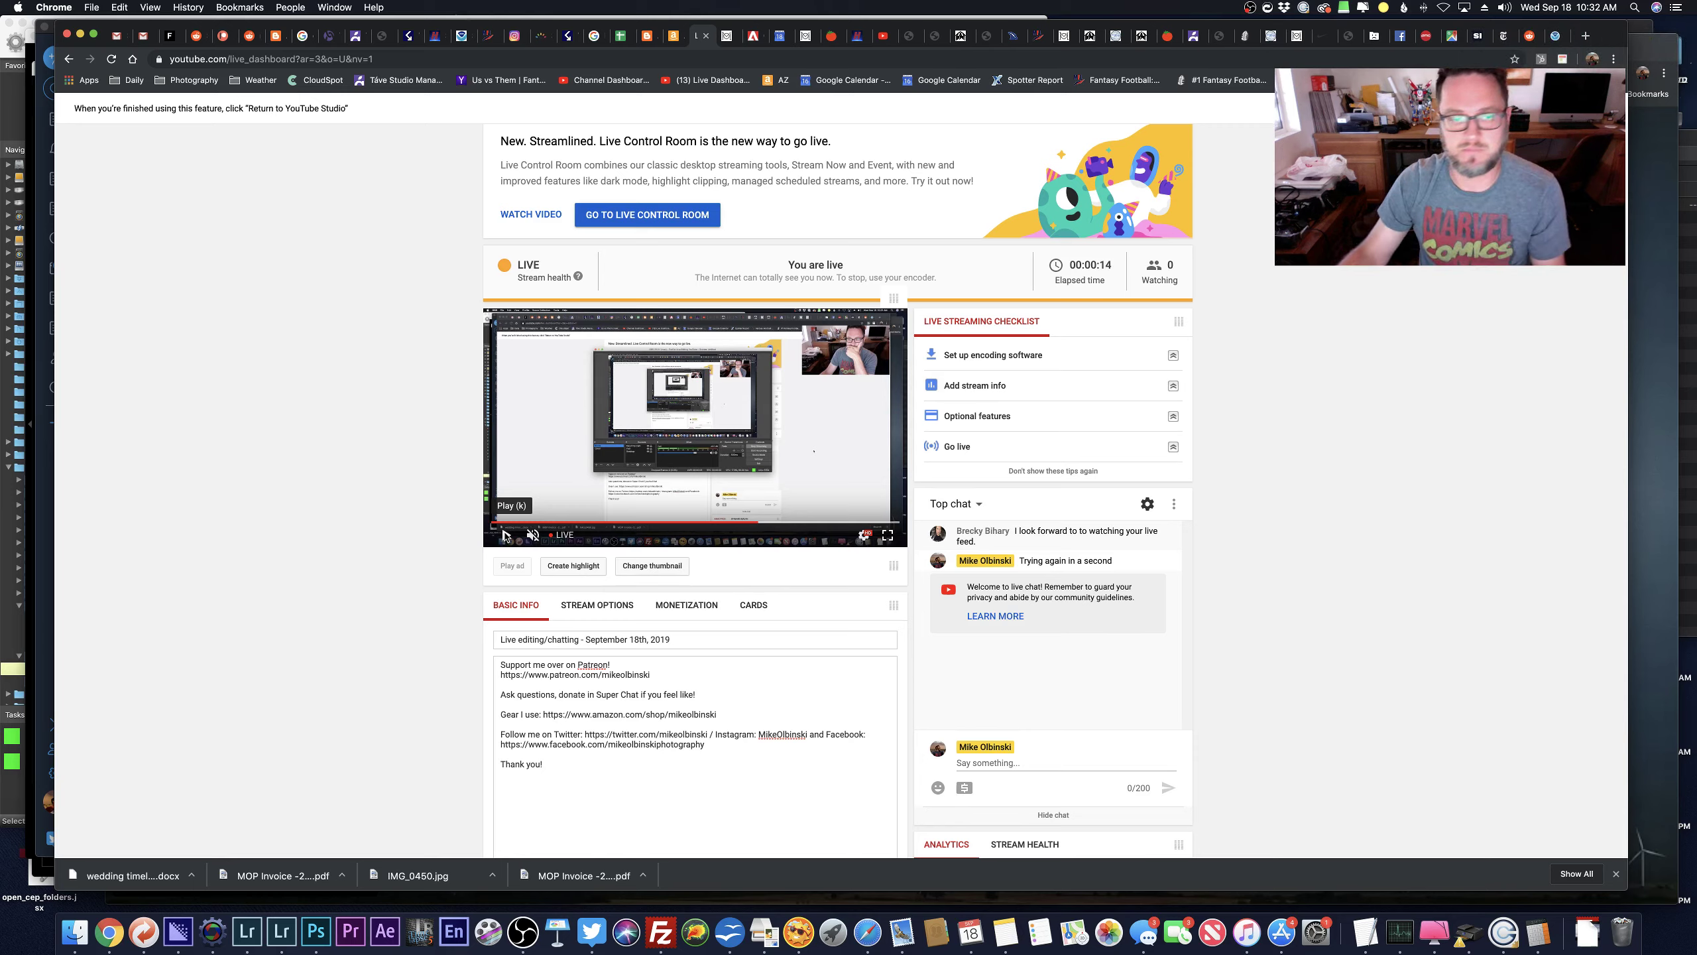
Switch to TweetDeck and reply to the newest notification asking for a link that a buddy "got it from somewhere, let me see".
key(super+Tab)
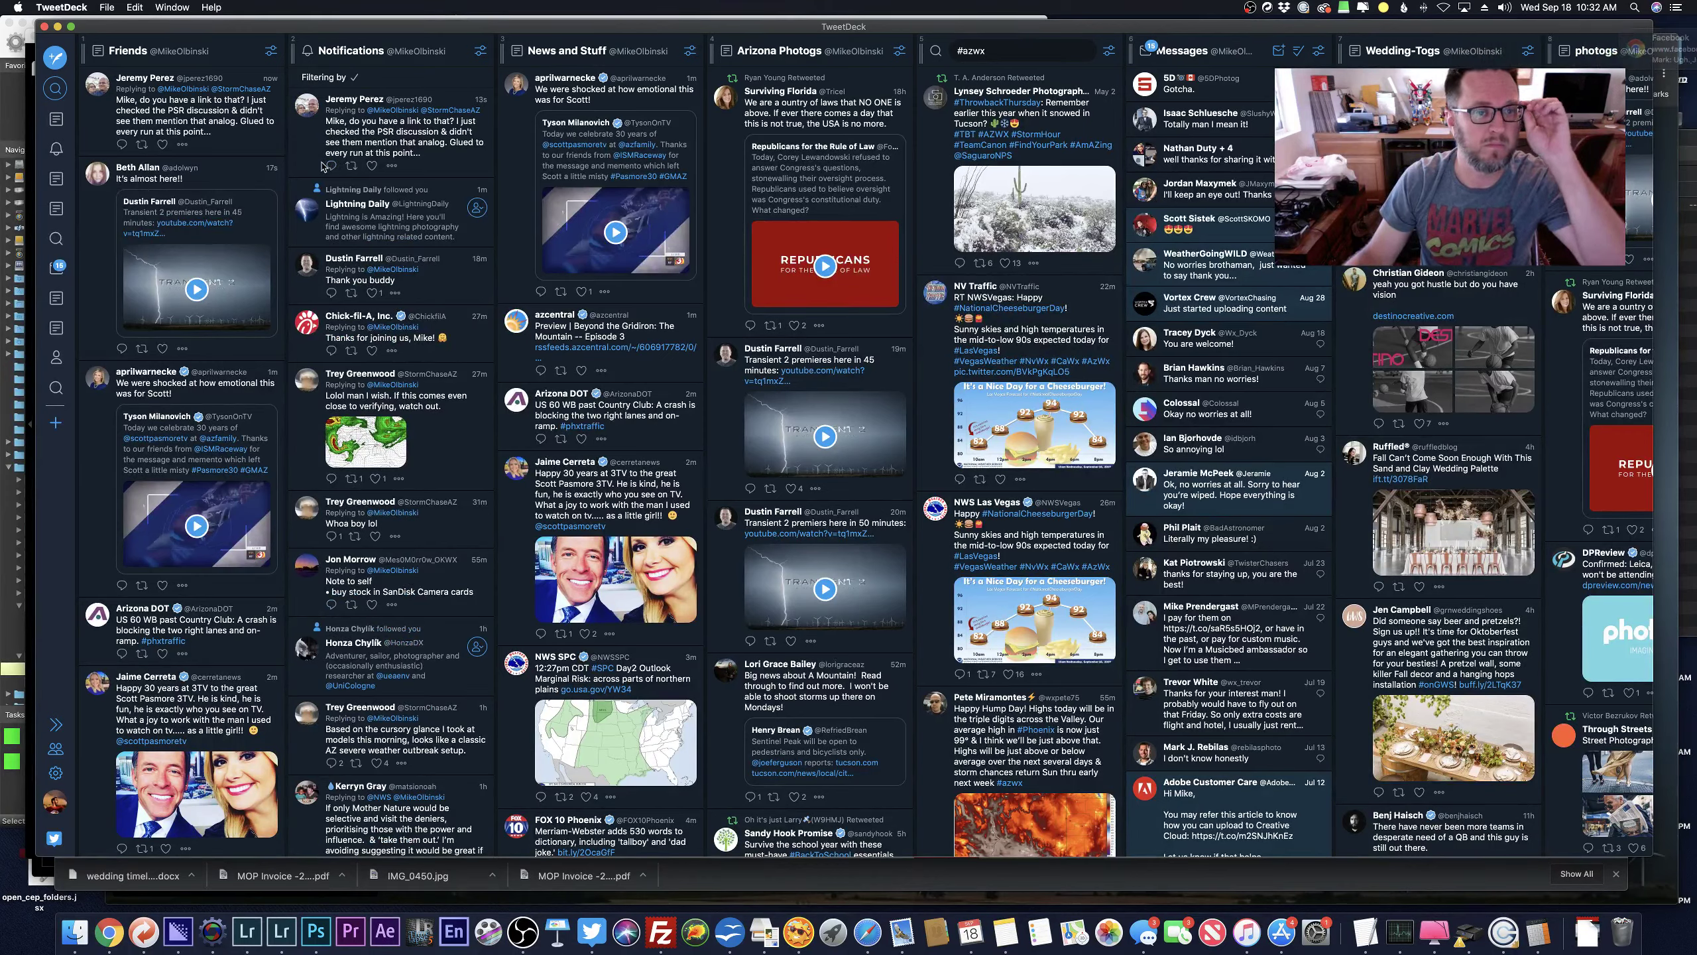
click(331, 166)
text(Andy)
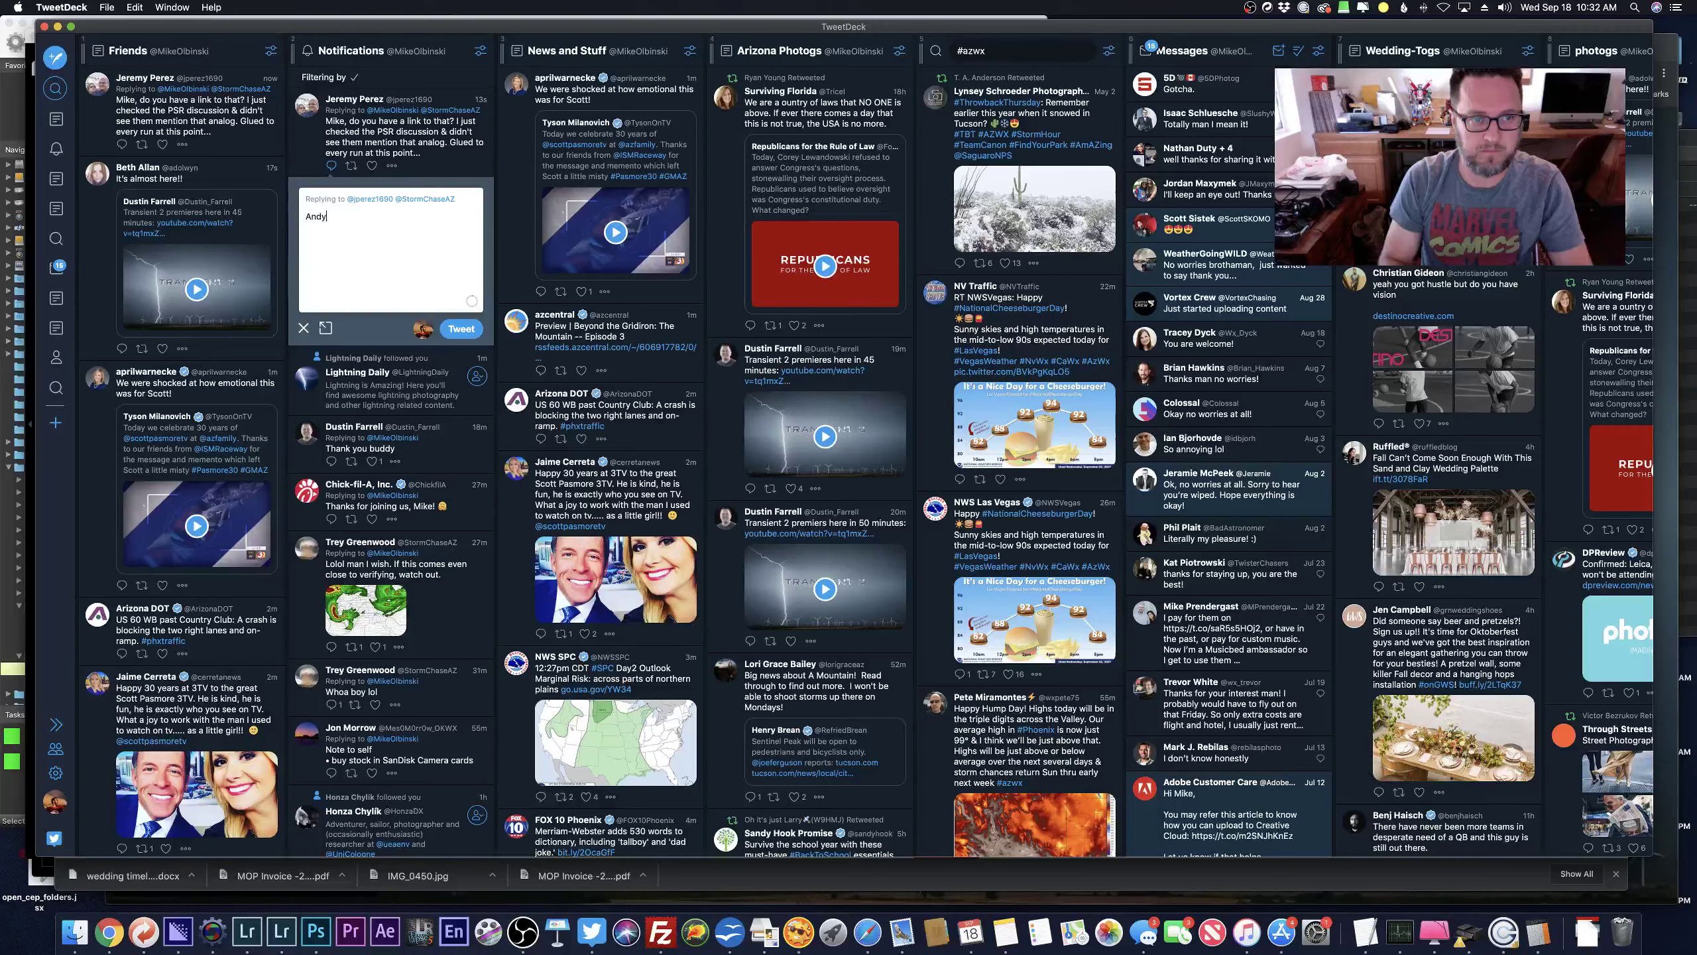
key(BackSpace)
key(BackSpace)
key(BackSpace)
key(BackSpace)
text(my buddy Andy got i)
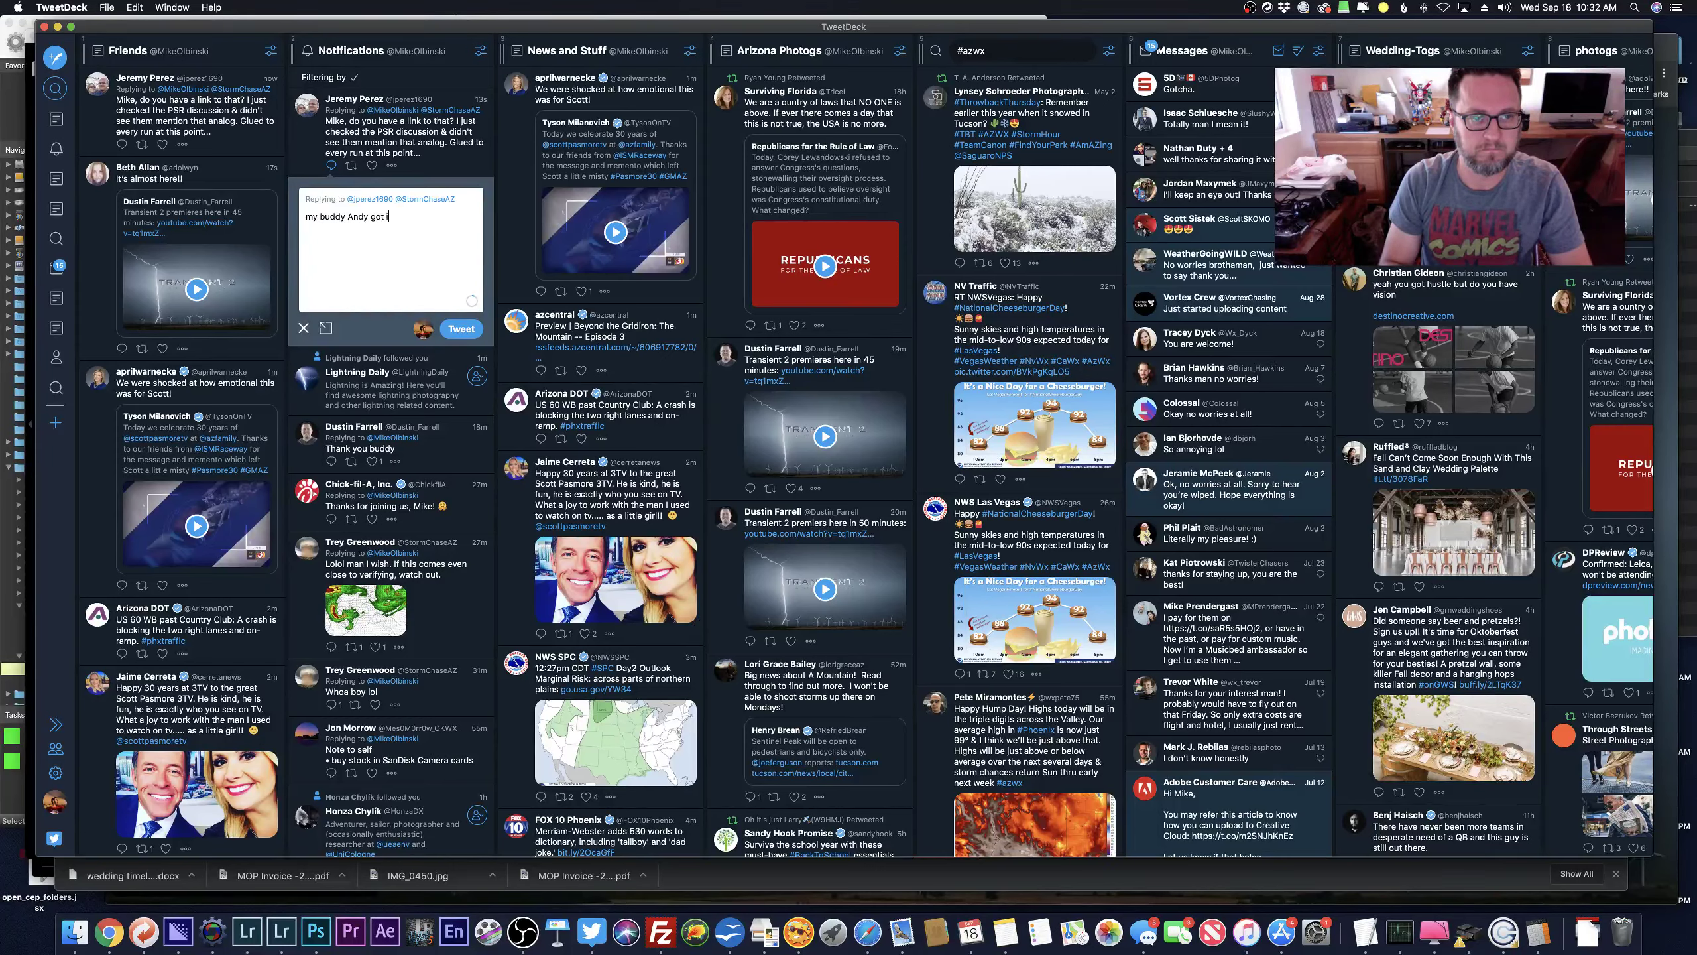
text(t from somehwe)
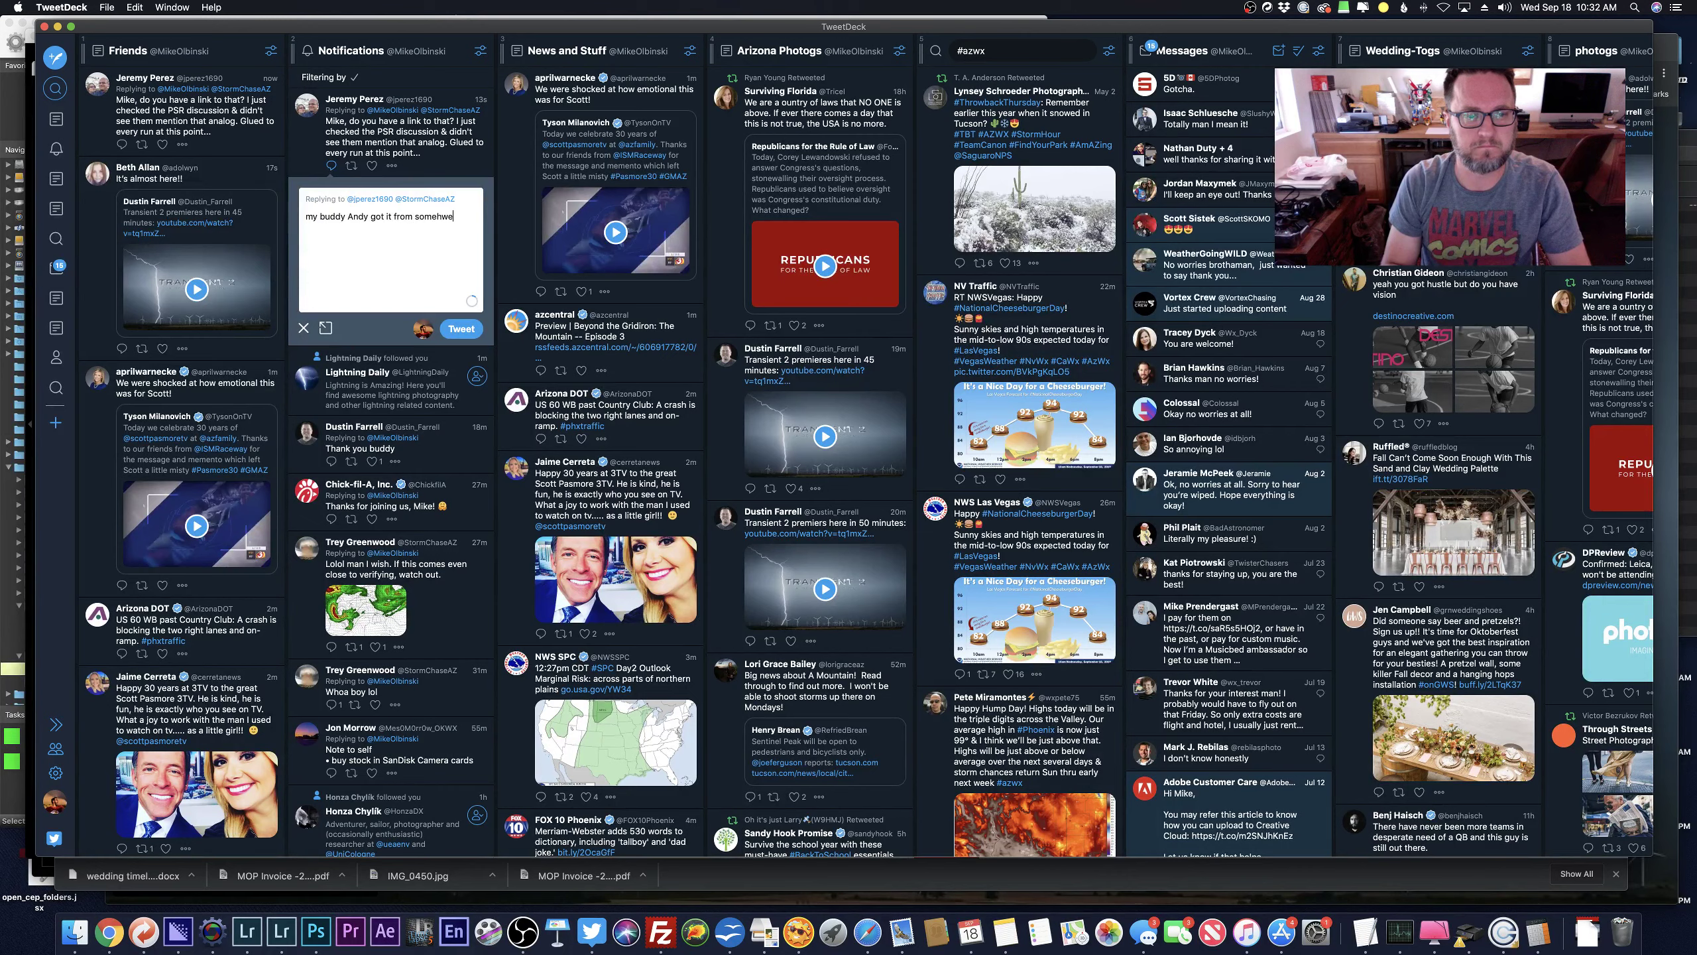
key(BackSpace)
key(BackSpace)
key(BackSpace)
text(where)
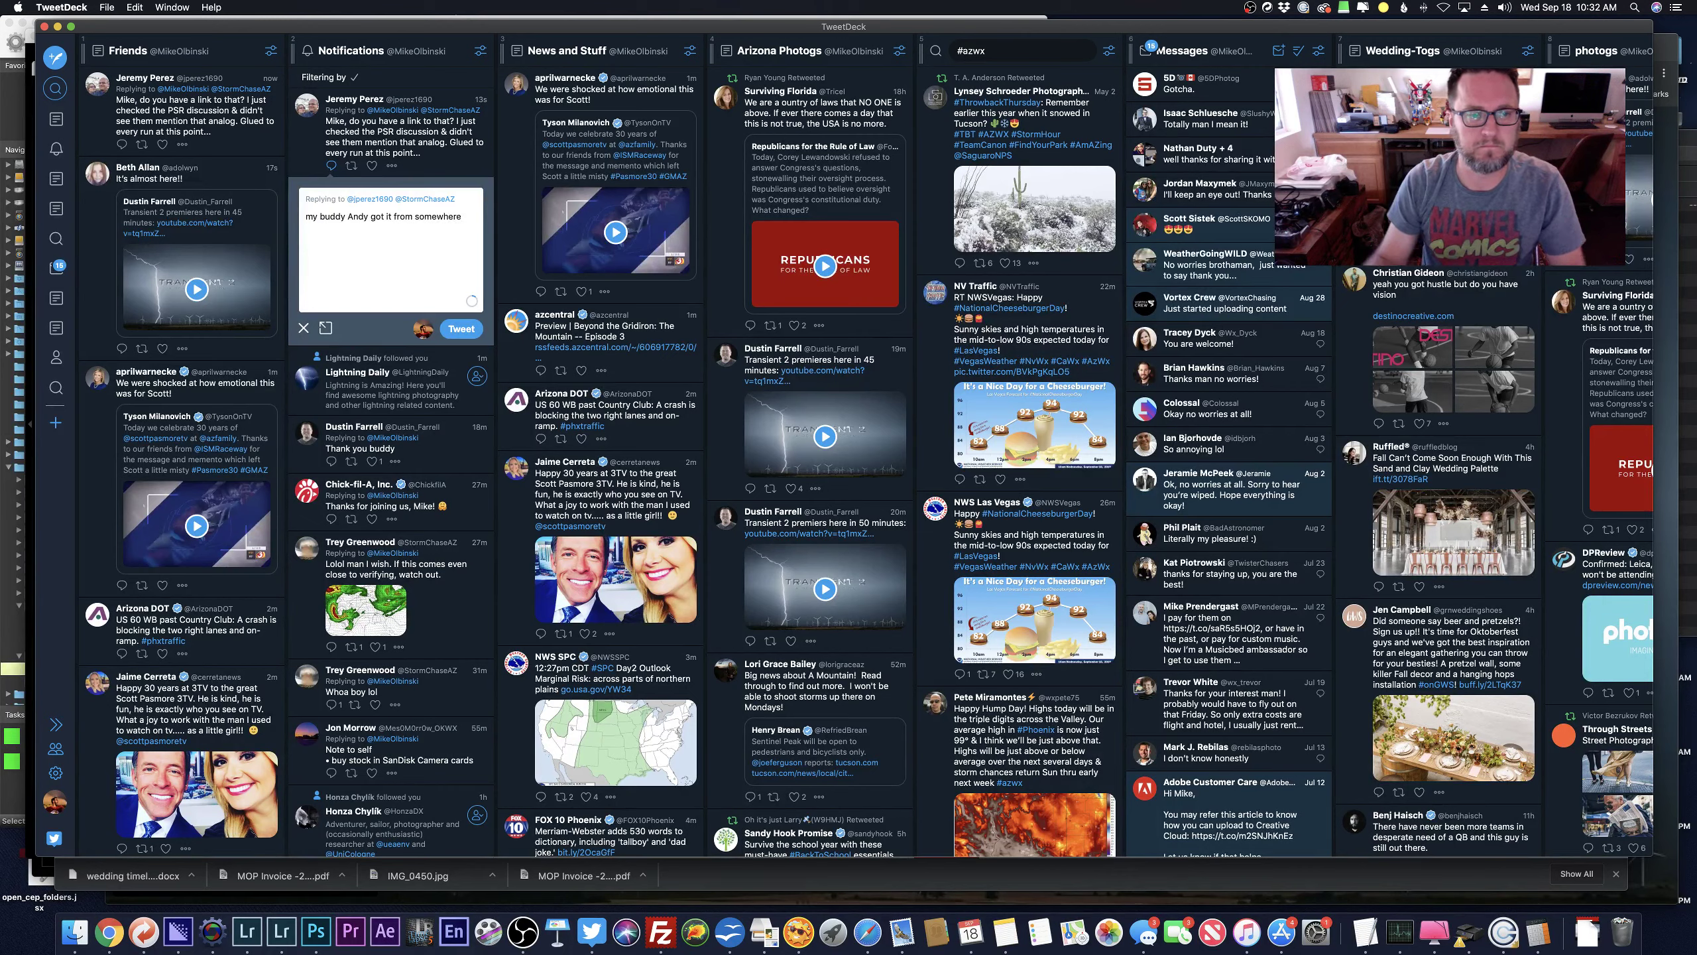
text(m let me see)
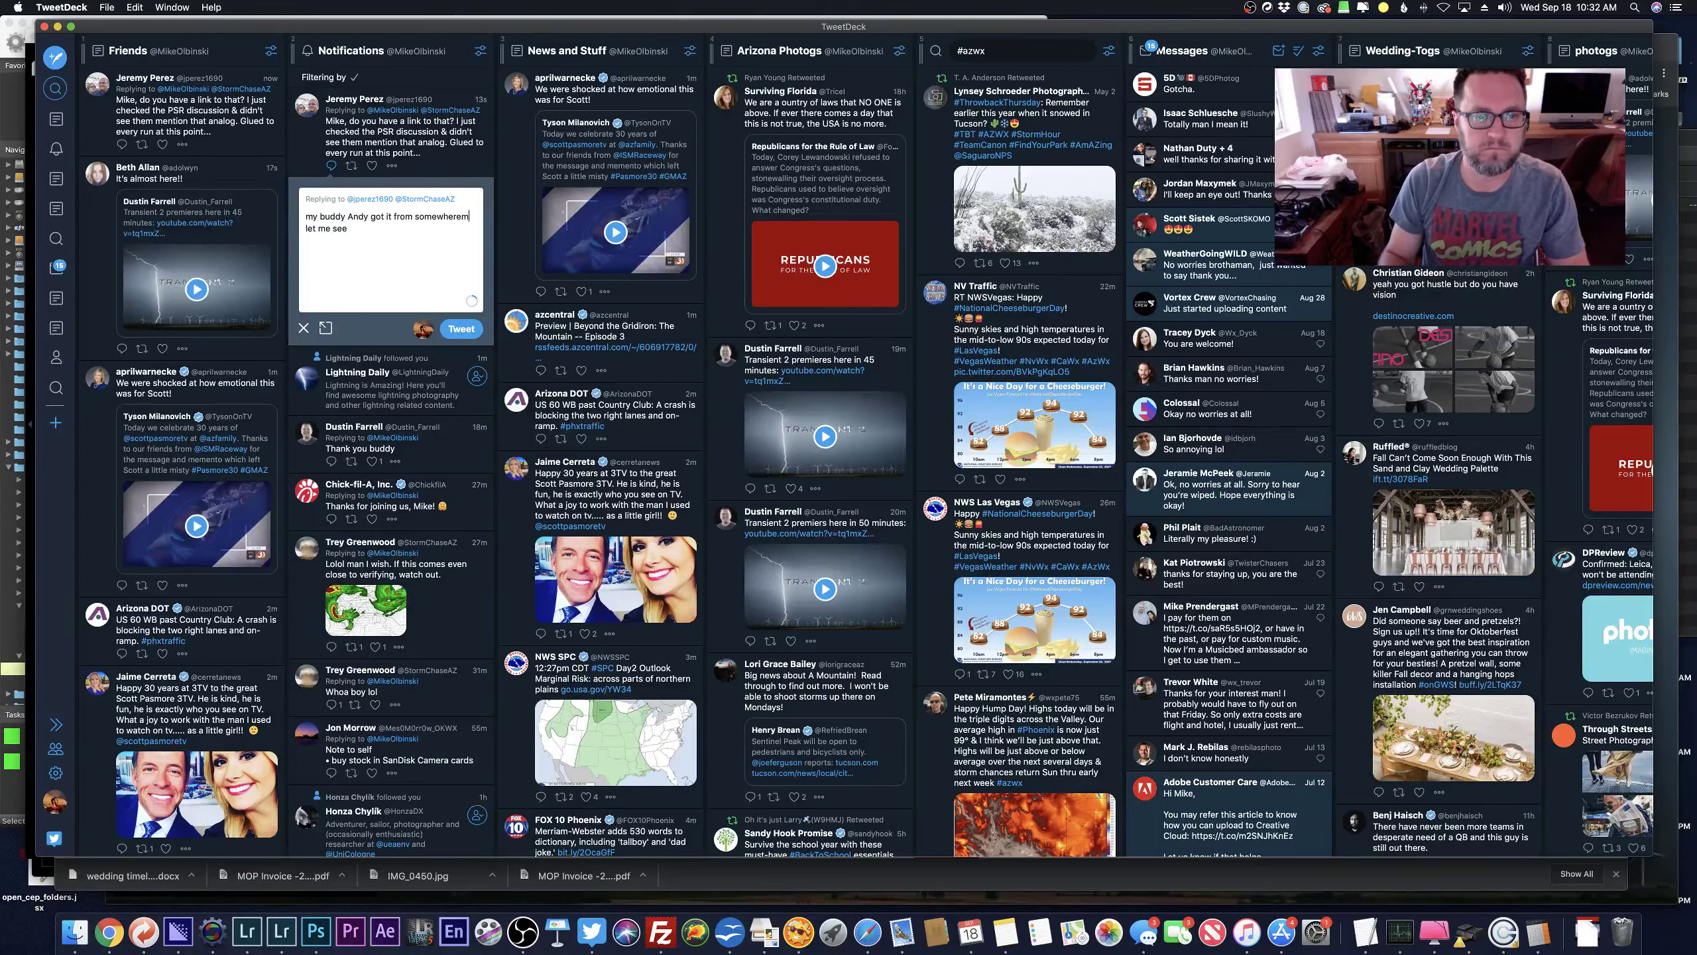
key(BackSpace)
text(,)
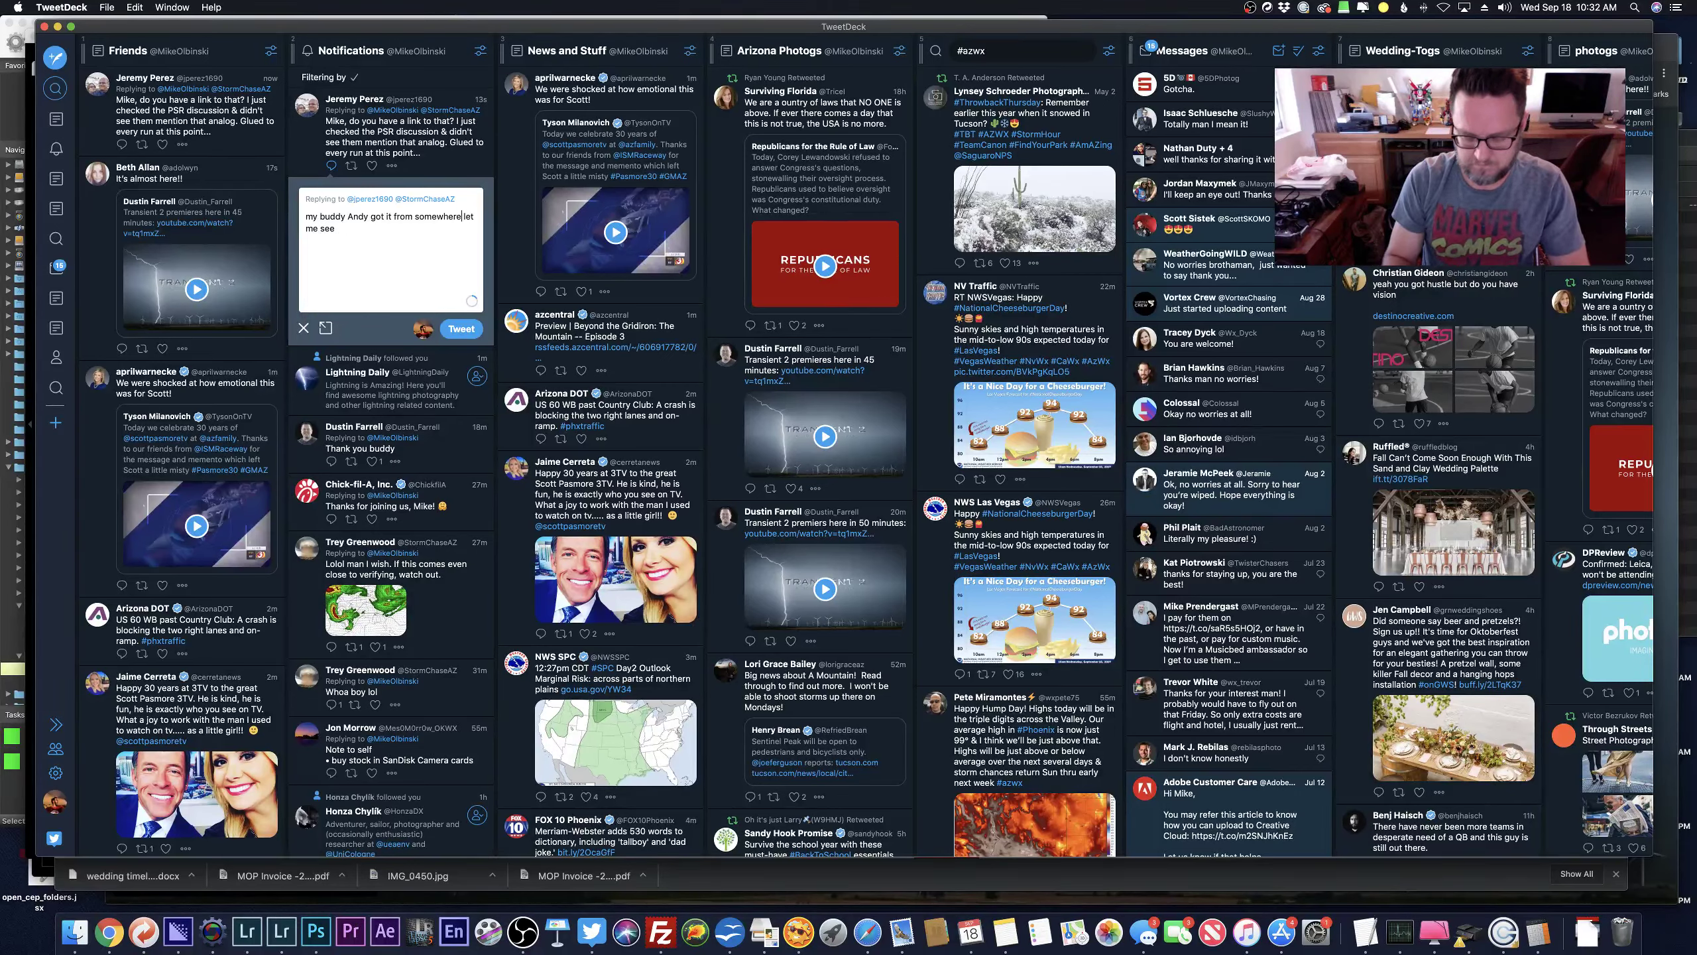
click(468, 330)
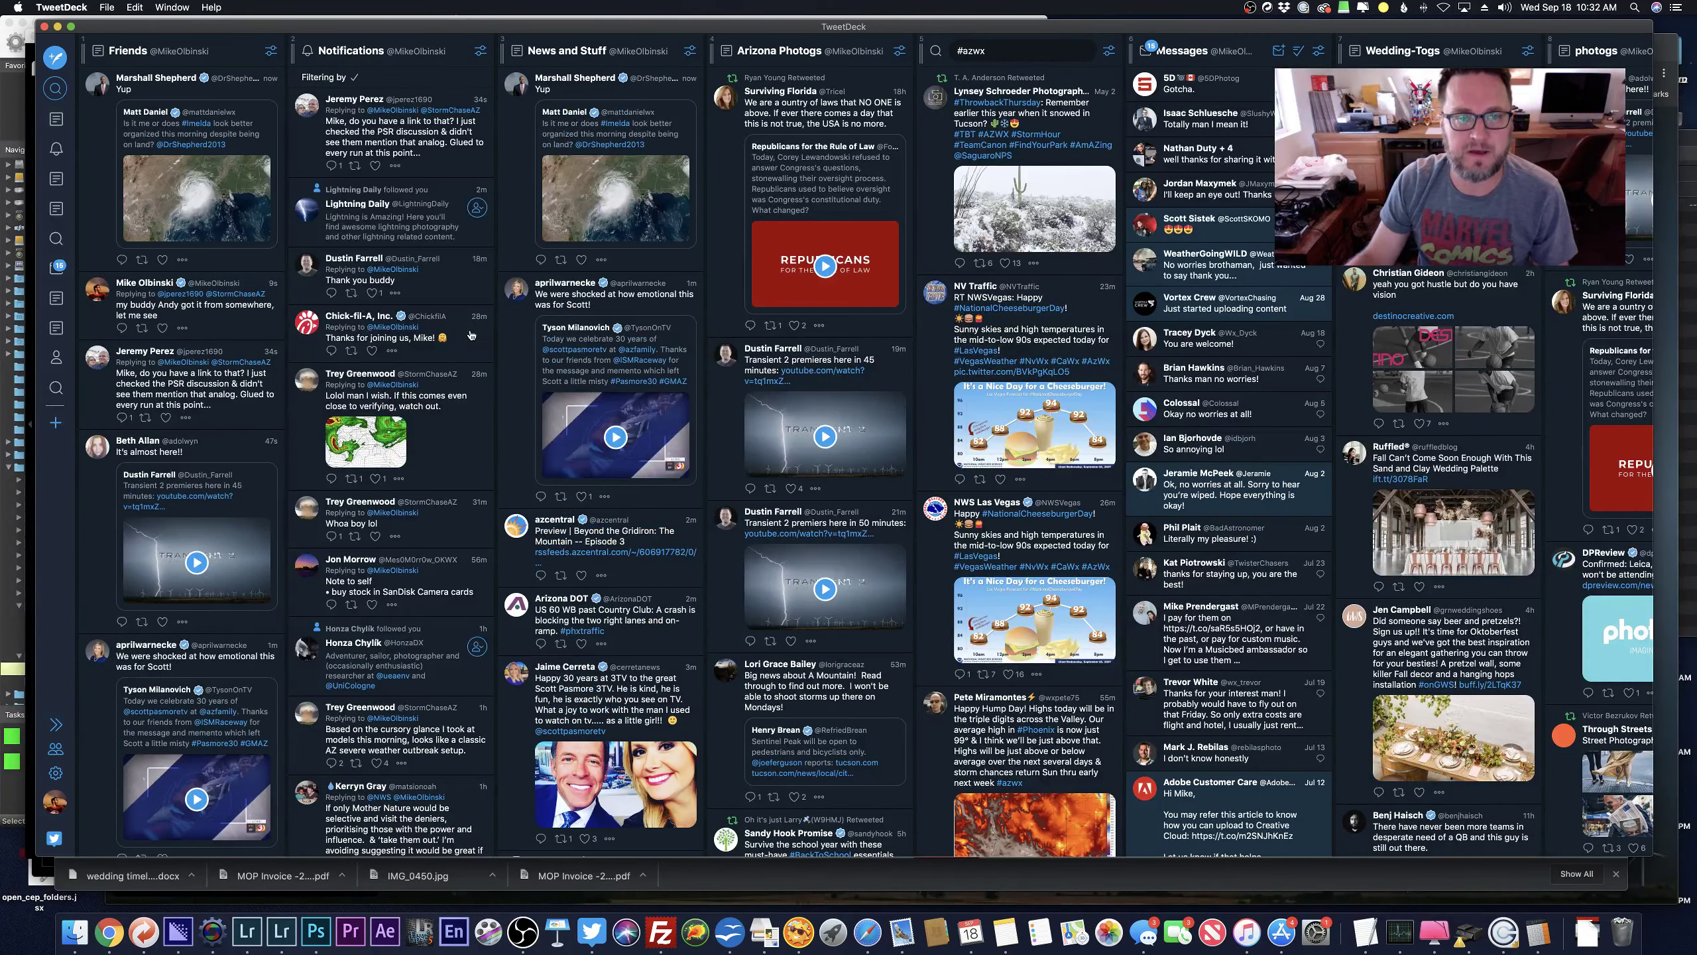
Switch to Facebook in Chrome and ask a mentioned member of the "Football returns" chat "where'd you see that October 2010 stuff?".
key(super+Tab)
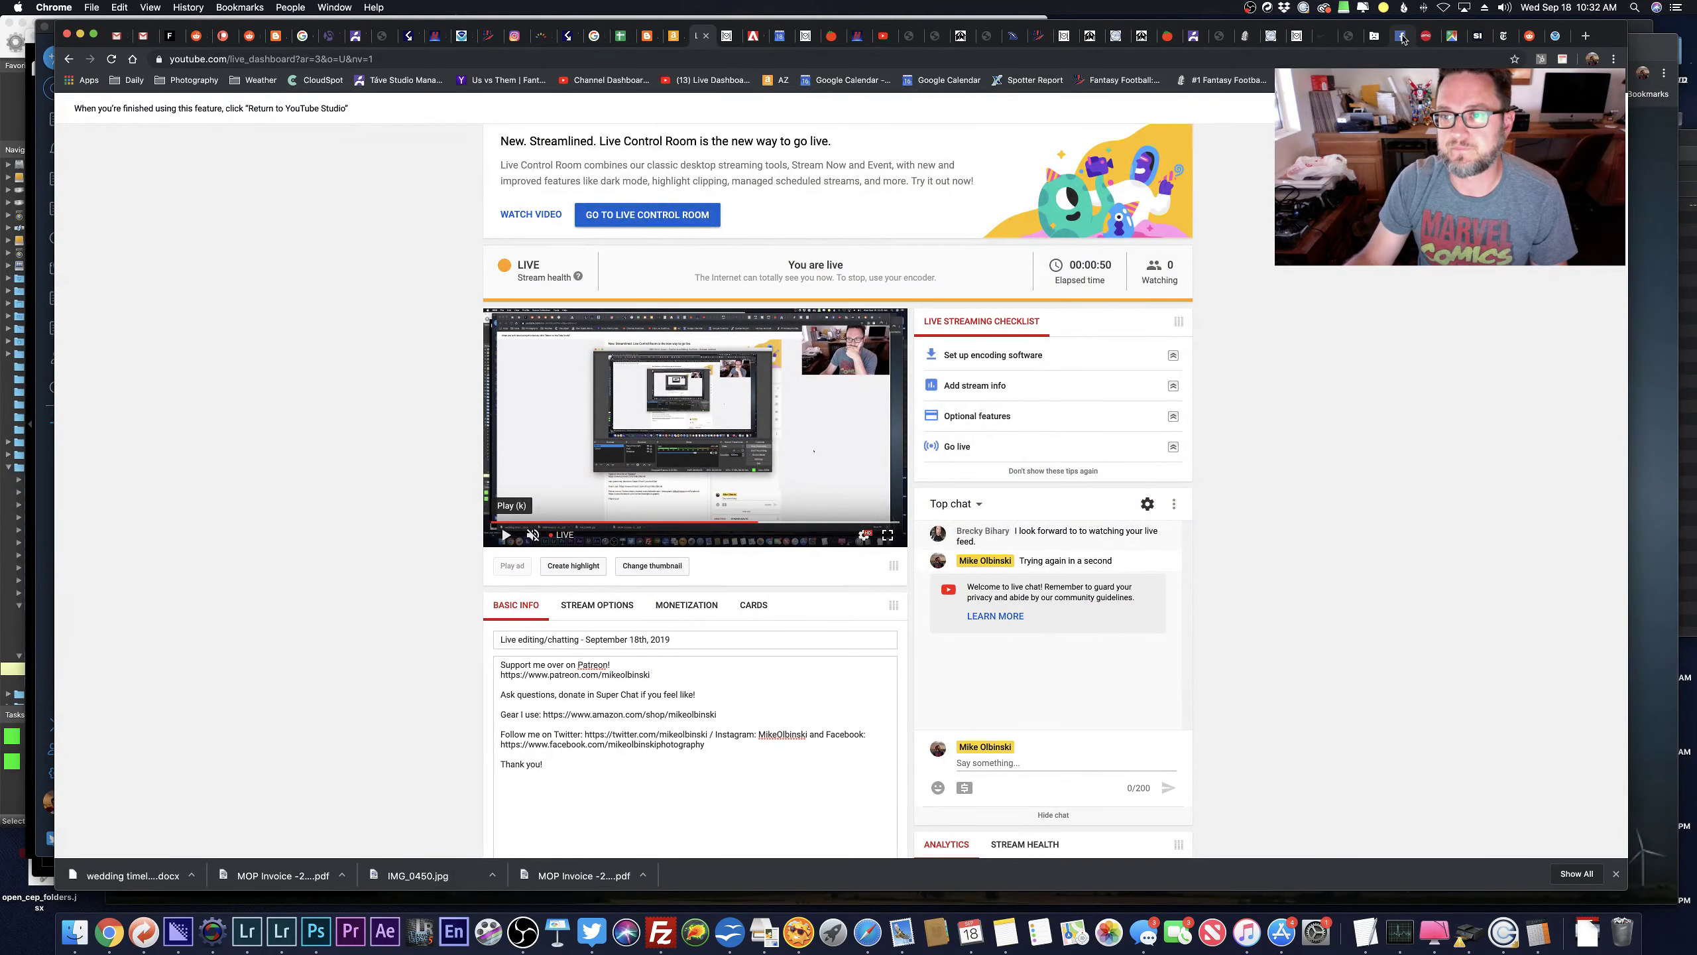
click(1397, 35)
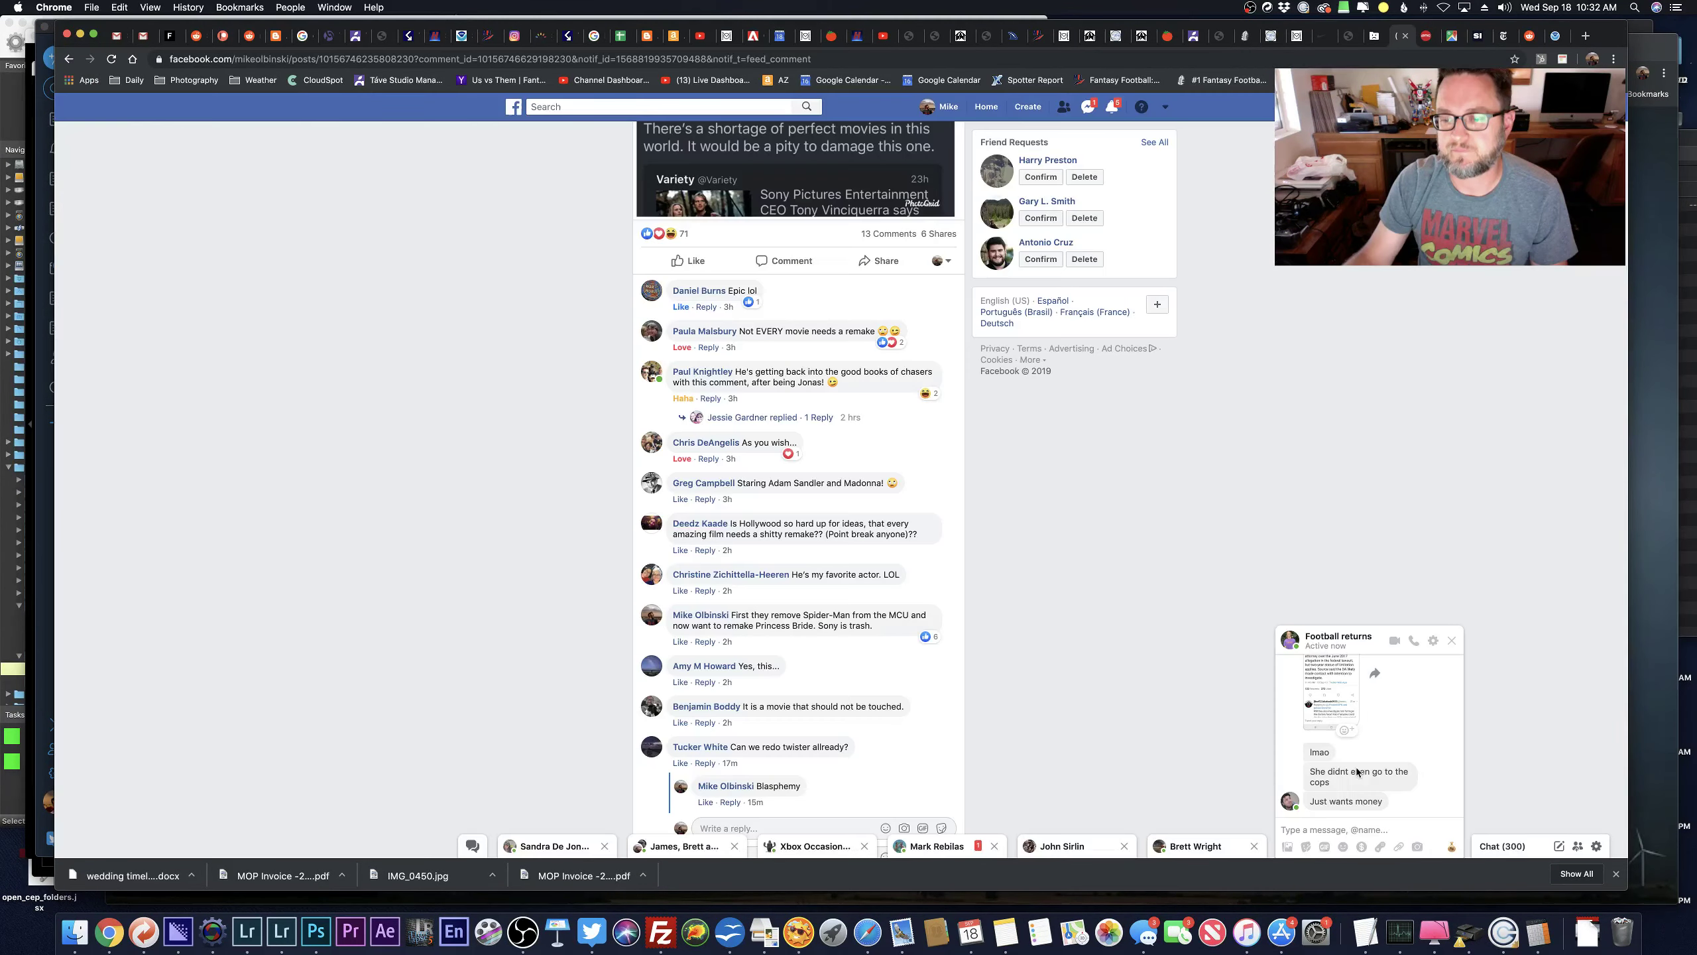
click(1352, 829)
text(Andy)
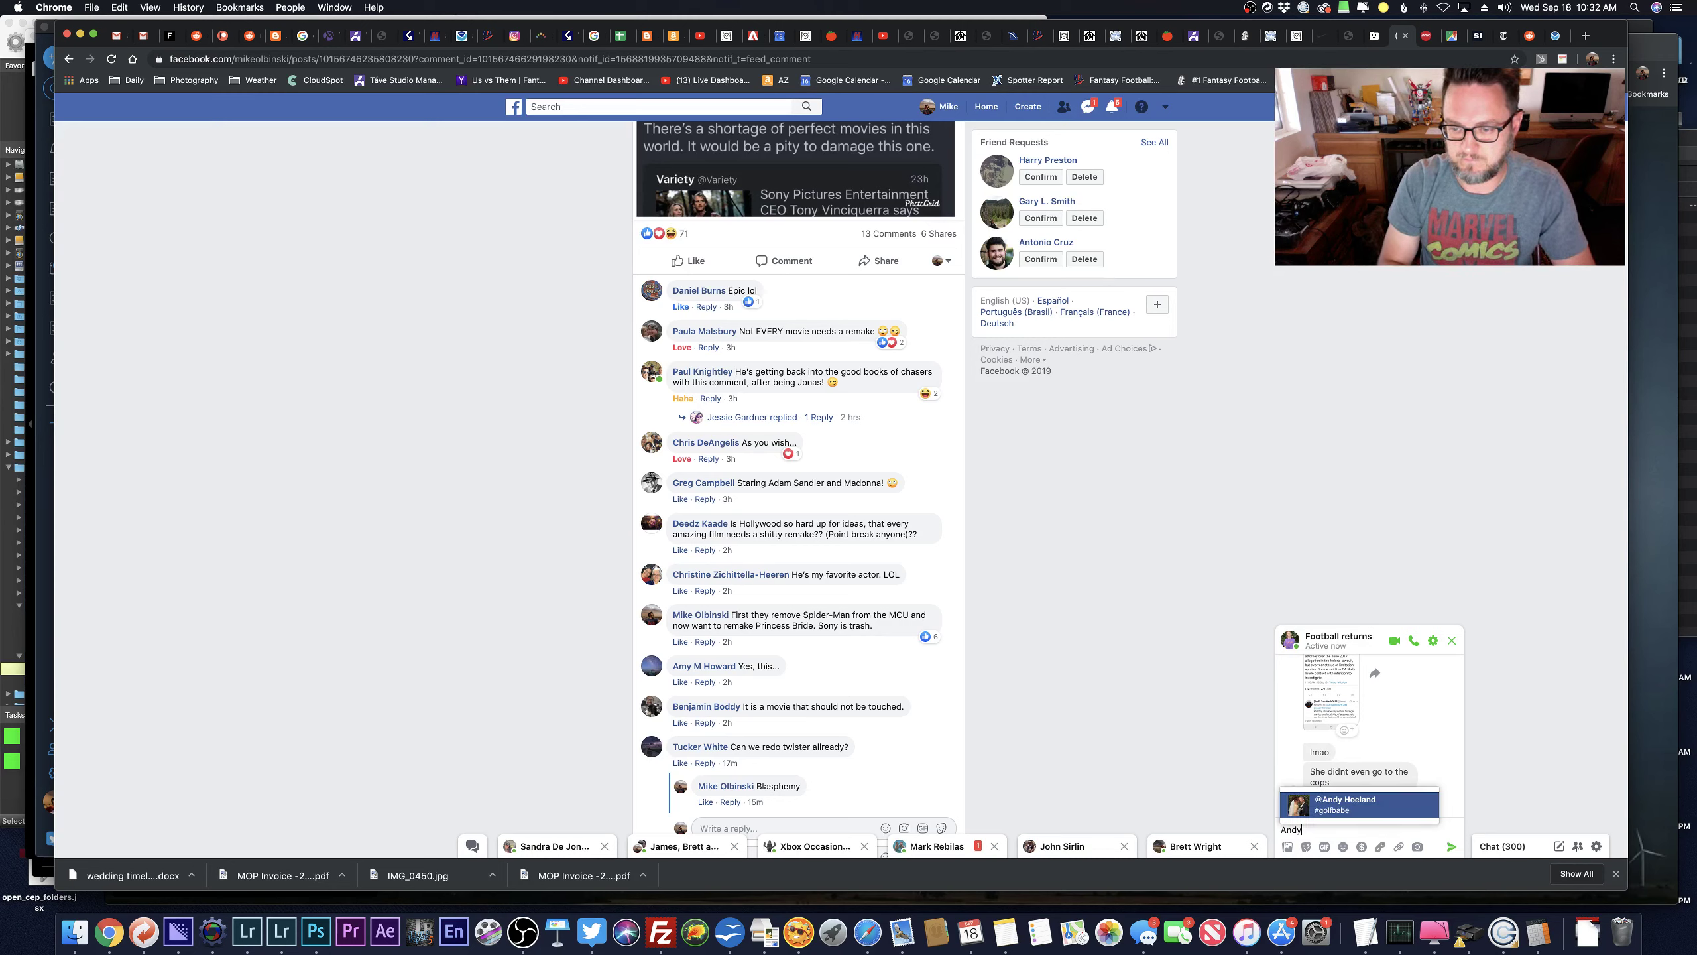
key(Return)
text(wh)
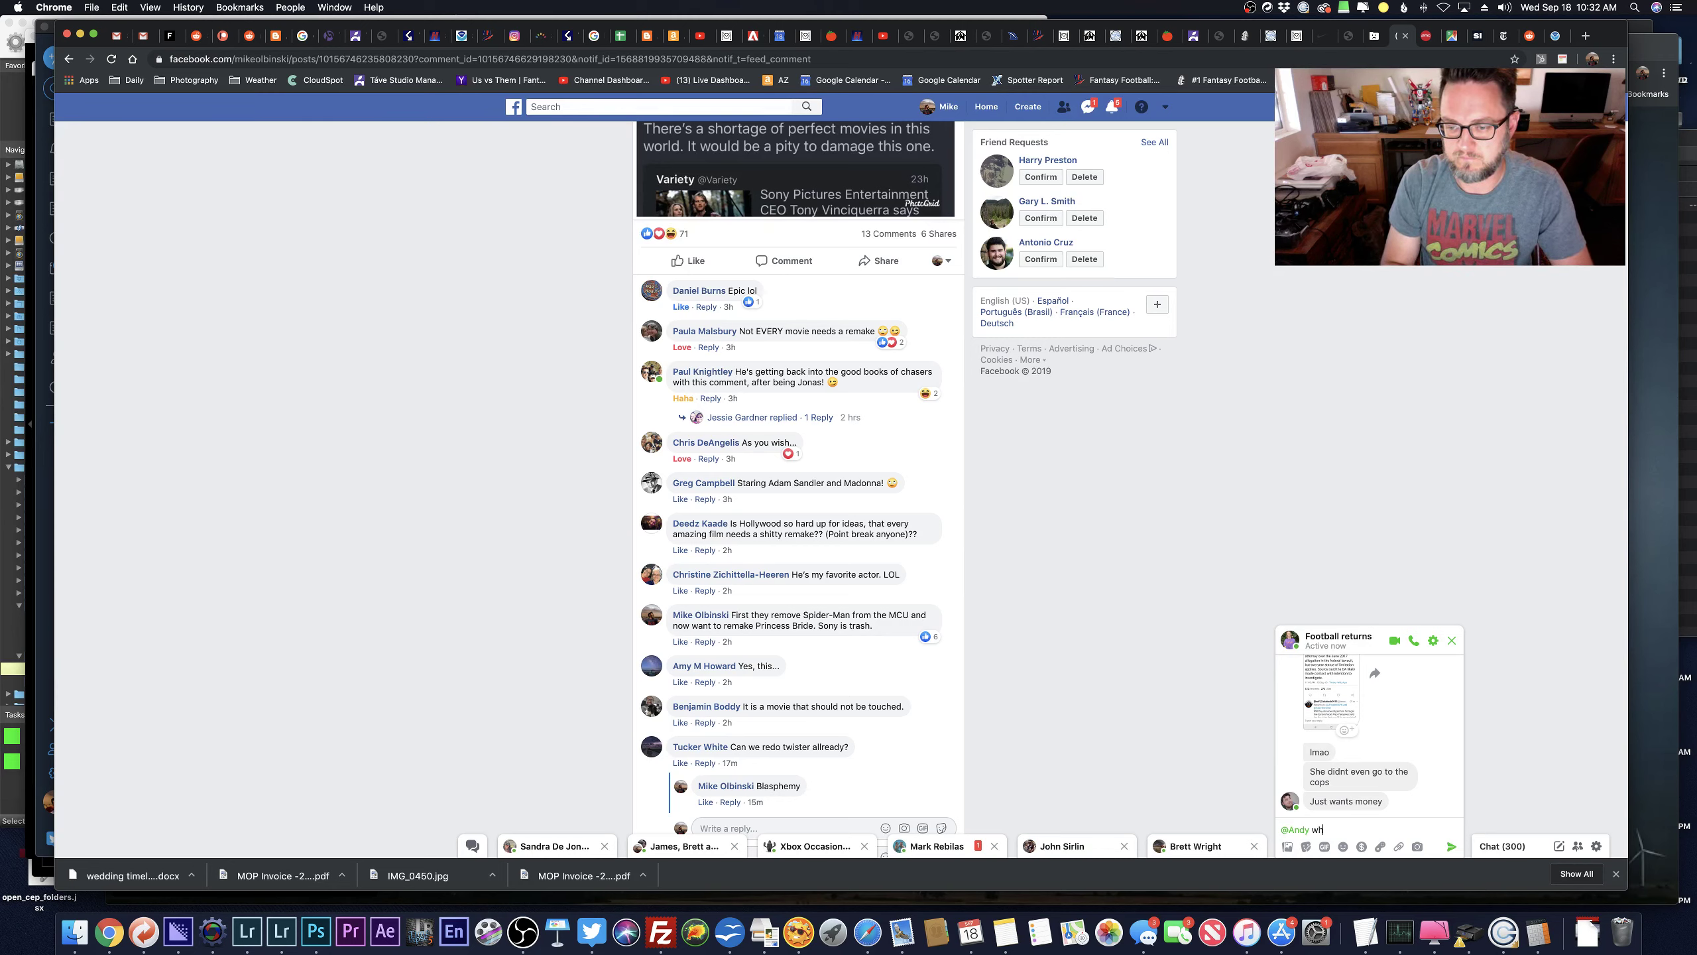
text(ered'd you see )
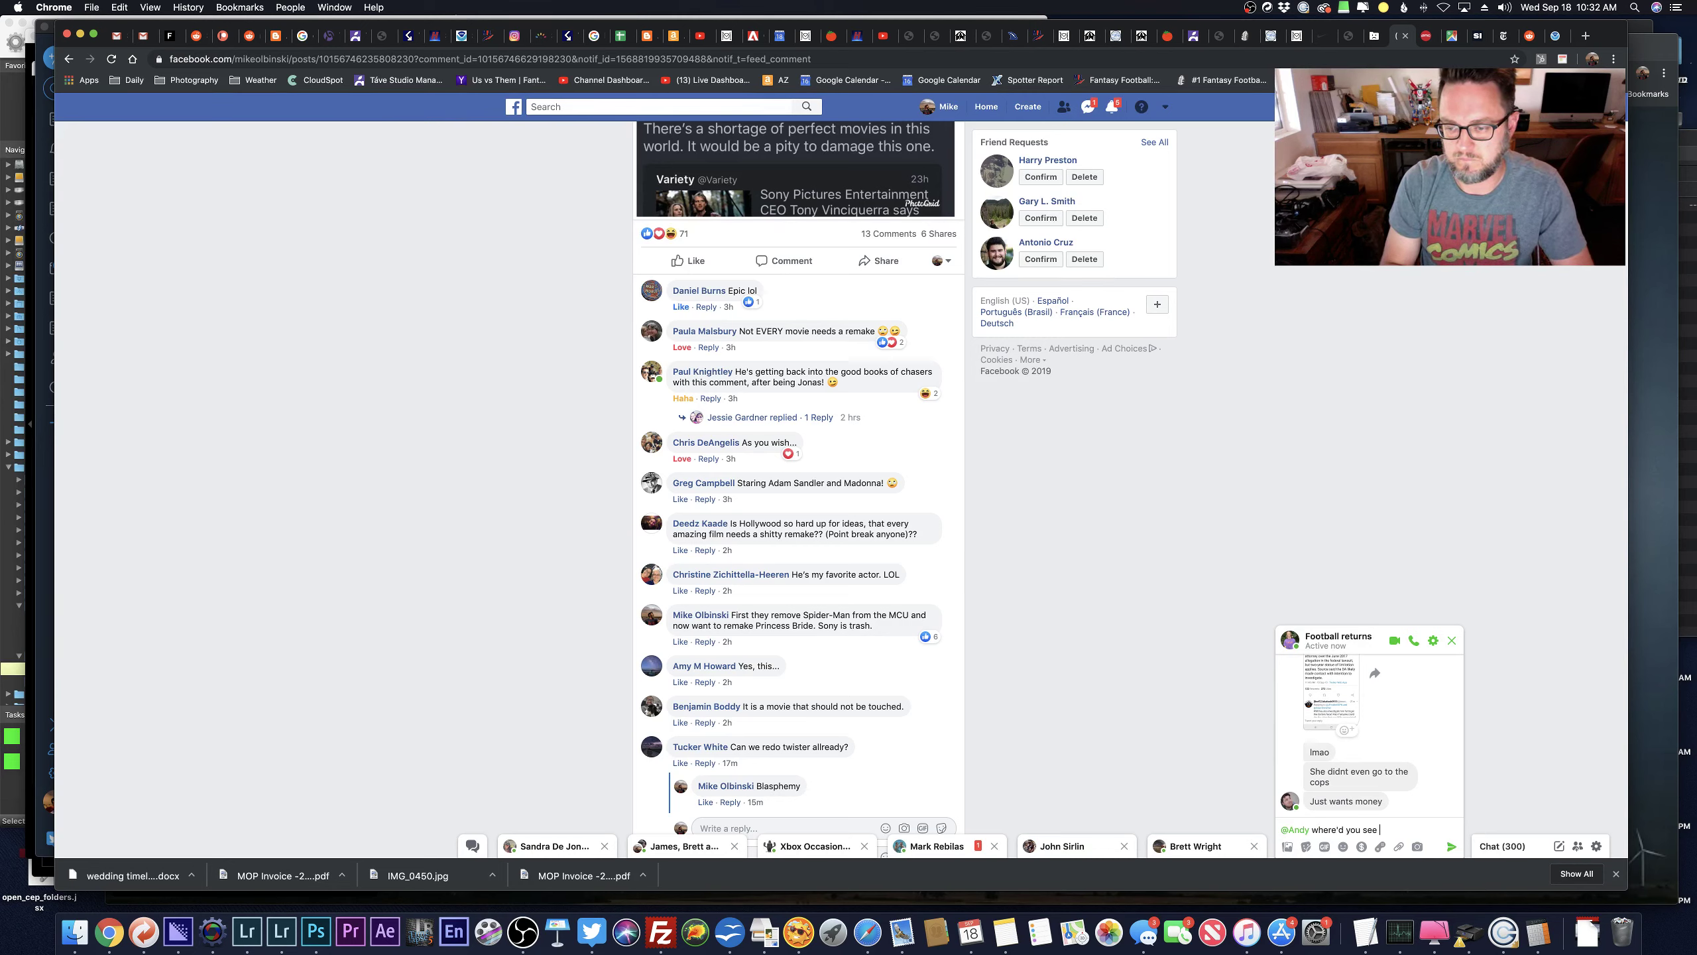
text(that Qctober 2010 stuff?)
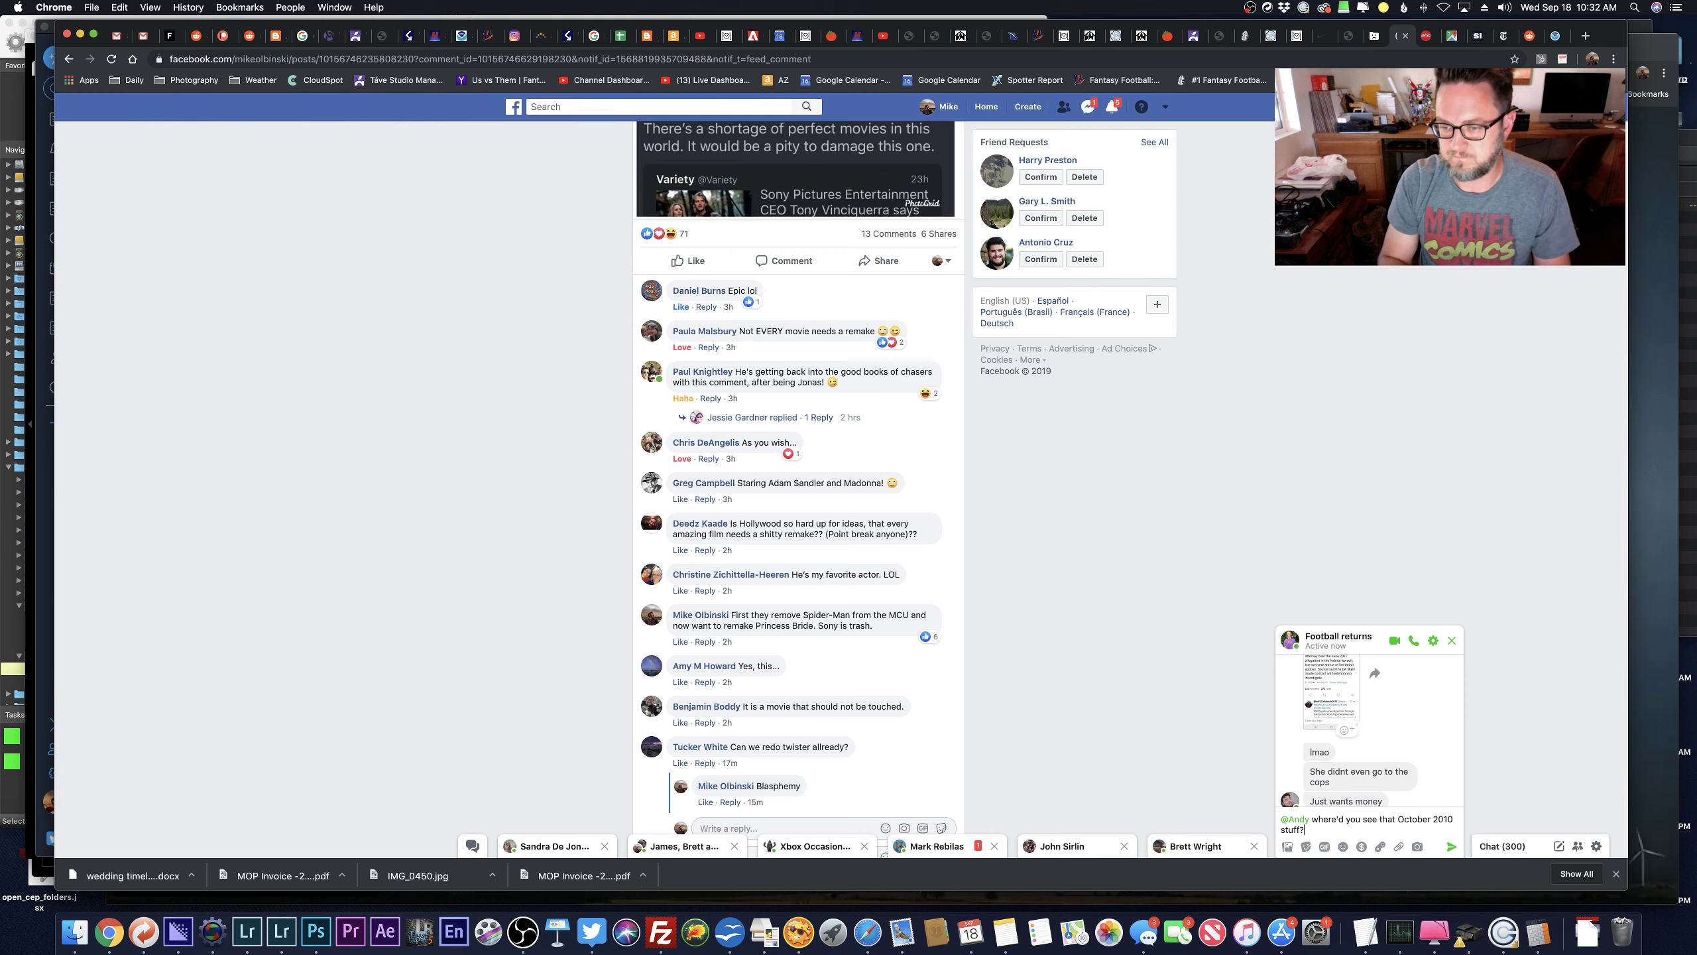
key(Return)
Switch to TweetDeck and view the forecast discussion image in the newest reply and the storm folder photo from the "real good day of chasing" tweet.
key(super+Tab)
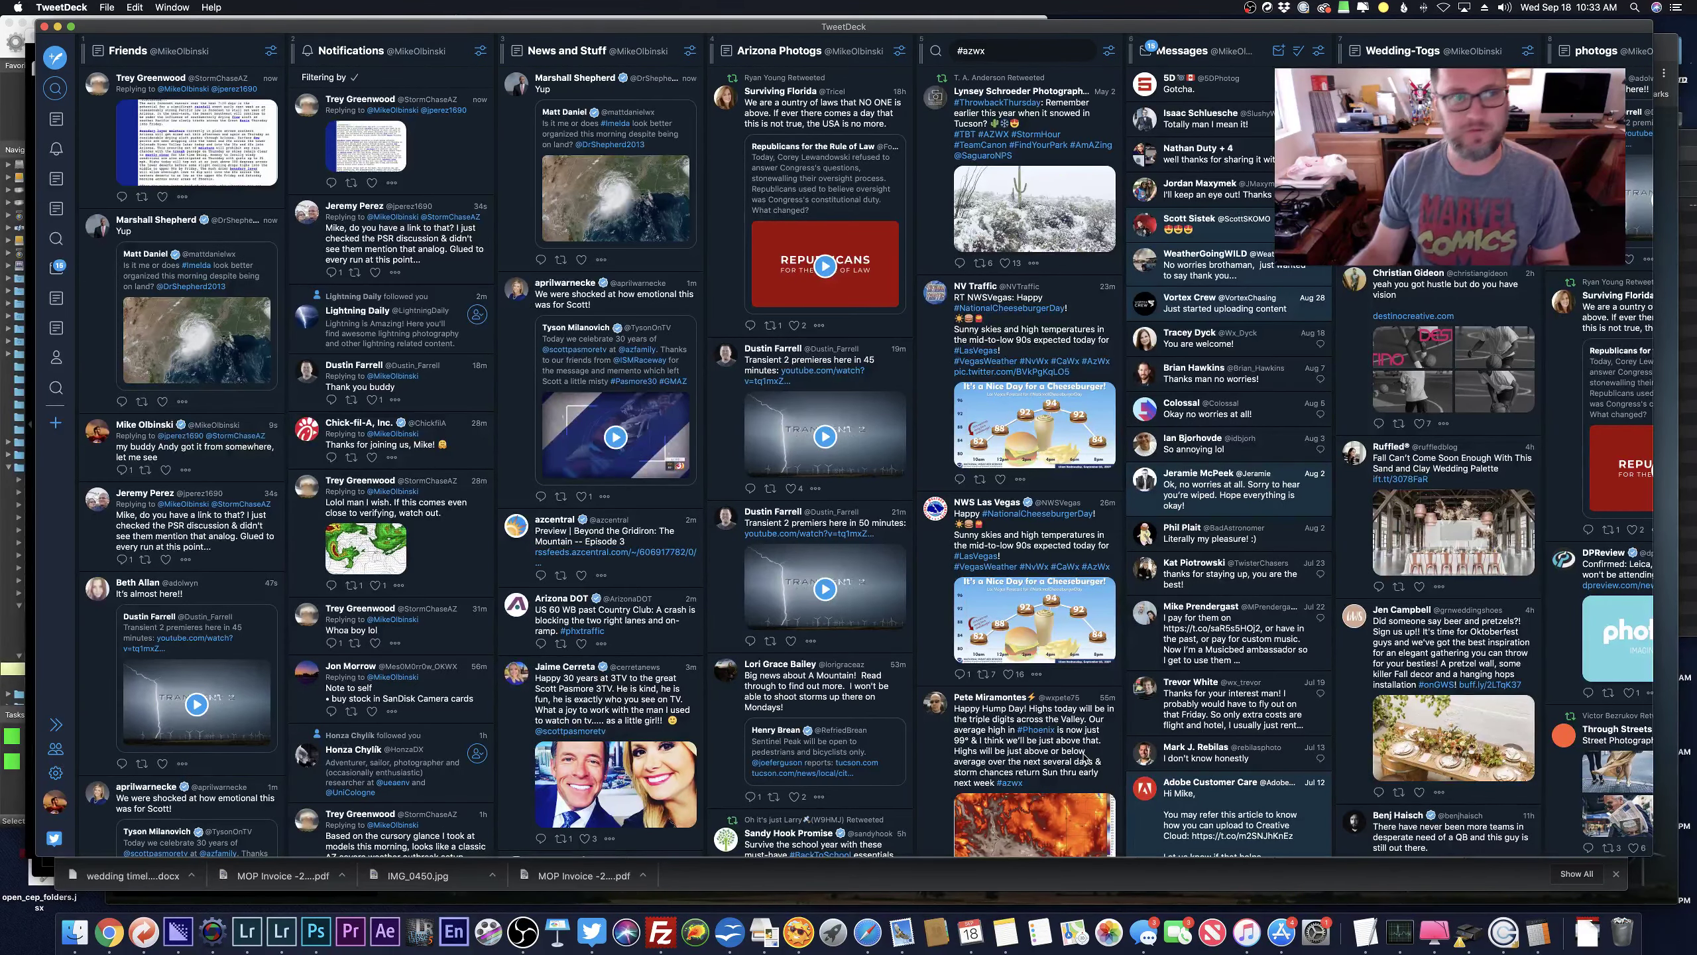
click(177, 153)
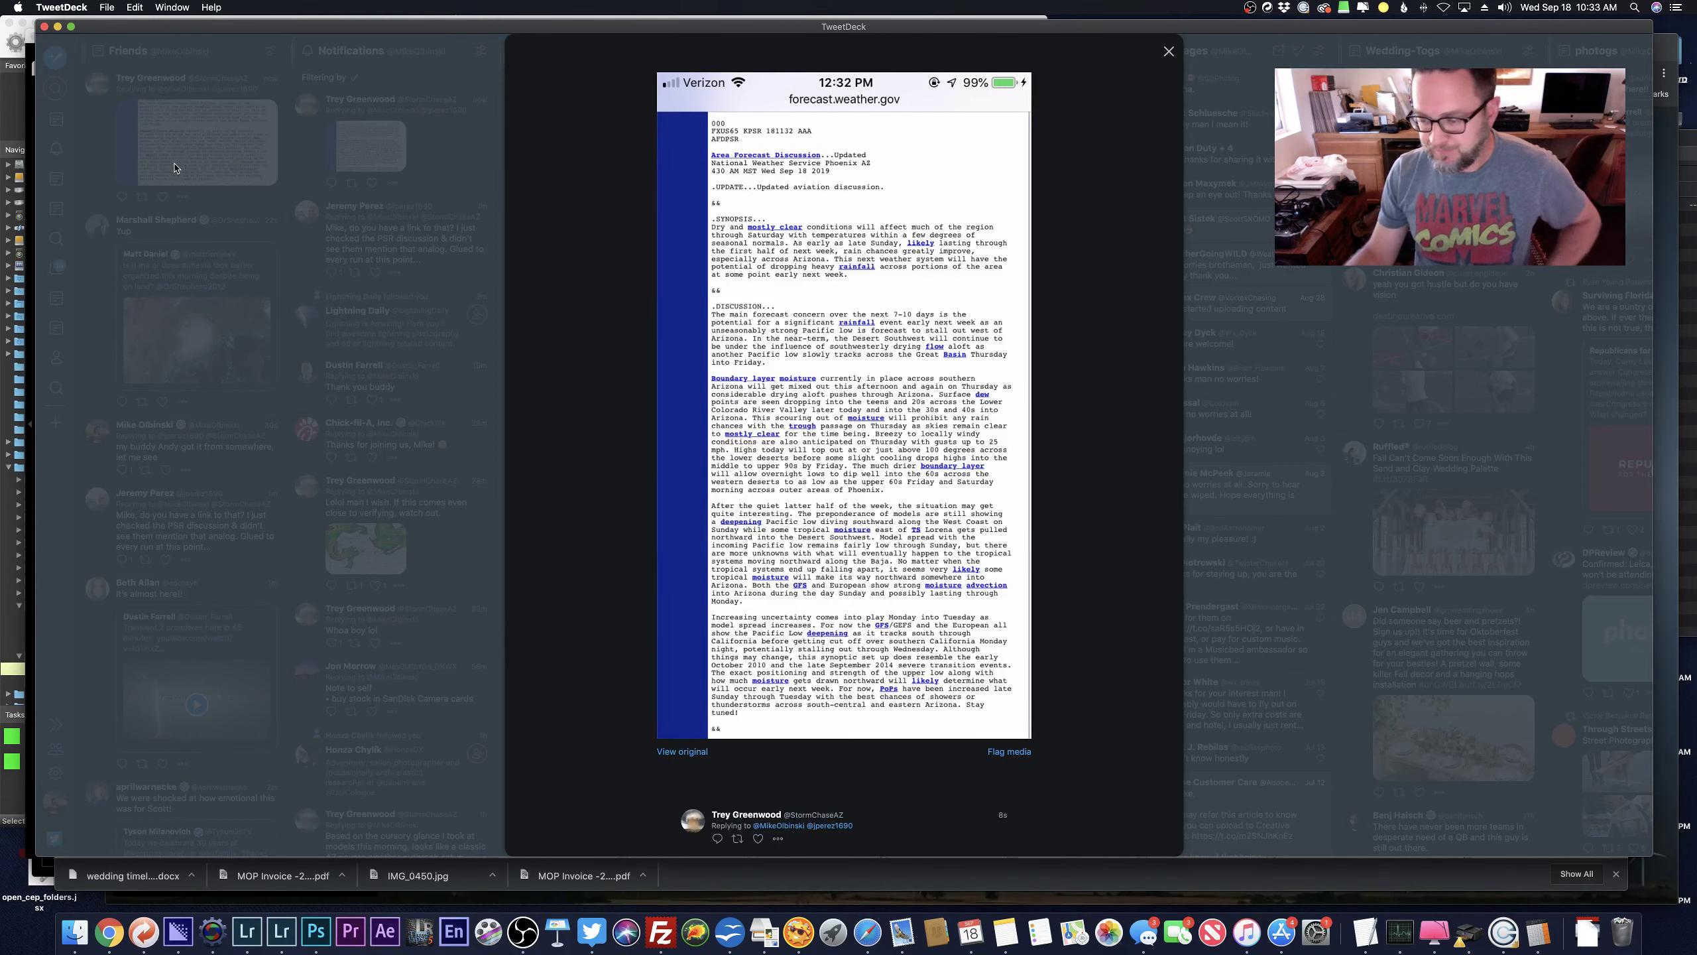
key(super+Tab)
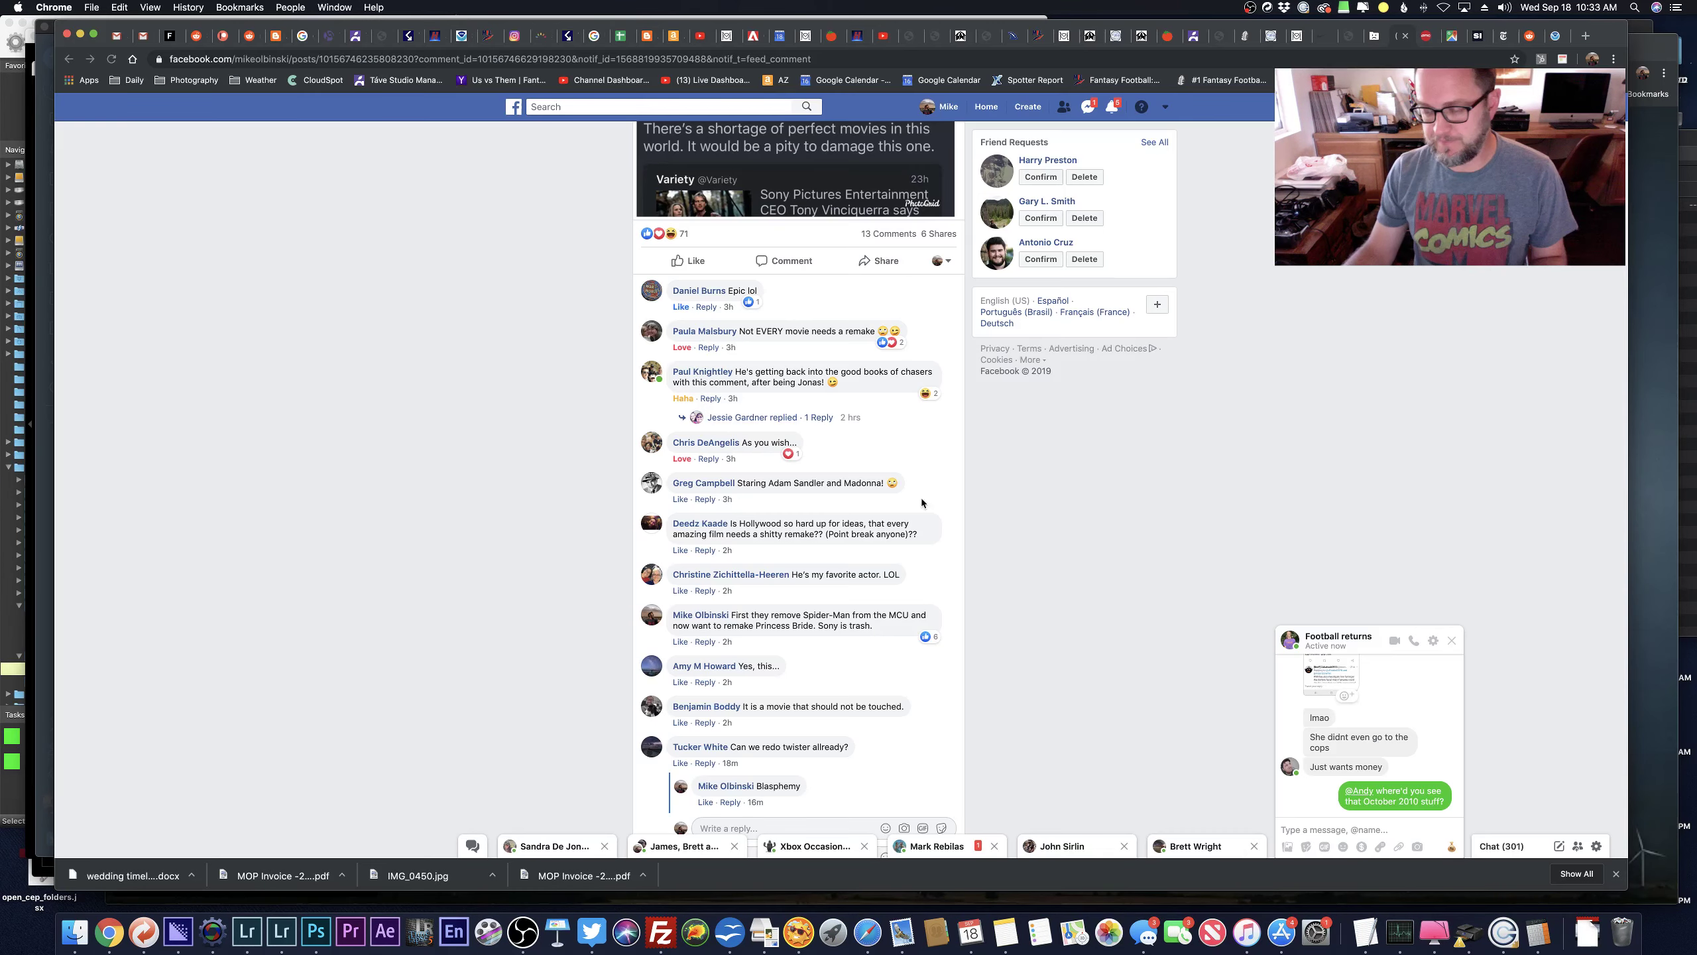
key(super+Tab)
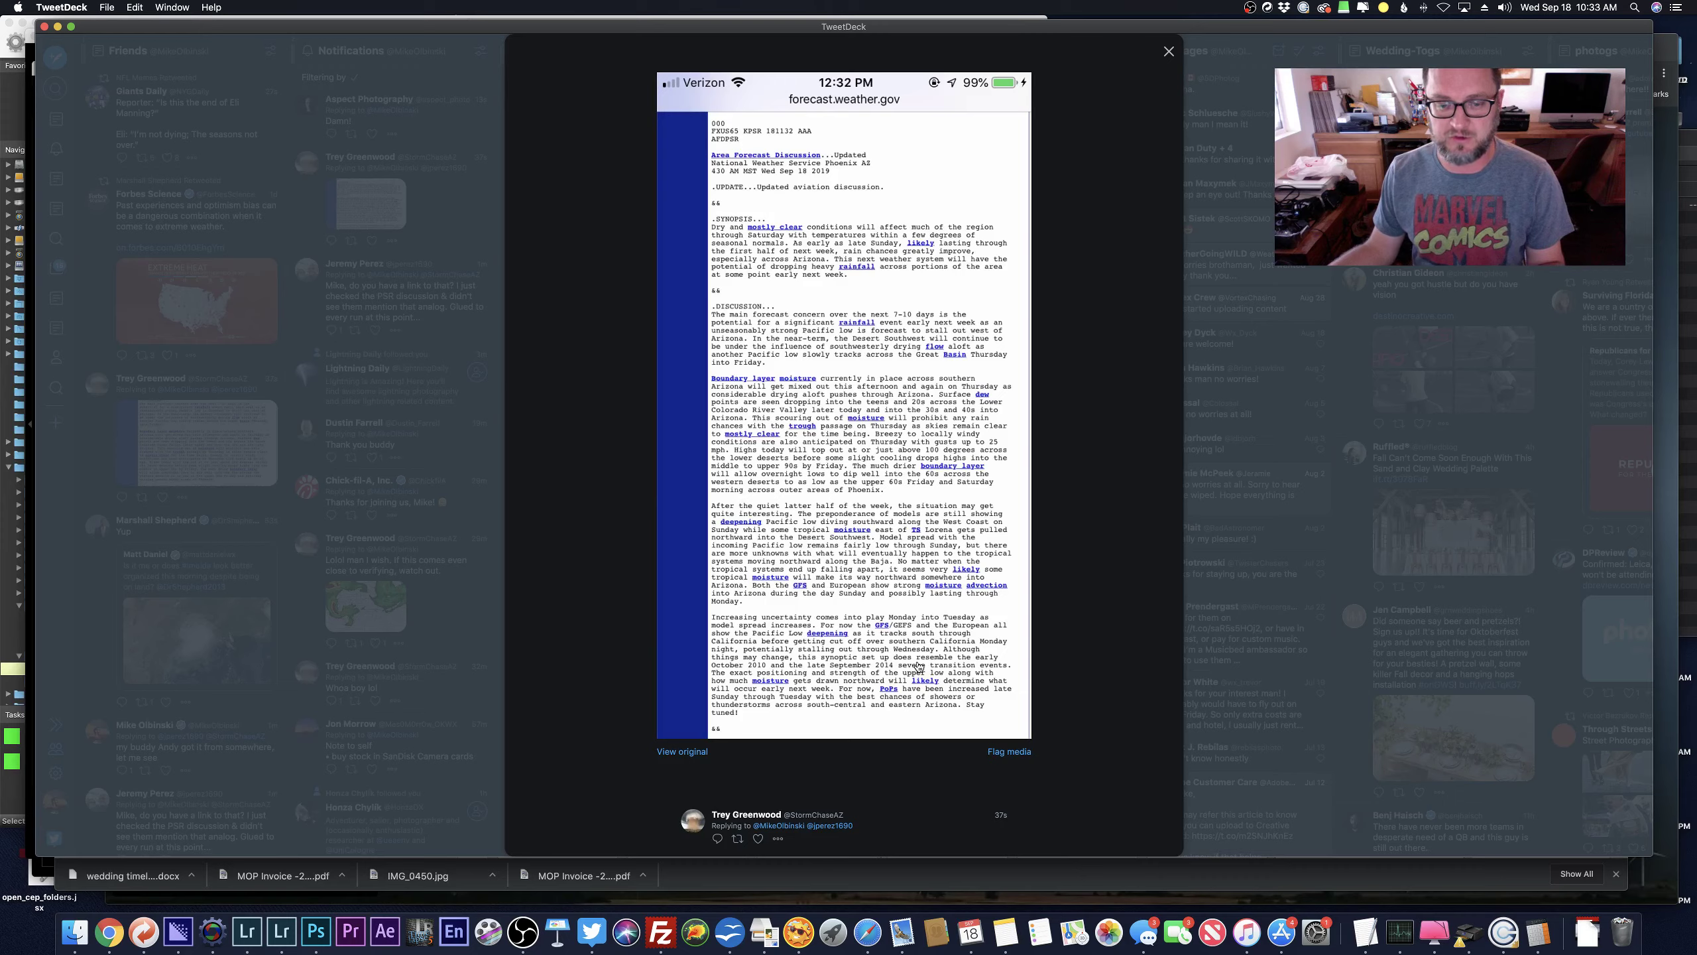
click(918, 666)
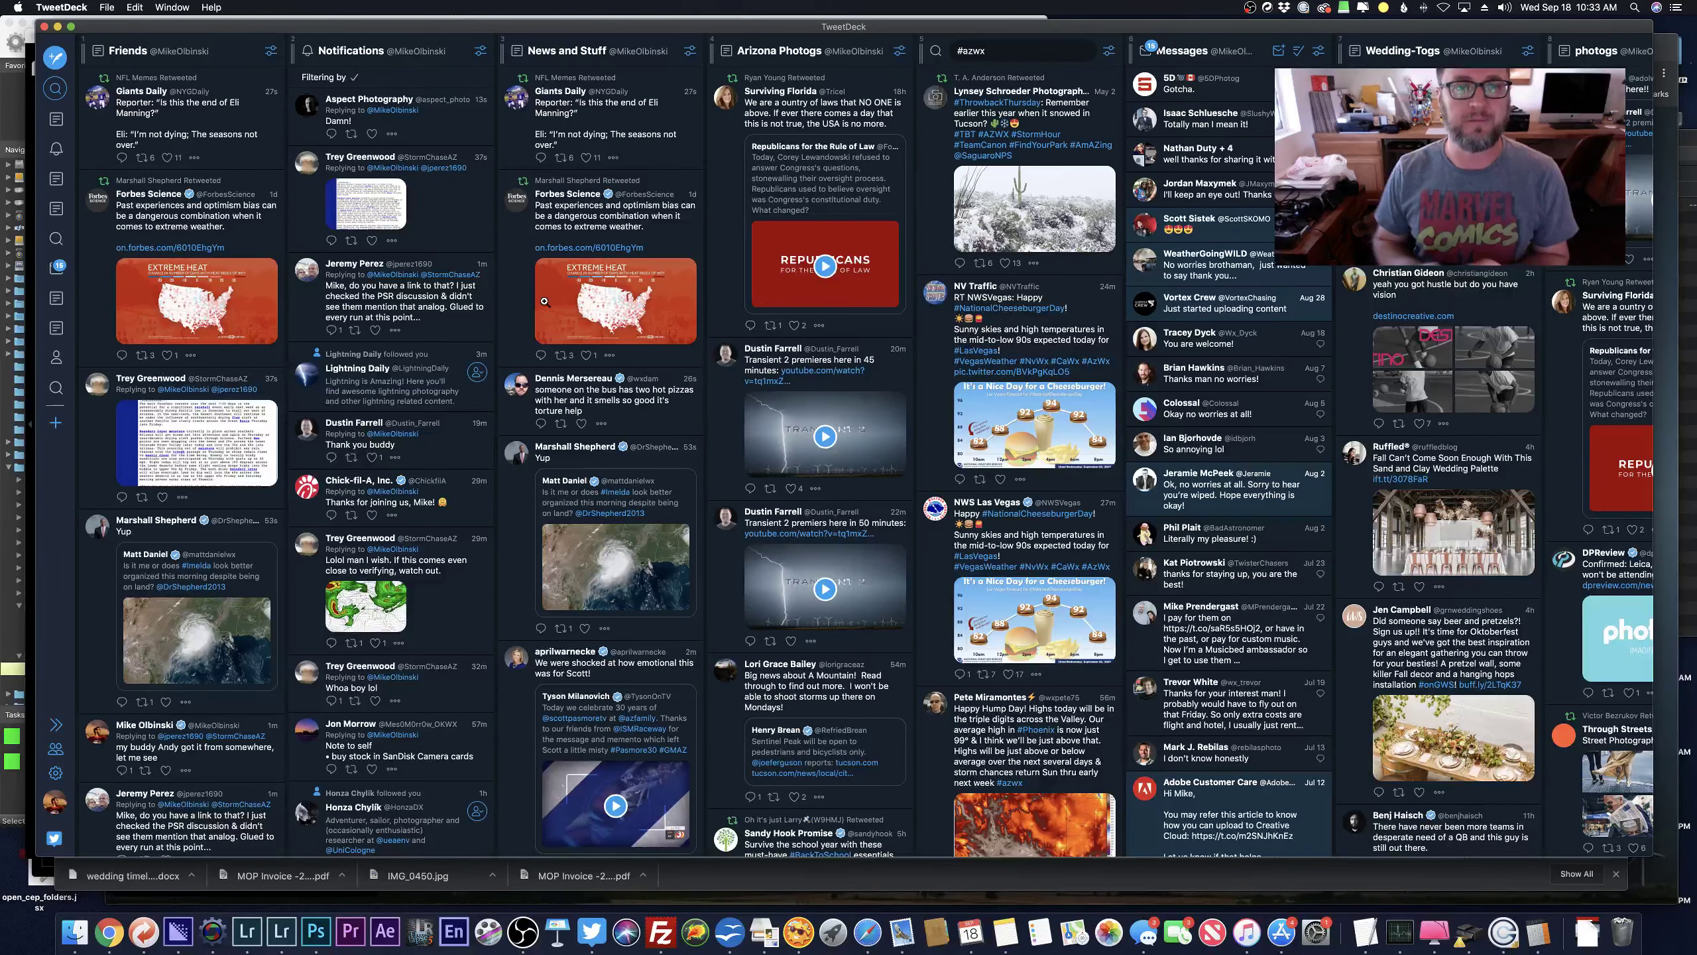
click(365, 203)
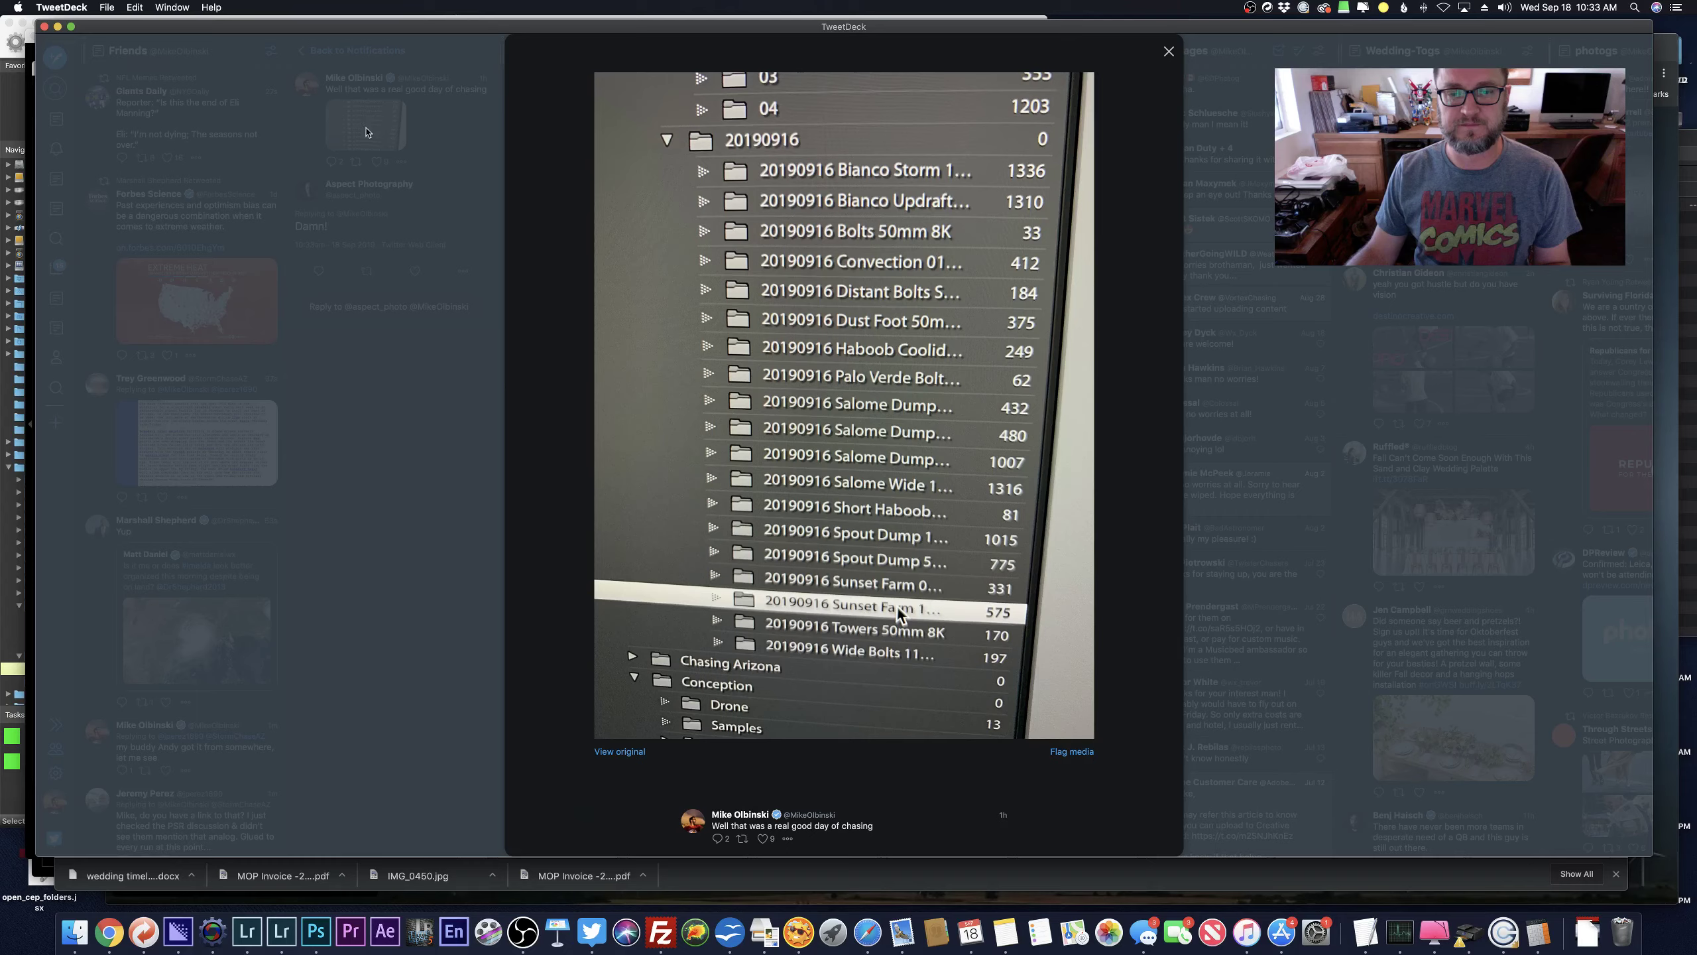
click(400, 158)
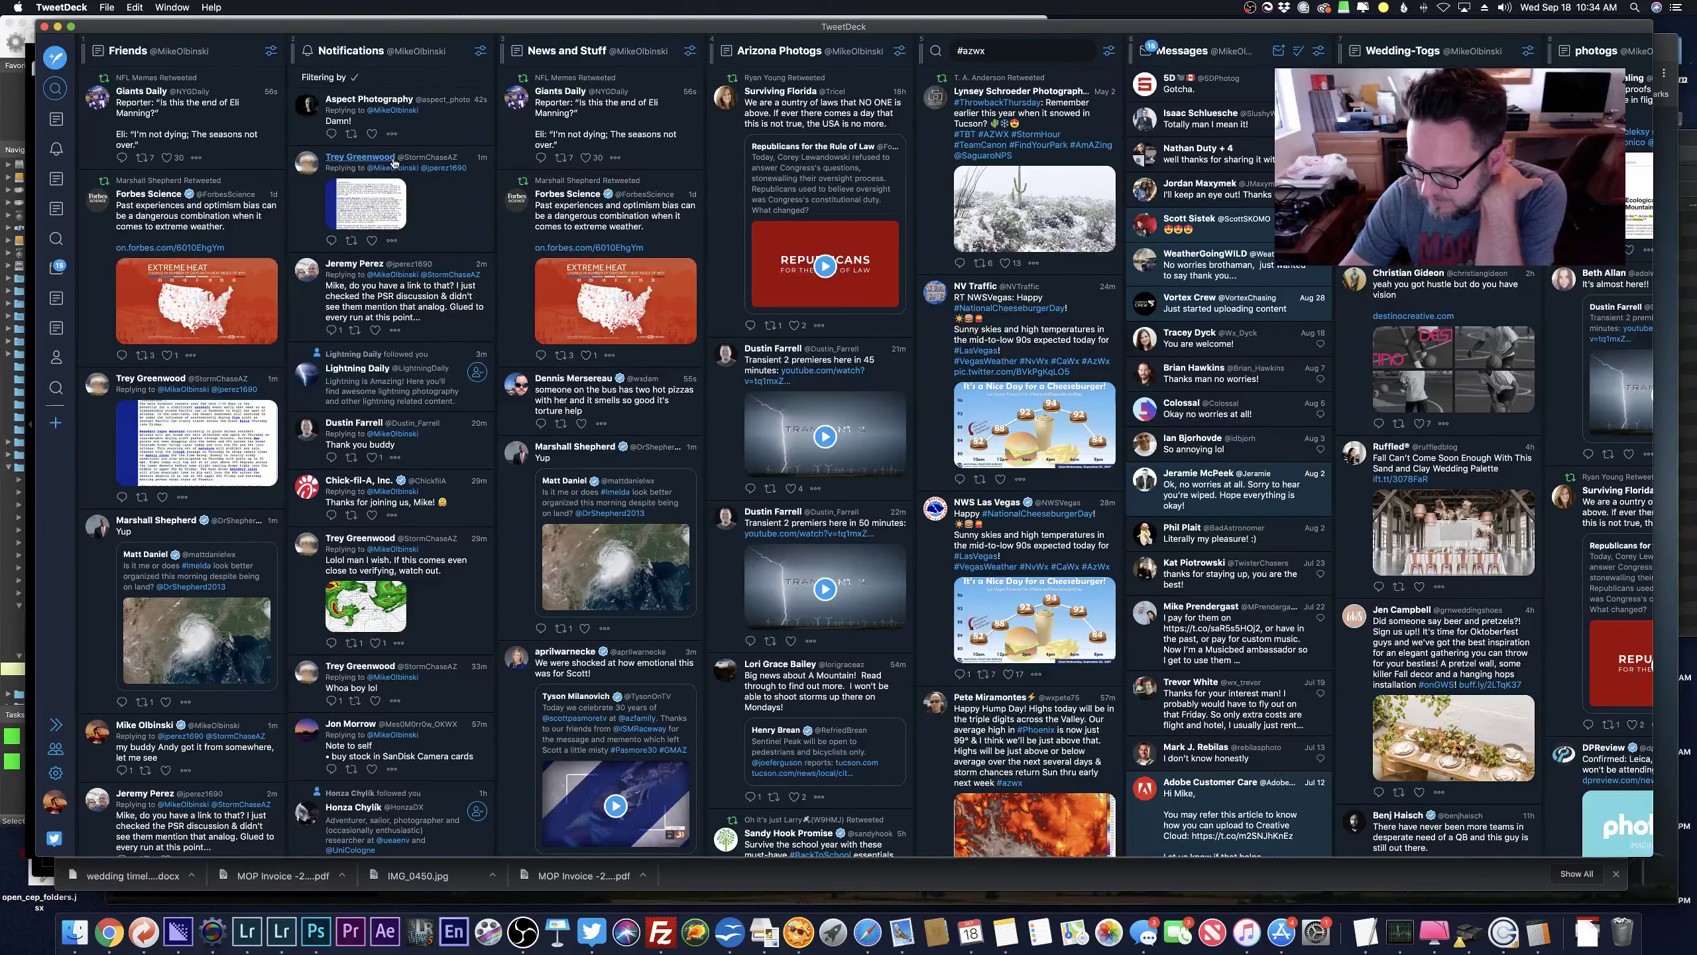
Return to the YouTube live dashboard in Chrome and check the stream status, live chat, analytics and viewer activity.
click(107, 931)
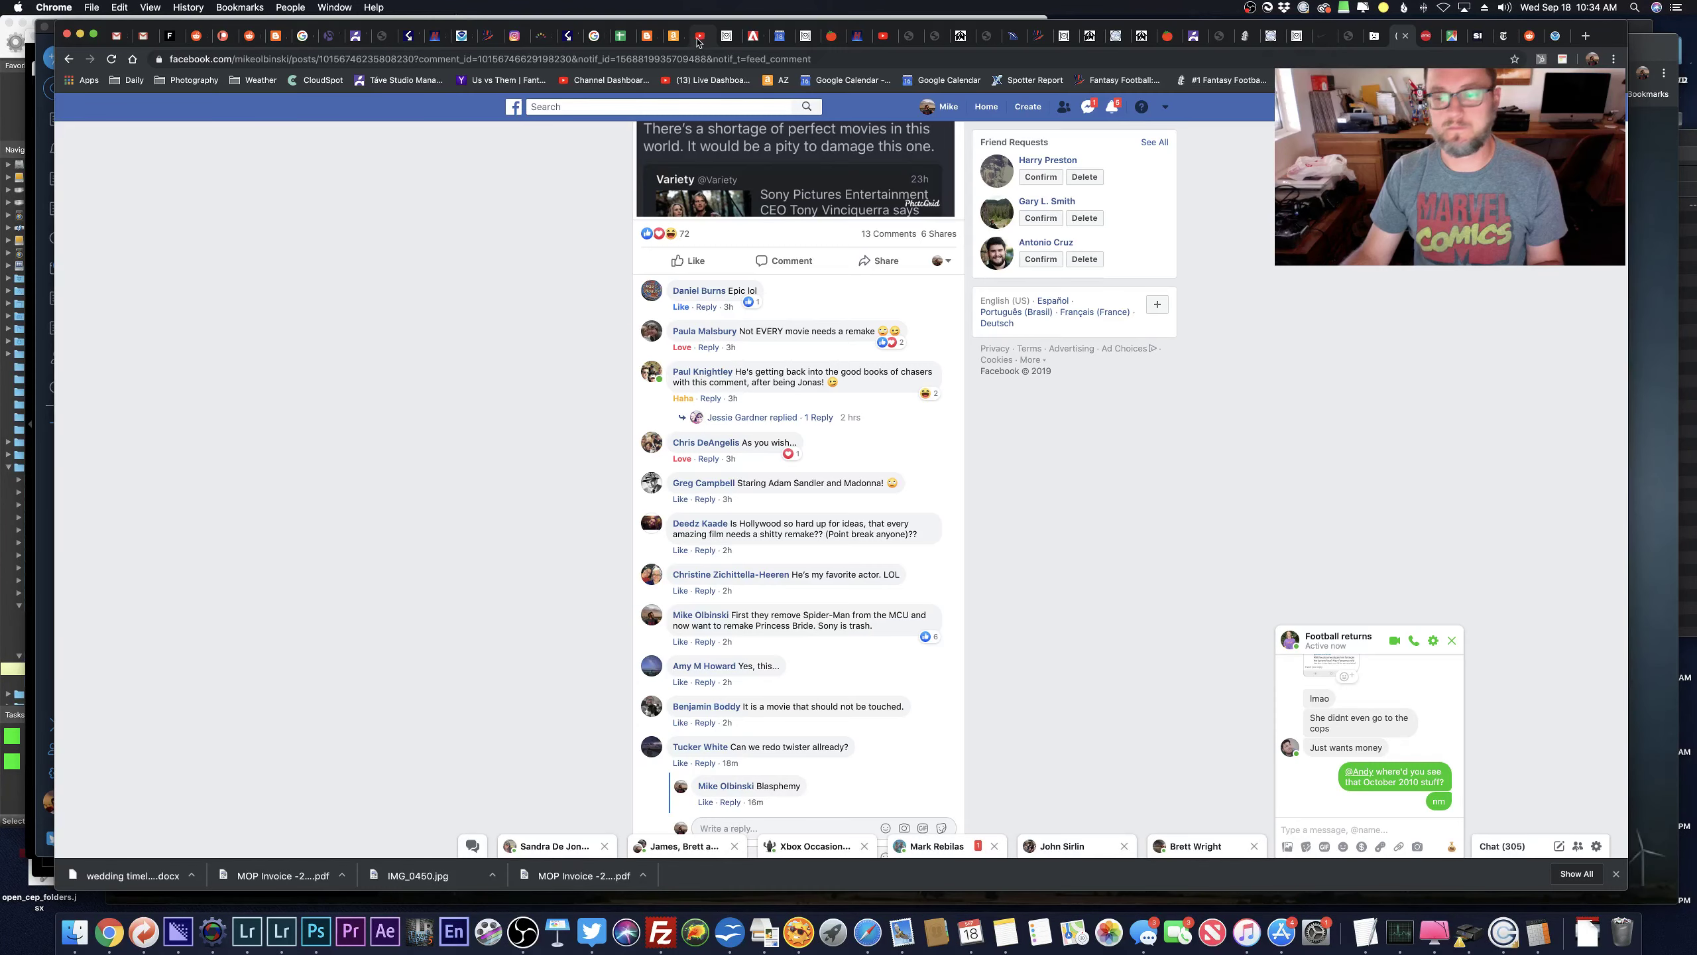
click(697, 41)
scroll(1339, 551, down, 6)
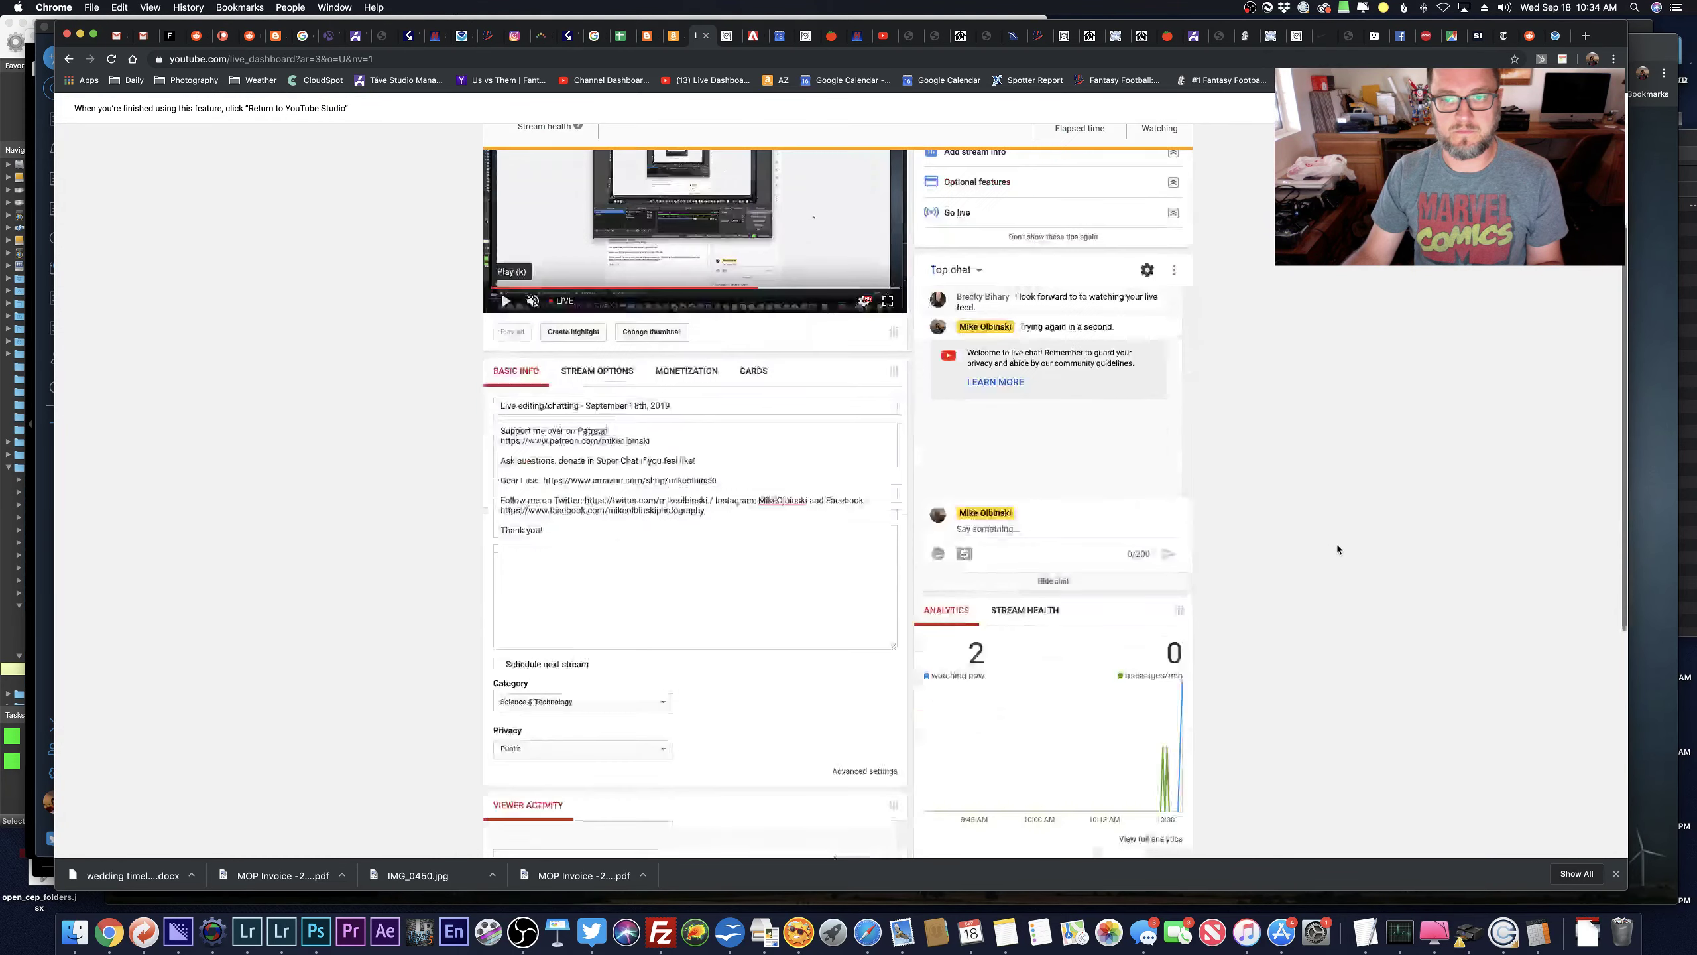
scroll(1338, 549, up, 6)
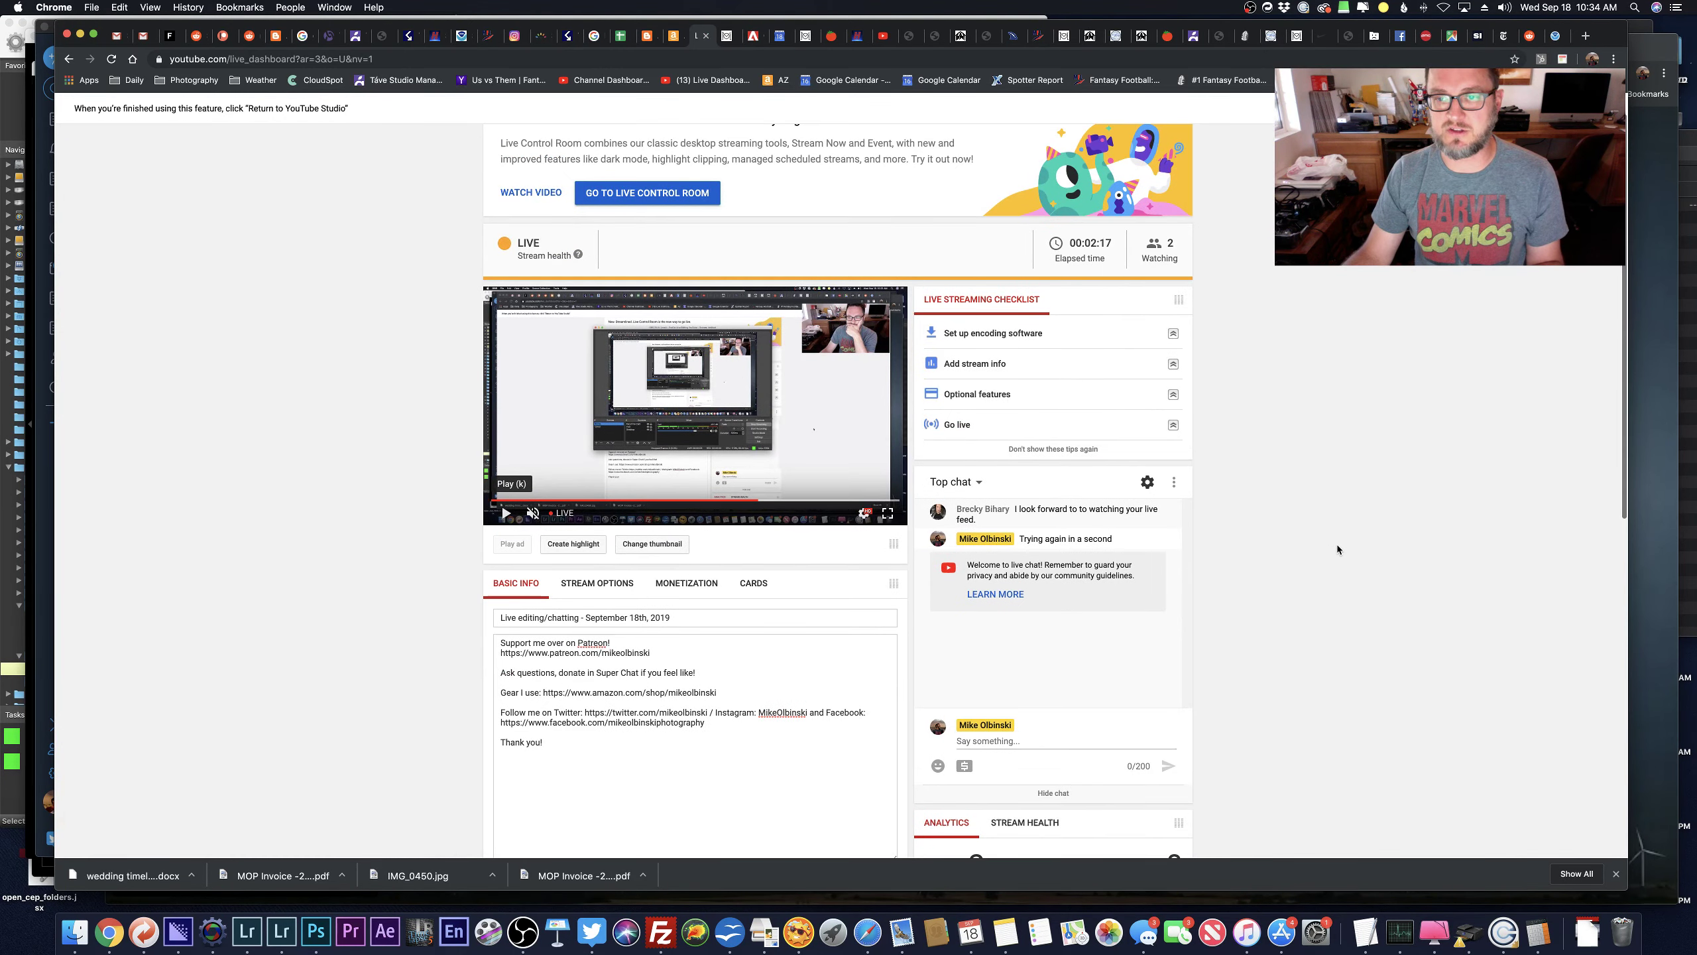
scroll(1337, 550, down, 7)
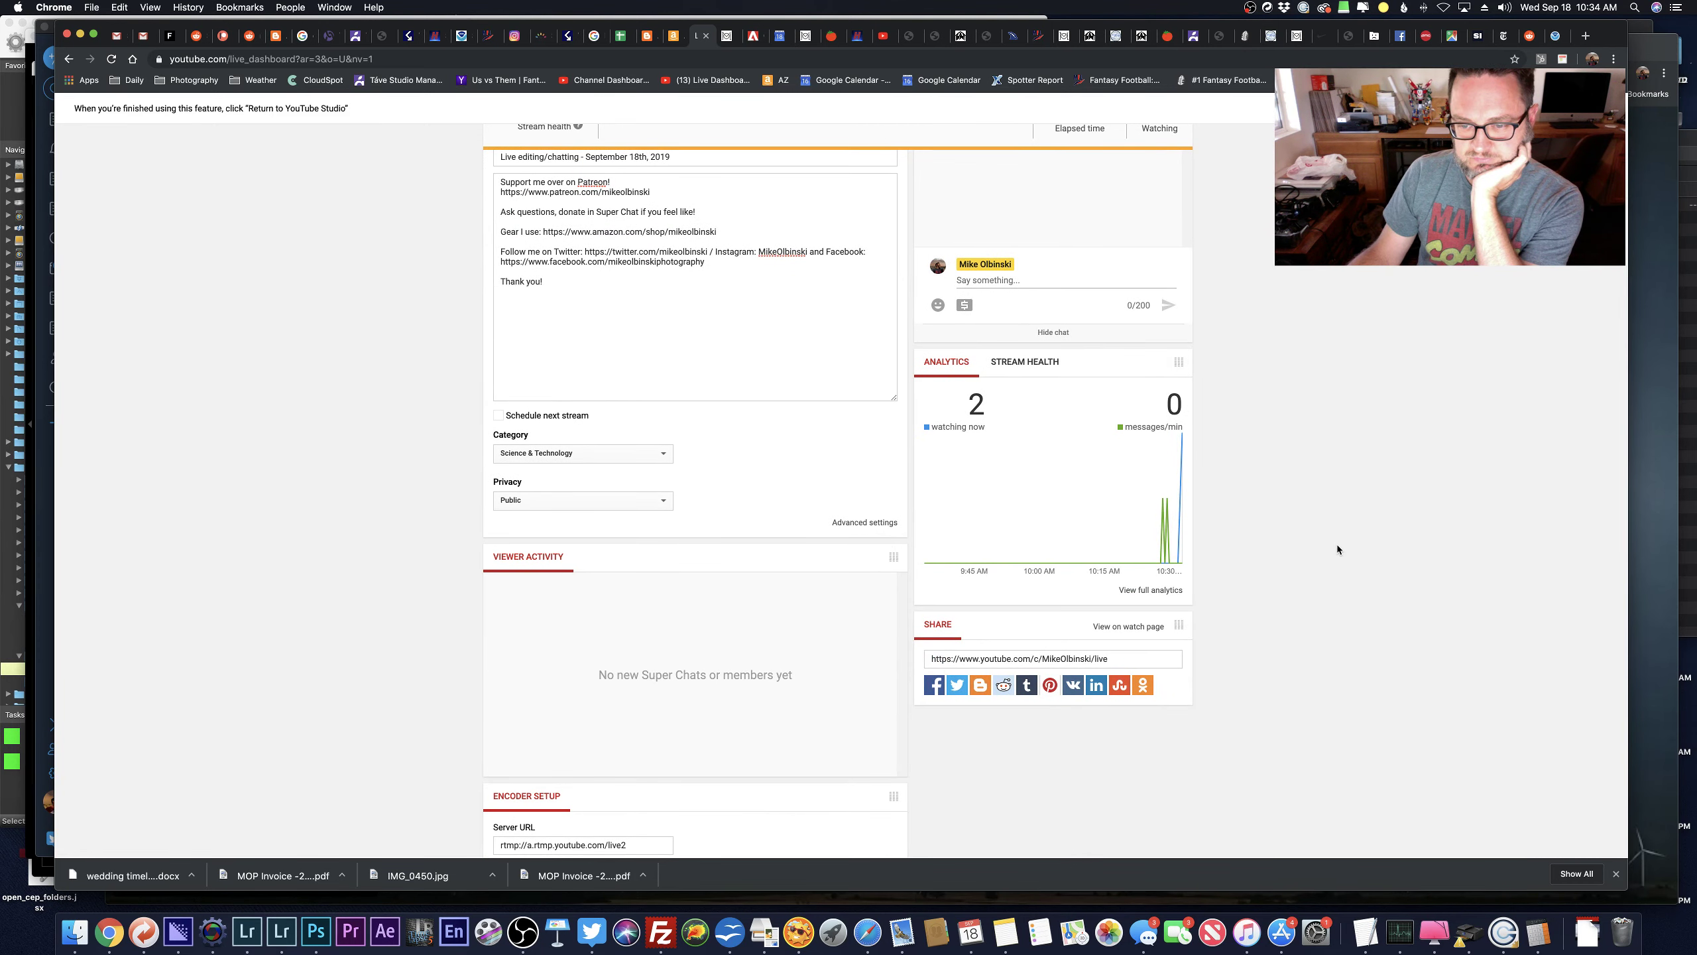
scroll(1339, 549, up, 6)
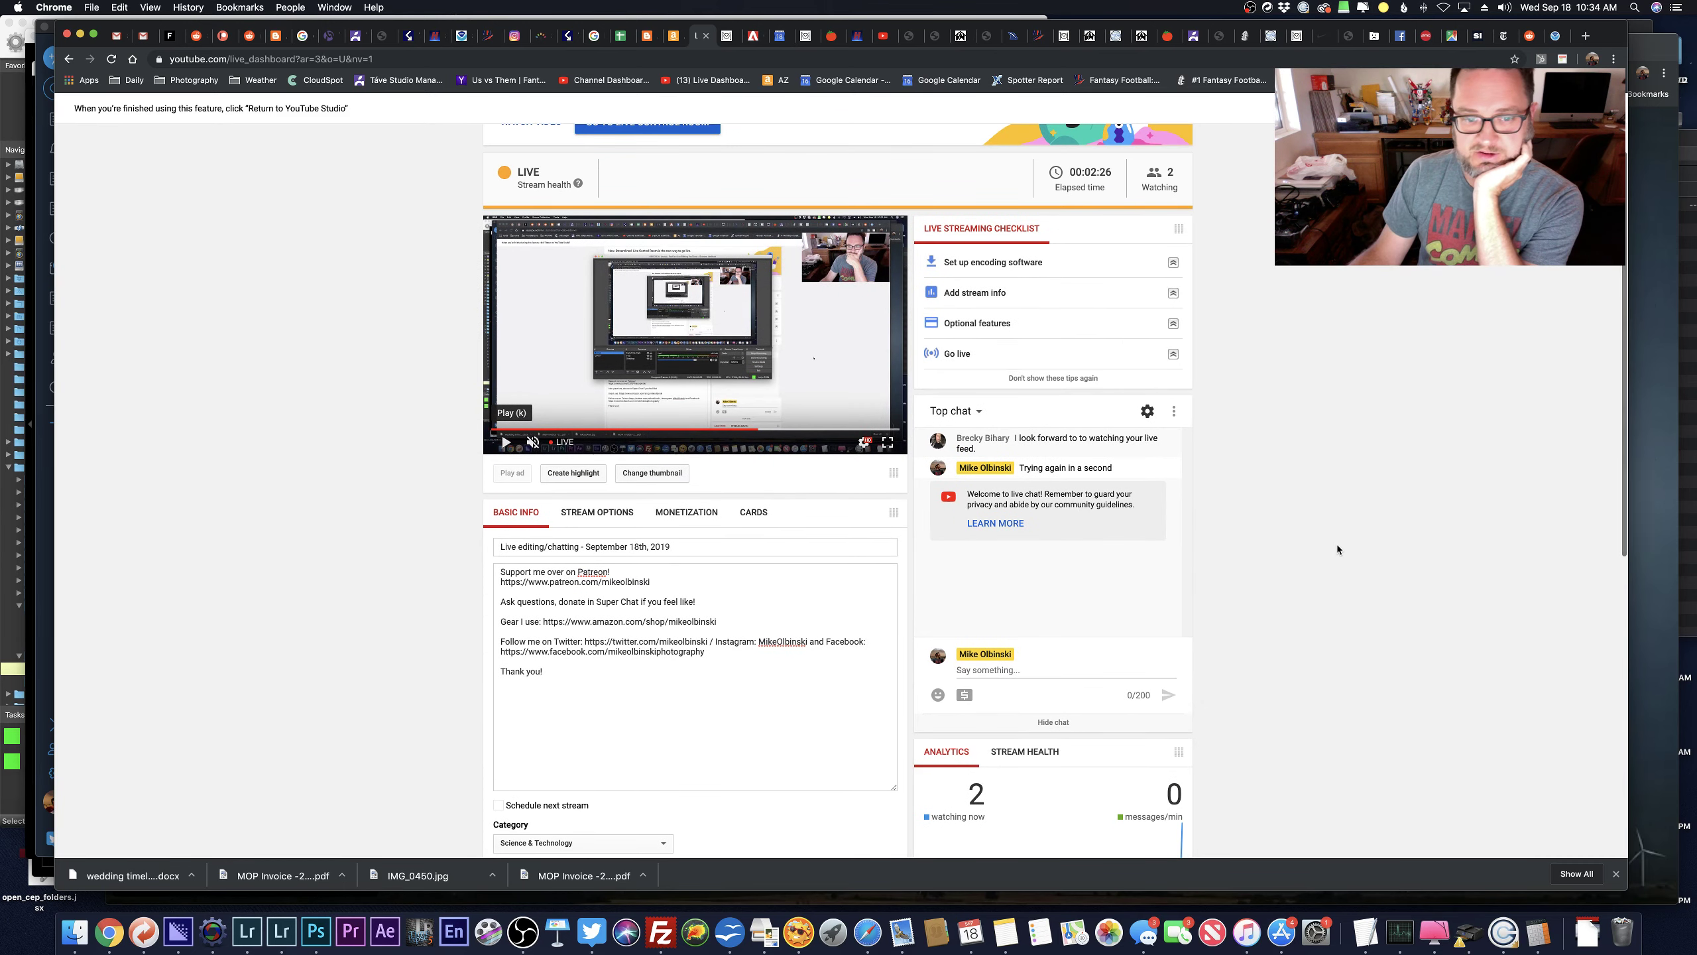
scroll(1338, 549, down, 6)
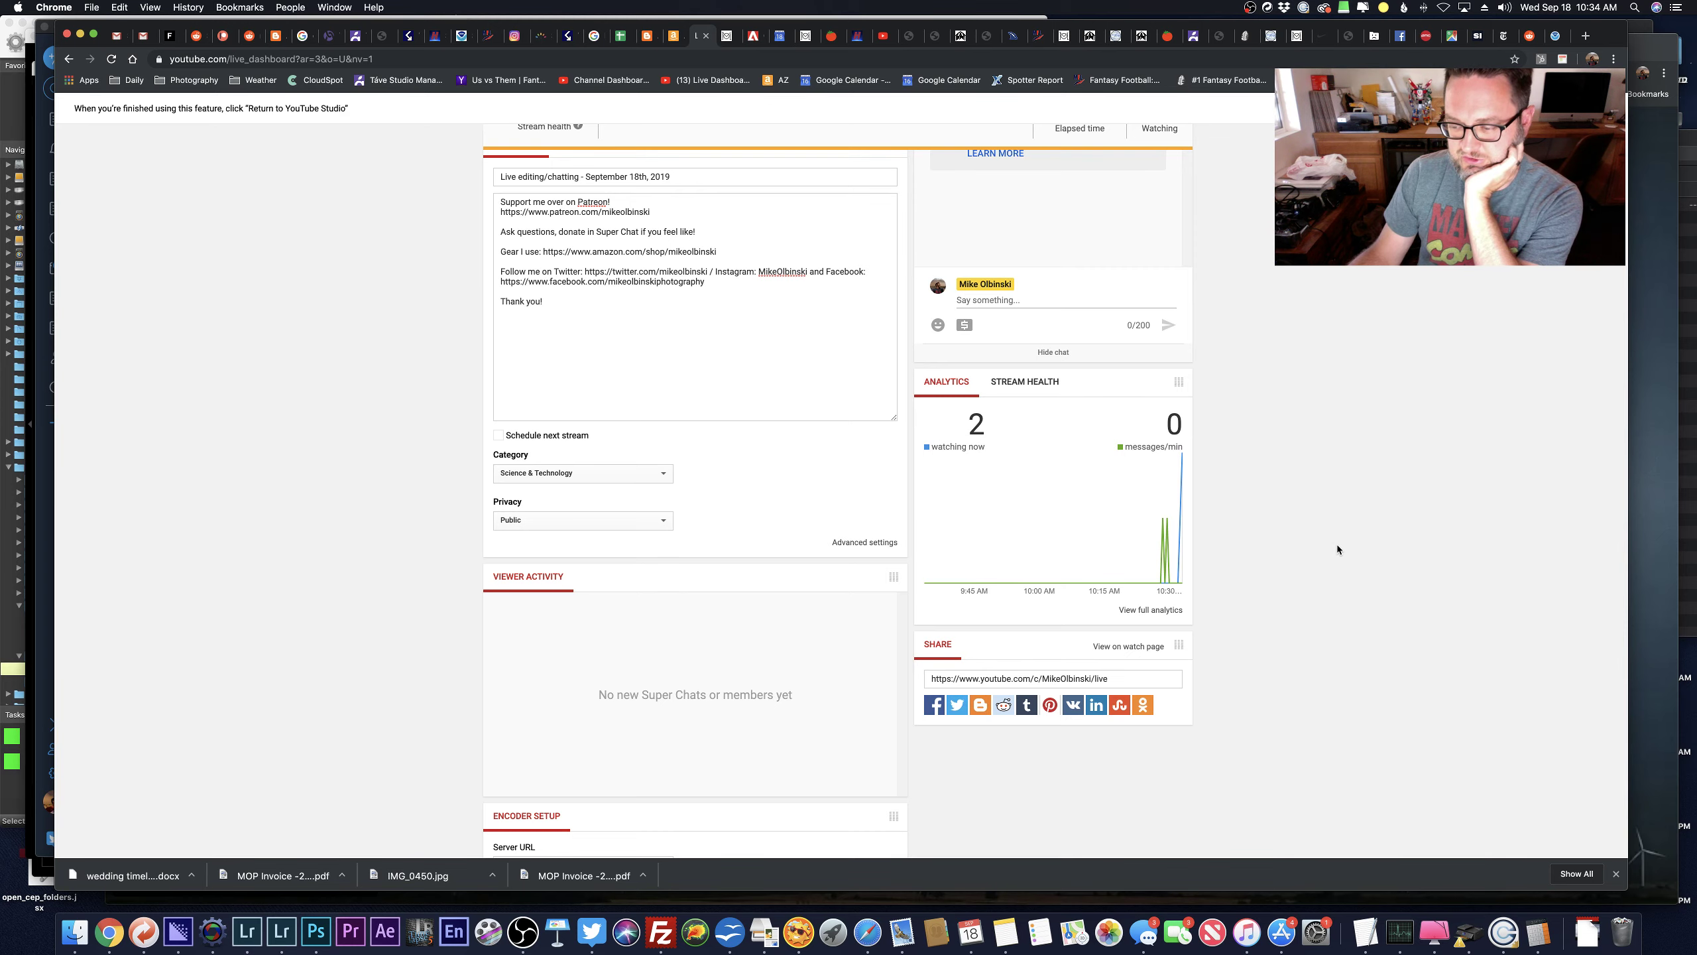
scroll(1339, 550, up, 7)
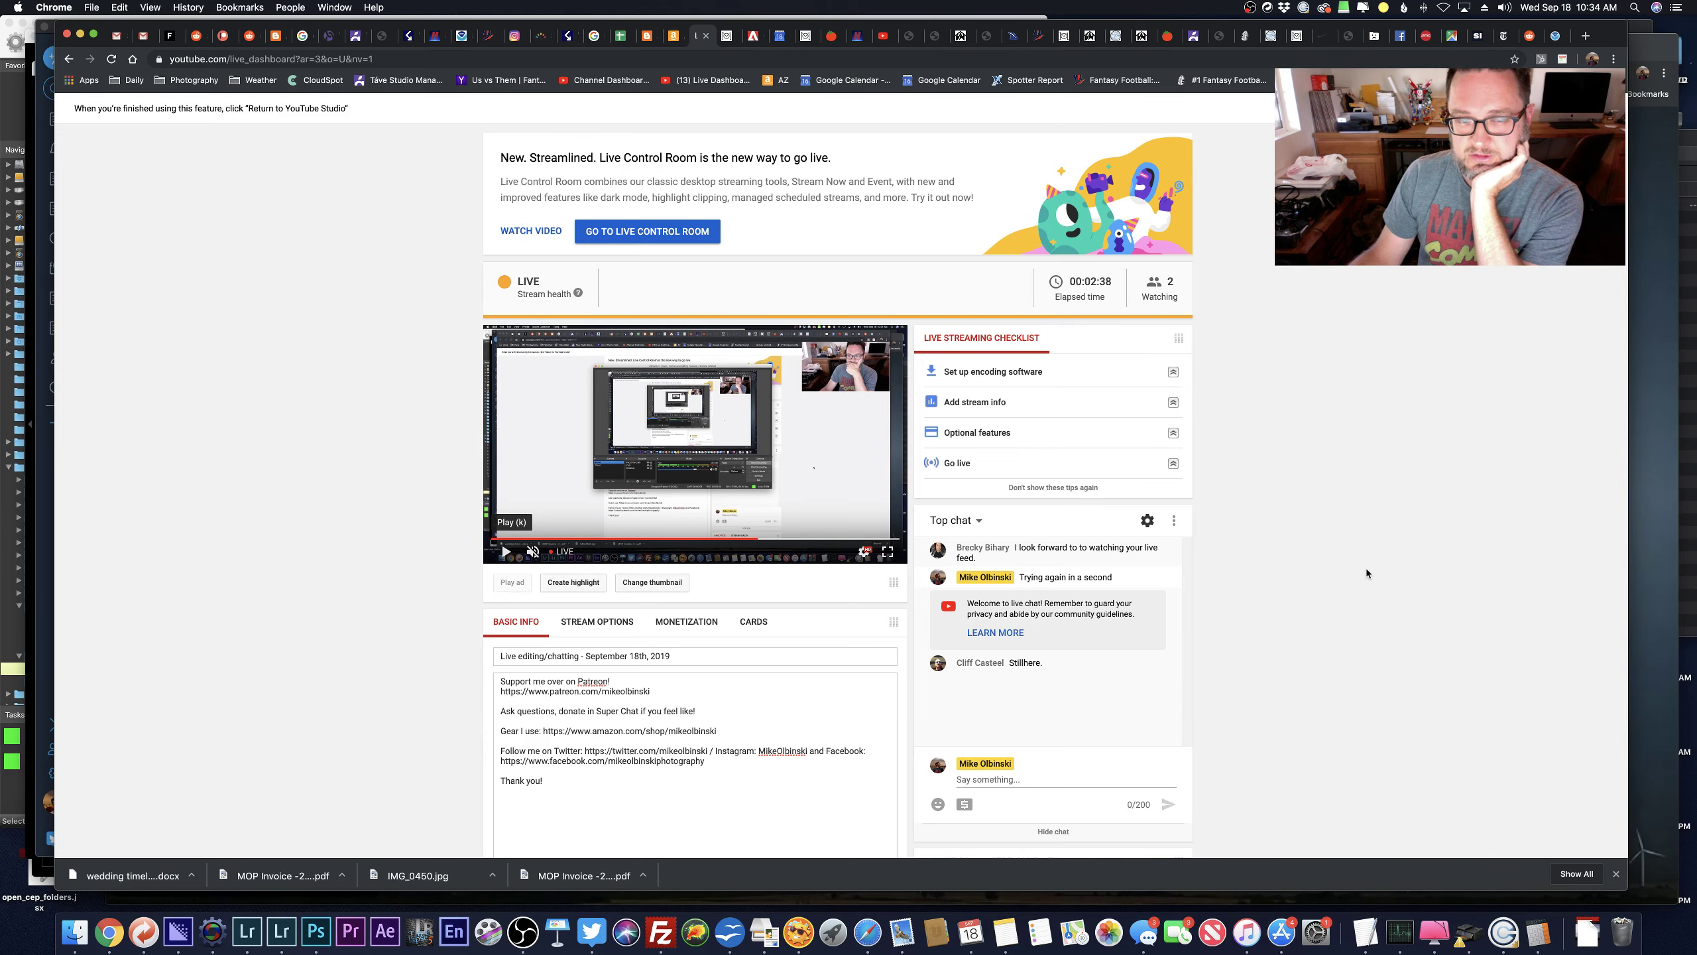
scroll(1303, 586, down, 7)
scroll(1321, 564, up, 7)
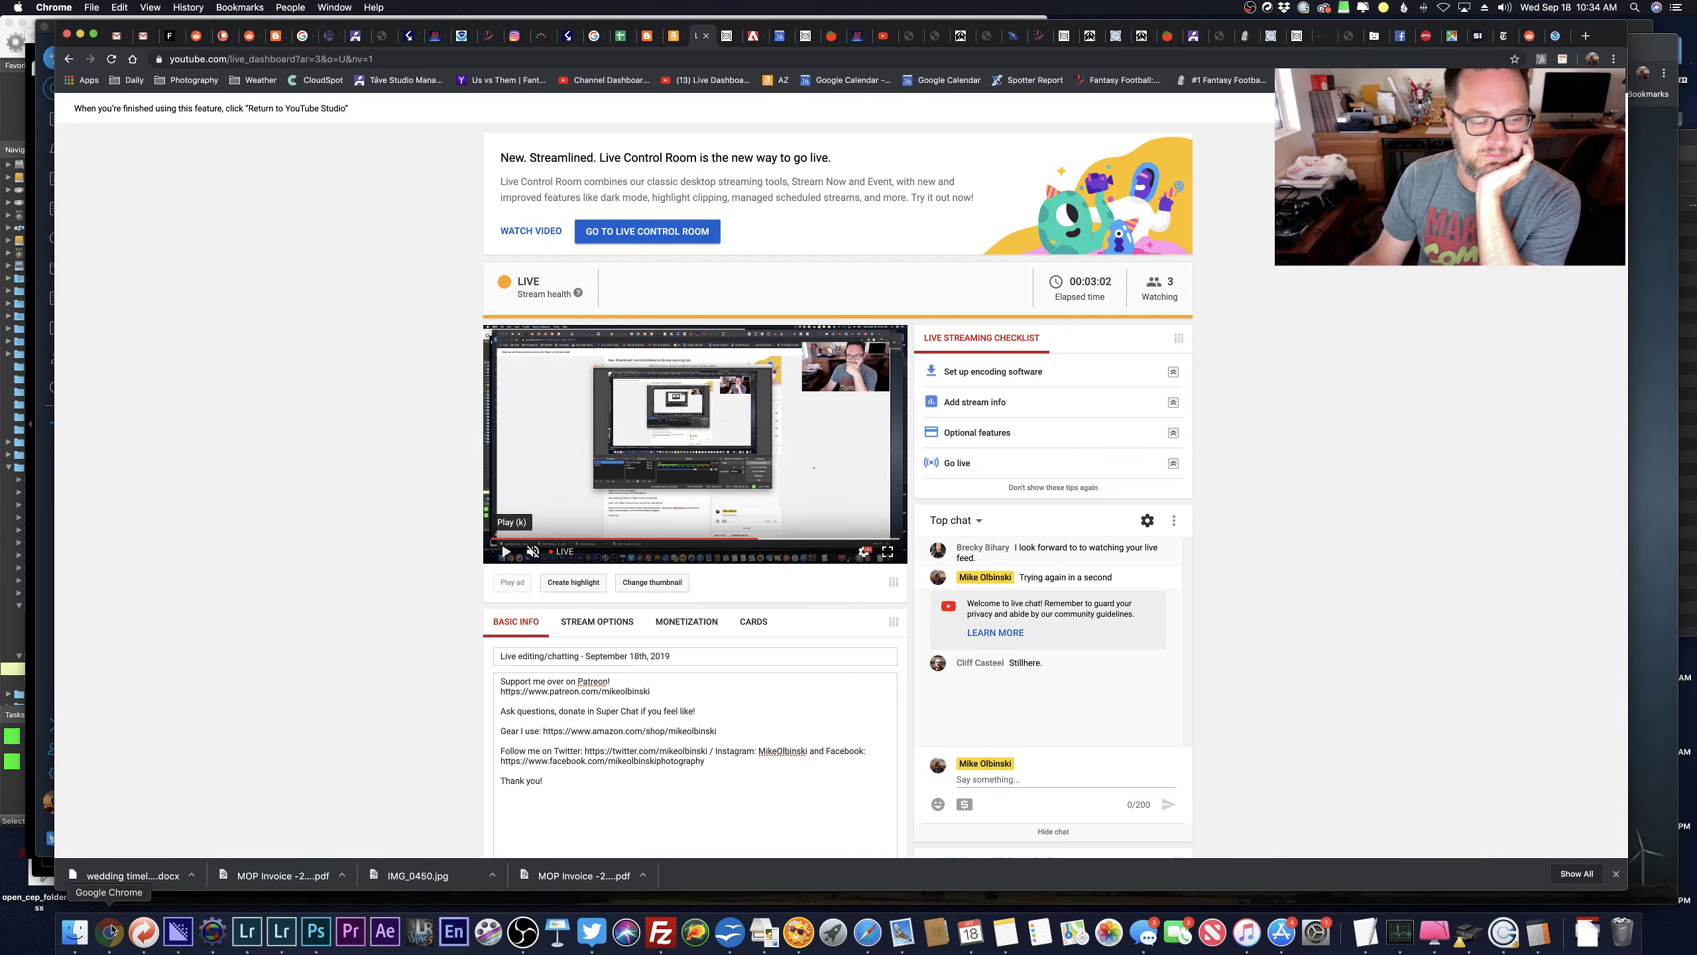
Look through the YouTube "Now live on your channel" email conversation in Gmail and return to the inbox.
click(144, 37)
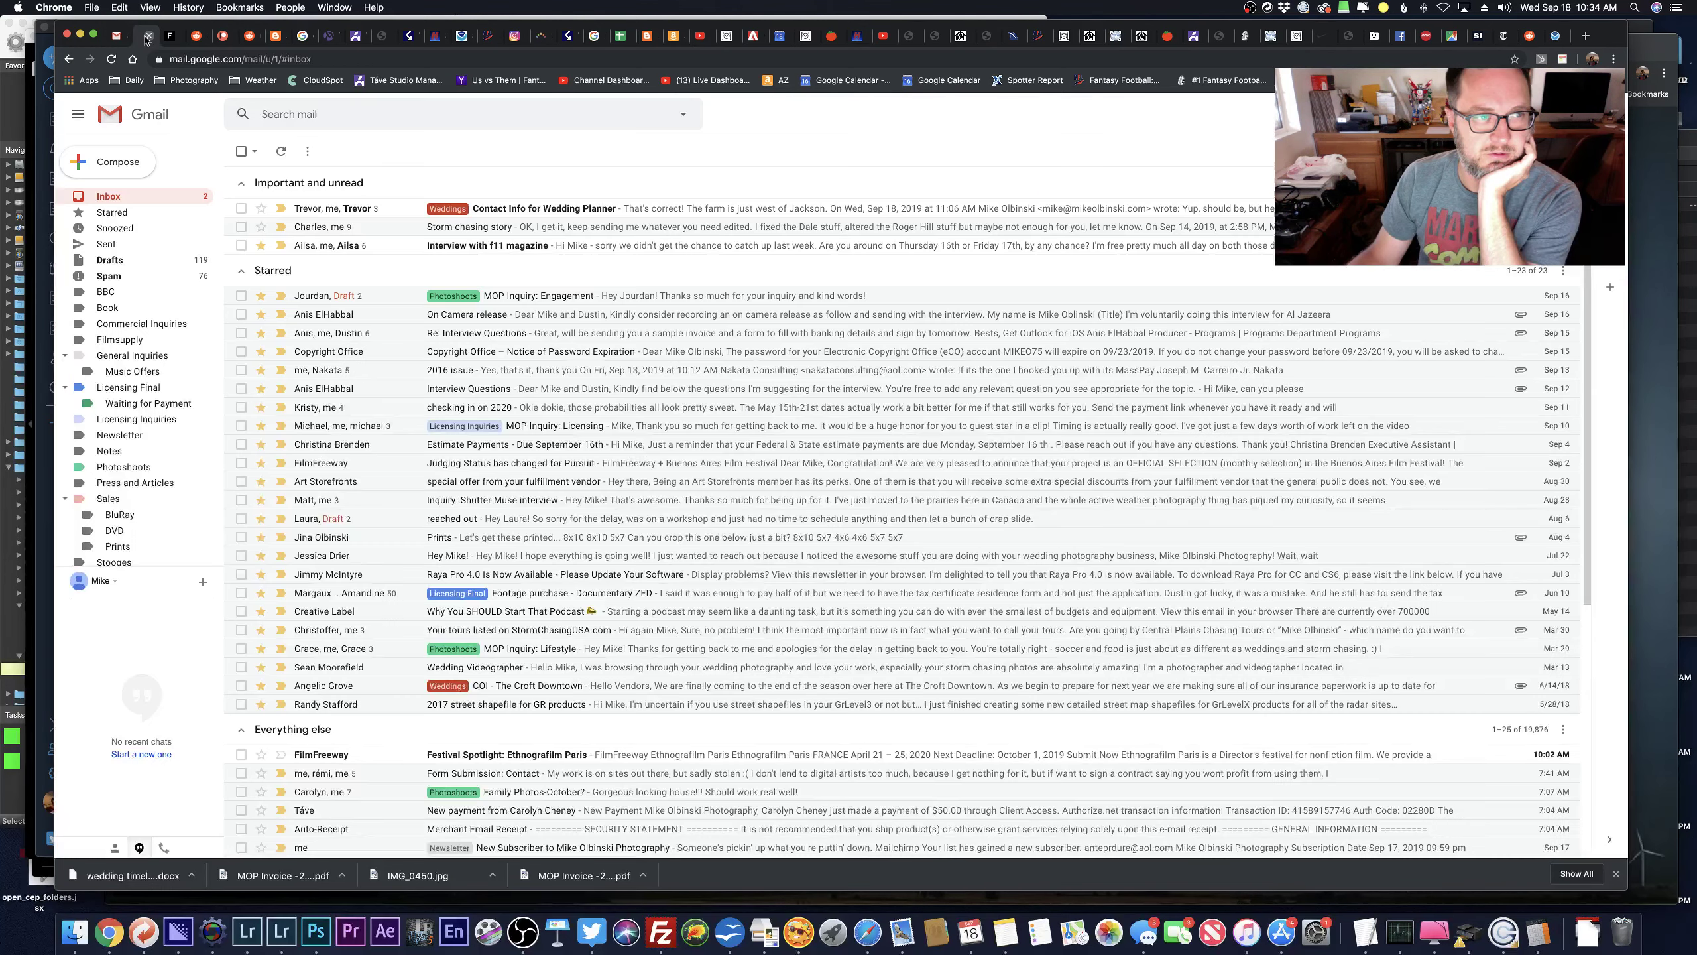
click(116, 35)
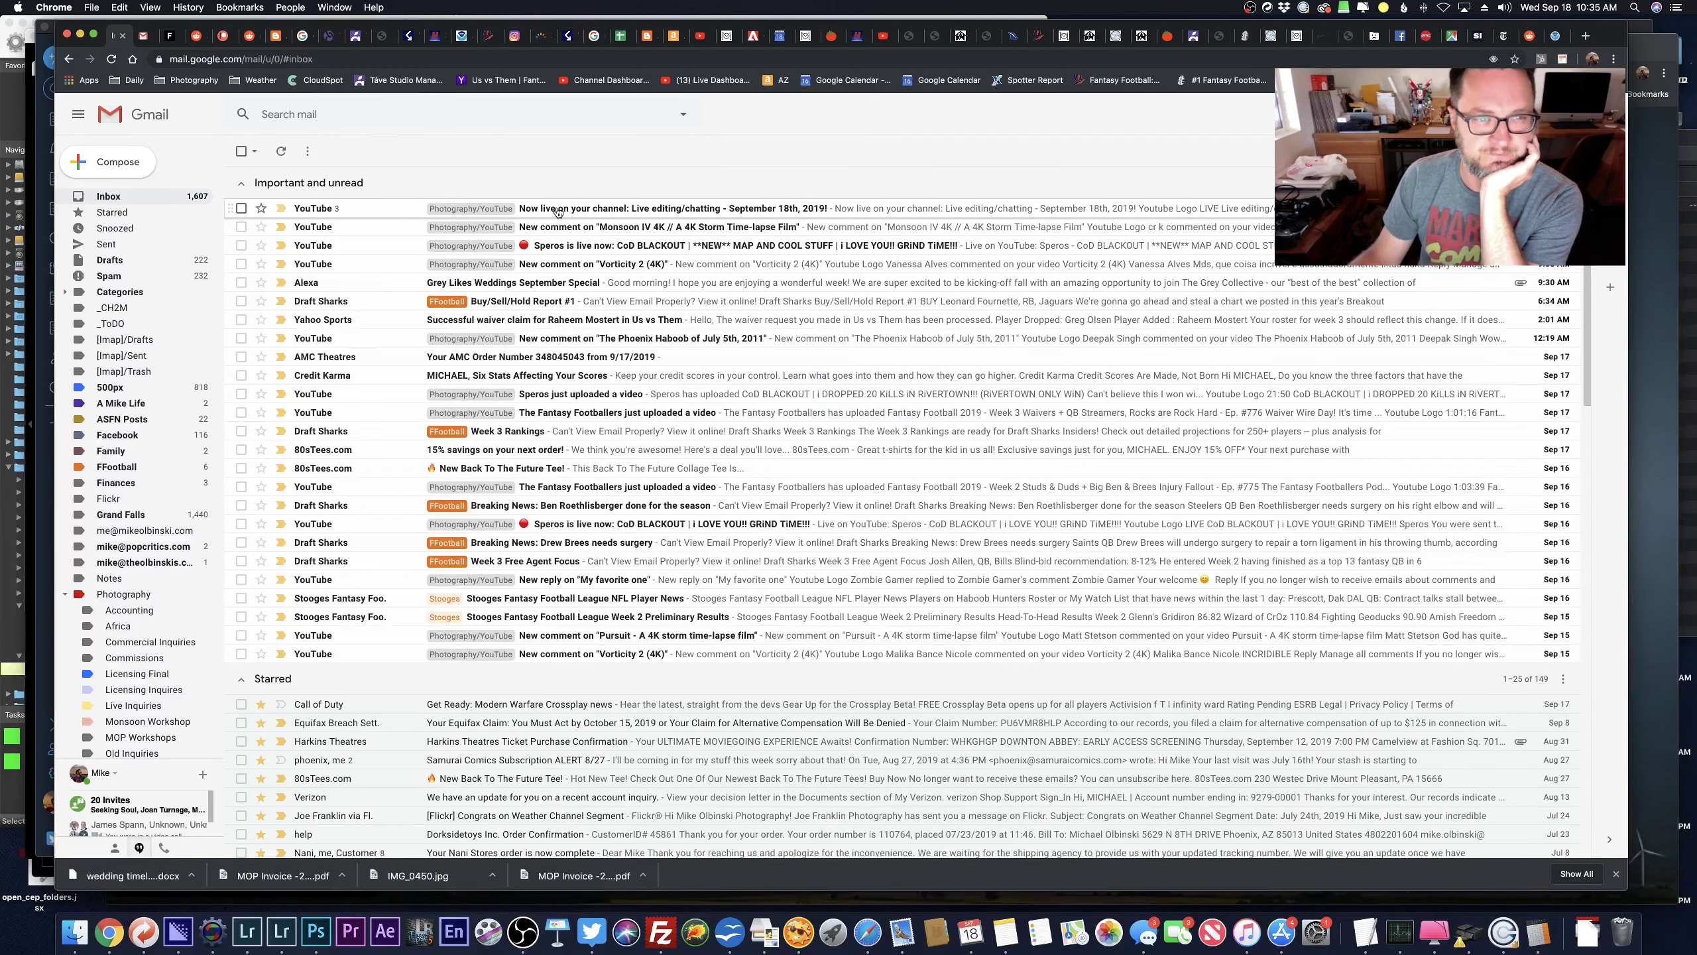
click(558, 211)
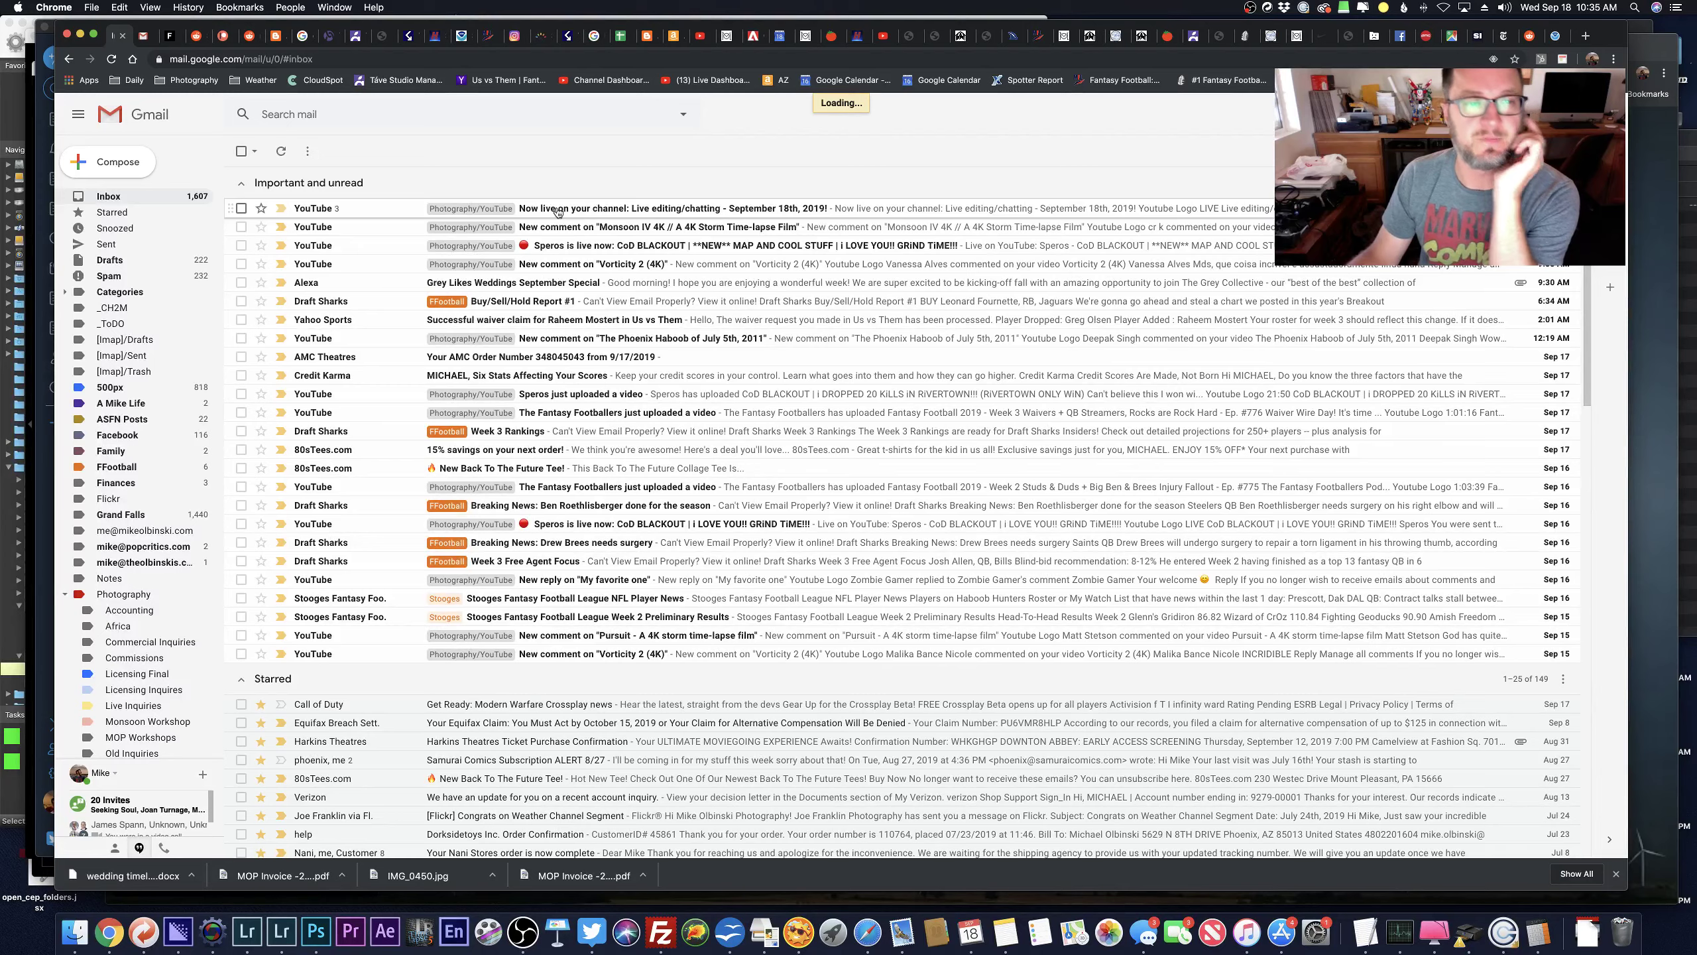
scroll(599, 420, down, 5)
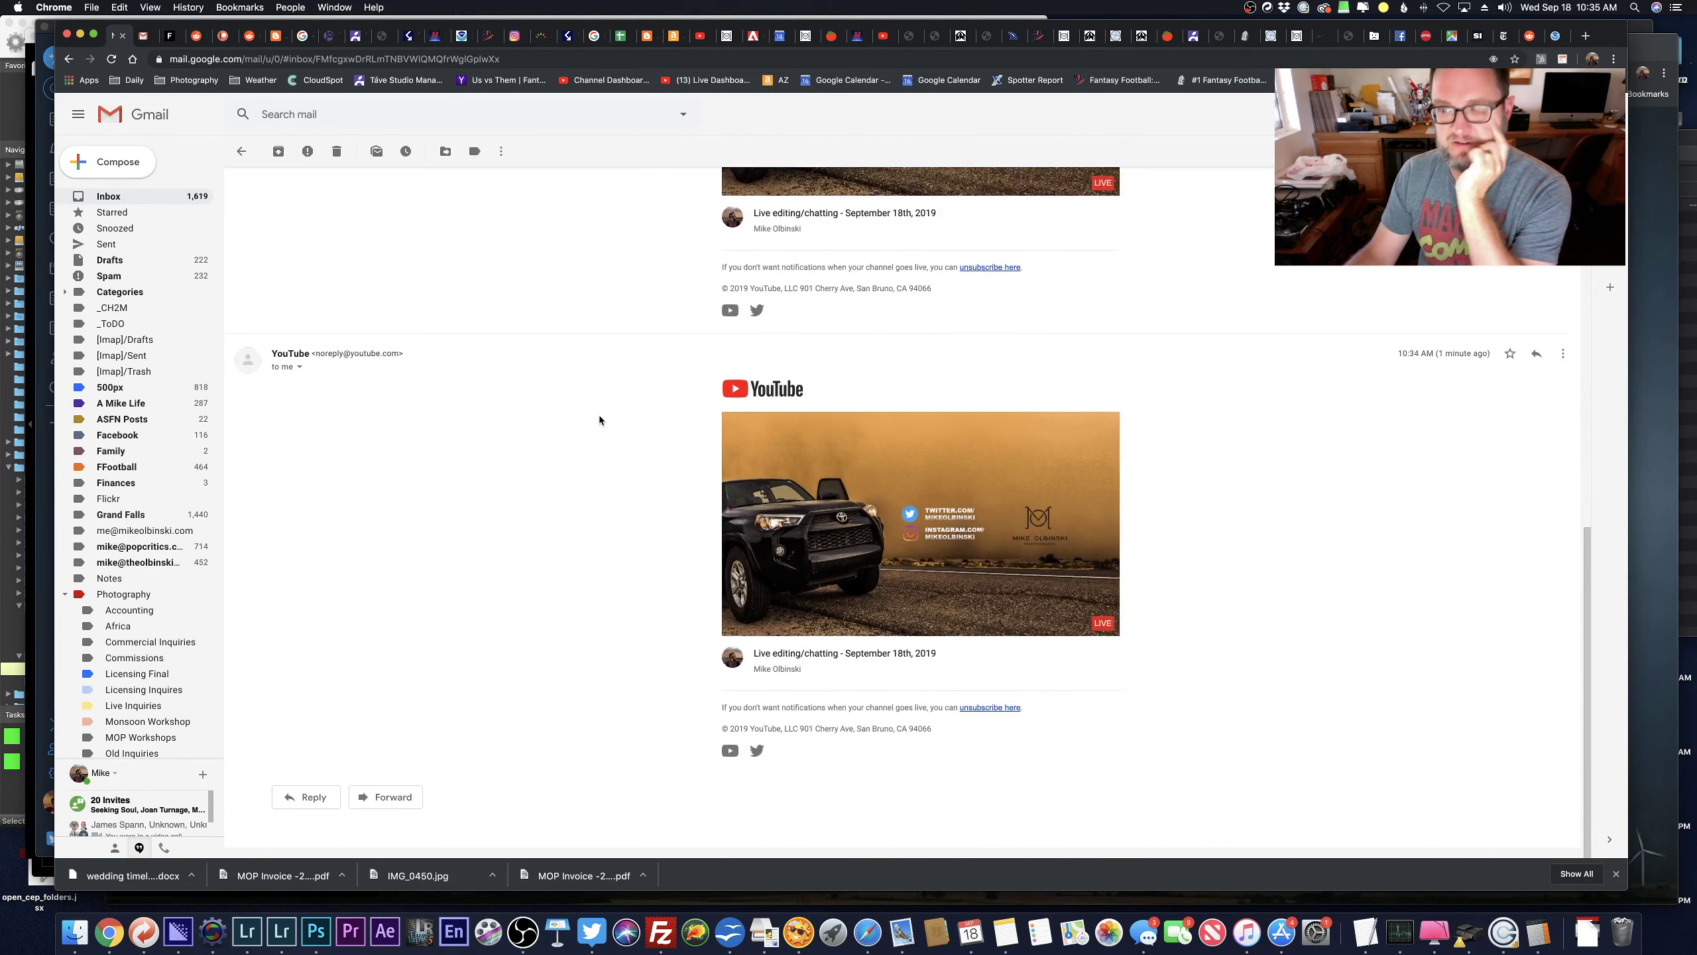
scroll(599, 420, up, 6)
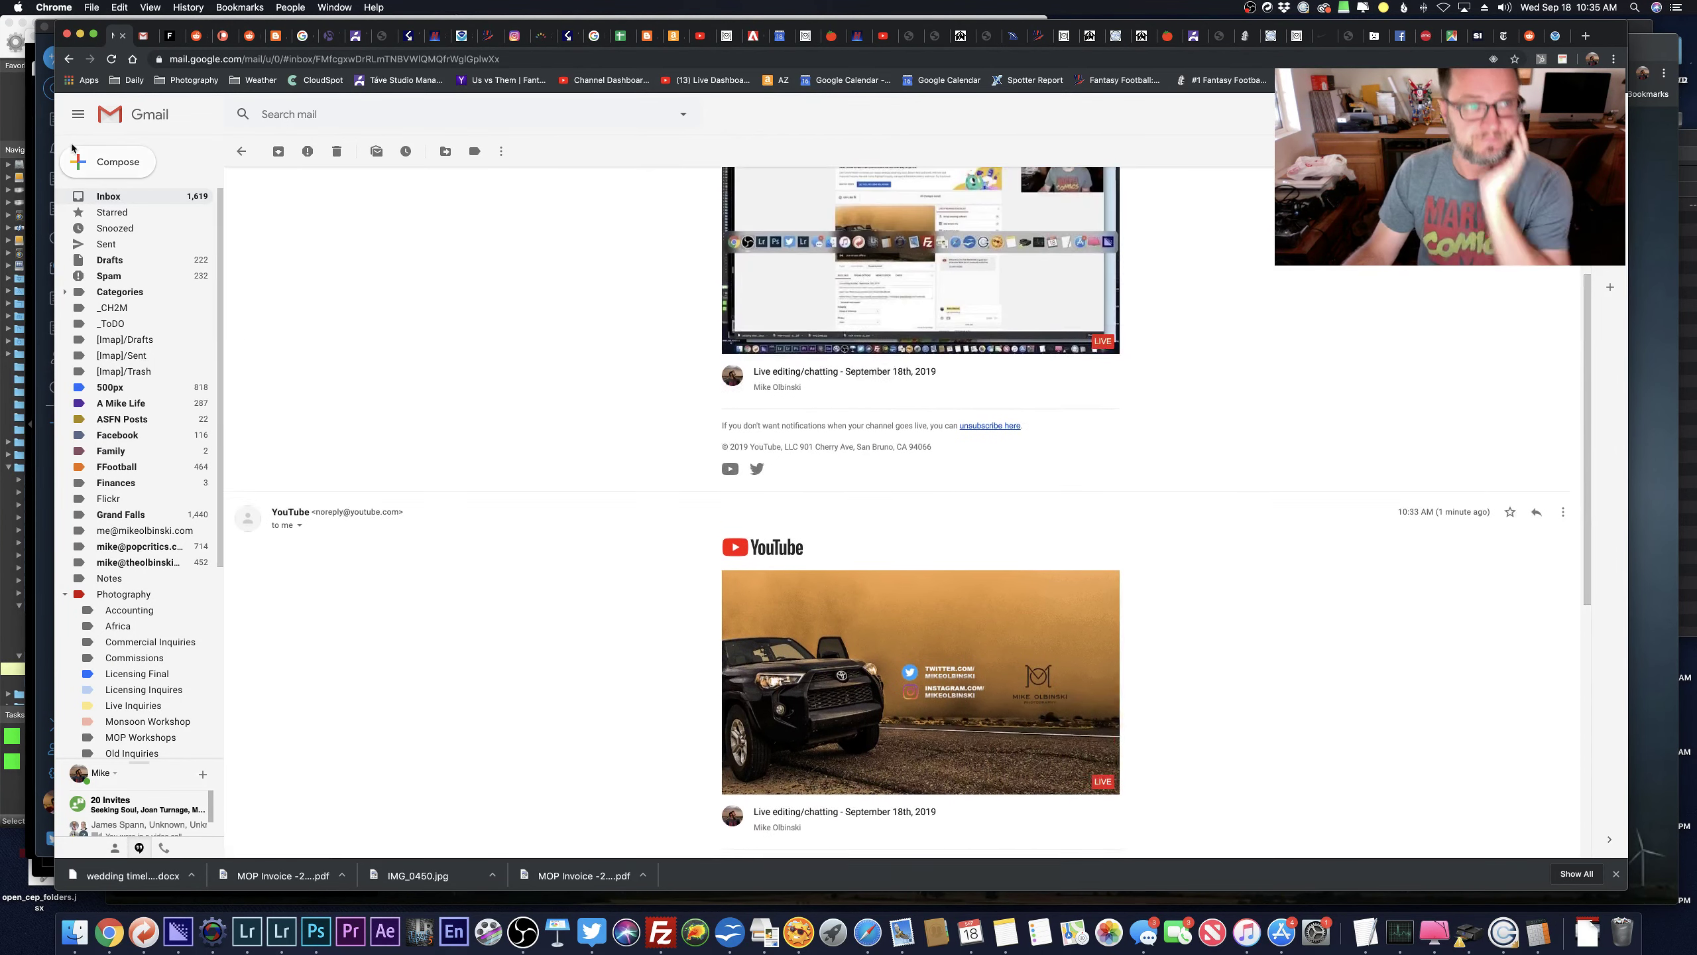
click(126, 199)
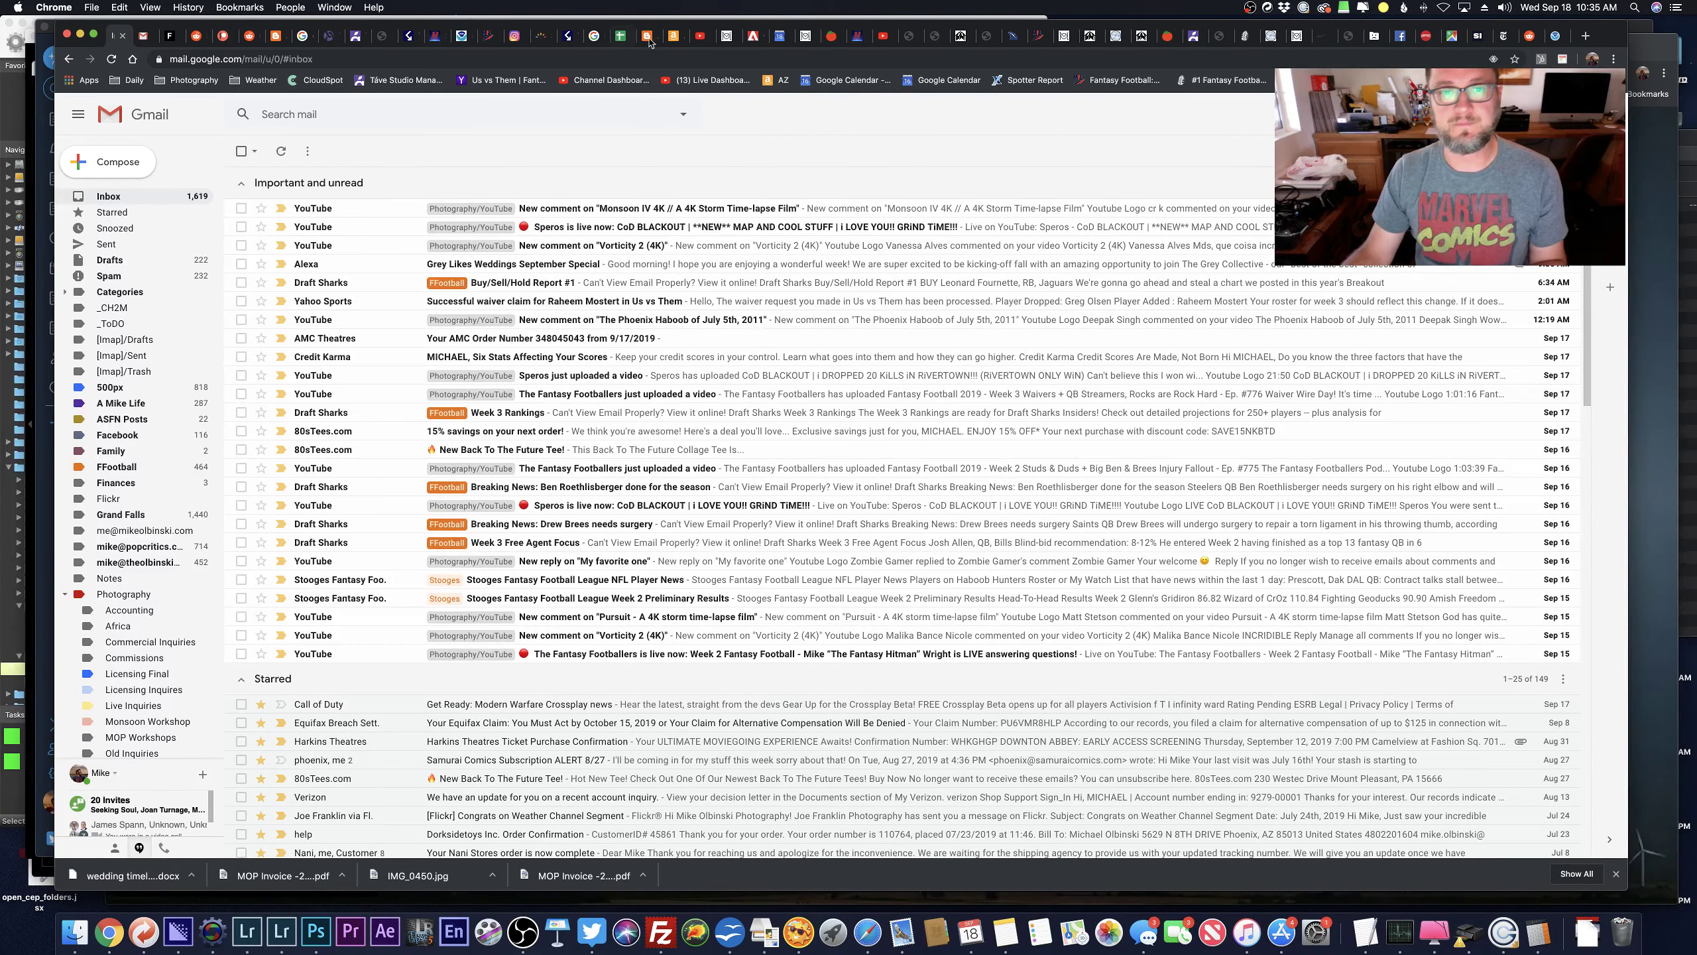
Check the live dashboard, then read the newest message in Gmail's YouTube "Now live on your channel" conversation and return to the inbox.
click(695, 36)
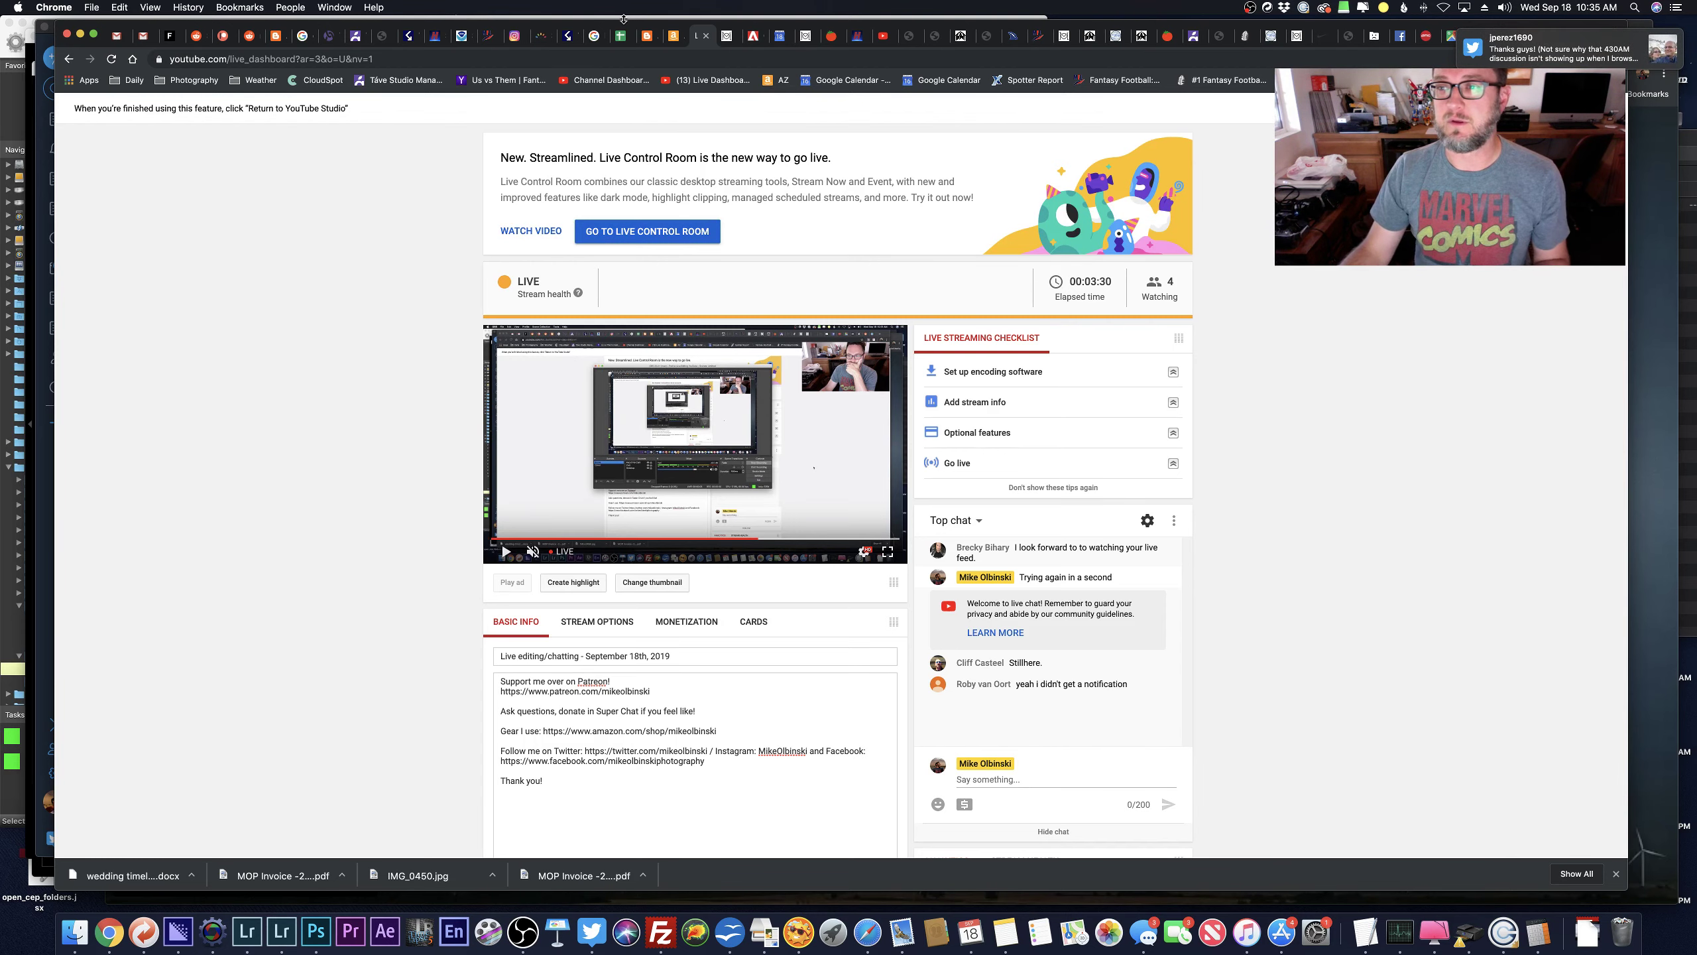
click(117, 35)
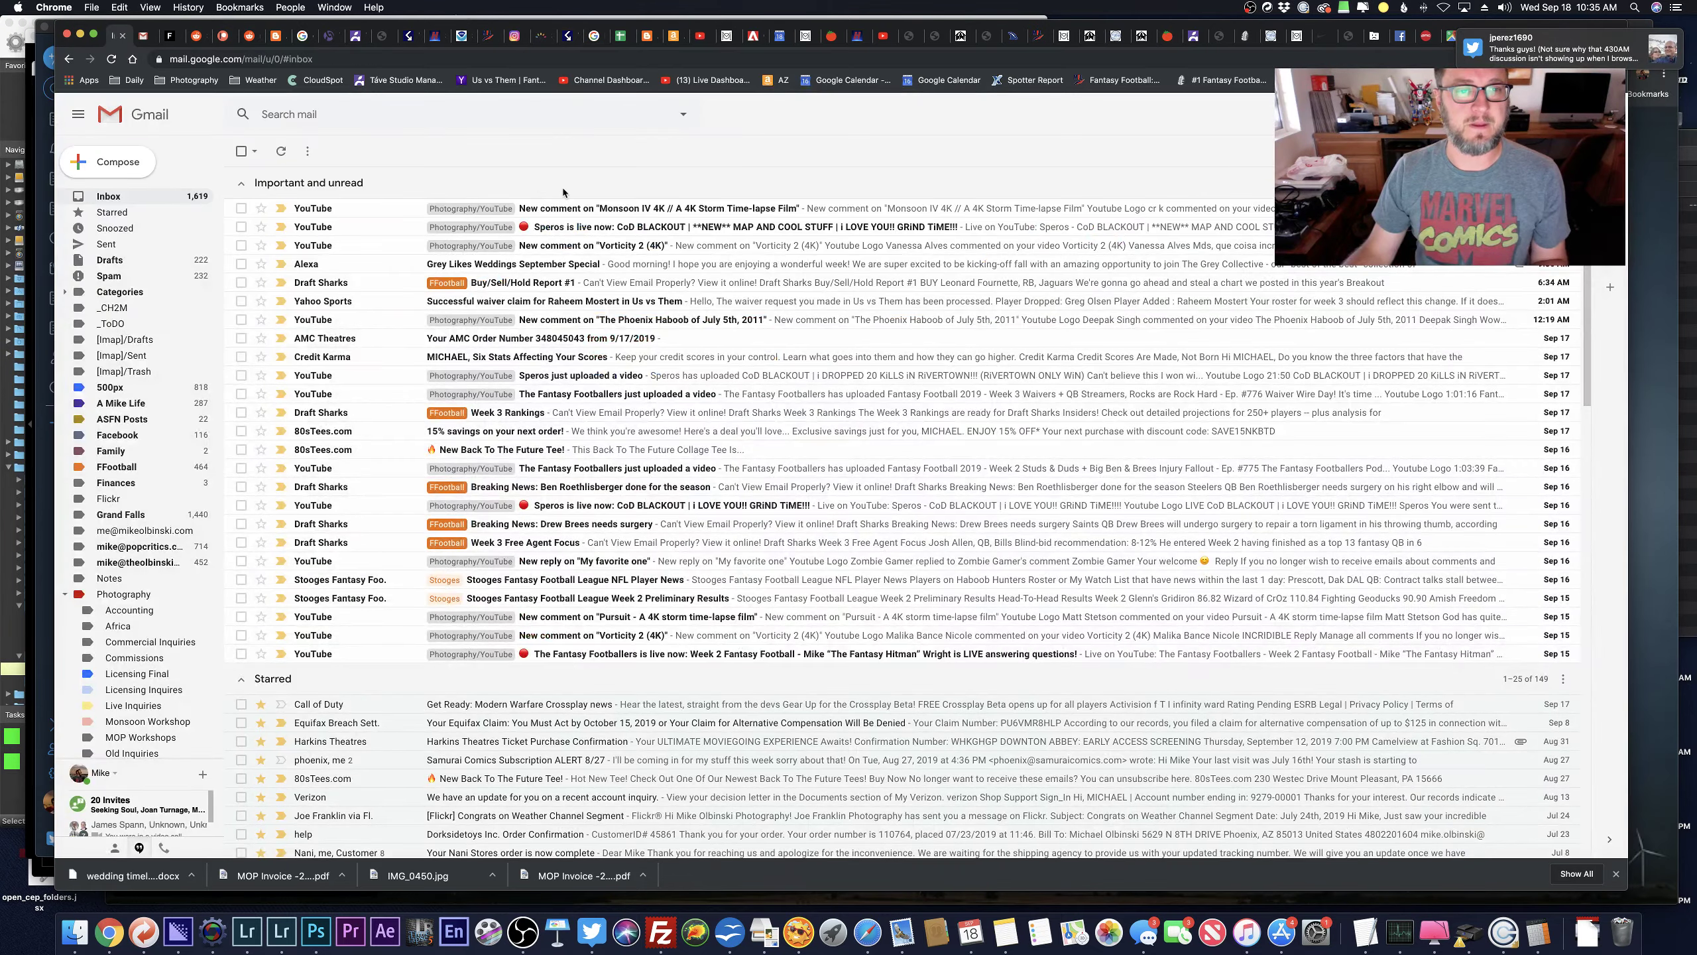
scroll(552, 638, down, 5)
click(552, 638)
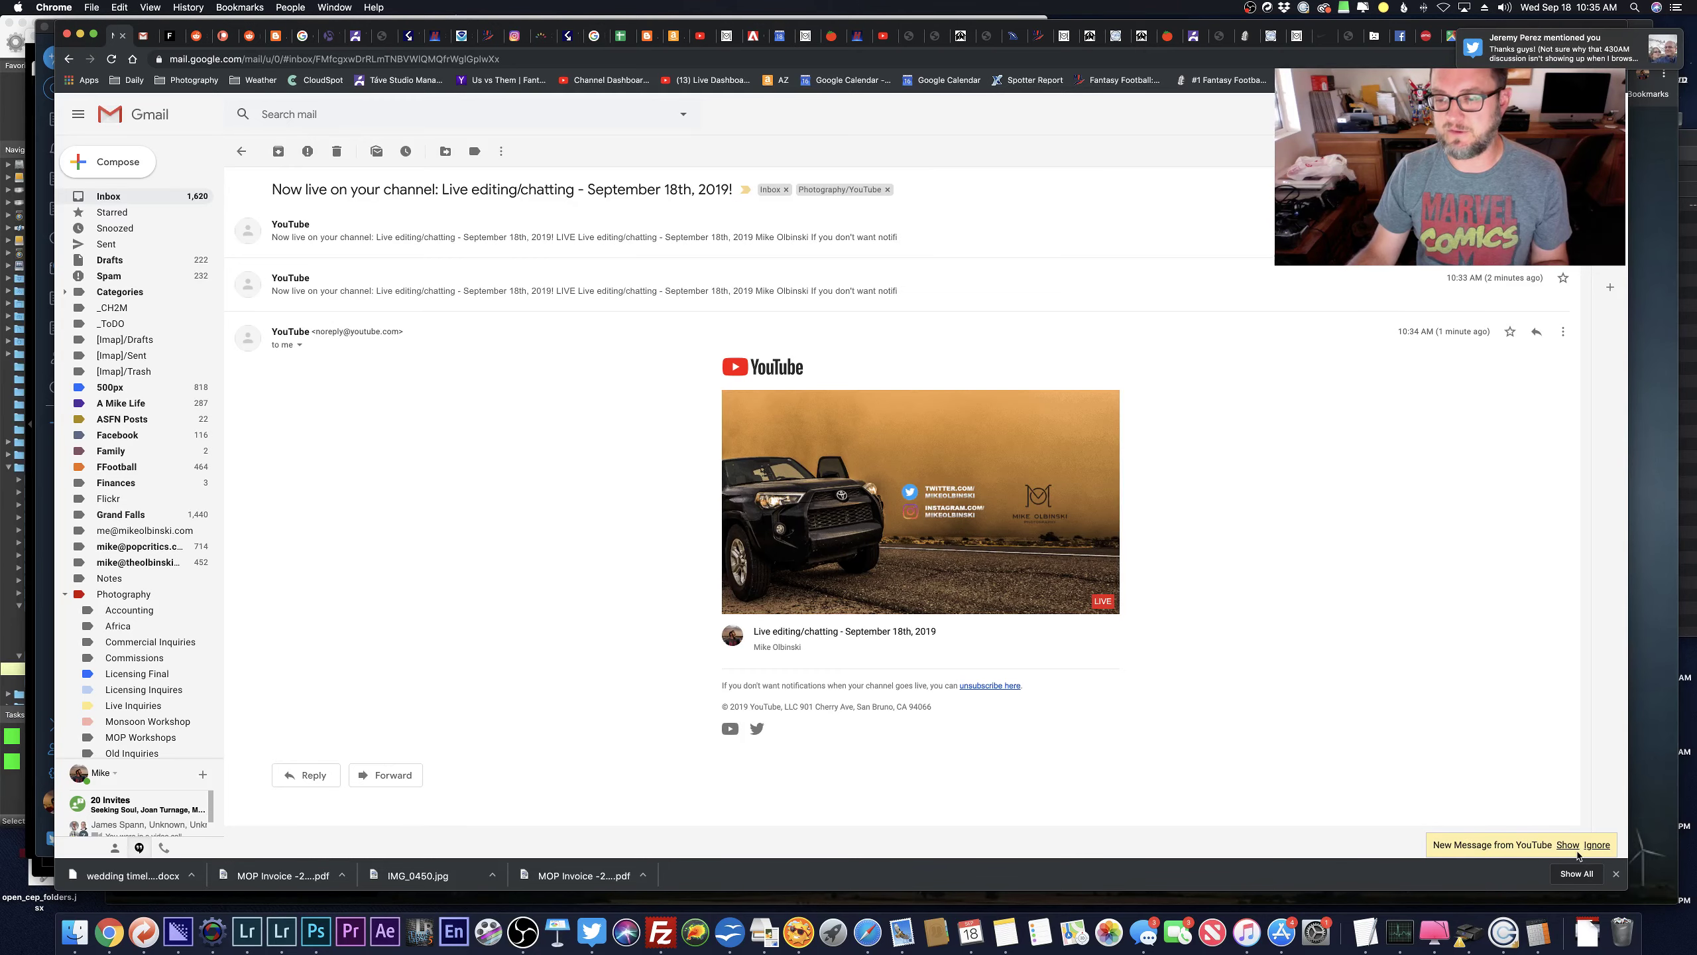
click(1570, 845)
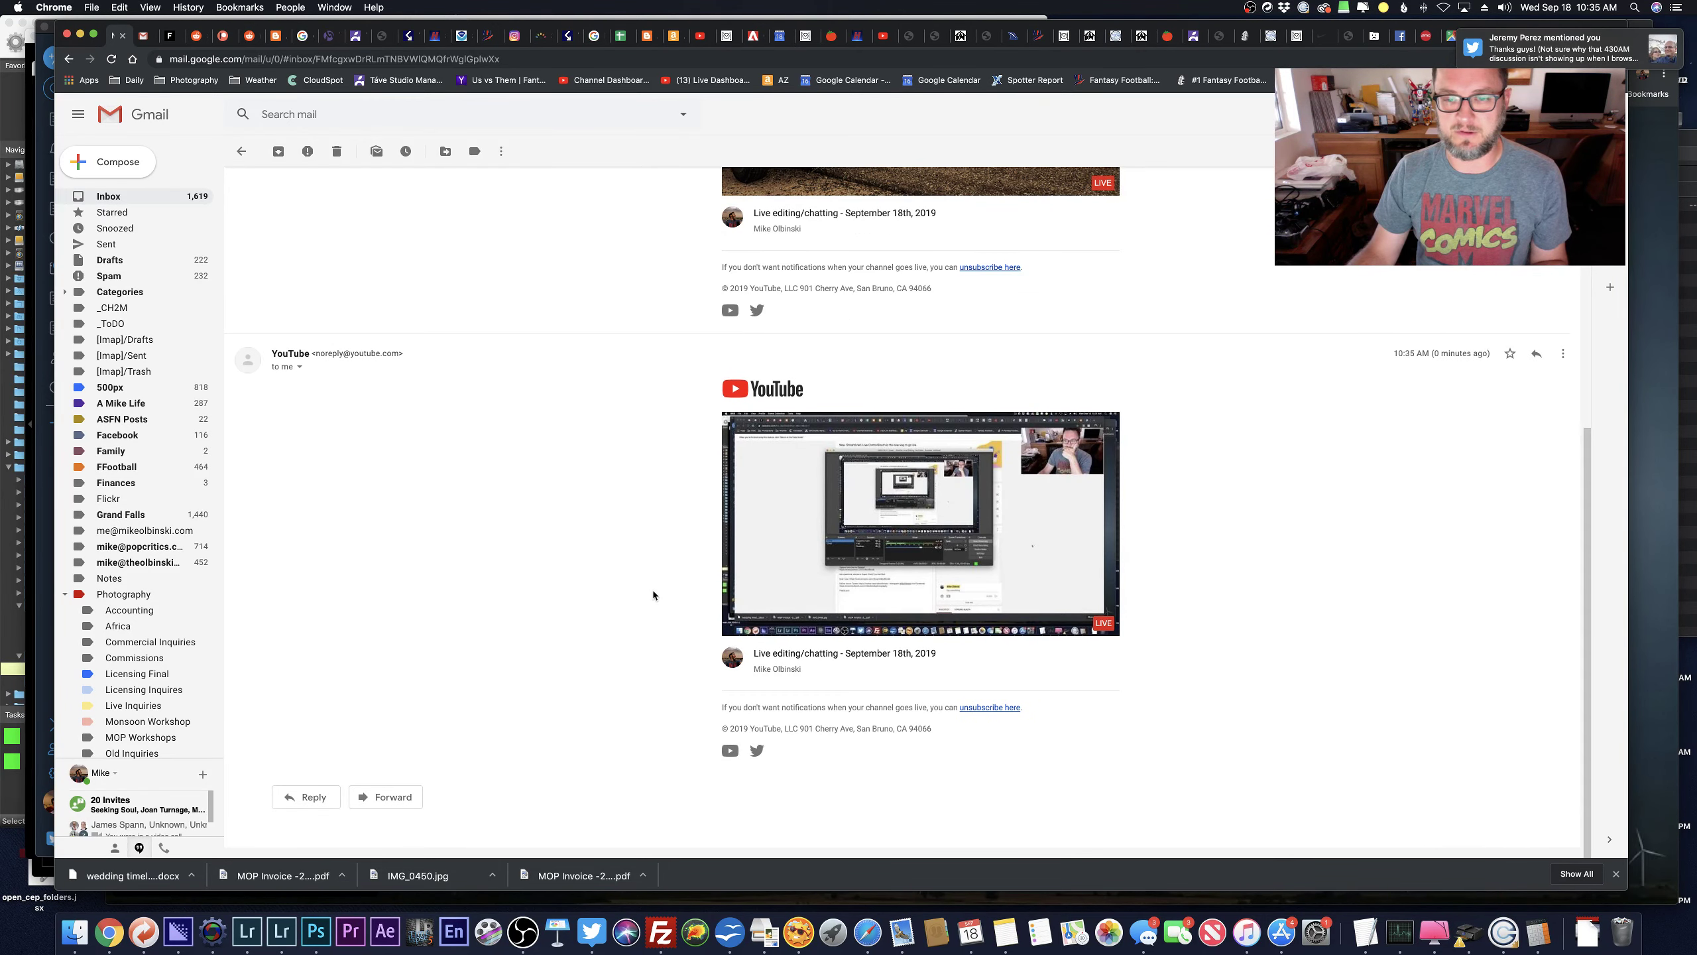
click(129, 195)
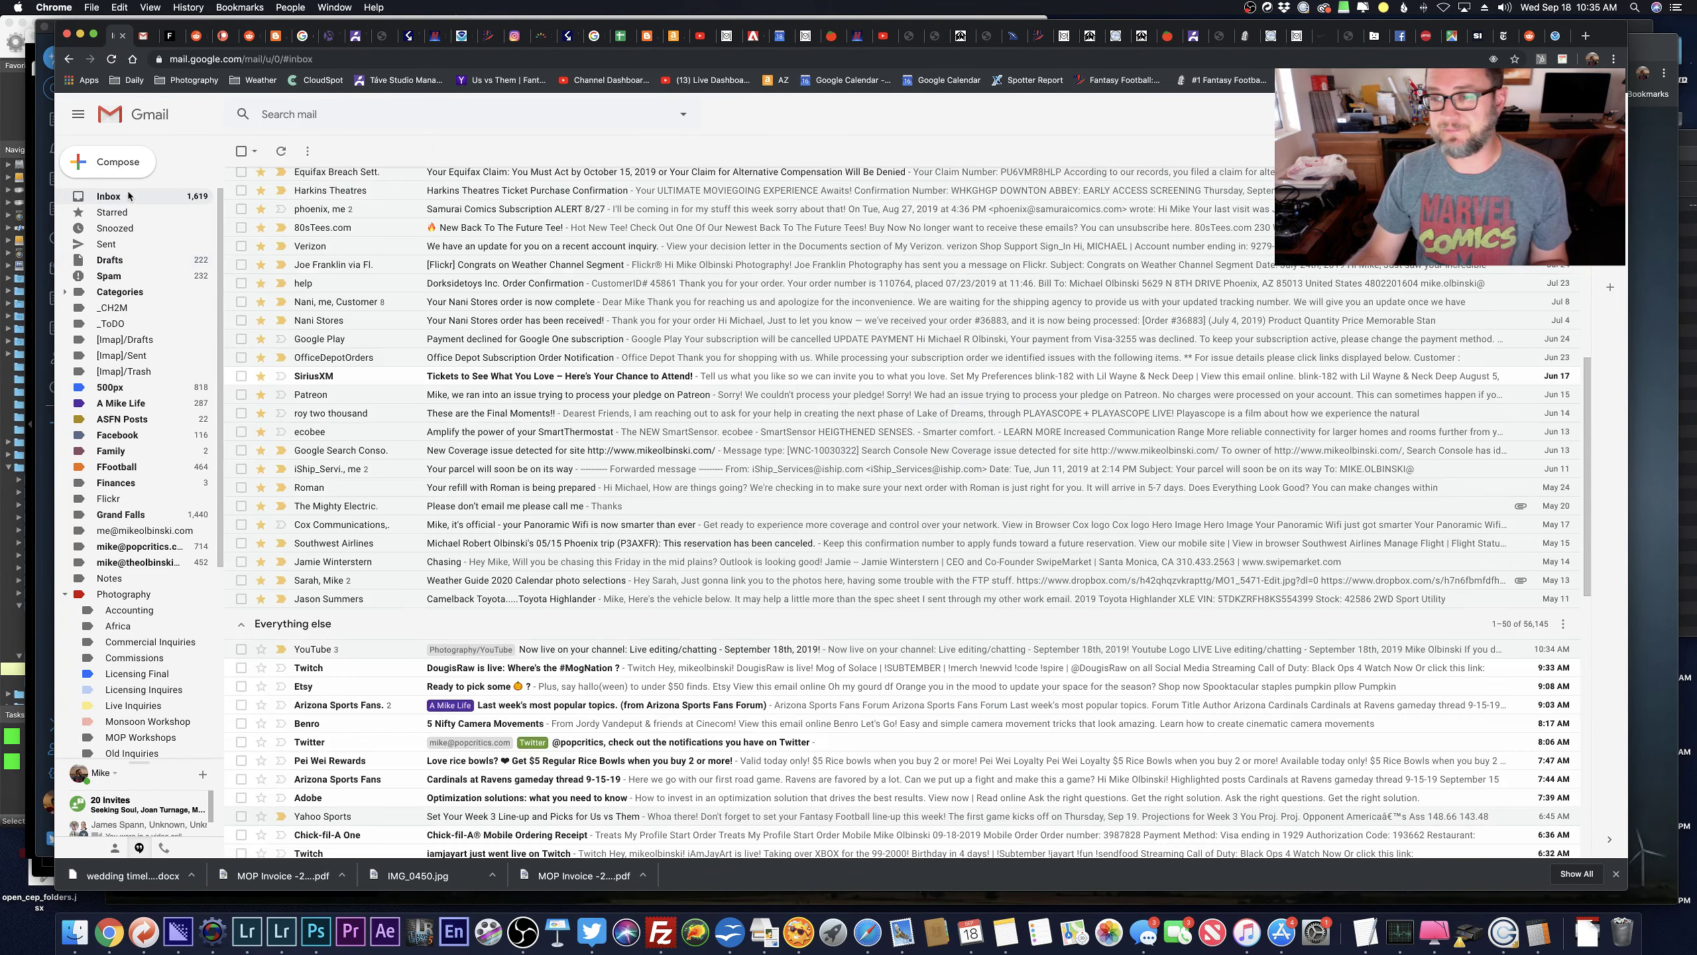
Check the live dashboard and the YouTube channel's video list, including the options of the unlisted September 18th stream.
click(699, 35)
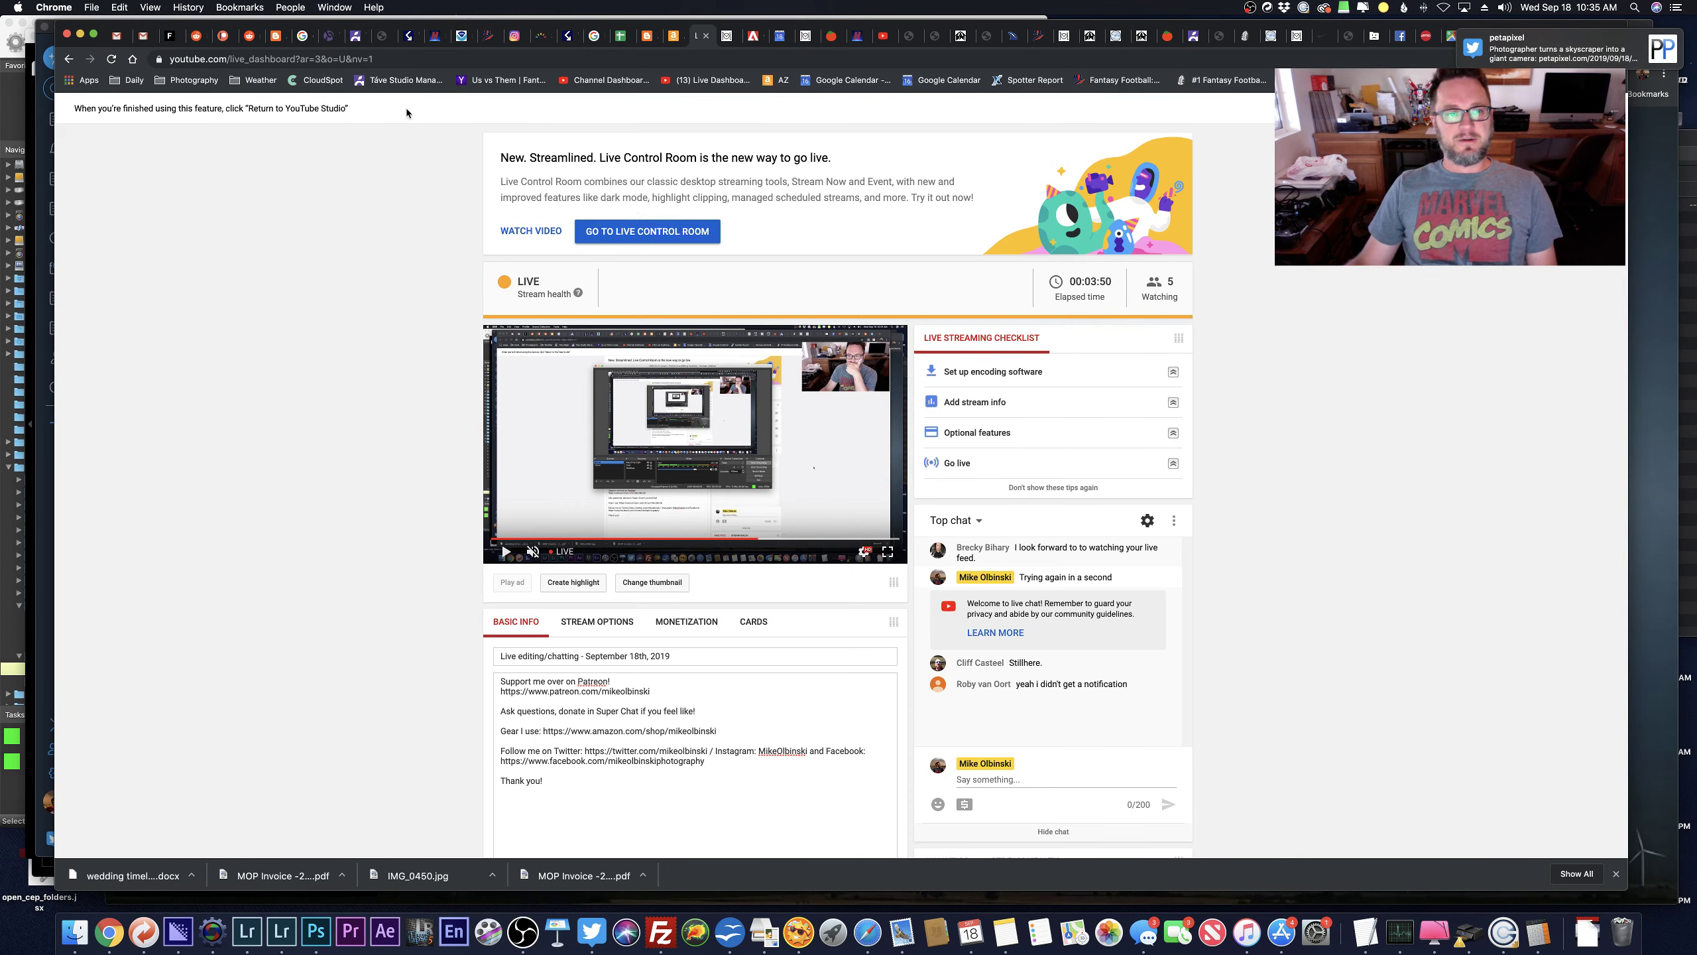
click(882, 38)
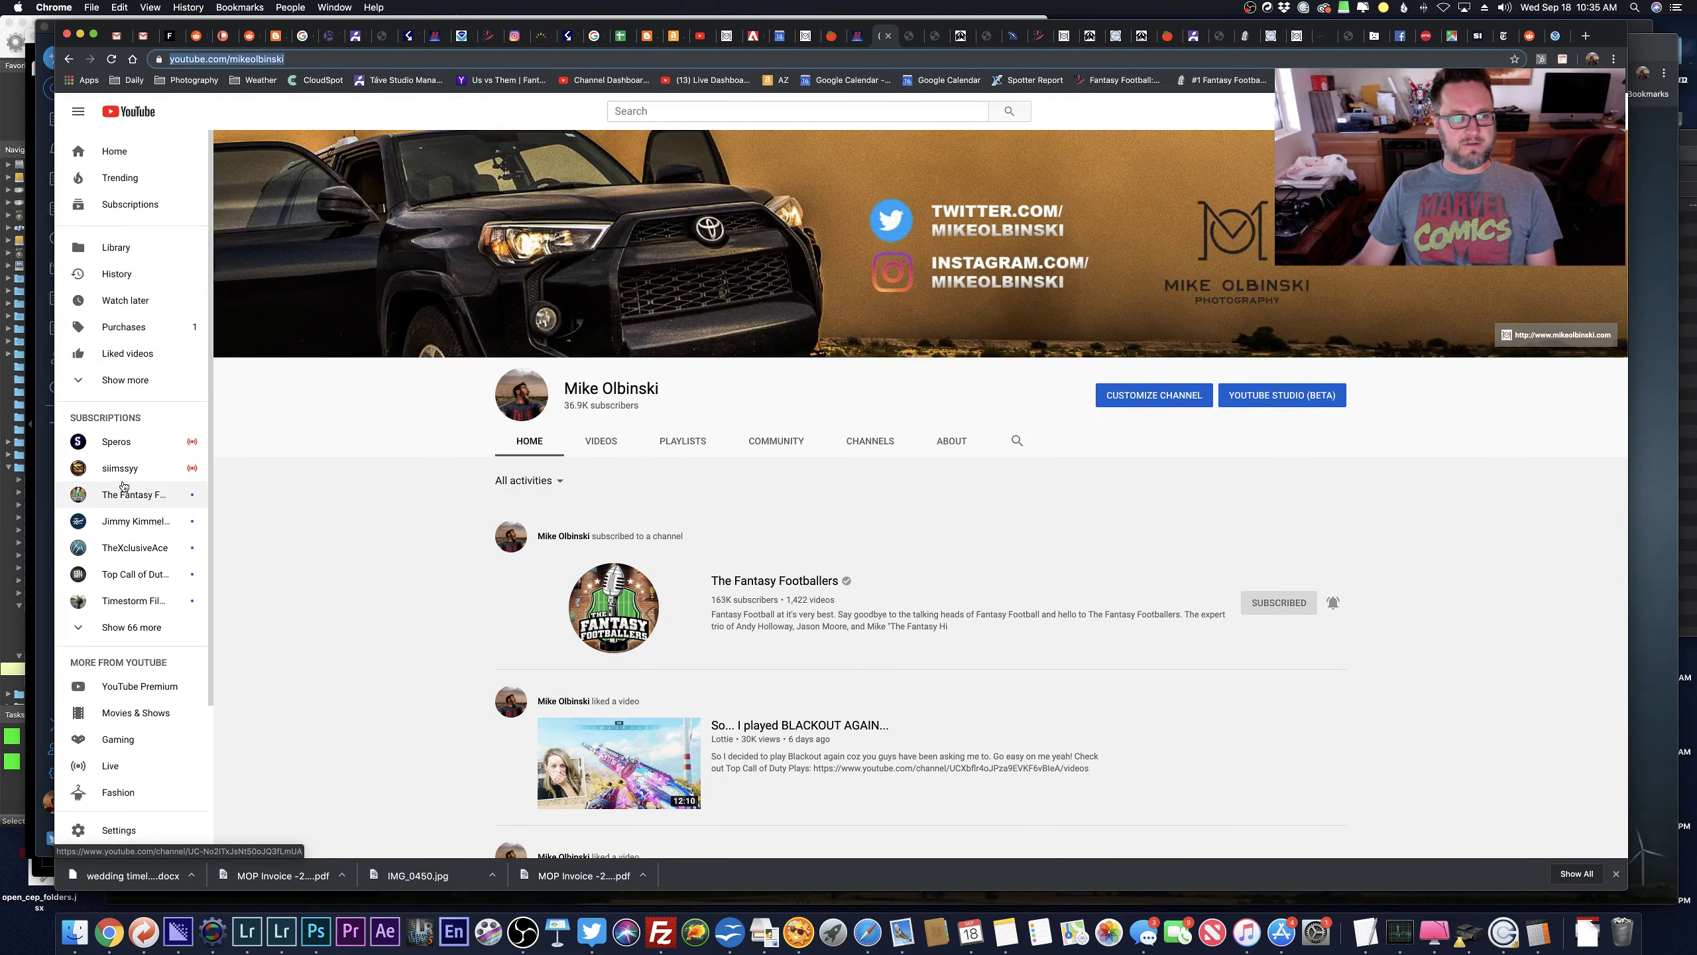
click(600, 441)
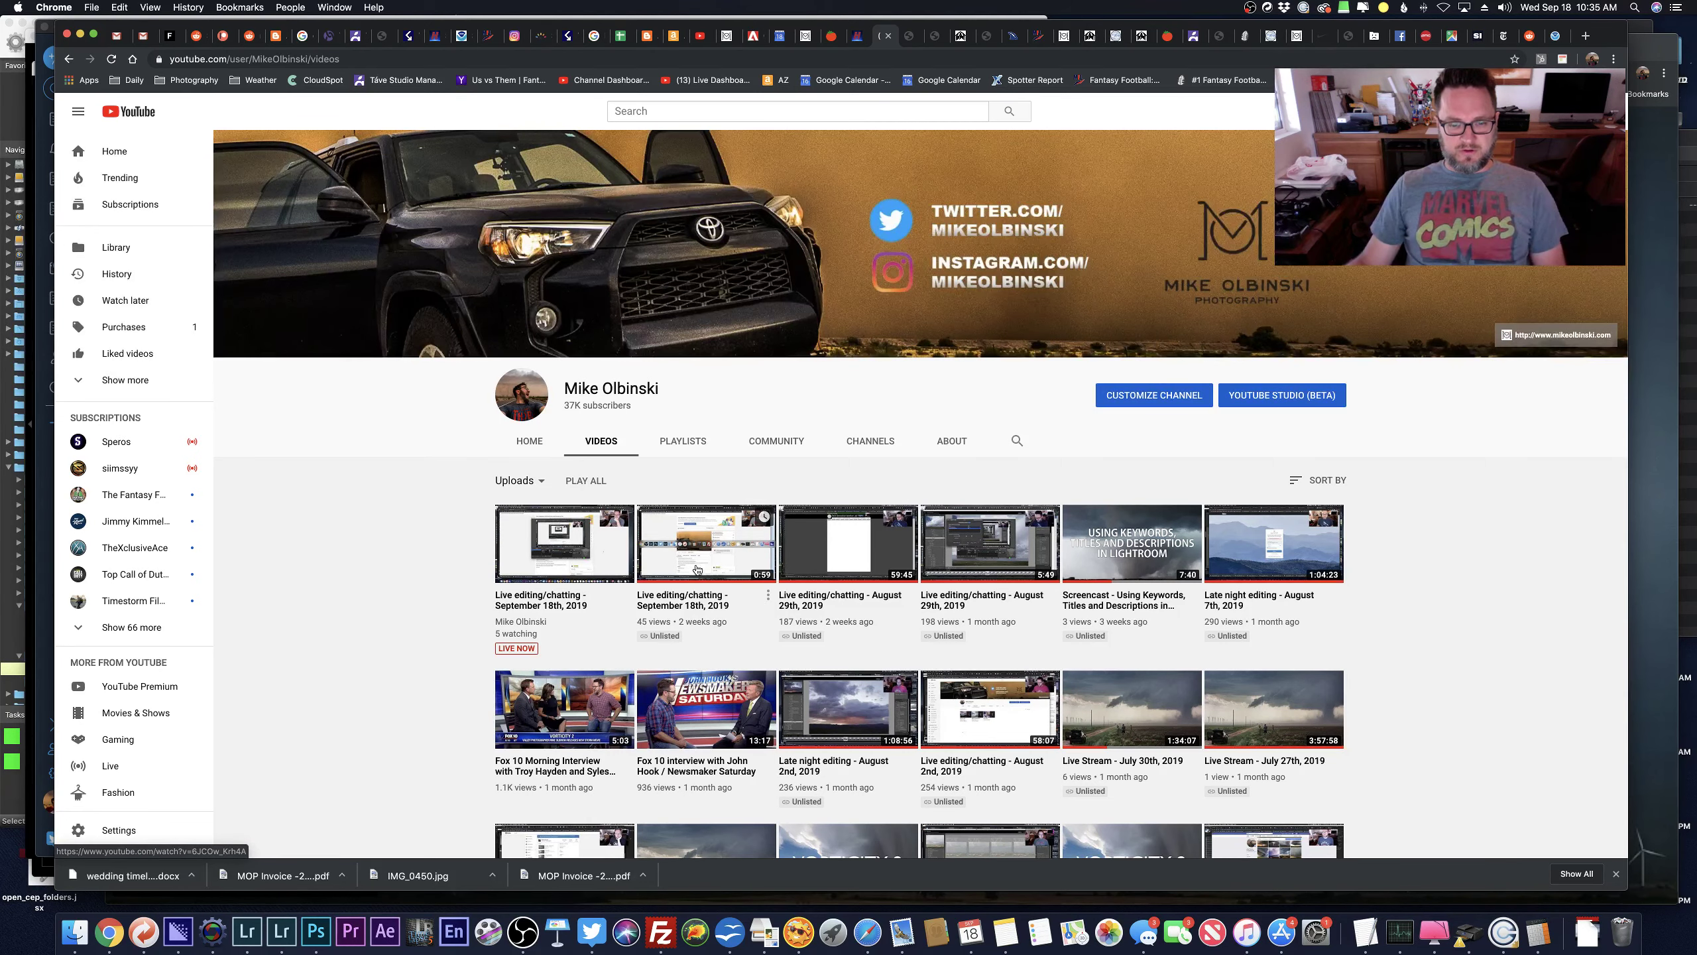
click(768, 594)
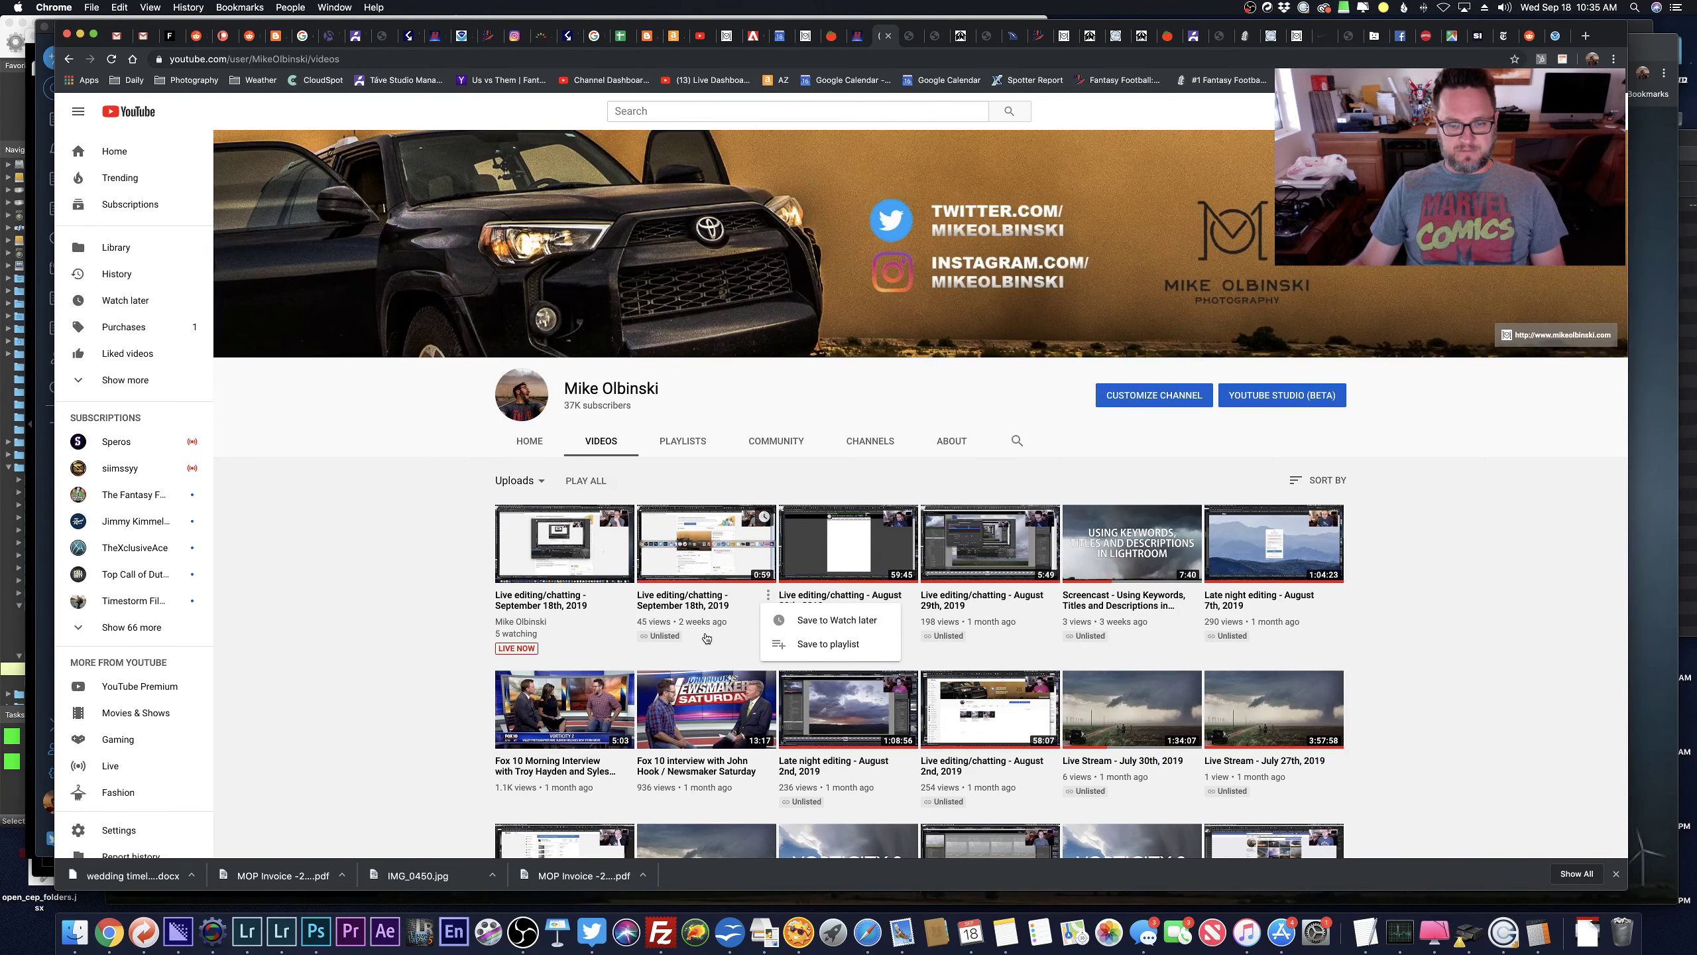
click(388, 570)
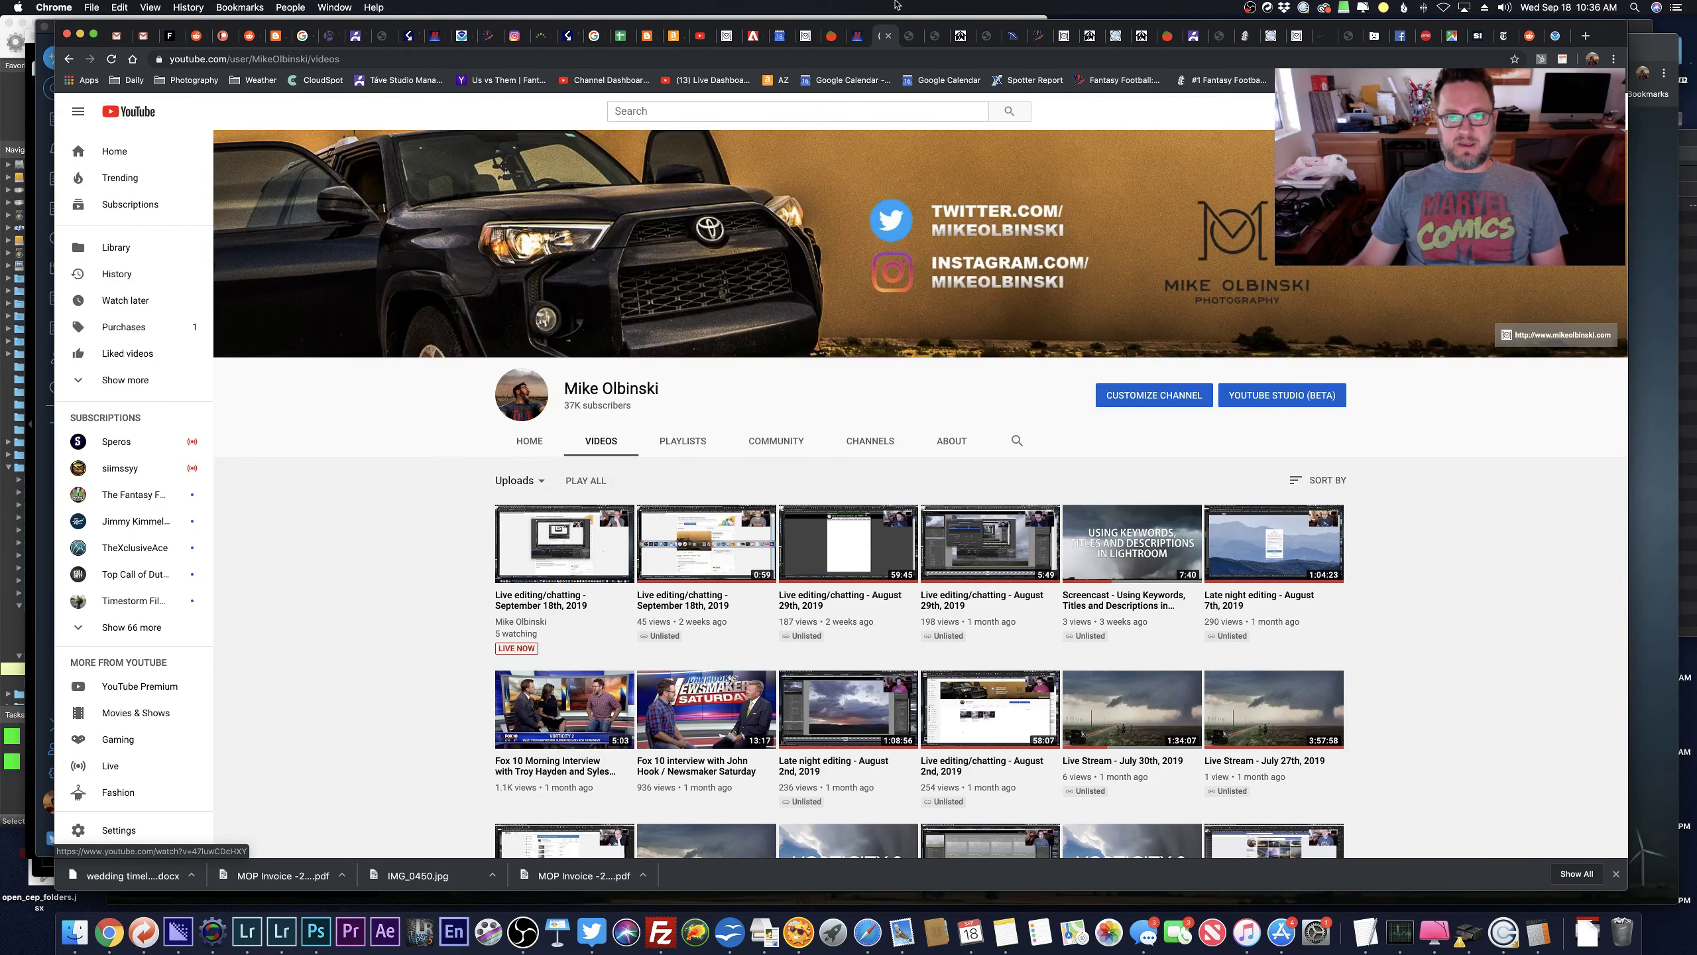
click(698, 35)
click(879, 36)
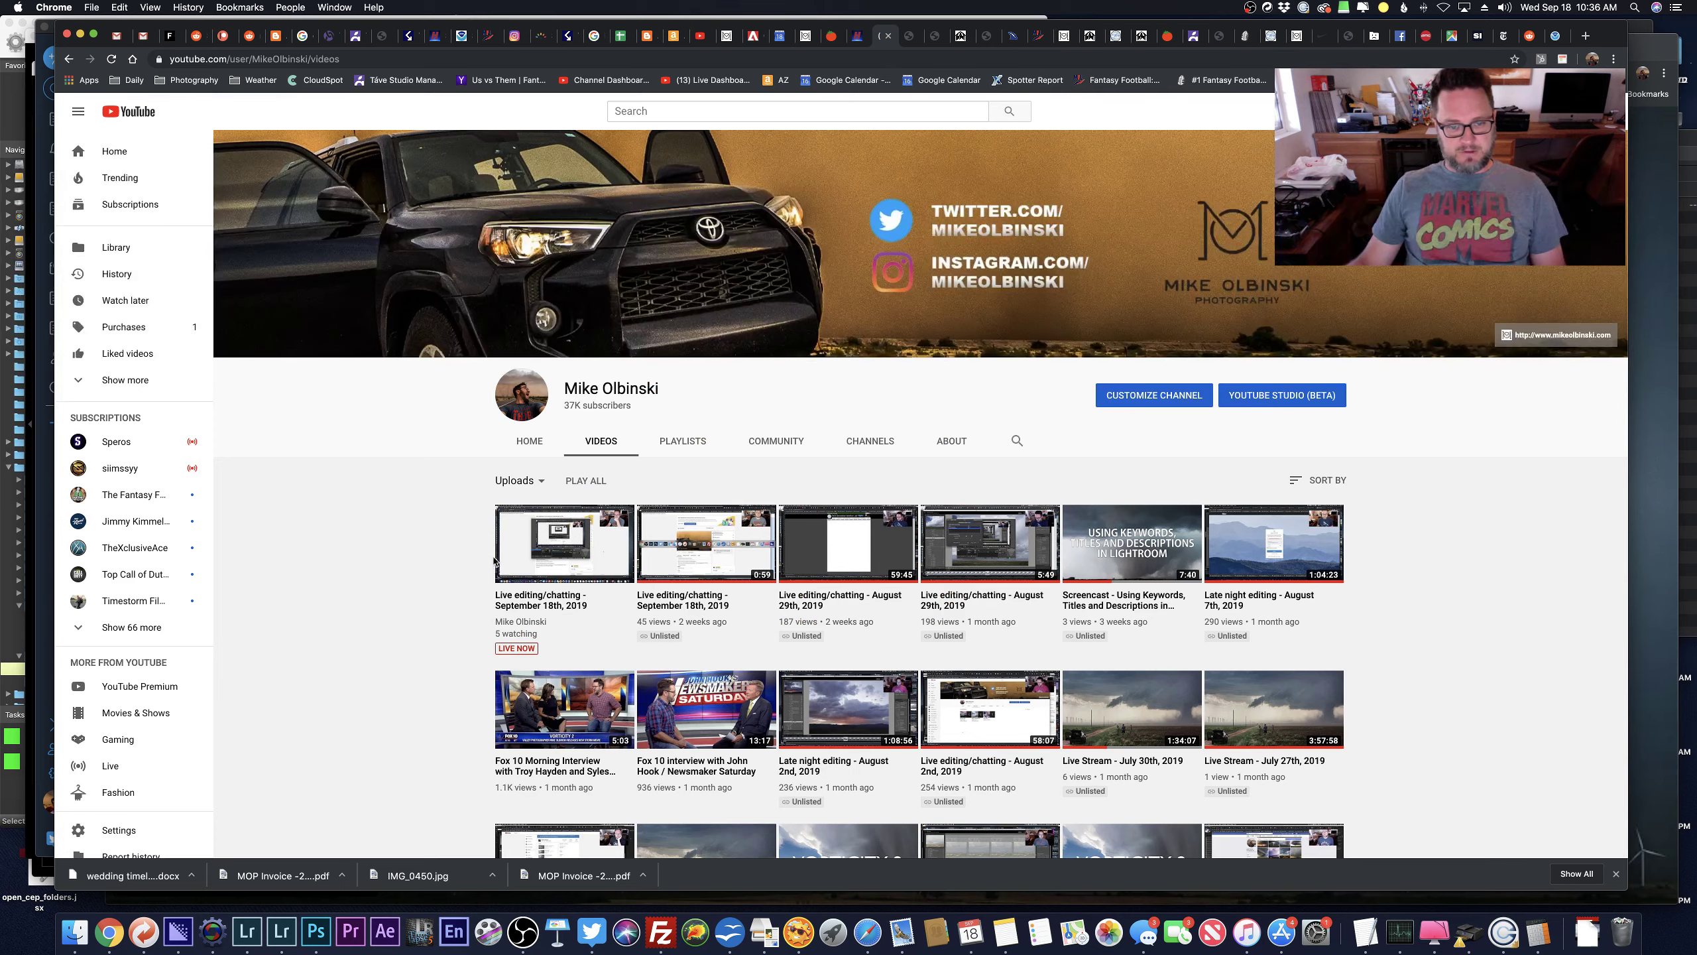
Open the current "Live editing/chatting - September 18th, 2019" stream and start sharing it to Twitter.
click(565, 559)
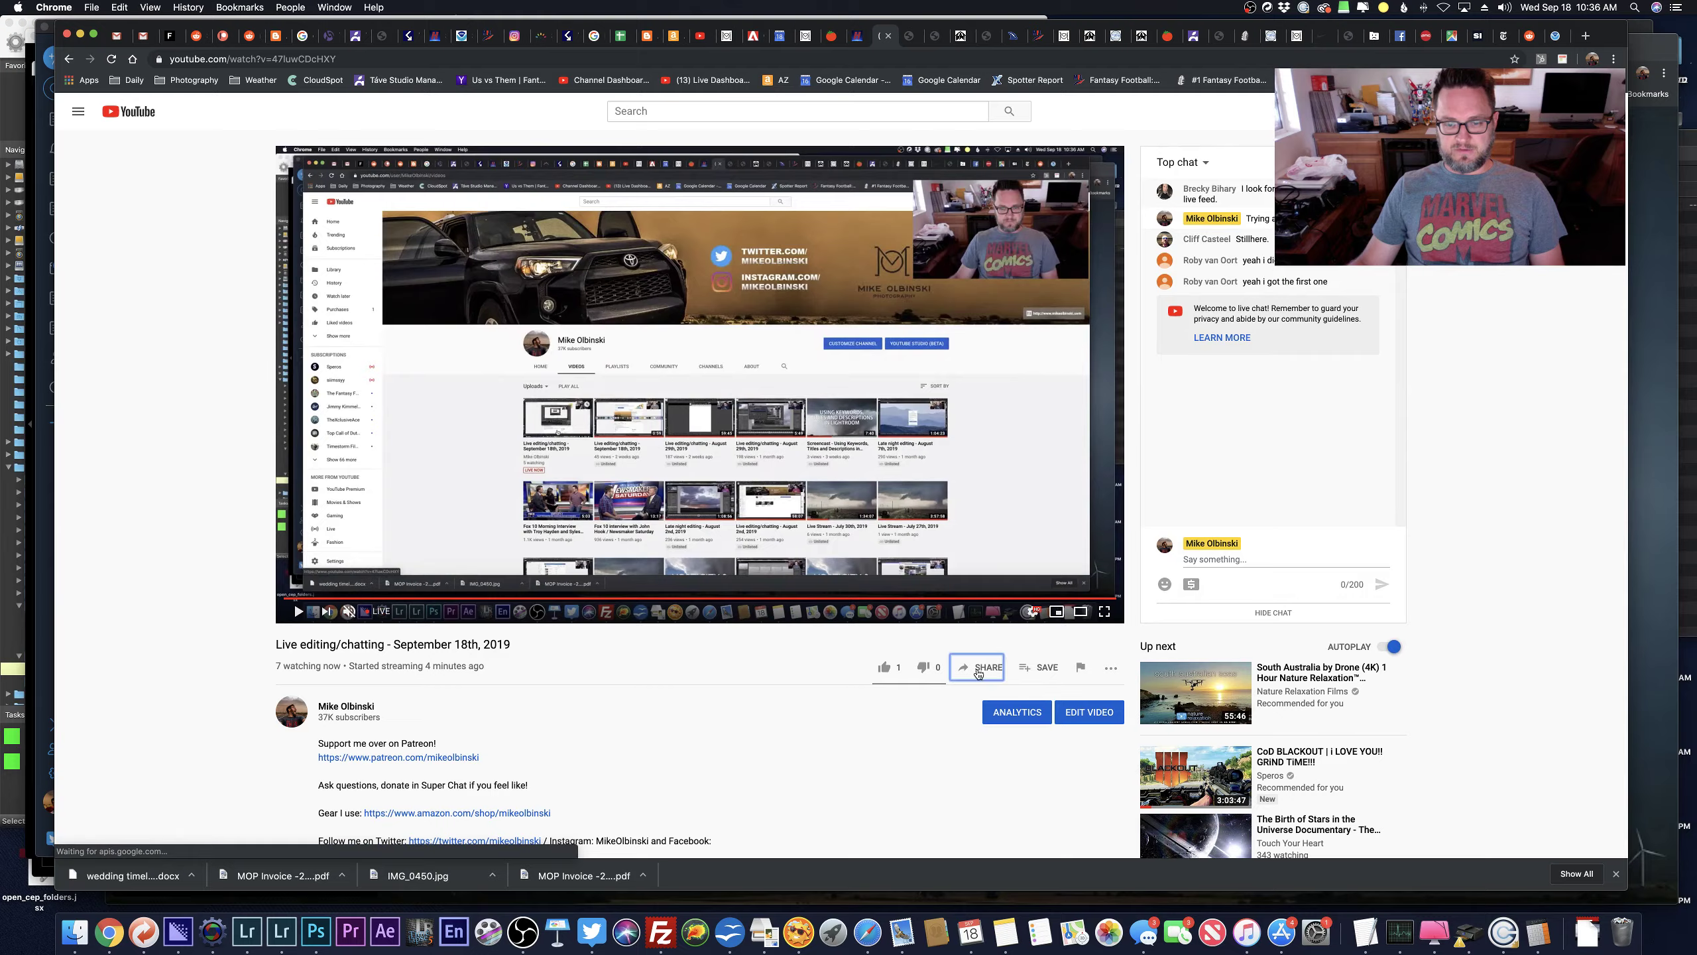
click(980, 667)
click(755, 496)
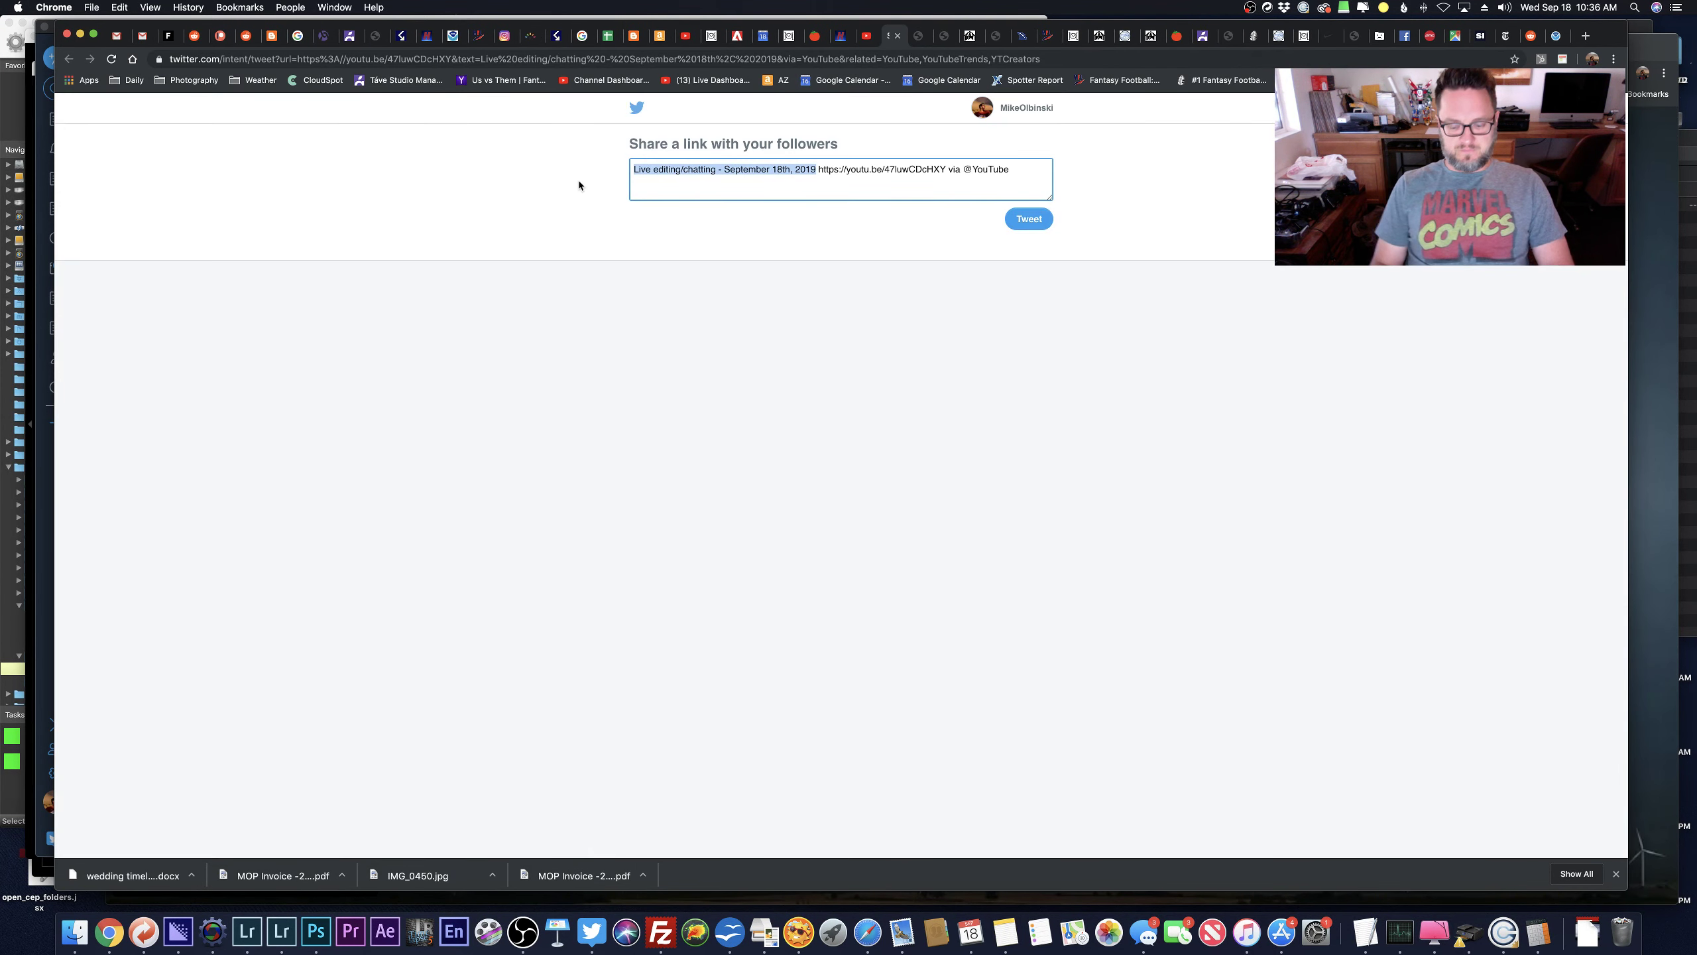
text(Doing some live edi)
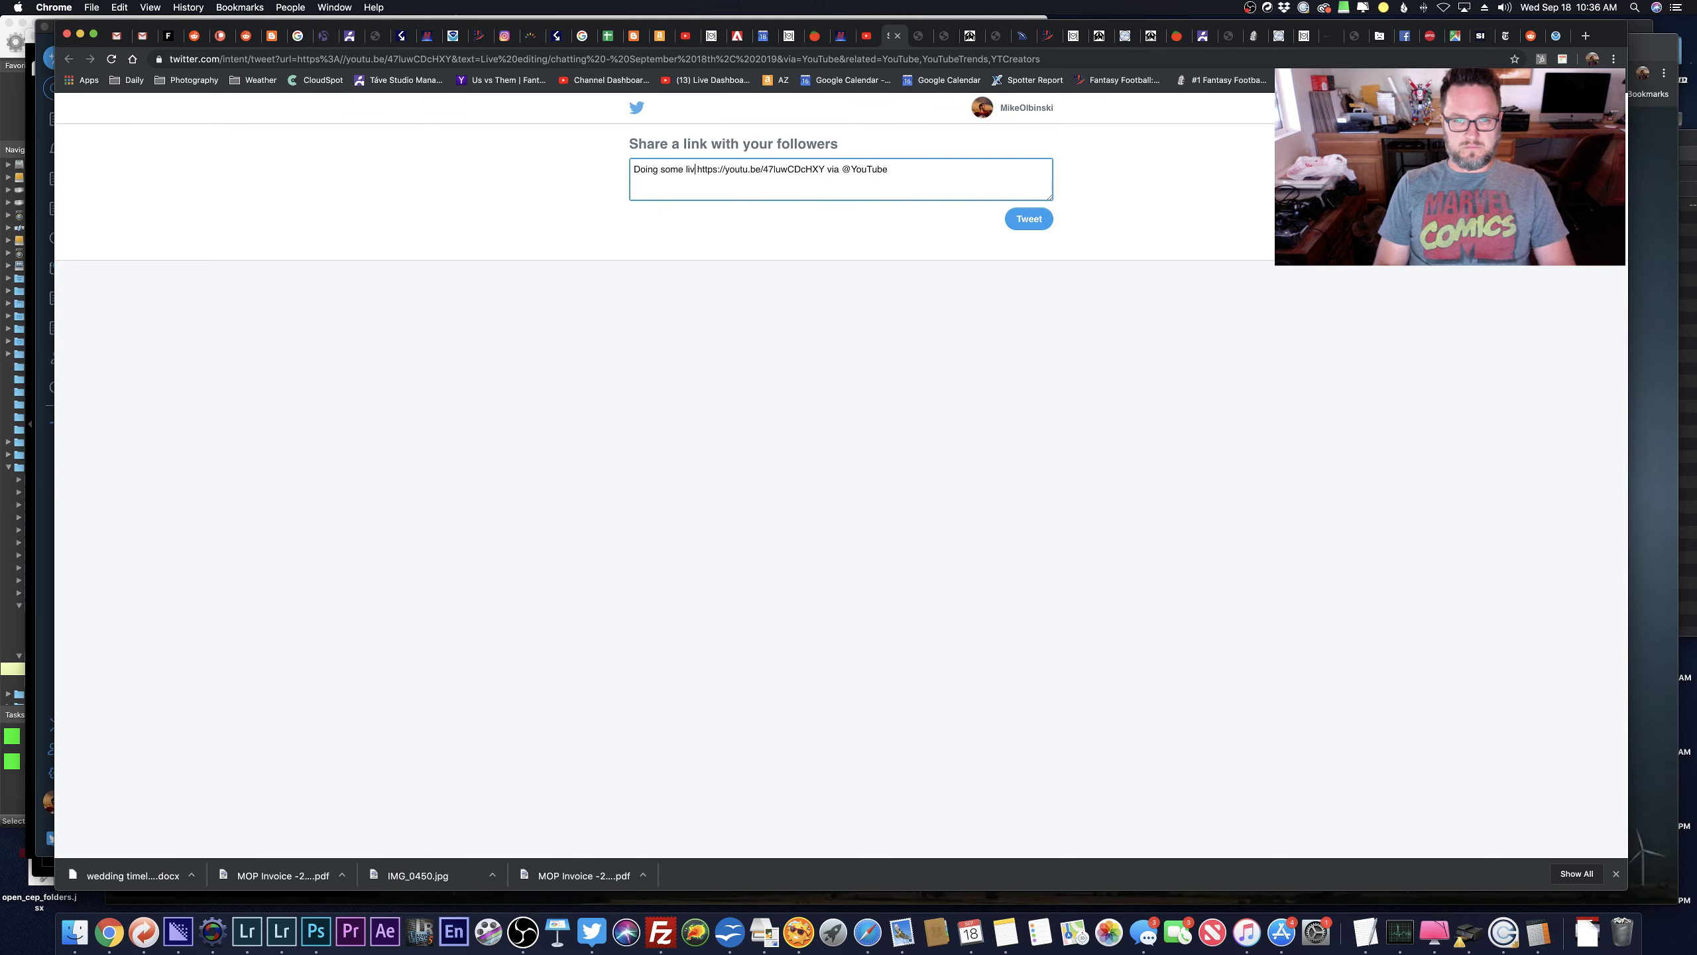
text(ting)
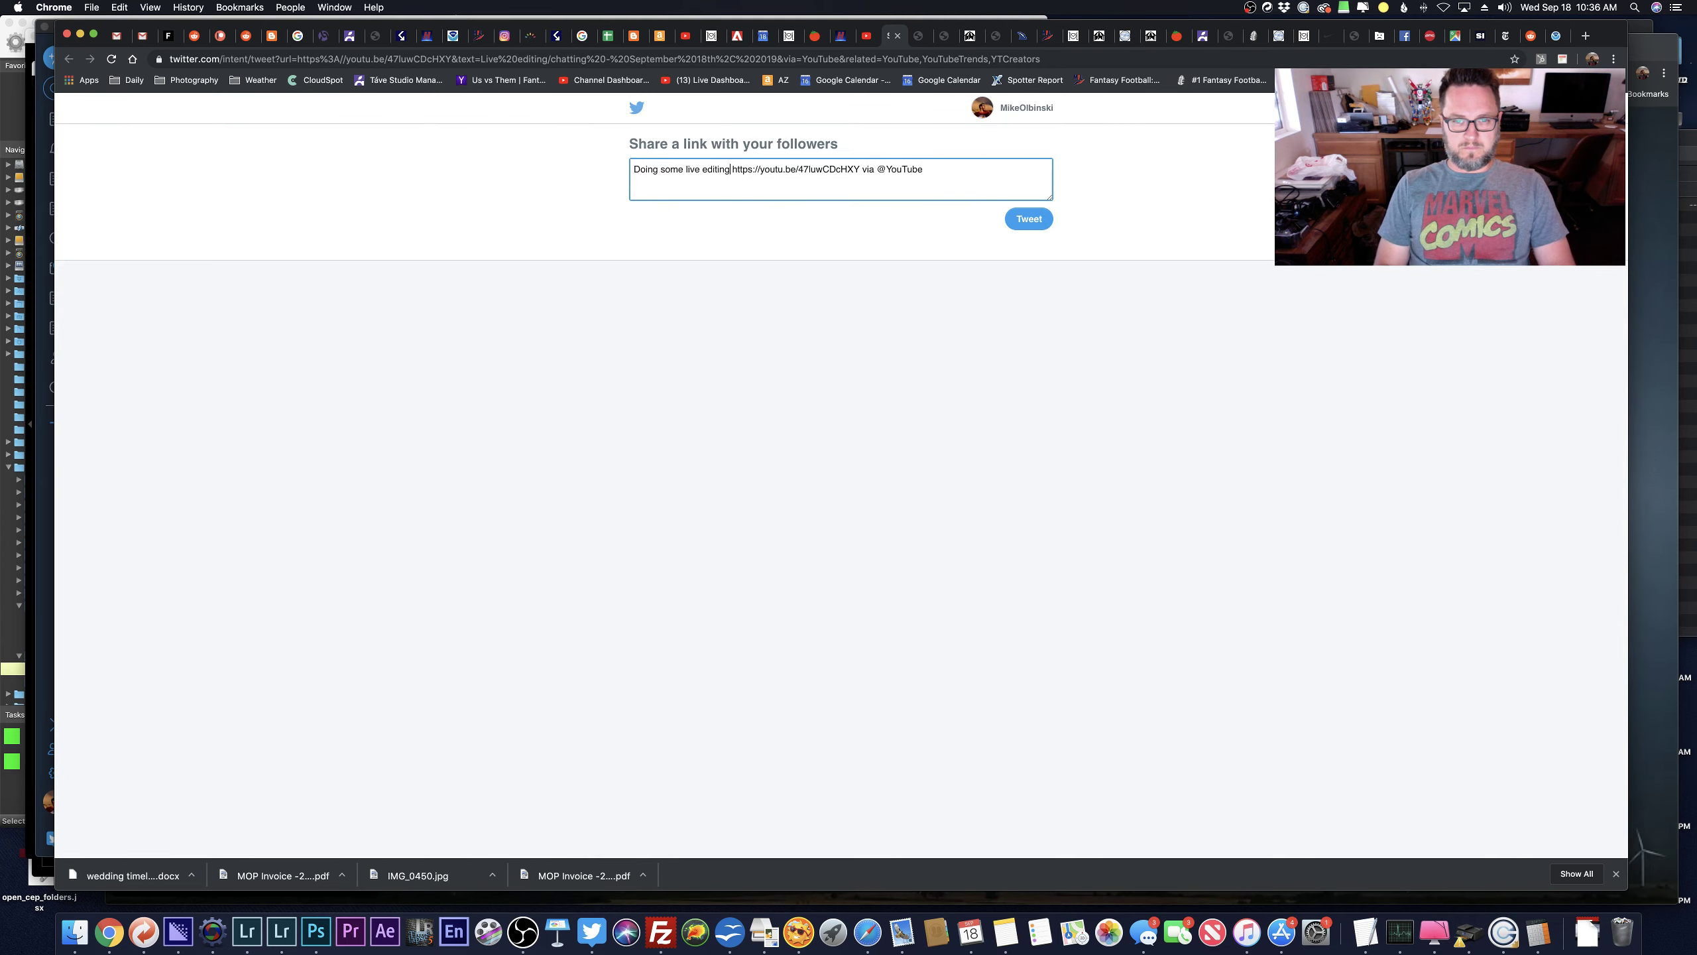
text(/chatting over on )
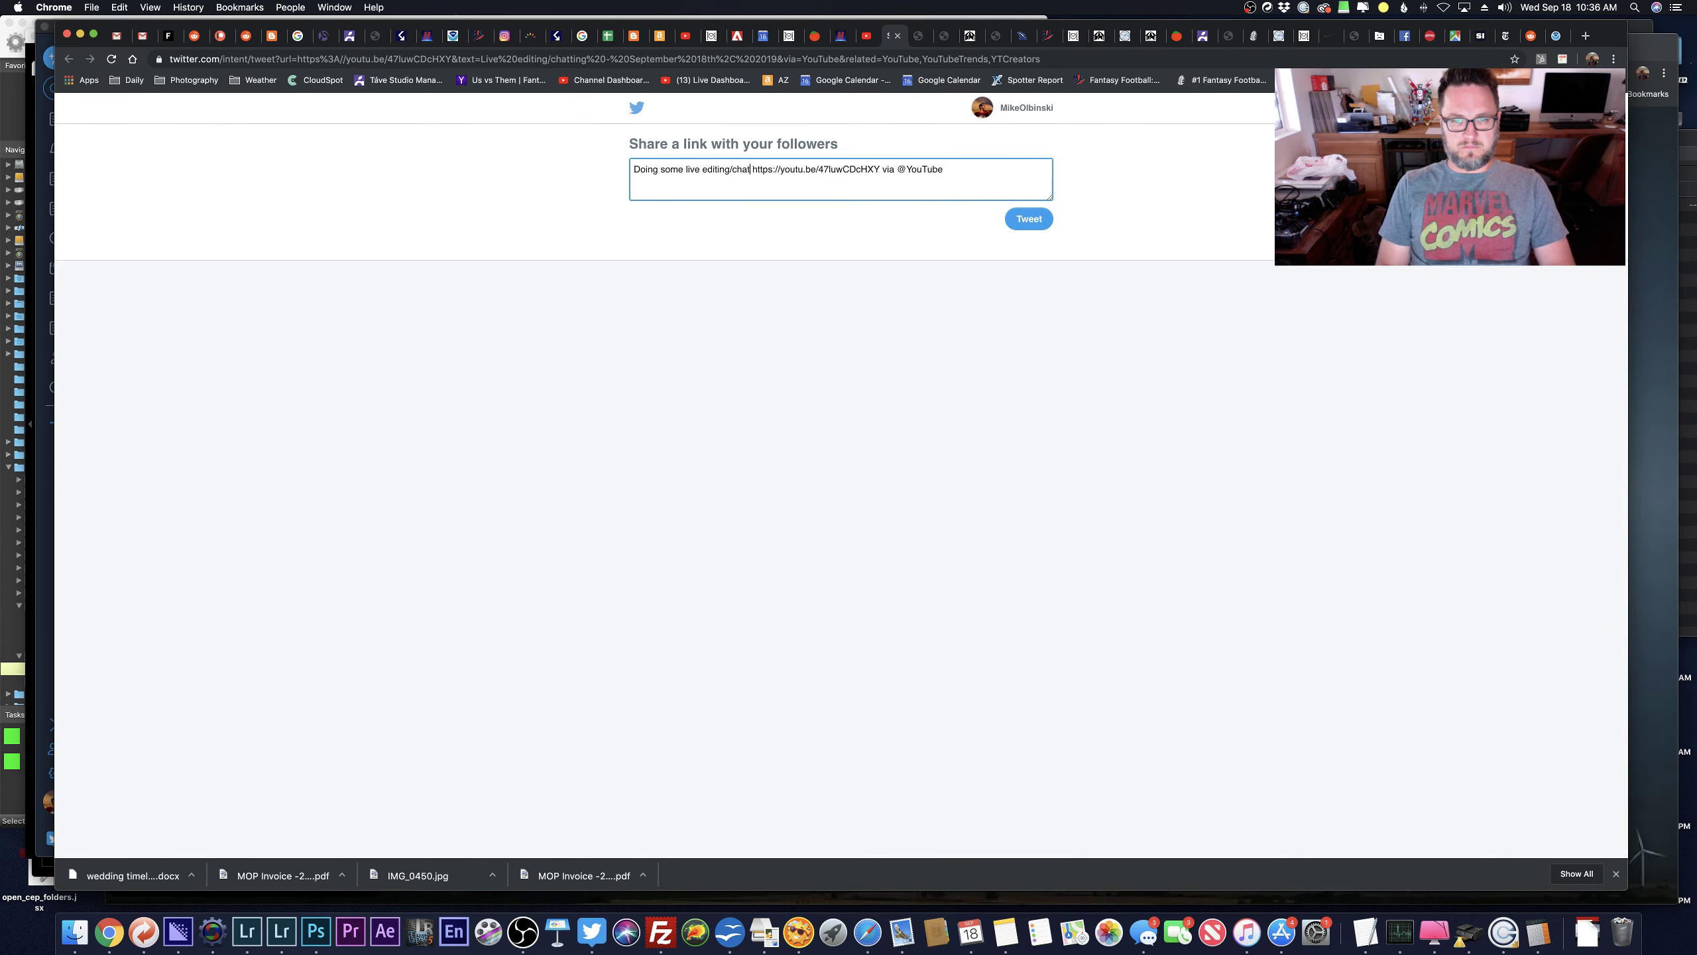
text(YouTube right no1)
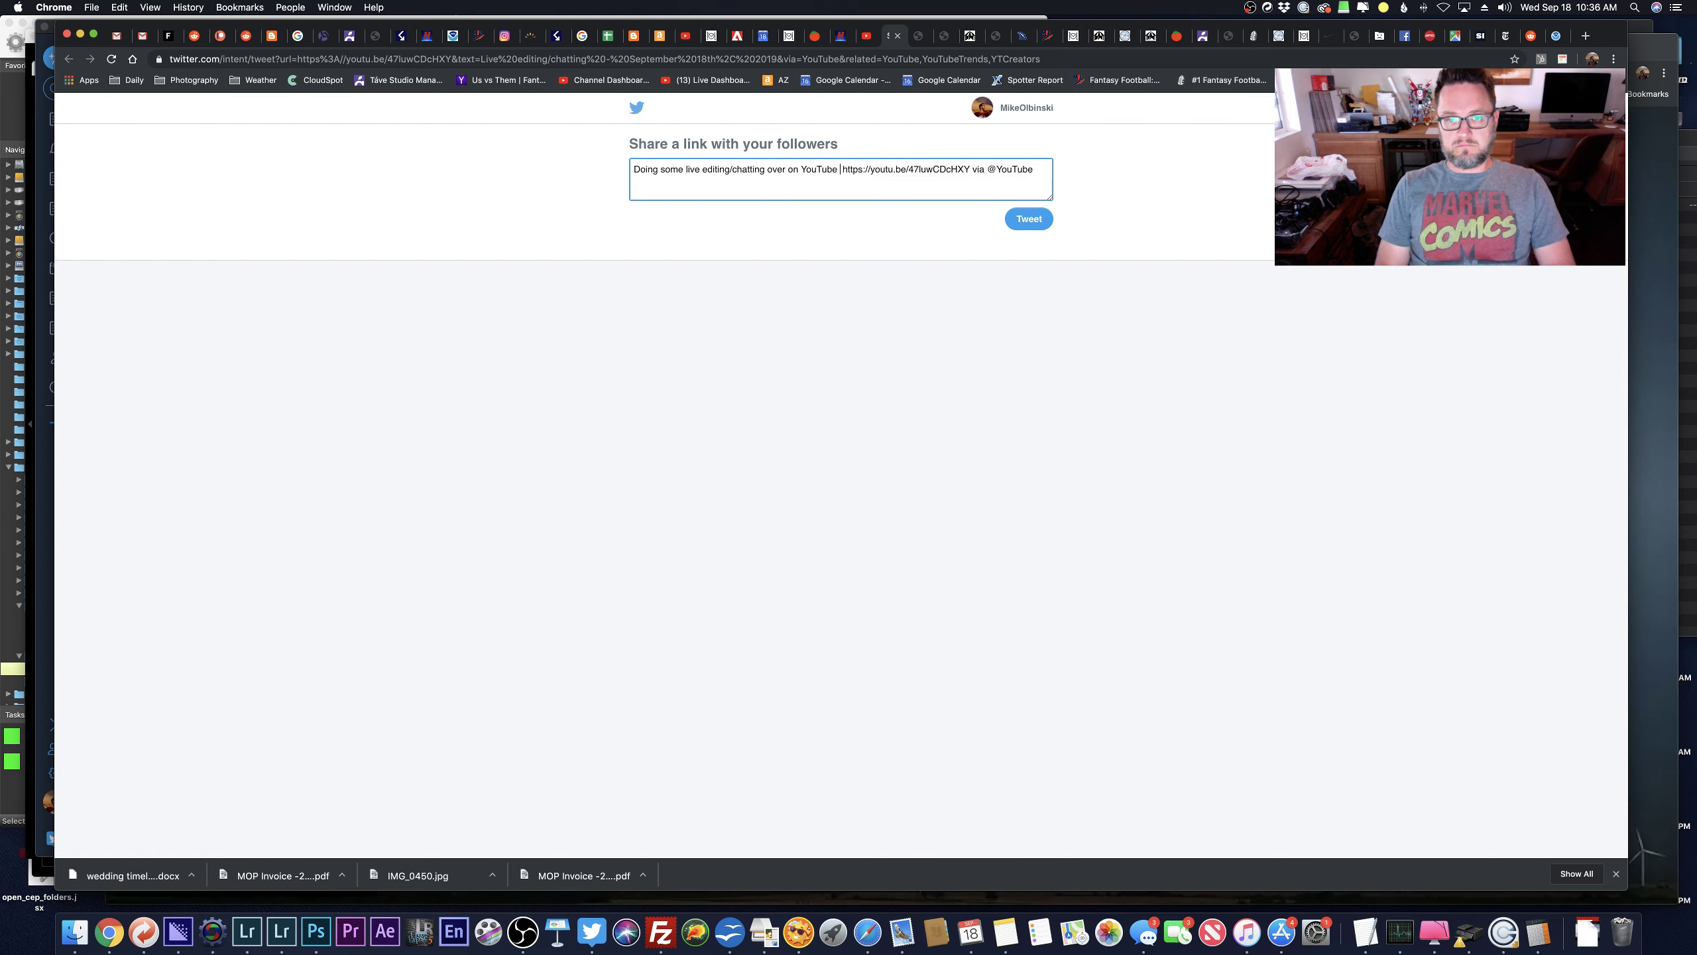
key(BackSpace)
text(w!)
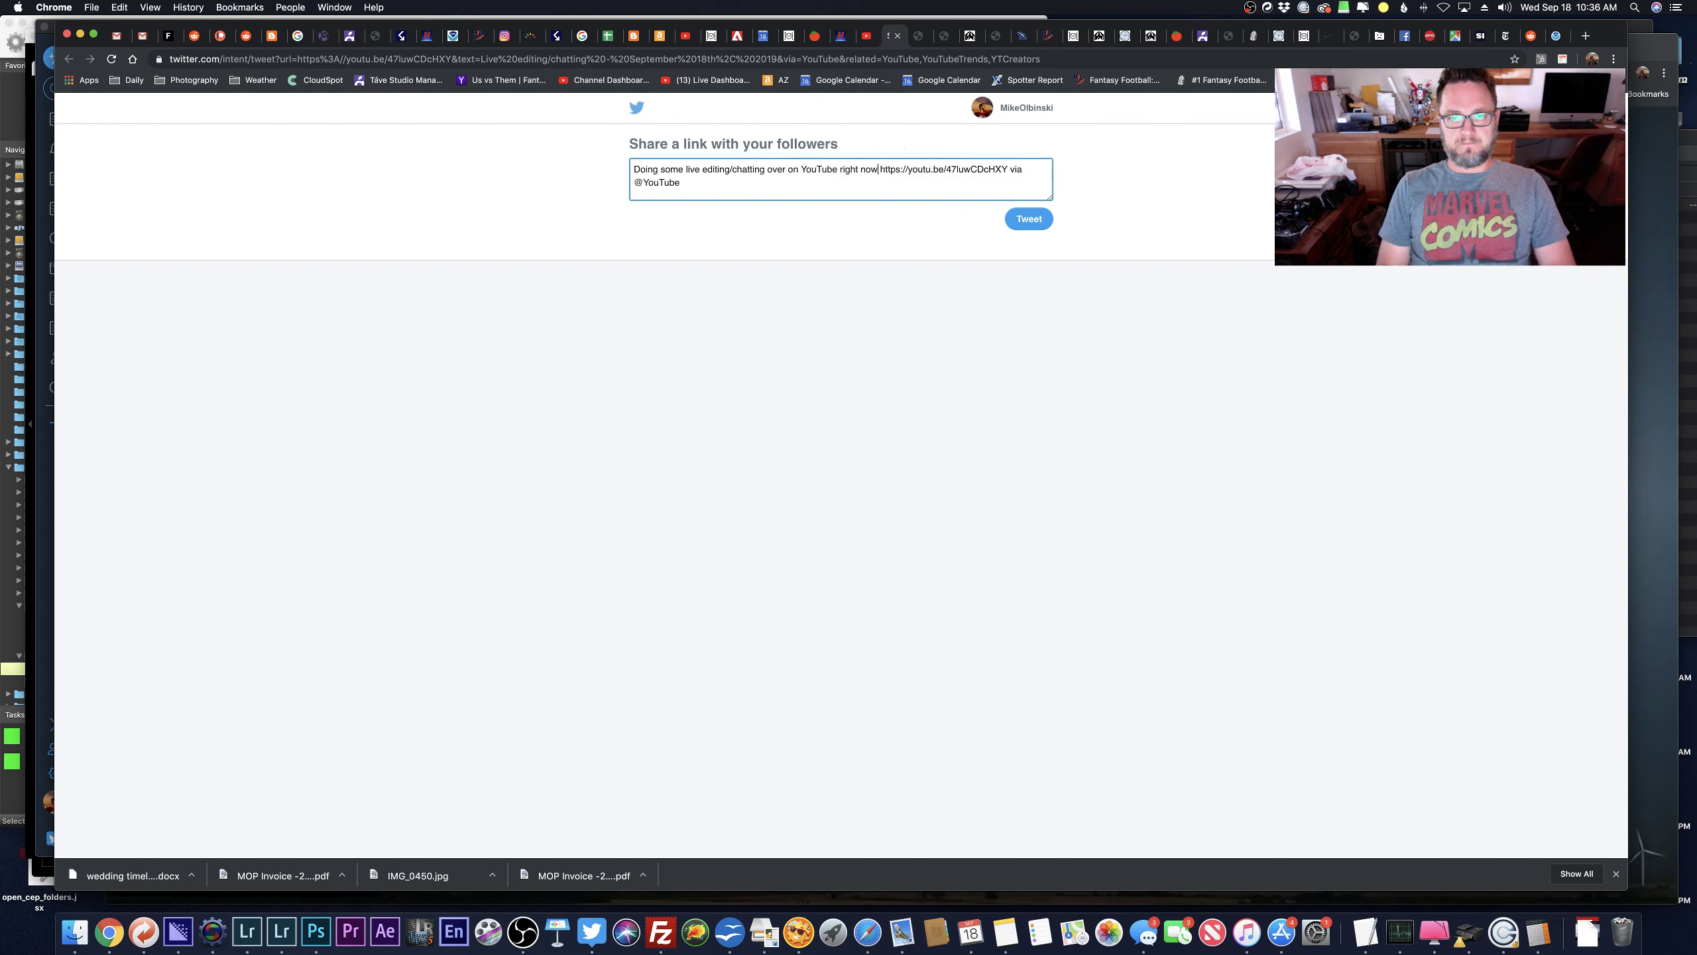
key(super+shift+Left)
key(BackSpace)
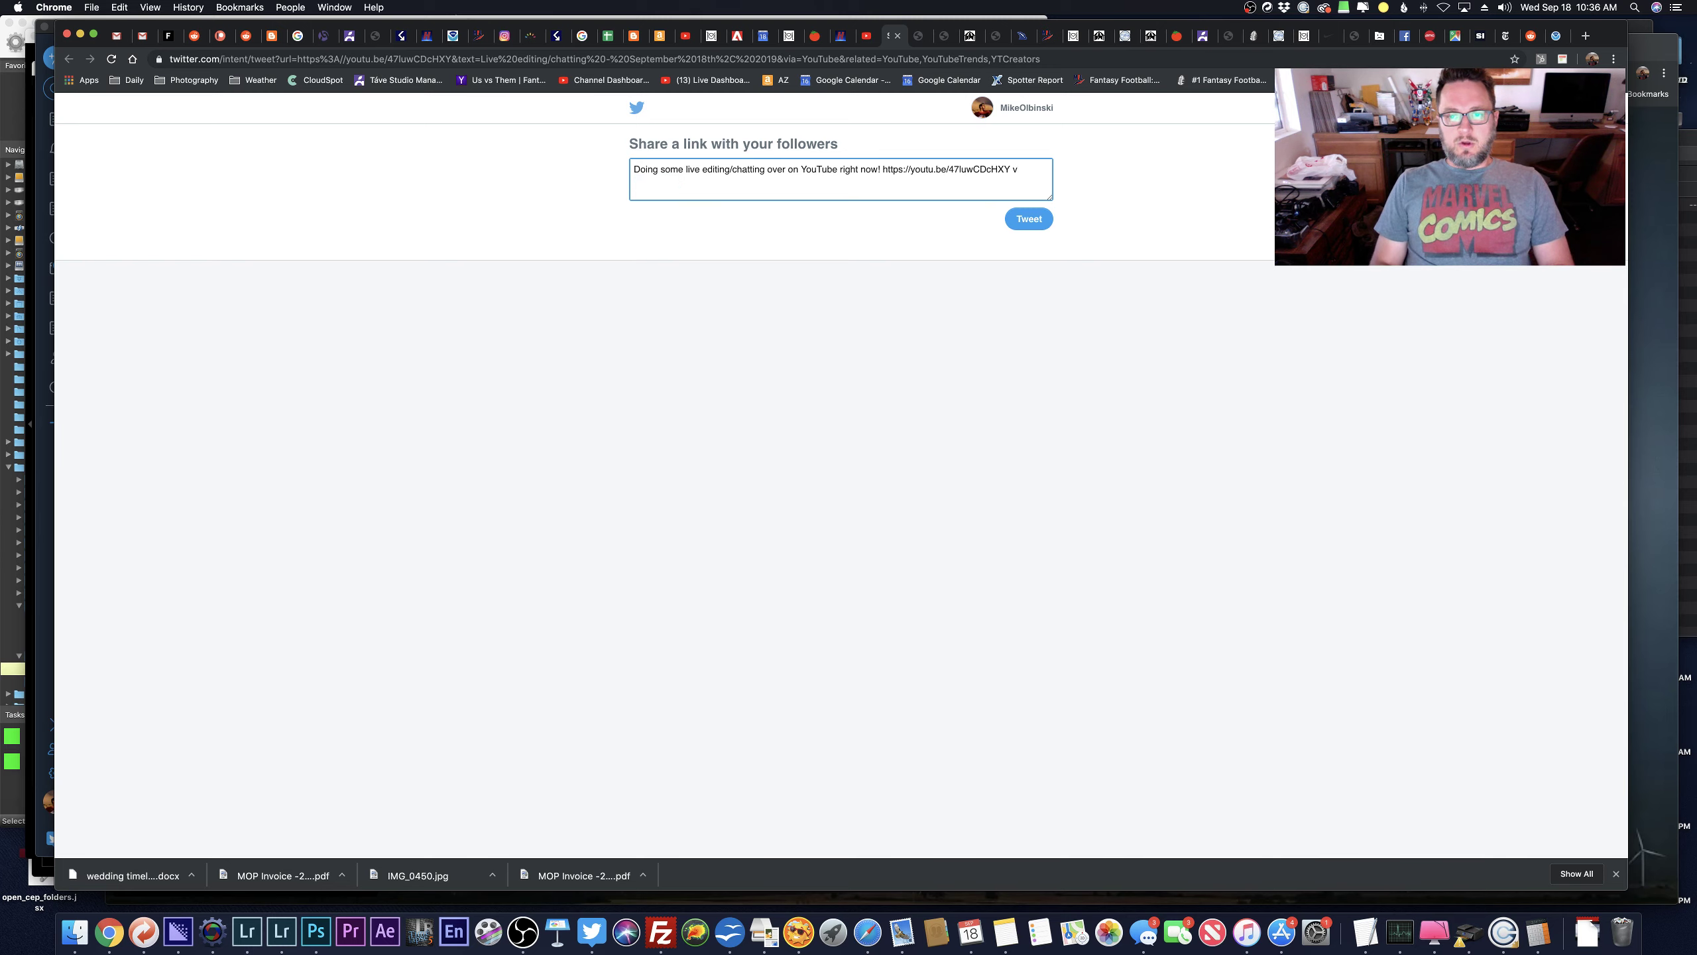
click(1029, 220)
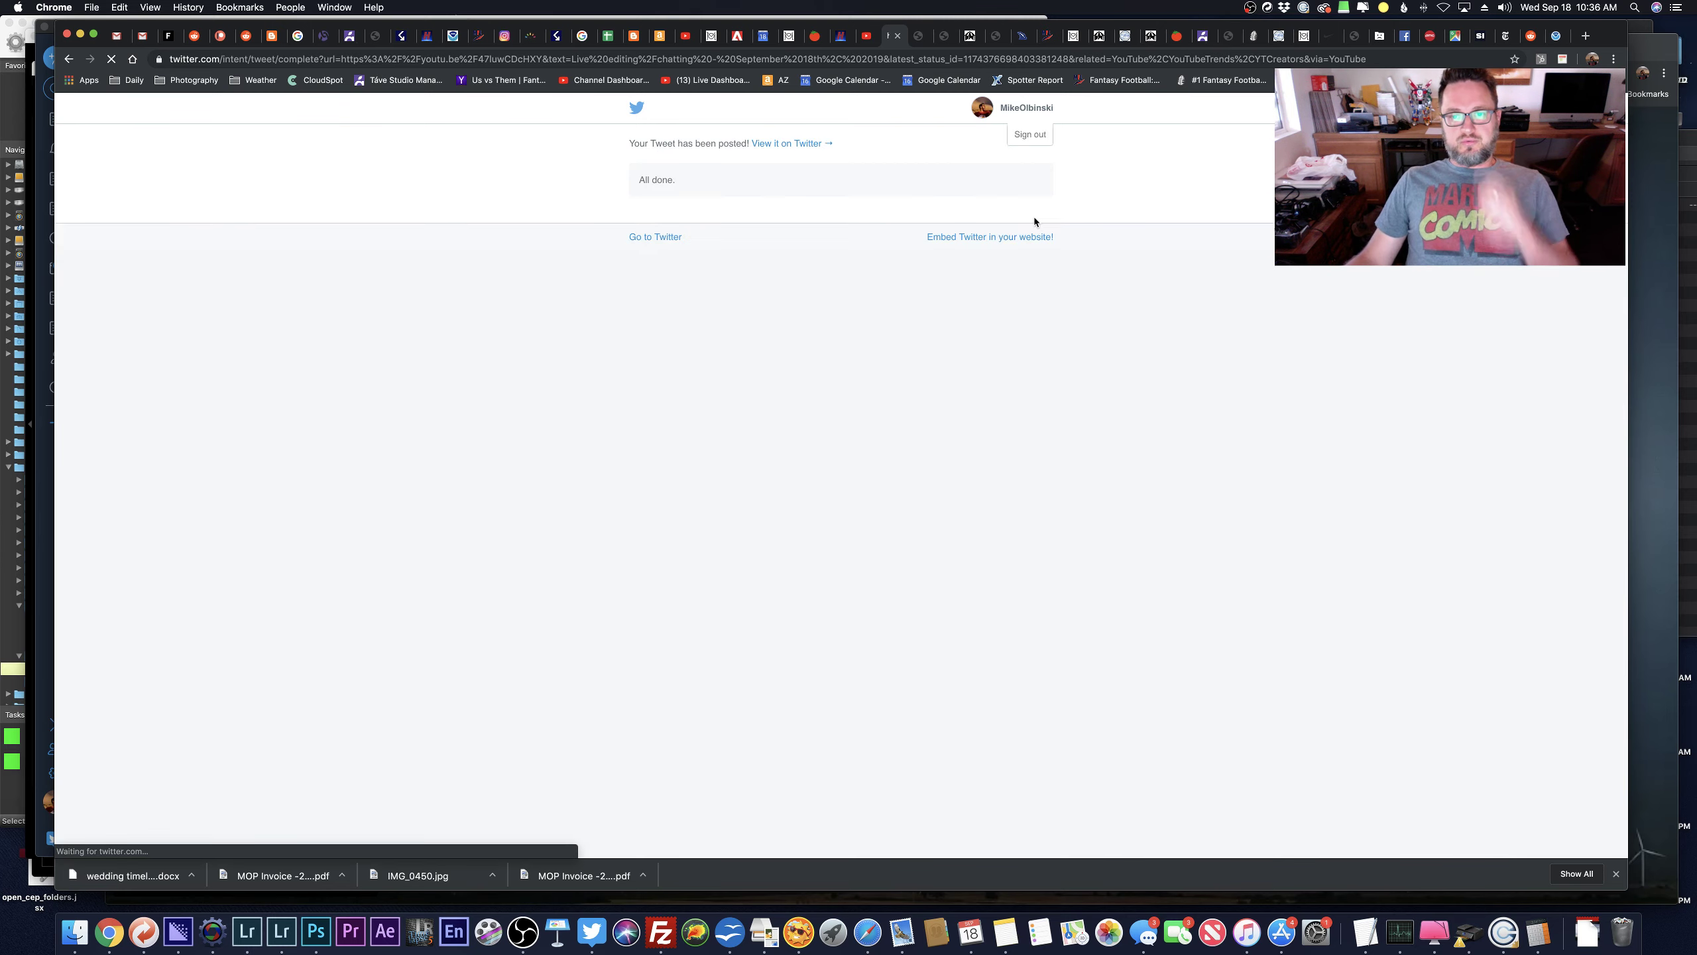
Close the Twitter page and the stream's share dialog, and return to the YouTube live dashboard.
key(super+w)
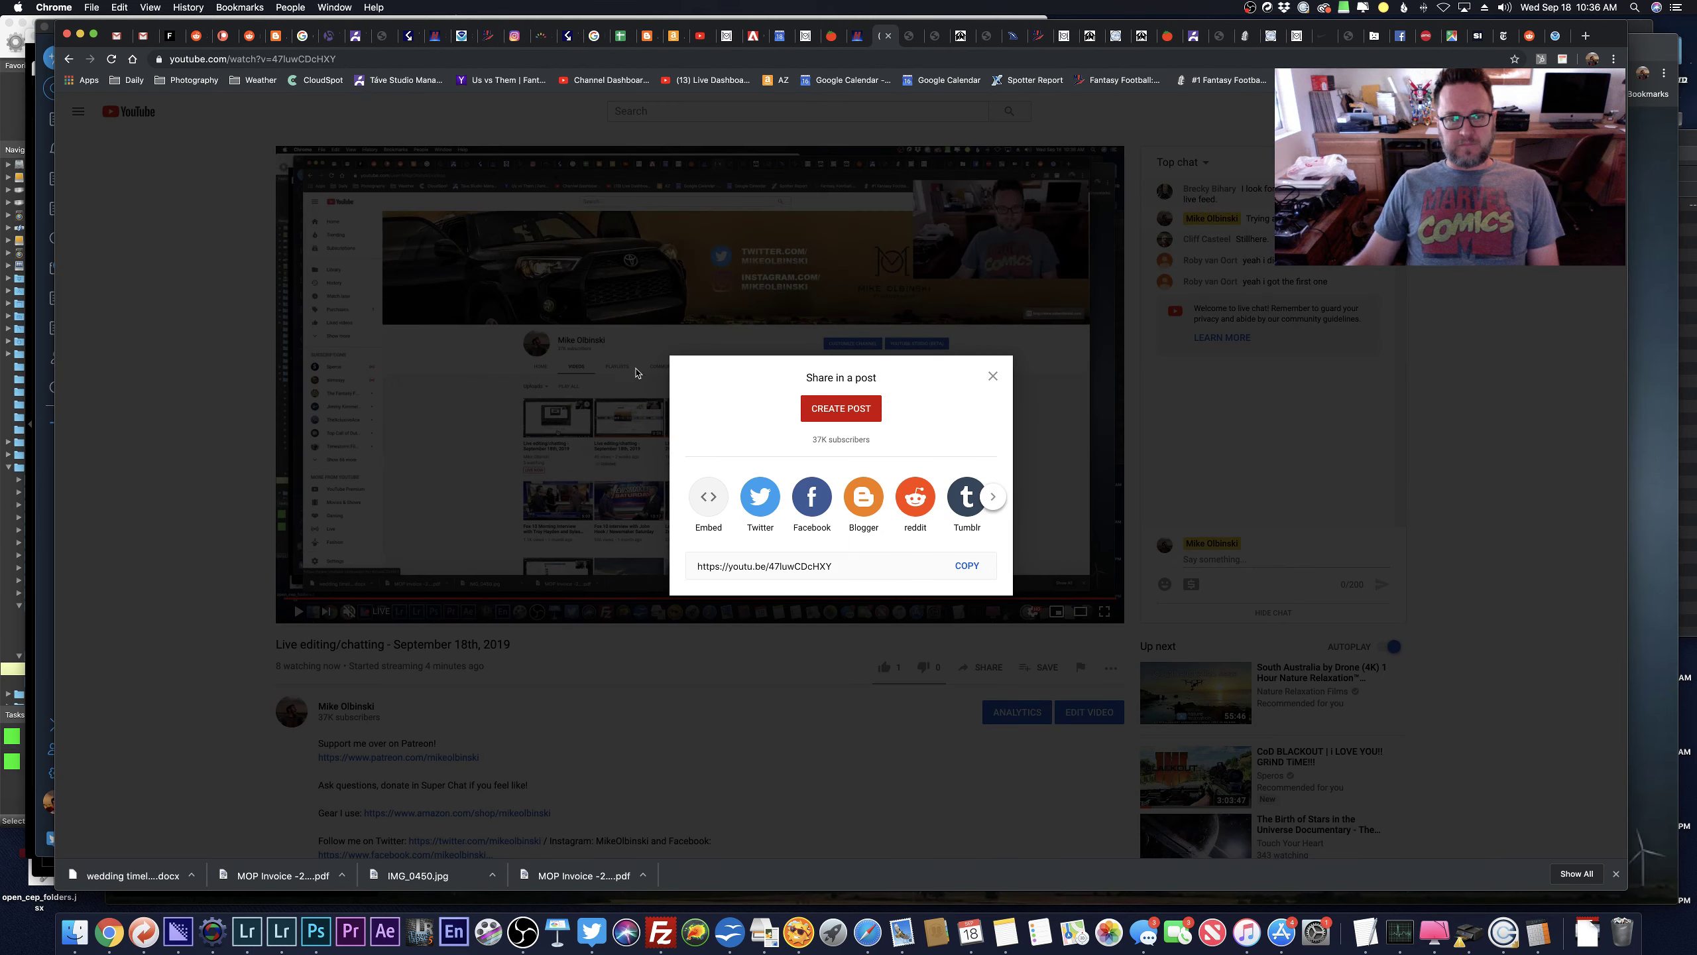
click(992, 377)
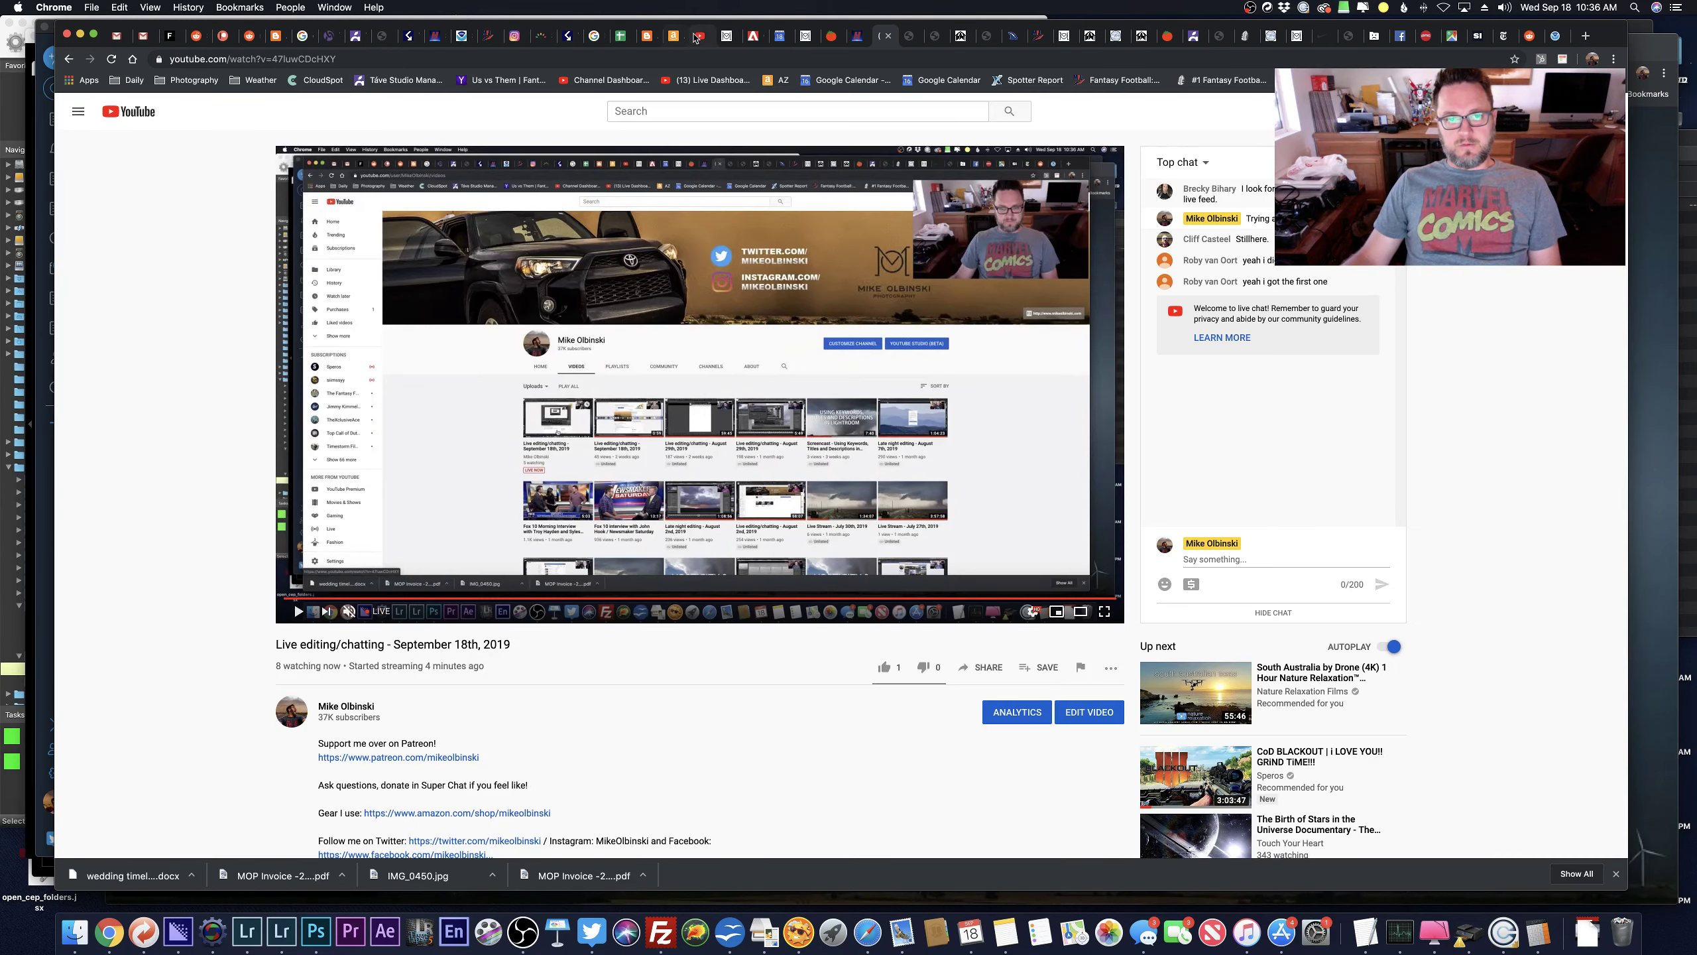
click(695, 35)
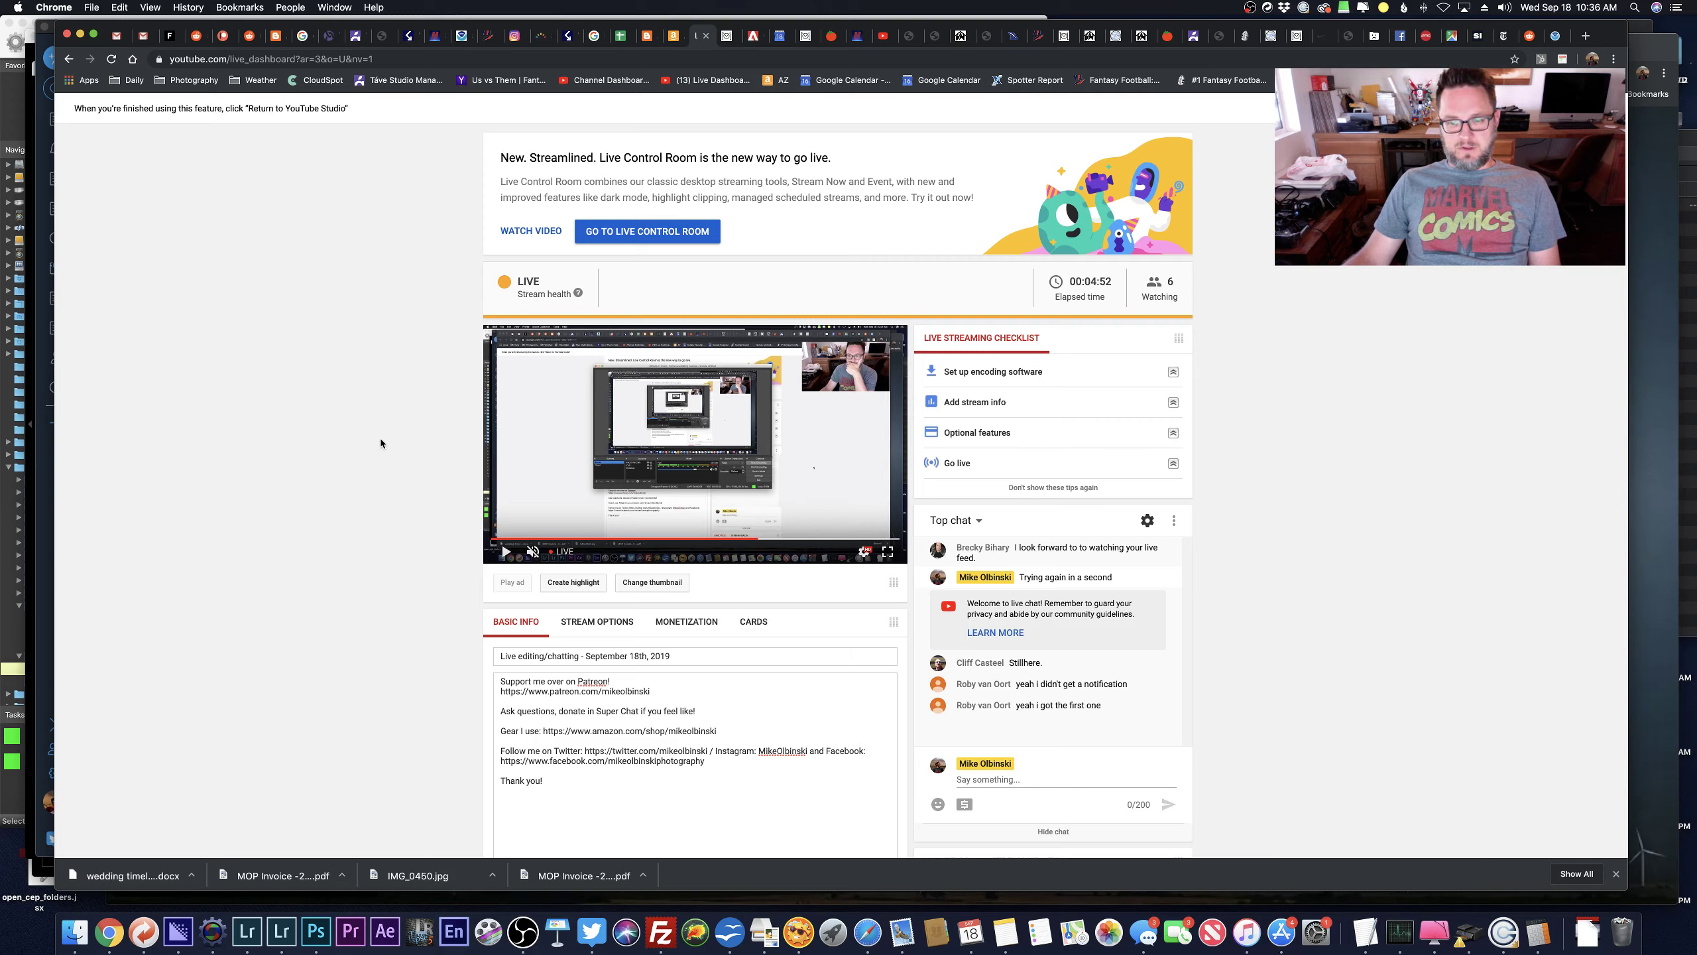
Switch to TweetDeck, read the forecast discussion image in the notifications reply, and close it.
key(super+Tab)
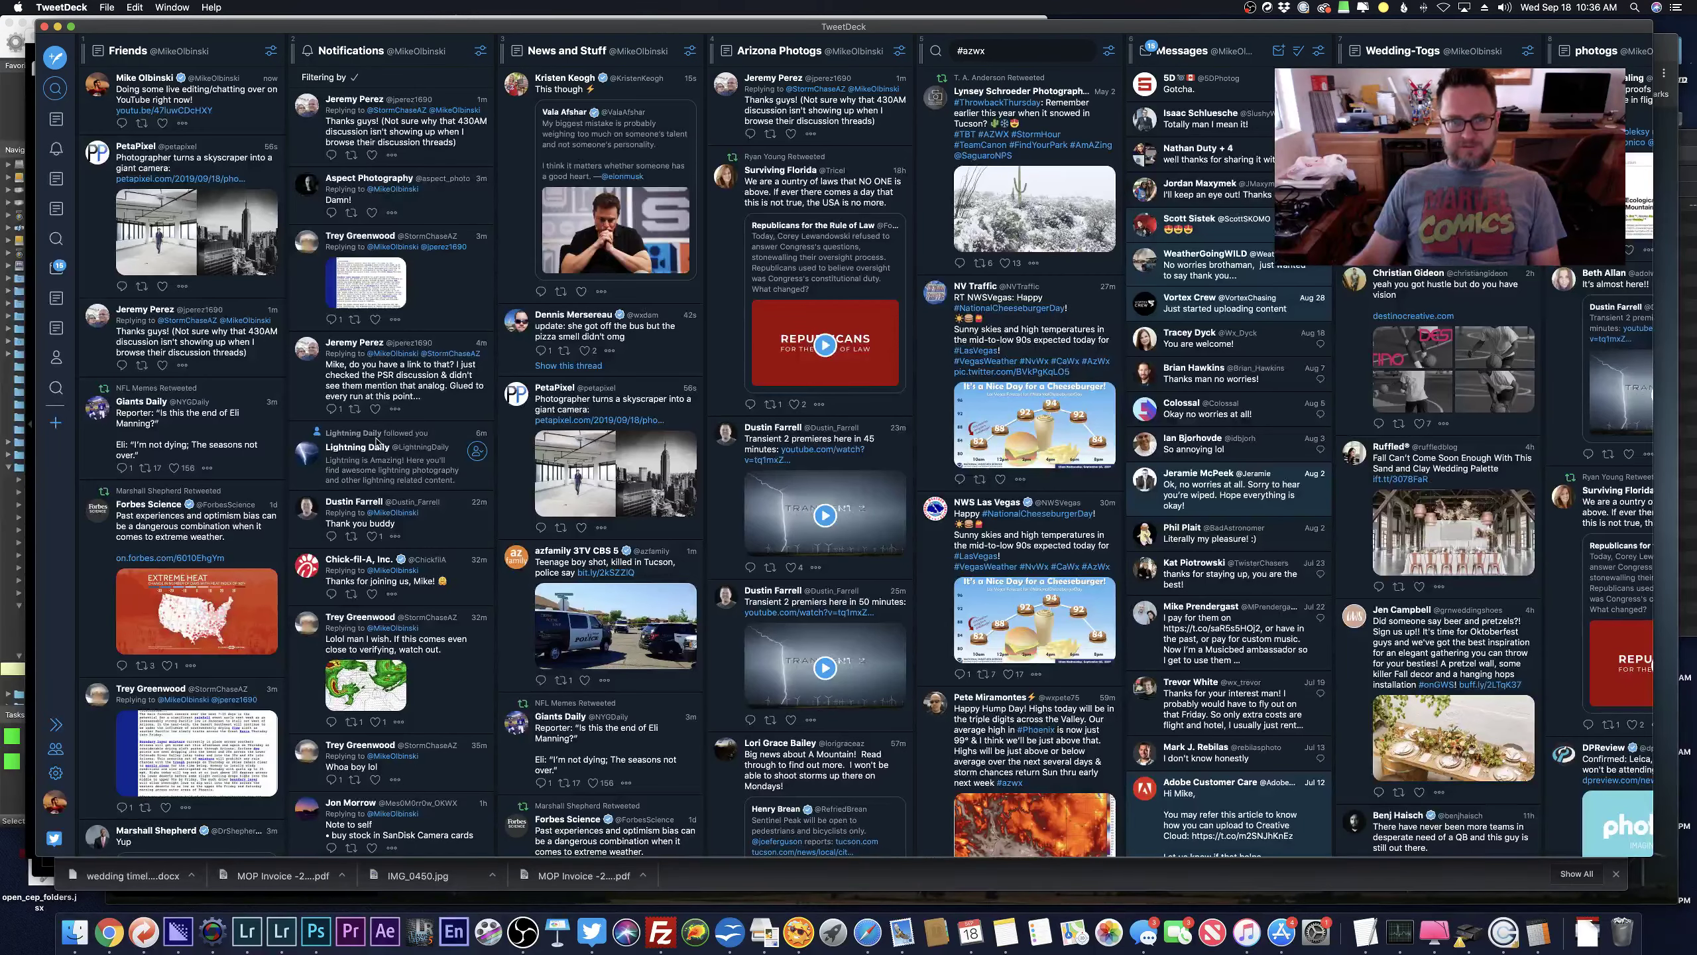
key(super+Tab)
key(Escape)
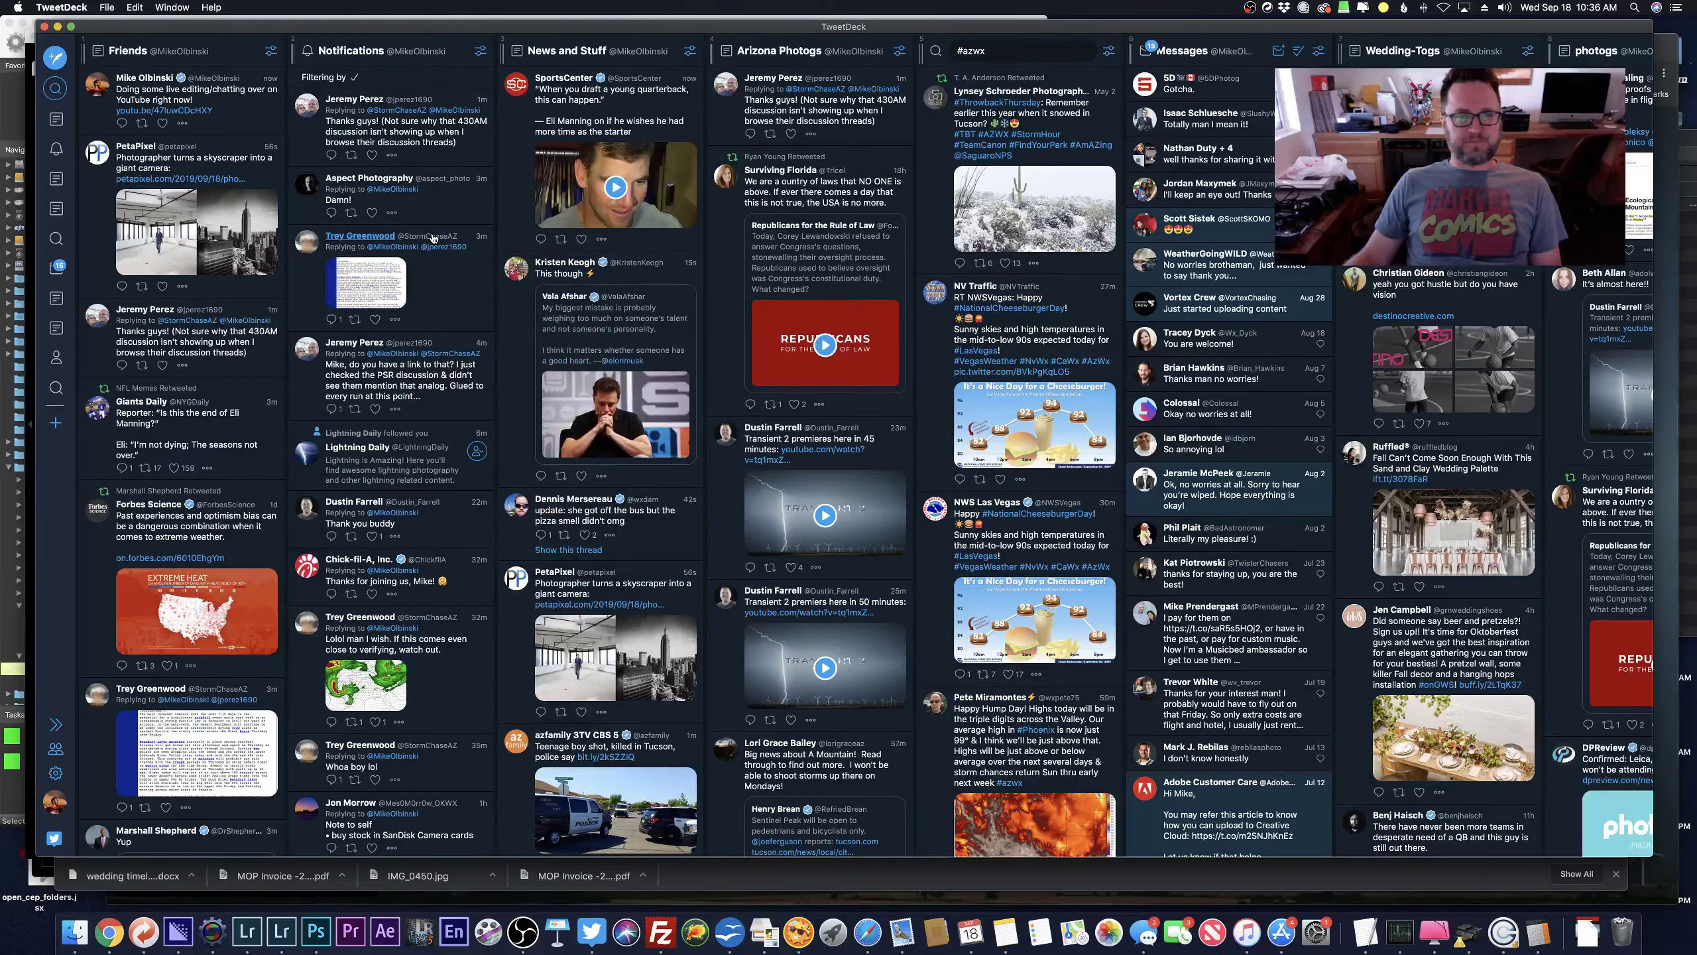
click(393, 282)
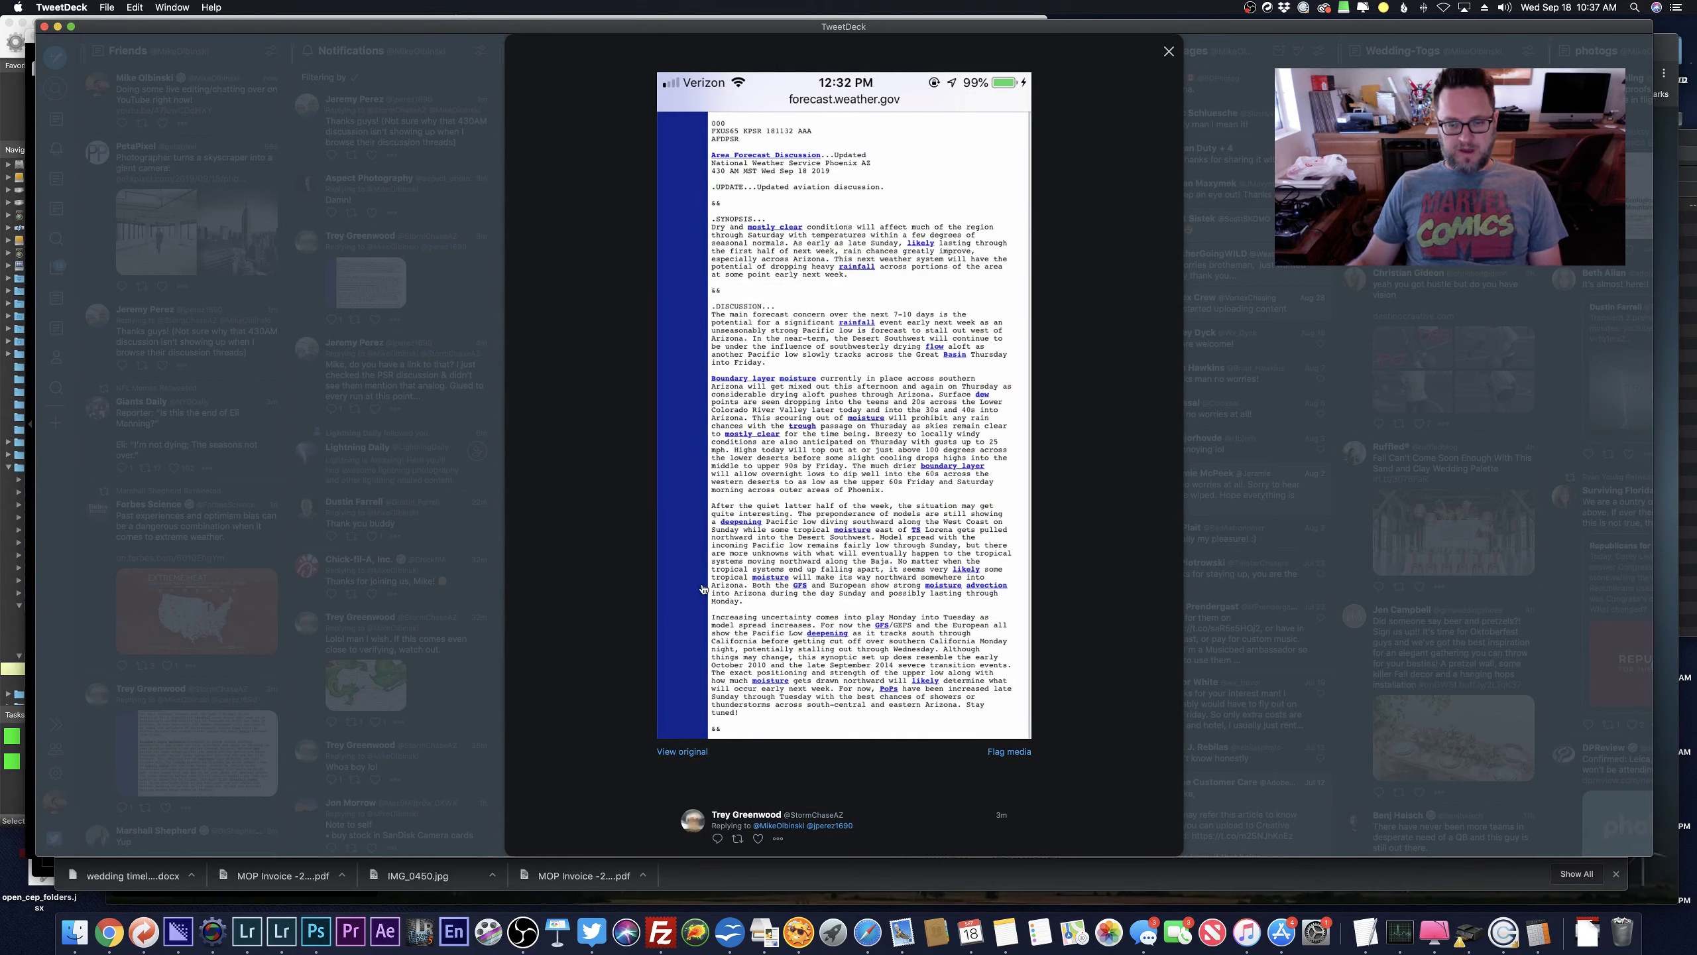
click(1169, 52)
Switch to Lightroom Classic and look through the neighbouring landspout photos in the 20190916 folder.
click(248, 931)
key(Right)
key(Right)
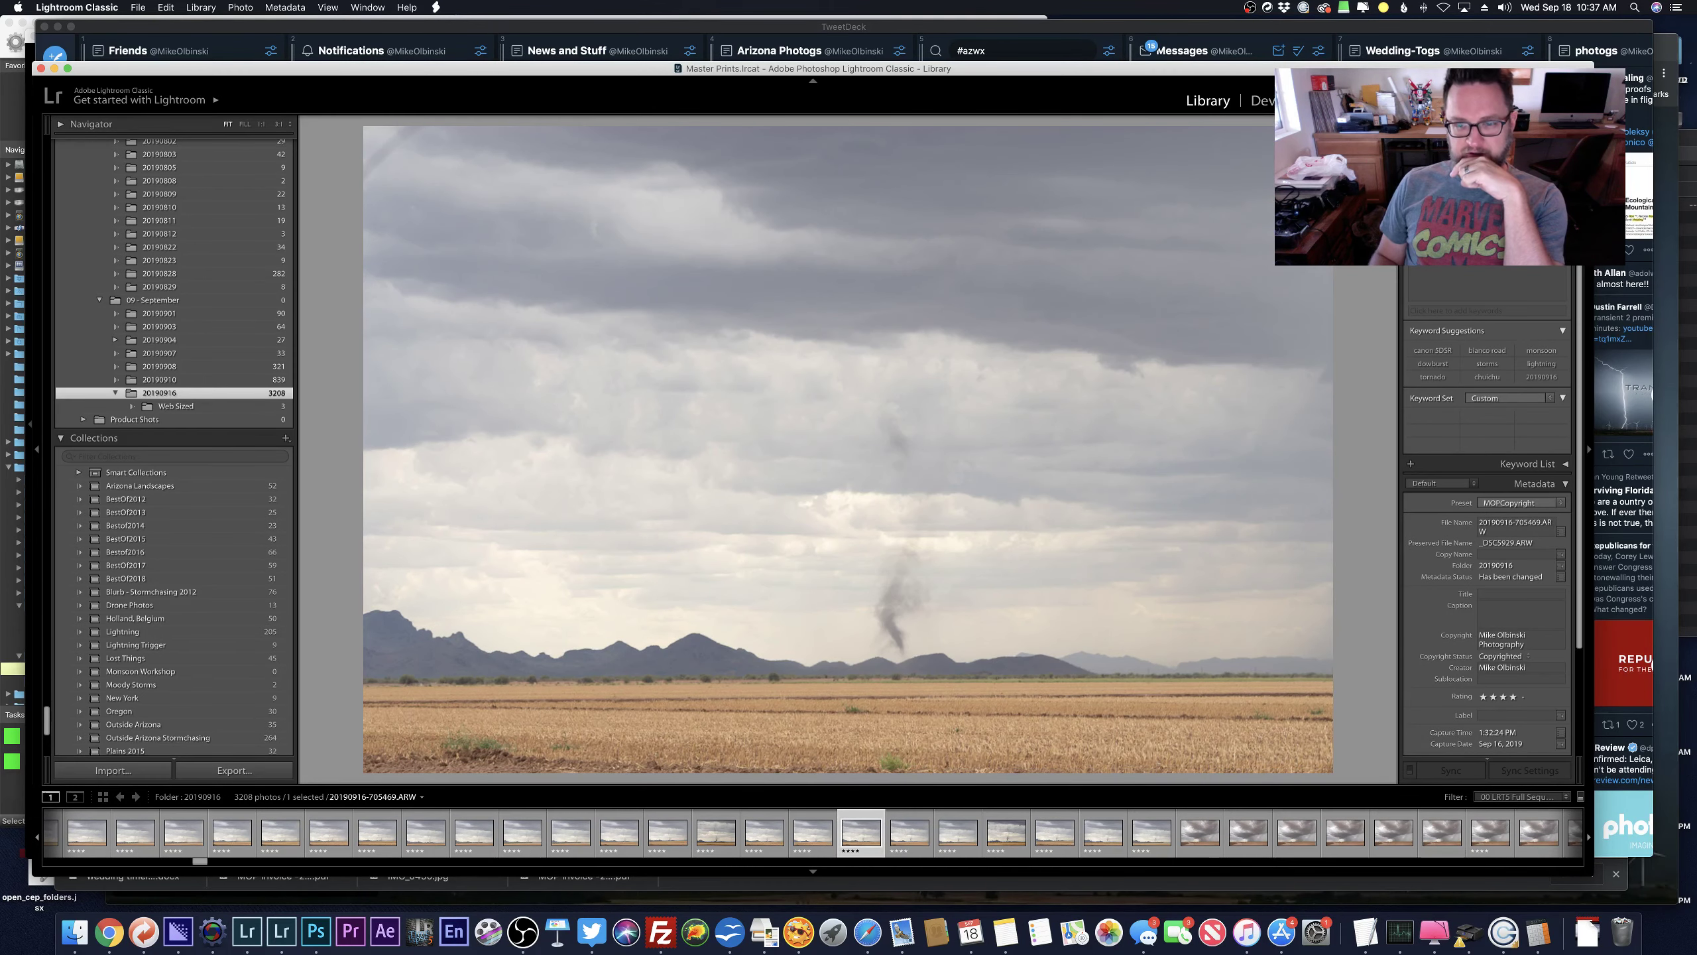
key(Left)
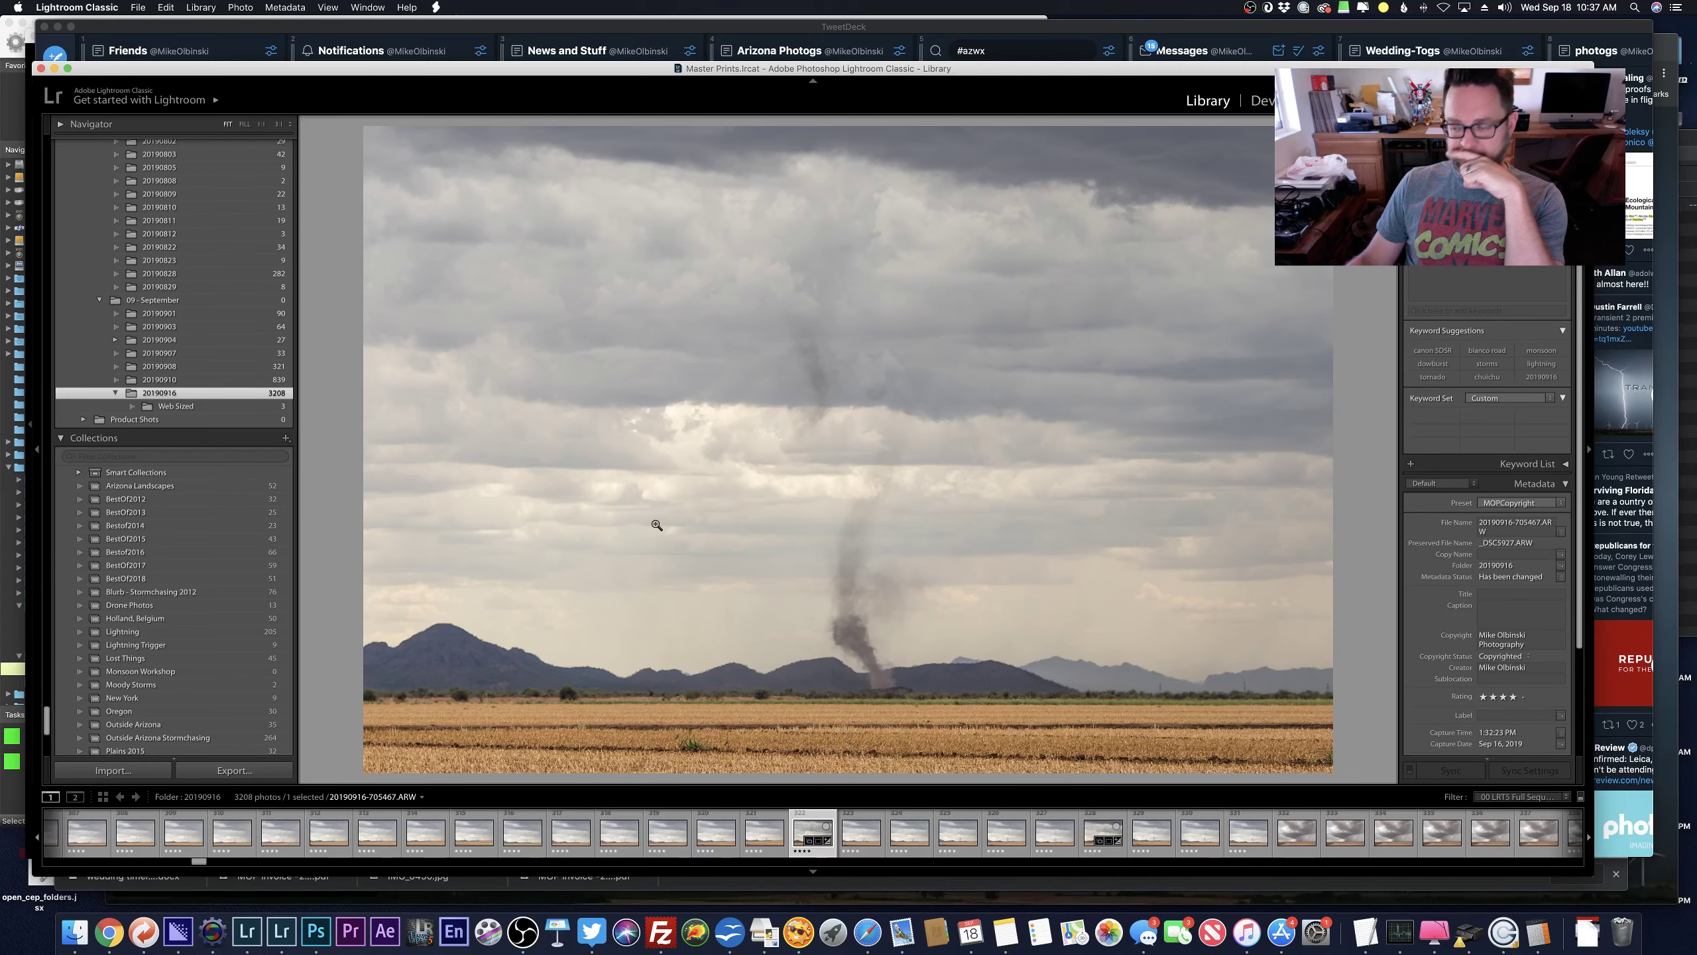
Switch to Chrome and read the "Landspout Tornado 9/16/2019" weather.gov page, cancelling its external-link redirect.
click(108, 931)
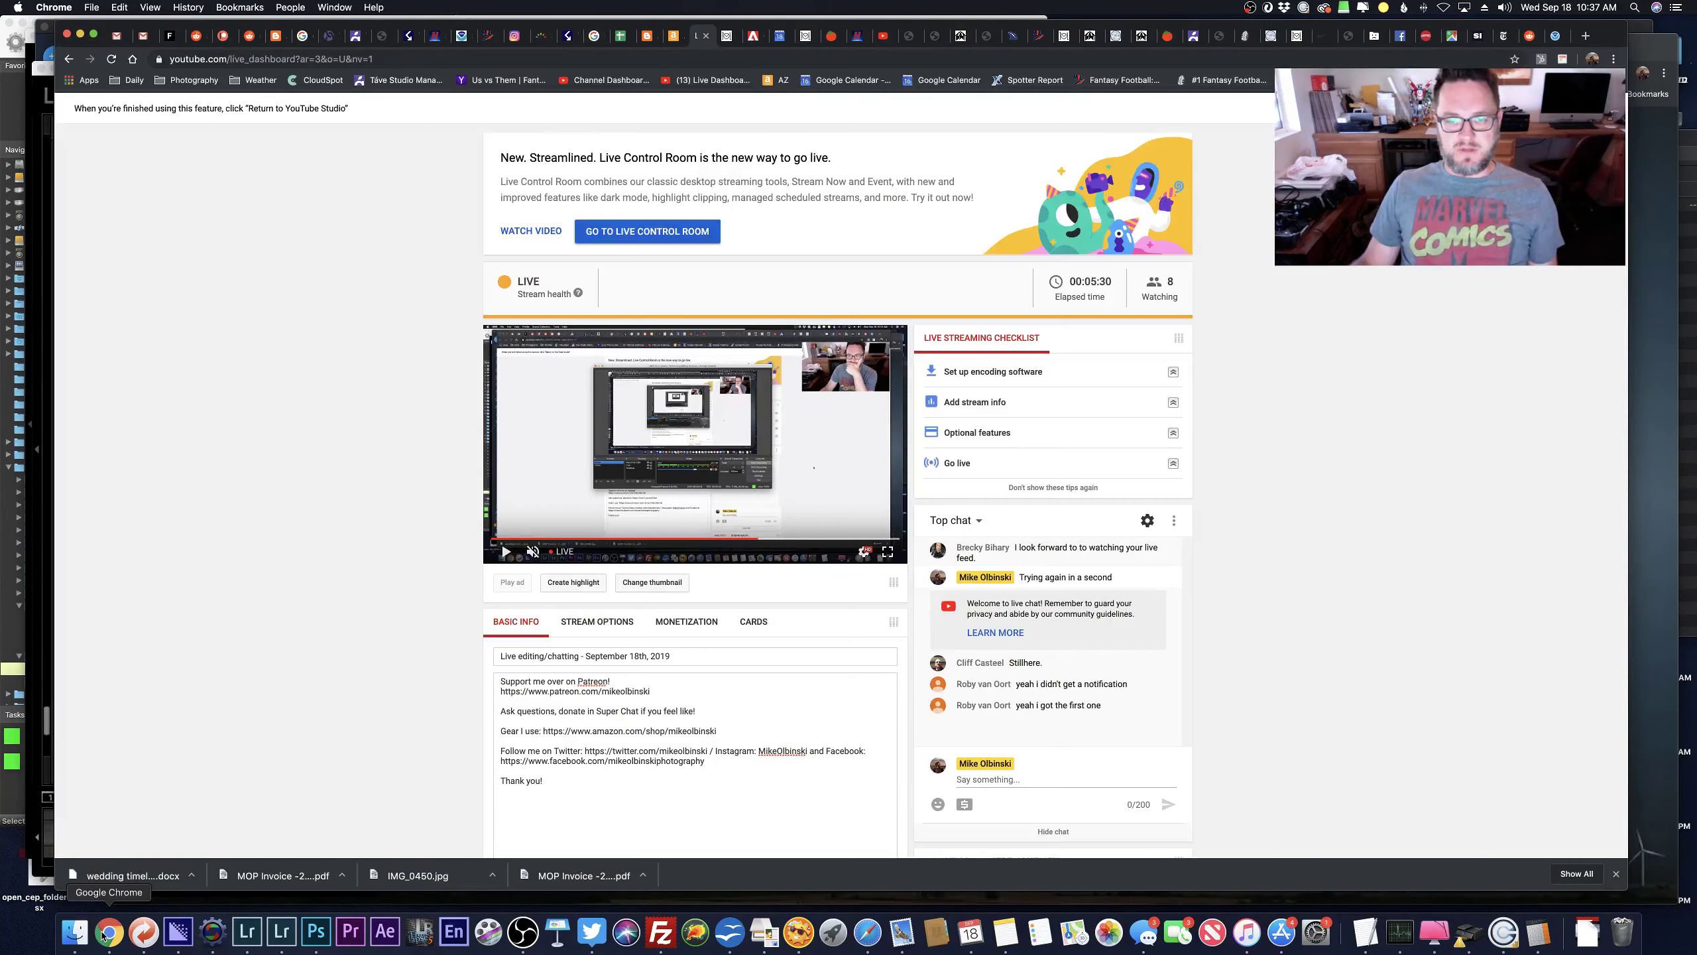
click(394, 49)
click(251, 53)
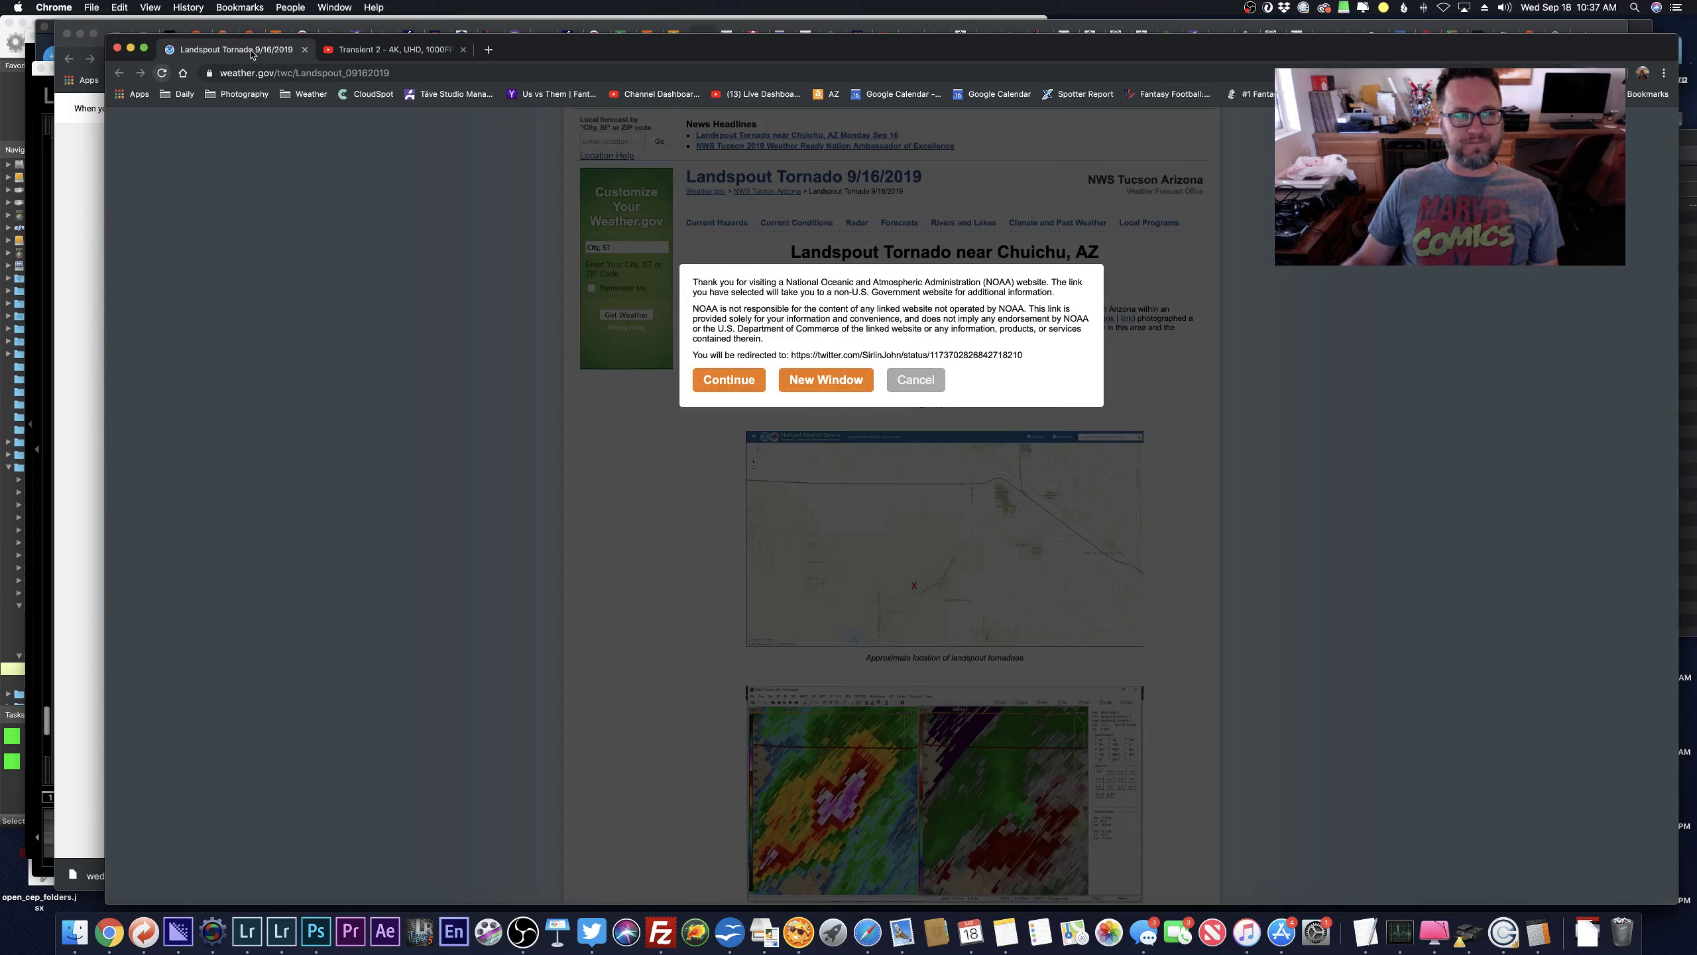
click(935, 382)
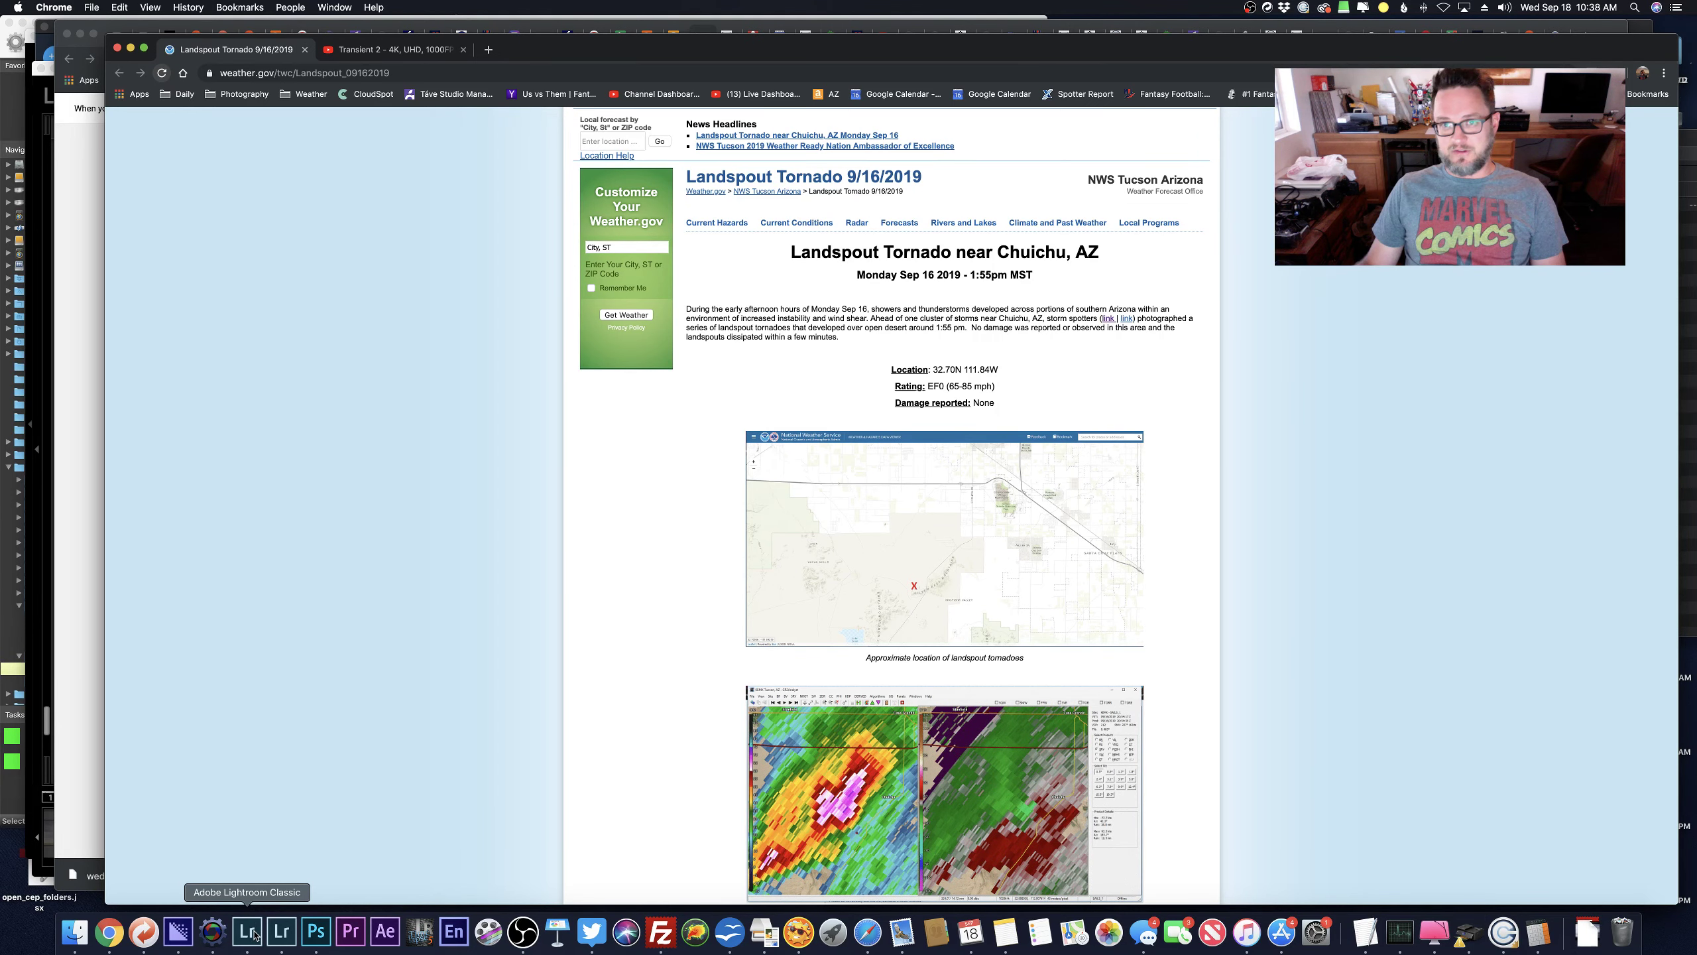
Switch to the main Chrome window and open the uploaded videos of the streamer's channel from the live stream's watch page.
key(super+grave)
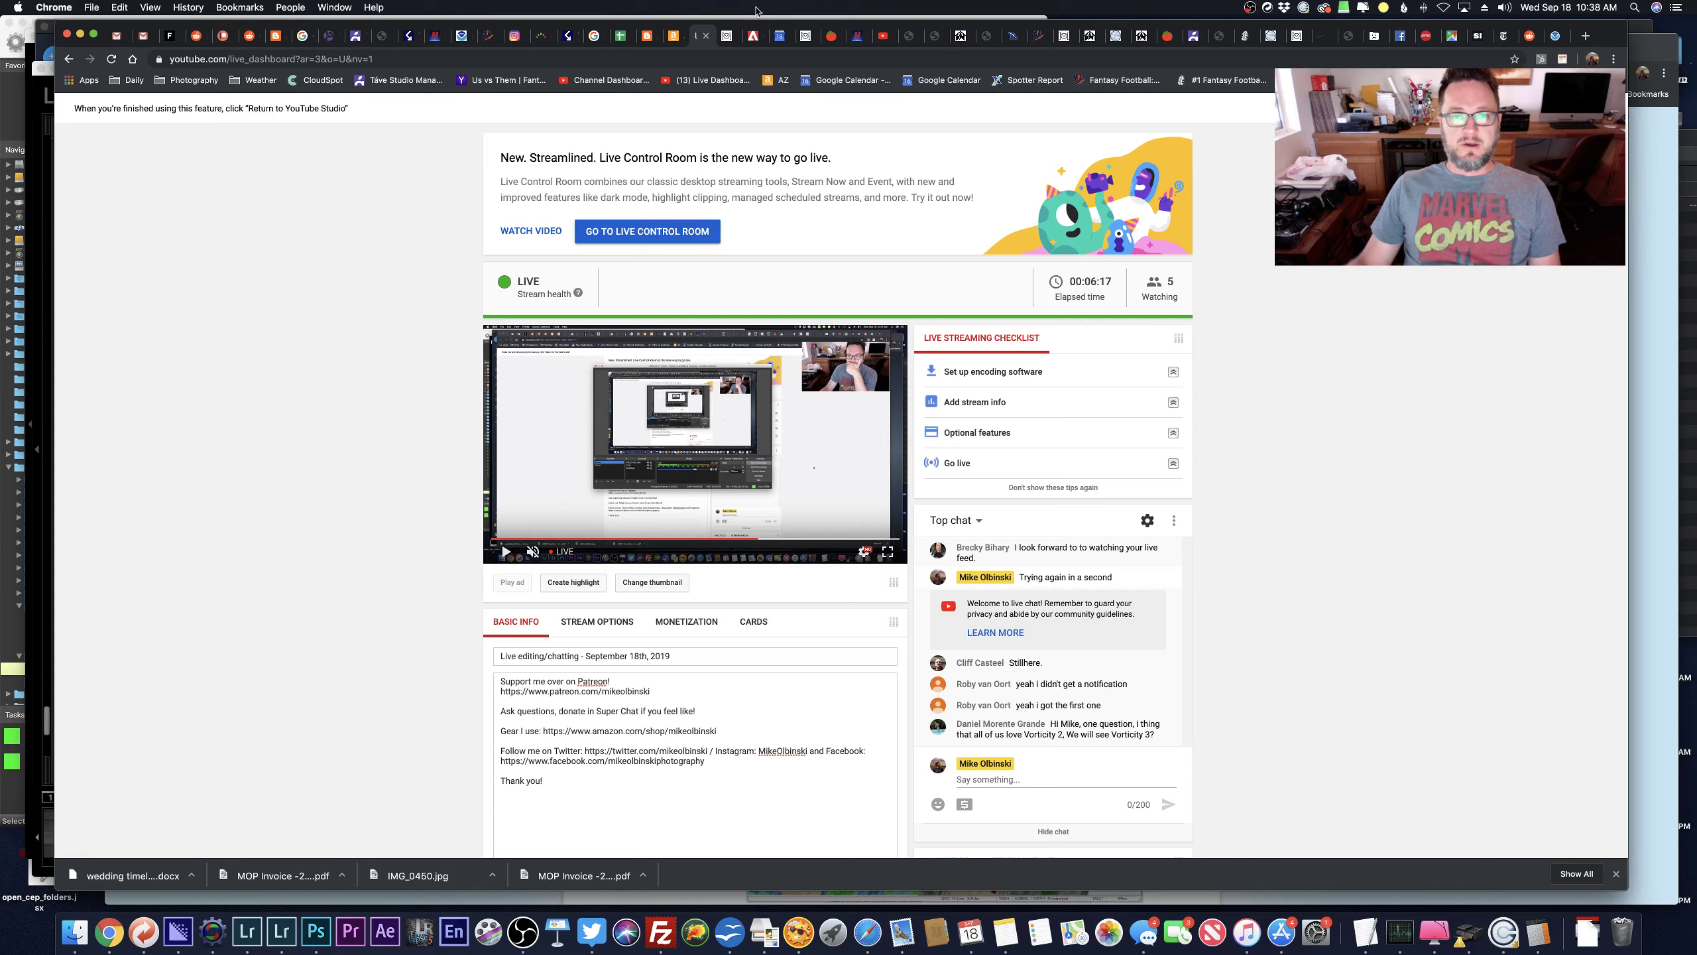
click(879, 35)
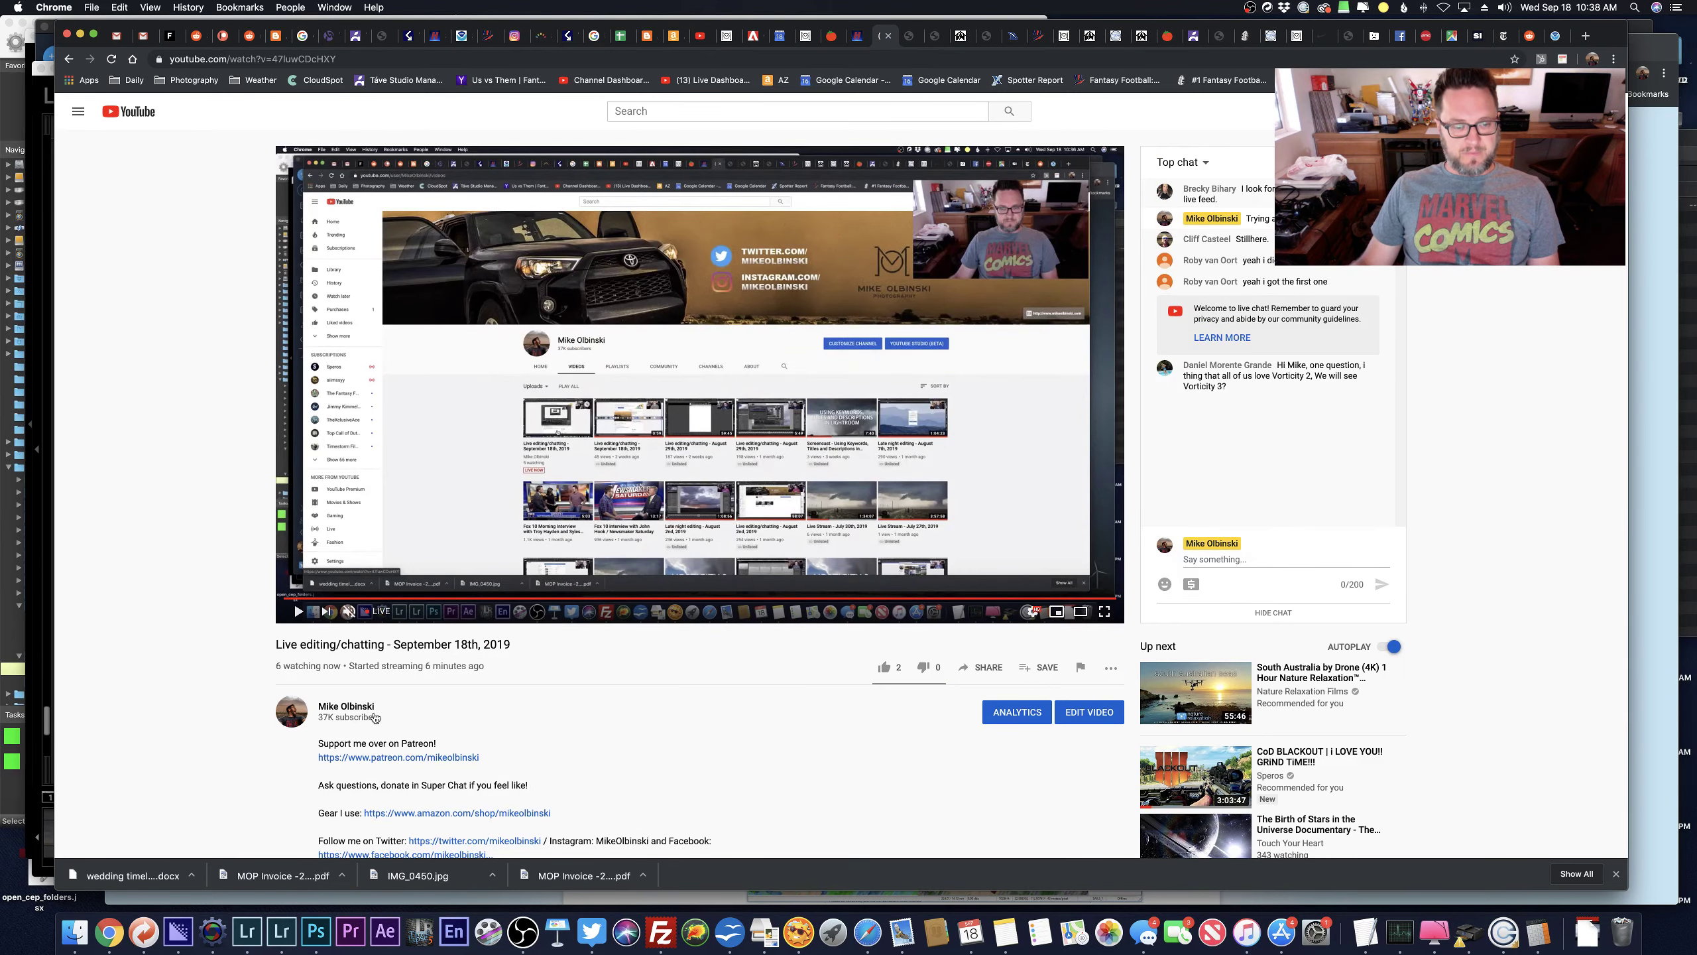
click(370, 710)
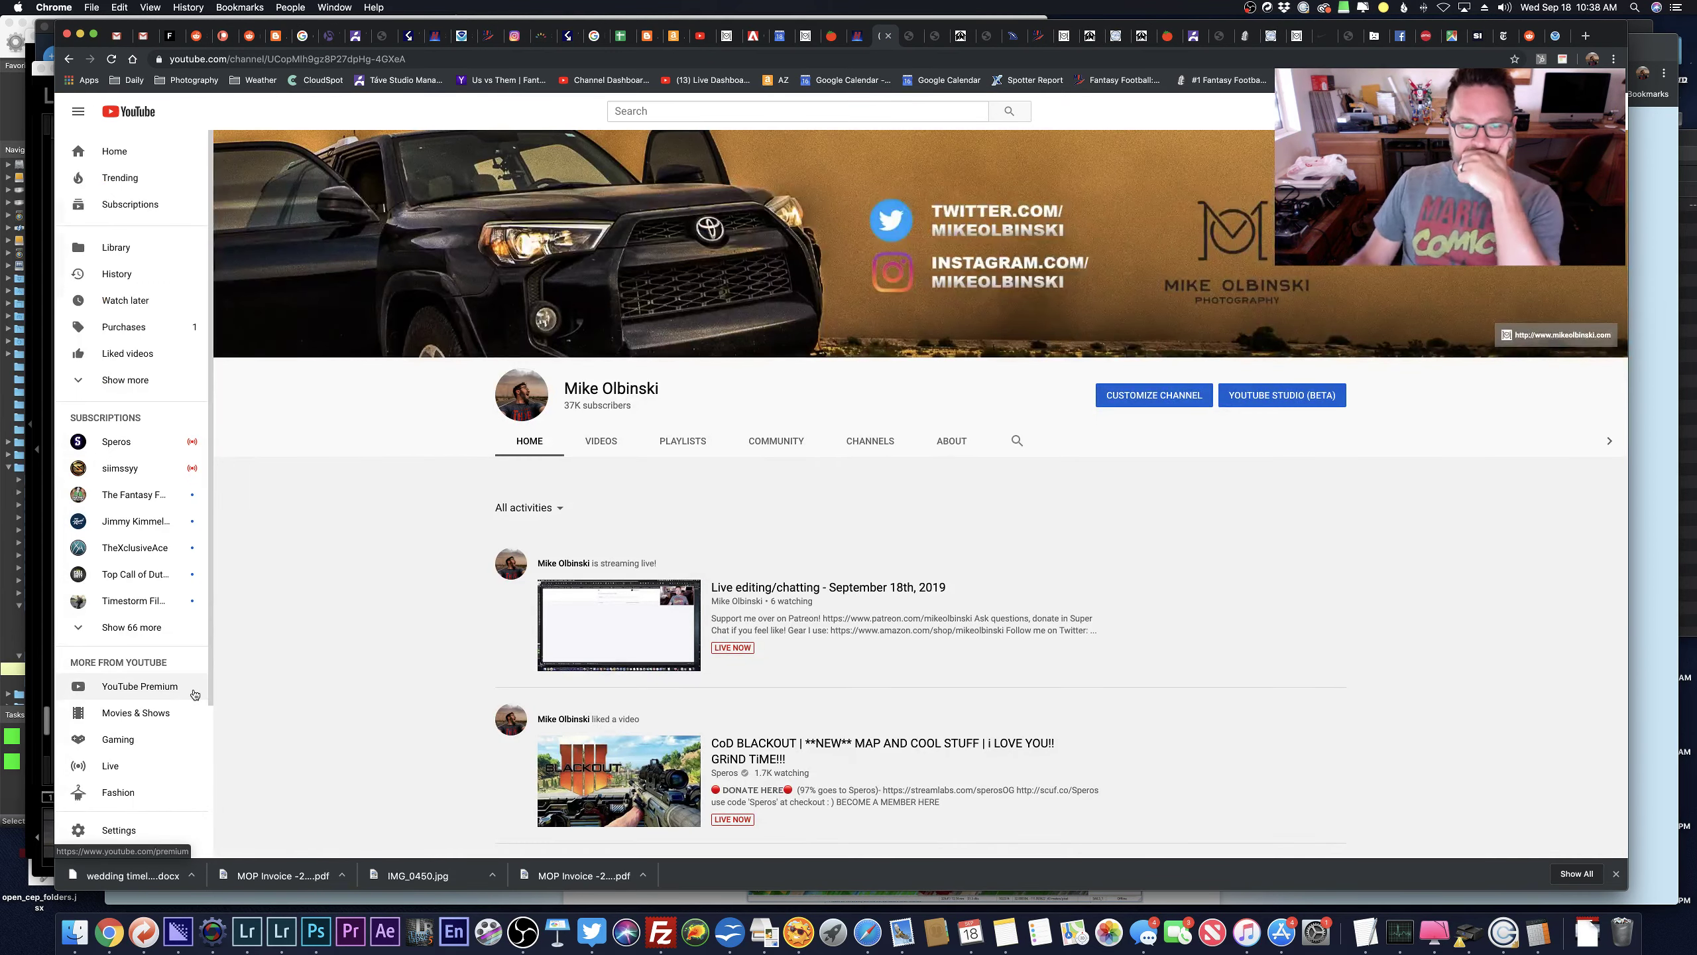
click(601, 441)
Look through the channel's uploaded videos back to the older storm and tutorial uploads.
scroll(383, 462, down, 3)
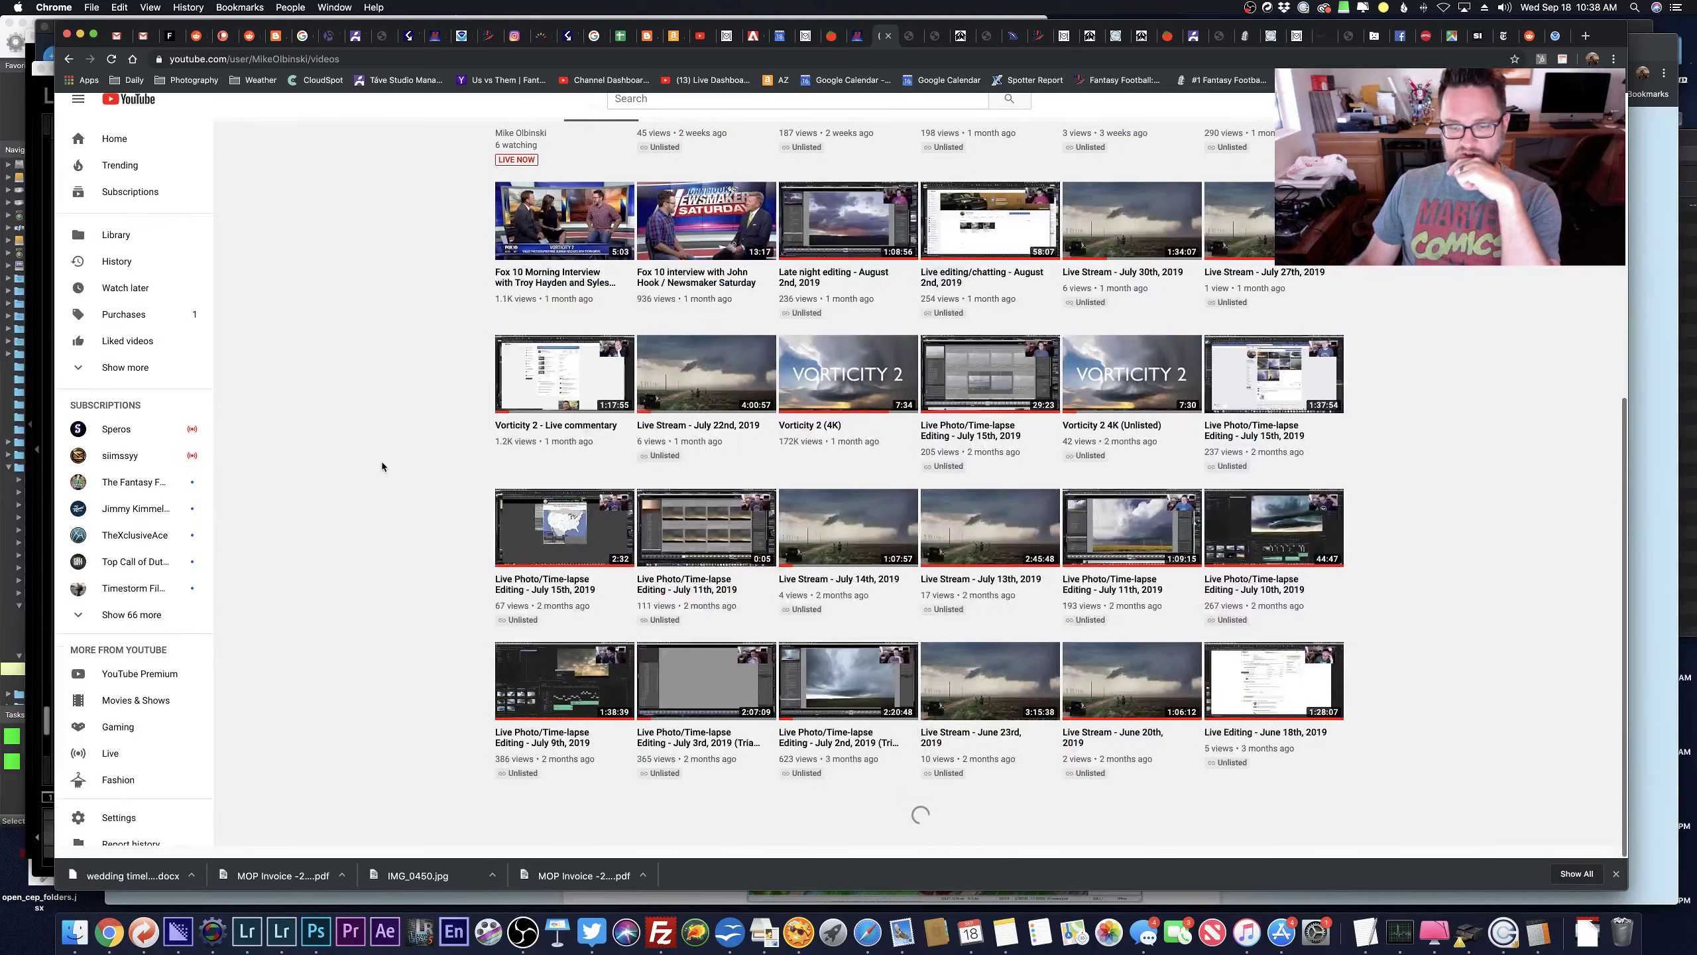
scroll(382, 463, down, 10)
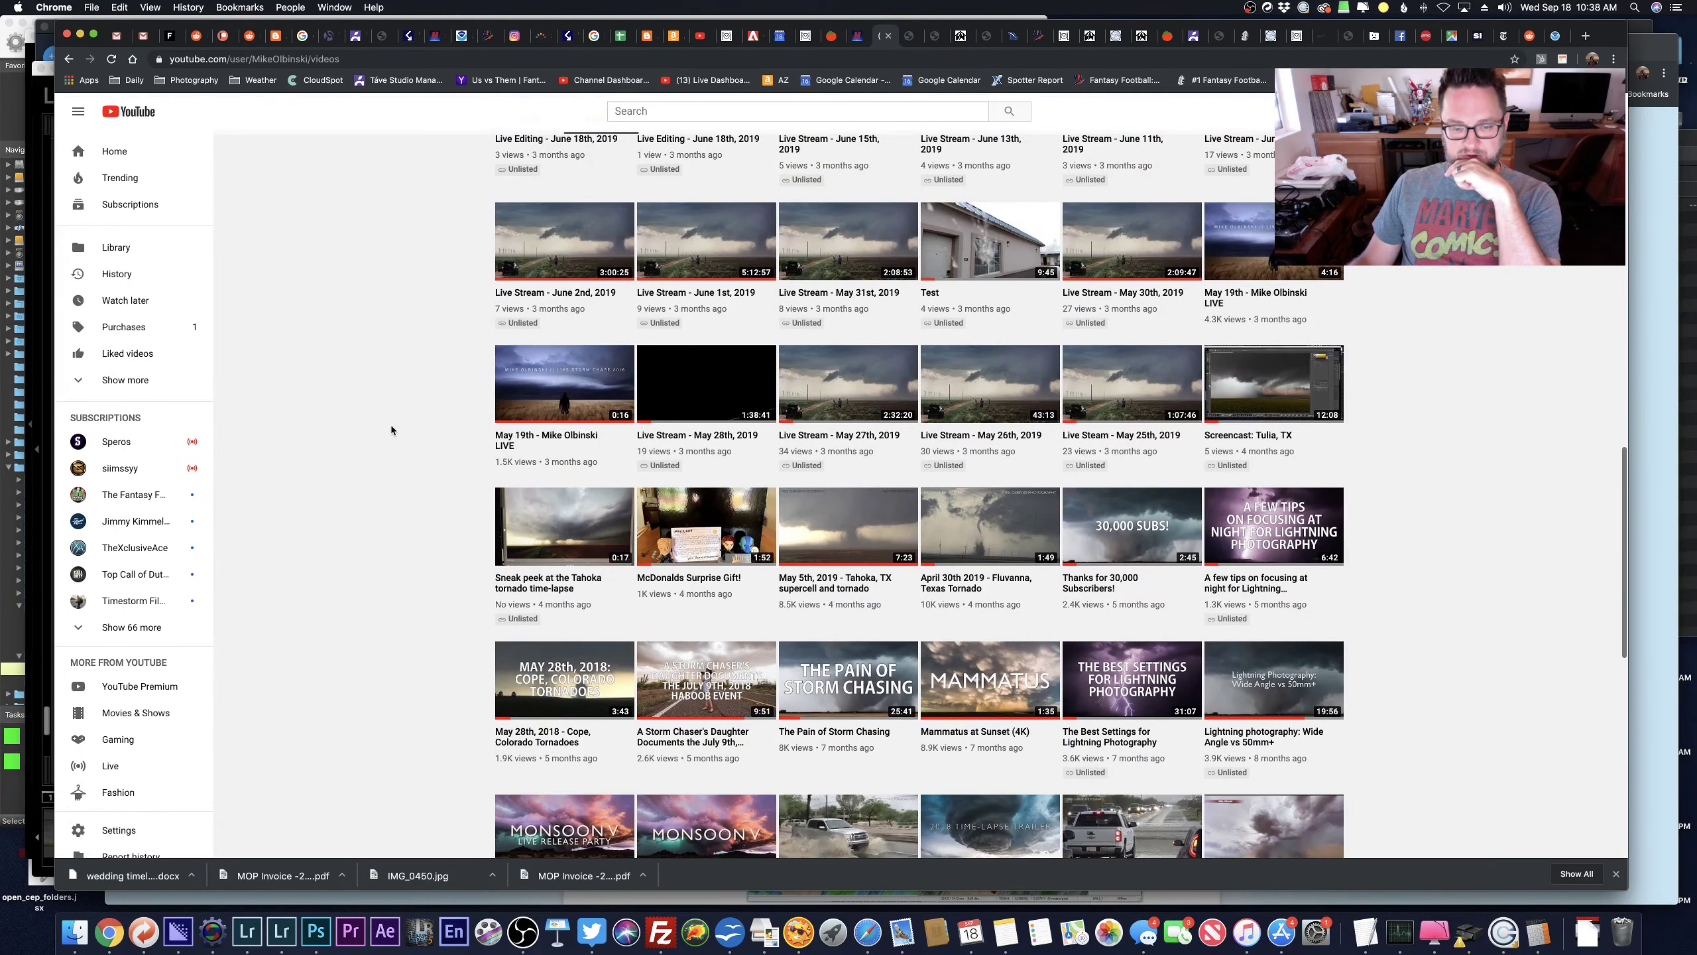
scroll(391, 441, up, 5)
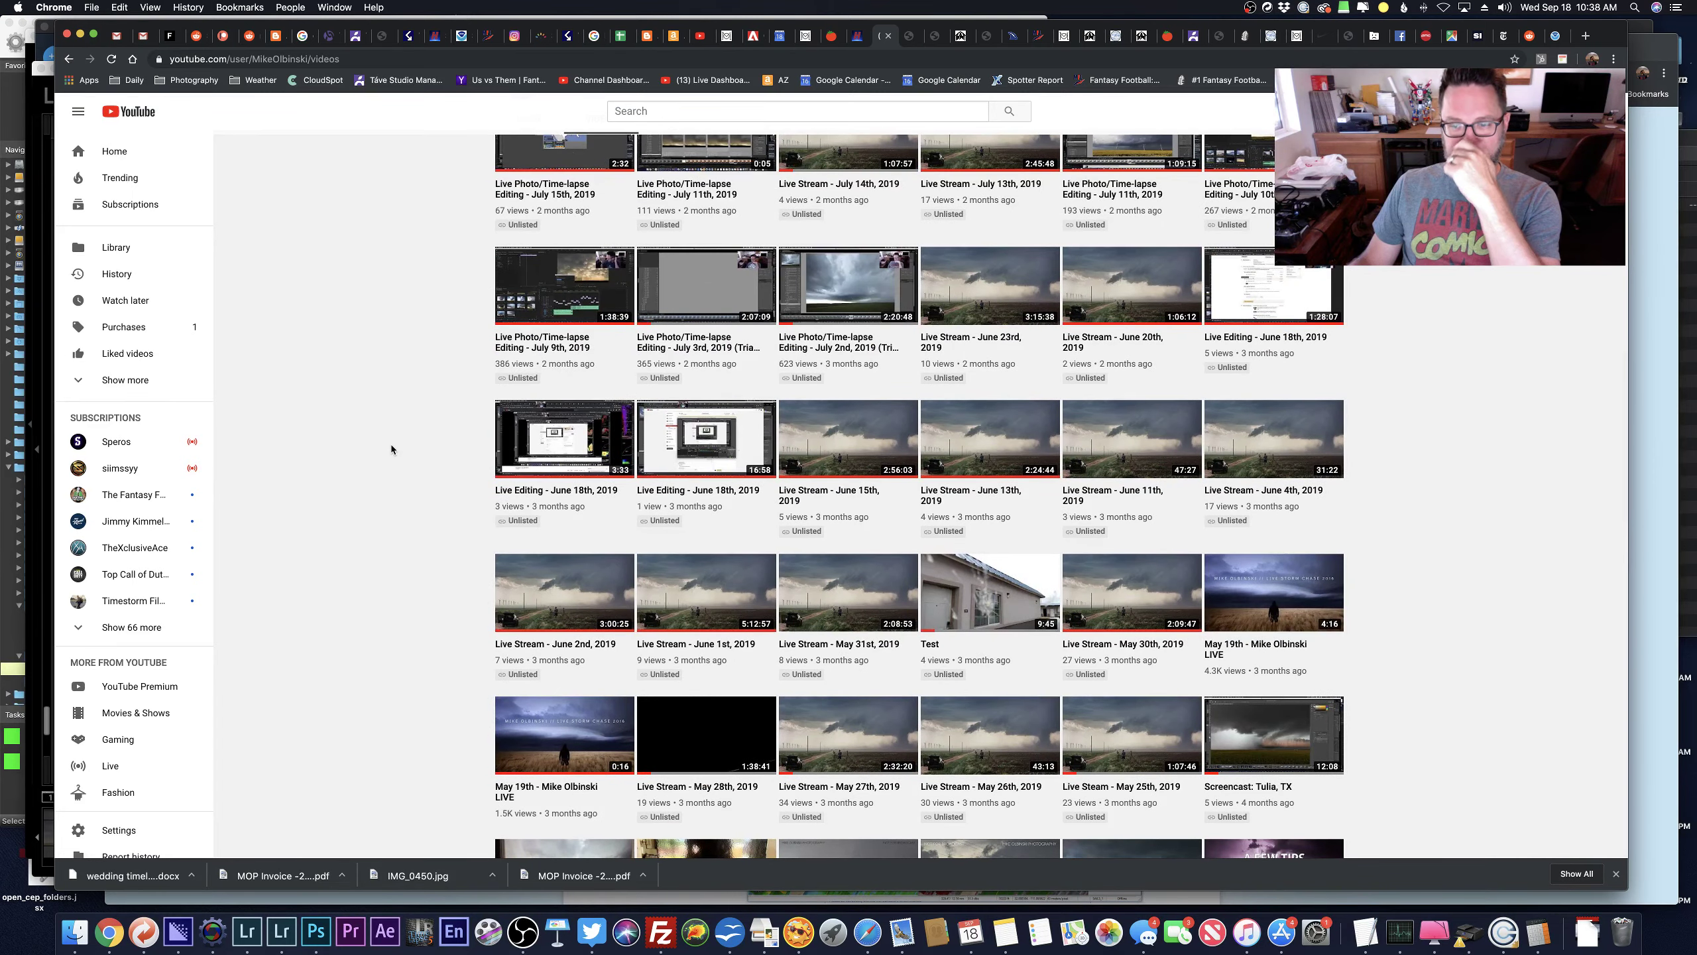
scroll(391, 444, down, 5)
scroll(391, 448, up, 3)
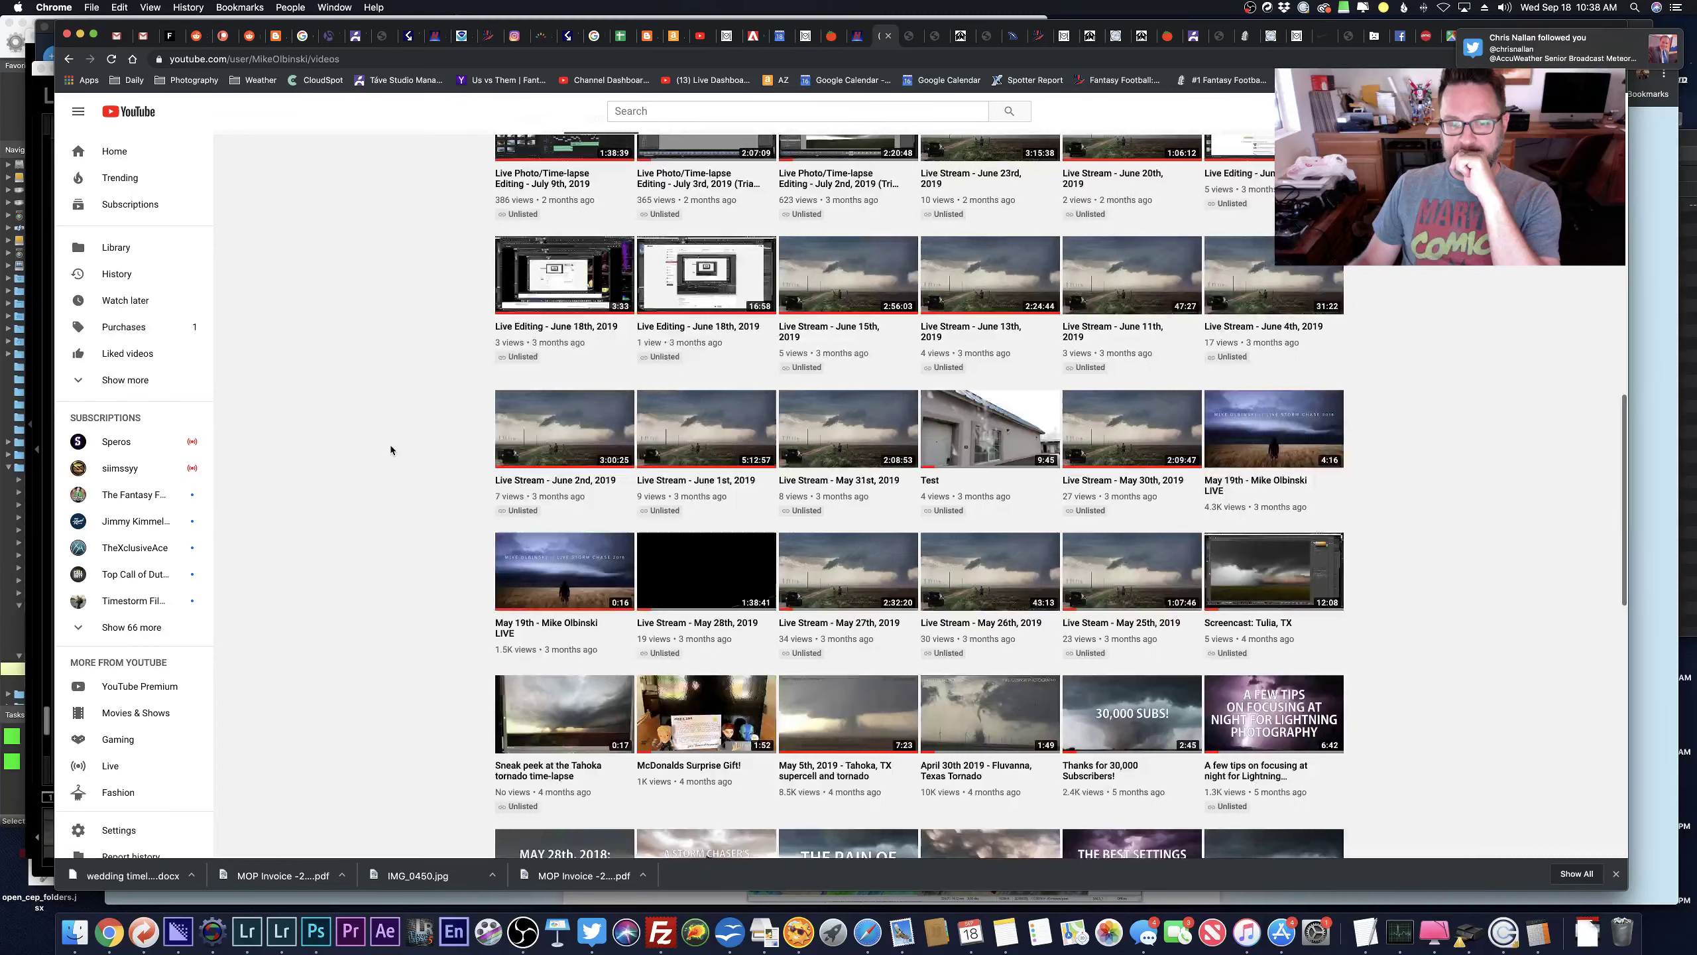
scroll(391, 447, down, 7)
Switch to Lightroom Classic and look through the photos in the 20190916 Wide Bolts 11mm 8K folder.
click(246, 931)
scroll(224, 422, up, 10)
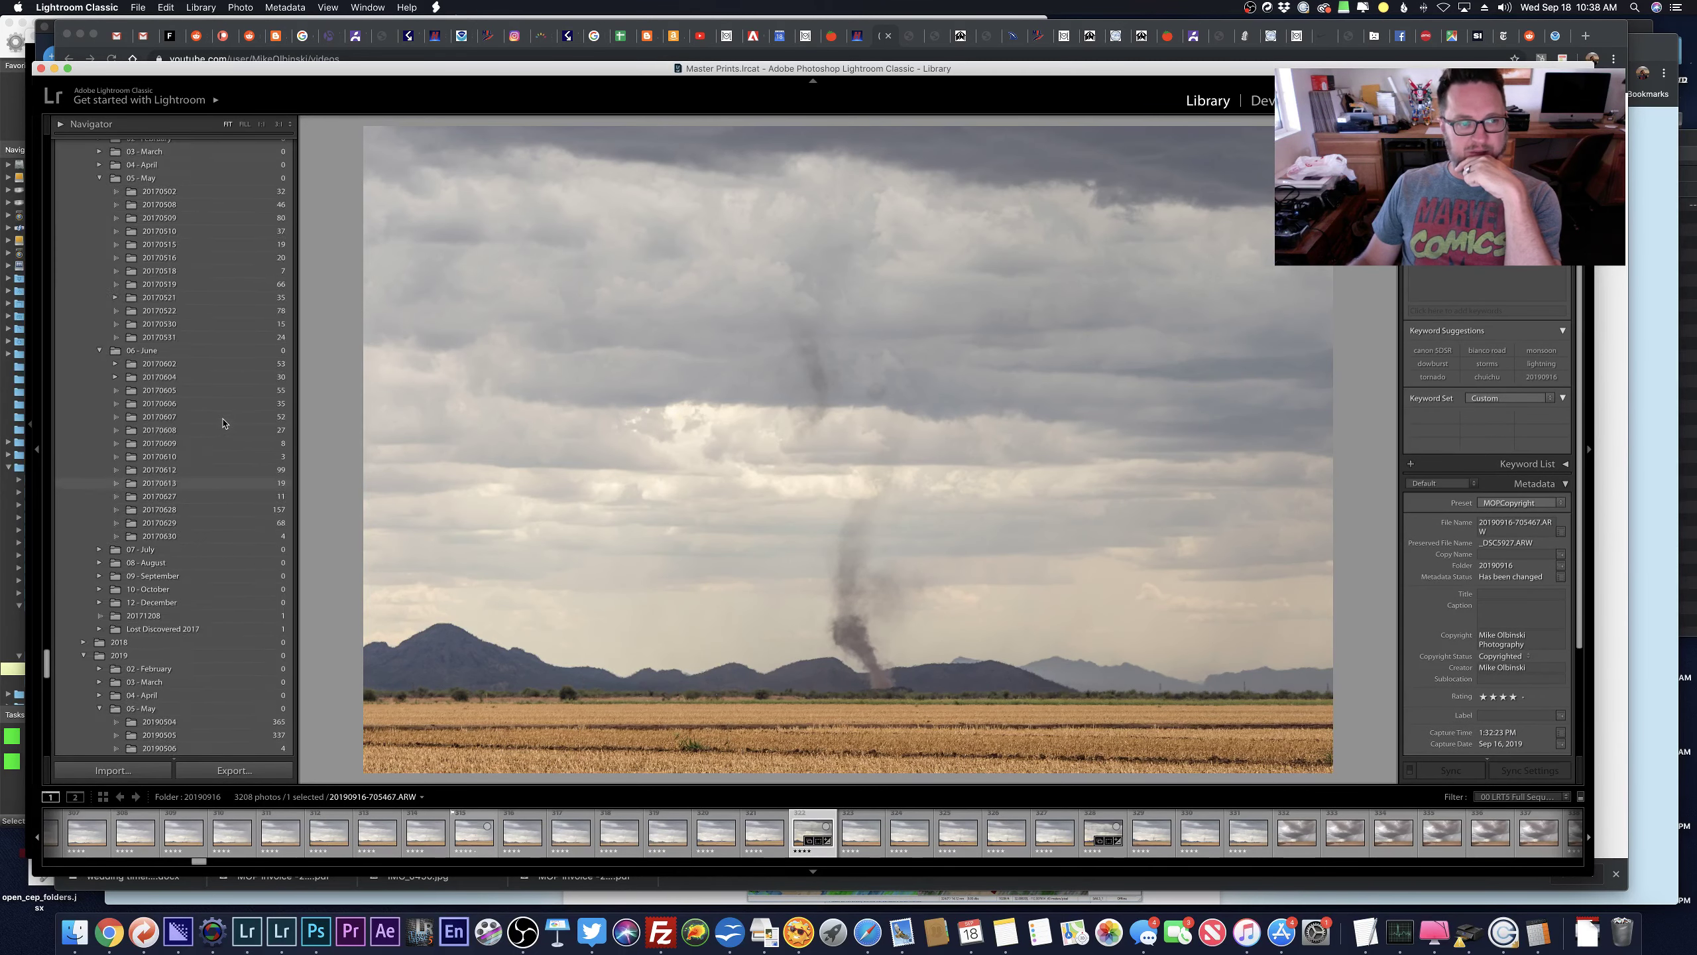
scroll(224, 422, down, 15)
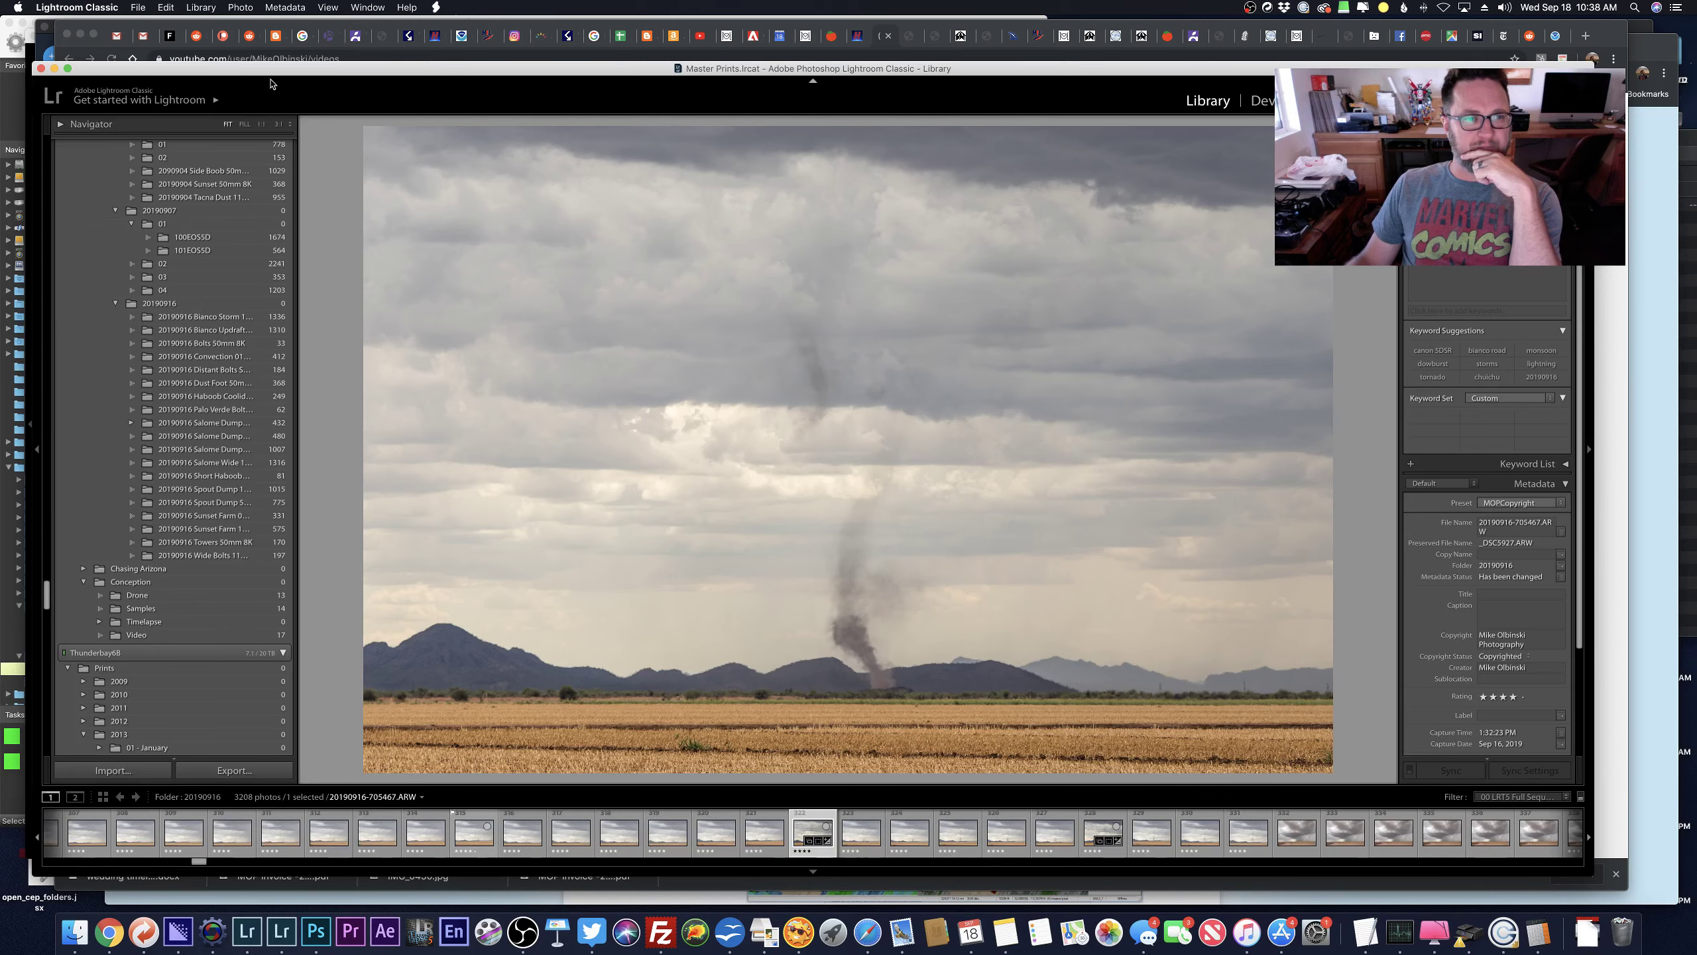
mouse_move(264, 83)
mouse_down()
mouse_move(700, 96)
mouse_move(297, 73)
mouse_move(266, 55)
mouse_up()
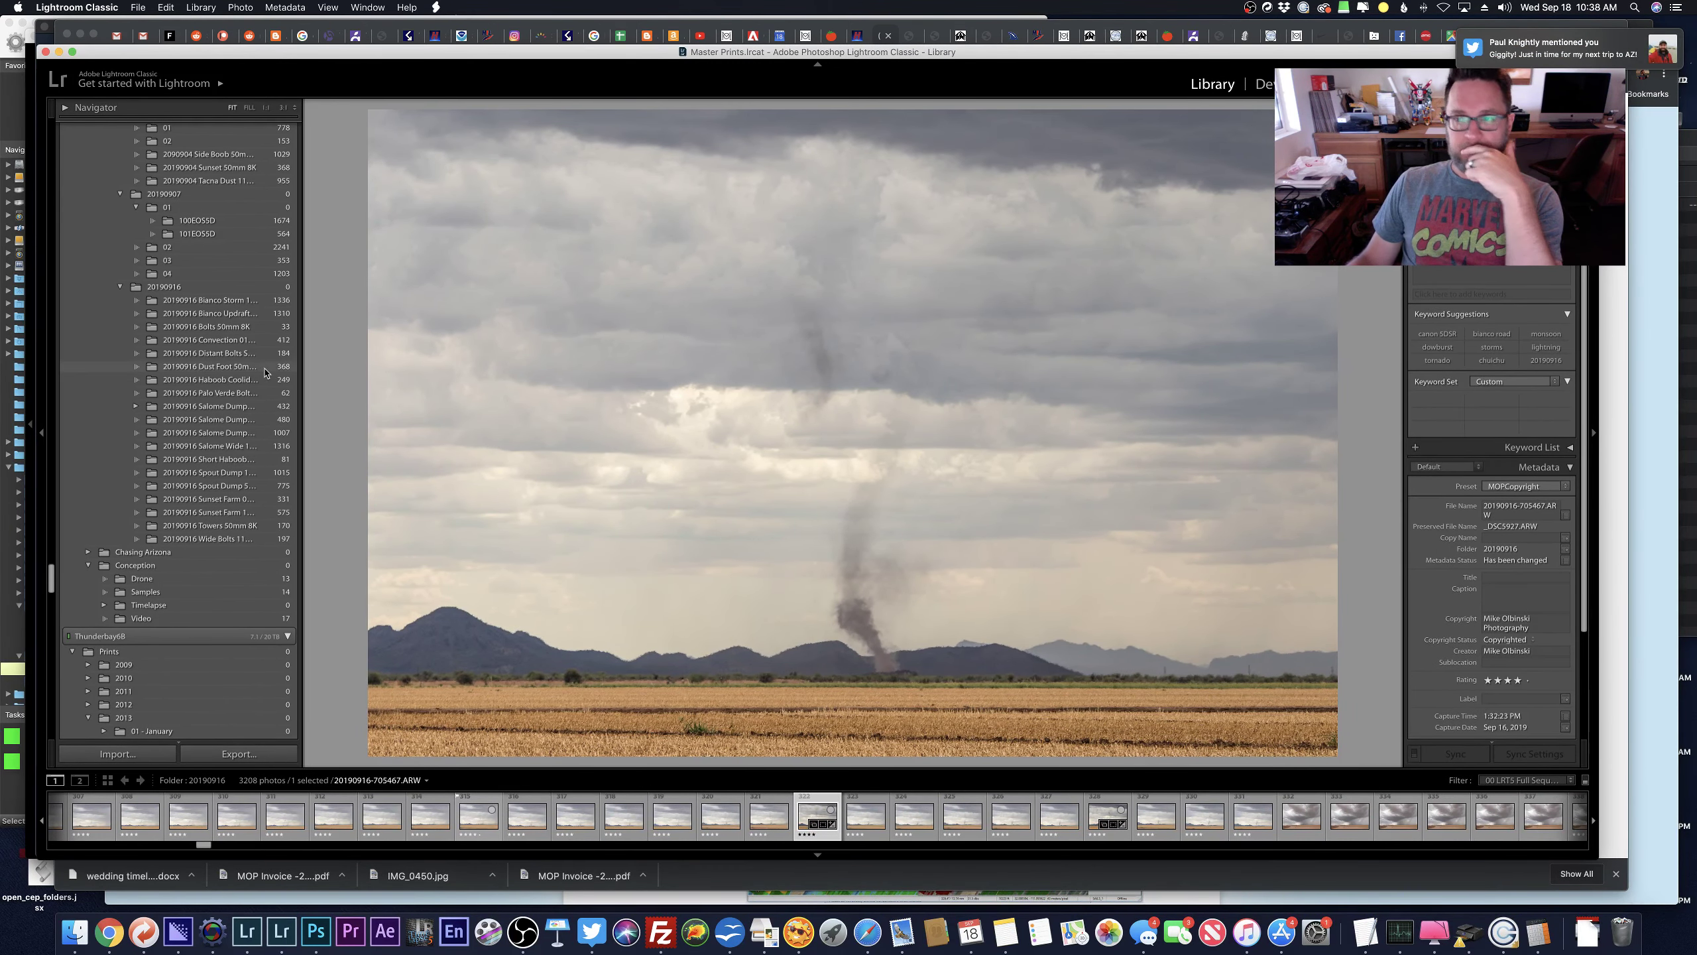
click(223, 540)
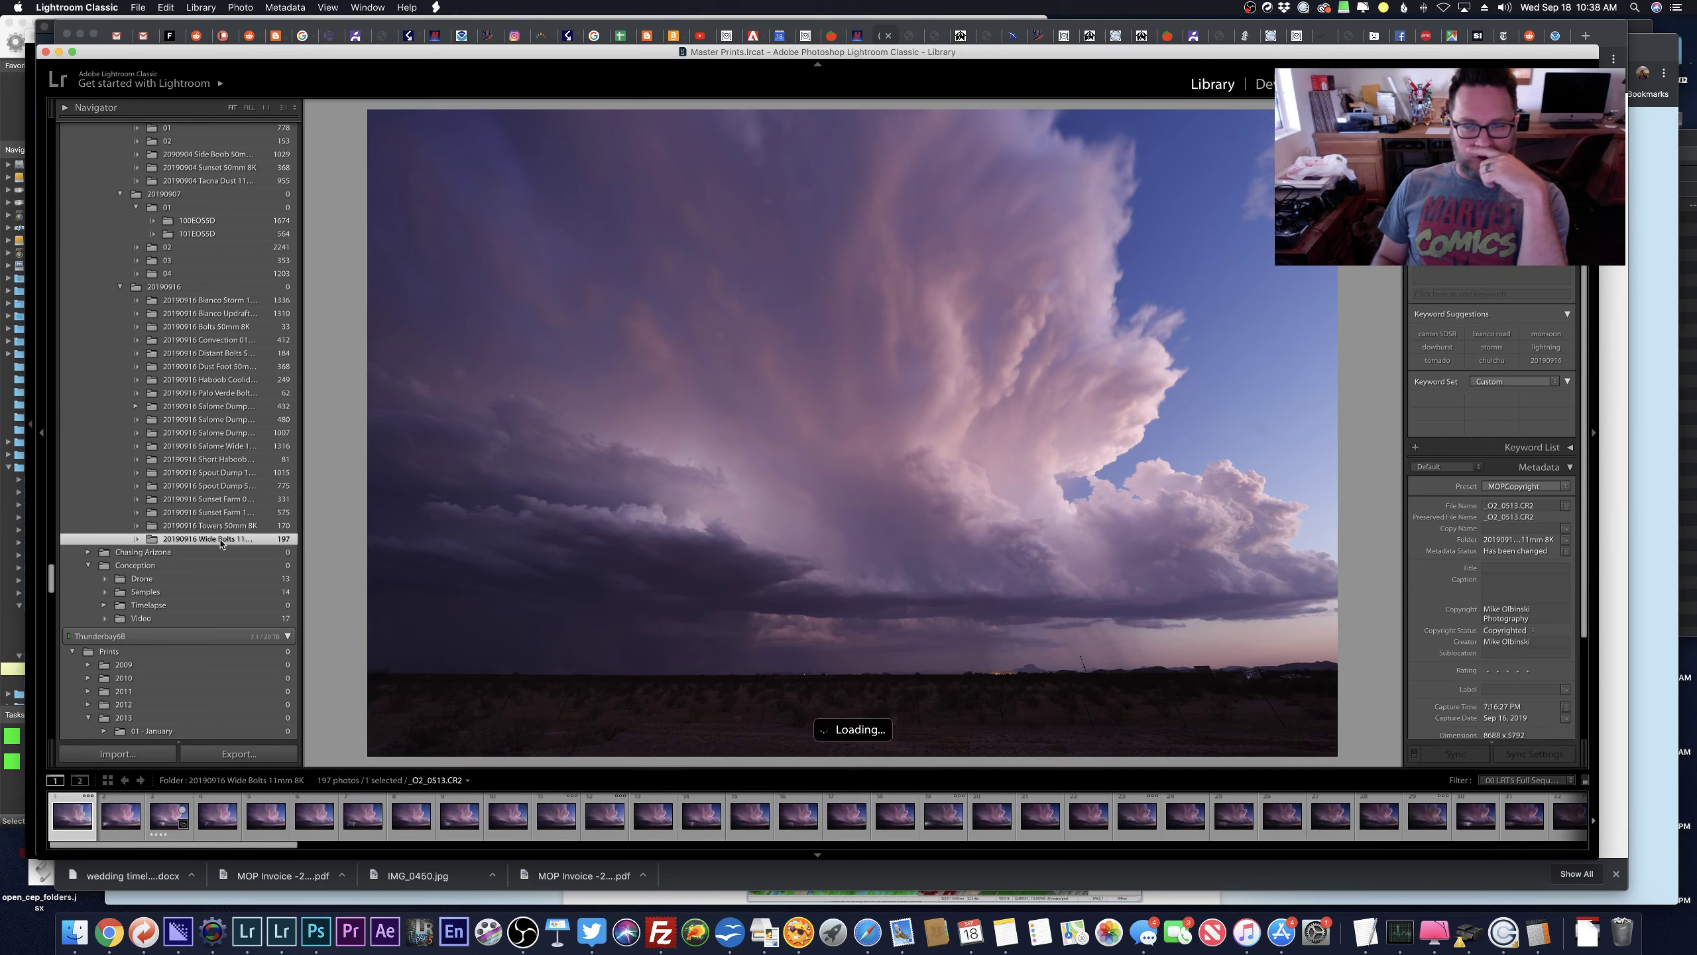
key(Right)
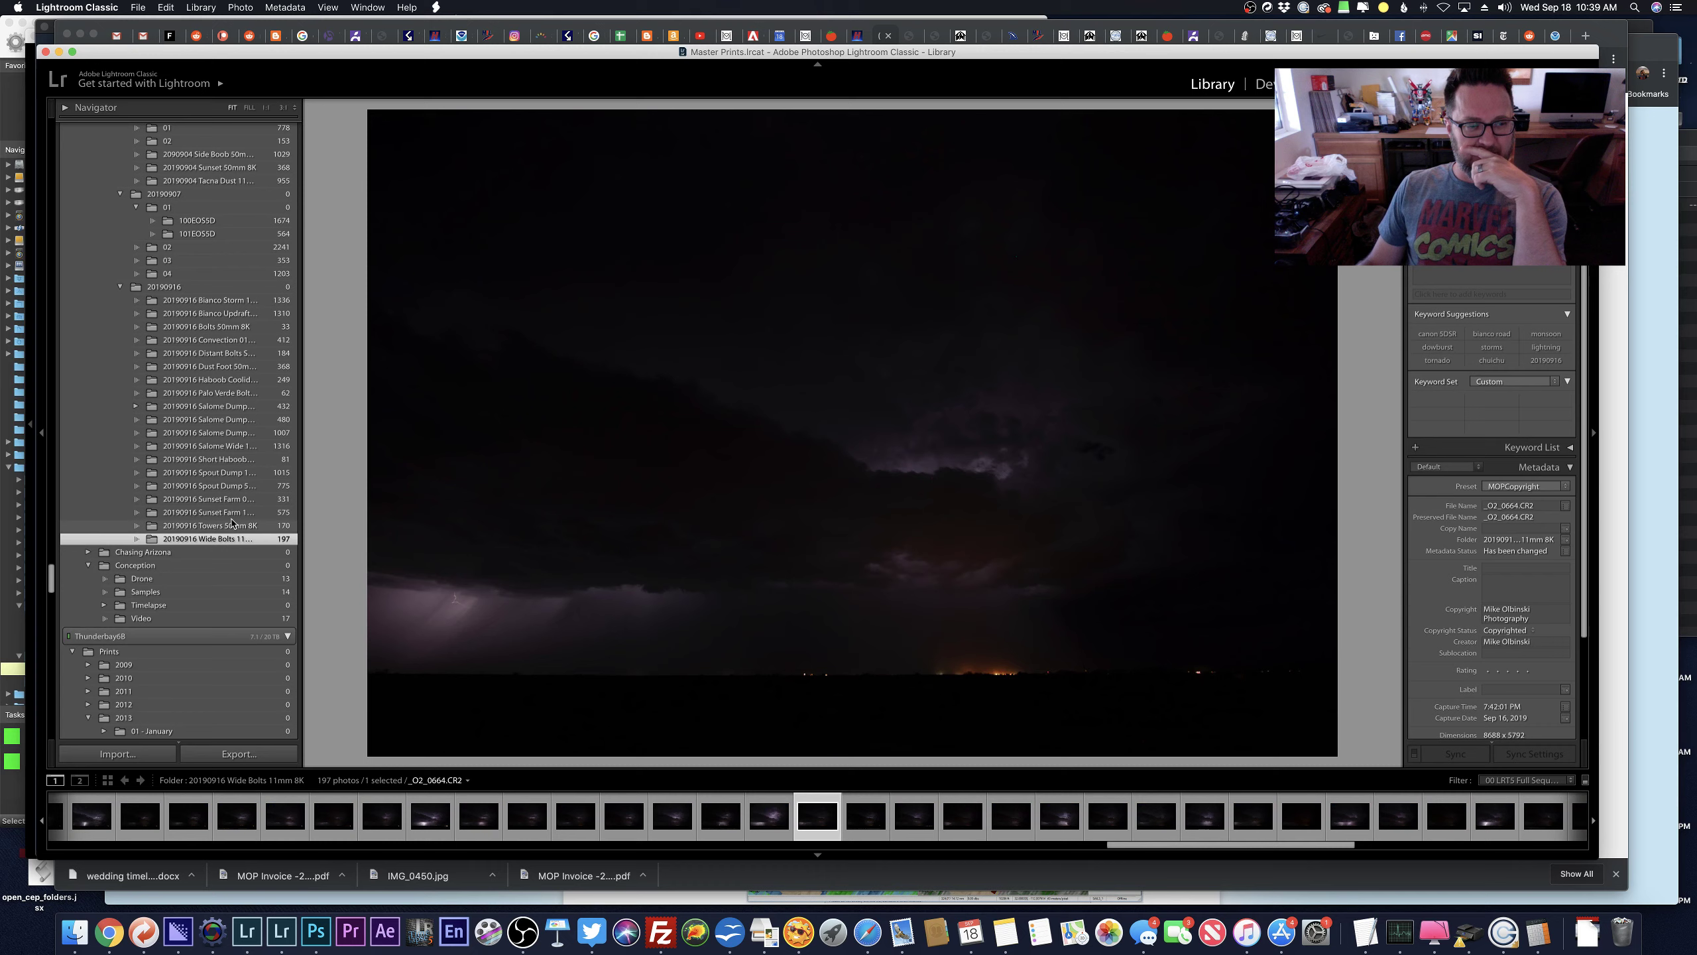
Open the 20190916 Spout Dump 50mm 8K folder and step forward through its frames zoomed in on the landspout.
click(236, 485)
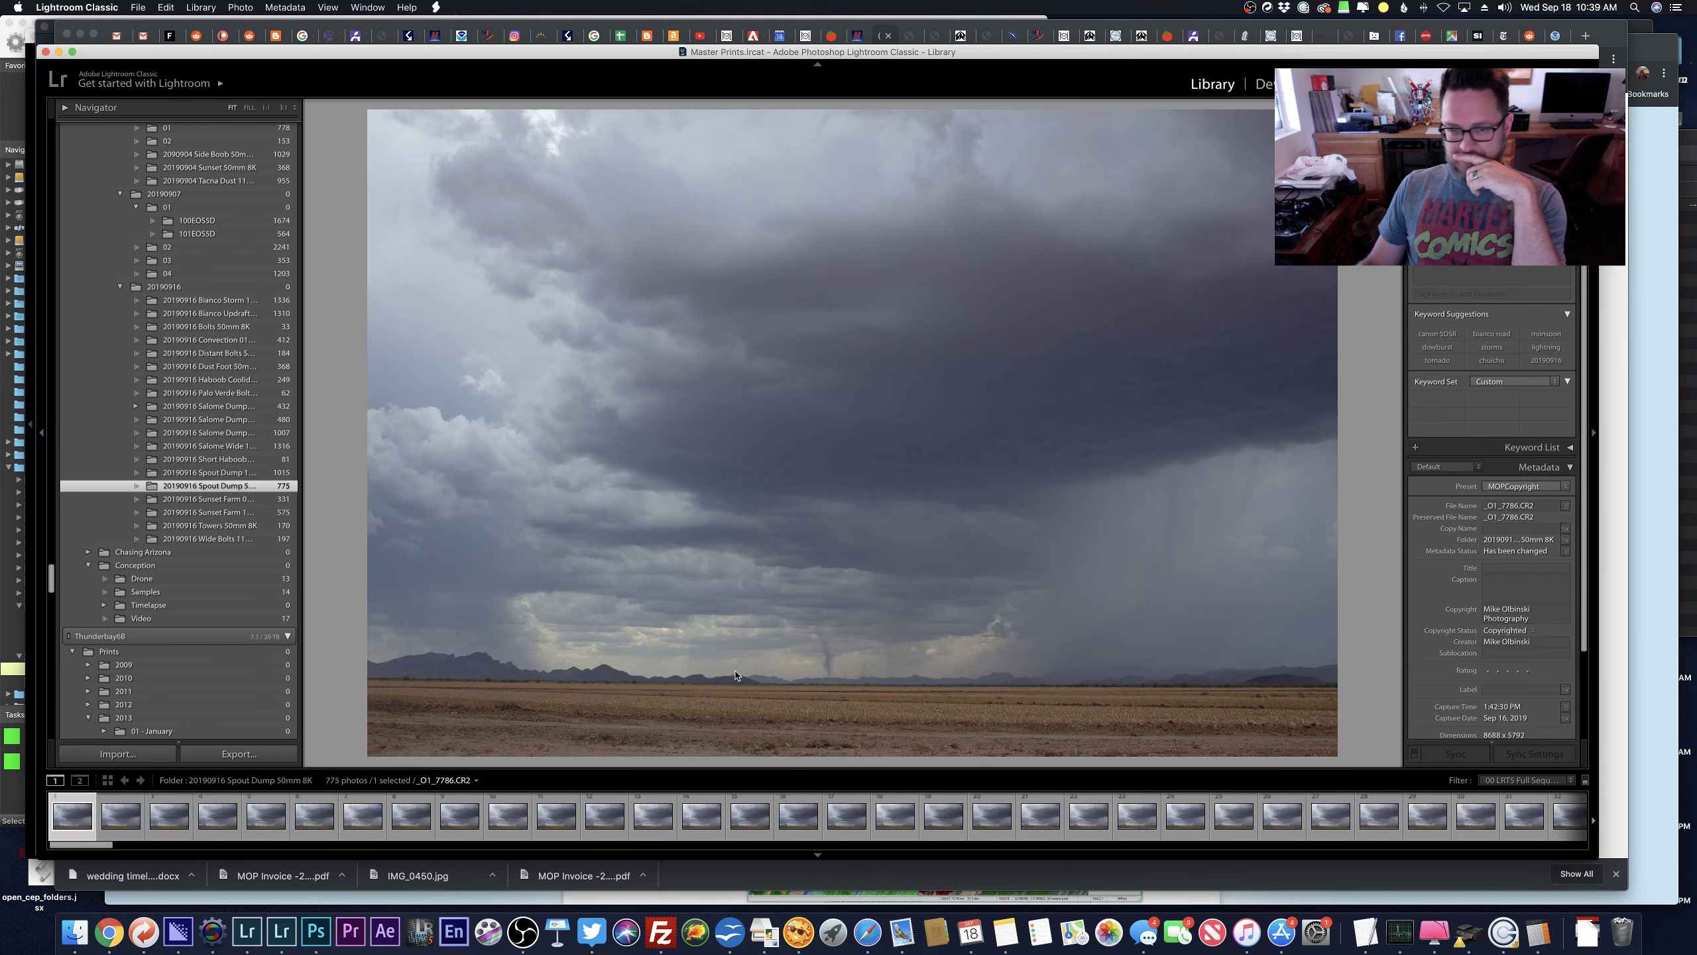
click(826, 684)
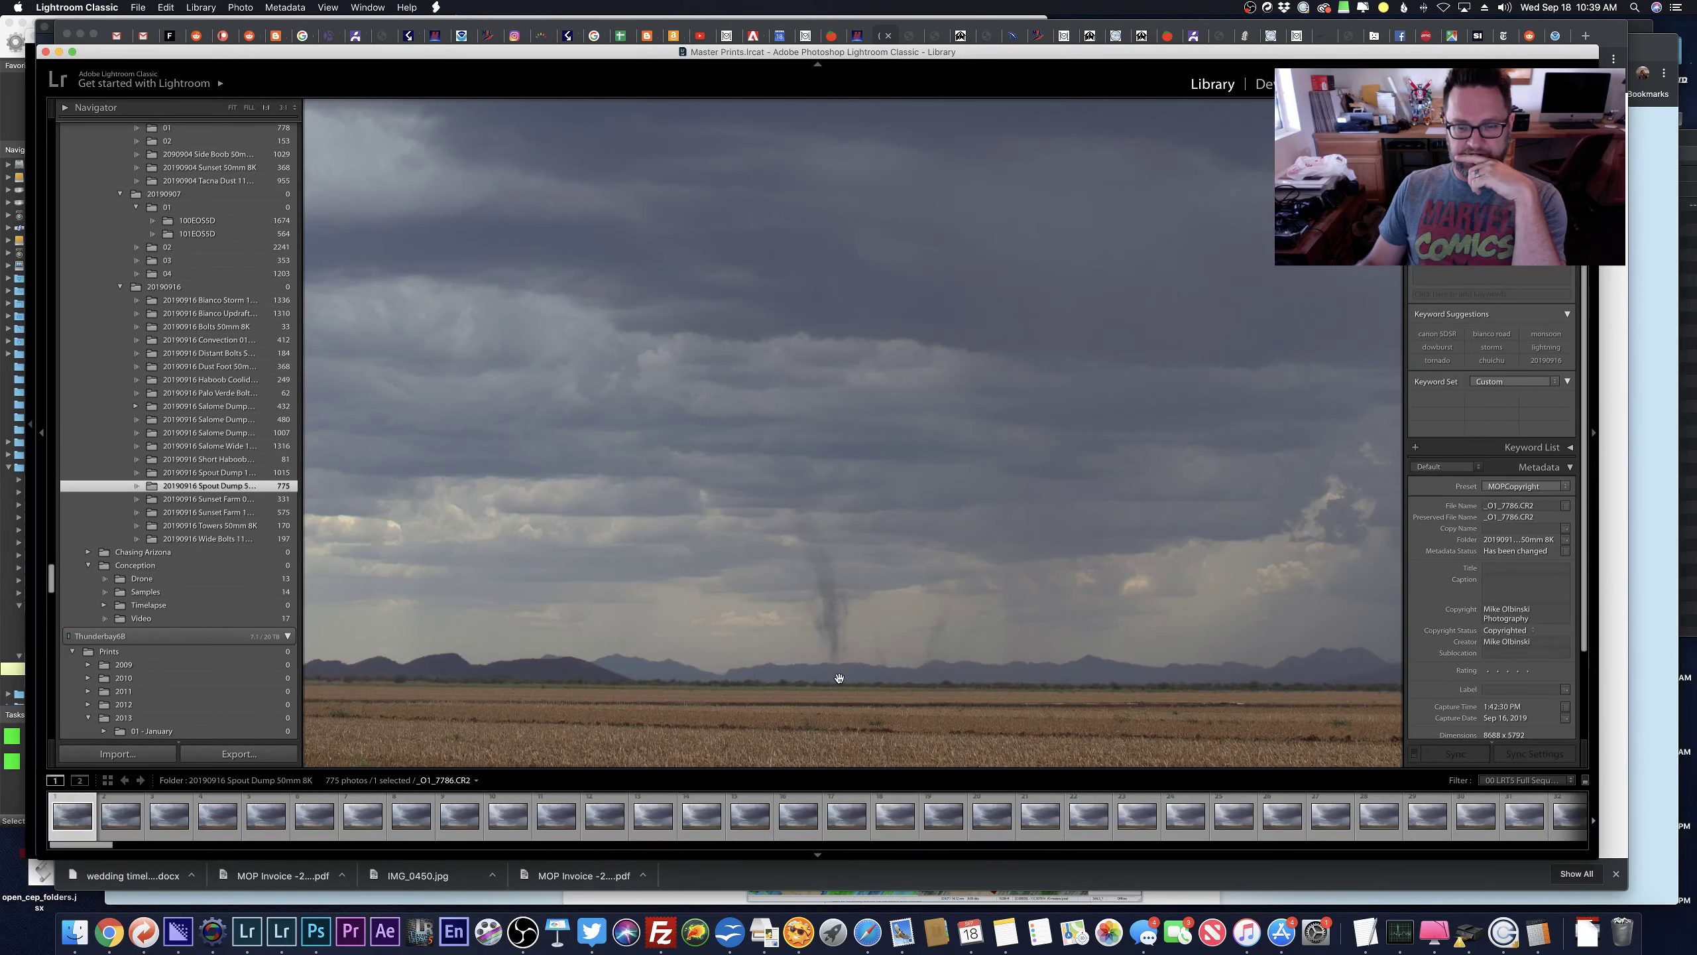
key(Right)
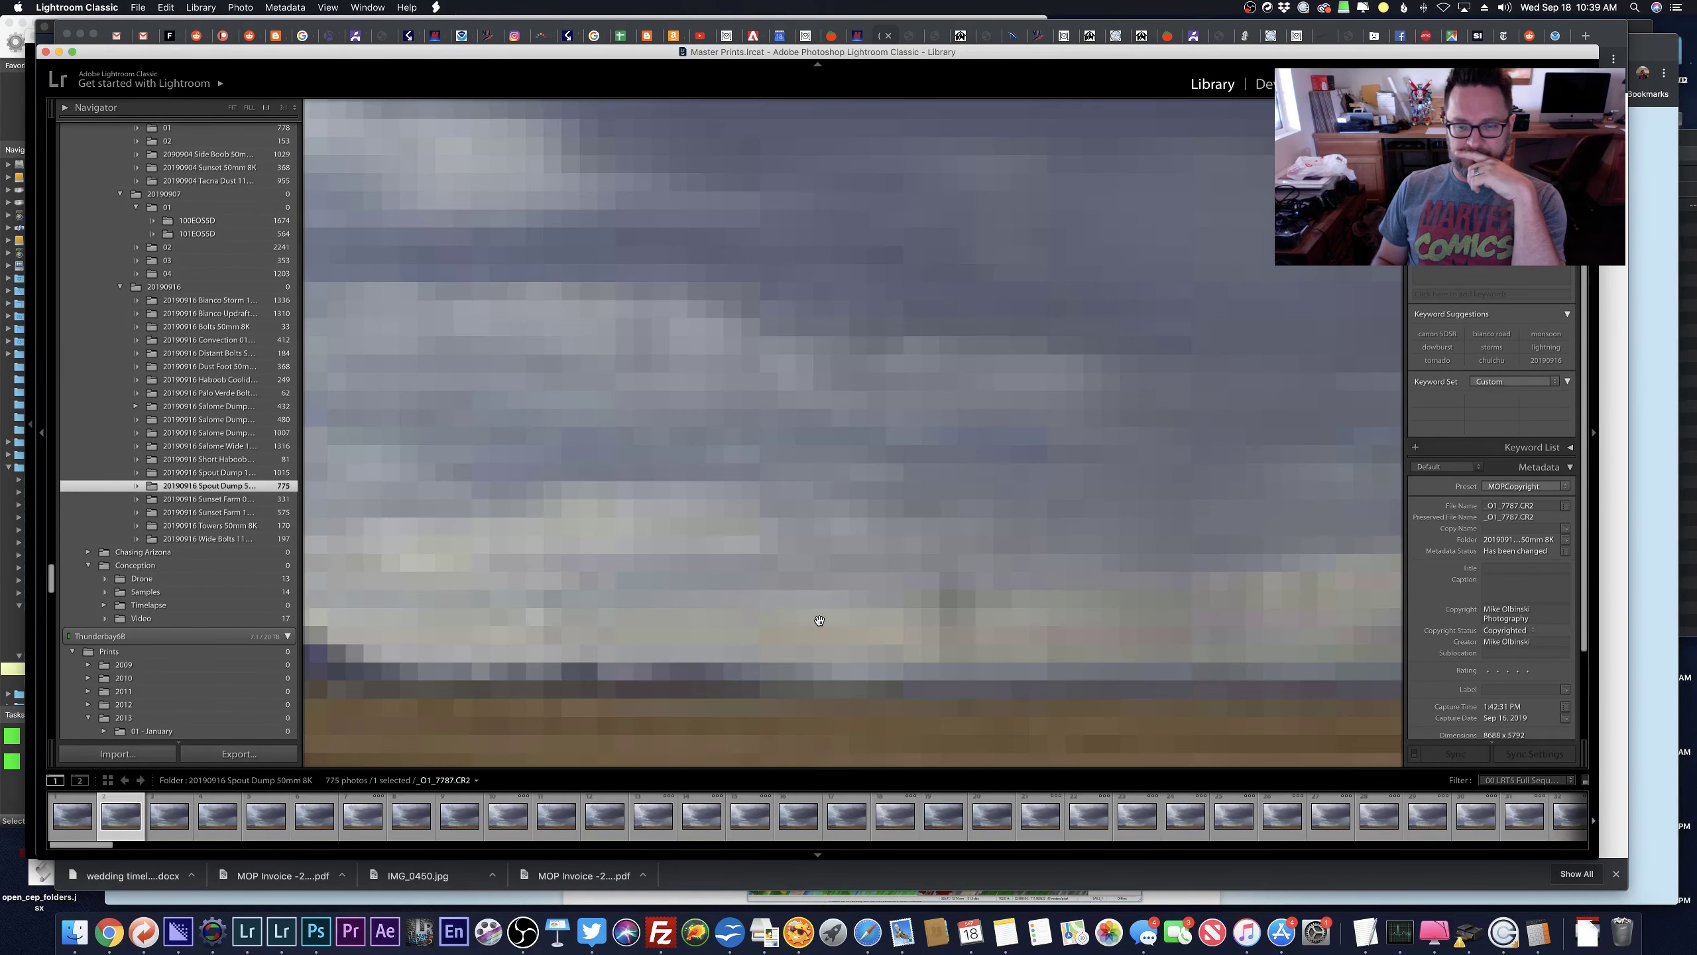
key(Right)
key(Right)
key(Right)
key(Right)
key(Right)
key(Right)
key(Right)
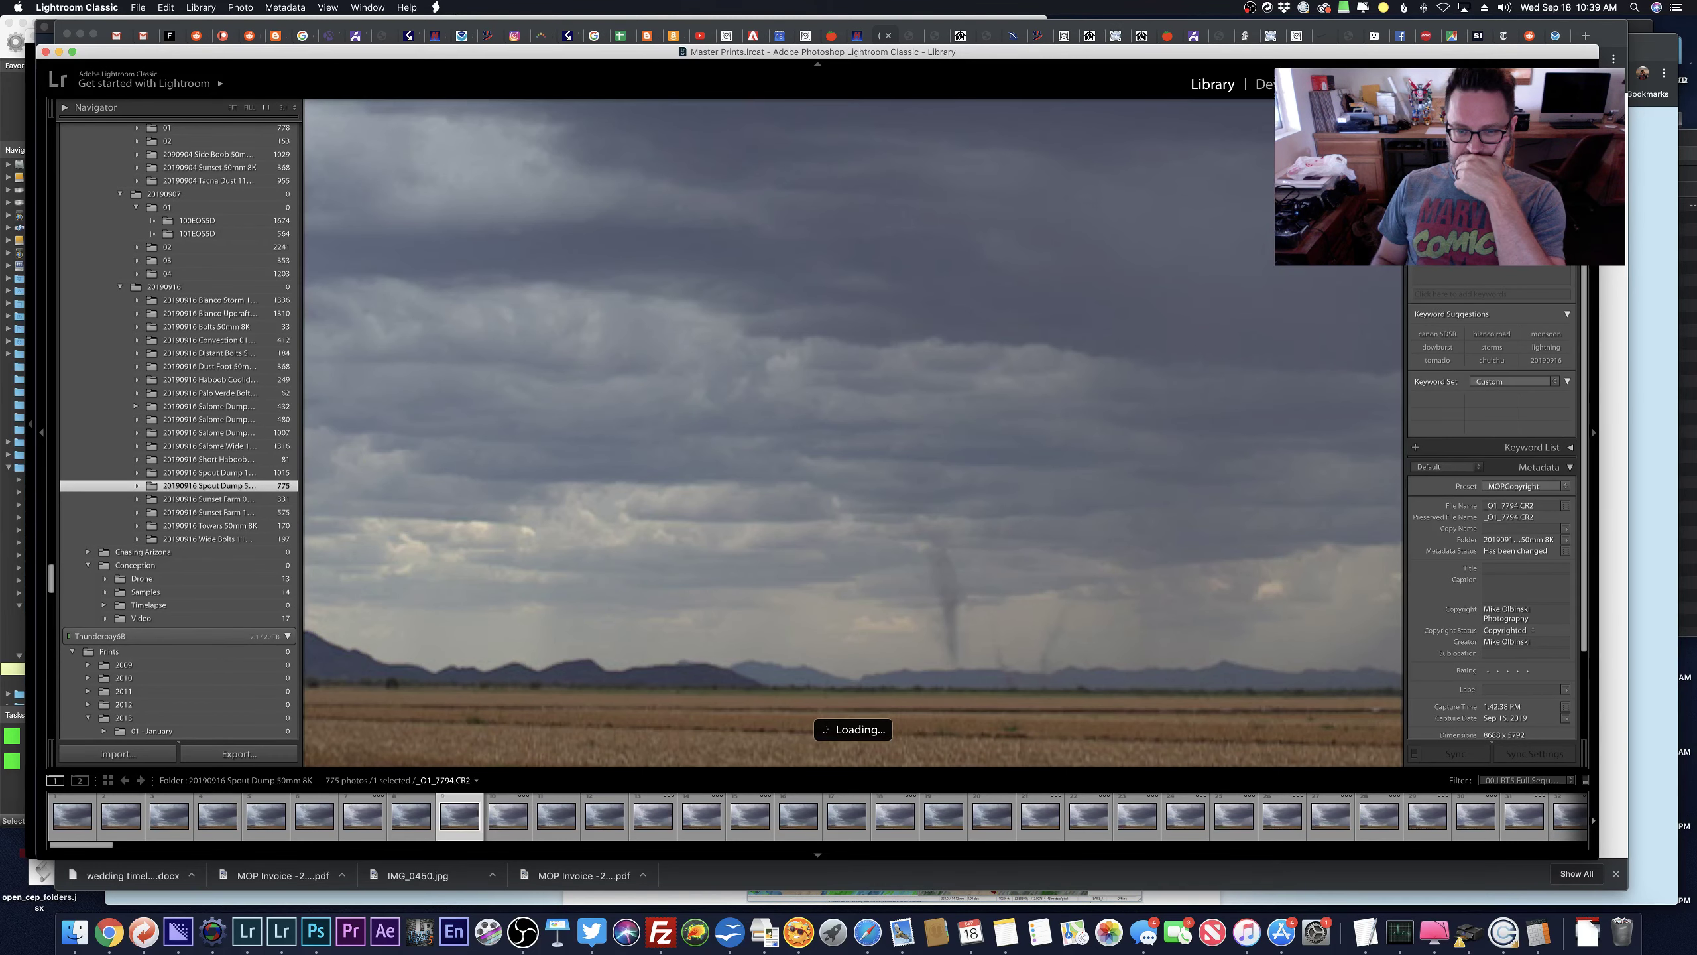
key(Right)
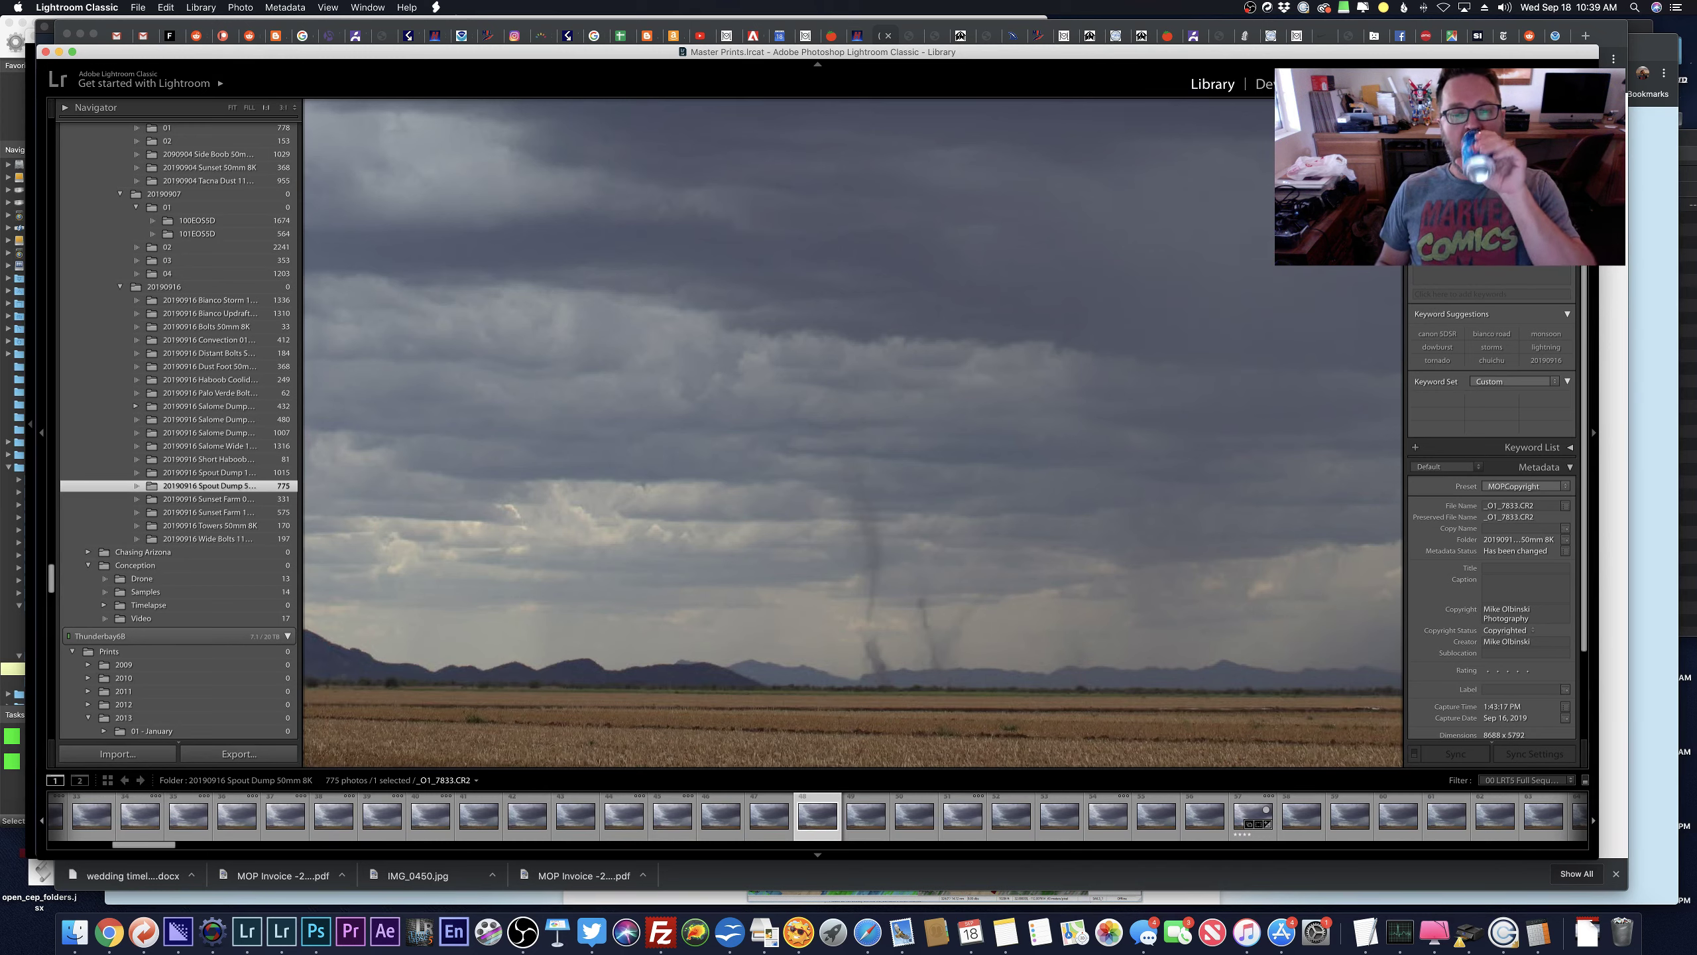
Find the four-star lightning photo _O1_7842.CR2 and inspect the bolt and landspouts both zoomed in and in full view.
click(864, 815)
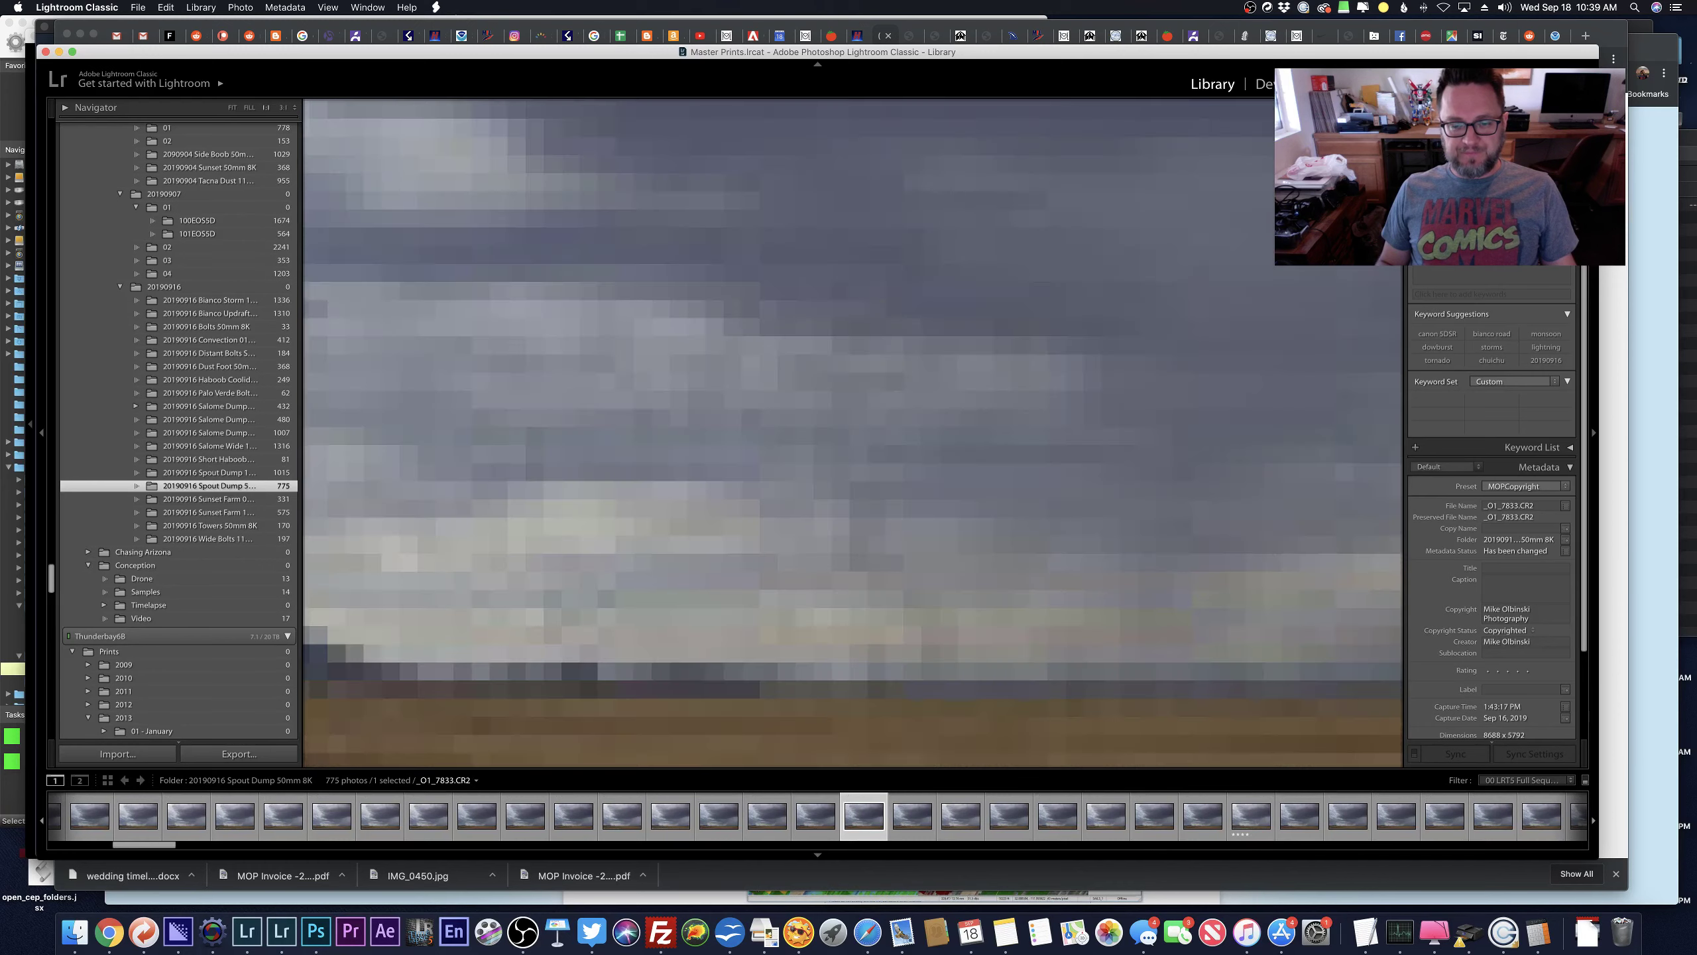
key(z)
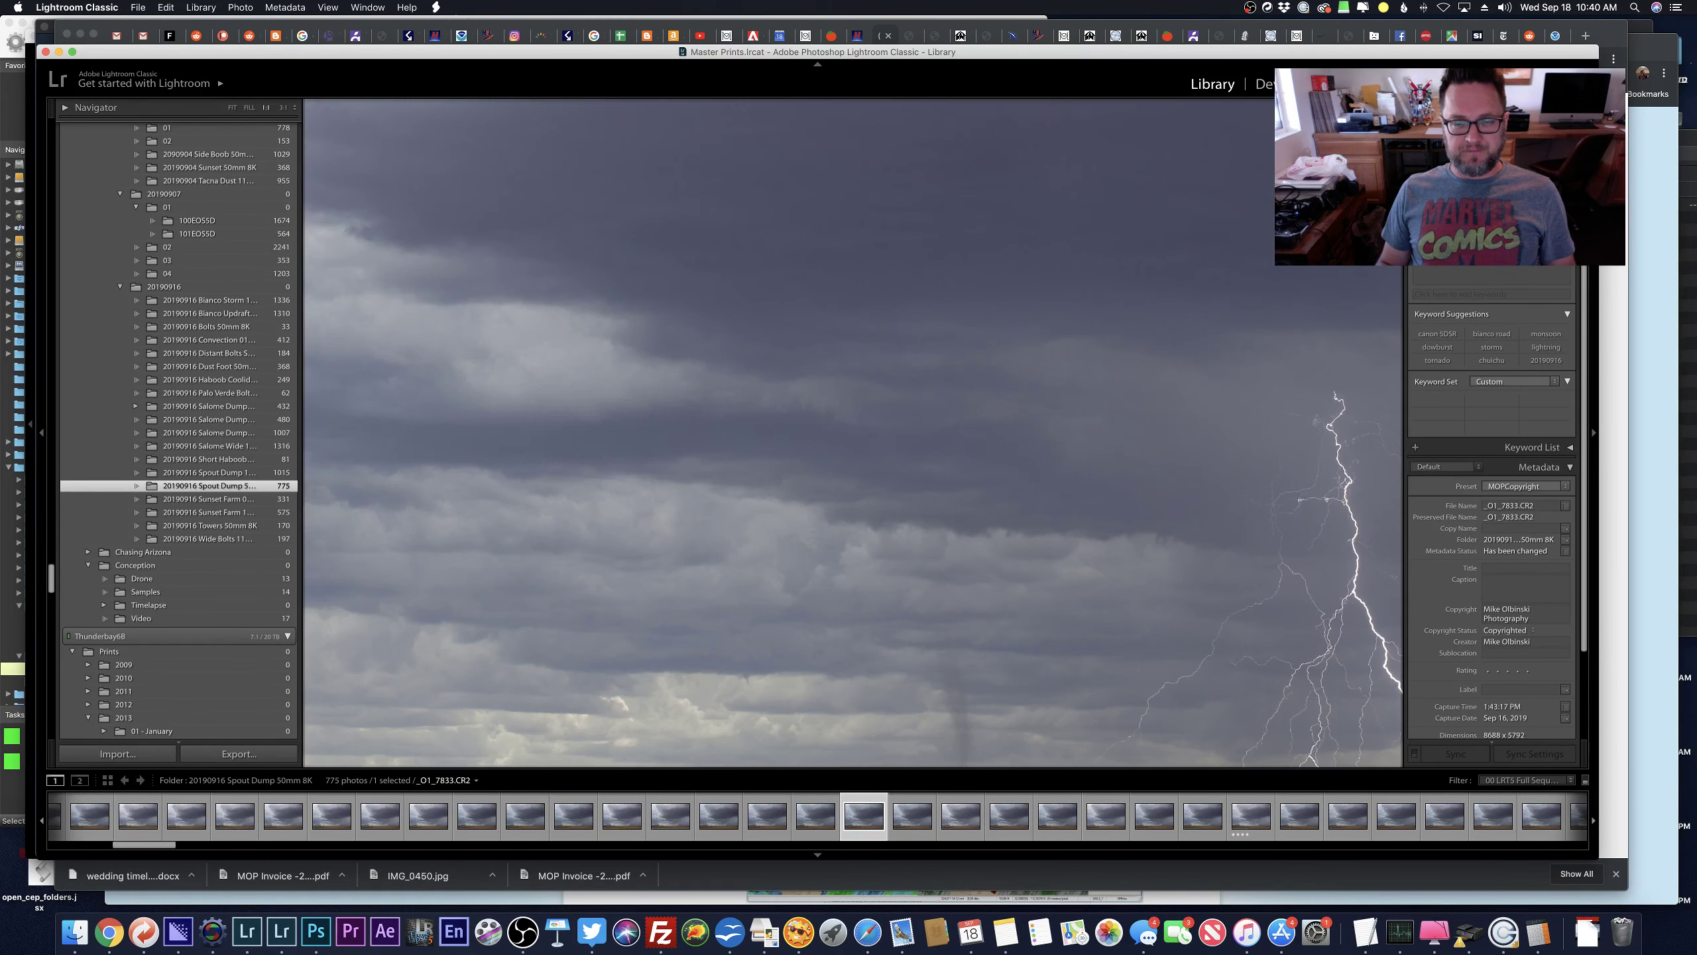
click(1348, 815)
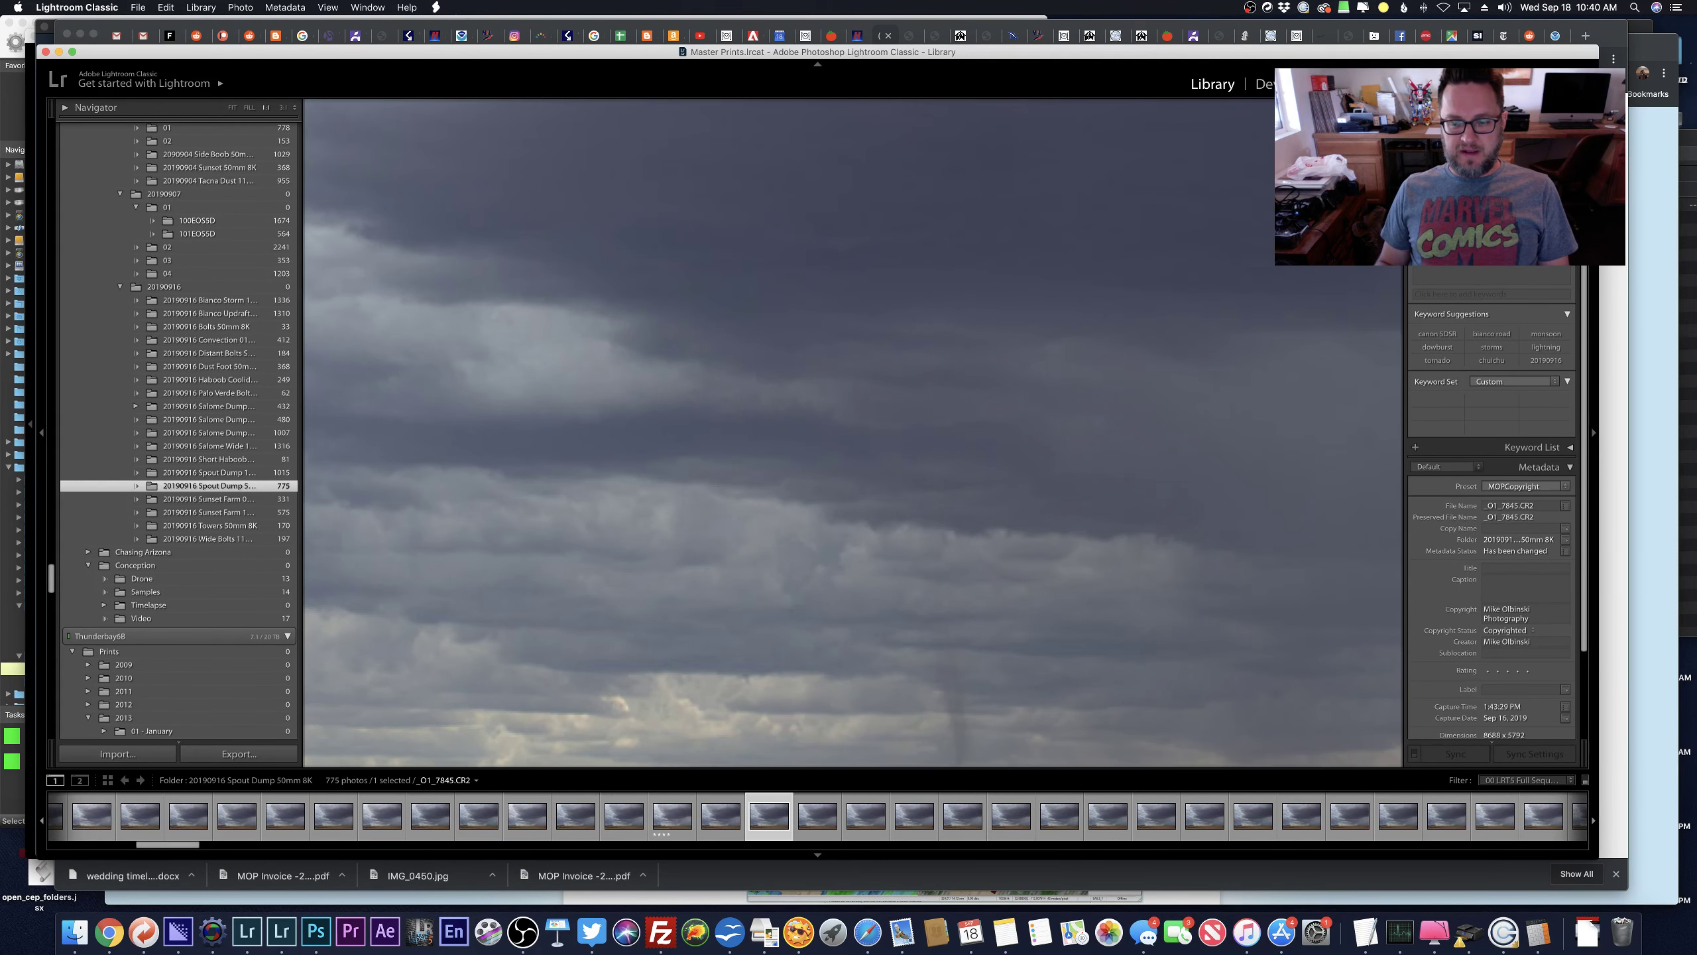
click(769, 815)
key(Left)
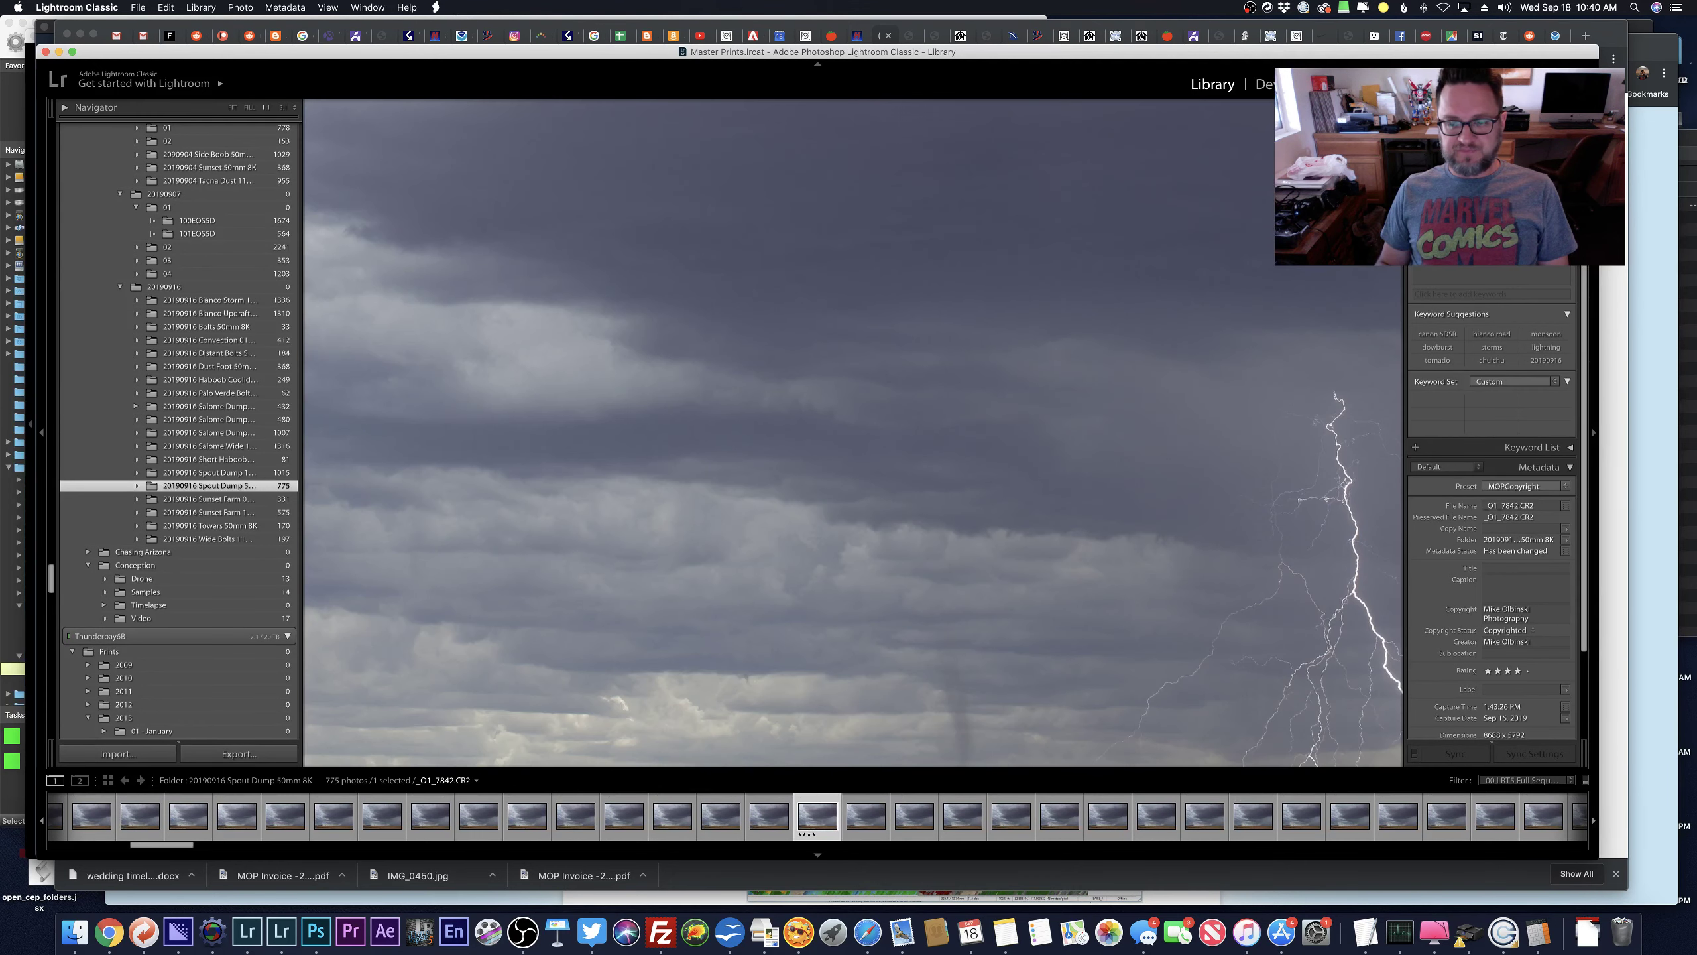
click(1083, 559)
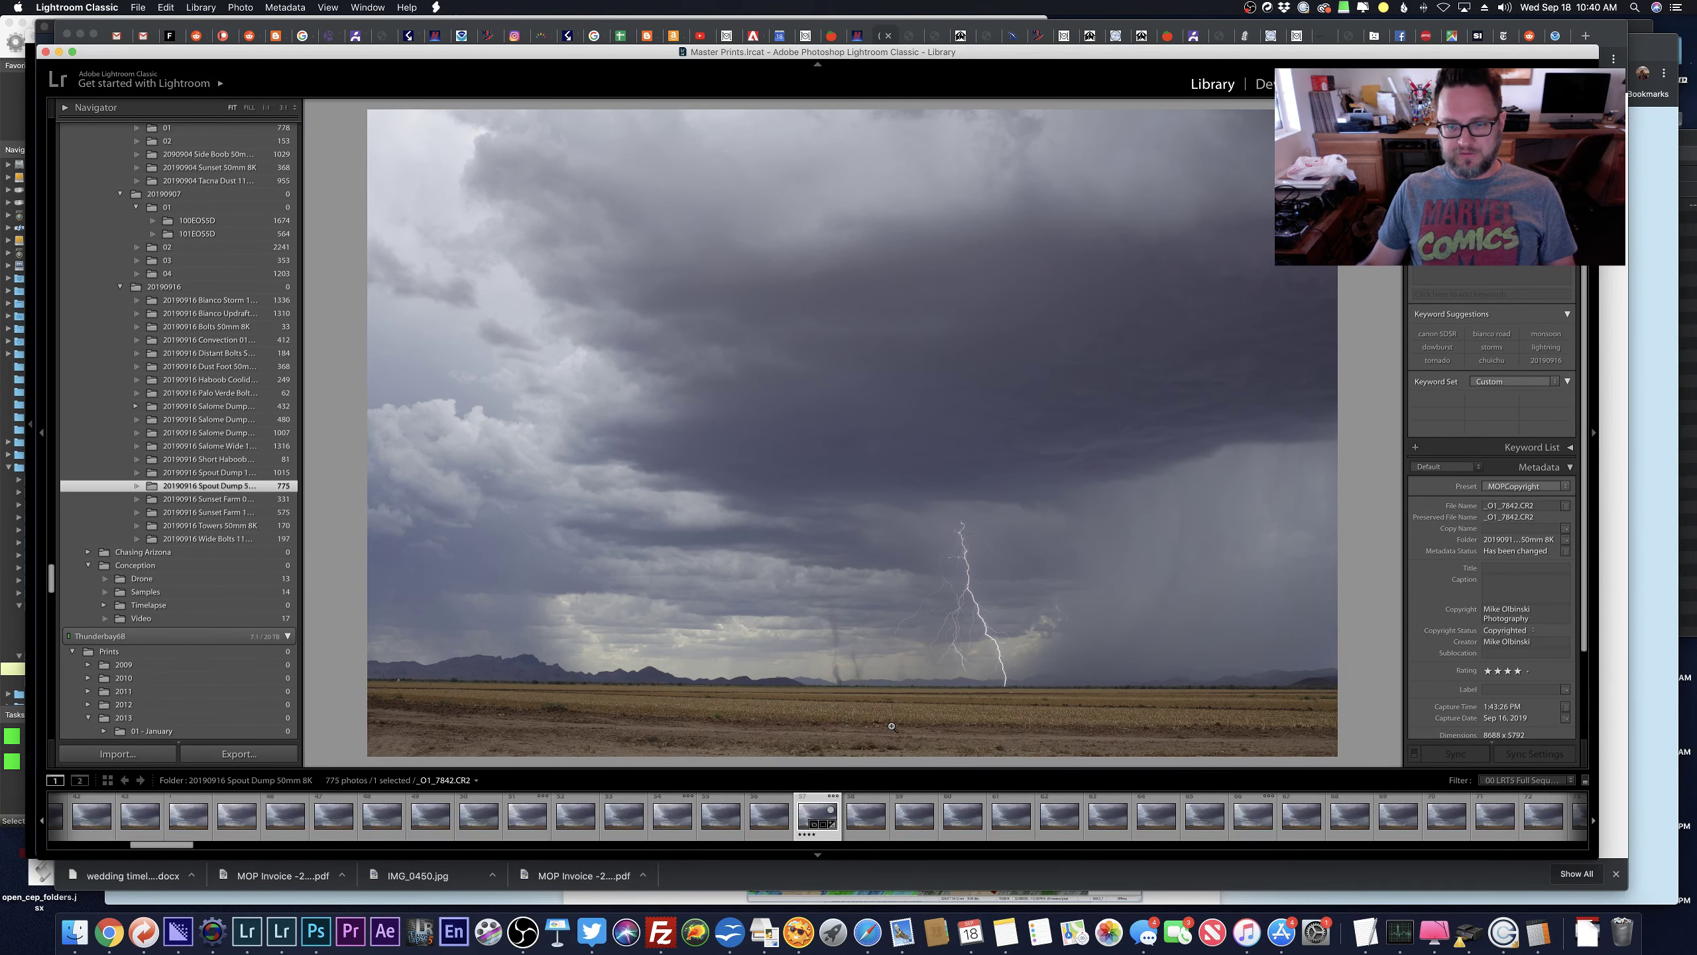
click(947, 683)
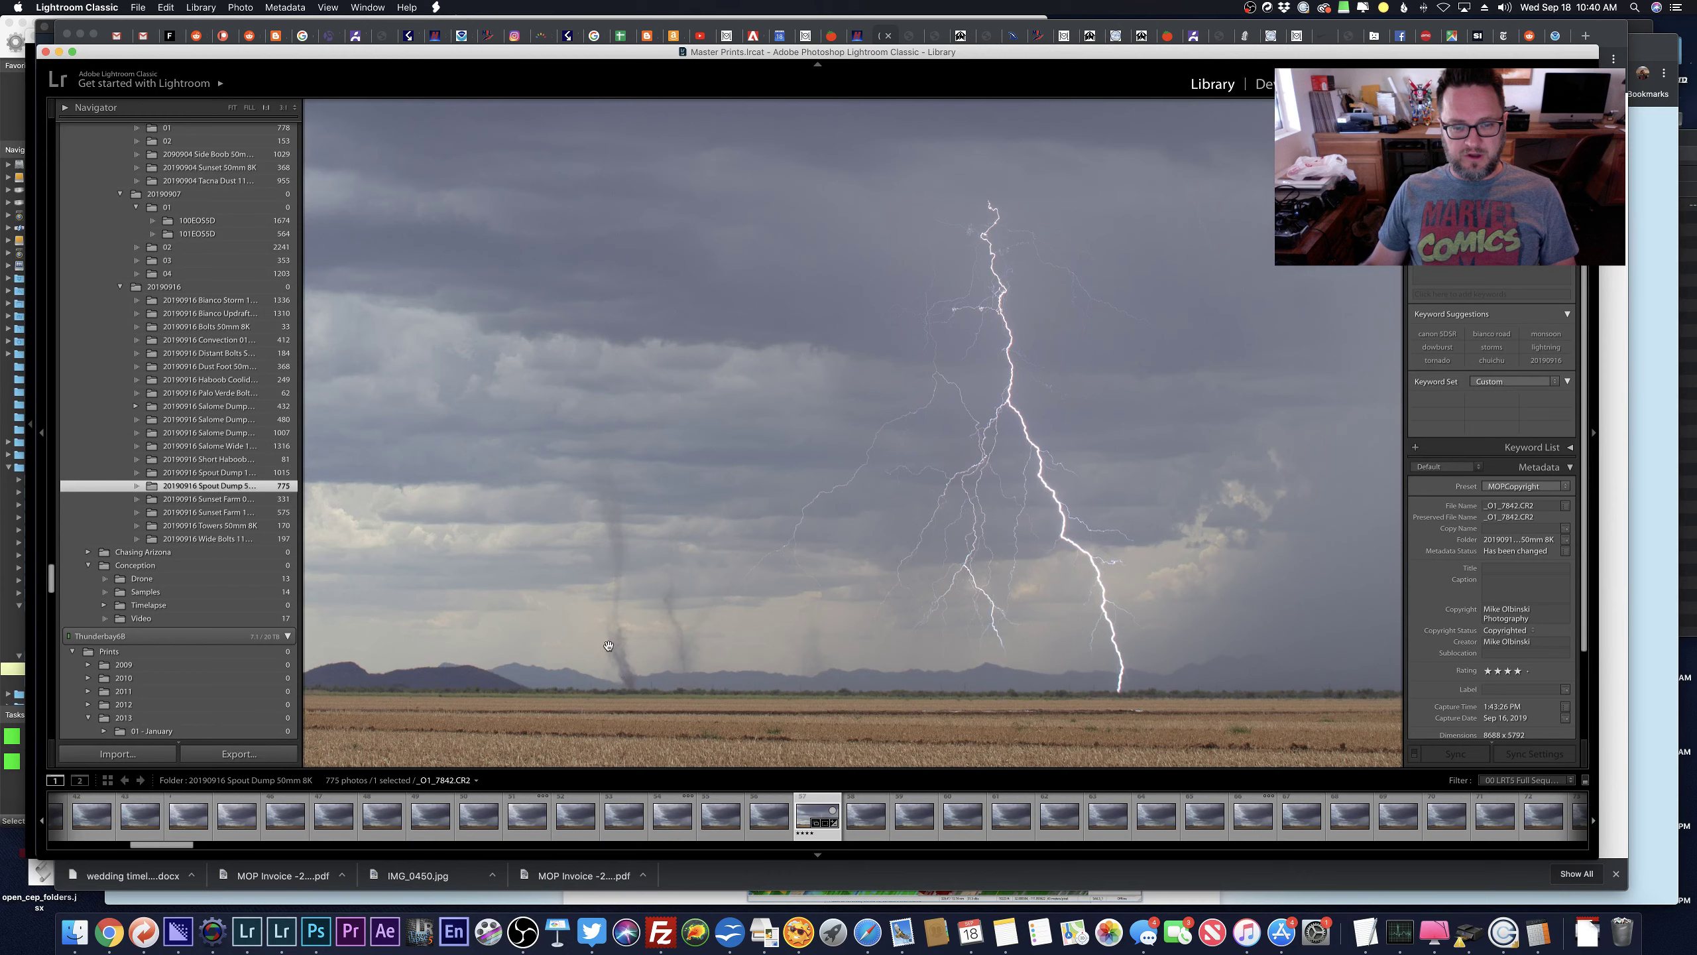
click(908, 558)
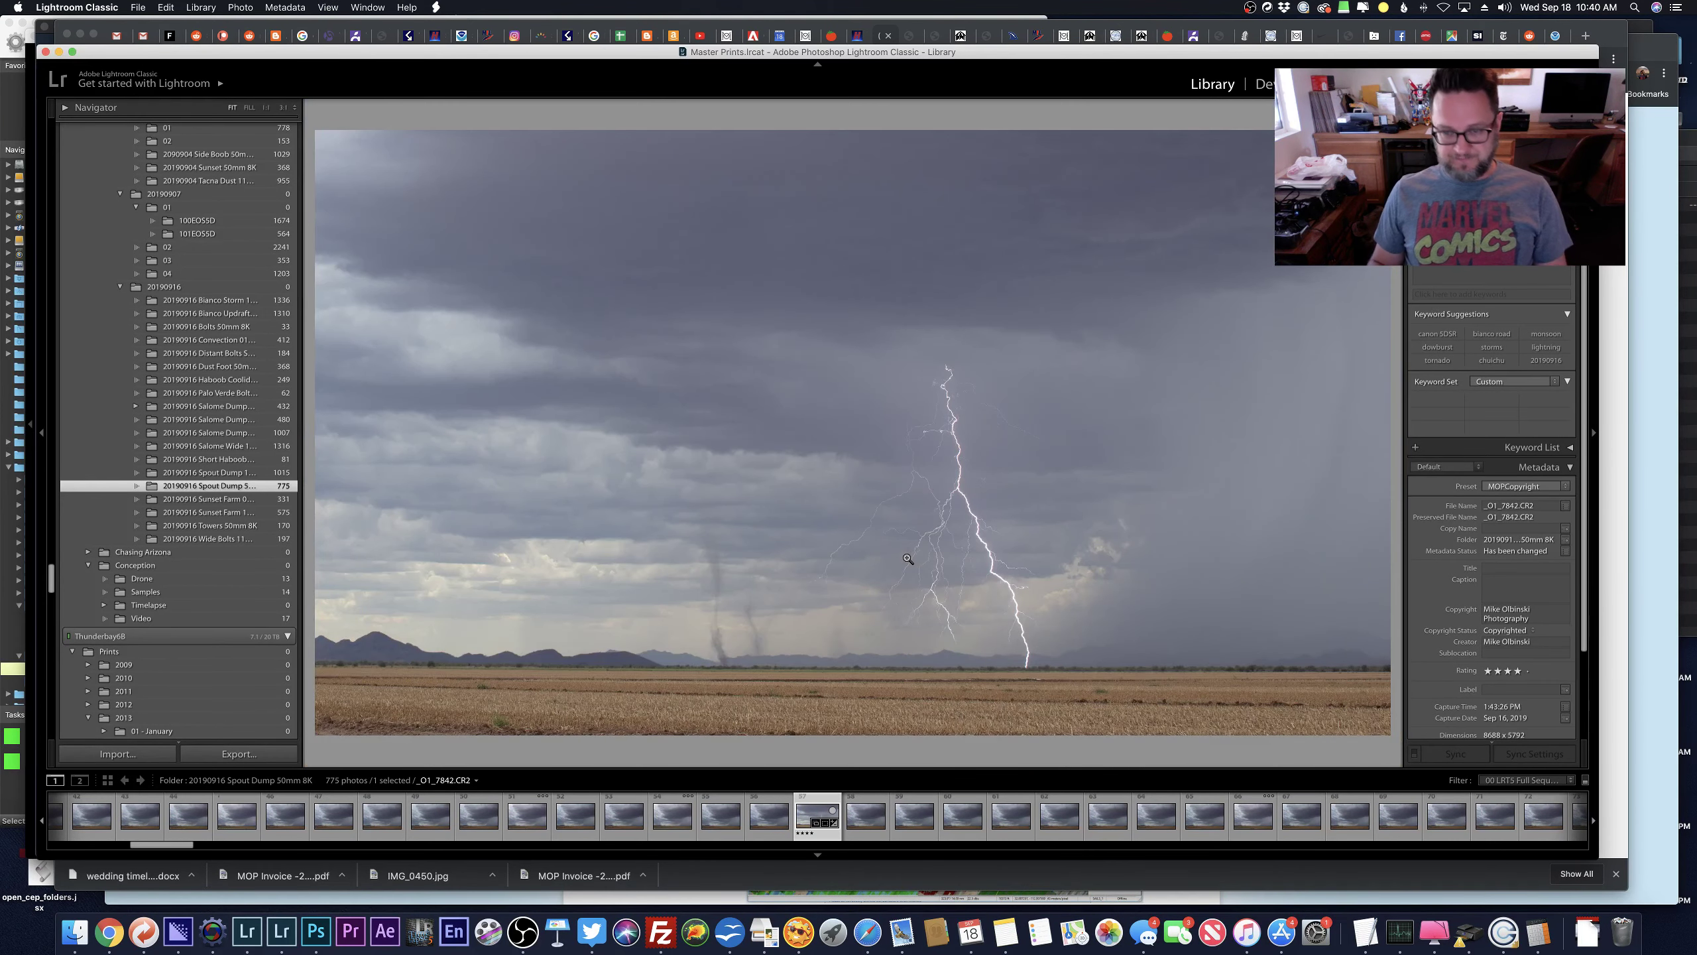
Advance through the frames after the lightning photo and examine the landspouts zoomed in around _O1_7913.CR2.
key(Right)
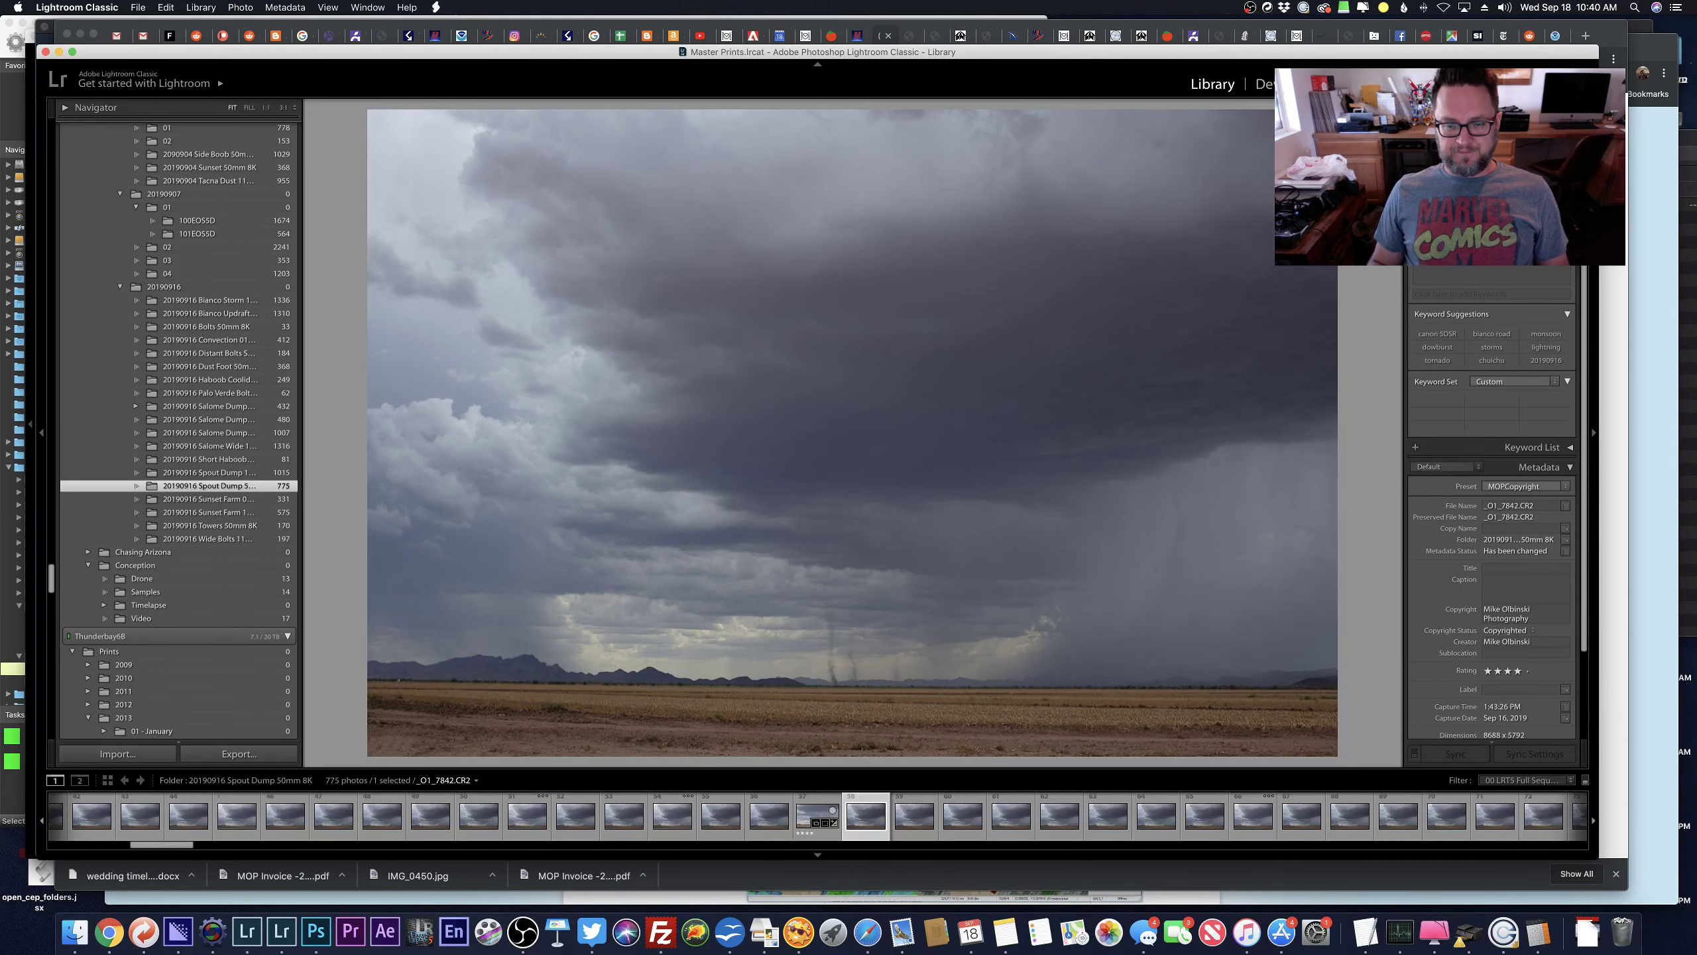
click(1155, 815)
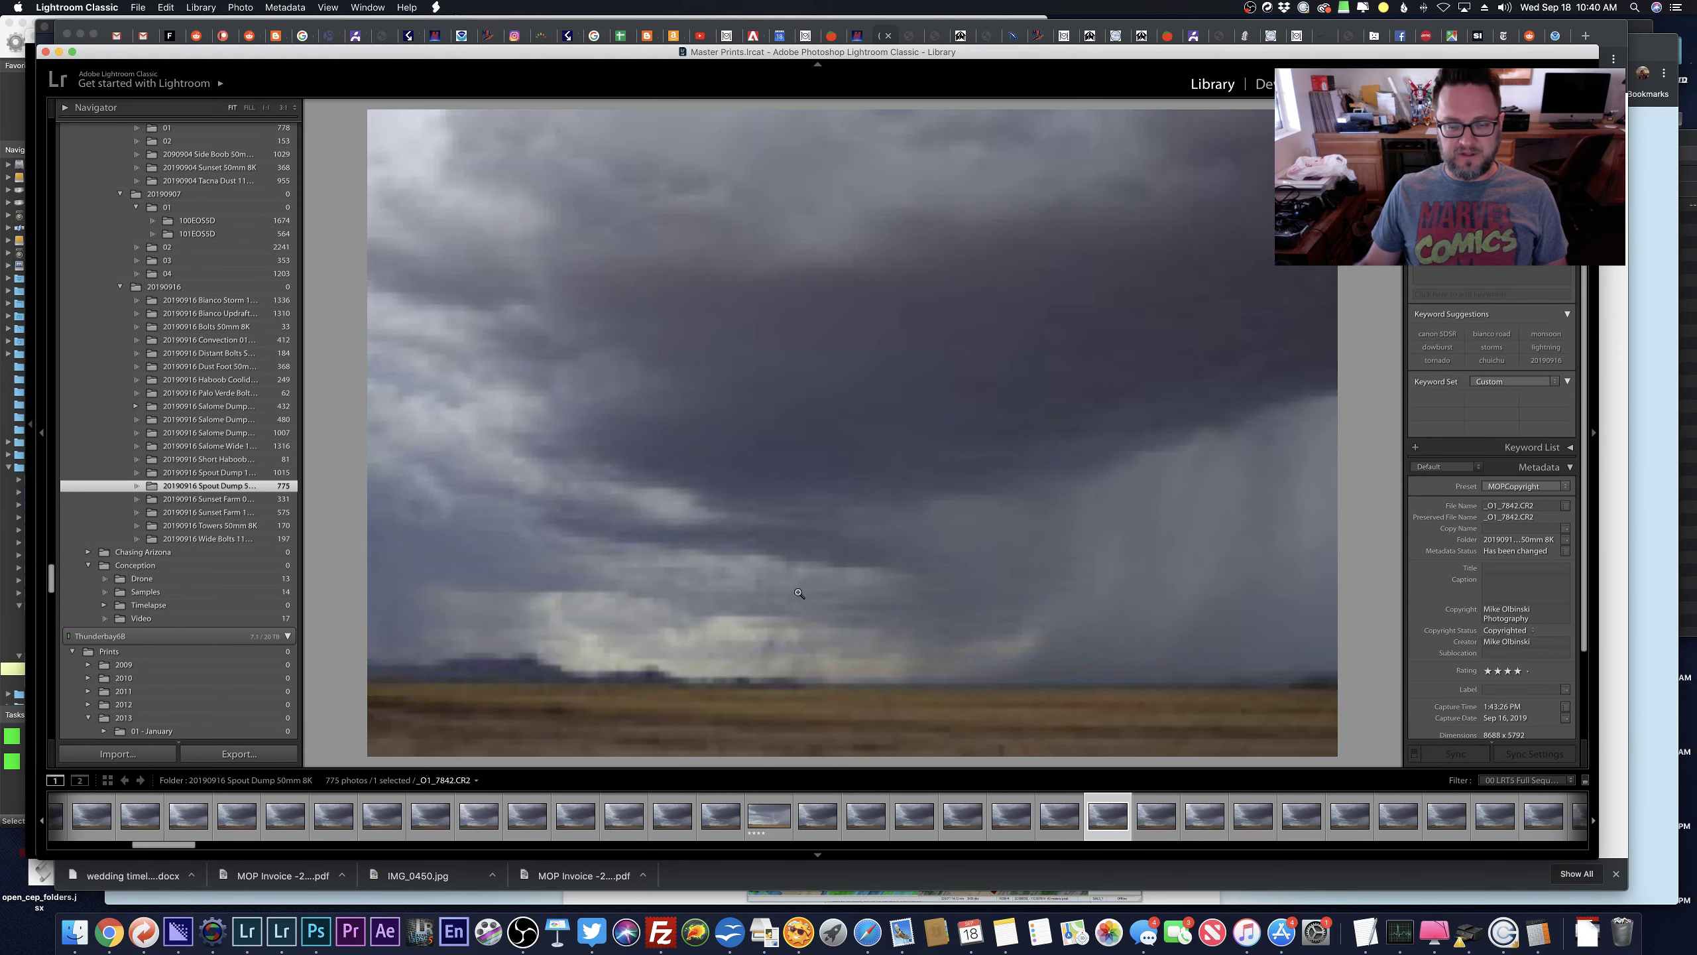
click(749, 697)
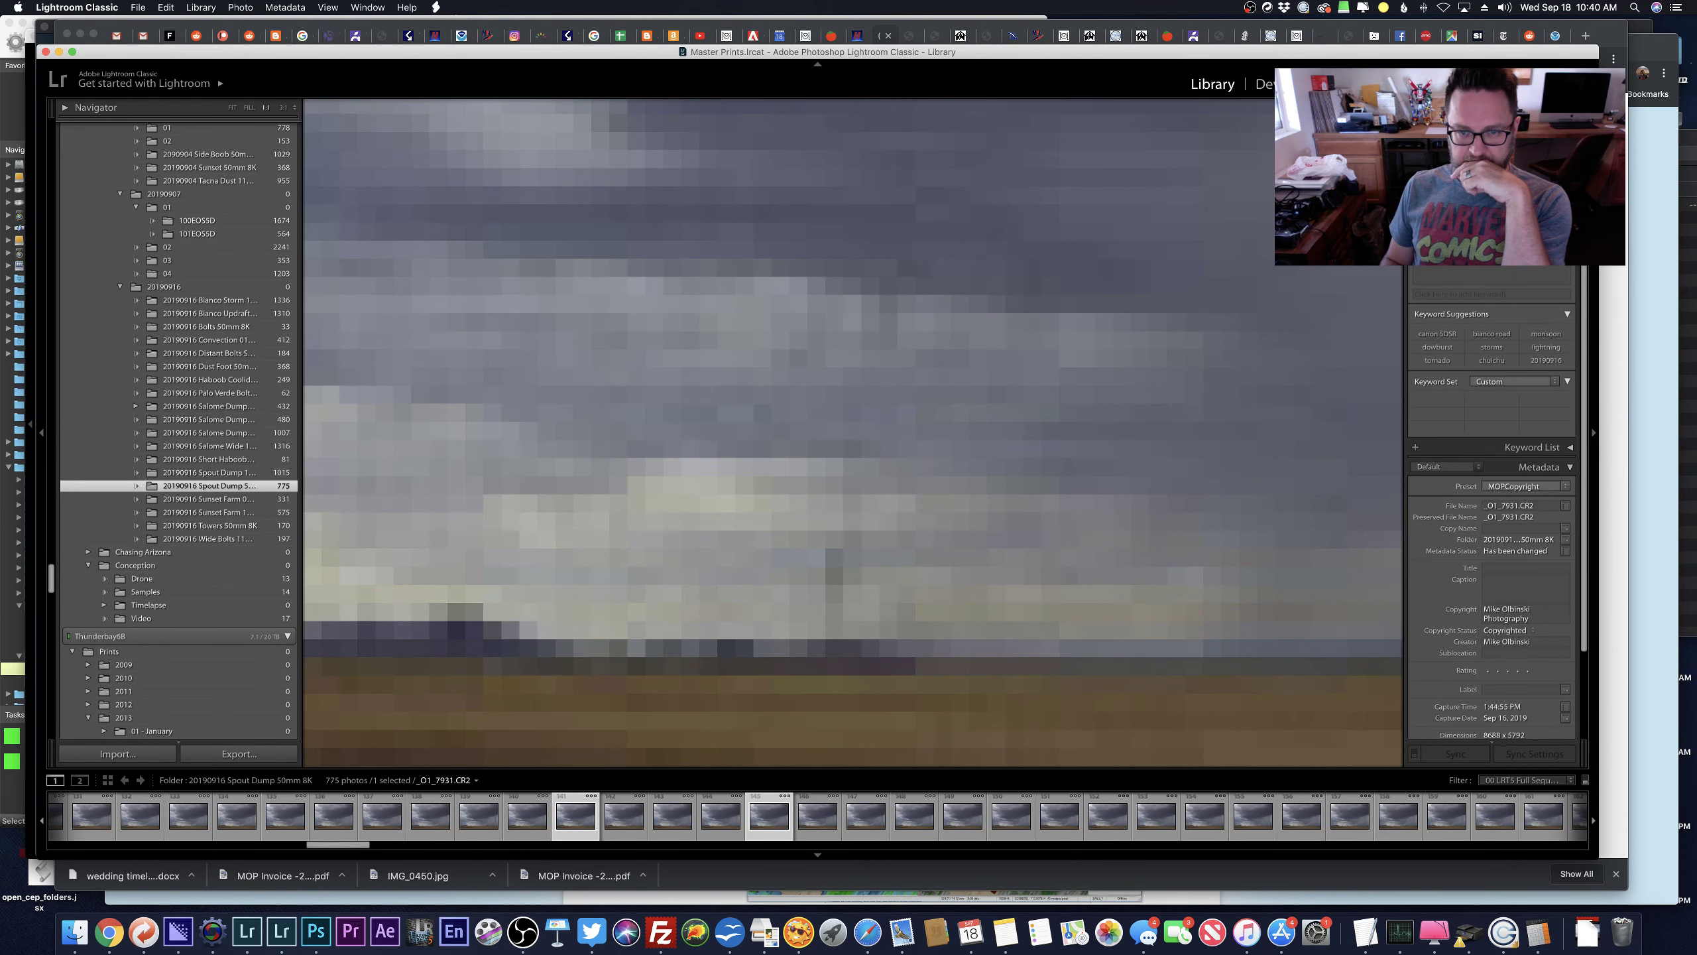
click(817, 815)
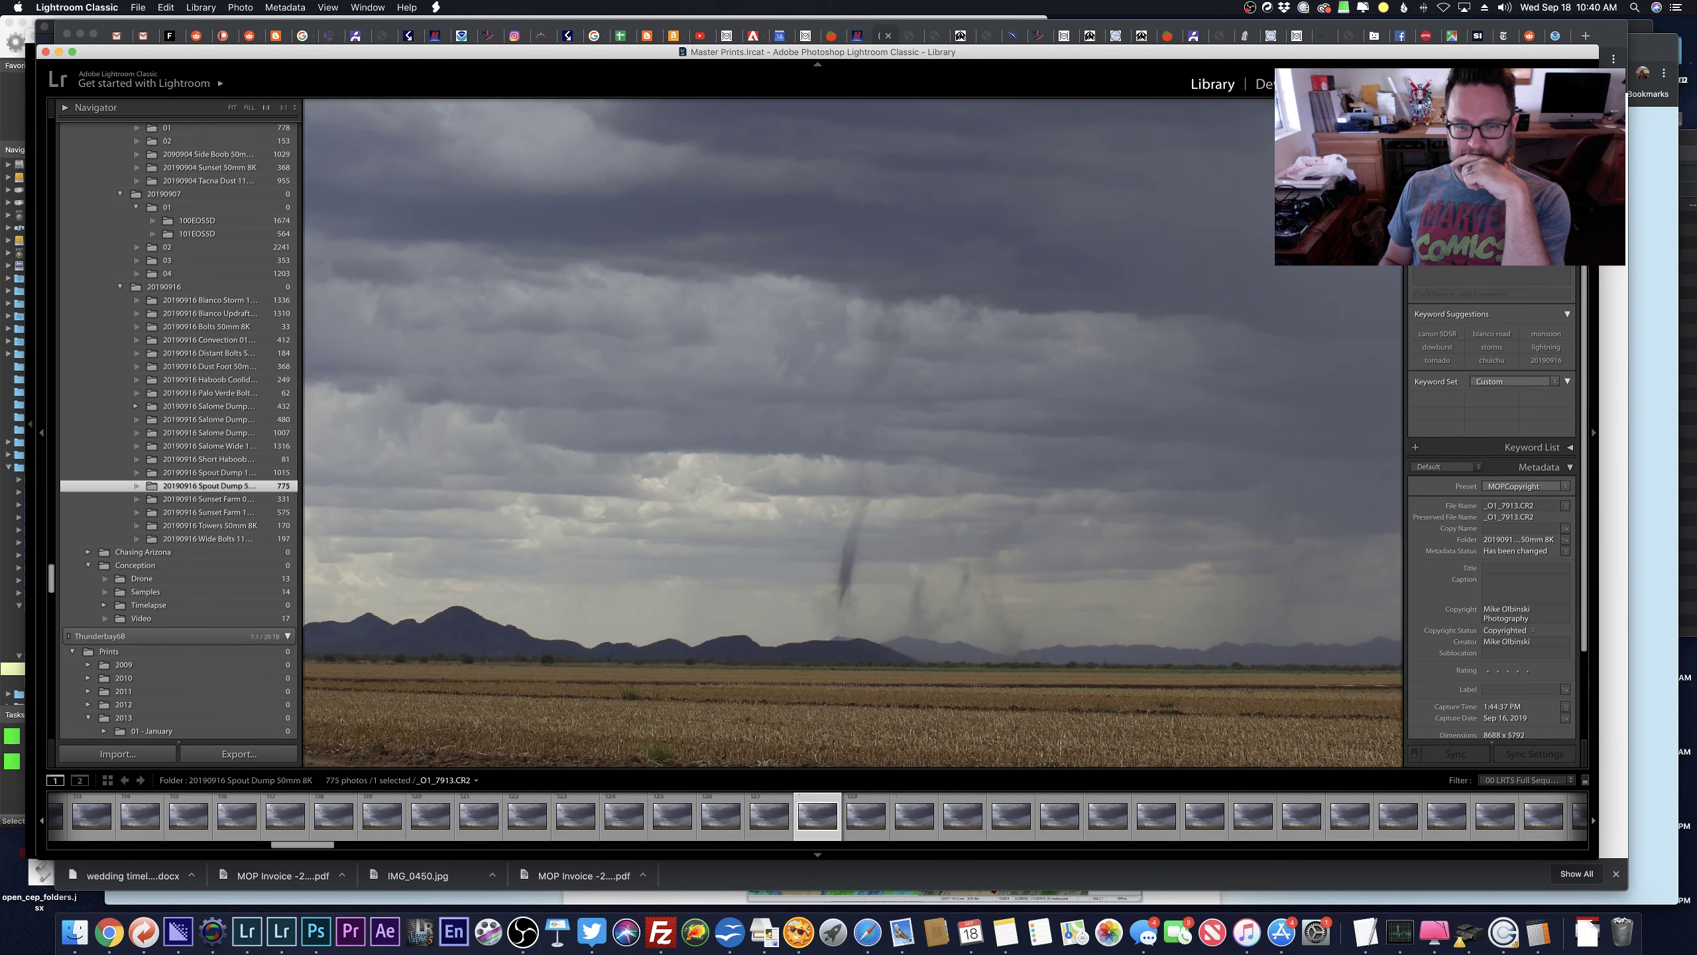
key(Left)
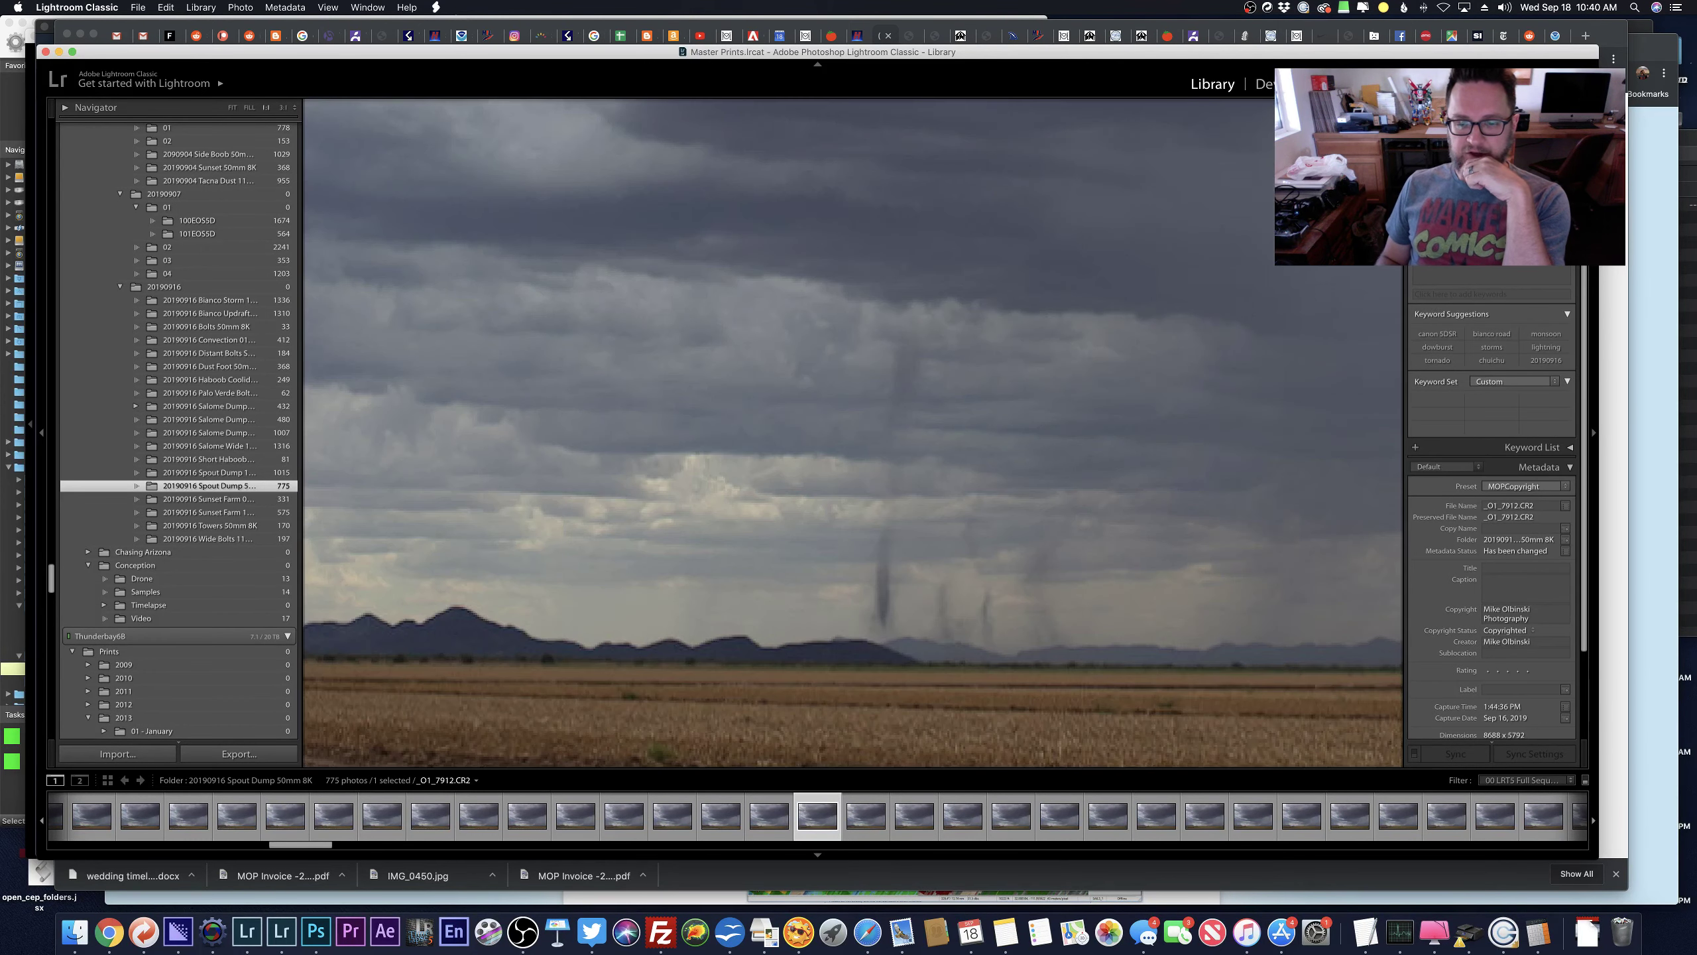
Step back through the landspout frames to _O1_7870.CR2, keeping the zoomed view centred on the landspouts.
key(z)
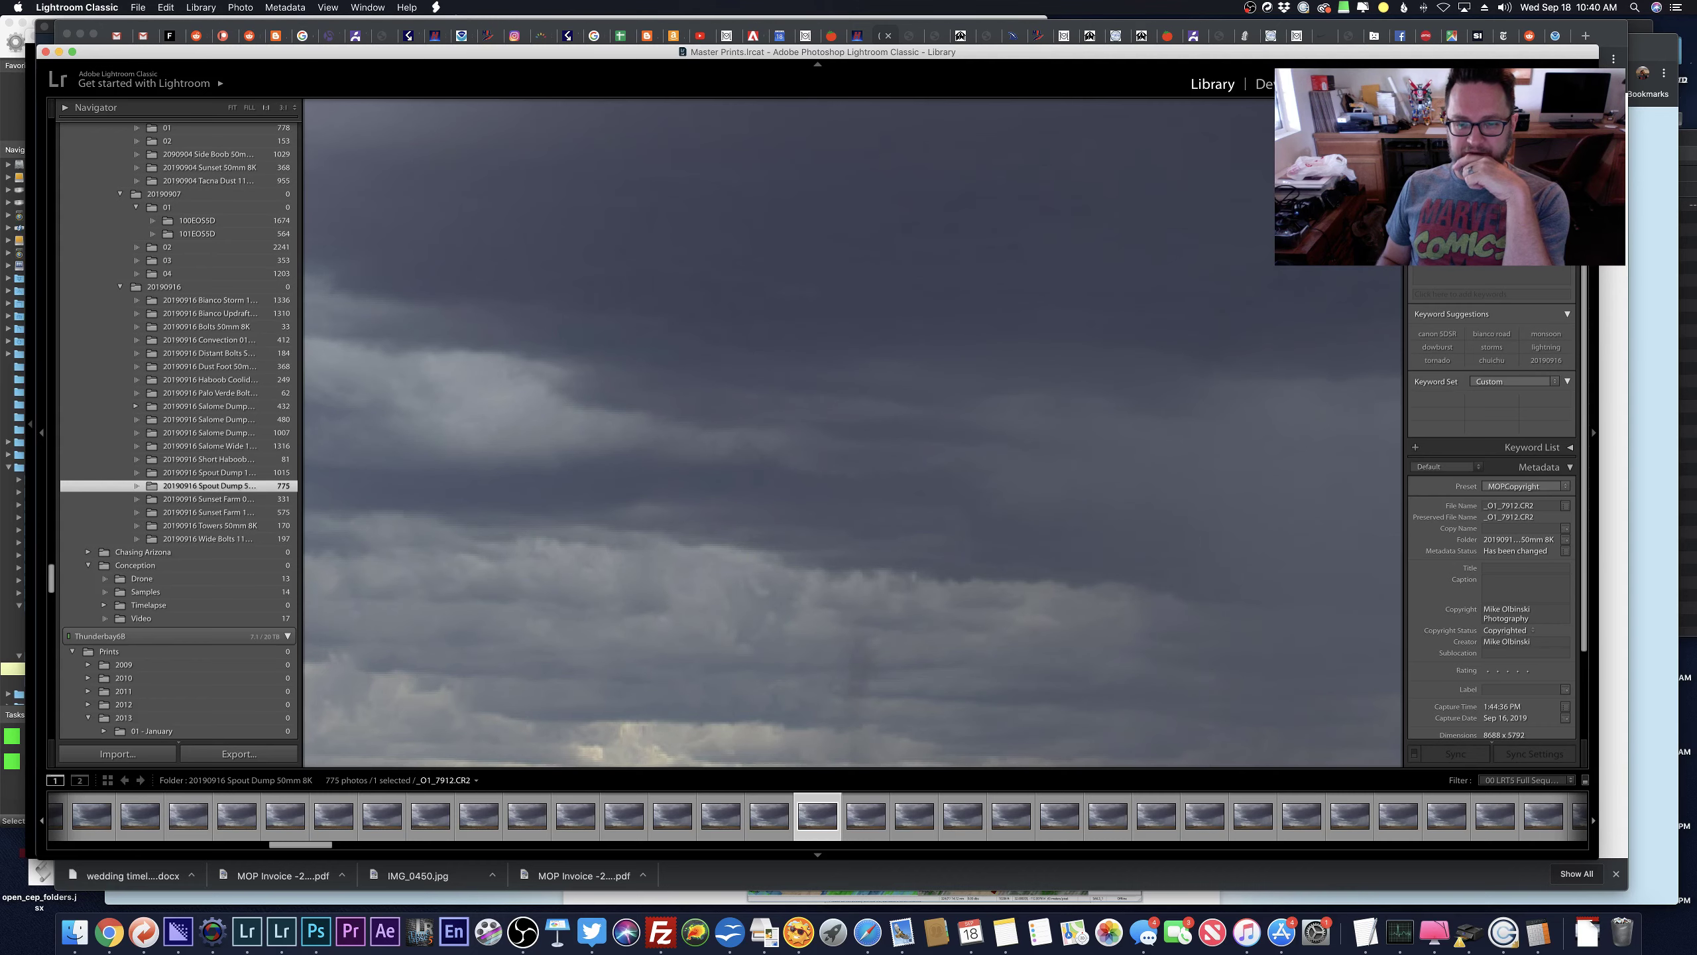
key(Left)
key(Left)
key(Left)
key(Left)
key(Left)
key(Left)
key(Left)
key(Left)
key(Left)
key(Left)
key(Left)
key(Left)
key(Left)
key(Left)
key(Left)
key(Left)
key(Left)
key(Left)
key(Left)
key(Left)
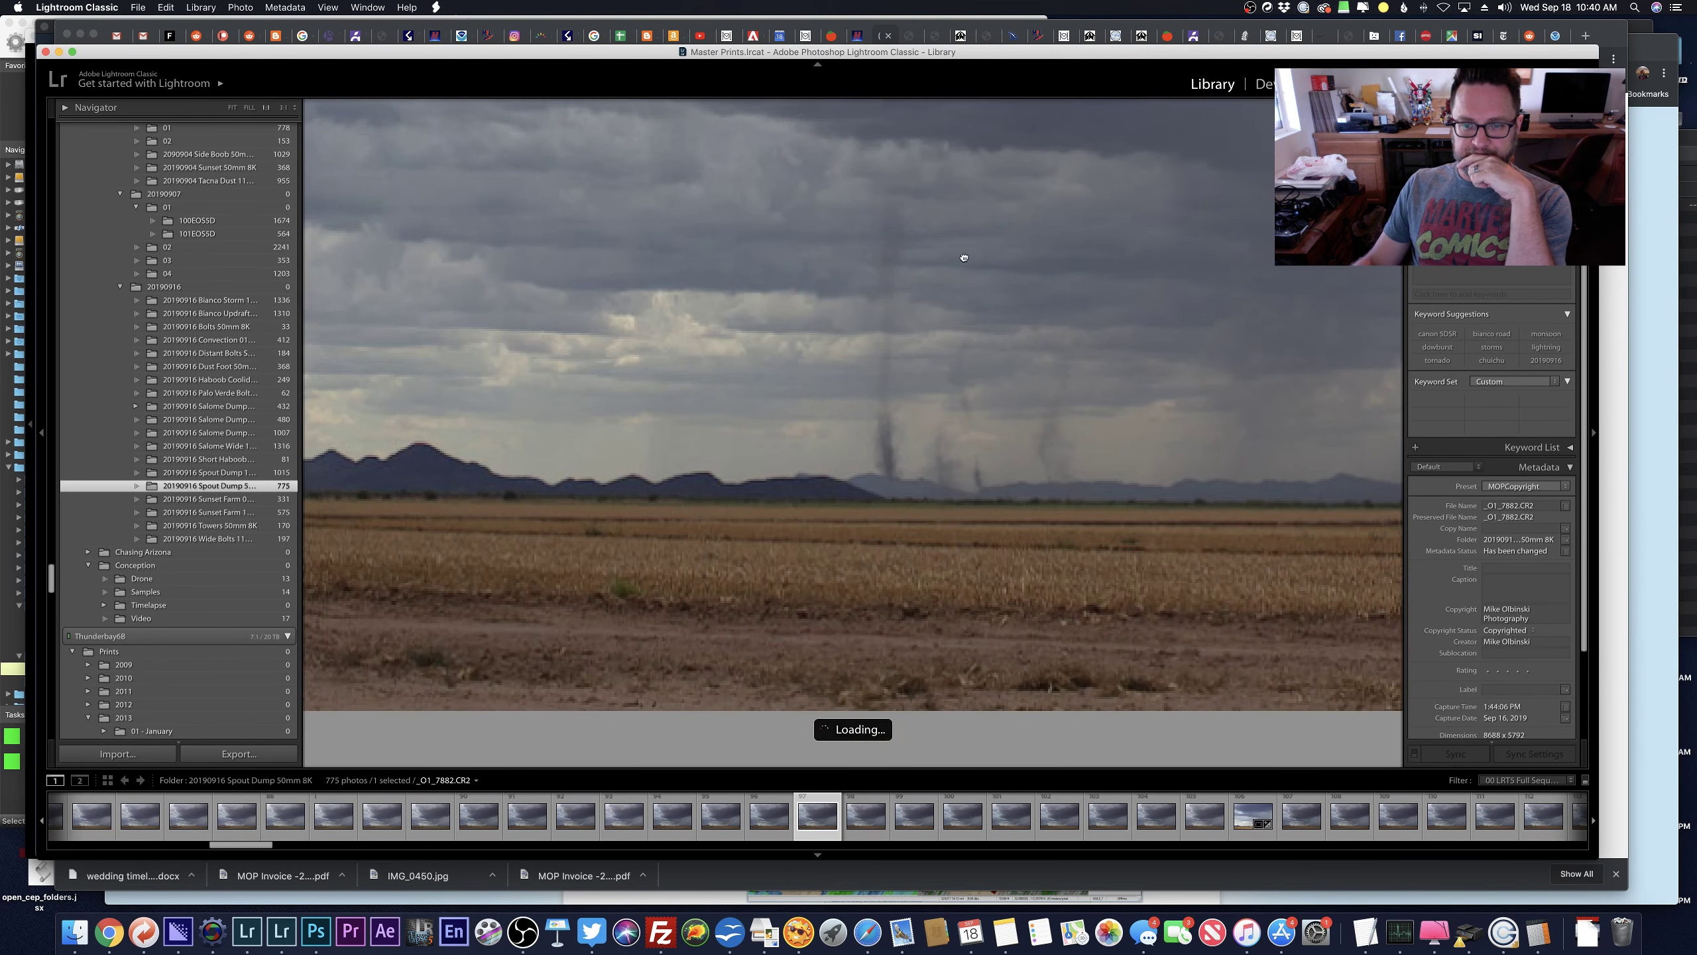
drag(966, 258, 946, 368)
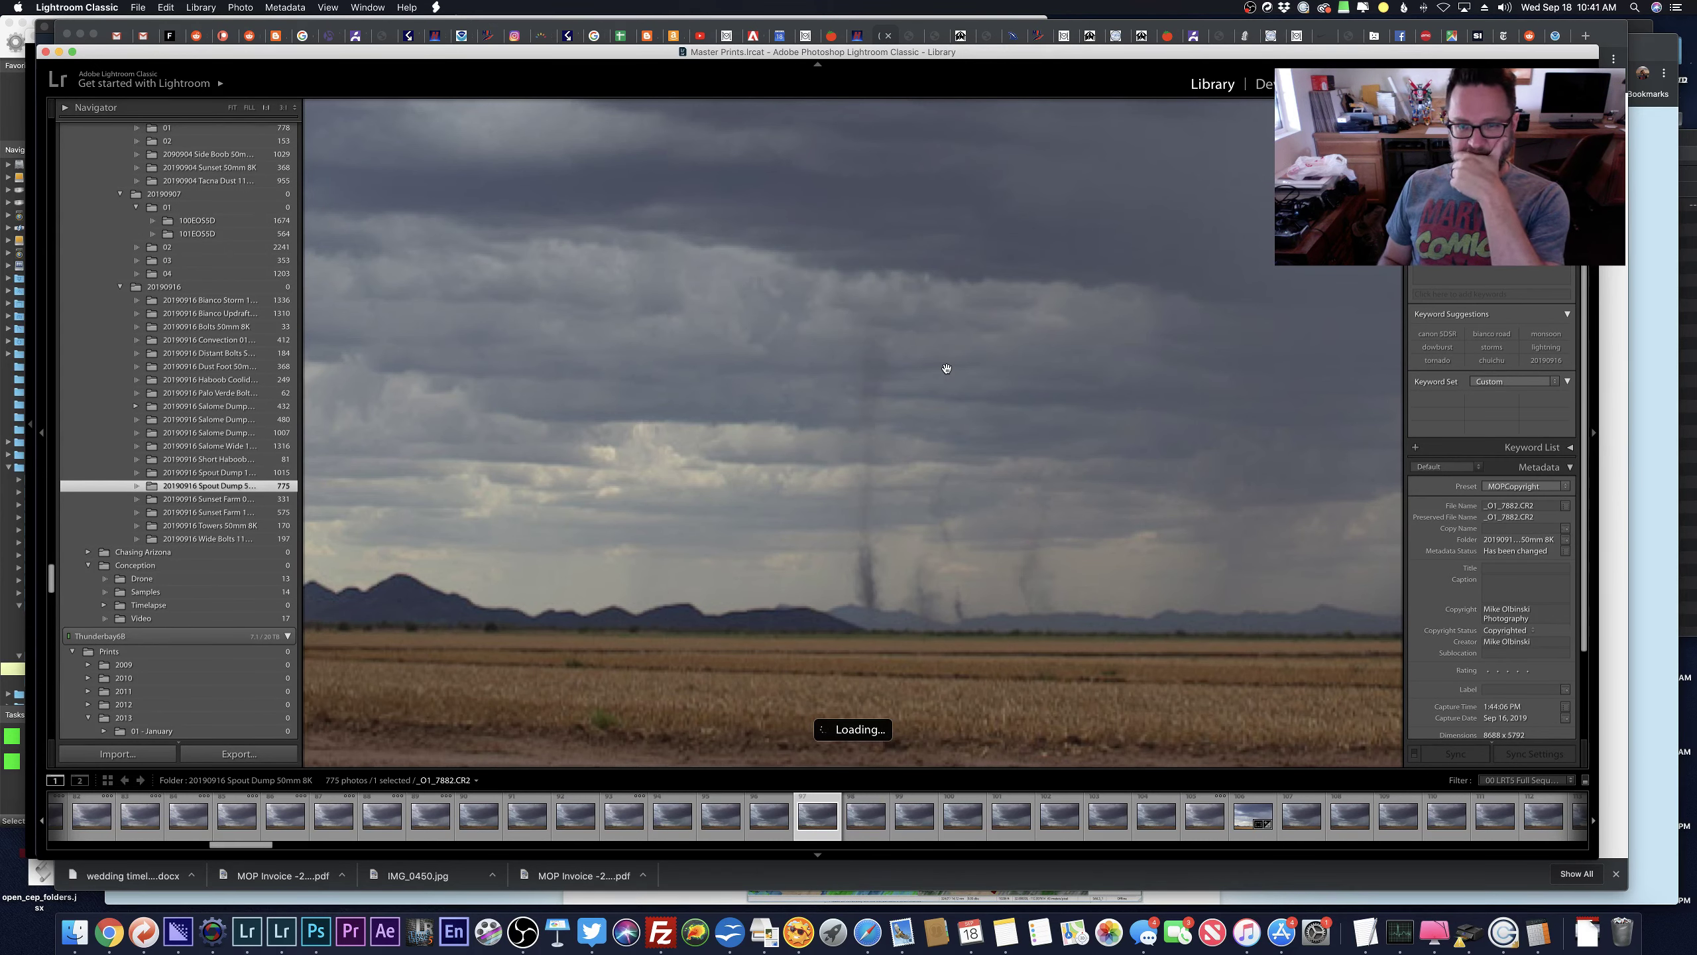
key(Left)
key(Left)
key(Left)
key(Left)
key(Left)
key(Left)
key(Left)
key(Left)
key(Left)
key(Left)
key(Left)
key(Left)
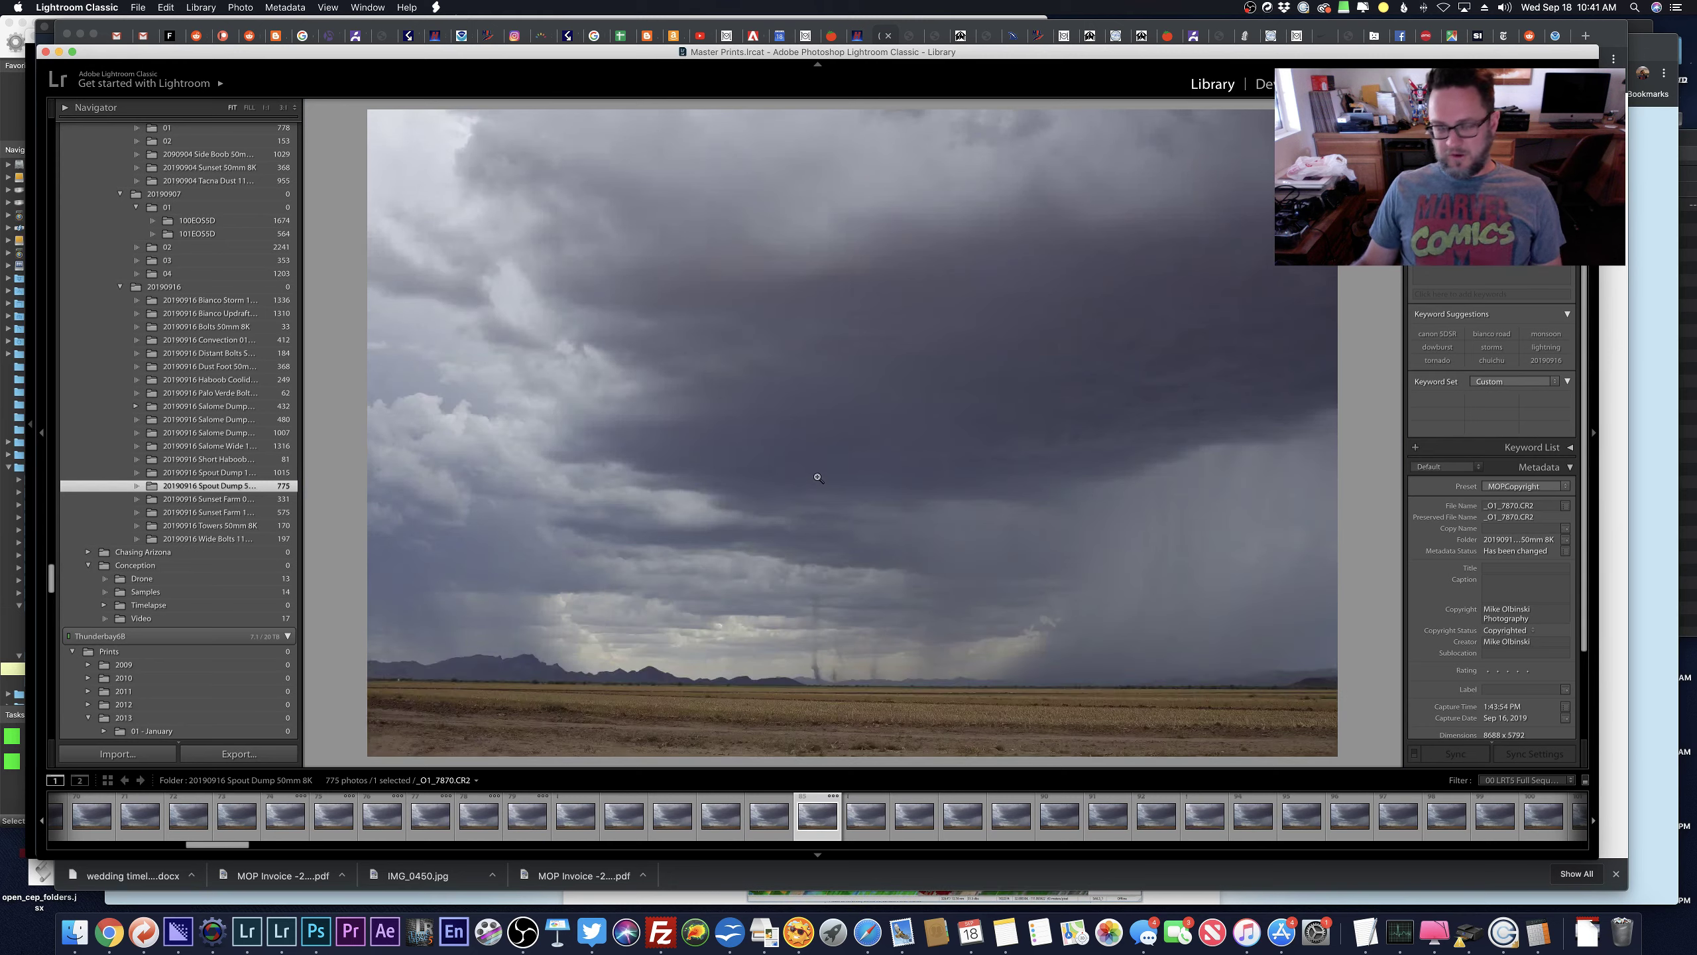
Jump far ahead in the folder's sequence to _O1_8112.CR2 and view the frame after it.
drag(217, 845, 700, 856)
click(739, 833)
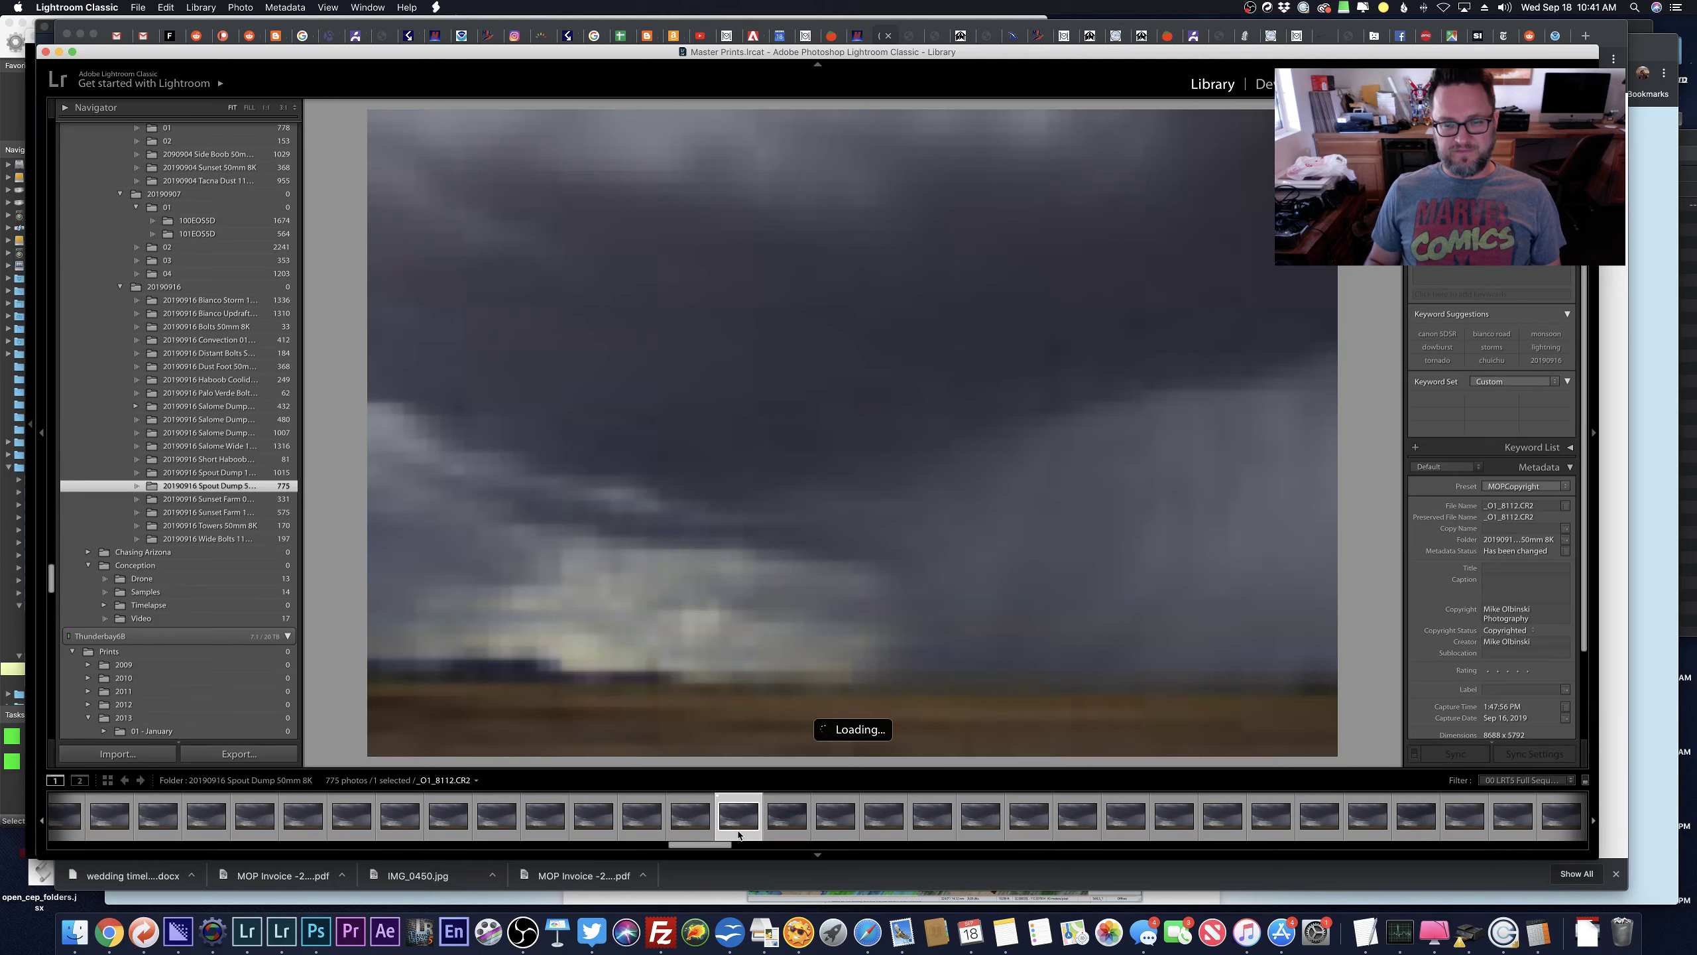
key(Right)
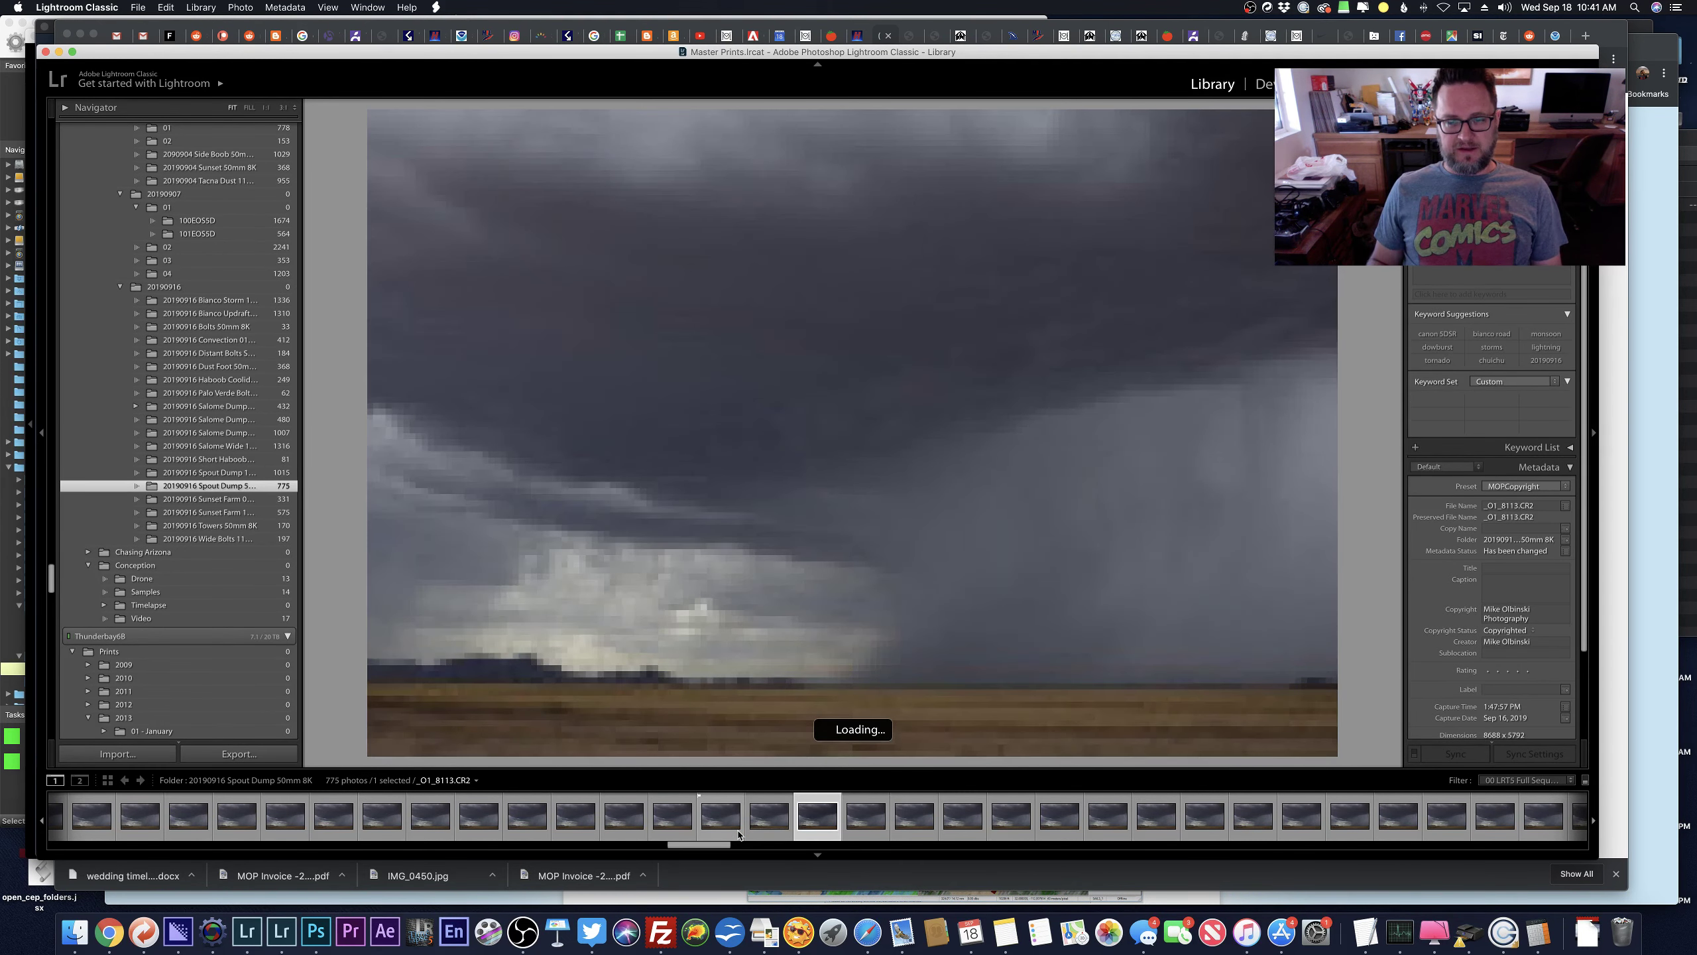
Jump ahead through the rest of the 20190916 Spout Dump 50mm 8K sequence, viewing frames _O1_8162, _O1_8359, _O1_8448 and _O1_8526.CR2.
scroll(739, 817, down, 3)
click(994, 816)
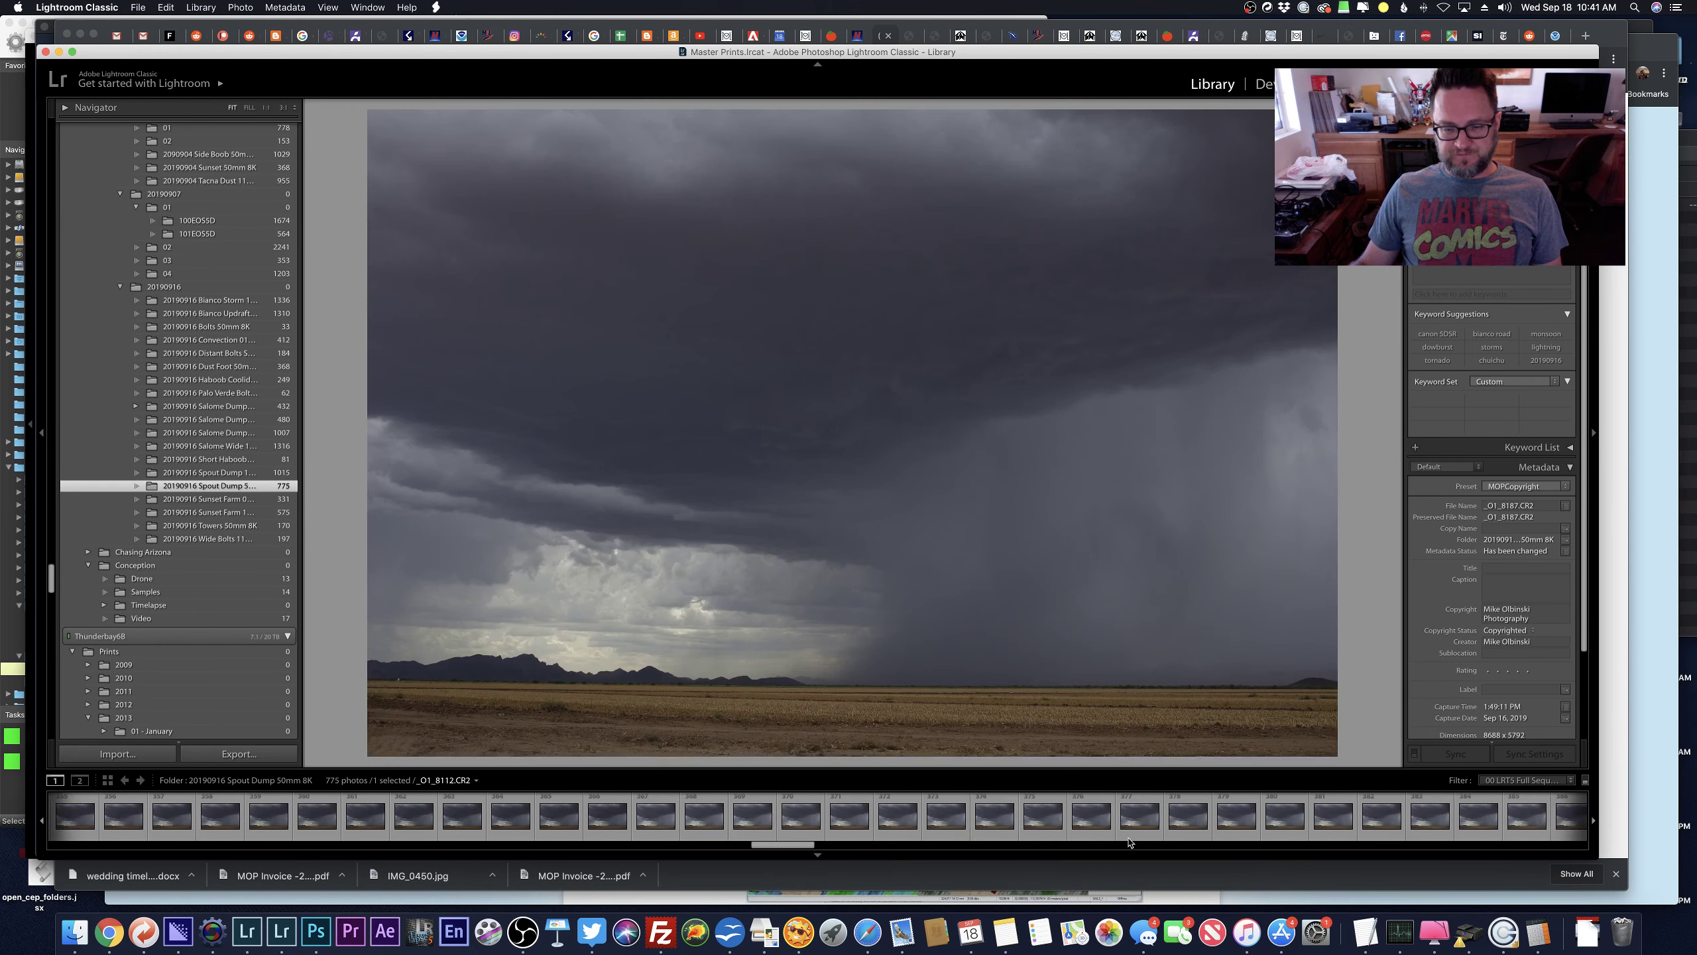
click(1130, 837)
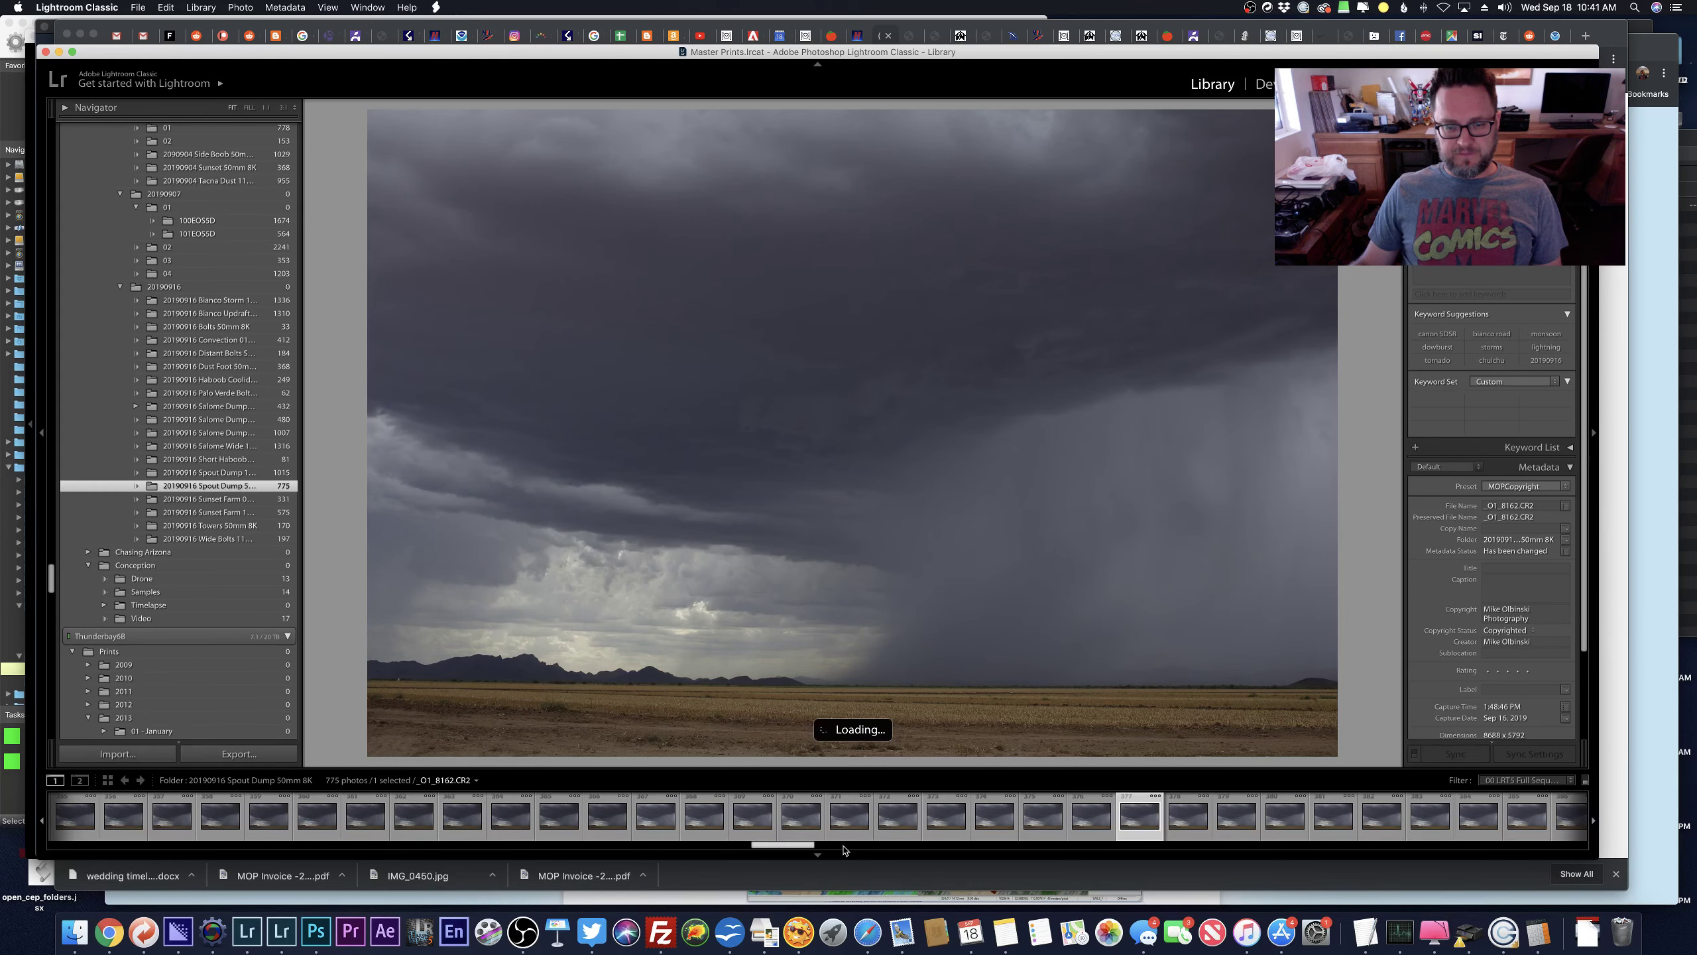
drag(843, 850, 1173, 850)
click(1162, 826)
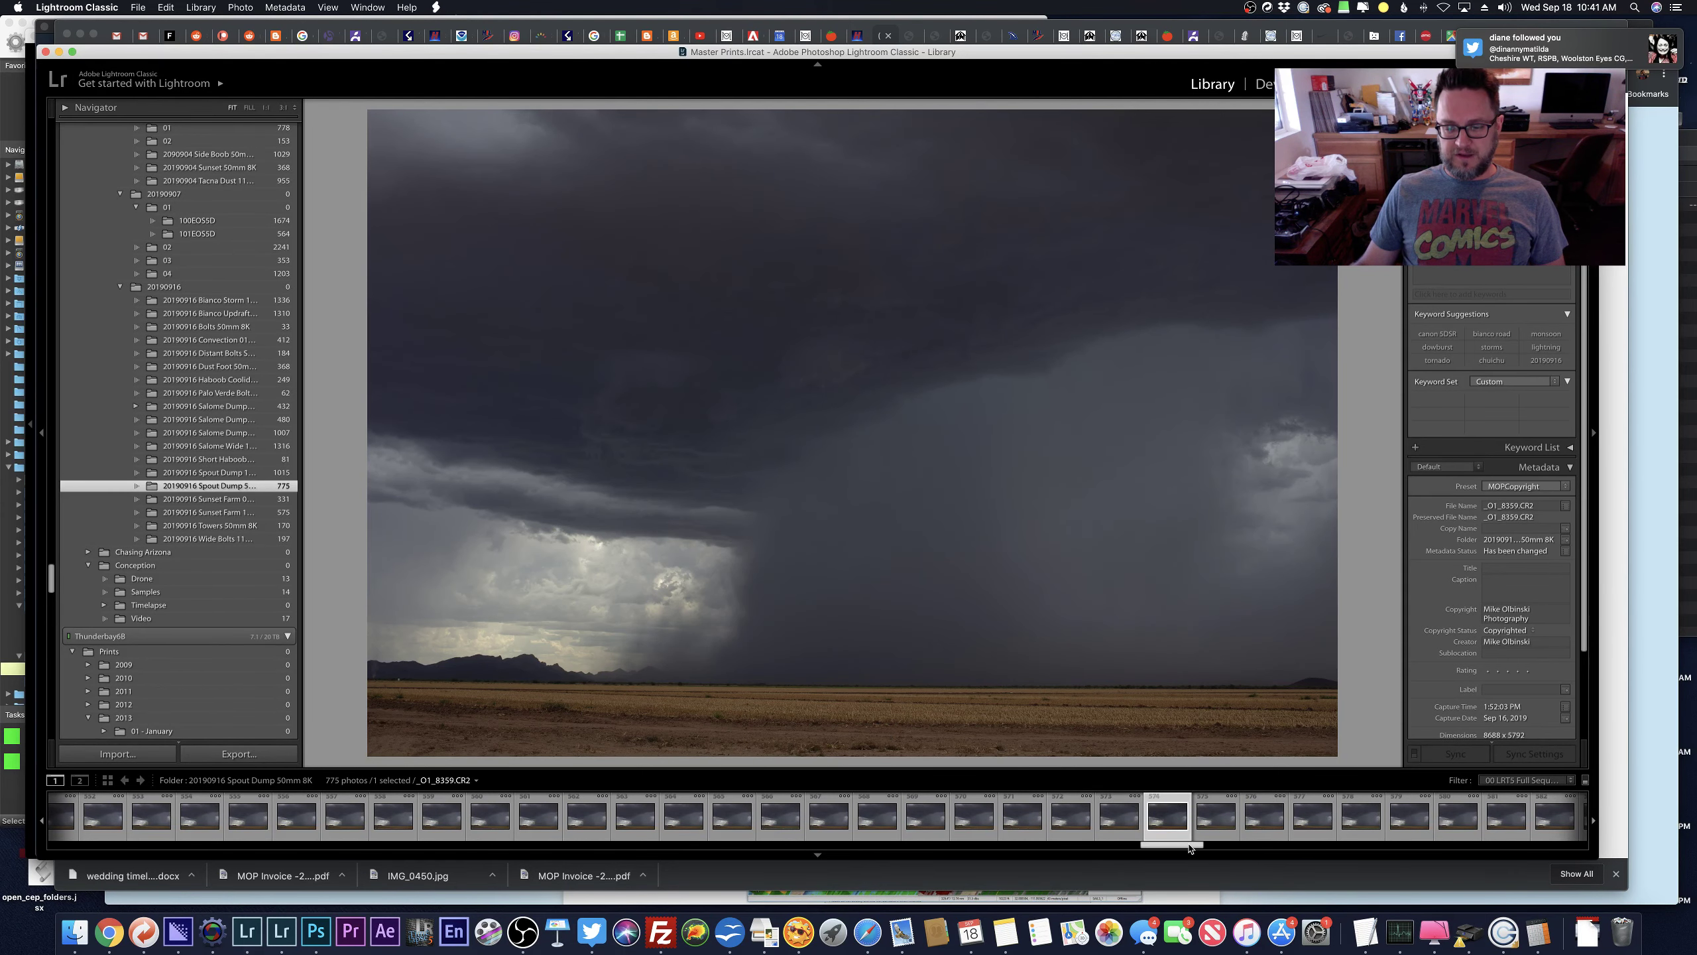
drag(1171, 845, 1358, 845)
click(1381, 826)
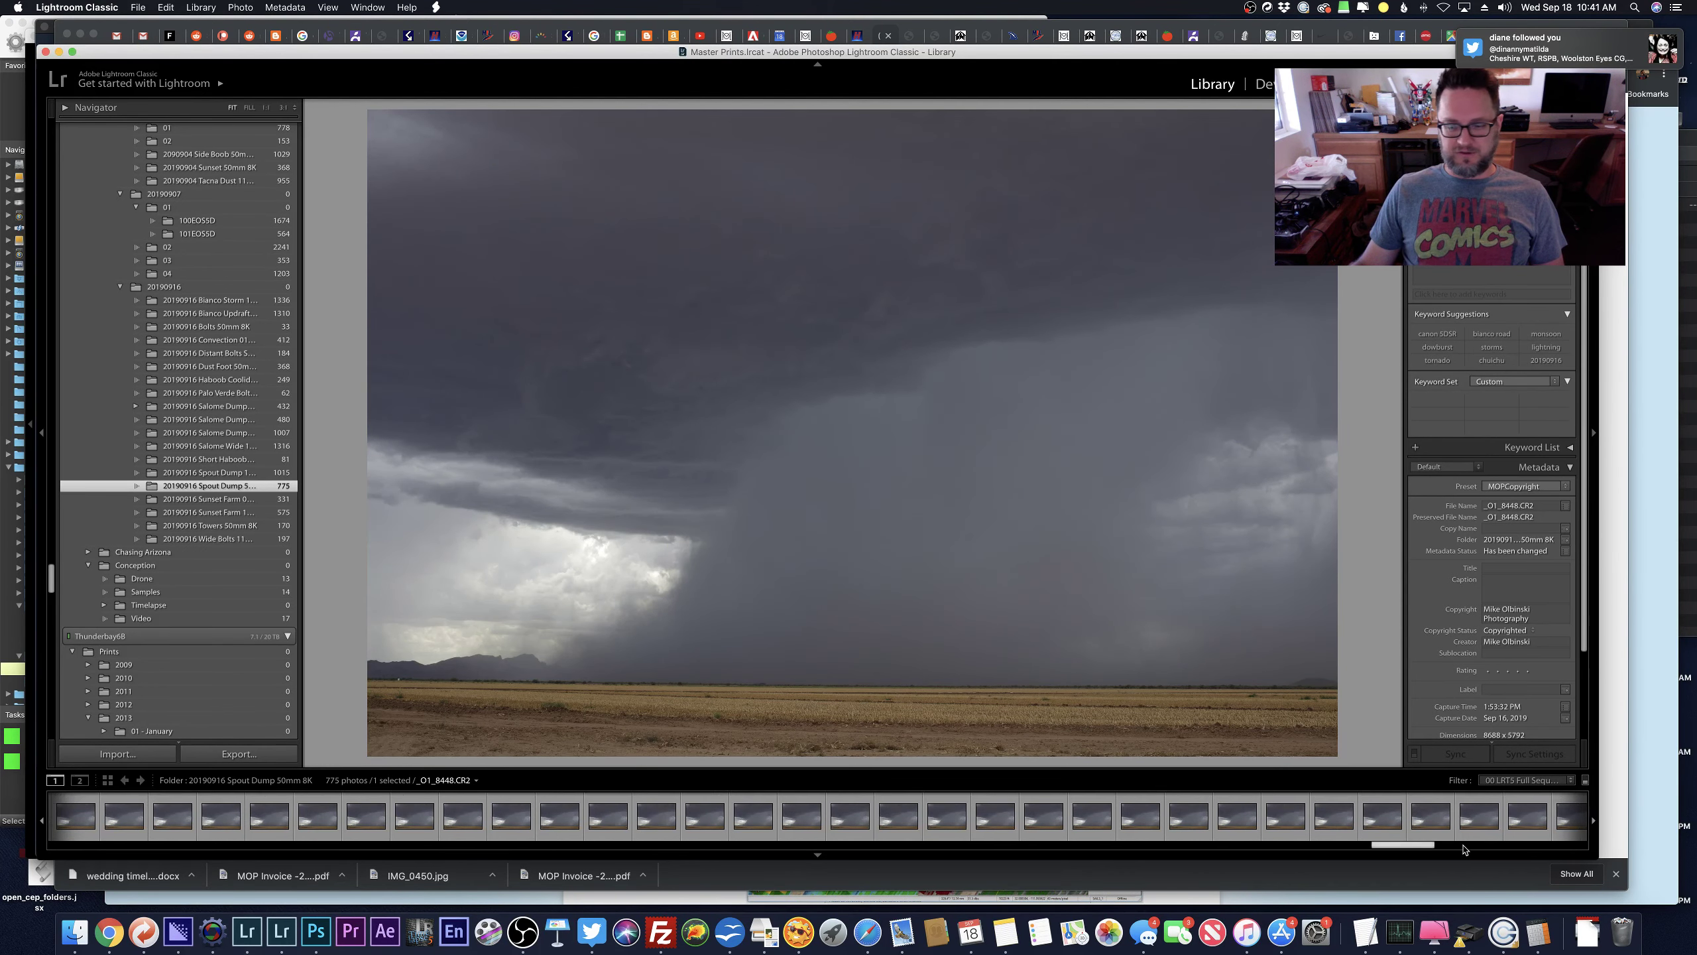
drag(1328, 846, 1476, 846)
click(1476, 821)
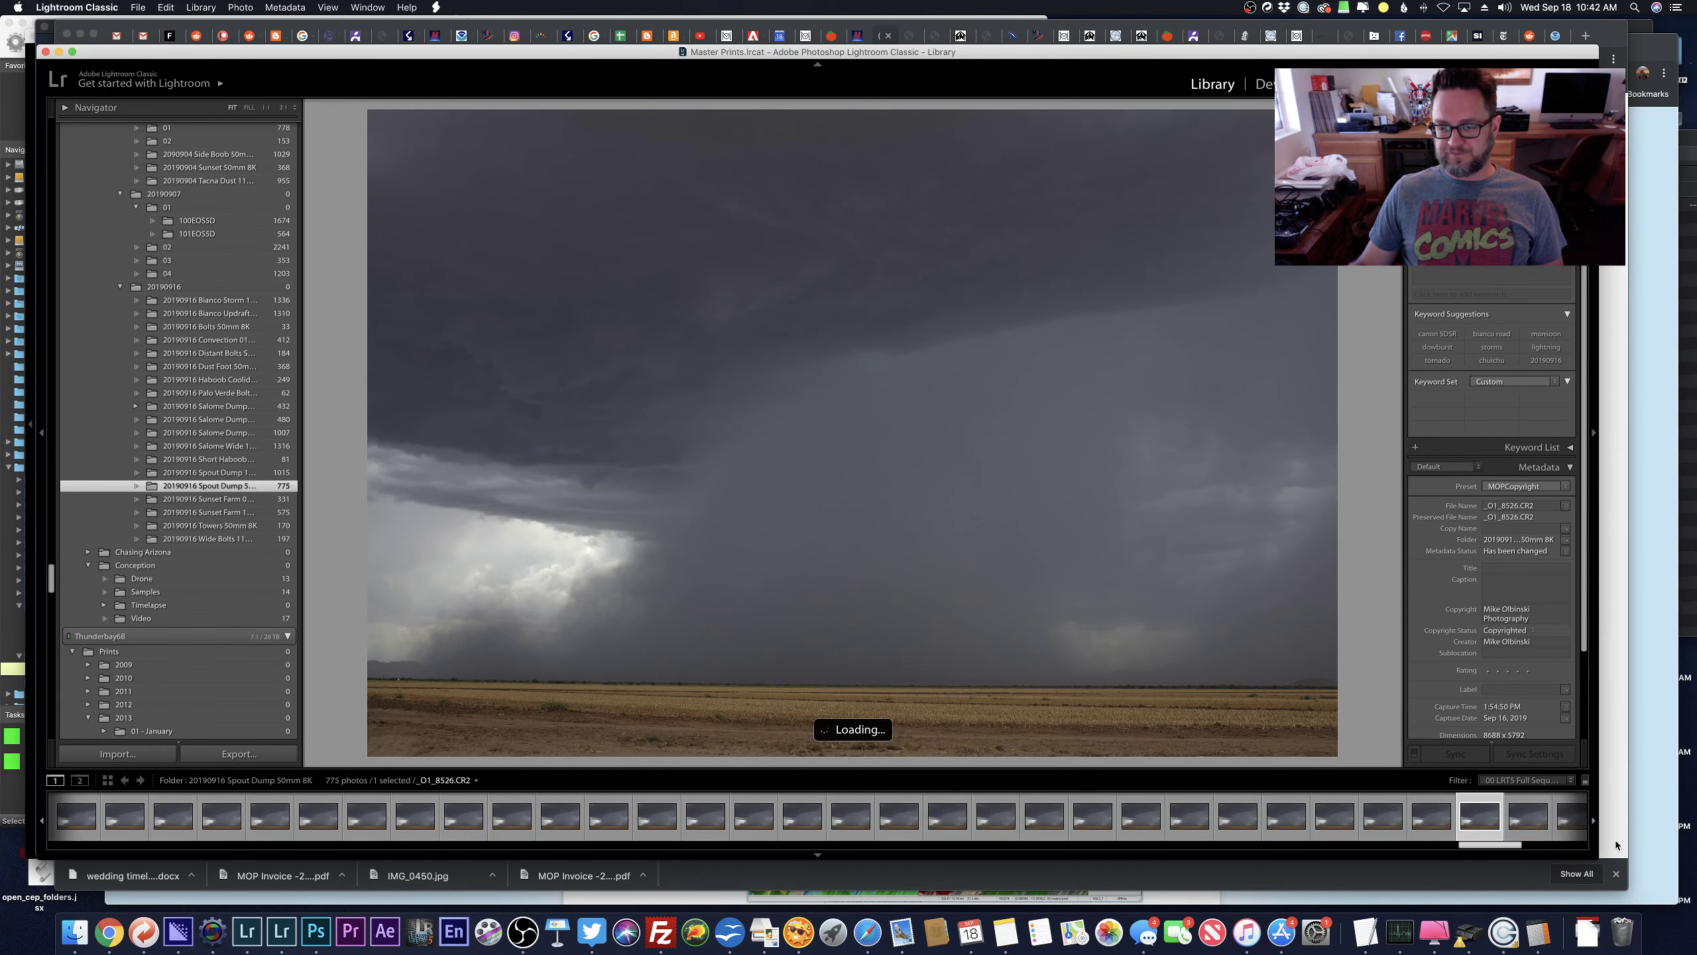
scroll(1556, 822, down, 3)
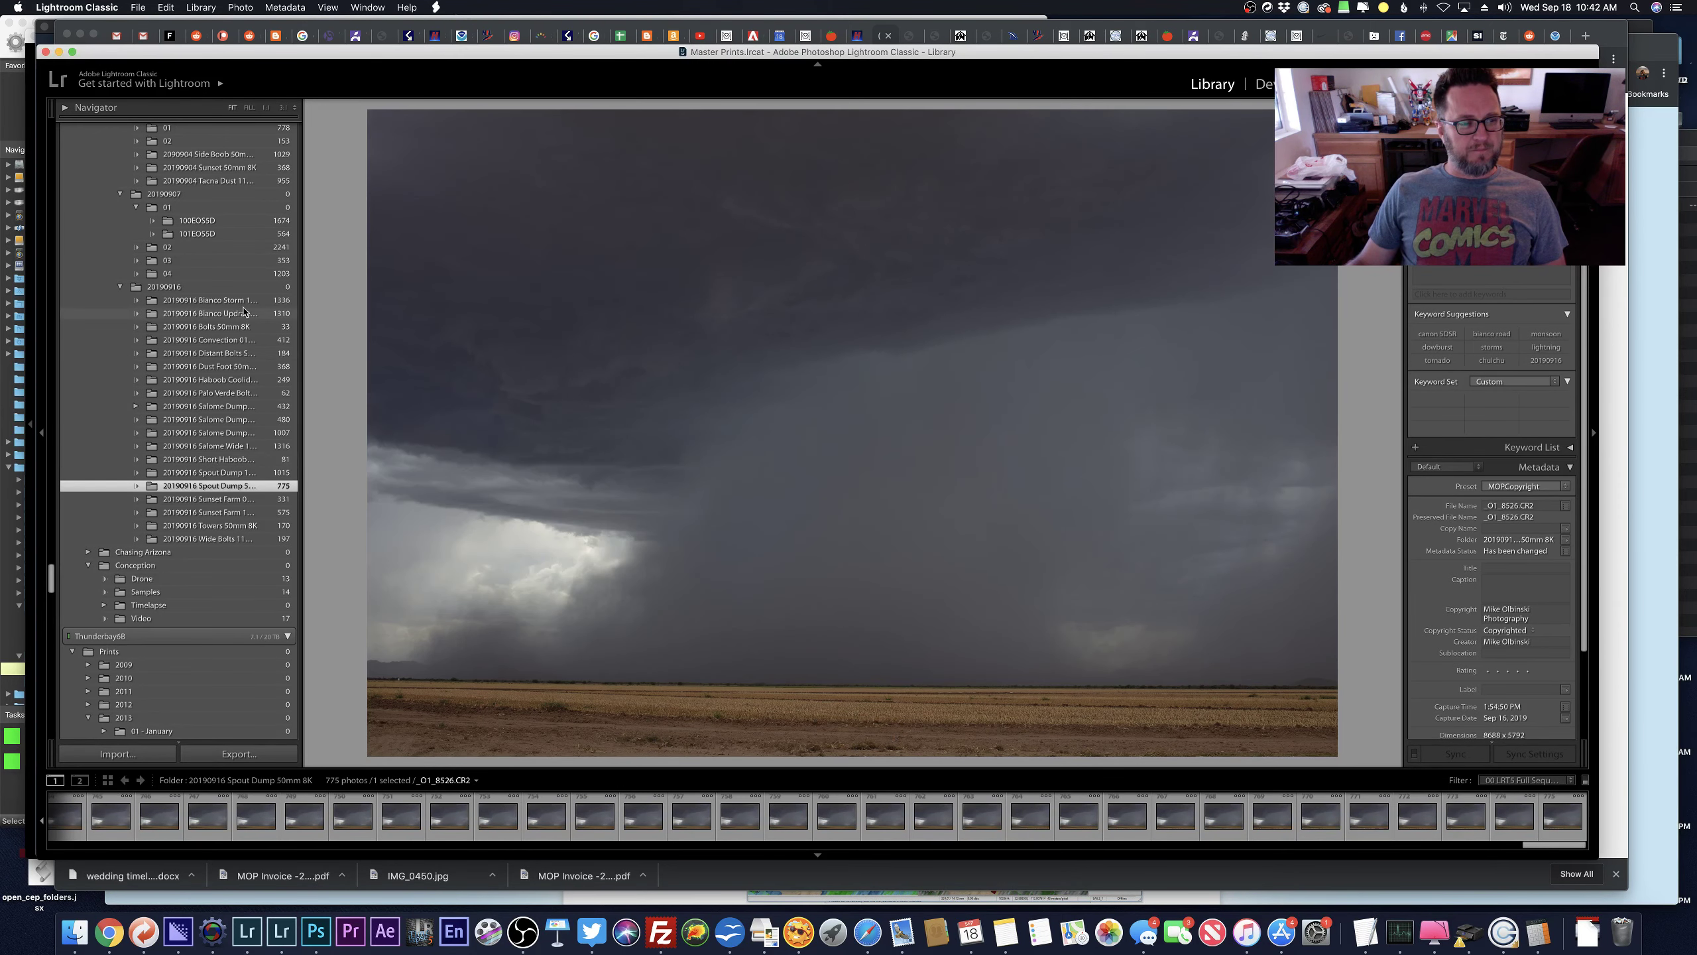
Open the 20190916 Spout Dump 11mm 8K folder and view frames from its start to _O2_7724.CR2 in full.
click(209, 472)
scroll(200, 468, down, 1)
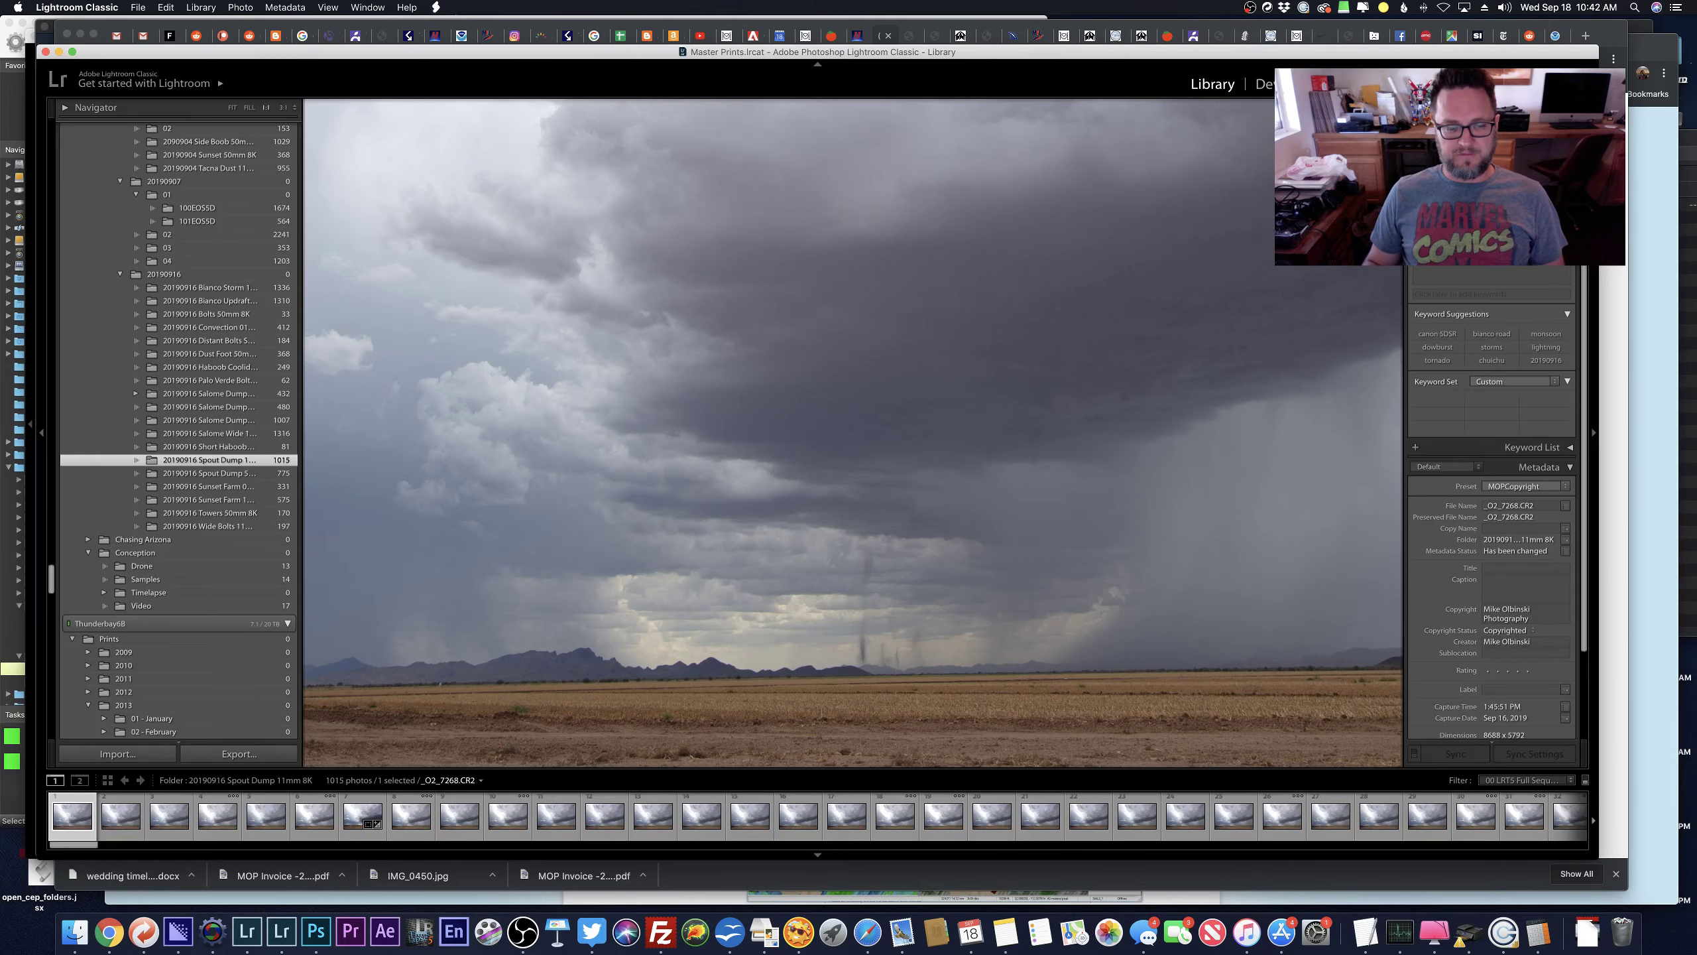
click(120, 816)
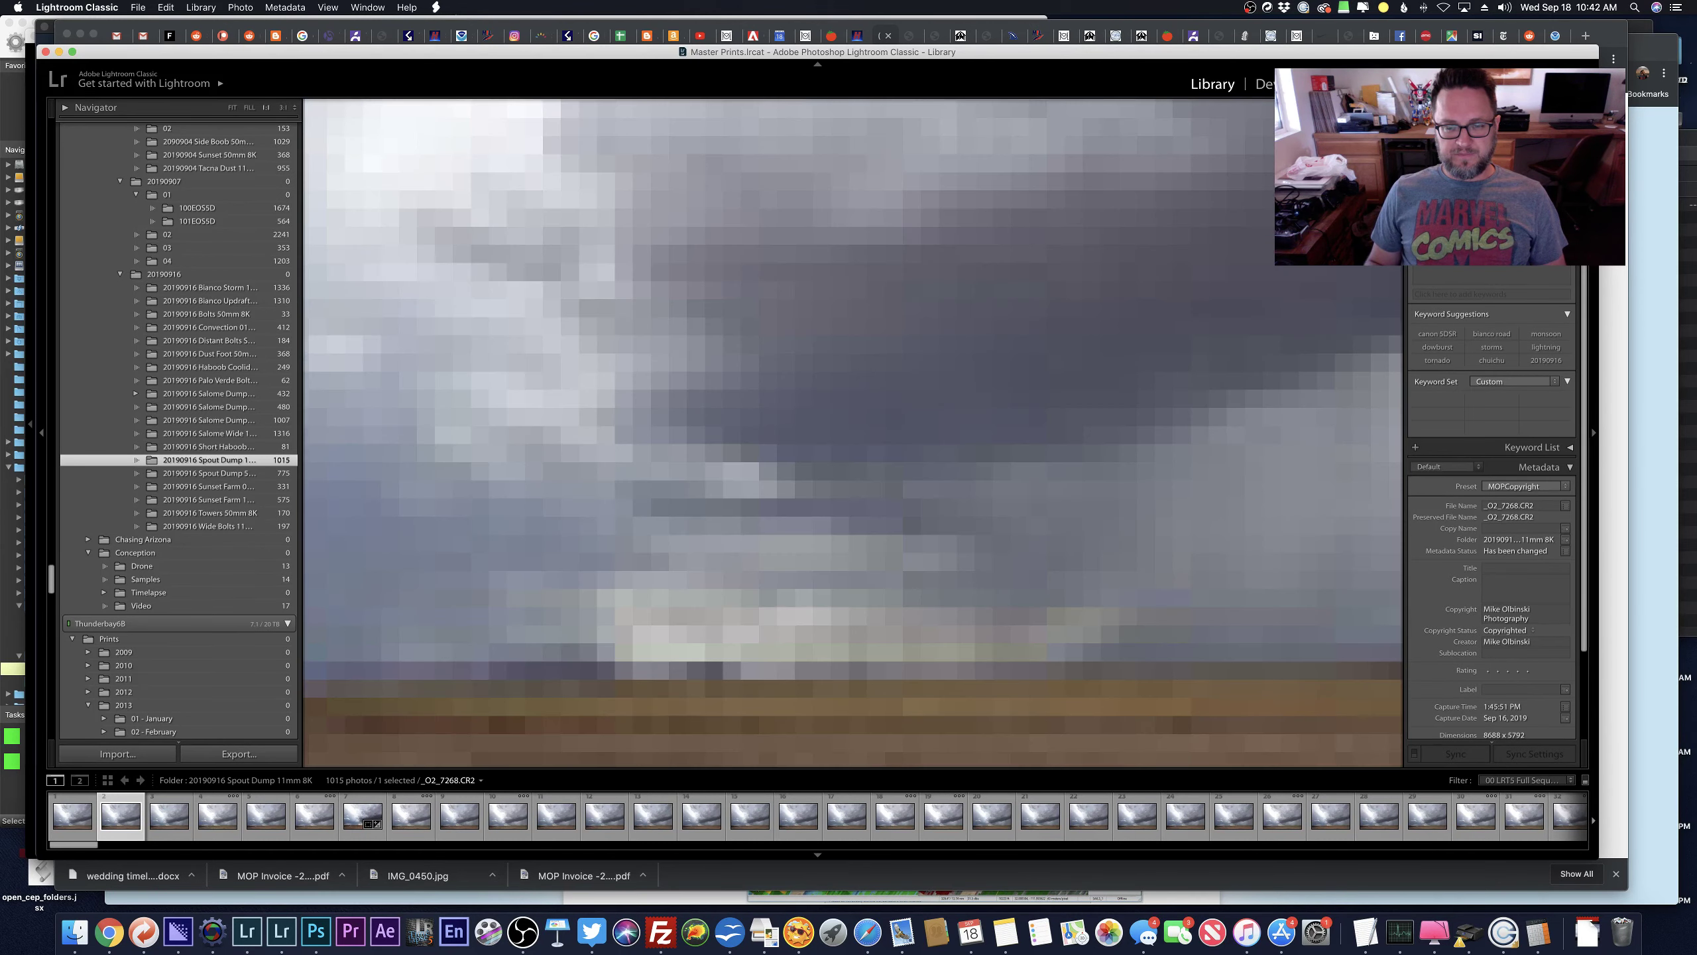
key(z)
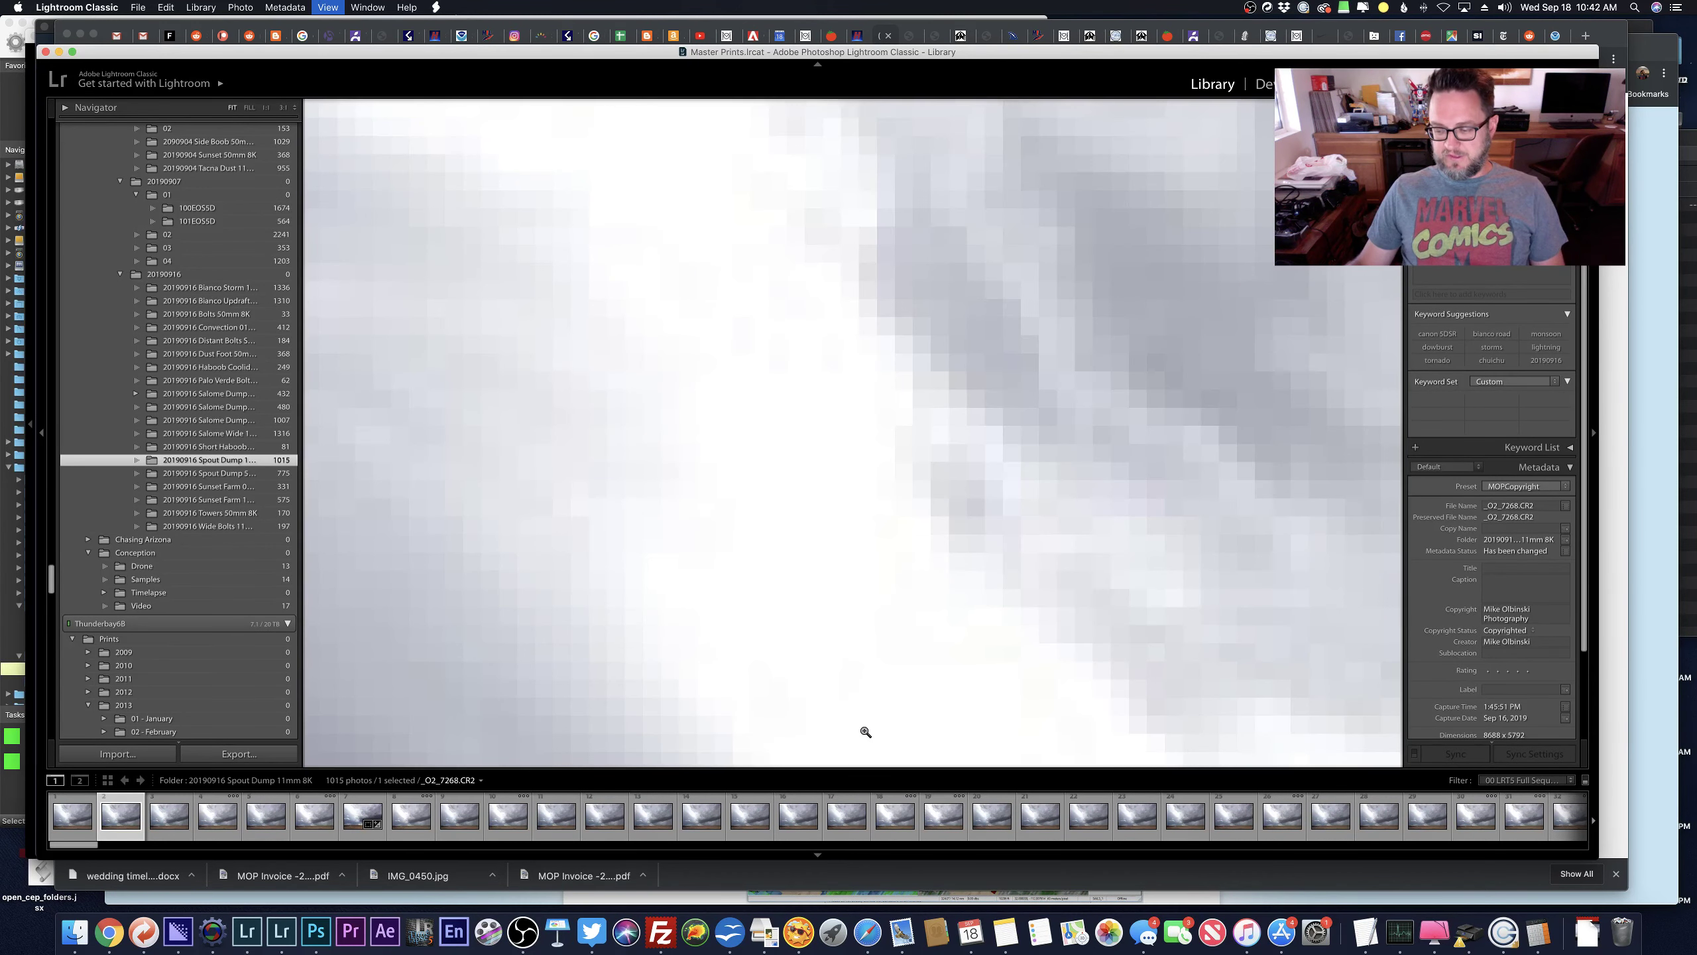
click(508, 815)
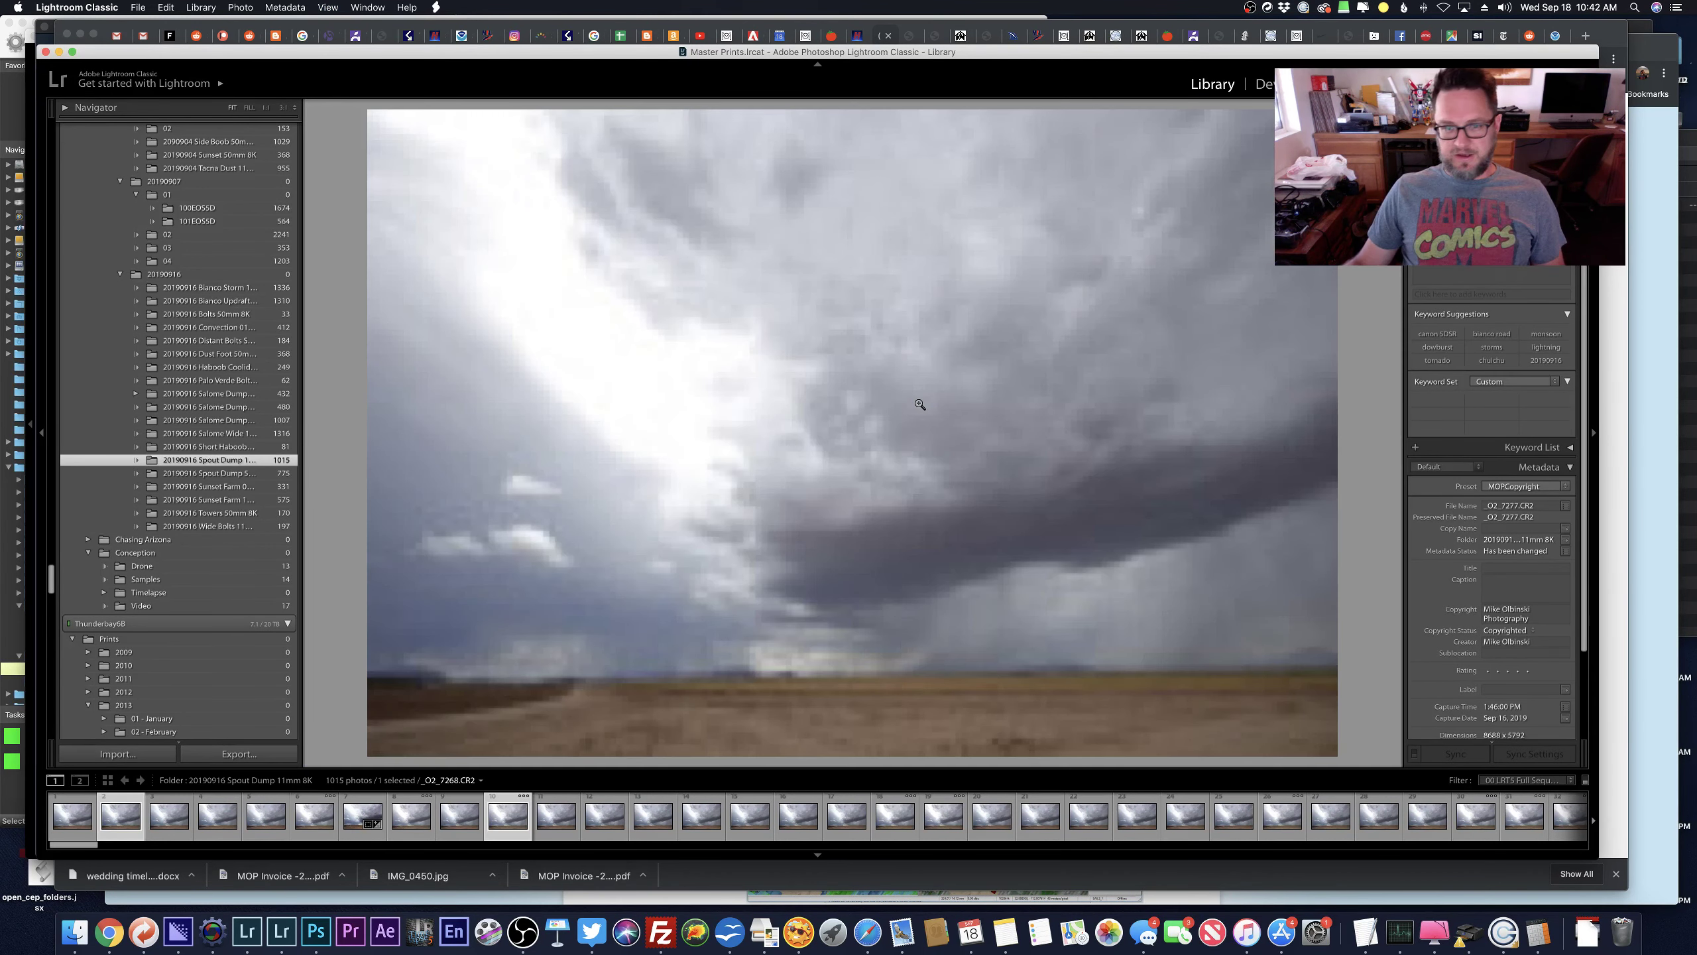
drag(73, 845, 740, 844)
click(808, 819)
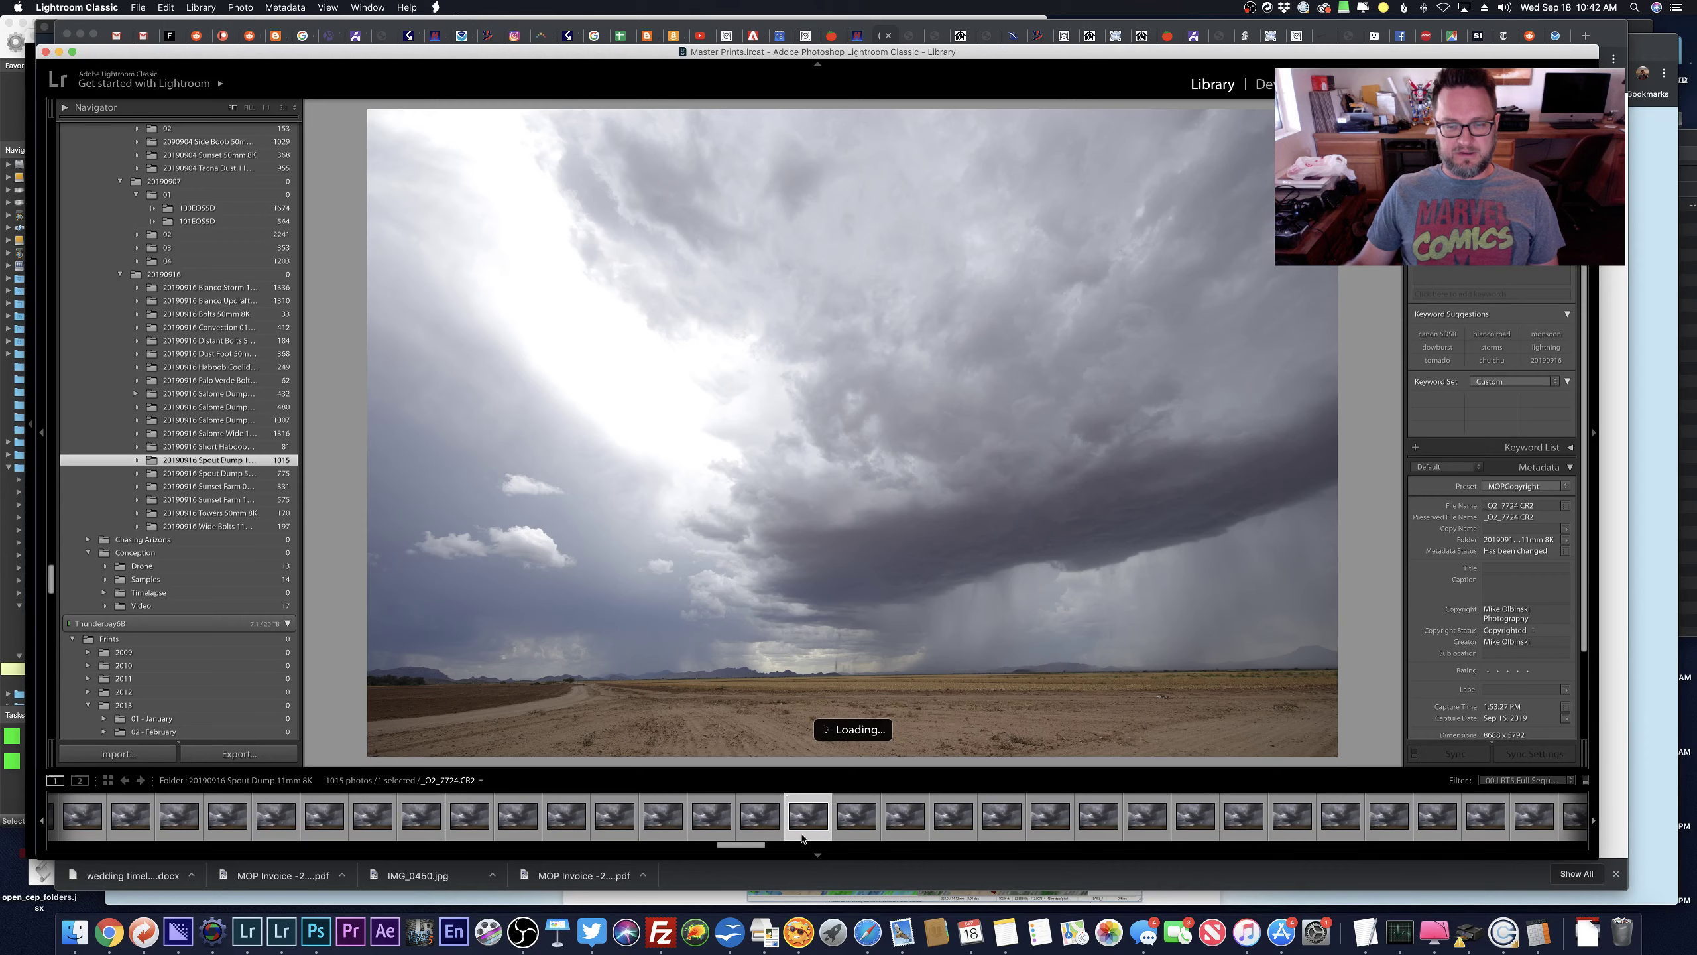
click(820, 669)
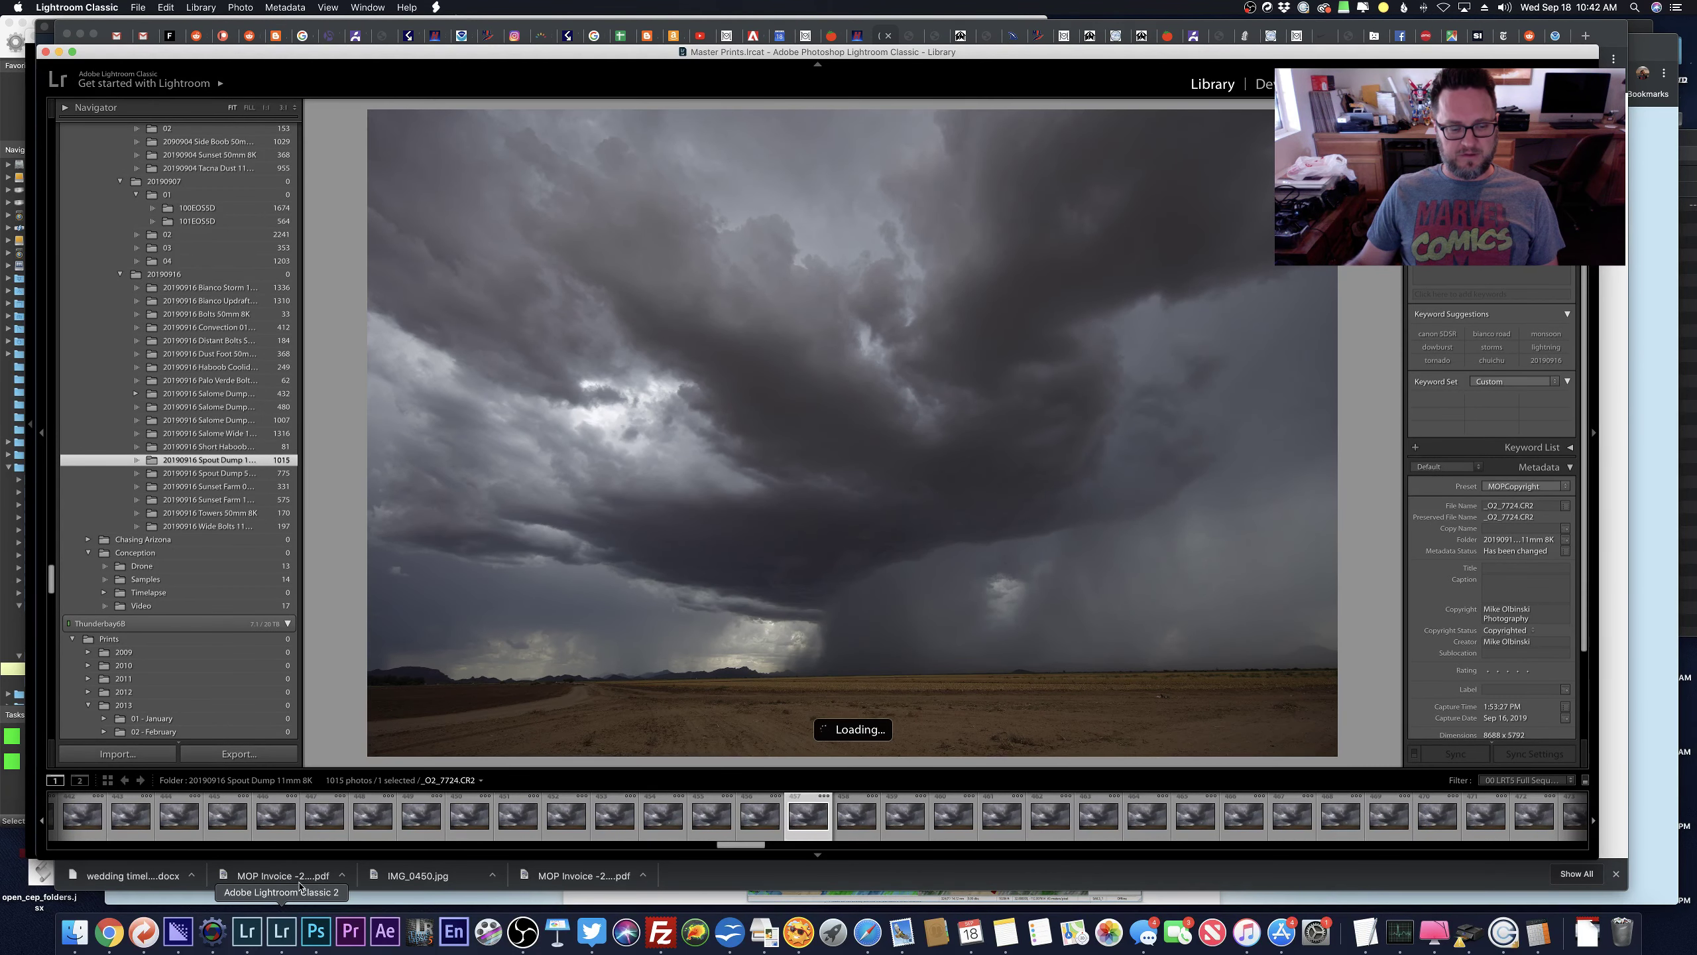
right_click(299, 886)
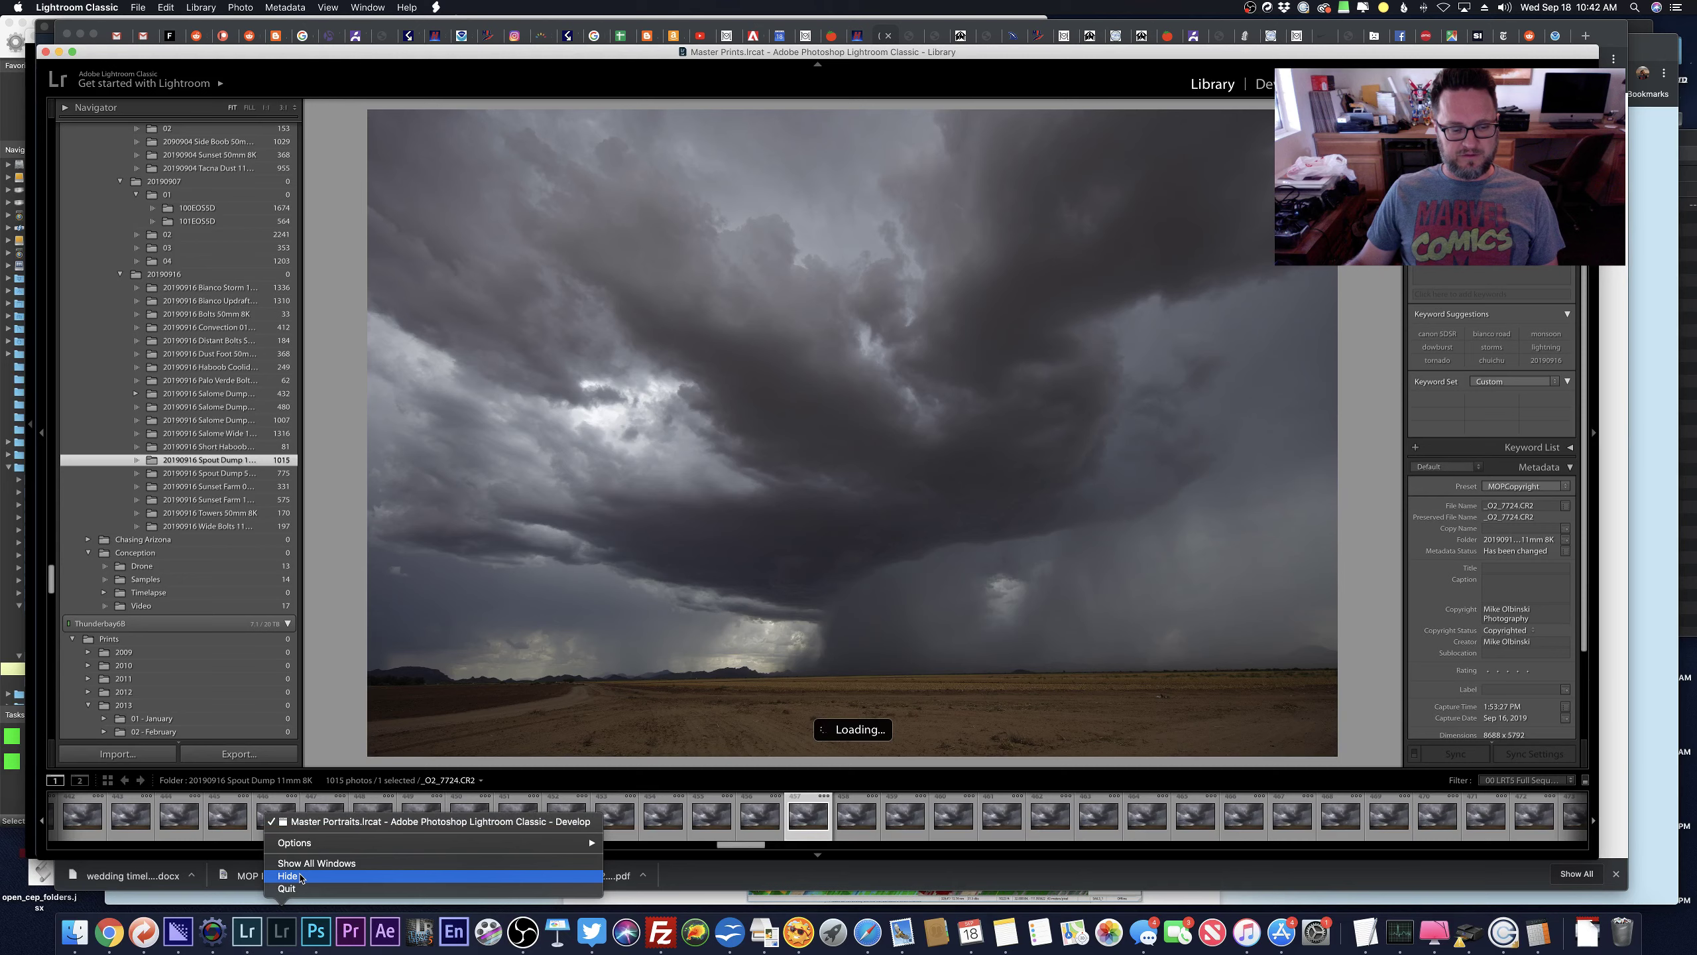
click(293, 889)
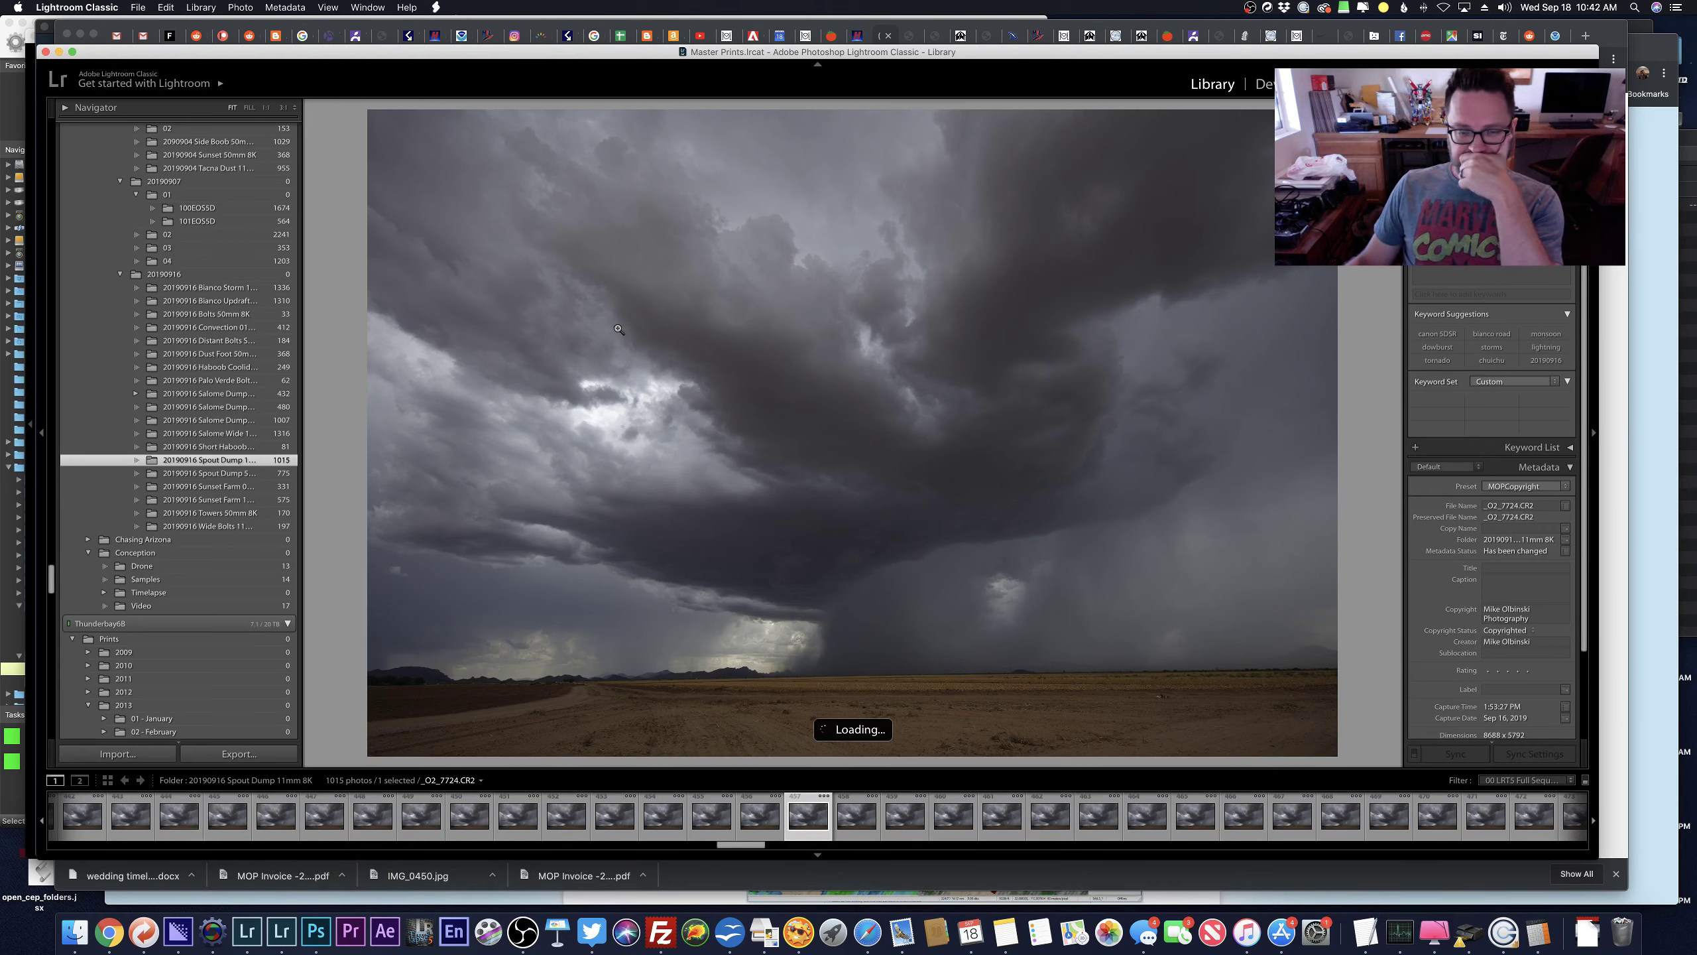
Check the viewer chat on the YouTube live dashboard in Chrome and return to the storm photos in Lightroom.
click(109, 931)
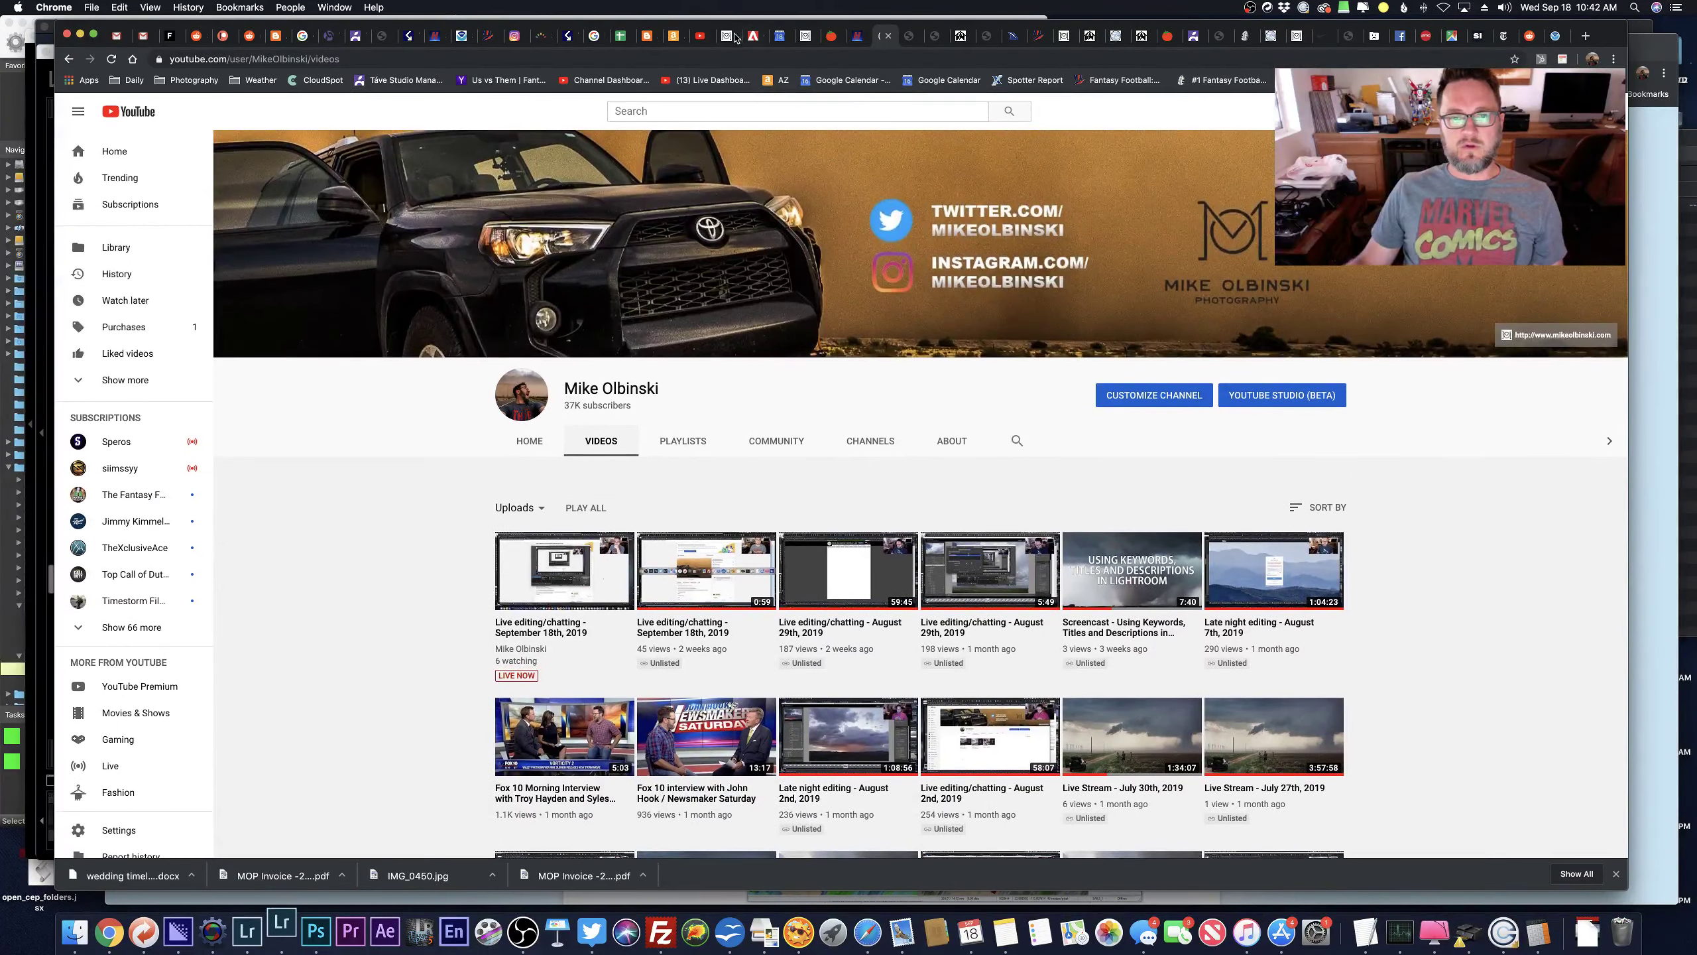
click(696, 35)
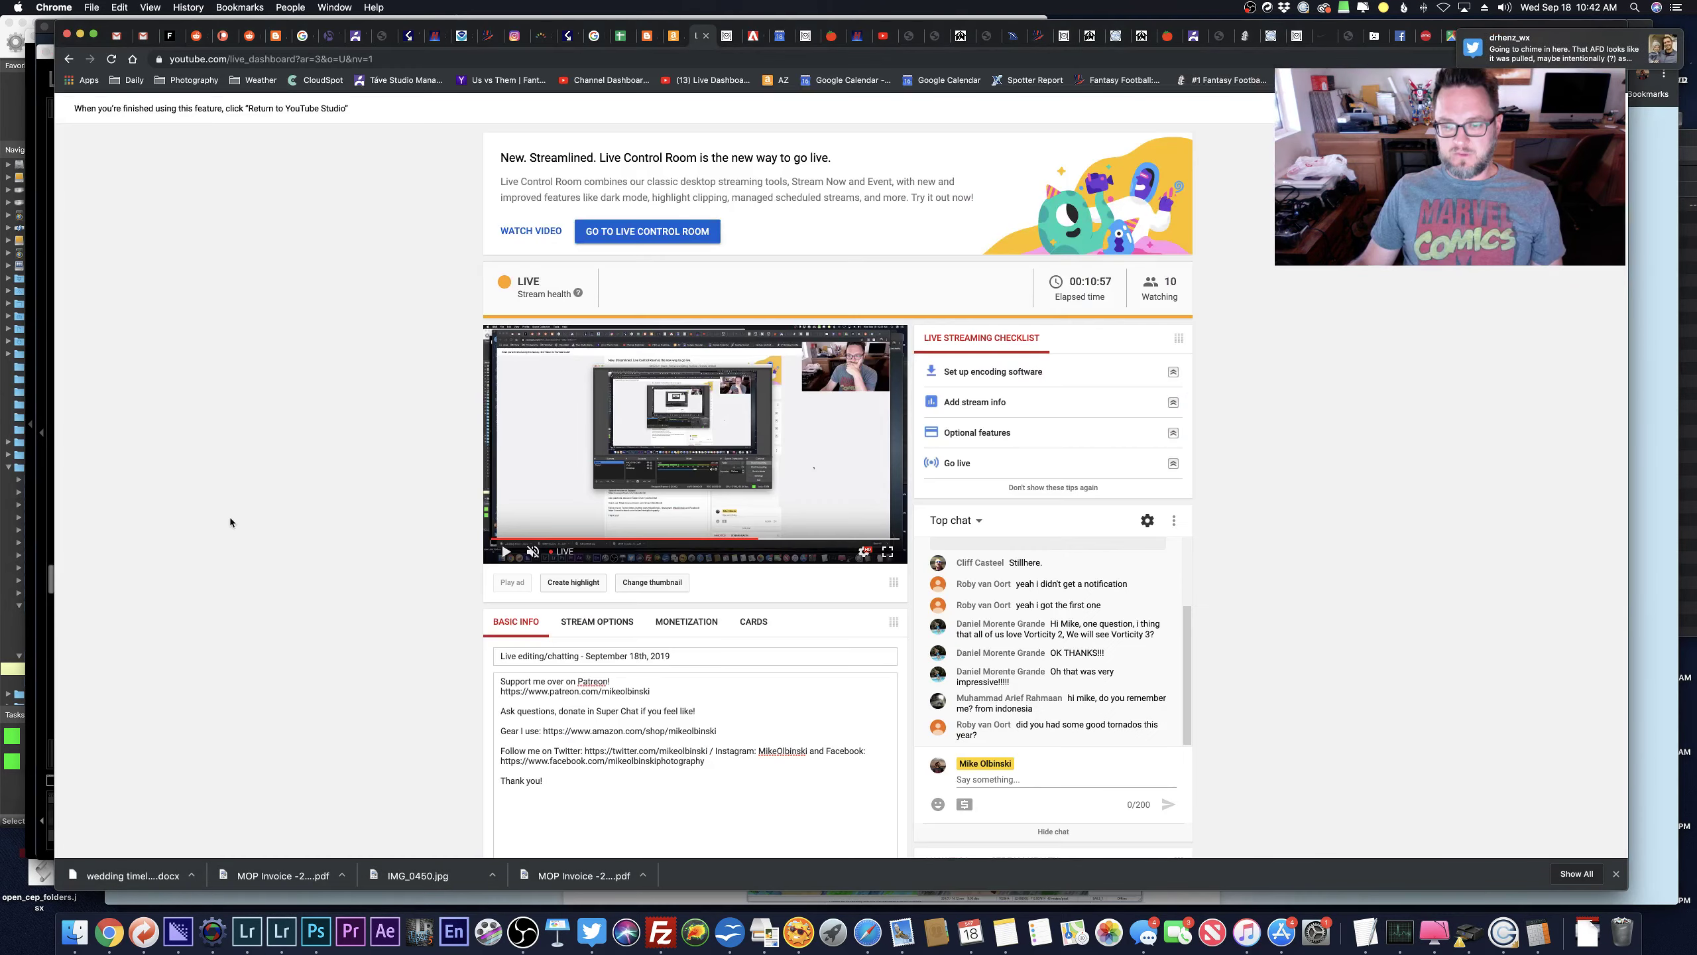
key(super+Tab)
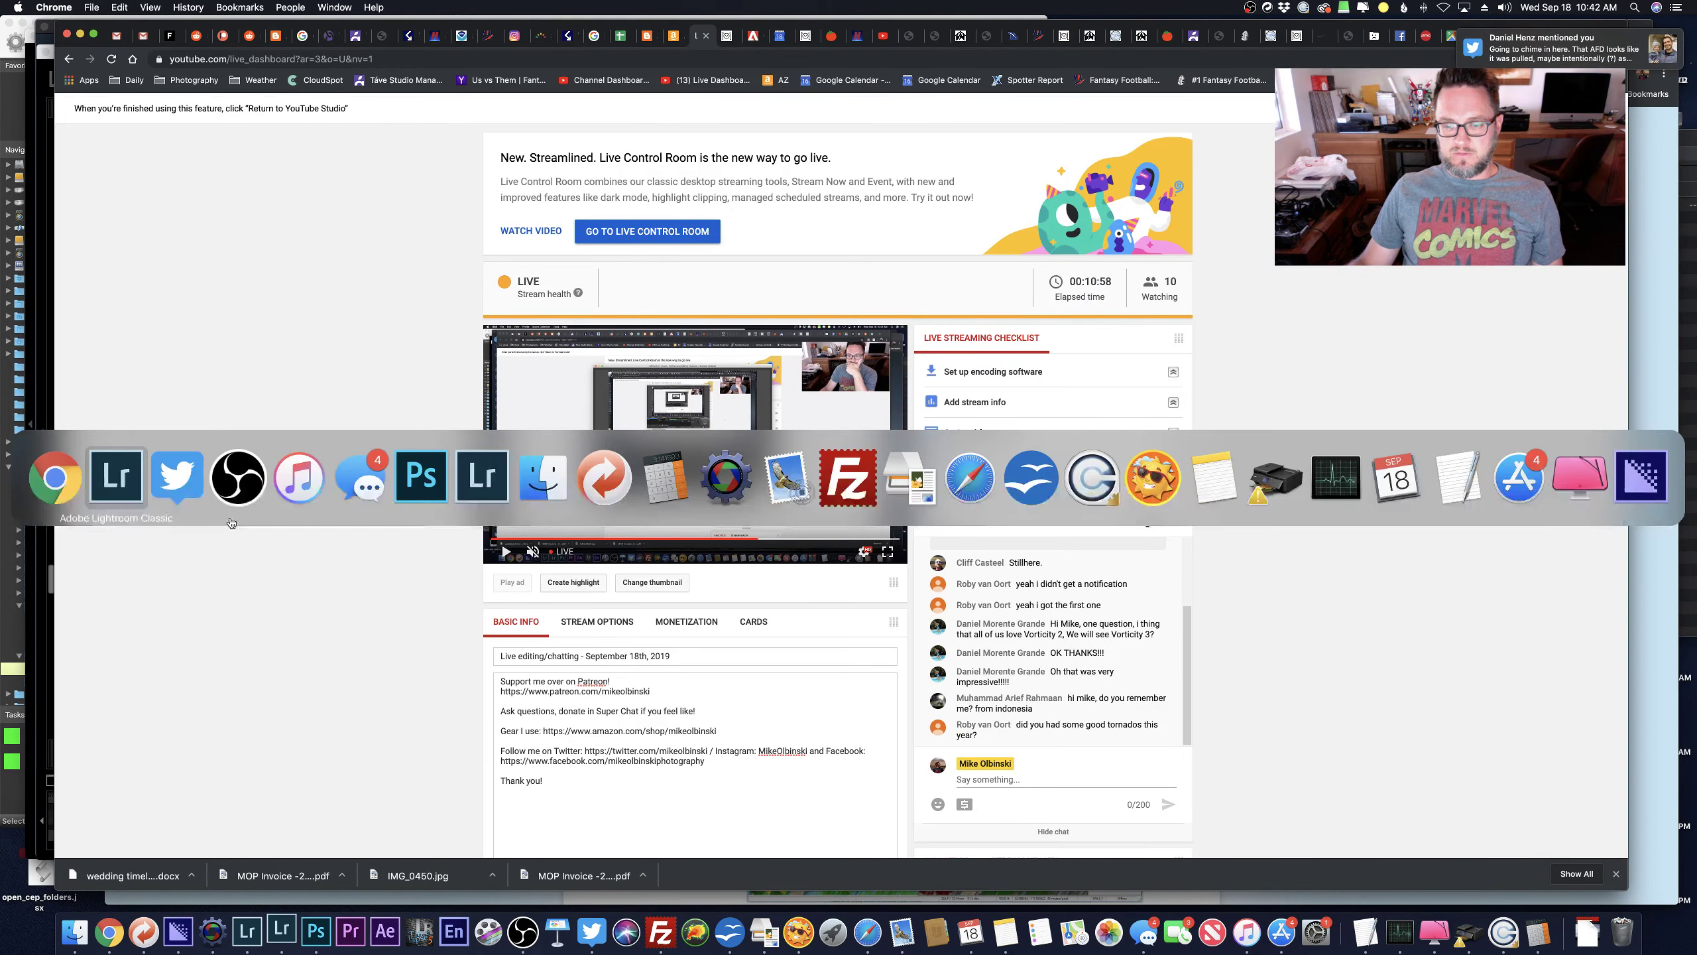
key(Escape)
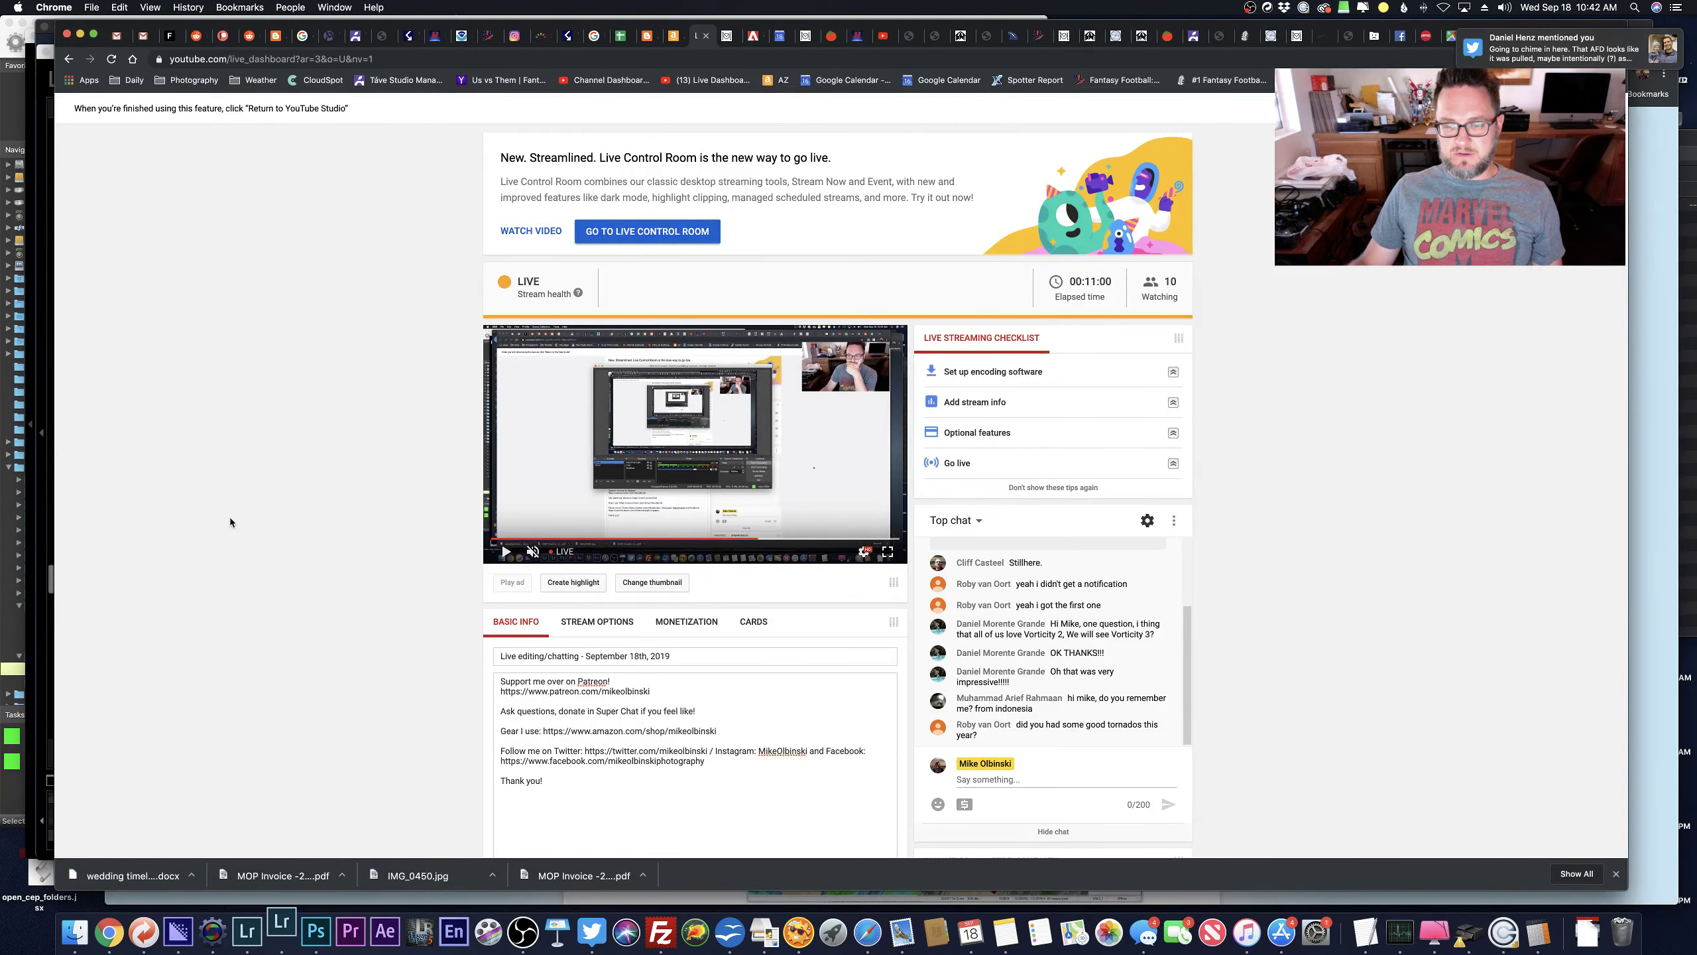
key(super+Tab)
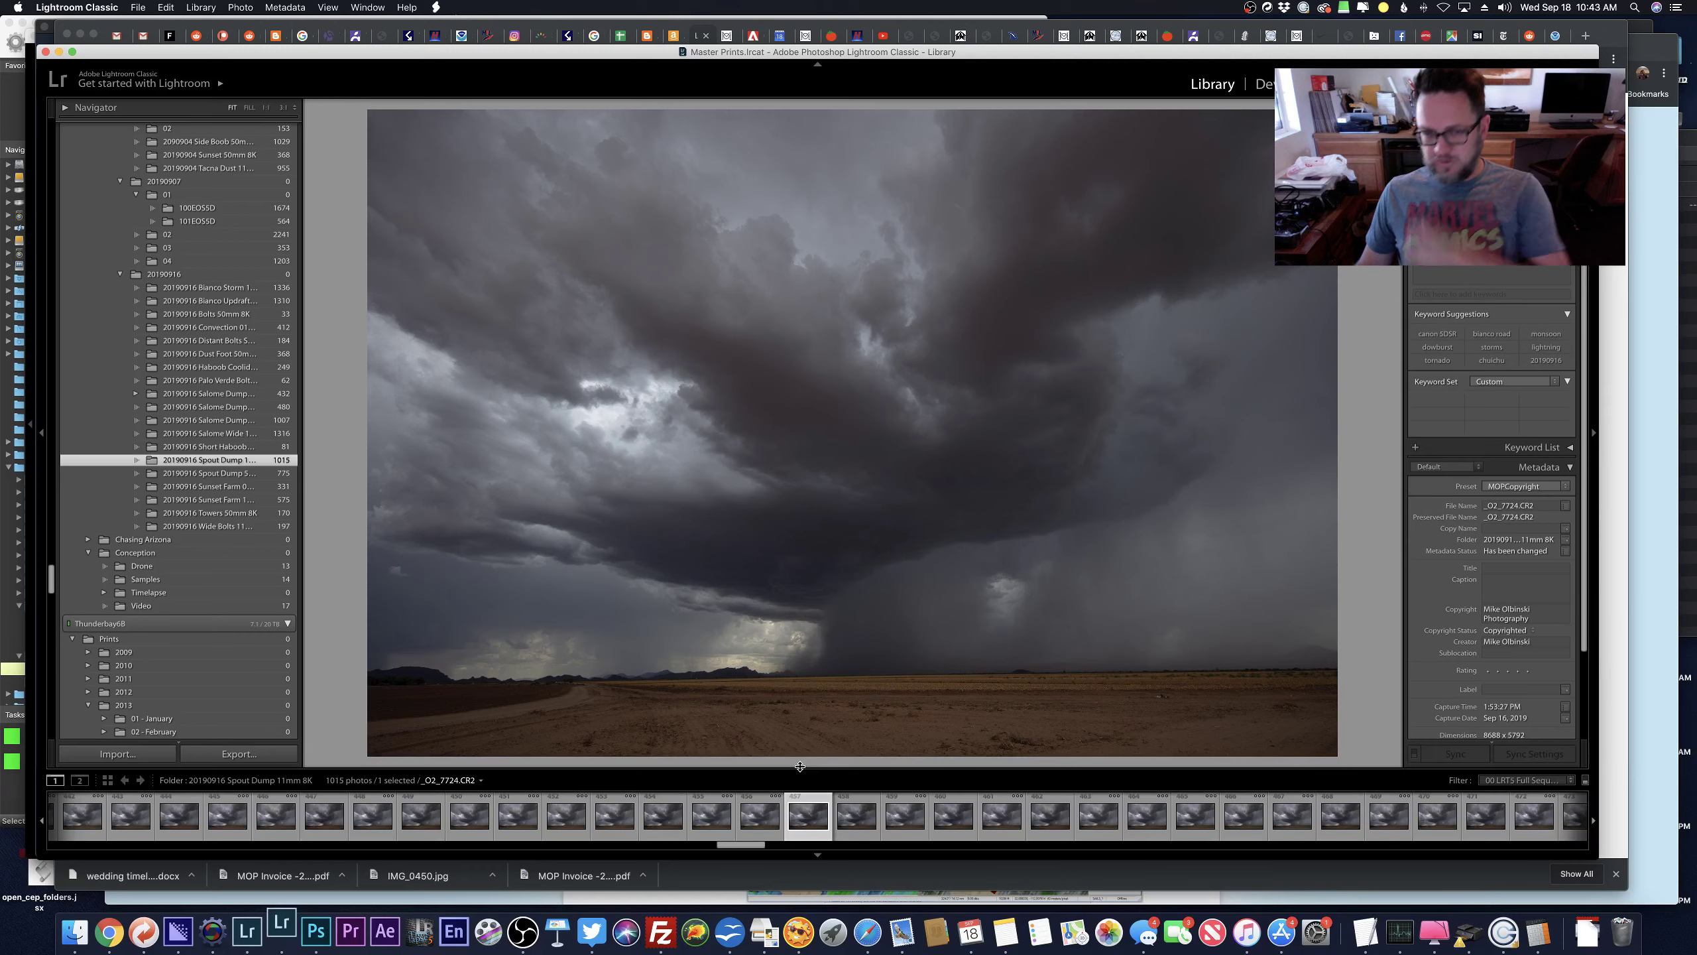
Bring up the Master Portraits catalog's window and return to the Master Prints catalog.
click(281, 931)
click(914, 346)
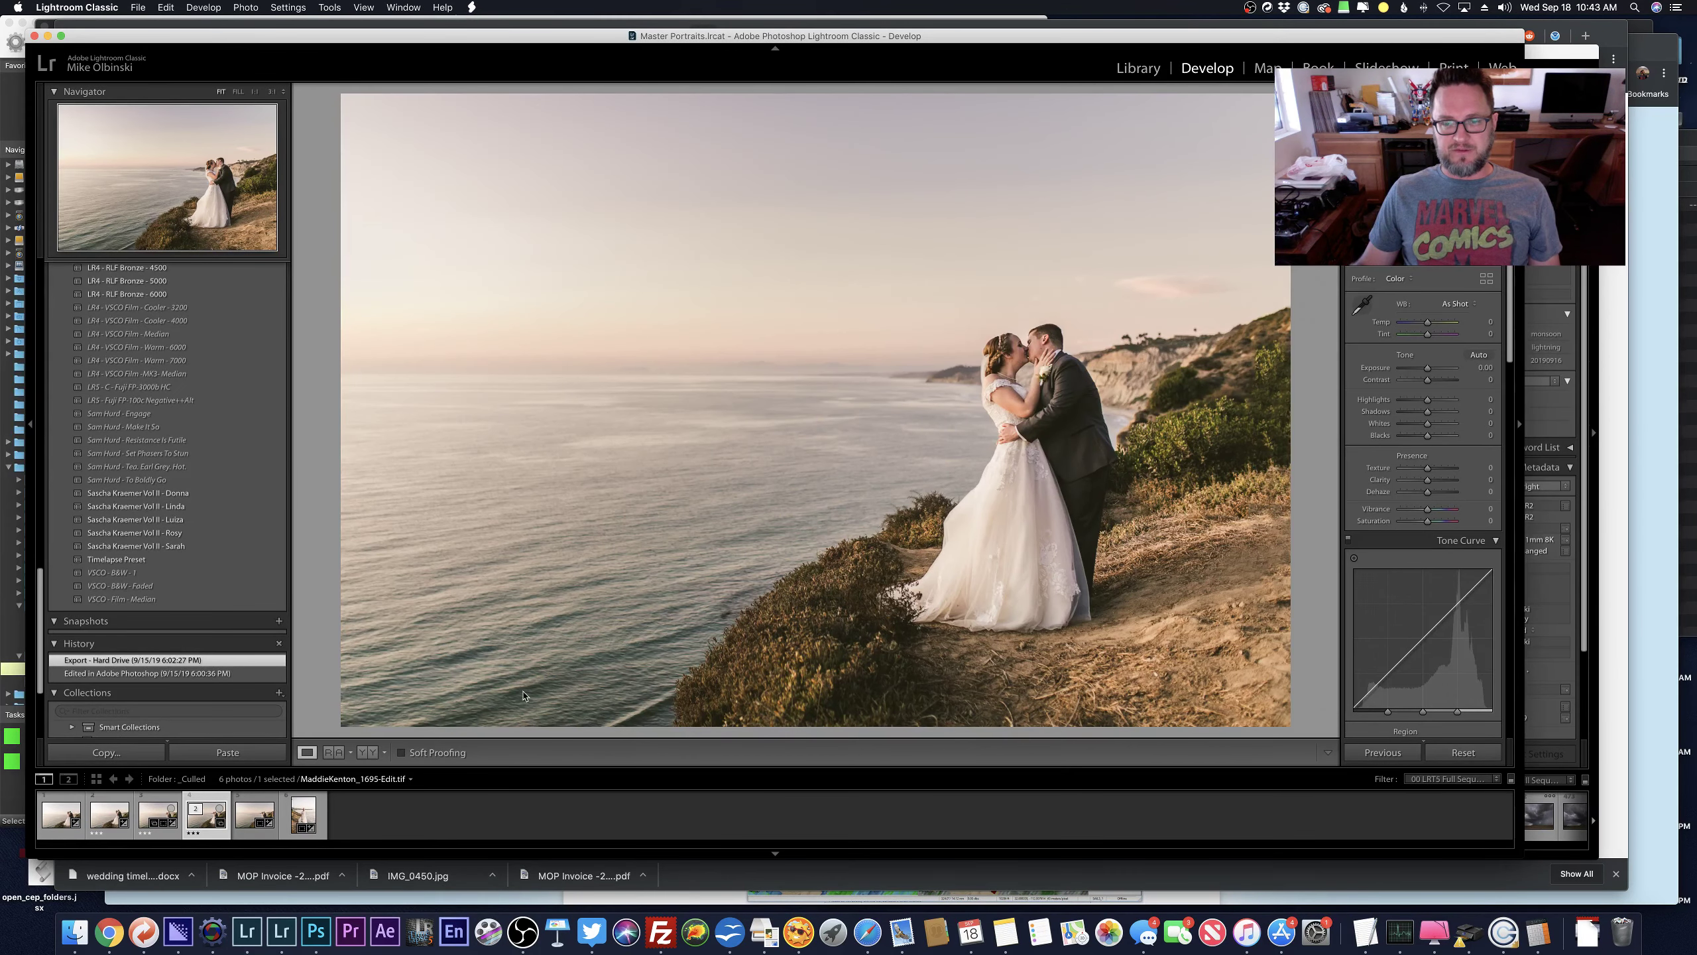
key(super+Tab)
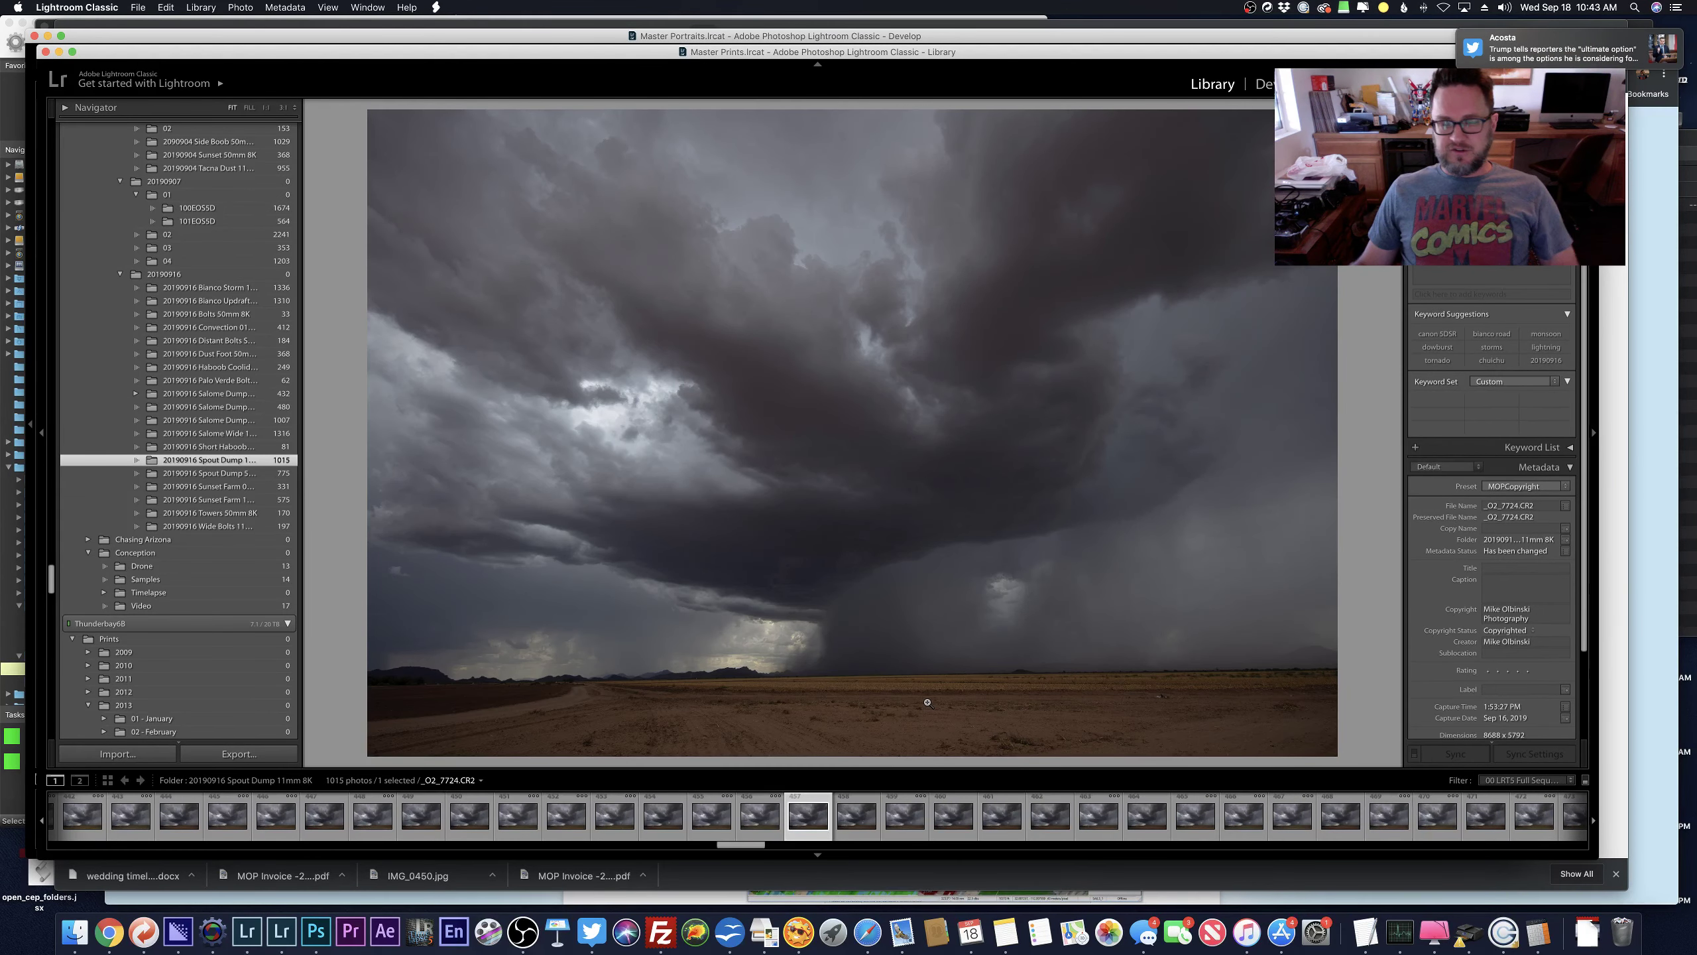
View _O2_7751.CR2 and _O2_7913.CR2 in the Spout Dump 11mm sequence, inspecting the rain shaft zoomed in and in full view.
drag(751, 846, 792, 845)
click(776, 822)
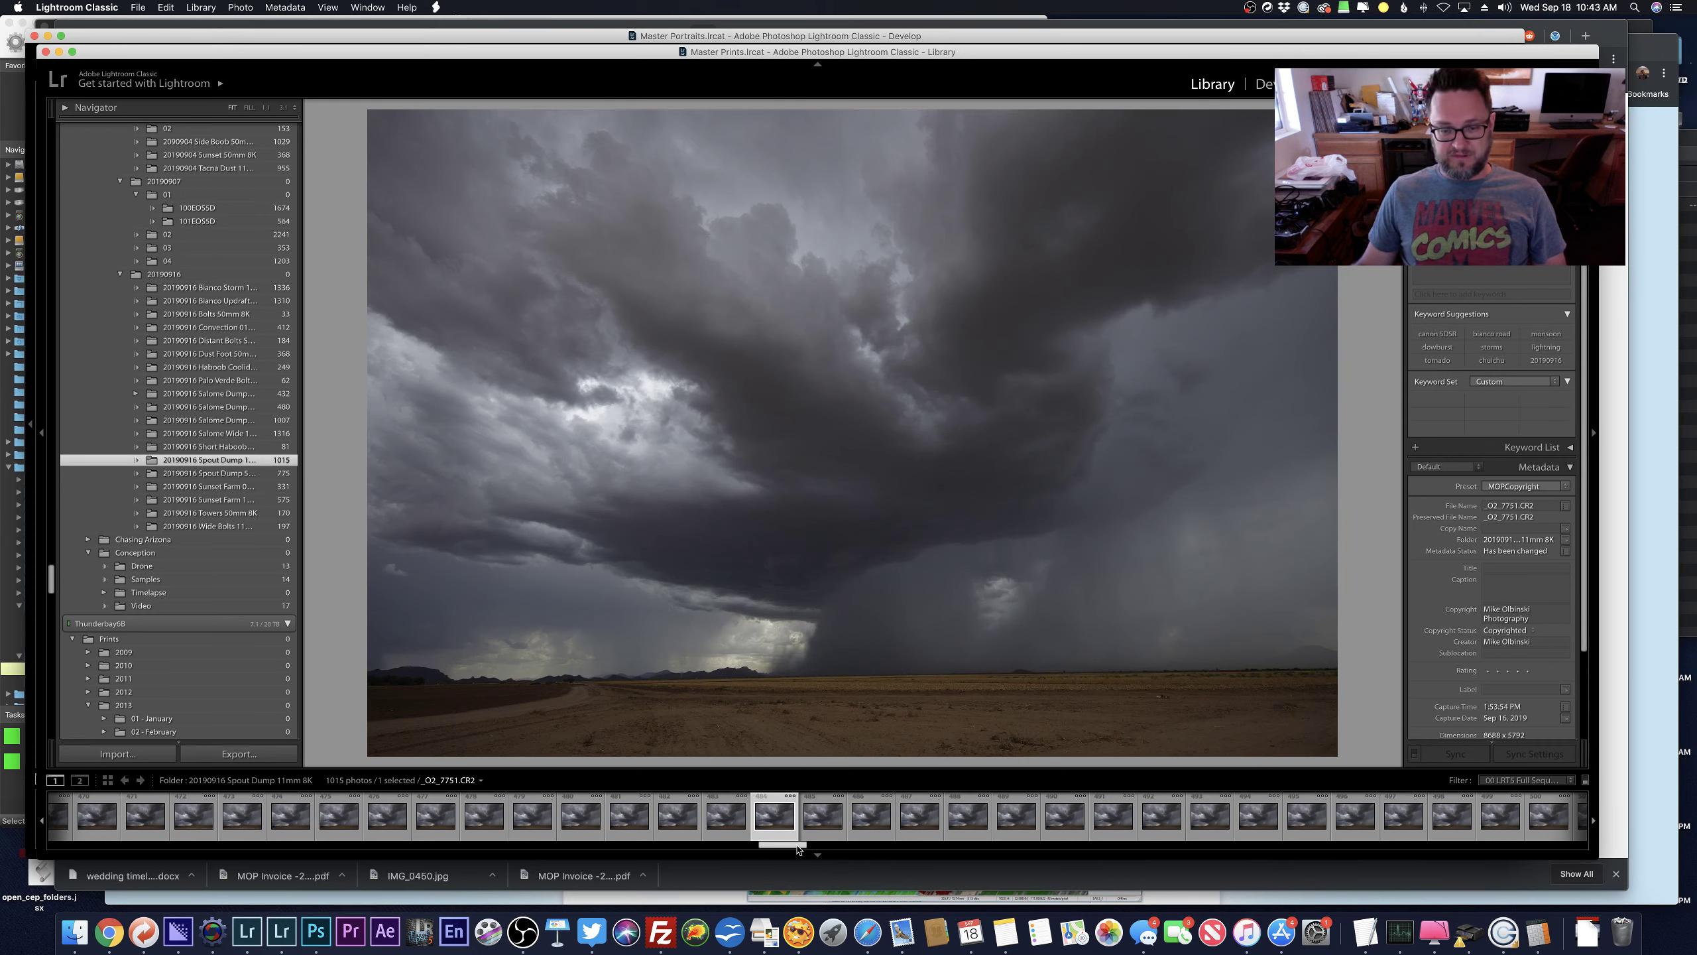
click(793, 673)
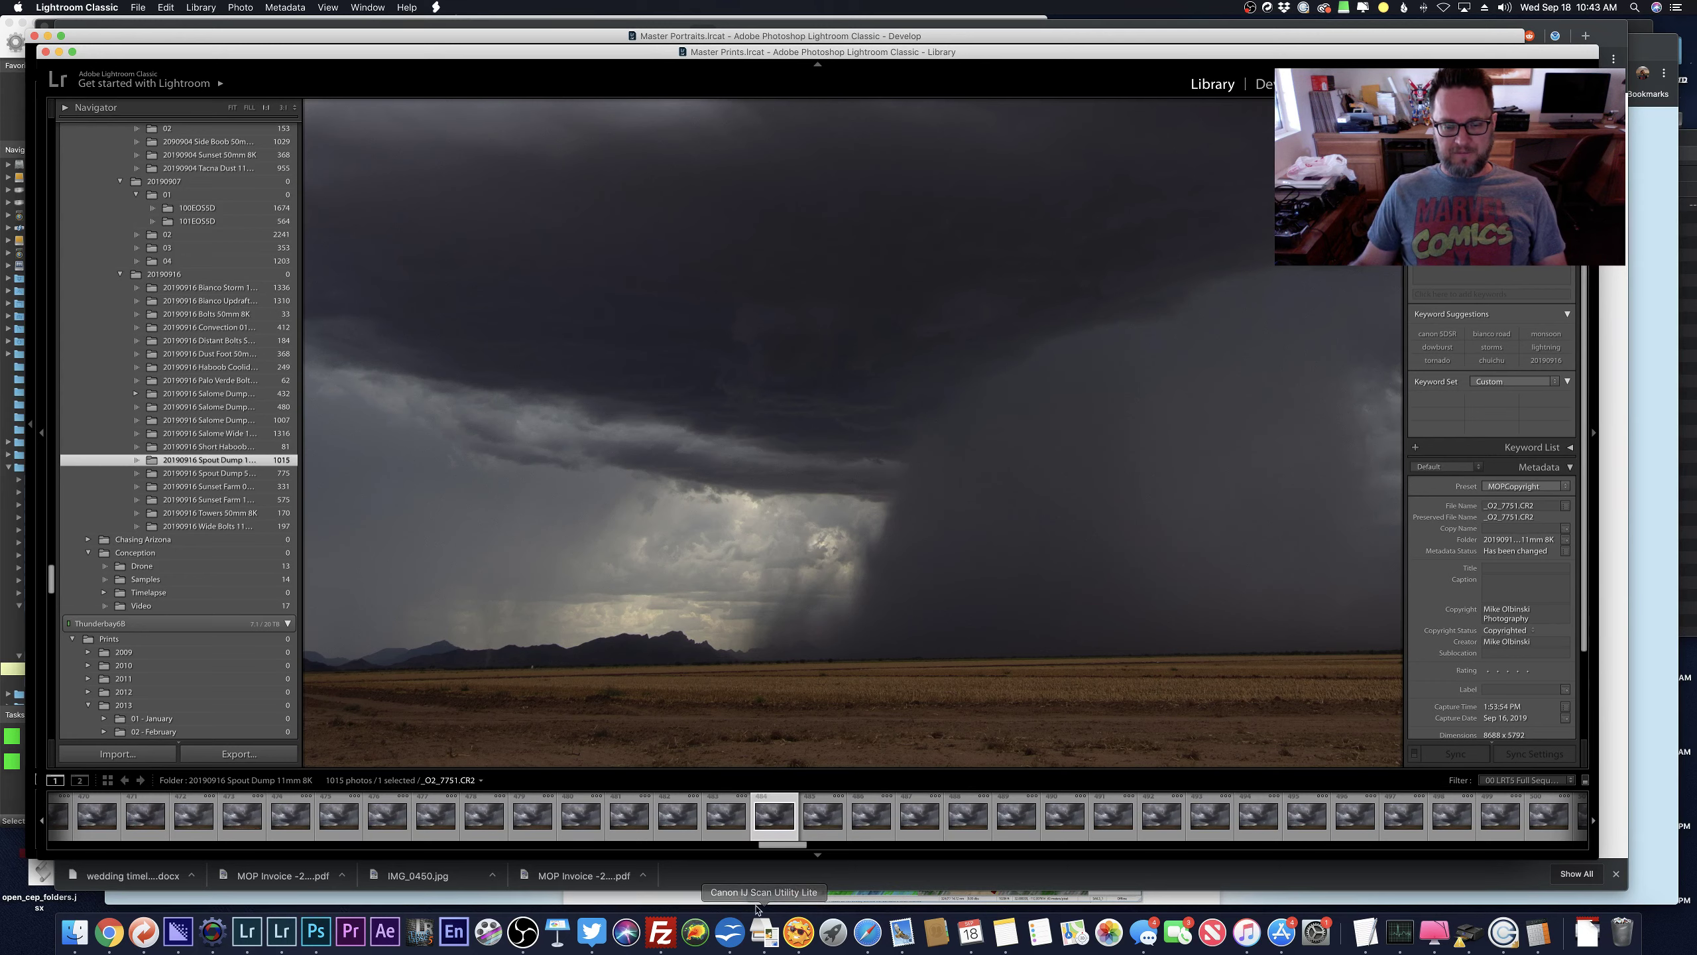
click(1017, 846)
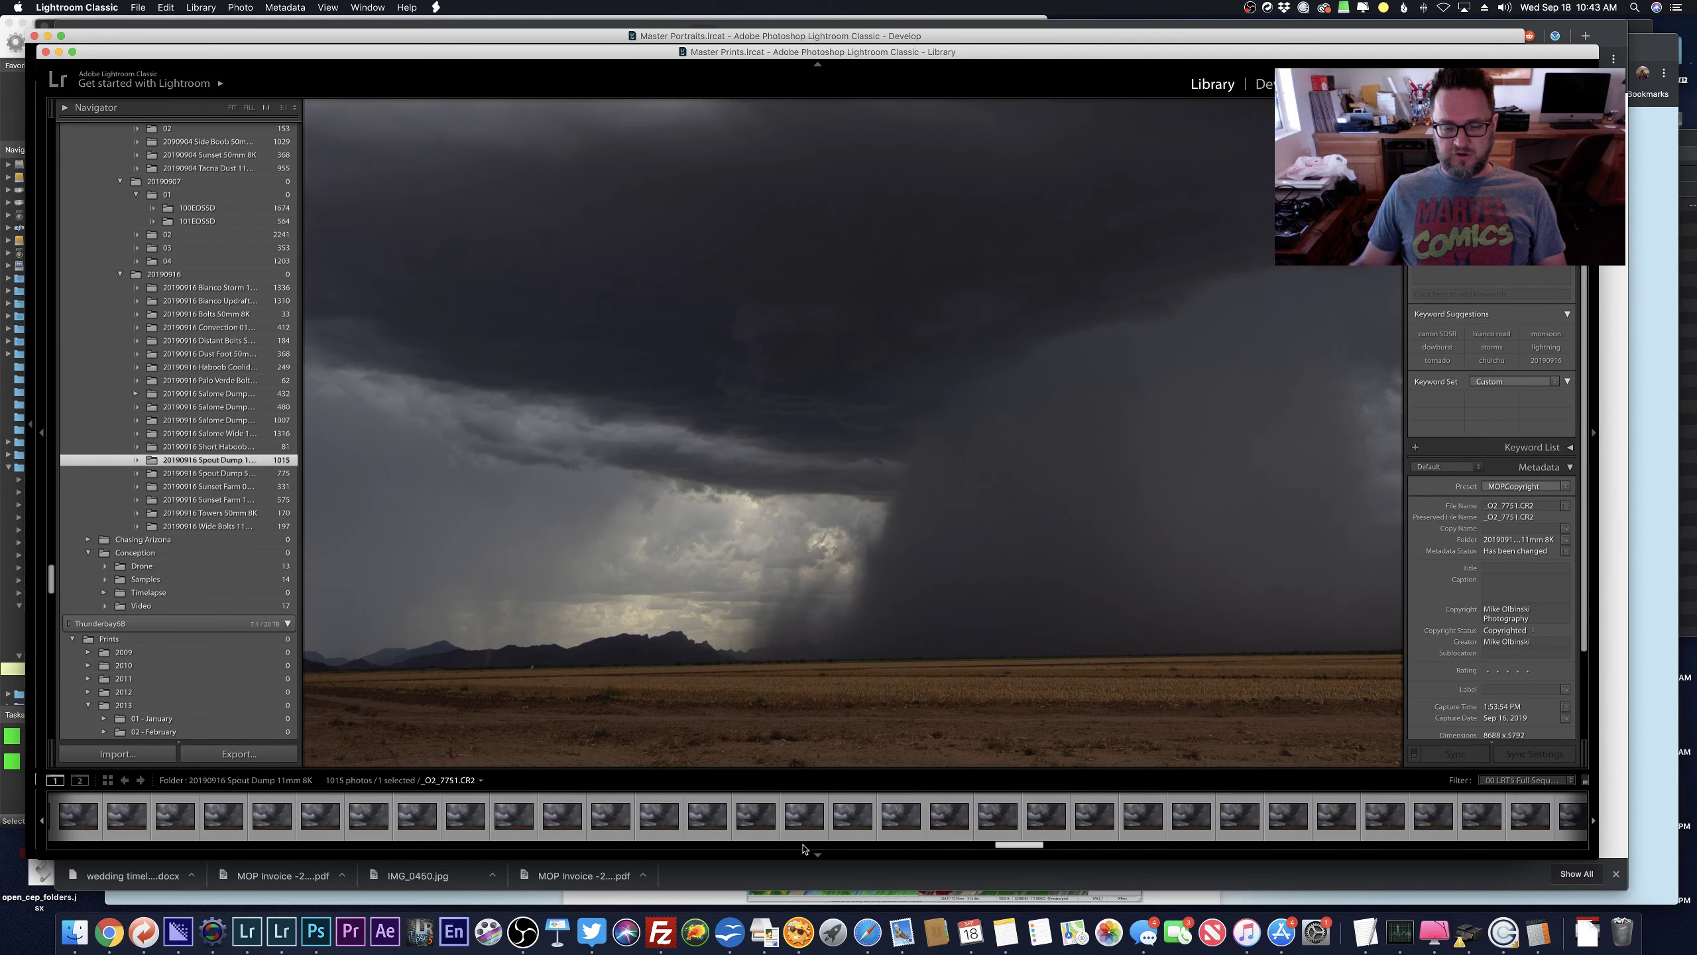
click(1046, 828)
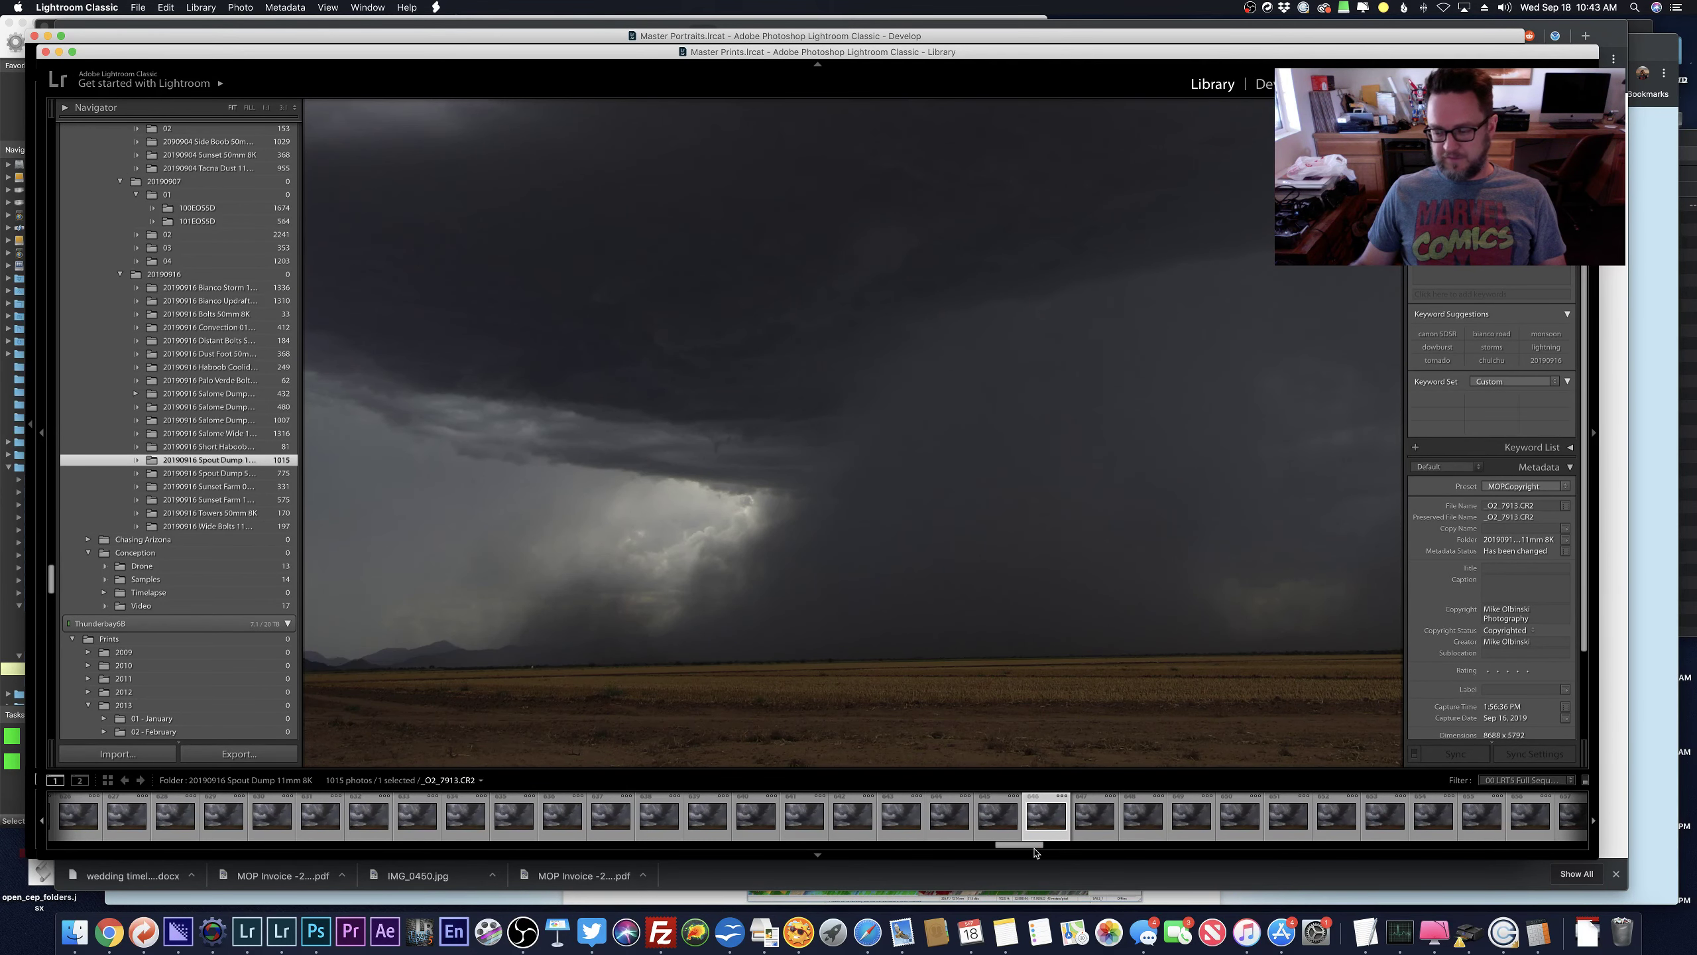
click(731, 690)
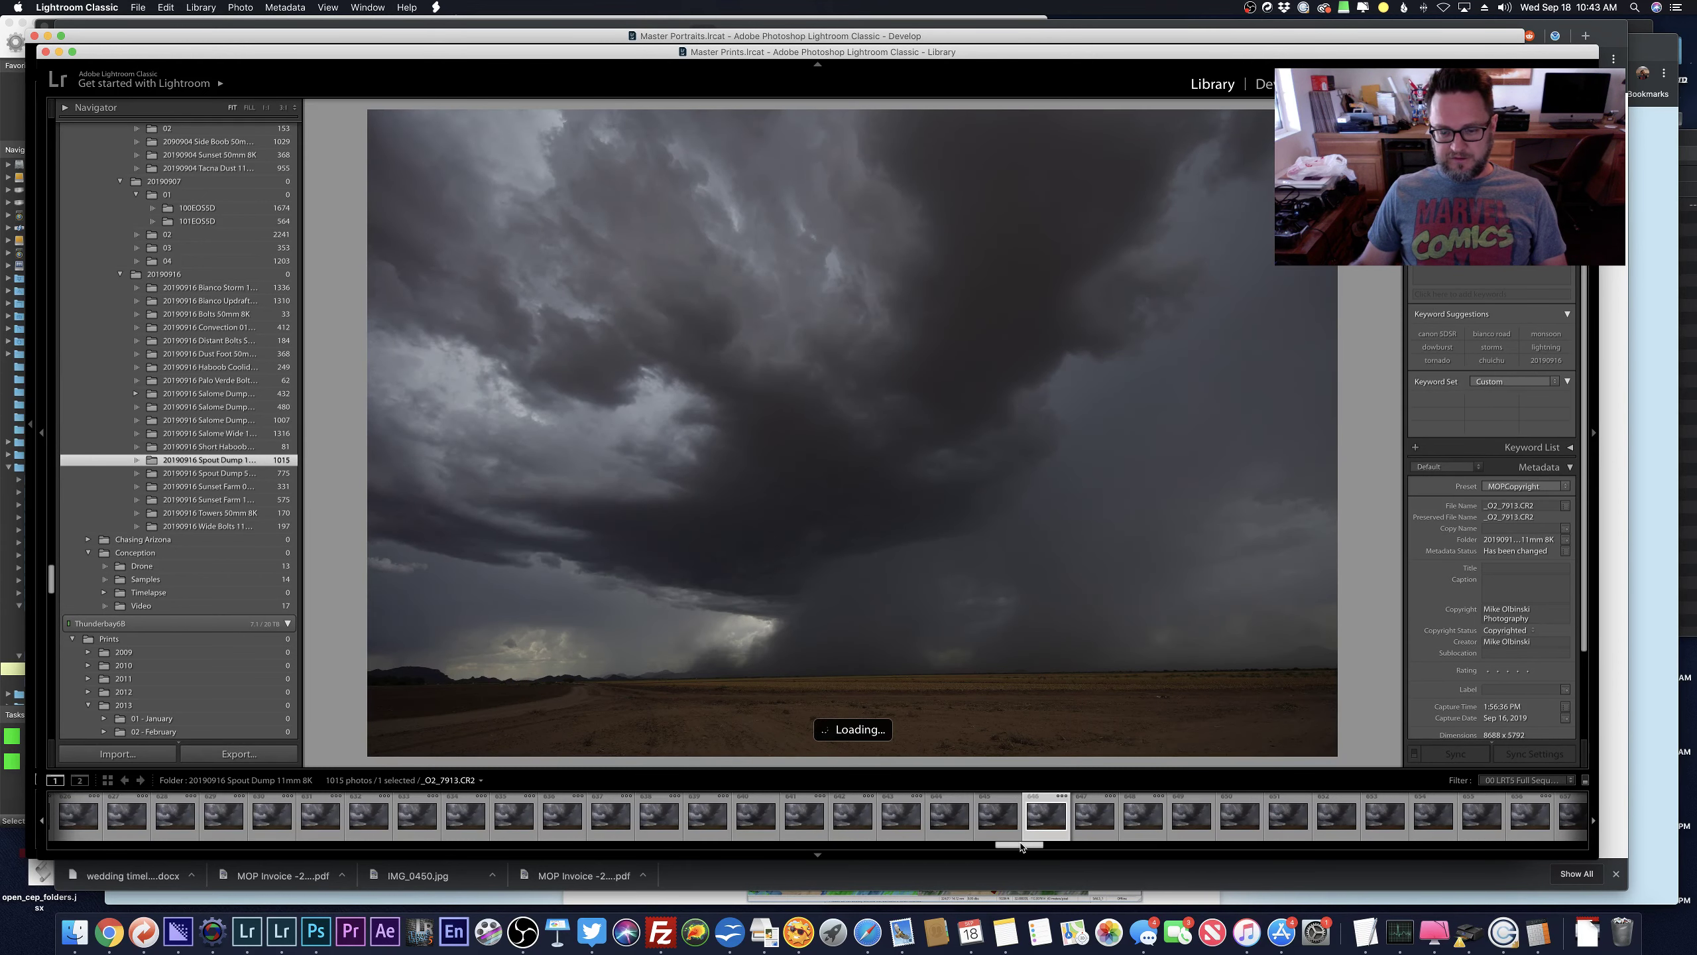
Jump ahead to _O2_8087.CR2, step back to _O2_8081.CR2 and inspect the blowing dust zoomed in and in full view.
drag(1020, 847, 1276, 854)
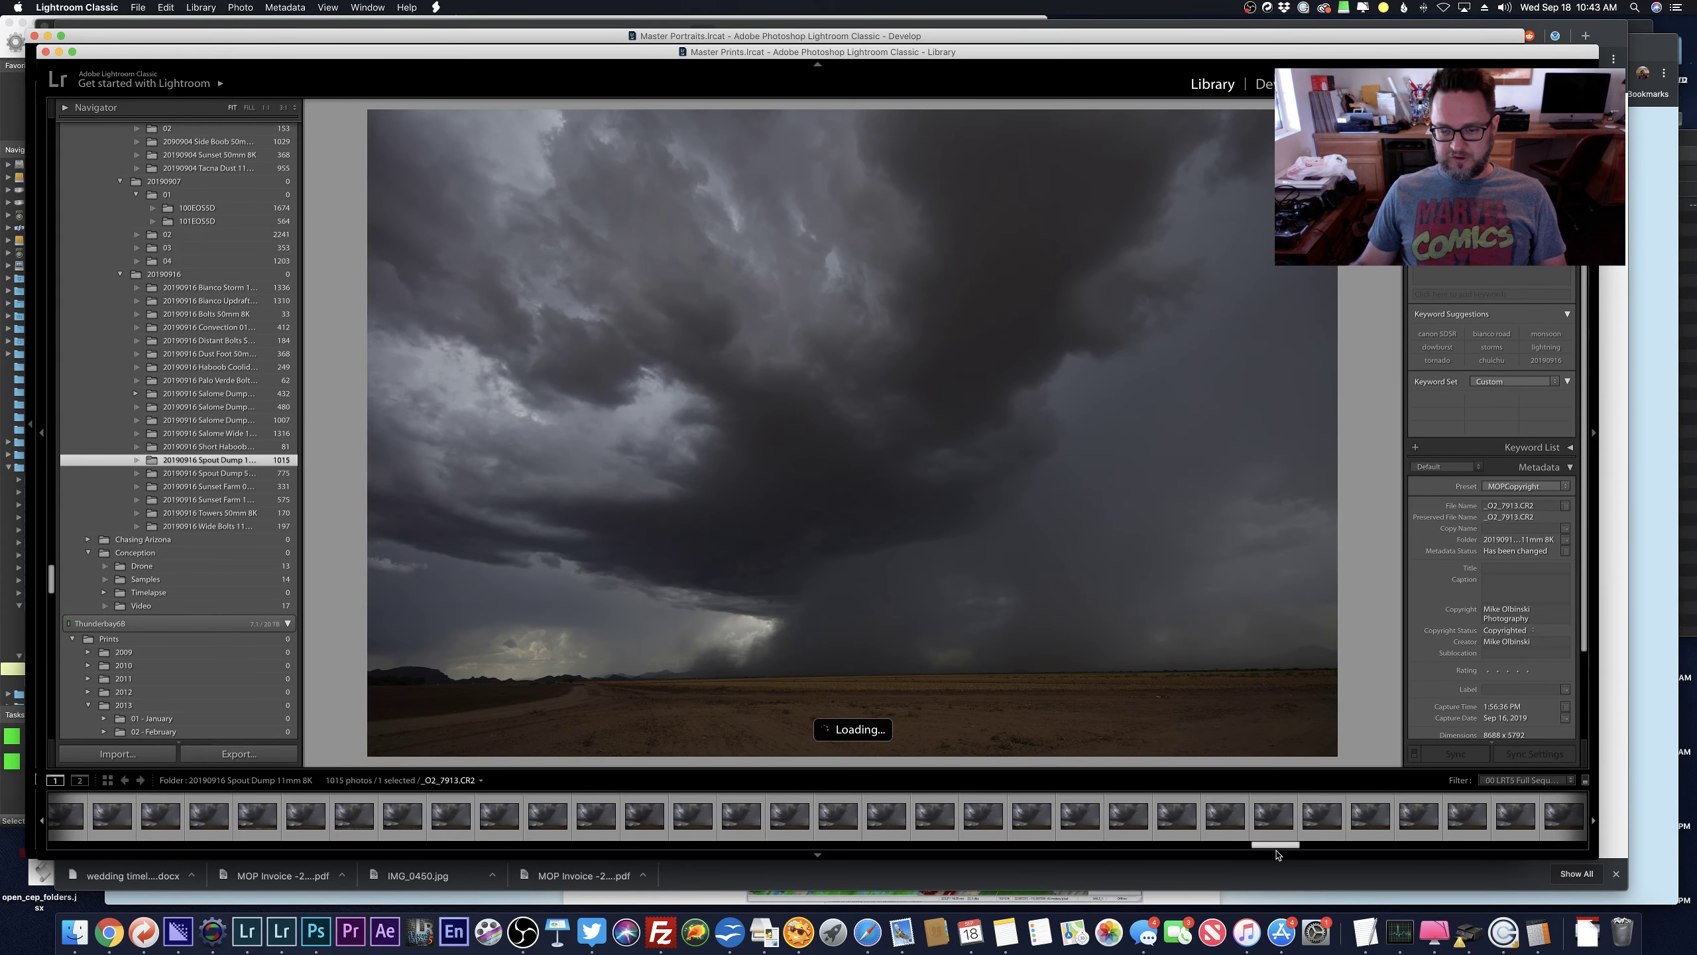
click(1273, 816)
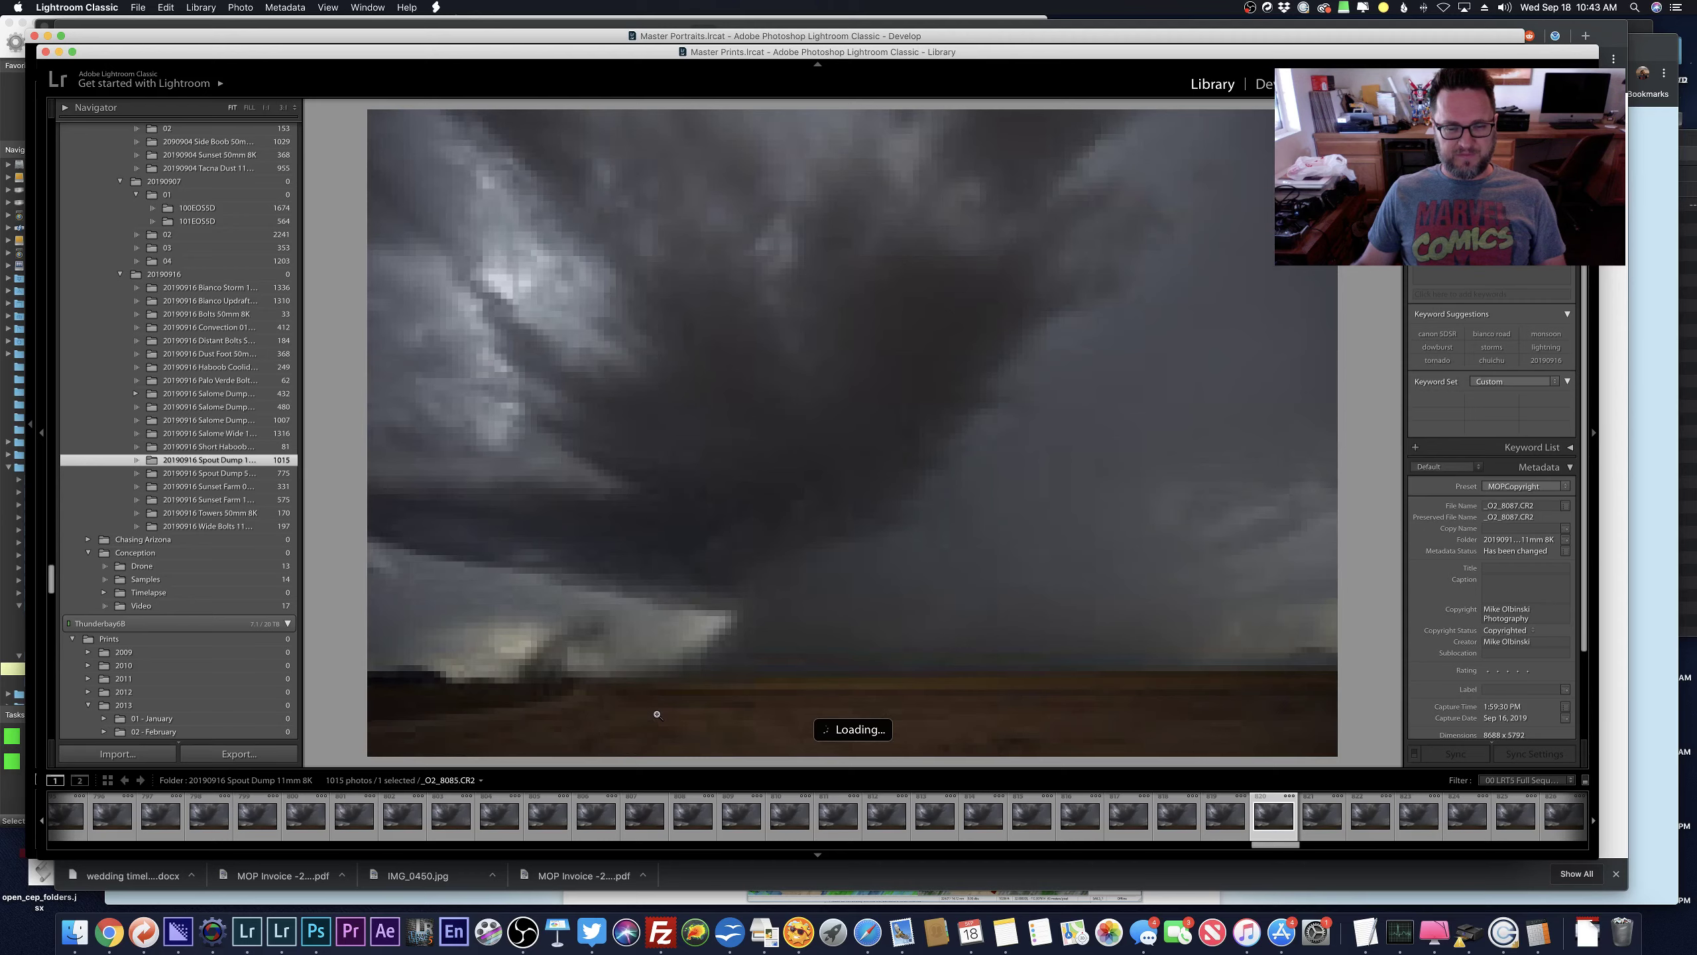
key(Left)
key(Left)
key(Left)
key(Left)
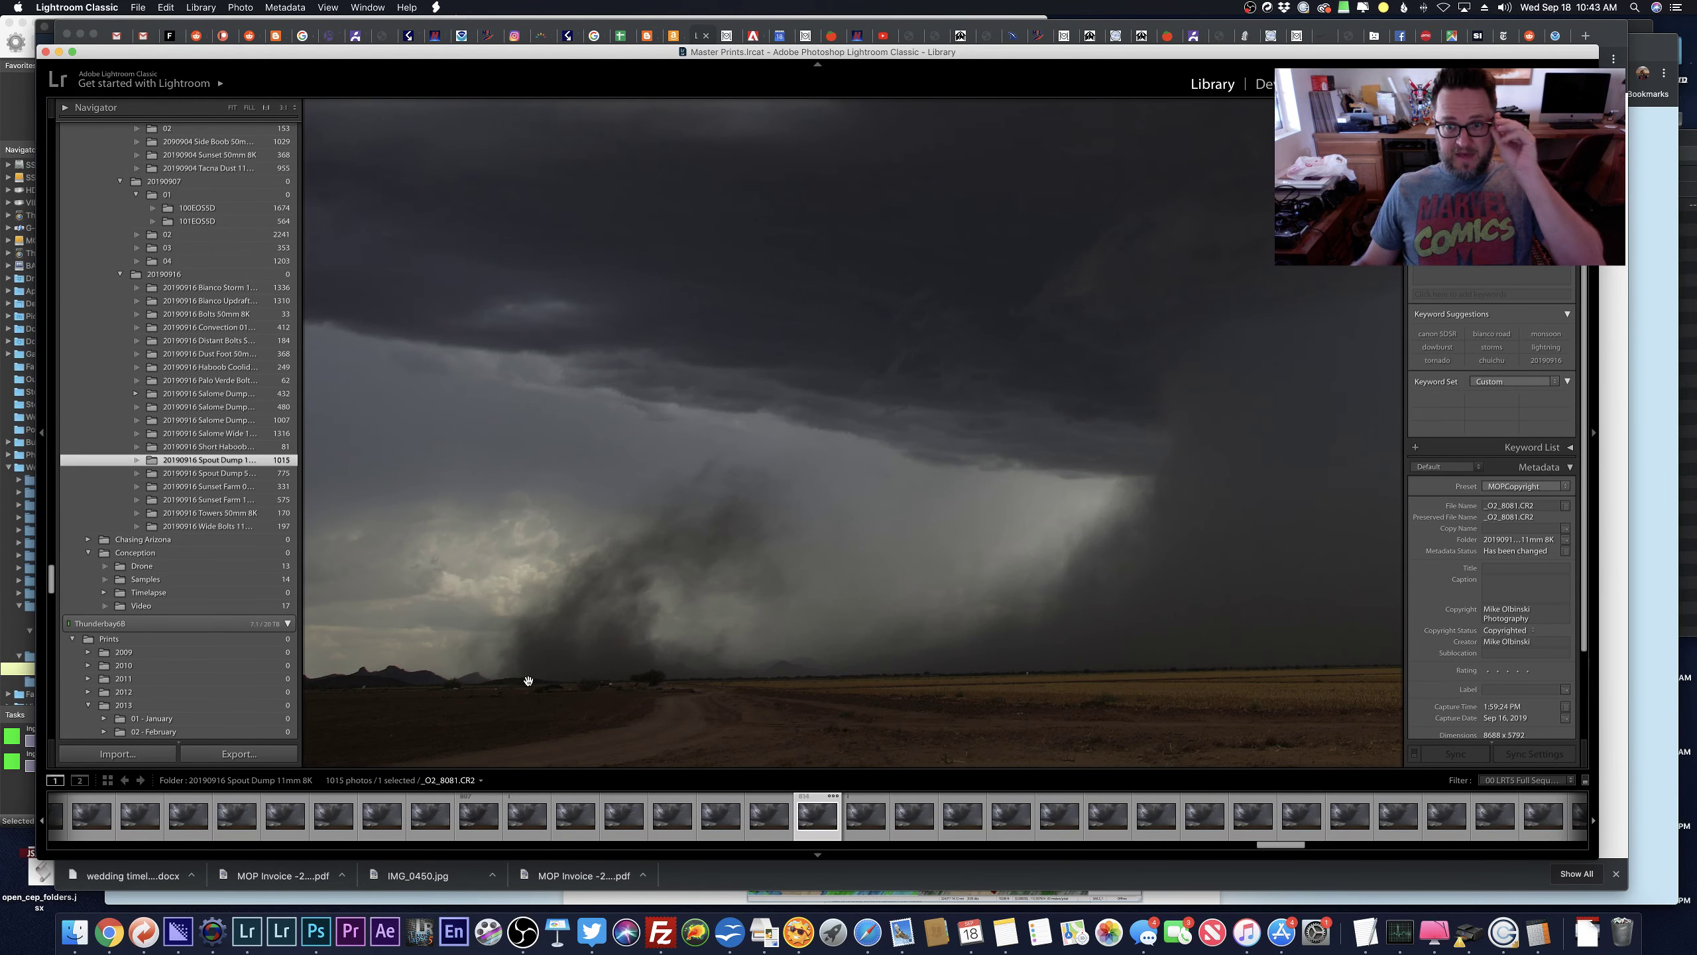
click(528, 680)
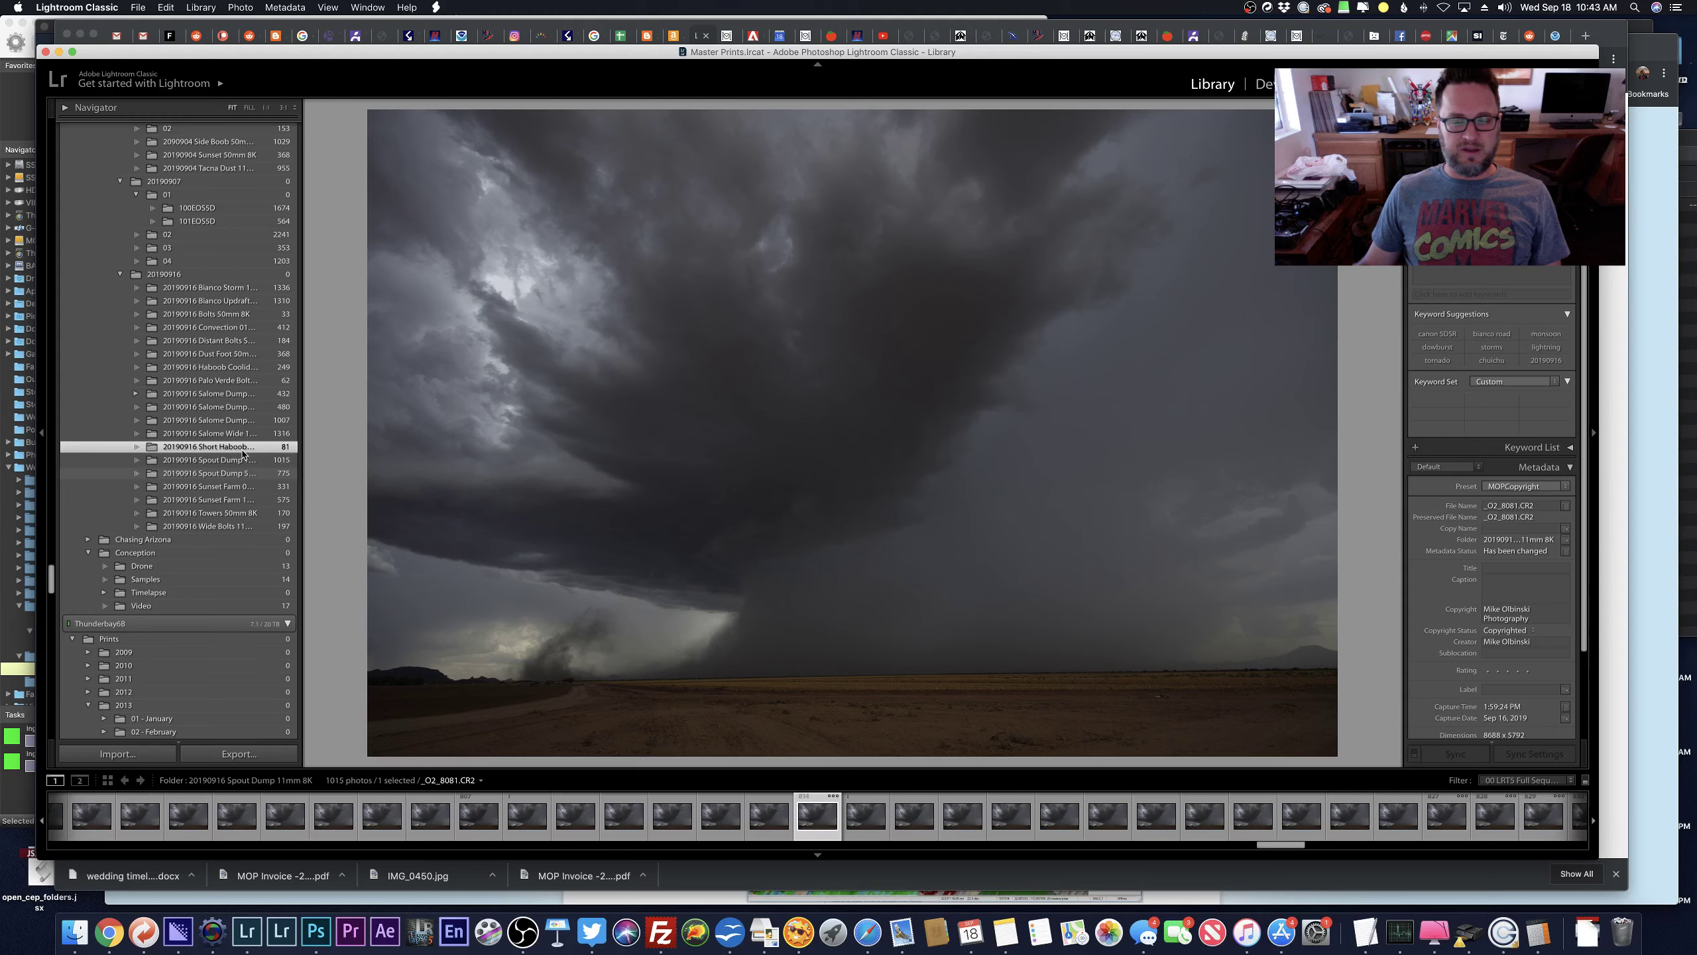
View the last frame of the 20190916 Short Haboob 11mm 8K folder and the first two frames of 20190916 Haboob Coolidge 11mm 8K.
click(207, 446)
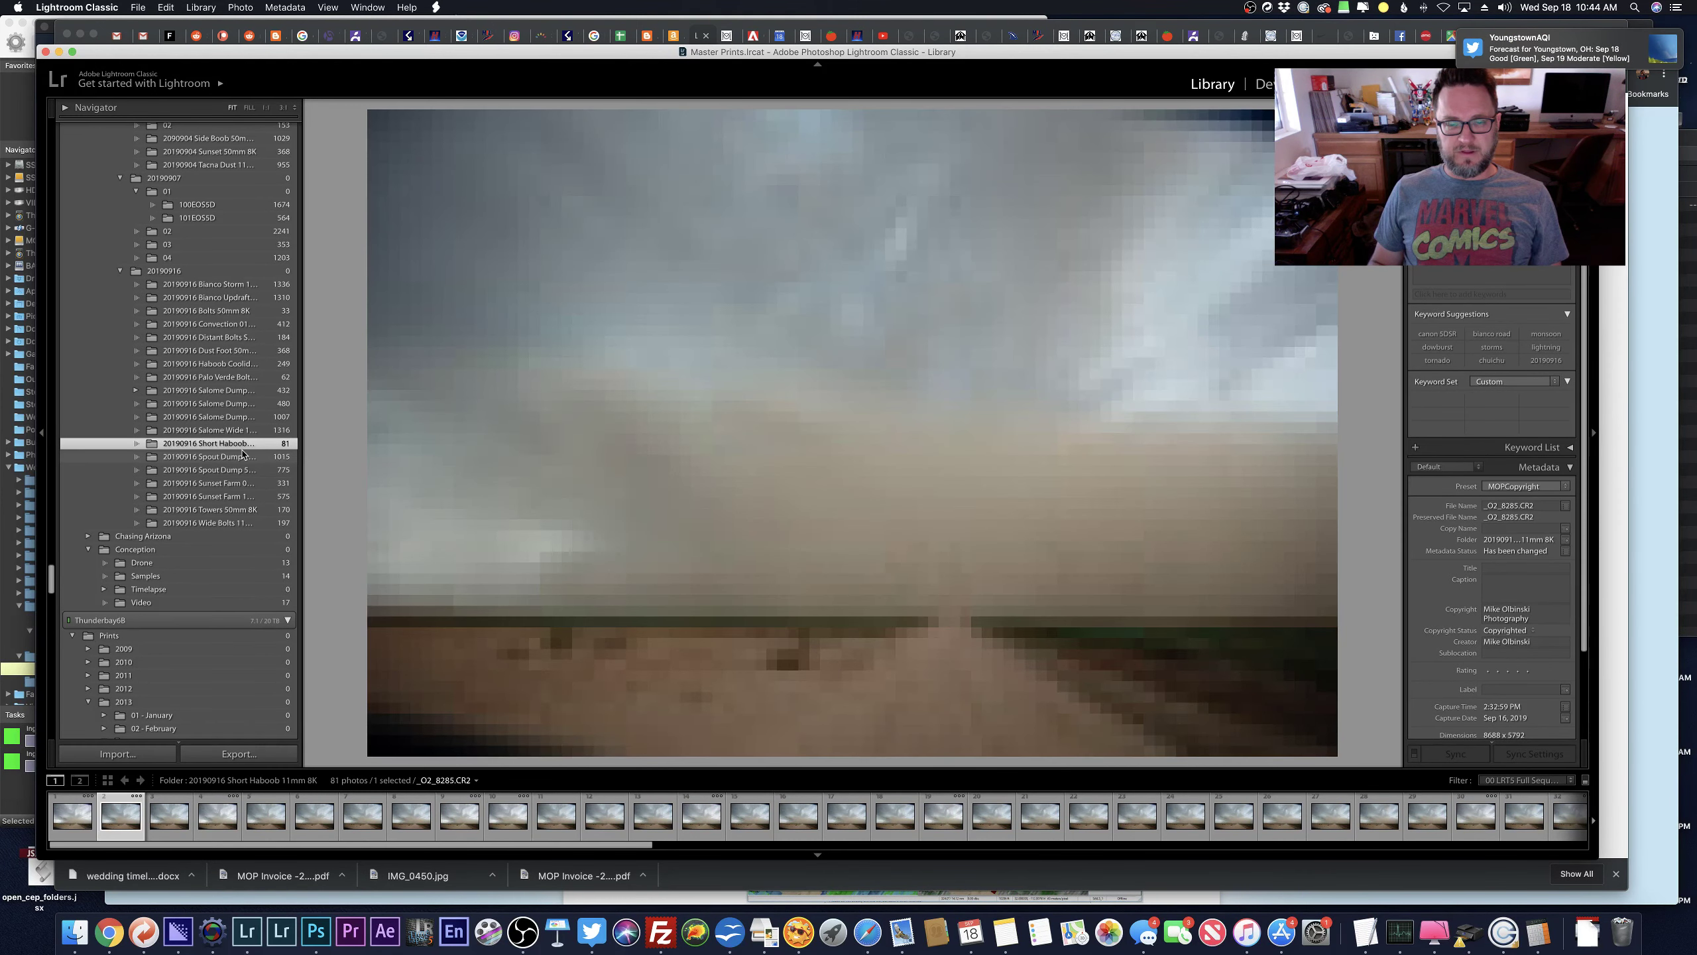
key(End)
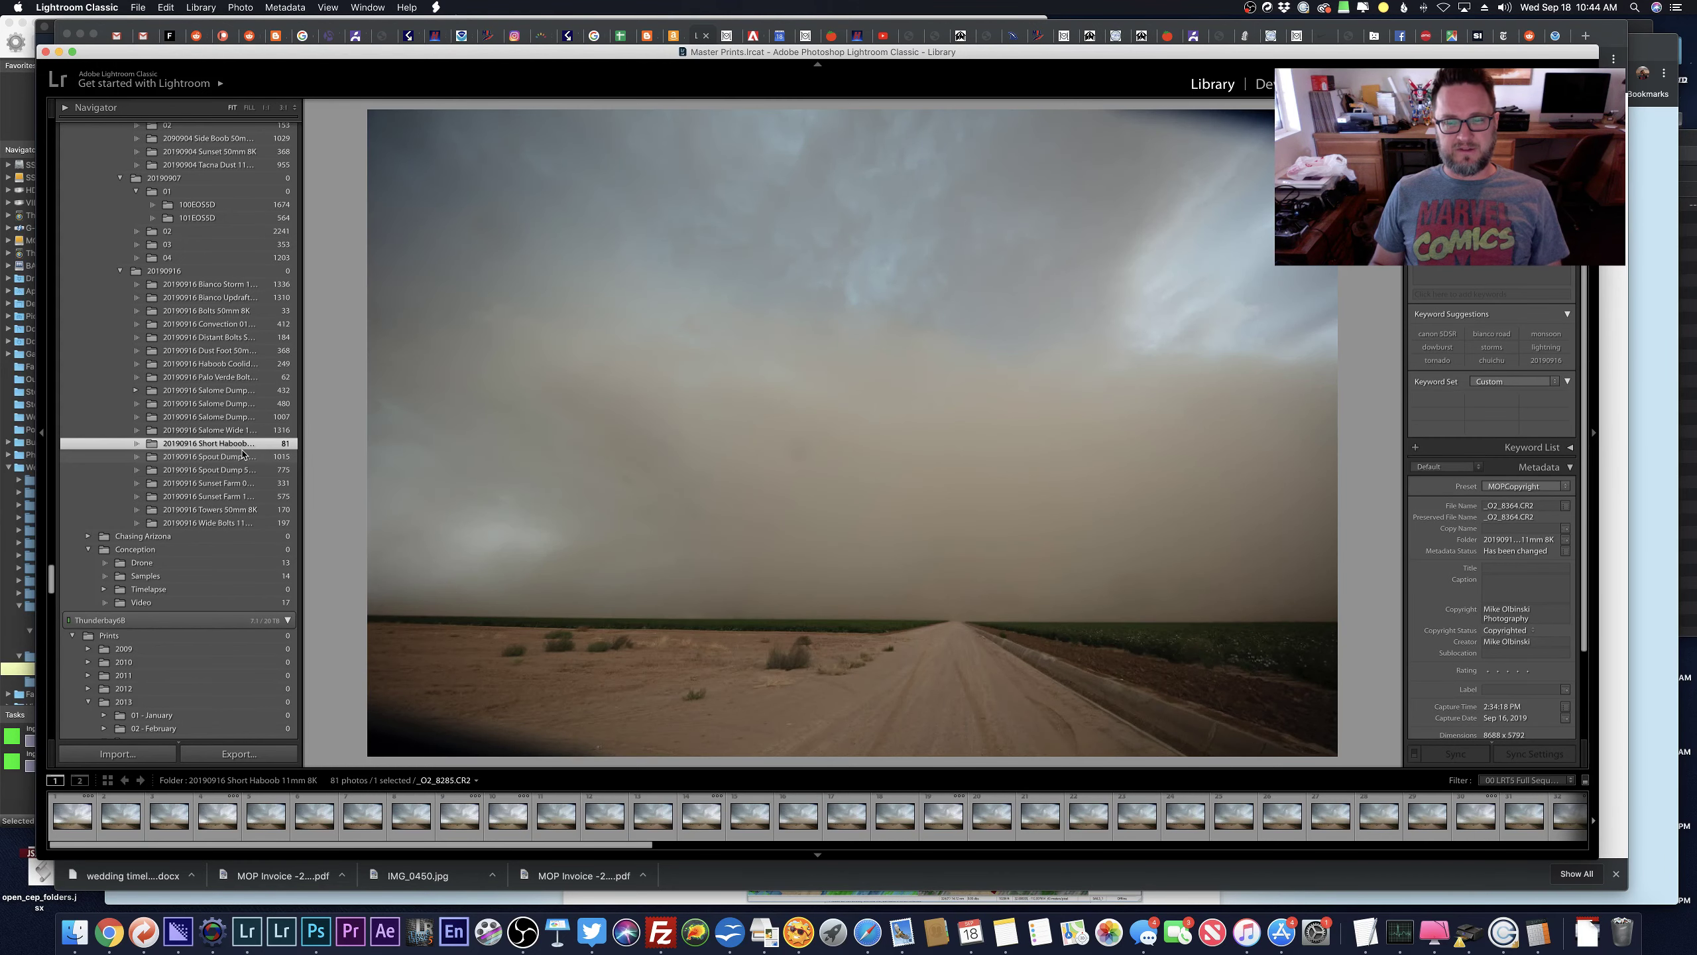
click(222, 365)
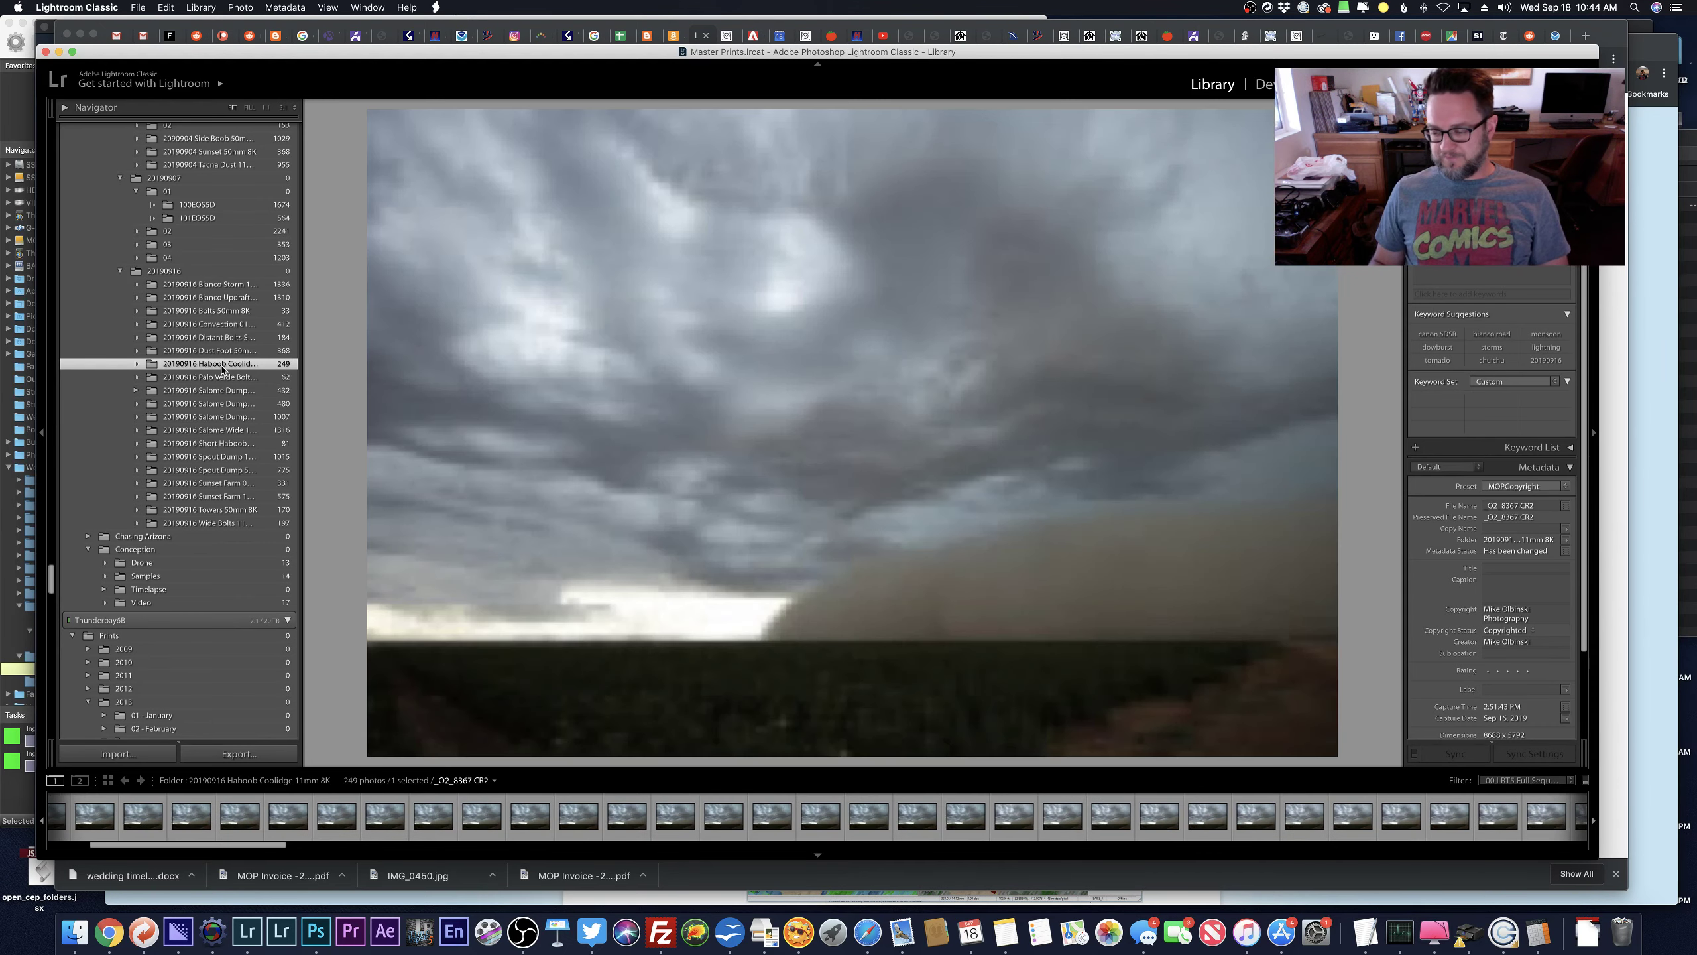
key(Right)
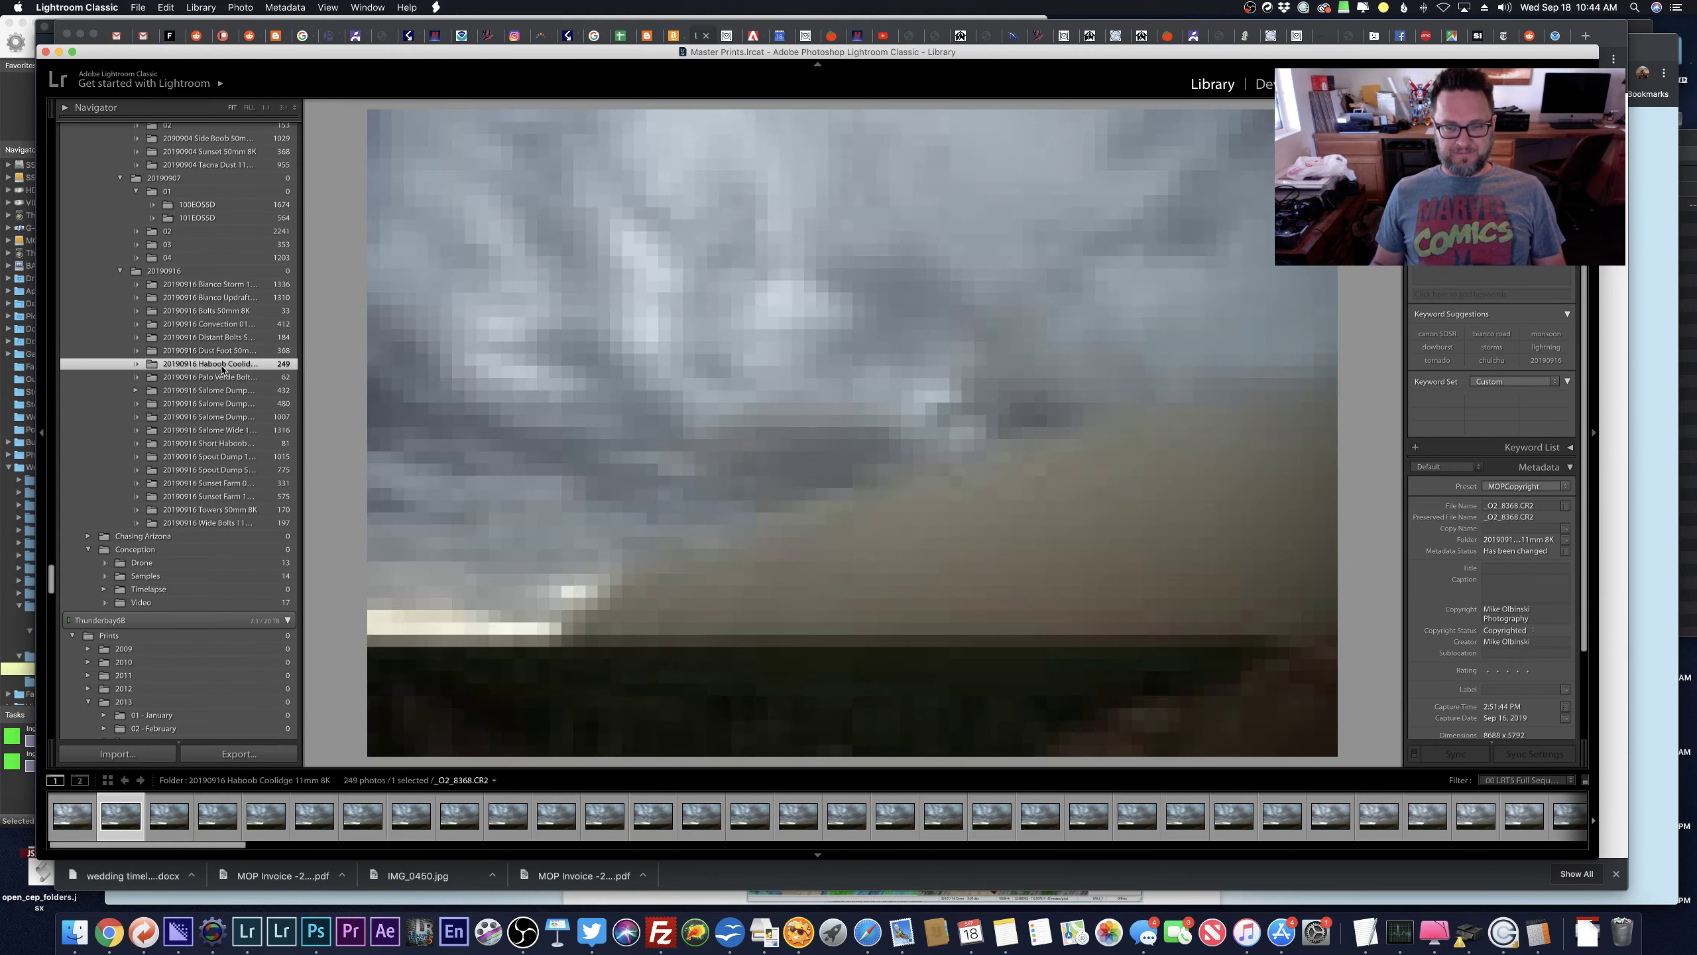
Open the 20190916 Bolts 50mm 8K folder and step through its lightning frames one after another.
click(235, 312)
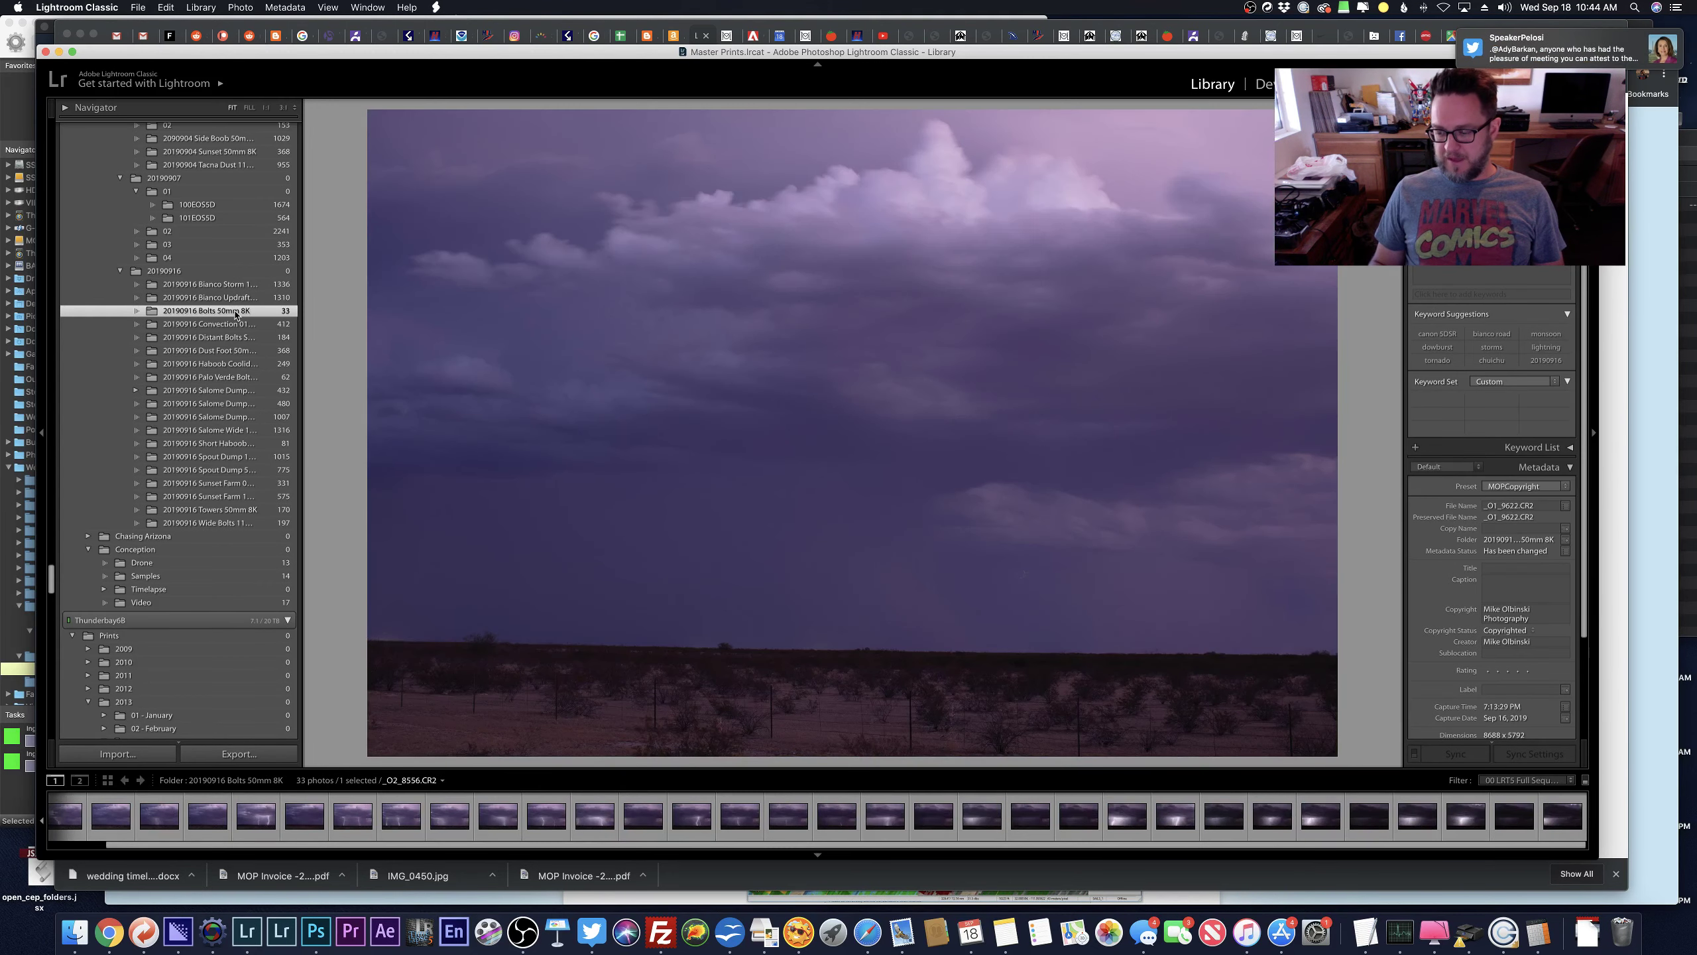
key(Right)
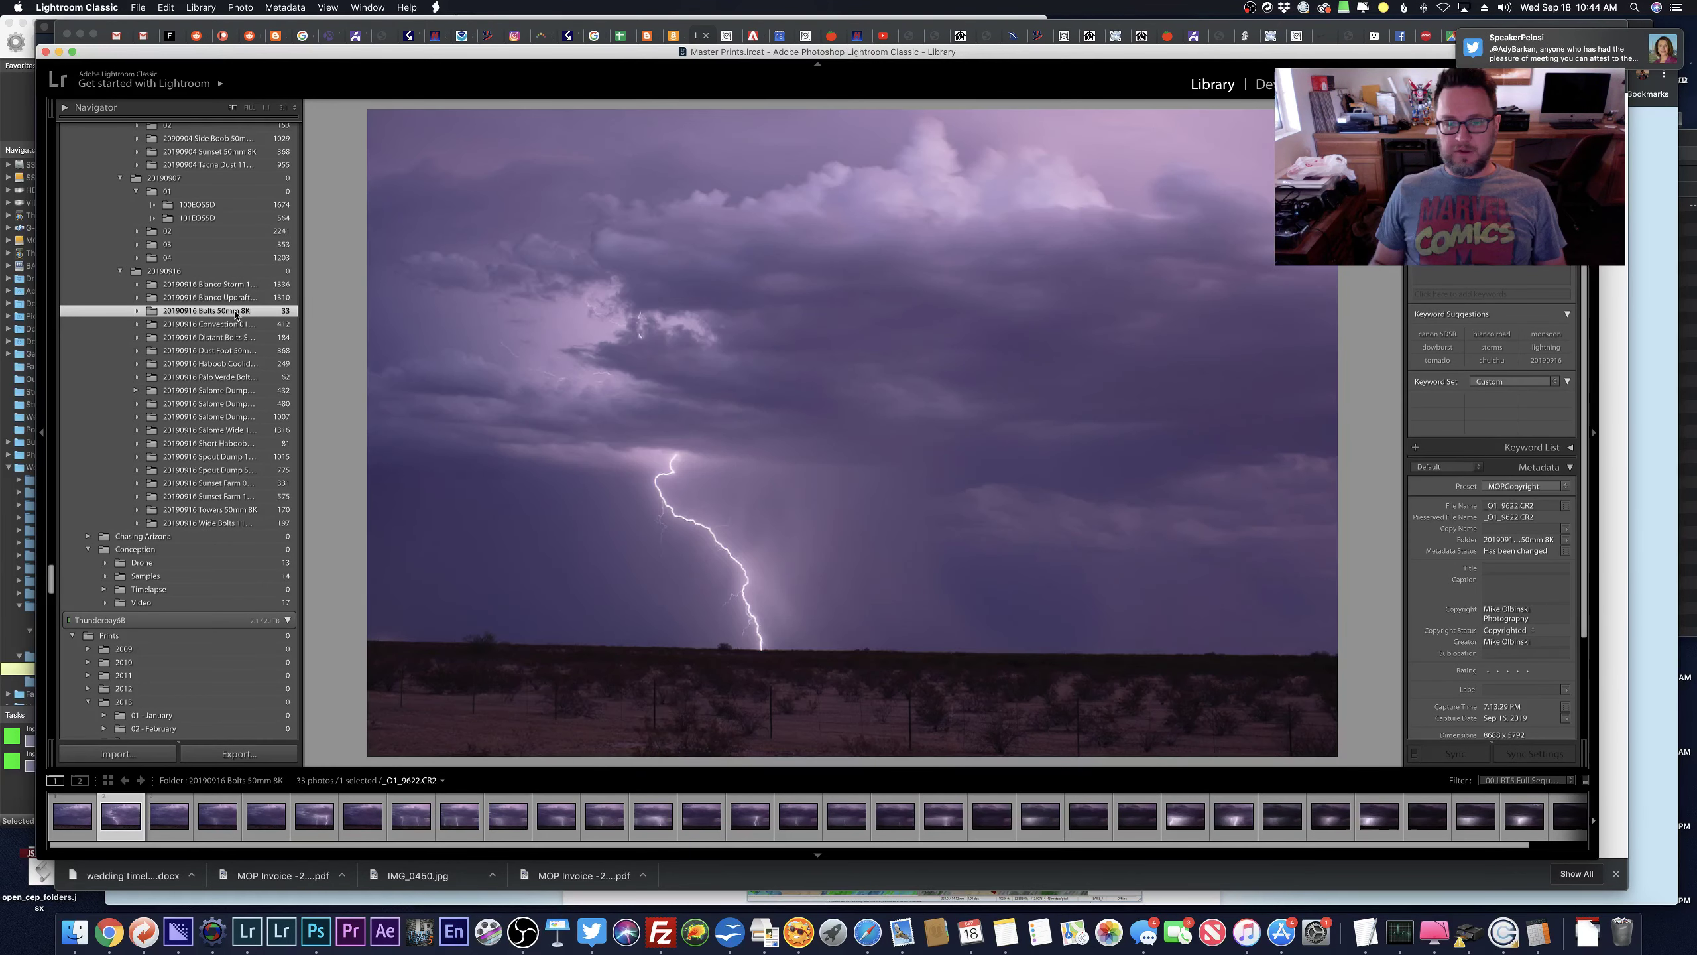
key(Right)
key(Right)
key(Right)
key(Right)
key(Right)
key(Right)
key(Right)
key(Right)
key(Right)
key(Right)
key(Right)
key(Right)
key(Right)
key(Right)
key(Right)
key(Right)
key(Right)
key(Right)
key(Right)
key(Right)
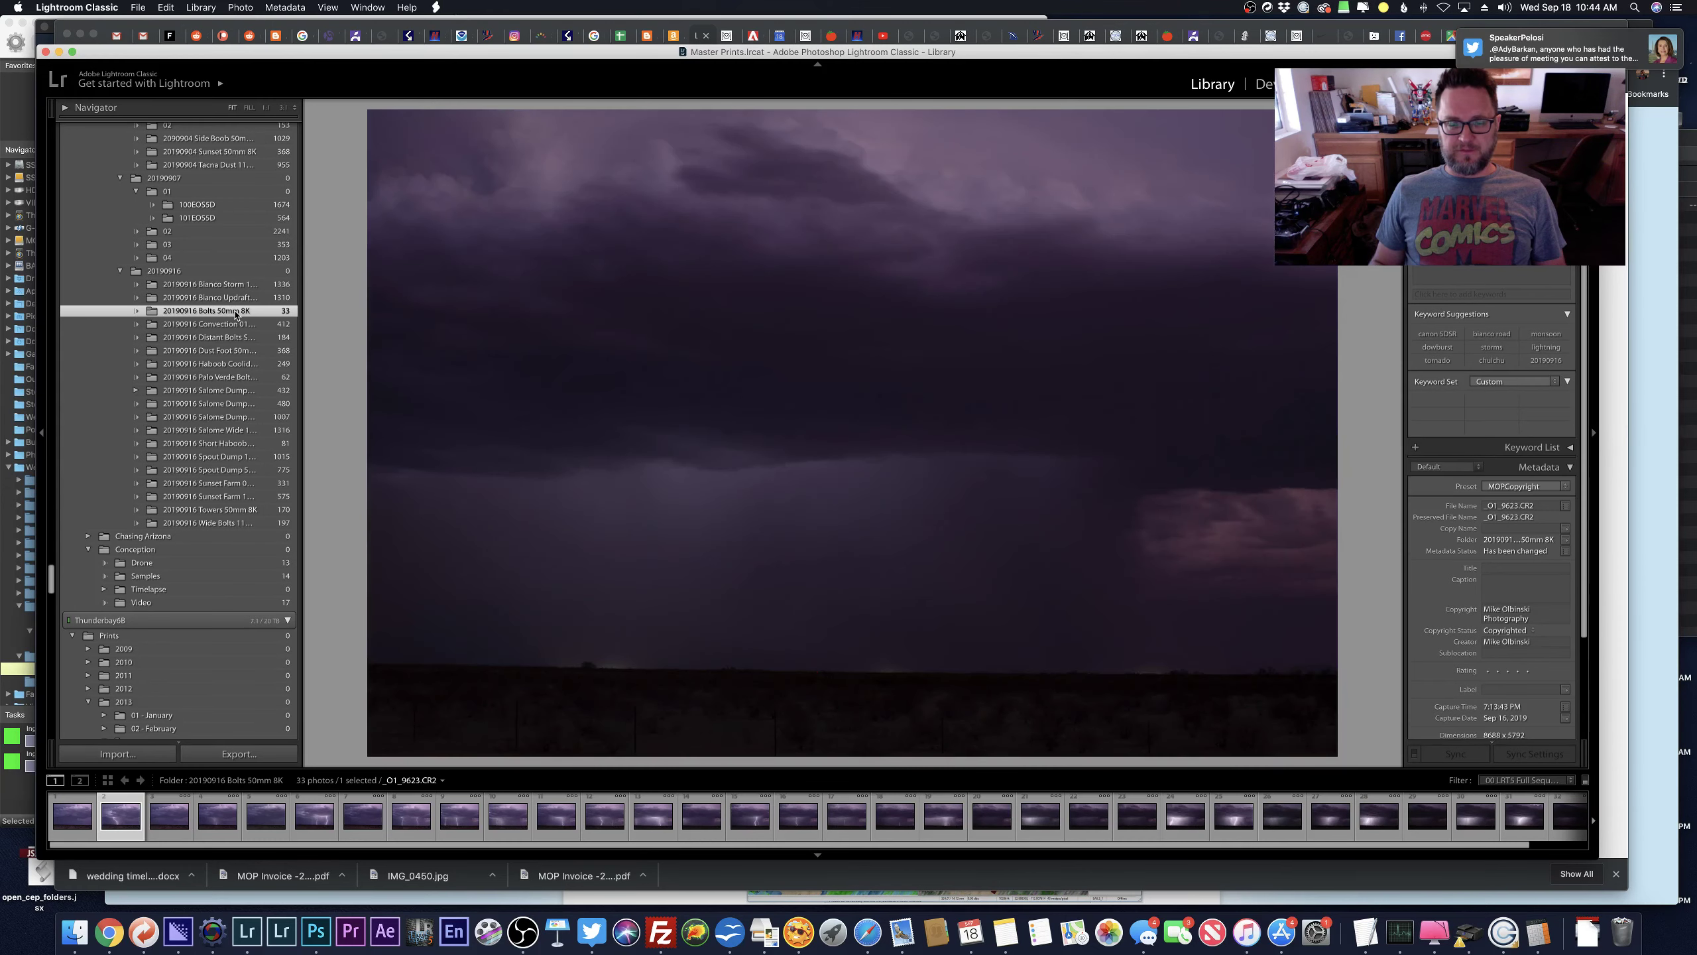
key(Right)
key(Right)
key(Right)
key(Right)
key(Right)
key(Right)
key(Right)
key(Right)
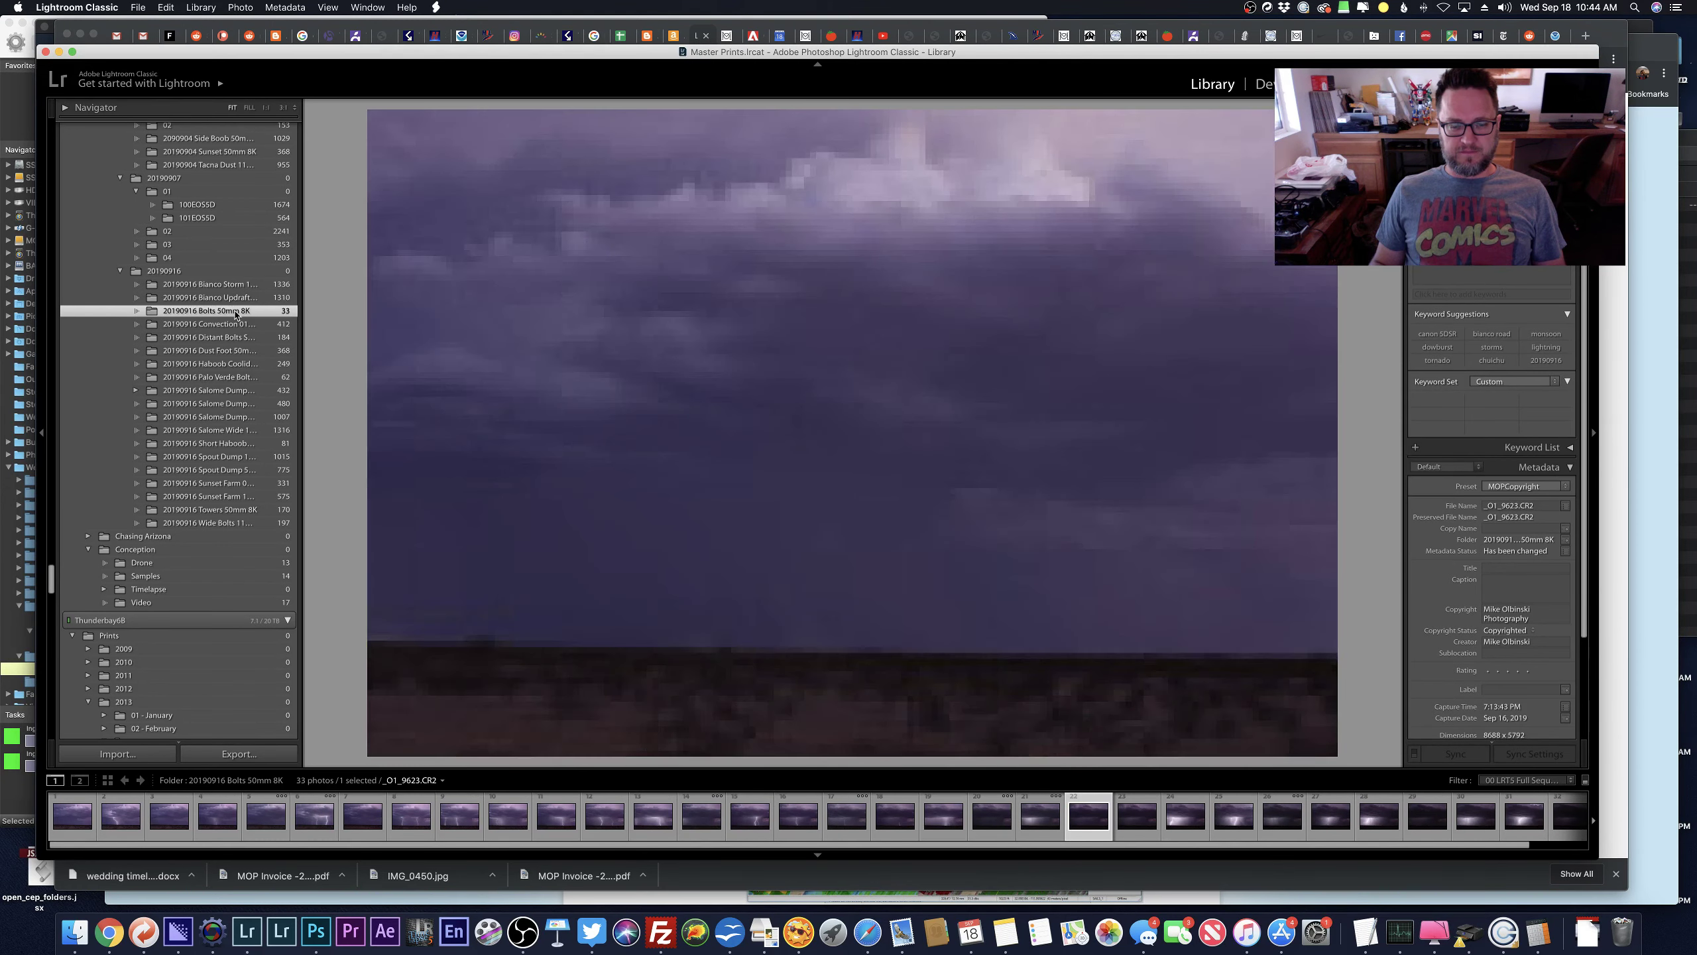
Open the 20190916 Distant Bolts Sony 24mm 8K folder and step through it to view the lightning frame 20190916-708283.ARW.
click(233, 338)
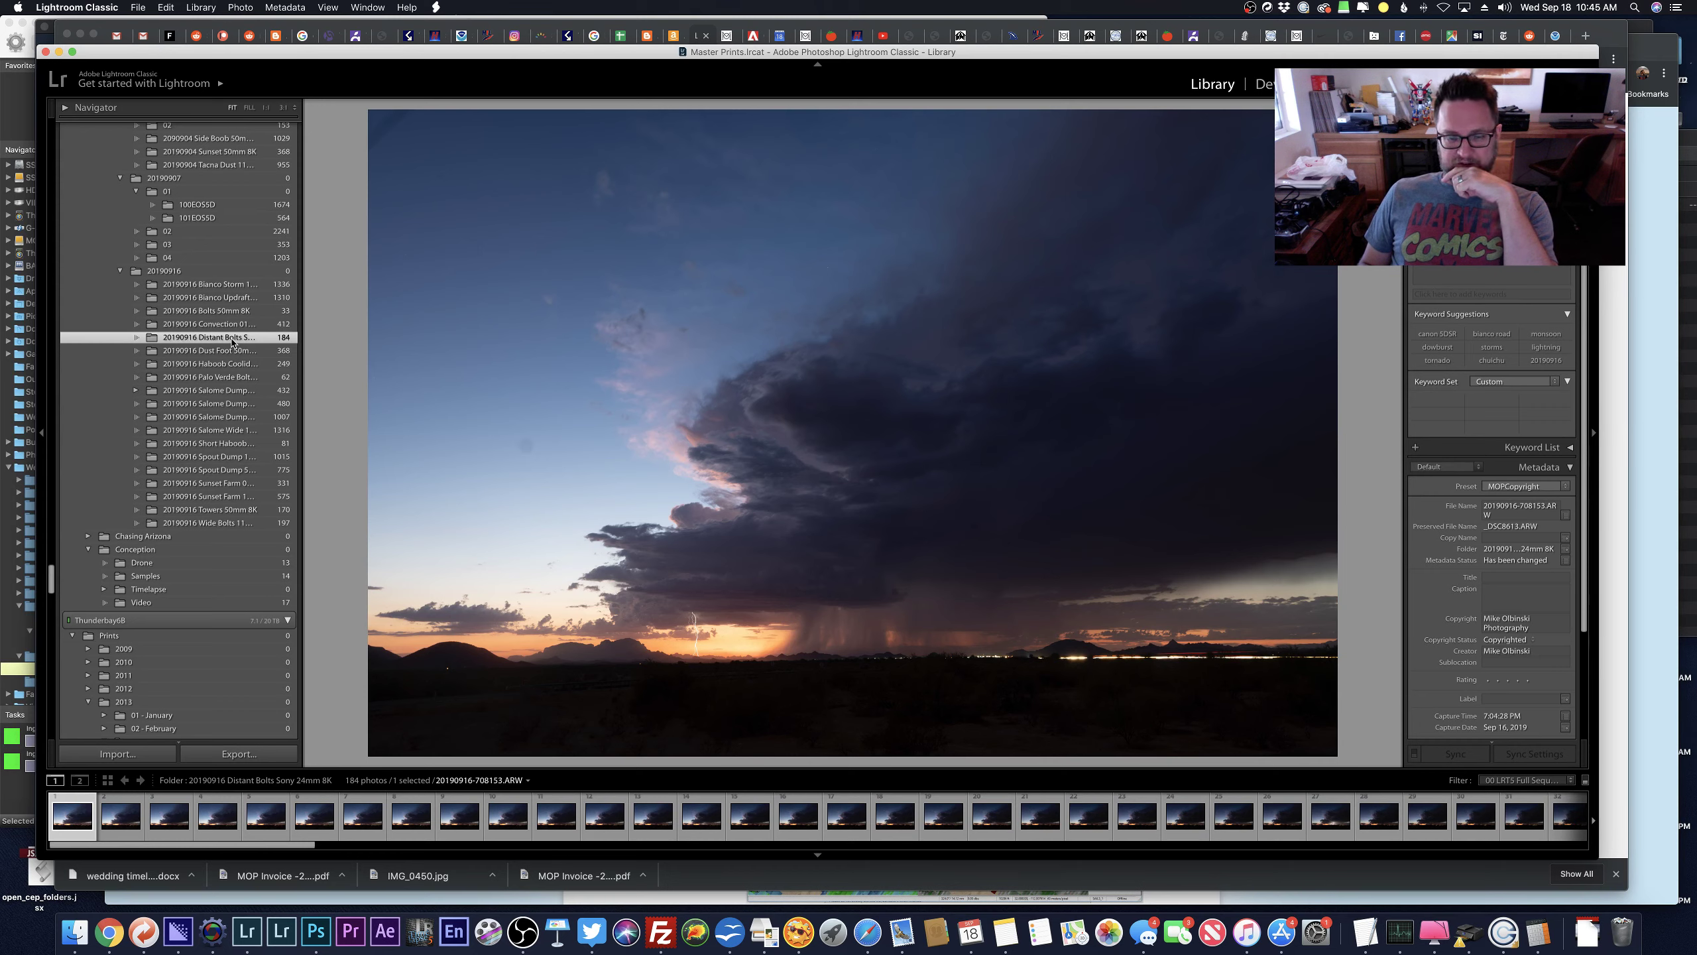
key(Right)
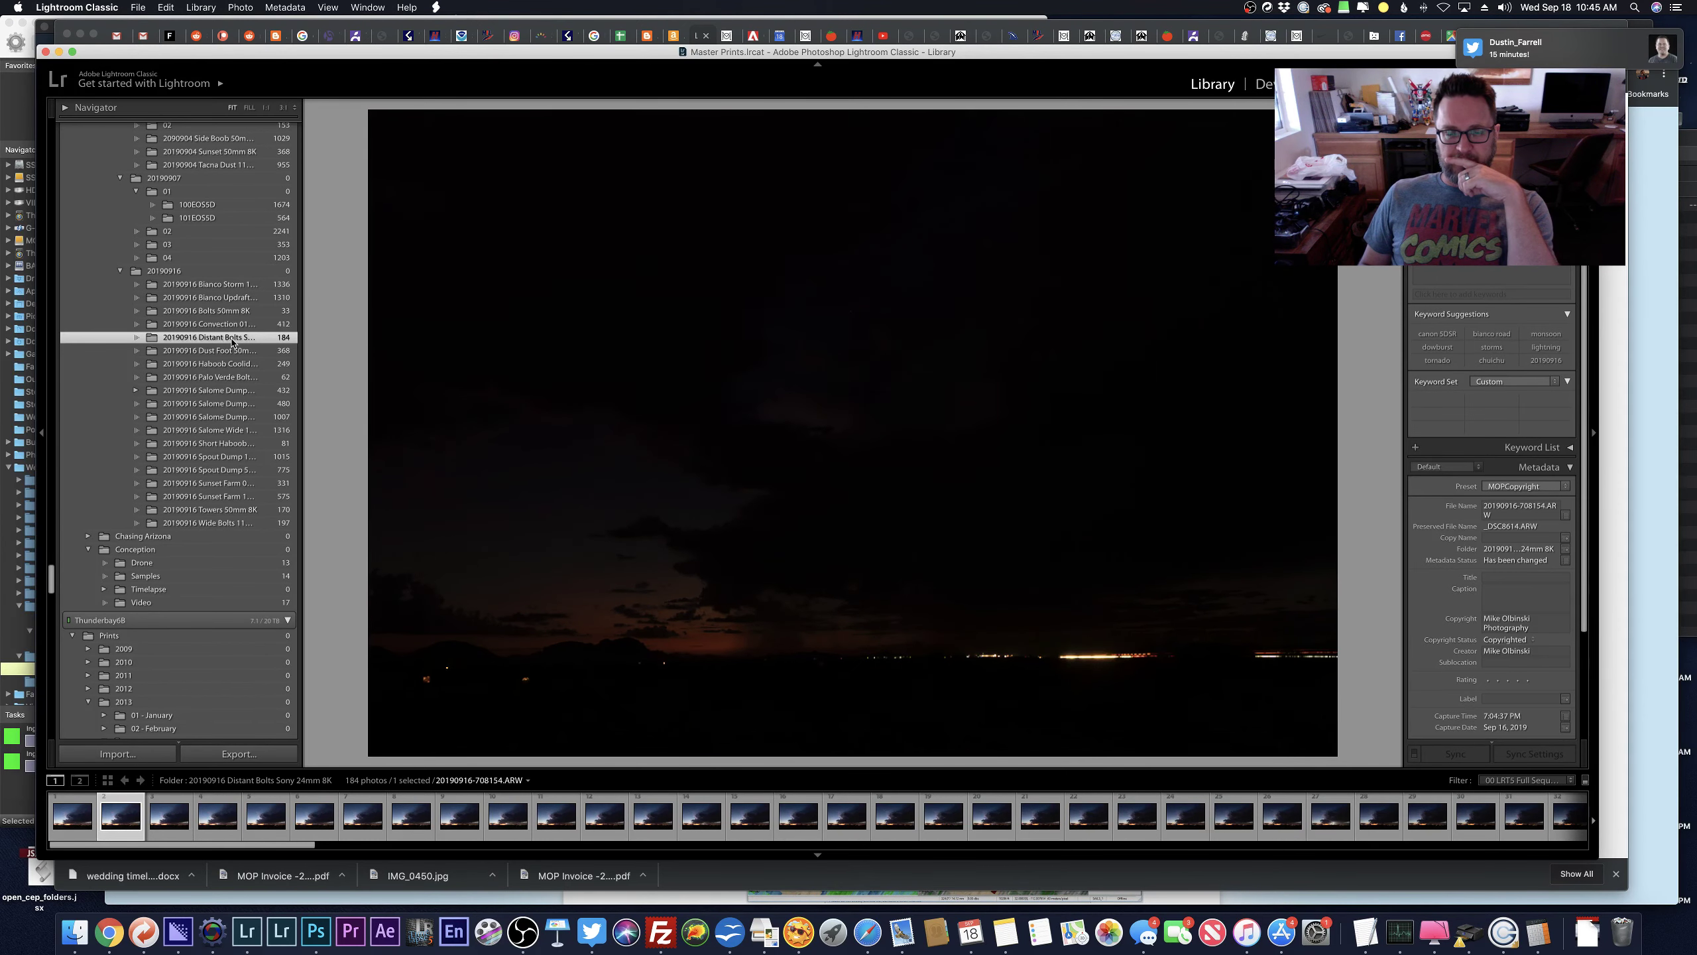
key(Right)
key(Right)
key(Right)
key(Right)
key(Right)
key(Right)
key(Right)
key(Right)
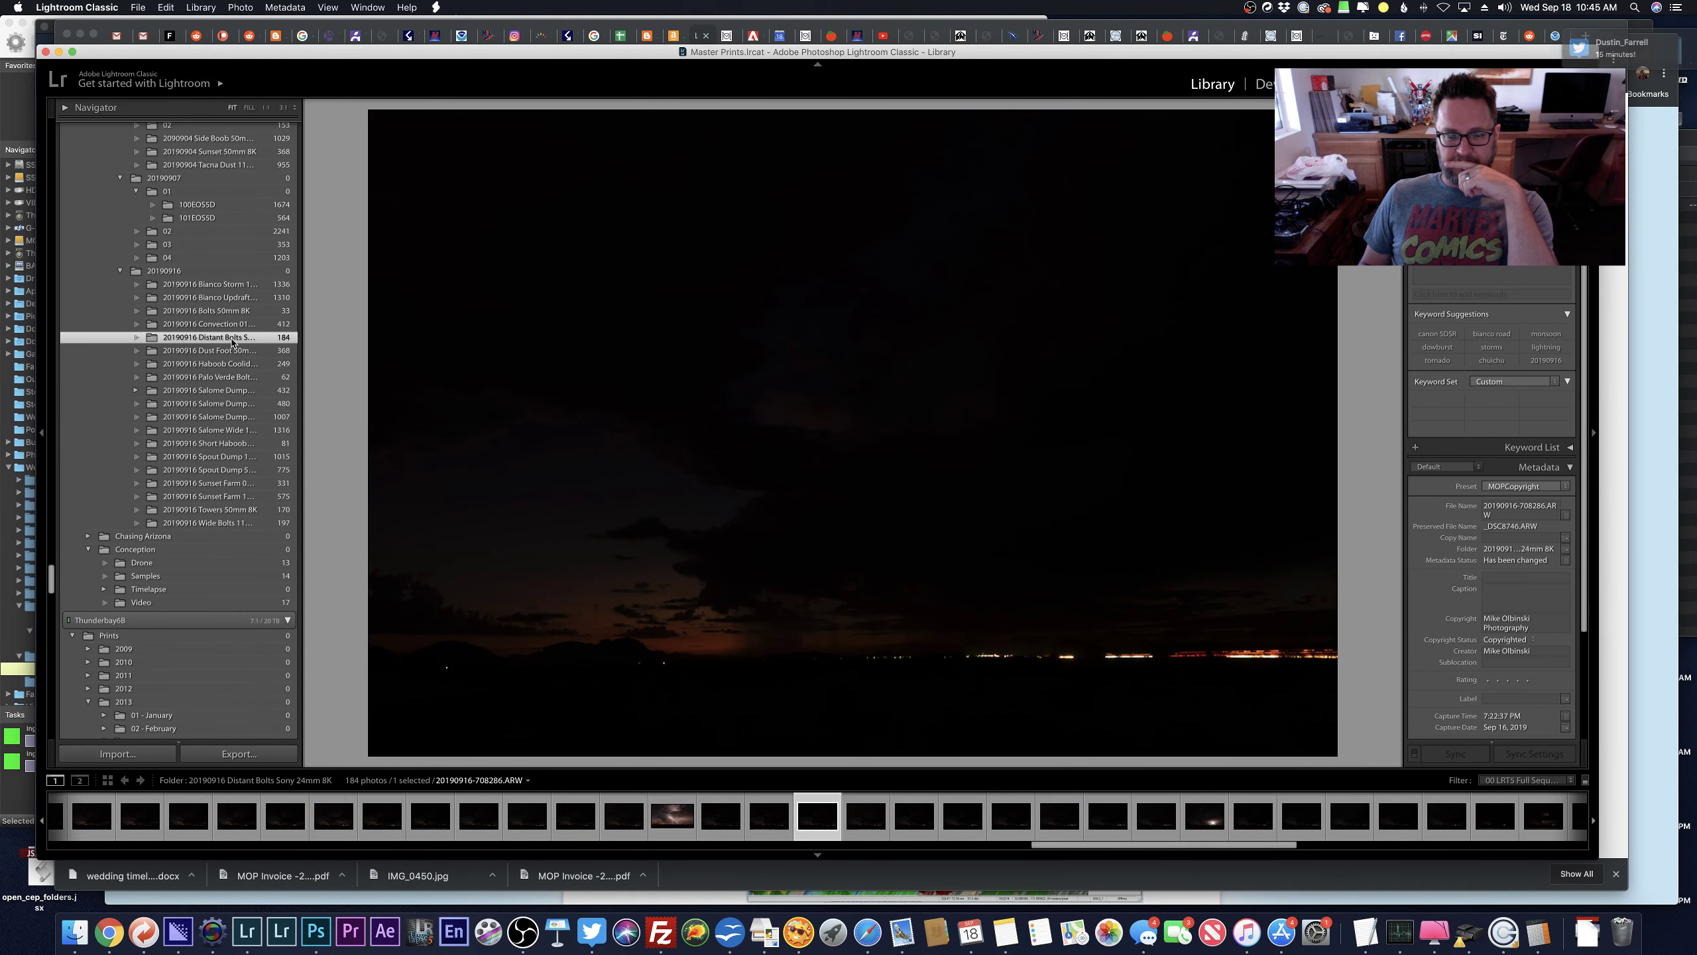
key(Right)
key(Right)
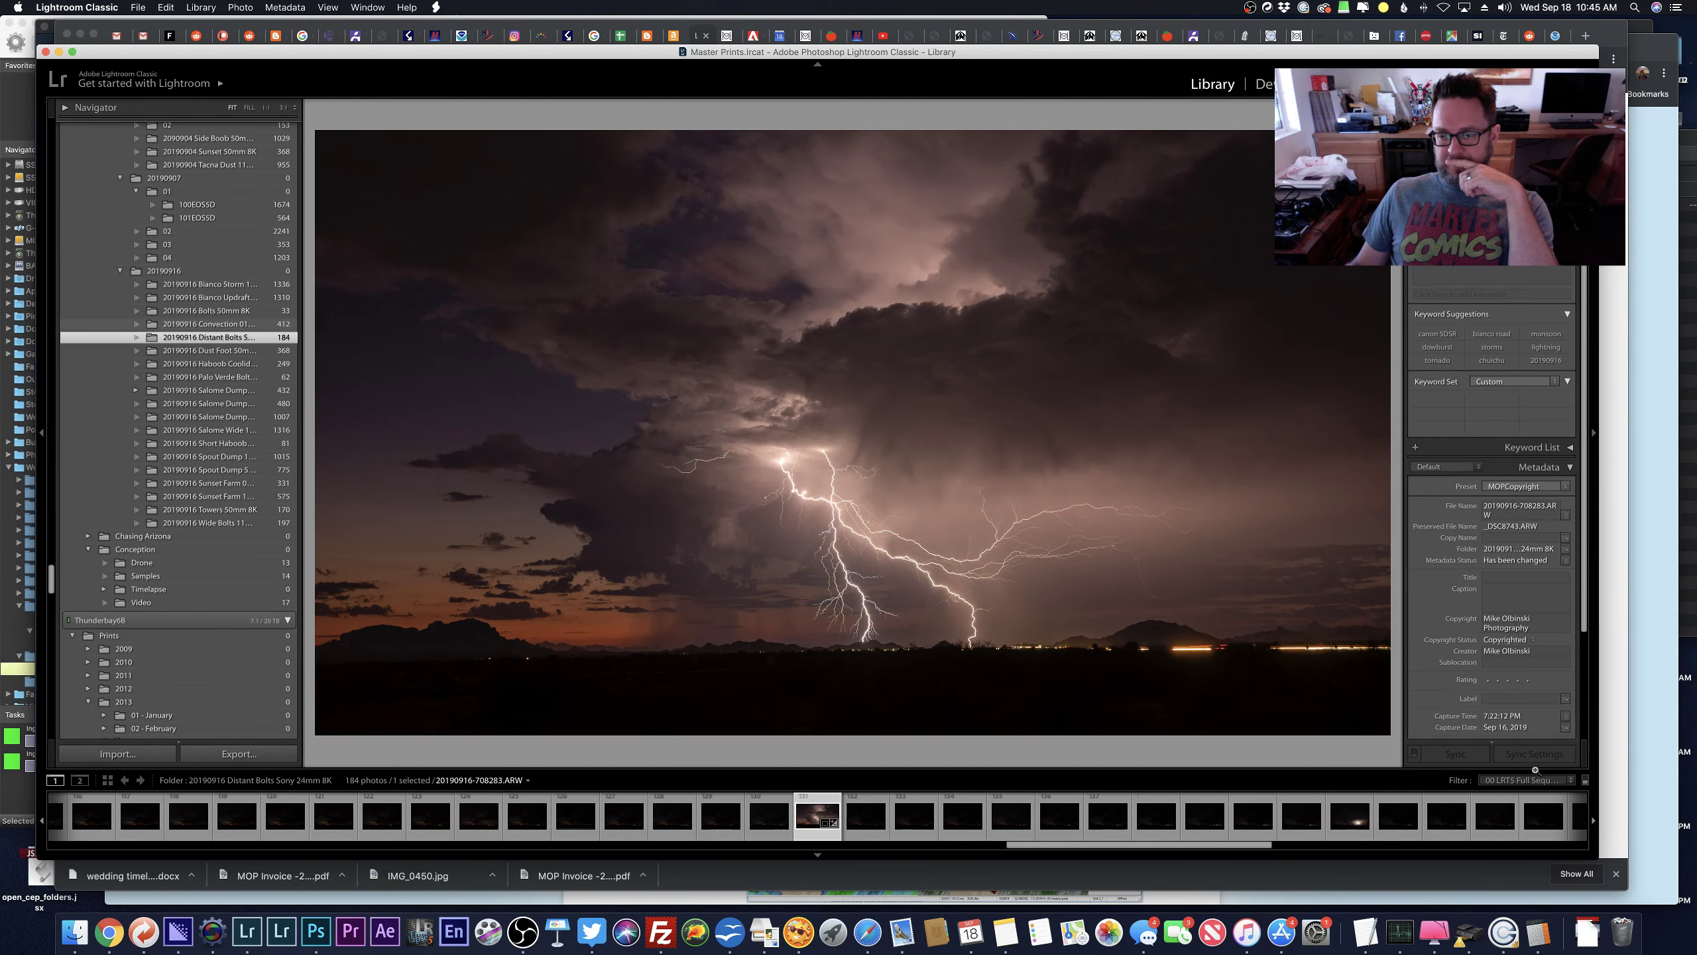
View 20190916-708283.ARW in the Develop module and step through the dark frames that follow it in the sequence.
key(d)
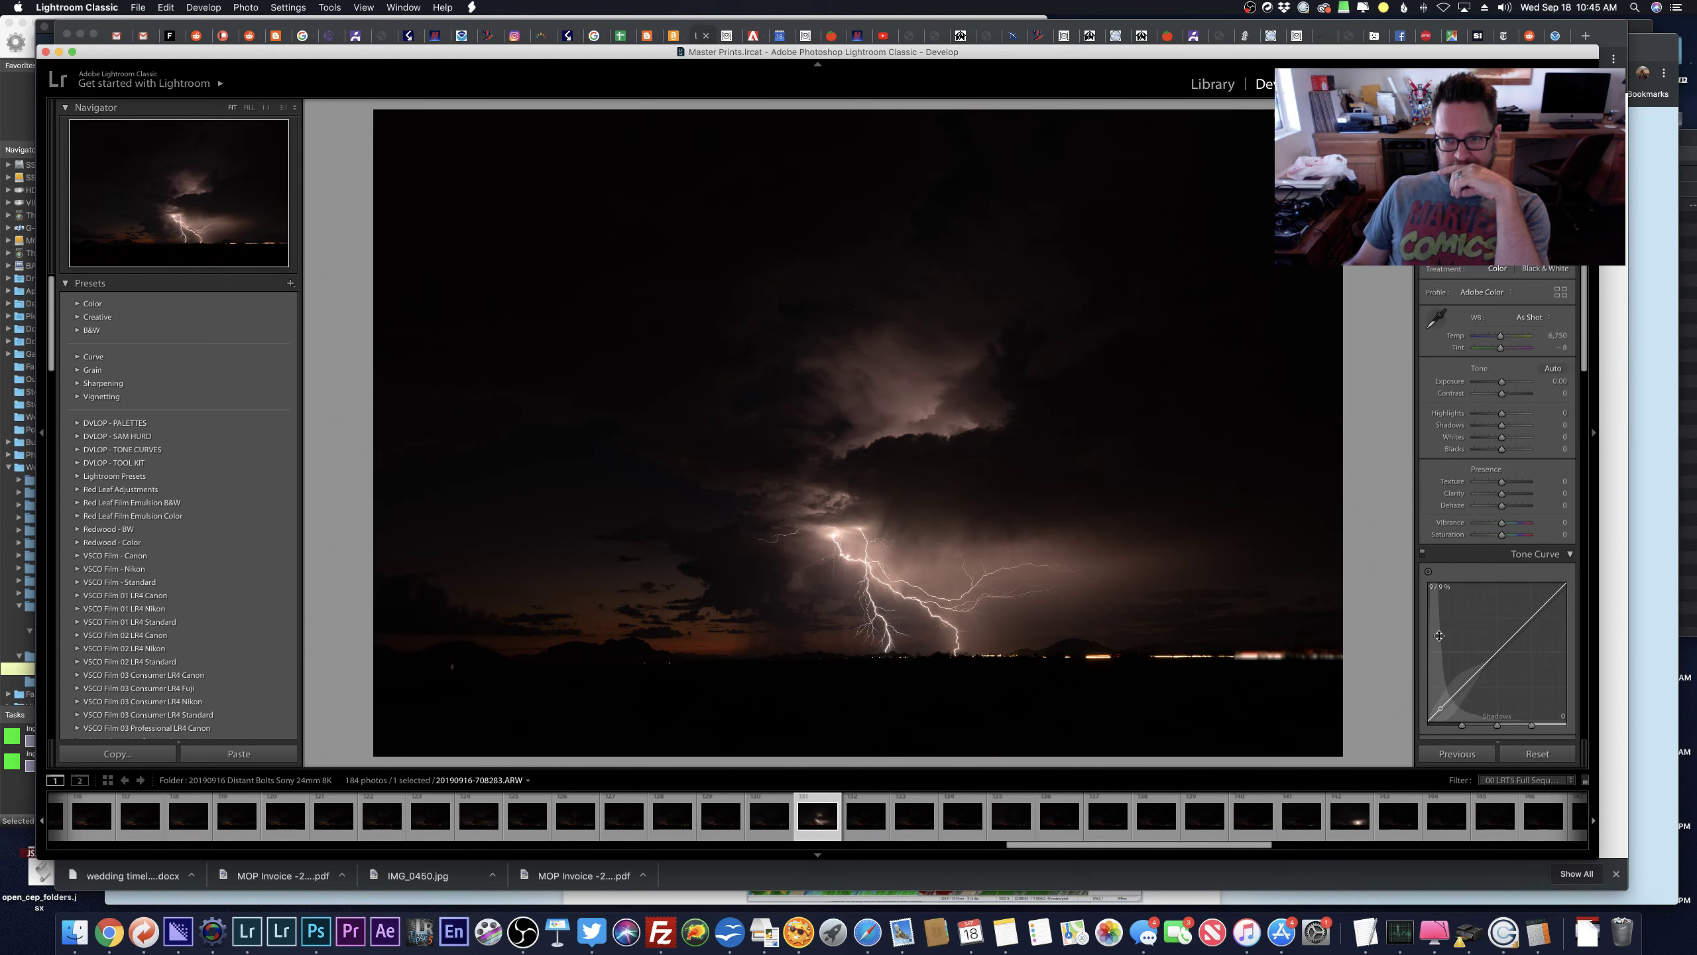
key(Left)
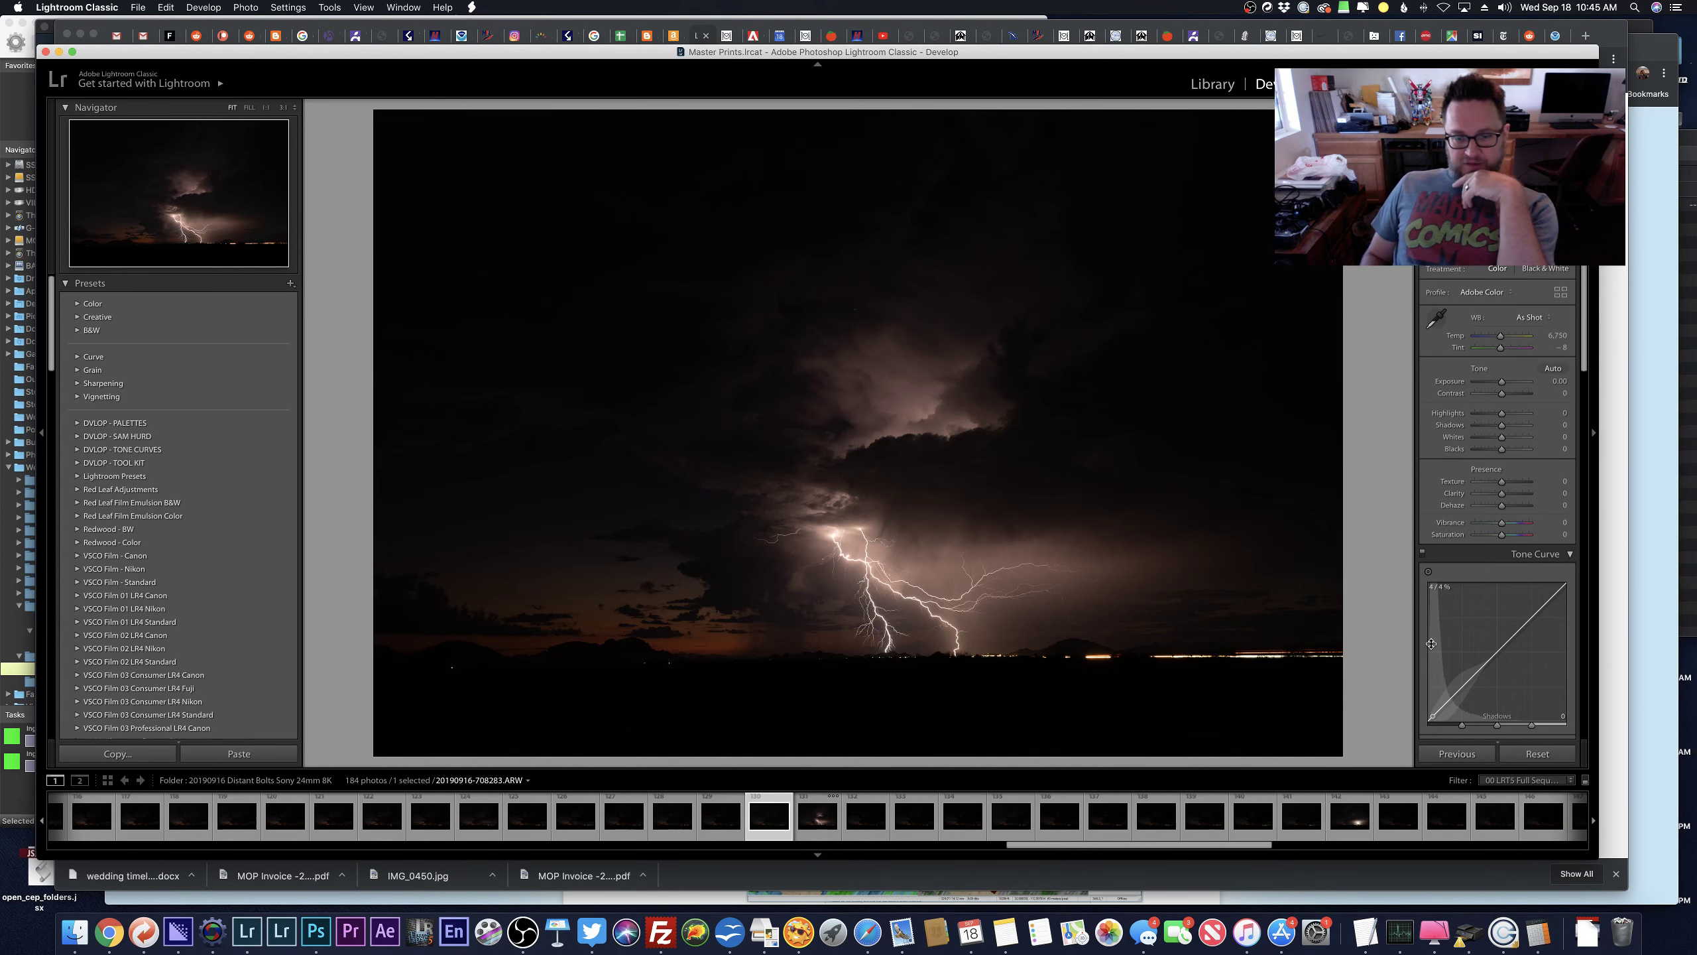
key(Right)
key(Right)
key(Right)
key(Right)
key(Right)
key(Right)
key(Right)
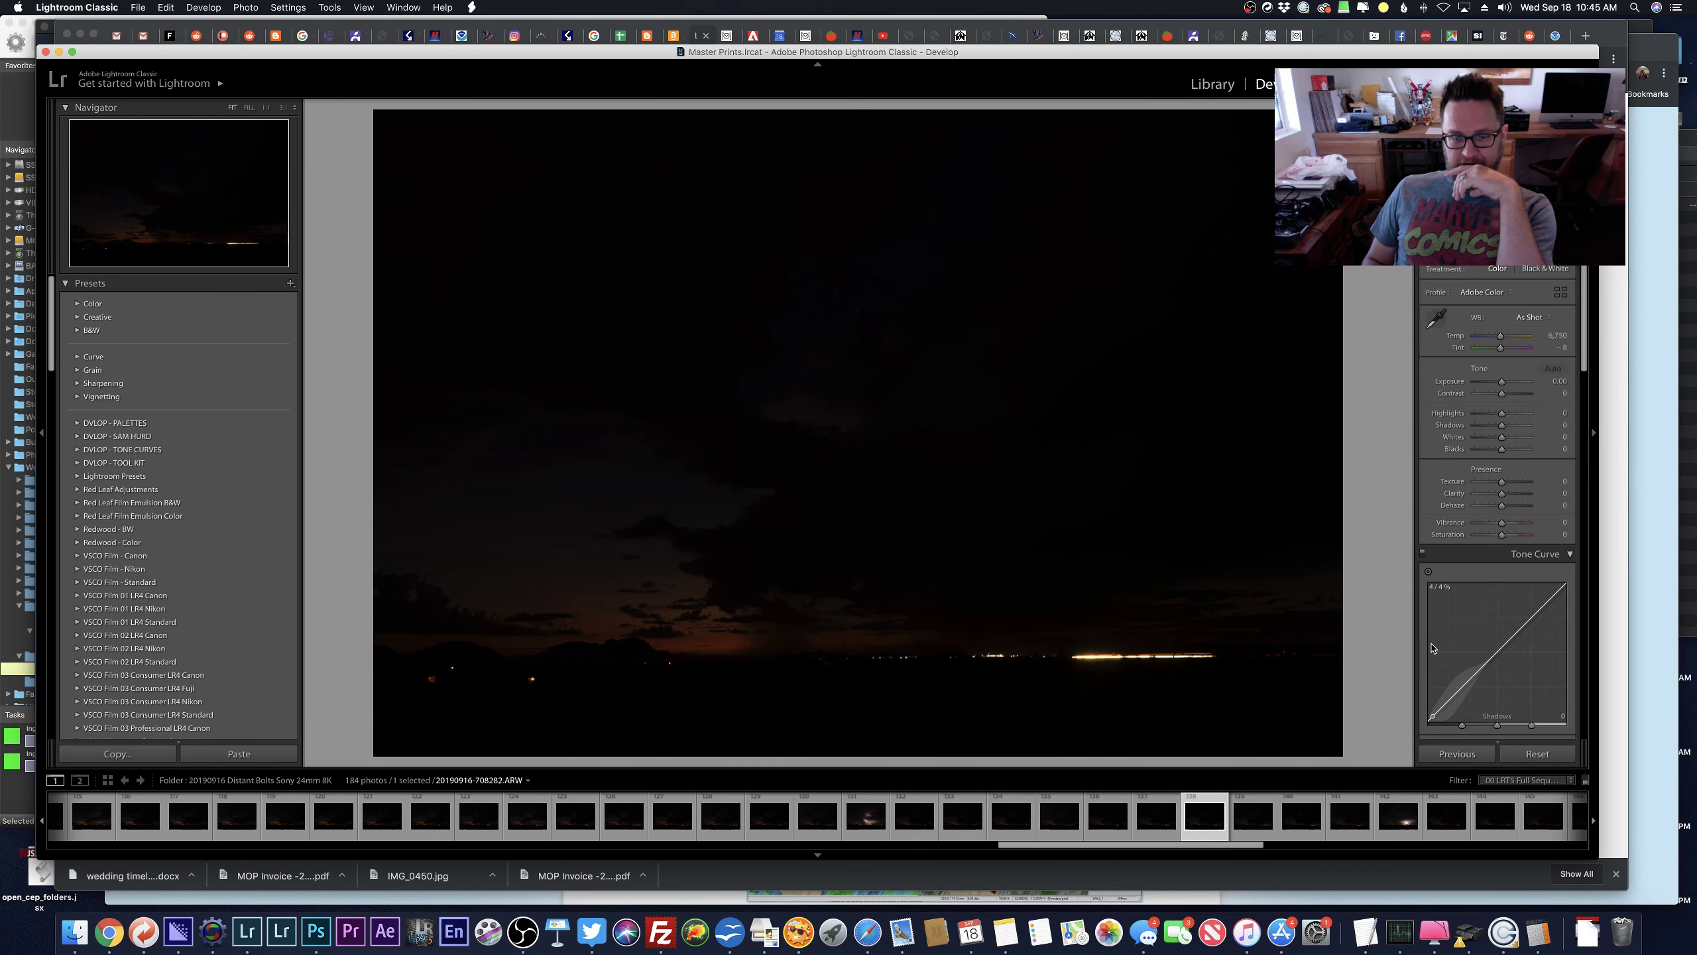
key(Right)
key(Right)
key(Right)
key(Right)
key(Right)
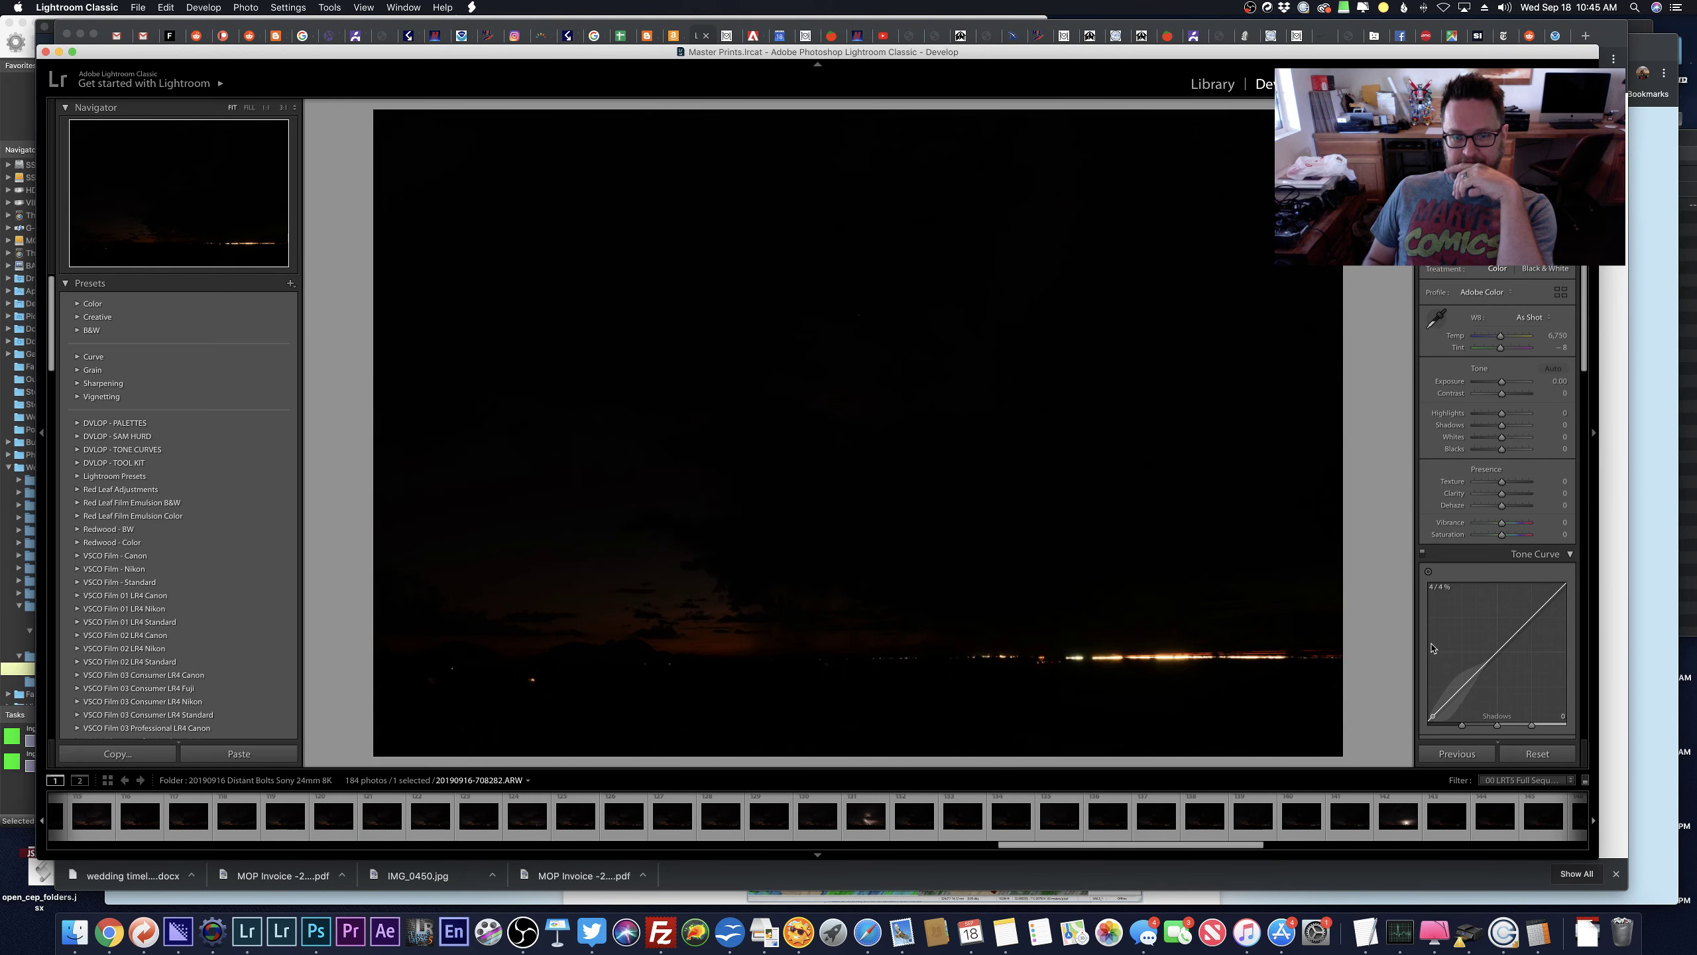
key(Right)
key(Right)
key(Right)
key(Right)
key(Right)
key(Right)
key(Right)
key(Right)
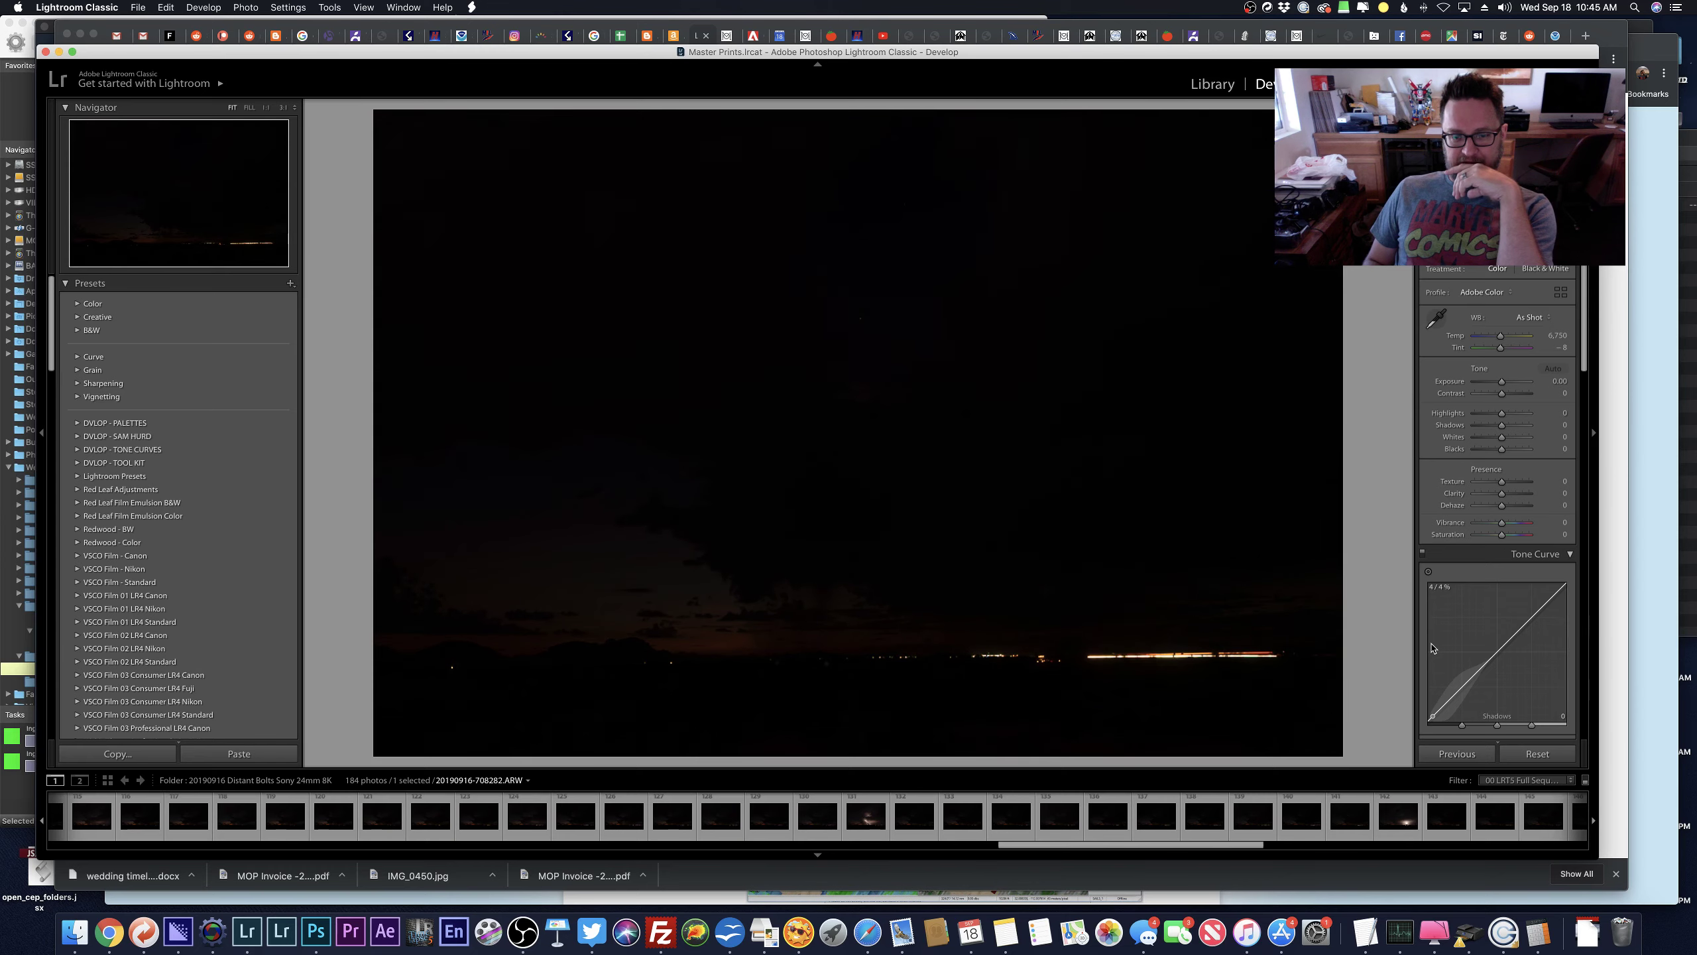
key(Right)
key(Right)
key(Right)
key(Right)
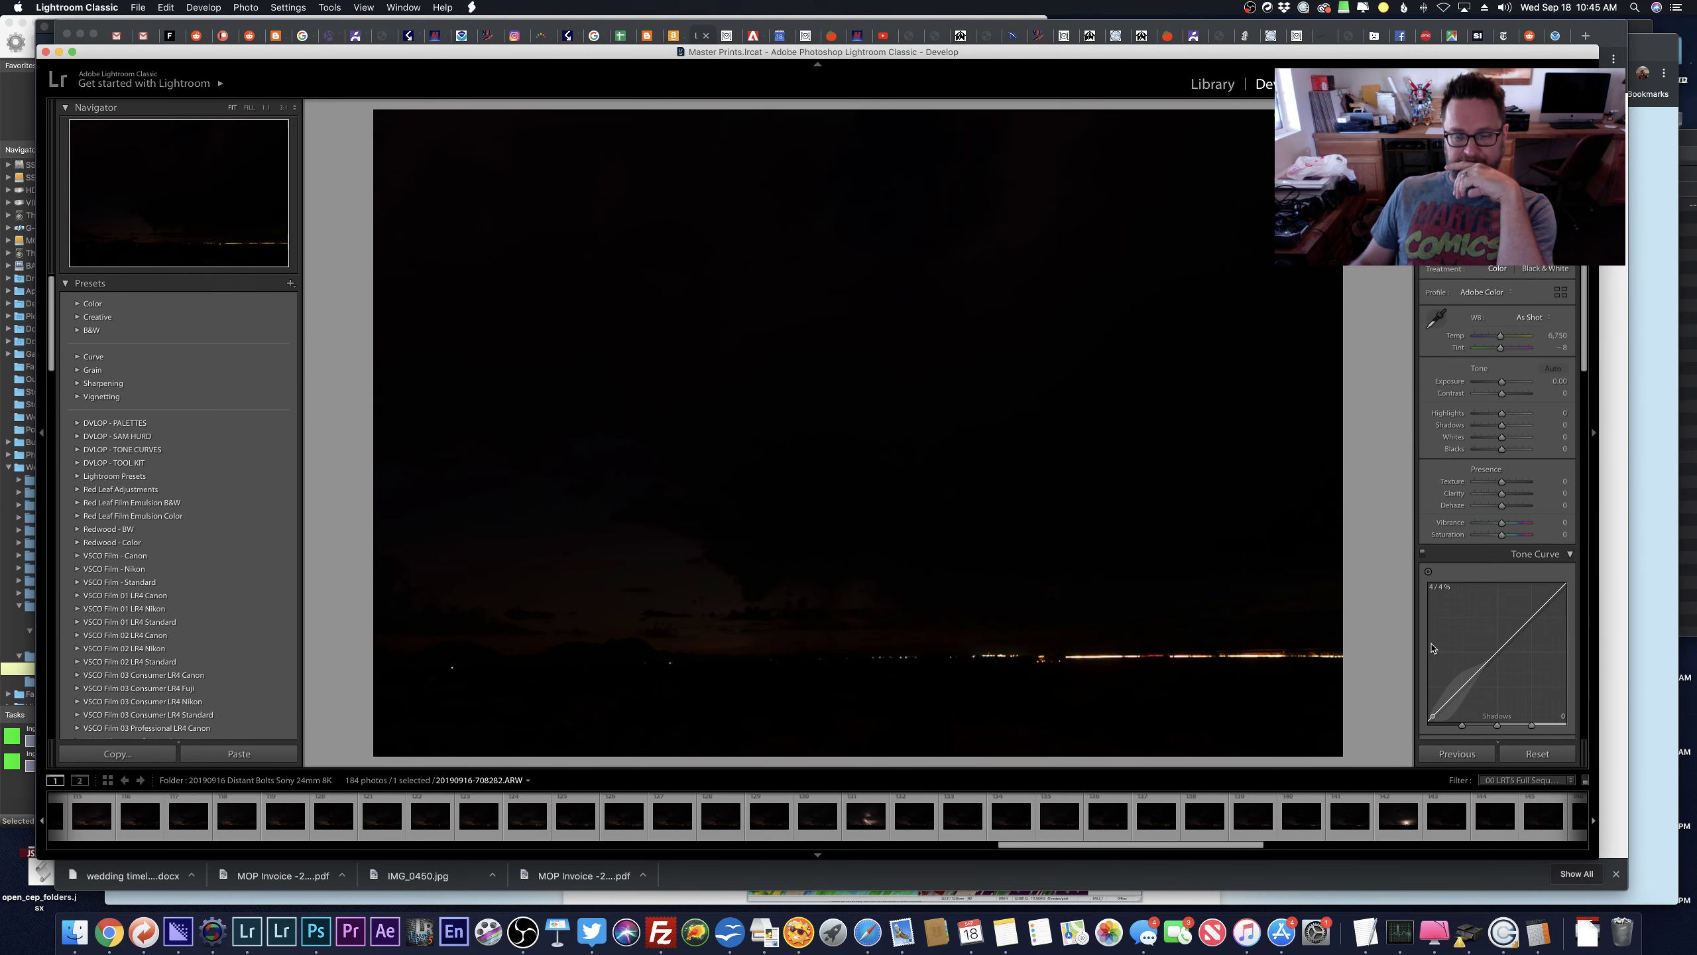
Return to the Library grid, open the 20190916 Palo Verde Bolts 50mm 8K folder and show its selected frame enlarged.
key(g)
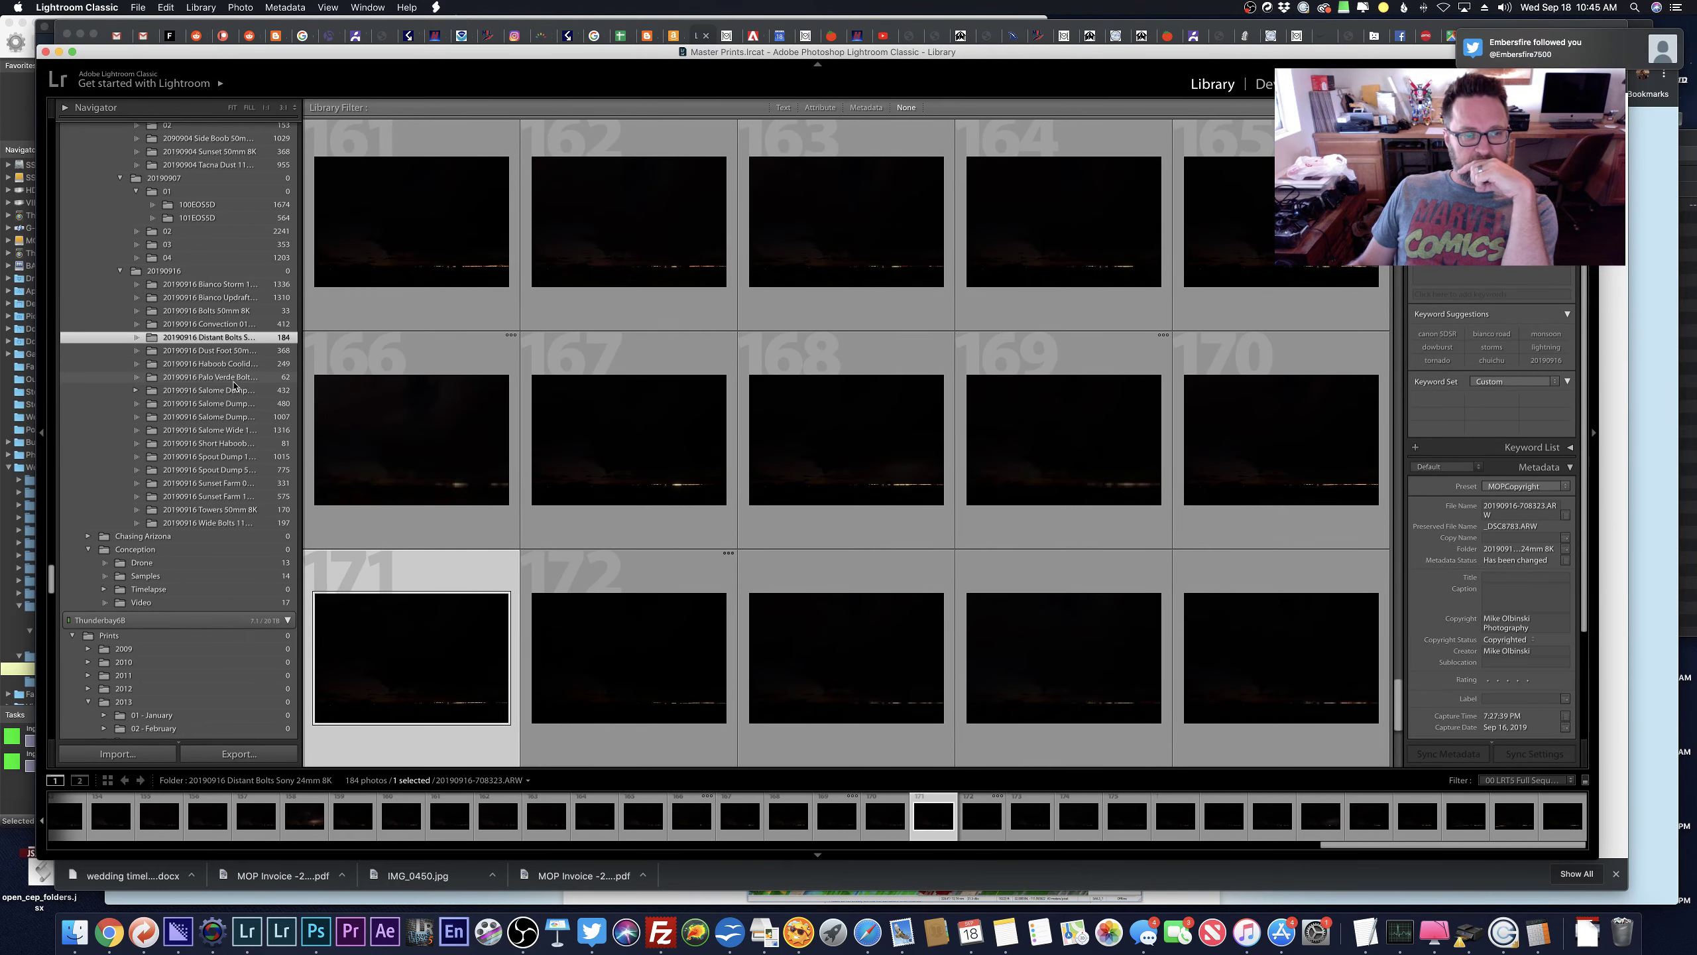
click(234, 379)
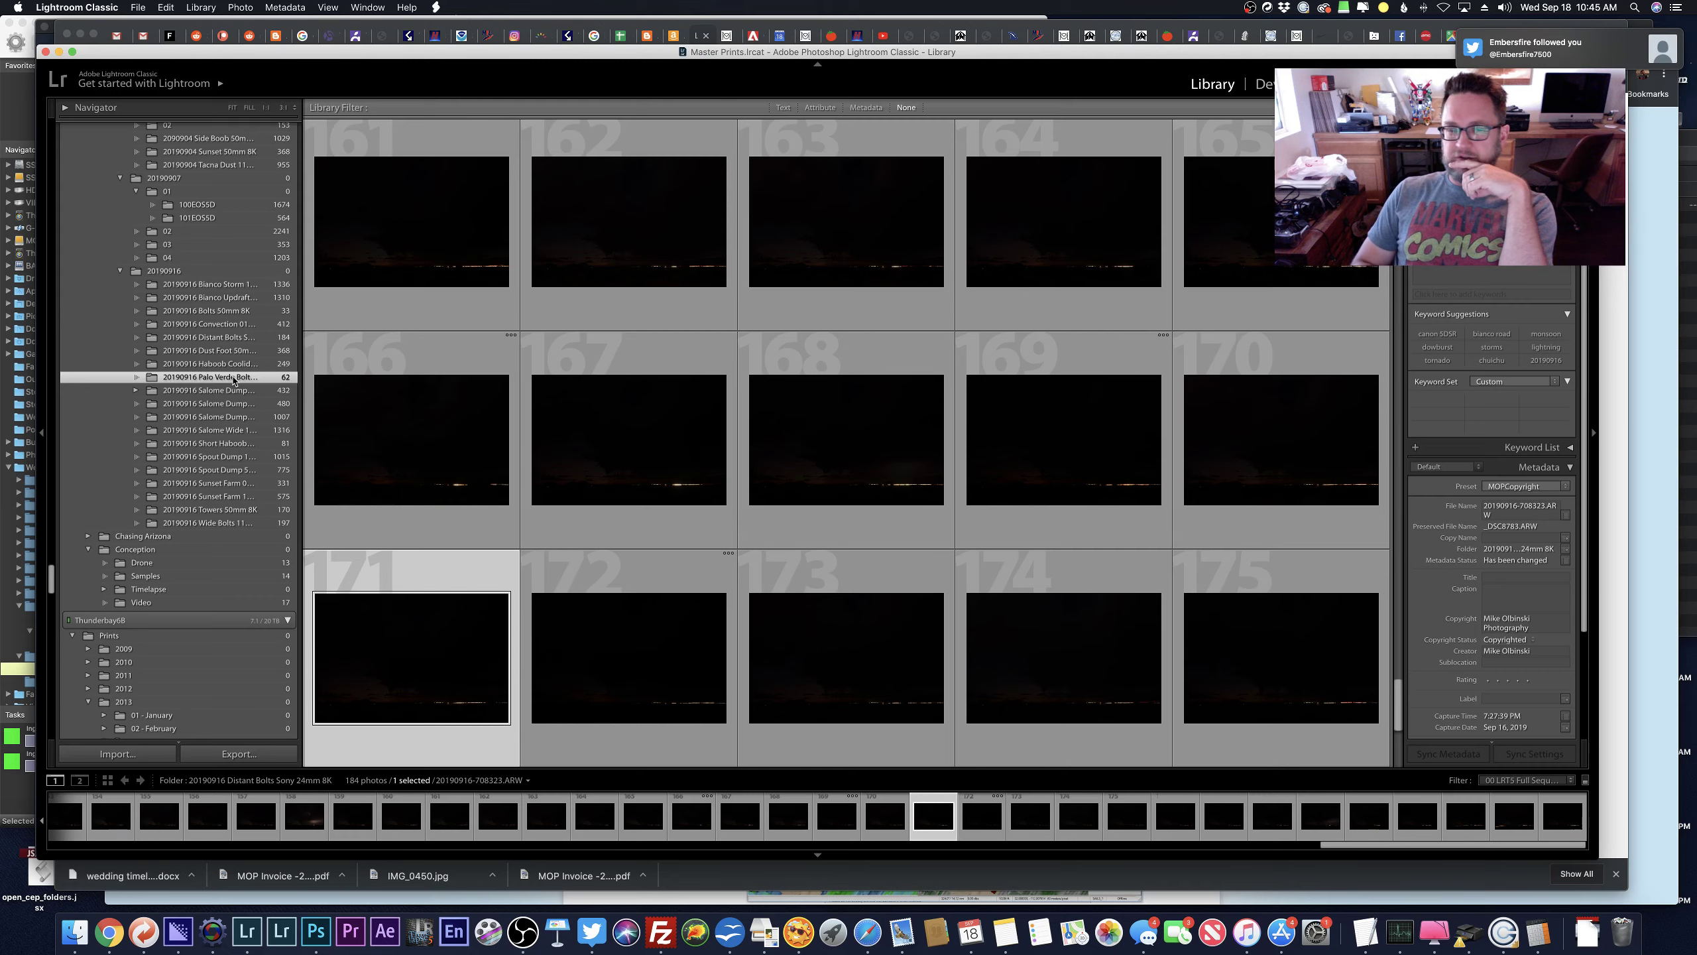
key(e)
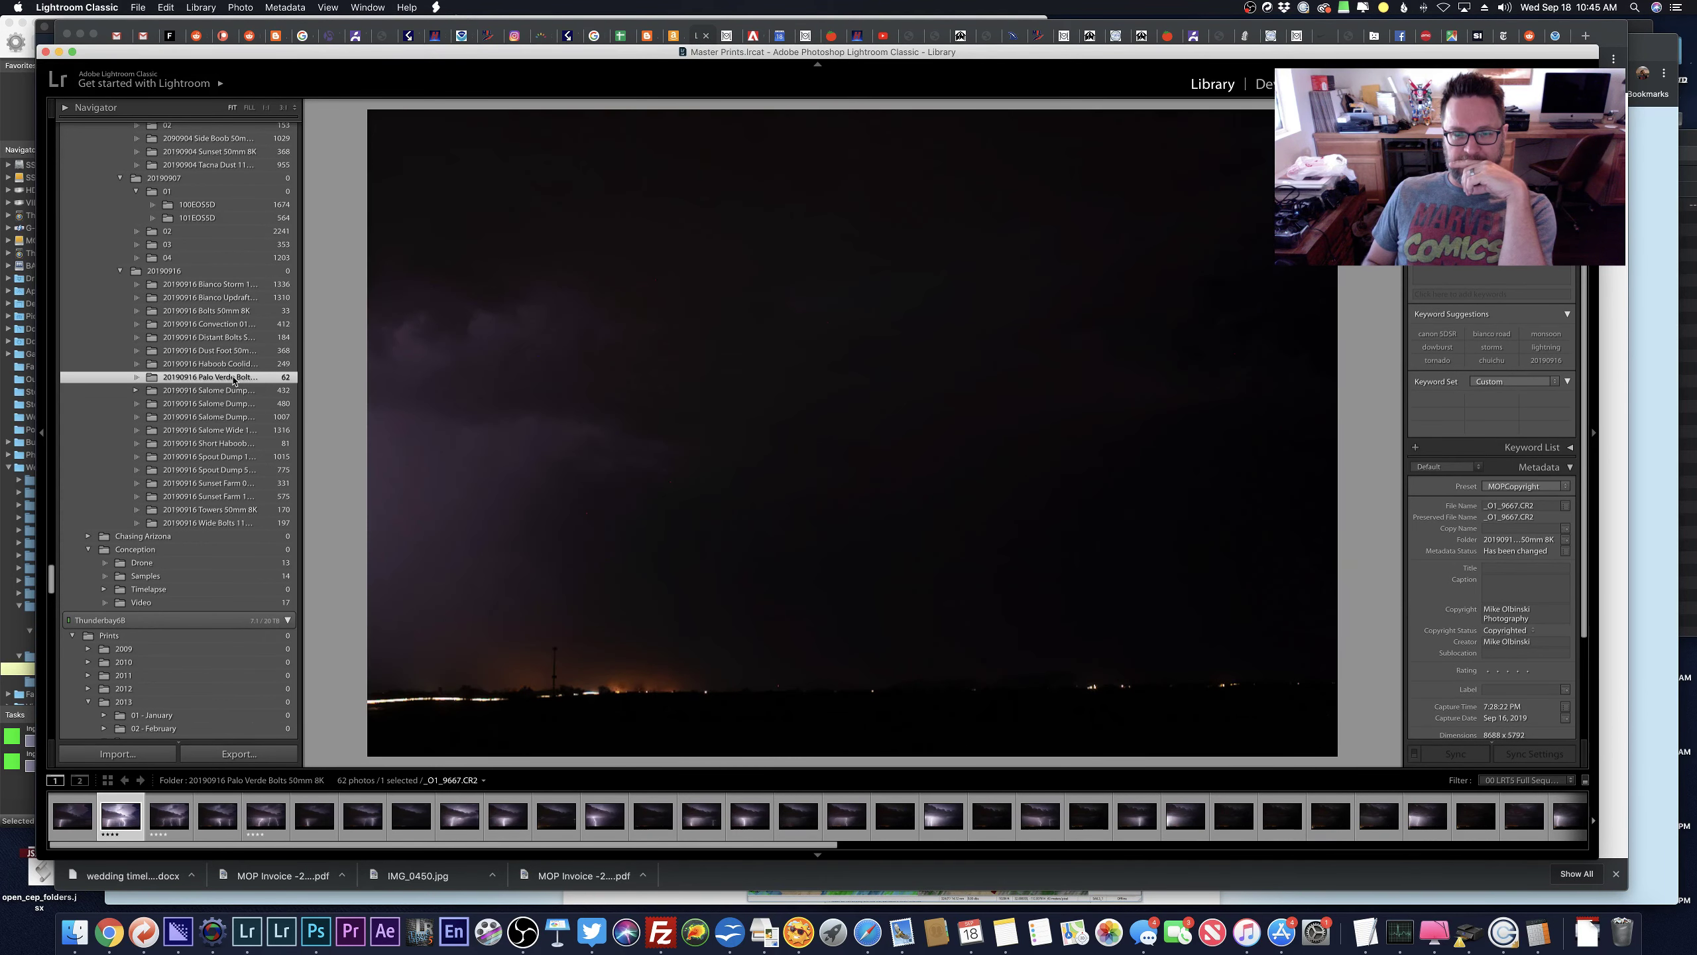
click(219, 456)
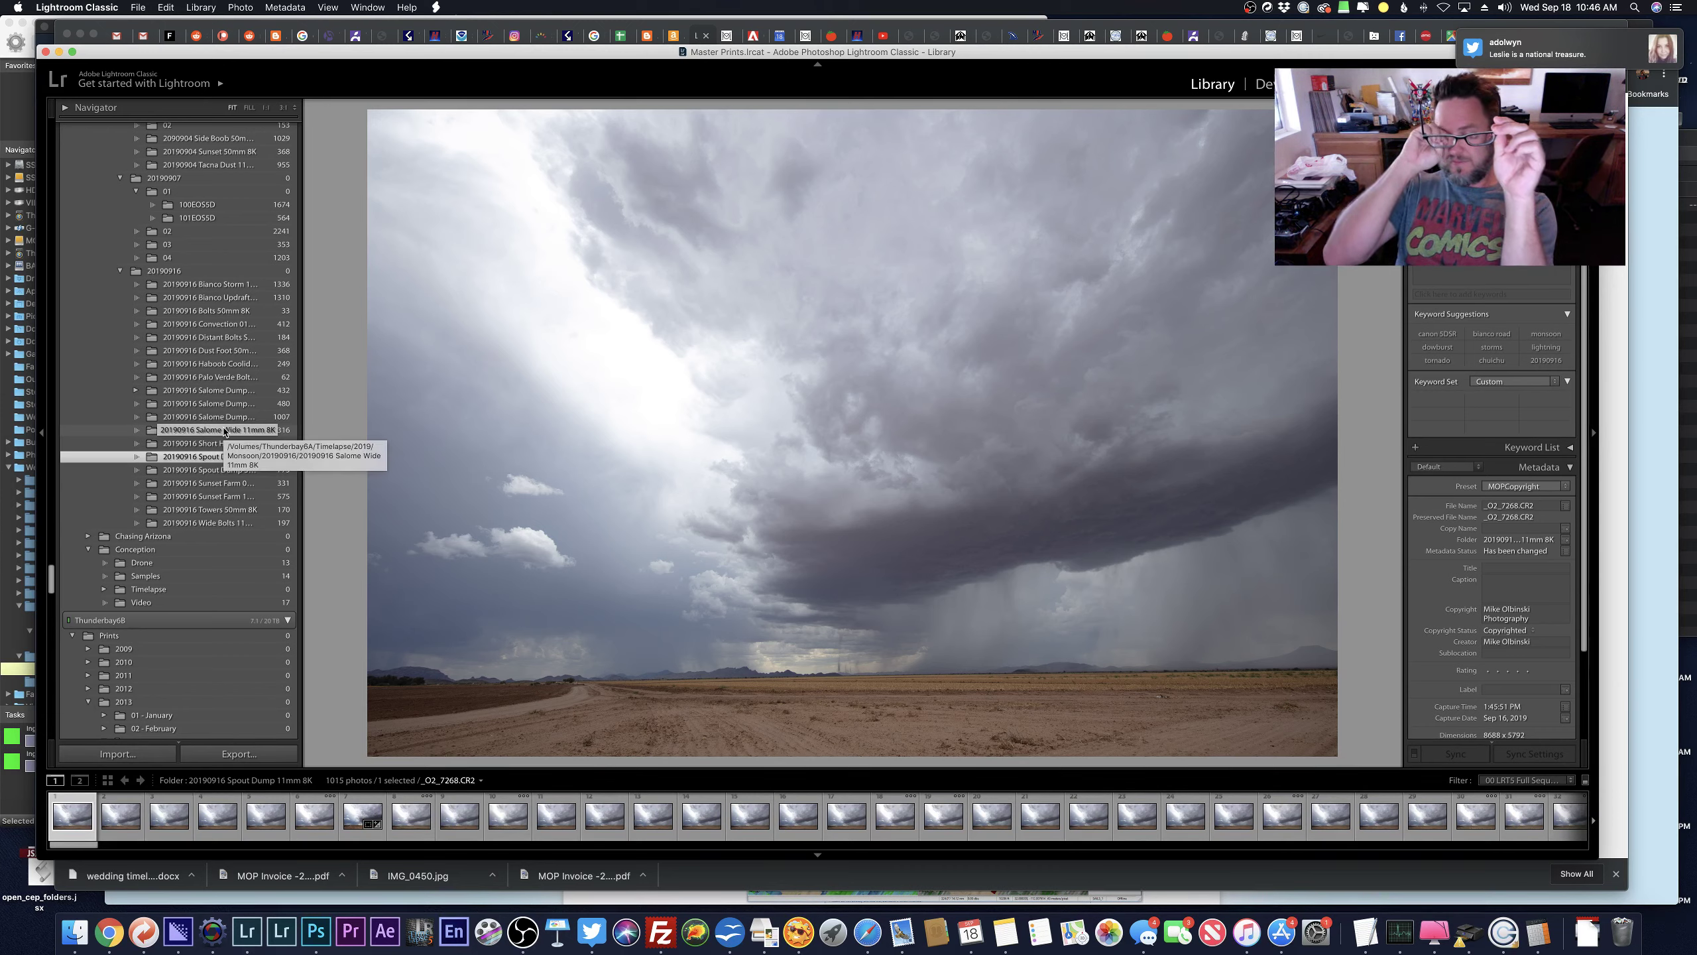
scroll(242, 471, up, 3)
click(233, 293)
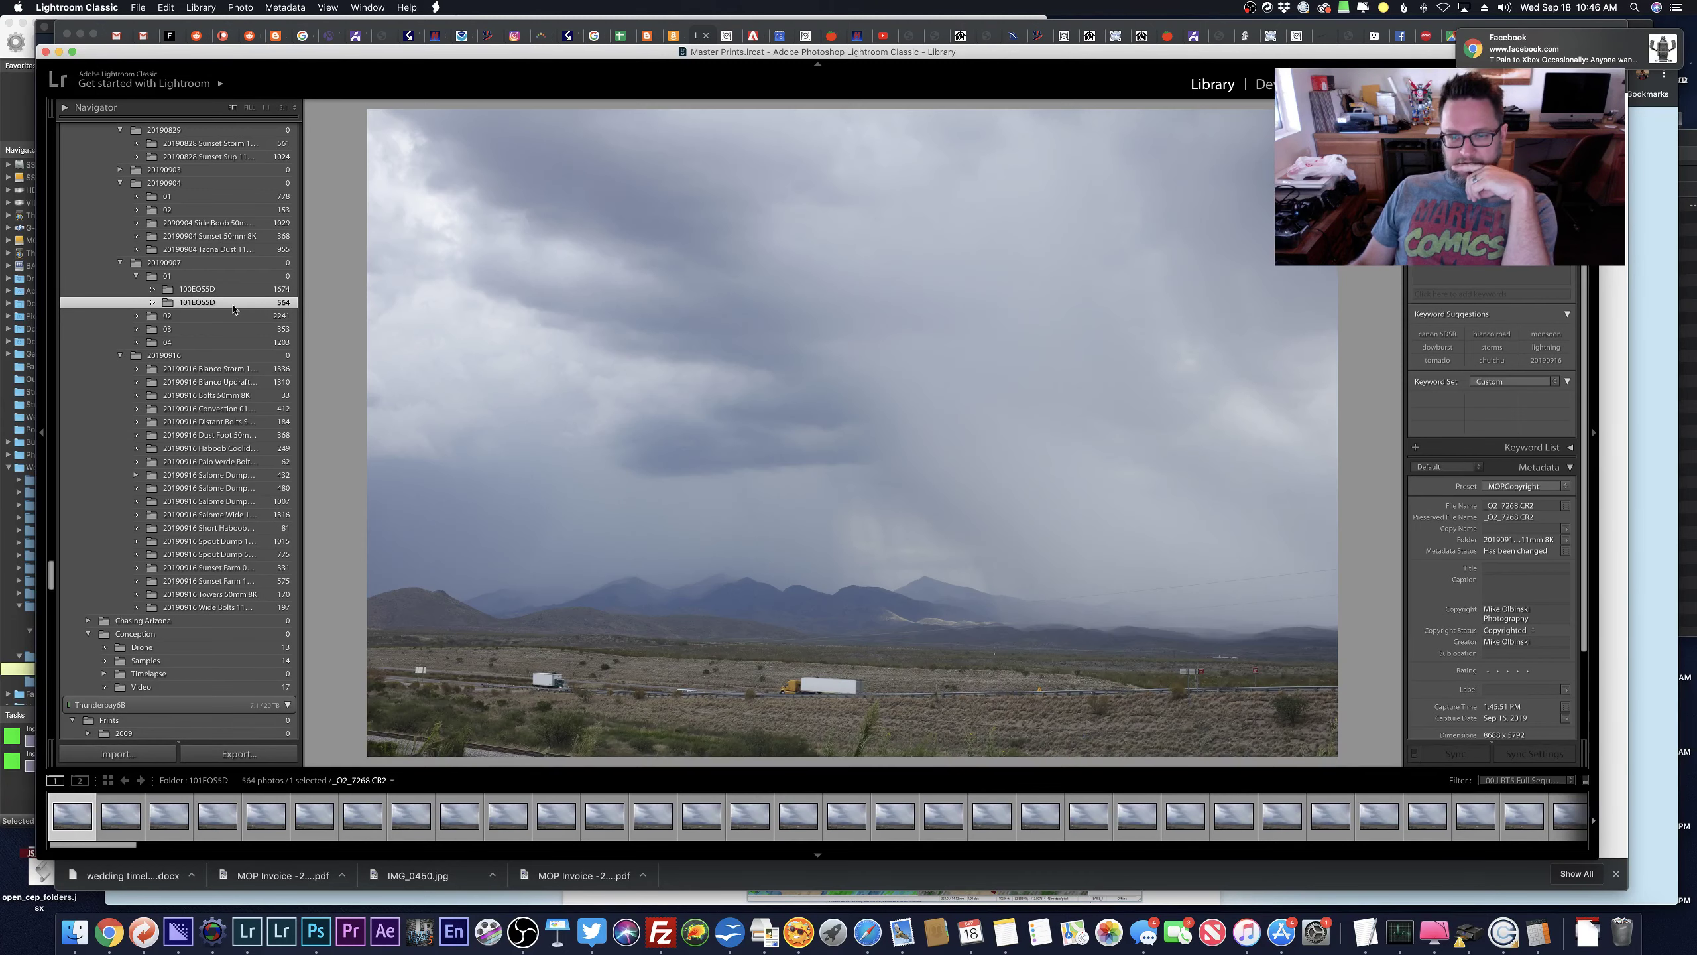
key(Right)
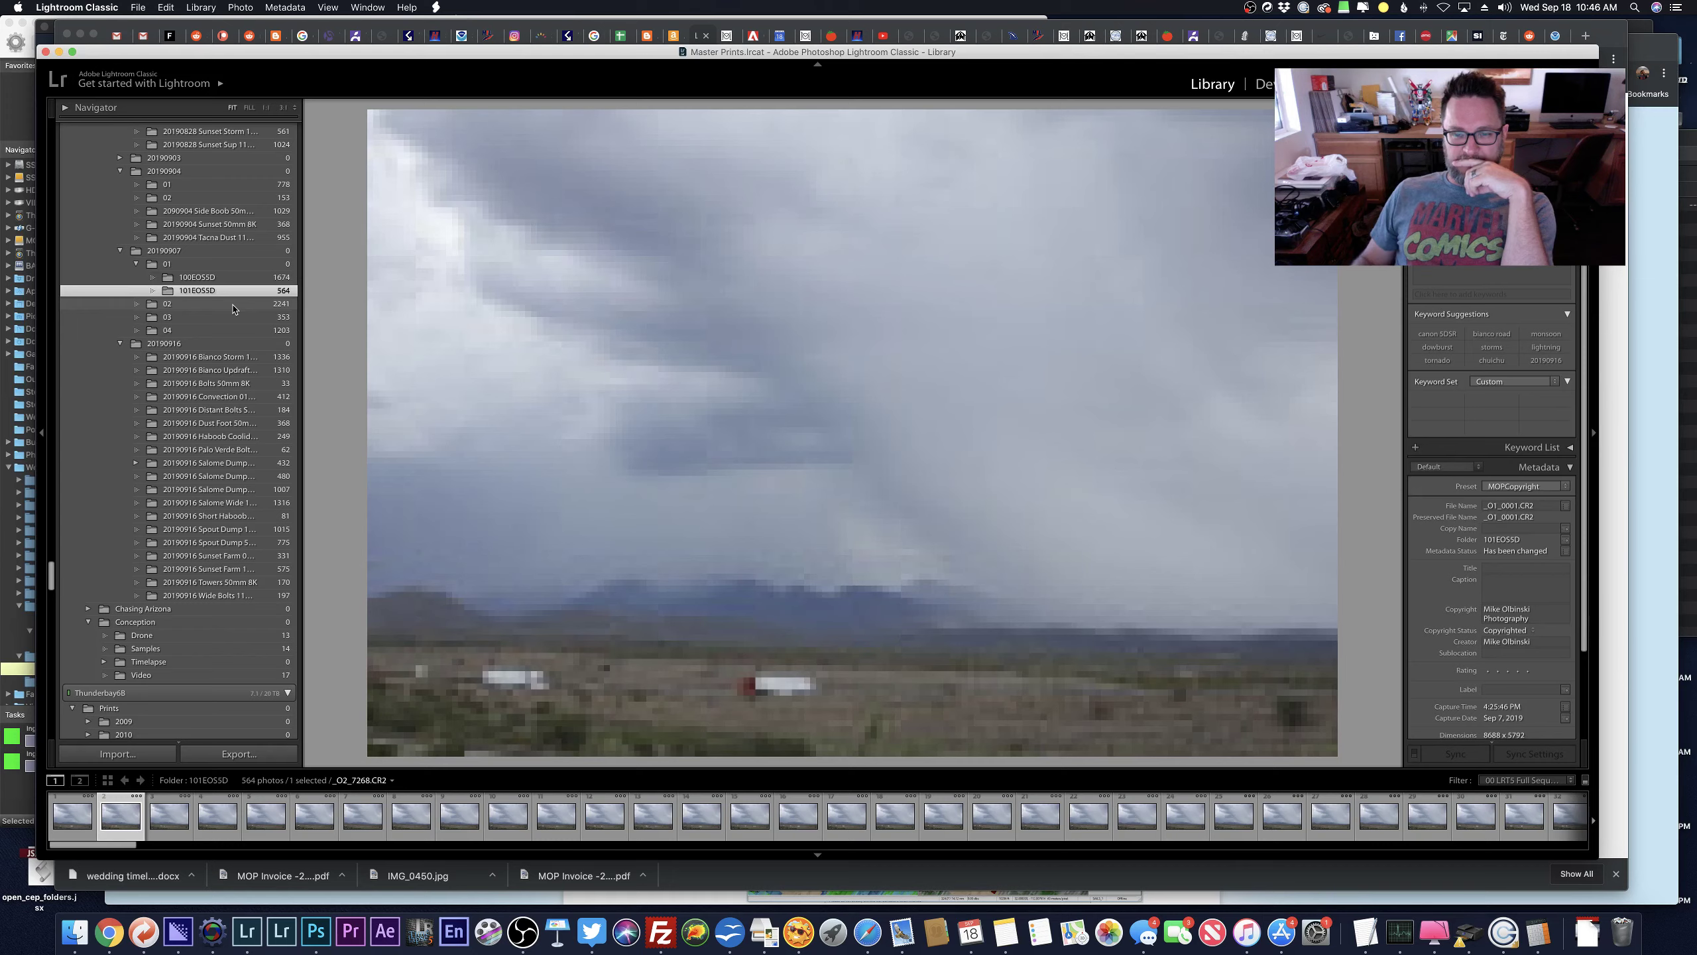
Inspect _O1_0034.CR2 from 101EOSSD zoomed in and in full view, and find the 09 - September dates in the folder list.
scroll(196, 462, up, 20)
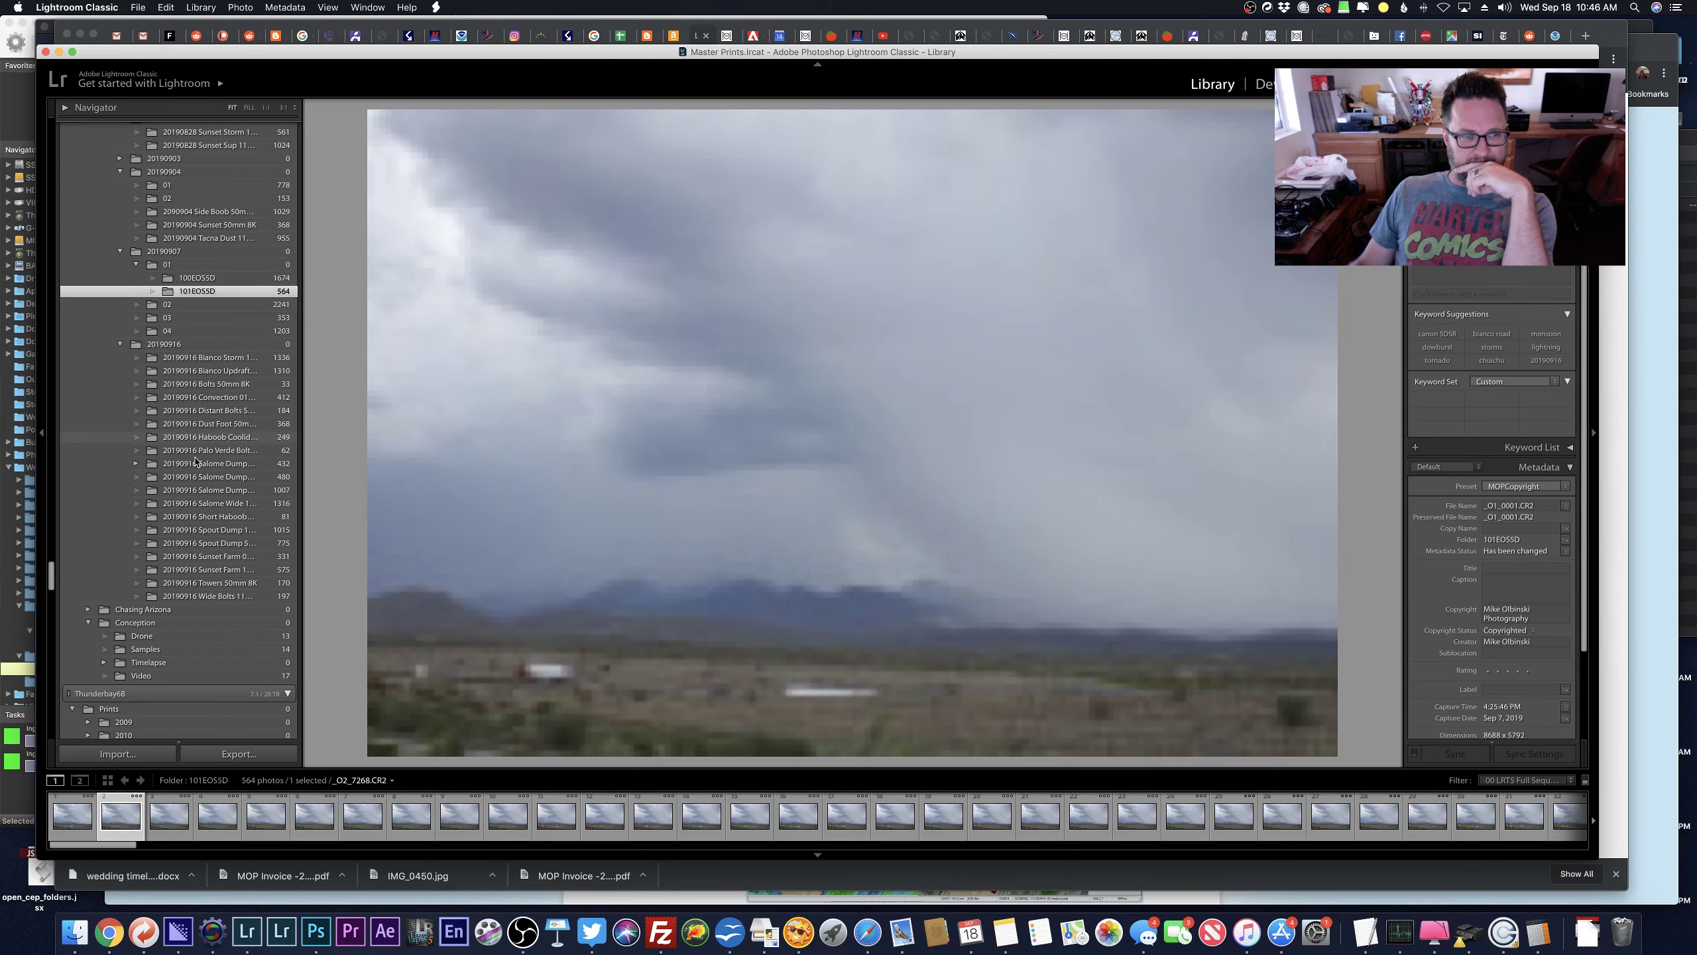
scroll(195, 462, up, 3)
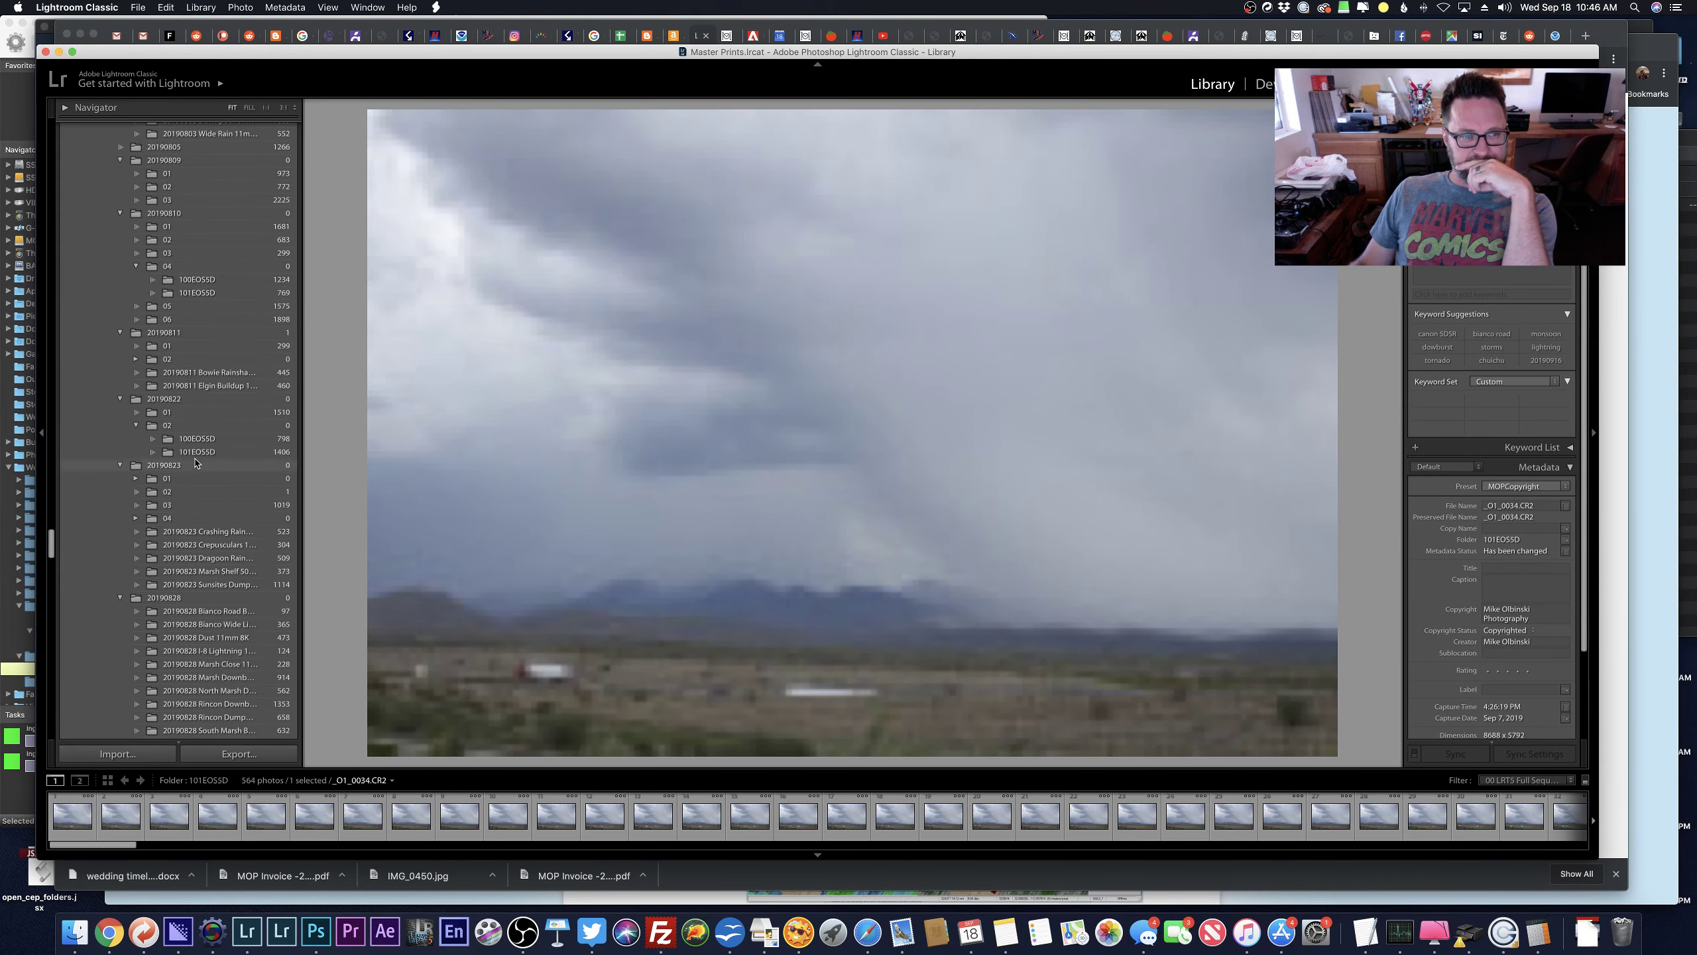
scroll(195, 461, up, 20)
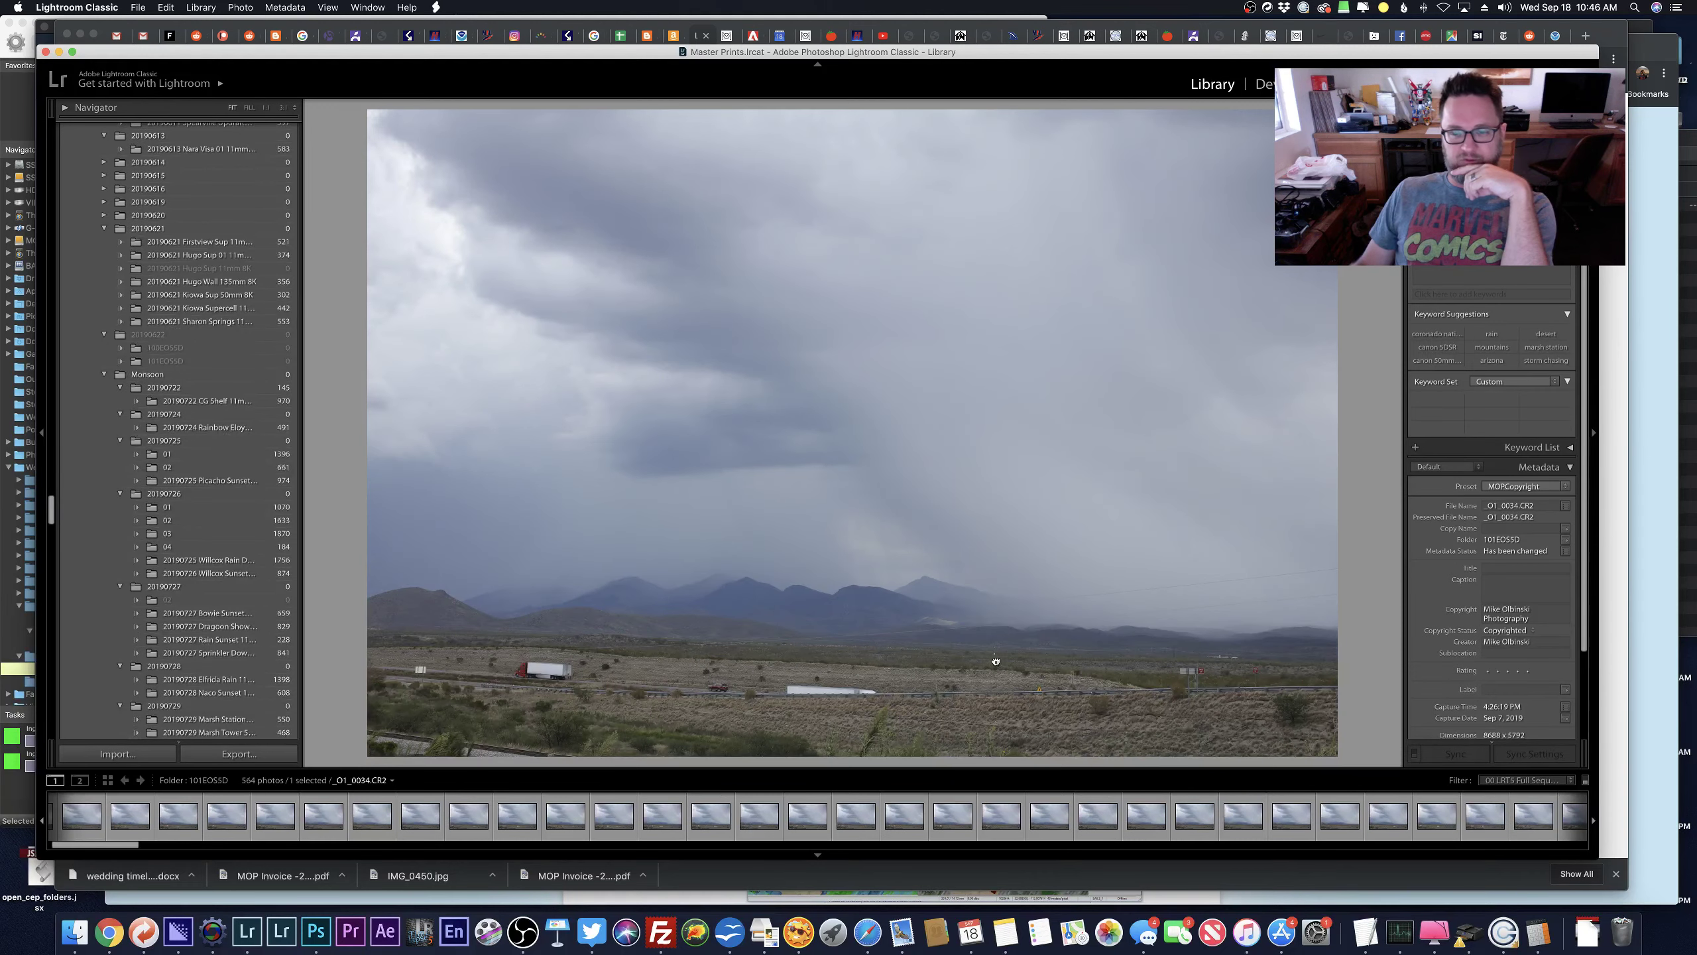
click(1044, 643)
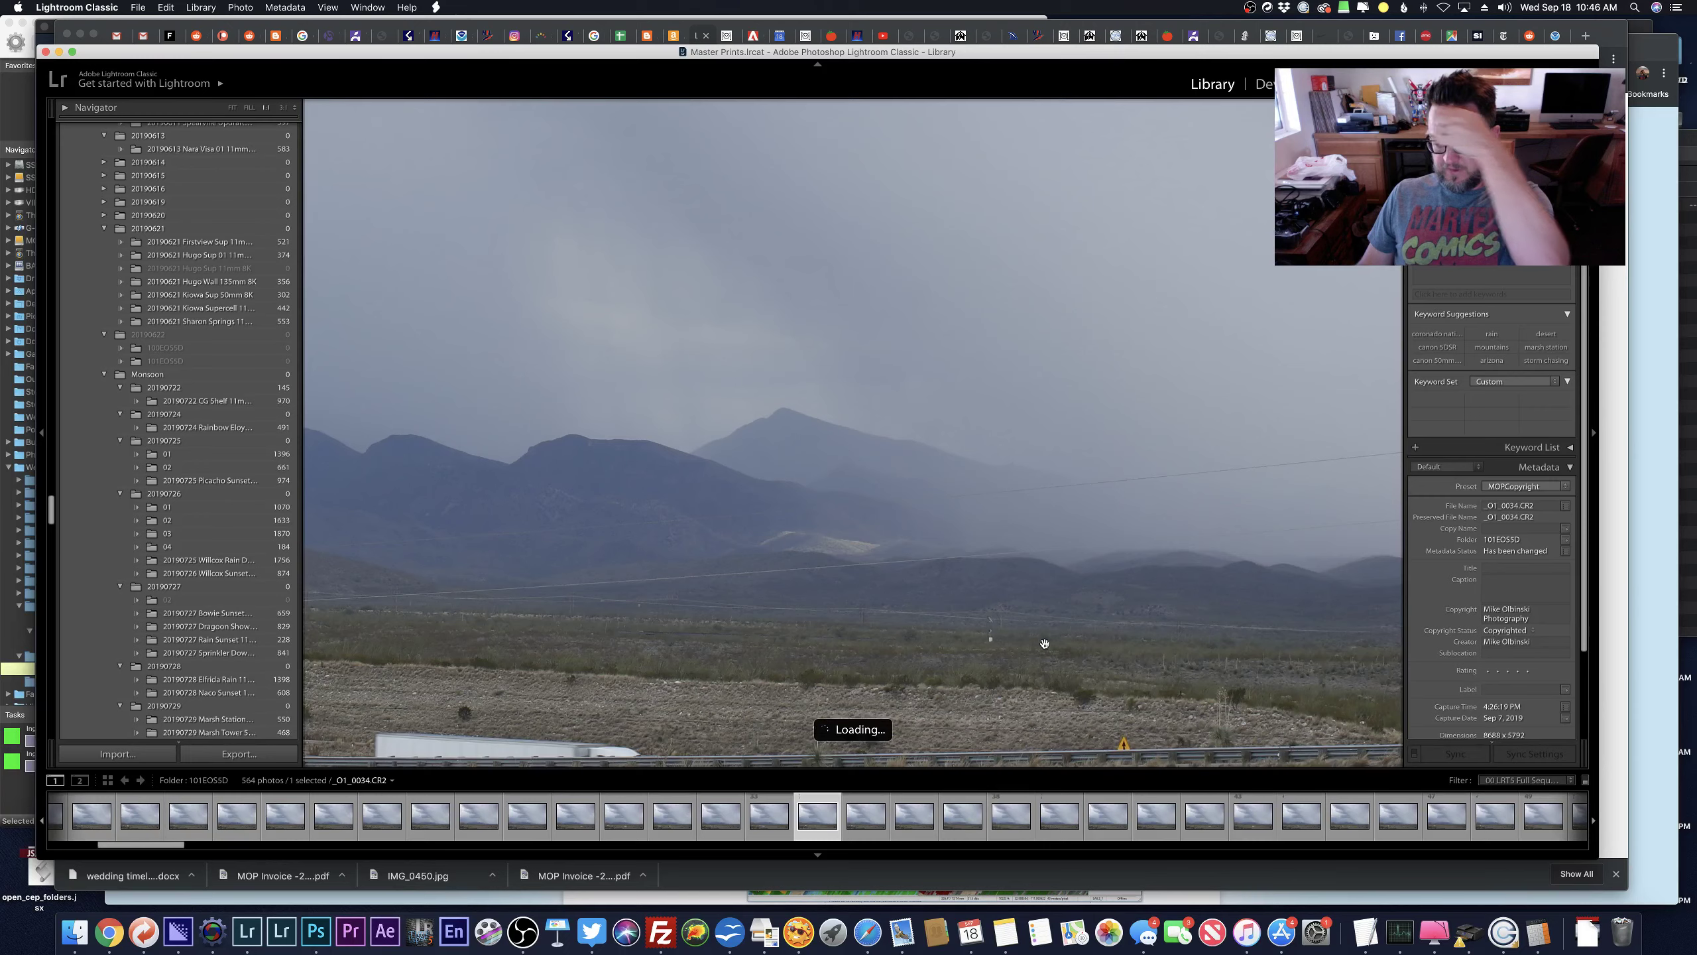
key(z)
scroll(221, 401, up, 10)
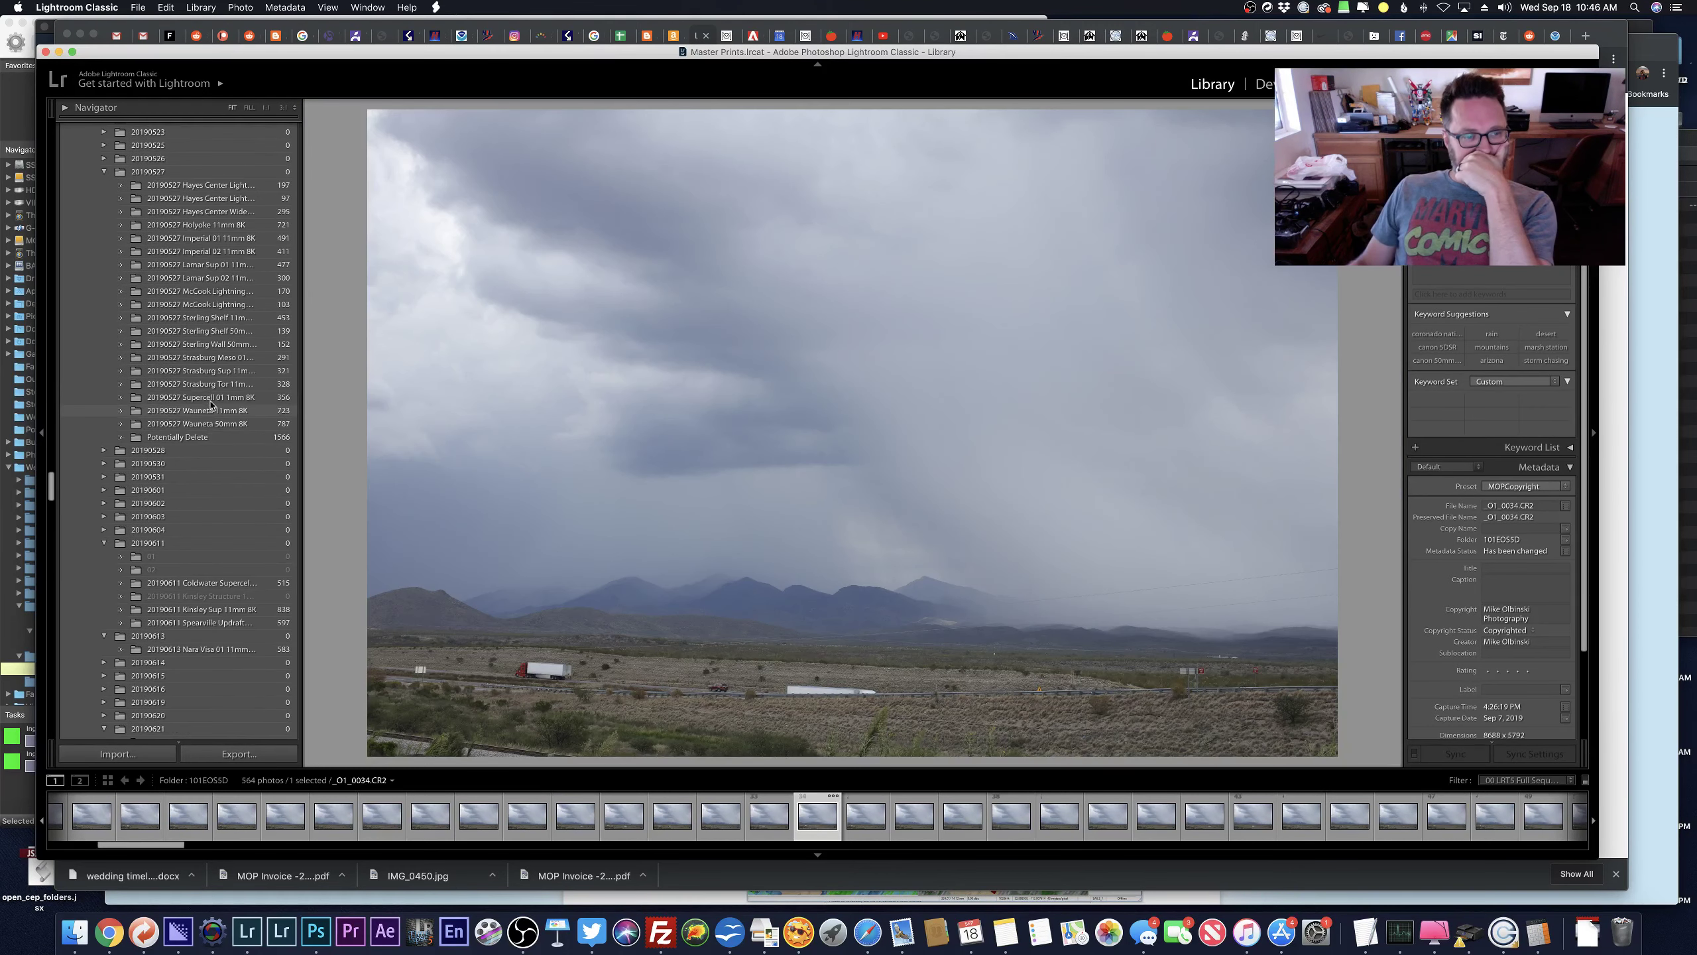
scroll(211, 404, down, 15)
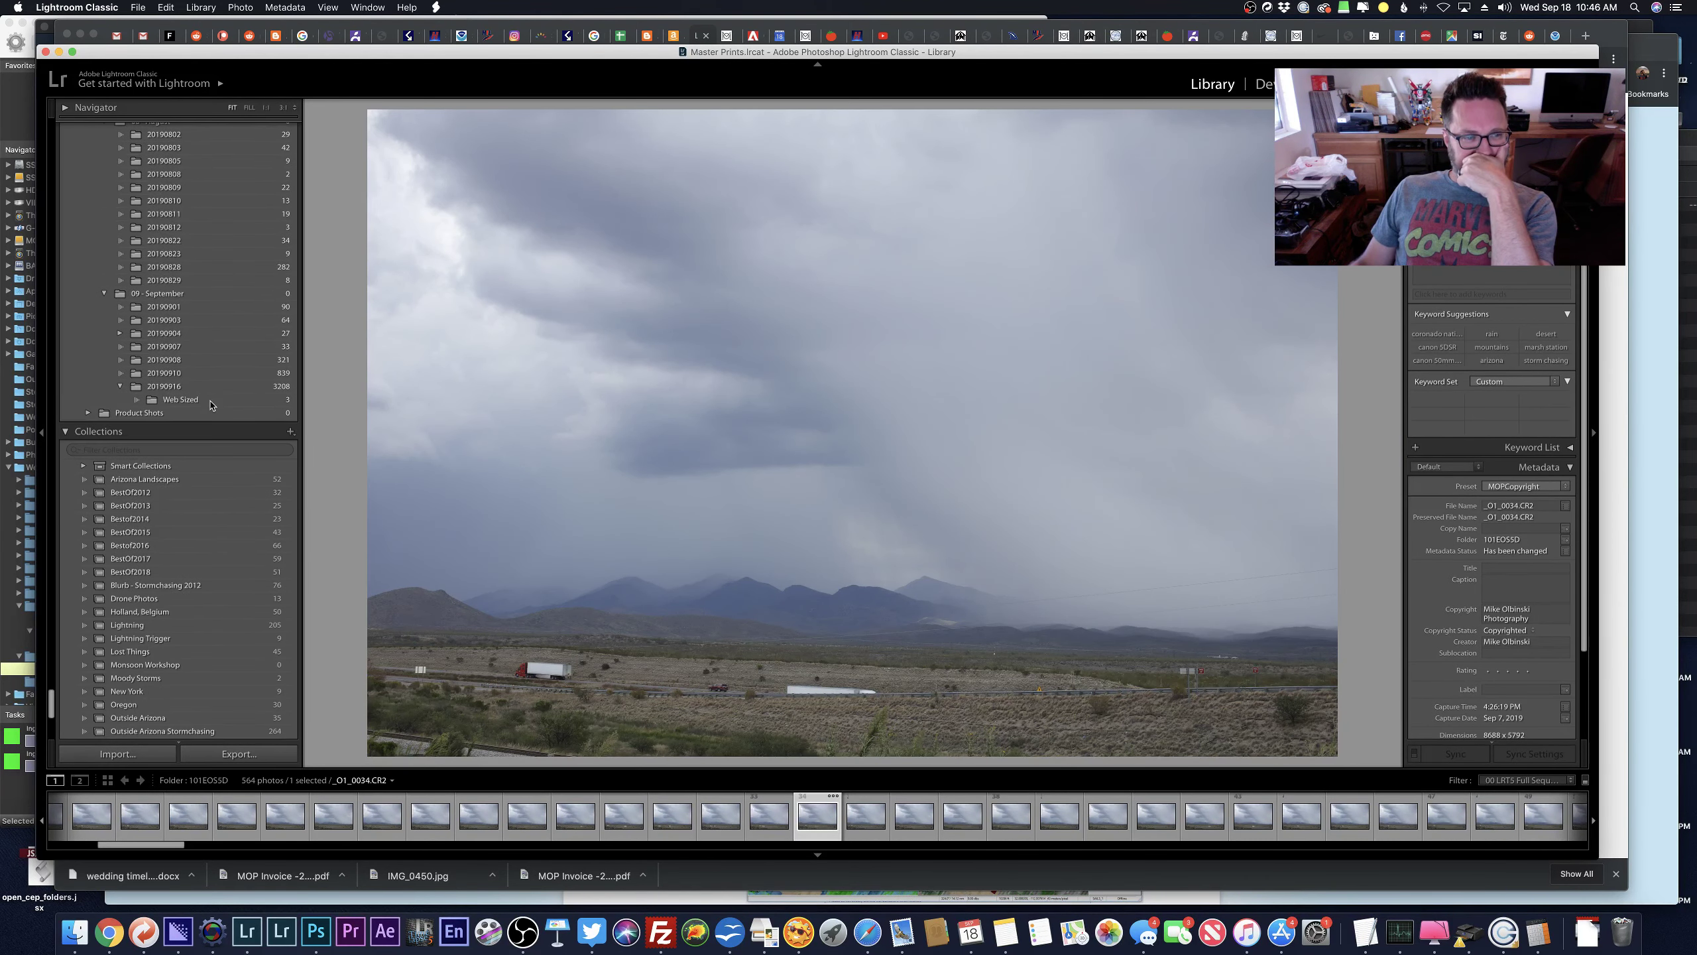
Switch to Chrome to show the NWS Tucson Landspout Tornado 9/16/2019 page and the Transient 2 video page.
click(390, 45)
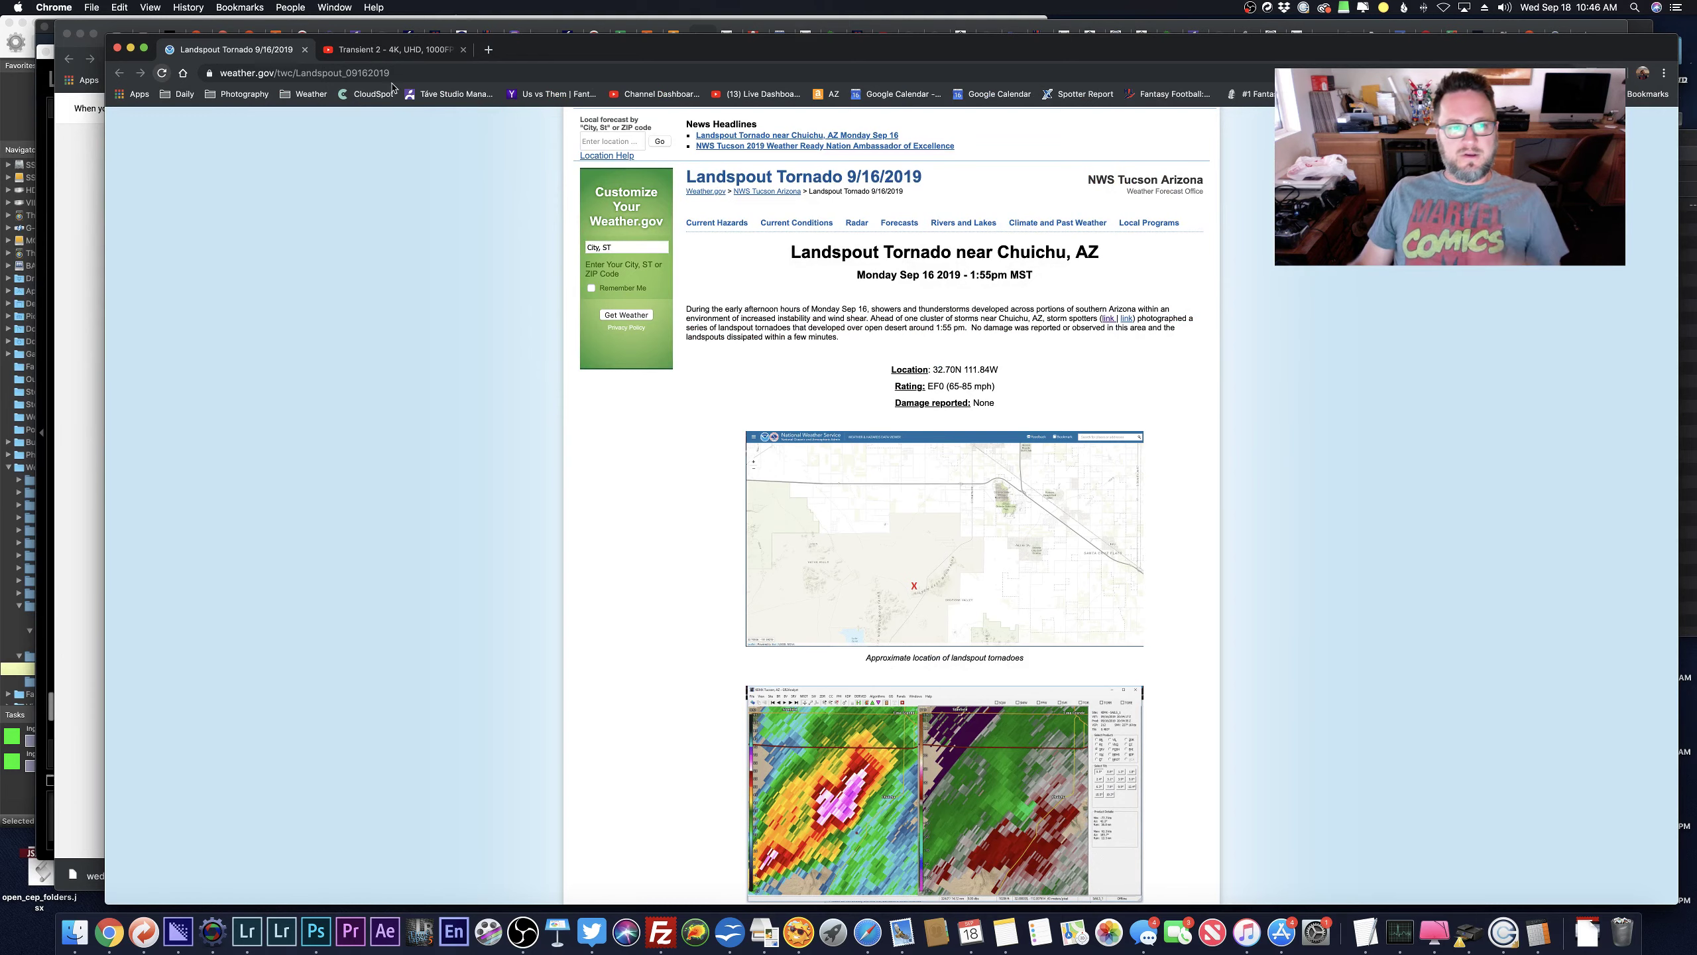
click(389, 47)
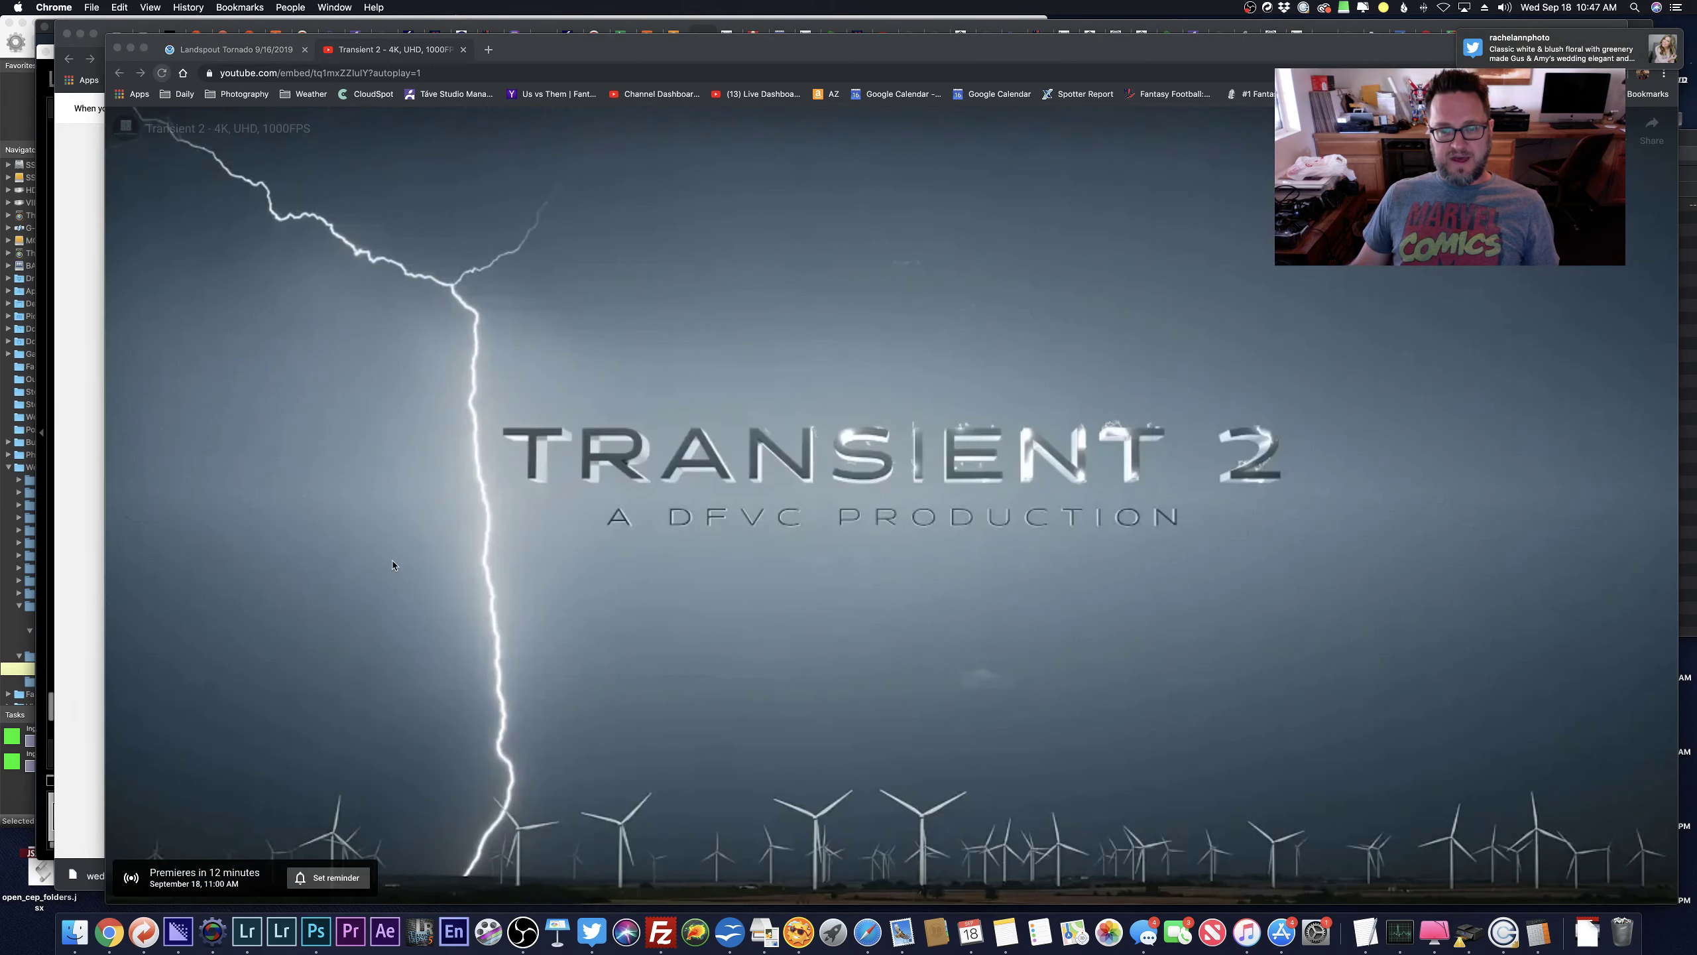
Return to Lightroom and step through the first frames of the 20190916 folder under 09 - September, up to the ninth.
key(super+Tab)
key(Right)
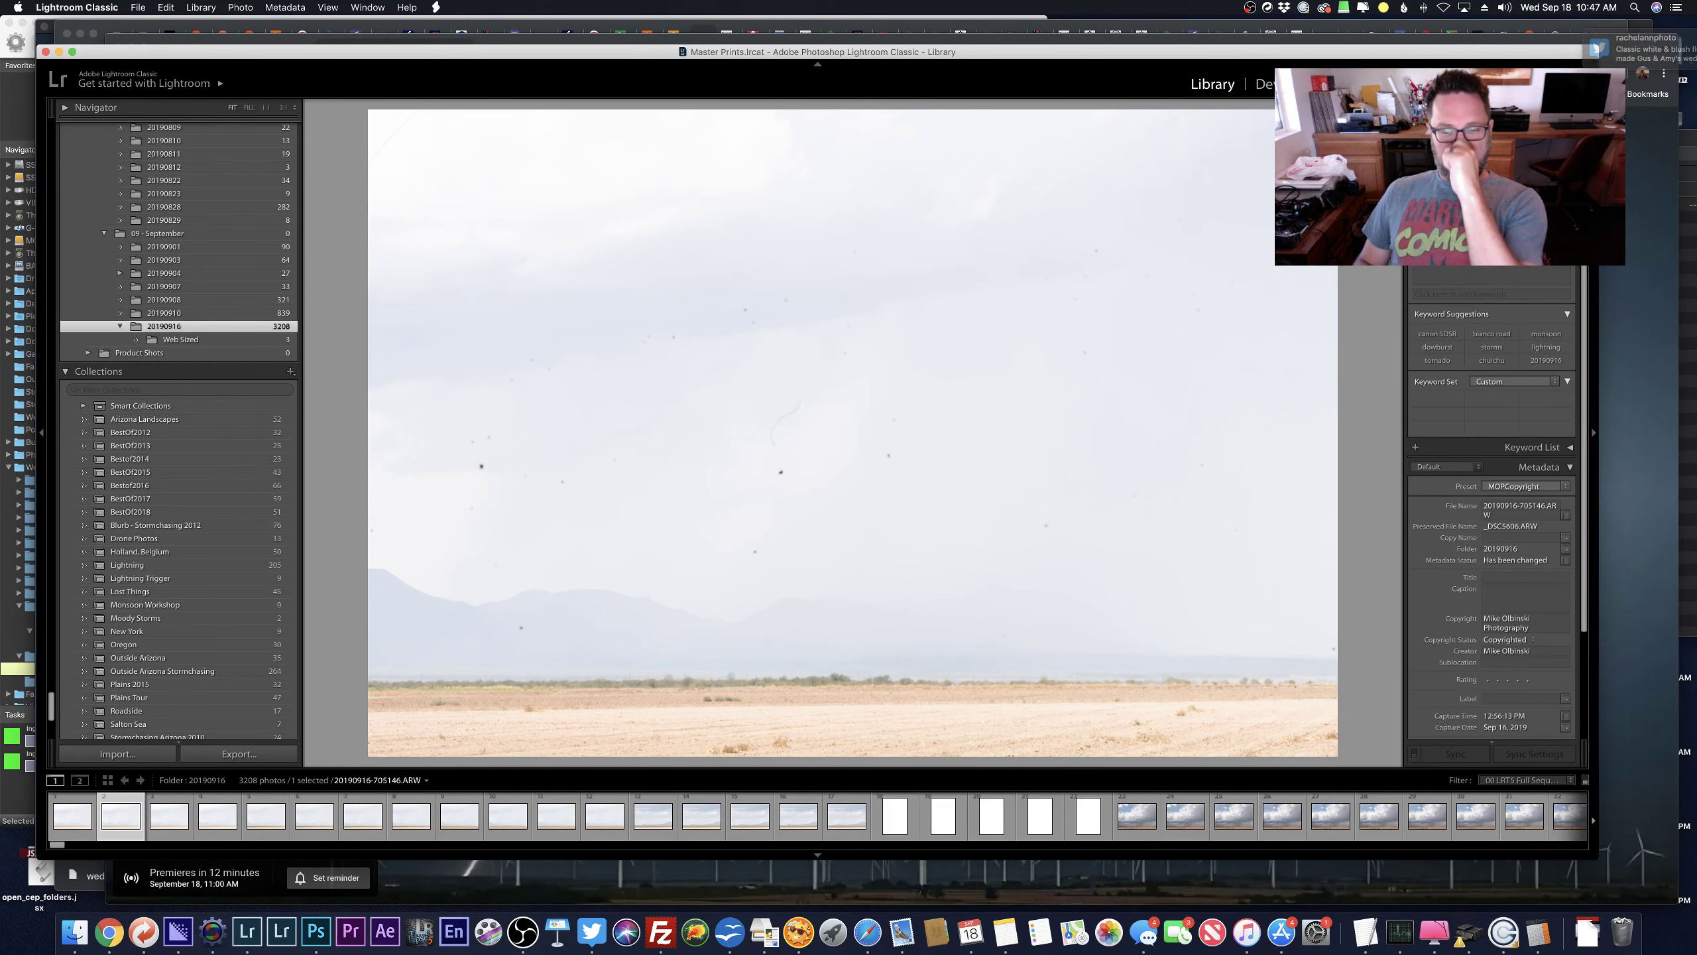
key(Right)
key(Right)
key(Right)
key(Right)
key(Right)
key(Right)
key(Right)
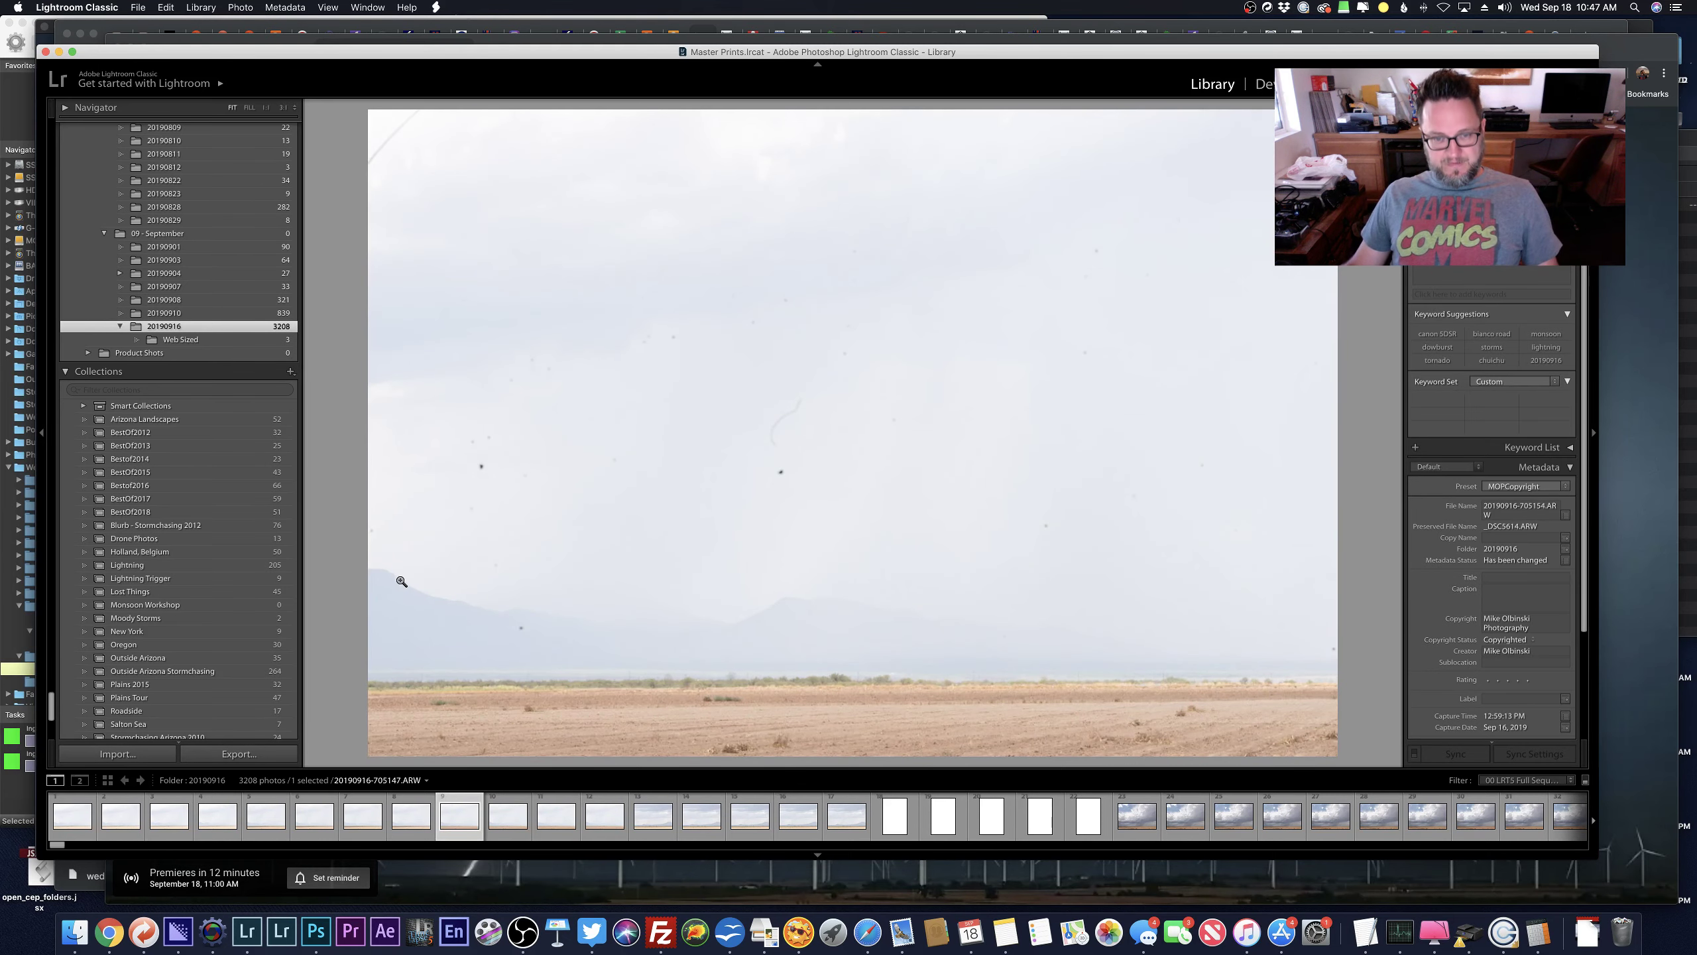
Browse the 20190916 folder as a thumbnail grid to around frame 798 and view the four-star frame 20190916-705944.ARW full size.
key(g)
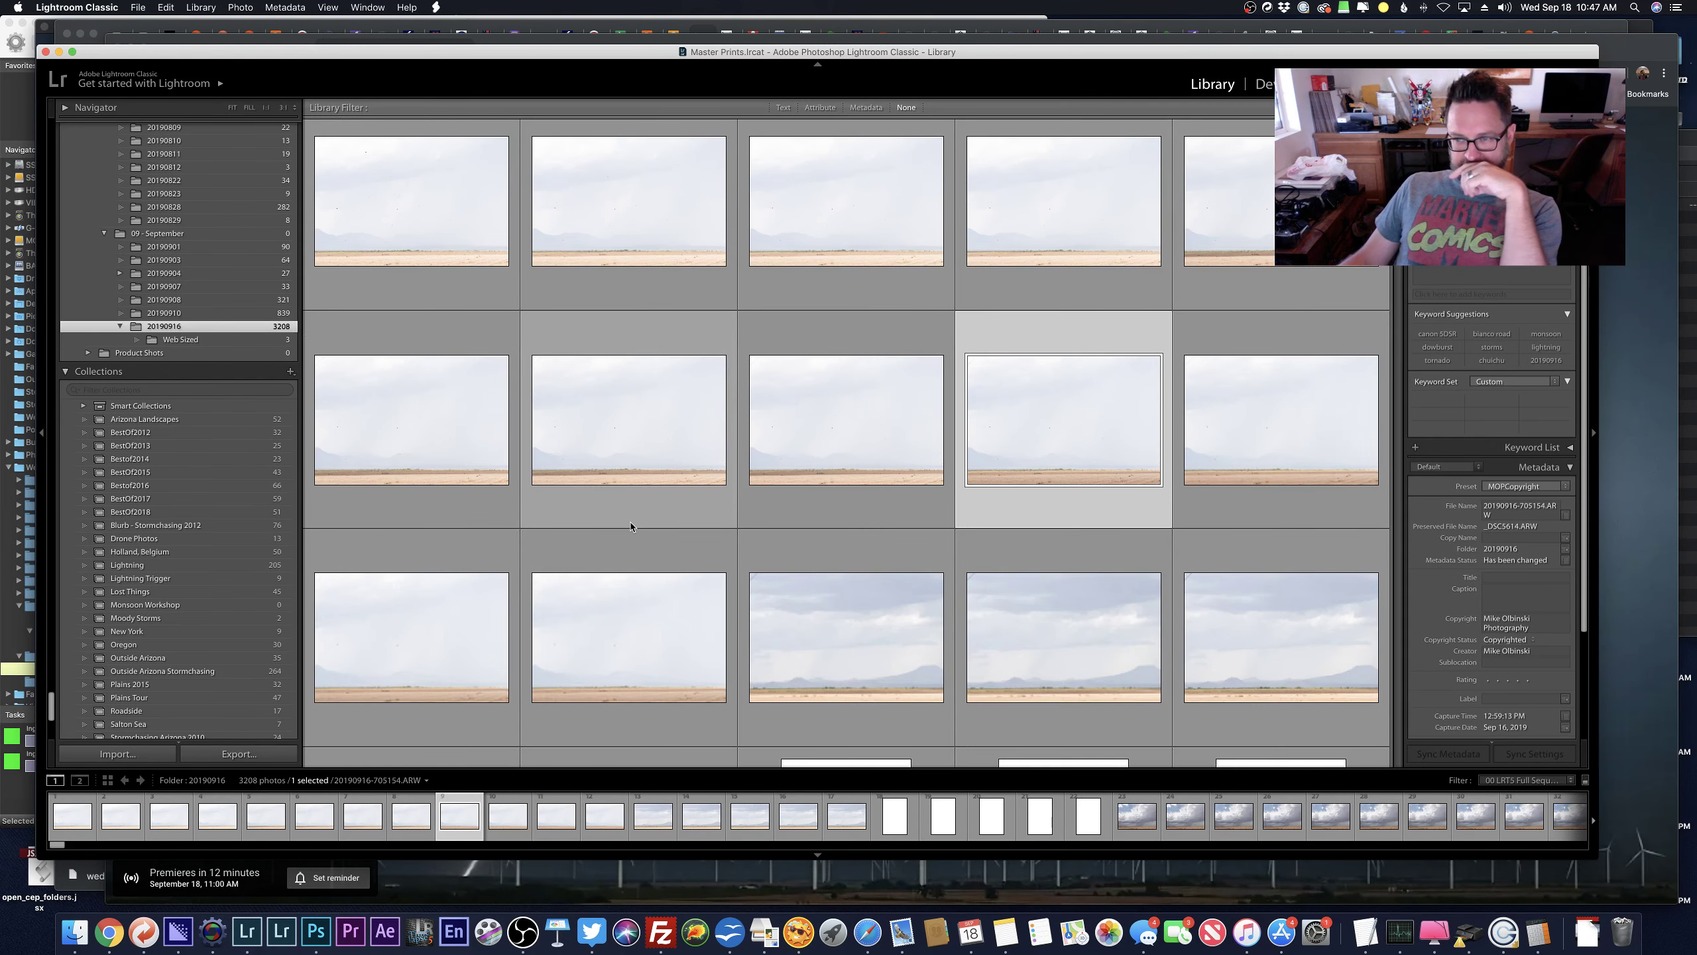
scroll(630, 525, down, 5)
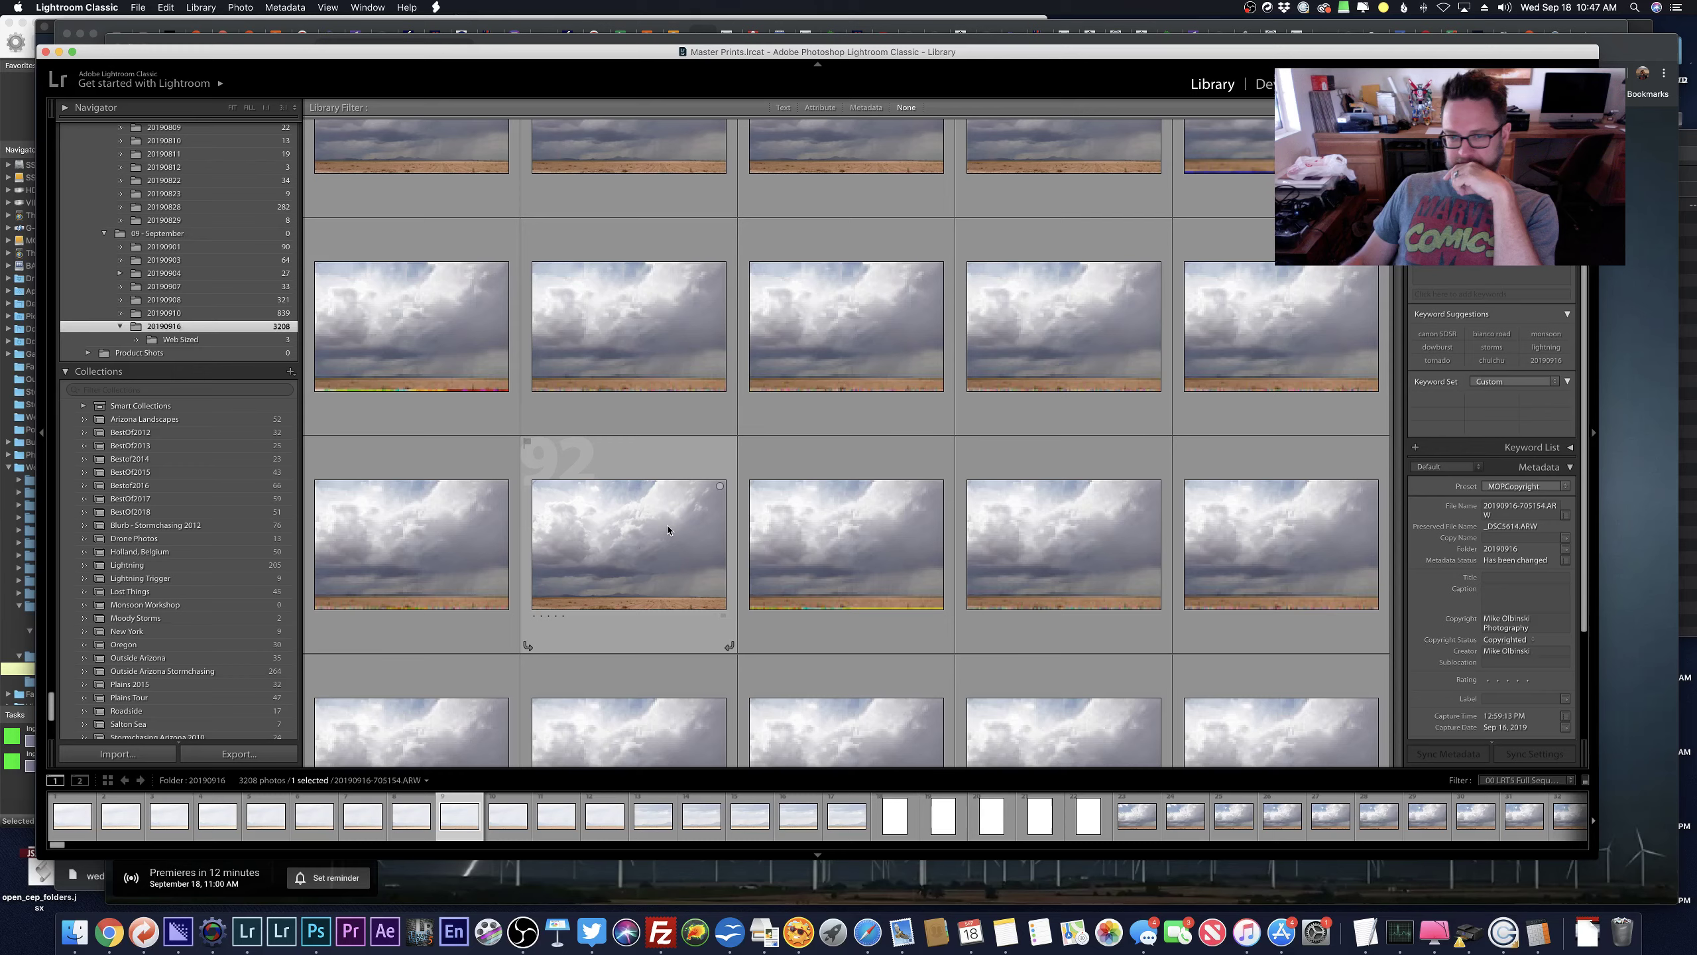
scroll(667, 526, down, 10)
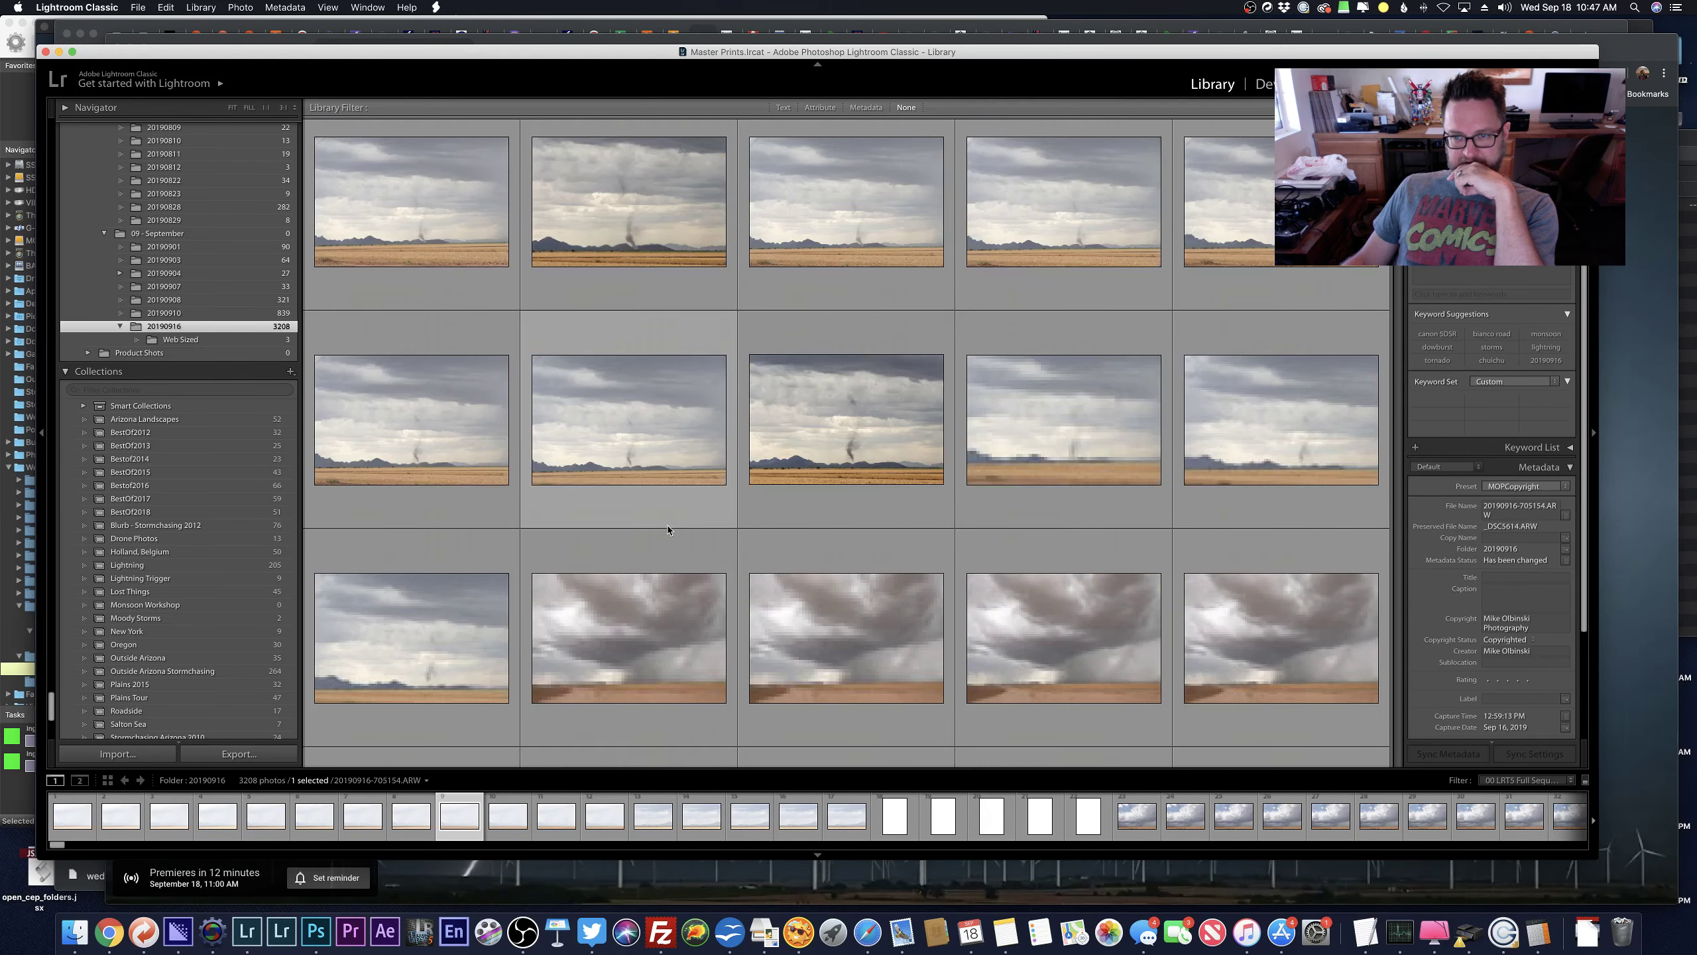
scroll(667, 529, down, 10)
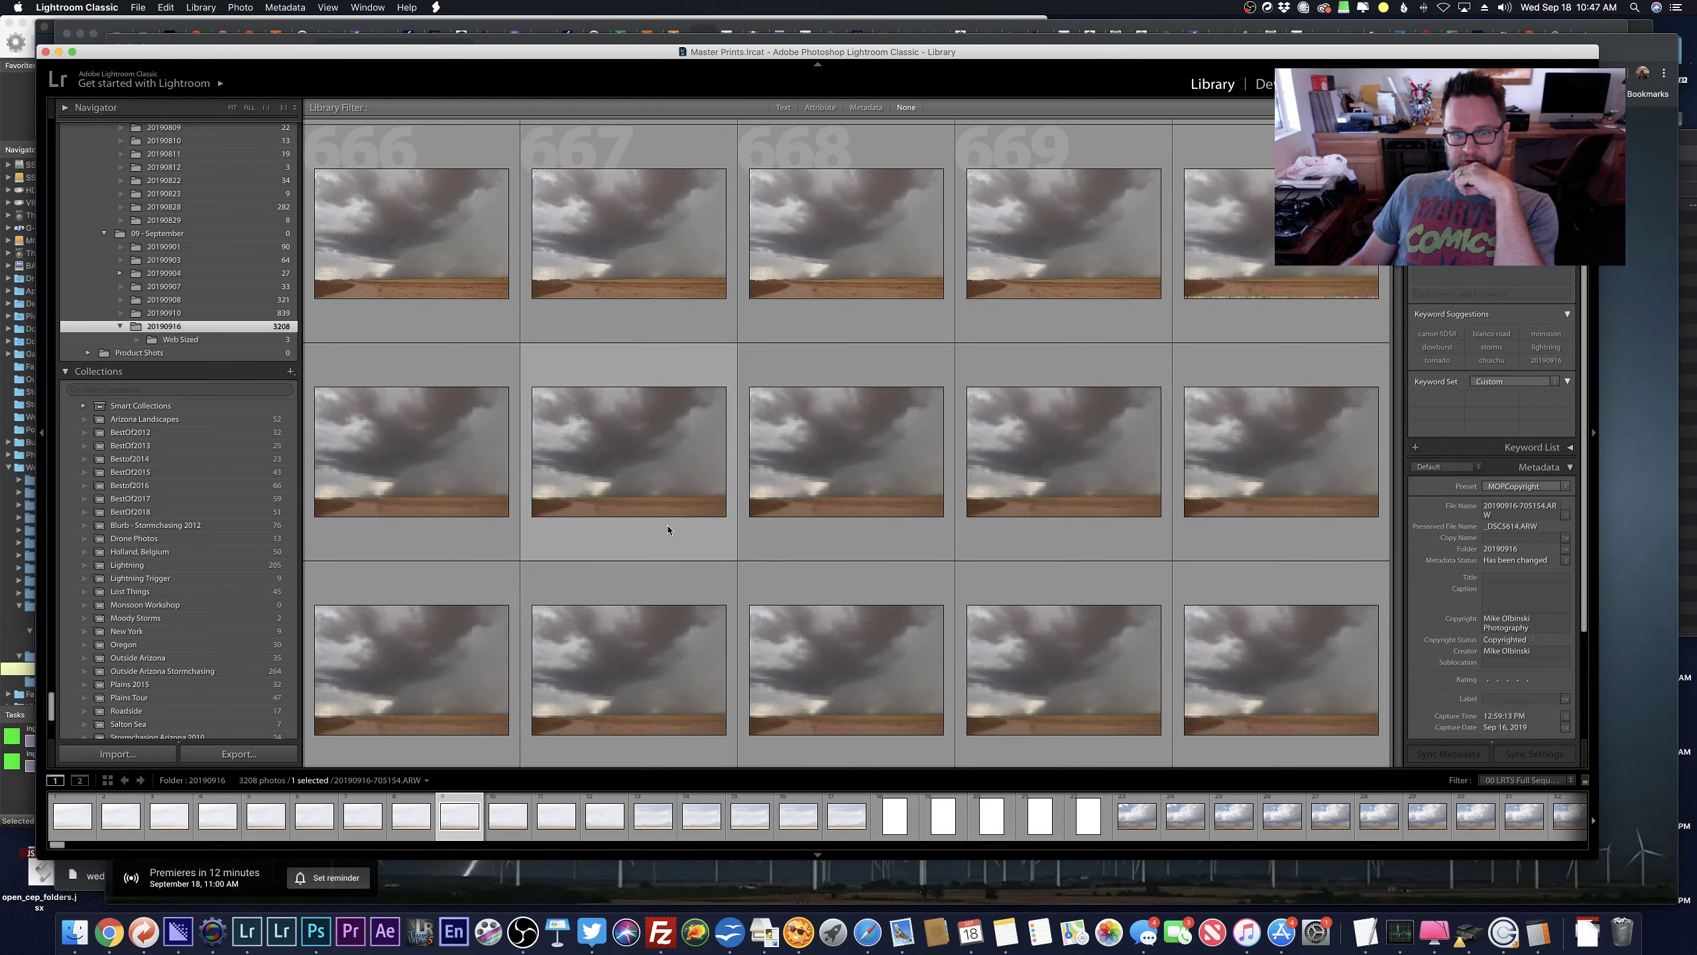
scroll(667, 530, down, 3)
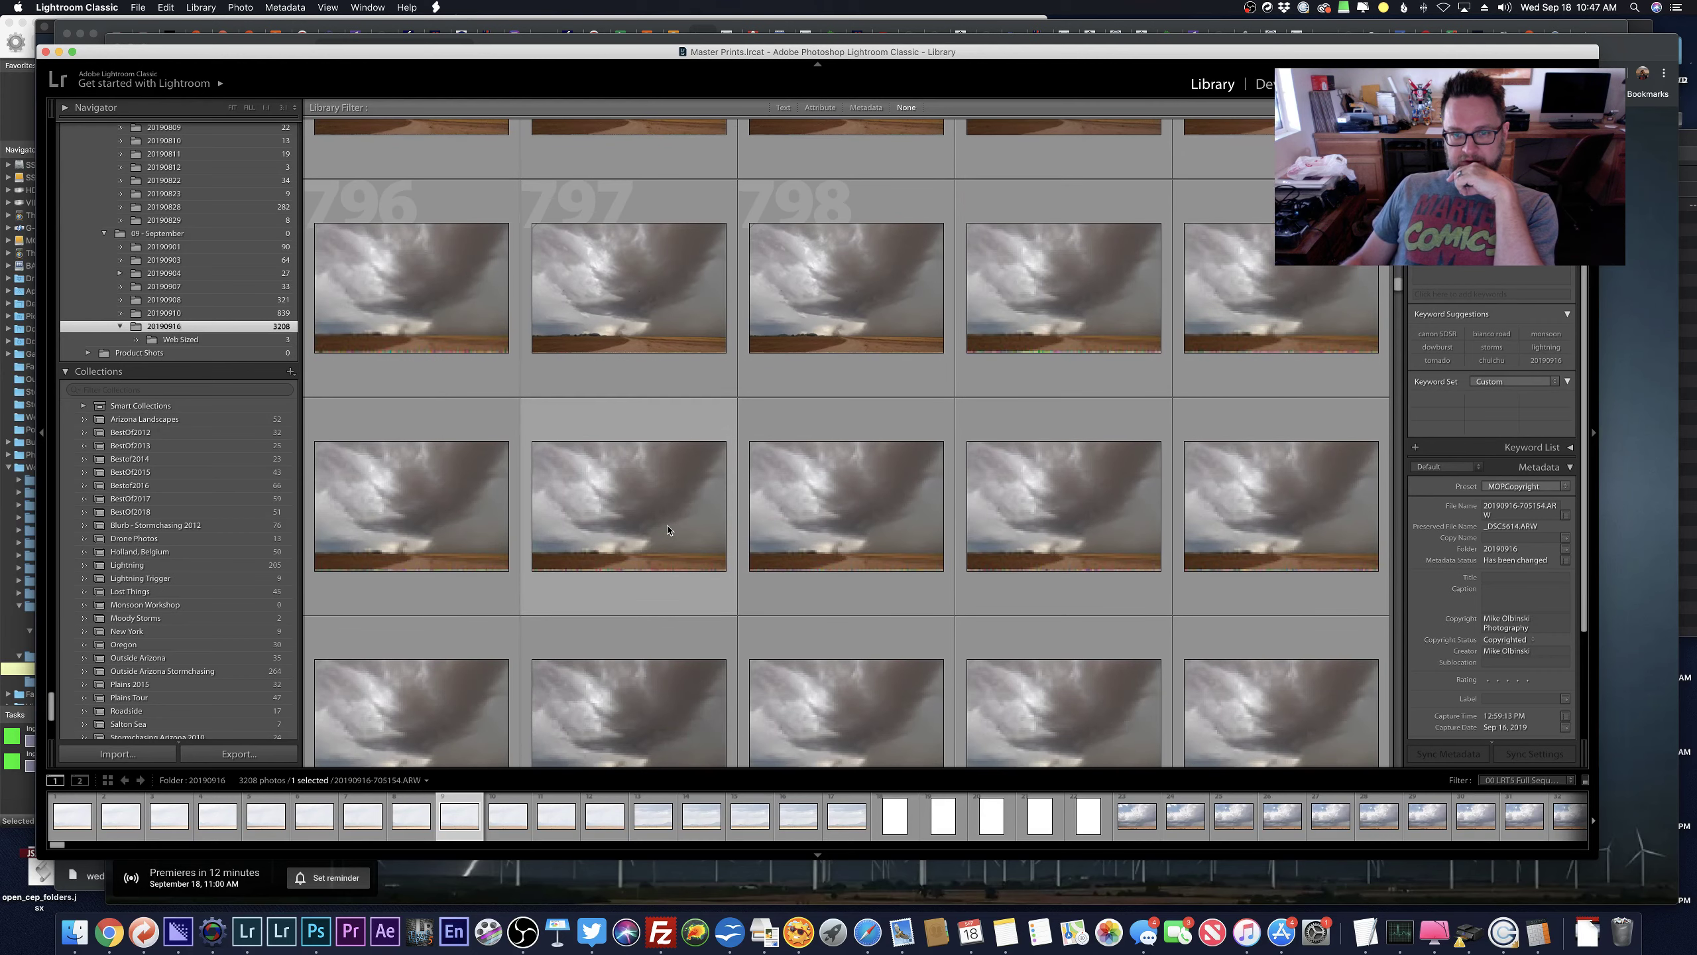
double_click(843, 315)
key(Right)
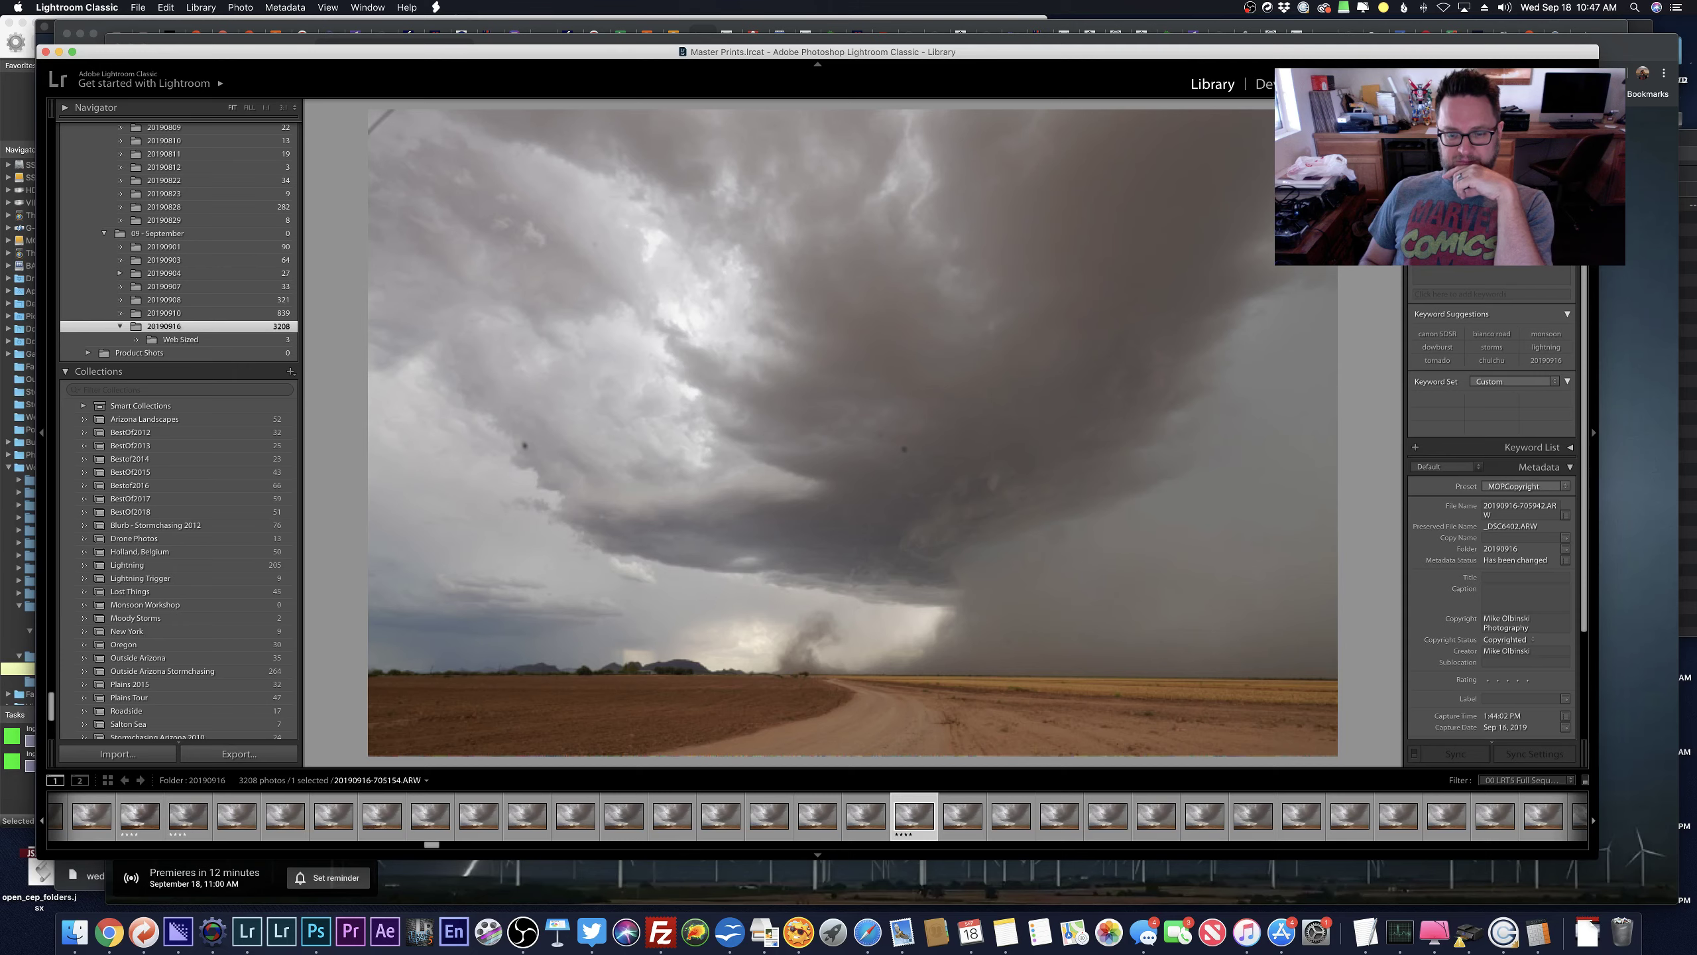
key(Right)
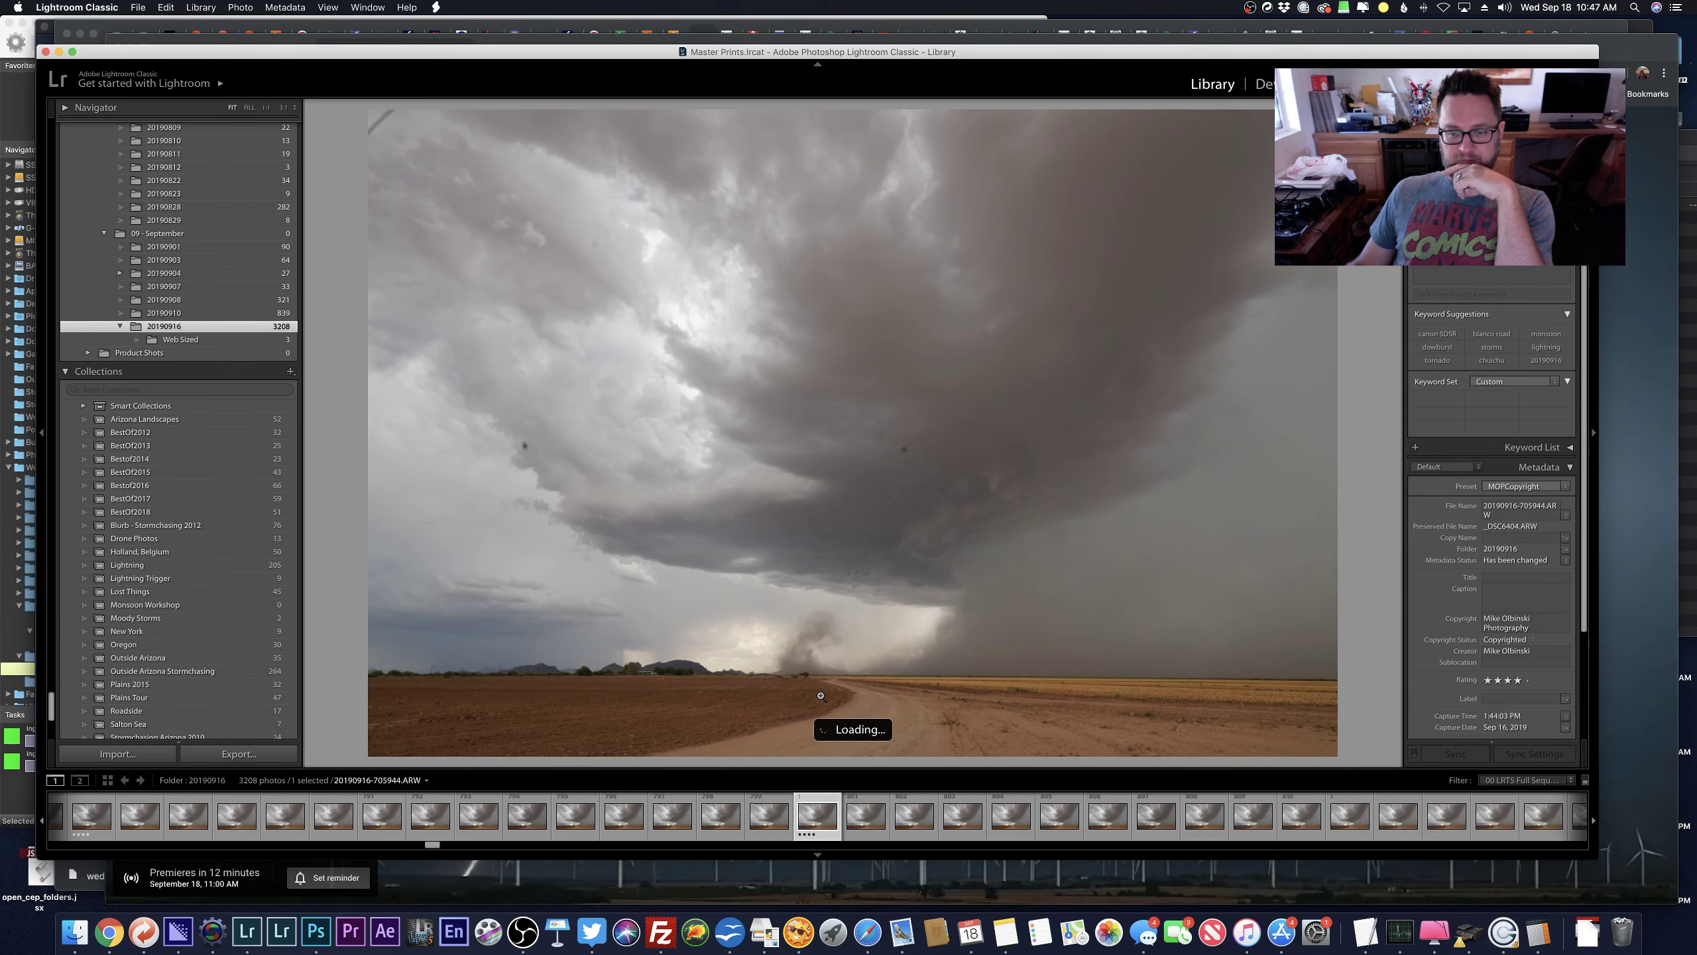
Develop 20190916-705944.ARW with contrast +91, highlights -88 and shadows +68, and inspect the dust plume close up and in full view.
key(d)
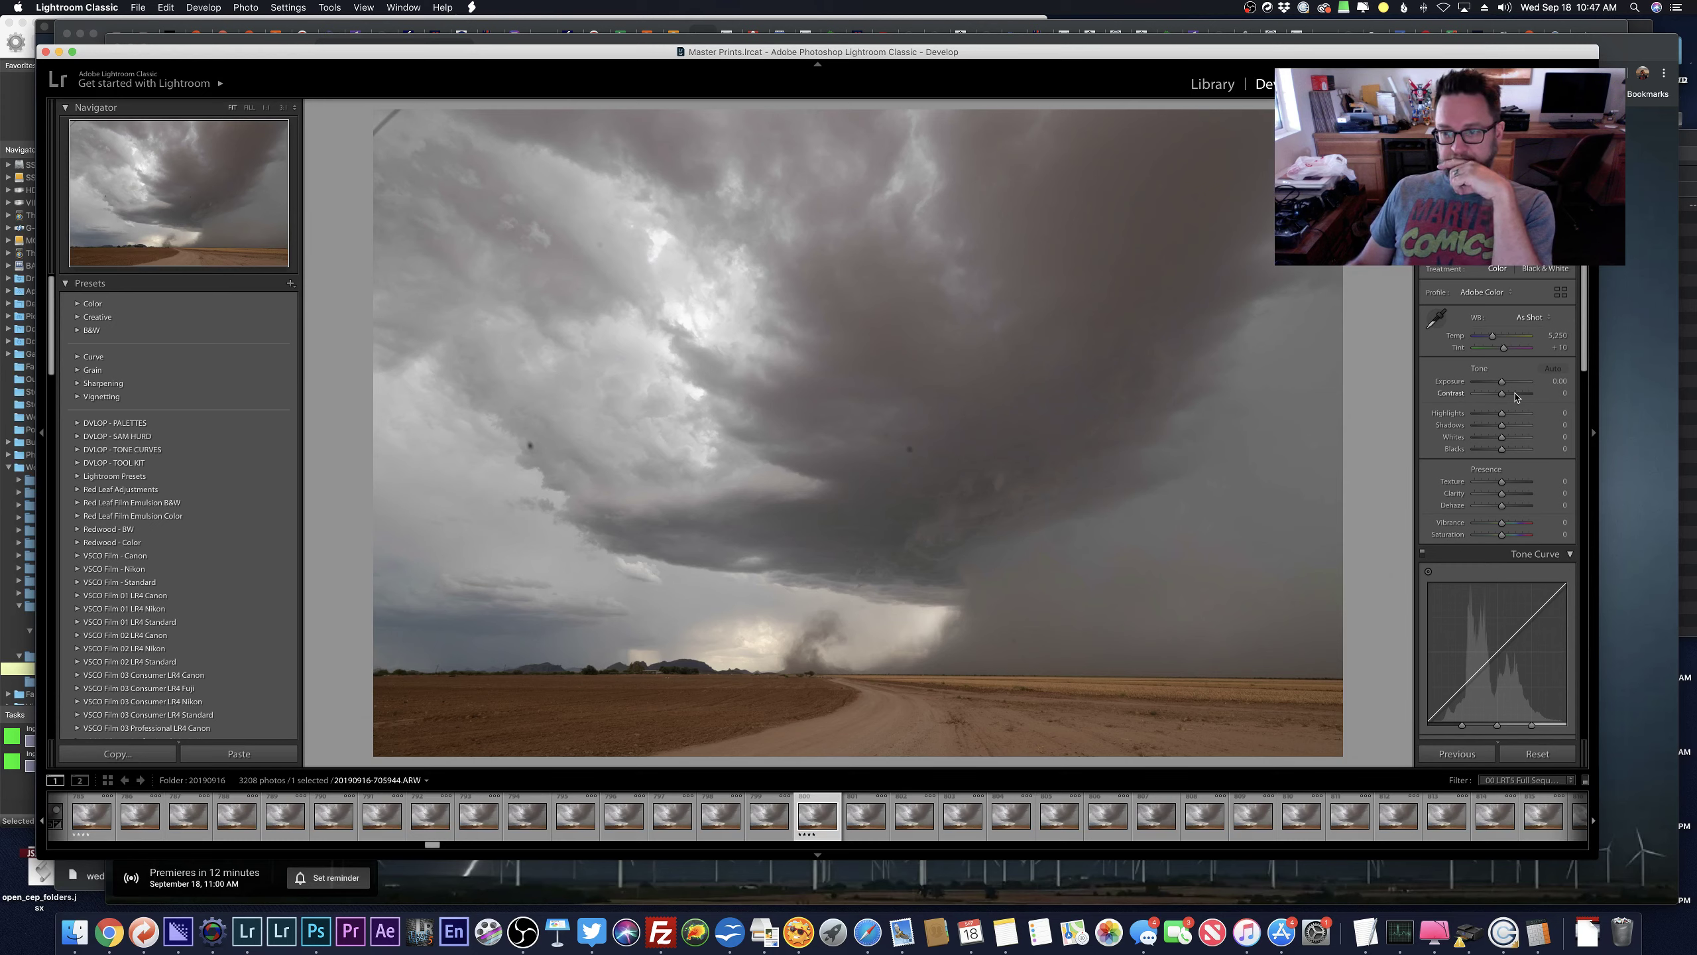
mouse_move(1516, 397)
mouse_down()
mouse_move(1479, 418)
mouse_move(1520, 425)
mouse_up()
click(831, 698)
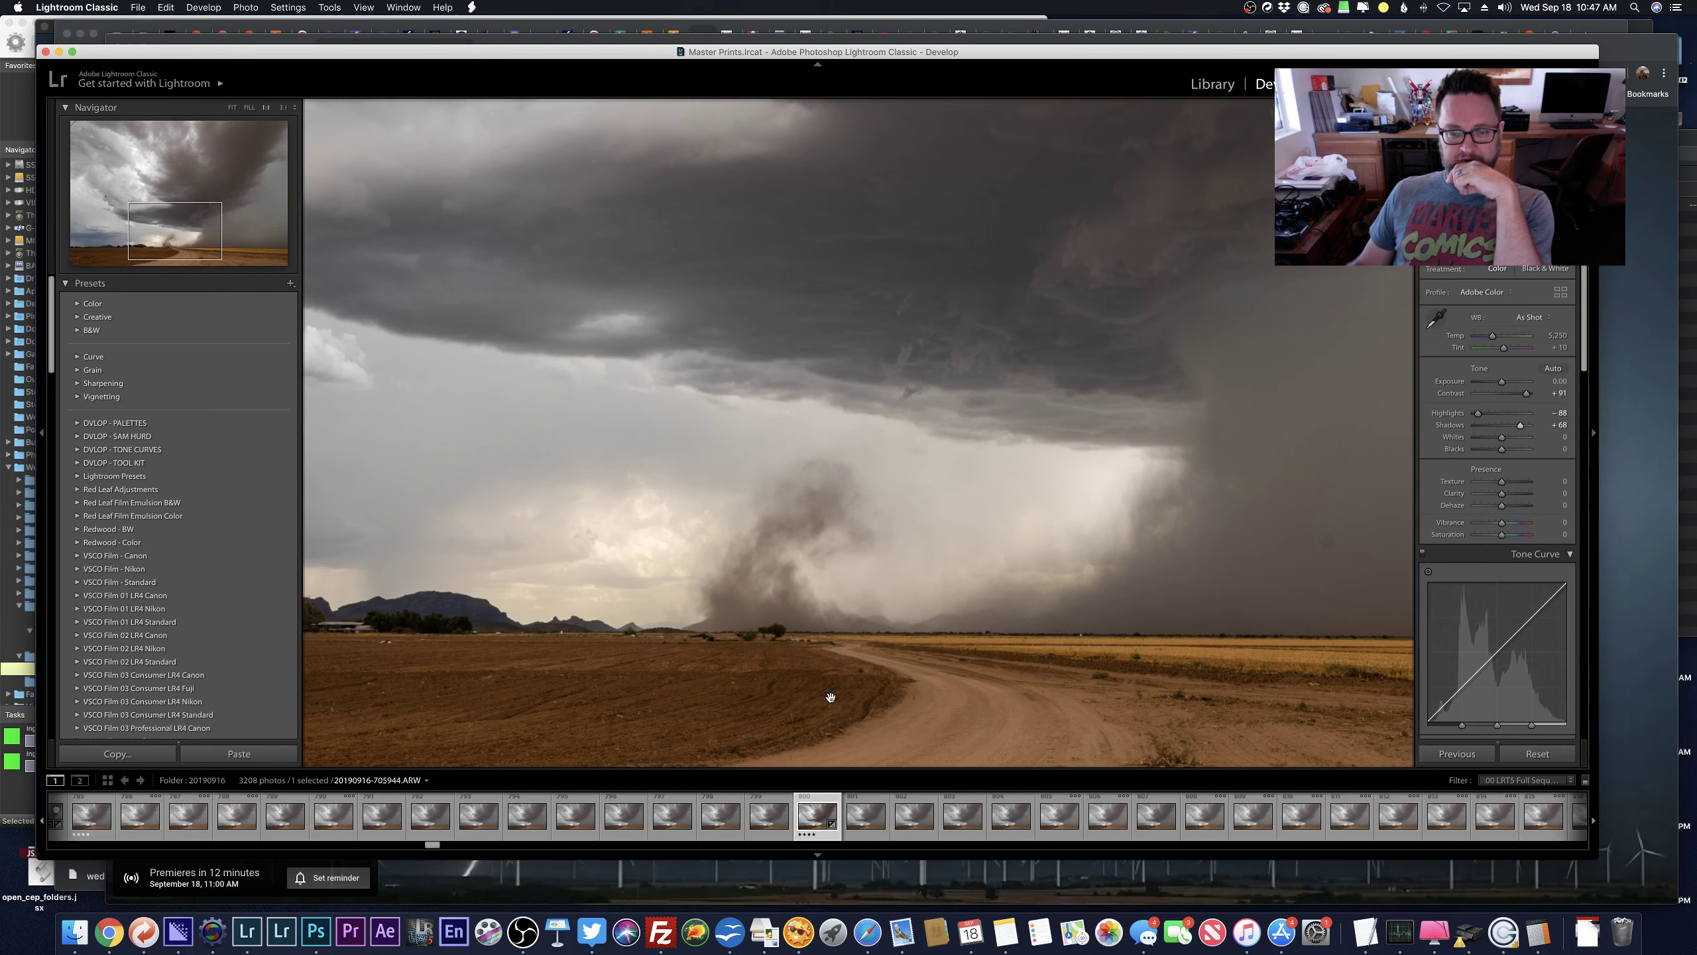
click(947, 698)
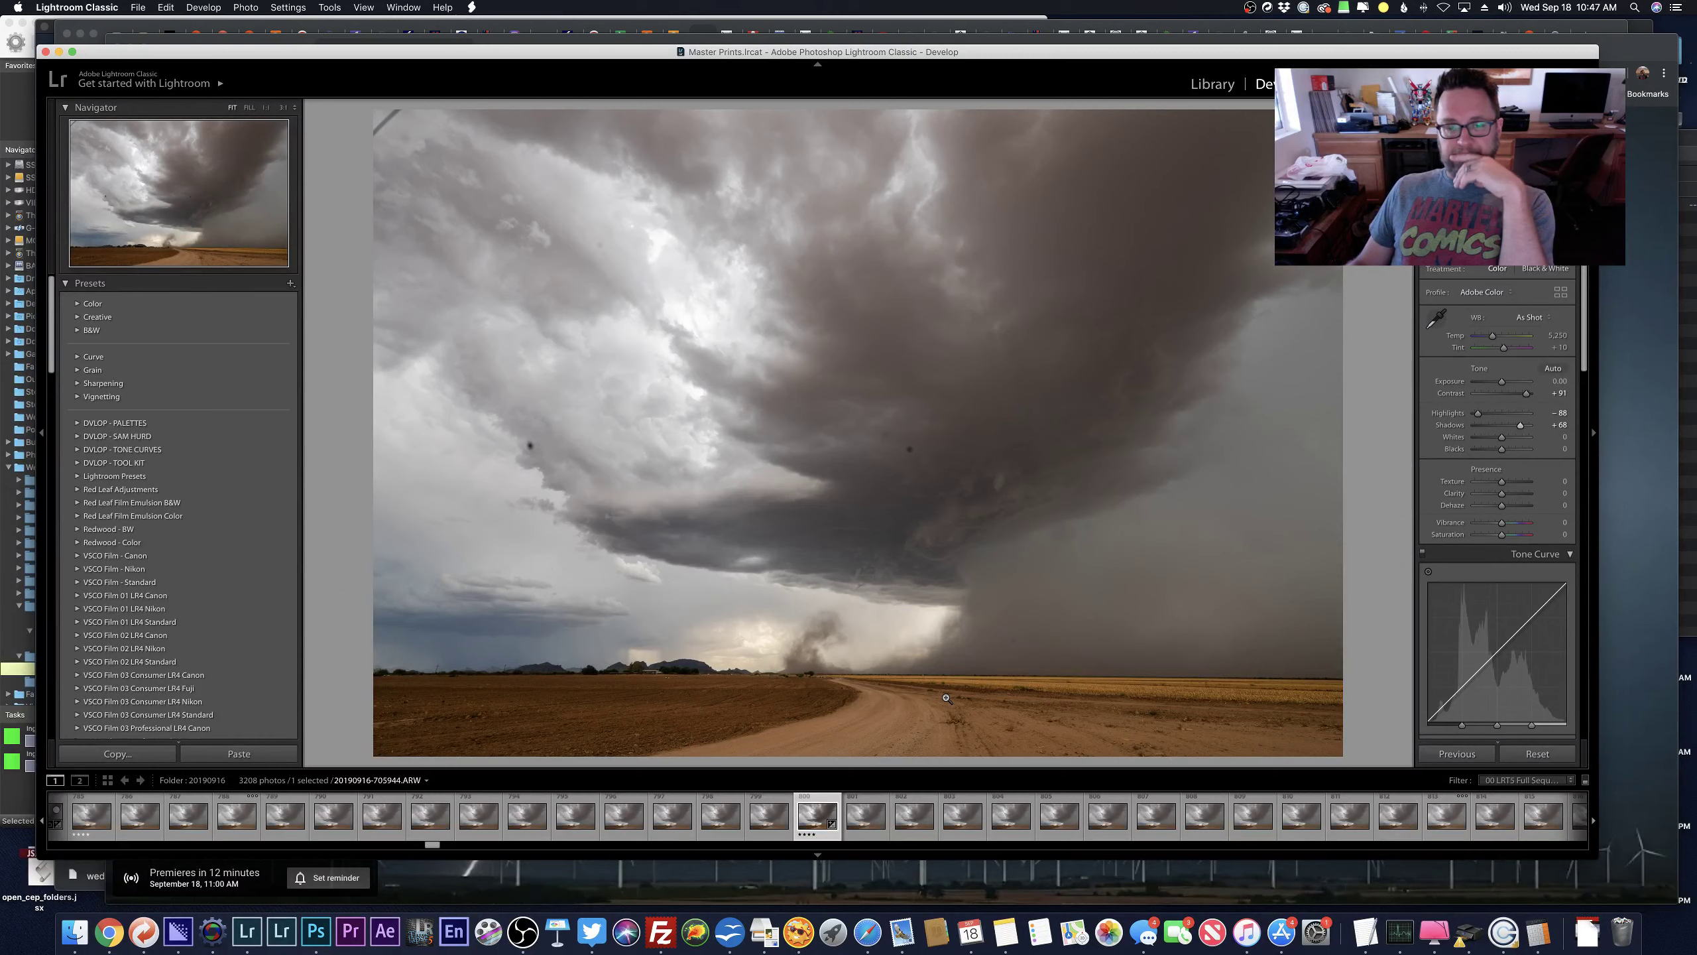
Add 20190916-705944.ARW to the Quick Collection and browse the last storm photos of that collection as a grid.
key(b)
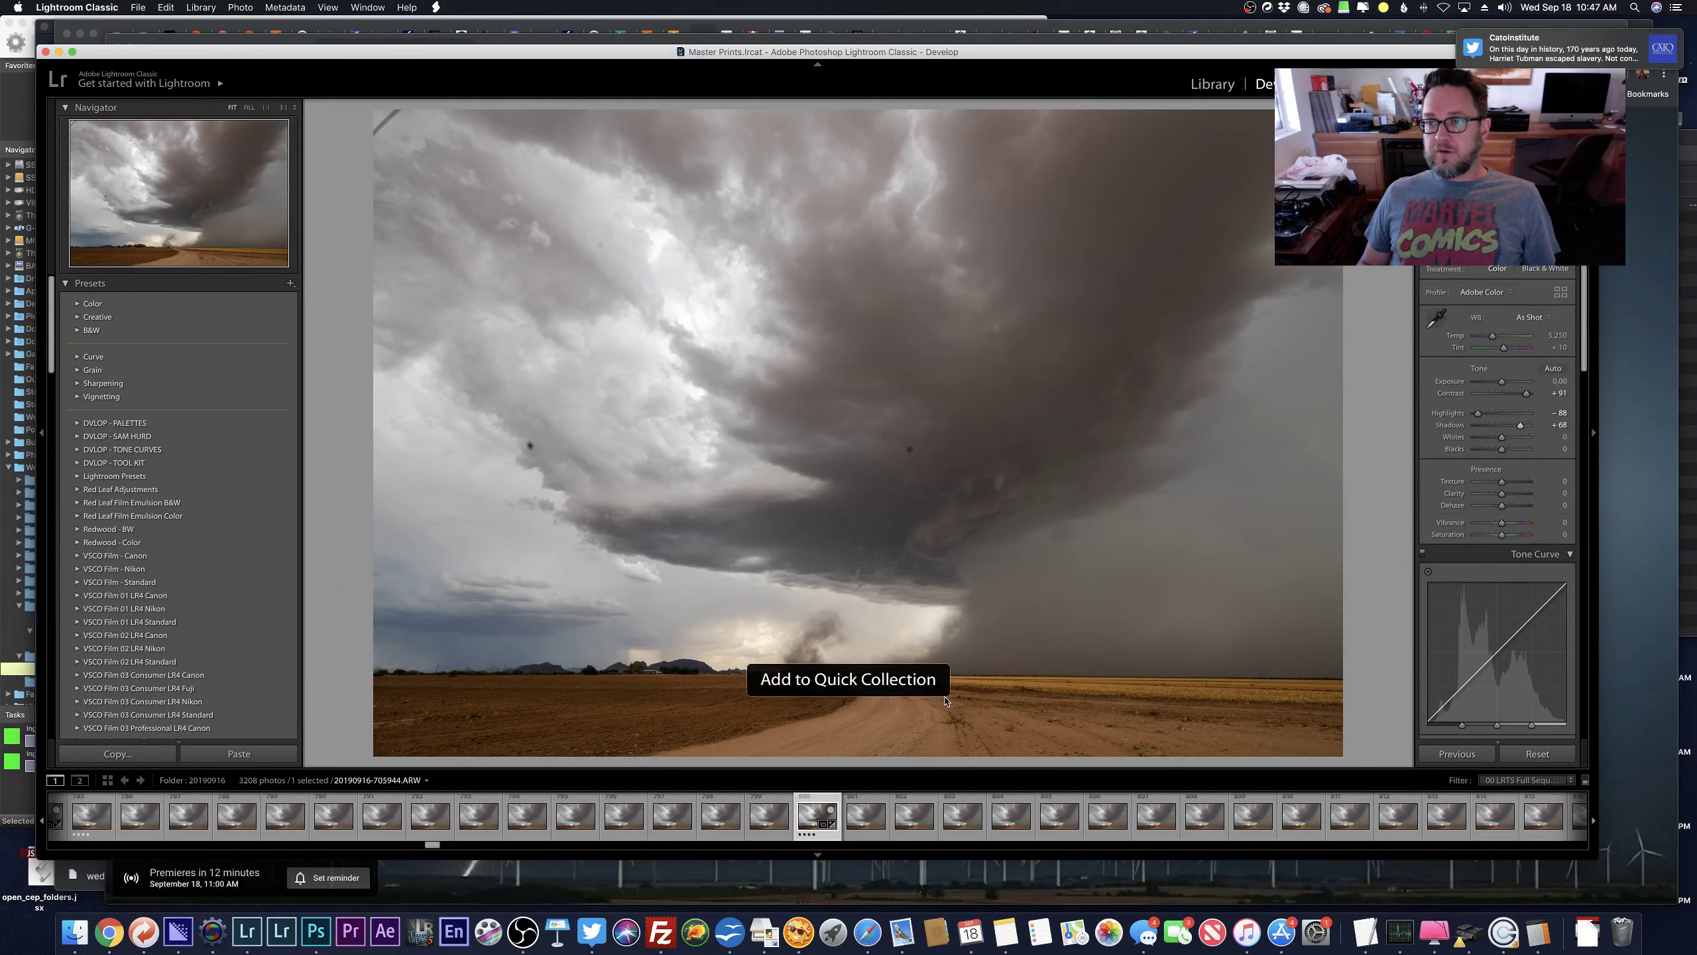
key(g)
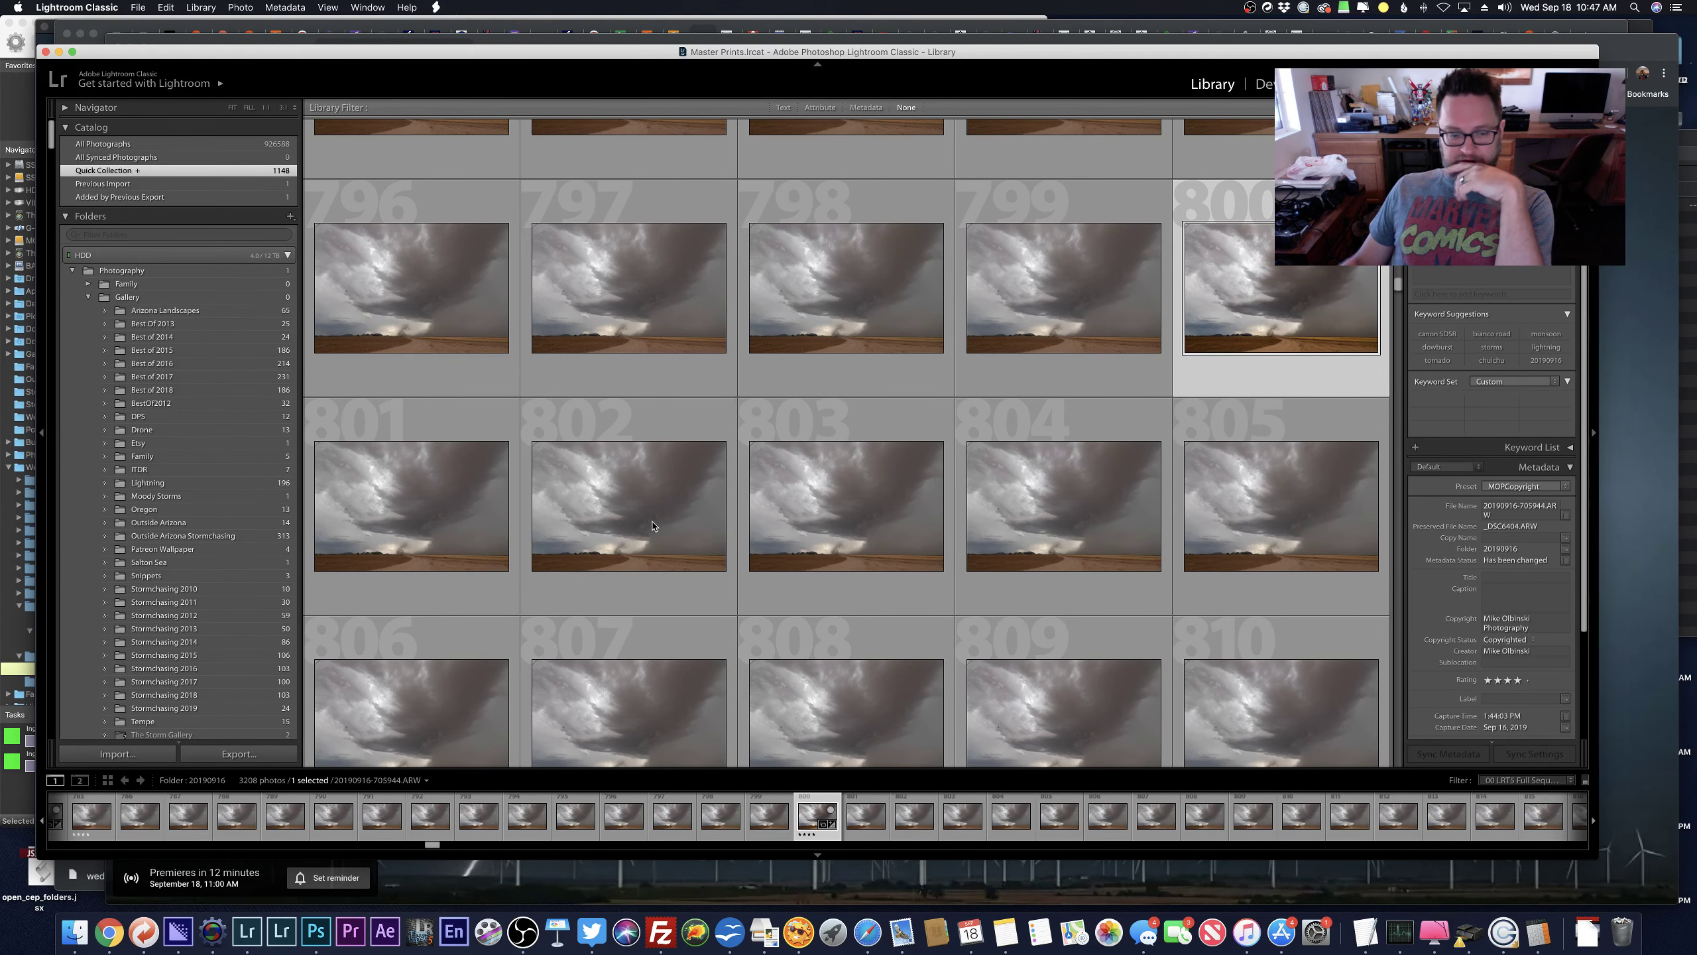
scroll(509, 697, down, 5)
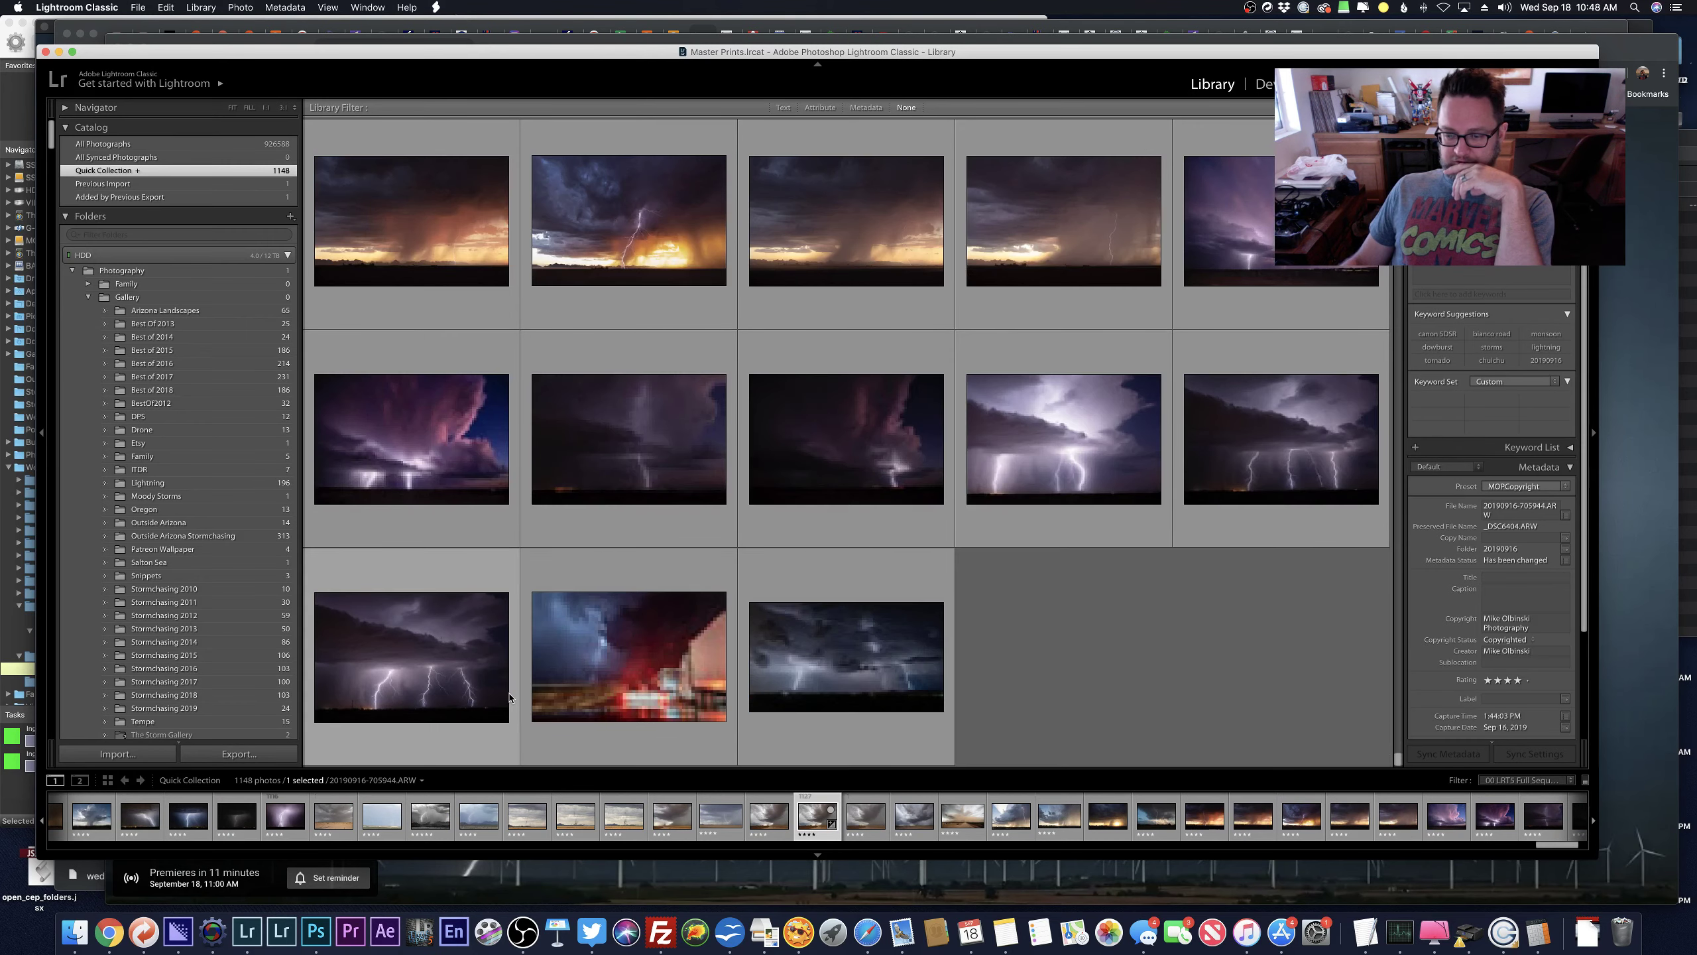
click(1209, 743)
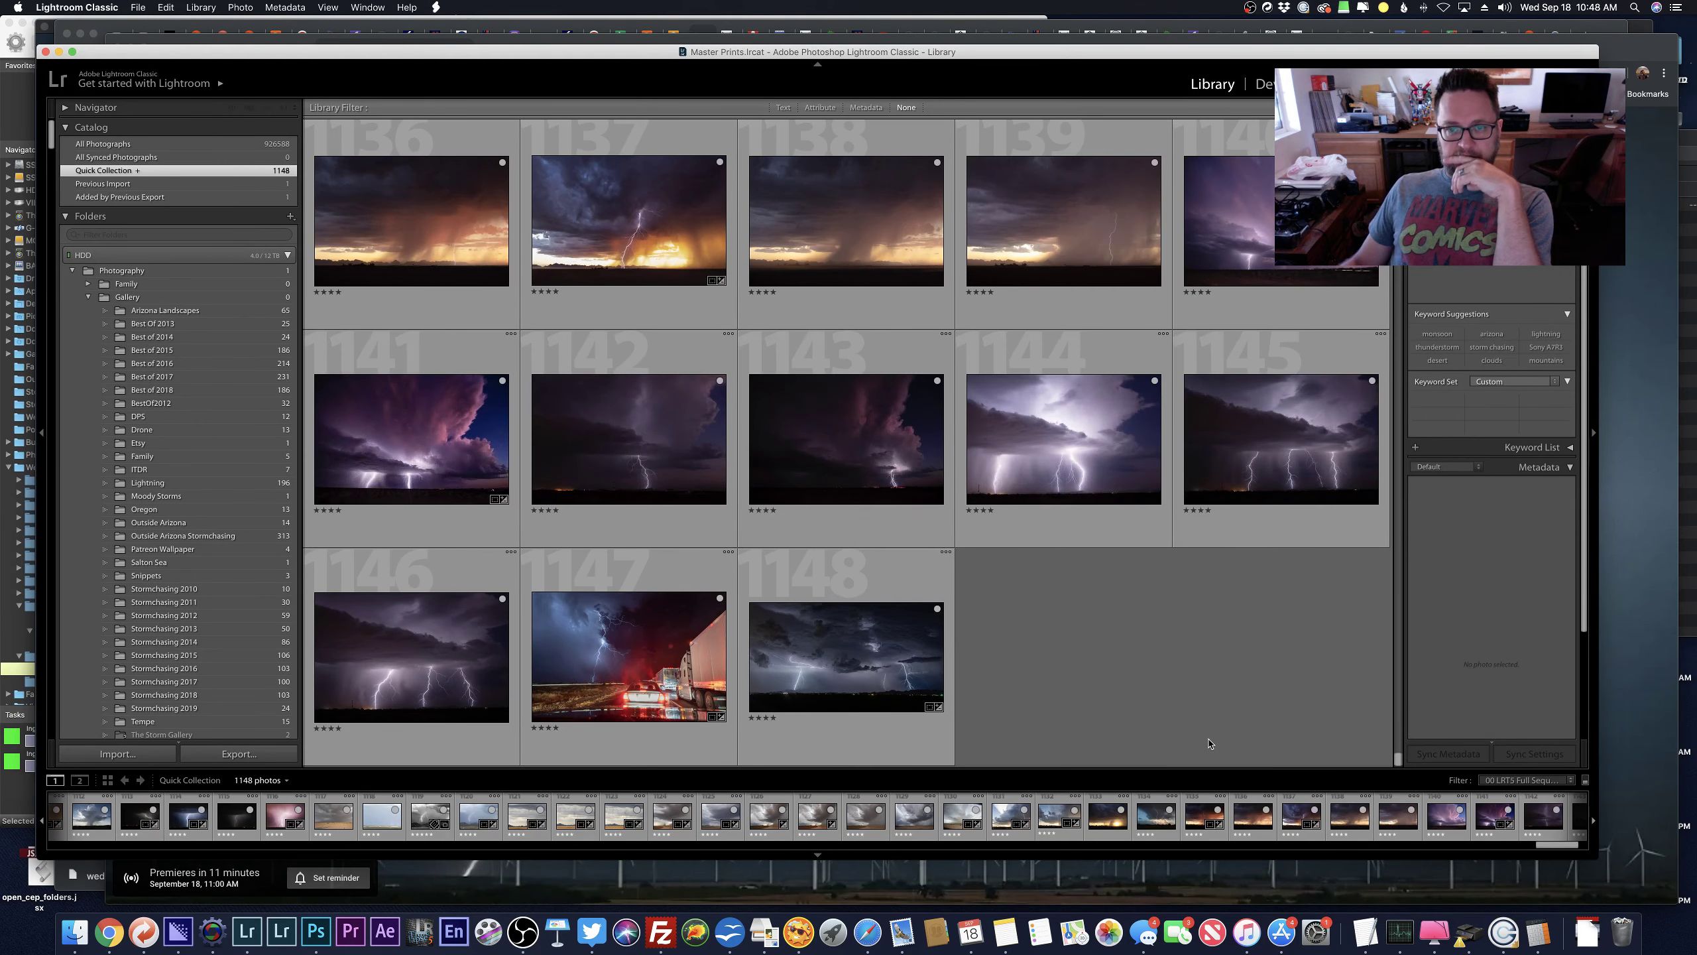
scroll(1156, 738, up, 5)
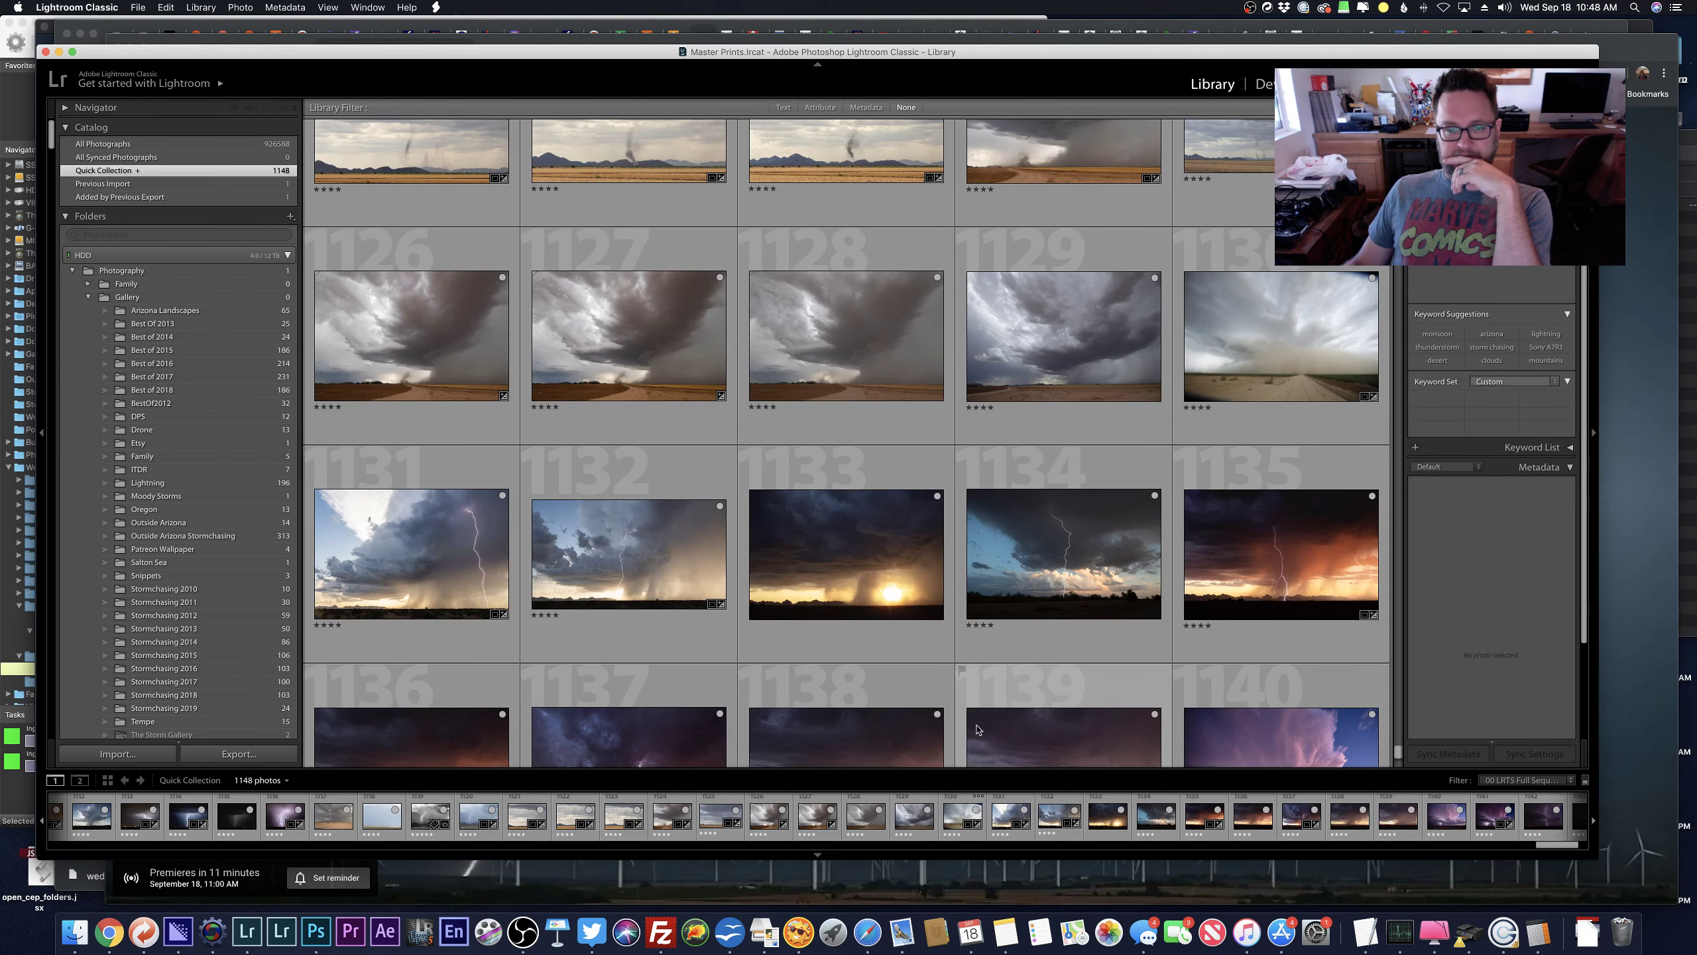
View the daytime lightning photo 1131 of the Quick Collection and open the next one, 20190916-707712.ARW, for developing.
double_click(399, 528)
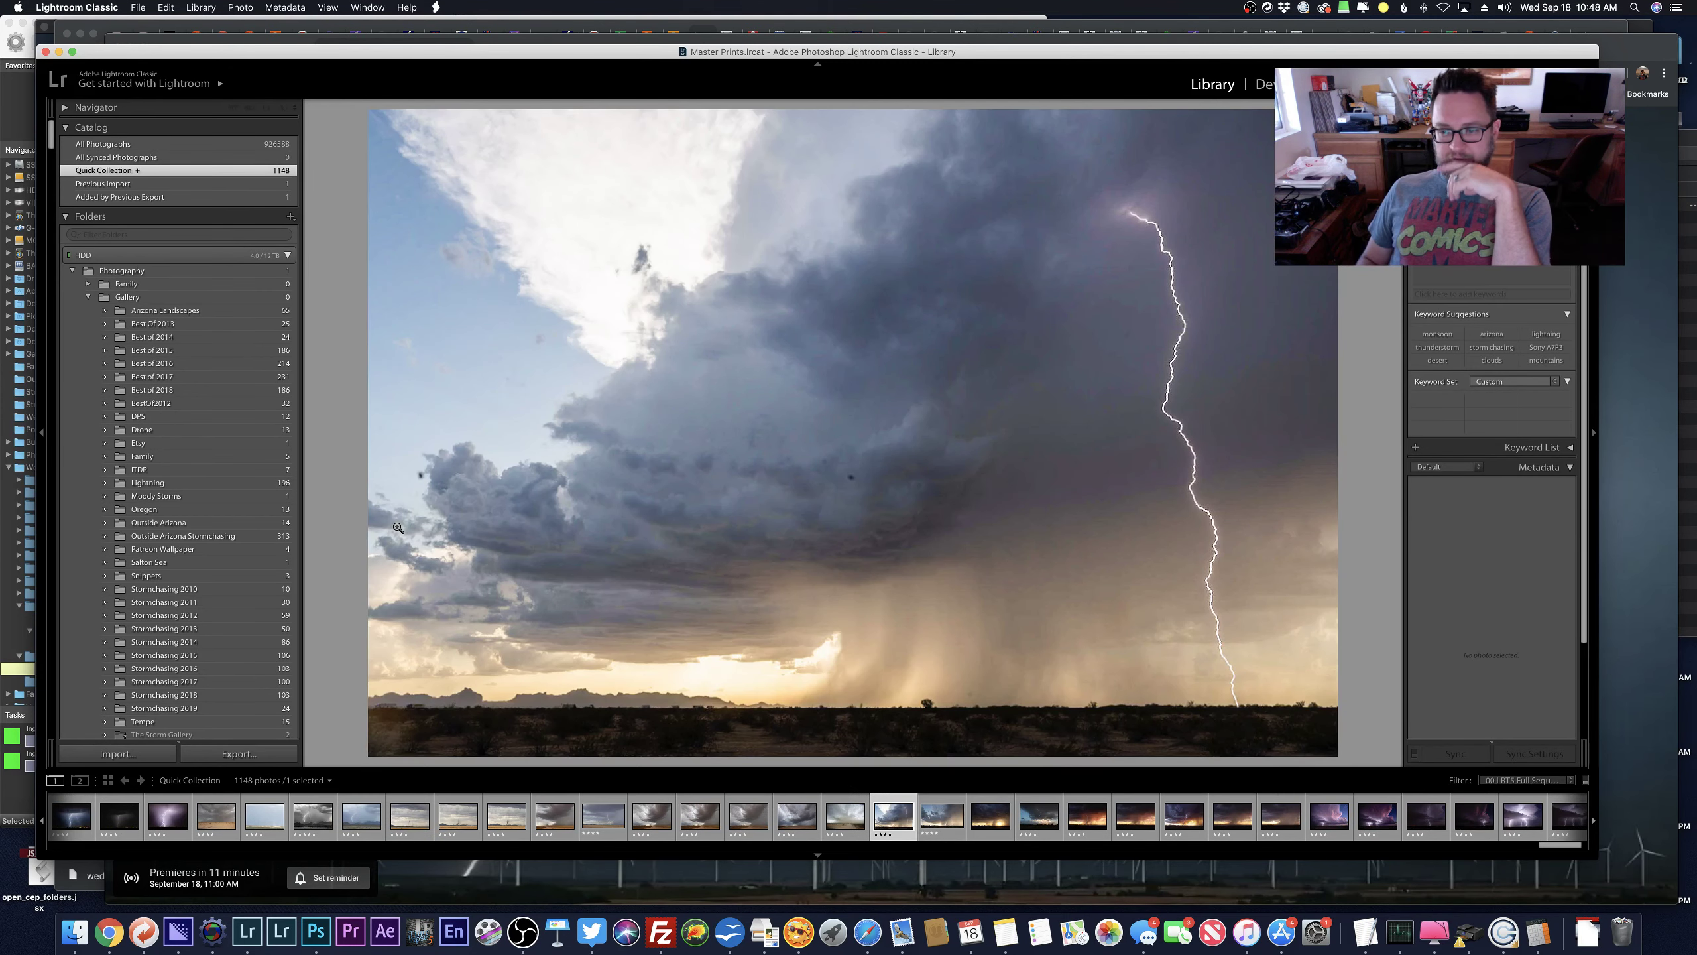
key(Right)
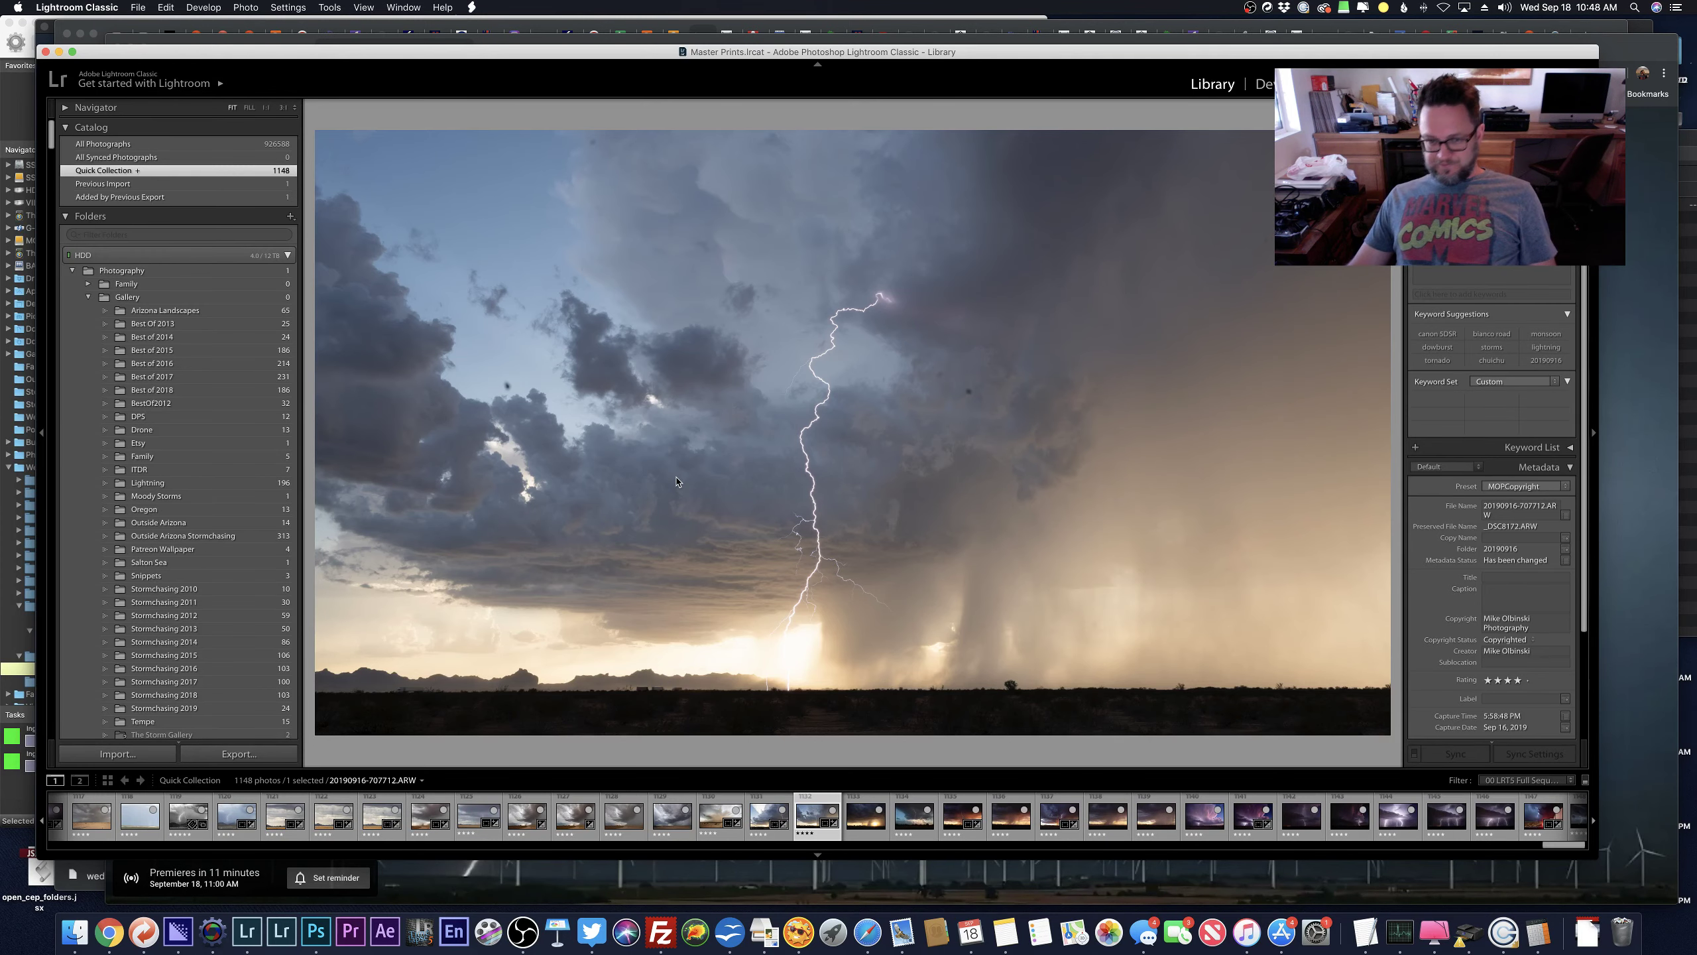
key(d)
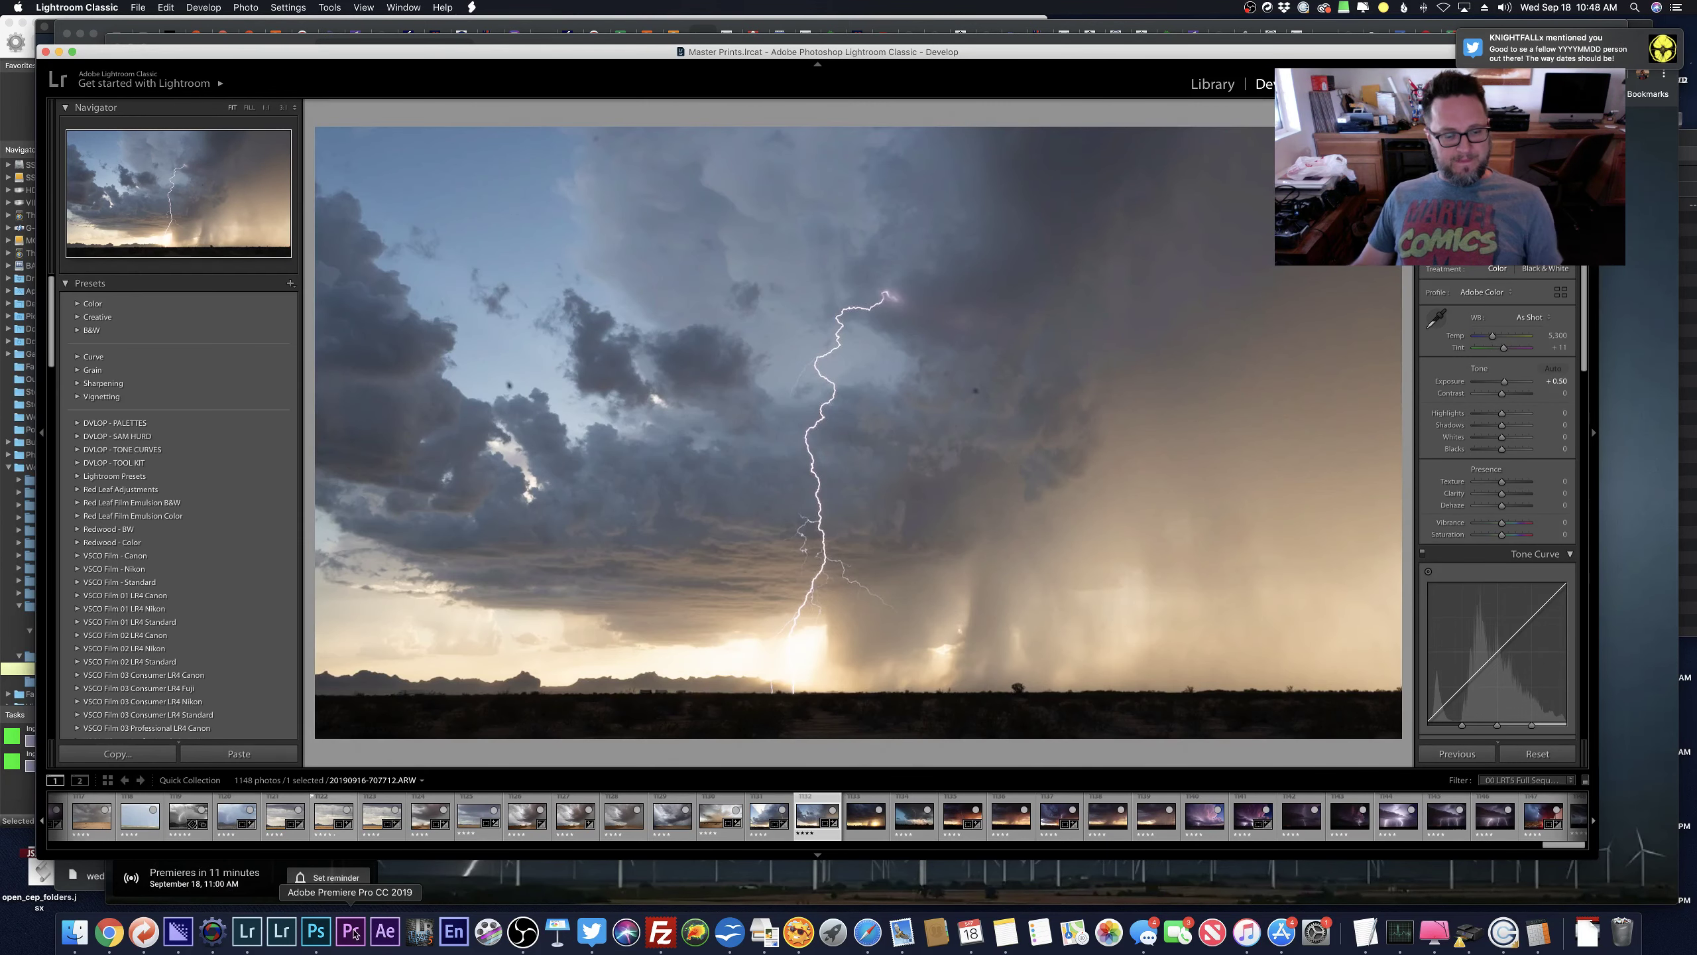
Switch to Photoshop to show the layered version of 20190916-707712.ARW enlarged and in full, and return to Lightroom.
click(316, 931)
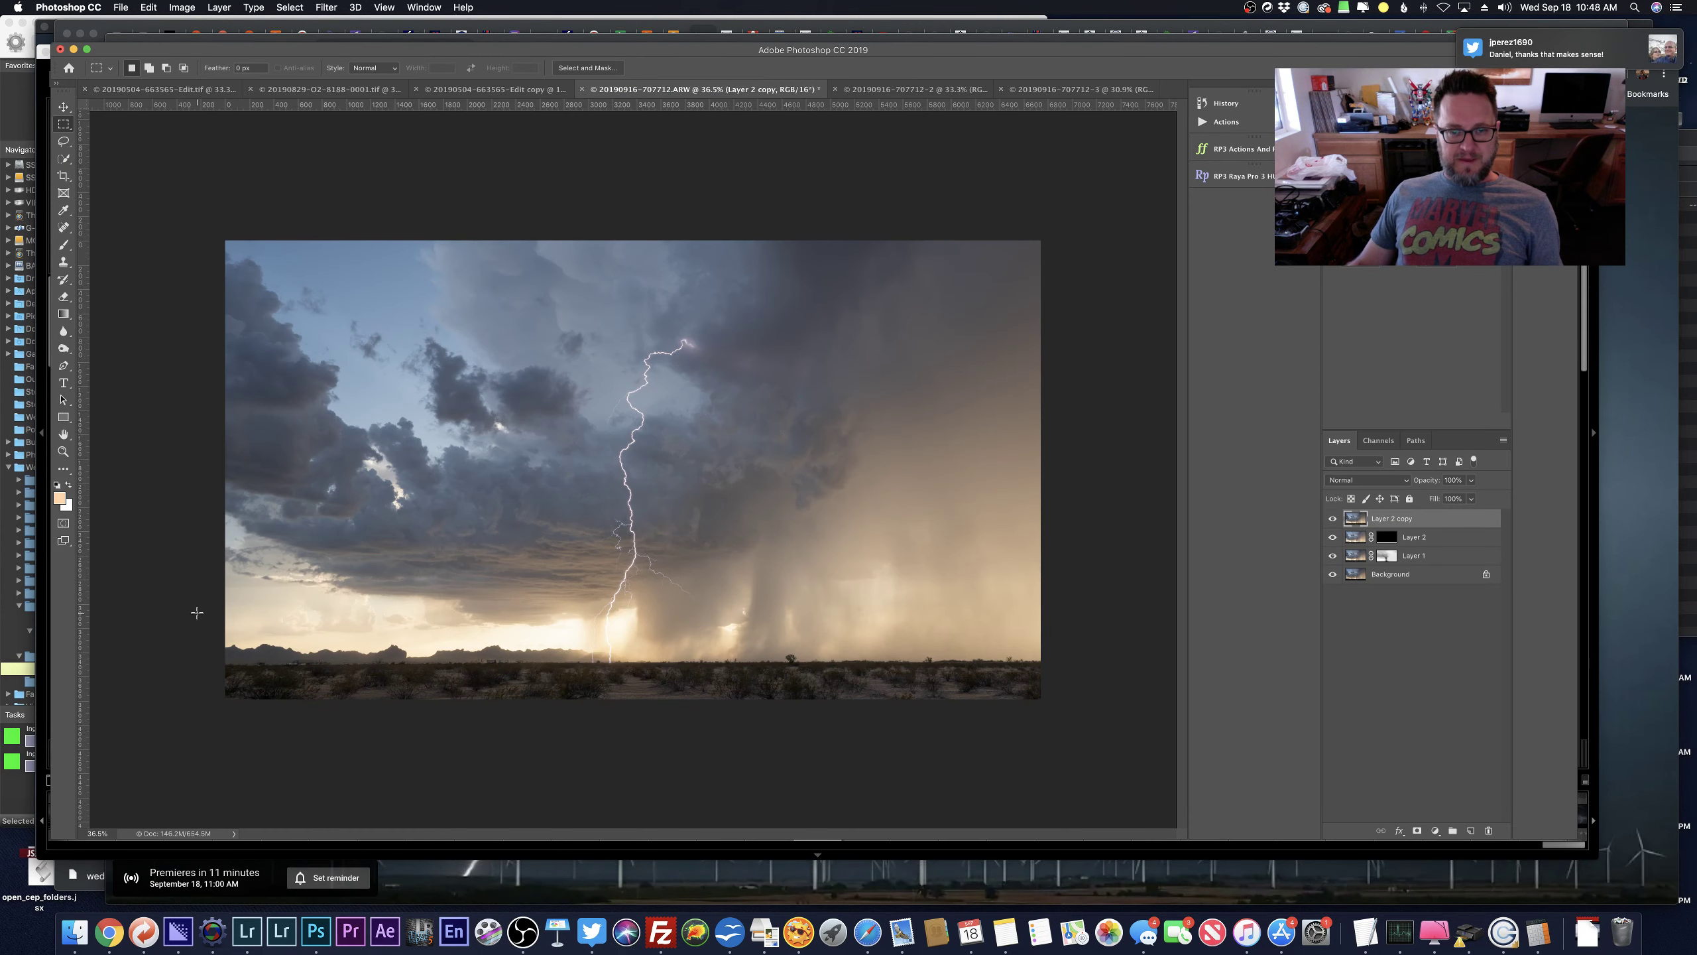
key(super+plus)
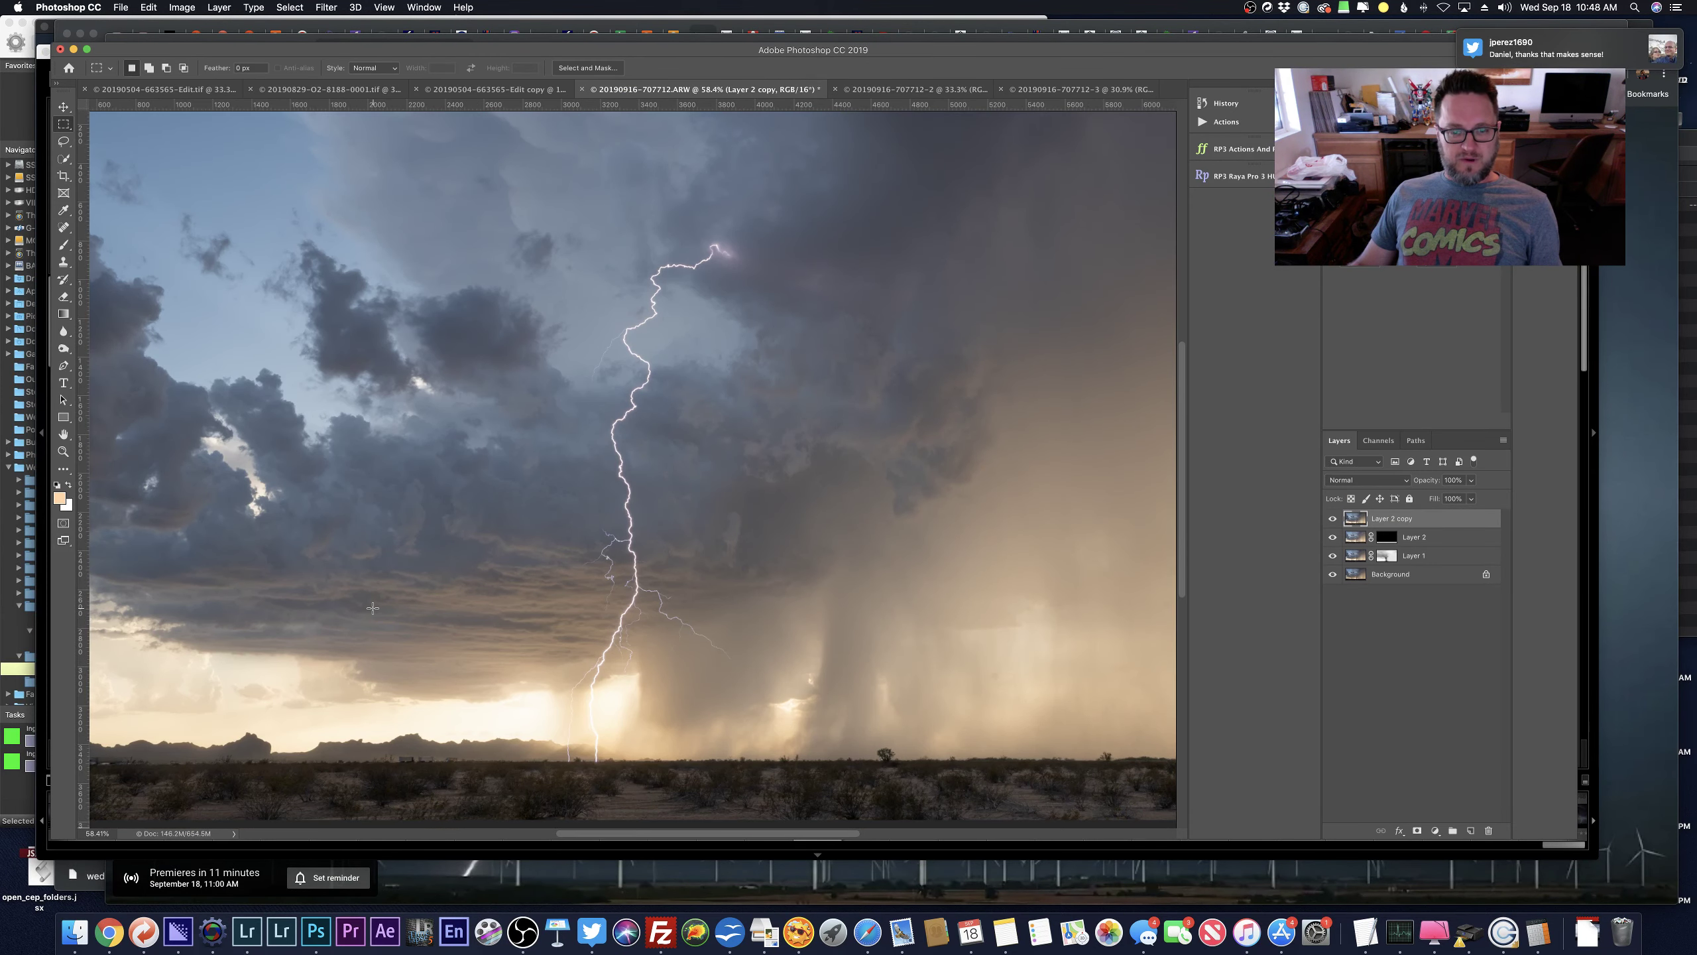
key(super+minus)
key(super+Tab)
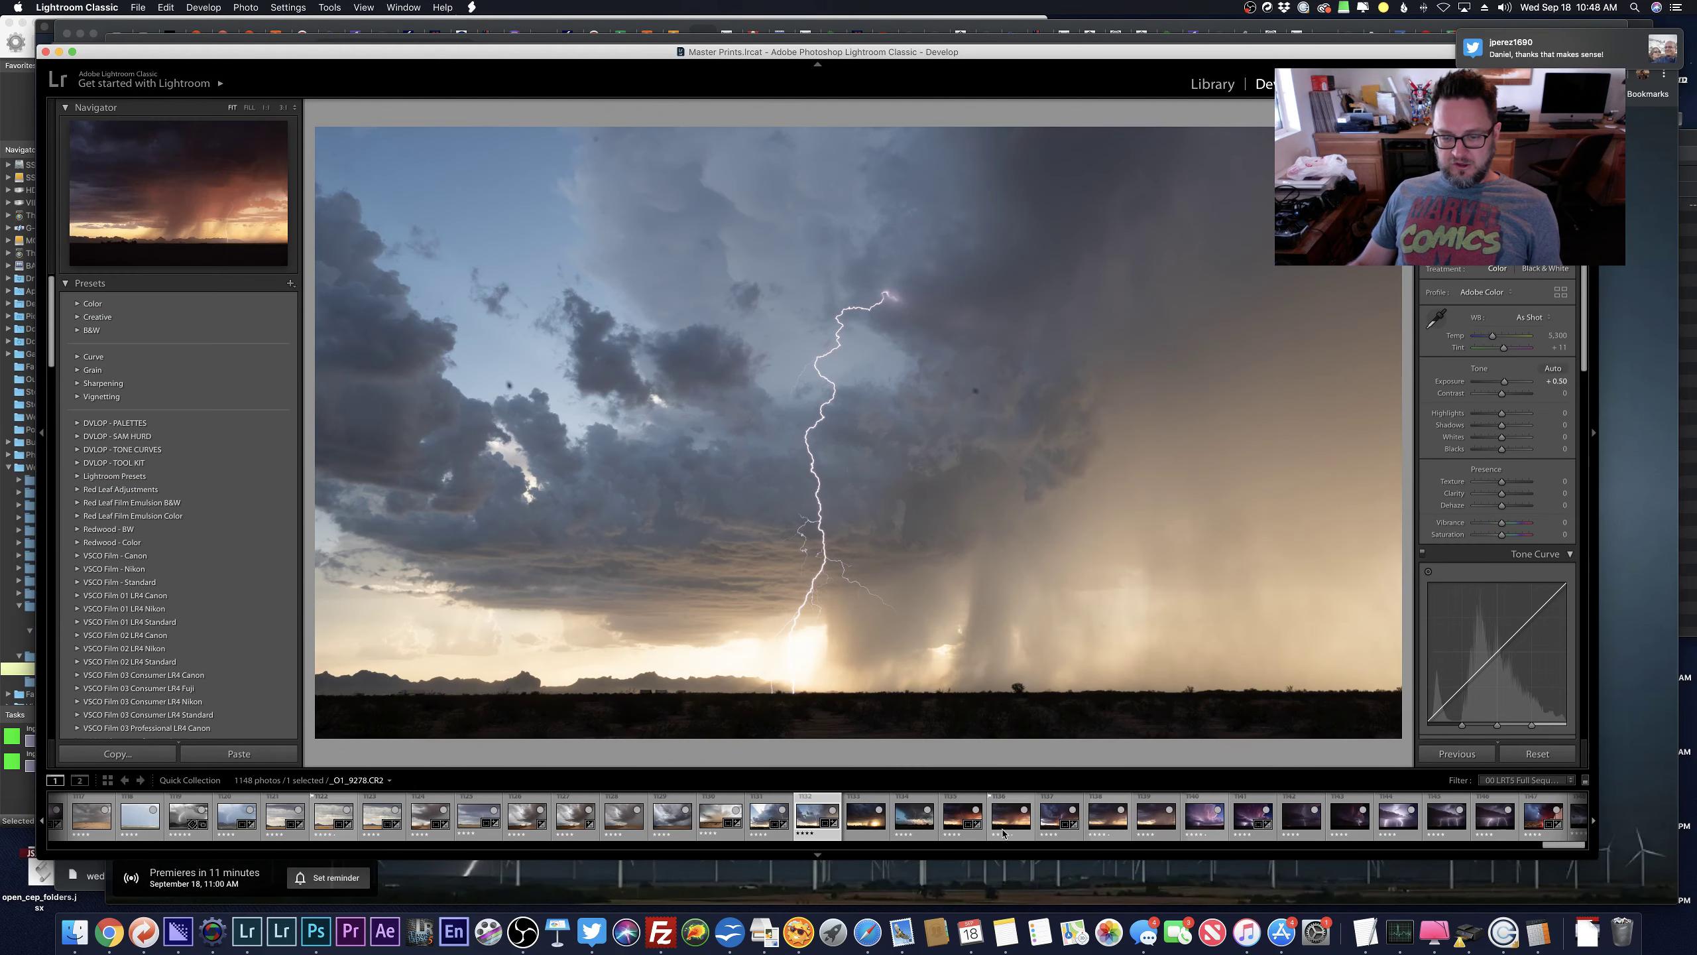
Develop the sunset lightning photo _O2_0371.CR2 with highlights -86, shadows +100 and clarity +65, and lower its vibrance slightly.
click(1049, 826)
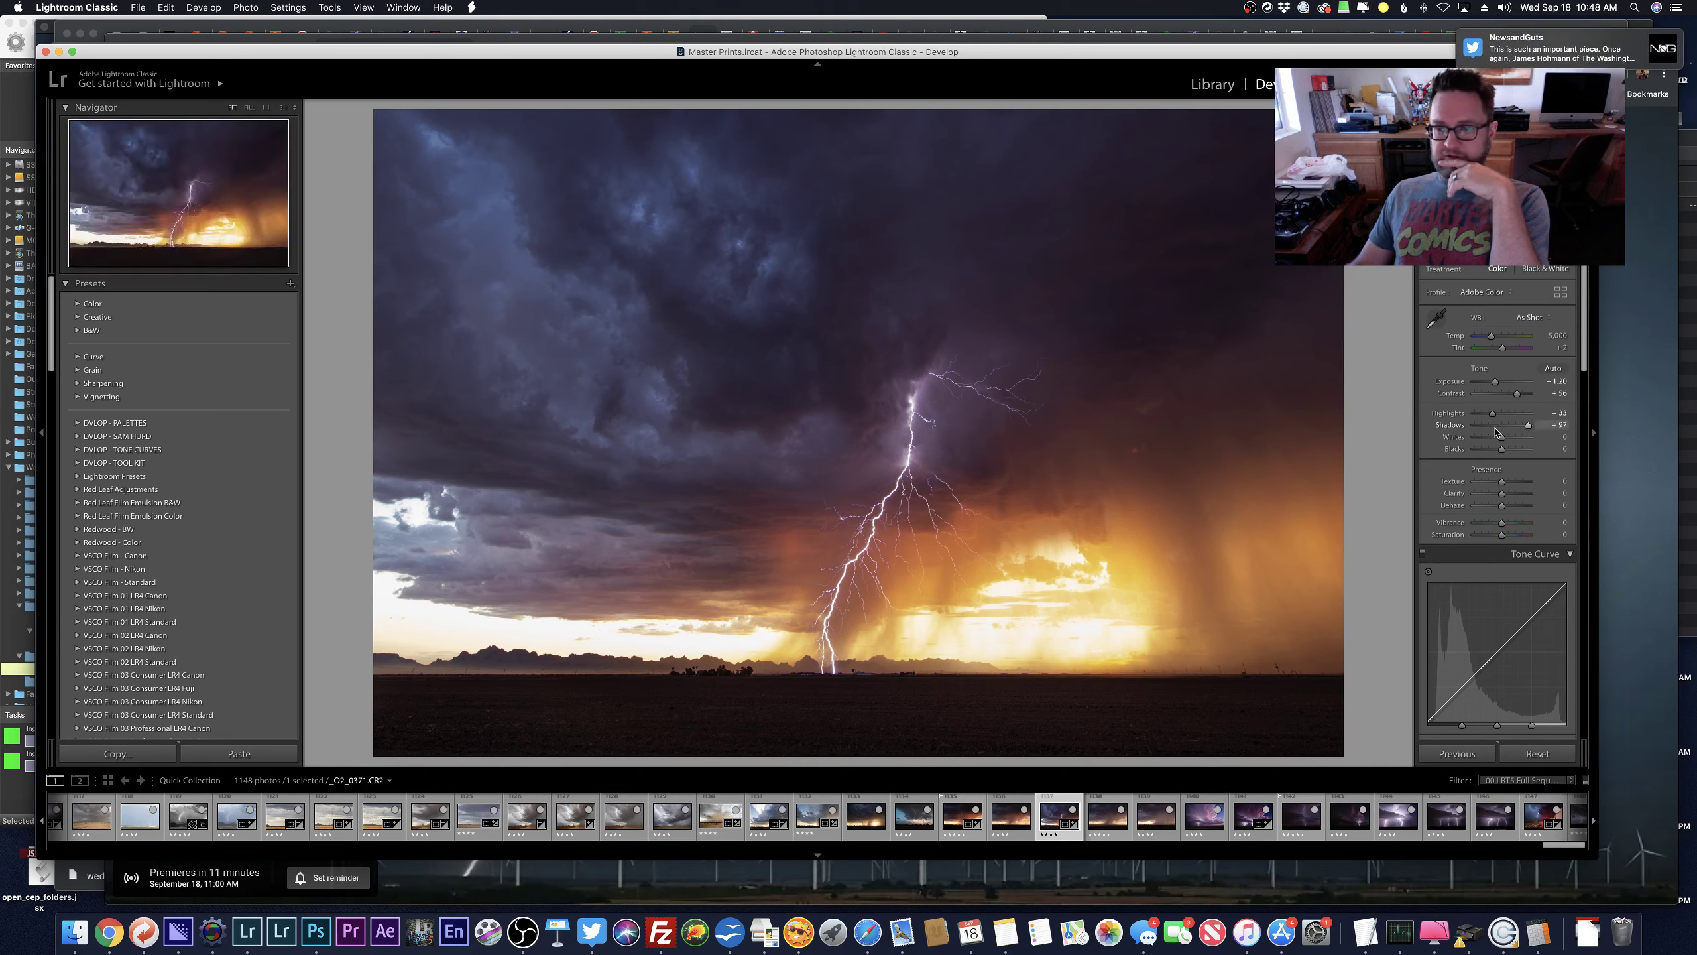
drag(1492, 413, 1540, 425)
drag(1502, 492, 1520, 493)
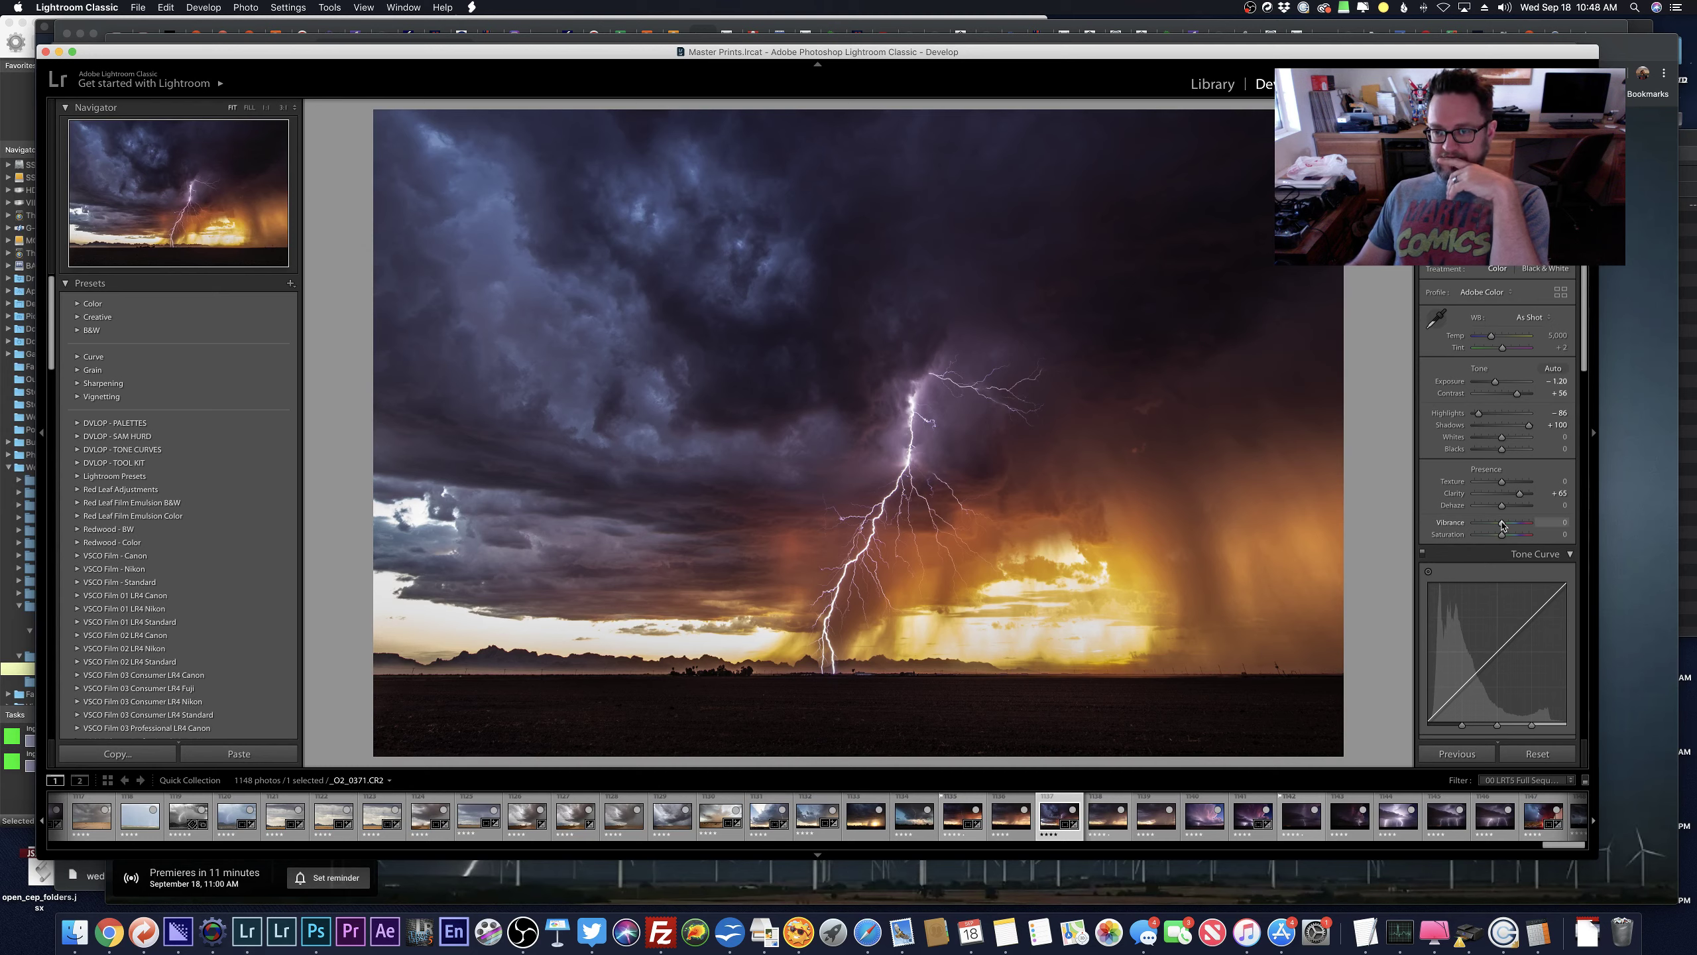
mouse_move(1501, 525)
mouse_down()
mouse_move(1518, 526)
mouse_move(1499, 533)
mouse_up()
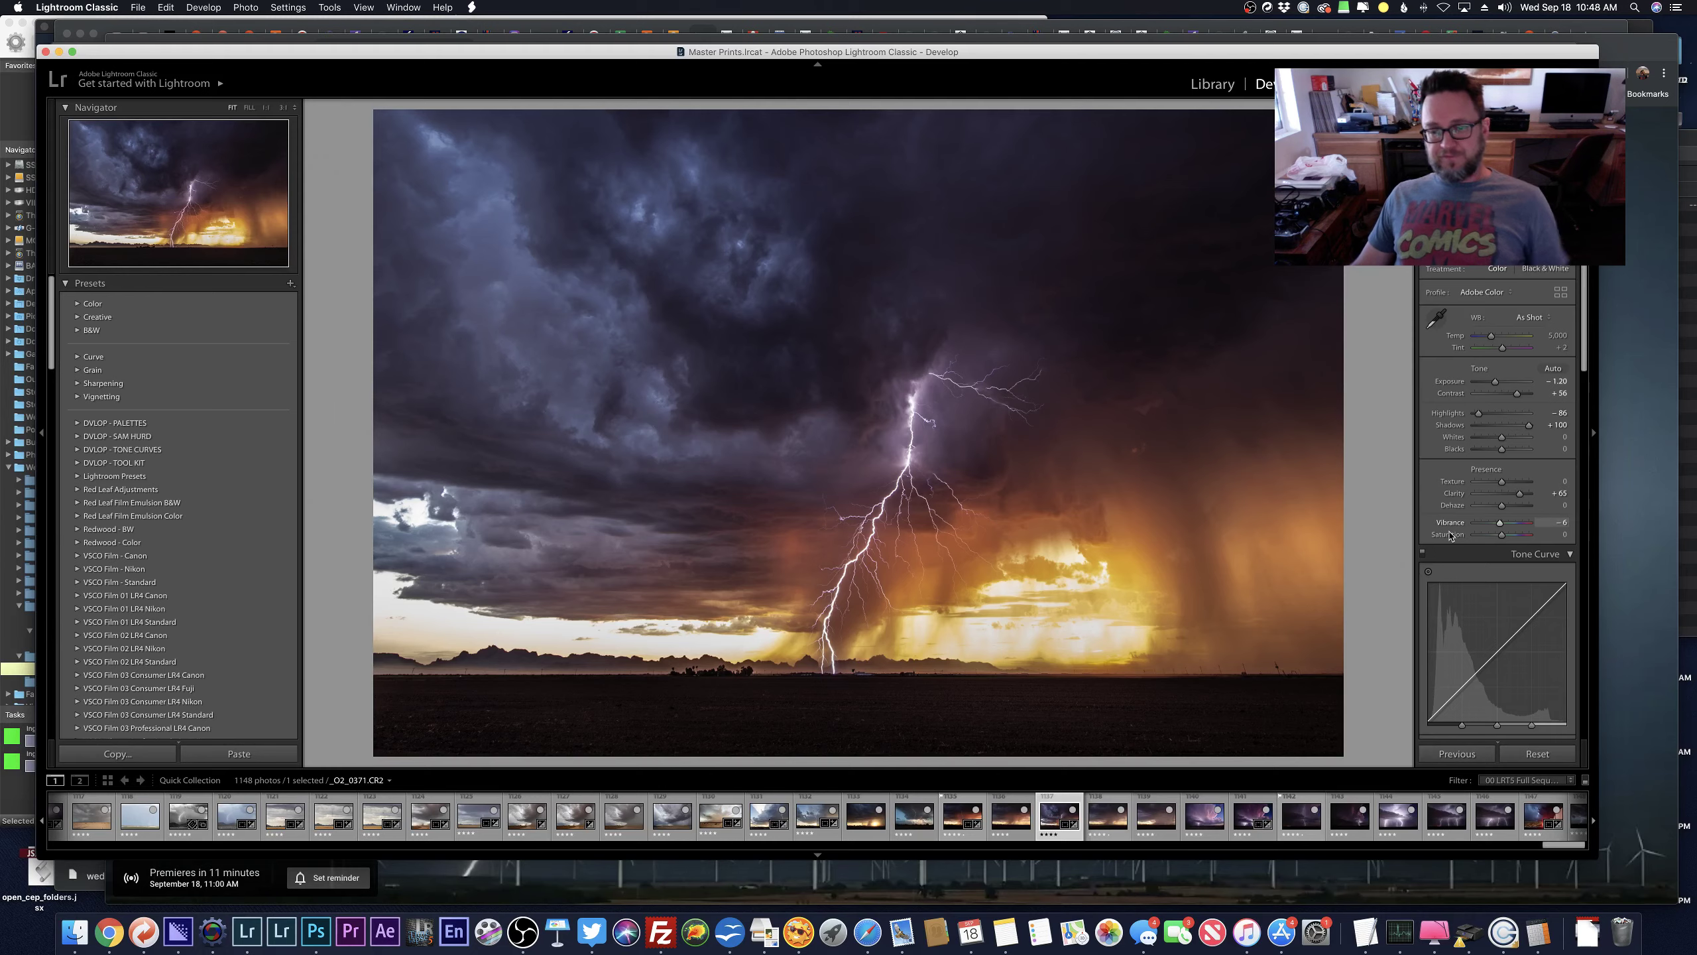
Glance at the layered lightning image in Photoshop and go back to 20190916-707712.ARW in Lightroom's Develop view.
key(super+Tab)
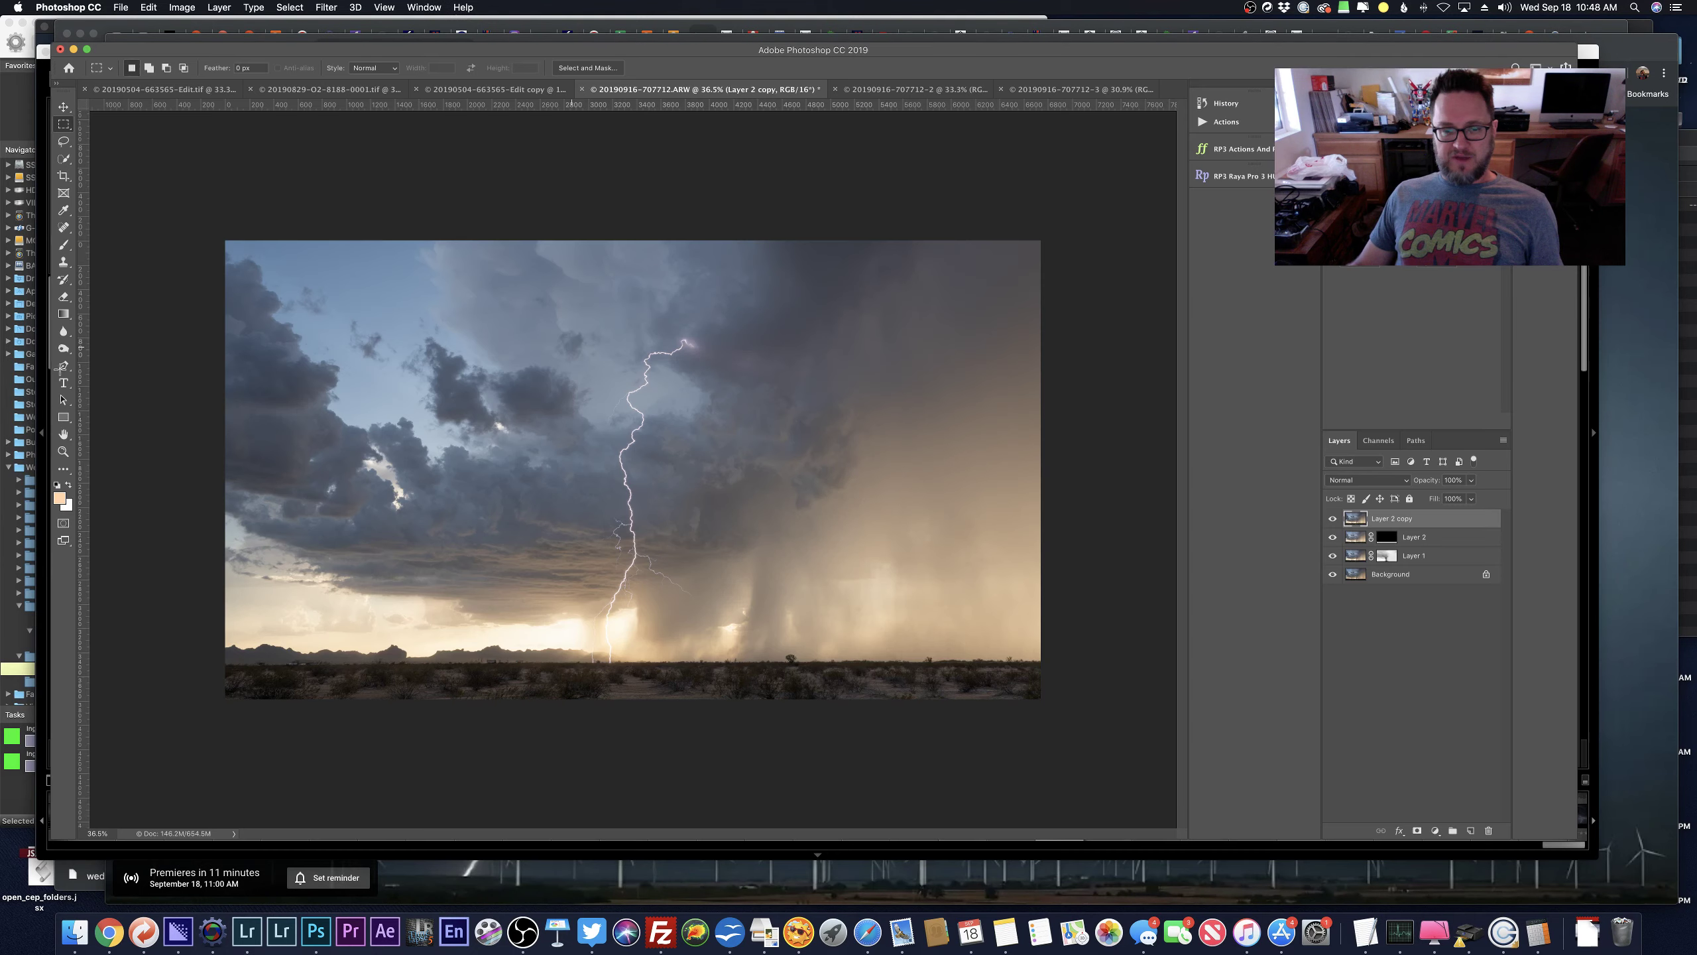
key(super+Tab)
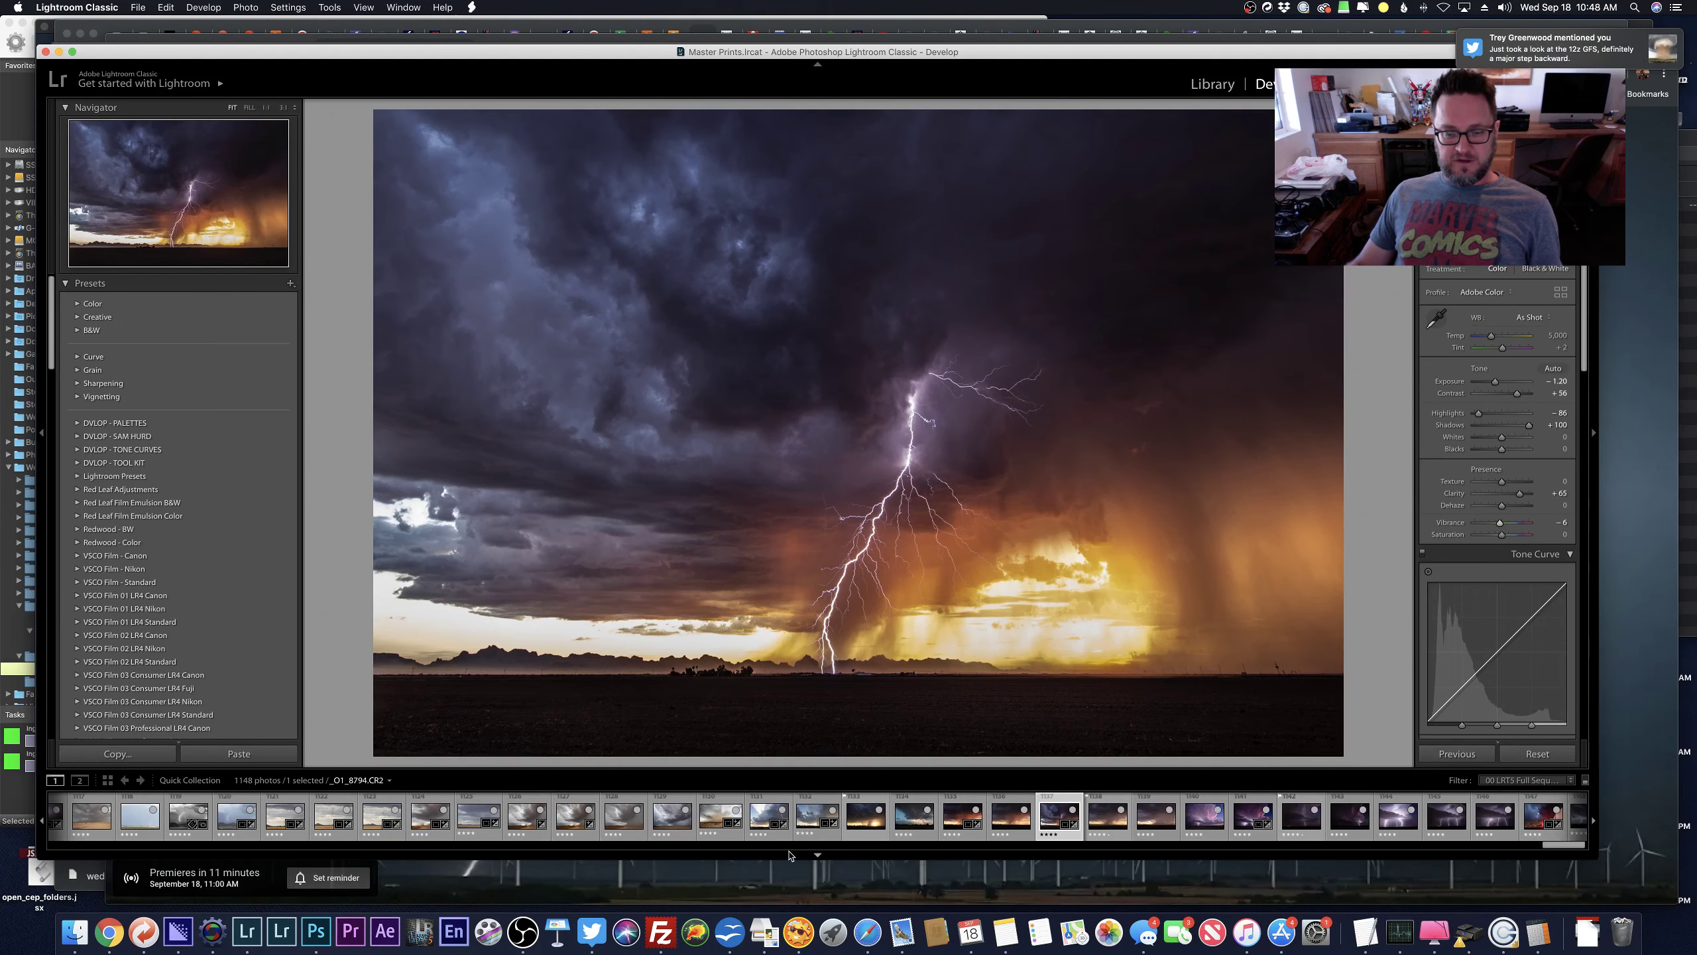
click(817, 821)
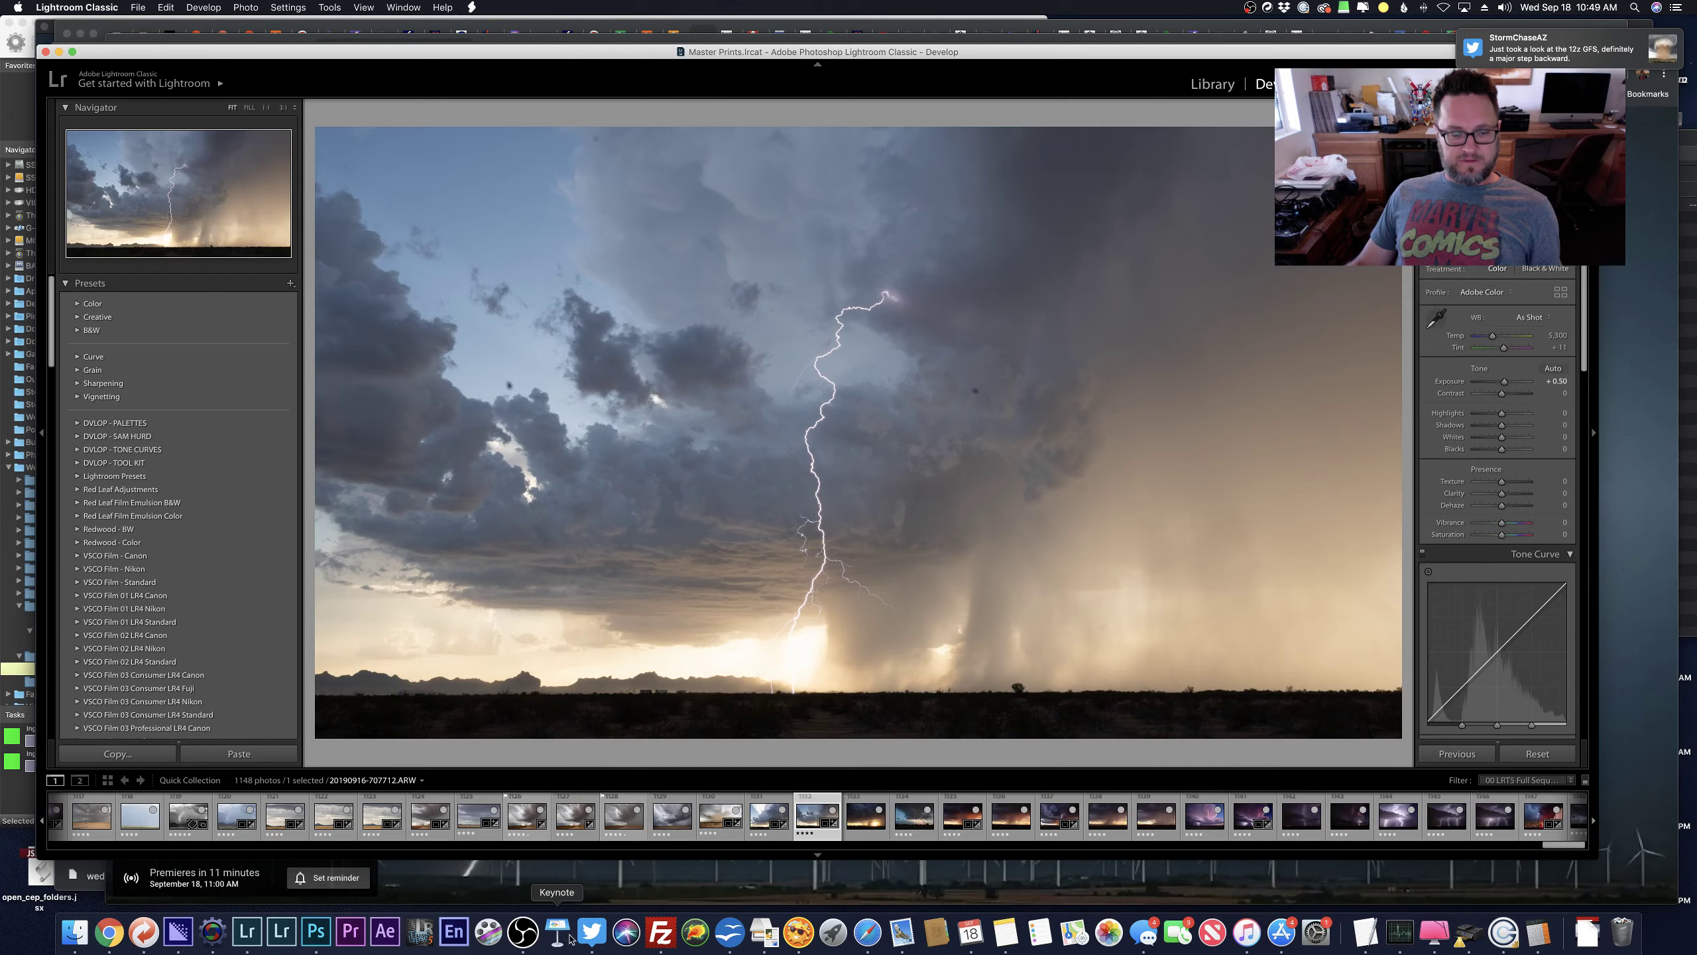
Switch to TweetDeck and start a reply to the newest notification about the 12z GFS.
click(590, 933)
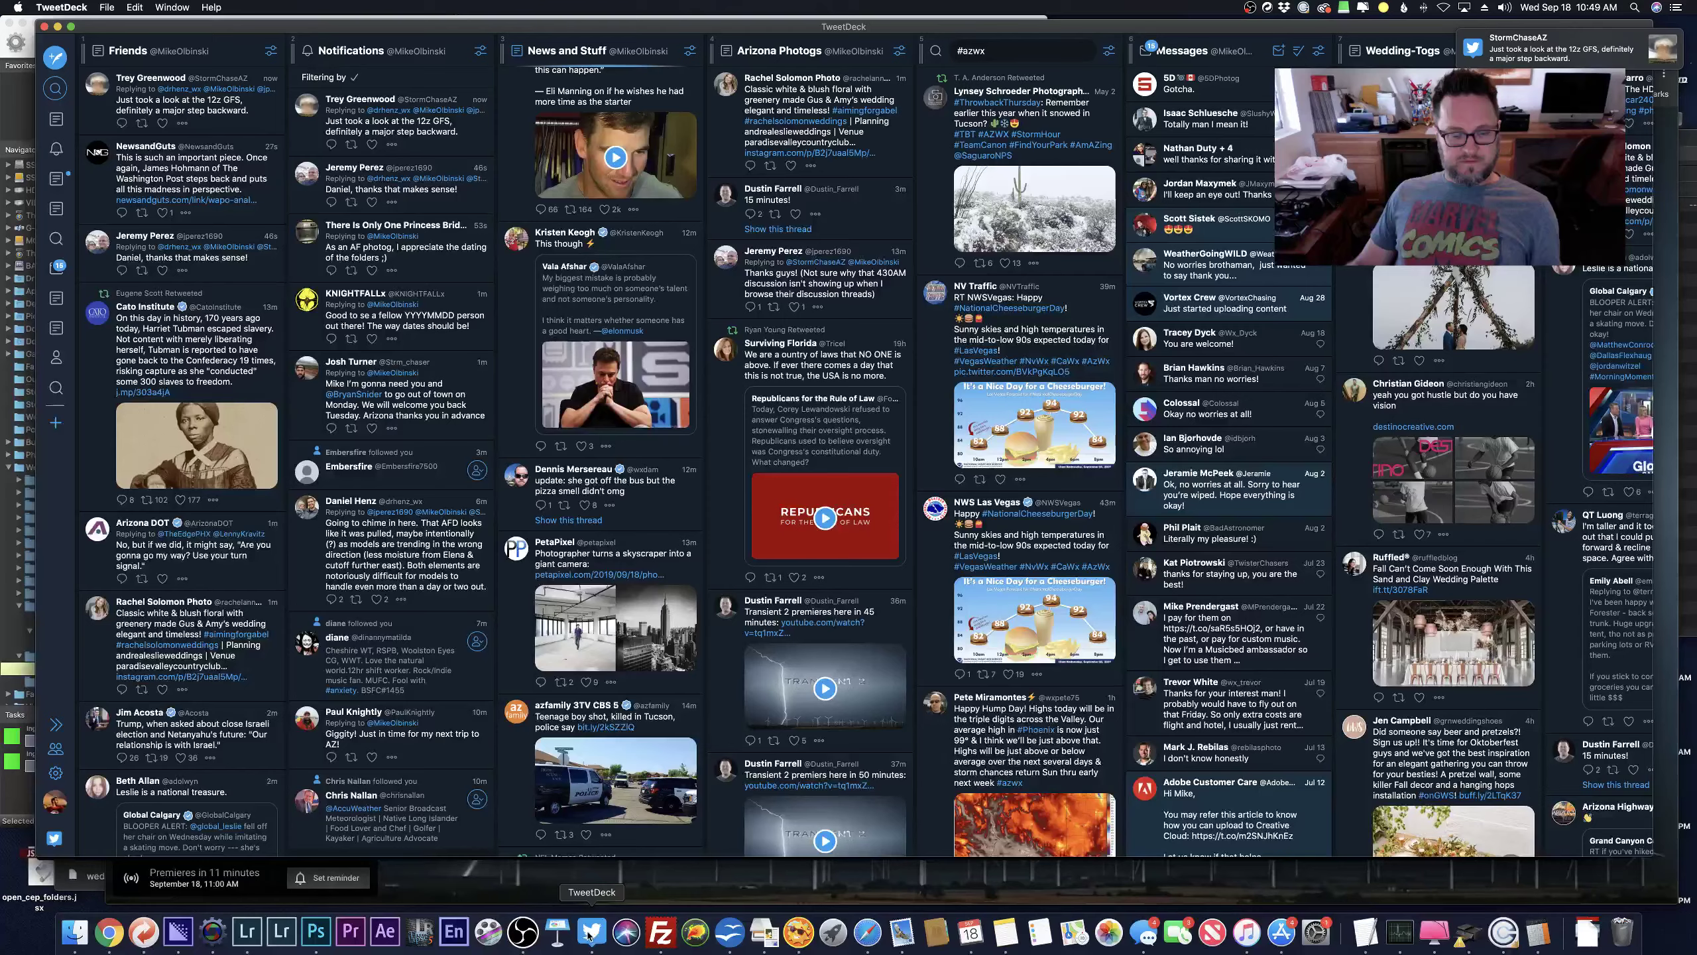
click(330, 145)
text(Po)
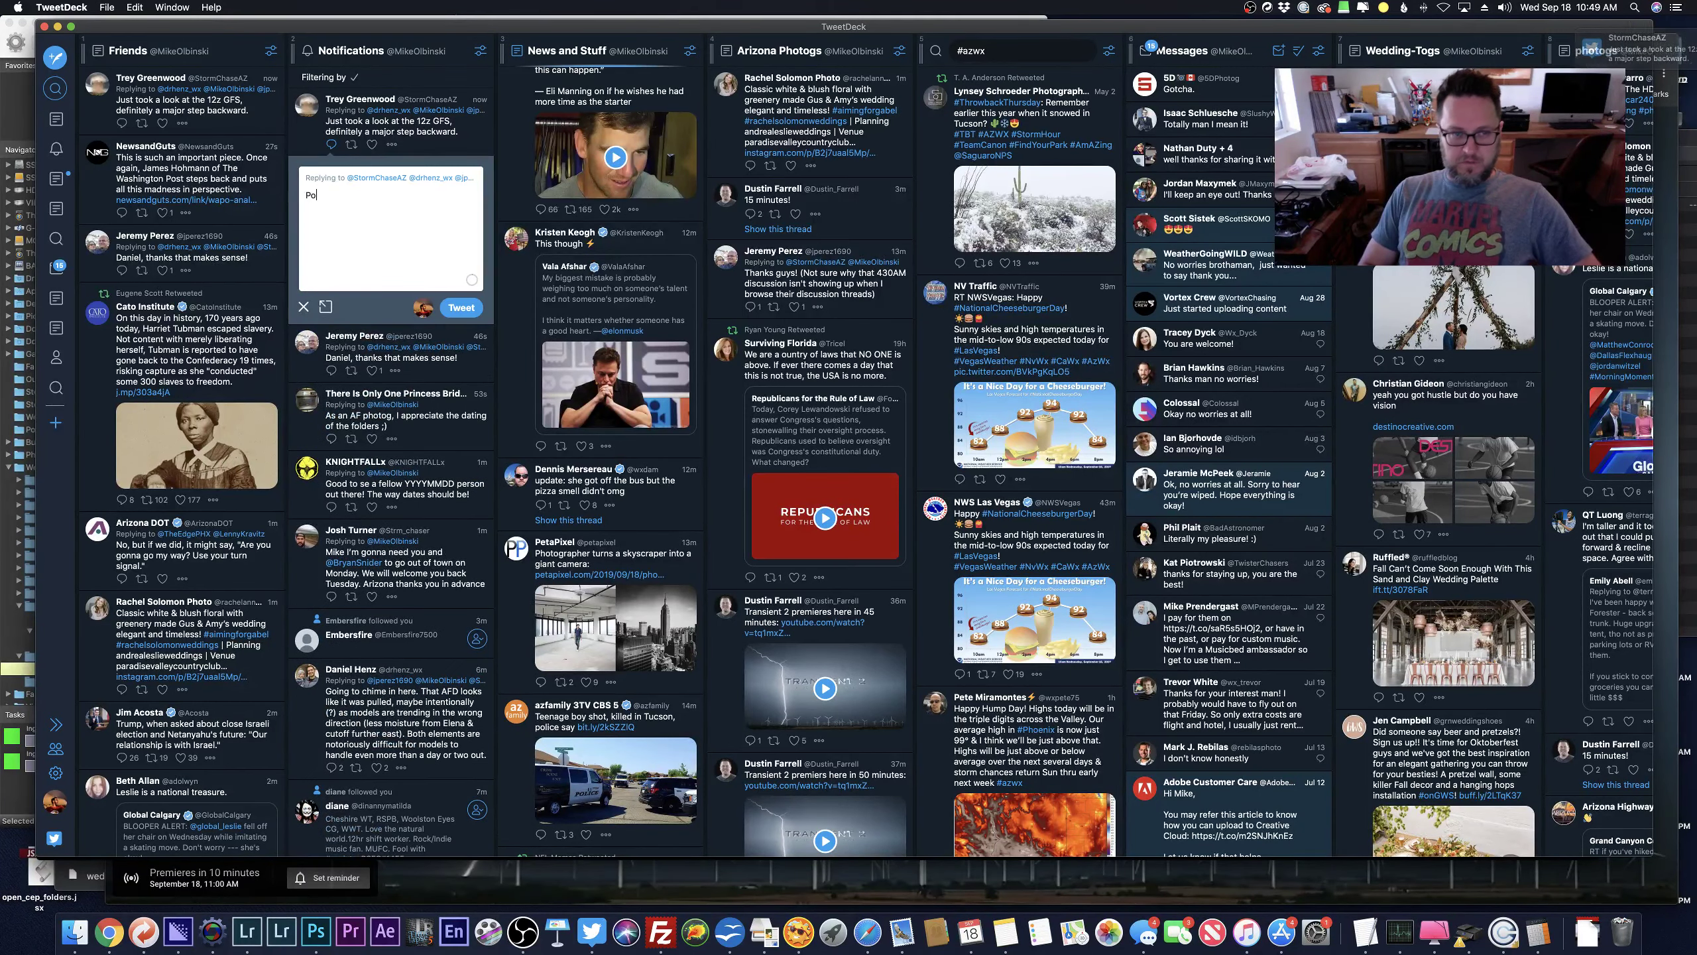
text(oooo)
key(BackSpace)
key(BackSpace)
key(BackSpace)
key(BackSpace)
key(BackSpace)
key(BackSpace)
Write "Well that lasted an hour" as the reply and insert "good feel" after "that".
text(Well that lasted an hour)
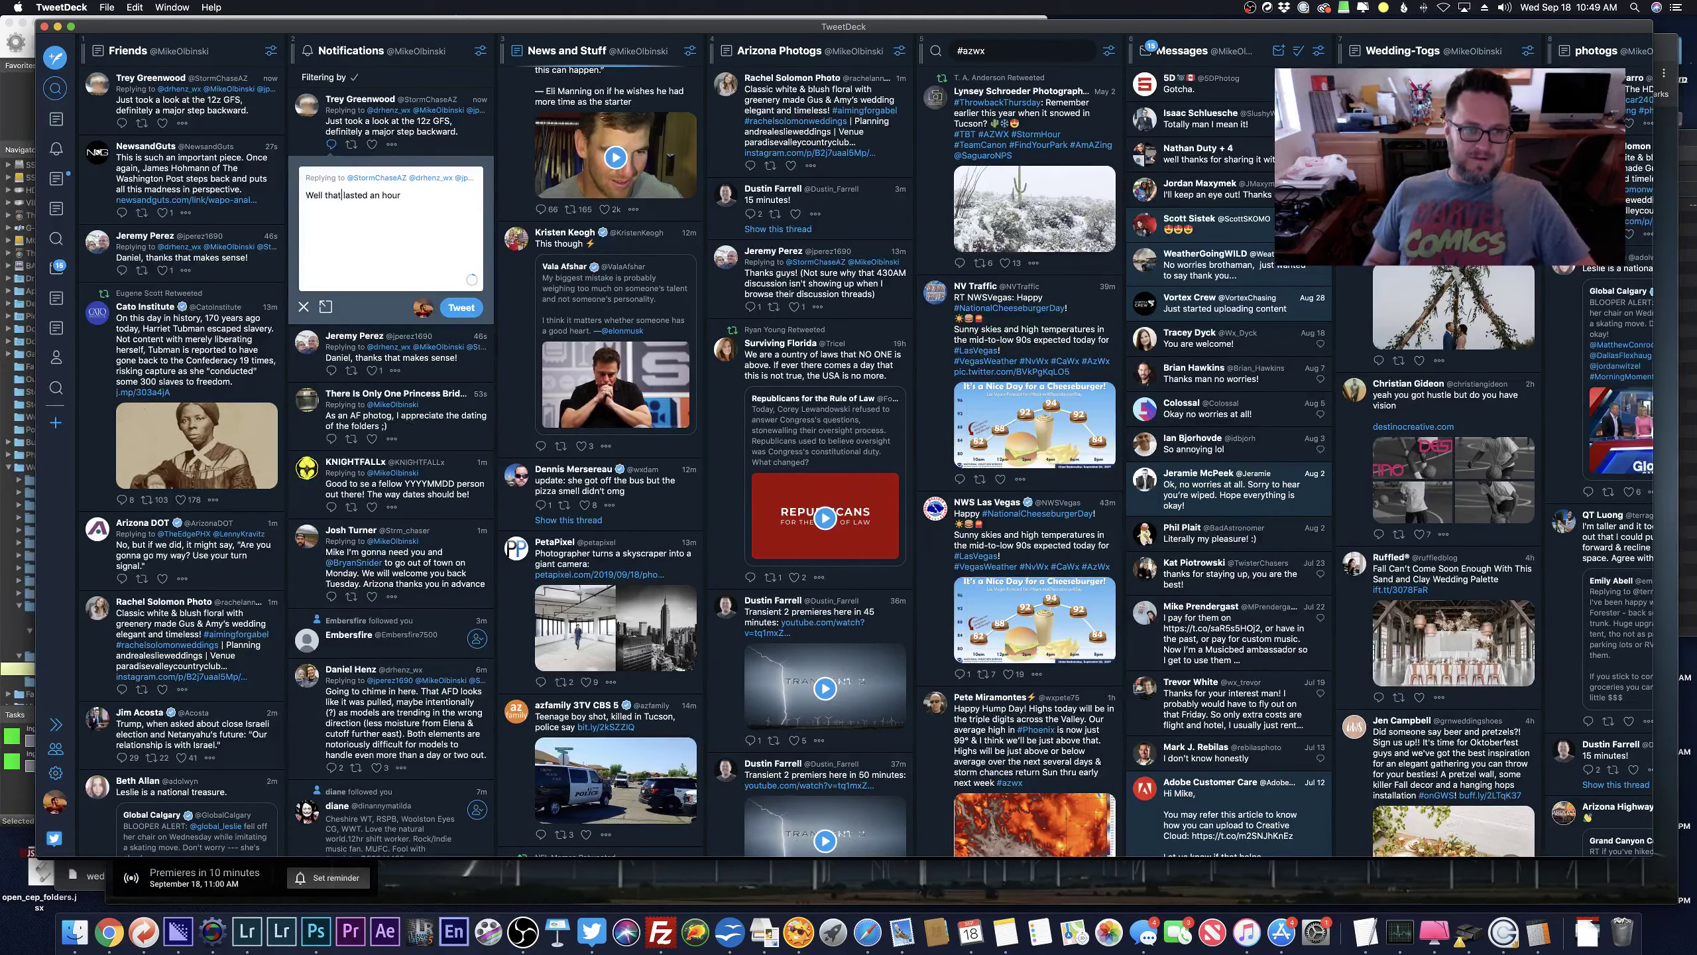
click(342, 195)
text(good feel)
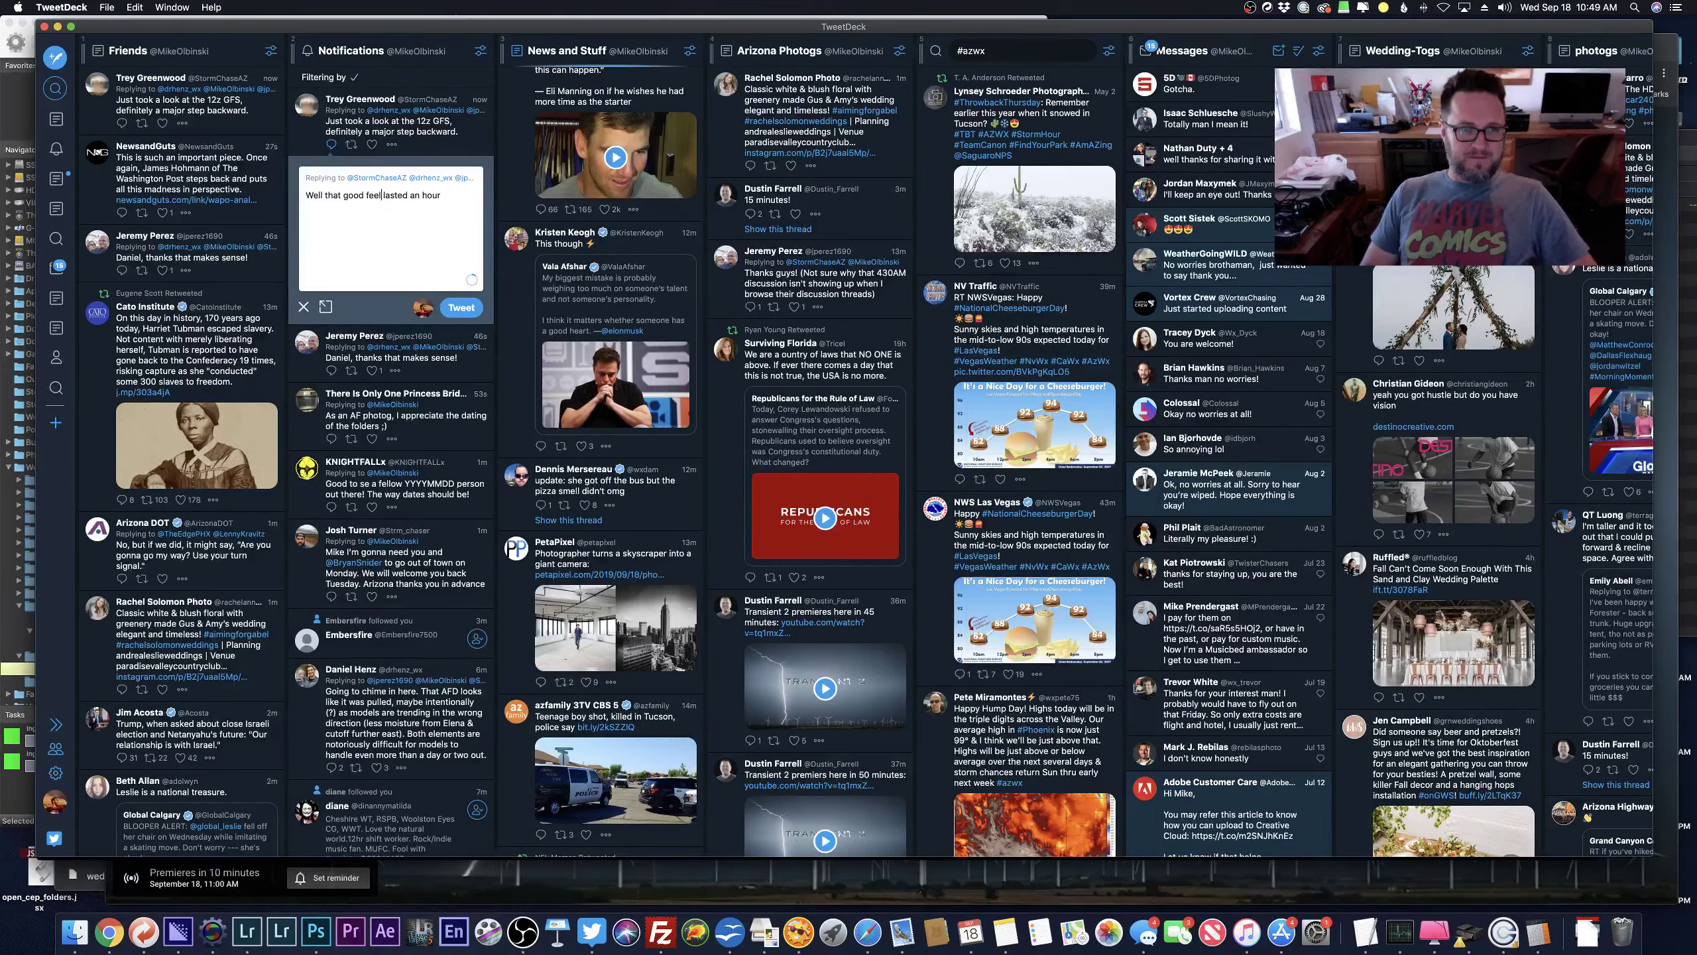
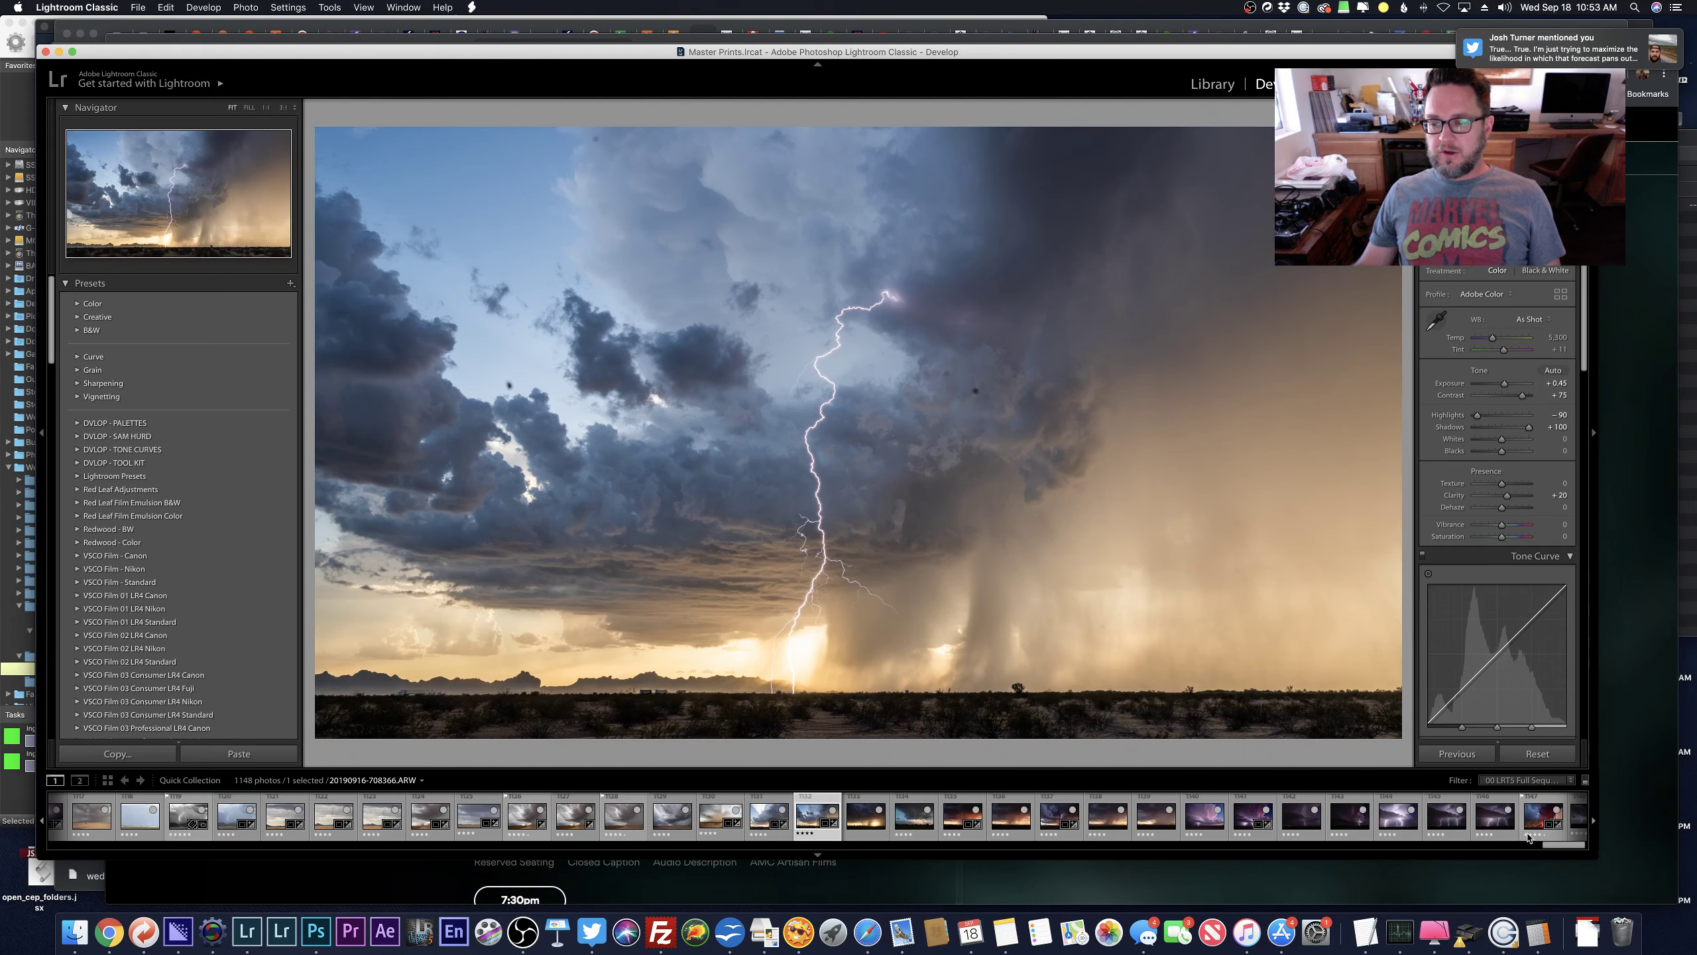
Reset the Develop settings of 20190916-707712.ARW in Lightroom and bring the photo's edit history into view.
click(1546, 757)
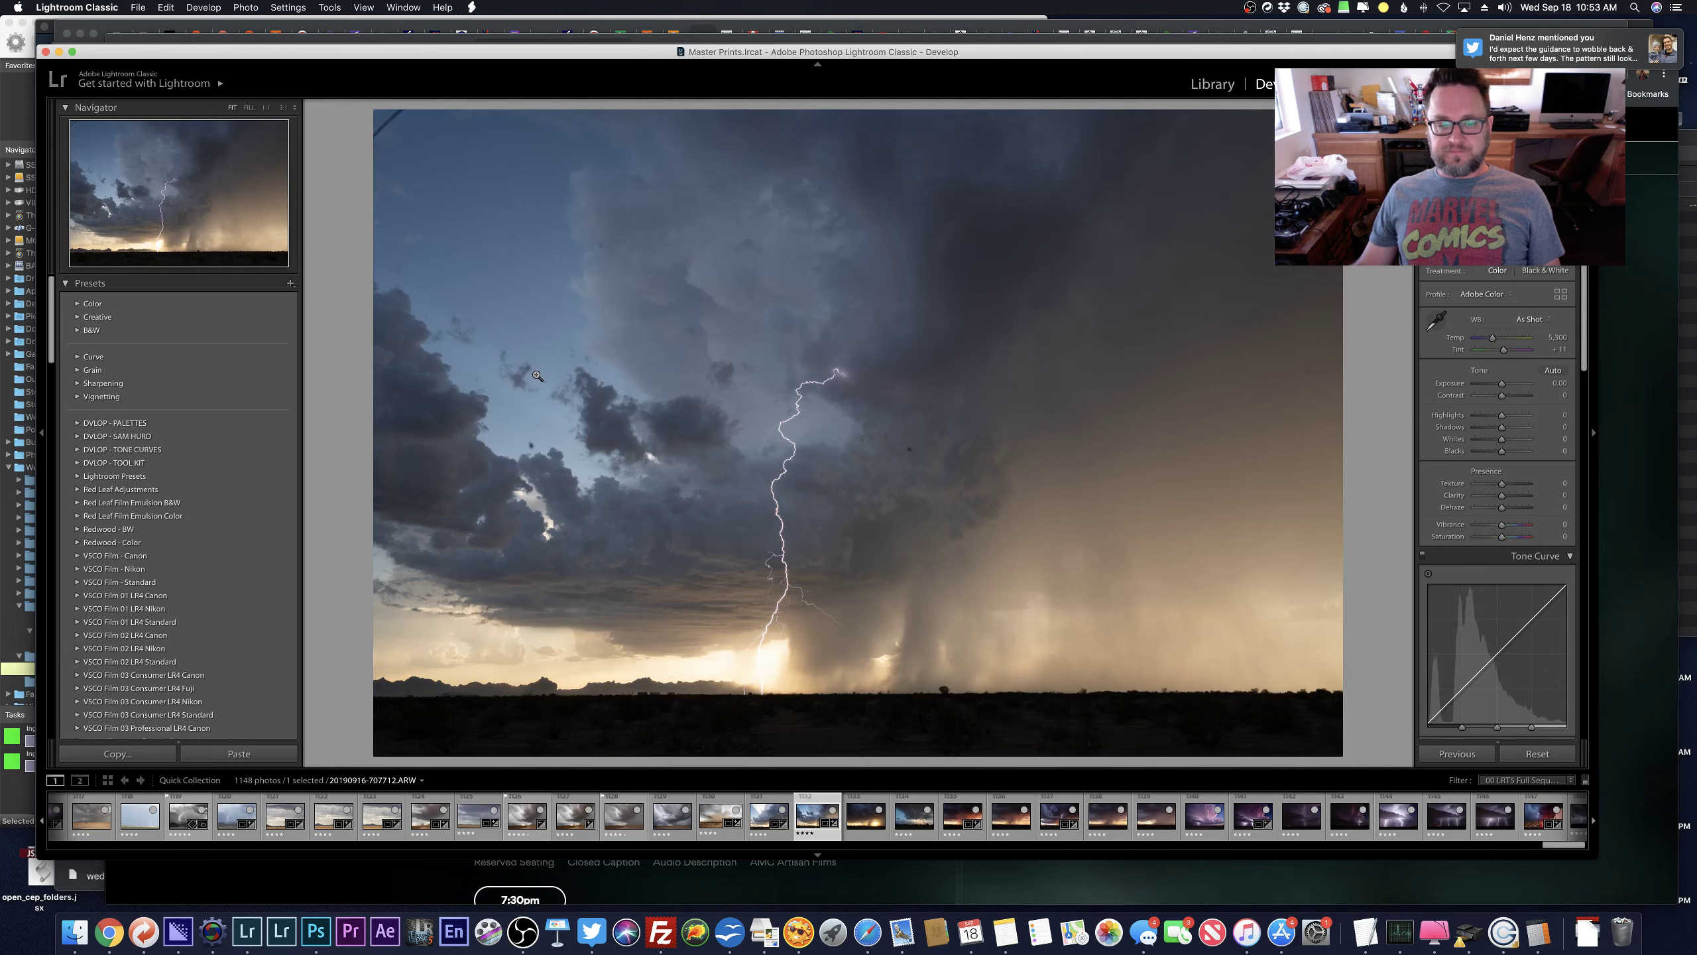
scroll(278, 572, down, 10)
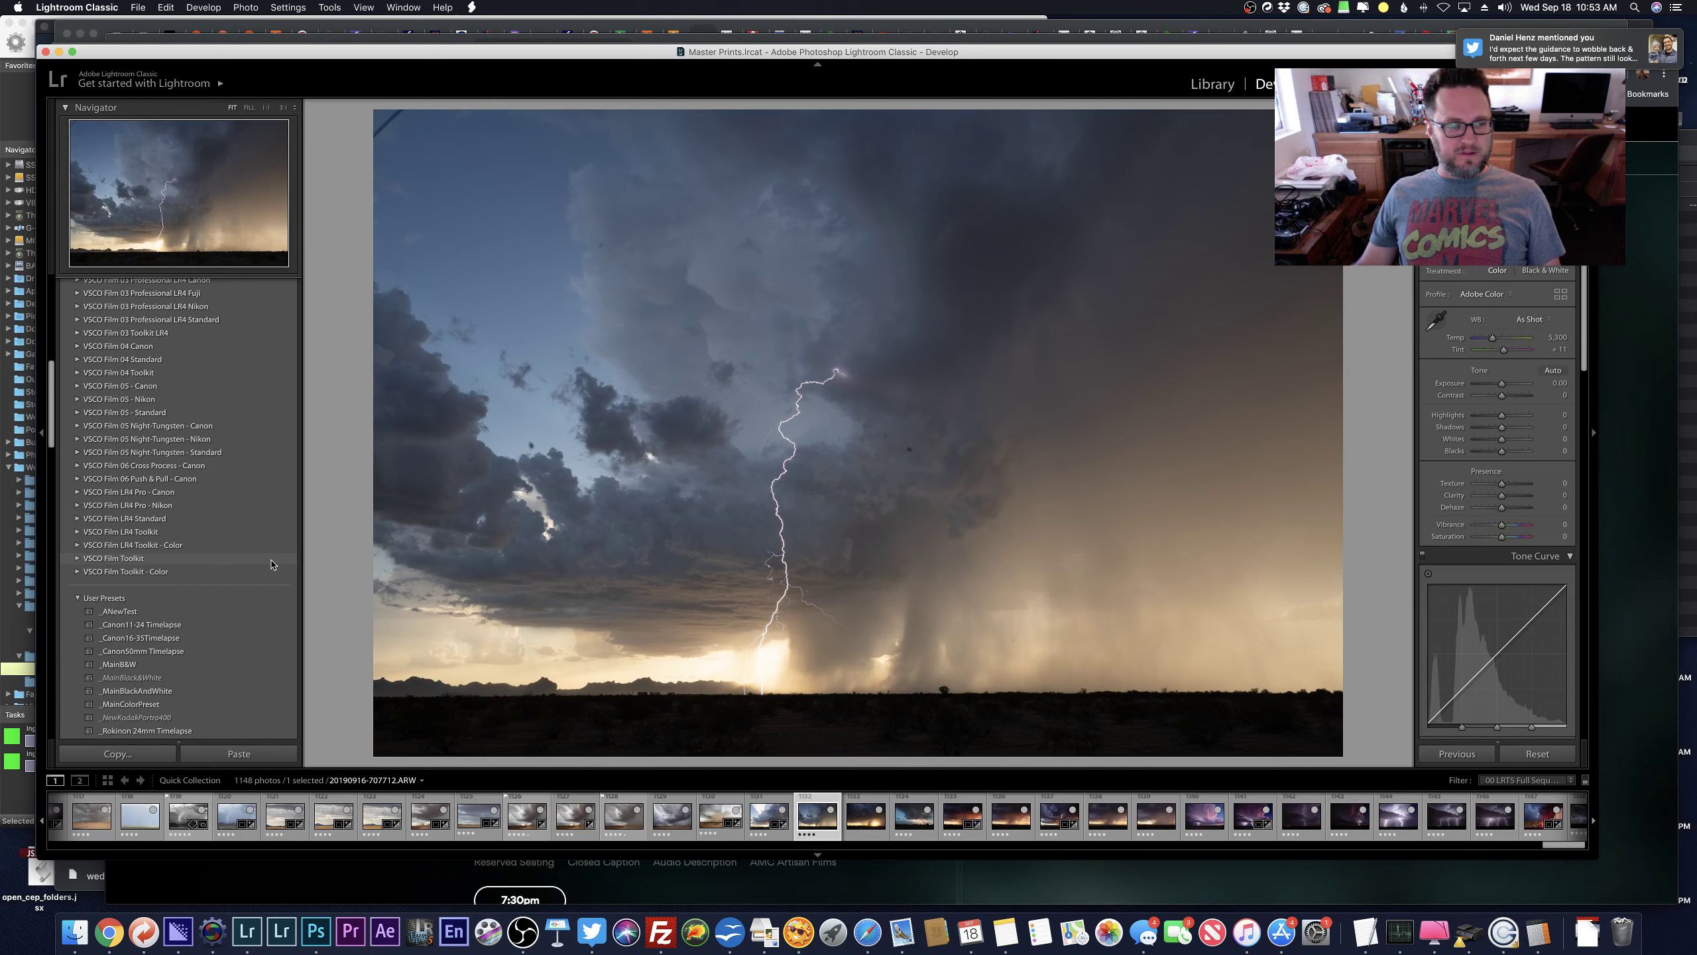
scroll(271, 565, down, 15)
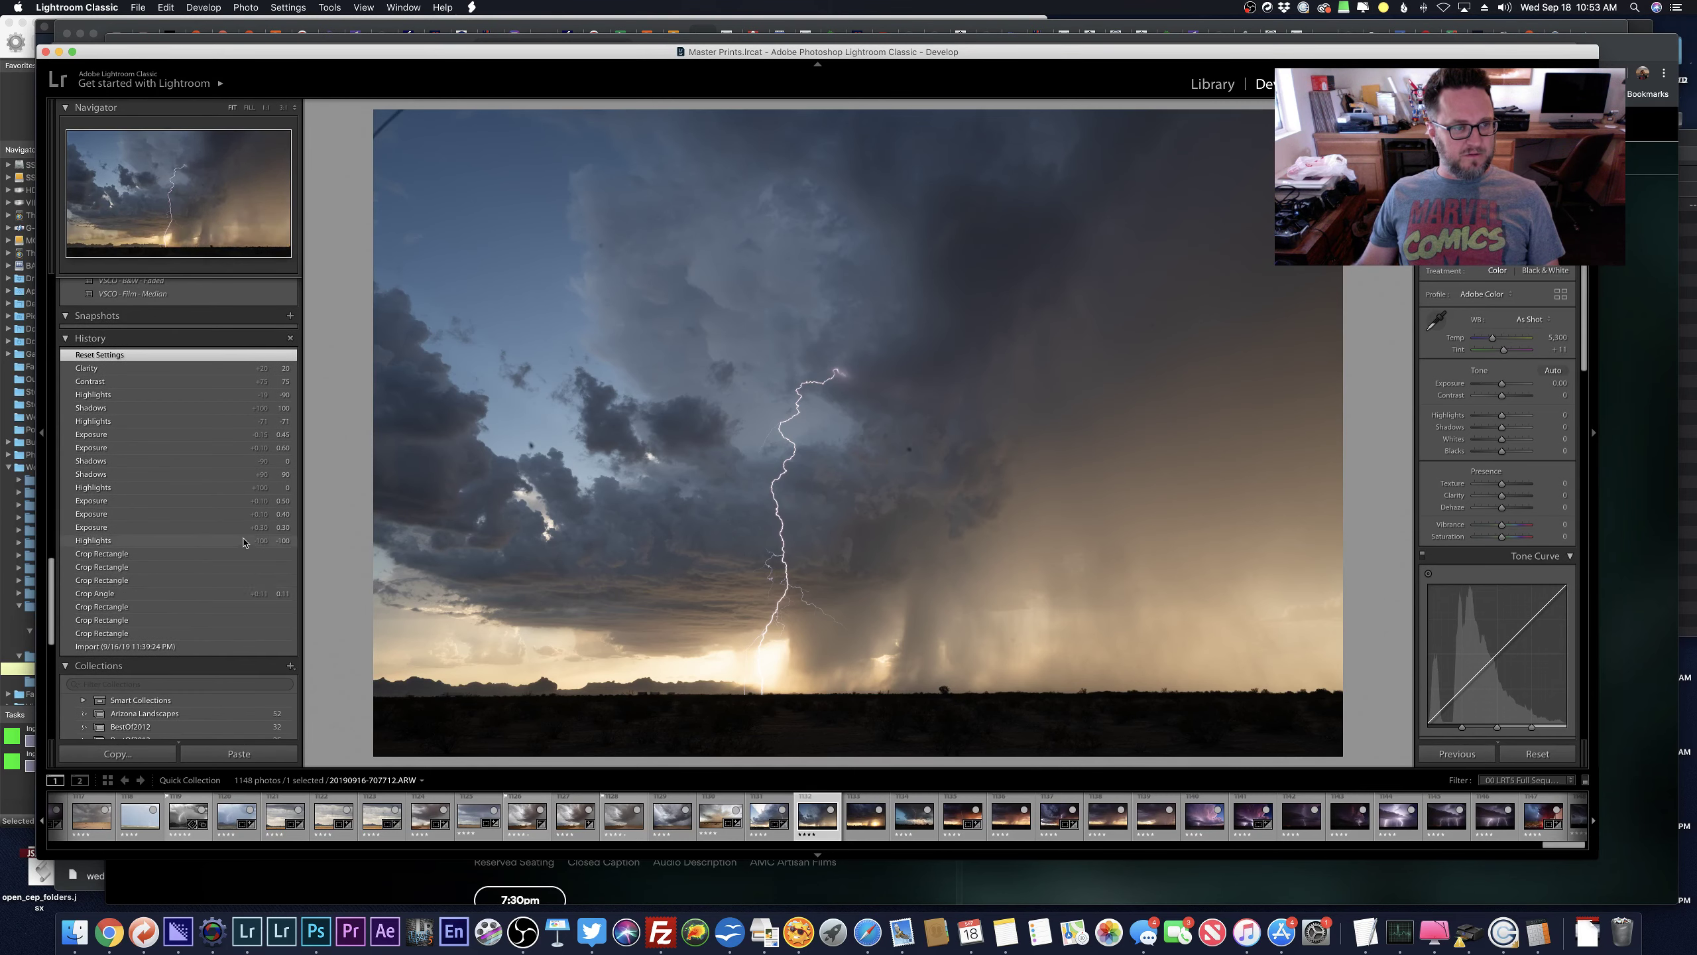
Restore the newest Crop Rectangle state before the tonal edits in the lightning photo's history and refine the crop against the Photoshop version.
click(243, 553)
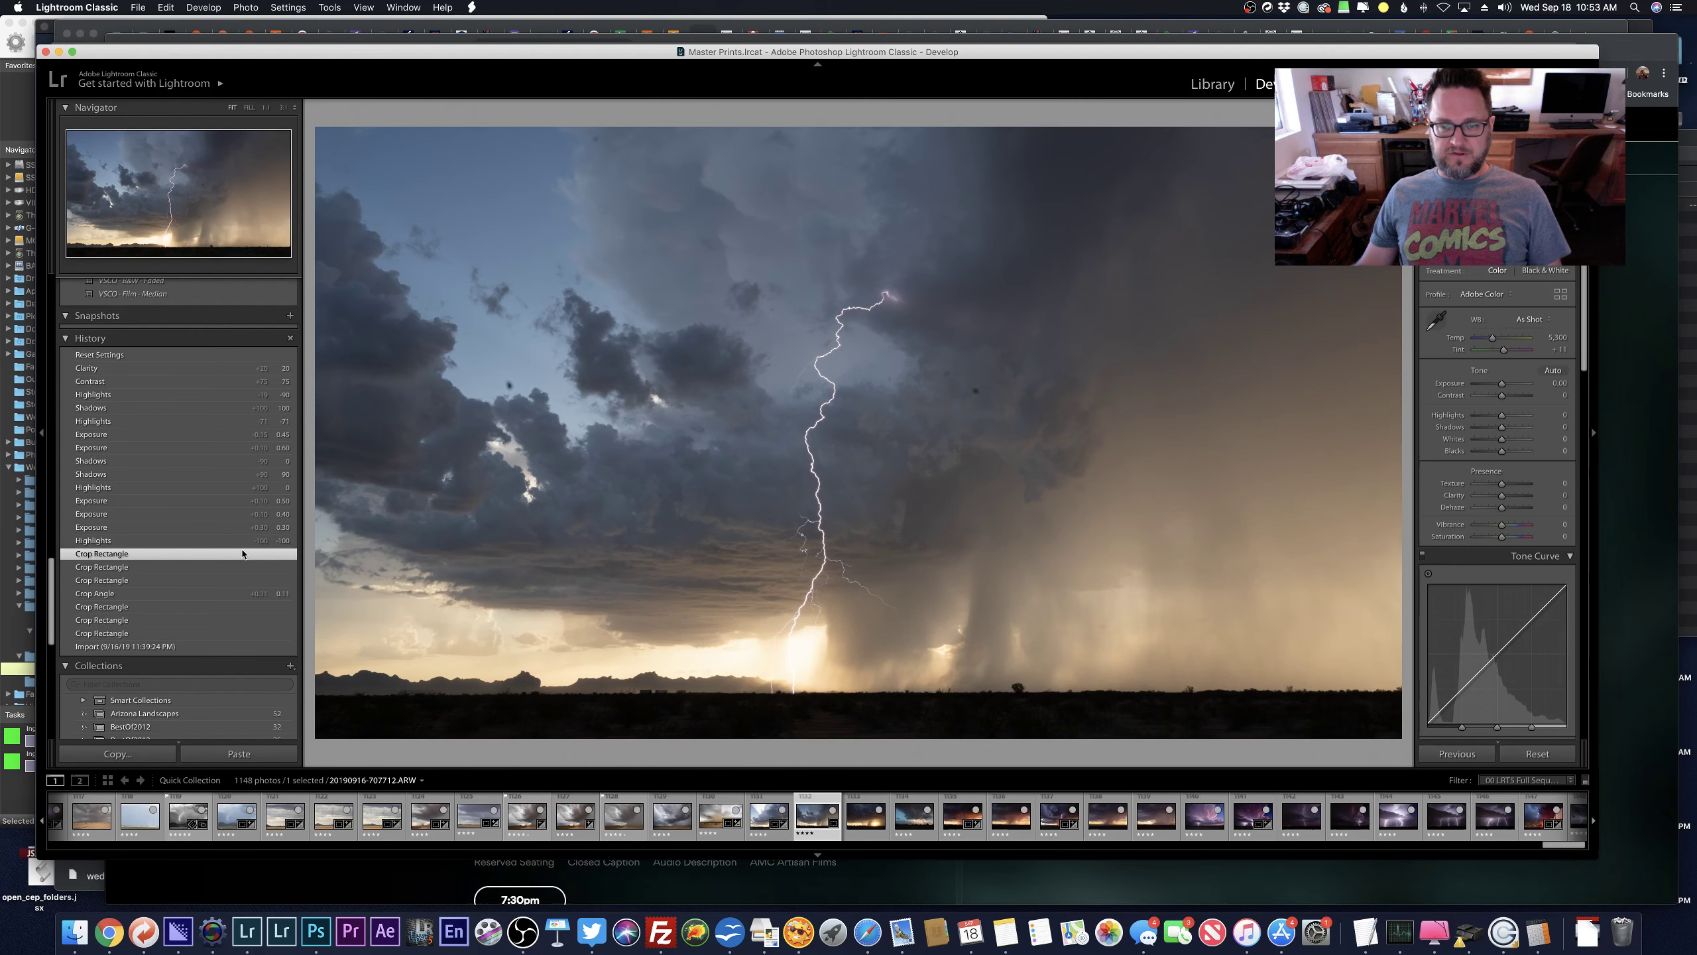
key(r)
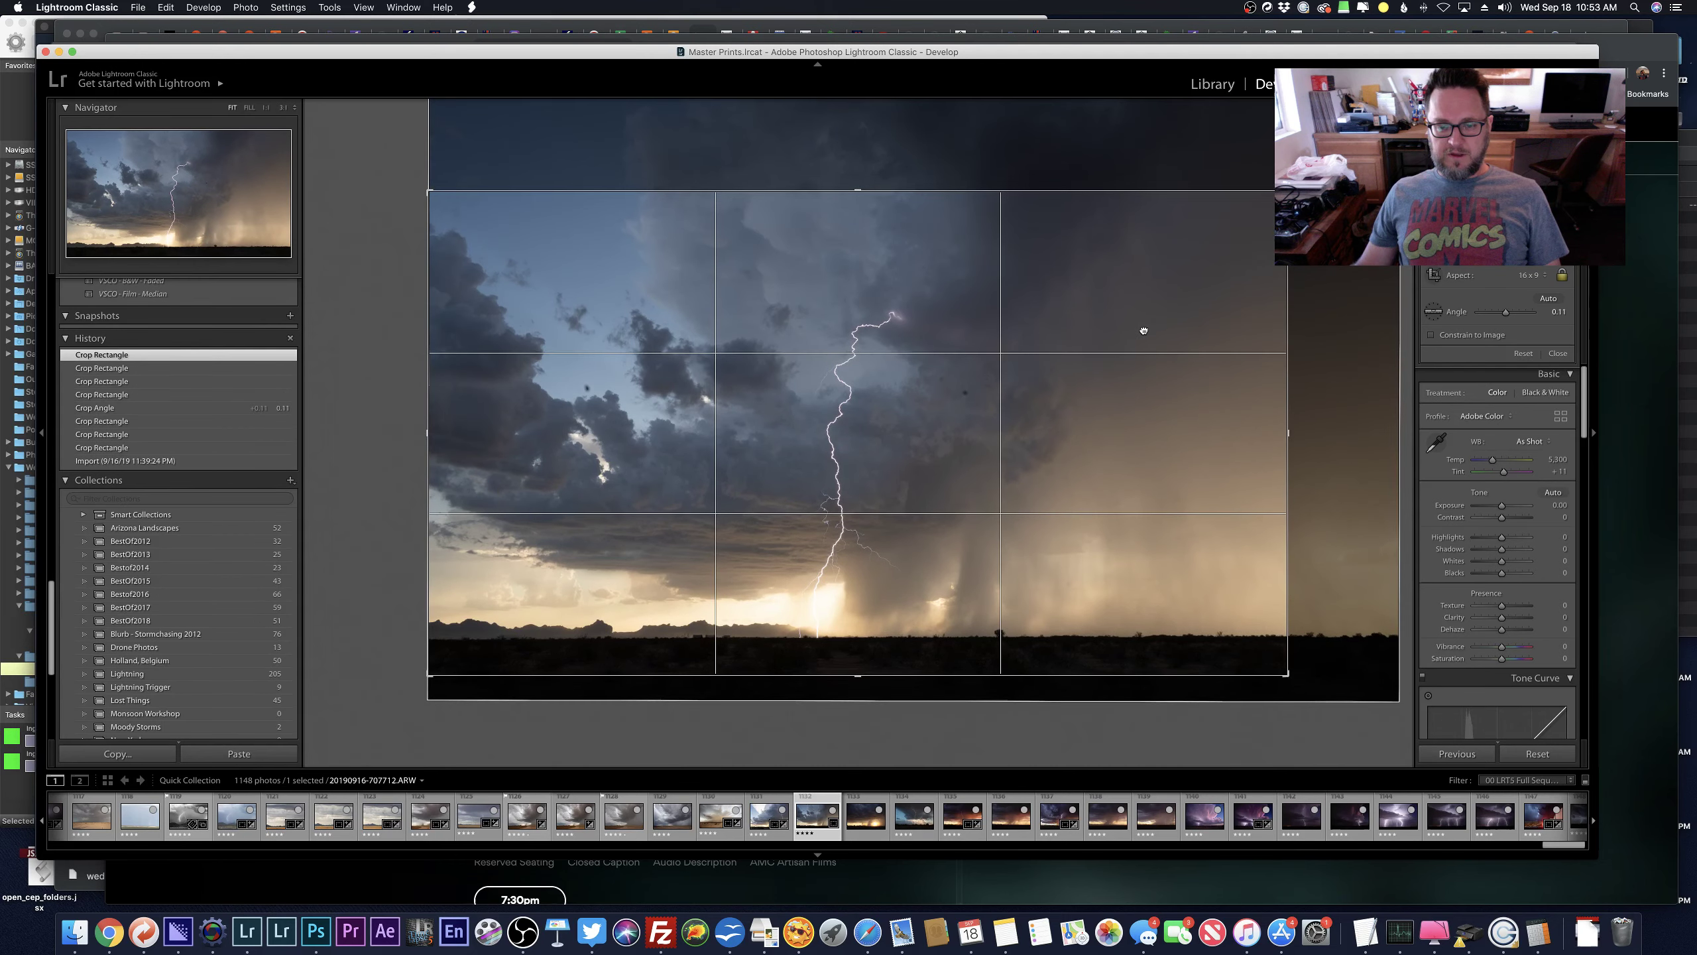
key(super+Tab)
key(super+Tab)
key(super+Tab)
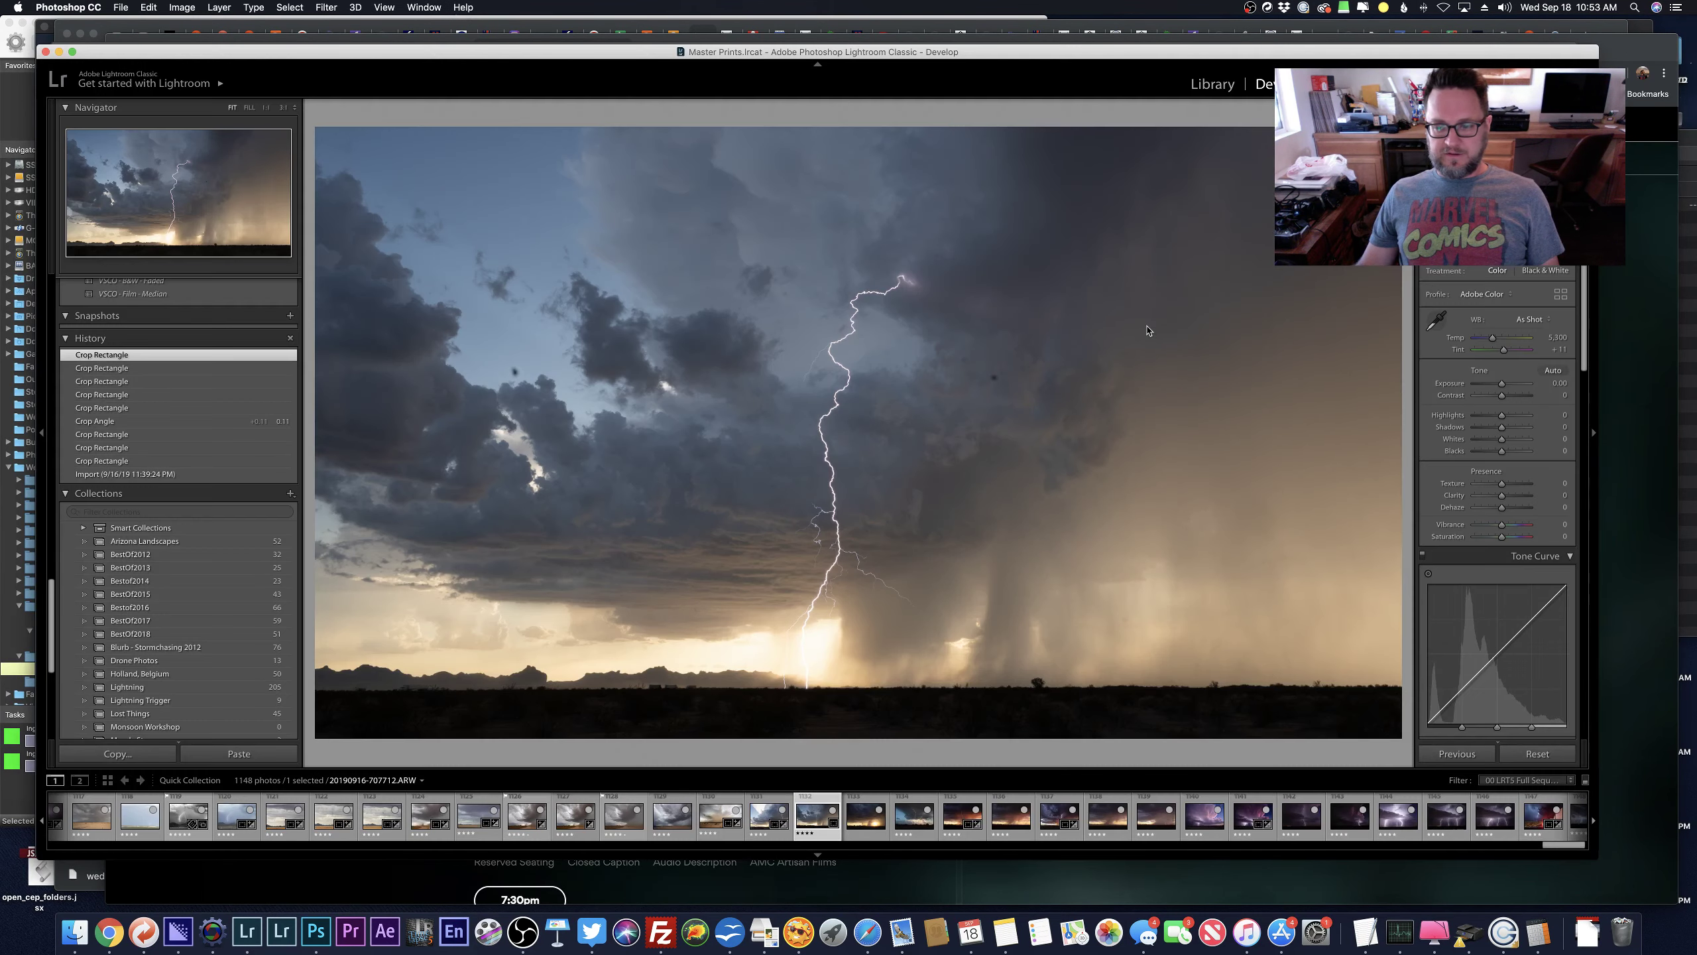
key(super+Tab)
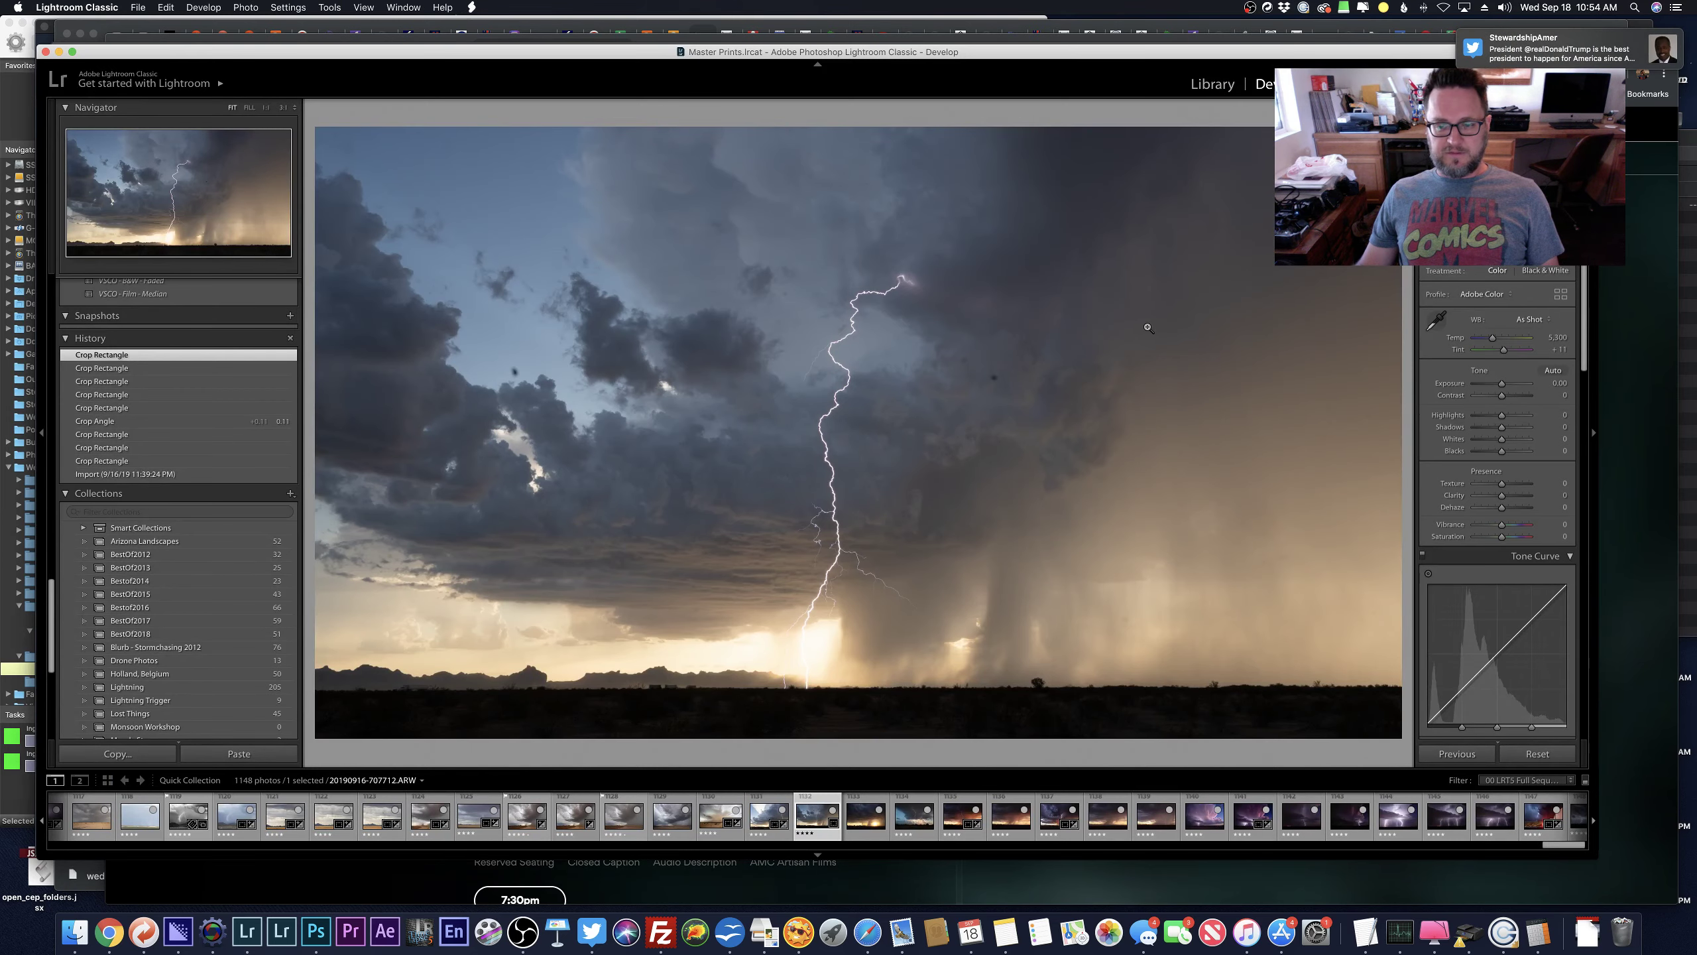
key(super+Tab)
key(super+Tab)
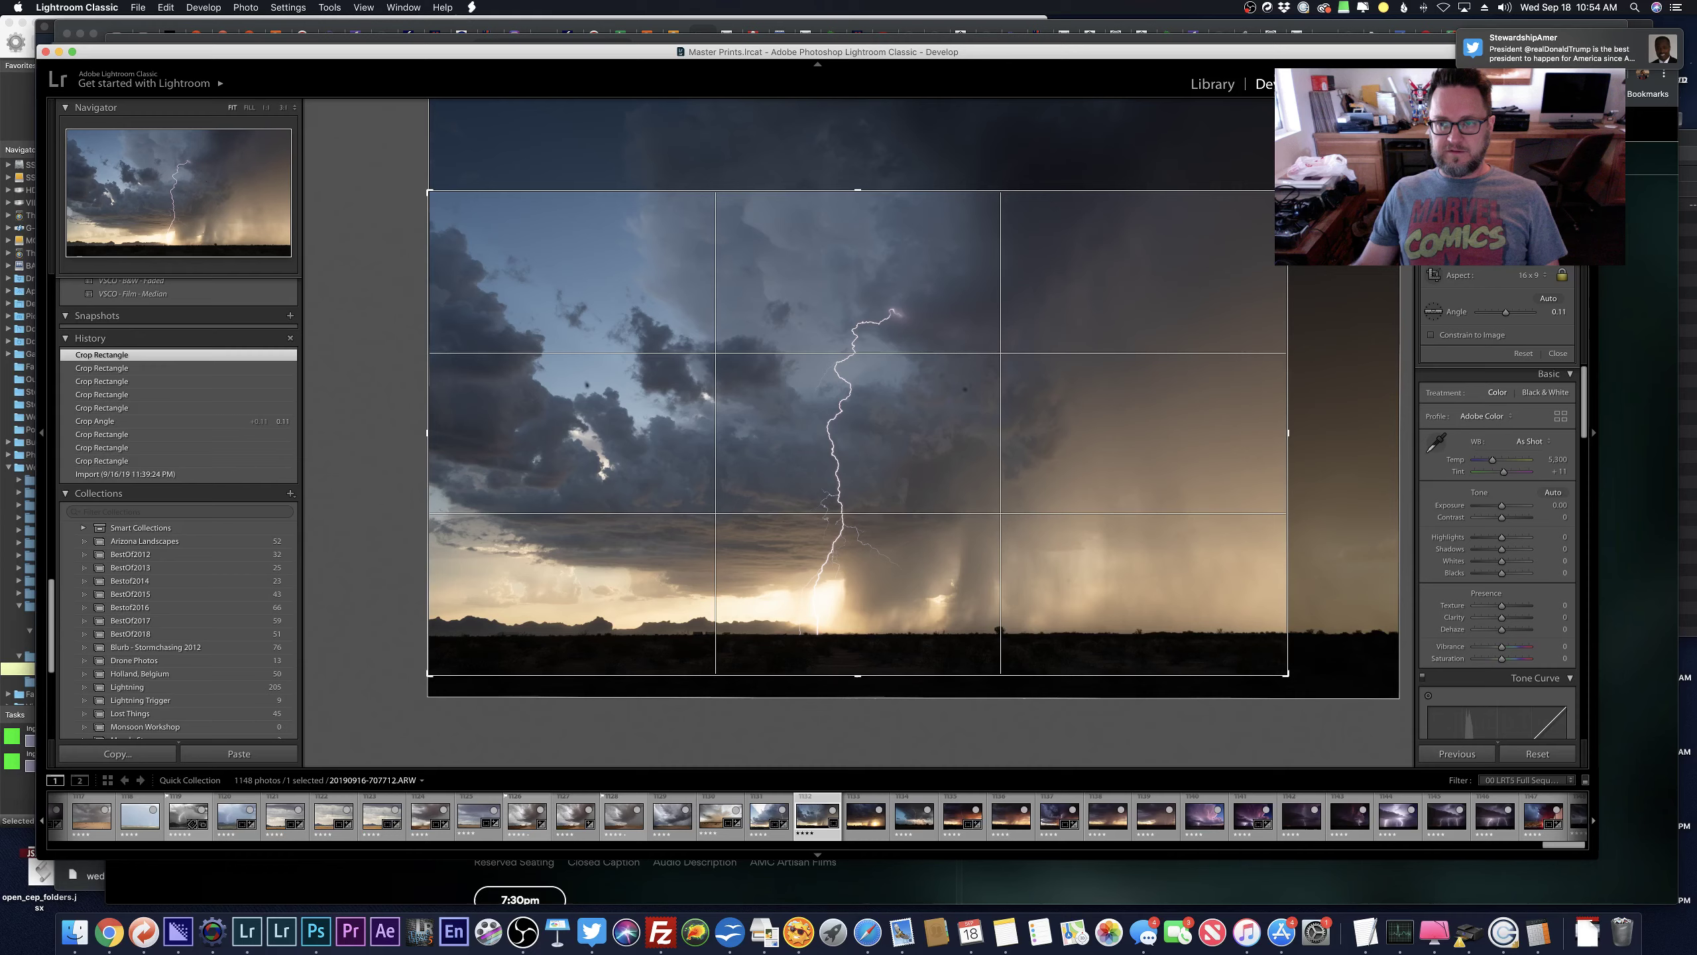
key(Return)
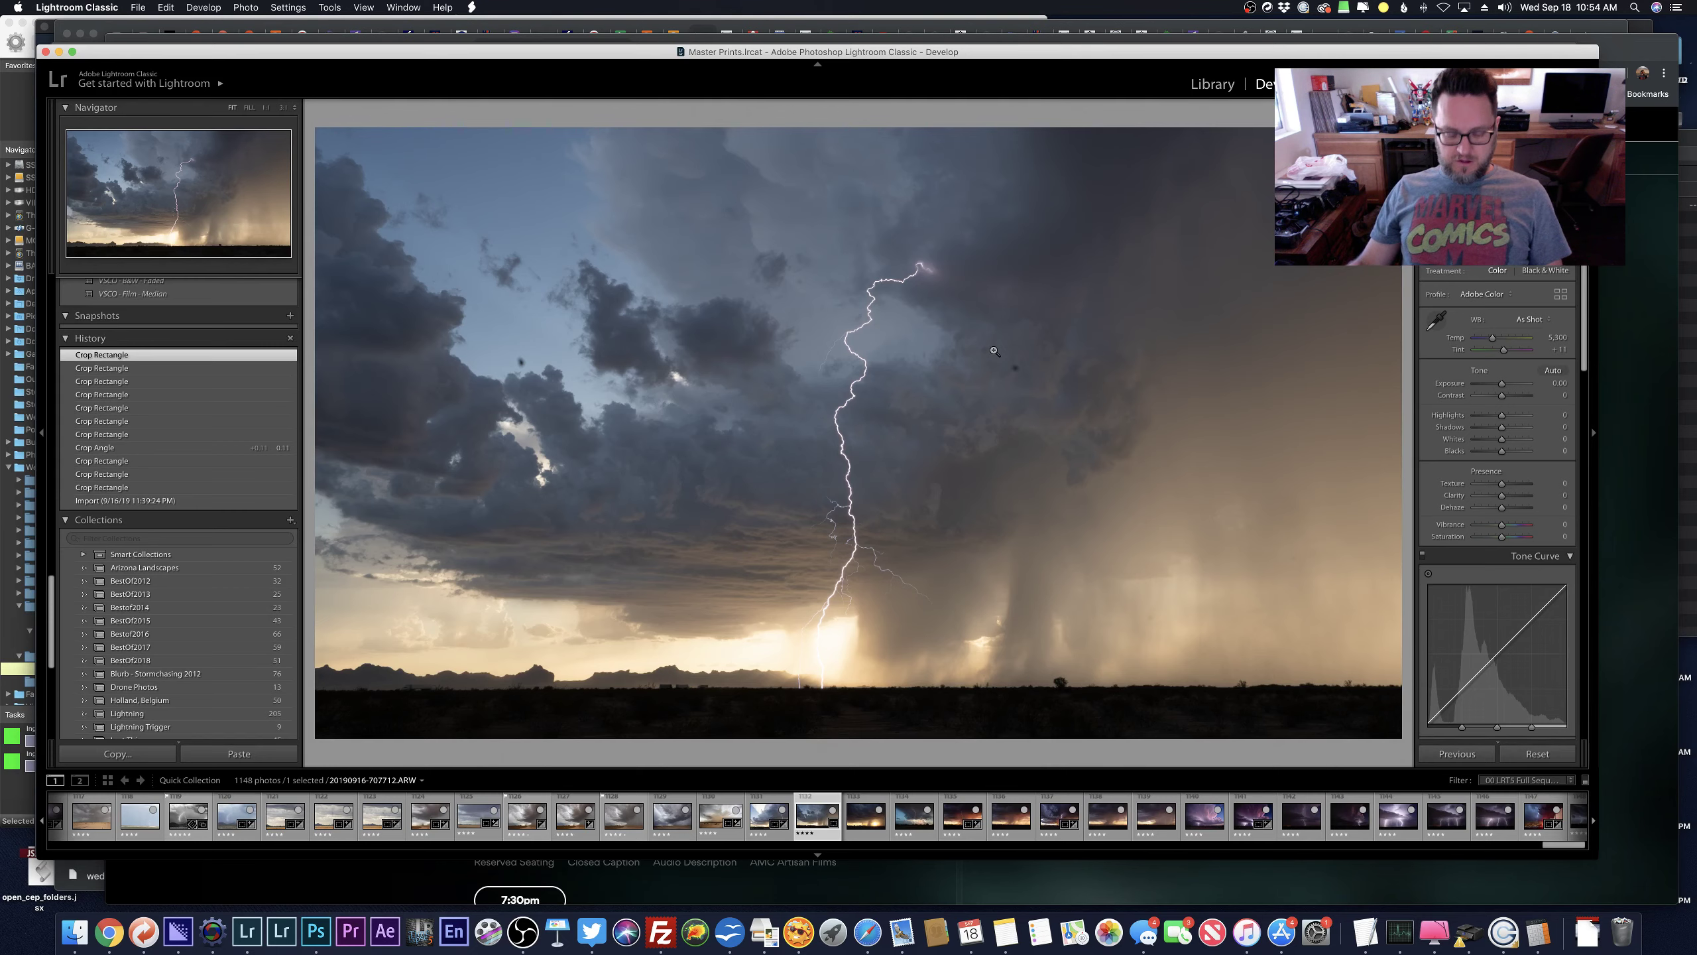
Open the 20190916 Spout Dump 11mm 8K folder in the Library and look through its storm frames to _O2_7352.CR2.
key(g)
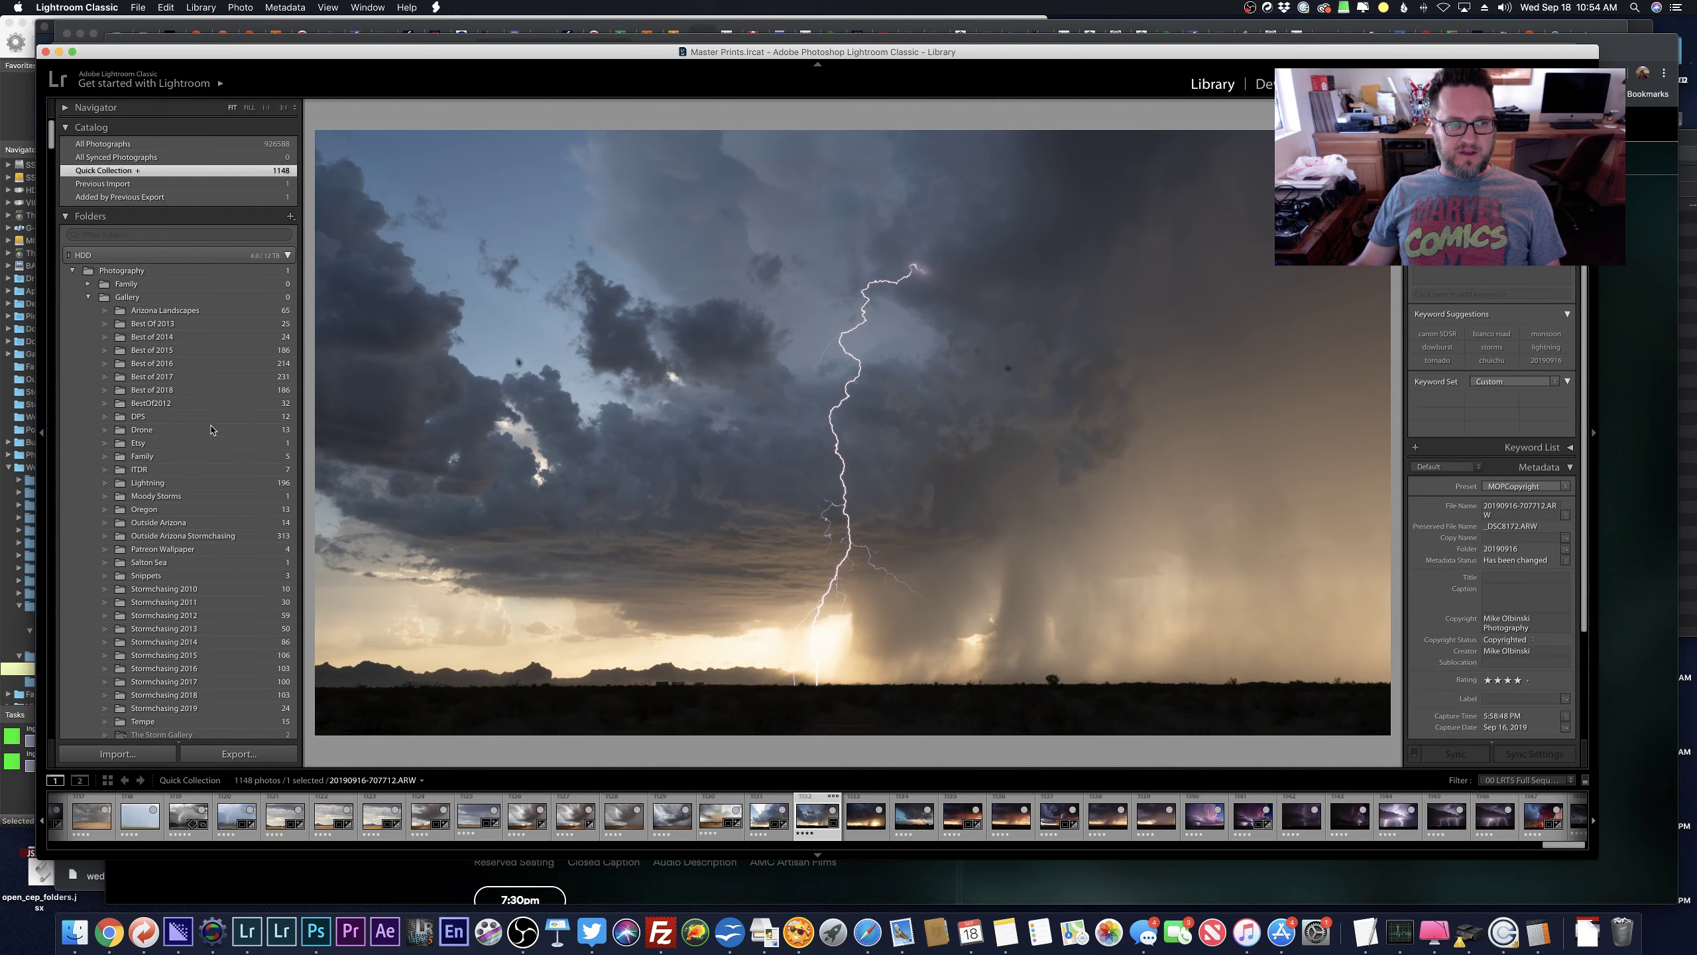
scroll(210, 427, down, 20)
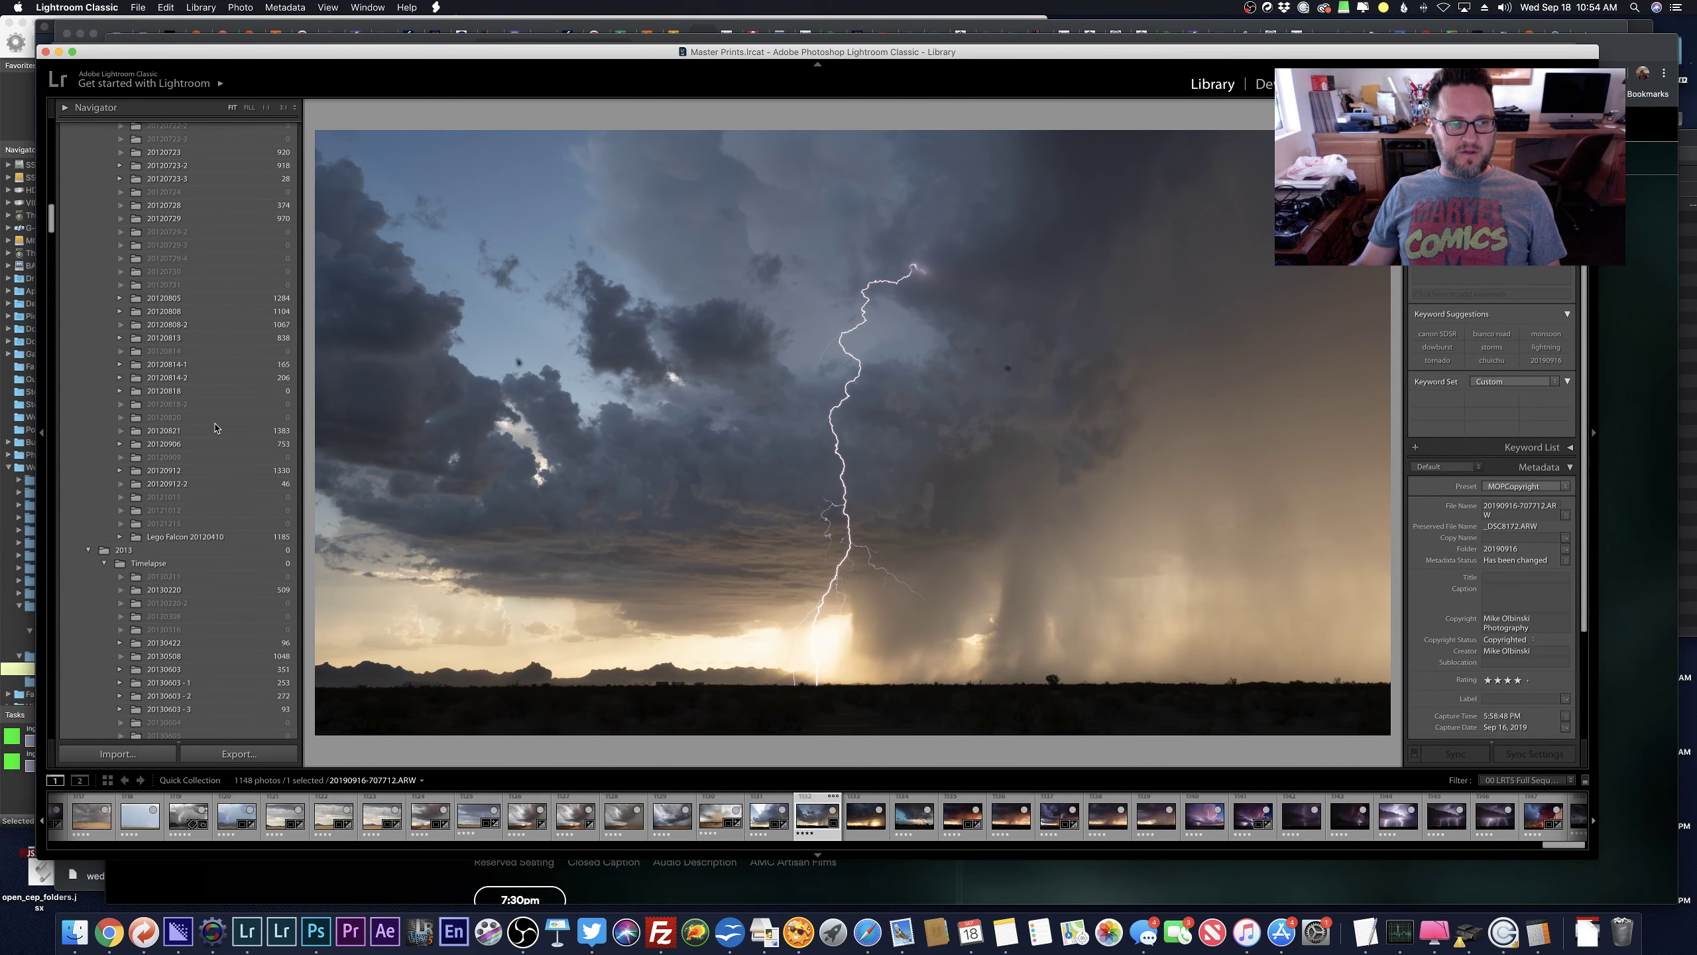
scroll(216, 428, down, 5)
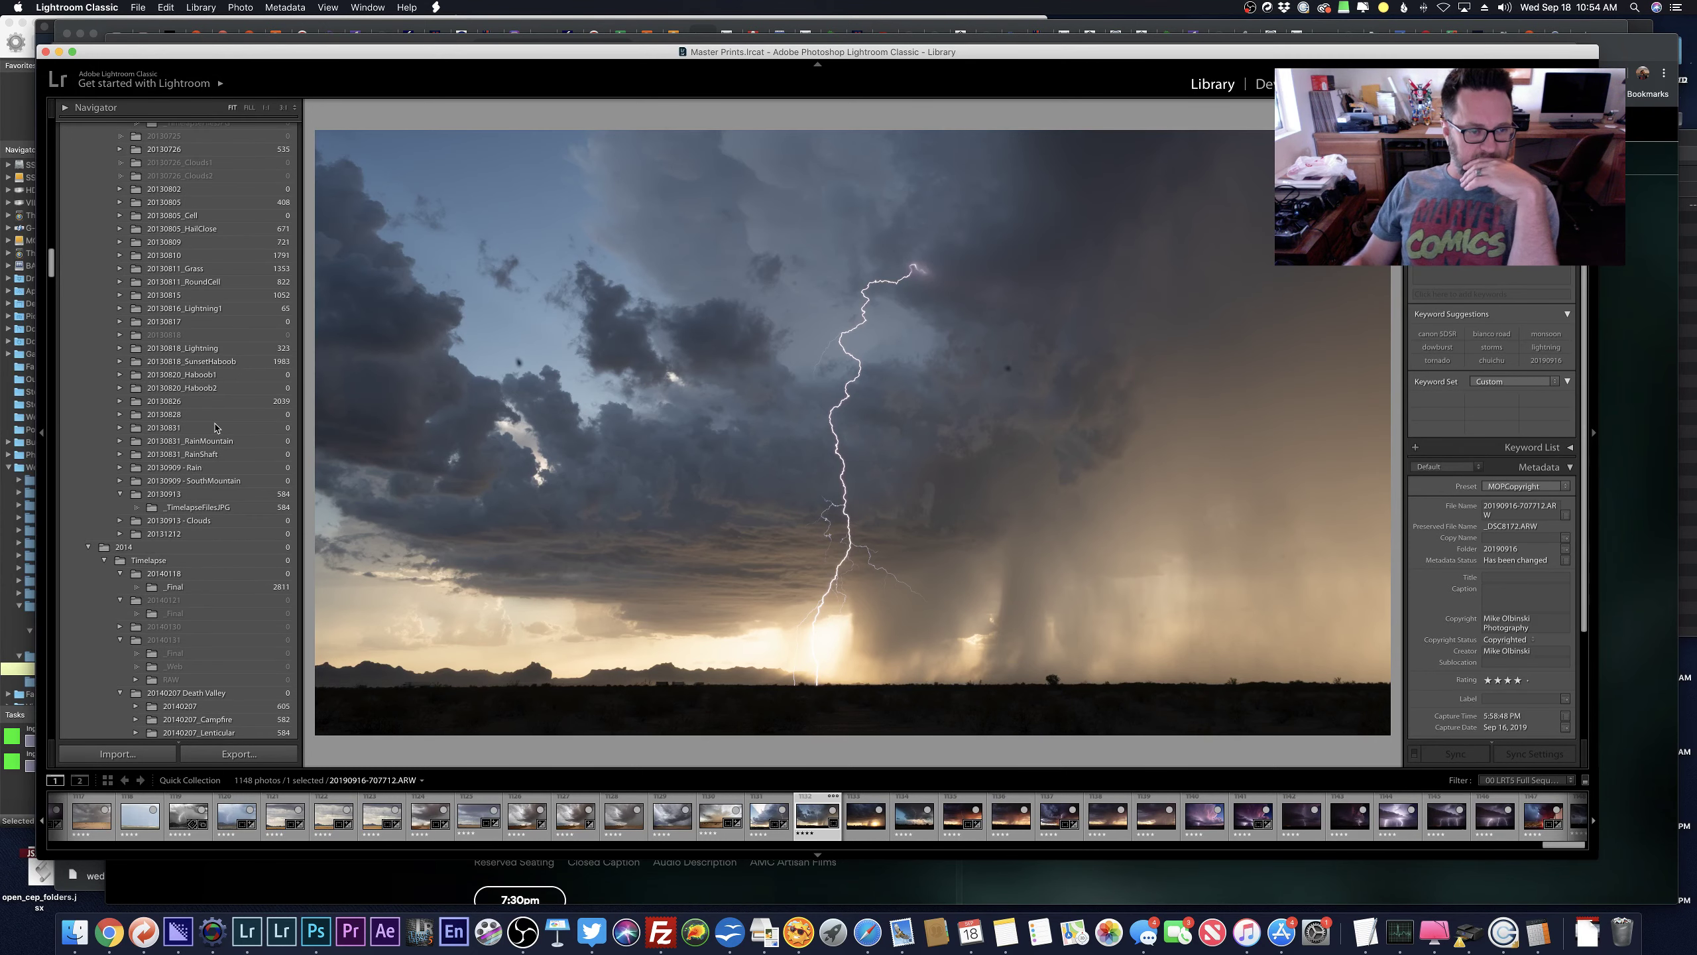
scroll(216, 427, up, 20)
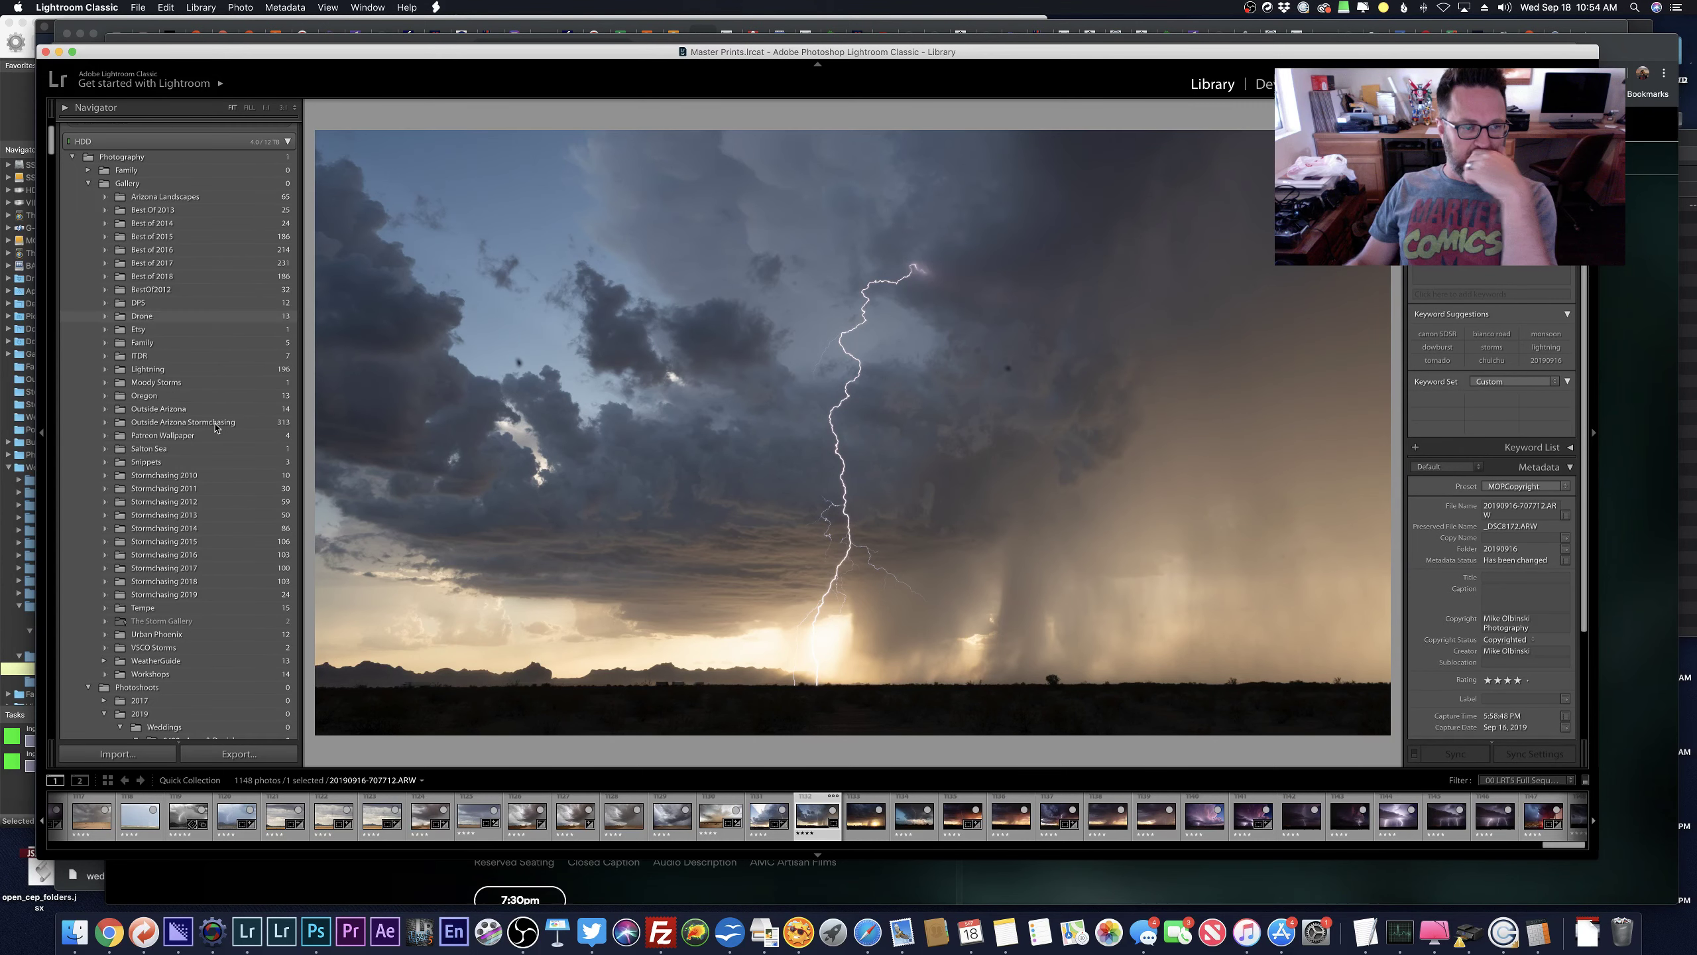
scroll(215, 427, down, 20)
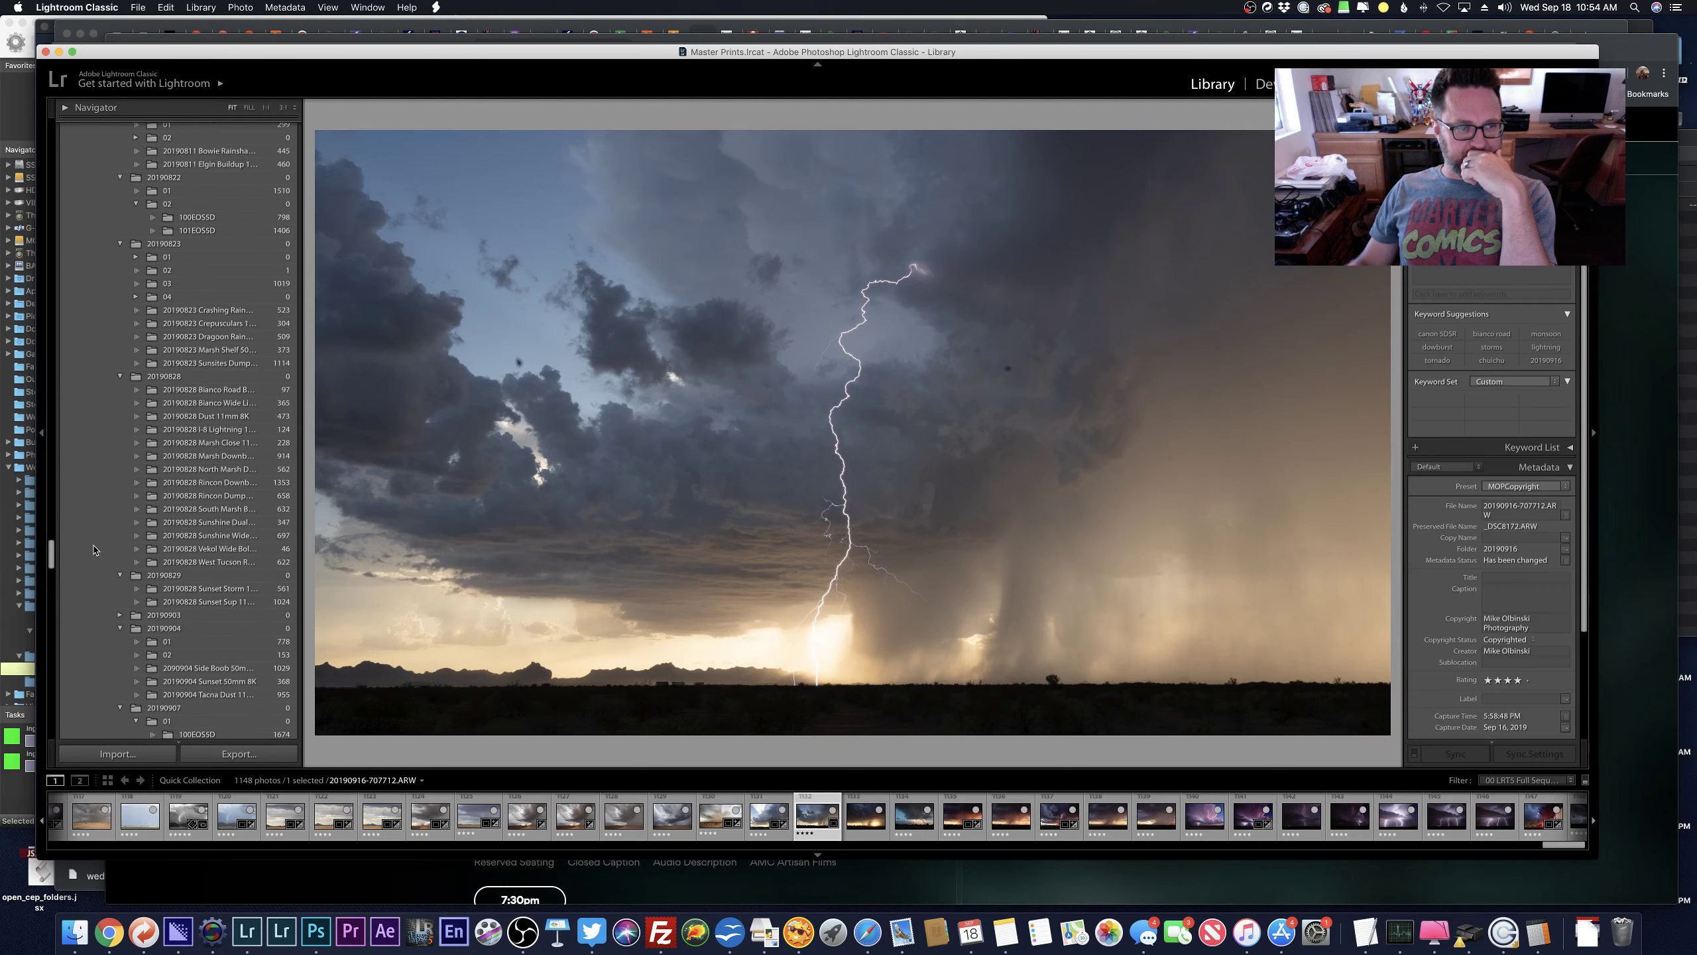
scroll(92, 571, down, 9)
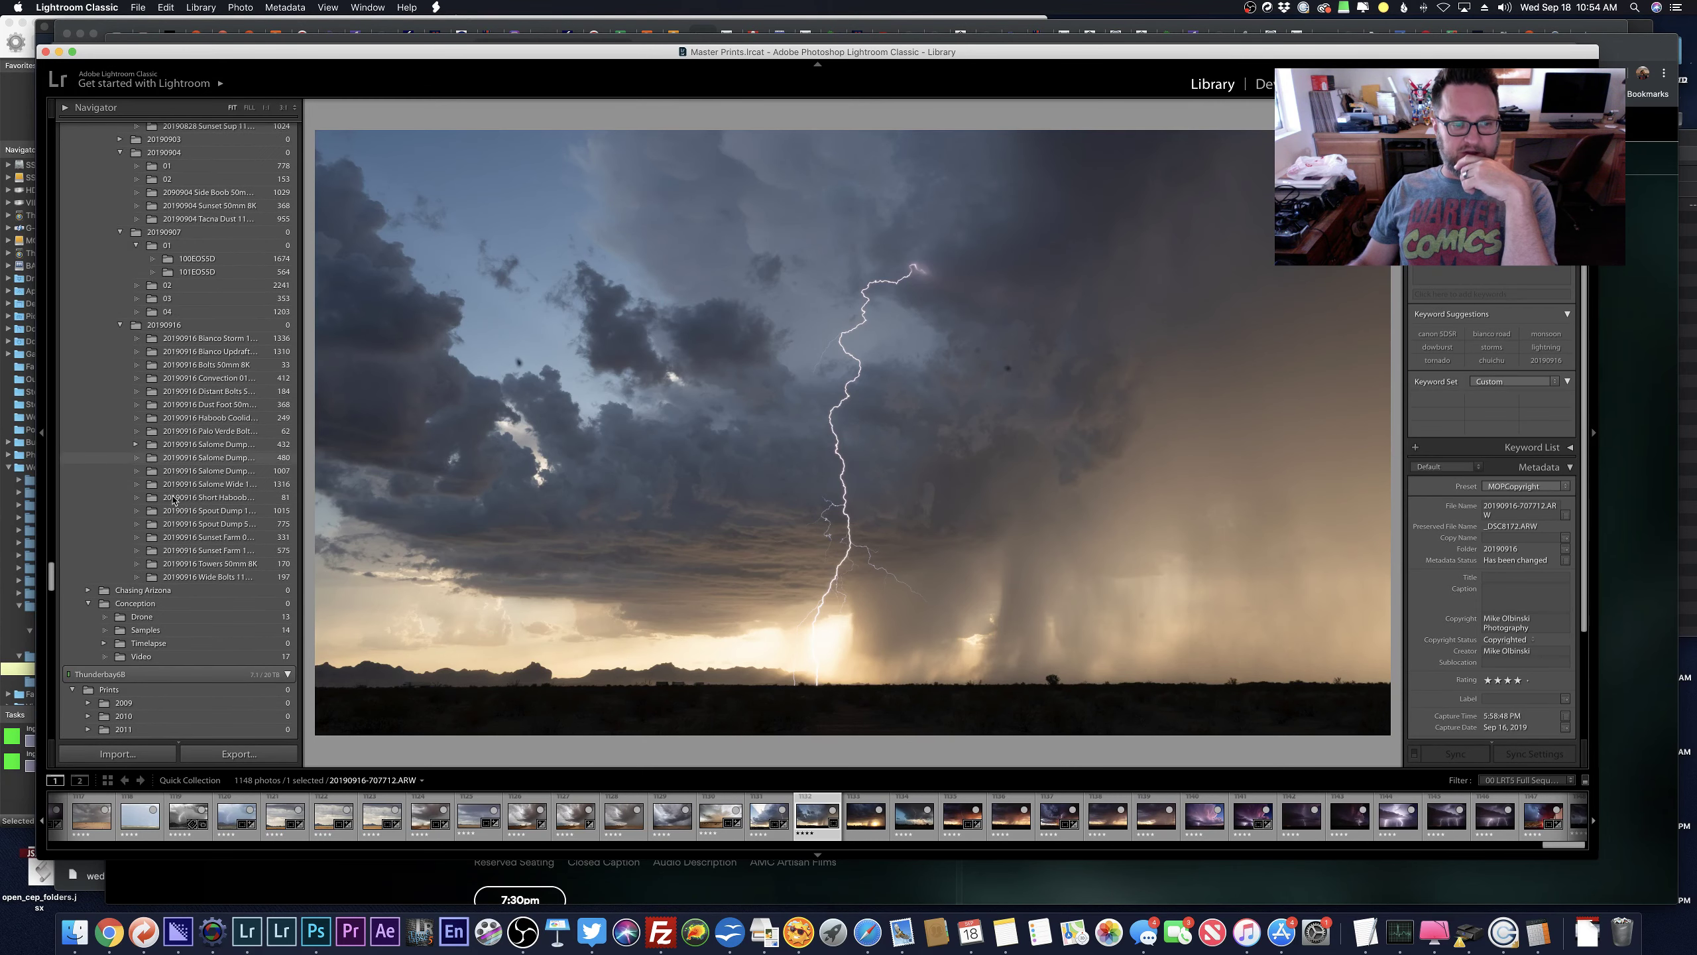
click(238, 511)
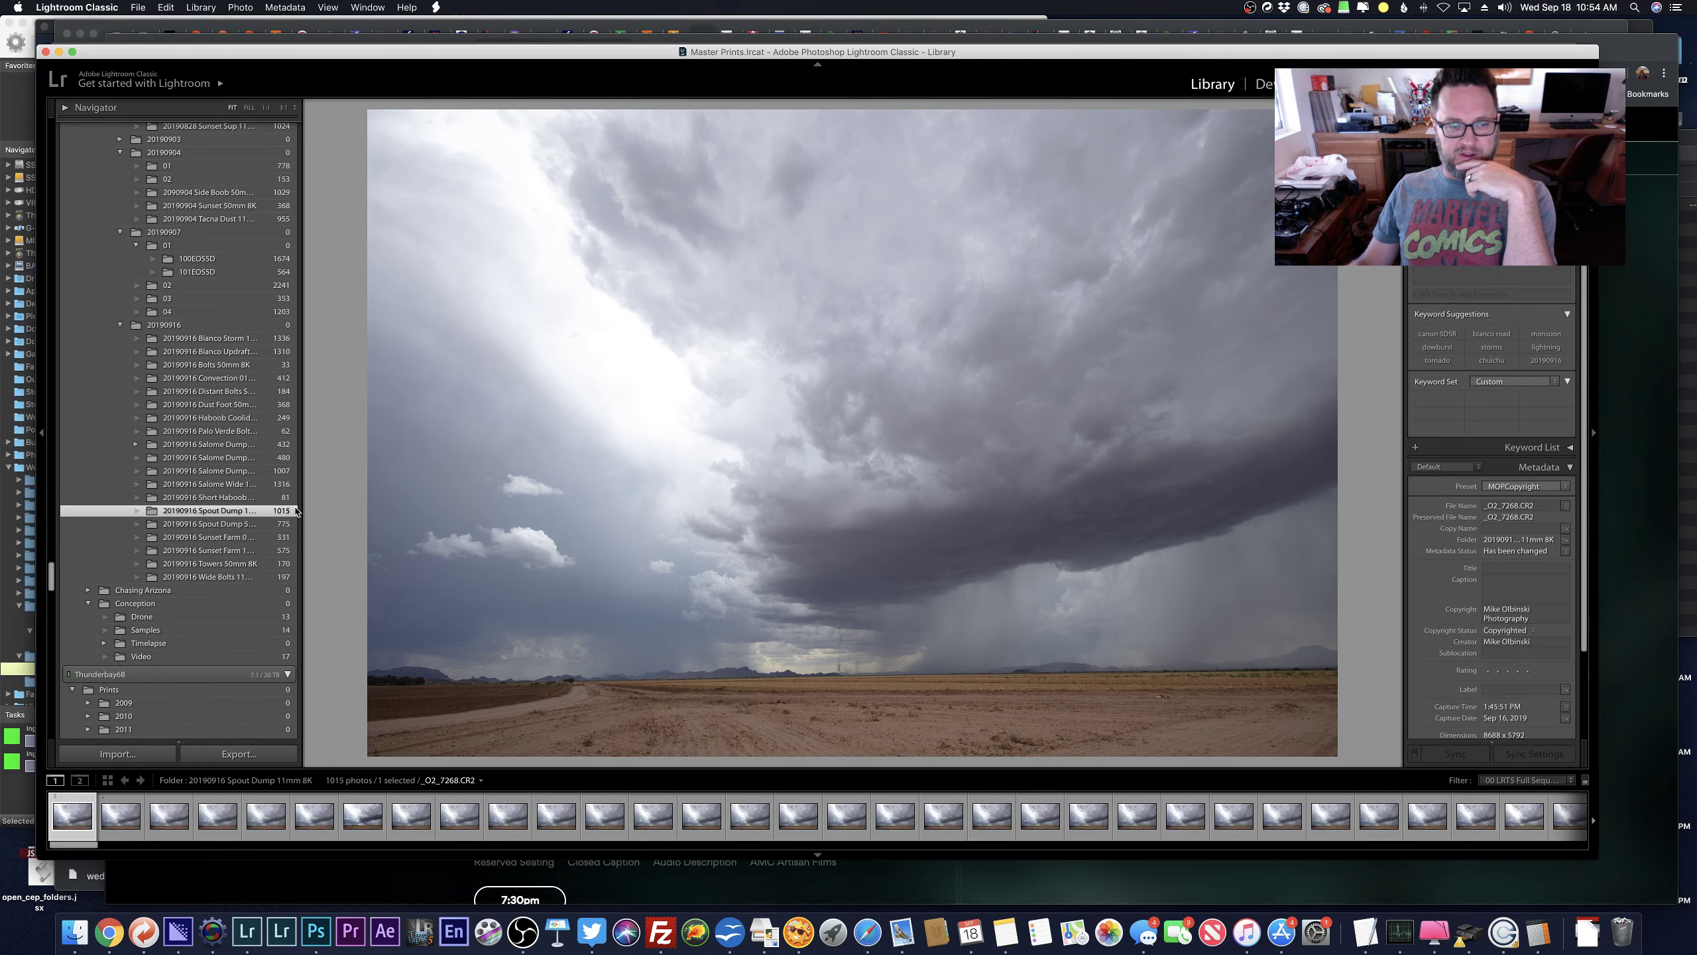
key(Right)
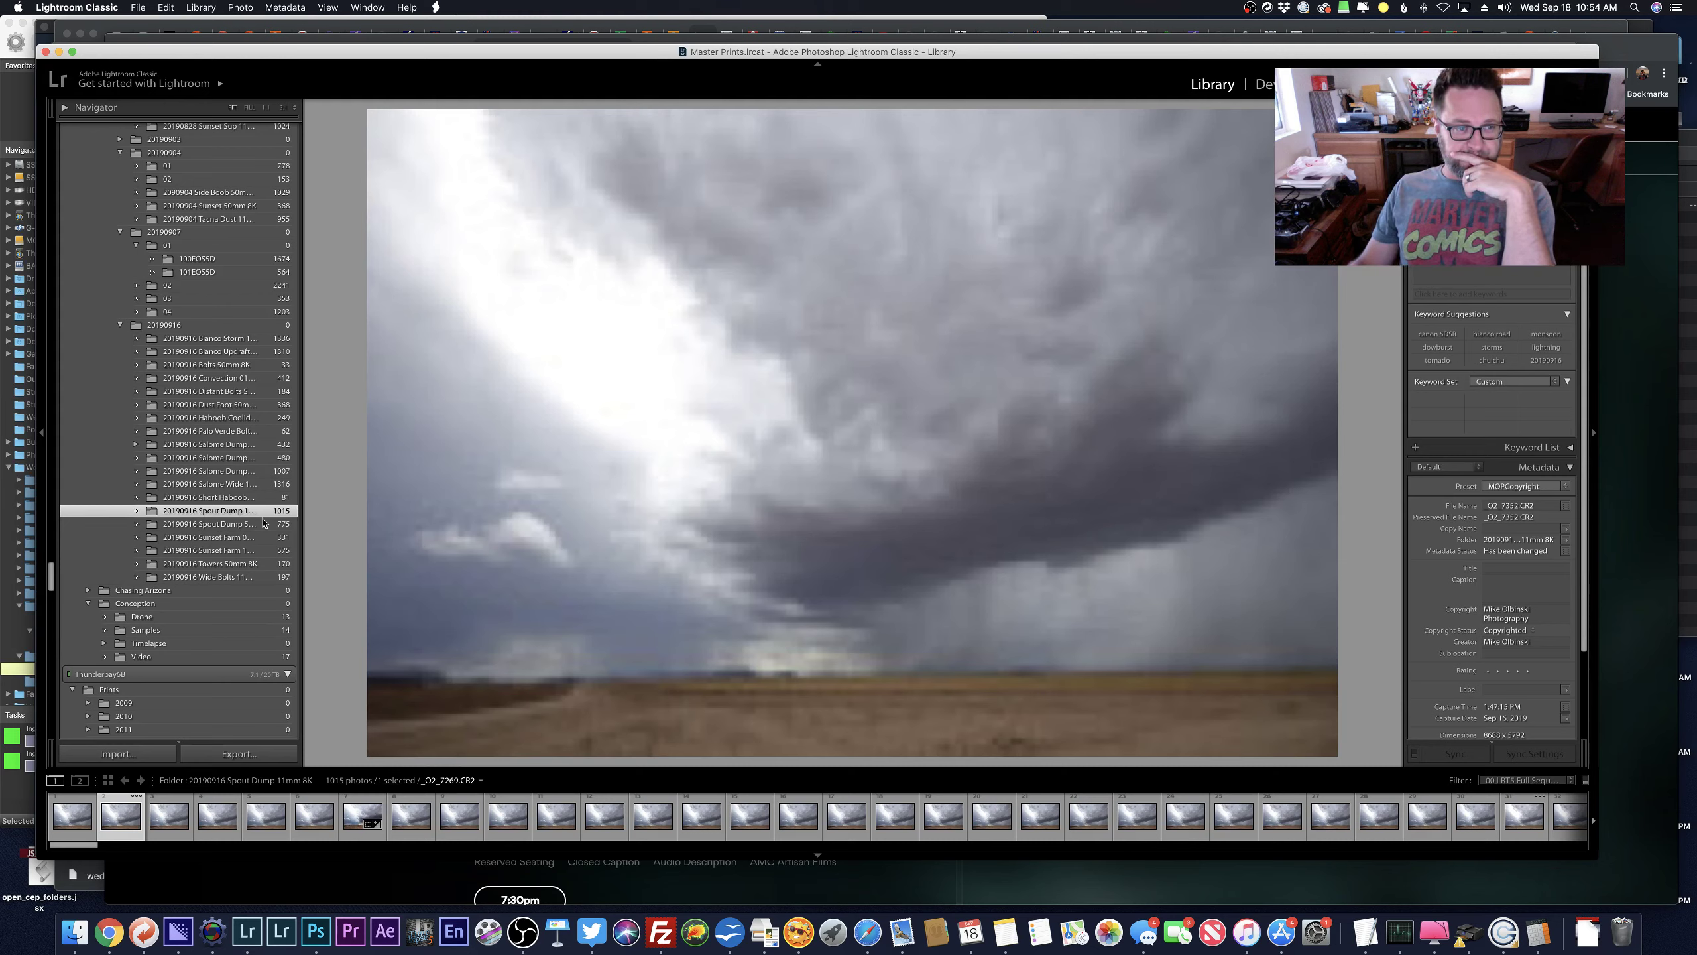
Go back to the Quick Collection in the Library's catalog.
scroll(262, 523, up, 15)
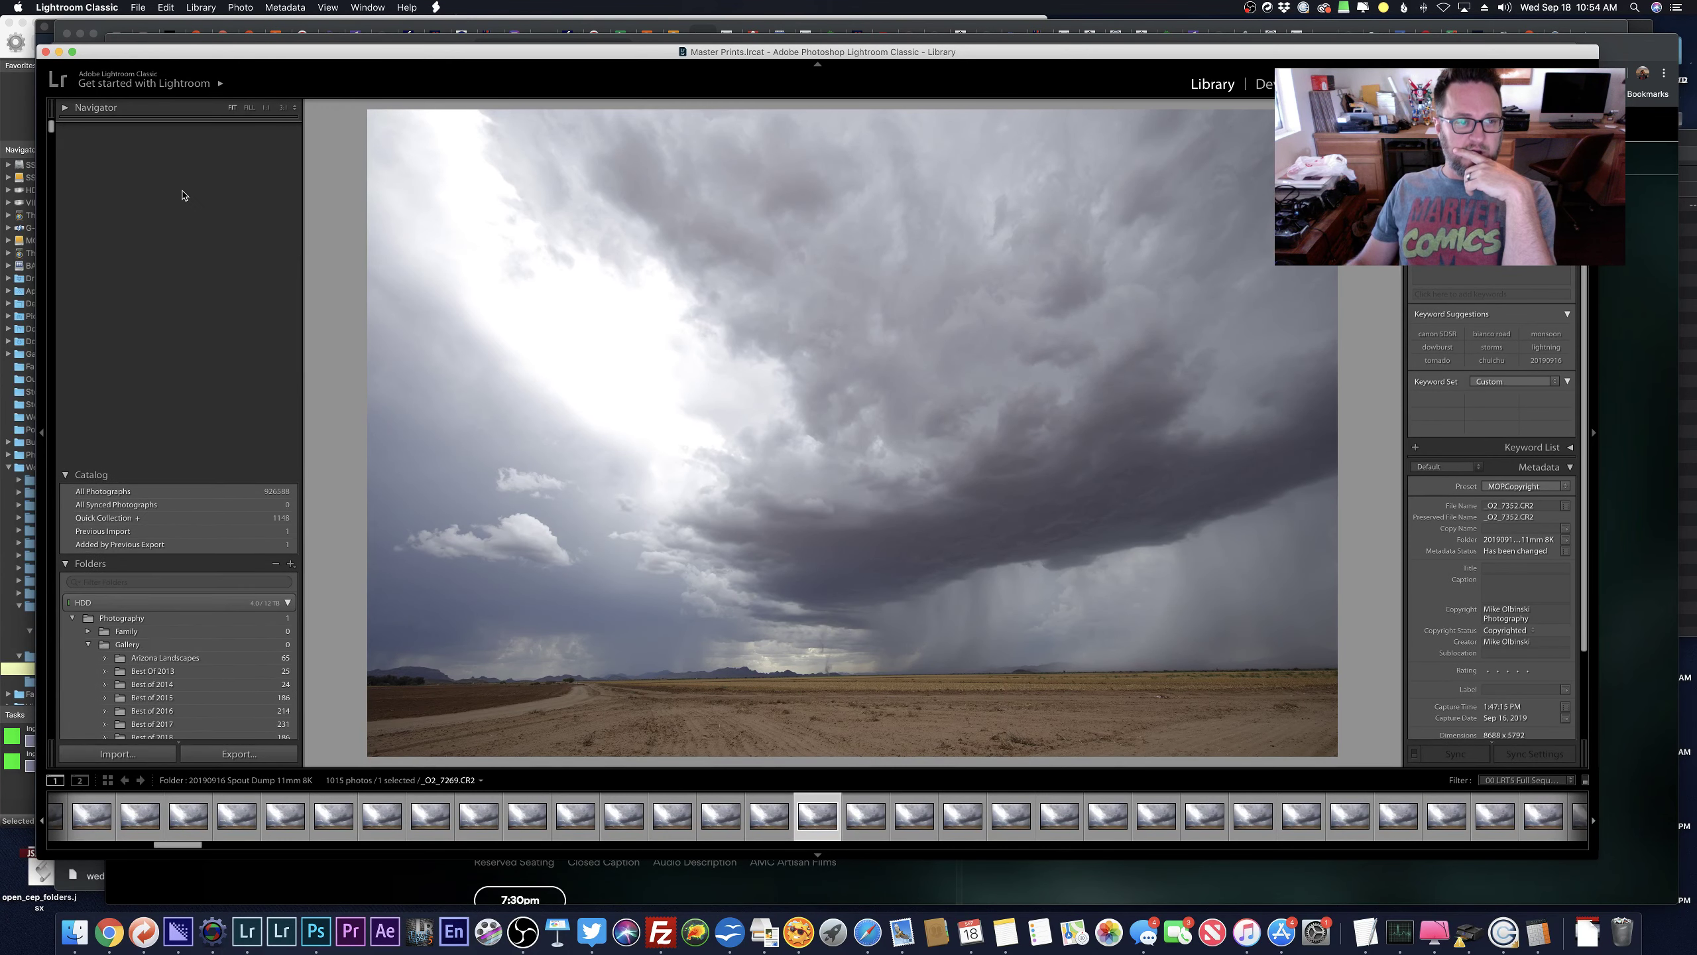
scroll(184, 195, down, 4)
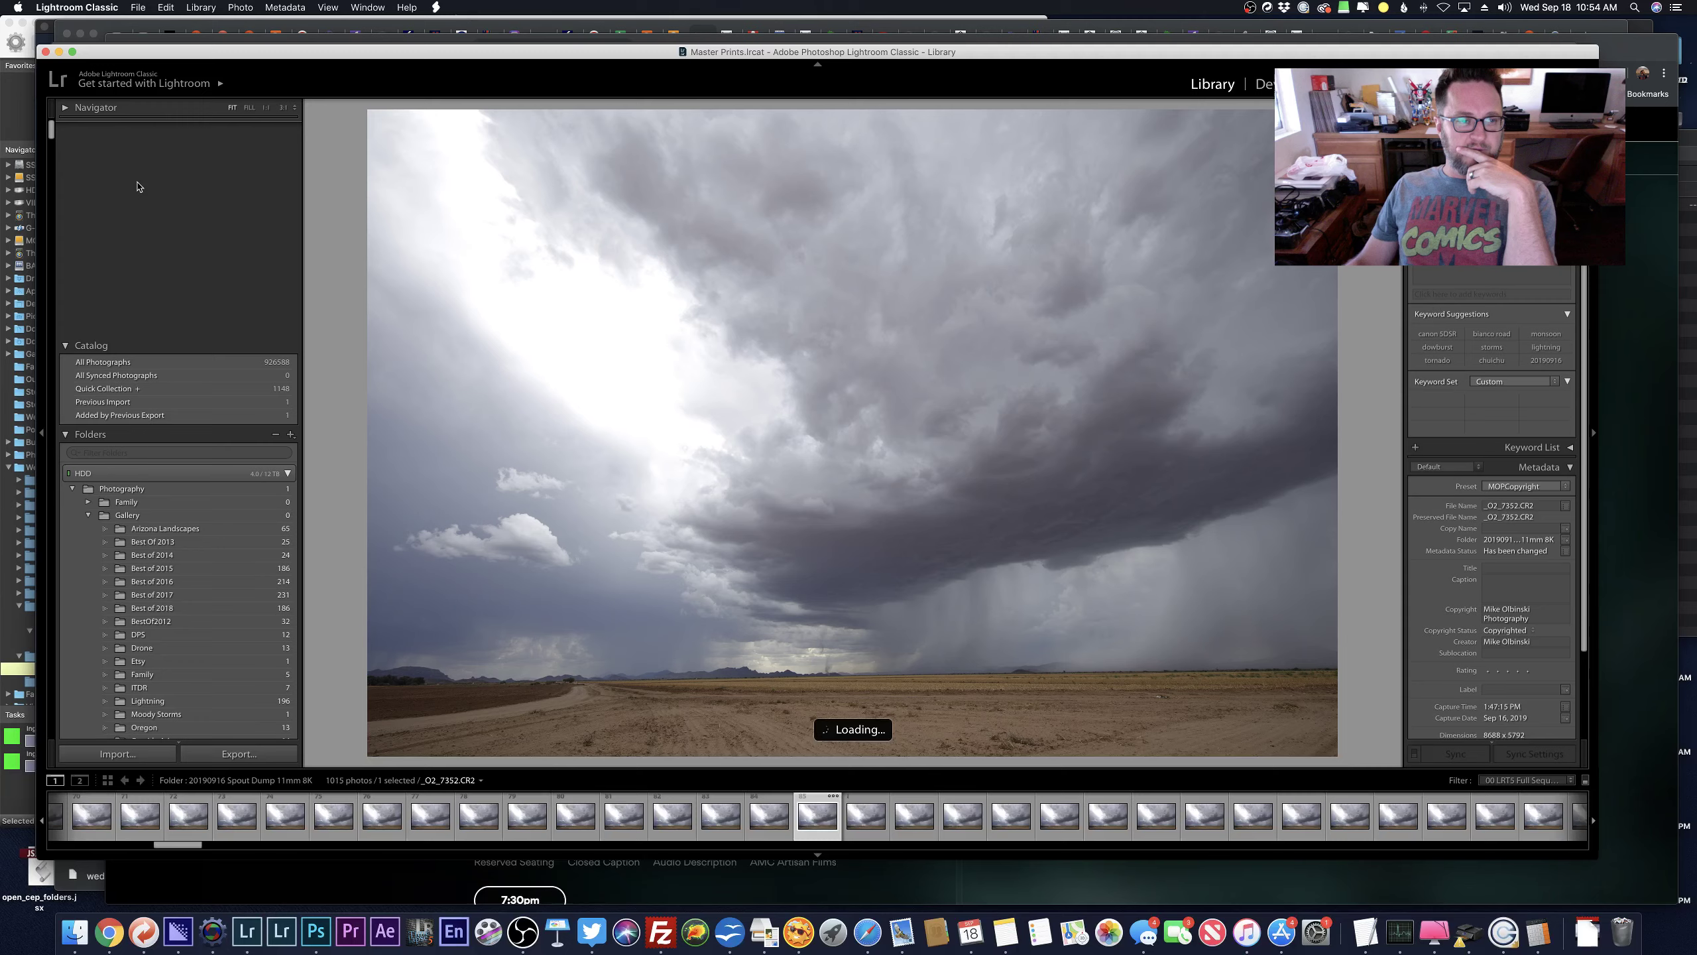
scroll(138, 186, down, 7)
click(124, 171)
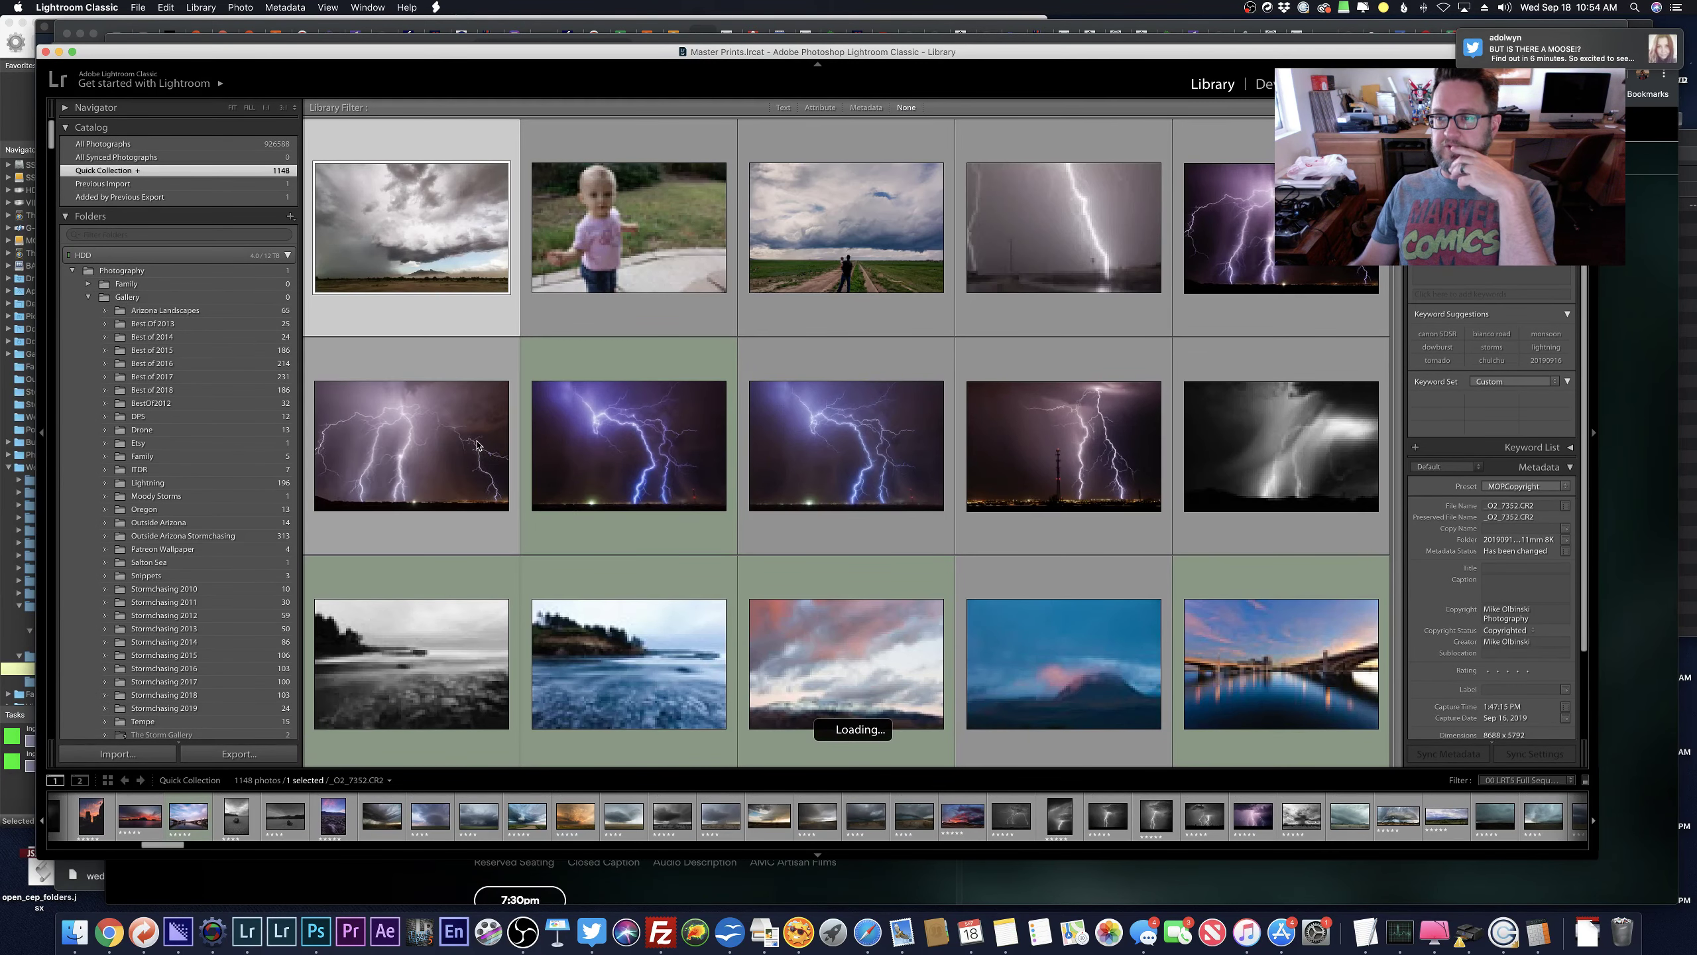
Switch to TweetDeck and post the reply "Sorts way better :)" to the notification about the YYYYMMDD folder naming.
click(589, 936)
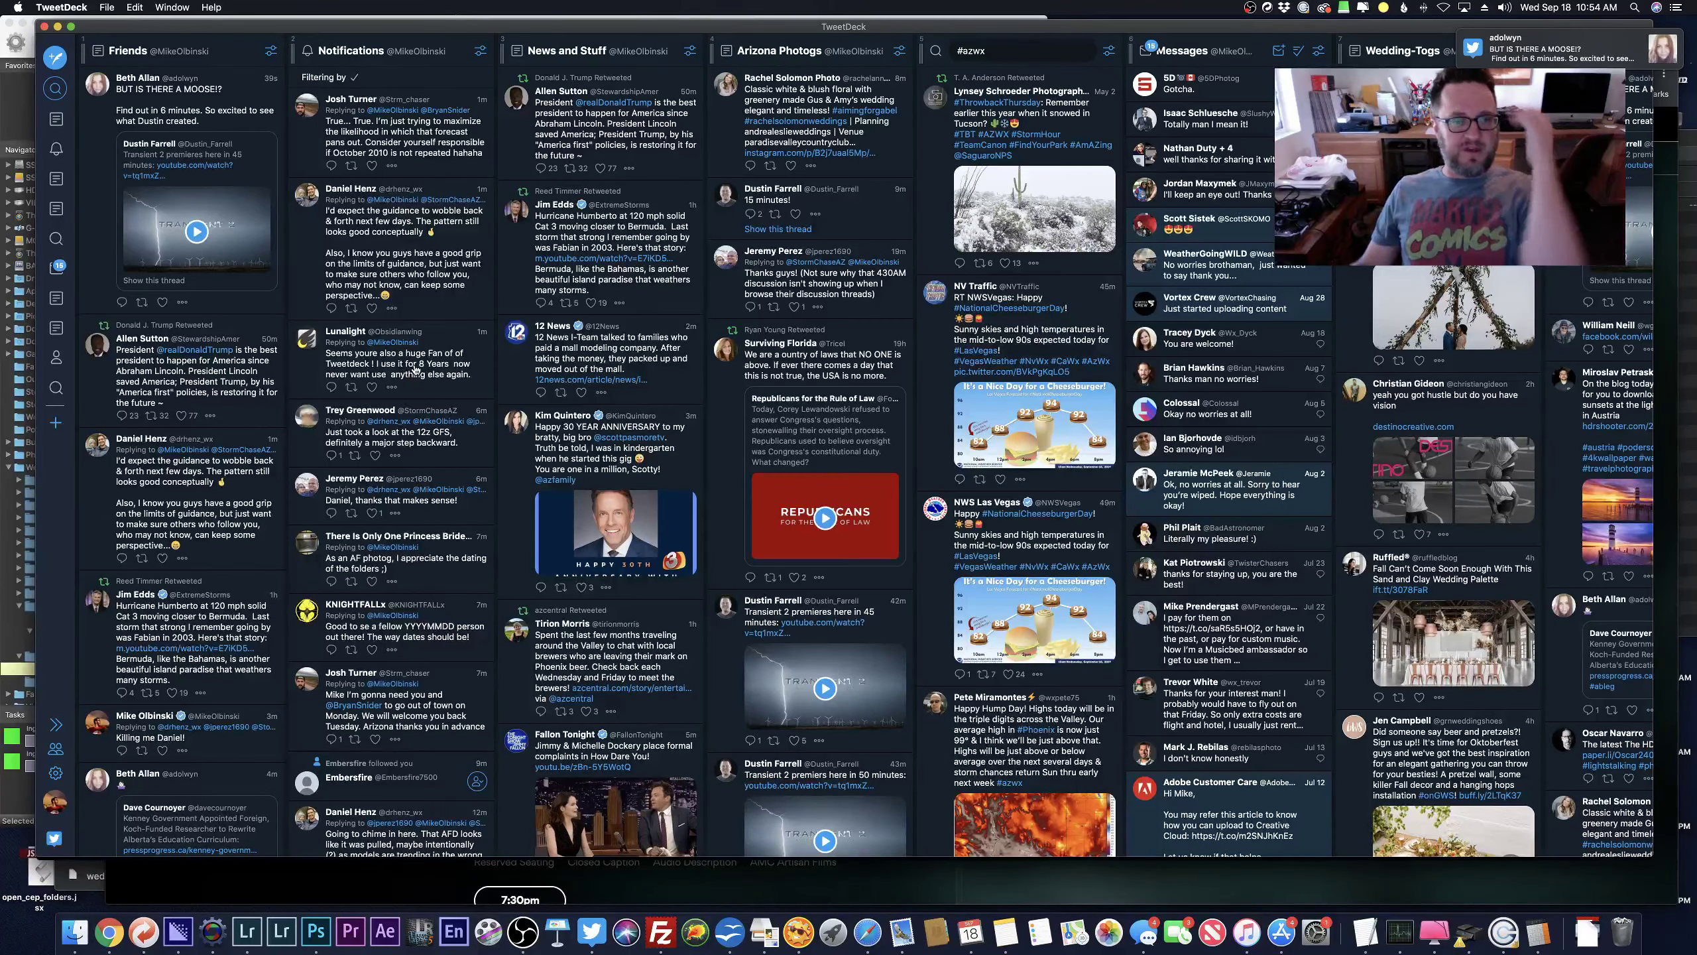
click(350, 649)
click(928, 523)
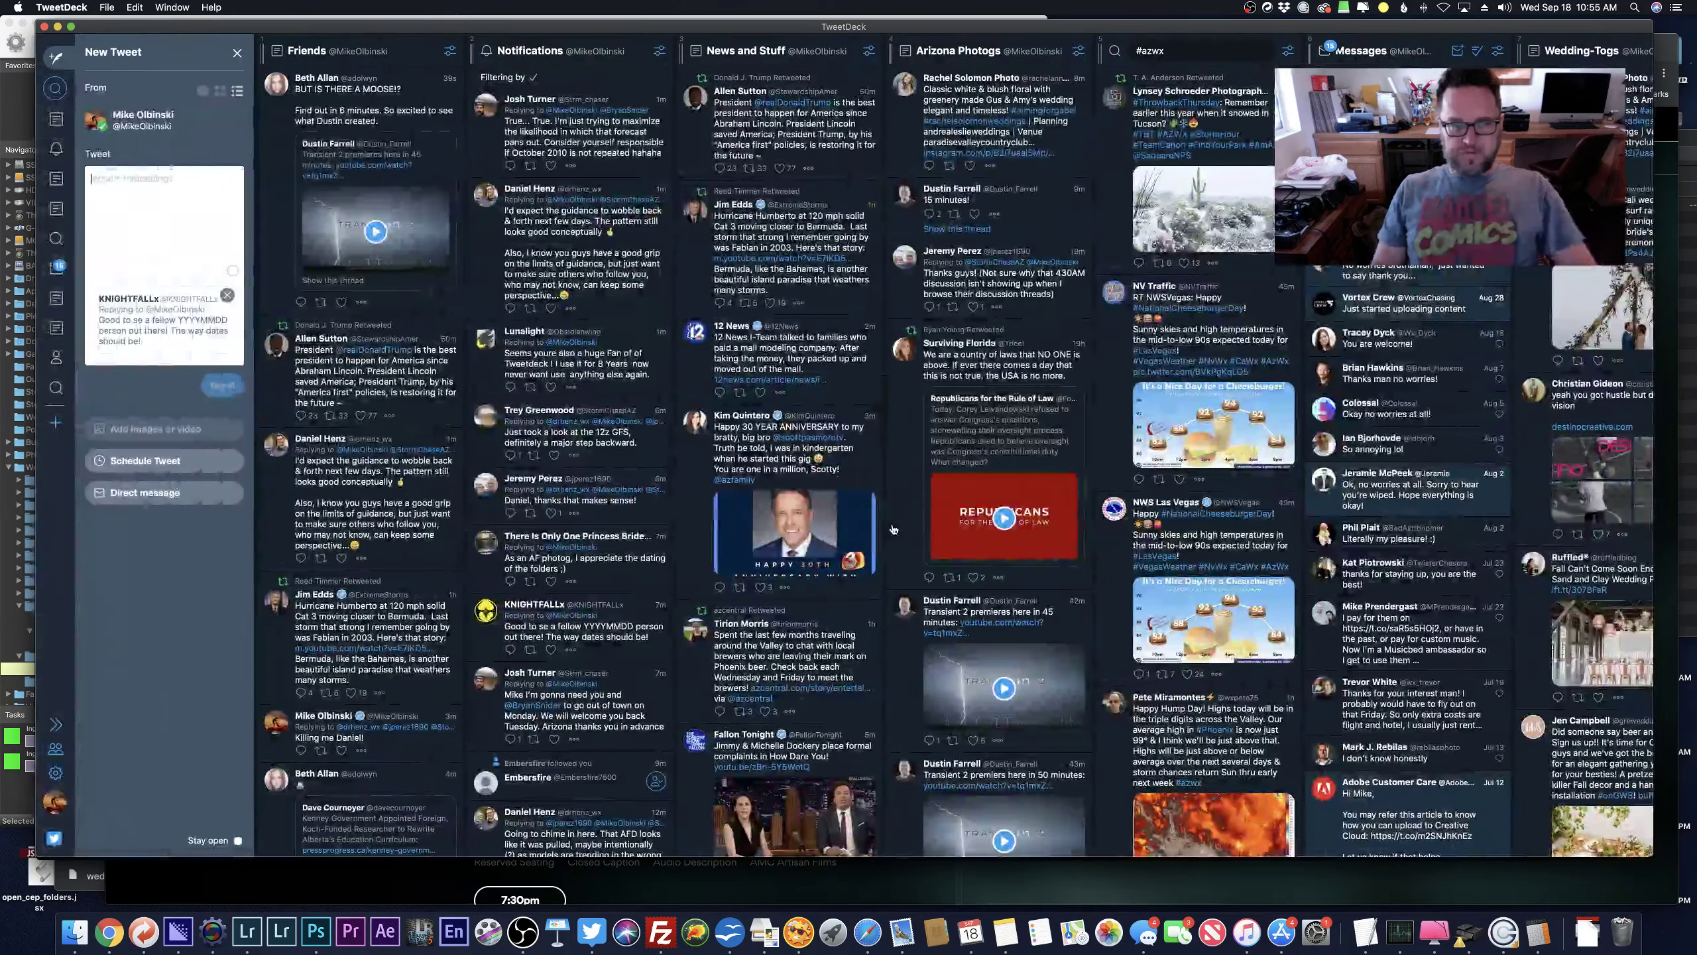
text(Sory)
key(BackSpace)
text(ts )
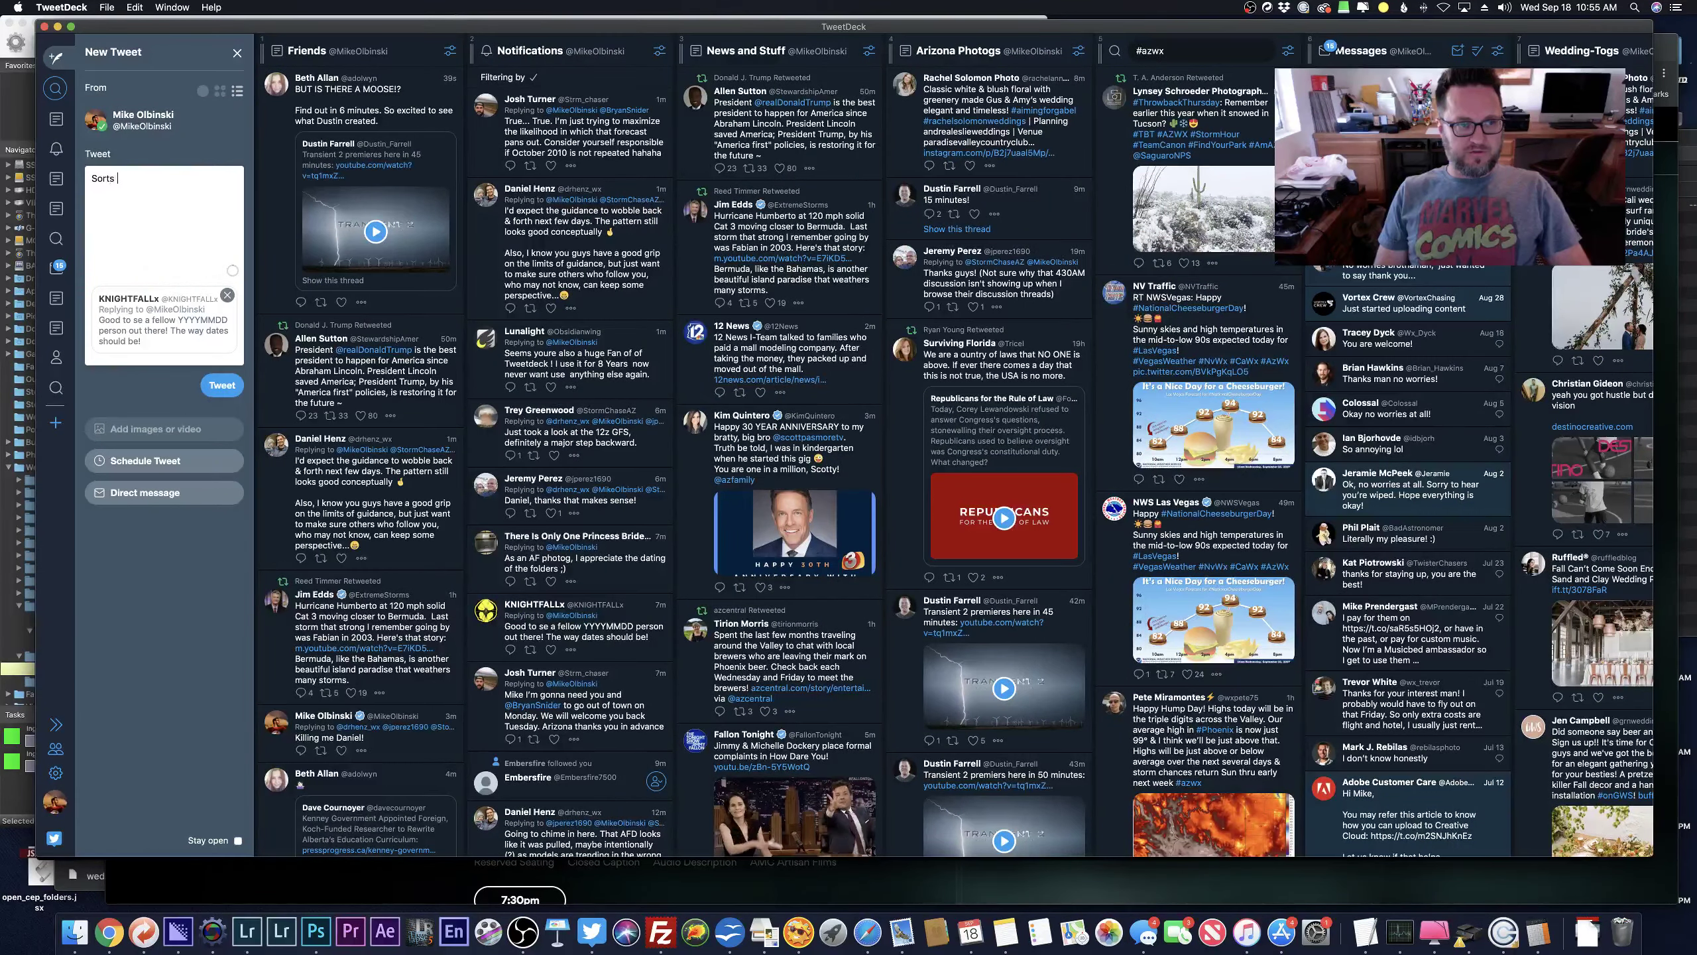
text(way better :))
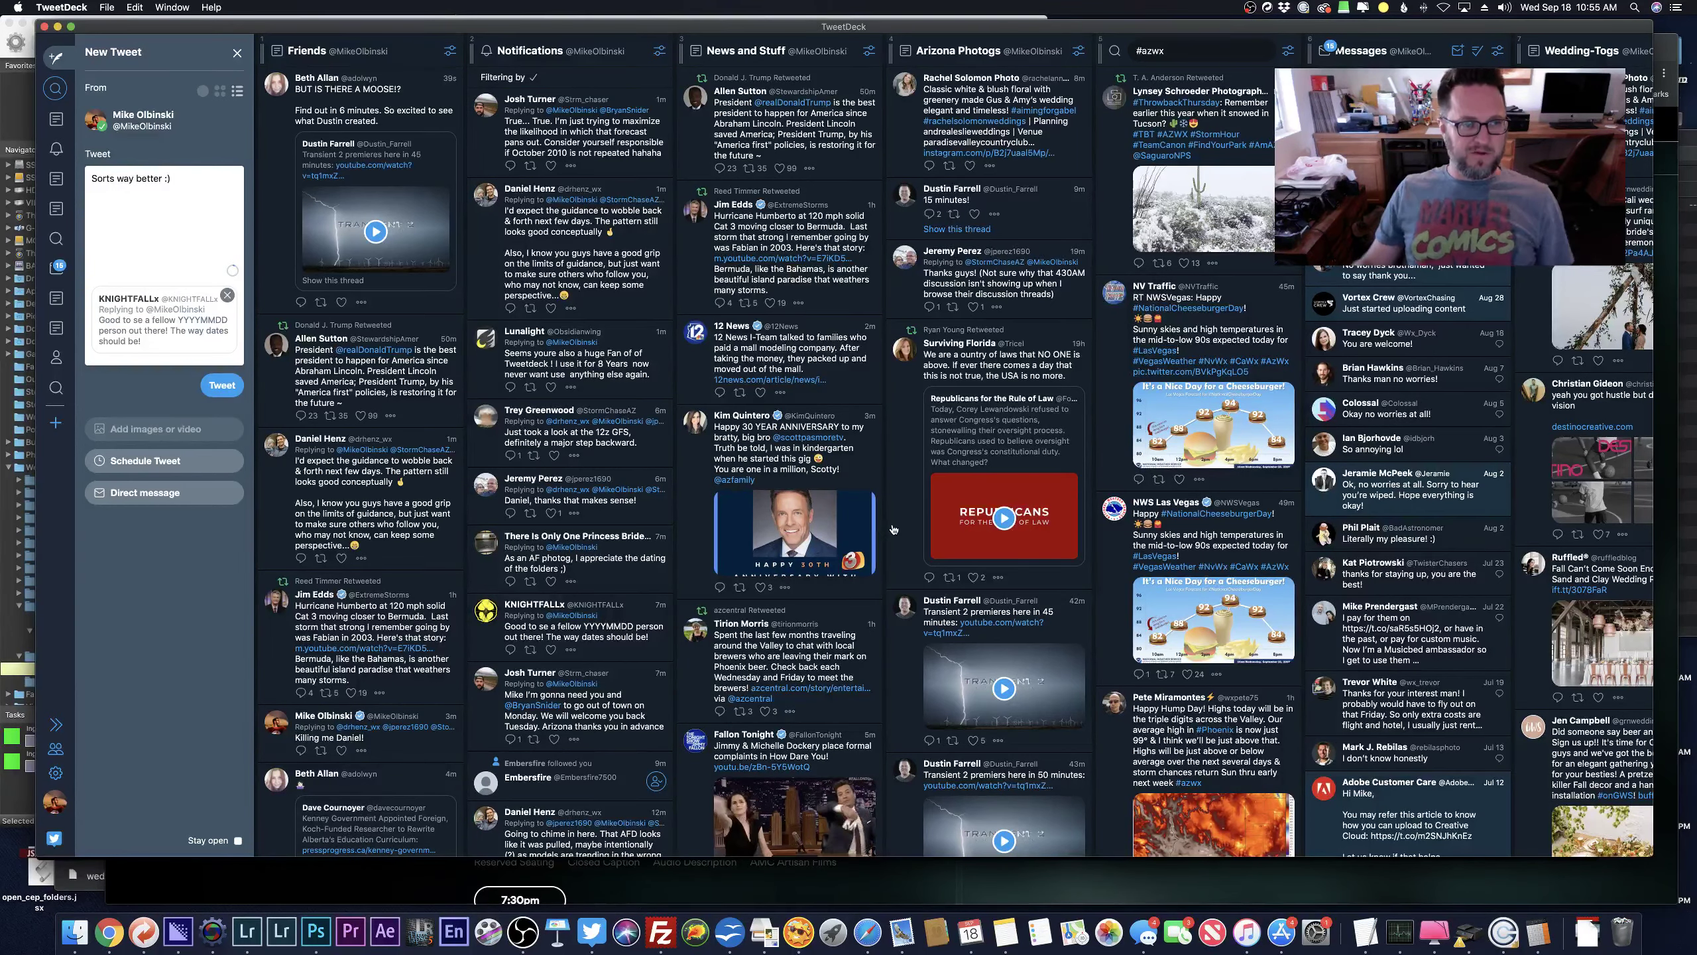
click(221, 386)
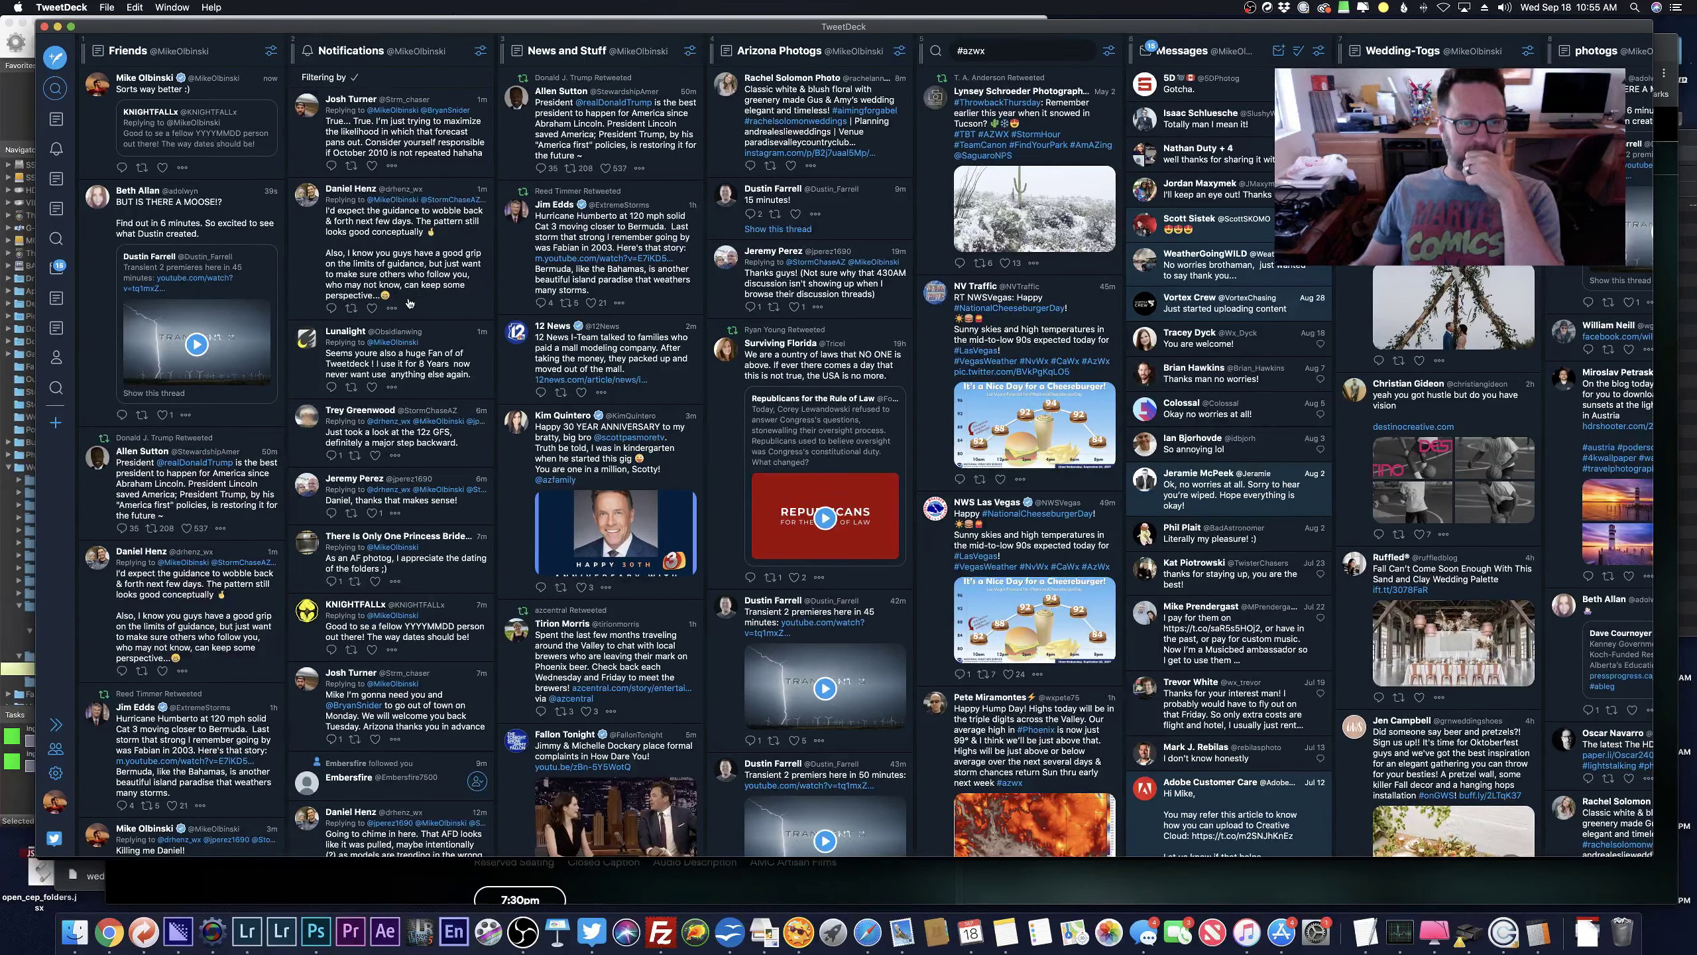
Reply to the guidance wobble tweet with "Well I was just excited for storms, Phoenix NWS mentioend 2010/2014 so they got me hyped lol".
click(321, 309)
click(319, 364)
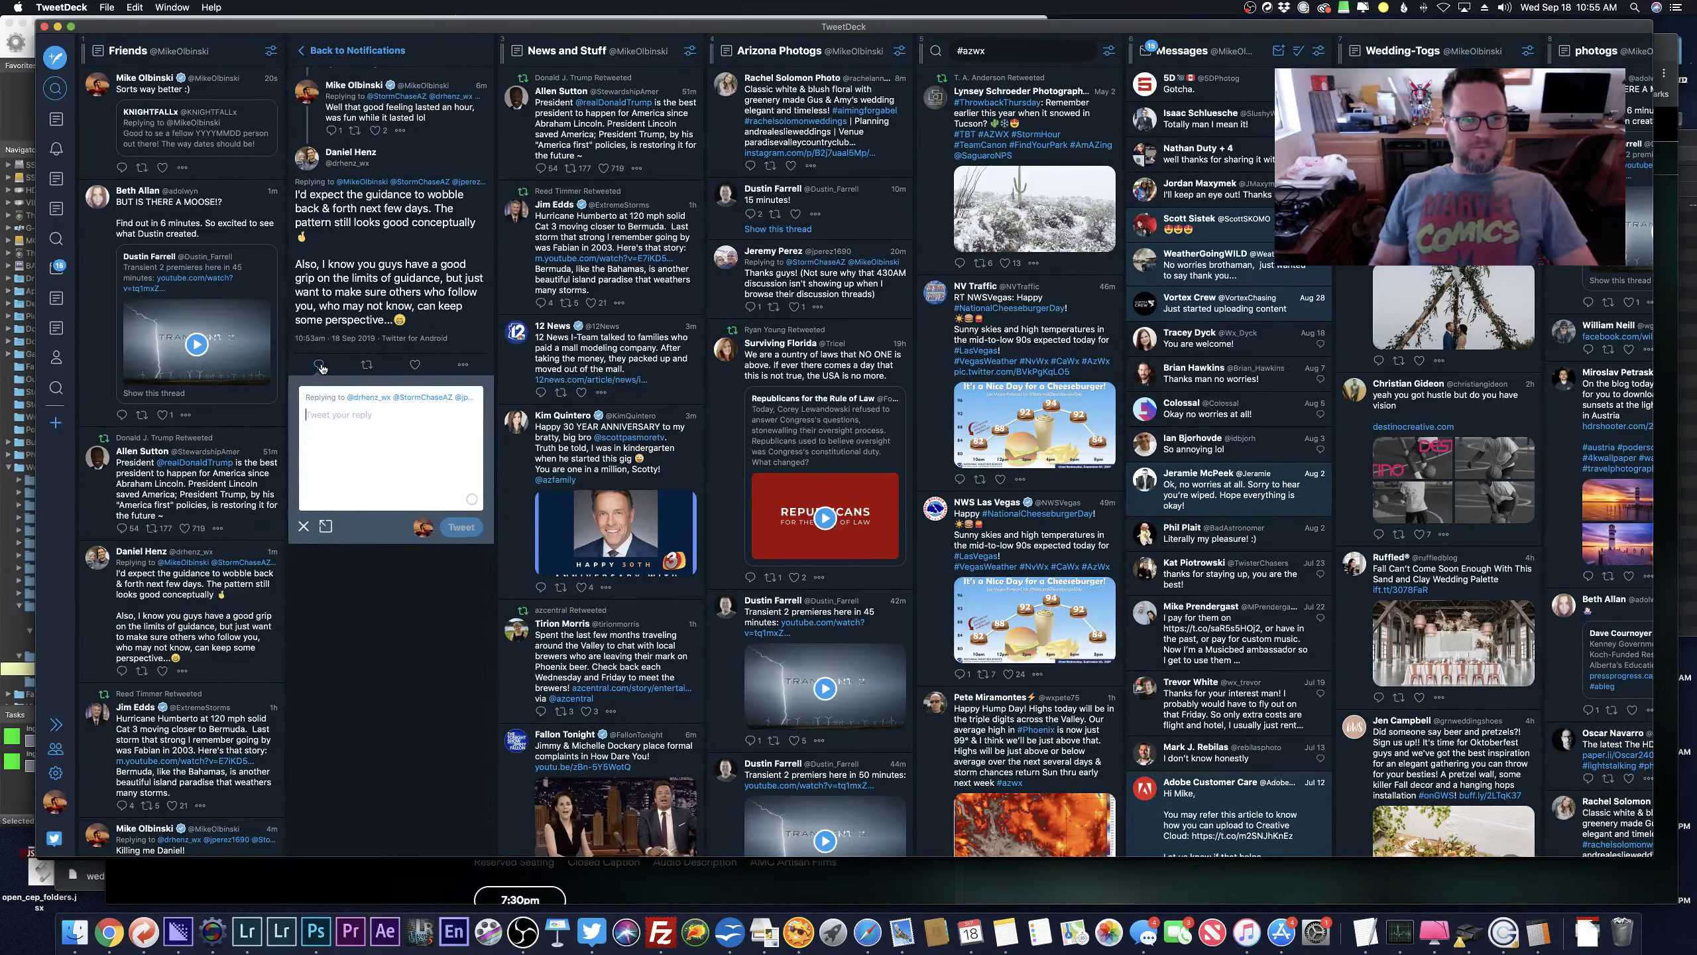
text(Well I was j)
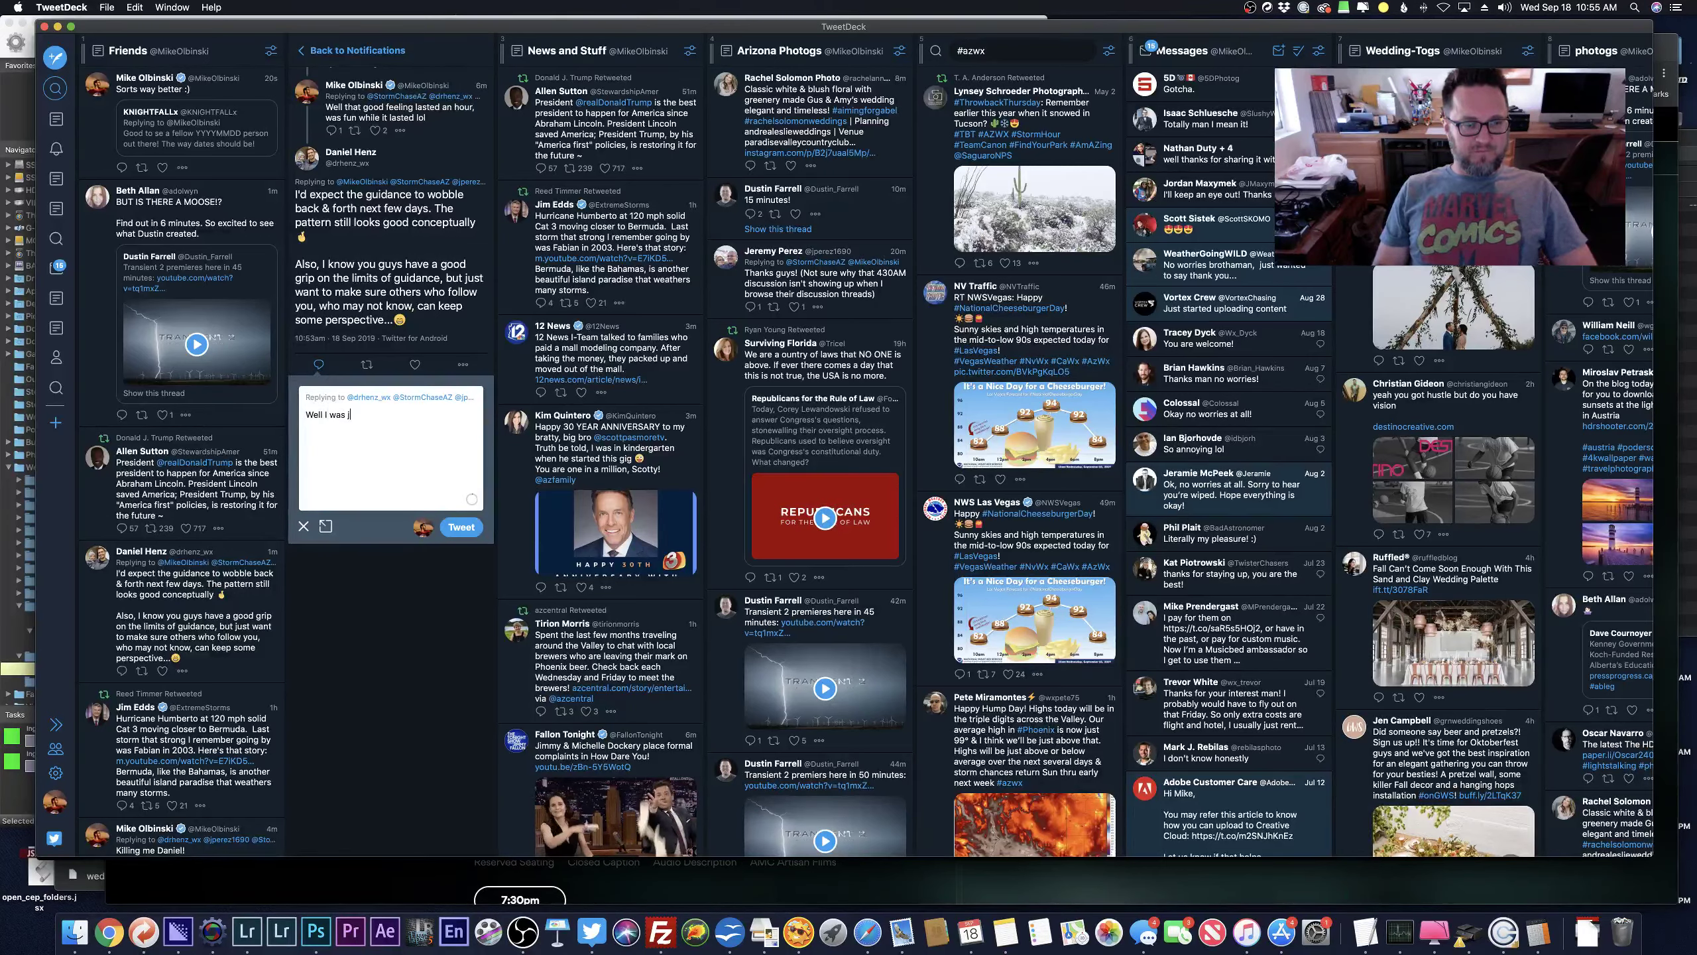
text(ust exccited f)
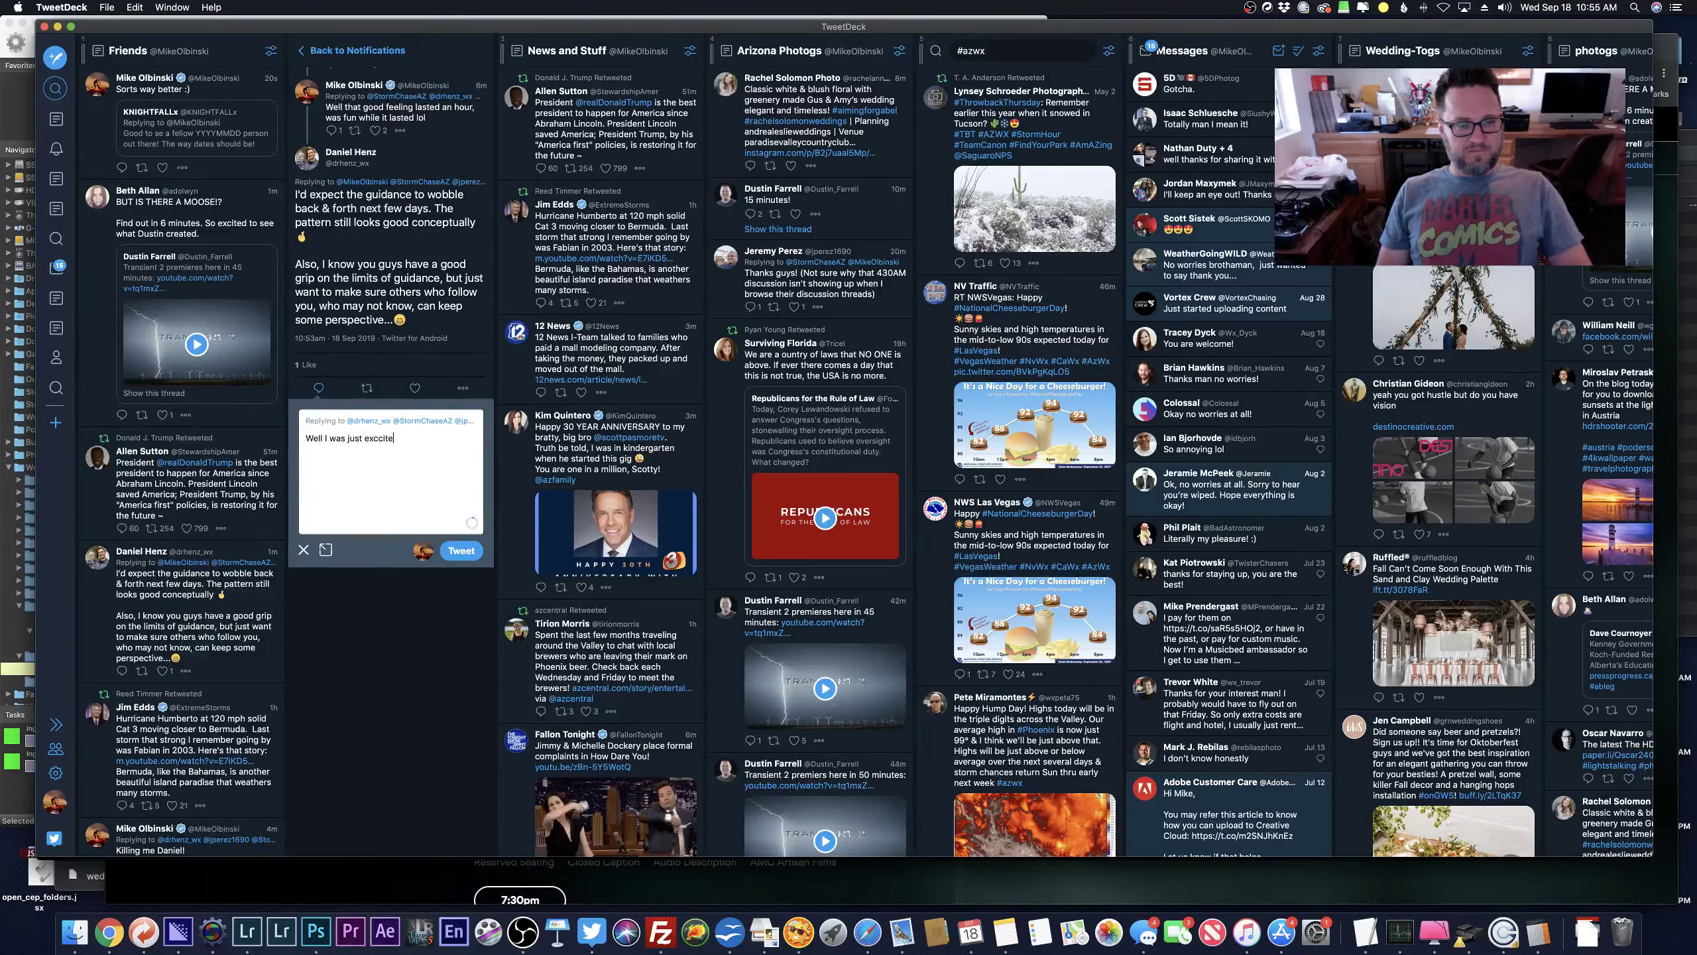
key(BackSpace)
key(BackSpace)
key(BackSpace)
key(BackSpace)
key(BackSpace)
key(BackSpace)
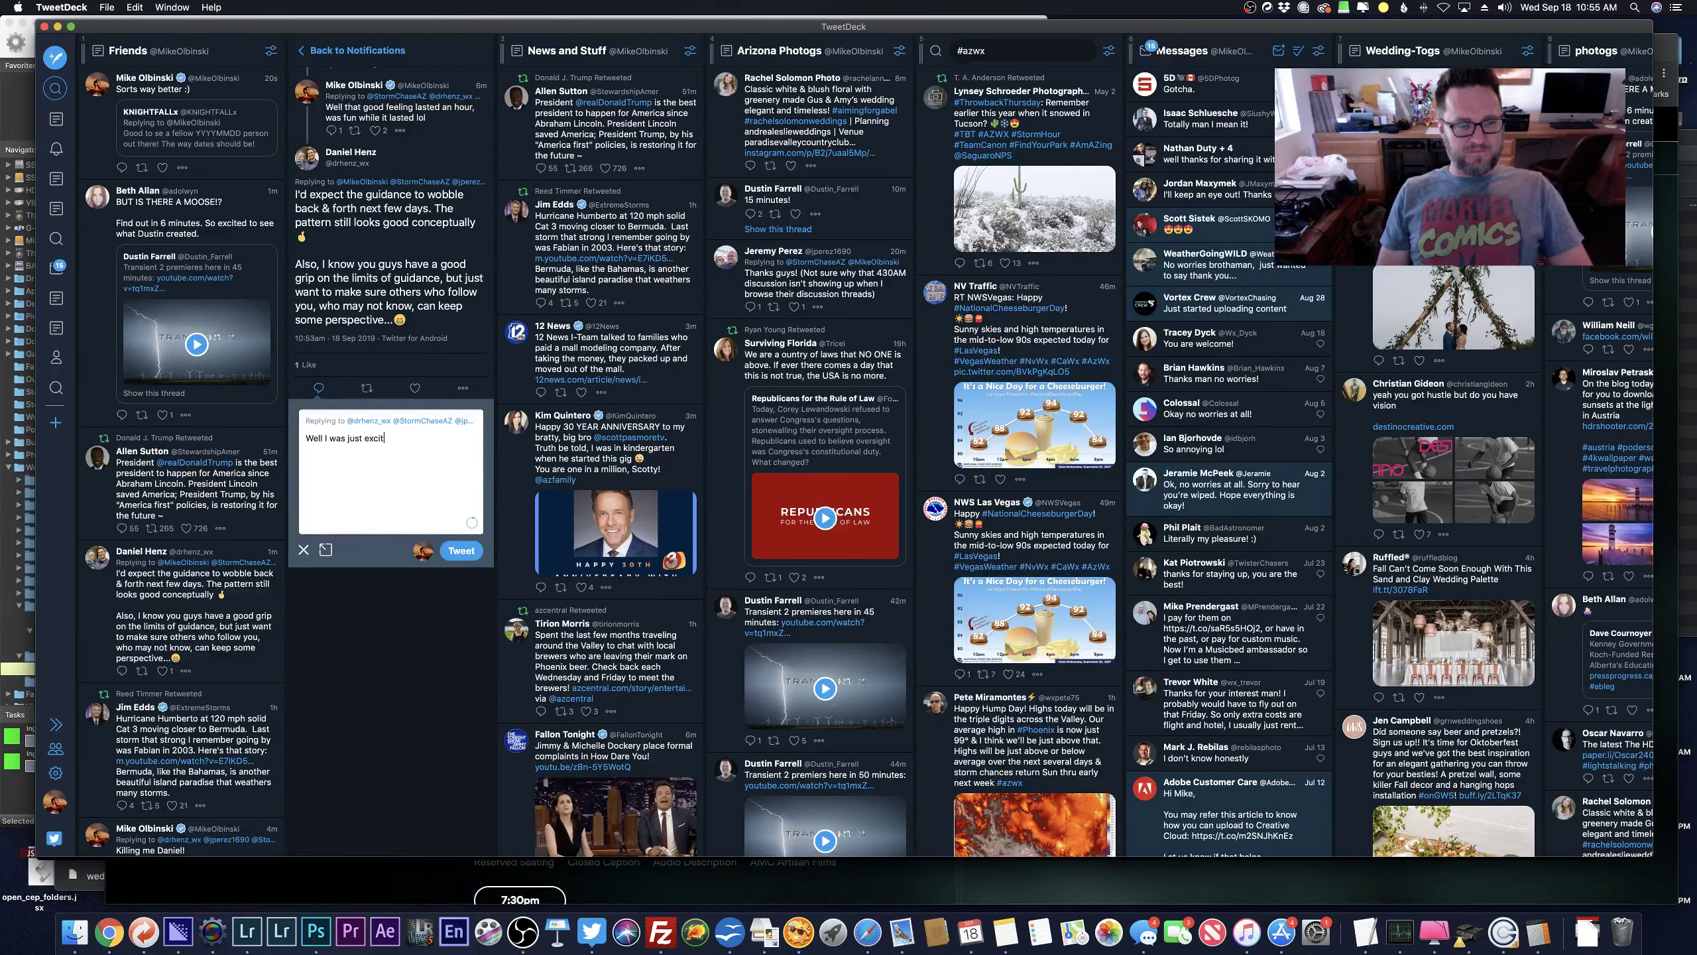
text(ed for storms, P)
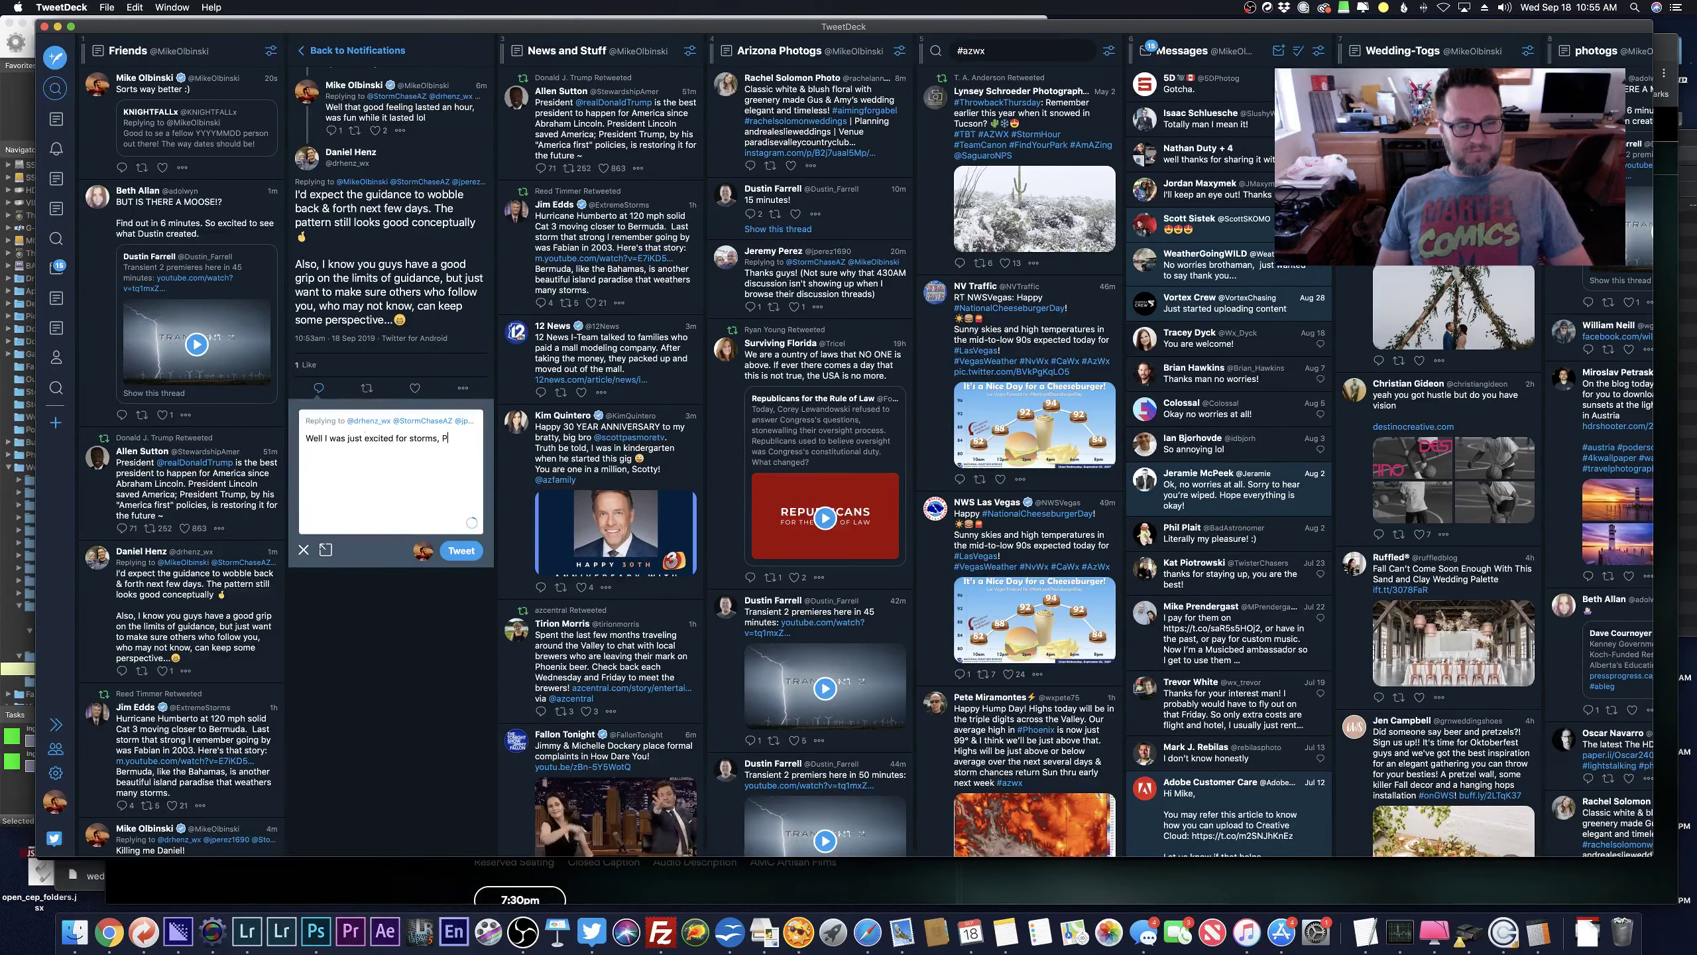
text(hoenix NW)
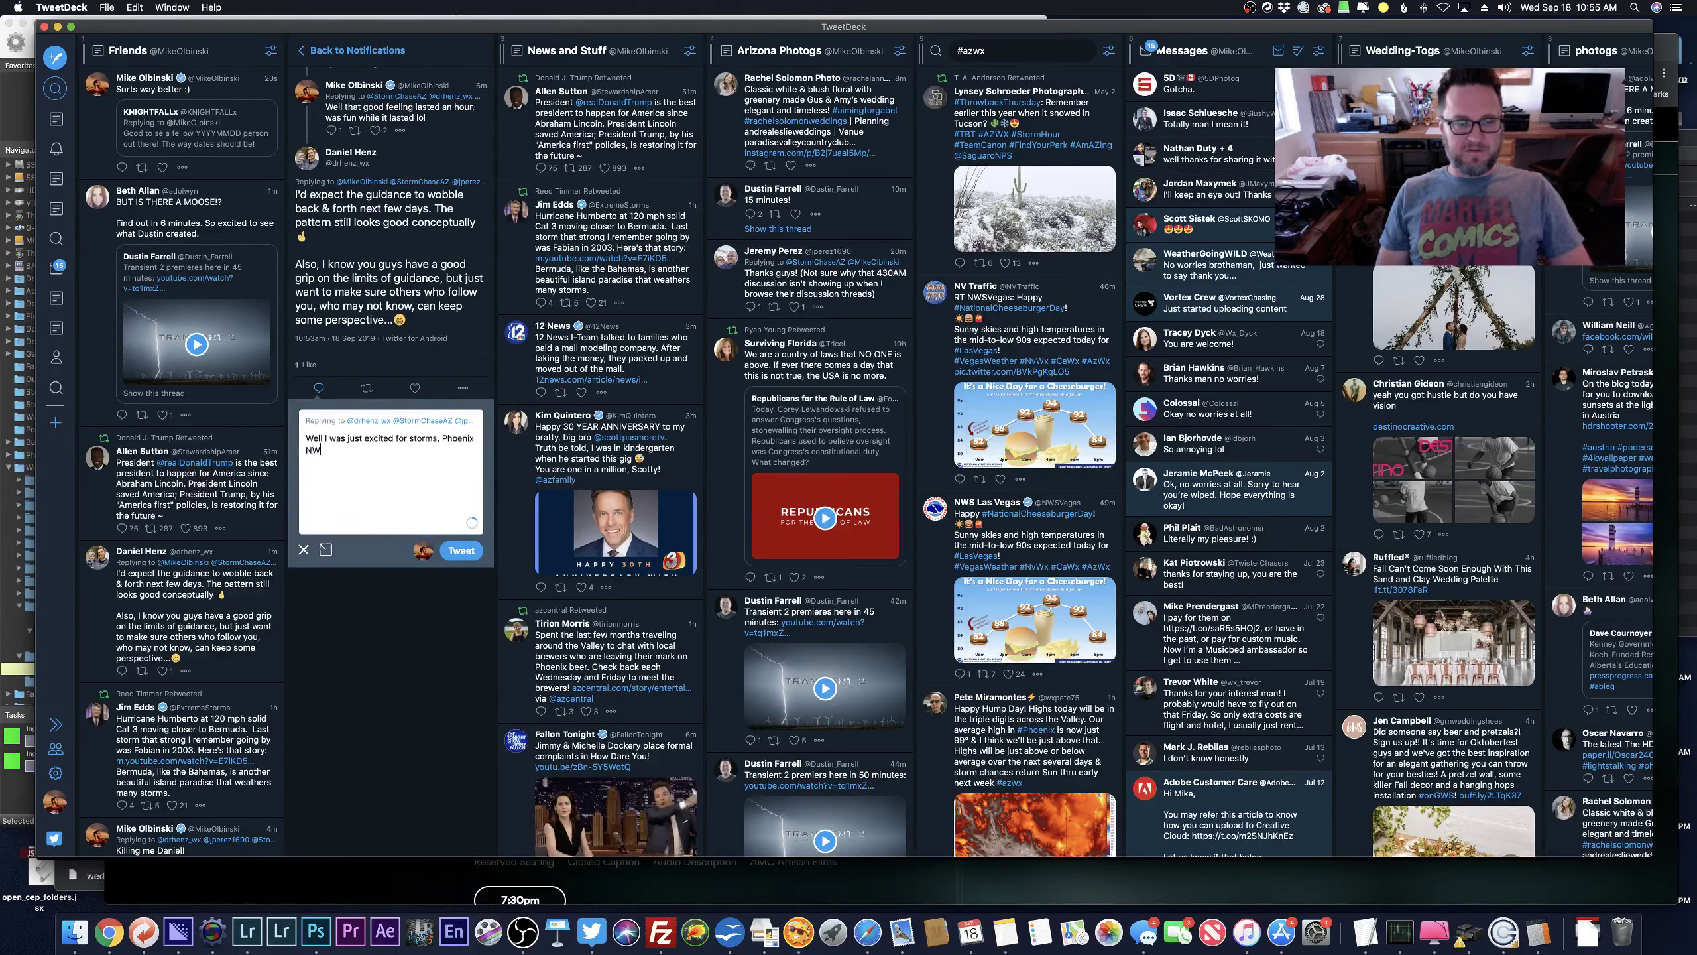
text(S mentioend 2010)
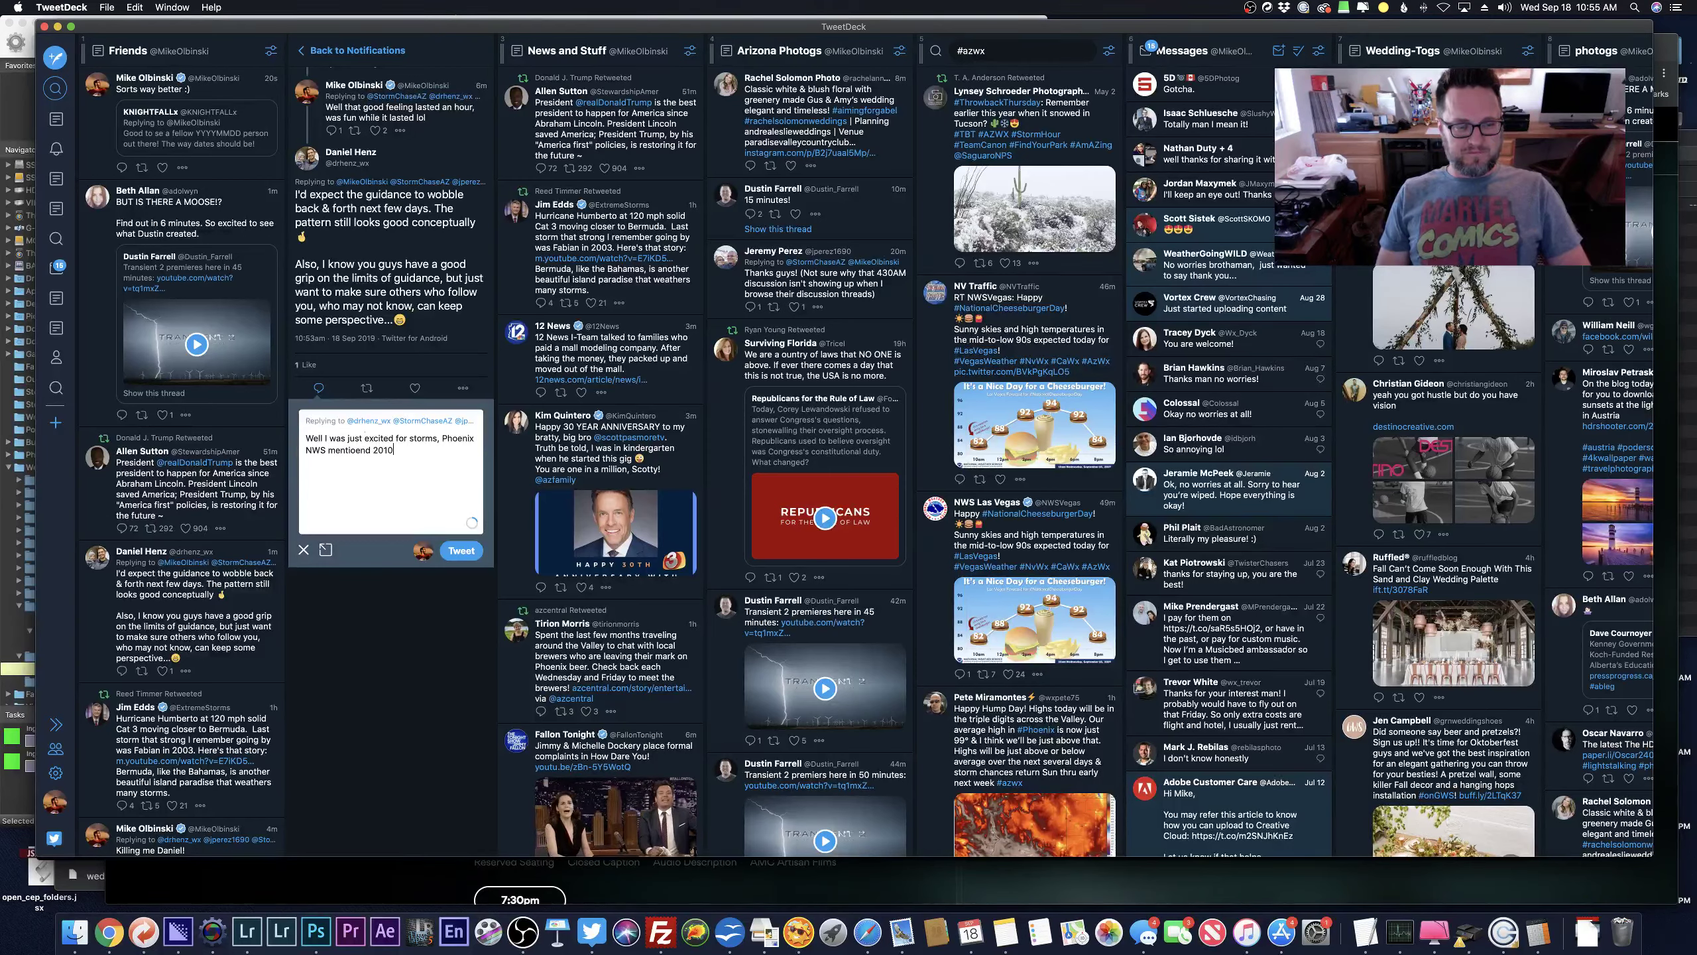
text(/2014 so they g)
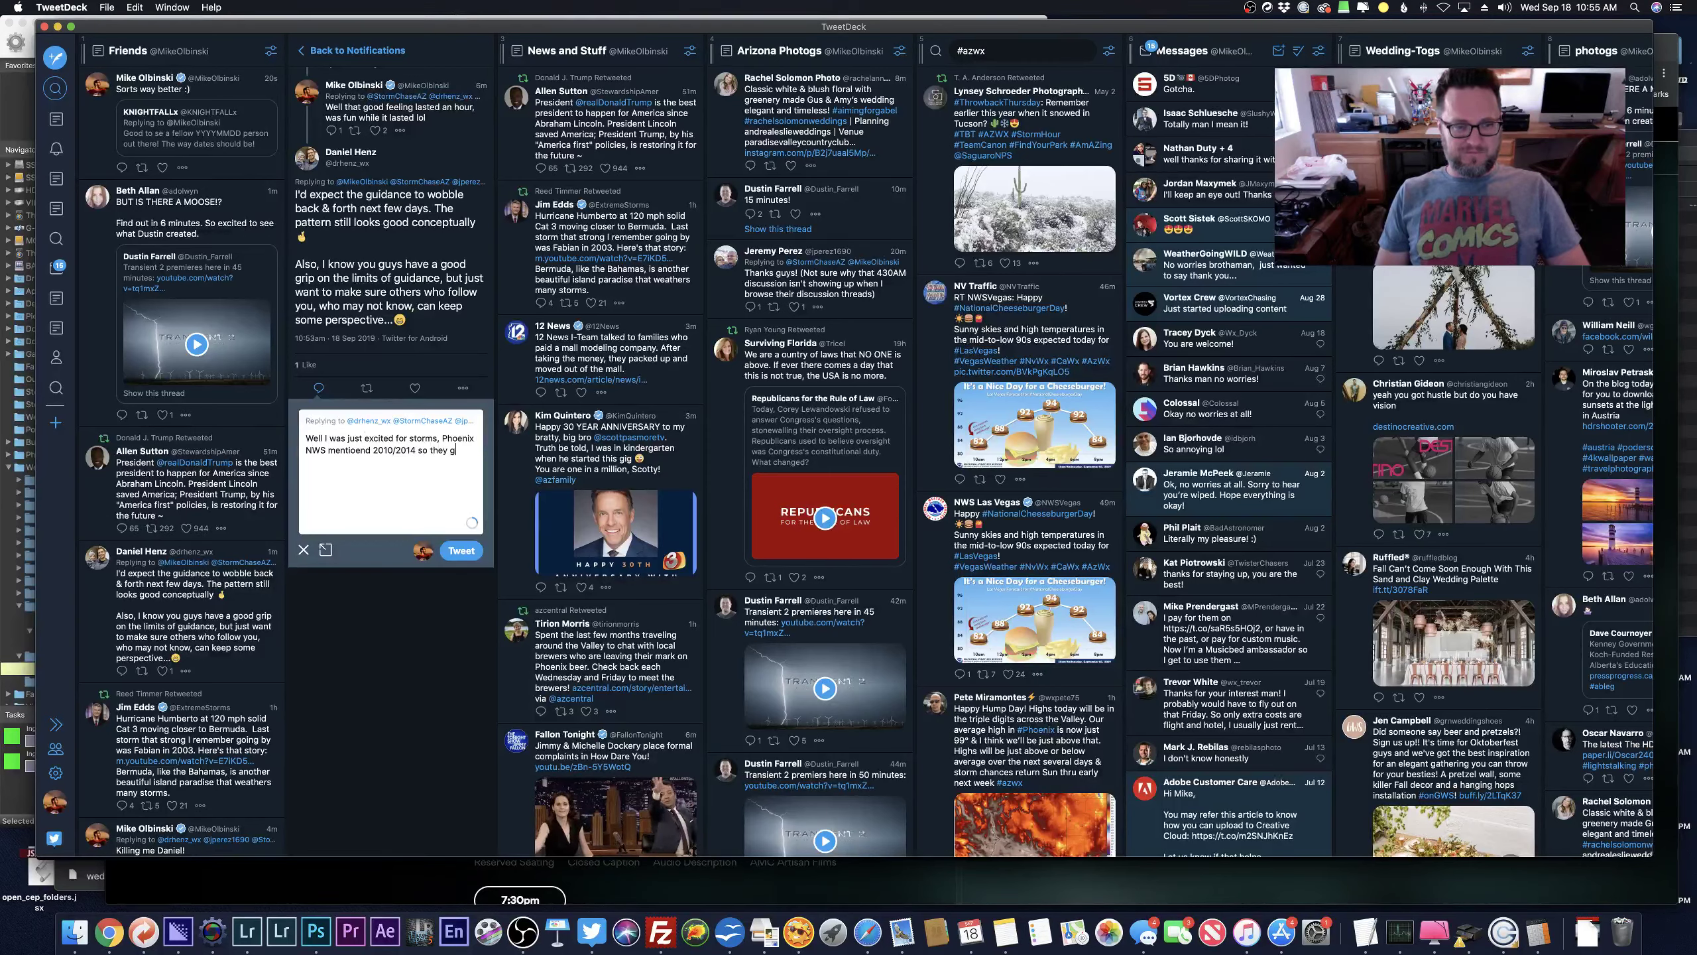
text(ot me hyped lol)
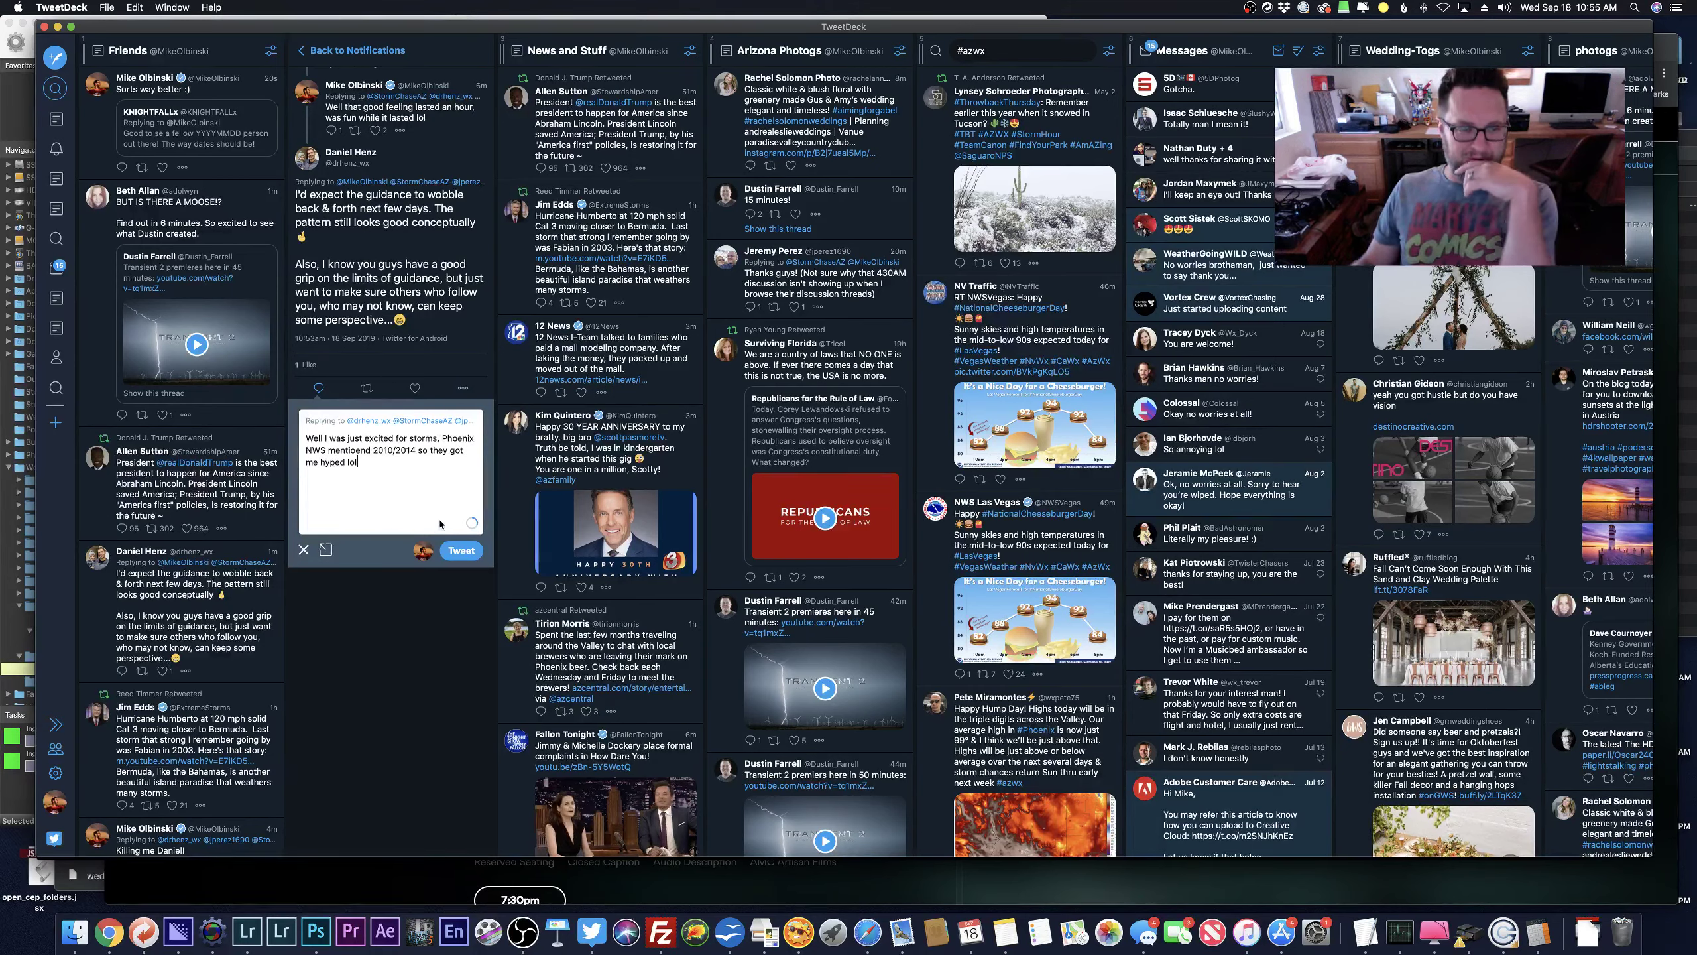
click(461, 550)
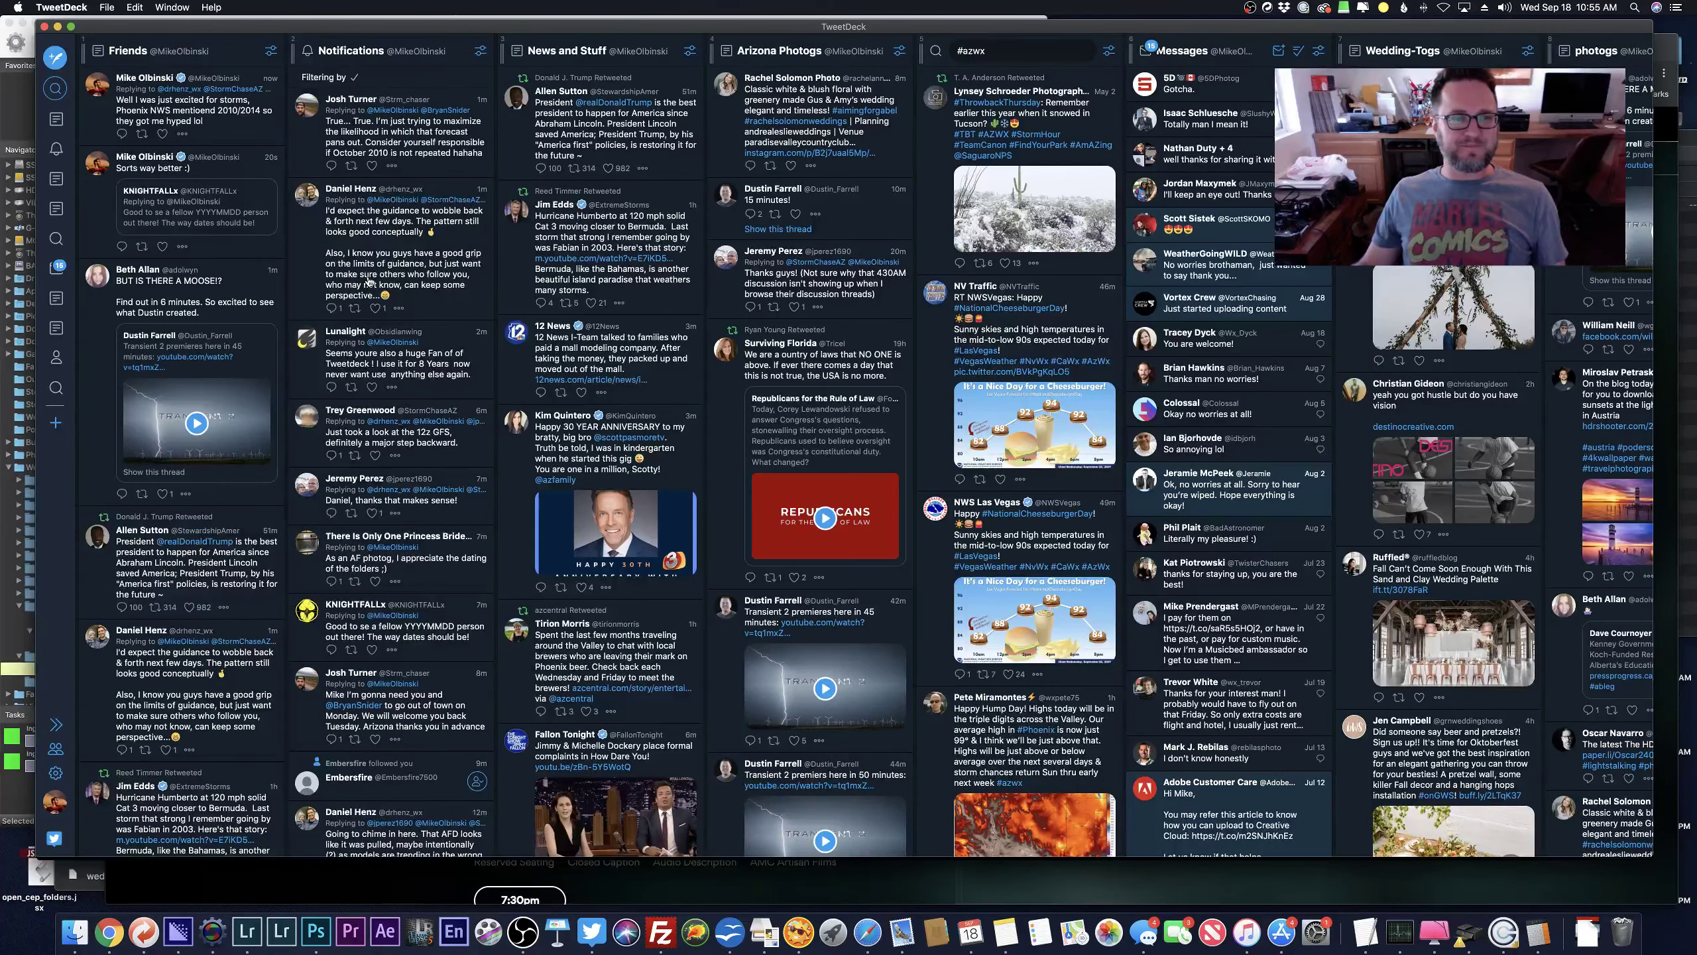
Switch to Lightroom, open the 20190916-707712.ARW lightning photo from the Quick Collection in Develop, and set its exposure to +0.40.
key(super+Tab)
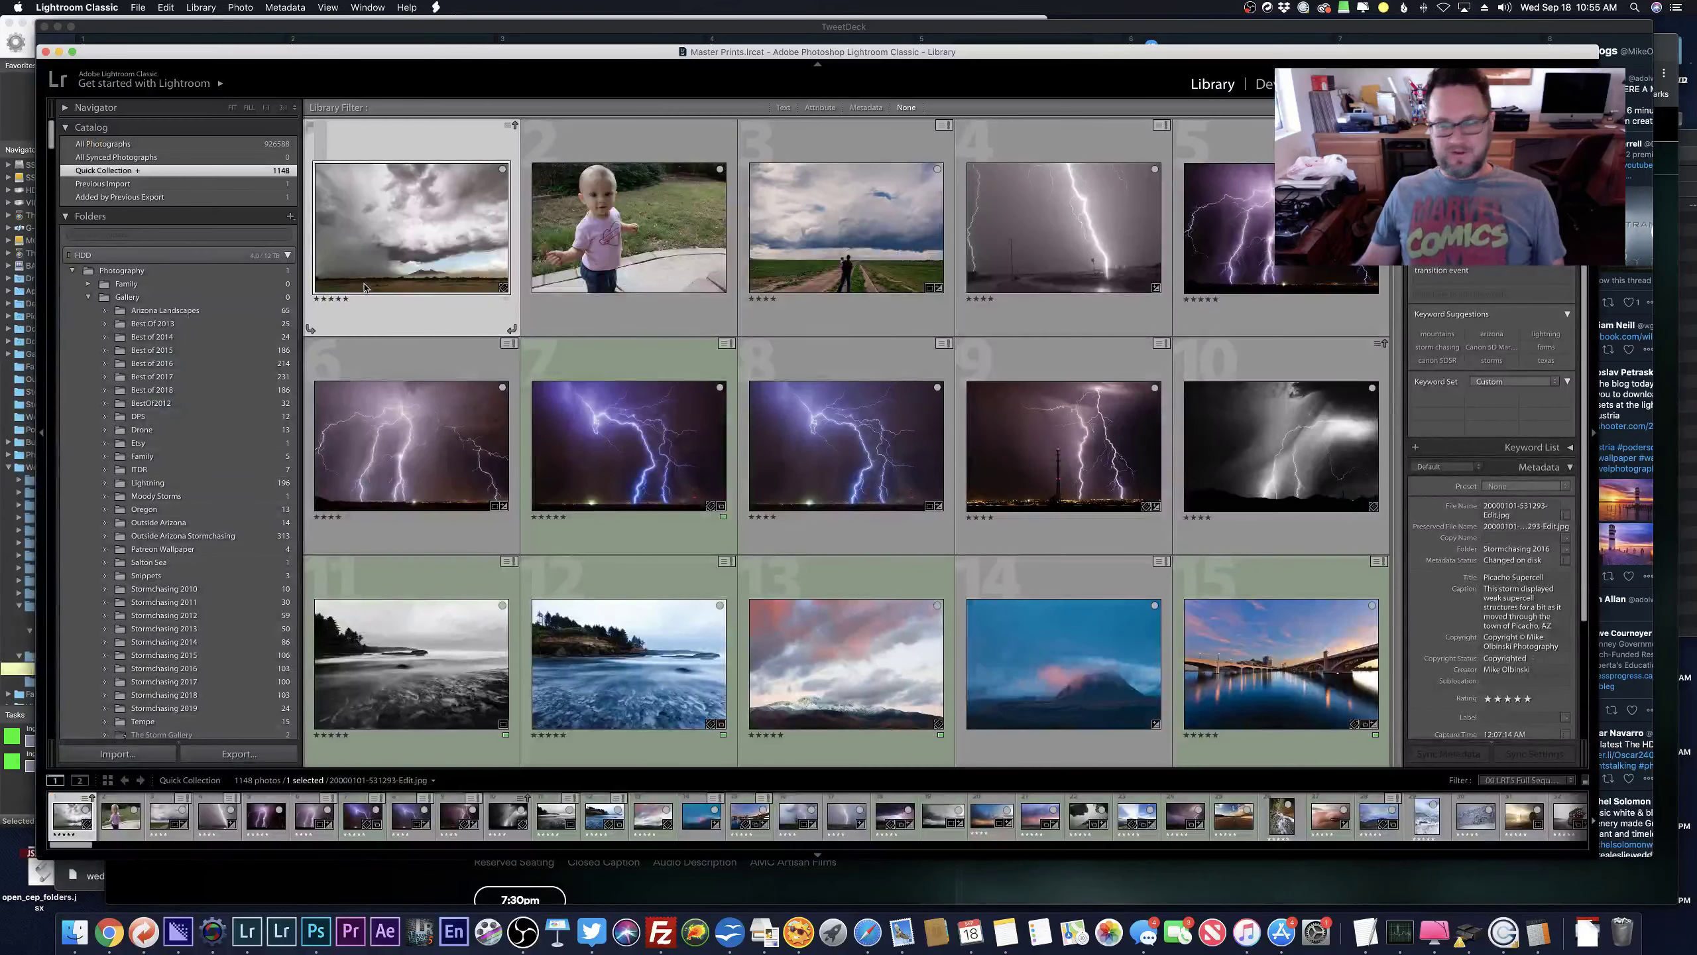
scroll(662, 401, down, 15)
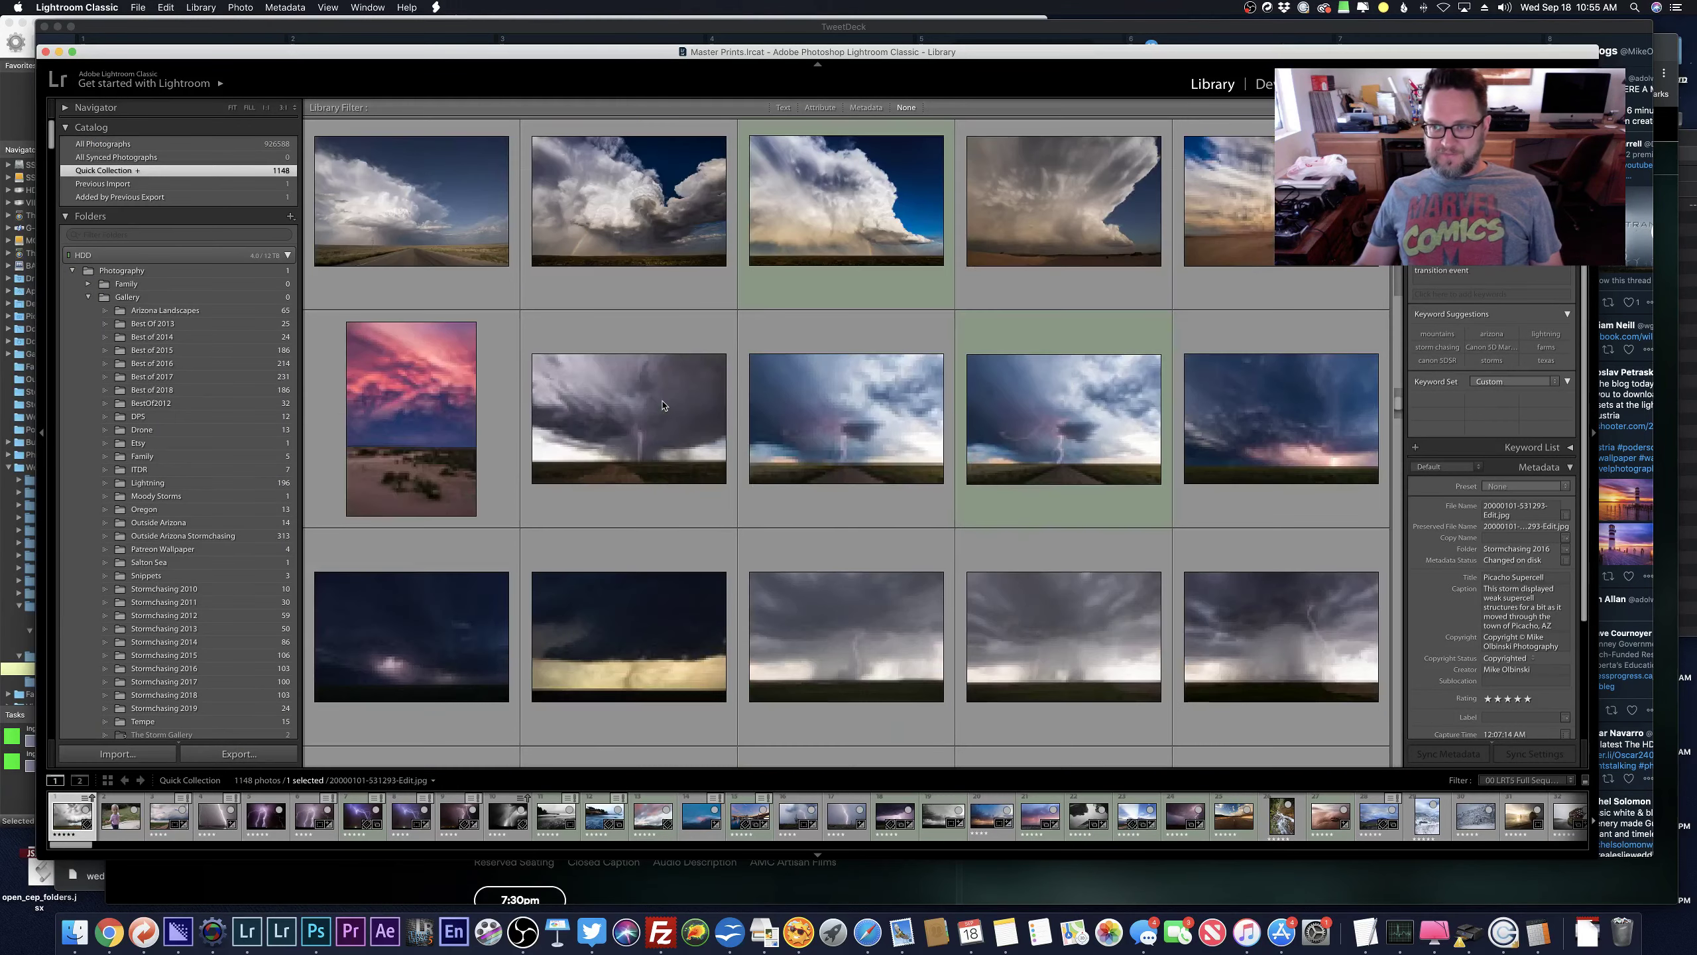
scroll(661, 404, down, 10)
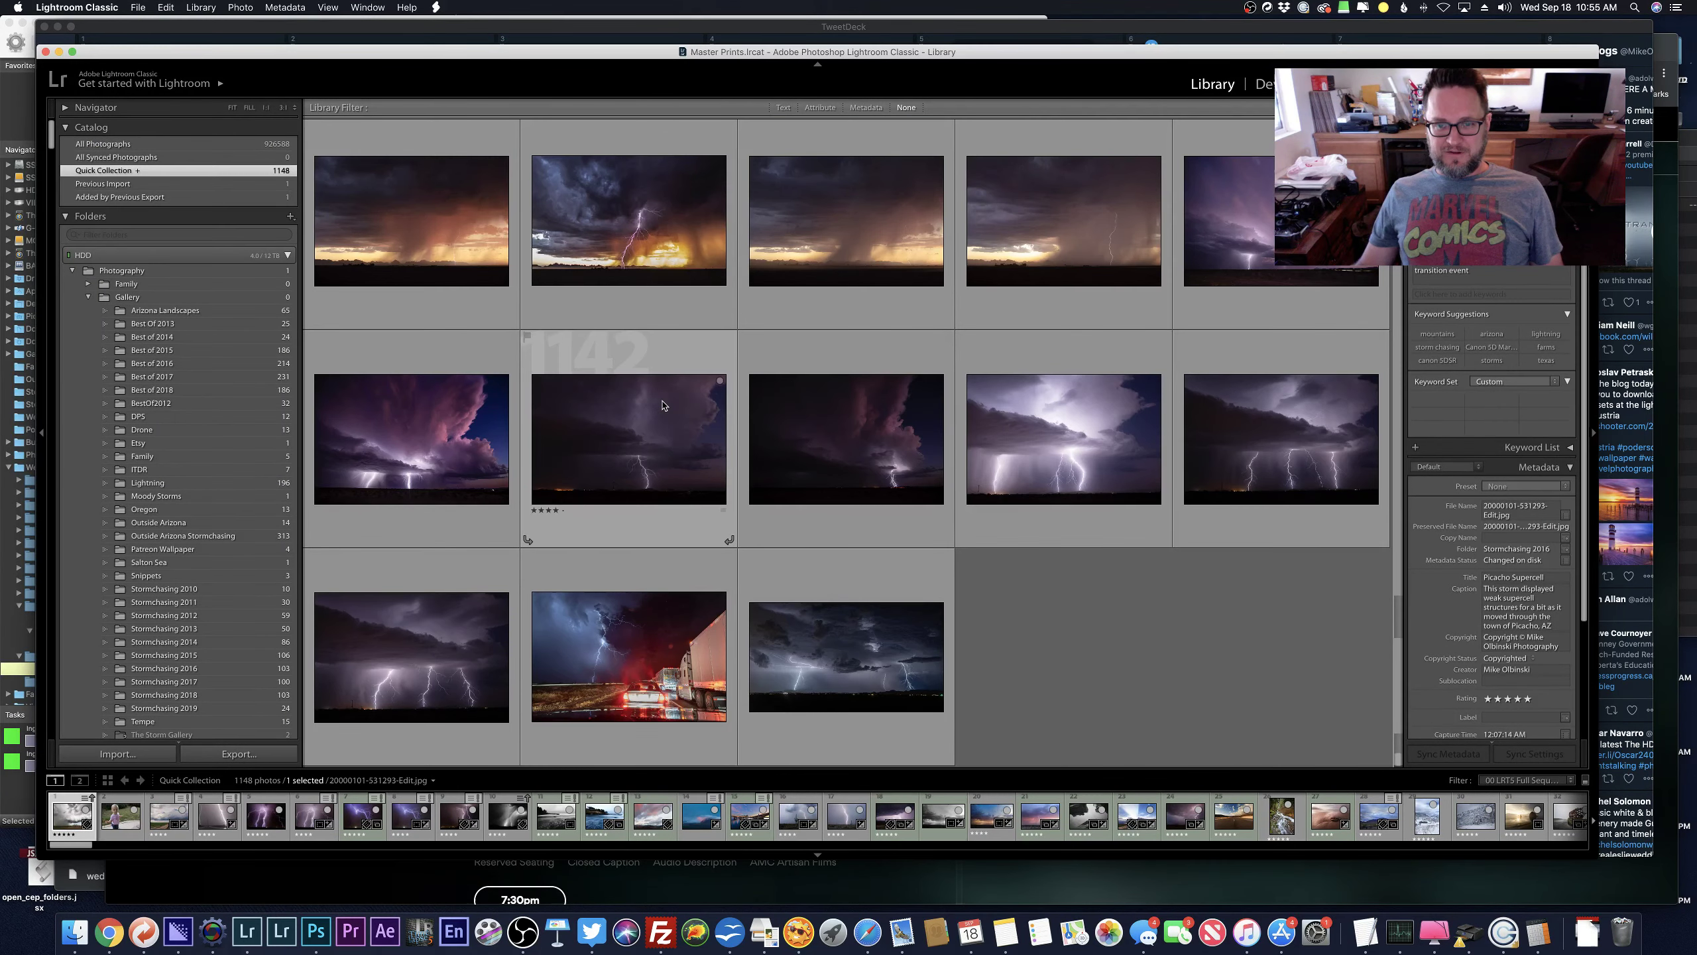
key(super+d)
scroll(663, 405, up, 5)
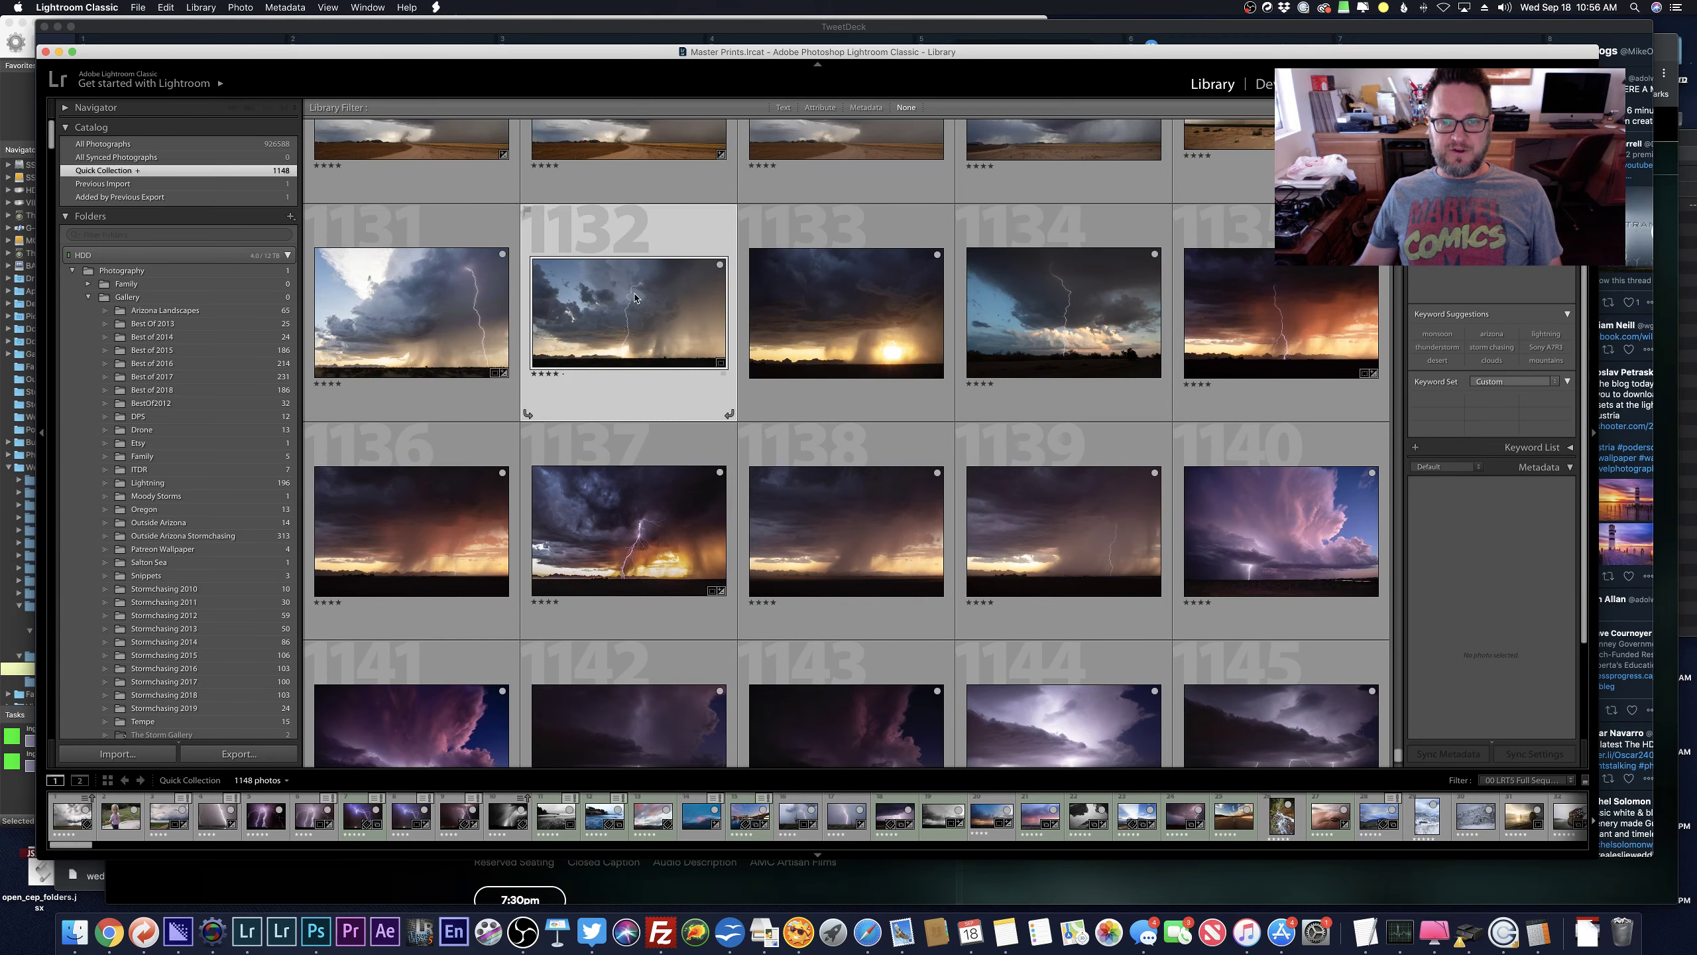
click(634, 298)
key(d)
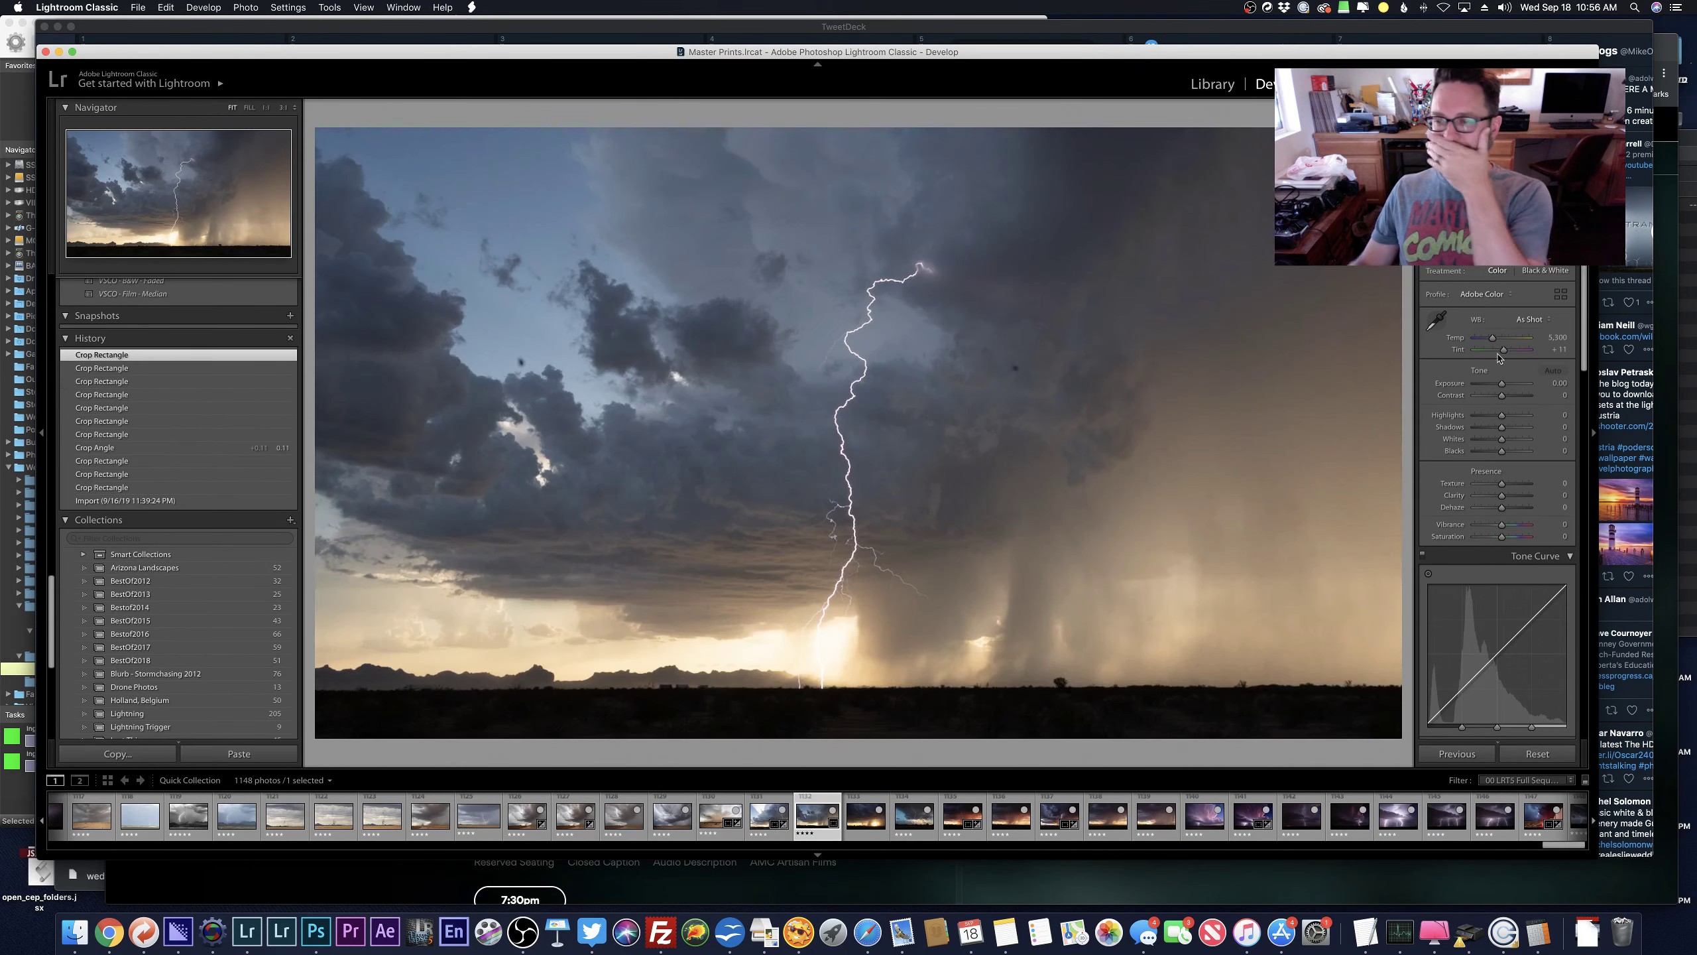
key(shift+equal)
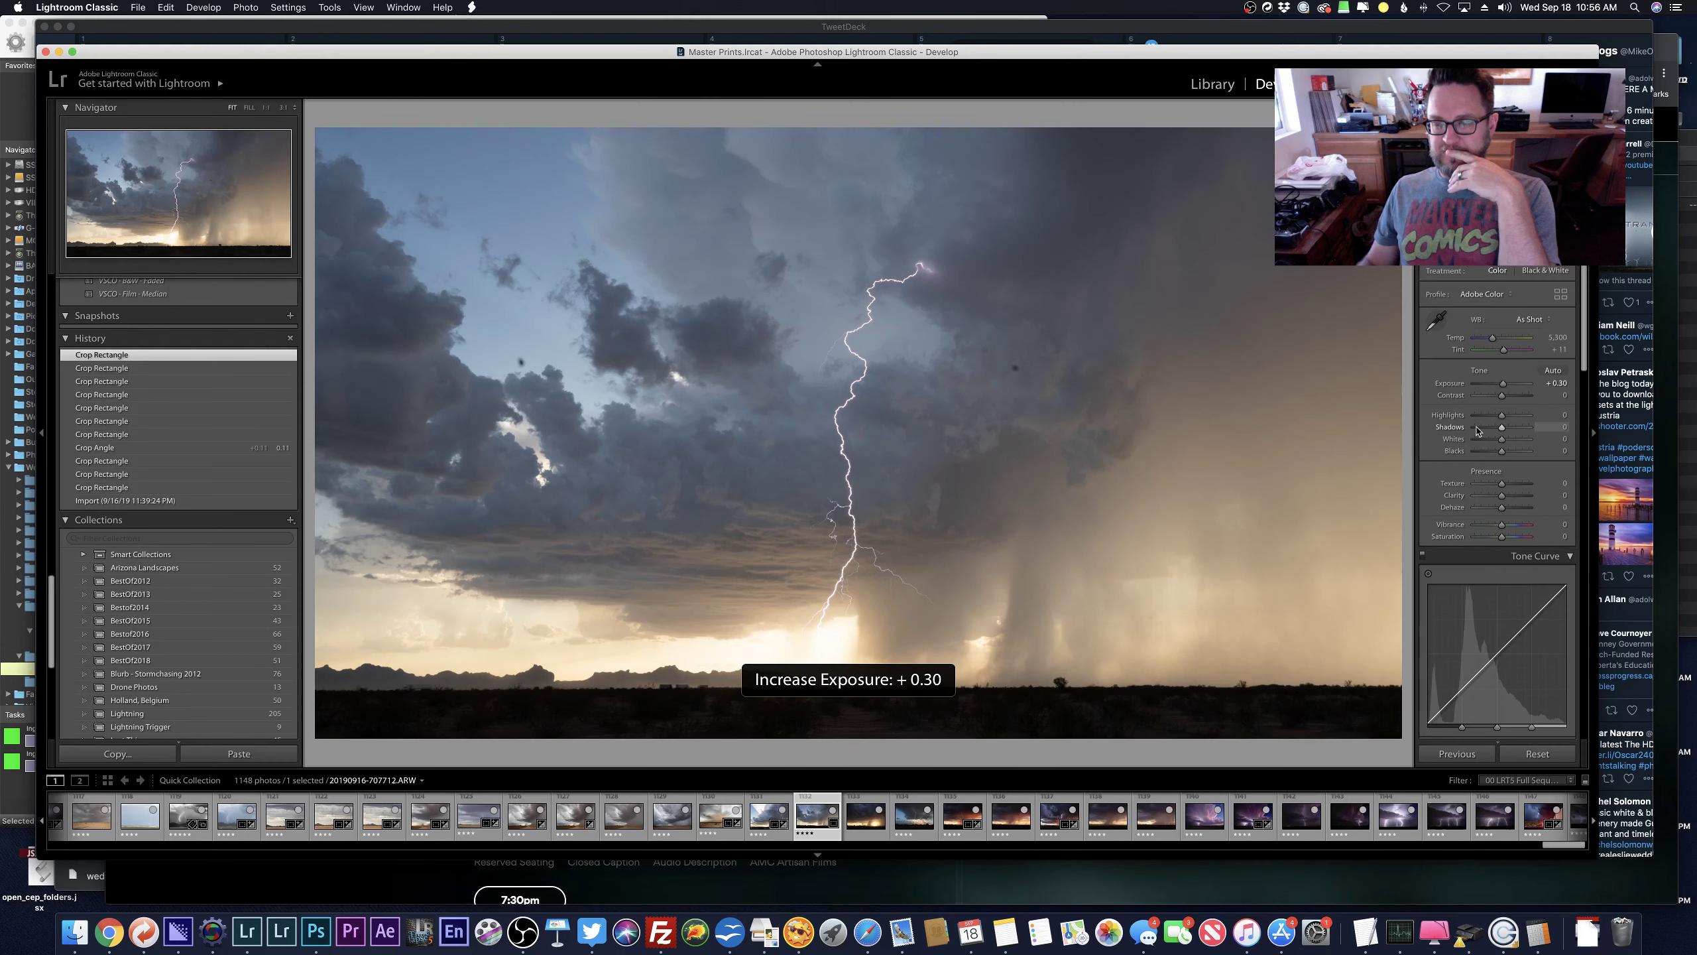
key(equal)
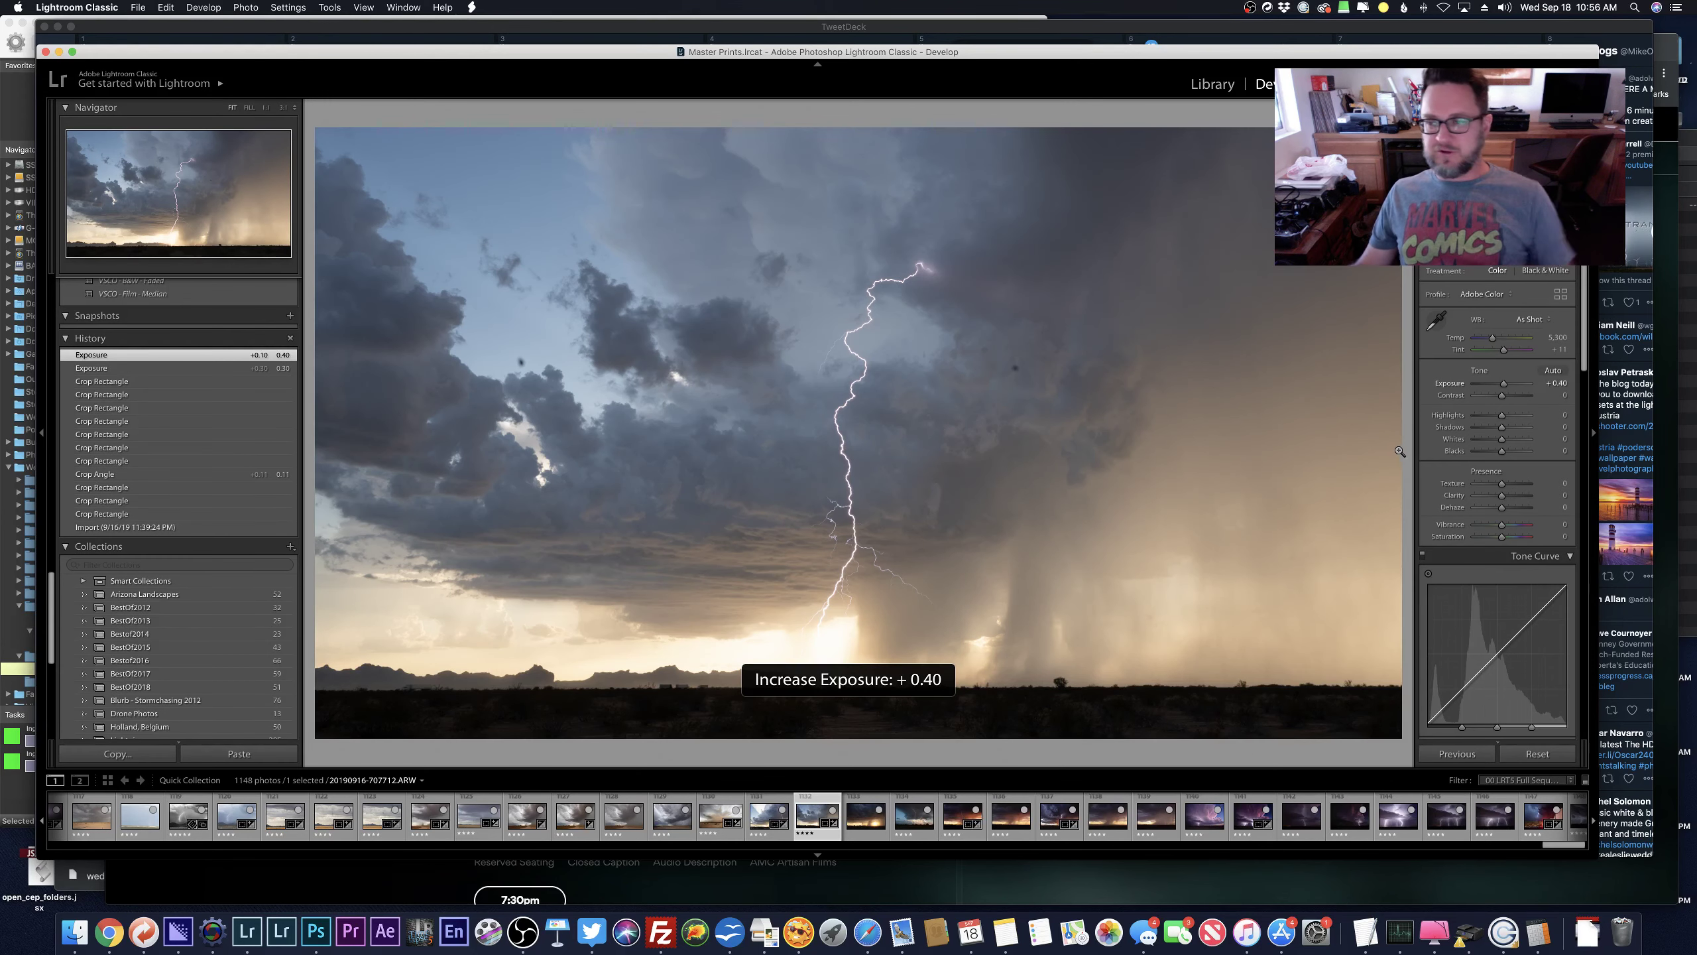
Open the lightning photo as a smart object in Photoshop and inspect the bolt's edges up close.
right_click(902, 432)
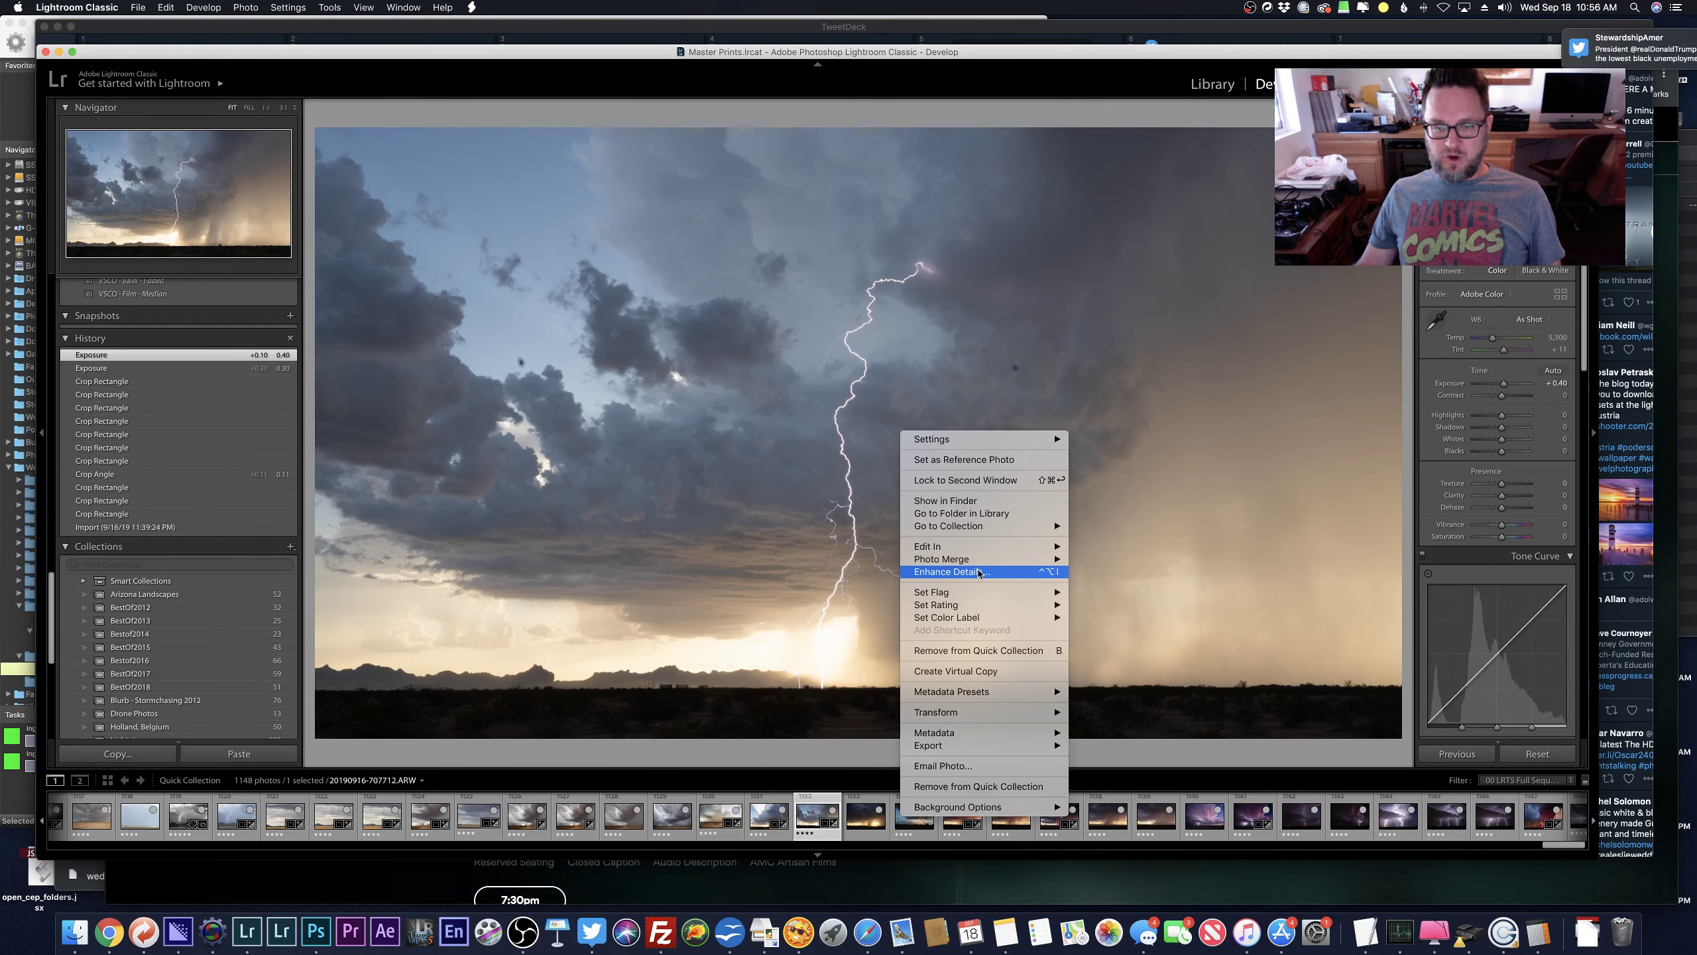
mouse_move(971, 549)
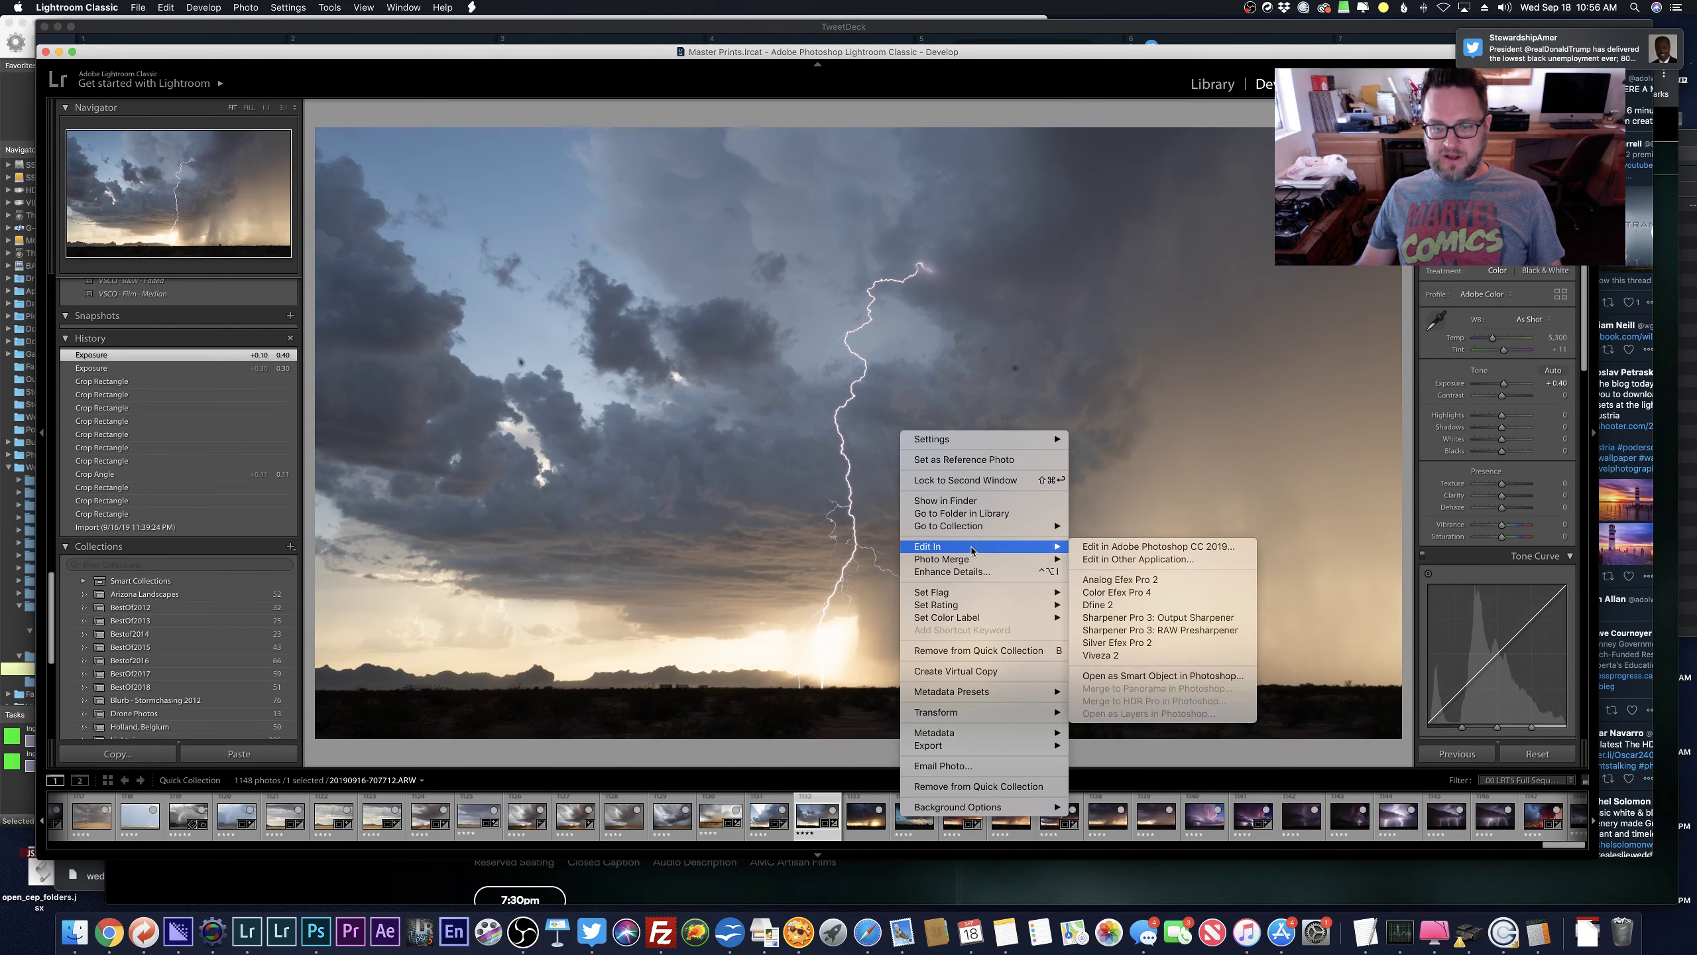
click(1163, 677)
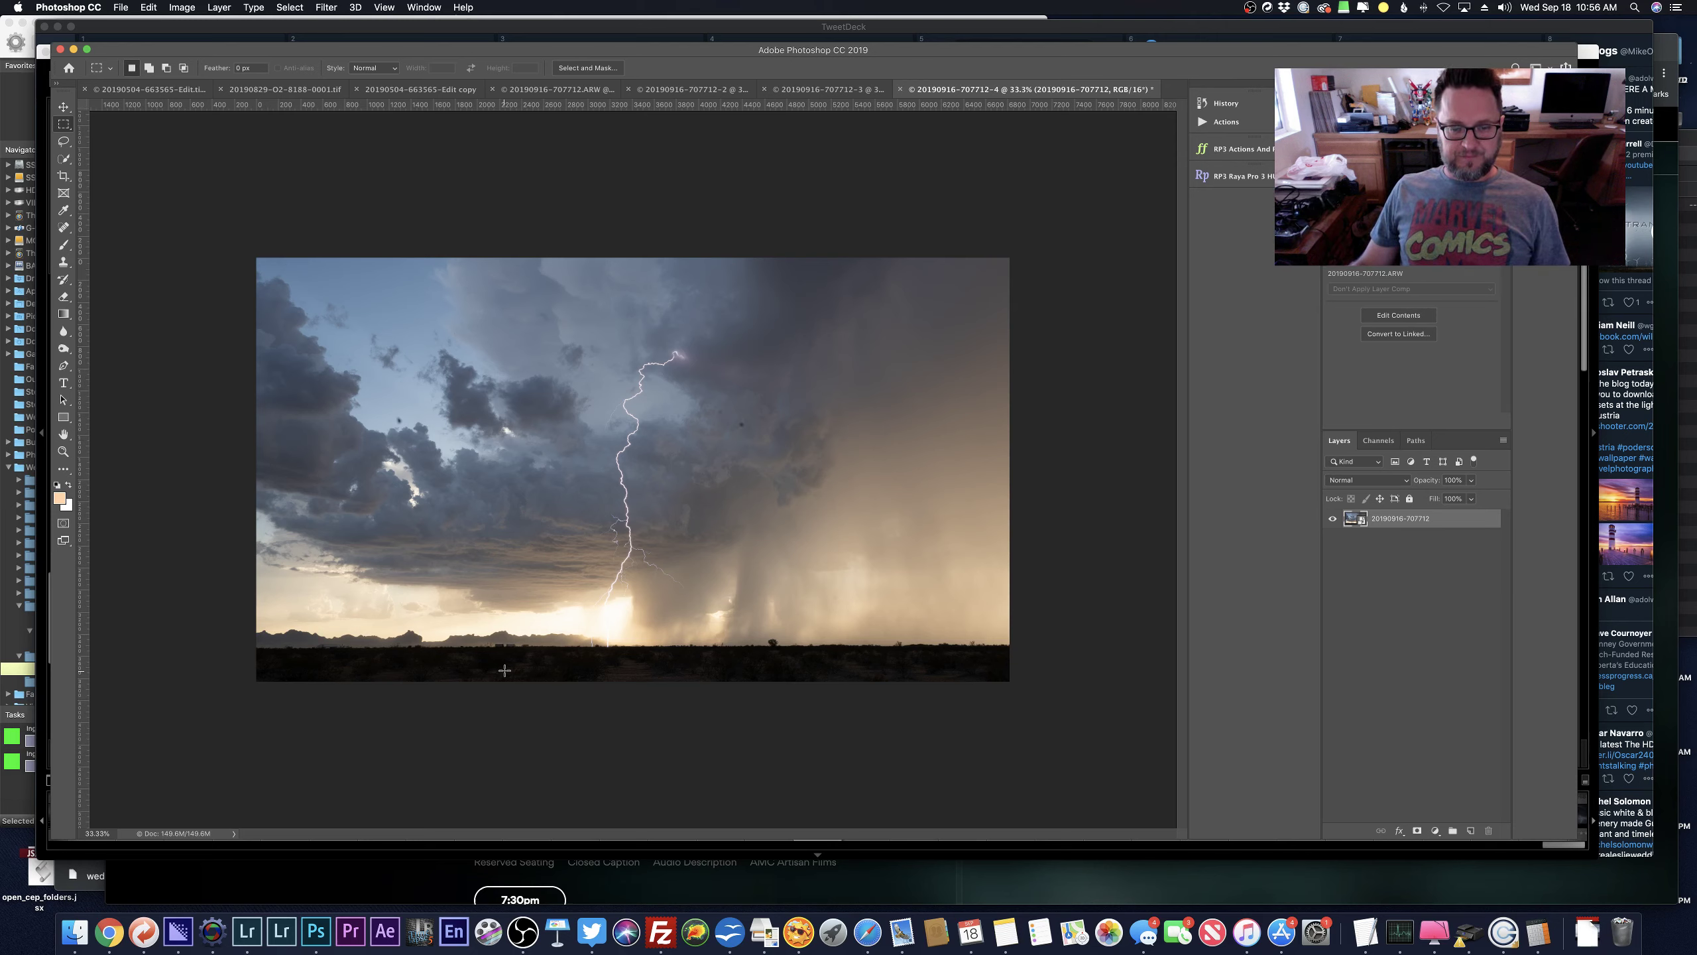
scroll(504, 670, up, 2)
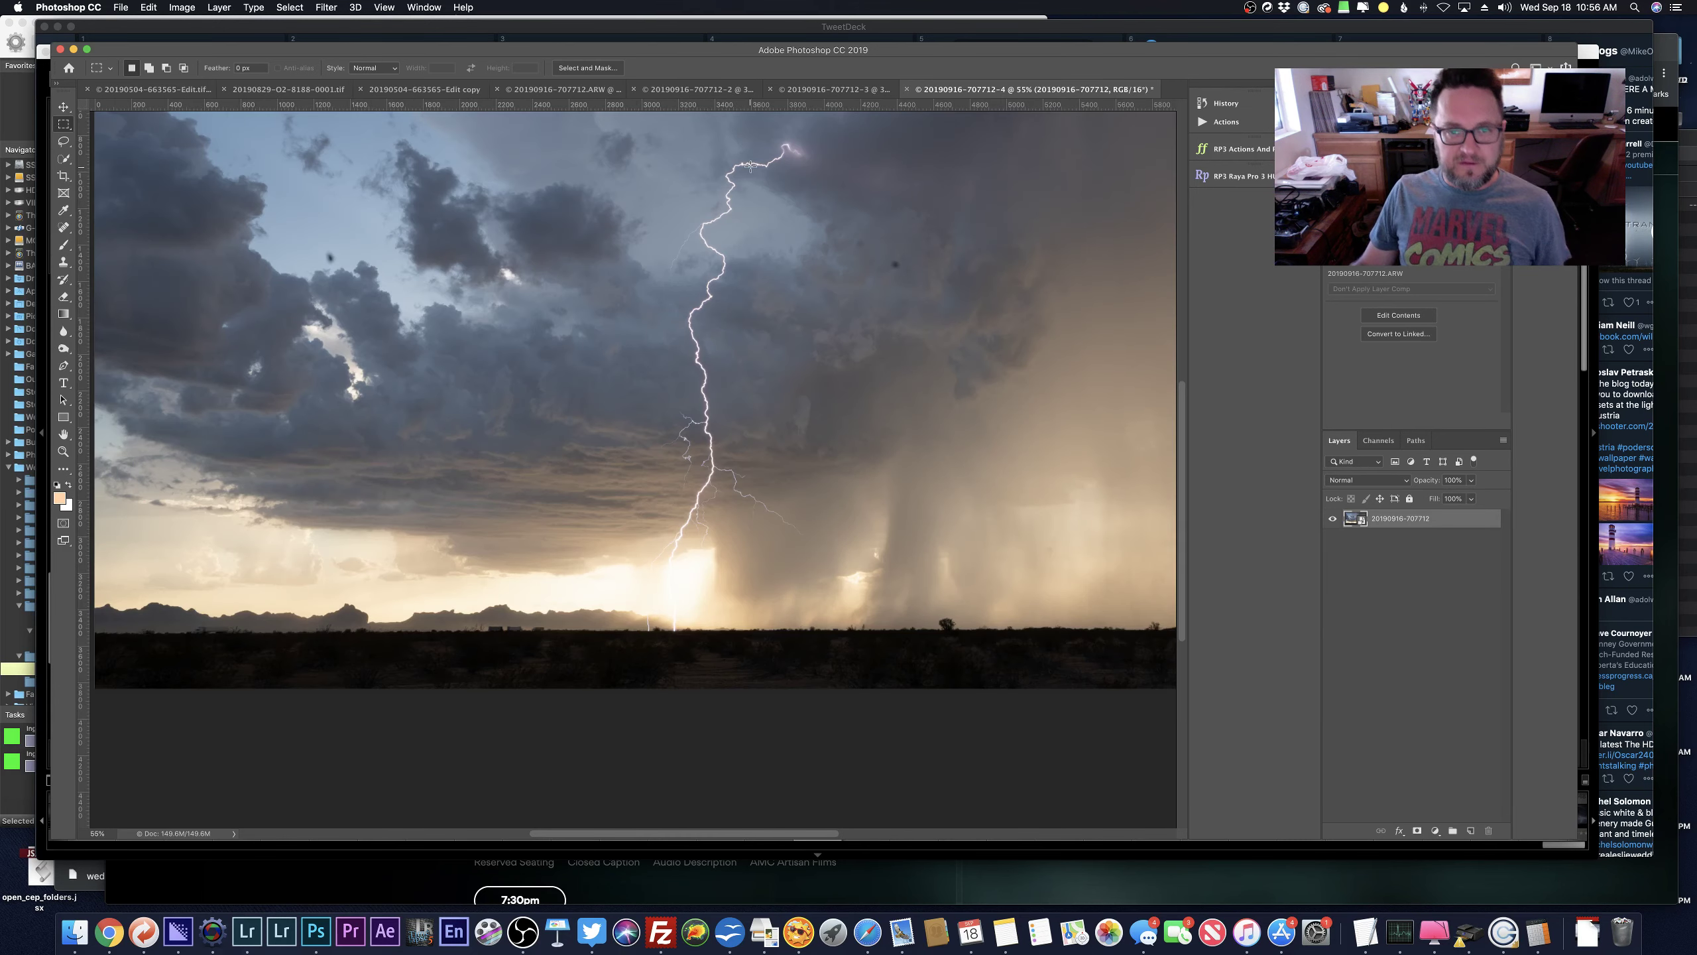
scroll(749, 167, up, 10)
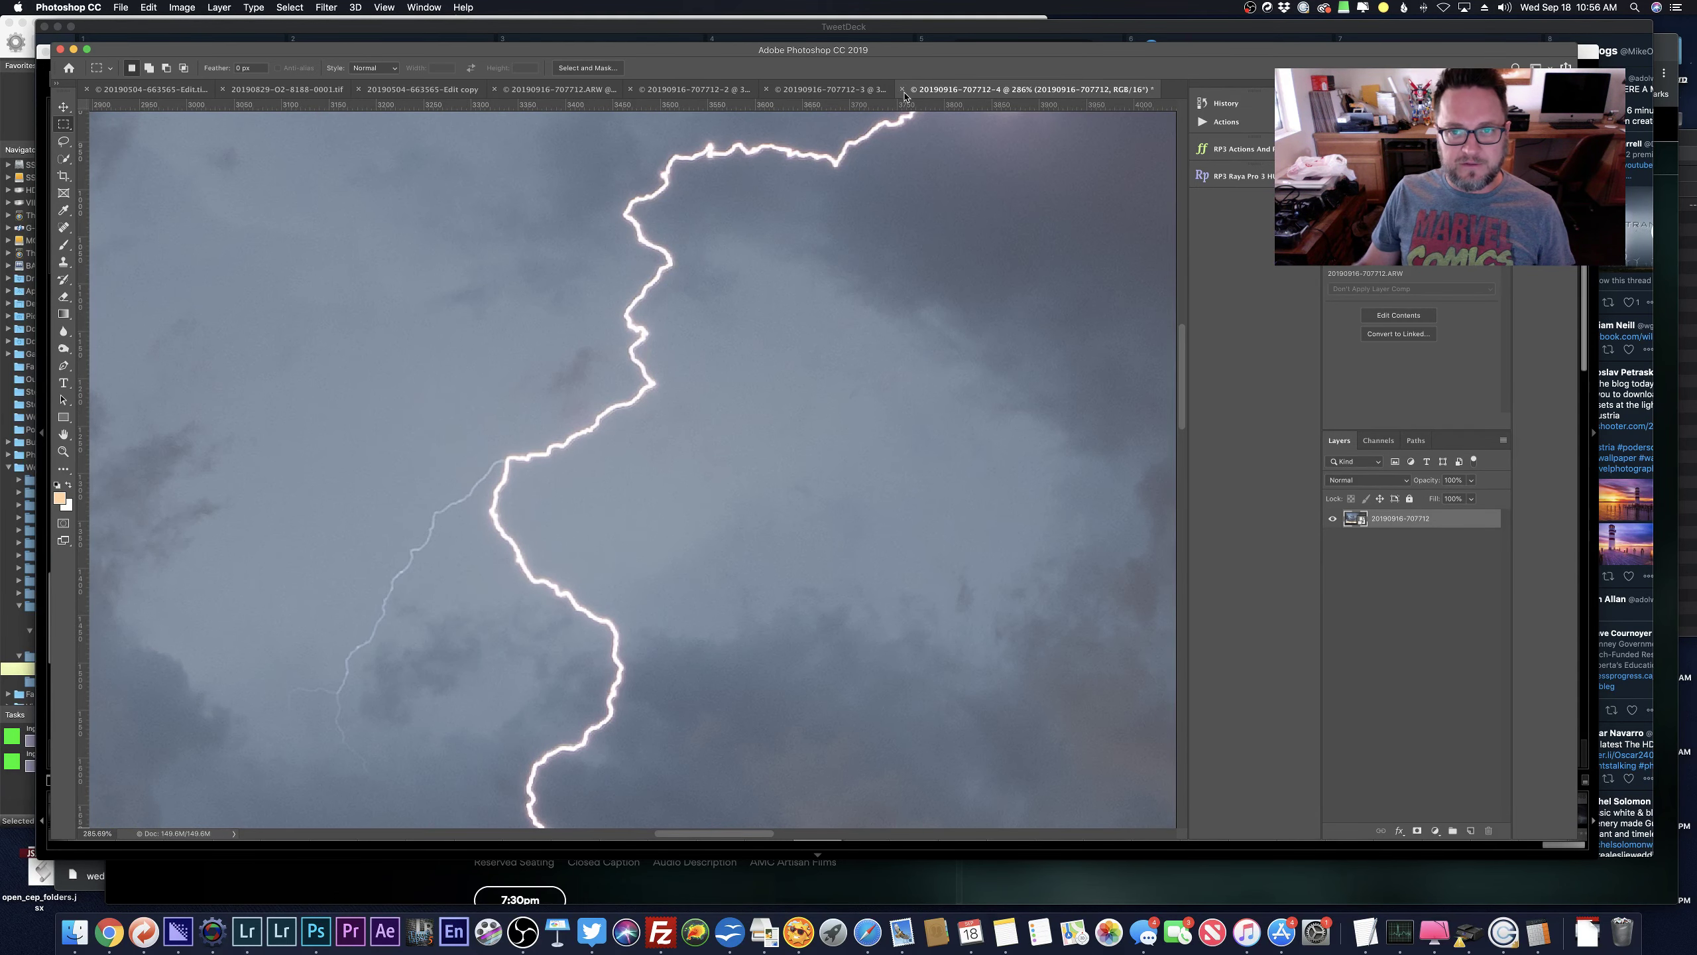
key(super+w)
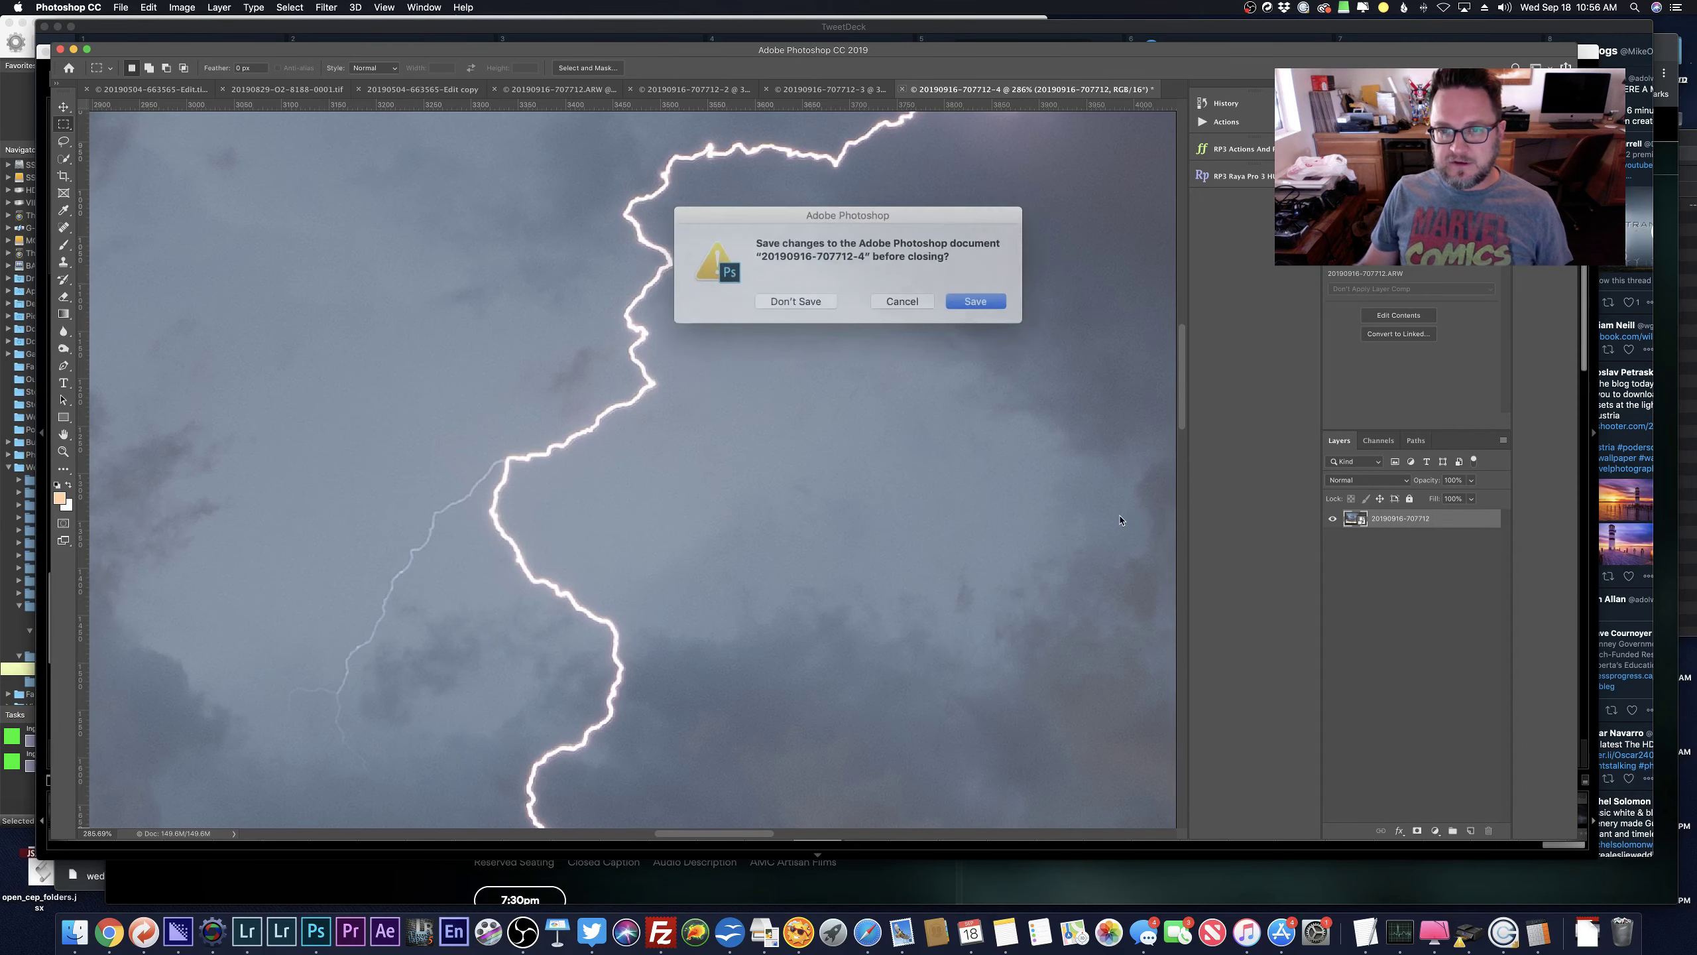
click(896, 301)
Back in Lightroom, remove chromatic aberration, enable profile corrections with the Sigma lens profile, and set the purple defringe amount to 1.
key(super+Tab)
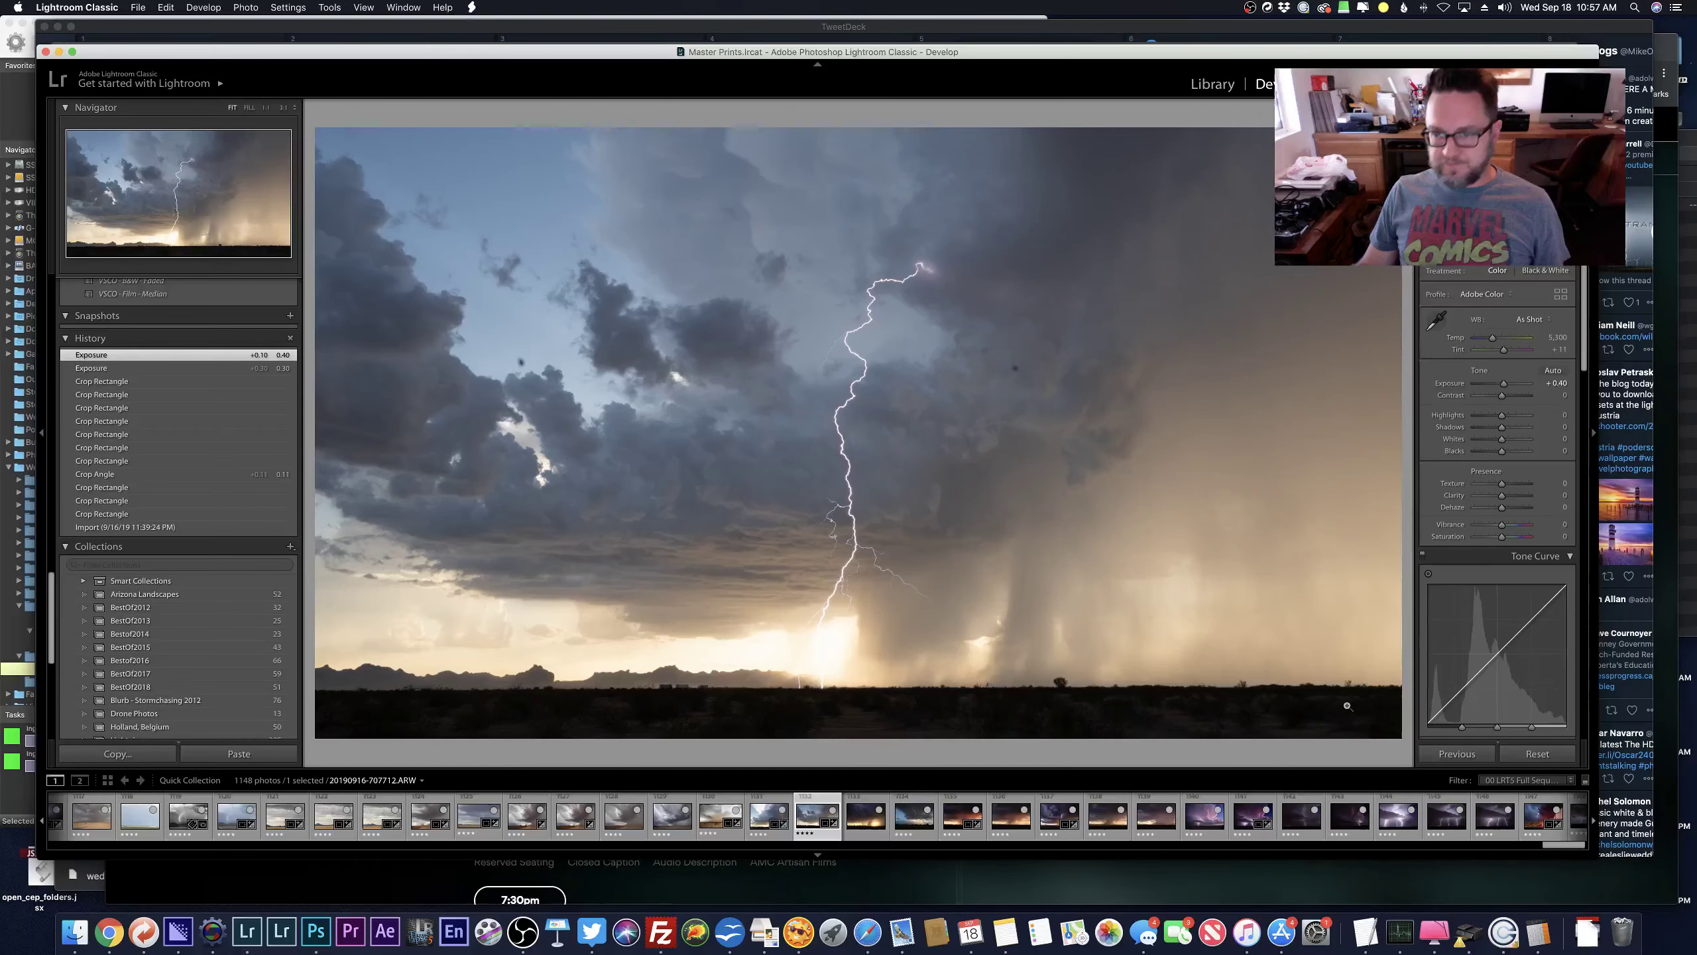
scroll(1497, 535, down, 15)
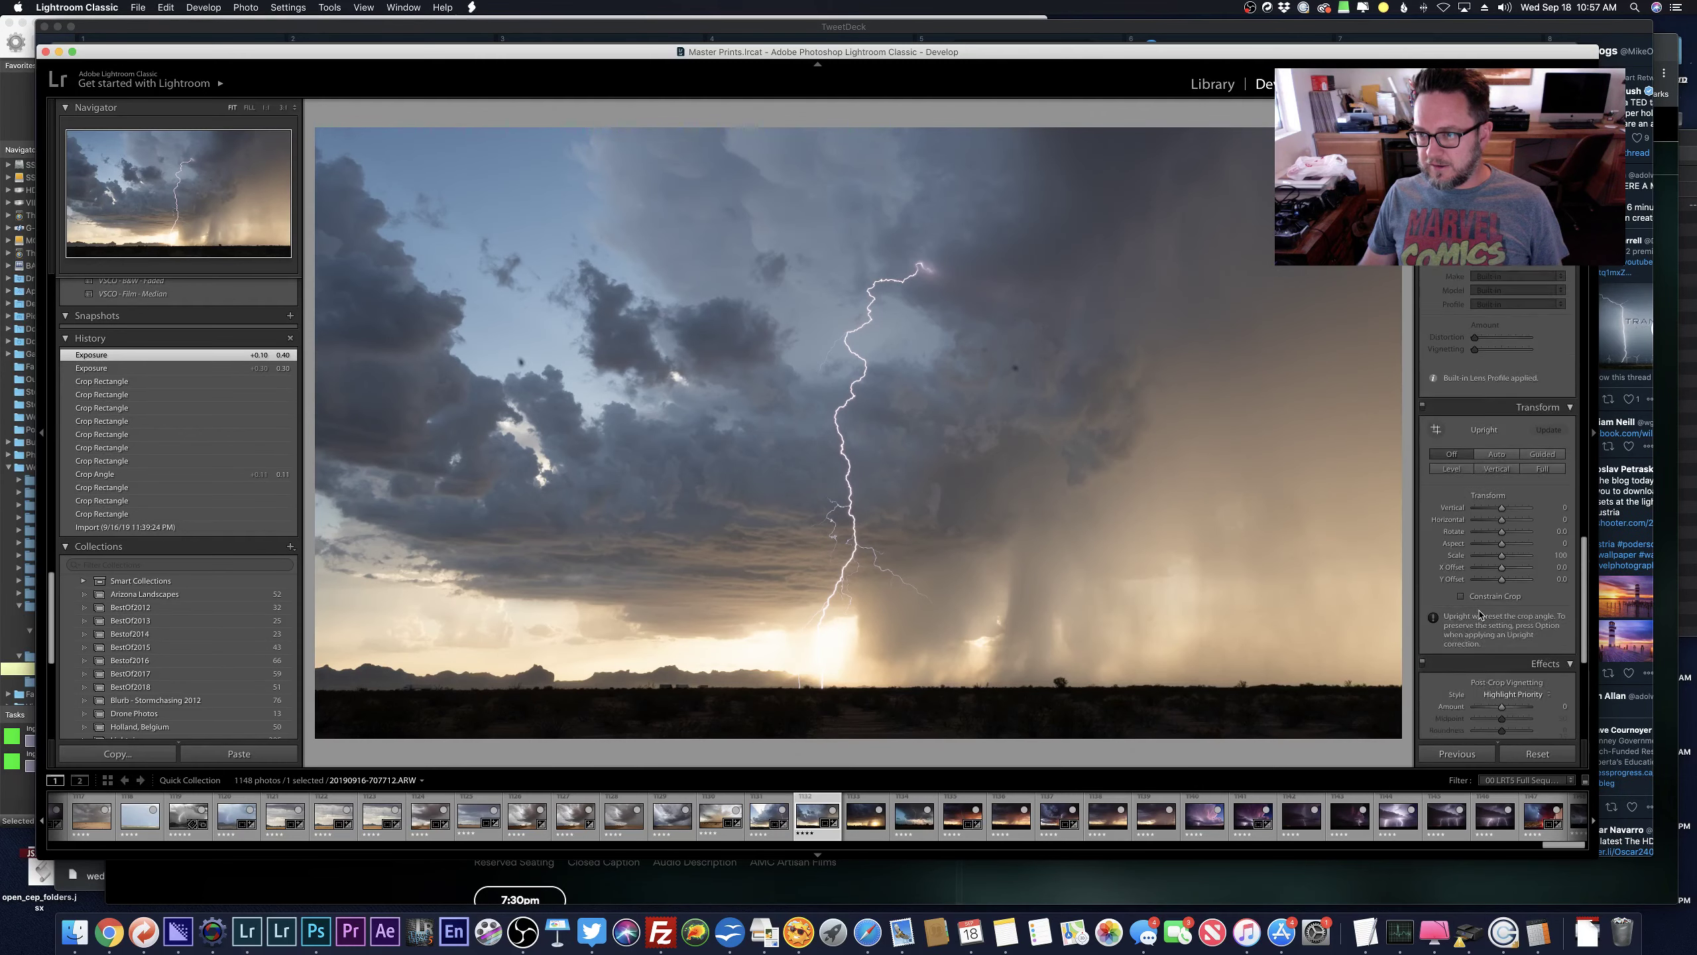
click(1470, 325)
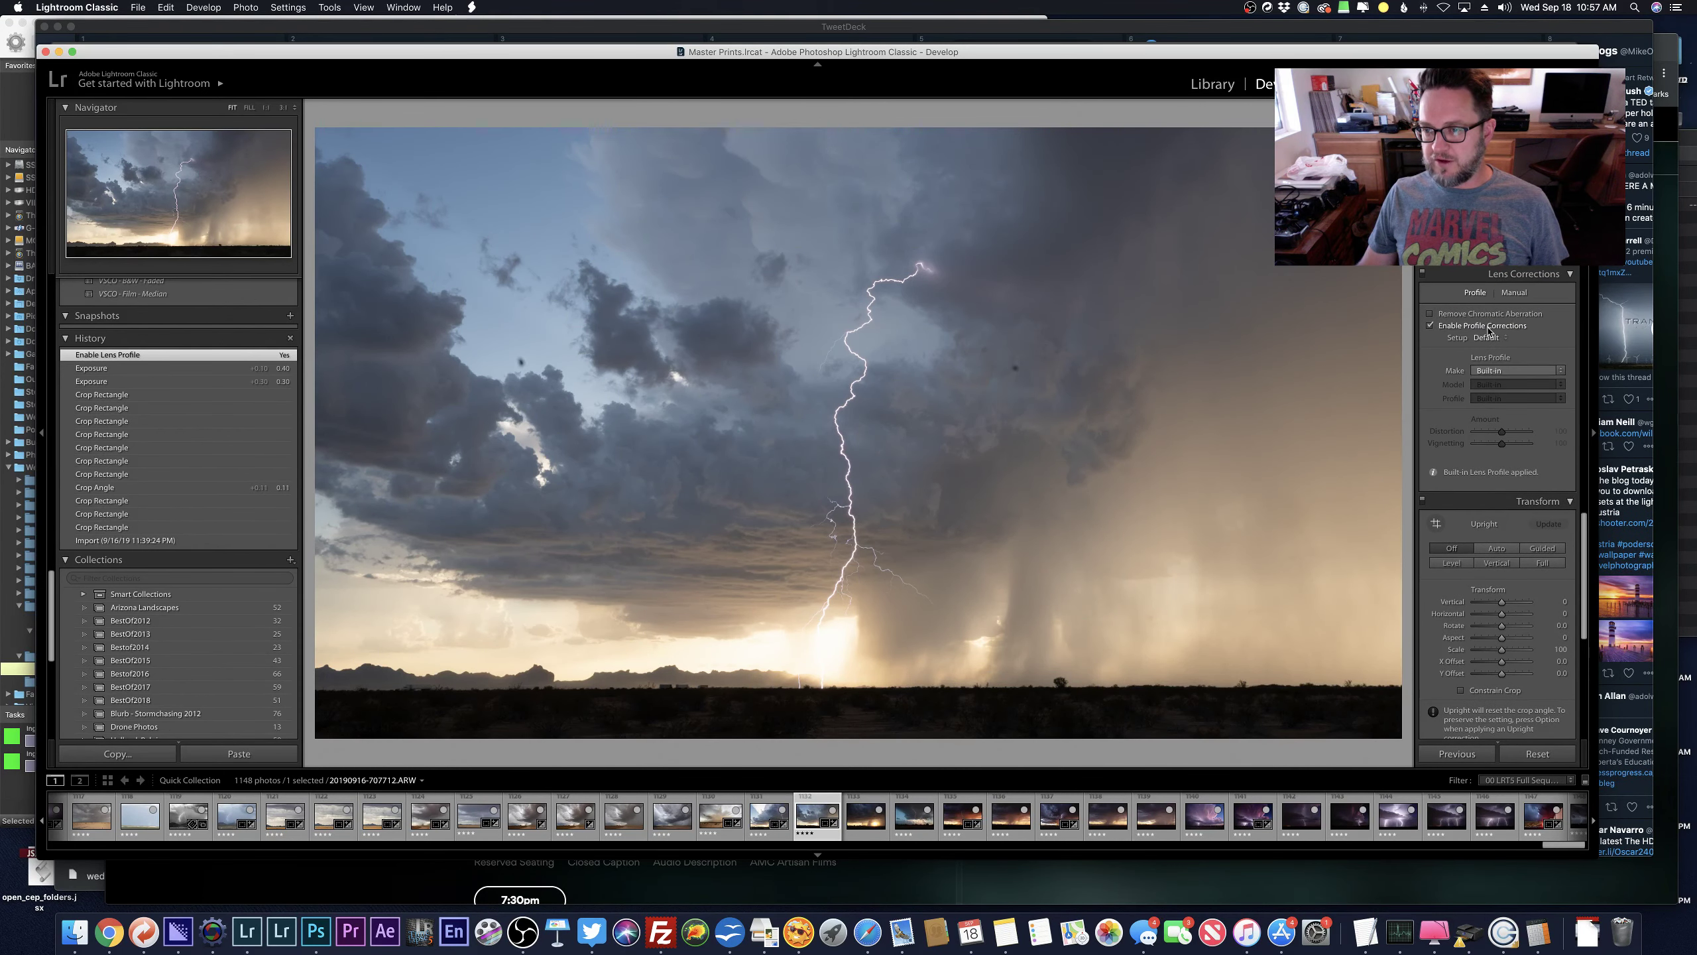
click(1470, 313)
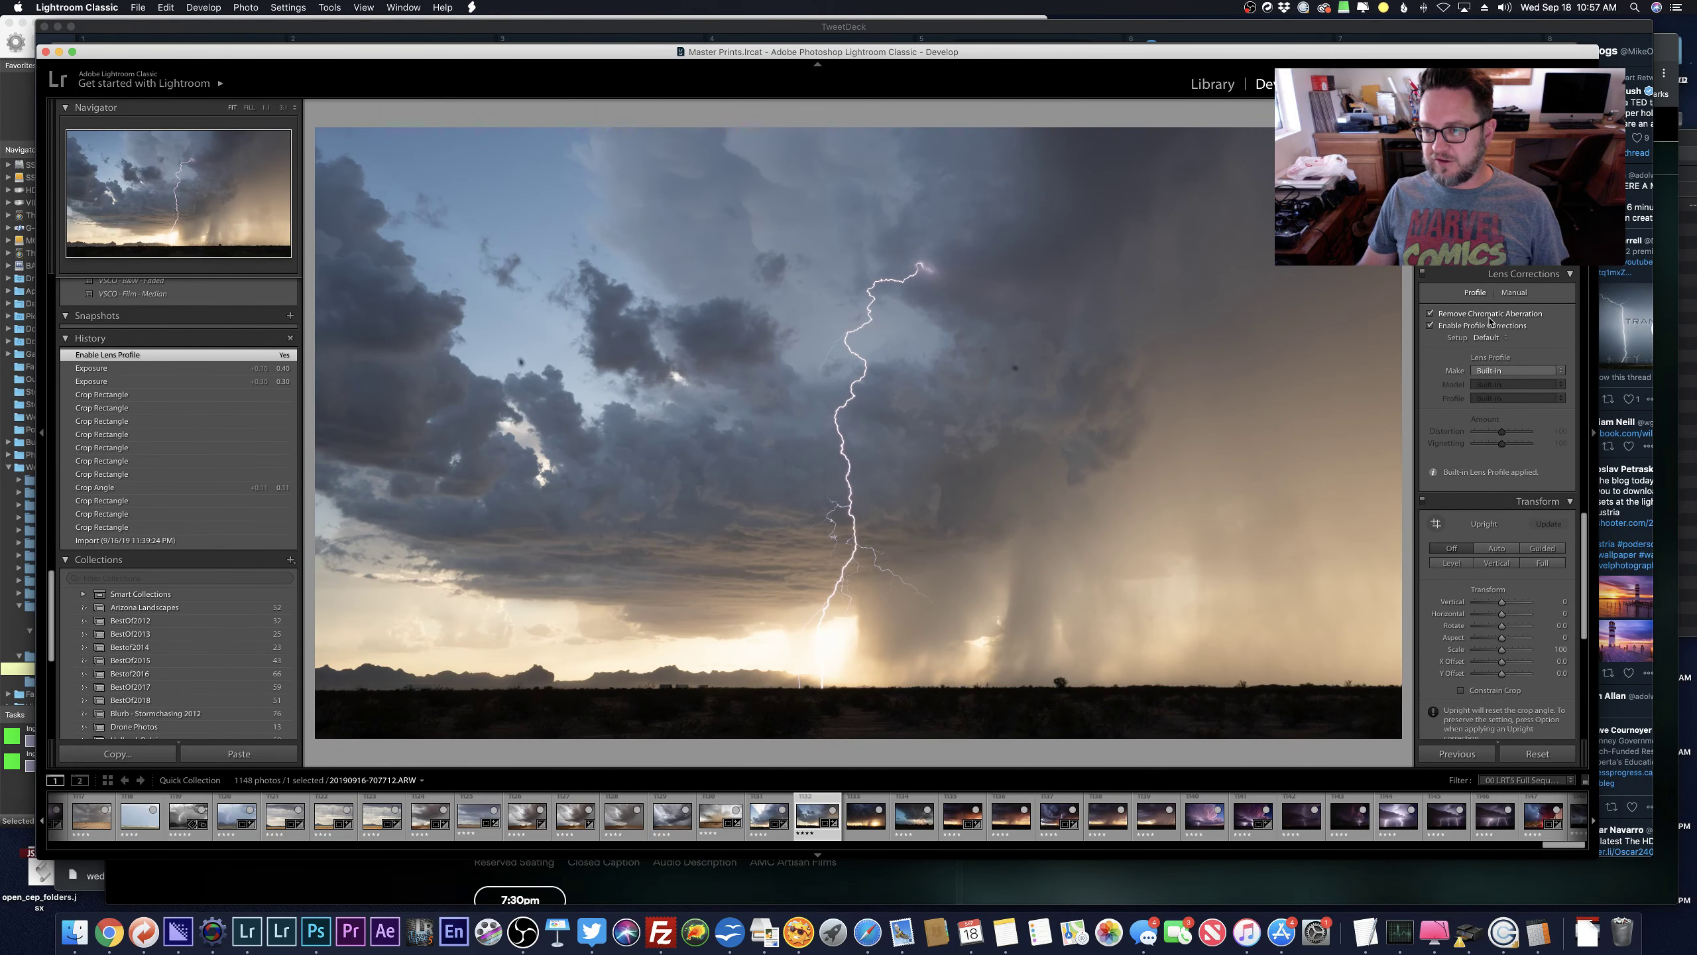
click(1493, 372)
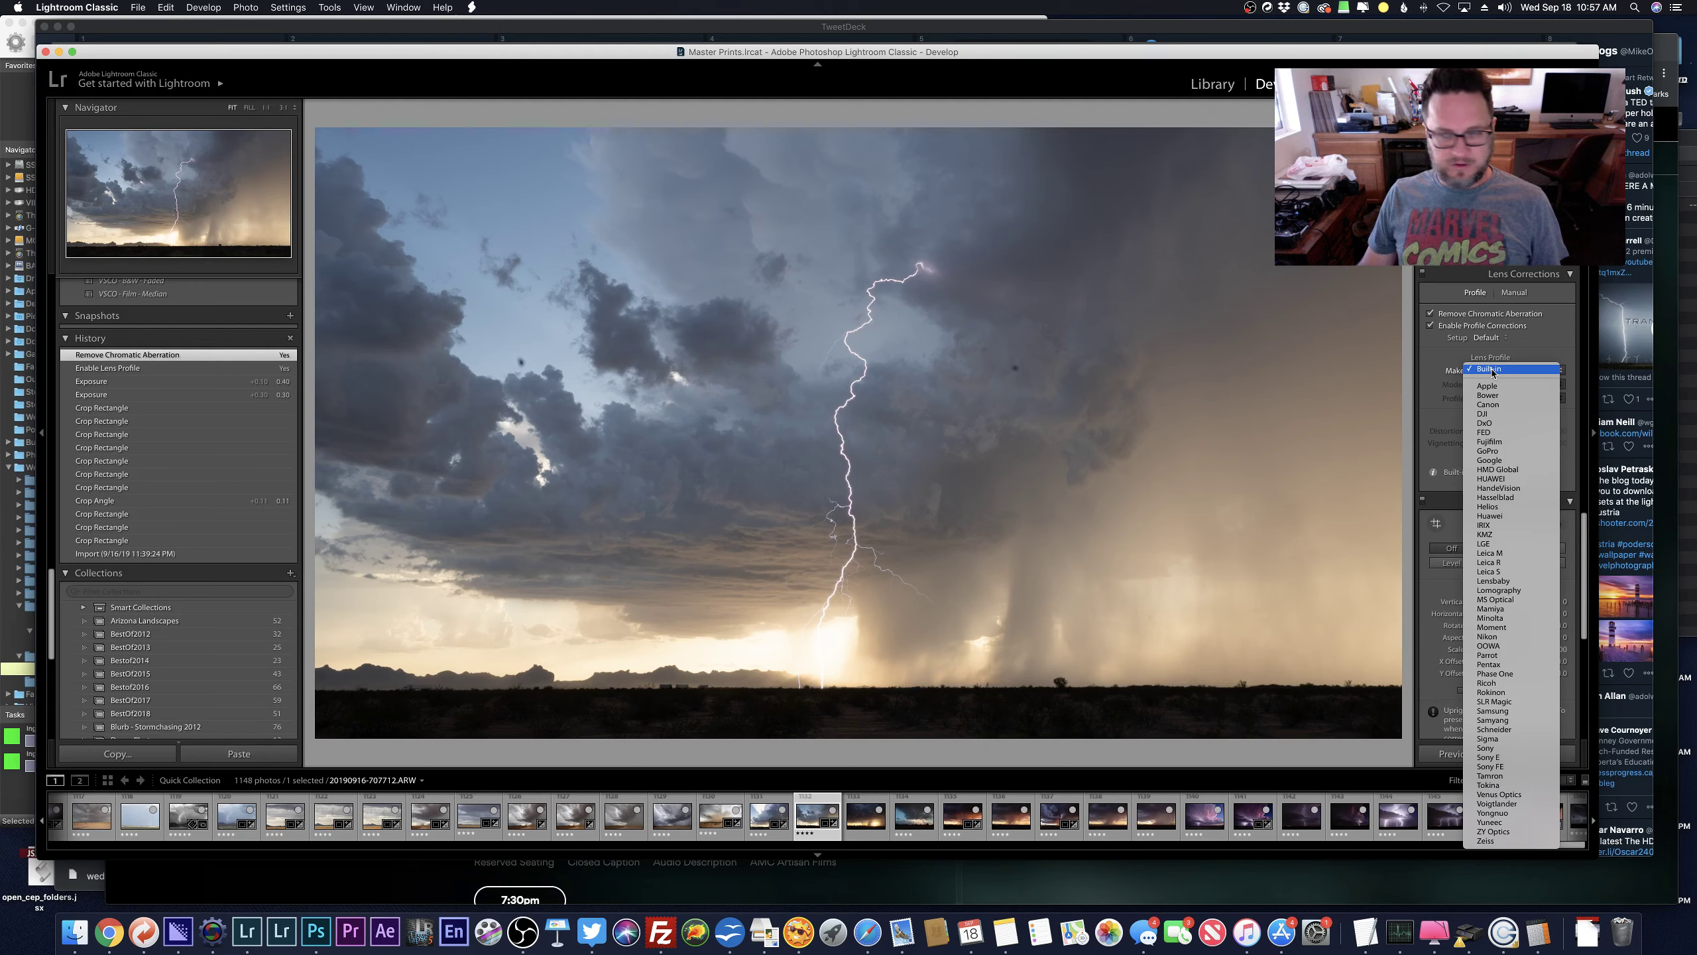
click(1515, 738)
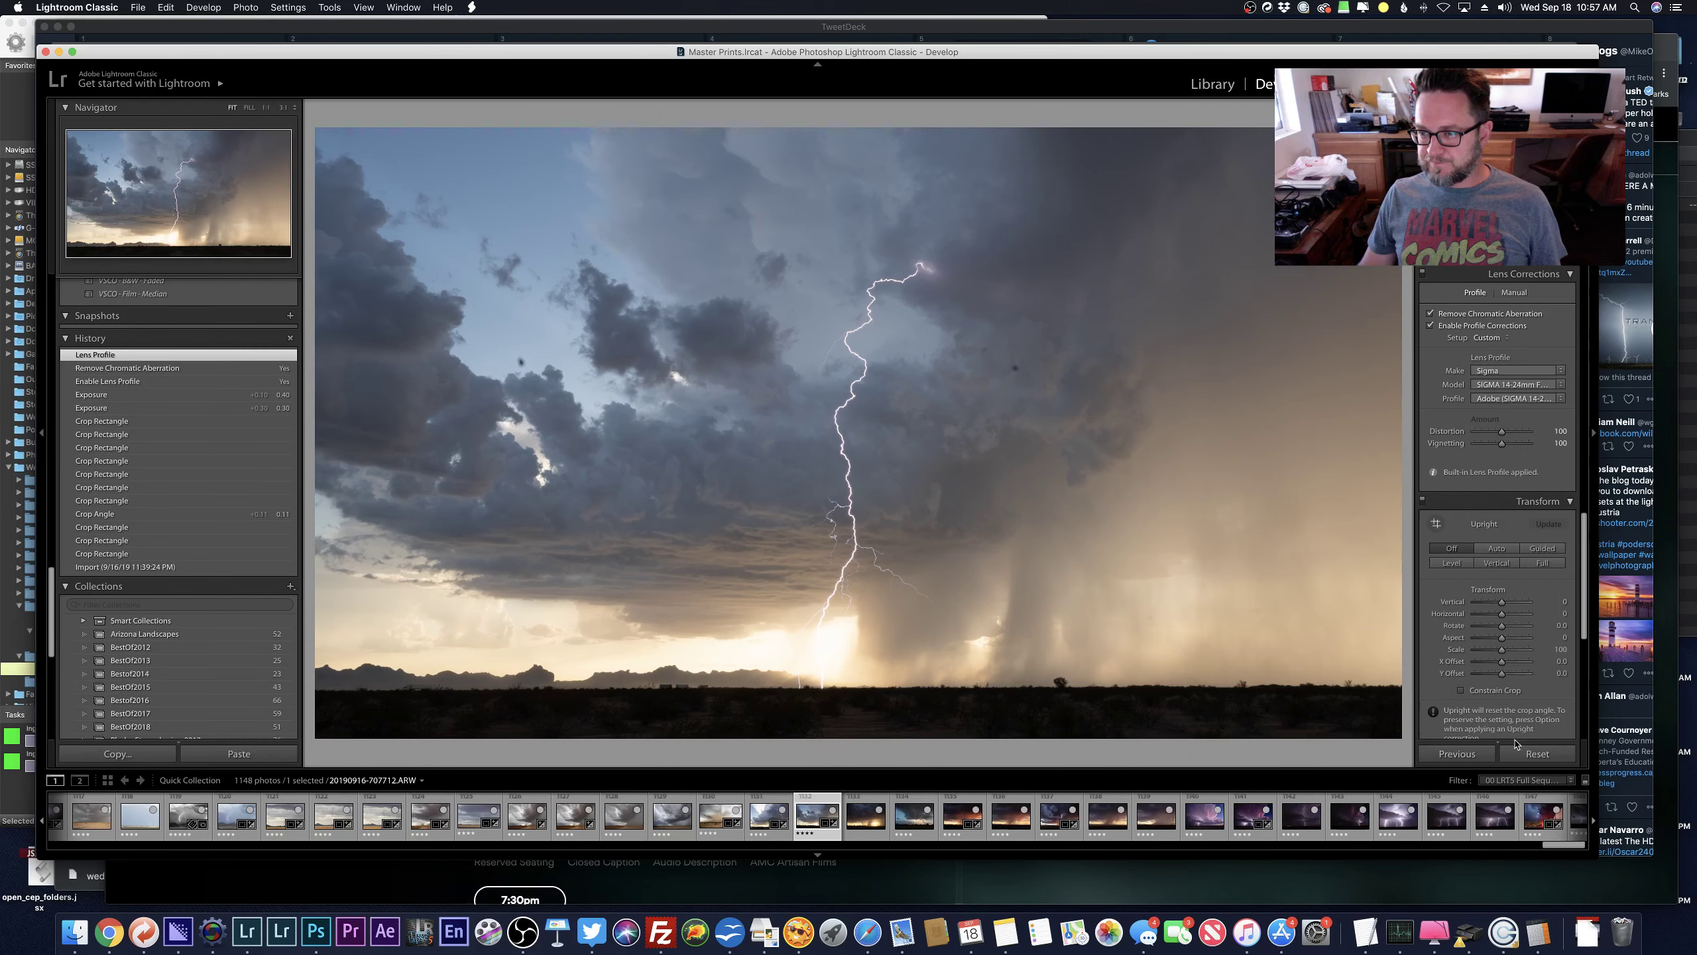
click(1514, 292)
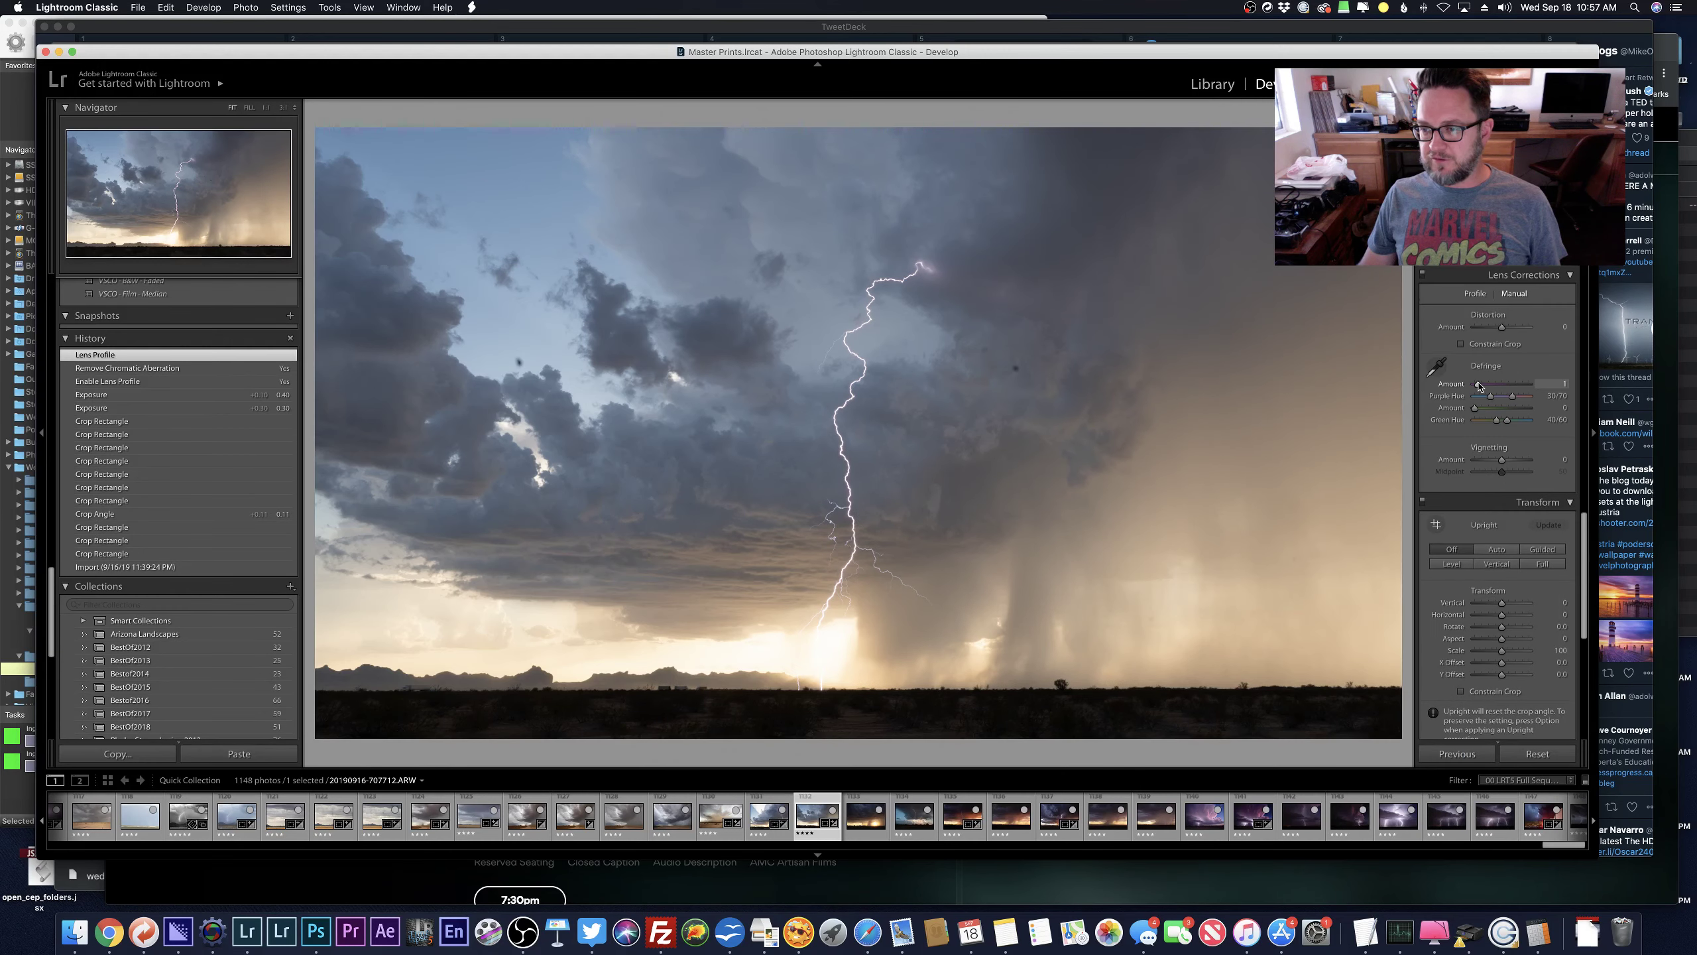
drag(1478, 385, 1478, 385)
click(843, 389)
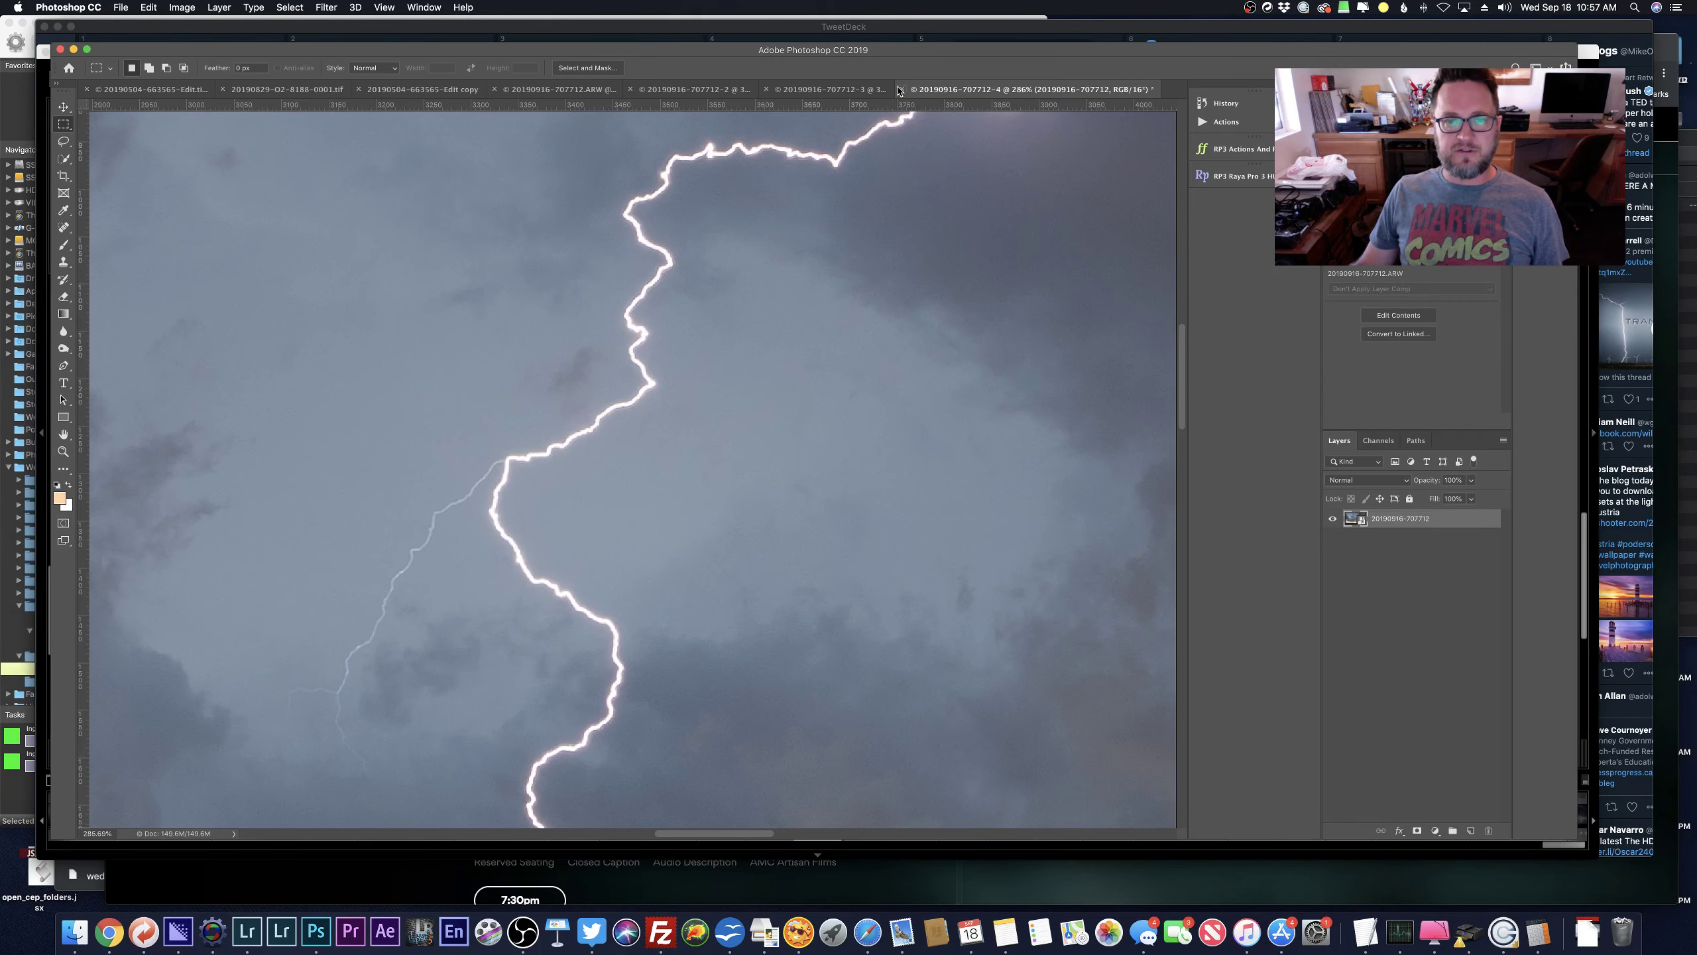
key(super+w)
click(814, 300)
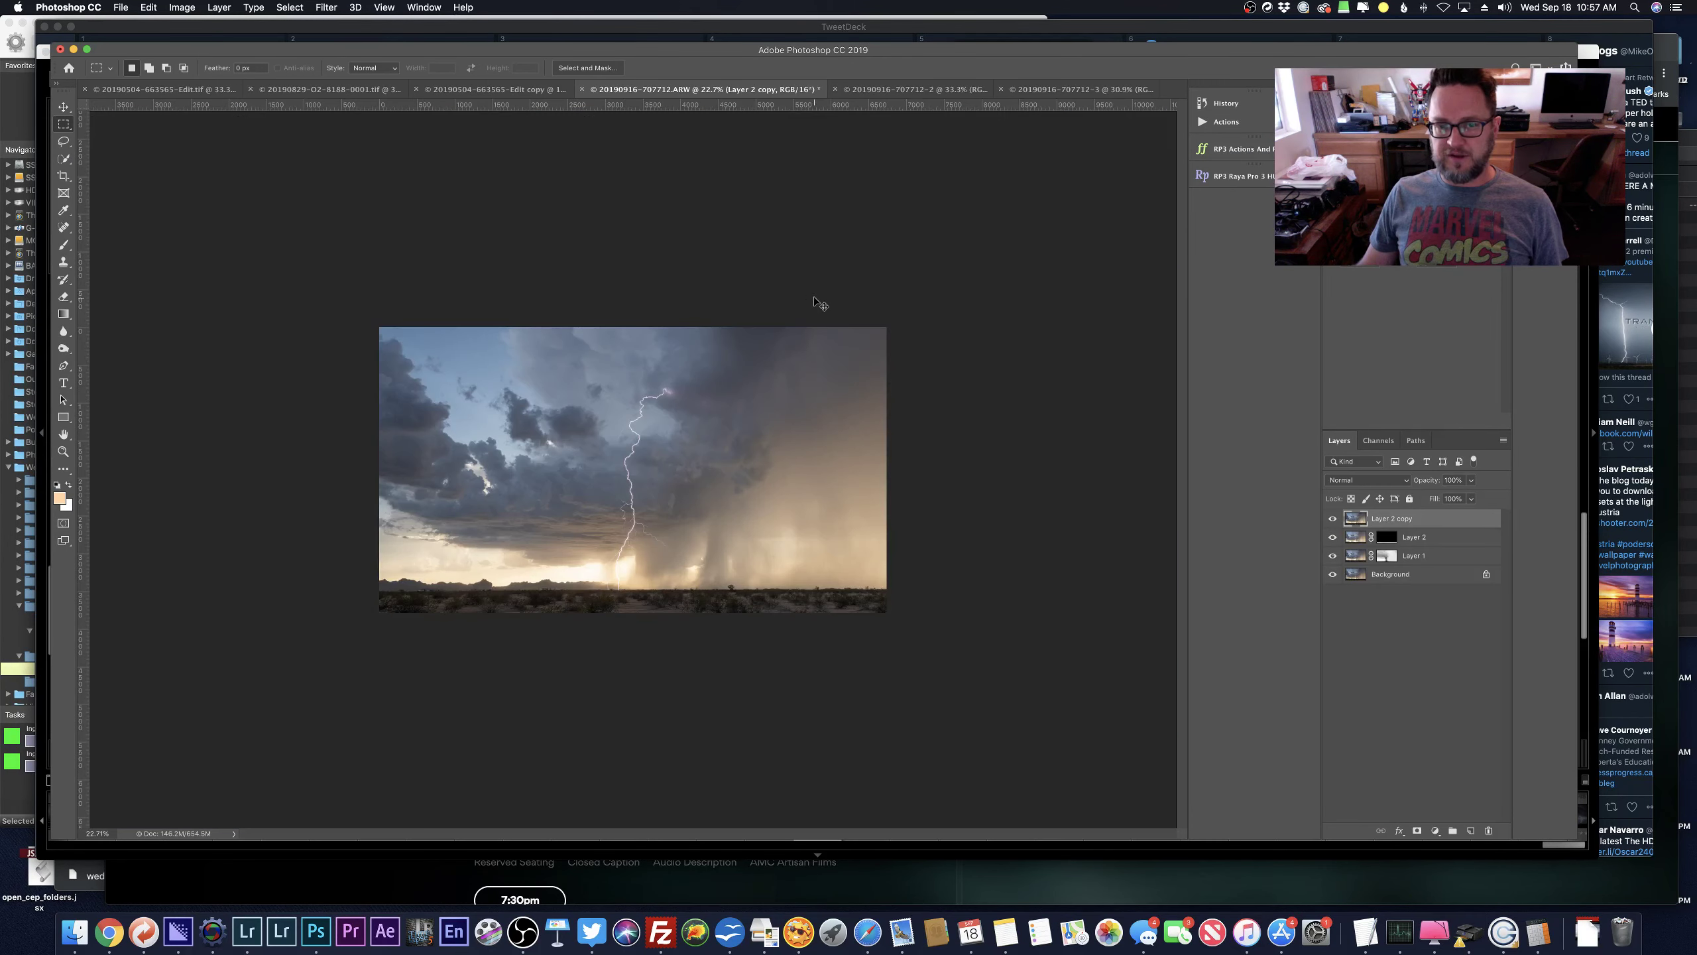
key(super+Tab)
right_click(737, 236)
mouse_move(817, 347)
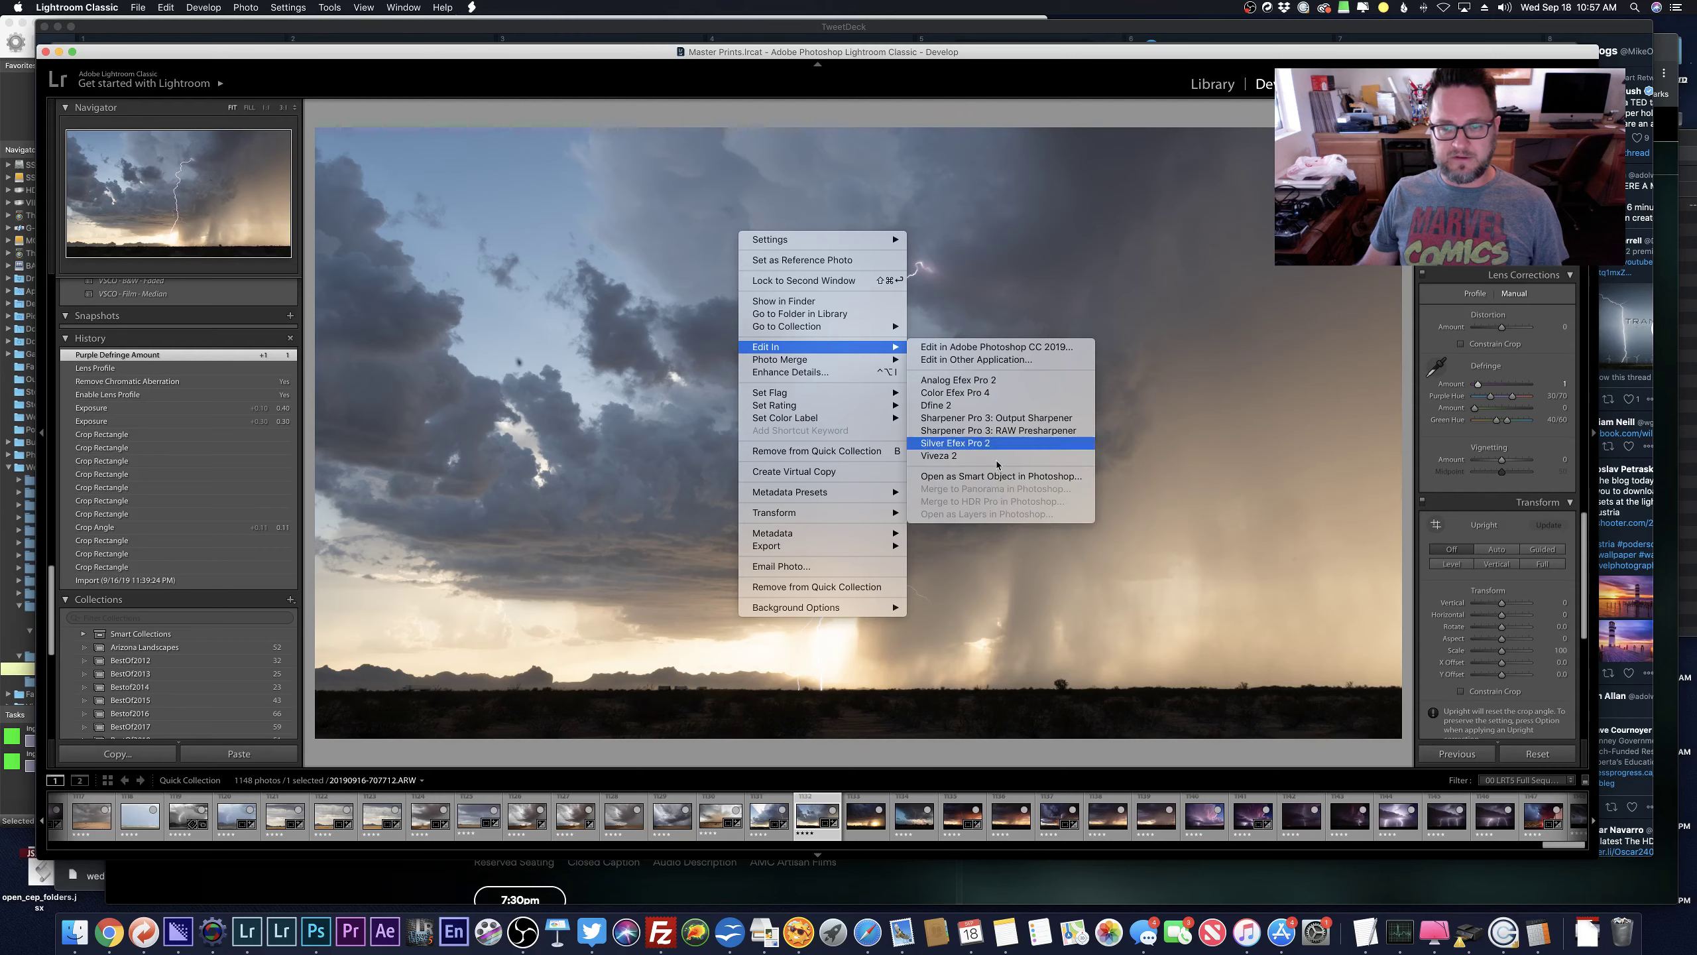
click(987, 478)
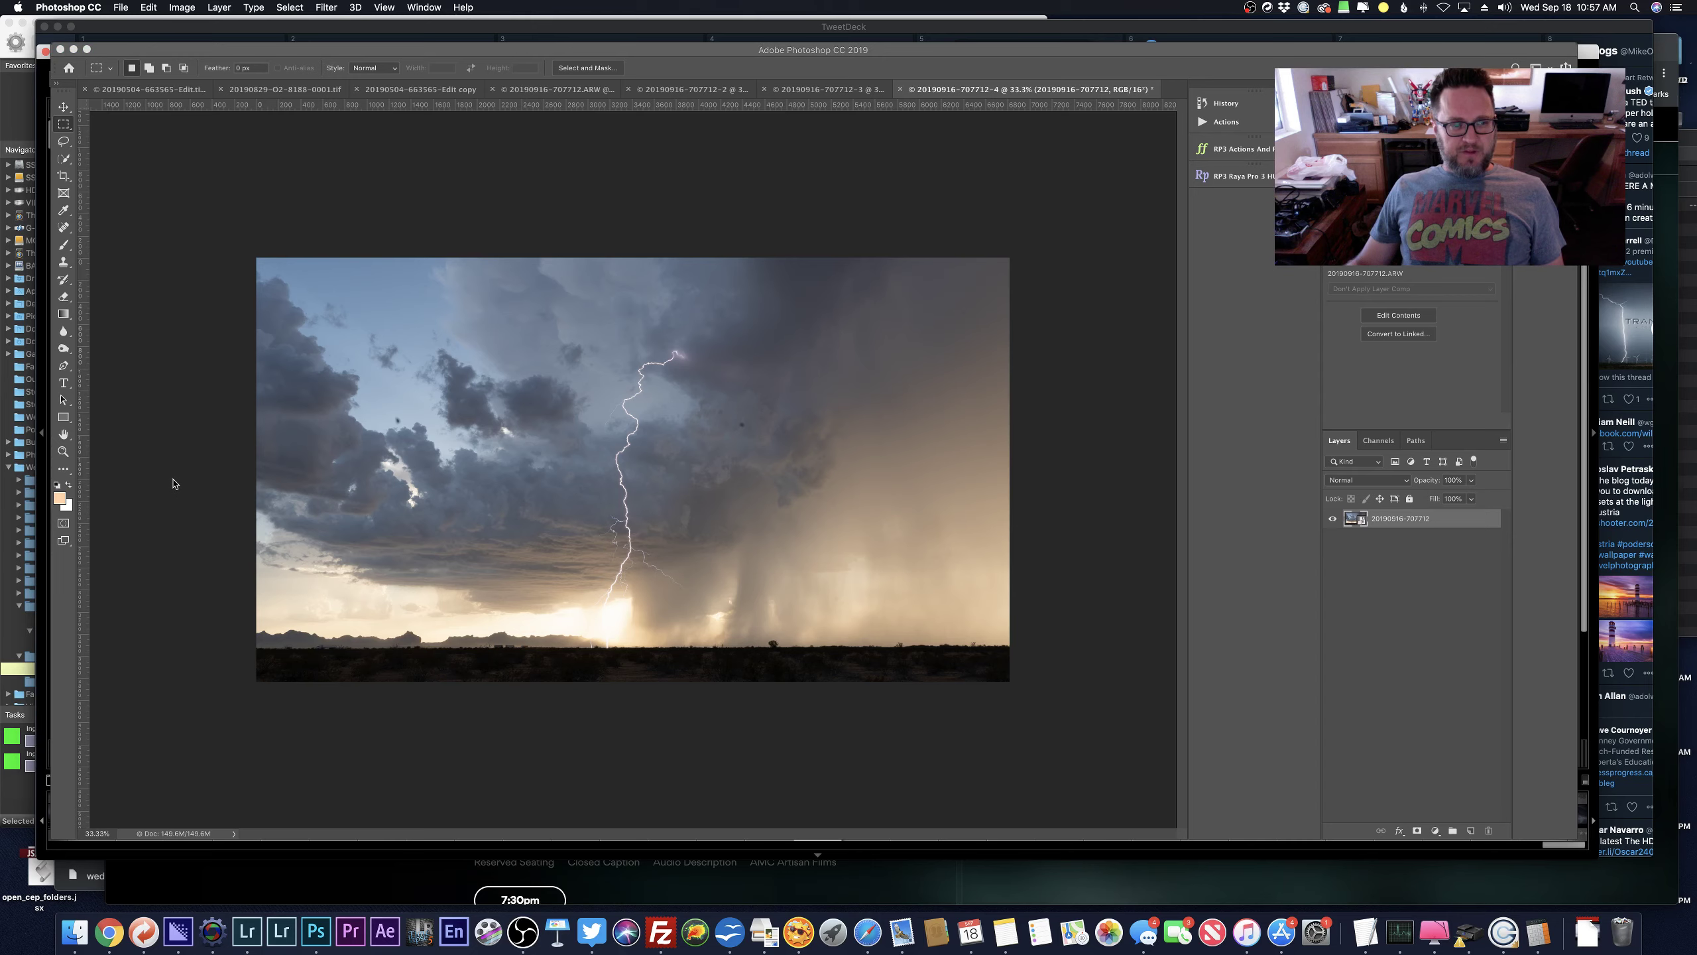
Return to Lightroom's Library and open the 20190916 Sunset Farm 01 50mm 8K folder.
key(super+Tab)
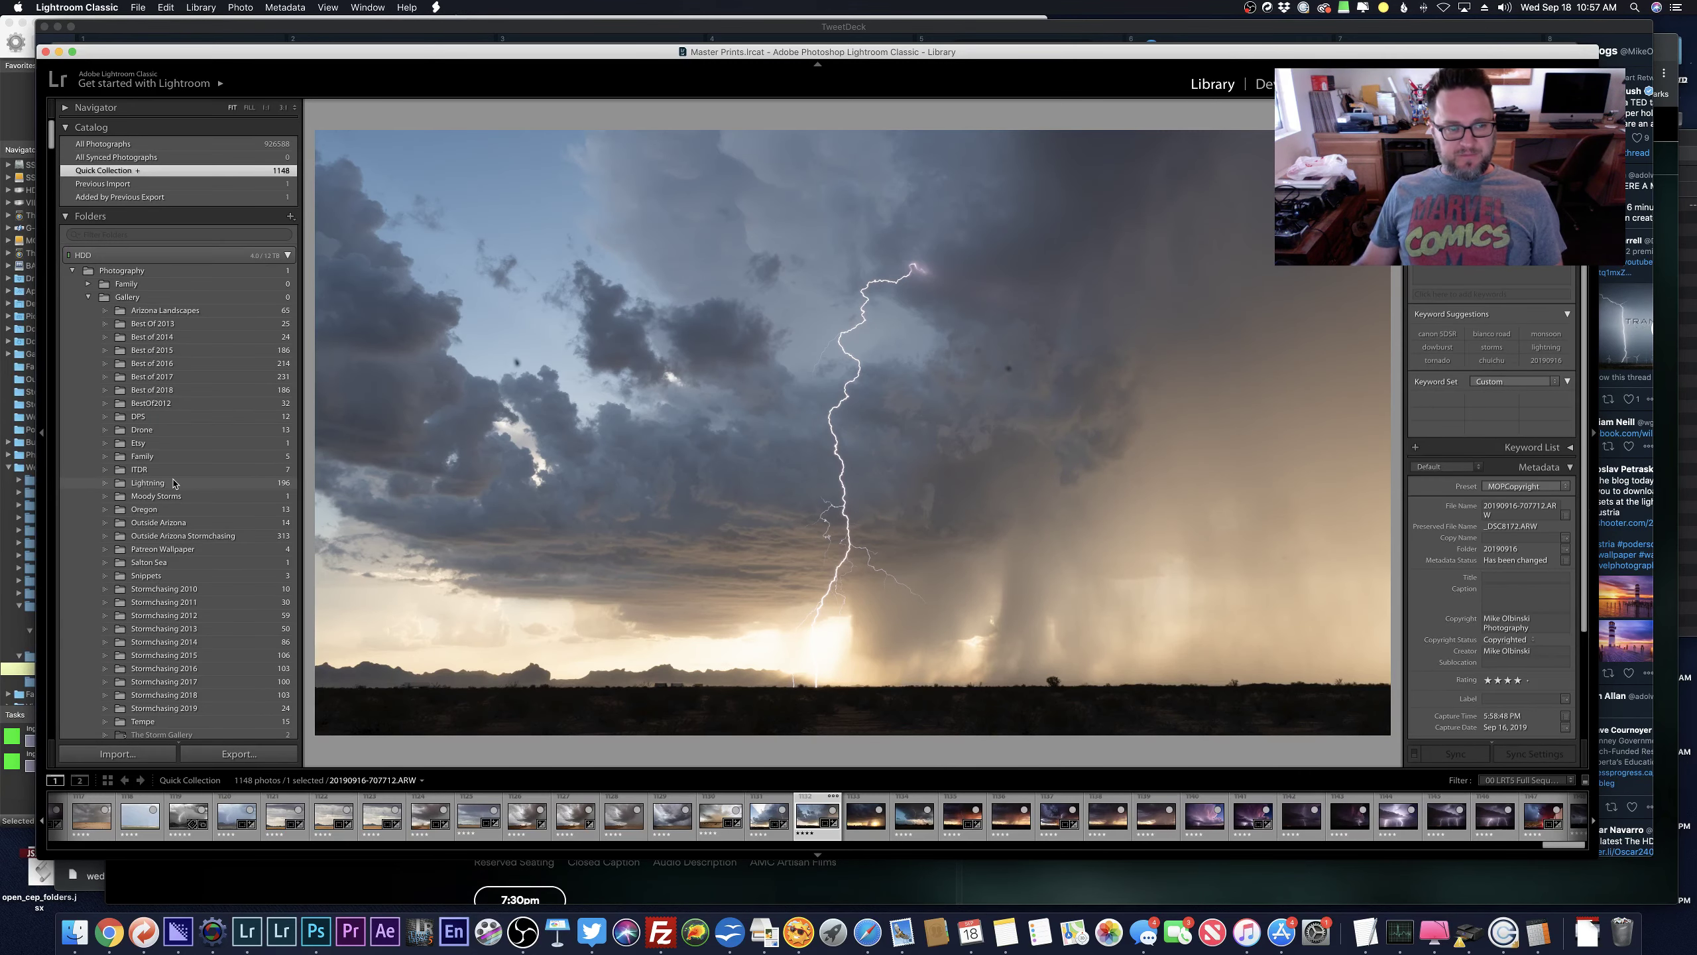
scroll(173, 482, down, 15)
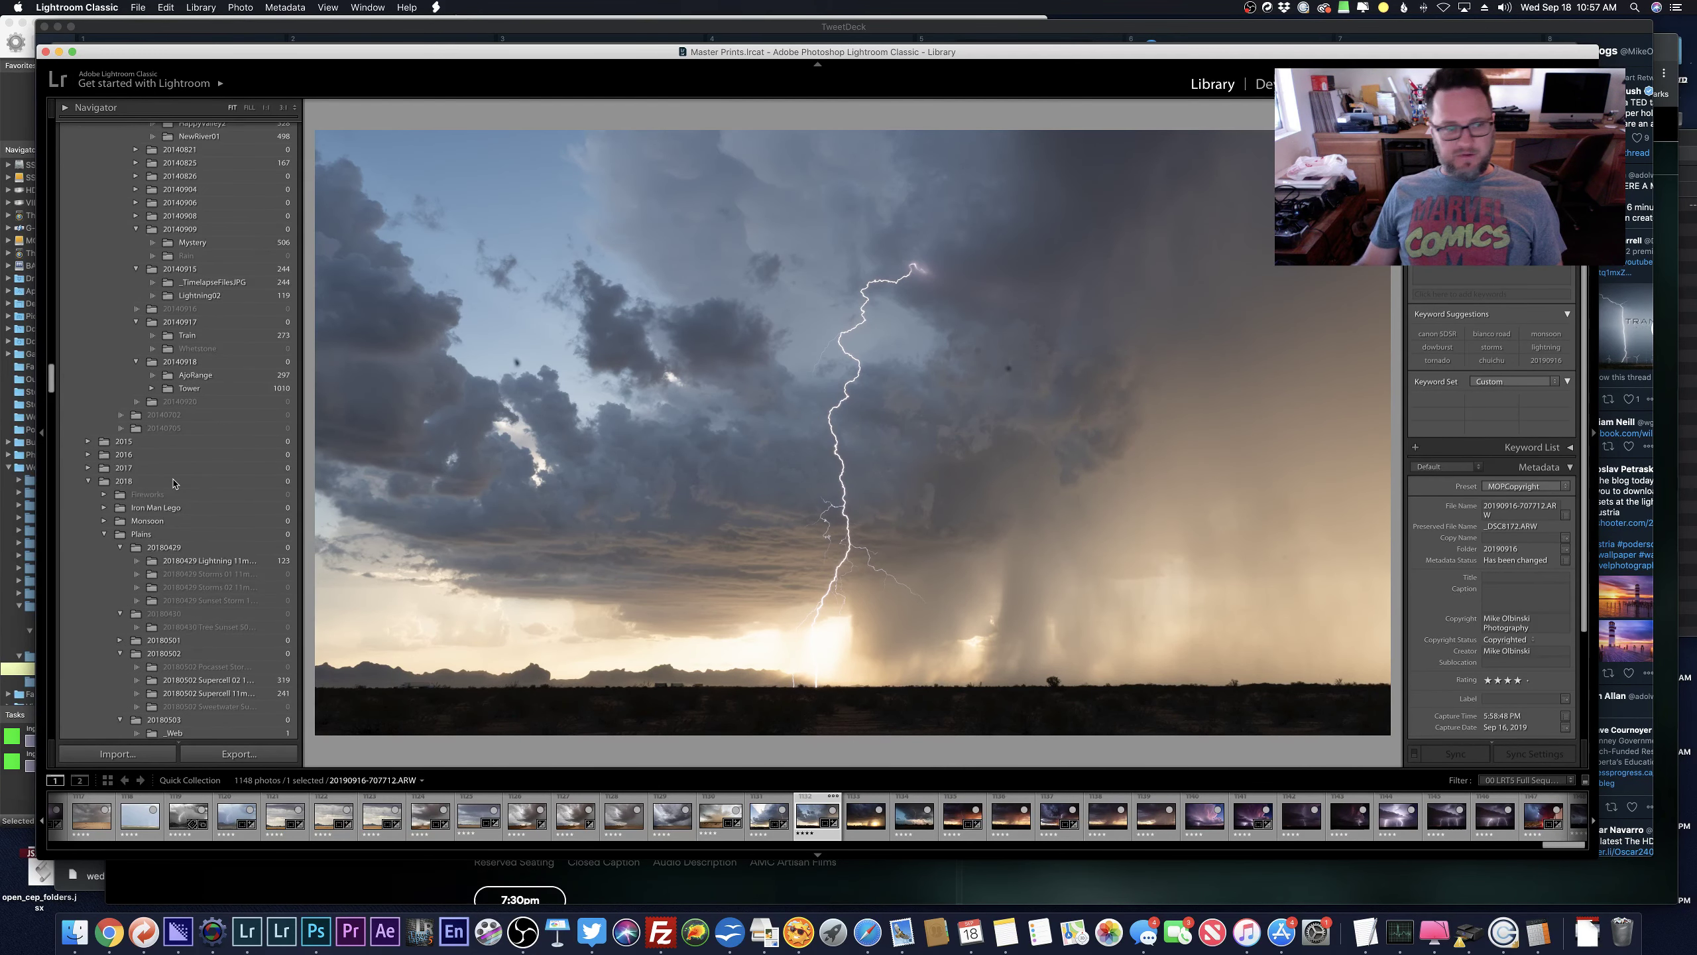
scroll(173, 482, down, 10)
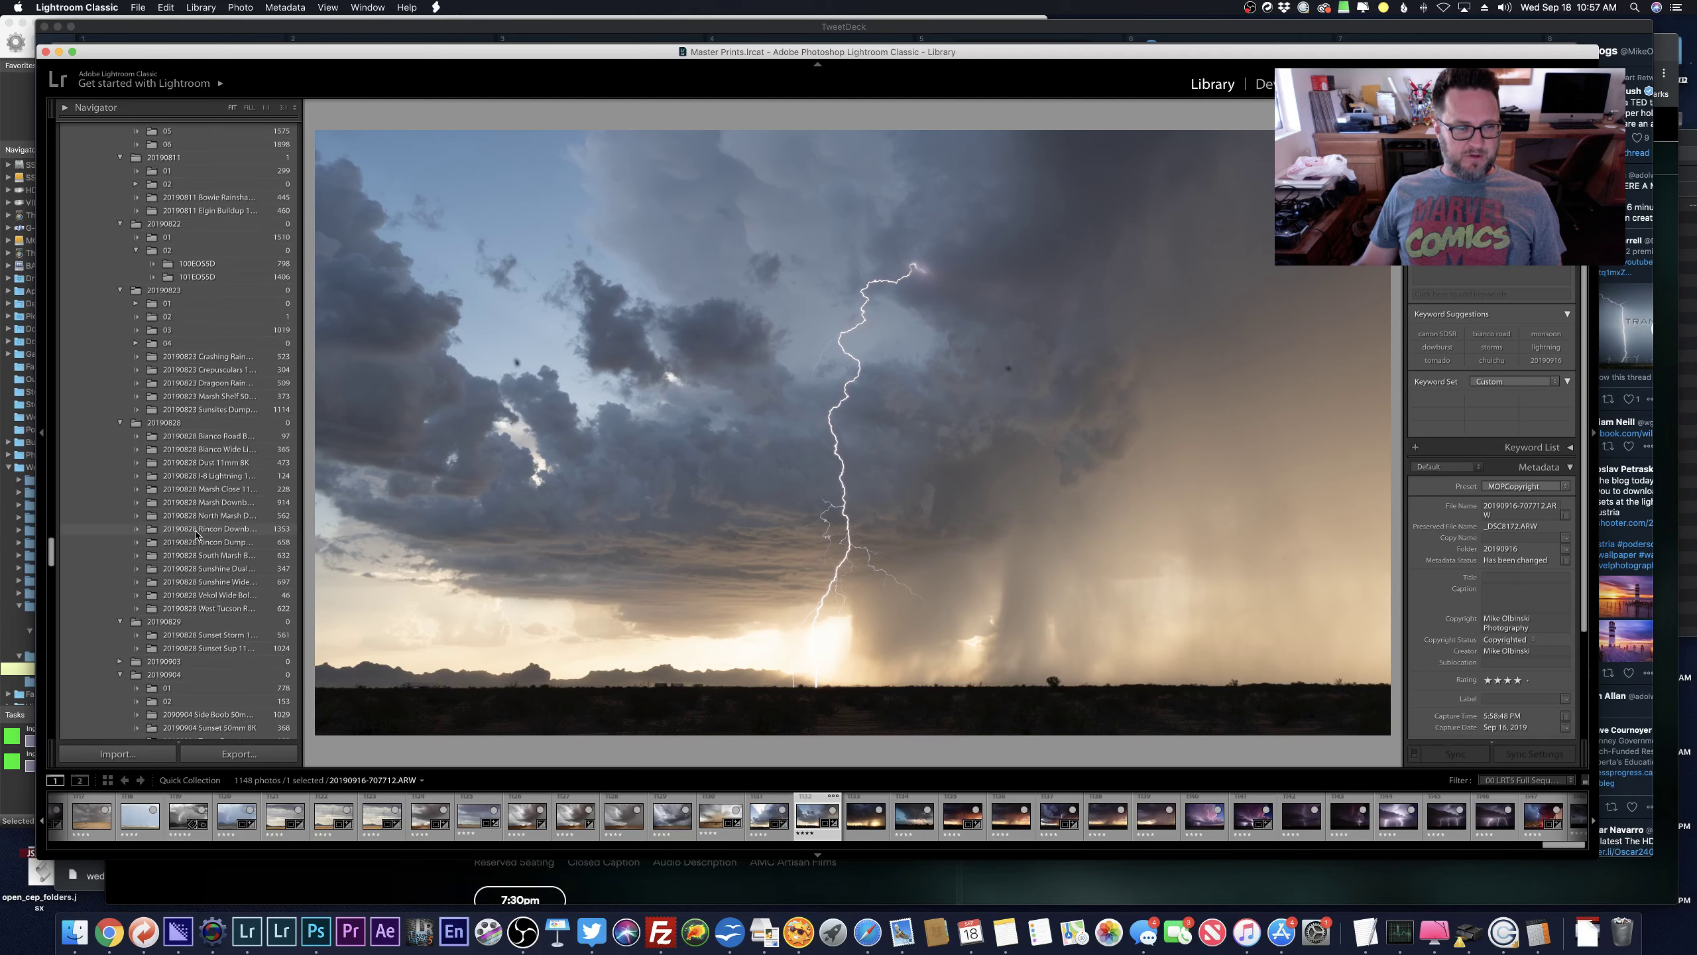
scroll(197, 535, down, 1)
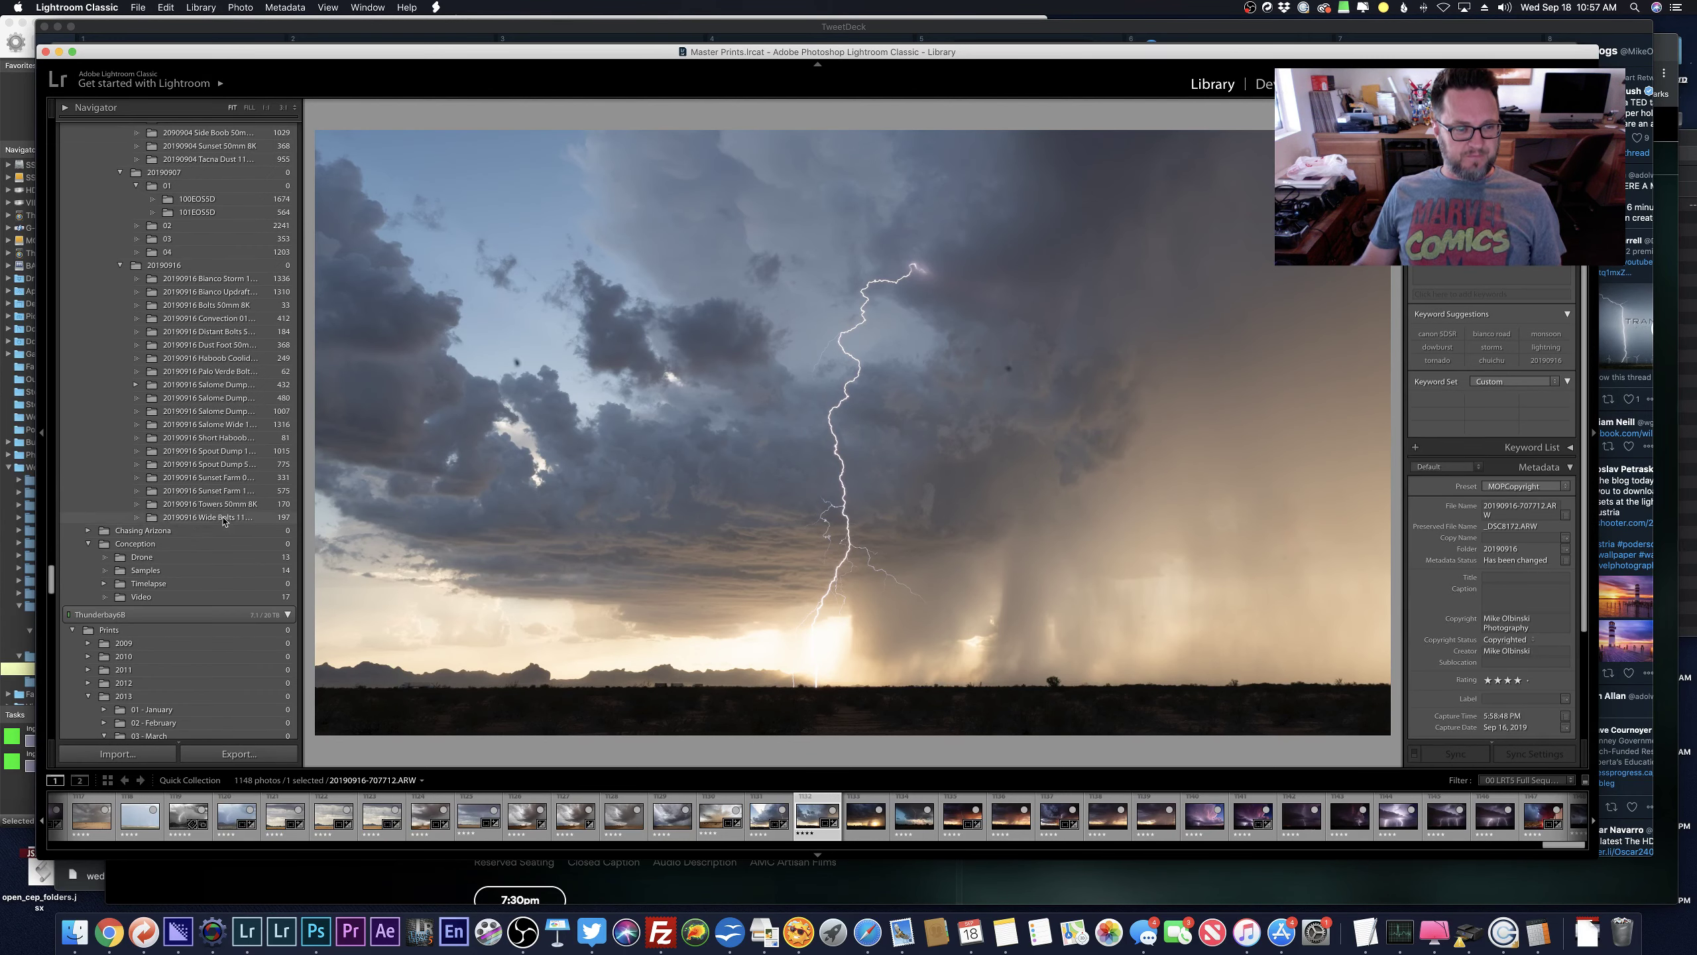
click(226, 478)
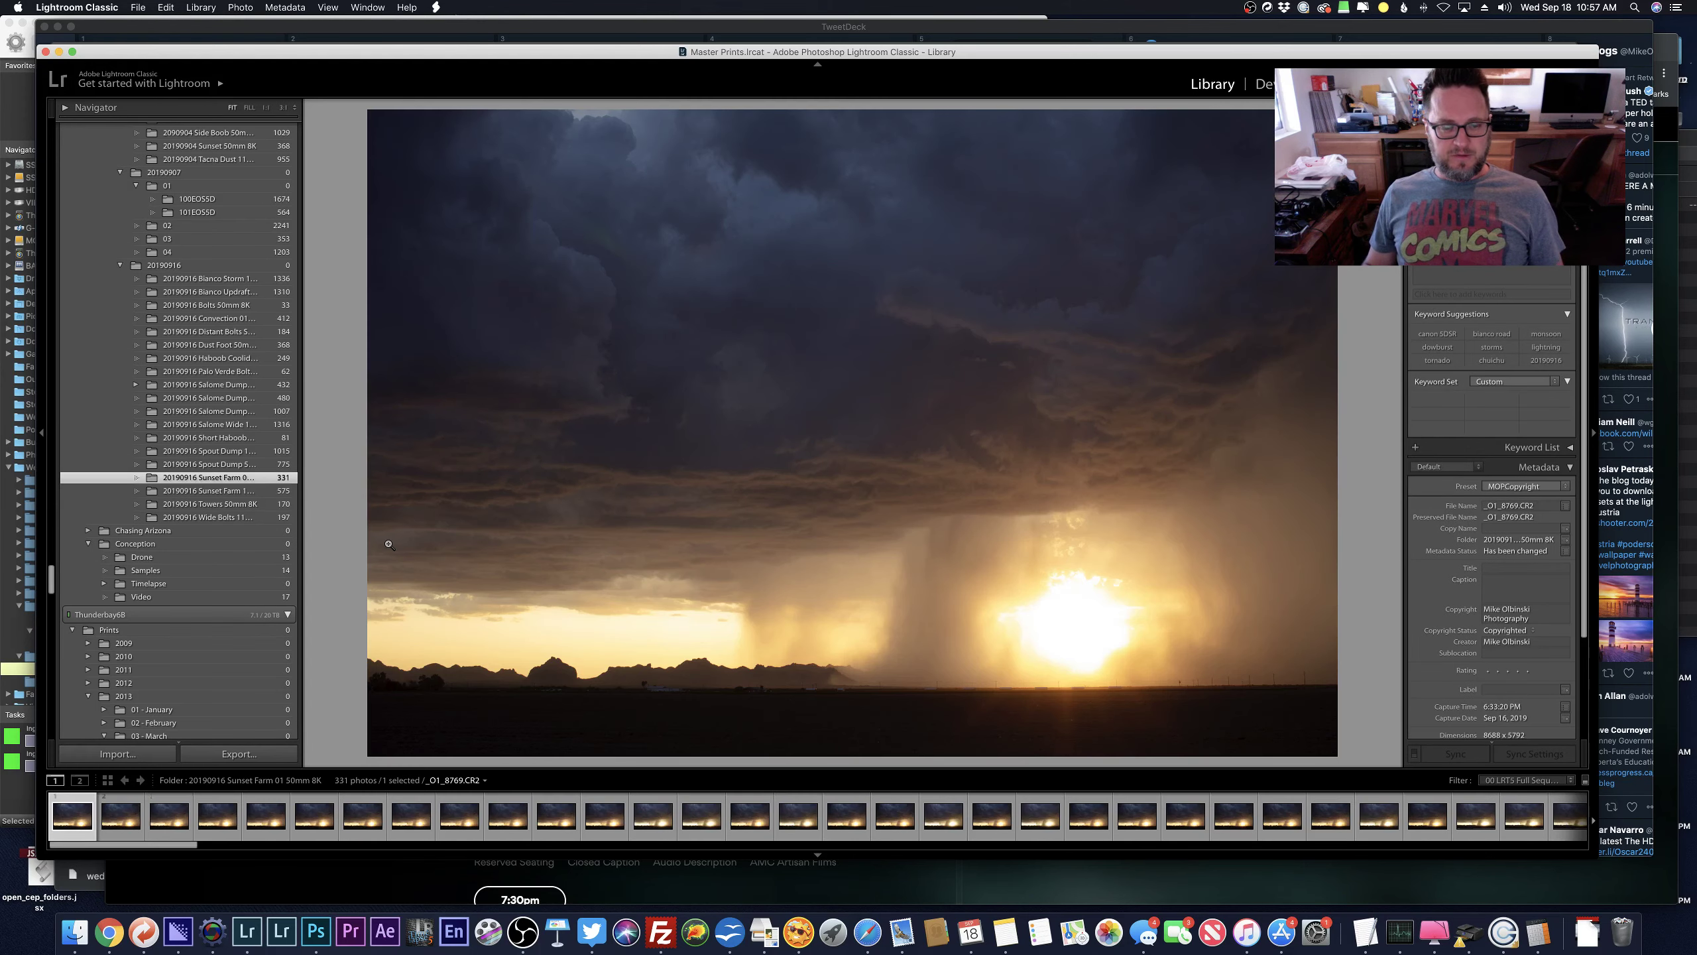
Select all the sunset frames in Develop and set exposure to +0.20, contrast to +65, highlights to -44 and shadows to +49.
key(d)
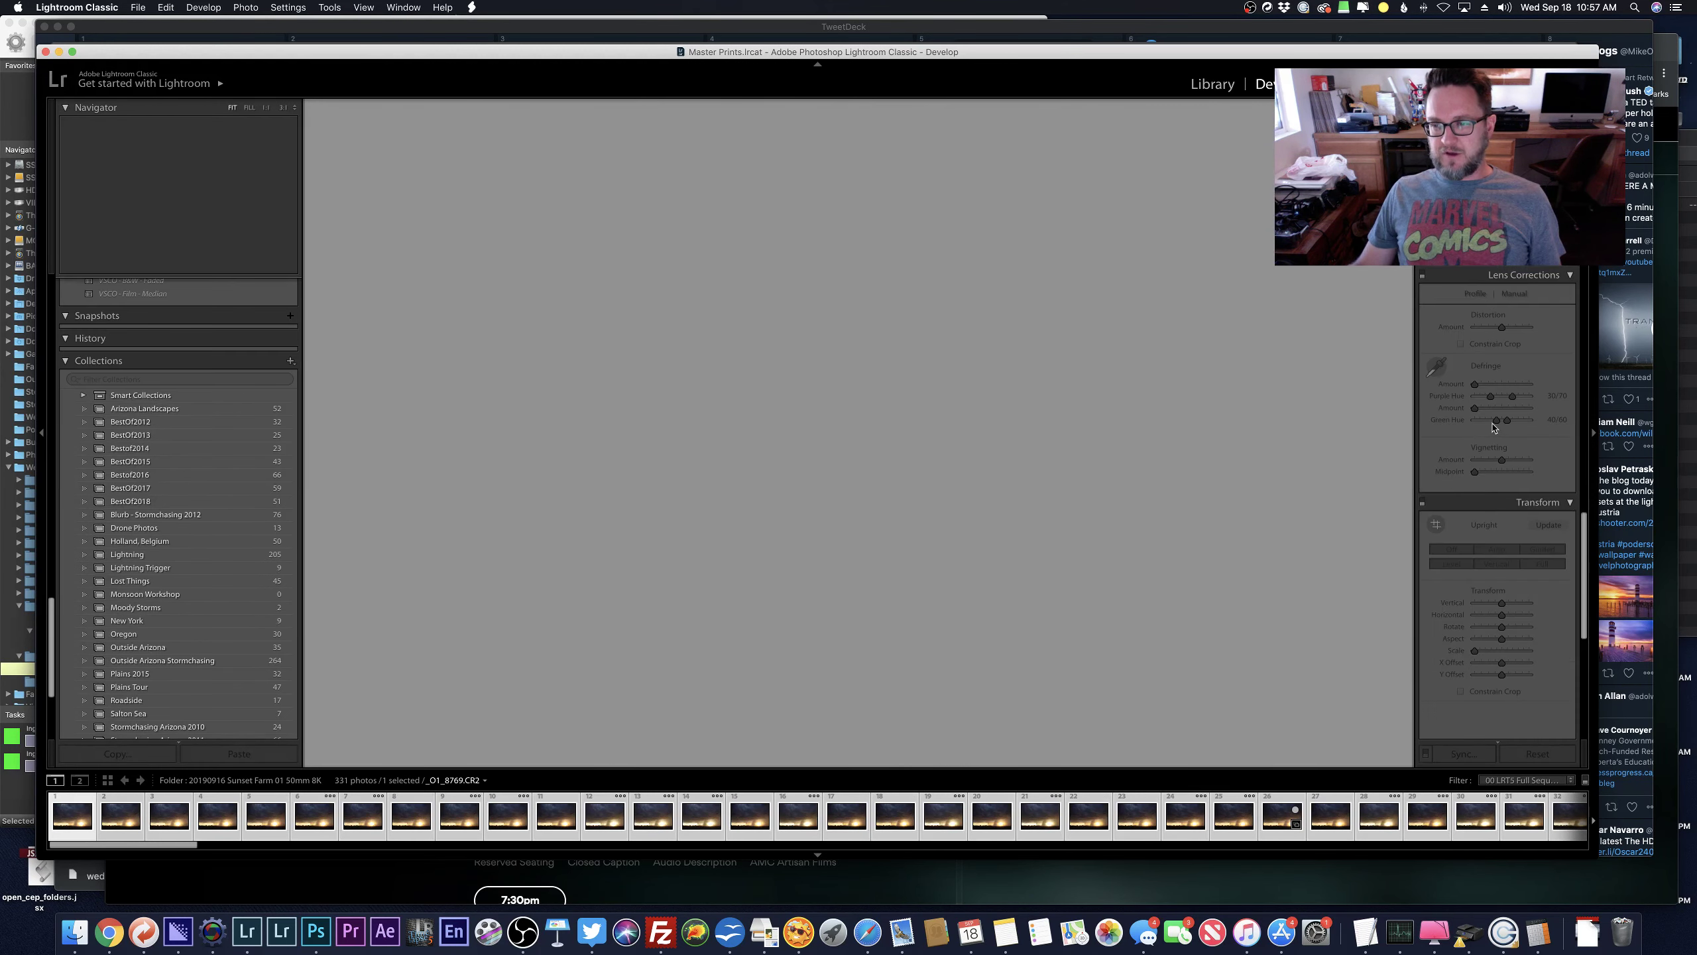
scroll(1489, 477, up, 10)
key(super+a)
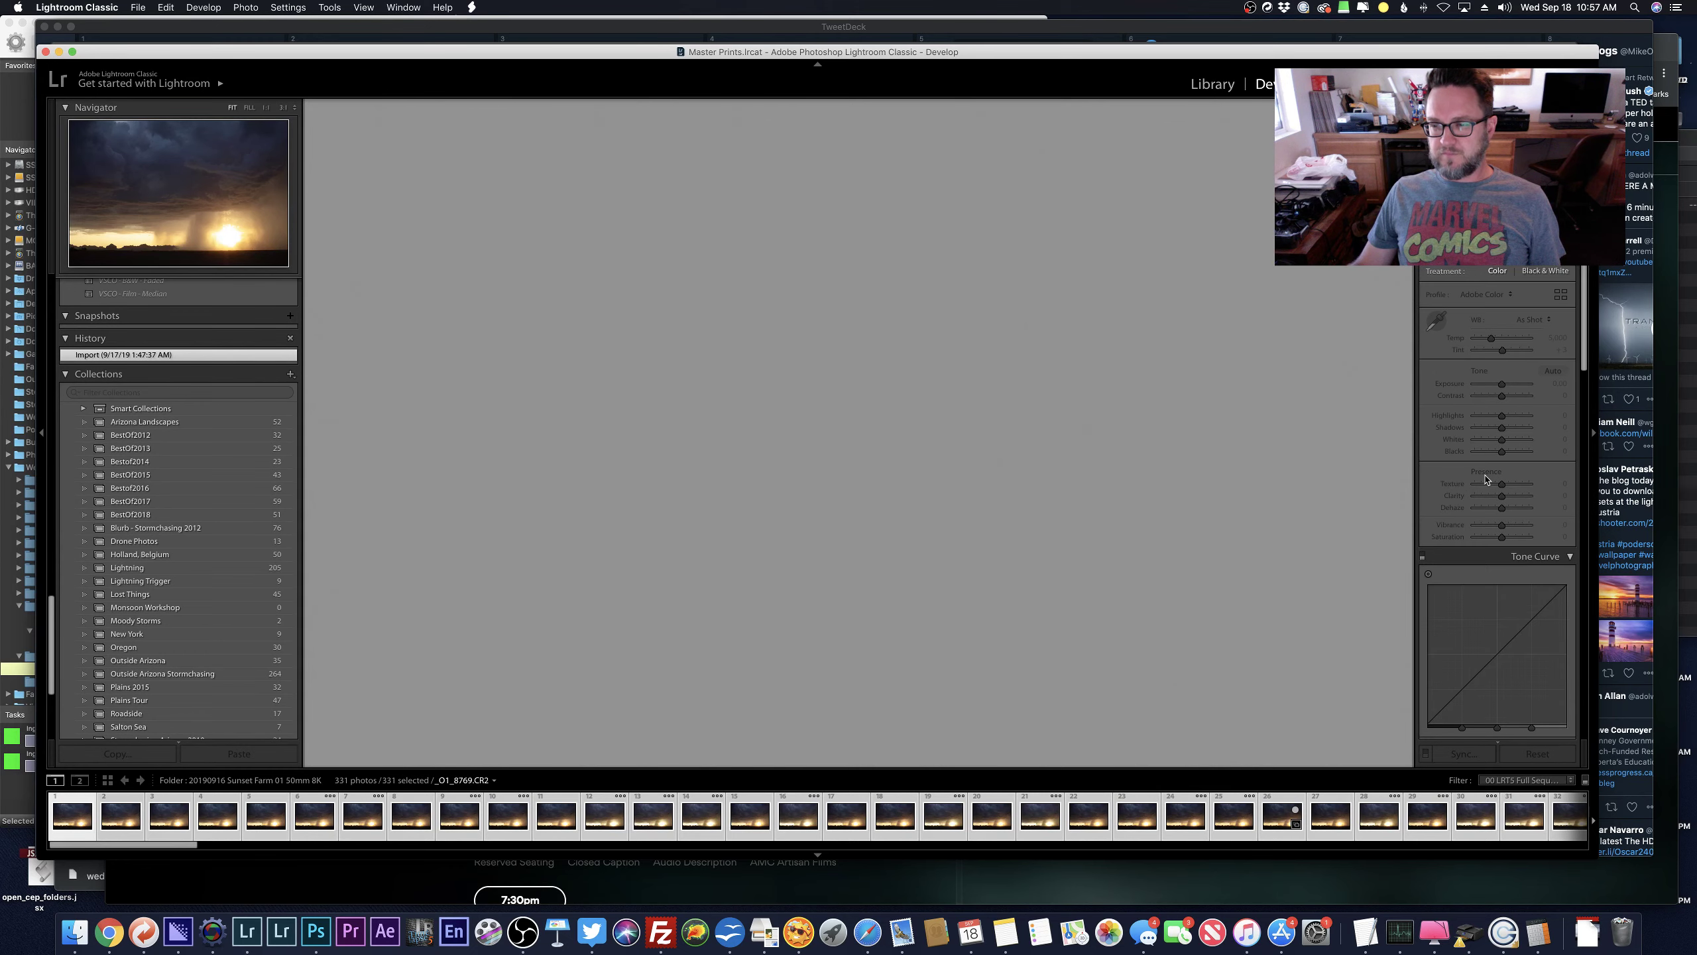
key(equal)
key(equal)
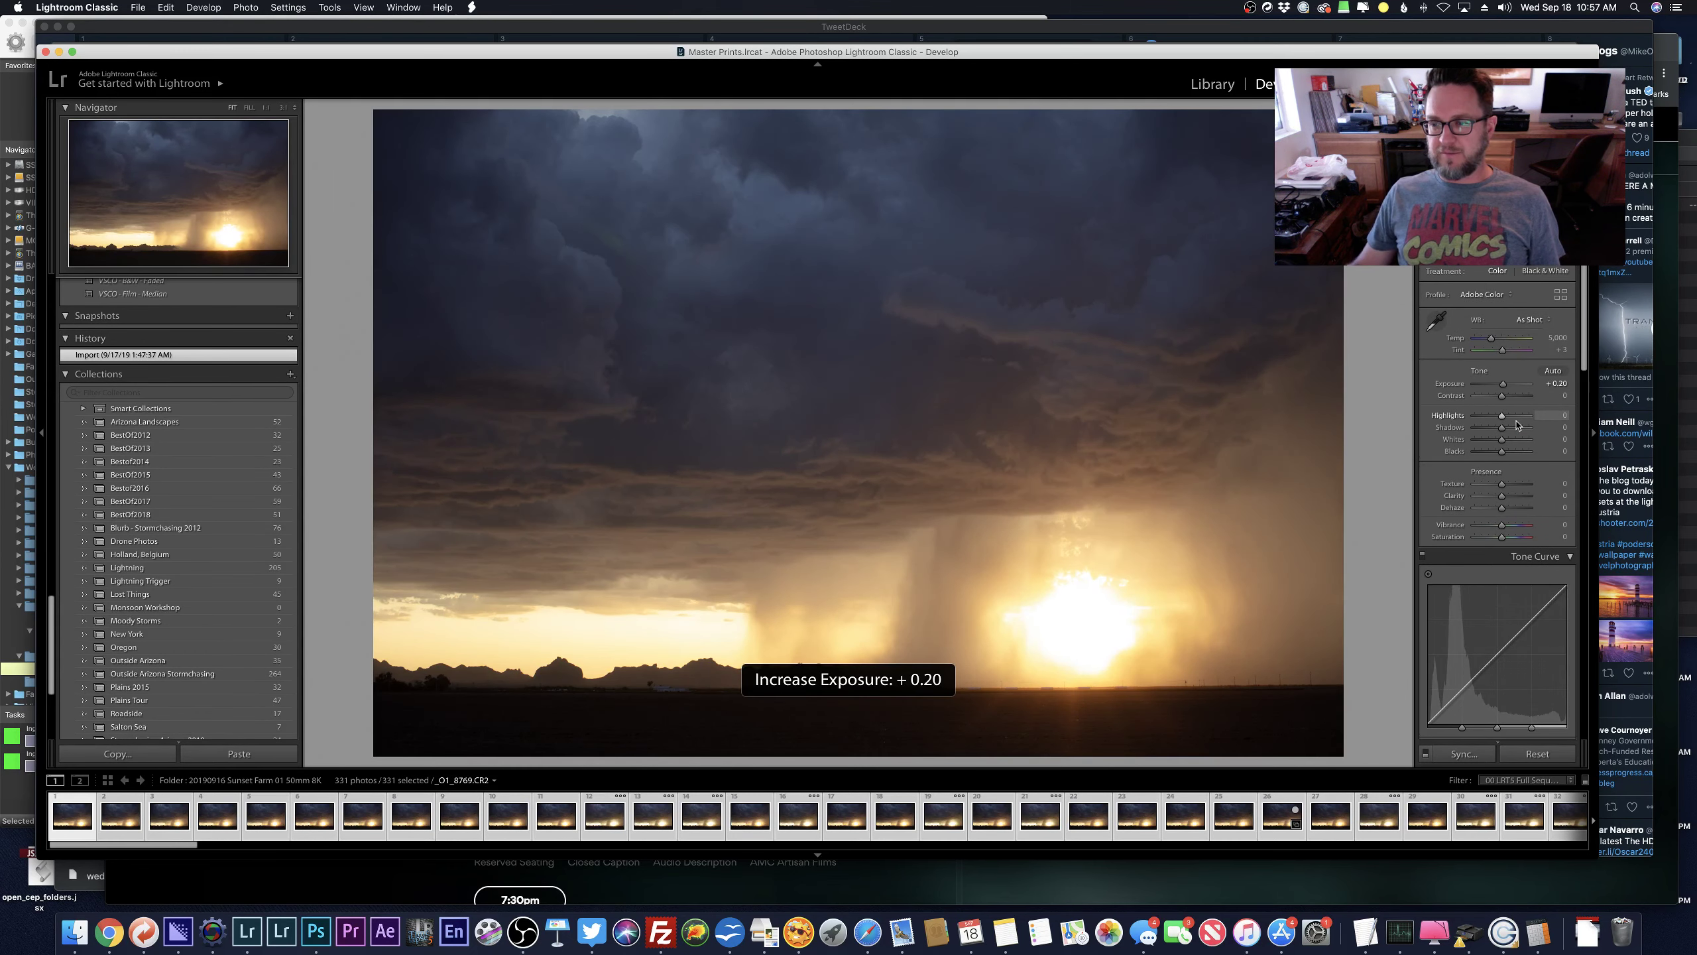
click(1519, 395)
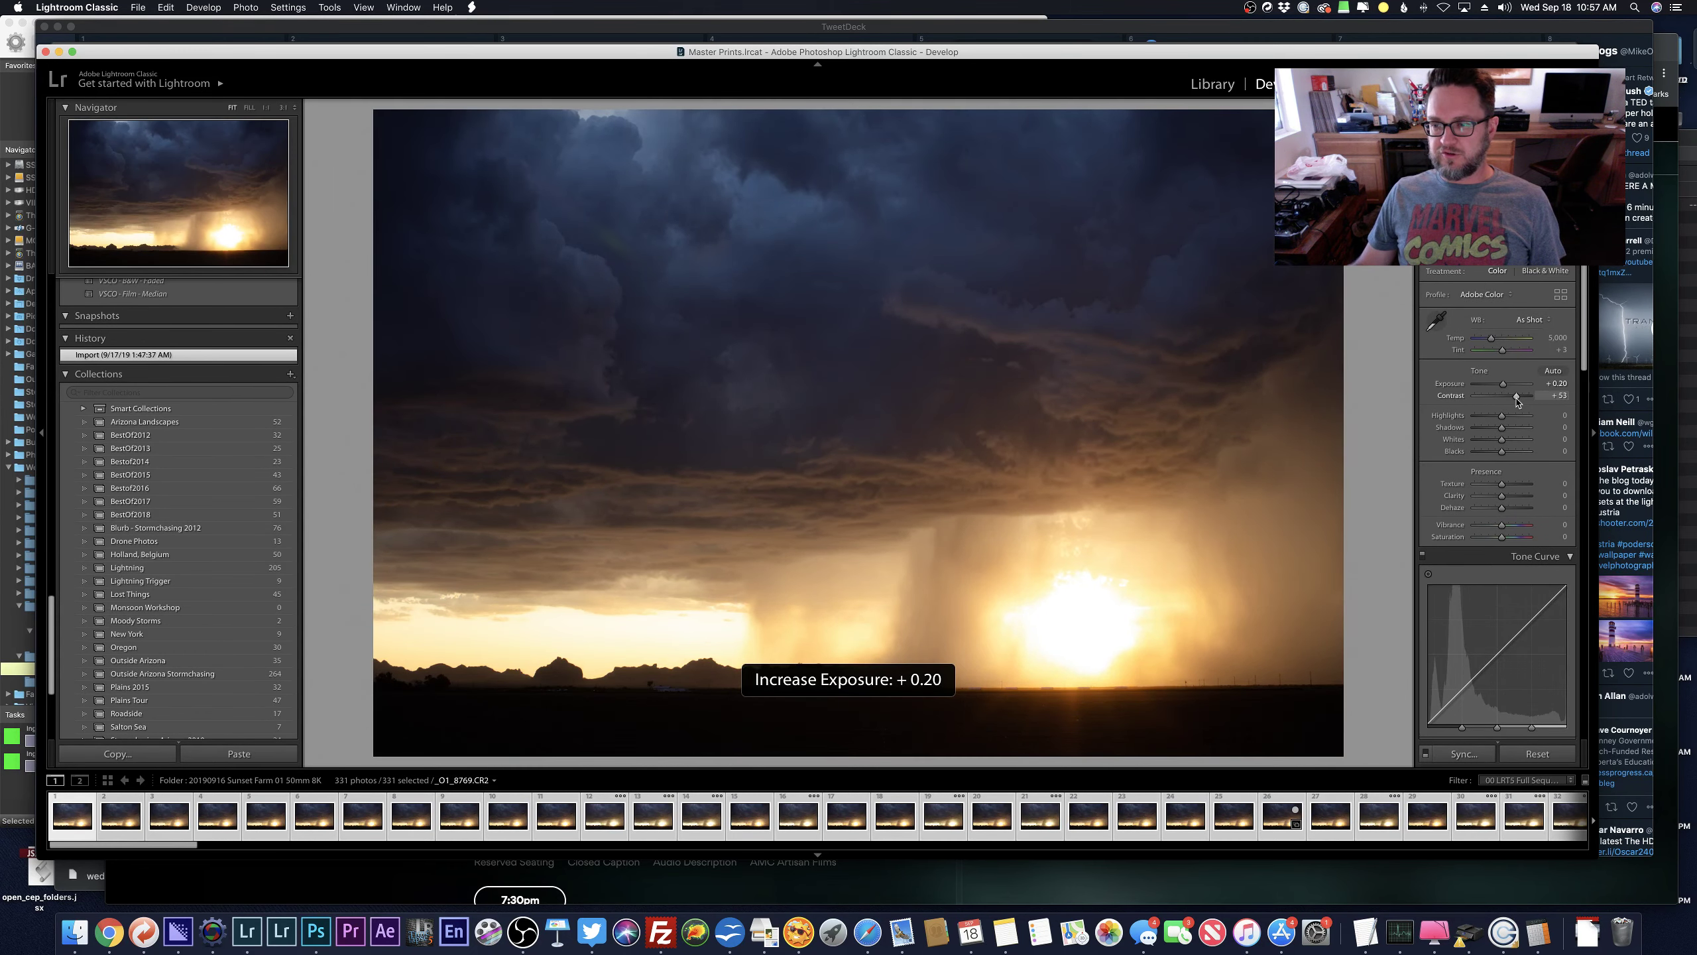
click(1490, 416)
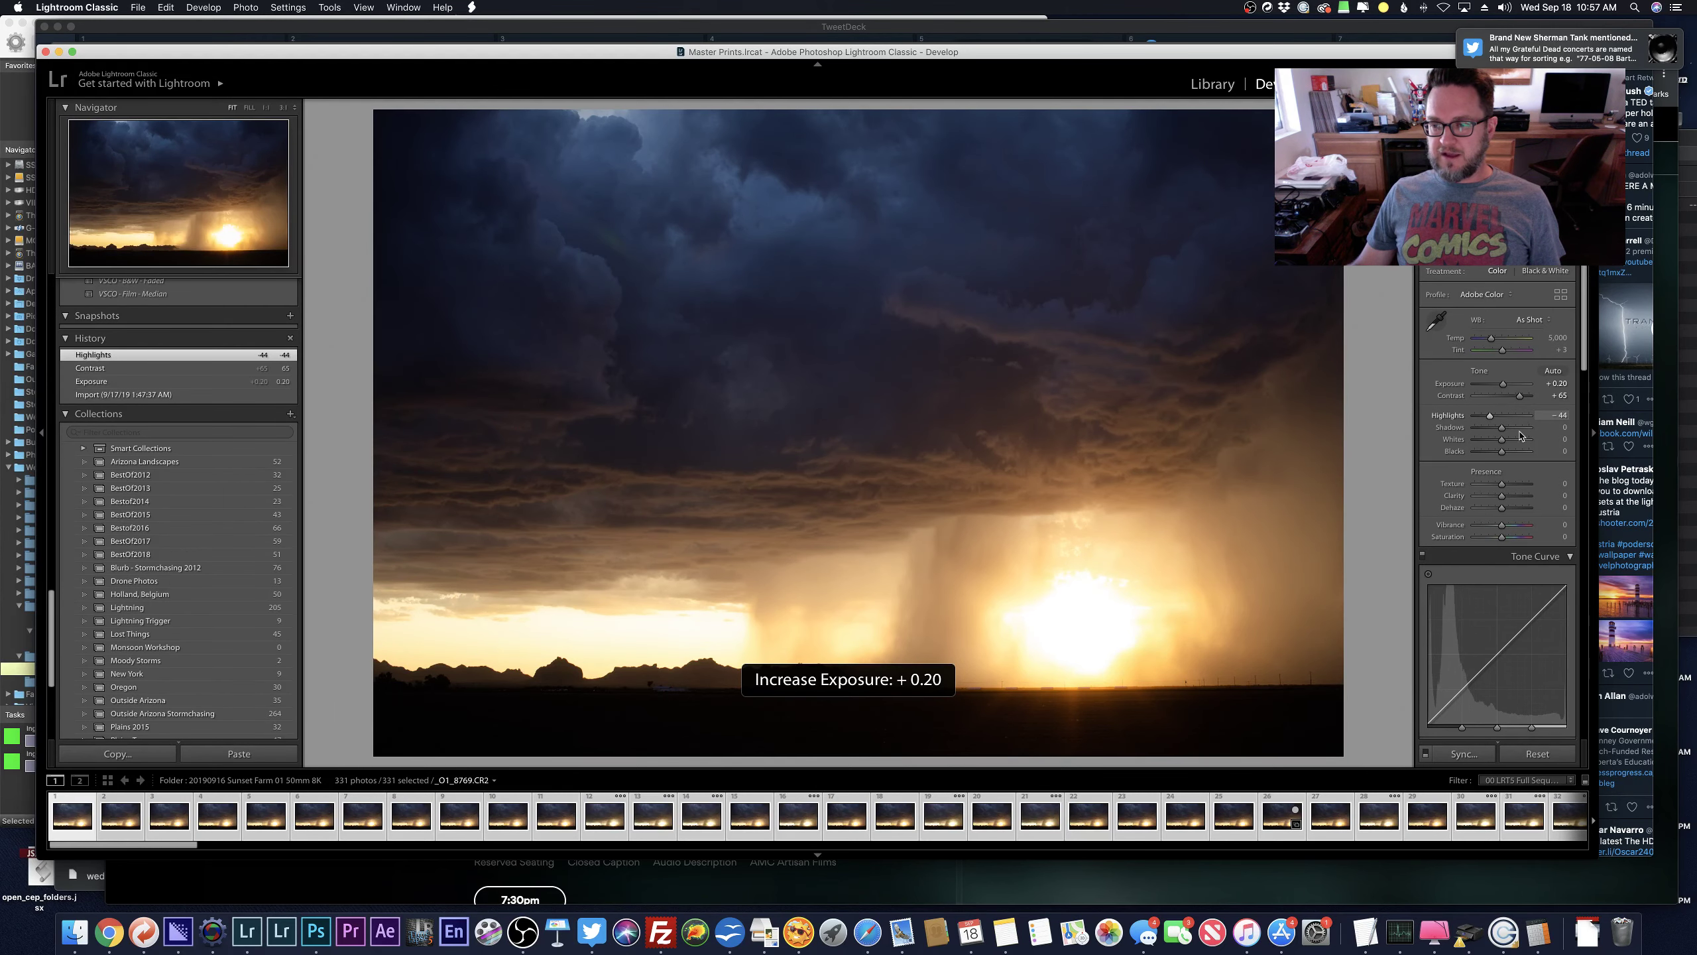
click(1515, 428)
Straighten the sunset frame to a 0.44 crop angle and synchronize all its settings across the selected frames.
key(r)
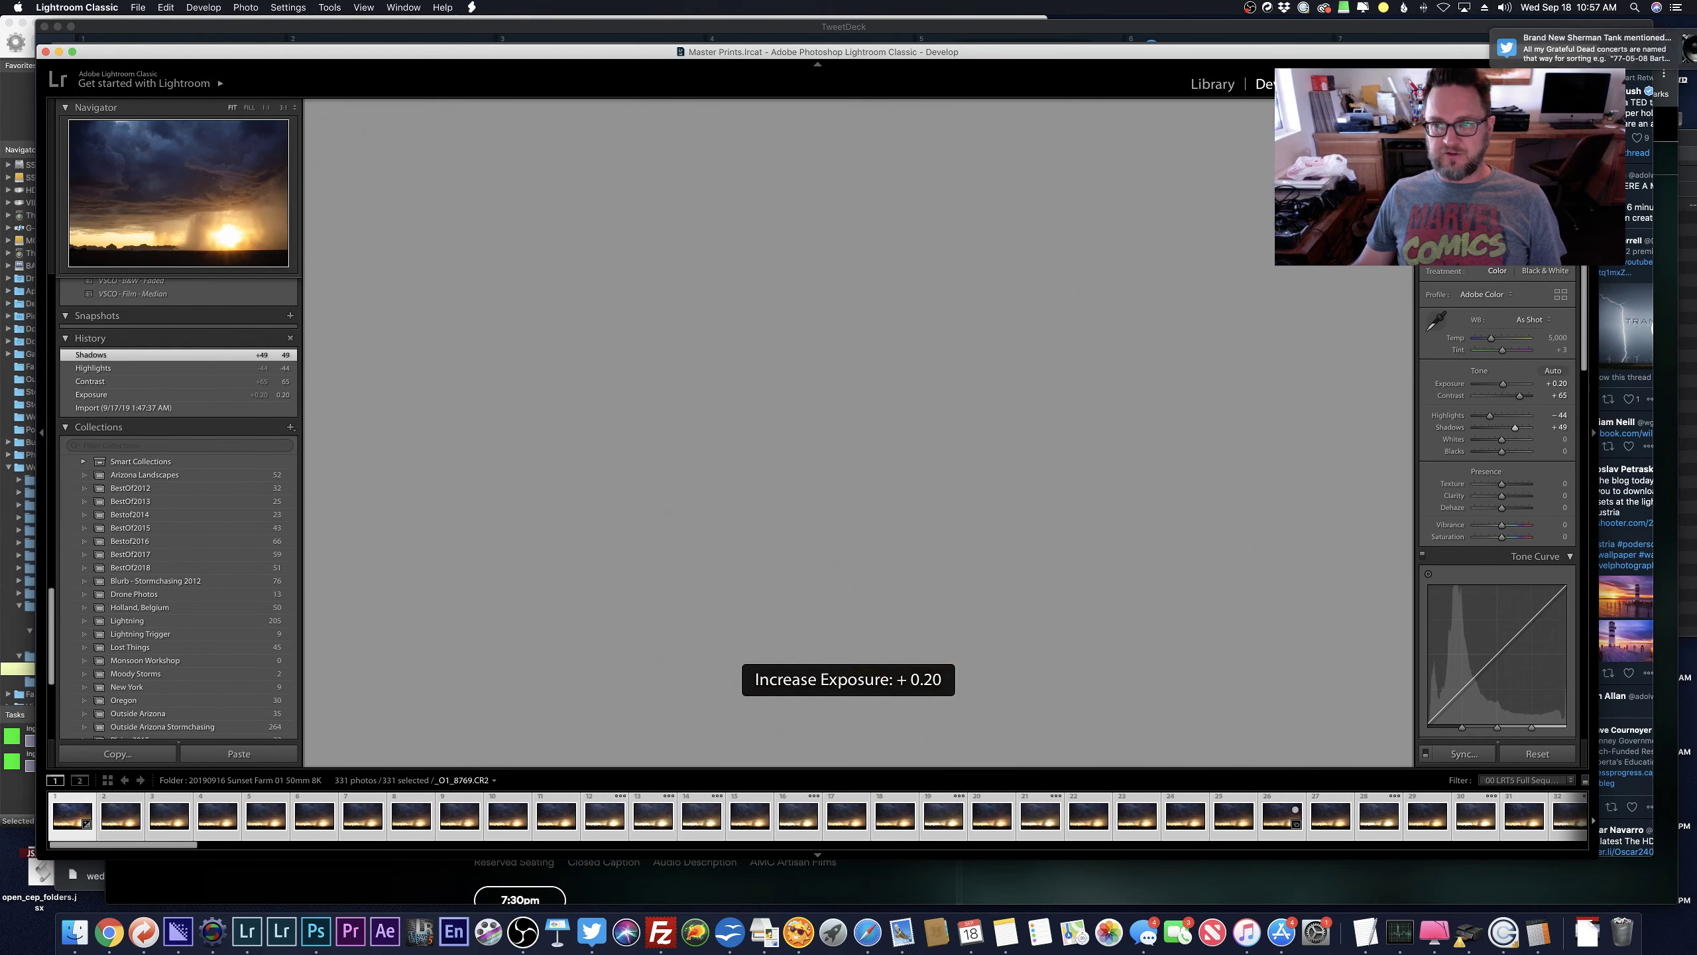
key(o)
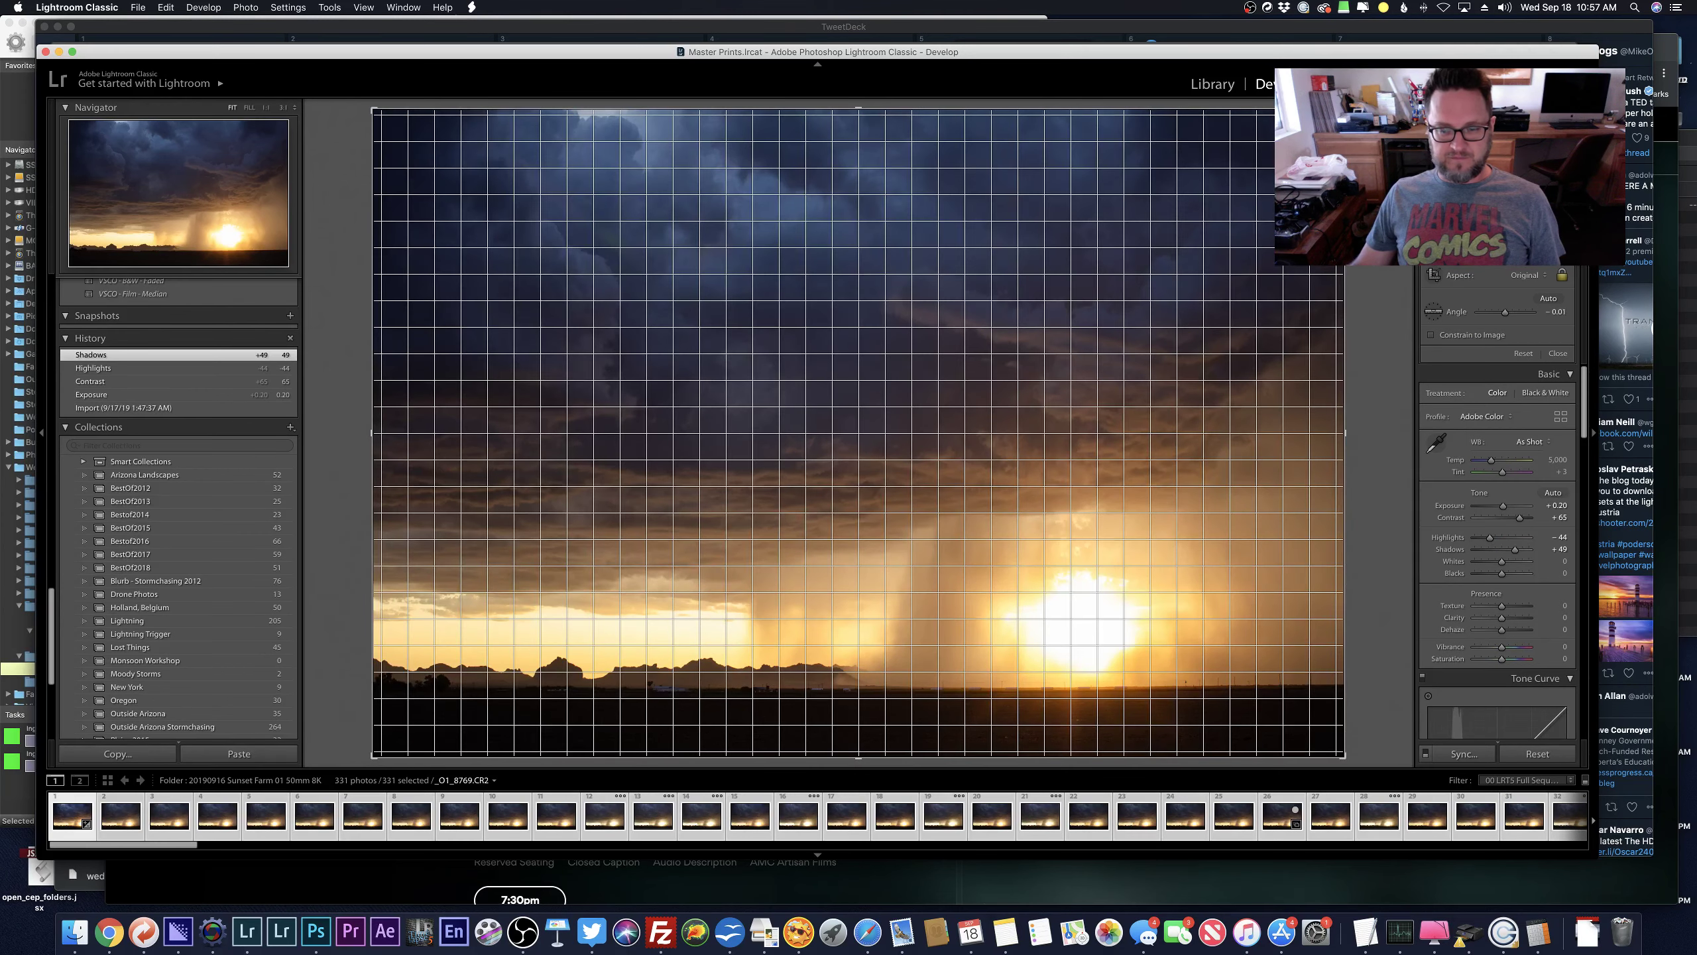
drag(1376, 249, 1377, 253)
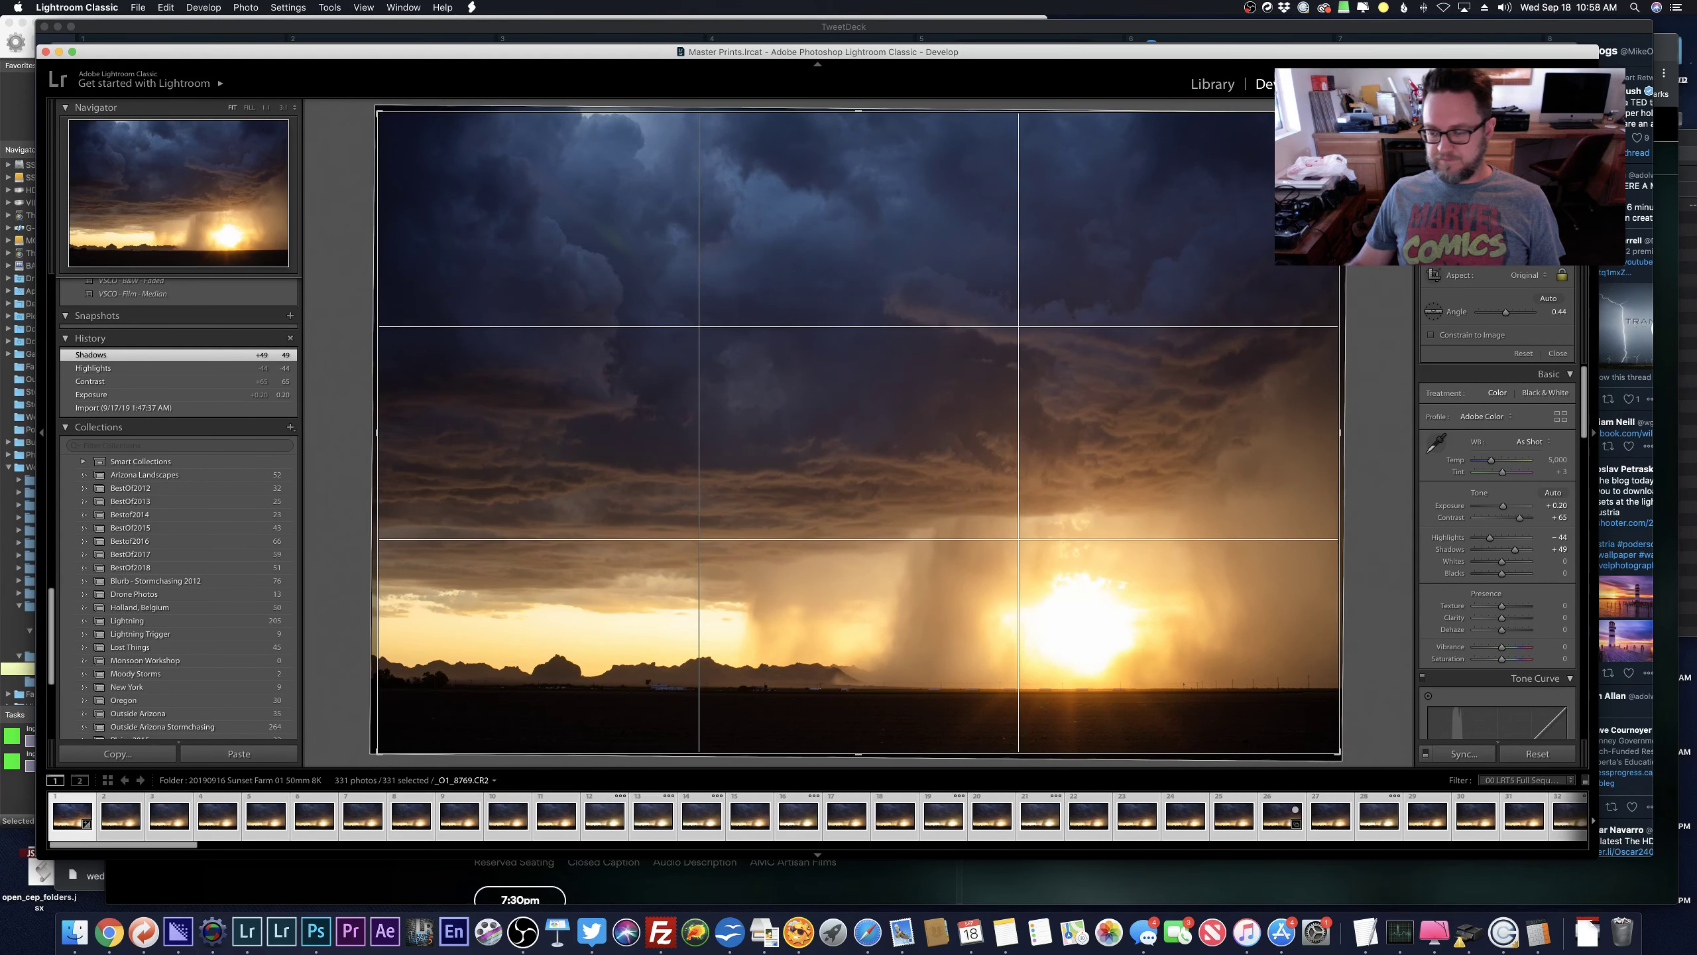
click(1452, 748)
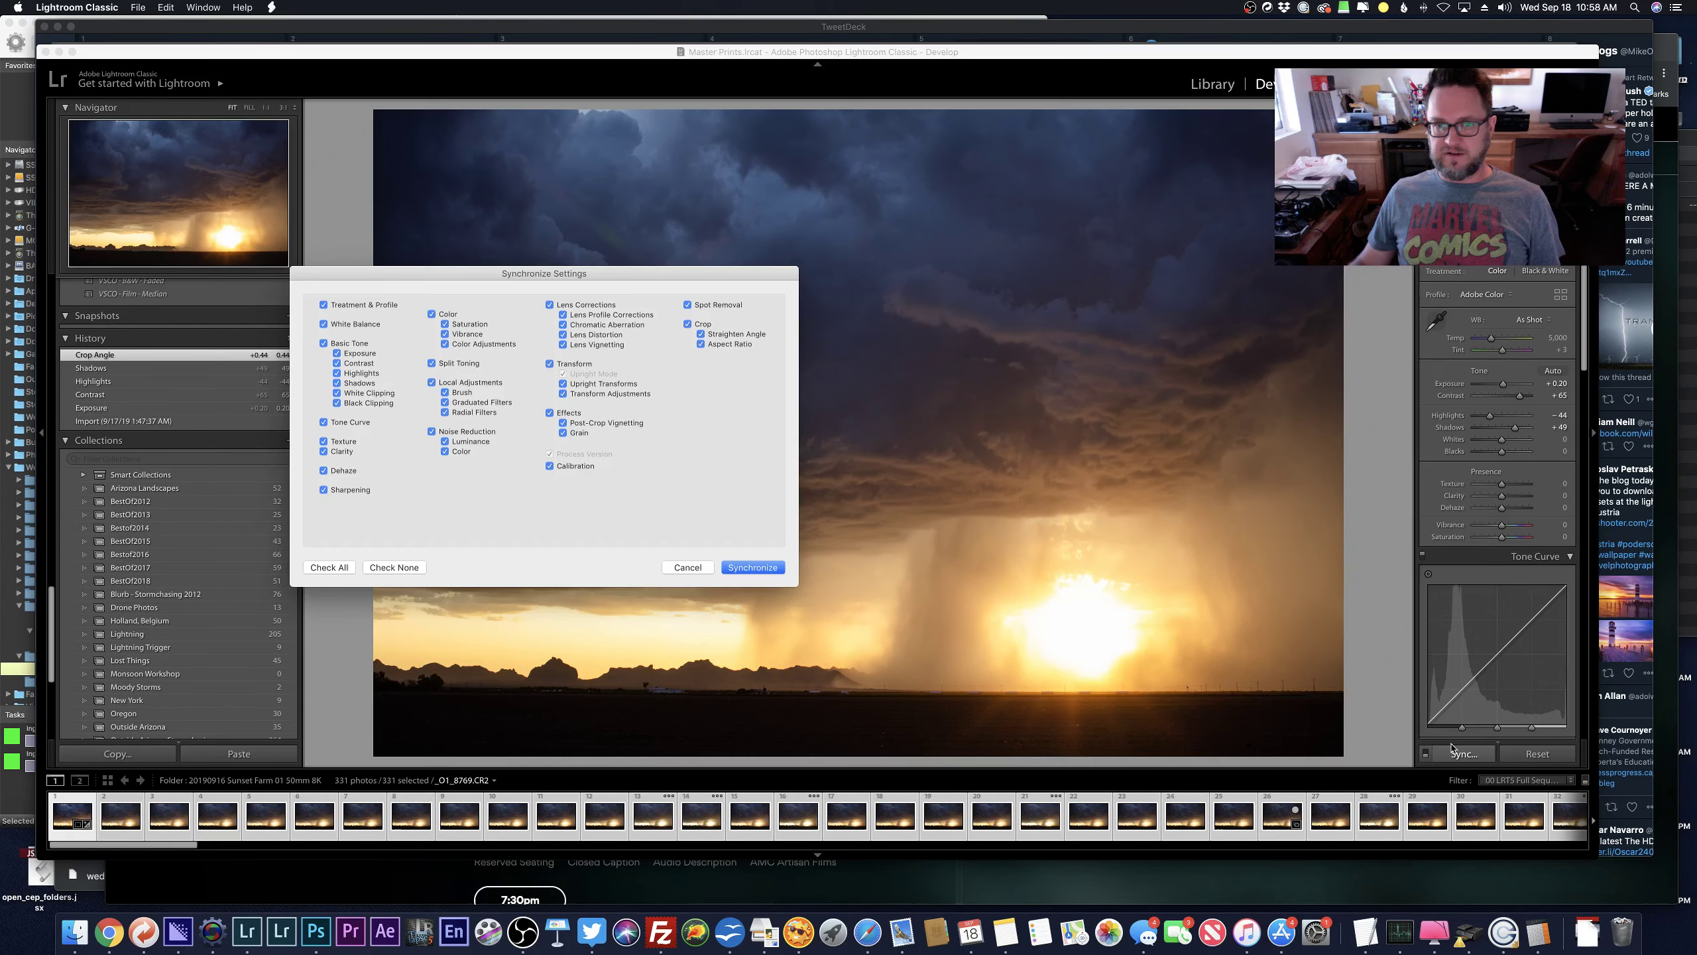
key(Return)
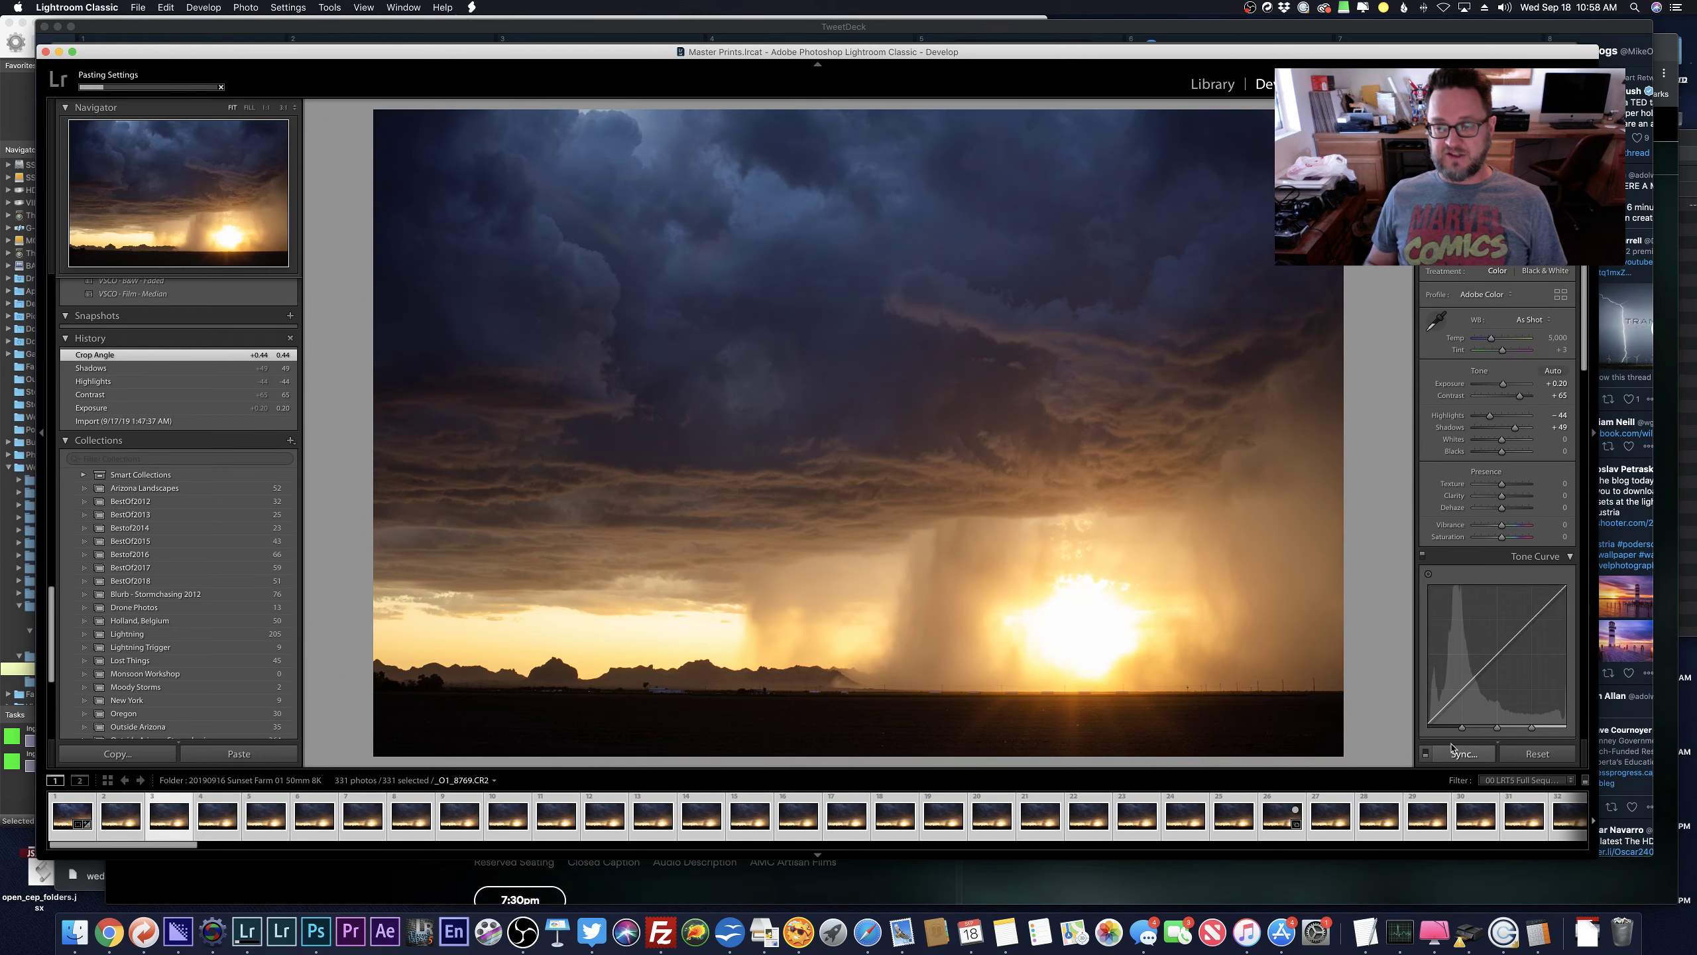
Show the sunset frames as a Library grid with numbered cells and look through the earlier folders.
key(e)
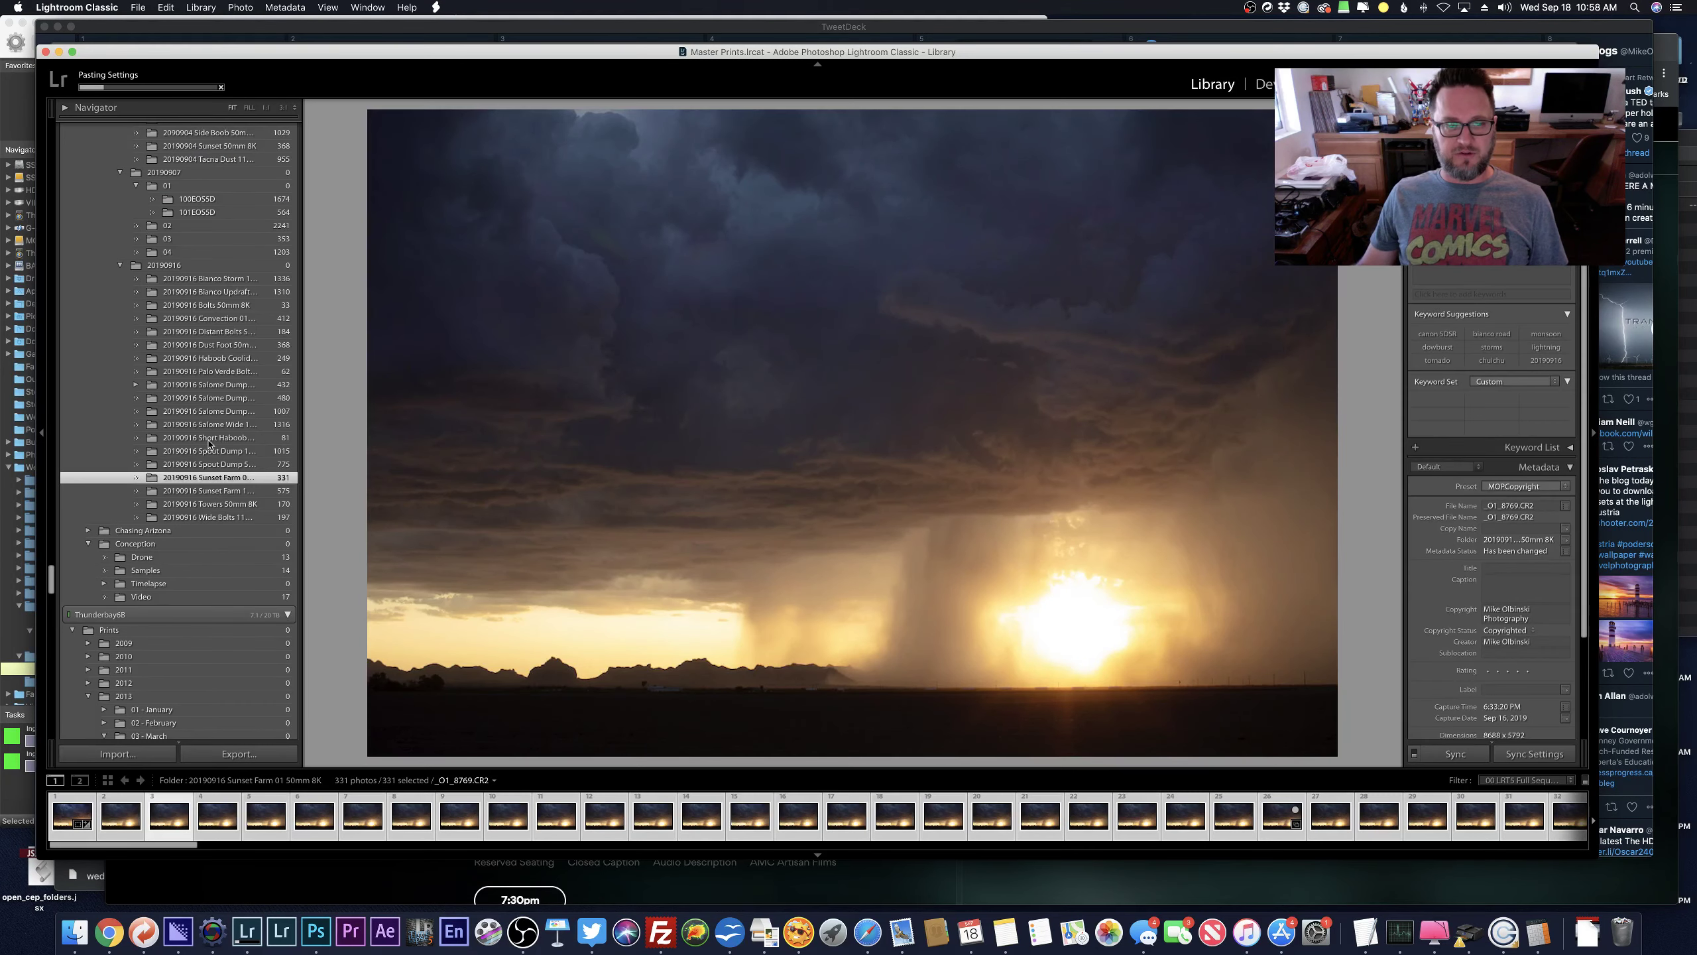
key(g)
scroll(208, 443, up, 10)
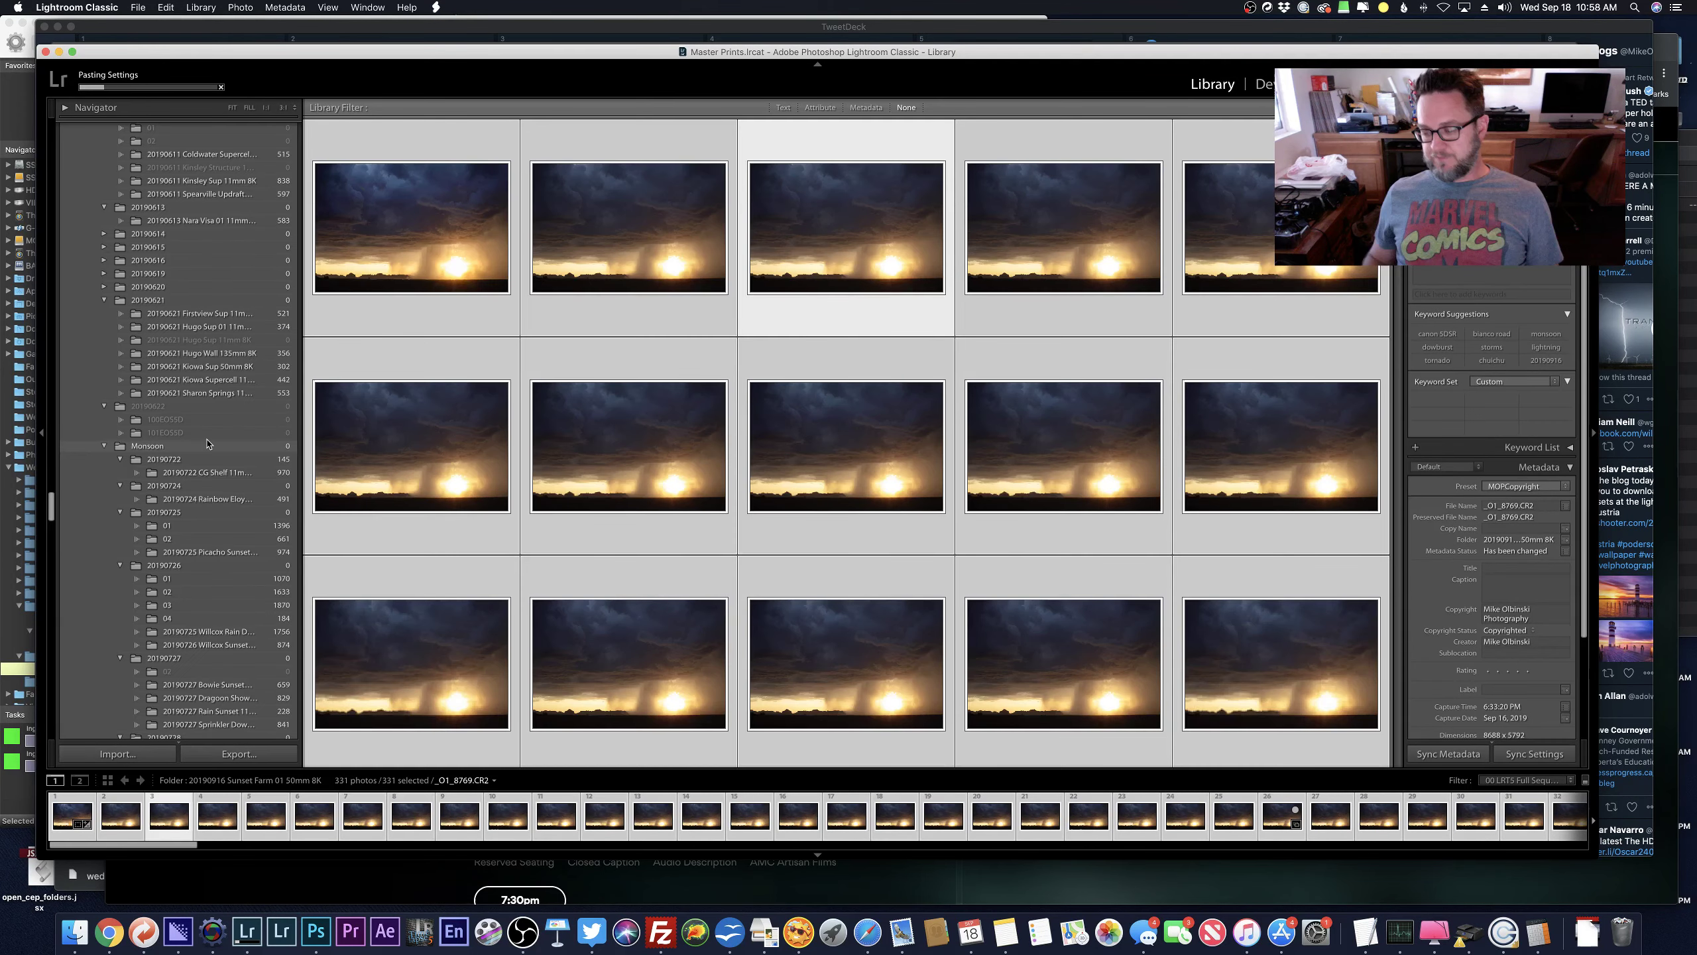
scroll(209, 444, up, 5)
key(j)
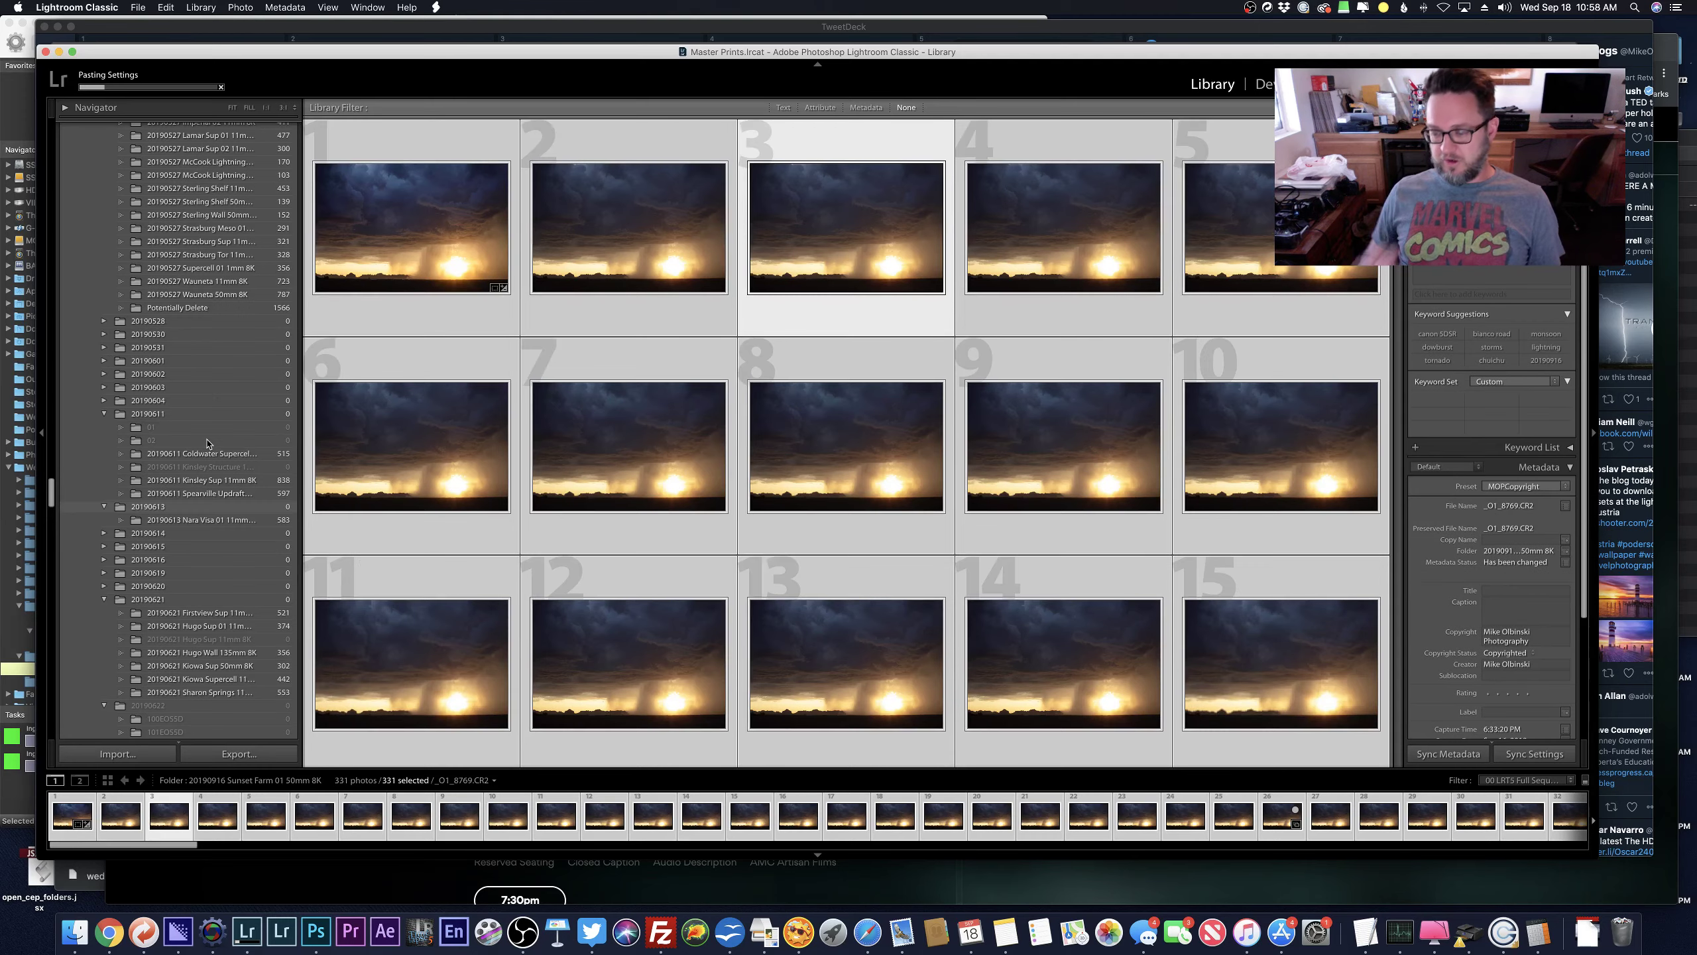
key(super+Tab)
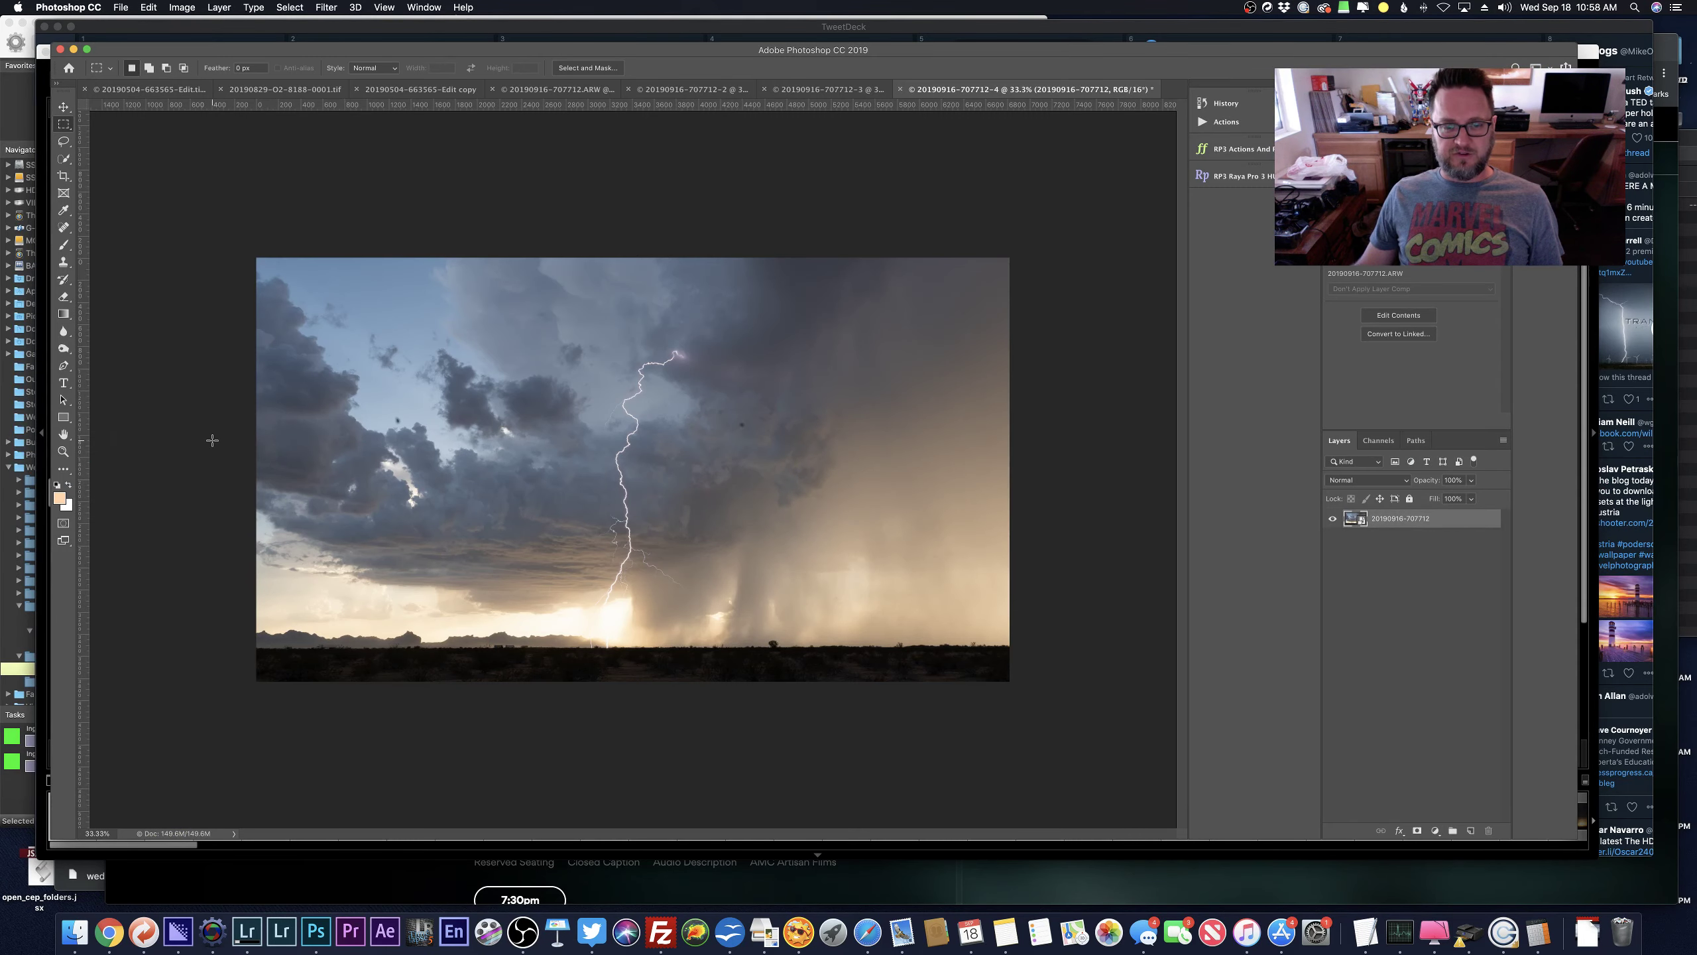
key(super+0)
scroll(186, 480, up, 3)
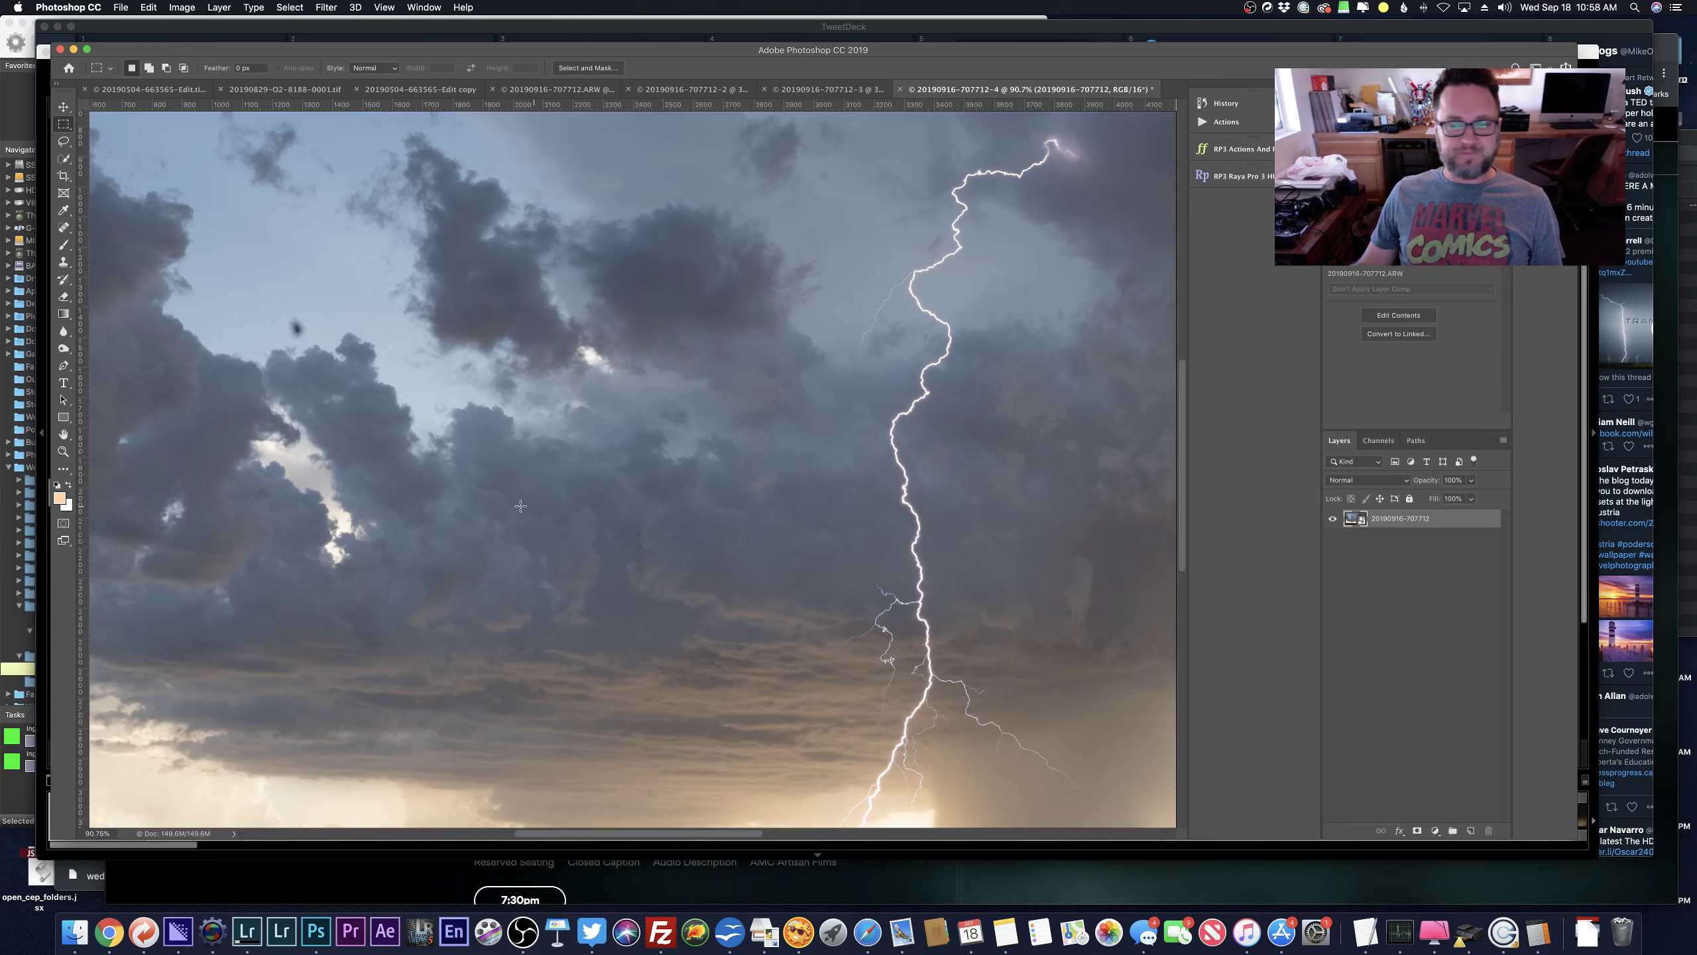
scroll(520, 506, down, 6)
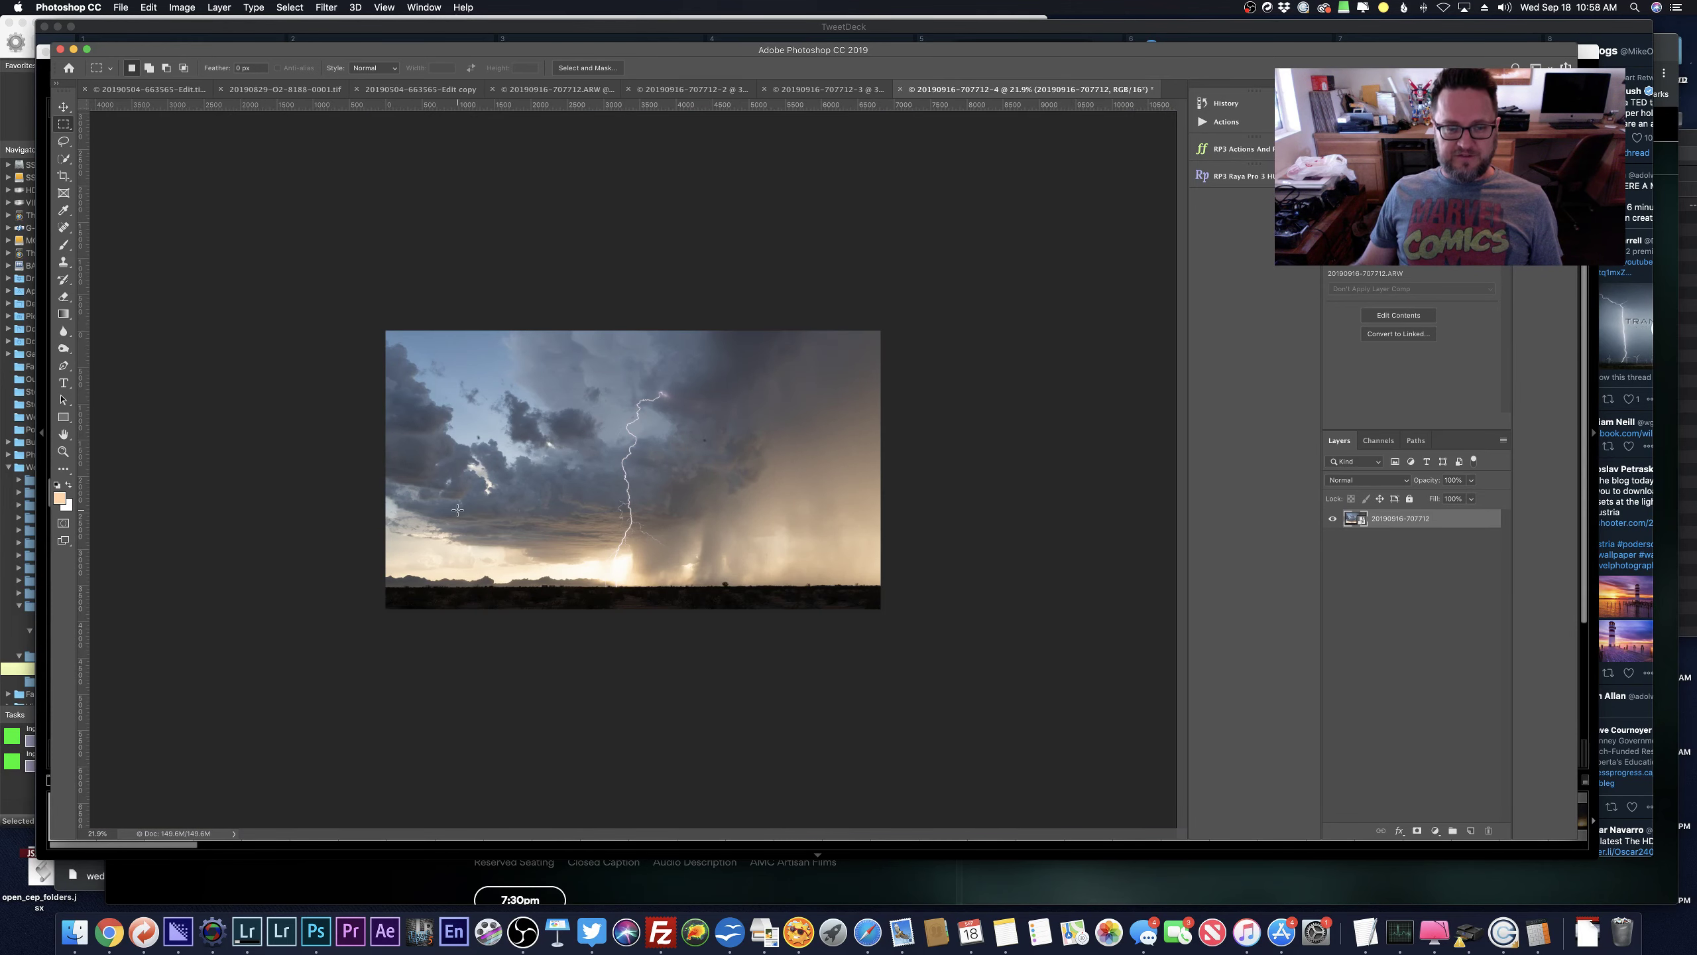
scroll(458, 509, up, 3)
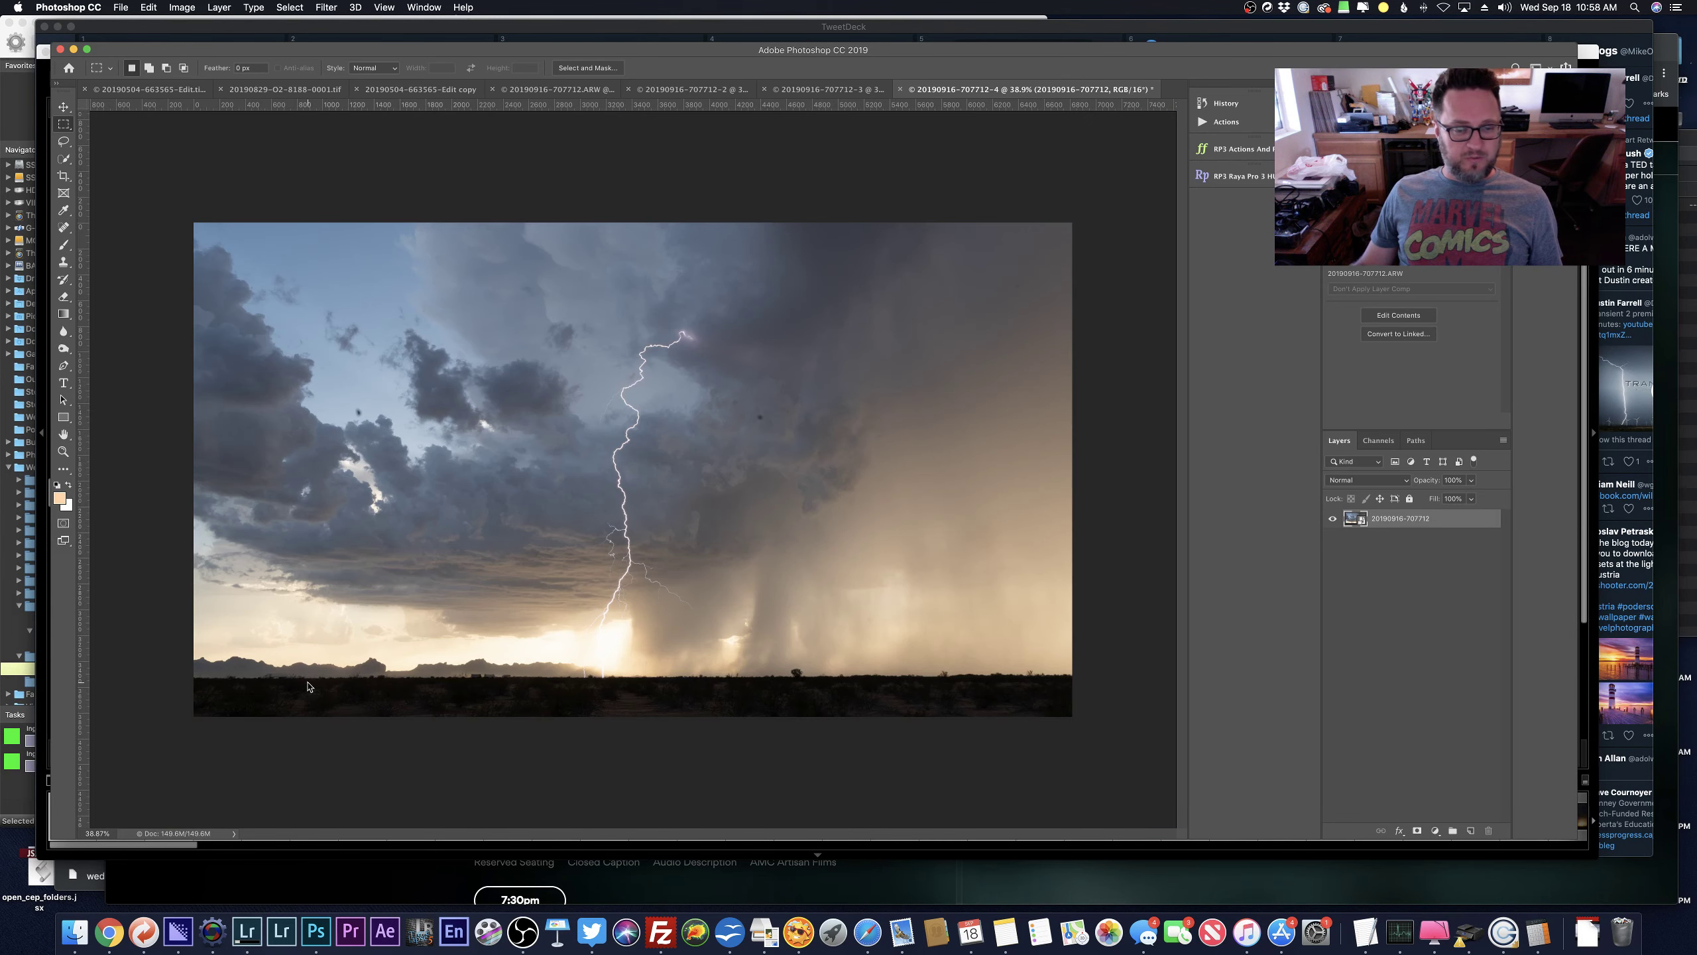
scroll(309, 682, up, 6)
scroll(468, 636, down, 2)
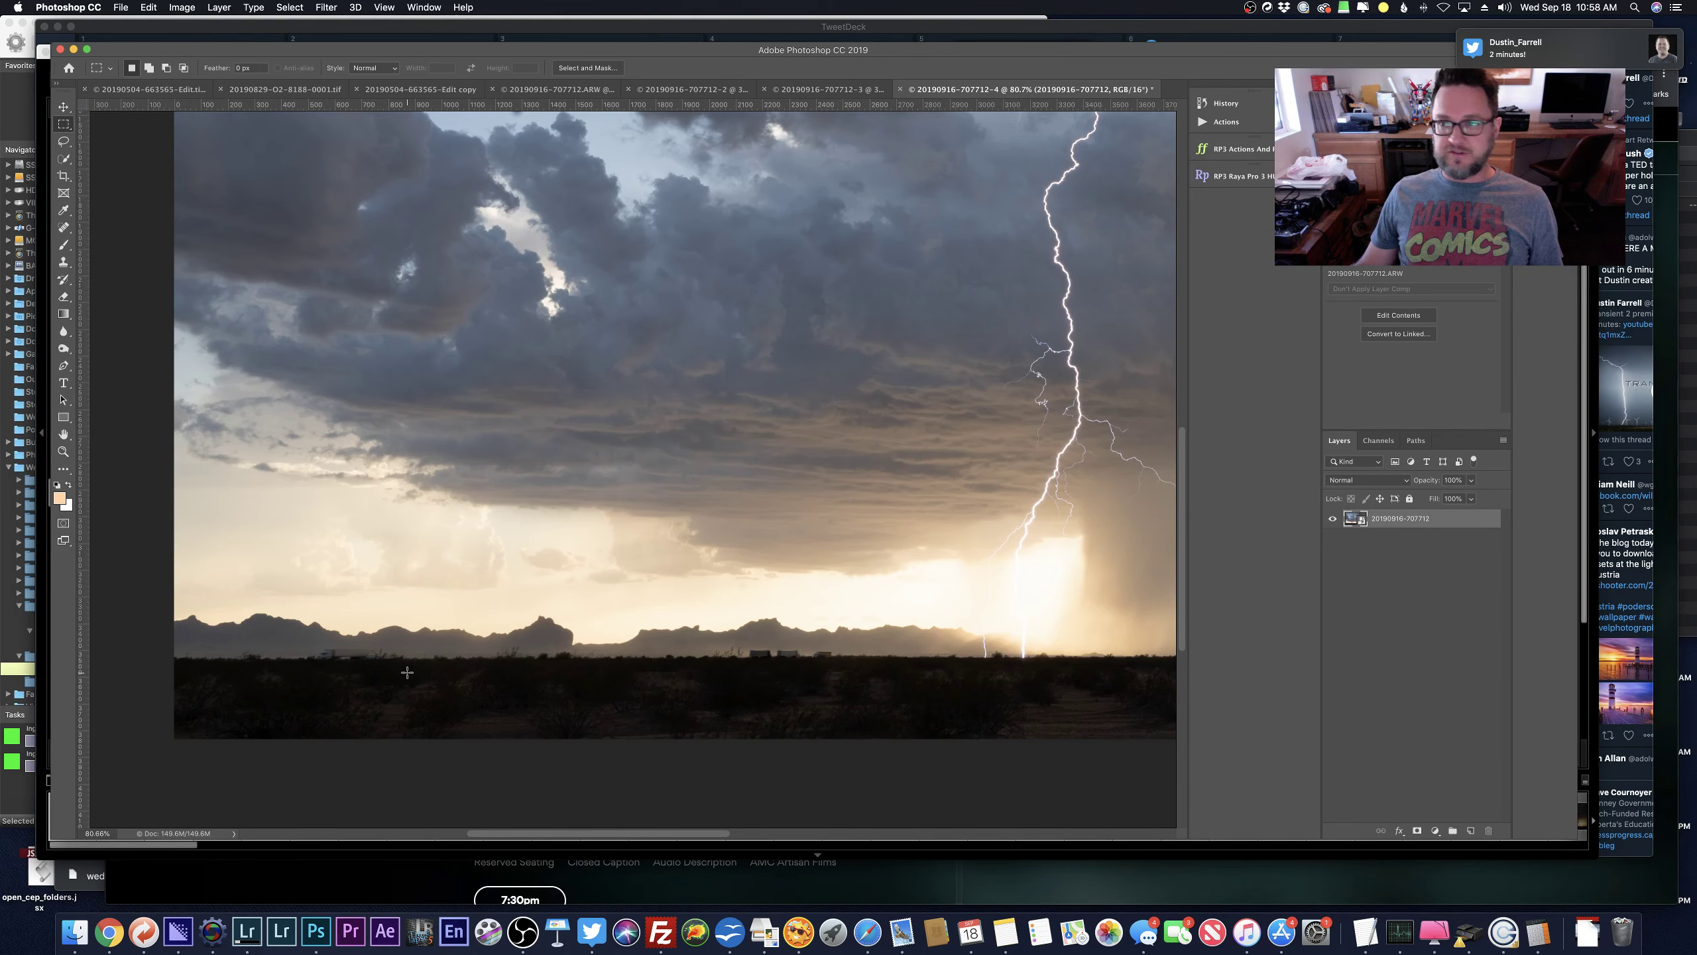
scroll(407, 672, down, 4)
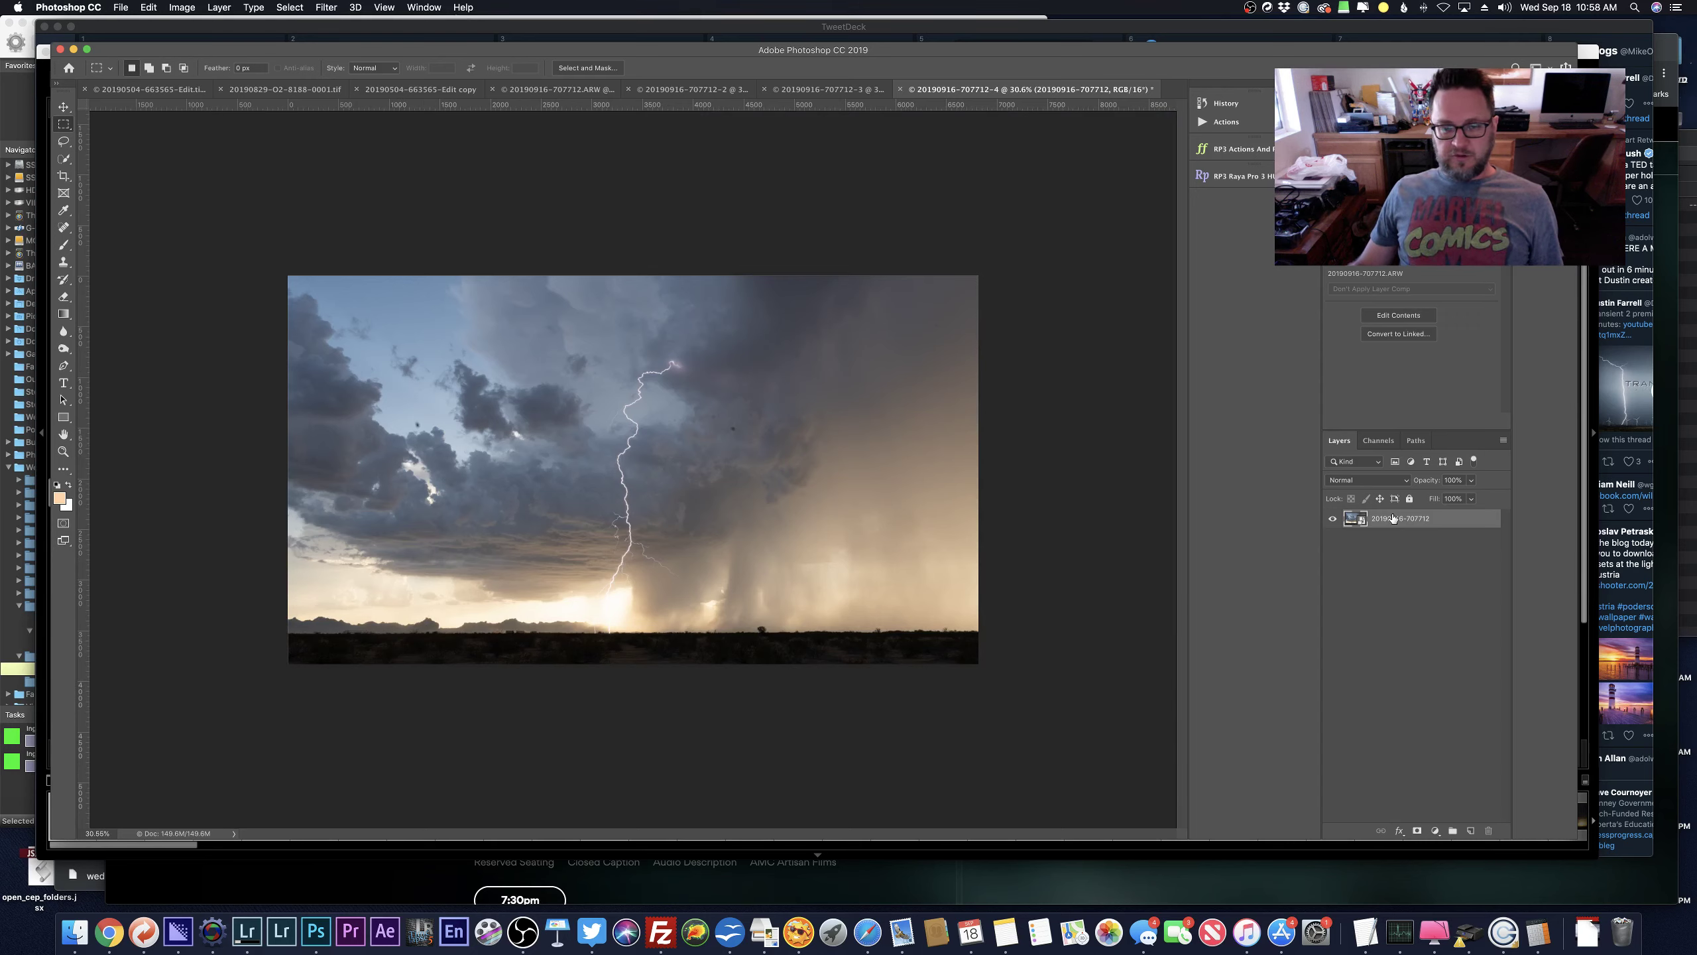
drag(1392, 518, 1472, 833)
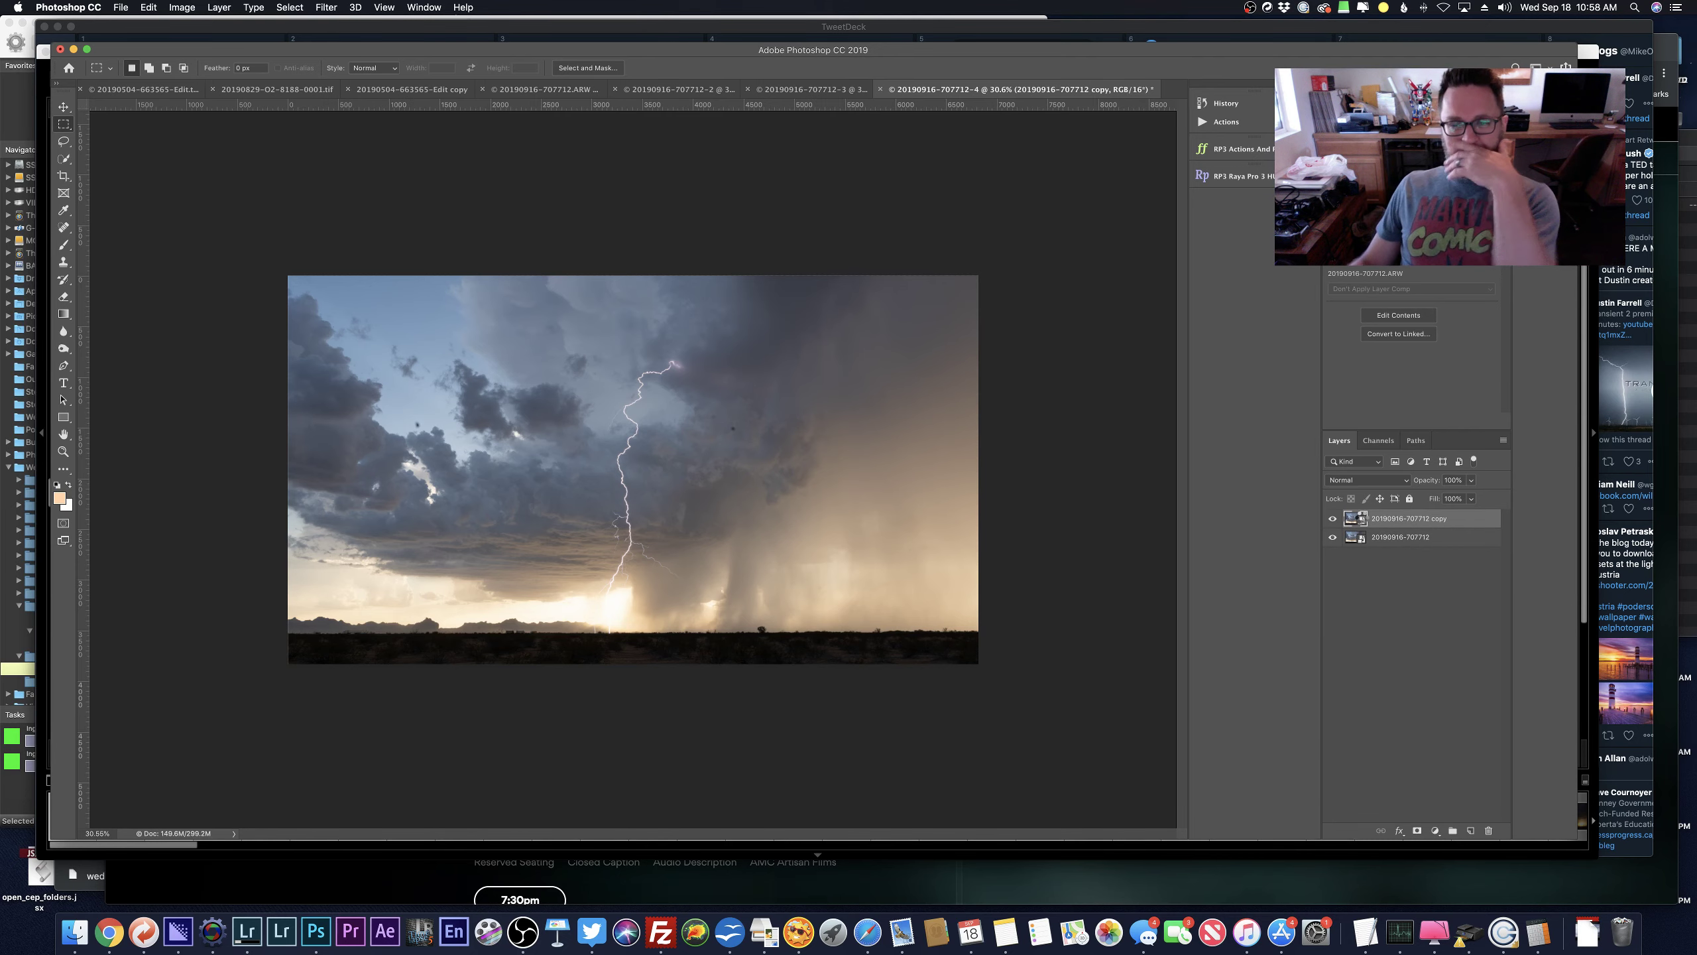
double_click(1355, 519)
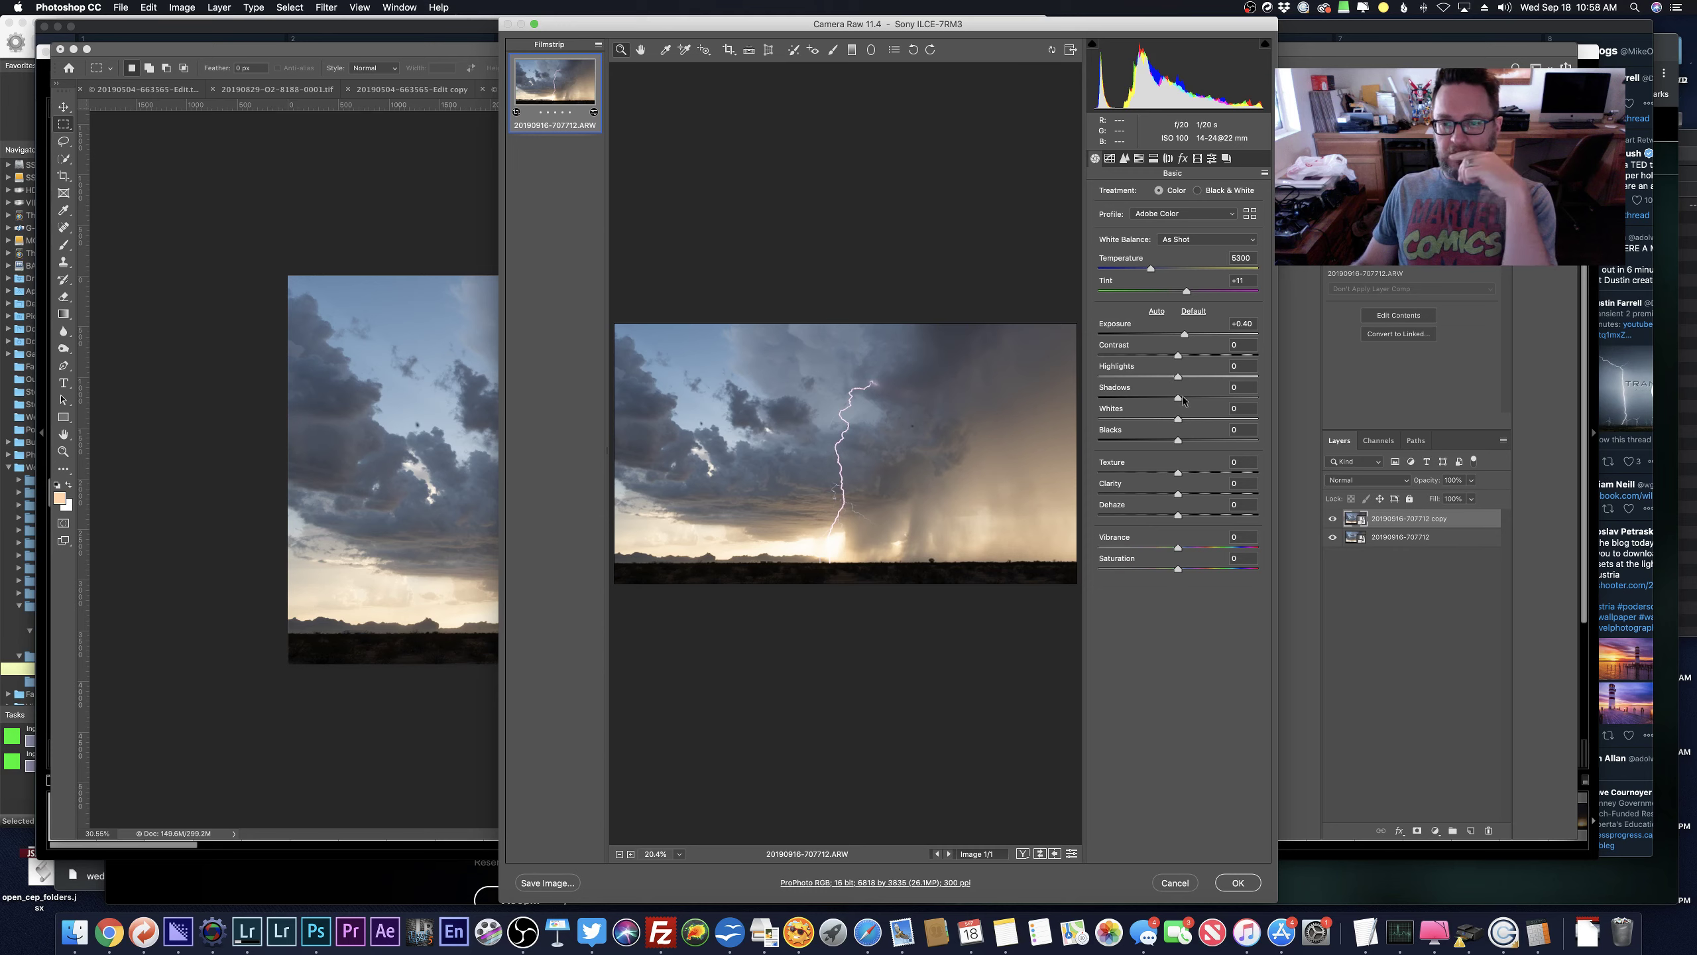
drag(1181, 397, 1239, 399)
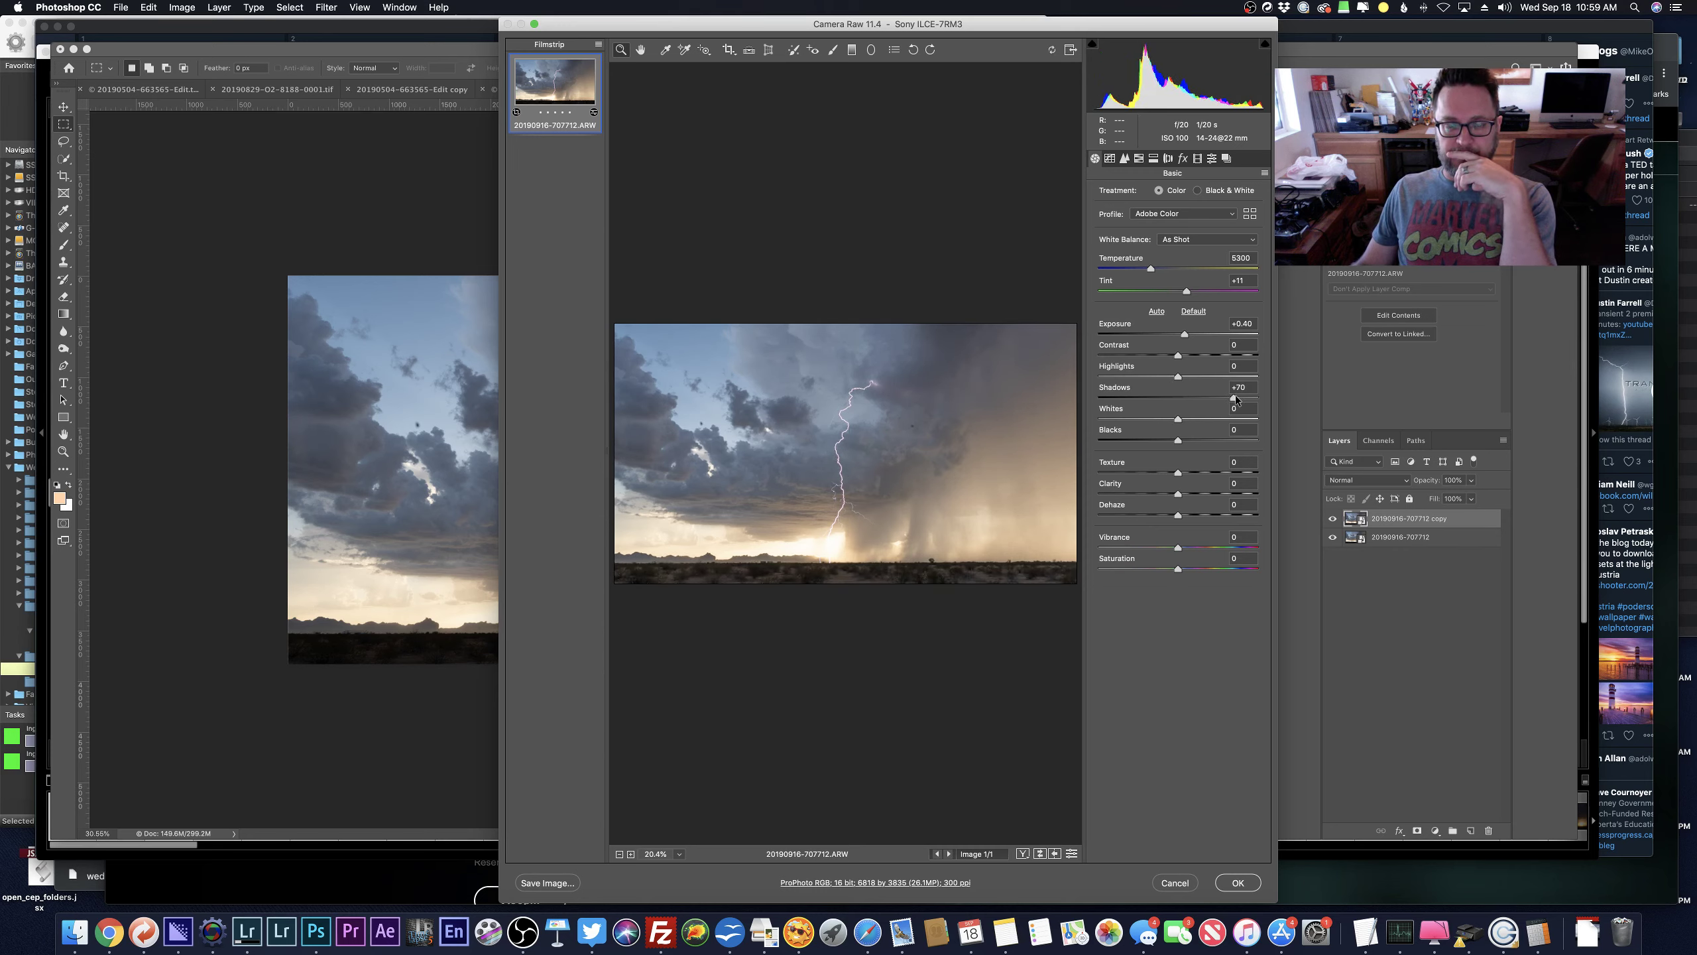
drag(1239, 399, 1237, 400)
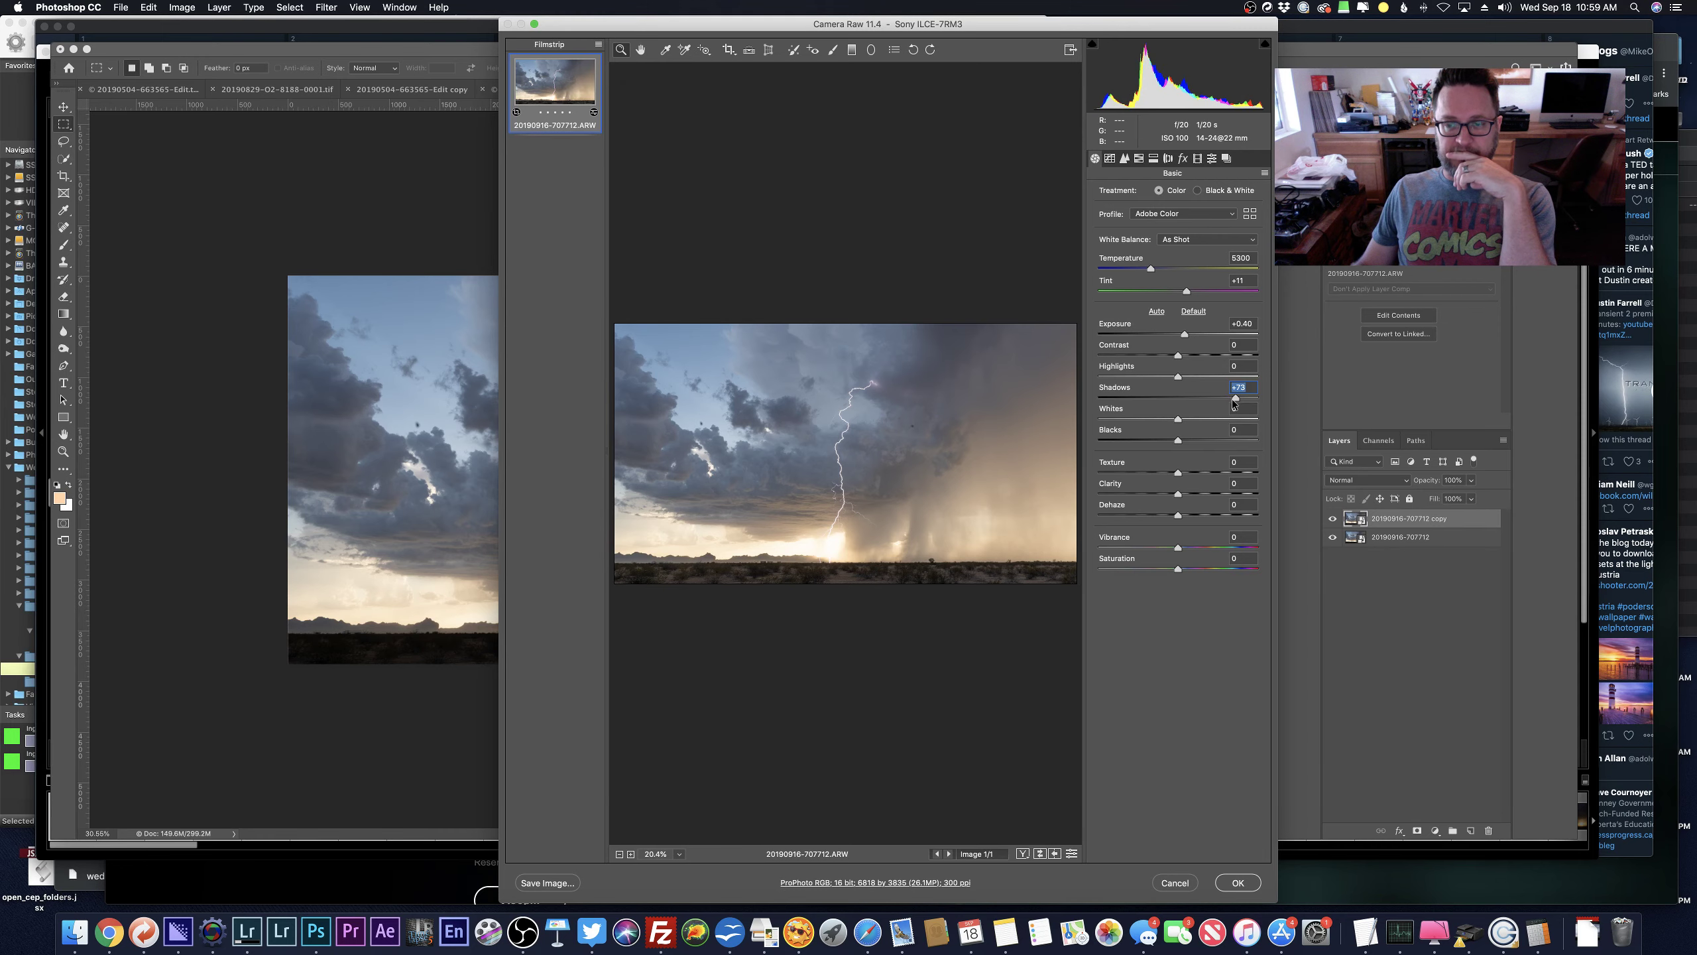
click(1240, 883)
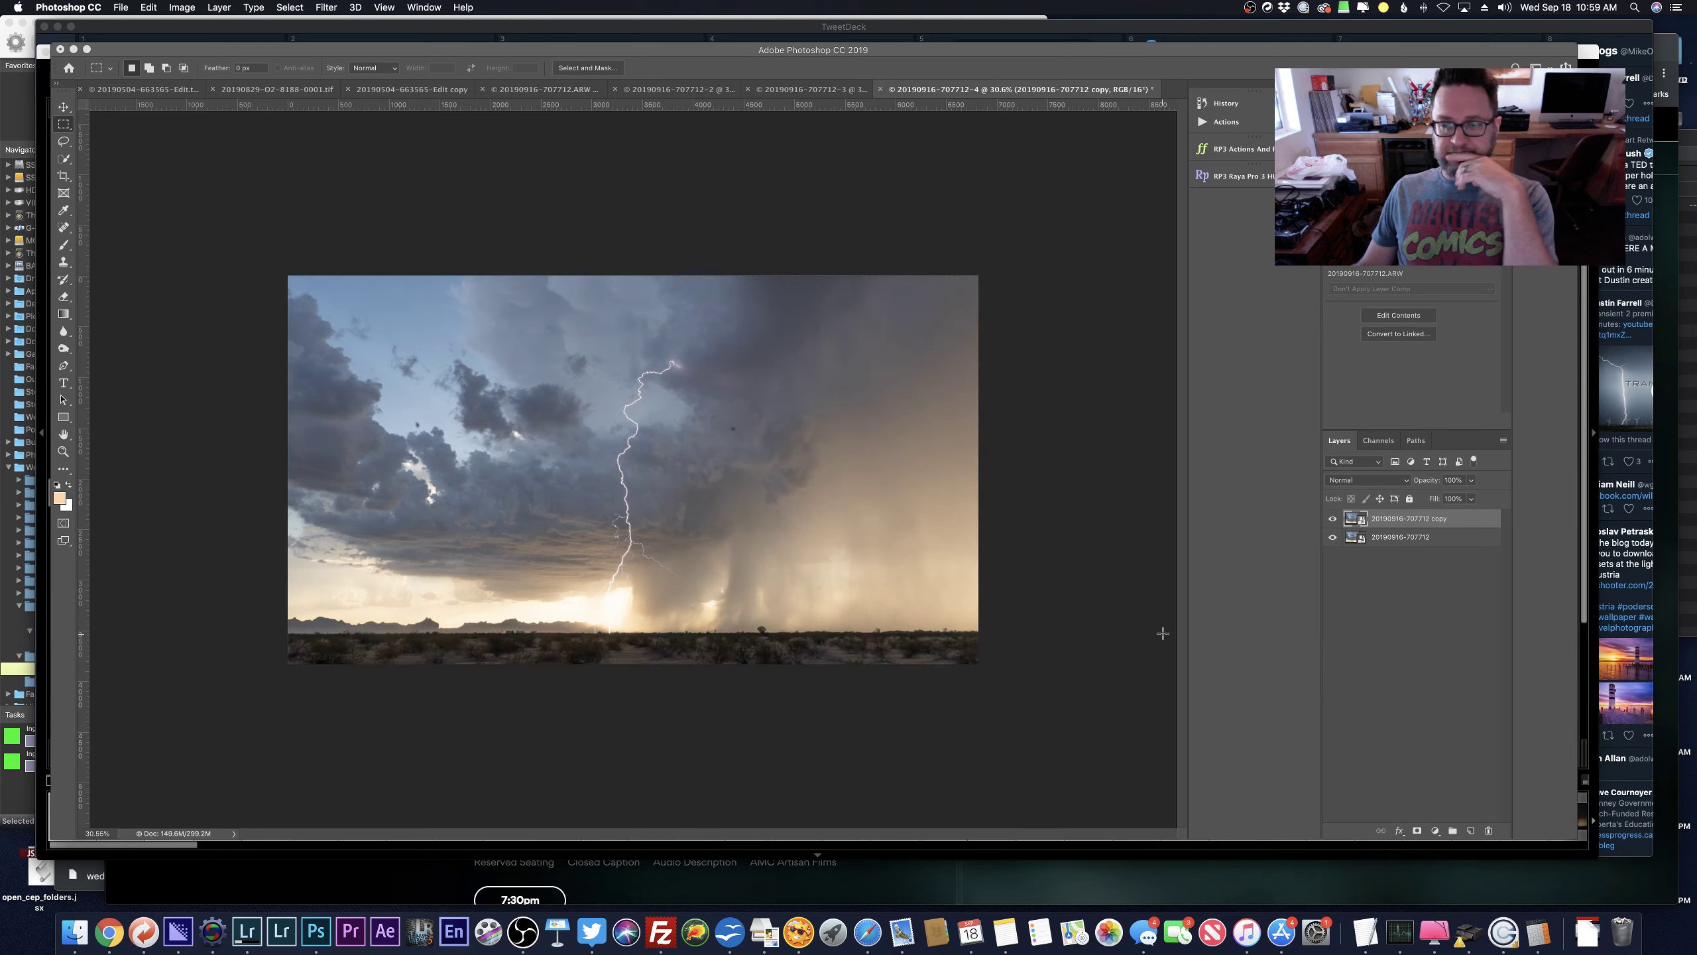
click(1417, 830)
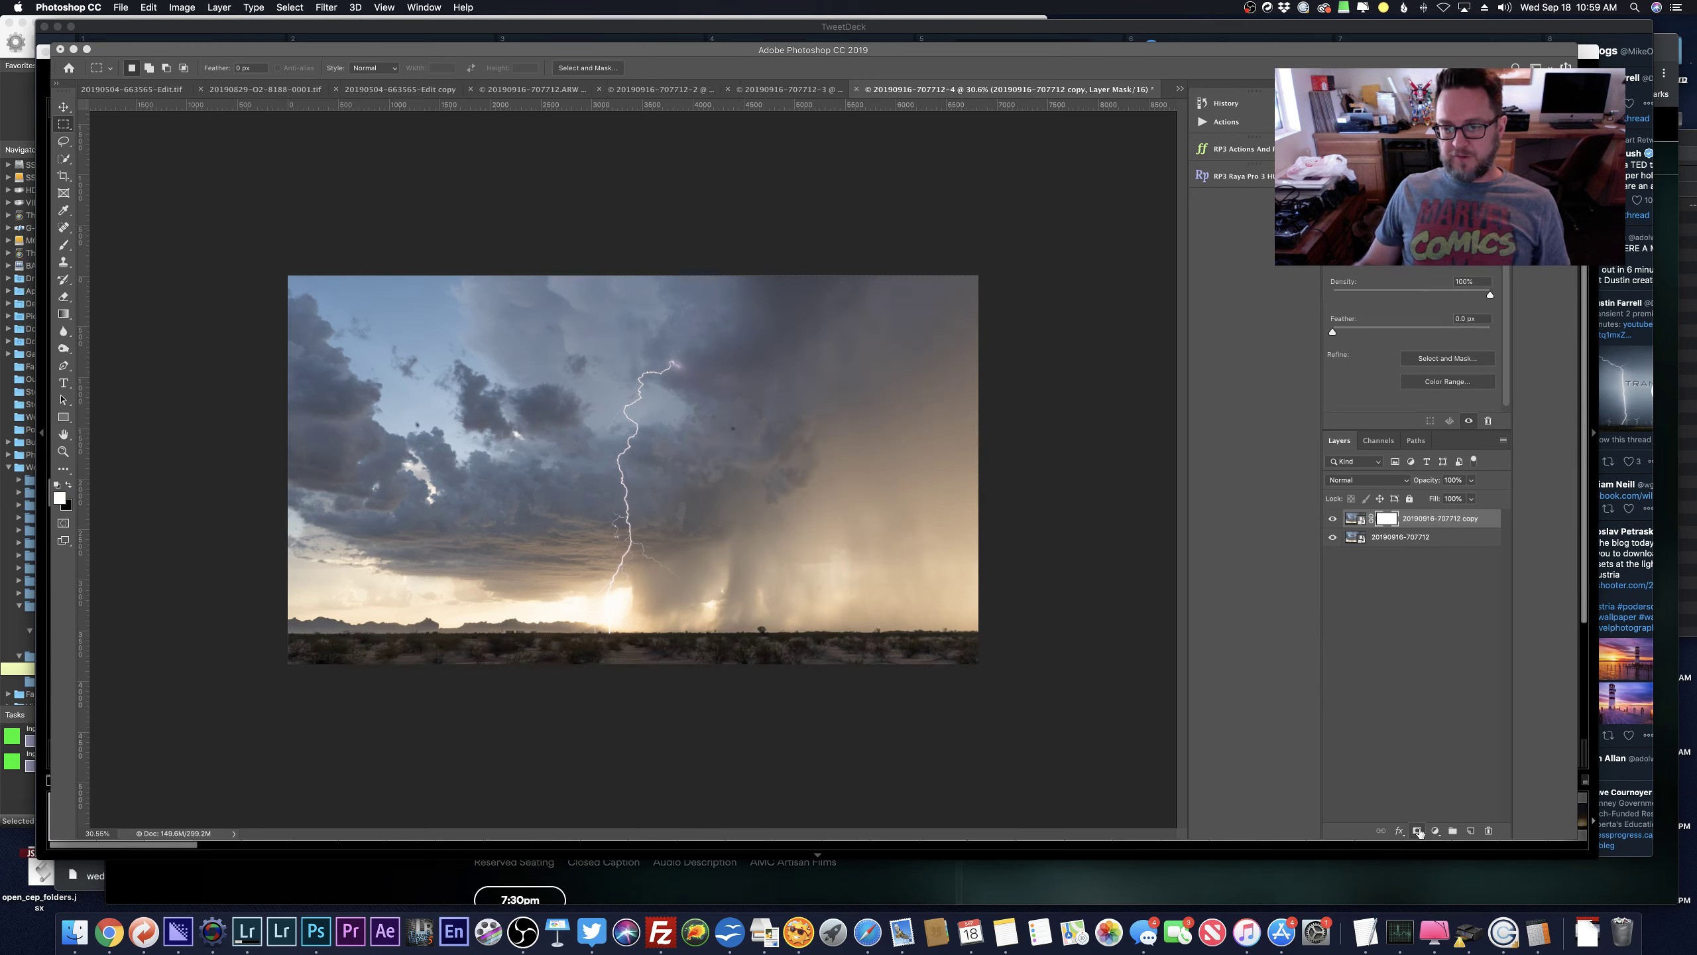
key(super+z)
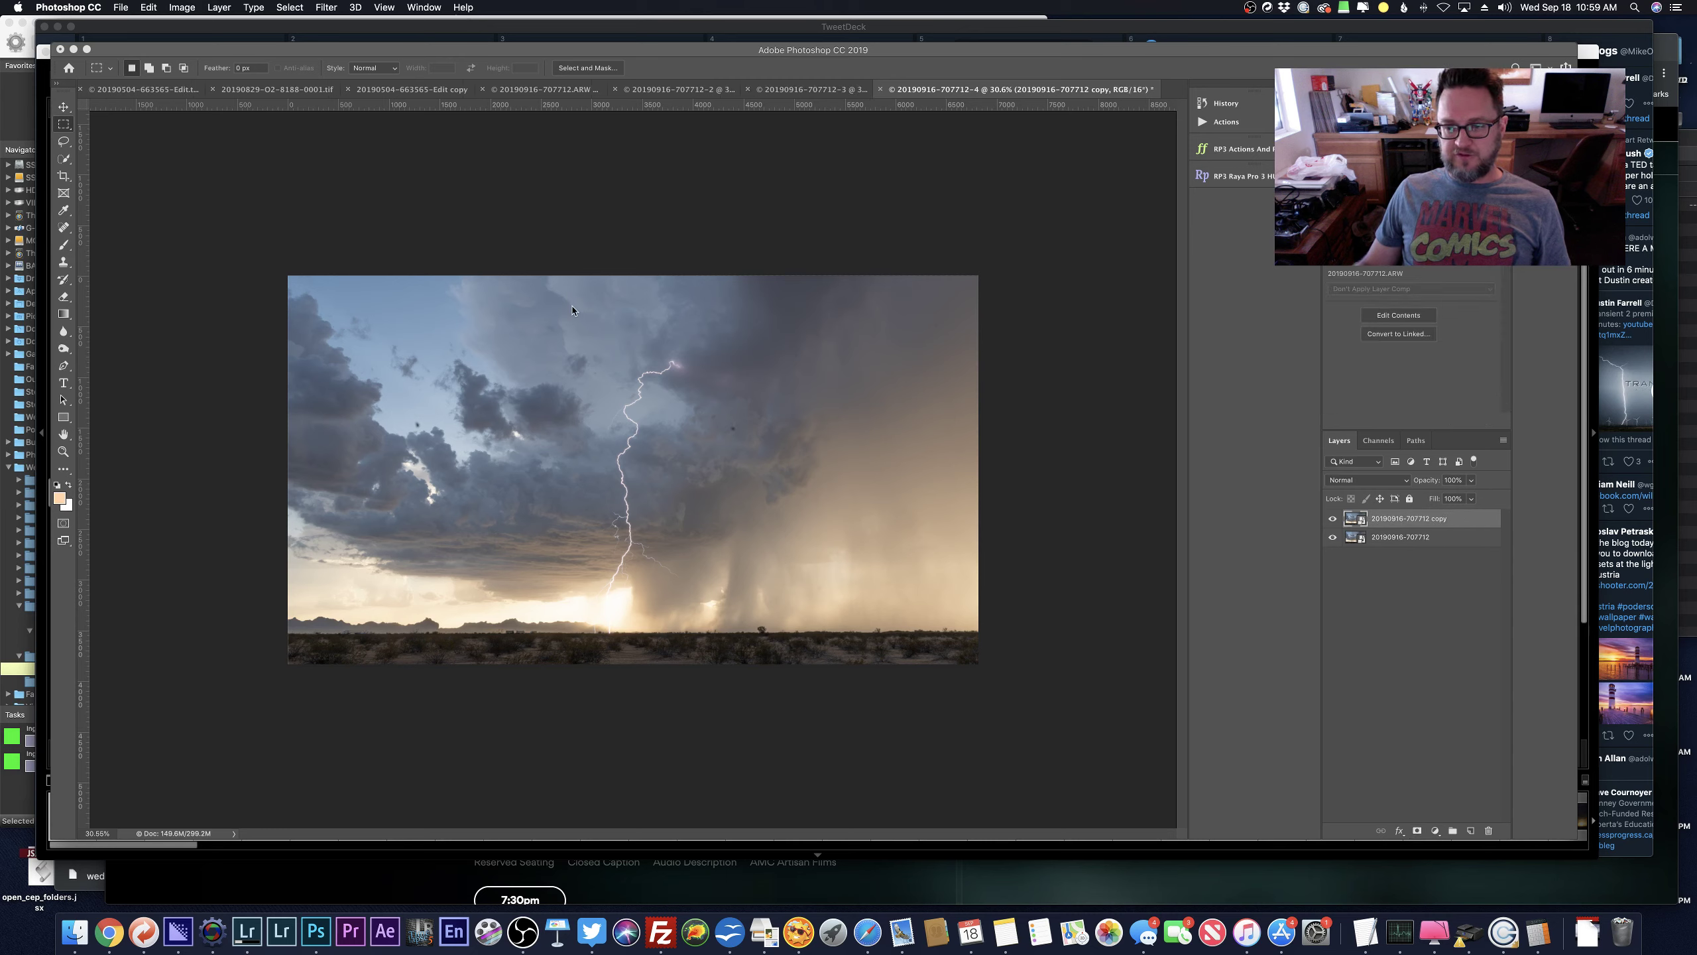
Select the whole sky and the distant mountains down to the desert horizon with the Quick Selection tool.
click(64, 158)
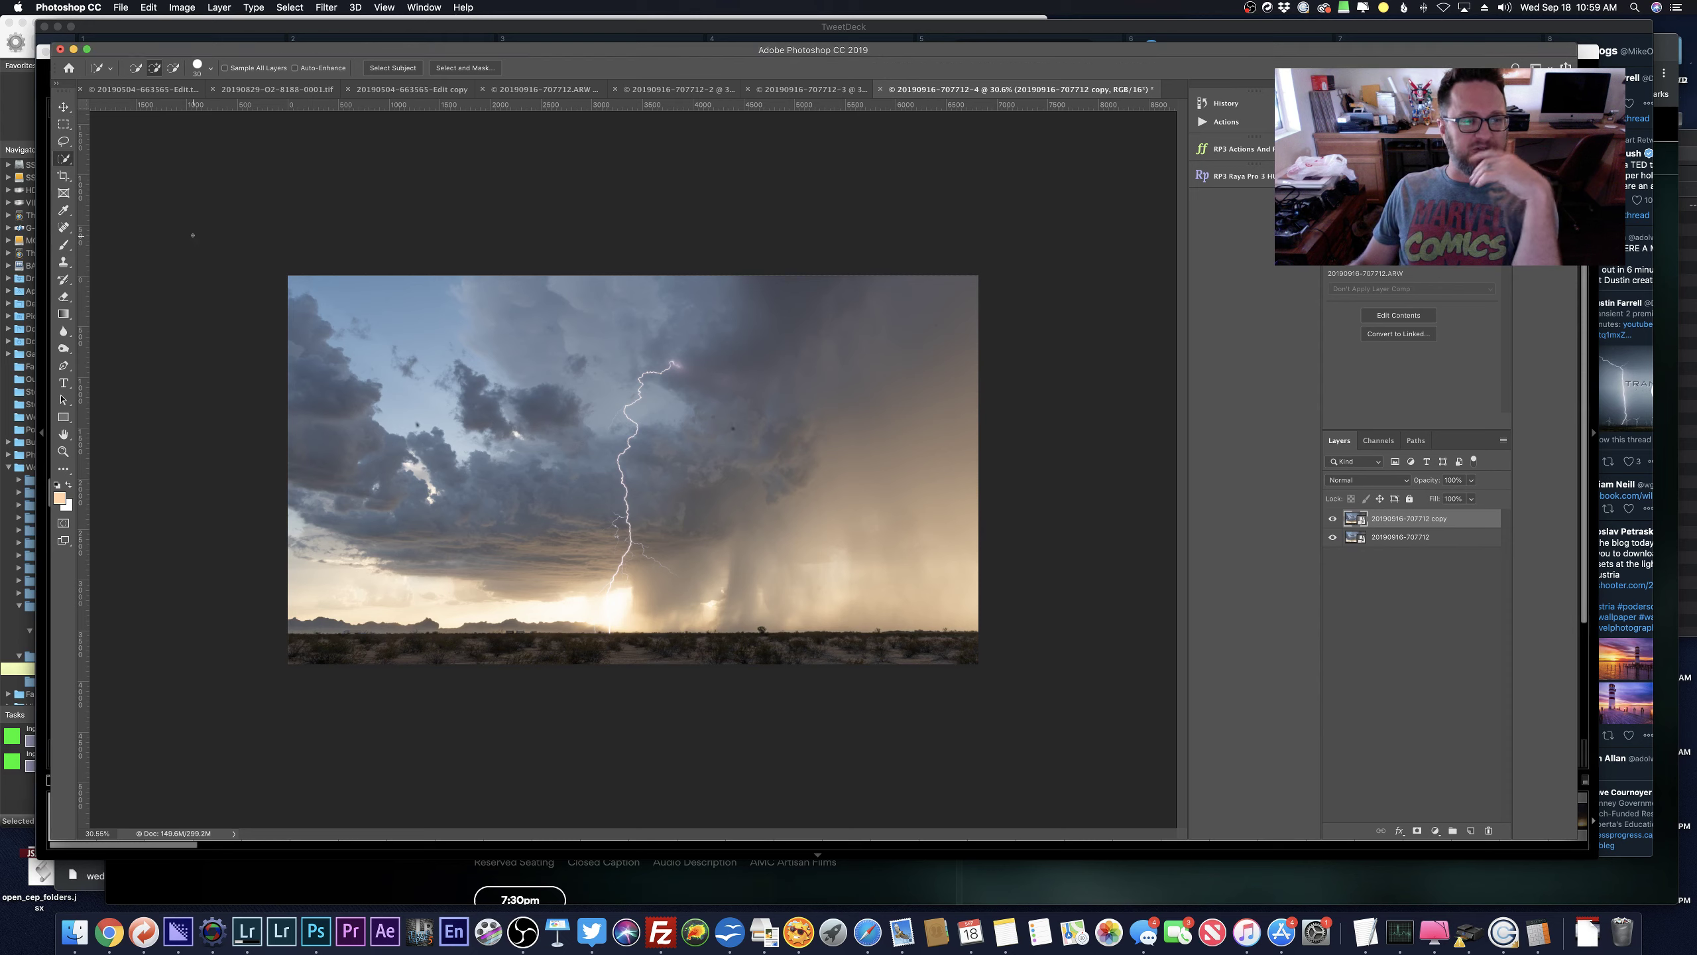
mouse_move(374, 347)
mouse_down()
mouse_move(441, 455)
mouse_move(486, 613)
mouse_move(888, 628)
mouse_up()
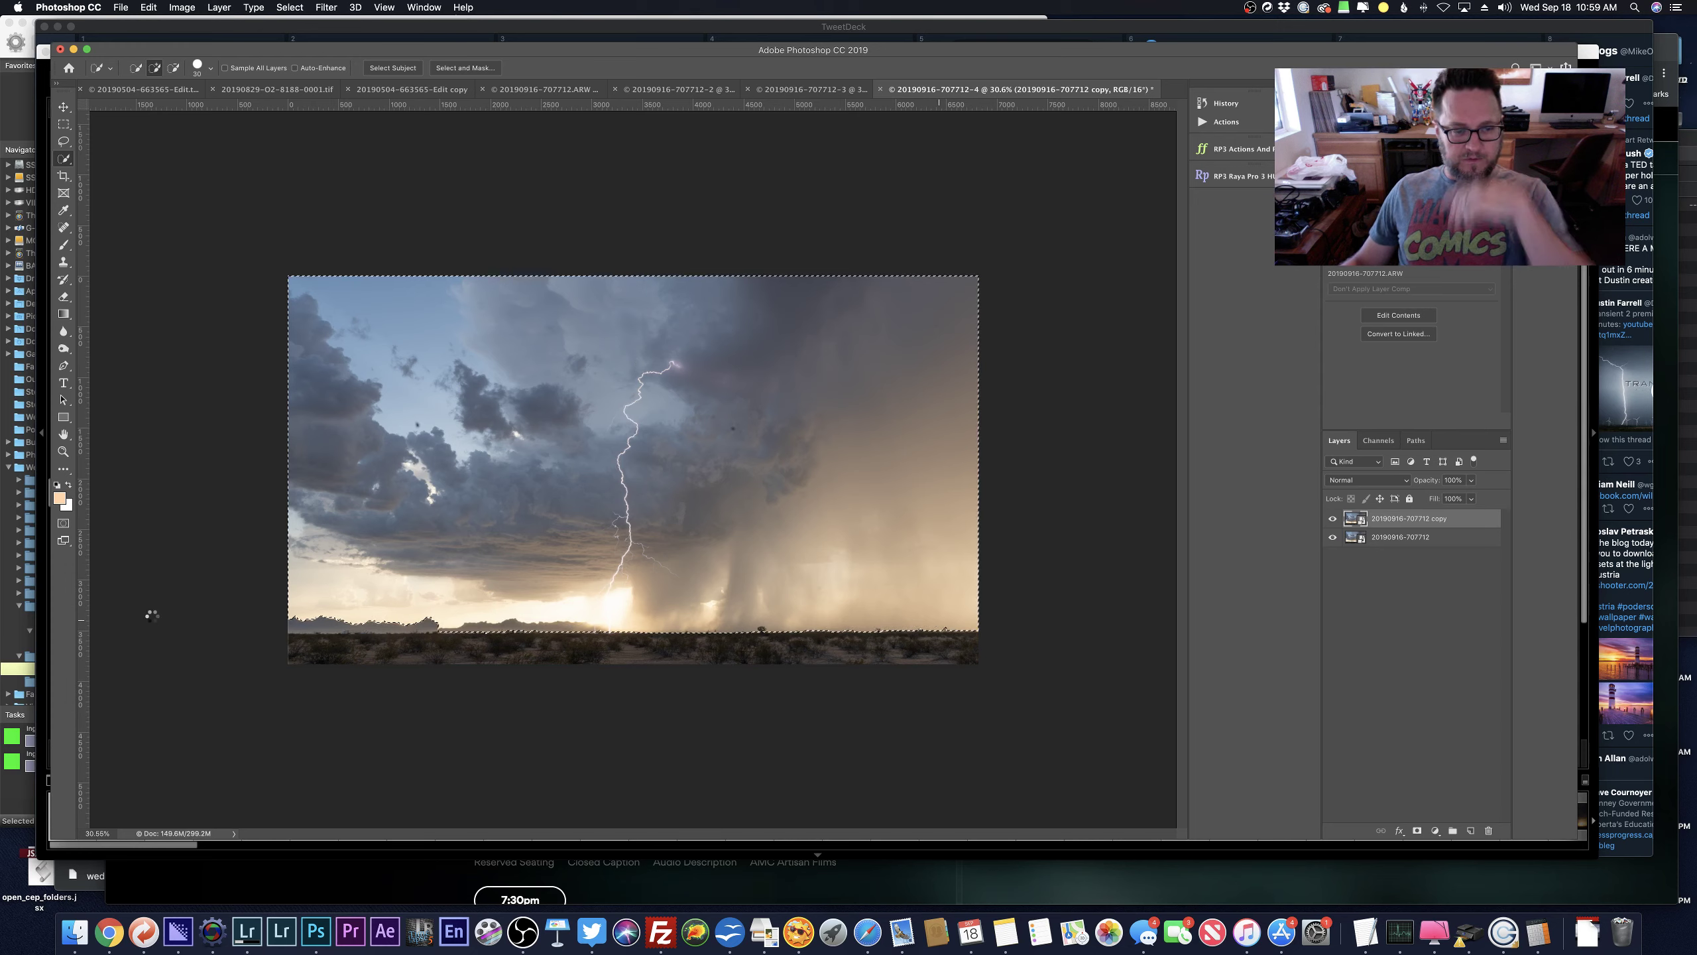
key(alt)
scroll(312, 649, up, 5)
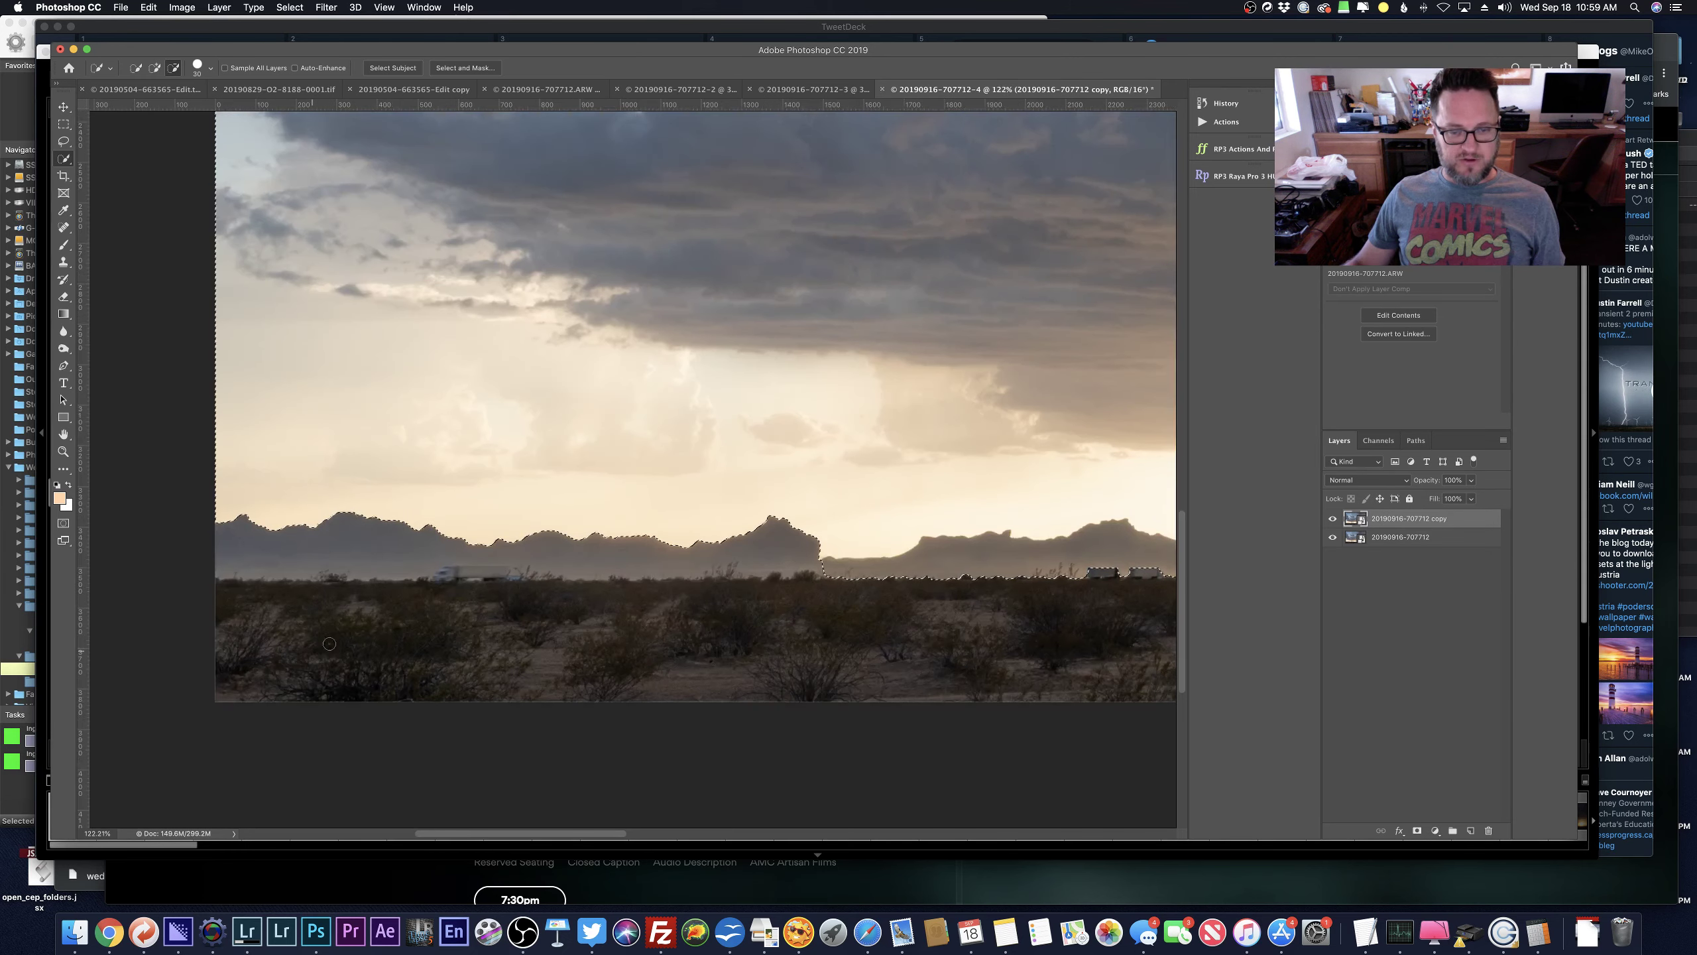
click(632, 562)
scroll(632, 563, left, 5)
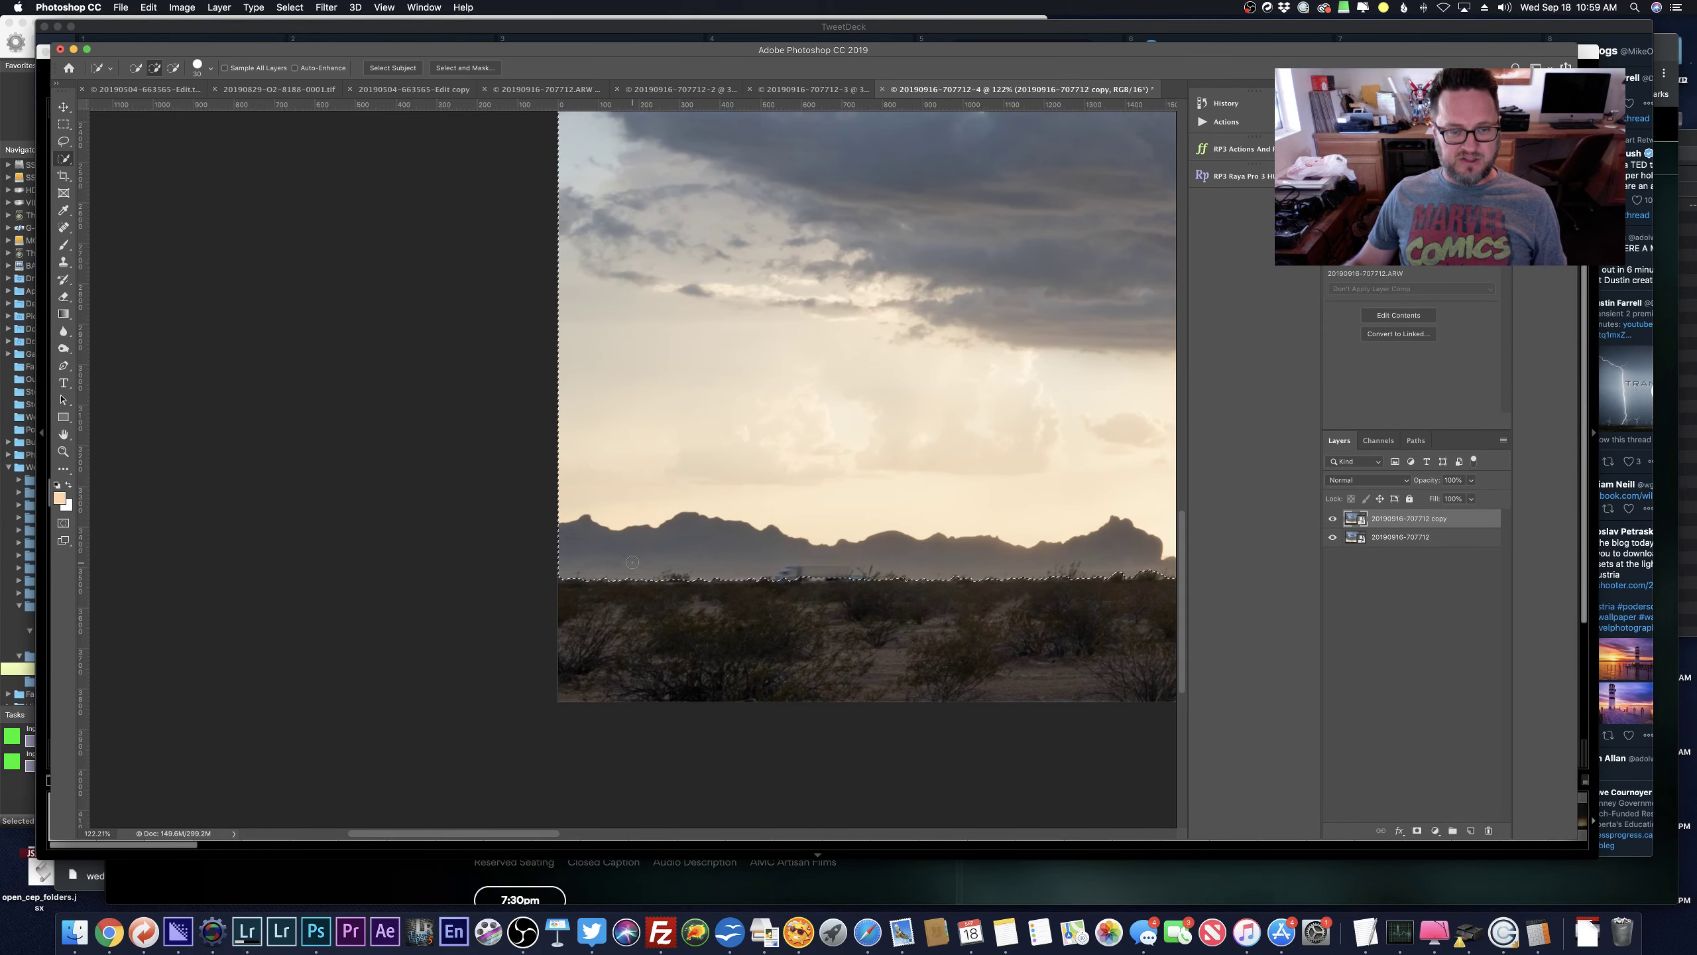
scroll(632, 562, right, 7)
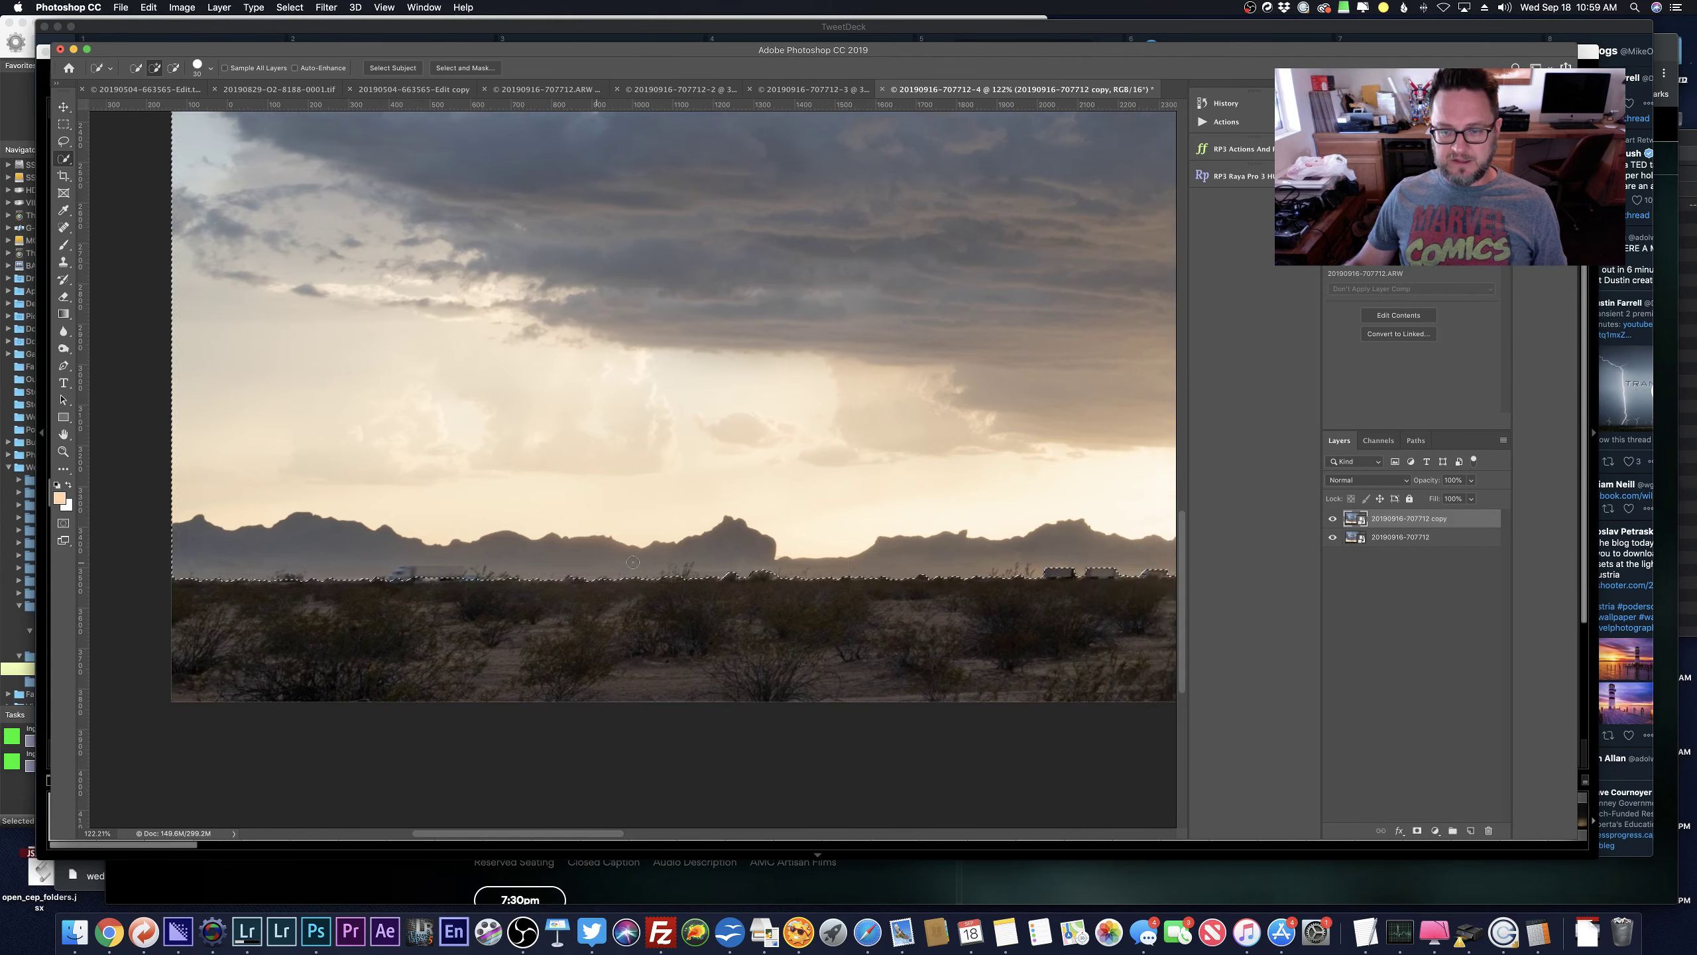
scroll(632, 562, right, 20)
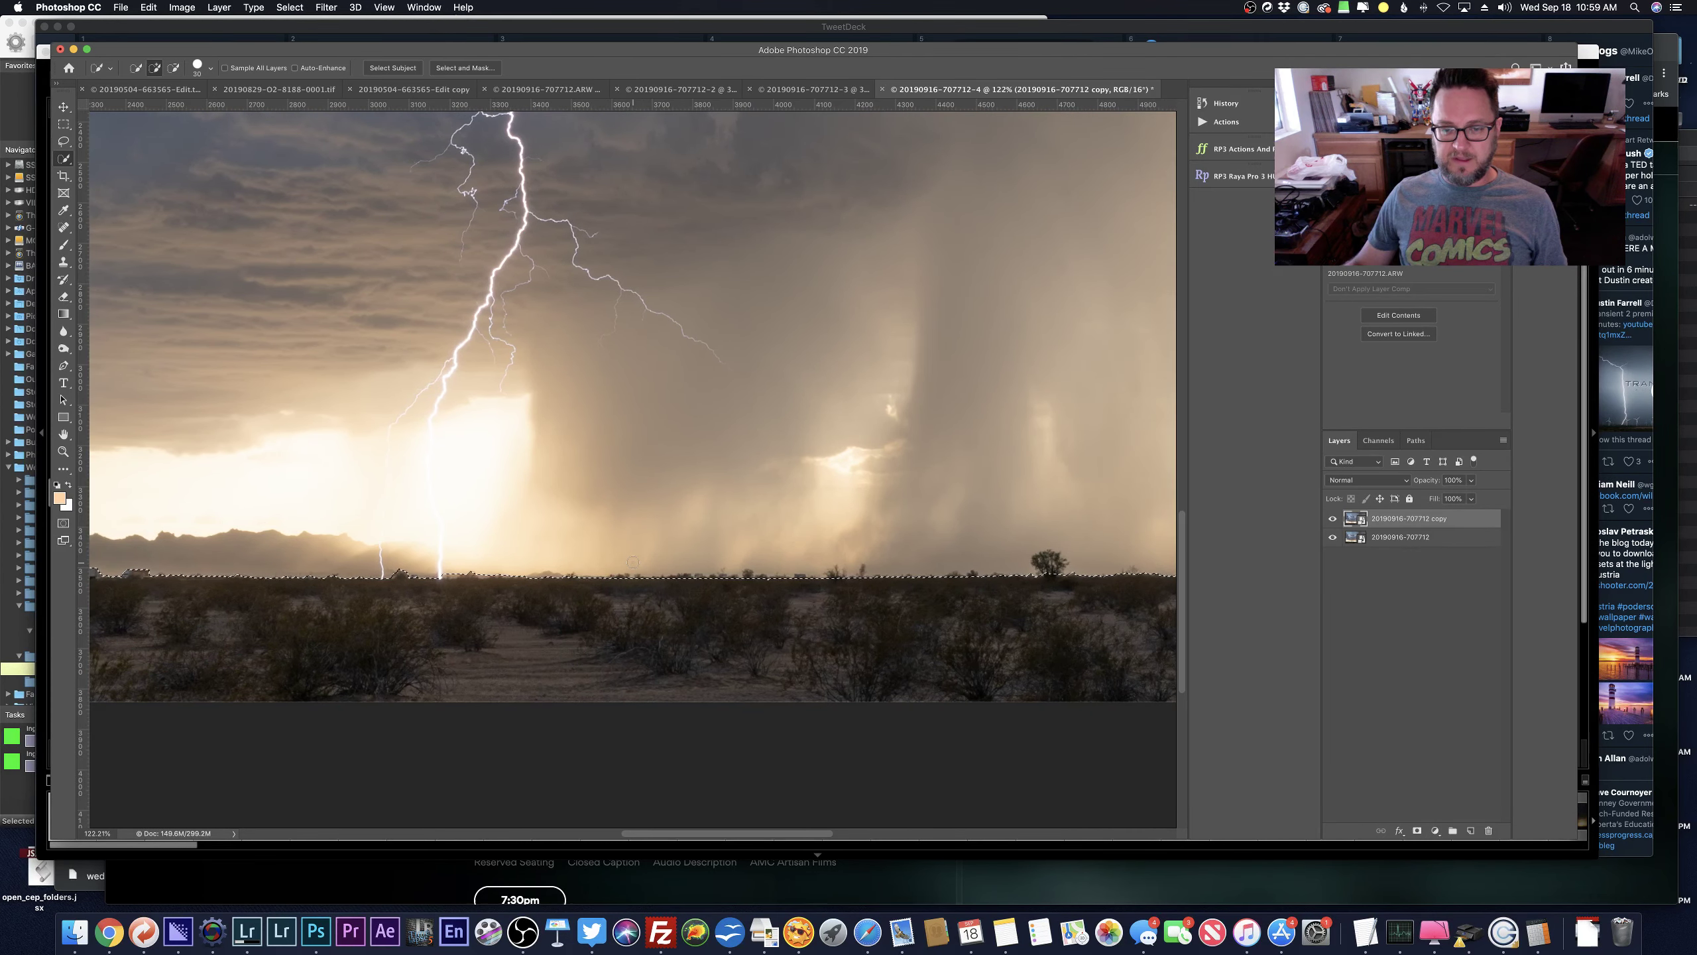
scroll(632, 562, down, 10)
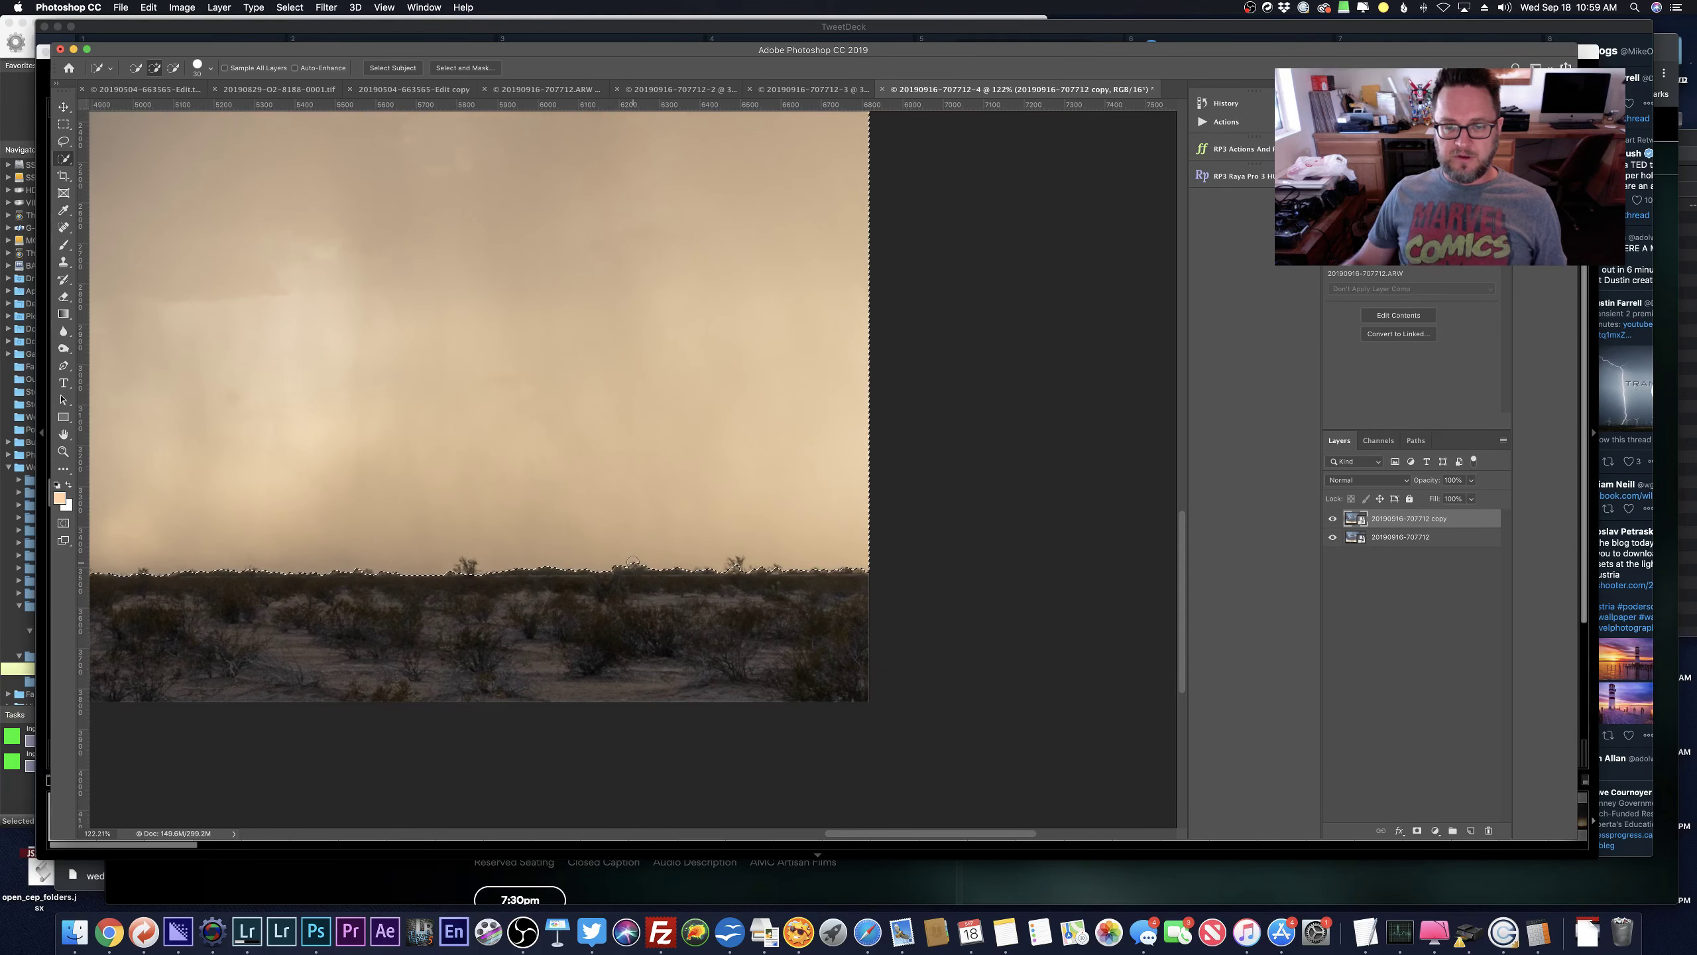
scroll(631, 562, down, 4)
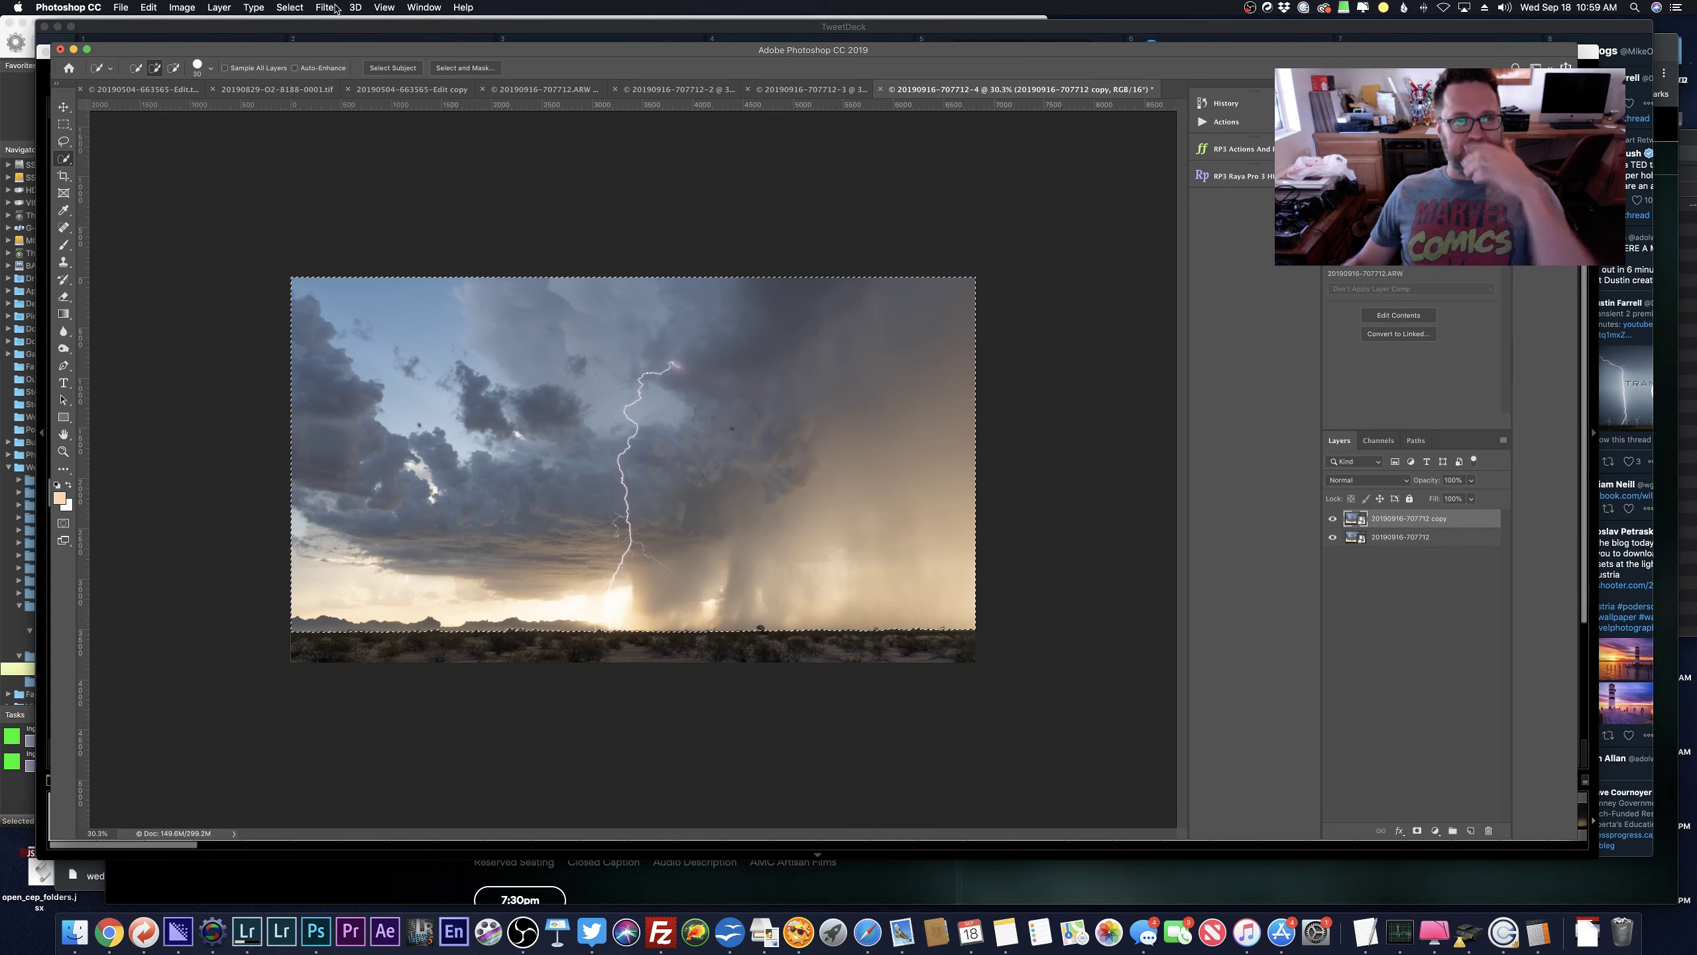
click(289, 7)
click(332, 306)
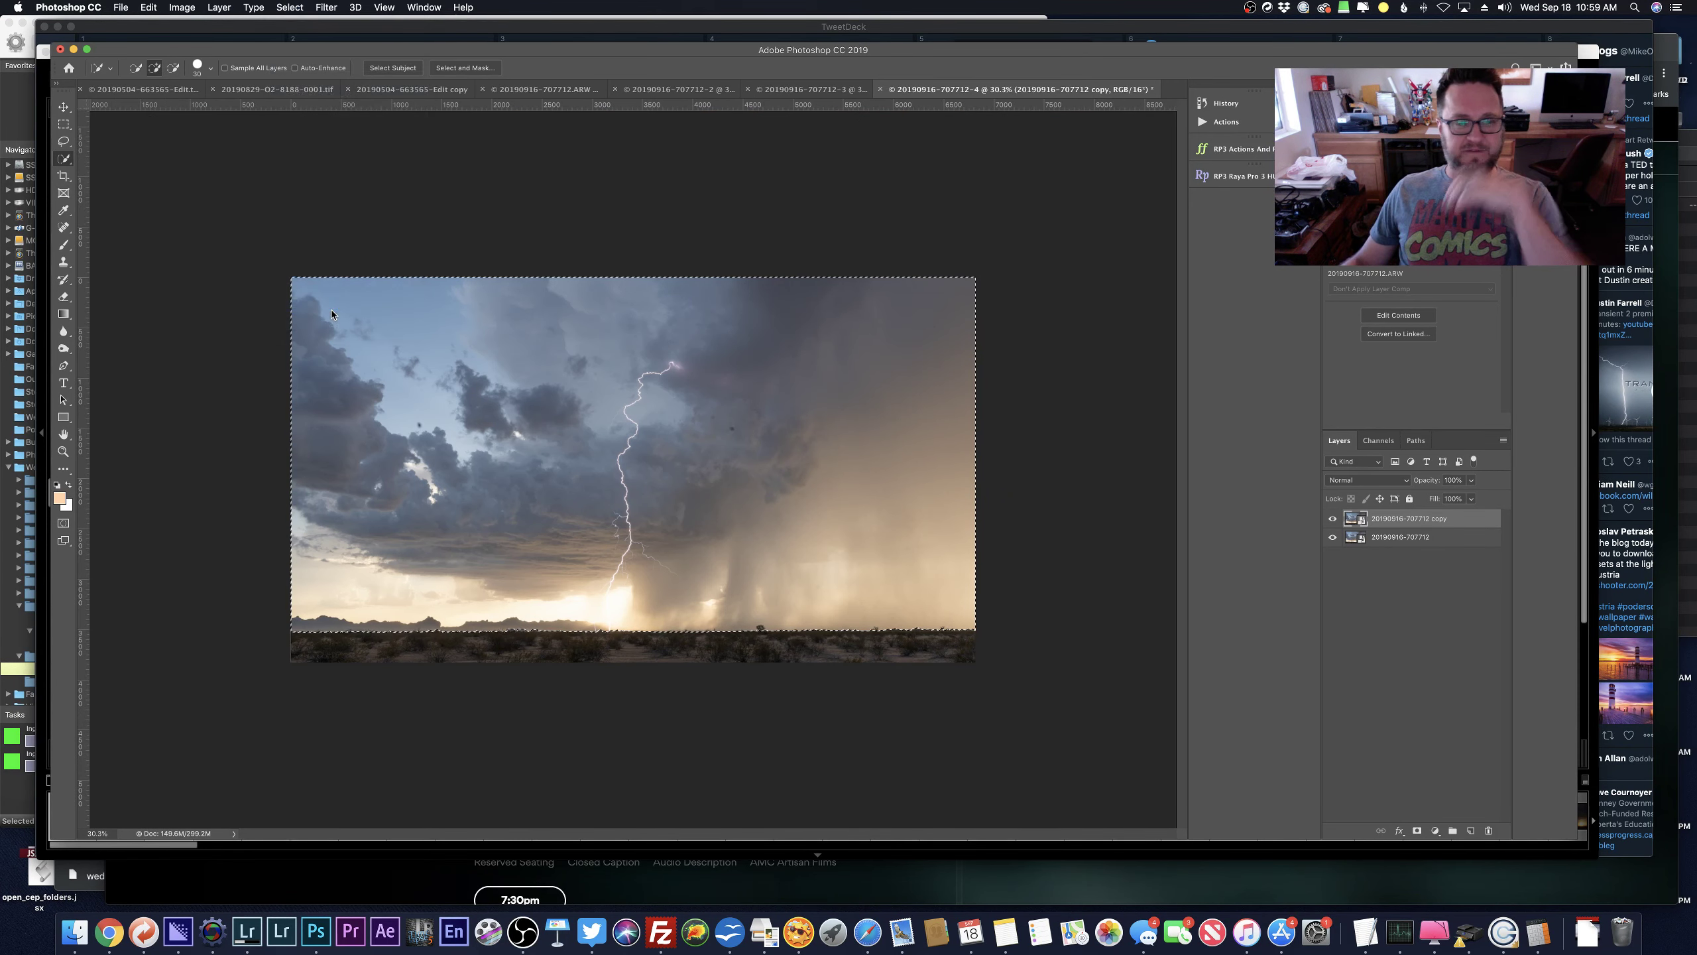
text(E)
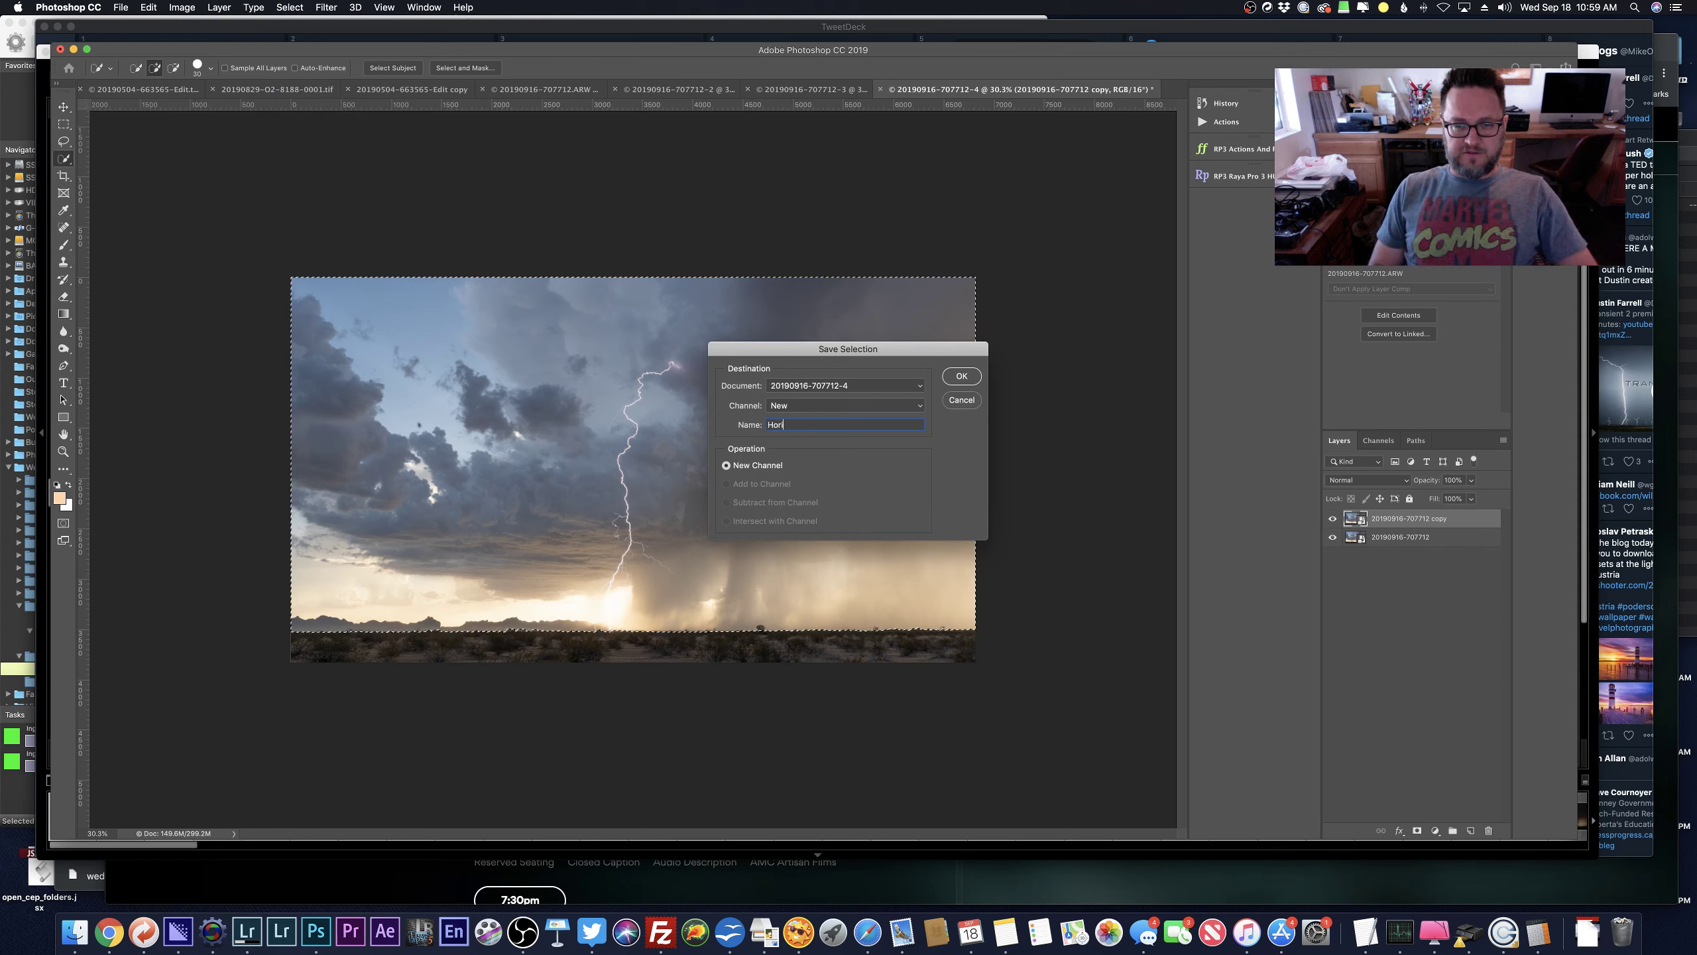
key(Return)
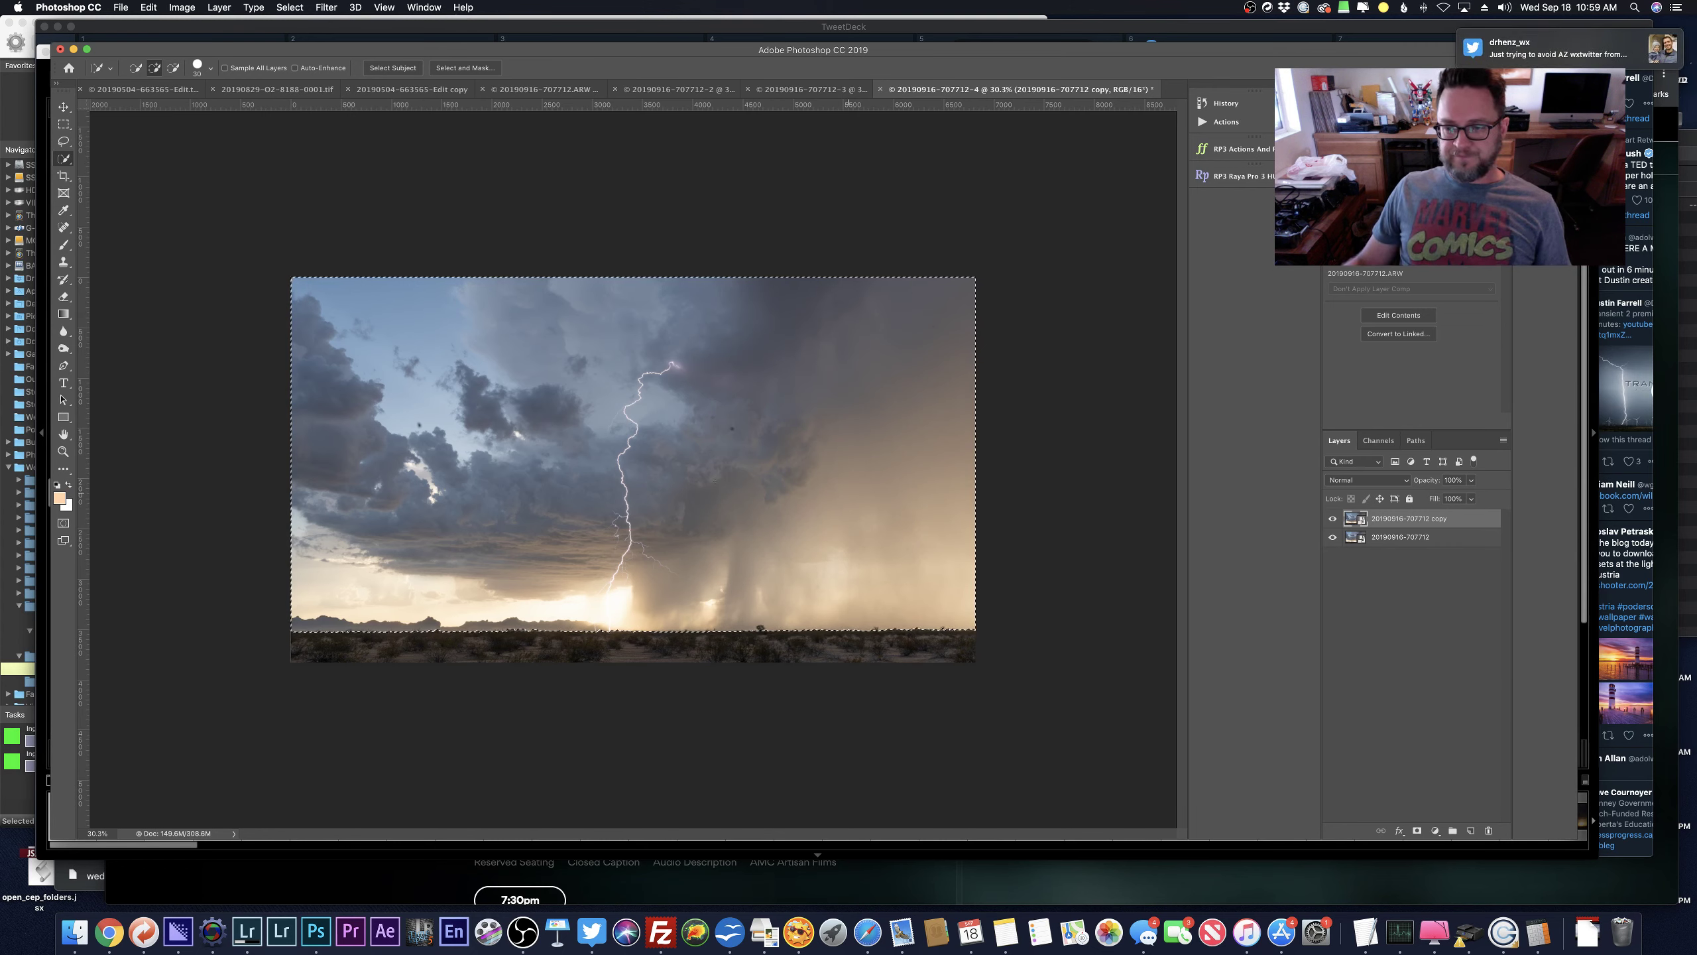
key(super+d)
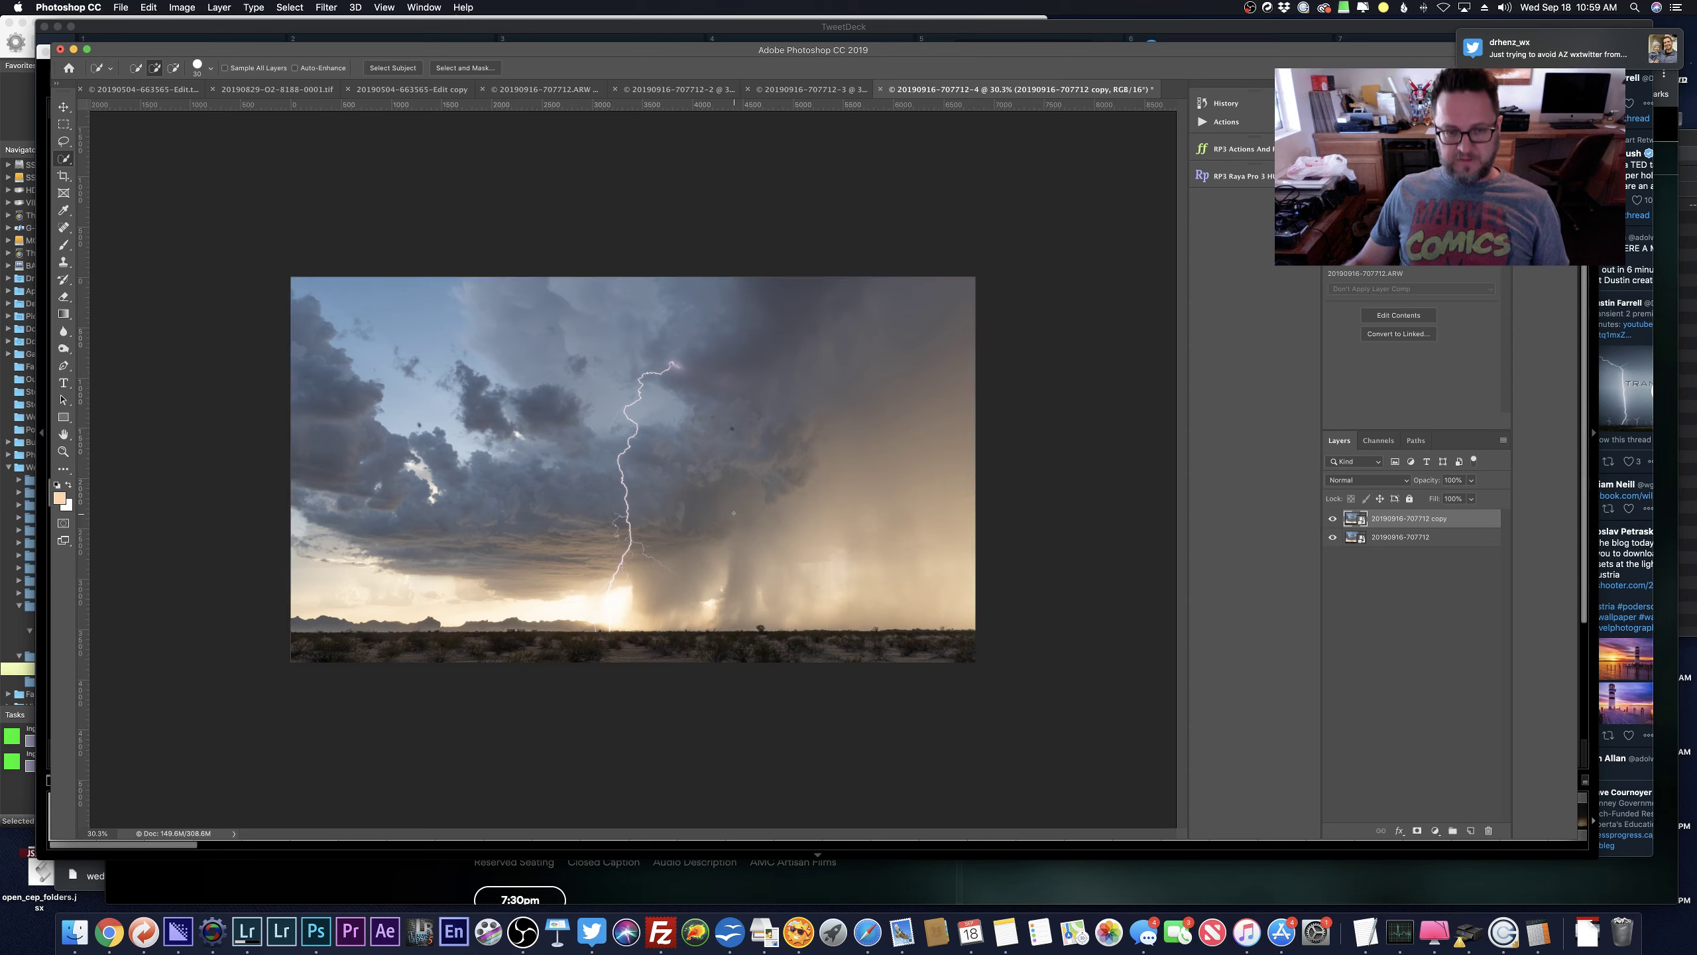
Add a black layer mask to the duplicate smart object layer and fill the mask with white.
alt+click(1418, 831)
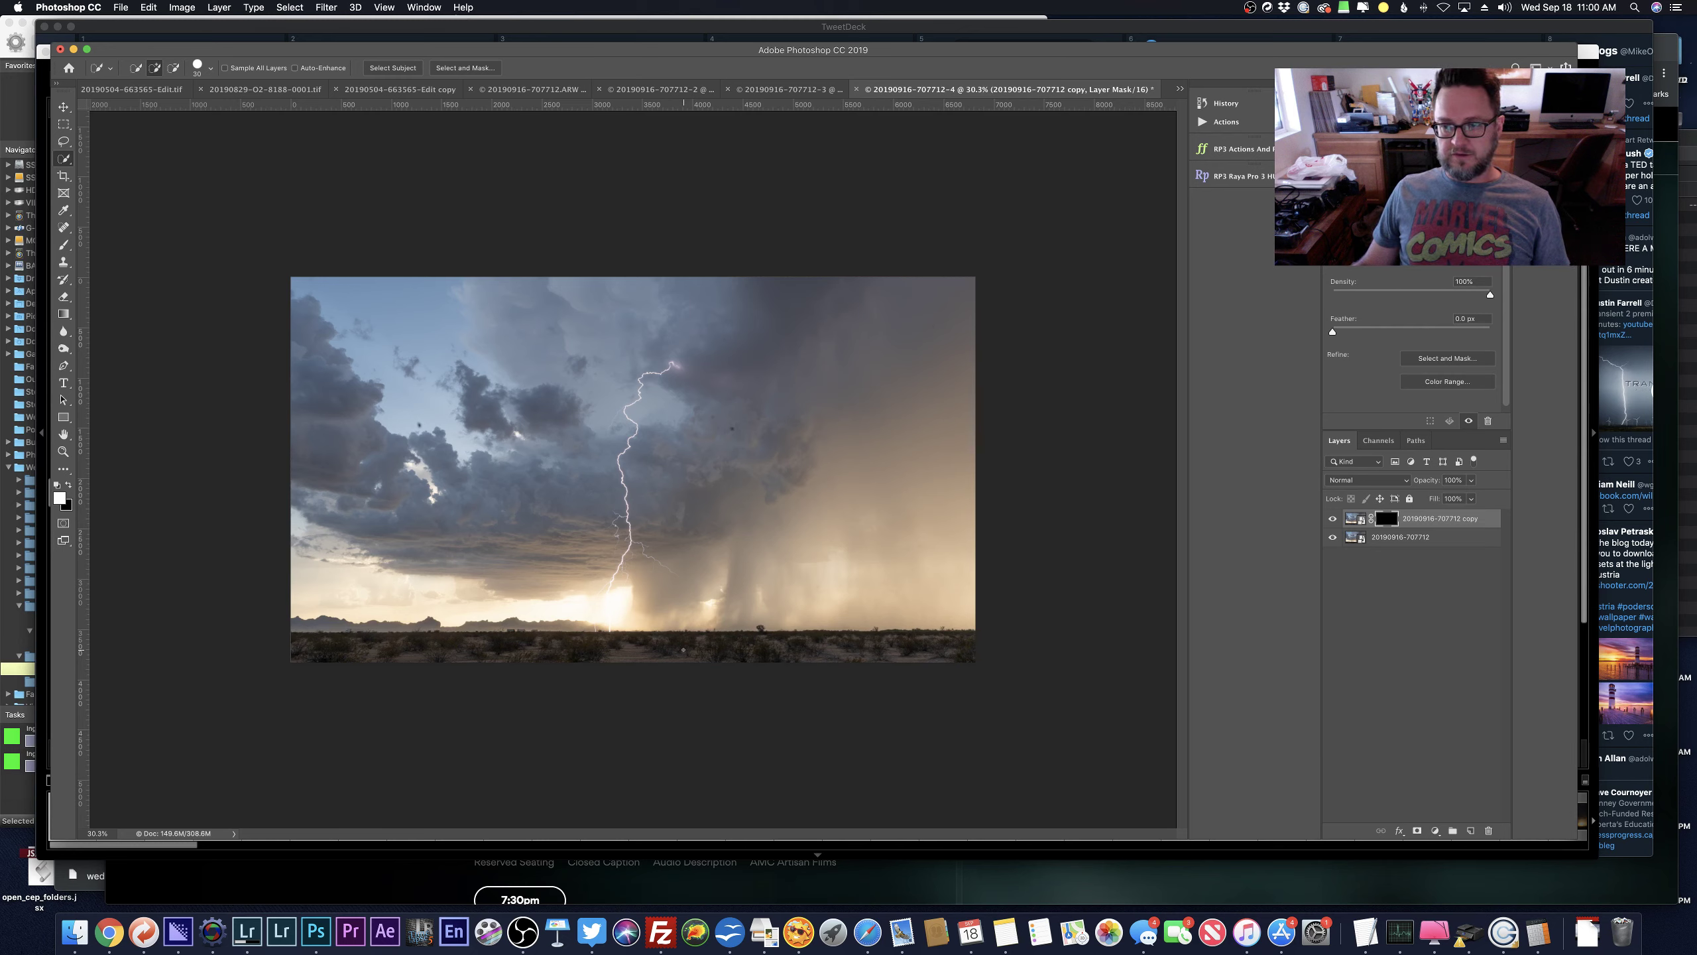
key(alt+BackSpace)
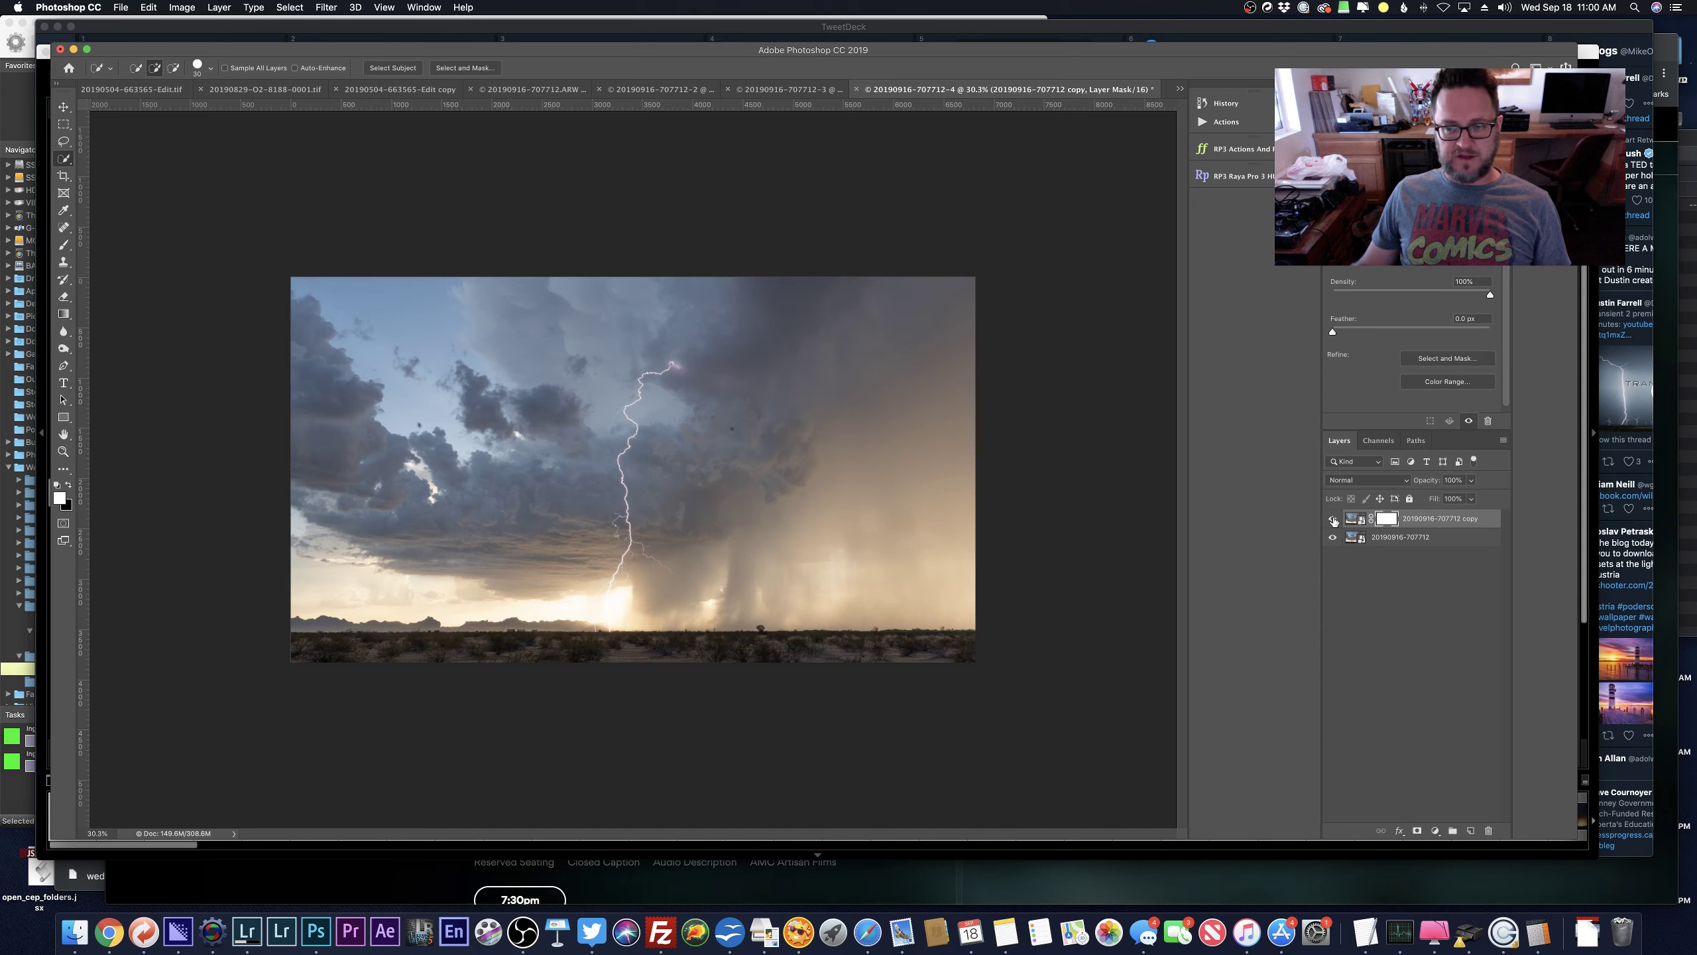
click(1363, 537)
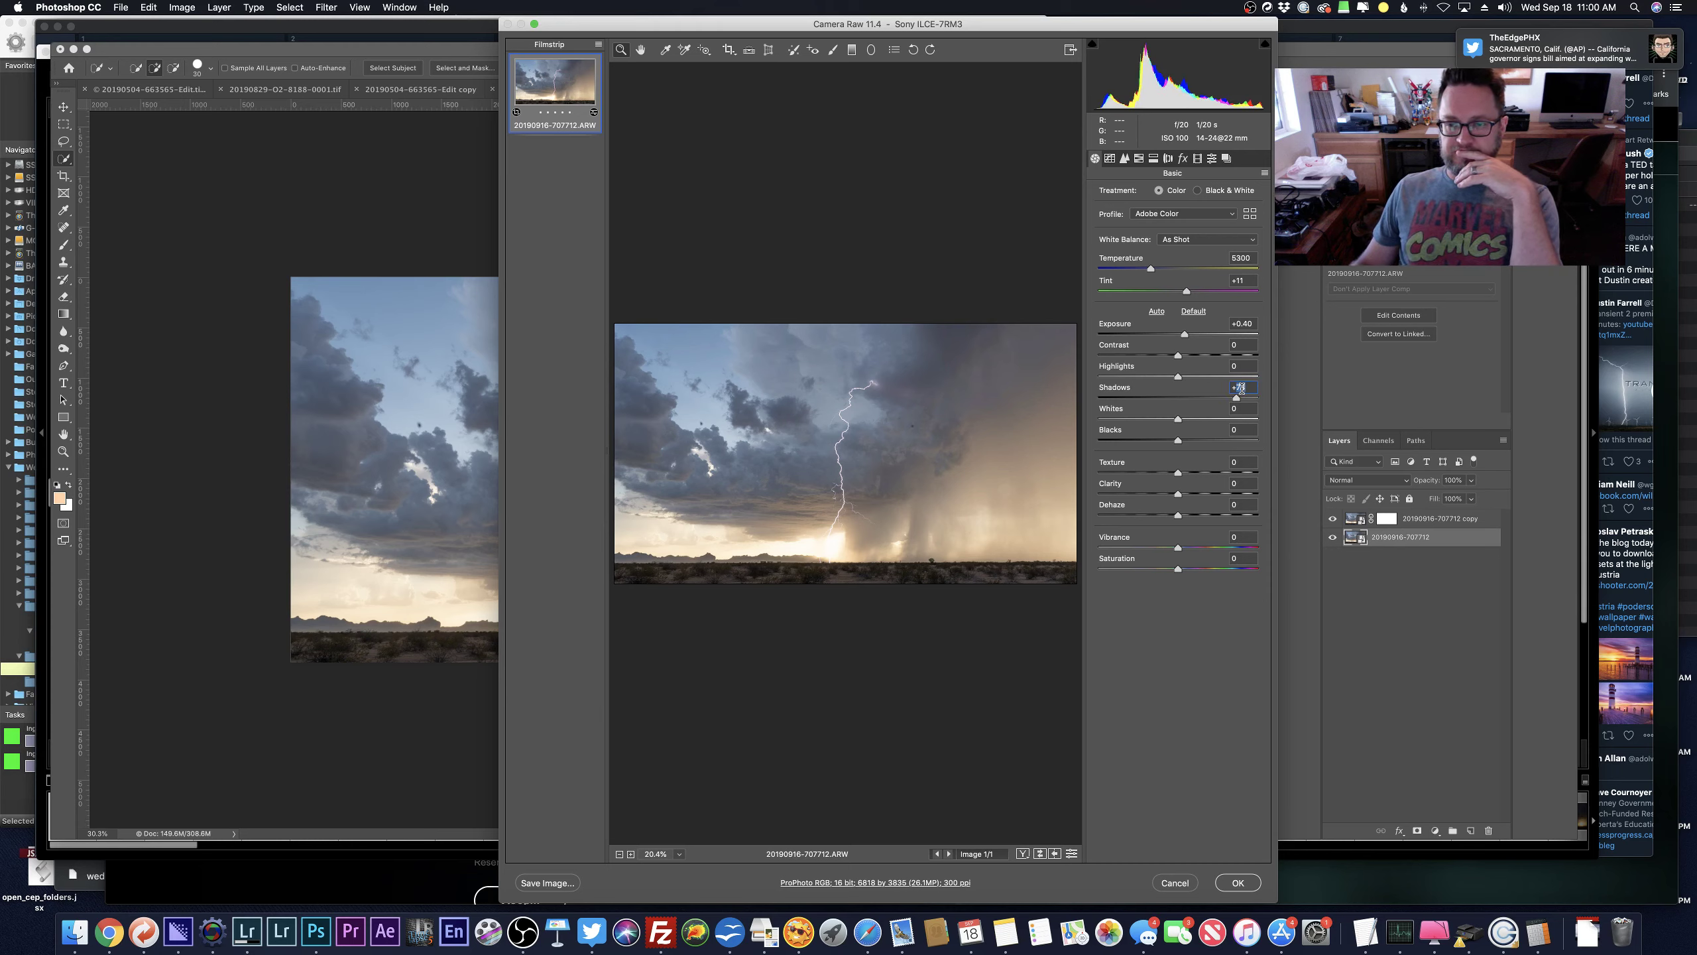
text(+)
click(1234, 777)
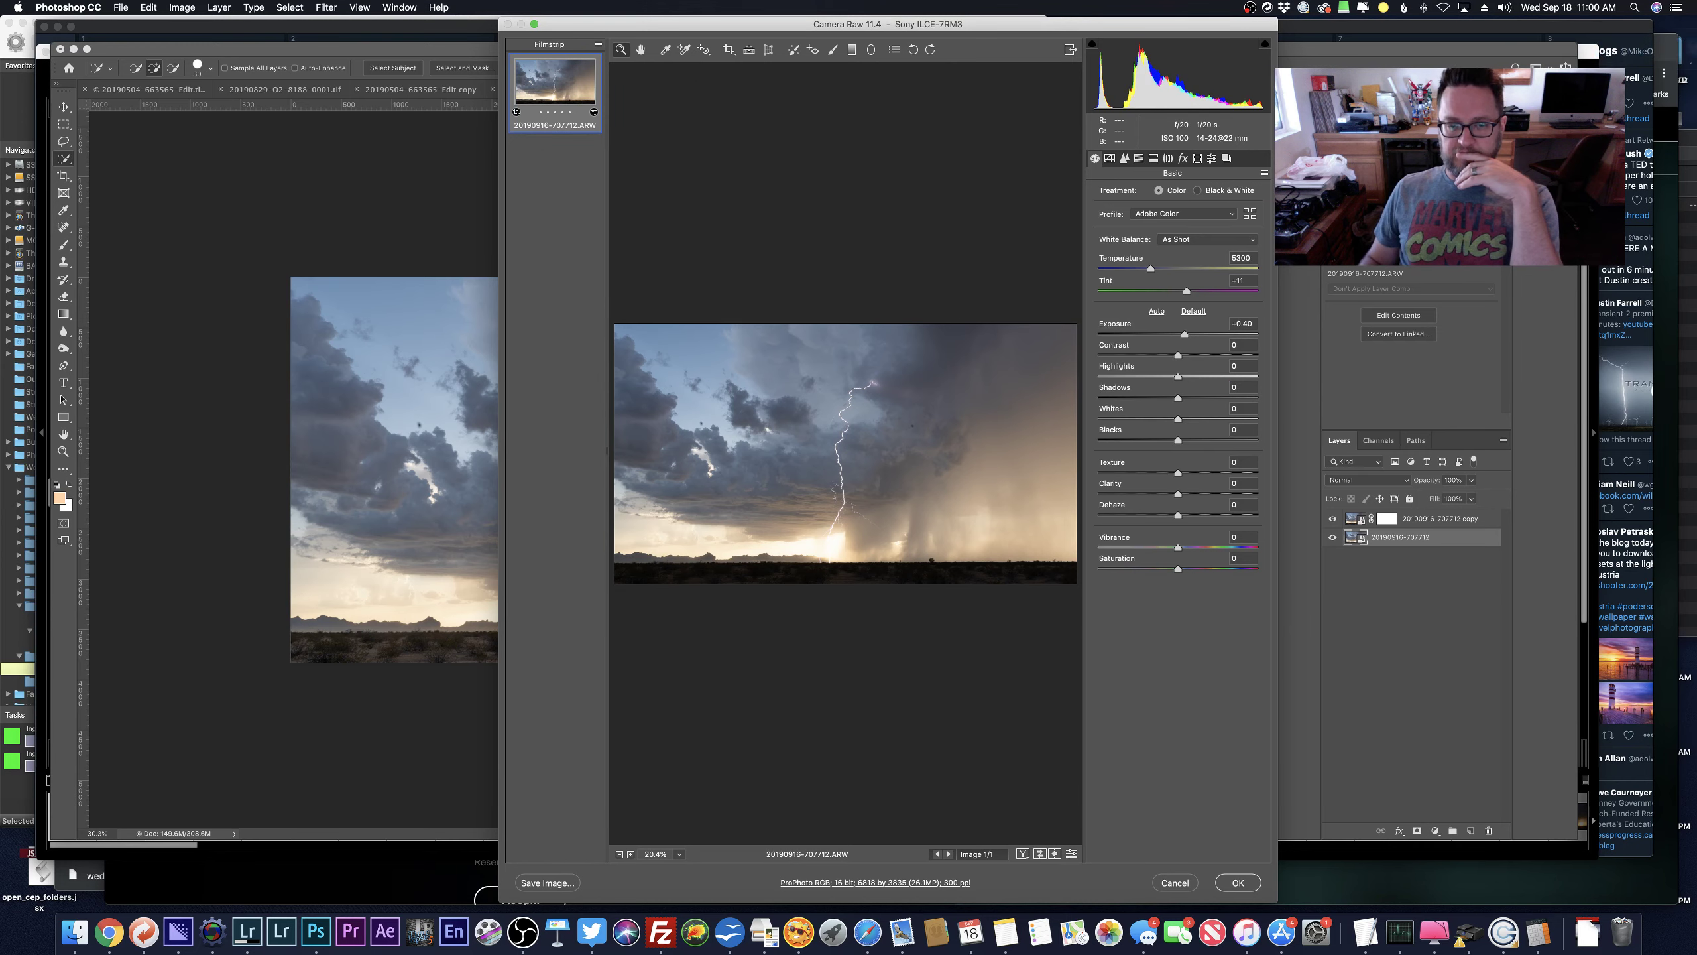
click(1233, 883)
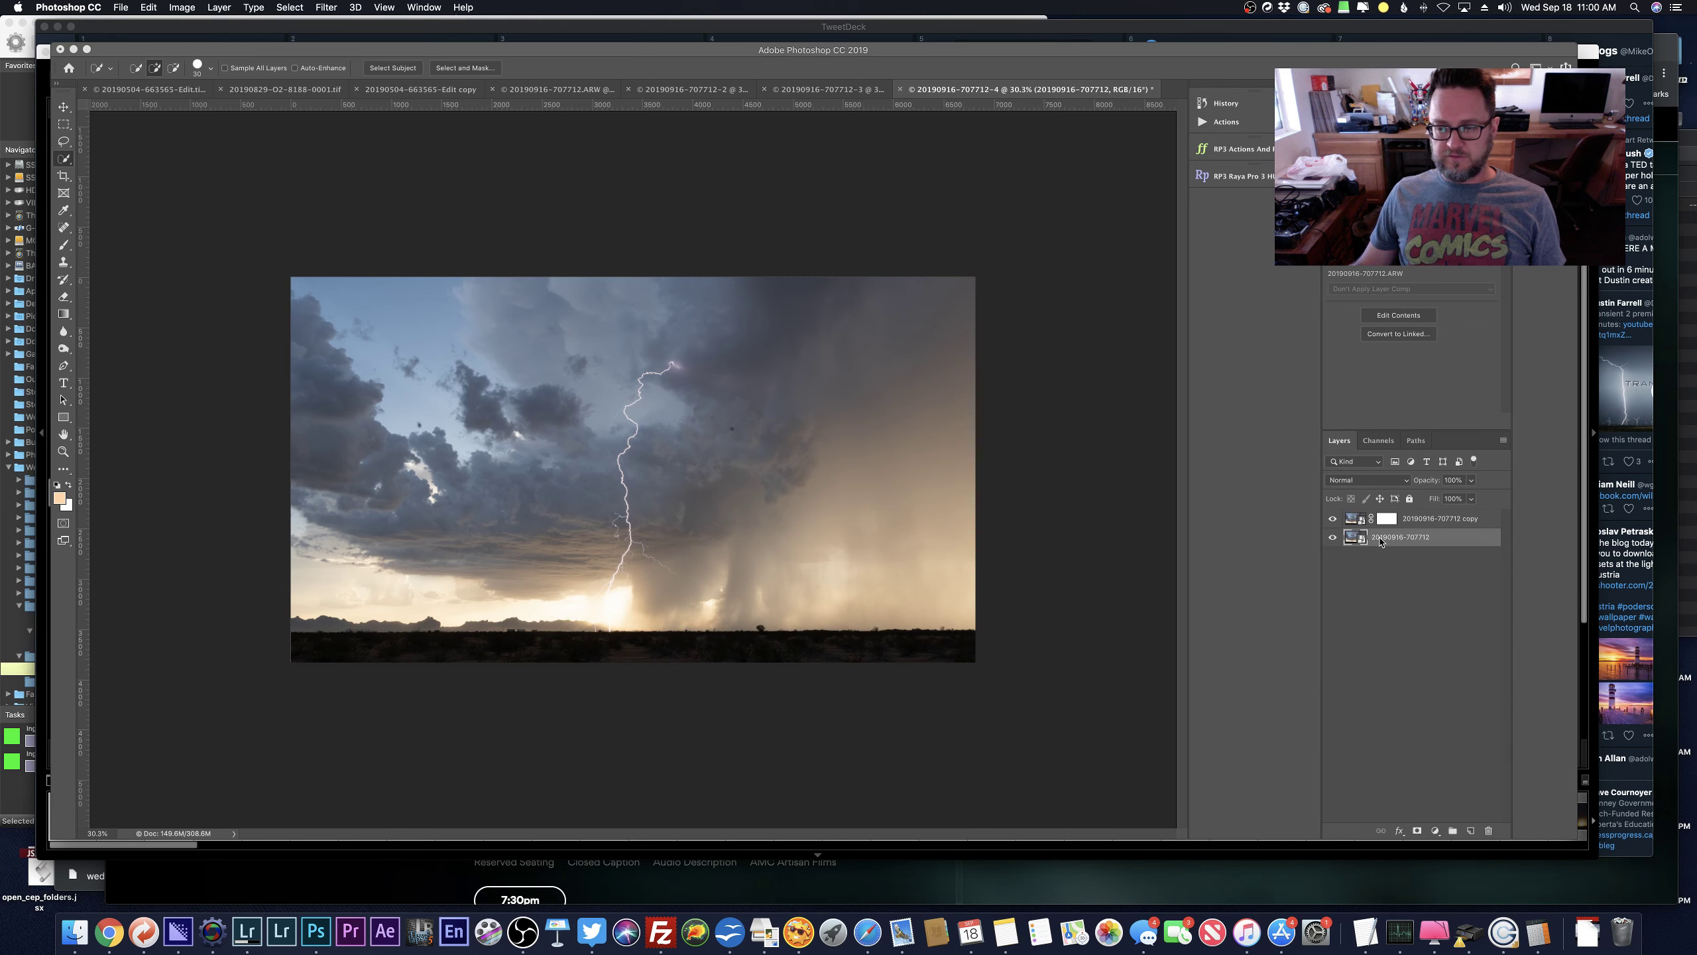
right_click(1380, 542)
click(1399, 563)
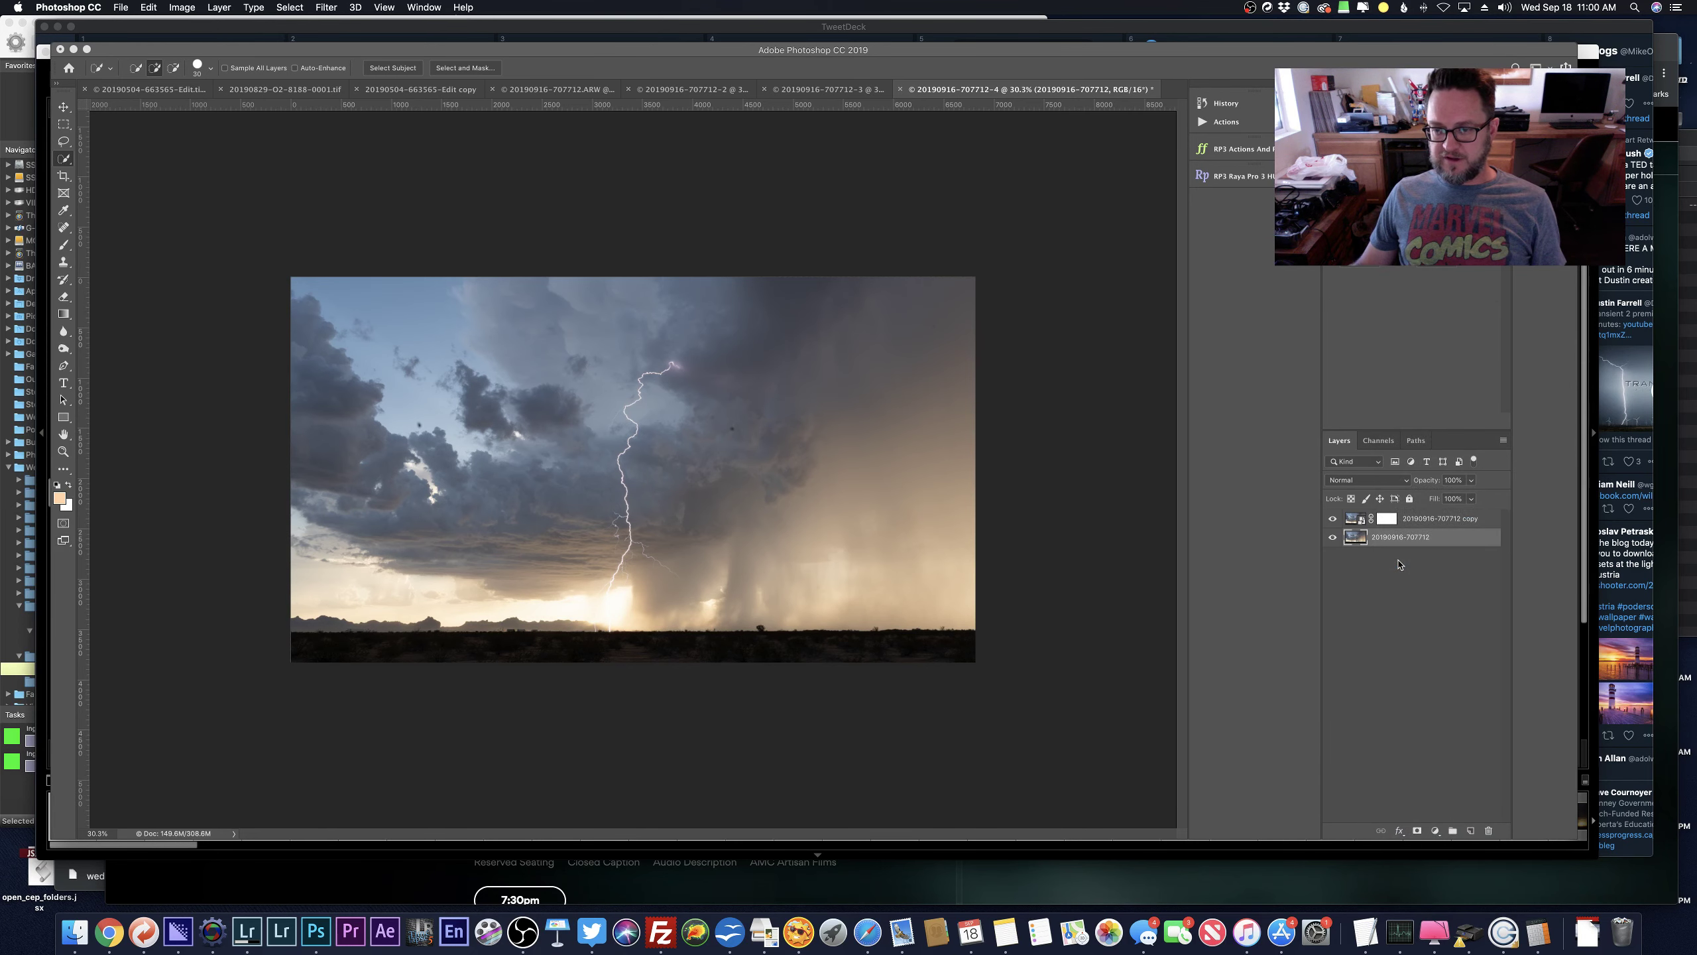
Set the copy layer's Camera Raw shadows to +77 and invert its layer mask to black.
click(1359, 519)
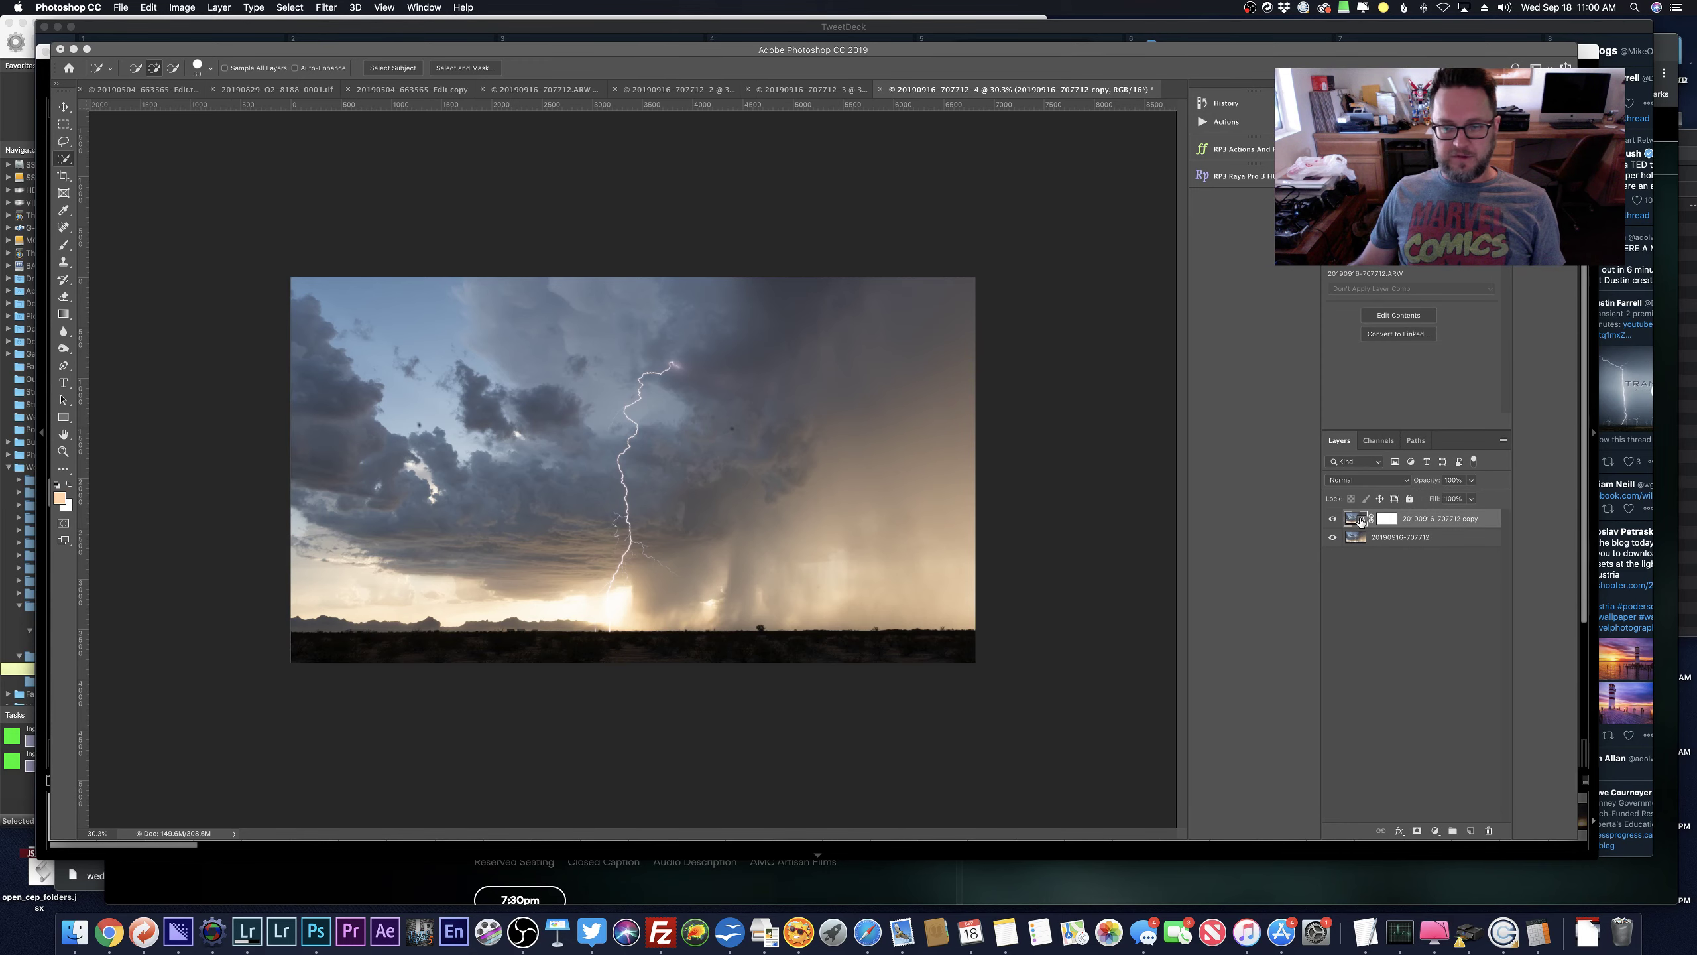
double_click(1359, 520)
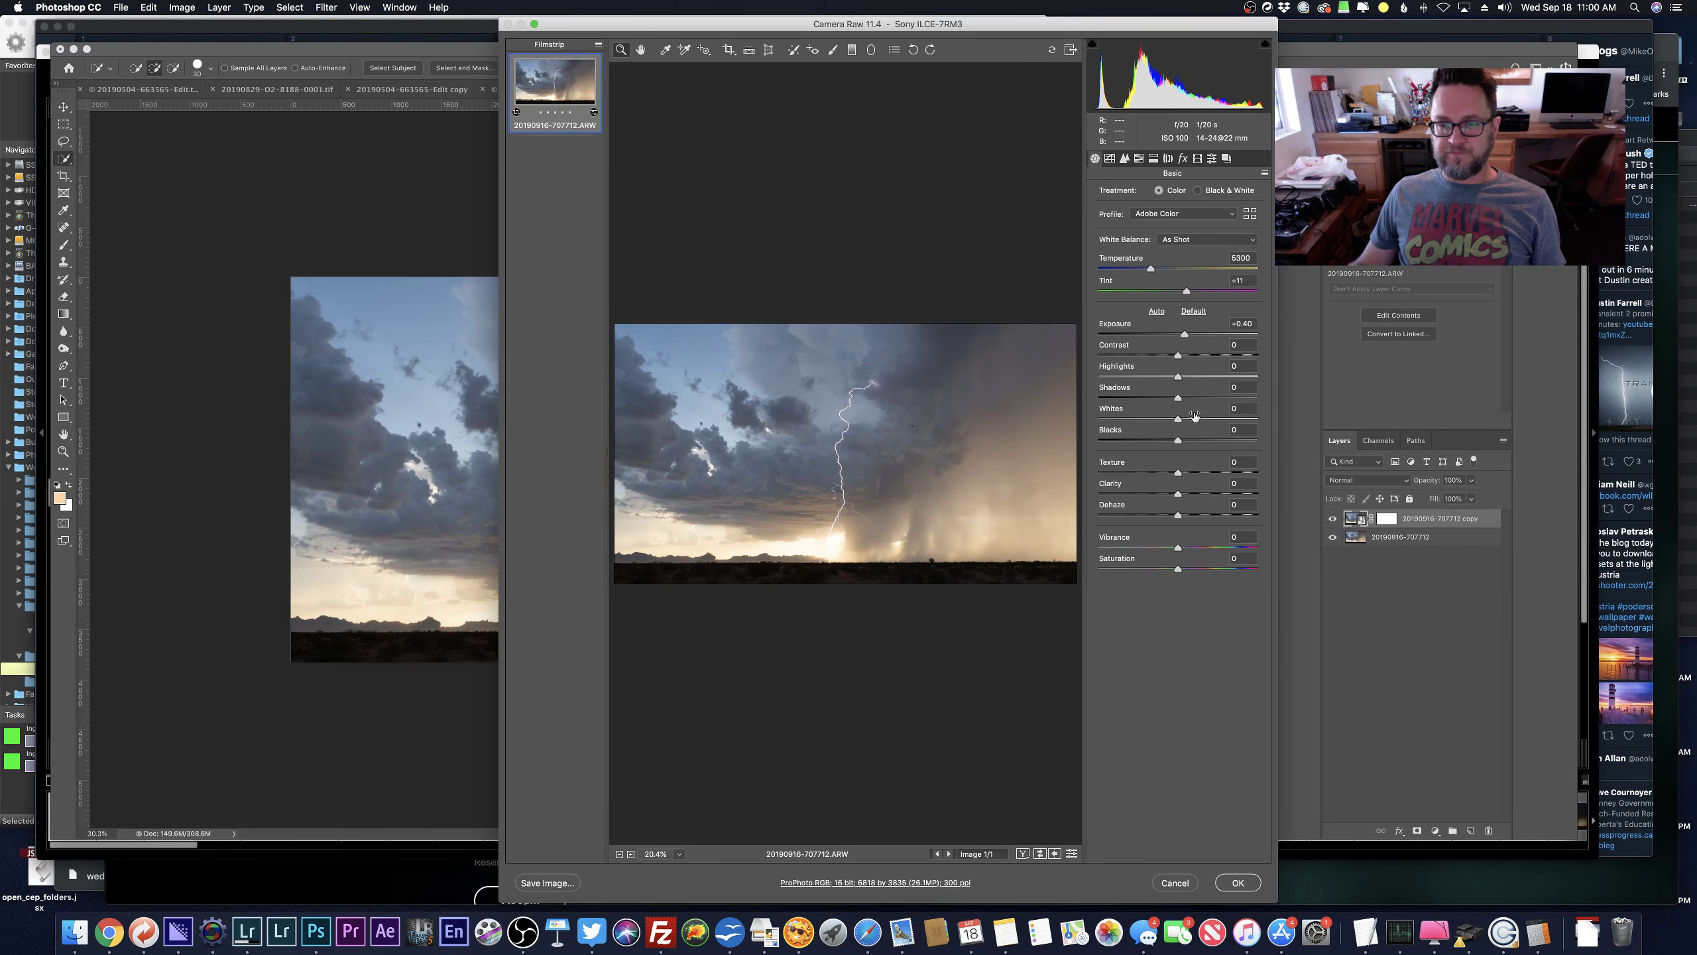
drag(1177, 398, 1240, 398)
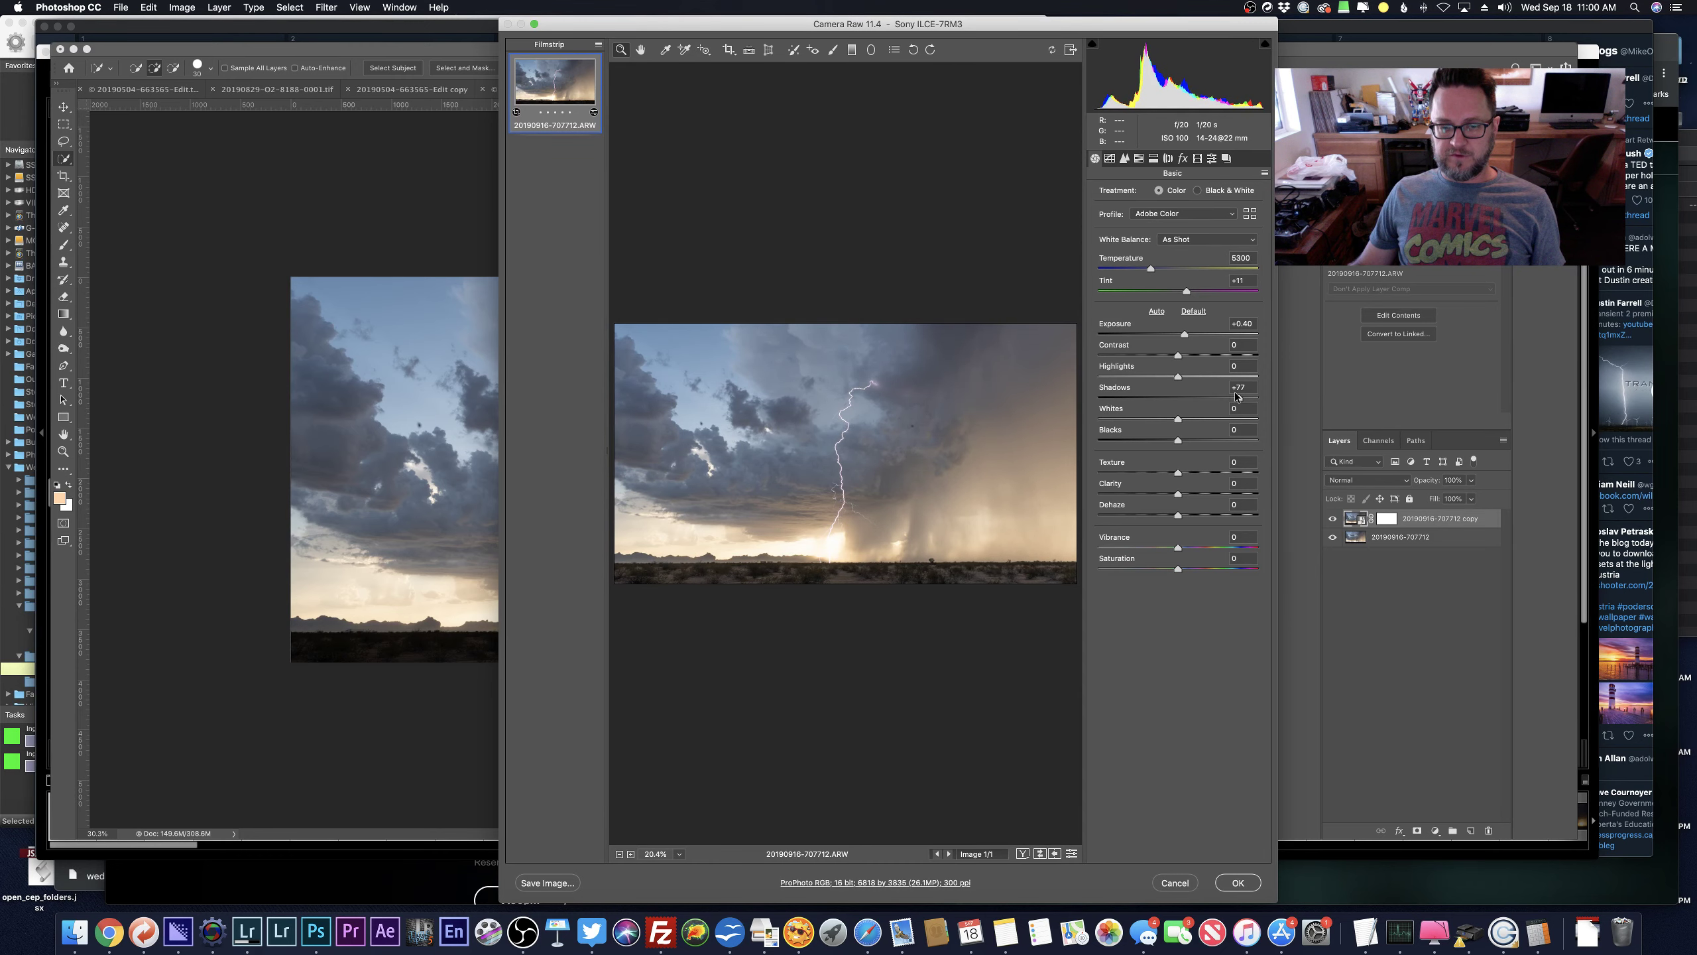
click(1241, 885)
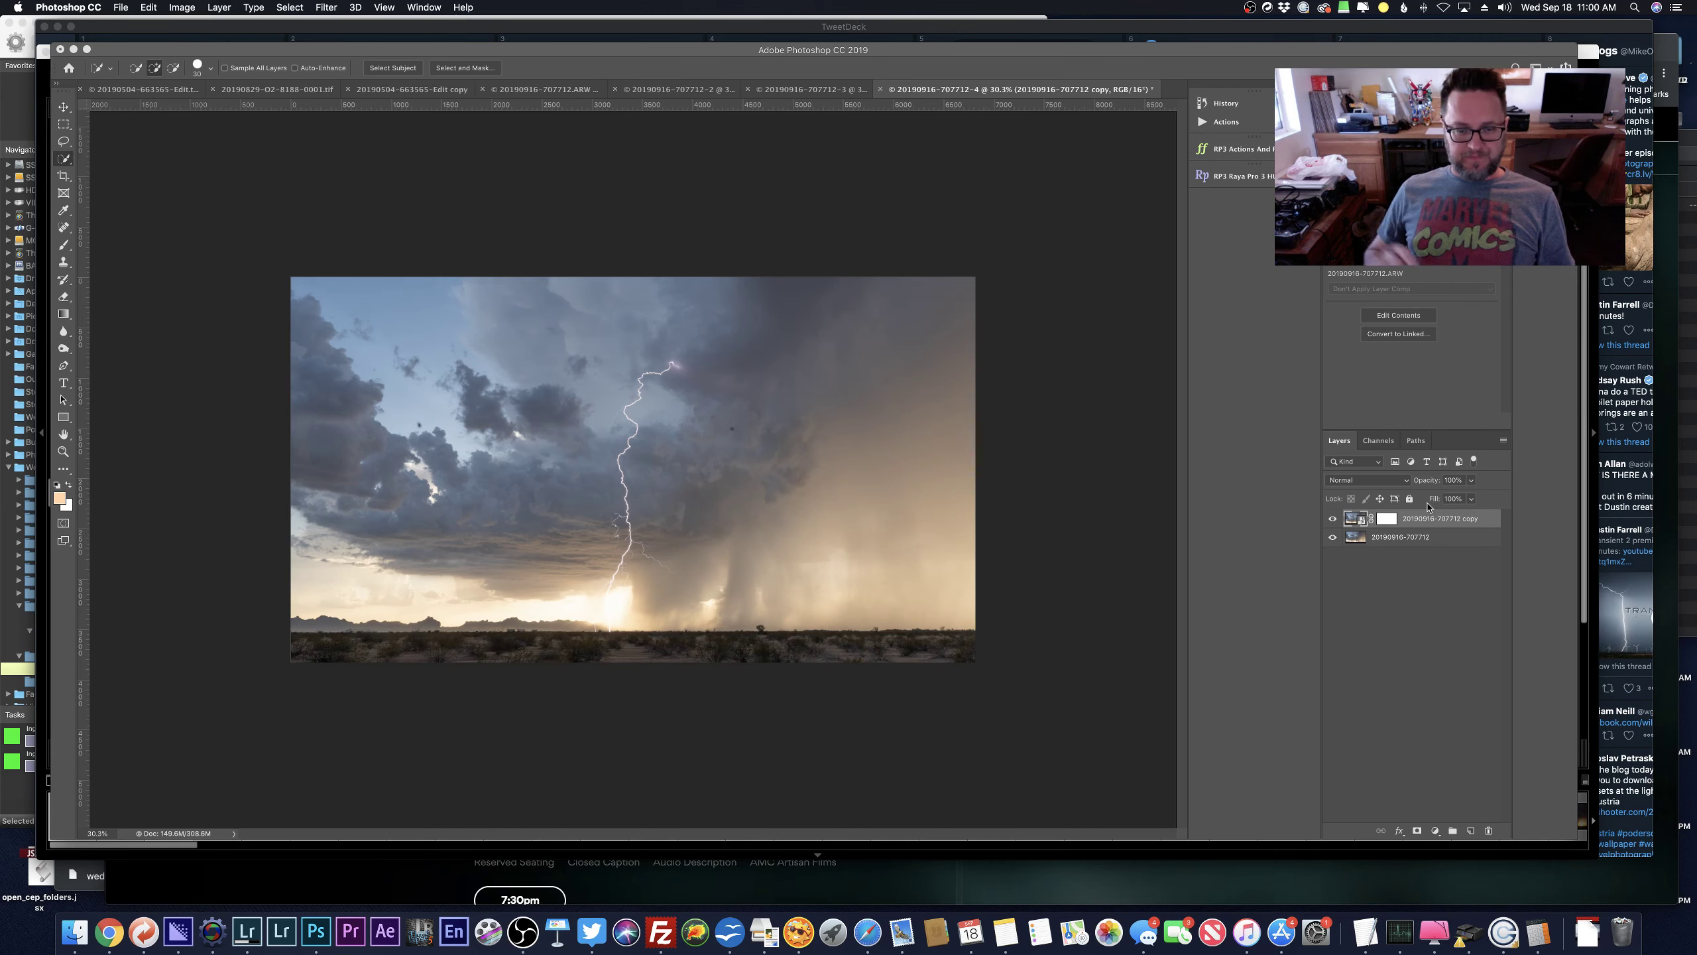
click(1385, 519)
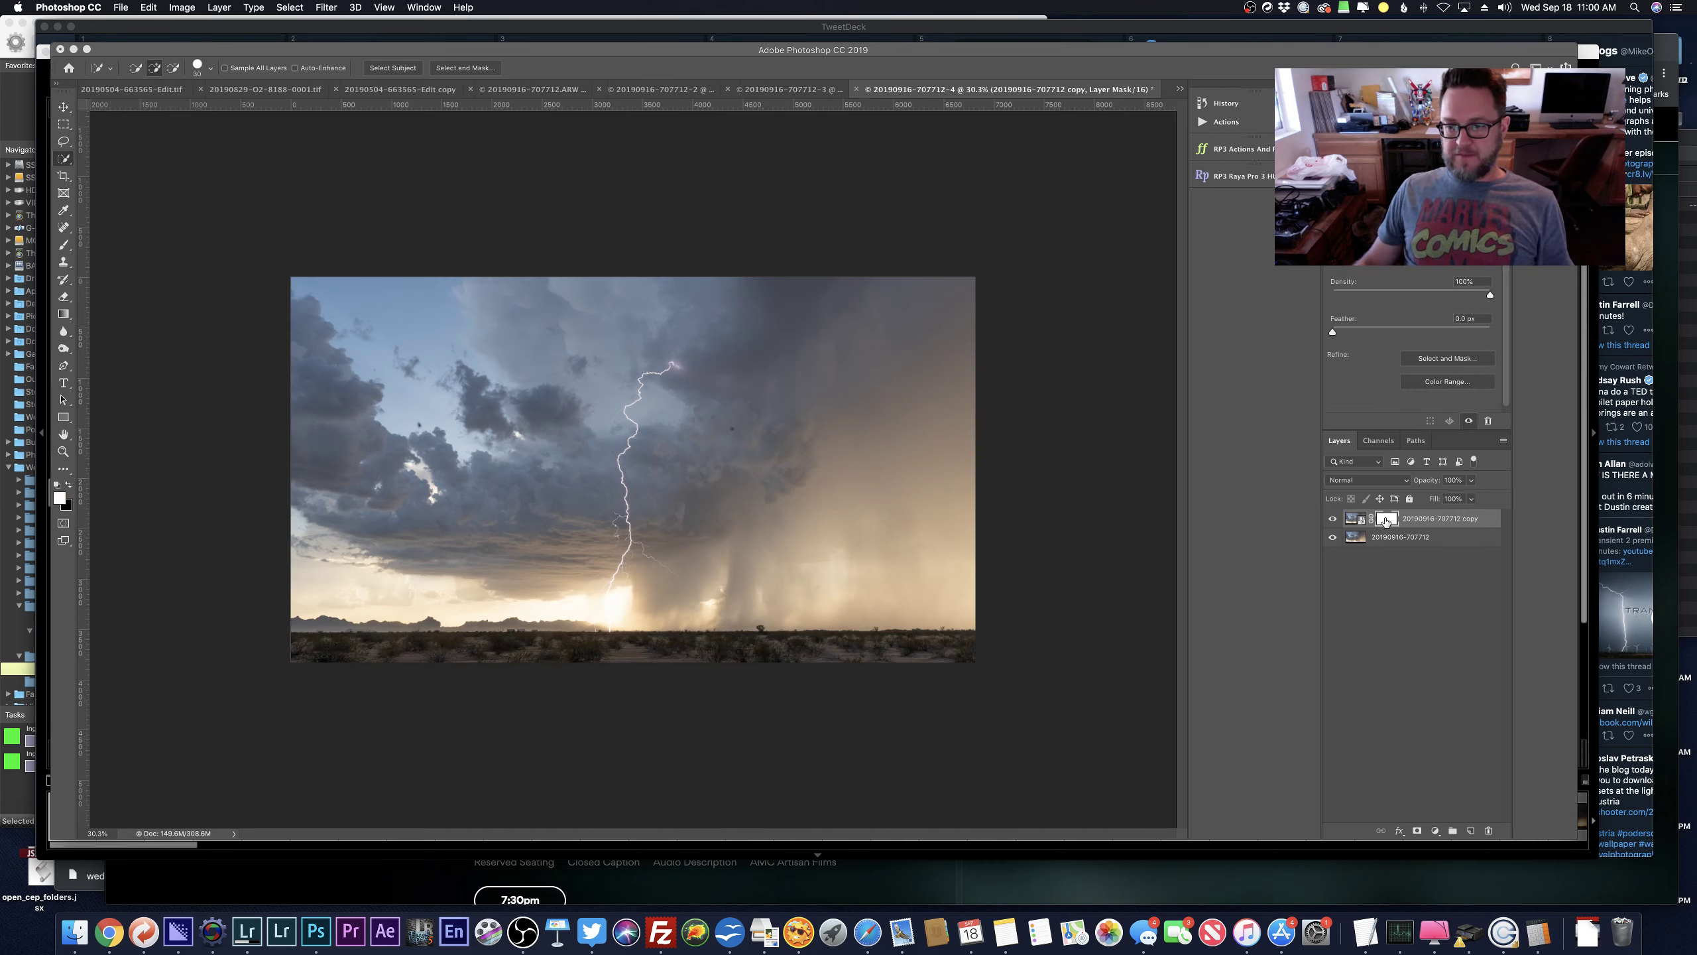
key(ctrl+i)
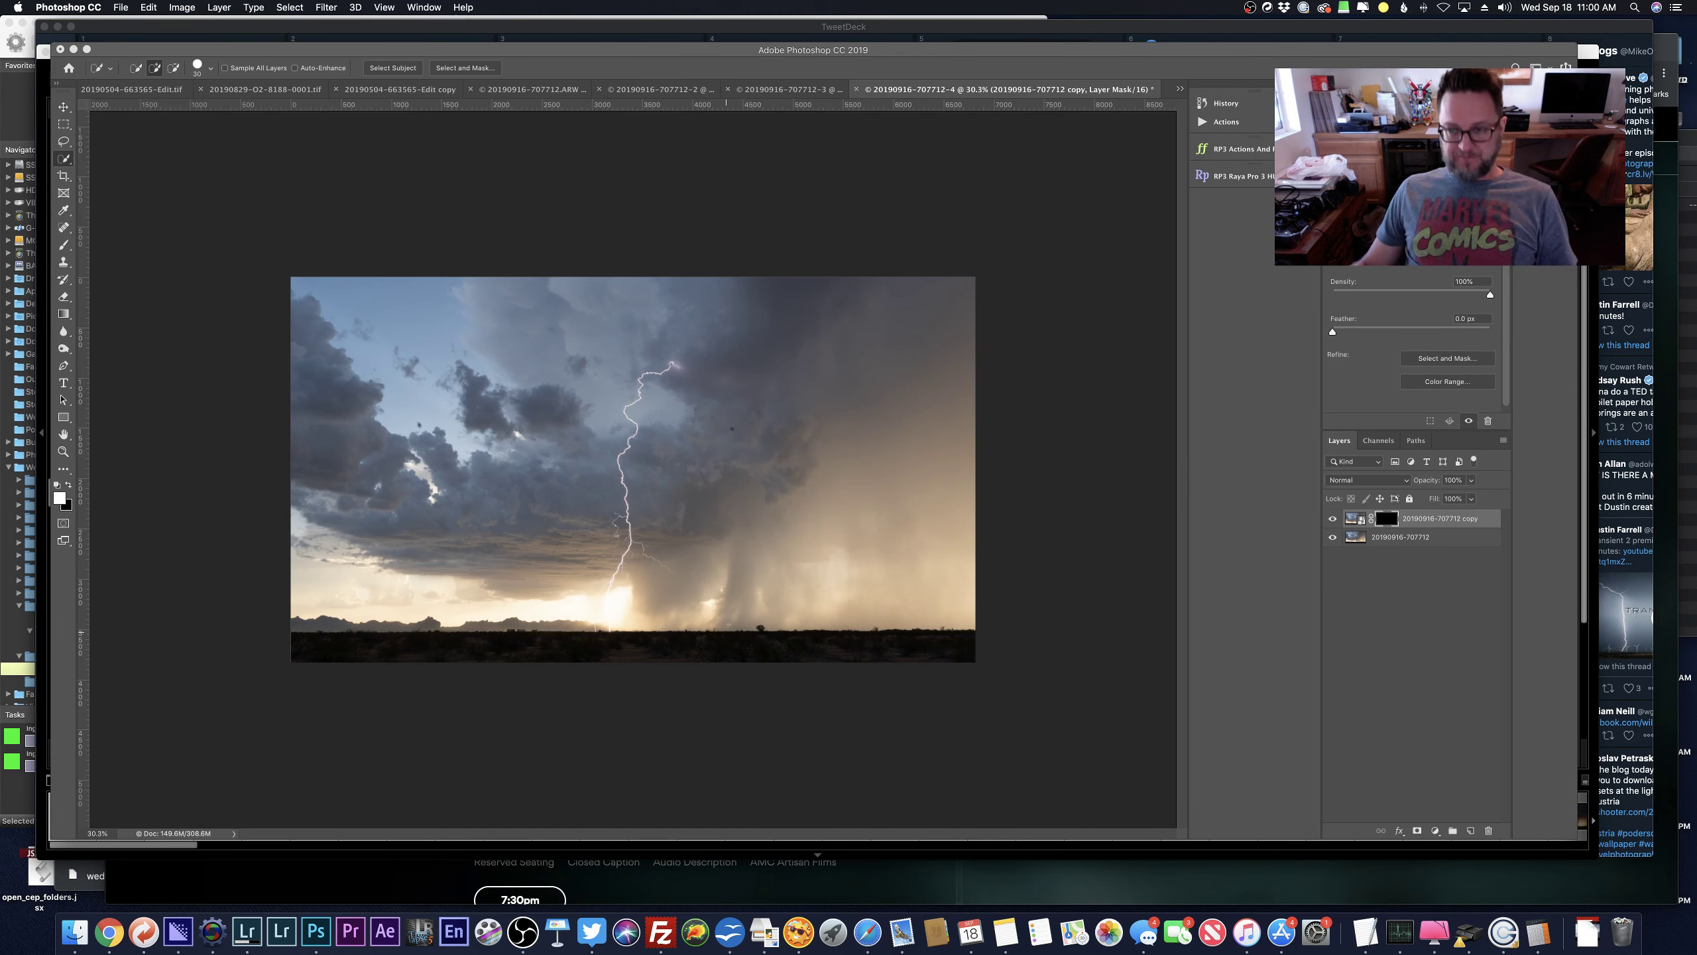
Load the saved Horizon channel as a selection and invert it to cover only the desert ground.
key(b)
click(286, 8)
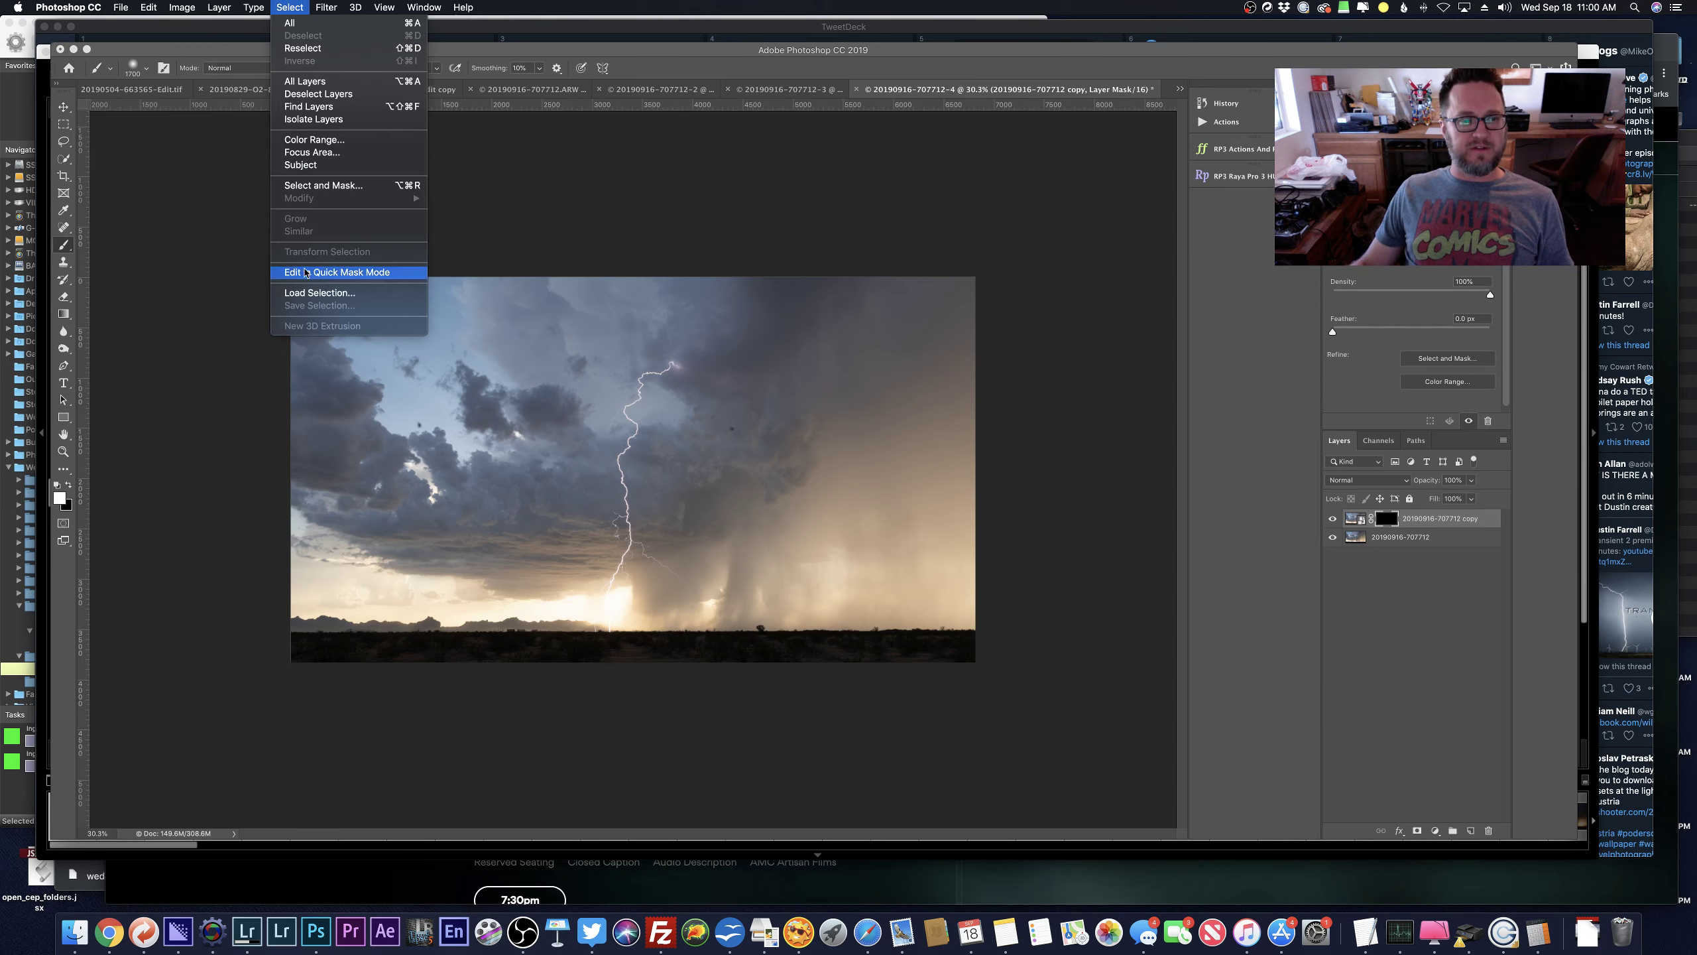
click(317, 295)
click(907, 406)
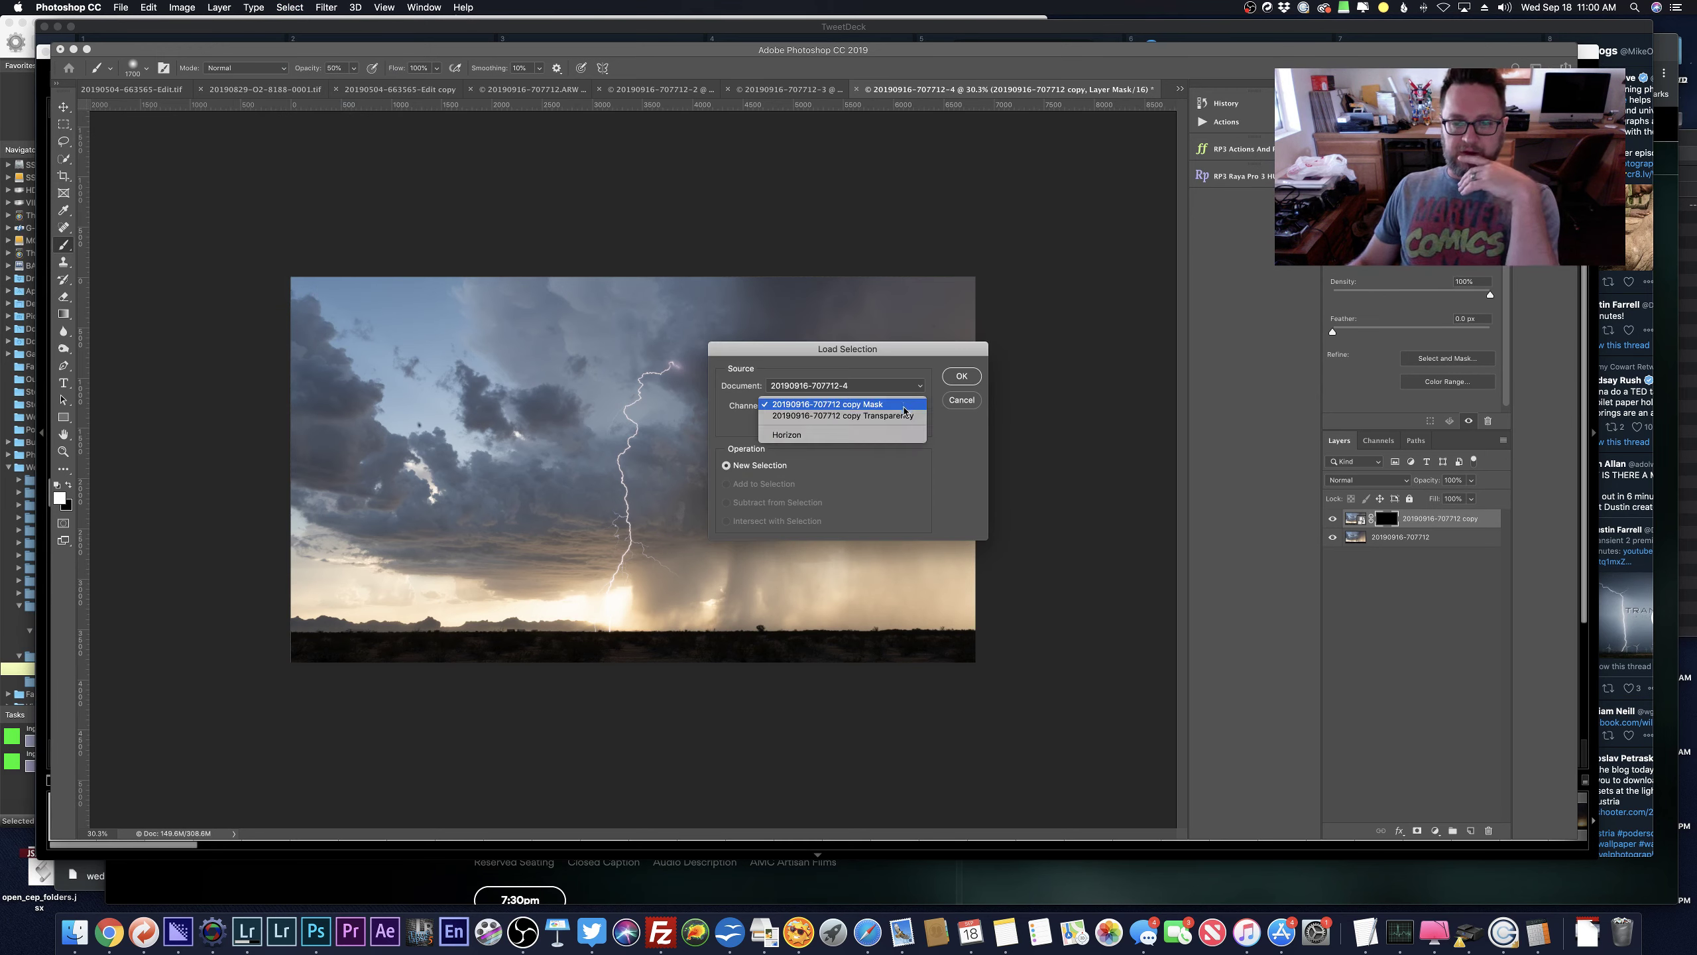
click(864, 444)
click(977, 376)
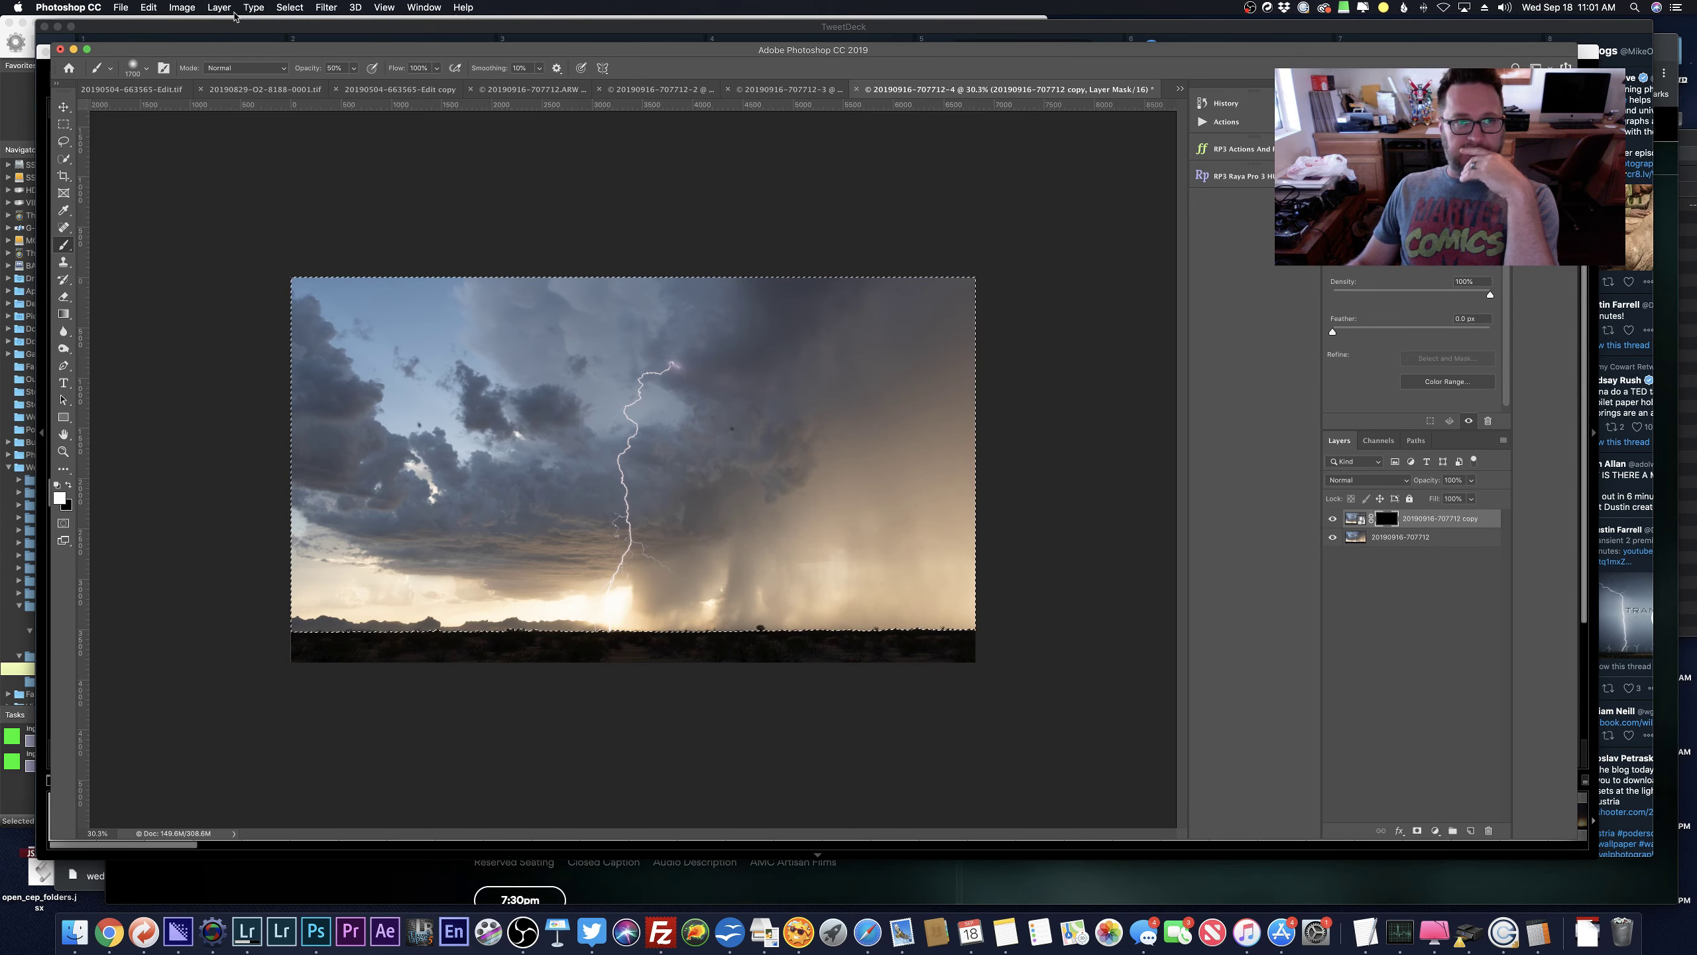
click(289, 7)
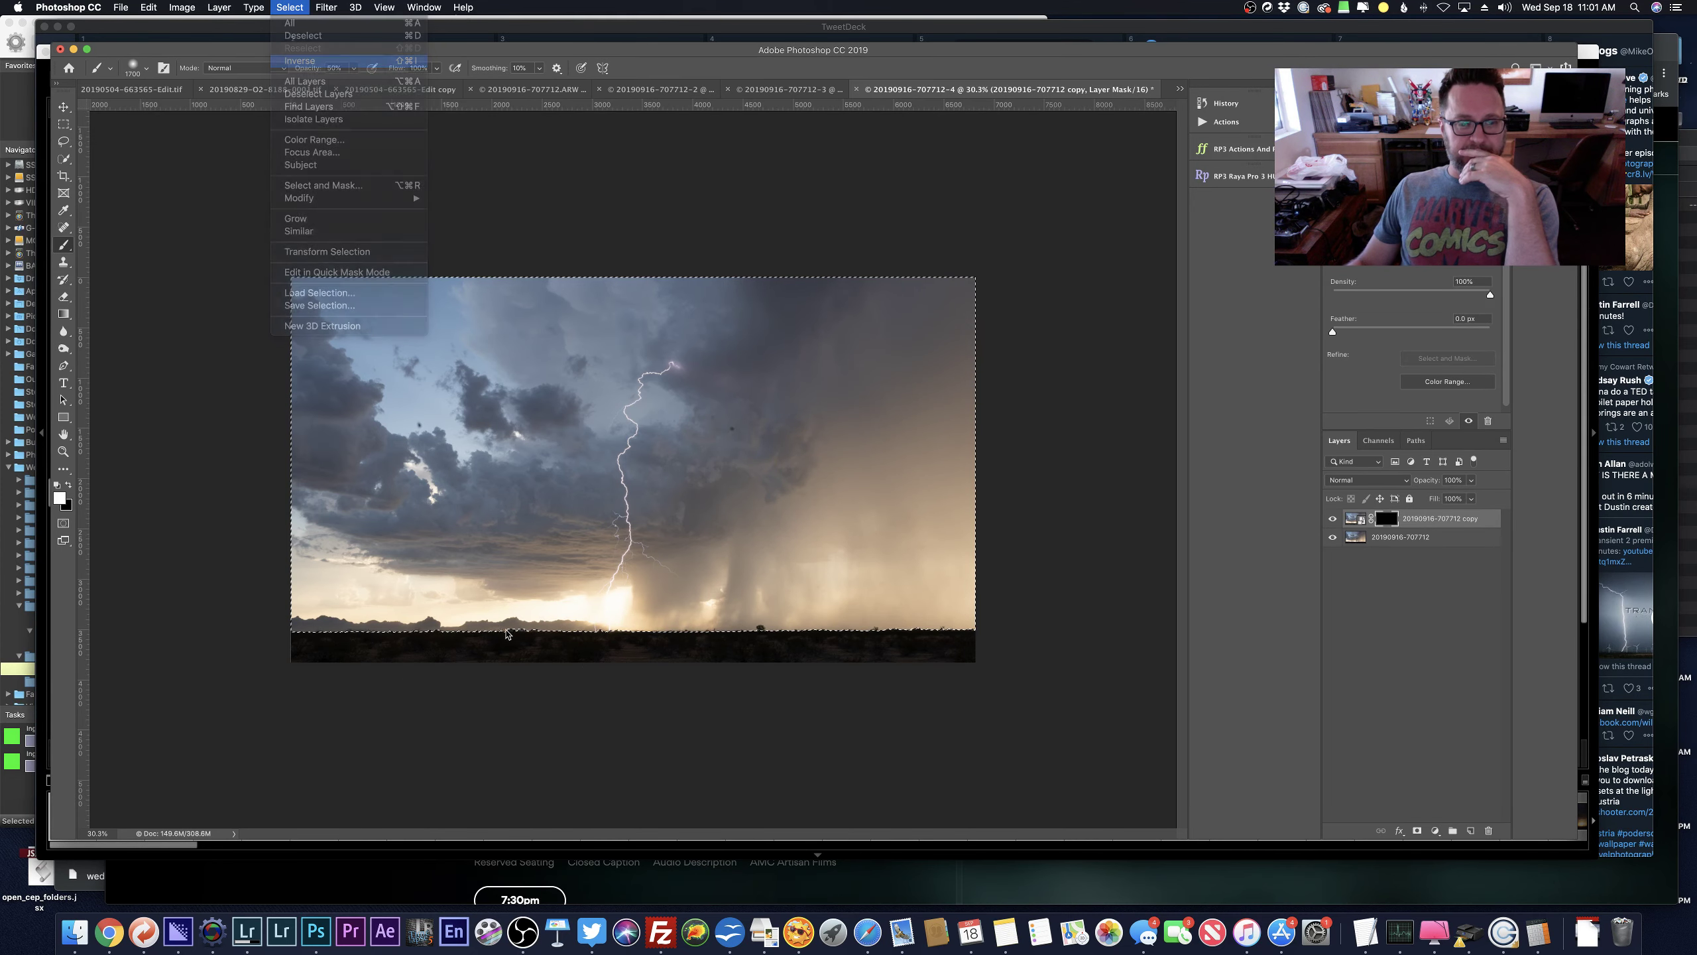
click(308, 60)
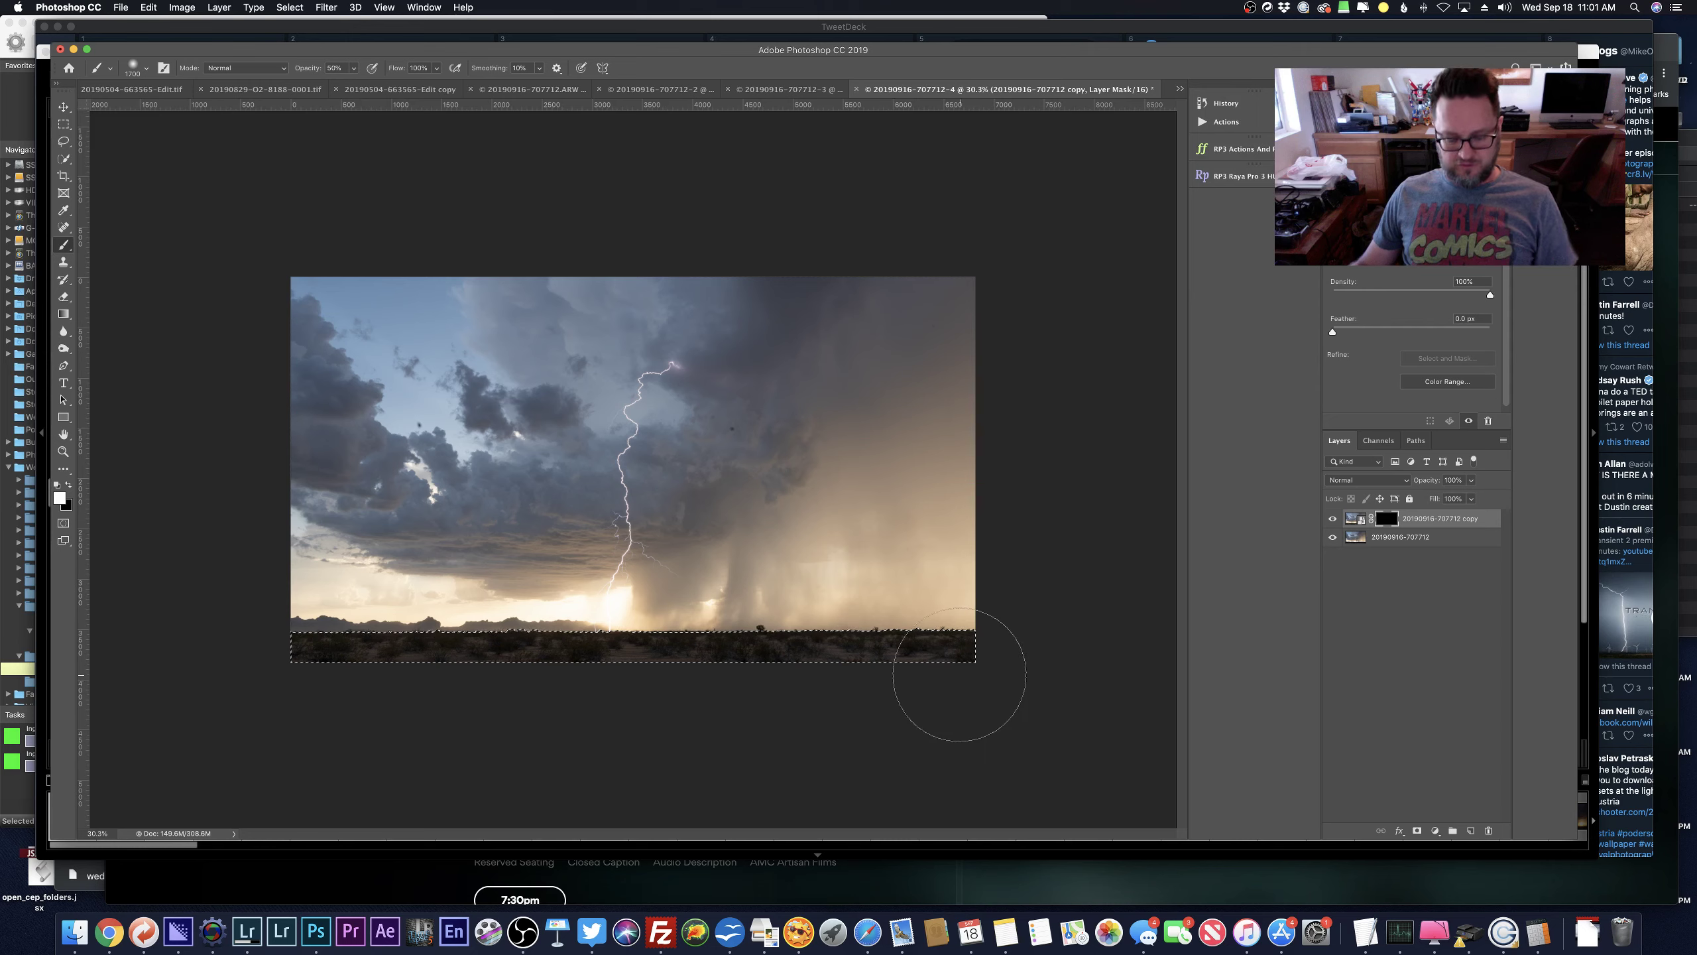
Hide the selection edges and paint white on the copy's mask across the desert ground with the Brush tool.
key(super+h)
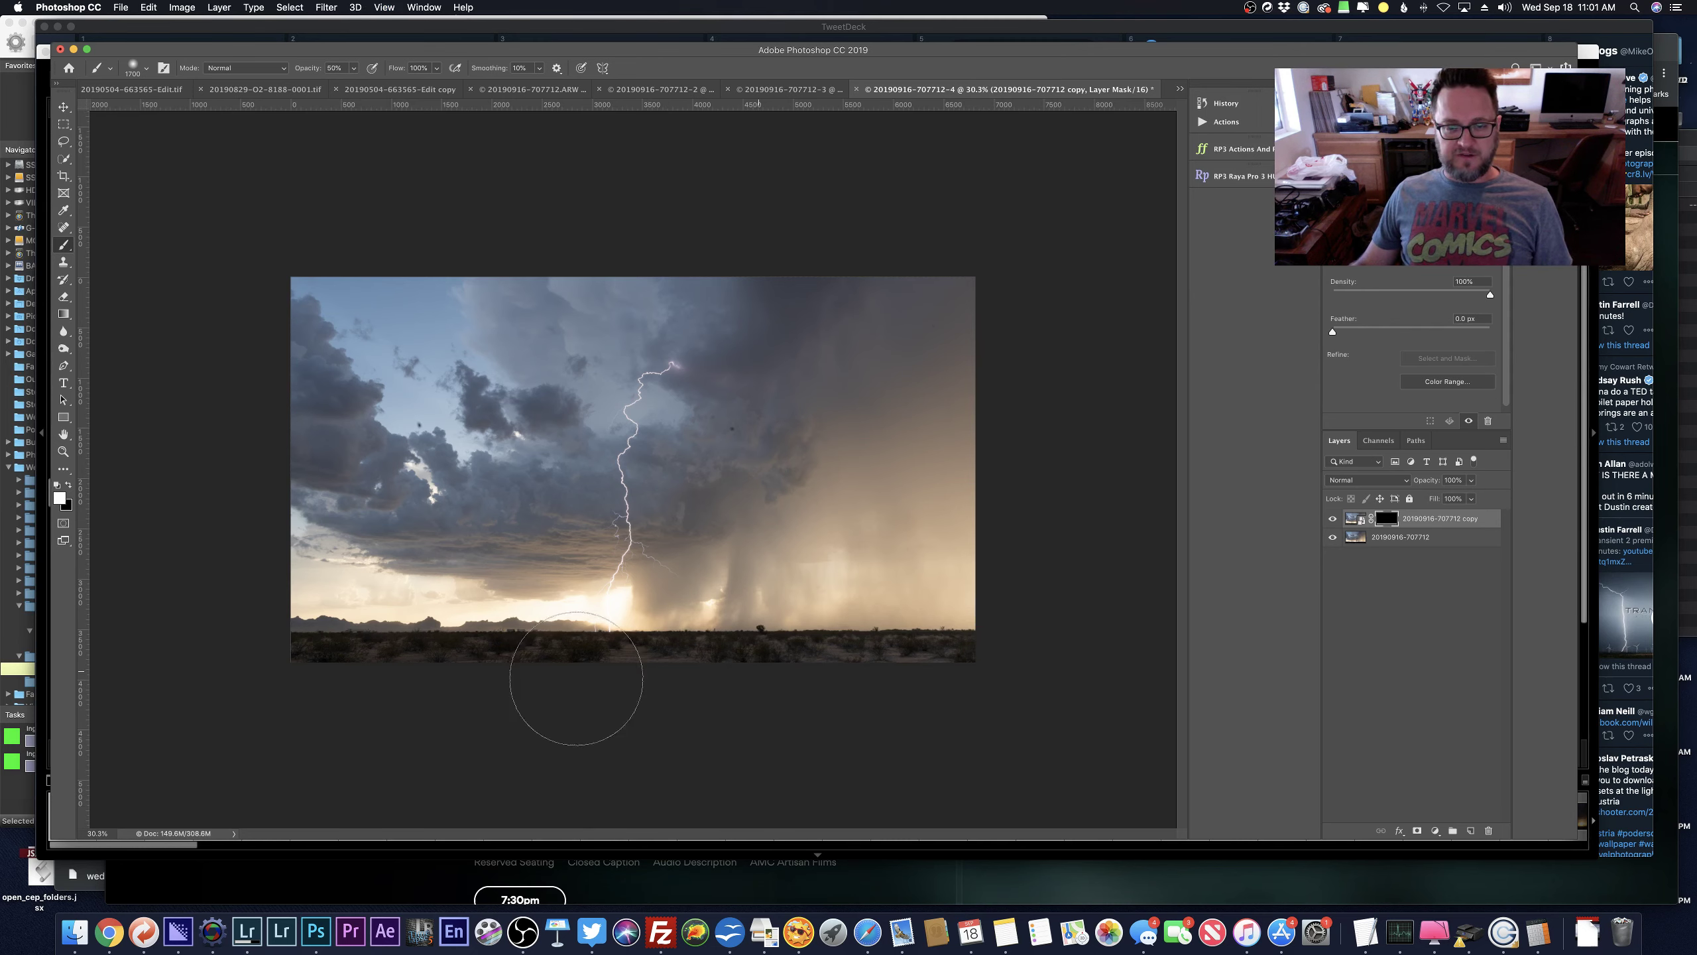
scroll(685, 697, up, 5)
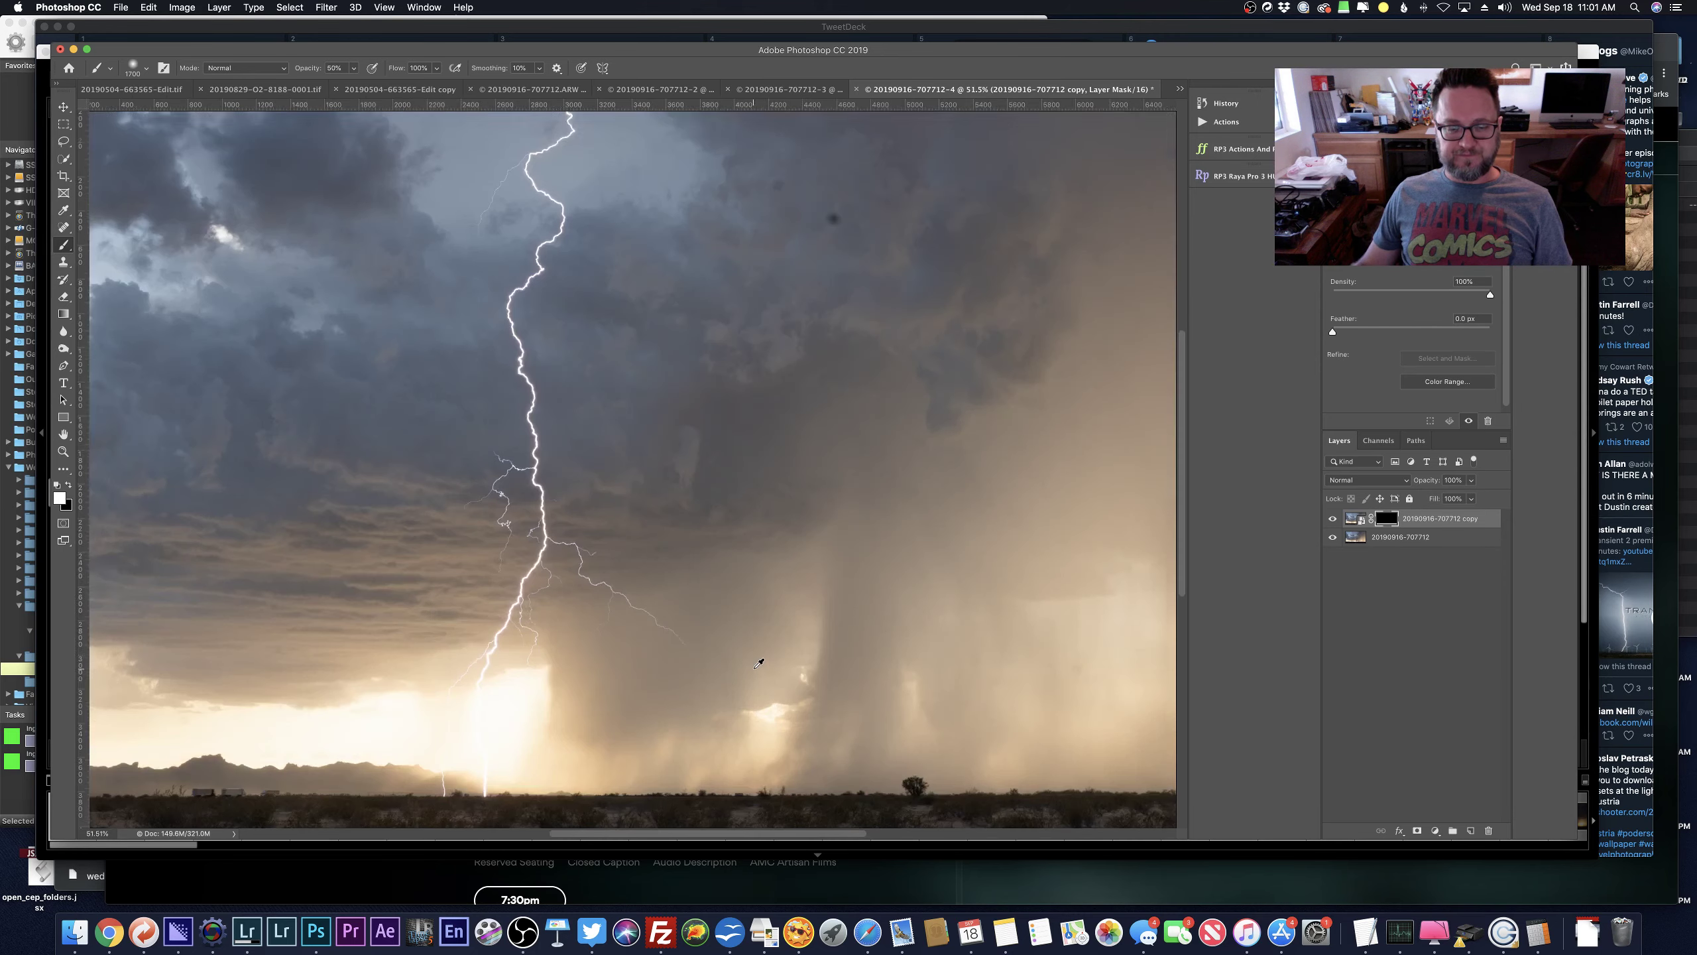
scroll(898, 786, down, 2)
scroll(899, 782, down, 2)
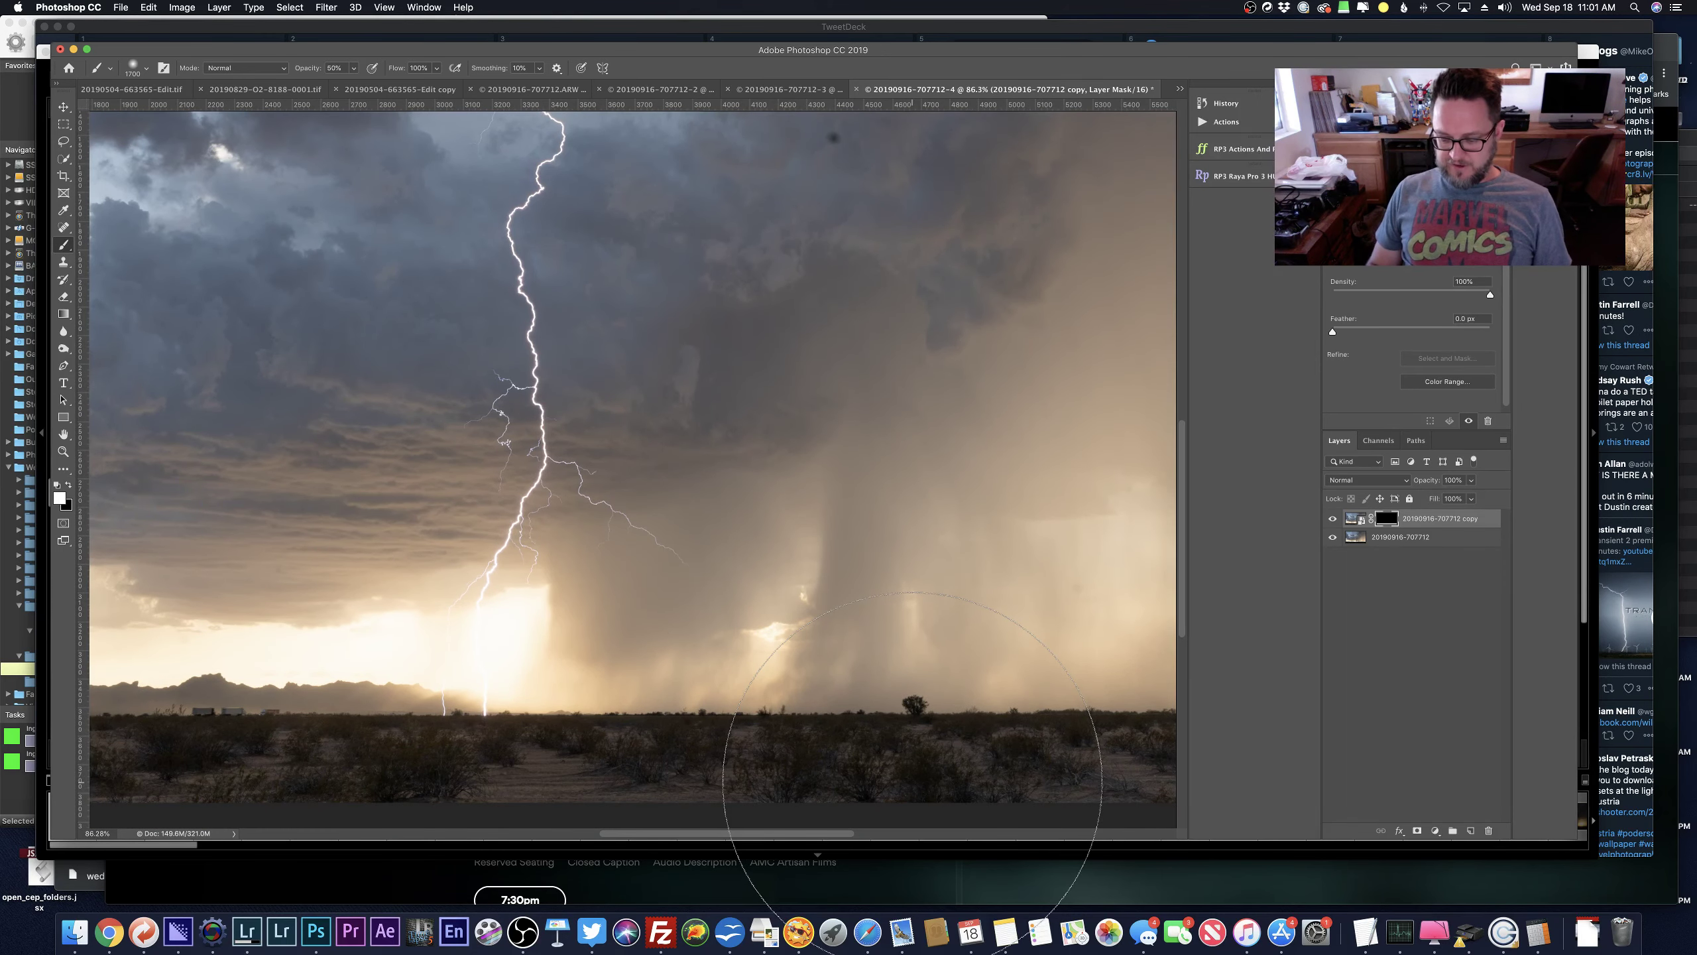
Examine the layer mask overlay along the desert horizon and around the lightning strike, comparing it with the unmasked view.
key(x)
key(backslash)
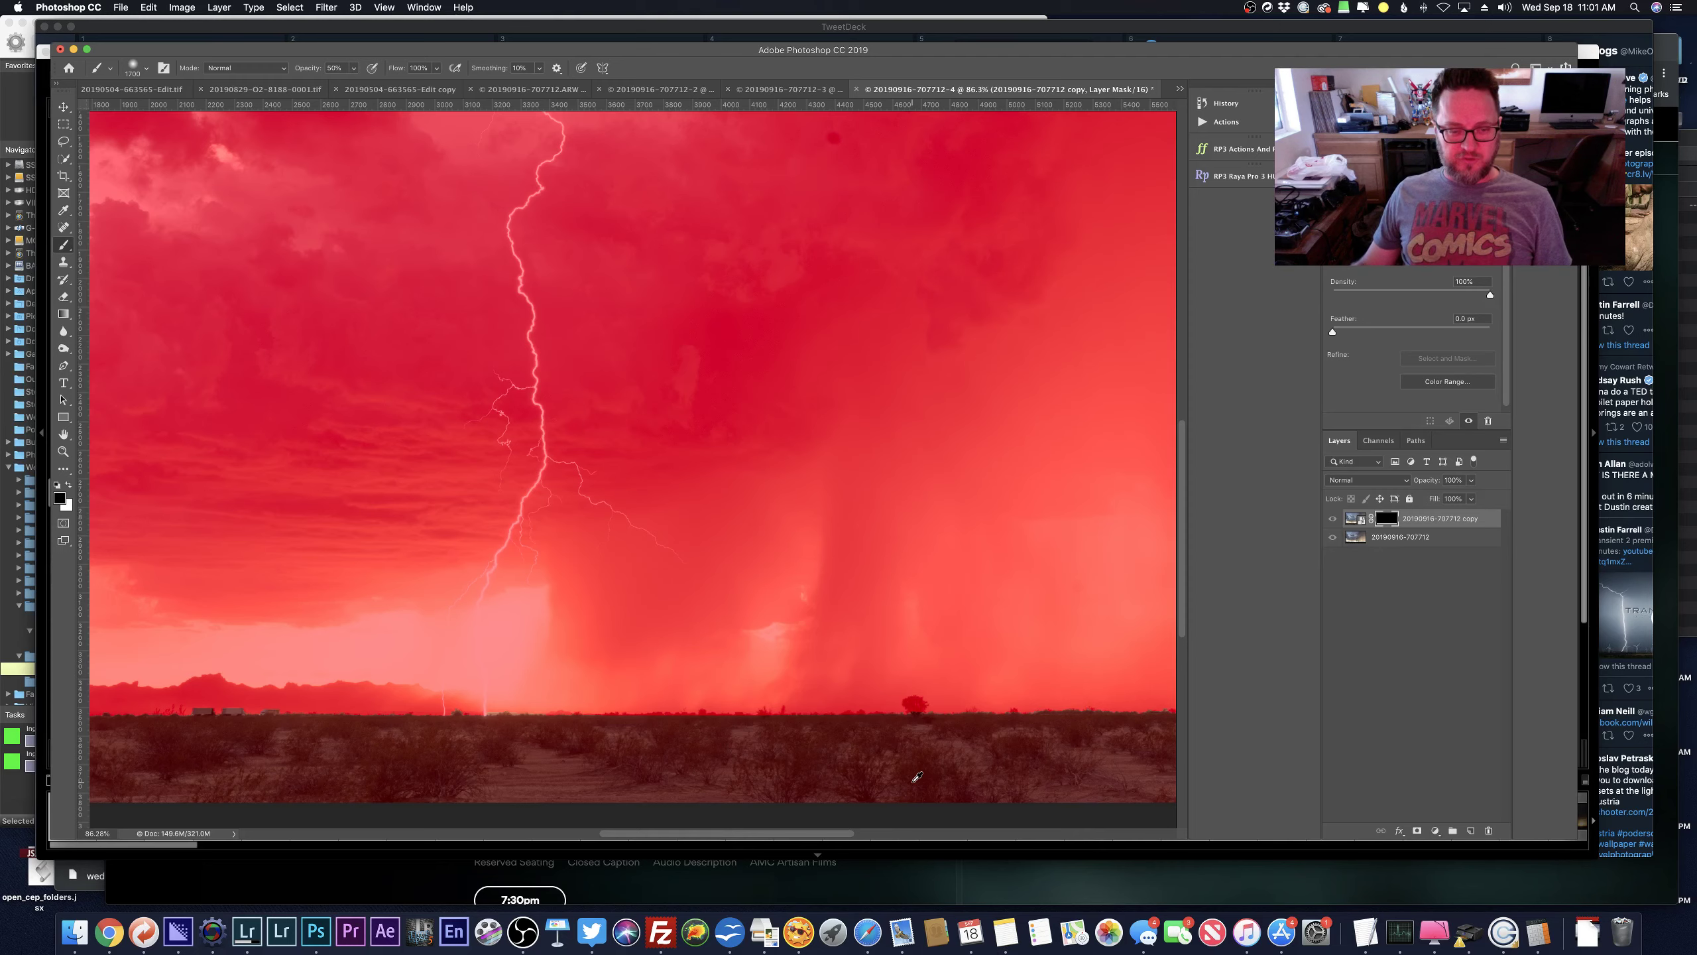
scroll(917, 777, down, 3)
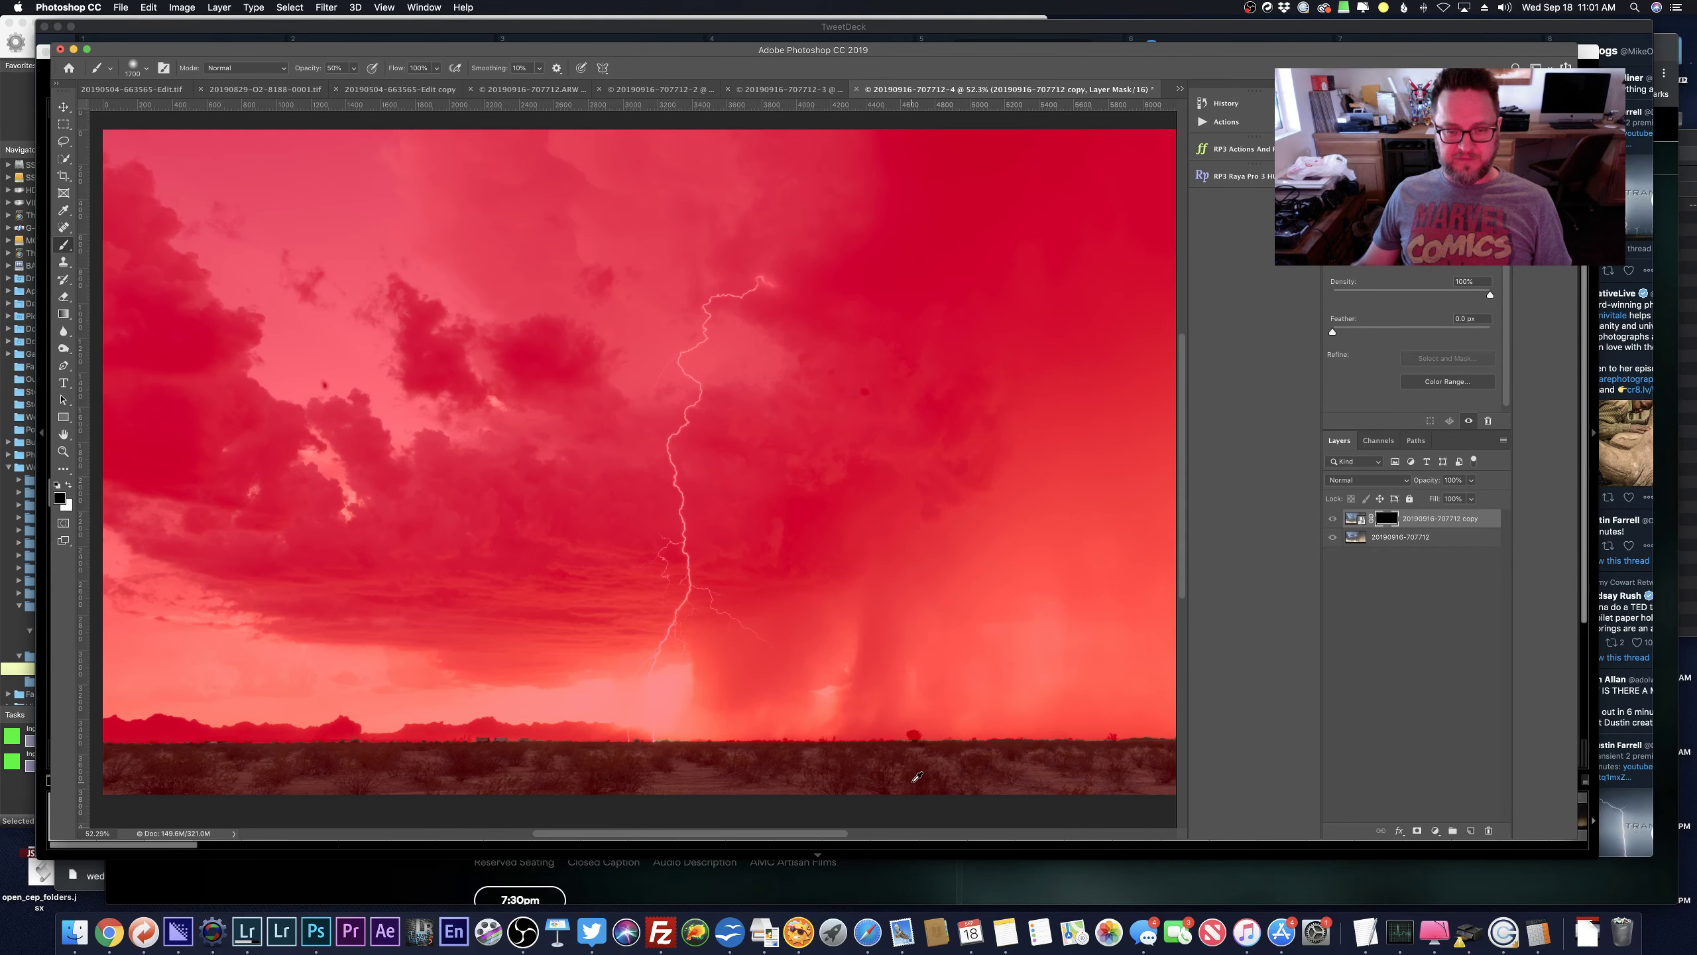
scroll(889, 702, down, 3)
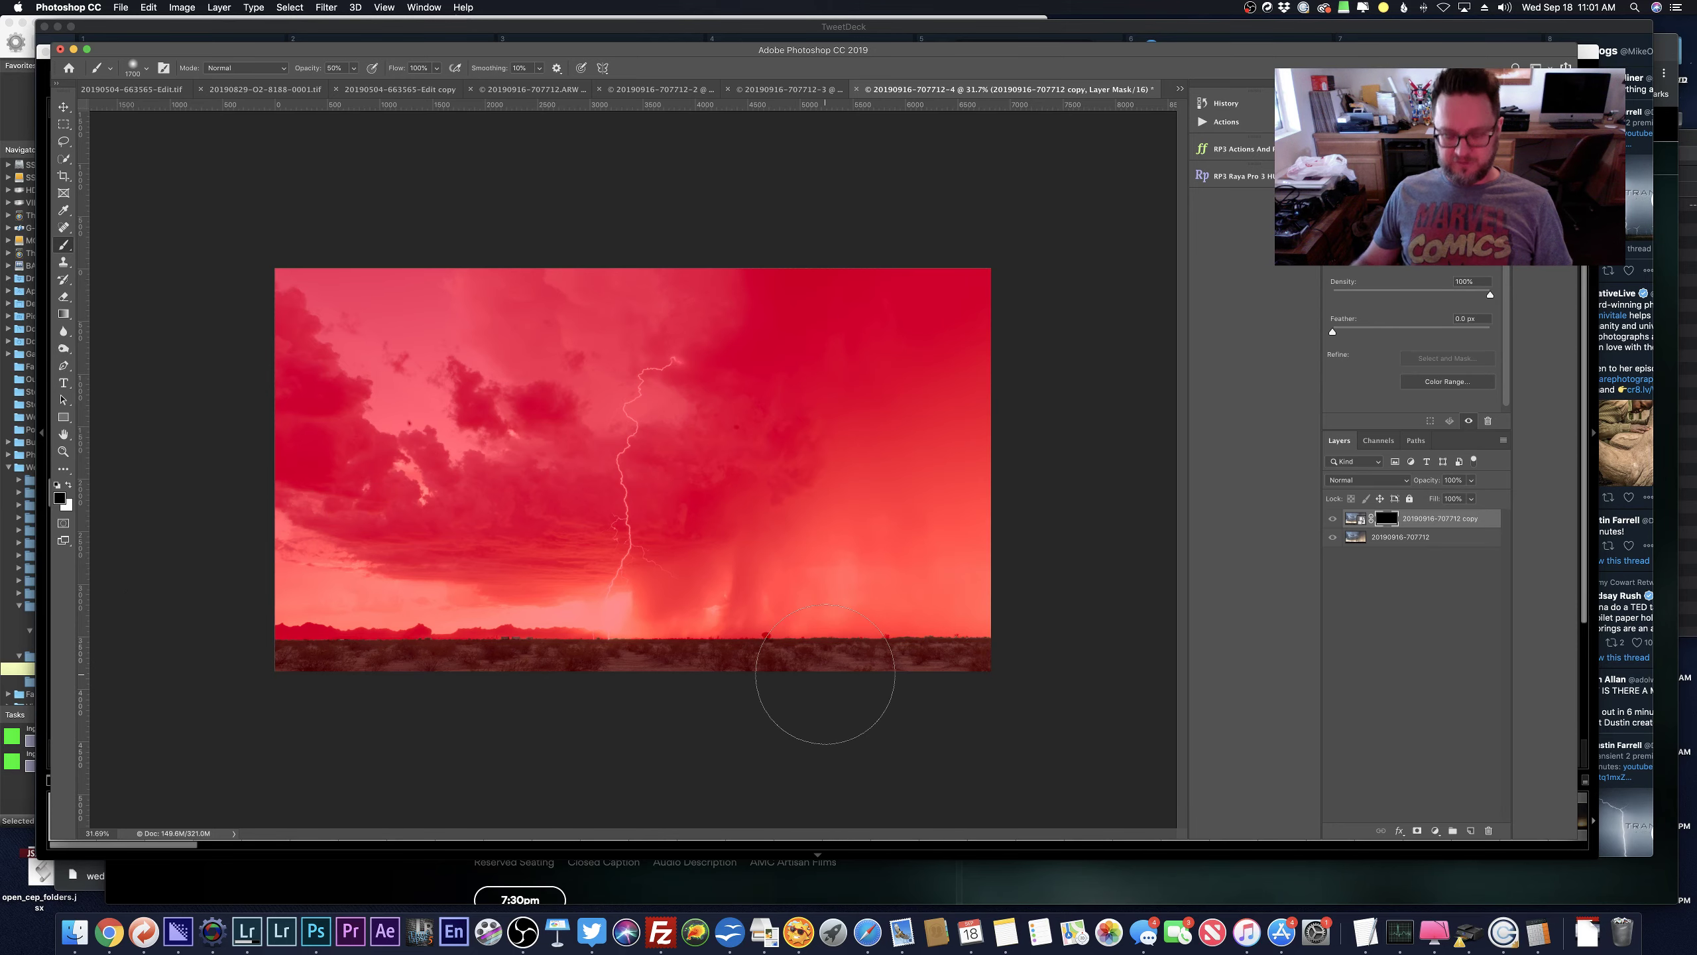
key(backslash)
key(x)
key(backslash)
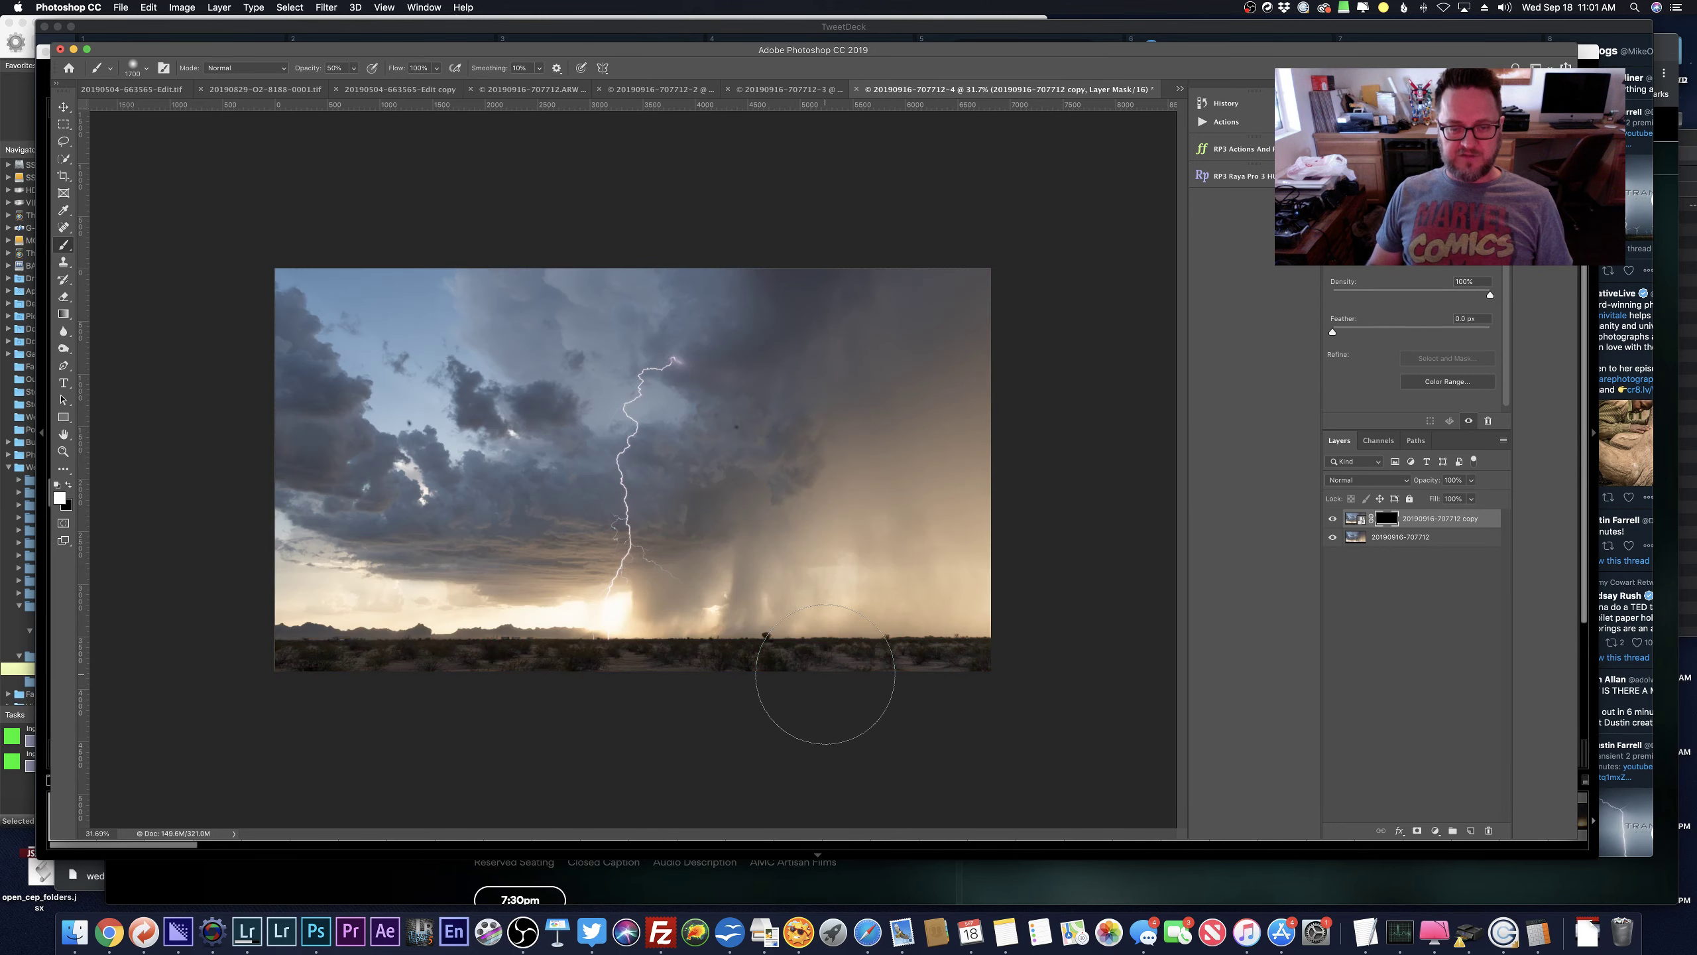
key(backslash)
scroll(831, 680, up, 5)
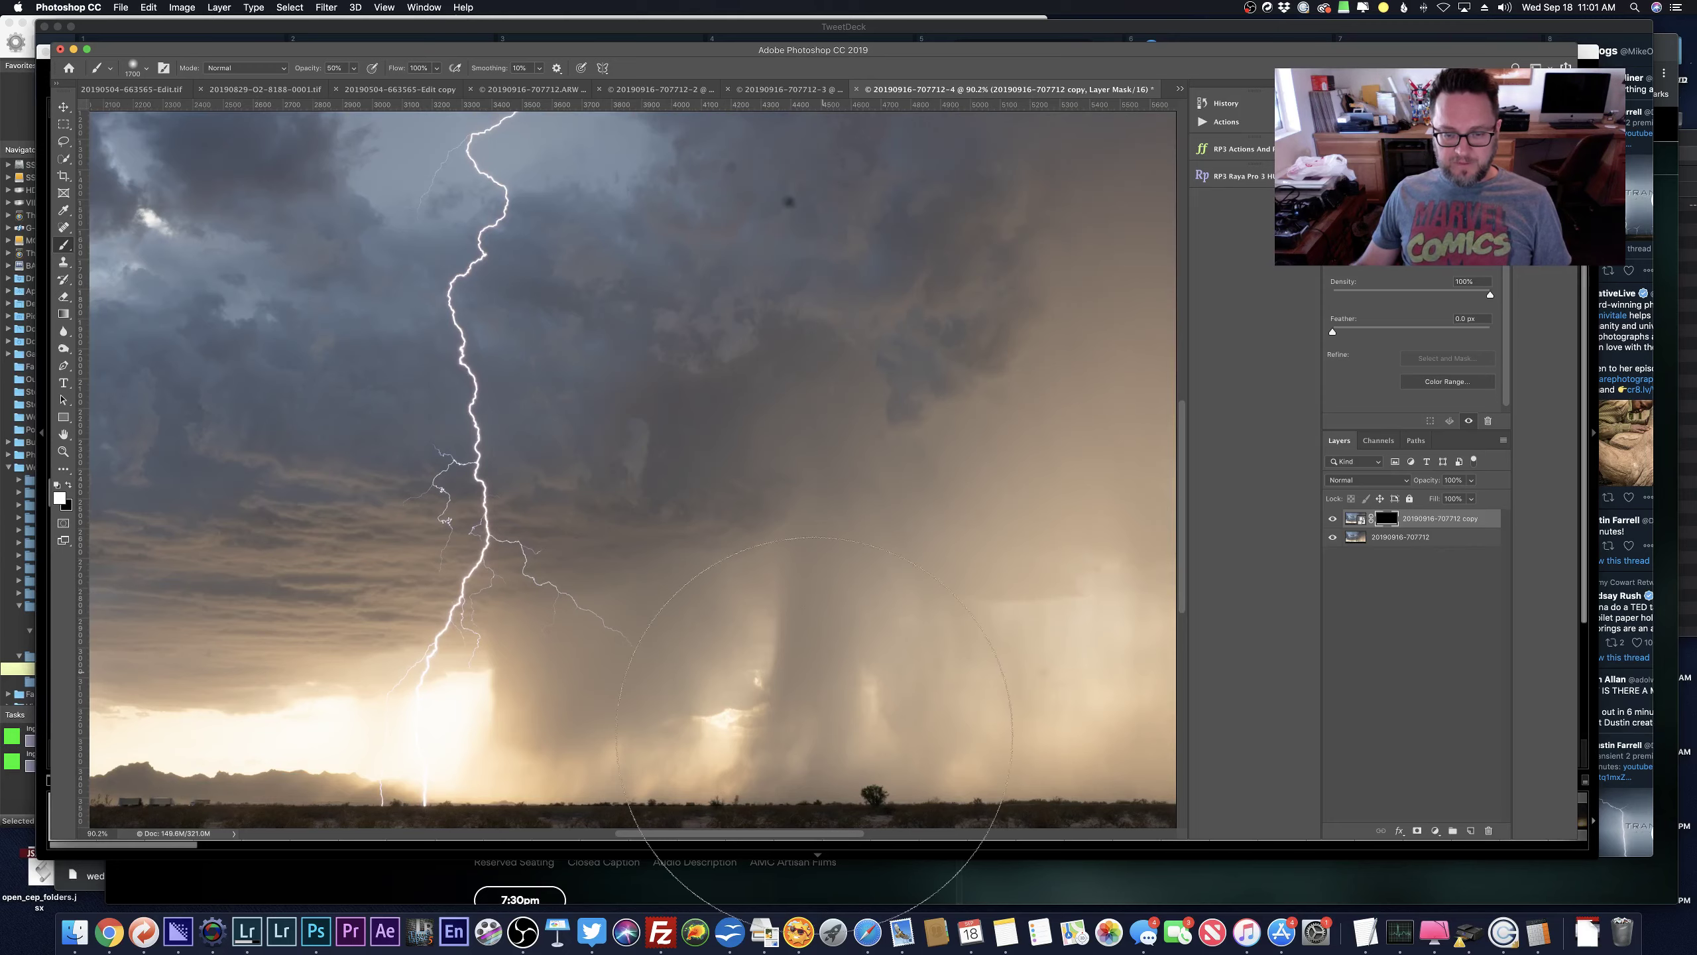
scroll(525, 762, up, 1)
scroll(526, 762, down, 3)
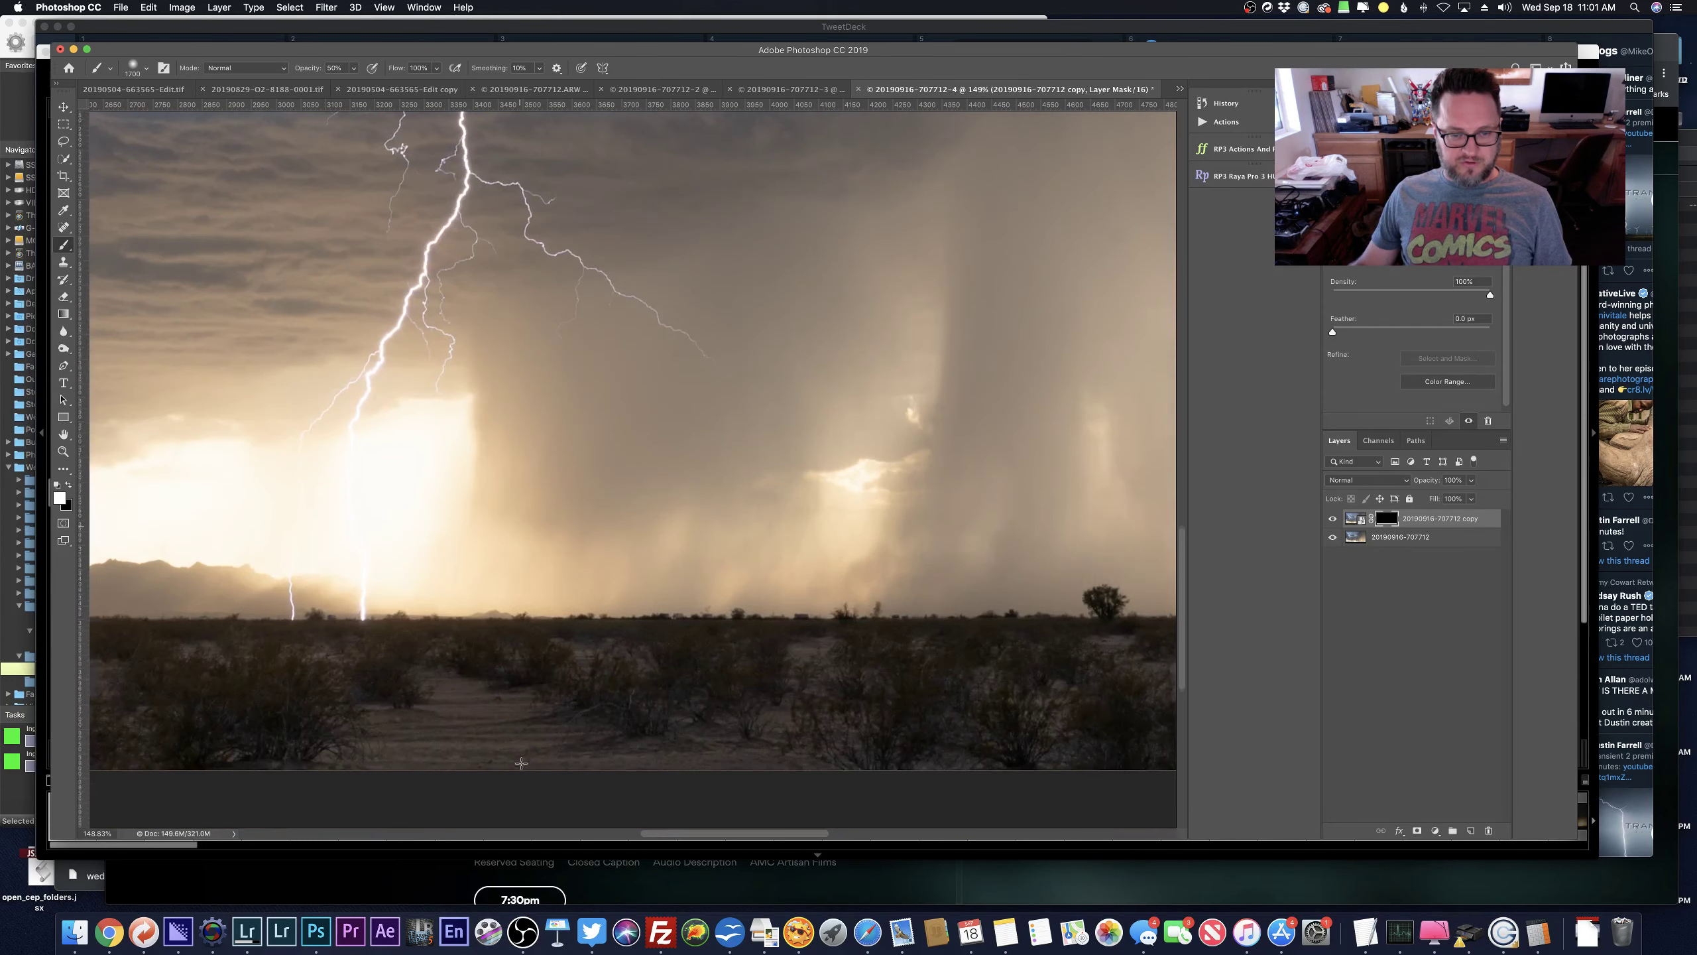
scroll(532, 712, up, 4)
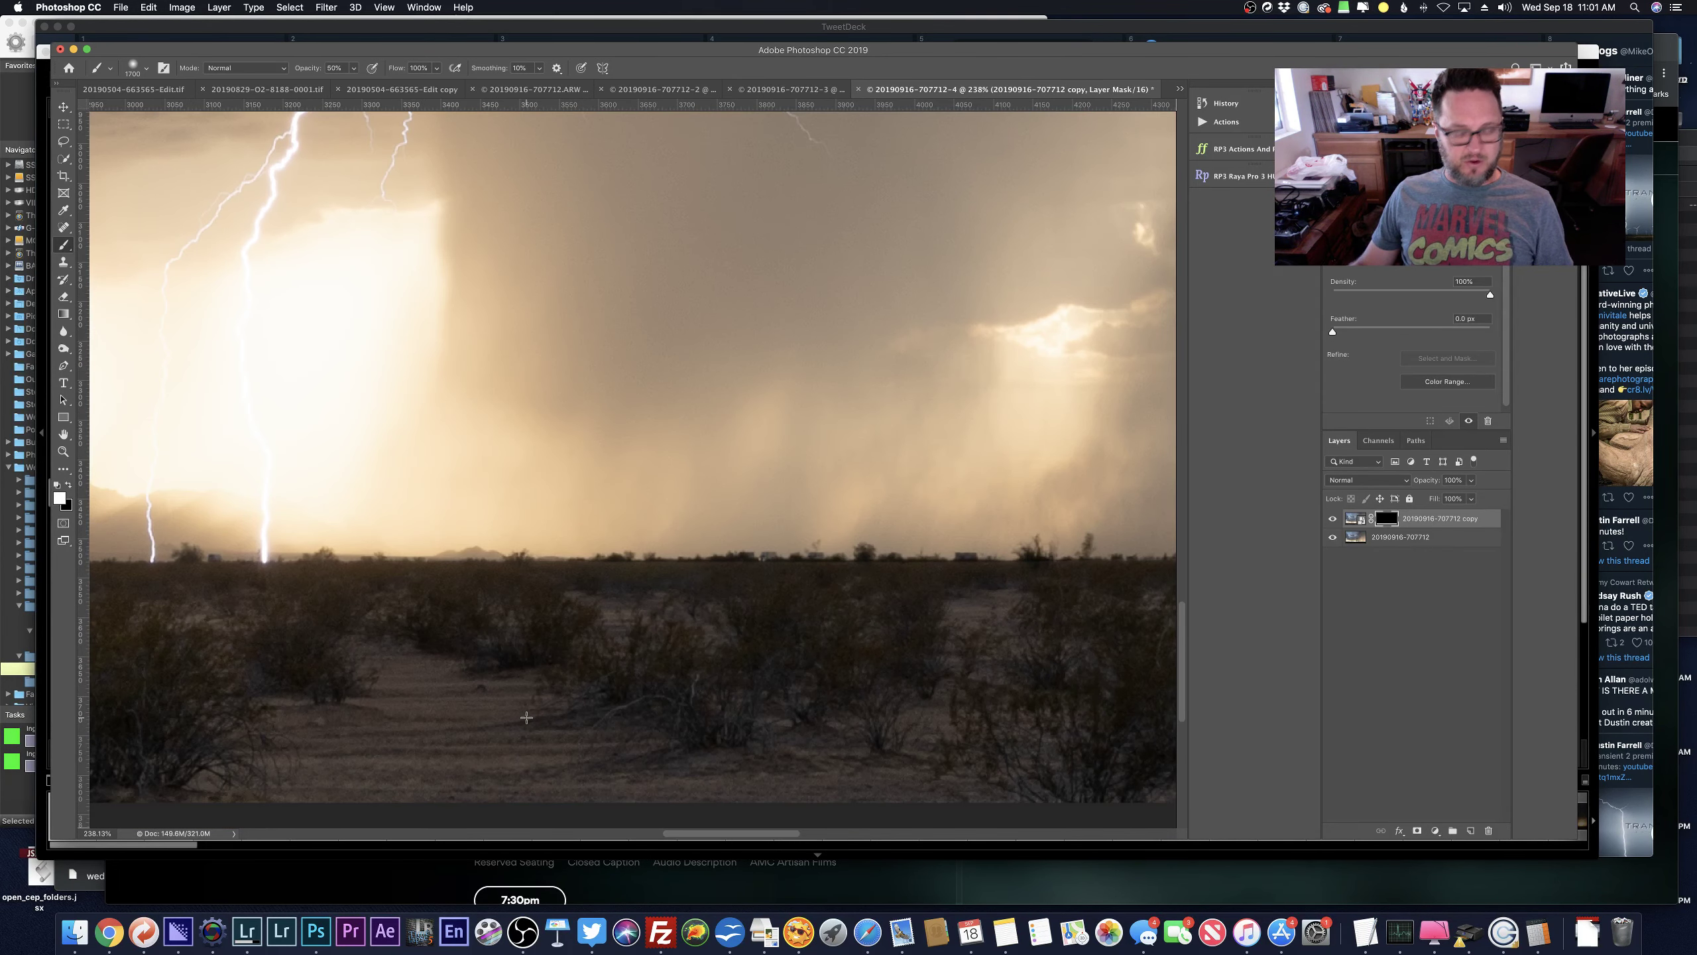
key(backslash)
key(x)
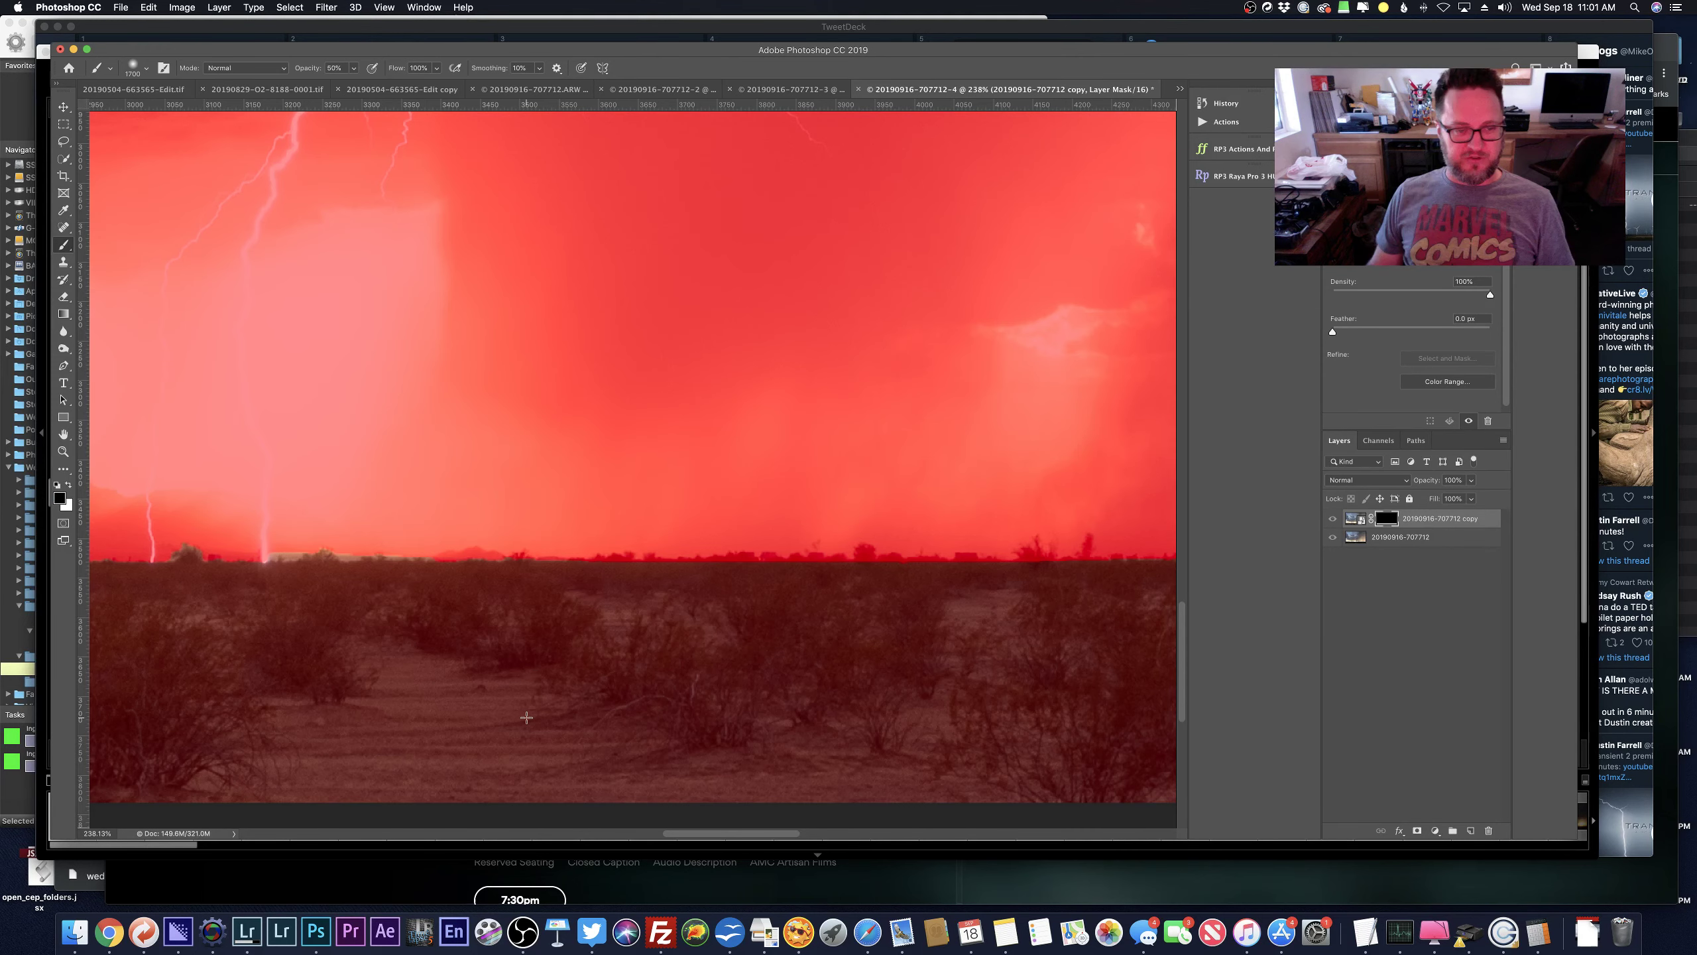
scroll(452, 559, left, 4)
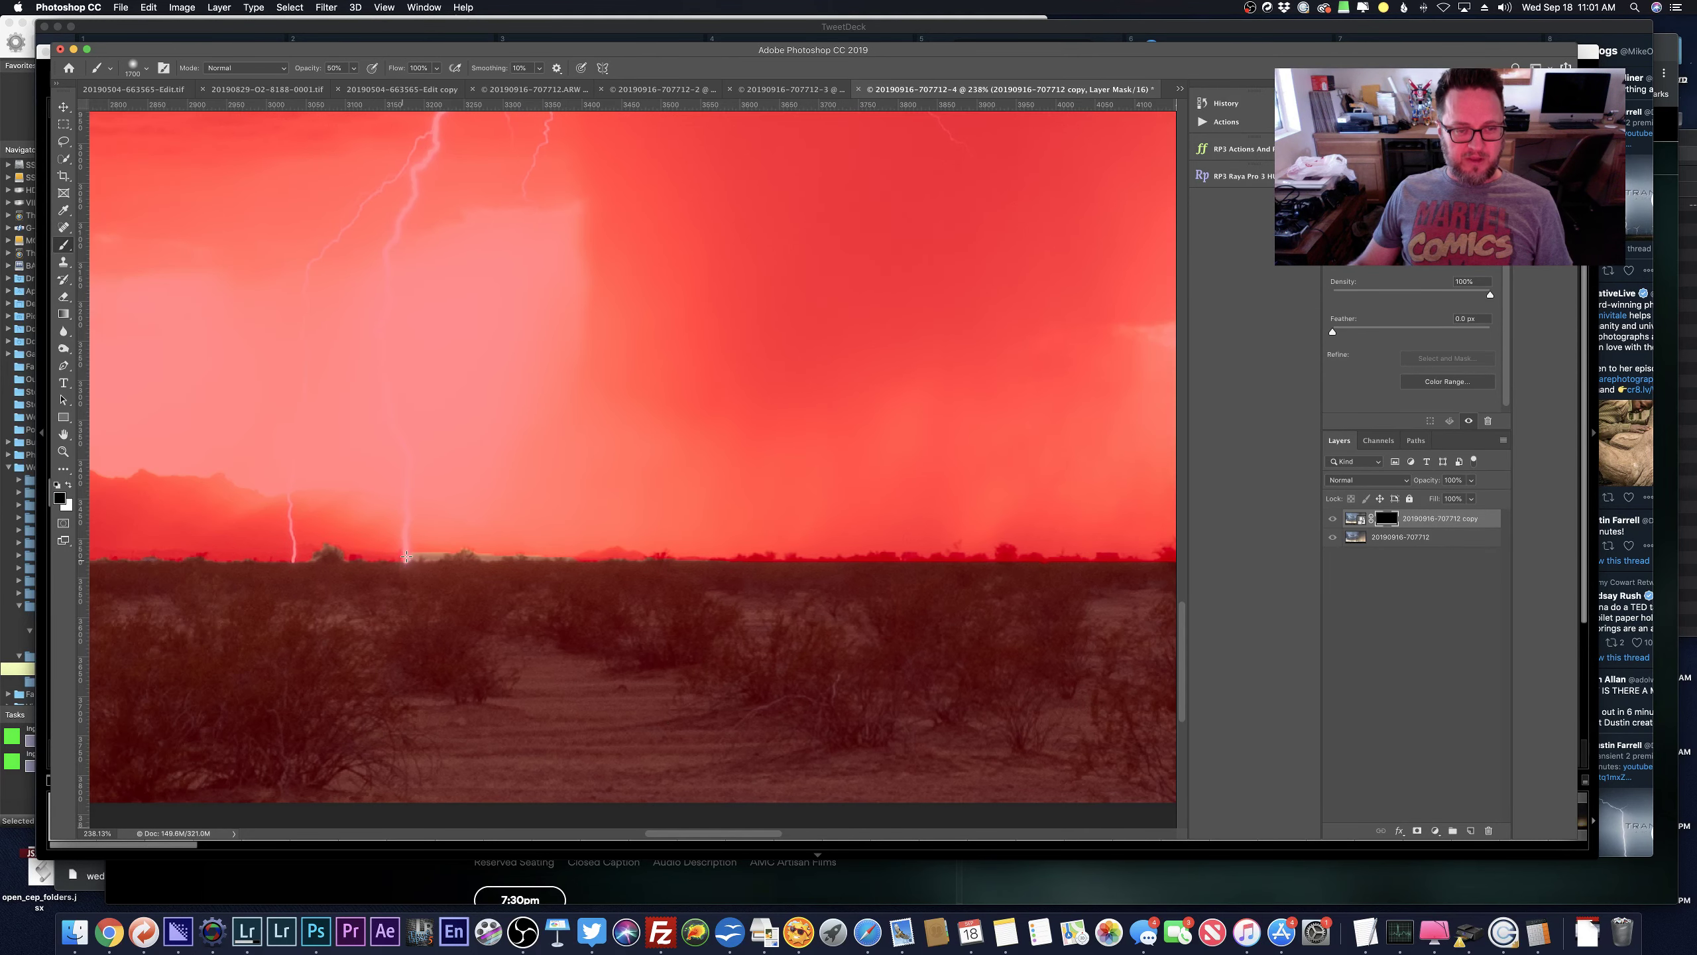
key(backslash)
key(x)
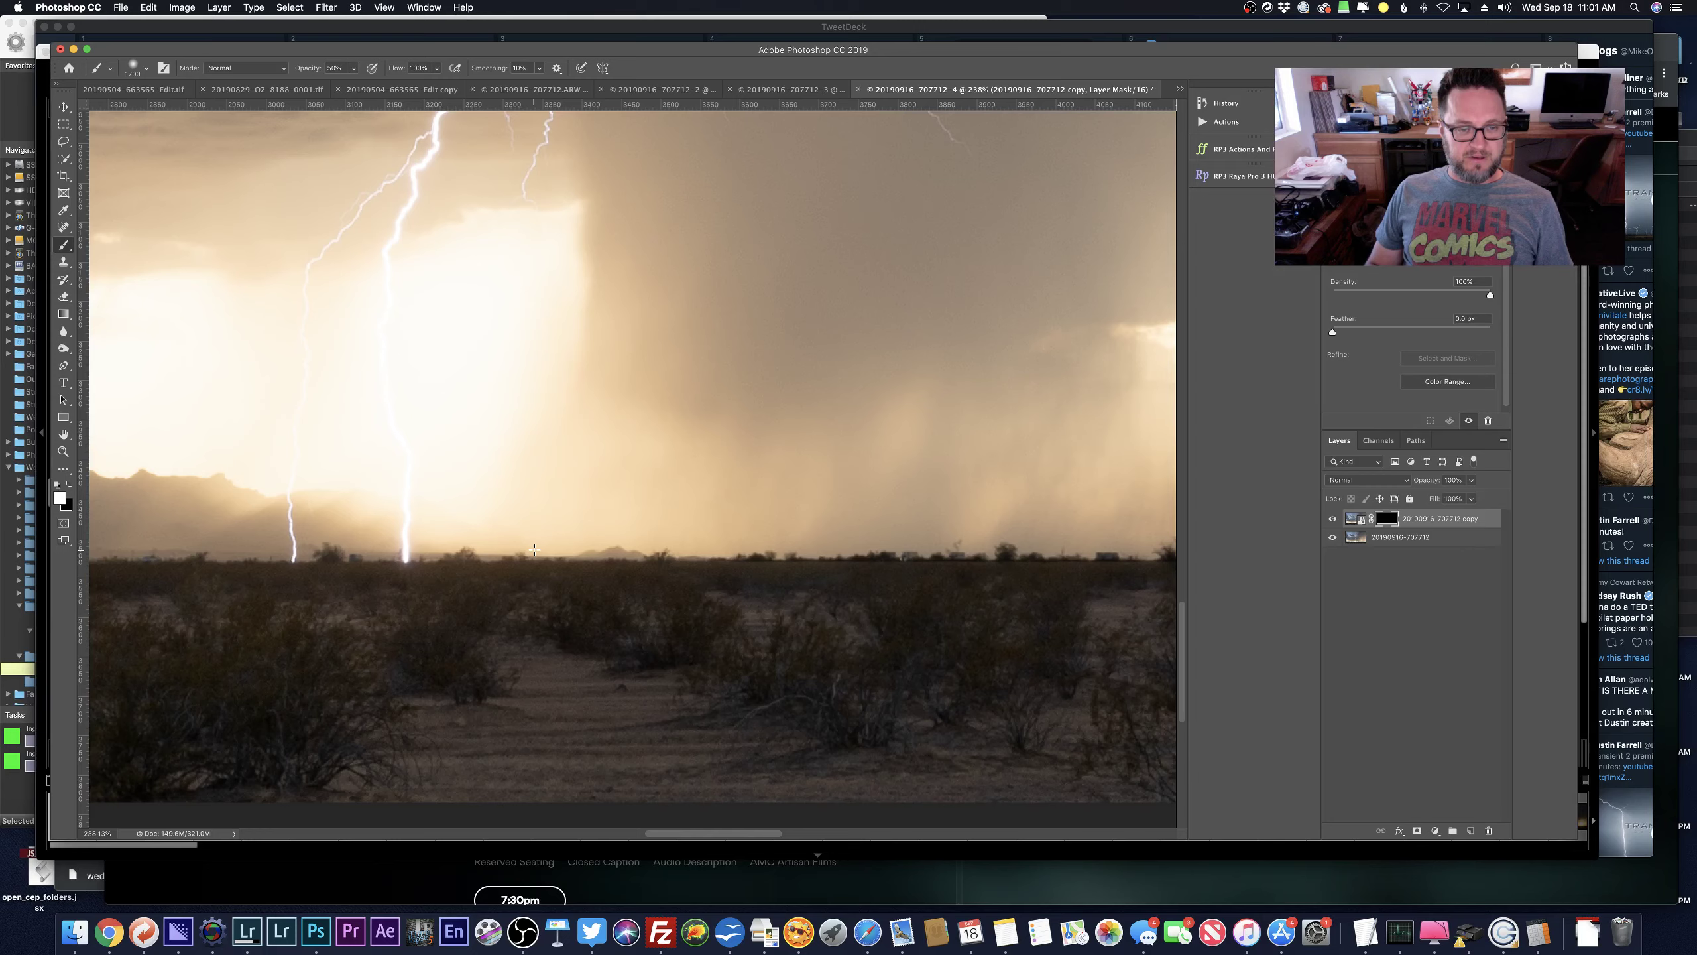
key(x)
key(backslash)
key(backslash)
key(x)
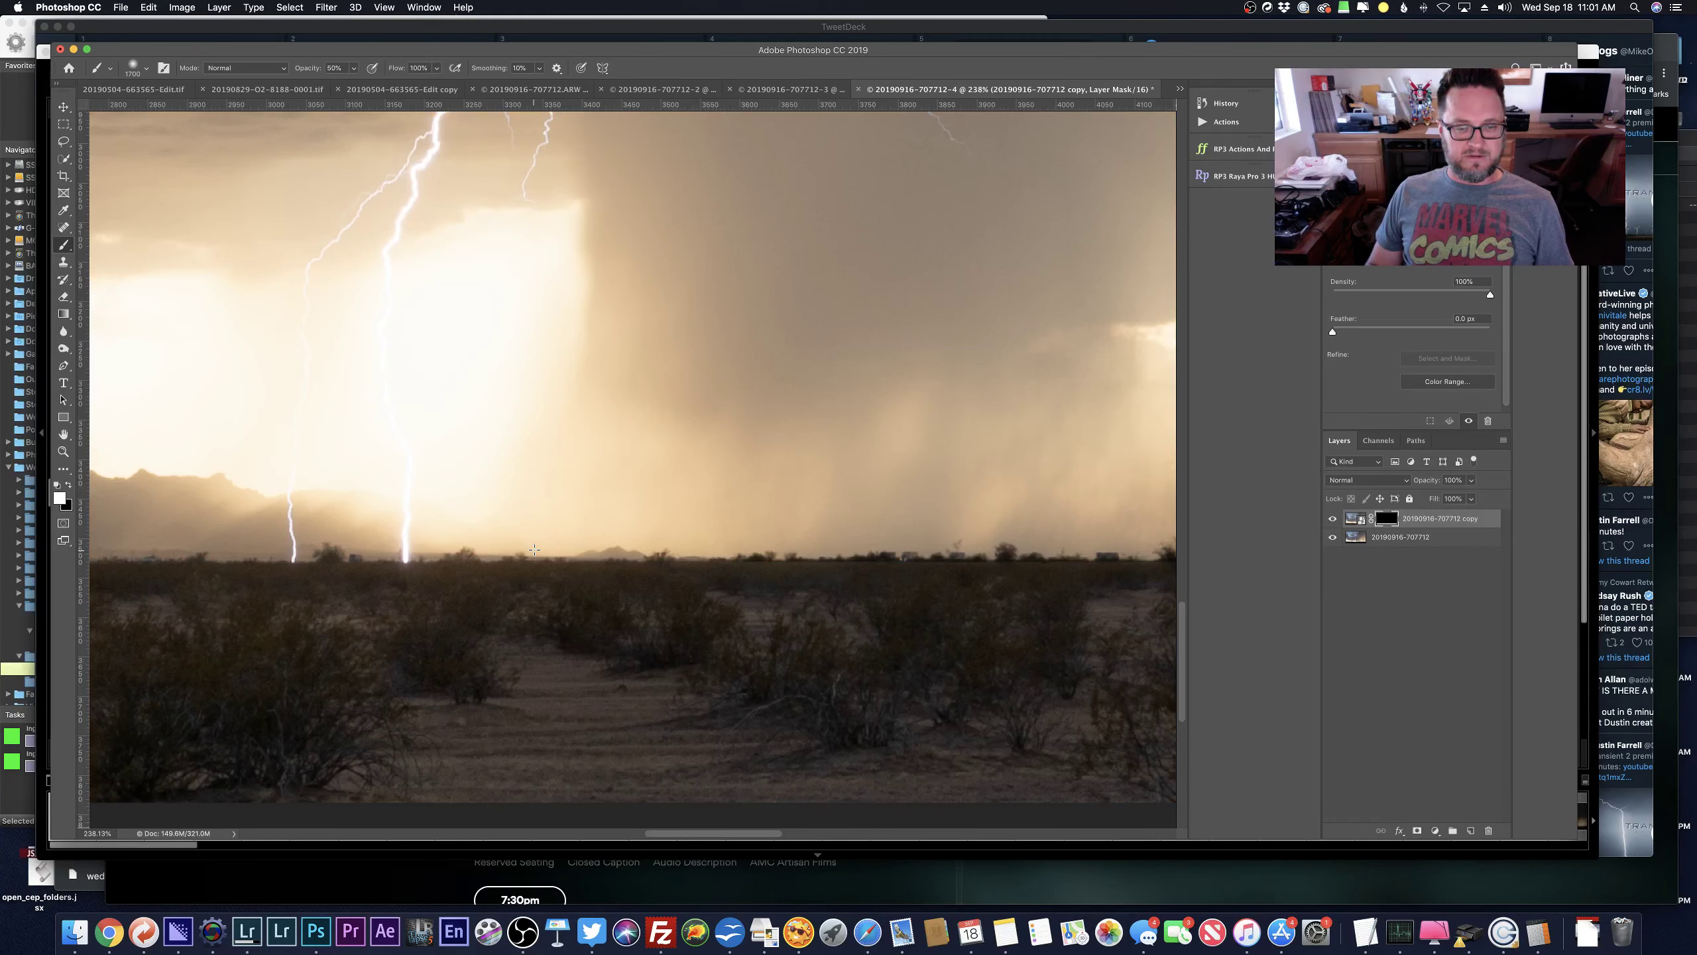
scroll(534, 550, down, 10)
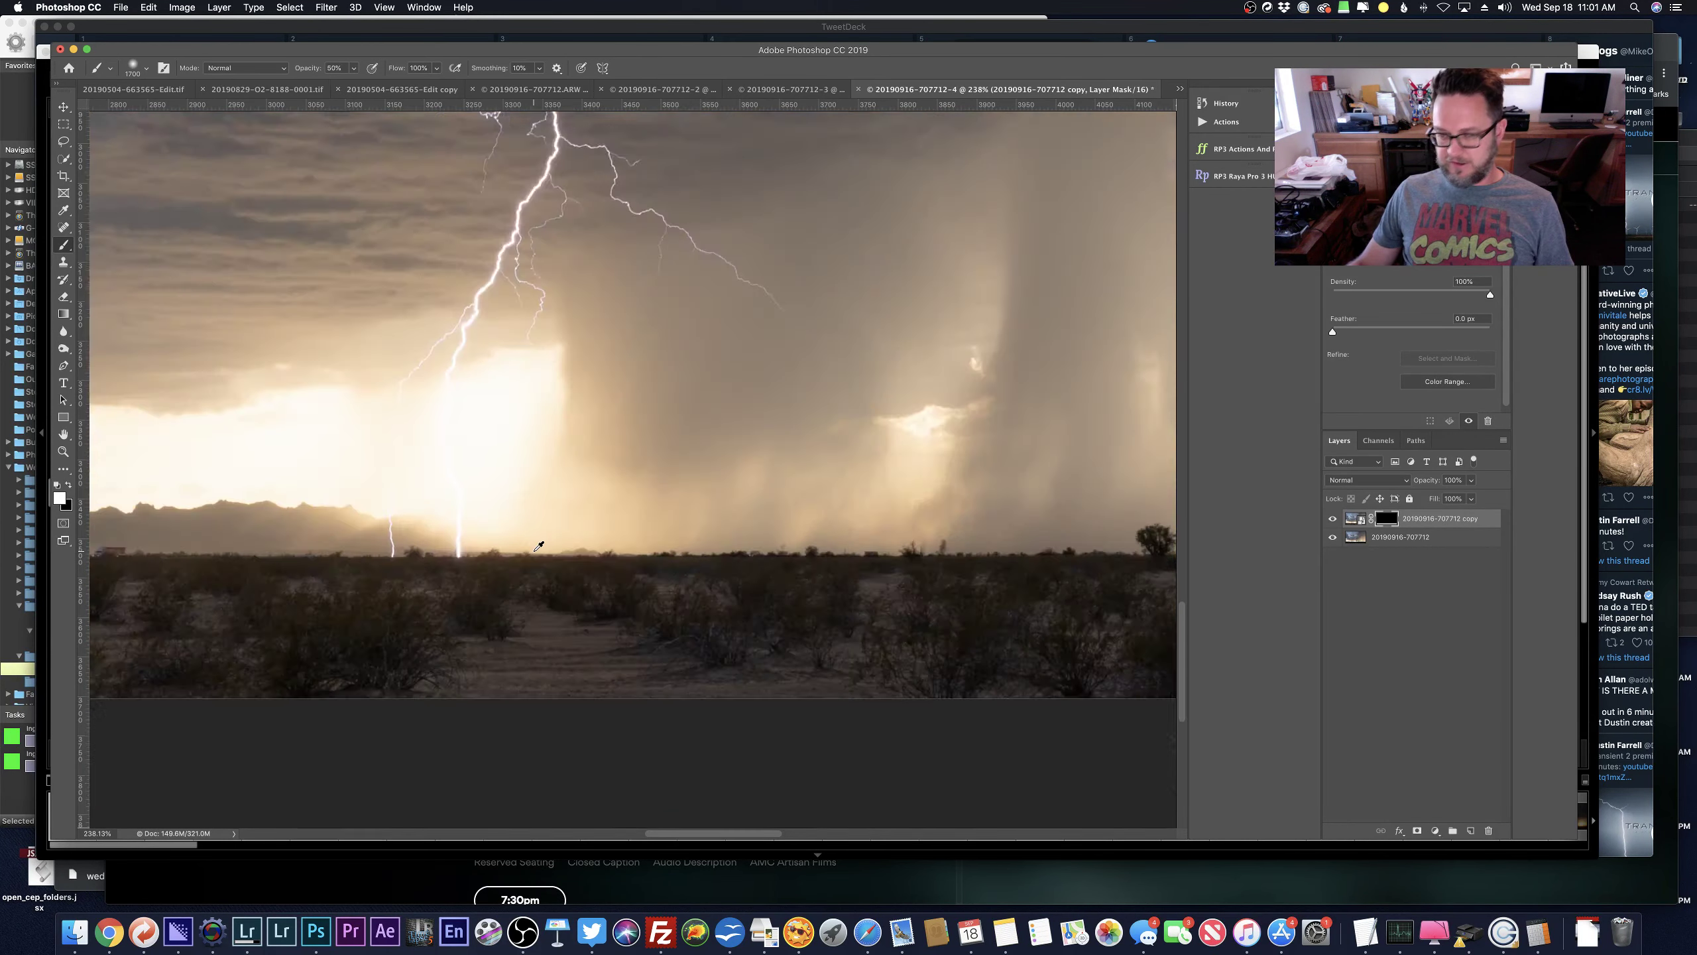
scroll(538, 546, down, 3)
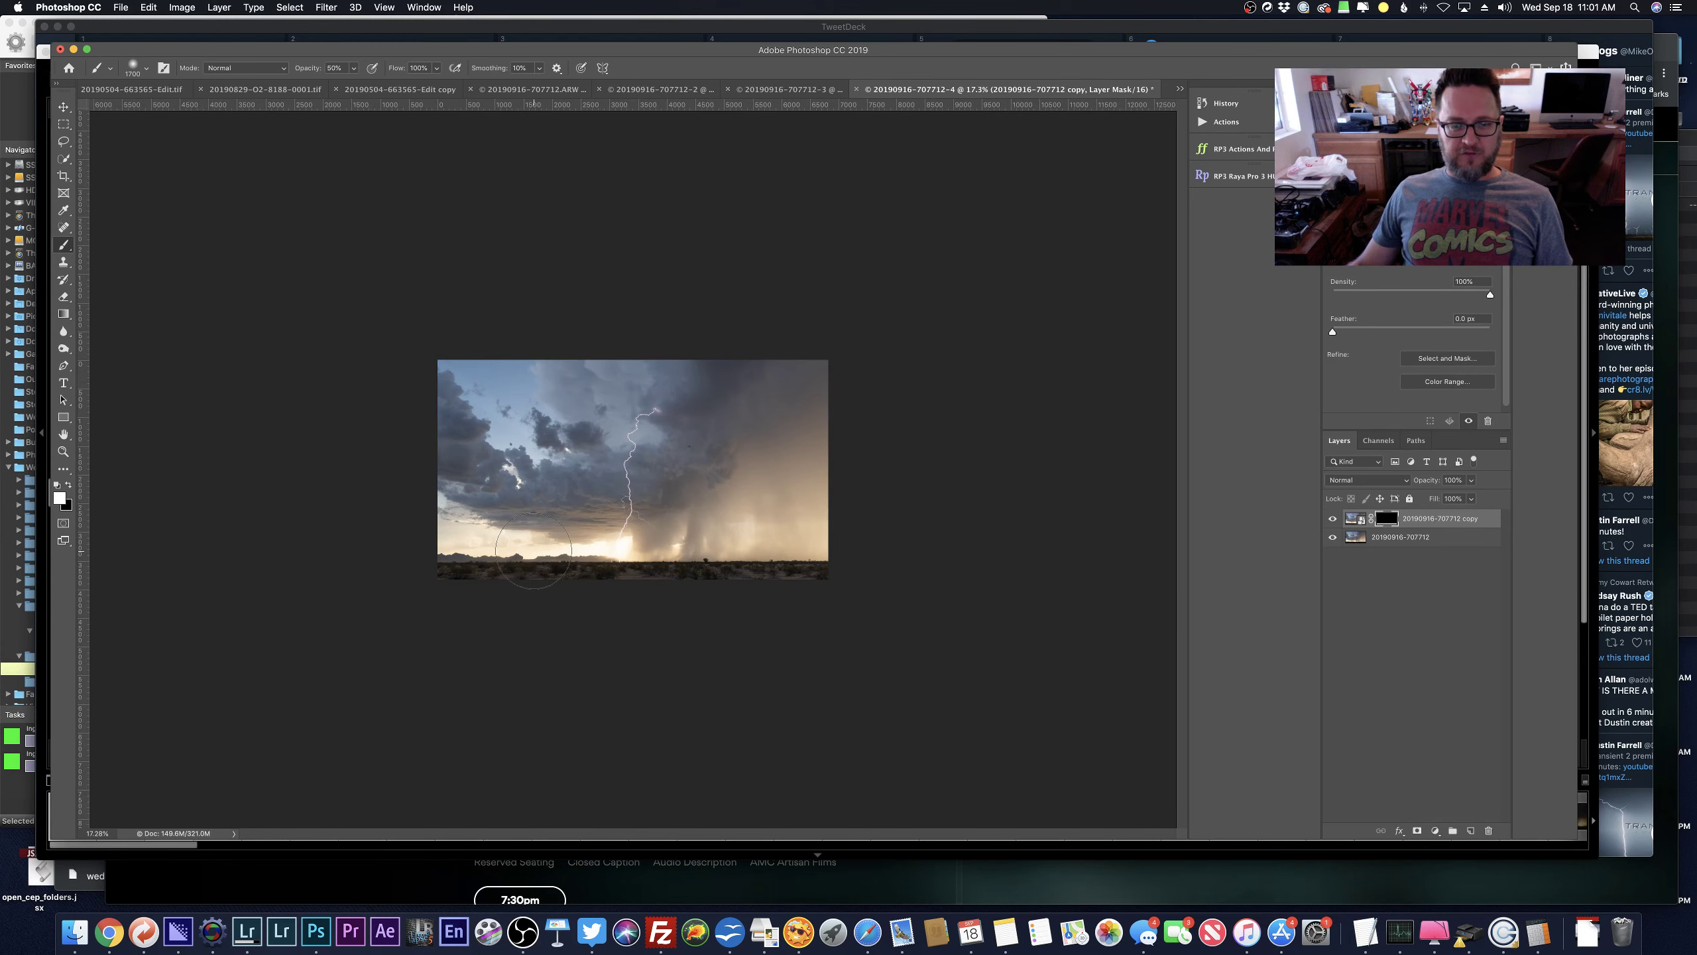
scroll(512, 593, up, 6)
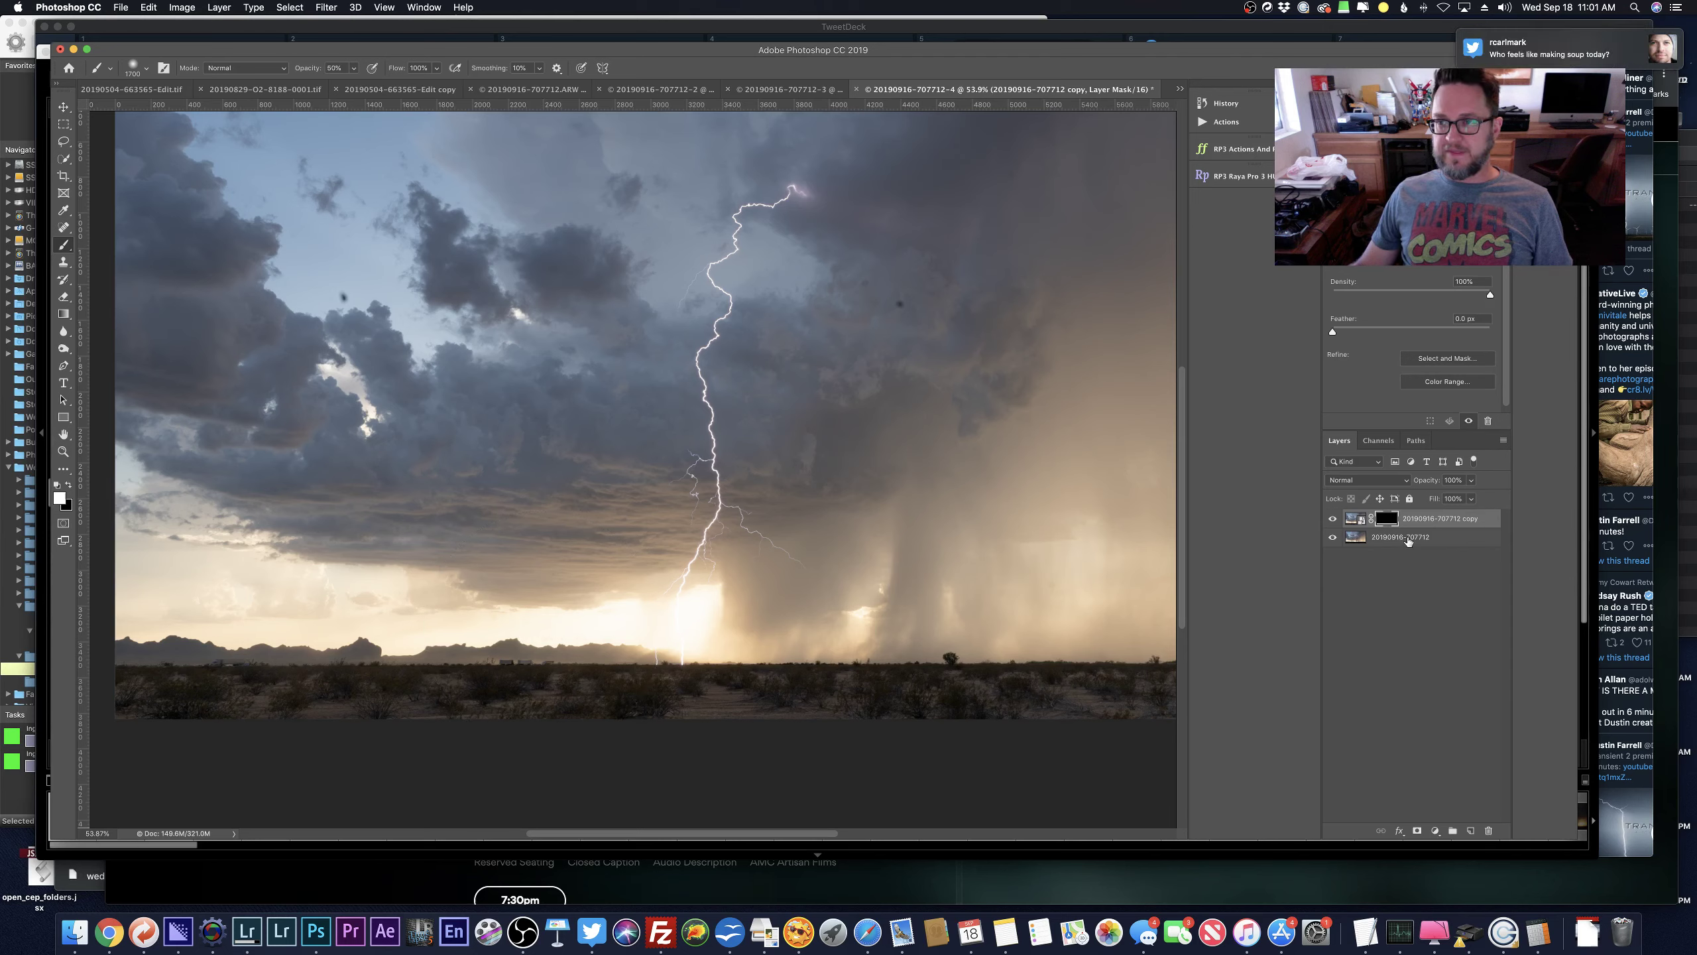
drag(1461, 520, 1469, 828)
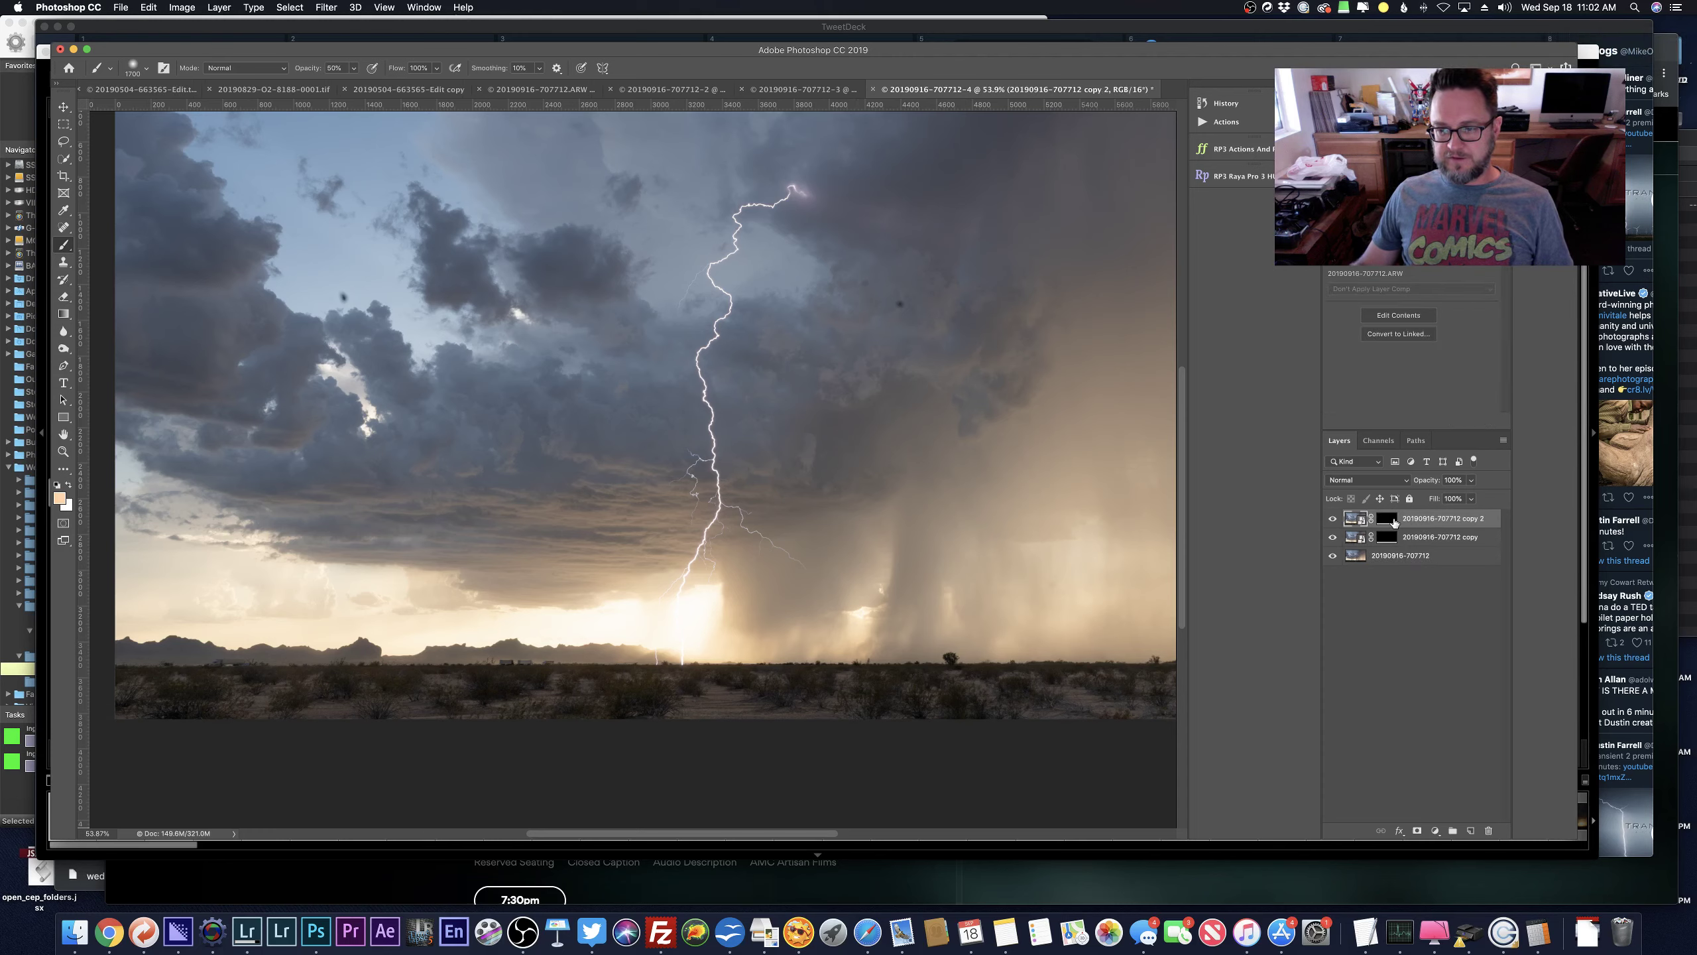
click(1393, 520)
right_click(1394, 521)
click(1390, 519)
drag(1388, 520, 1488, 830)
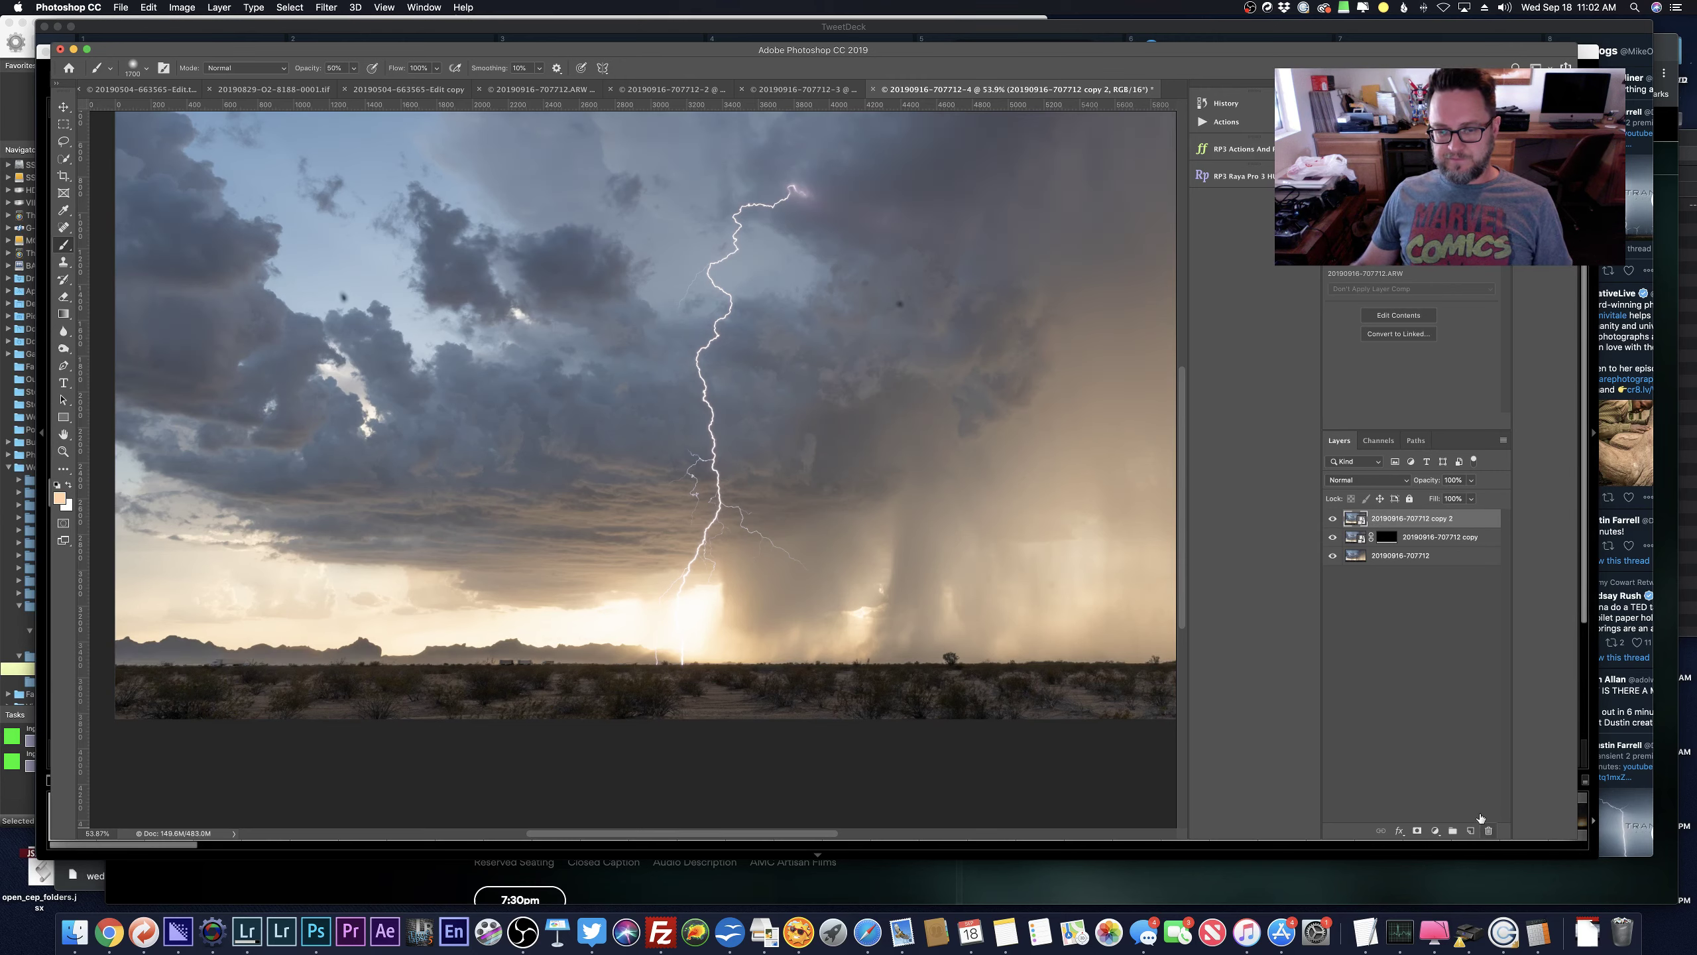
right_click(1481, 818)
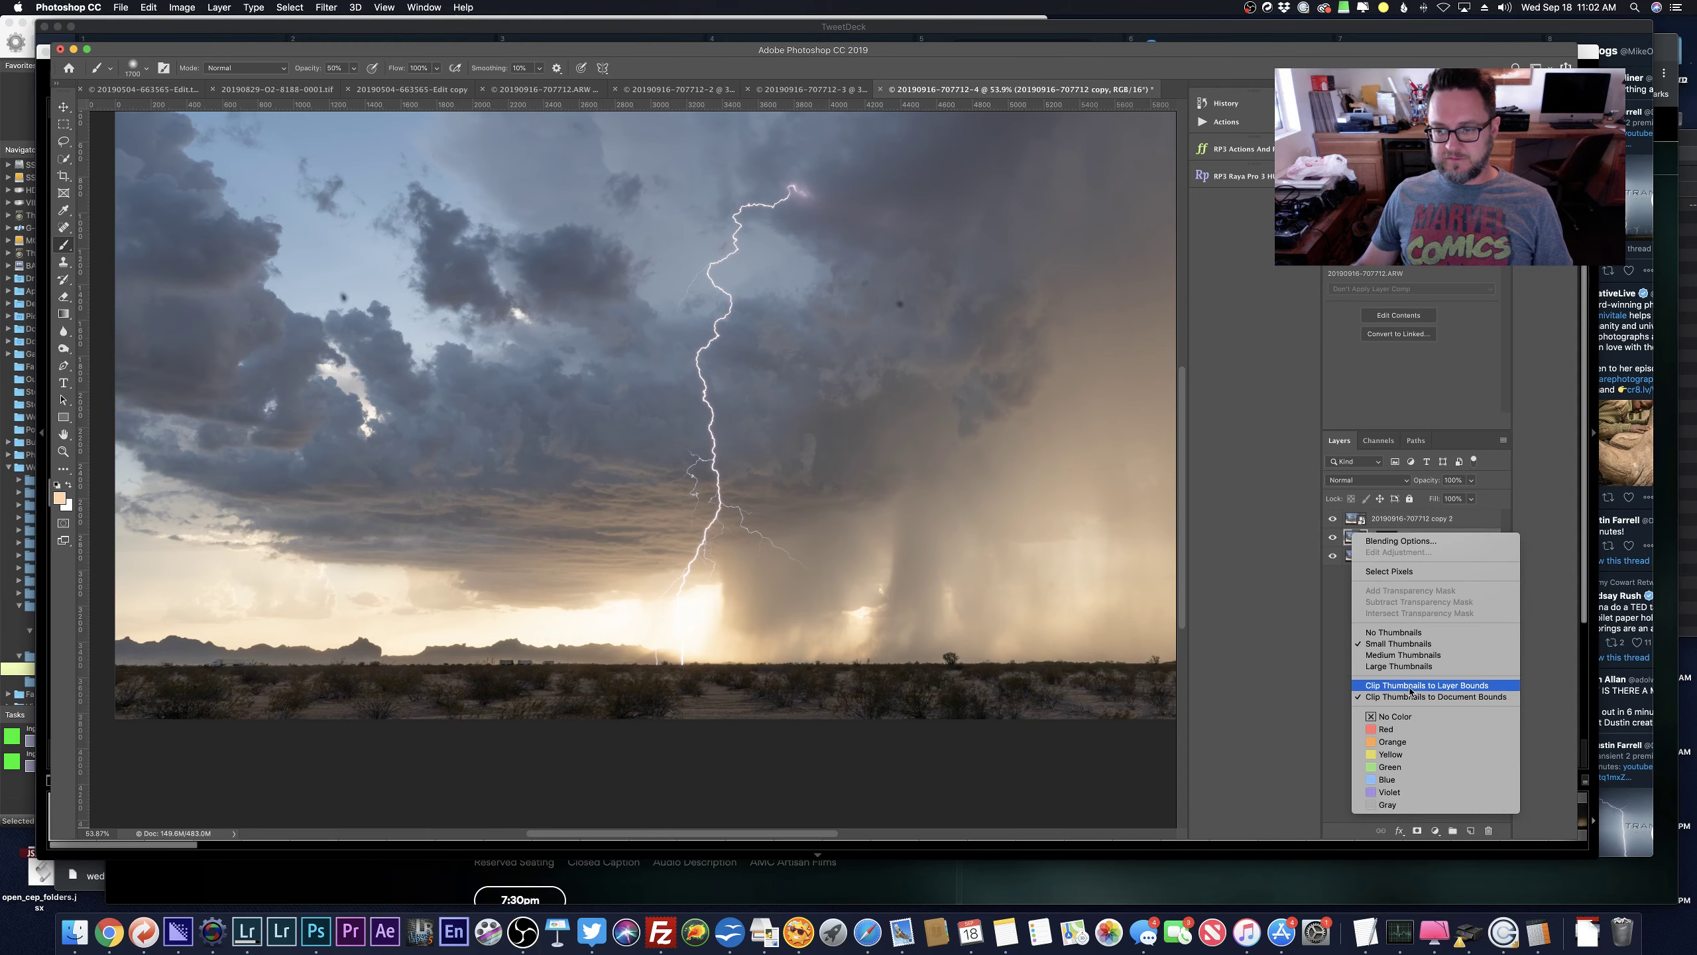
key(Escape)
click(1354, 520)
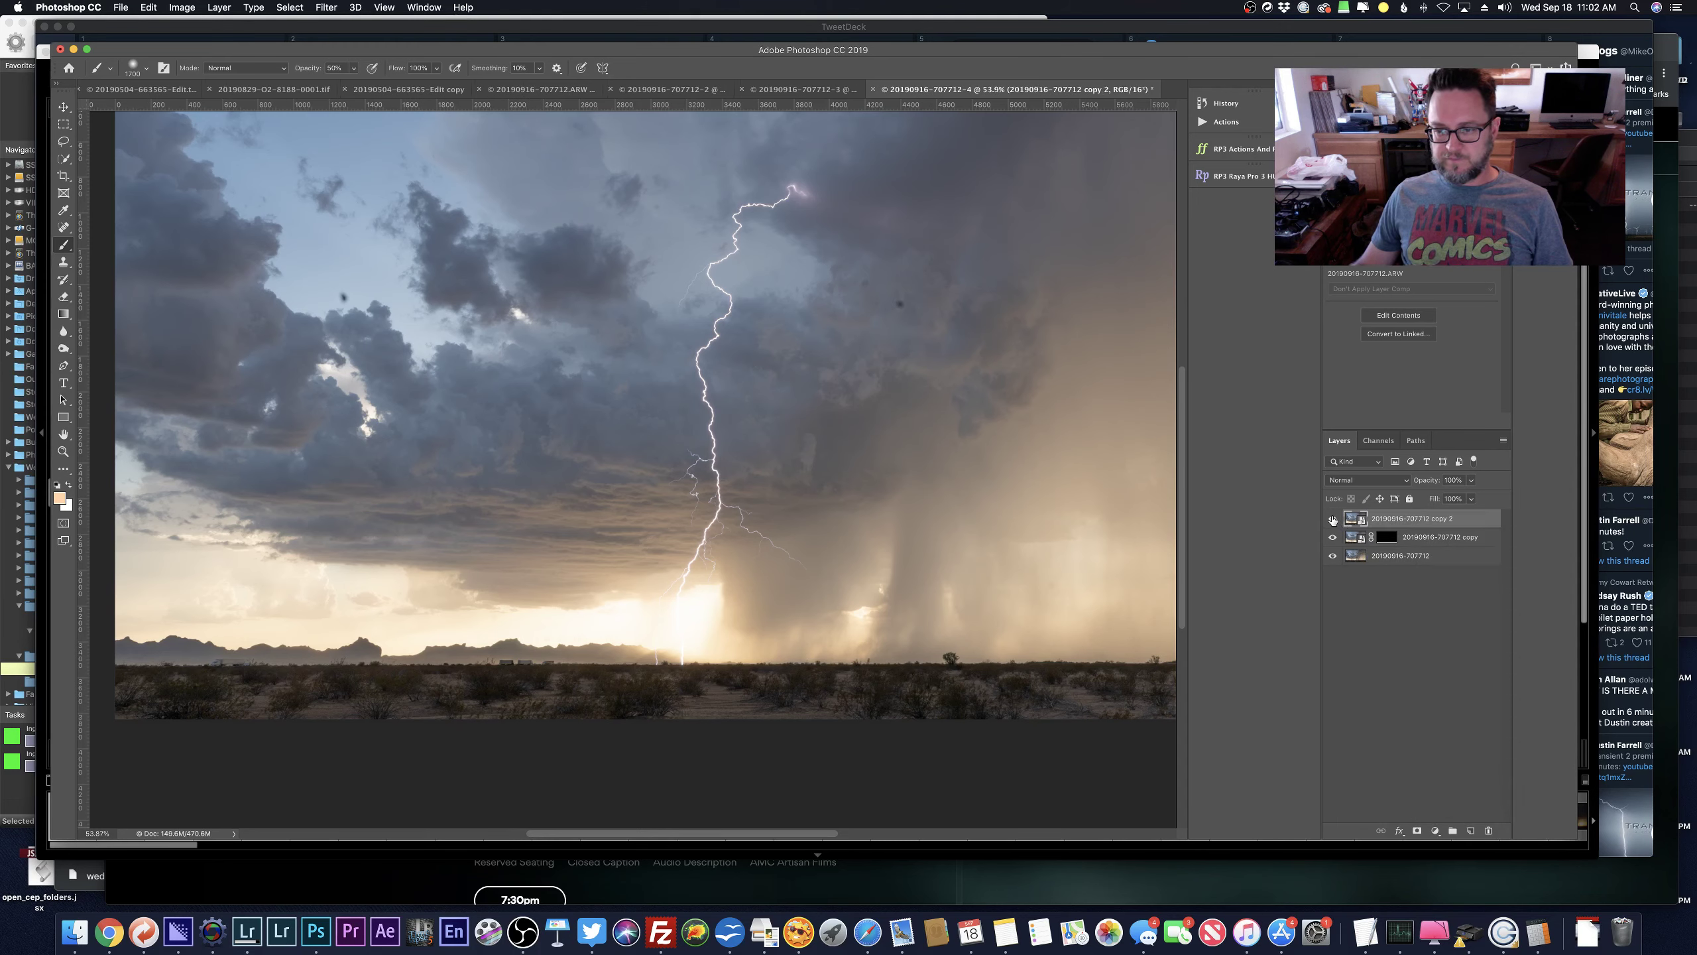
click(1332, 519)
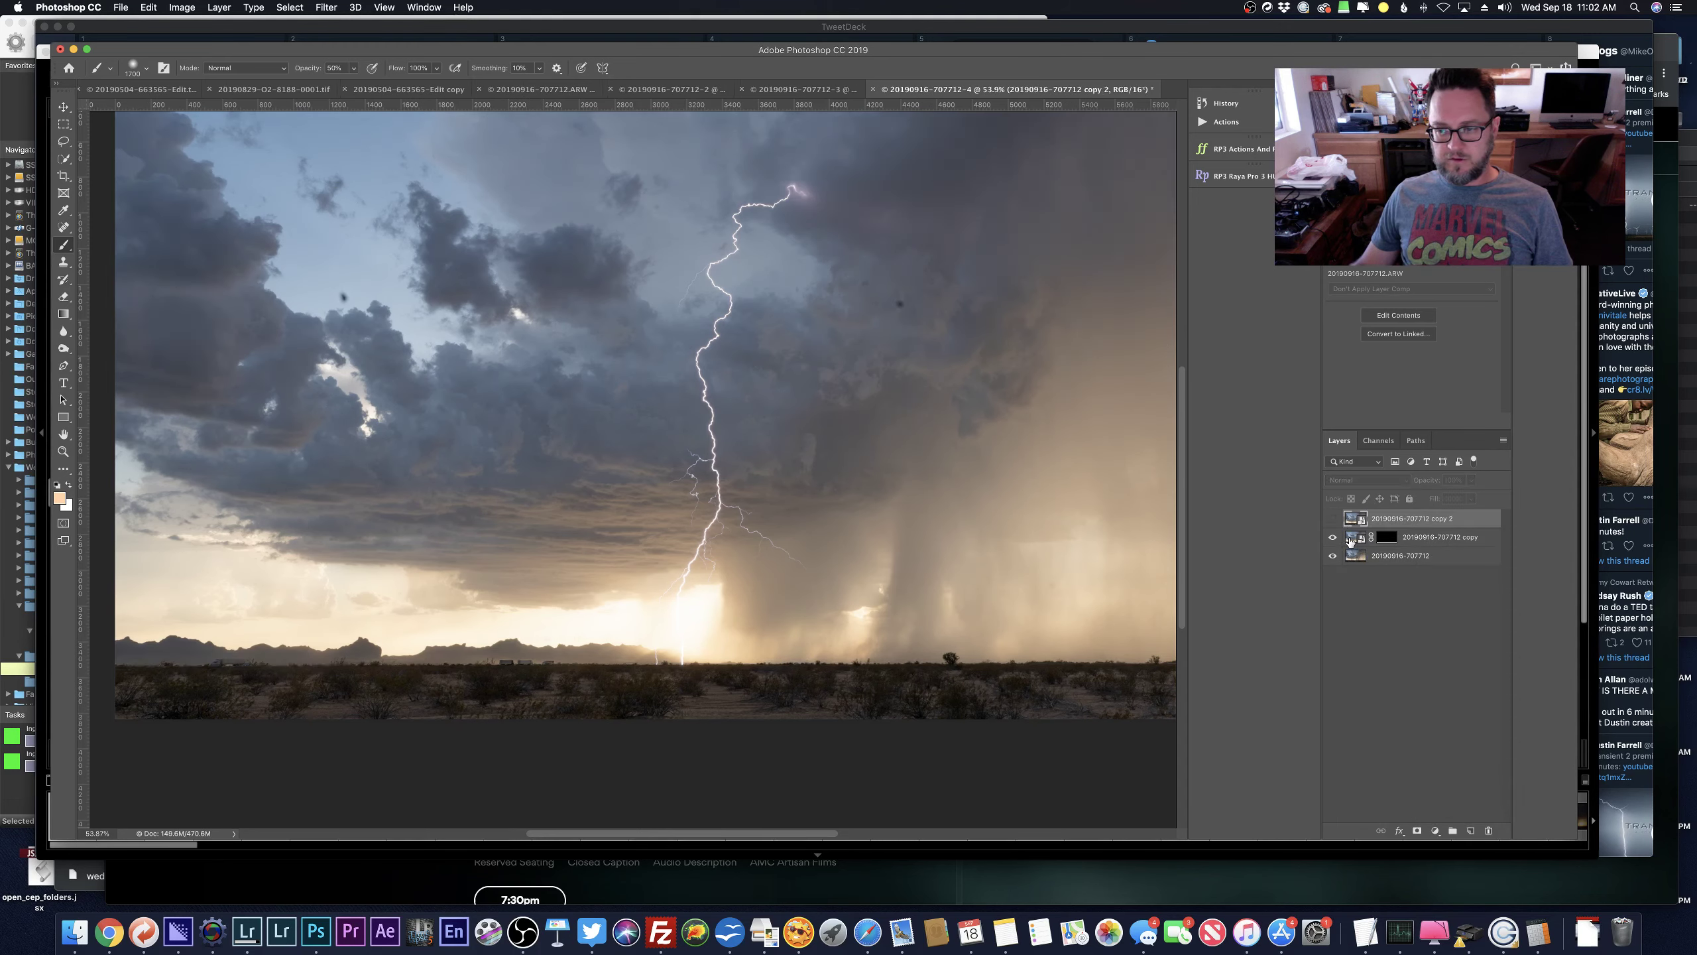
drag(1349, 541, 1470, 831)
key(super+e)
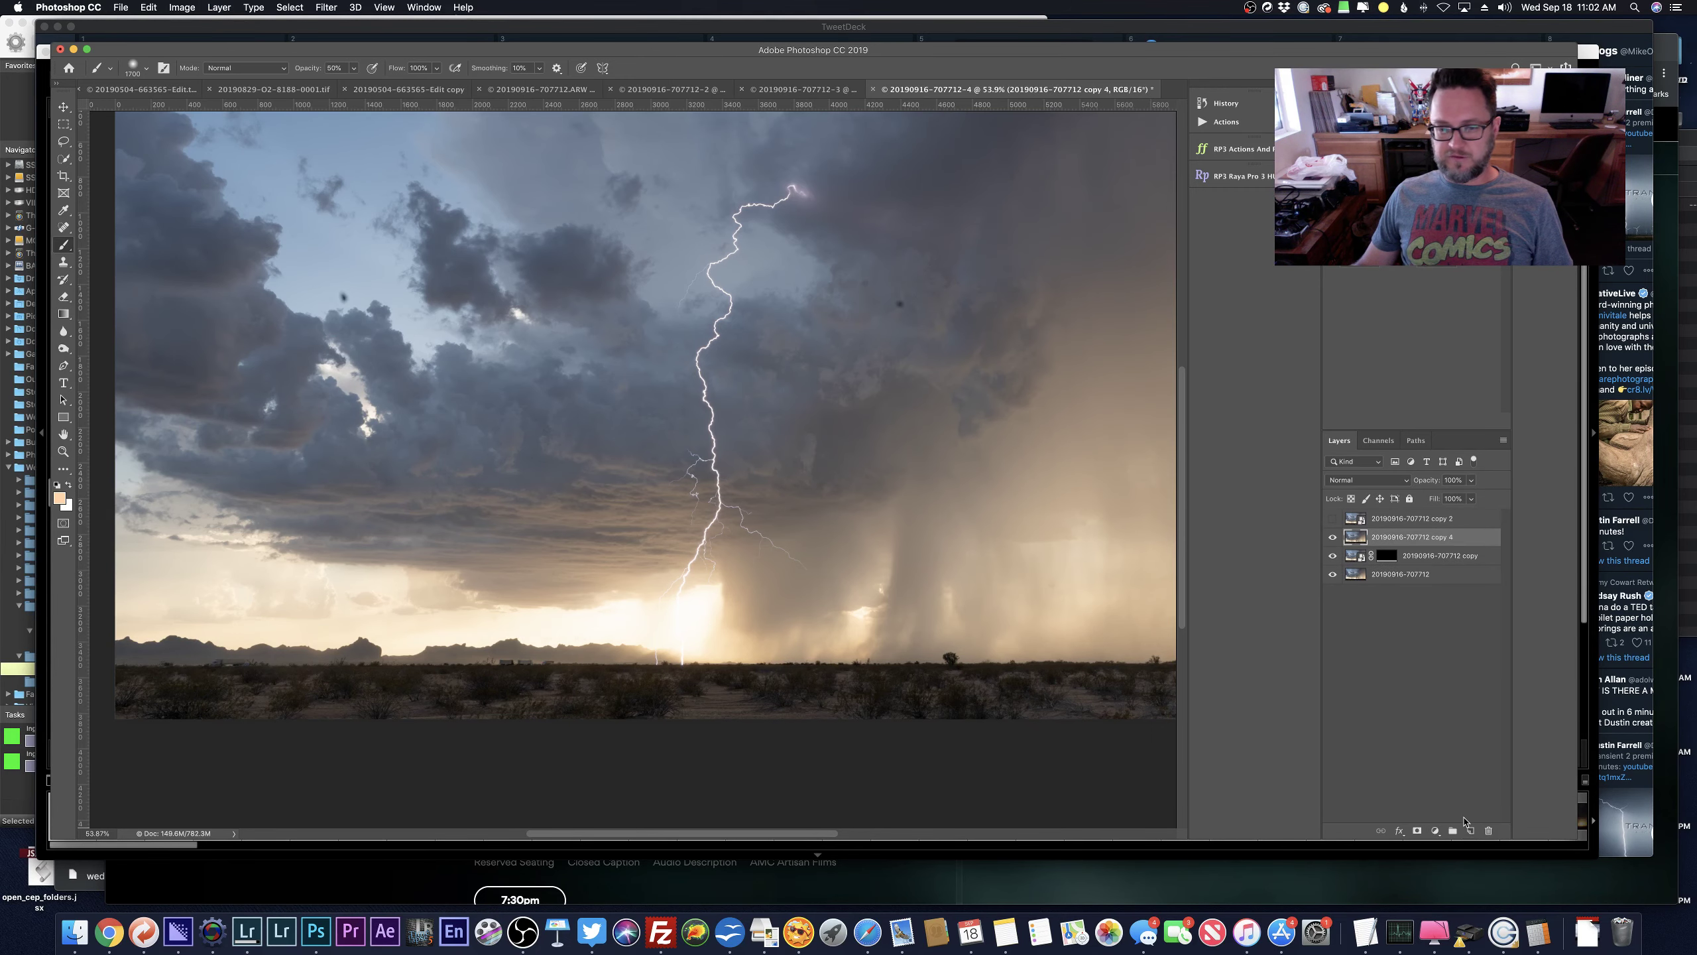
key(super+0)
scroll(625, 647, up, 3)
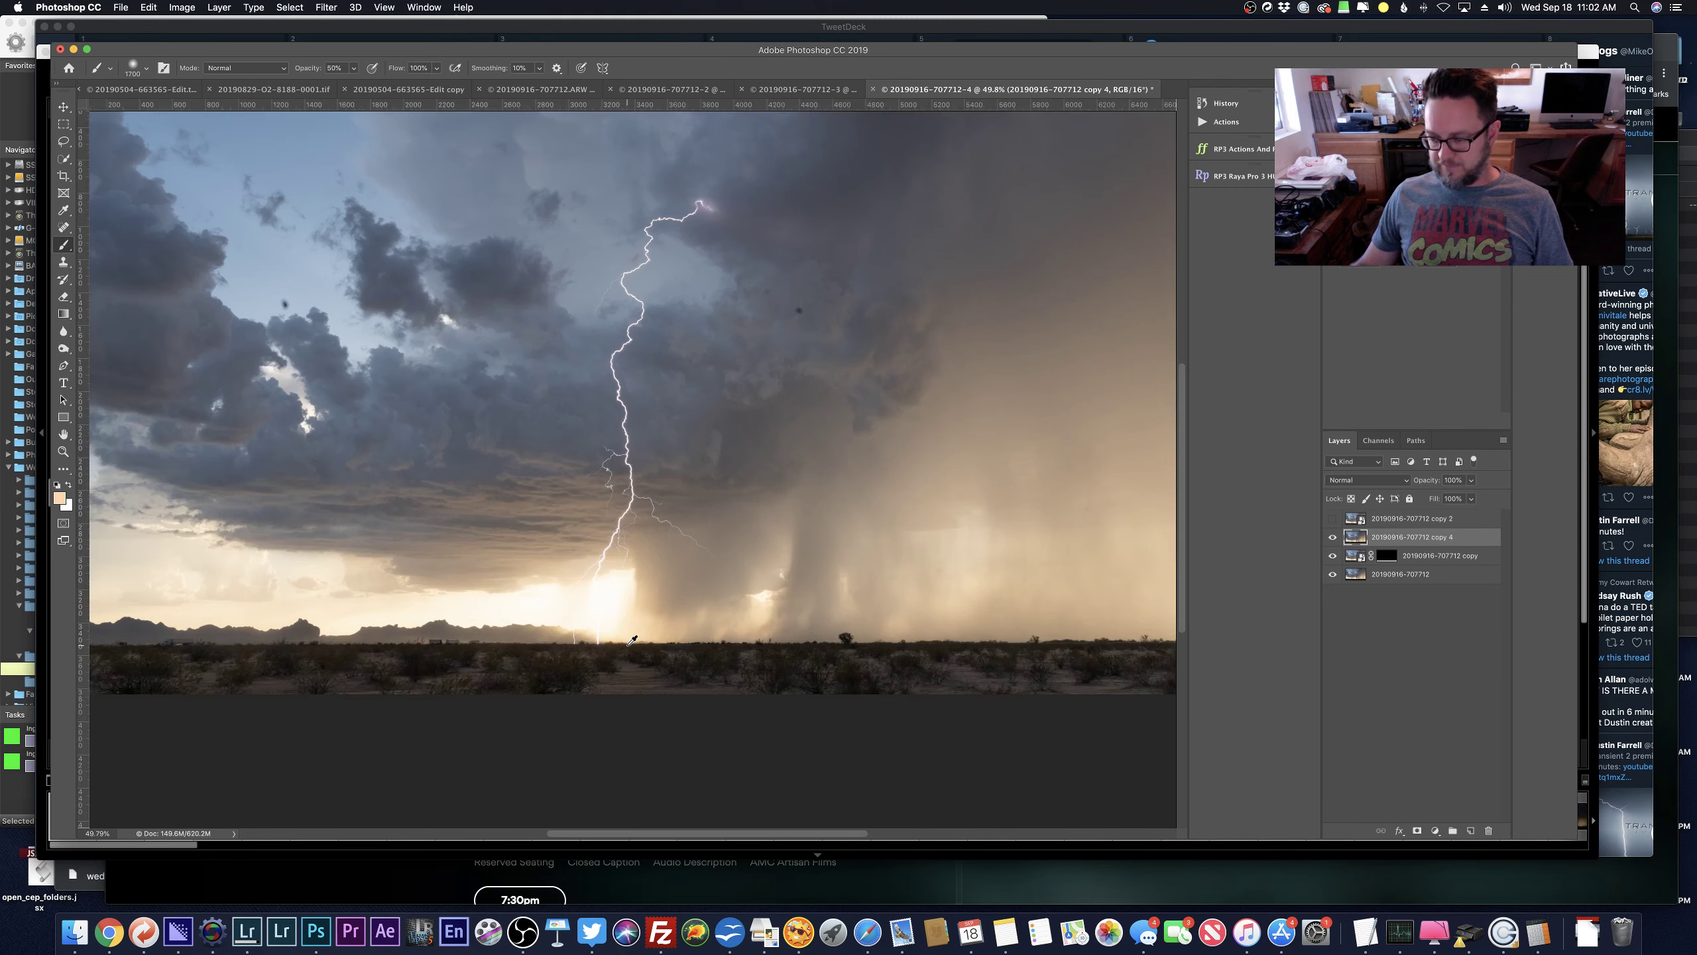
click(1332, 518)
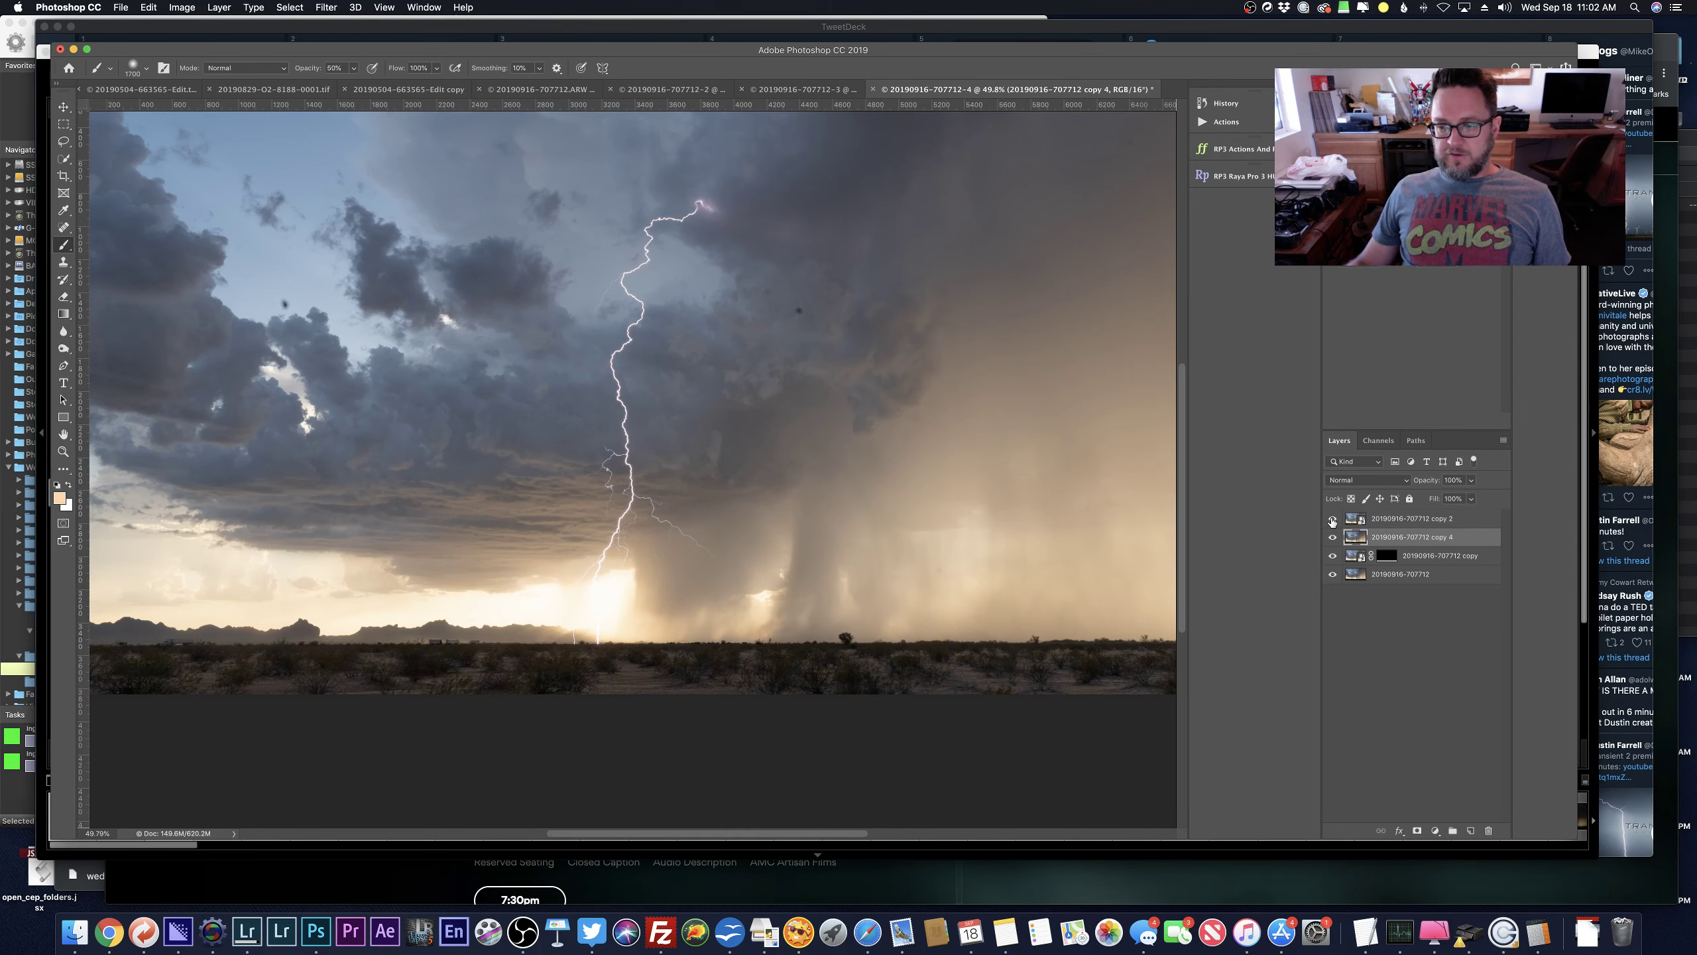
click(1363, 522)
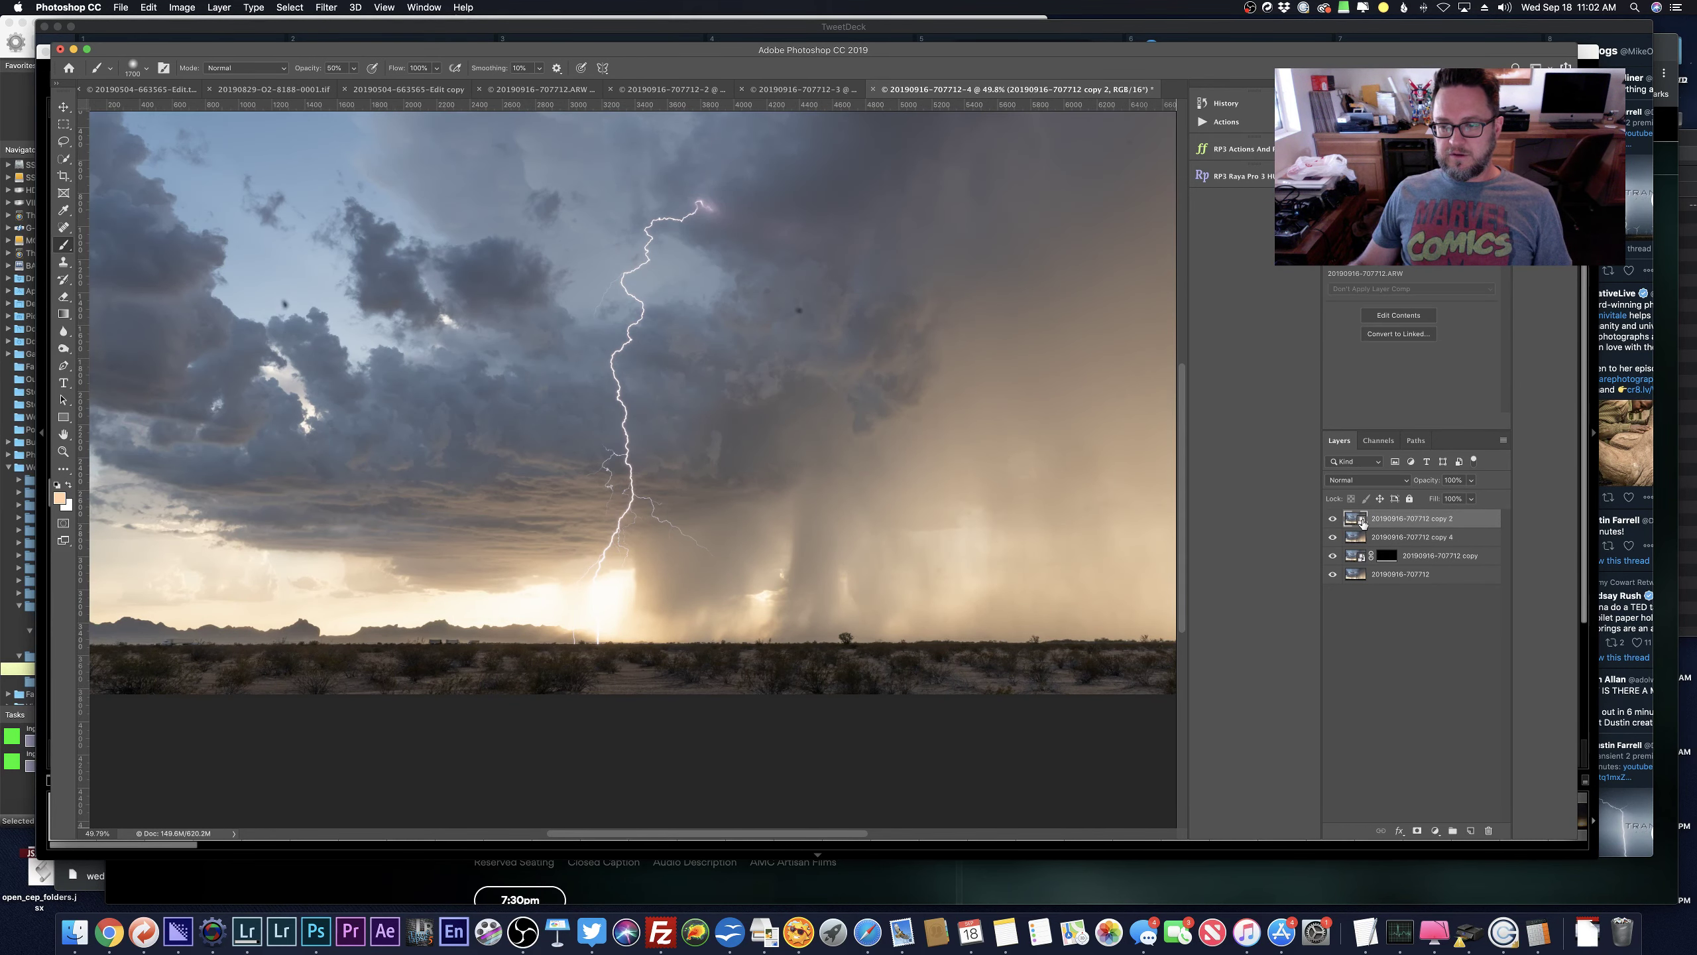
double_click(1363, 522)
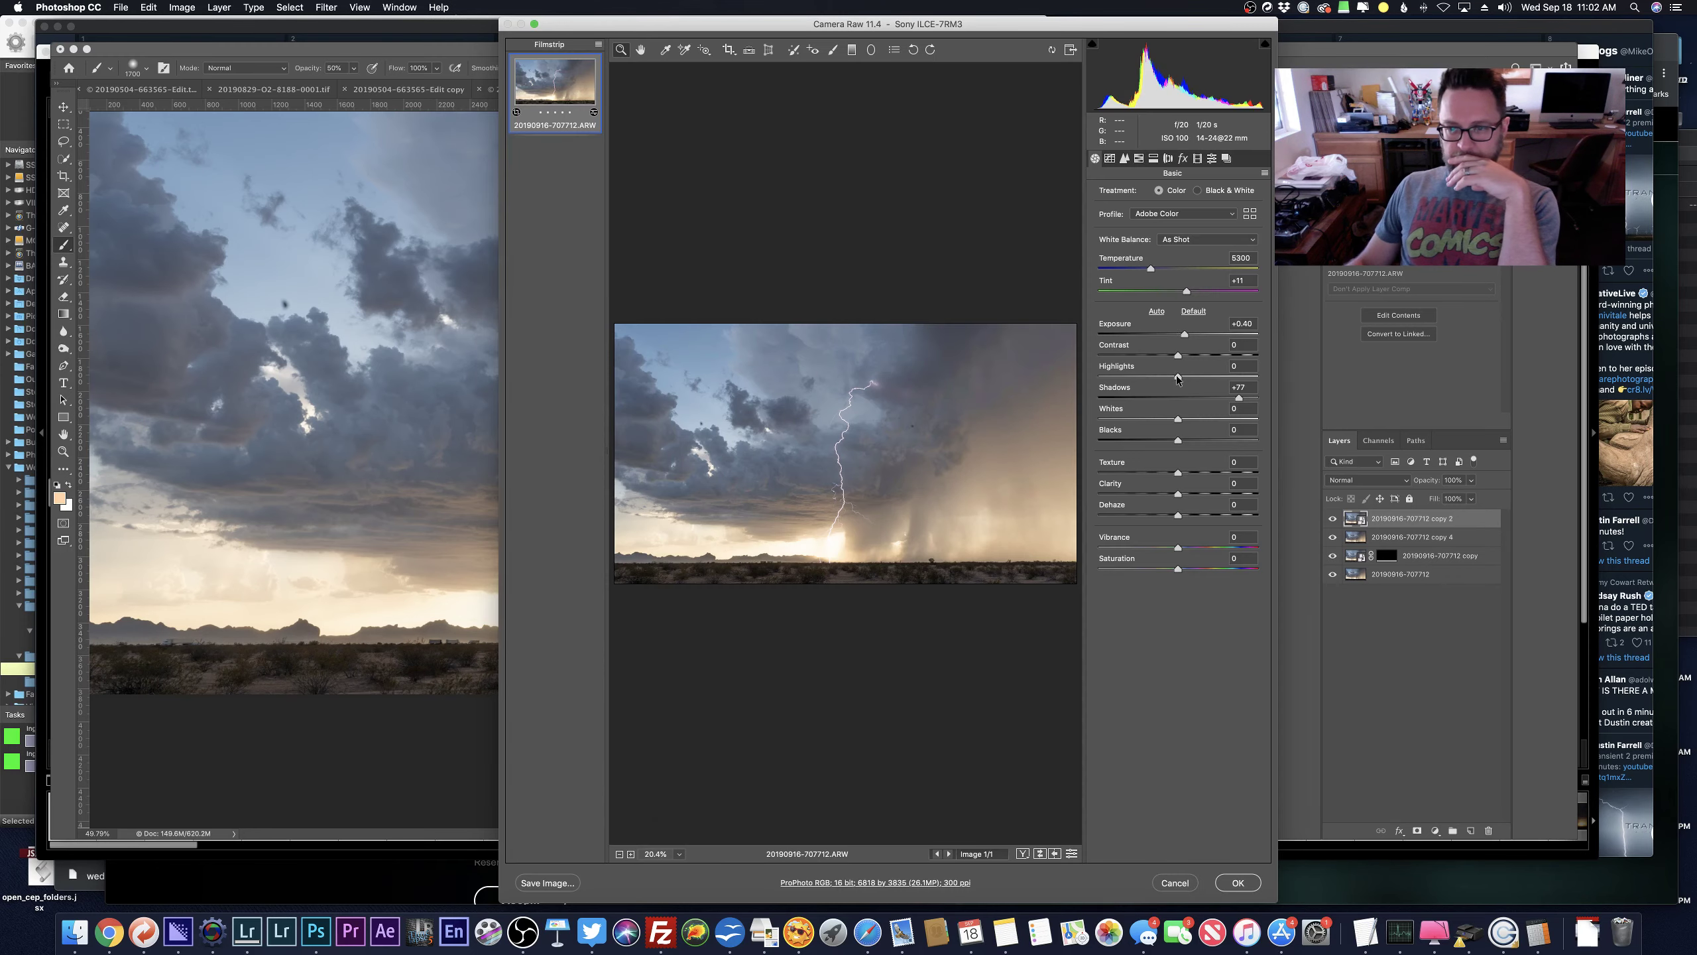
drag(1145, 378, 1117, 377)
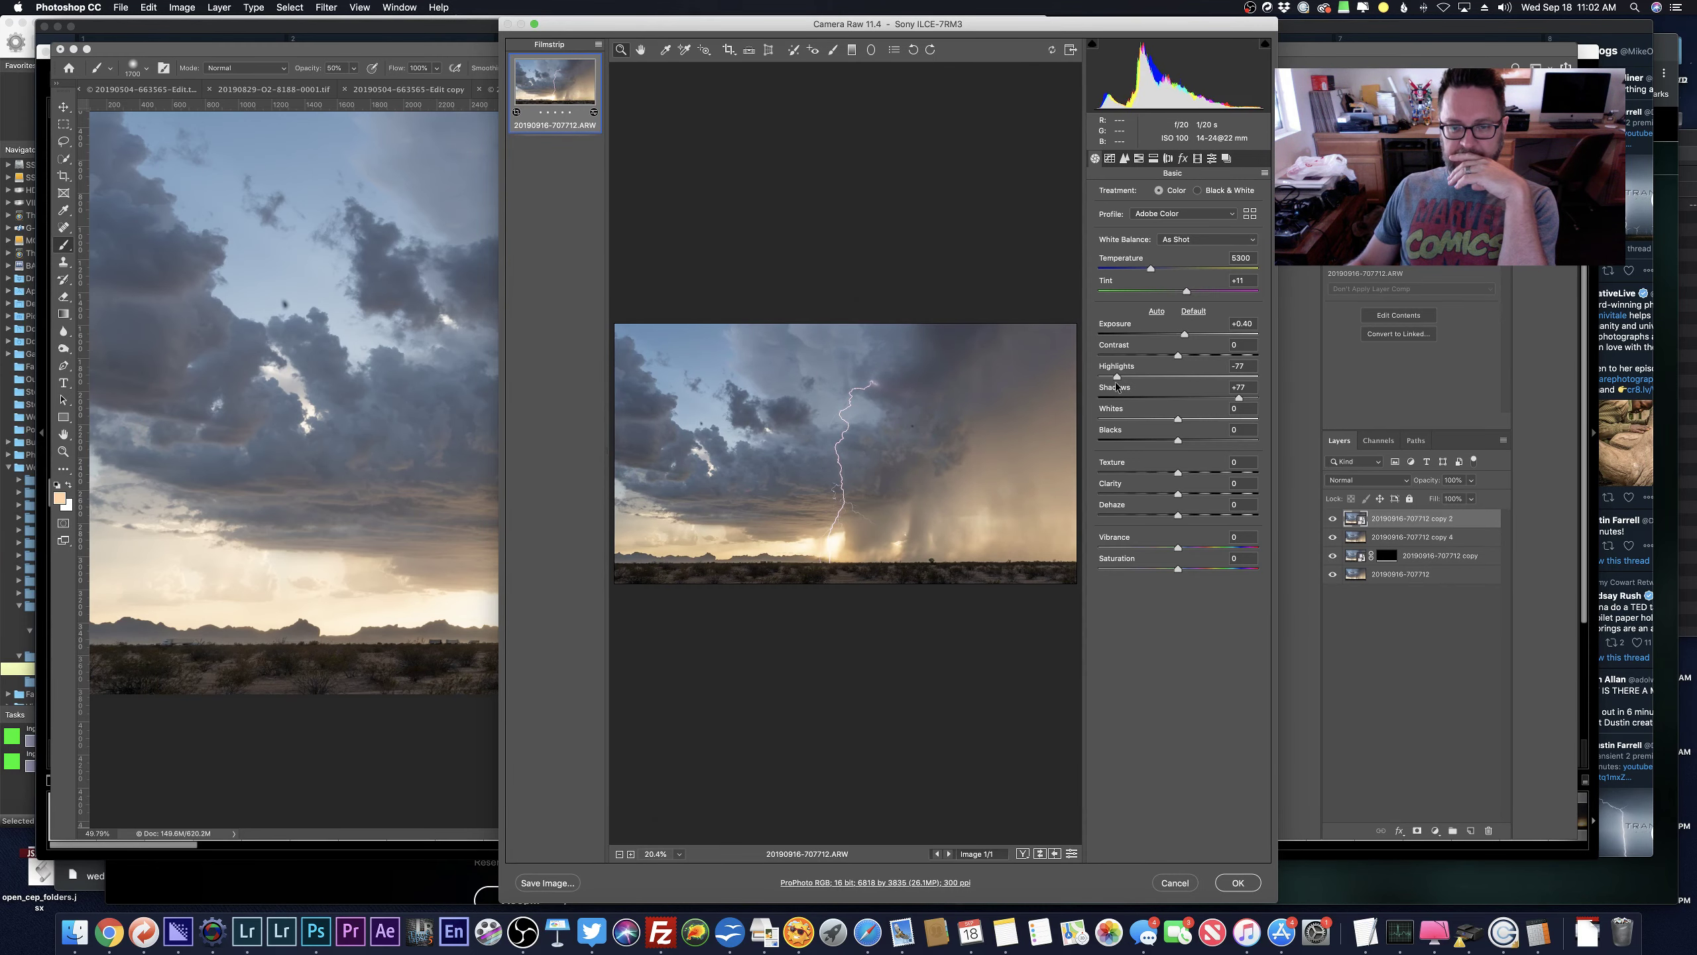
text(0)
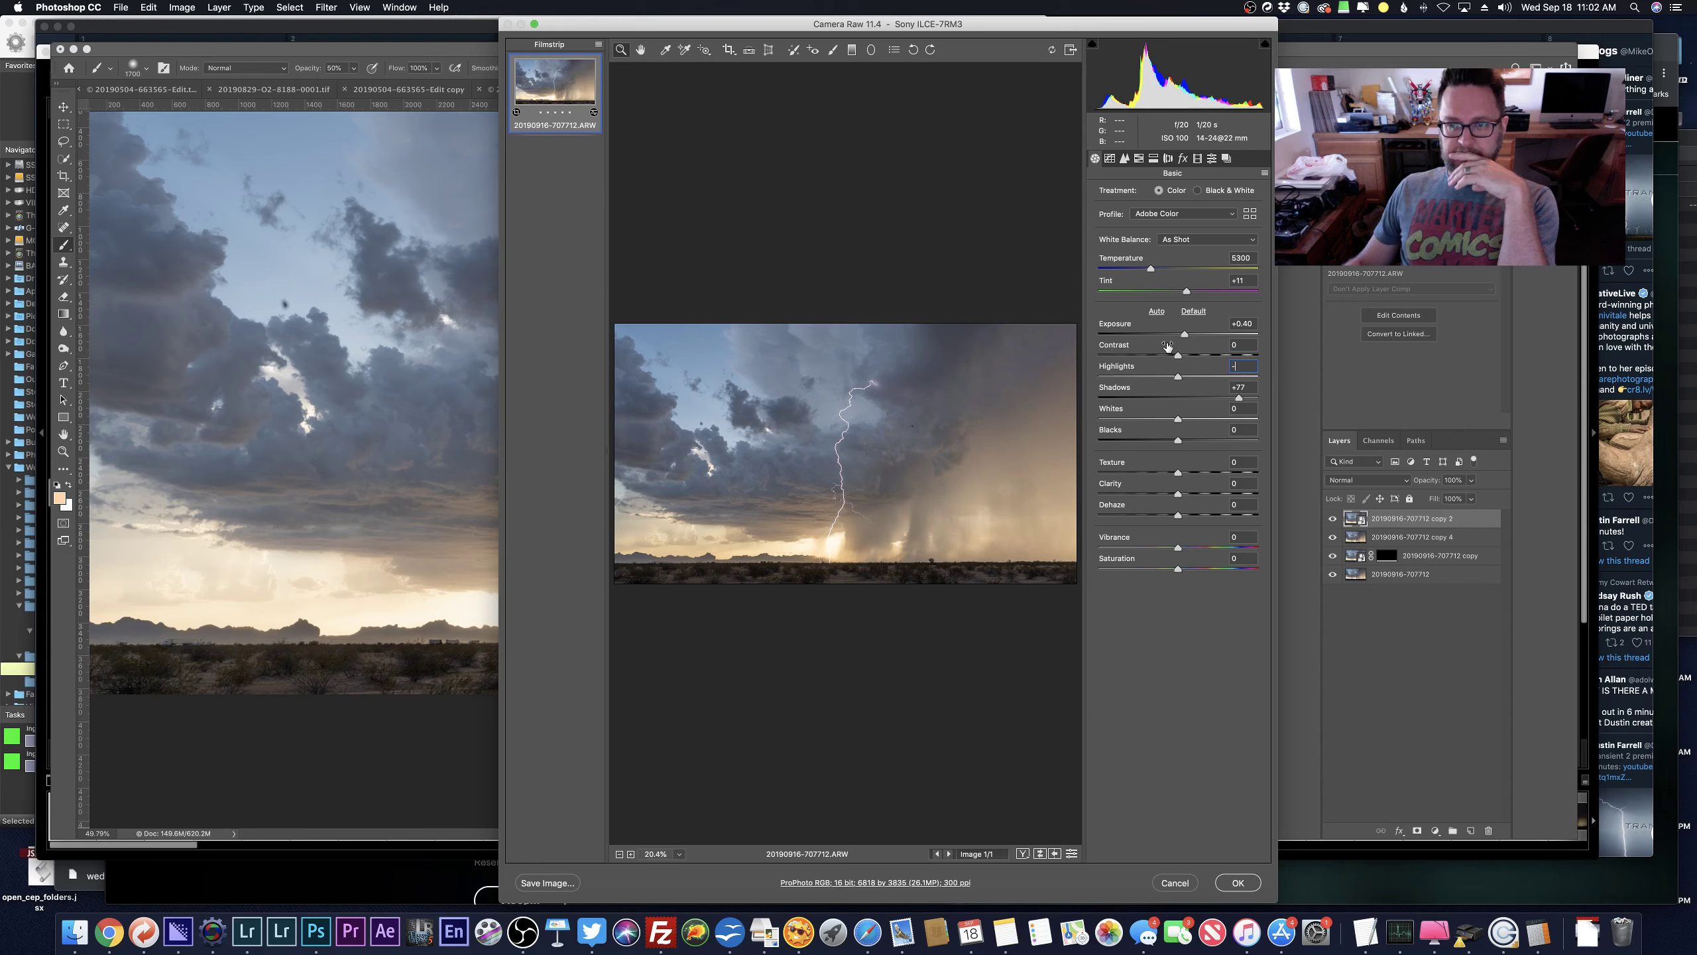
key(Return)
Set the raw exposure to -0.15 and the highlights to -67, and apply the Camera Raw adjustments to the smart object.
click(1183, 334)
drag(1182, 335, 1180, 334)
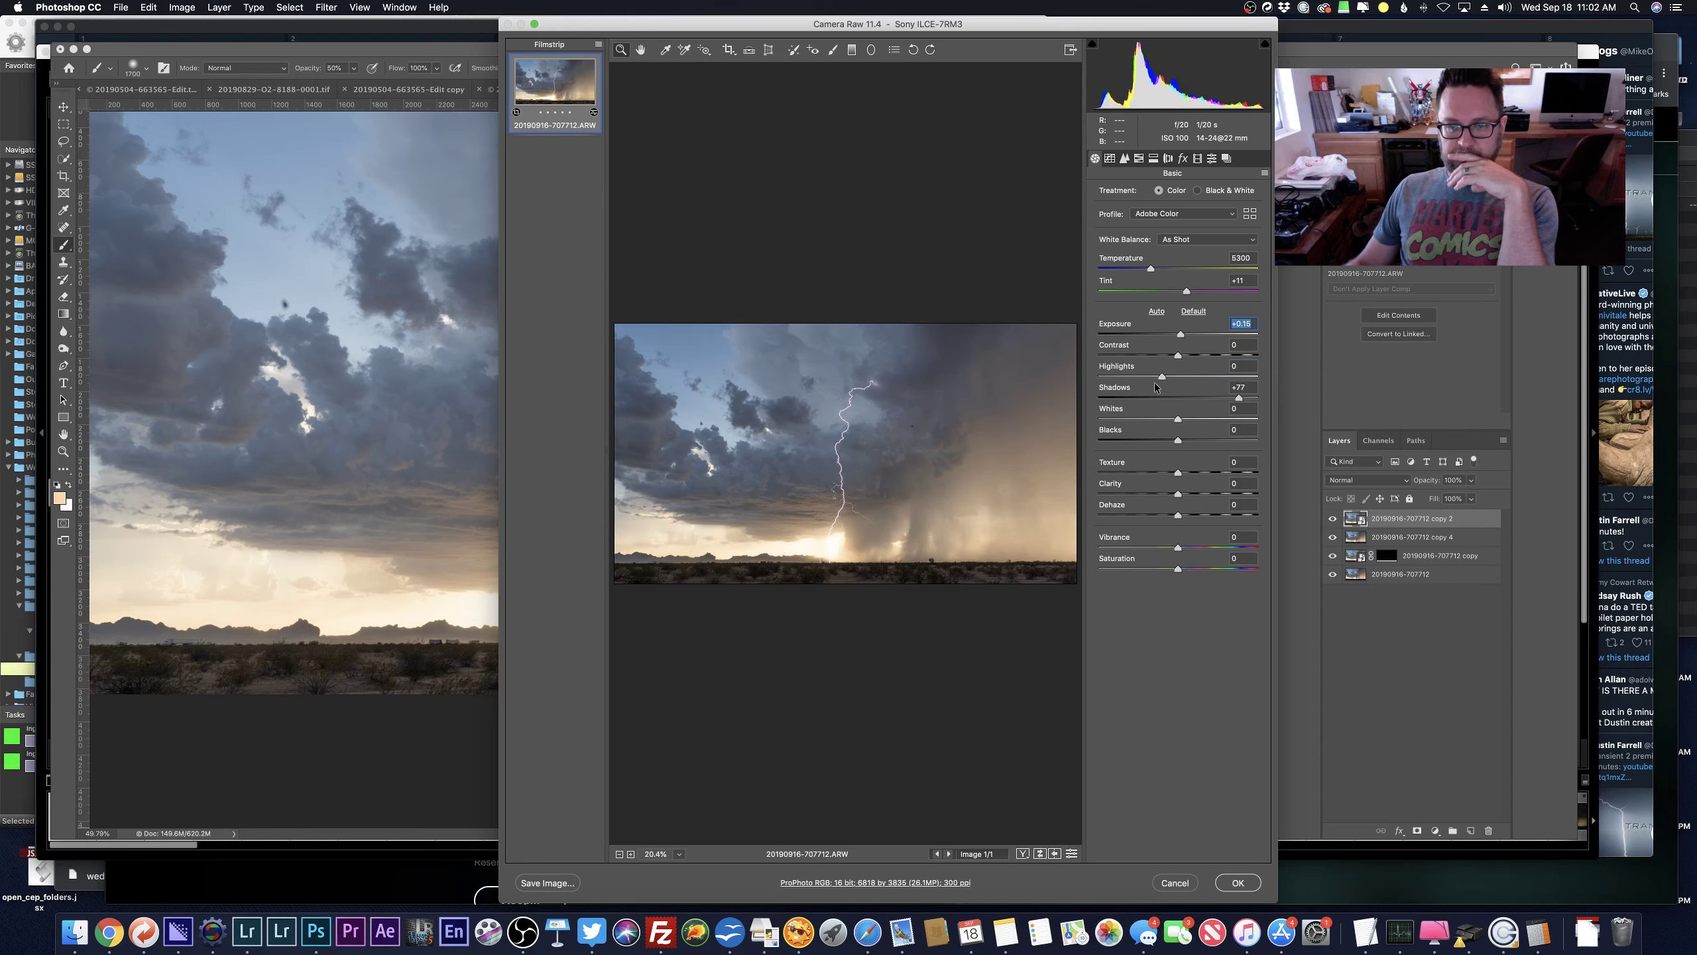
drag(1178, 377, 1124, 395)
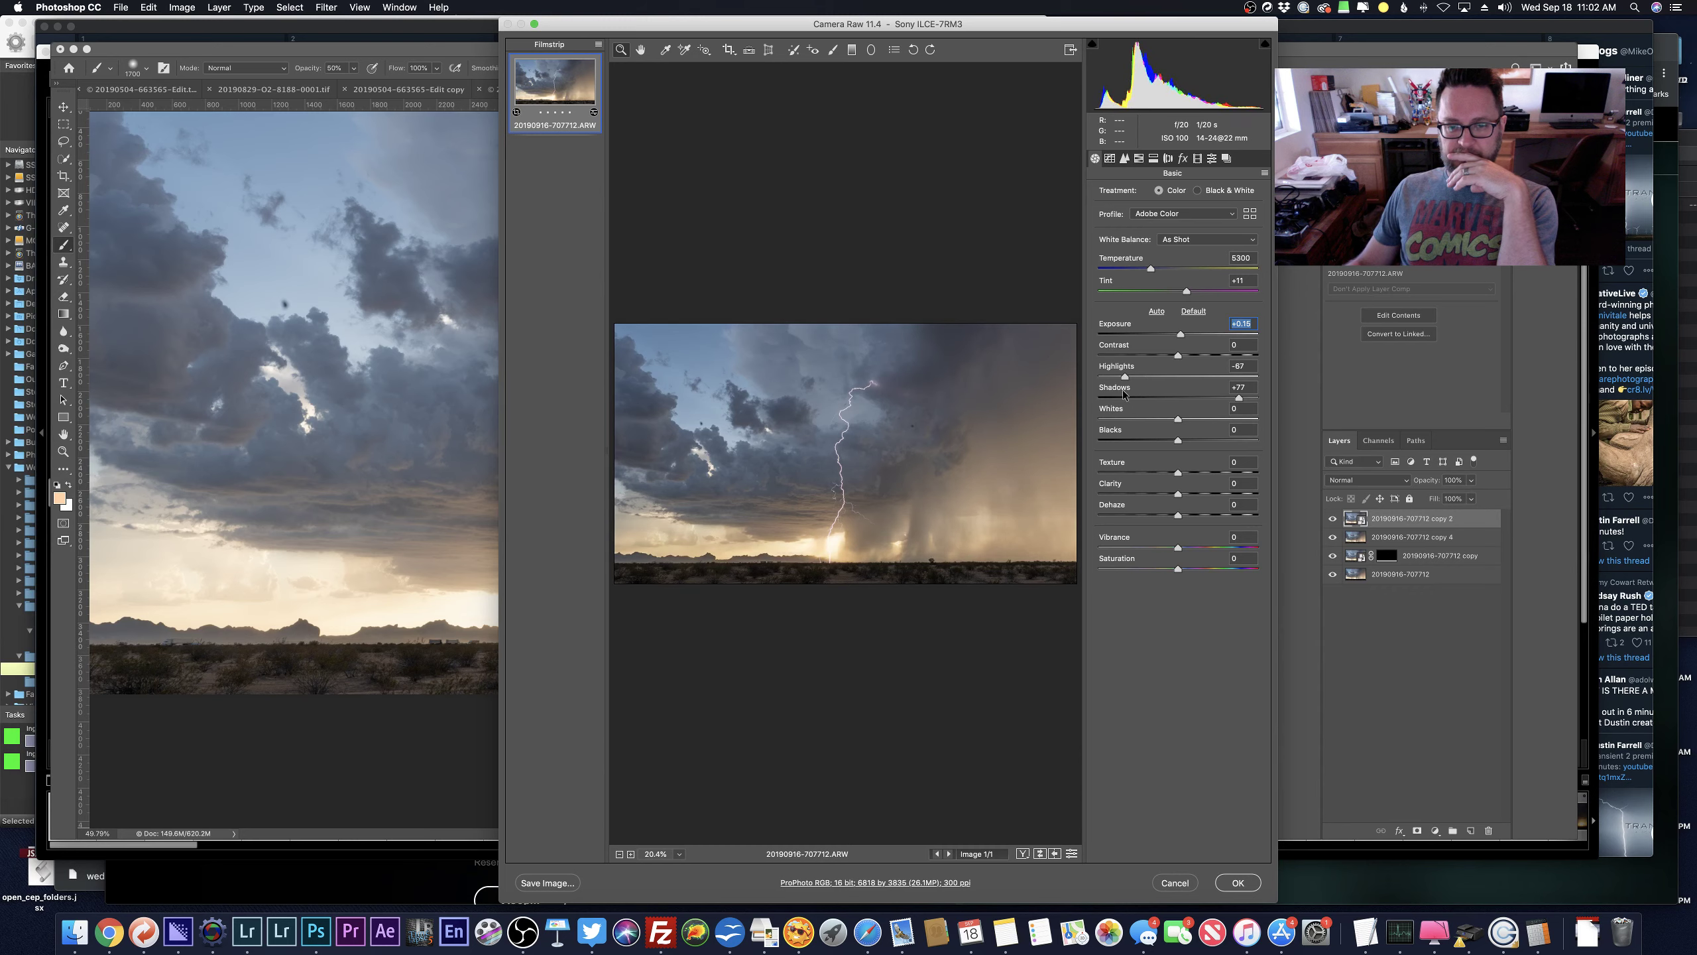
drag(1180, 332, 1176, 334)
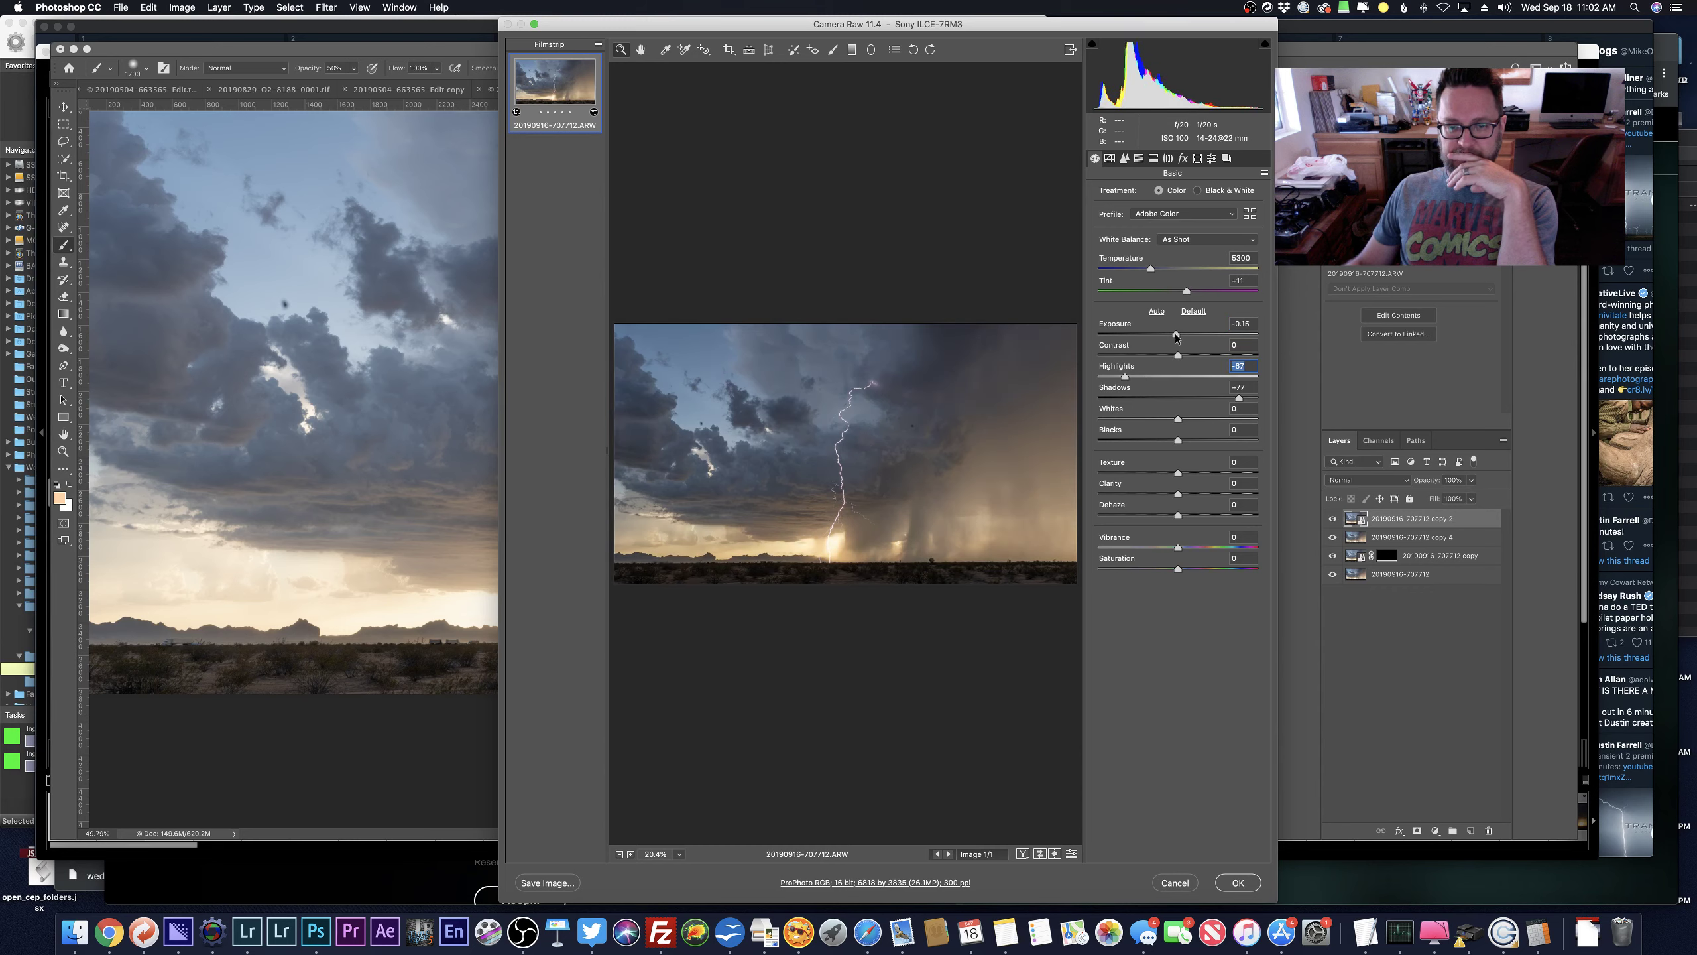
click(1238, 882)
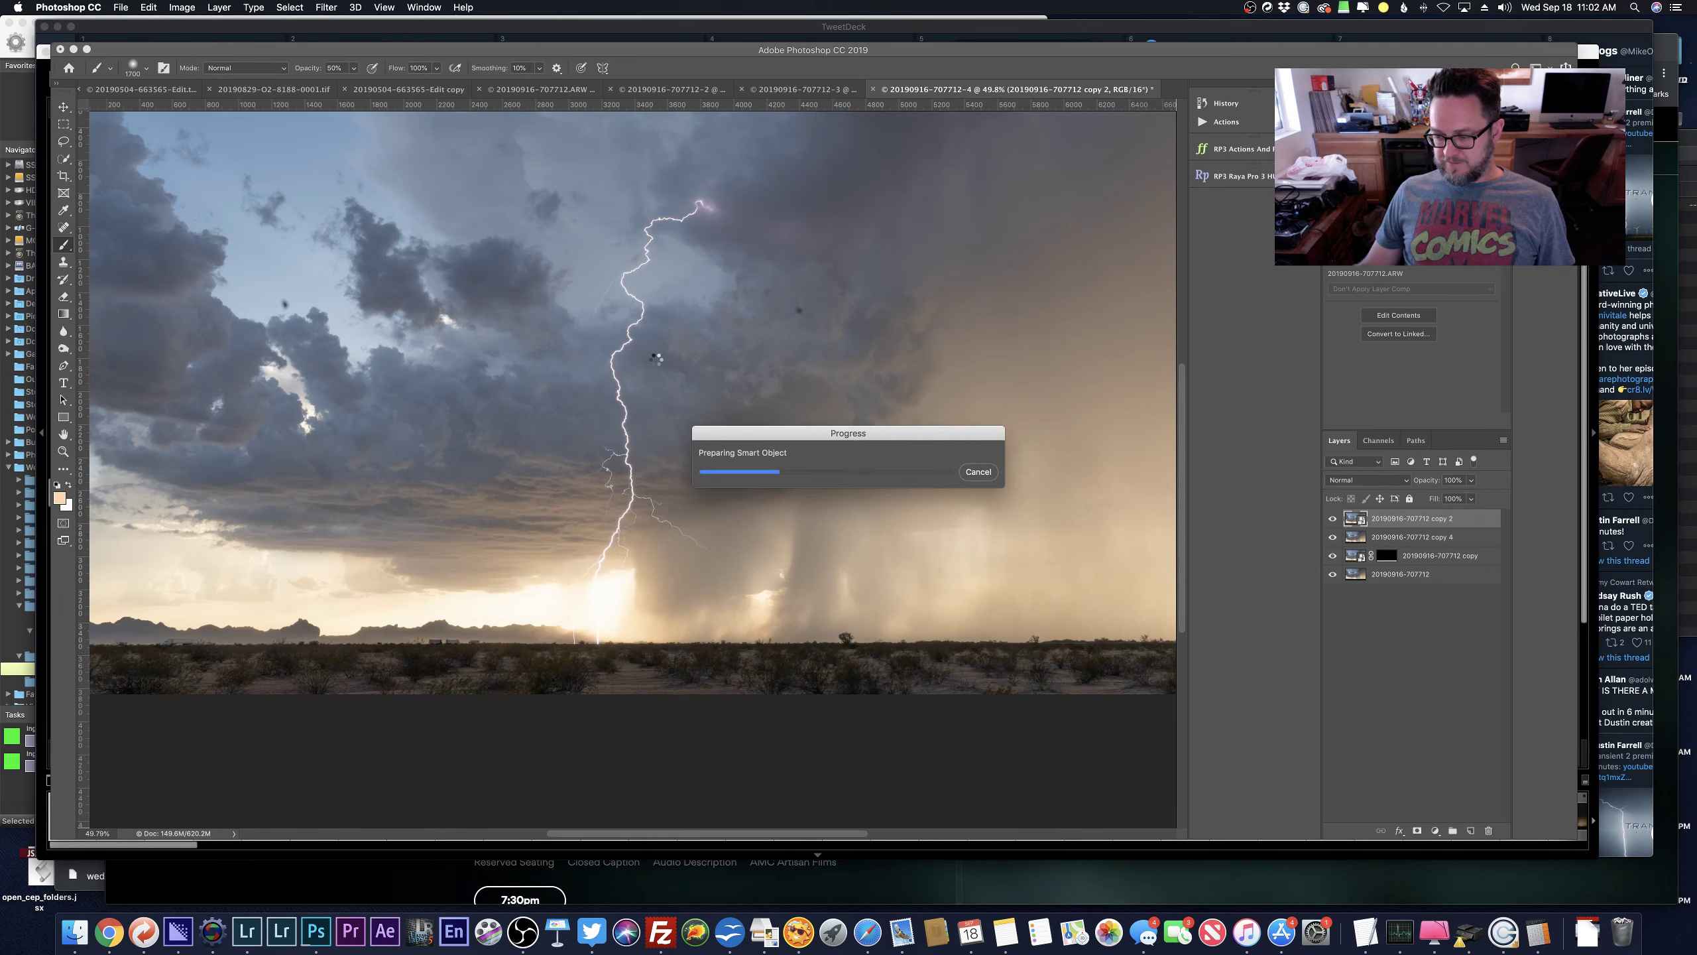
key(super+Tab)
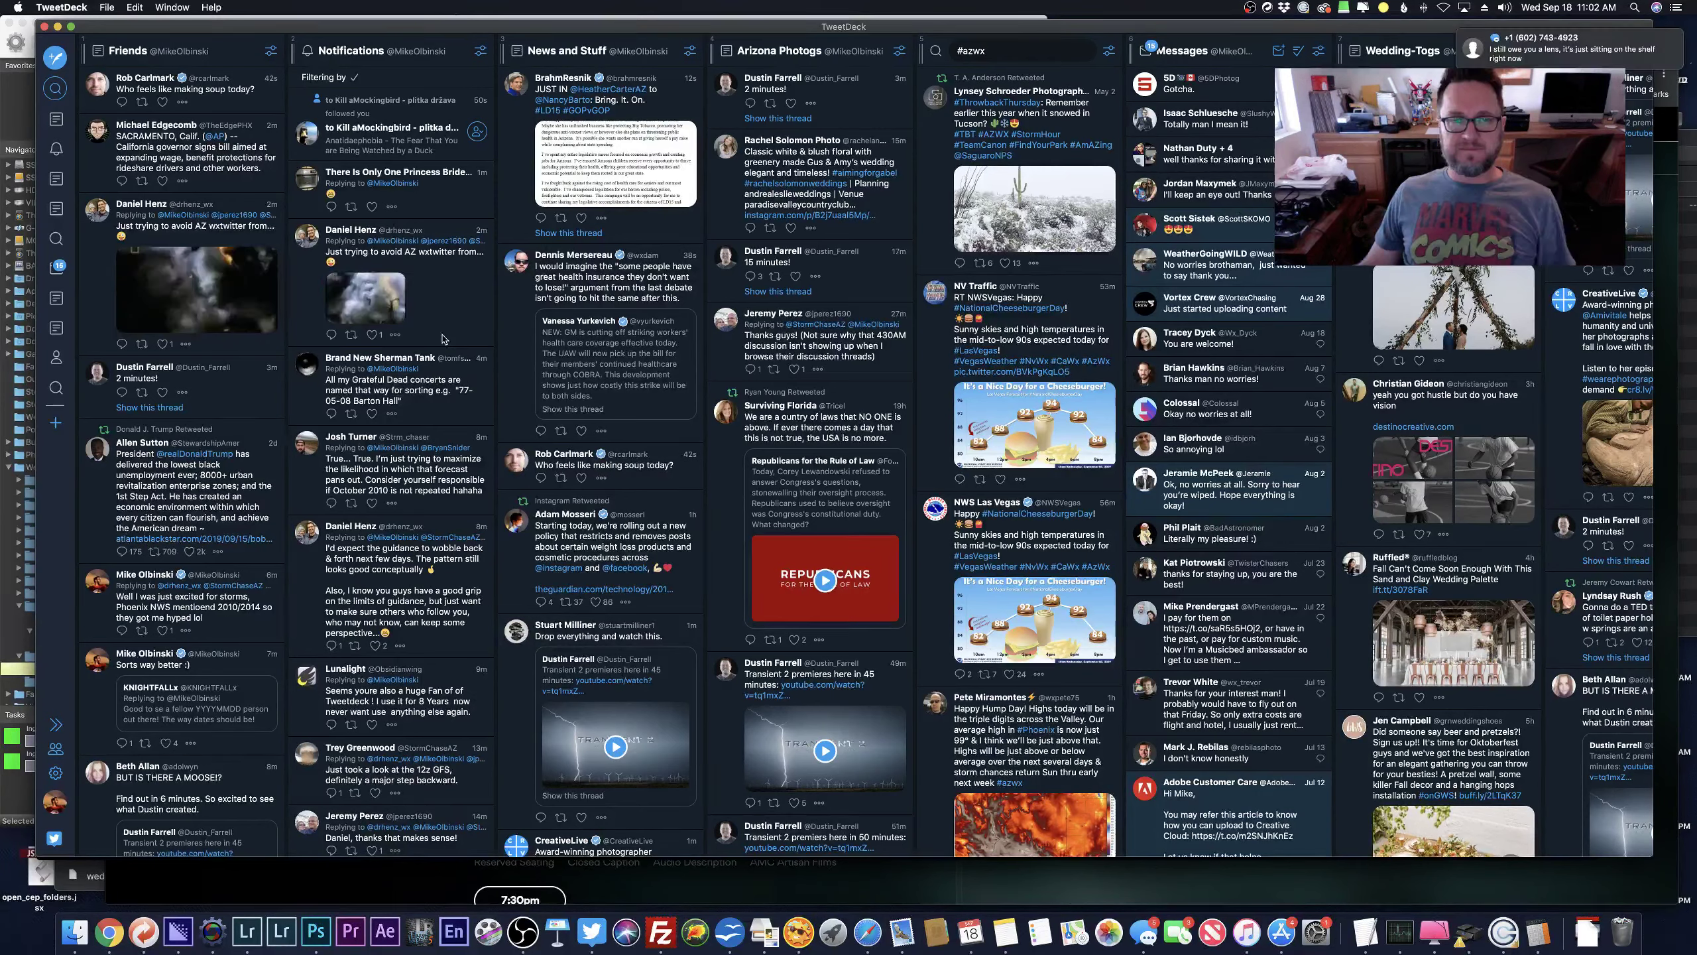
key(super+Tab)
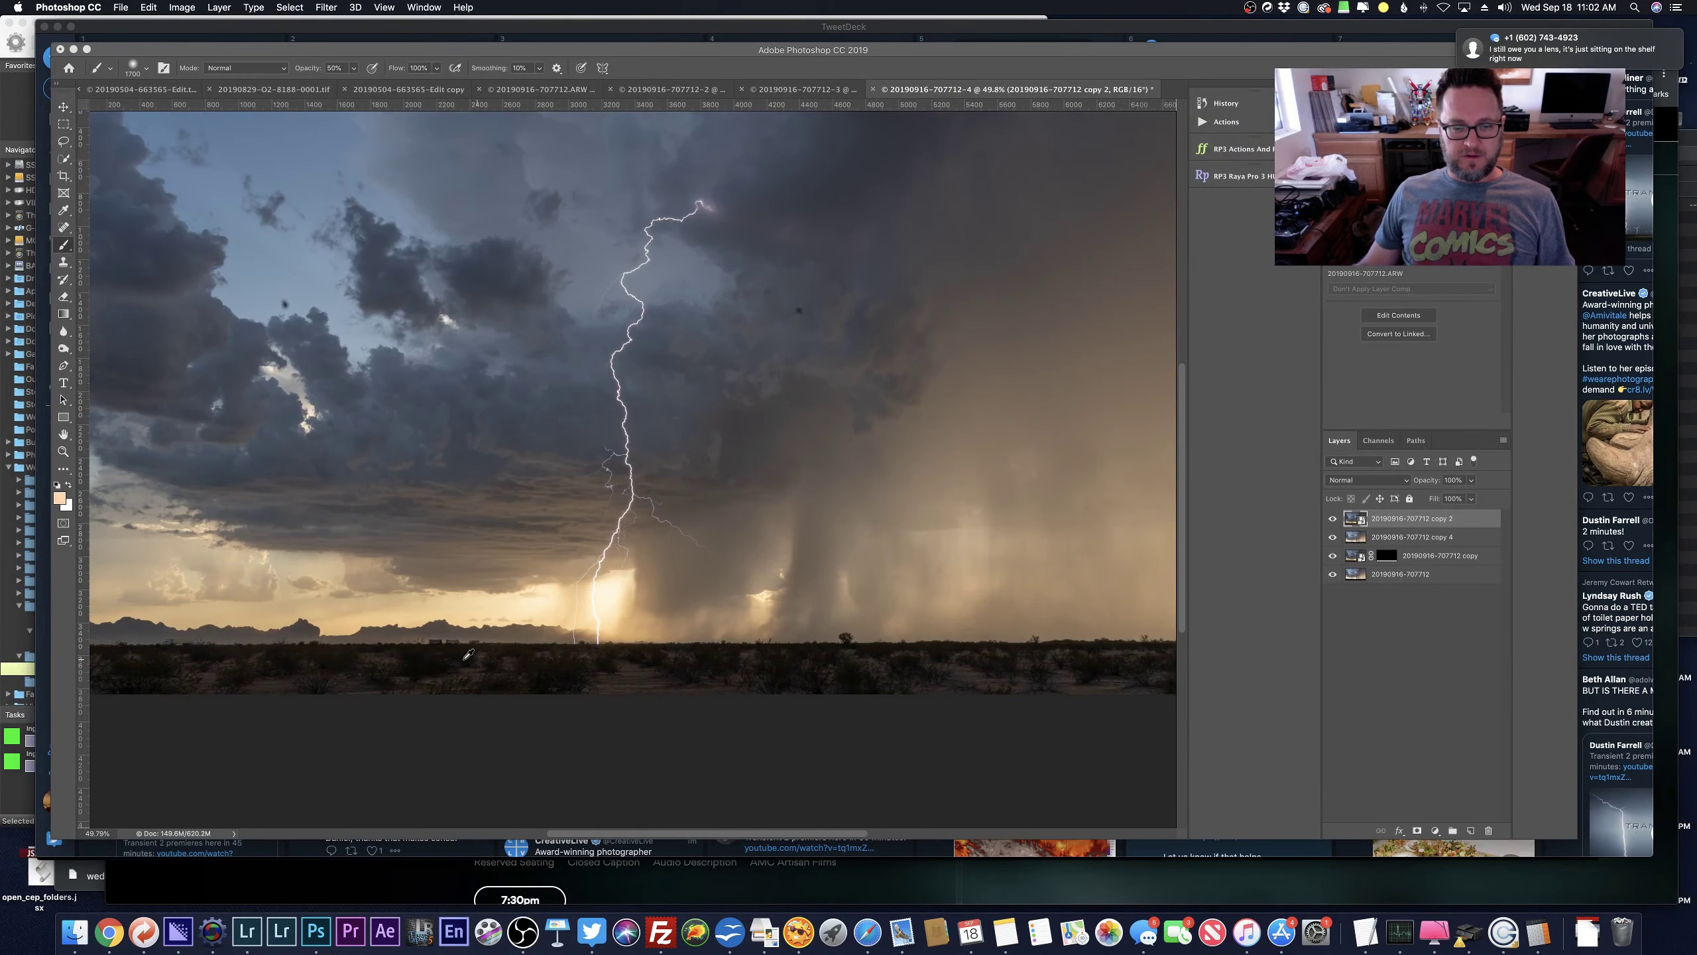
Compare the image with and without the top, darker layer around the lightning base and bright horizon.
scroll(468, 654, up, 5)
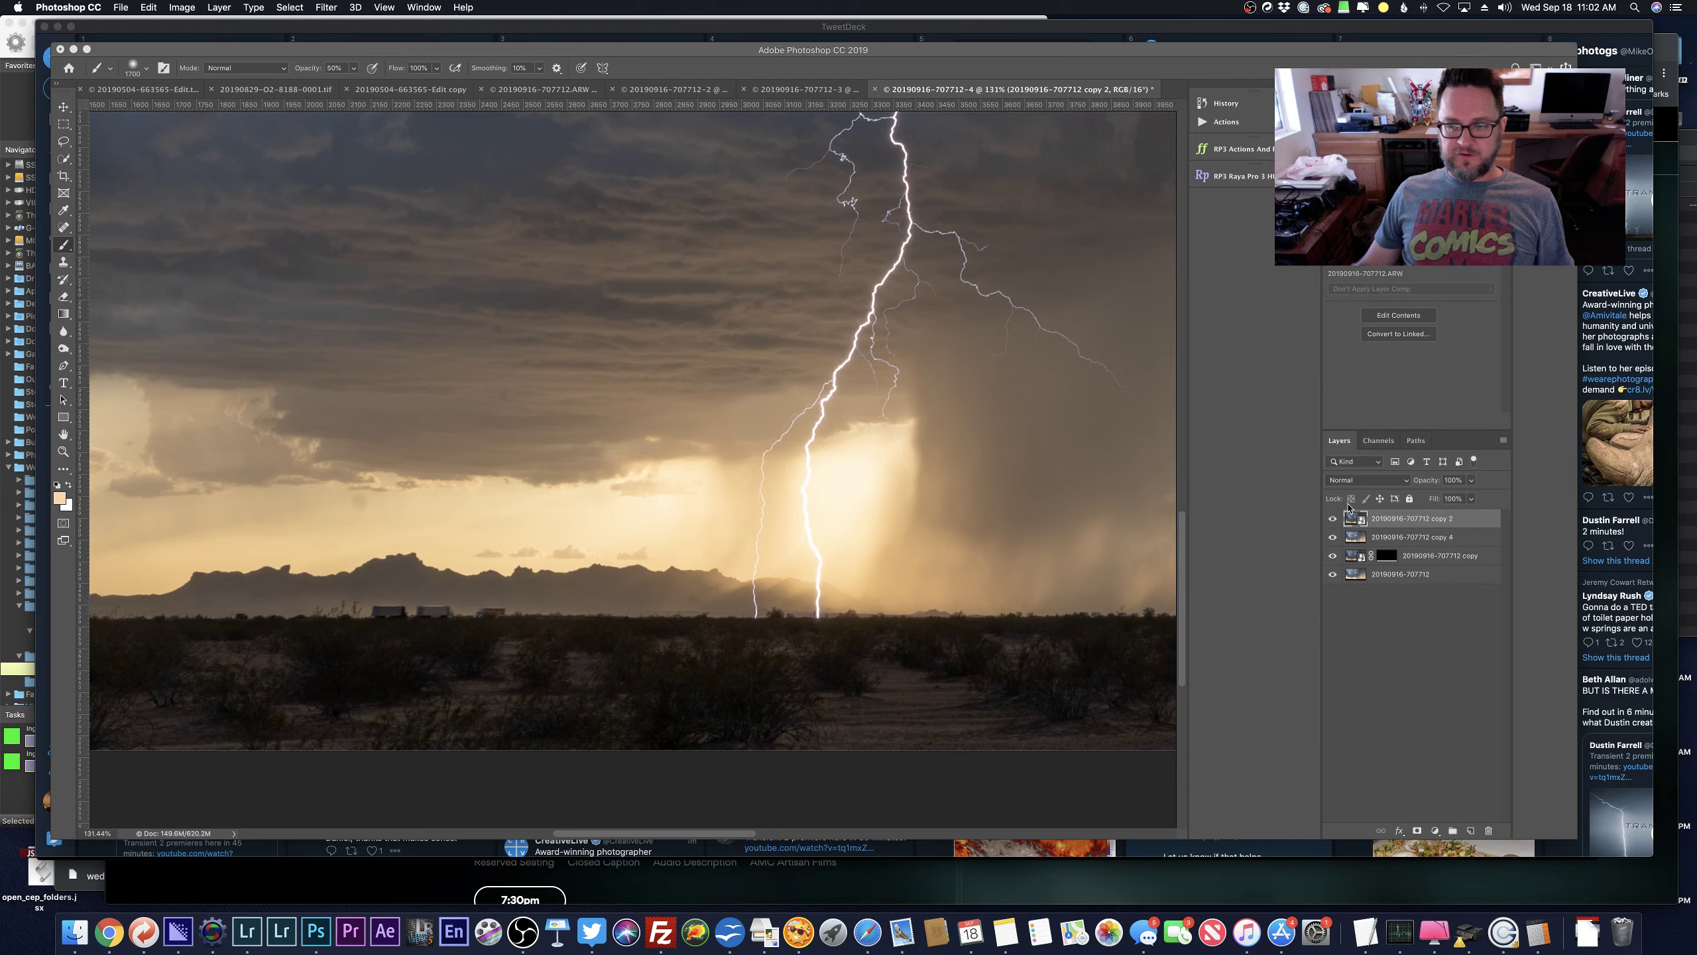
click(1335, 523)
click(1335, 523)
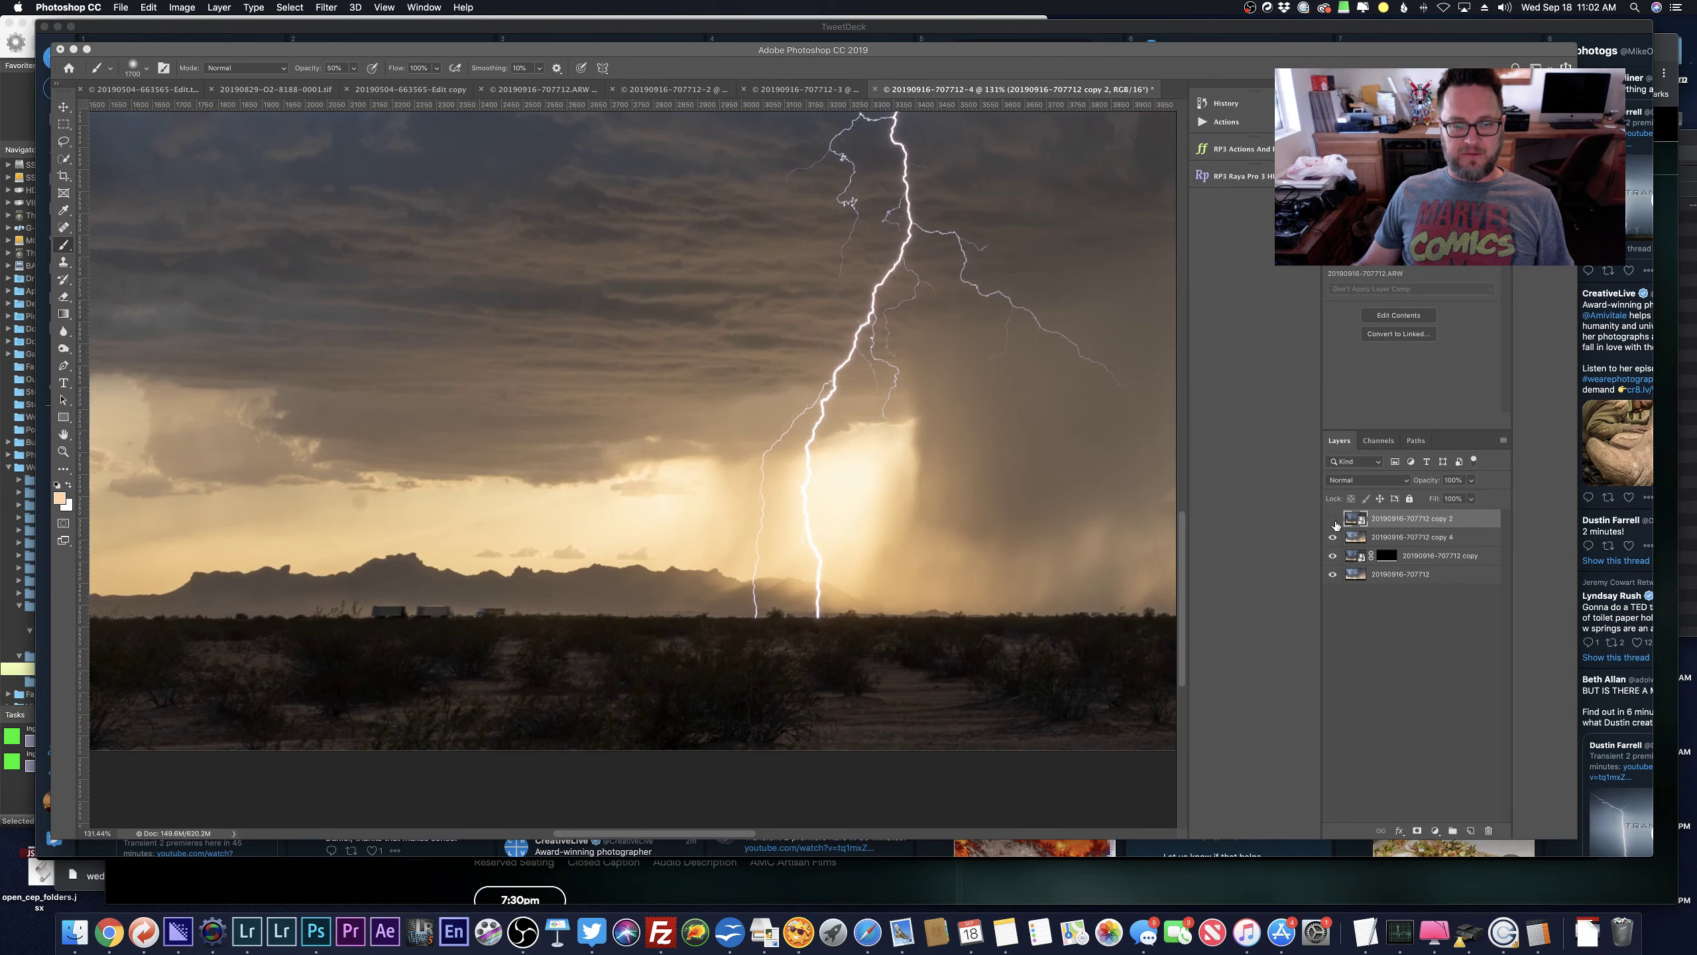
click(1336, 523)
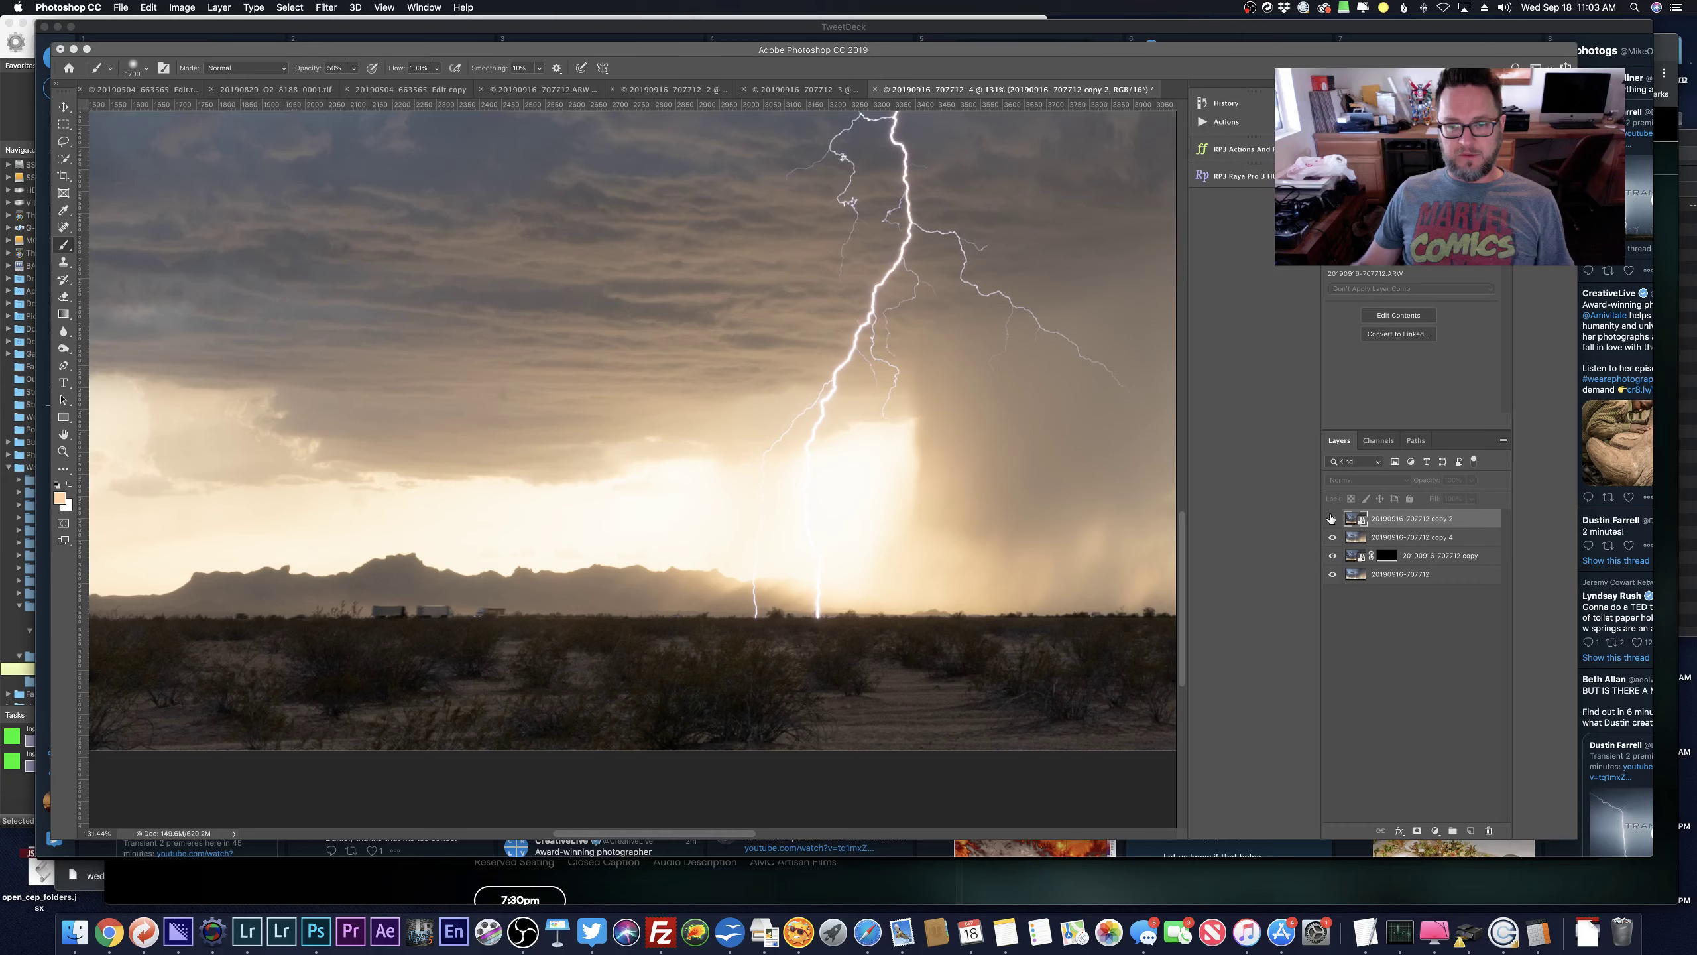
click(1331, 519)
click(1332, 520)
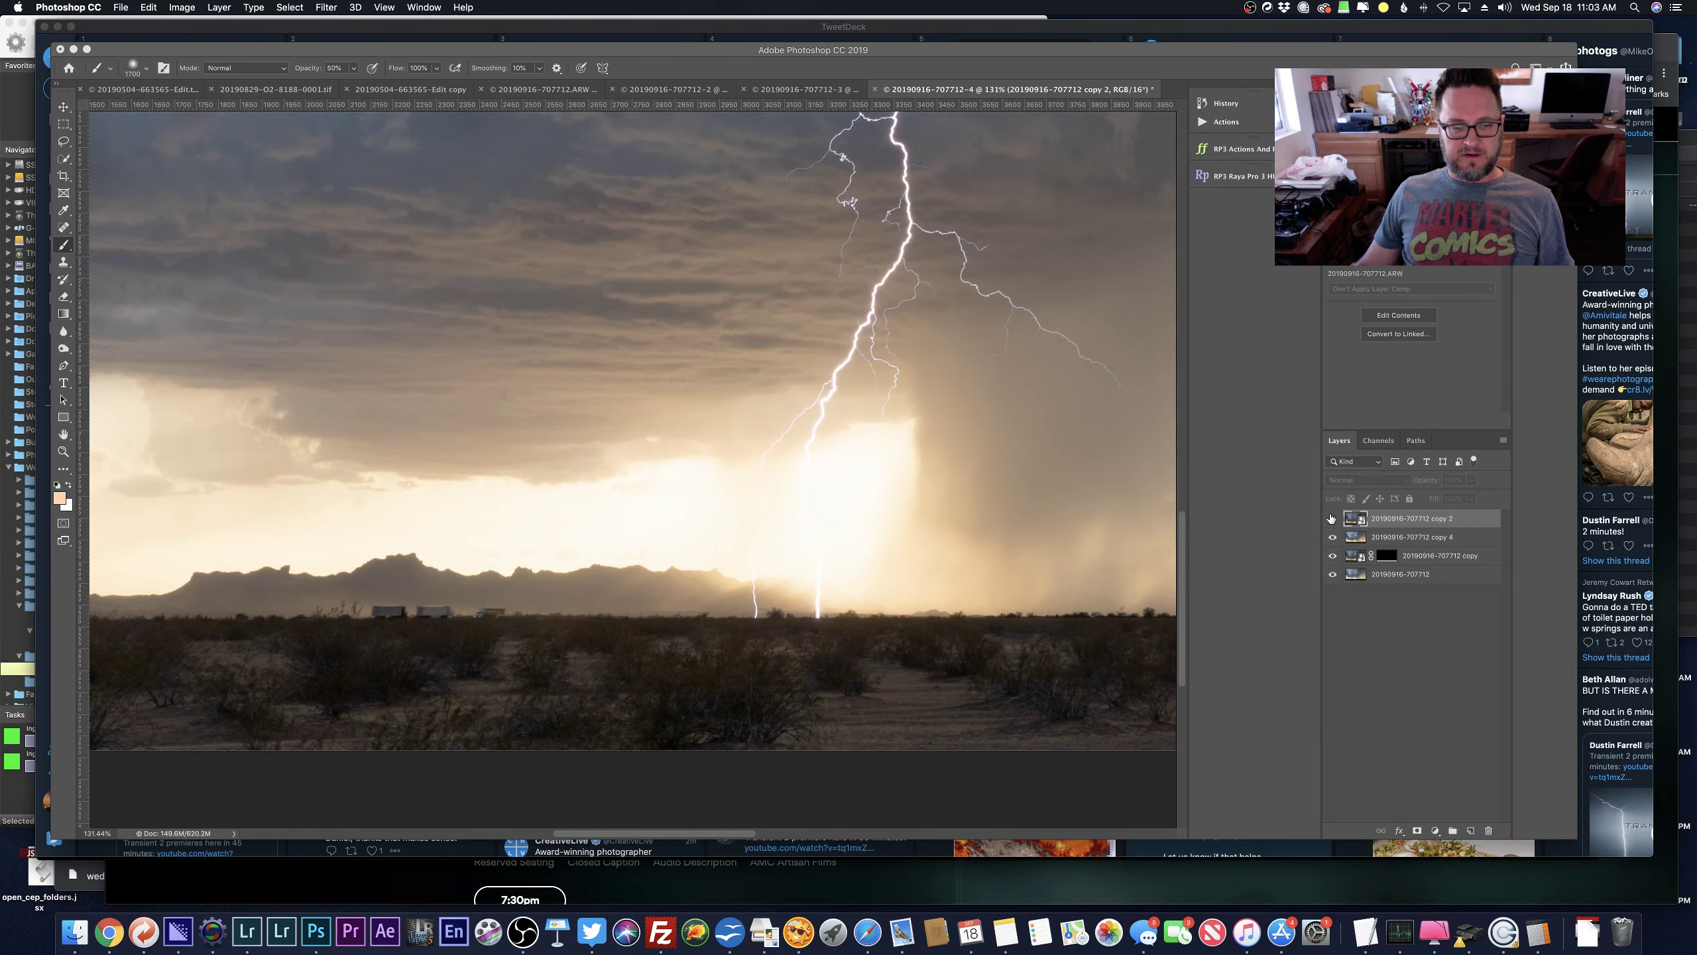
click(1332, 520)
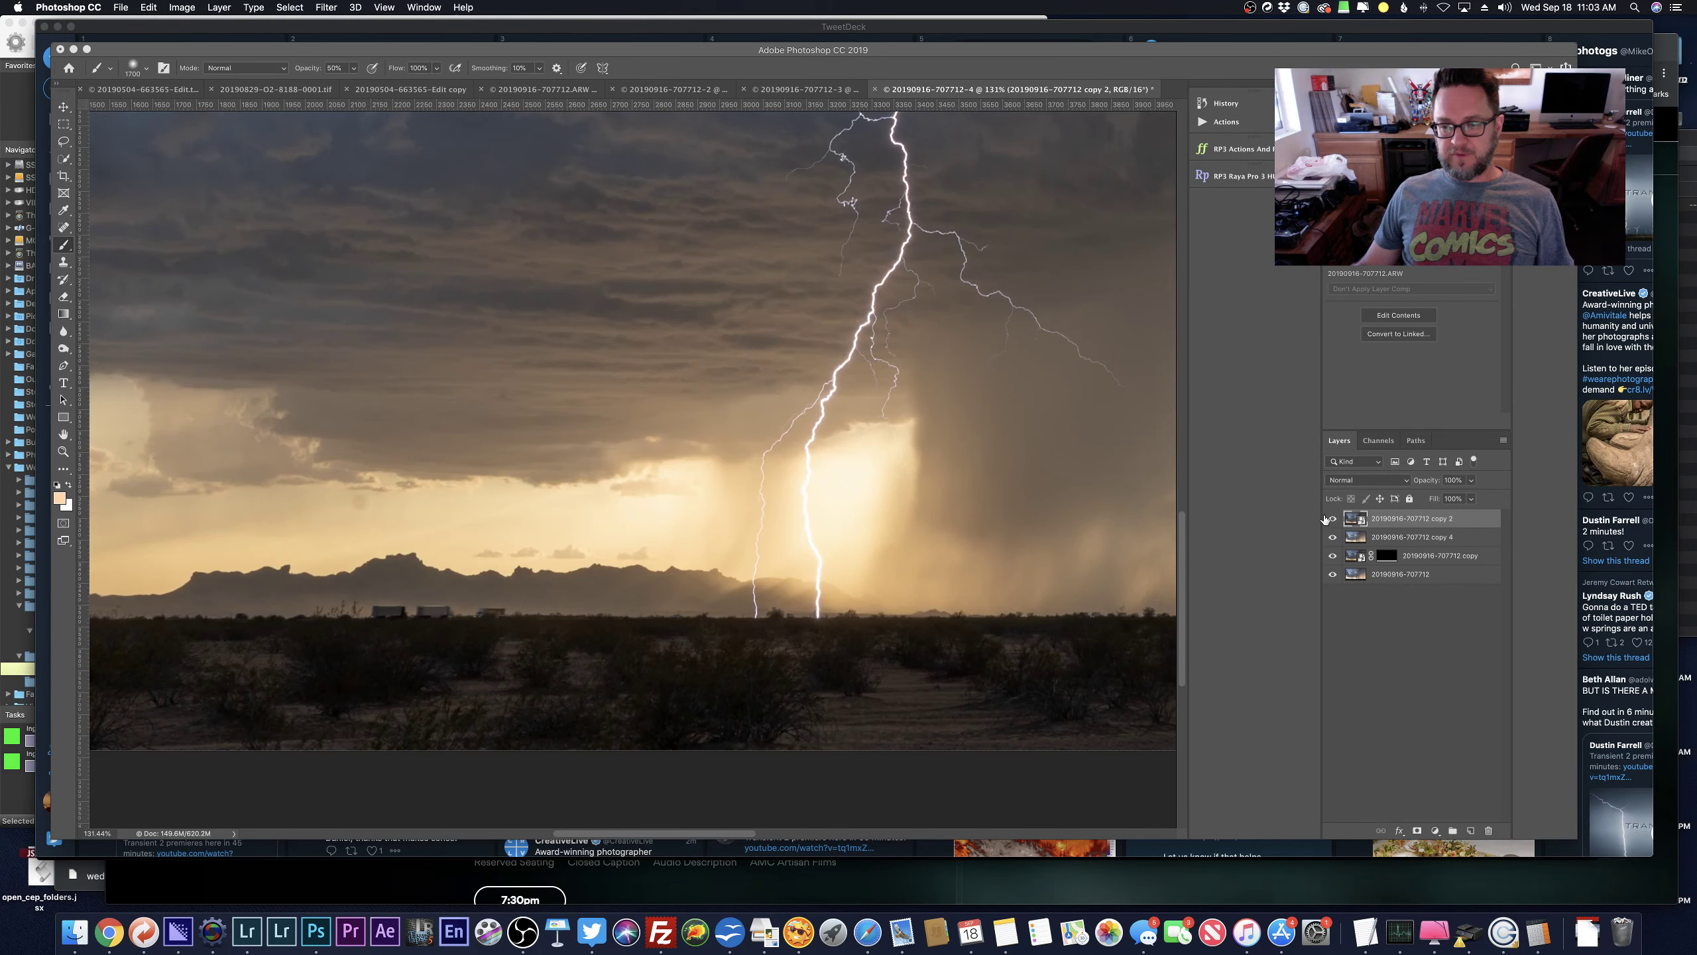
key(super+0)
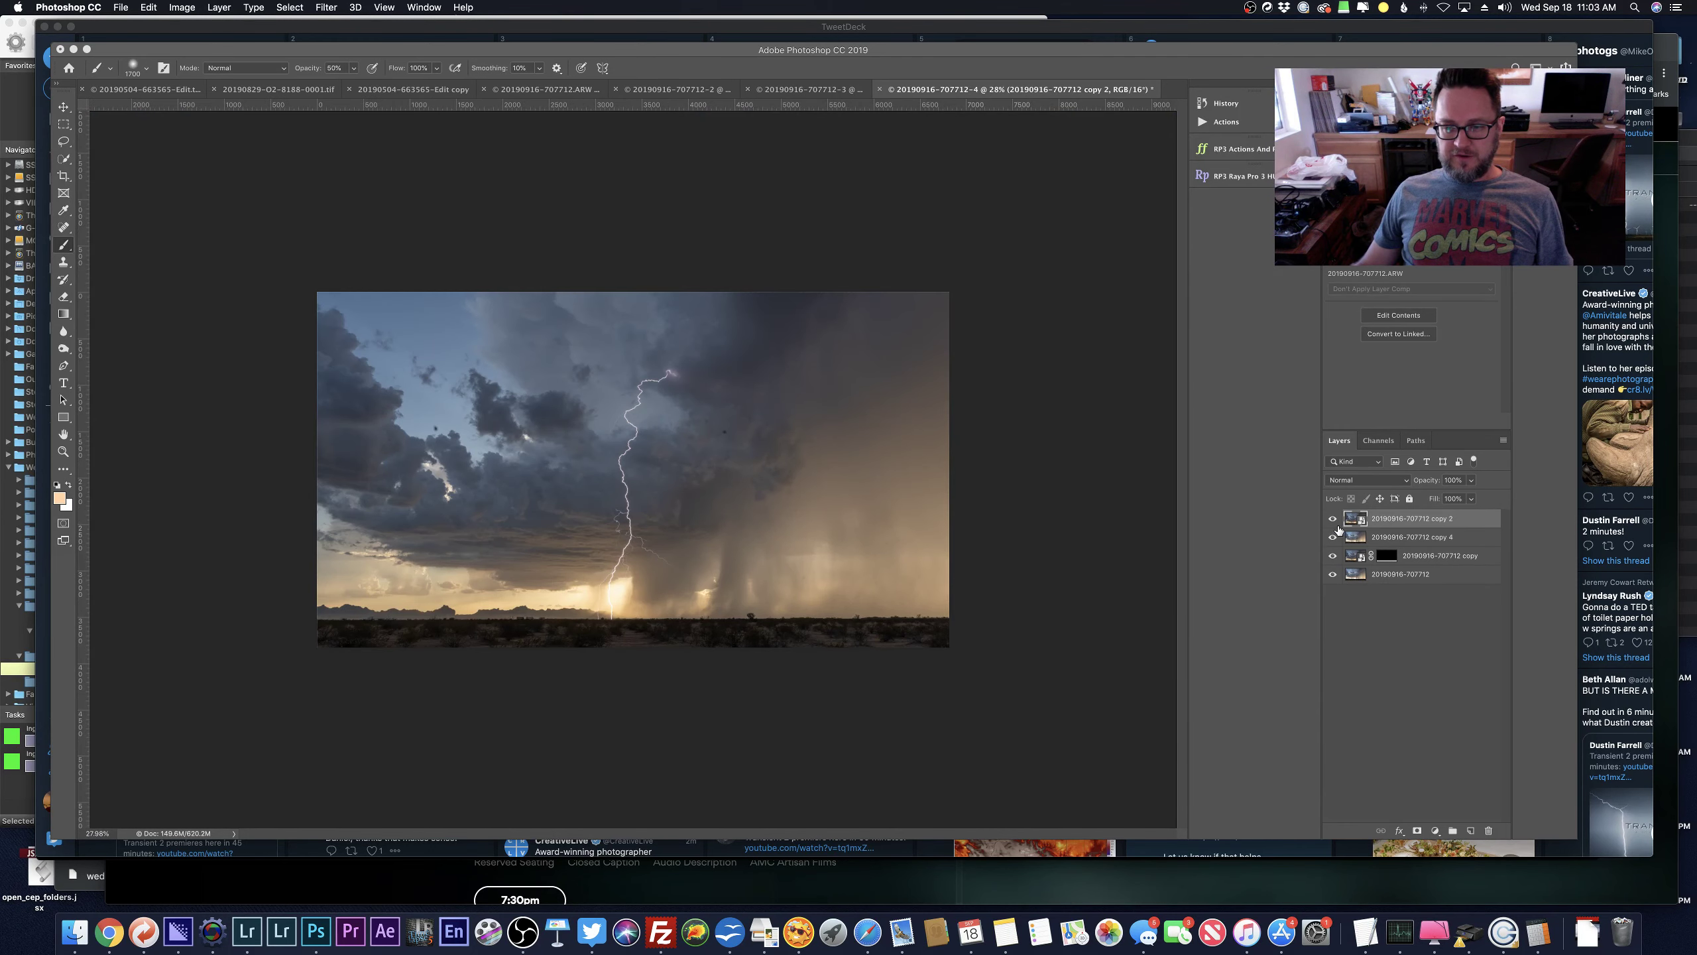
Hide the top layer, select the copy 4 layer and run the TK-LumMasks action that creates all the luminosity masks.
click(1332, 520)
click(1356, 537)
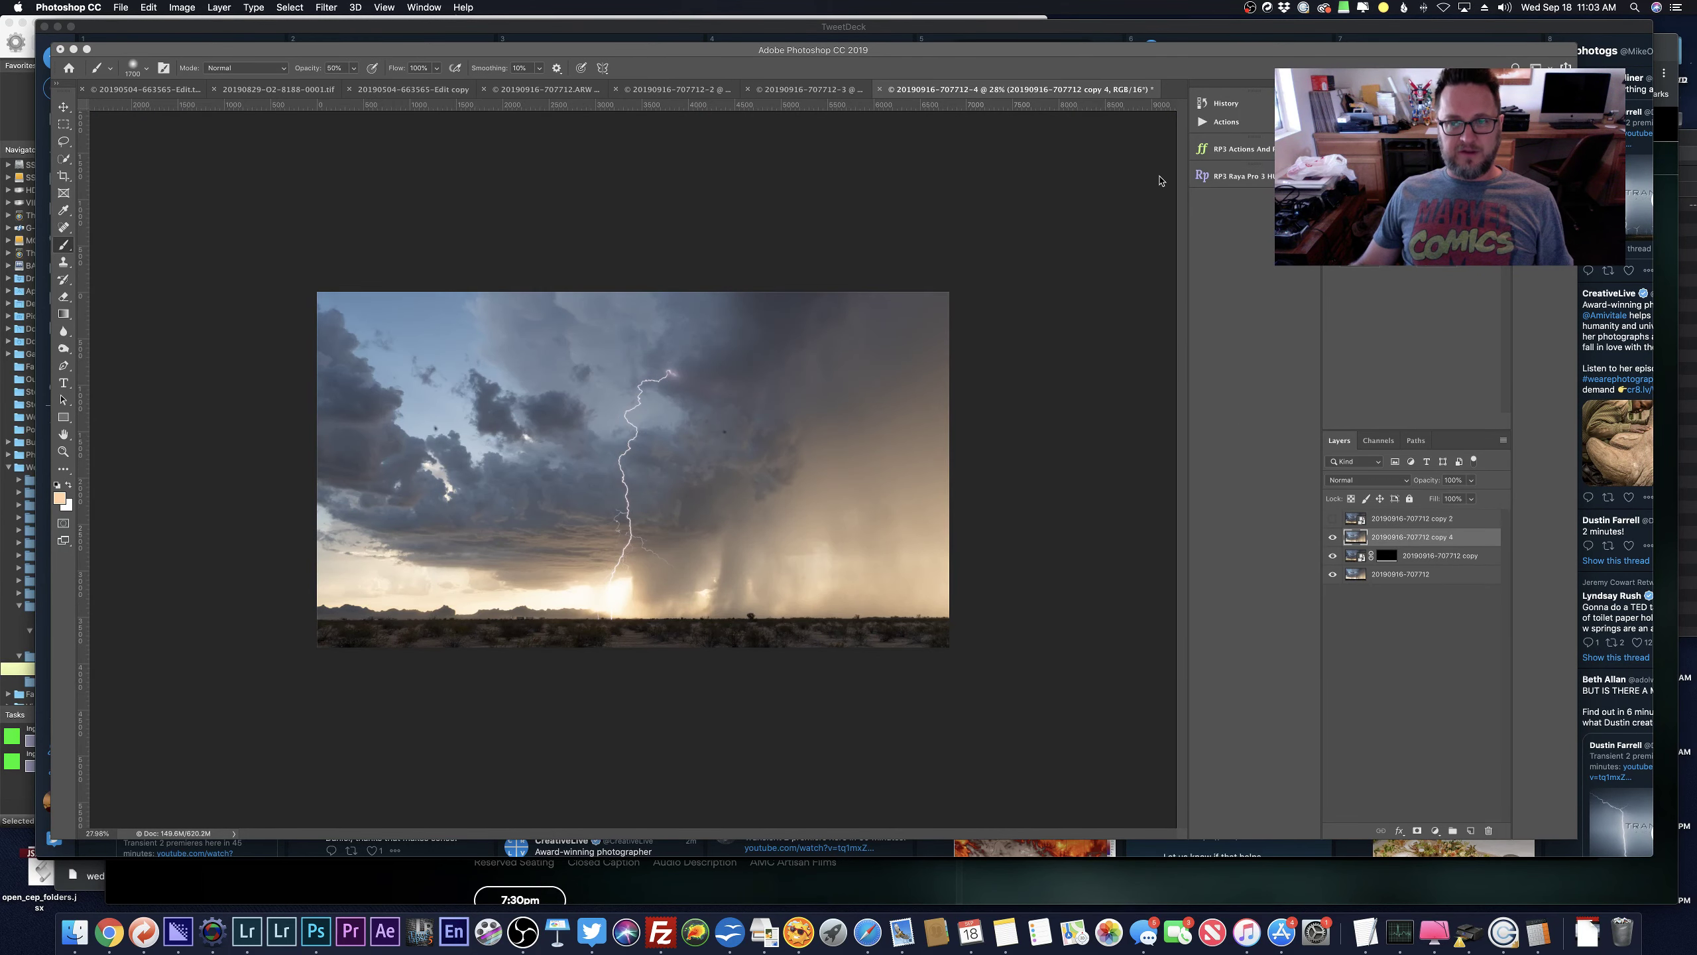
click(1244, 125)
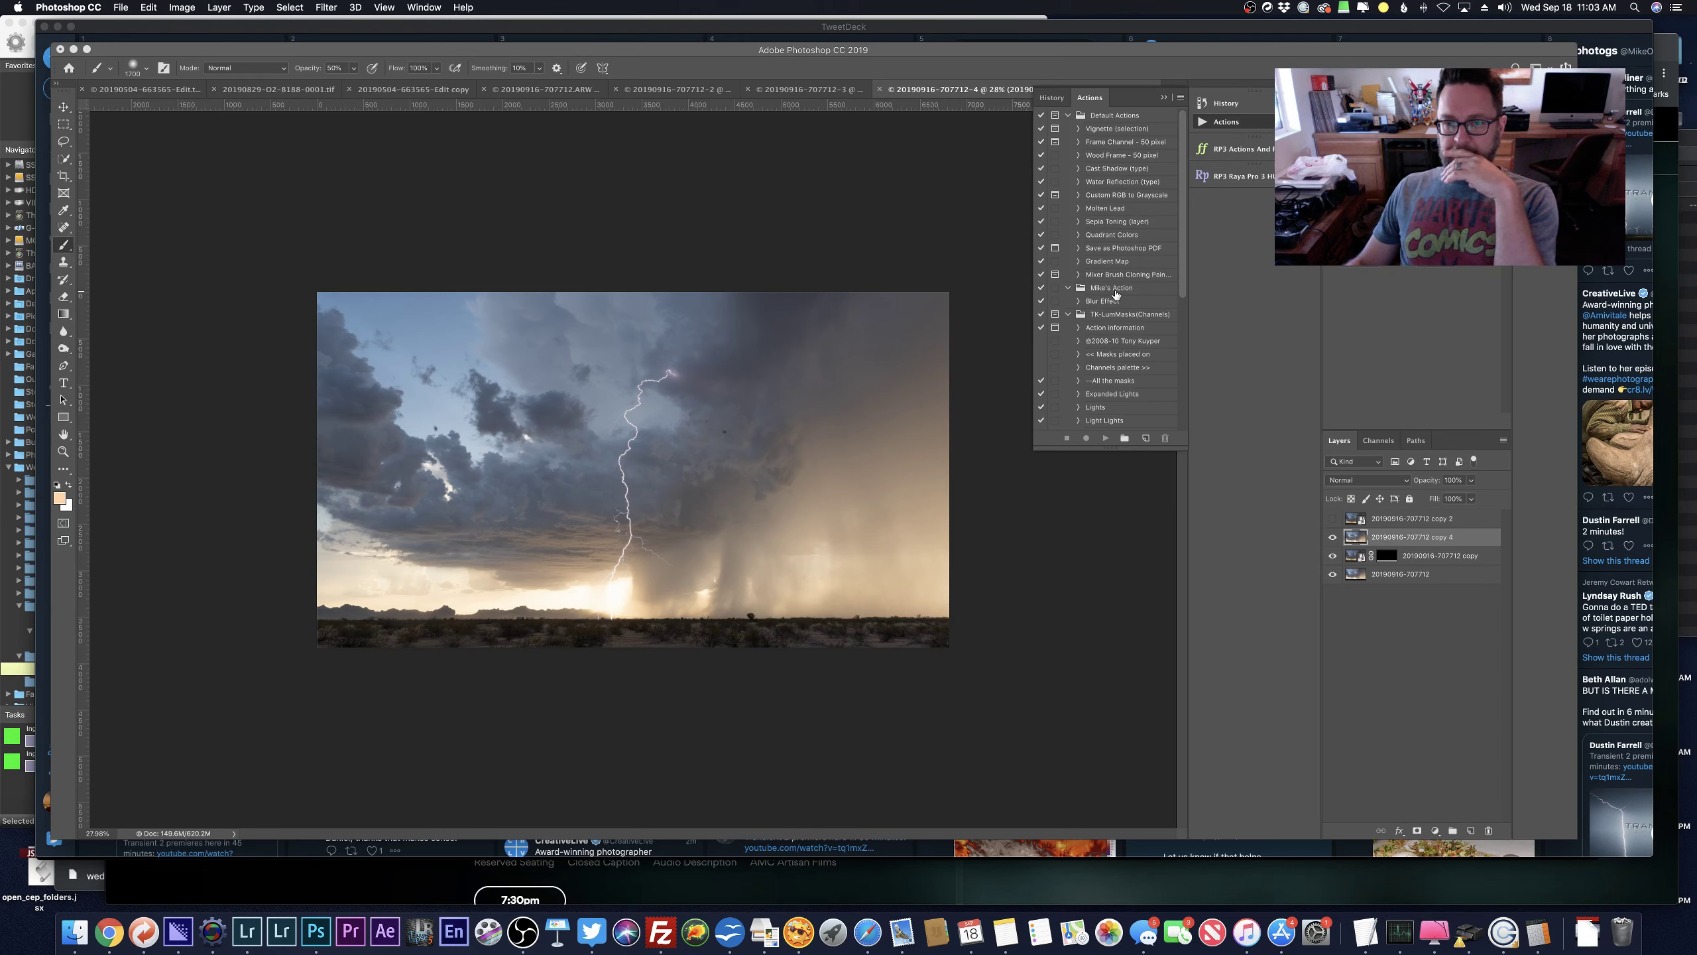
click(1111, 381)
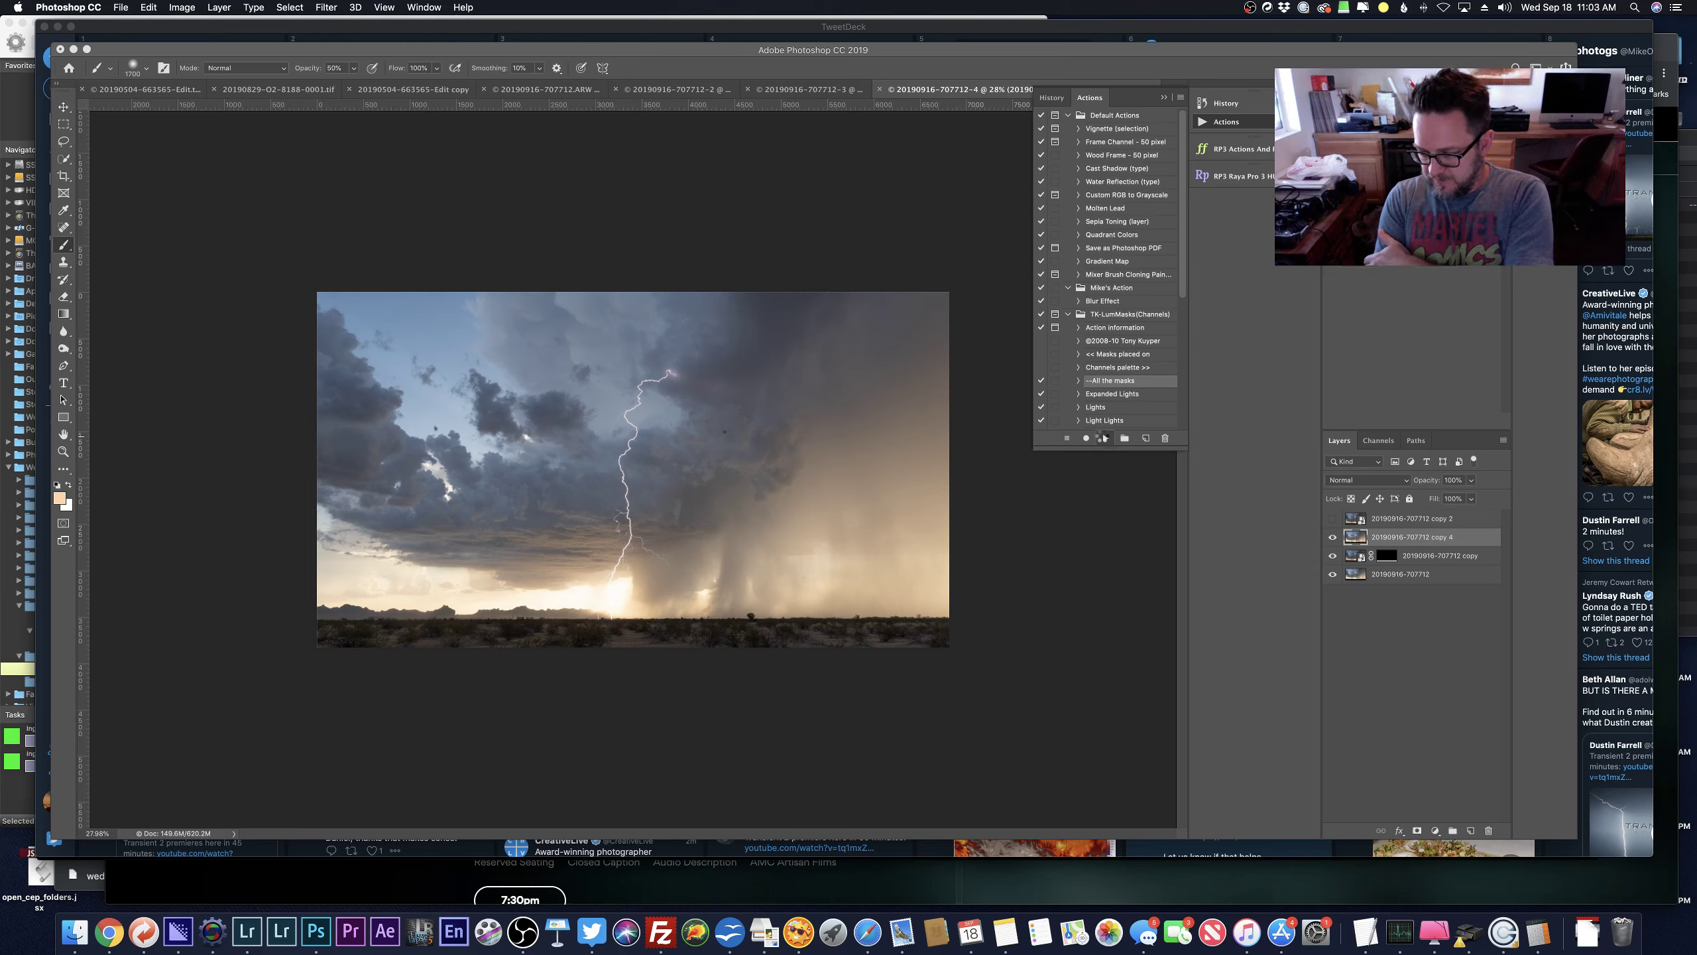
click(1104, 439)
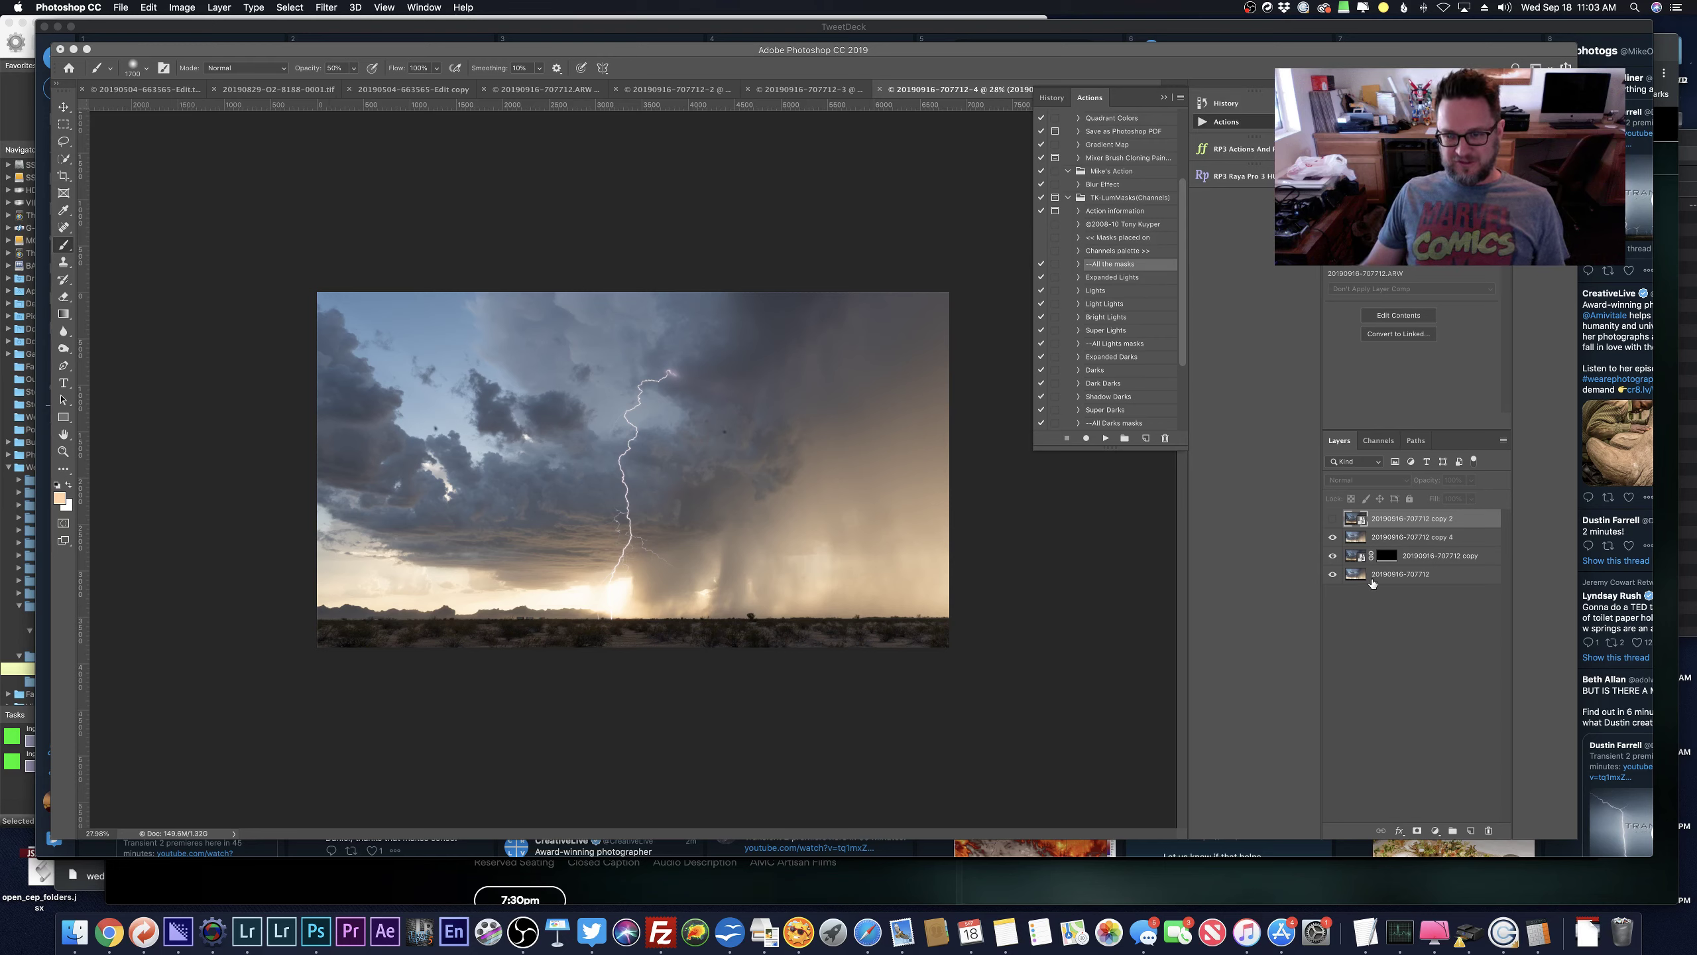
Make the top, darker layer visible again and add a black layer mask to it.
click(1333, 538)
click(1332, 538)
click(1333, 519)
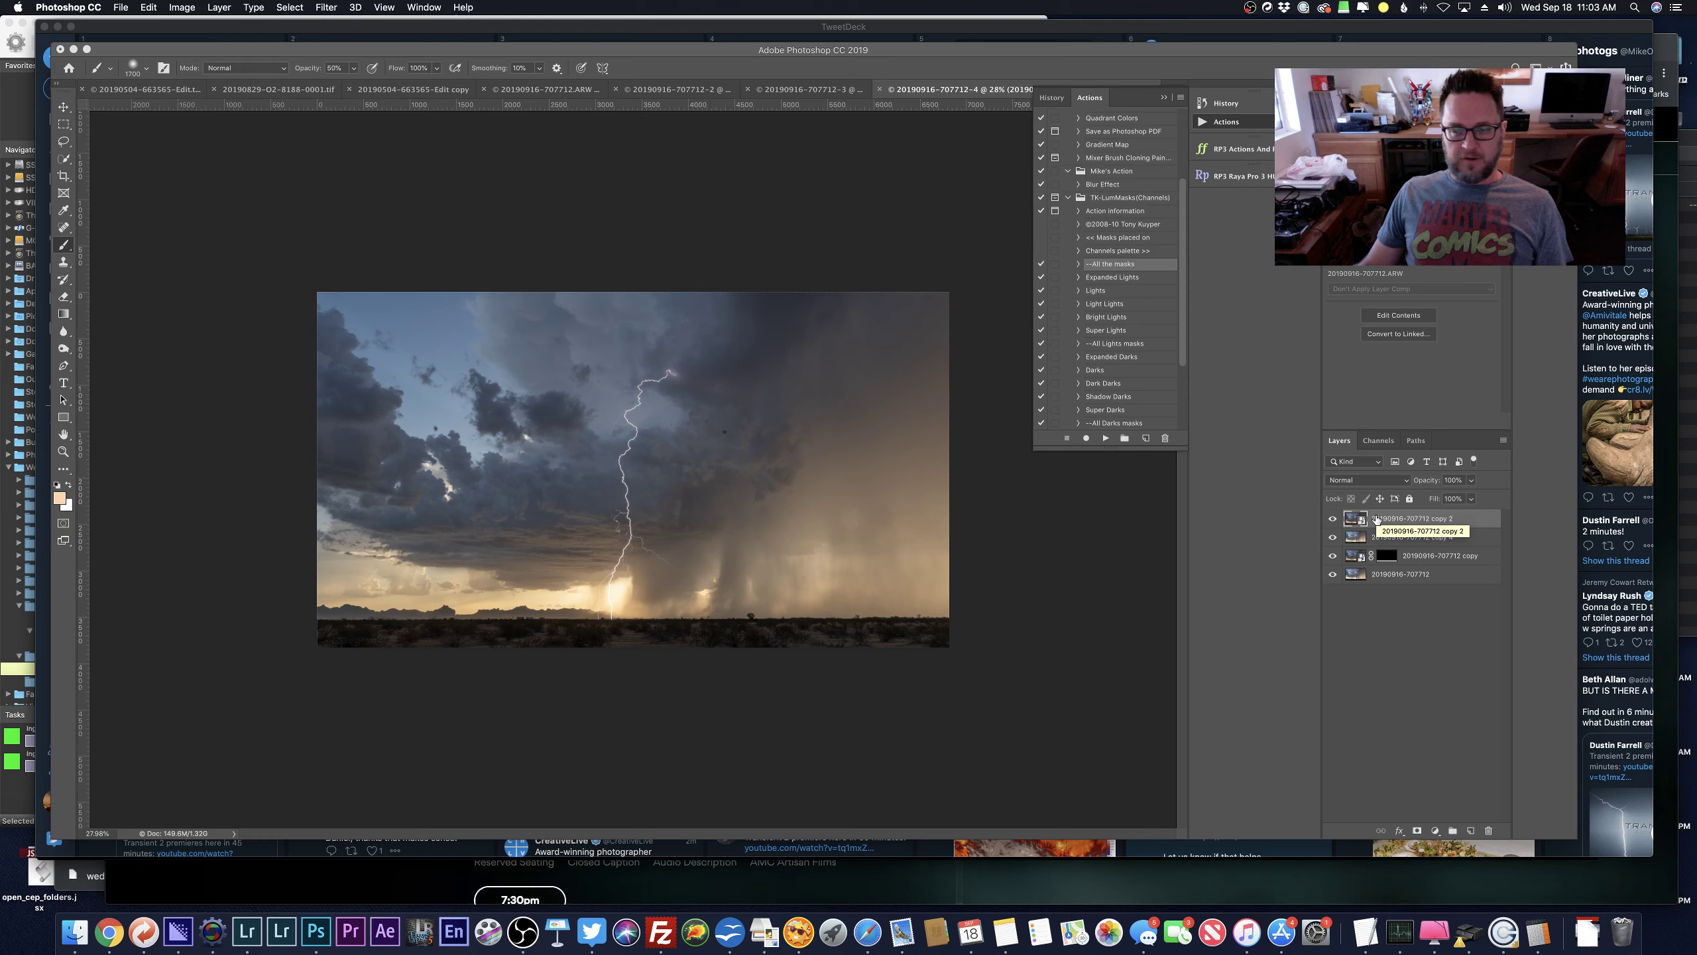
click(1418, 830)
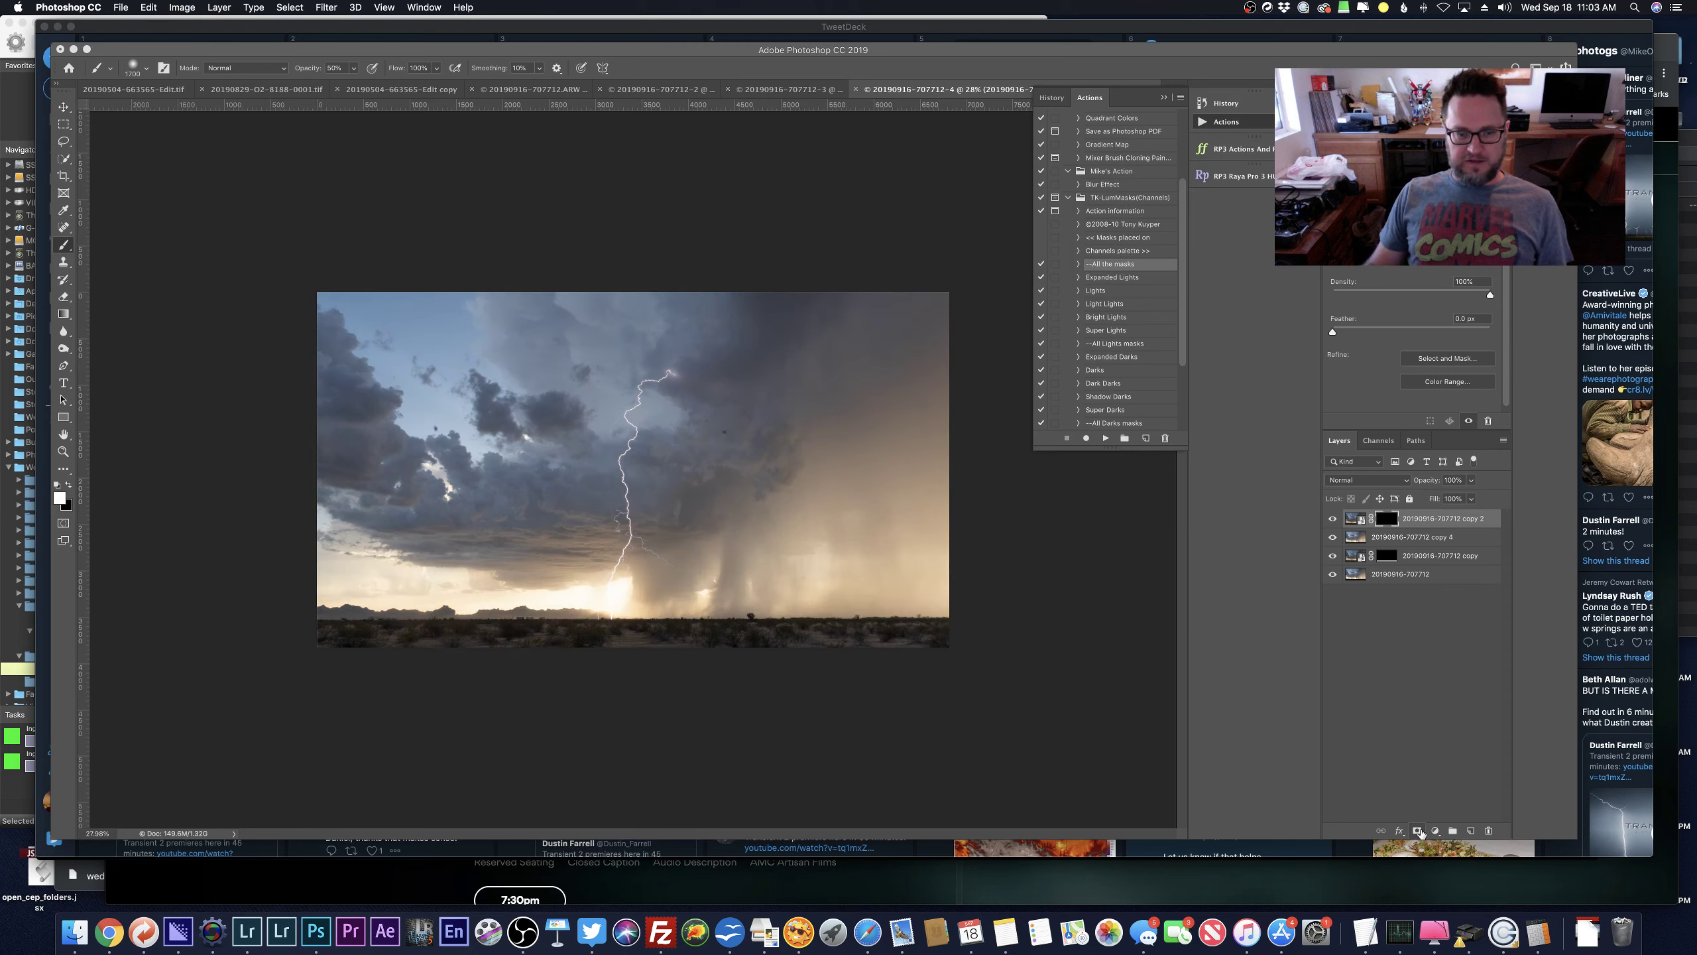
Load the Bright Lights luminosity channel as a selection and target the top layer's mask.
click(1378, 440)
click(1350, 592)
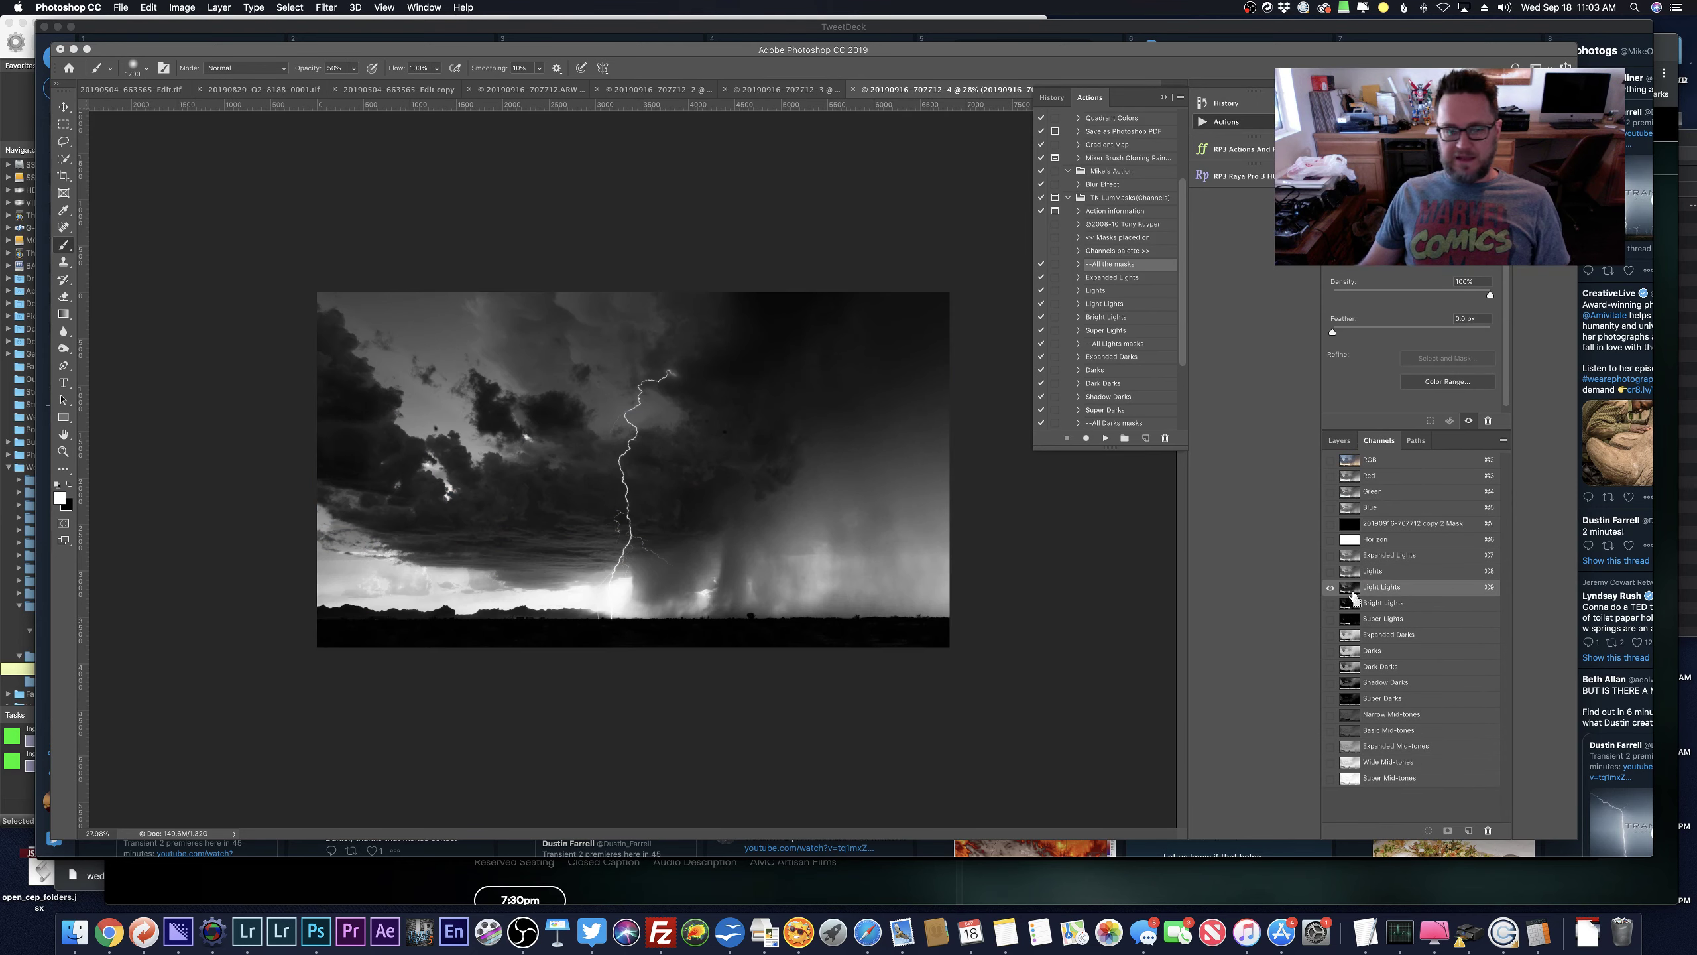
double_click(1350, 605)
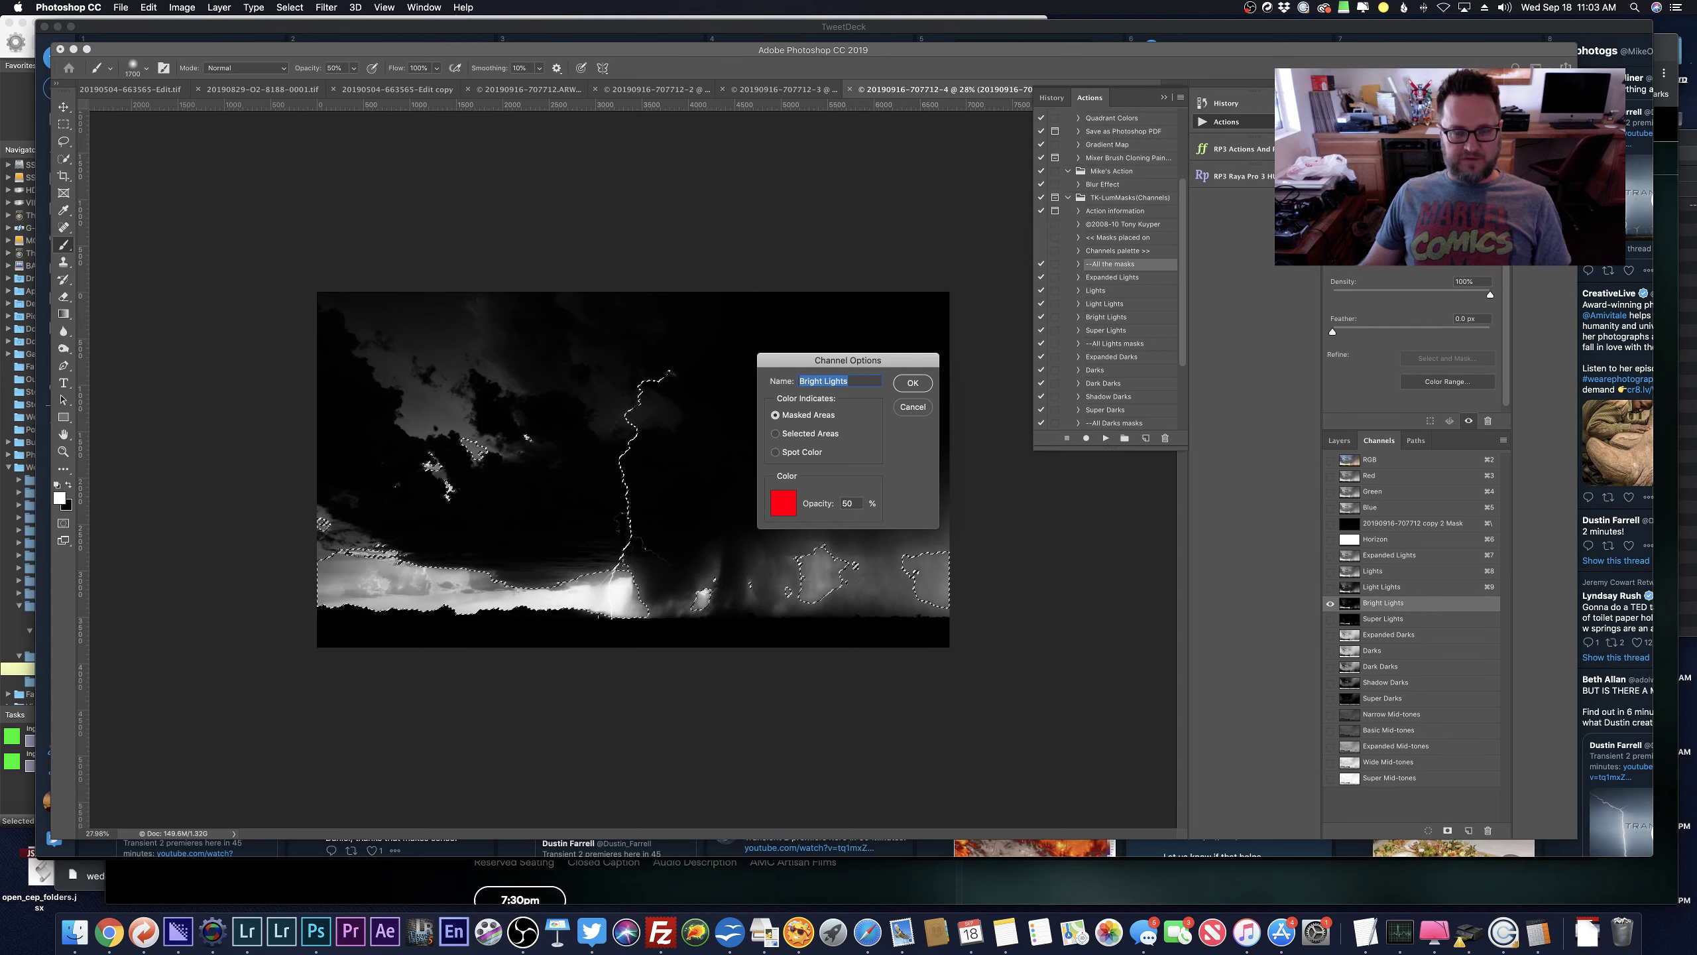
key(Return)
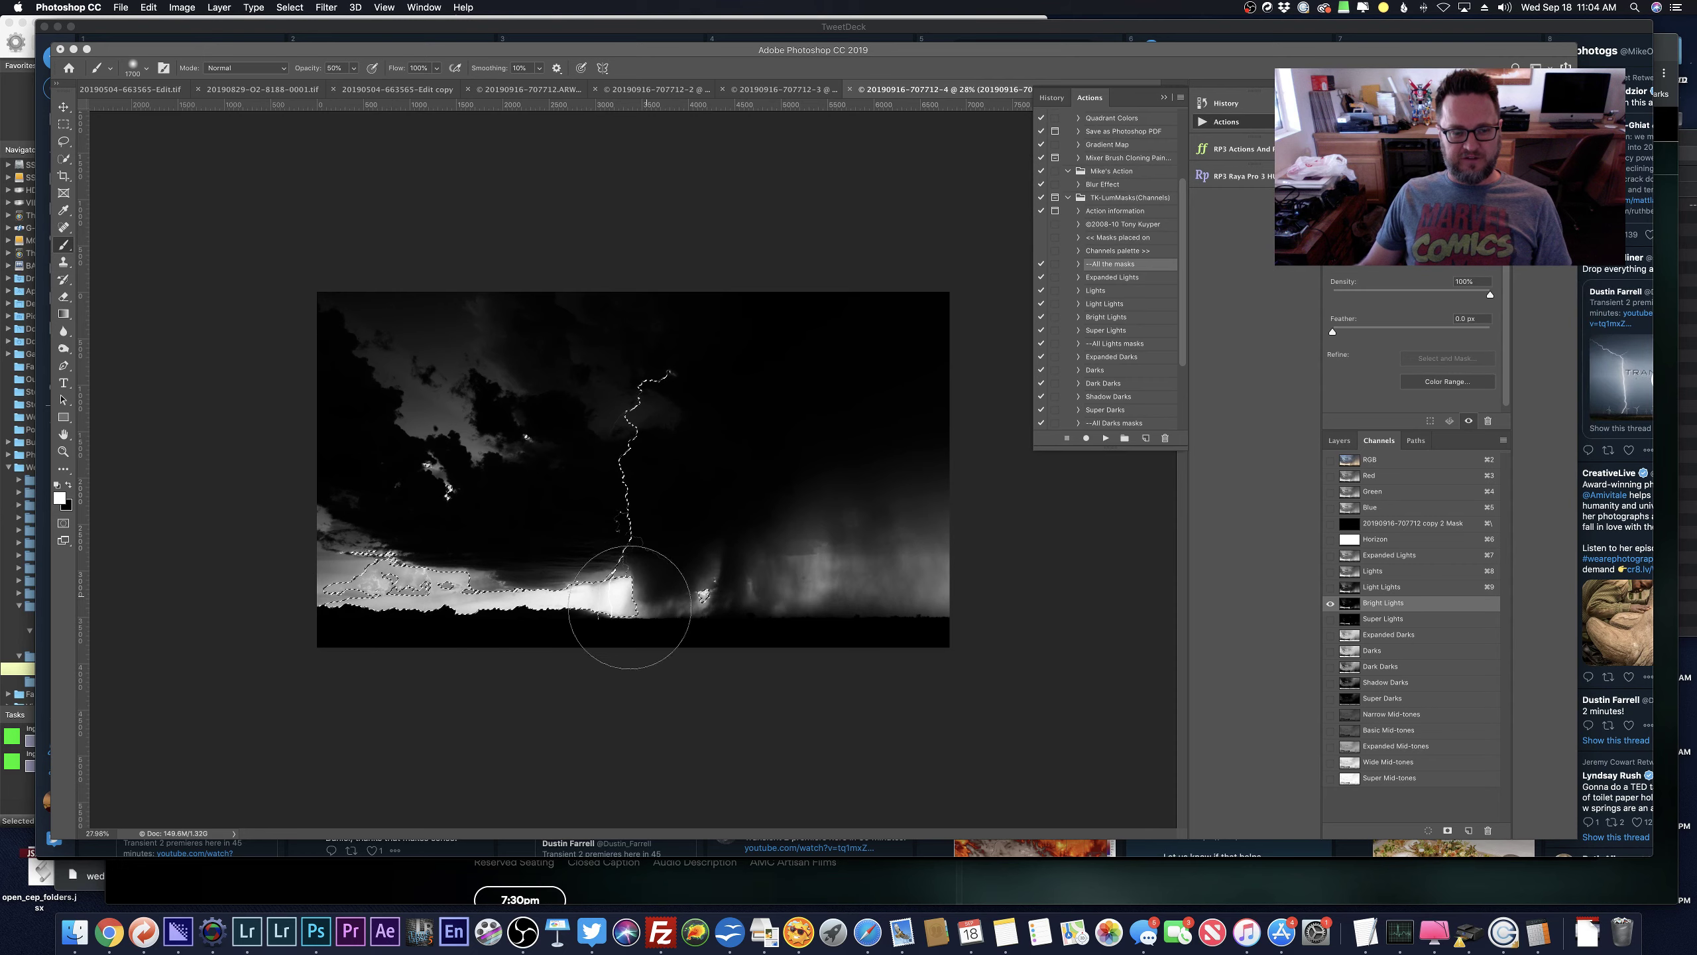
scroll(629, 607, up, 3)
scroll(642, 668, up, 2)
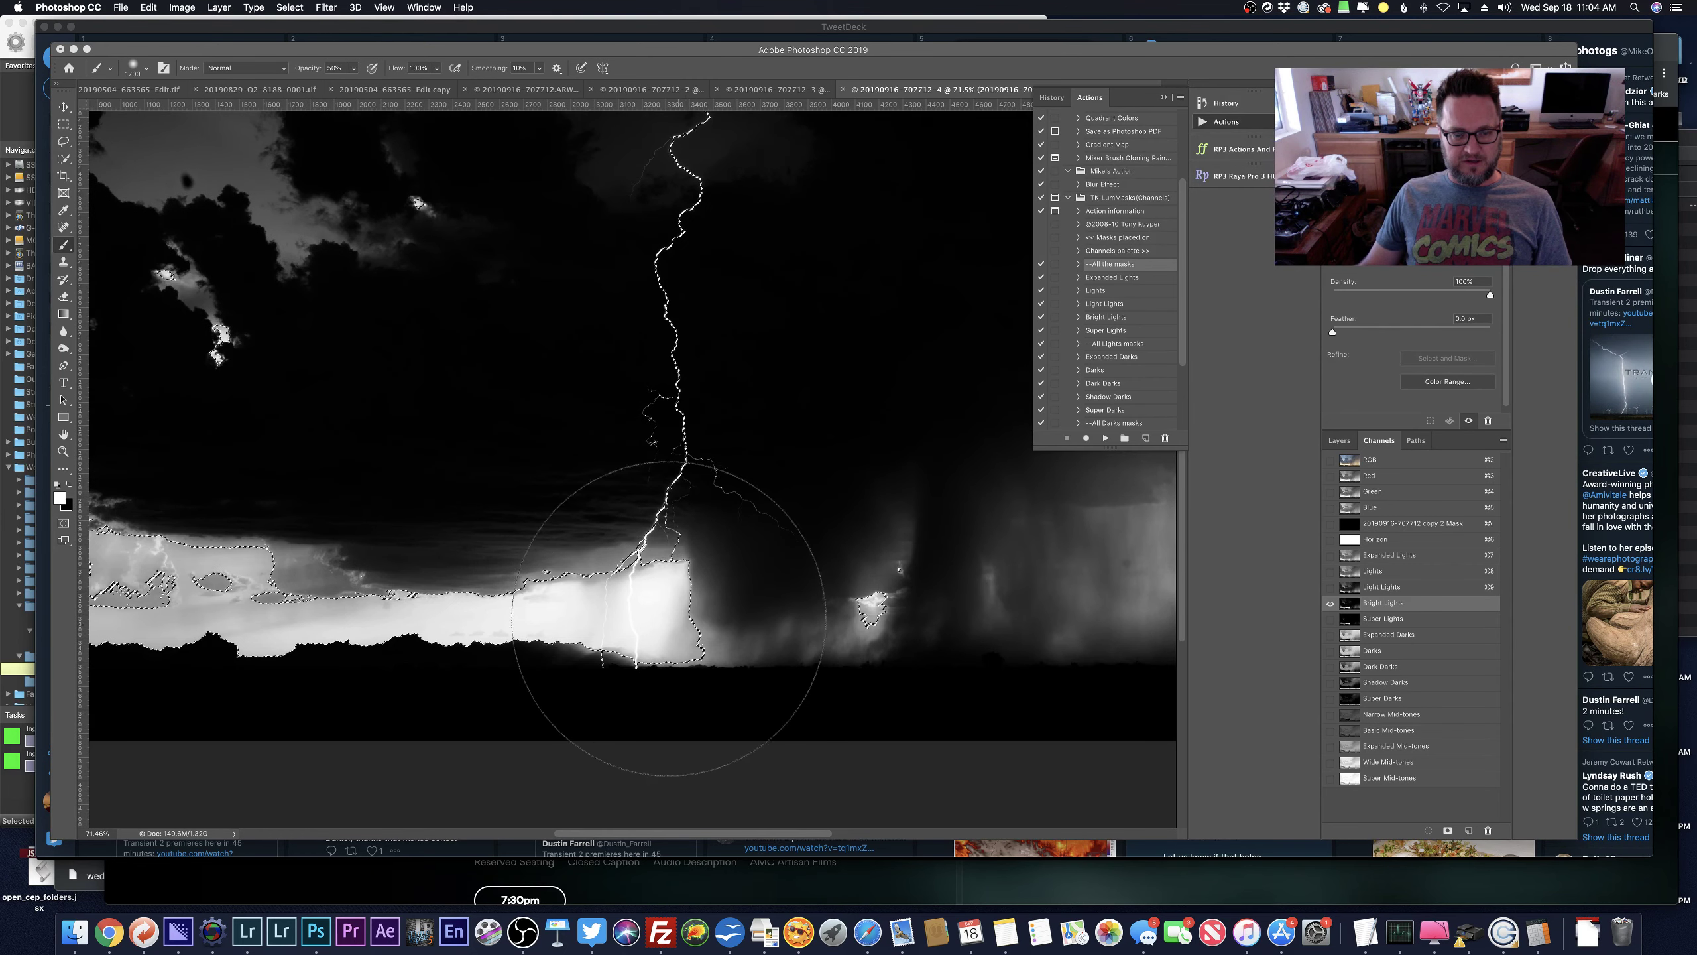
scroll(555, 715, down, 3)
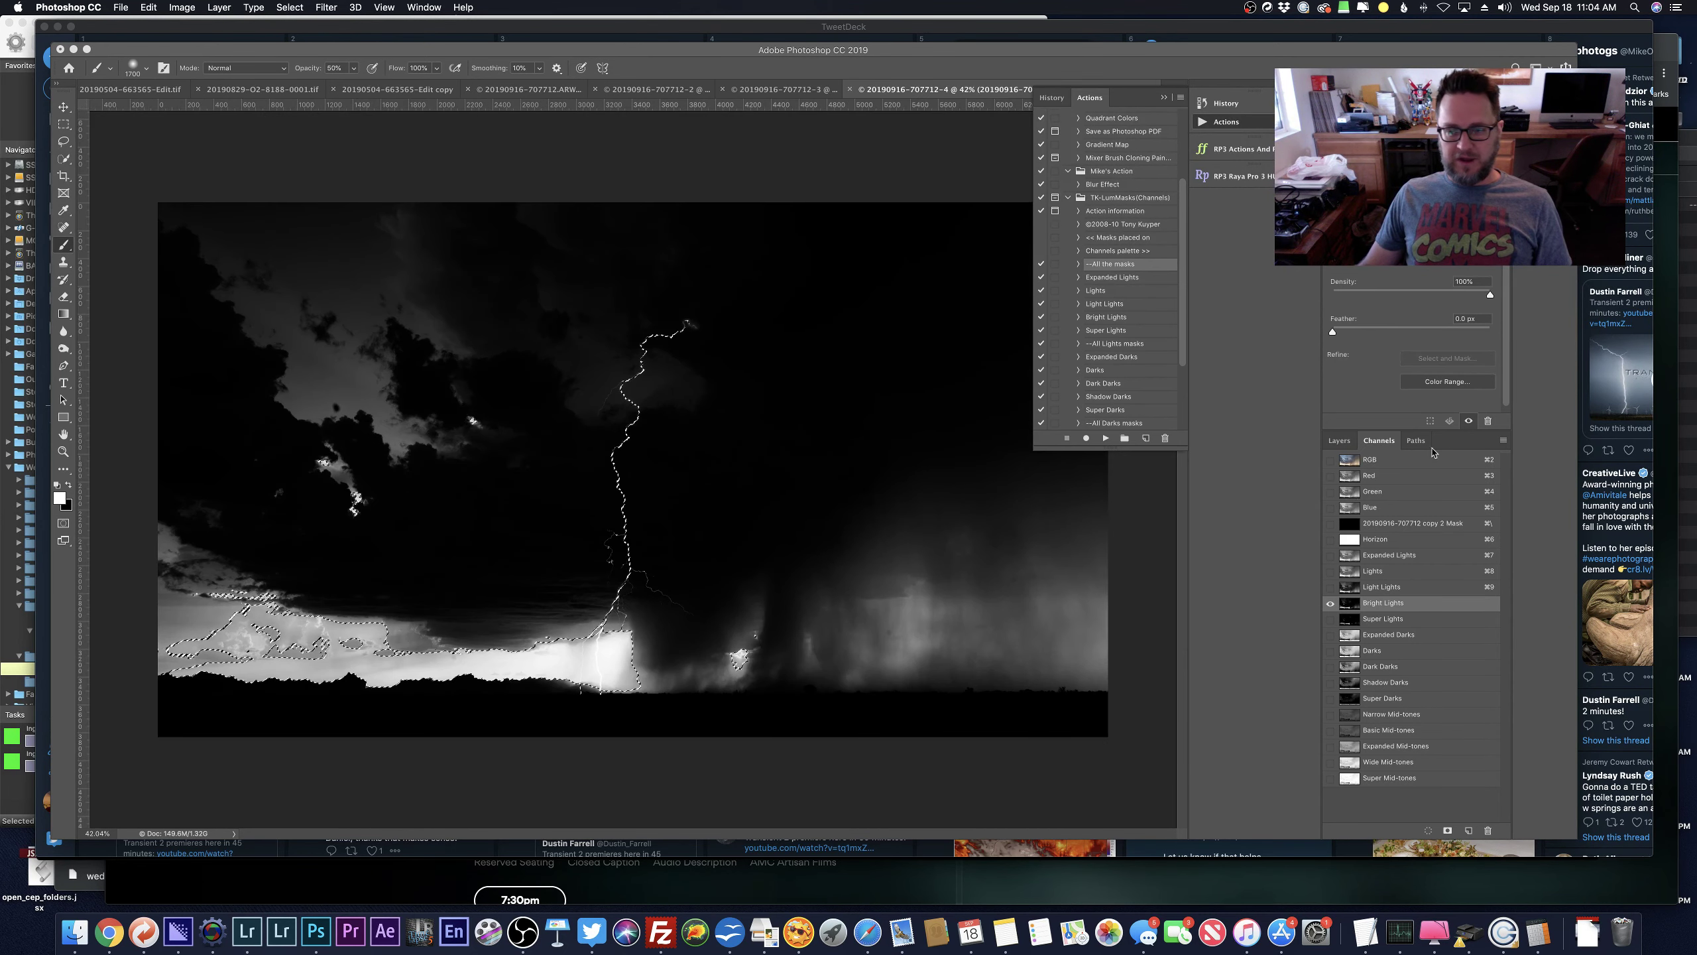
click(1339, 440)
click(1388, 520)
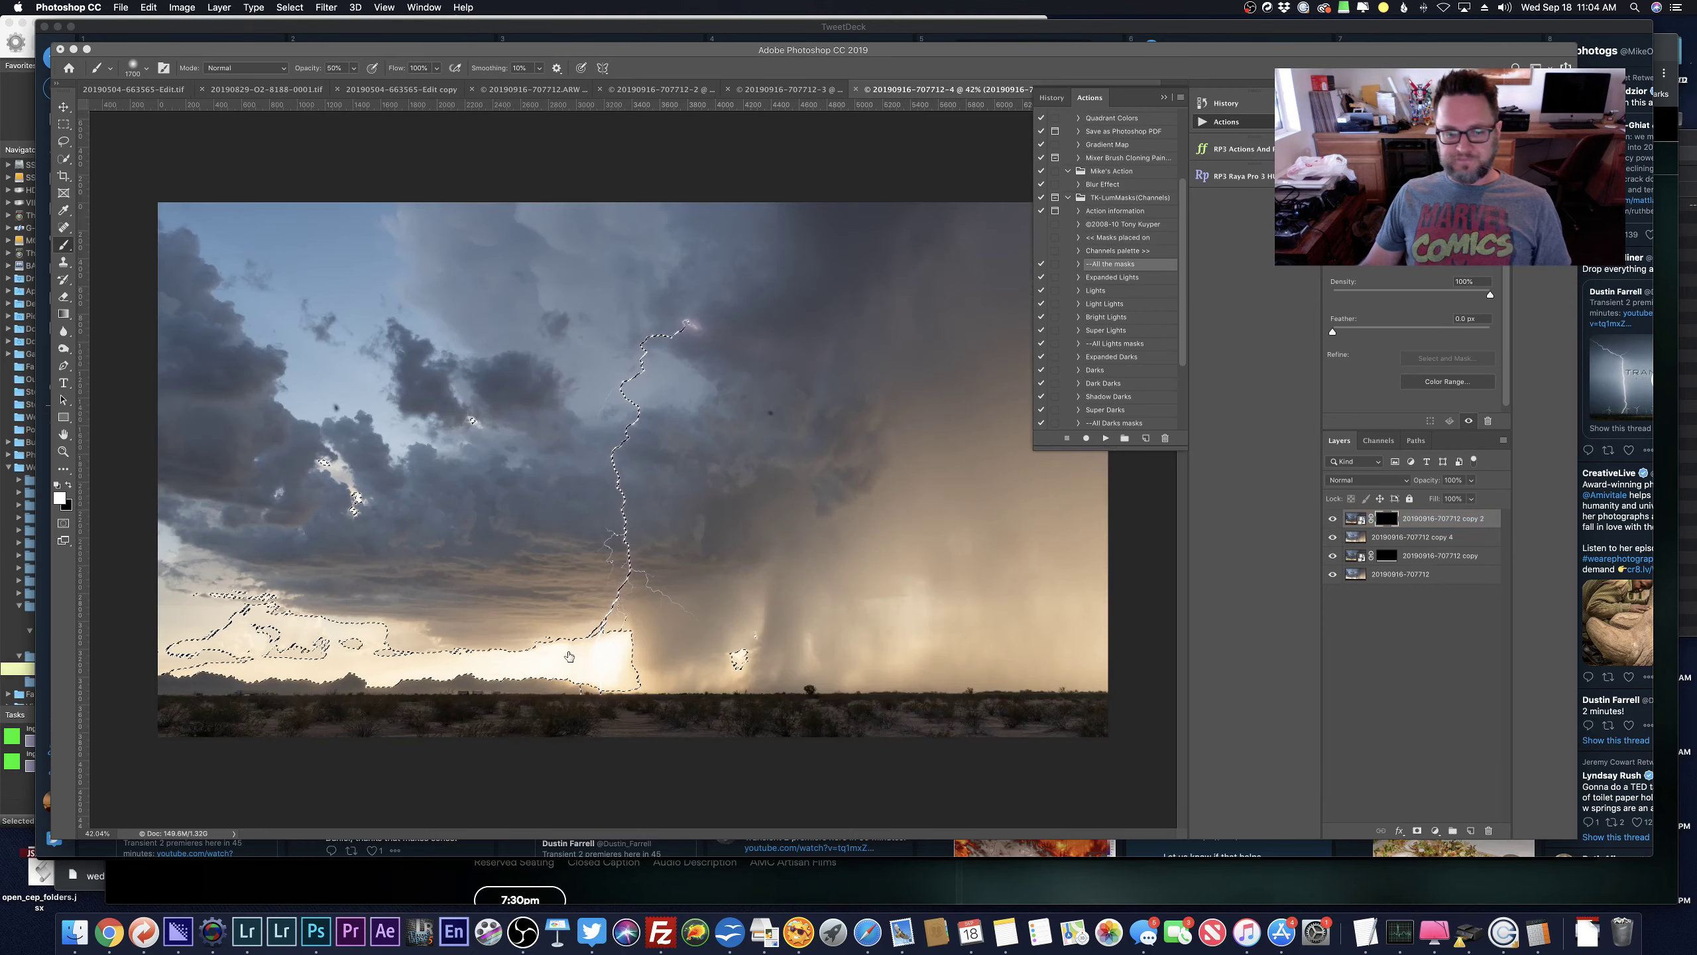
Paint white with a 900 px brush on the top layer's mask through the selection along the bright horizon, and deselect.
scroll(570, 656, up, 5)
scroll(605, 659, down, 2)
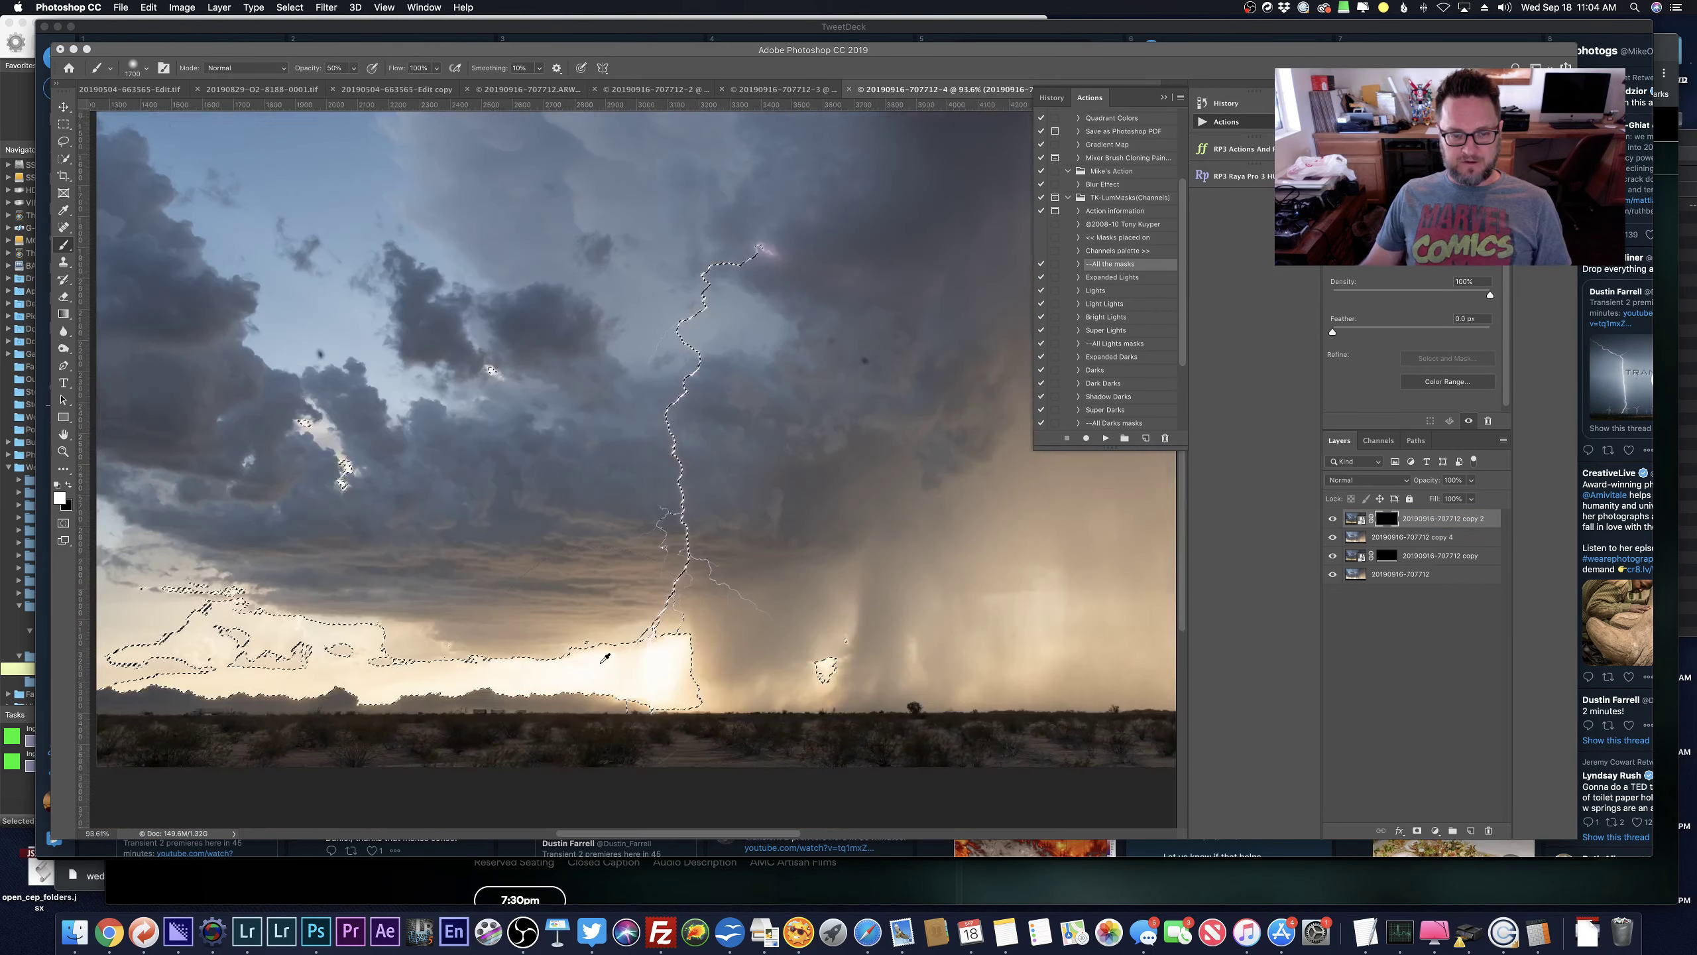
scroll(604, 658, down, 2)
key(bracketright)
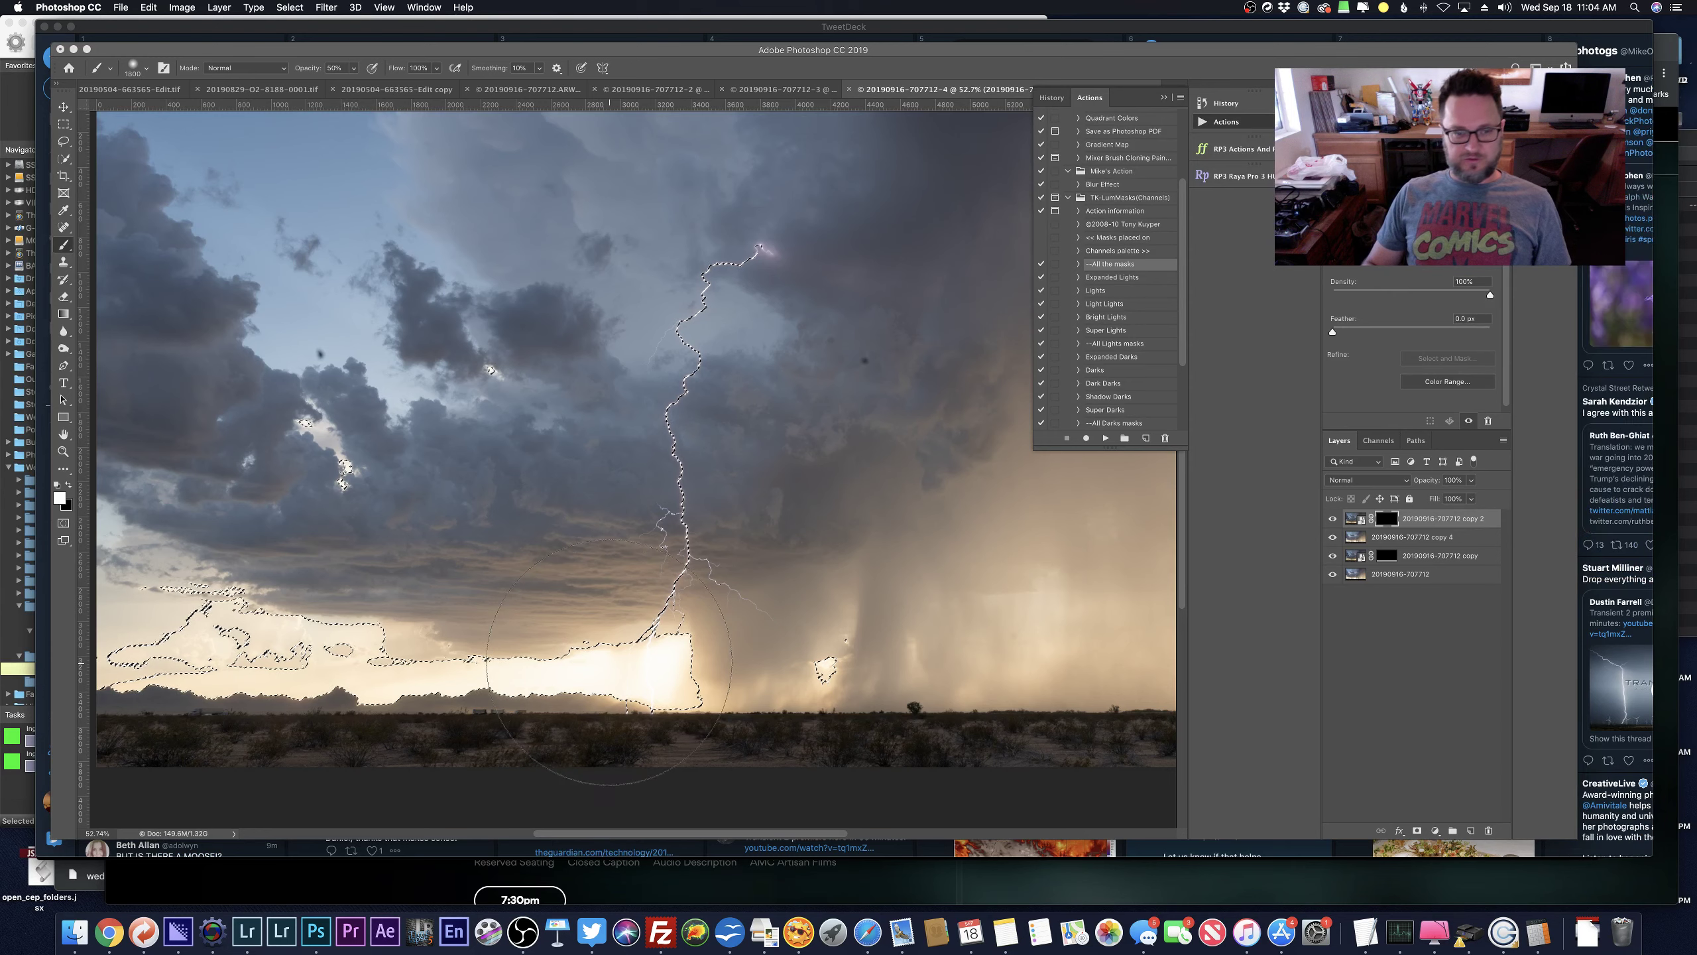
key(bracketright)
key(bracketright)
key(bracketright)
key(bracketright)
key(bracketright)
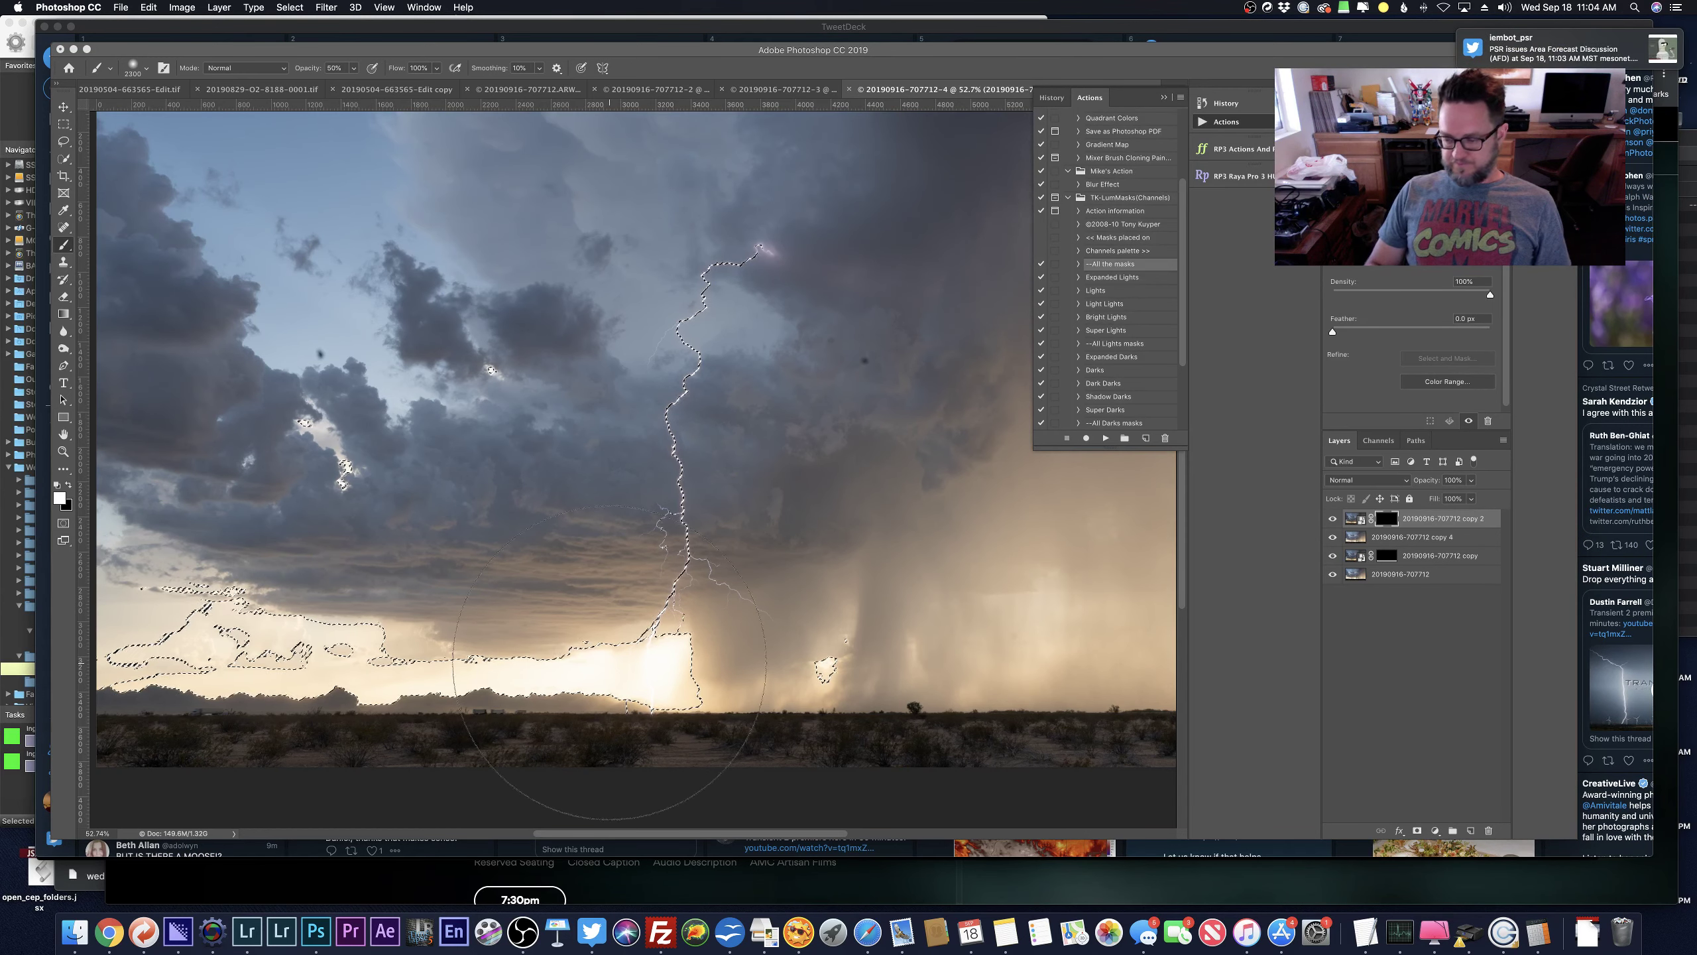
key(bracketleft)
key(bracketleft)
key(bracketleft)
key(bracketleft)
key(bracketleft)
key(bracketleft)
key(bracketleft)
key(bracketleft)
key(bracketleft)
key(bracketleft)
key(bracketleft)
key(bracketleft)
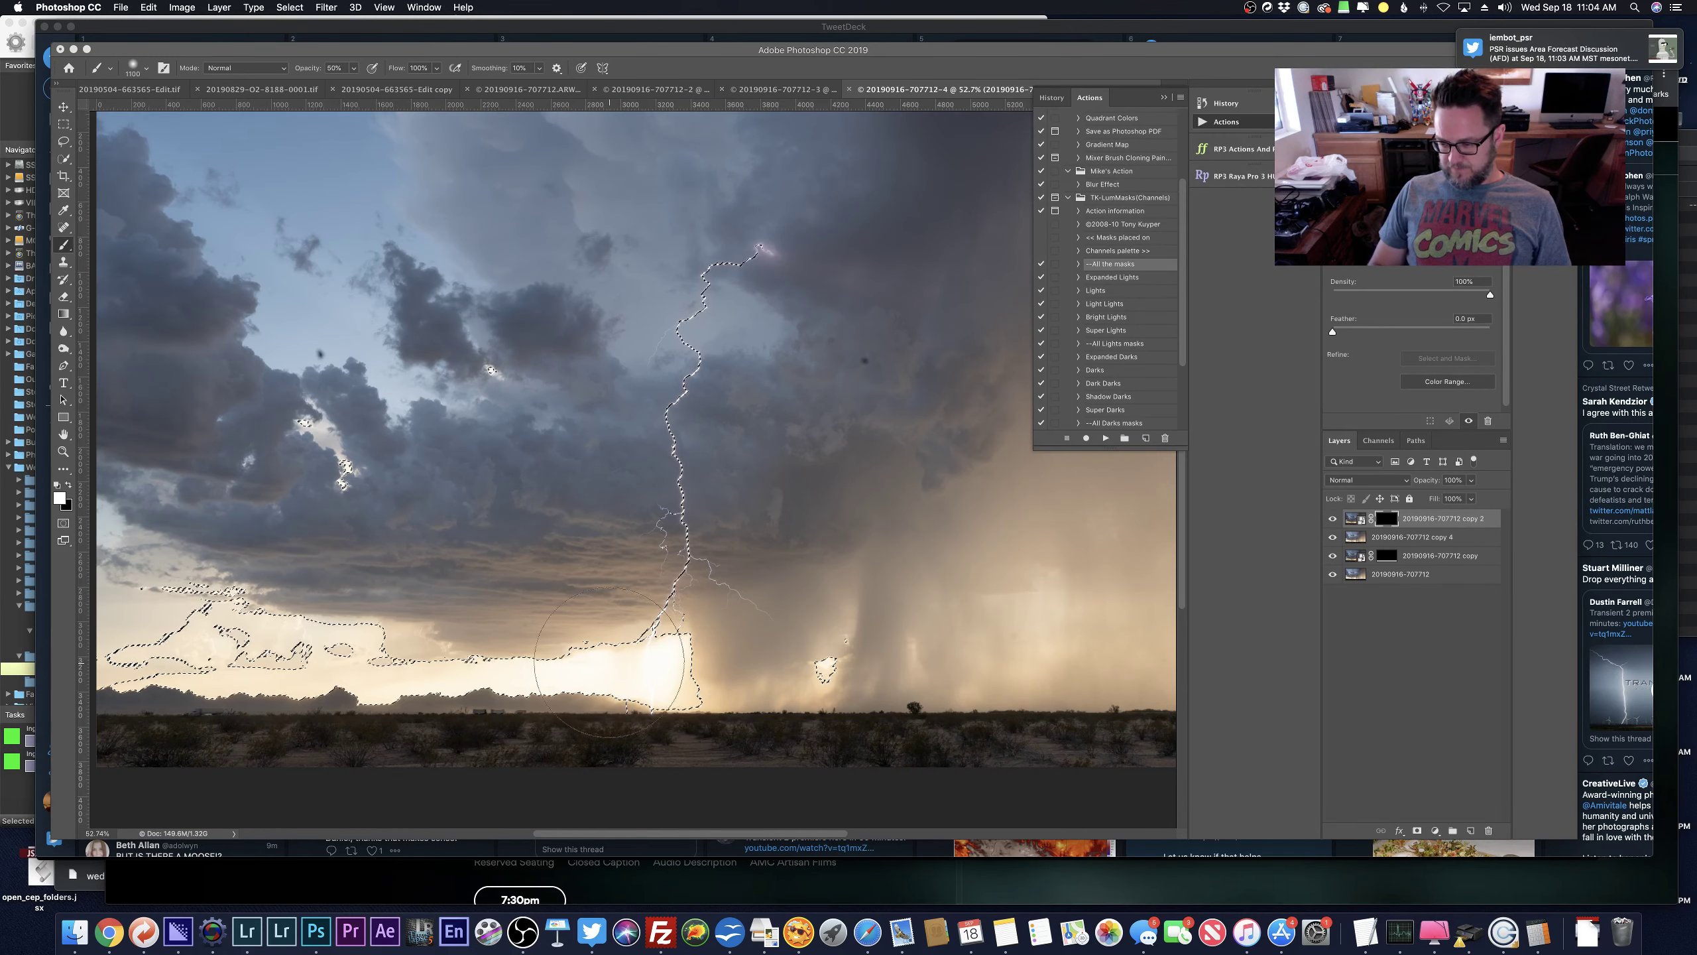
key(bracketleft)
key(bracketleft)
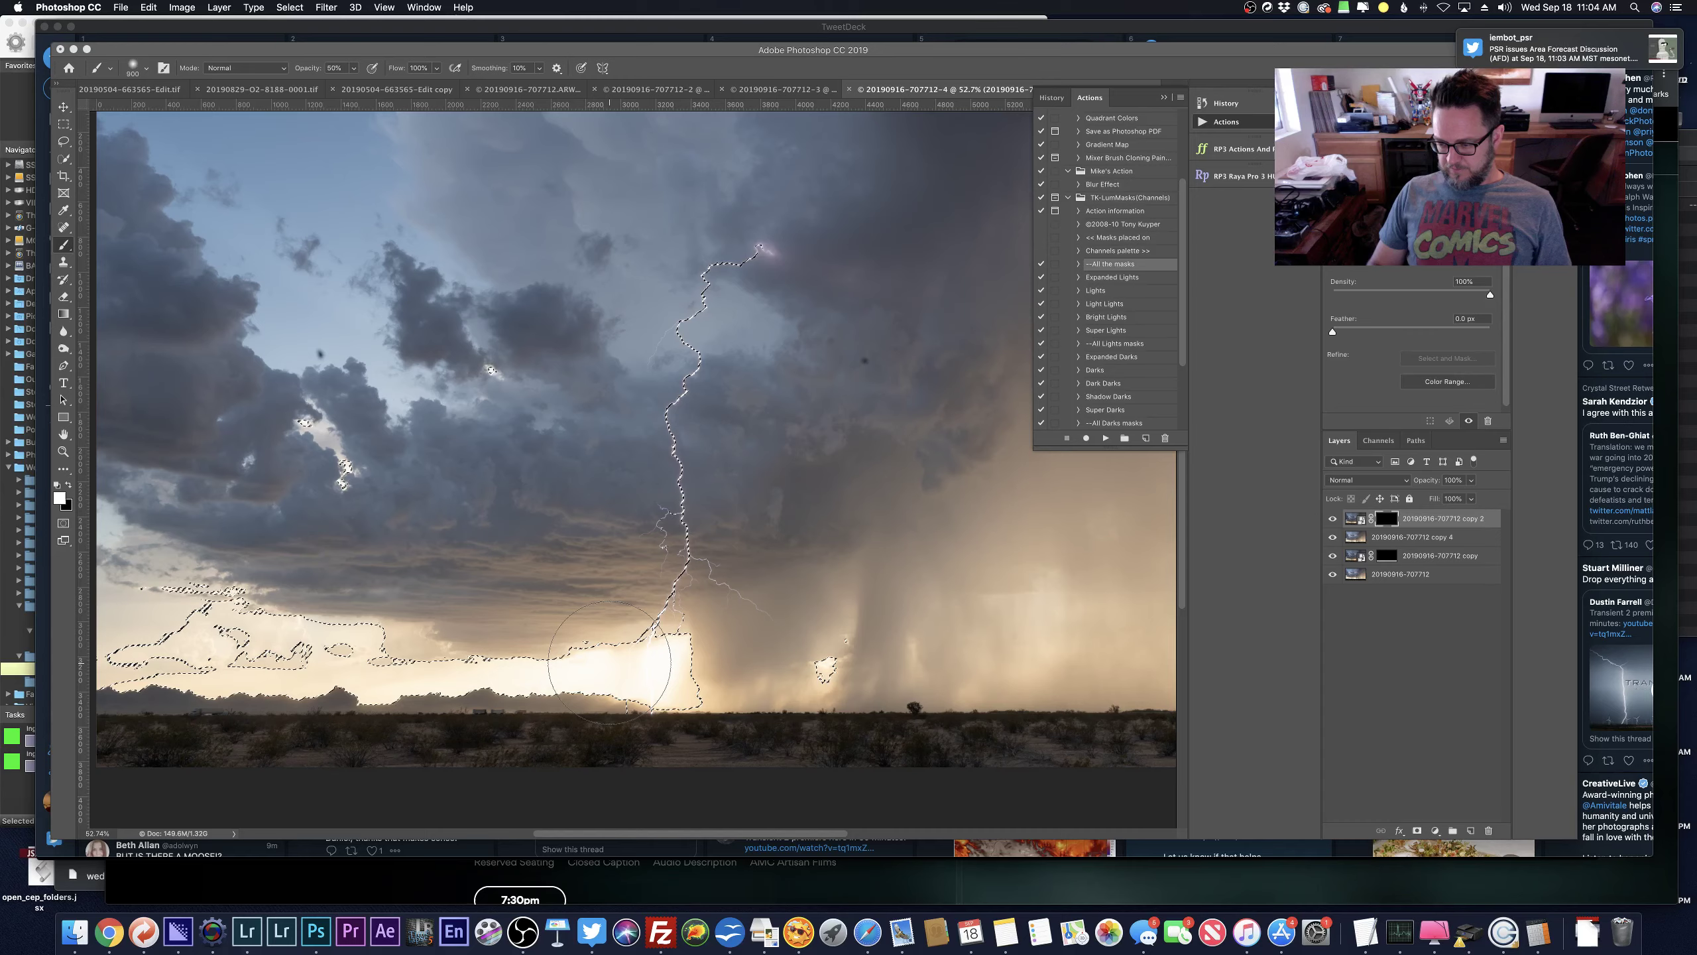
scroll(609, 658, left, 6)
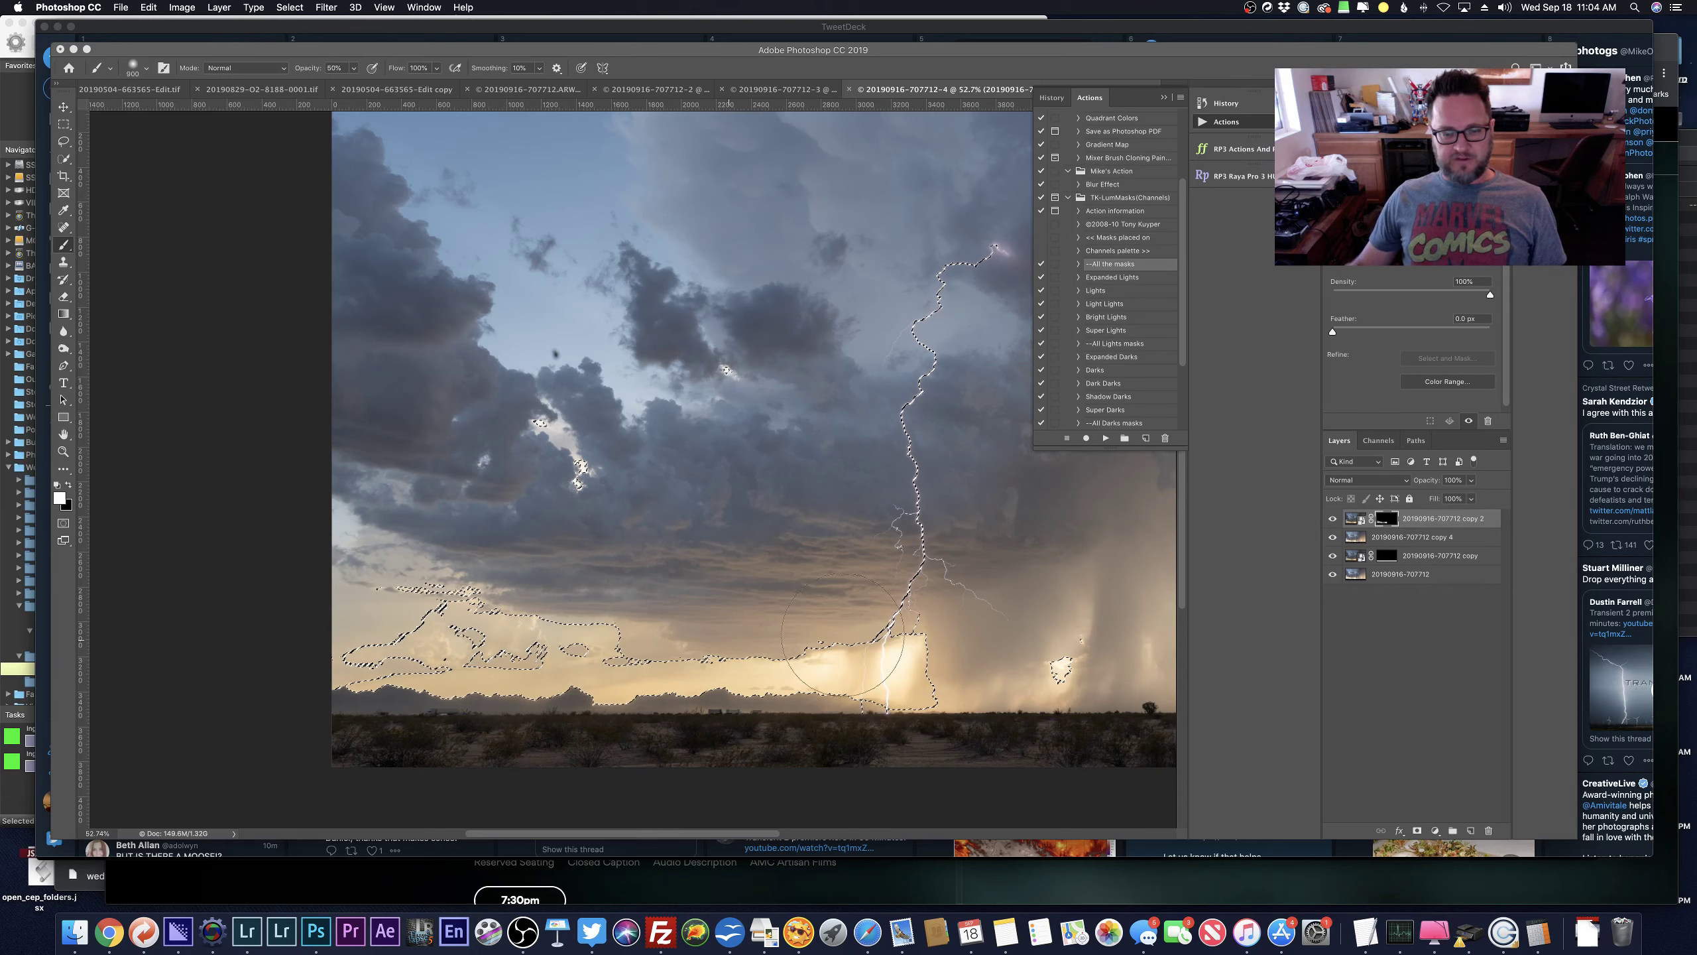
scroll(843, 635, right, 5)
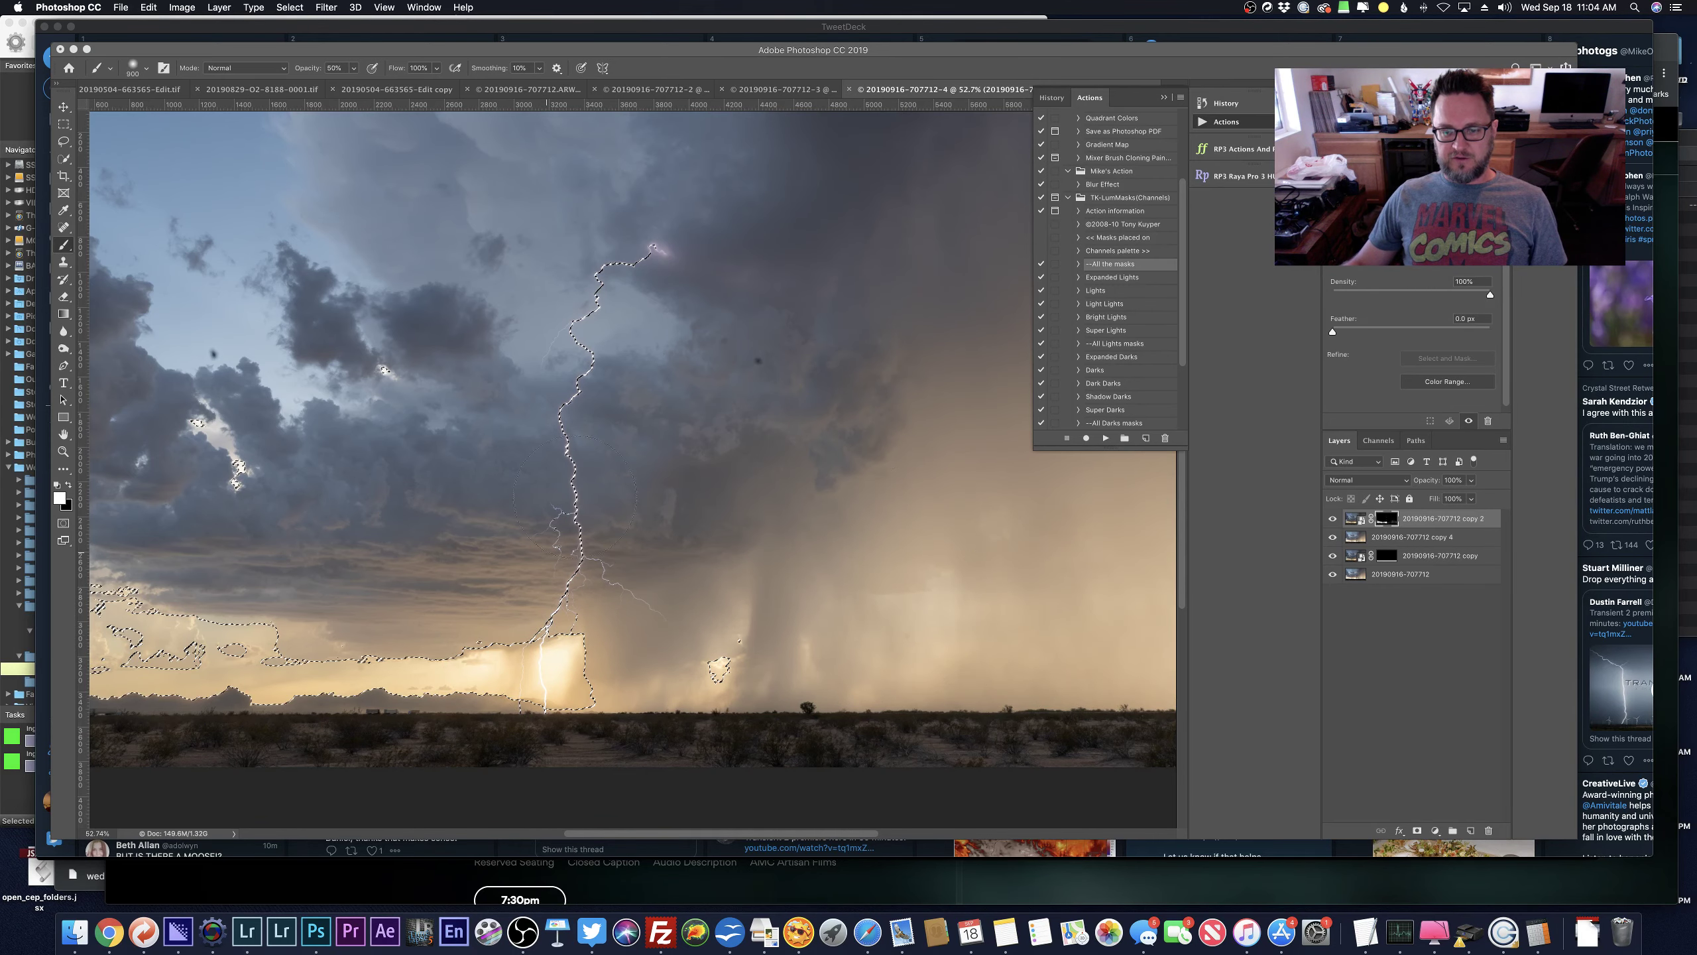
scroll(295, 420, left, 4)
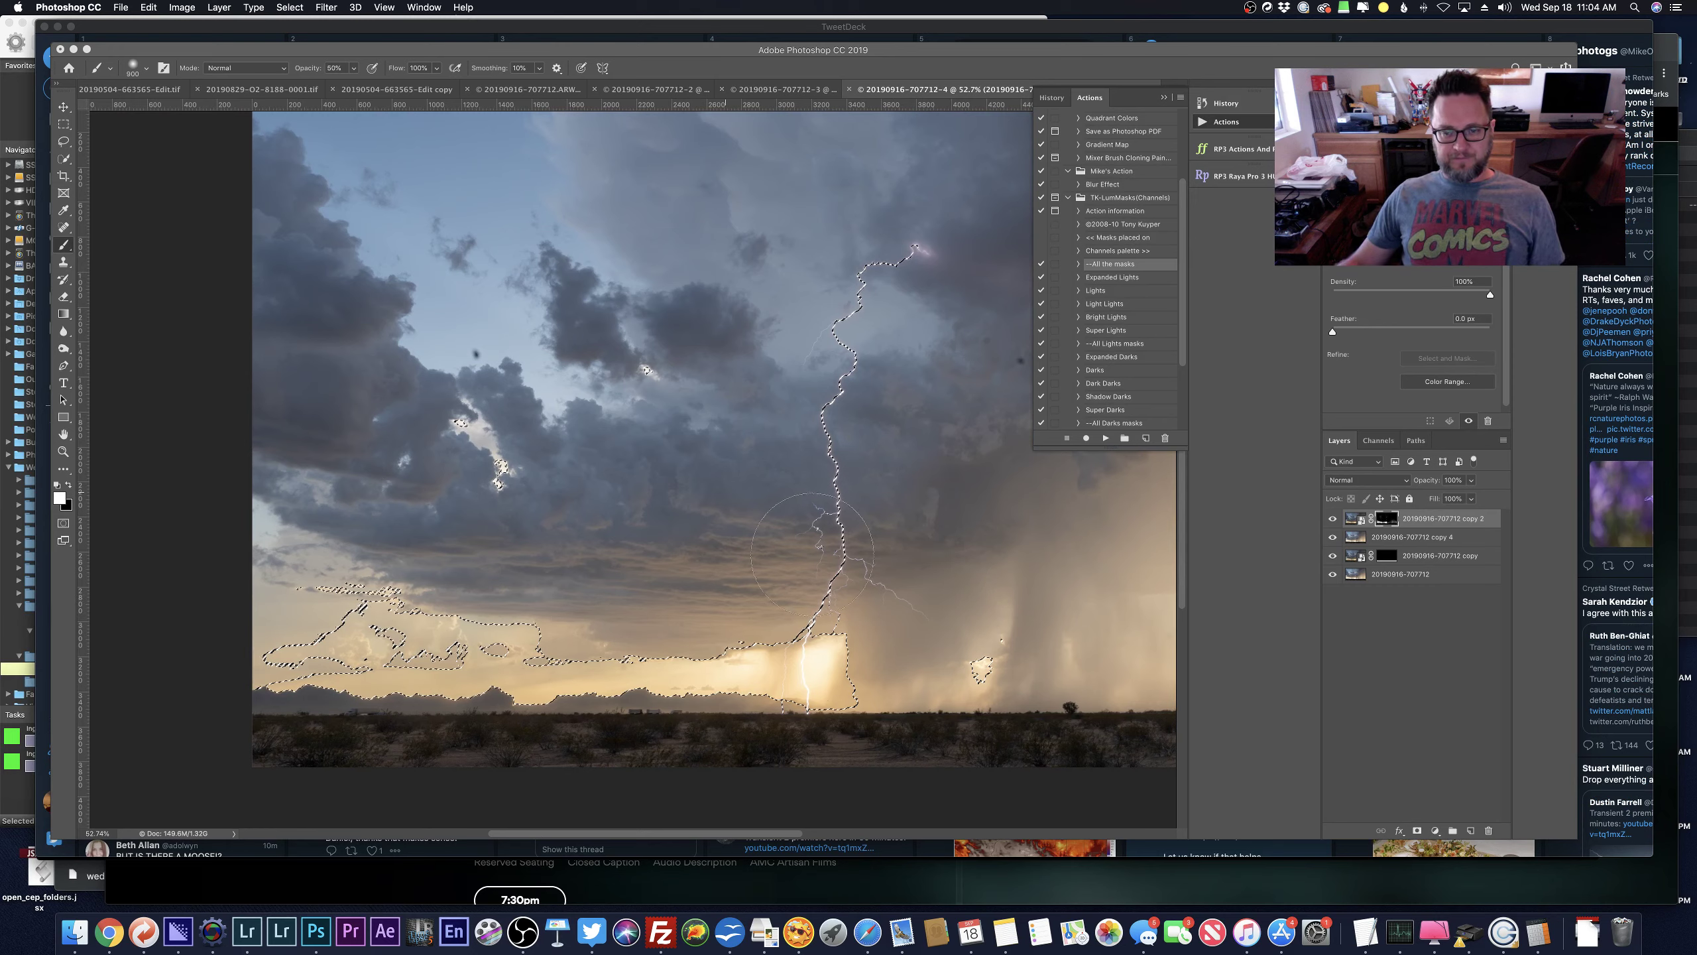
key(super+d)
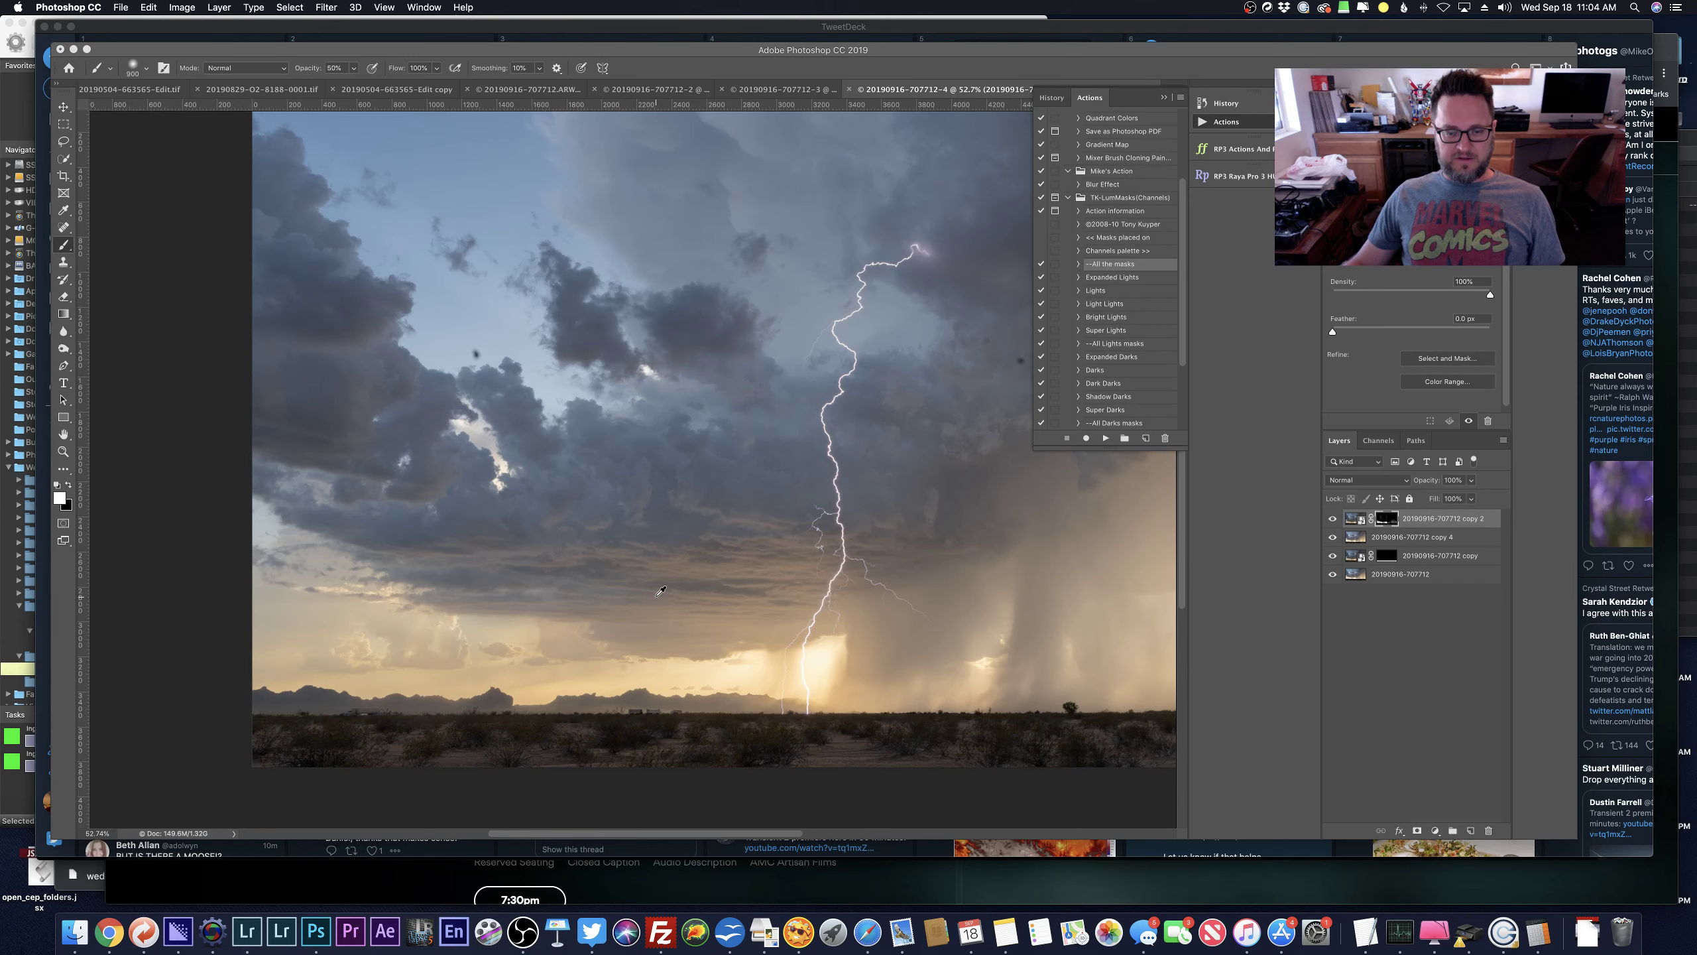
Compare the whole image with and without the top masked layer by toggling that layer's visibility.
scroll(660, 591, down, 3)
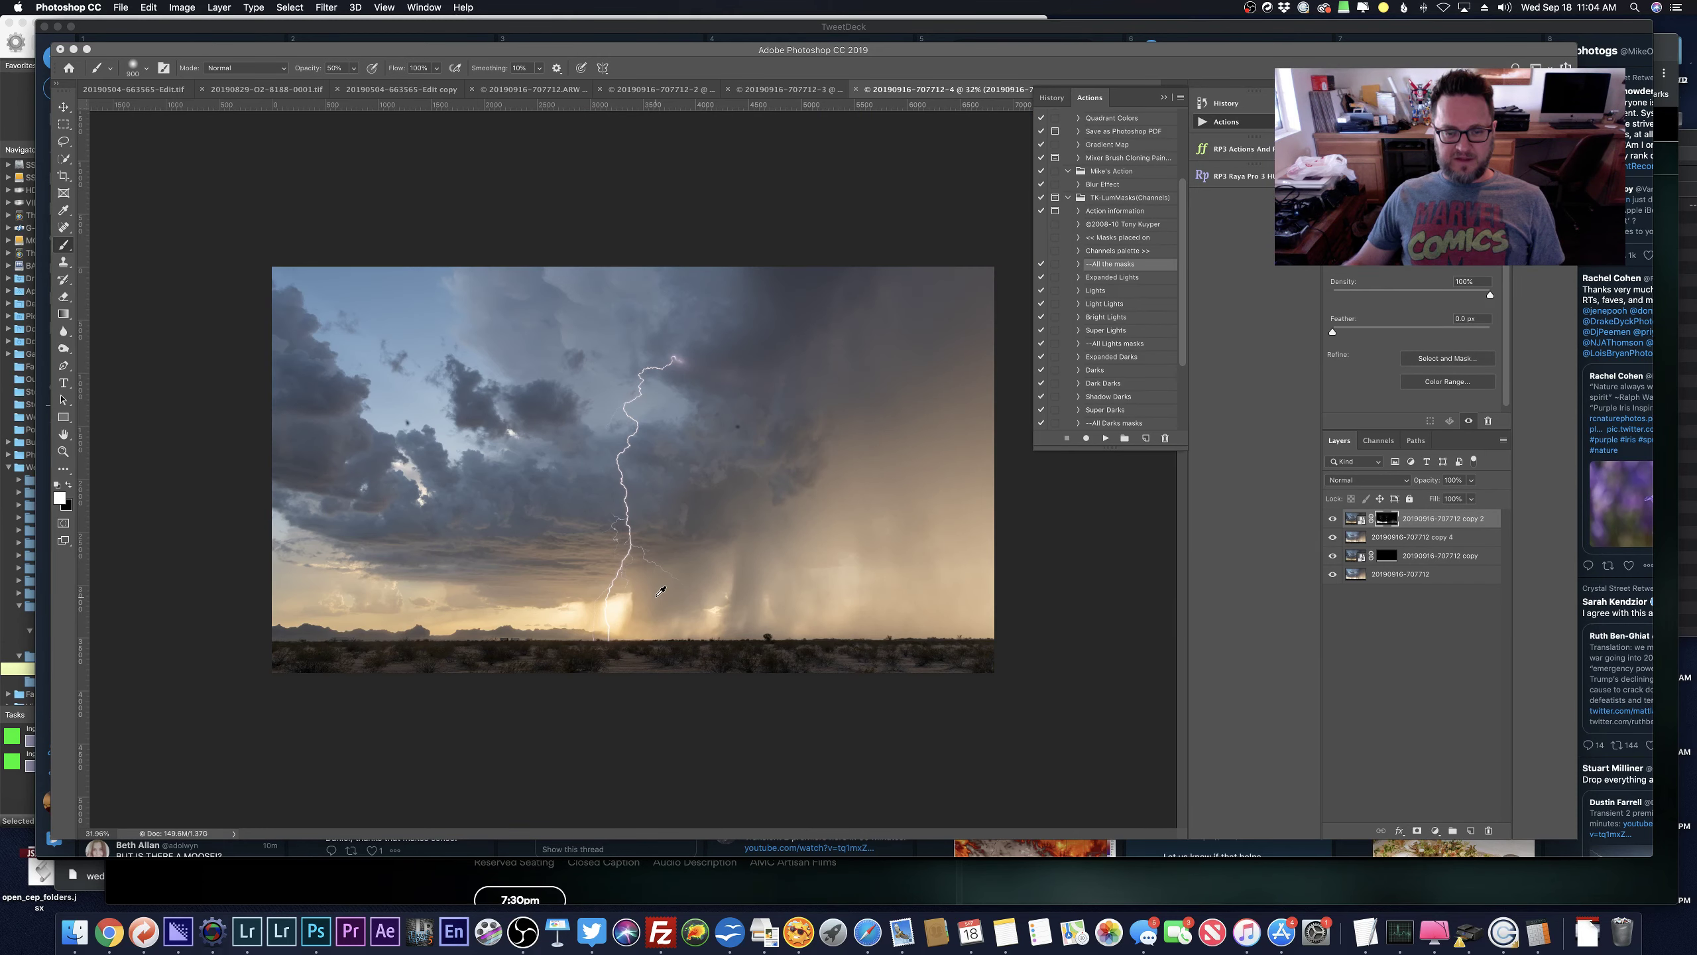
click(1334, 519)
click(1333, 519)
click(1334, 520)
click(1333, 519)
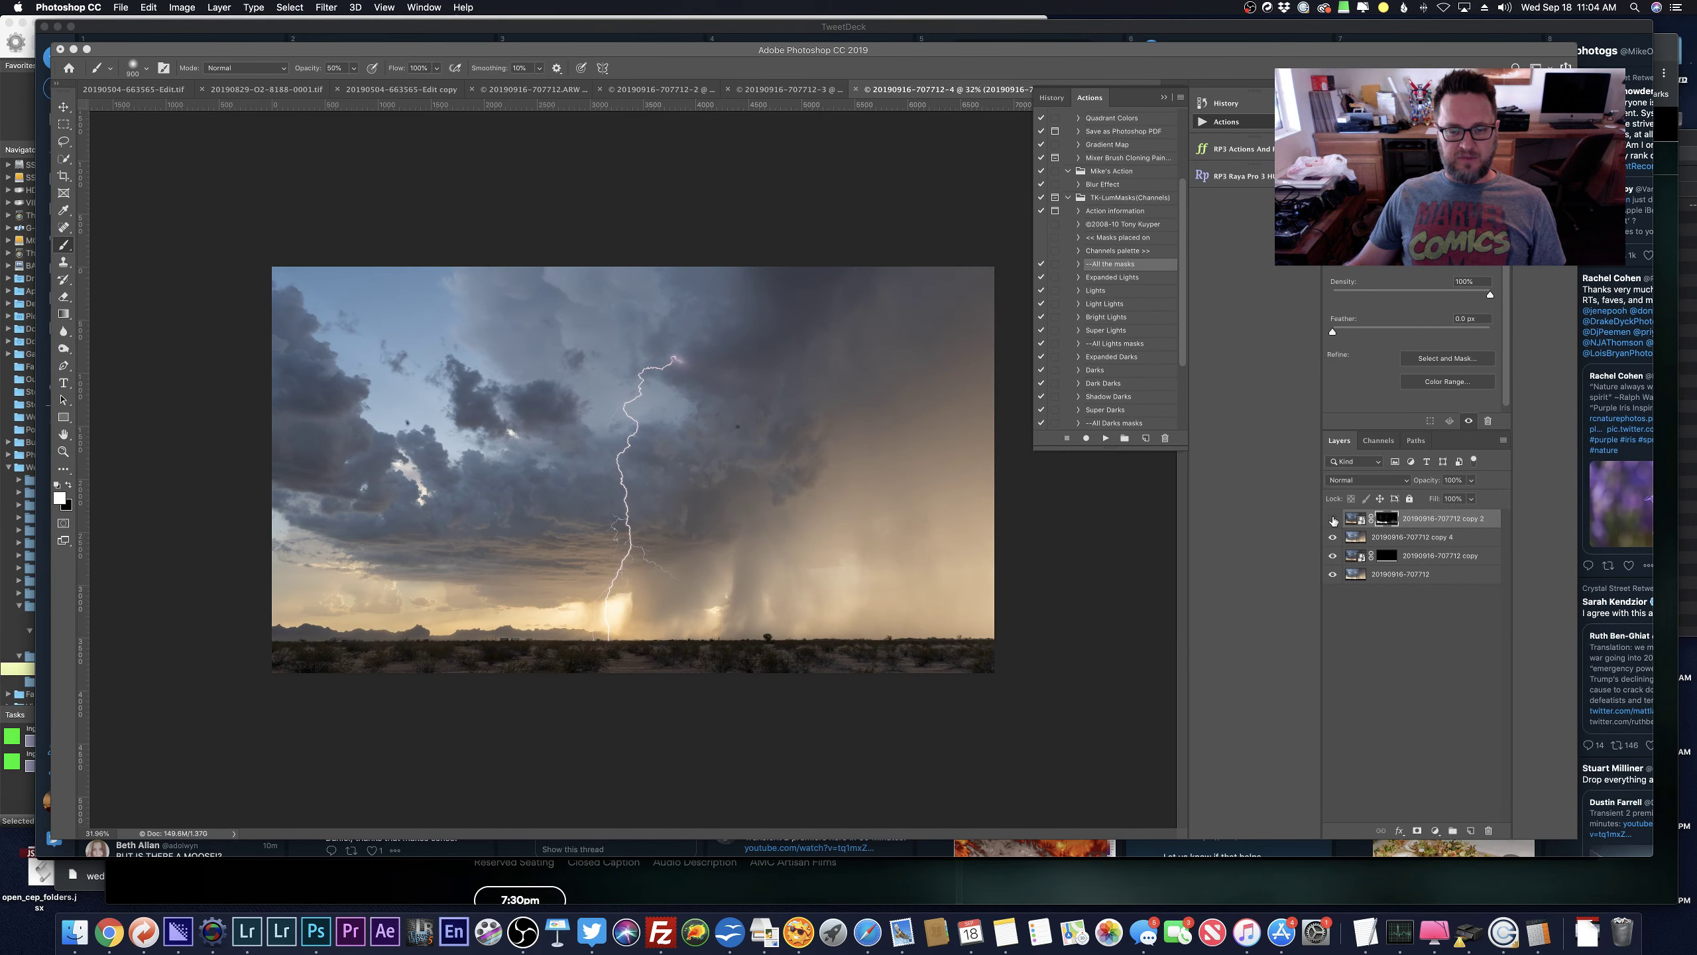
click(1334, 519)
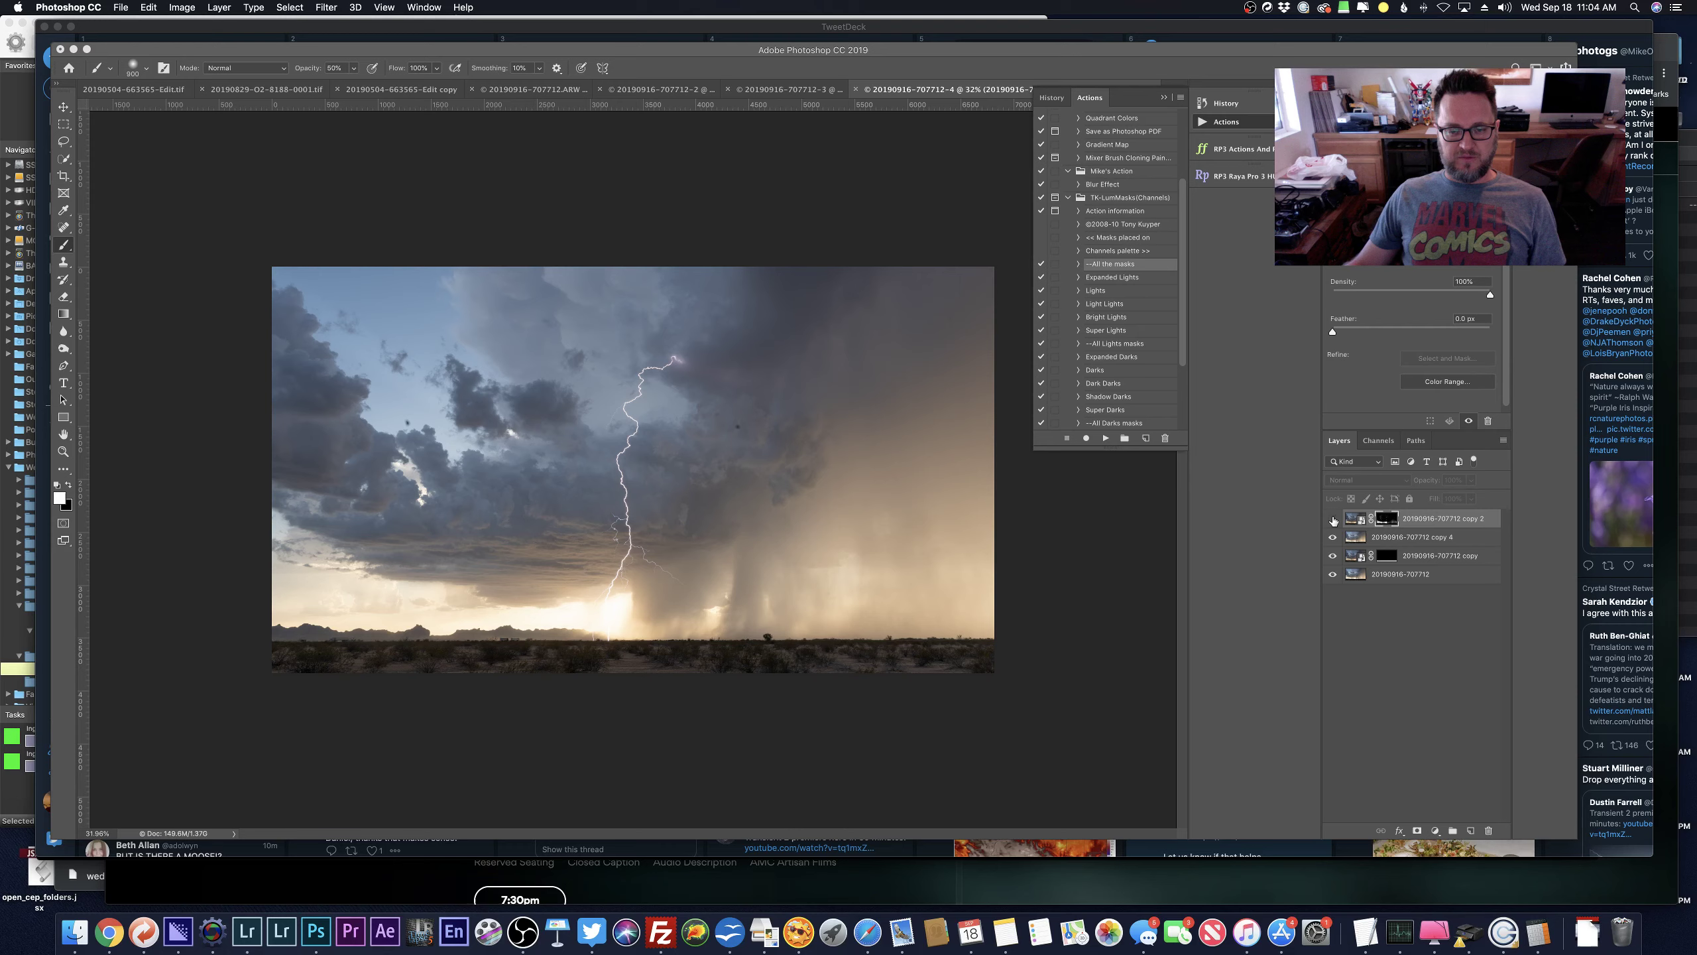
click(1333, 519)
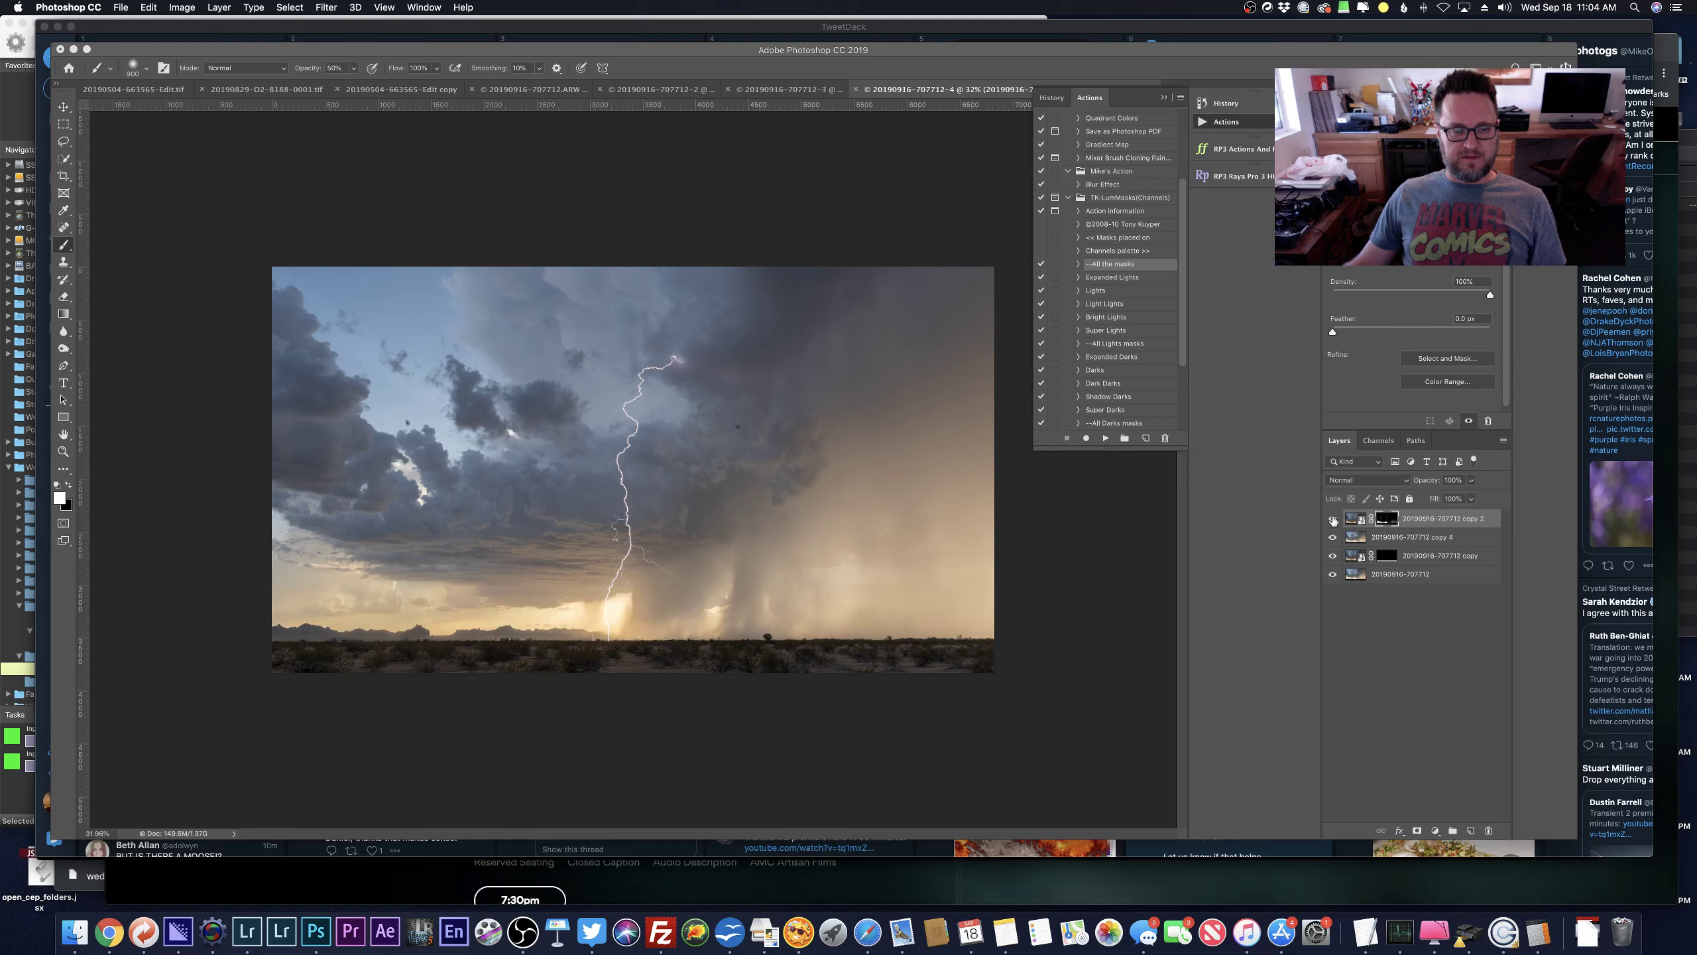
Toggle the top layer's visibility to check the highlight recovery up close around the distant mountains, leaving the layer visible.
scroll(378, 659, up, 3)
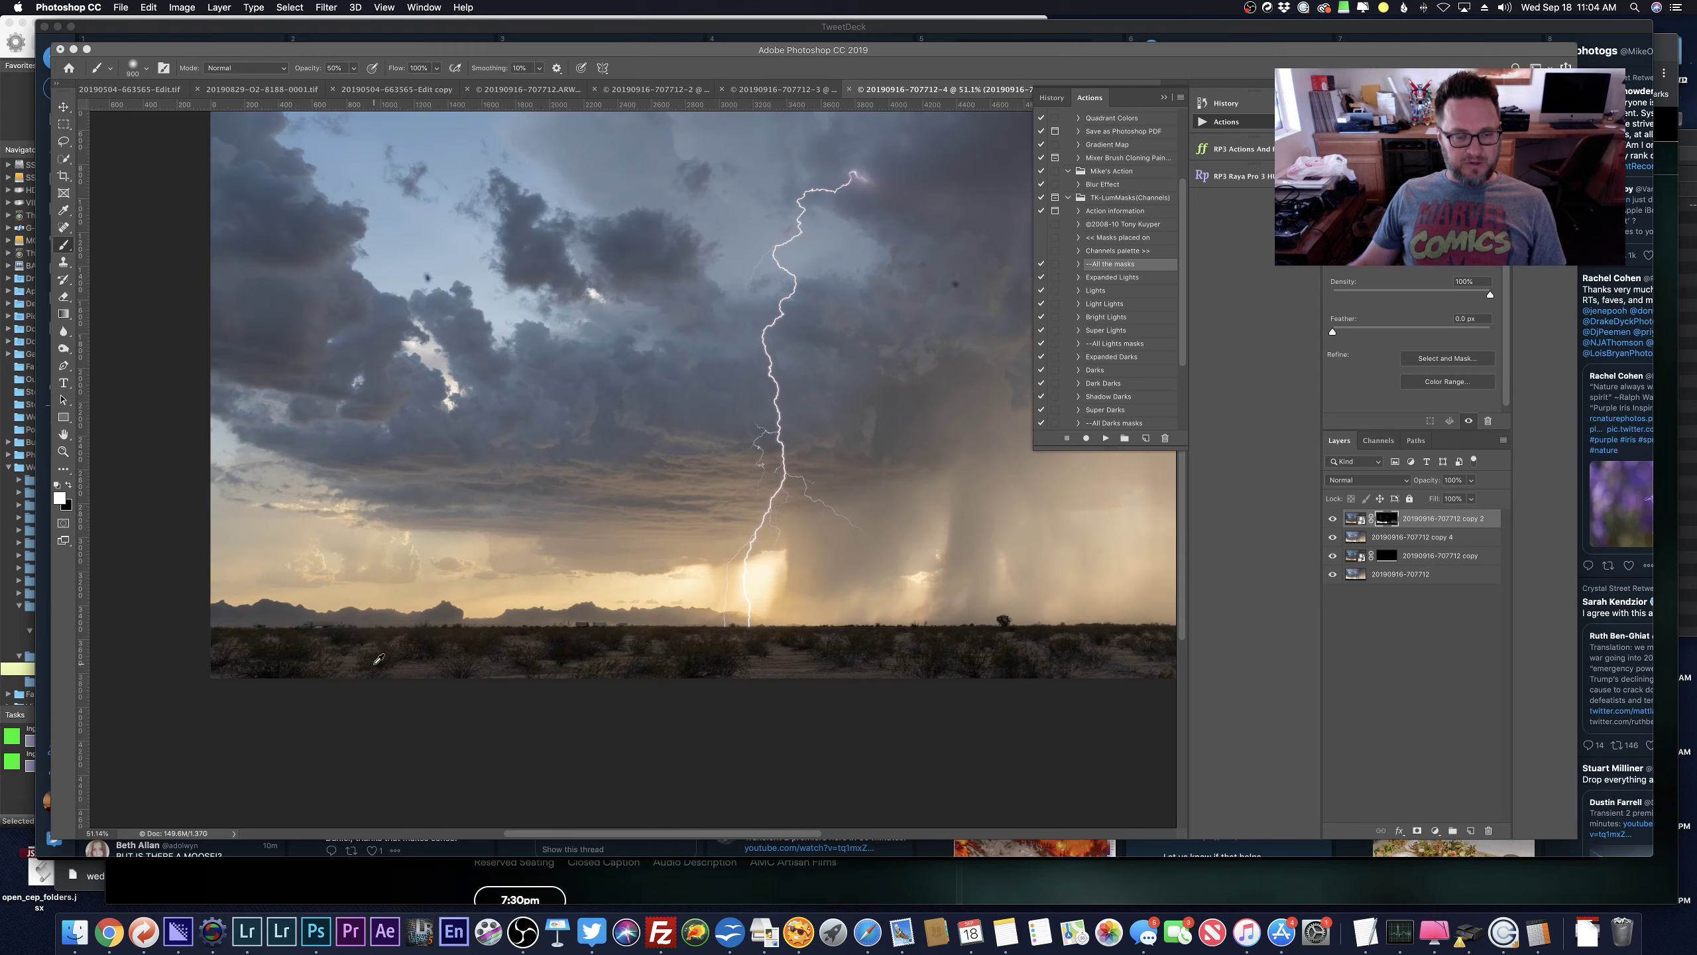
scroll(378, 659, up, 5)
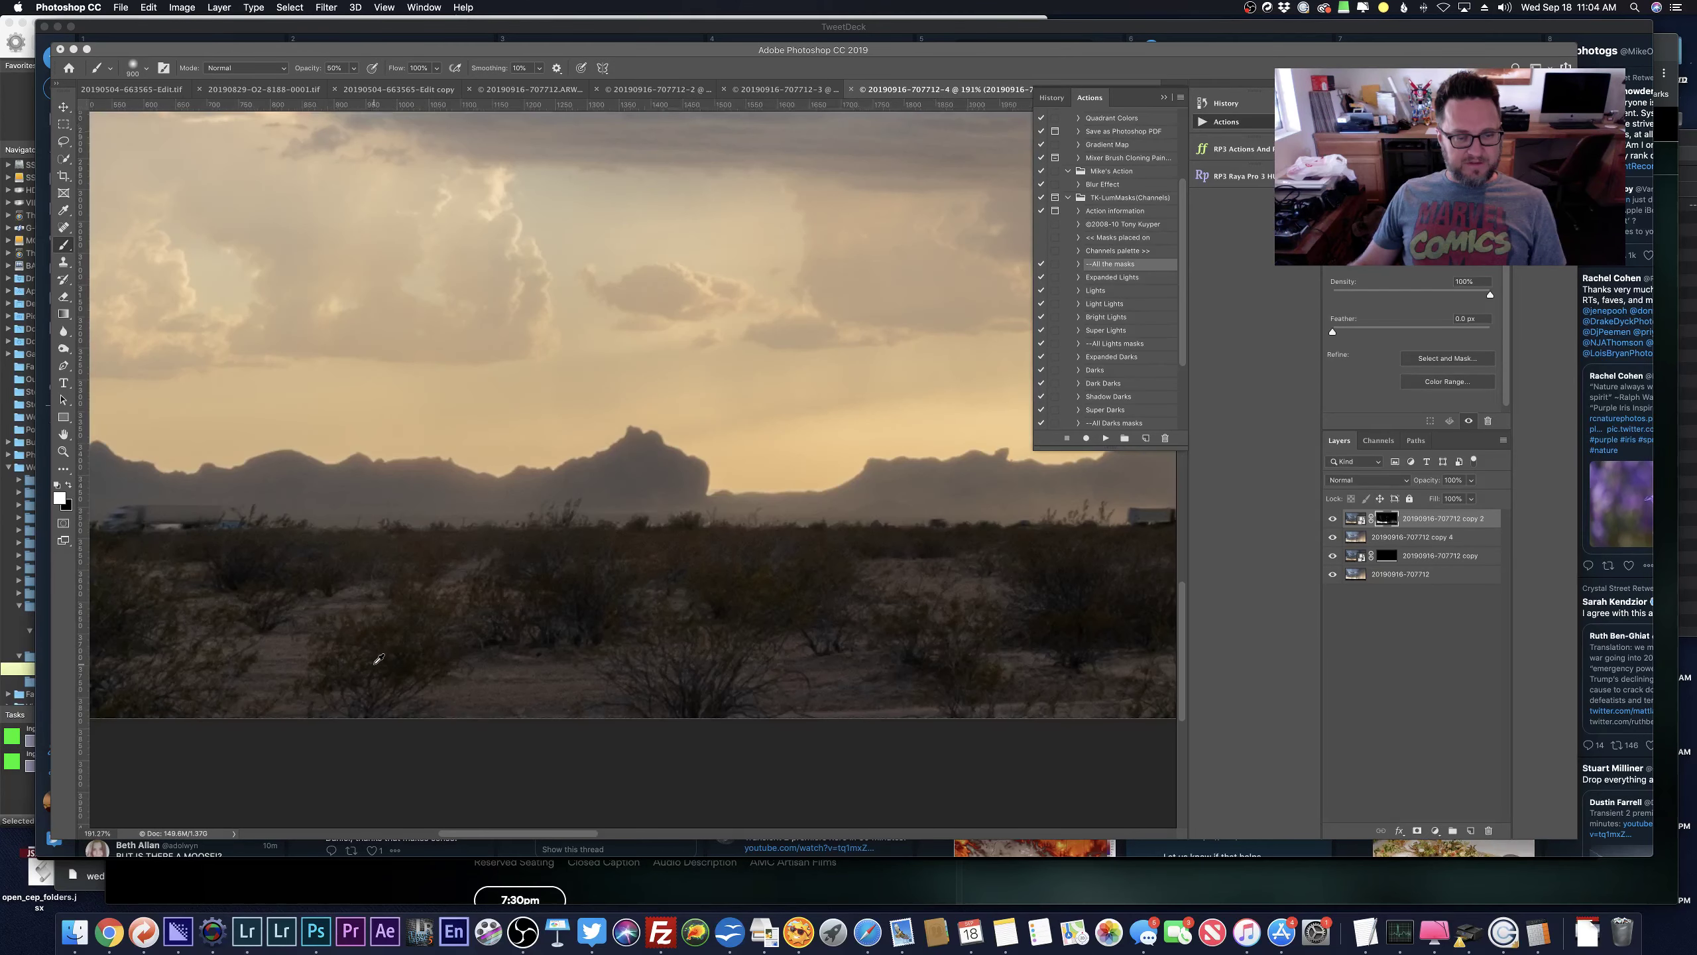
click(1330, 519)
click(1329, 519)
click(1330, 519)
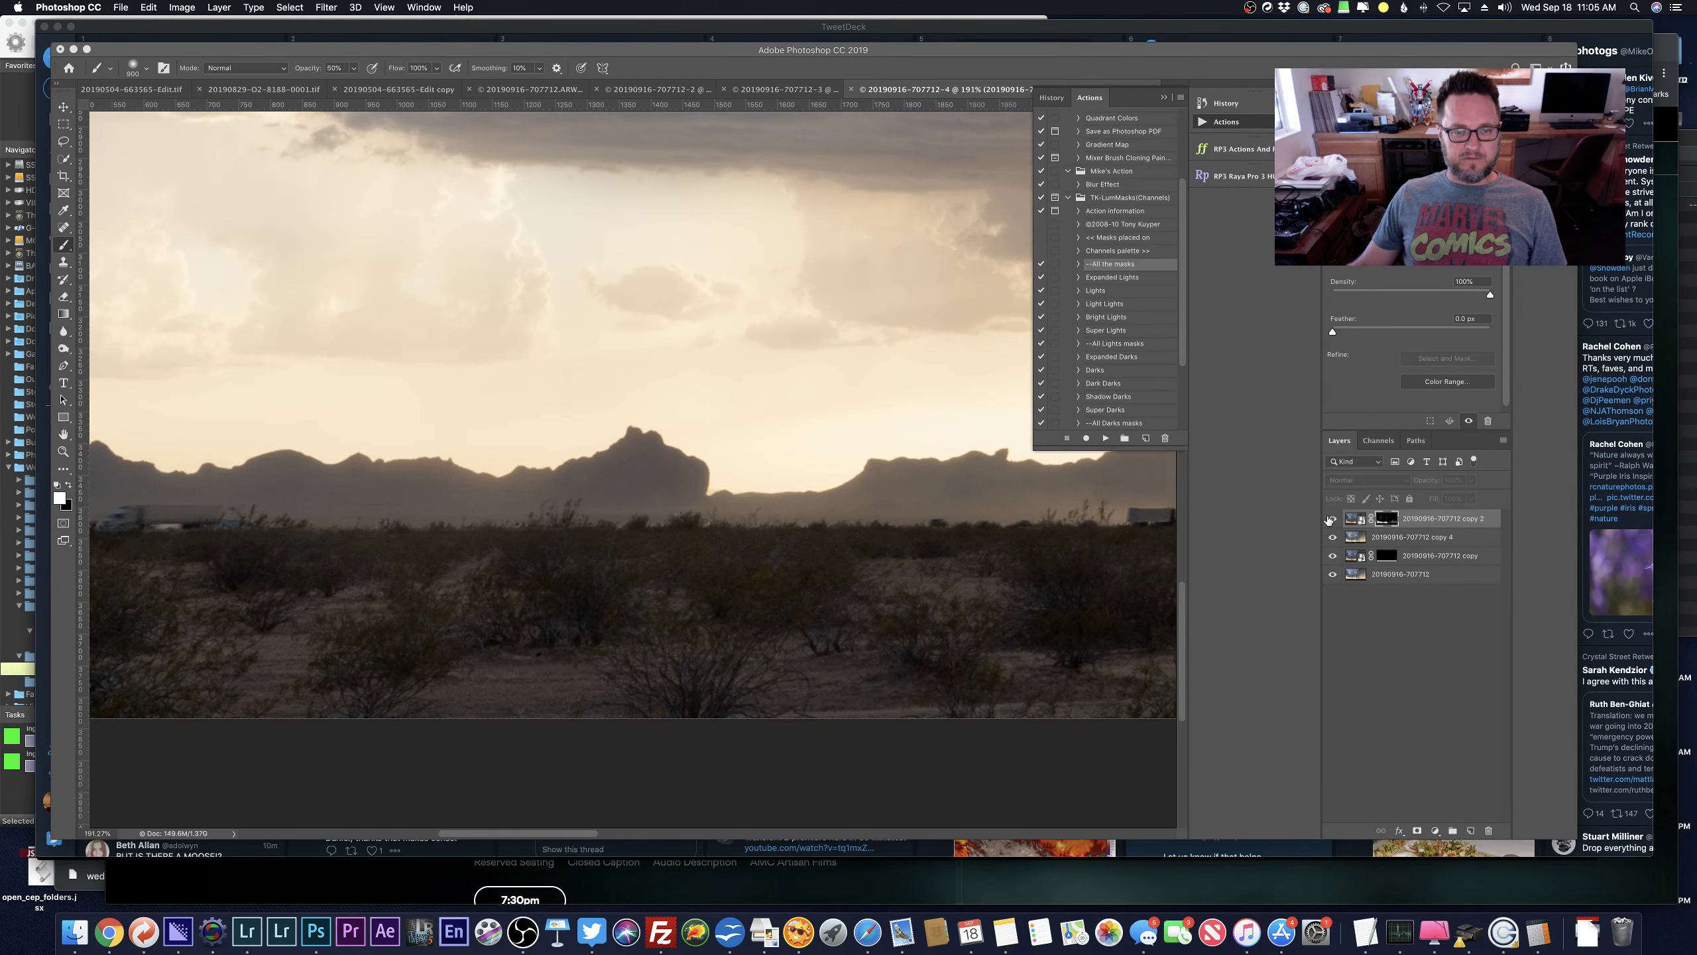
click(1330, 519)
scroll(679, 511, down, 8)
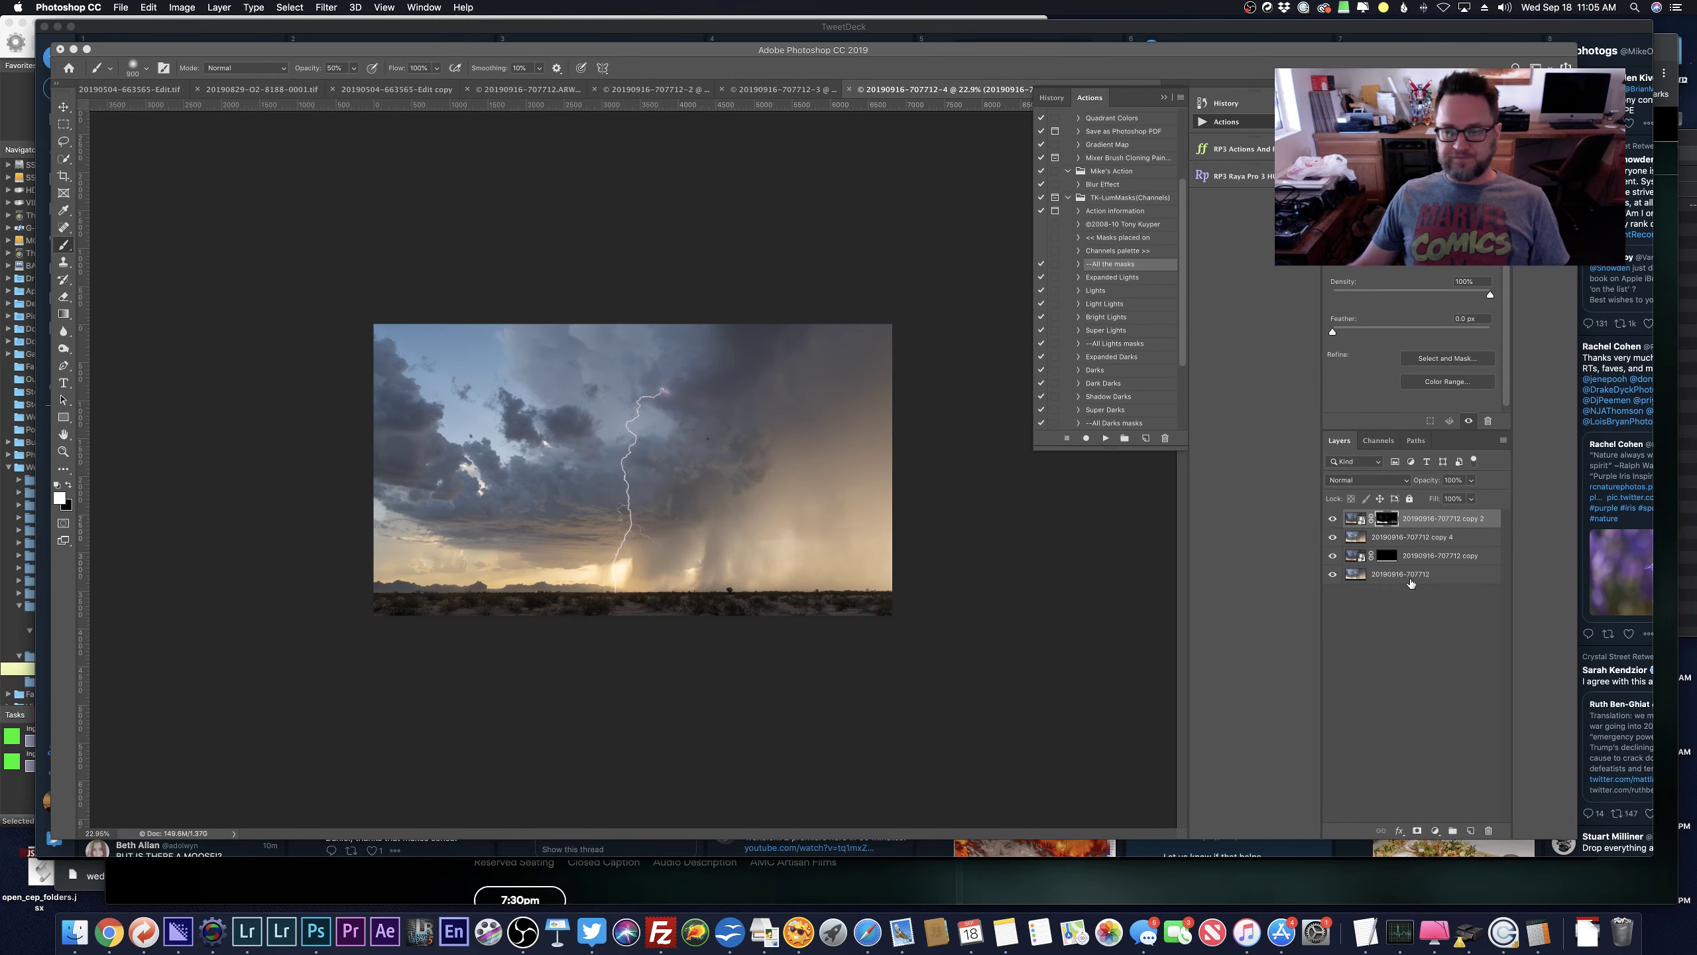
Duplicate all four layers and merge the duplicates into a single layer above the stack.
drag(1410, 575, 1471, 829)
key(super+shift+bracketright)
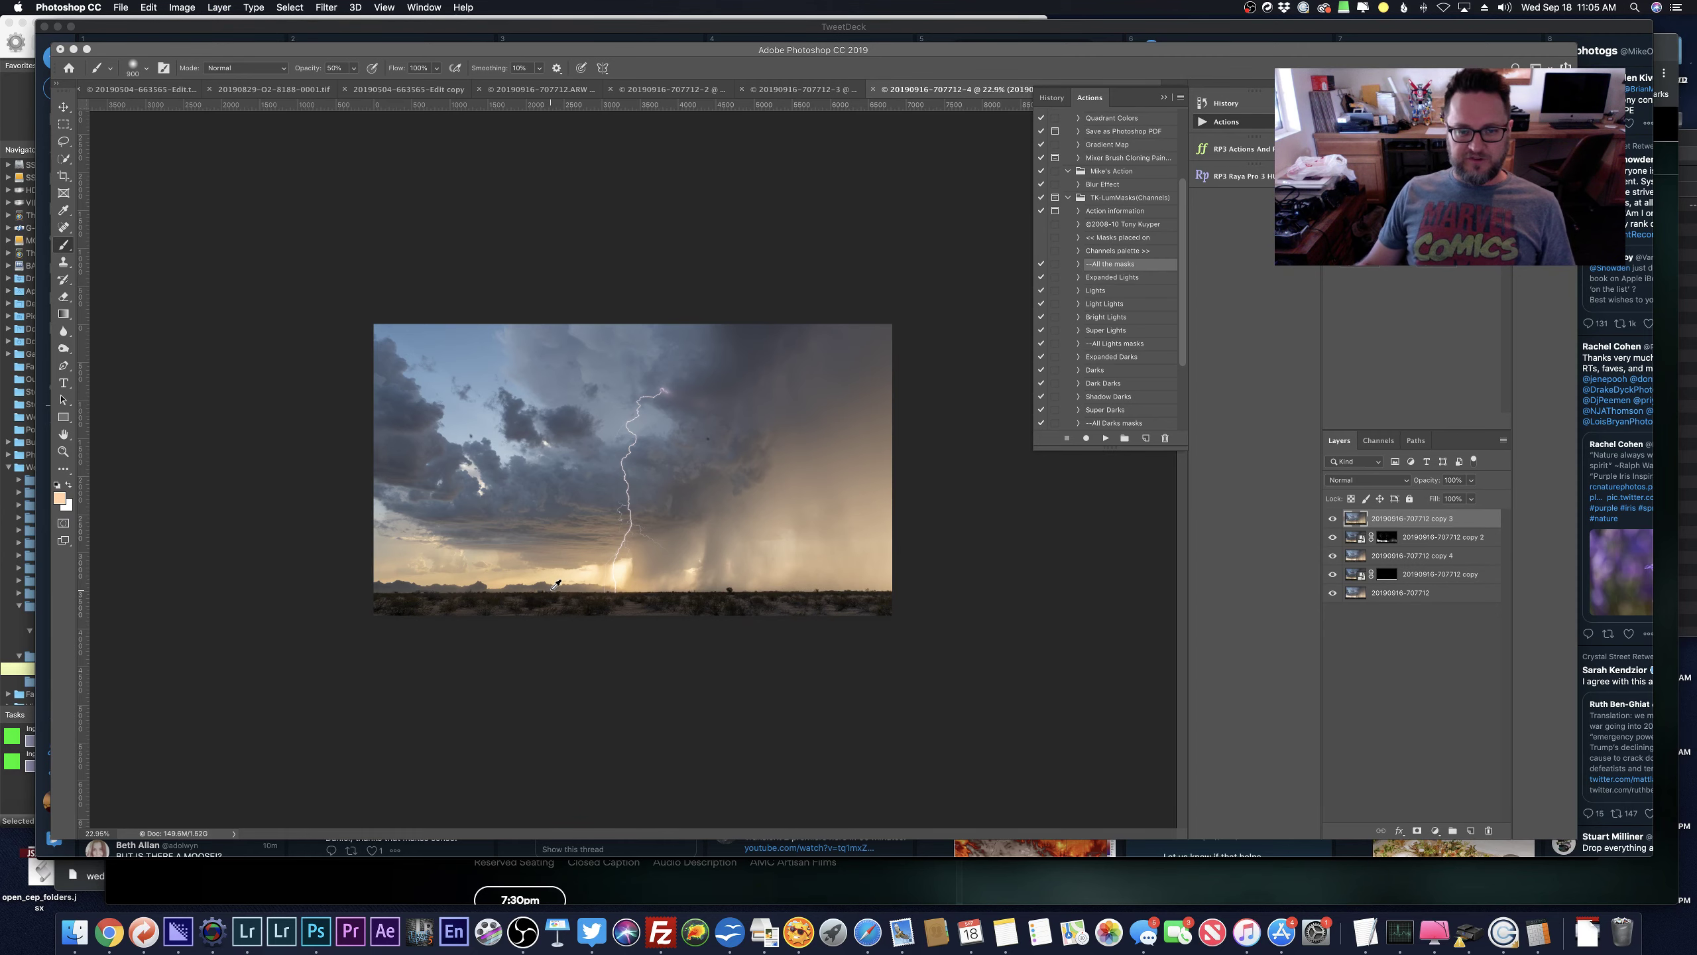
Remove the dark dust spot in the blue cloud gap left of the lightning with the Spot Healing Brush on the merged layer.
scroll(524, 549, up, 8)
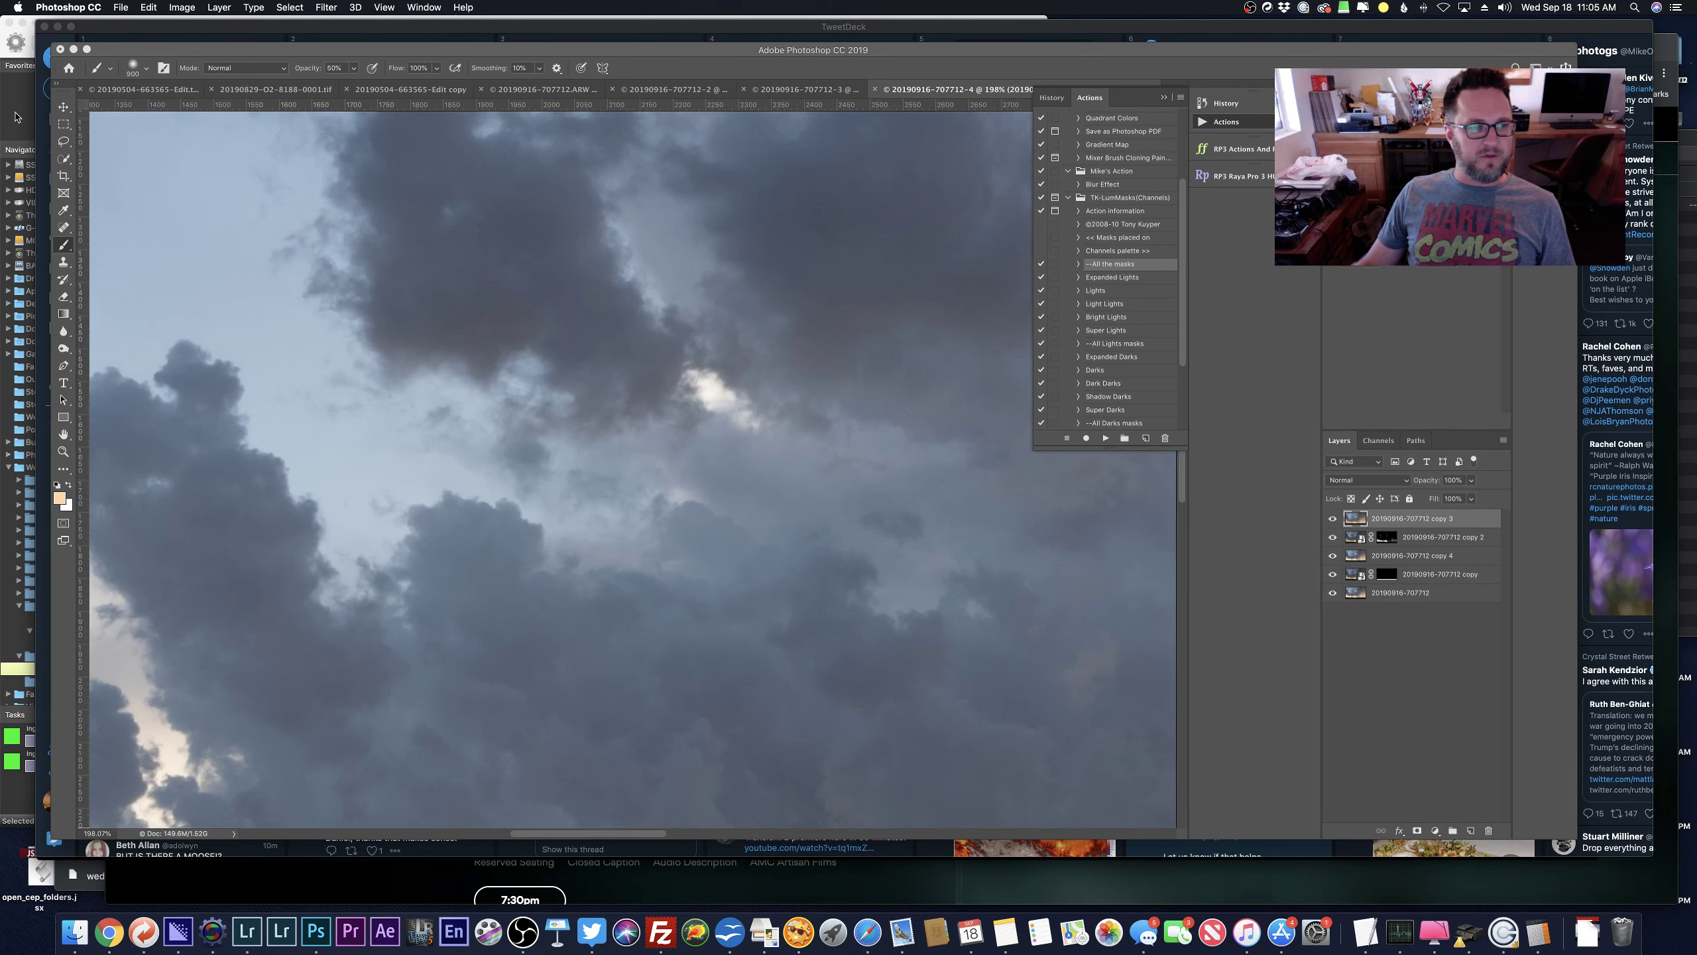
click(60, 228)
scroll(470, 414, down, 4)
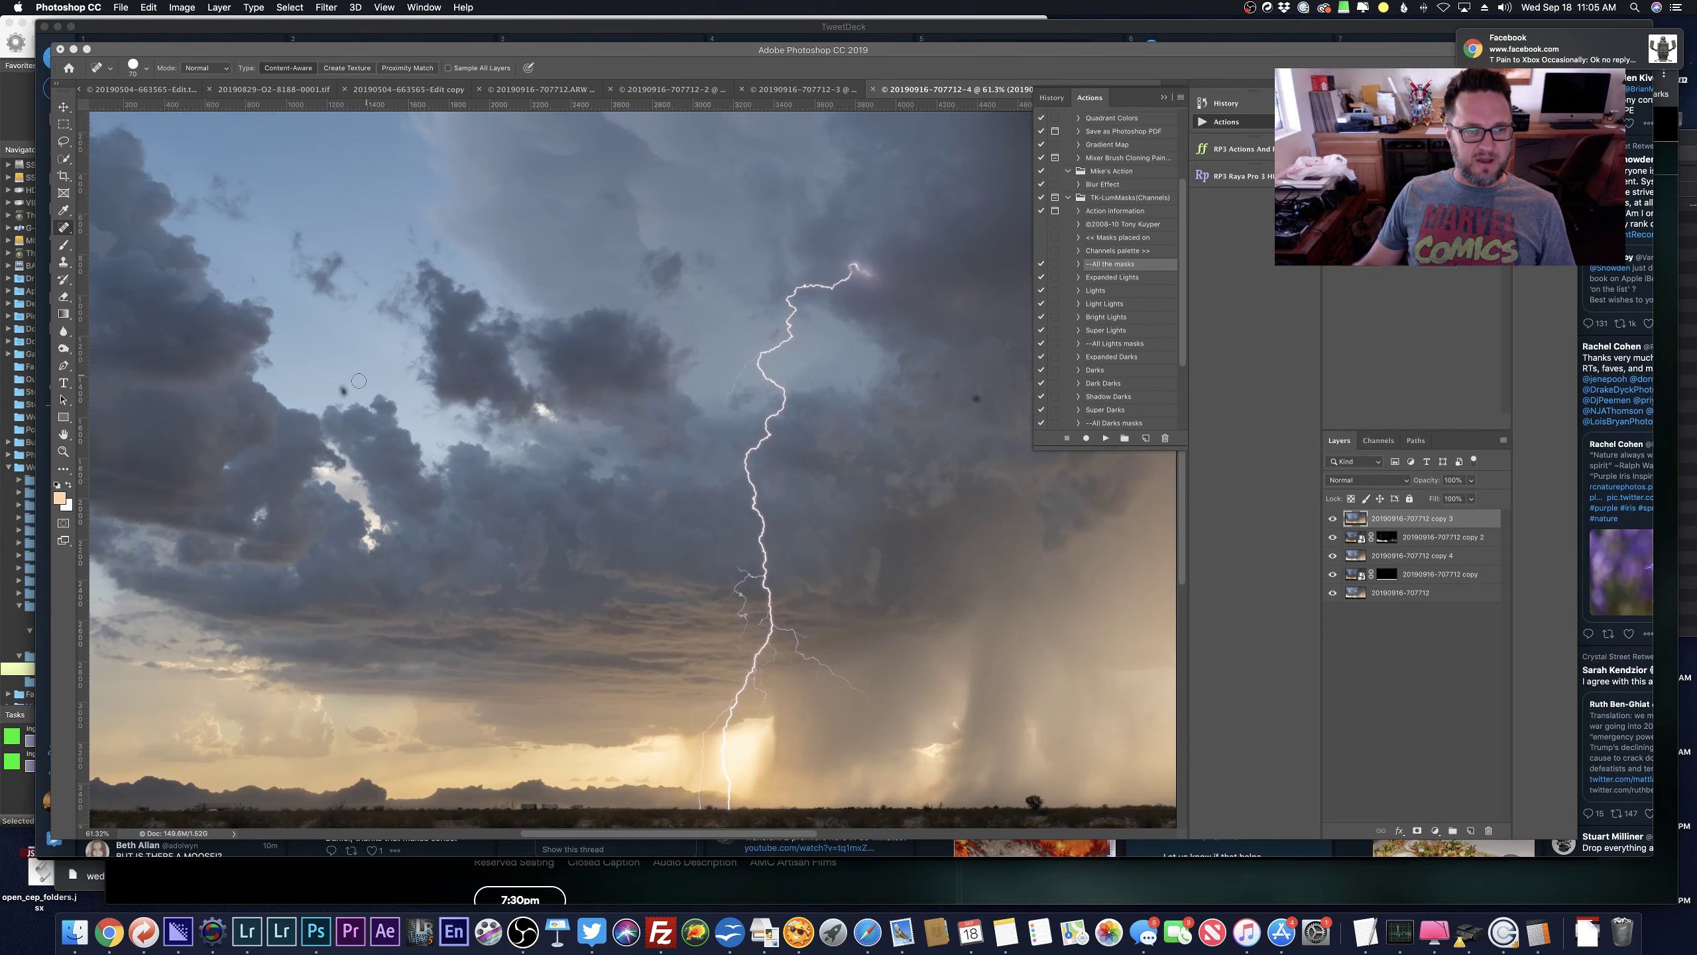
click(344, 391)
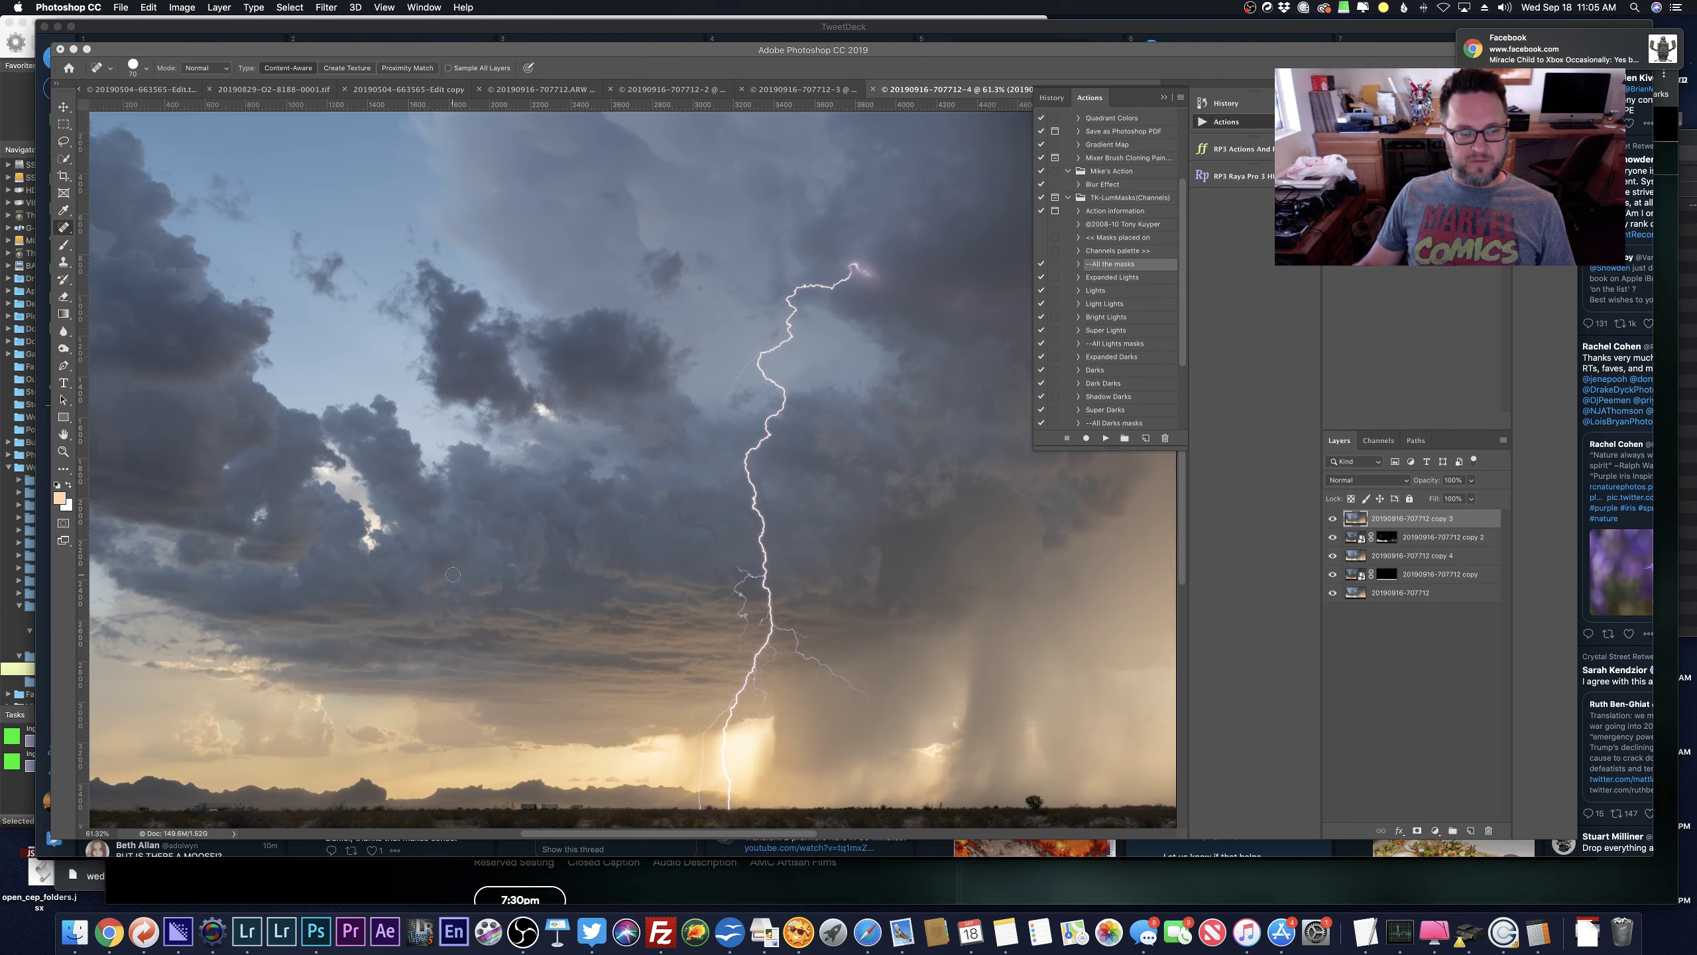
Heal the small blemish in the pale rain curtain to the right of the lightning.
scroll(453, 573, right, 6)
scroll(675, 728, up, 2)
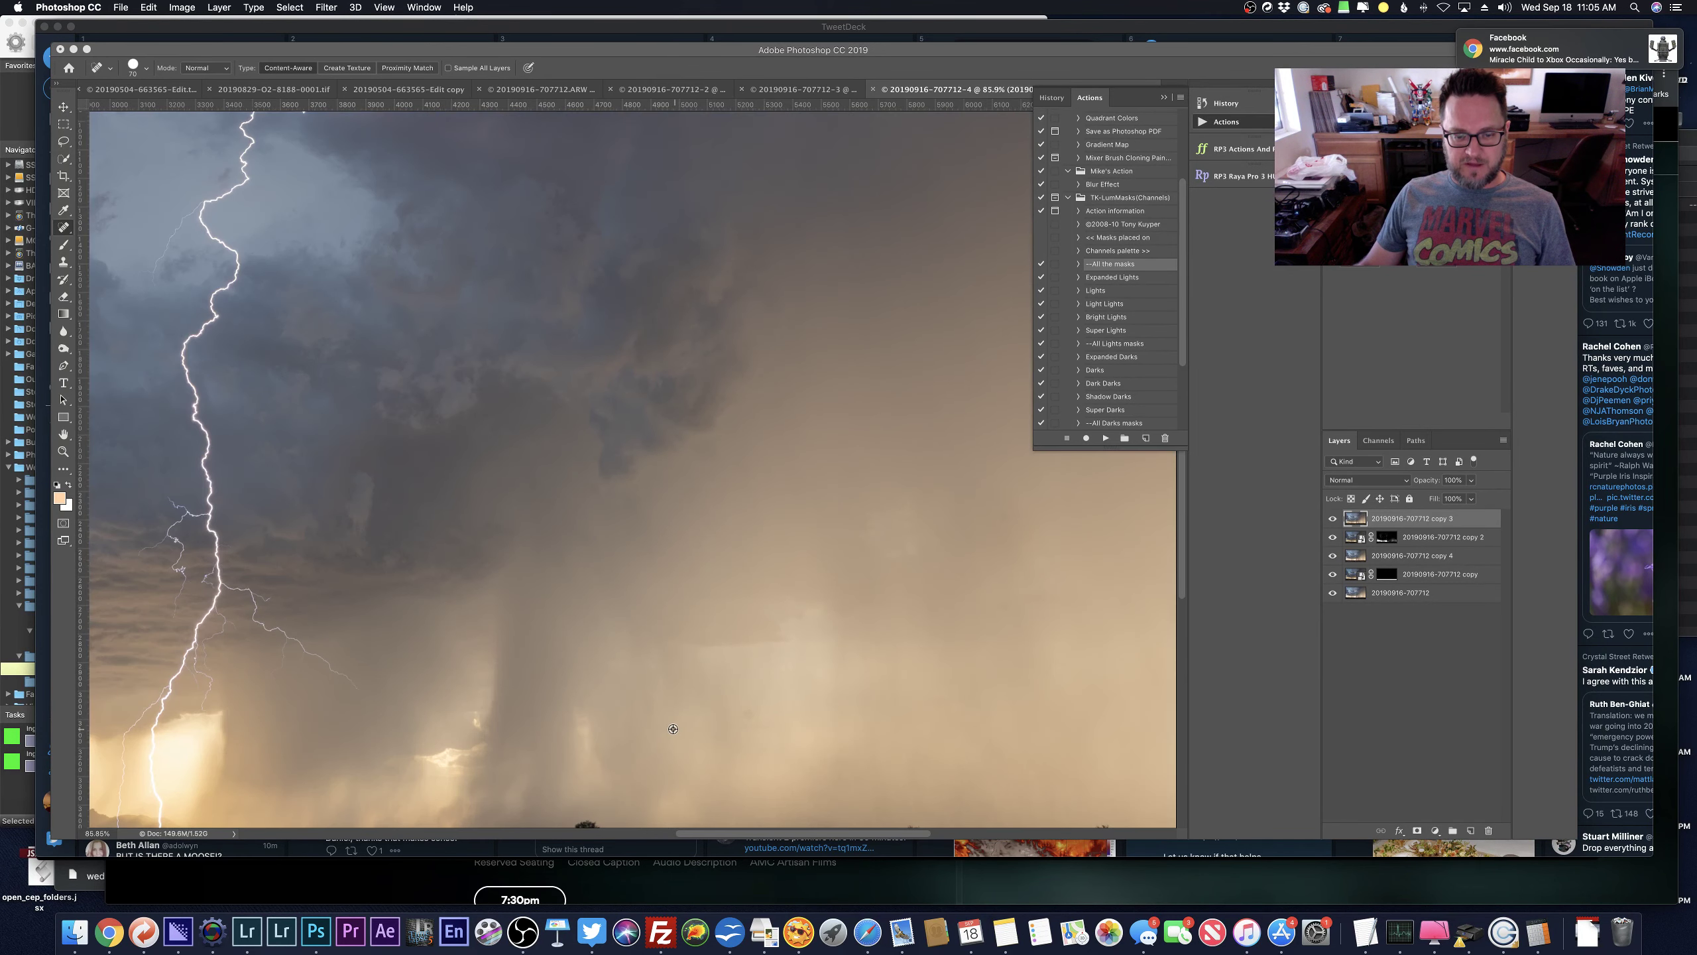
scroll(725, 728, up, 3)
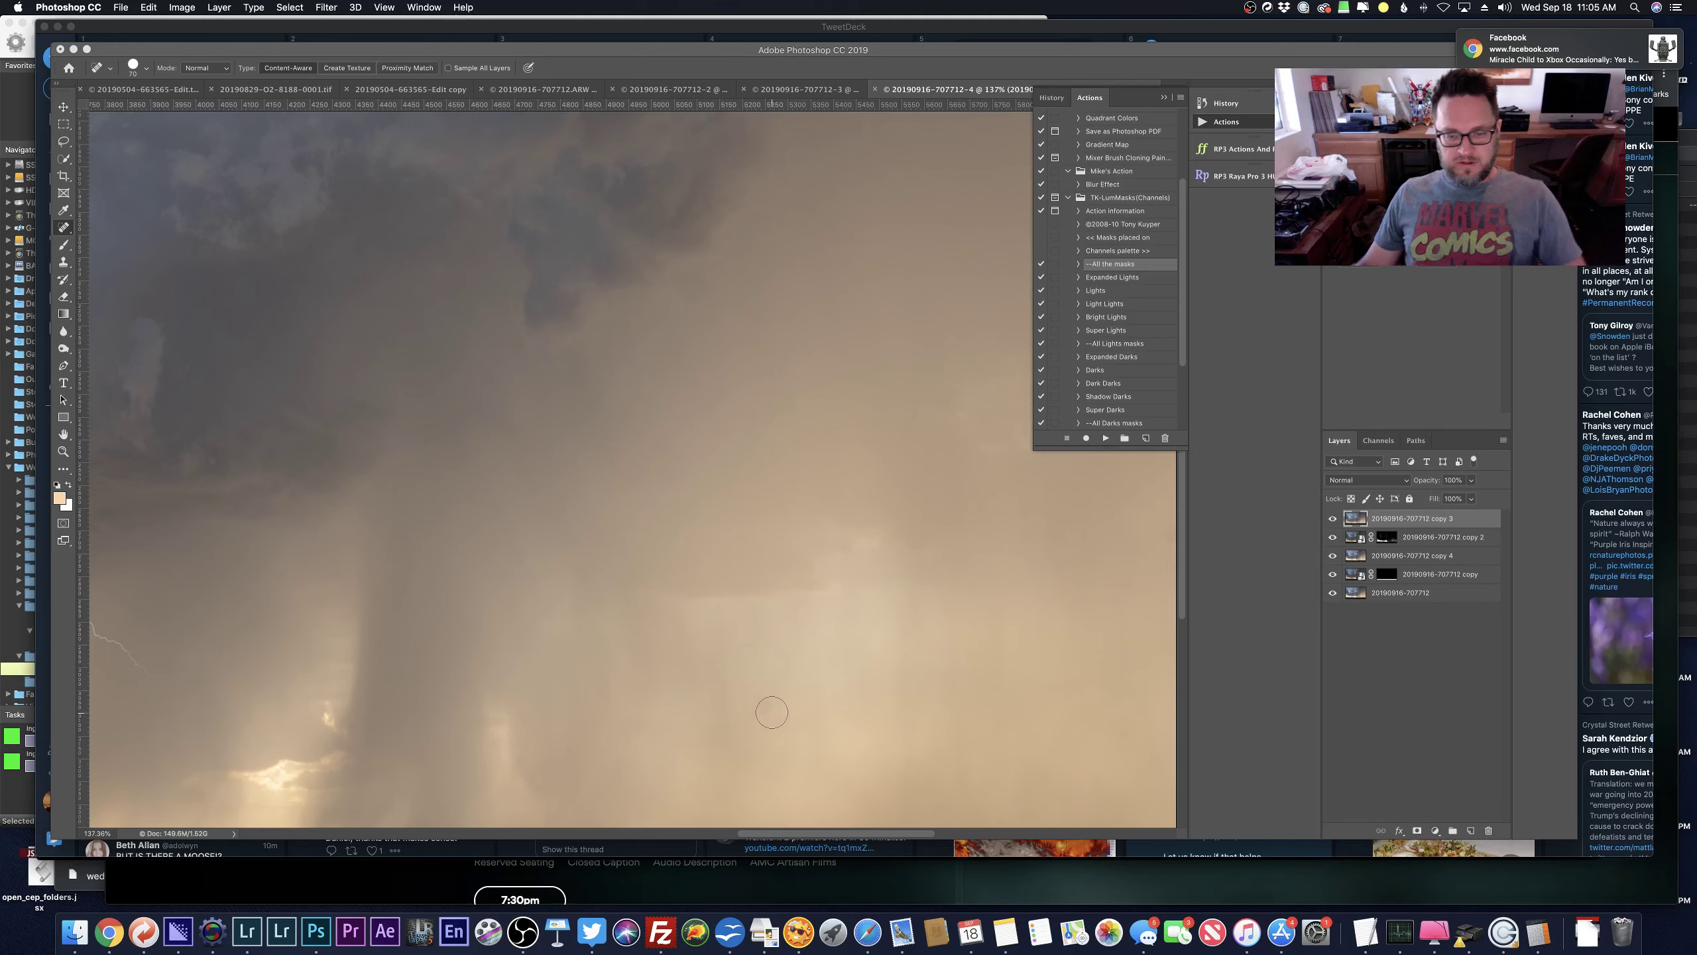
drag(772, 712, 761, 705)
Heal the remaining dust spots in the warm sky near the image's right edge and in the darker sky above it.
scroll(738, 738, down, 5)
scroll(737, 738, right, 3)
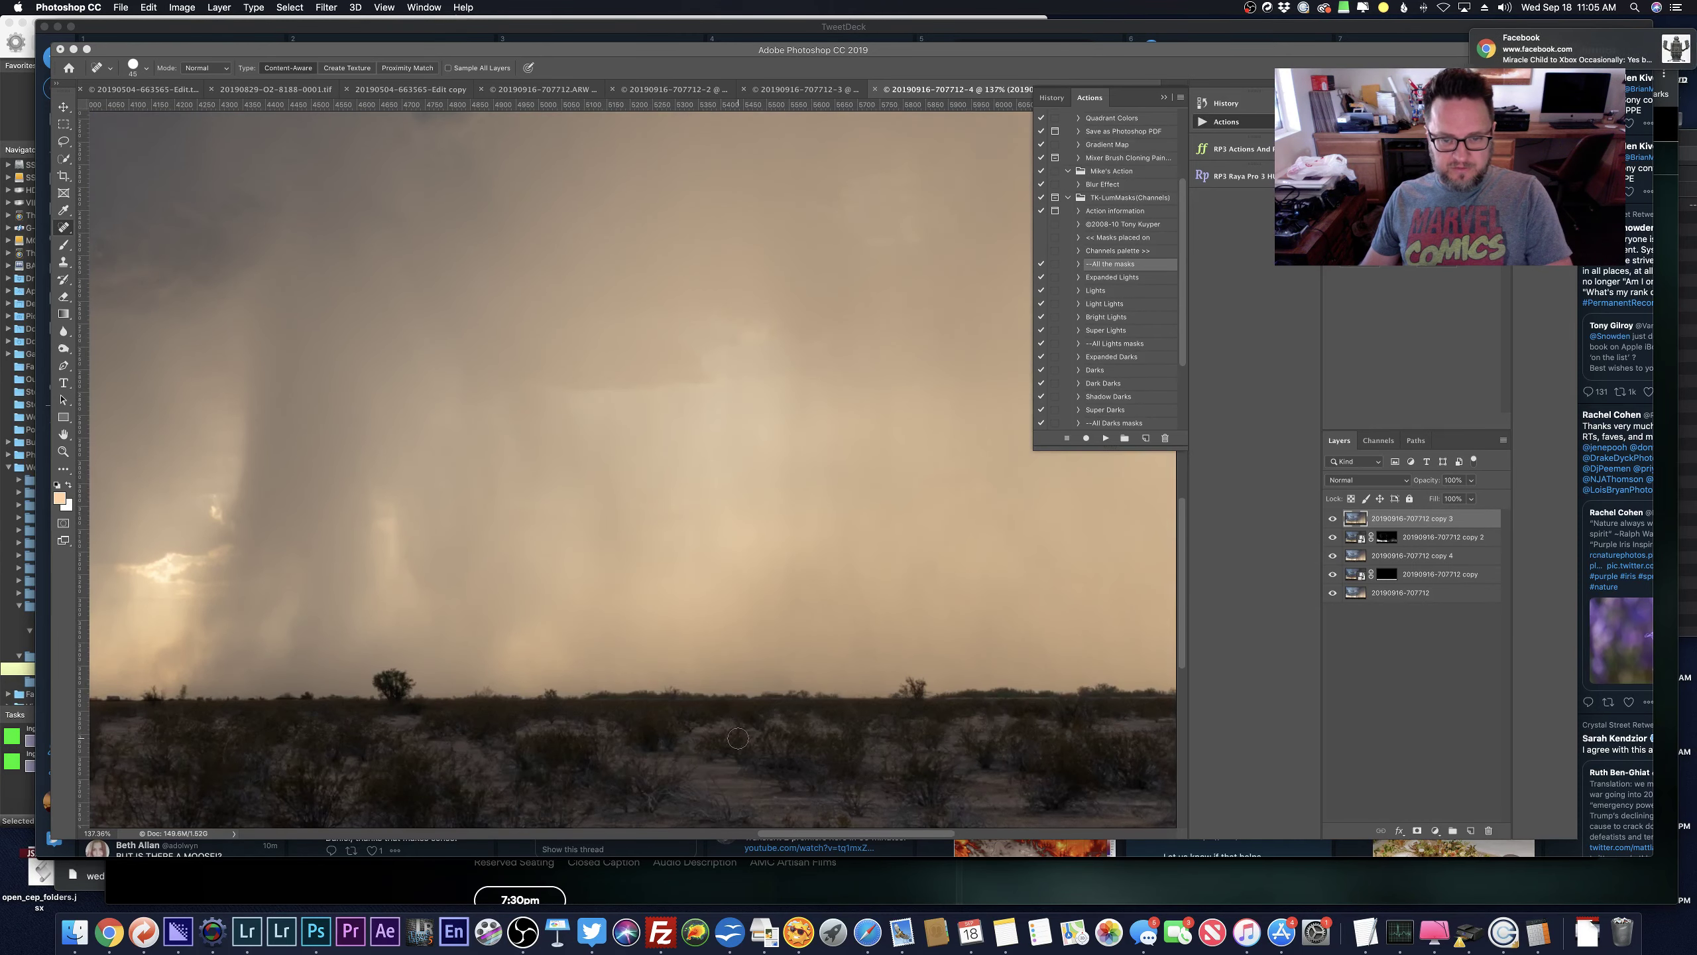
scroll(737, 738, right, 10)
scroll(738, 738, up, 2)
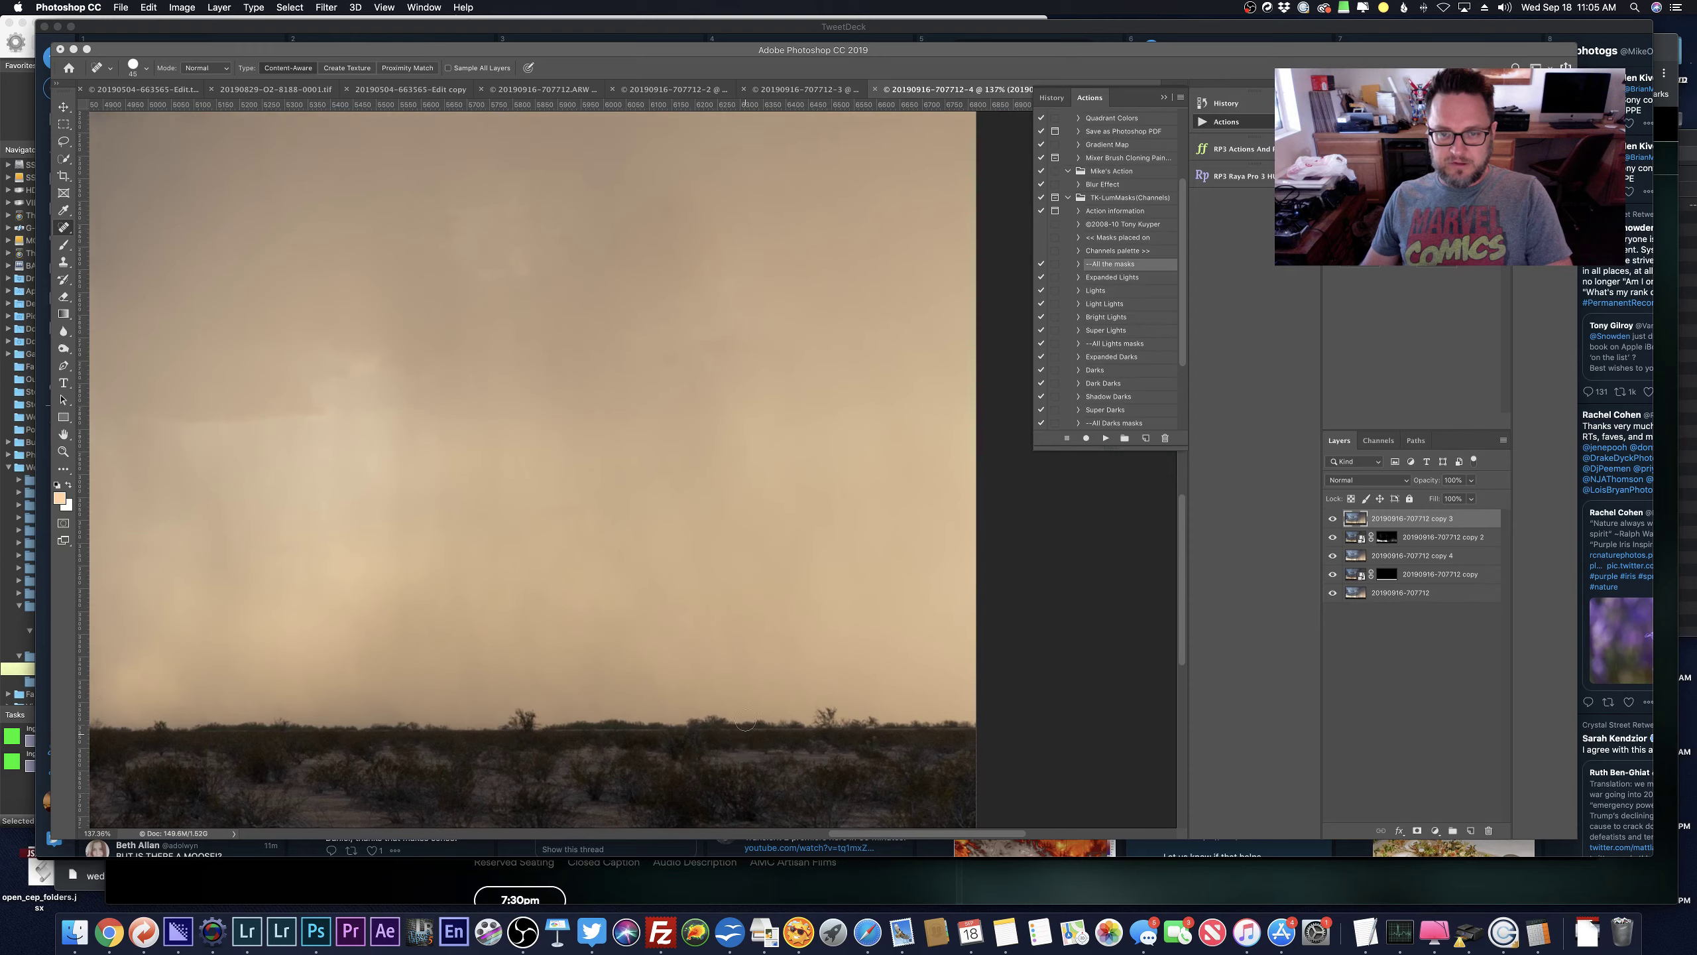
scroll(746, 721, up, 3)
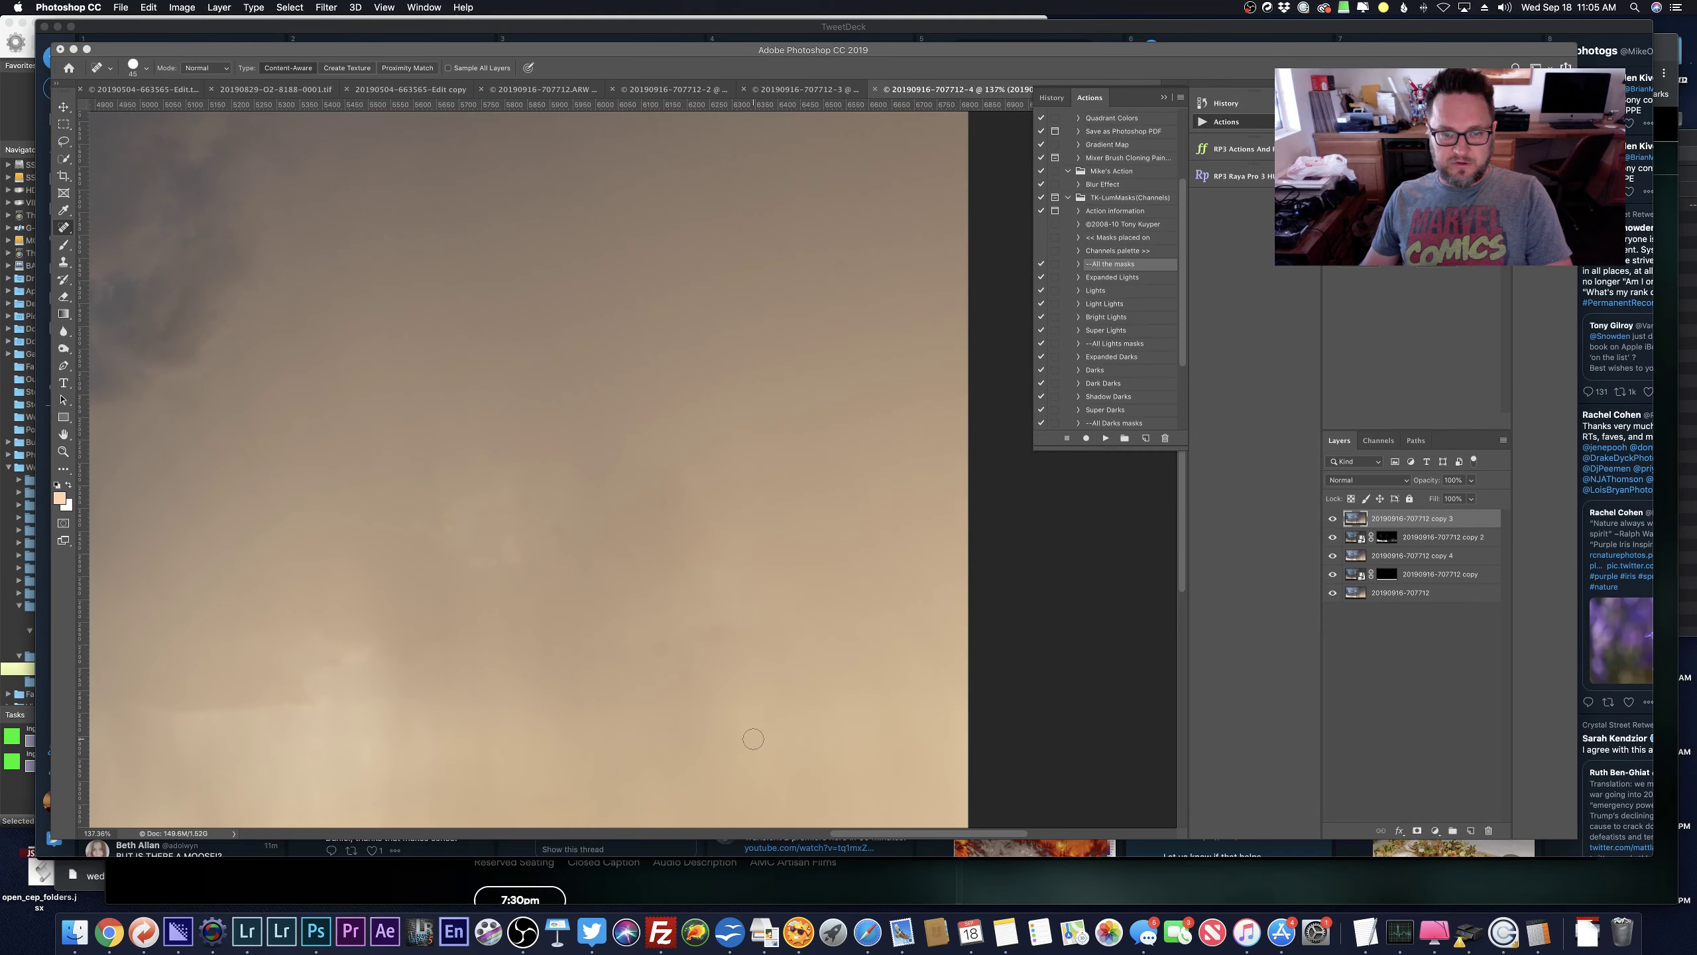
click(658, 648)
scroll(659, 655, up, 2)
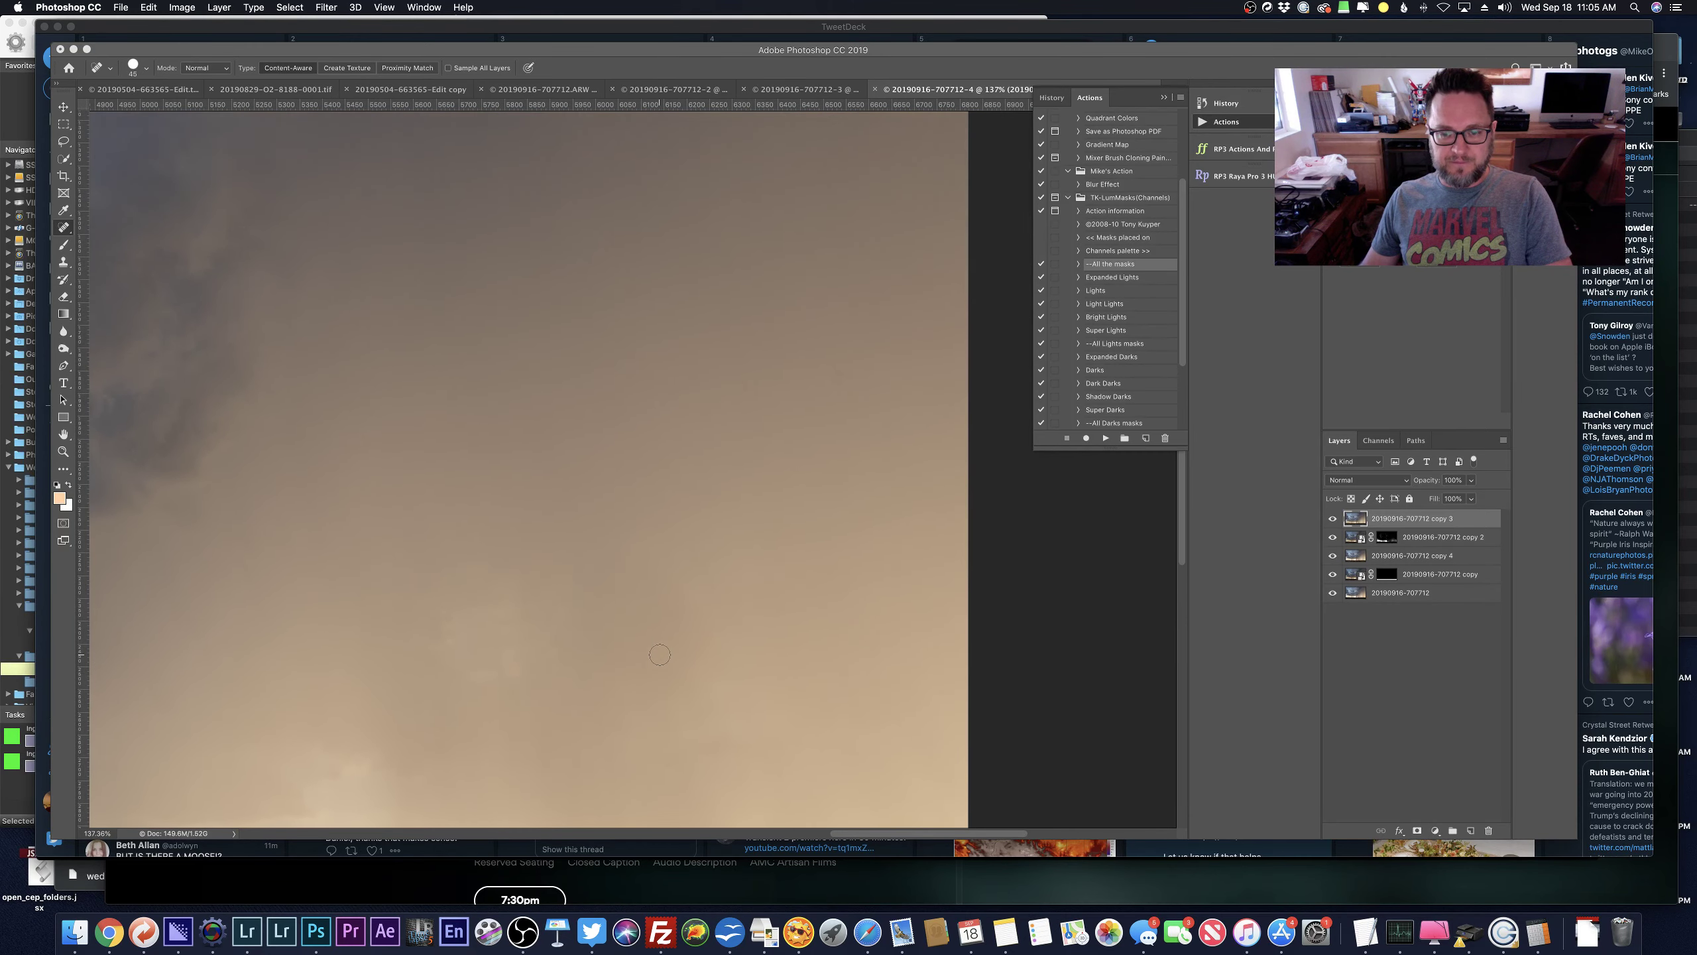
scroll(660, 655, up, 15)
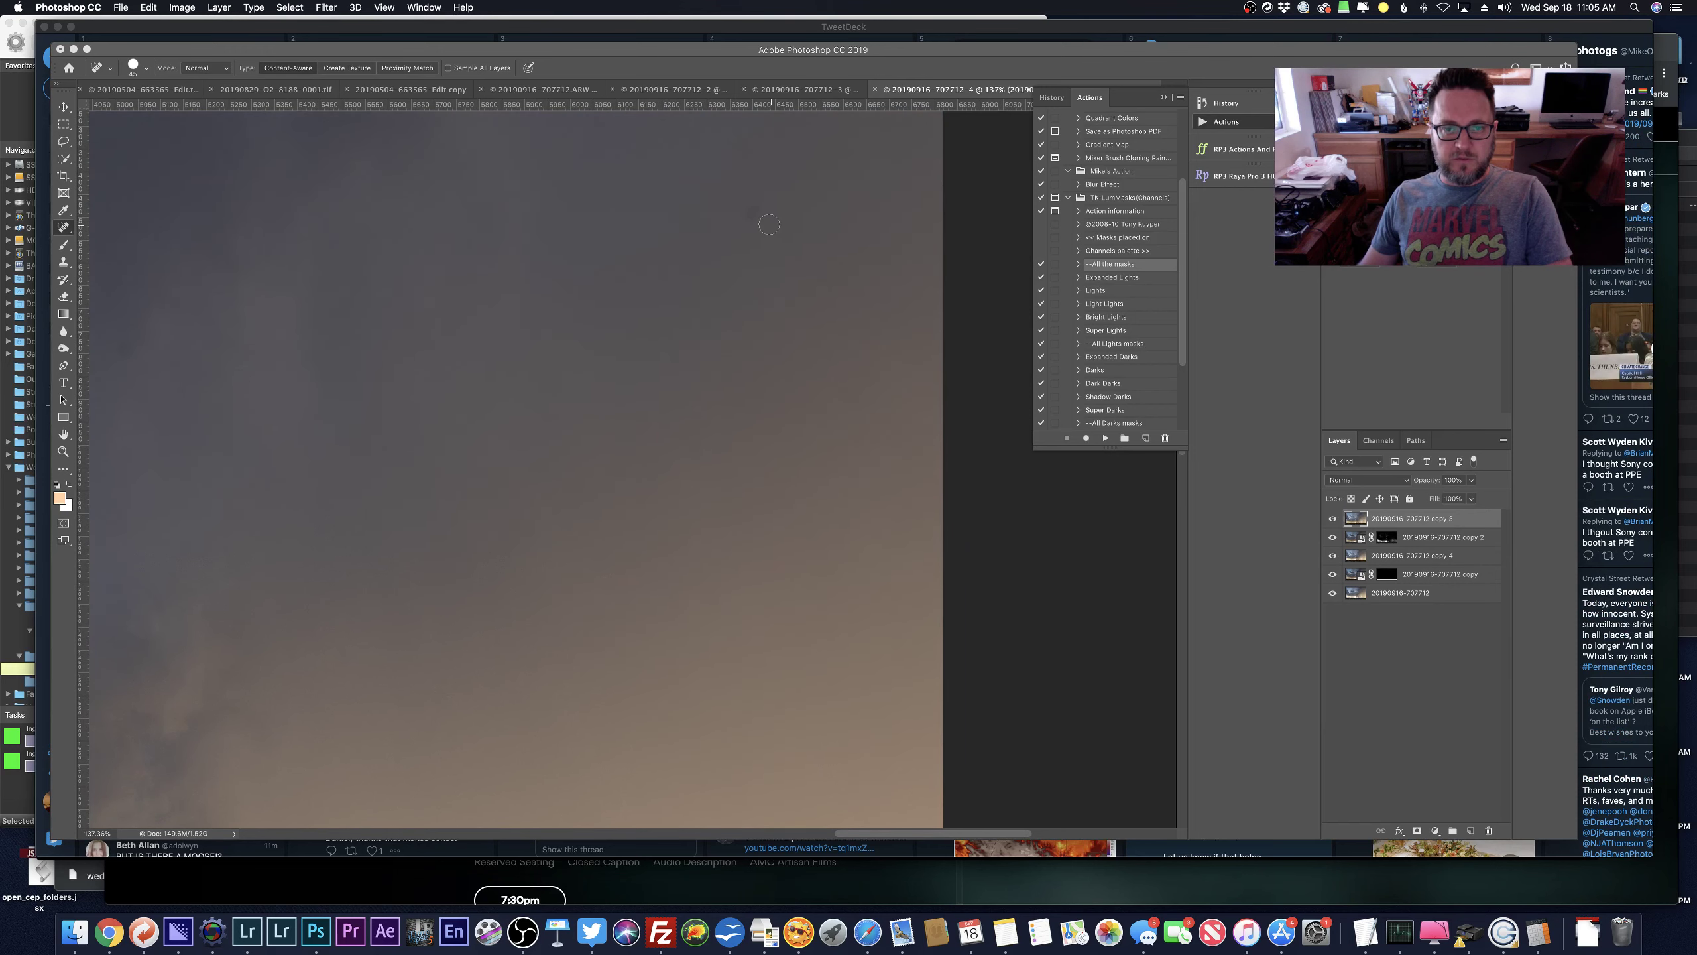
click(754, 215)
key(bracketright)
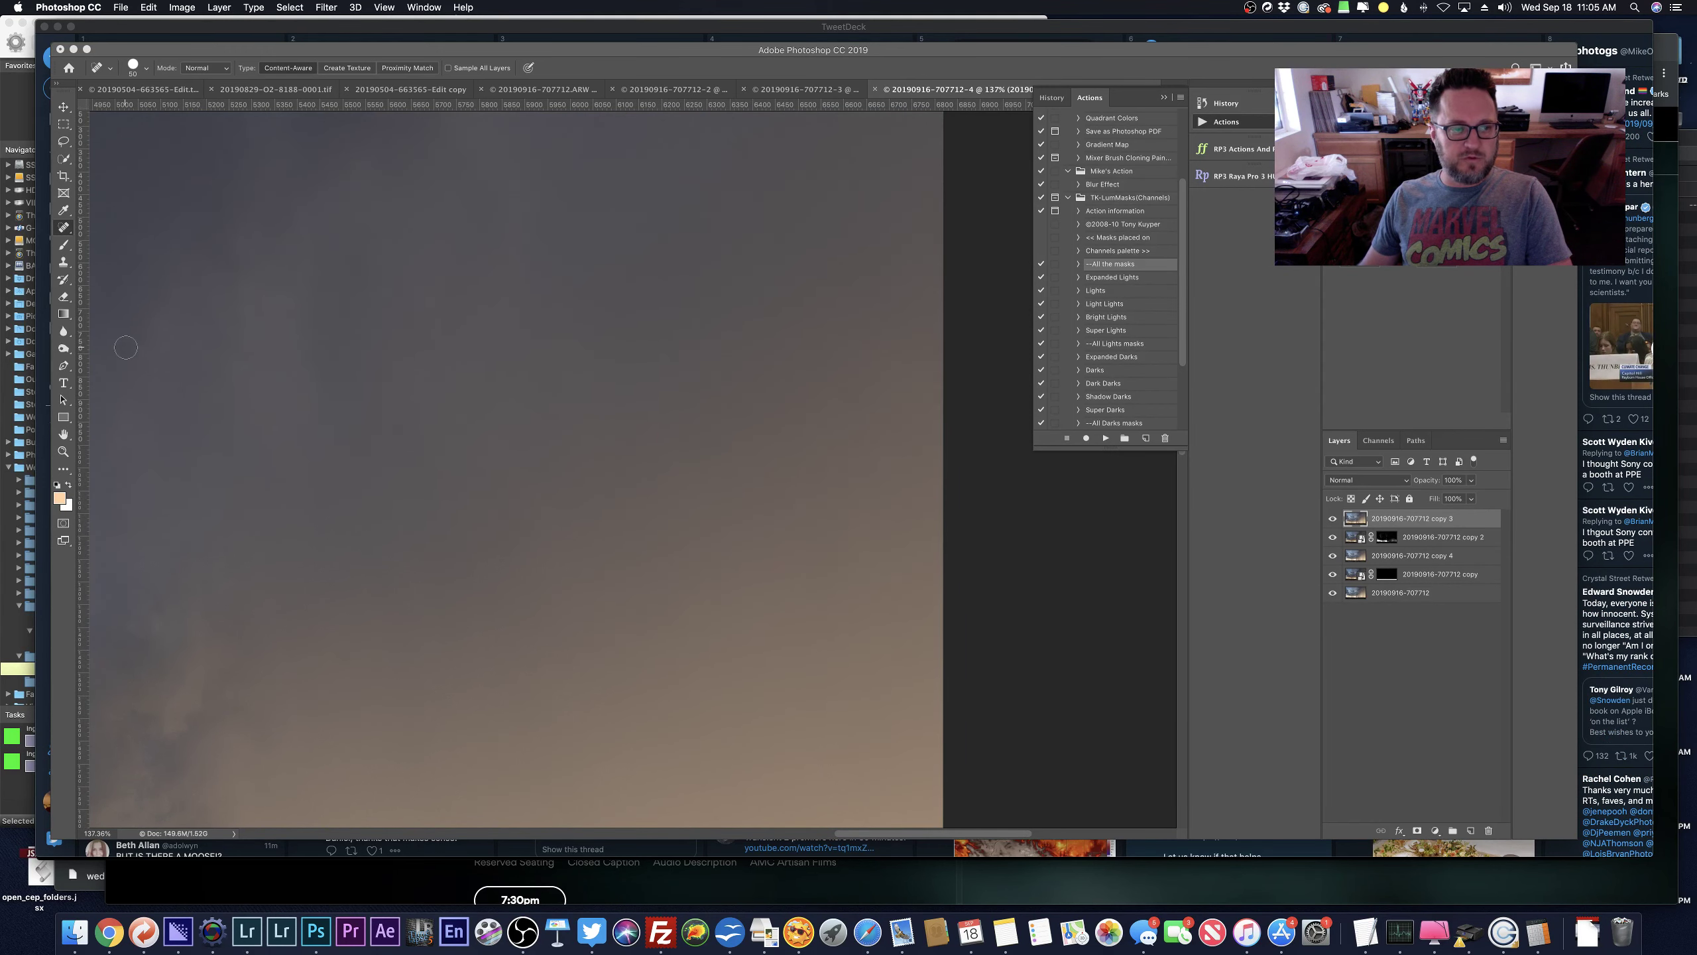
Examine the upper sky, the left-hand clouds and the horizon for leftover dust spots, and review the image as a whole.
scroll(296, 357, up, 5)
scroll(296, 358, left, 10)
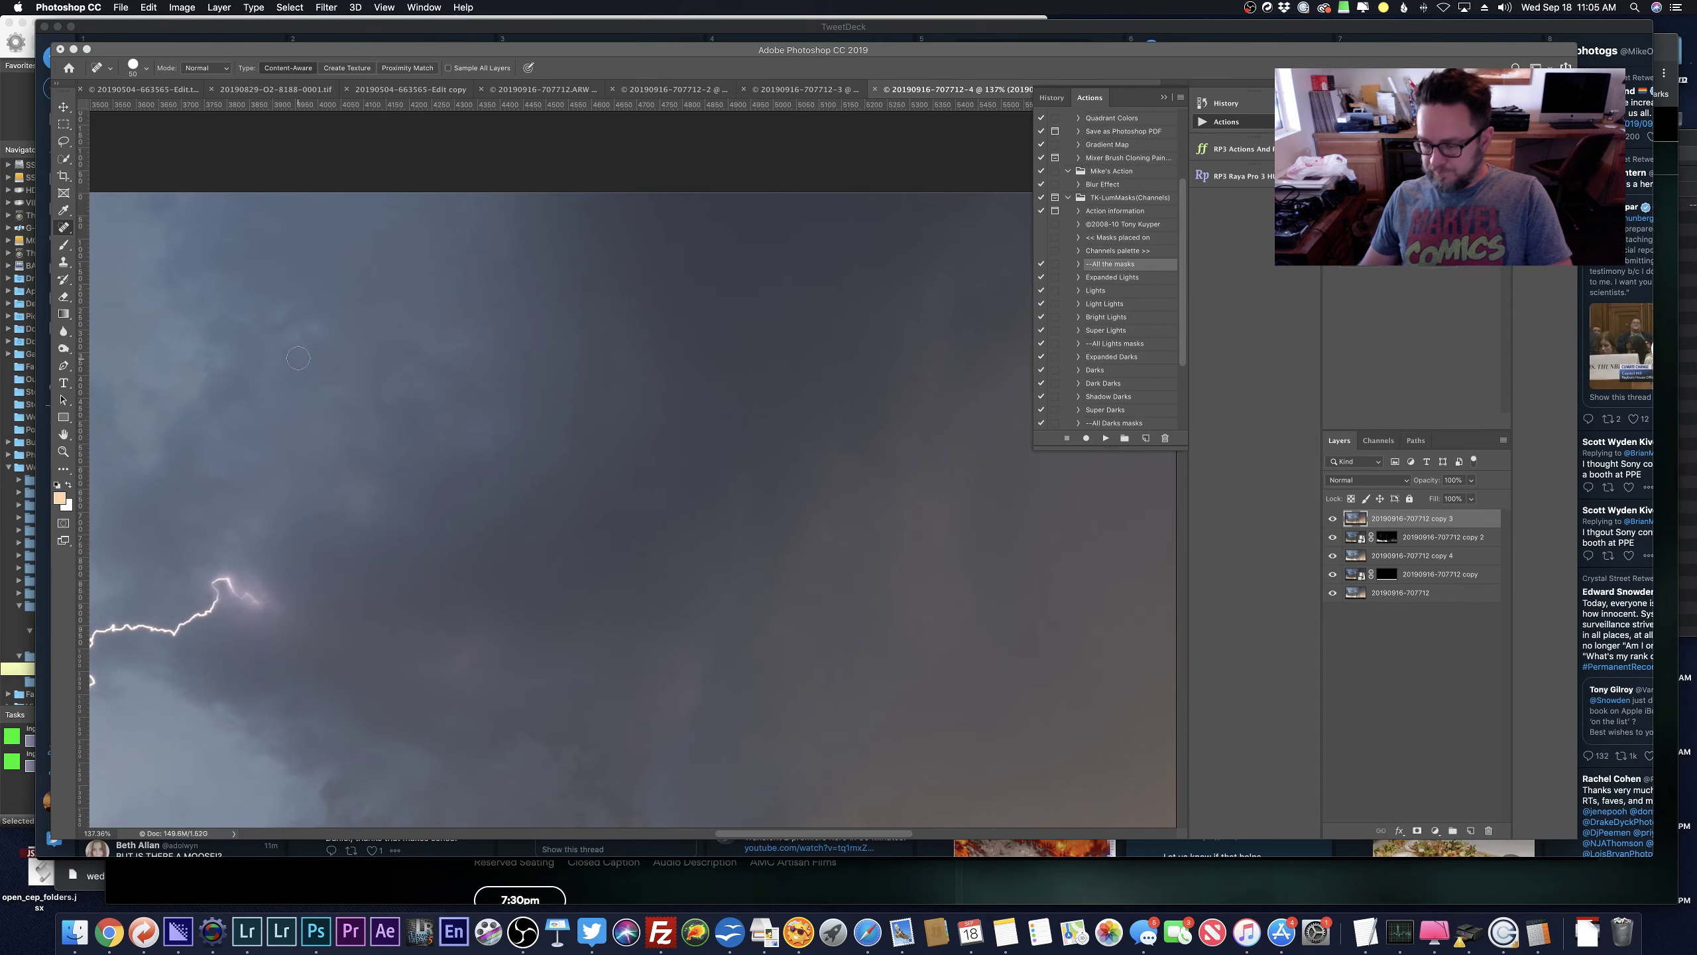
scroll(298, 358, down, 3)
scroll(298, 357, left, 10)
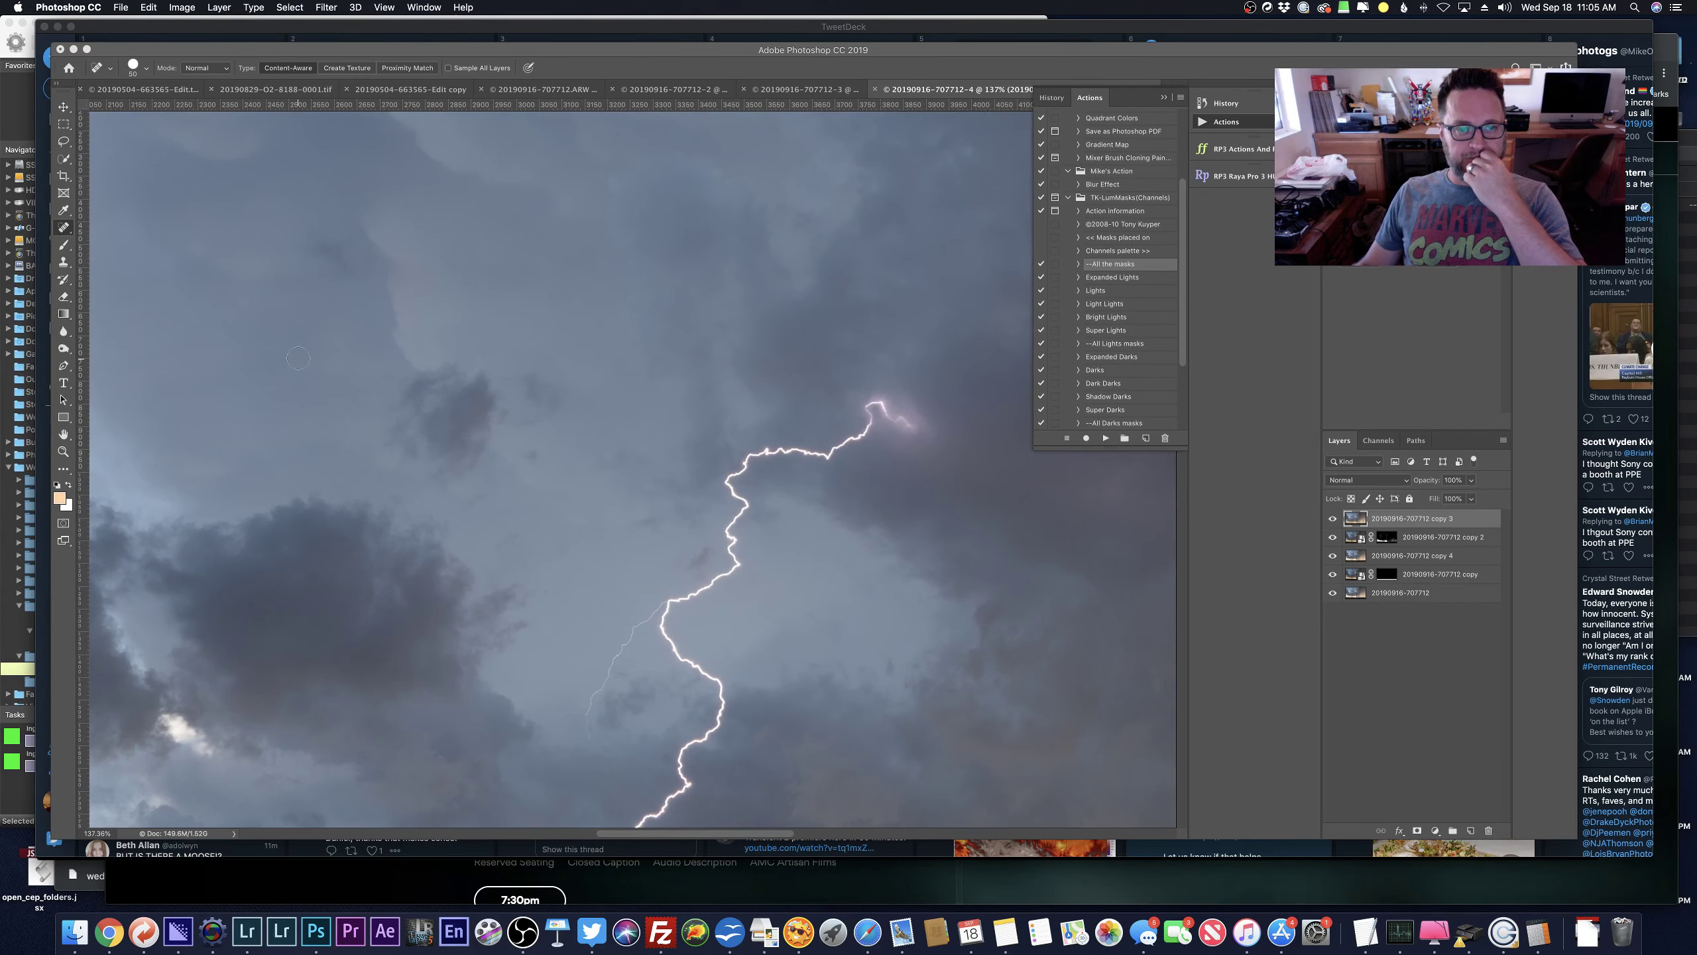
scroll(298, 357, left, 5)
scroll(468, 364, up, 8)
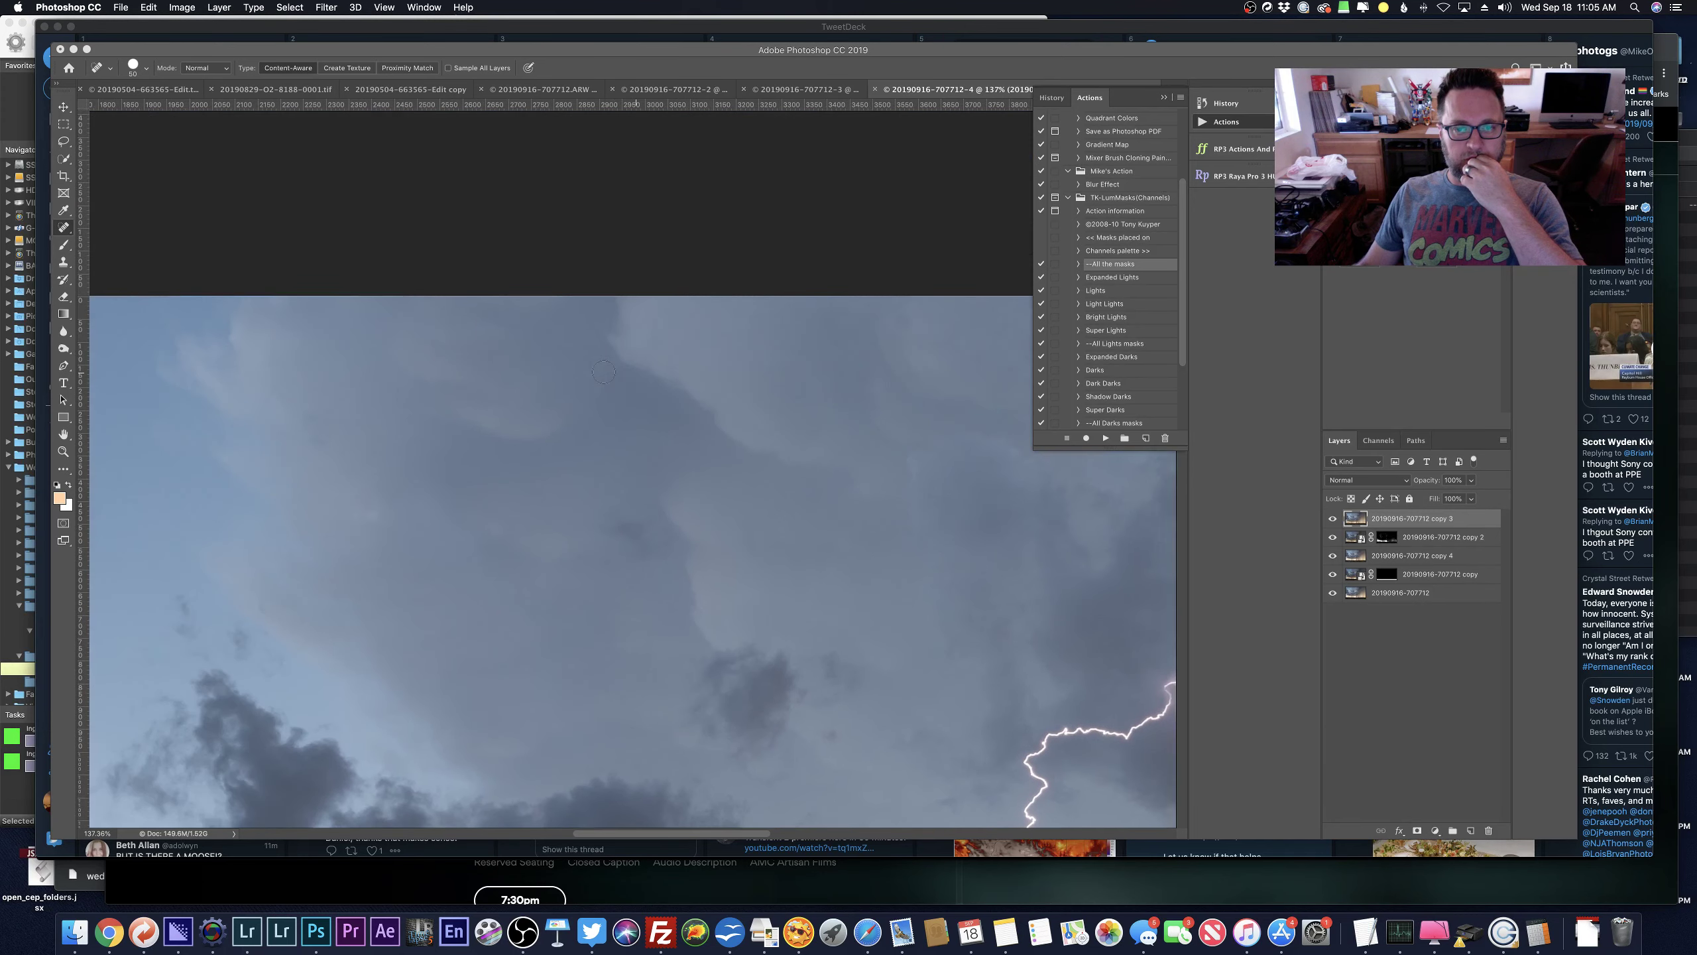
scroll(604, 372, left, 6)
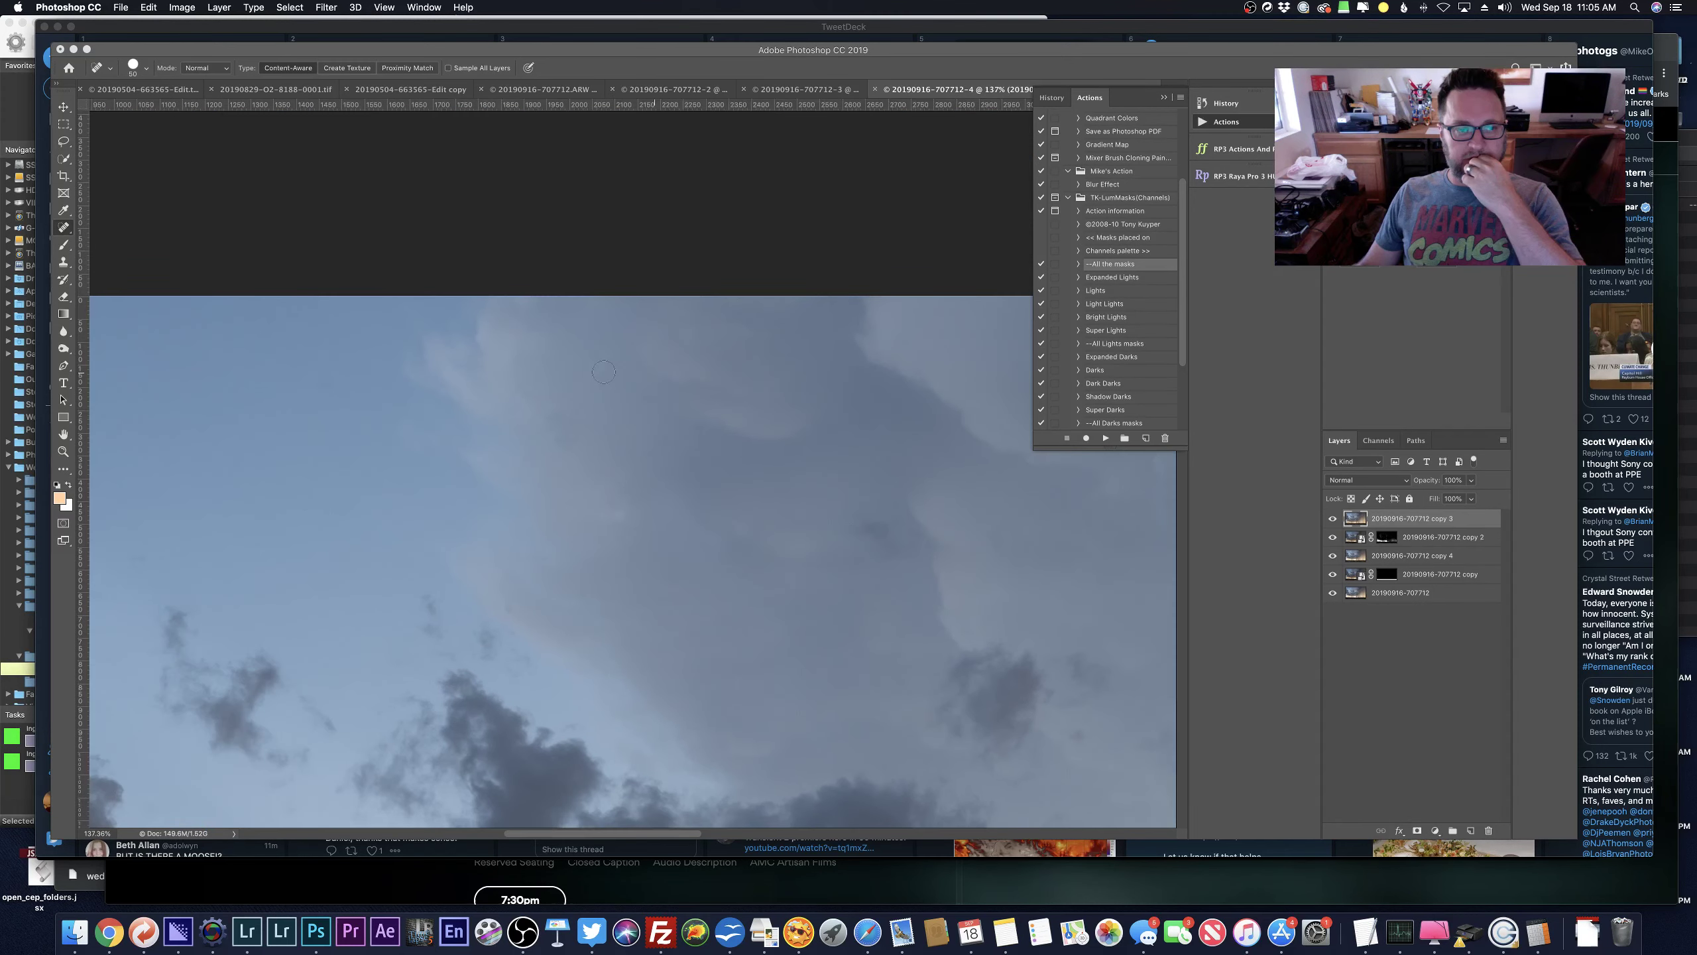
scroll(603, 372, left, 3)
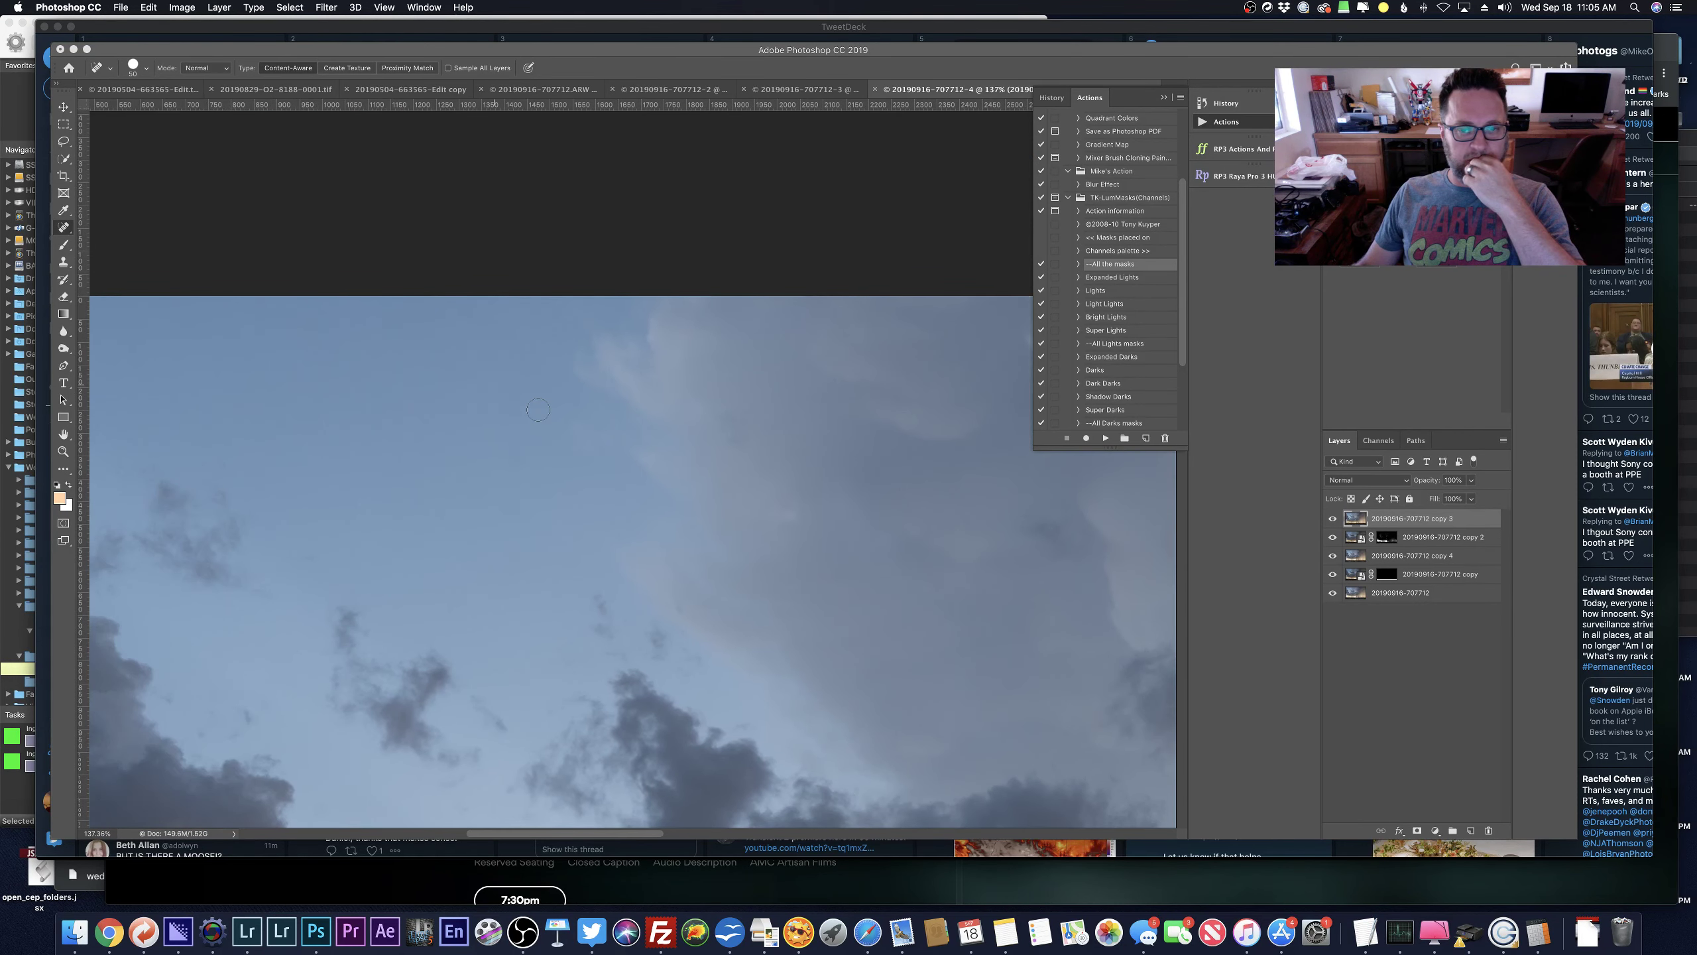
scroll(514, 394, left, 6)
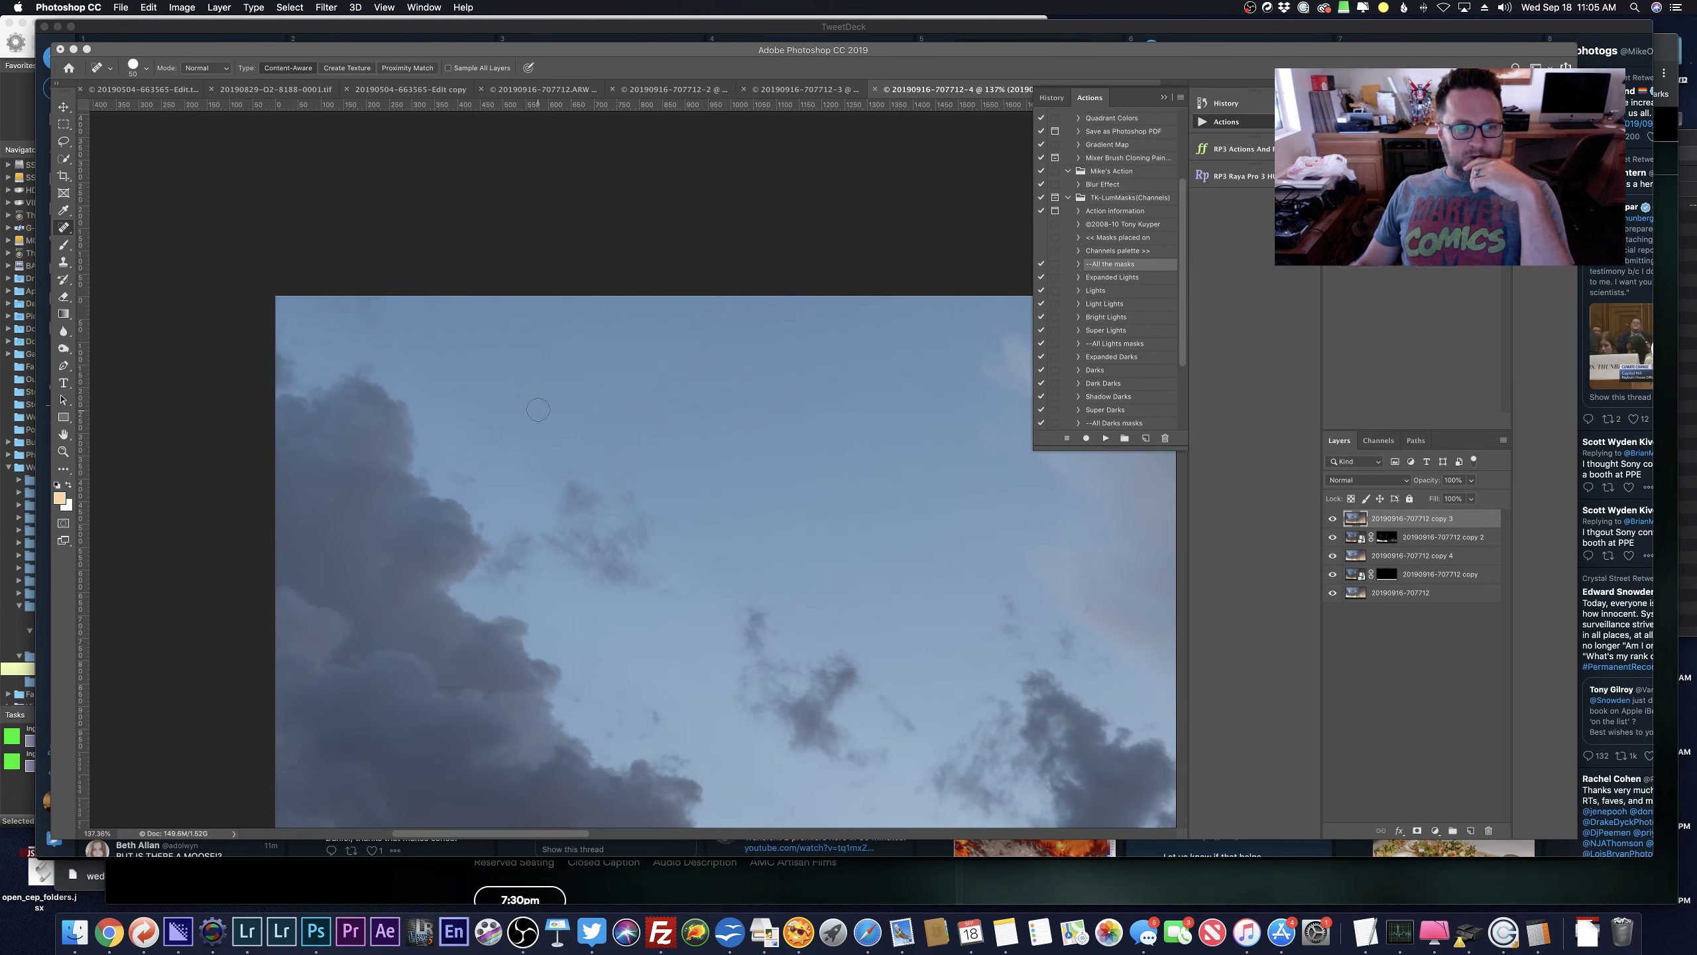
scroll(538, 409, down, 5)
scroll(538, 409, down, 10)
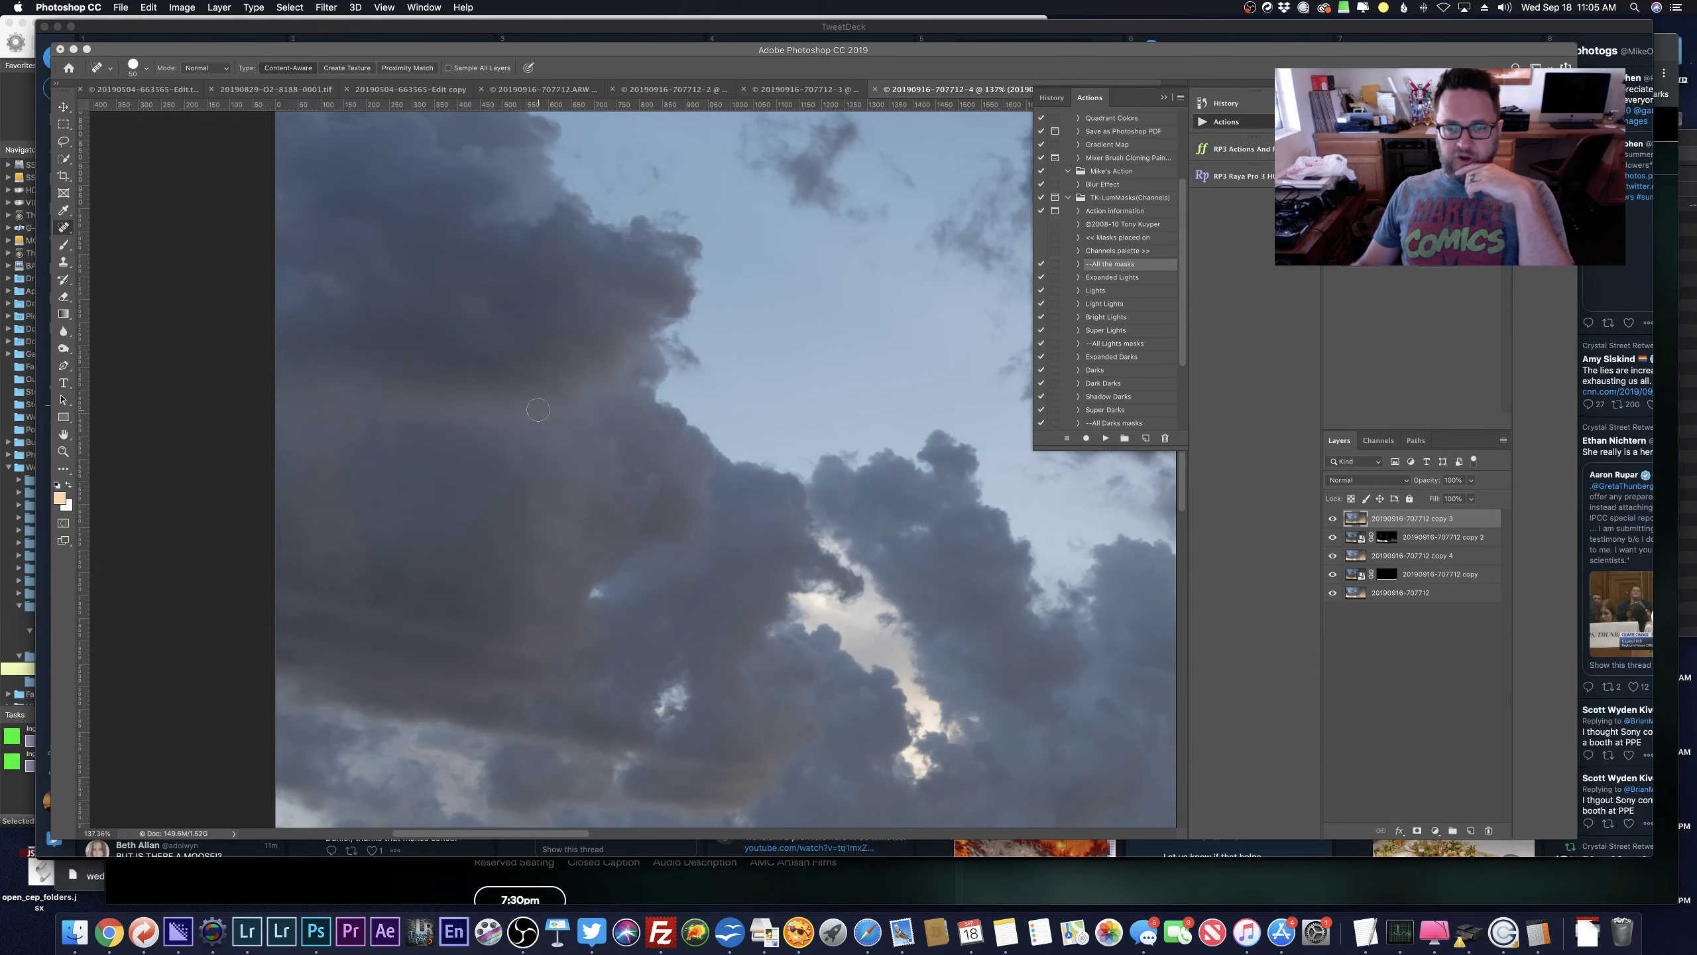
scroll(537, 409, down, 15)
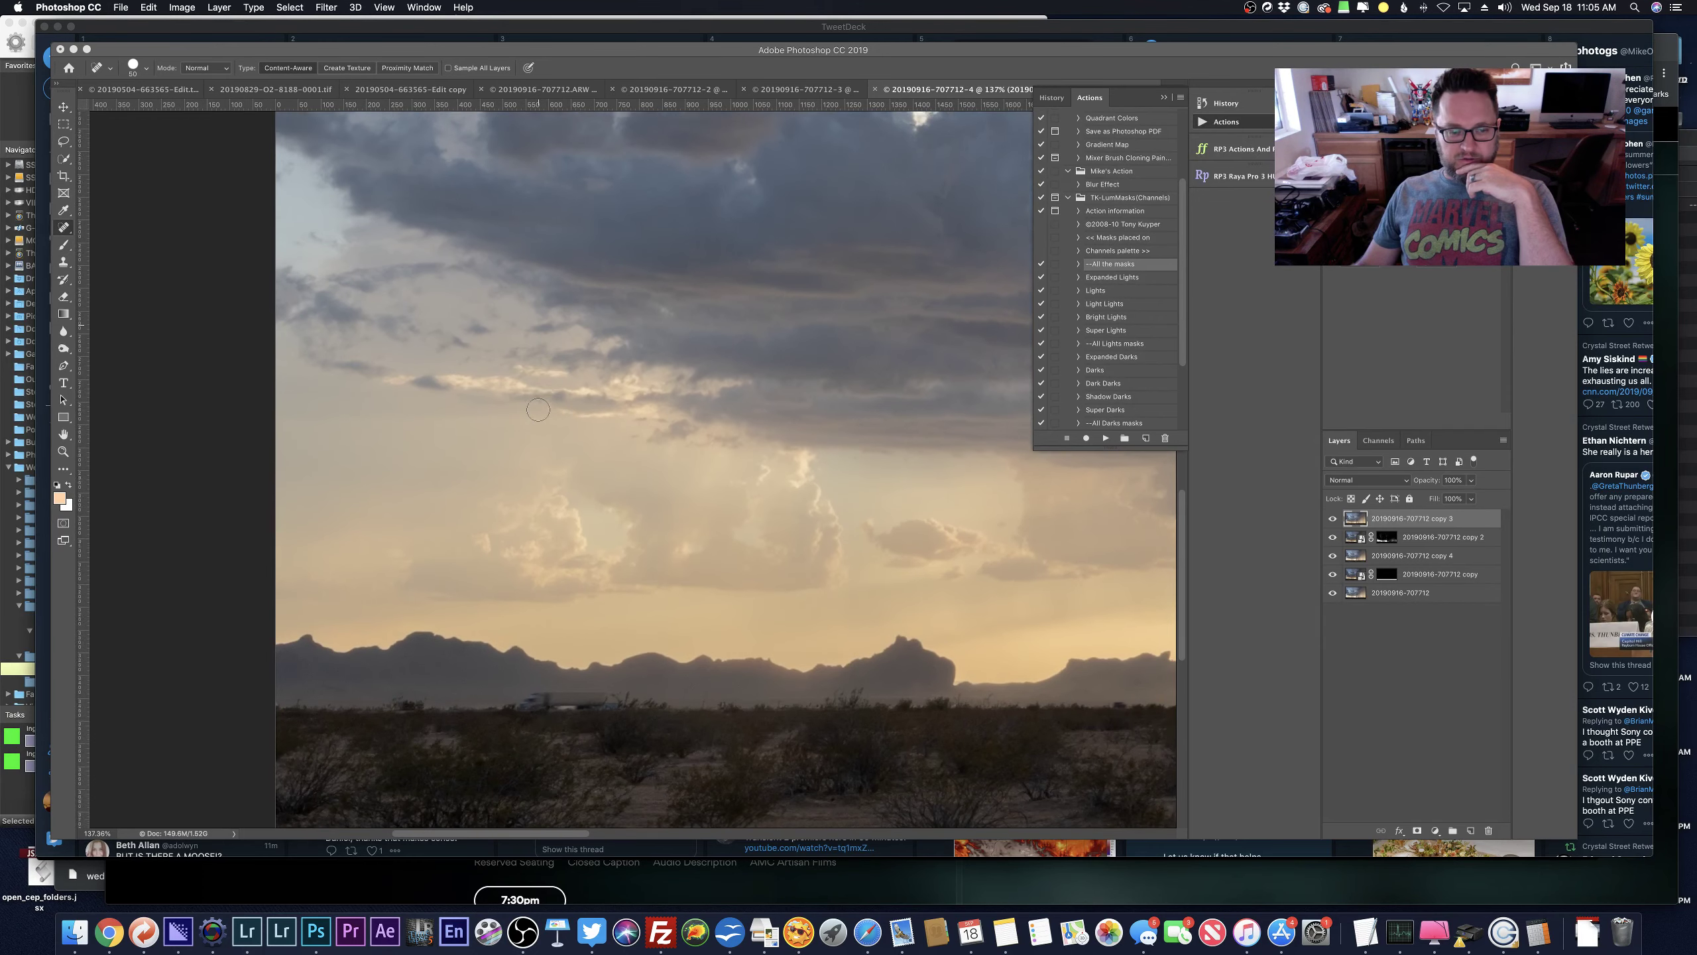
key(super+0)
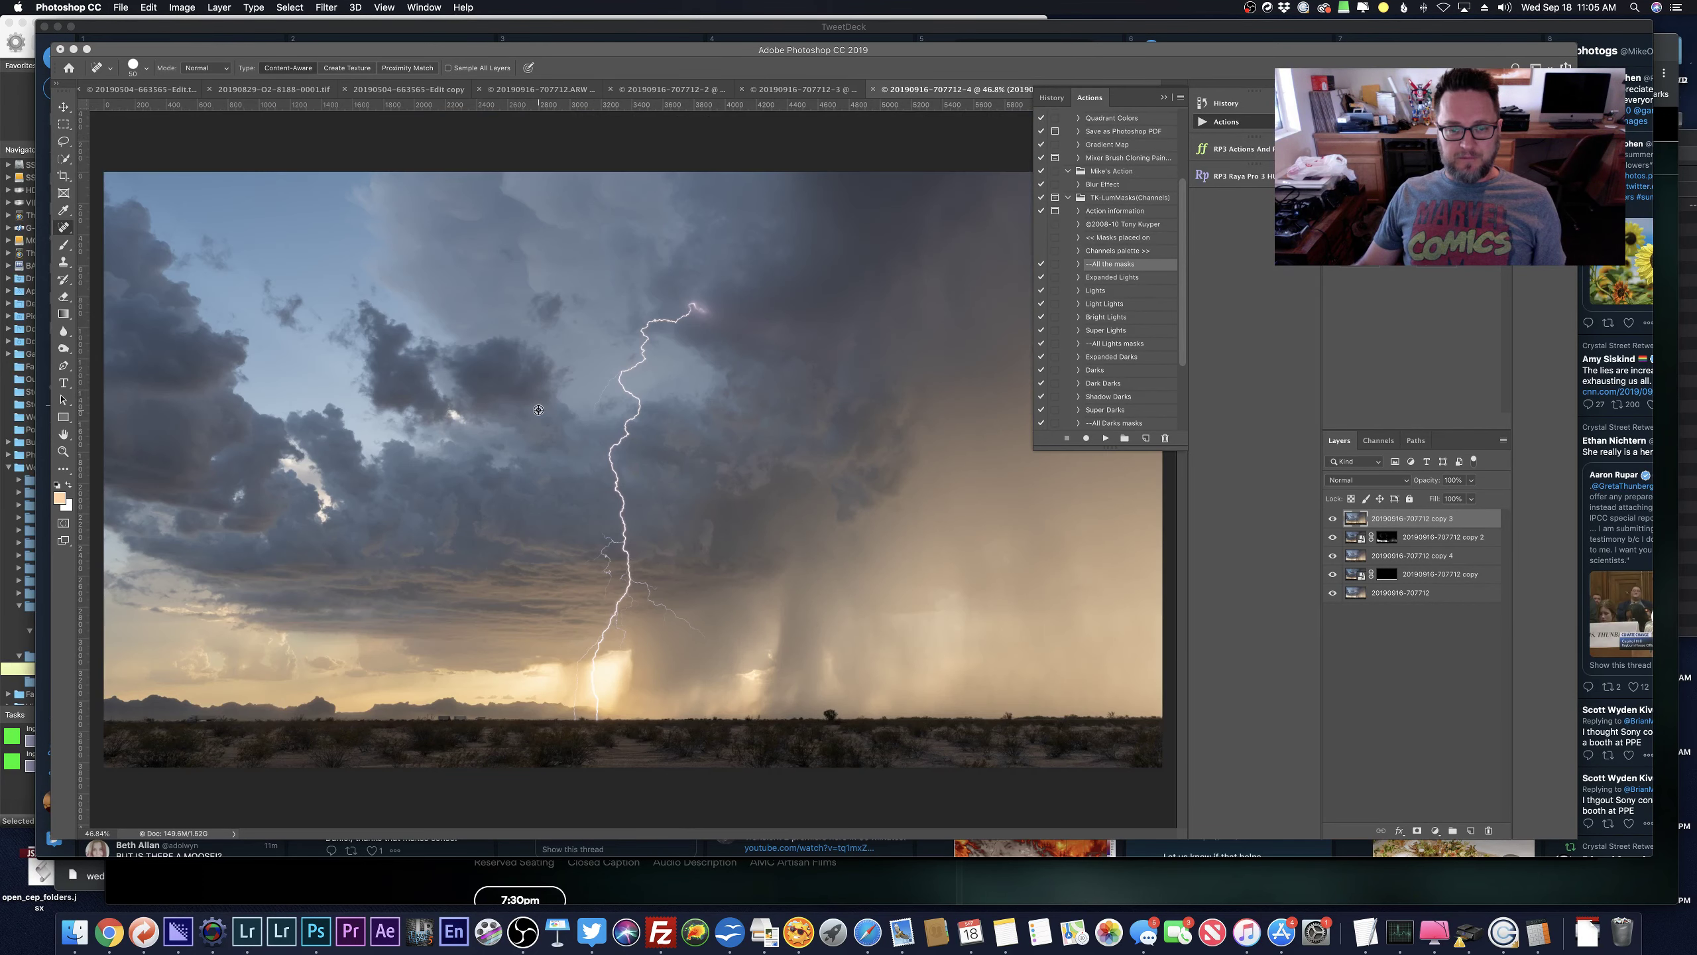
key(super+minus)
key(super+minus)
key(super+minus)
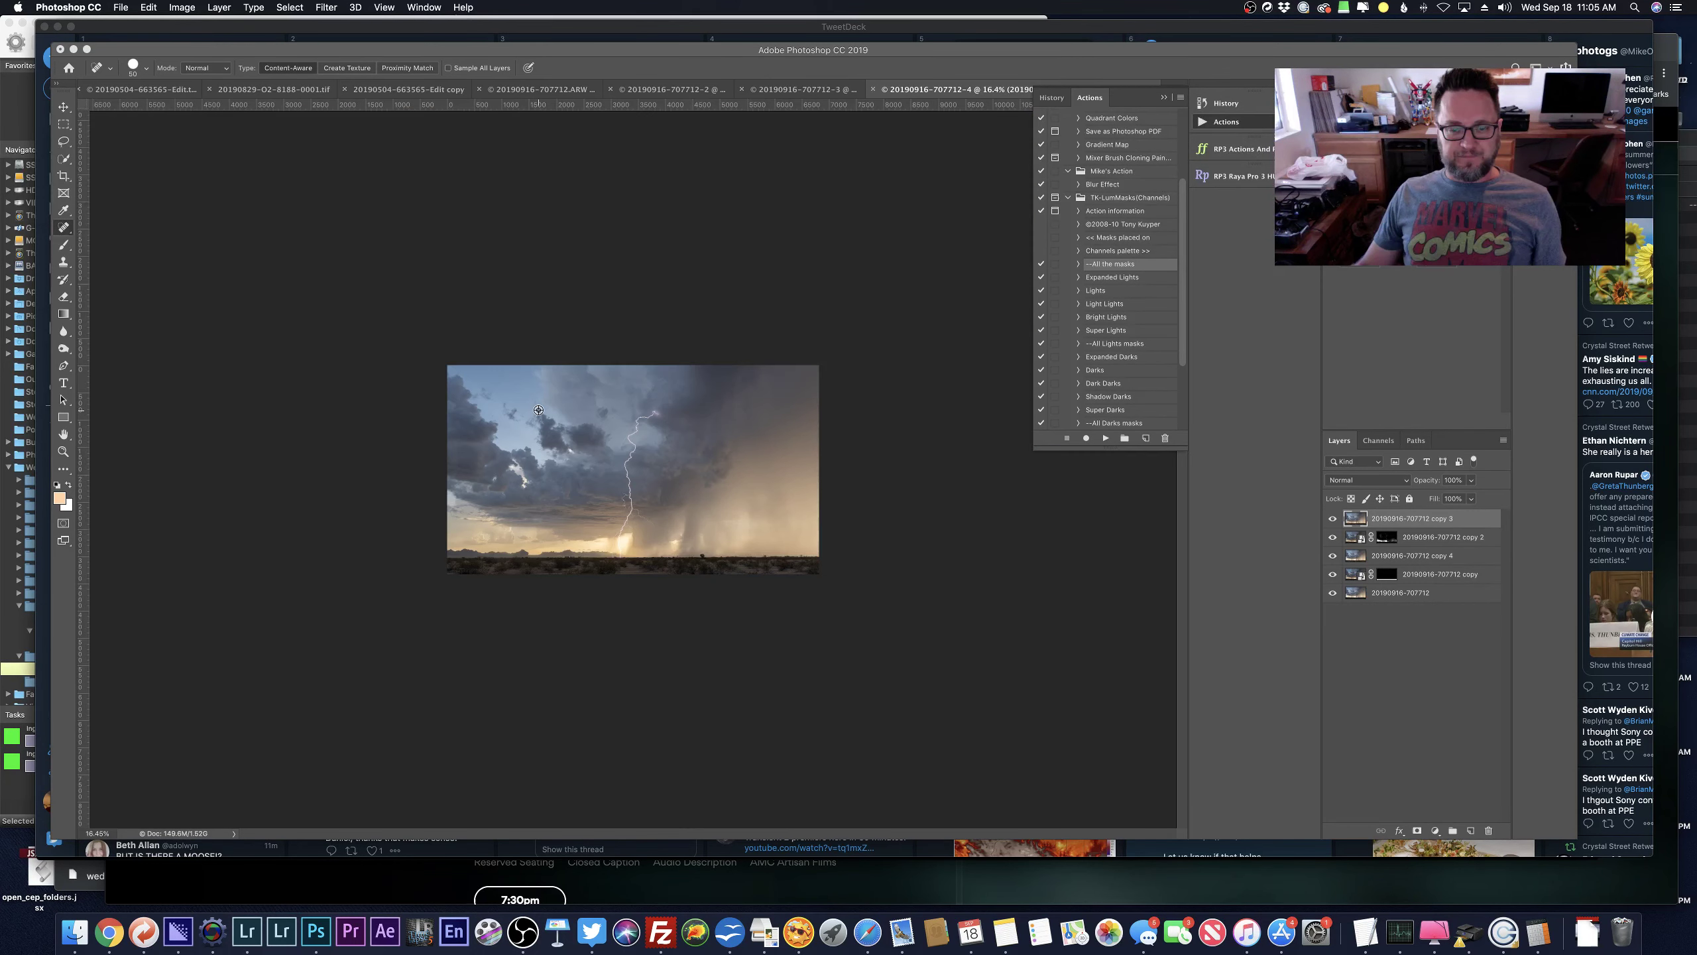
key(super+0)
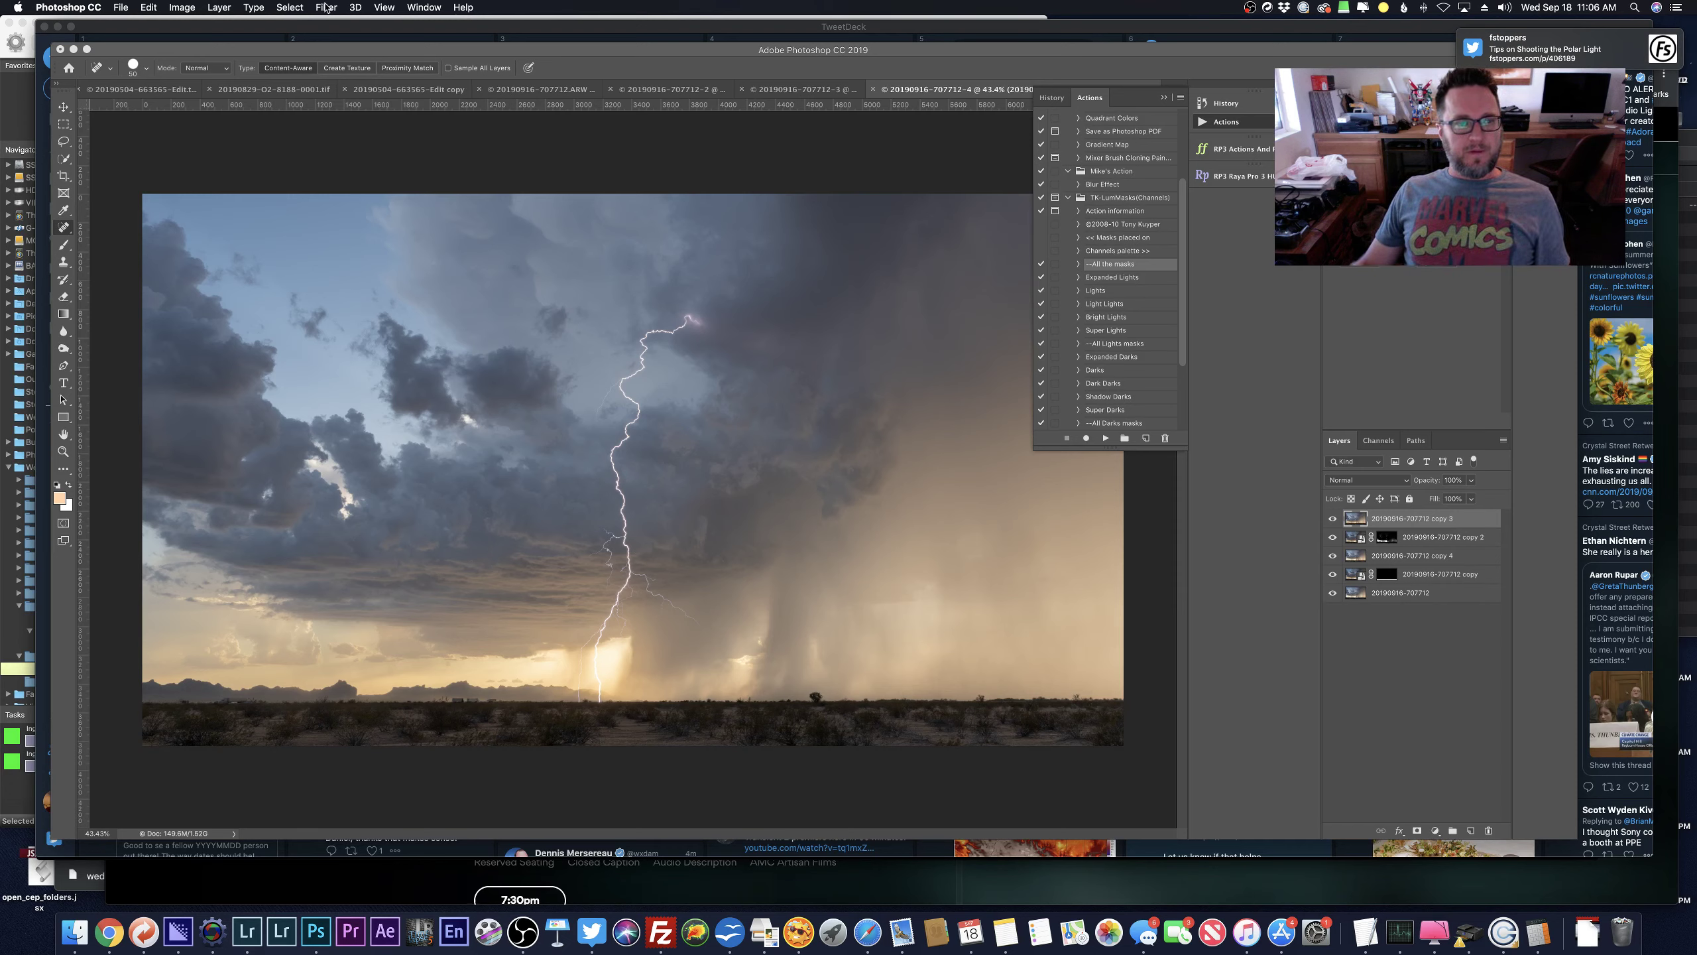
click(1435, 830)
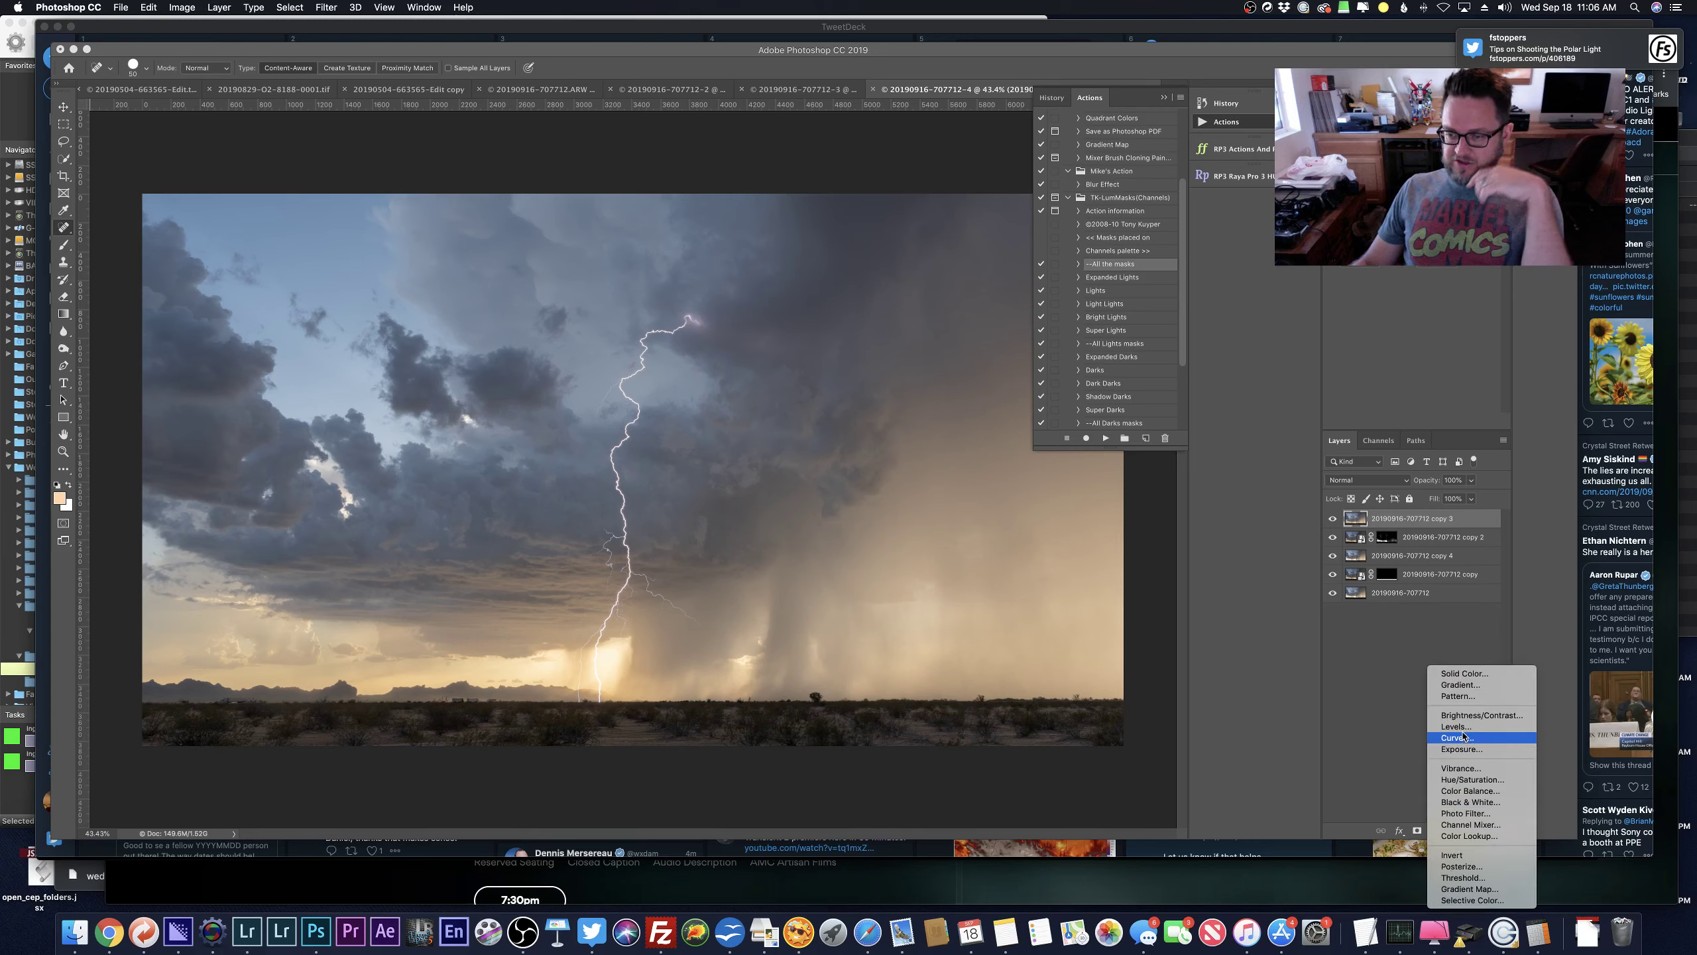
click(1463, 737)
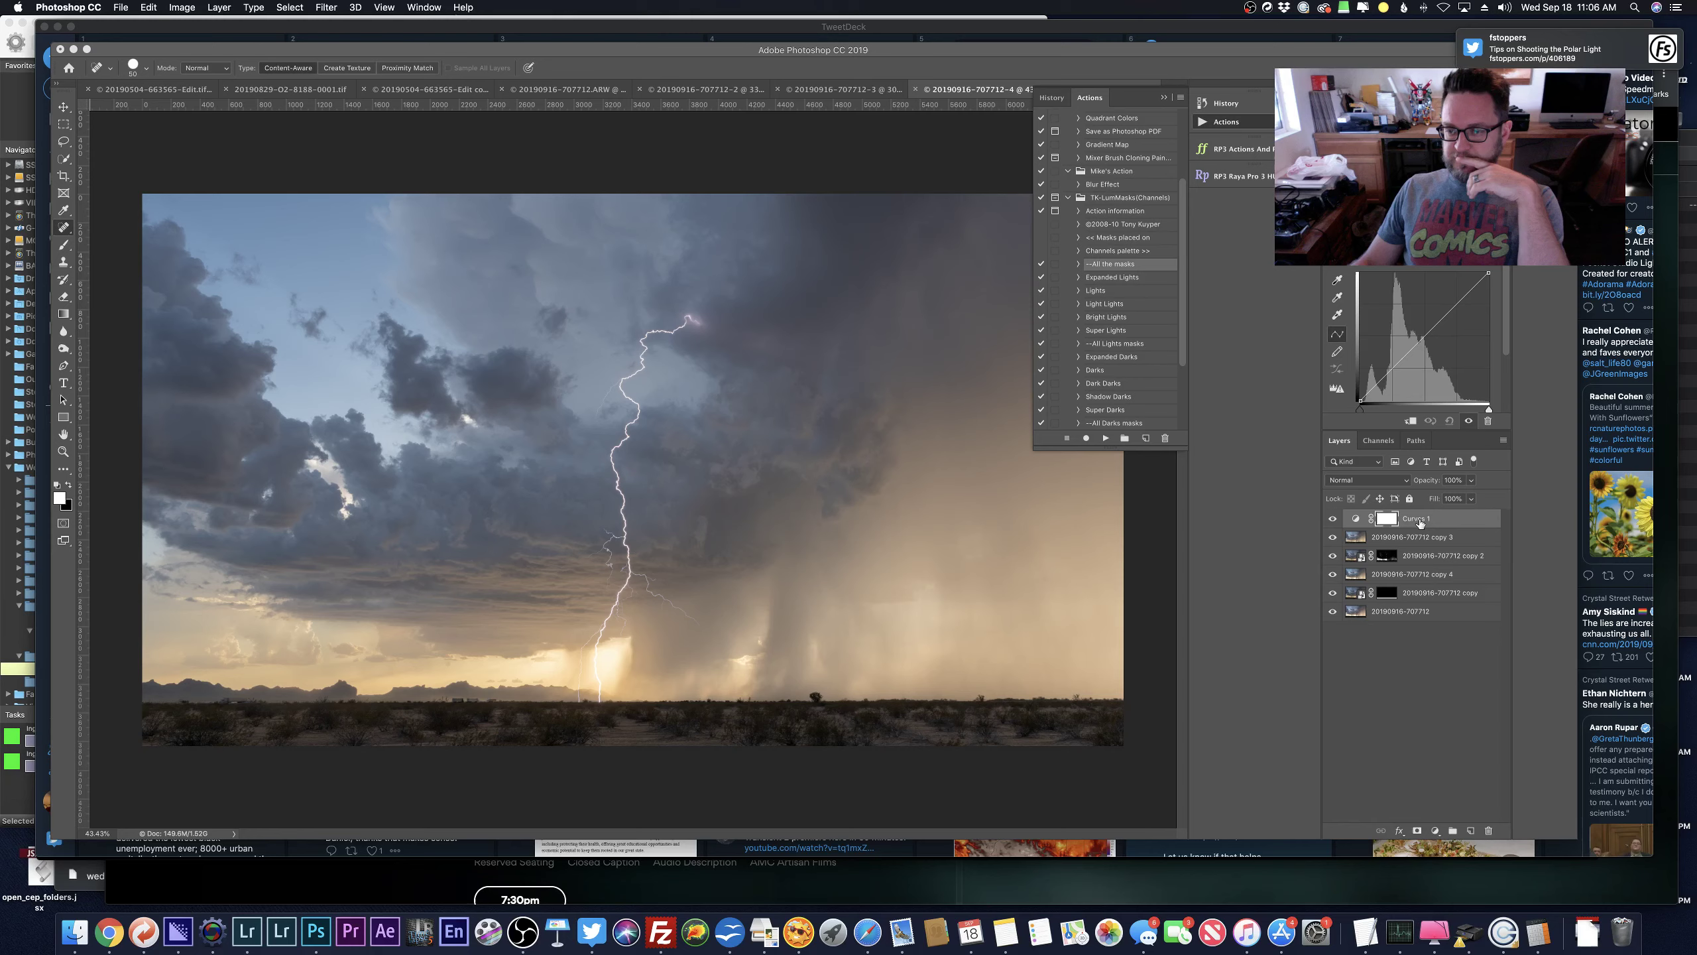
drag(1420, 521, 1488, 830)
Add a Levels adjustment above the merged layer with the white input at 221 and the midtones darkened to about 0.76.
click(1435, 831)
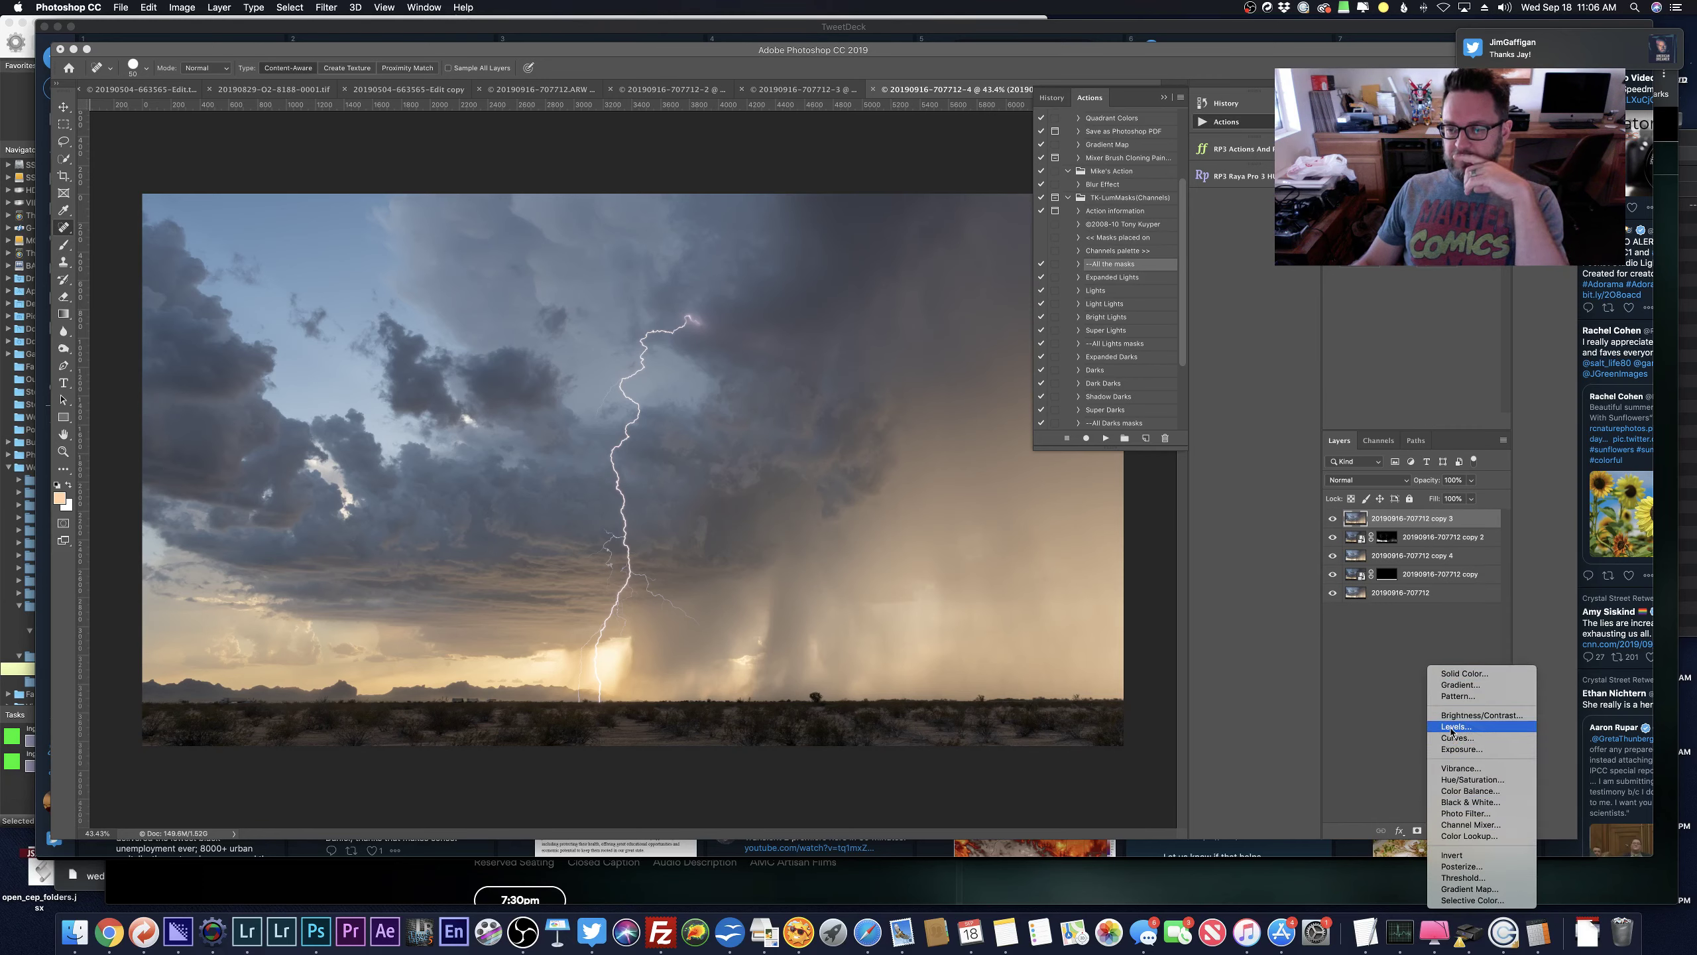
click(1451, 727)
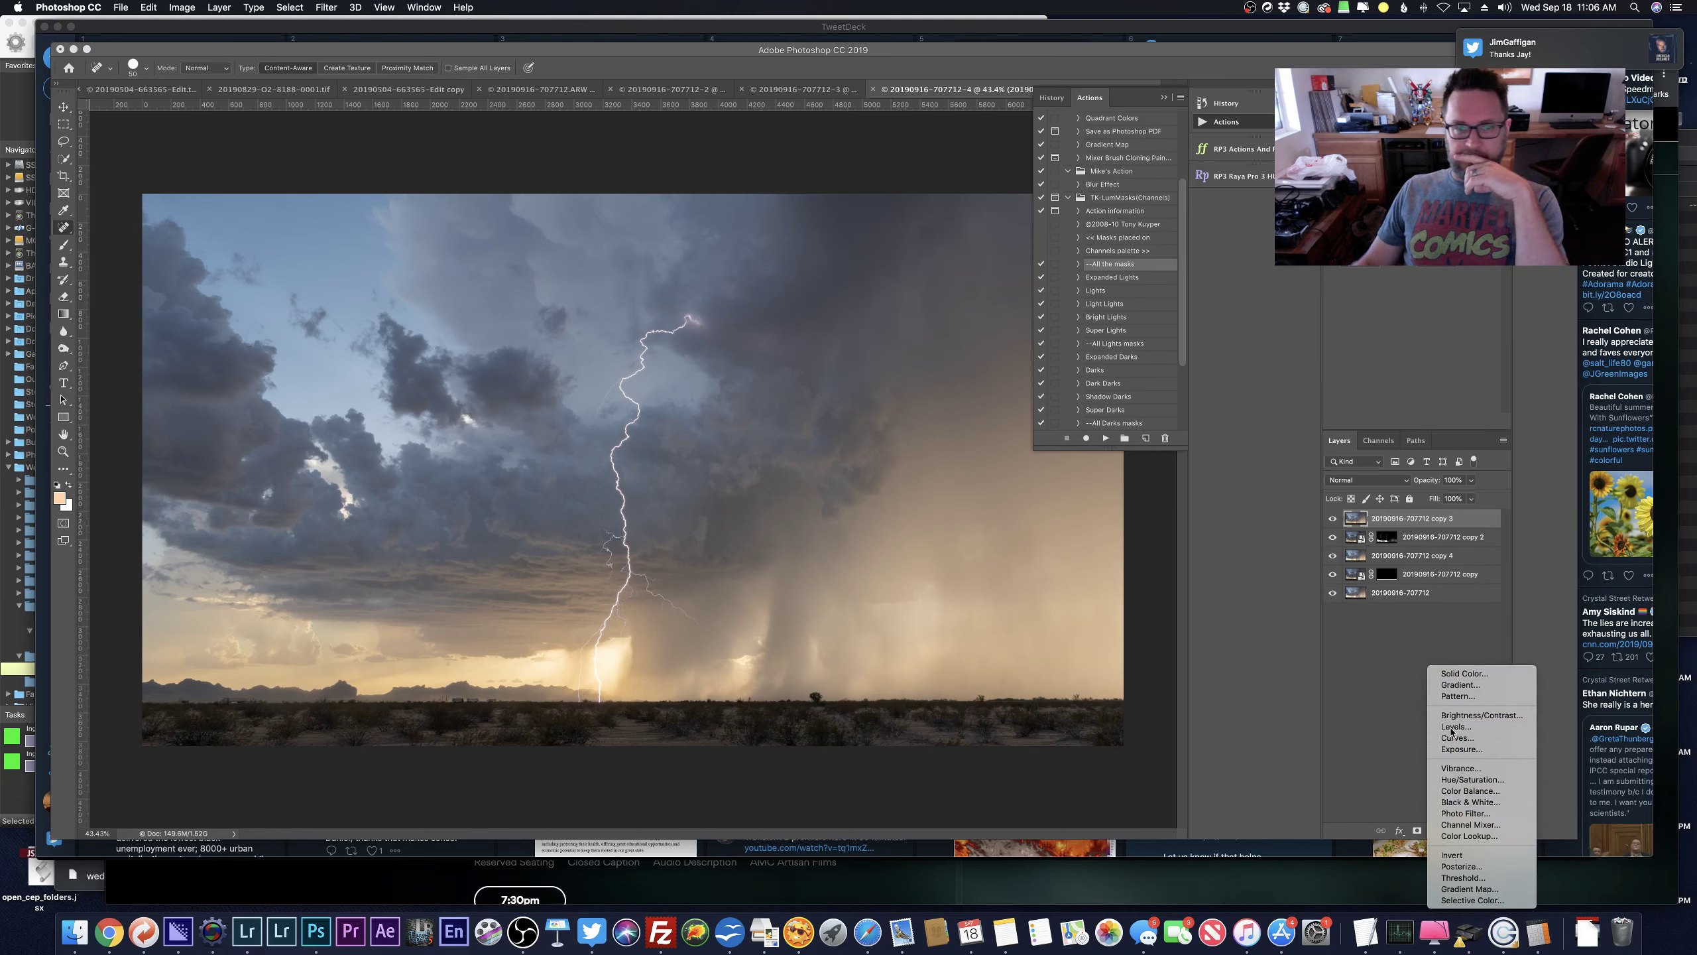
drag(1493, 337, 1422, 339)
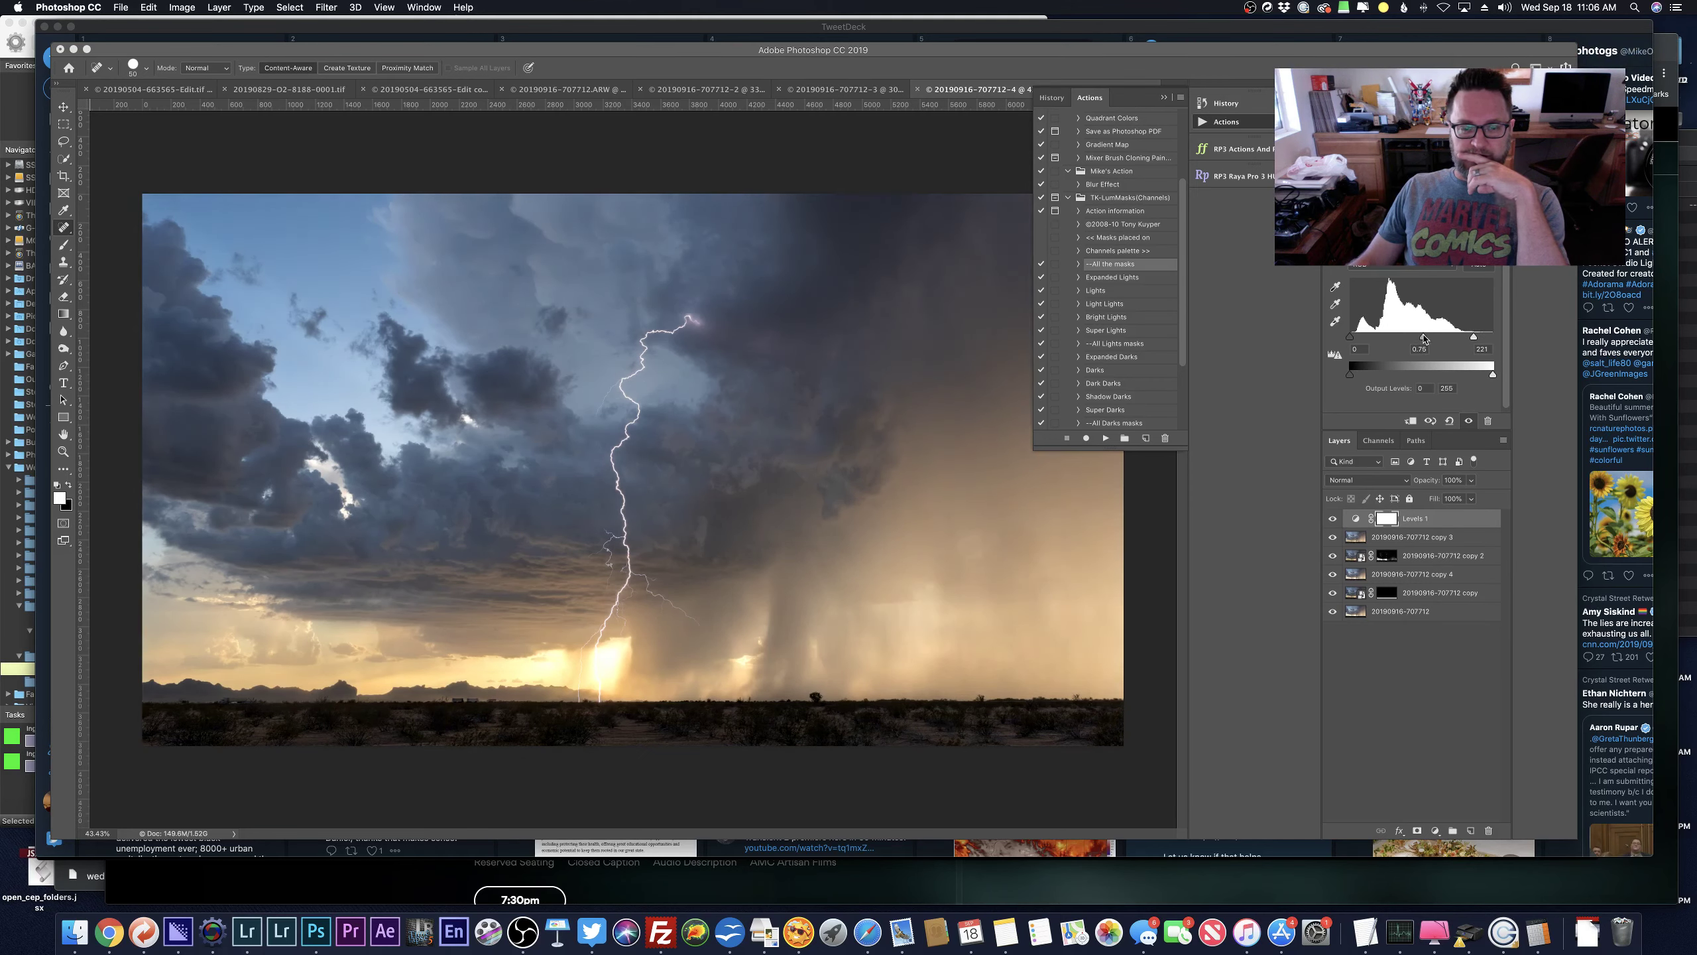
Compare the image with and without the Levels adjustment by inverting its mask, and leave the mask black.
key(super+i)
key(super+i)
key(super+i)
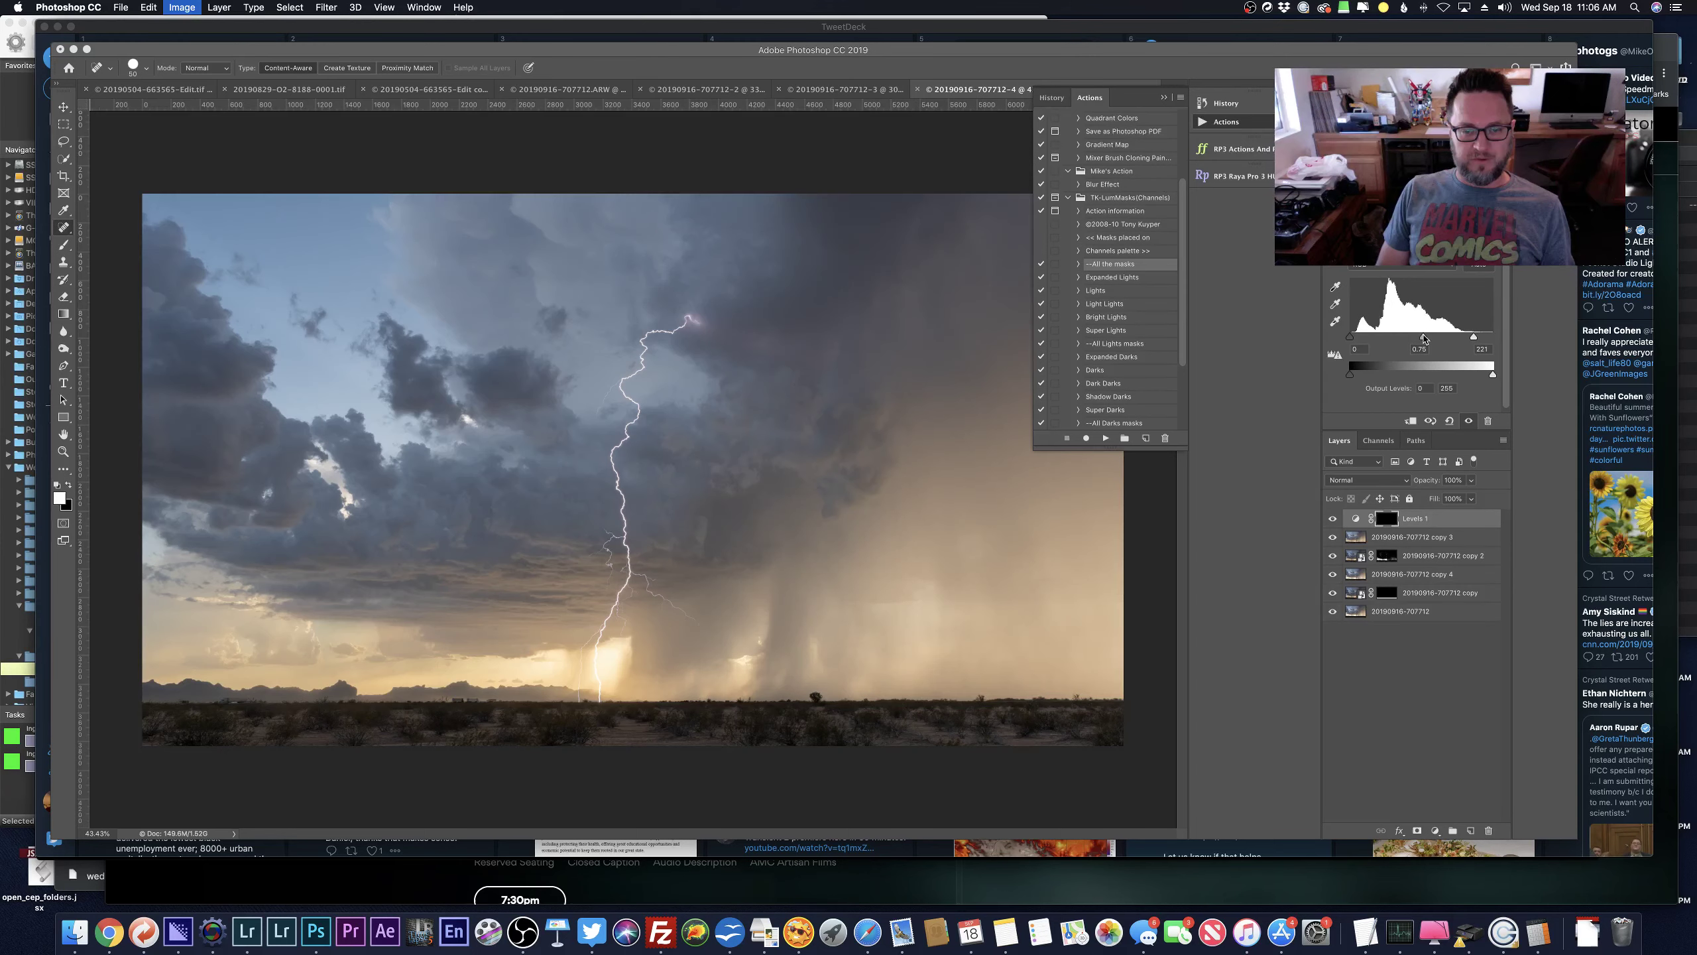
key(super+i)
key(super+i)
key(super+i)
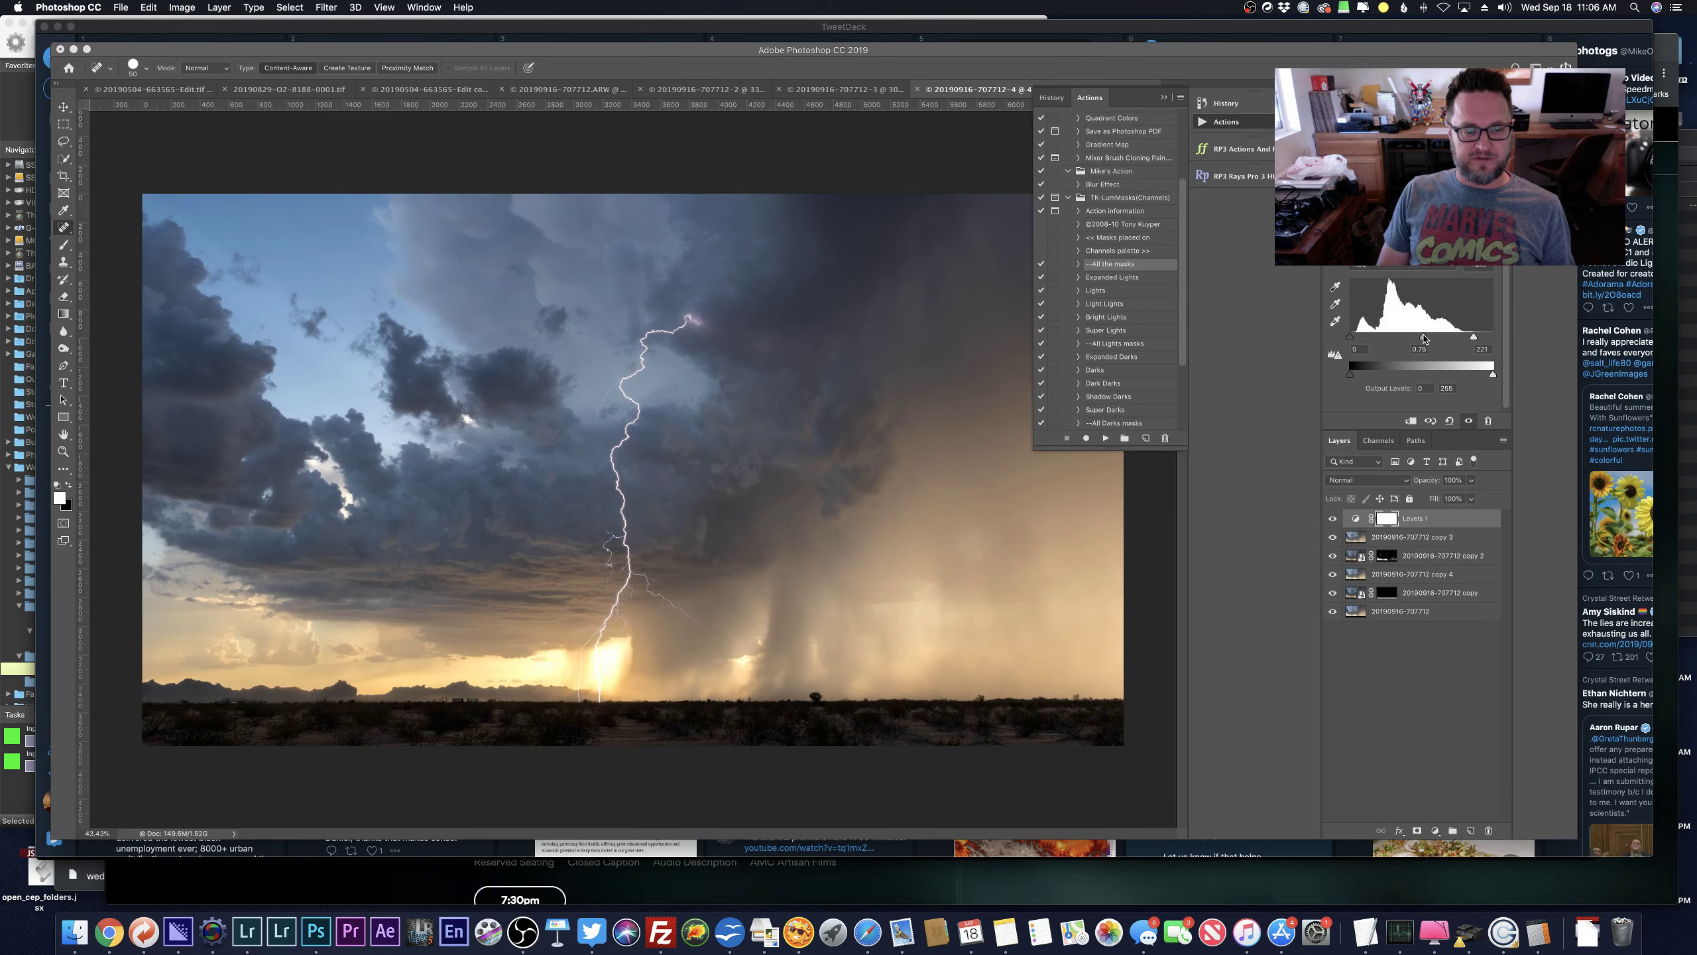
key(super+i)
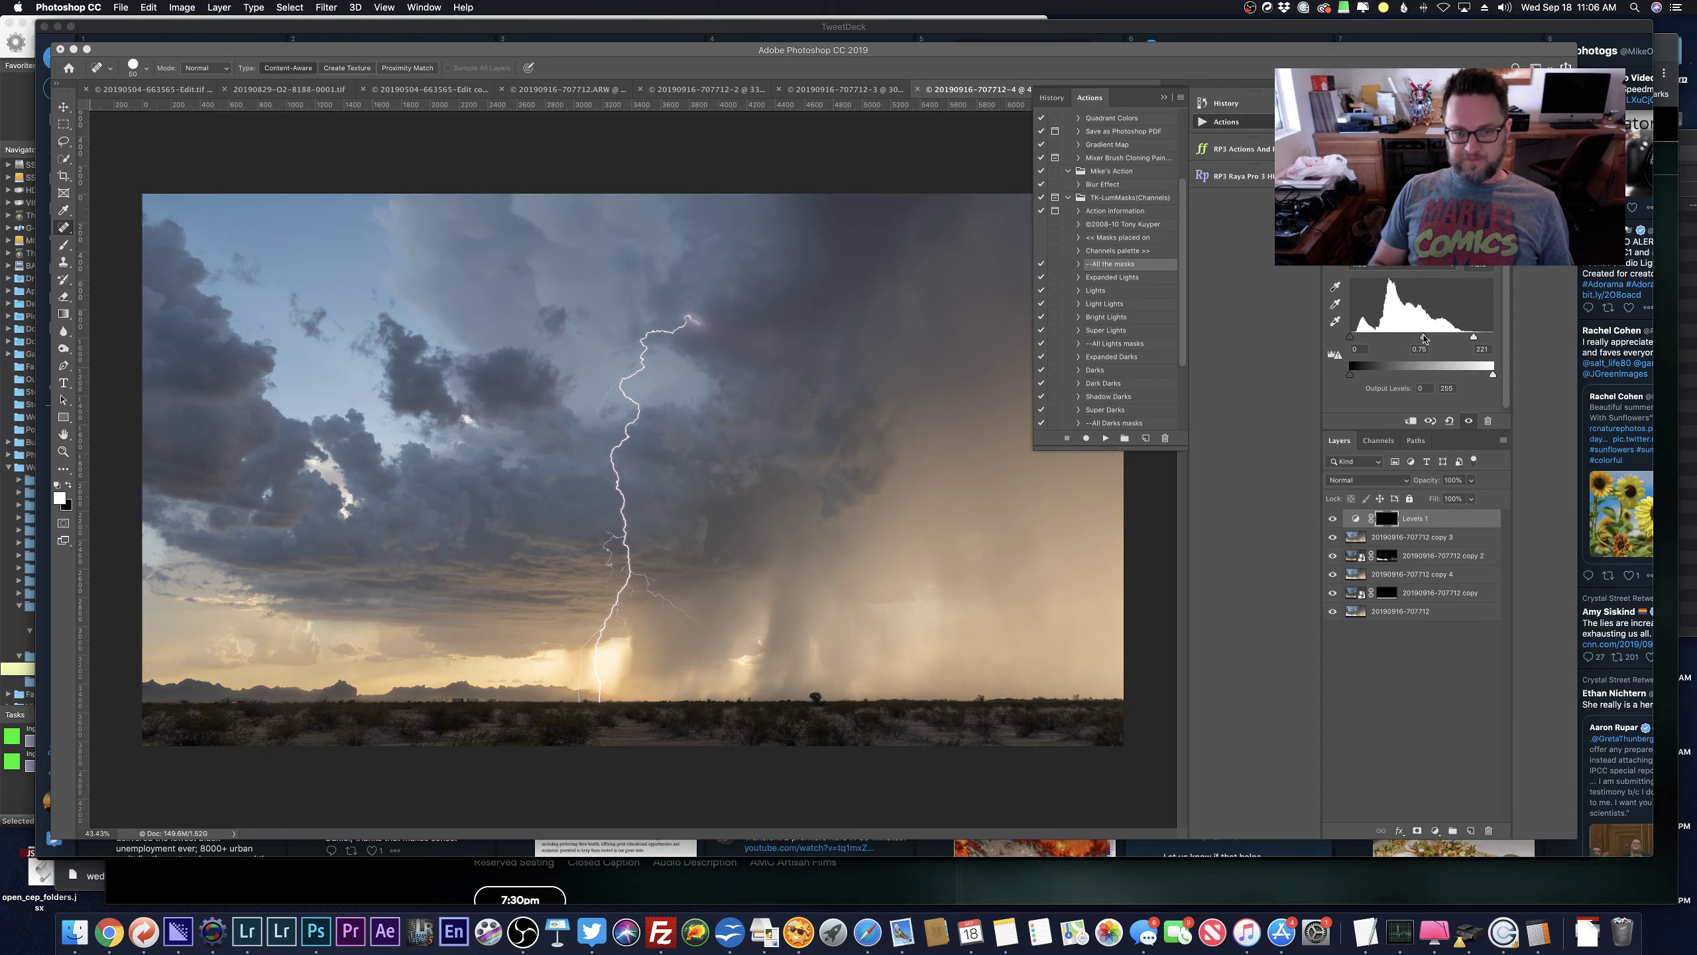
Load the Darks luminosity channel as a selection and target the Levels 1 mask.
click(1378, 440)
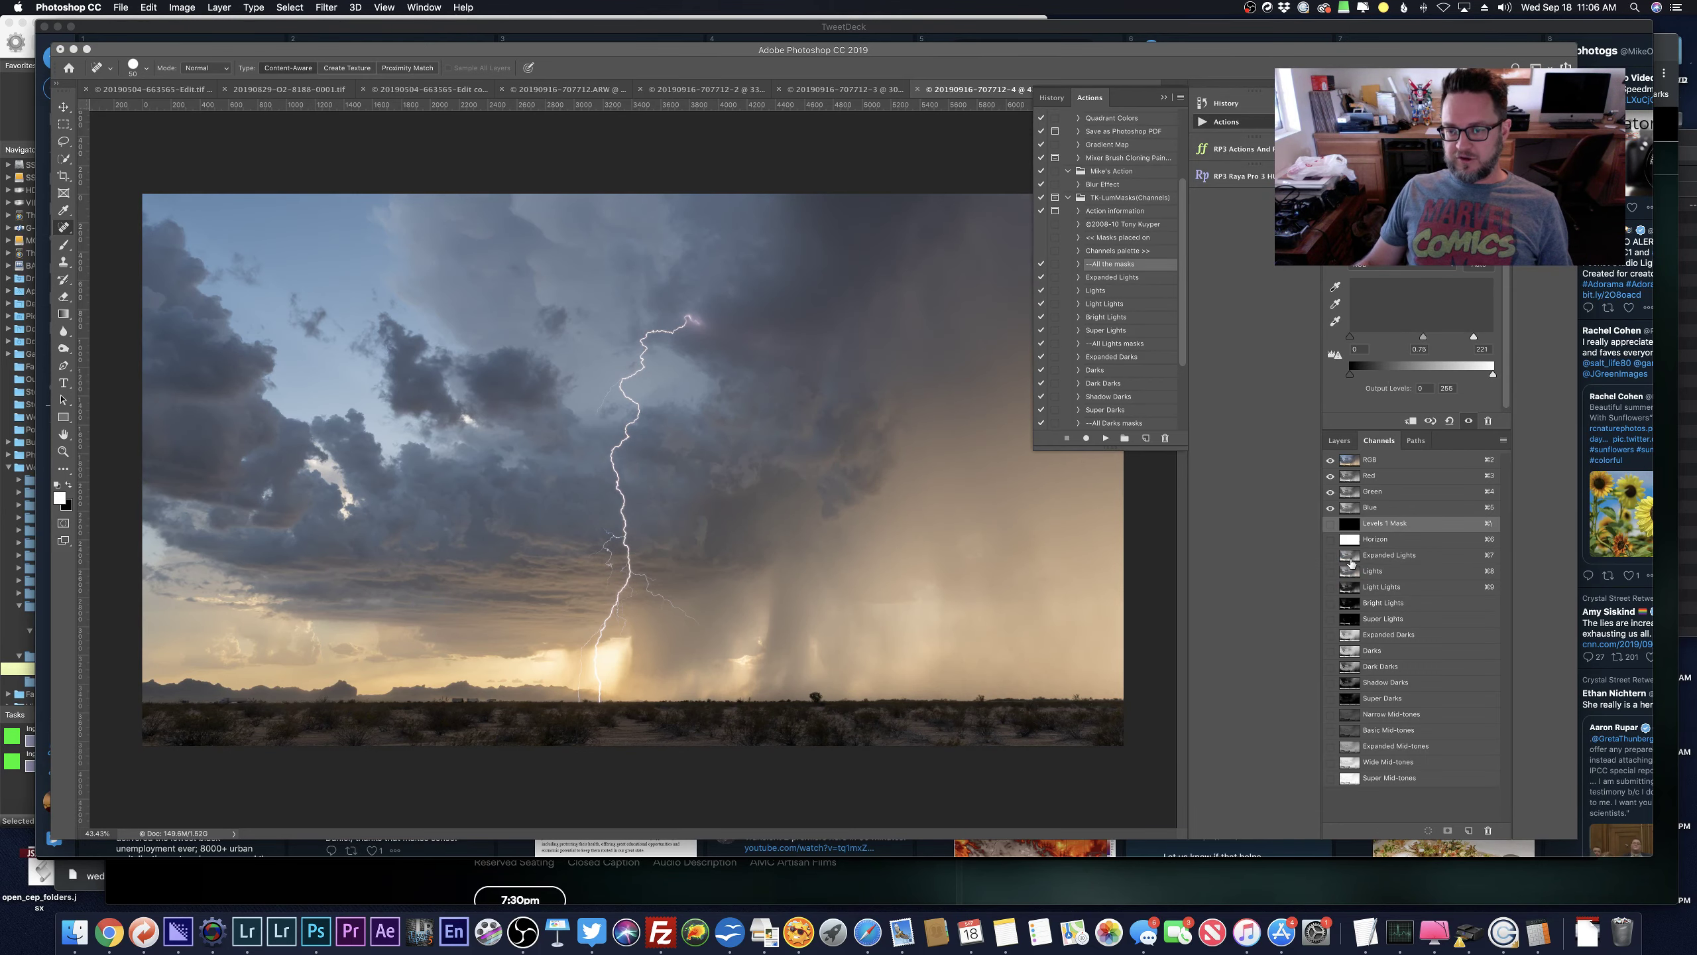
click(1350, 651)
super+click(1351, 653)
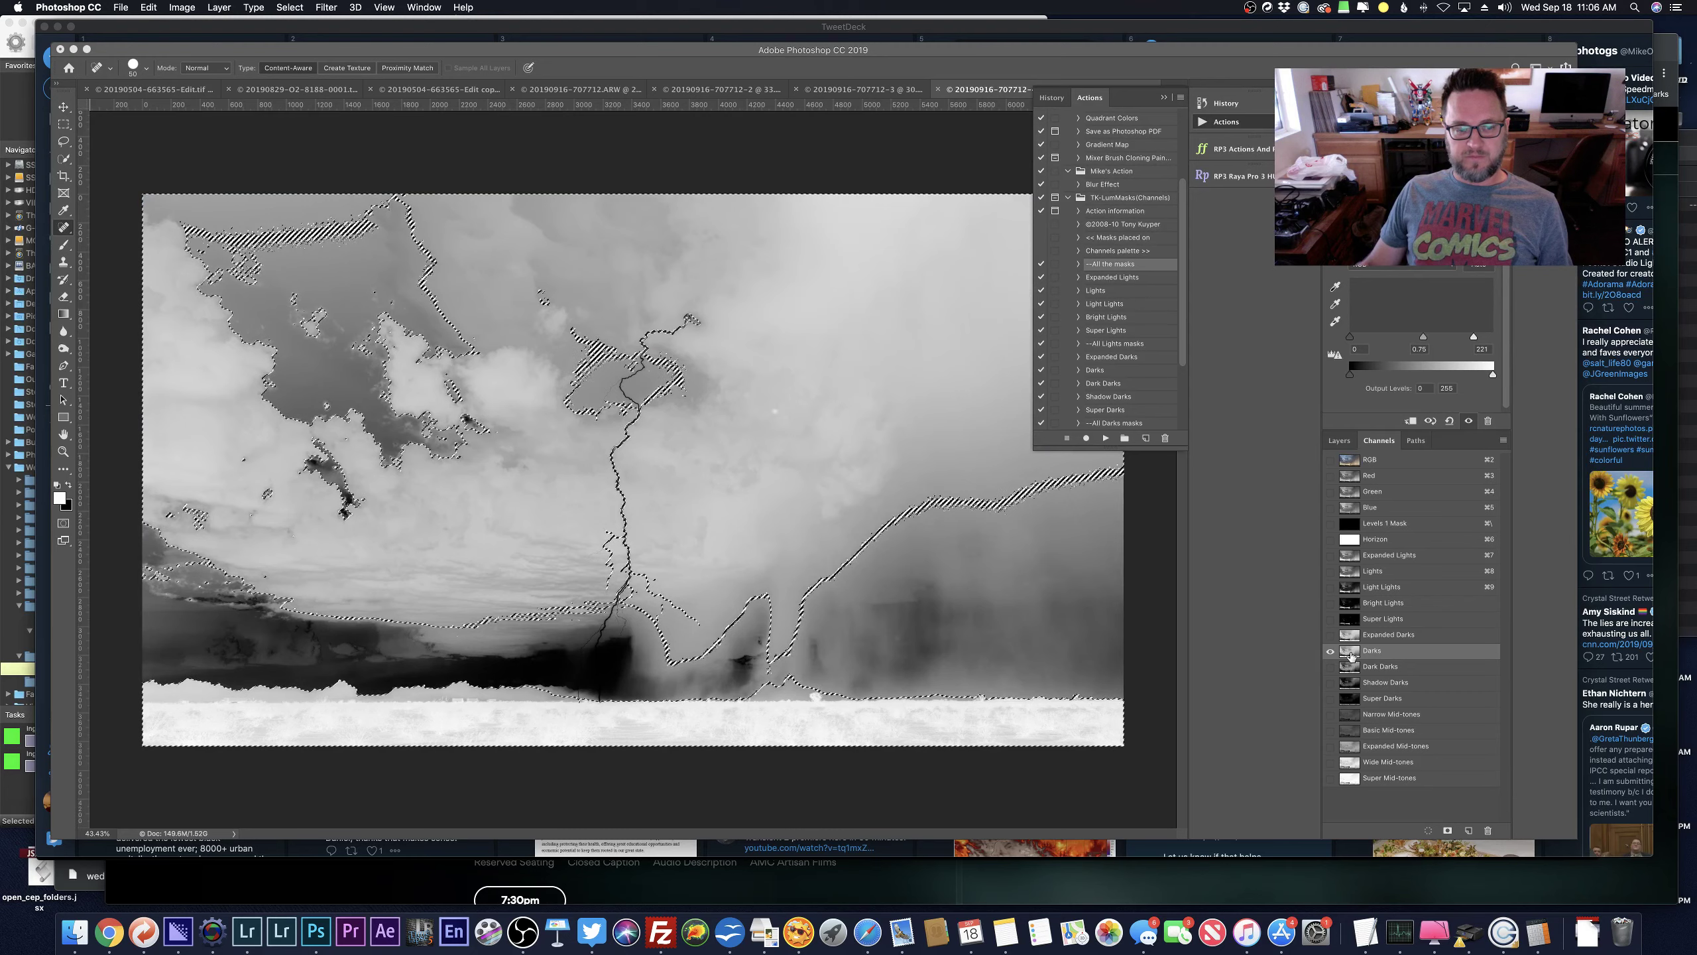
click(1339, 440)
click(1386, 518)
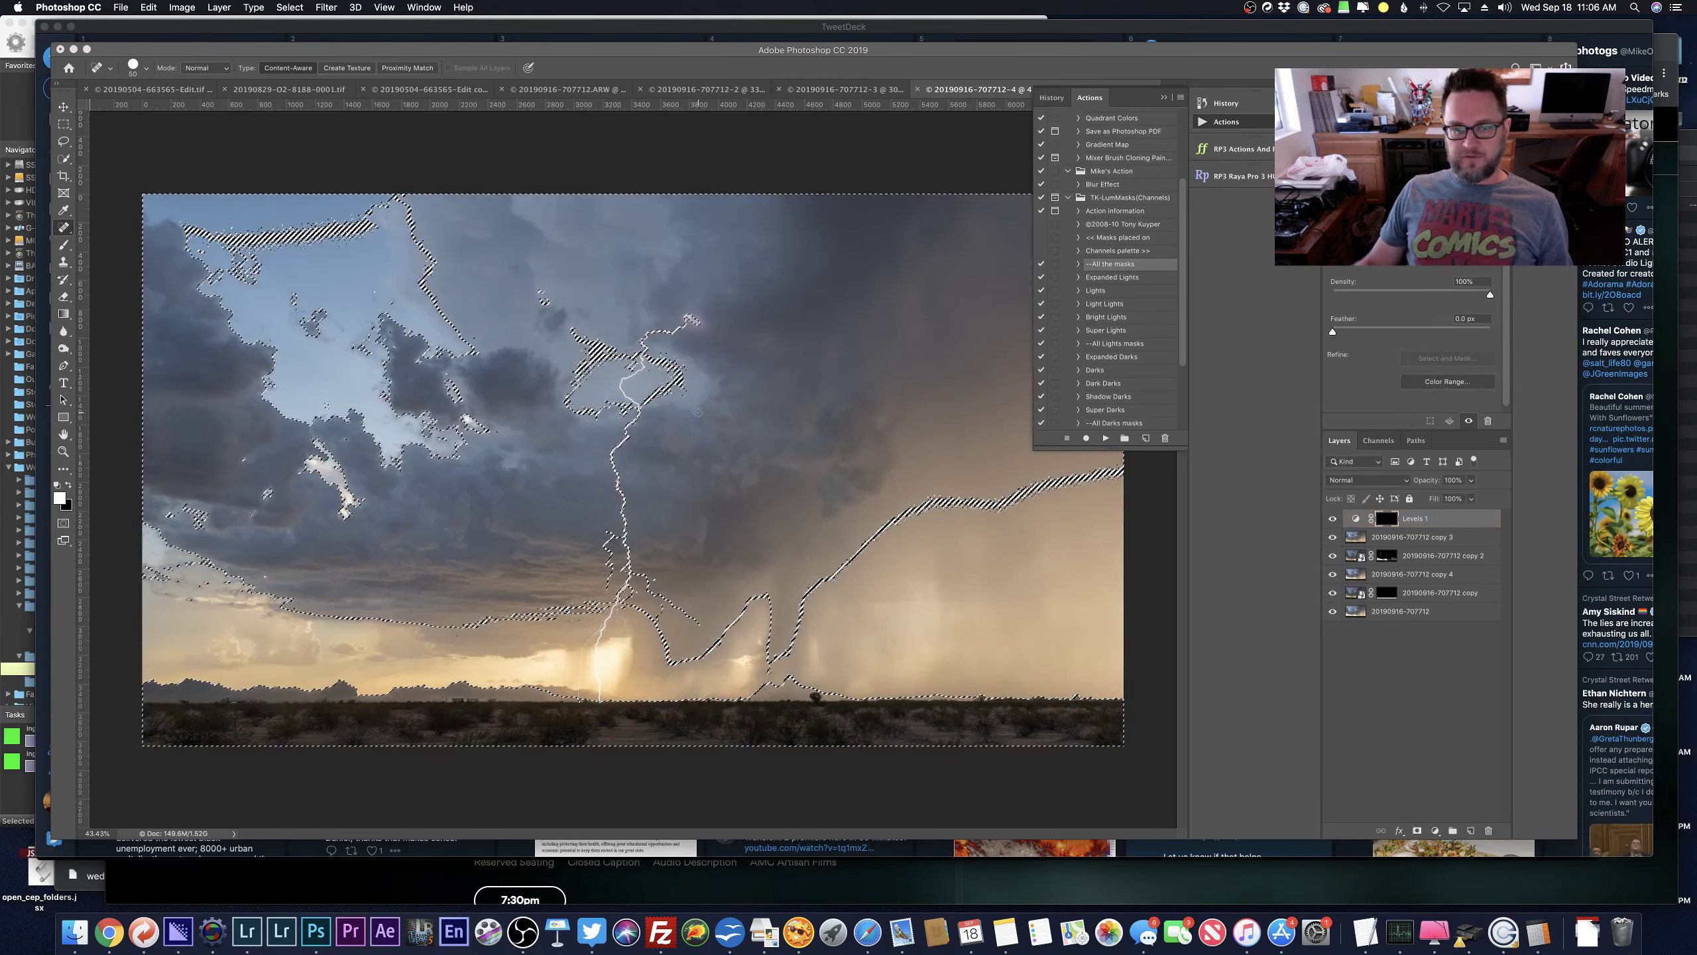
Hide the selection edges and paint the Levels 1 mask with a large white brush at 70% opacity to darken the storm clouds.
key(super+h)
key(b)
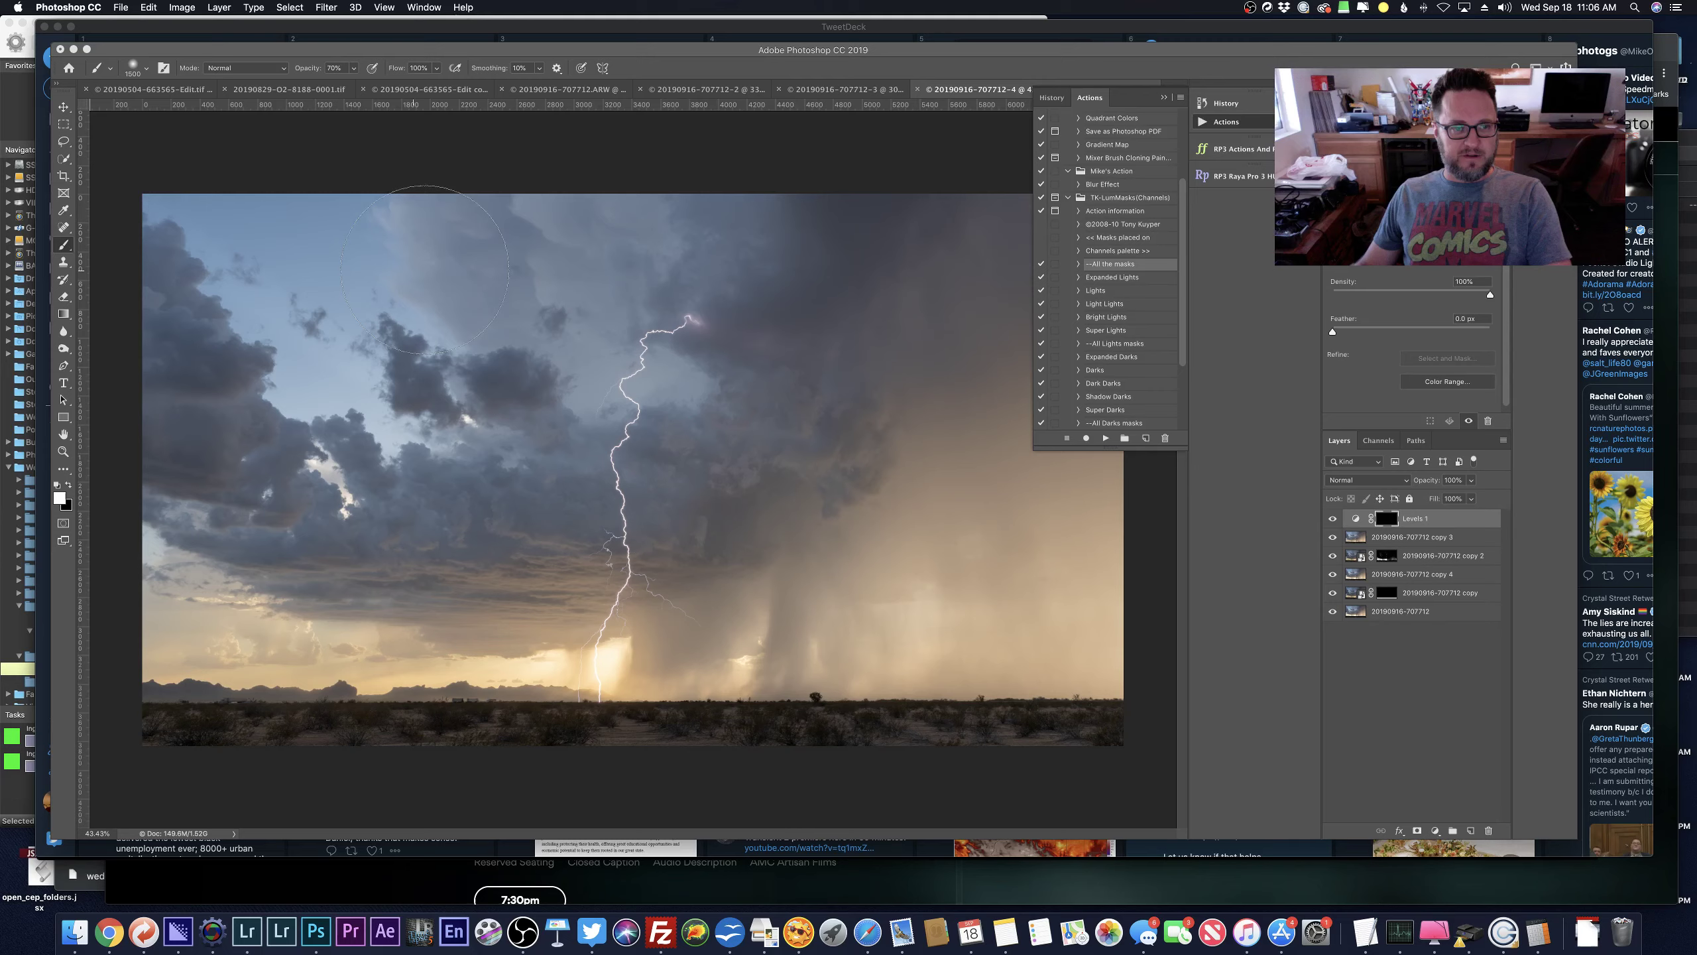
key(bracketright)
drag(908, 183, 842, 254)
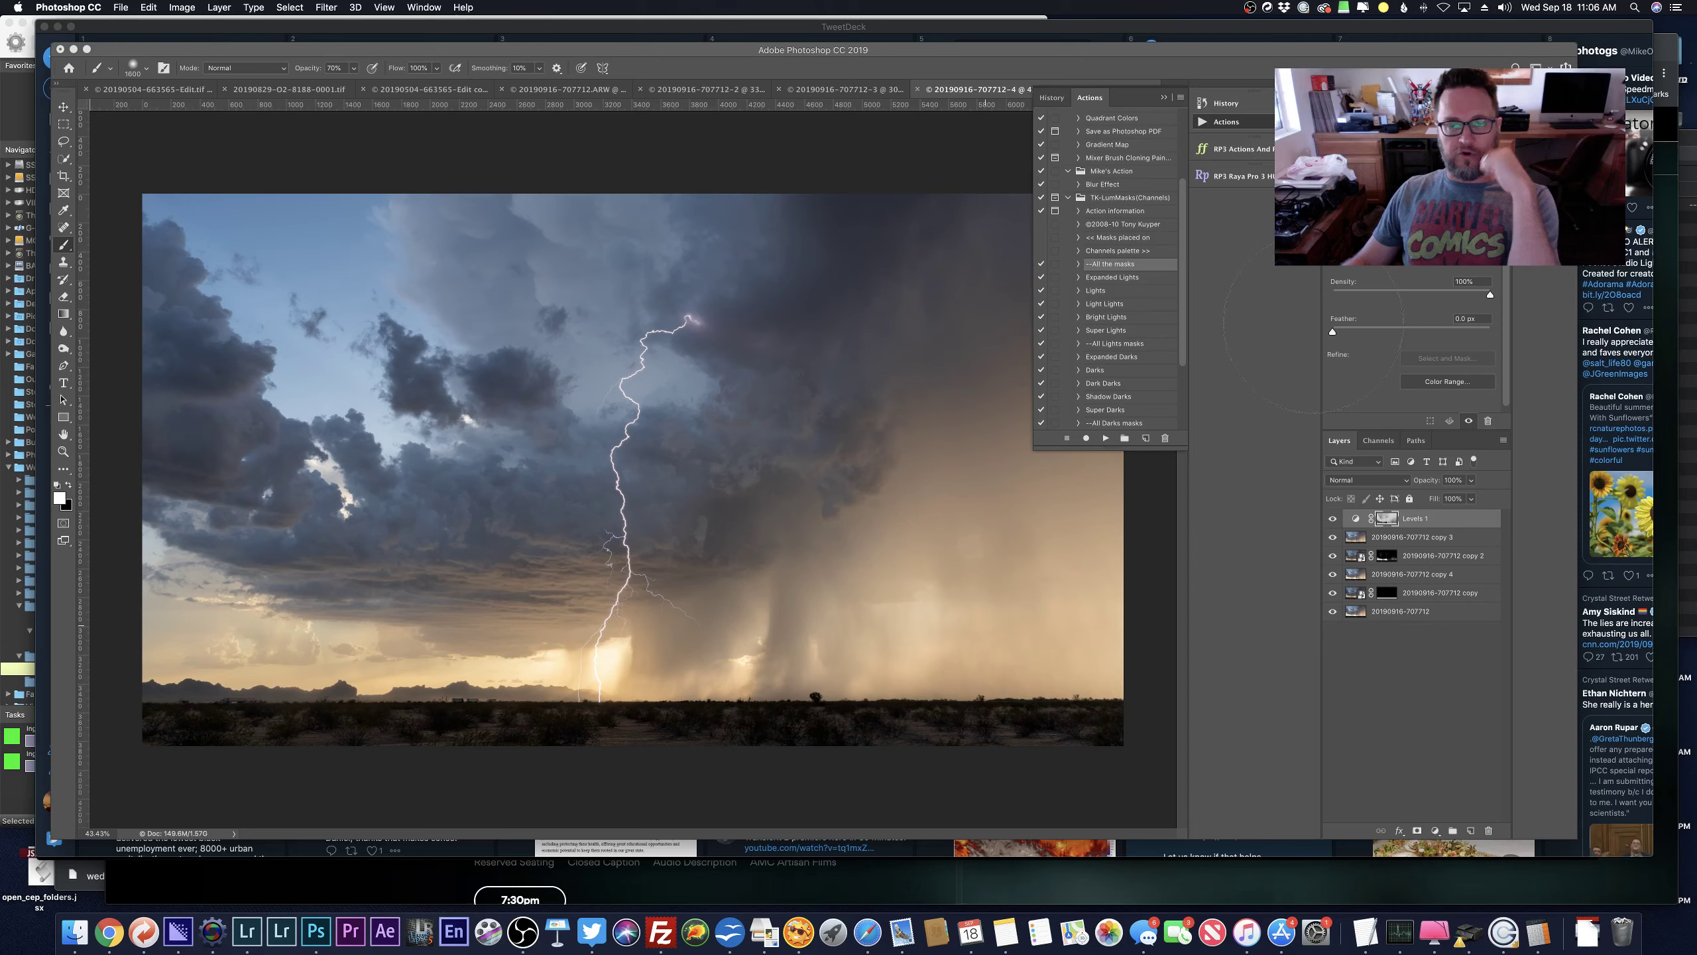
Switch to Photo Mechanic, cancel its Ingest dialog and quit the program.
key(super+Tab)
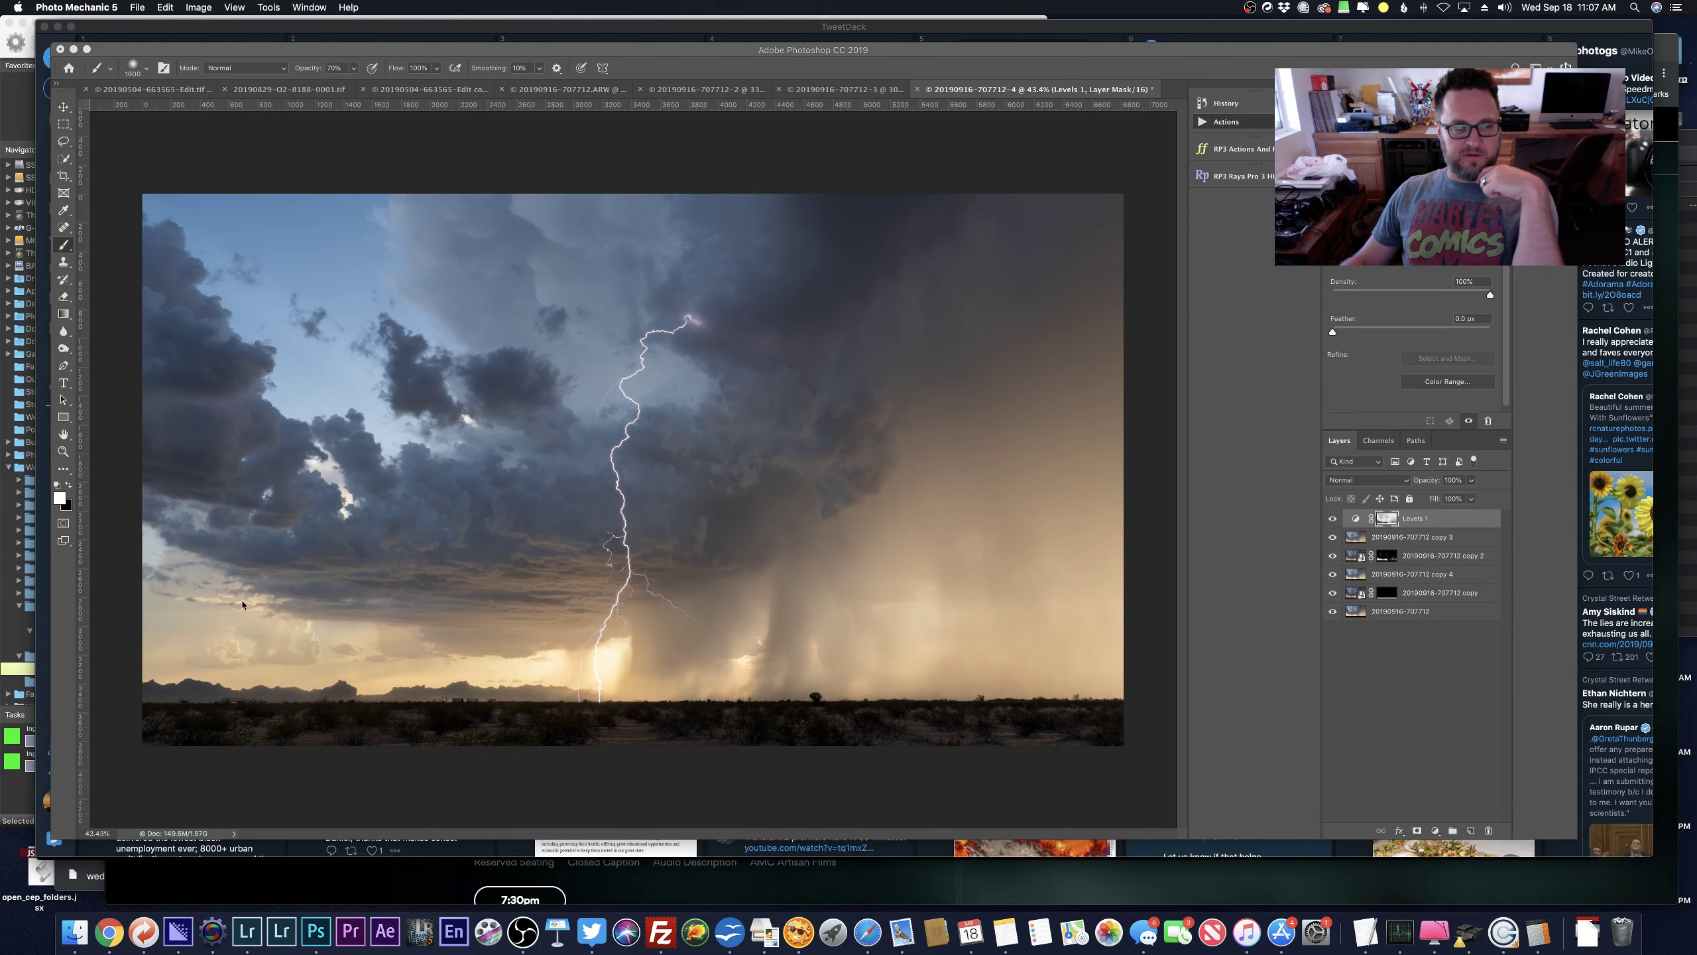
key(super+g)
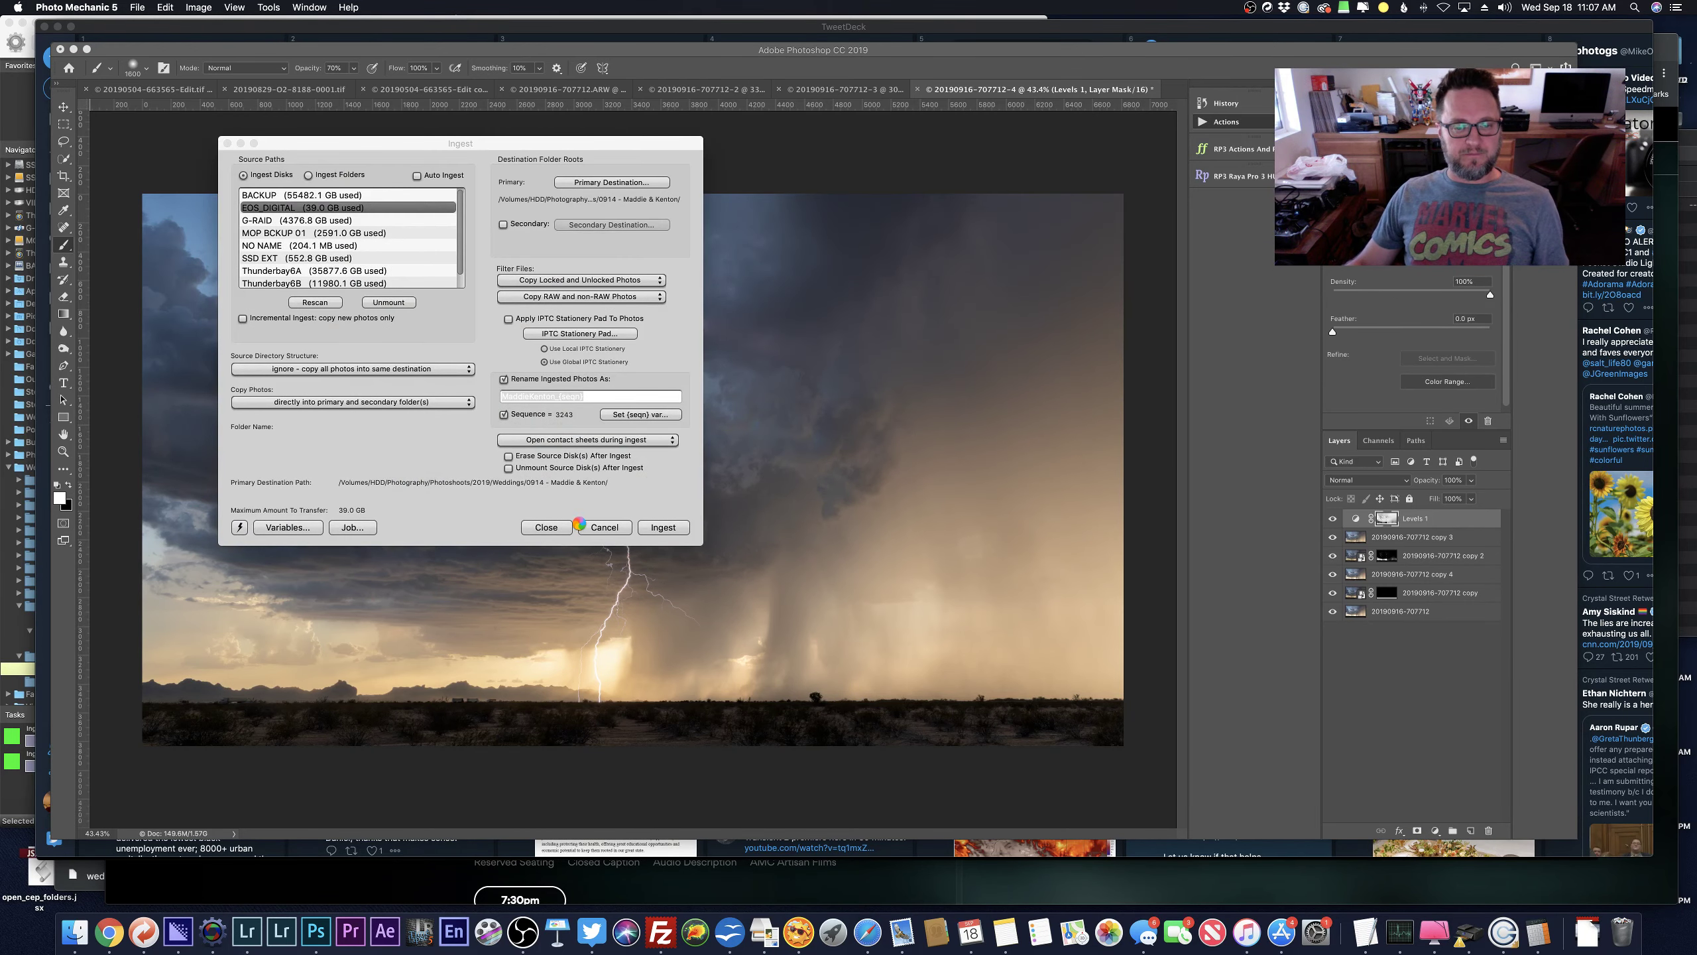
key(super+Tab)
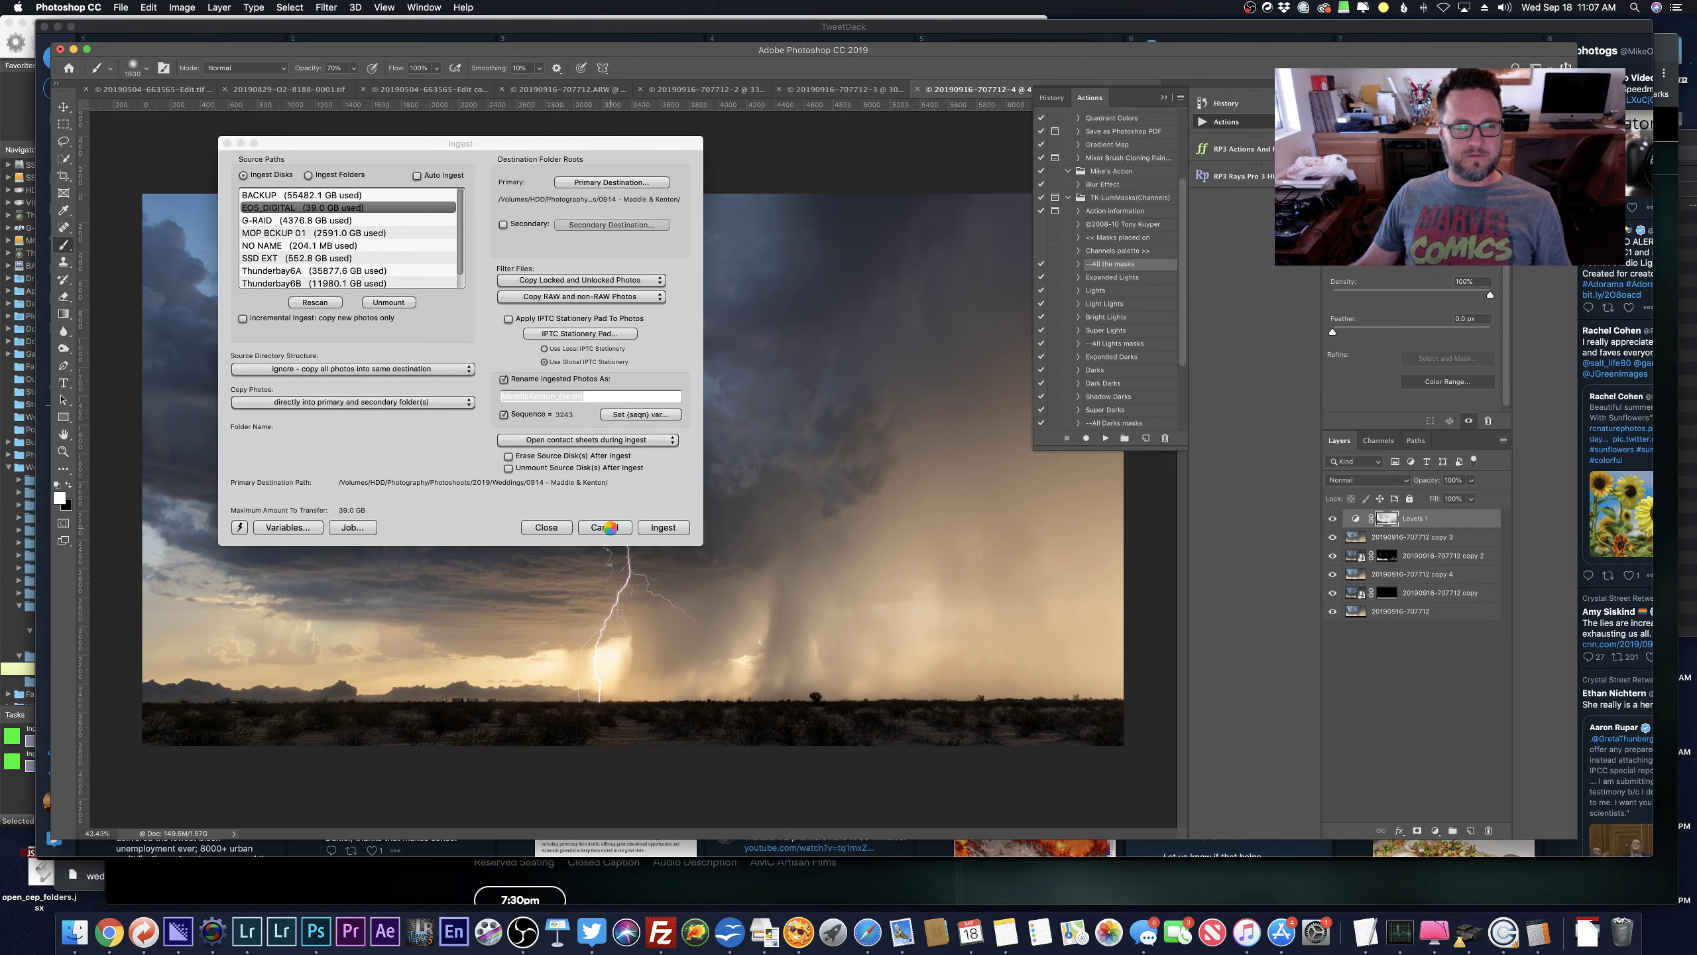
key(super+Tab)
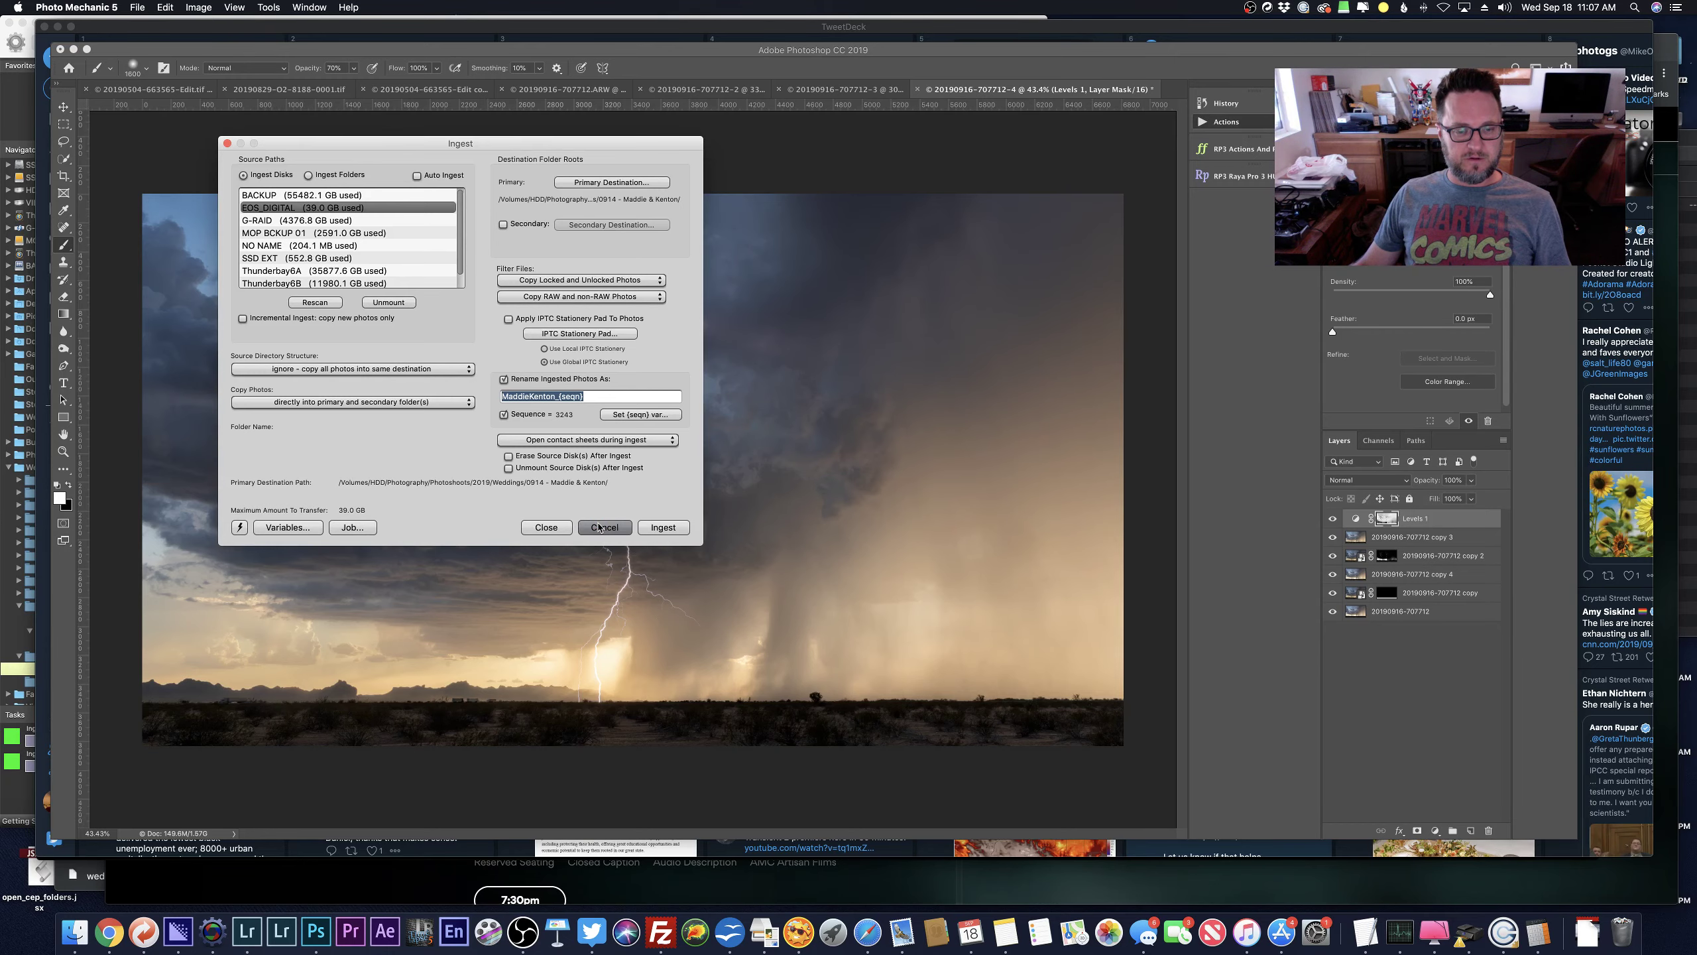
click(599, 528)
key(super+Tab)
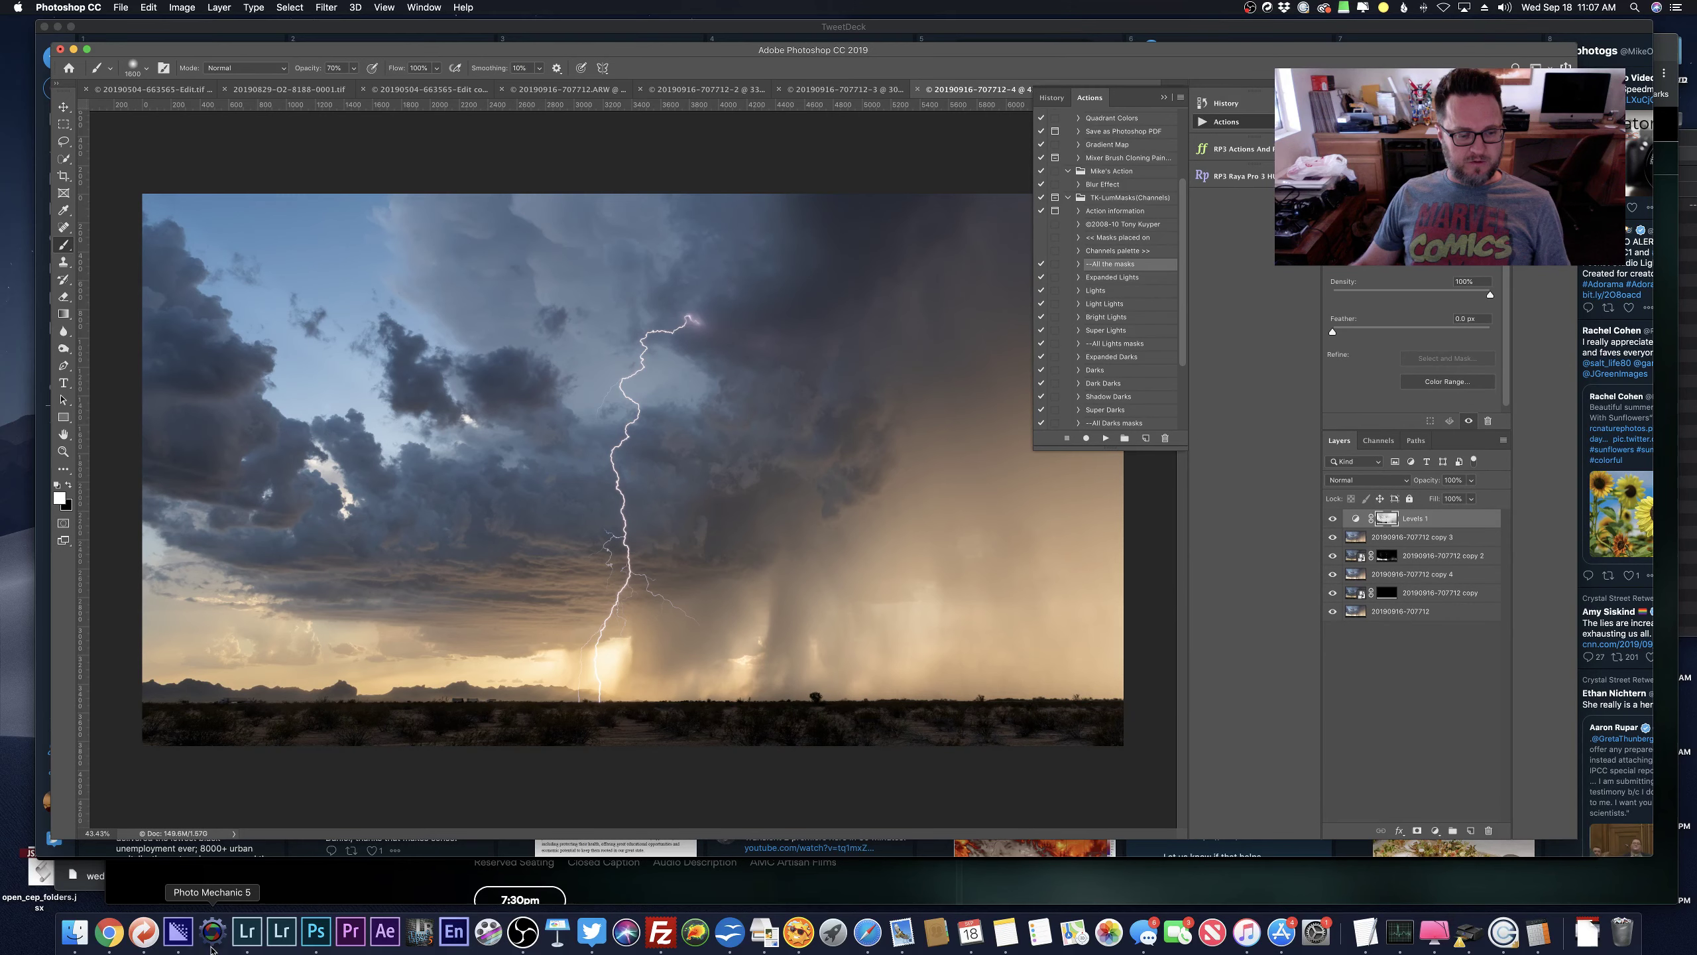
click(210, 942)
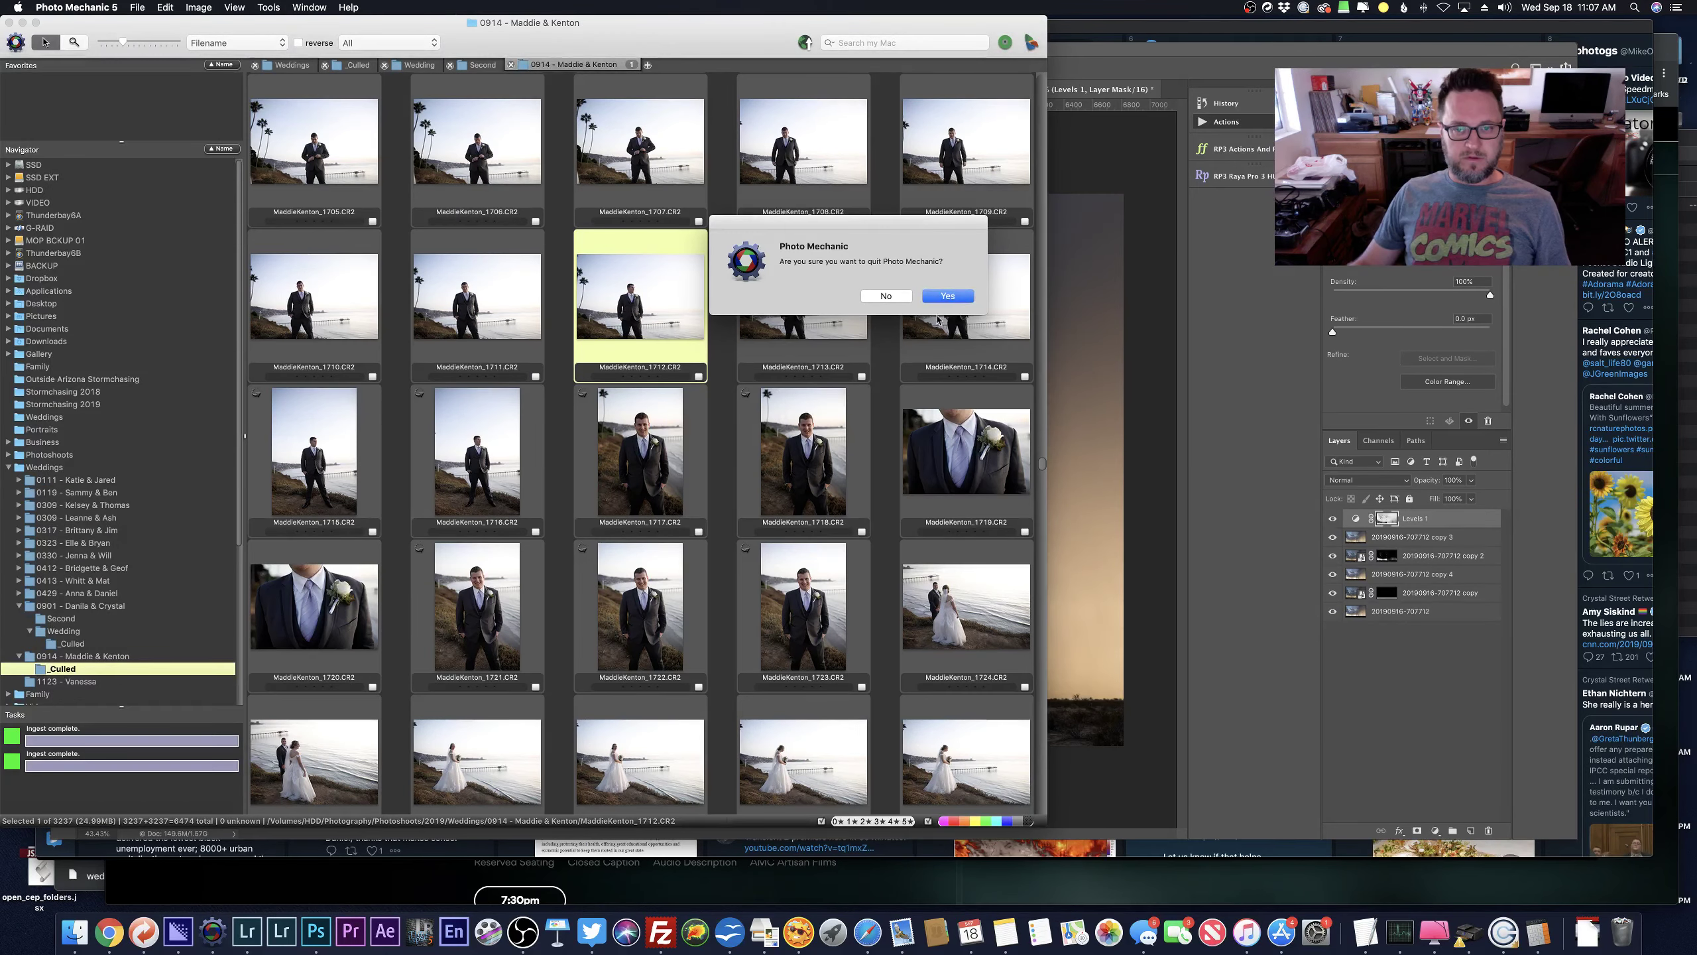
click(948, 301)
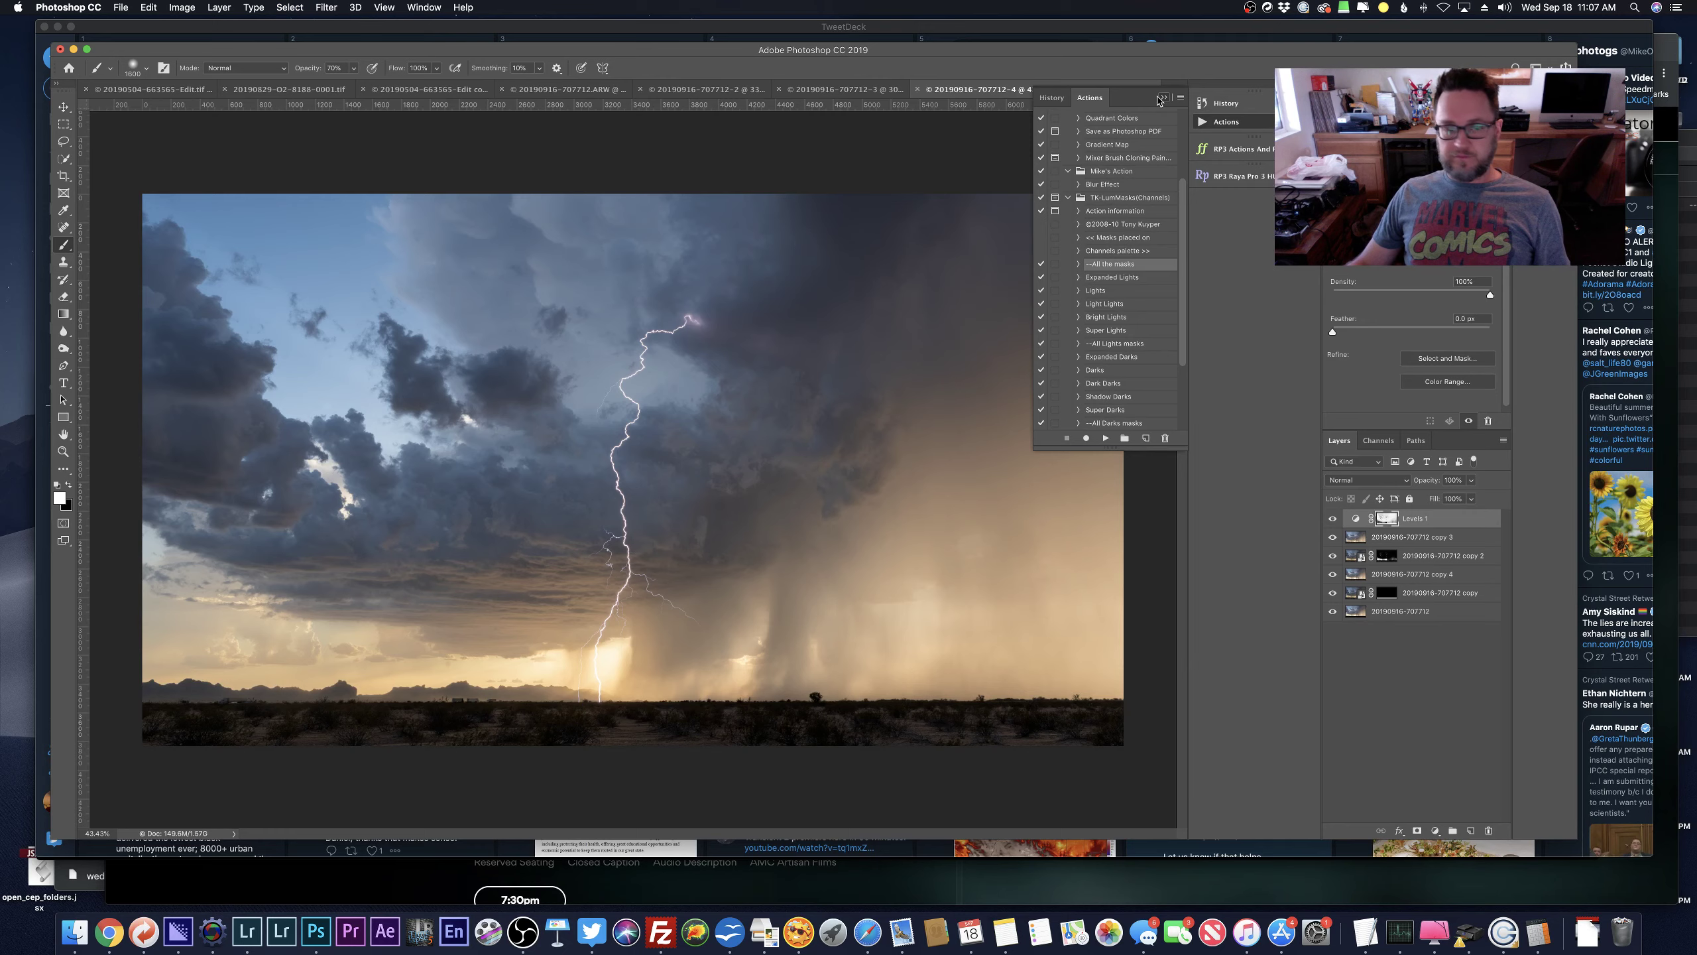
Collapse the floating Actions panel that covers part of the image.
click(1162, 98)
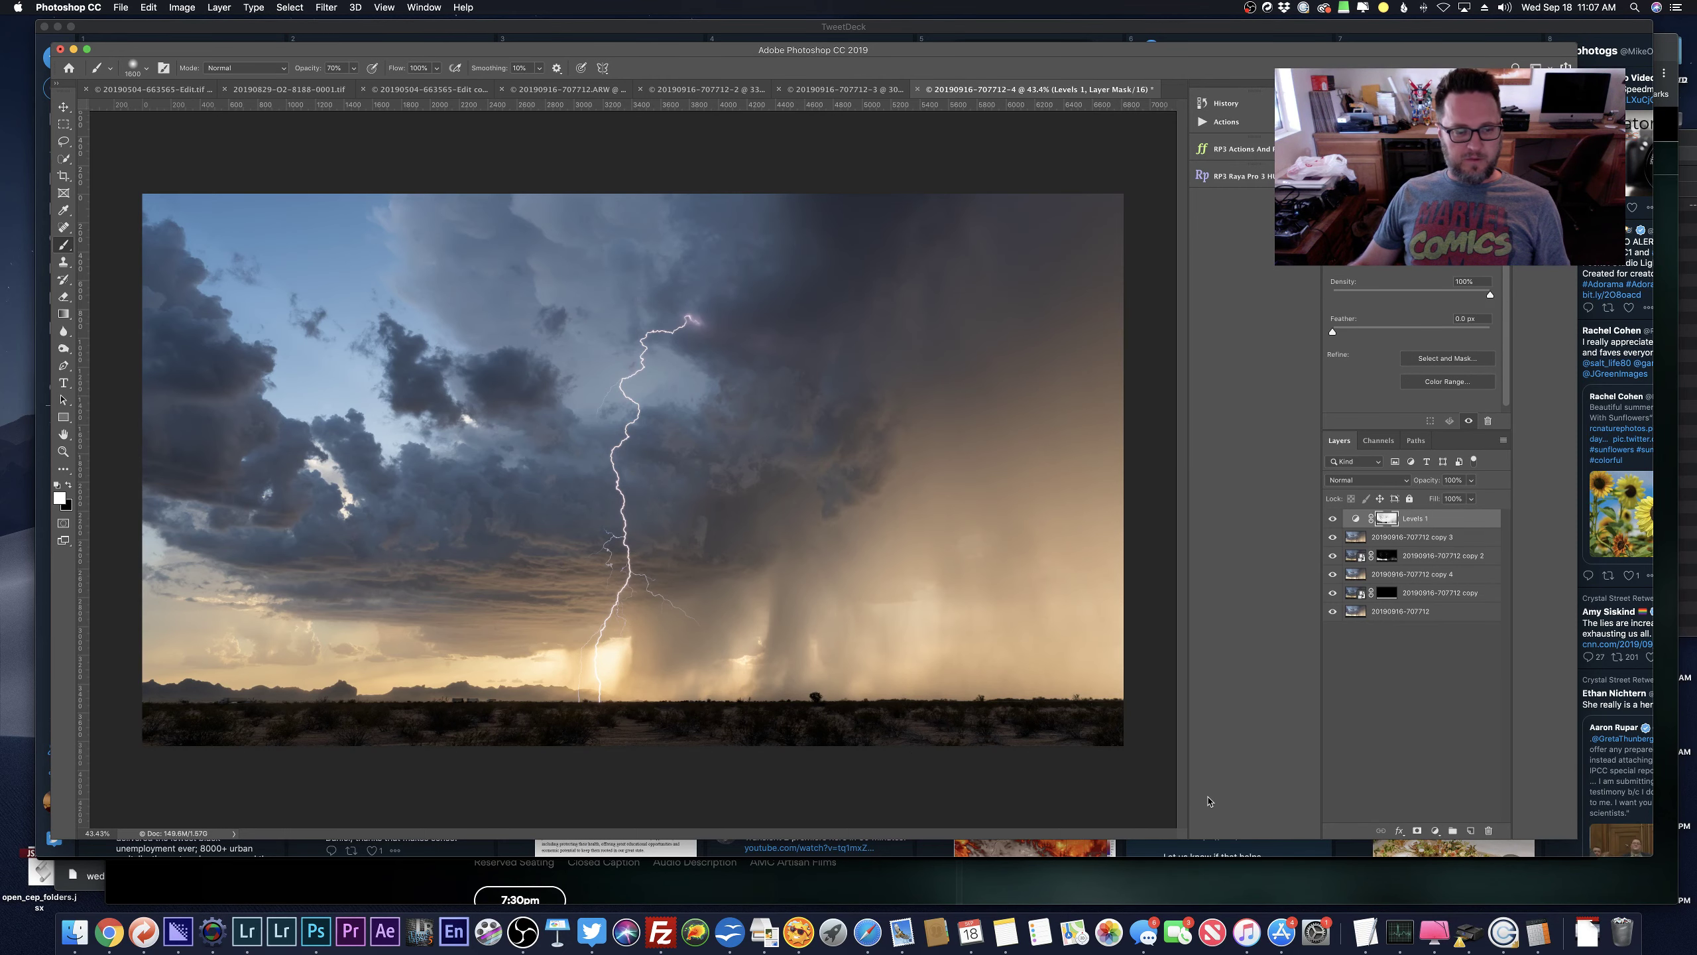
key(h)
drag(344, 712, 476, 650)
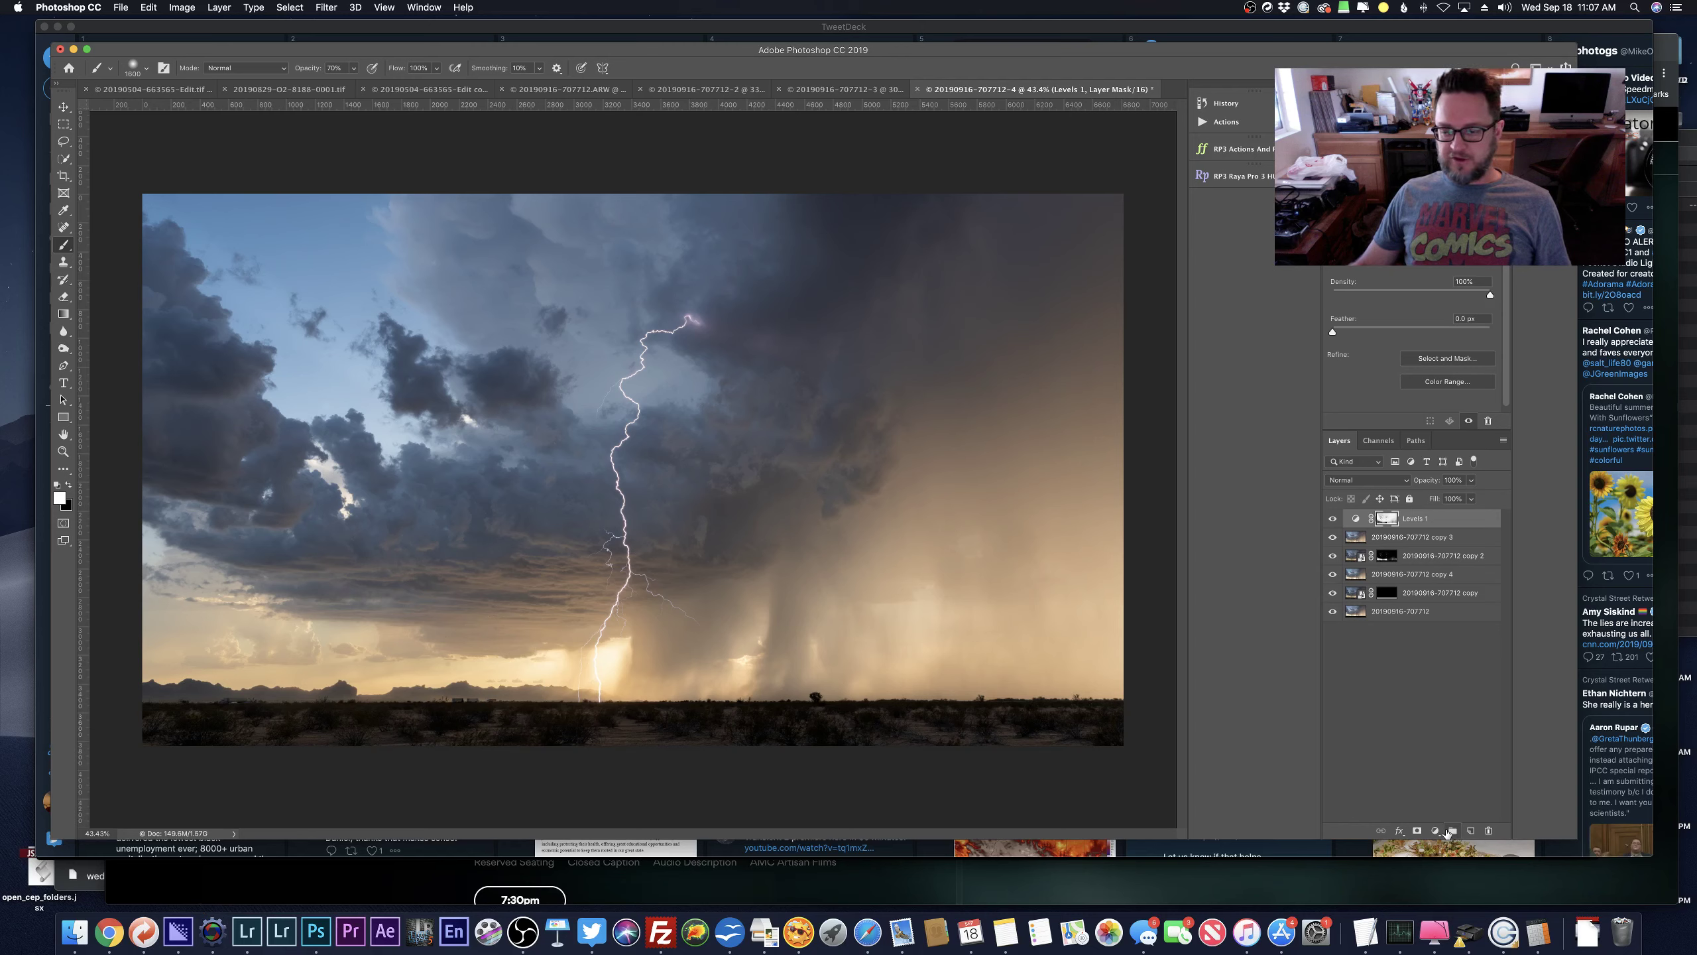
Add a second Levels adjustment with the white input at about 231 and the midtones darkened to 0.72.
click(1435, 830)
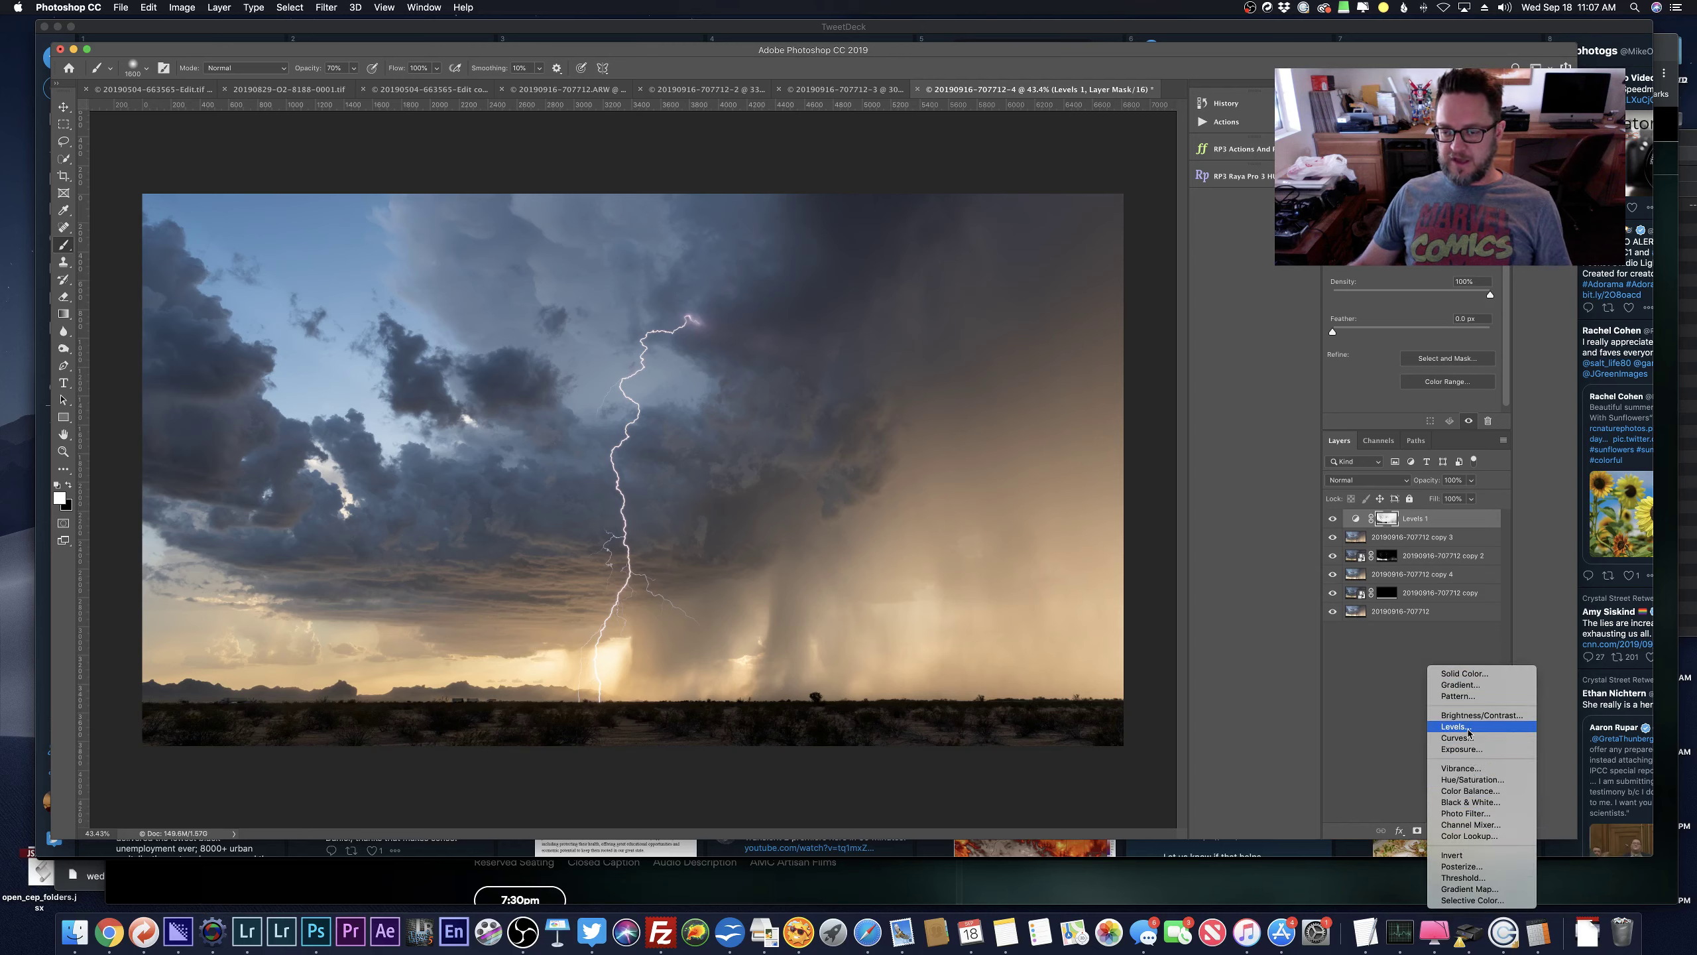
click(1469, 733)
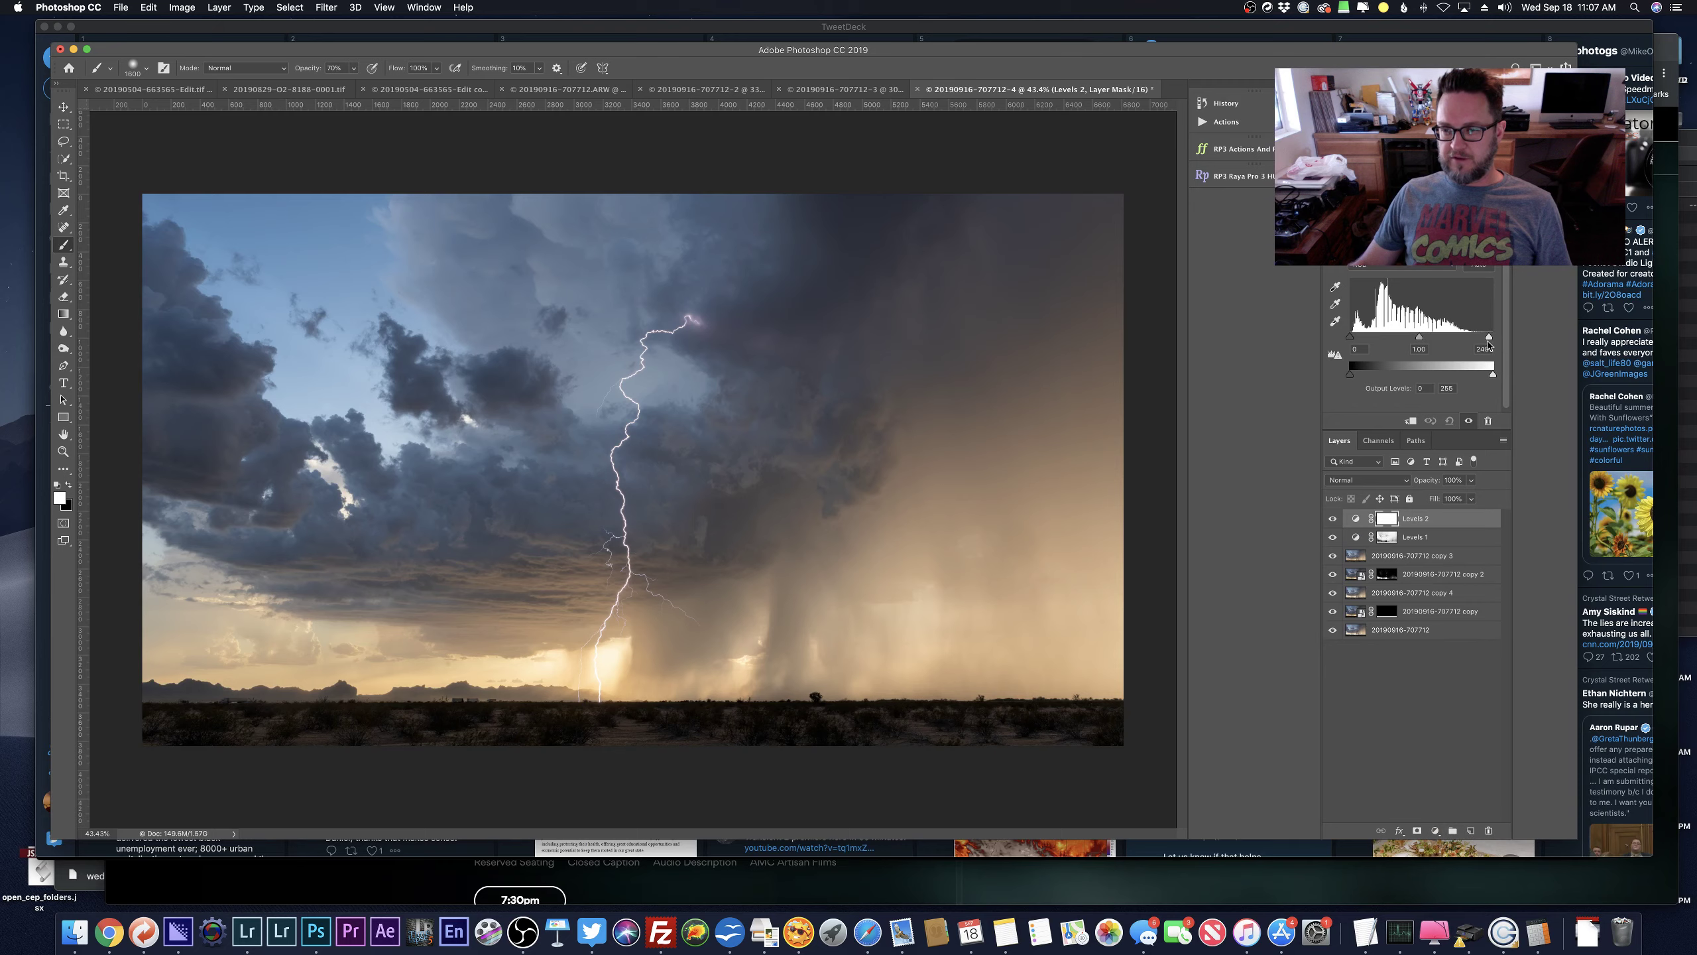
drag(1489, 344, 1430, 339)
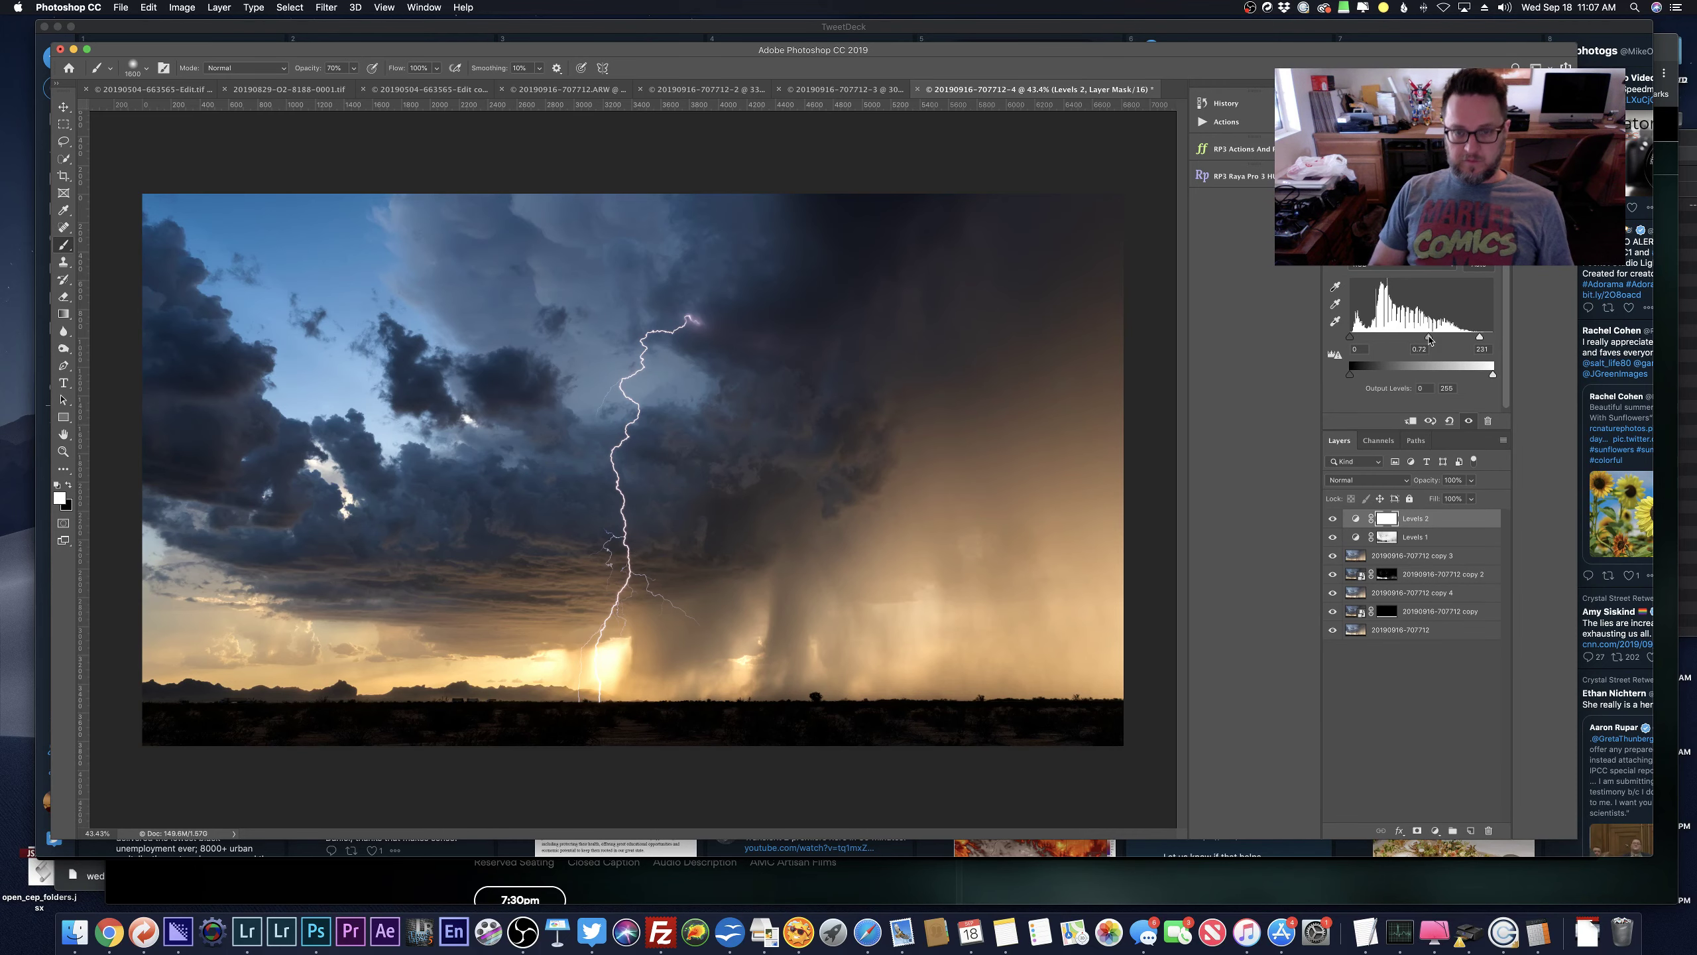
Invert the Levels 2 mask to black, load the Darks channel as a selection and target that mask.
click(1378, 440)
click(1351, 652)
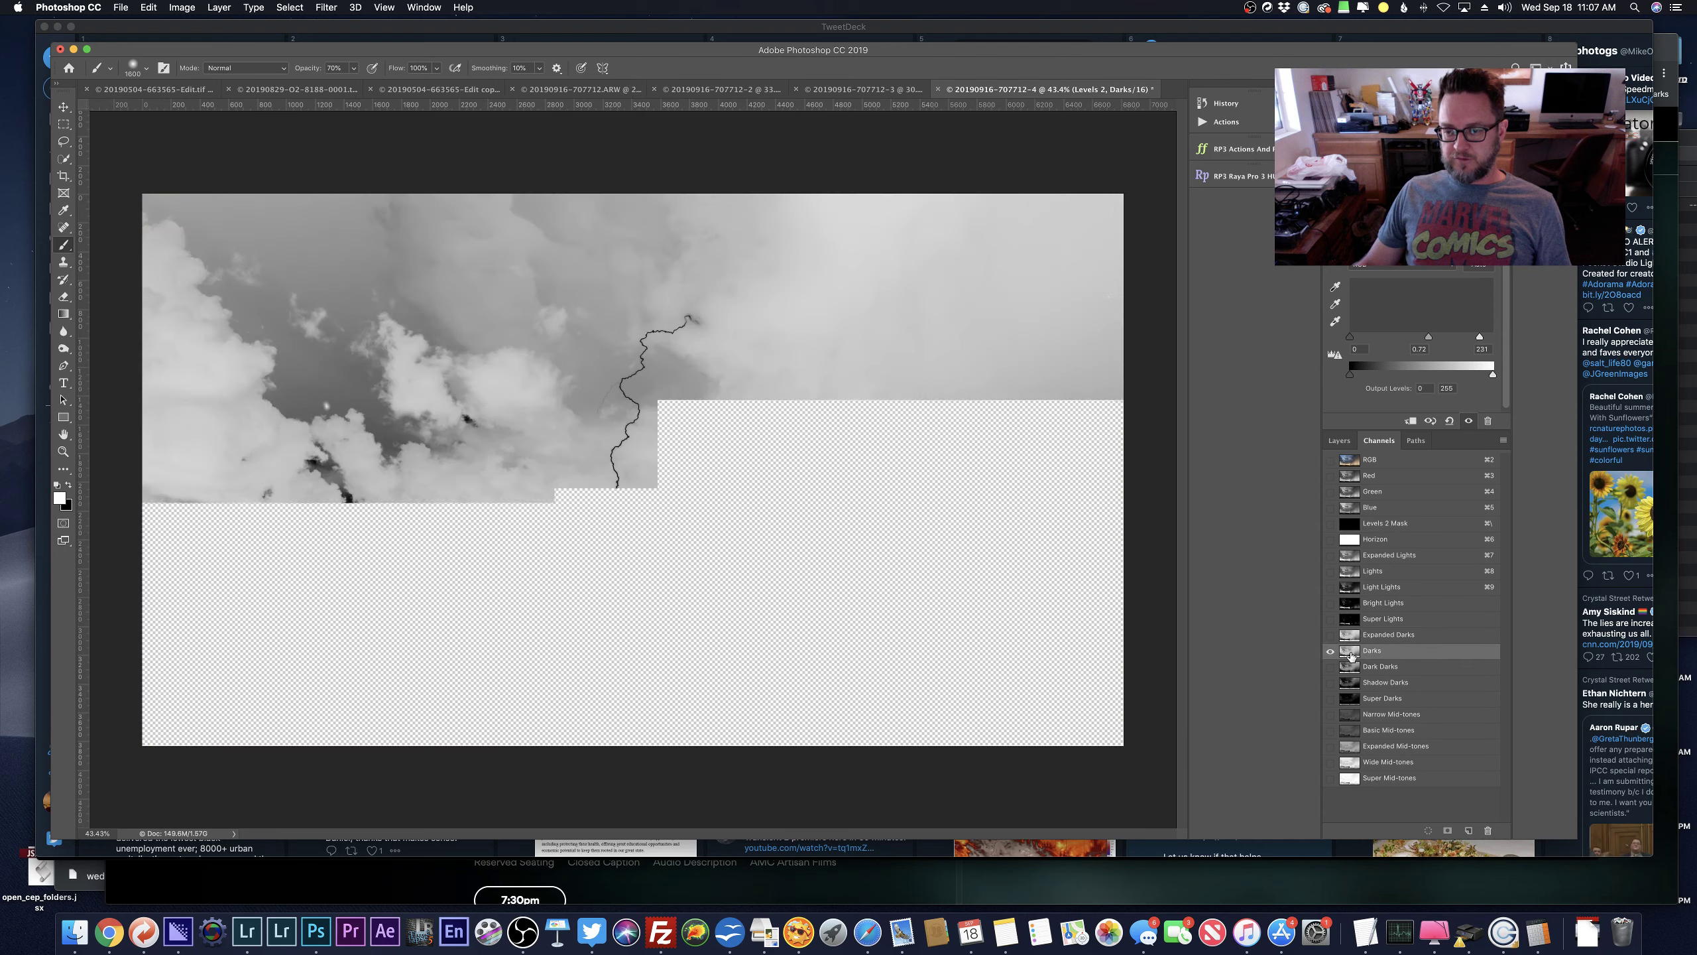
super+click(1351, 651)
click(1338, 440)
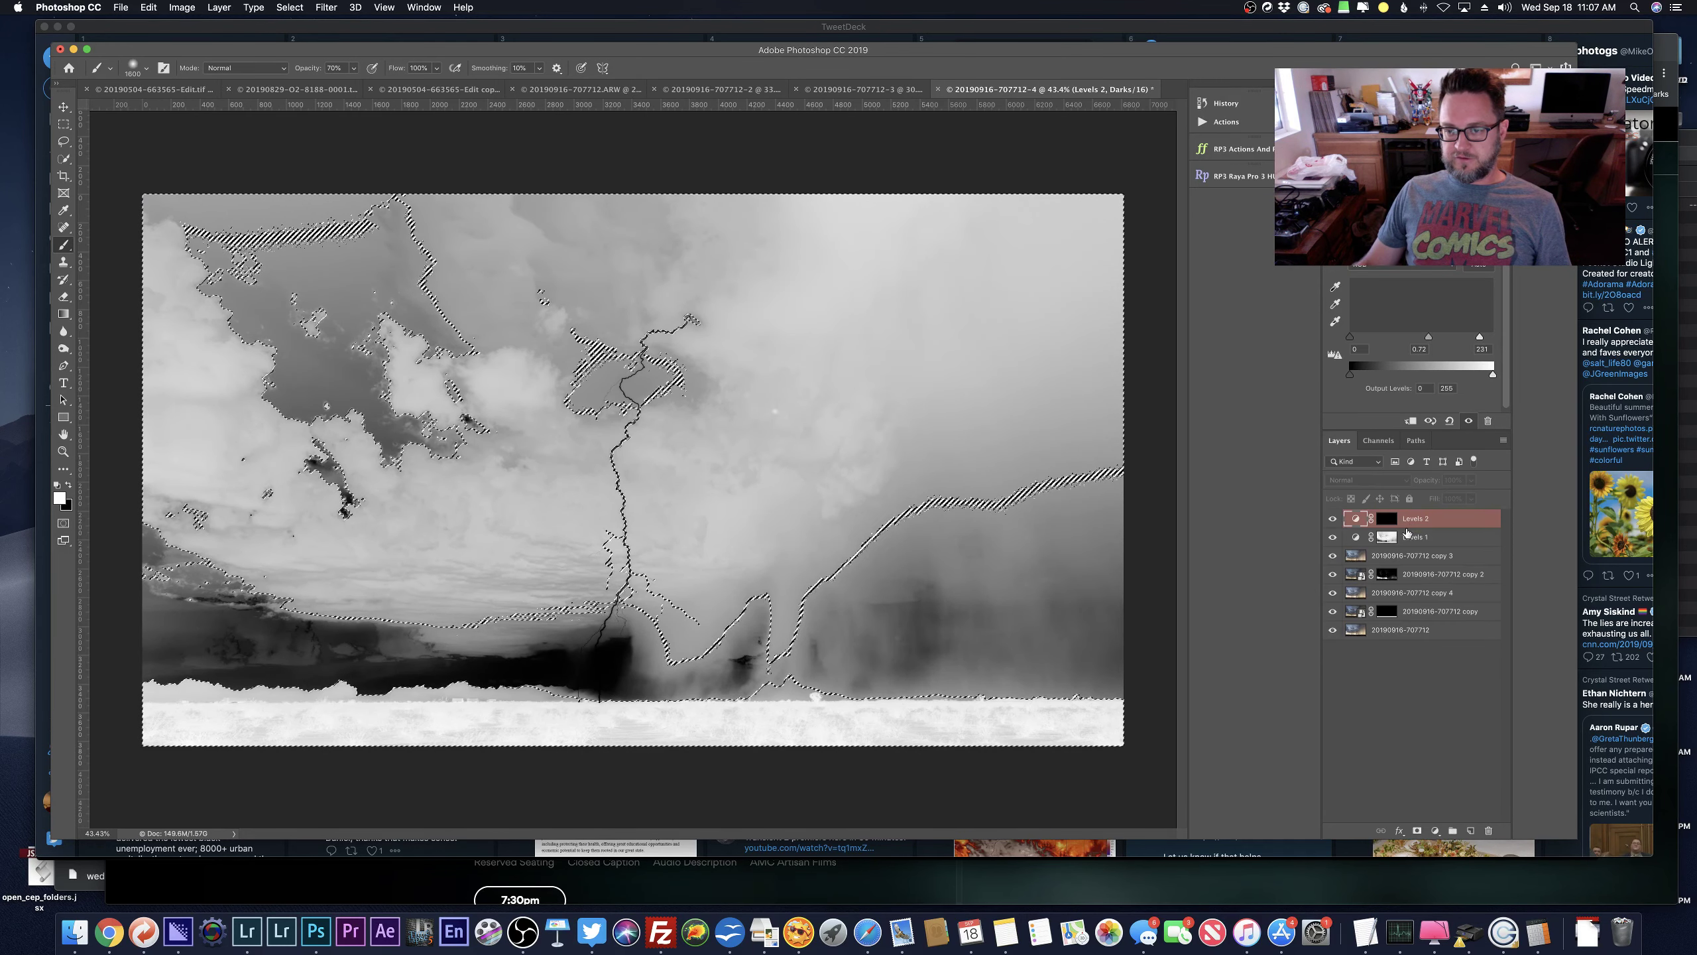
click(1386, 519)
Hide the selection edges and paint white at 40% opacity on the Levels 2 mask over the dark clouds right of the lightning.
key(super+h)
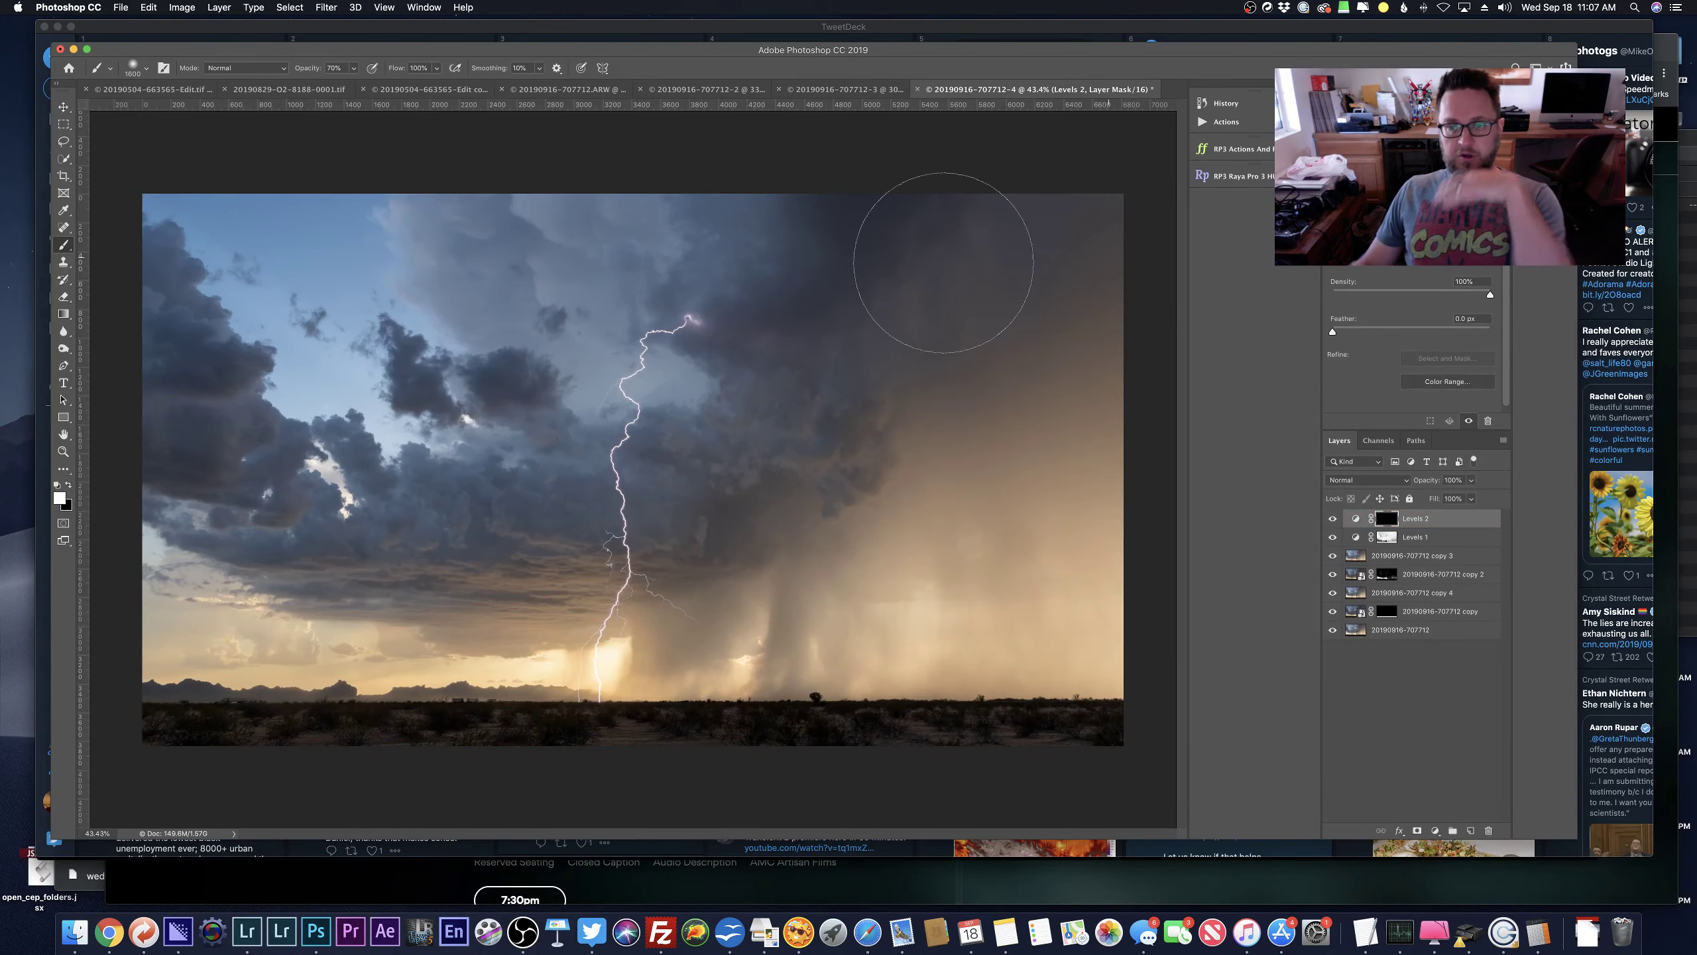
mouse_move(940, 236)
mouse_down()
mouse_move(958, 245)
mouse_move(775, 267)
mouse_up()
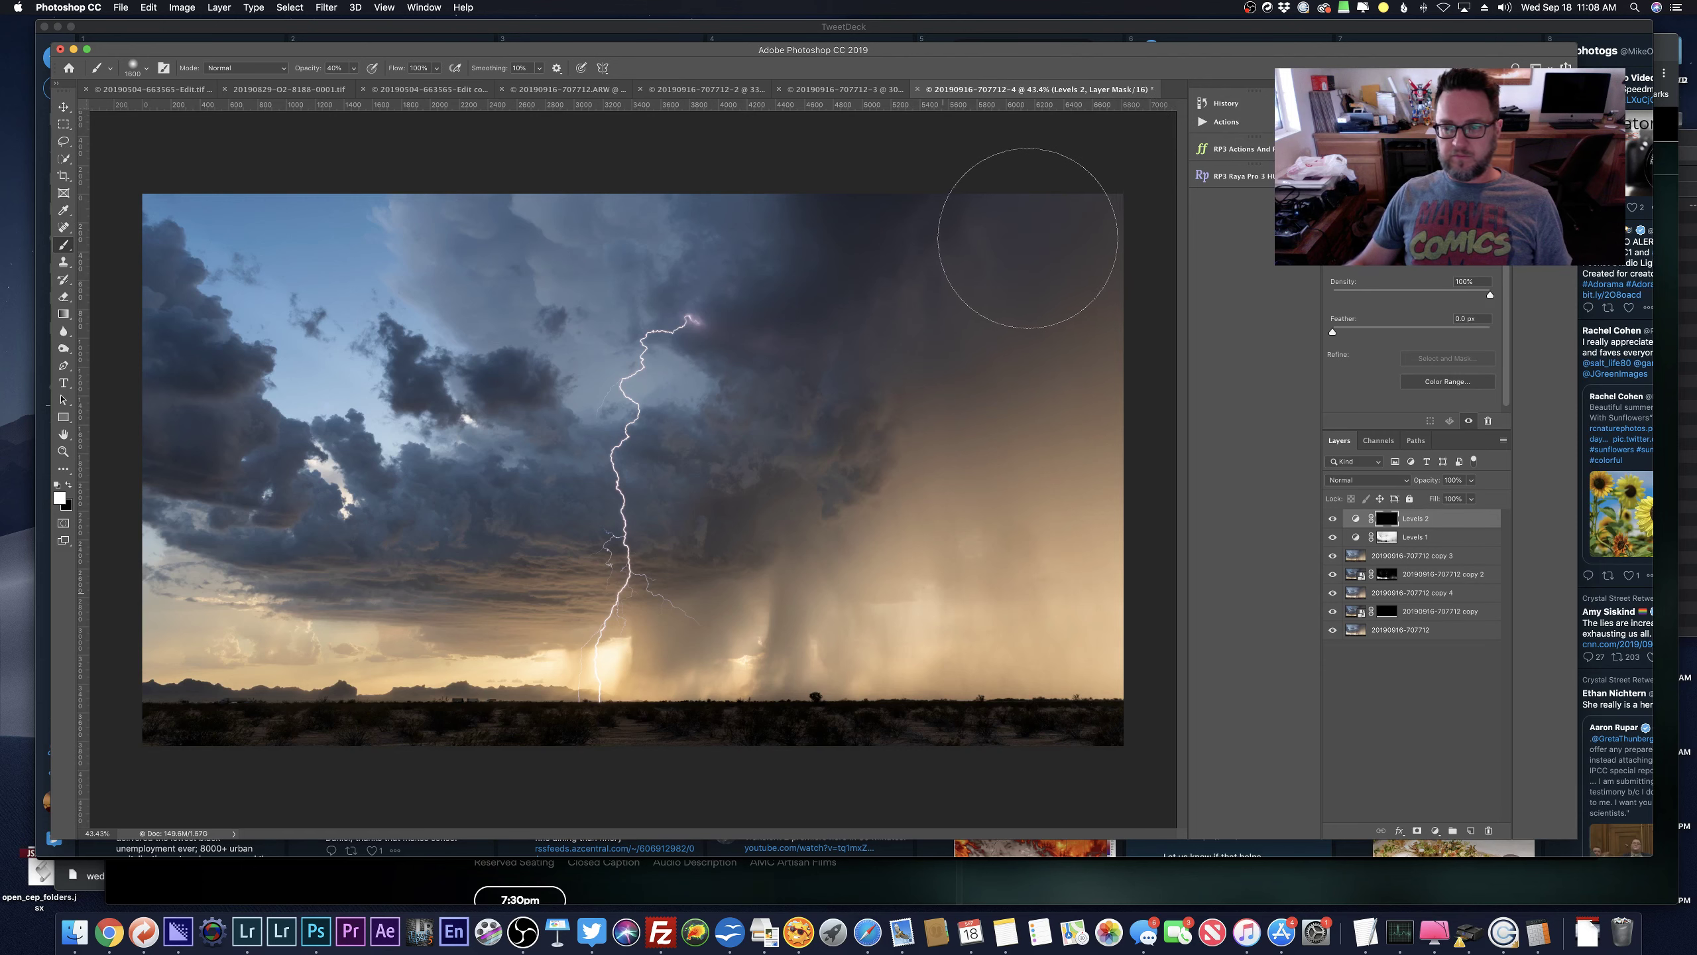
drag(1028, 238, 1022, 238)
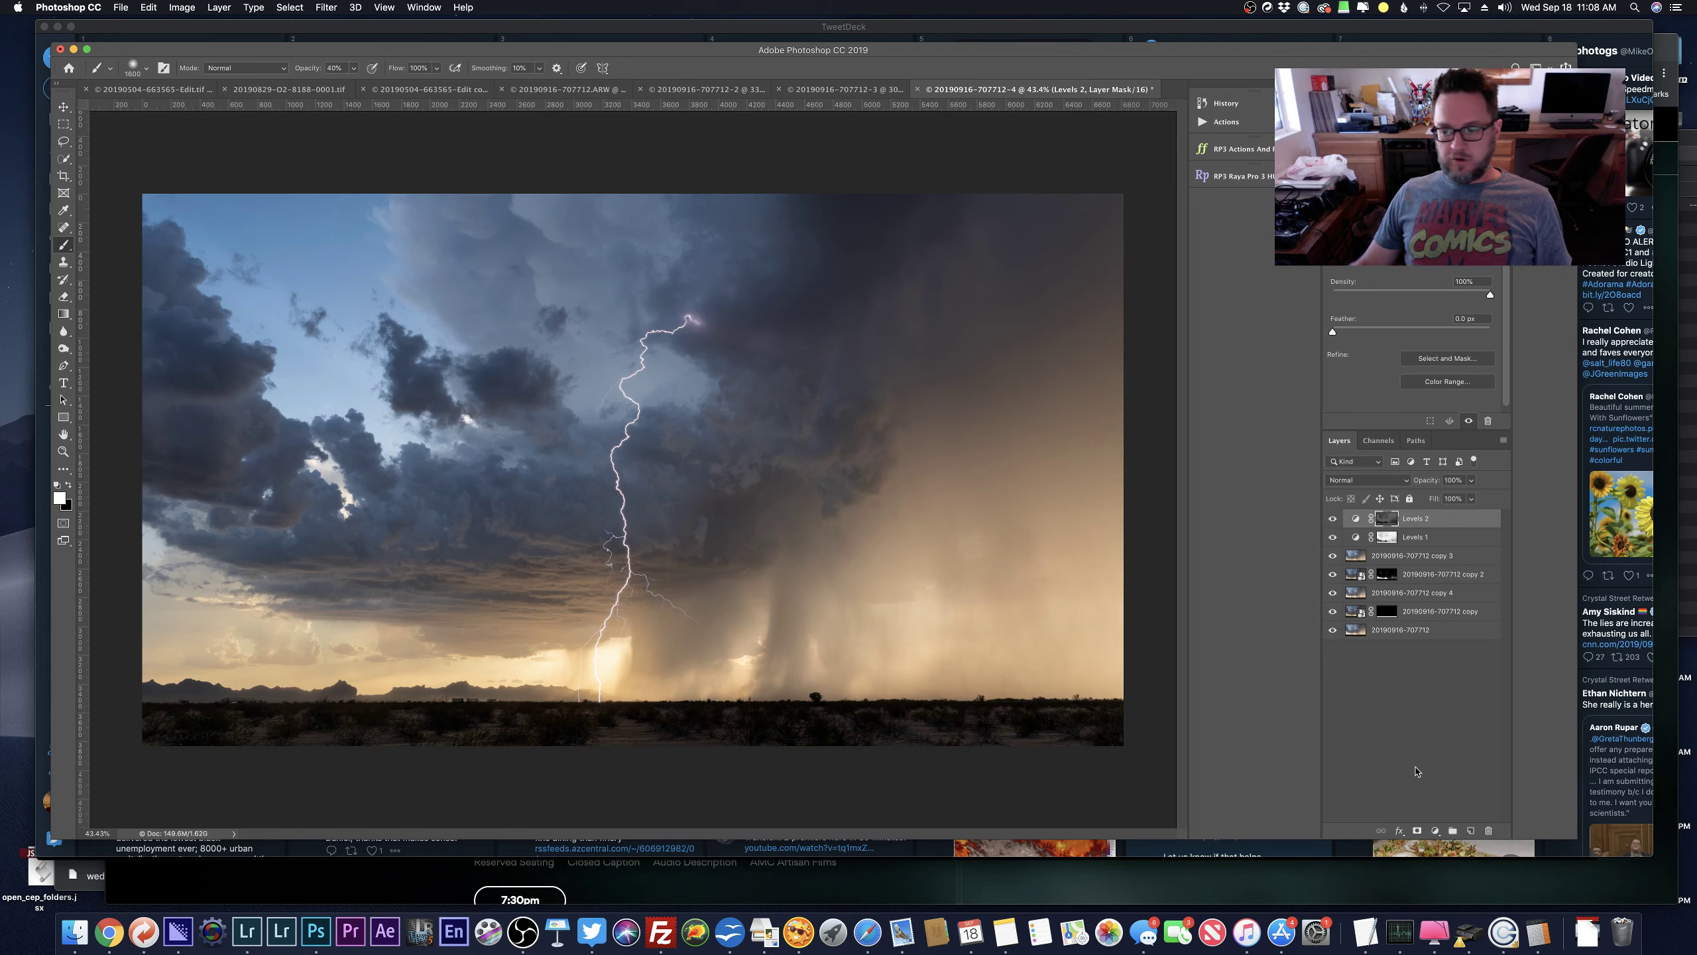
Add a third Levels adjustment with the white input lowered to 182 to brighten the image, and invert its mask to black.
click(1437, 831)
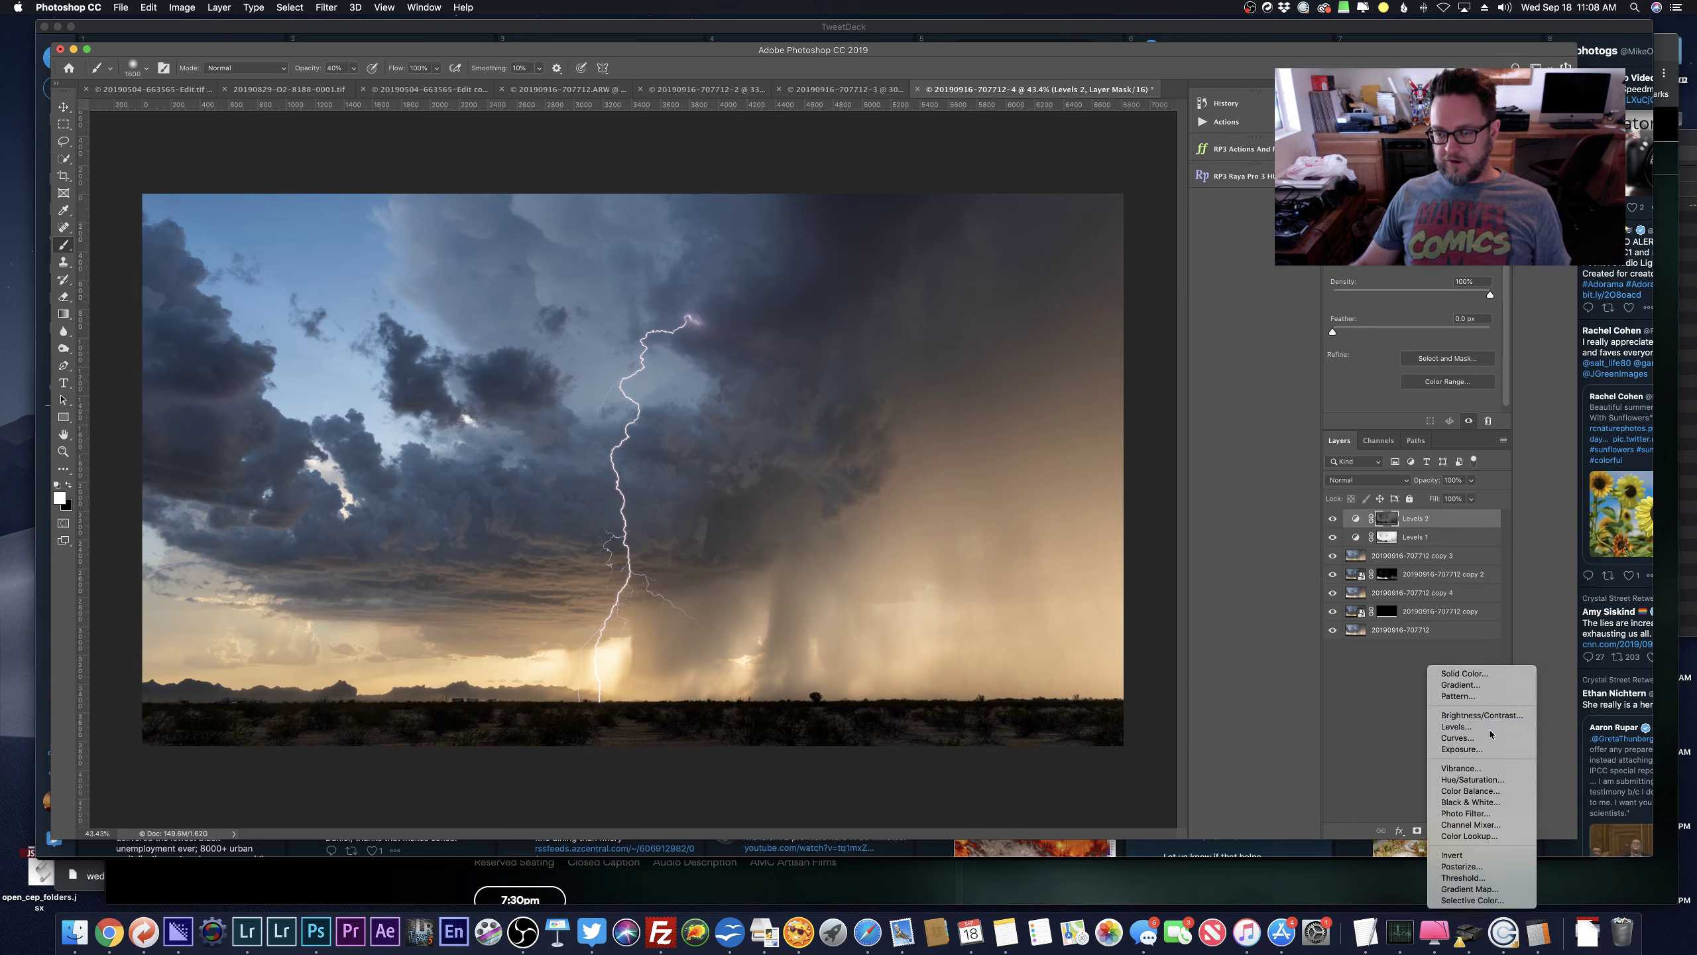
click(1489, 730)
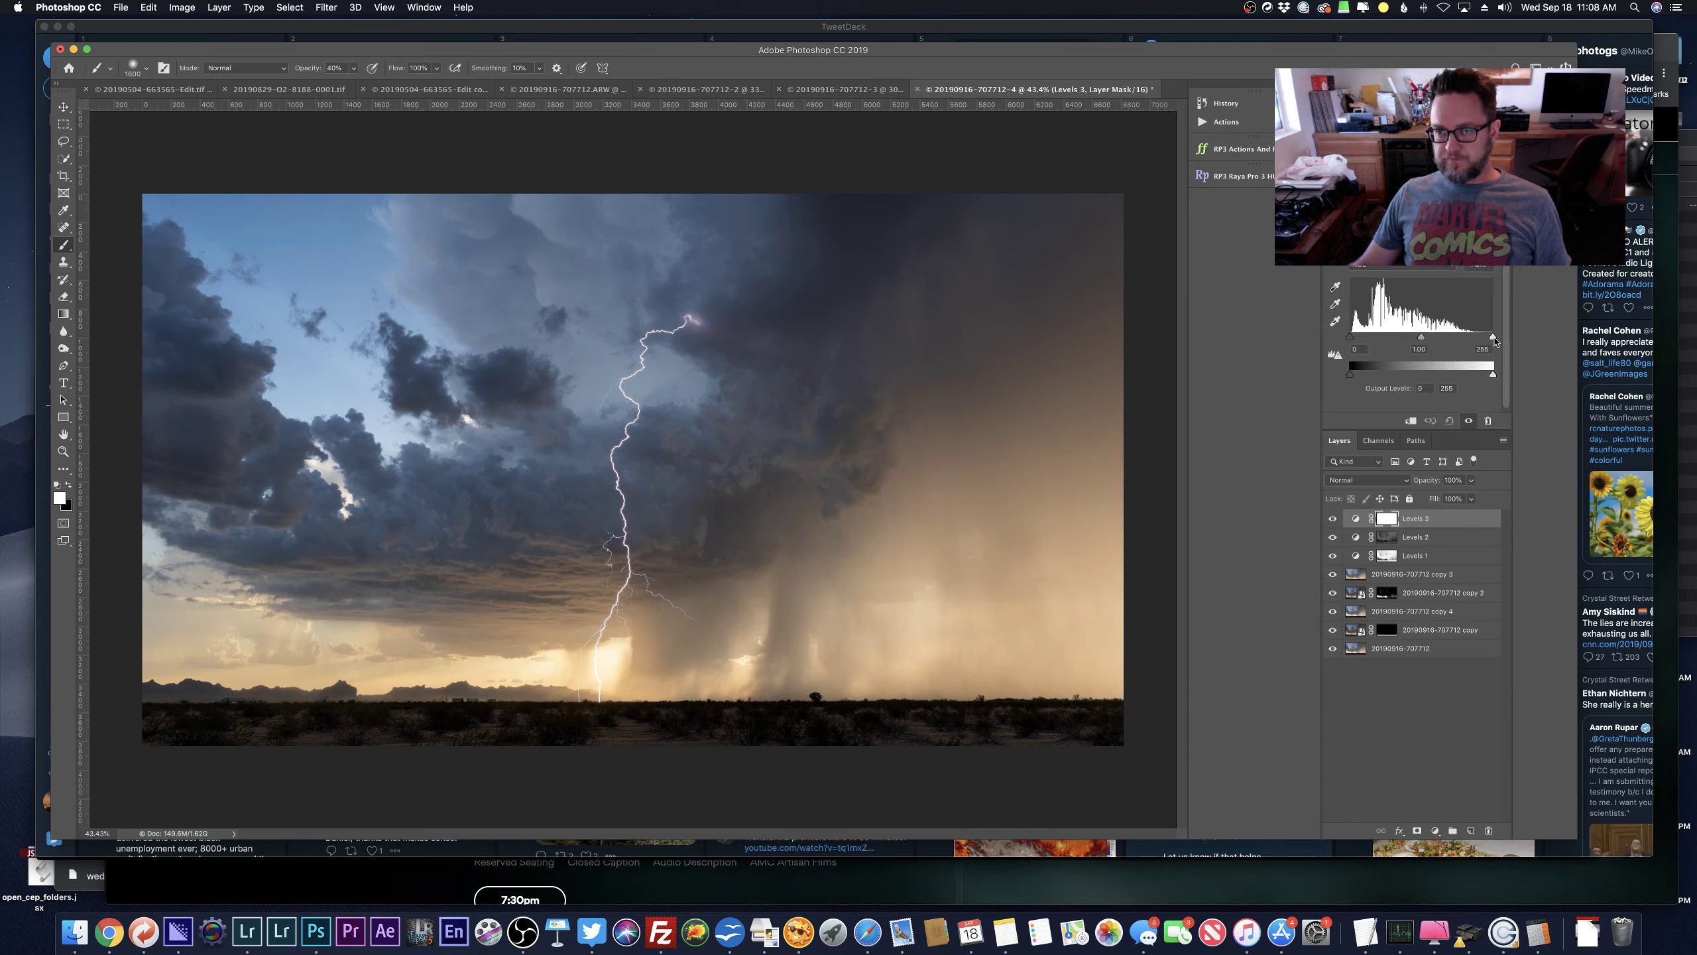
drag(1494, 340, 1459, 349)
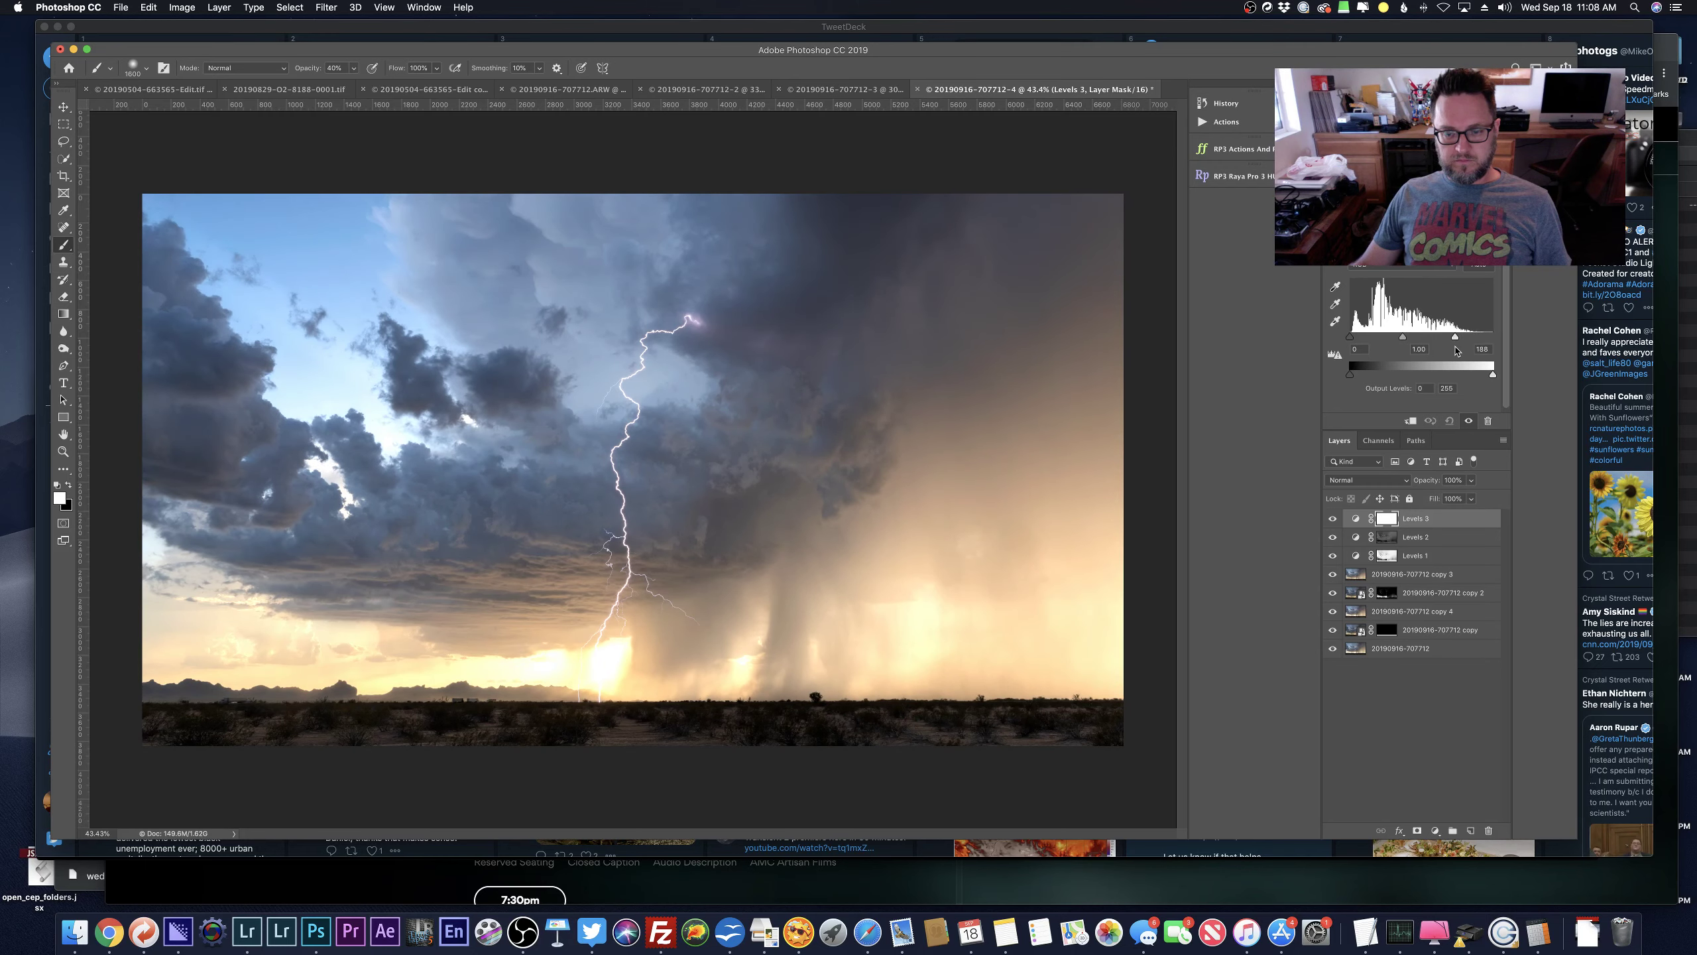
key(super+i)
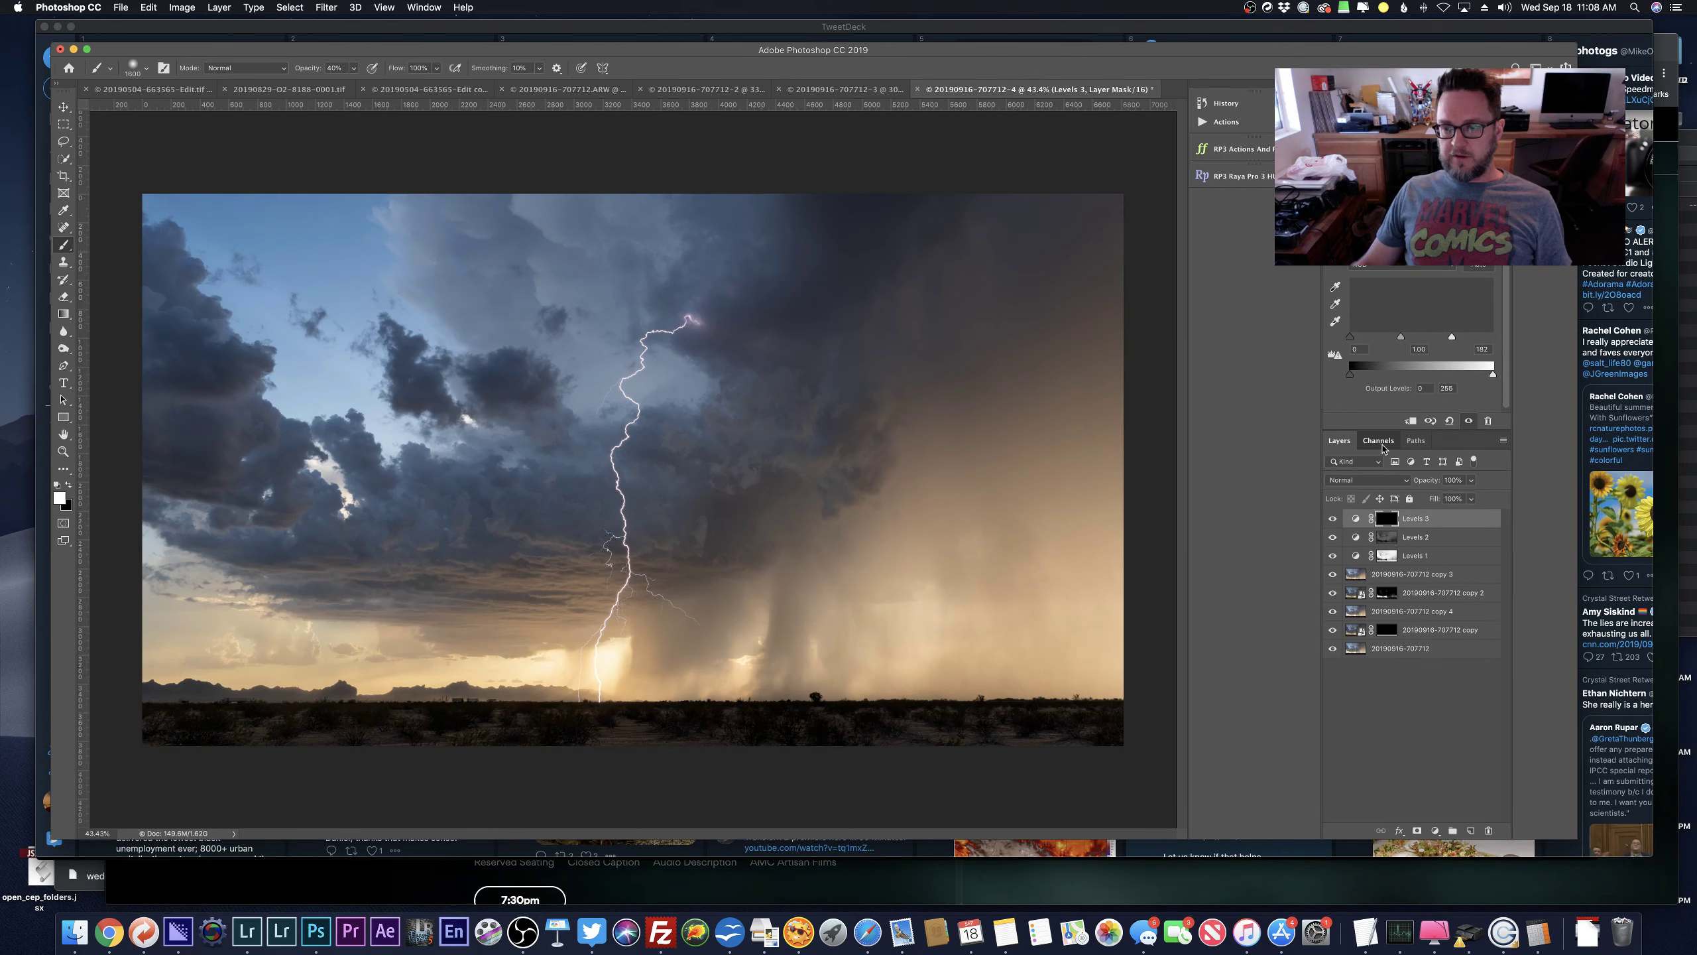
Load the Shadow Darks luminosity channel as a selection to isolate the desert foreground, and target the Levels 3 mask.
click(1378, 440)
click(1380, 665)
super+click(1349, 666)
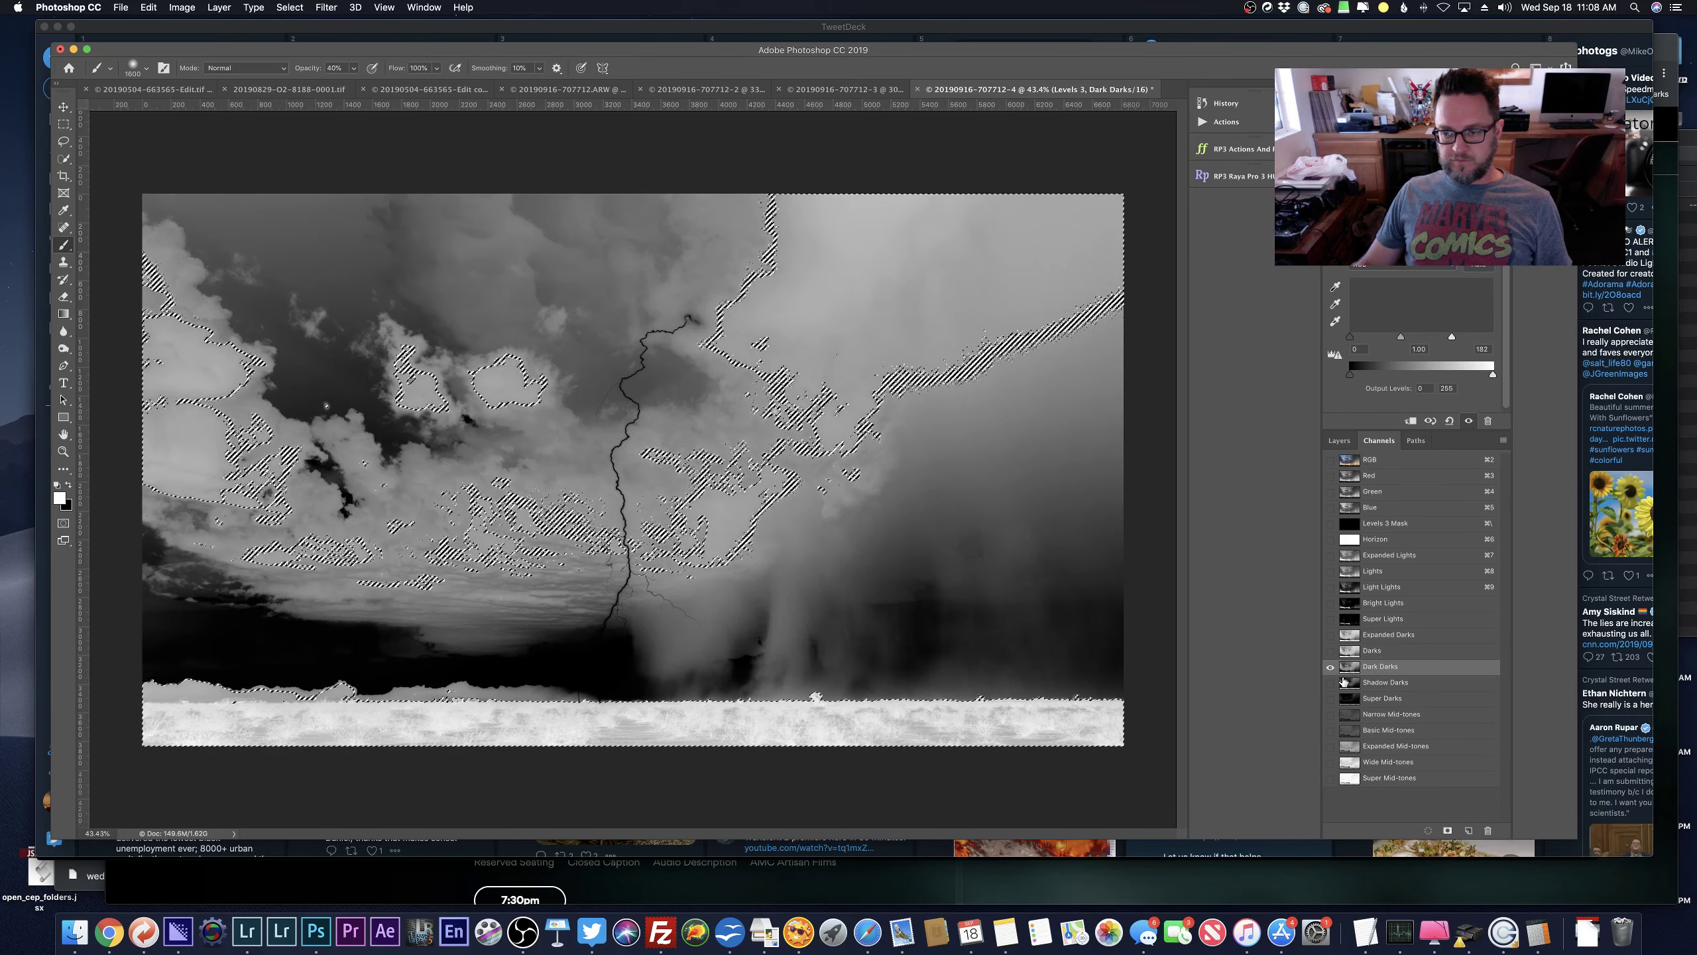
click(1343, 681)
super+click(1363, 540)
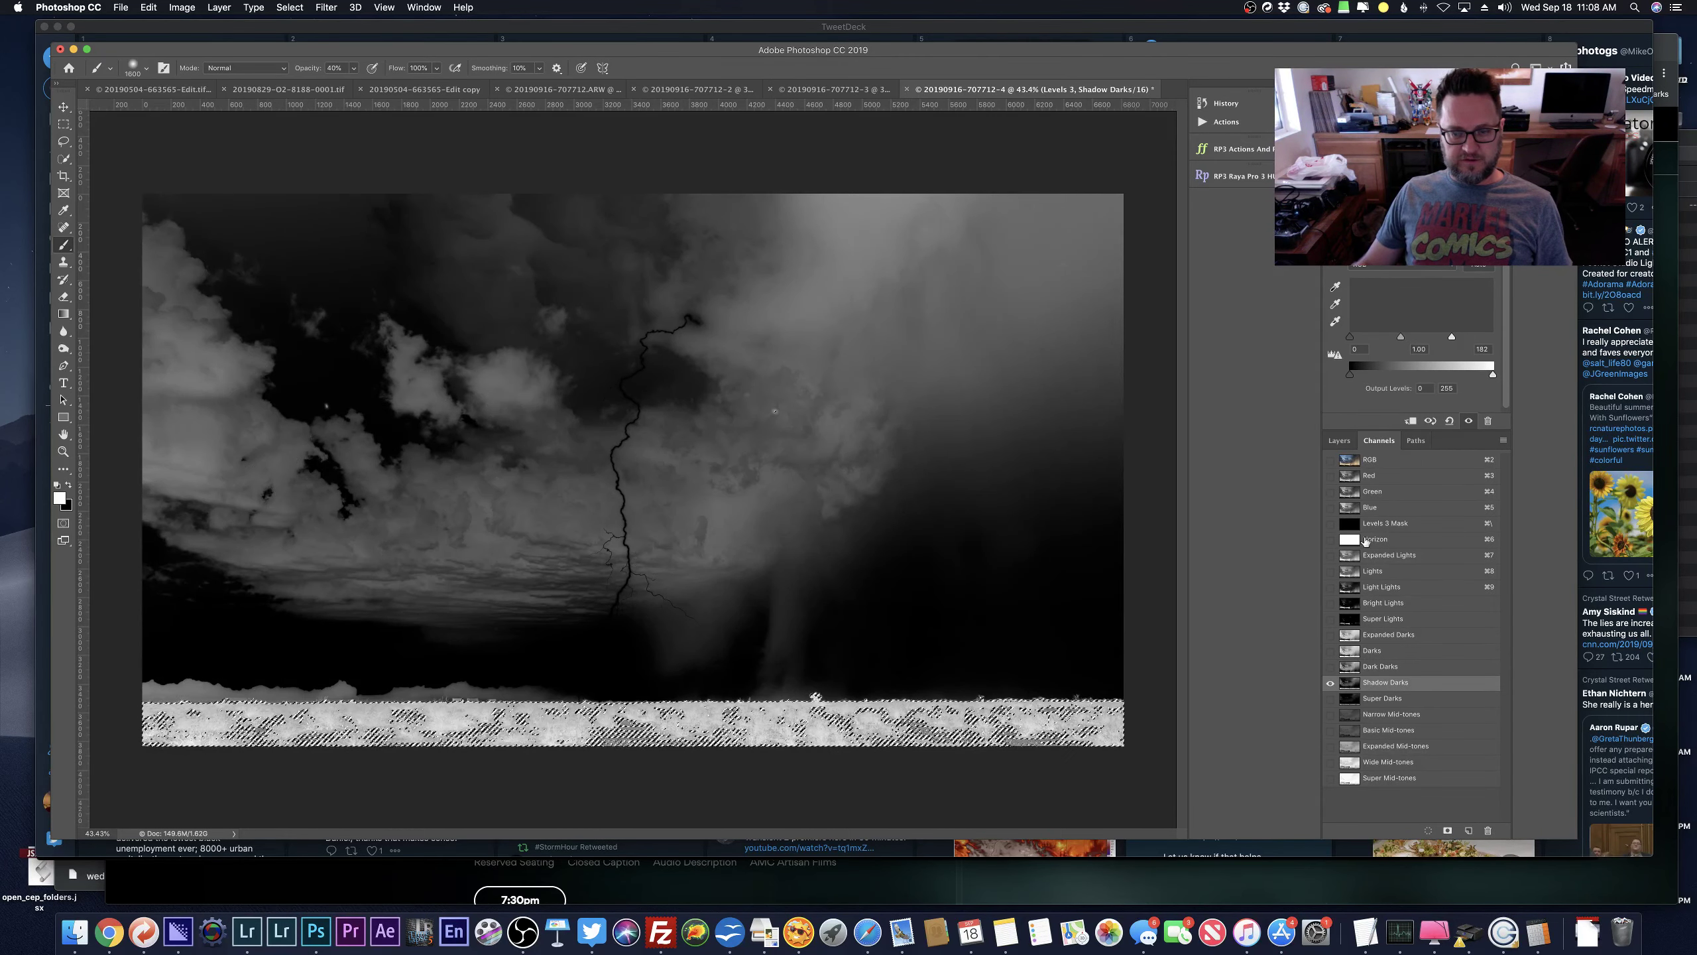
click(1339, 440)
key(super+2)
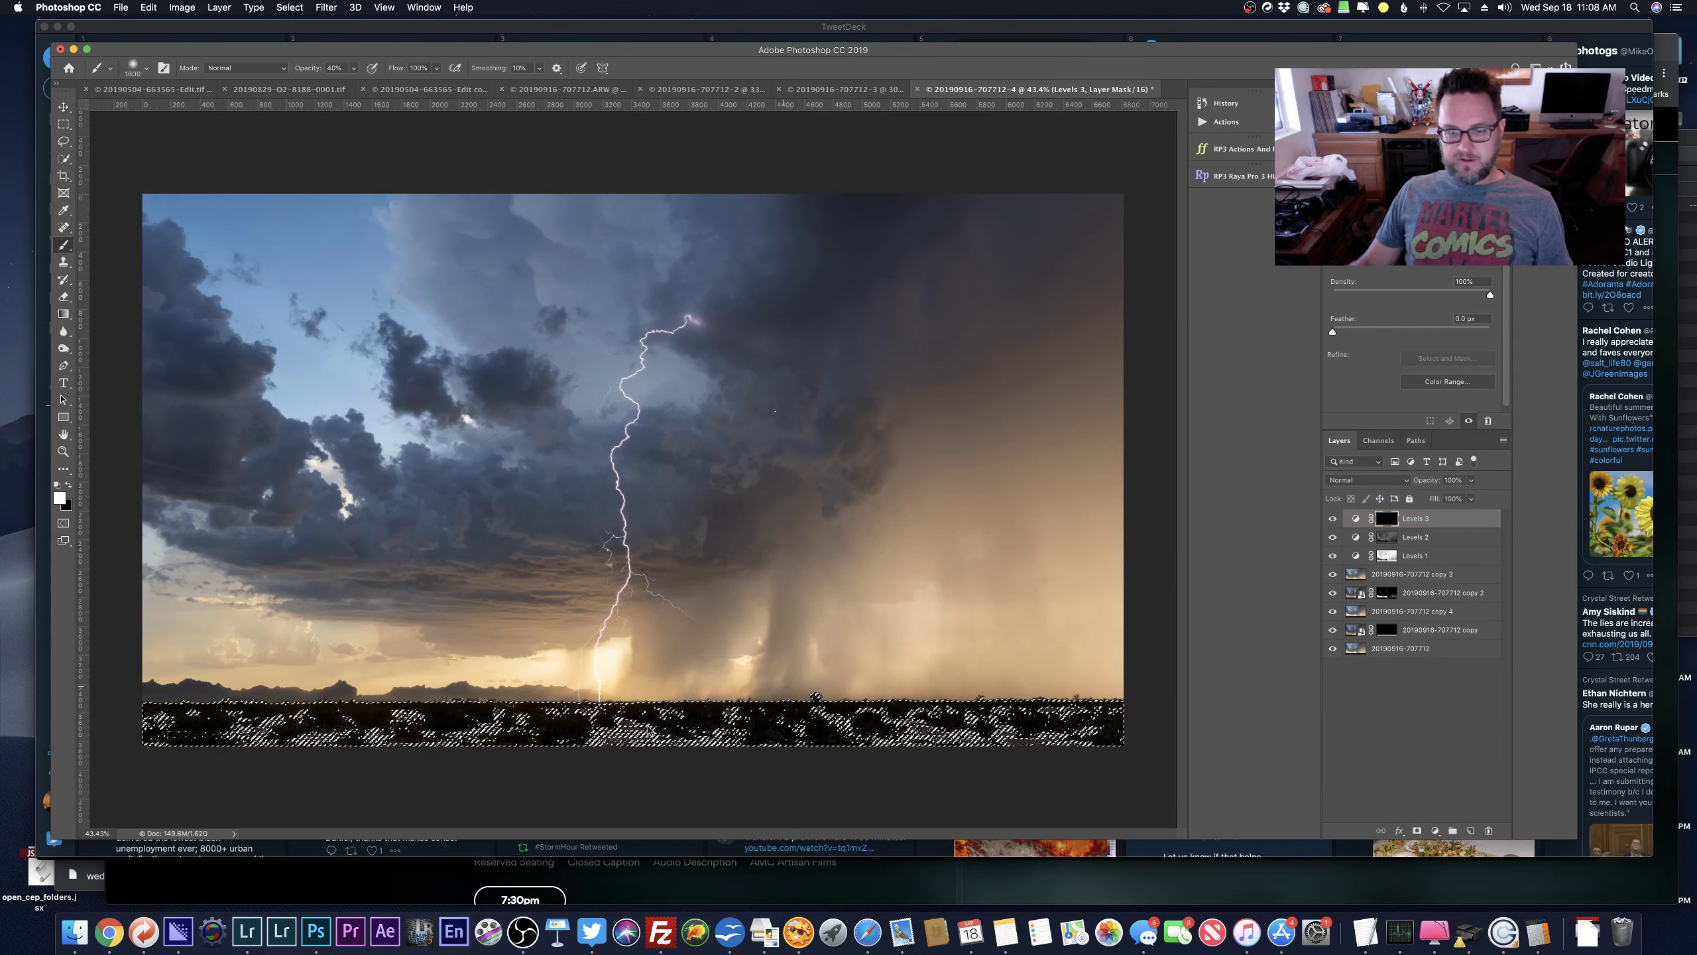
Hide the selection edges and paint white at 70% opacity with a smaller brush on the Levels 3 mask over the desert foreground.
key(bracketleft)
key(super+h)
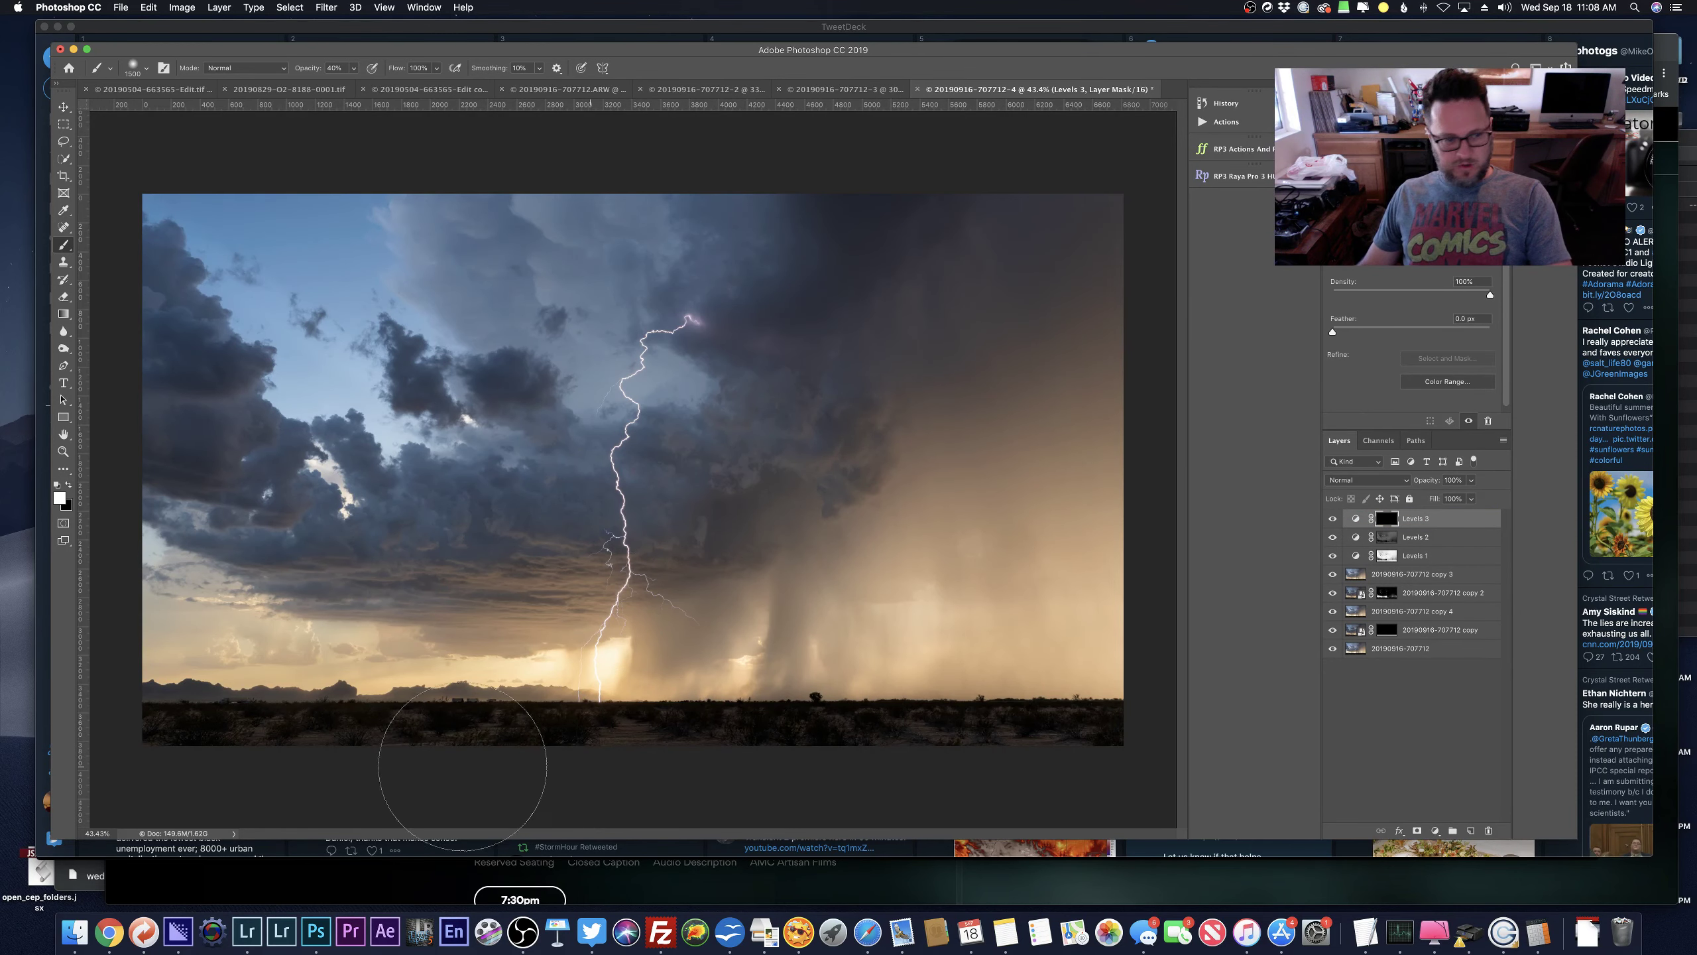
key(bracketleft)
key(bracketleft)
key(bracketleft)
key(bracketleft)
key(bracketleft)
key(bracketleft)
key(bracketleft)
key(bracketleft)
key(bracketleft)
key(bracketleft)
key(bracketleft)
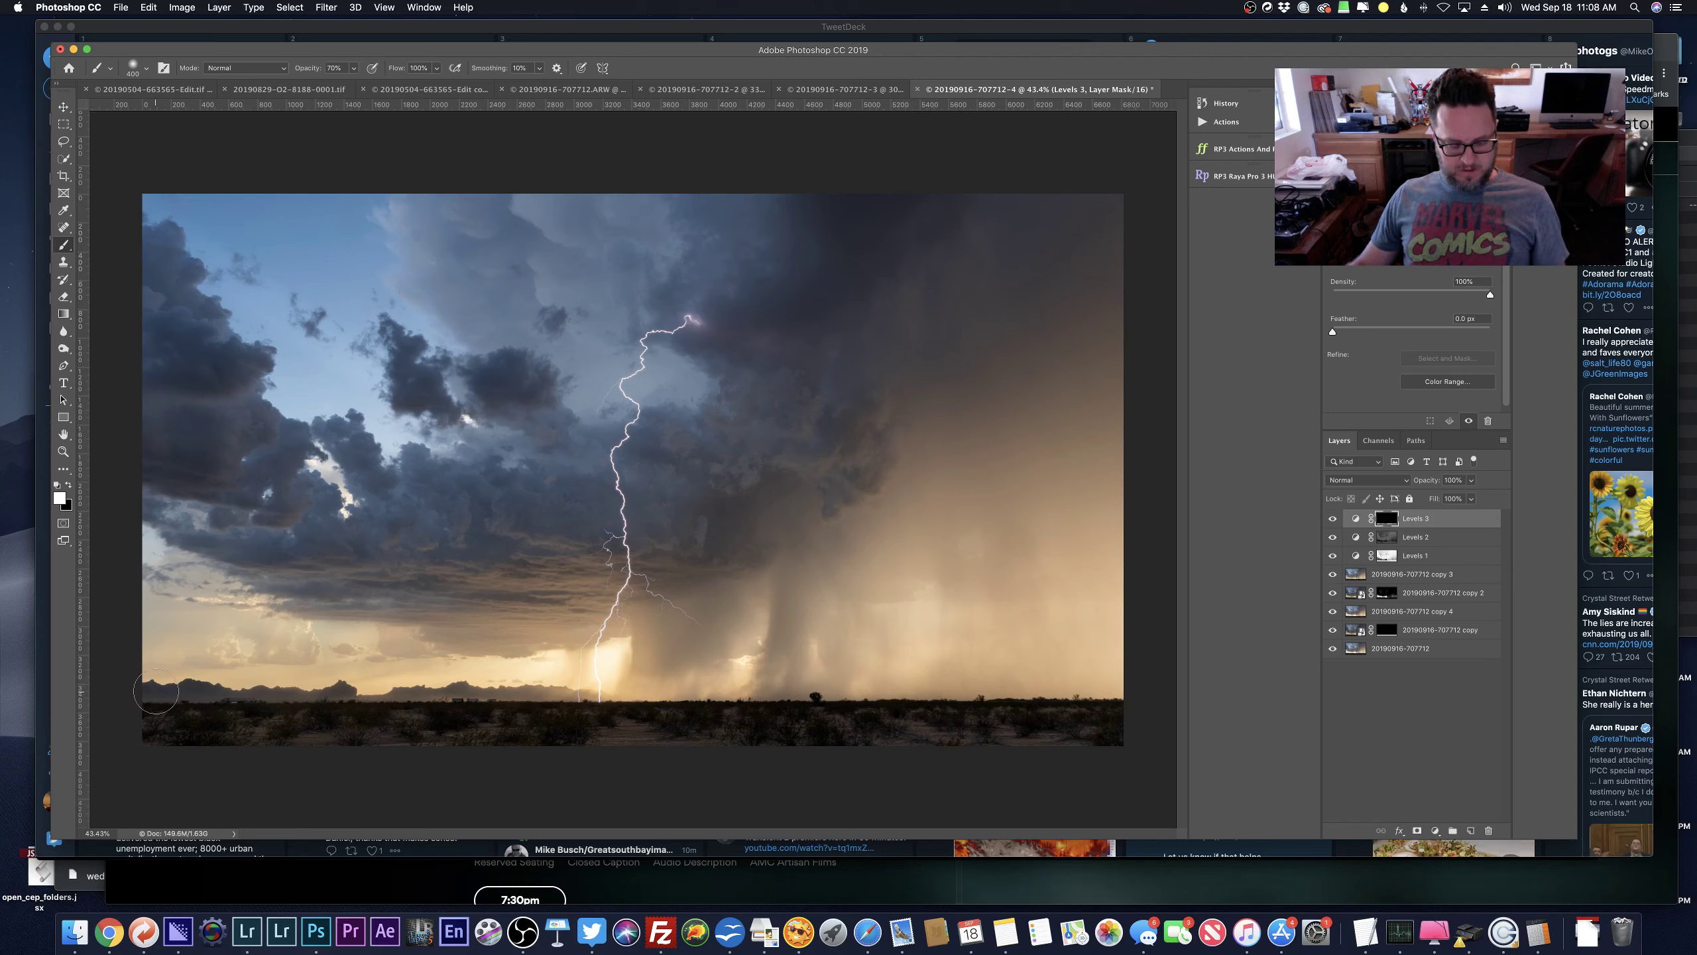
key(x)
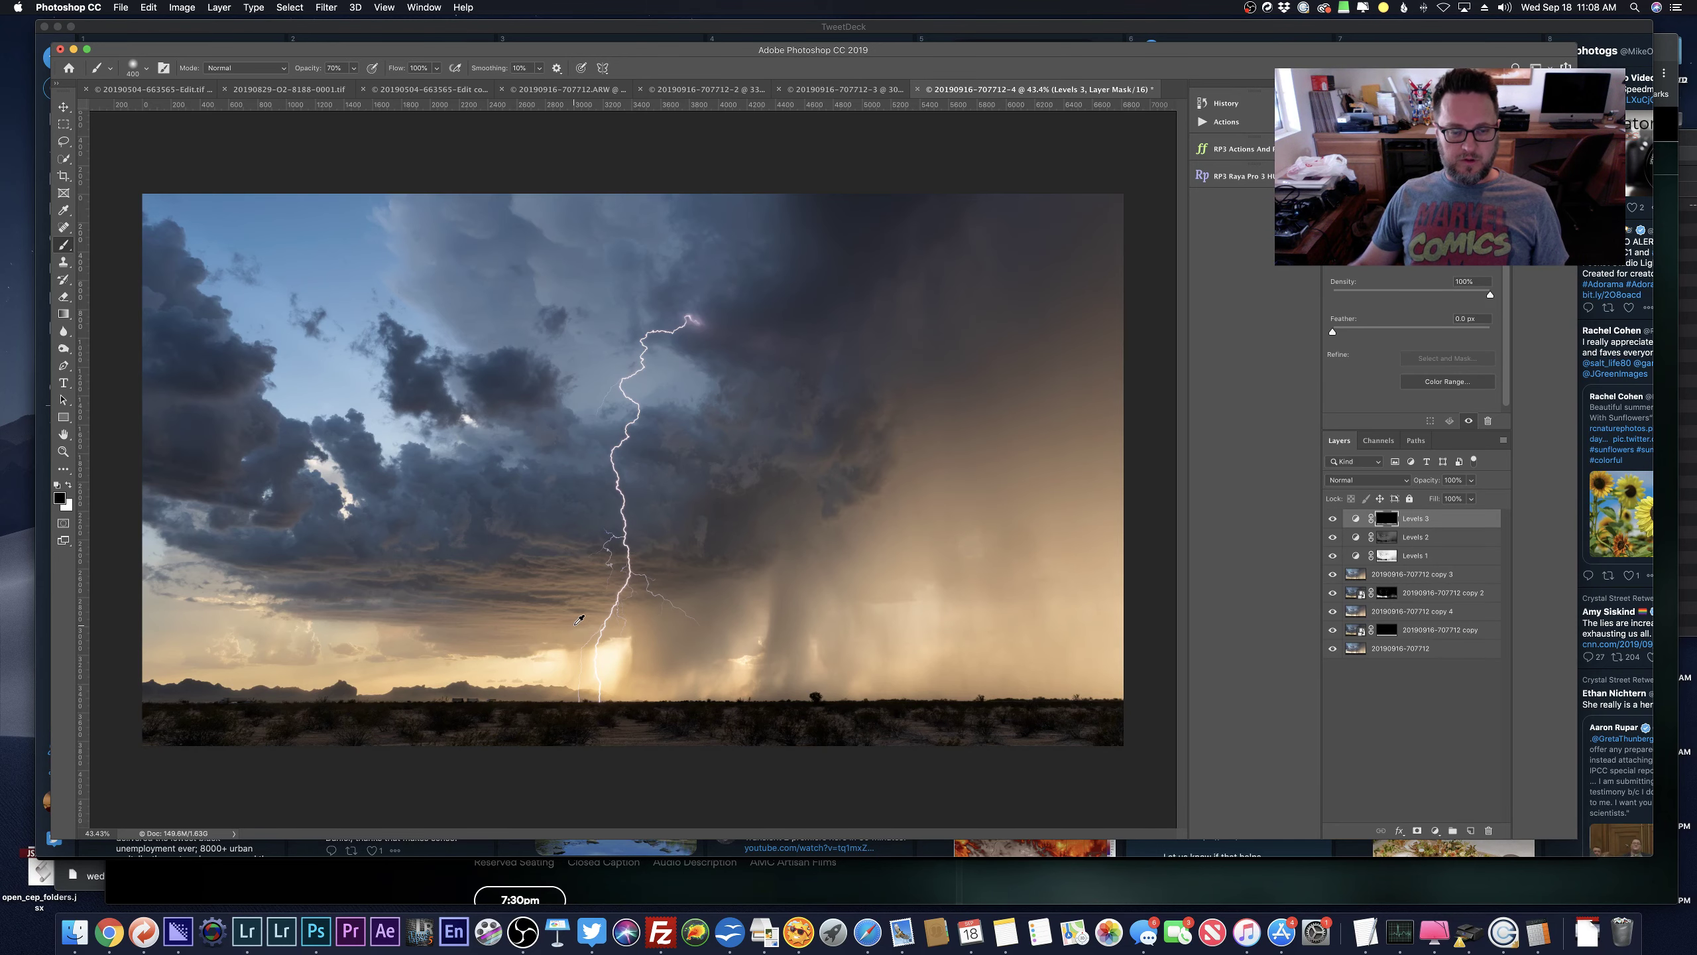
Stamp the three Levels layers and the photo copy beneath them into a merged layer, and lower its Highlights to -53 in Camera Raw.
scroll(579, 620, down, 3)
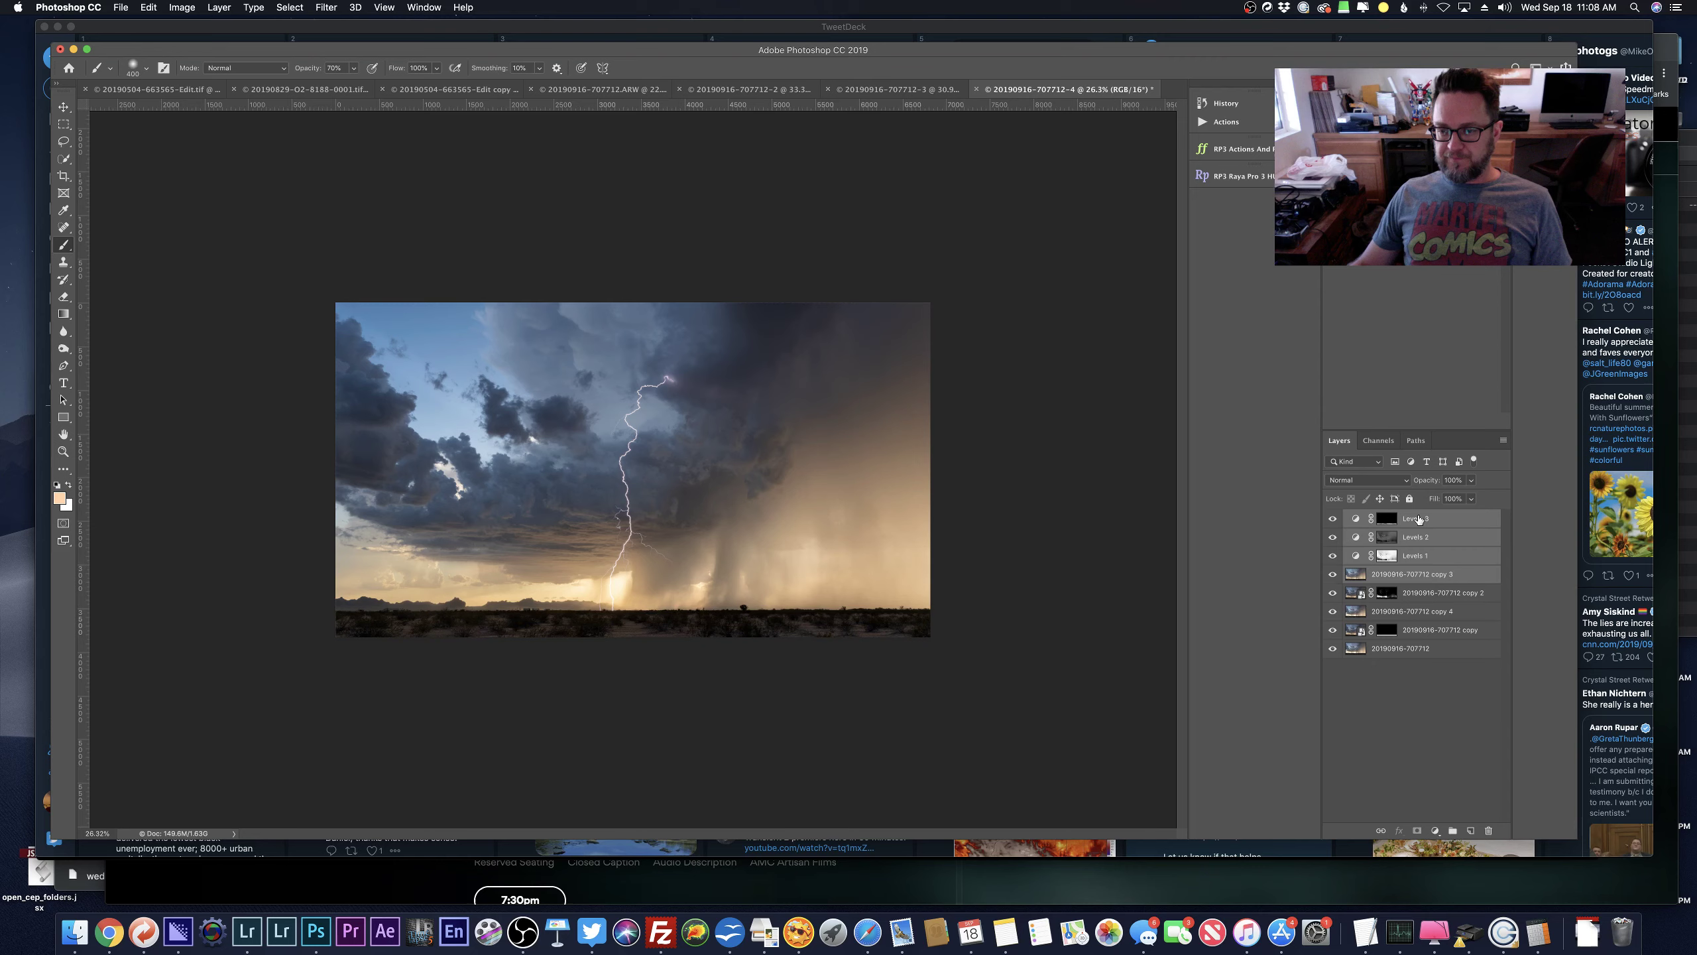
key(super+alt+e)
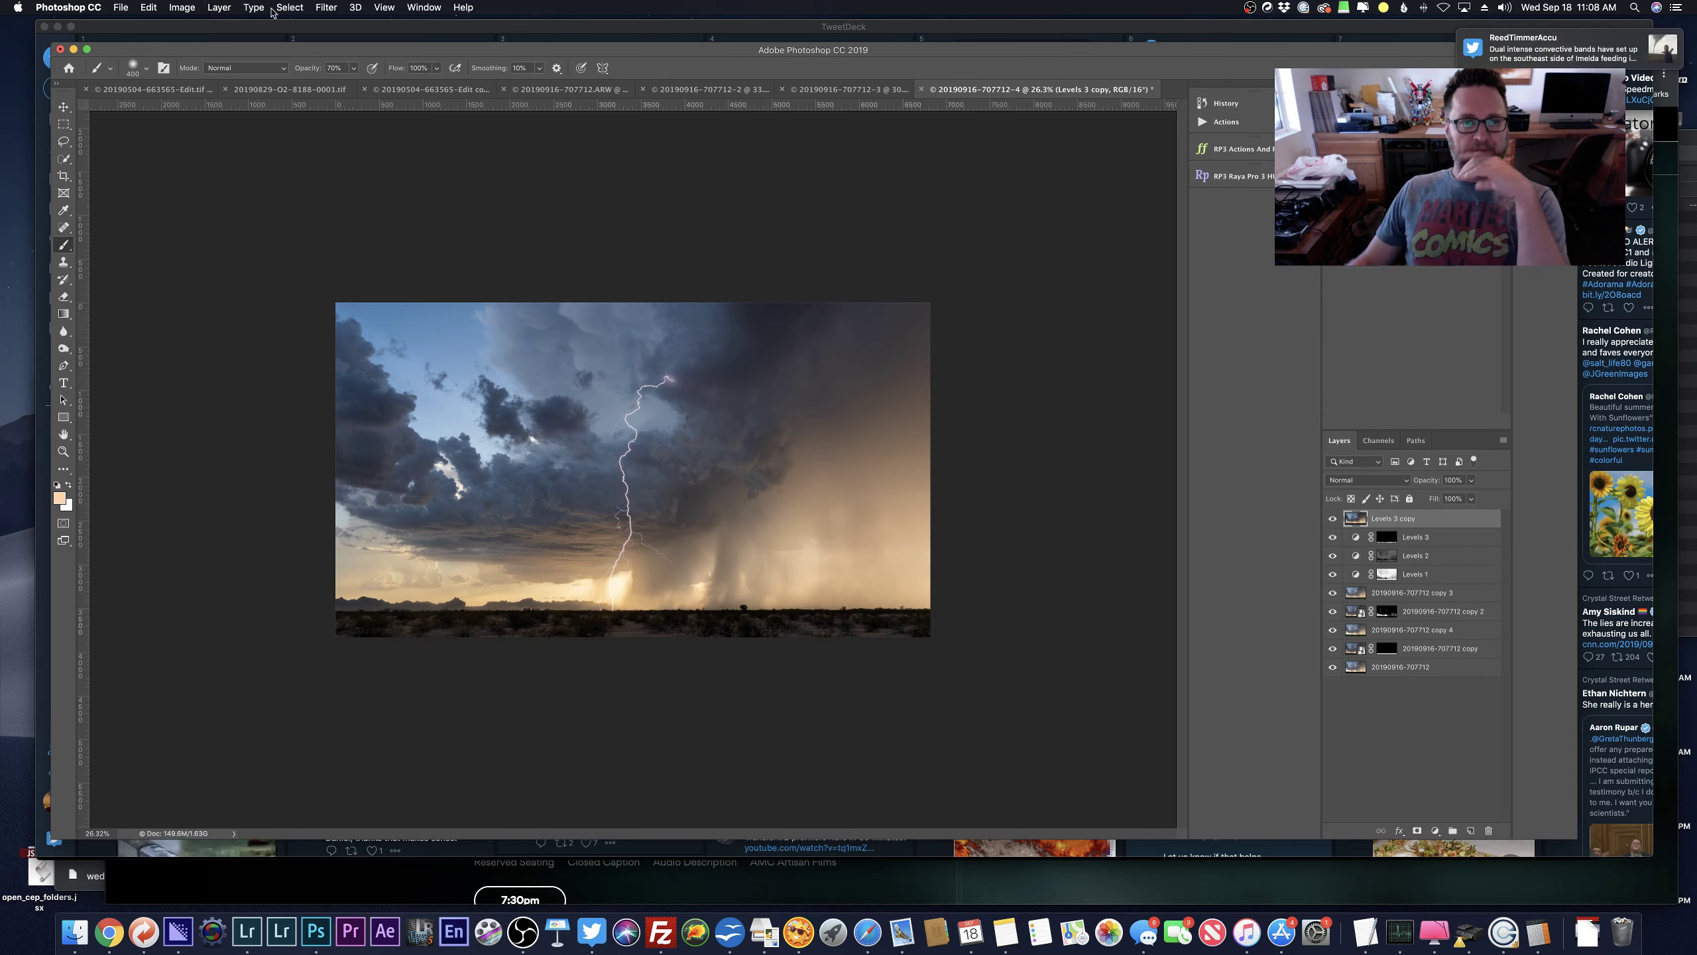
click(323, 8)
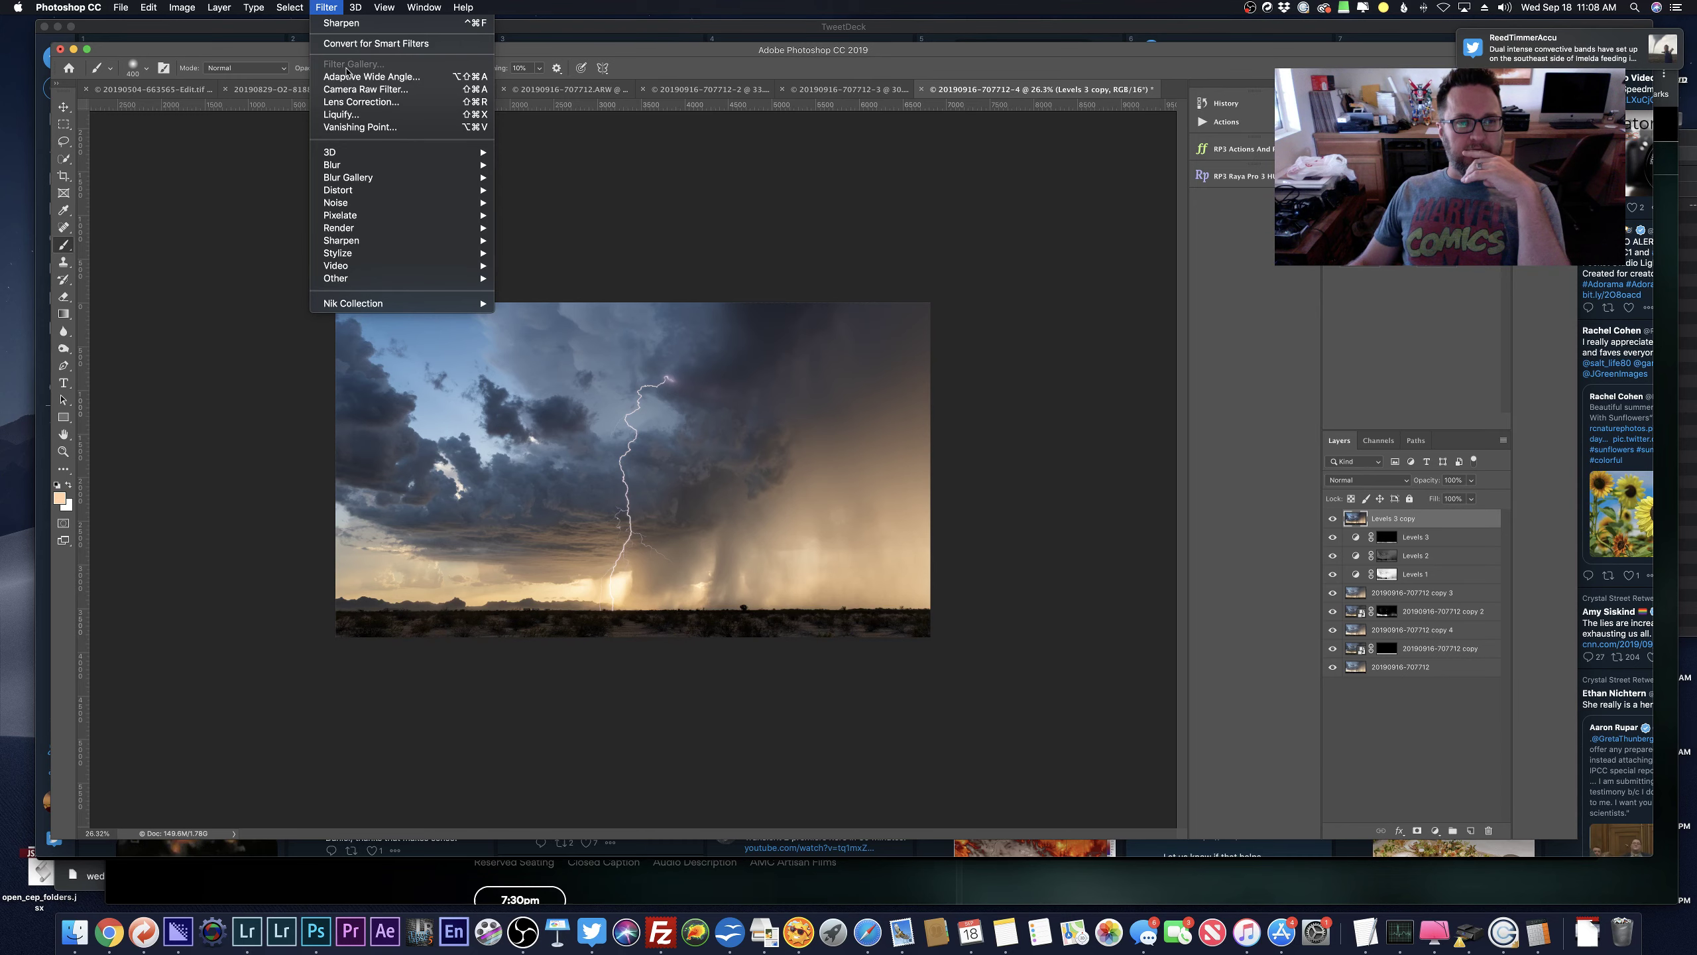
click(613, 594)
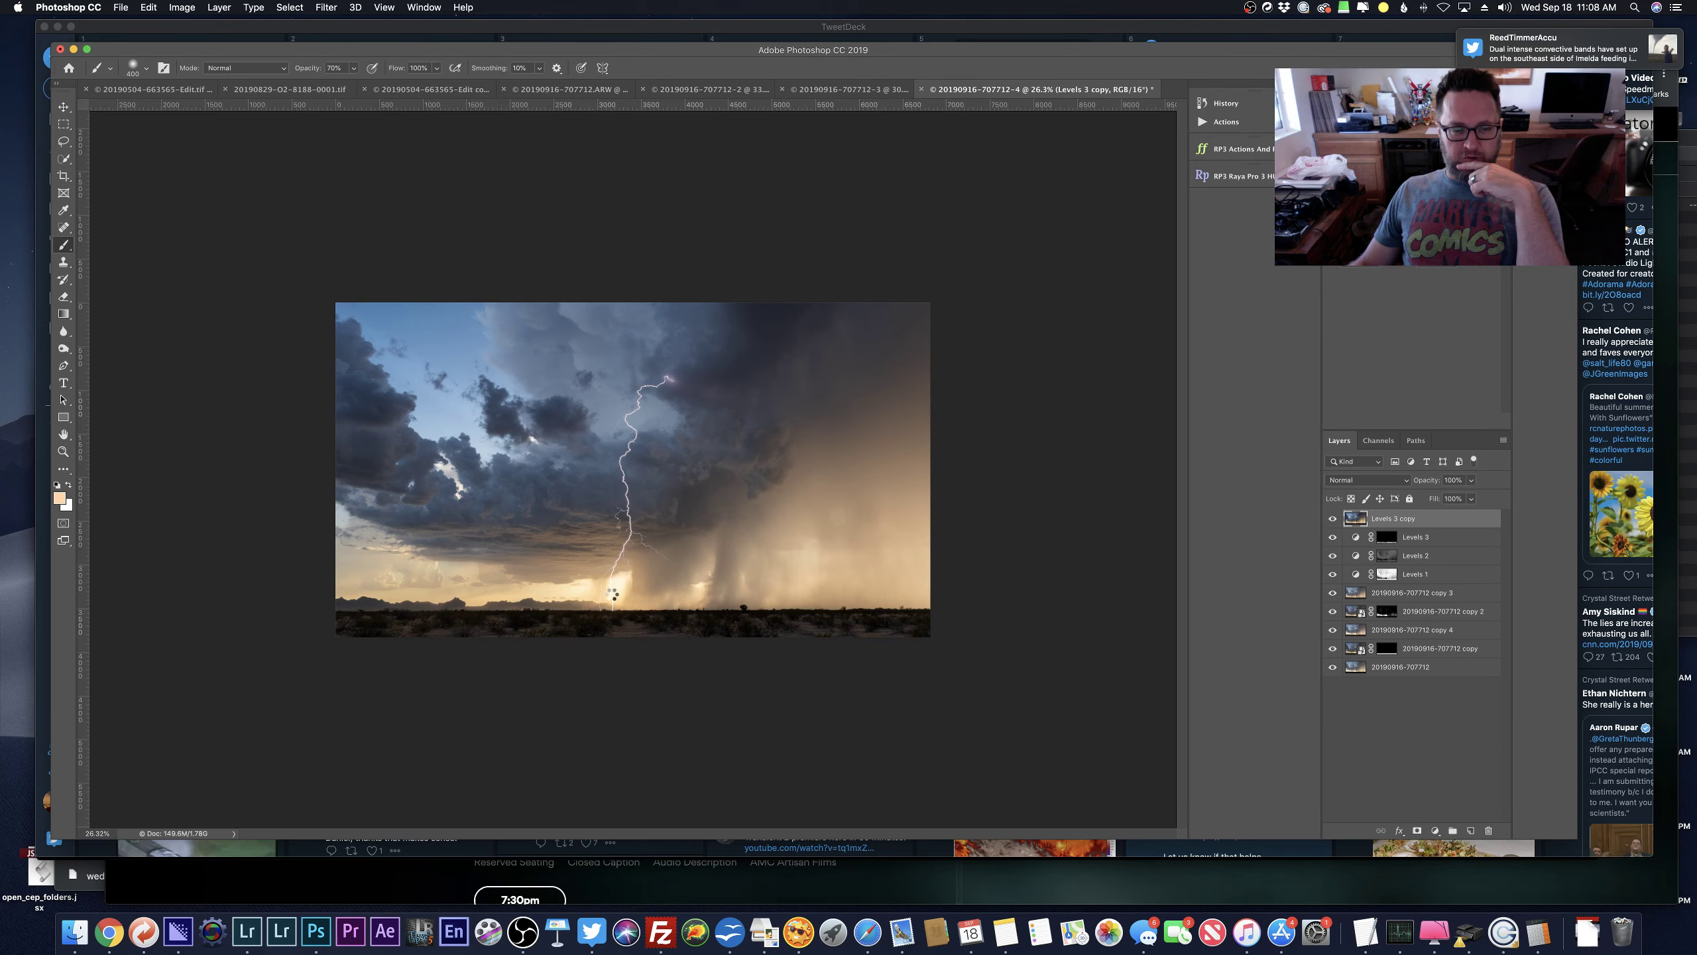
drag(1177, 378, 1134, 379)
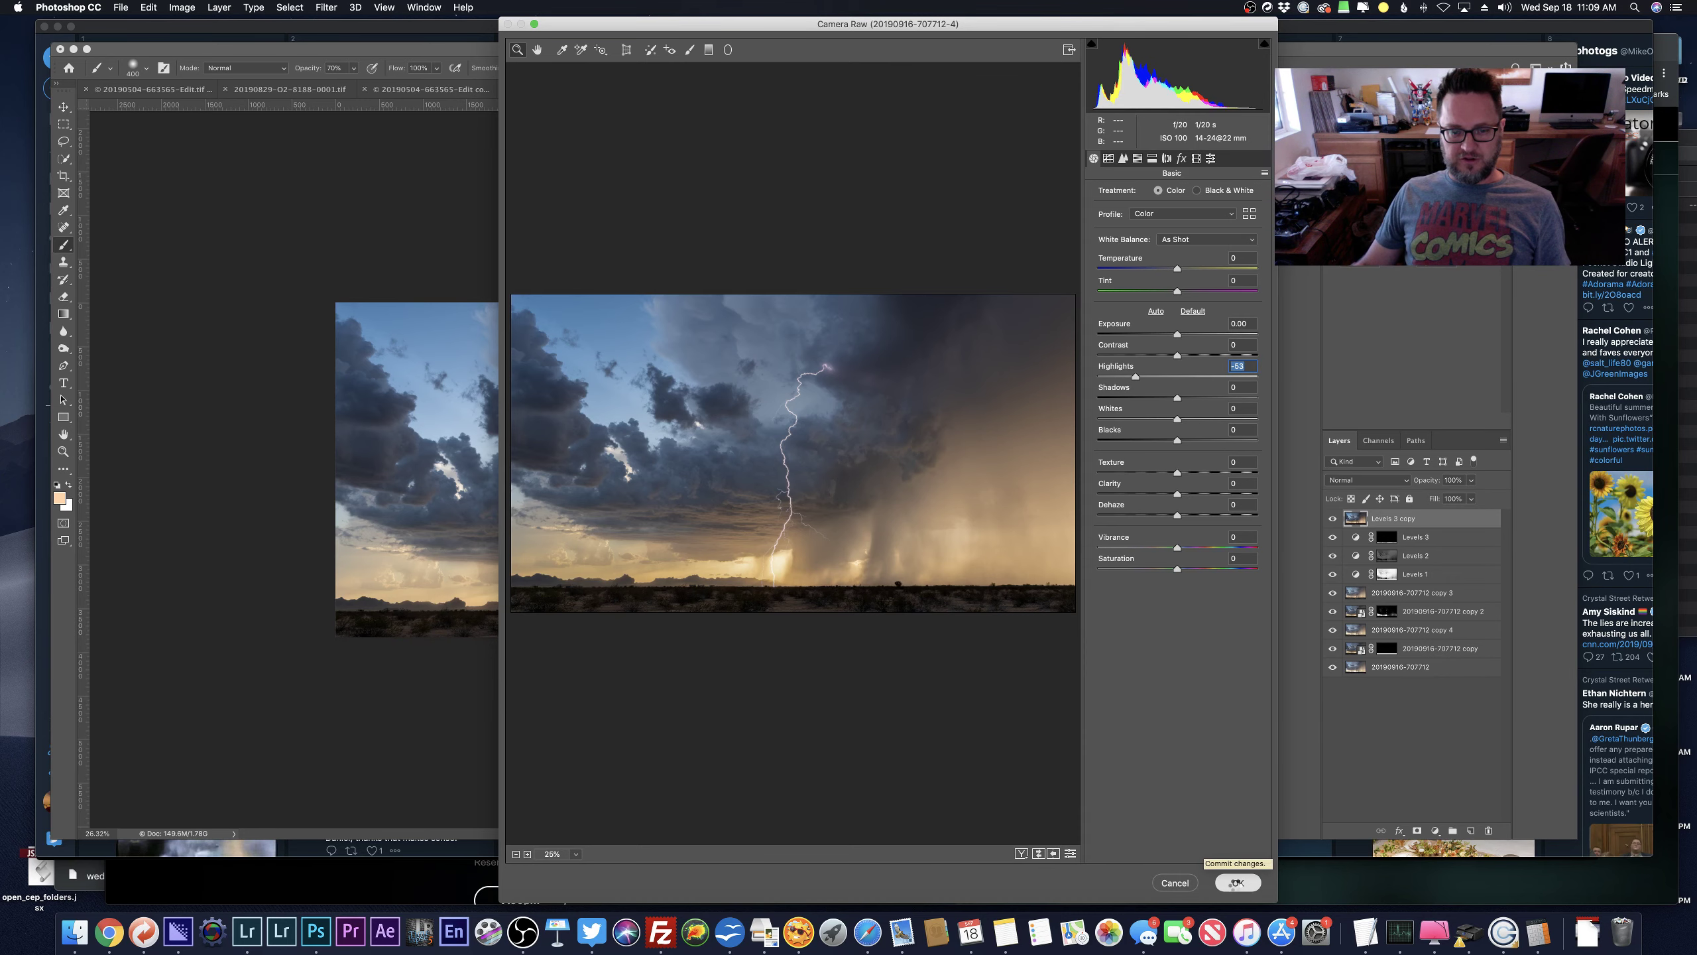
click(1236, 882)
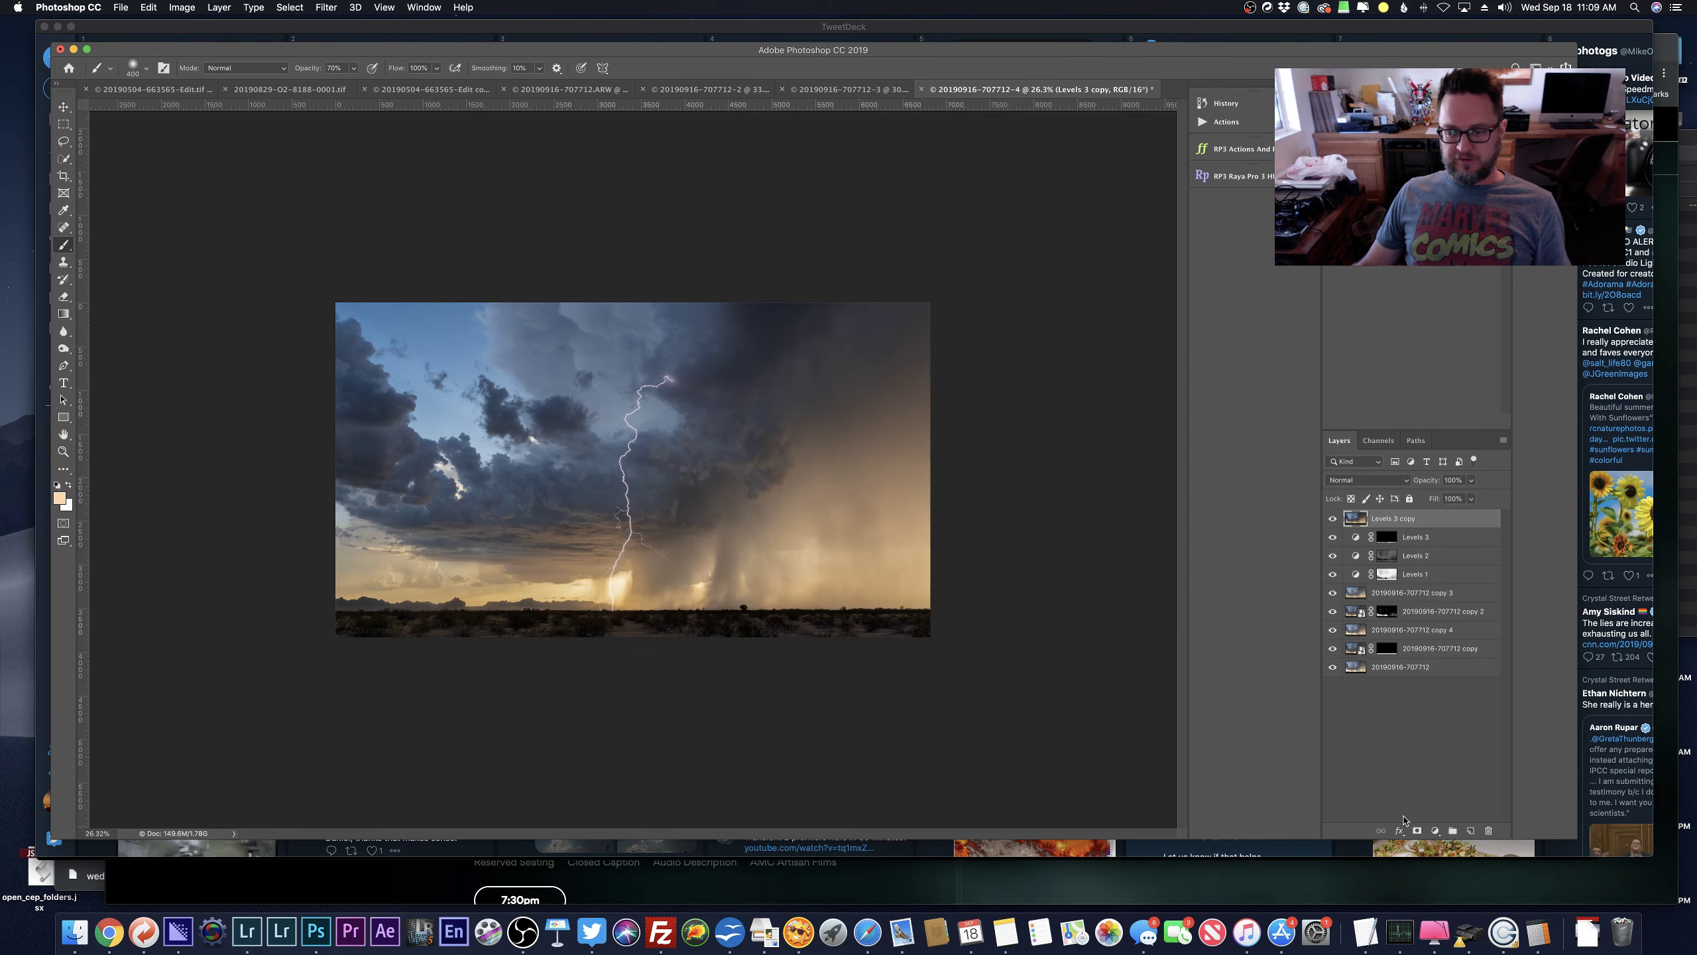
Add a layer mask to the Camera Raw-adjusted layer, invert it to black and reset the brush colors to default.
click(1418, 830)
key(super+i)
key(d)
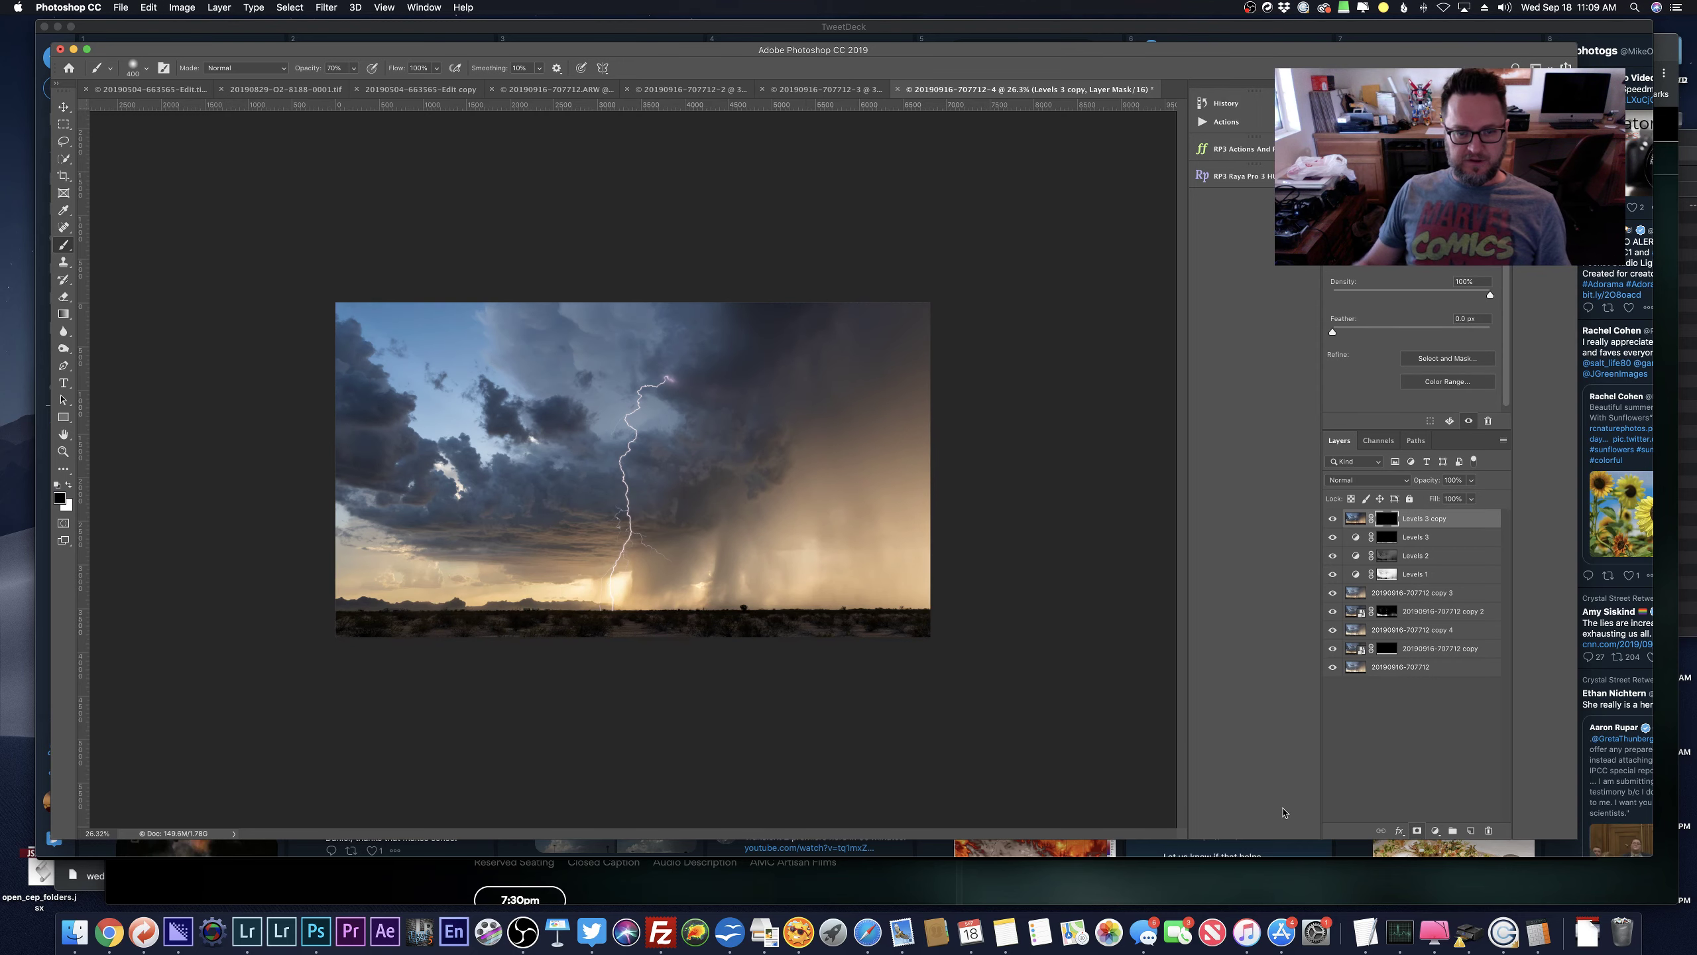
Compare the Lights and Light Lights channels, load Light Lights as a selection and target the Levels 3 copy layer's mask.
scroll(594, 598, up, 2)
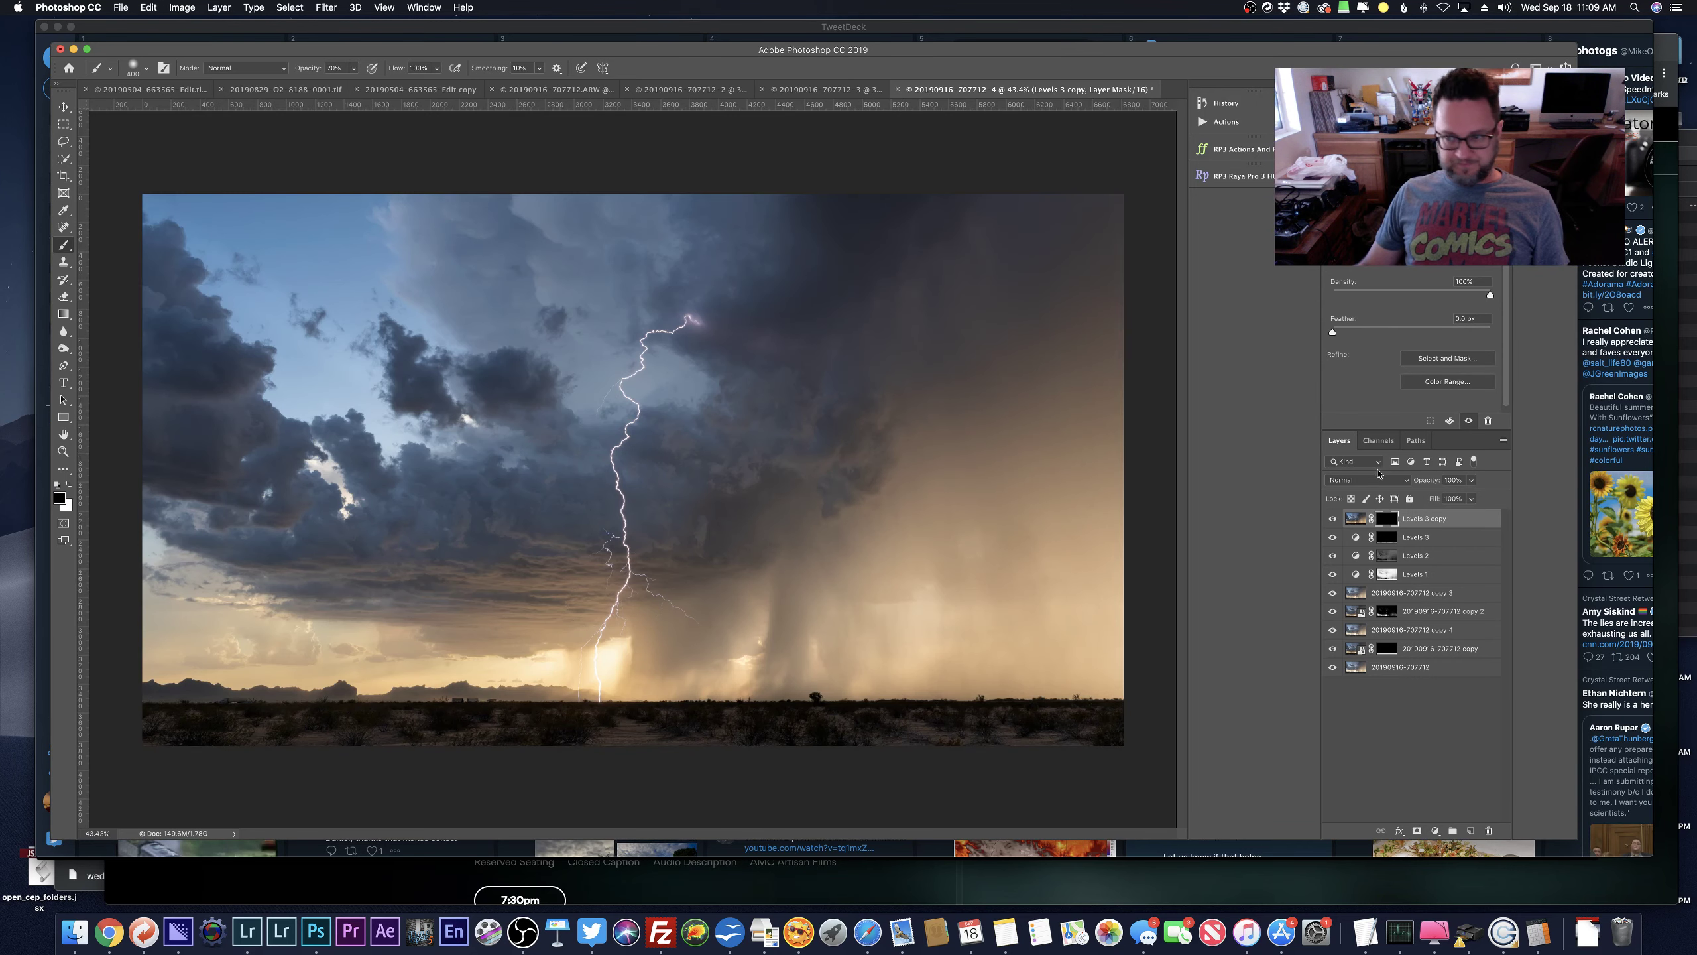
click(1377, 441)
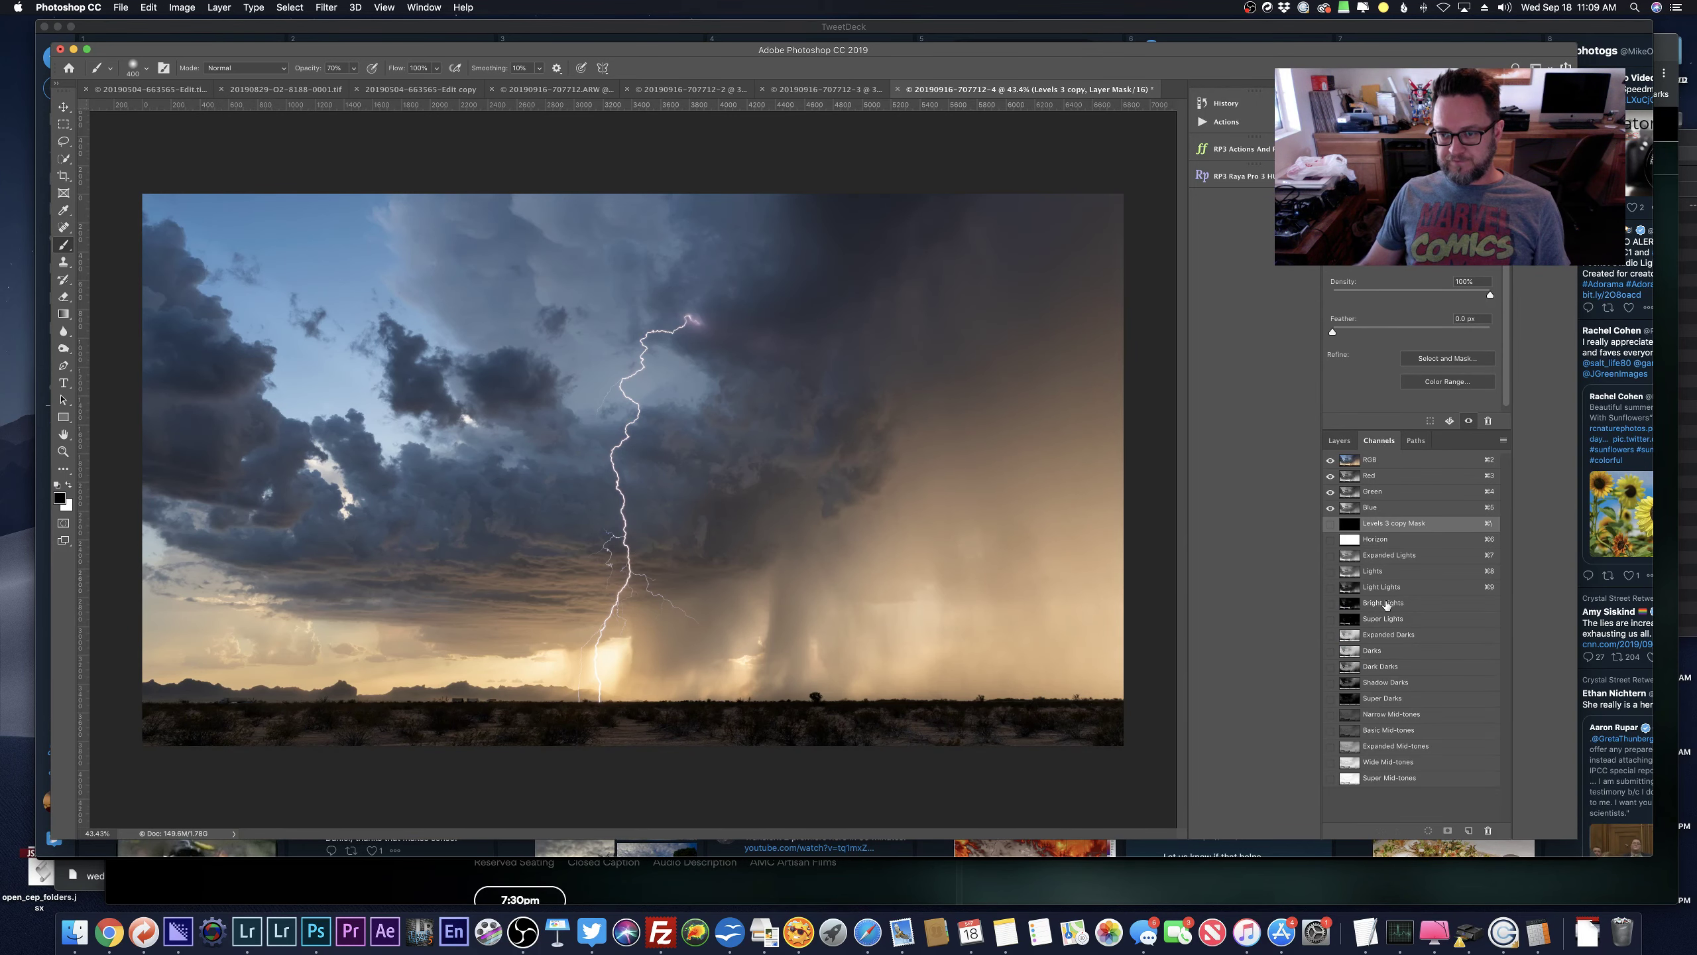
double_click(1348, 572)
key(Escape)
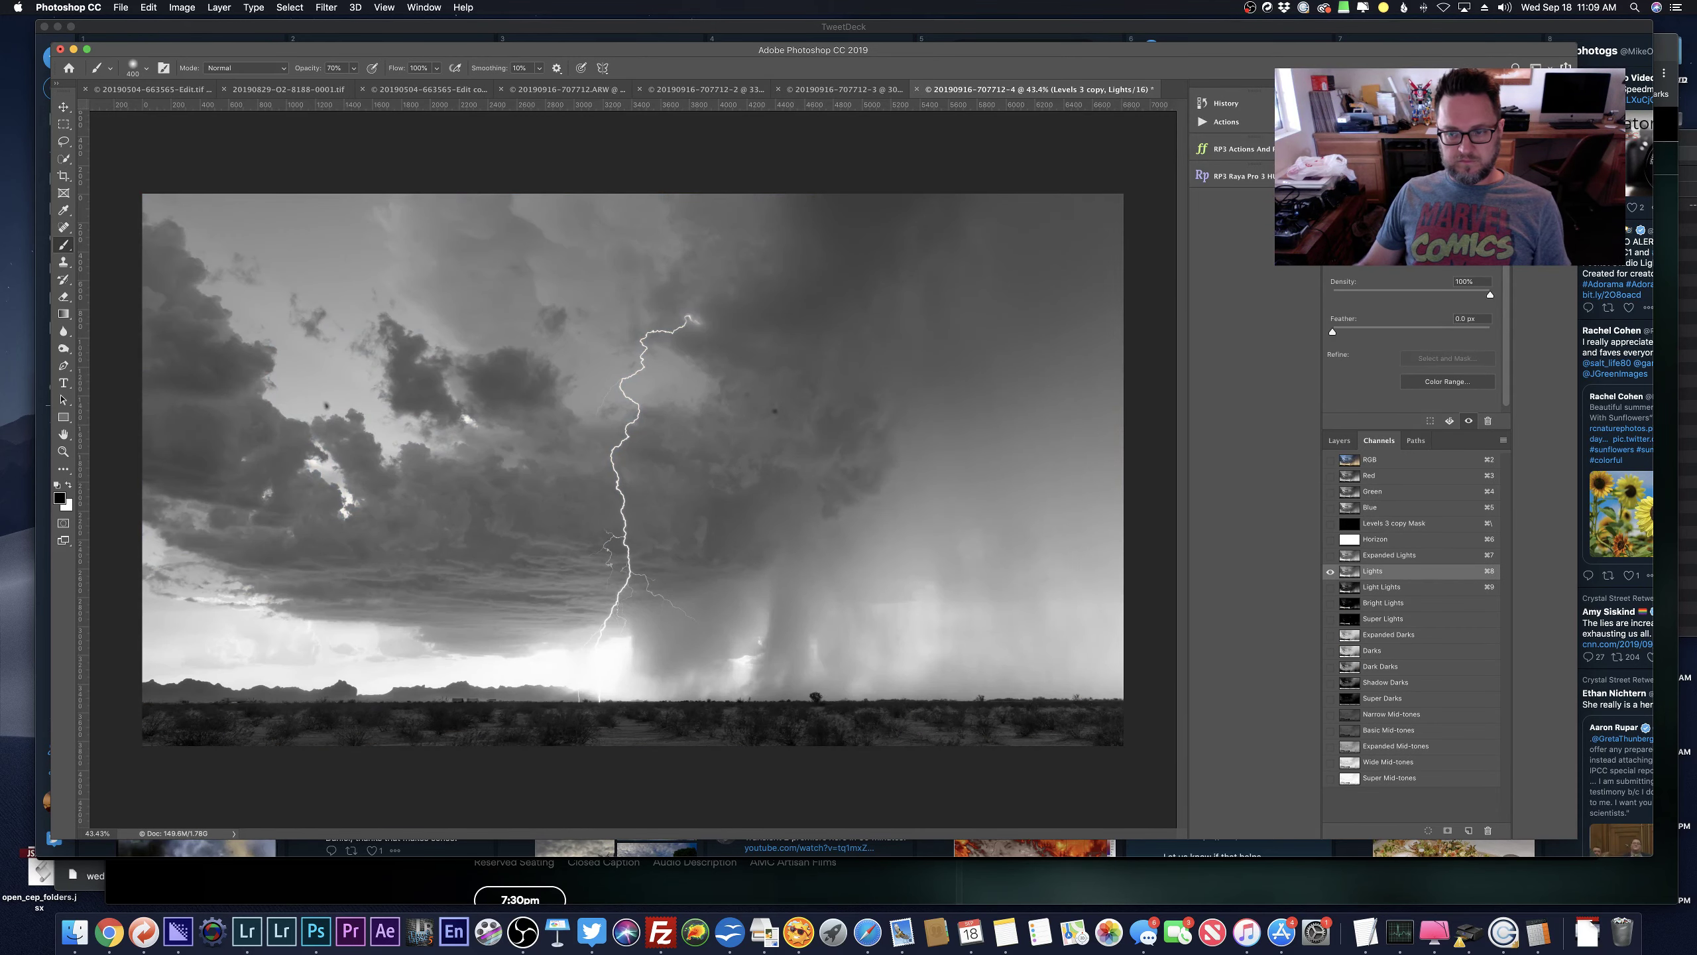
super+click(1349, 587)
click(1351, 588)
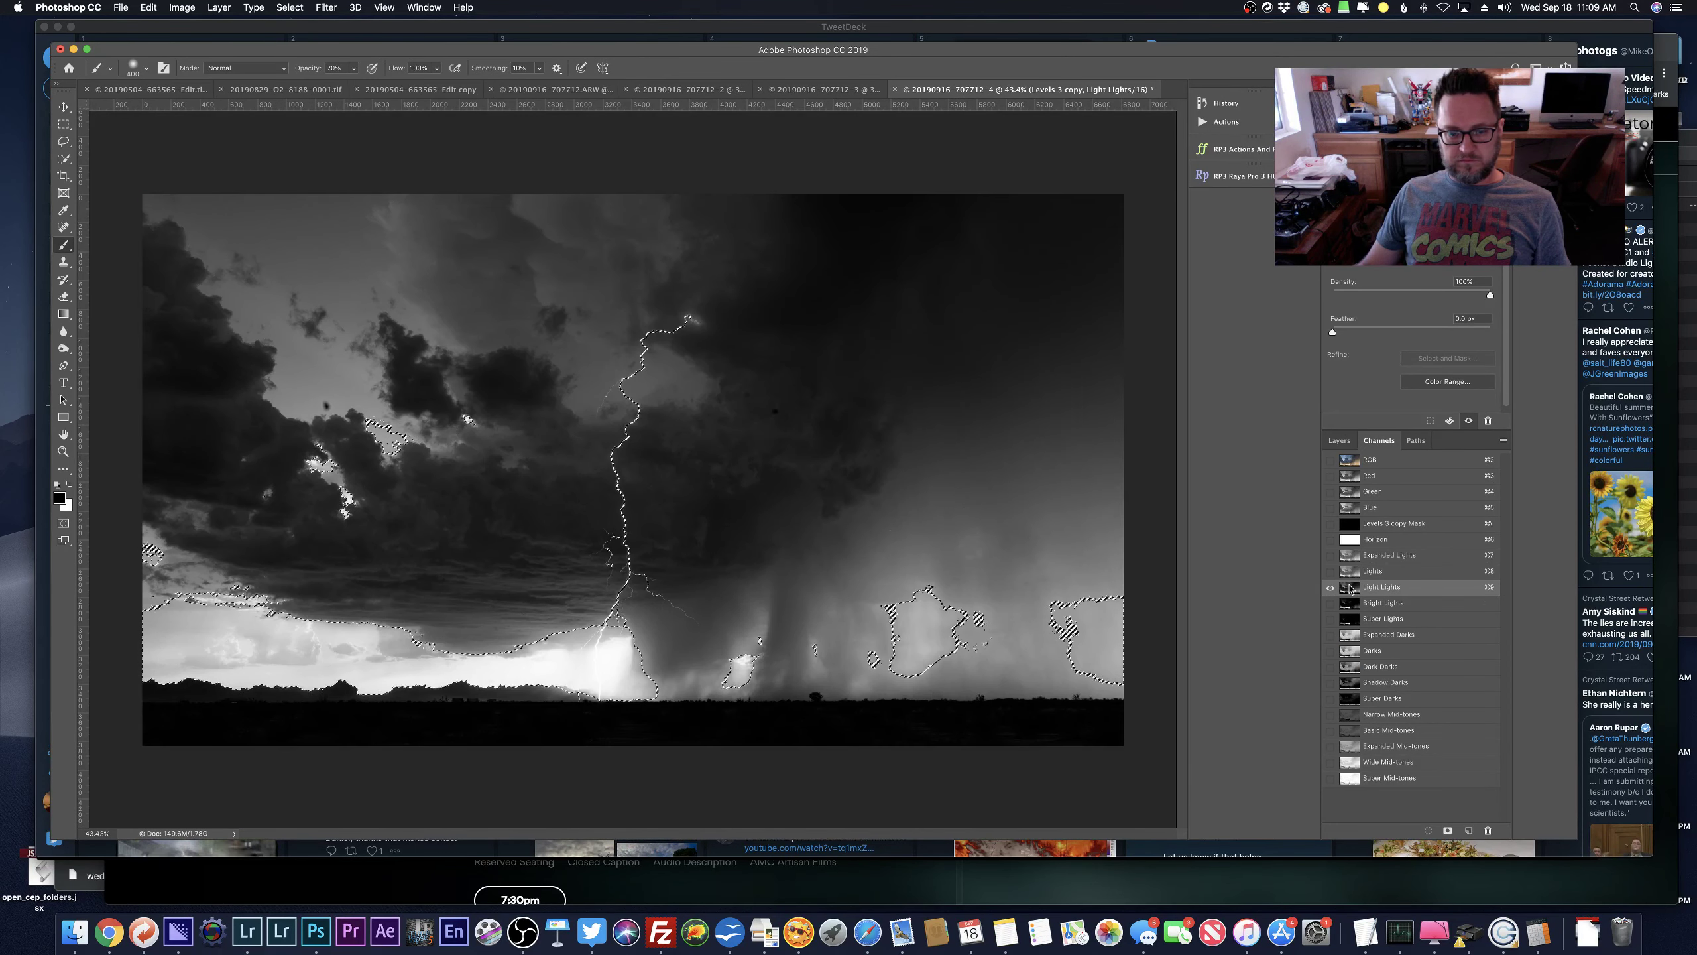
click(1339, 440)
click(1363, 525)
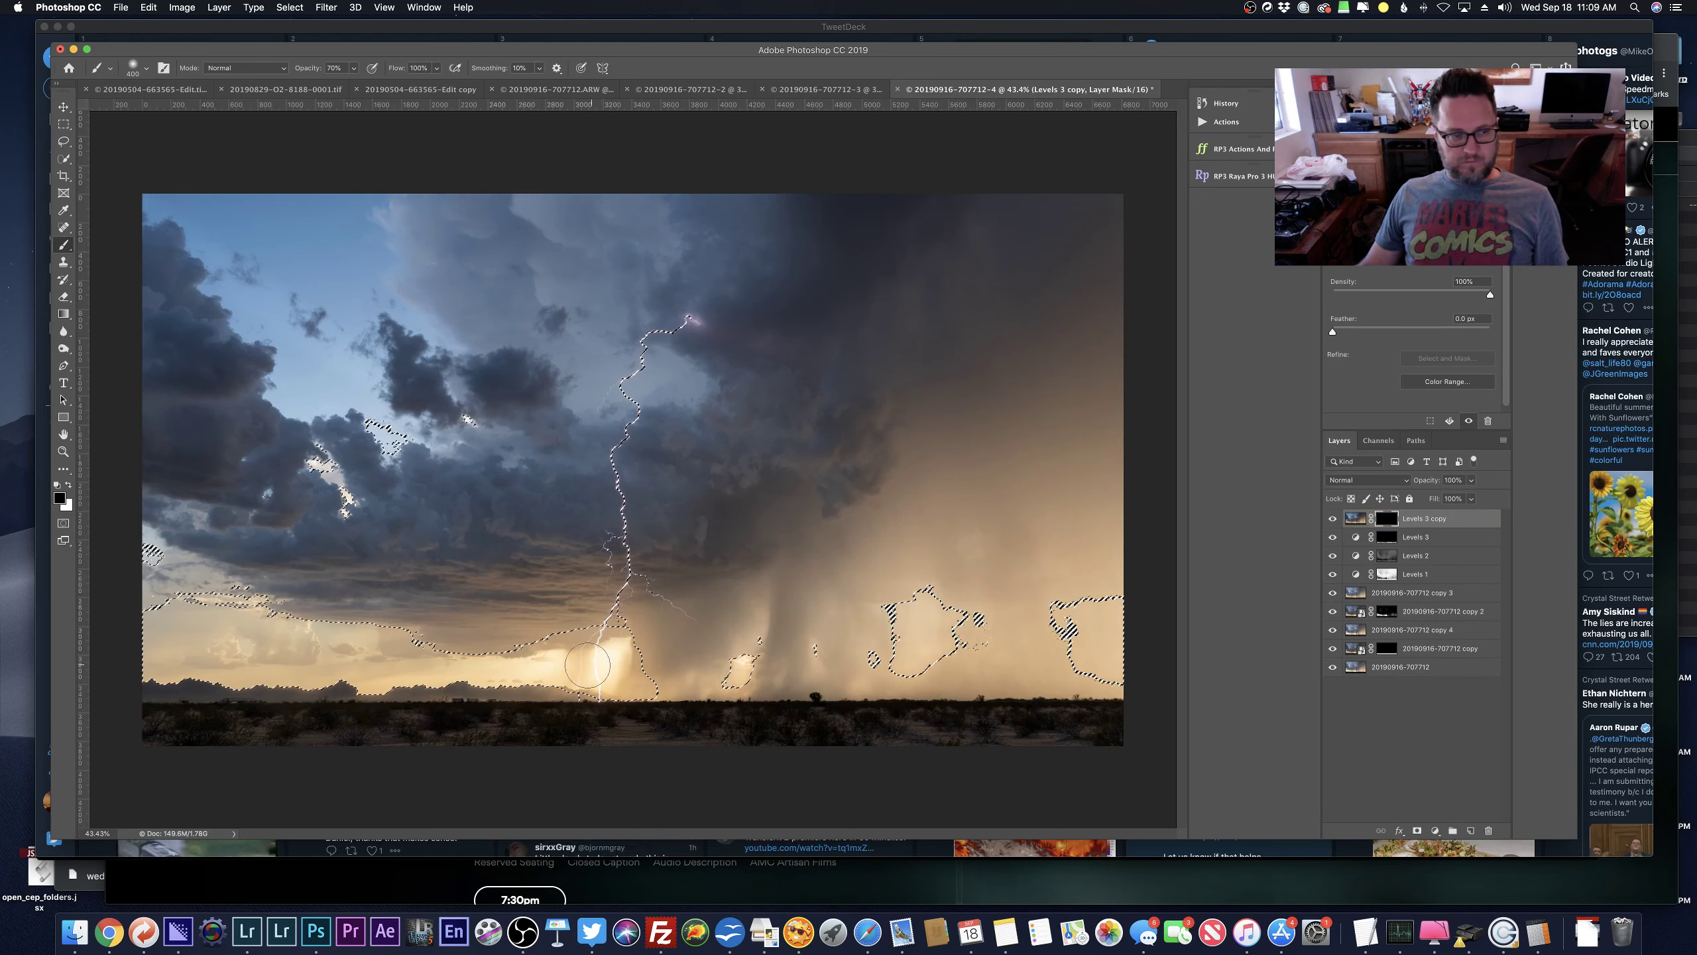
Paint white at 70% and 40% opacity on the Levels 3 copy mask around the bright base of the lightning, and deselect.
key(x)
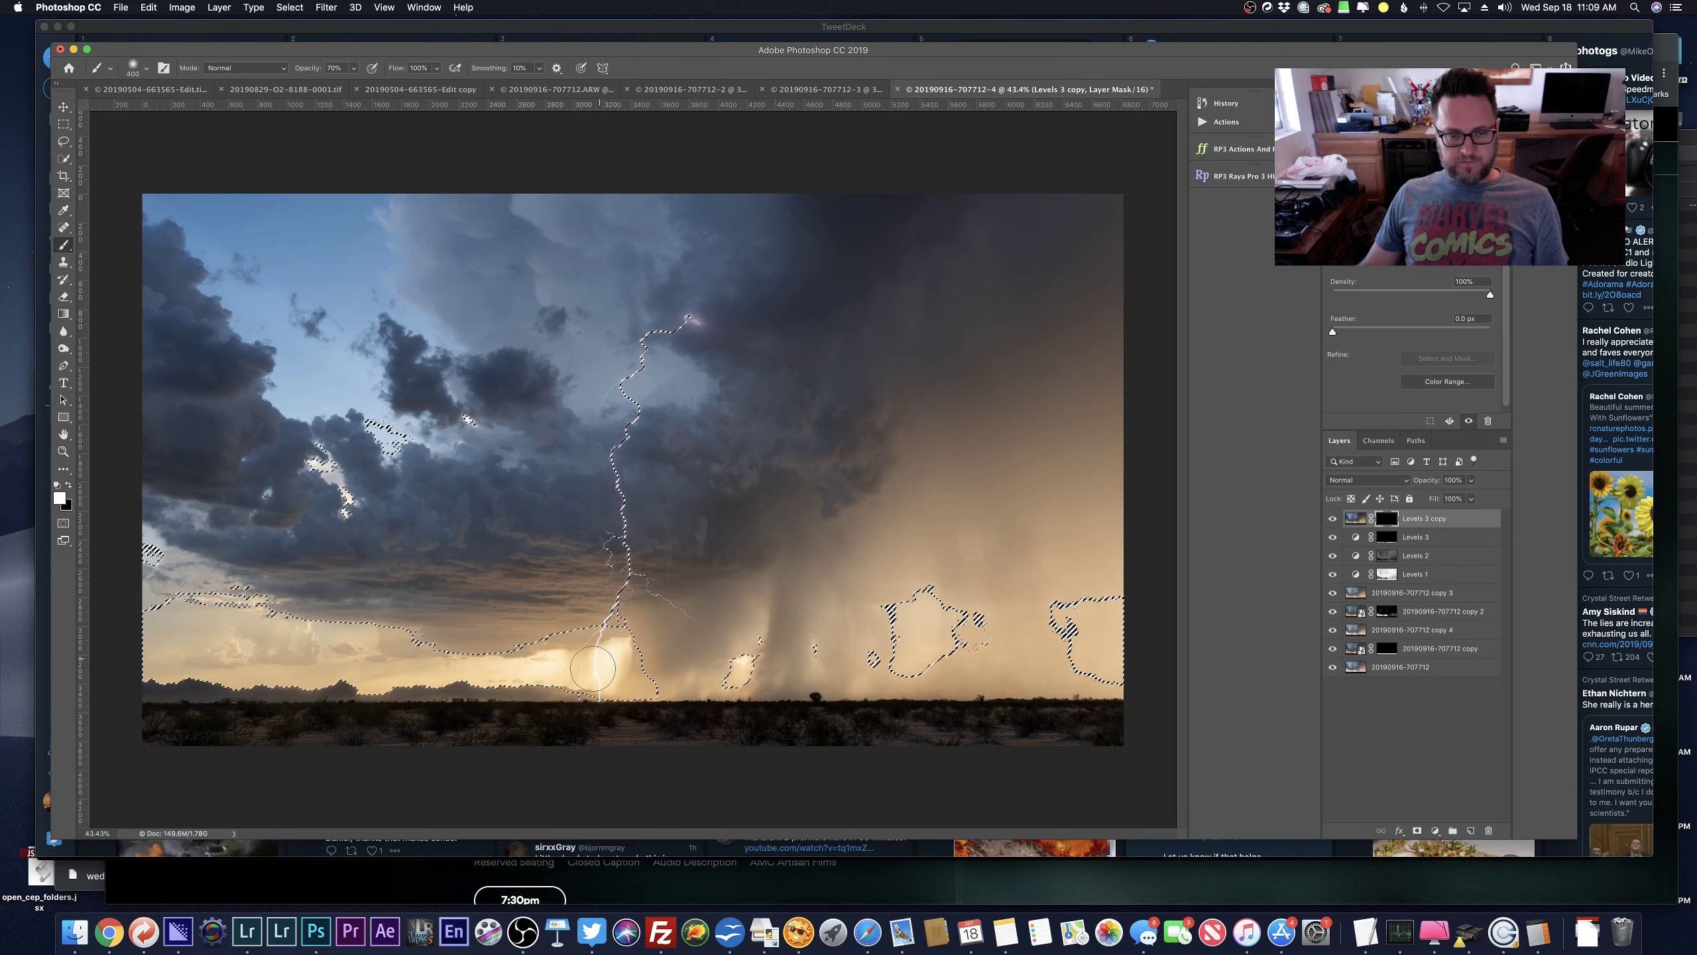
drag(613, 667, 646, 696)
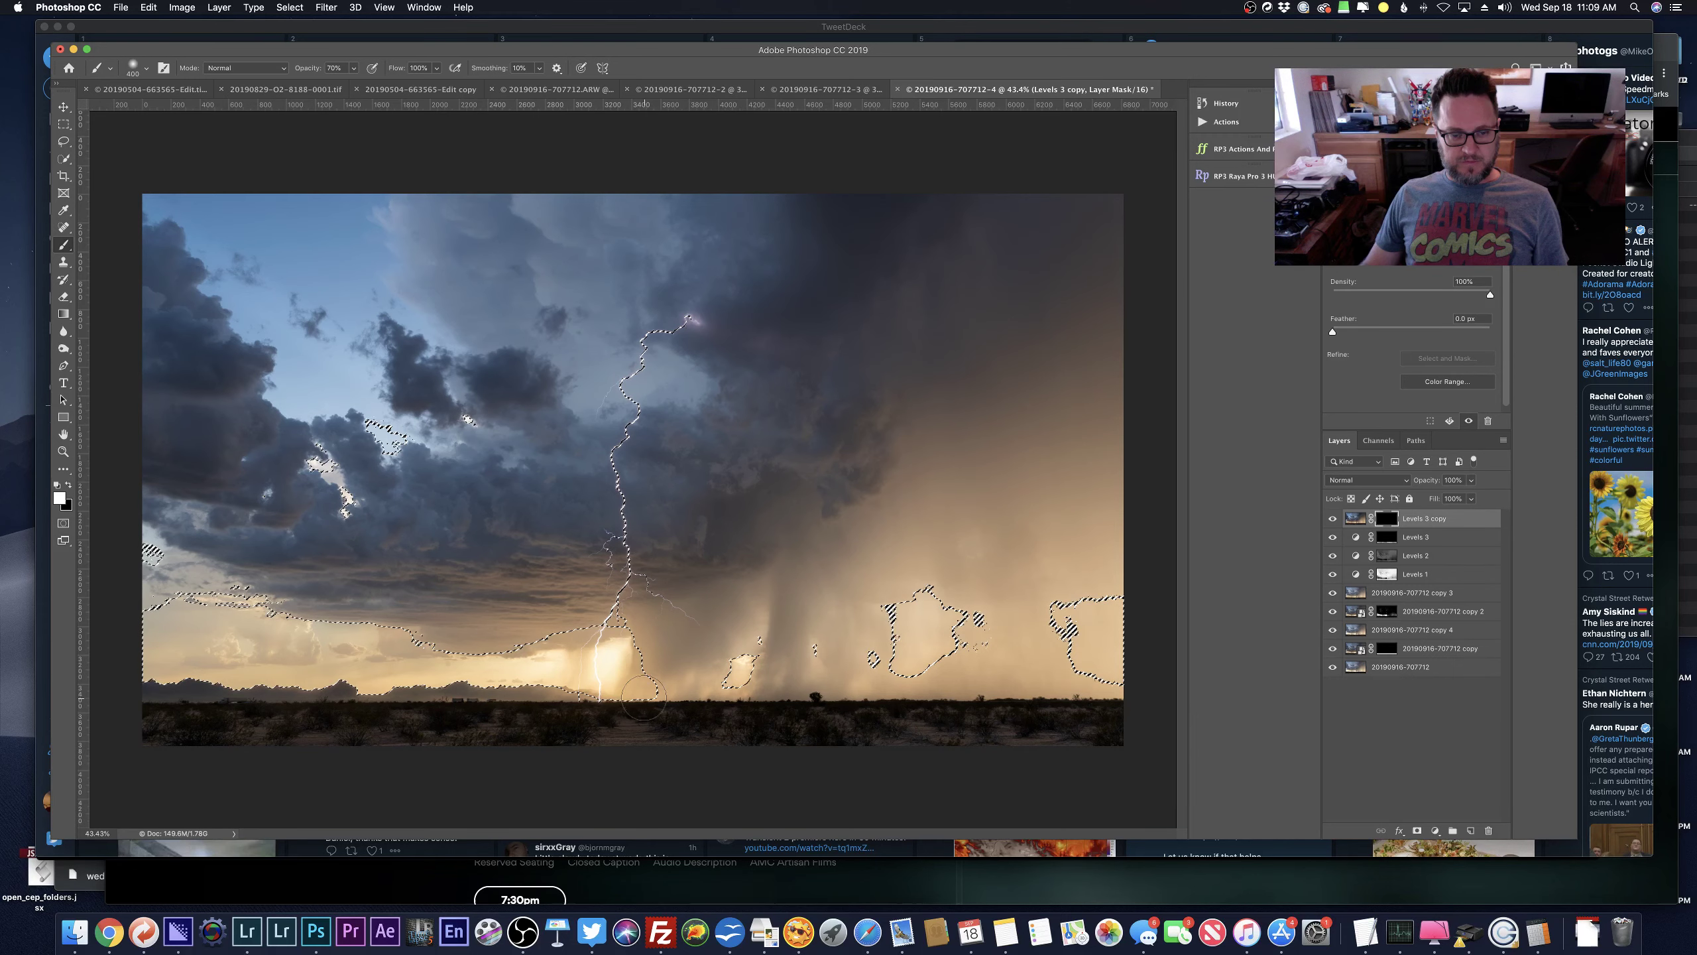
key(4)
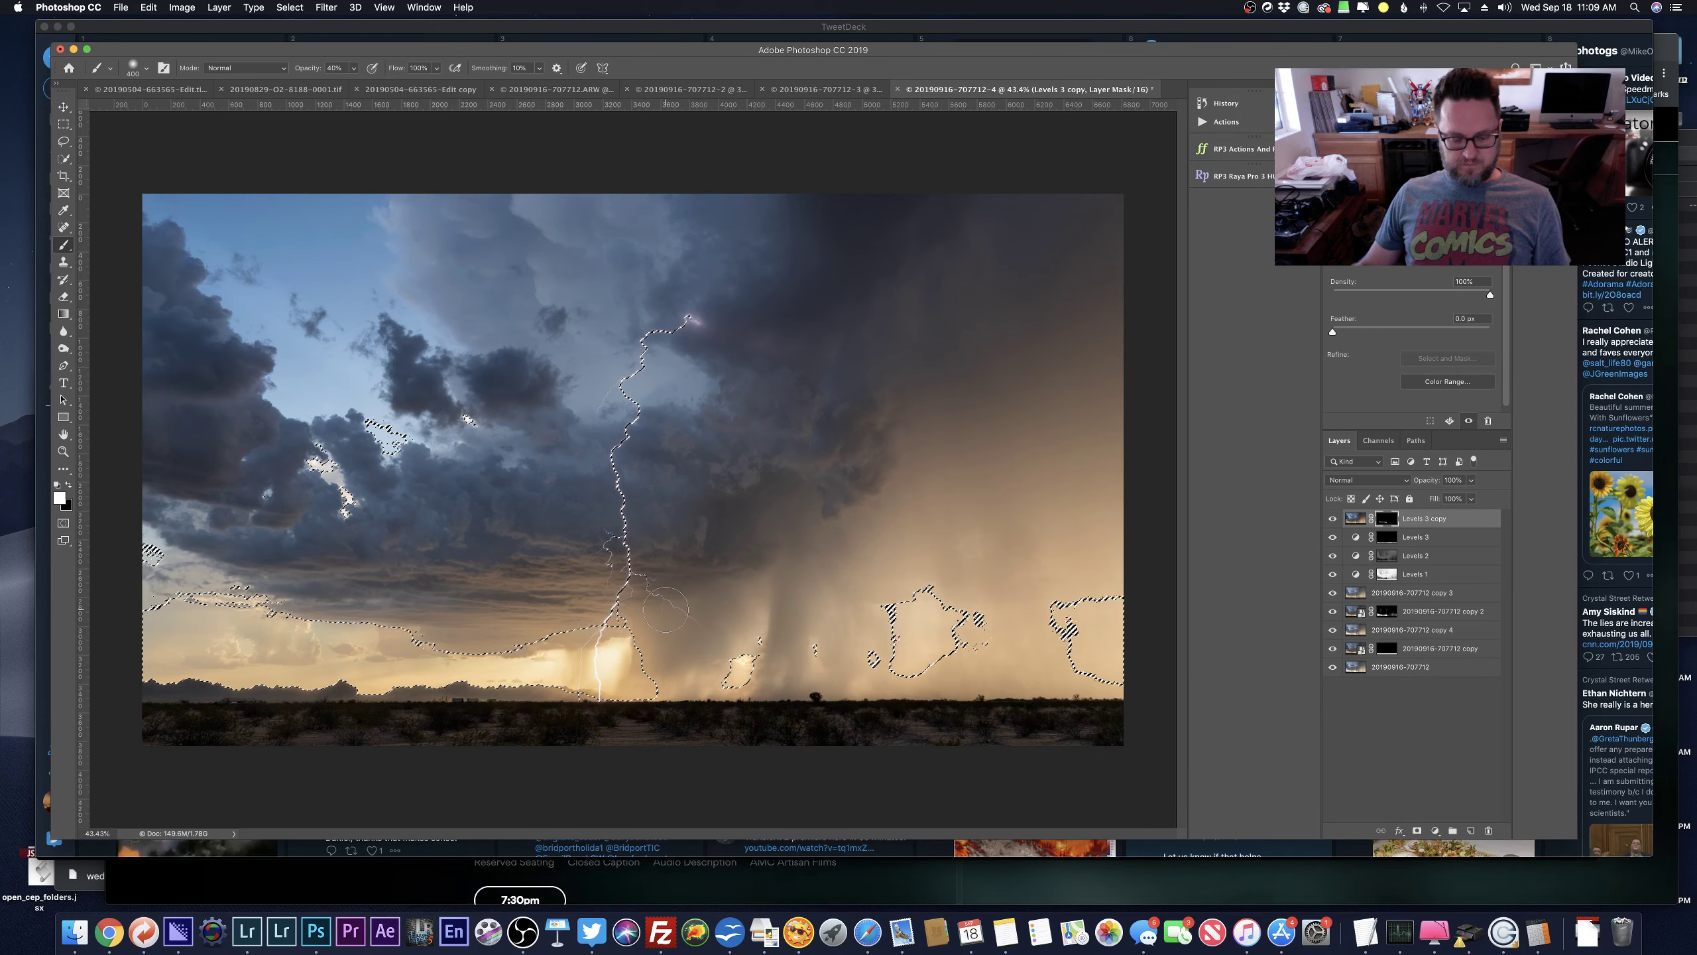
key(super+d)
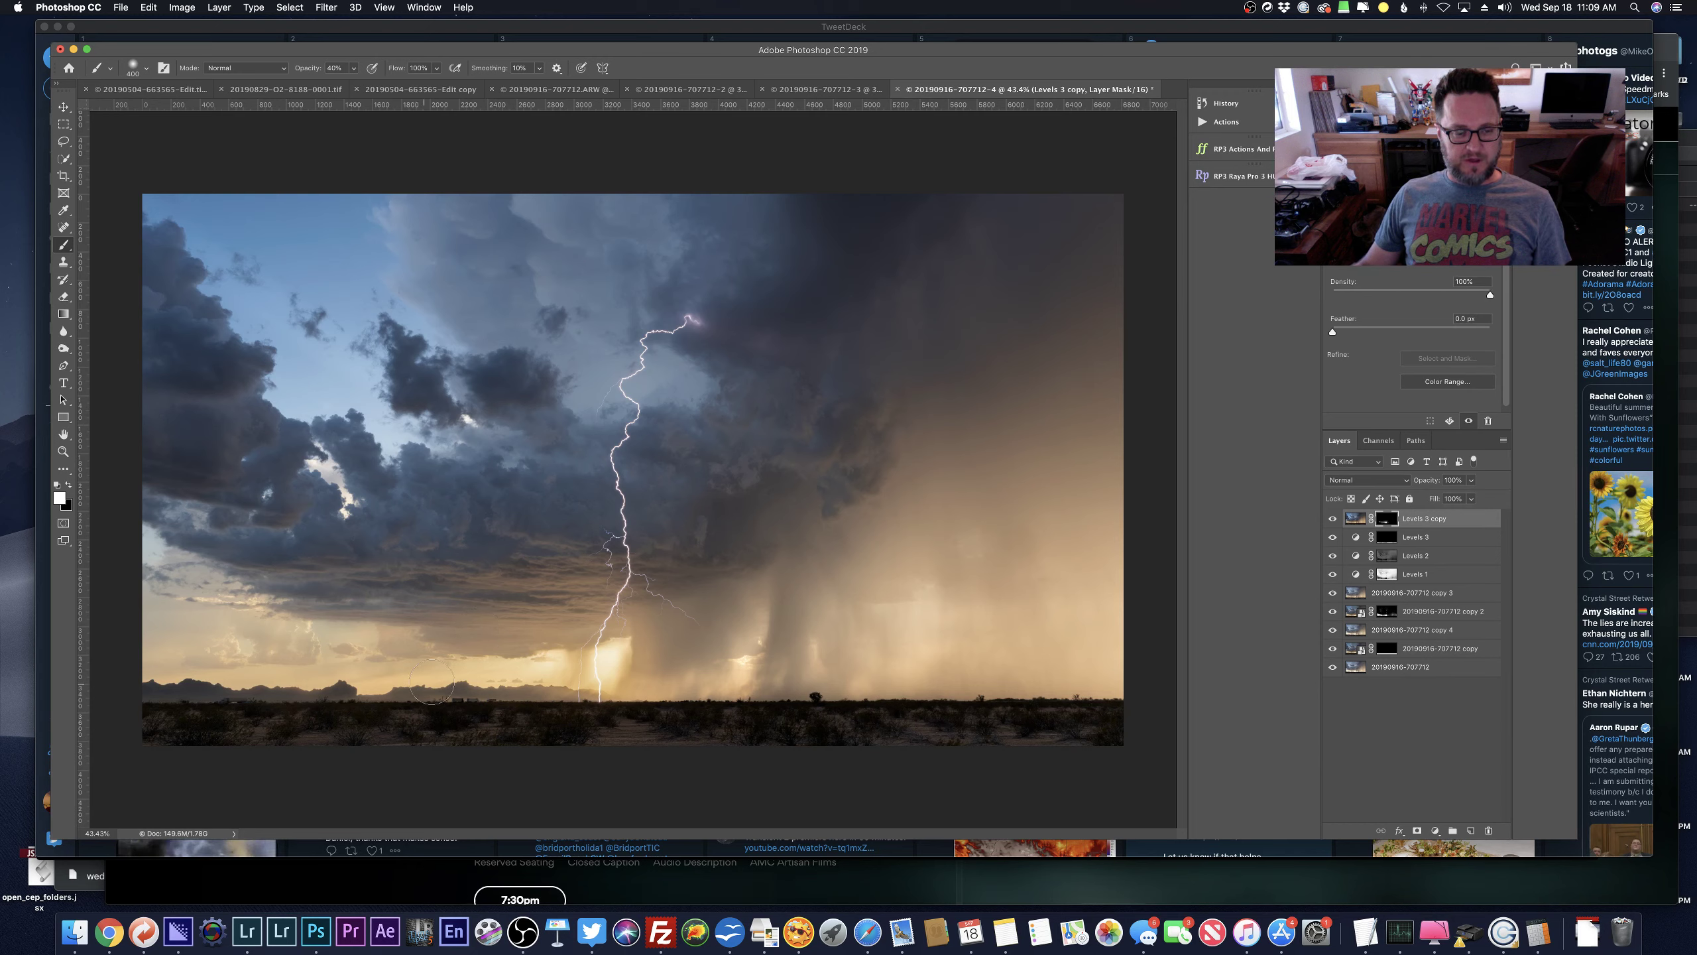
Duplicate the layers from Levels 3 copy down to the photo copy below Levels 1, and merge the duplicates into one layer.
scroll(423, 692, down, 3)
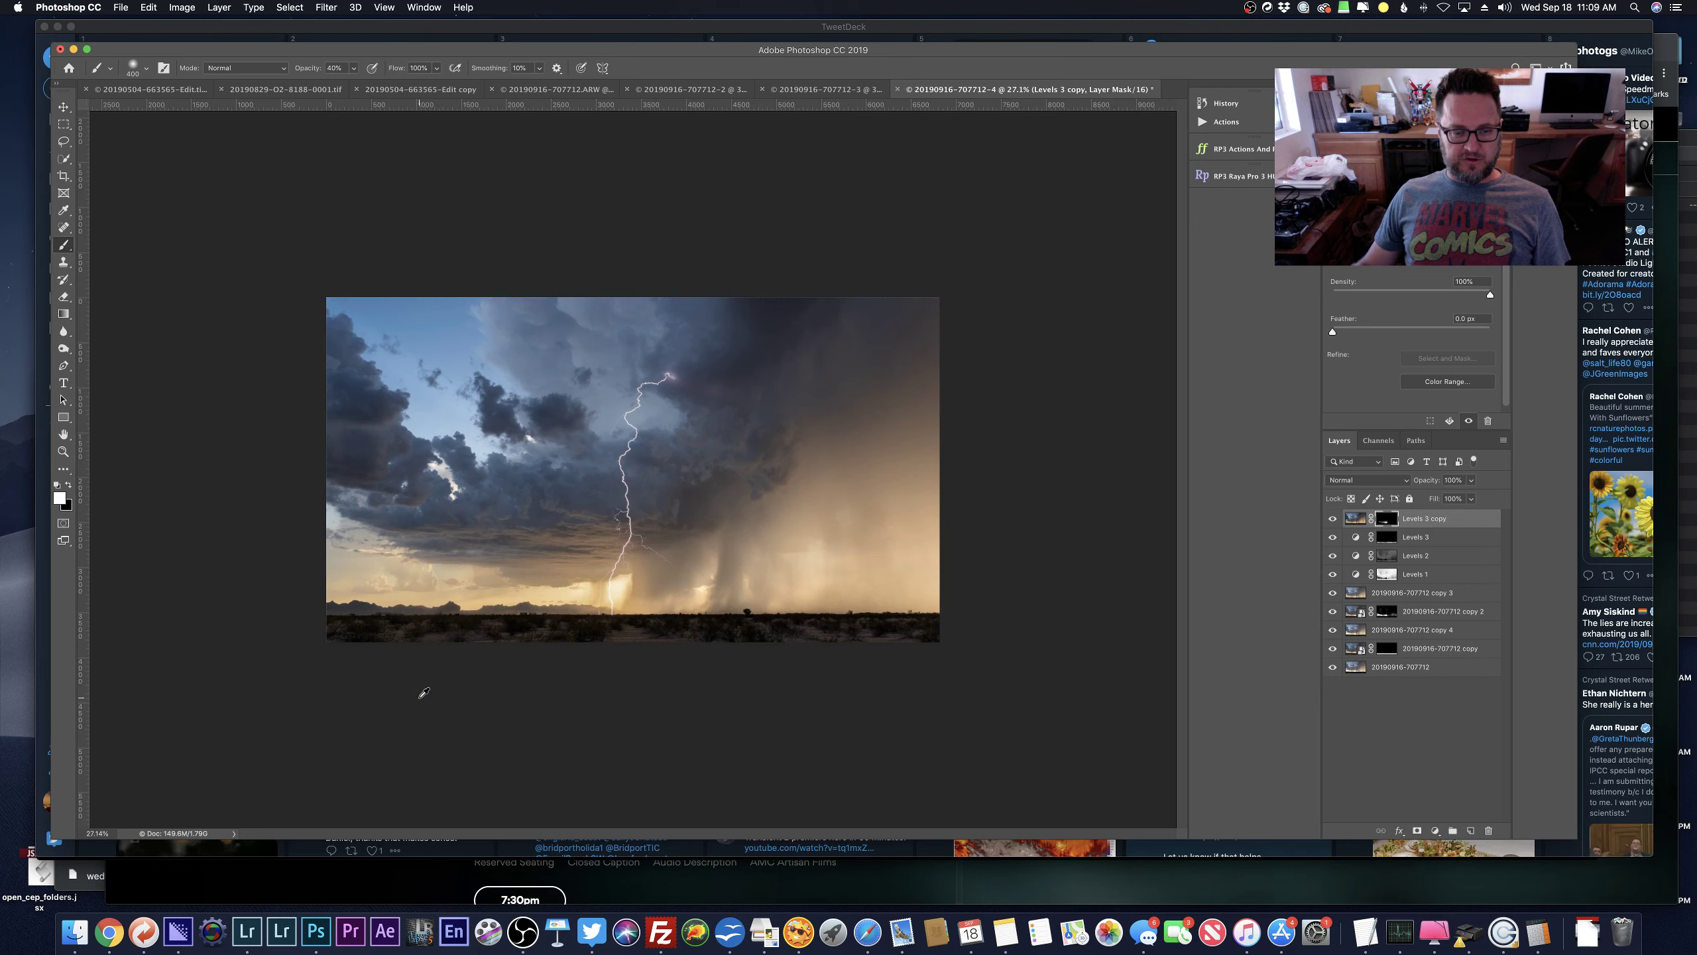
shift+click(1413, 592)
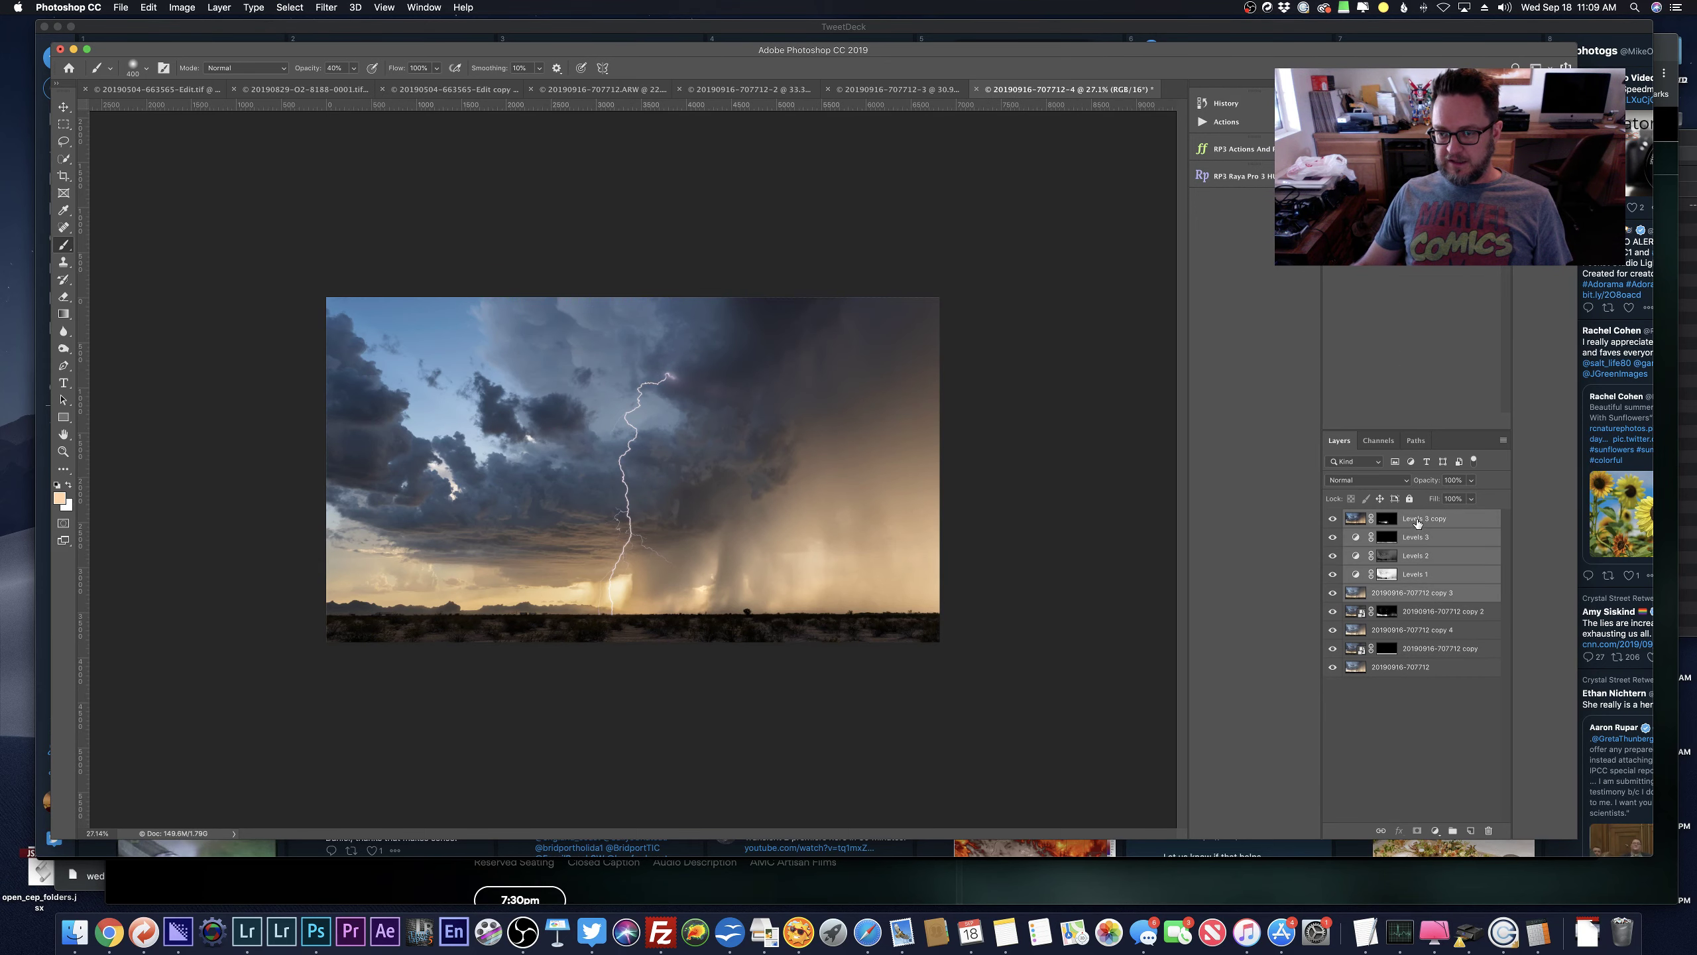
drag(1417, 523, 1473, 831)
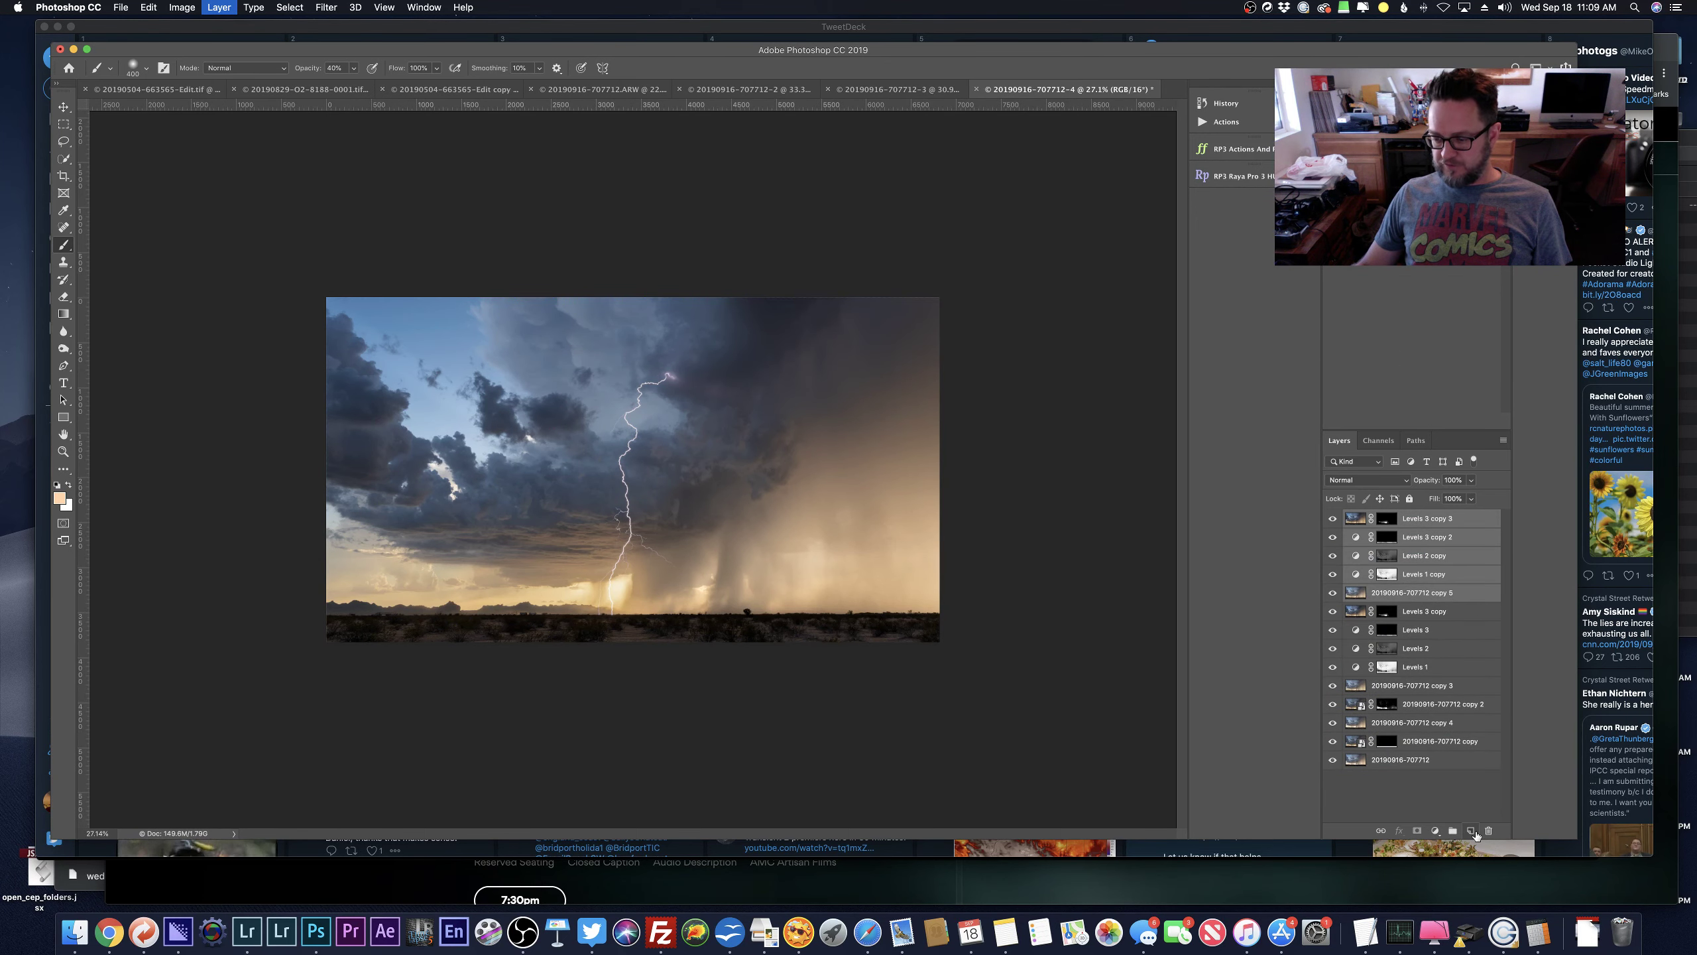
key(super+e)
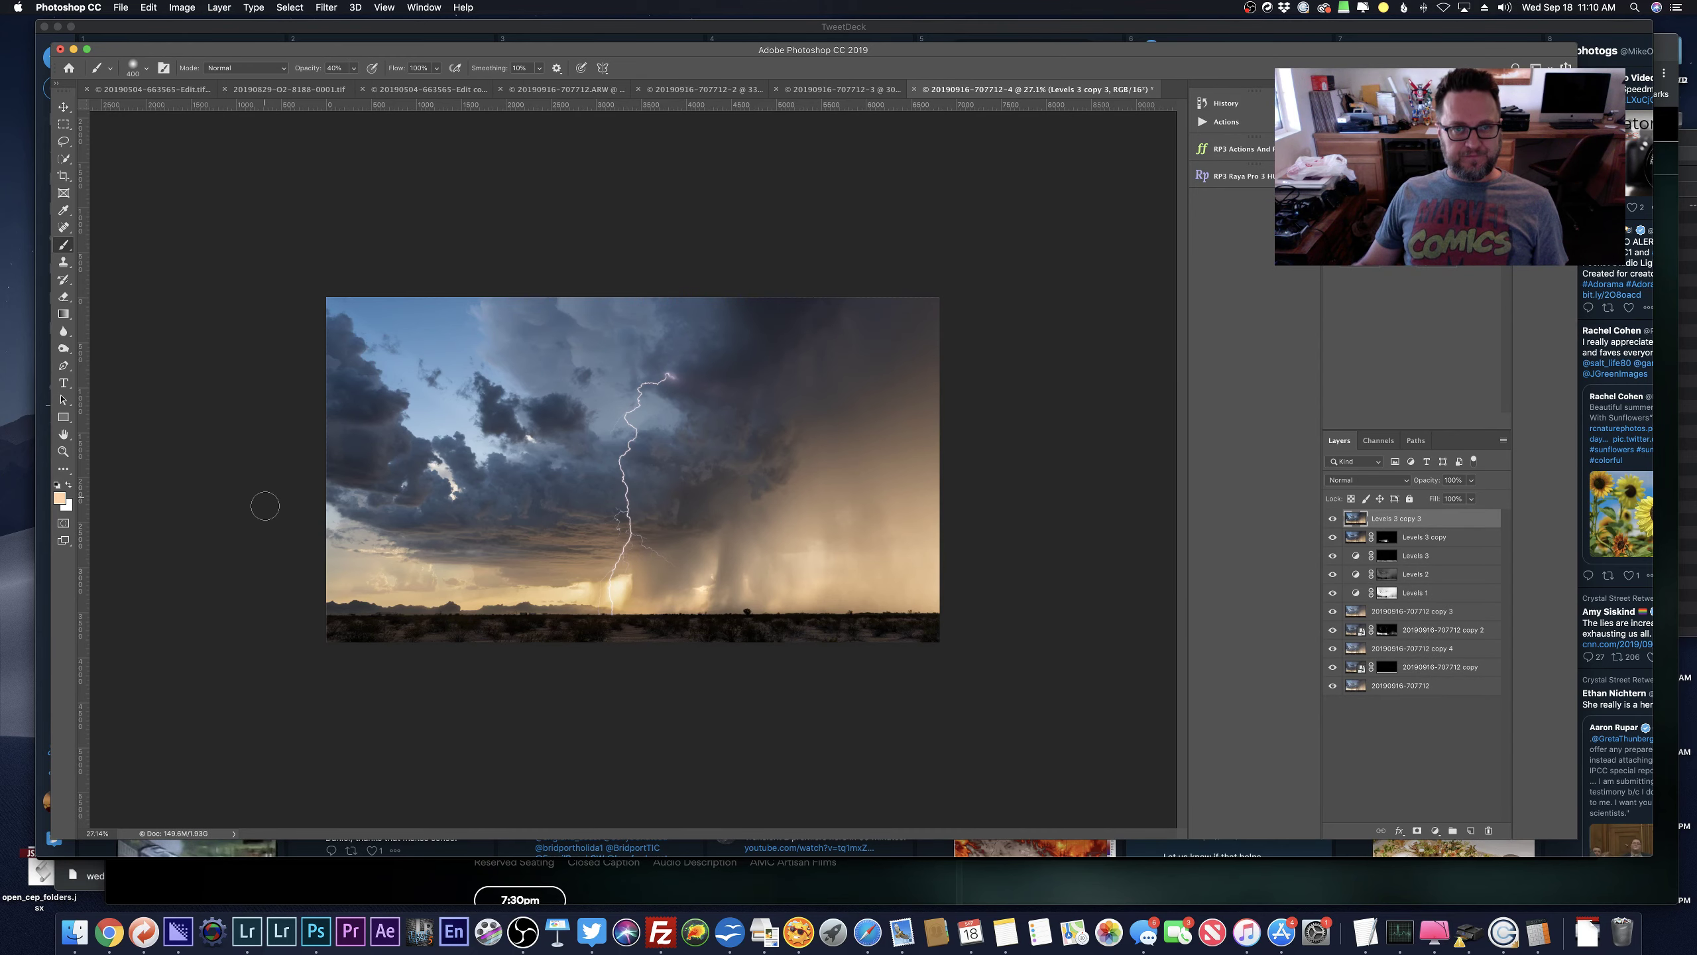
Switch to Chrome and replay the YouTube video "Transient 2 - 4K, UHD, 1000FPS", skipping through its opening countdown.
key(super+Tab)
click(246, 478)
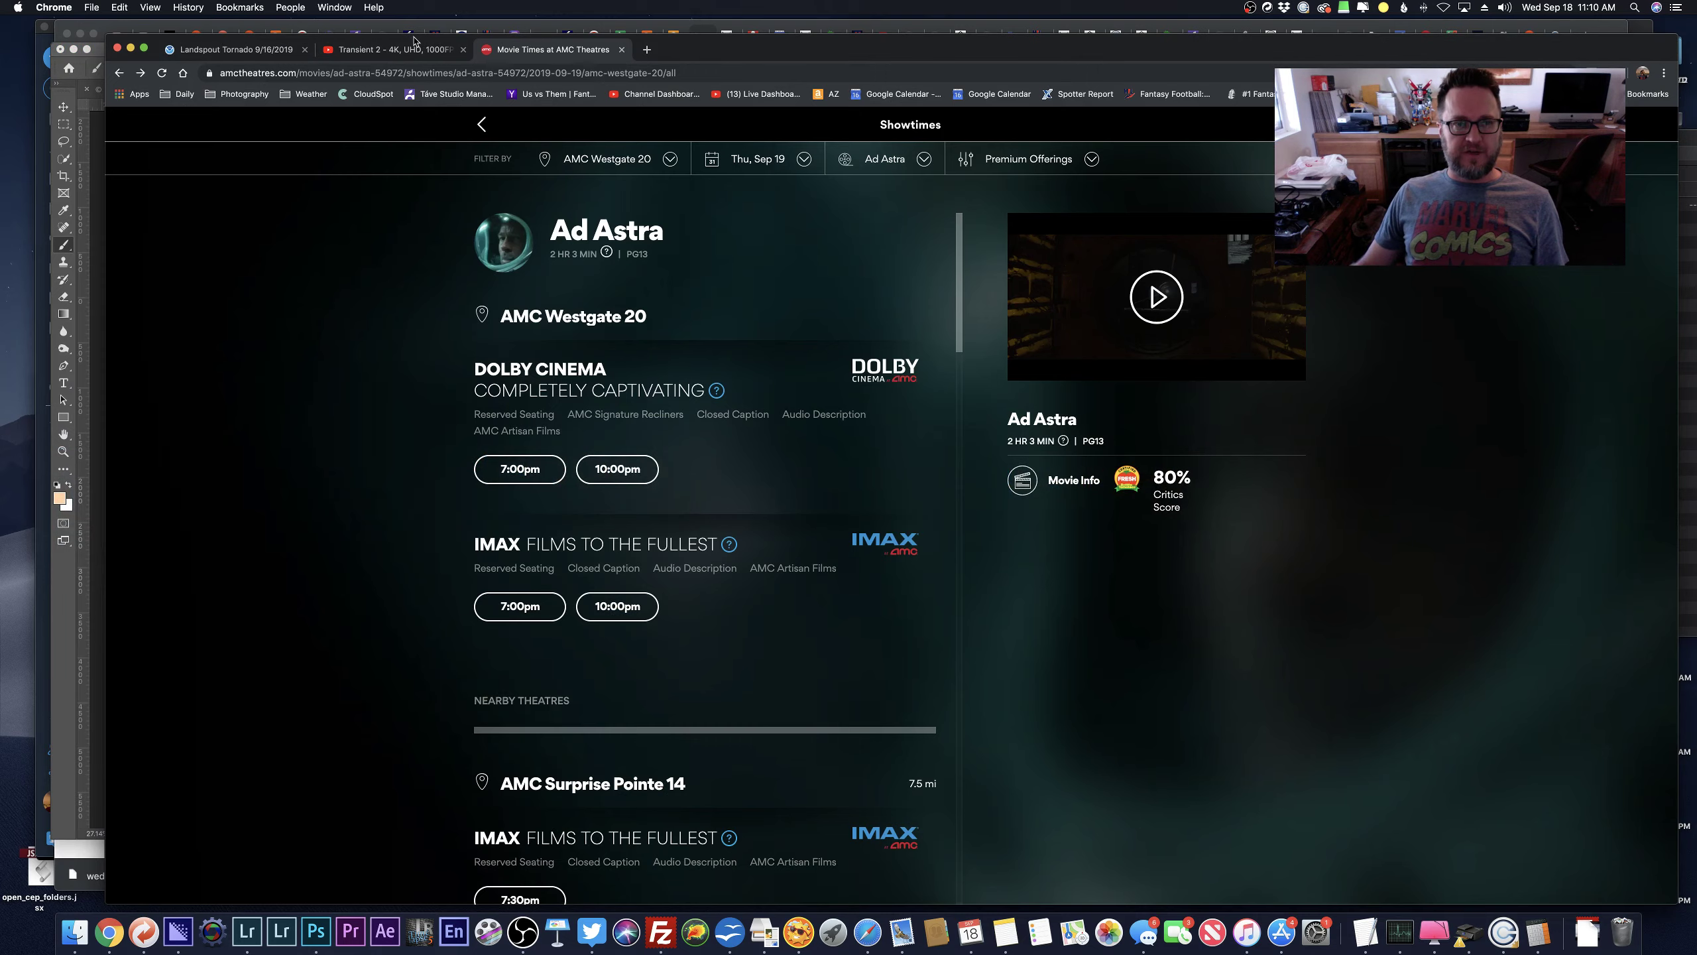
key(super+grave)
key(super+grave)
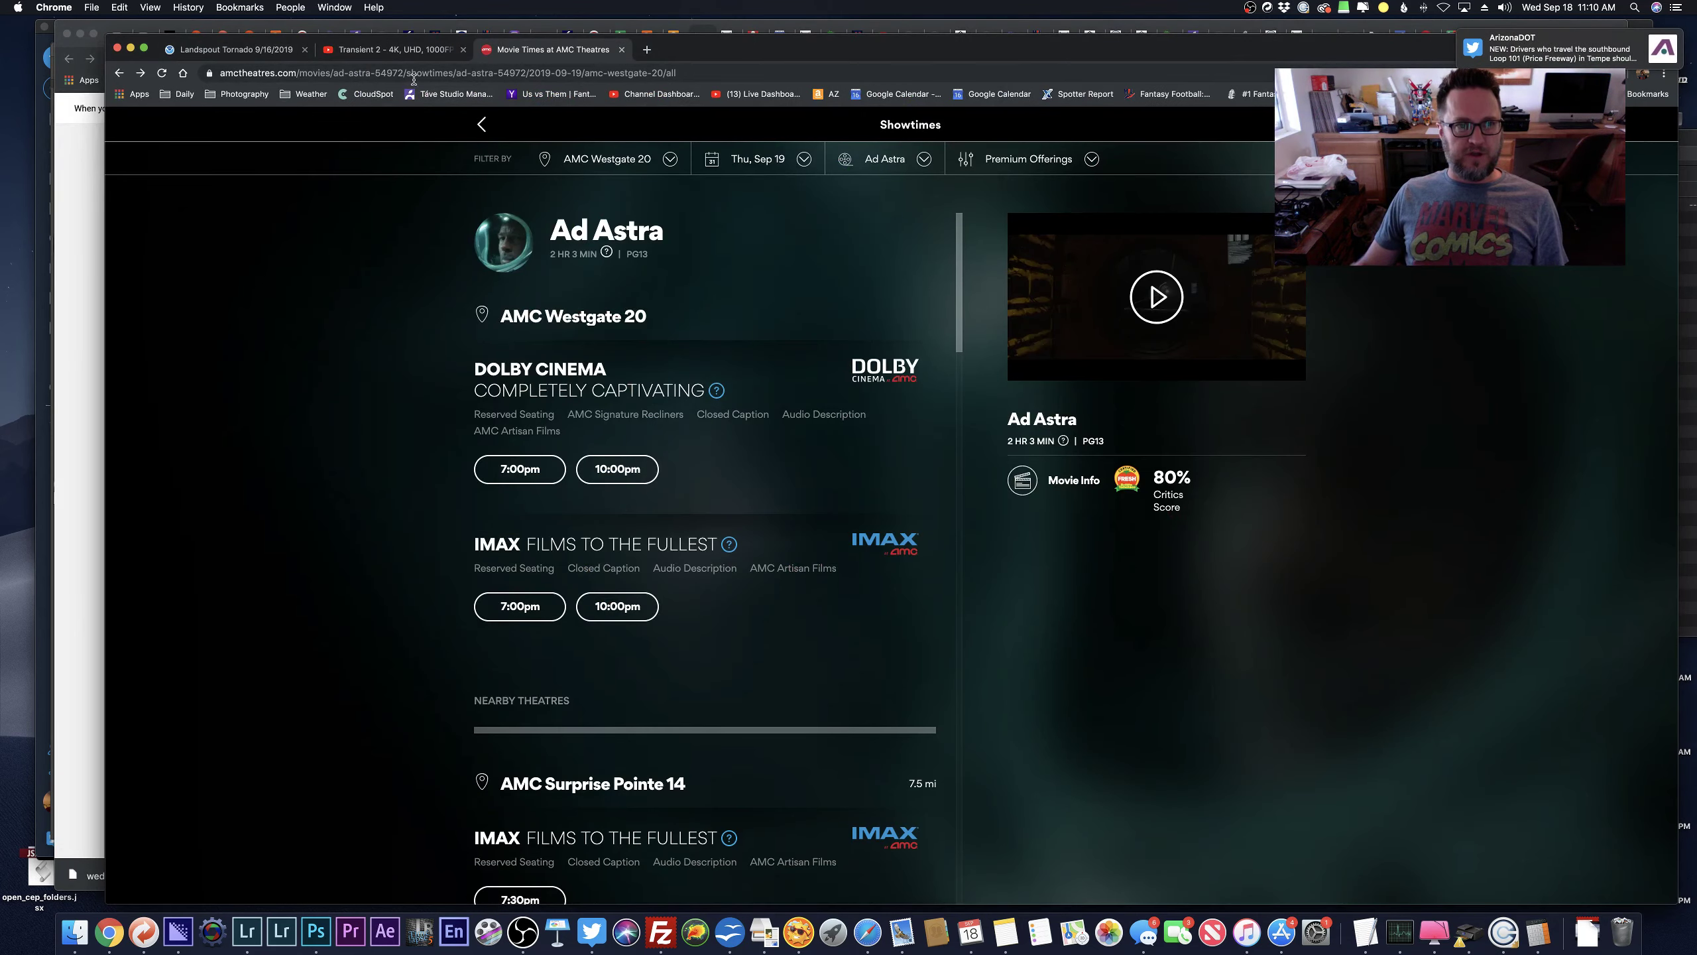
click(409, 51)
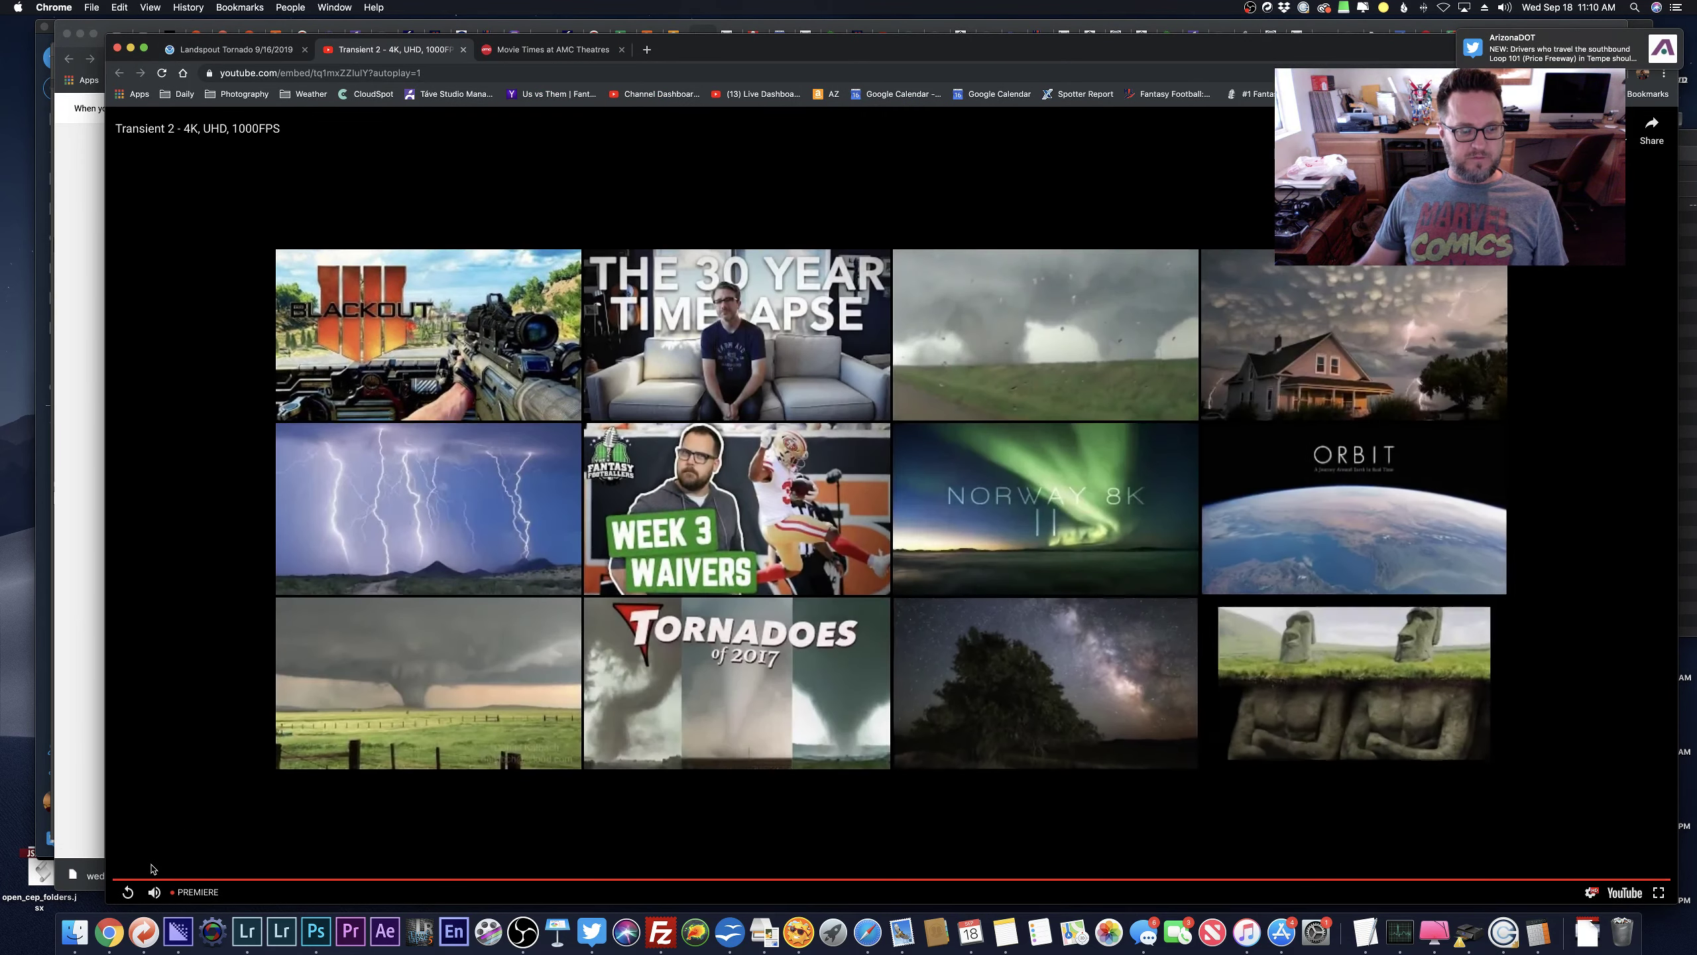
click(129, 893)
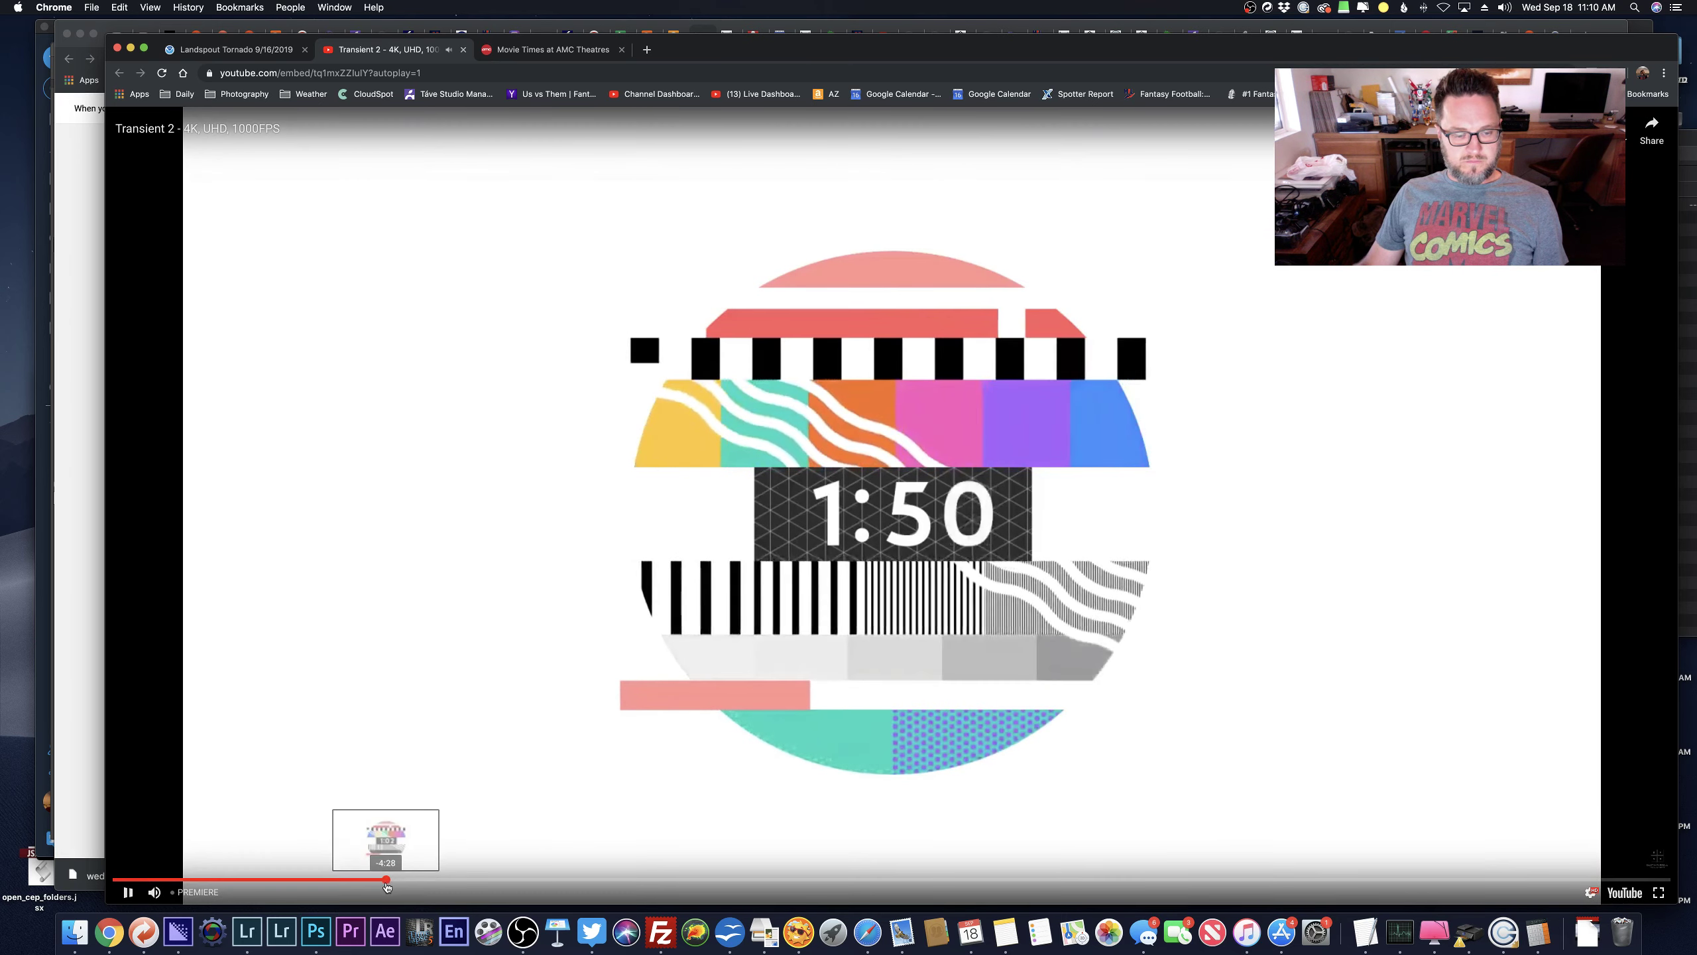
click(387, 881)
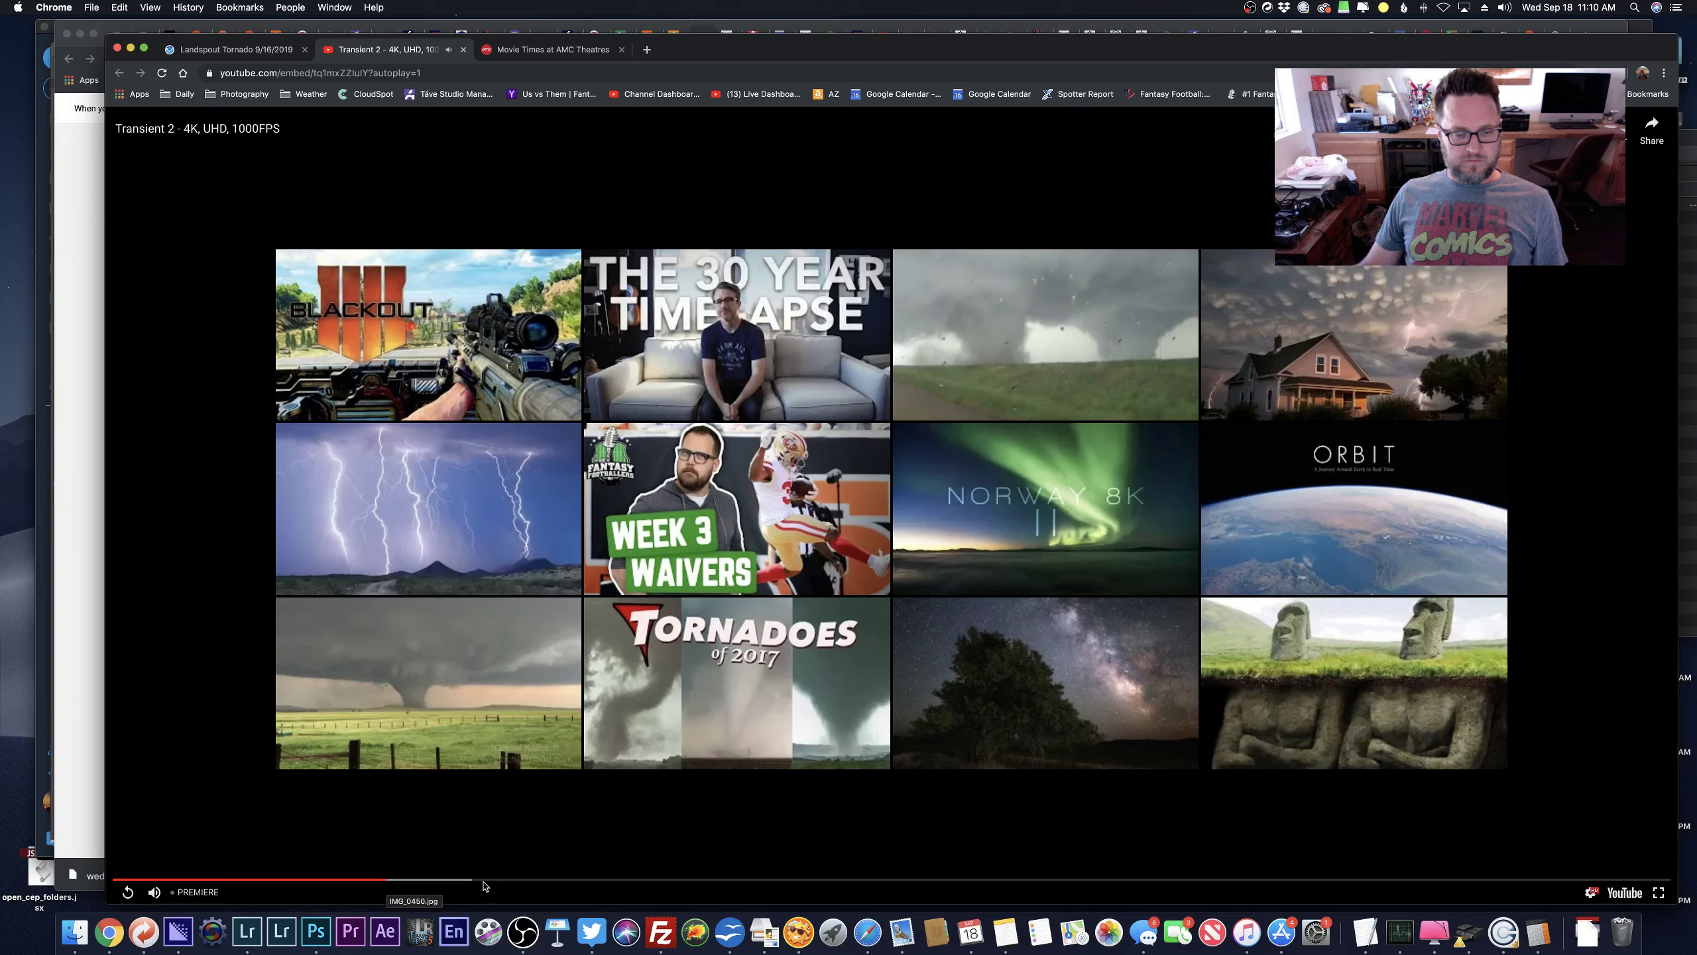
click(1404, 879)
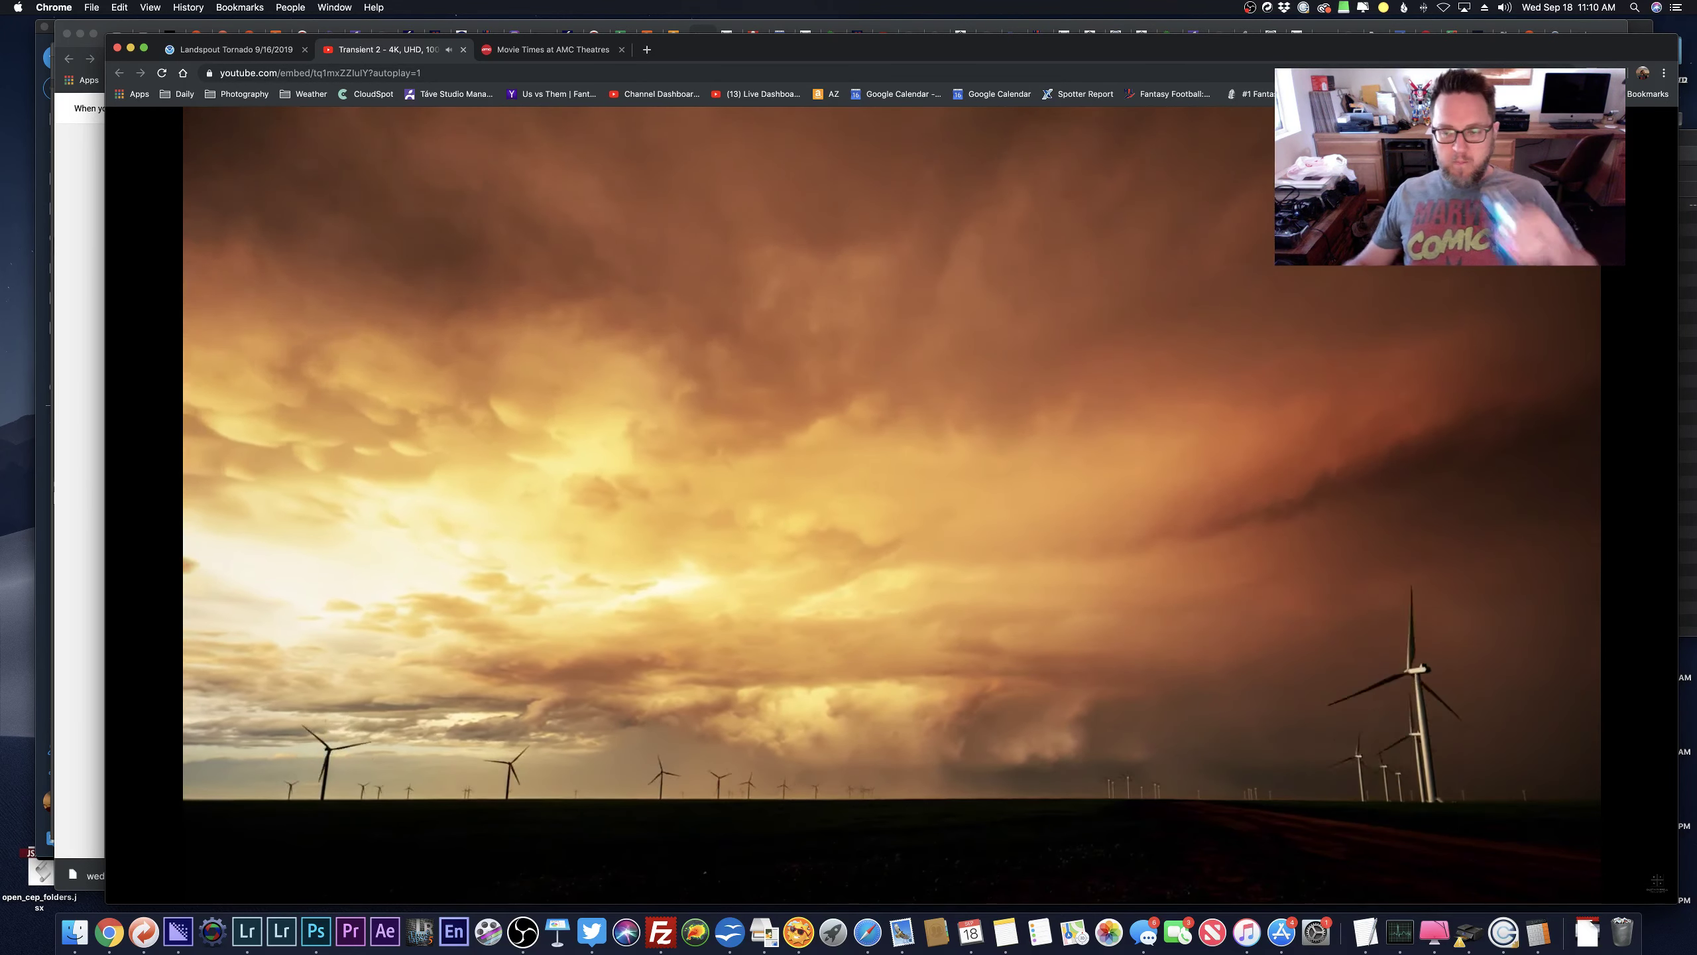
Set the video quality to 2160p and pause at 1:51 on the lightning strike behind the irrigation rig.
mouse_move(980, 609)
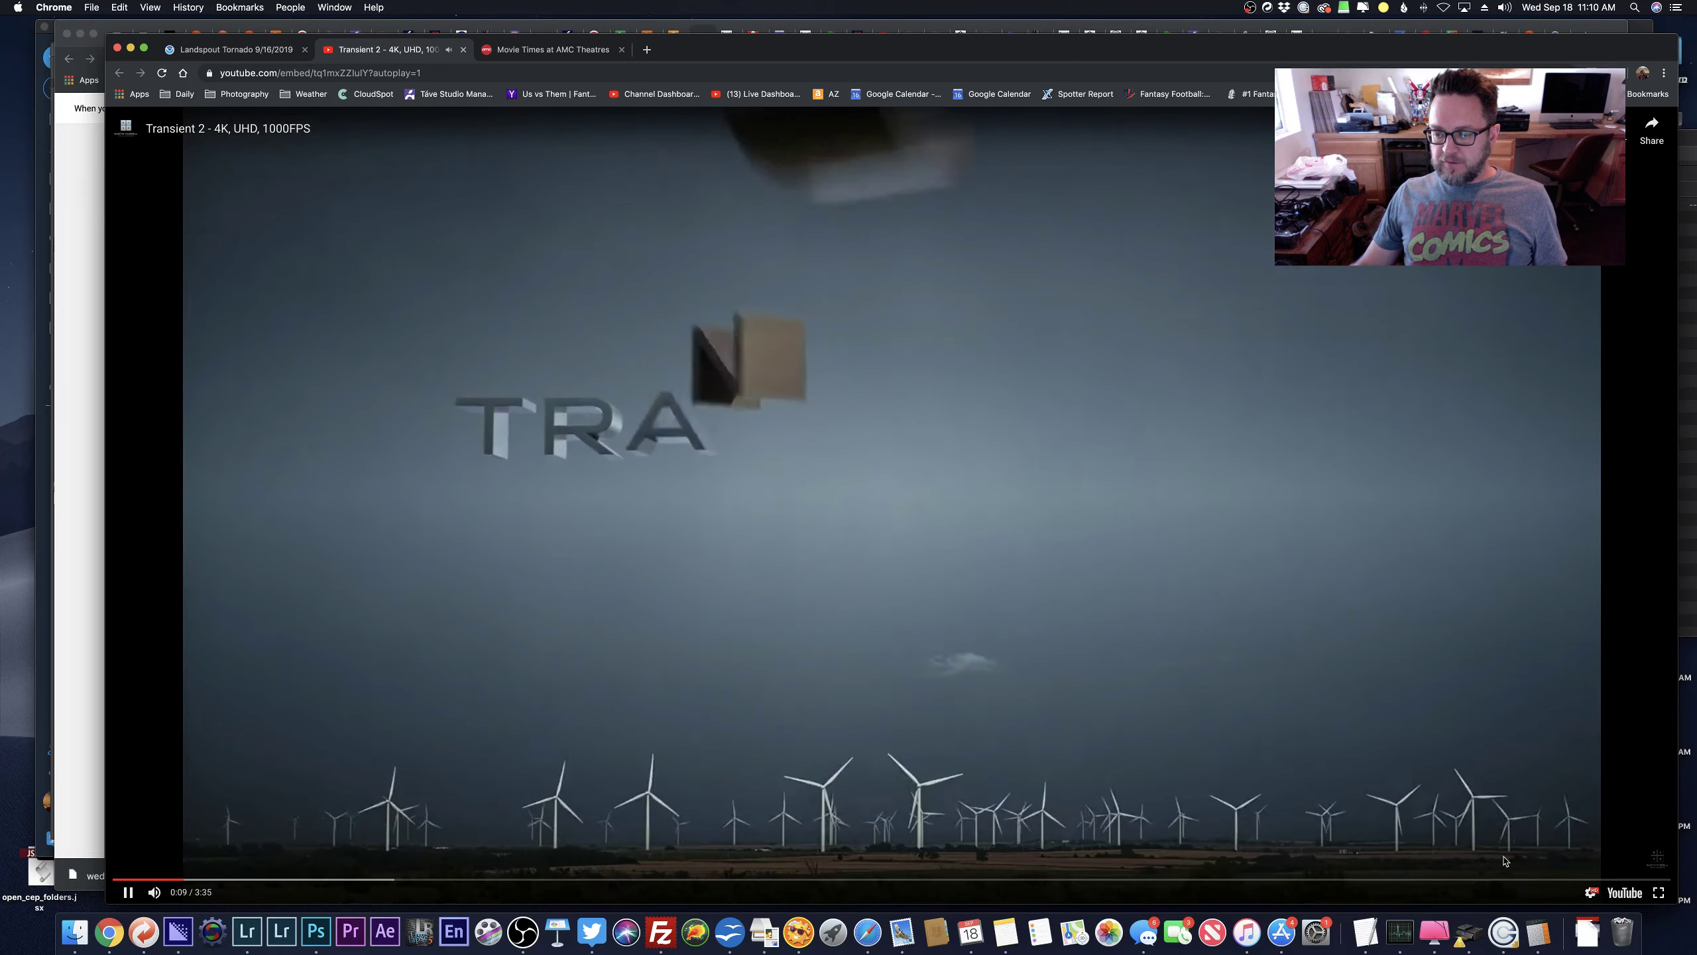
click(1593, 892)
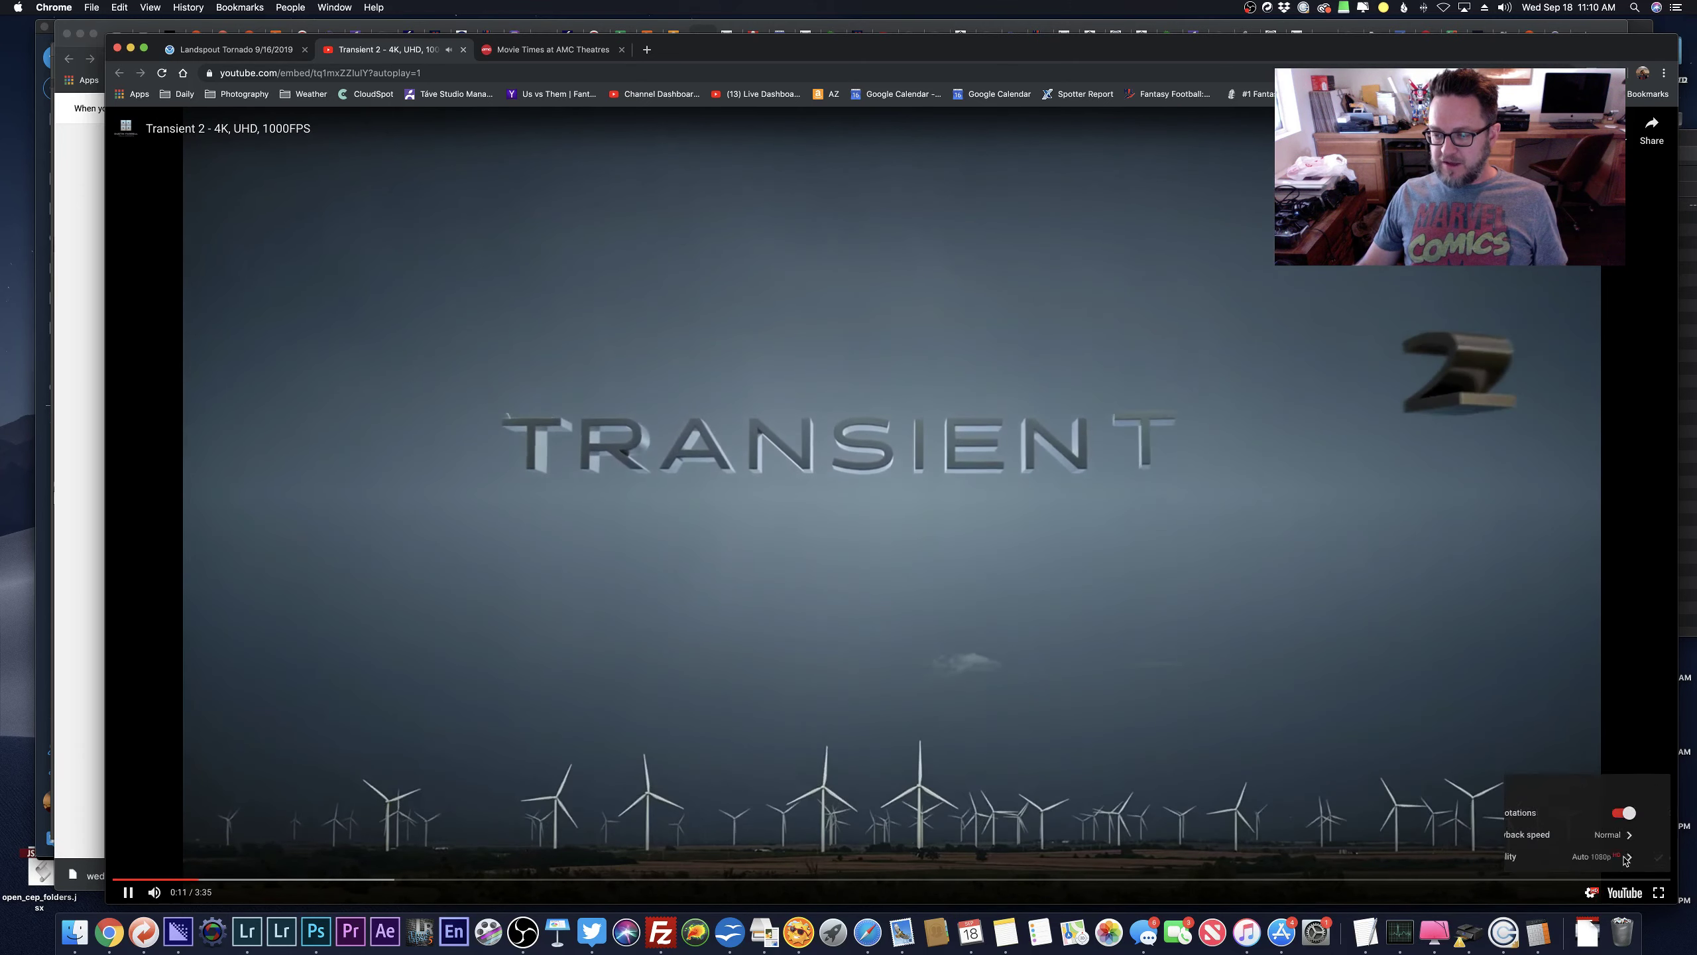
click(1625, 860)
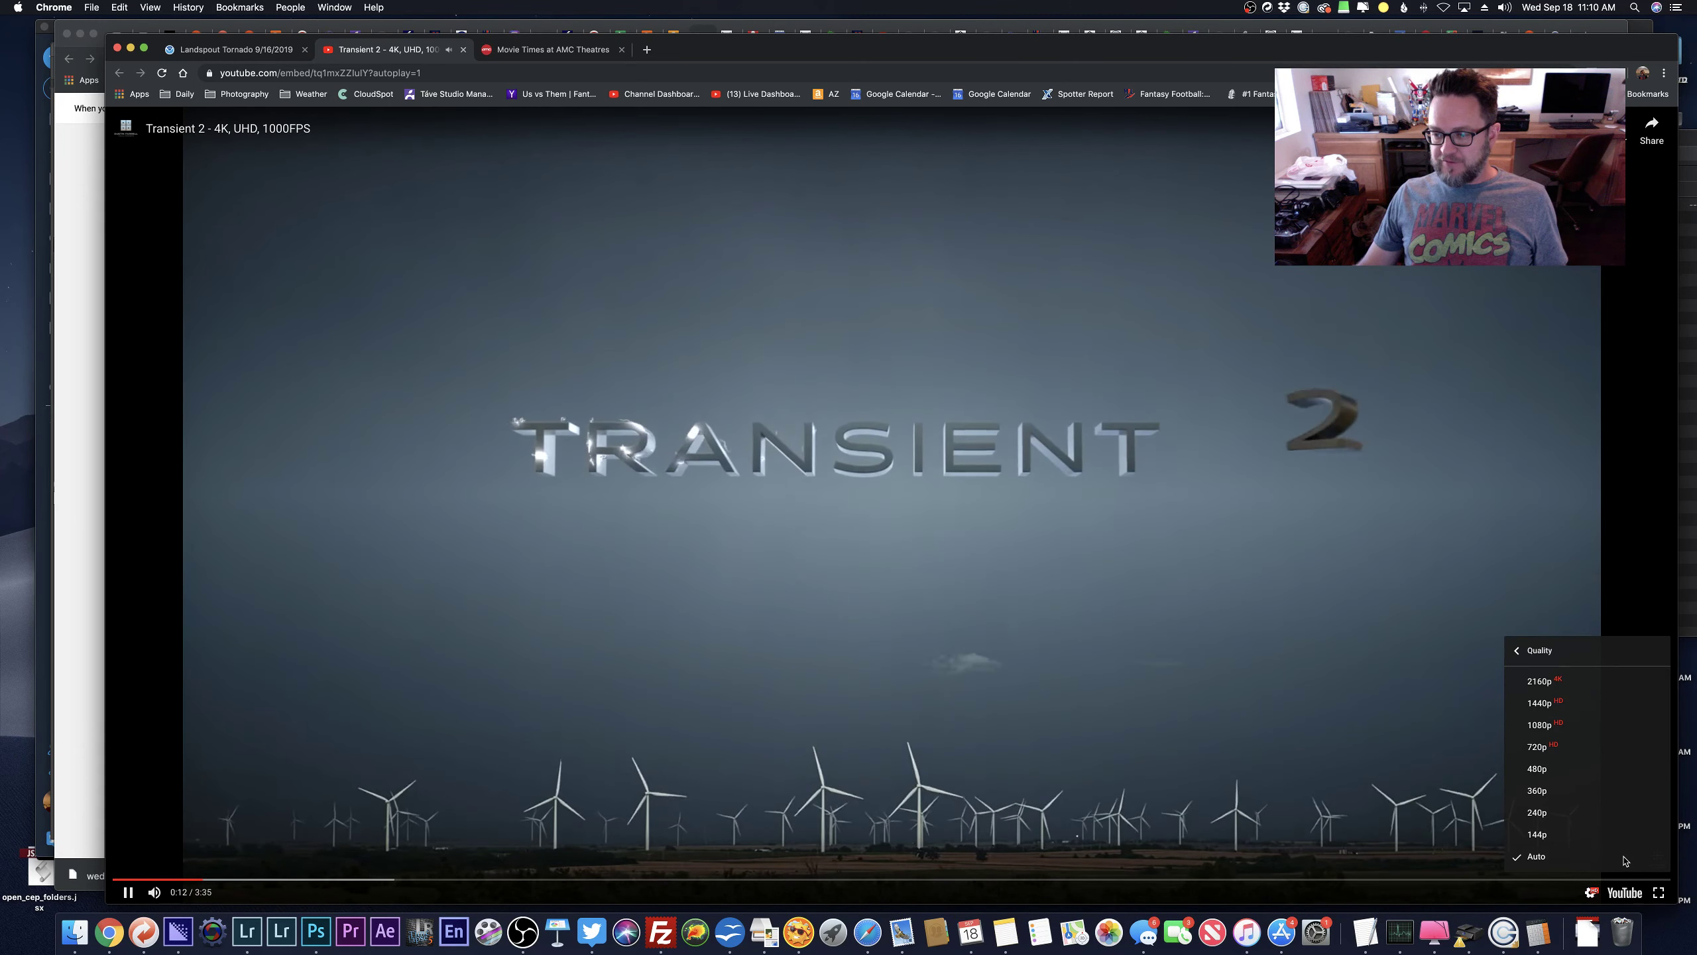
click(1661, 681)
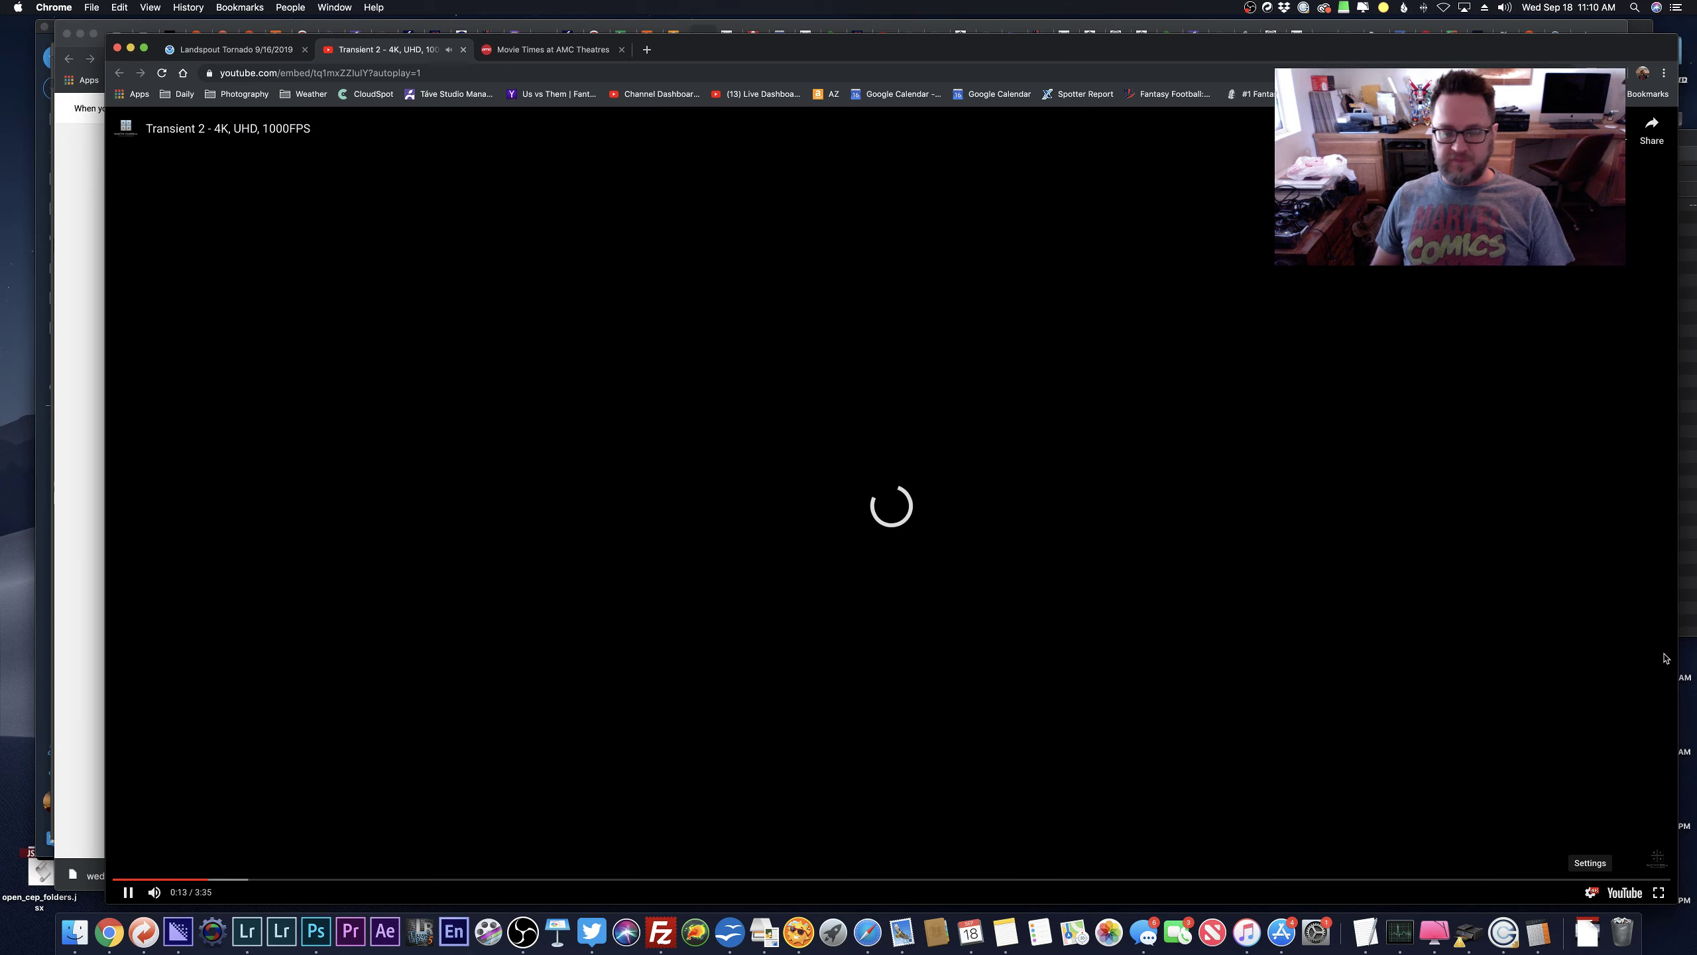
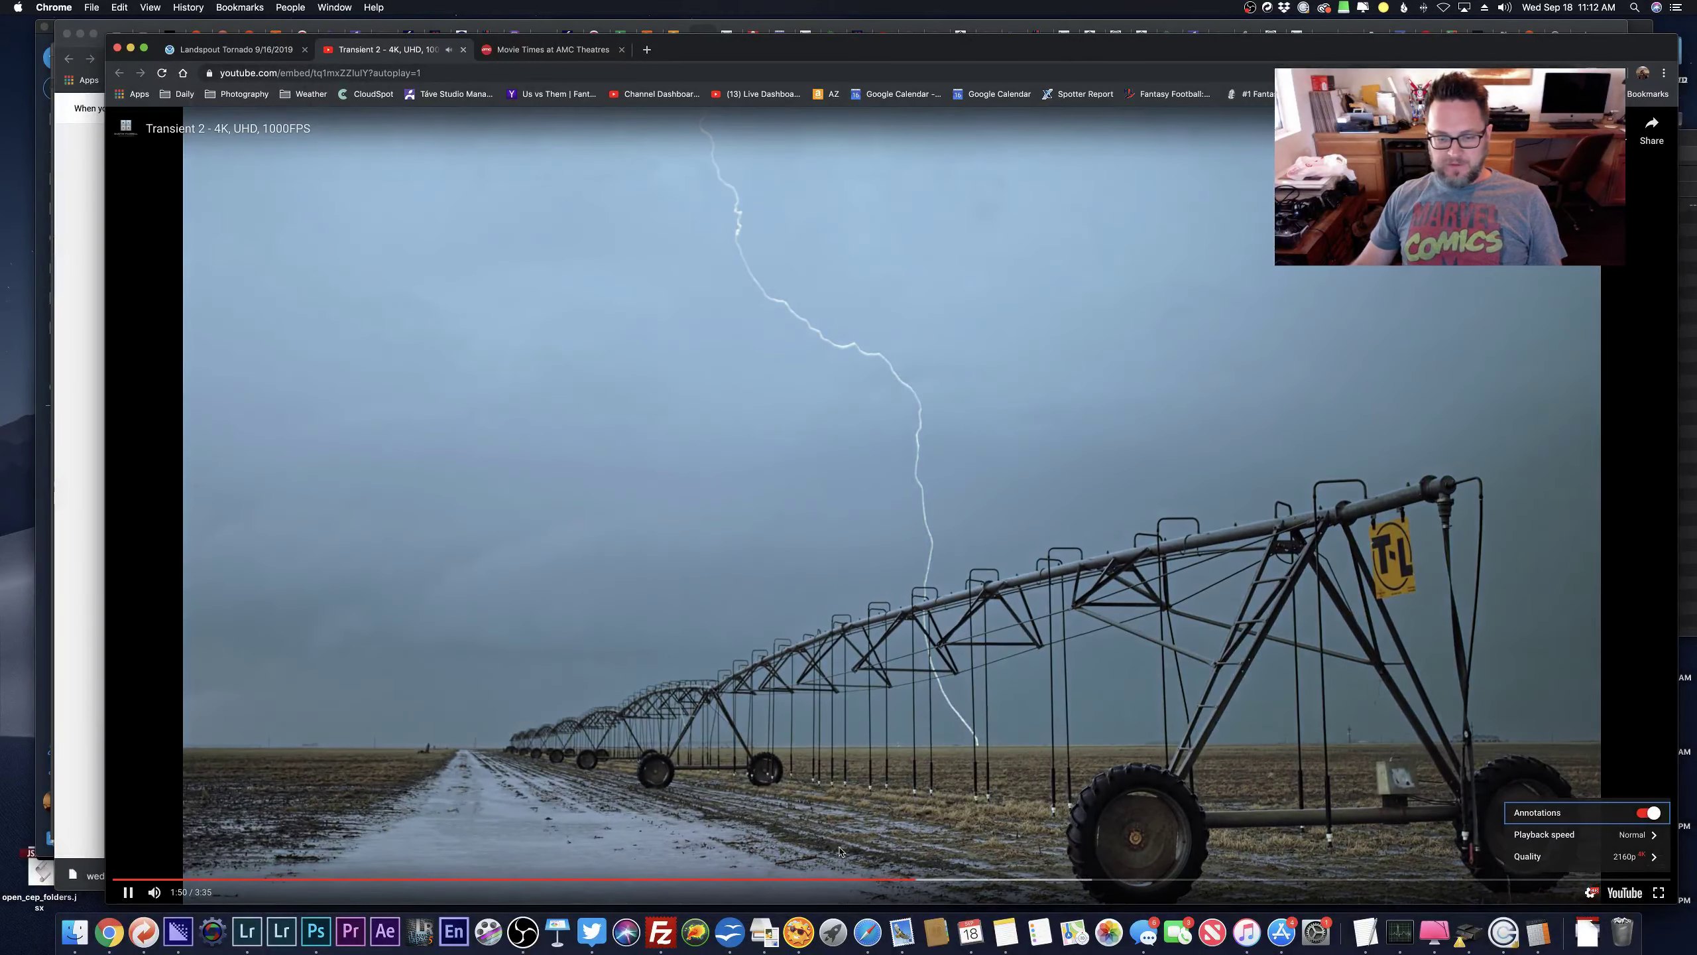
click(959, 850)
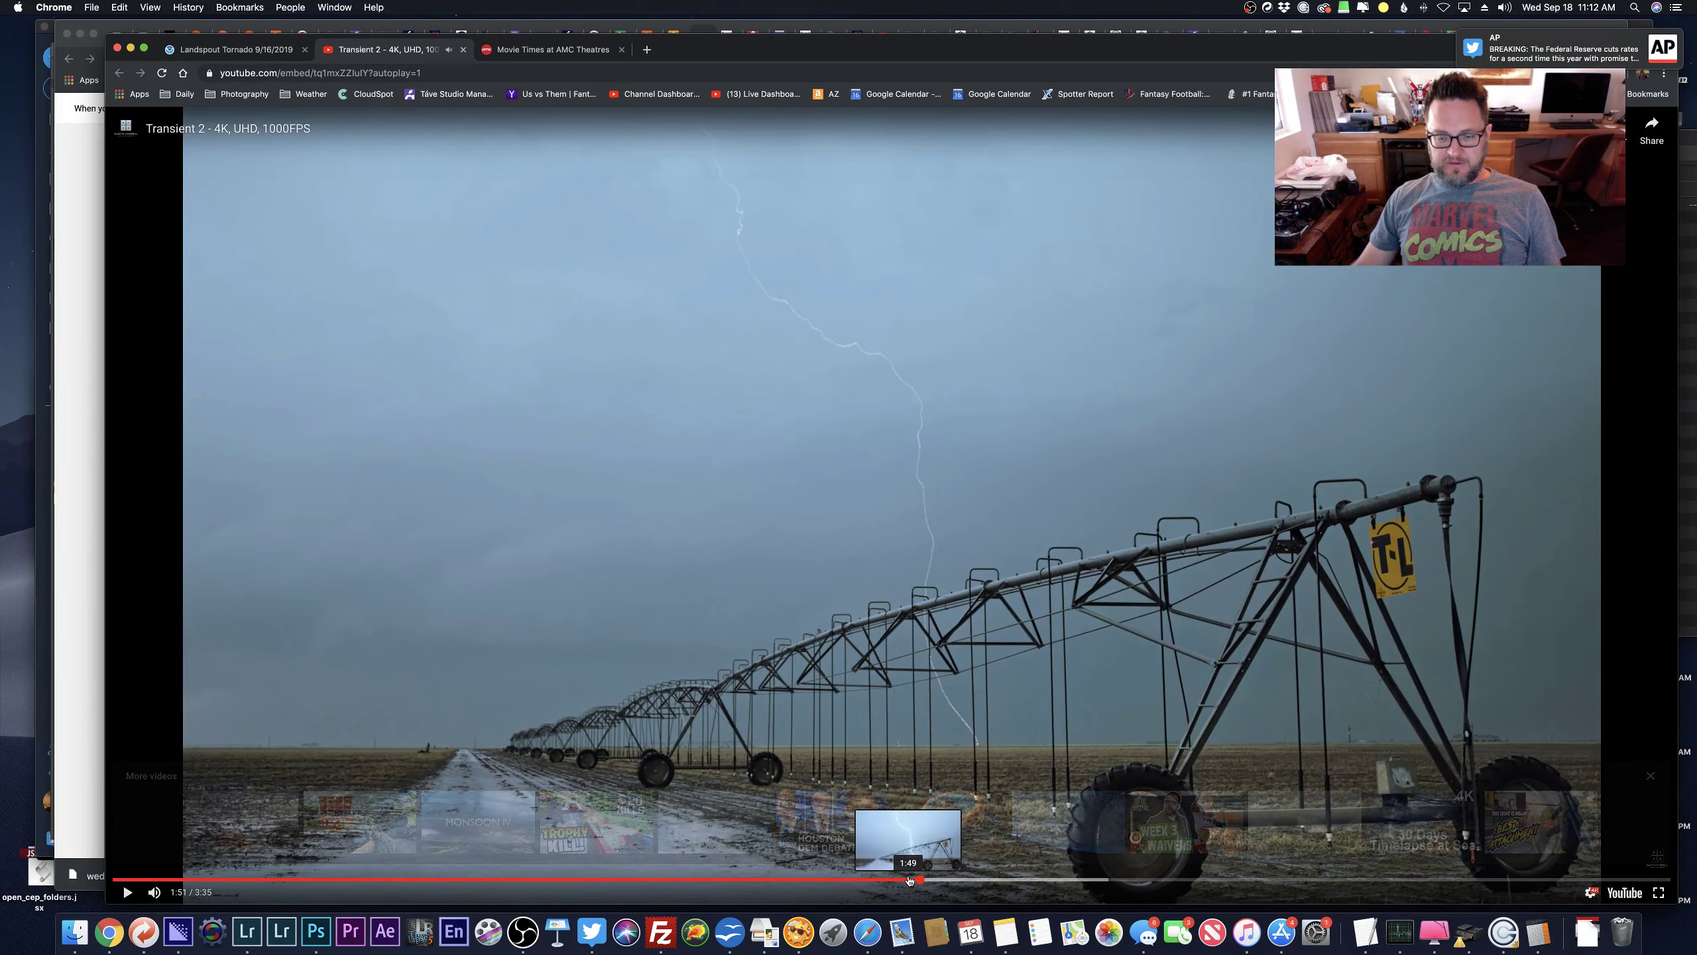
Replay the lightning strike behind the irrigation rig from 1:48 and pause at 1:49.
click(903, 879)
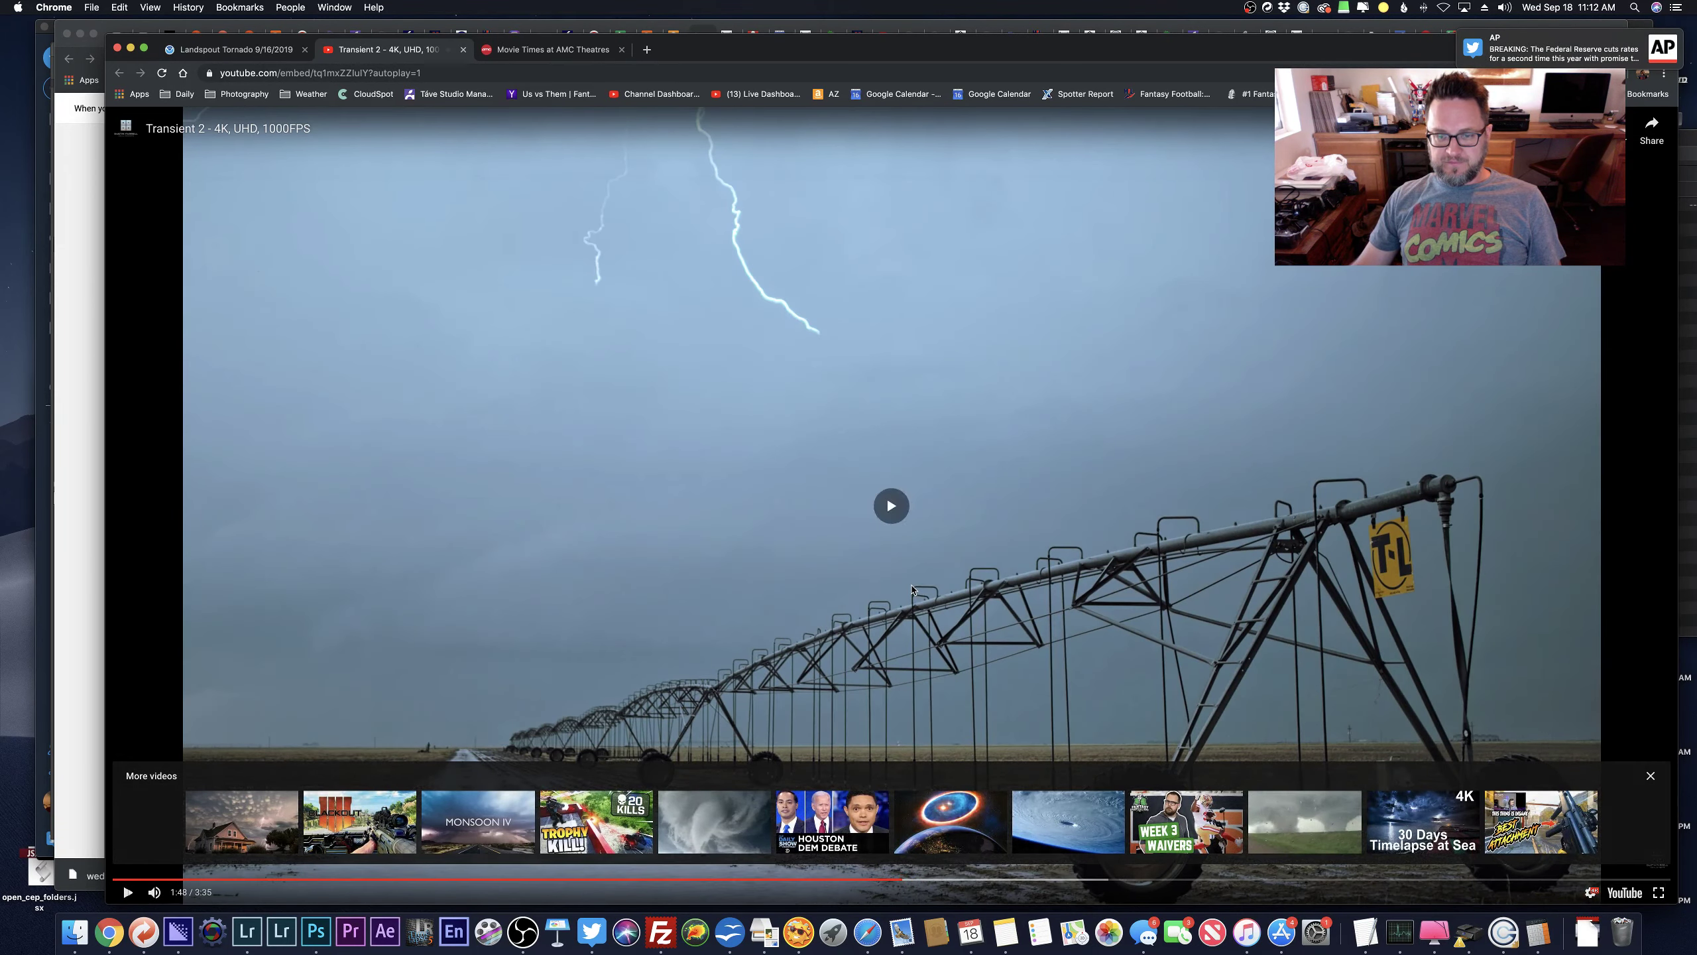
click(913, 590)
click(913, 589)
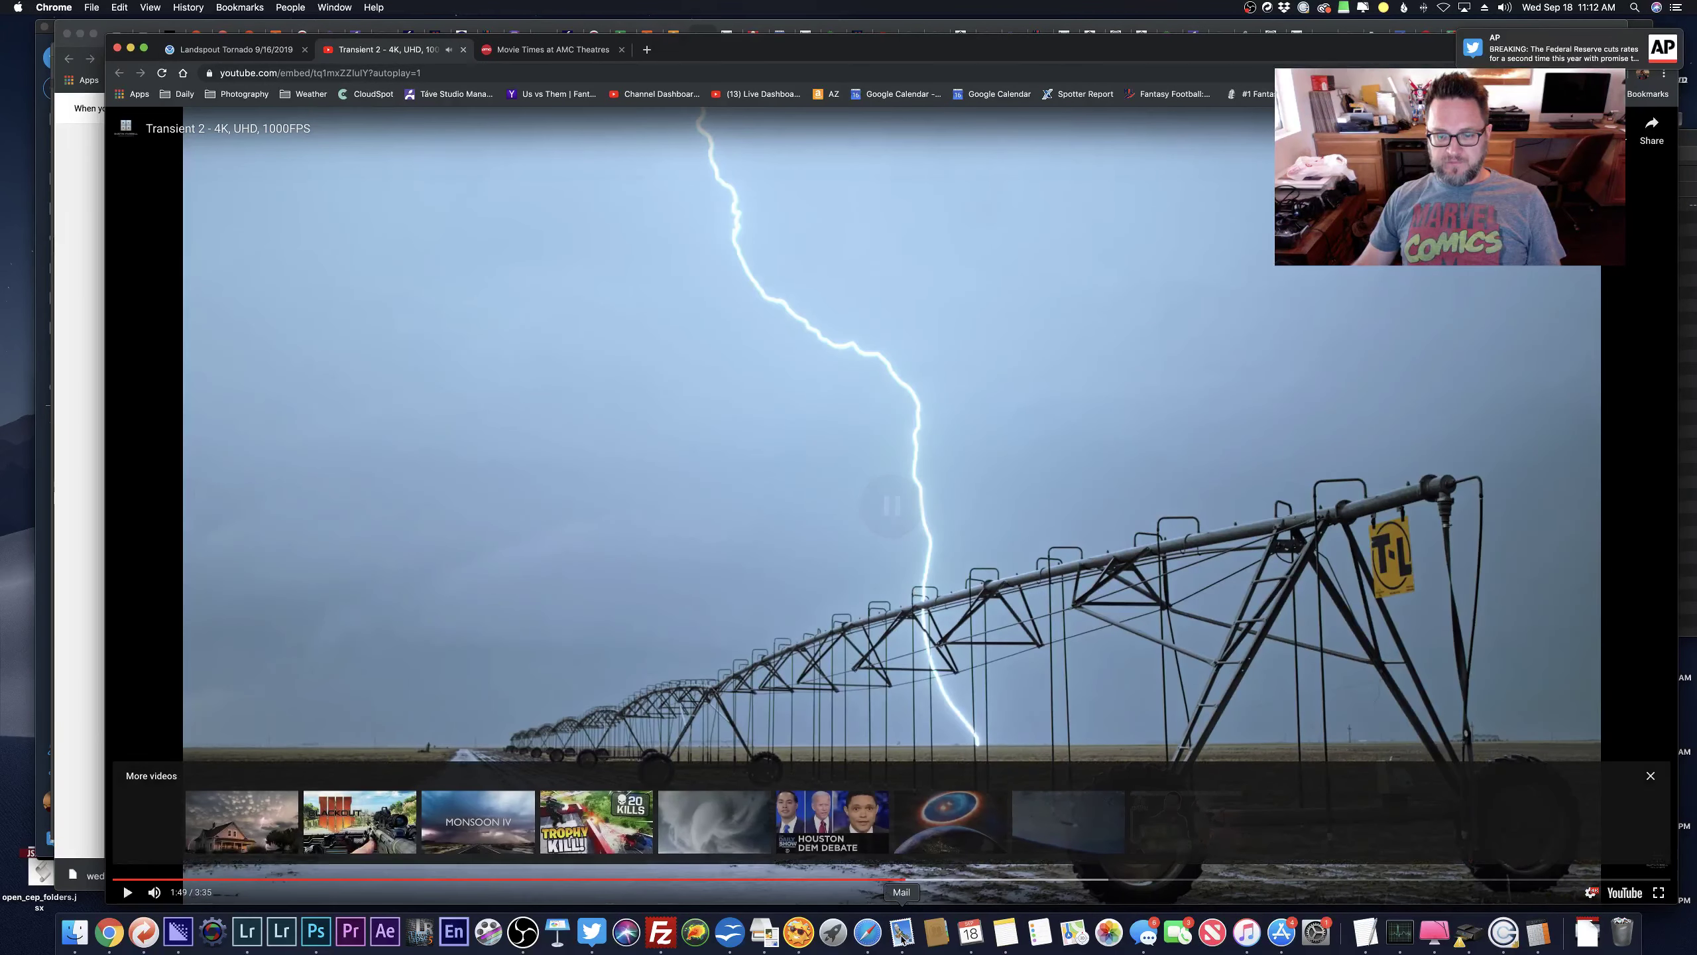
Go back to 1:47 in the video and pause at 1:48 on the blue lightning strike over the mountains.
click(890, 880)
click(681, 617)
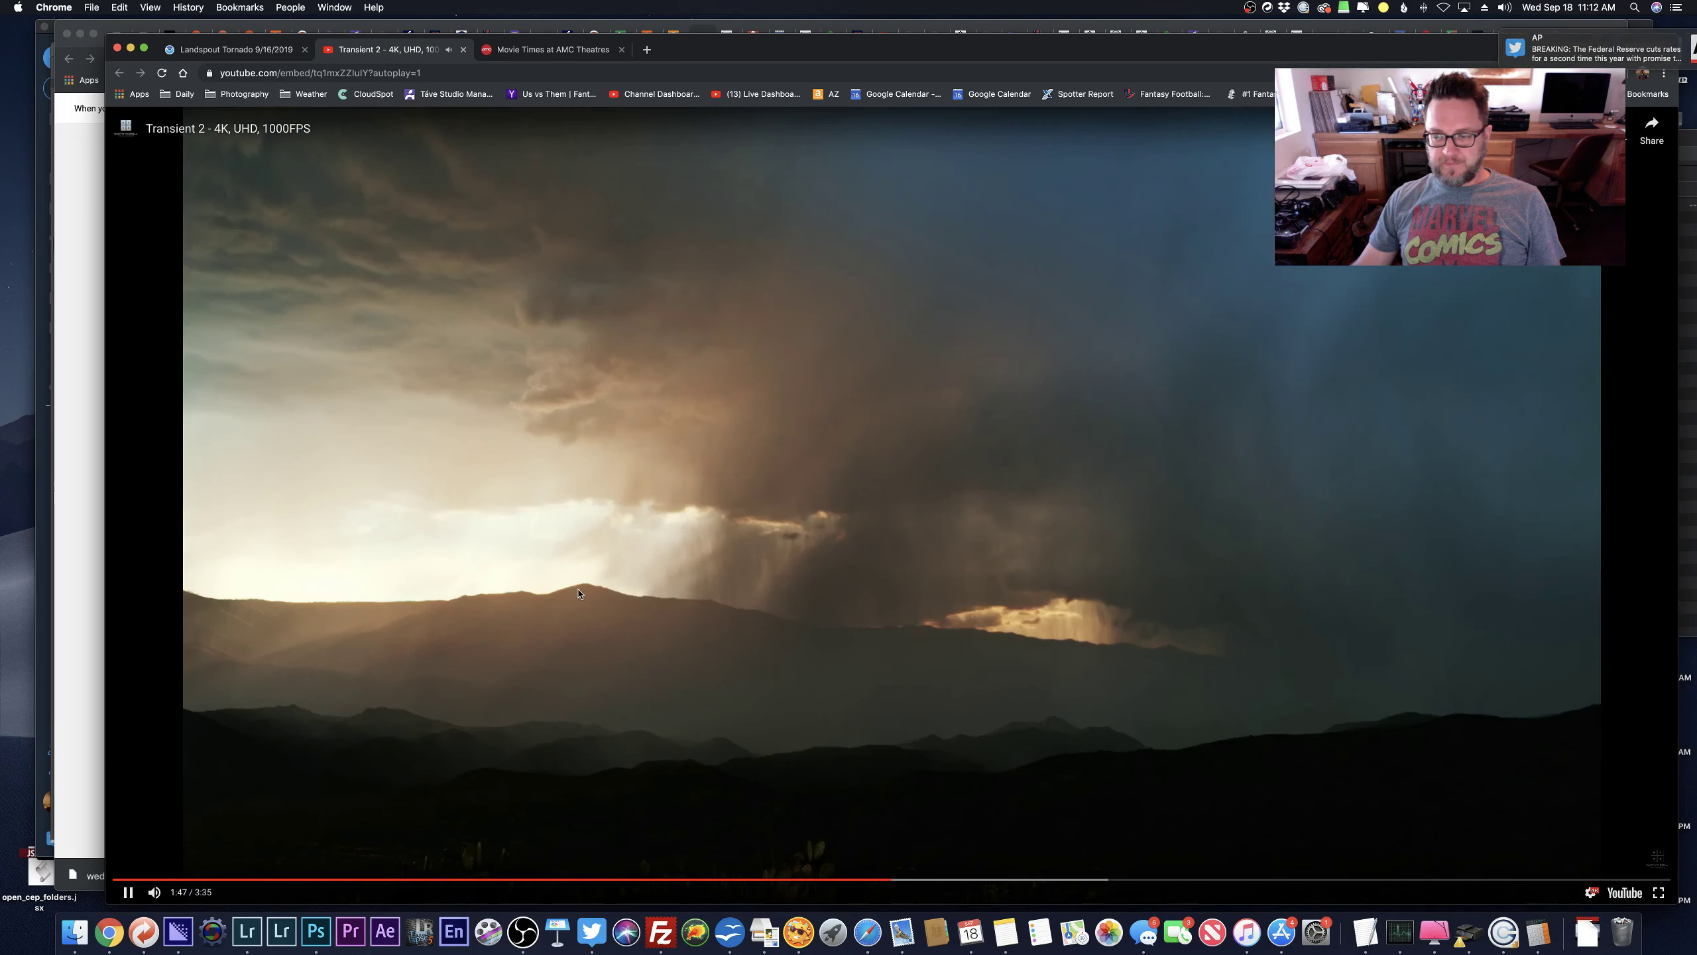
click(578, 592)
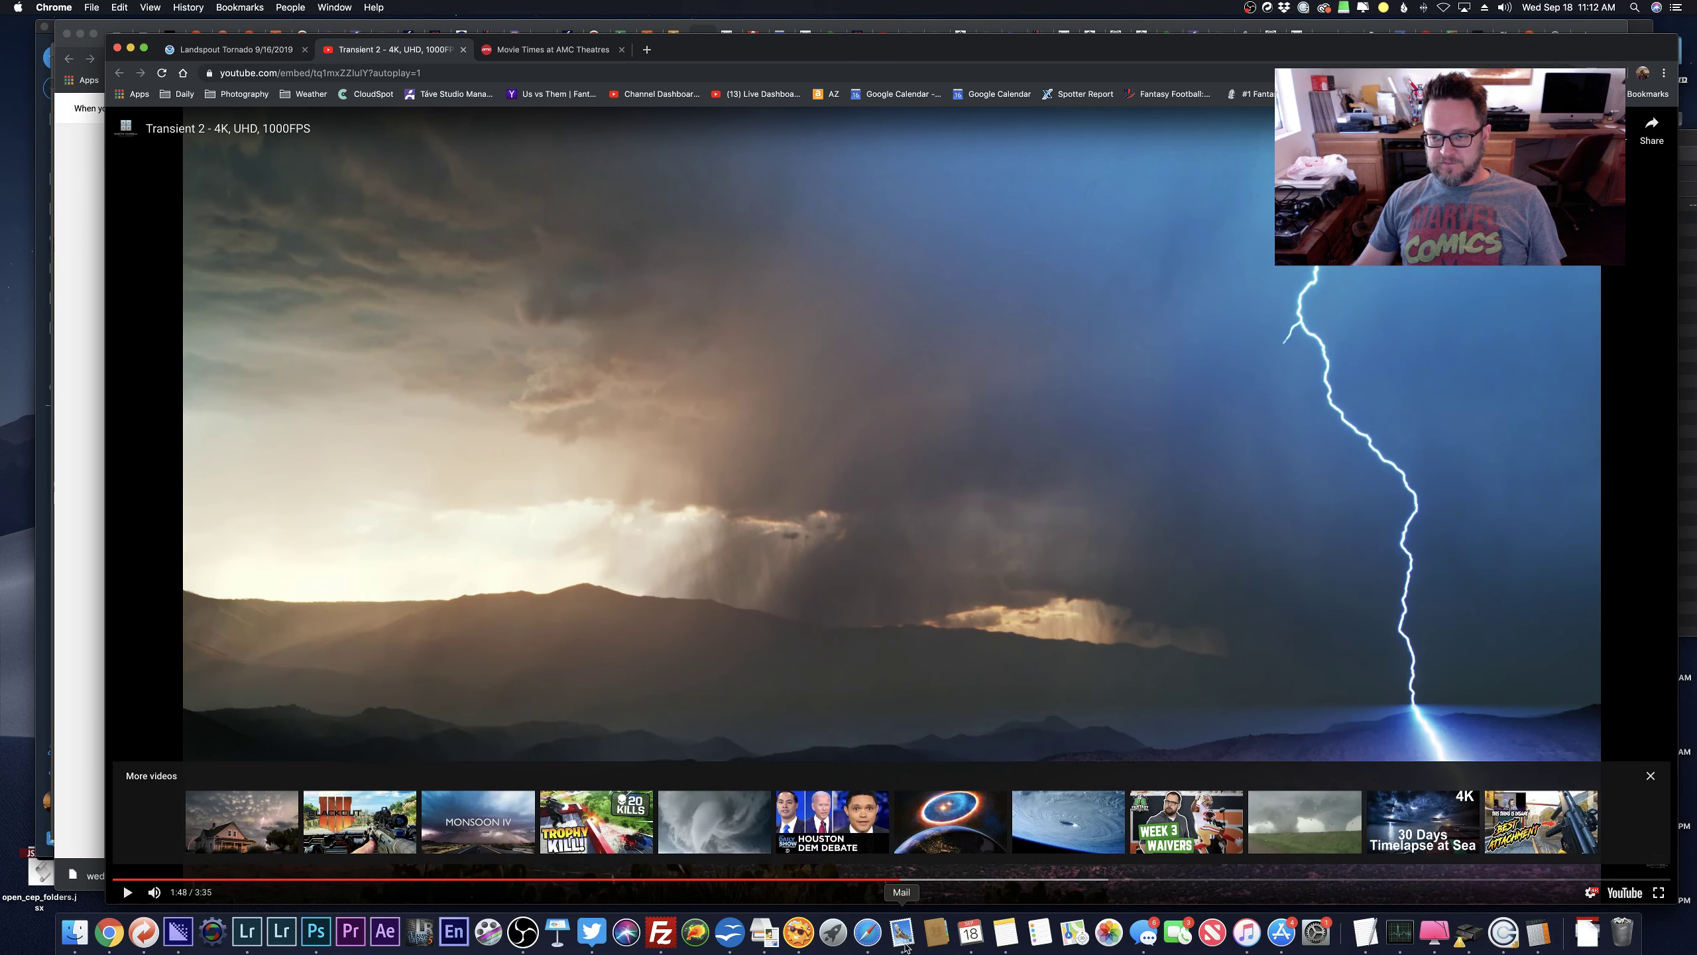
Replay the mountain lightning strike from 1:47, pausing at 1:48, and close the suggested videos to examine the bolt's brightest phase.
click(897, 879)
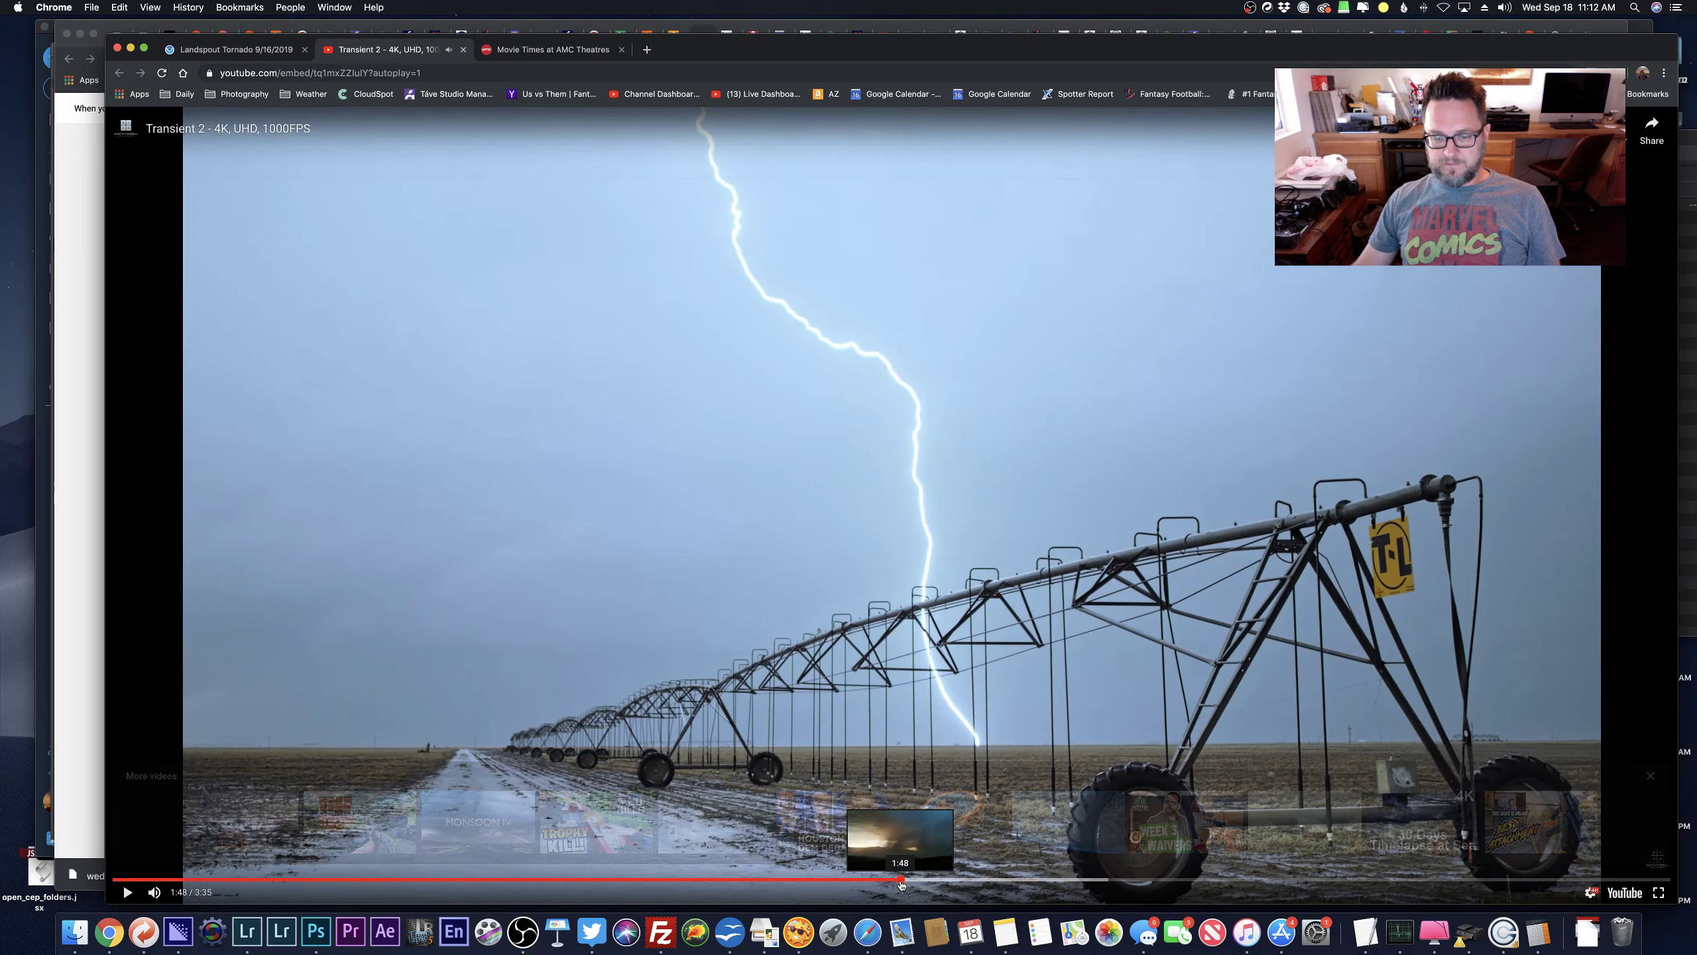
click(899, 881)
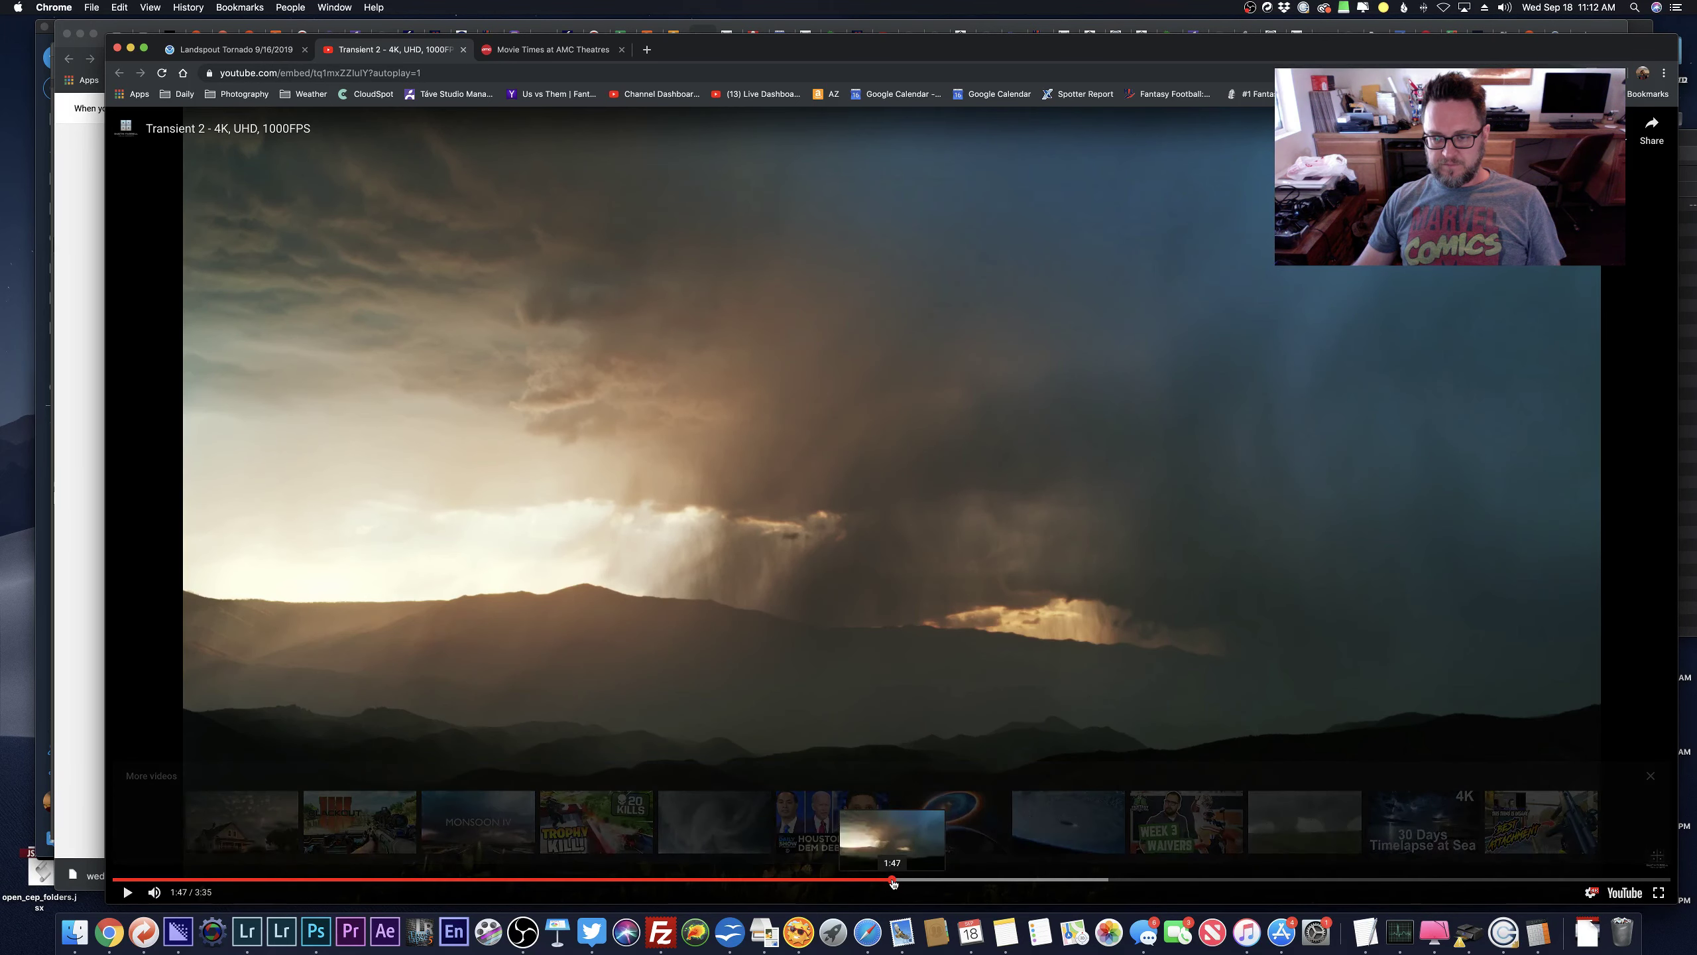
click(812, 400)
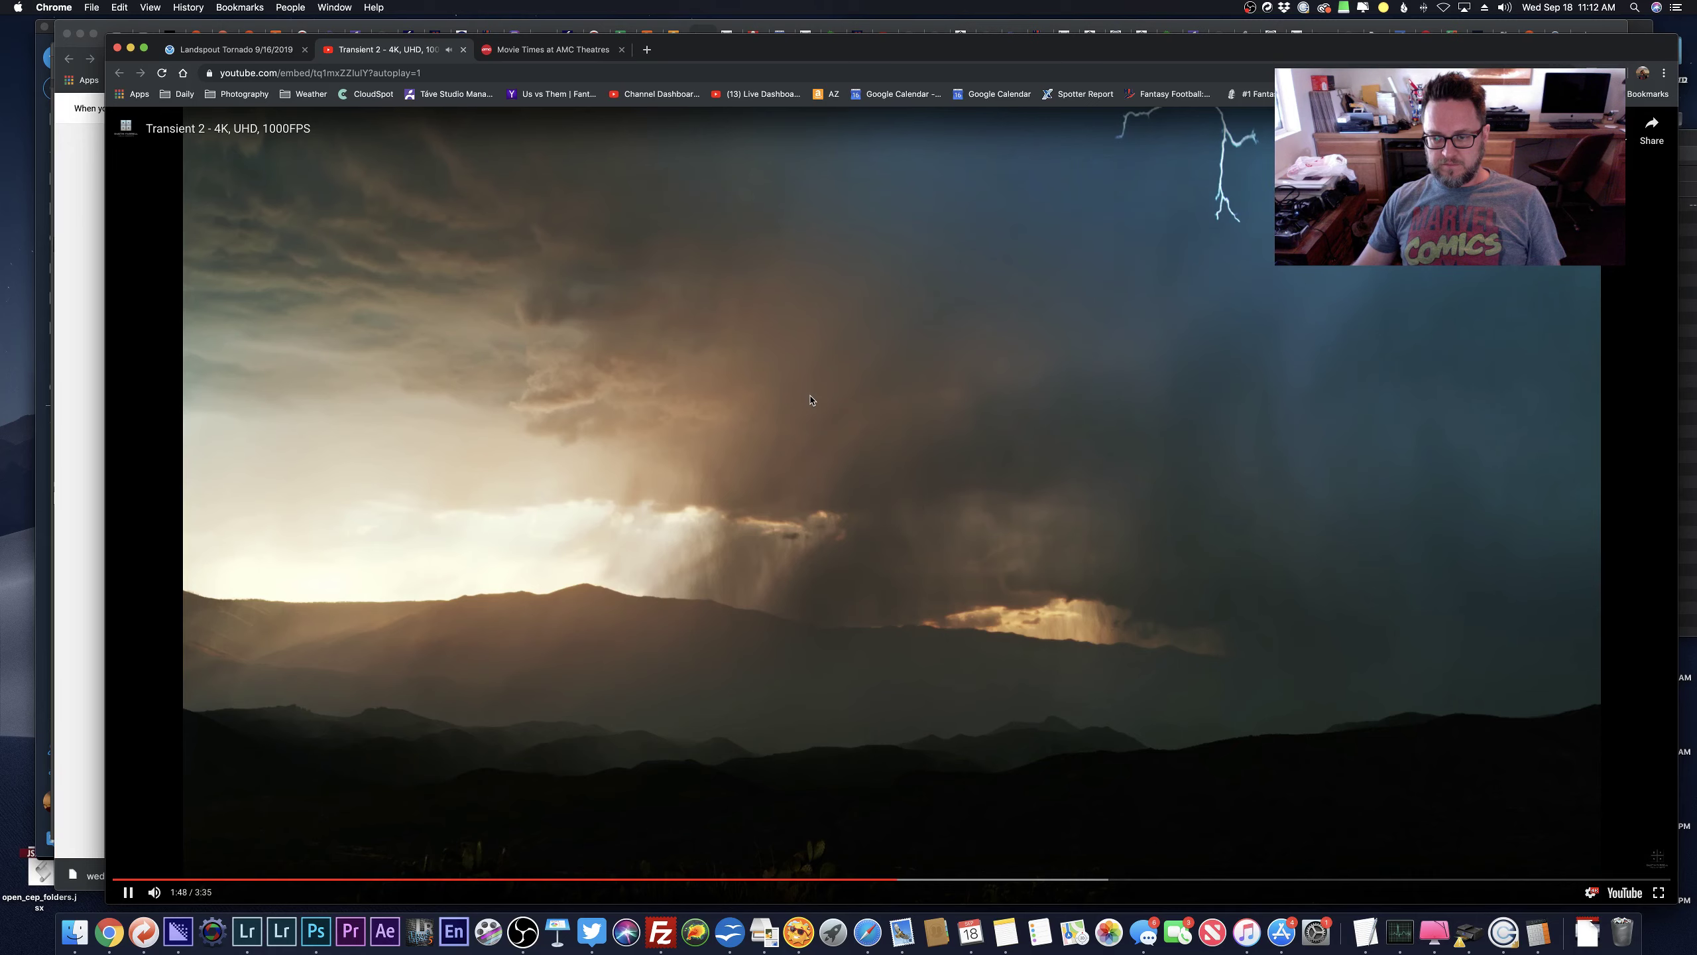
click(812, 400)
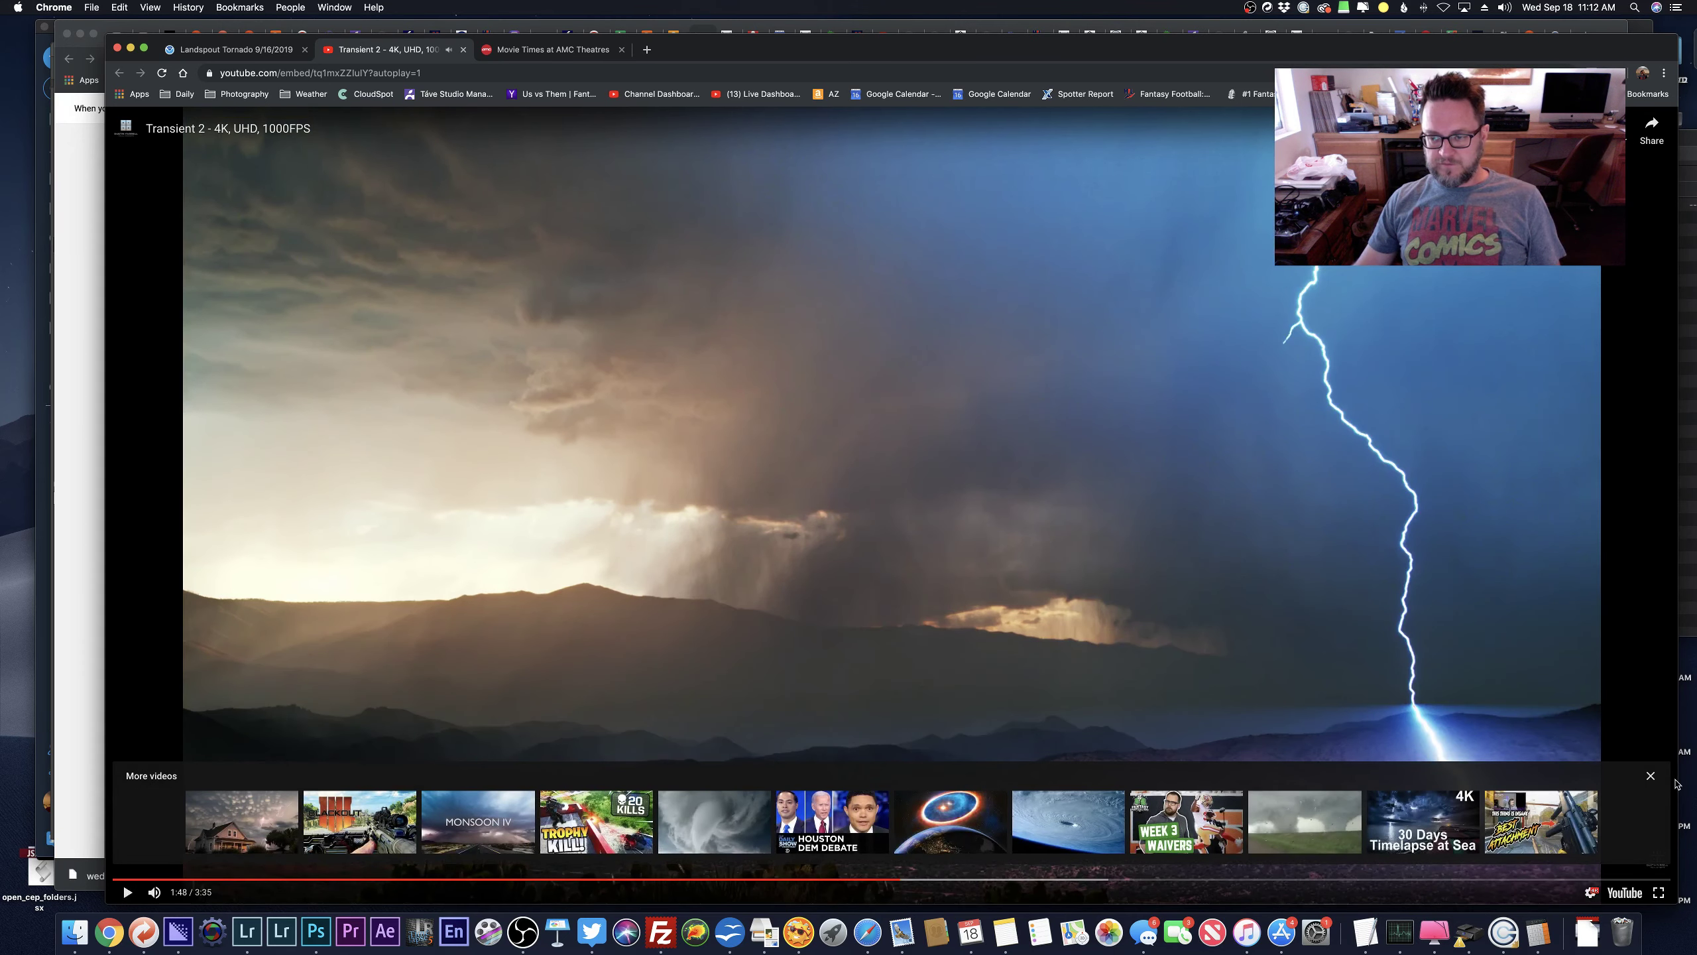
click(1642, 775)
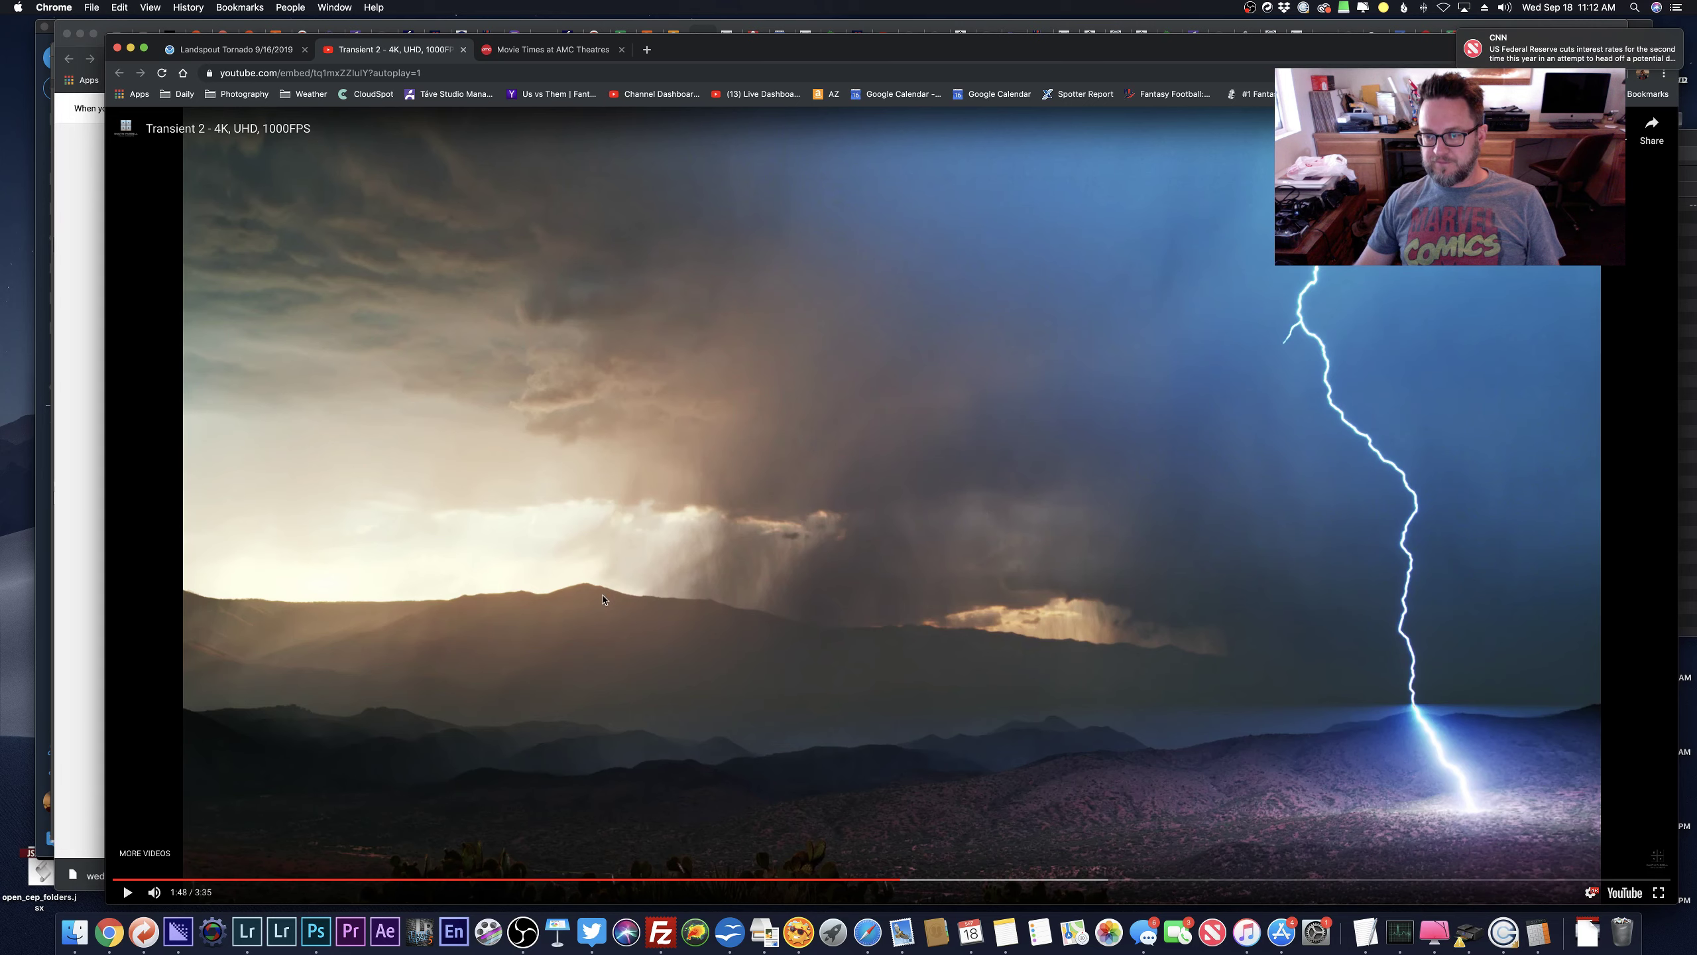
click(1242, 600)
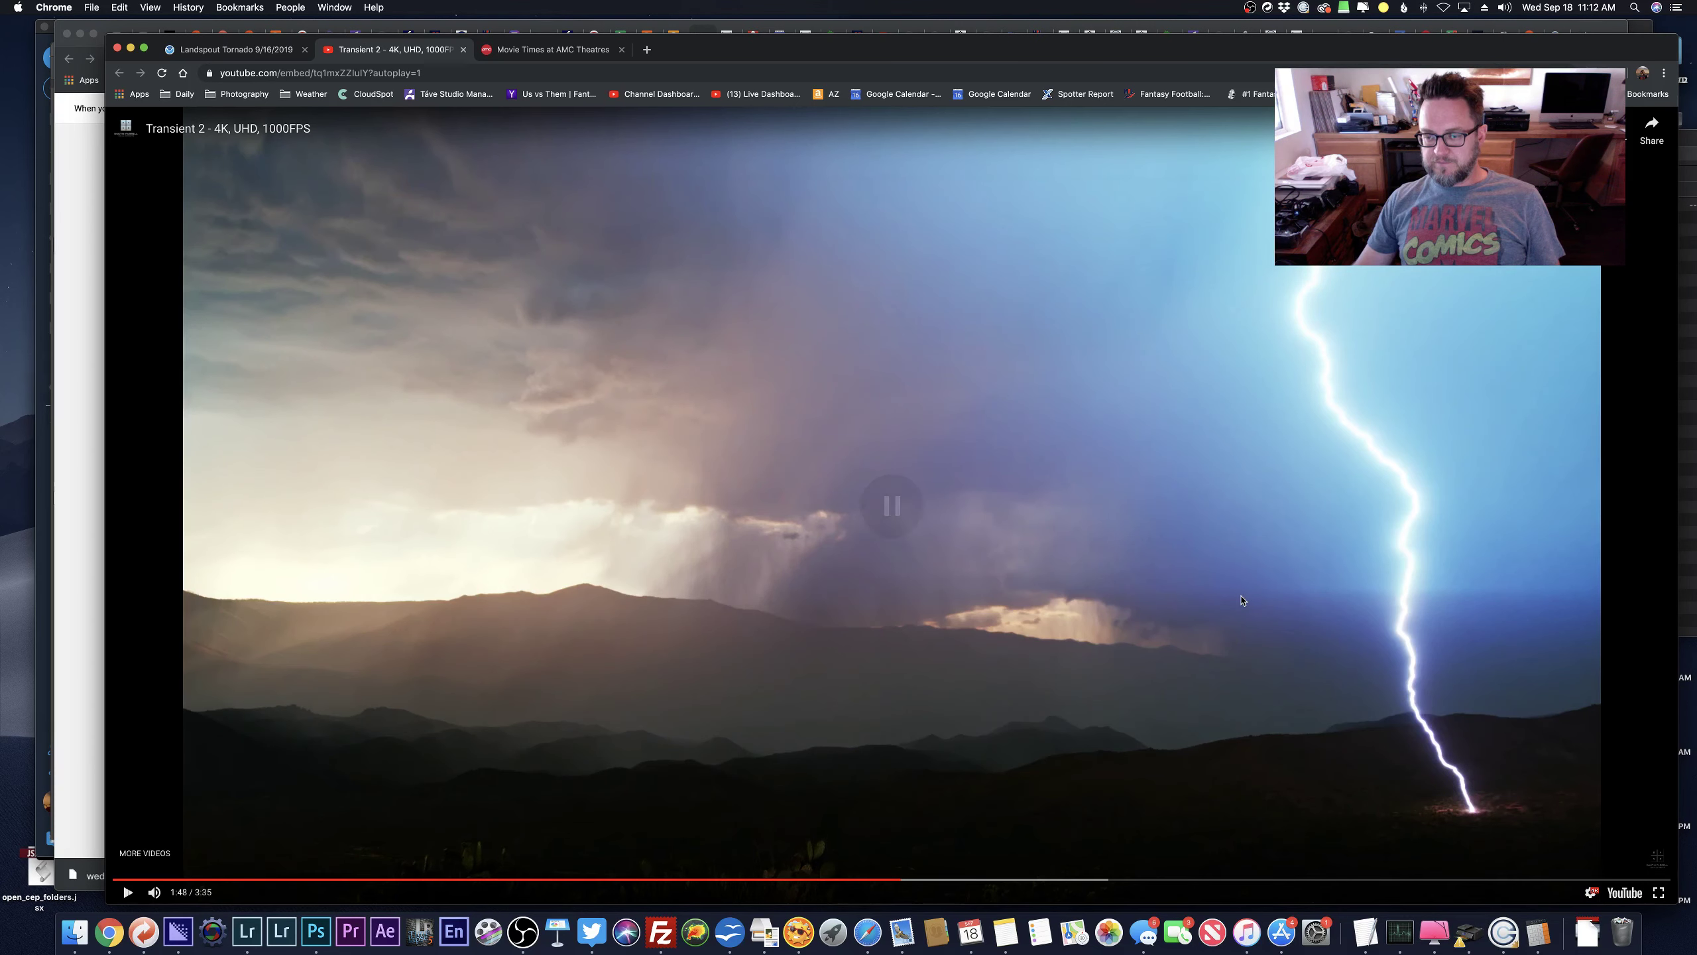
Watch the video through to the 3:21 credits, and go back to examine the storm scenes at 2:32 and 2:41.
click(679, 485)
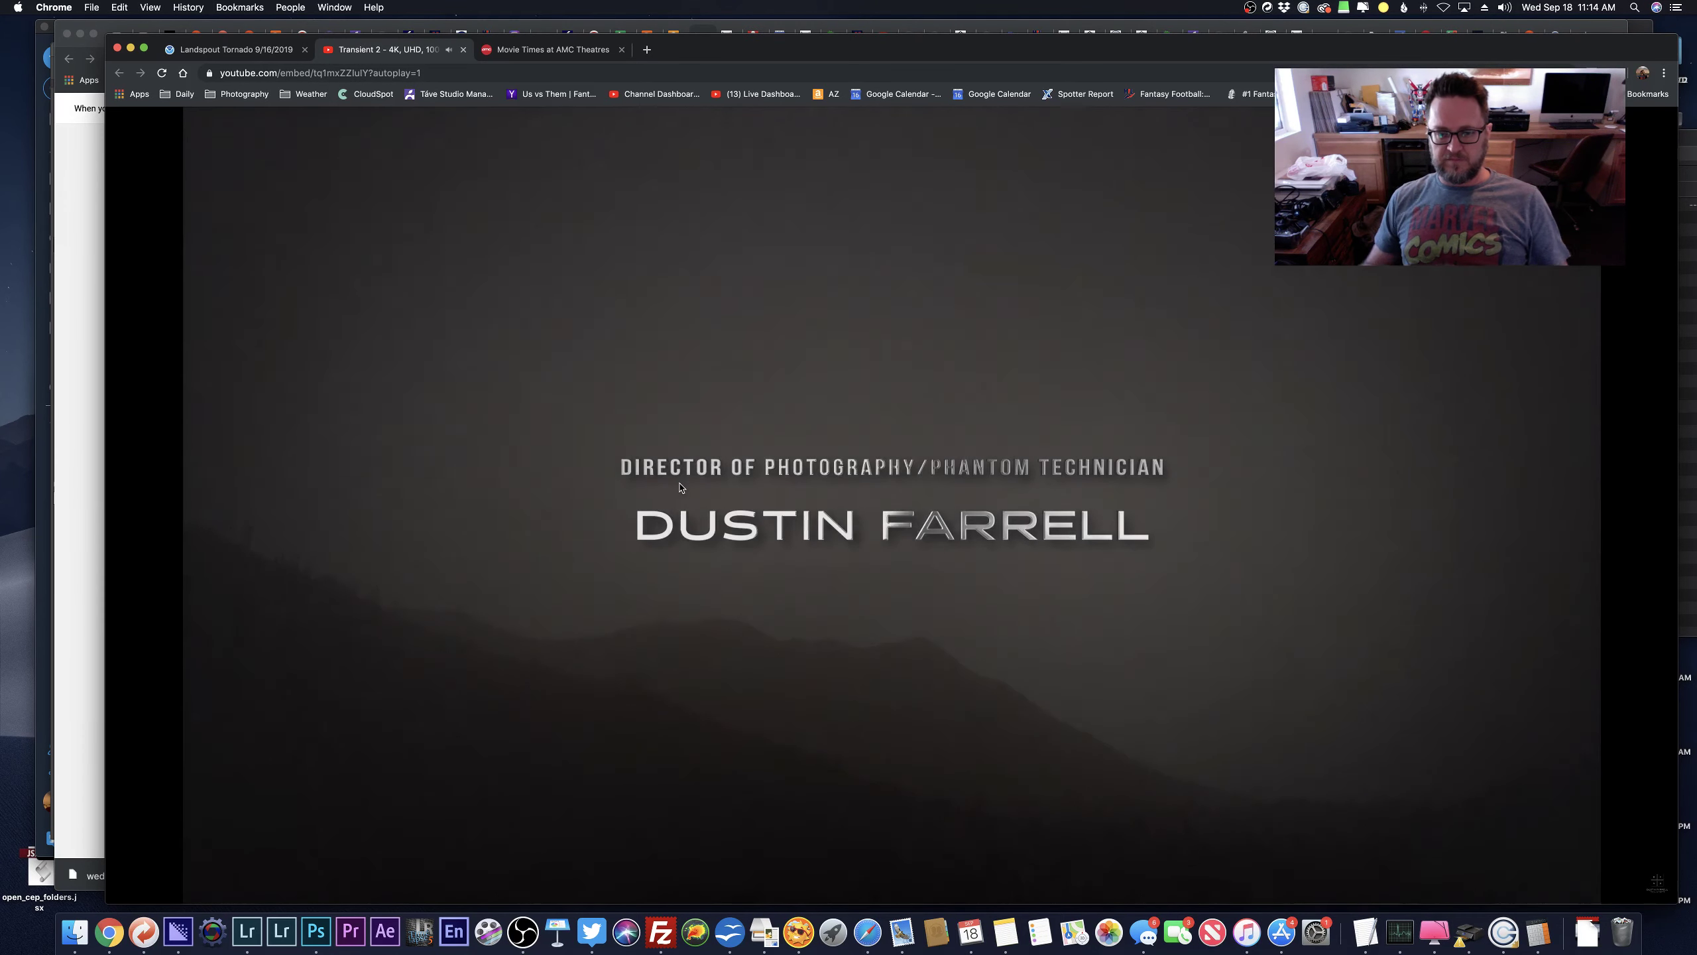
click(888, 502)
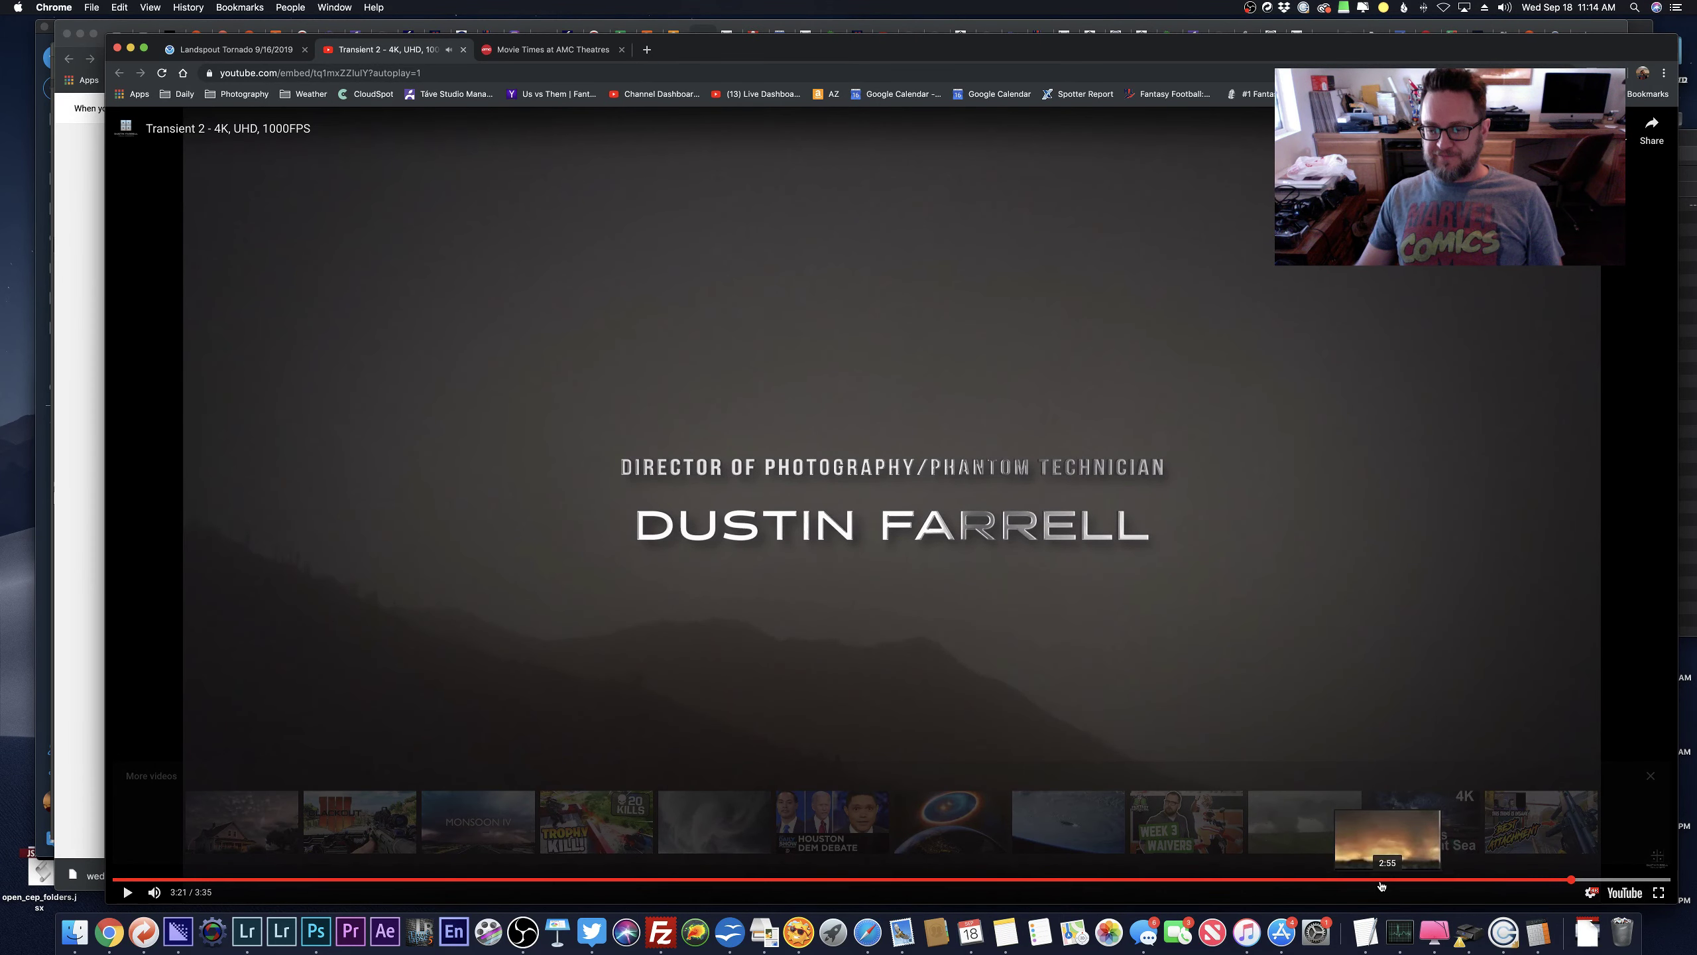
click(1344, 880)
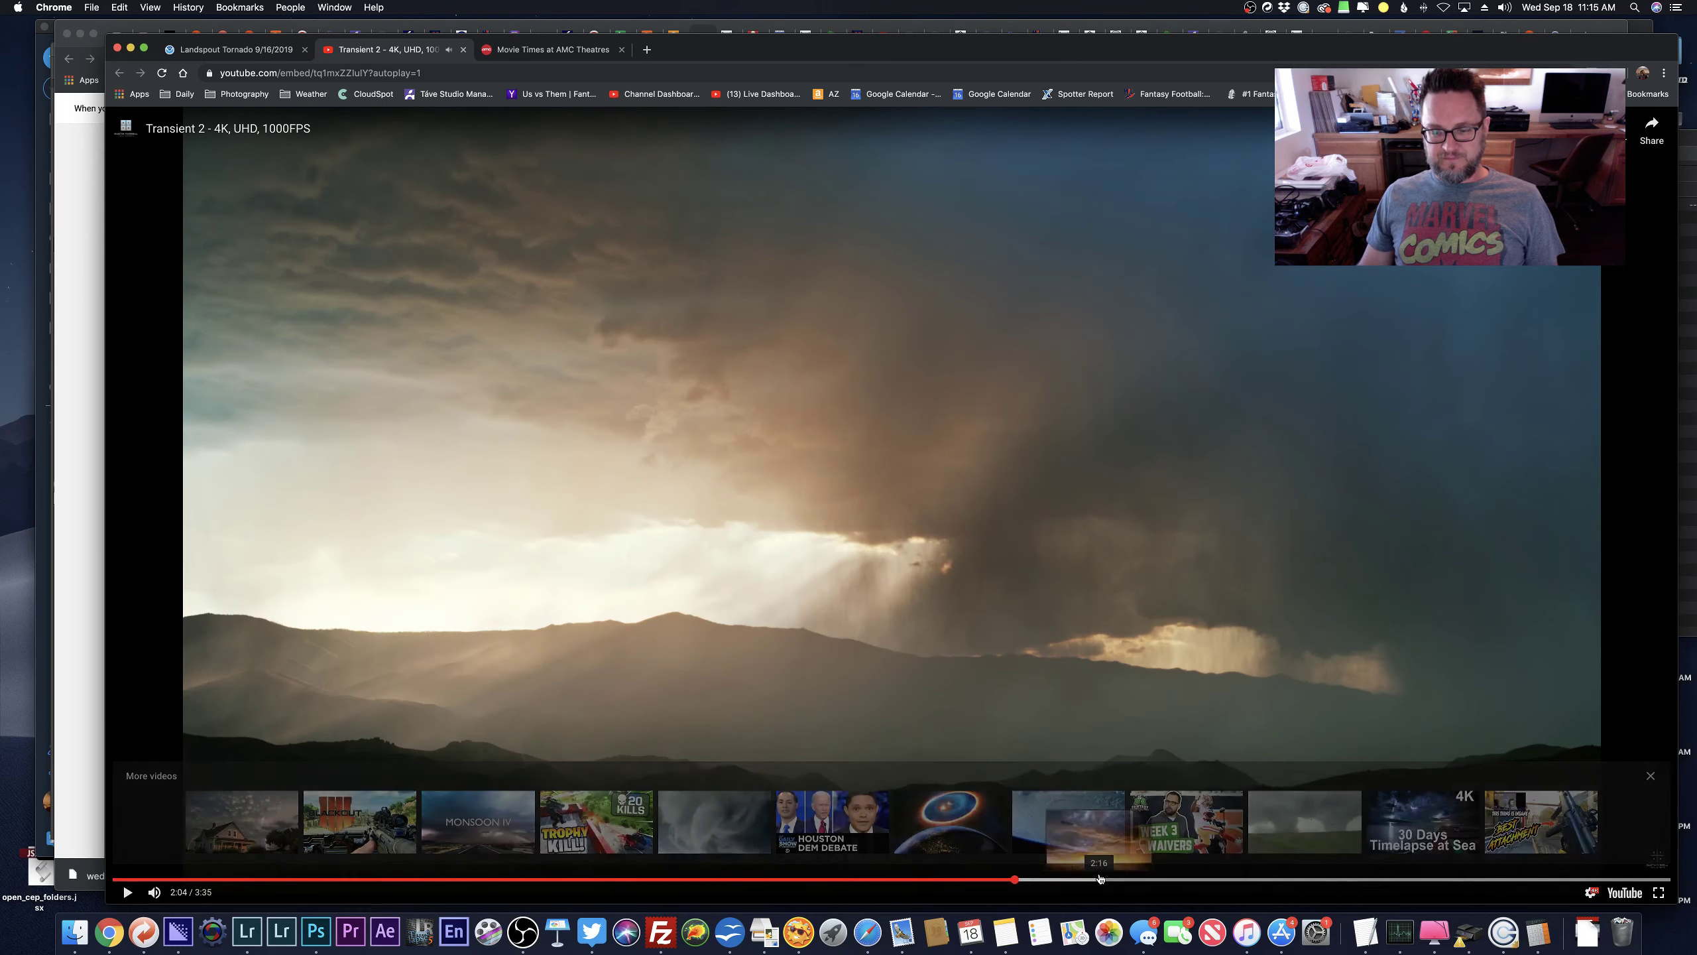
click(1159, 879)
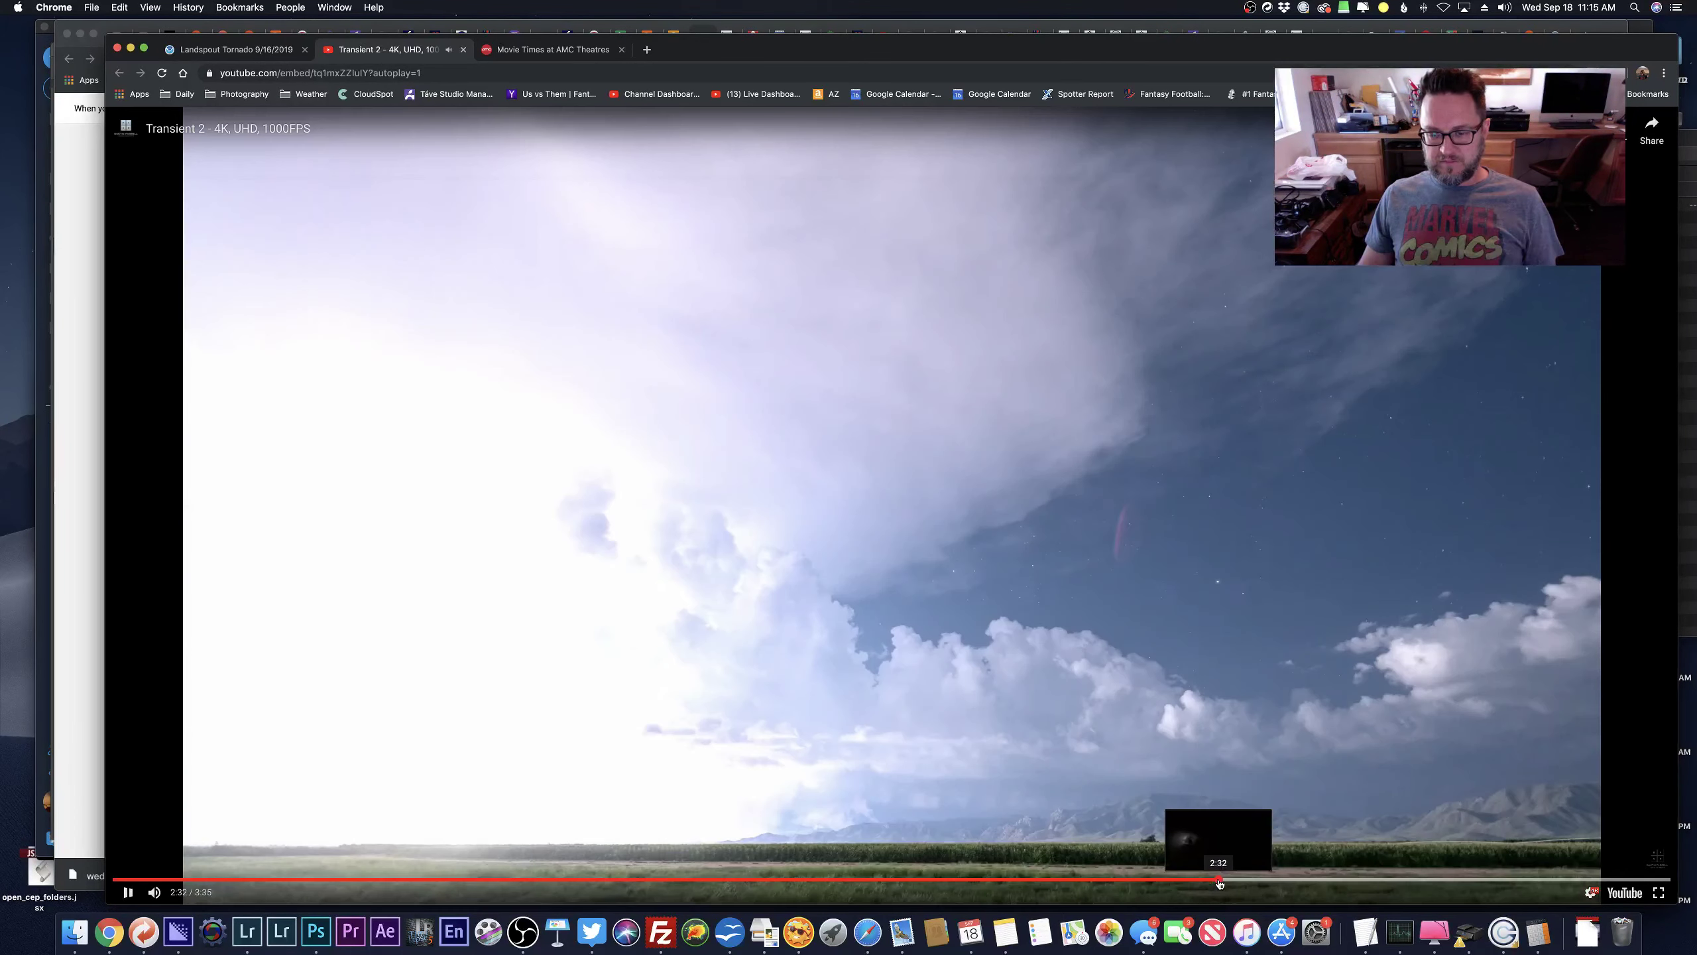
click(1161, 366)
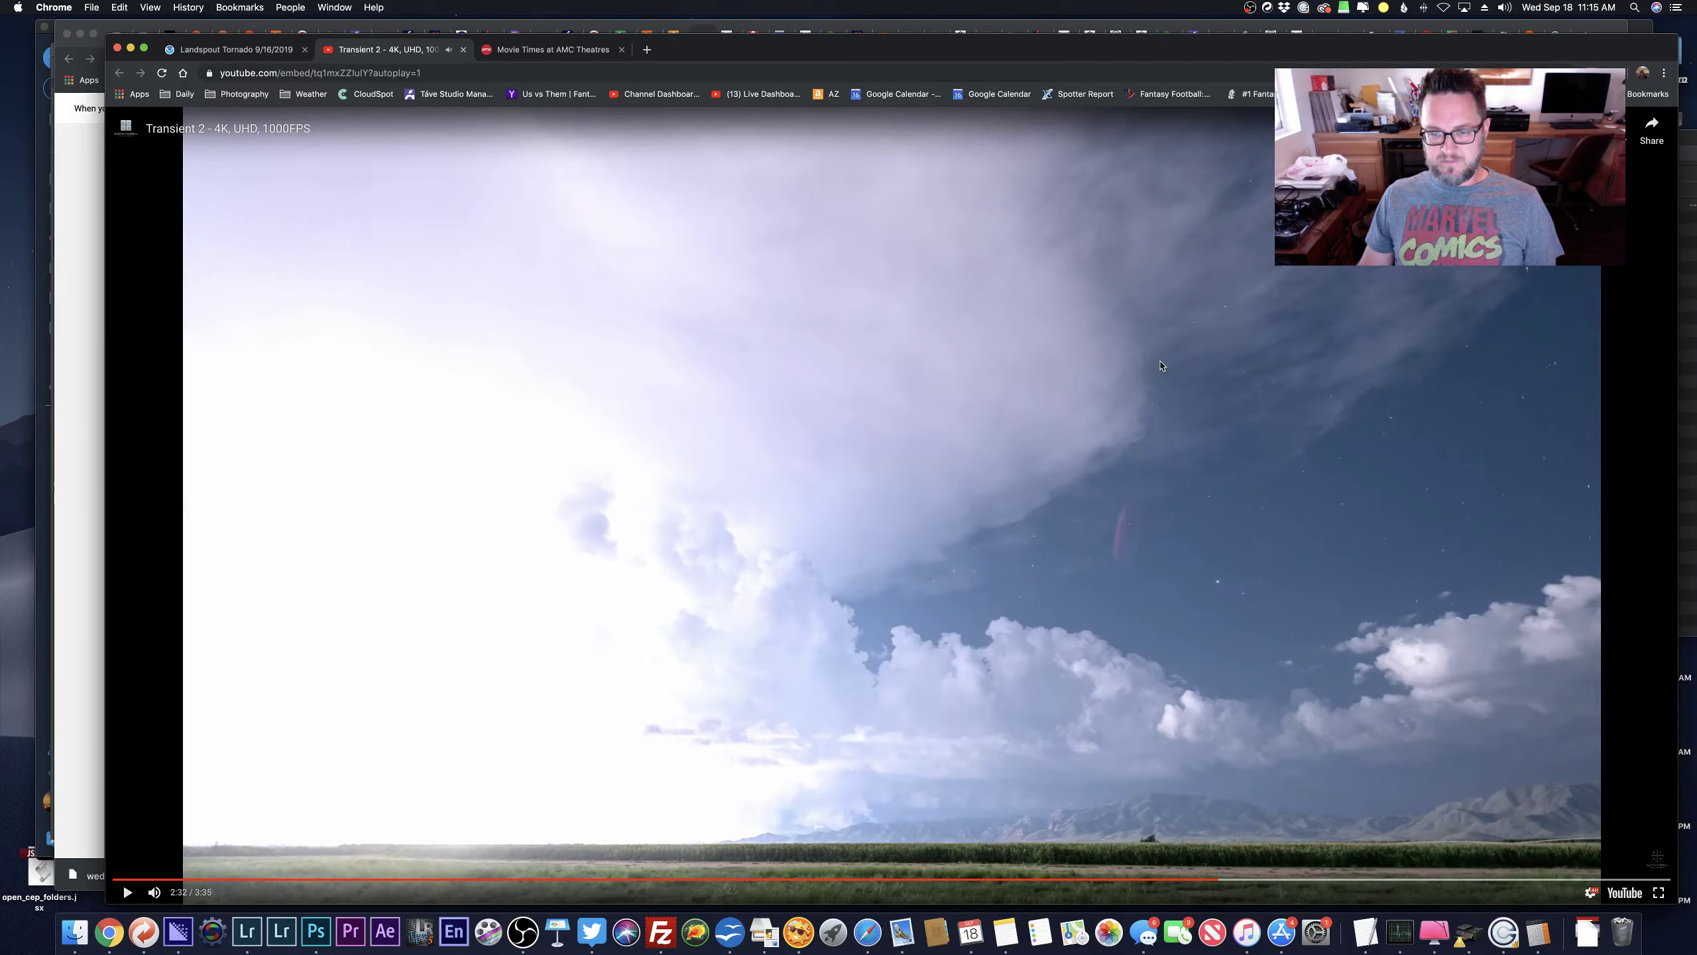
click(1151, 355)
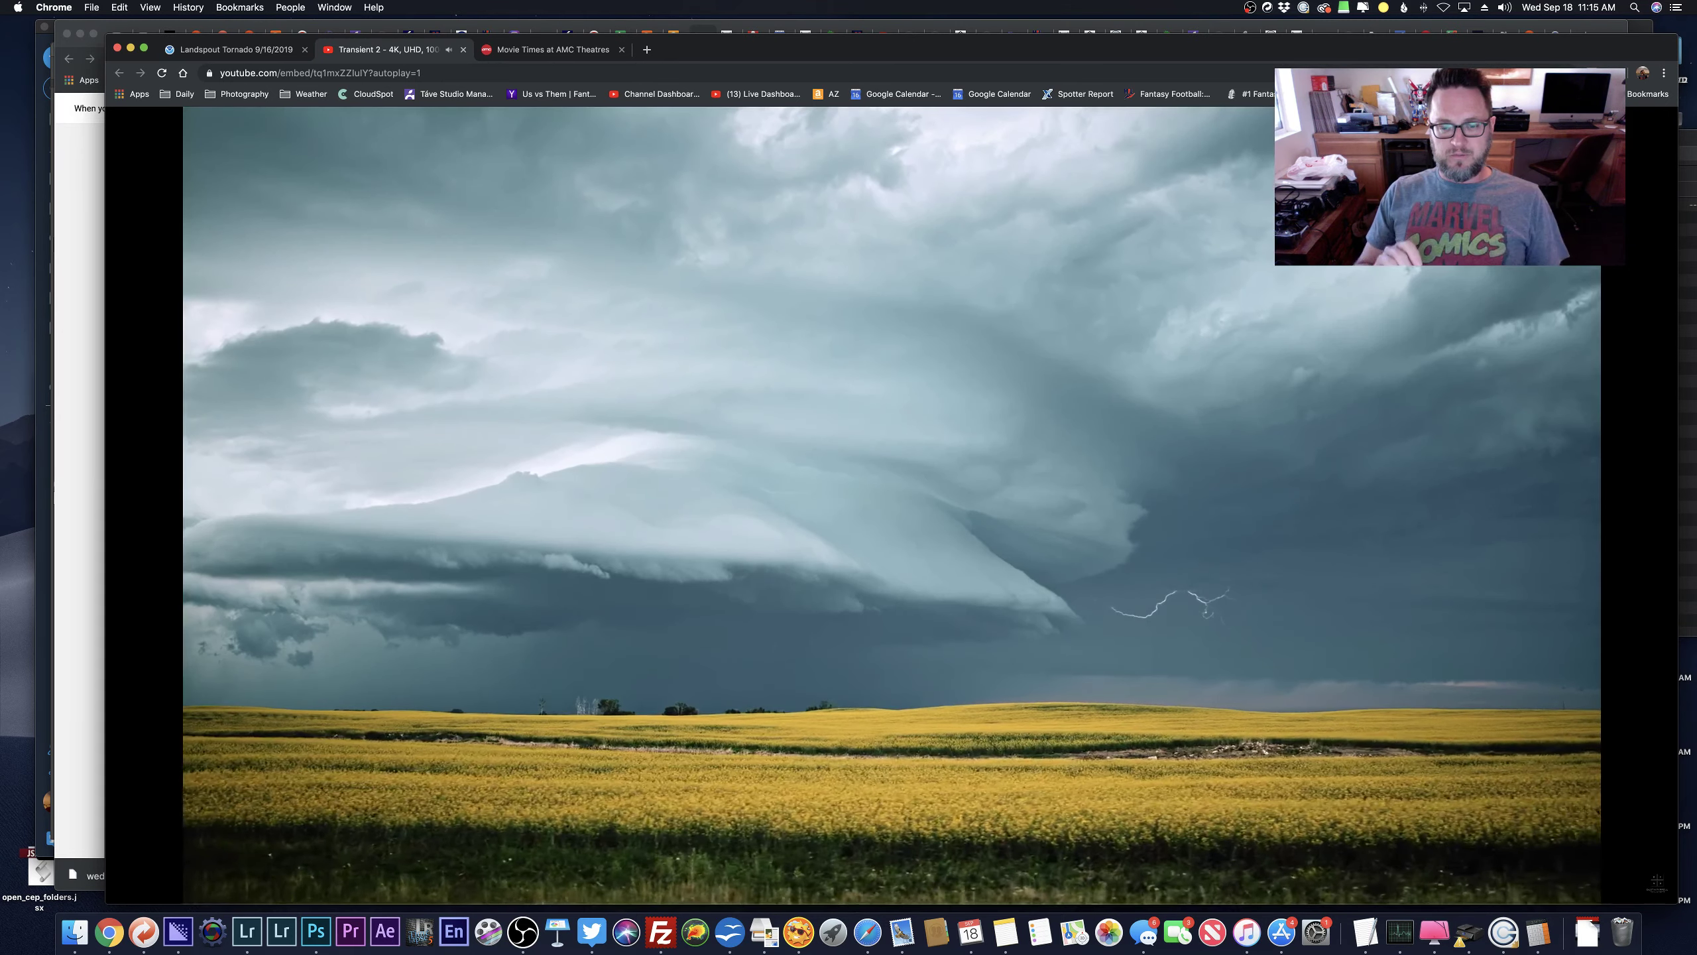
click(1150, 350)
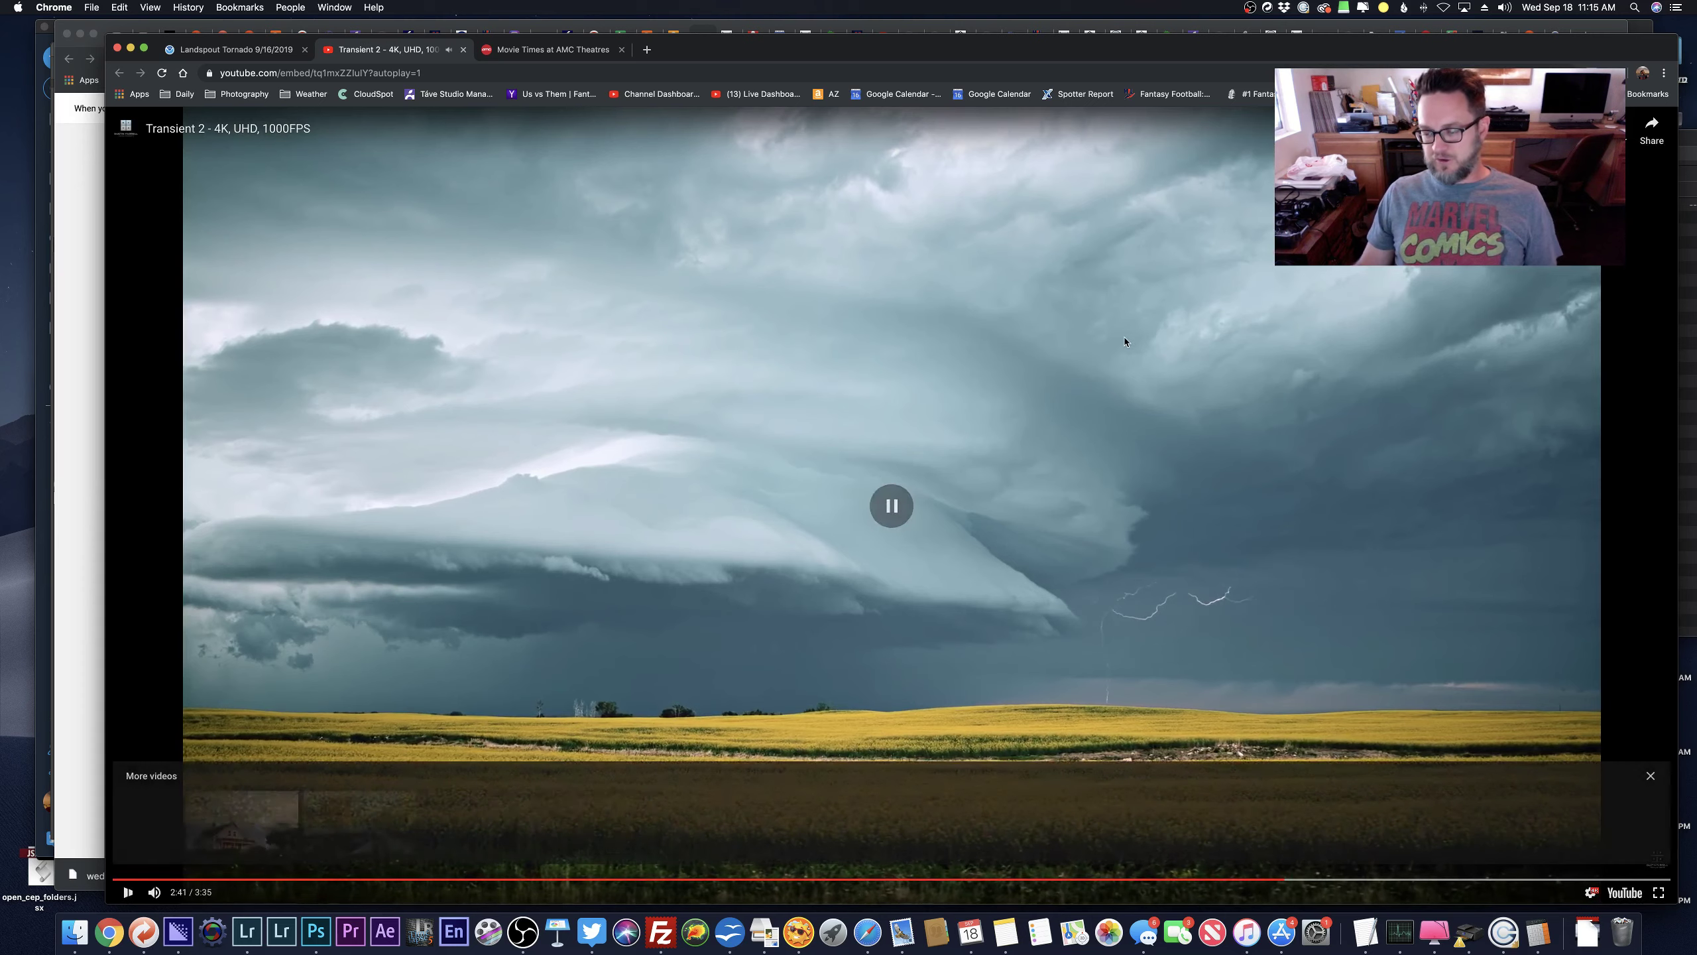
Switch to TweetDeck to look over its tweet columns, and return to the paused video in Chrome.
key(super+Tab)
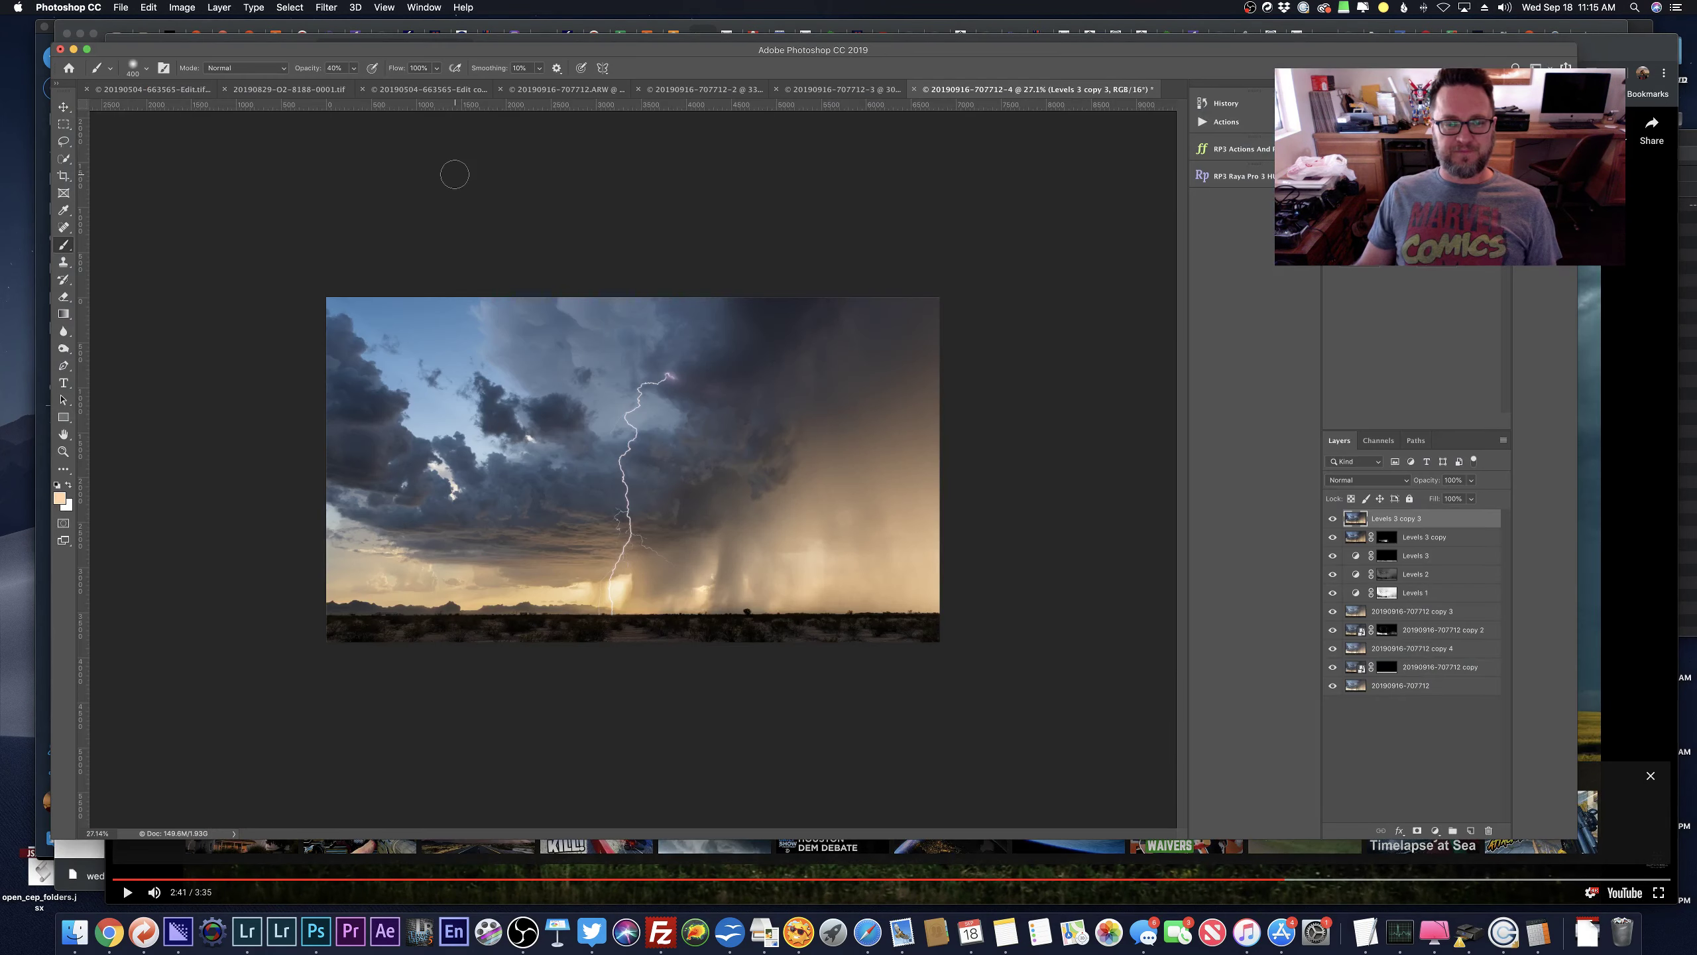
key(super+Tab)
click(591, 931)
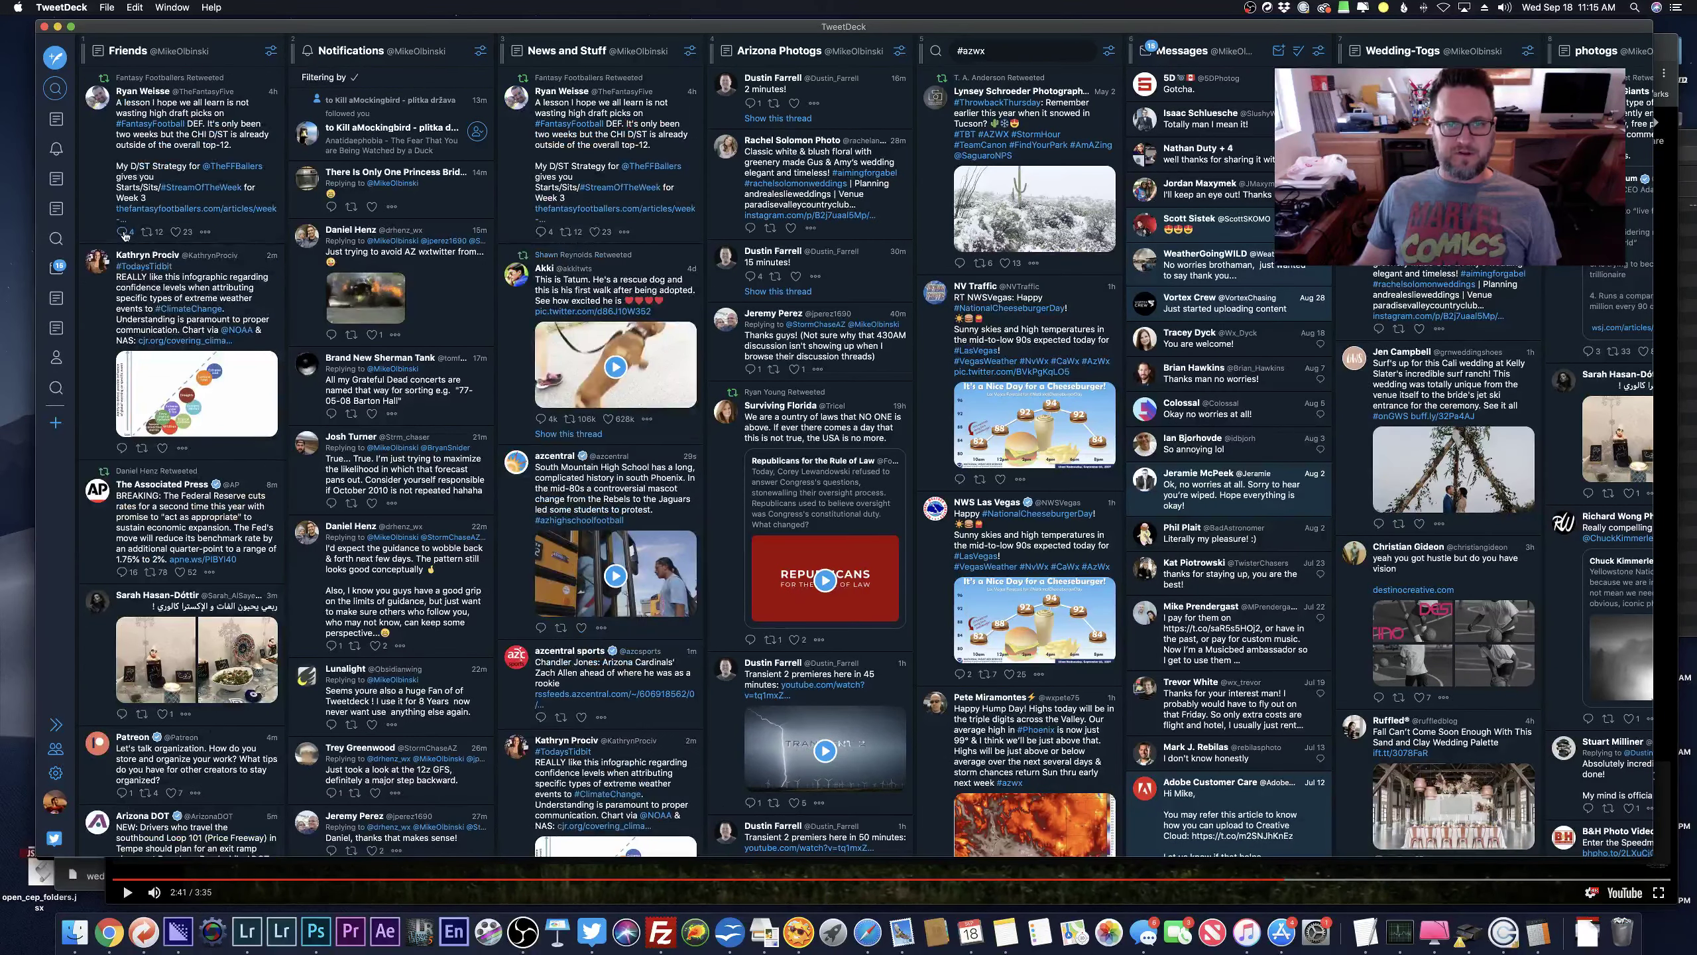
key(super+Tab)
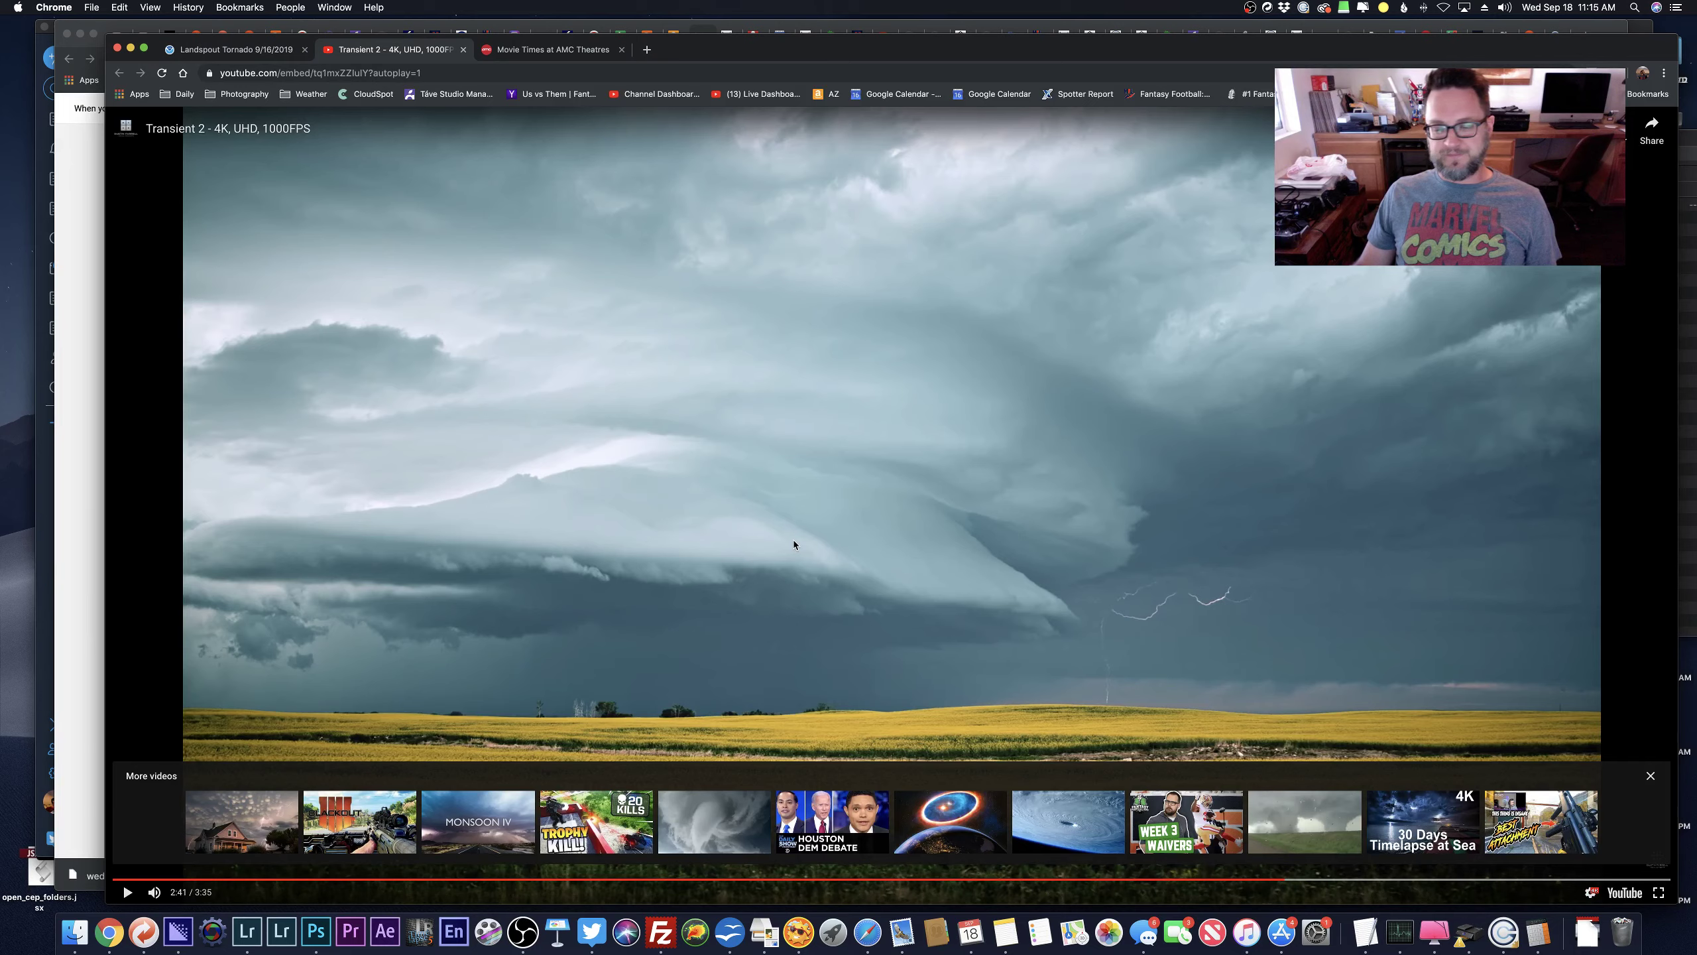
Switch to Photoshop, open the Camera Raw filter on the merged top layer, and set the contrast to +43.
key(super+Tab)
key(super+0)
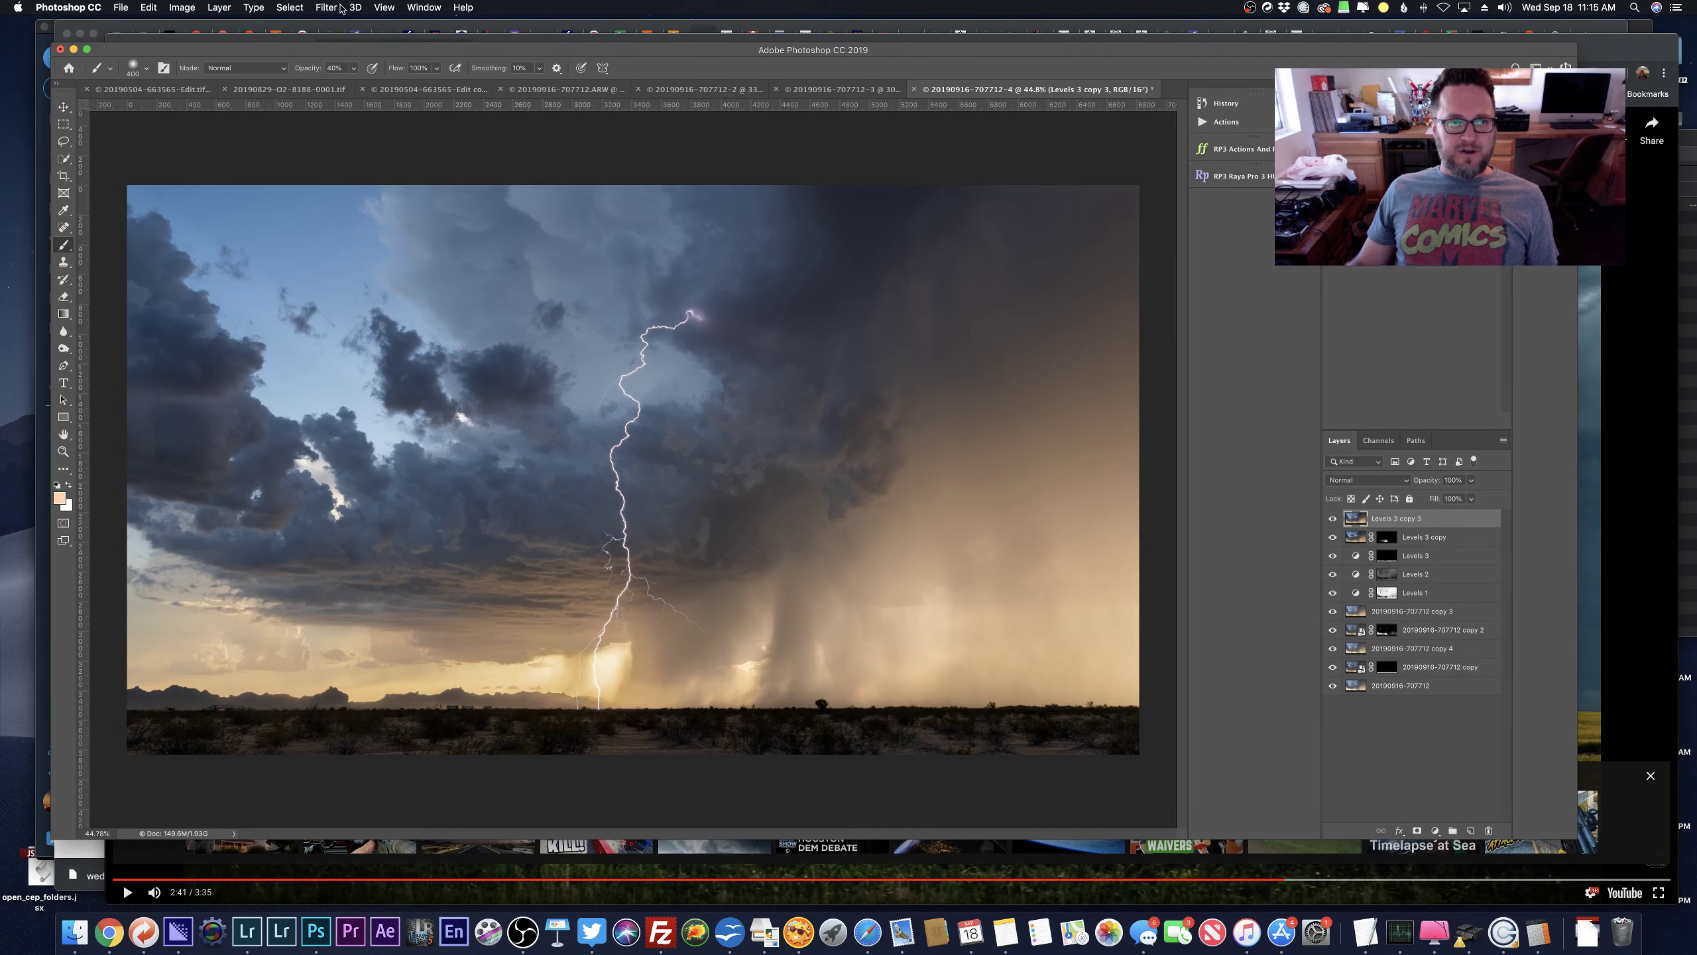
click(327, 7)
click(434, 199)
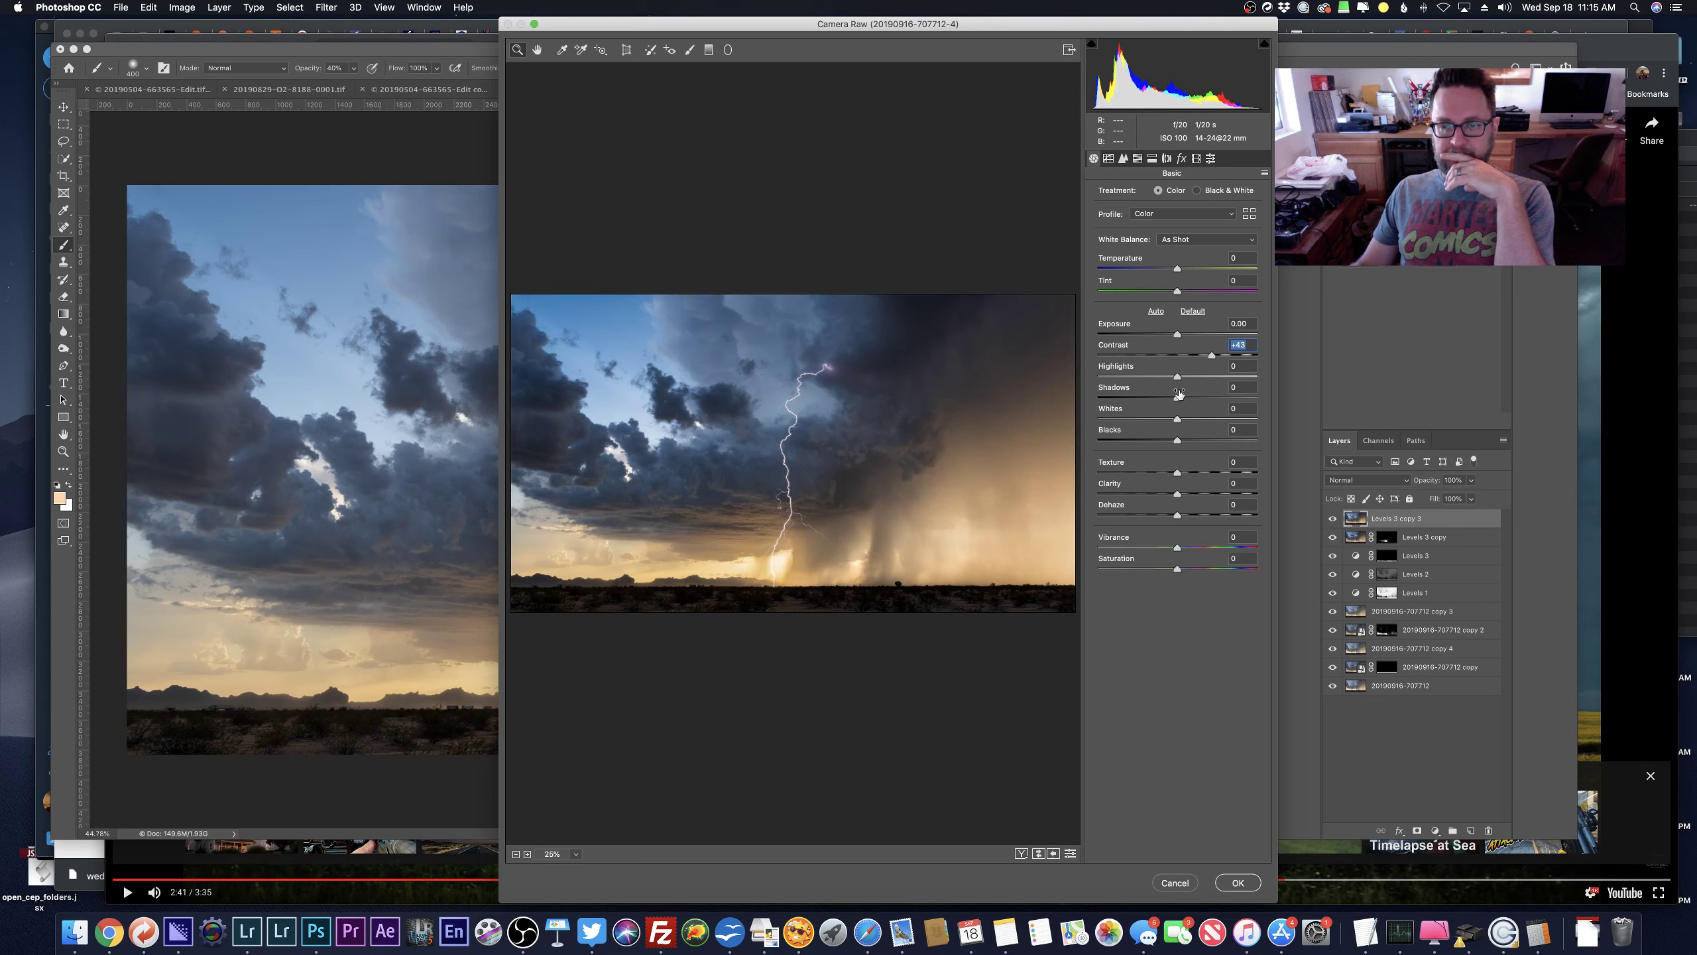
mouse_move(1178, 394)
mouse_down()
mouse_move(1255, 398)
mouse_move(1185, 402)
mouse_up()
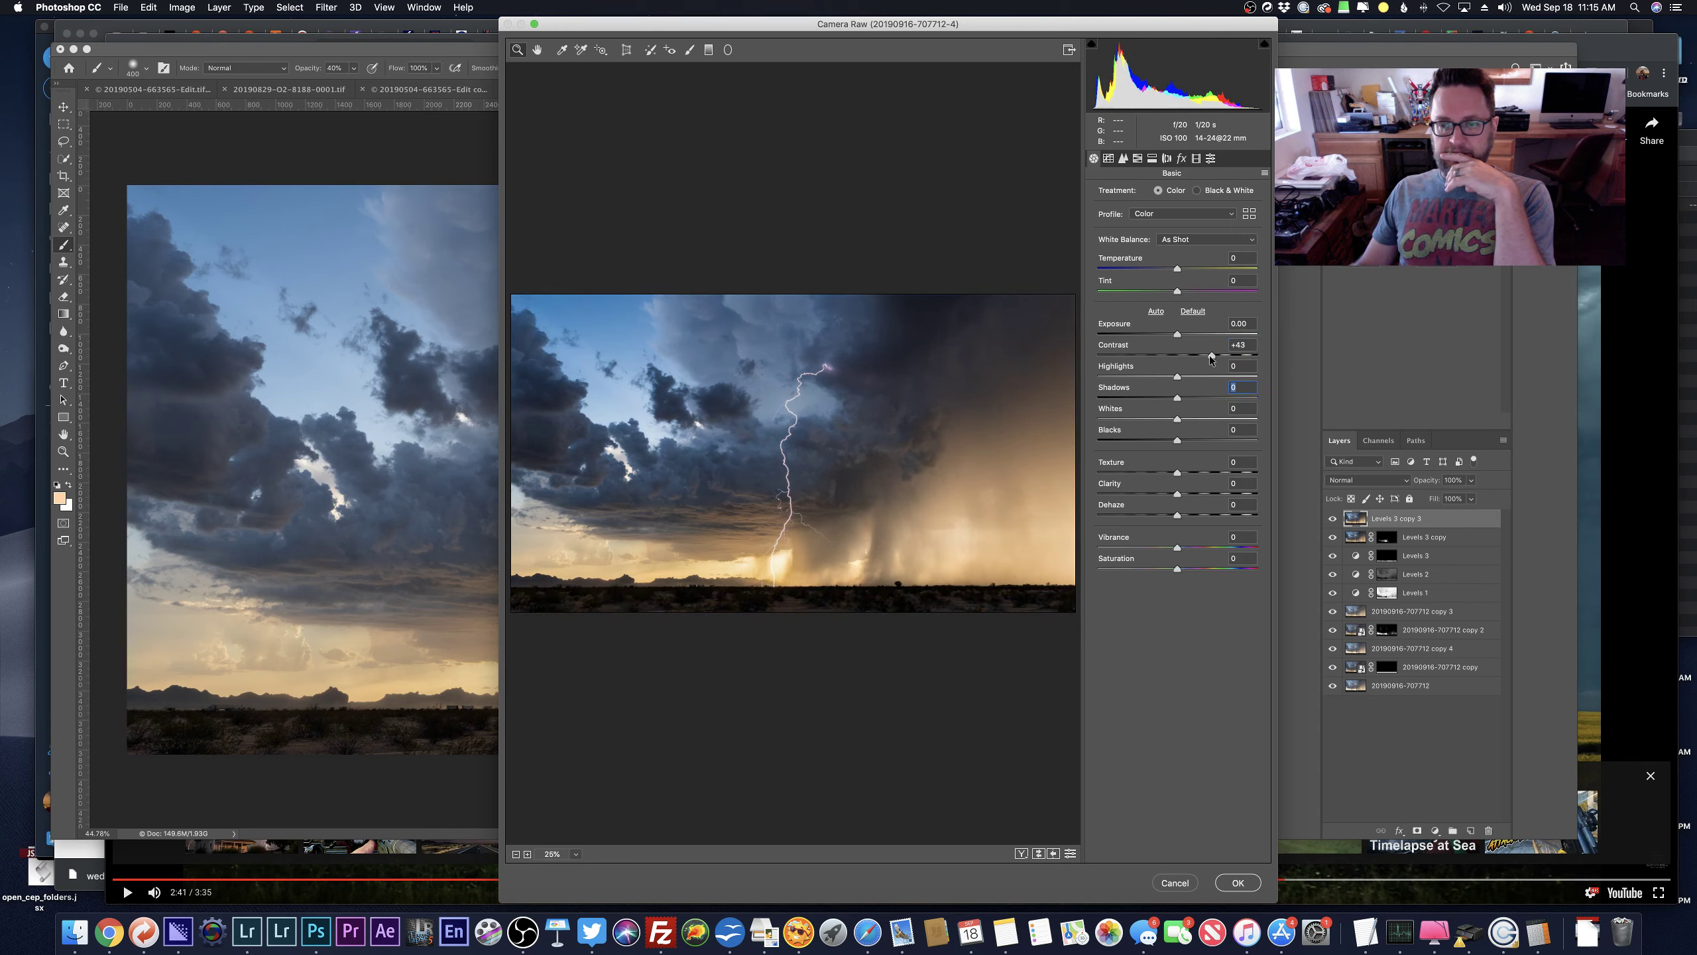
Set the Camera Raw contrast to +27, vibrance to +26, temperature to +13 and tint to +8, and apply the filter.
key(super+Tab)
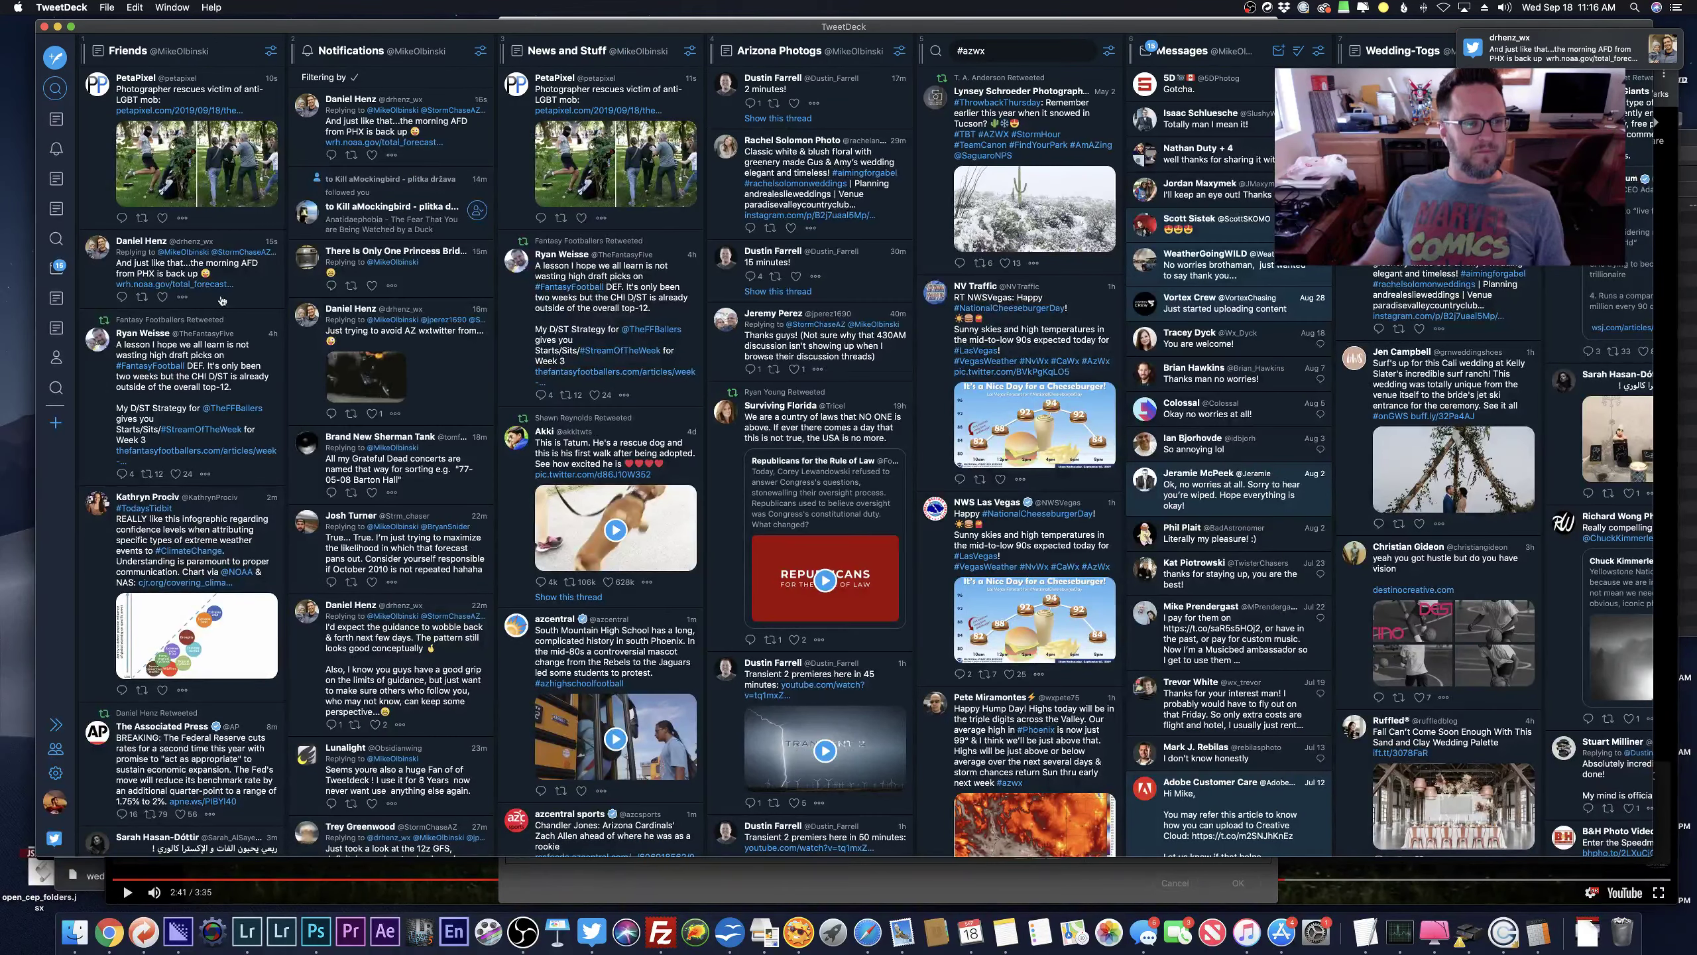
key(super+Tab)
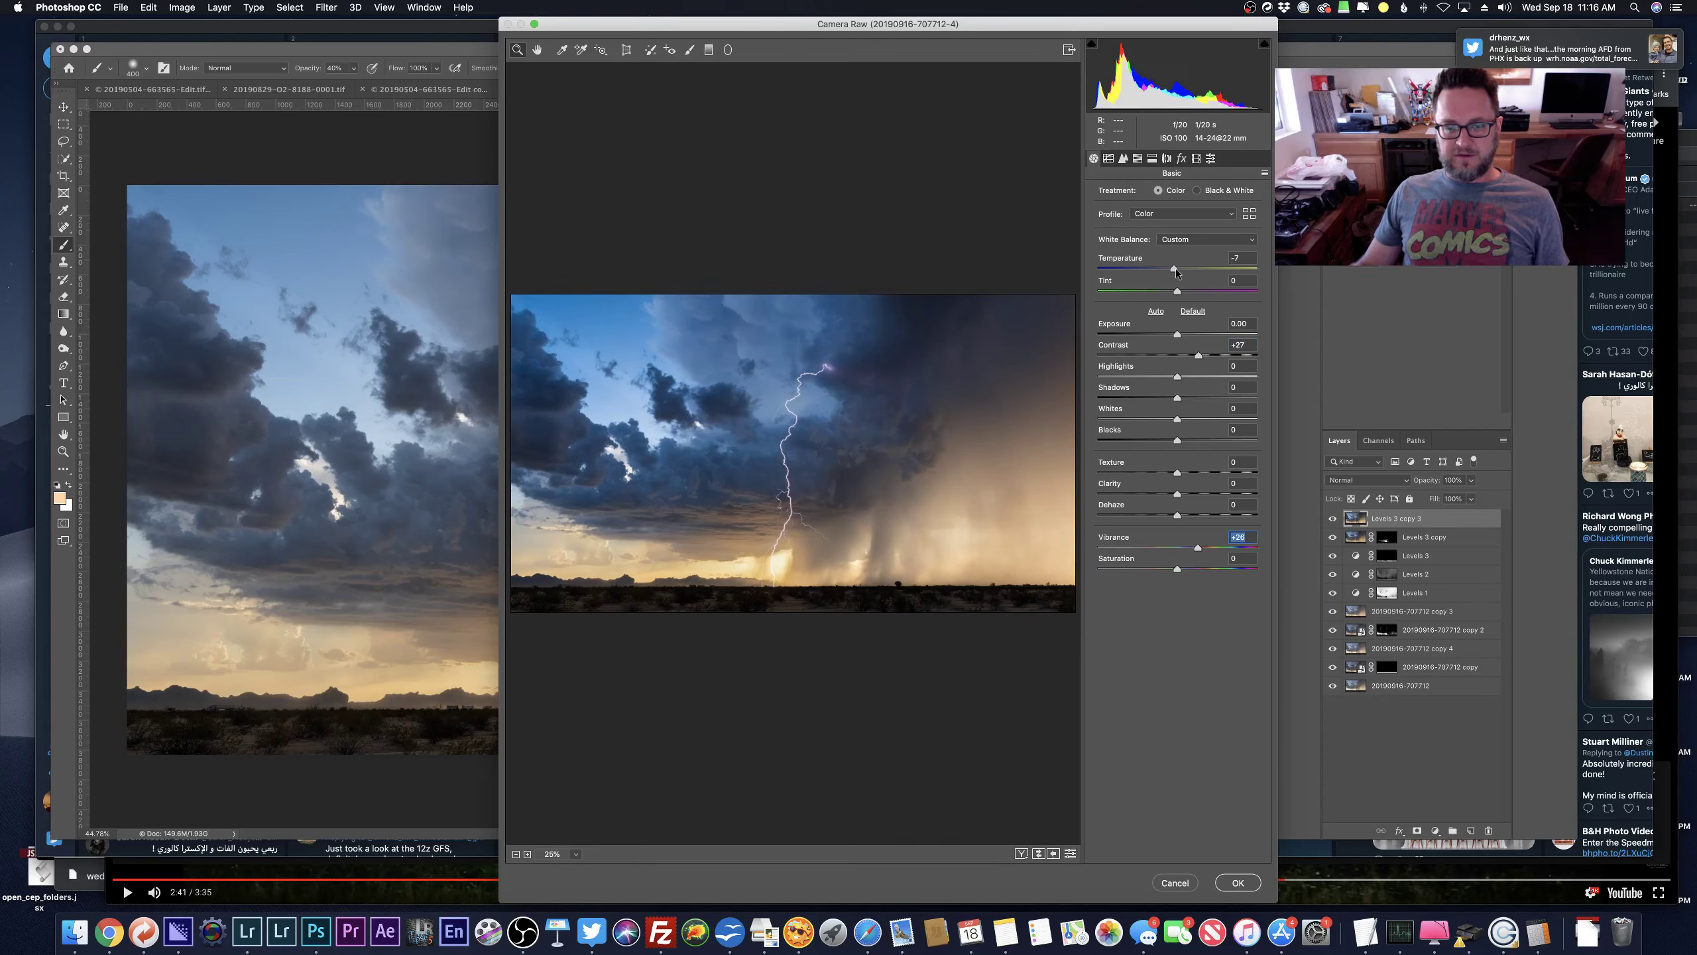
drag(1176, 271, 1184, 270)
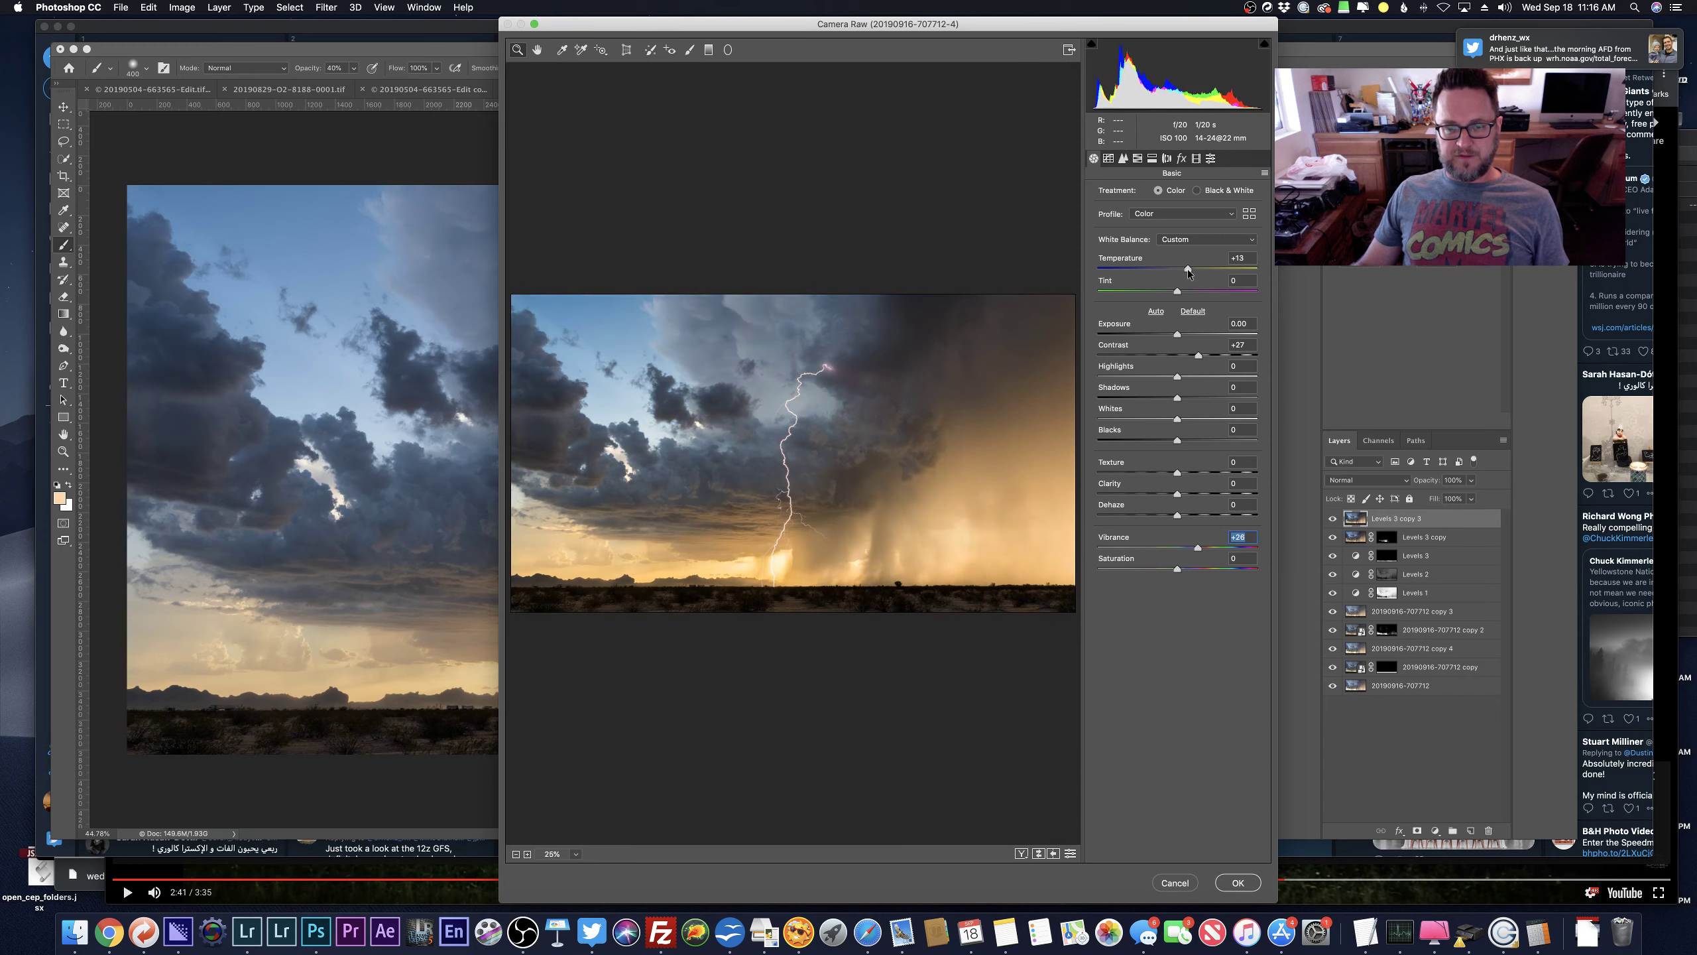
drag(1178, 292, 1184, 293)
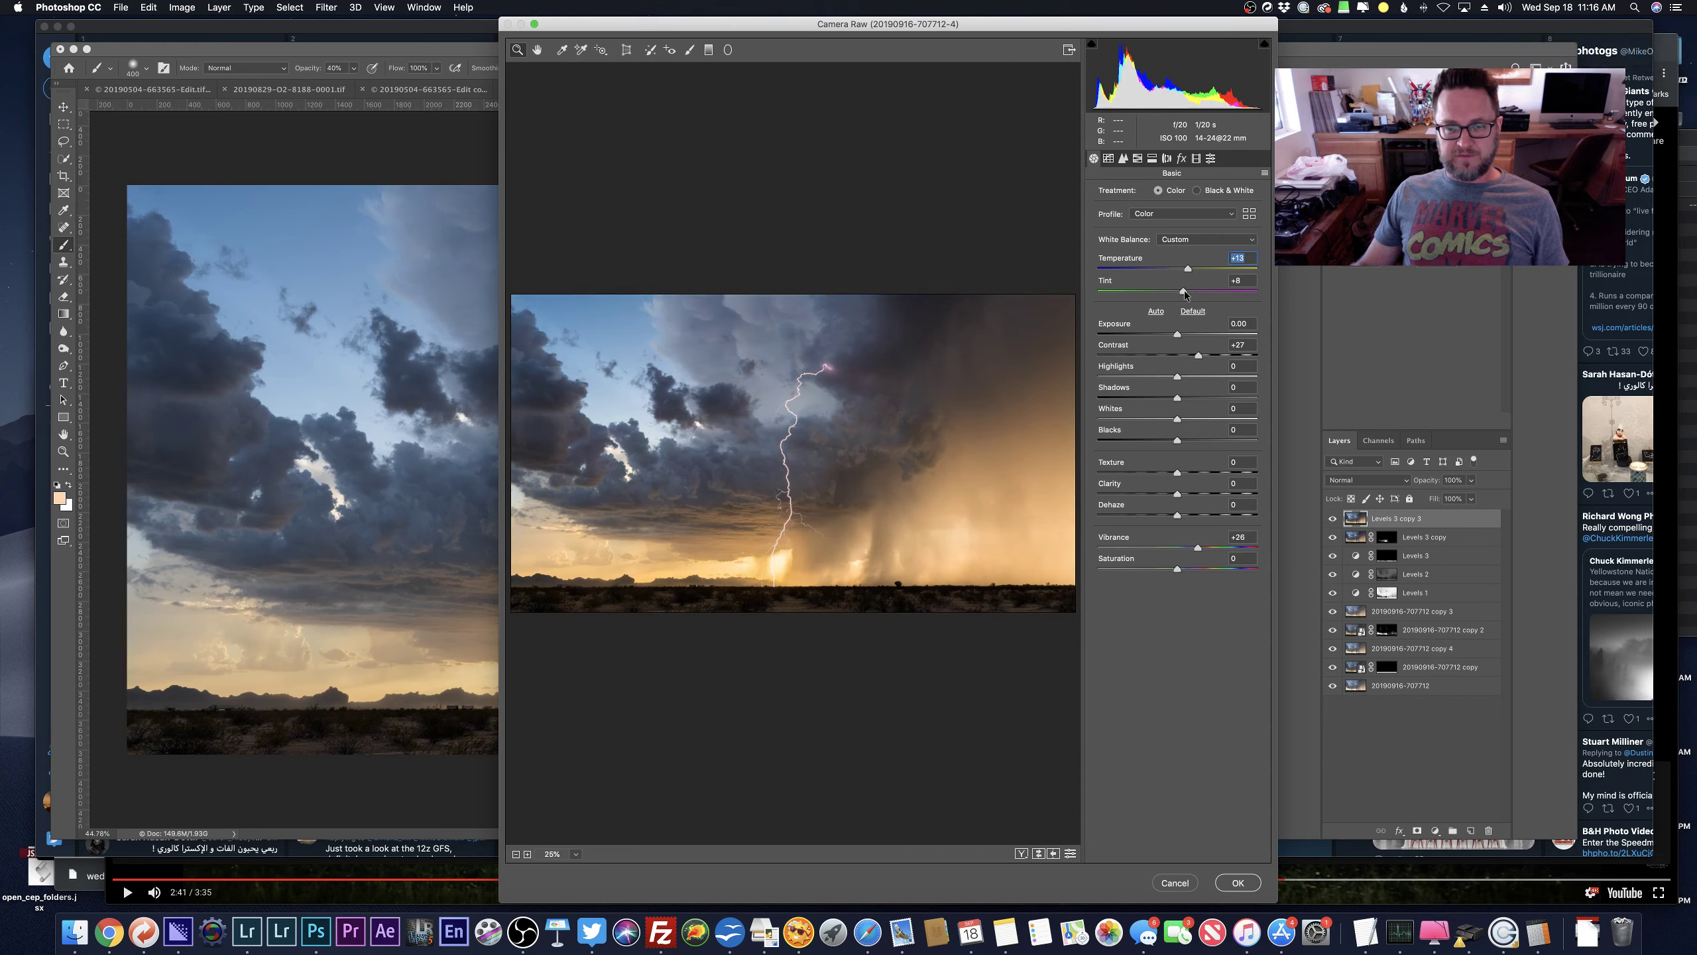
click(1237, 882)
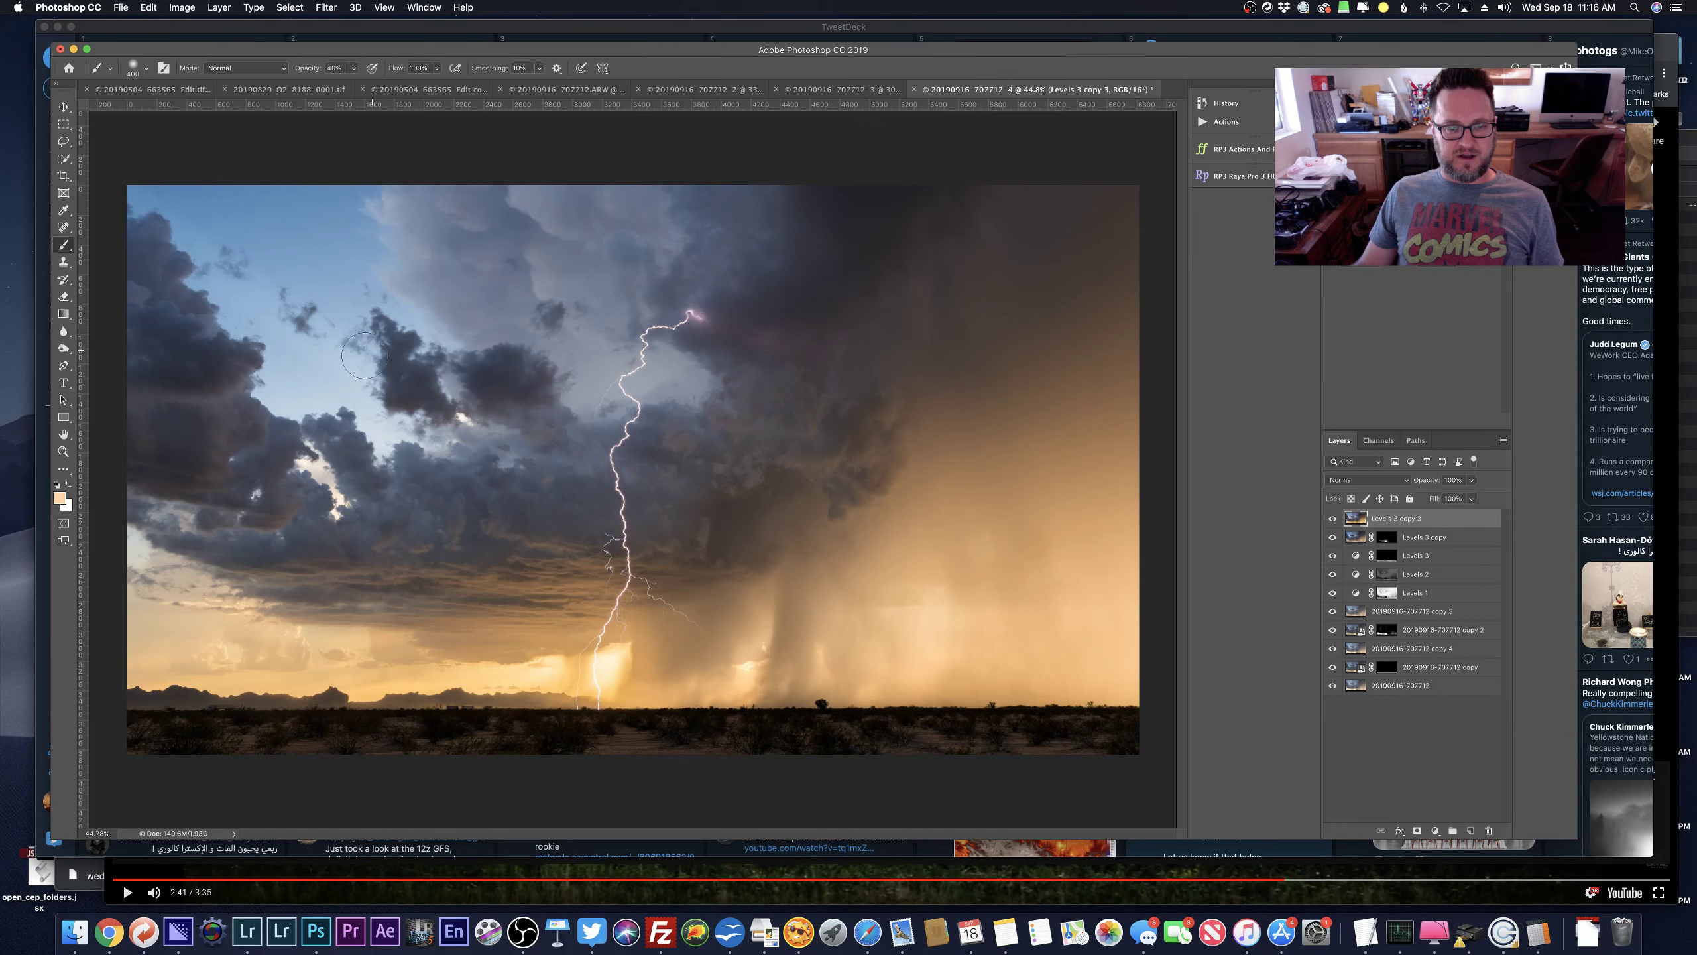
scroll(363, 354, down, 1)
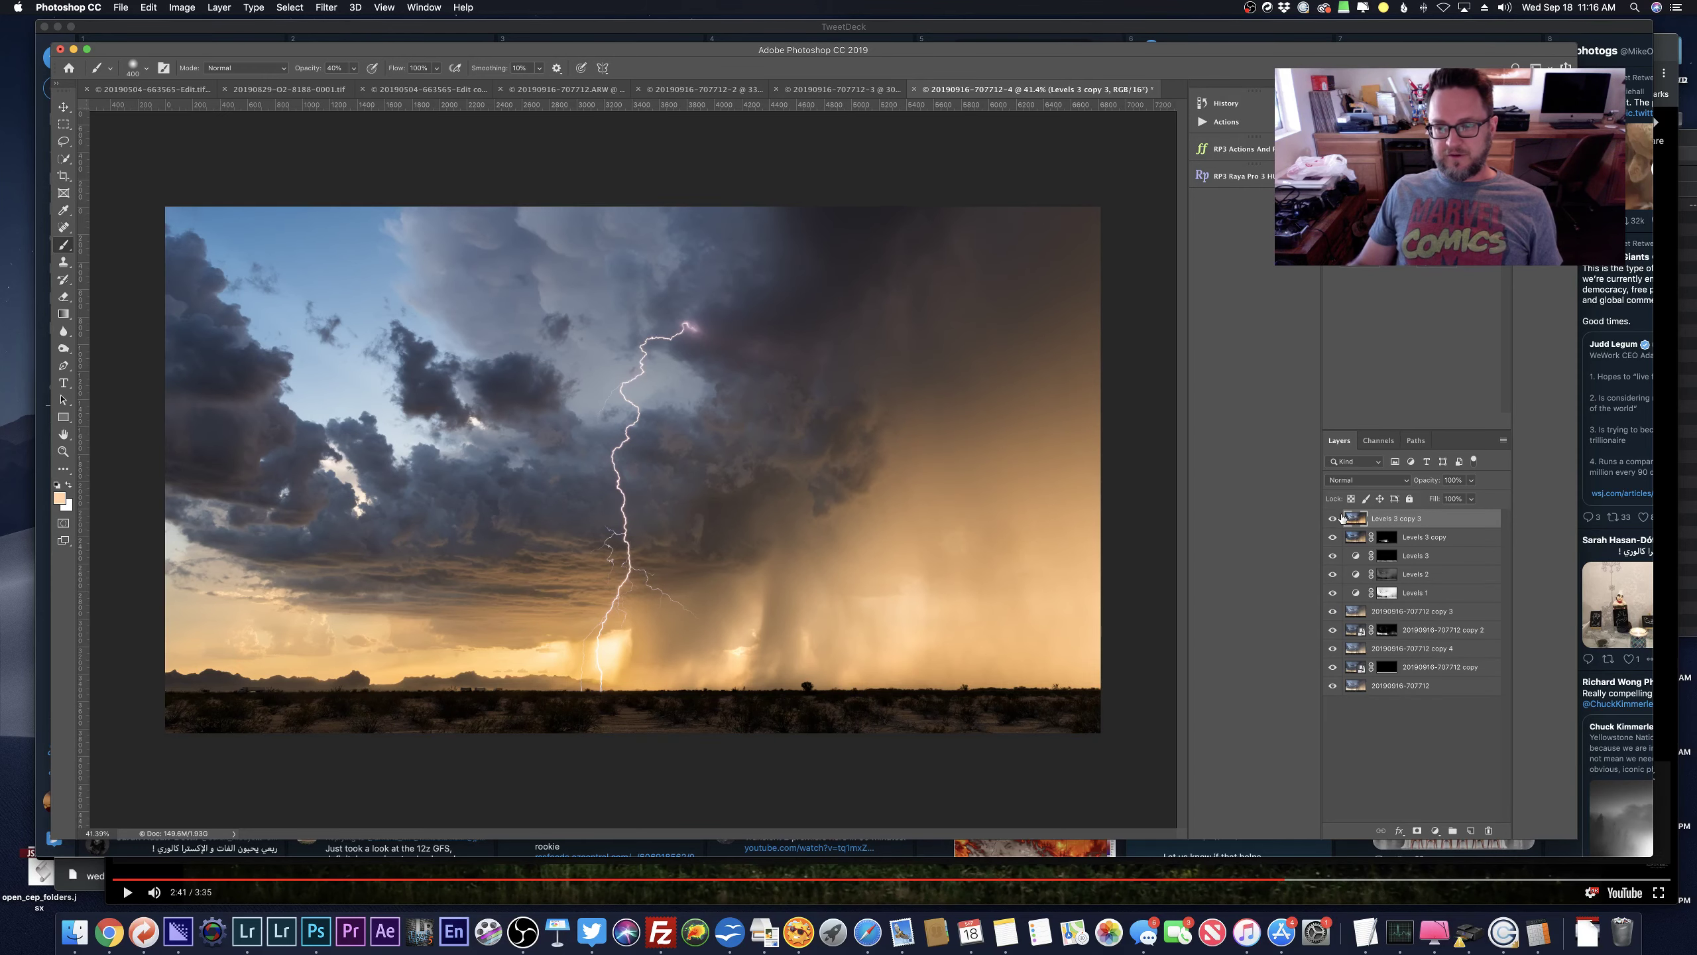
drag(1415, 520, 1443, 815)
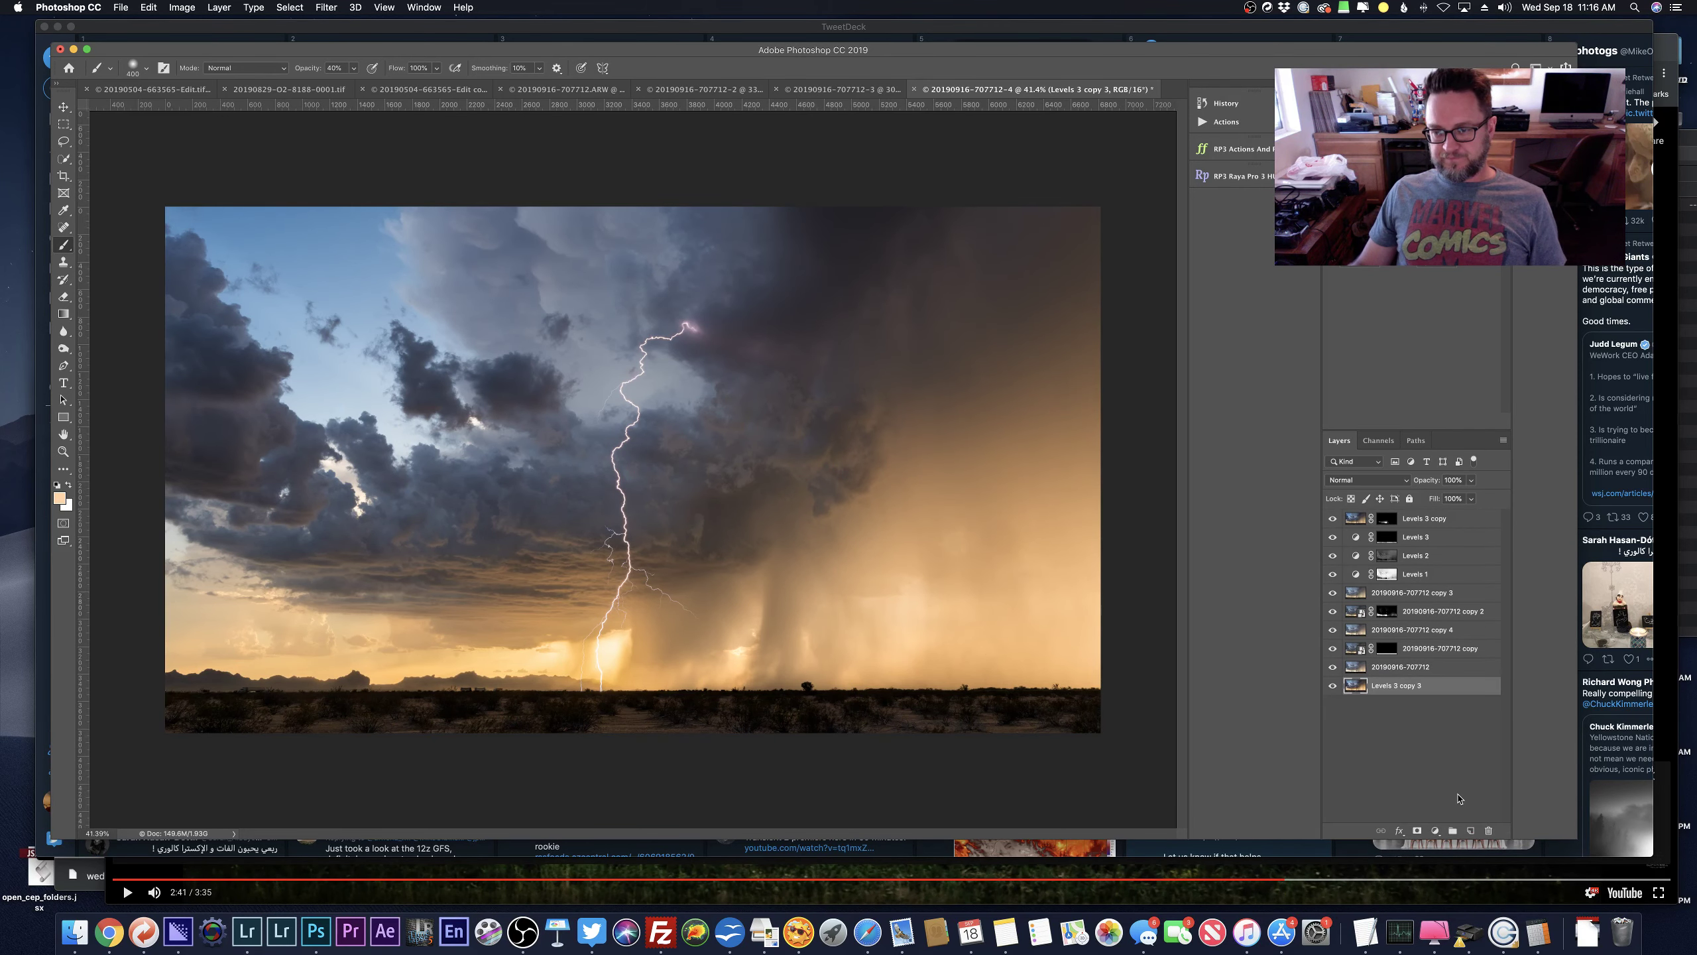
key(super+z)
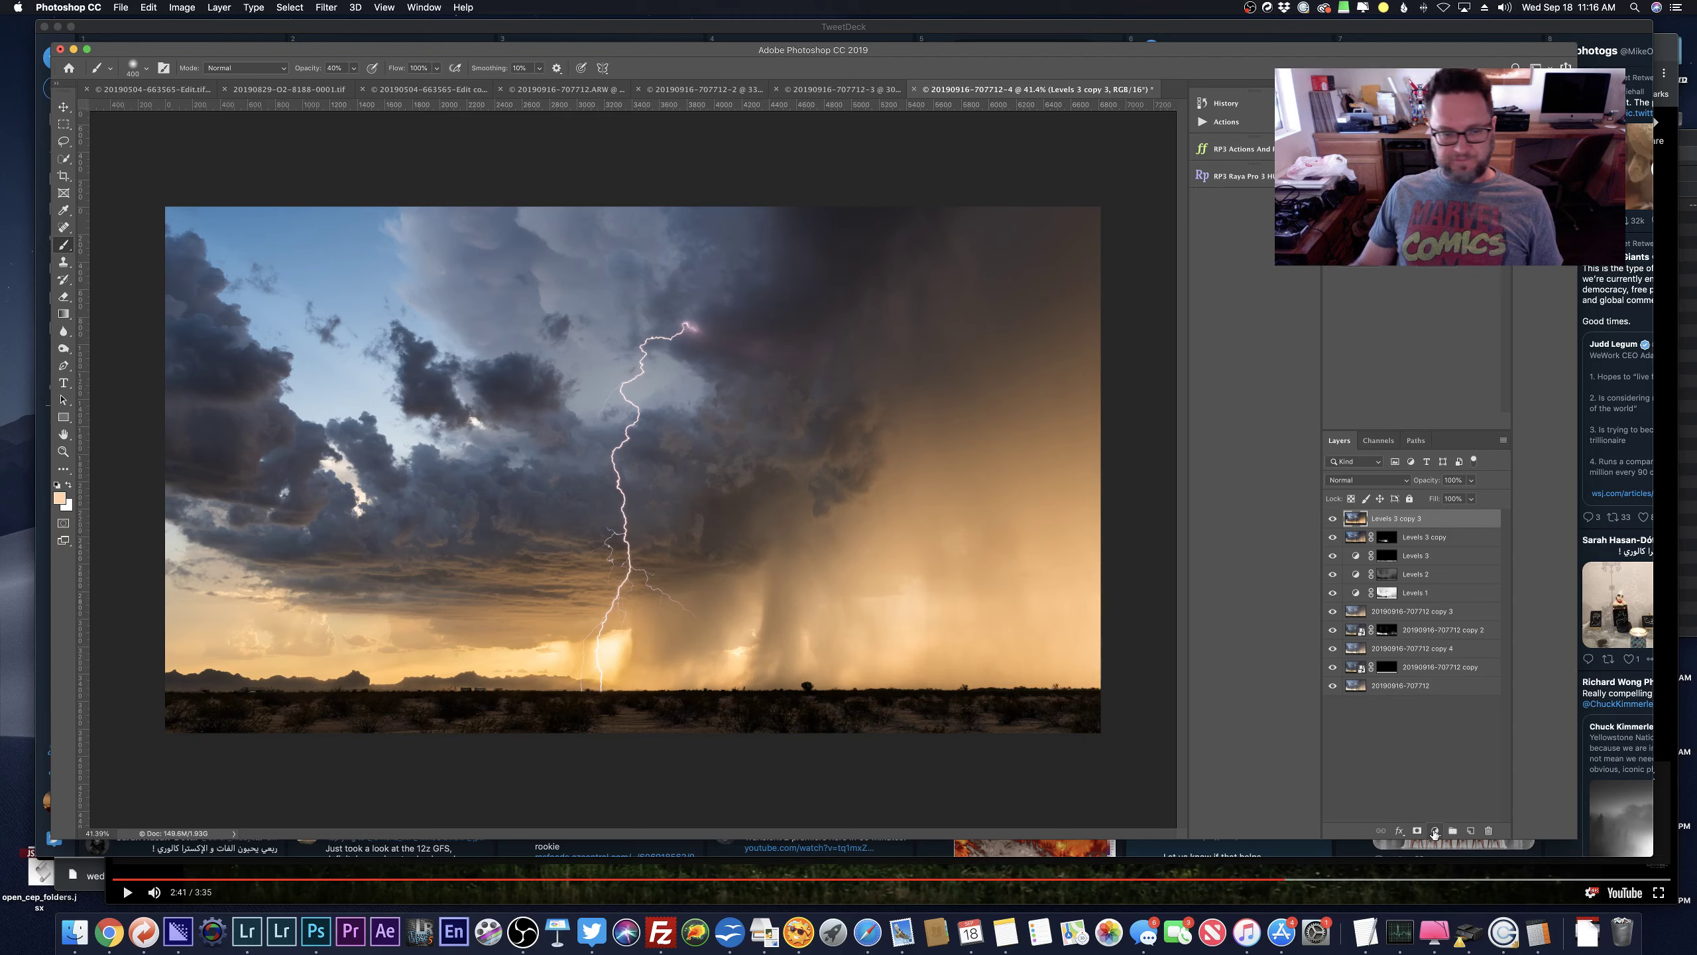
Add a Levels adjustment above the merged layer with midtones at 0.86 and white input at 242, and invert its mask to black.
click(1435, 831)
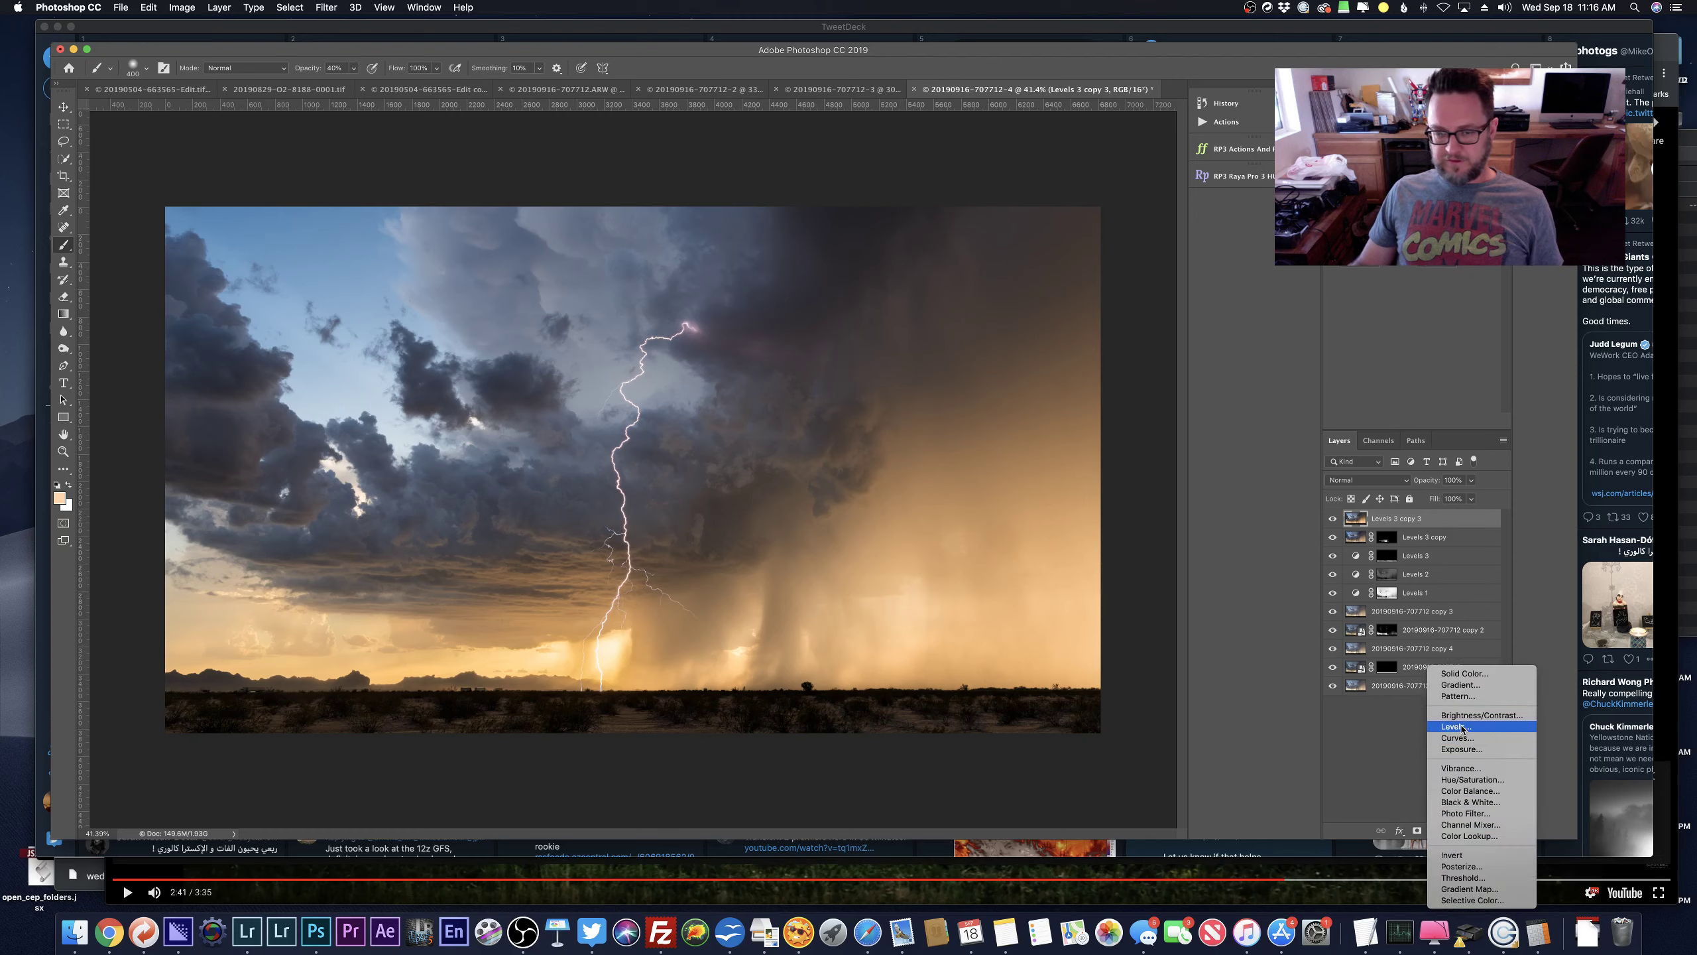
click(1461, 728)
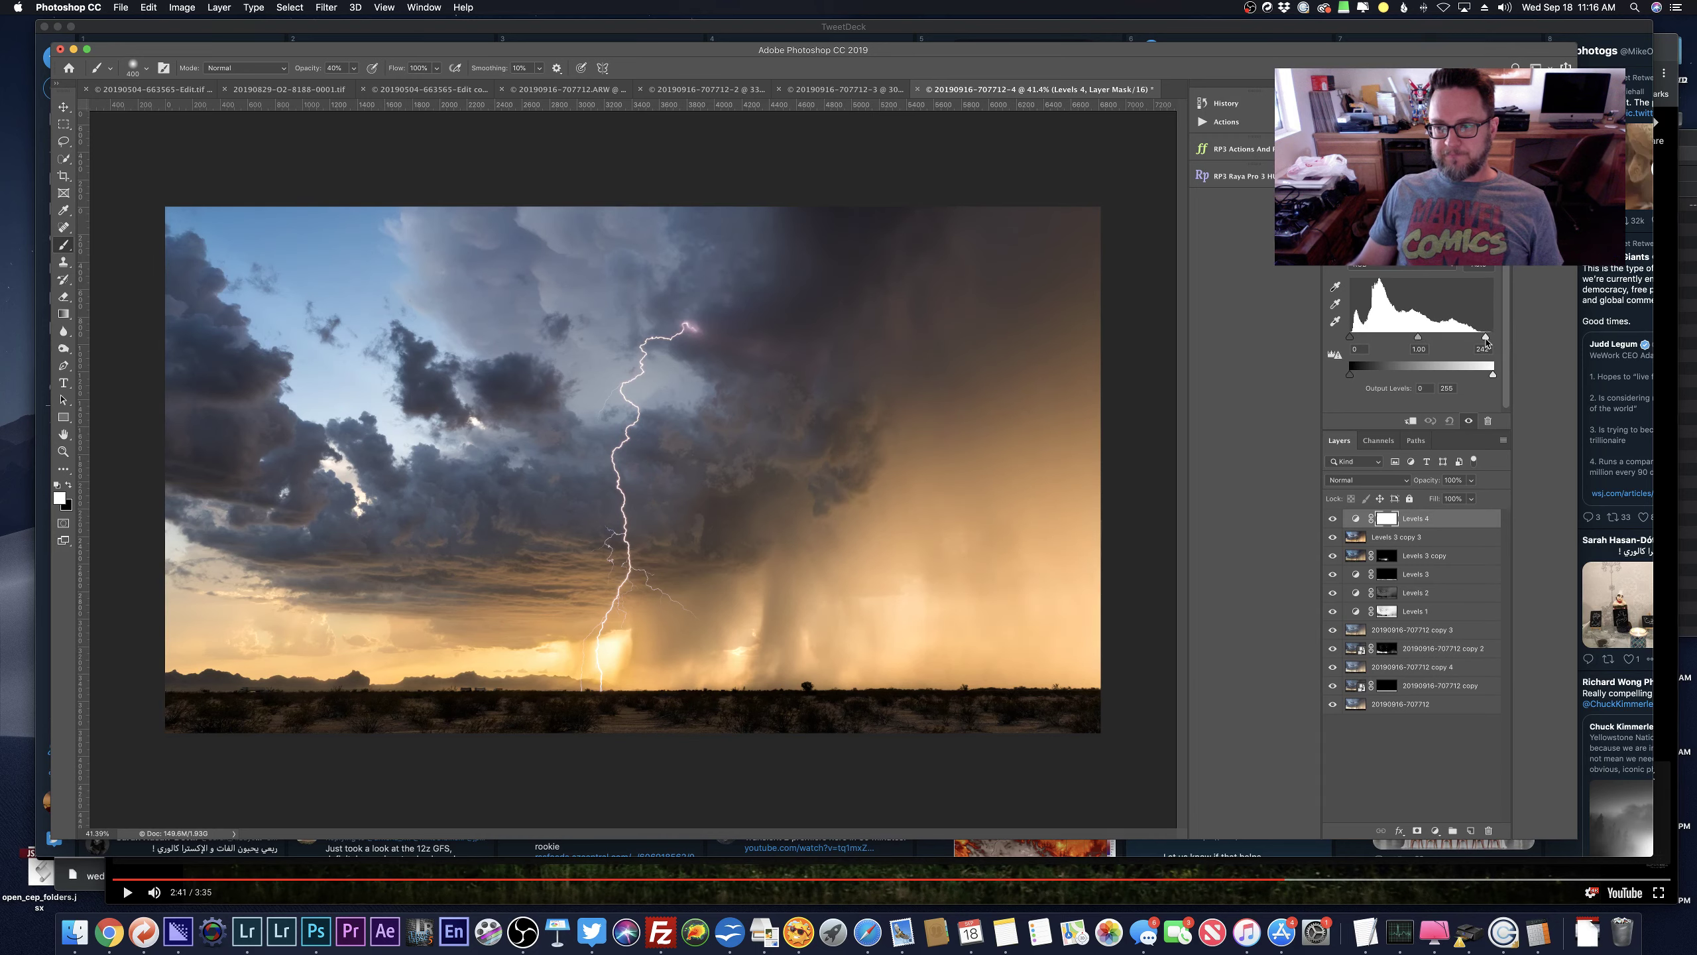
drag(1418, 337, 1426, 337)
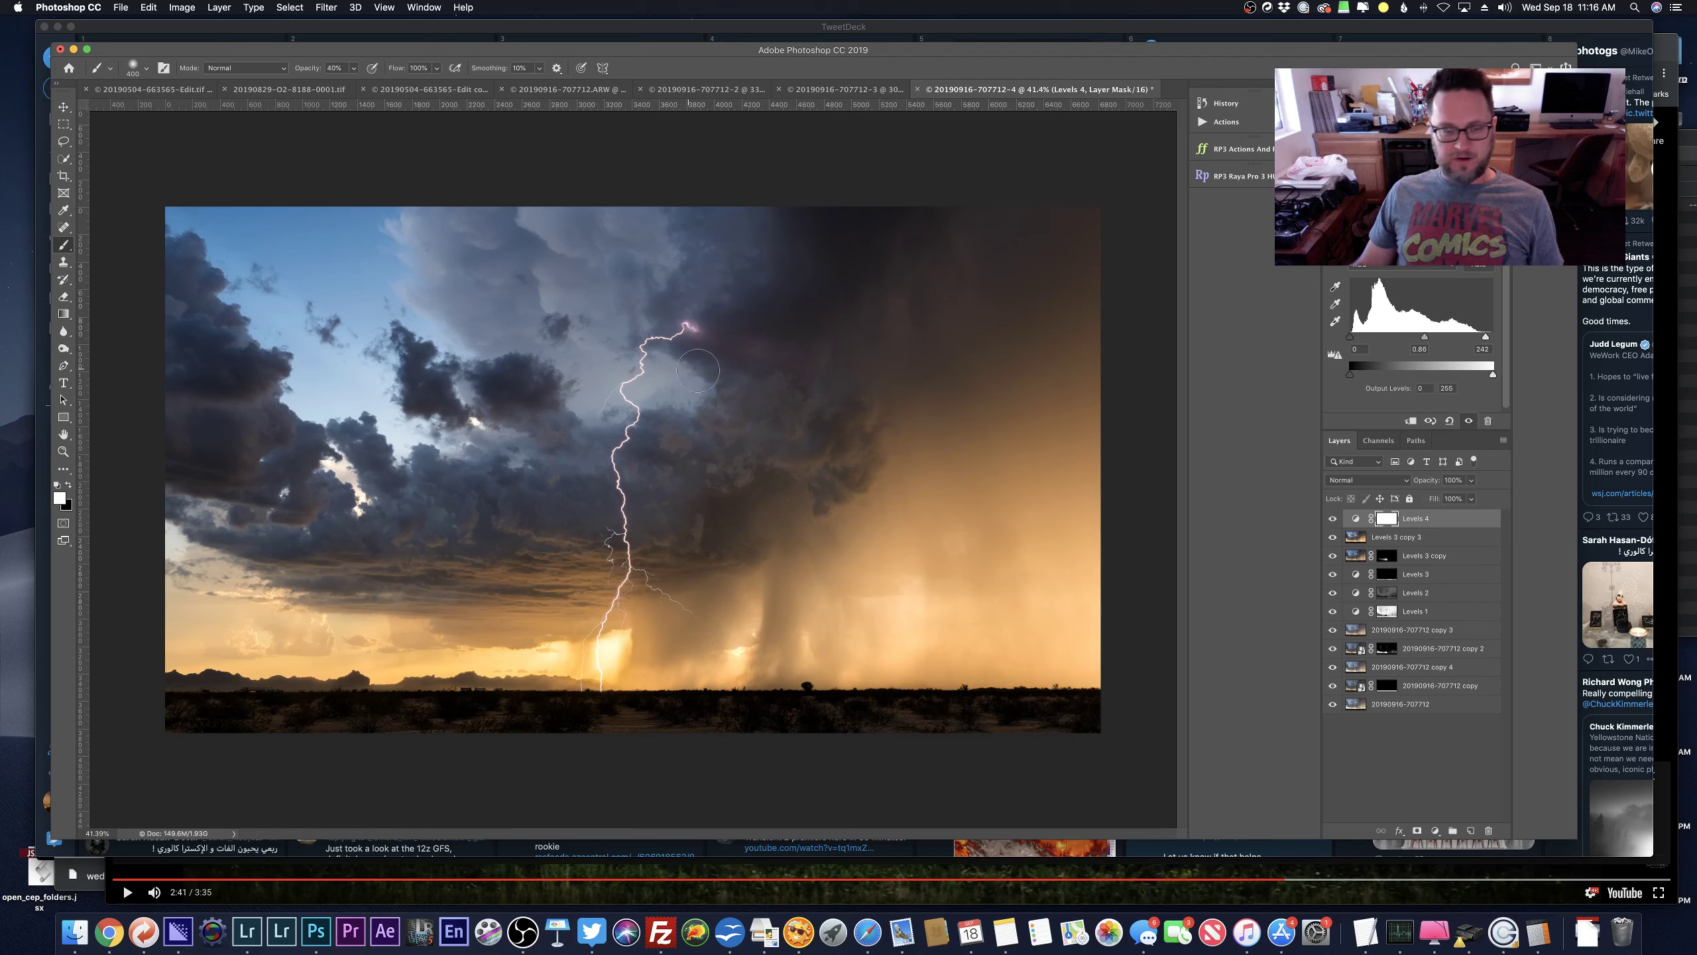
key(super+i)
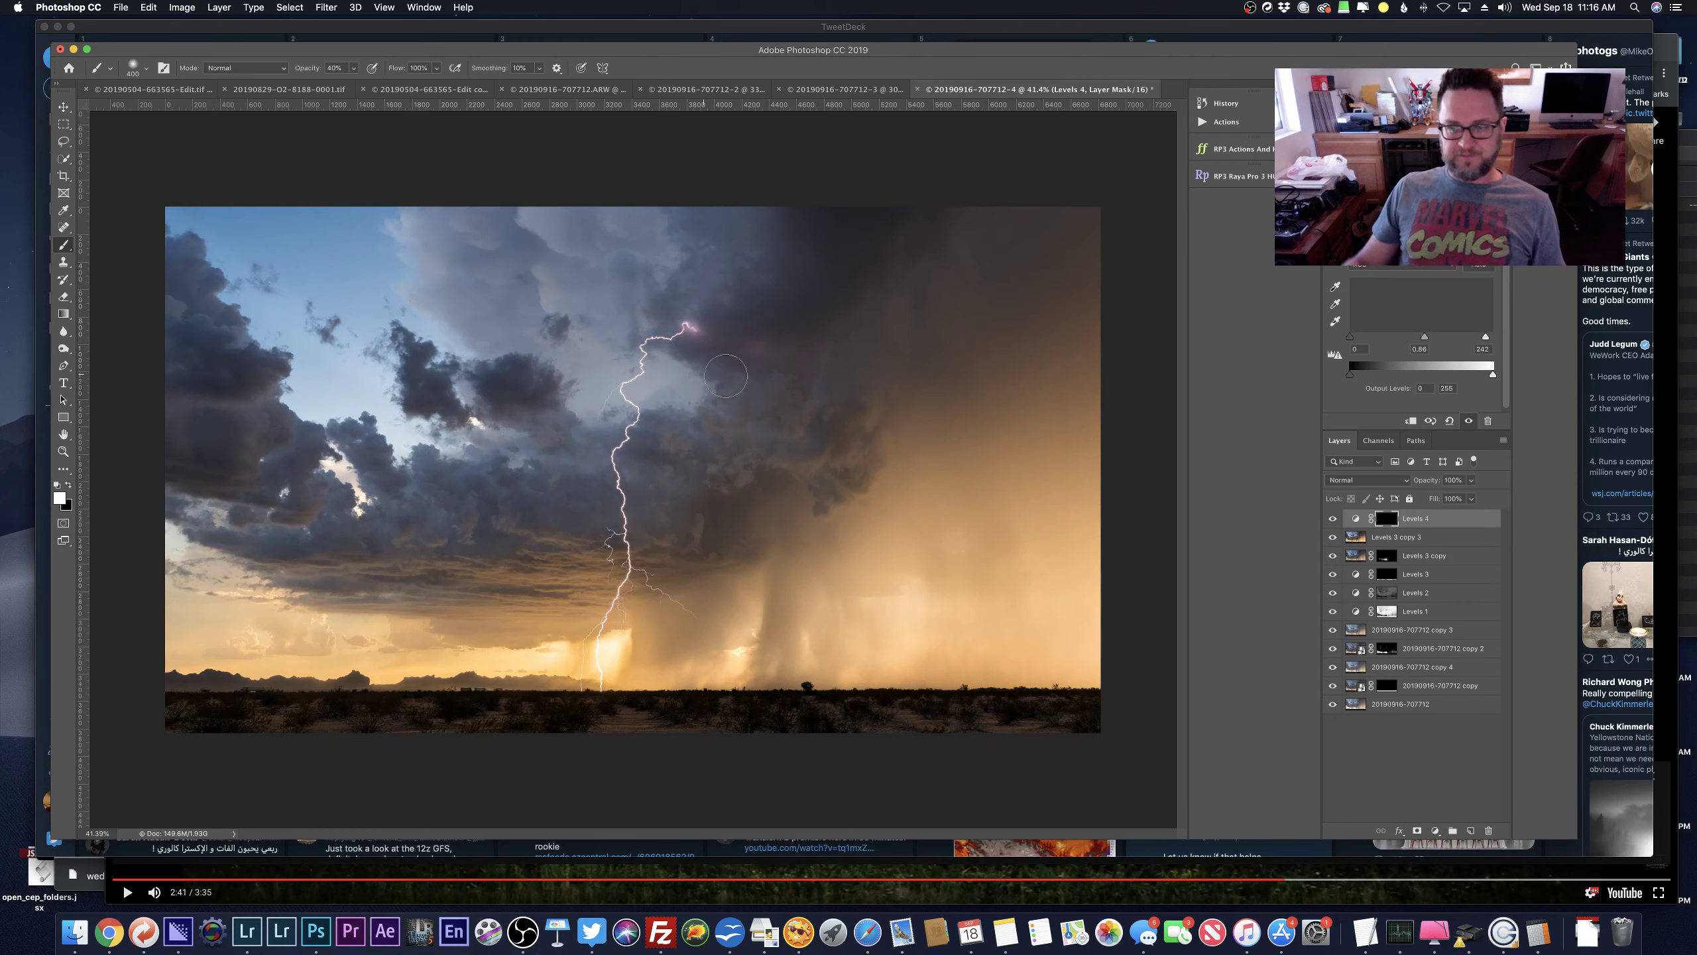
Load the Expanded Darks channel as a selection and target the Levels 4 layer mask.
click(1378, 441)
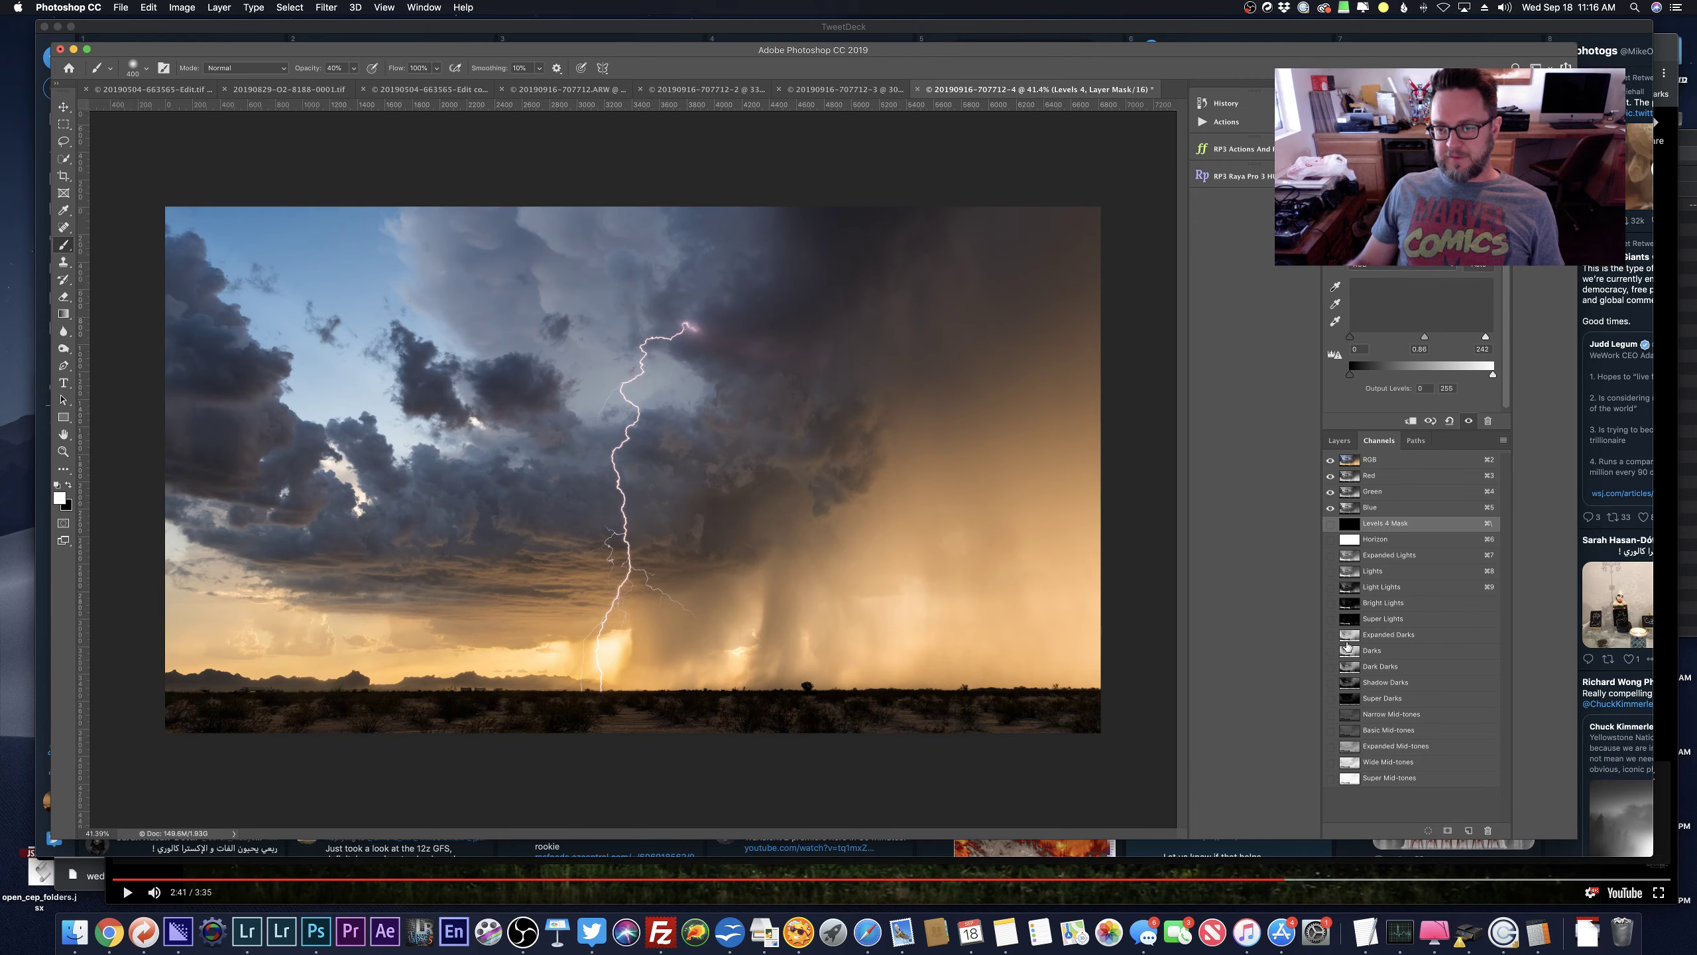
click(1348, 635)
super+click(1348, 635)
click(1339, 441)
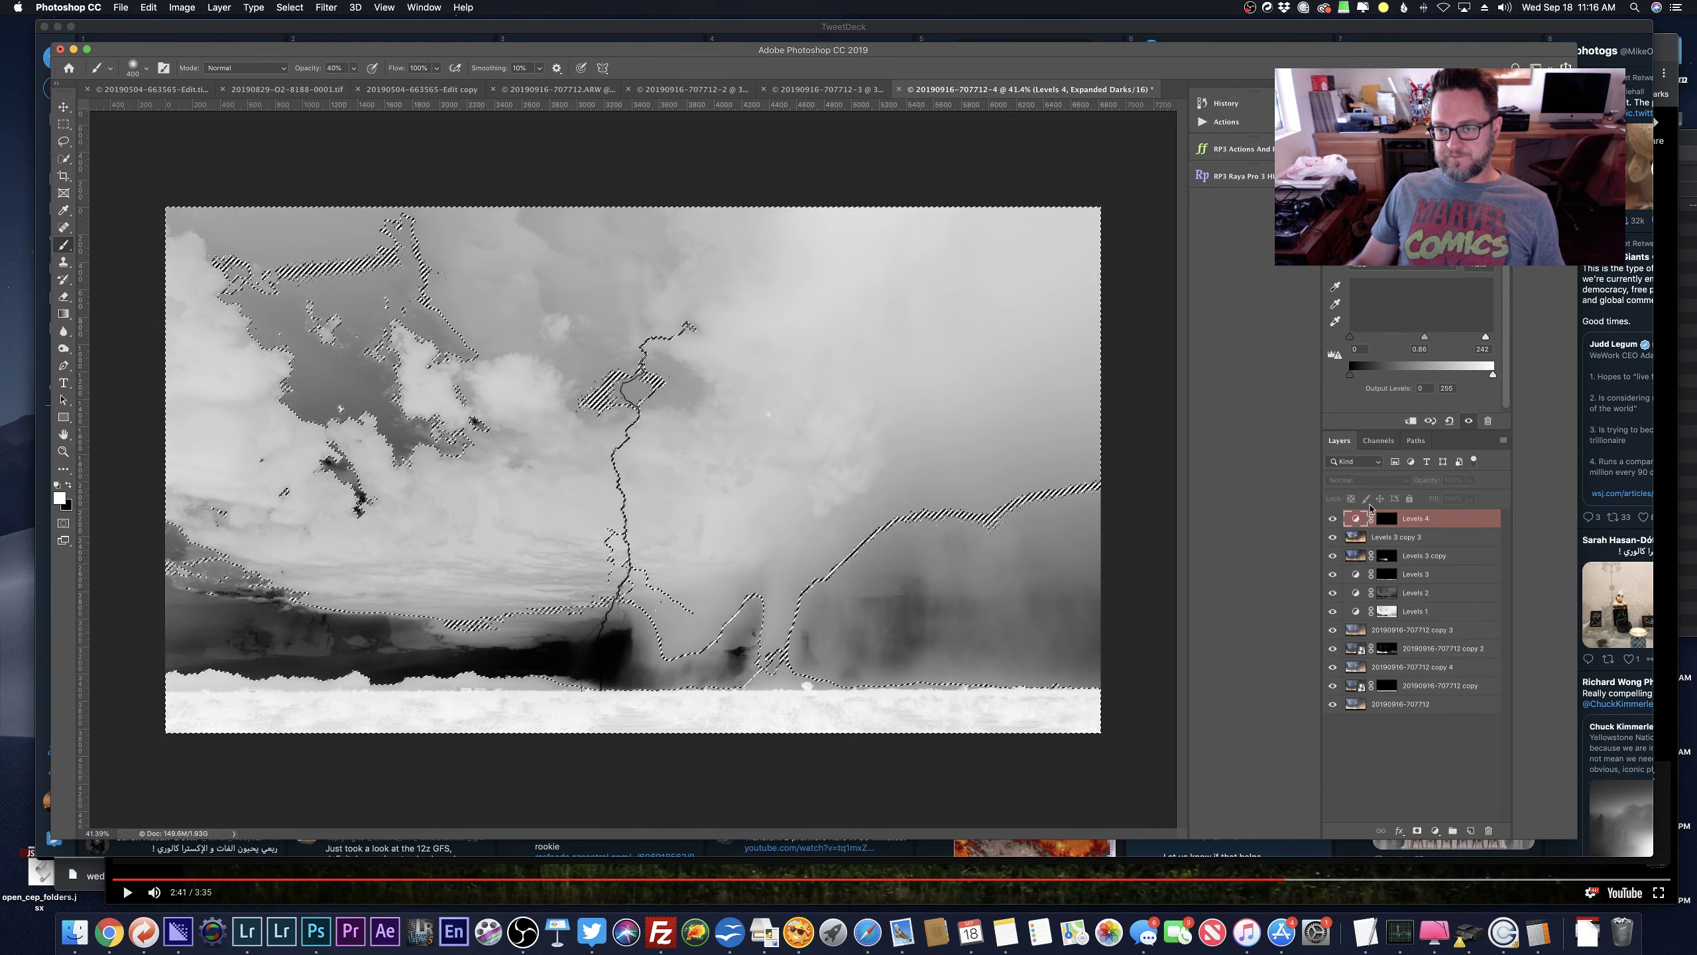
click(1387, 519)
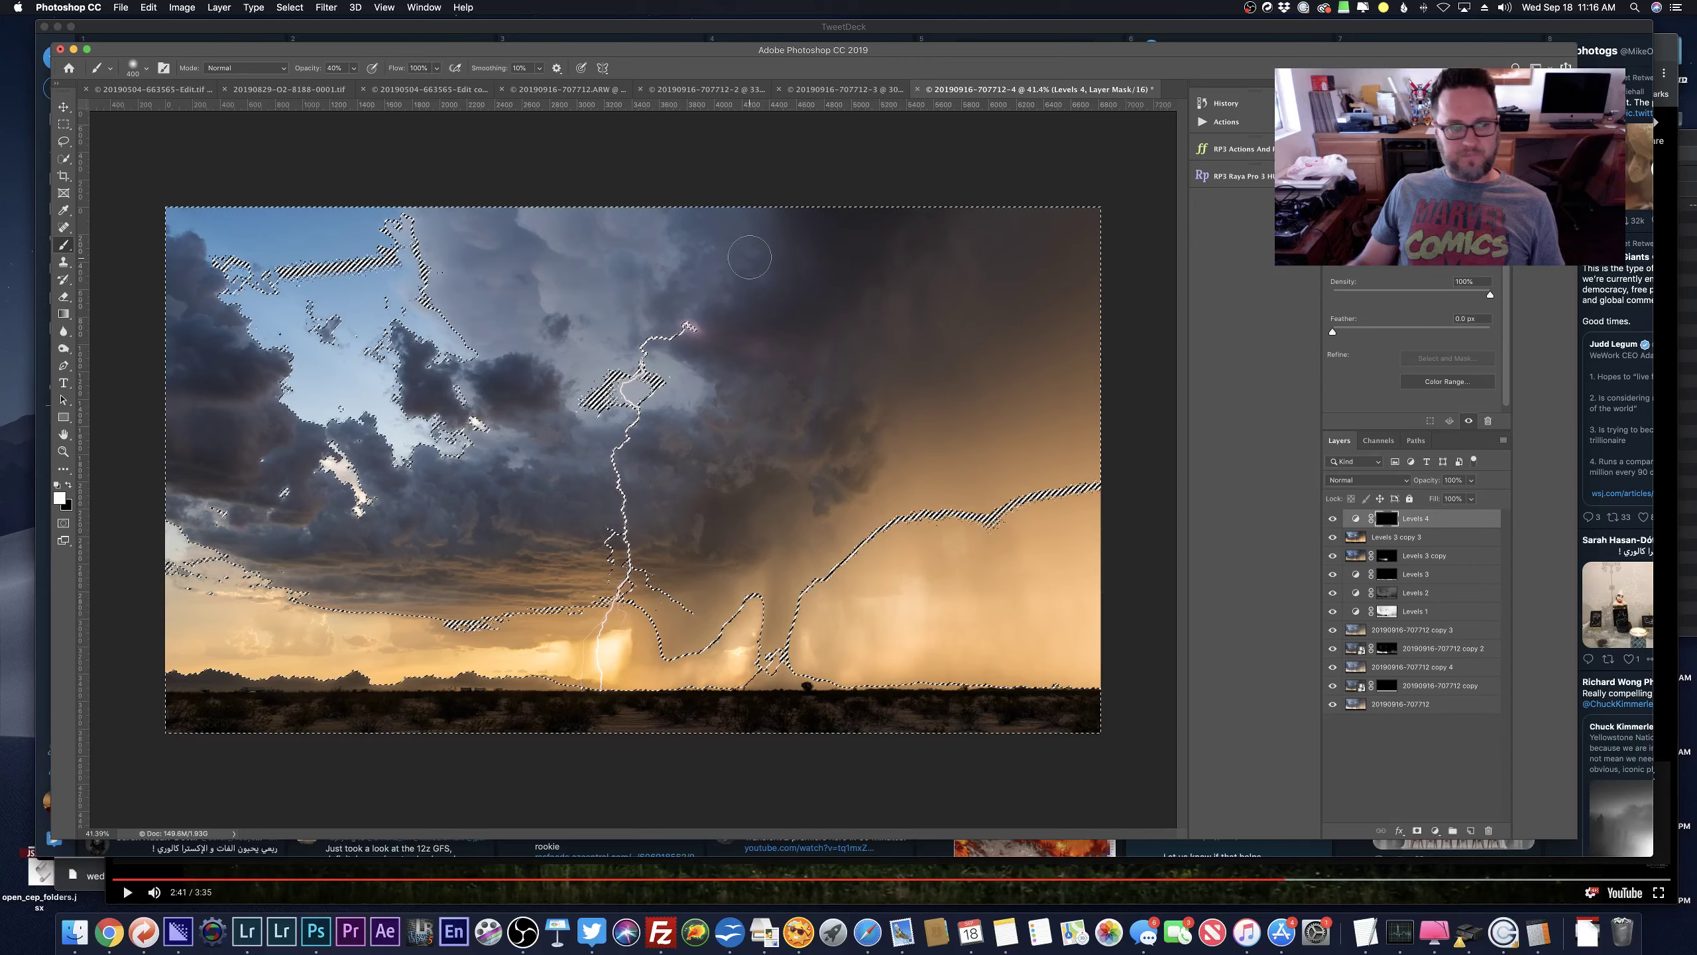
Paint white on the Levels 4 mask through the selection with an enlarged brush at 60% opacity, and deselect.
key(bracketright)
key(bracketright)
key(bracketright)
key(bracketright)
key(bracketright)
key(bracketright)
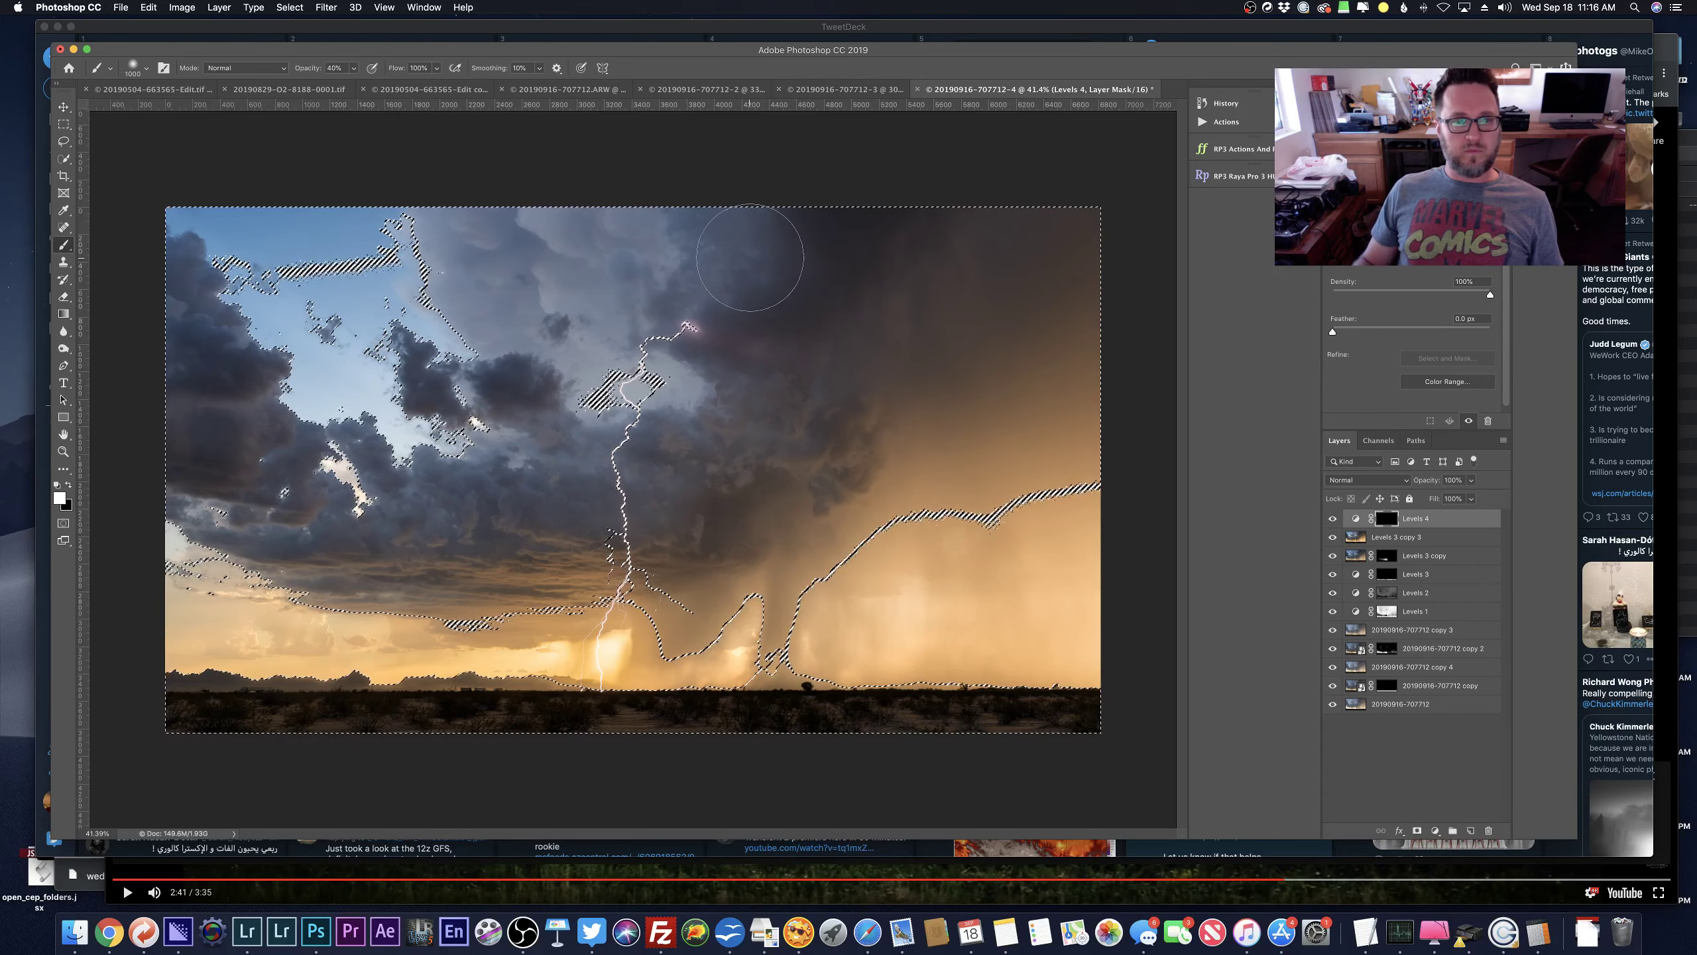
key(6)
key(bracketright)
key(bracketright)
key(bracketright)
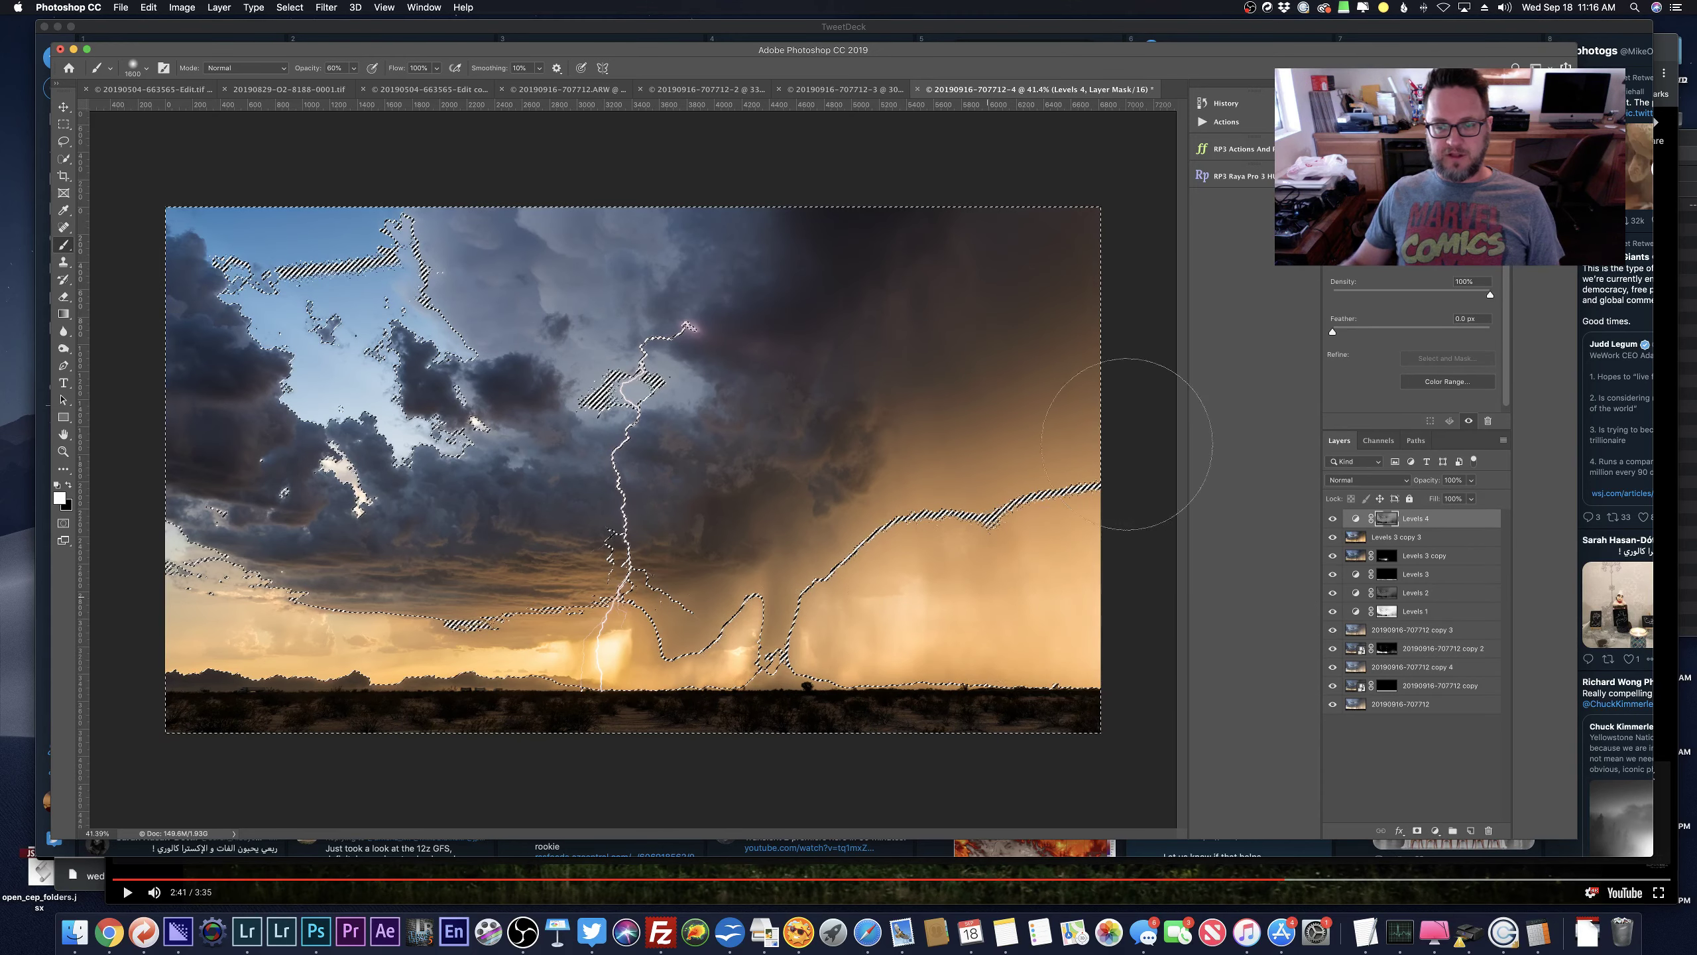
key(super+d)
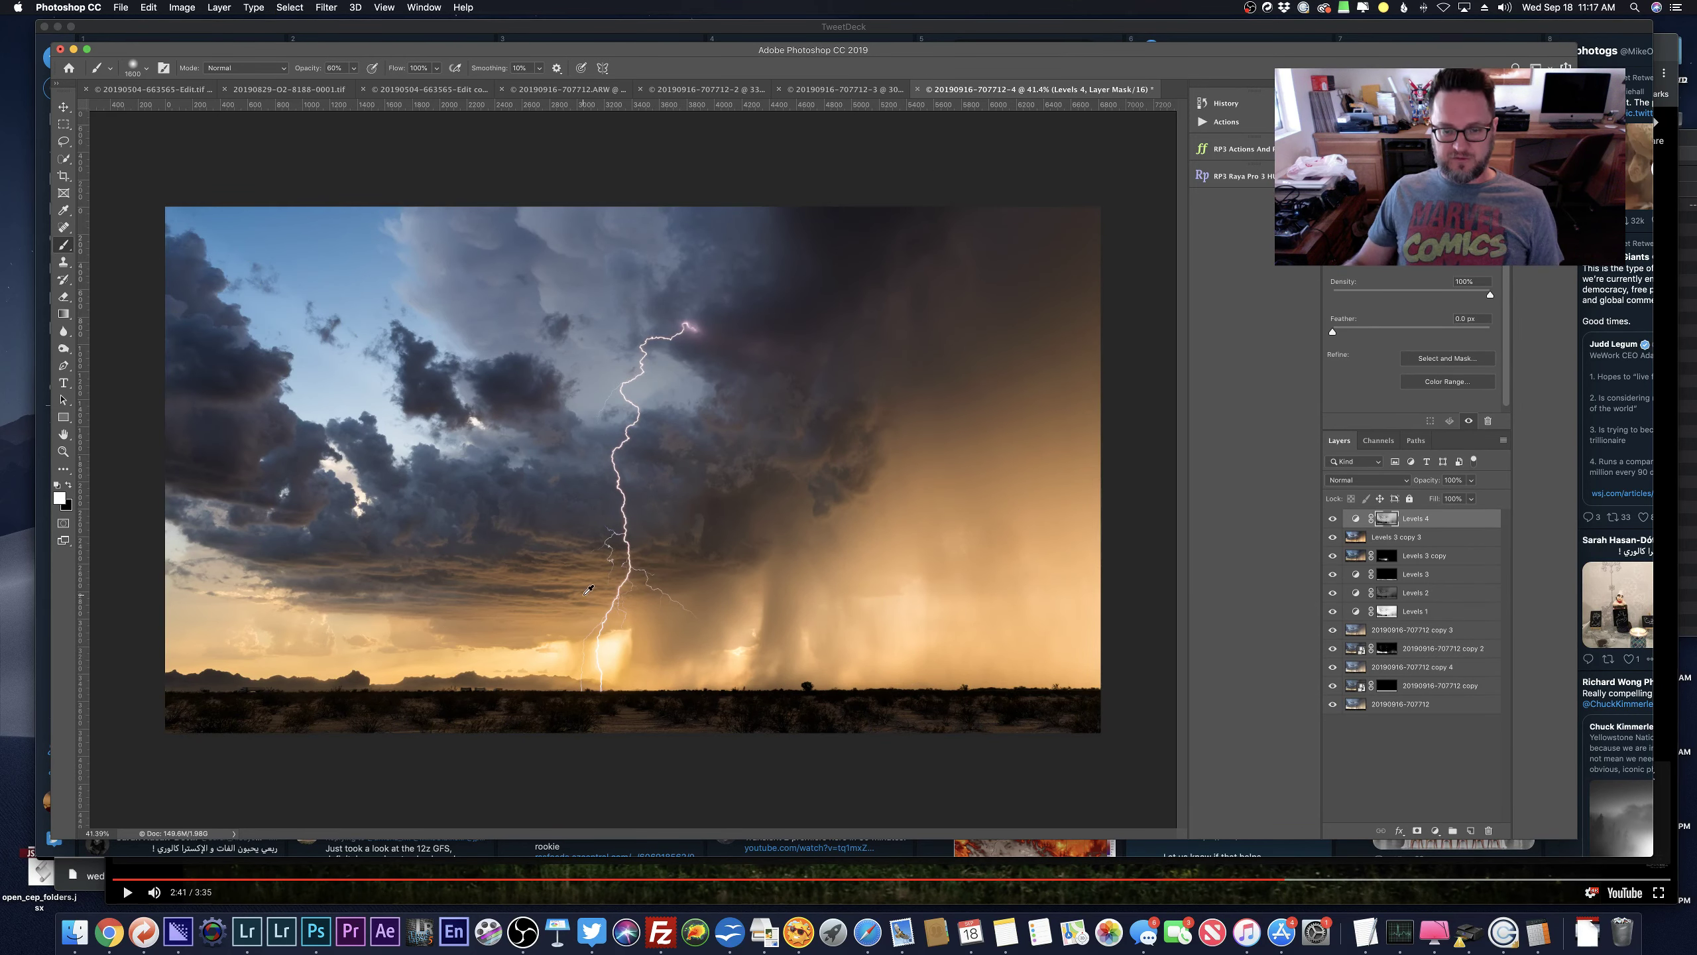
Add another Levels adjustment on top with white input at 192, and invert its mask to black.
scroll(588, 589, up, 3)
scroll(588, 589, down, 2)
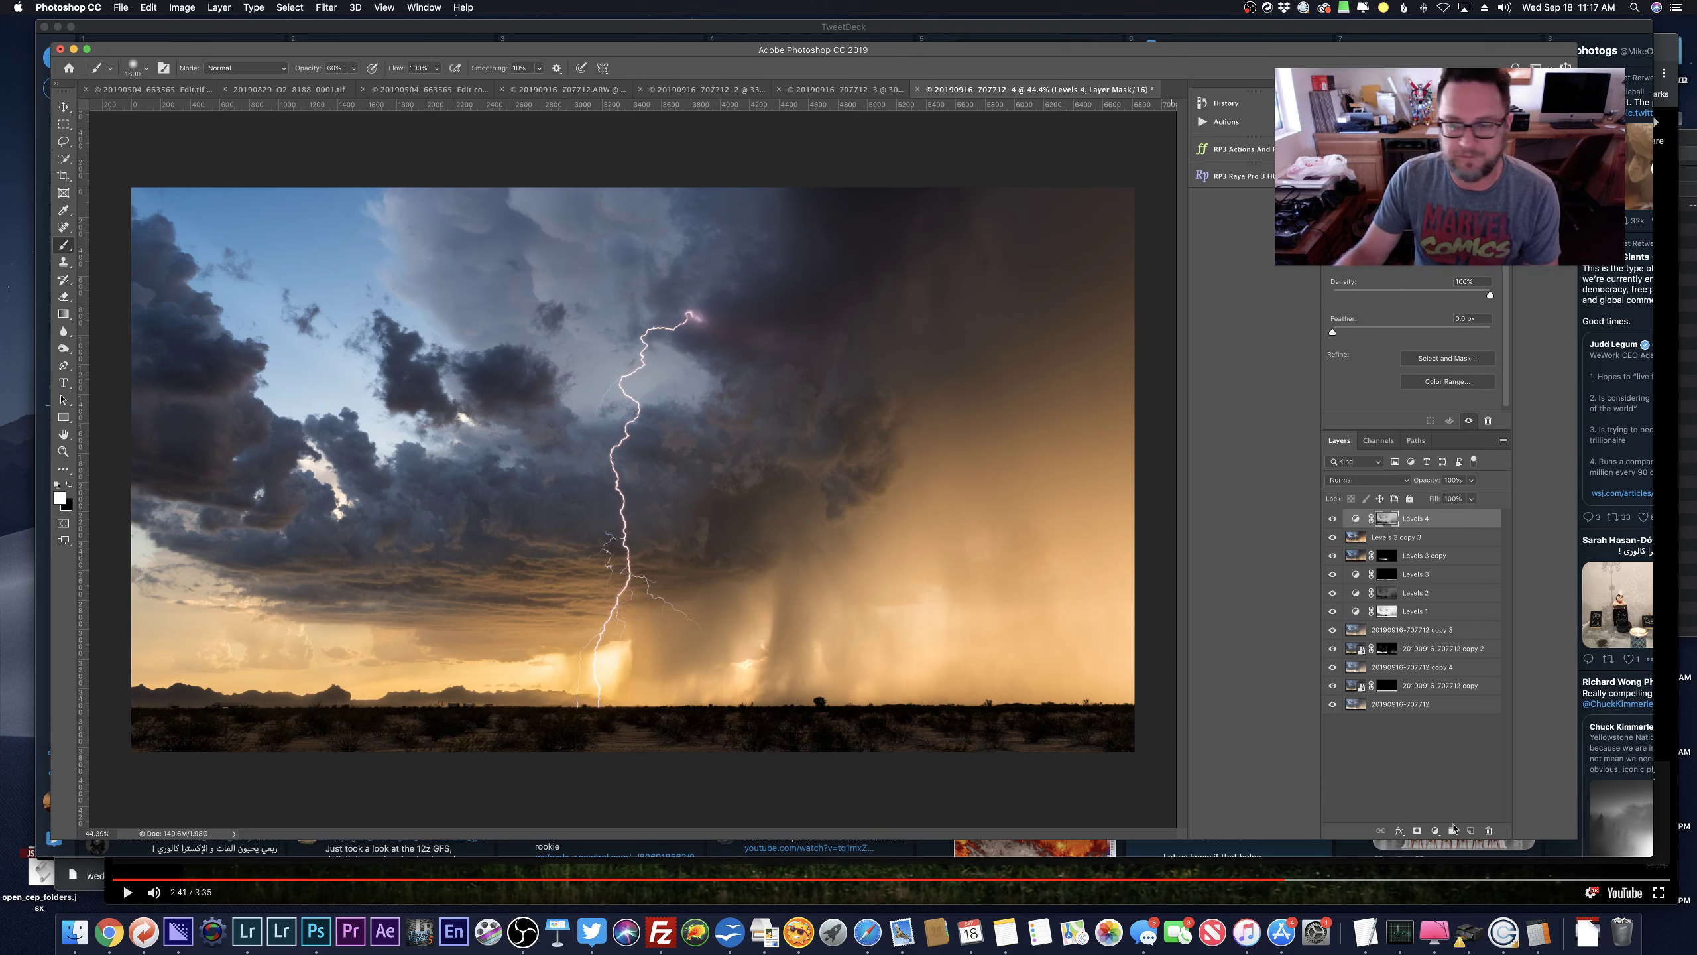
click(1434, 830)
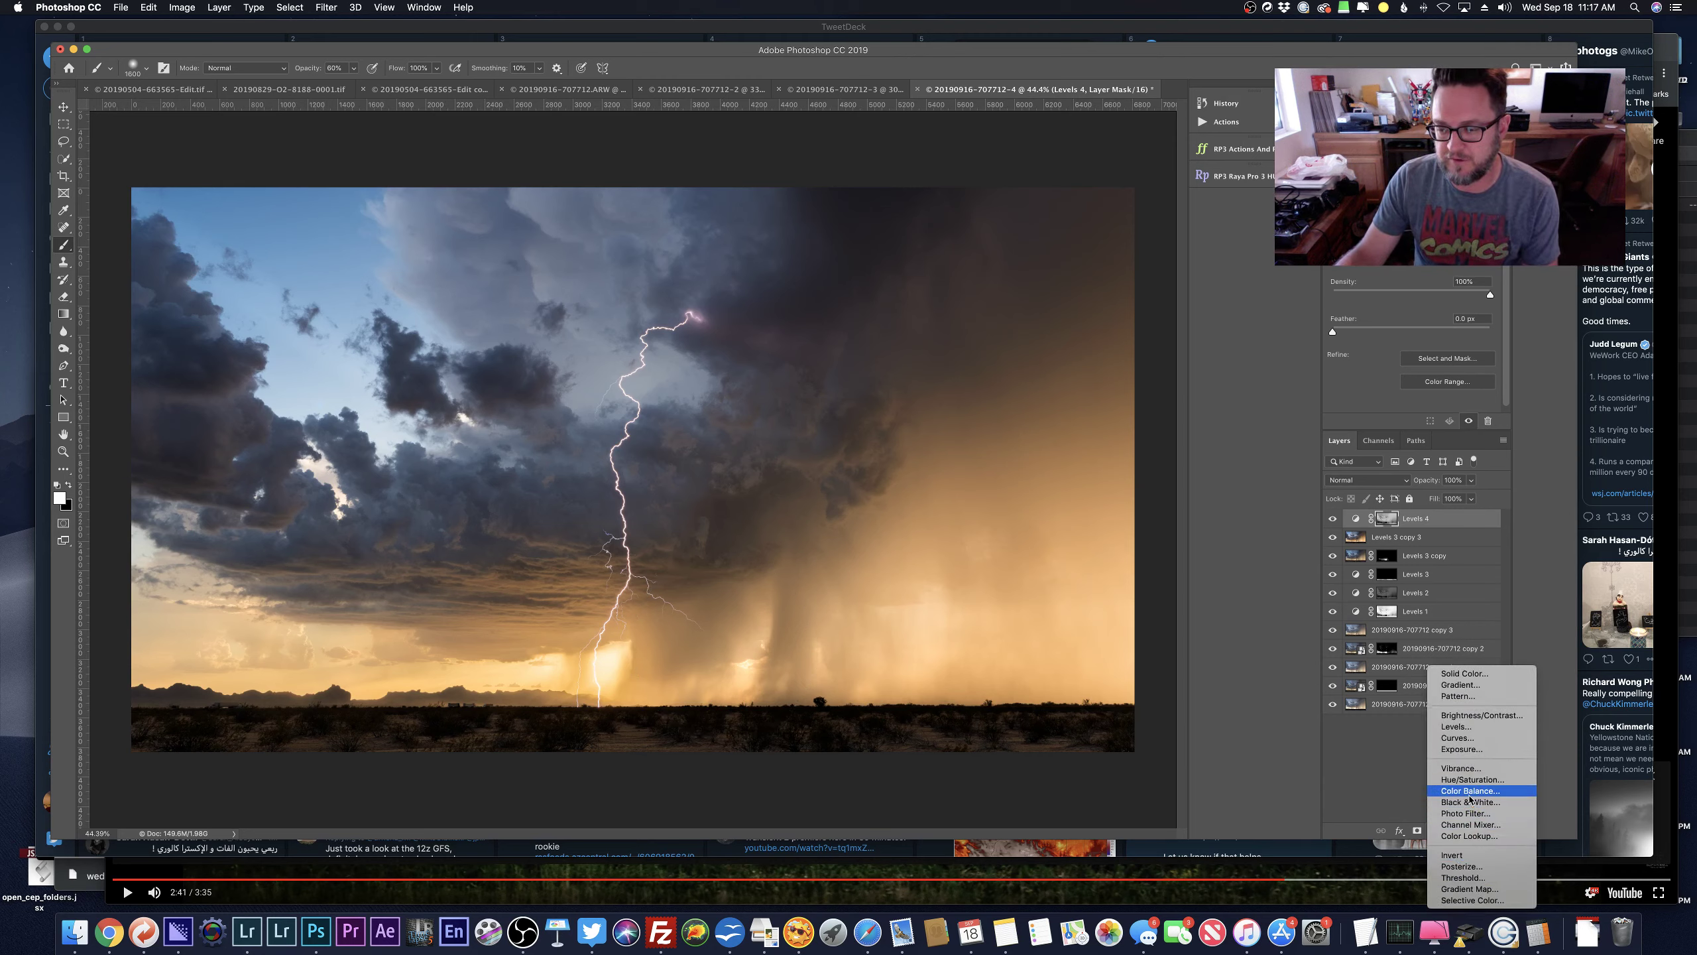
click(1444, 731)
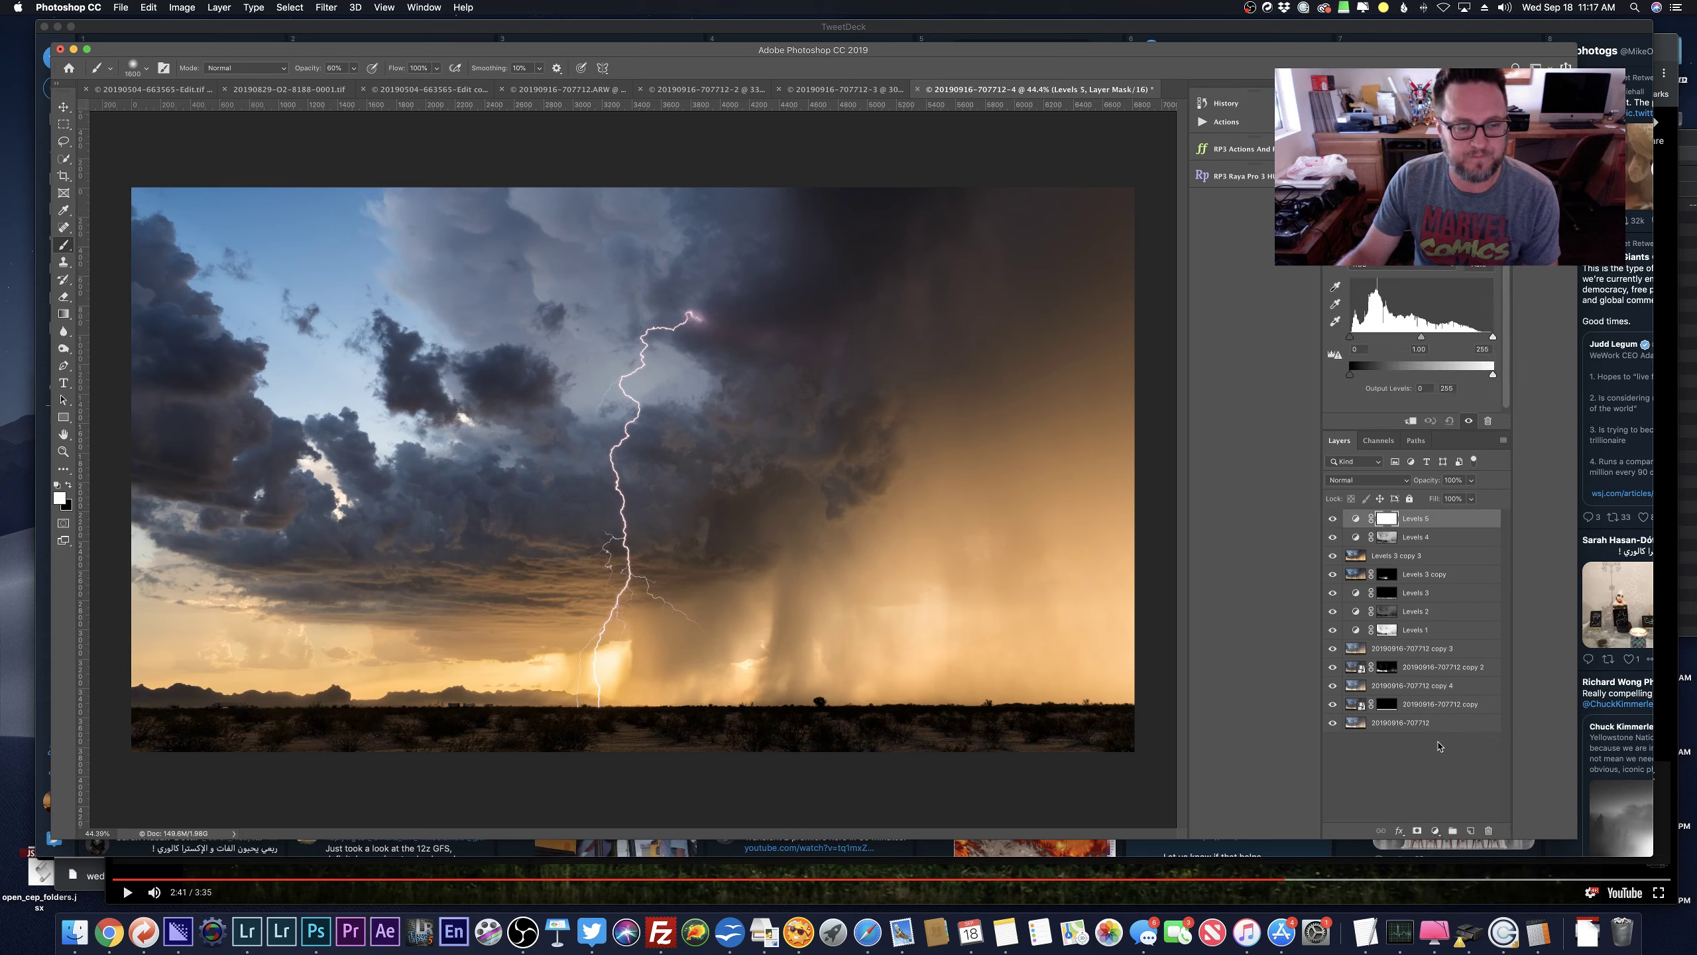
drag(1491, 343, 1458, 353)
Load the Shadow Darks channel as a selection for the Levels 5 mask and hide the selection outline.
click(1378, 442)
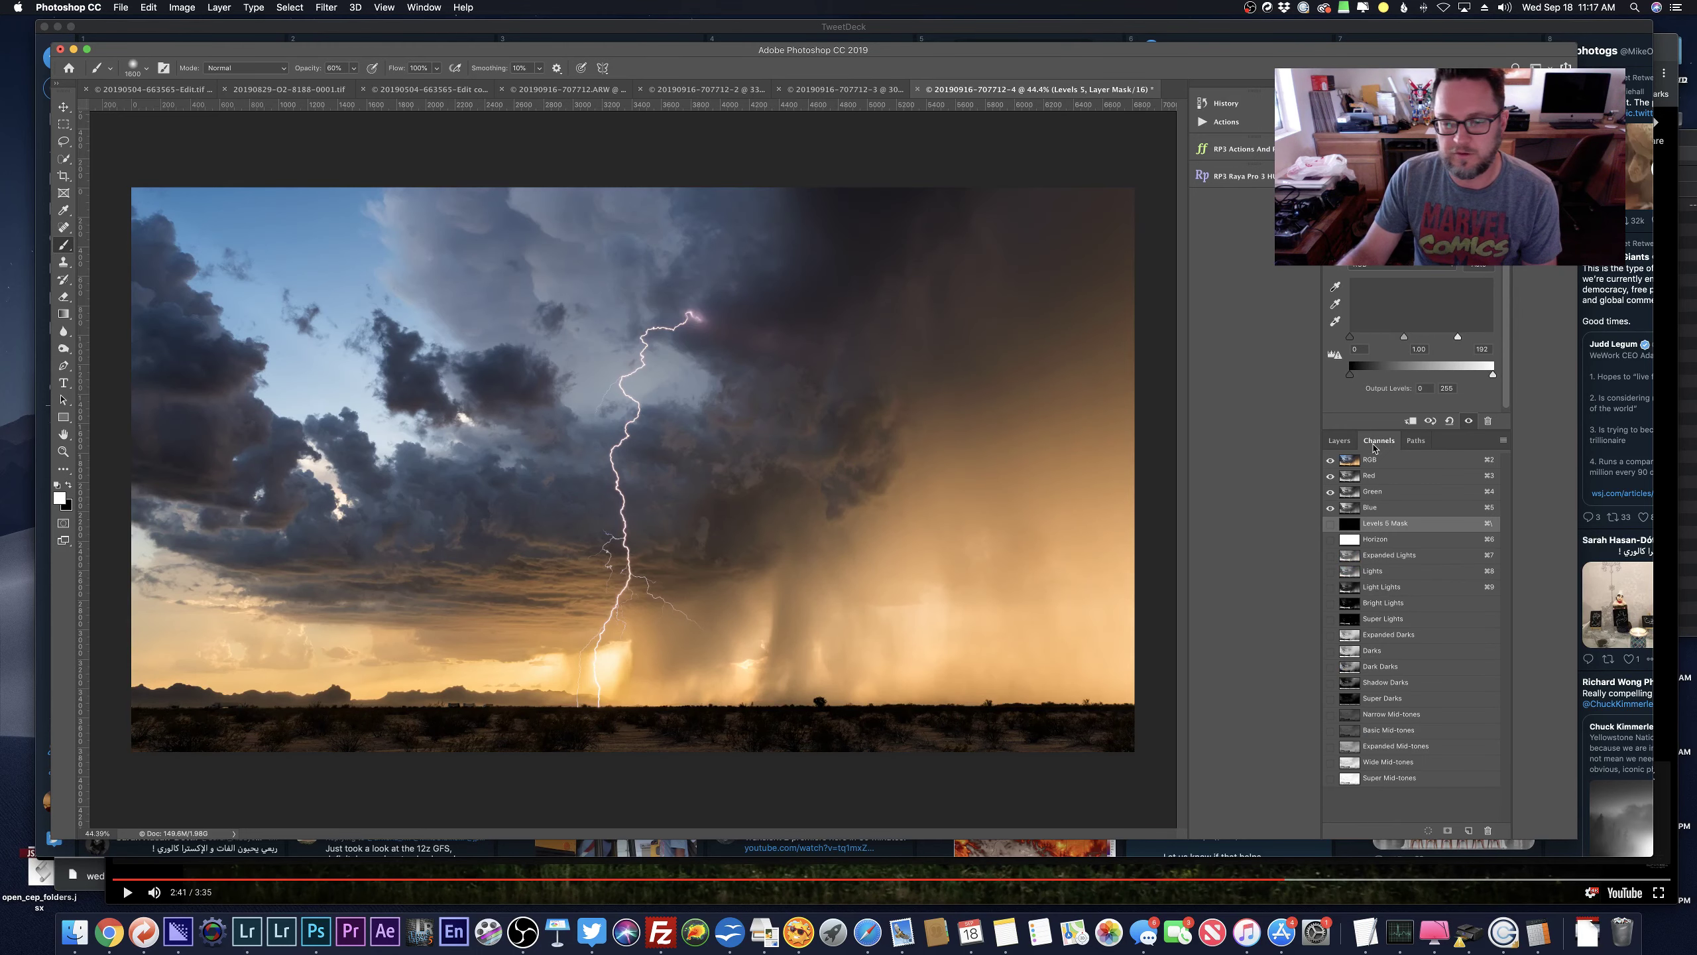
click(1351, 700)
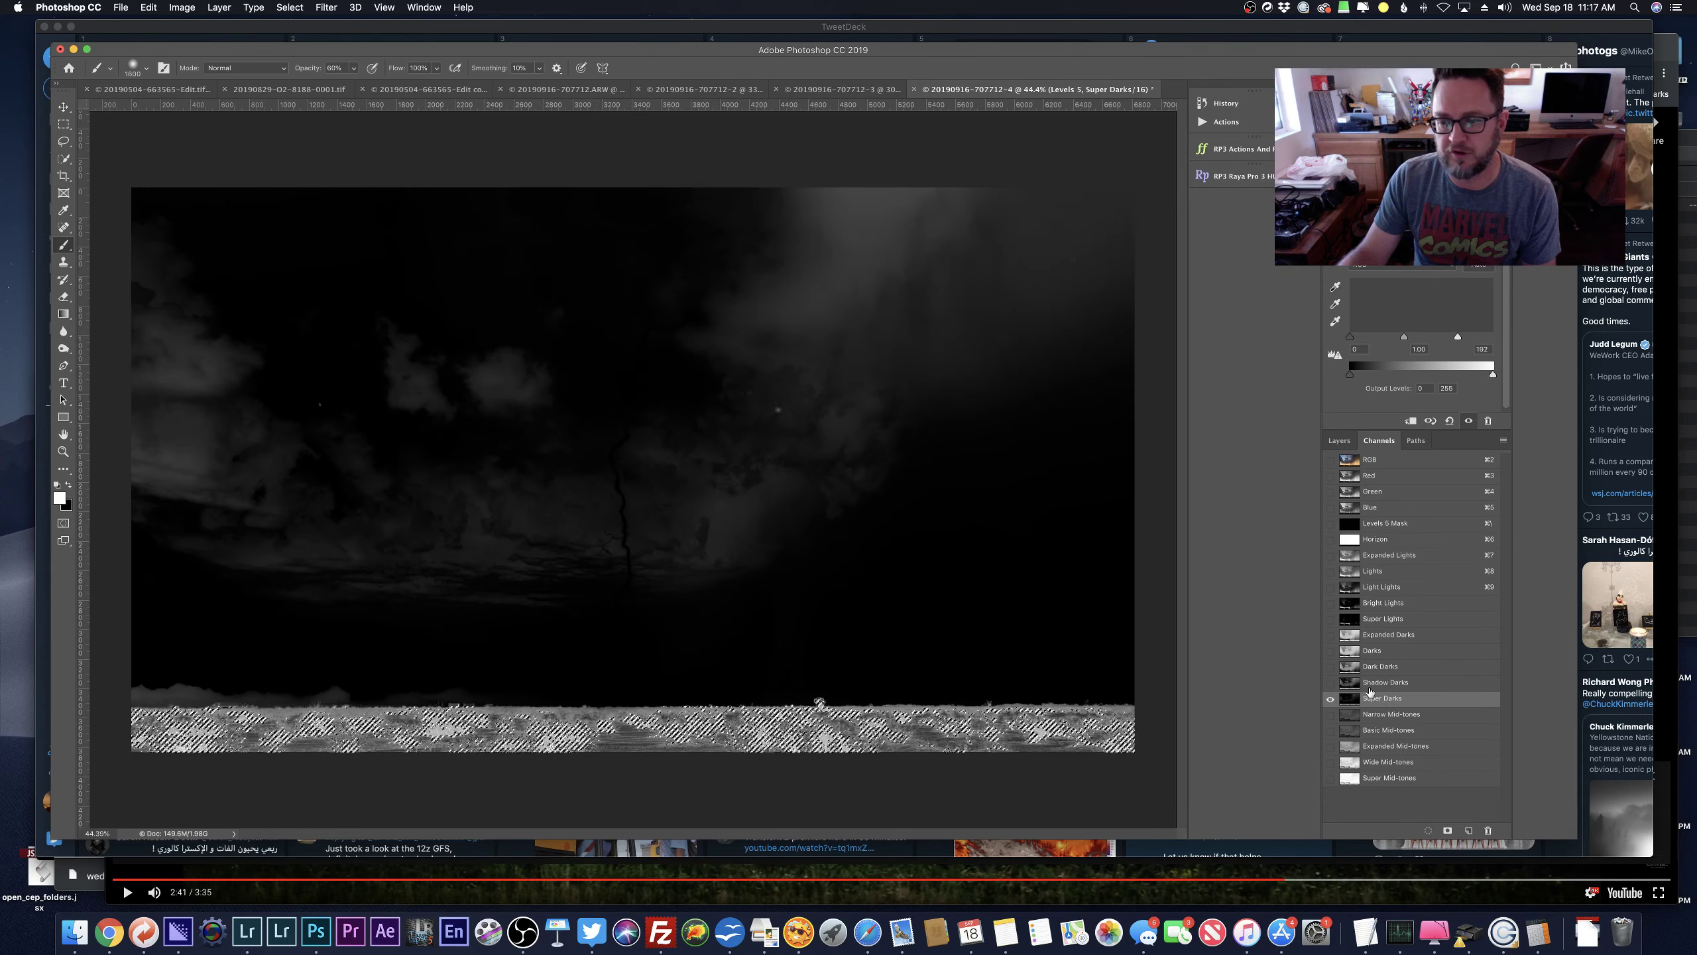
click(1353, 684)
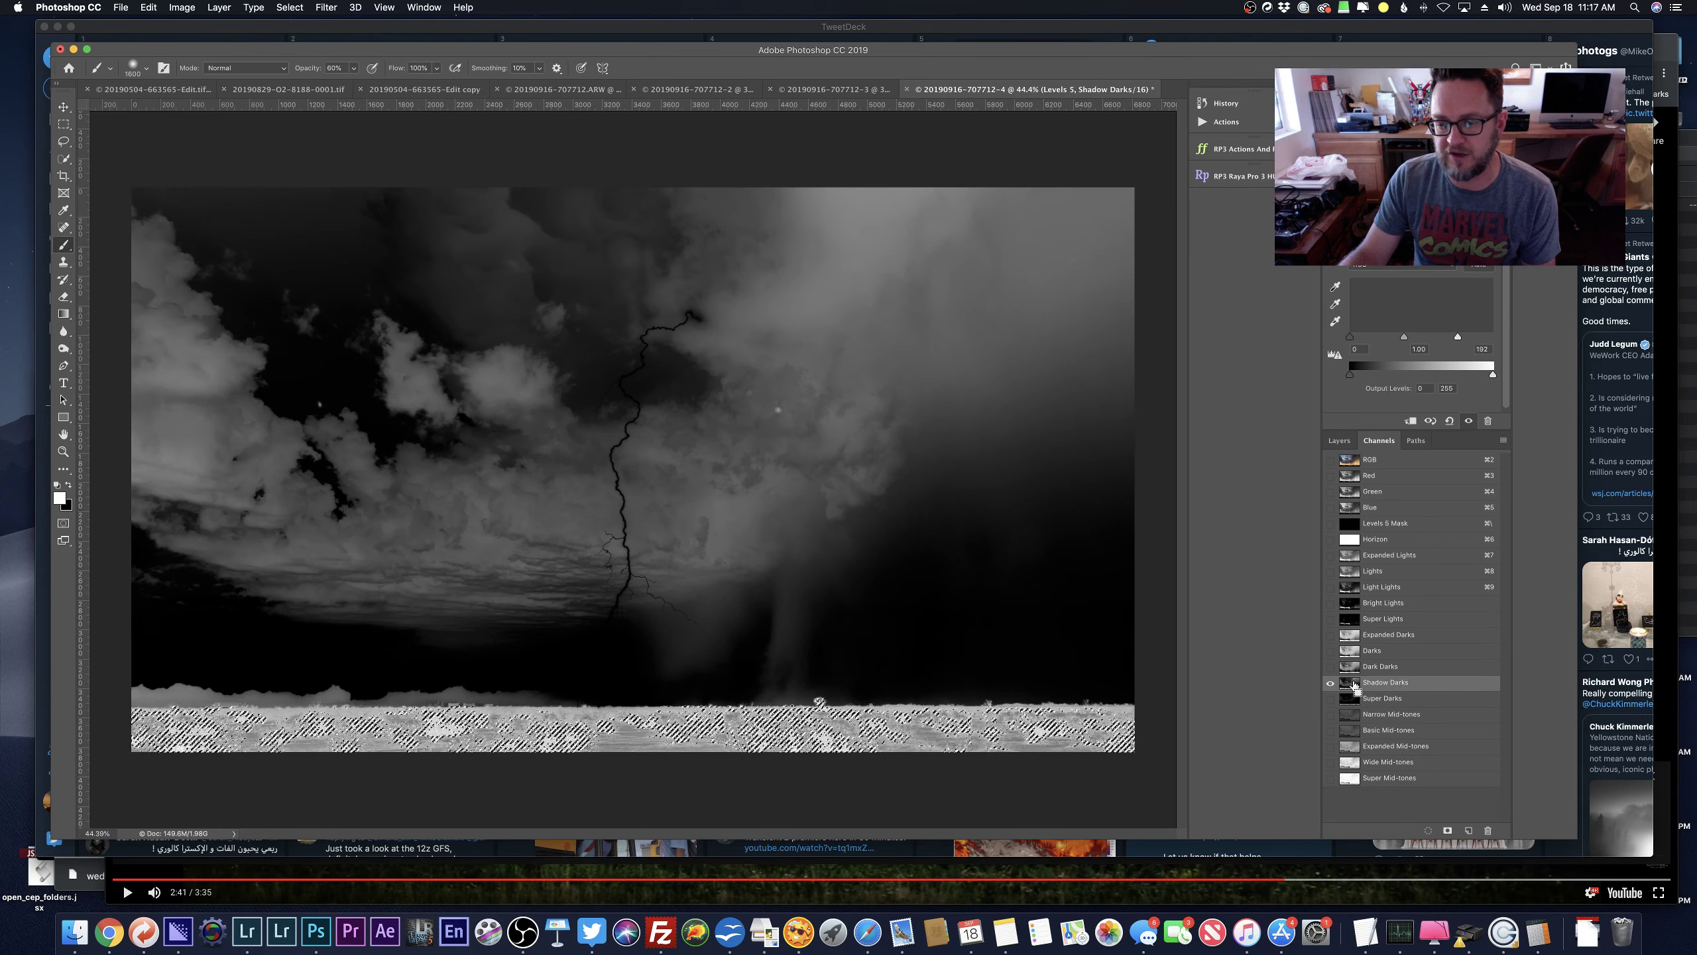
click(1340, 440)
key(super+2)
key(bracketleft)
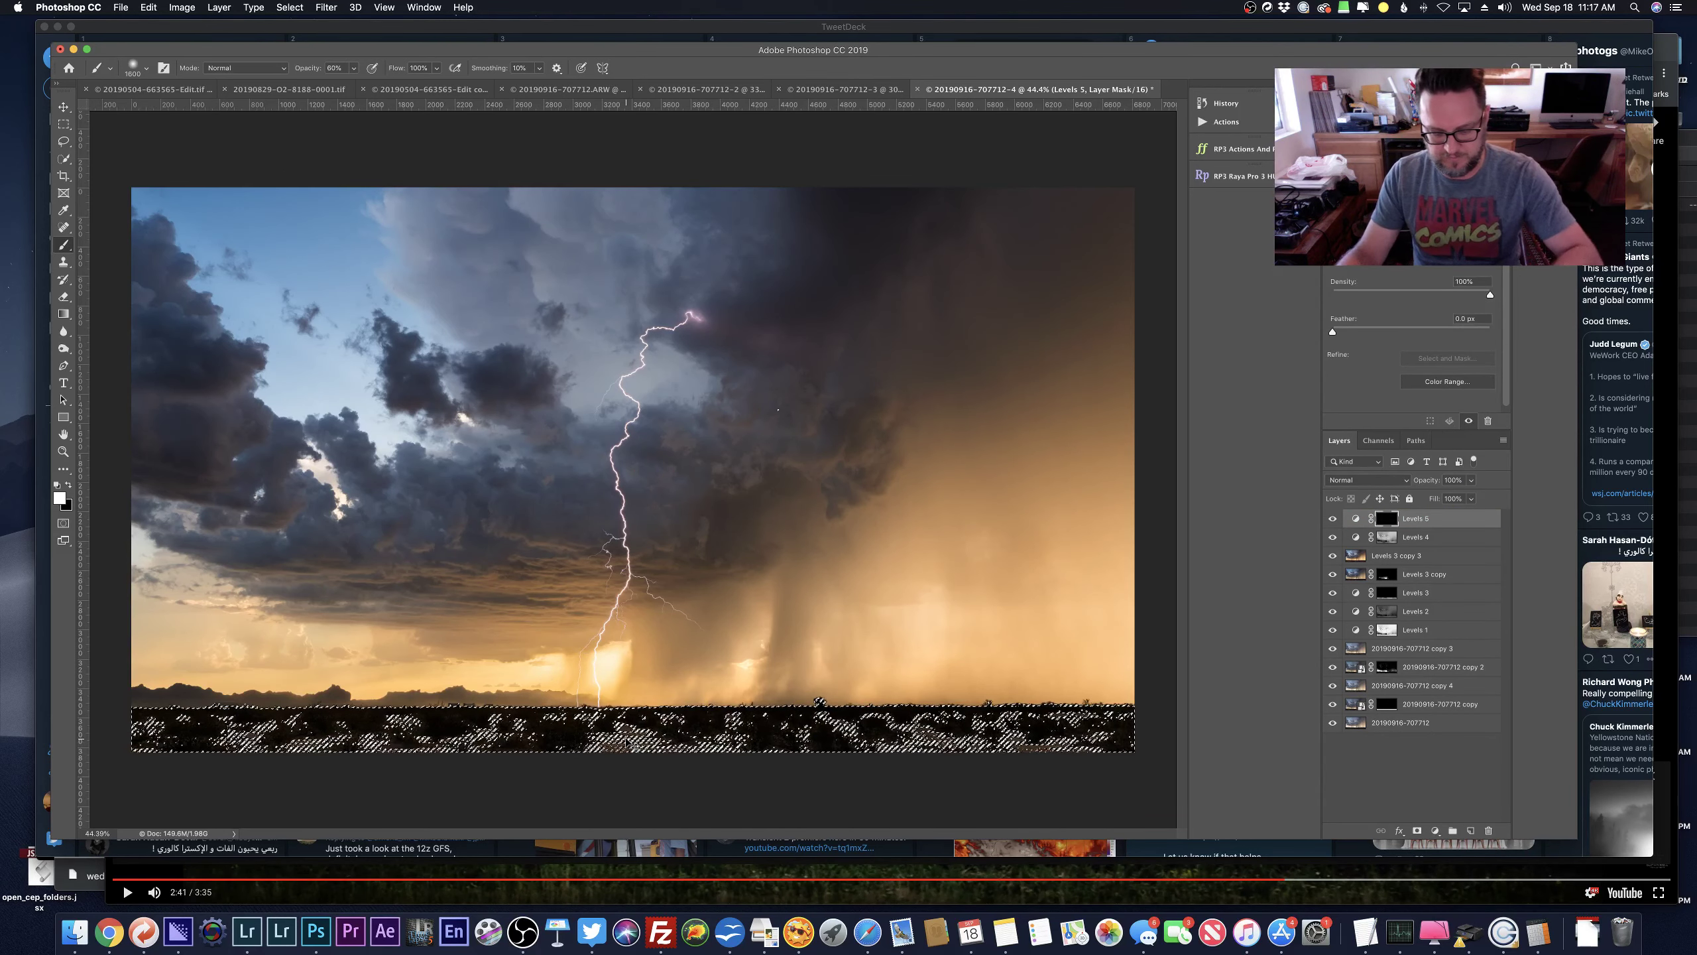
key(super+d)
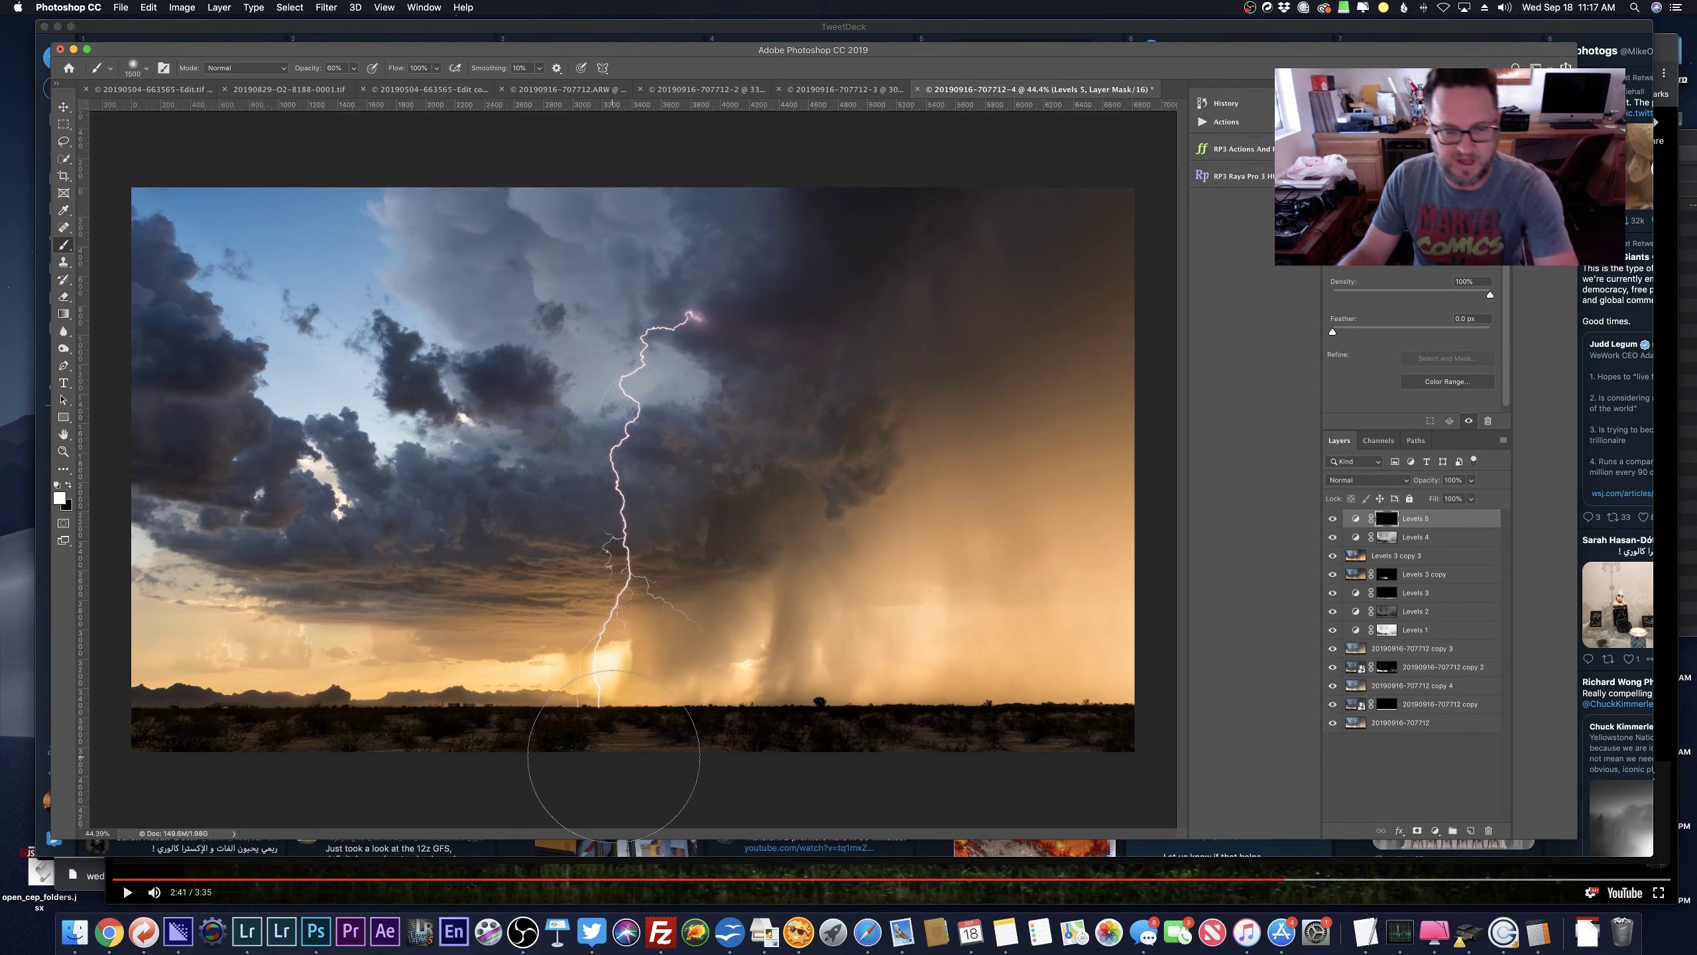
Brighten the desert foreground by painting white on the Levels 5 mask with a much smaller brush.
key(bracketleft)
key(bracketleft)
key(bracketleft)
key(bracketleft)
key(bracketleft)
key(bracketleft)
key(bracketleft)
key(bracketleft)
key(bracketleft)
key(bracketleft)
key(bracketleft)
key(bracketleft)
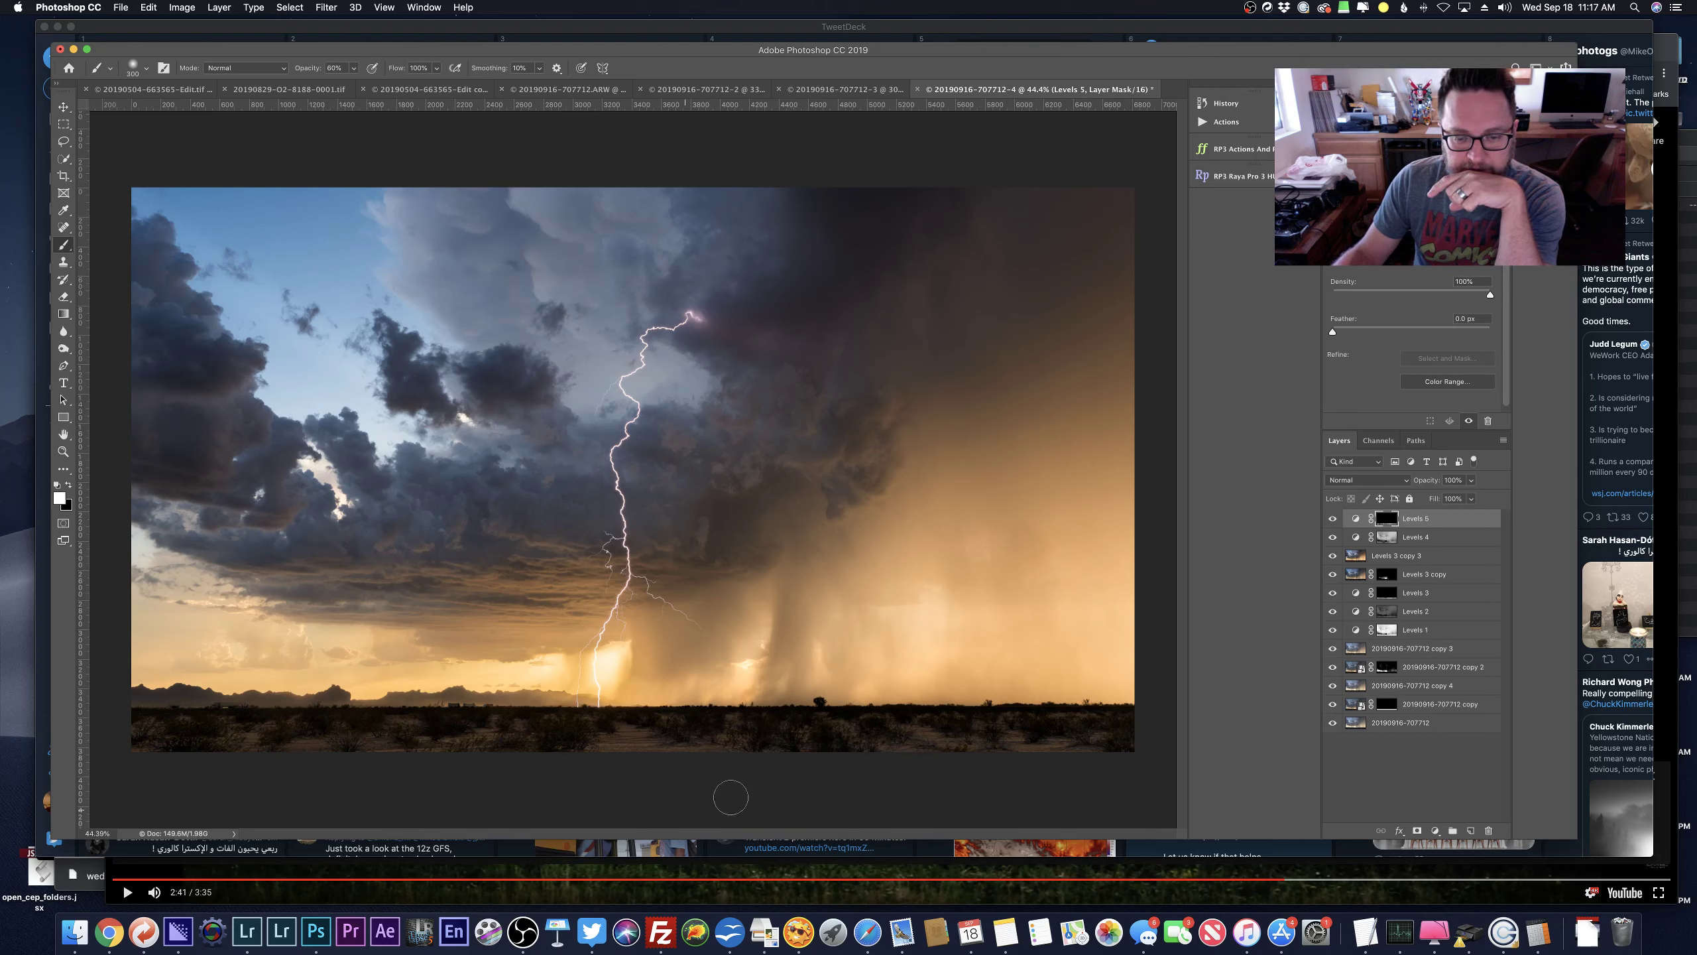
Refine the Levels 5 mask over the foreground with black and white paint while showing the red mask overlay, and hide the overlay.
key(x)
key(backslash)
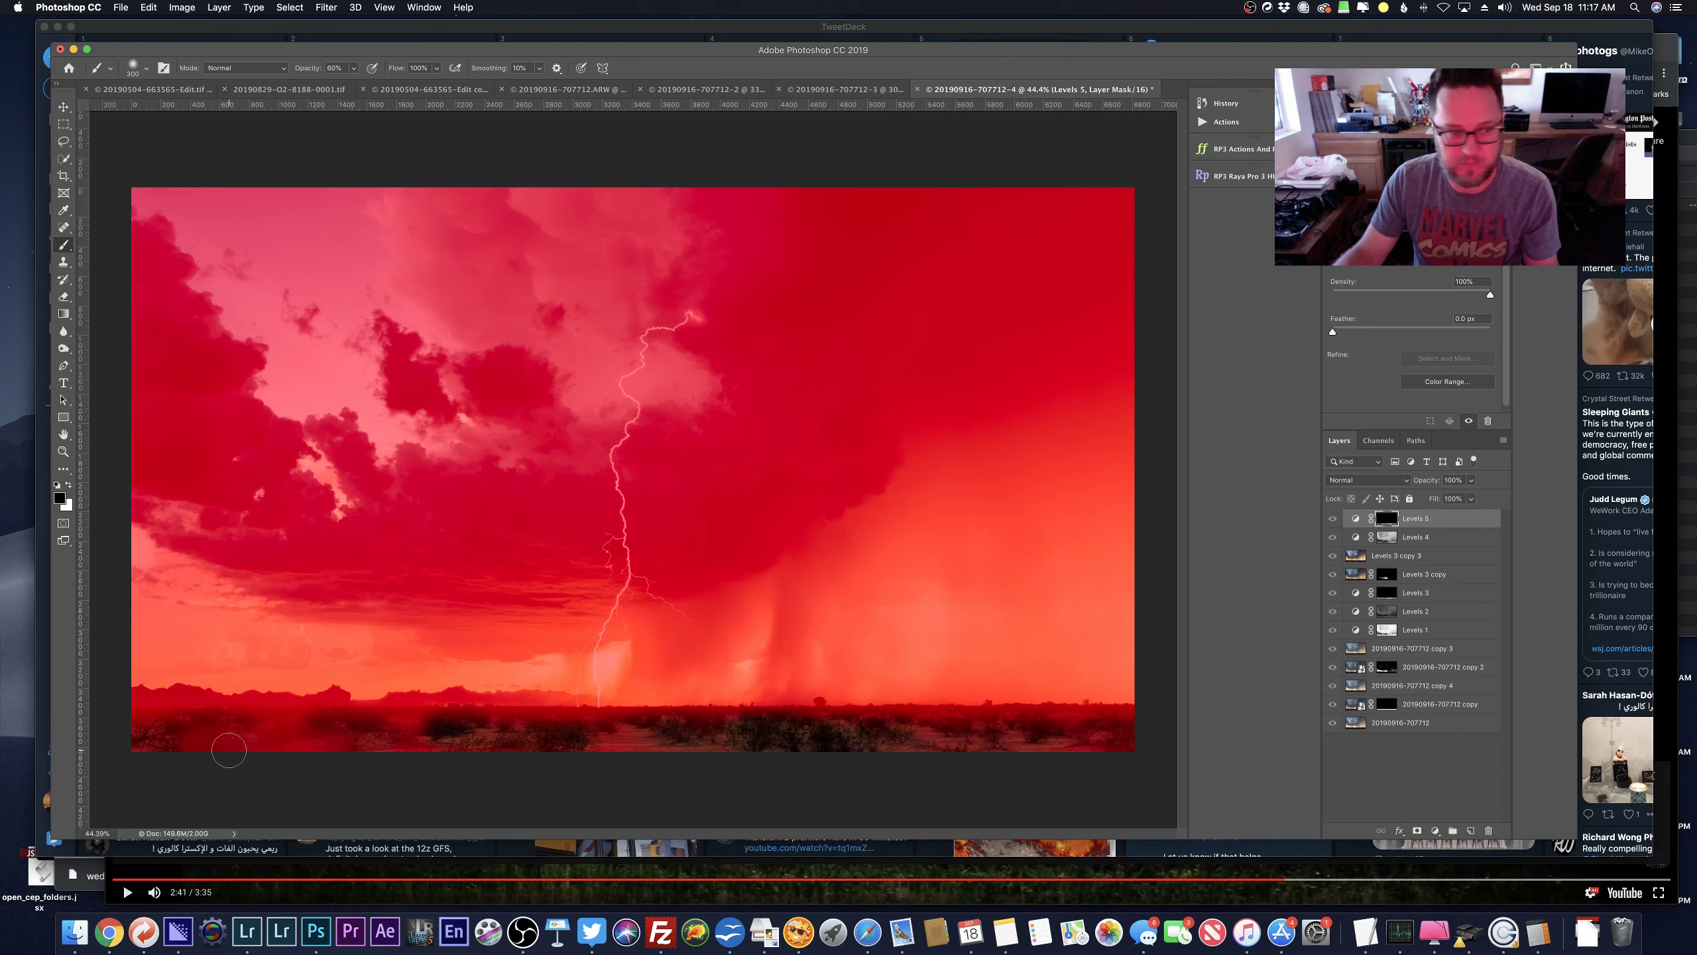
key(x)
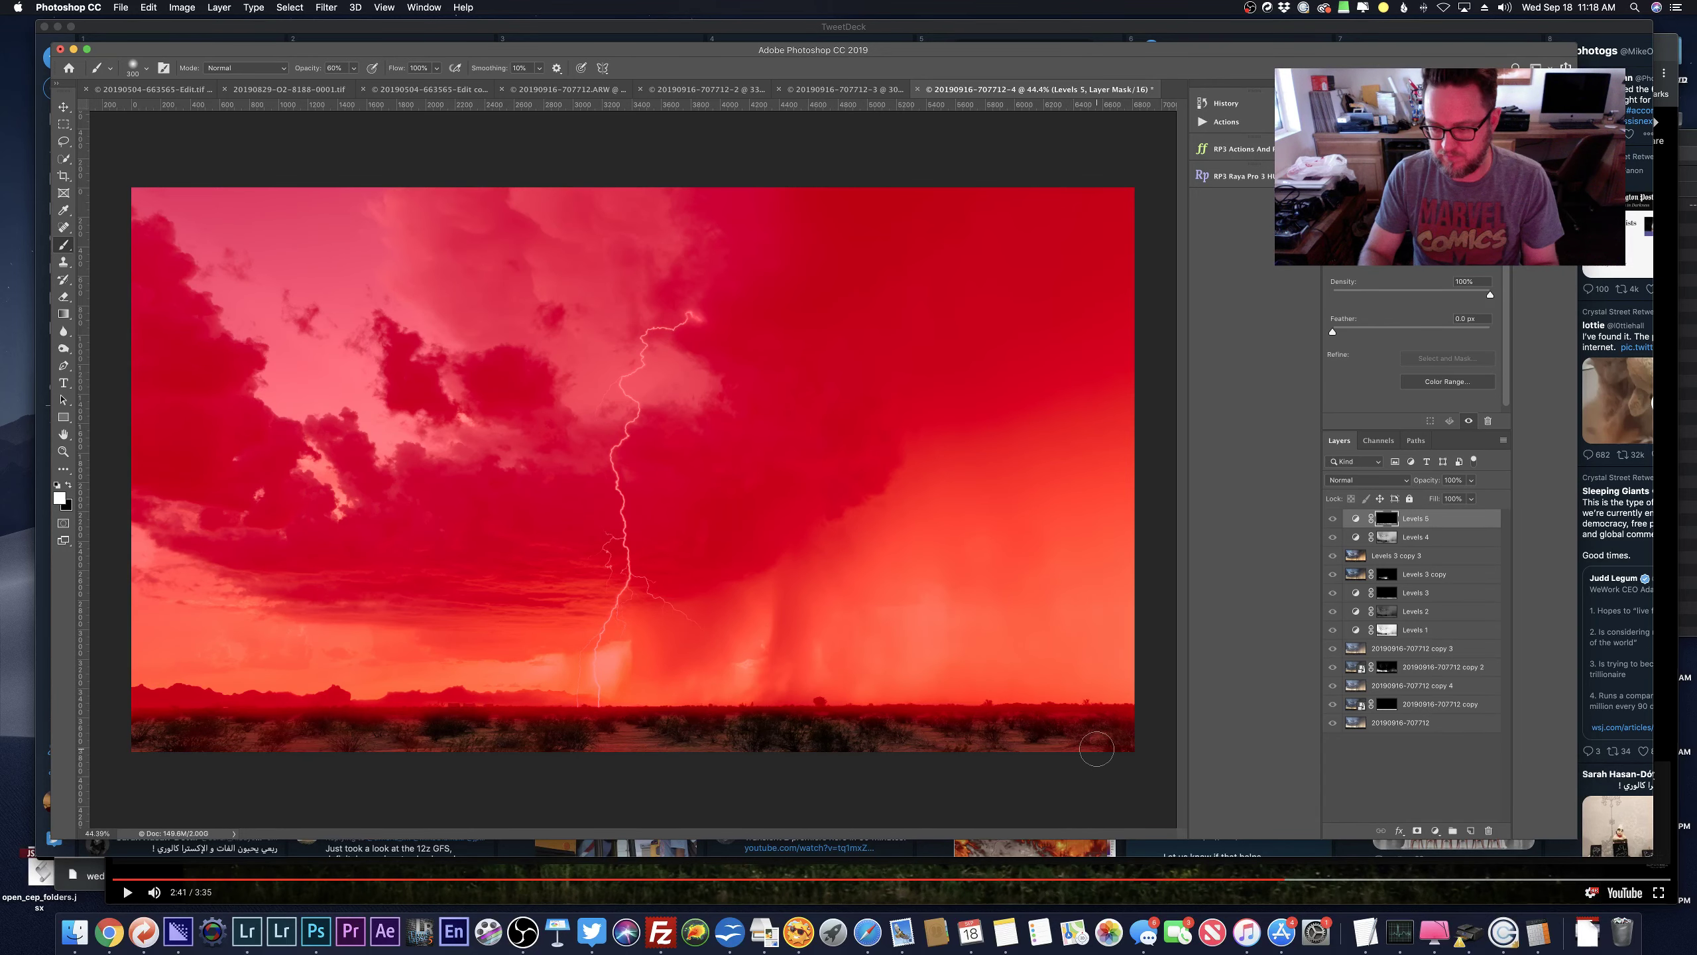
key(backslash)
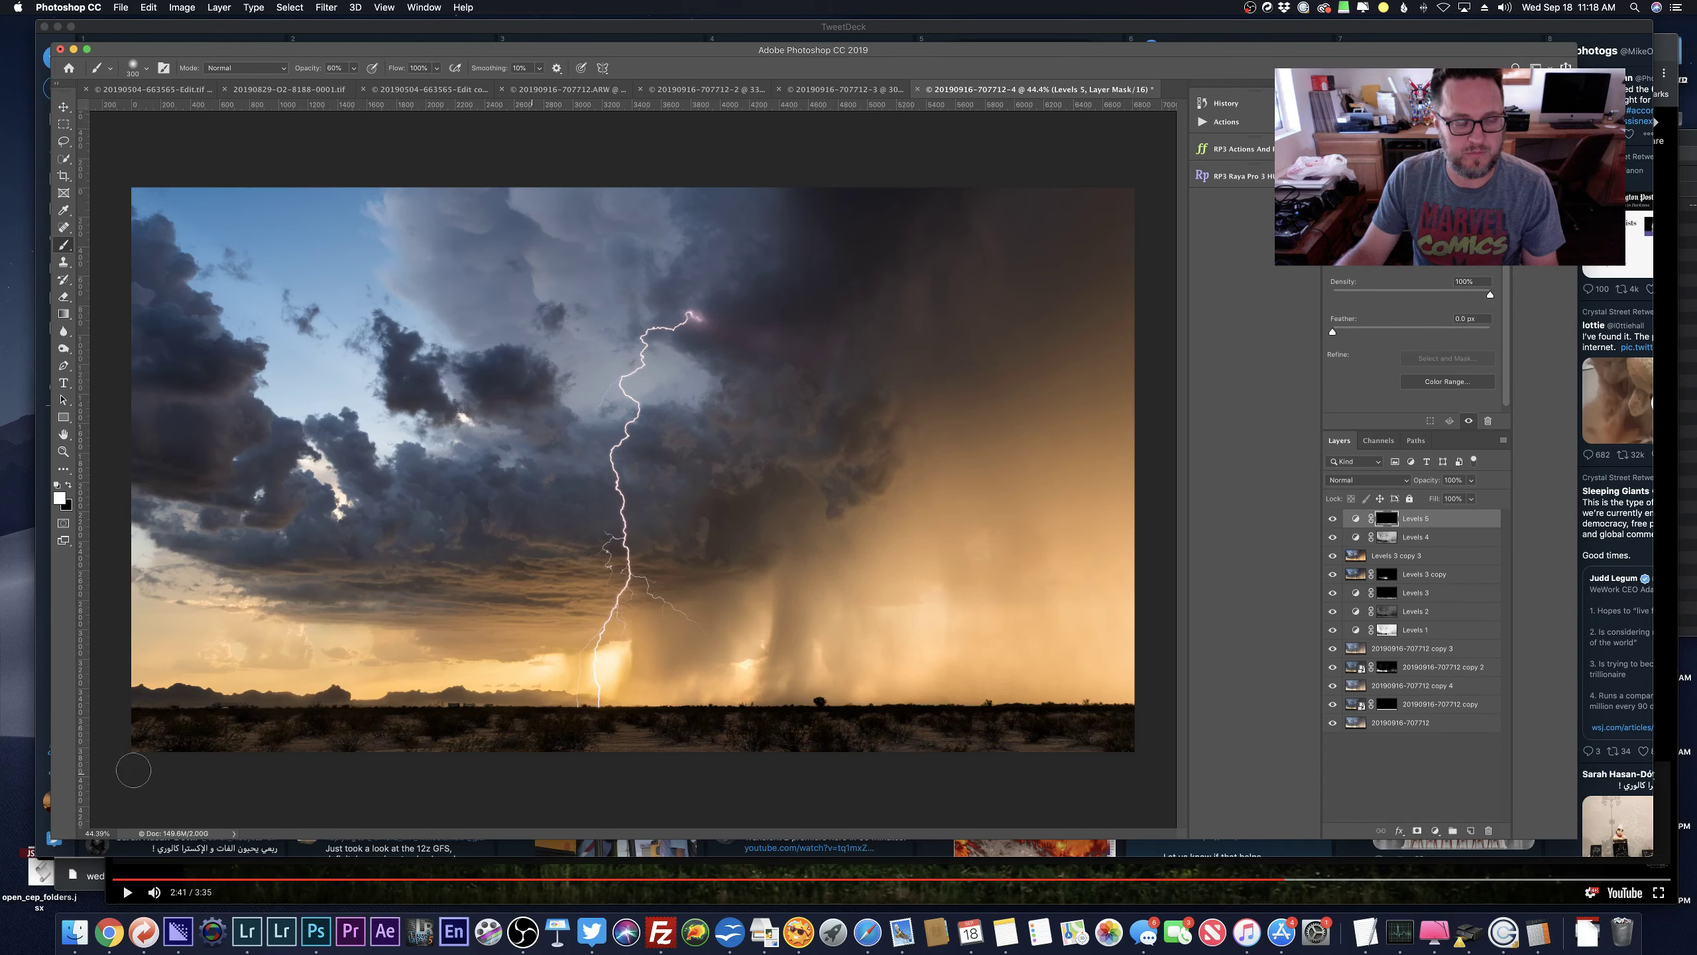
Duplicate the top two Levels adjustments together with the merged layer below them, and merge the copies into one layer.
scroll(473, 712, down, 2)
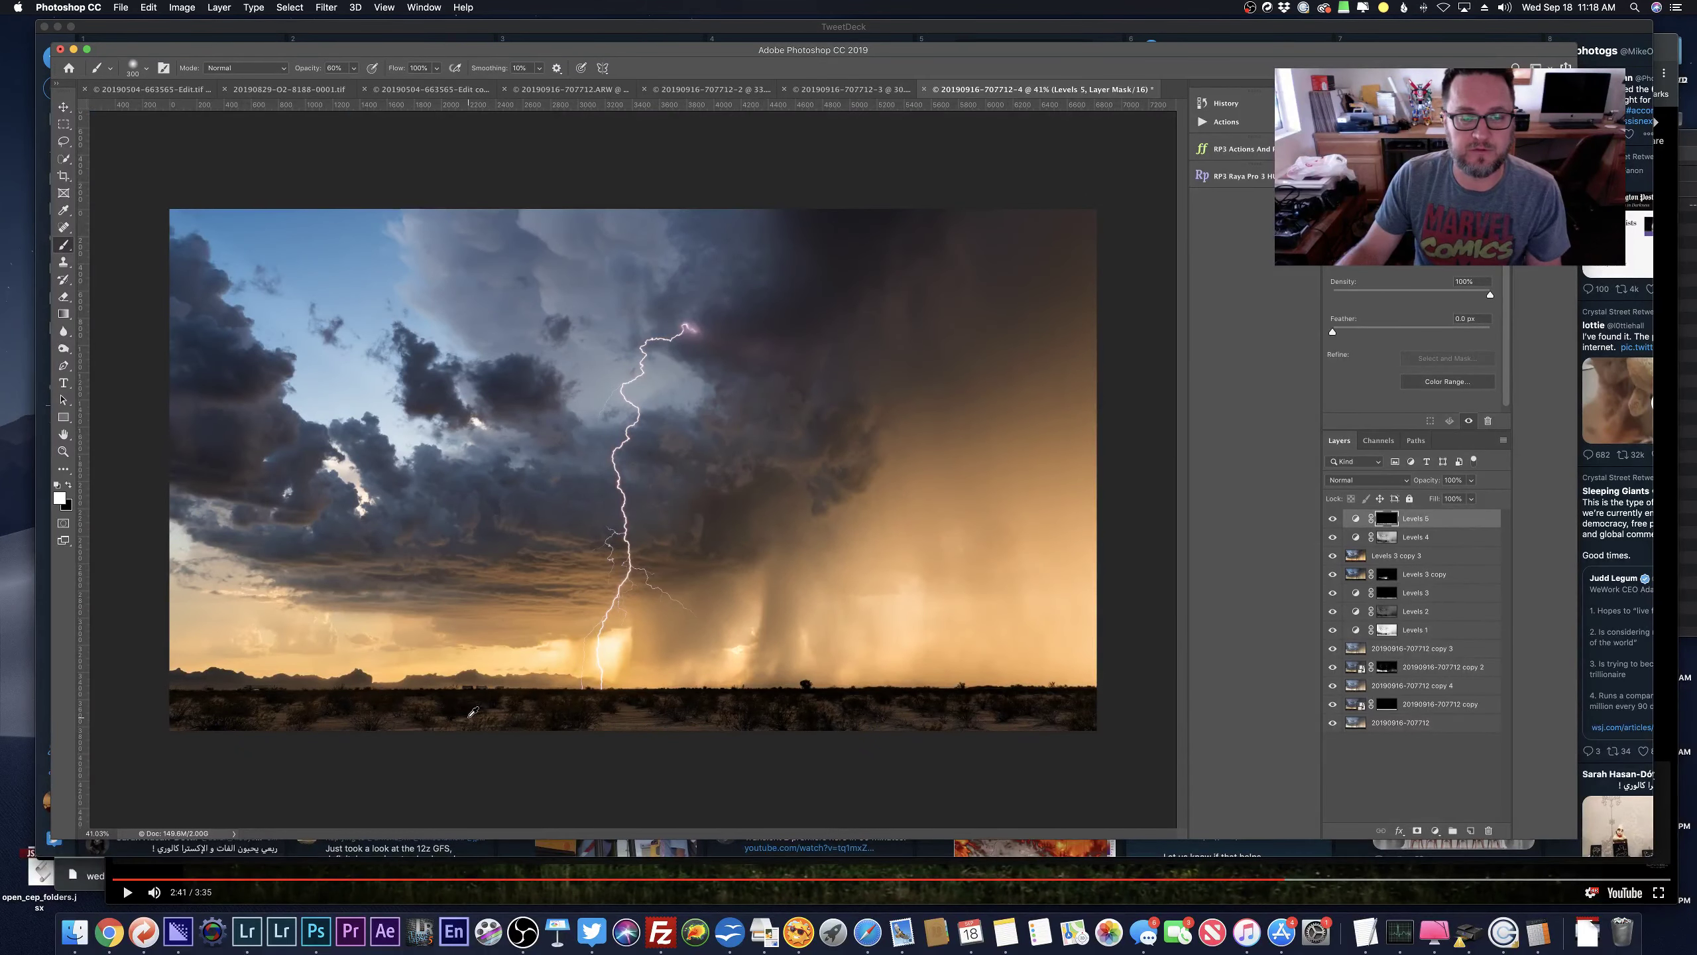
scroll(473, 712, down, 4)
scroll(470, 710, up, 5)
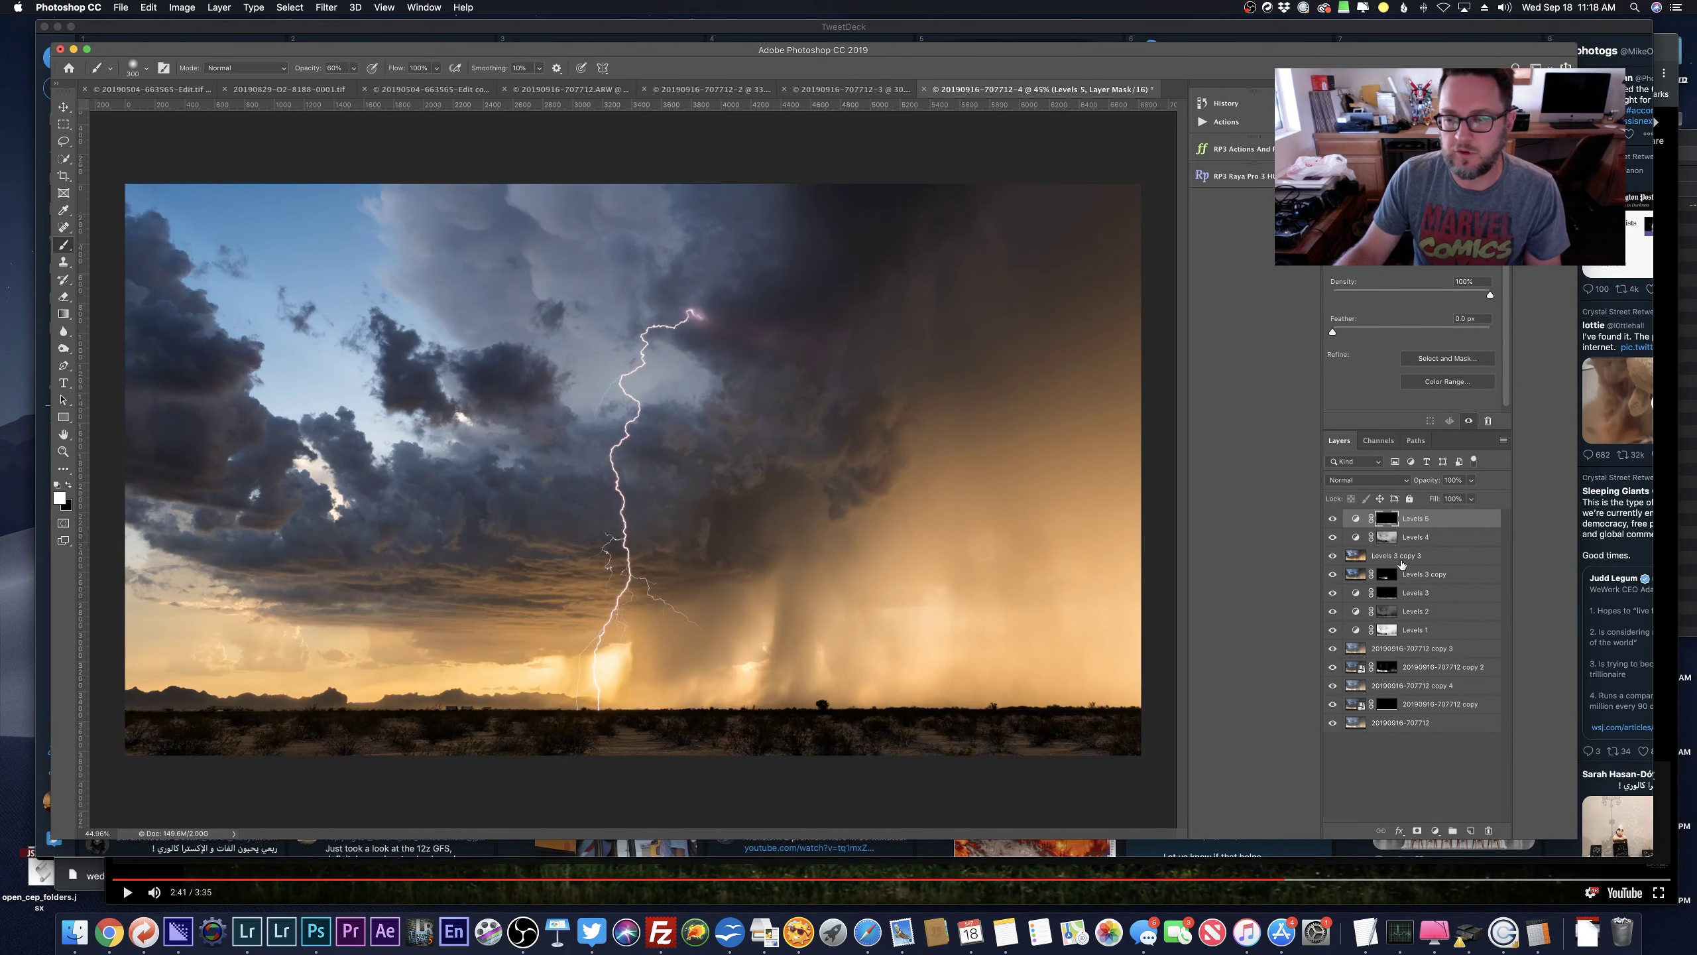
shift+click(1404, 560)
key(super+j)
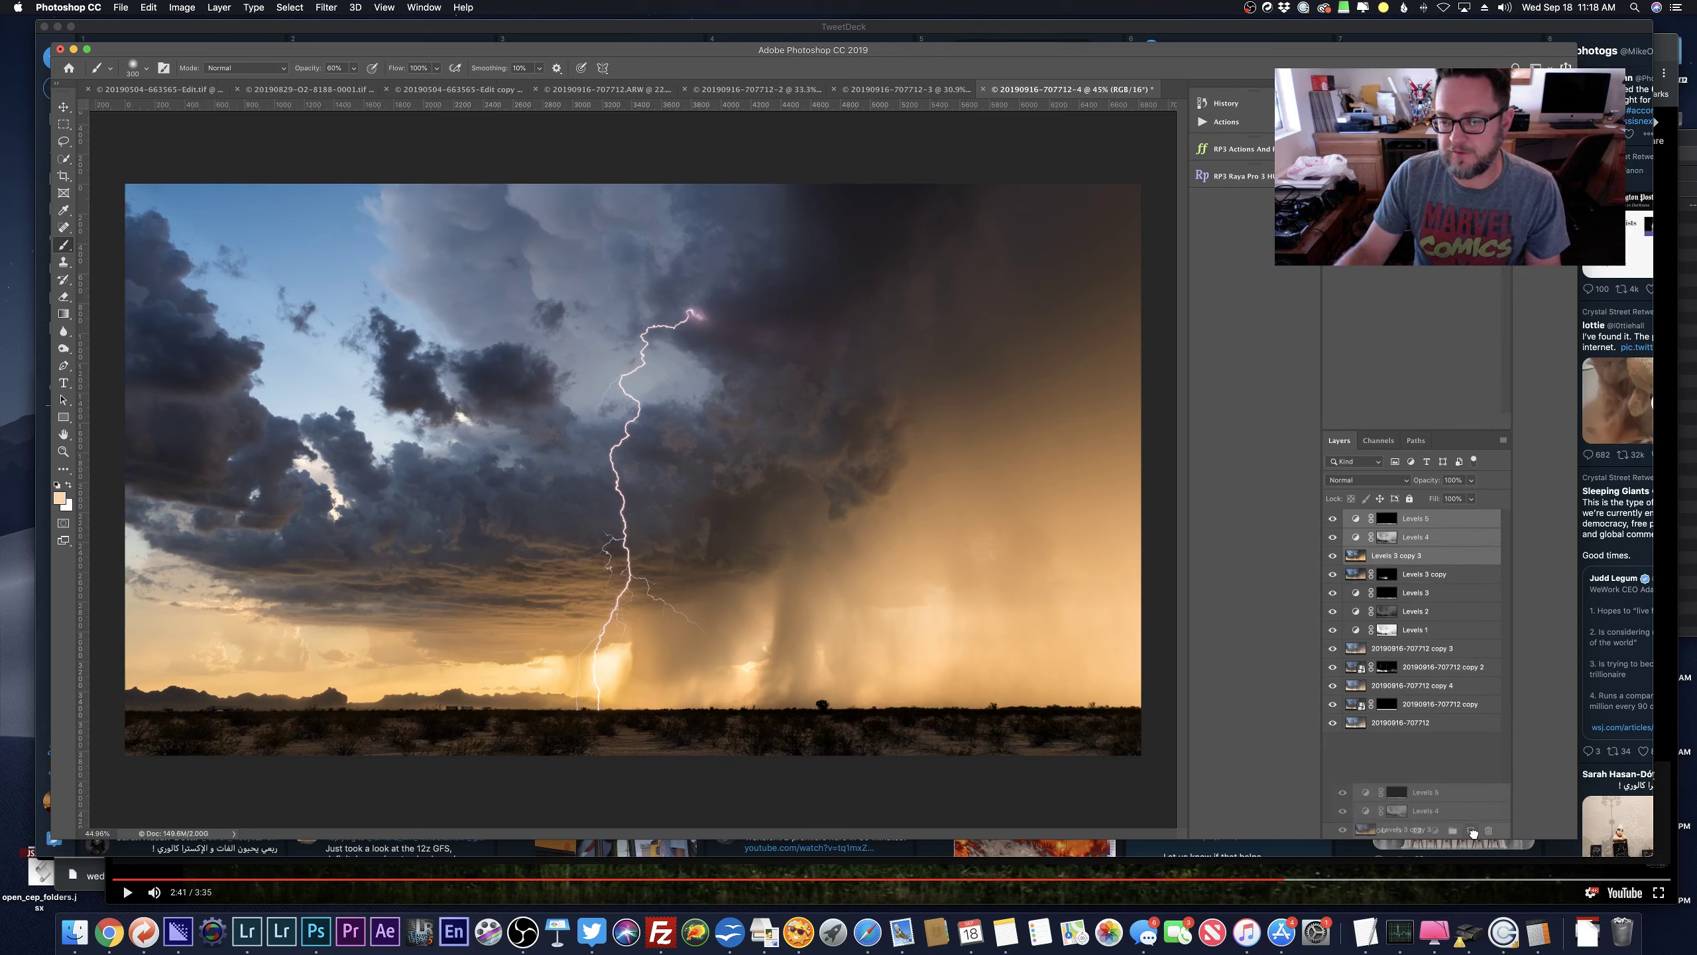
key(super+e)
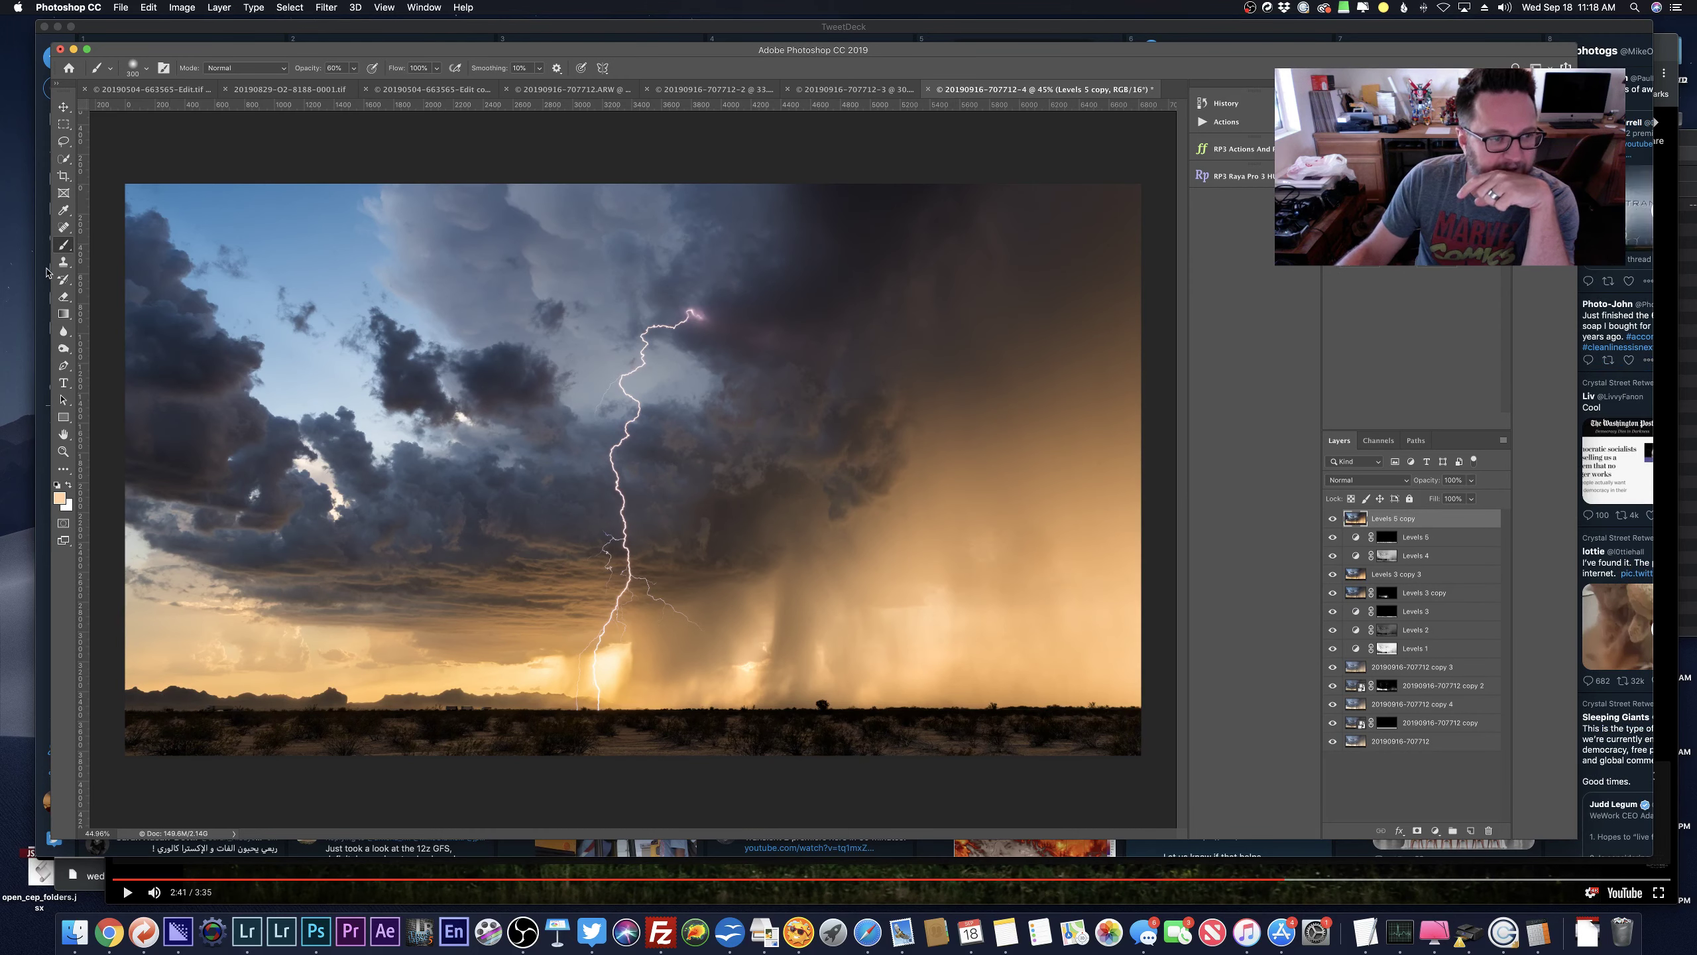
Darken parts of the desert foreground on the merged layer using the Burn tool set to midtones.
click(65, 353)
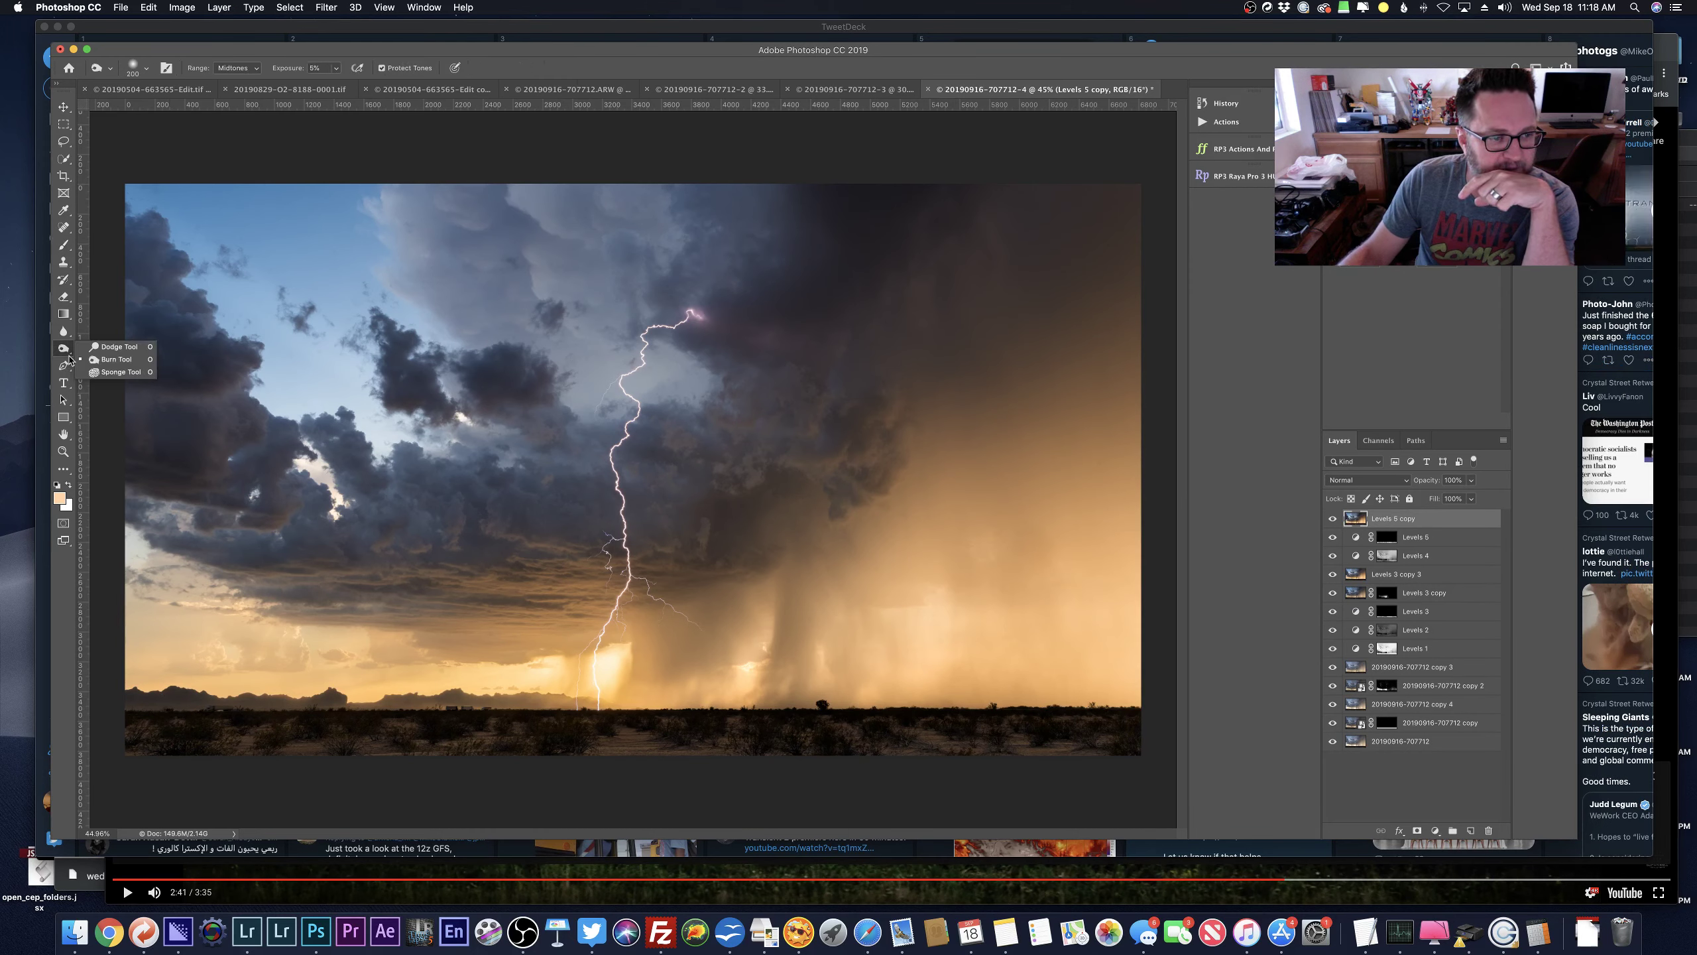
click(69, 356)
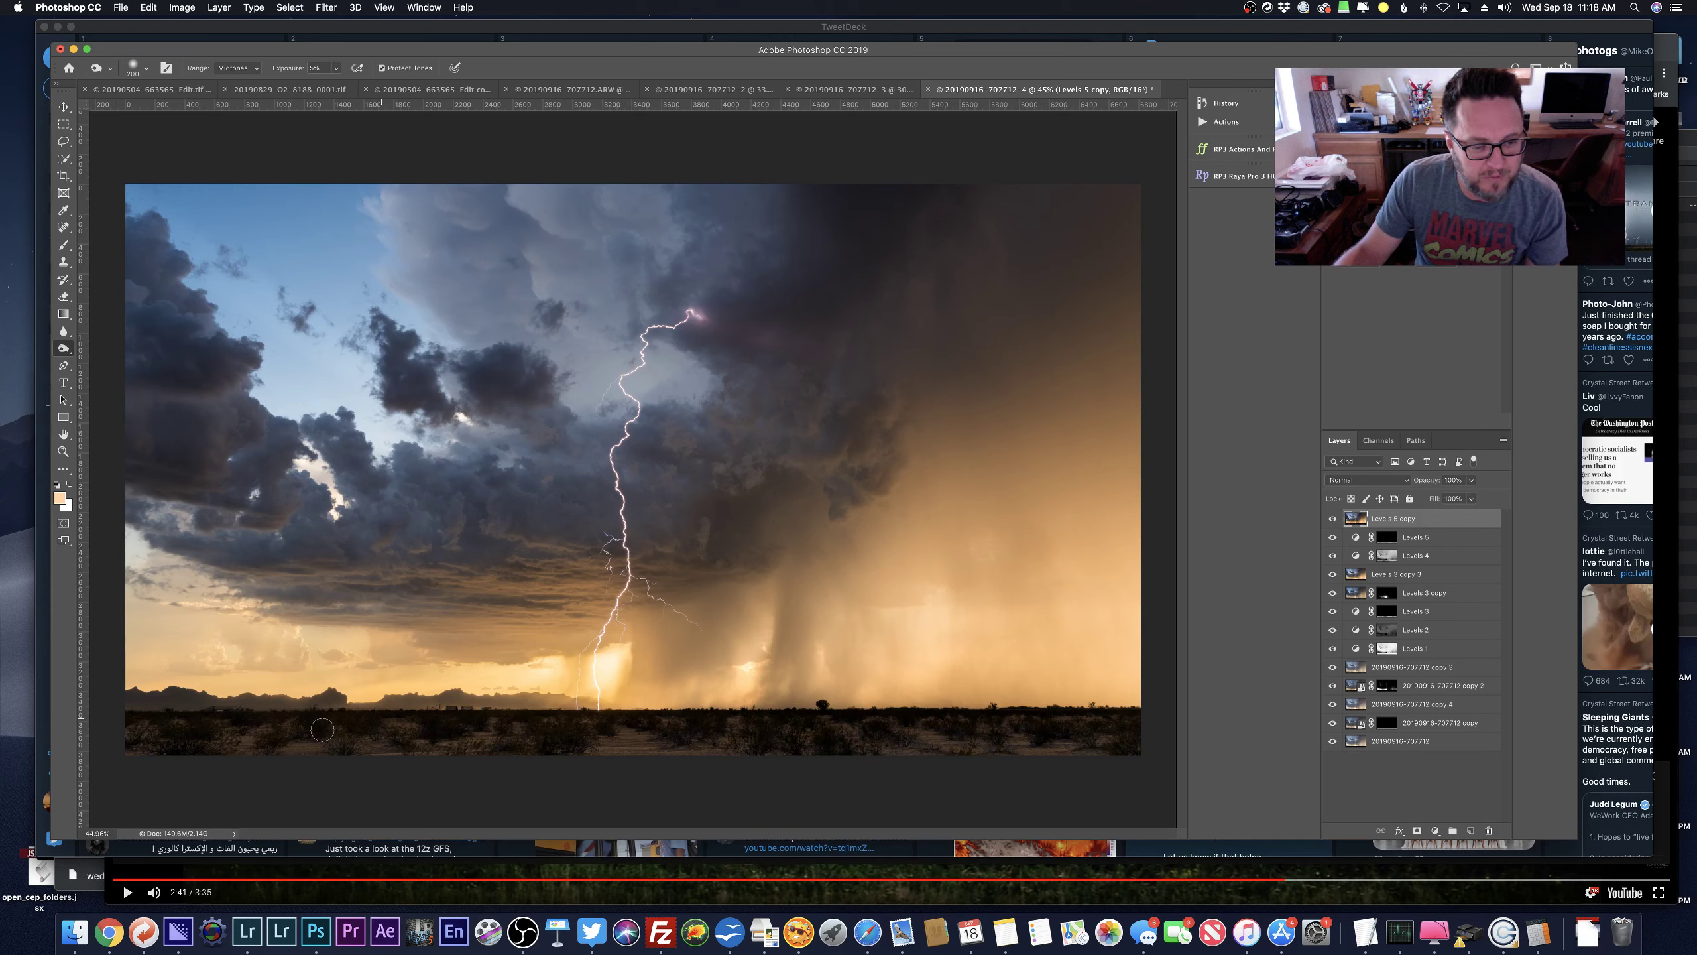
Compare the photo with and without the burned top layer, and examine the overall image.
click(1333, 518)
click(1332, 519)
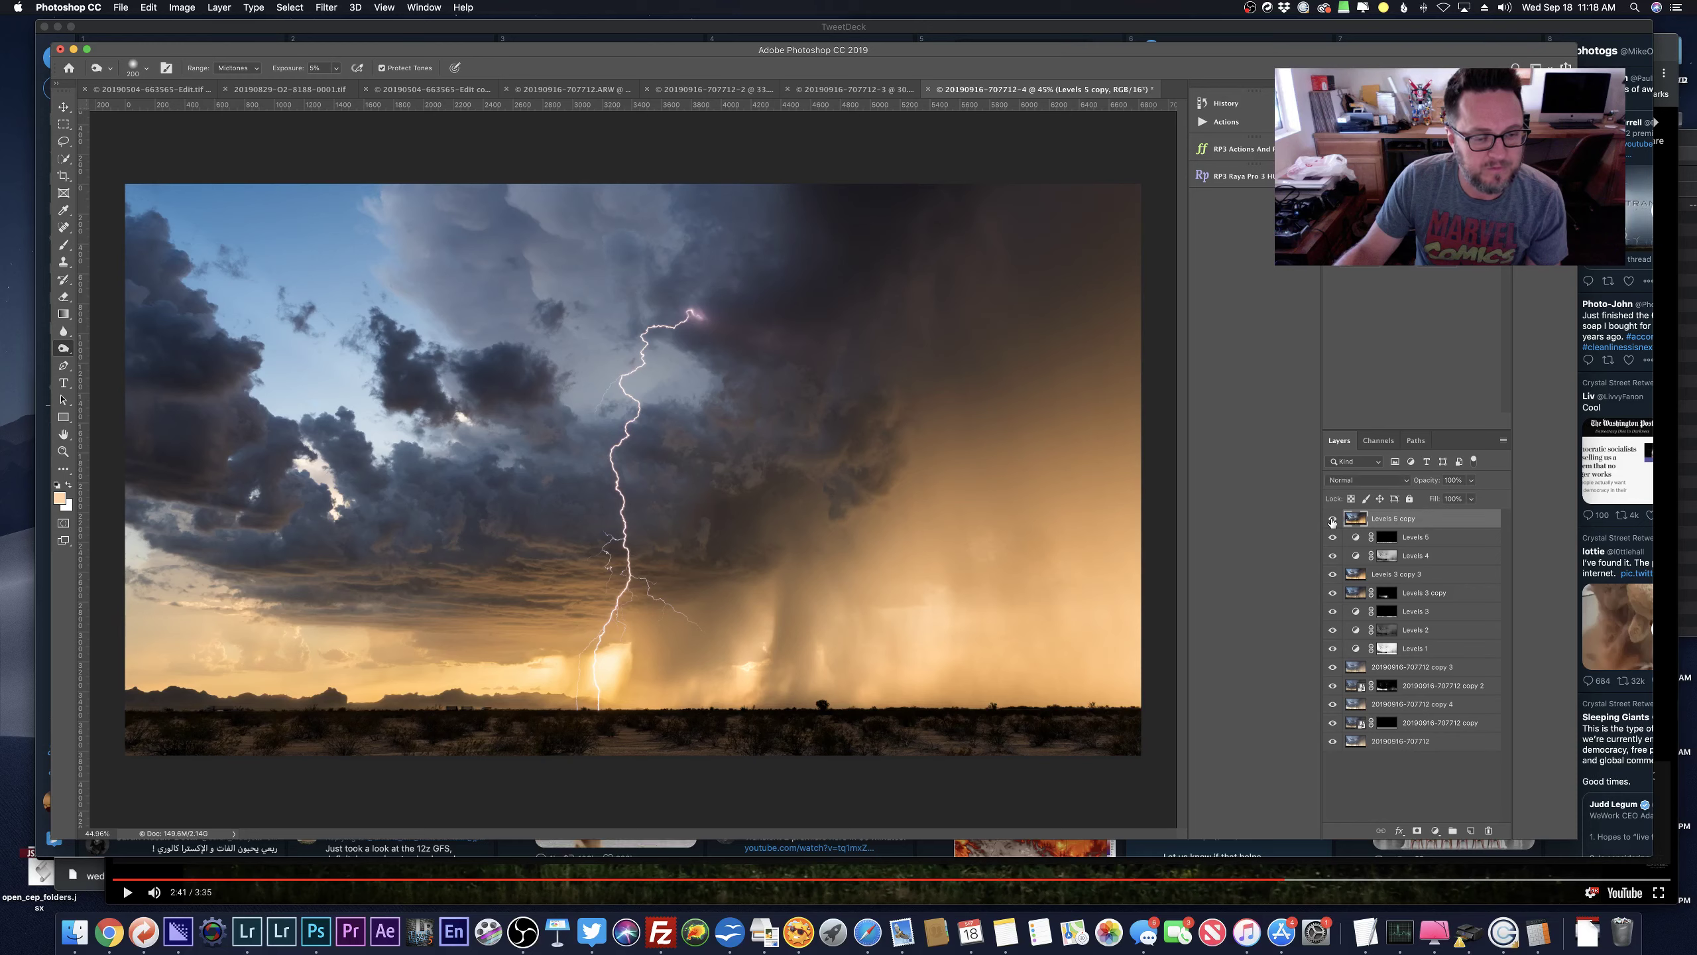
click(1332, 518)
click(1332, 518)
click(1332, 518)
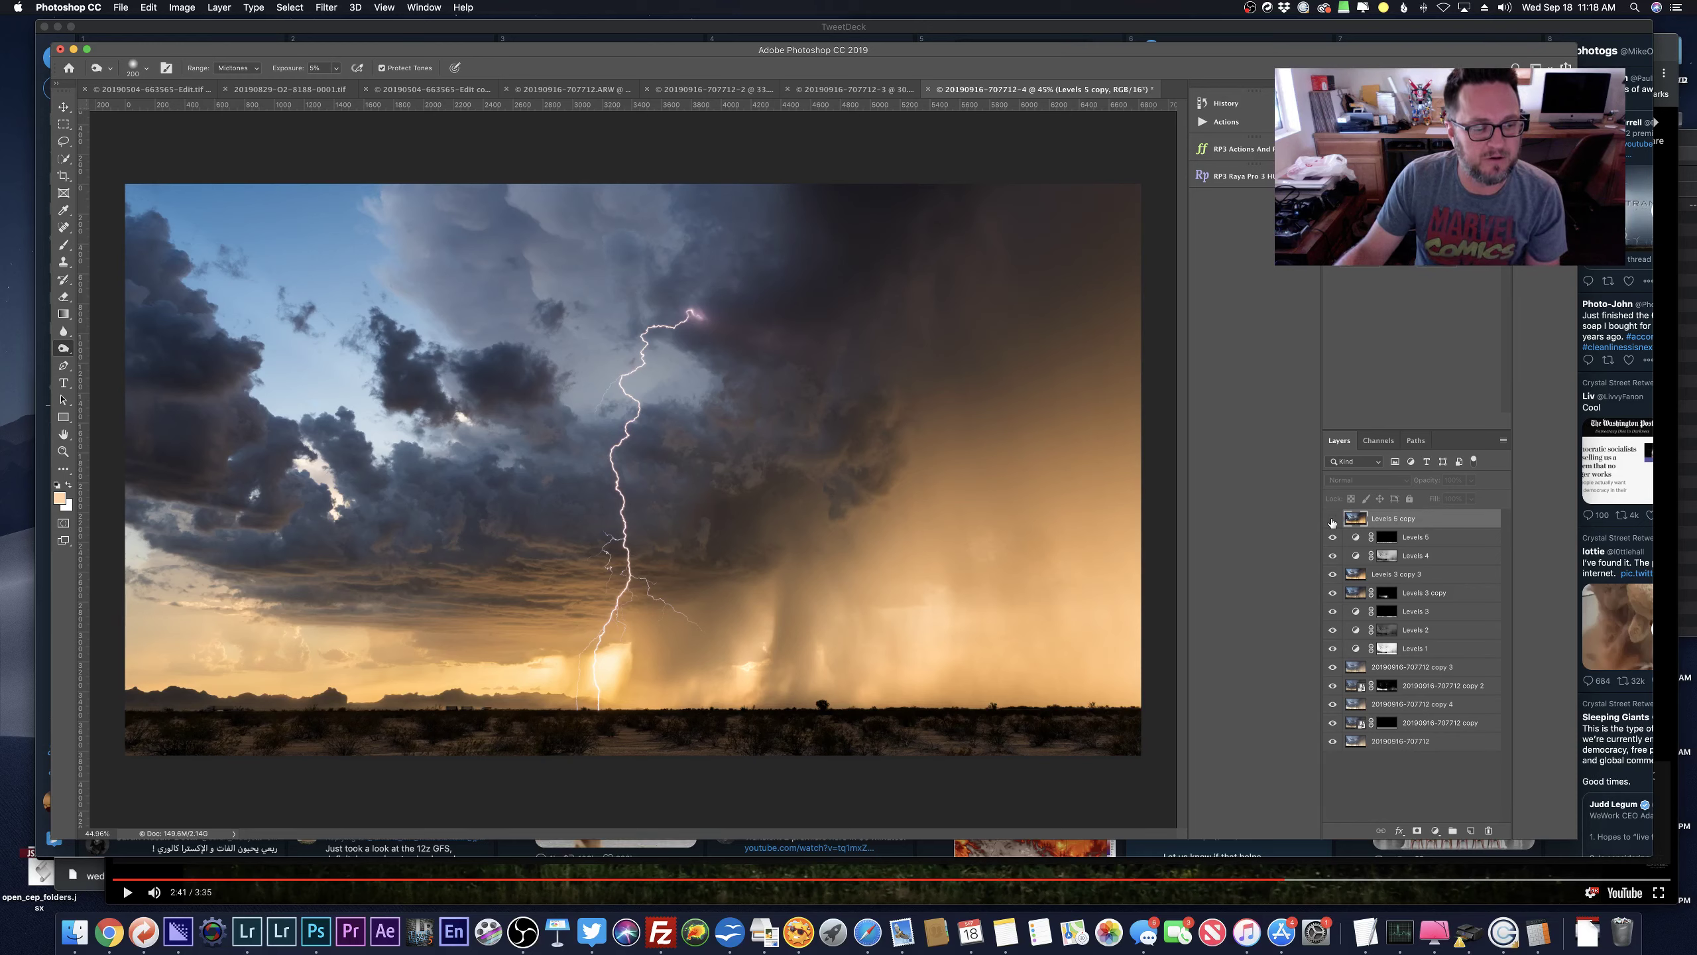
click(1333, 518)
click(1333, 520)
click(1333, 520)
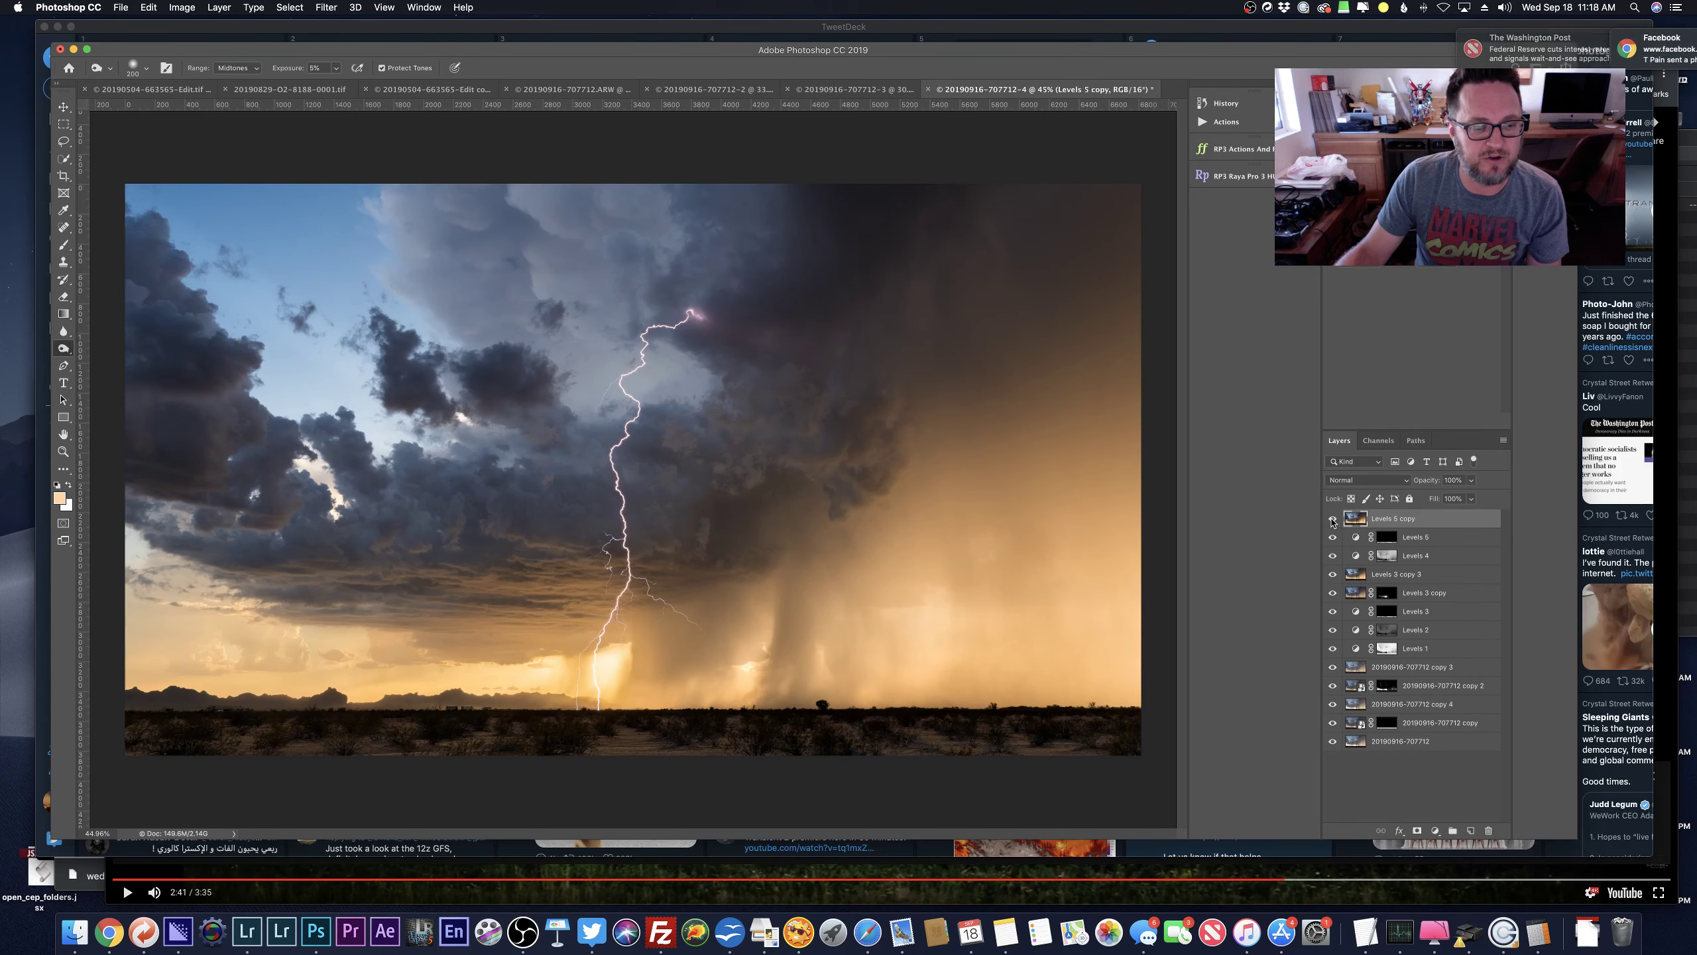
scroll(627, 563, down, 5)
scroll(419, 634, up, 5)
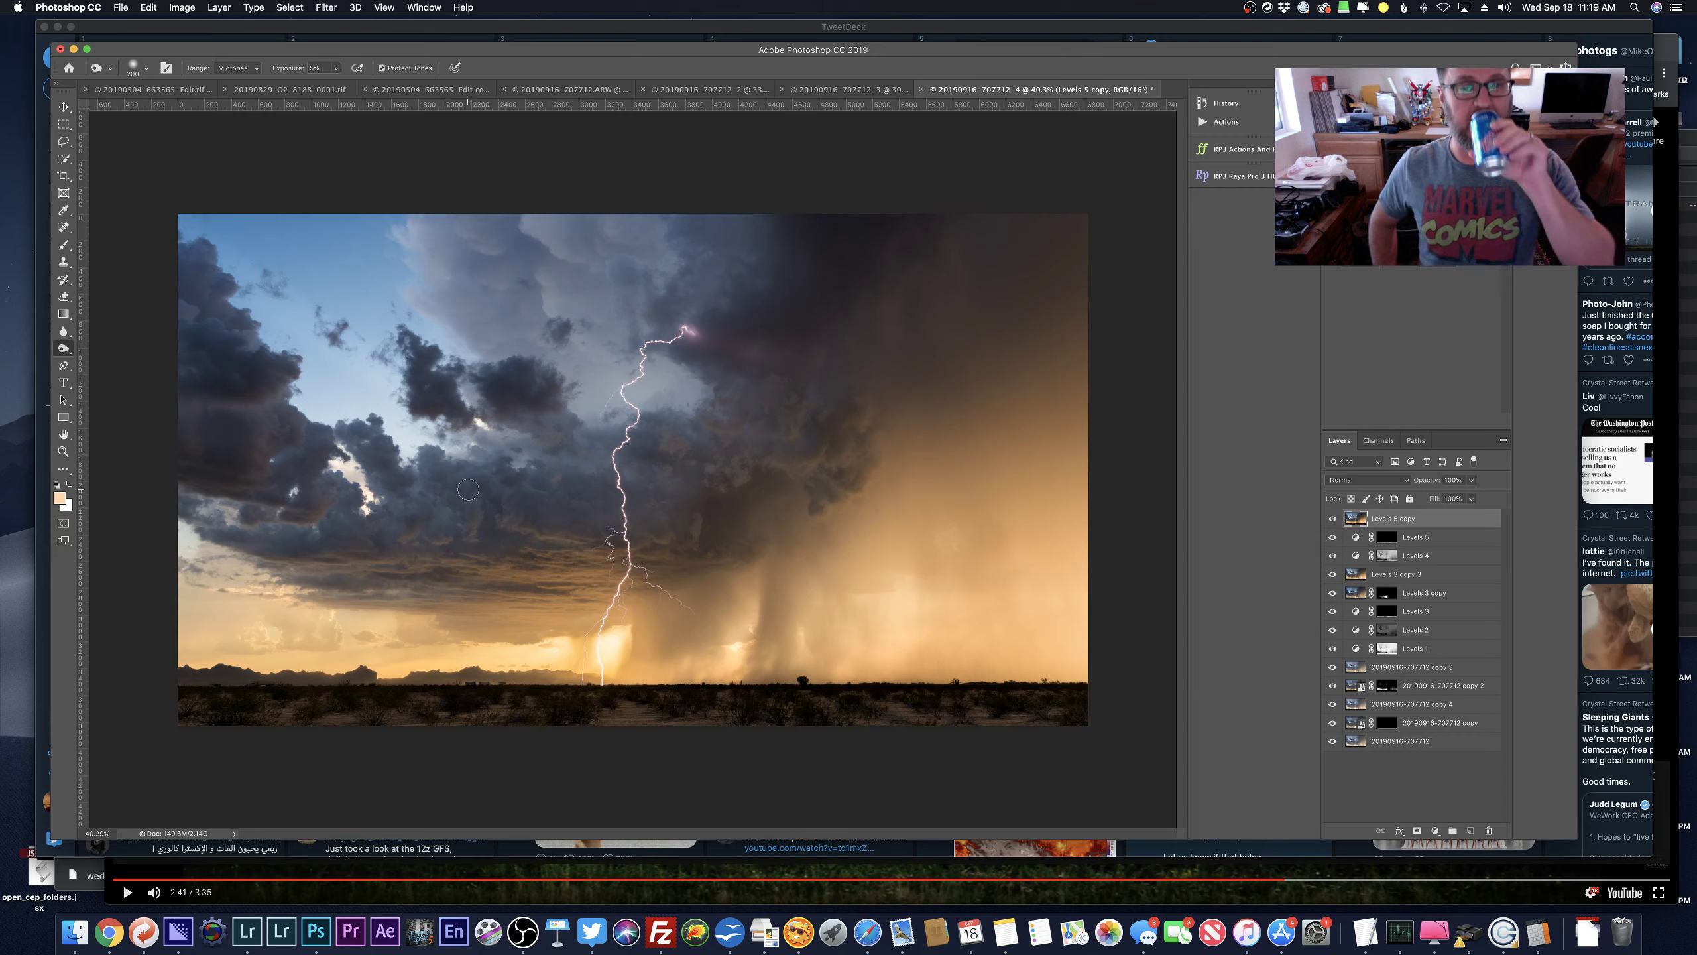
Remove the small distant structures along the horizon with the content-aware Spot Healing Brush.
click(64, 228)
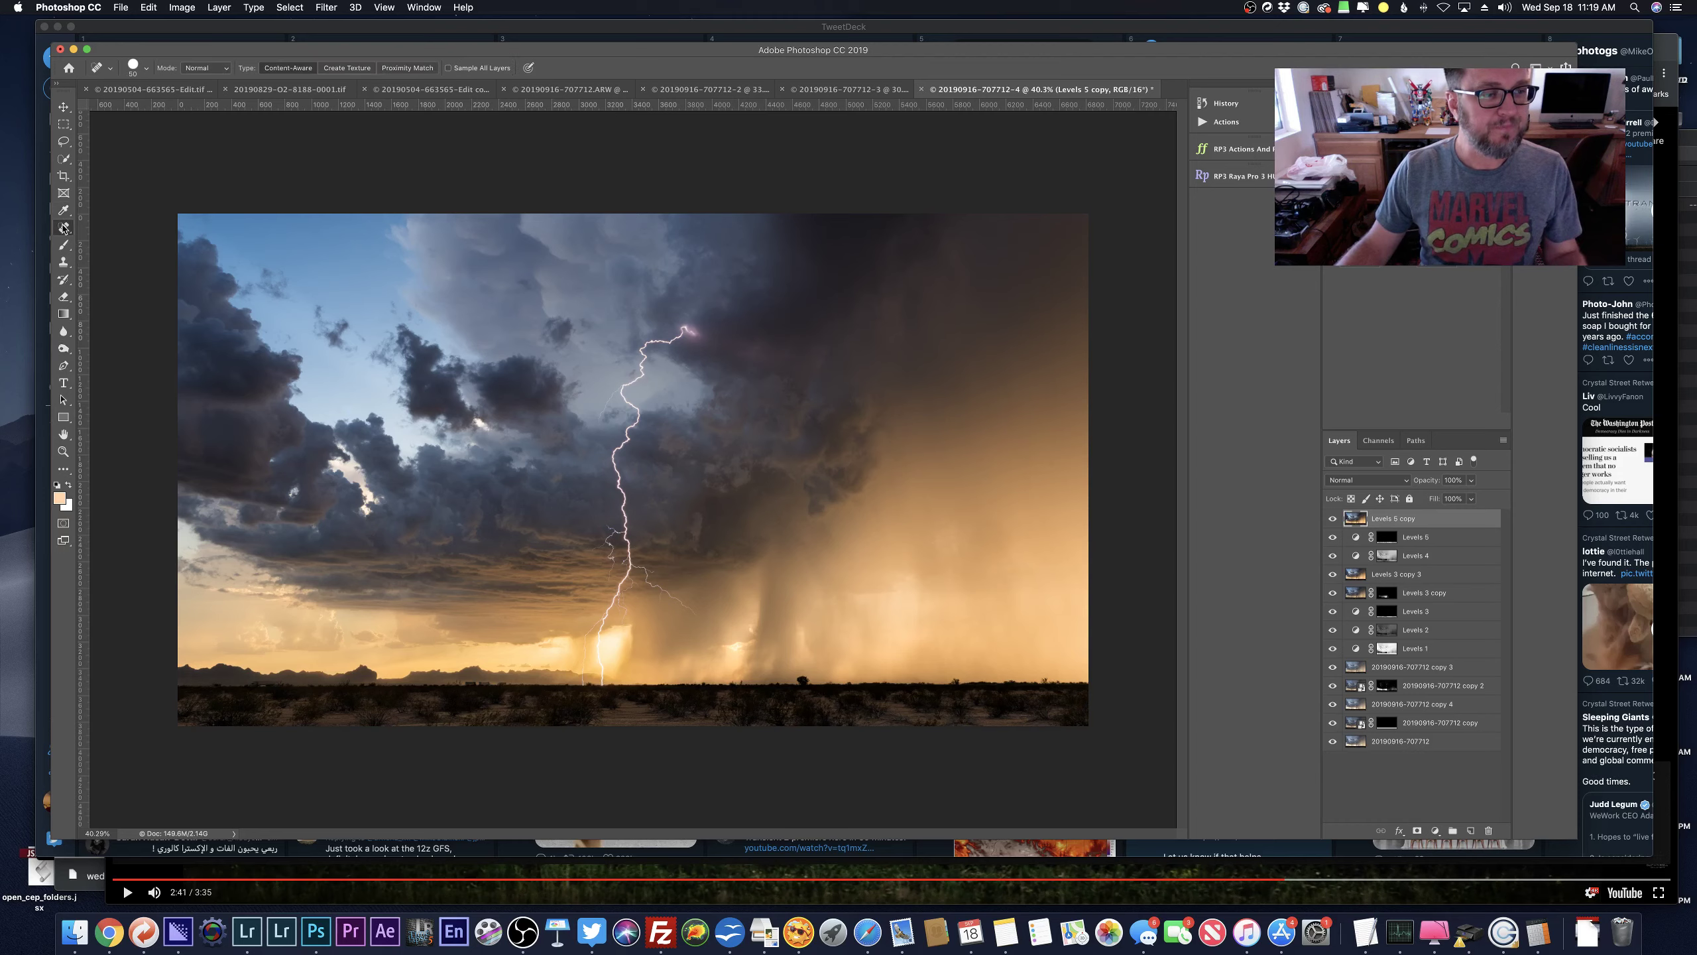
scroll(500, 682, up, 5)
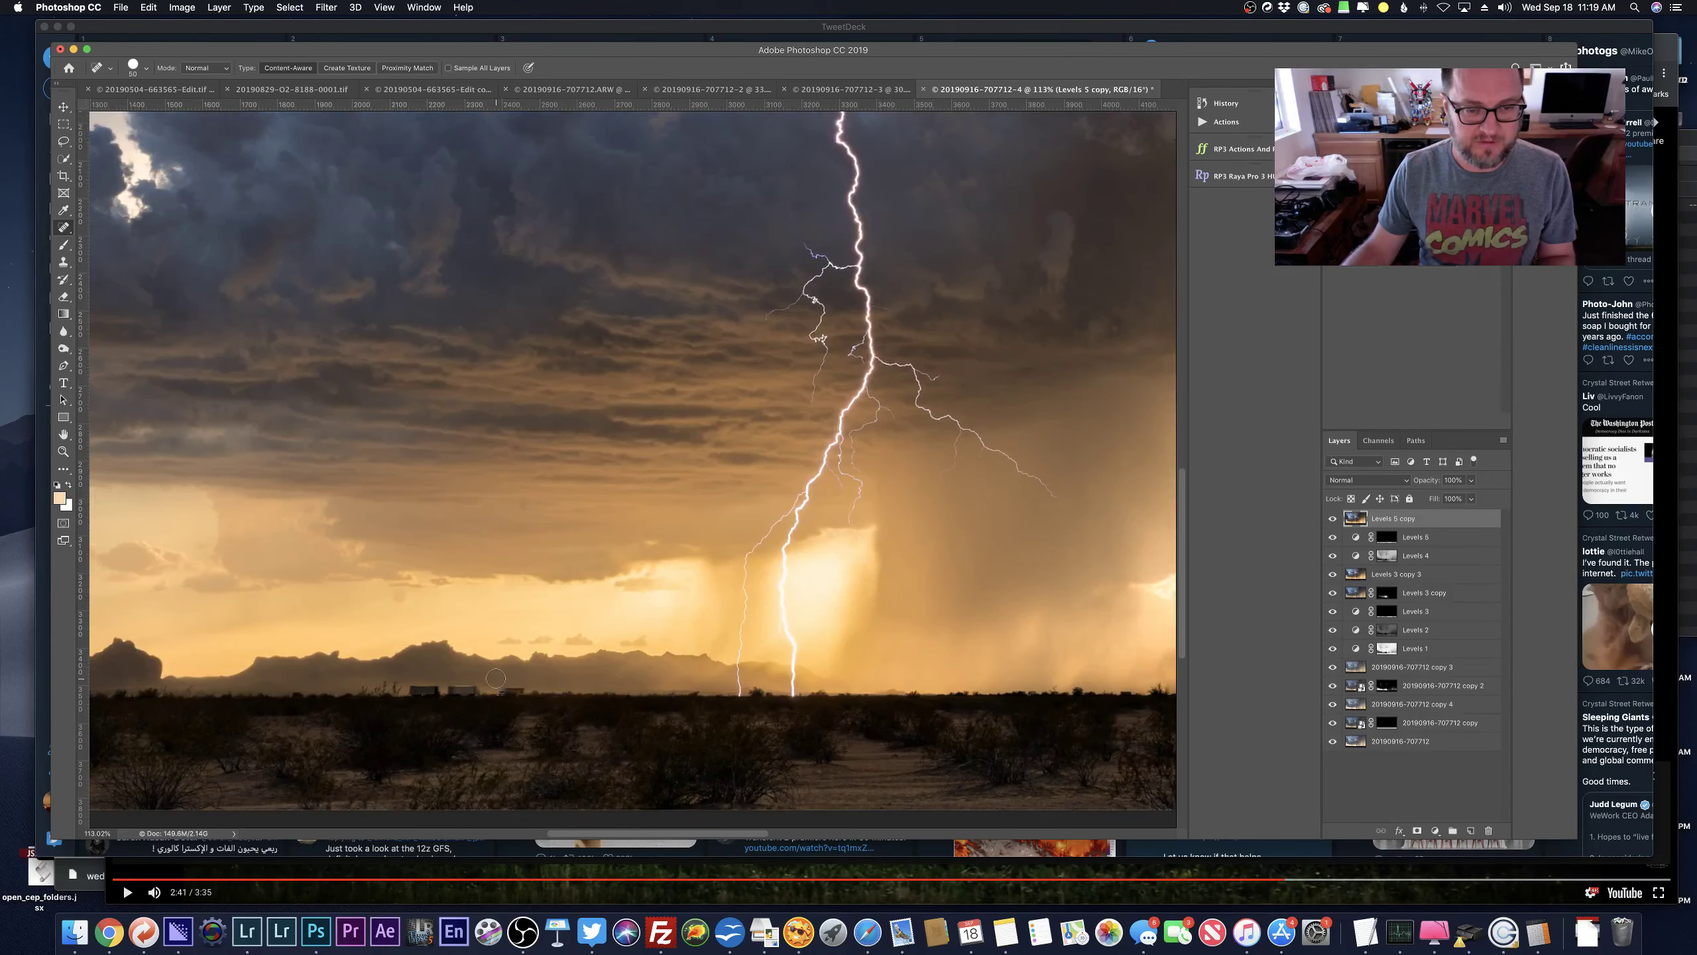
click(403, 598)
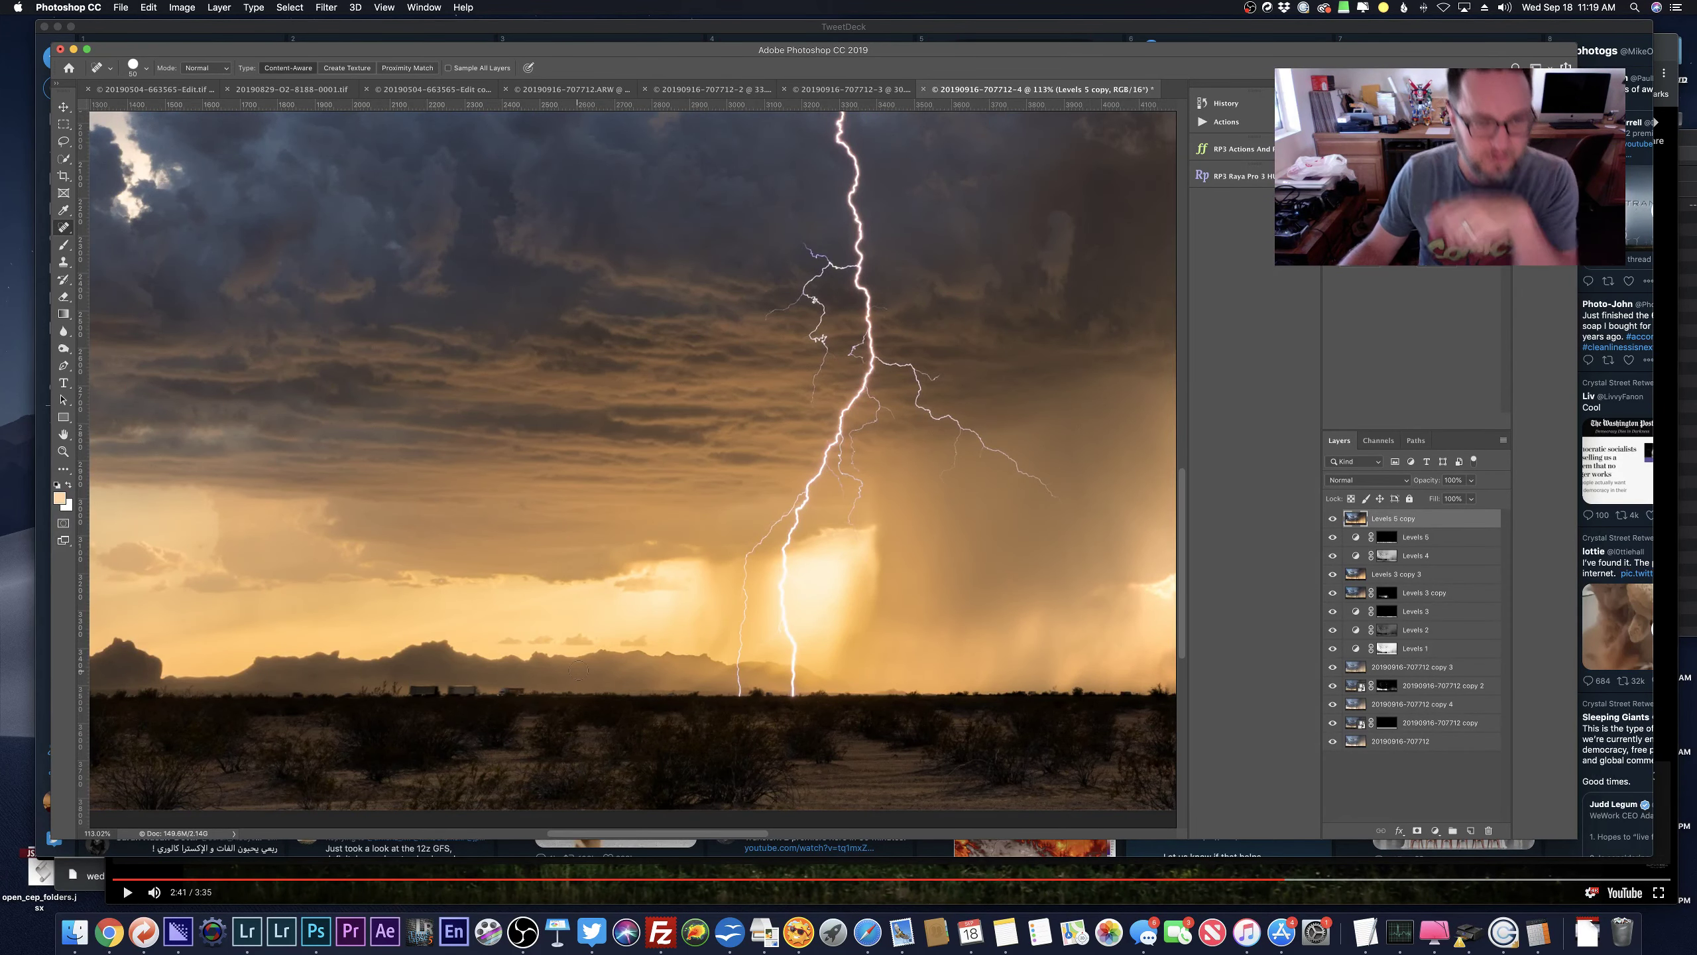
scroll(569, 516, left, 1)
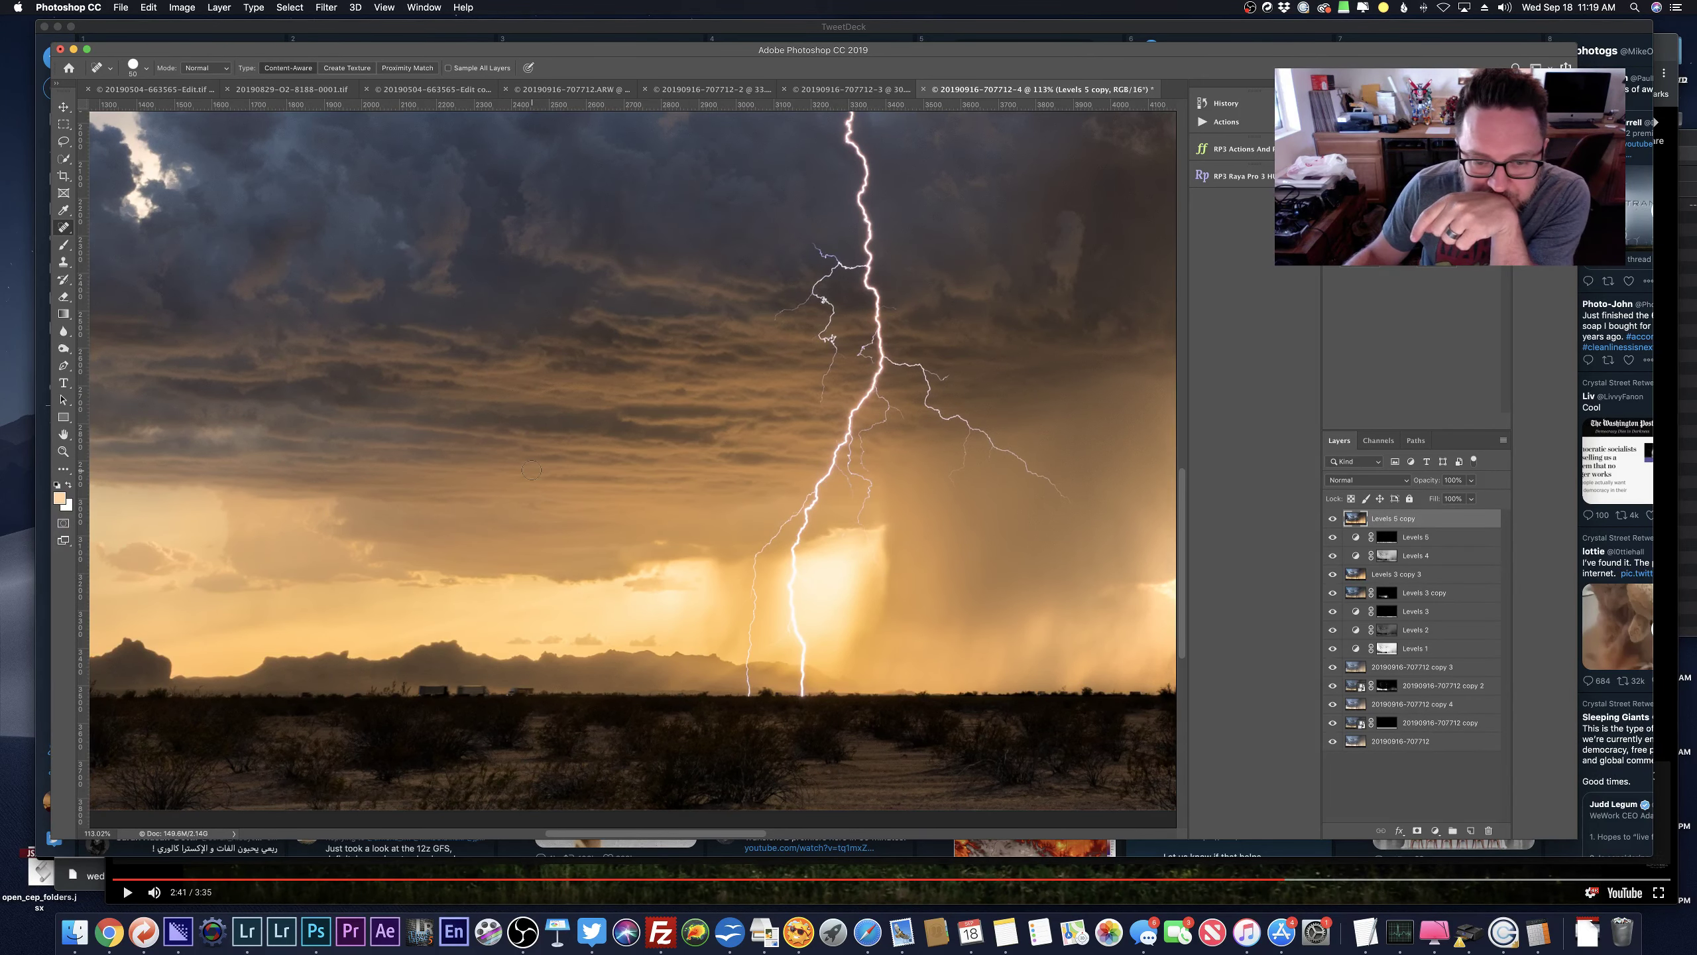
scroll(531, 470, left, 3)
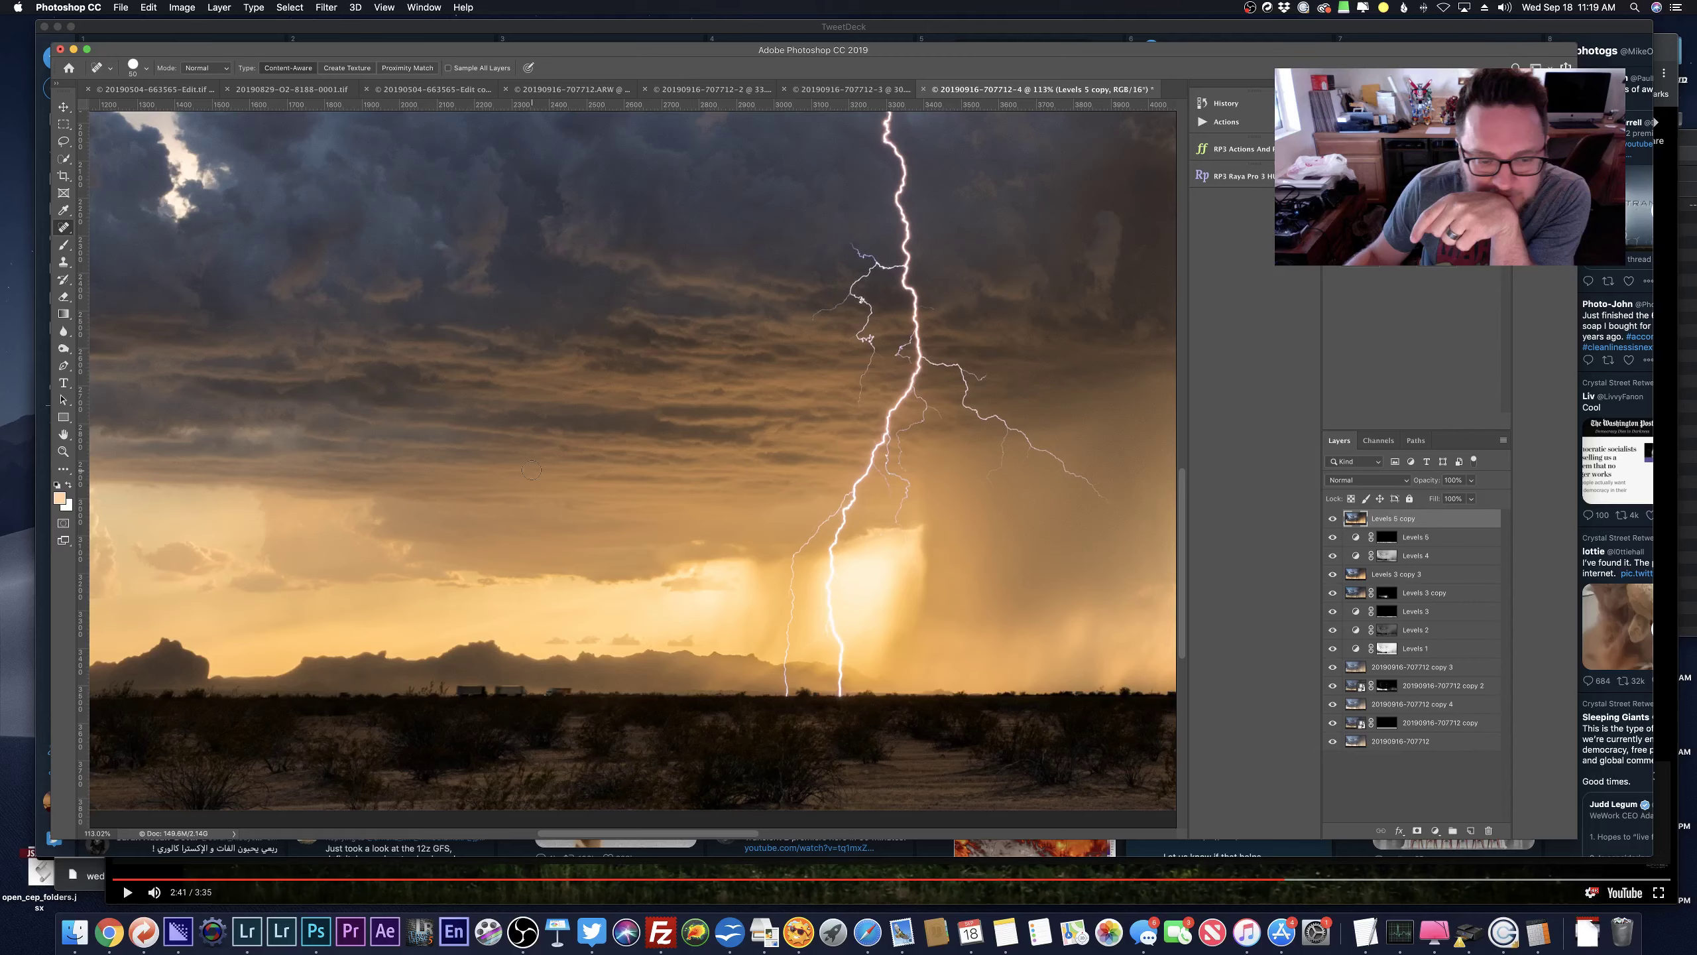
scroll(531, 470, left, 10)
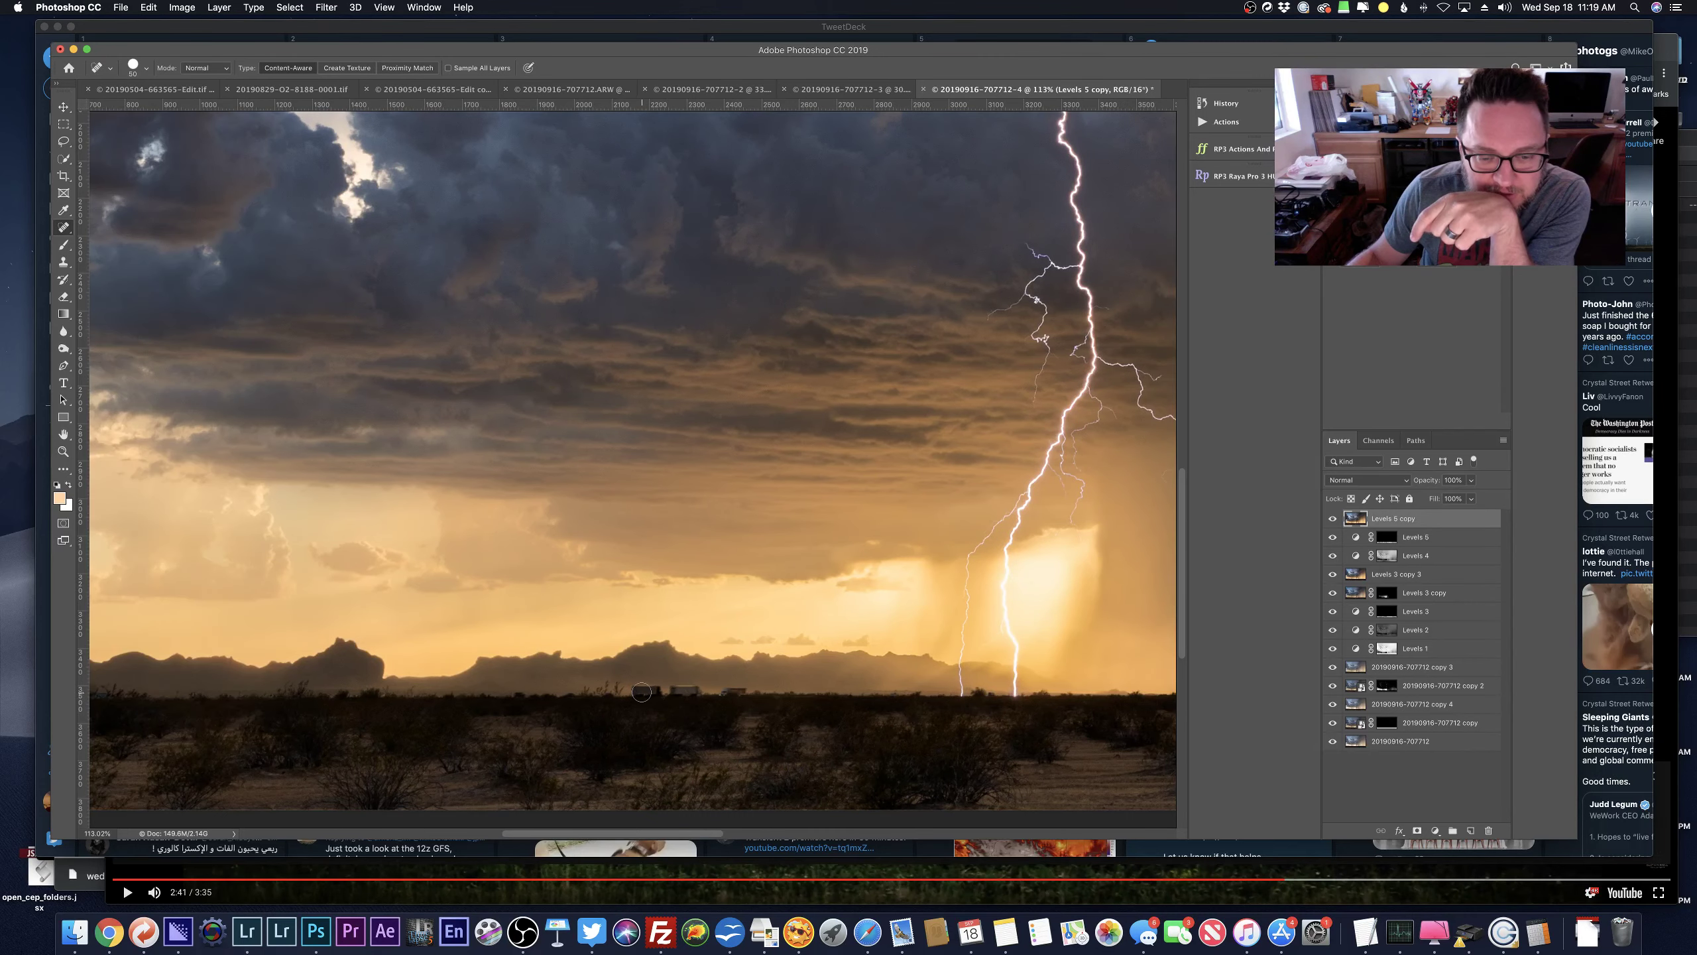
drag(638, 691, 704, 694)
click(654, 691)
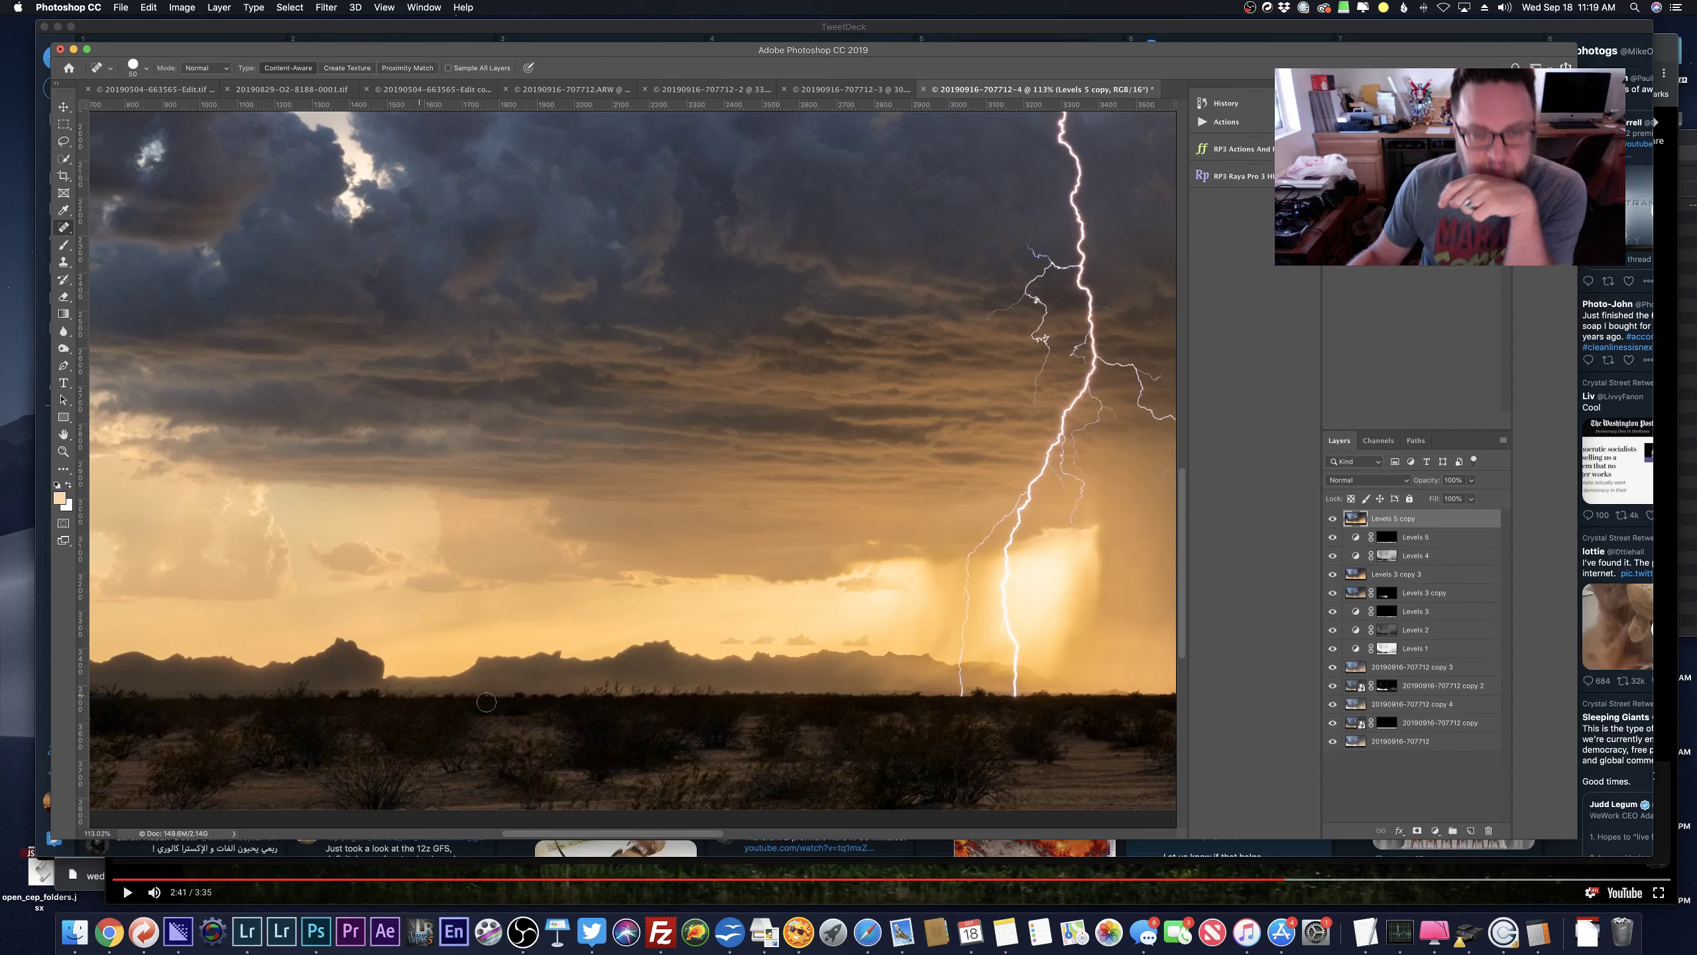
Step the history back to the first Spot Healing Brush stroke, and heal away the rightmost truck on the horizon.
scroll(676, 705, up, 3)
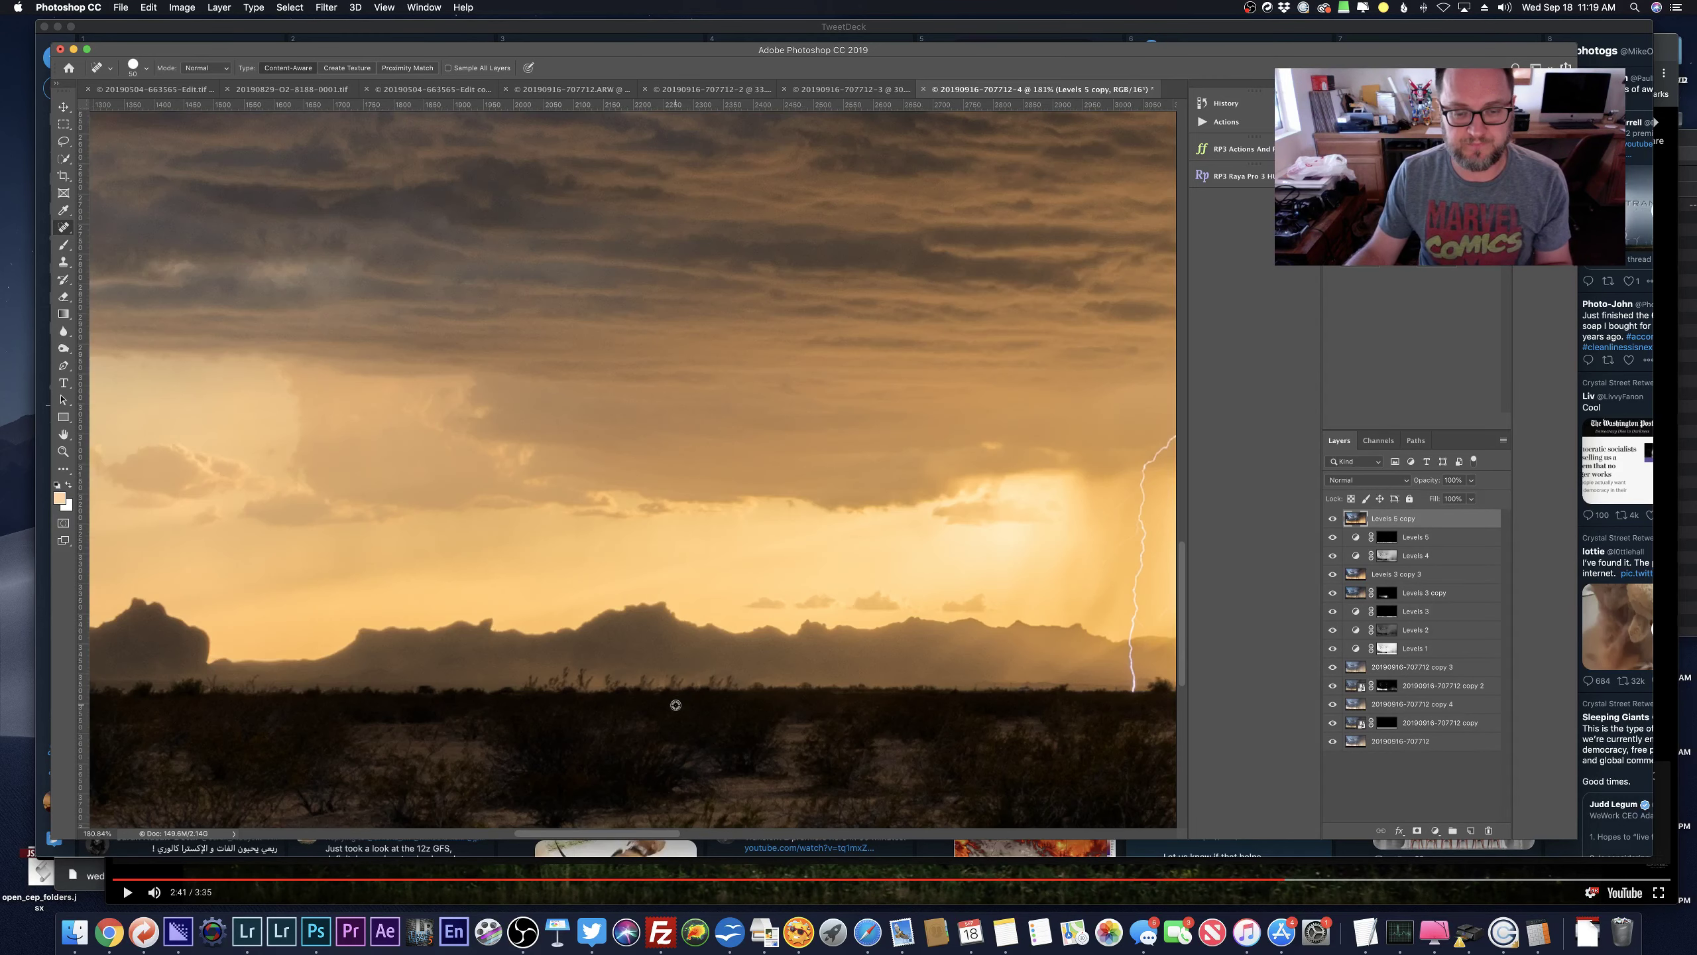
scroll(676, 704, up, 2)
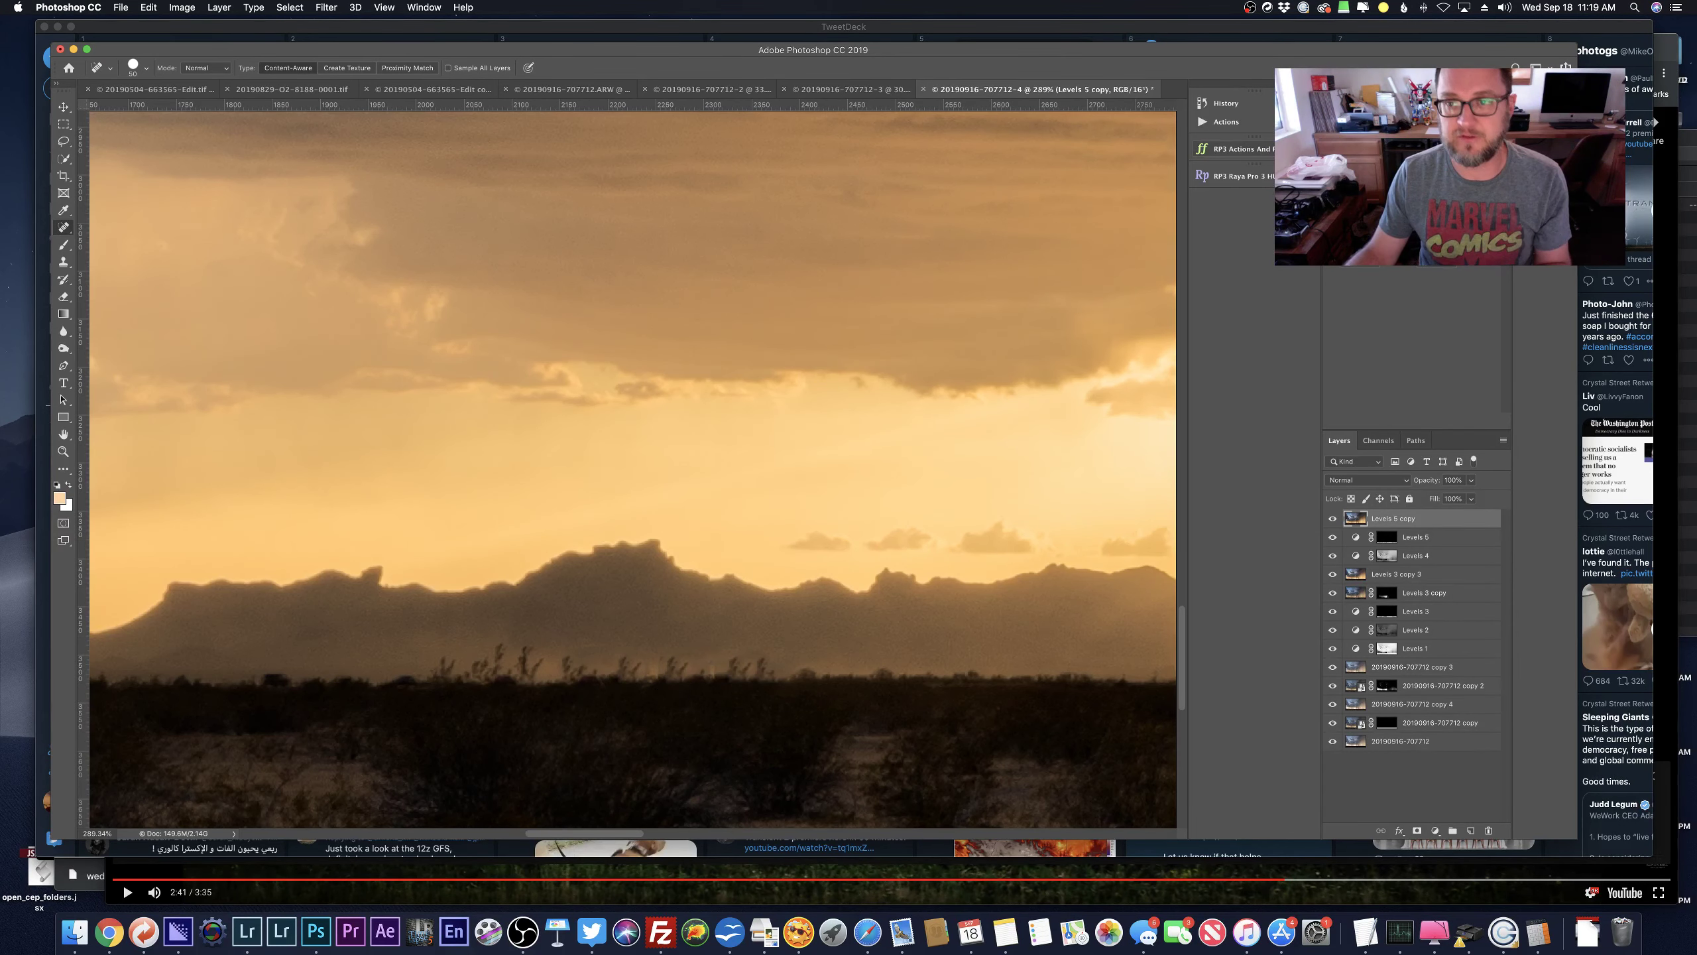
click(1222, 103)
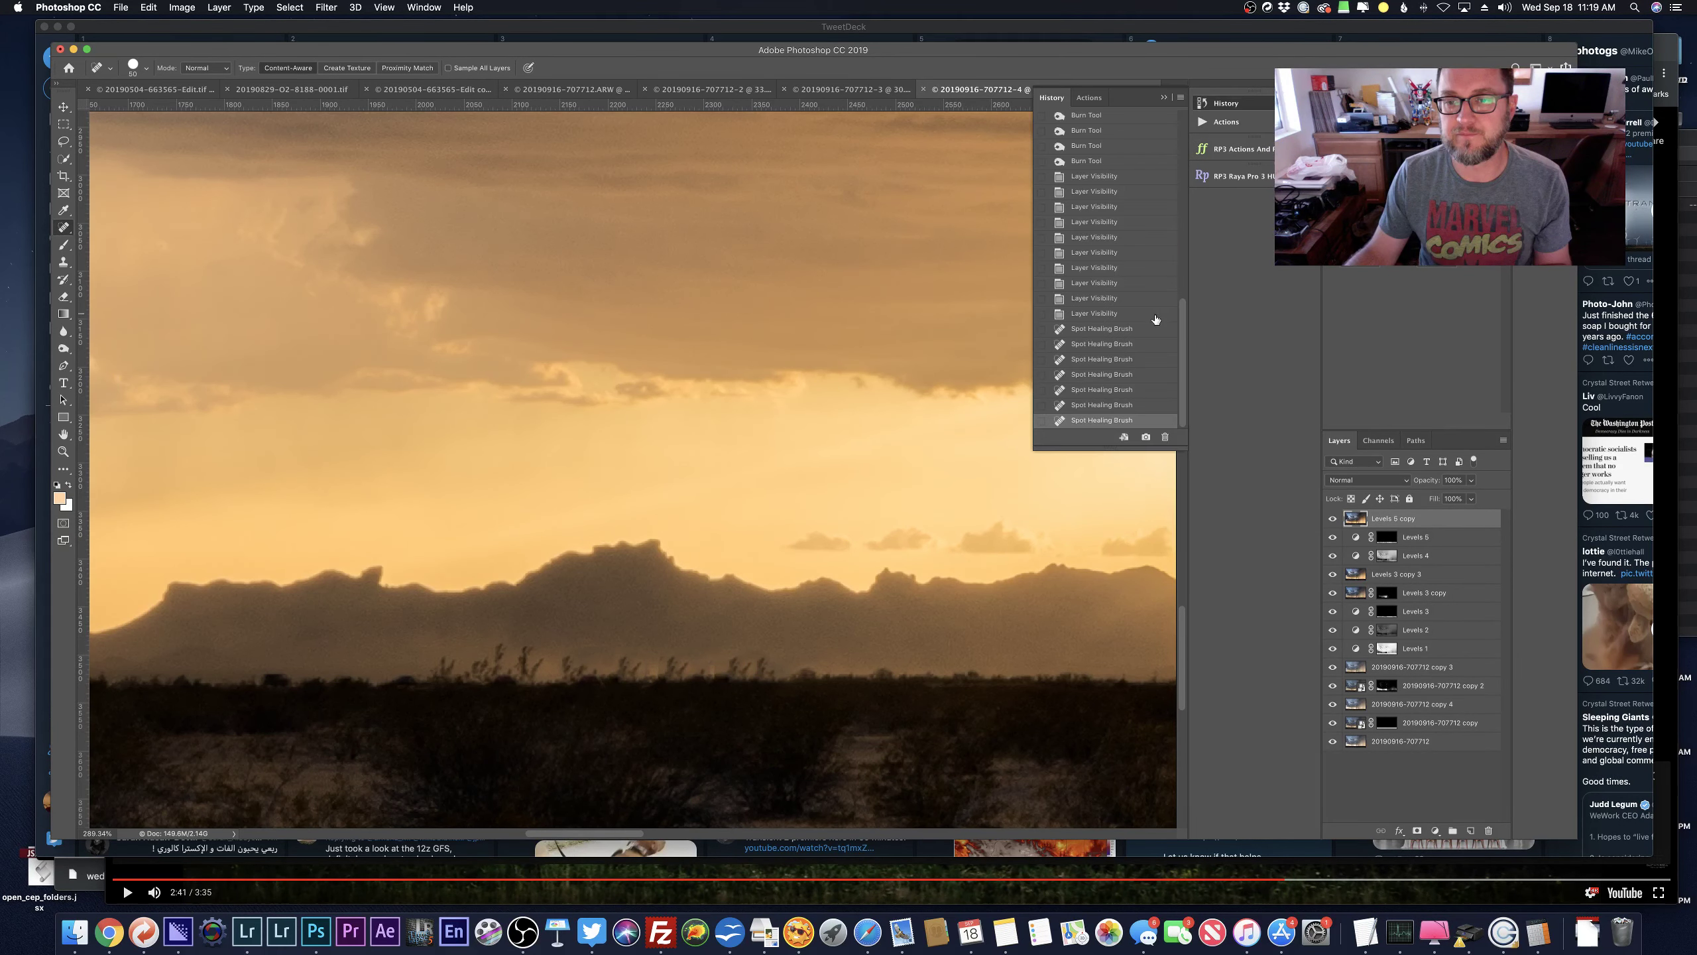
click(1092, 328)
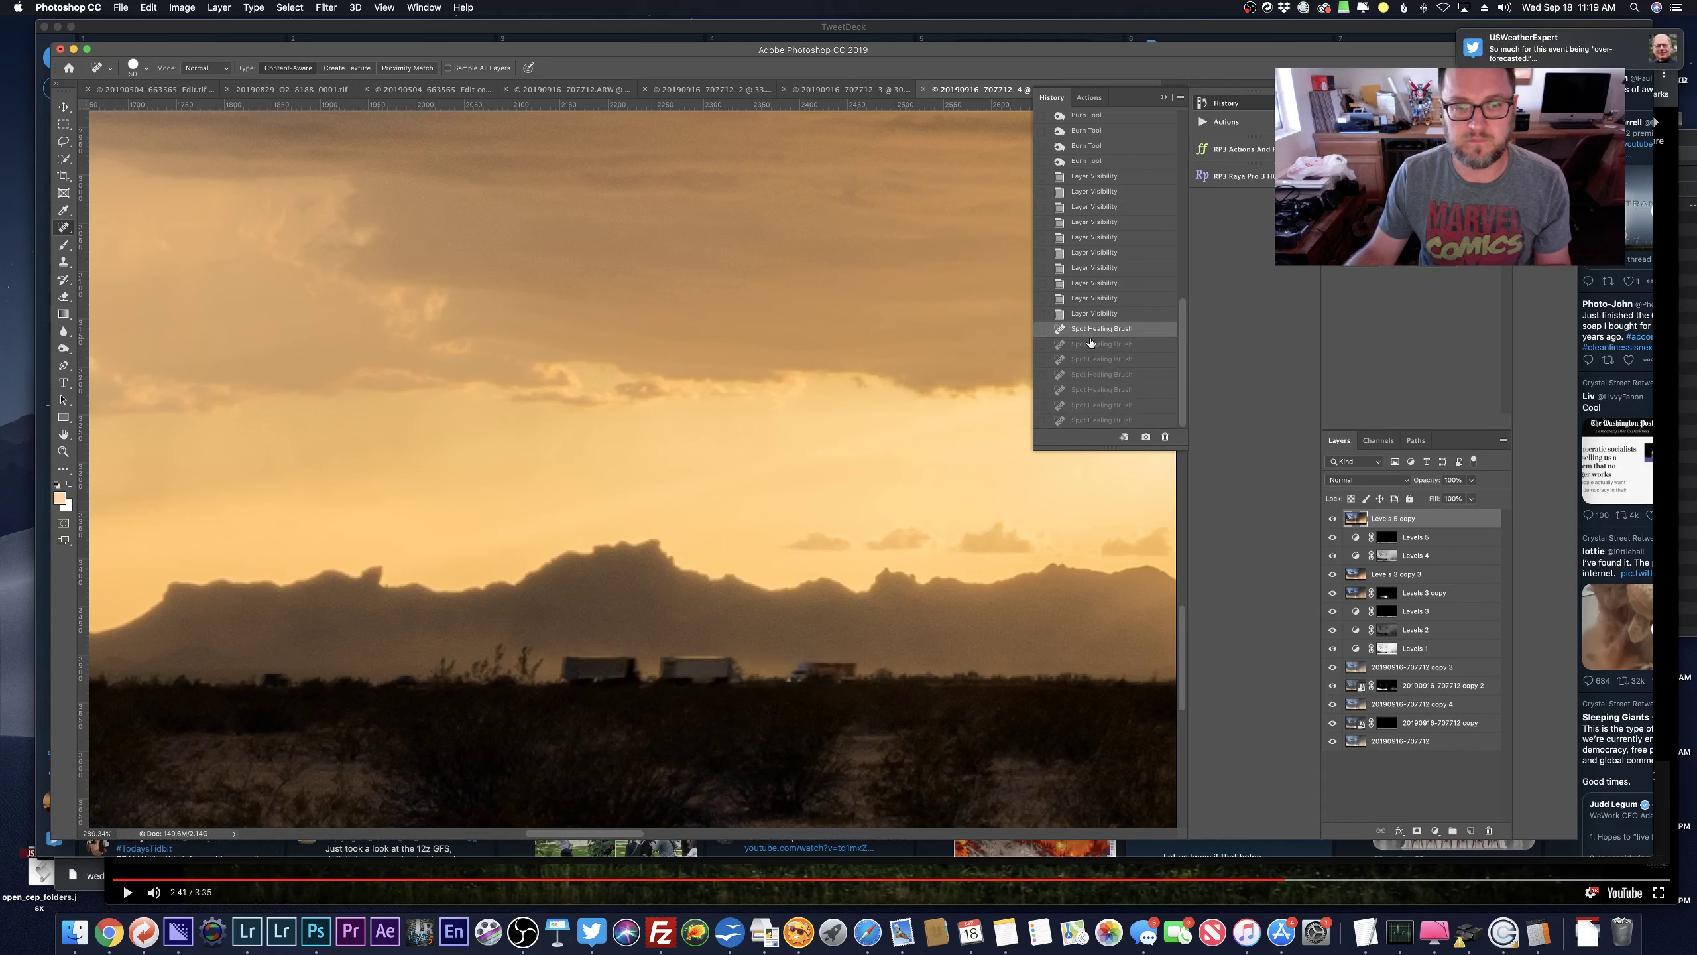
drag(807, 682, 888, 691)
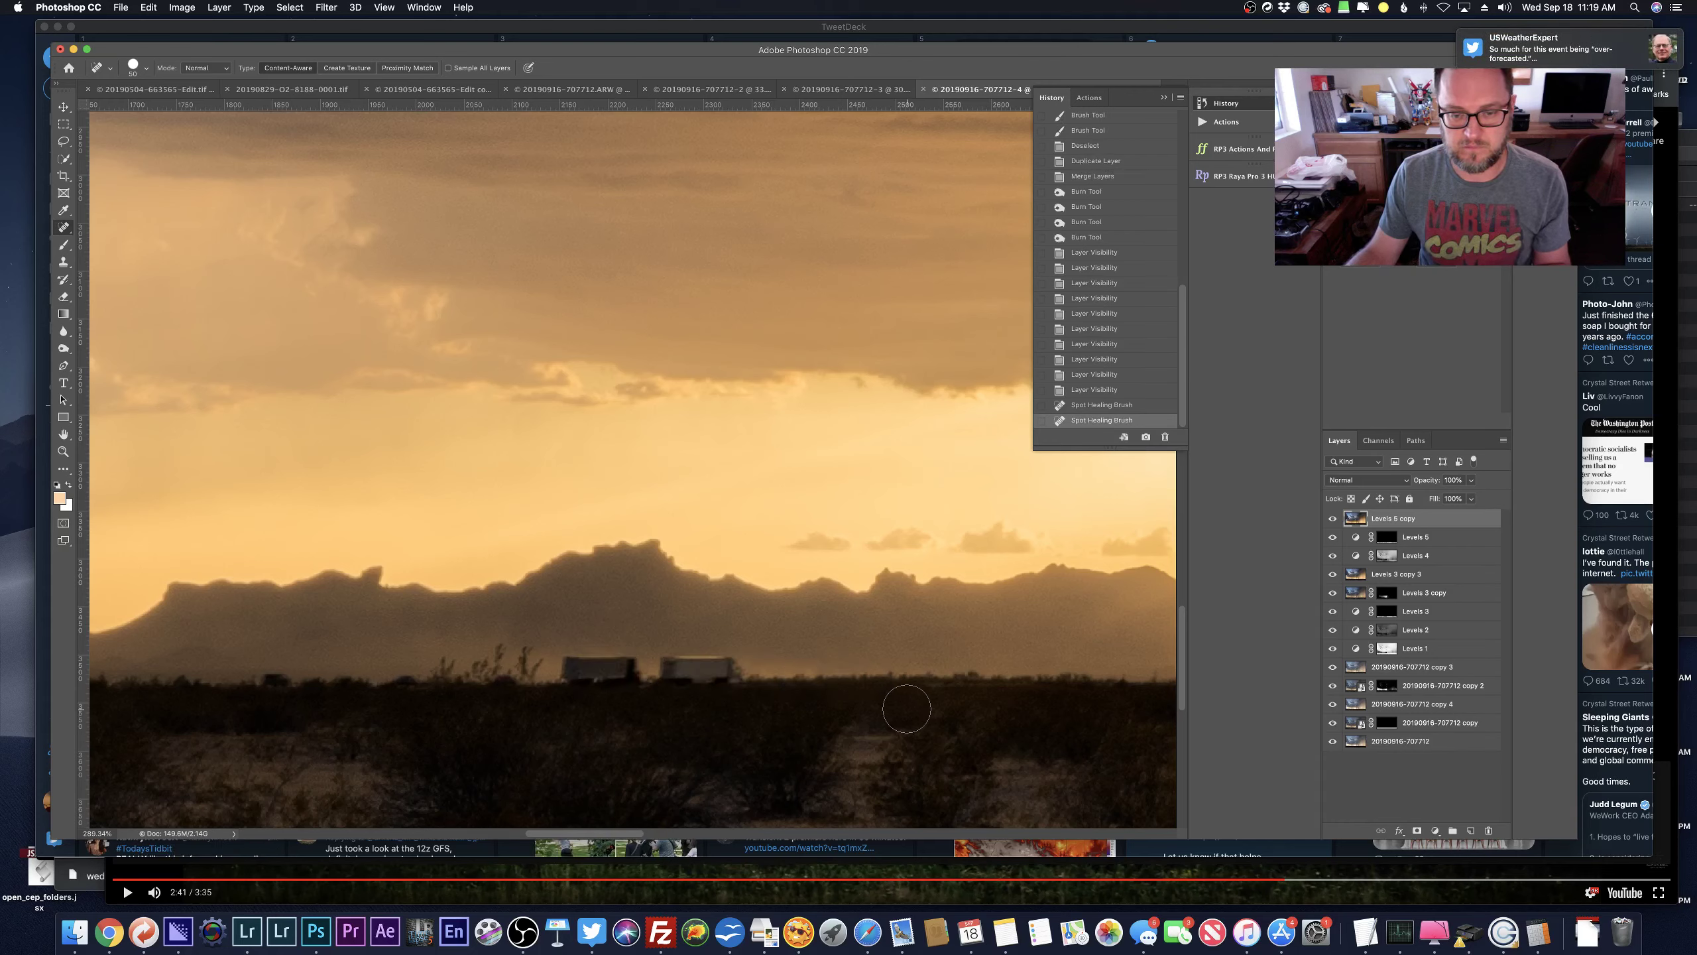
Try healing the two remaining trucks with a smaller Spot Healing Brush, and step the history back to the stroke that removed the rightmost truck.
key(bracketleft)
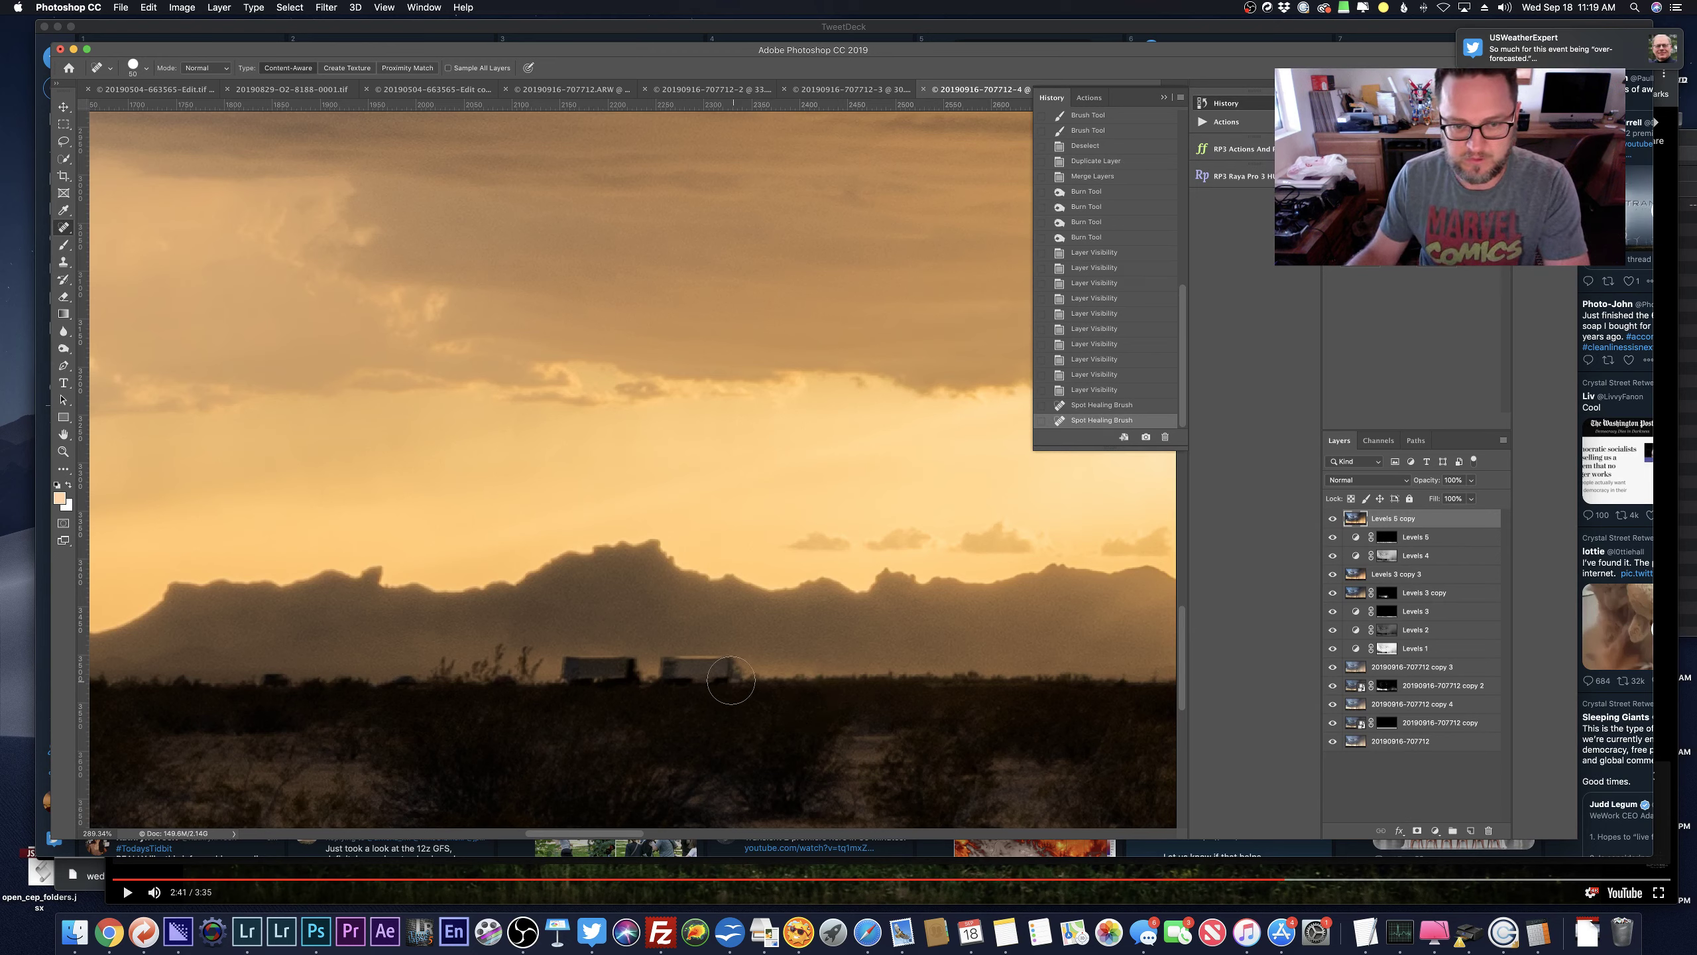
key(bracketleft)
mouse_move(735, 678)
mouse_down()
mouse_move(702, 745)
mouse_move(668, 673)
mouse_move(741, 675)
mouse_move(696, 772)
mouse_move(664, 669)
mouse_move(749, 671)
mouse_up()
key(super+z)
key(super+z)
key(super+z)
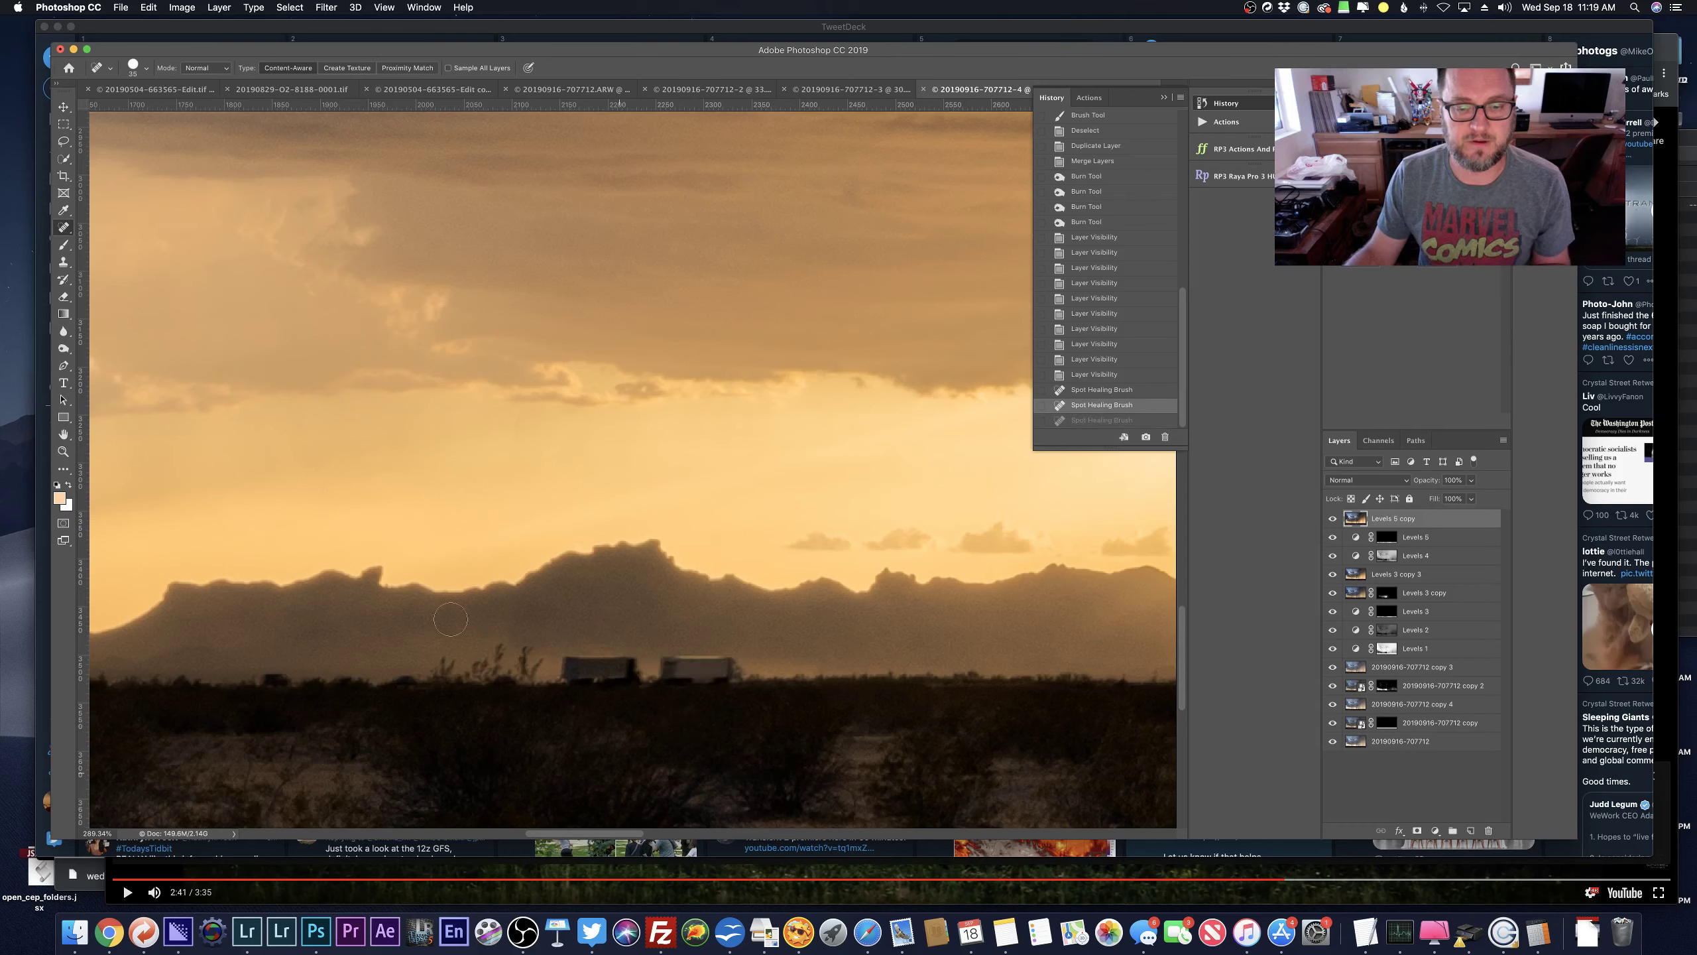
mouse_move(631, 671)
mouse_down()
mouse_move(561, 676)
mouse_move(631, 668)
mouse_move(565, 689)
mouse_move(574, 720)
mouse_up()
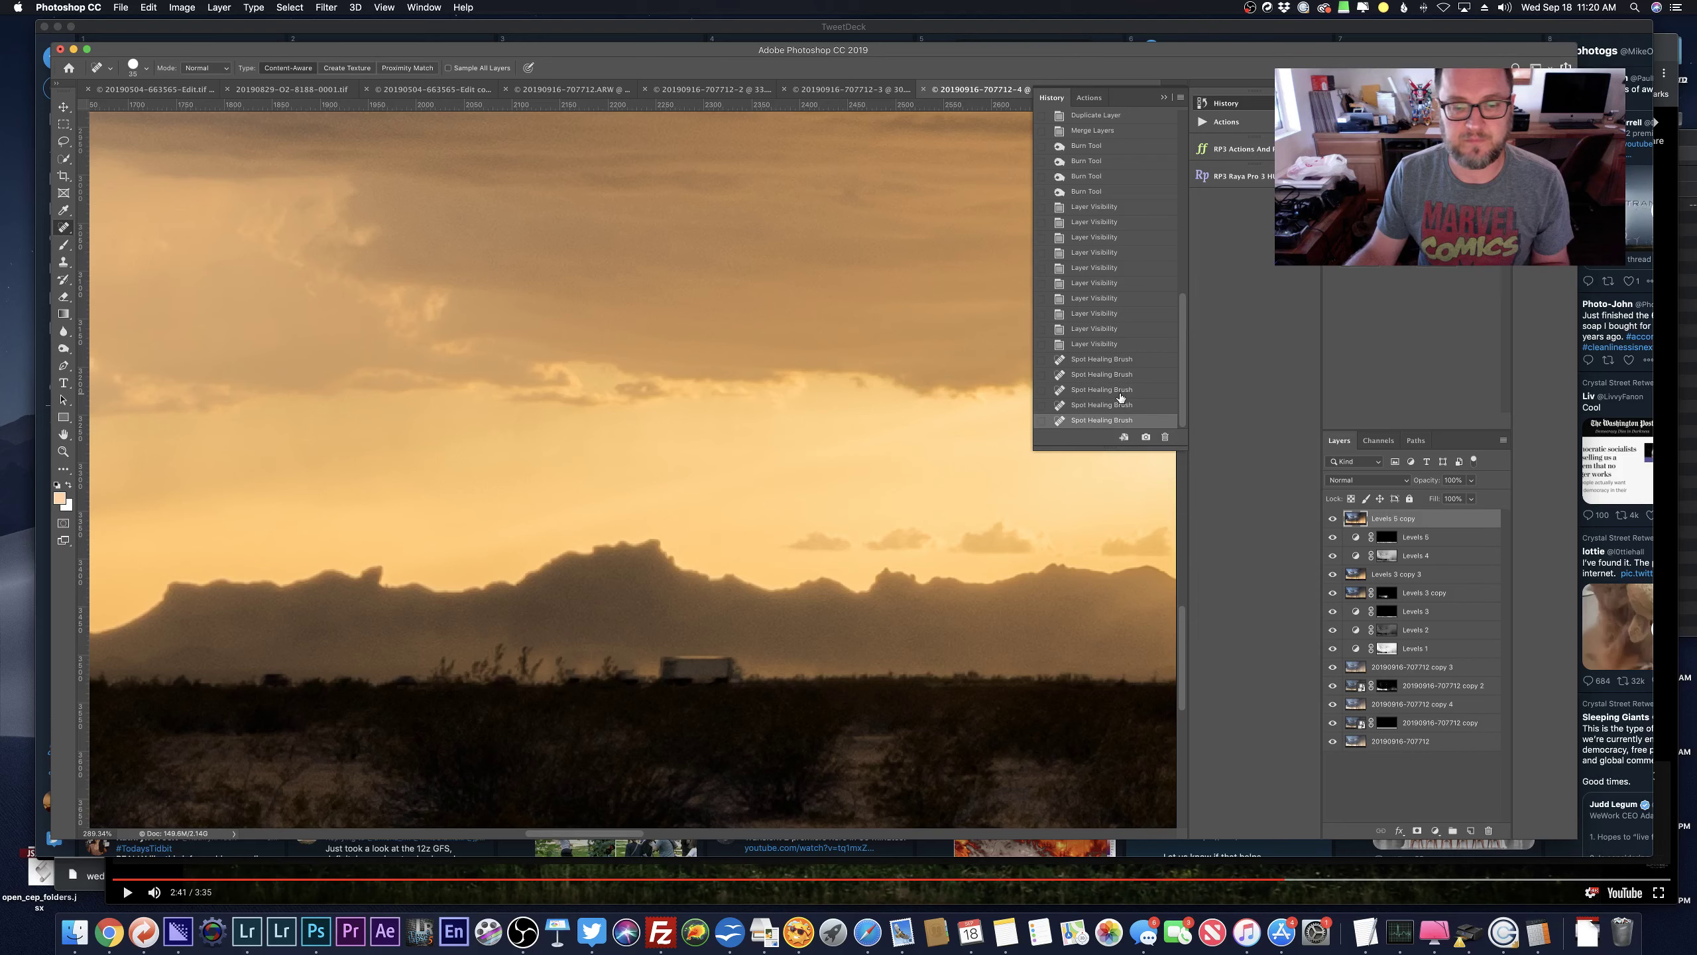
click(1121, 391)
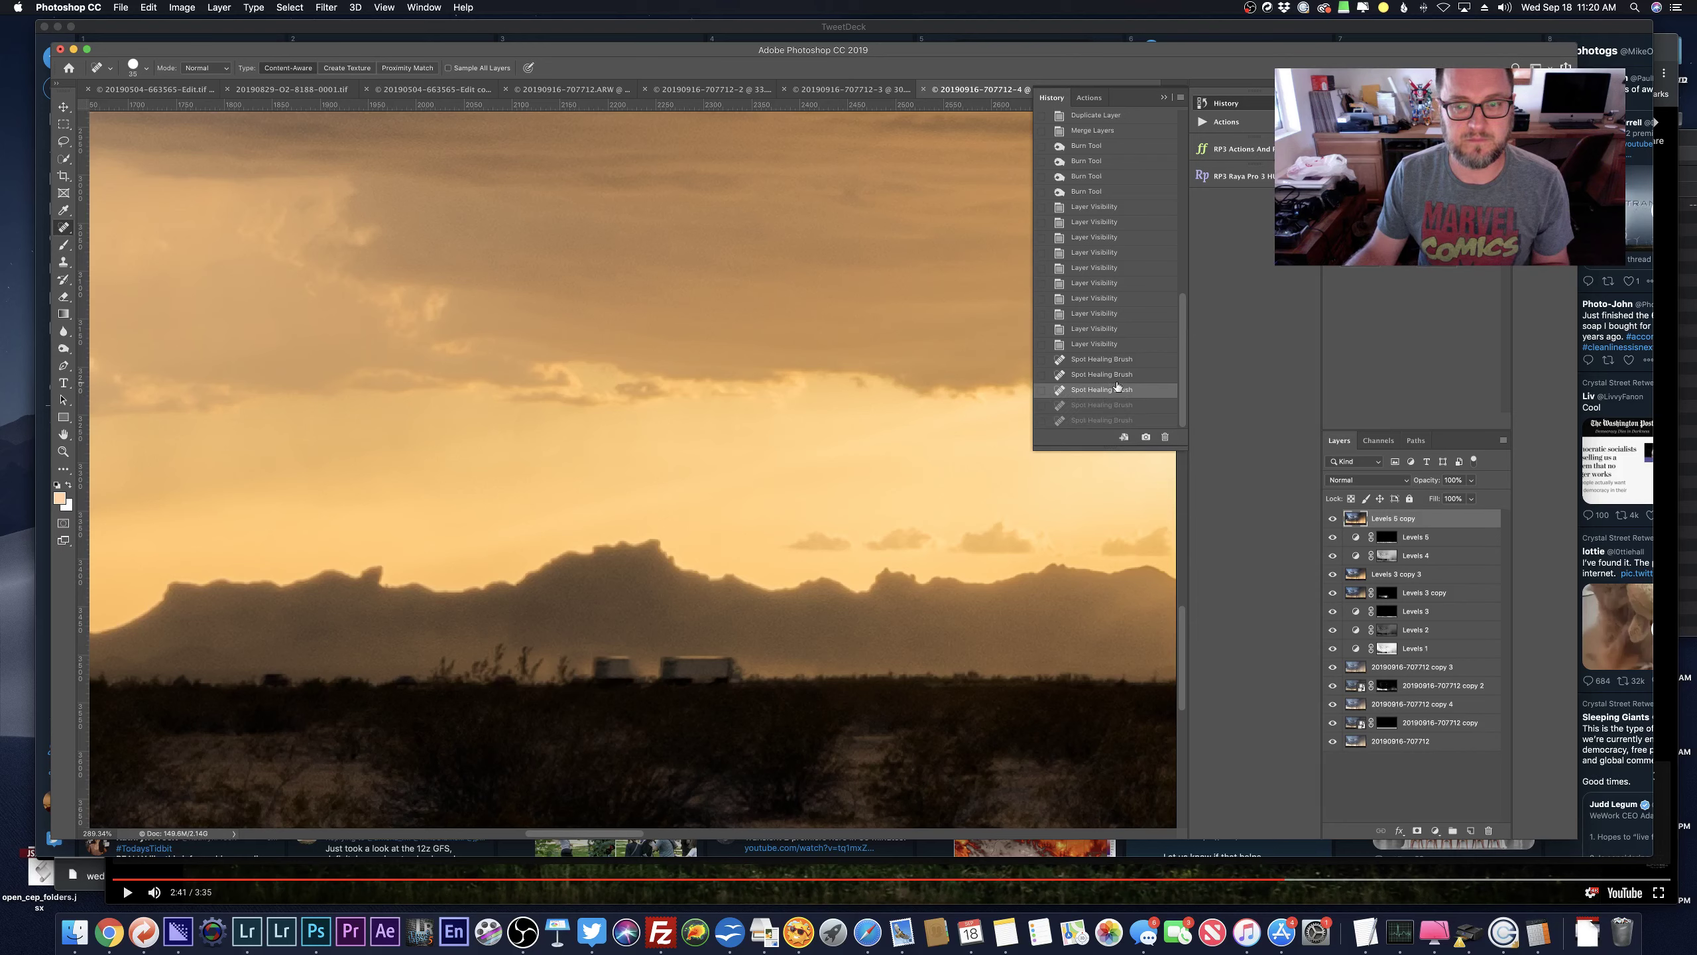
click(1111, 361)
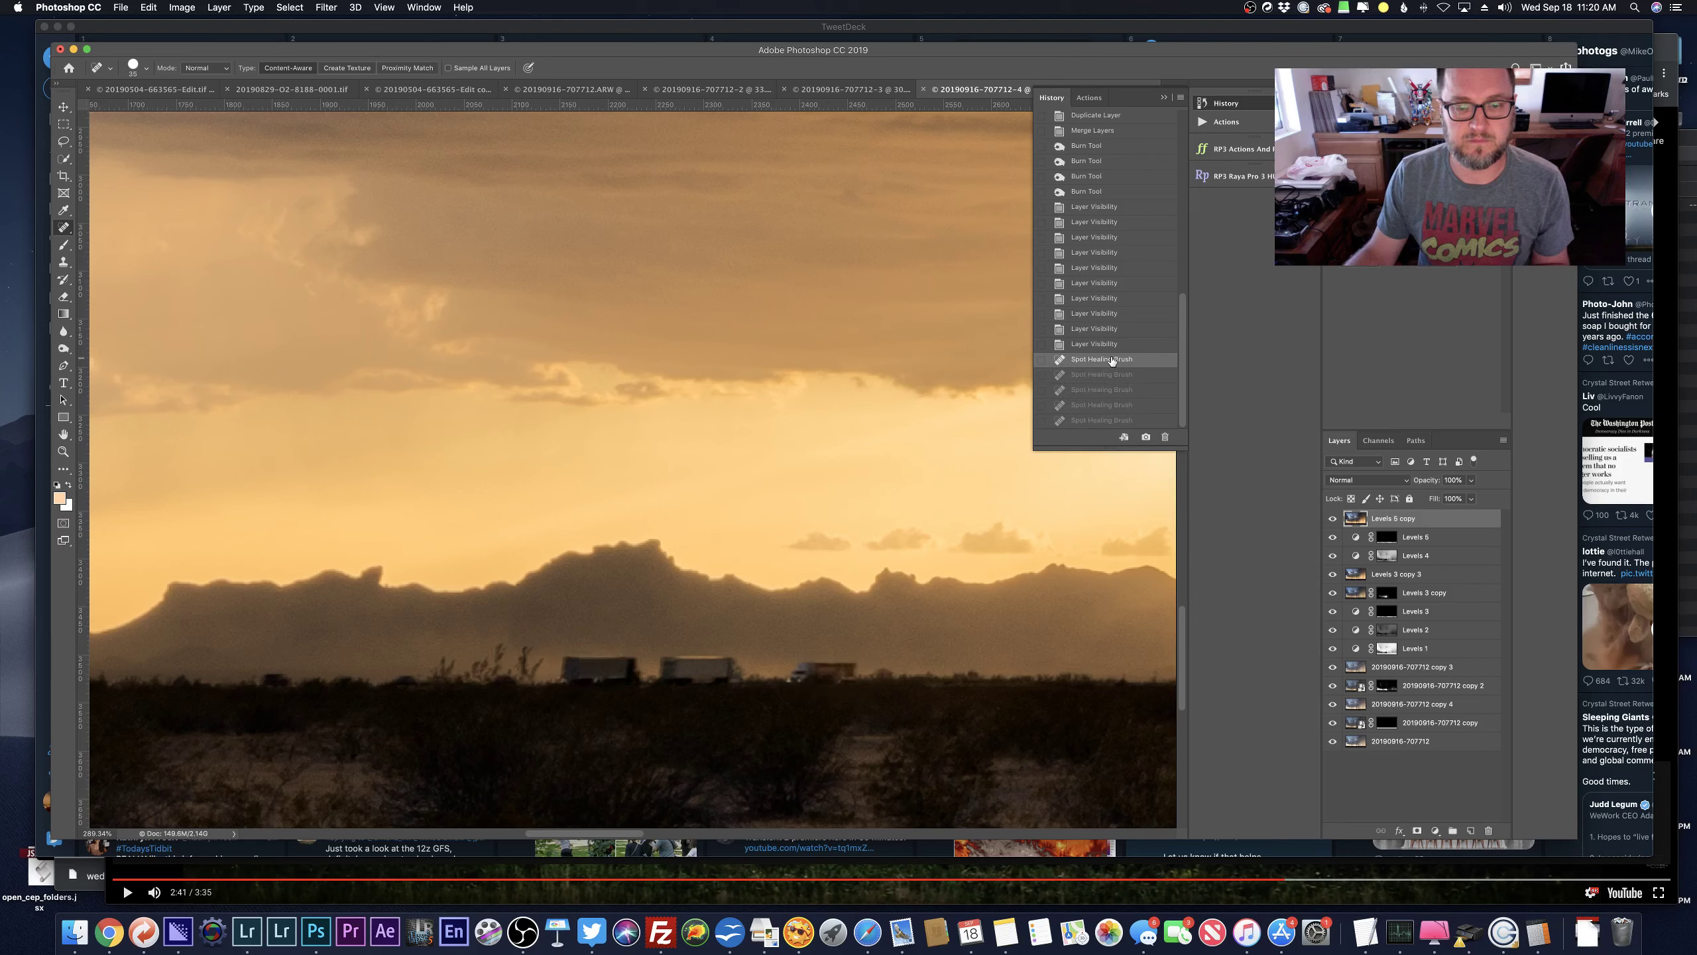
click(1104, 375)
Cover the right one of the two remaining trucks with horizon brush using the Clone Stamp tool.
scroll(579, 712, down, 5)
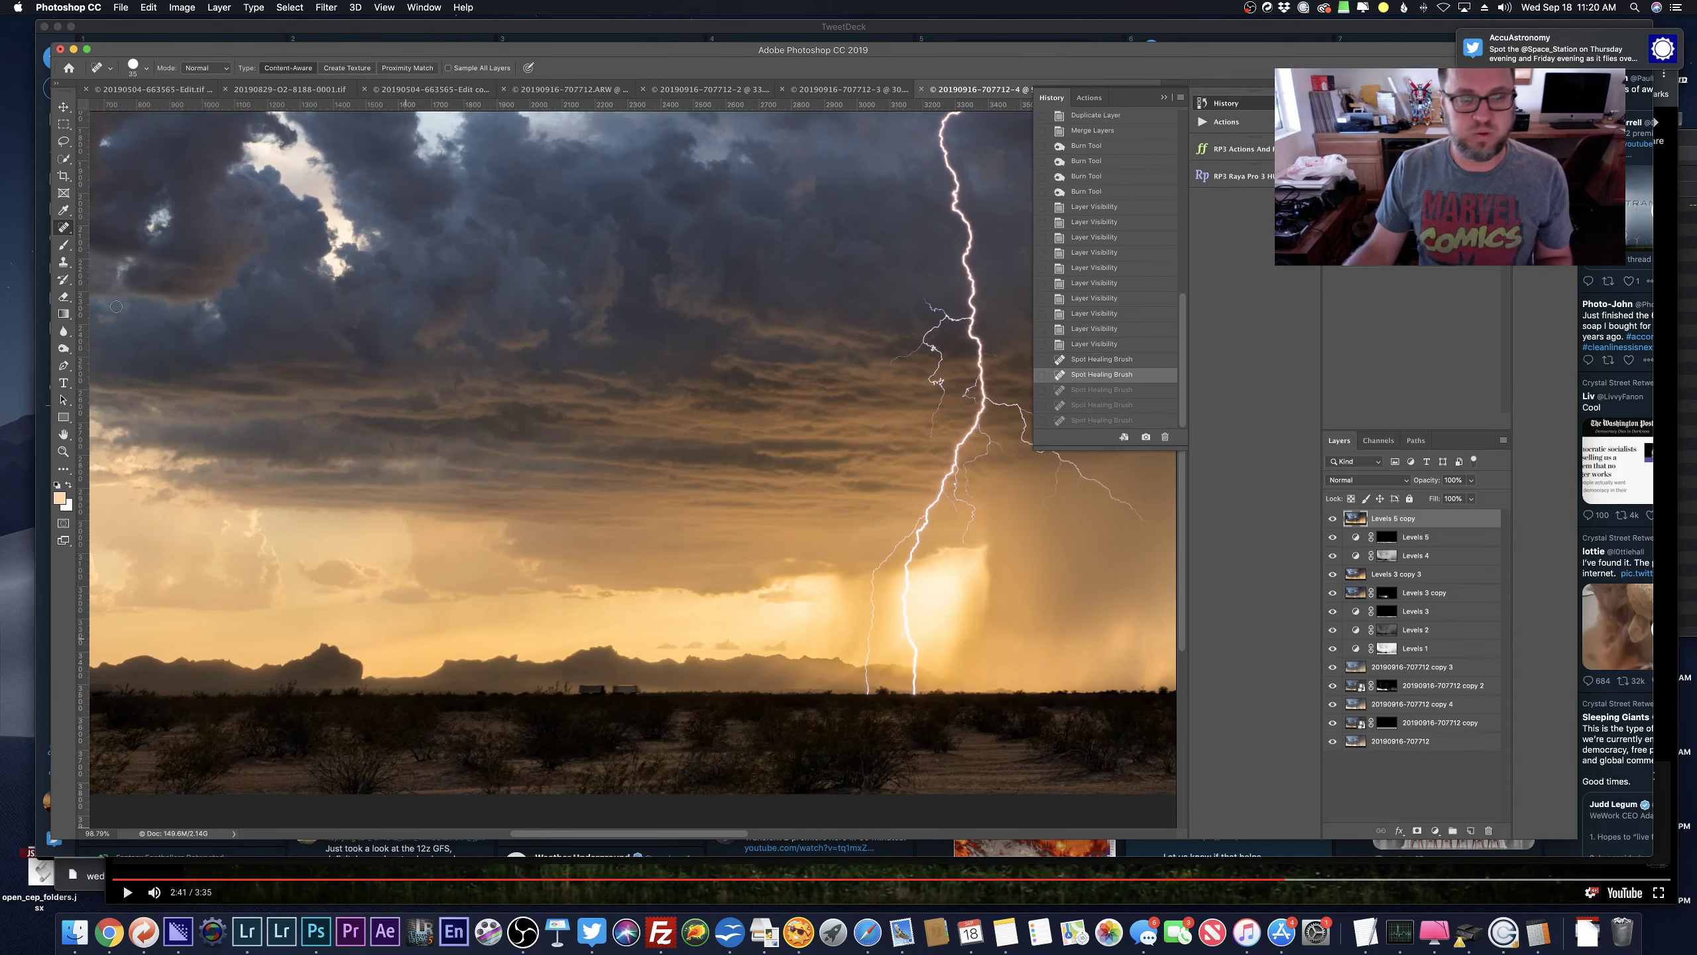
key(s)
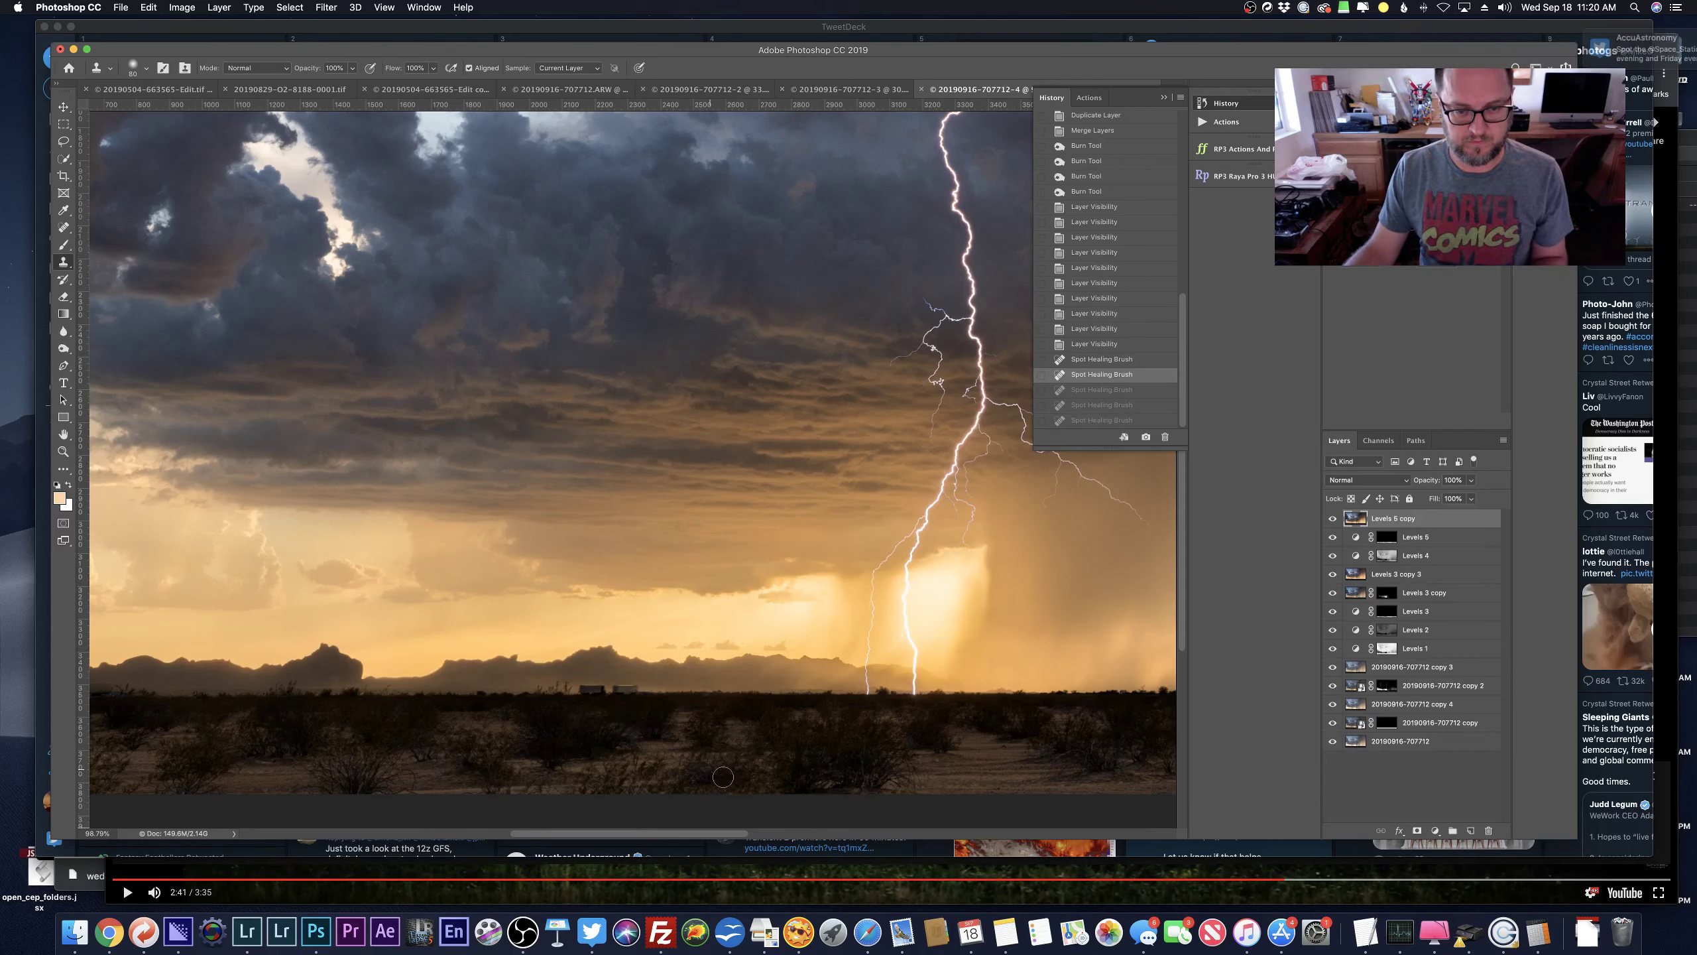
click(723, 777)
key(ctrl+z)
scroll(662, 692, up, 5)
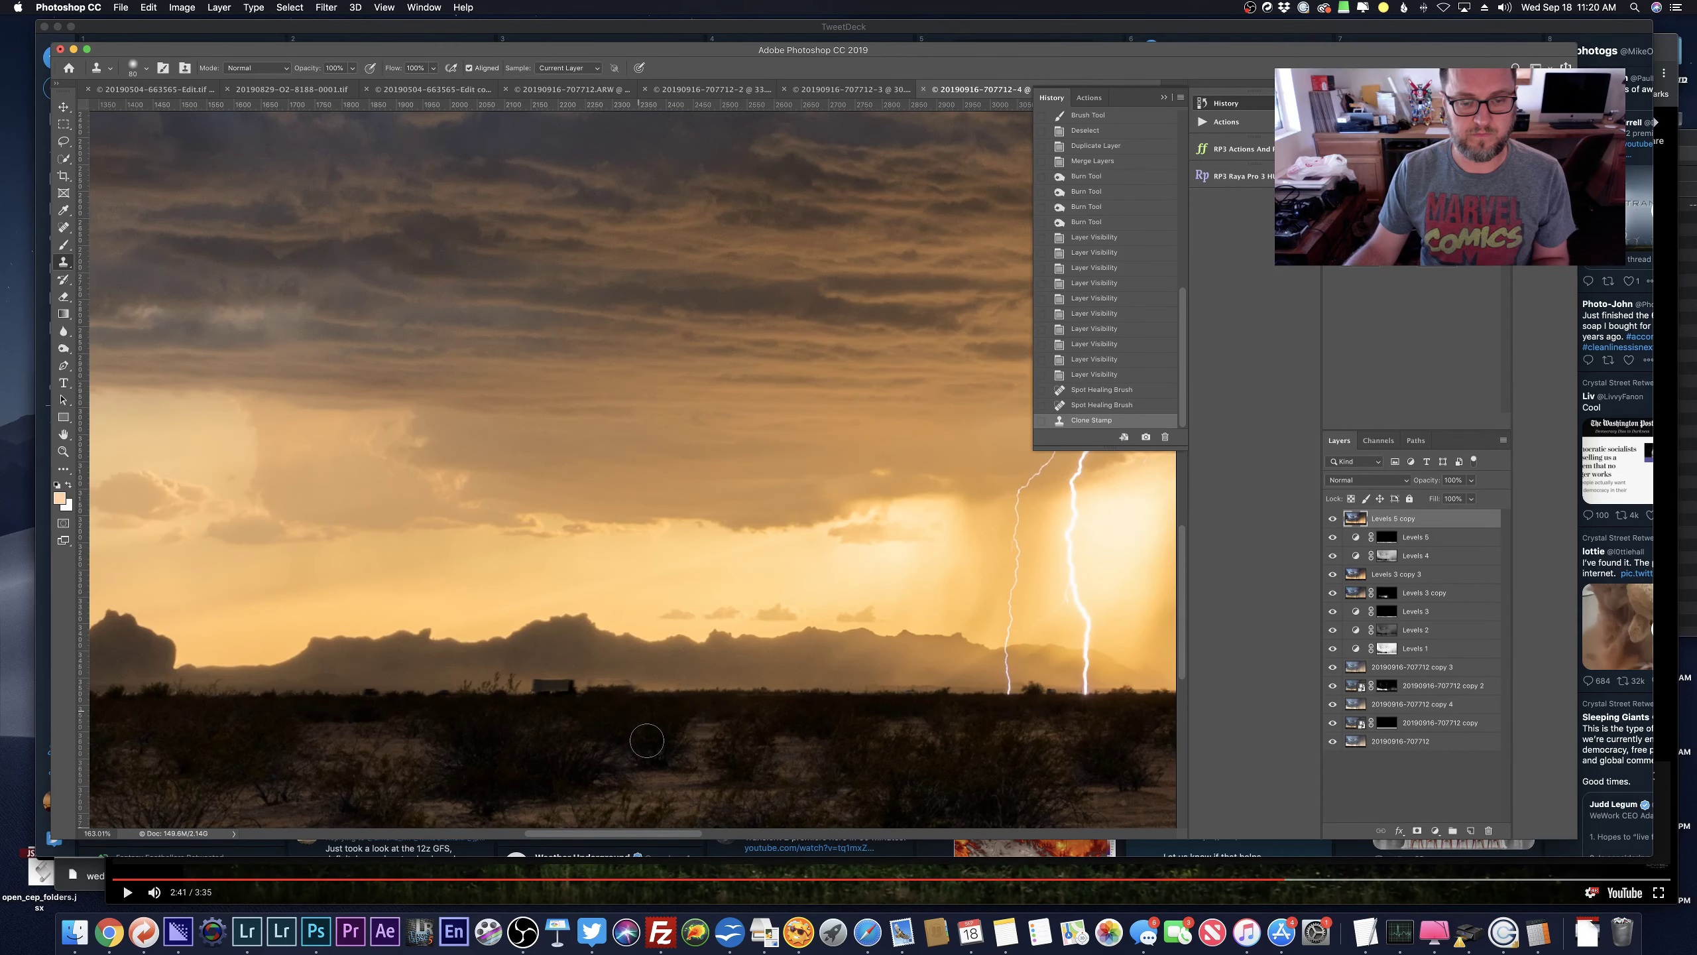
mouse_move(621, 693)
mouse_down()
mouse_move(599, 693)
mouse_move(639, 695)
mouse_up()
click(581, 691)
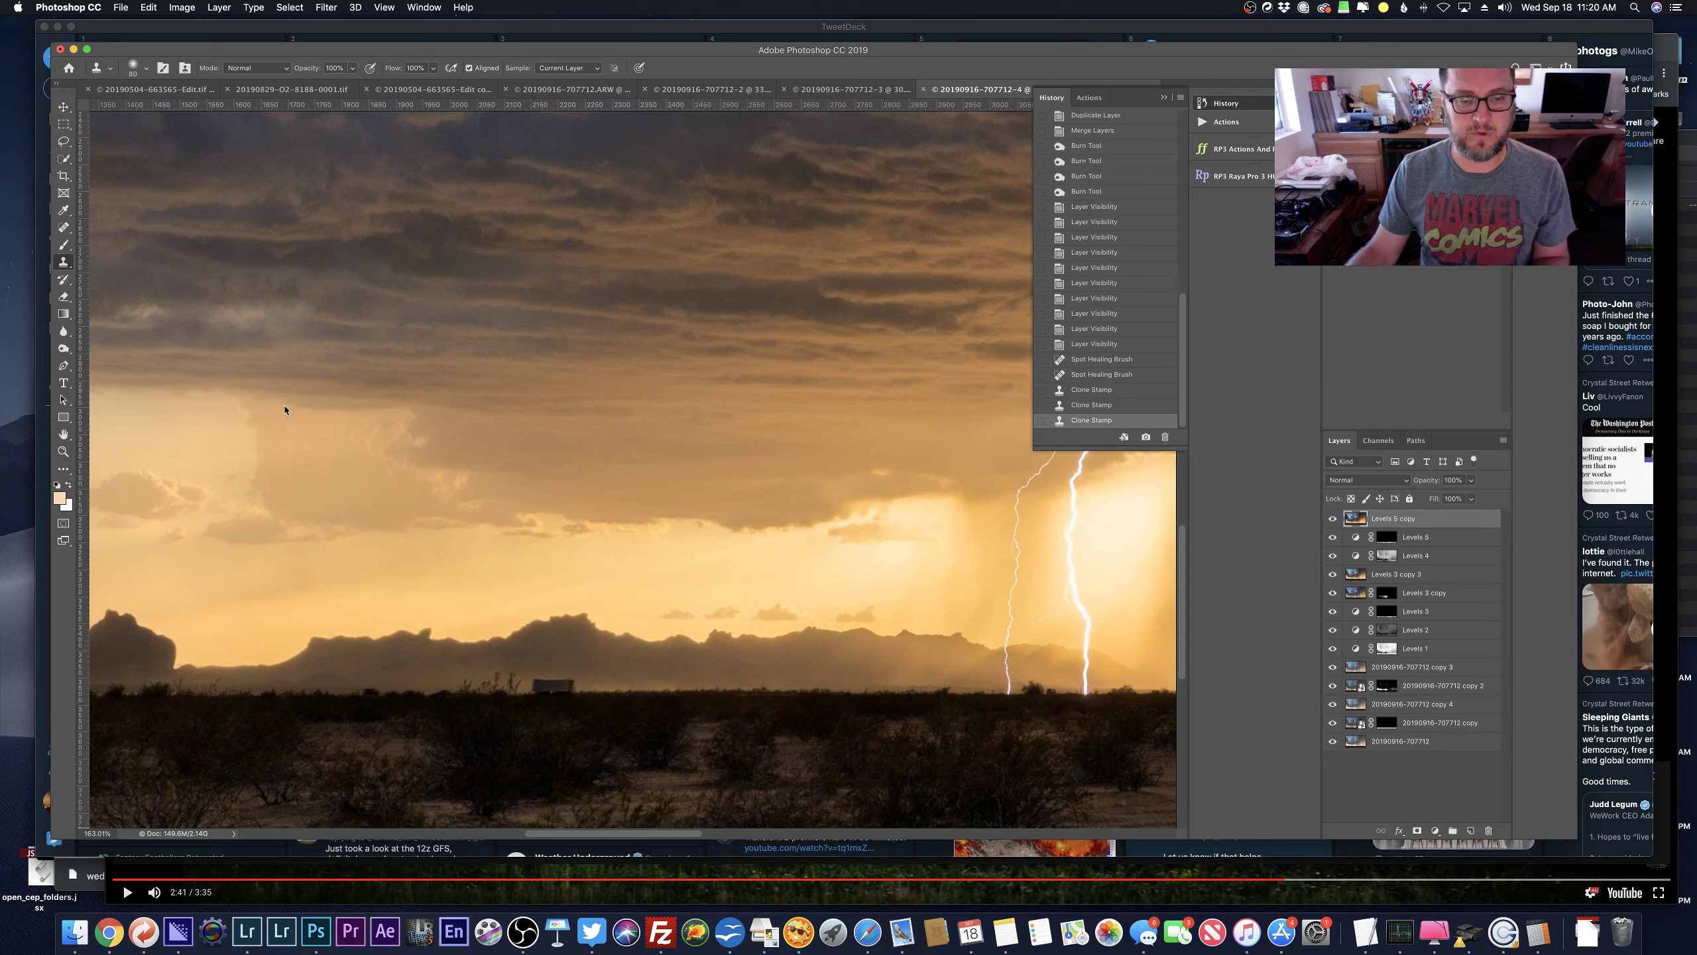
Remove the last truck below the central mountains with the content-aware Spot Healing Brush and smooth its leftover marks.
click(63, 228)
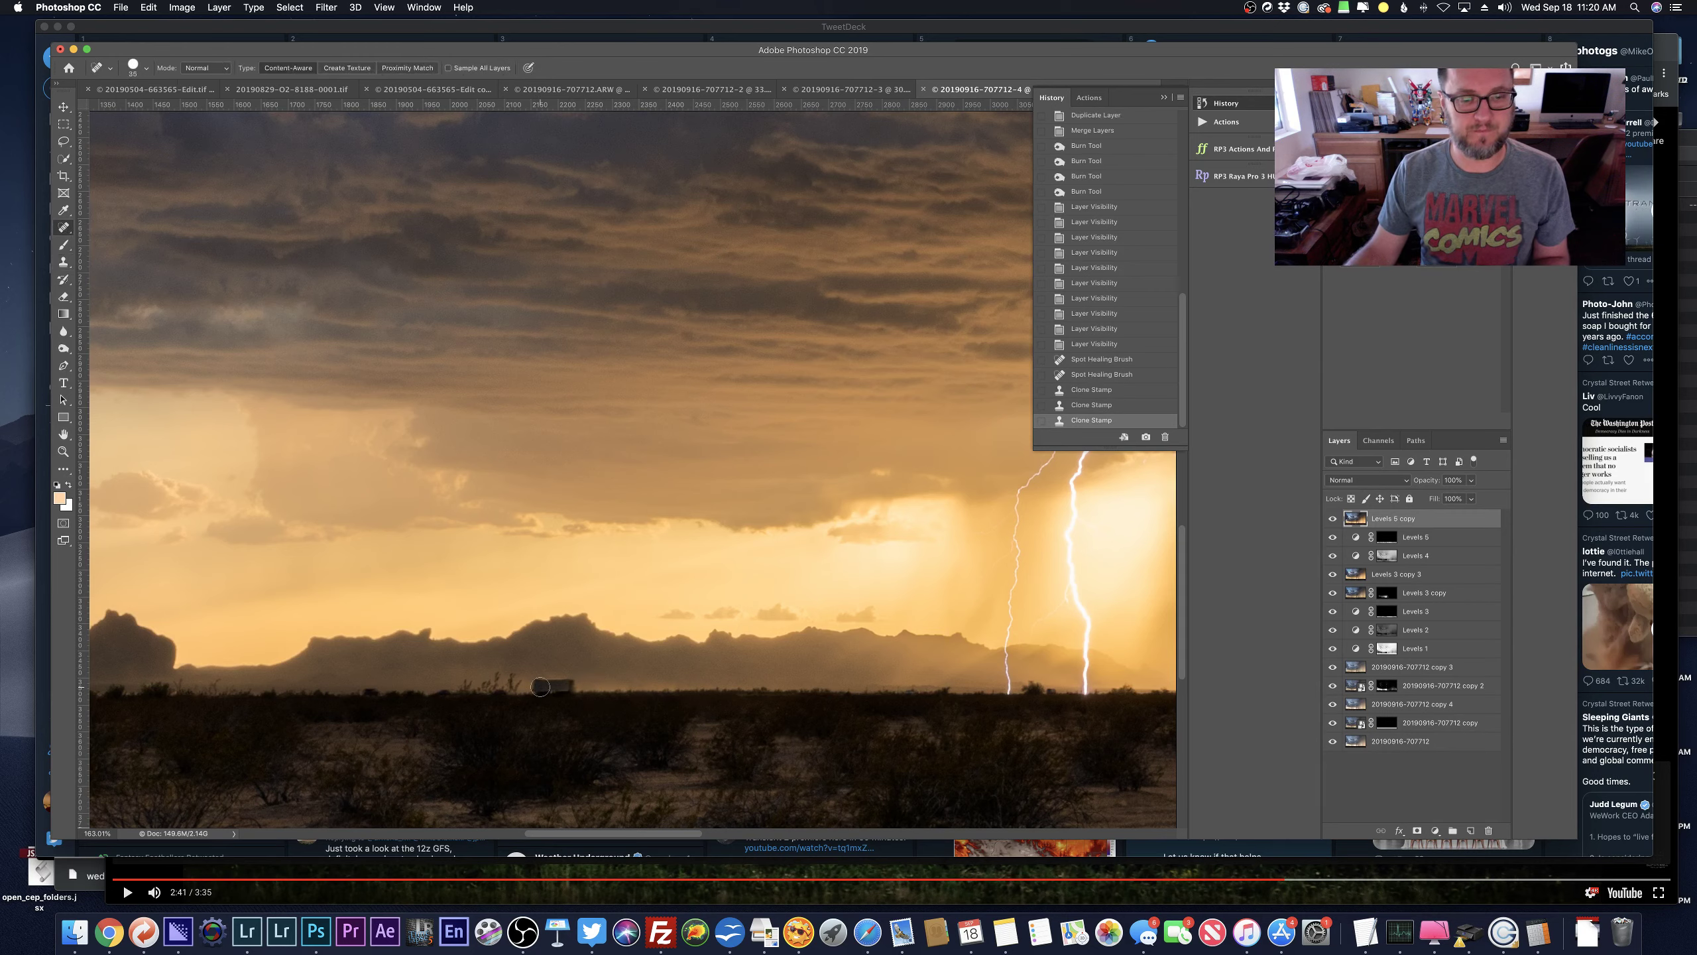
drag(533, 687, 569, 686)
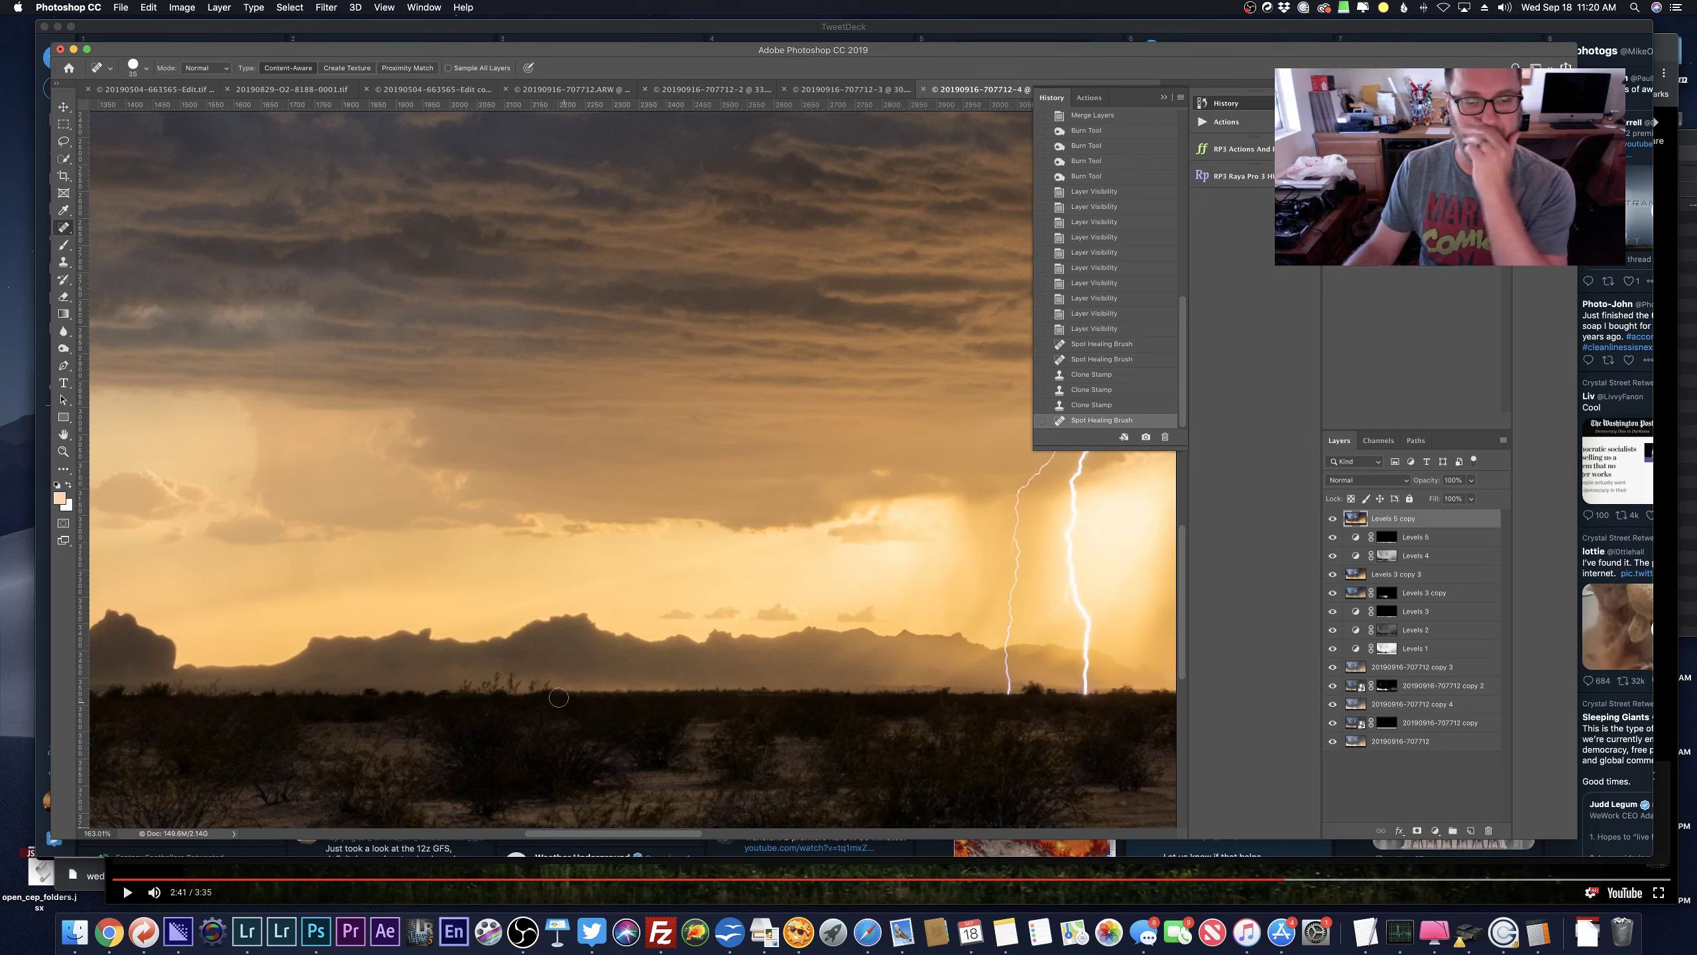
click(535, 688)
click(536, 688)
click(535, 688)
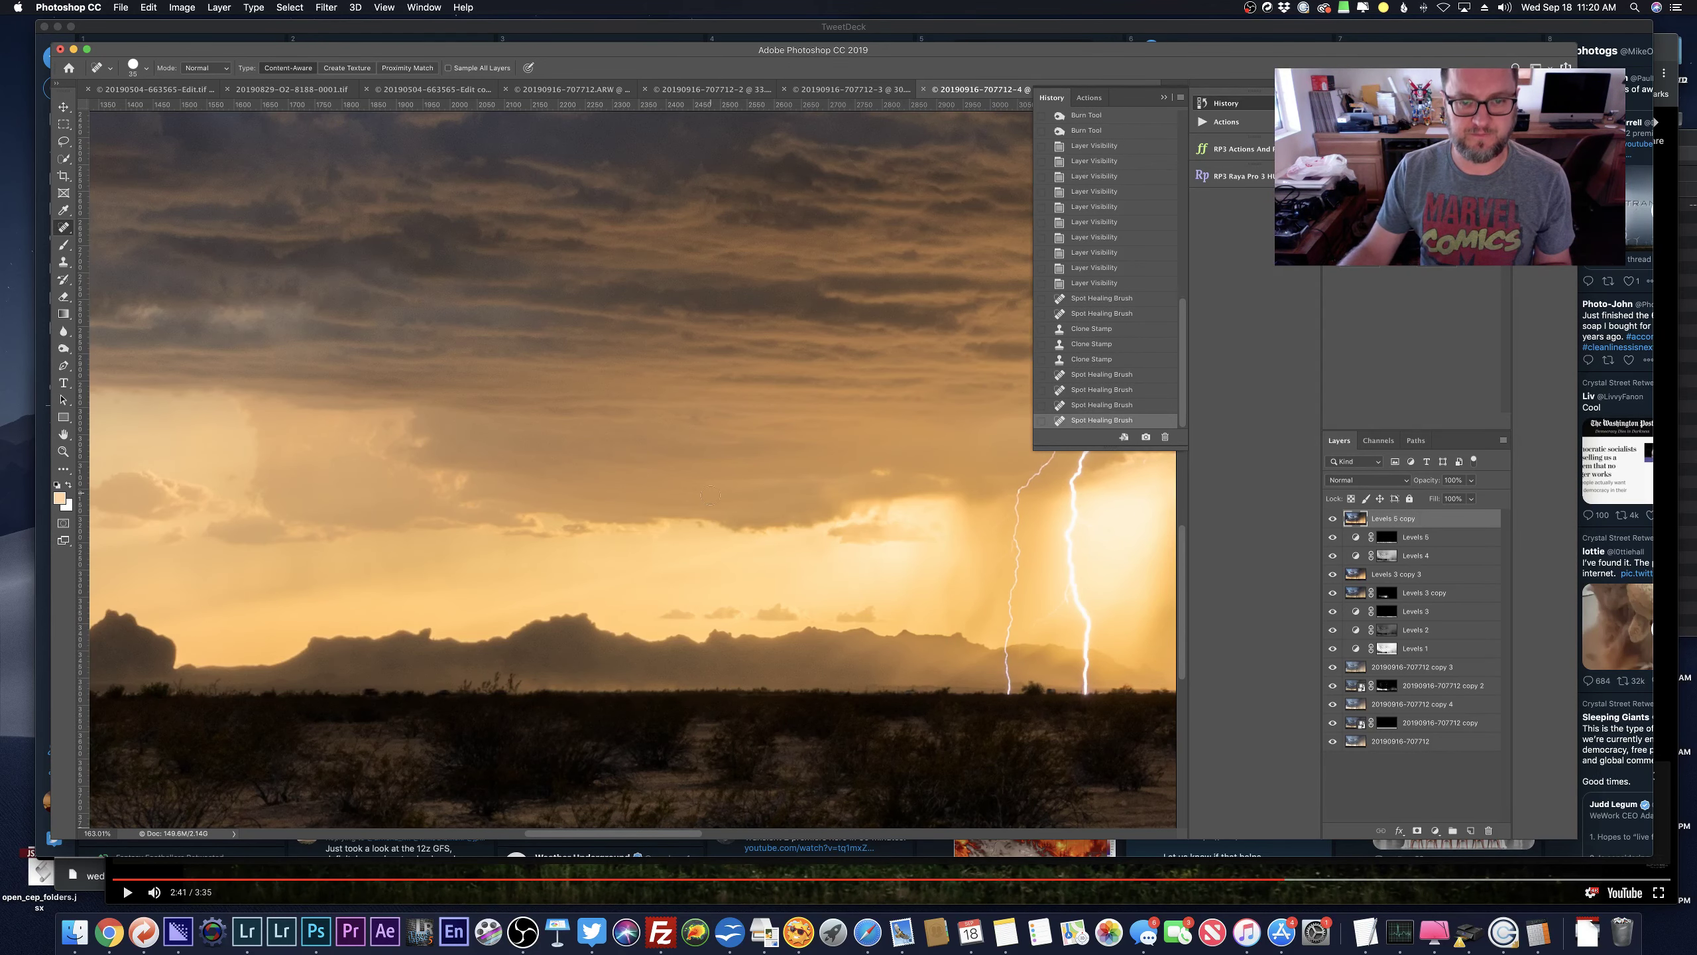
Heal away the vehicles and leftover spots along the horizon below the left mountains with the Spot Healing Brush.
key(super+0)
scroll(696, 577, down, 2)
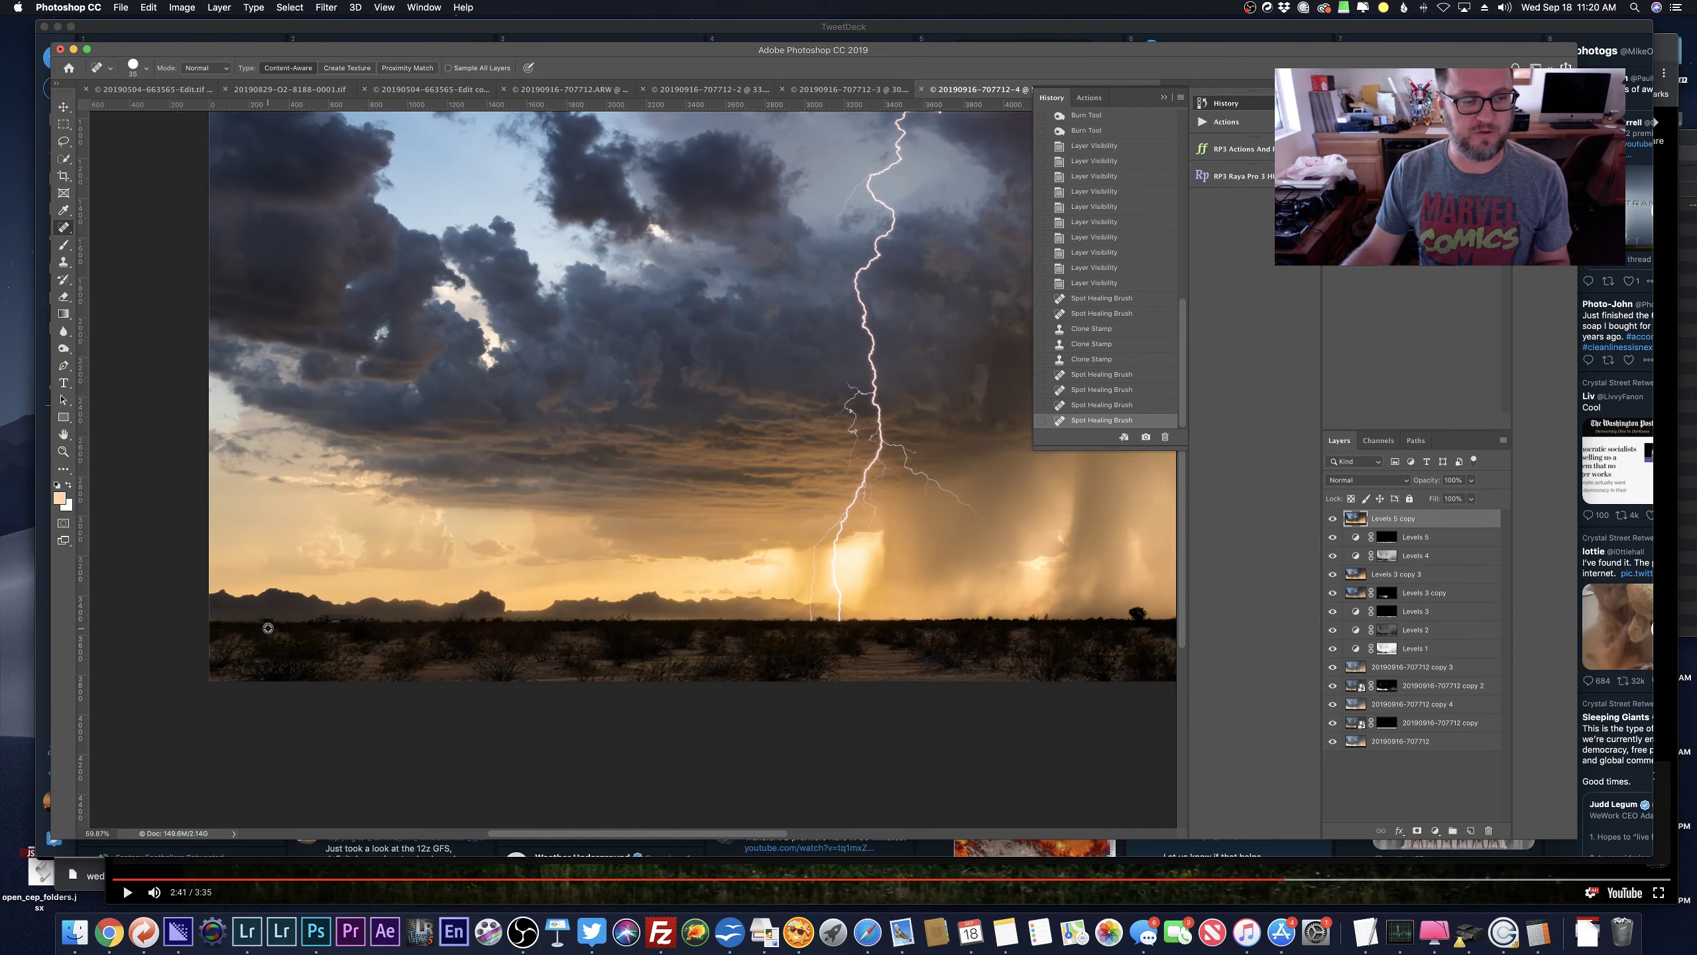
scroll(267, 630, up, 3)
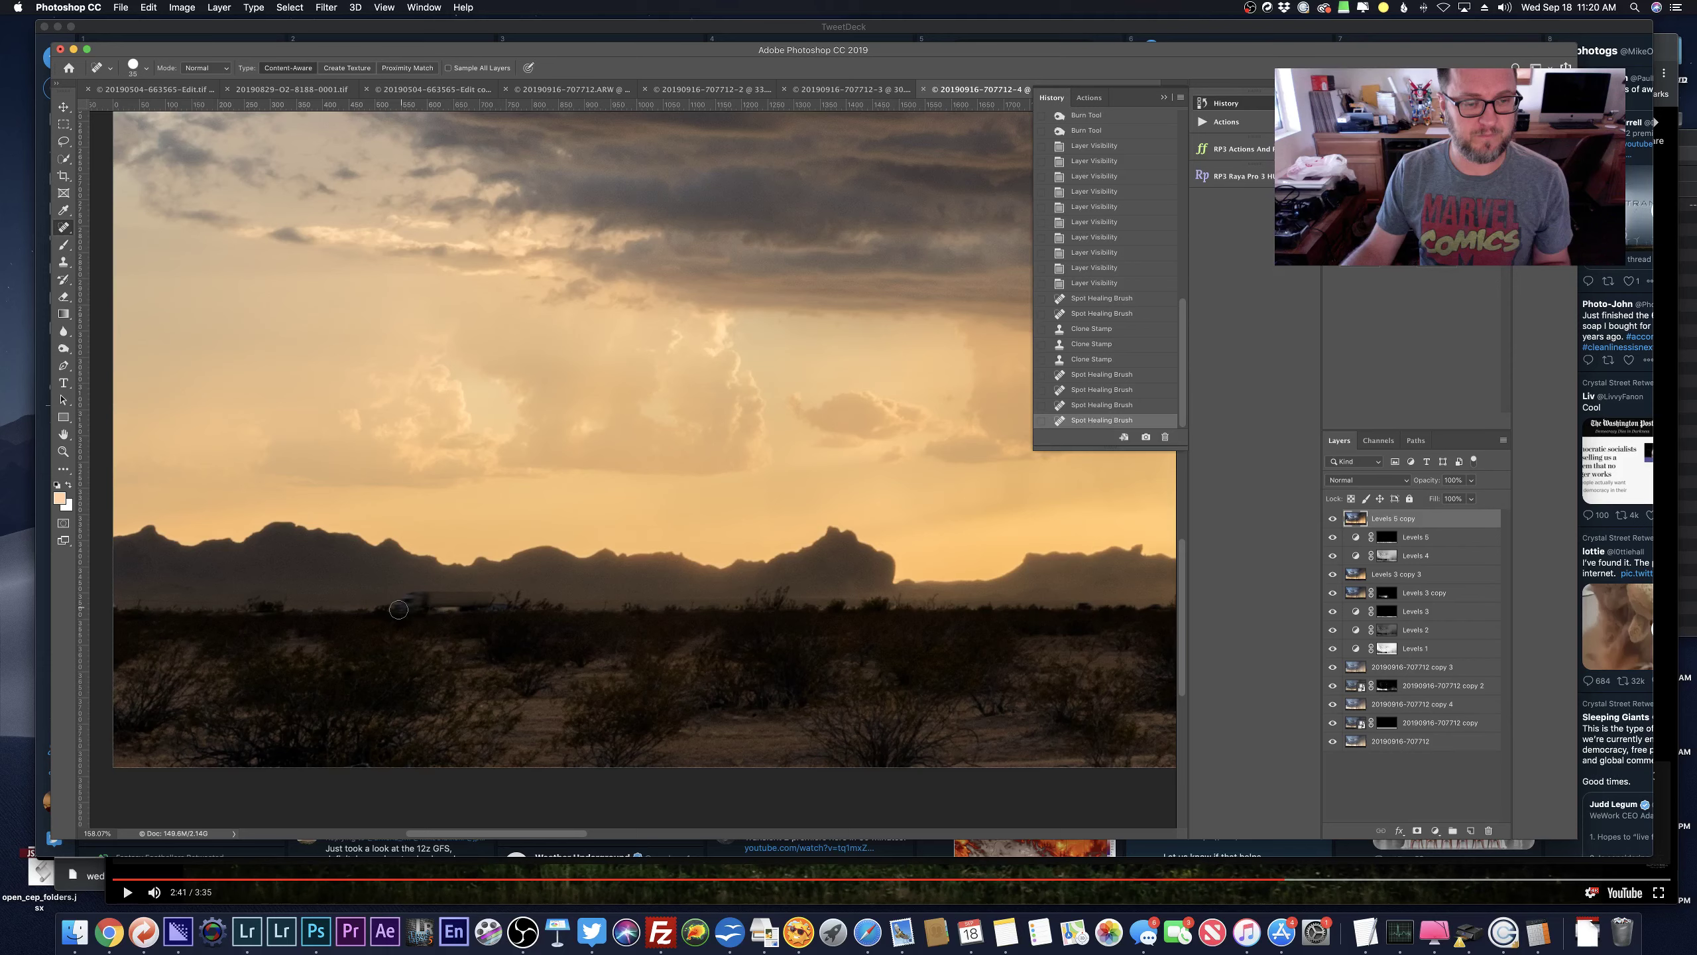
mouse_move(398, 610)
mouse_down()
mouse_move(488, 600)
mouse_move(416, 611)
mouse_up()
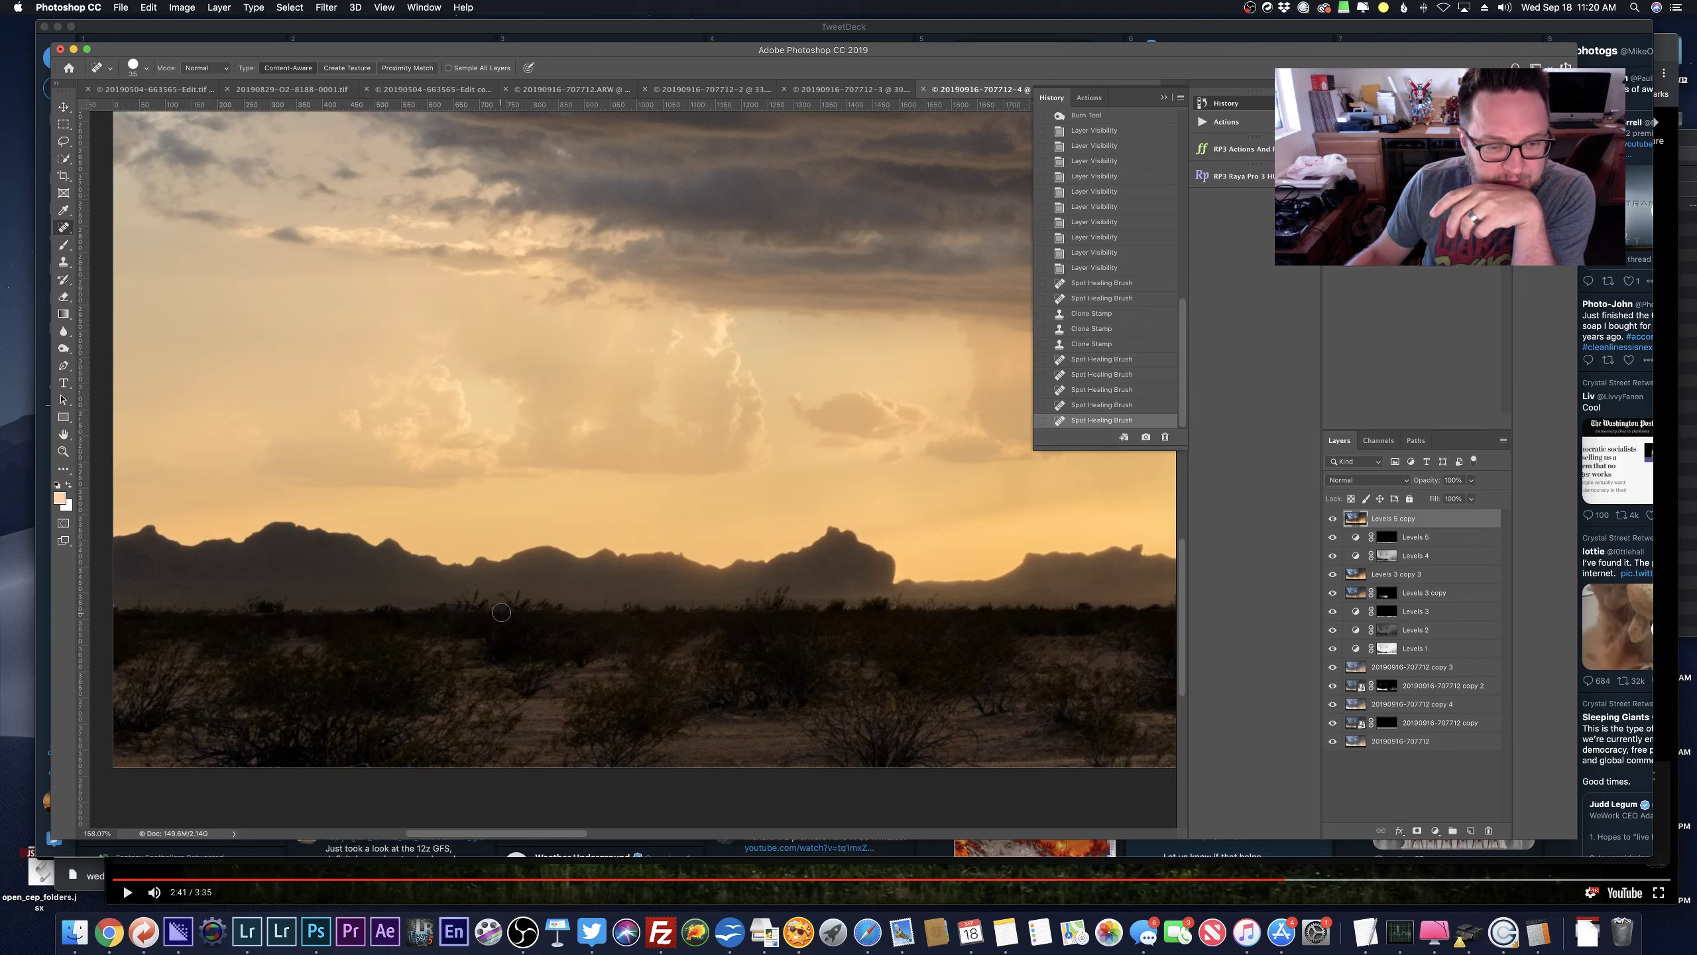
mouse_move(501, 612)
mouse_down()
mouse_move(461, 599)
mouse_move(484, 610)
mouse_up()
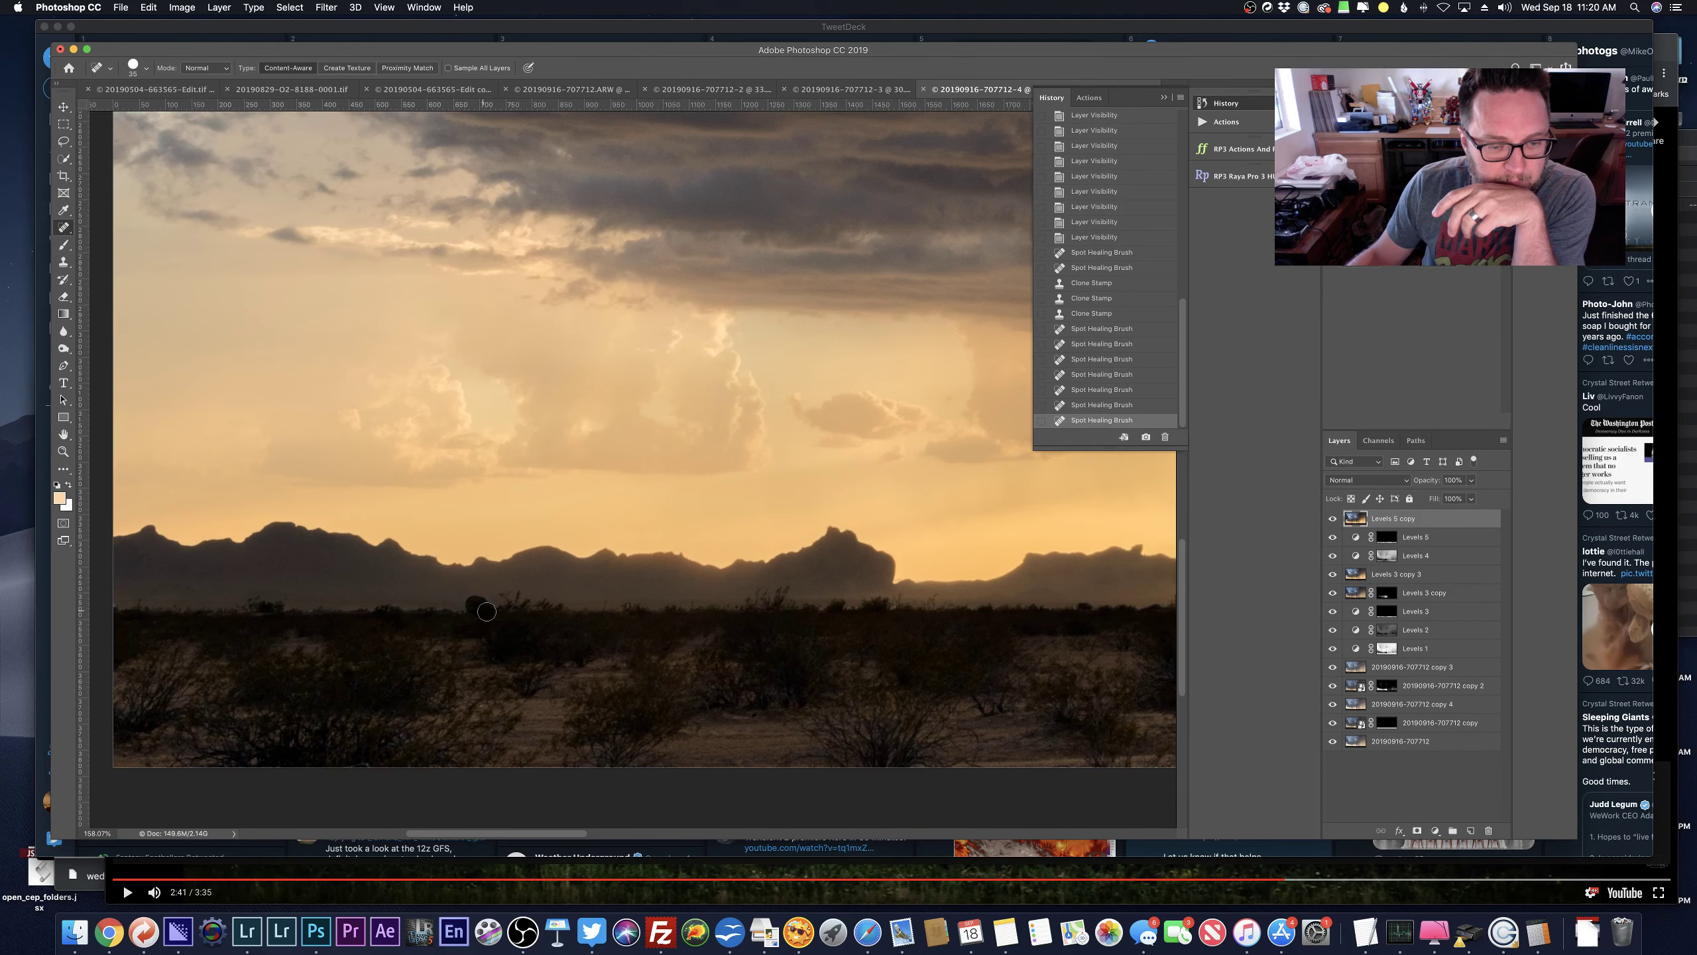
scroll(487, 612, right, 10)
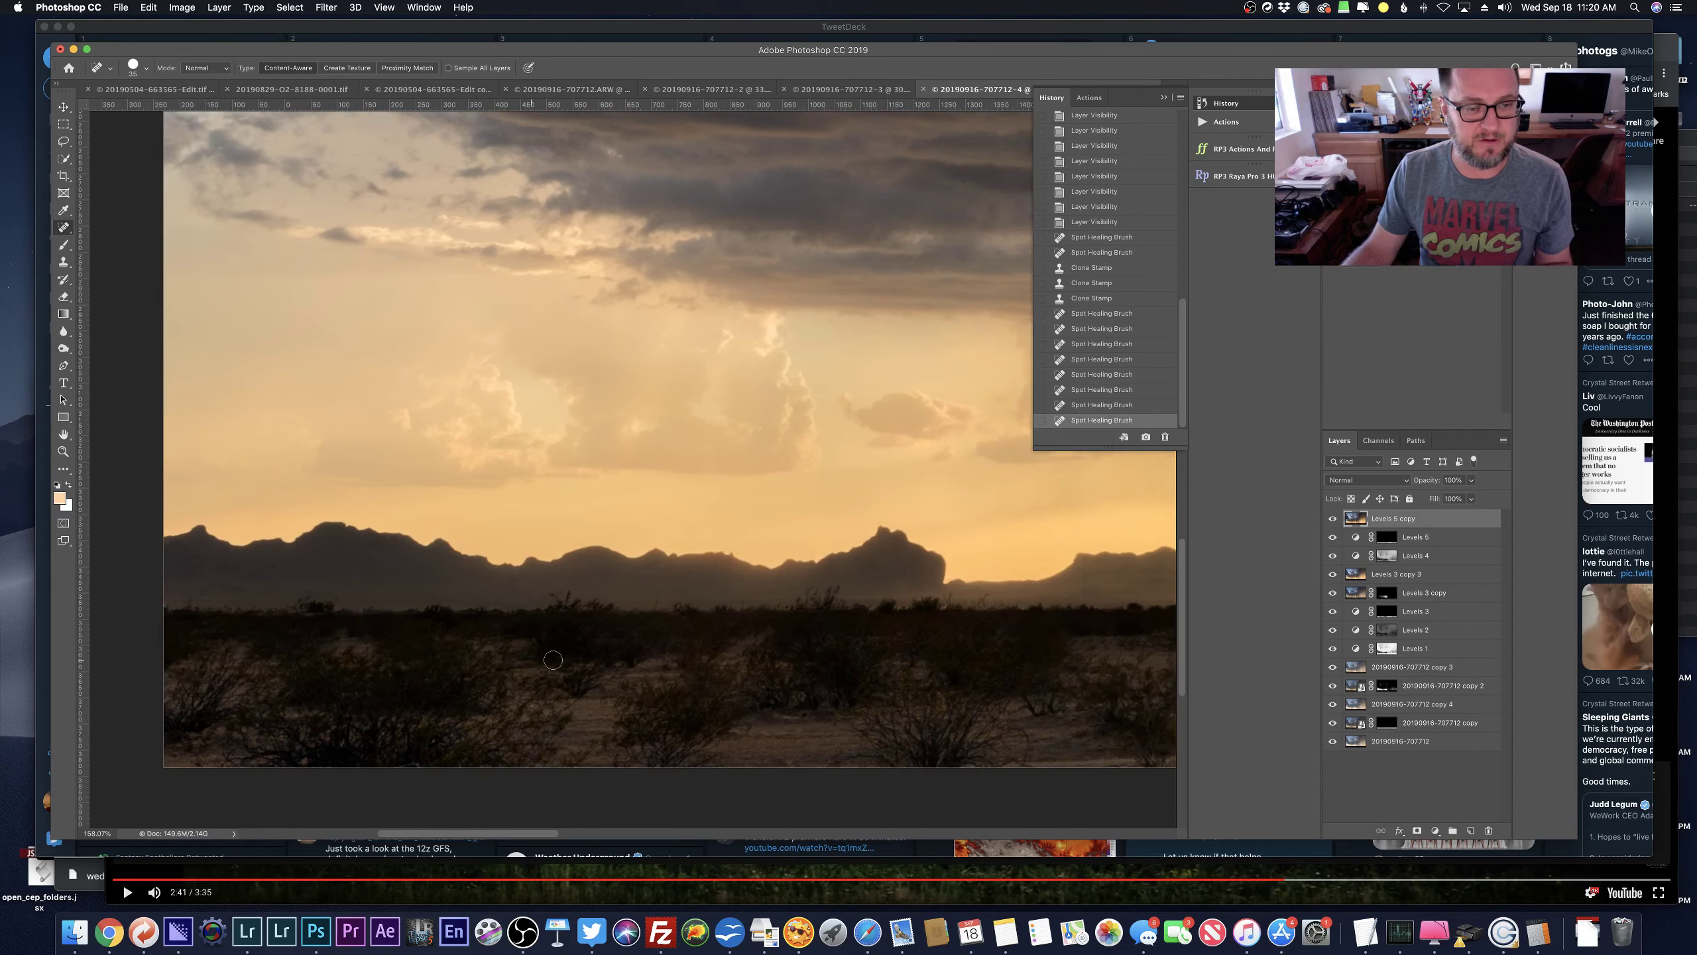
click(618, 613)
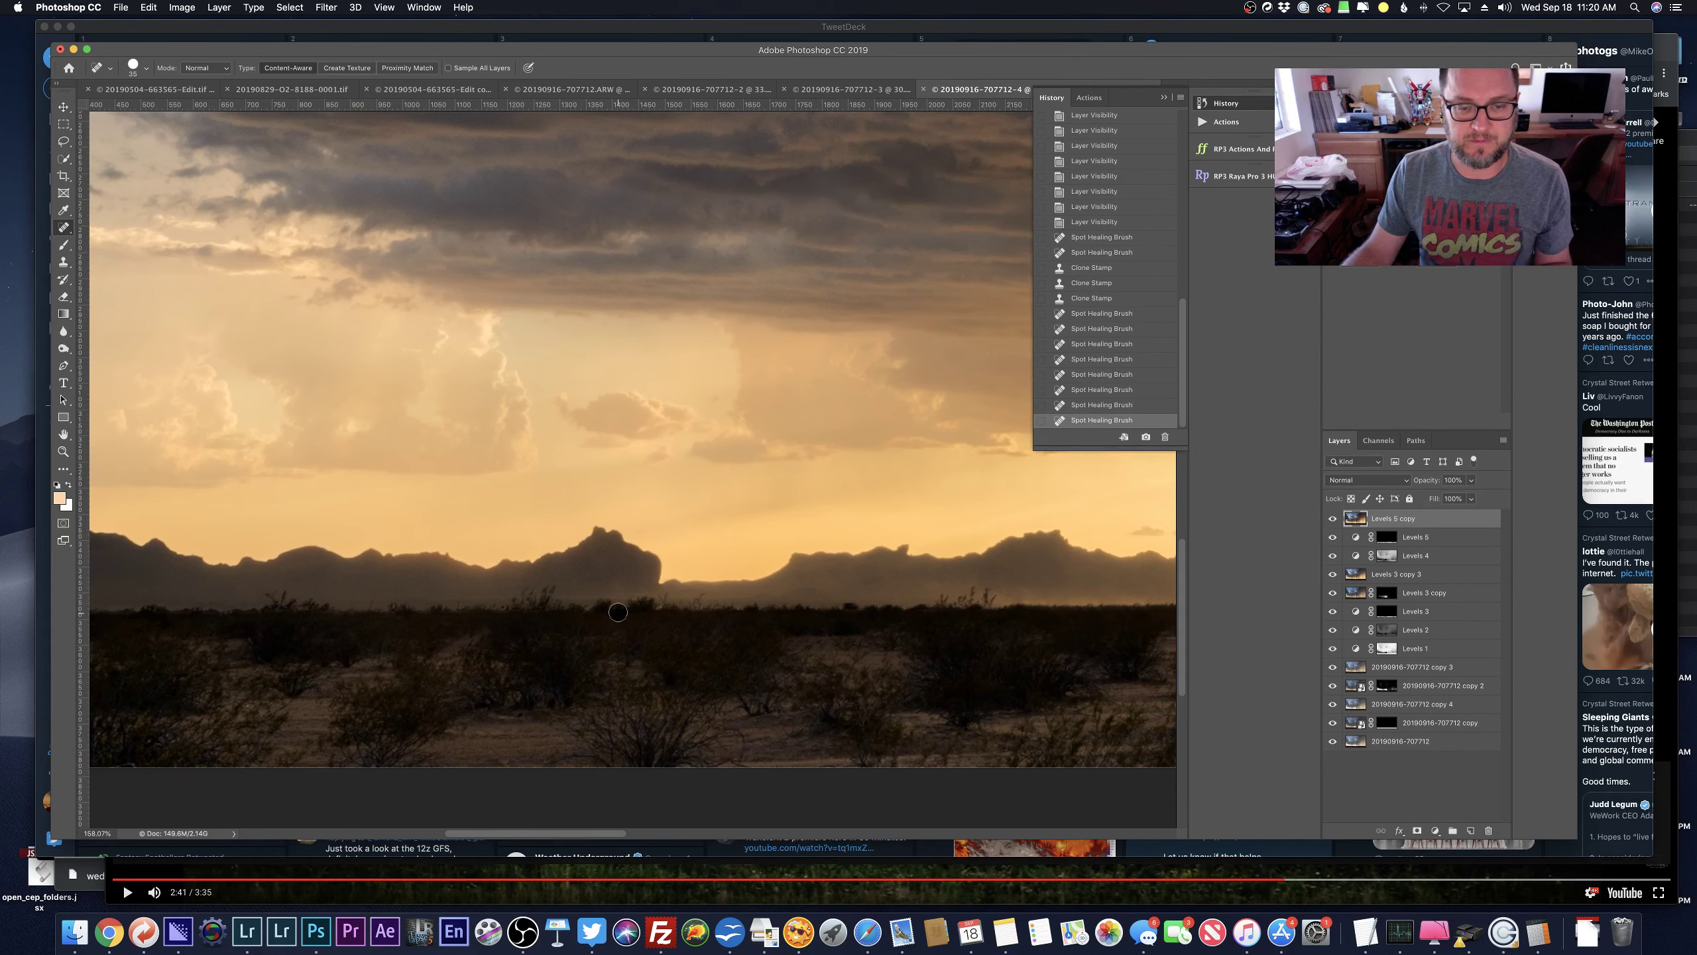
Examine the horizon and desert foreground from the lightning strike to the photo's right edge for remaining distractions.
scroll(599, 702, right, 3)
scroll(600, 702, right, 20)
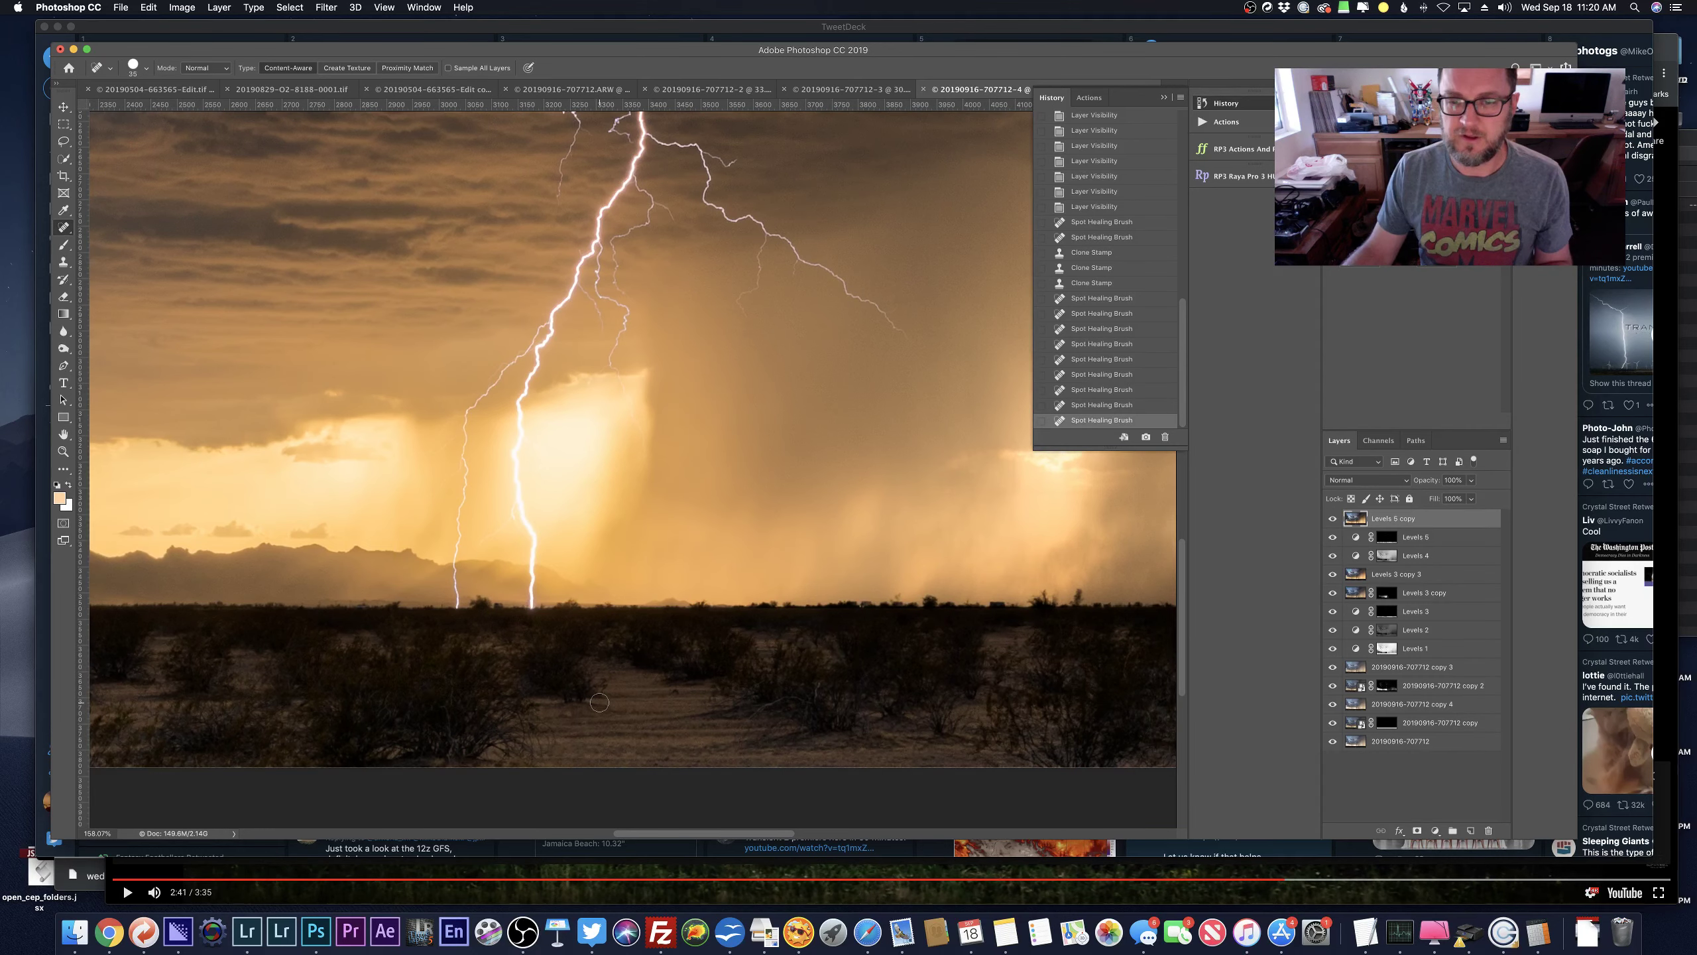
scroll(599, 702, right, 15)
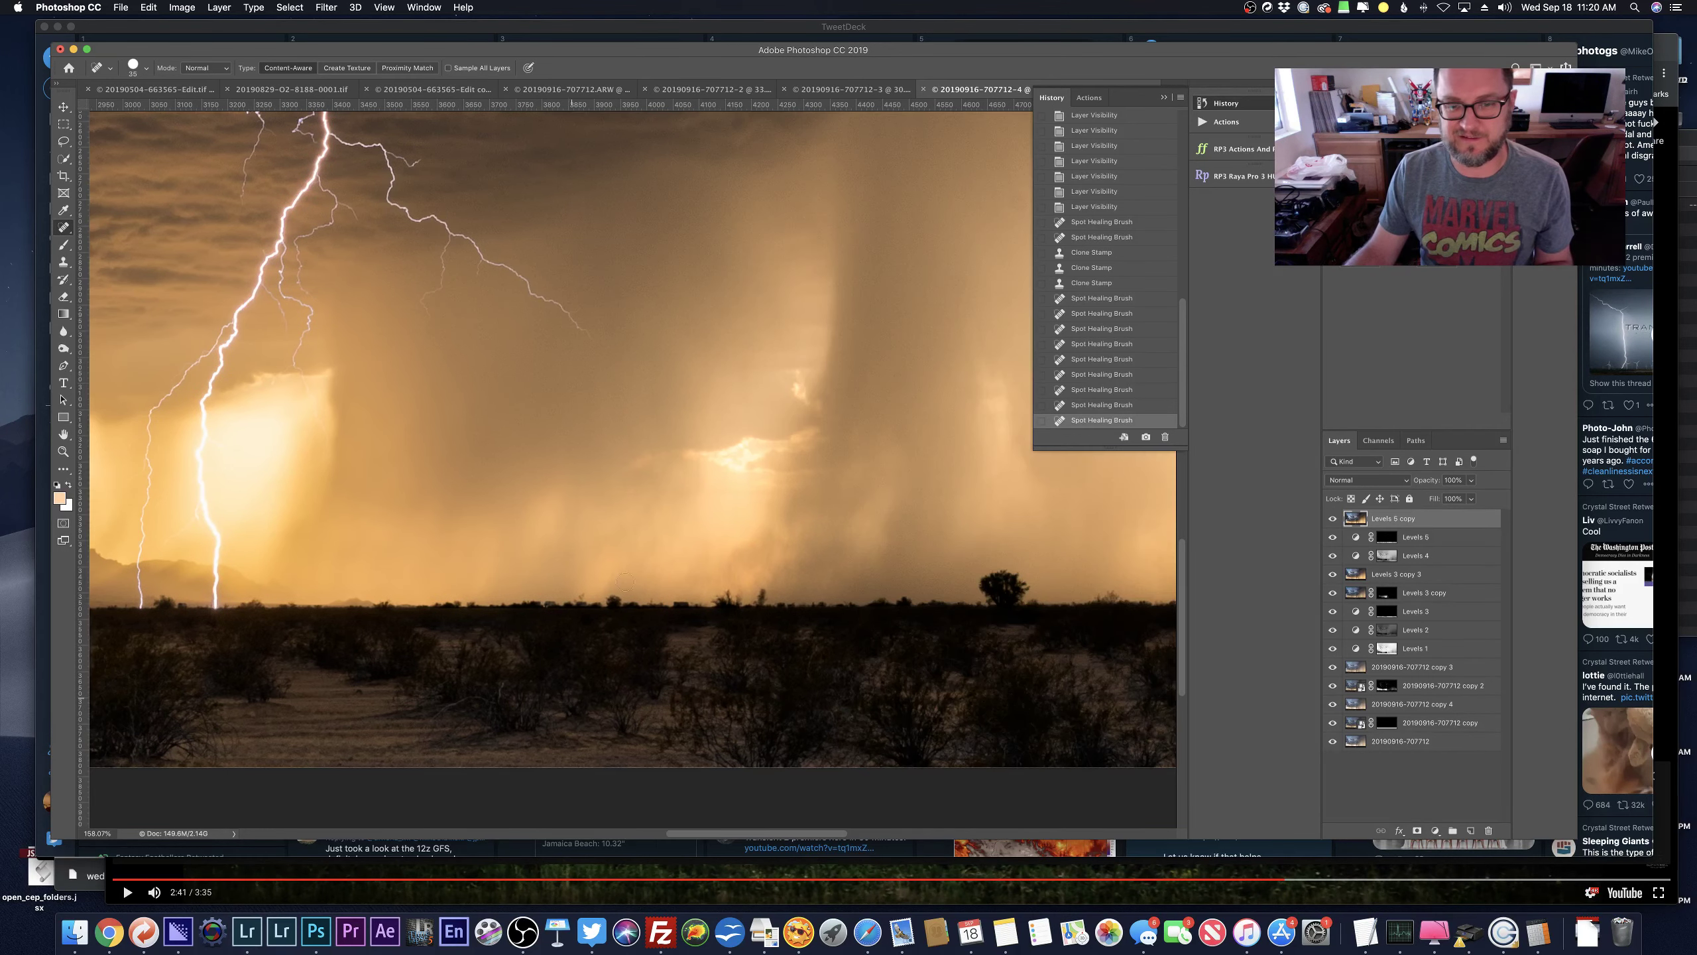
scroll(682, 397, up, 2)
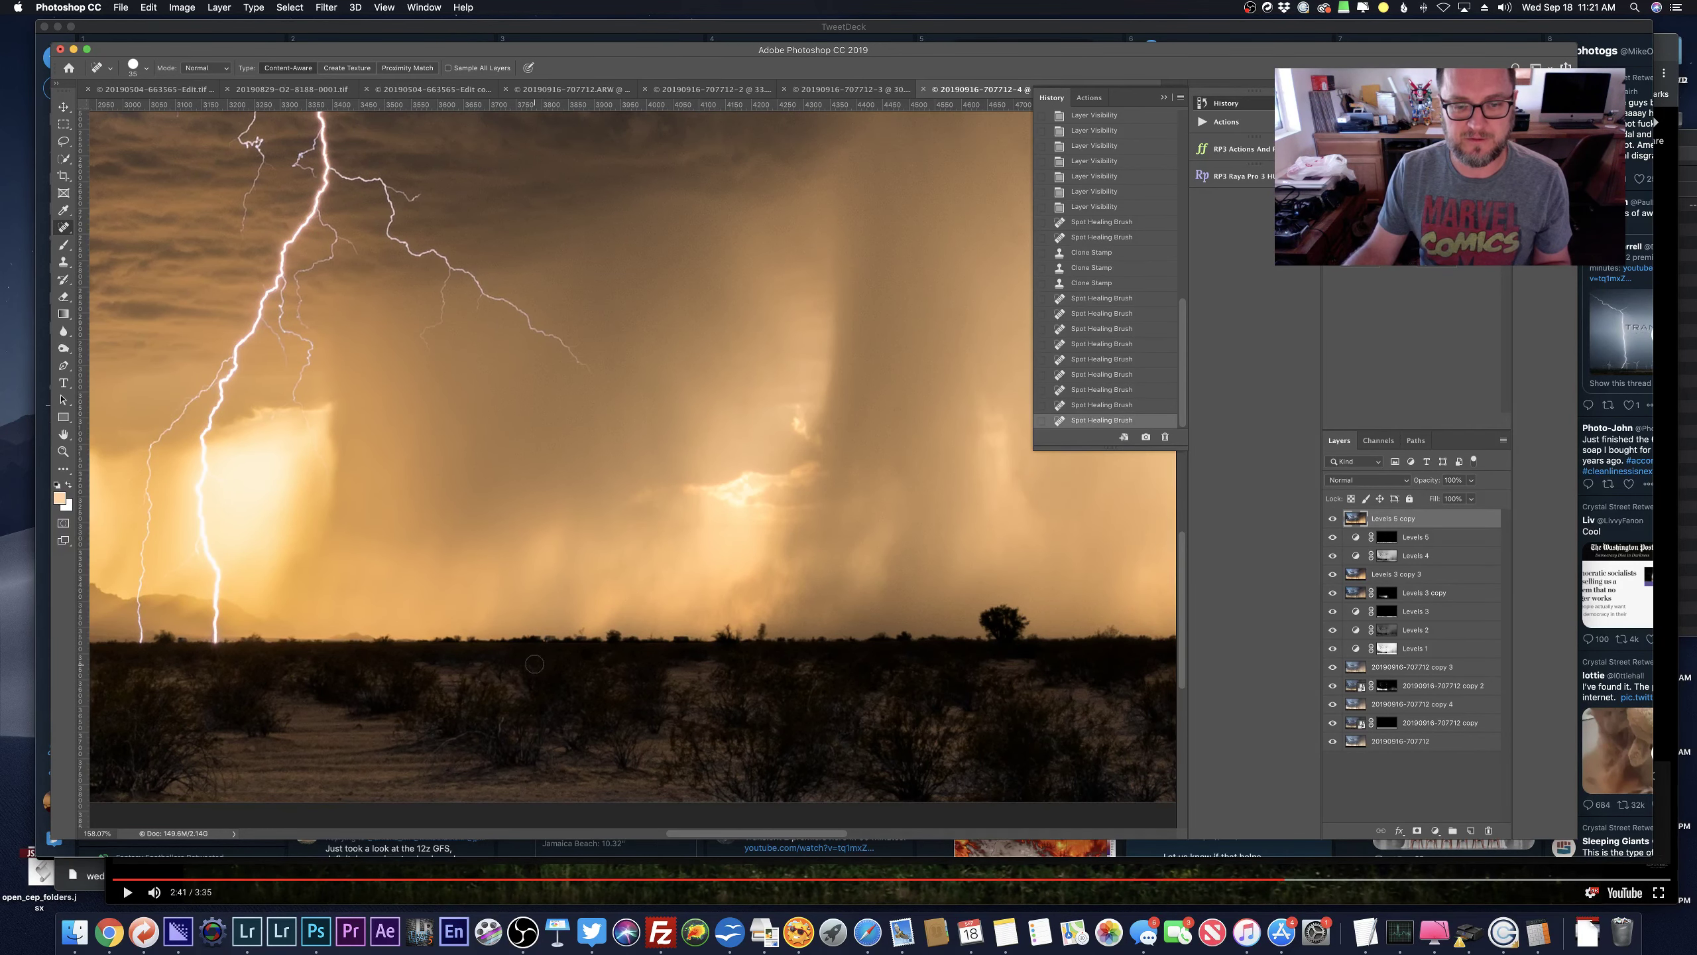
scroll(534, 663, right, 20)
scroll(535, 664, right, 20)
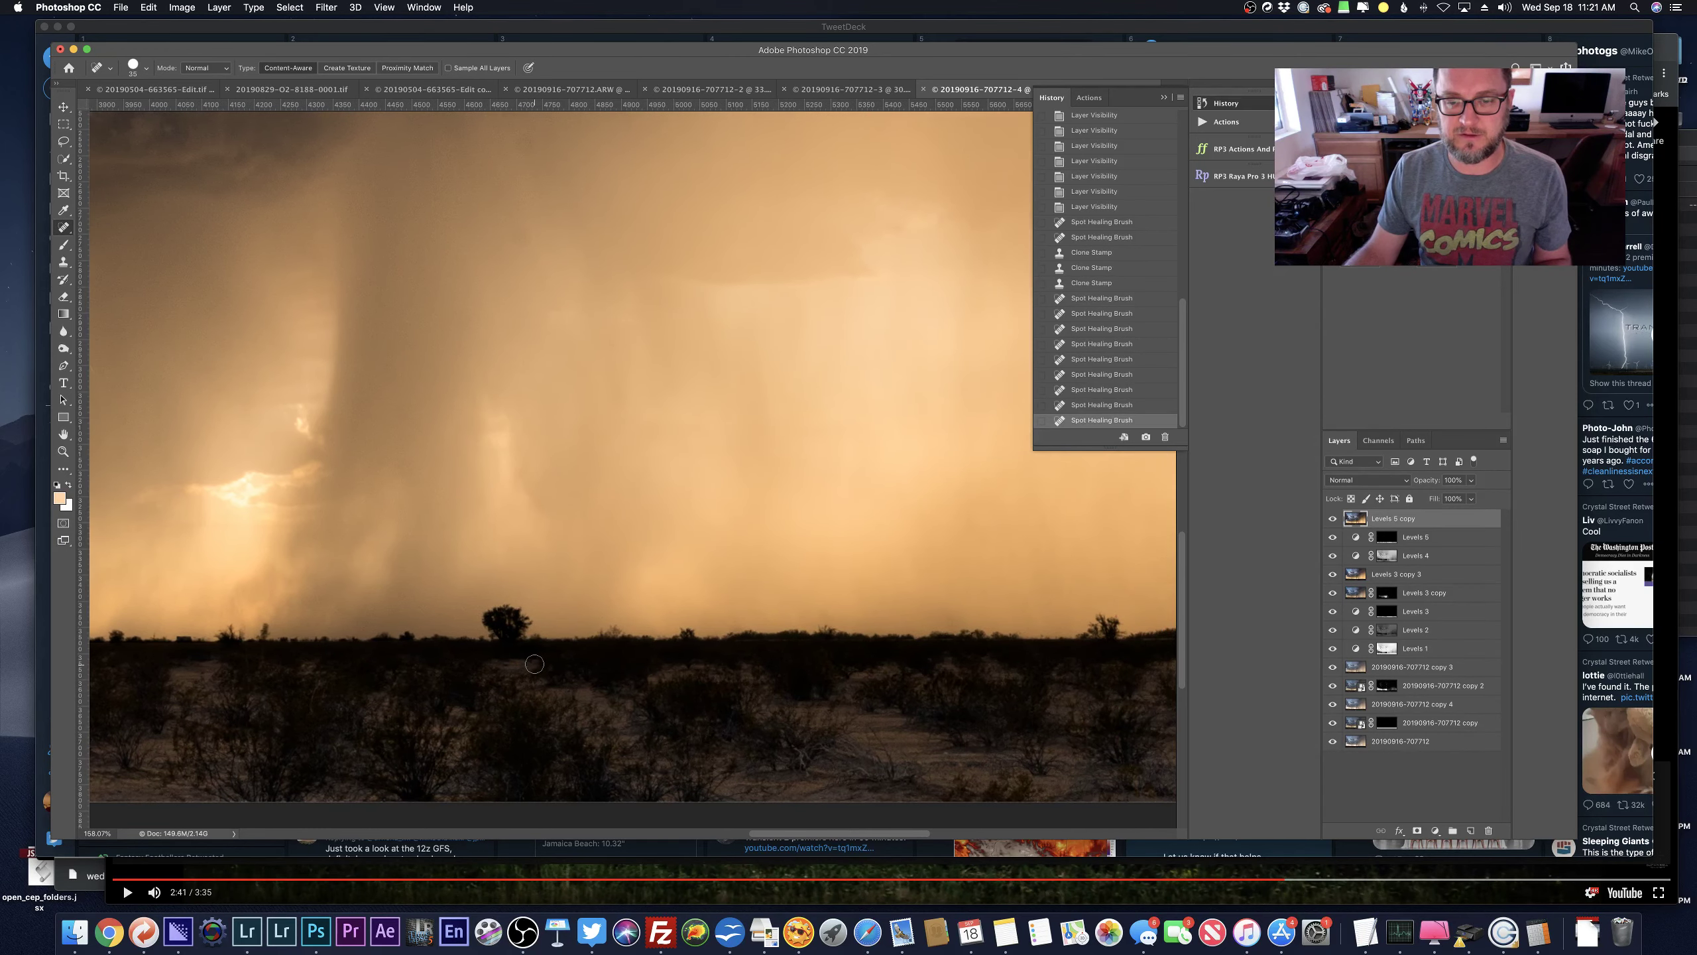
scroll(534, 663, right, 6)
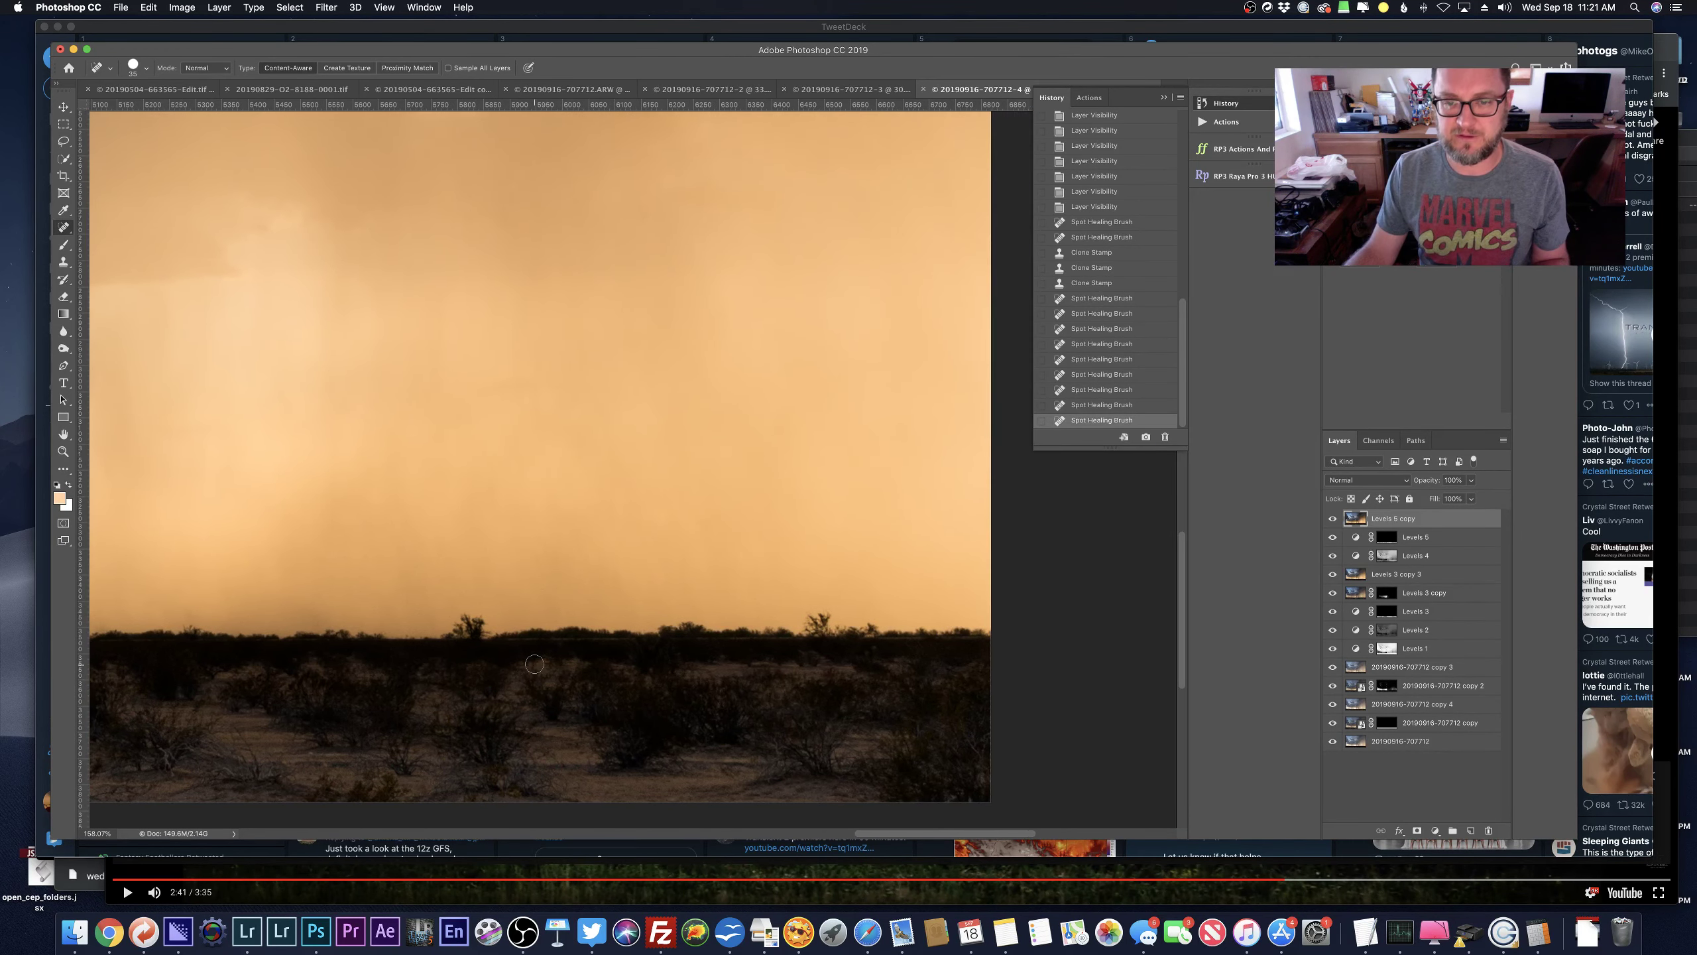
Switch to Chrome to check the viewer chat on the YouTube live dashboard, and return to Photoshop.
key(super+Tab)
key(super+Tab)
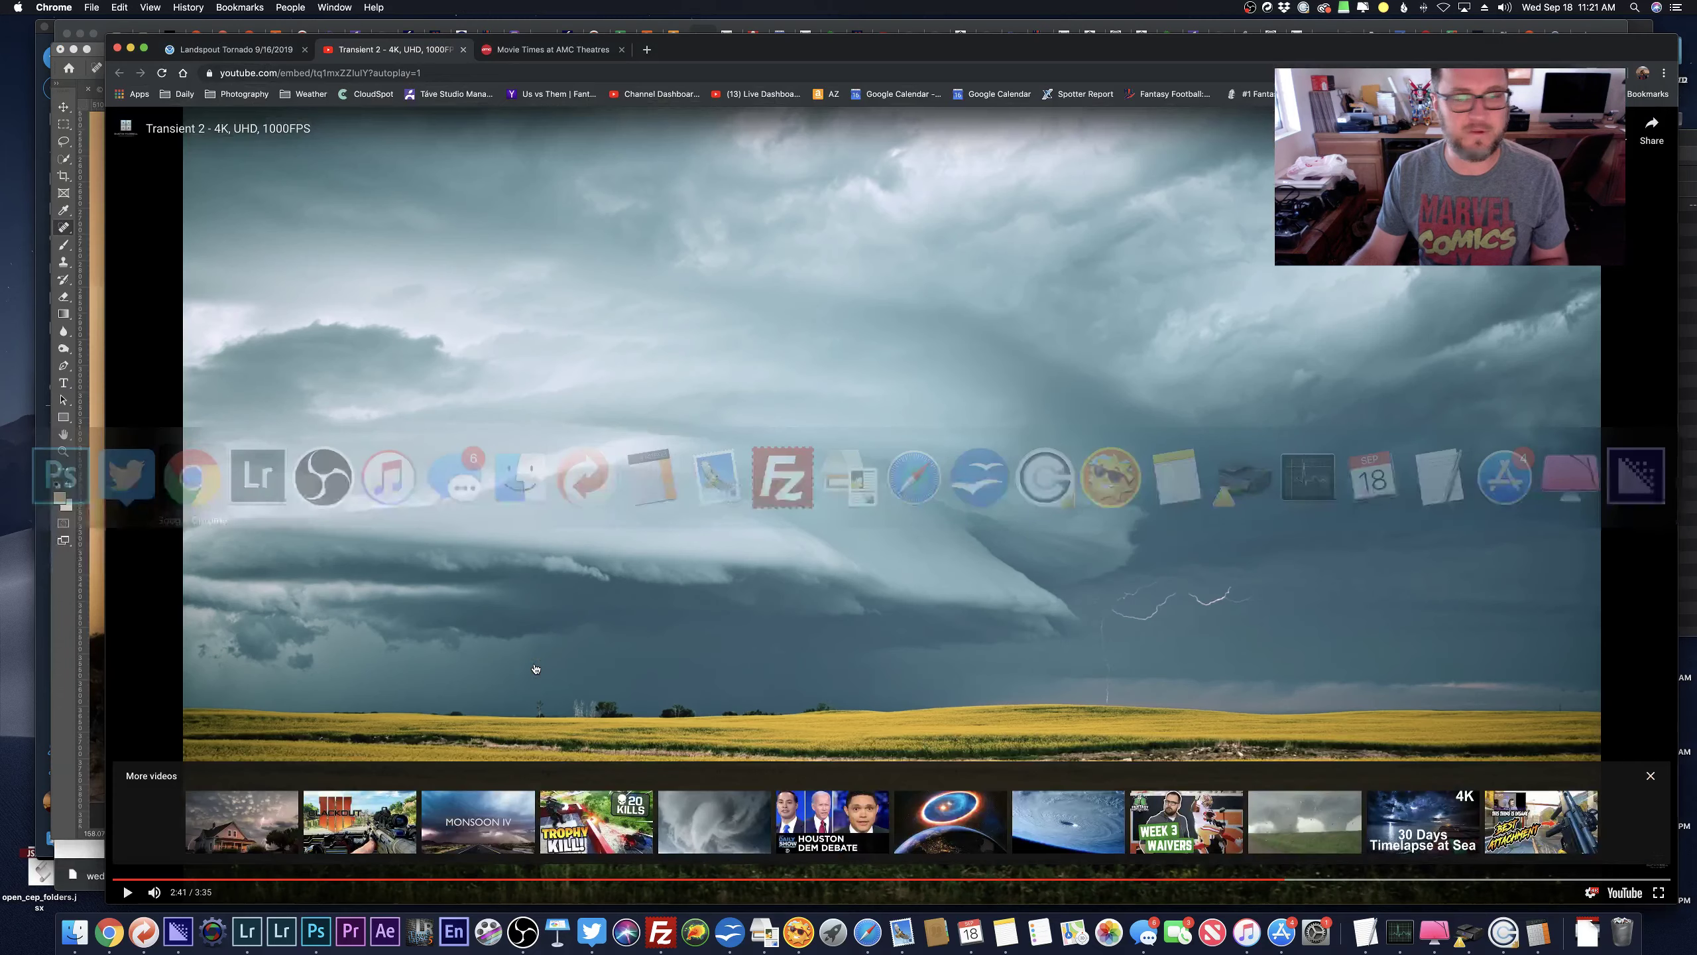
click(757, 32)
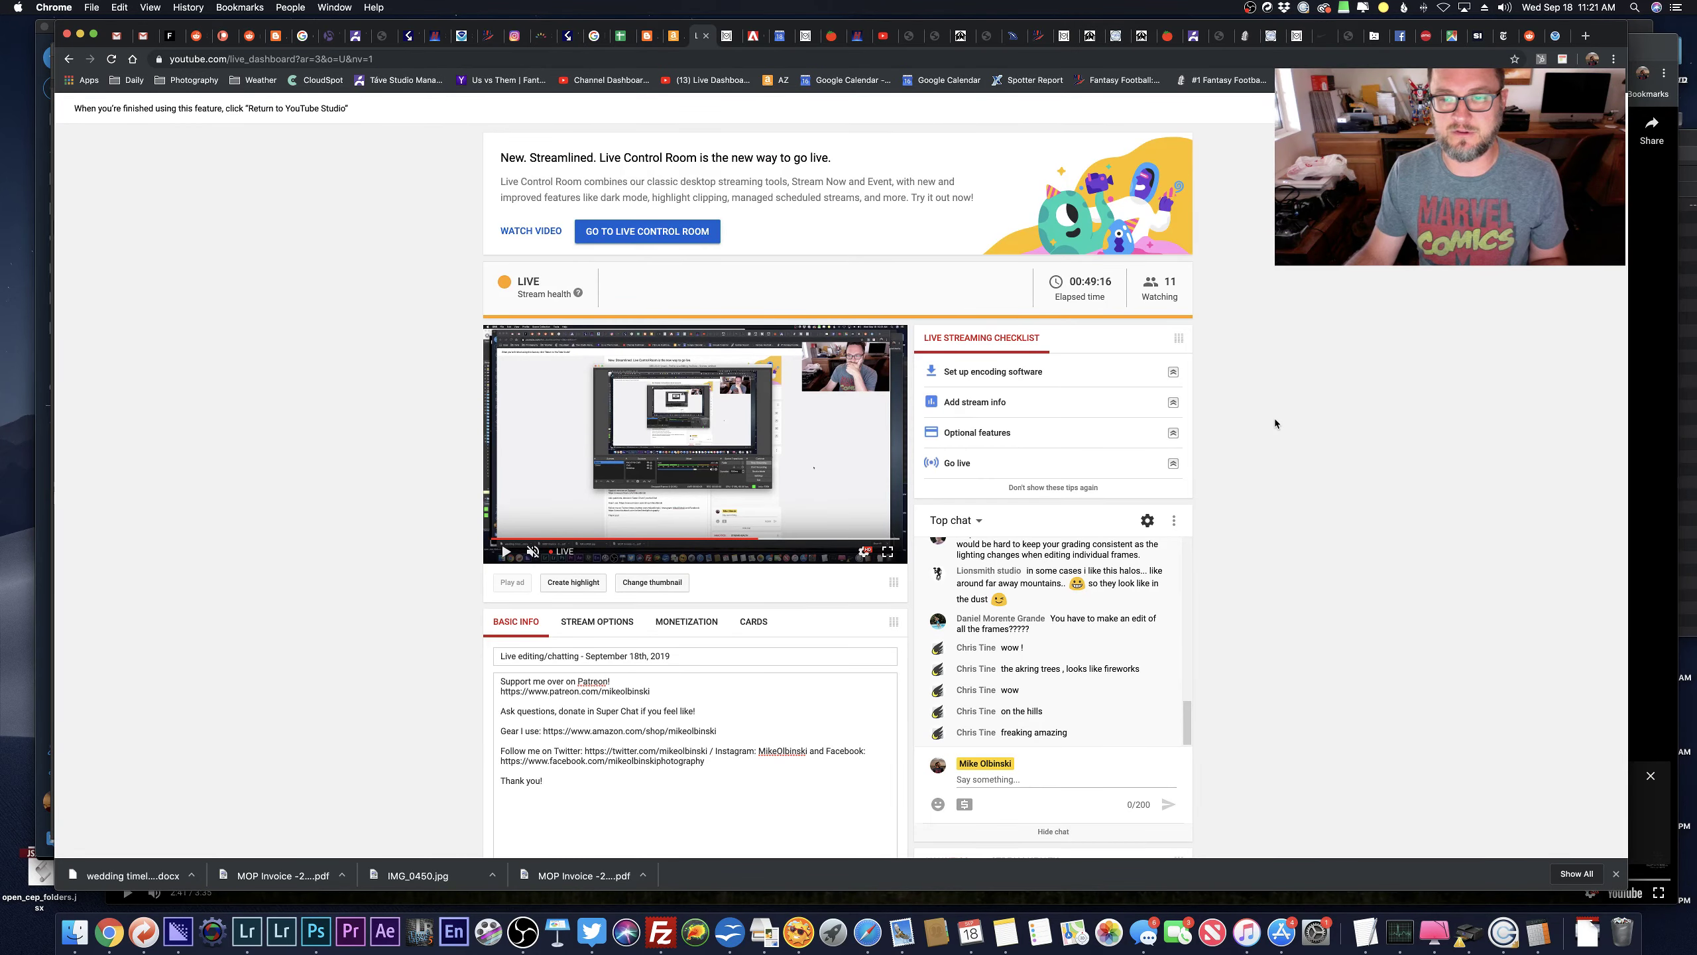
key(super+Tab)
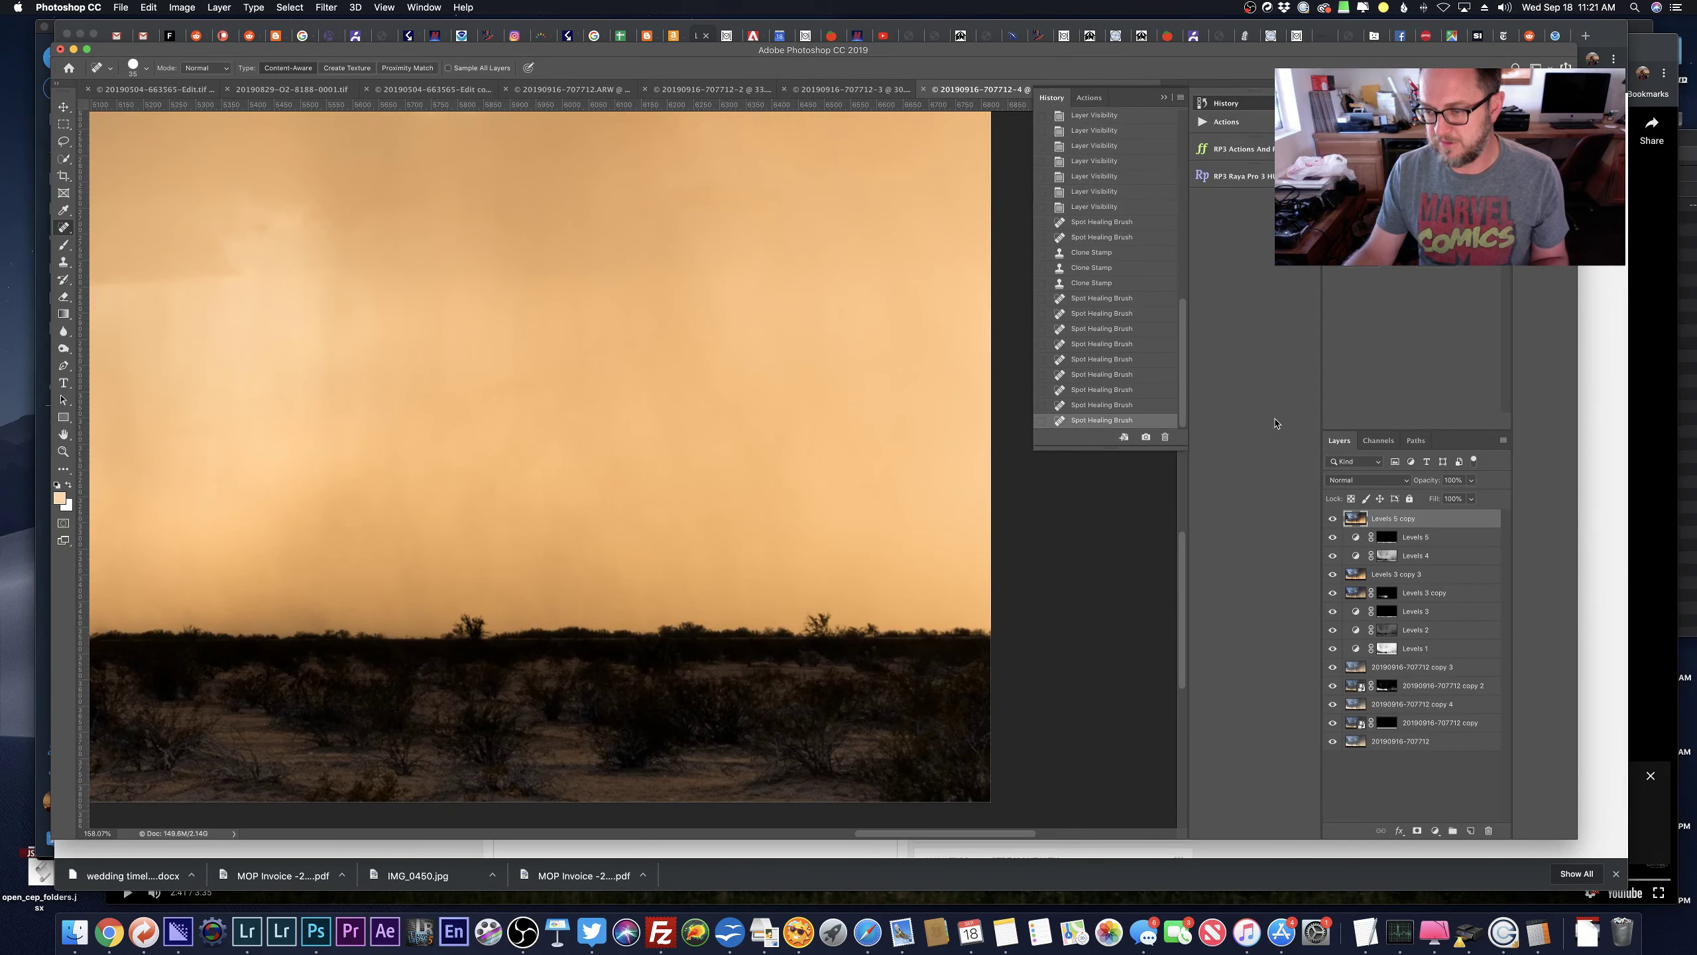
Examine the rain curtain and the upper right clouds of the photo for spots and blemishes.
scroll(542, 489, up, 5)
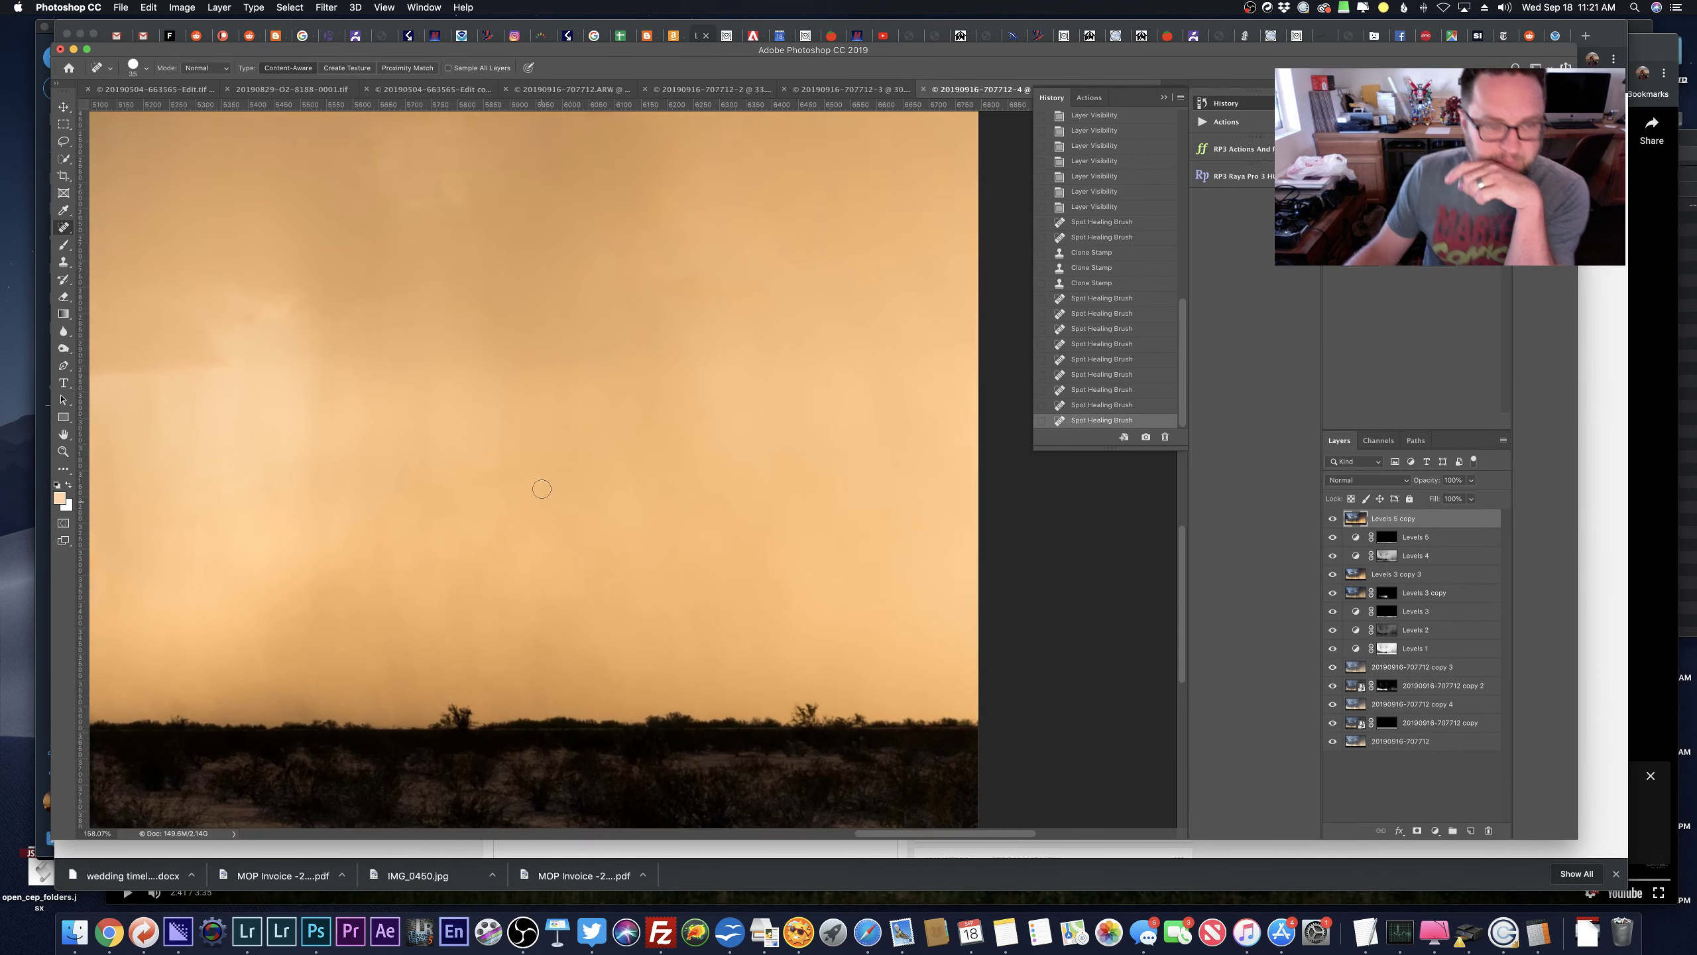
scroll(541, 488, up, 3)
scroll(542, 488, left, 5)
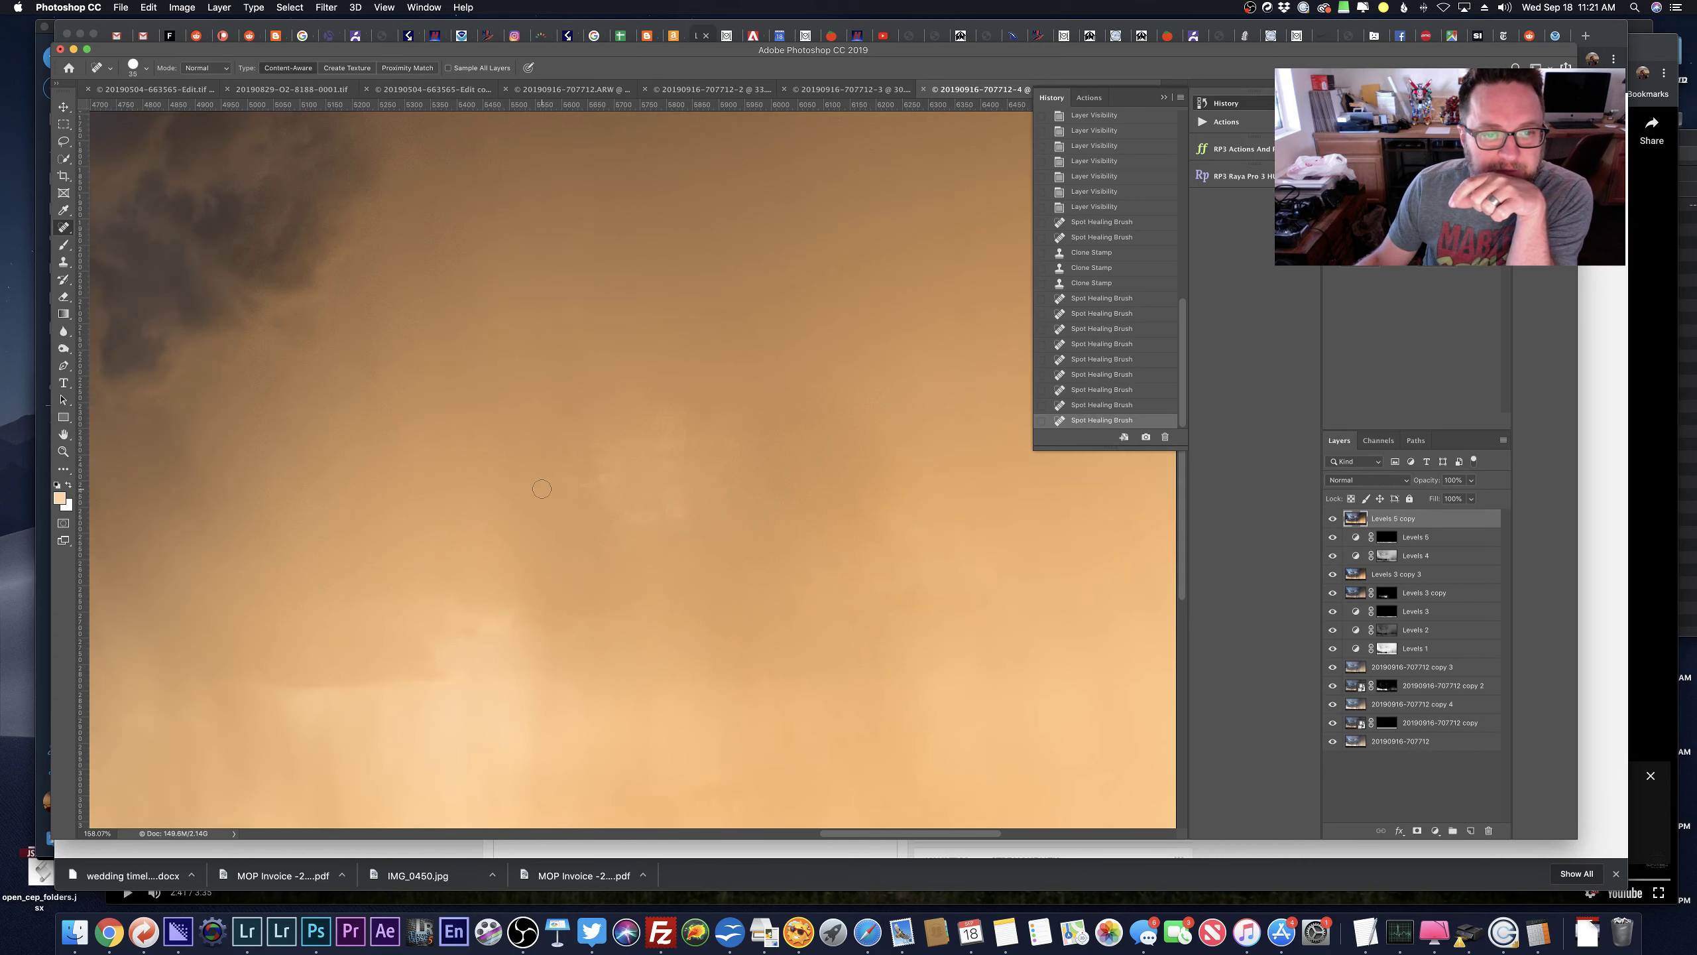
scroll(542, 489, down, 3)
scroll(542, 488, up, 4)
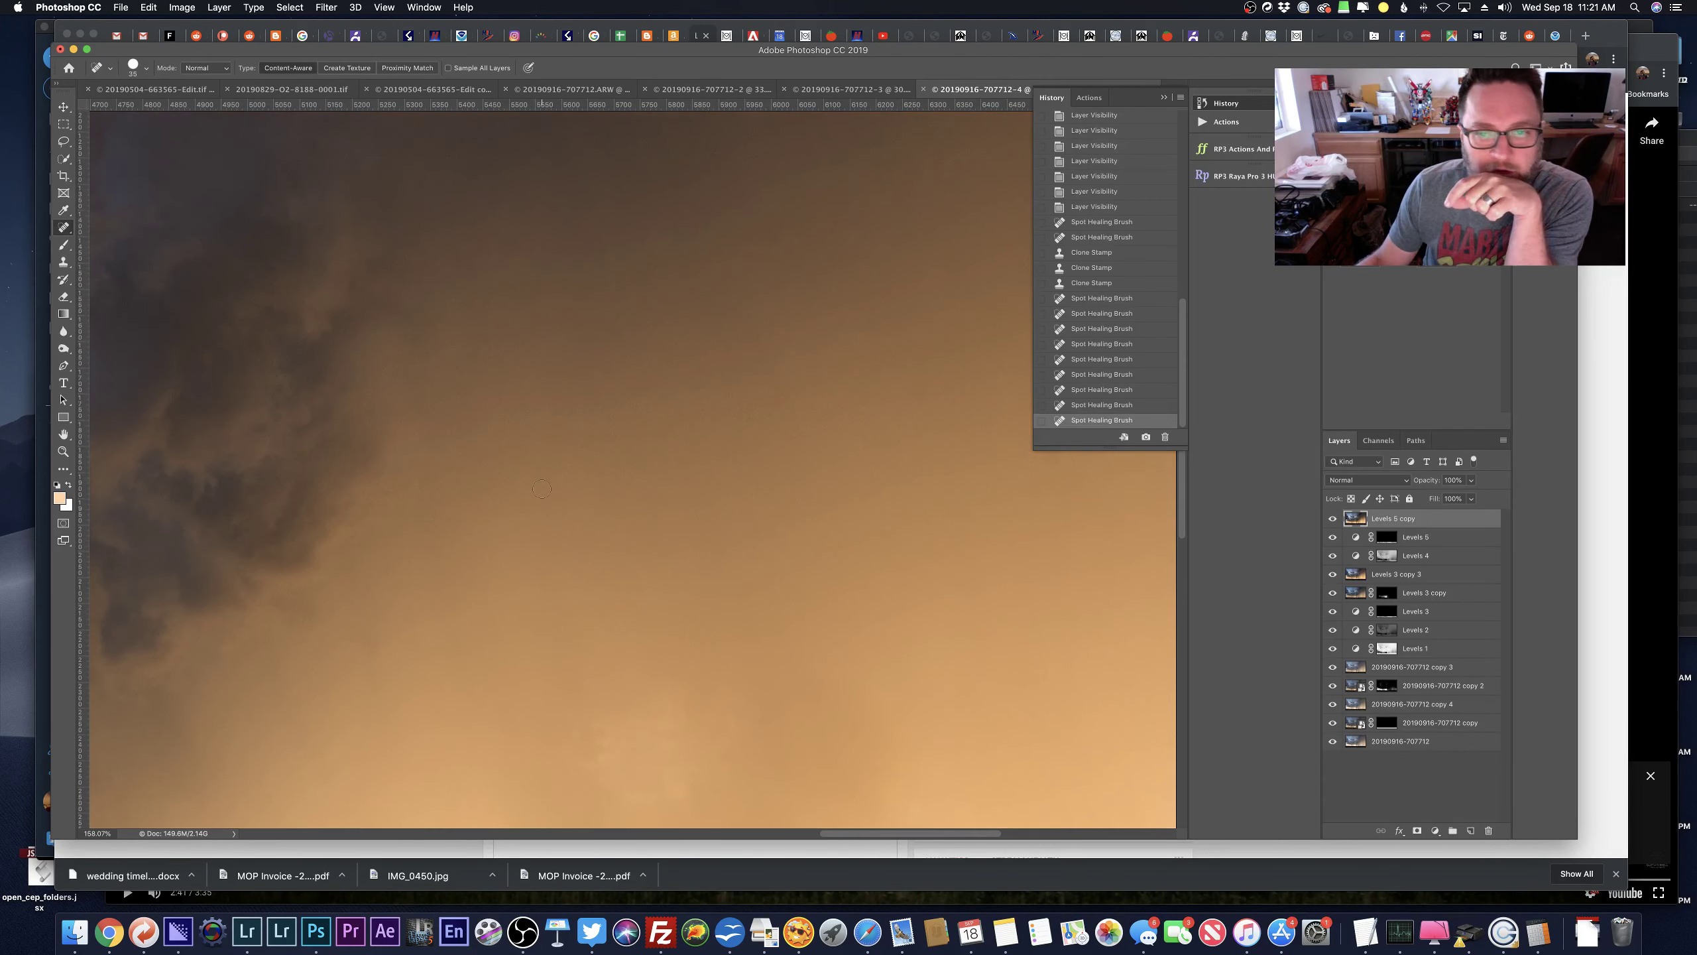
scroll(542, 489, right, 3)
scroll(542, 488, left, 2)
scroll(541, 489, up, 2)
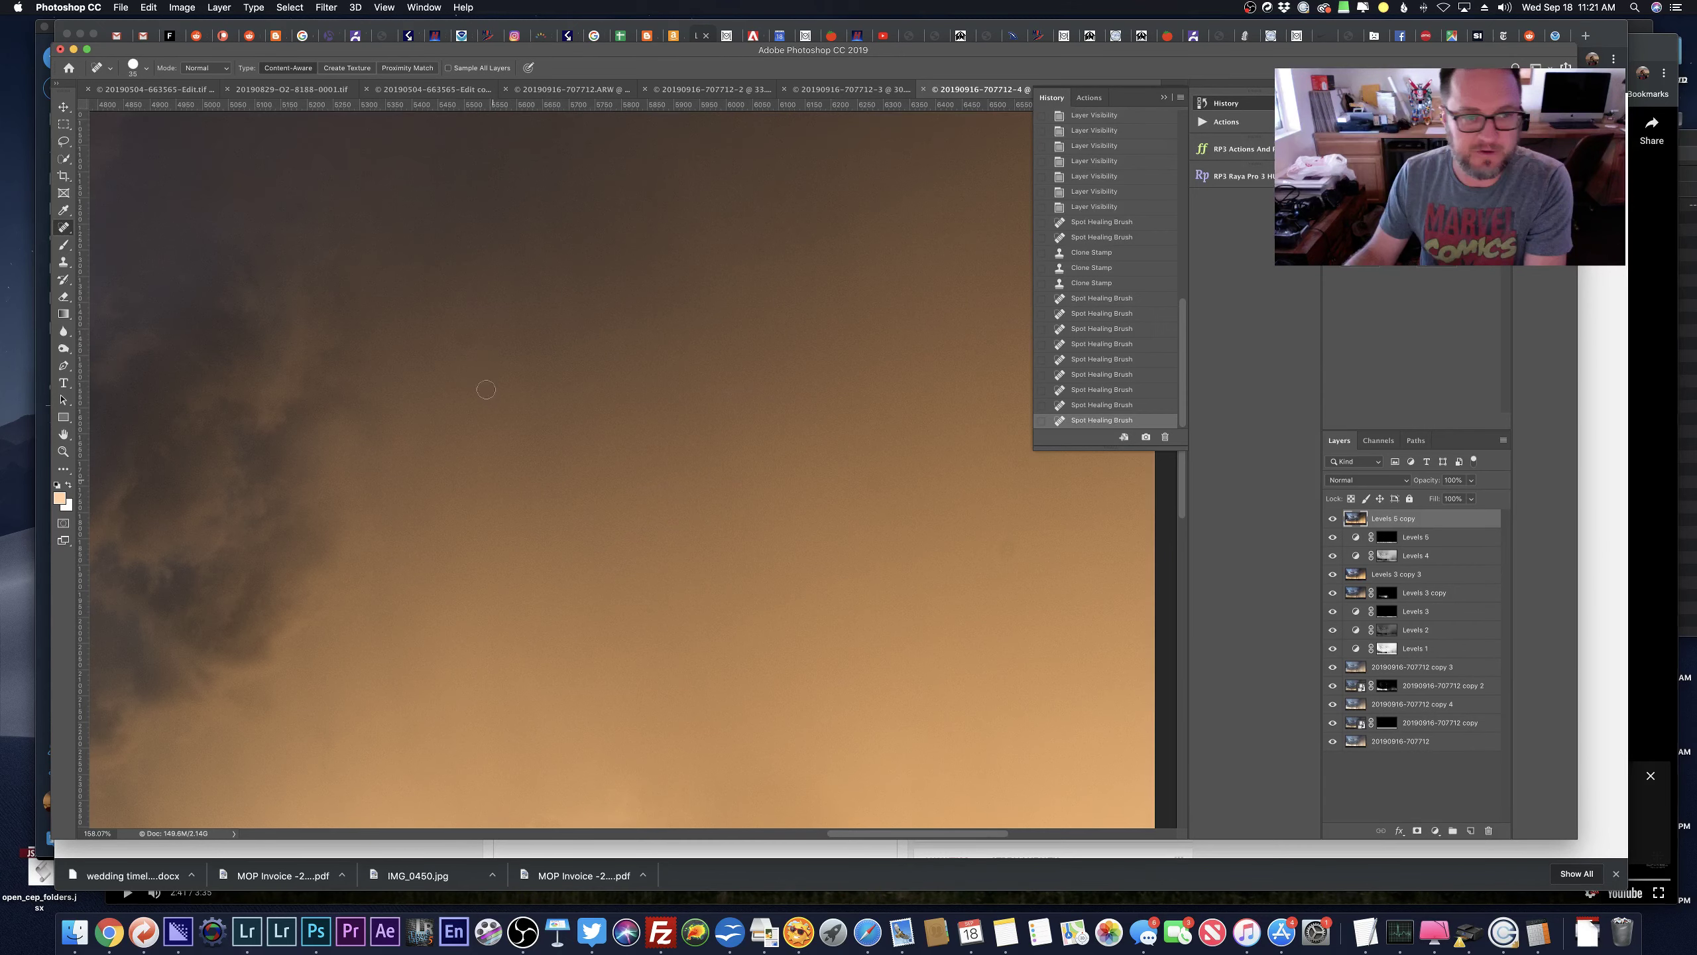
Enlarge the Spot Healing Brush and heal the spot in the orange sky near the photo's right edge.
scroll(568, 508, right, 3)
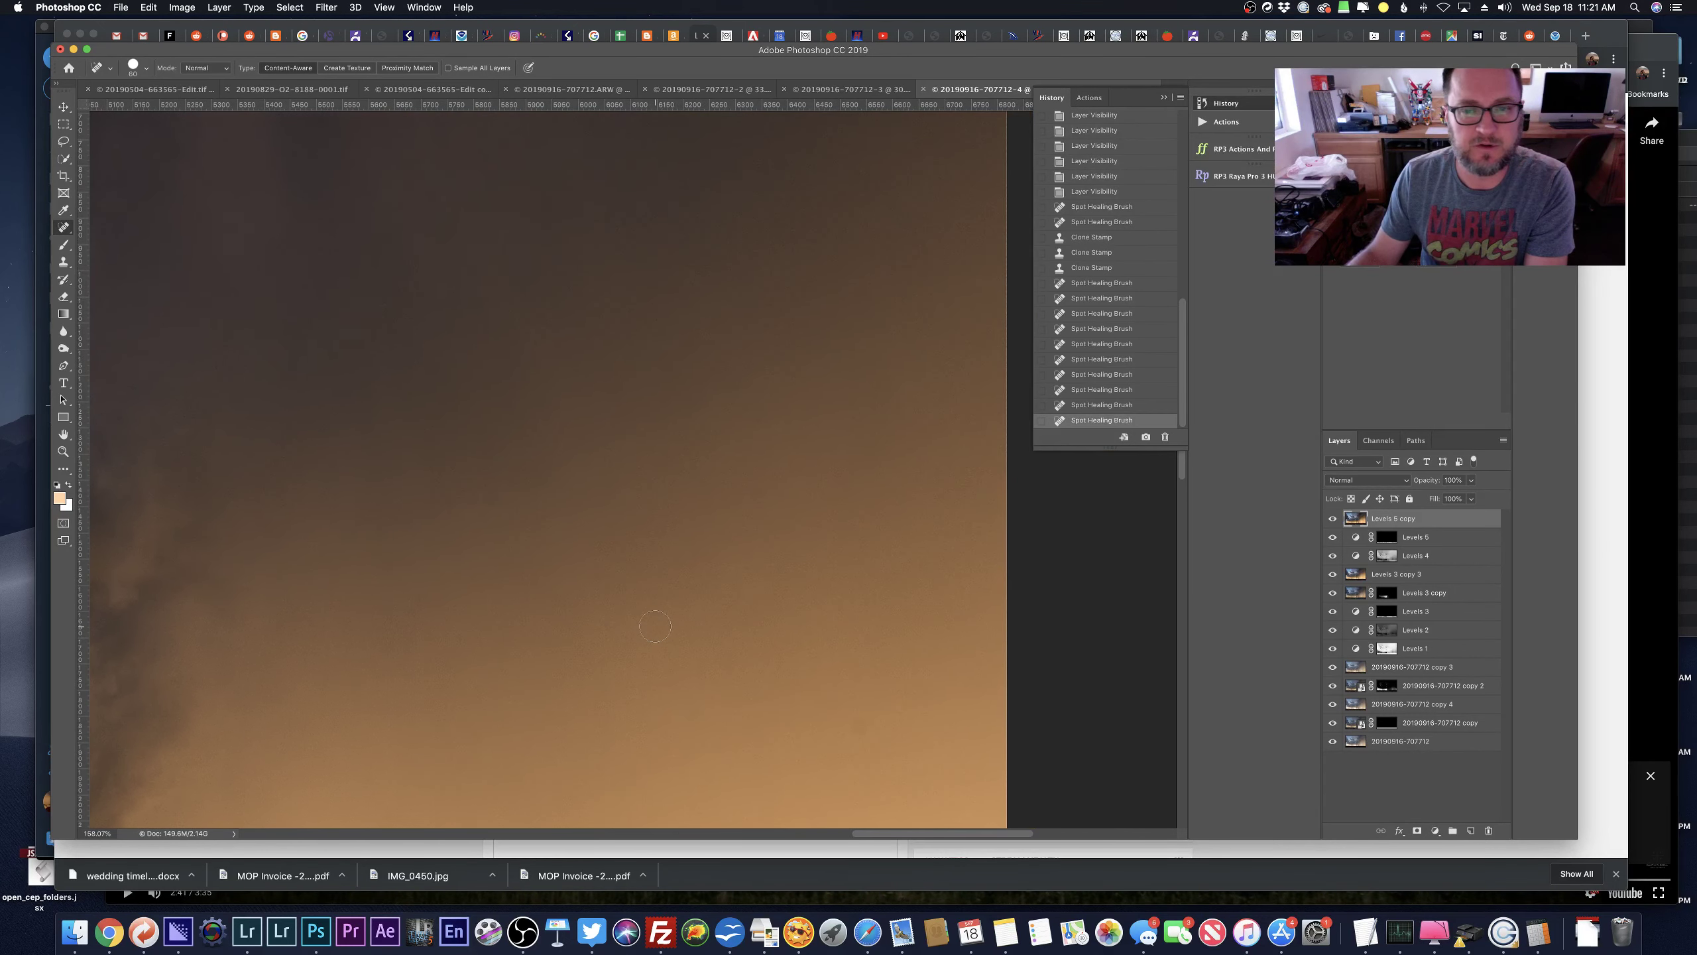
scroll(655, 626, up, 1)
key(bracketright)
key(bracketright)
key(bracketright)
key(bracketright)
click(655, 627)
scroll(655, 626, down, 1)
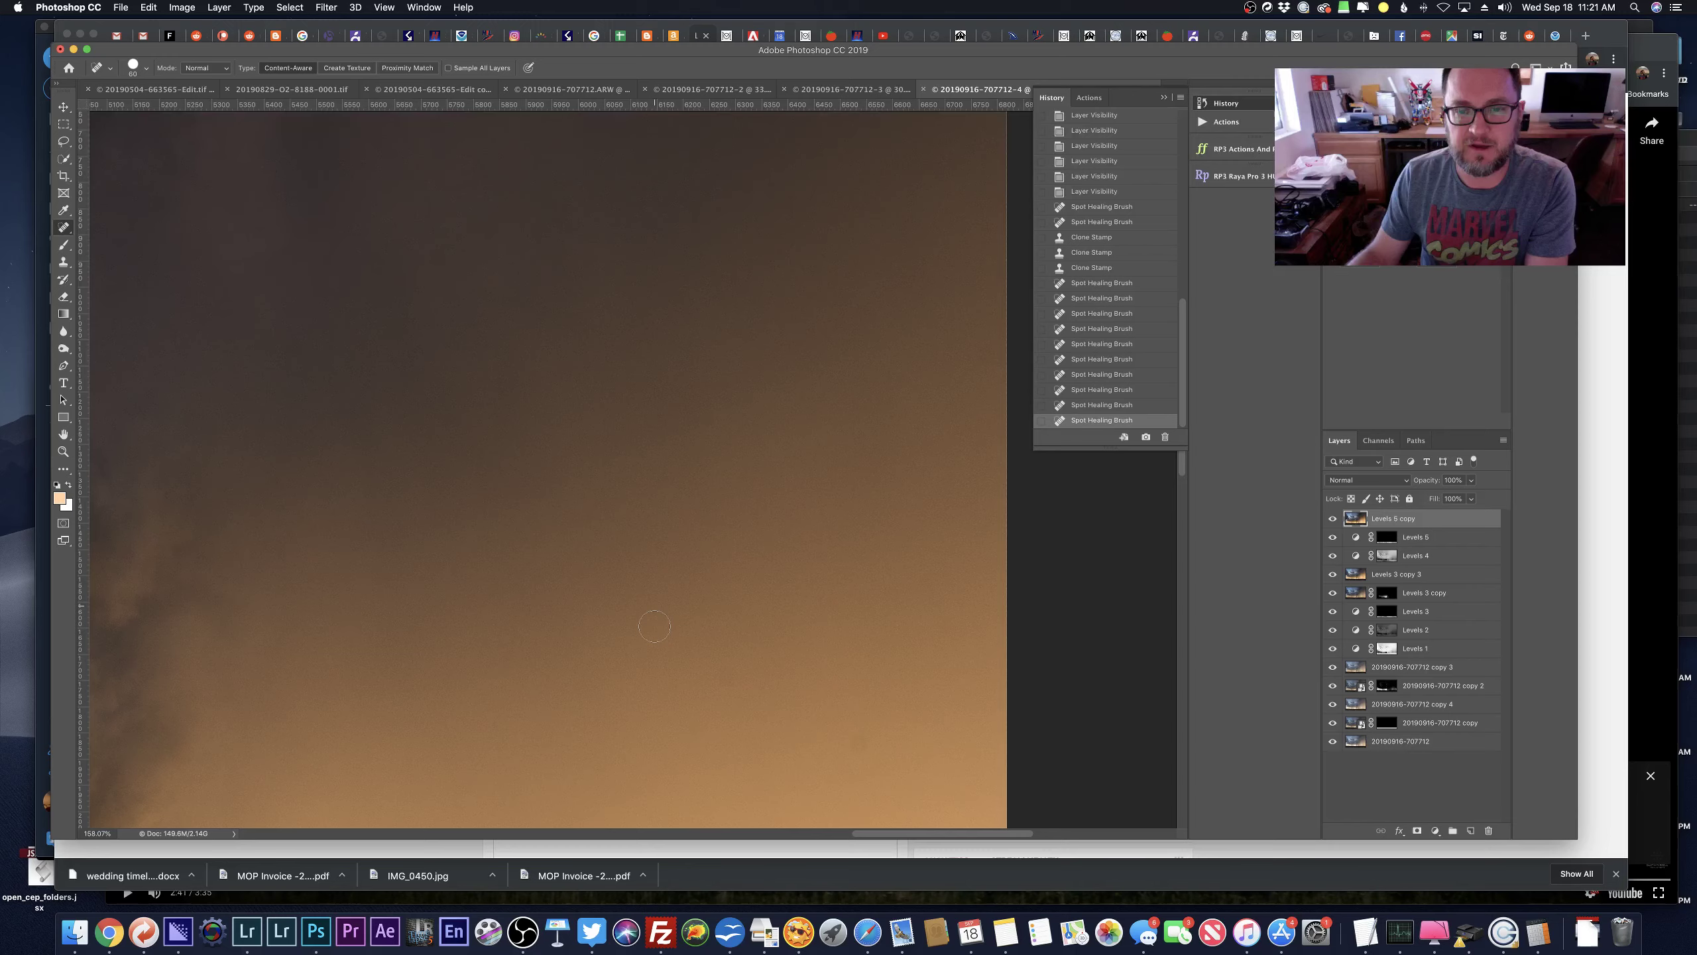
Heal the spots in the dark clouds along the photo's upper right edge with the Spot Healing Brush.
scroll(655, 627, up, 5)
scroll(655, 626, left, 2)
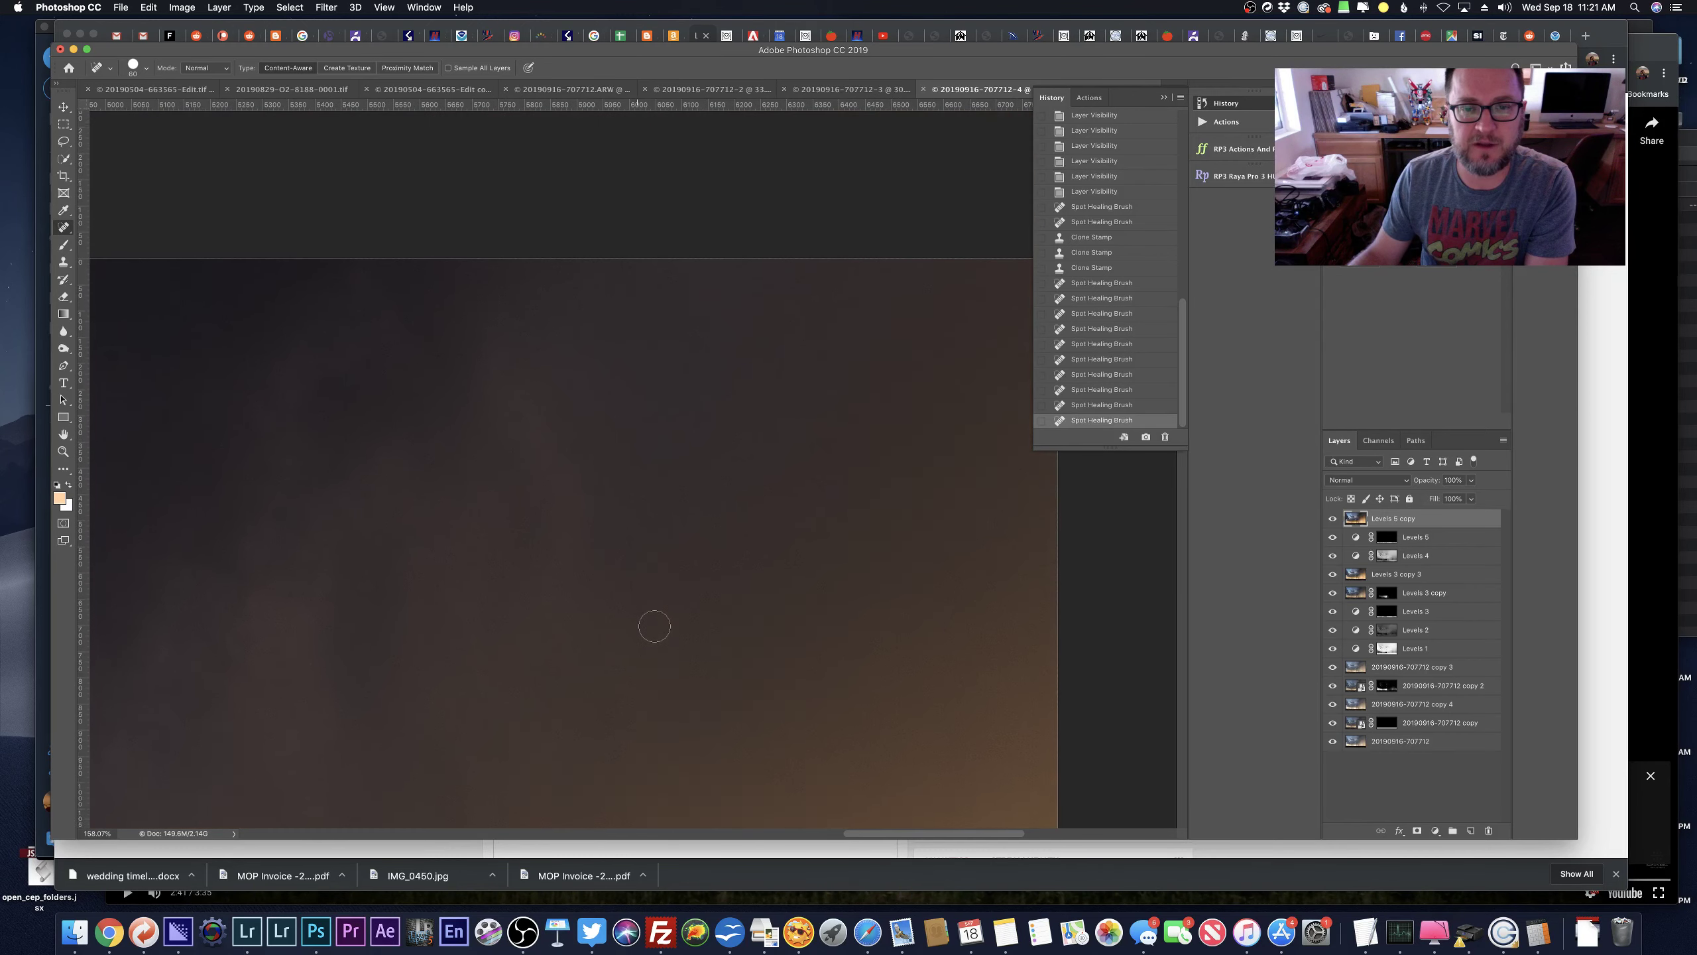
scroll(655, 626, down, 2)
scroll(655, 626, right, 4)
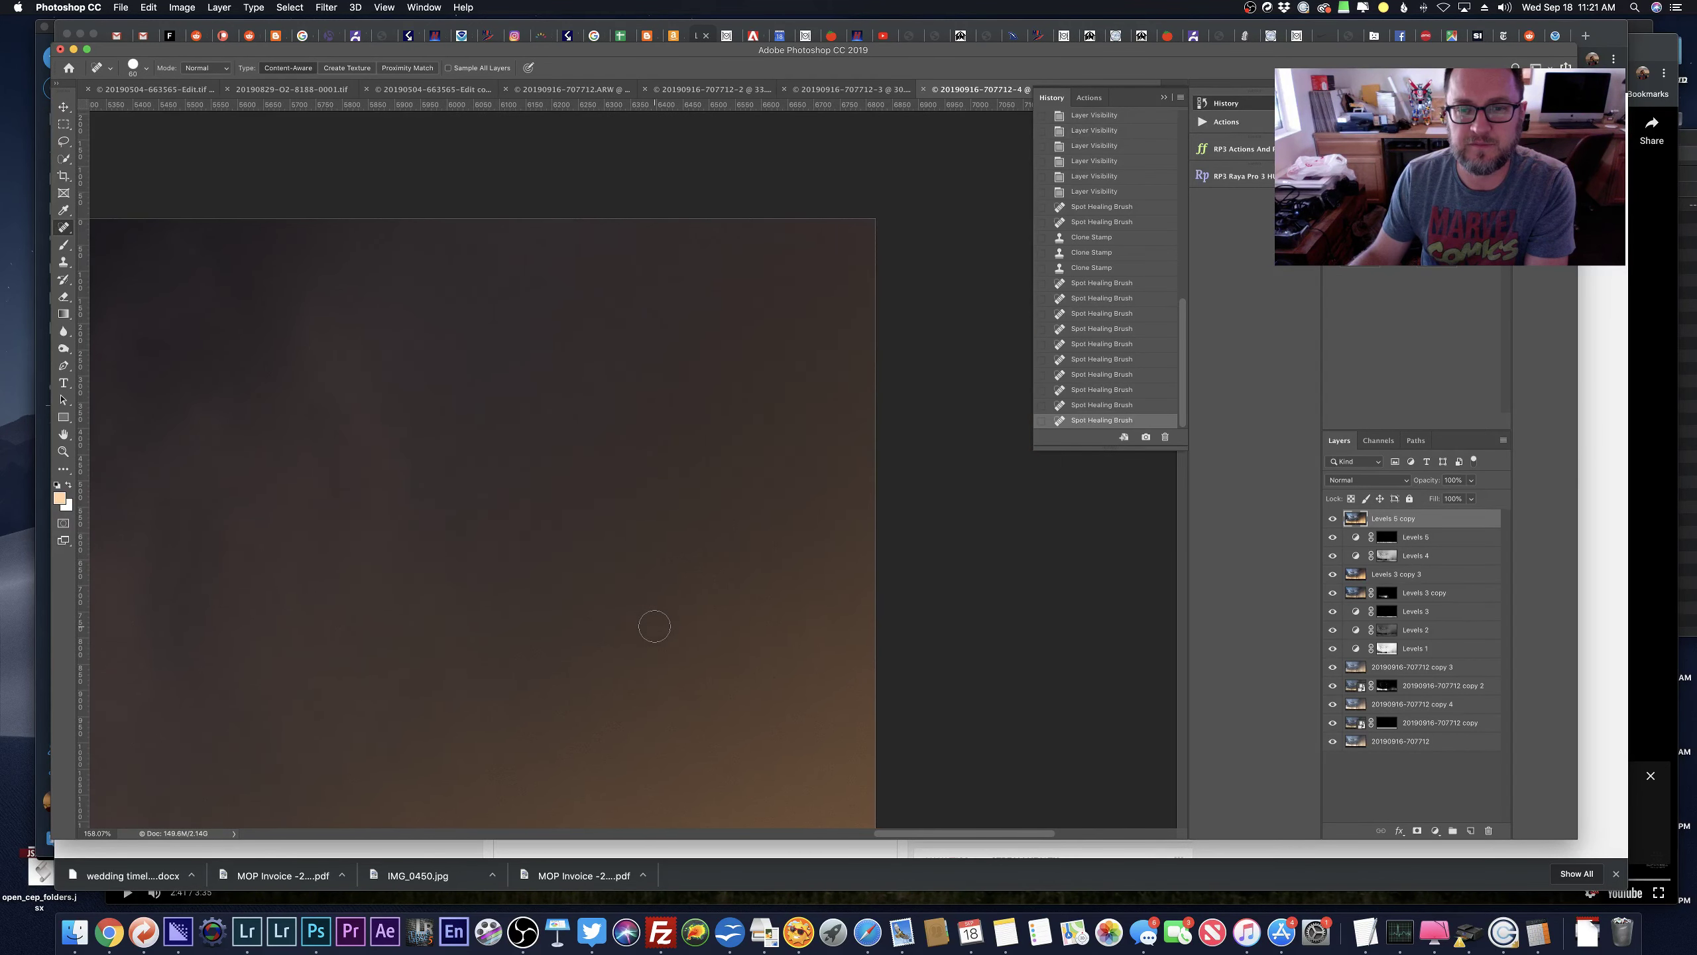
scroll(655, 627, left, 1)
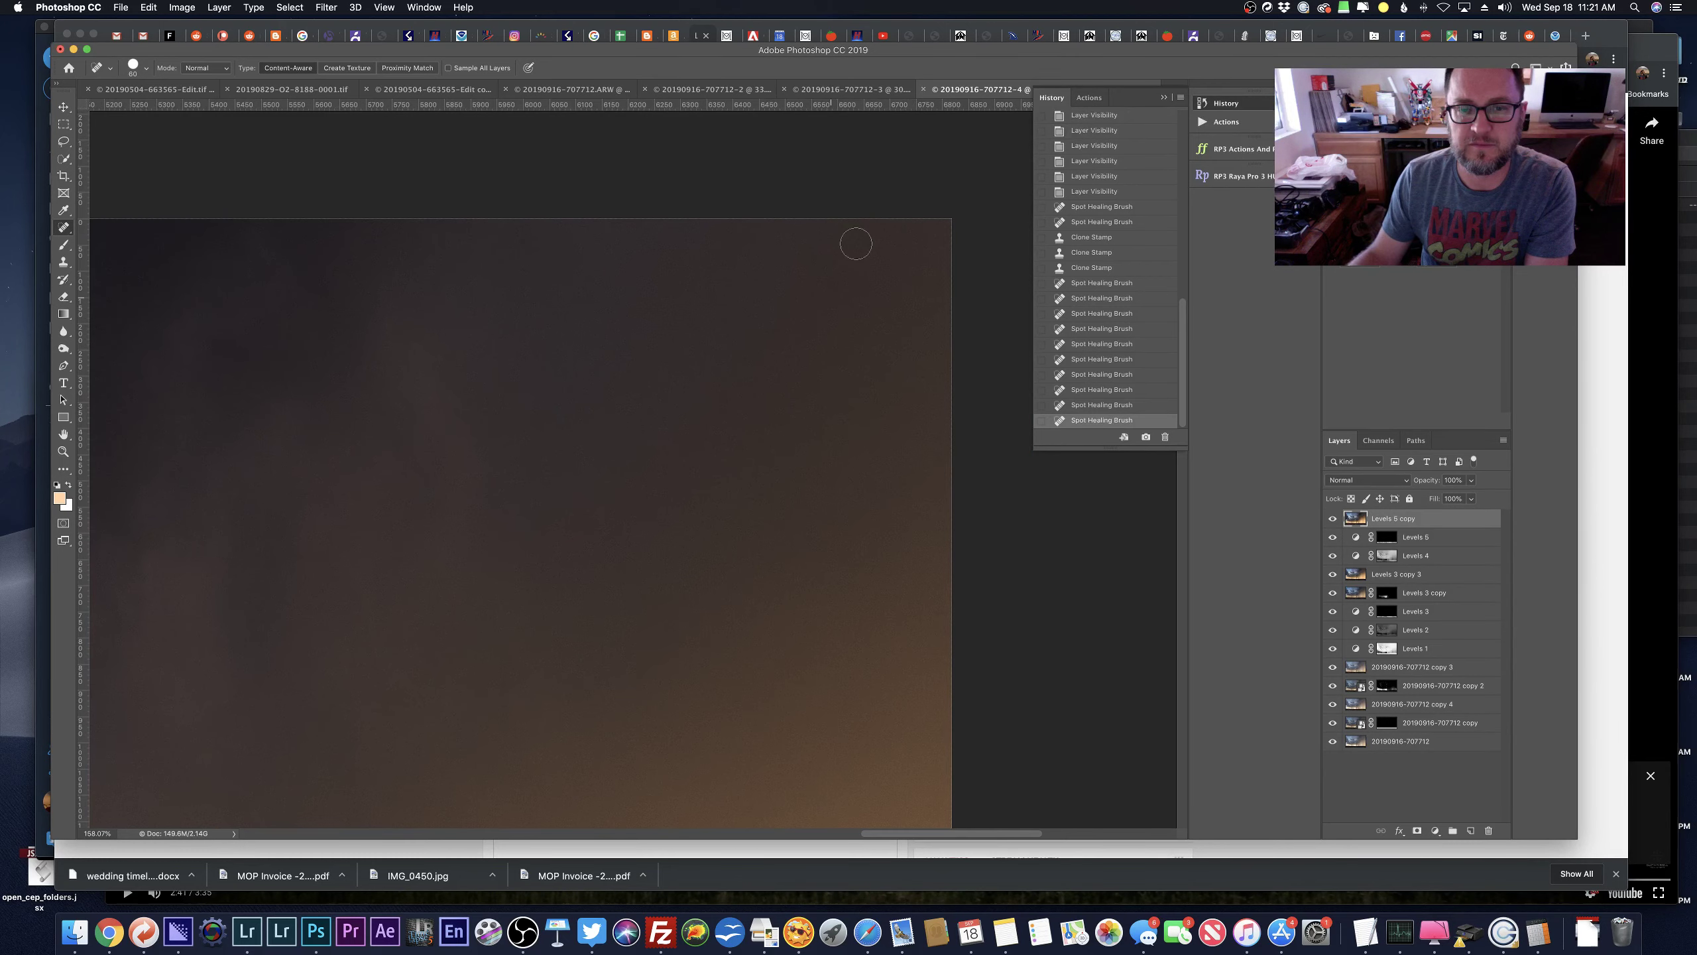
scroll(655, 348, left, 12)
click(602, 347)
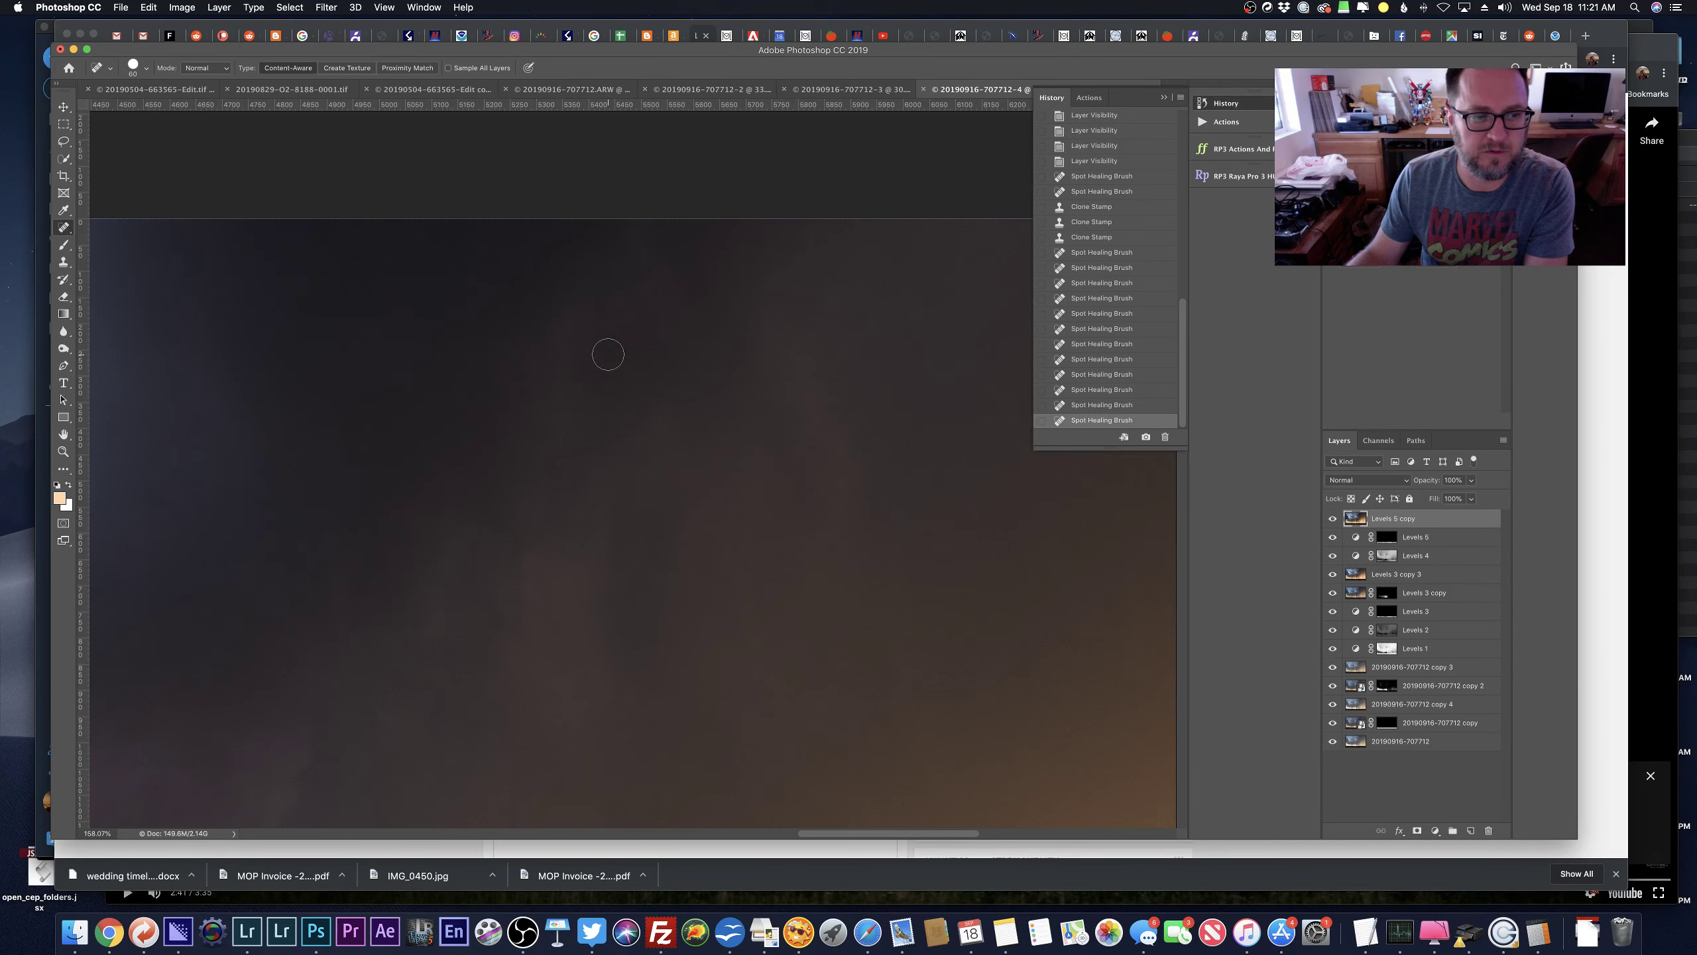
scroll(608, 354, up, 5)
scroll(608, 354, down, 5)
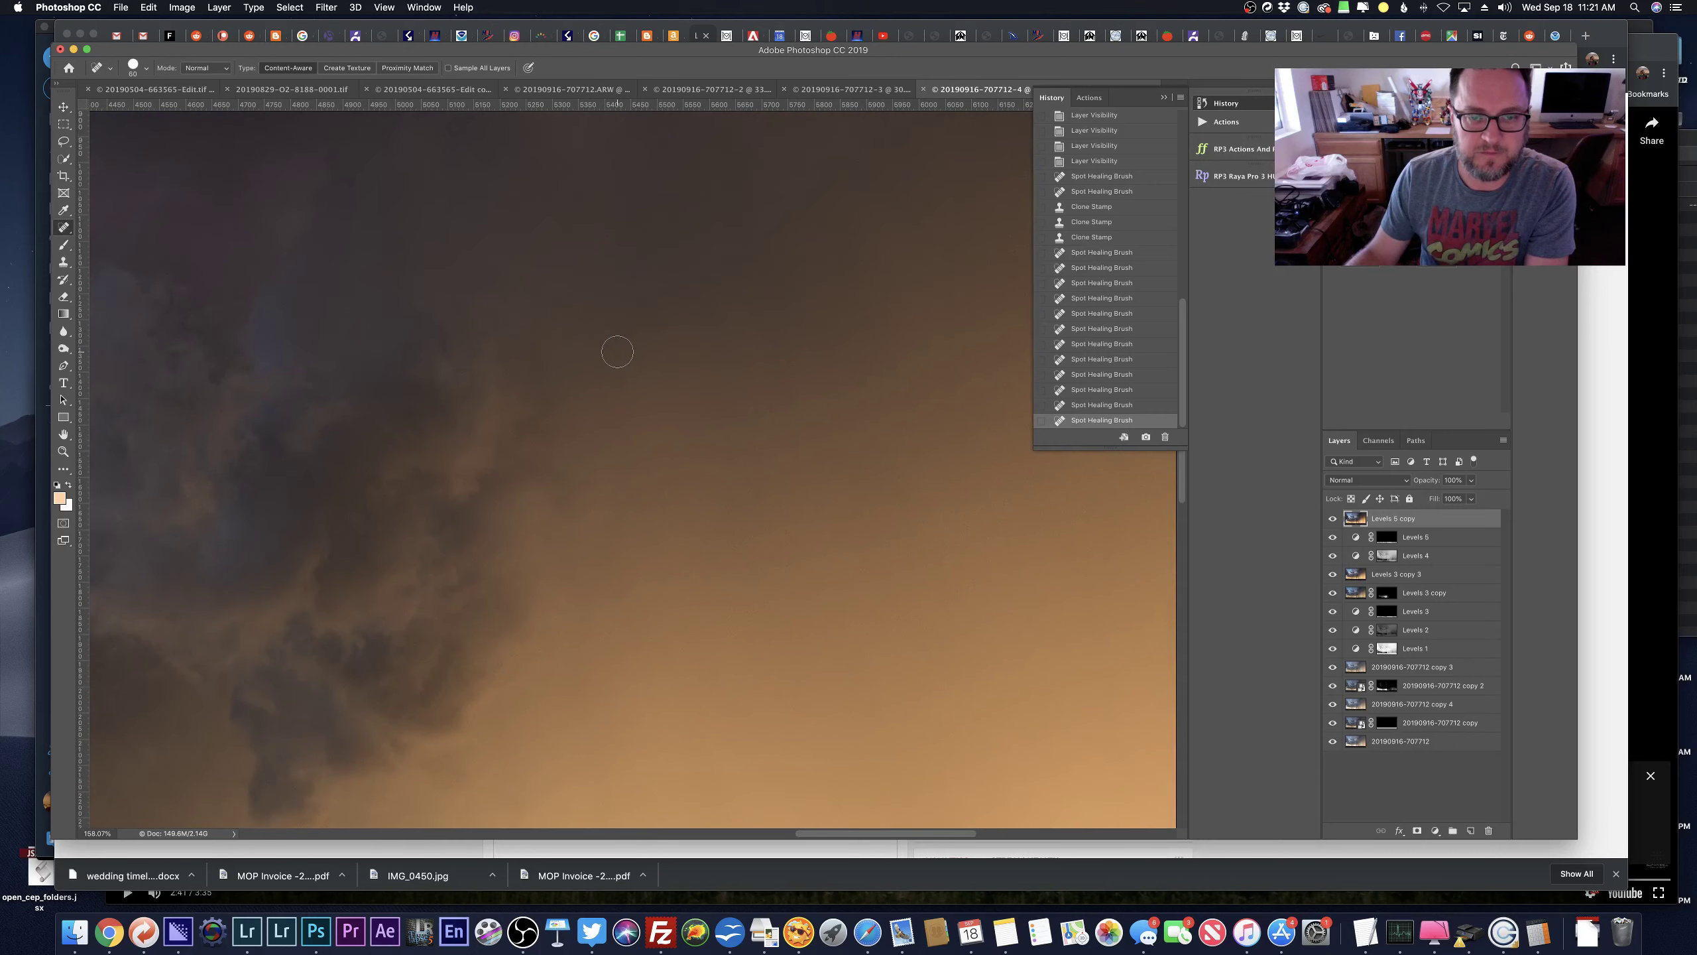
Heal the spots in the orange sky below the hanging dark cloud and above the rain curtain.
scroll(618, 486, down, 10)
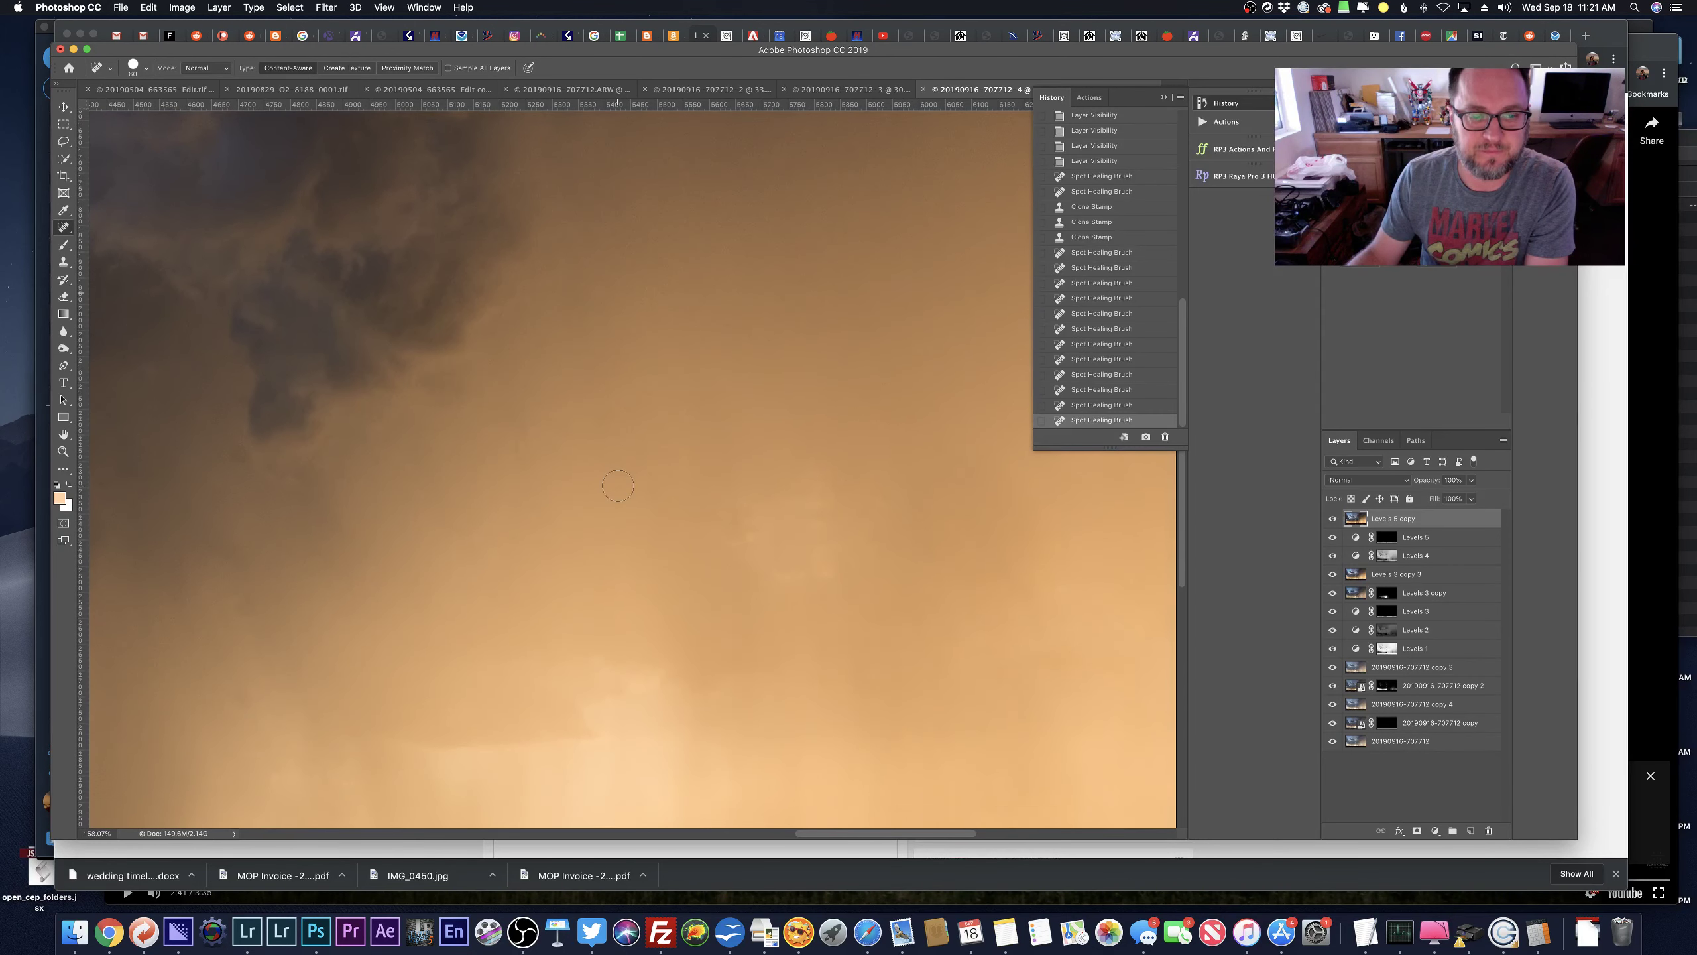
scroll(586, 474, up, 2)
scroll(586, 474, left, 5)
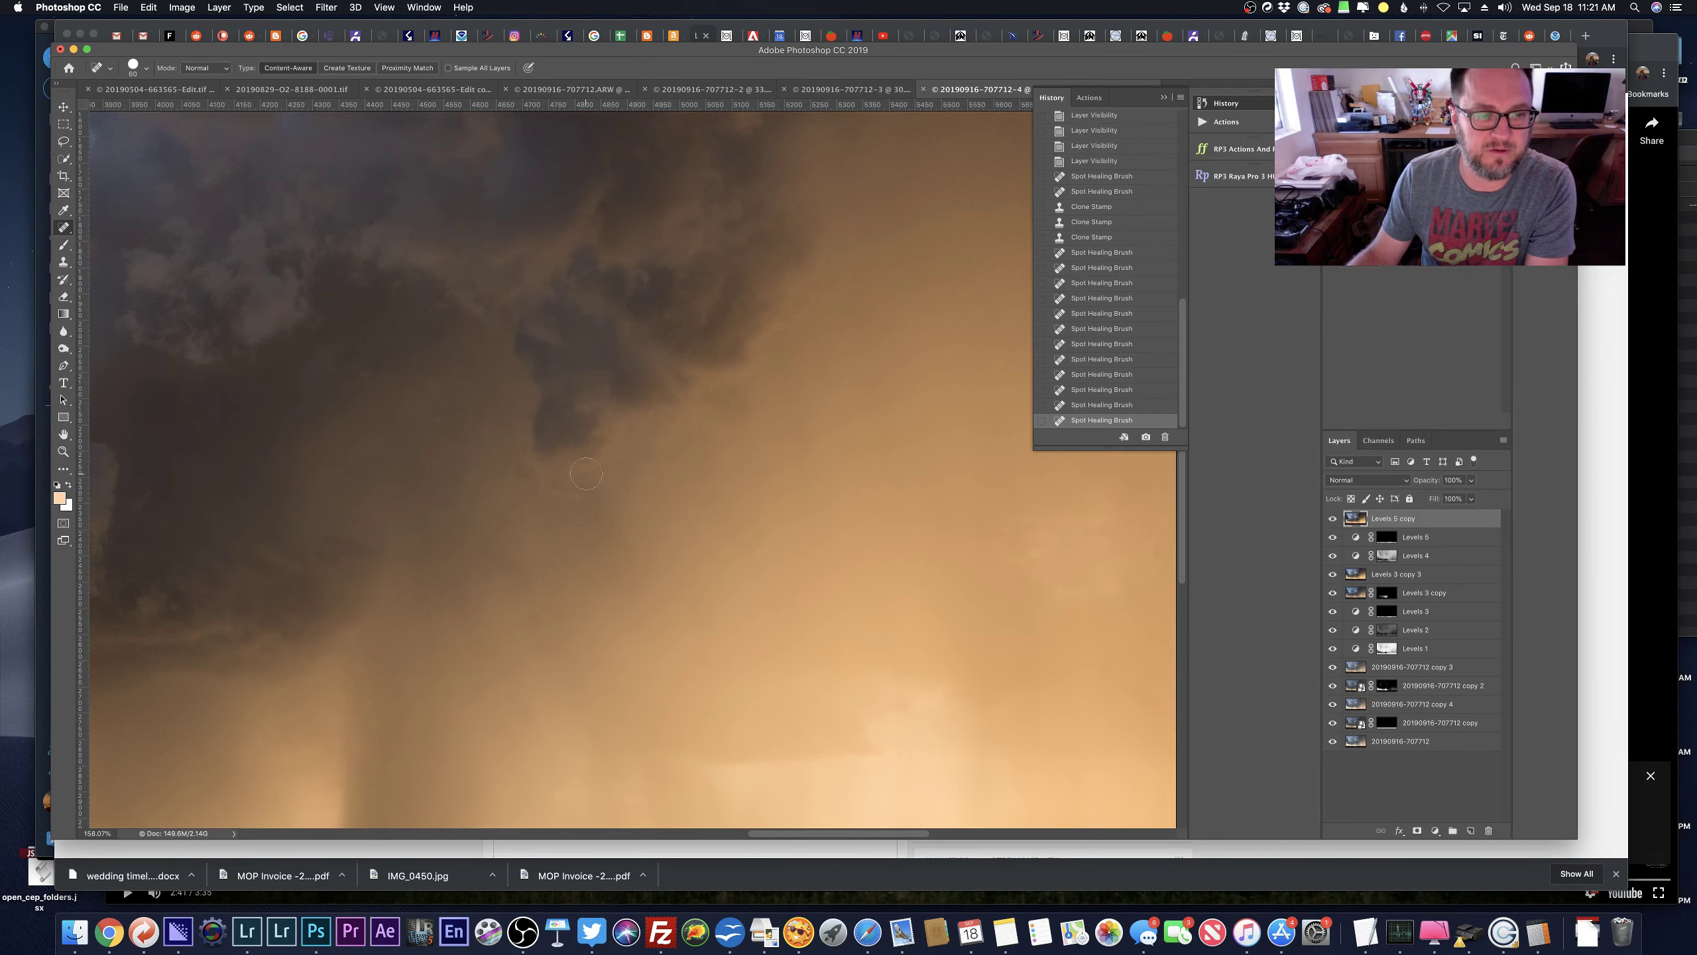
click(522, 472)
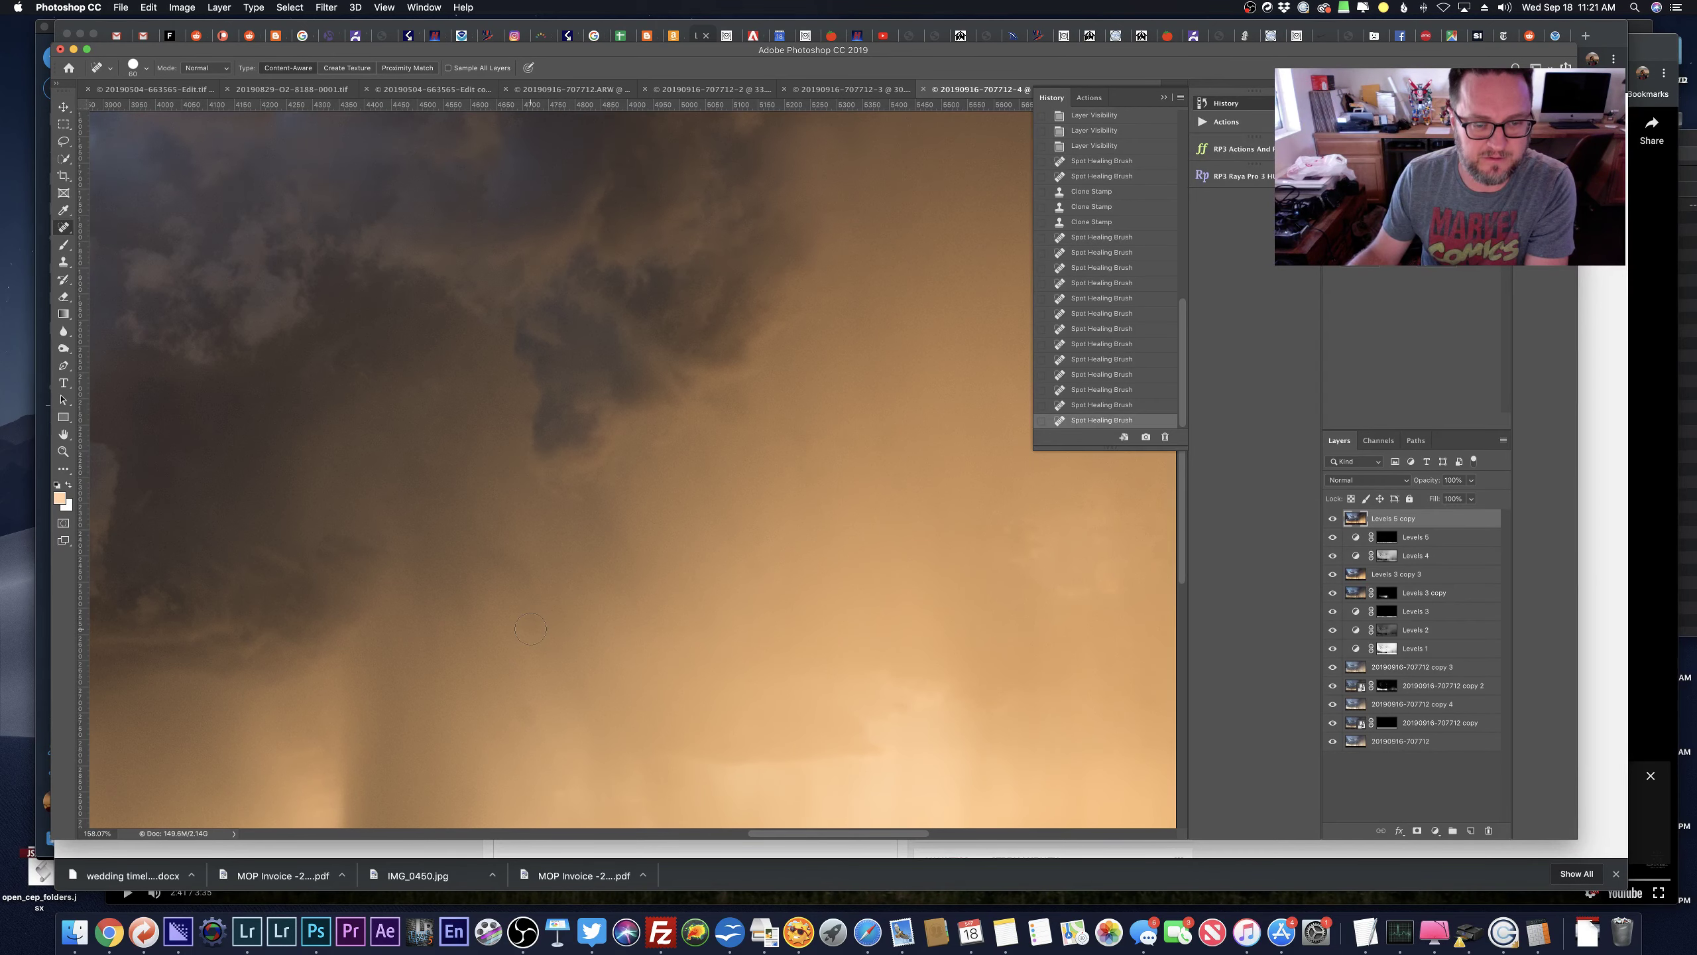
click(531, 625)
key(bracketleft)
scroll(543, 643, down, 5)
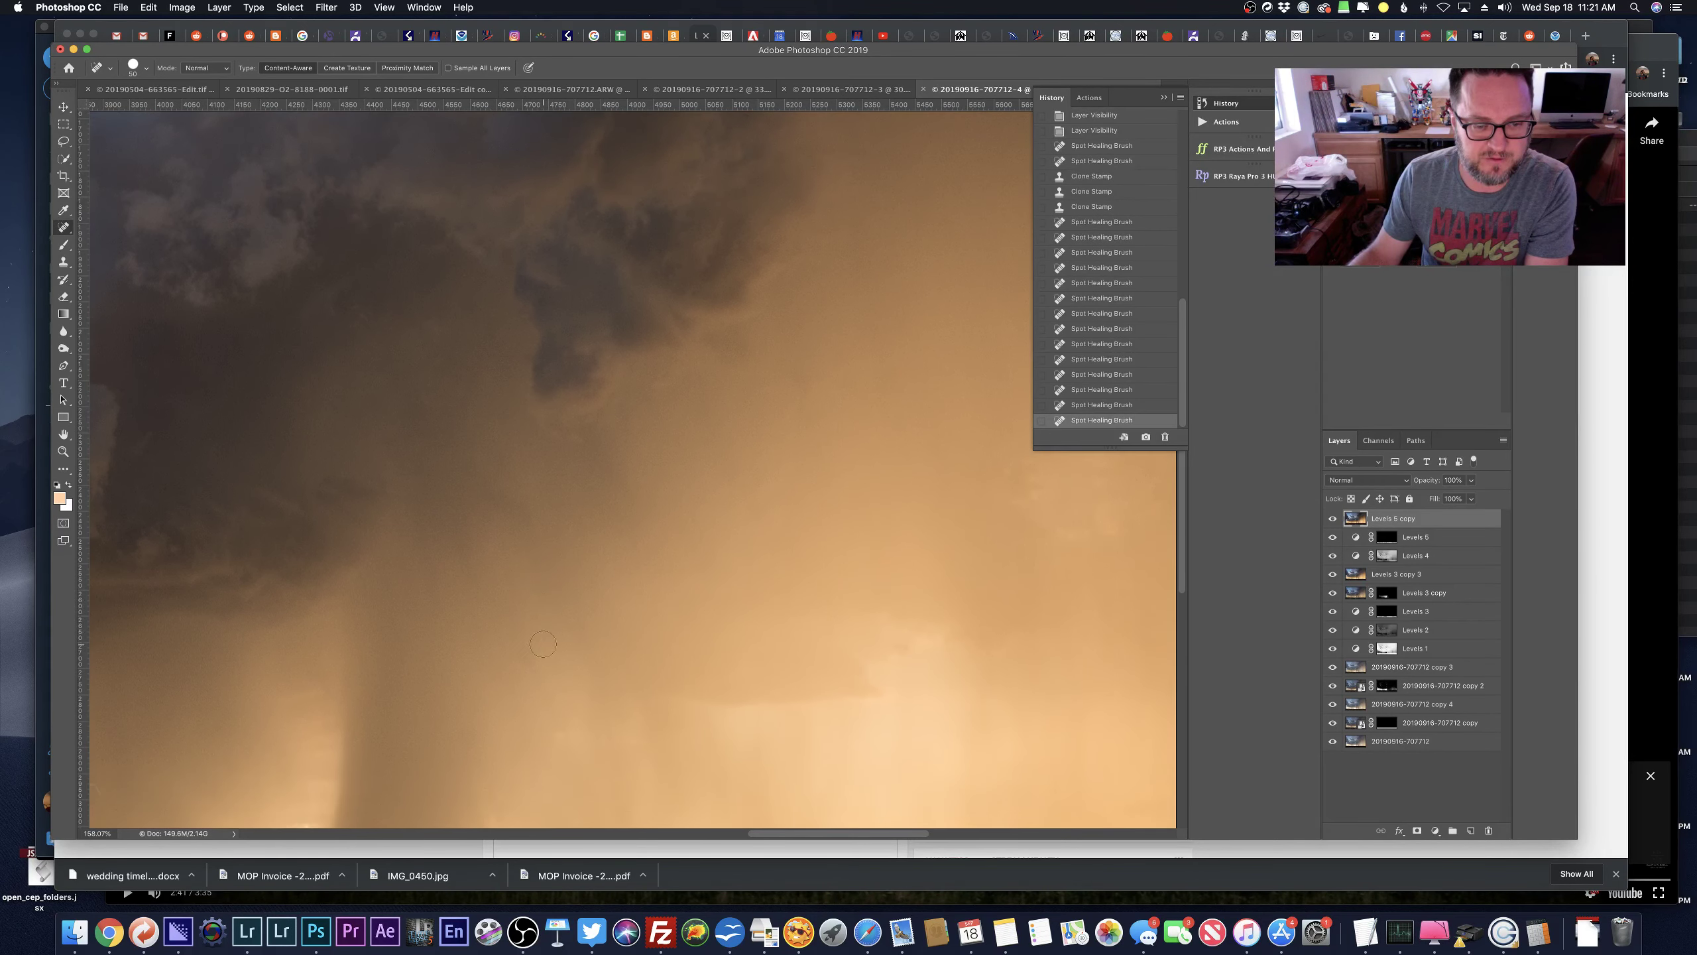
scroll(543, 644, down, 5)
click(522, 591)
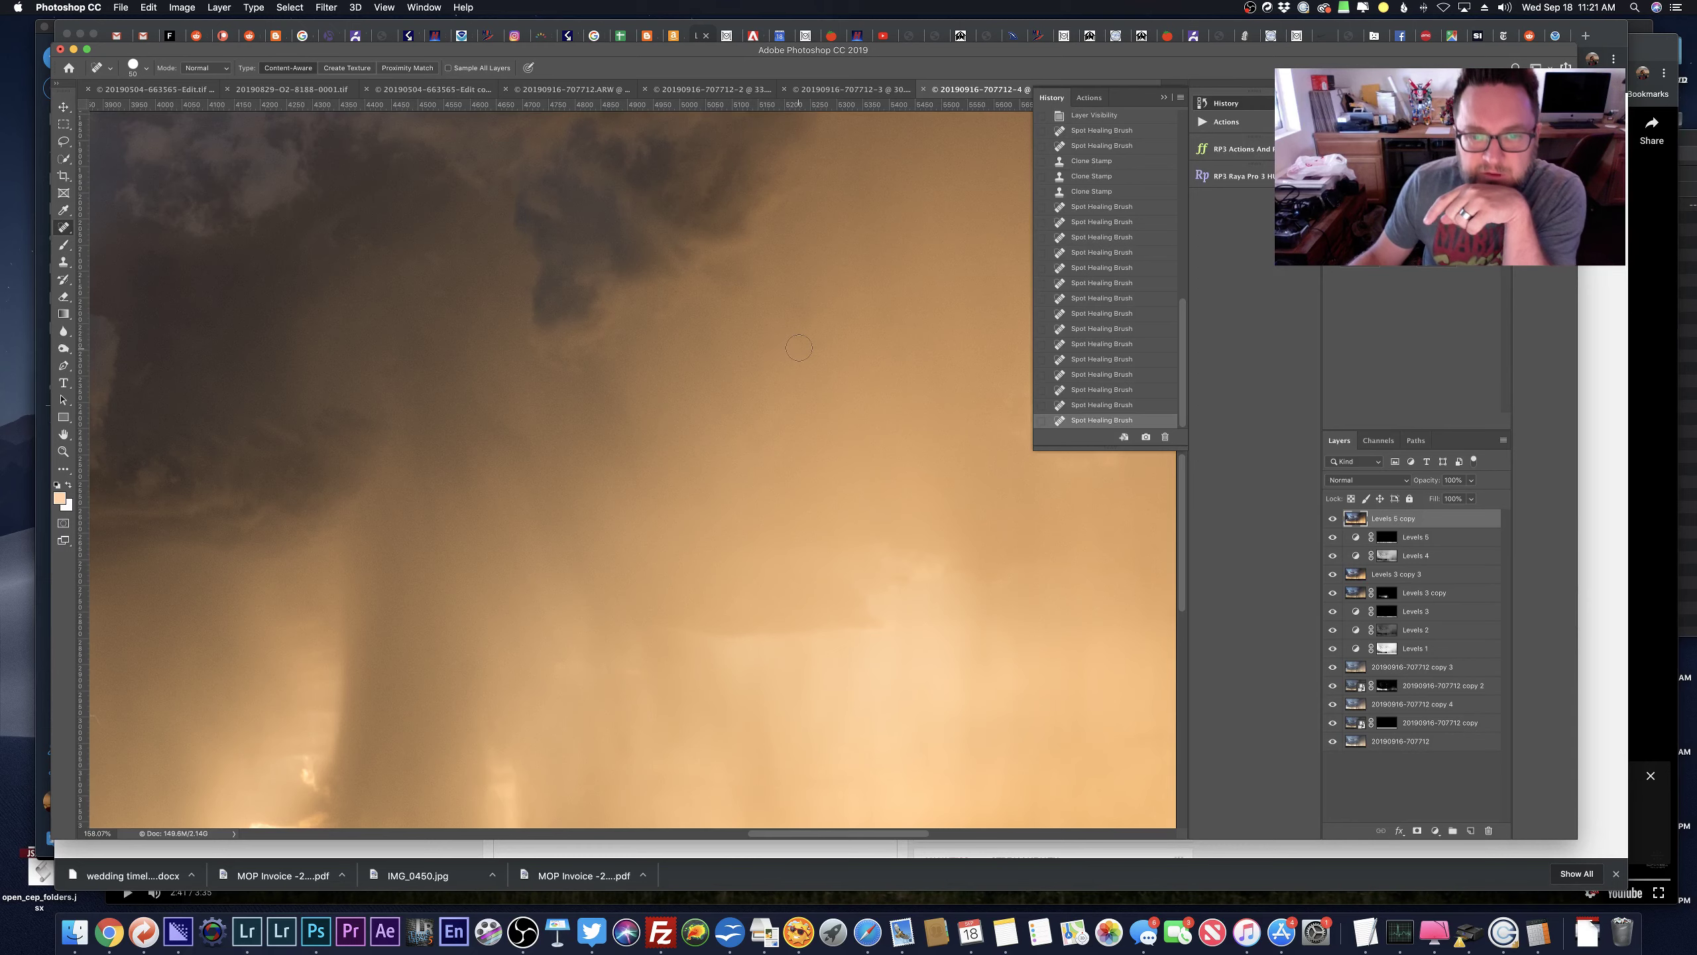
click(759, 438)
scroll(817, 604, down, 15)
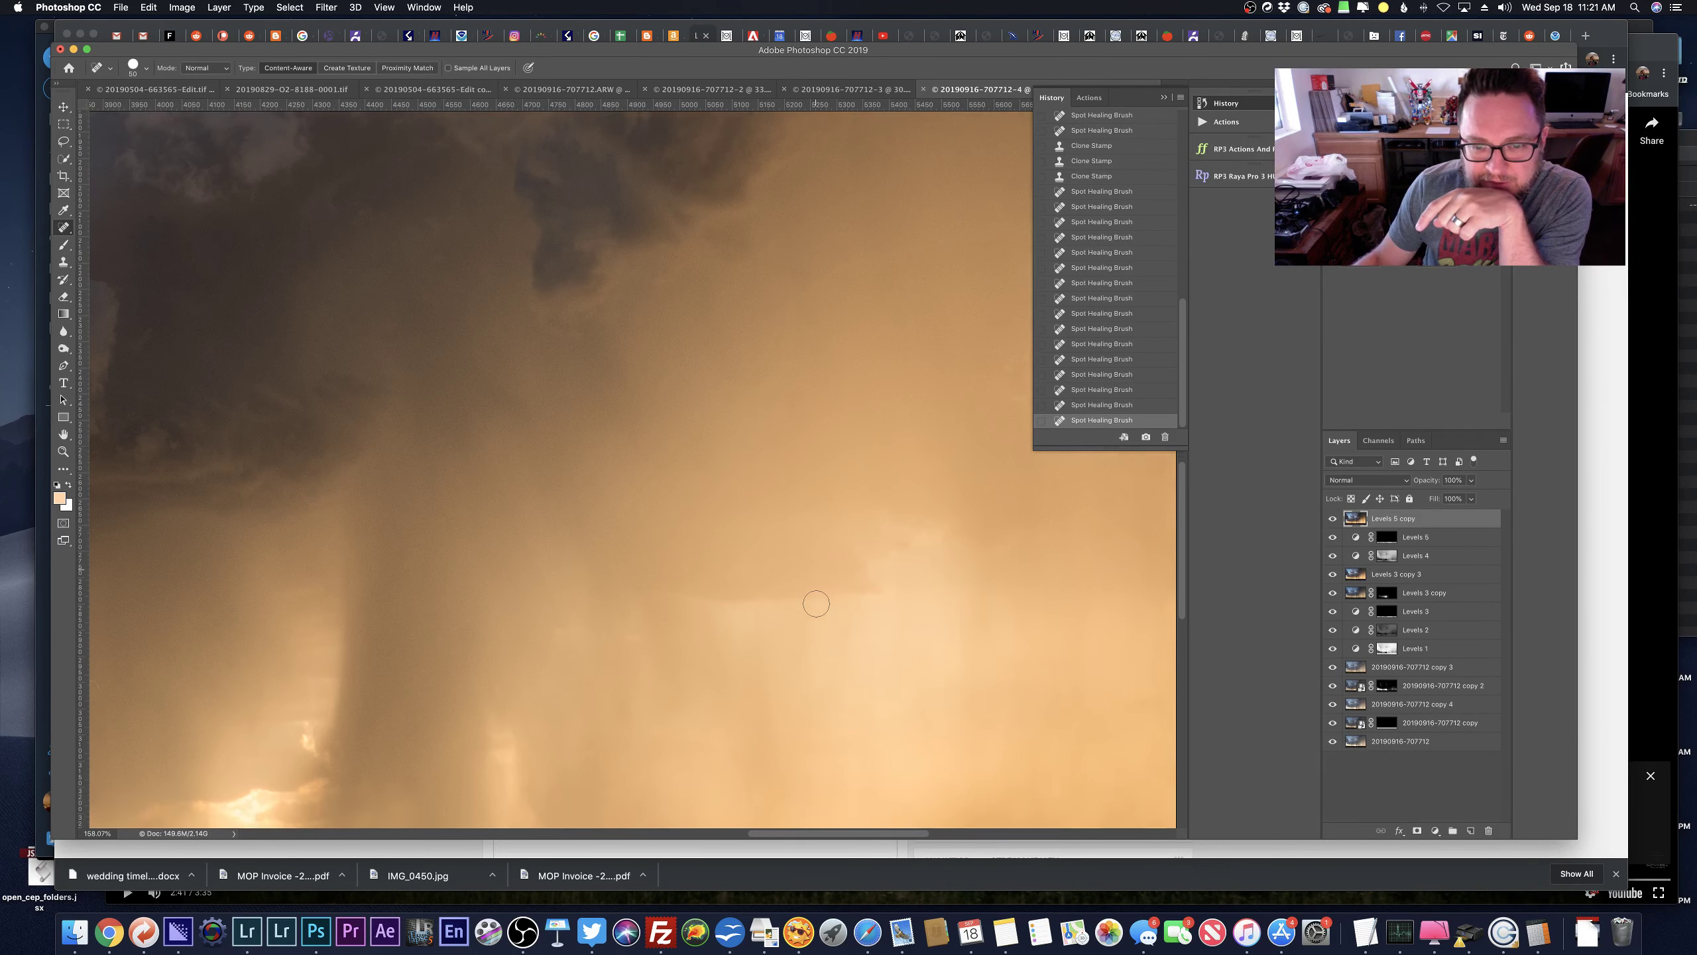
Examine the rain curtain, the area beside the lightning bolt and the dark central clouds for remaining spots.
scroll(816, 604, left, 8)
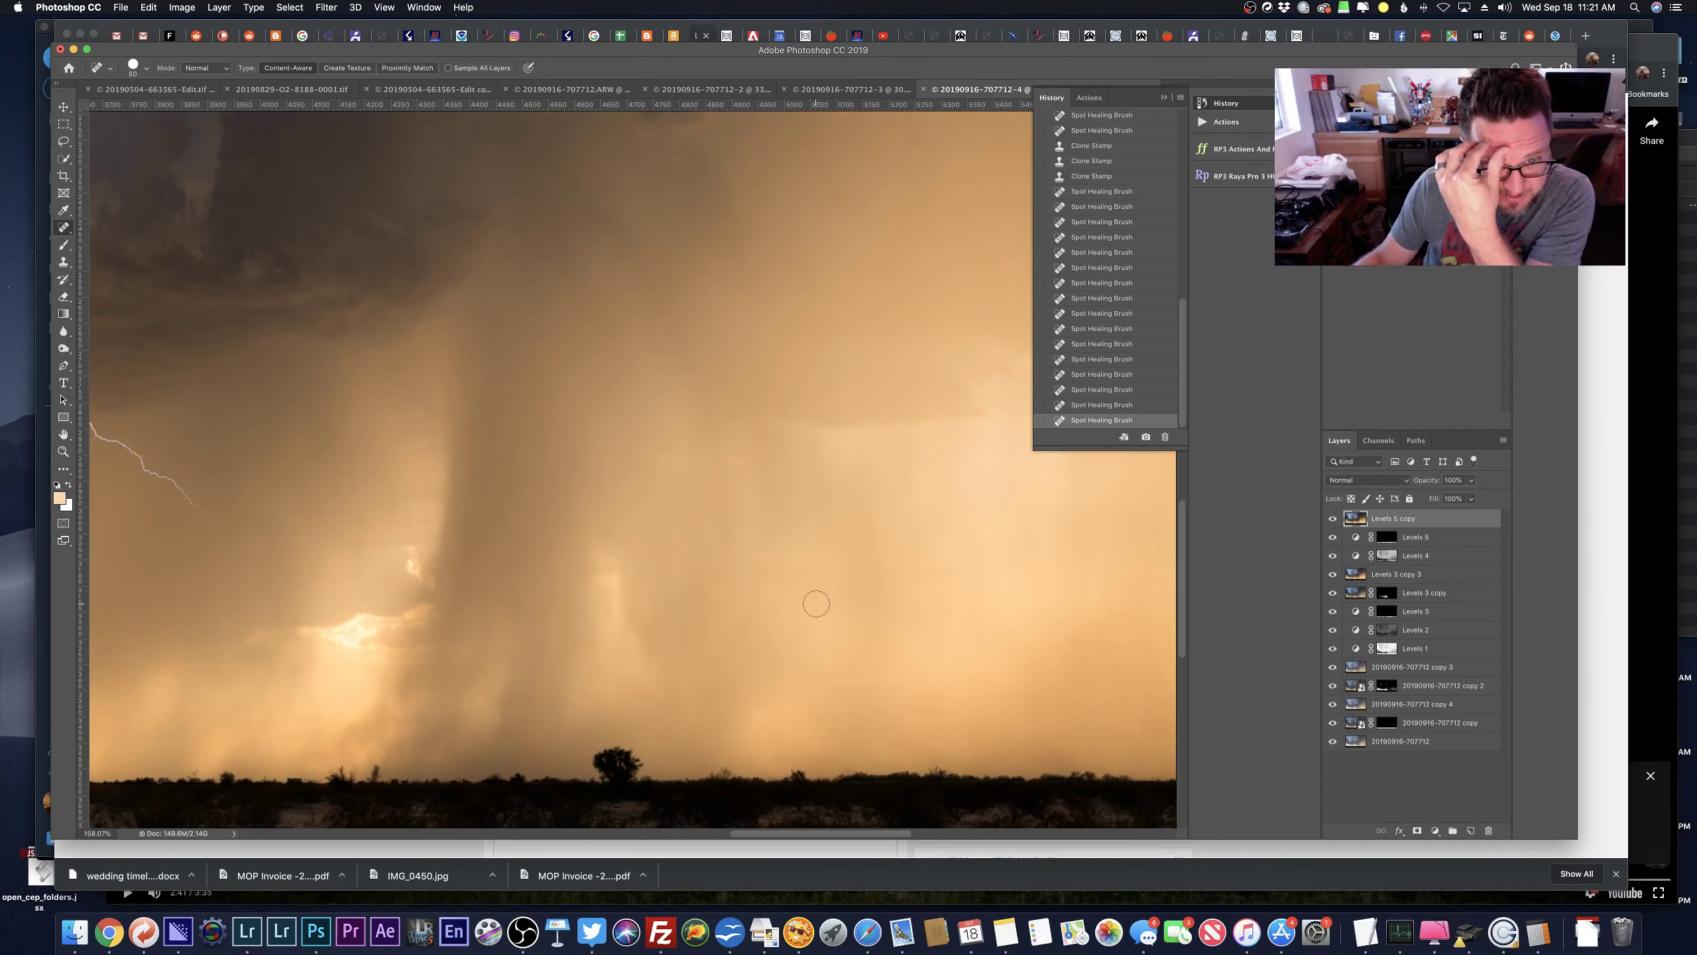
scroll(816, 603, left, 20)
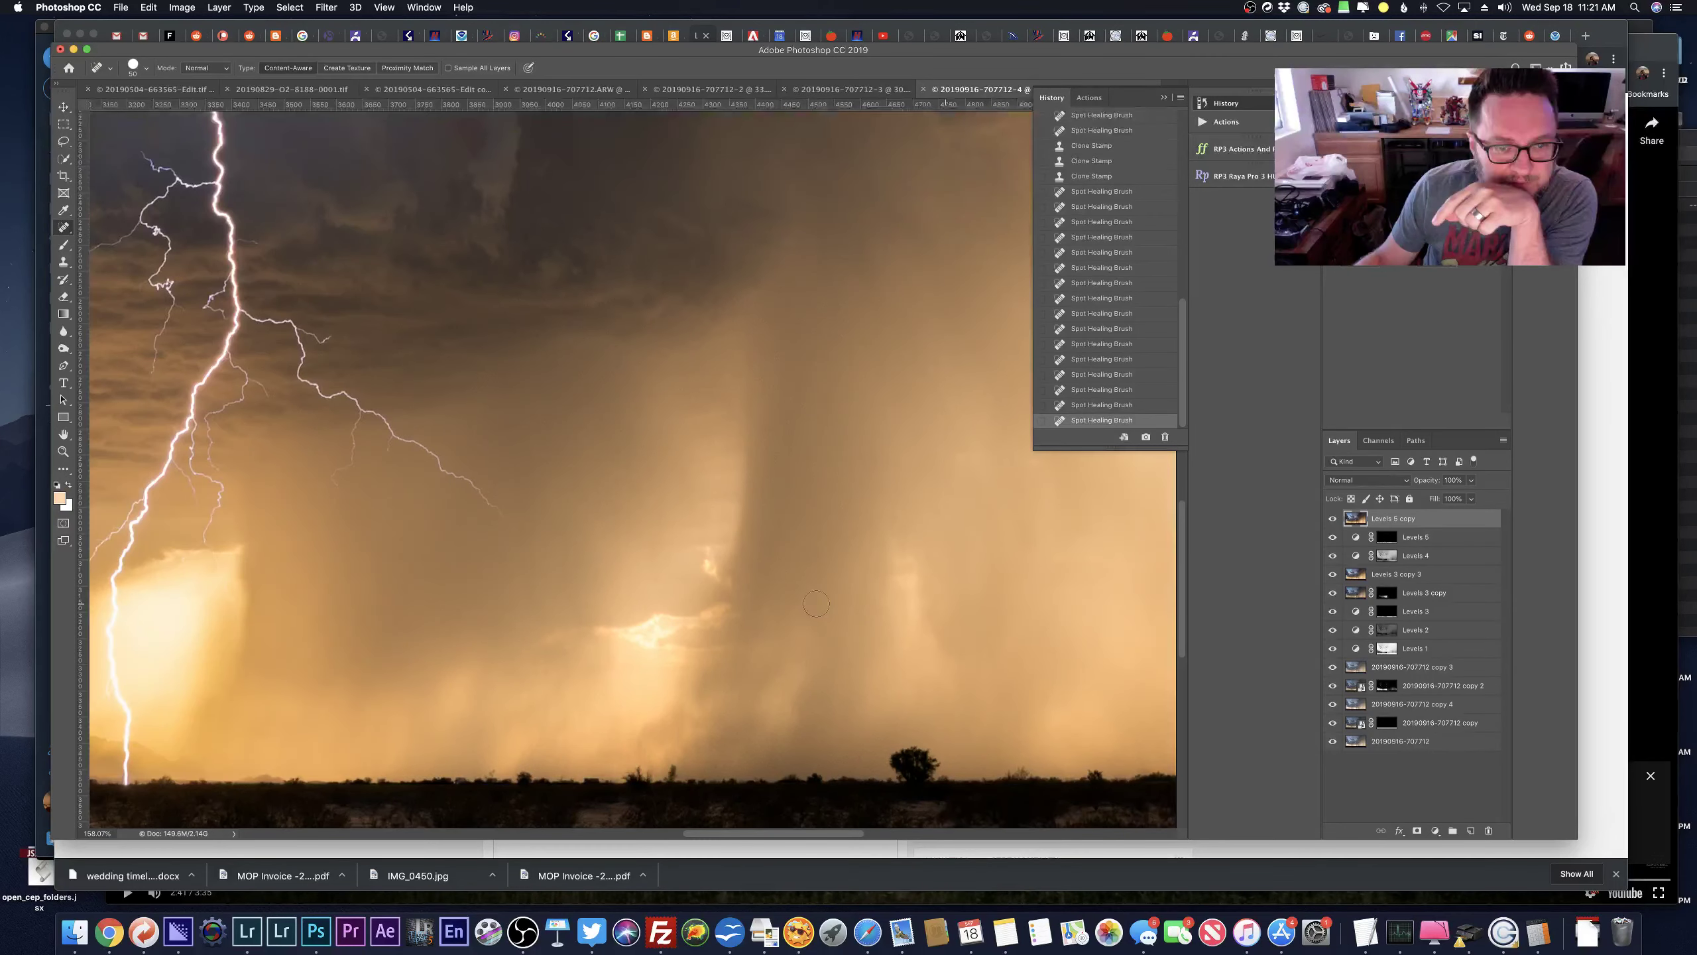
scroll(816, 603, up, 20)
scroll(800, 652, up, 15)
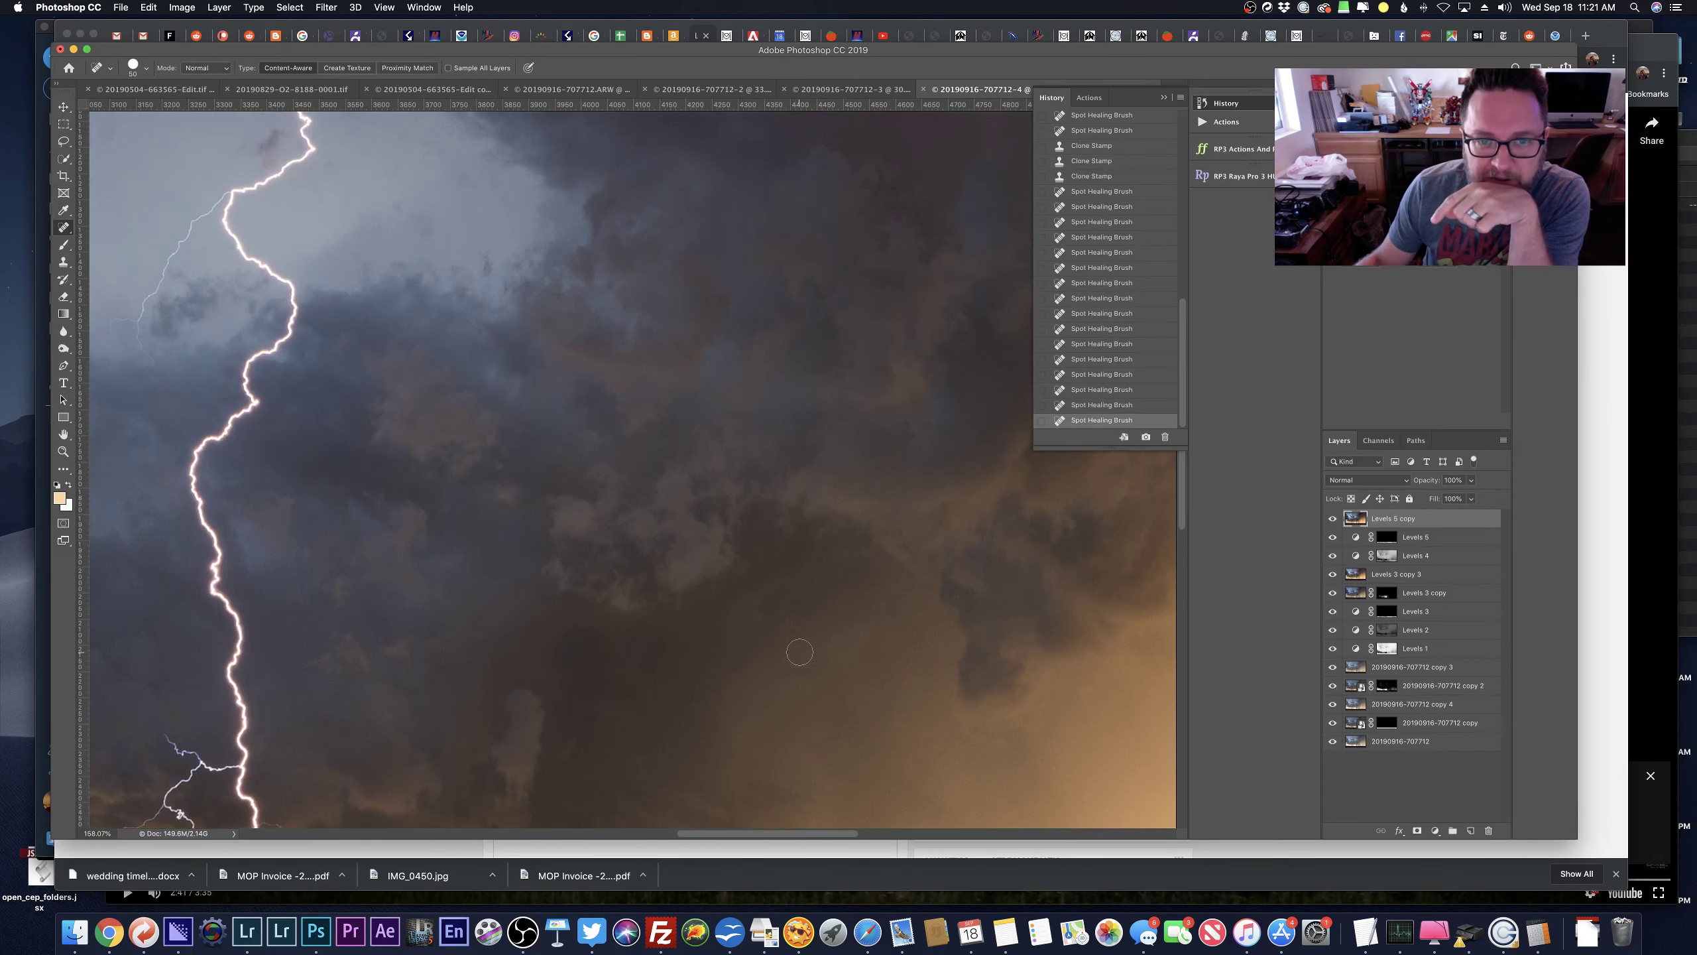
scroll(799, 652, right, 10)
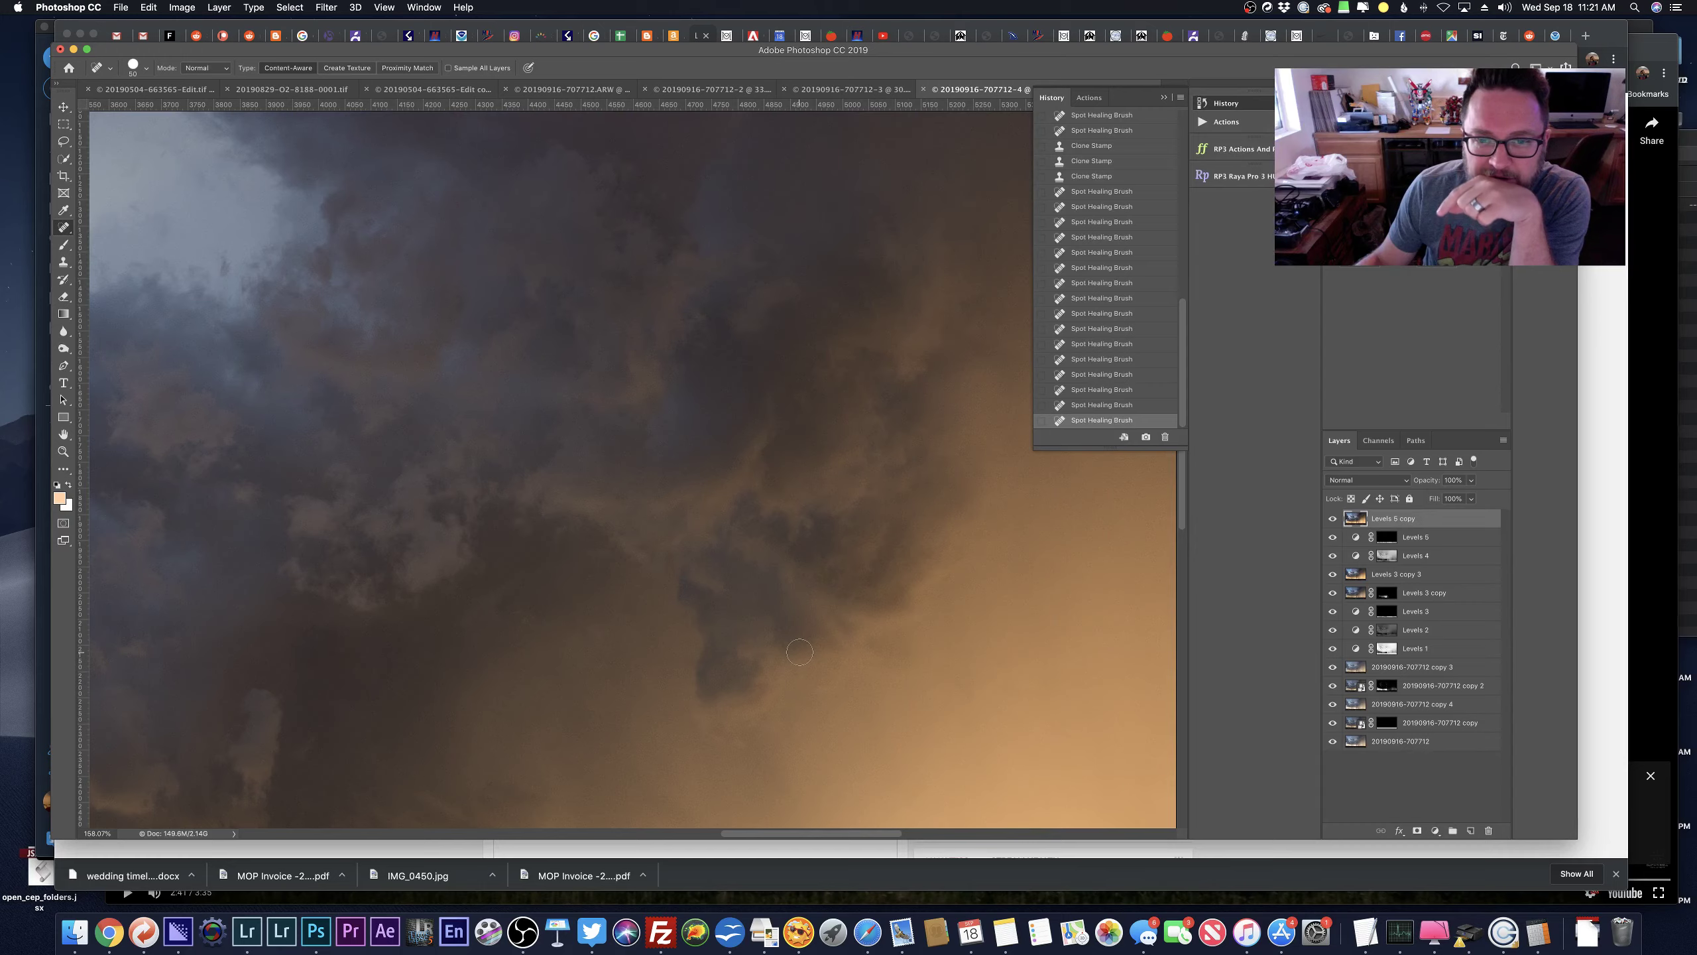
scroll(800, 652, up, 15)
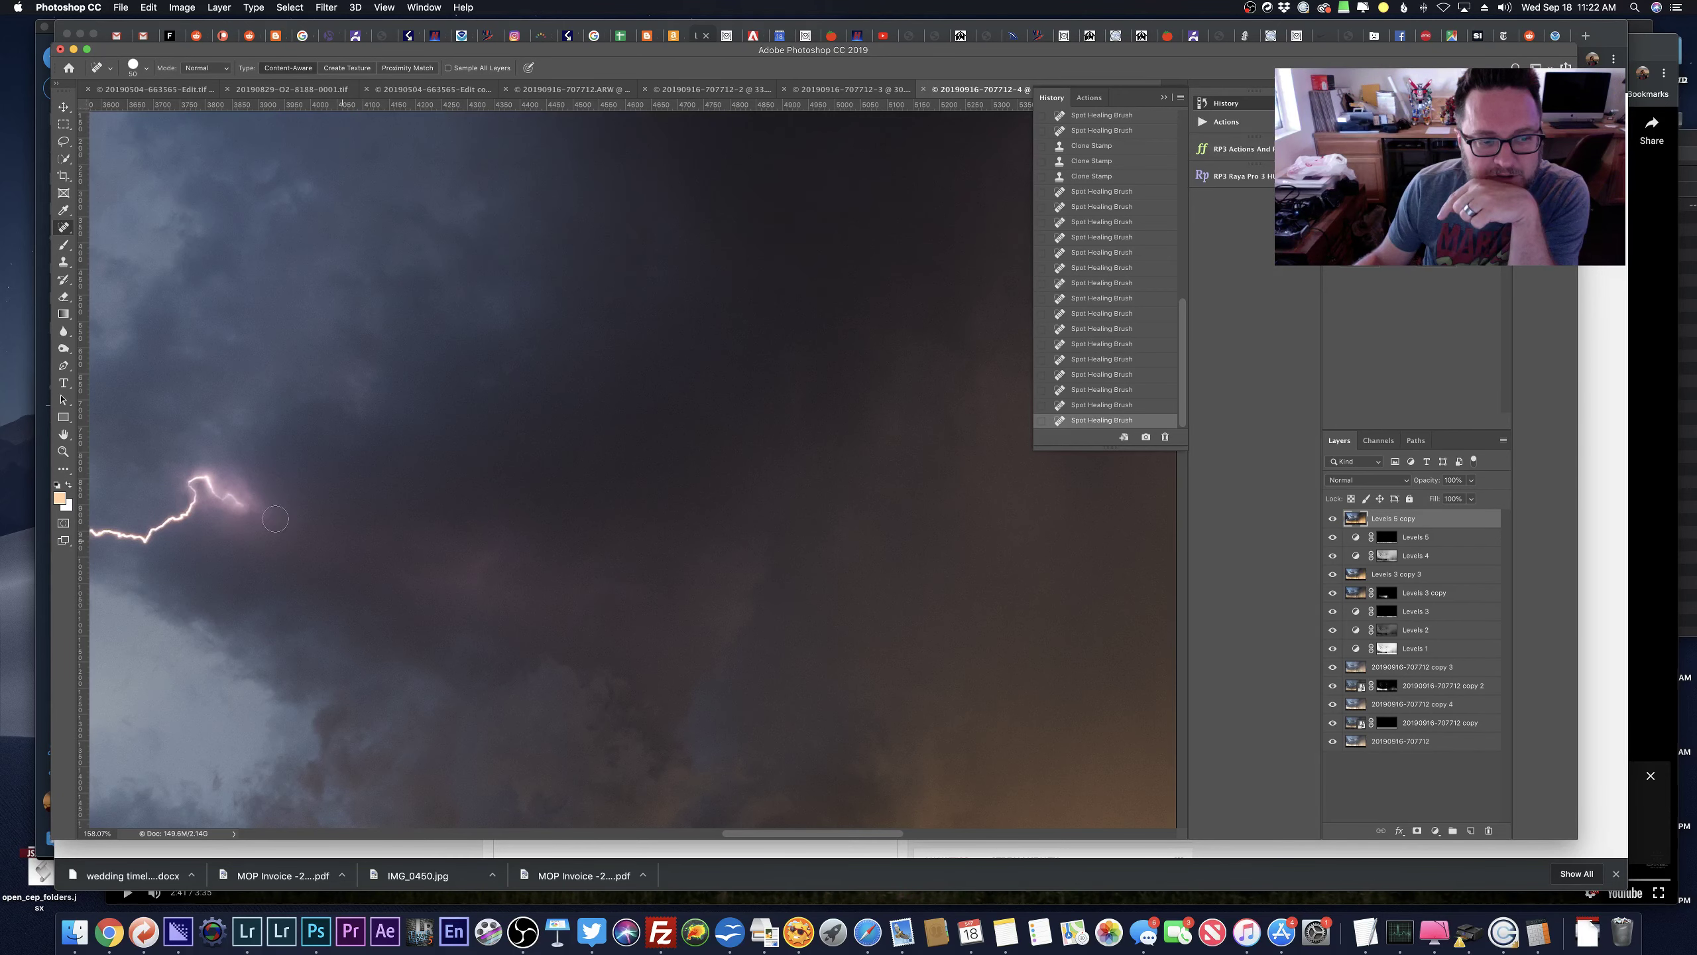
scroll(275, 518, up, 5)
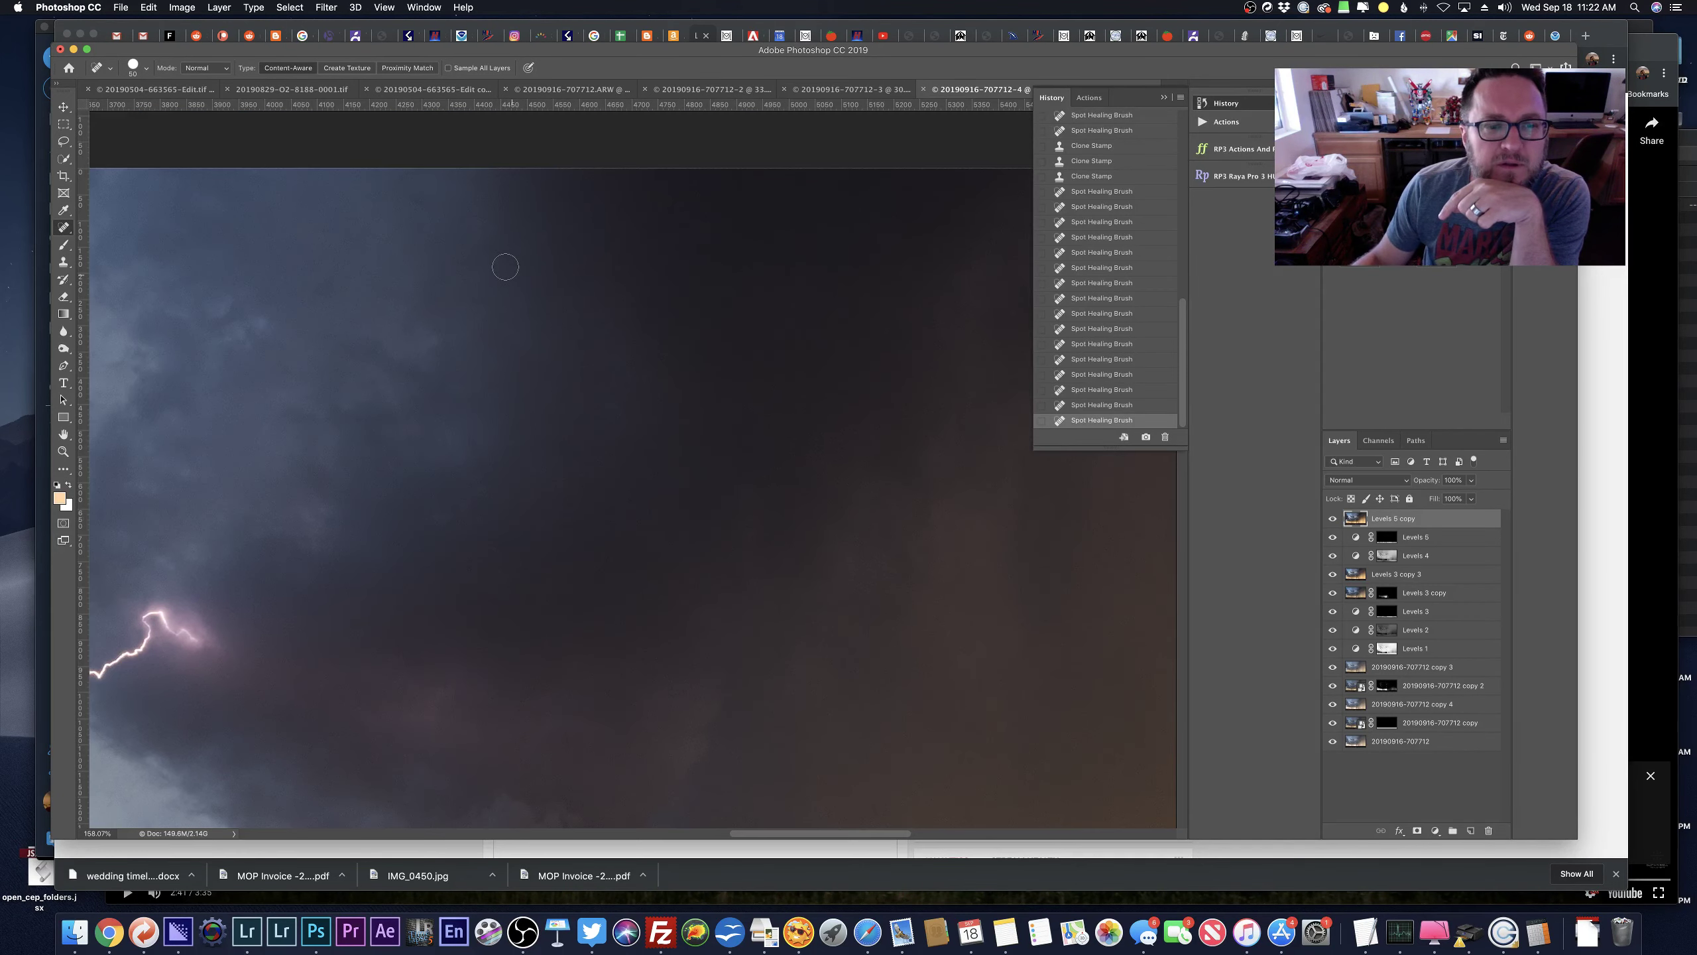
Heal the spots in the dark and grey-blue clouds above the lightning bolt near the photo's top edge.
scroll(798, 498, left, 10)
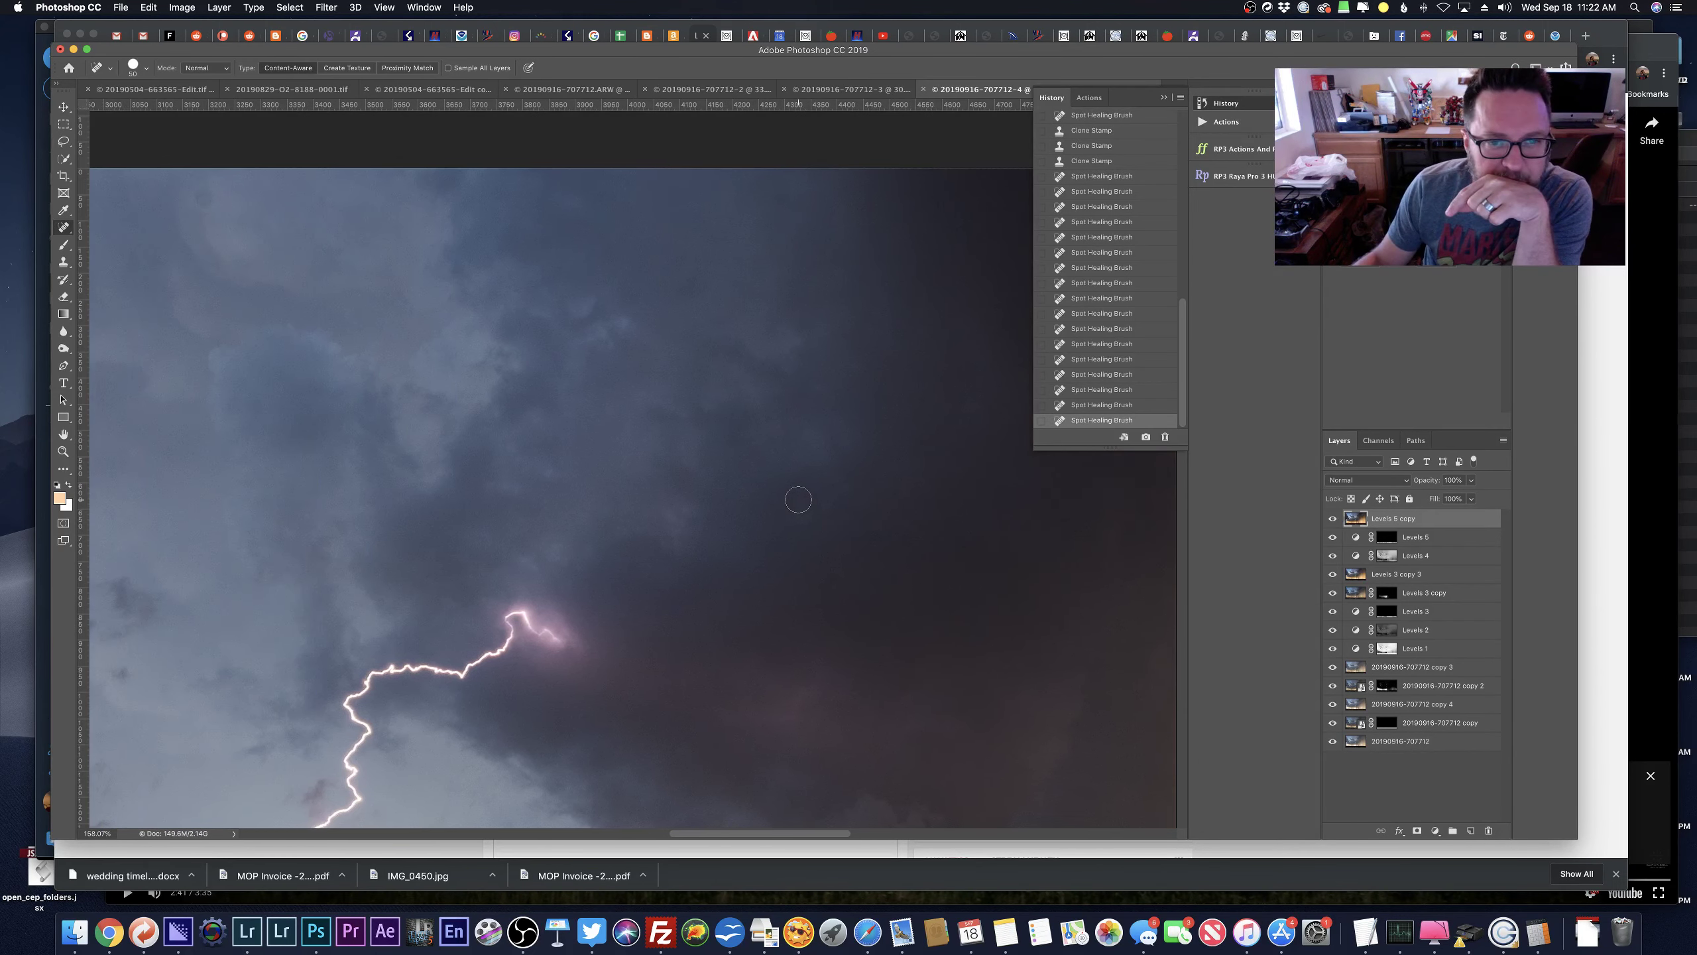
scroll(799, 499, left, 9)
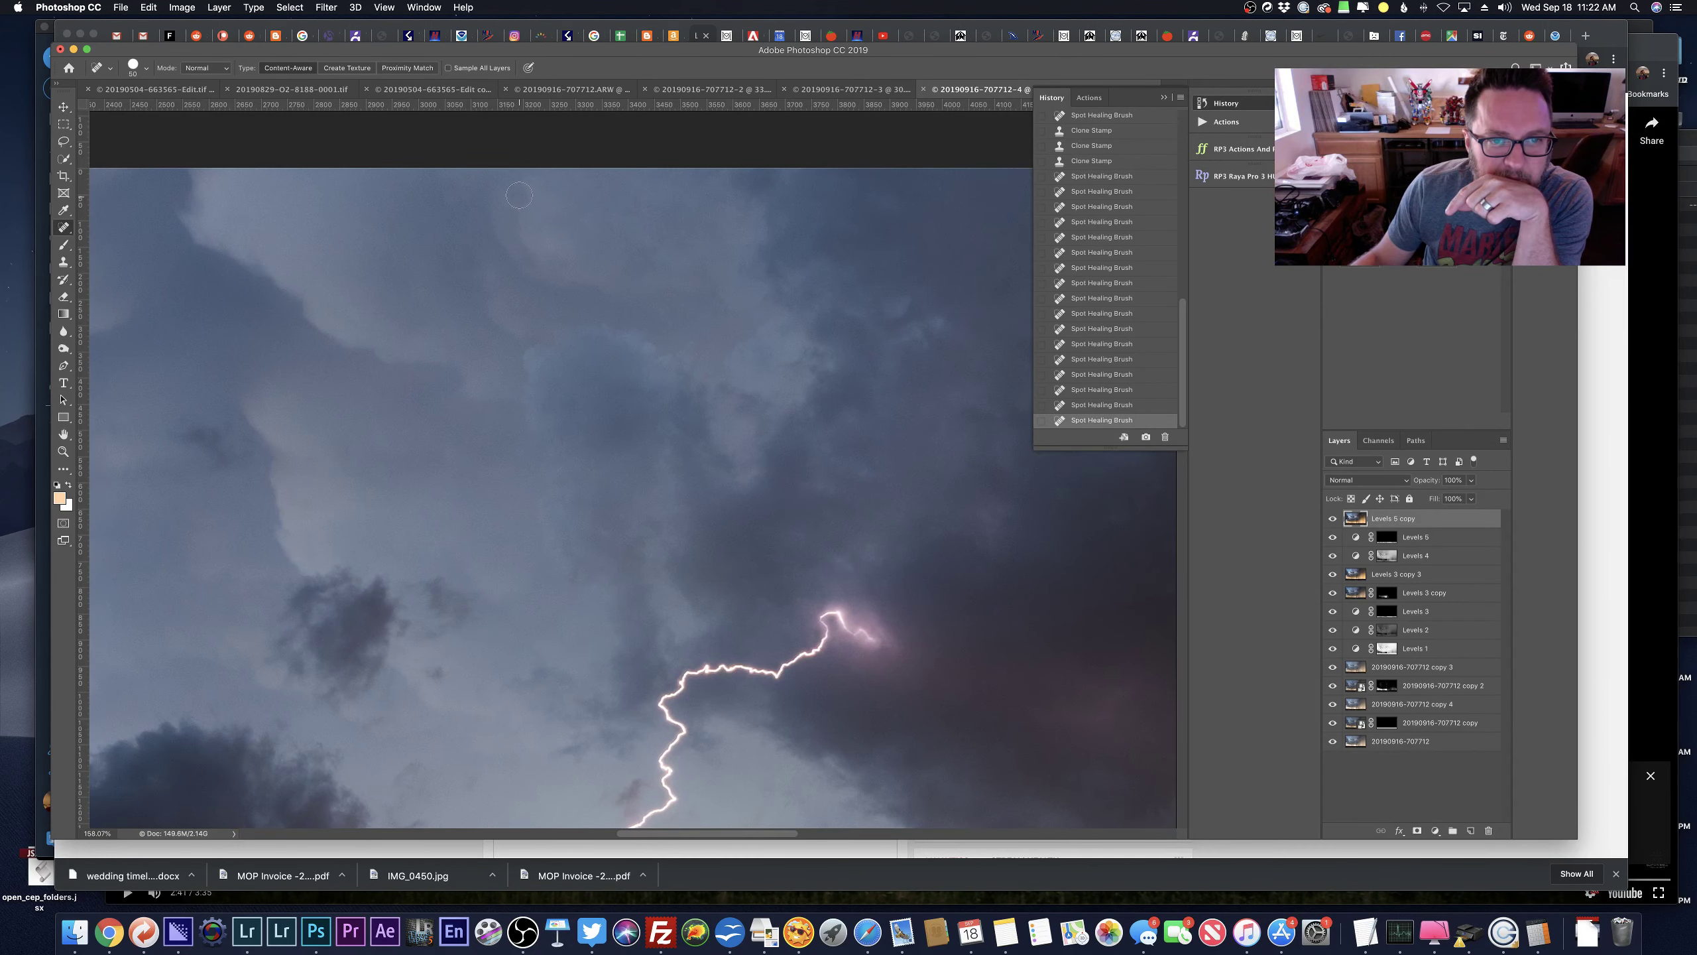
click(519, 195)
scroll(670, 368, left, 20)
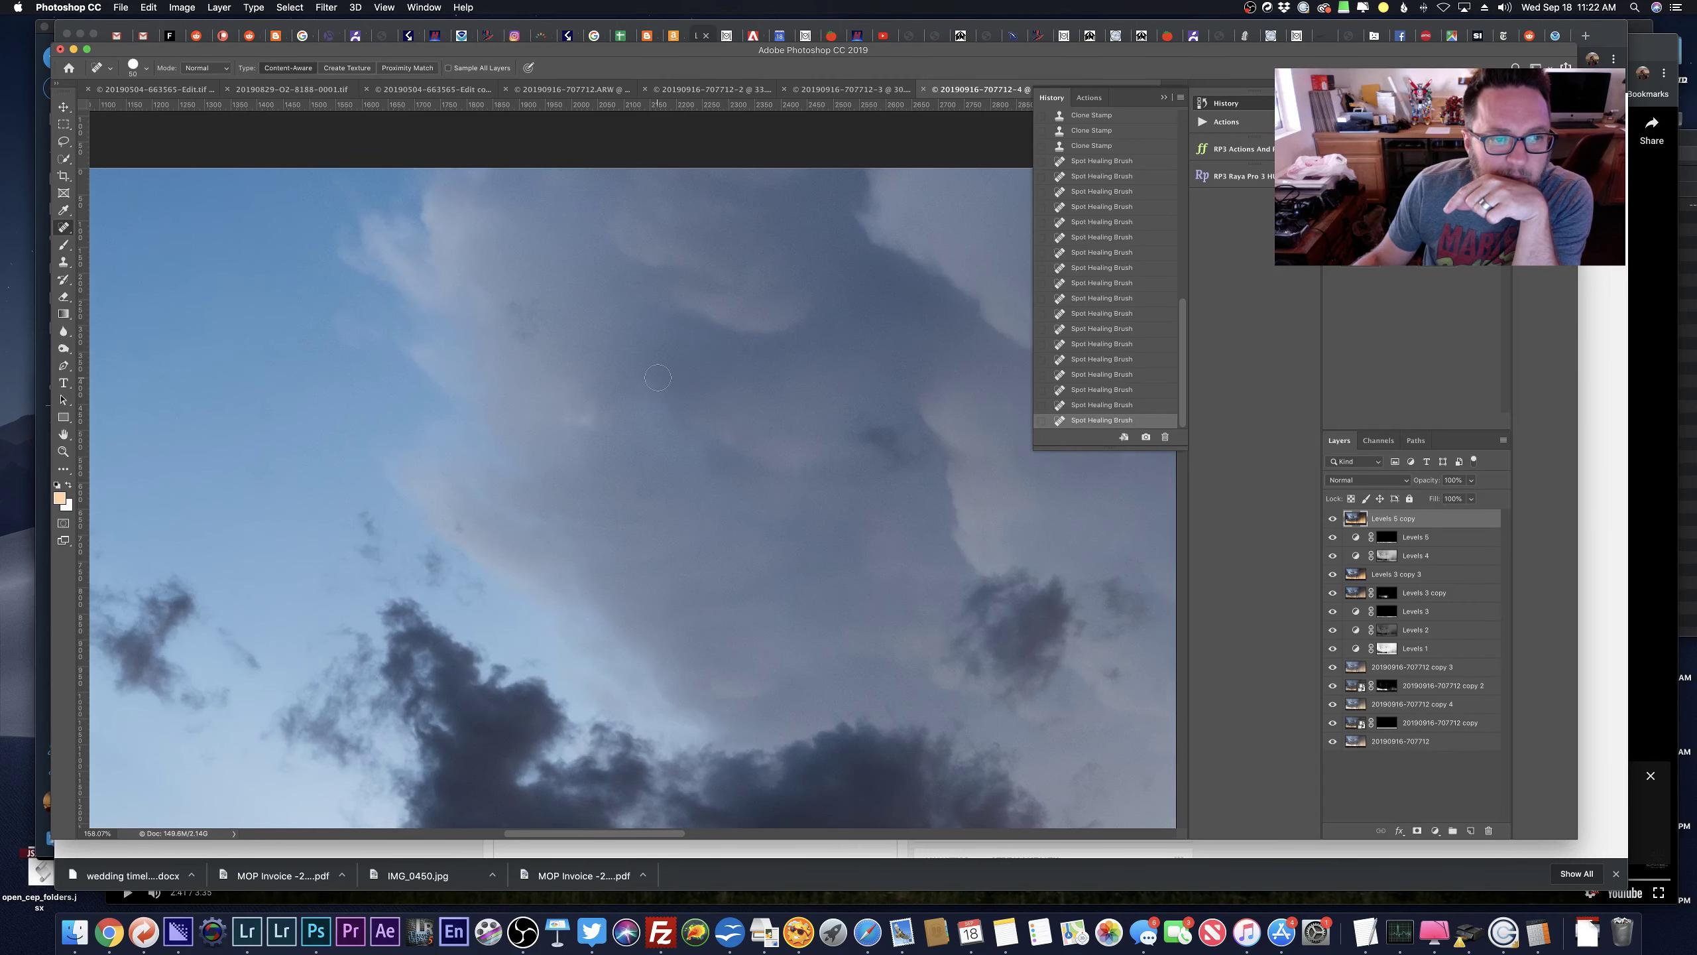
Heal the spots in the blue sky between the grey cloud and the dark cloud bank at the photo's left.
scroll(658, 378, left, 5)
click(400, 353)
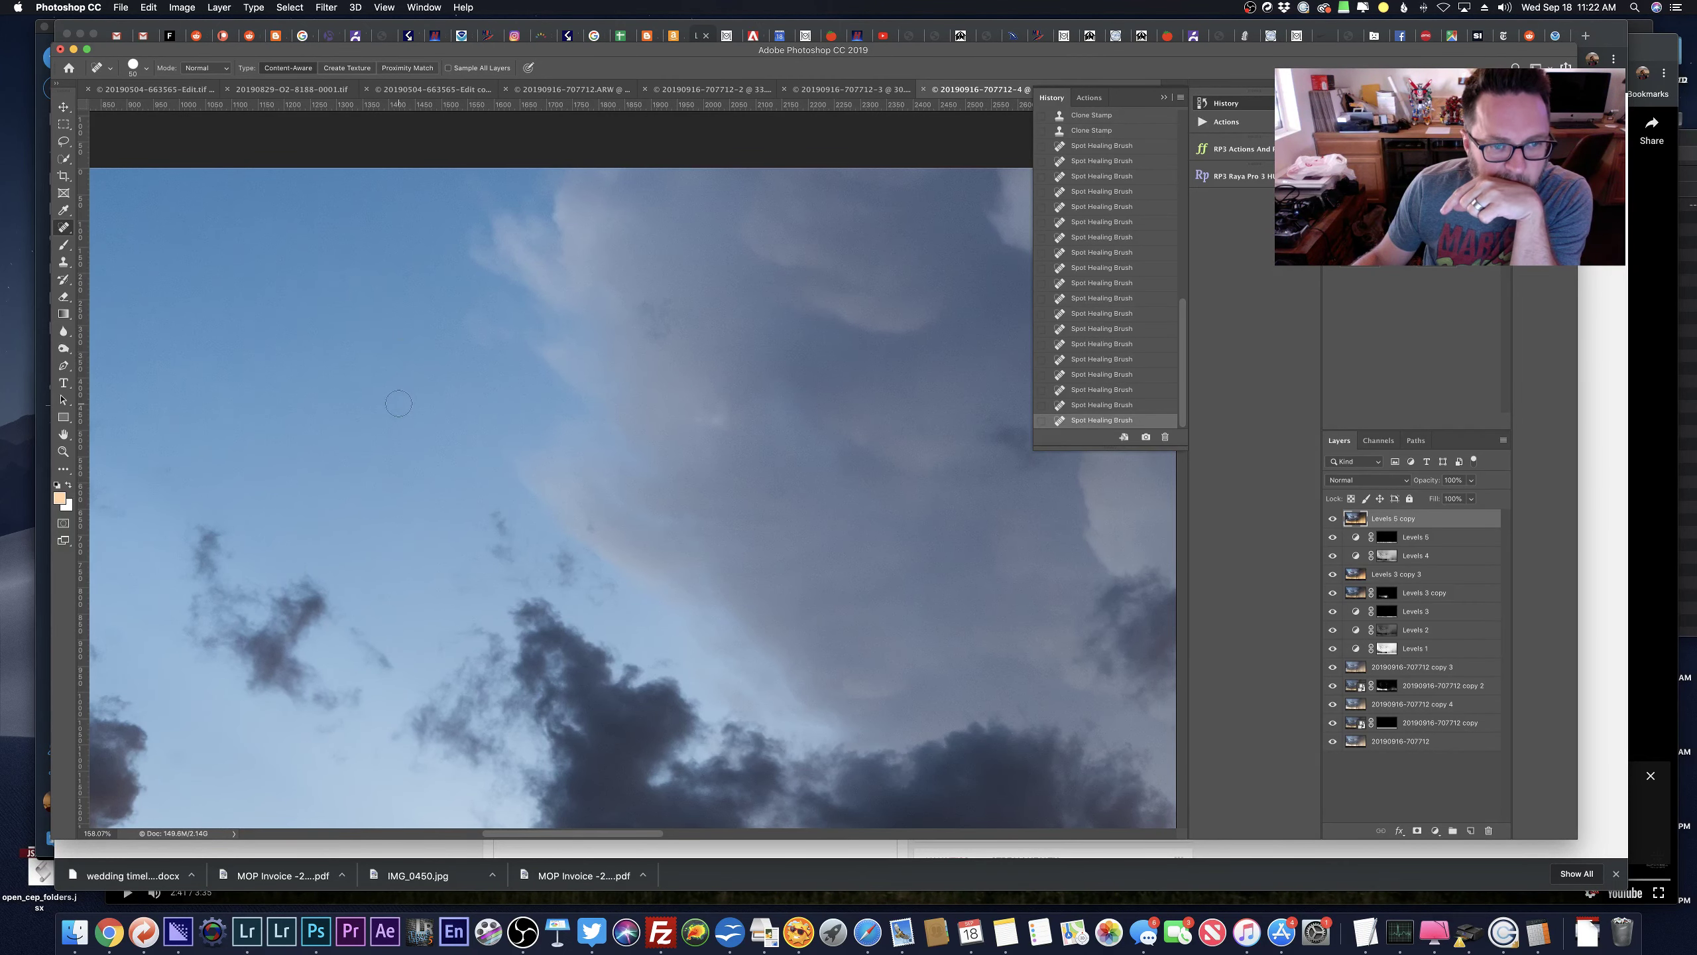
click(395, 411)
scroll(421, 415, left, 7)
scroll(456, 424, left, 10)
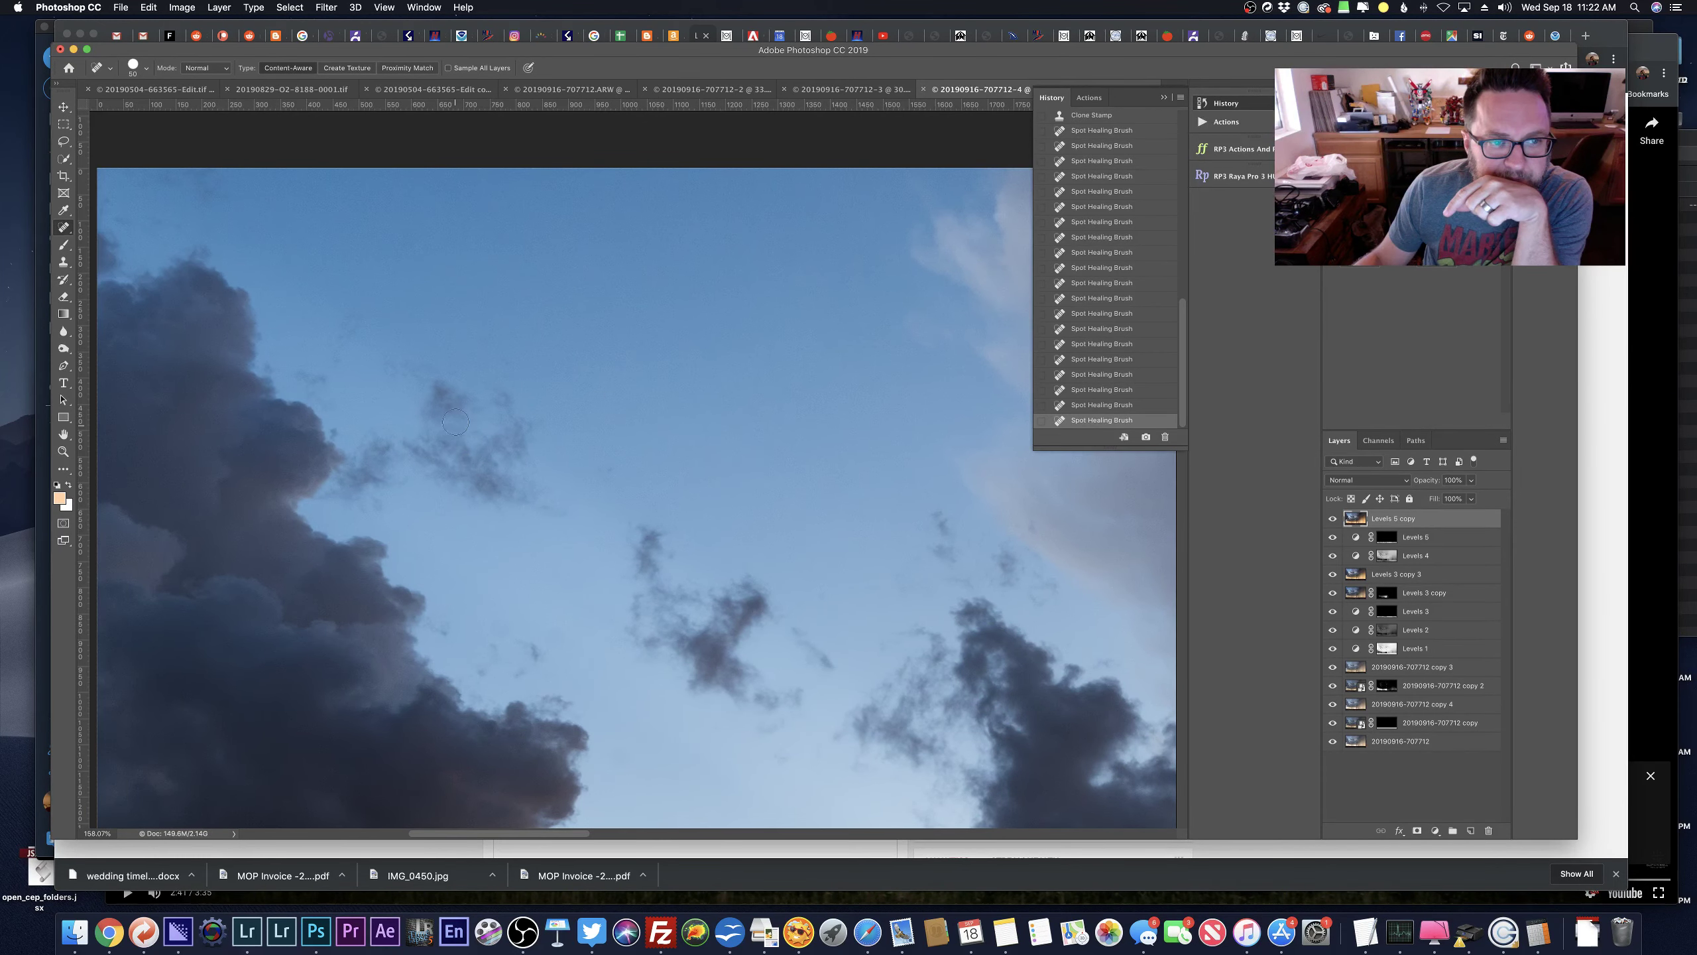
click(455, 421)
scroll(440, 313, left, 6)
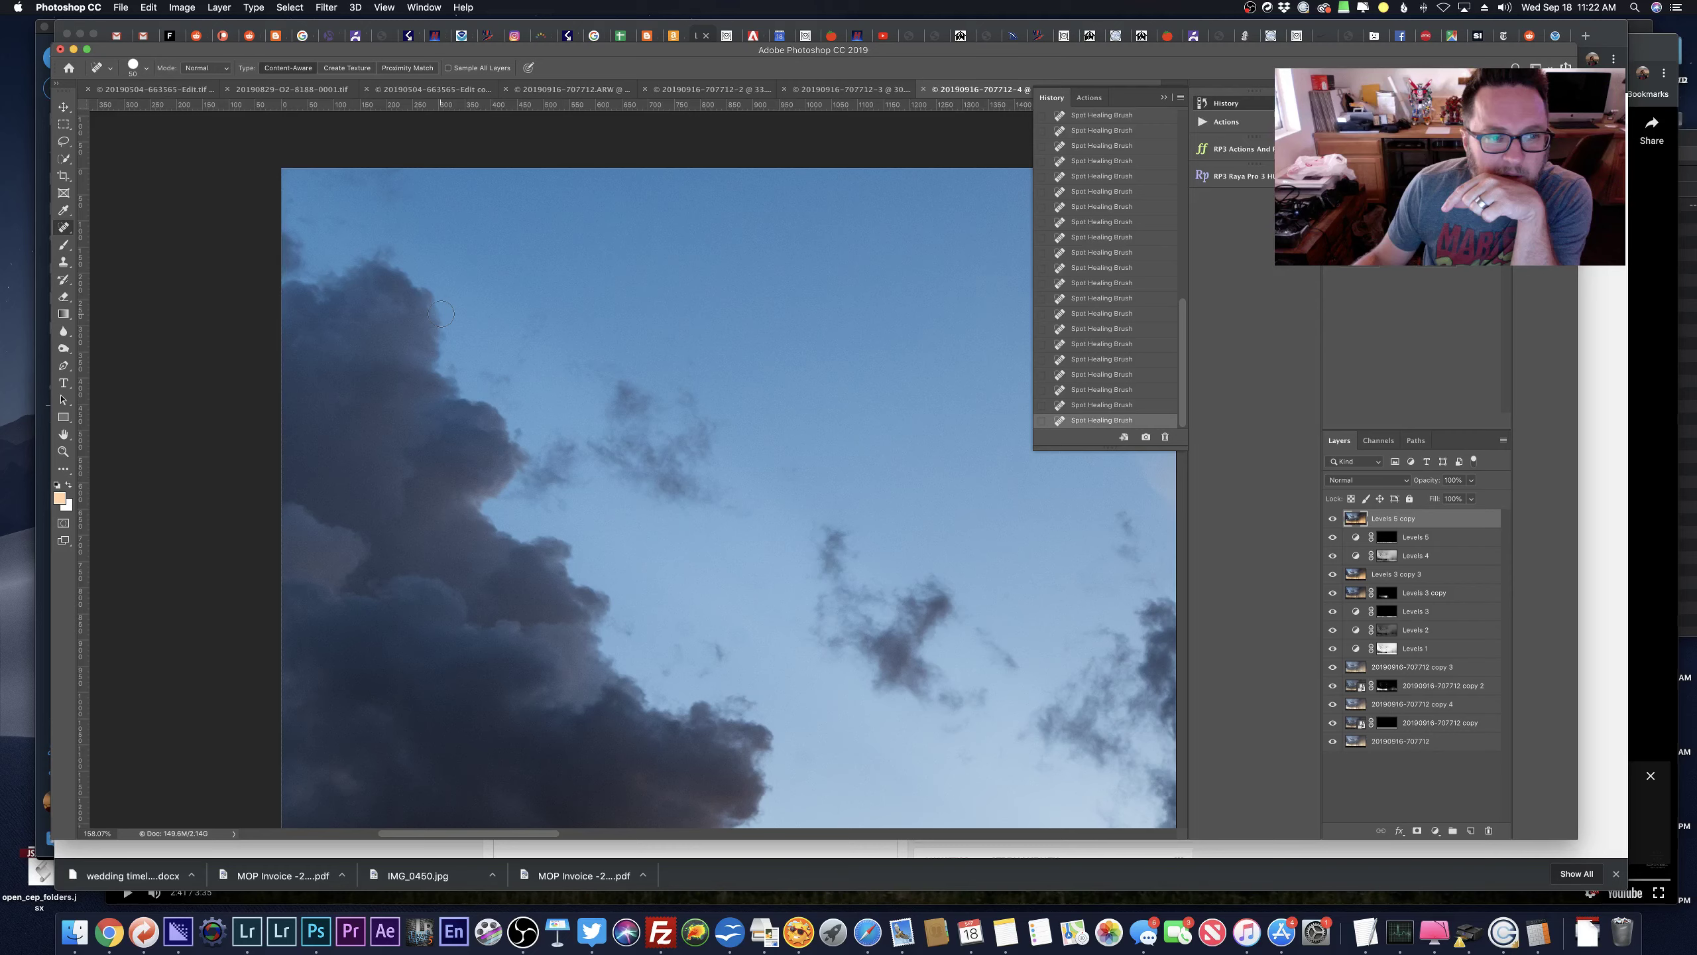
Examine the left side of the photo for spots, from the blue sky and dark clouds down to the mountains.
scroll(441, 313, down, 8)
scroll(441, 313, right, 12)
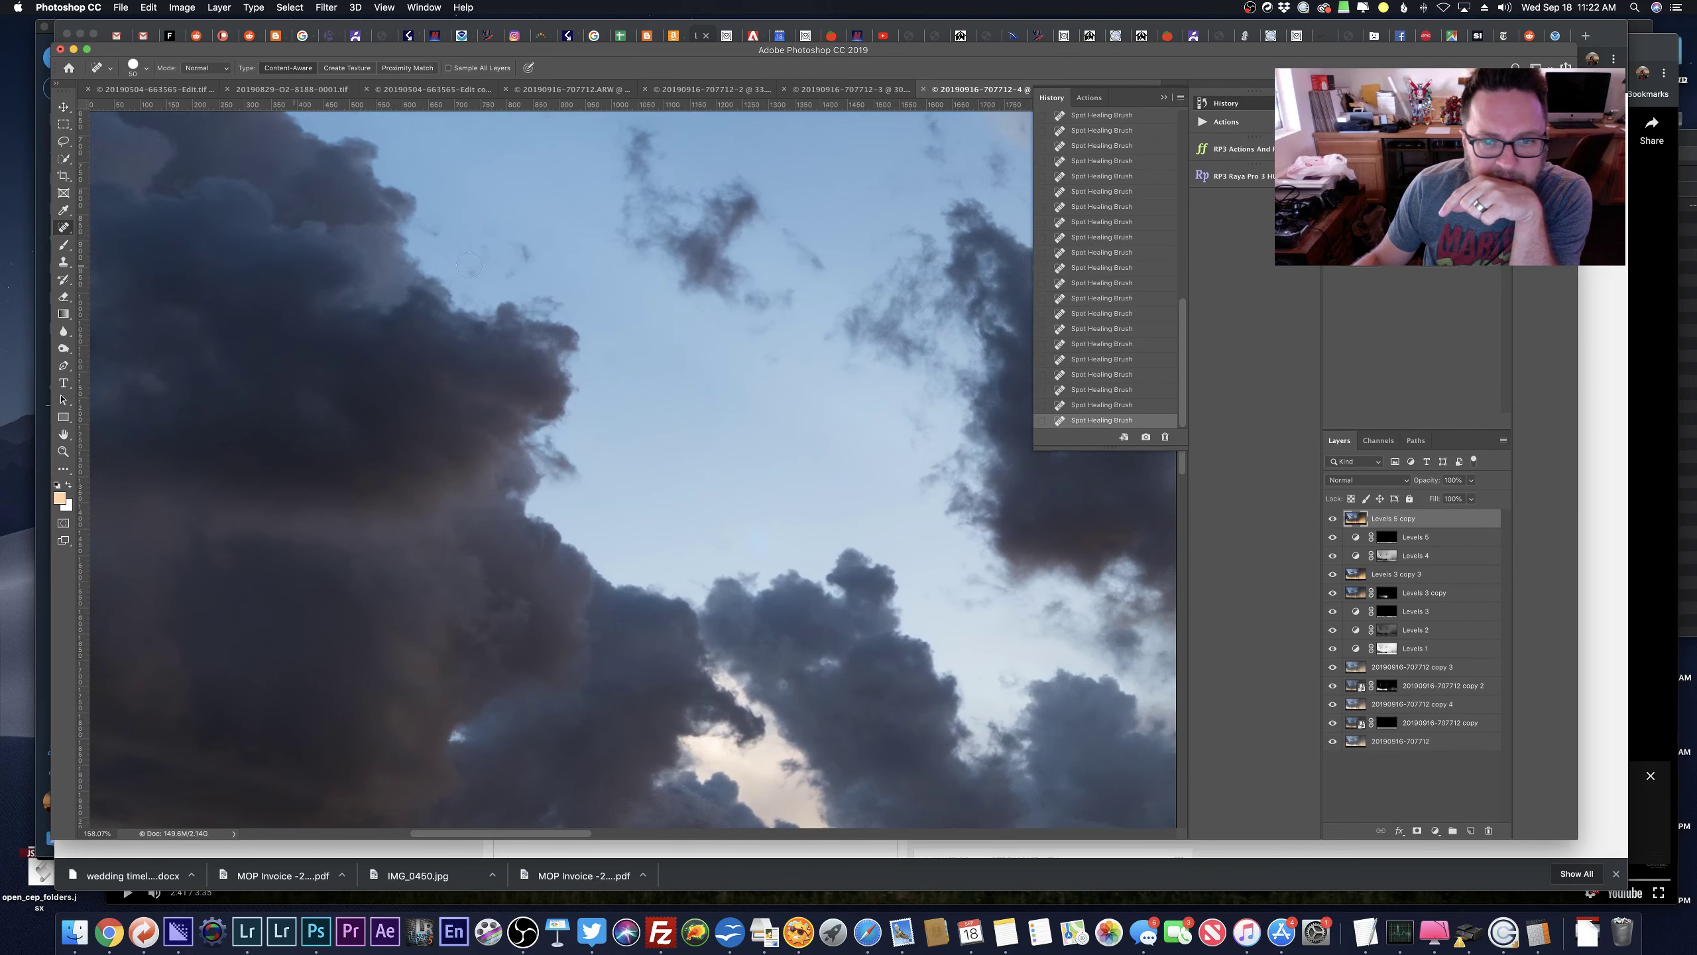
scroll(730, 501, up, 3)
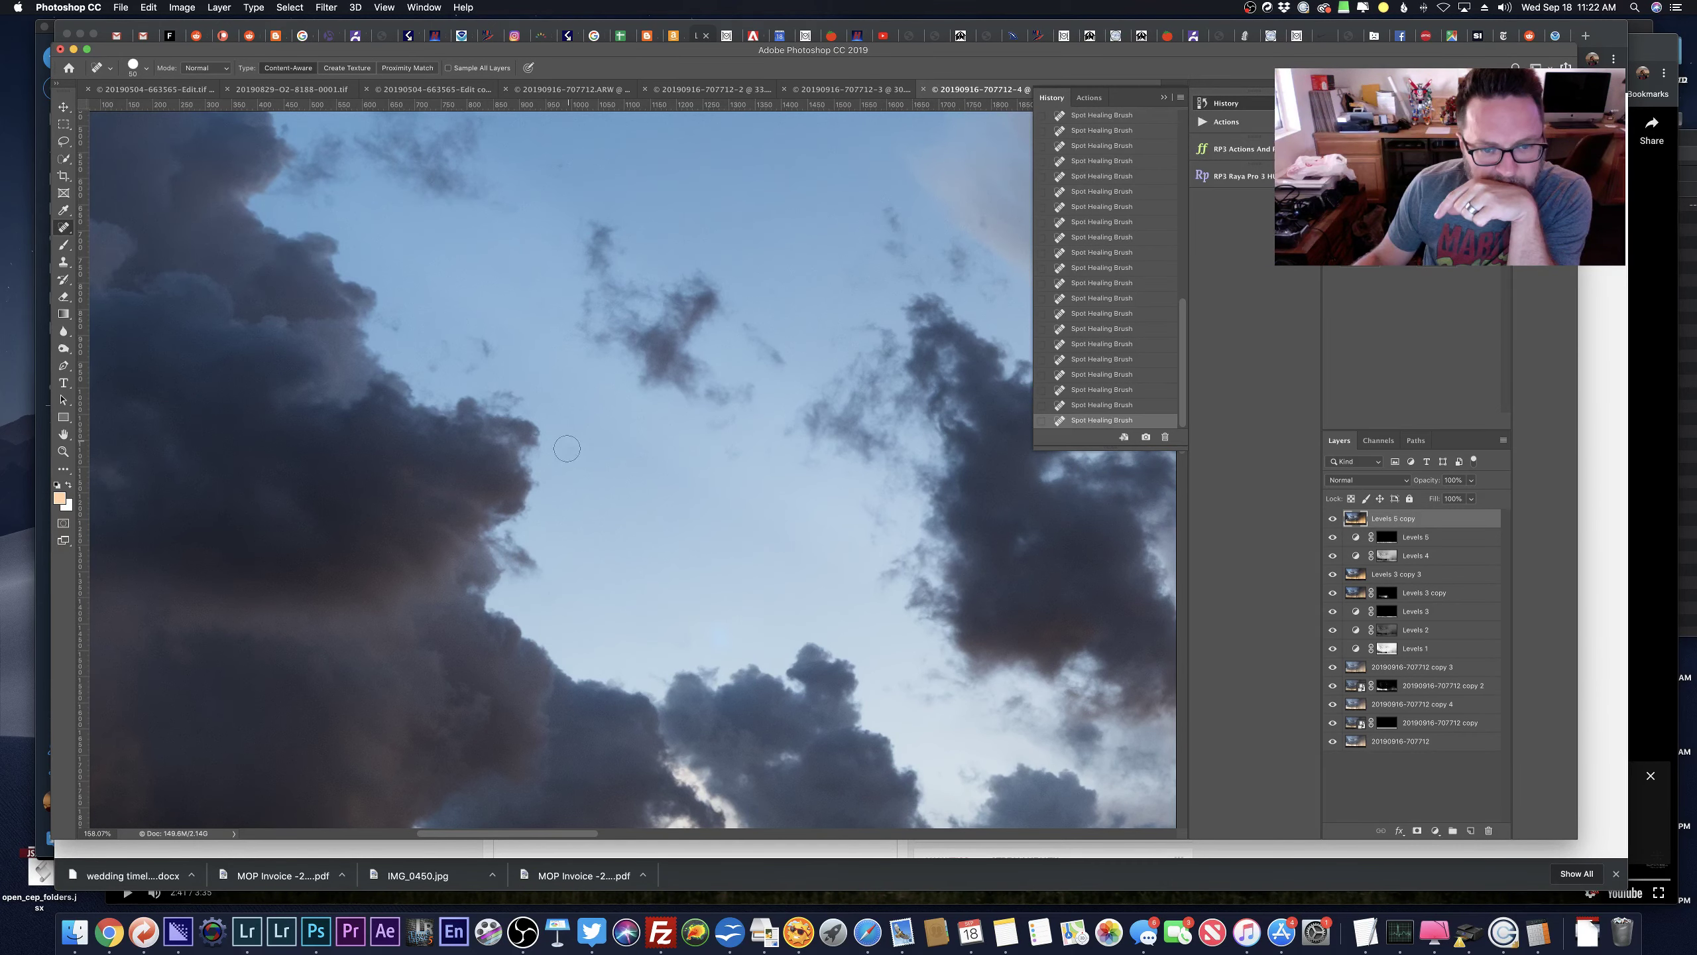
scroll(567, 449, up, 7)
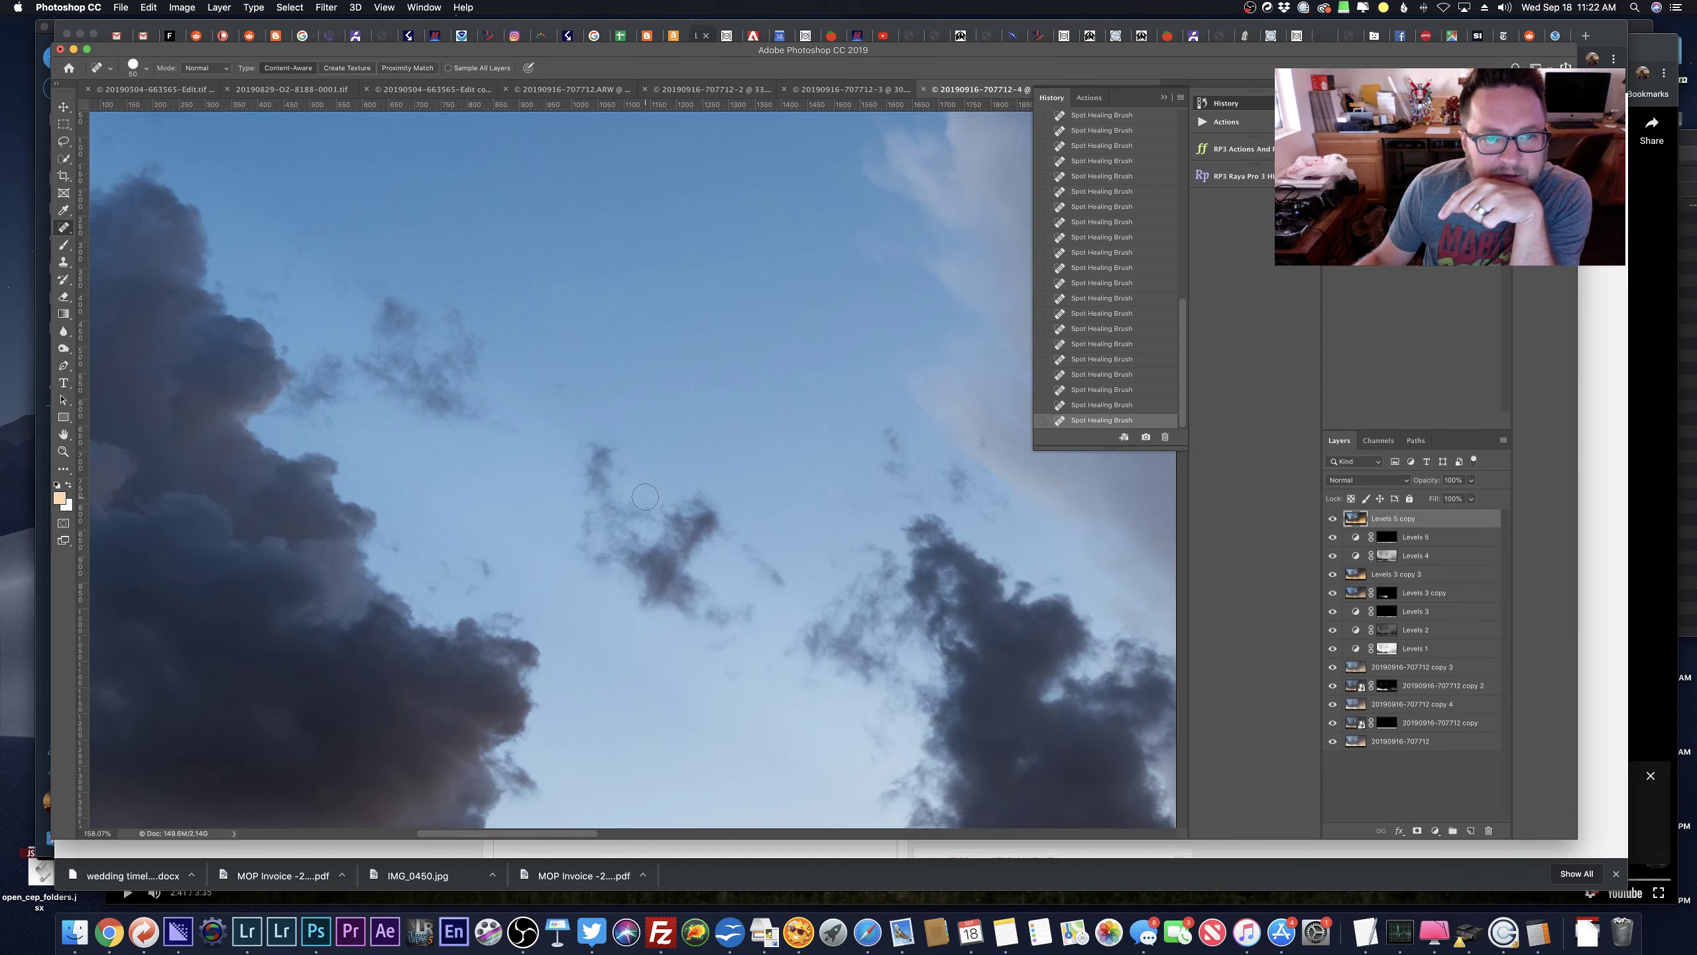
scroll(645, 496, up, 5)
scroll(645, 496, down, 3)
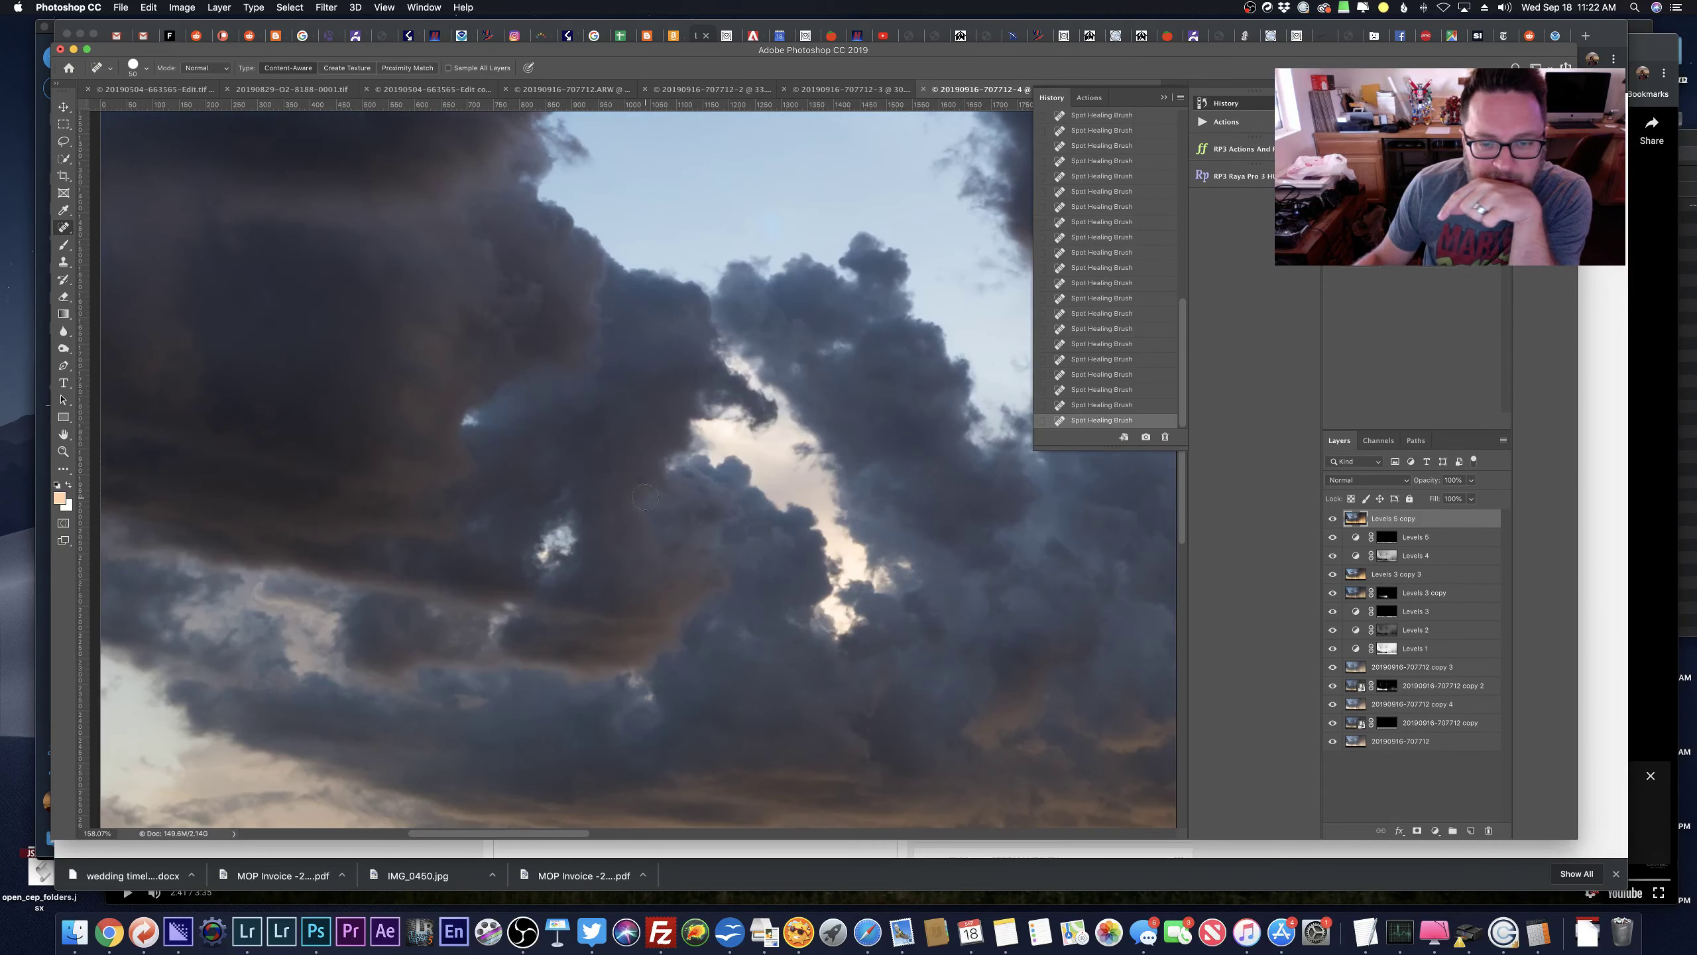
scroll(645, 497, left, 4)
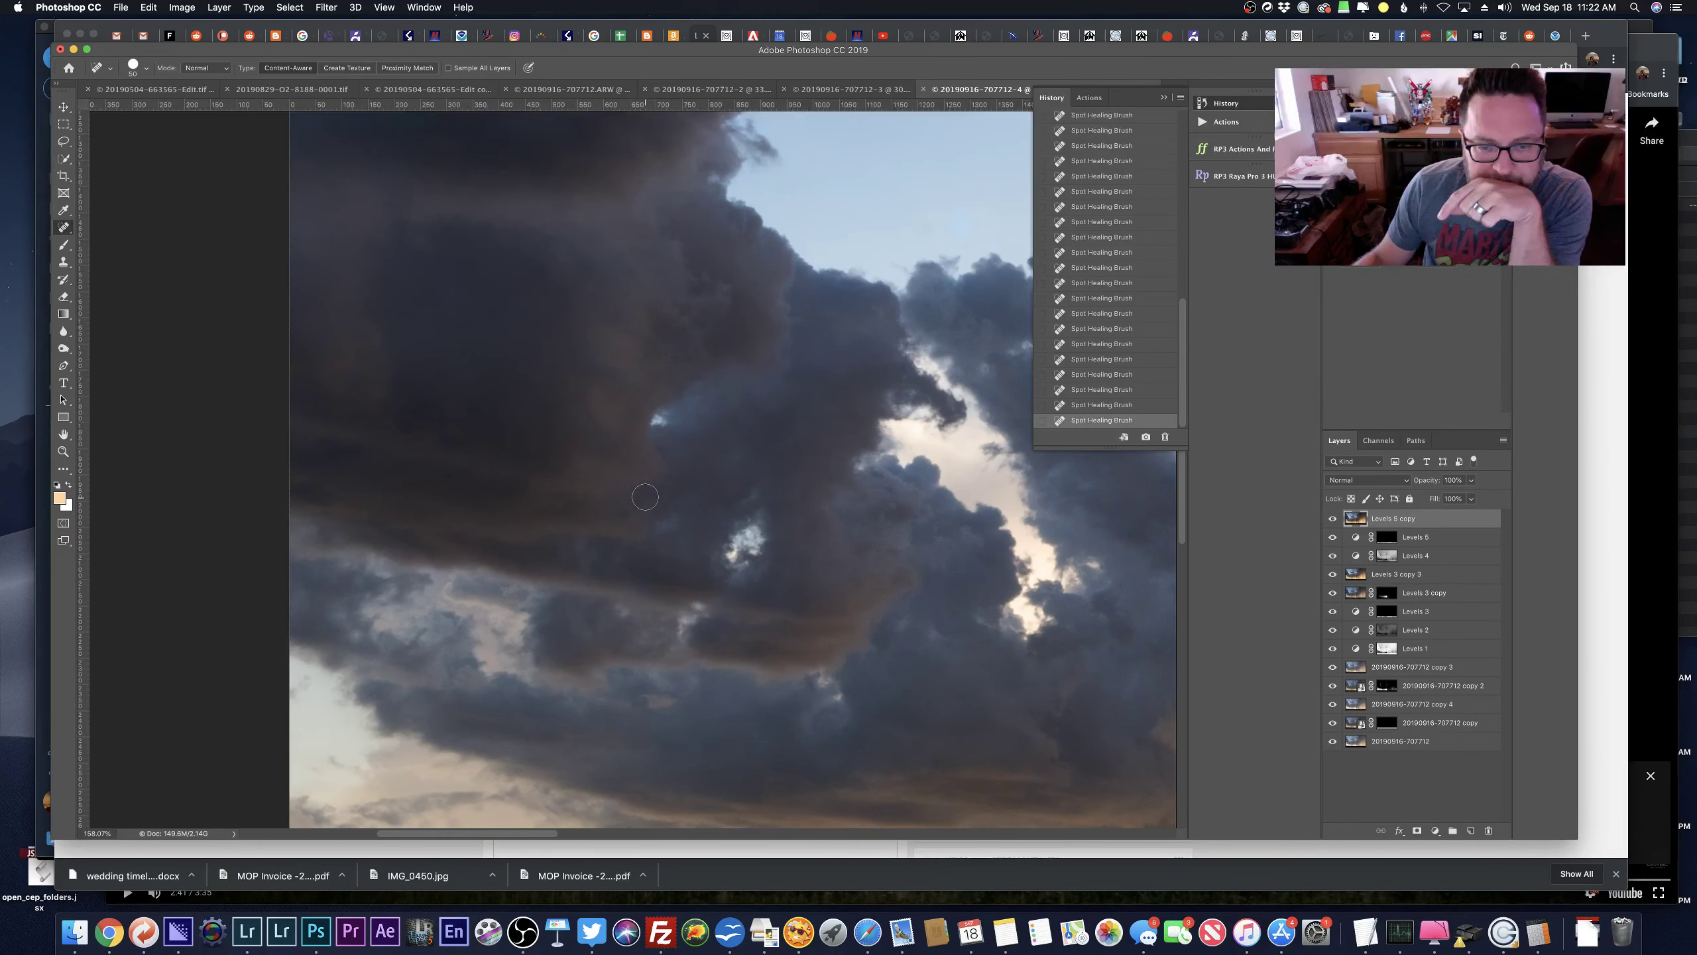
scroll(645, 497, down, 10)
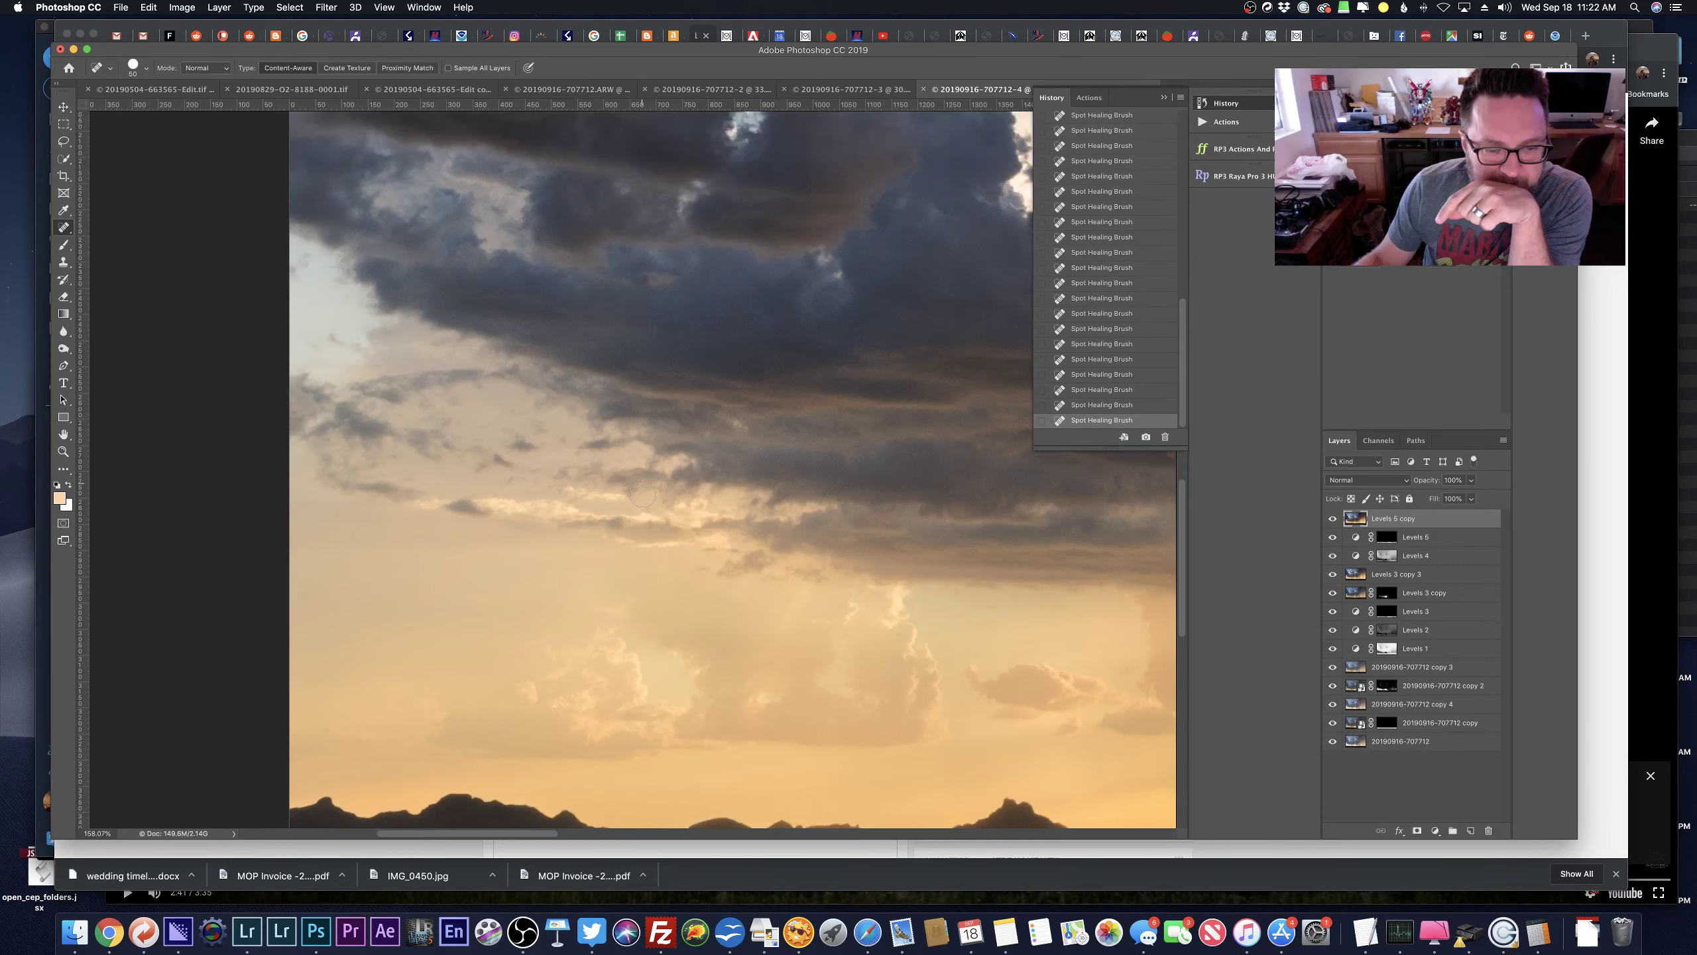
scroll(642, 494, right, 3)
scroll(642, 494, right, 5)
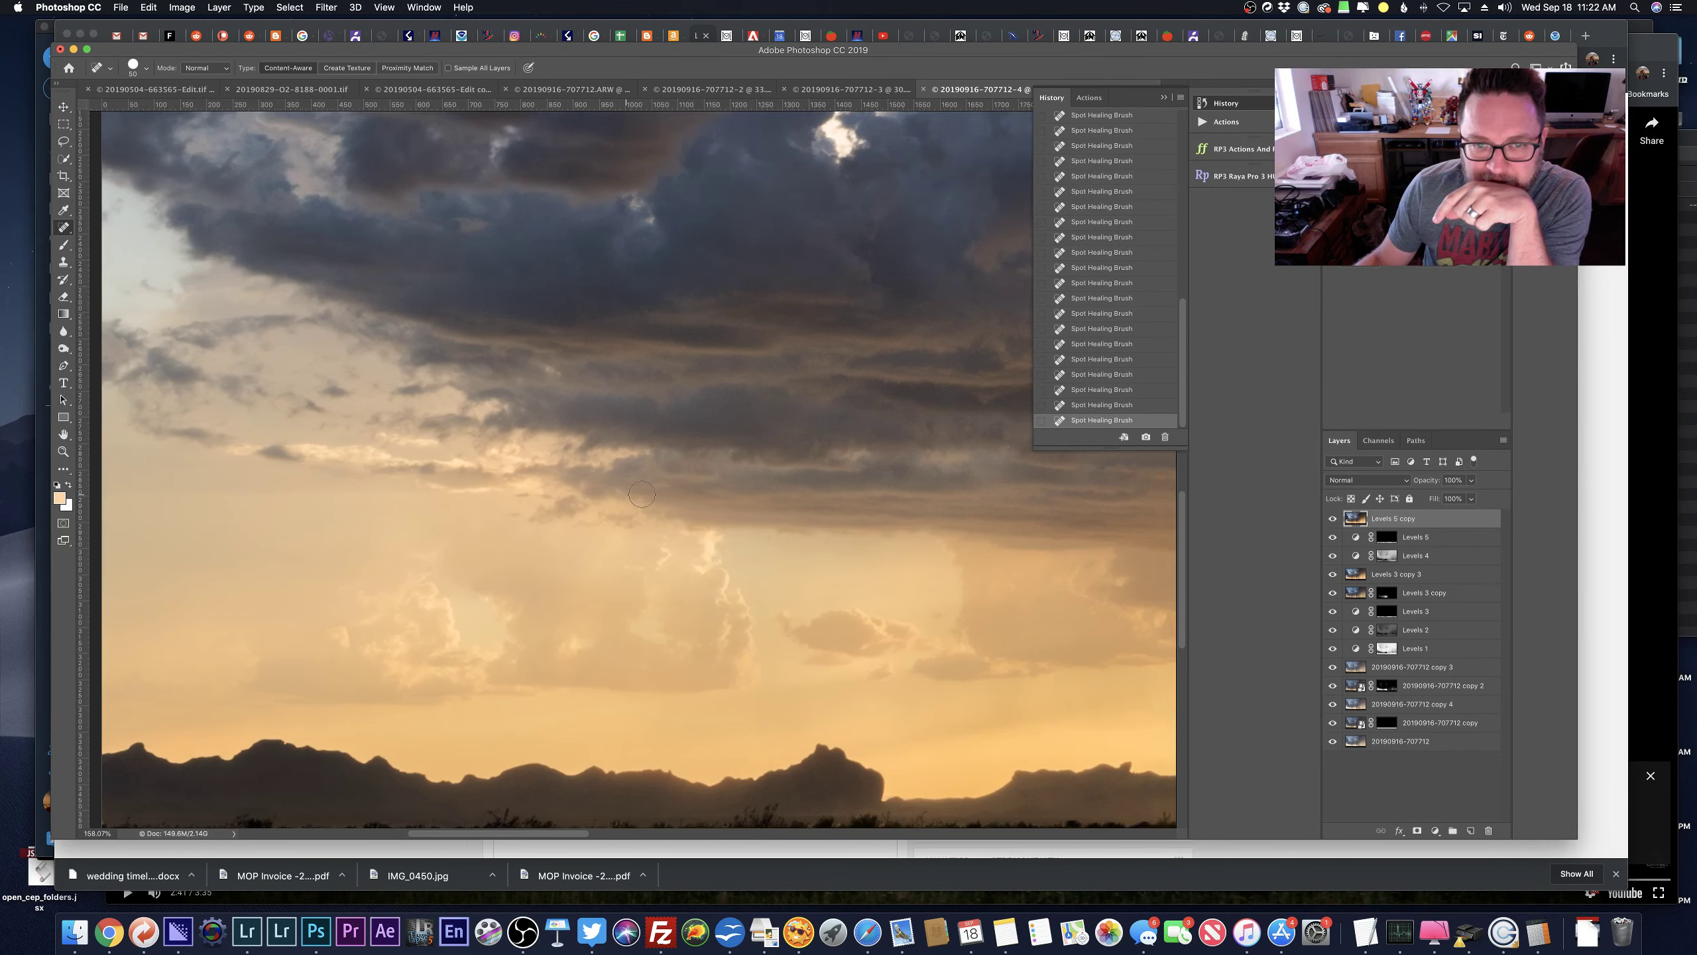
scroll(642, 495, right, 1)
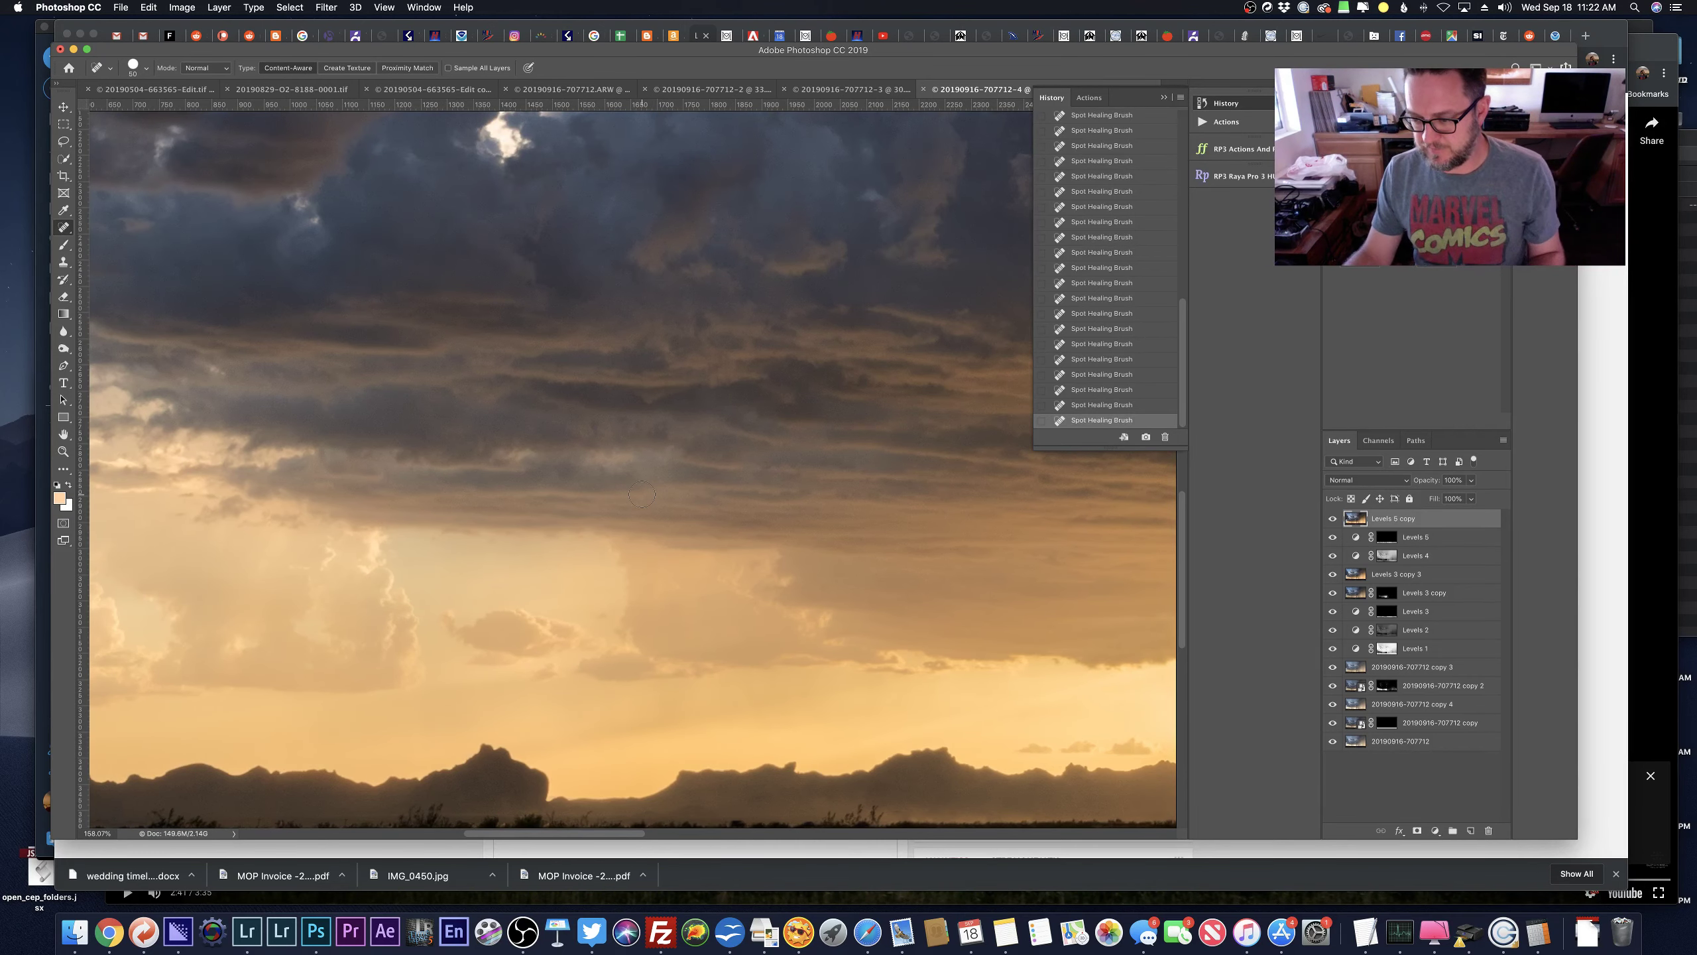
scroll(643, 495, down, 5)
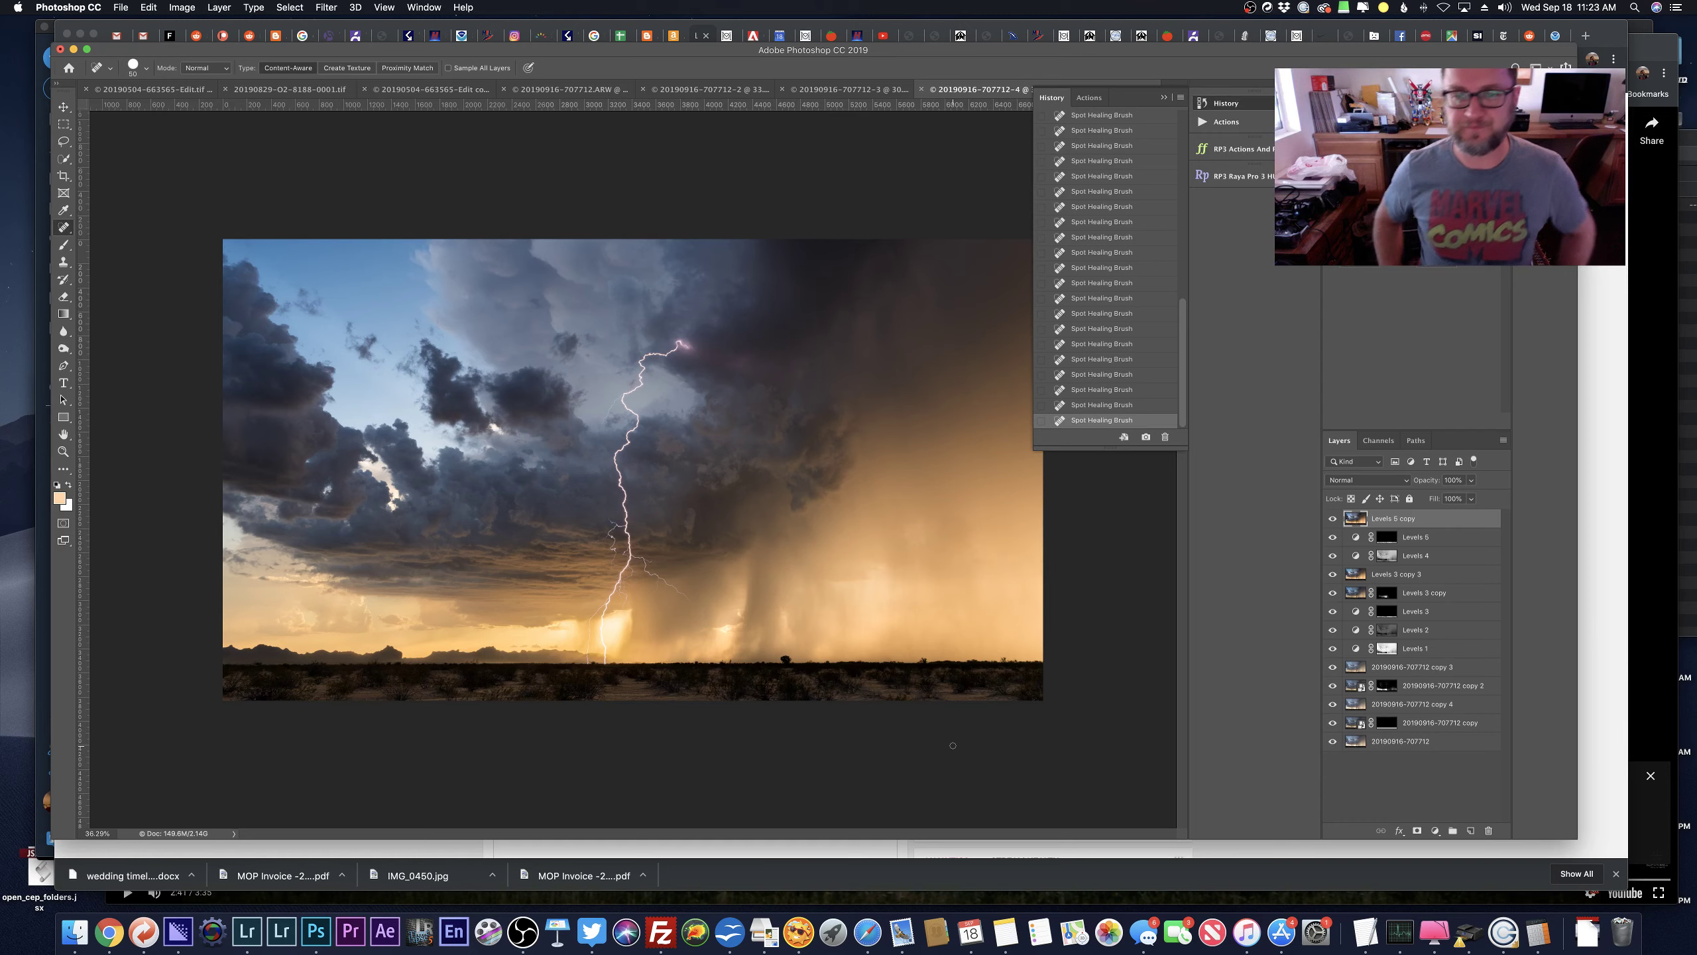
click(847, 89)
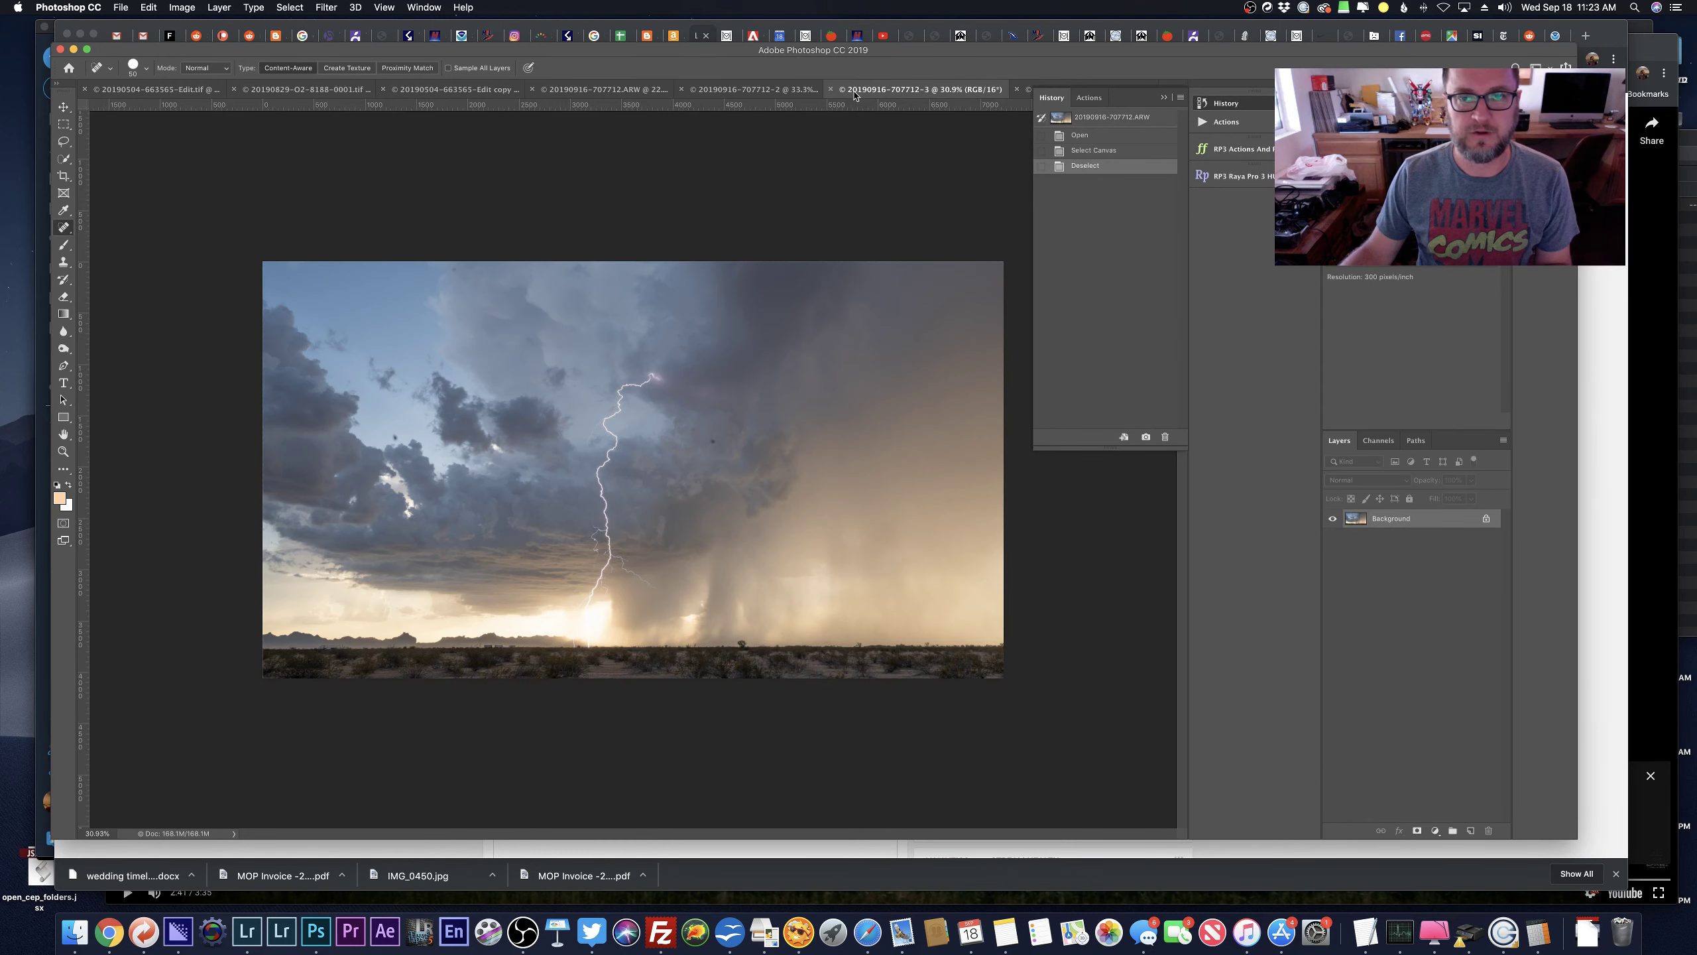
click(755, 89)
key(ctrl+Tab)
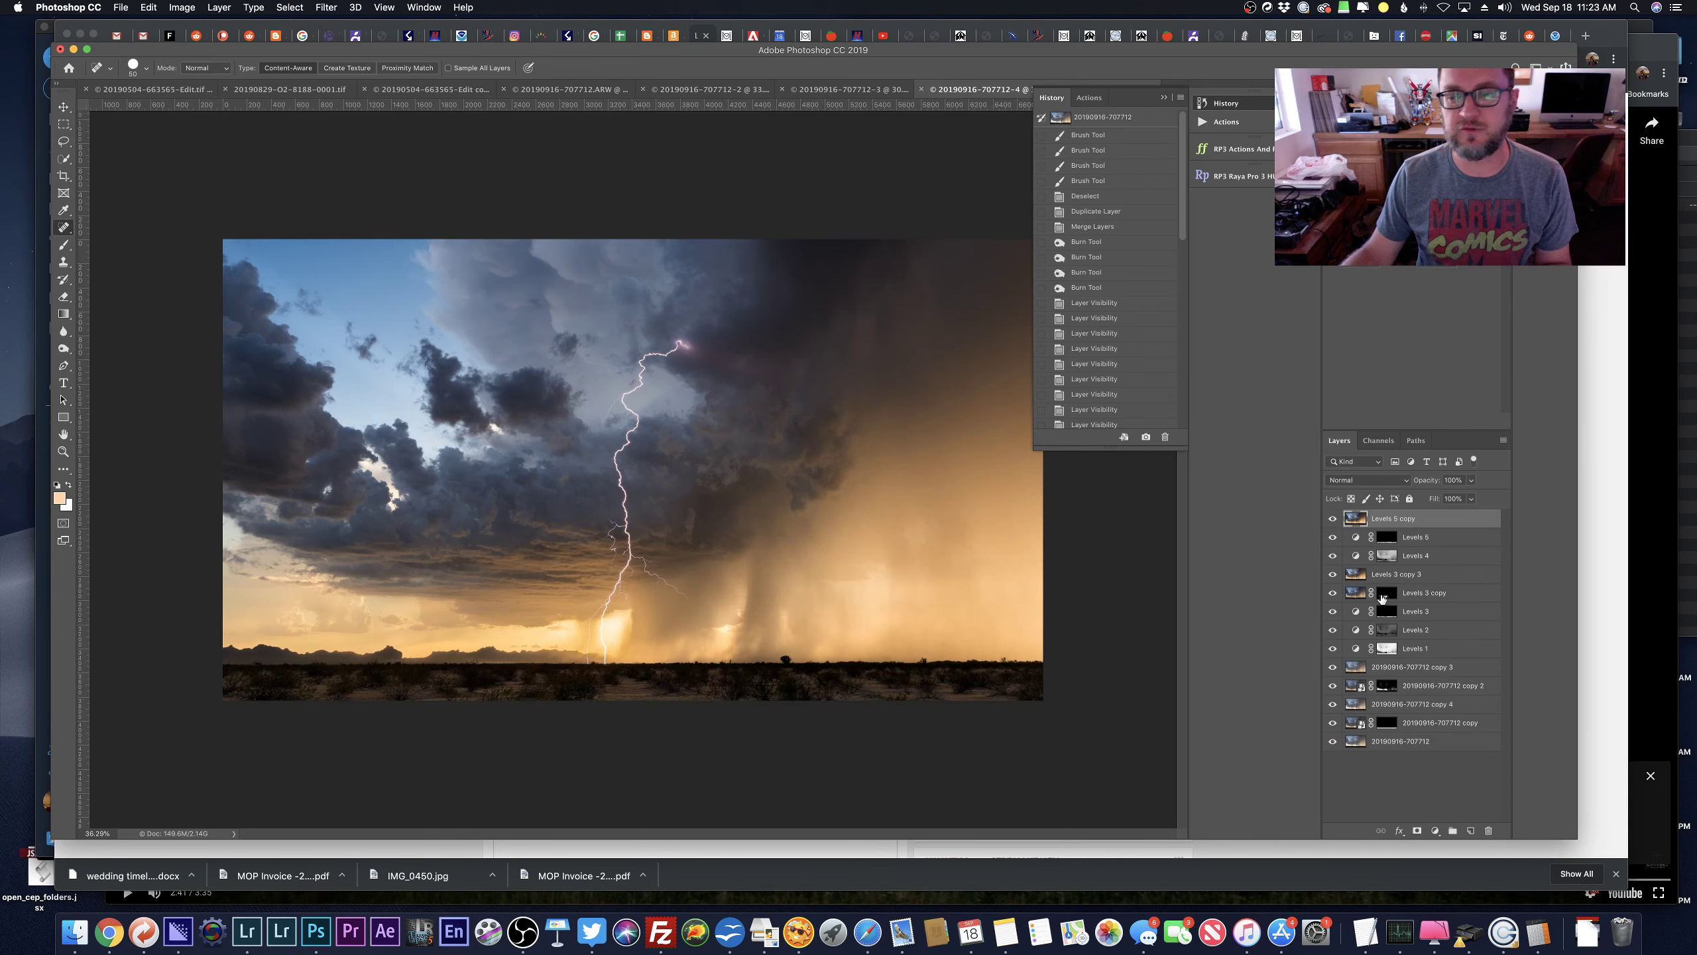
drag(1333, 621, 1334, 724)
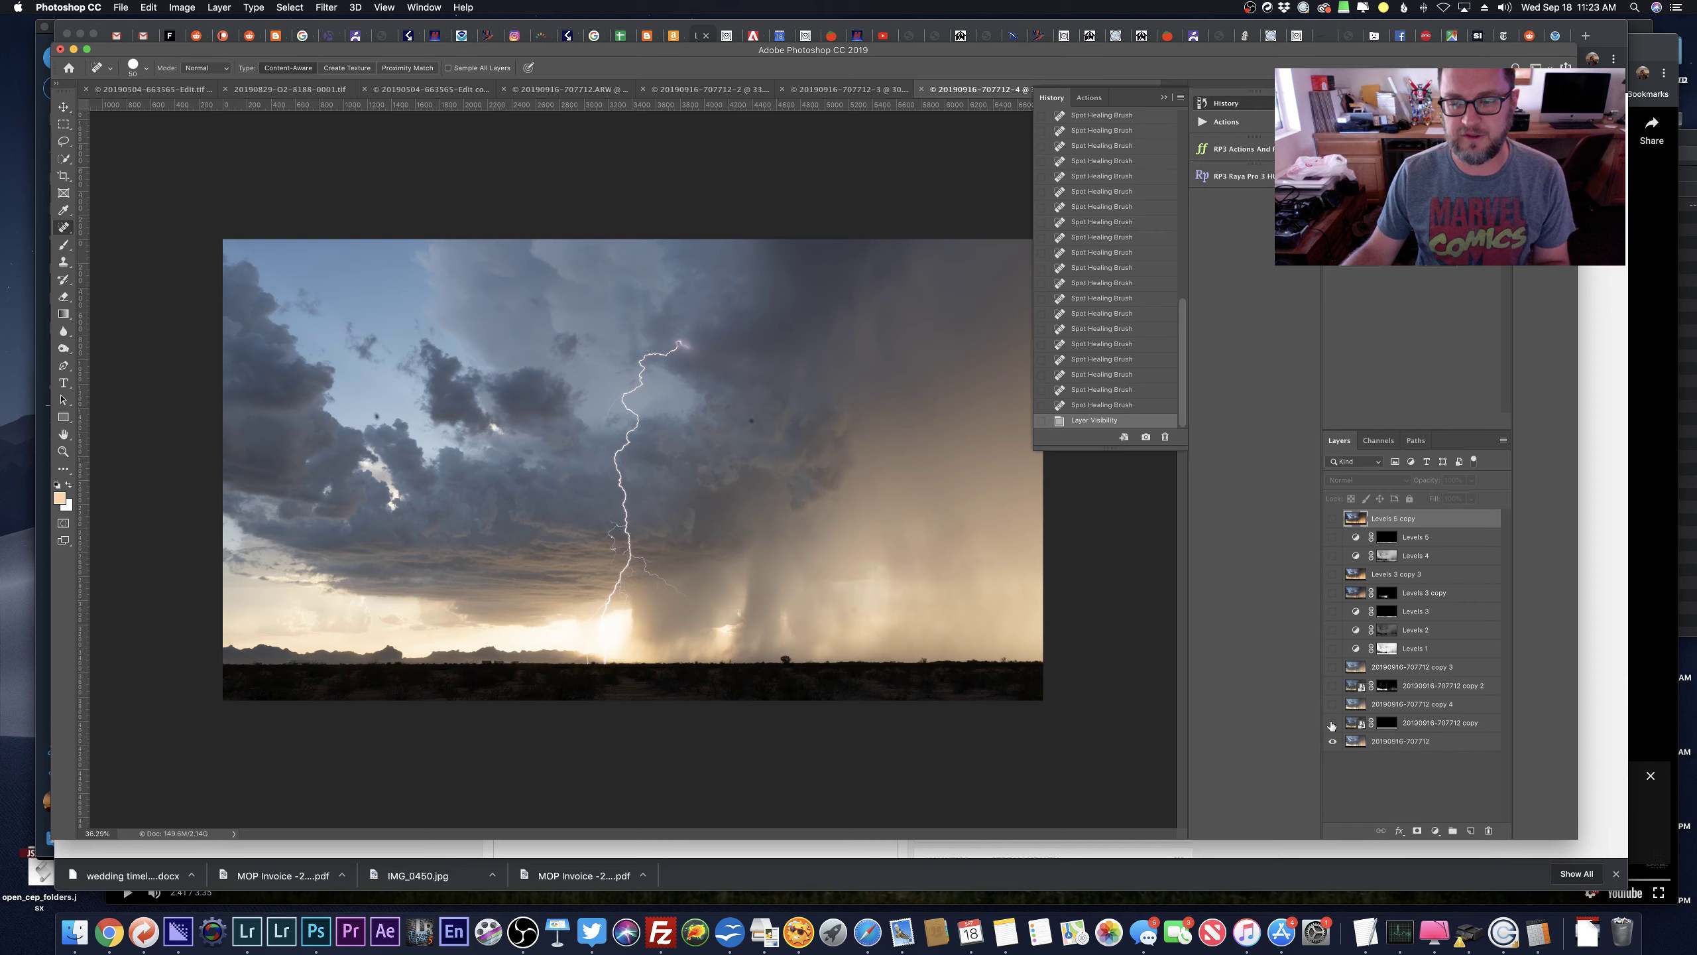
click(1332, 723)
click(1332, 704)
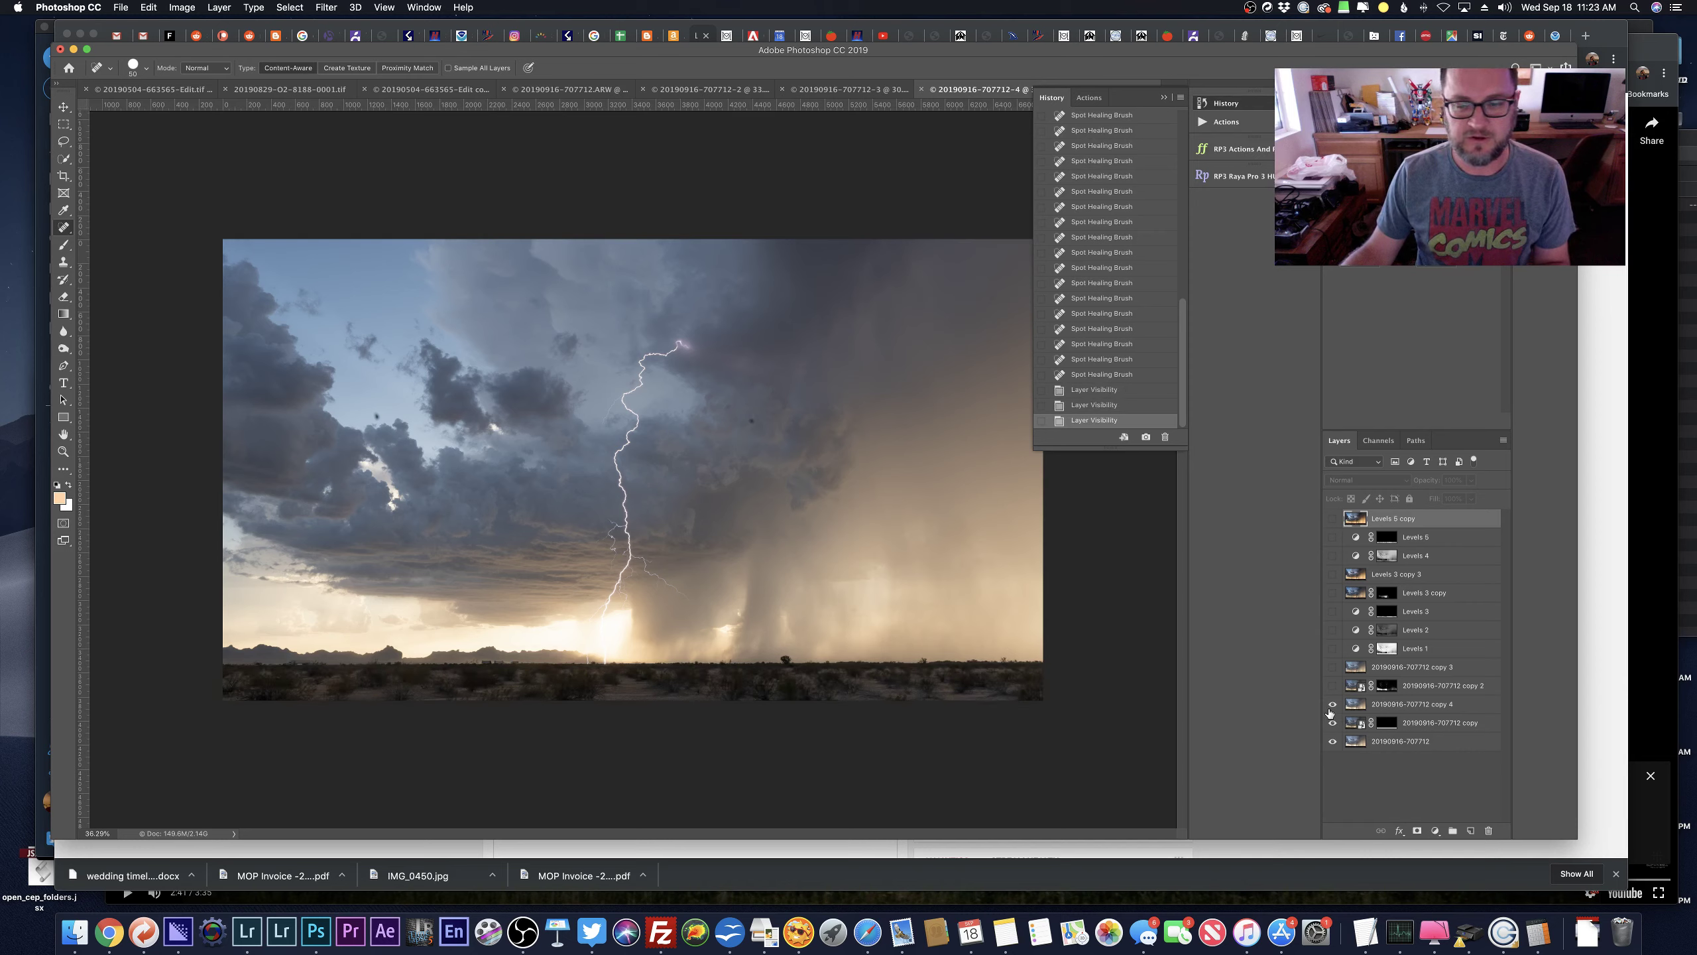
click(1331, 685)
click(1332, 667)
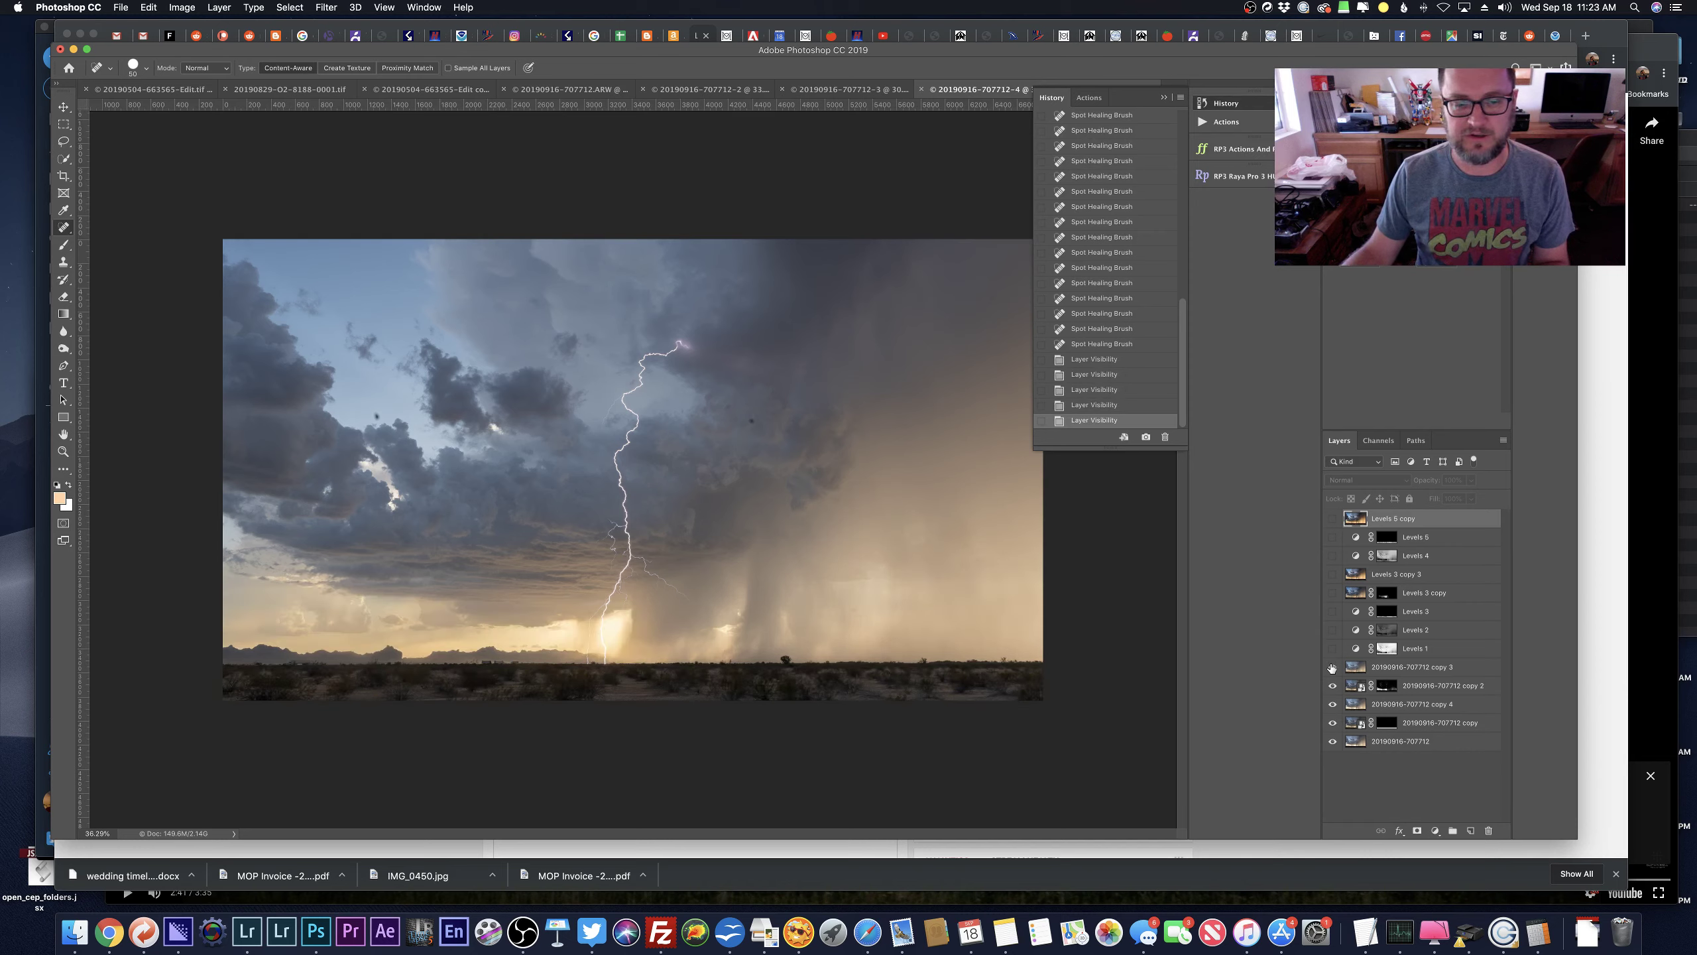
drag(1332, 667, 1329, 521)
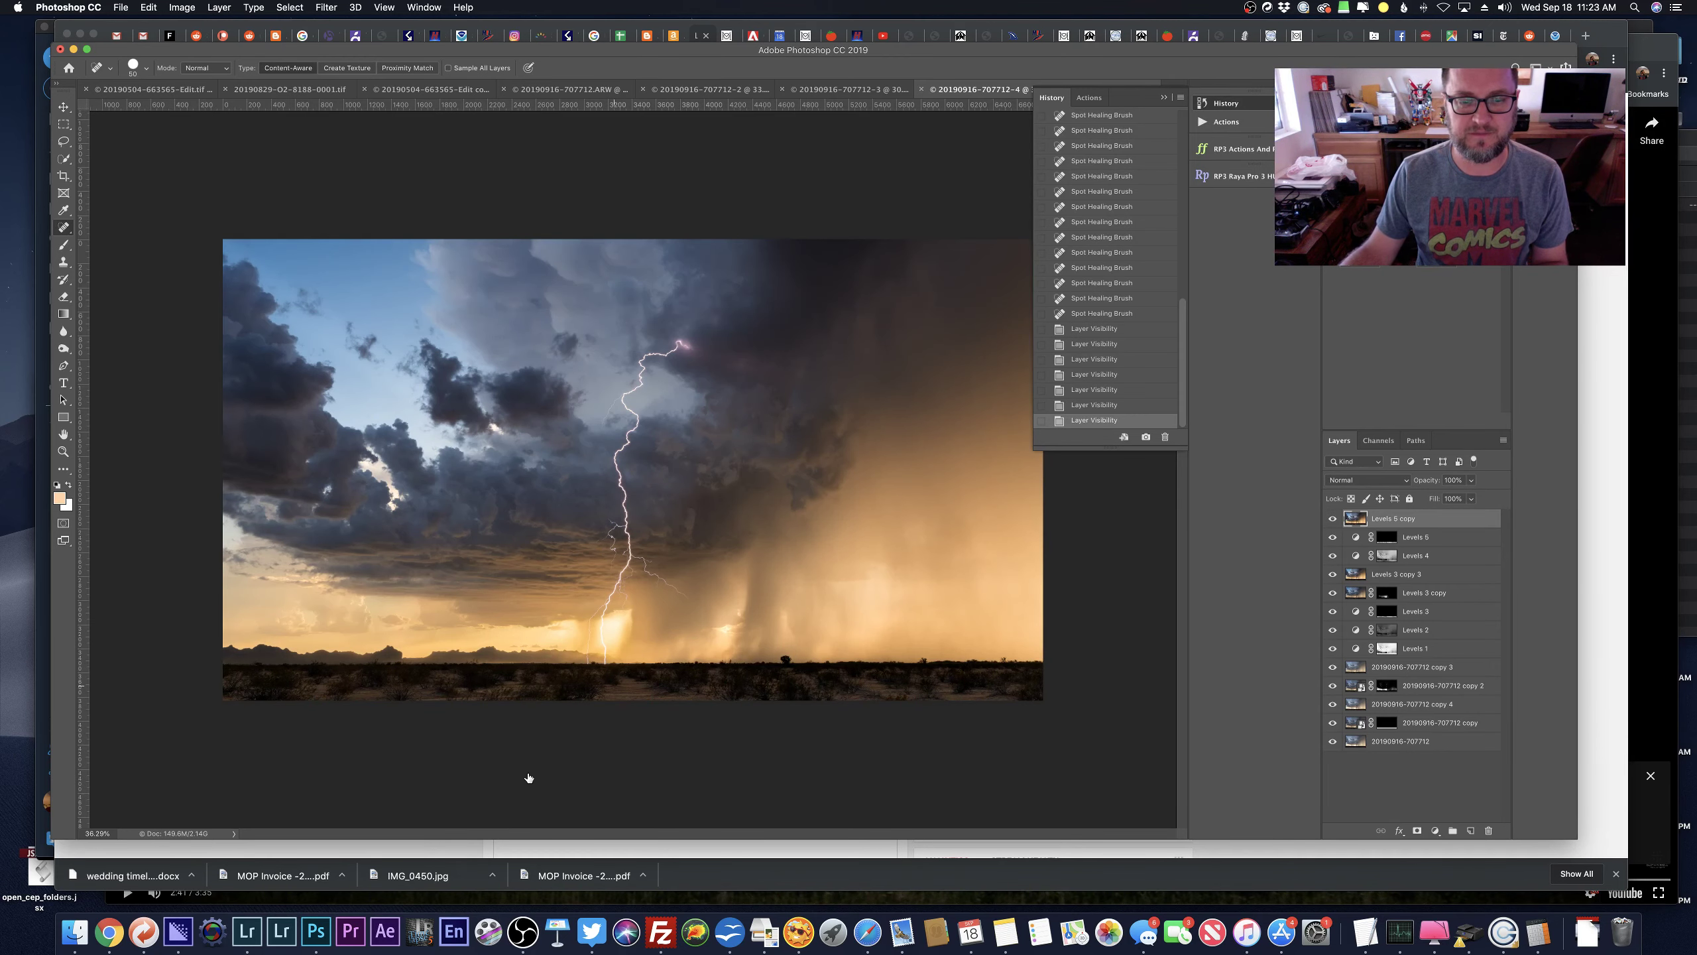
scroll(528, 773, down, 3)
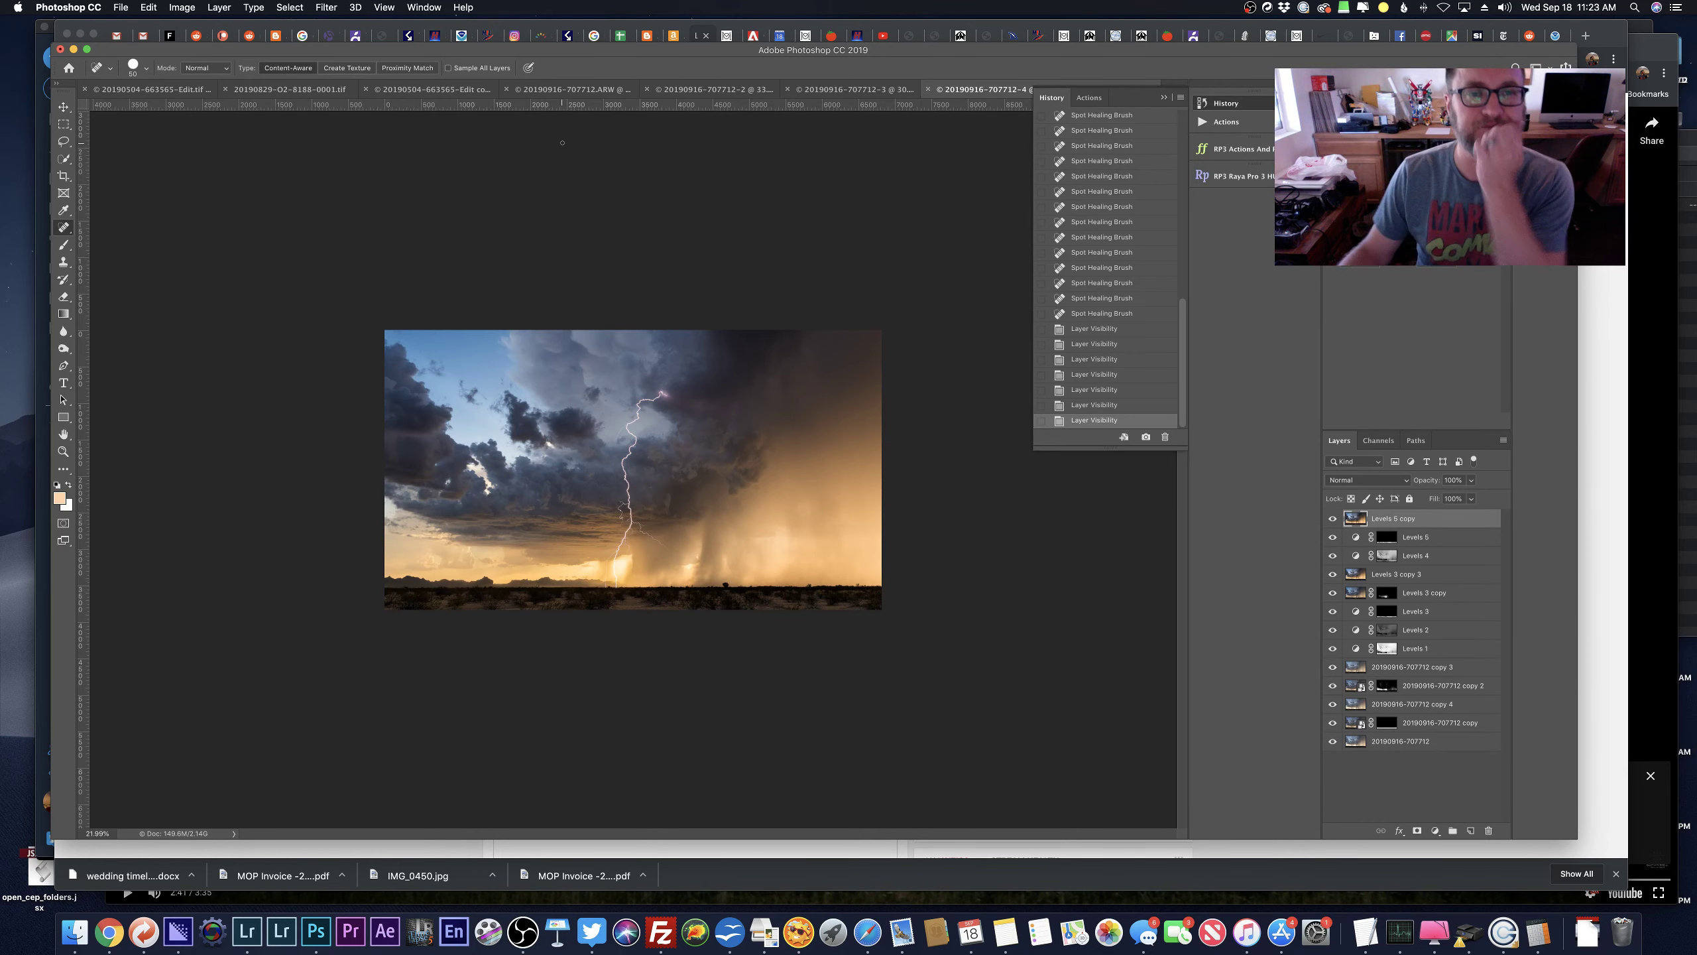
click(592, 95)
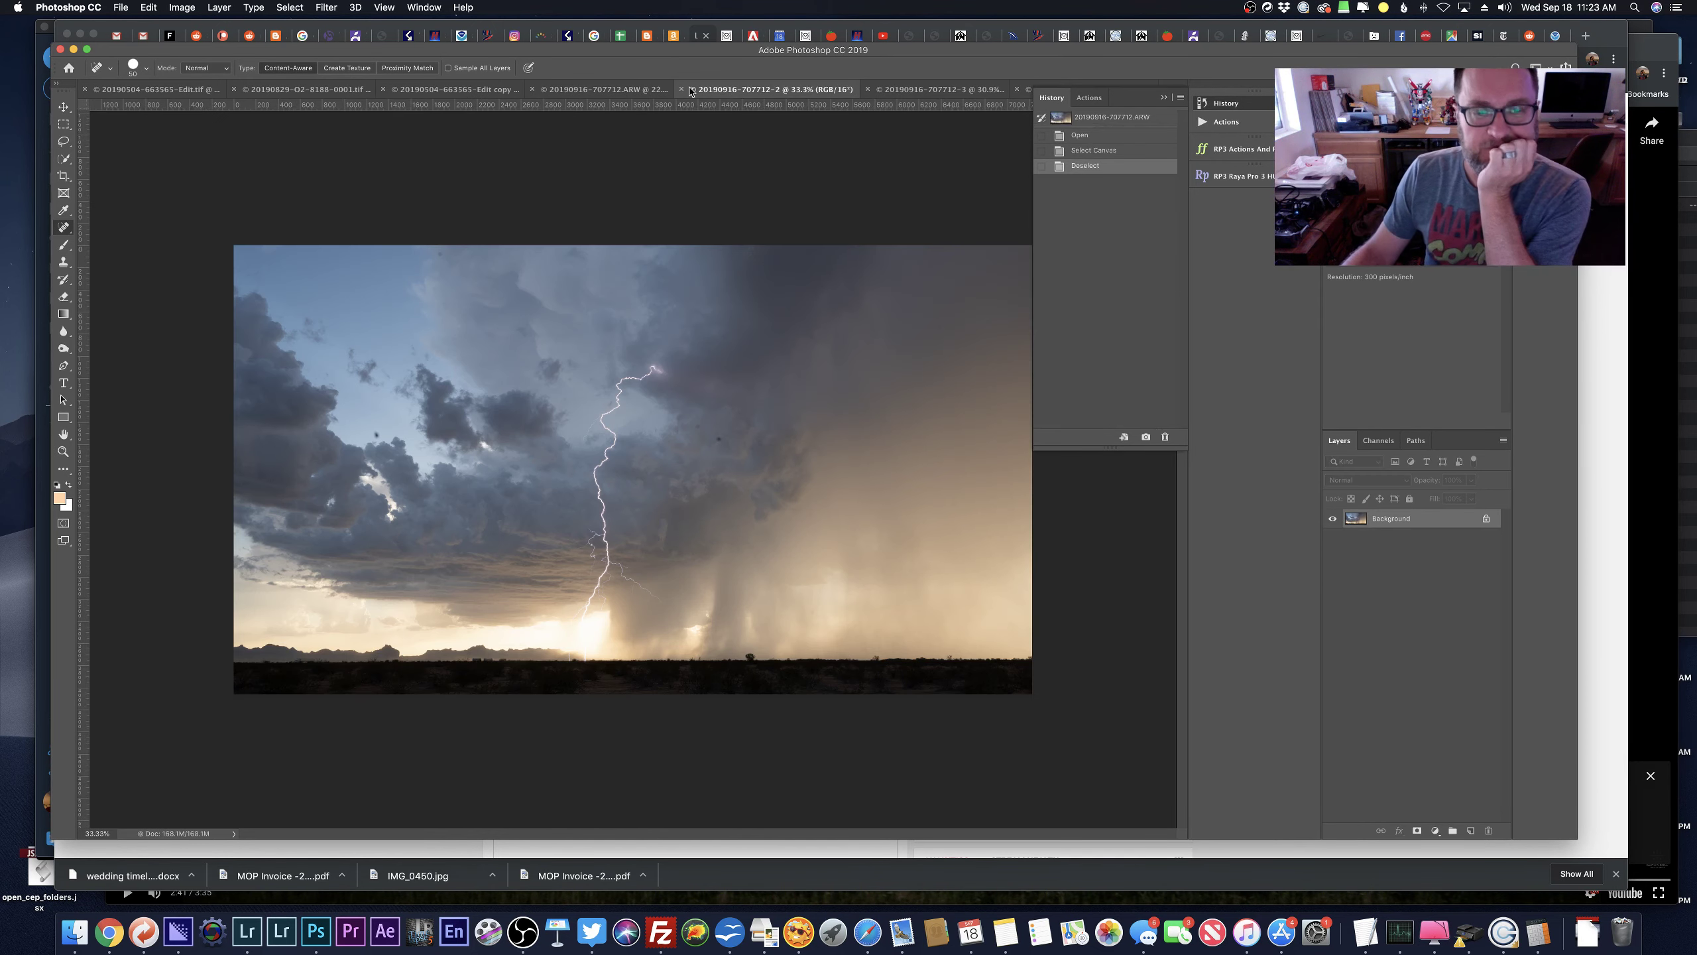
click(440, 93)
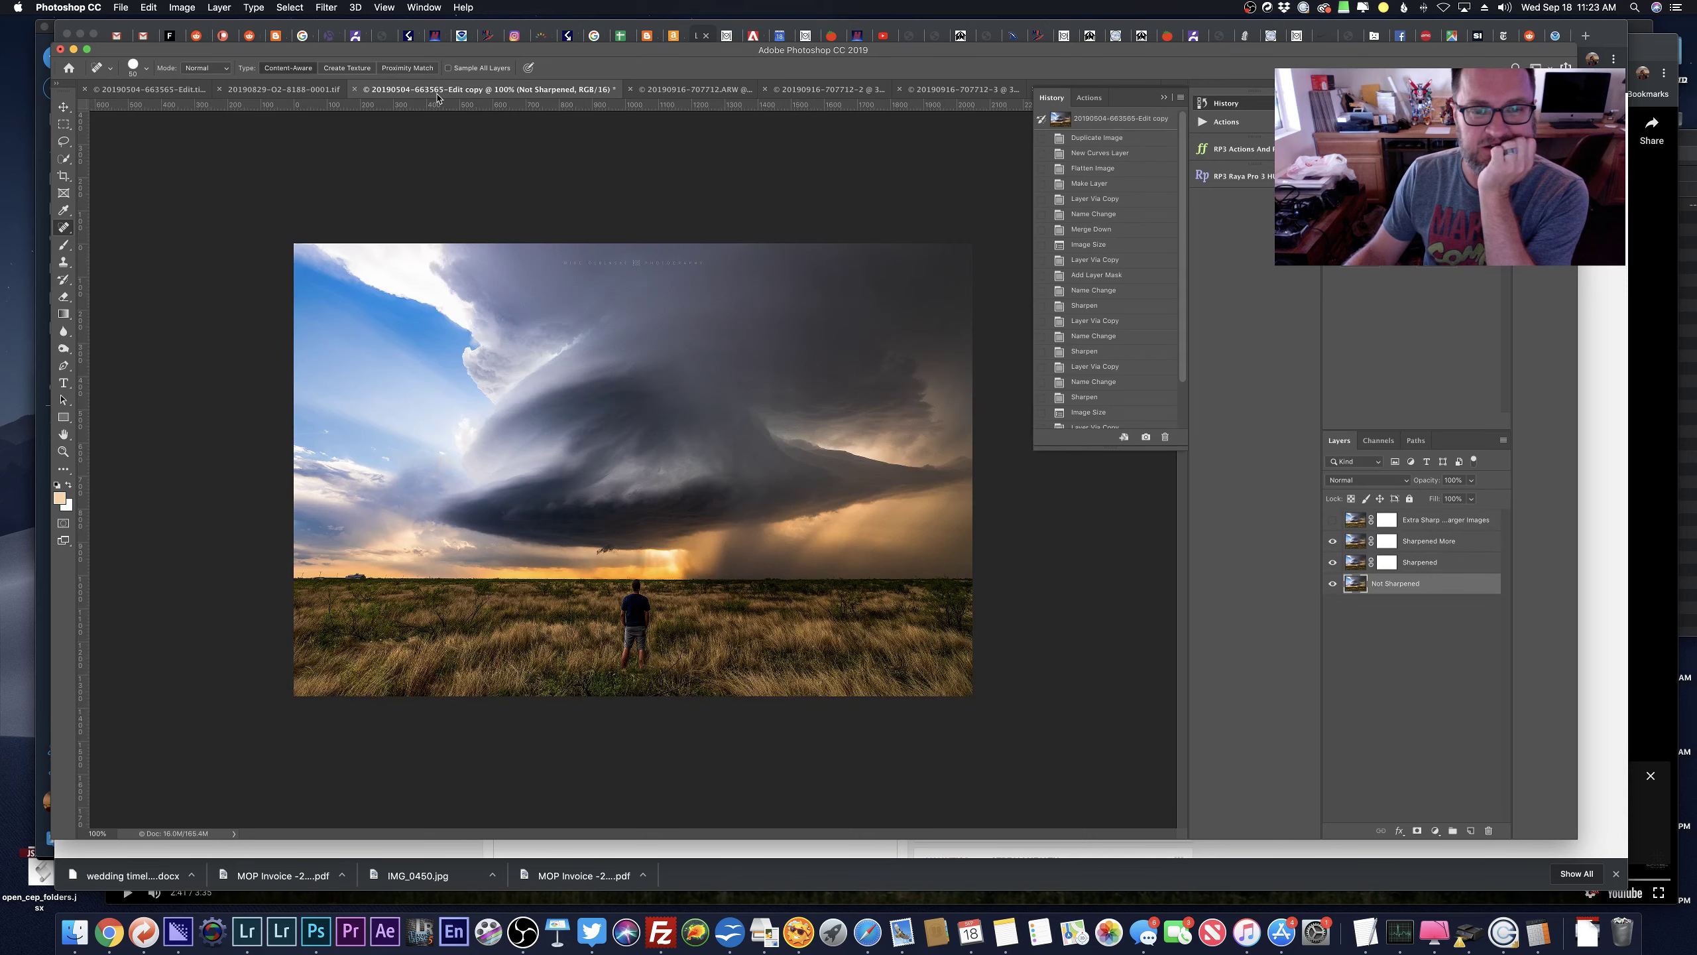
click(63, 126)
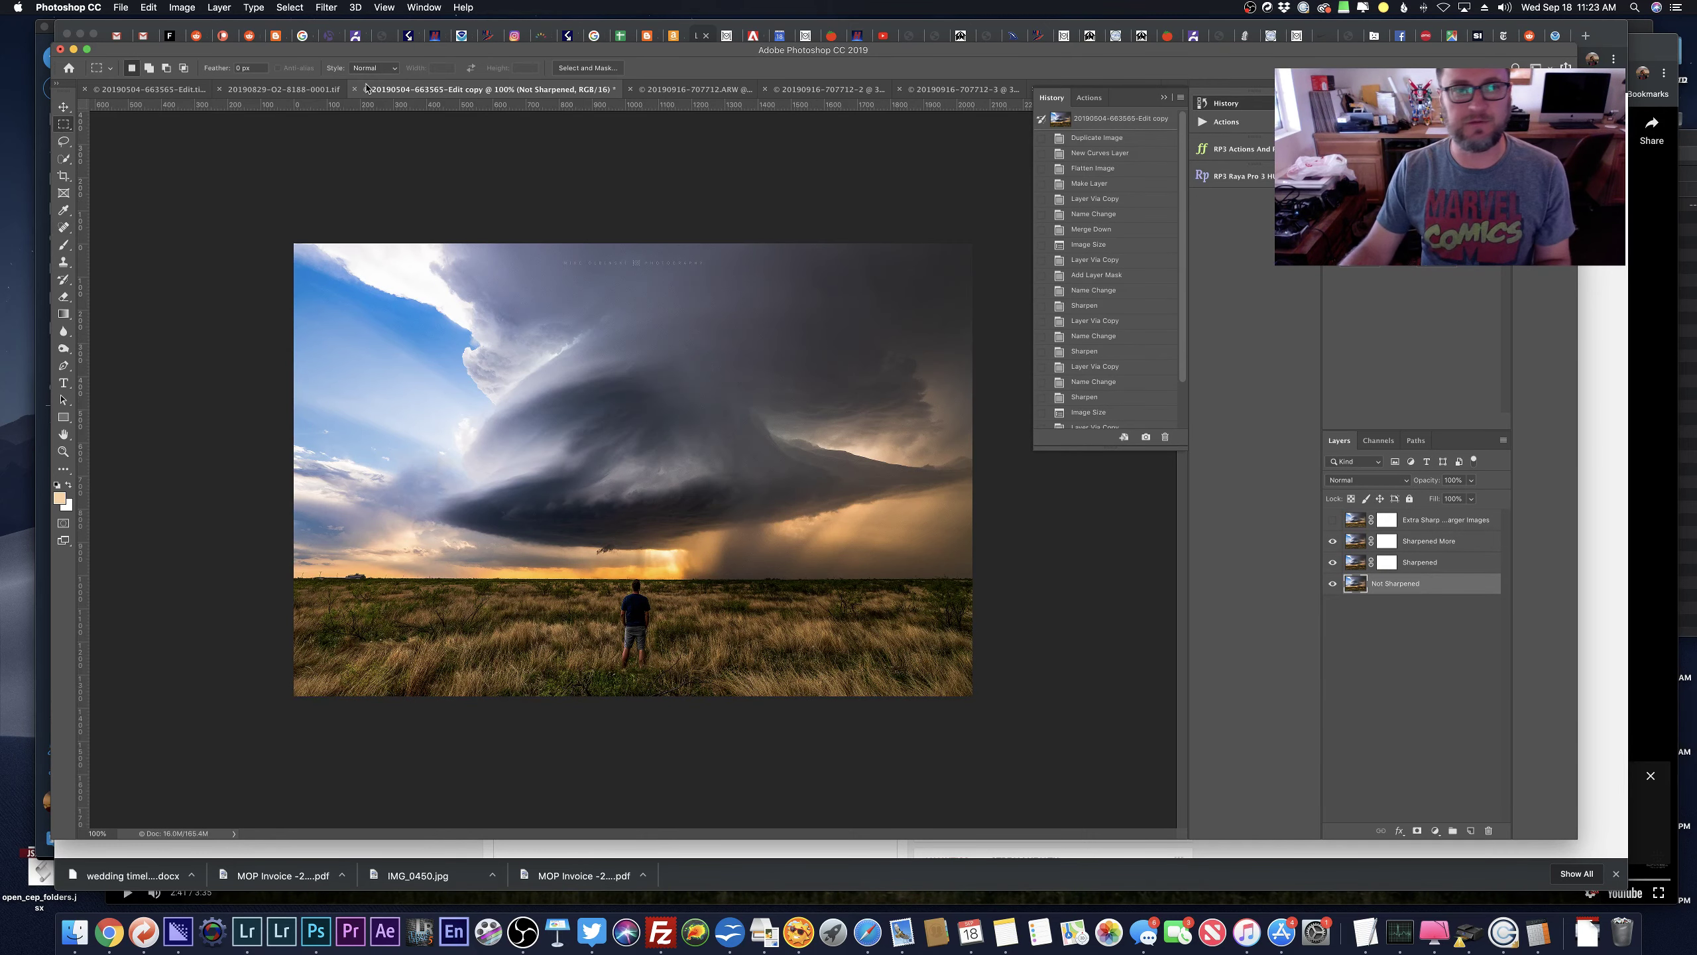
click(283, 89)
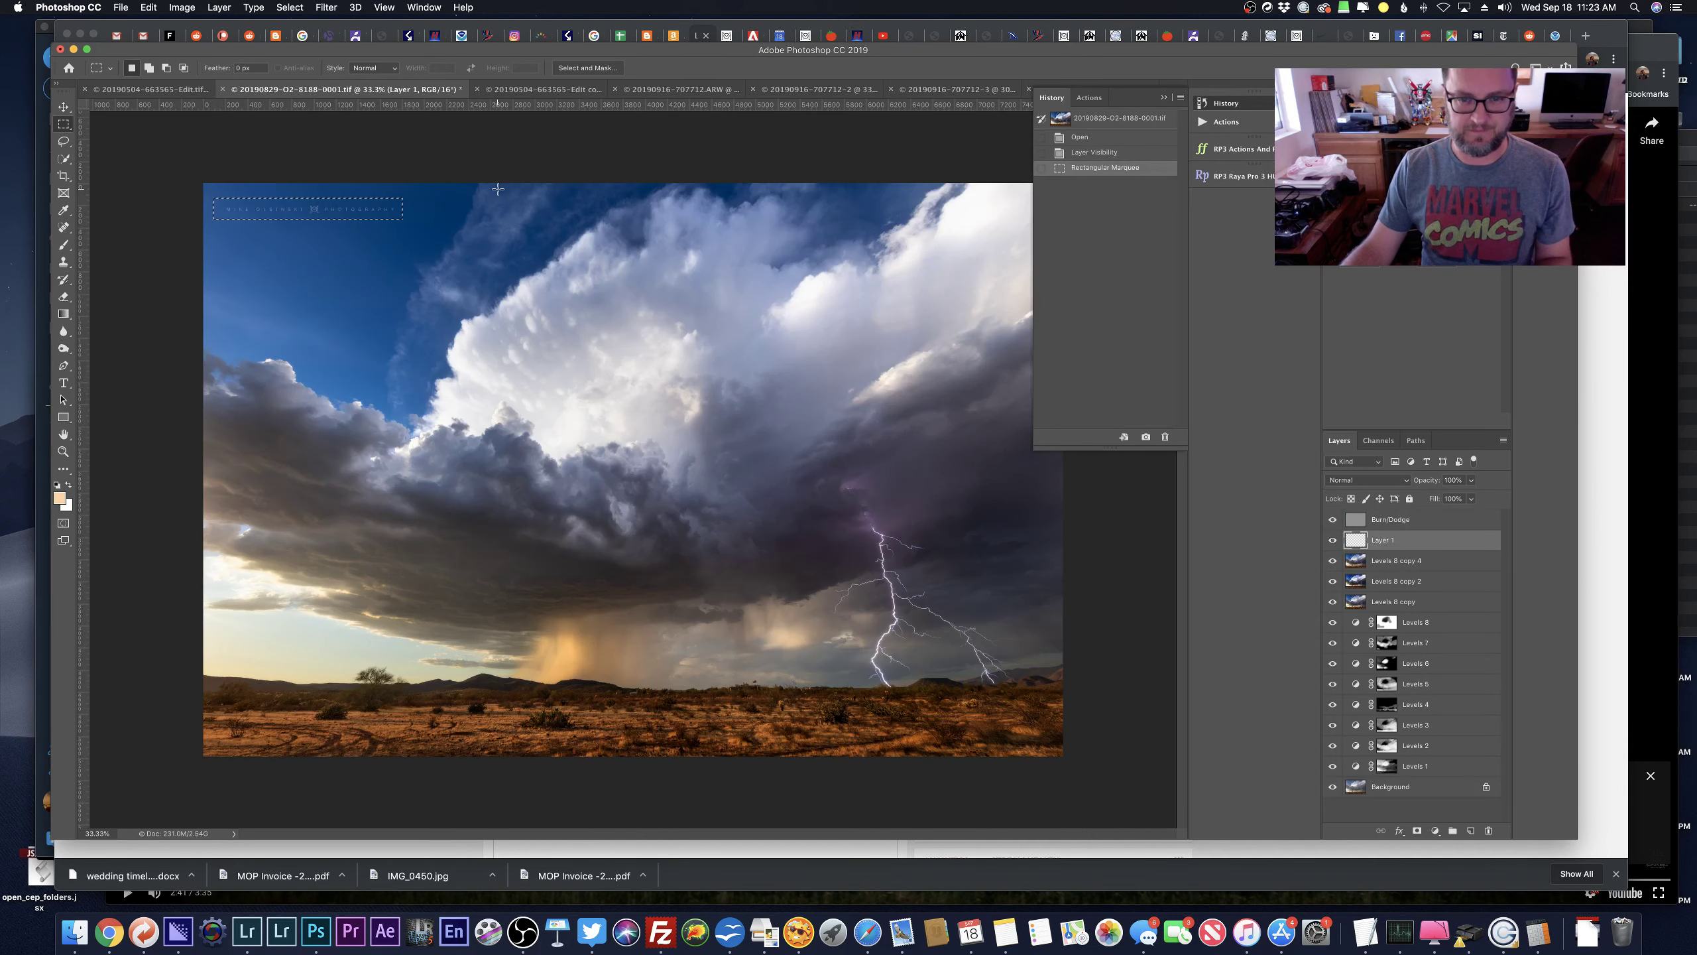
click(958, 89)
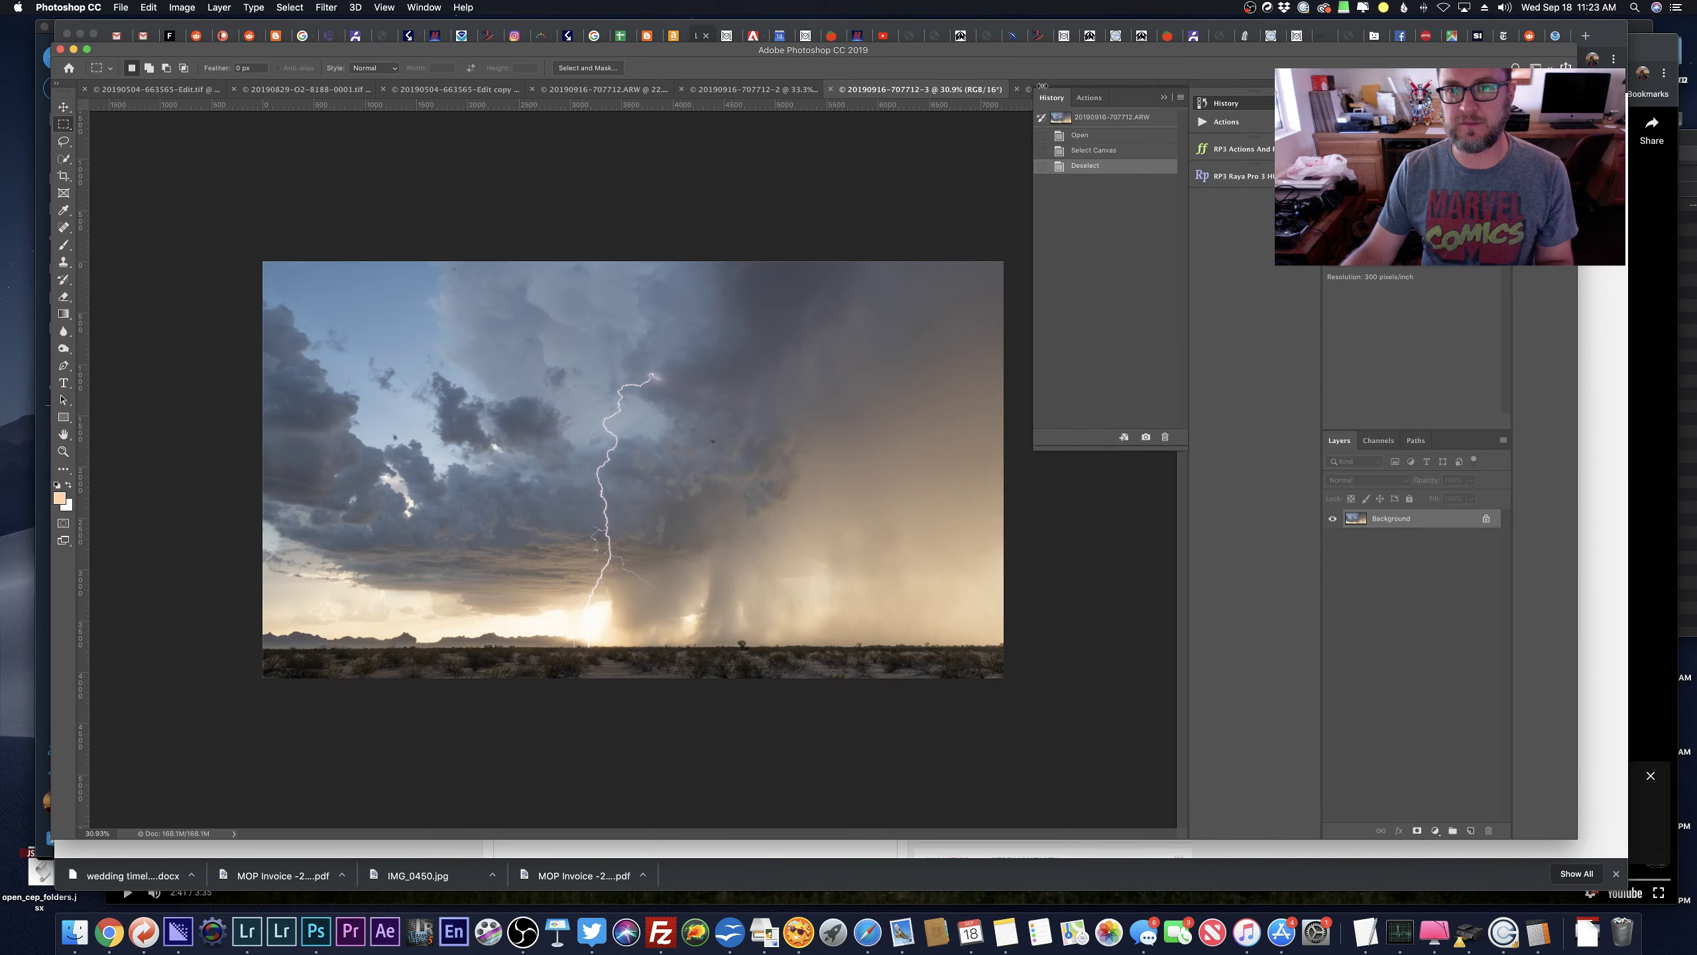
click(1165, 97)
click(1052, 90)
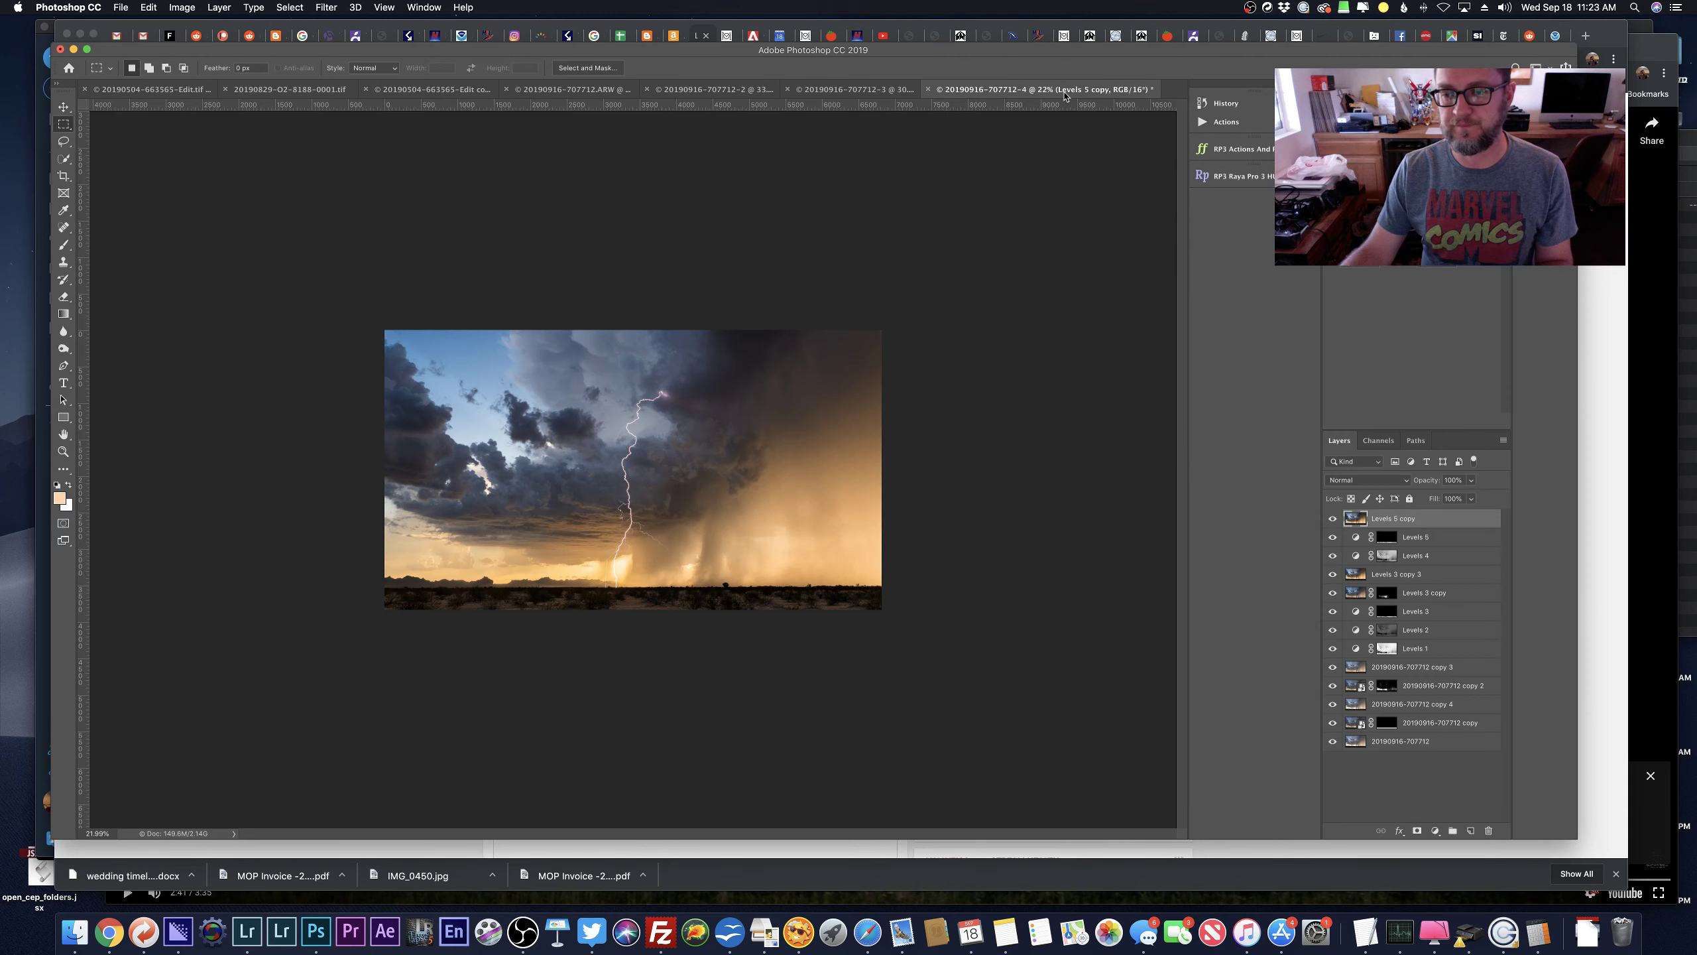
key(v)
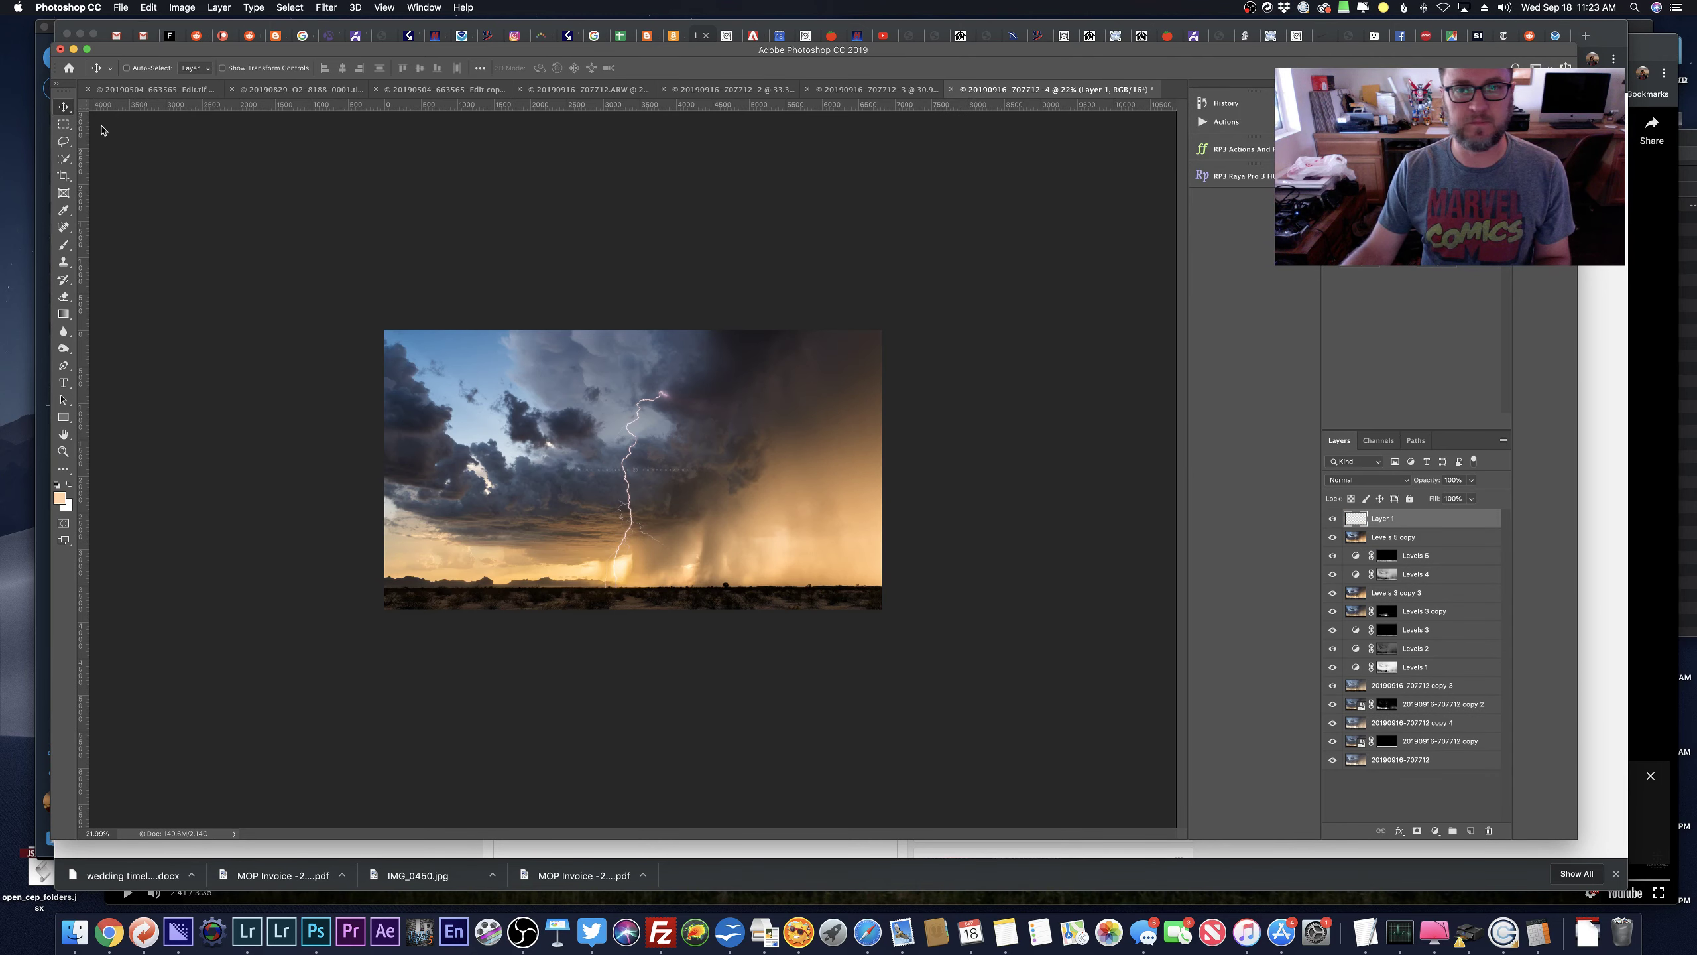
Scale down the pasted watermark and place it over the brown rain clouds in the upper right of the lightning photo.
scroll(603, 442, up, 3)
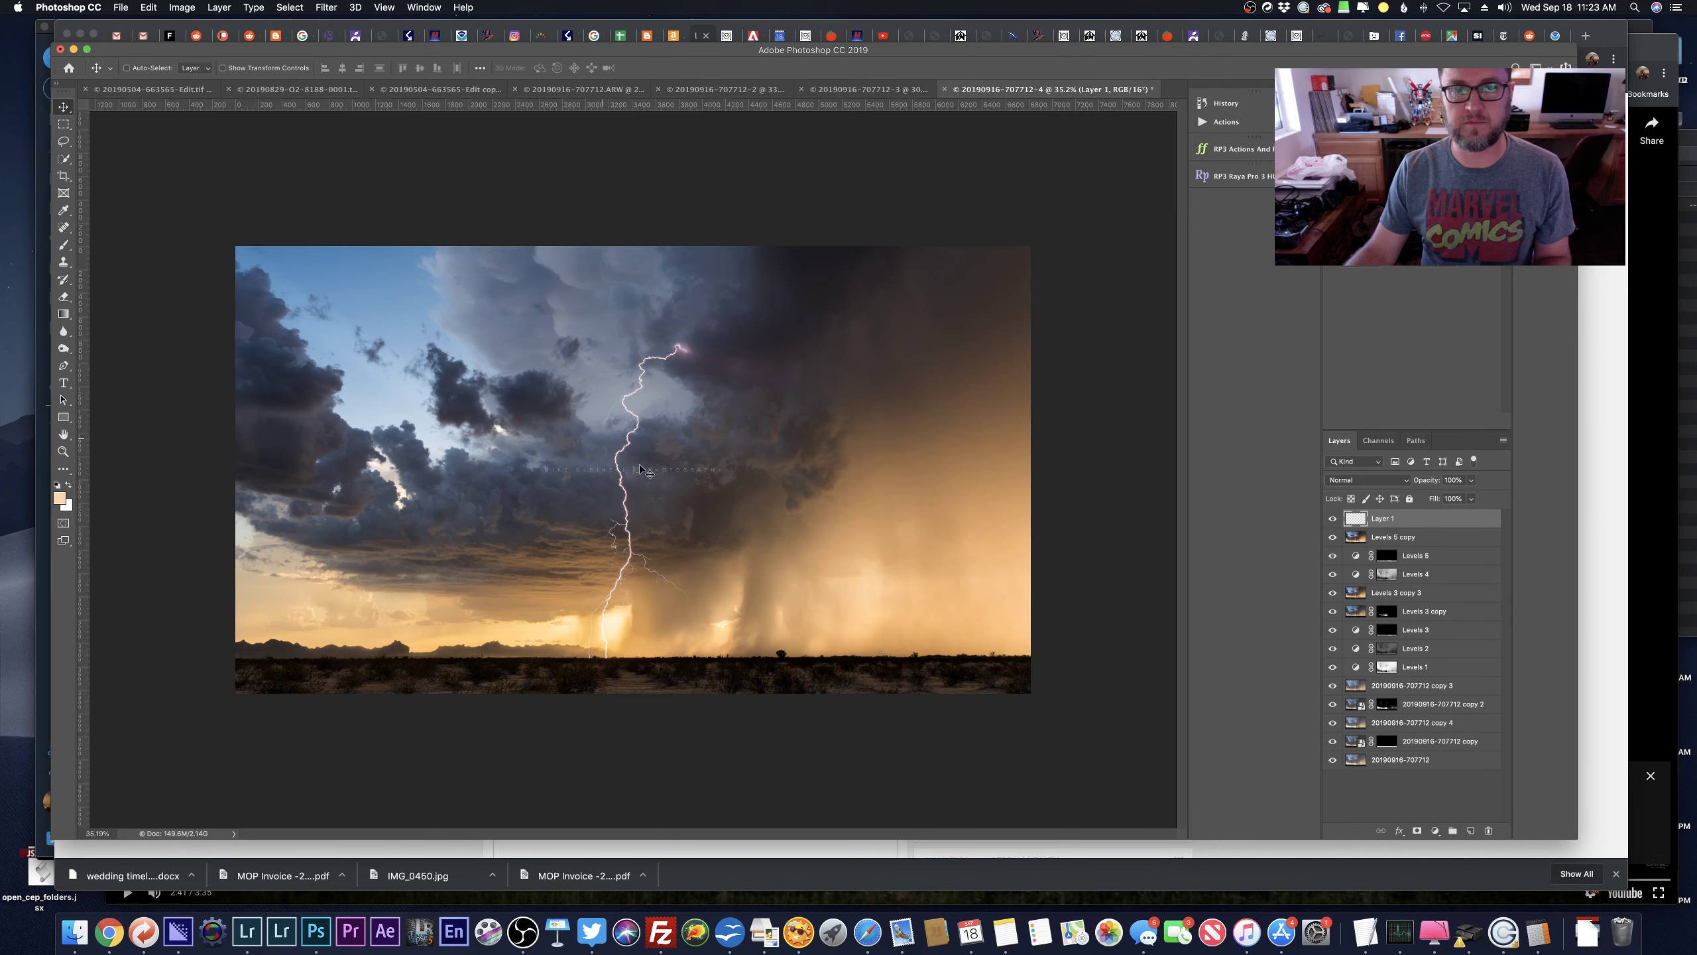
drag(641, 468, 666, 265)
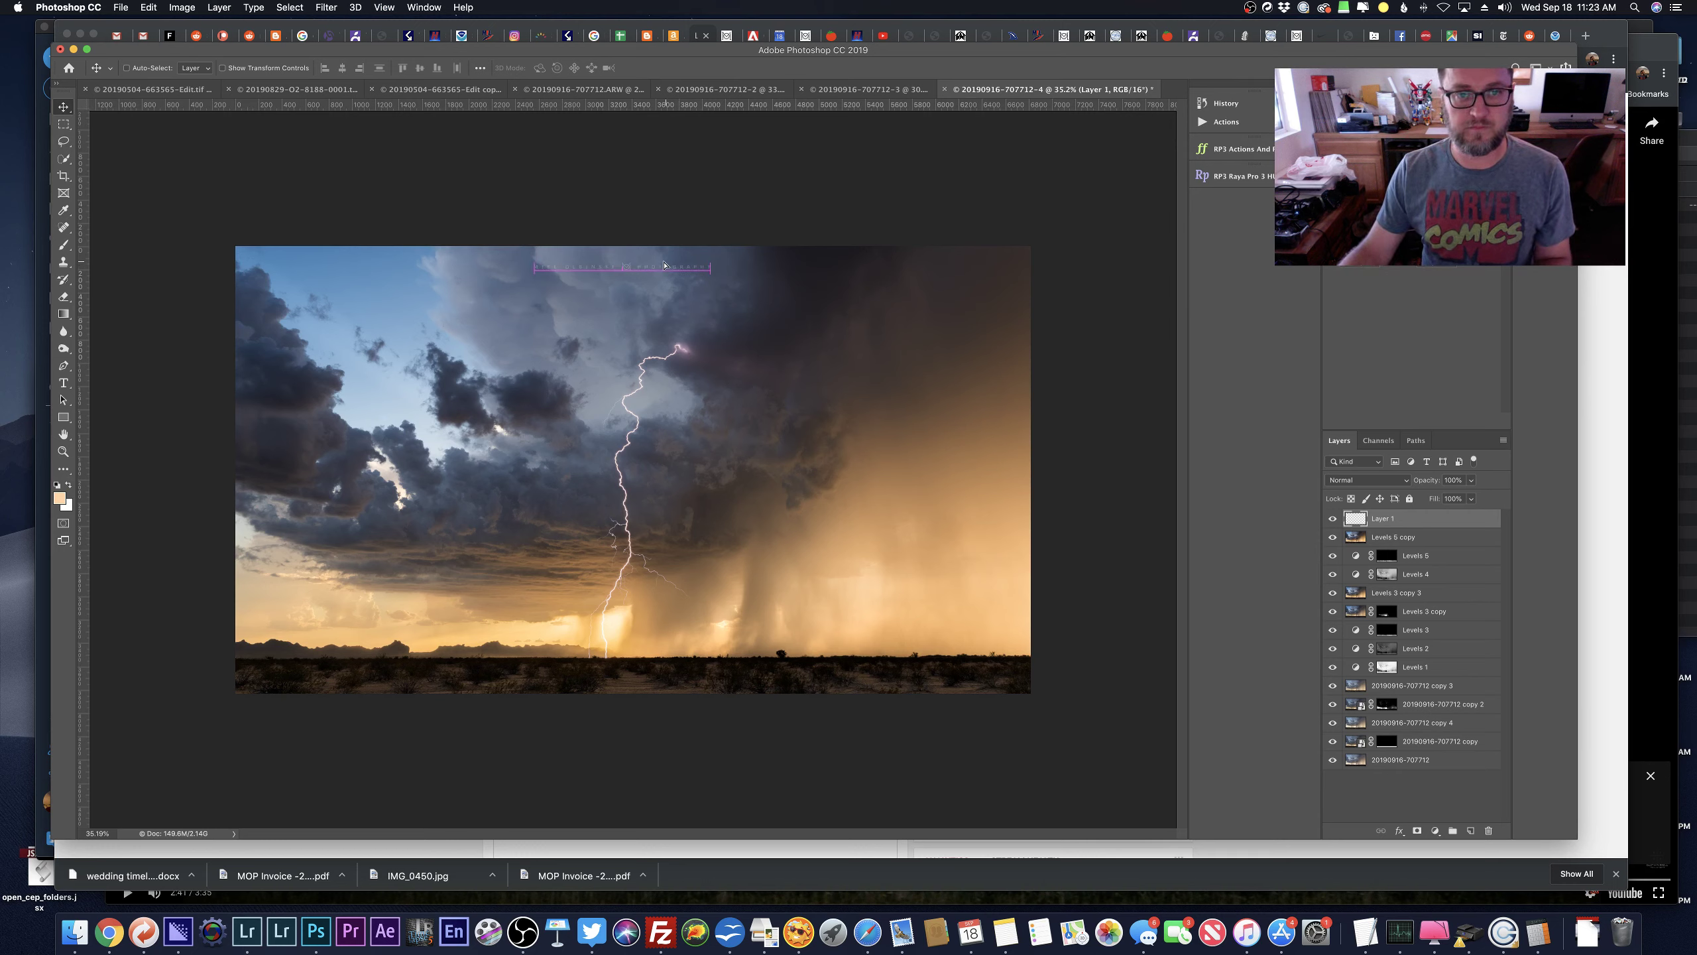
click(254, 68)
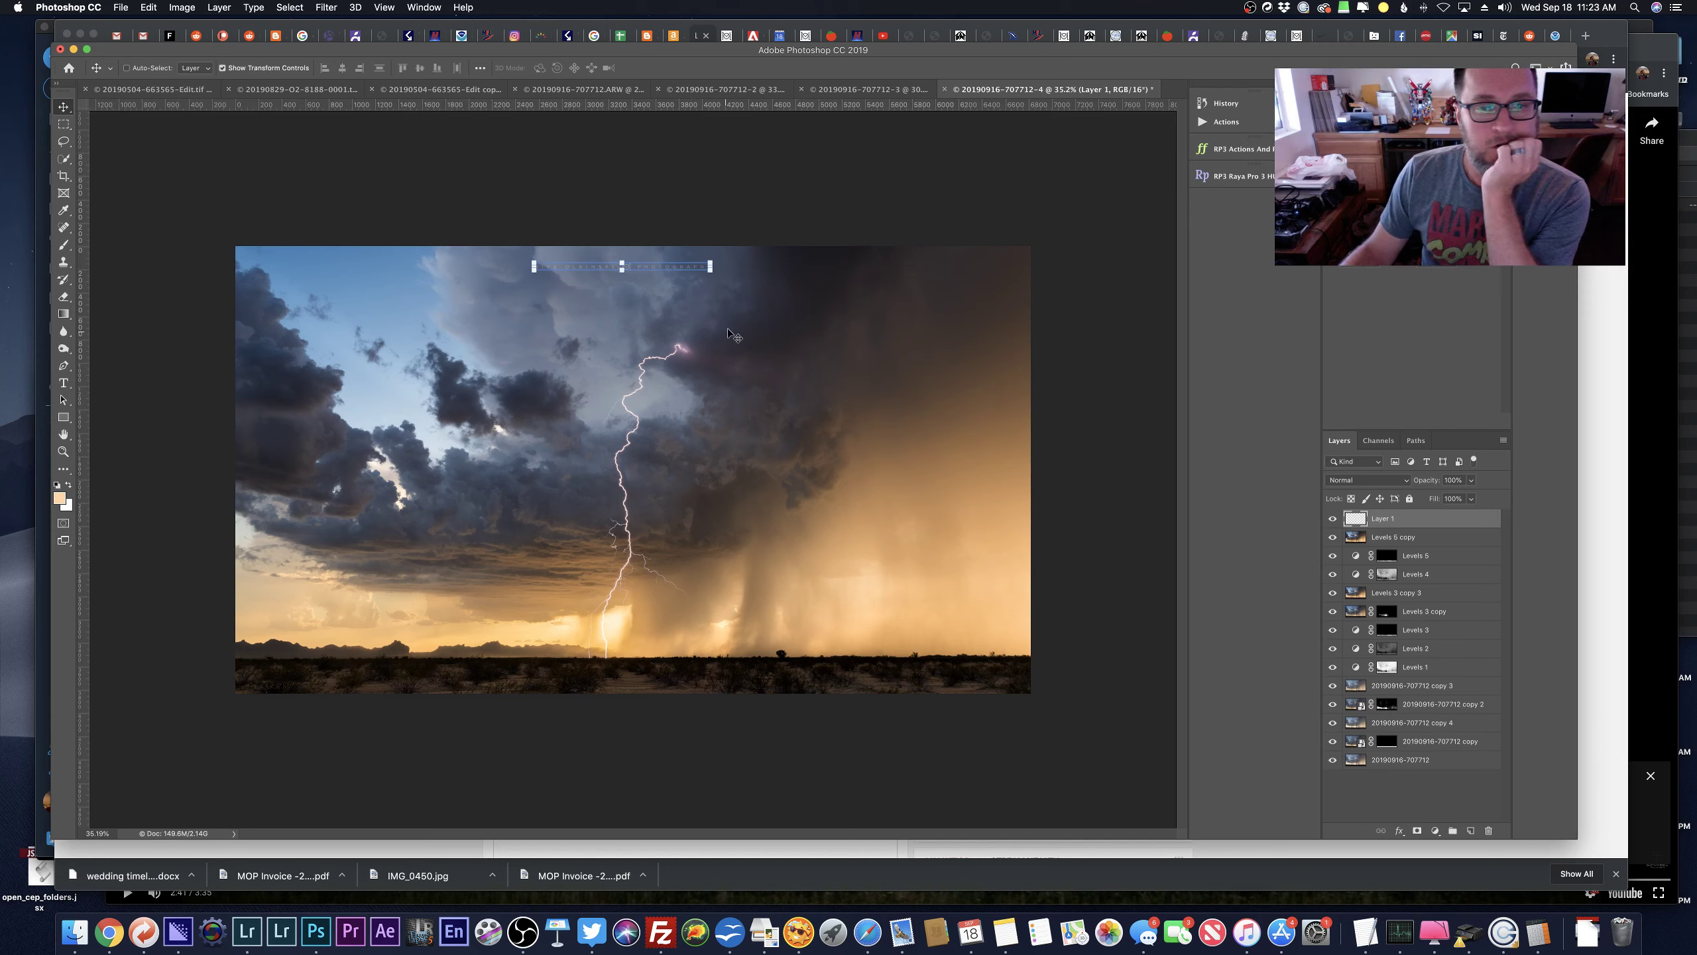
drag(715, 267, 970, 351)
key(Return)
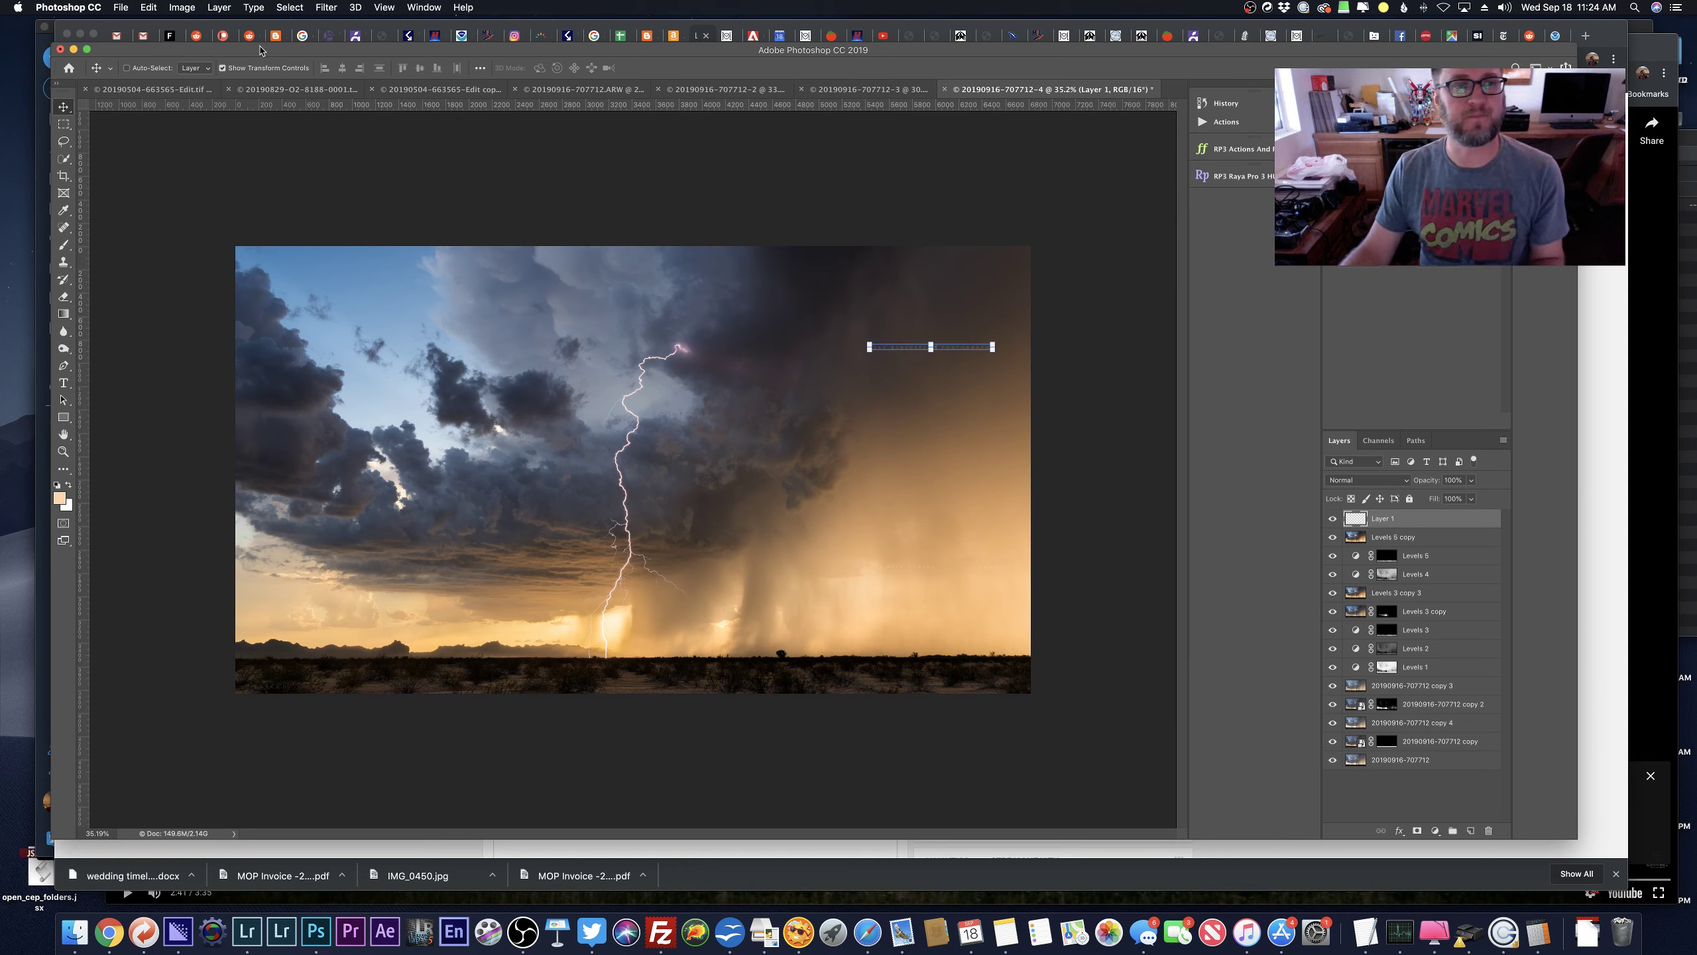
click(224, 68)
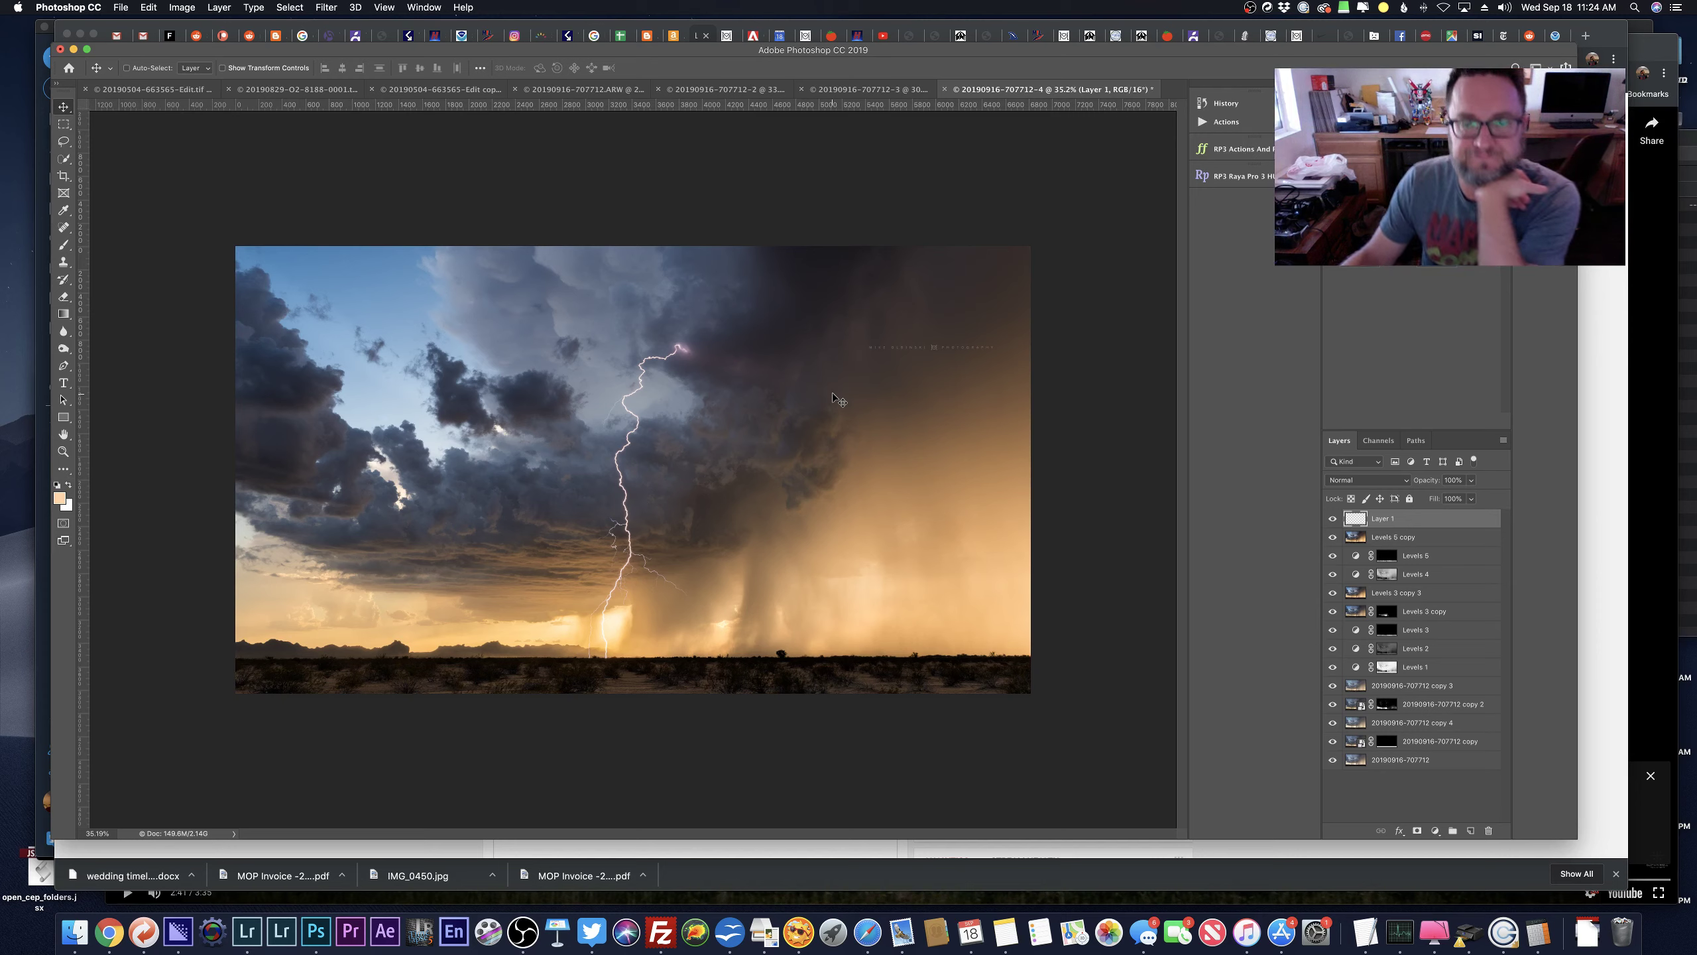
drag(934, 346, 949, 390)
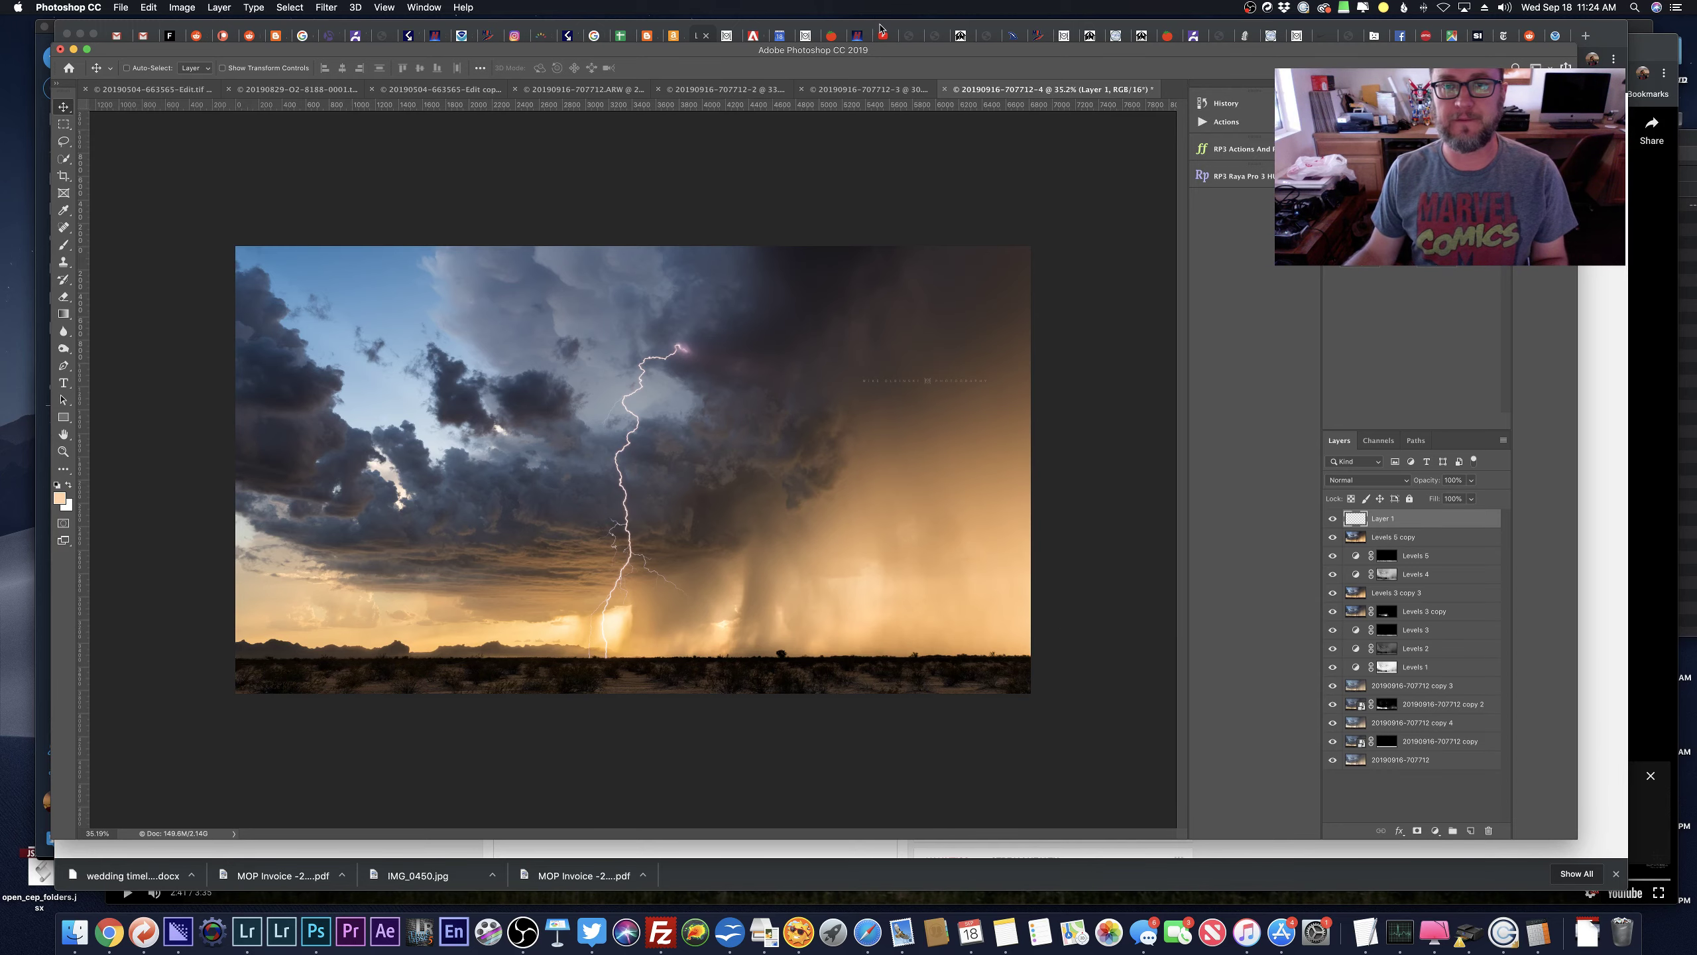
Switch to Facebook in Chrome, search for the friend by full name, and open that friend's profile.
click(880, 30)
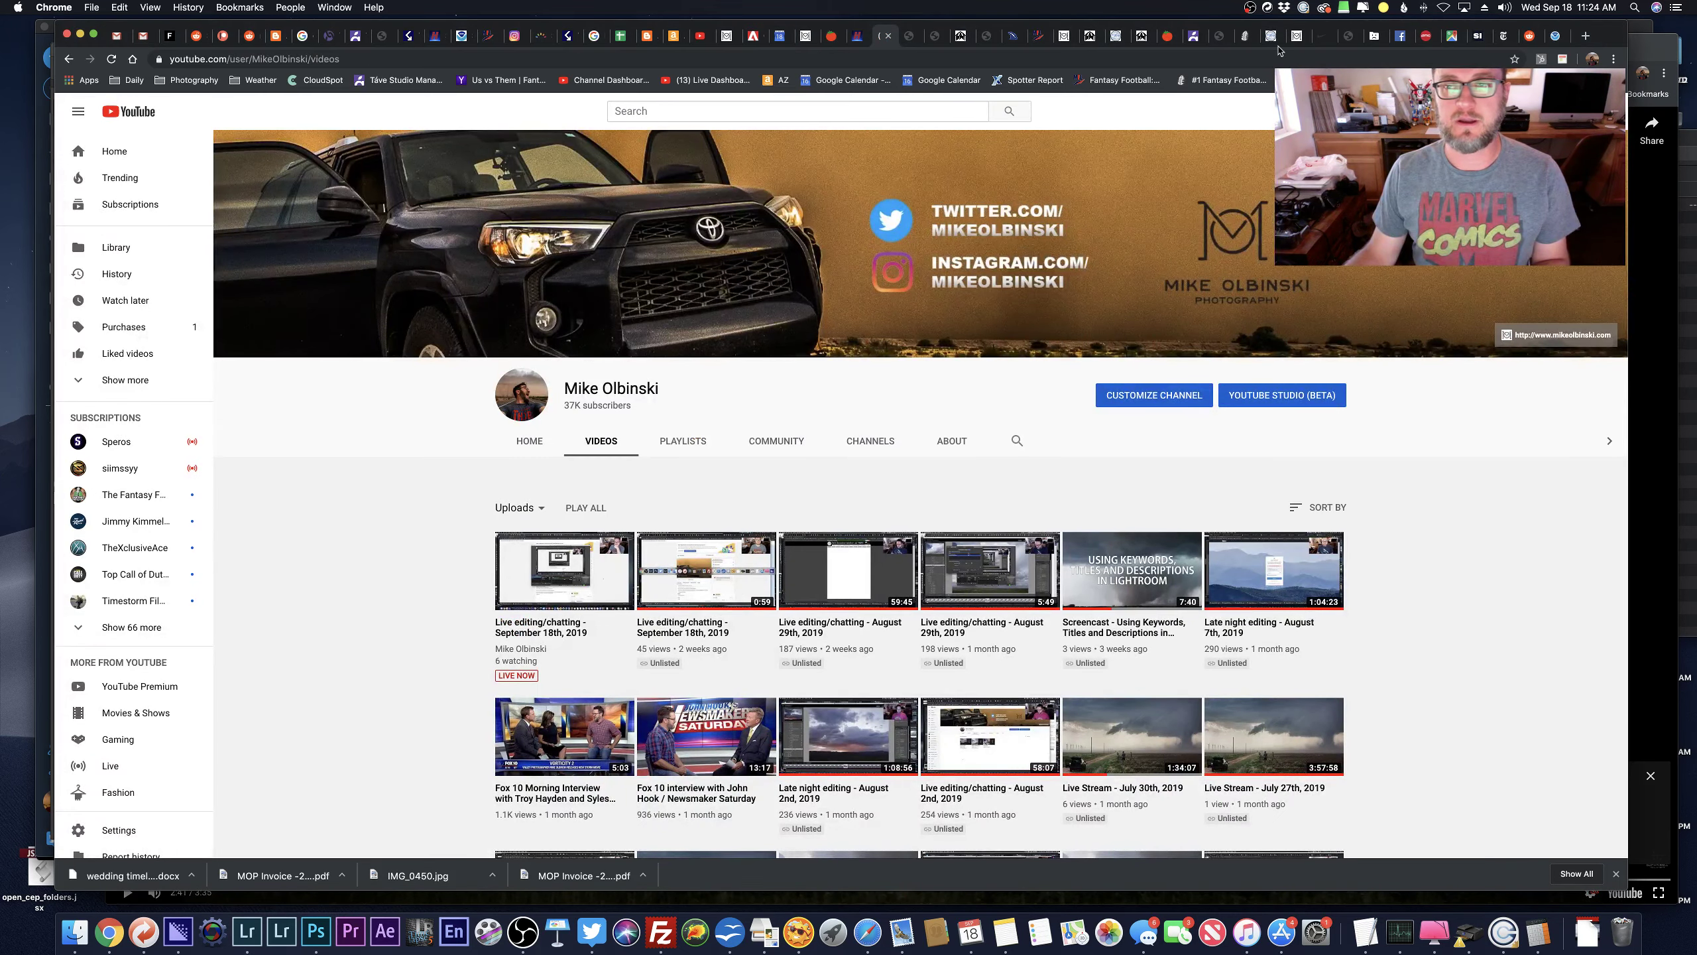
click(1402, 35)
click(629, 107)
text(dustin farrell)
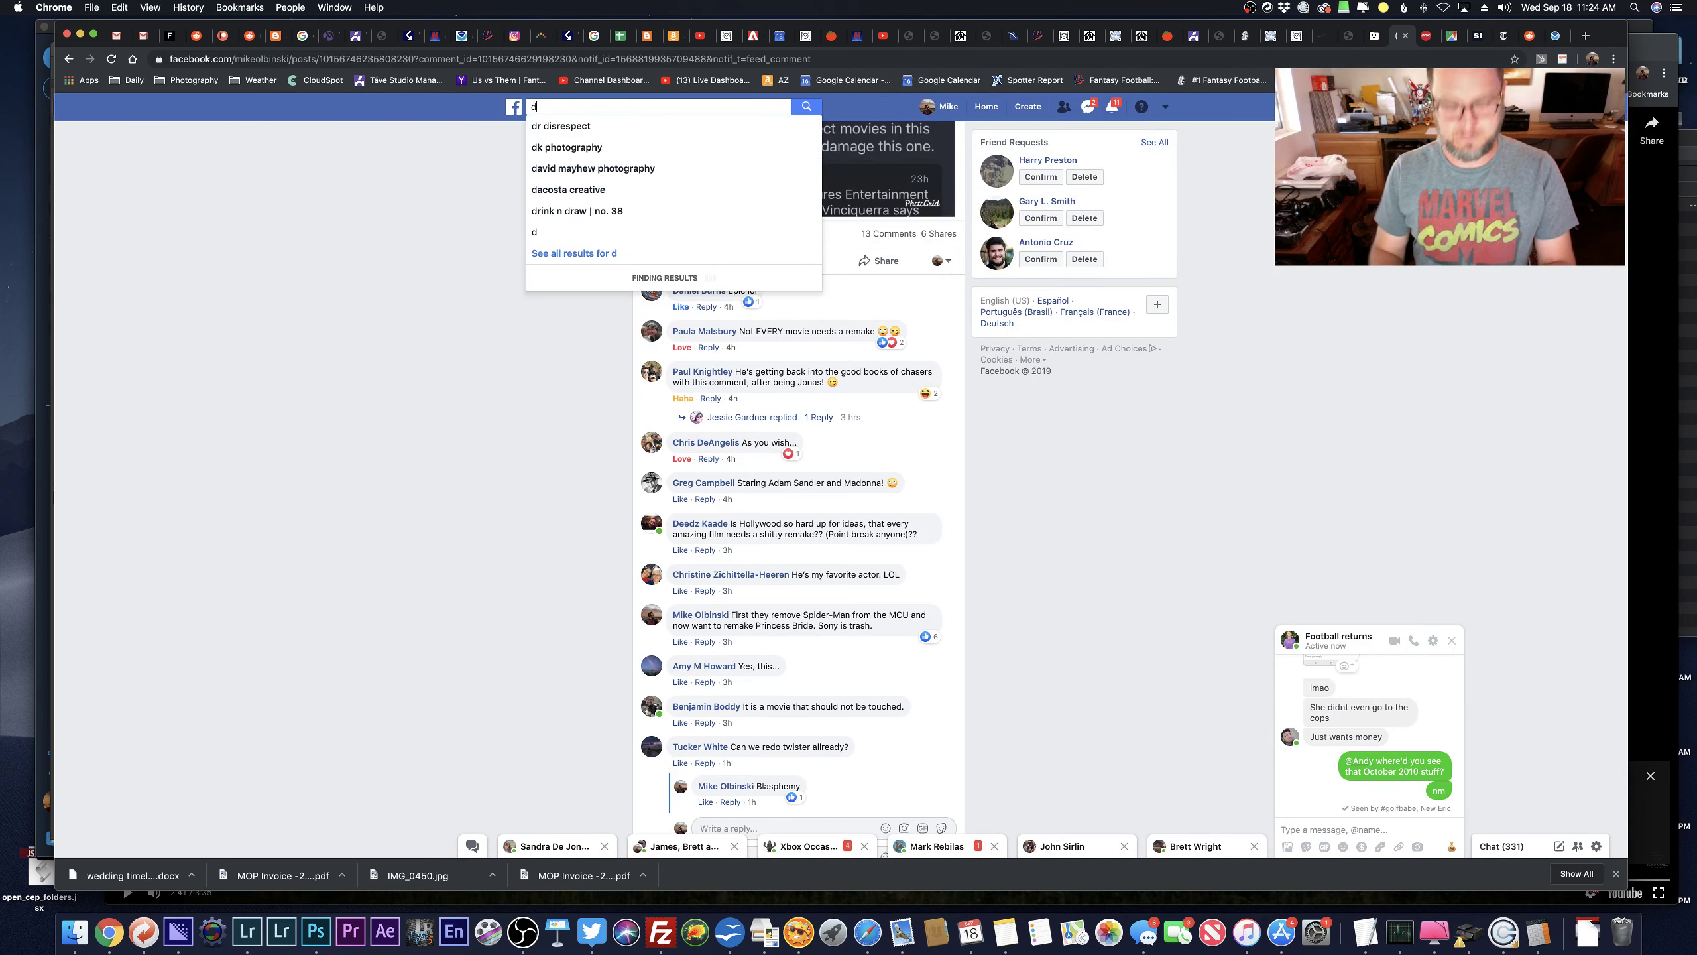
key(Return)
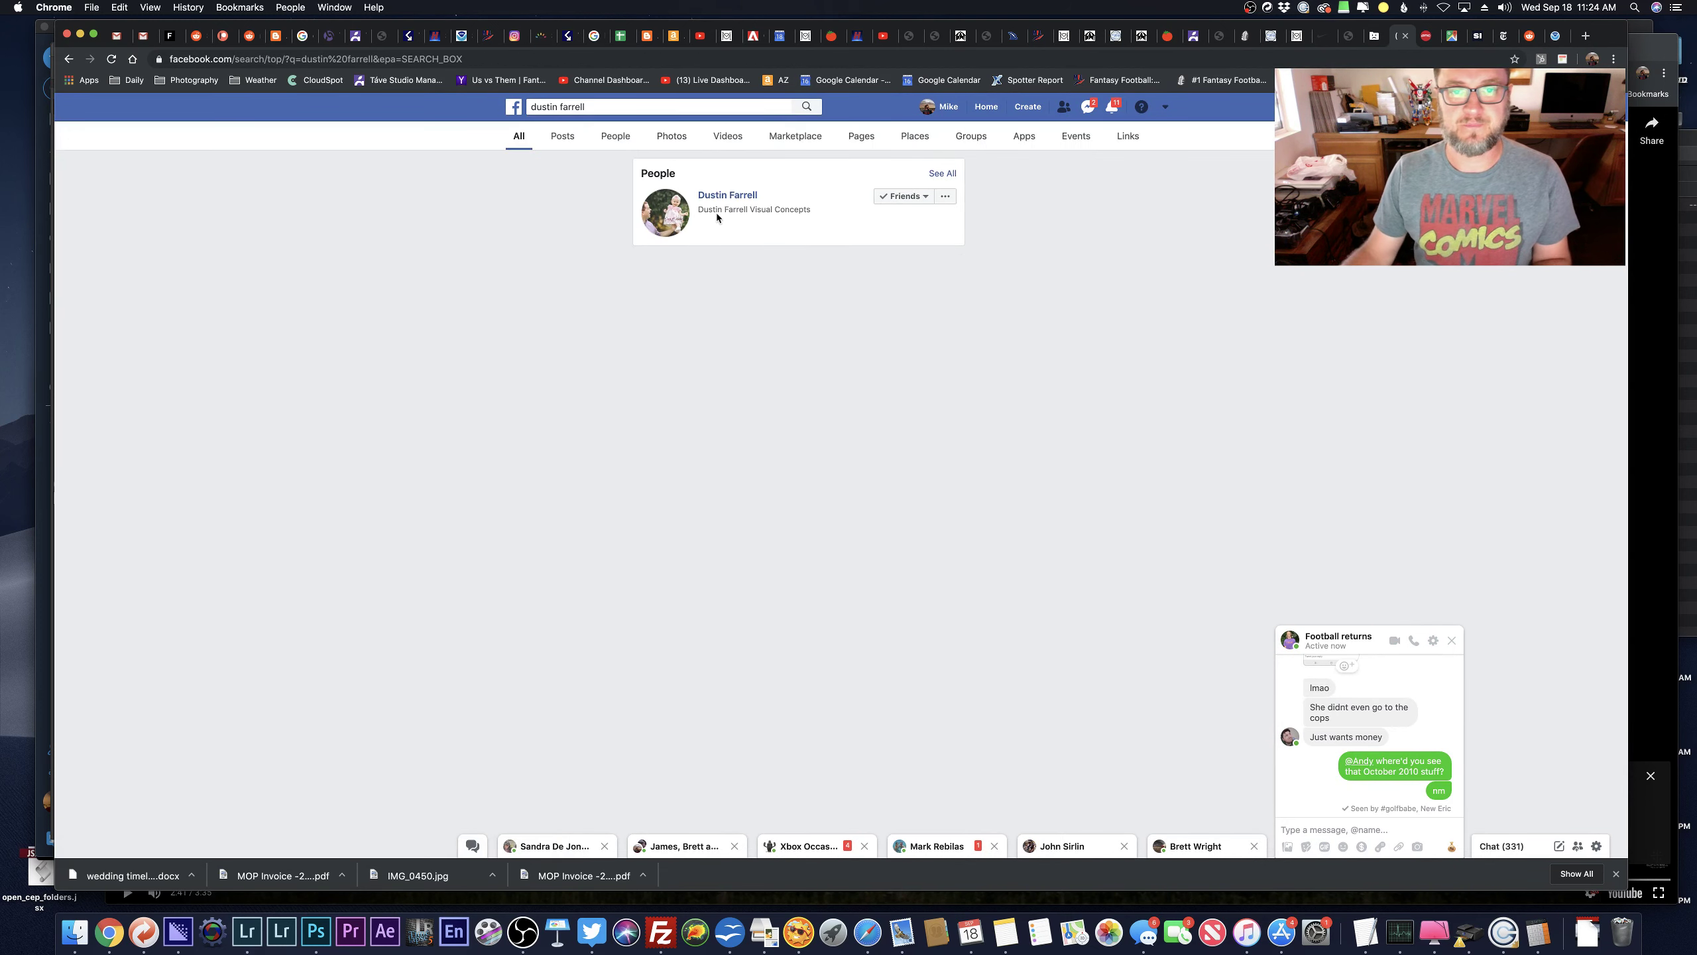
click(730, 199)
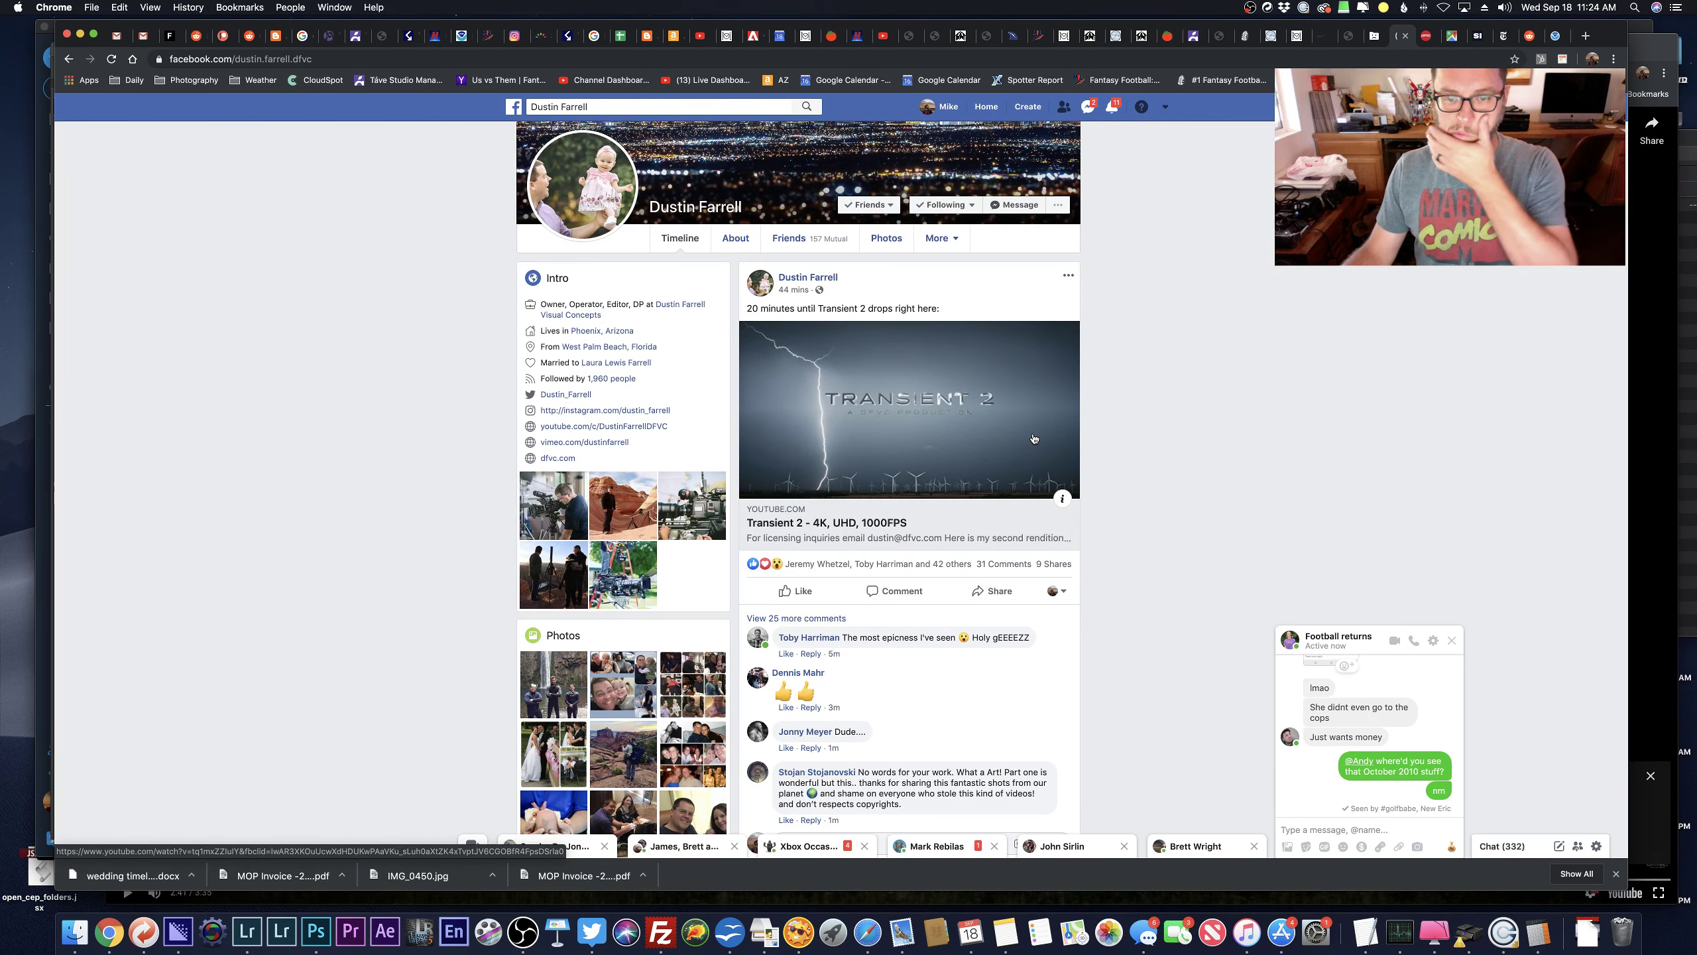
Share the friend's Transient 2 post on your own timeline and begin the message with "Somehow he topped the original and it's amazing.".
scroll(1034, 439, down, 2)
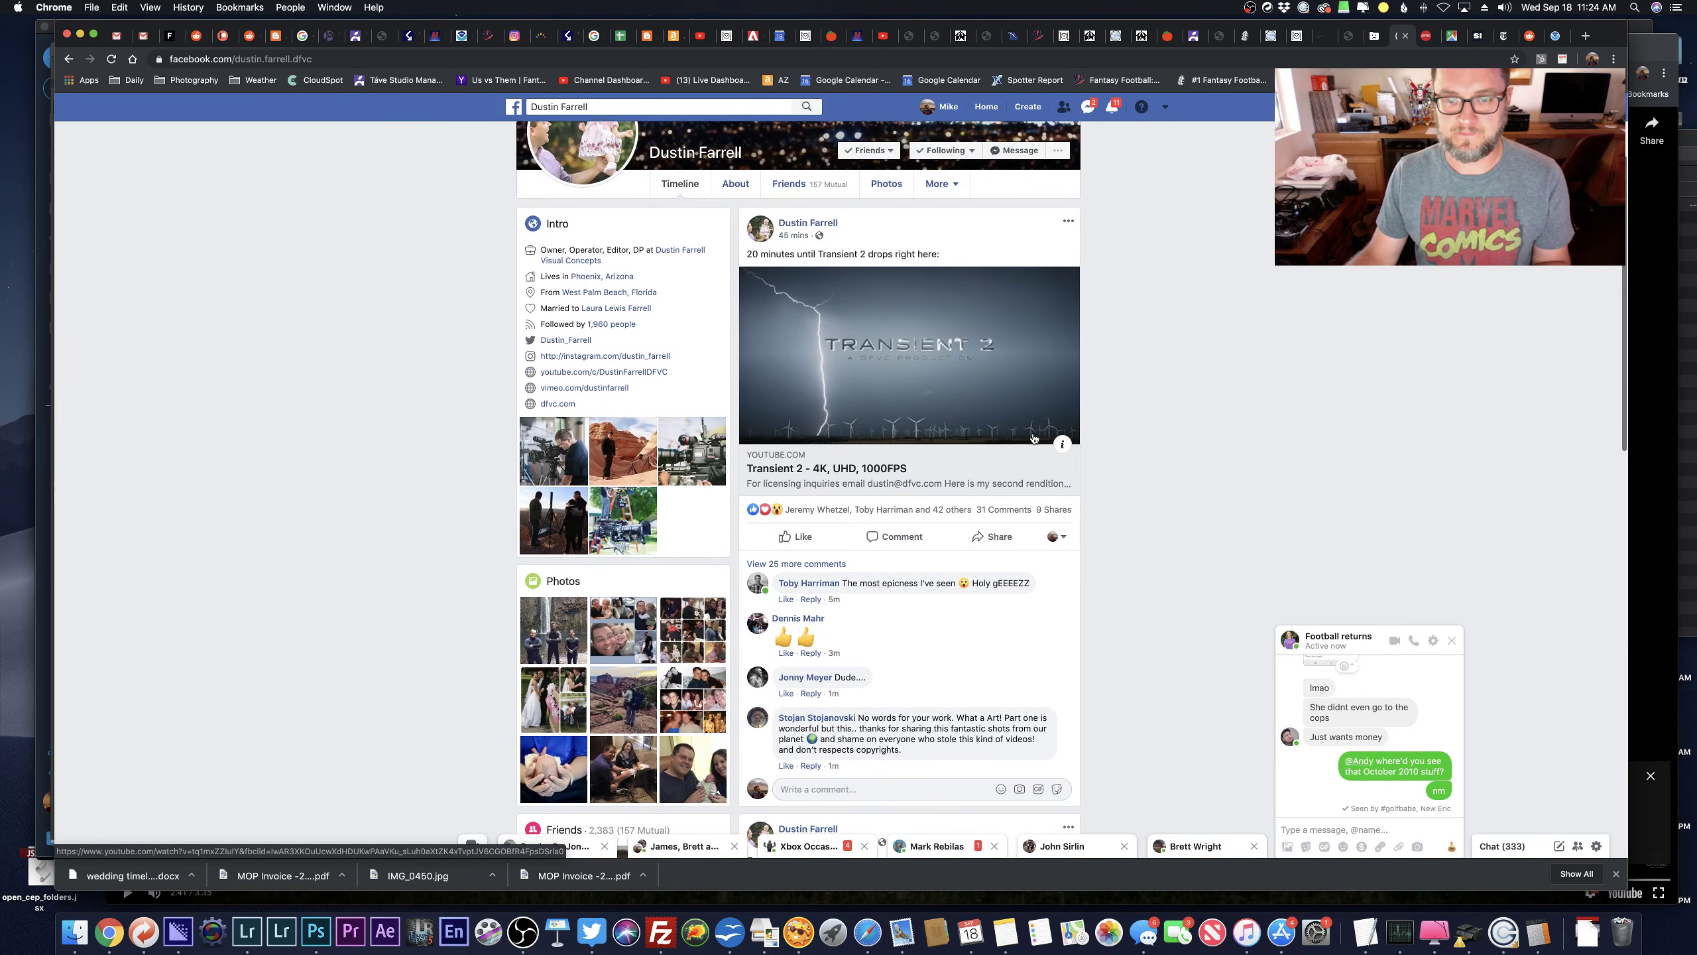
scroll(999, 538, down, 3)
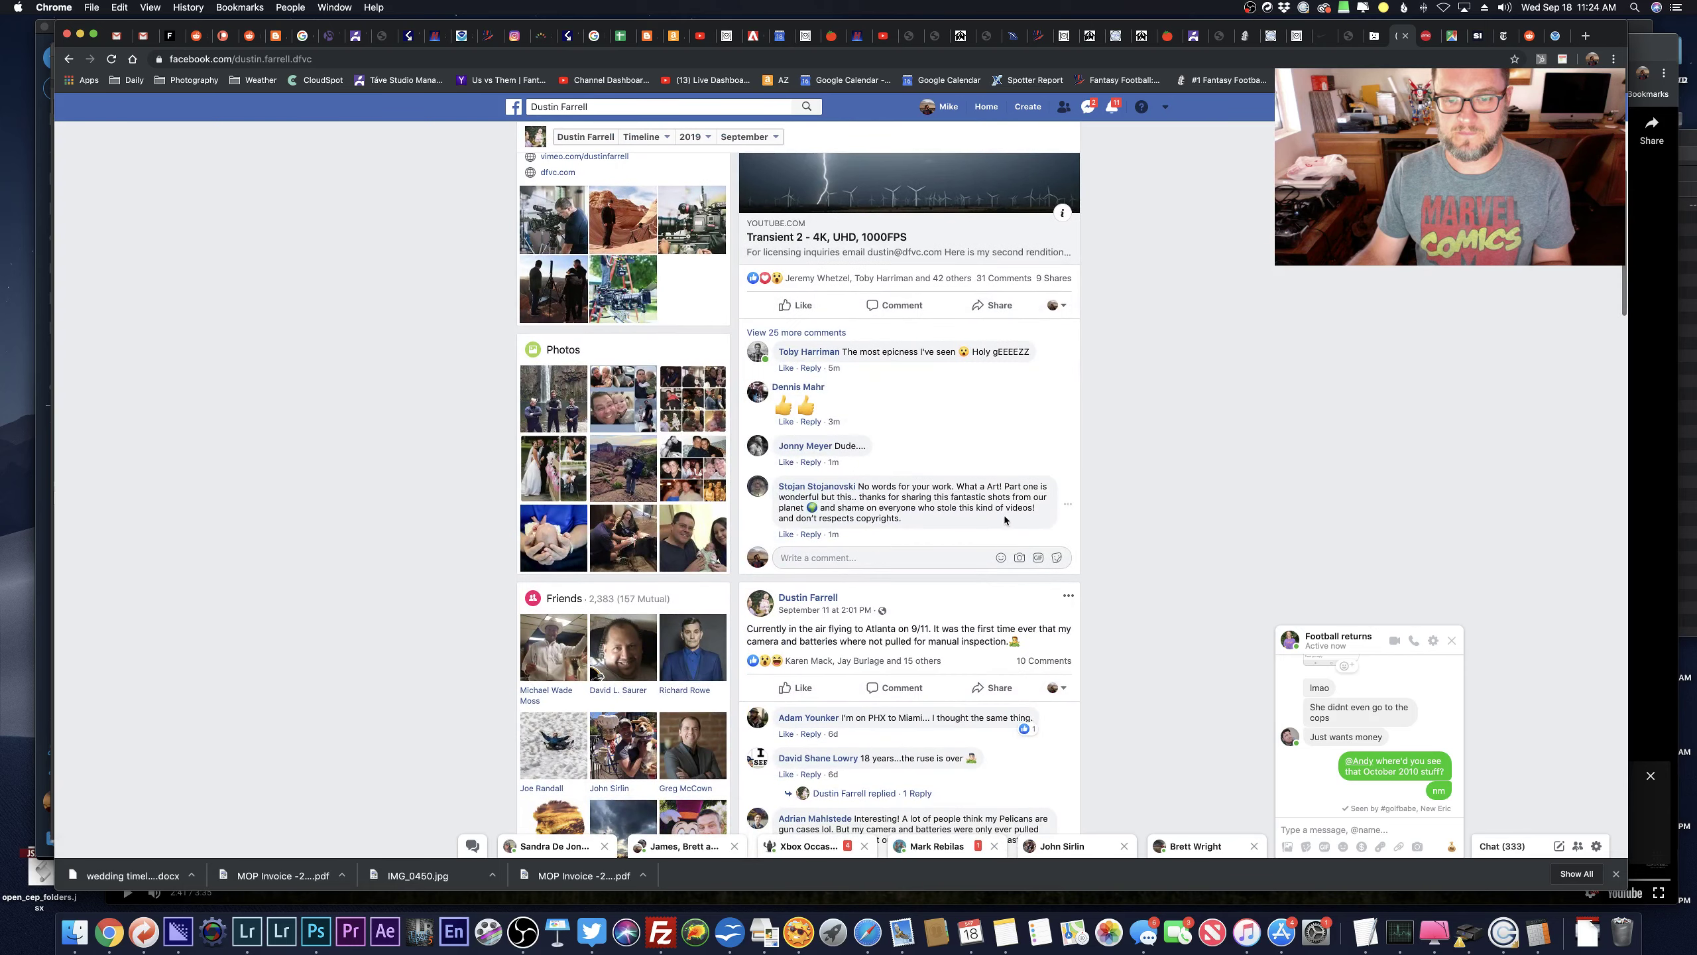
scroll(1002, 518, up, 3)
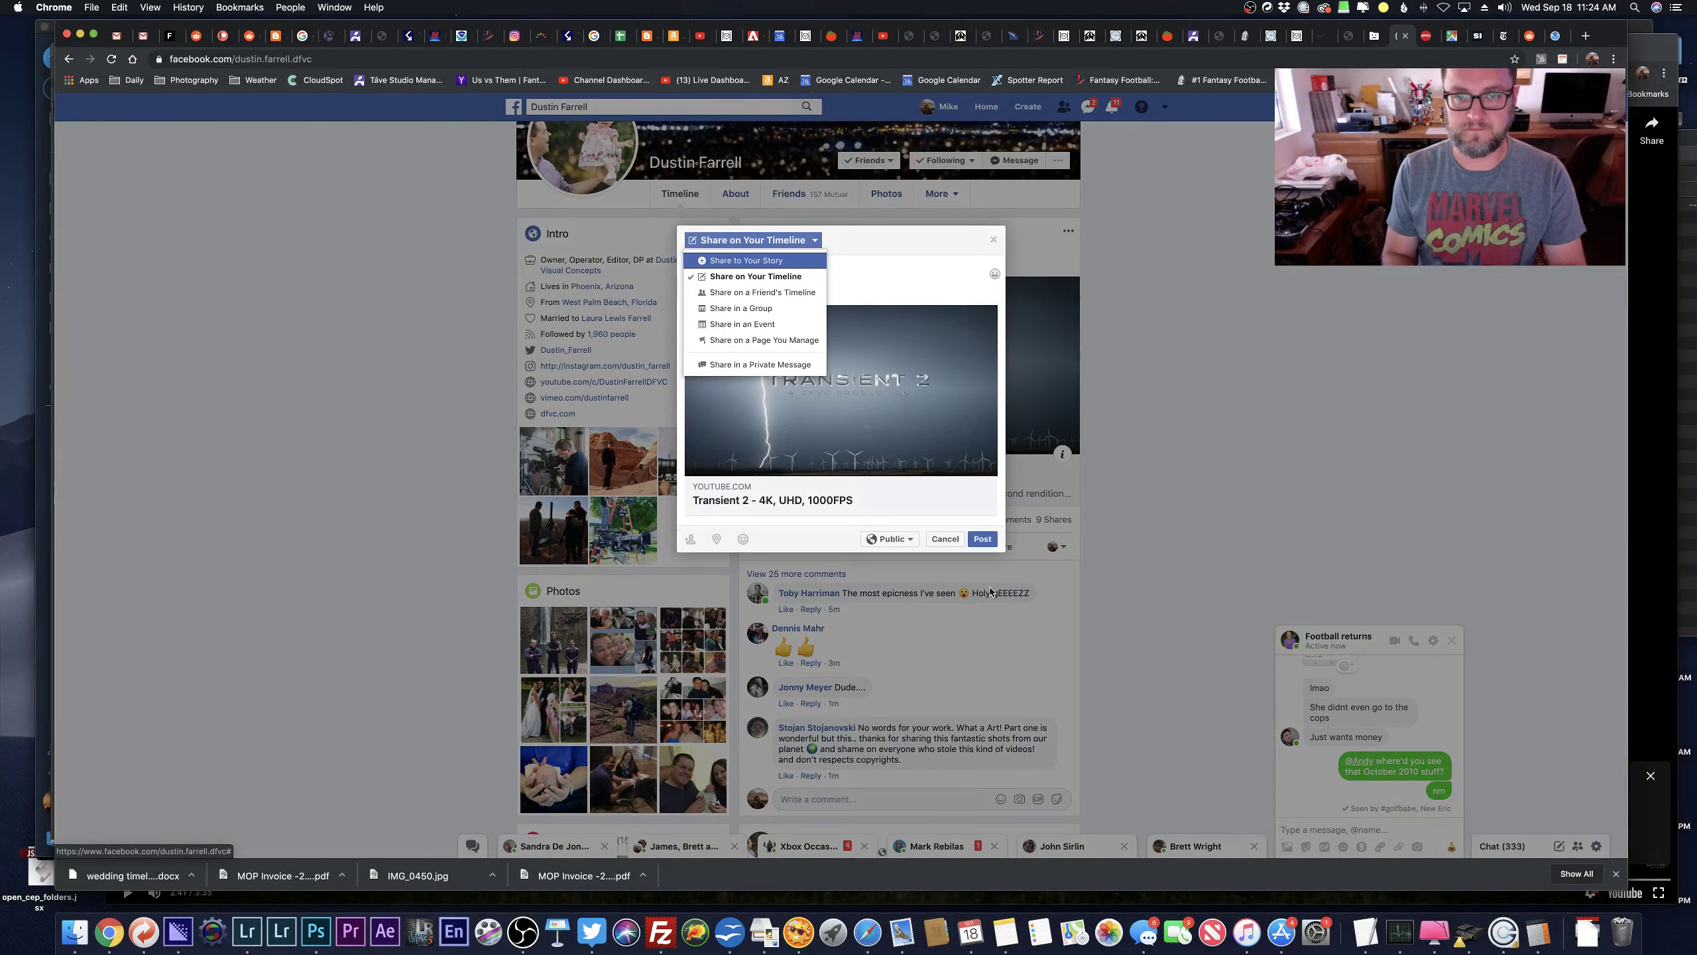
click(878, 289)
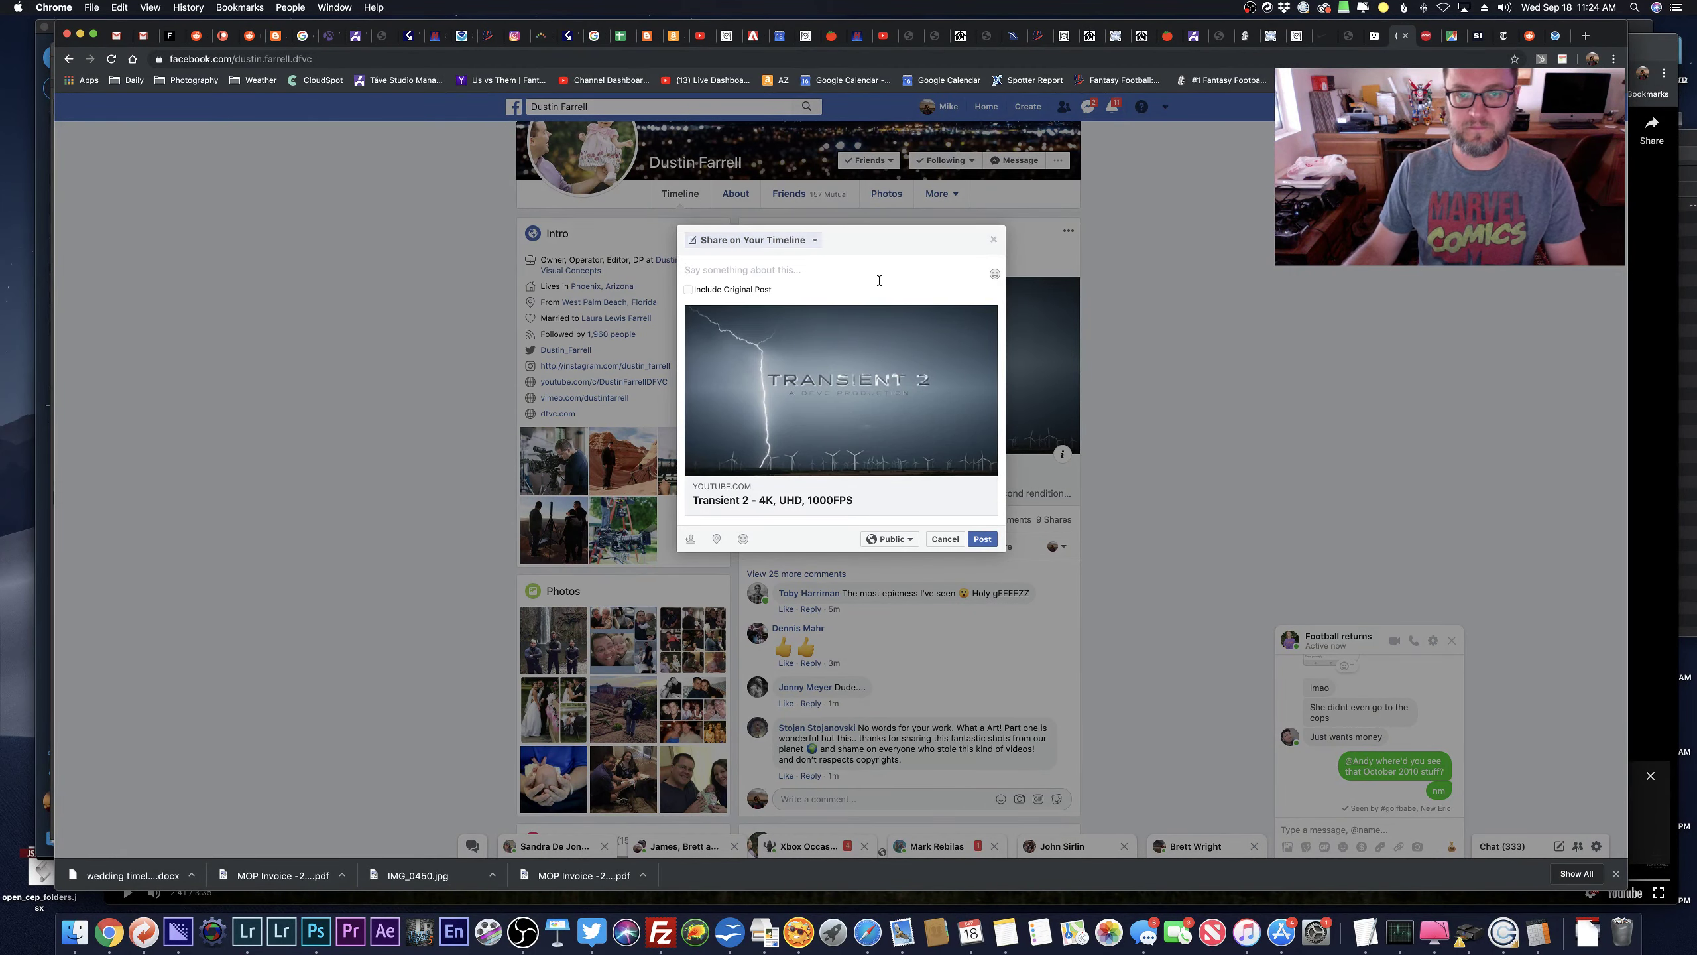
text(Somehow he topp)
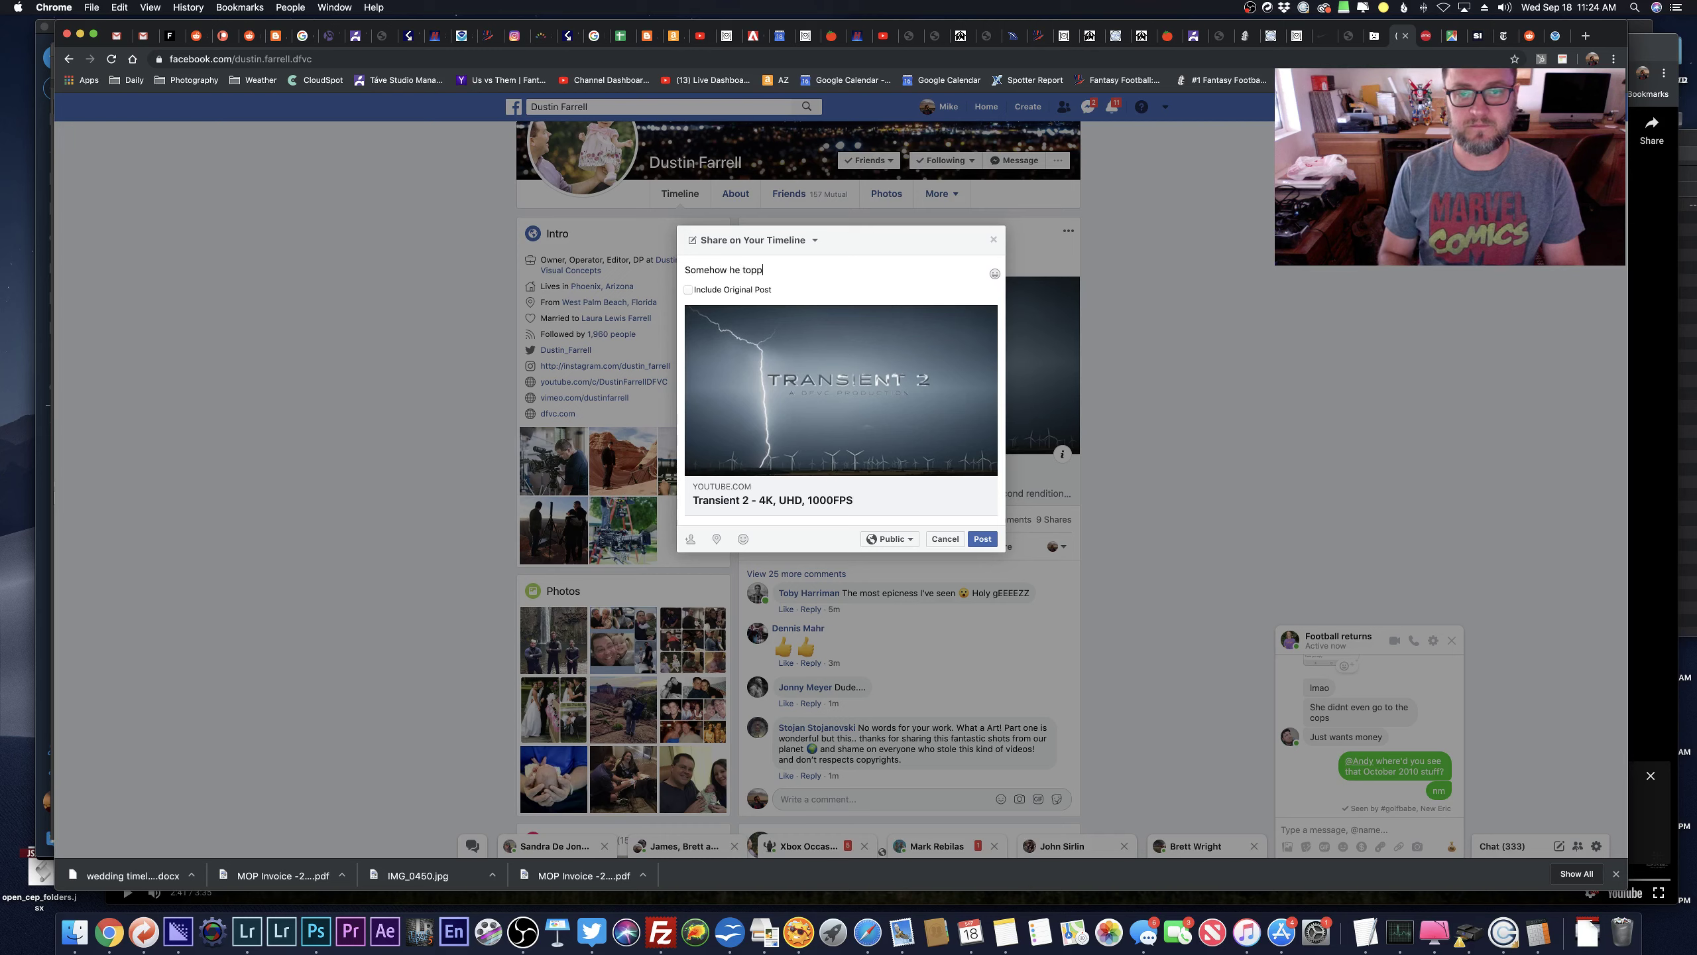
text(ed the origfi)
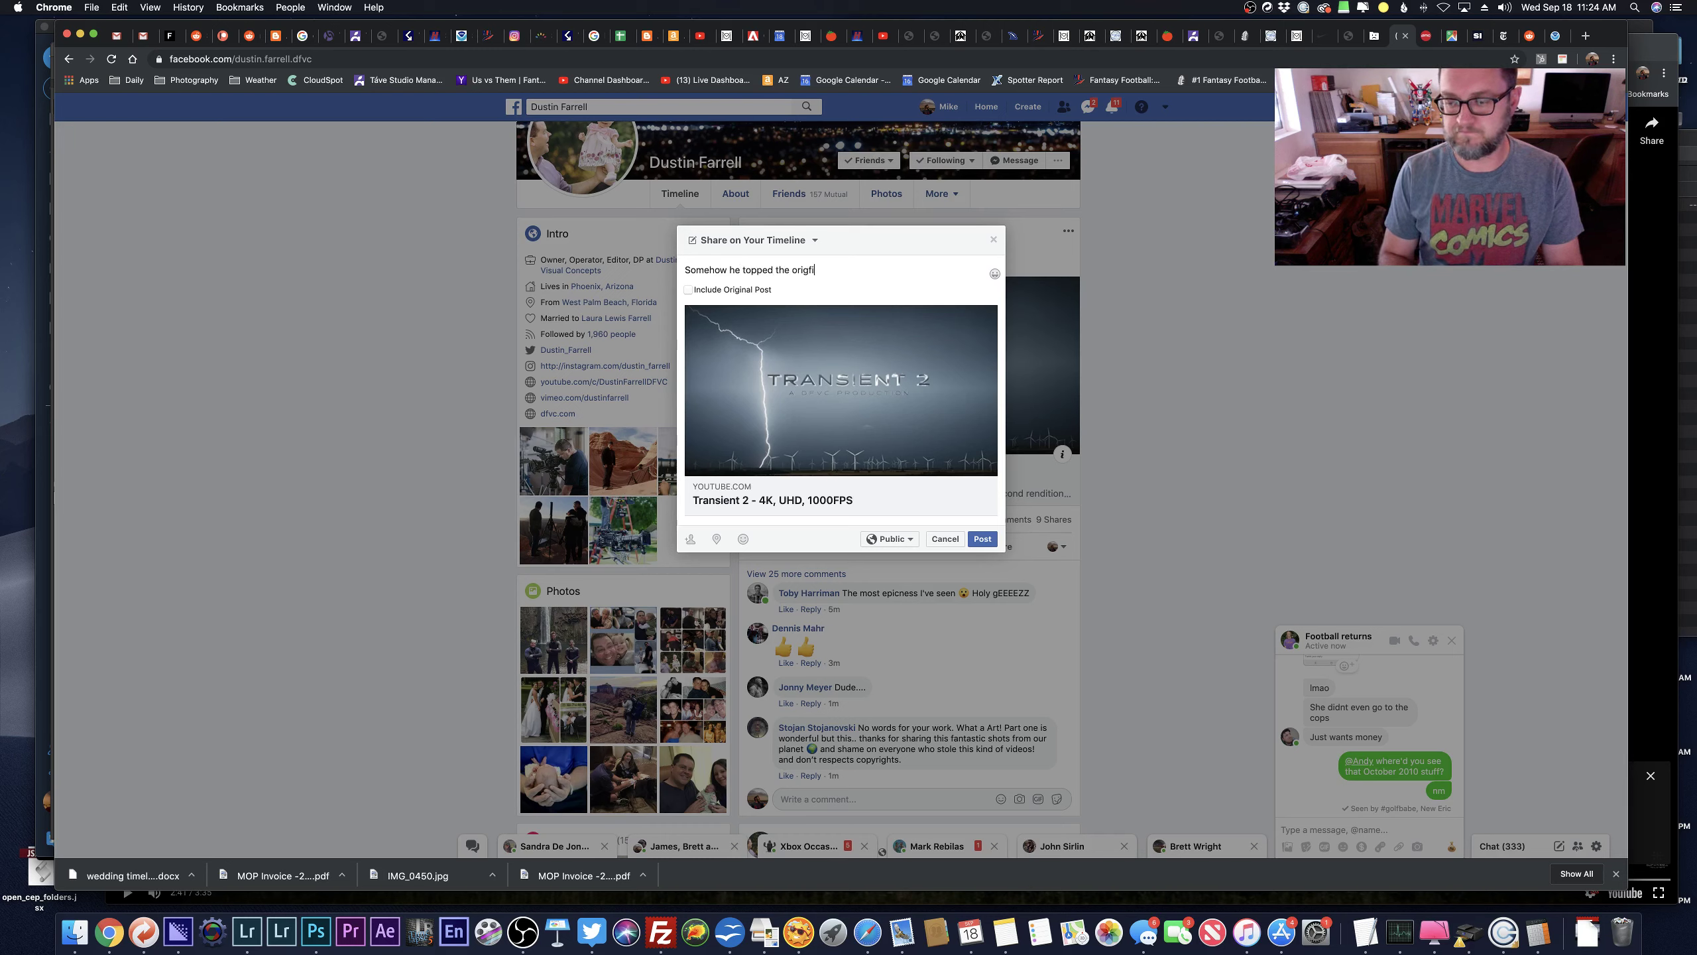
text(ninal)
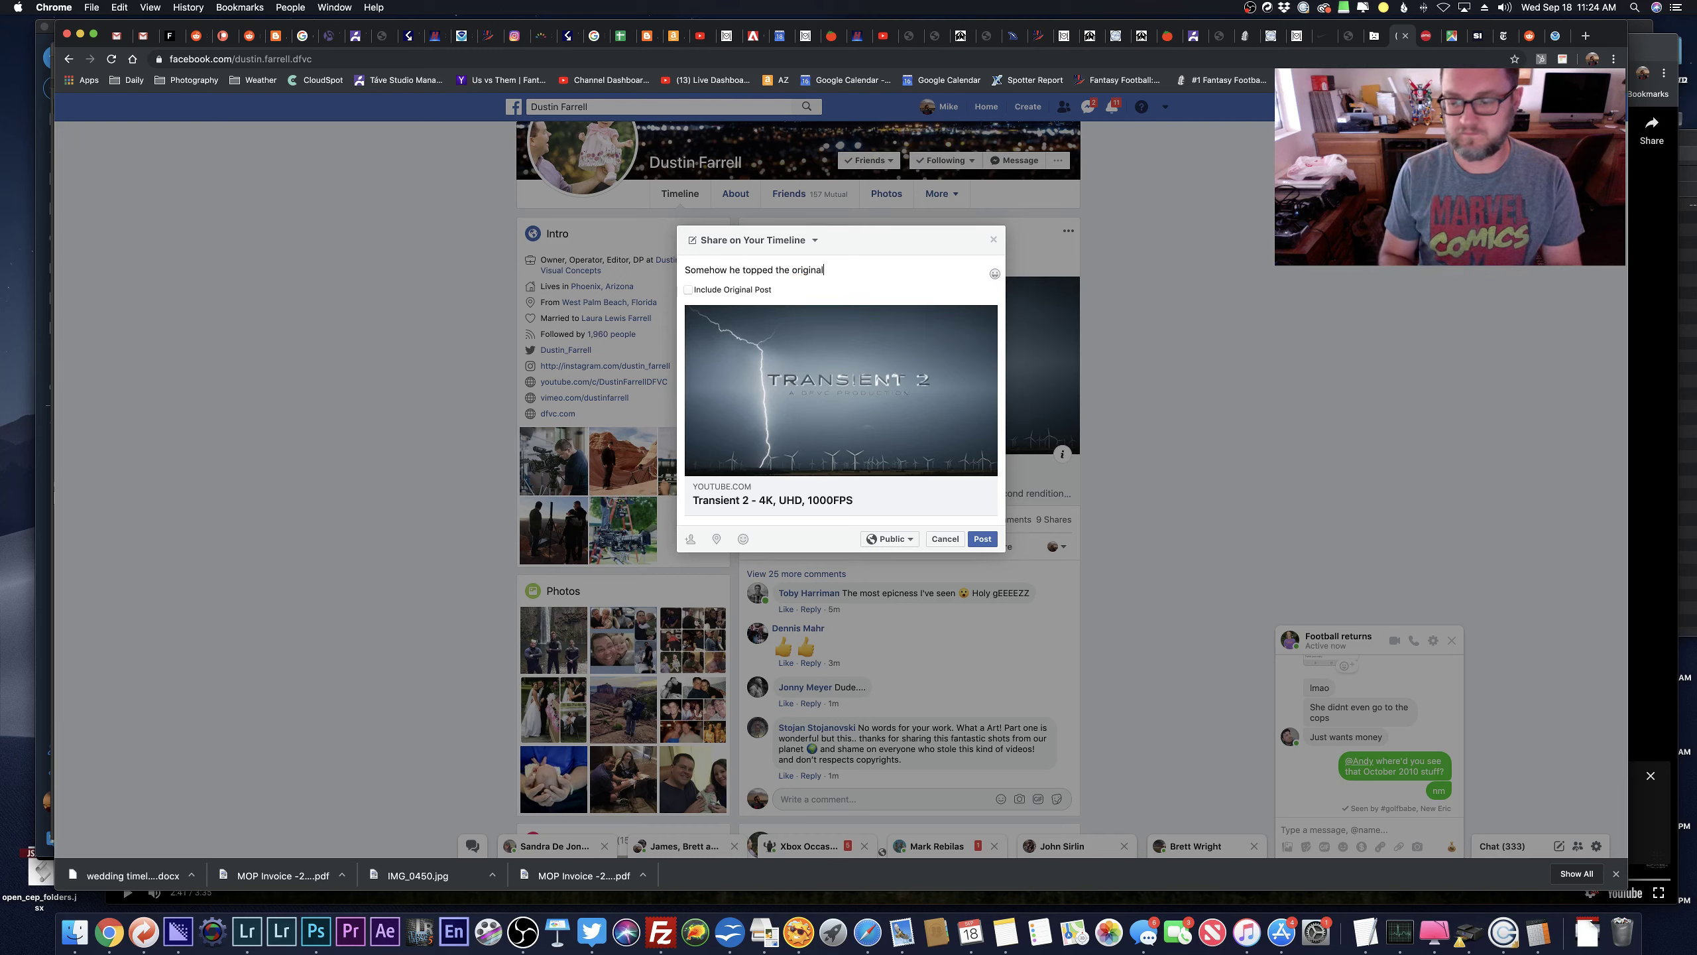
text( and it's amazing. )
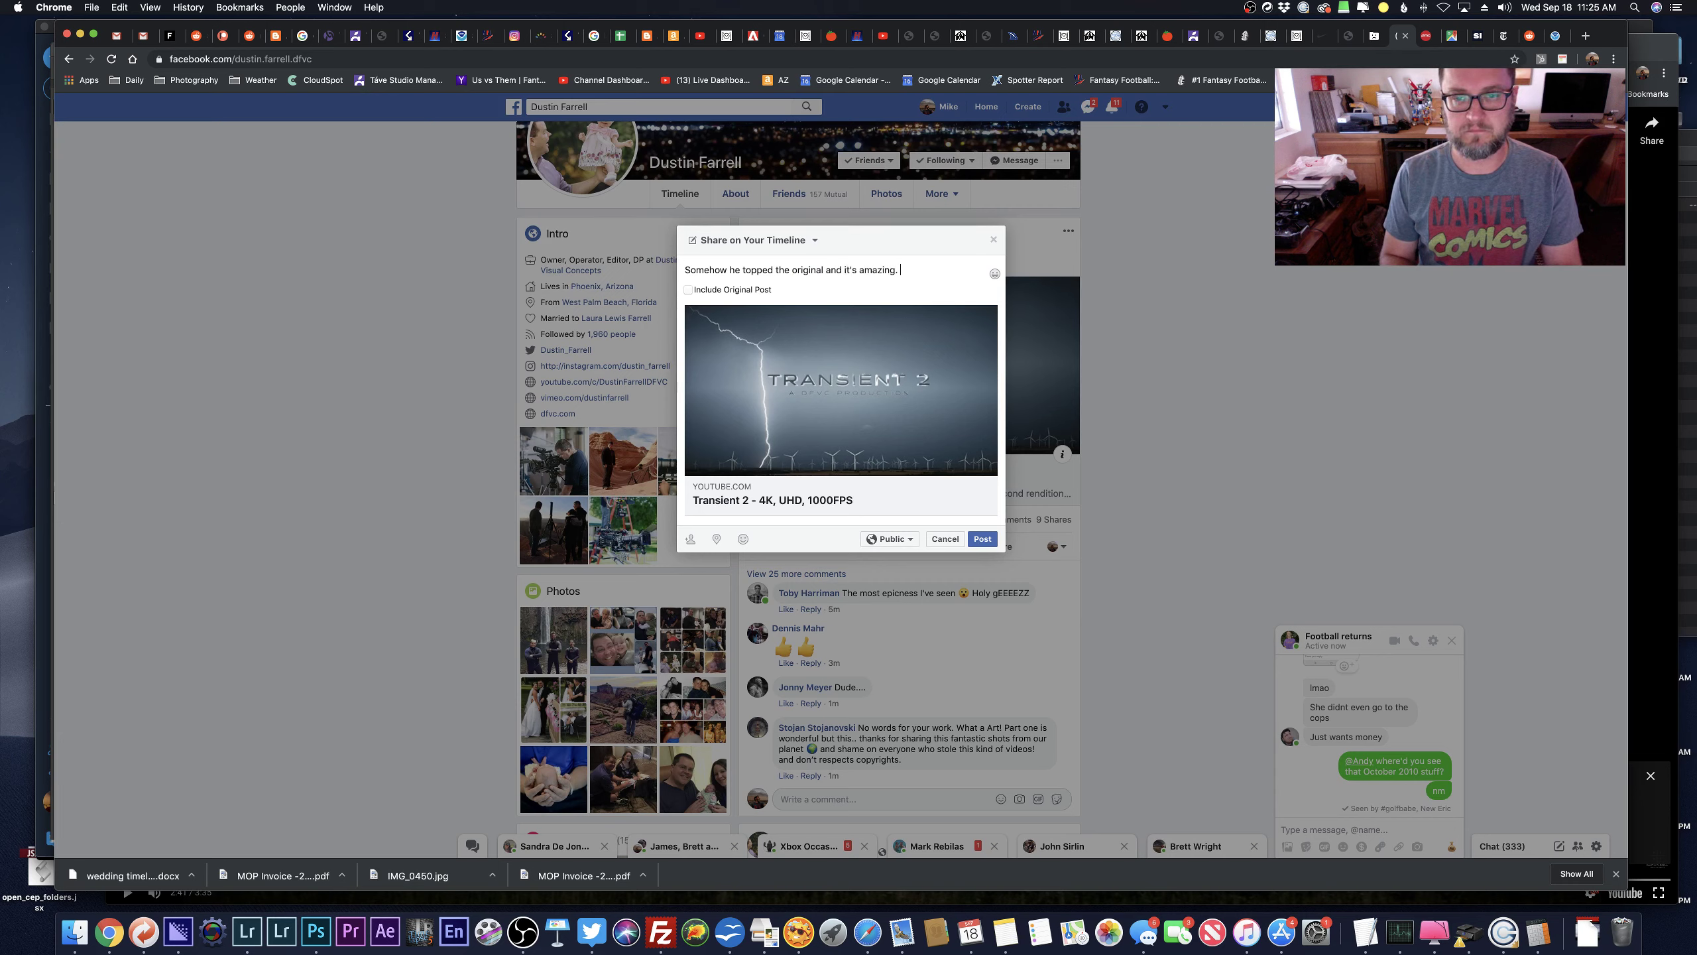
Continue the share message with "Got a sneak of this yesterday and there was some envy there for sure haha".
text(Got a sn)
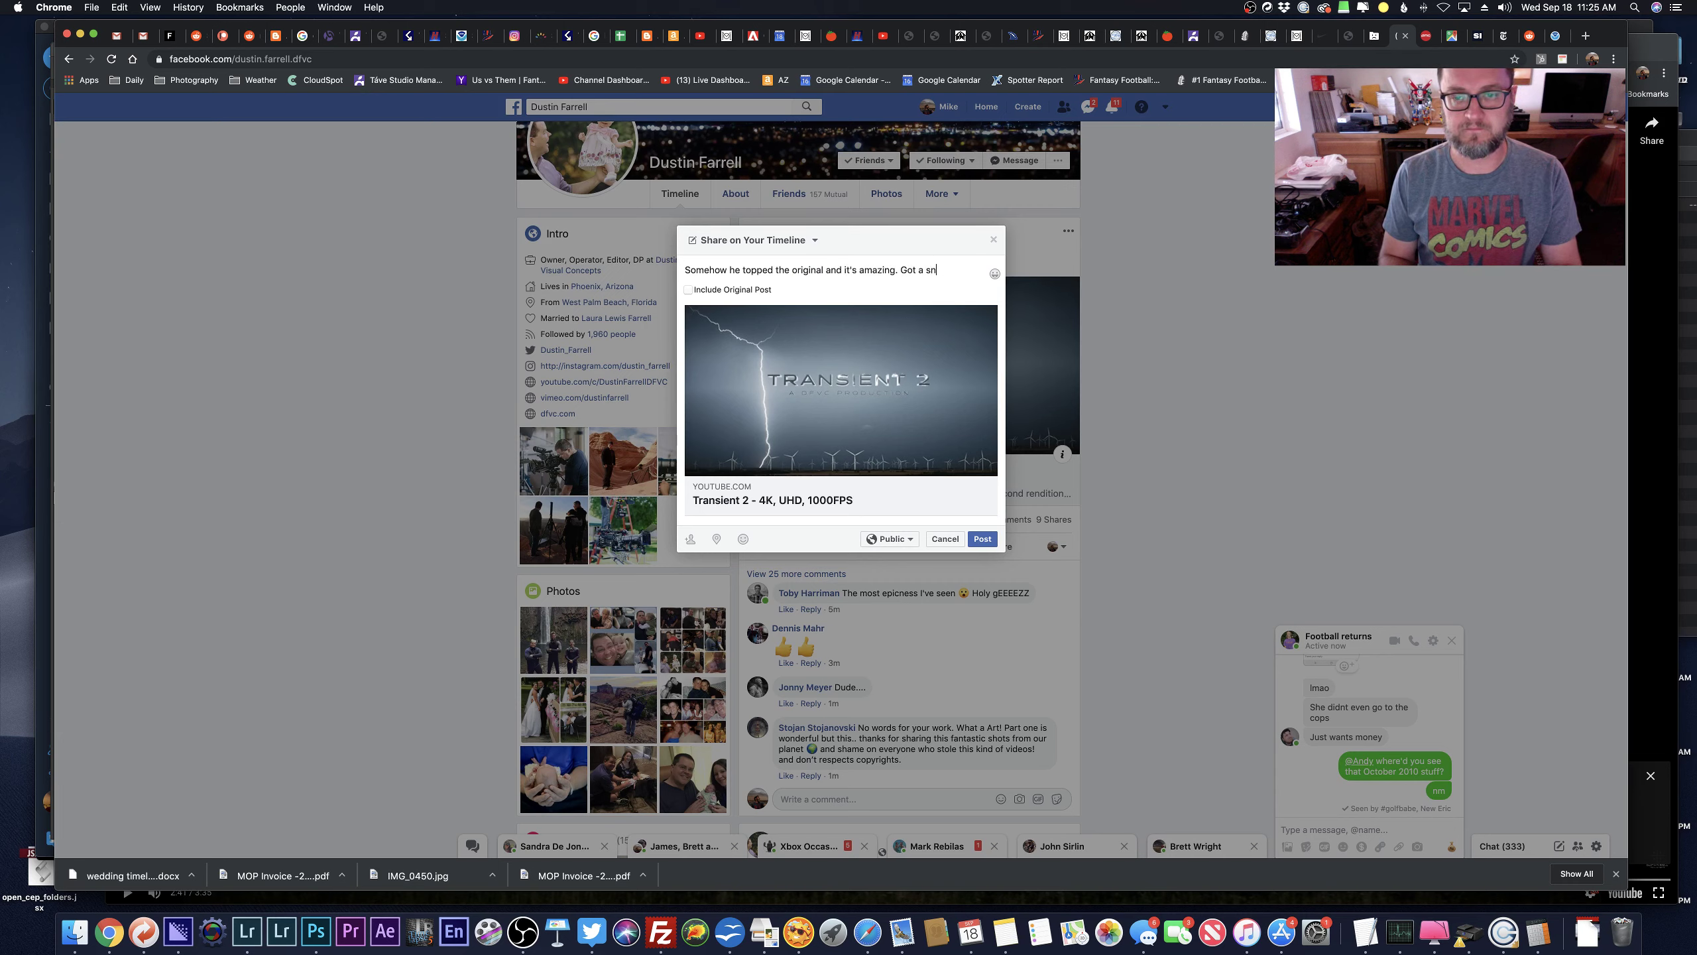
text(eak of this yesterda)
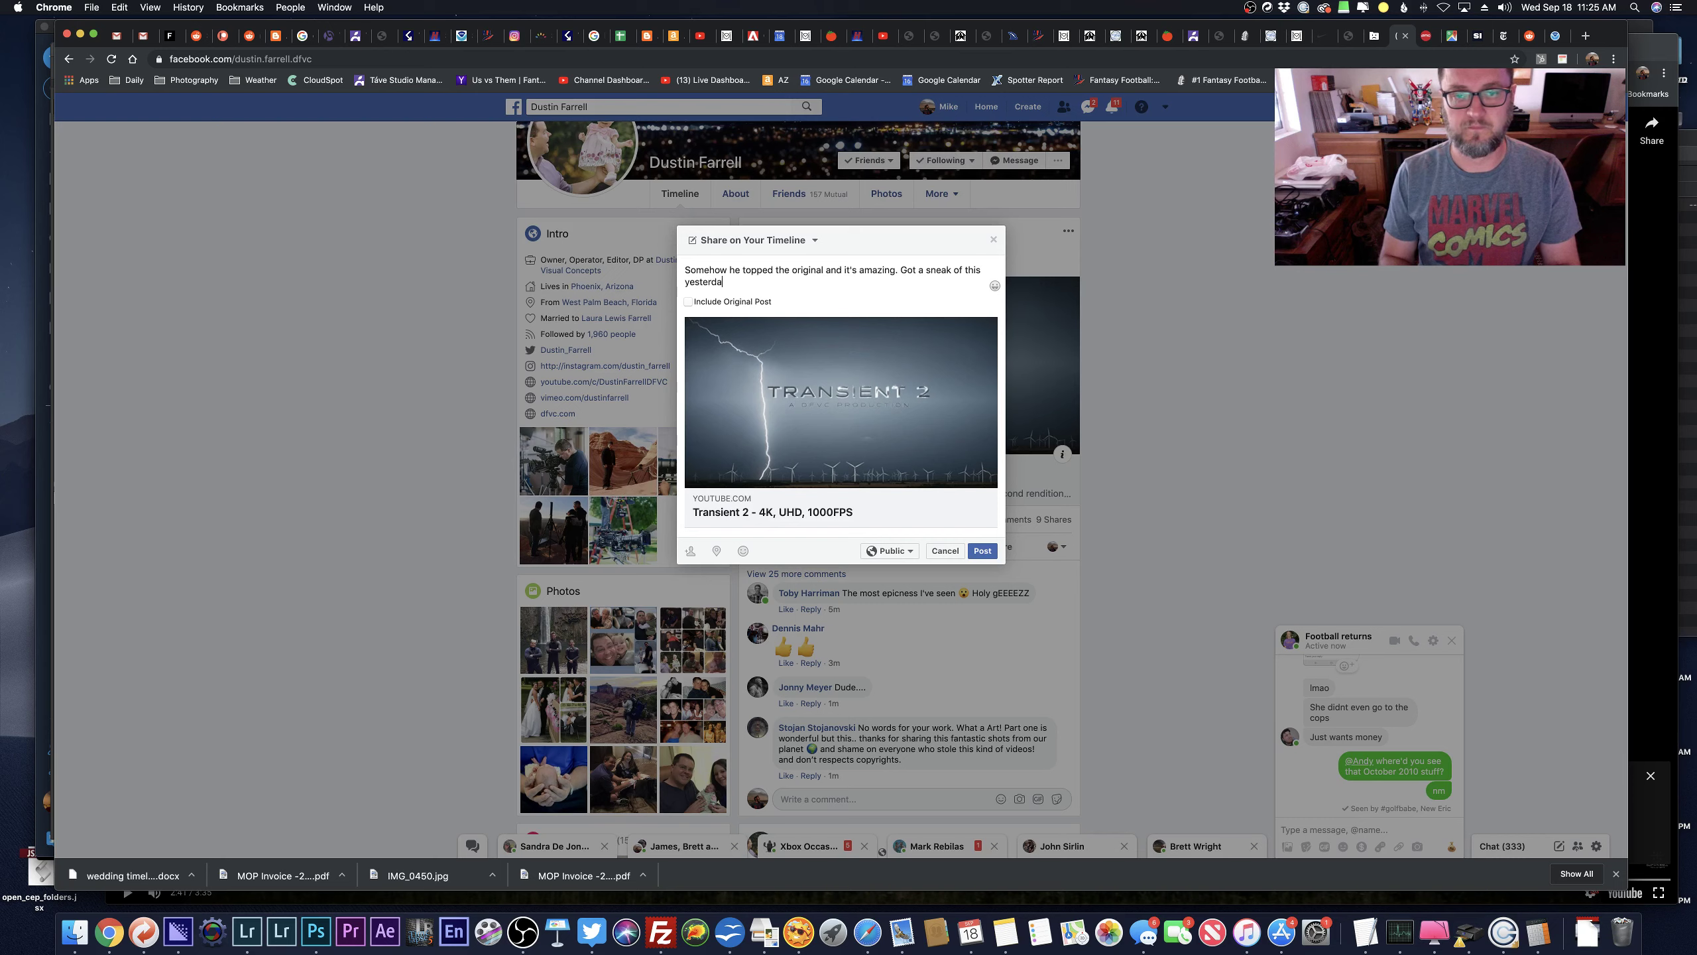
text(y and jealousy)
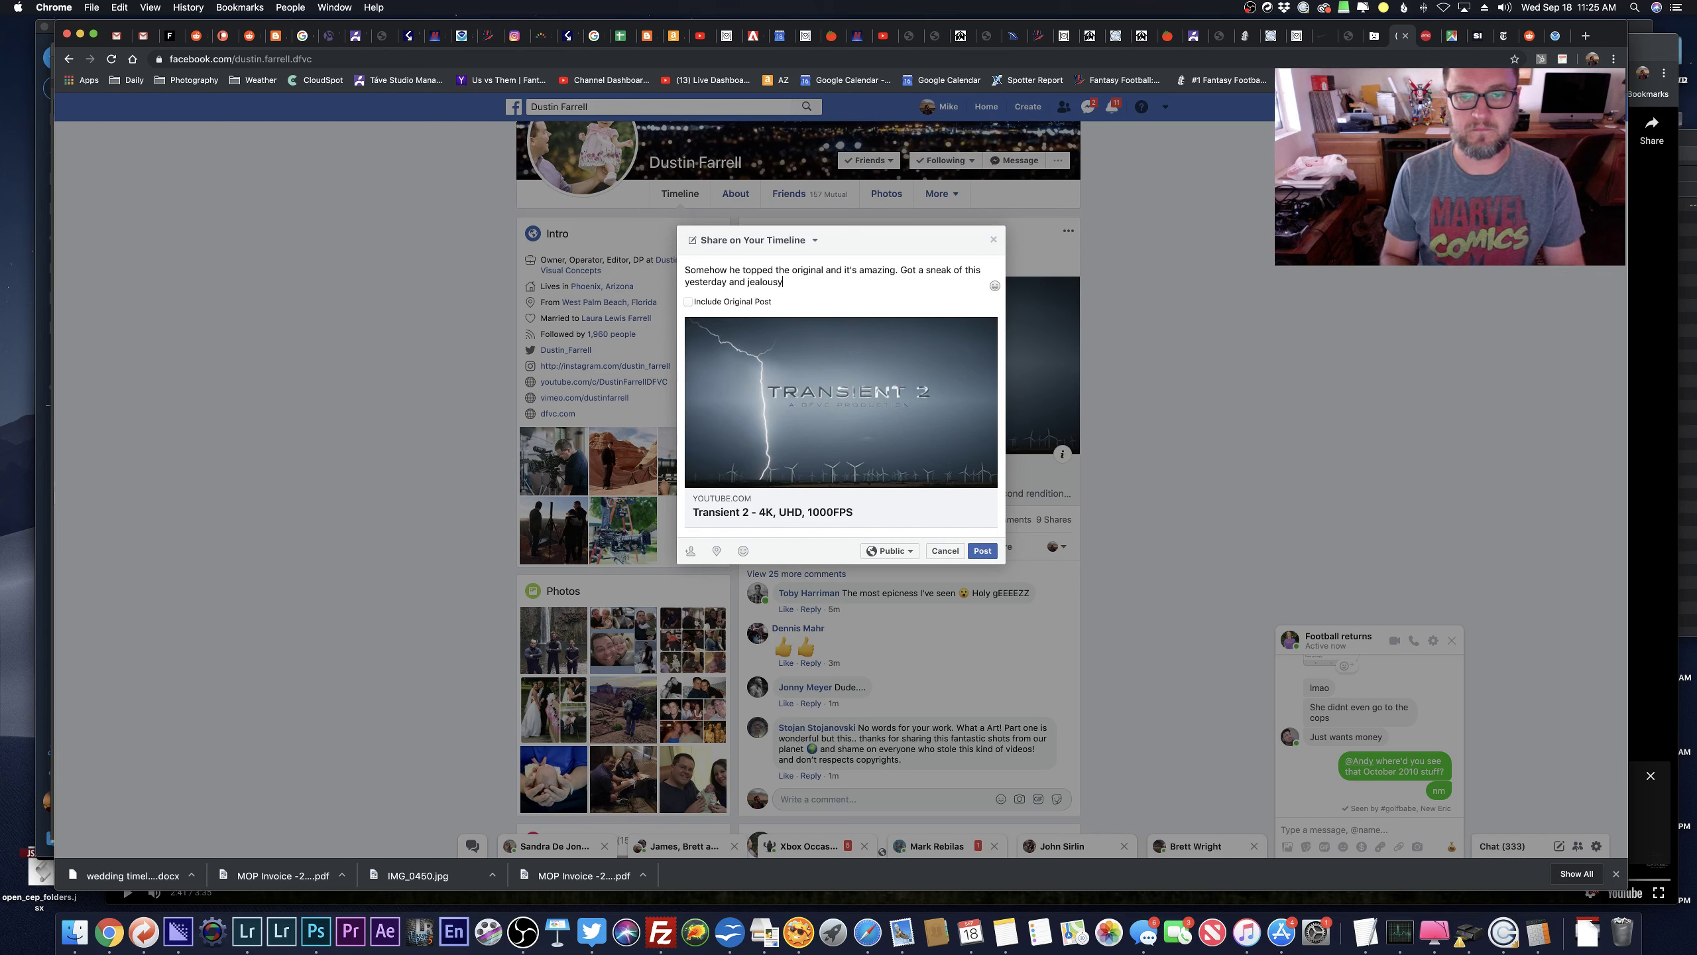
text( was)
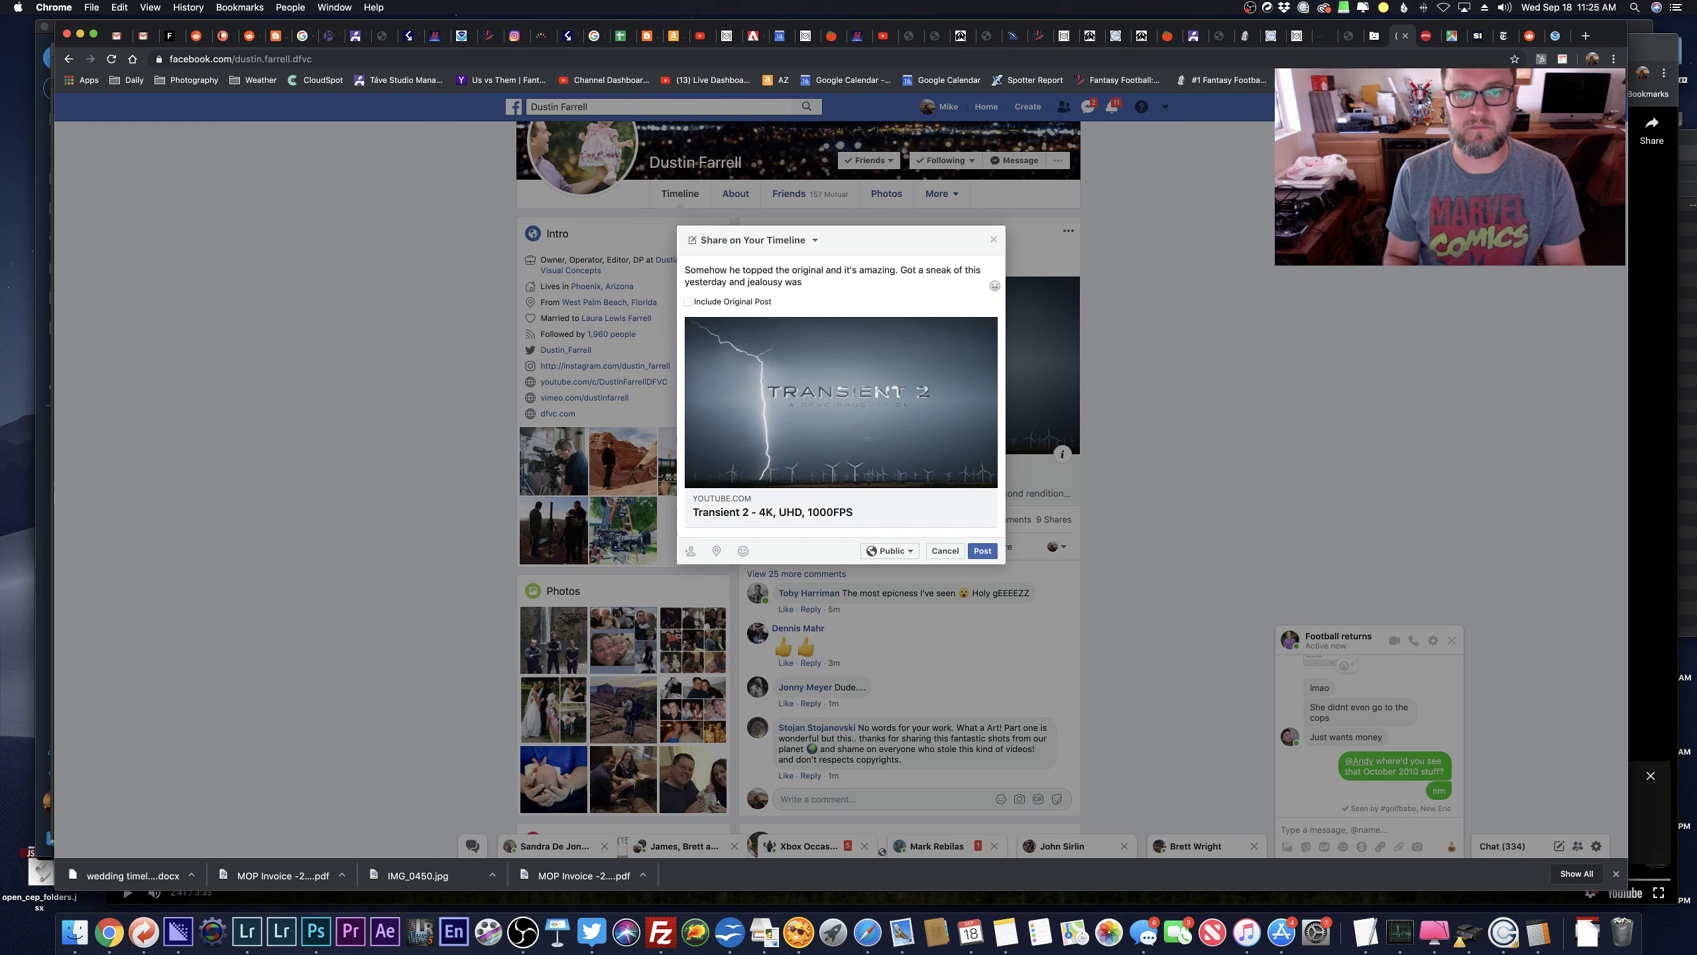
text( overlfow)
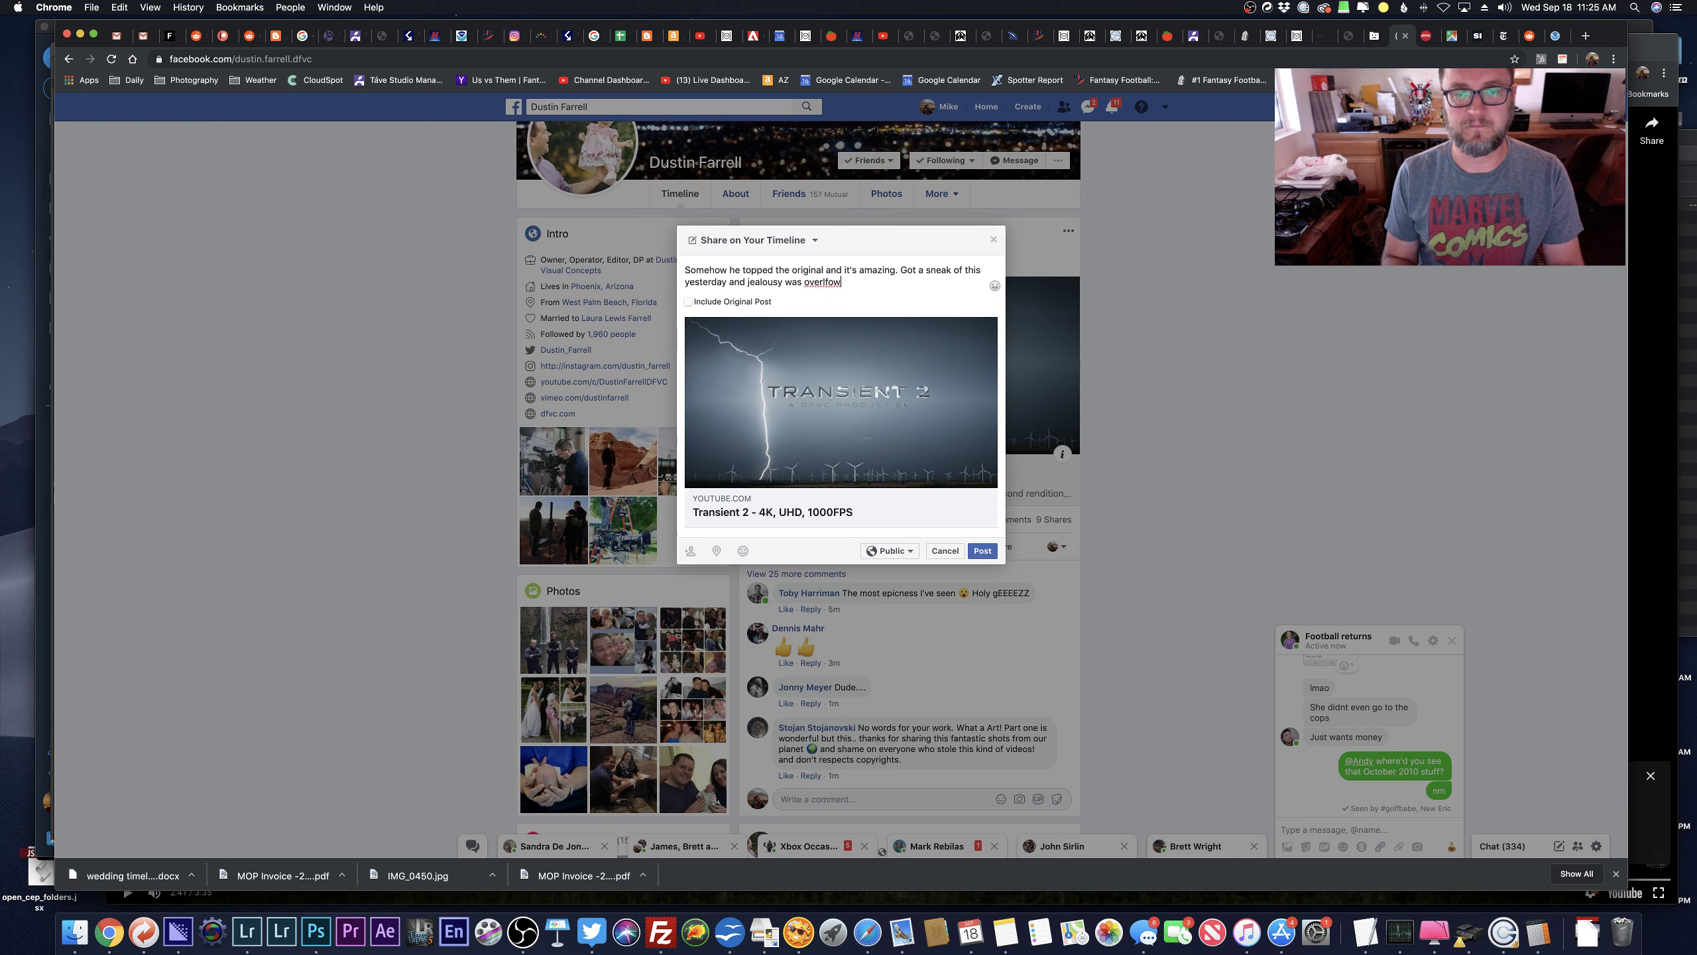
key(BackSpace)
key(BackSpace)
key(BackSpace)
key(BackSpace)
key(BackSpace)
key(BackSpace)
key(BackSpace)
key(BackSpace)
key(BackSpace)
key(BackSpace)
key(BackSpace)
key(BackSpace)
key(BackSpace)
key(BackSpace)
key(BackSpace)
key(BackSpace)
key(BackSpace)
key(BackSpace)
key(BackSpace)
key(BackSpace)
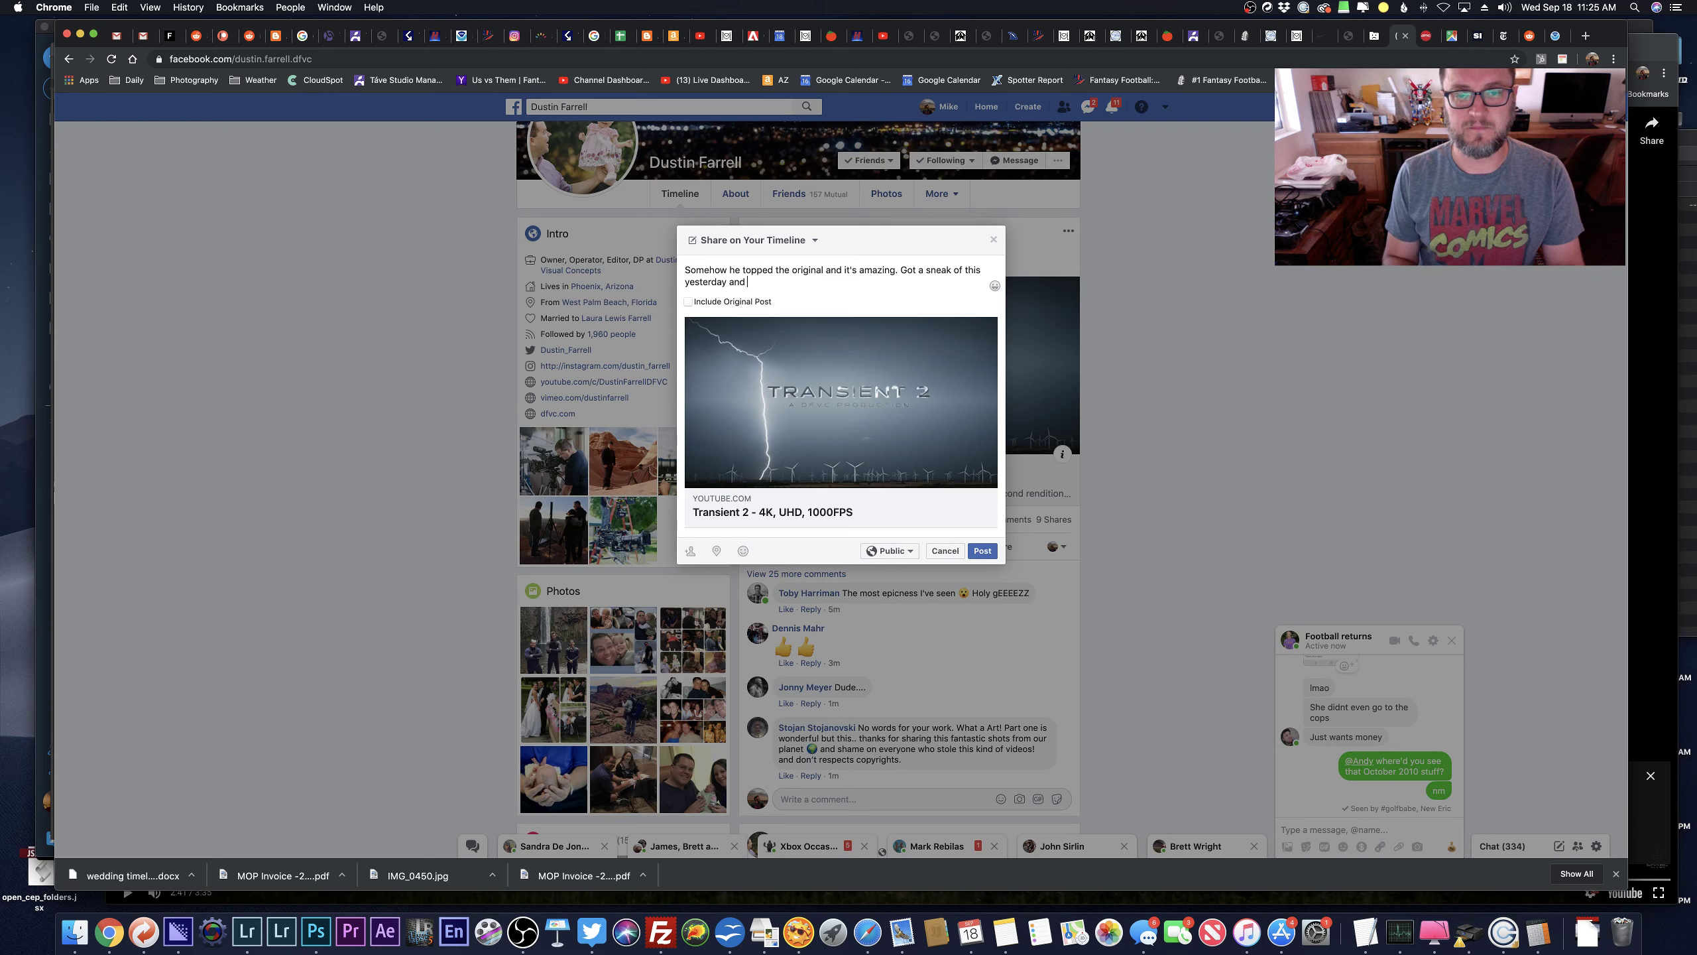
text(there was some)
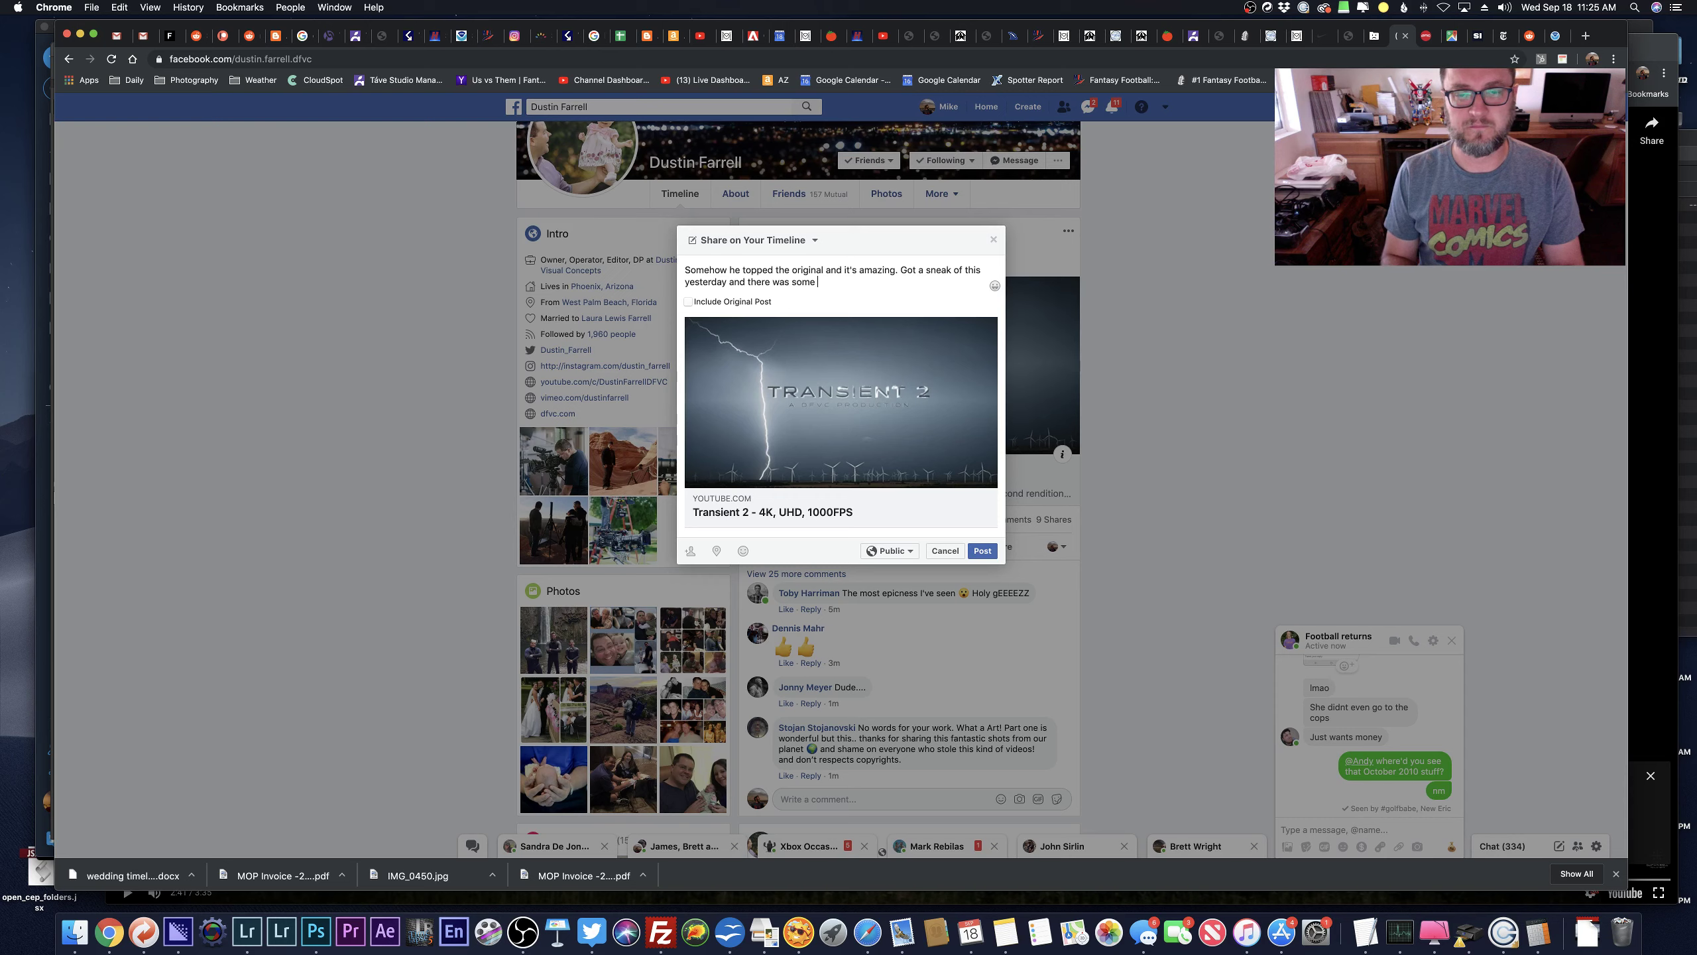
text( envy there for sure haha)
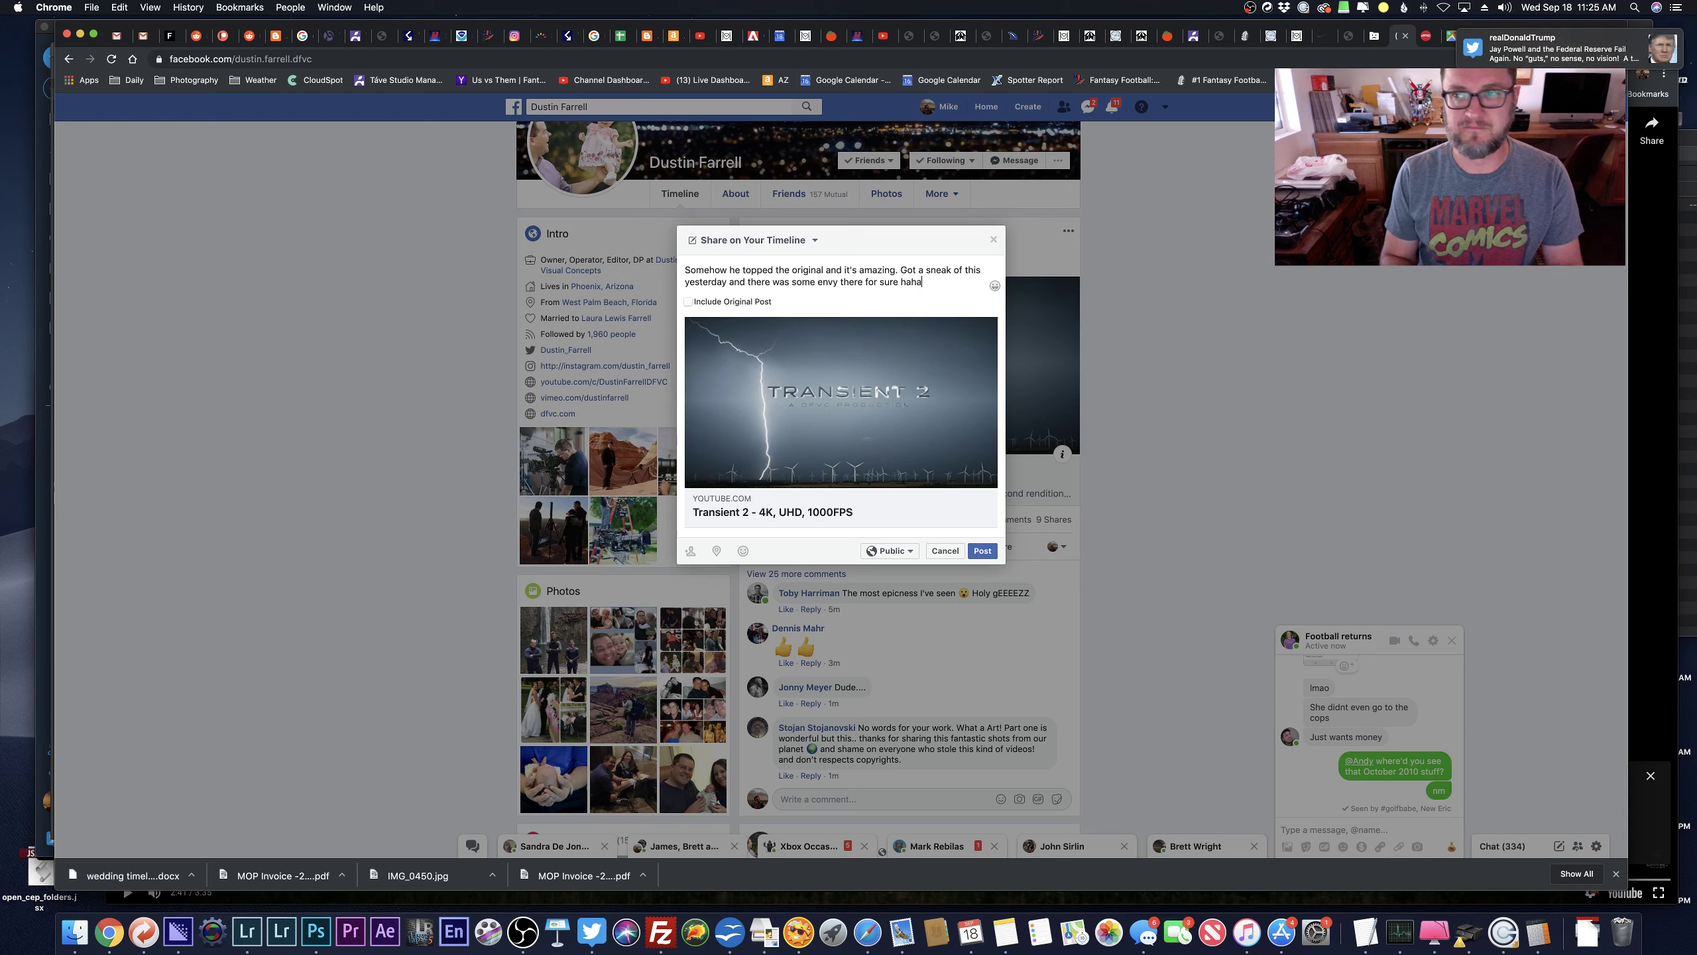
Add "Brilliant work, just brilliant. The effort to match lightning strikes to beats of the music...amazing." to the message and publish the post.
text(. Brilli)
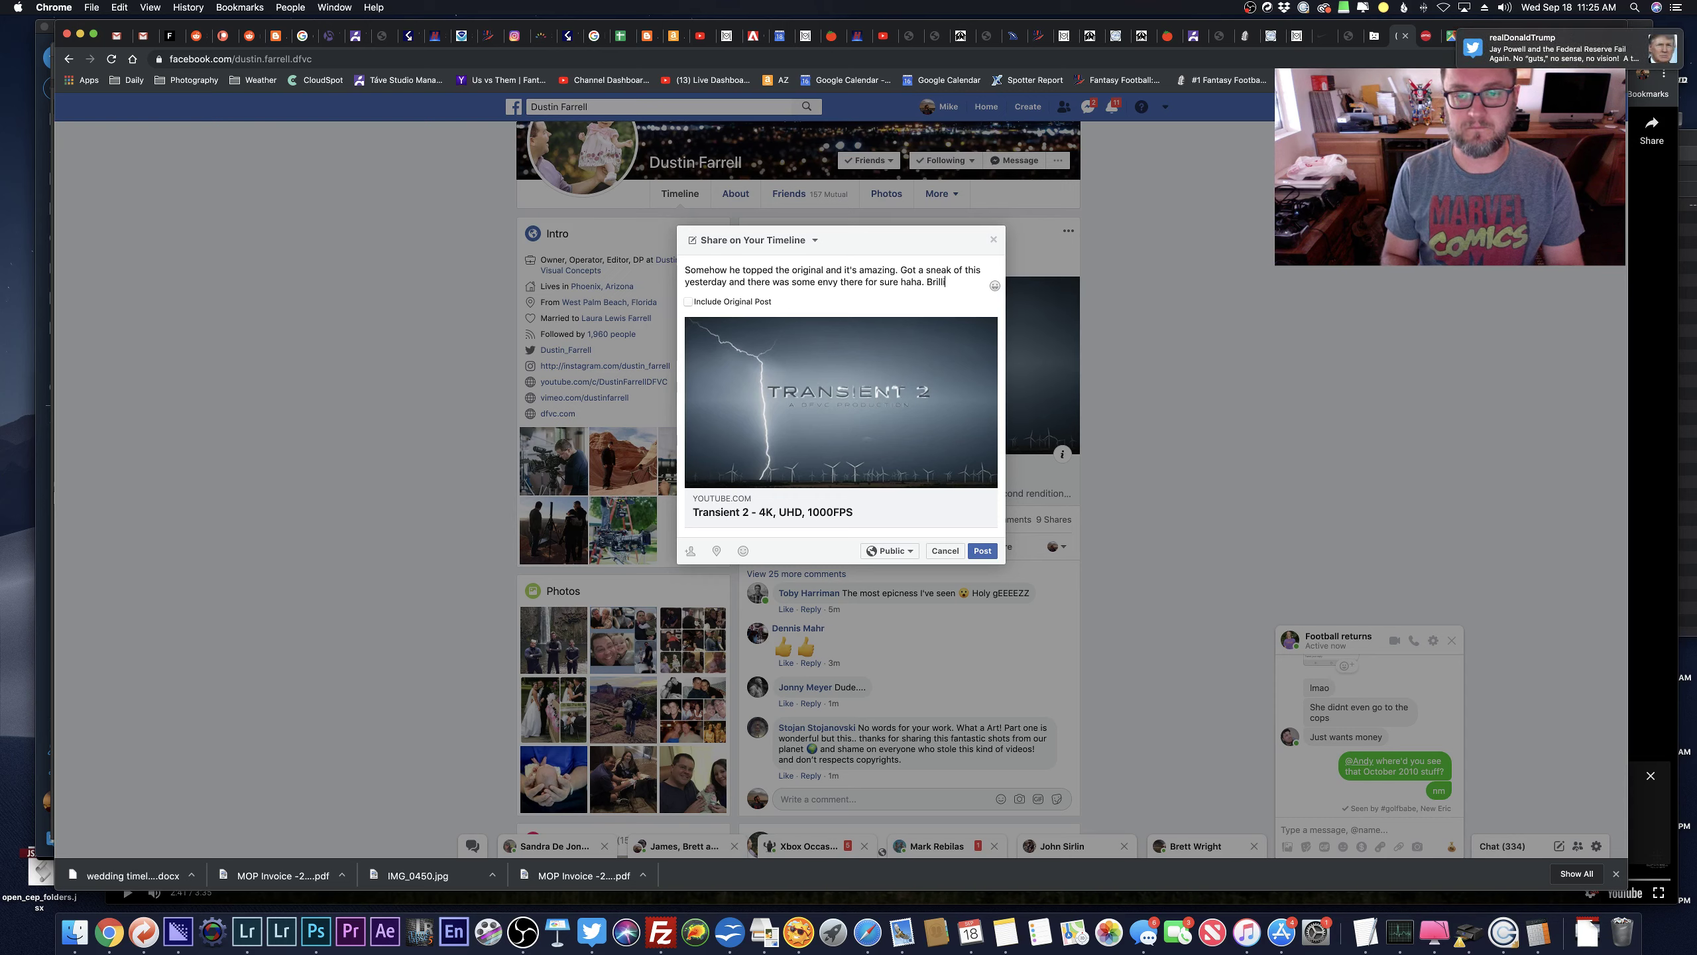
text(ant work, just bri)
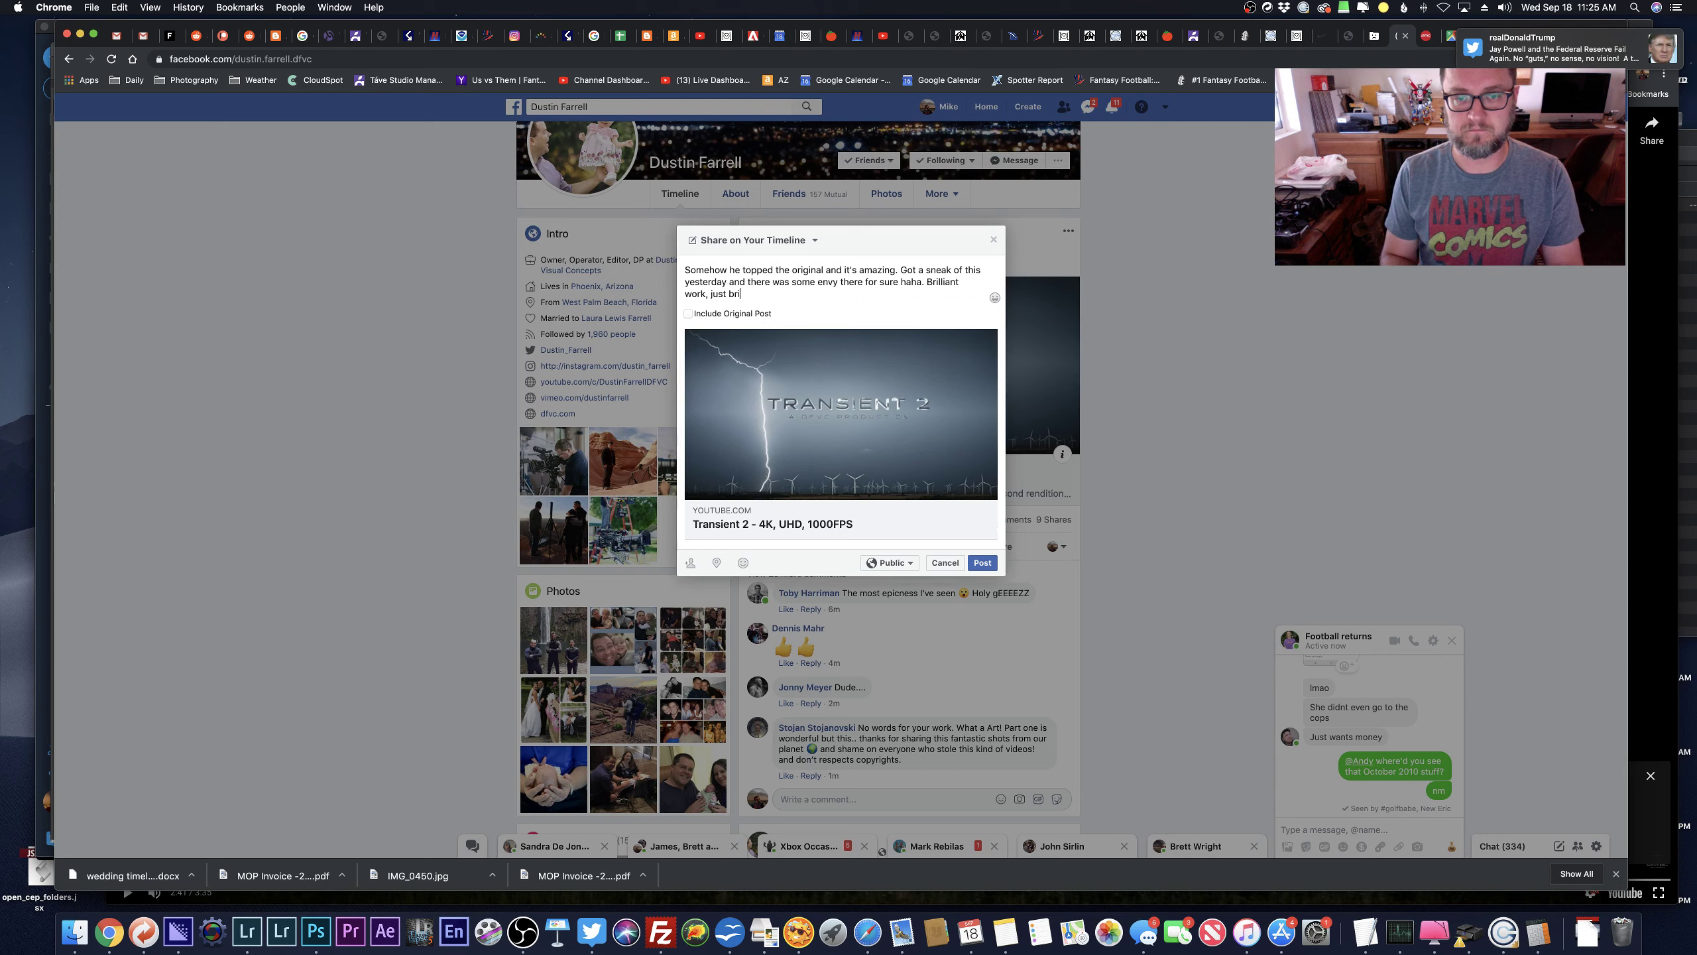
text(lliant)
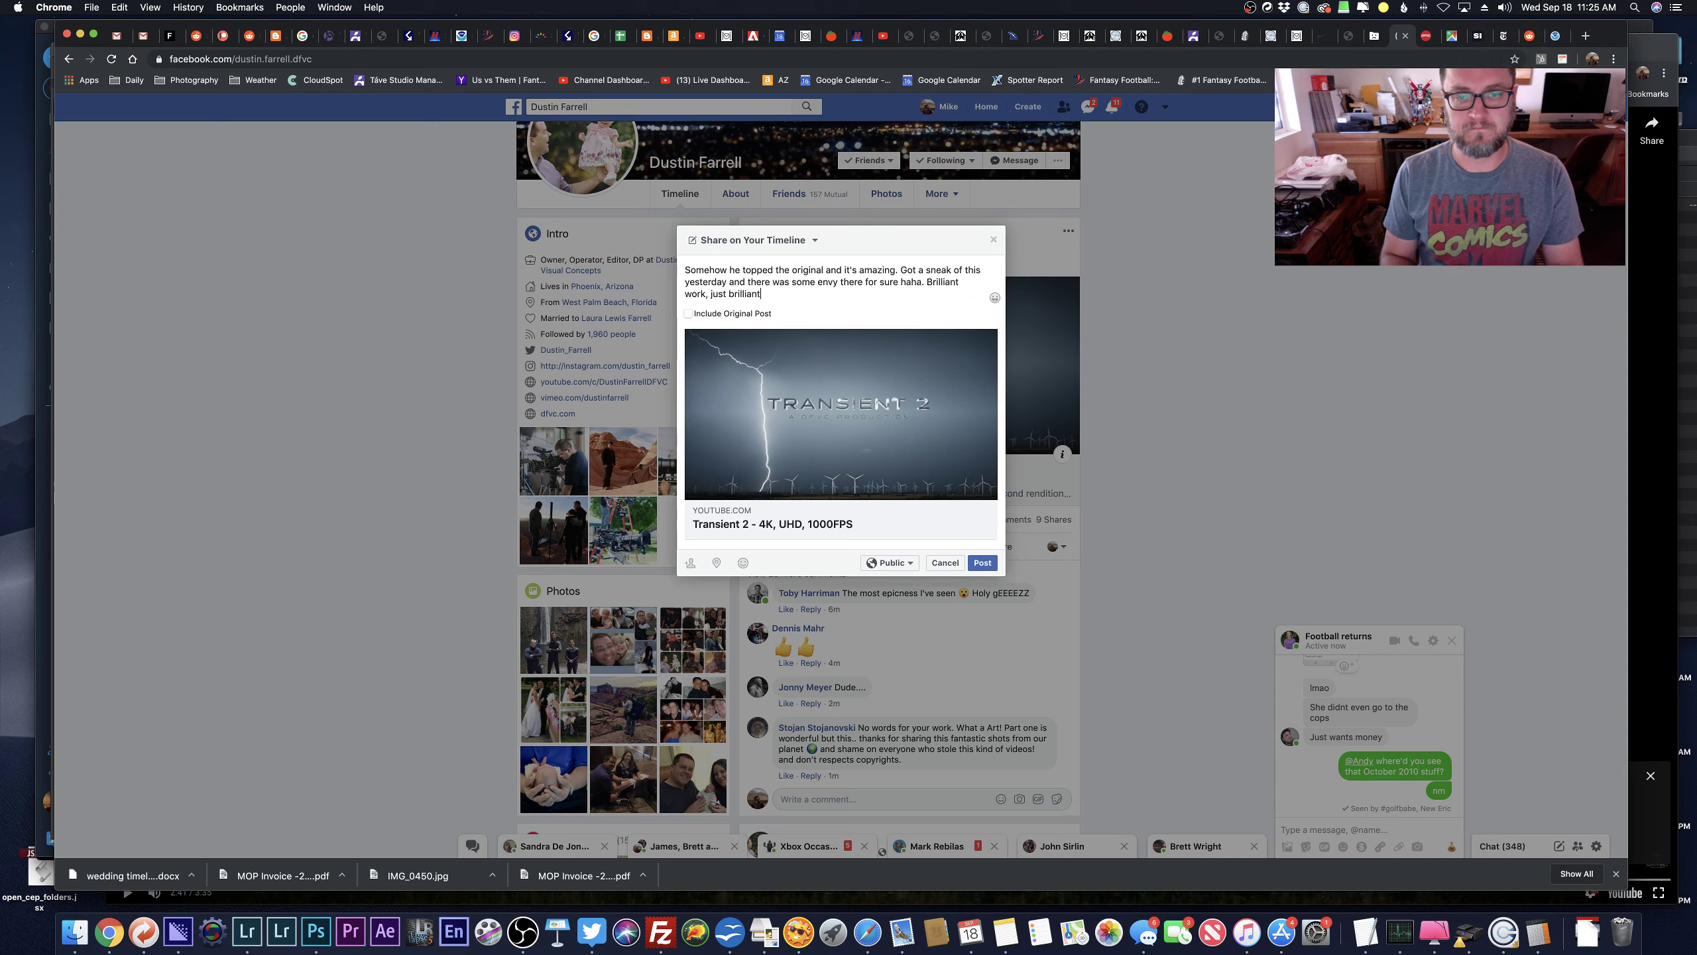
text(. The effor to)
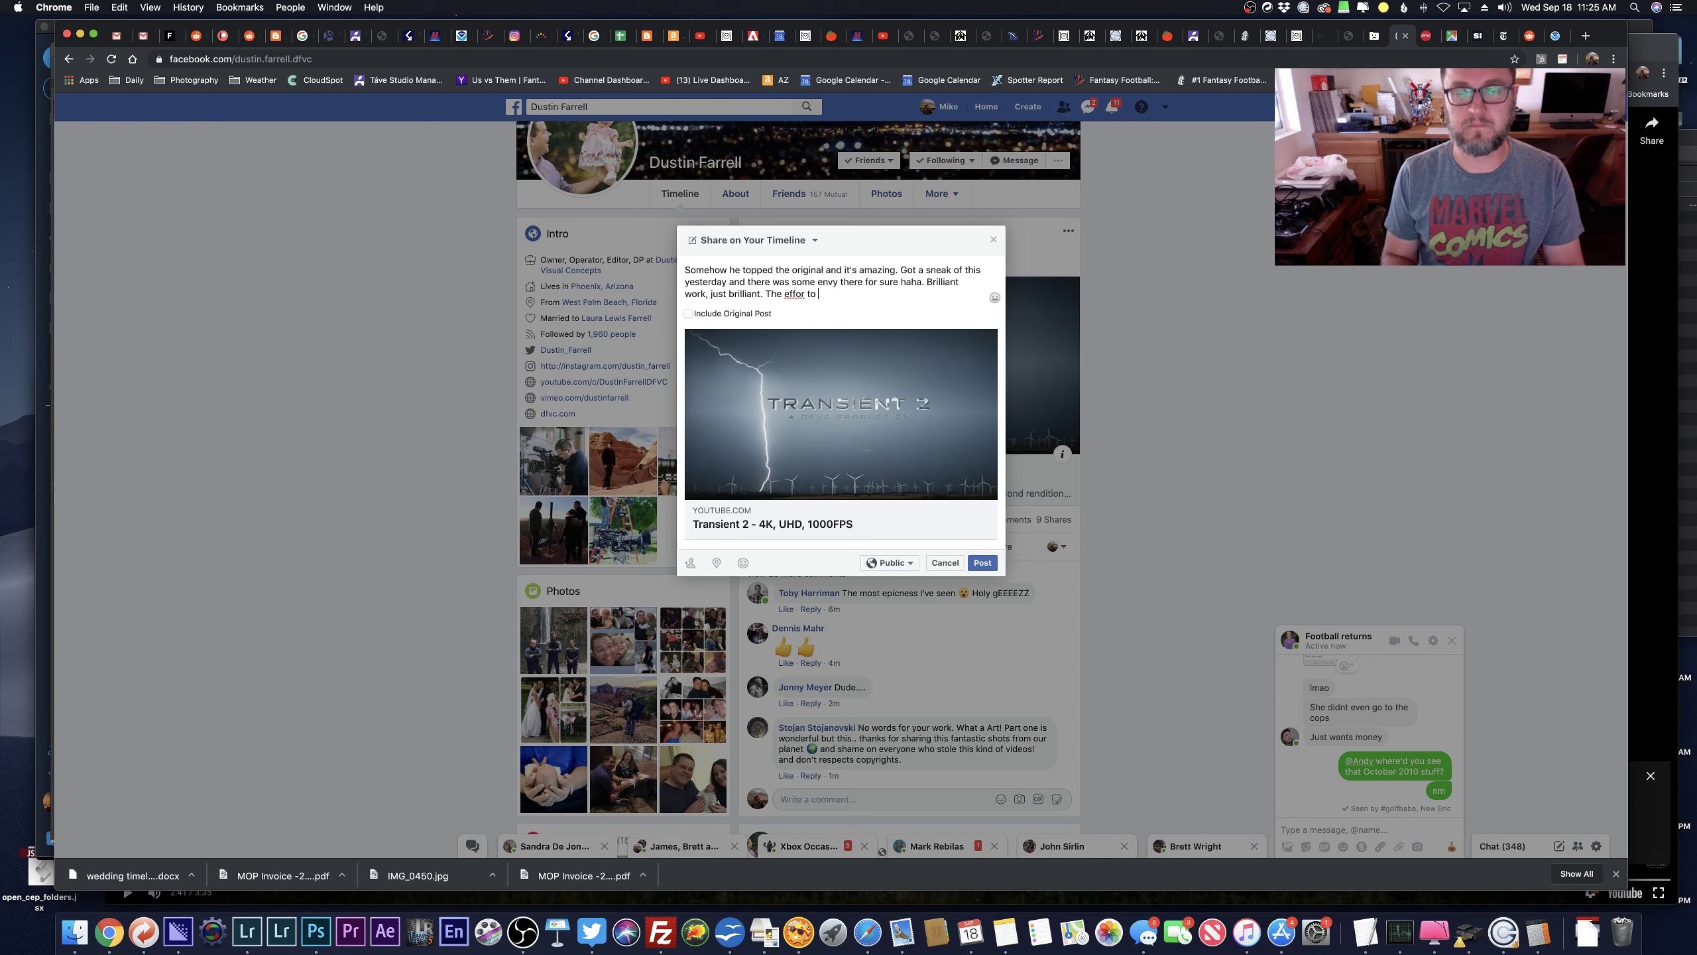
key(BackSpace)
key(BackSpace)
key(BackSpace)
key(BackSpace)
text(t to match striking)
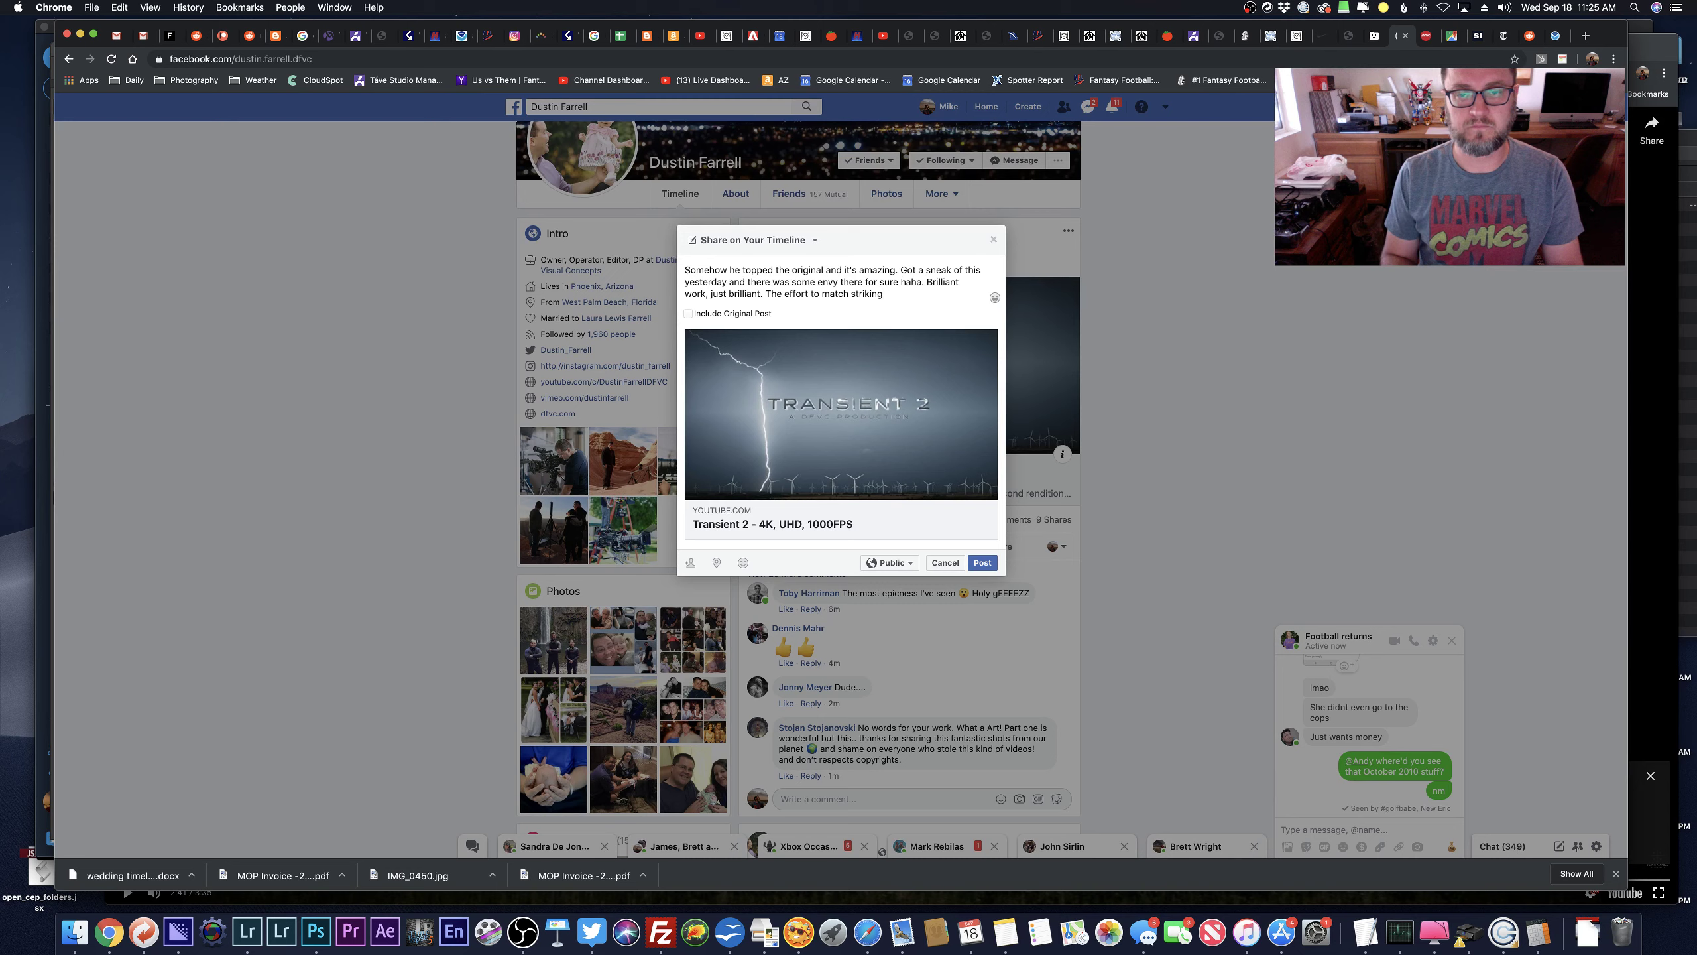
key(BackSpace)
key(alt+BackSpace)
text(lightning strikes to beats of the mu)
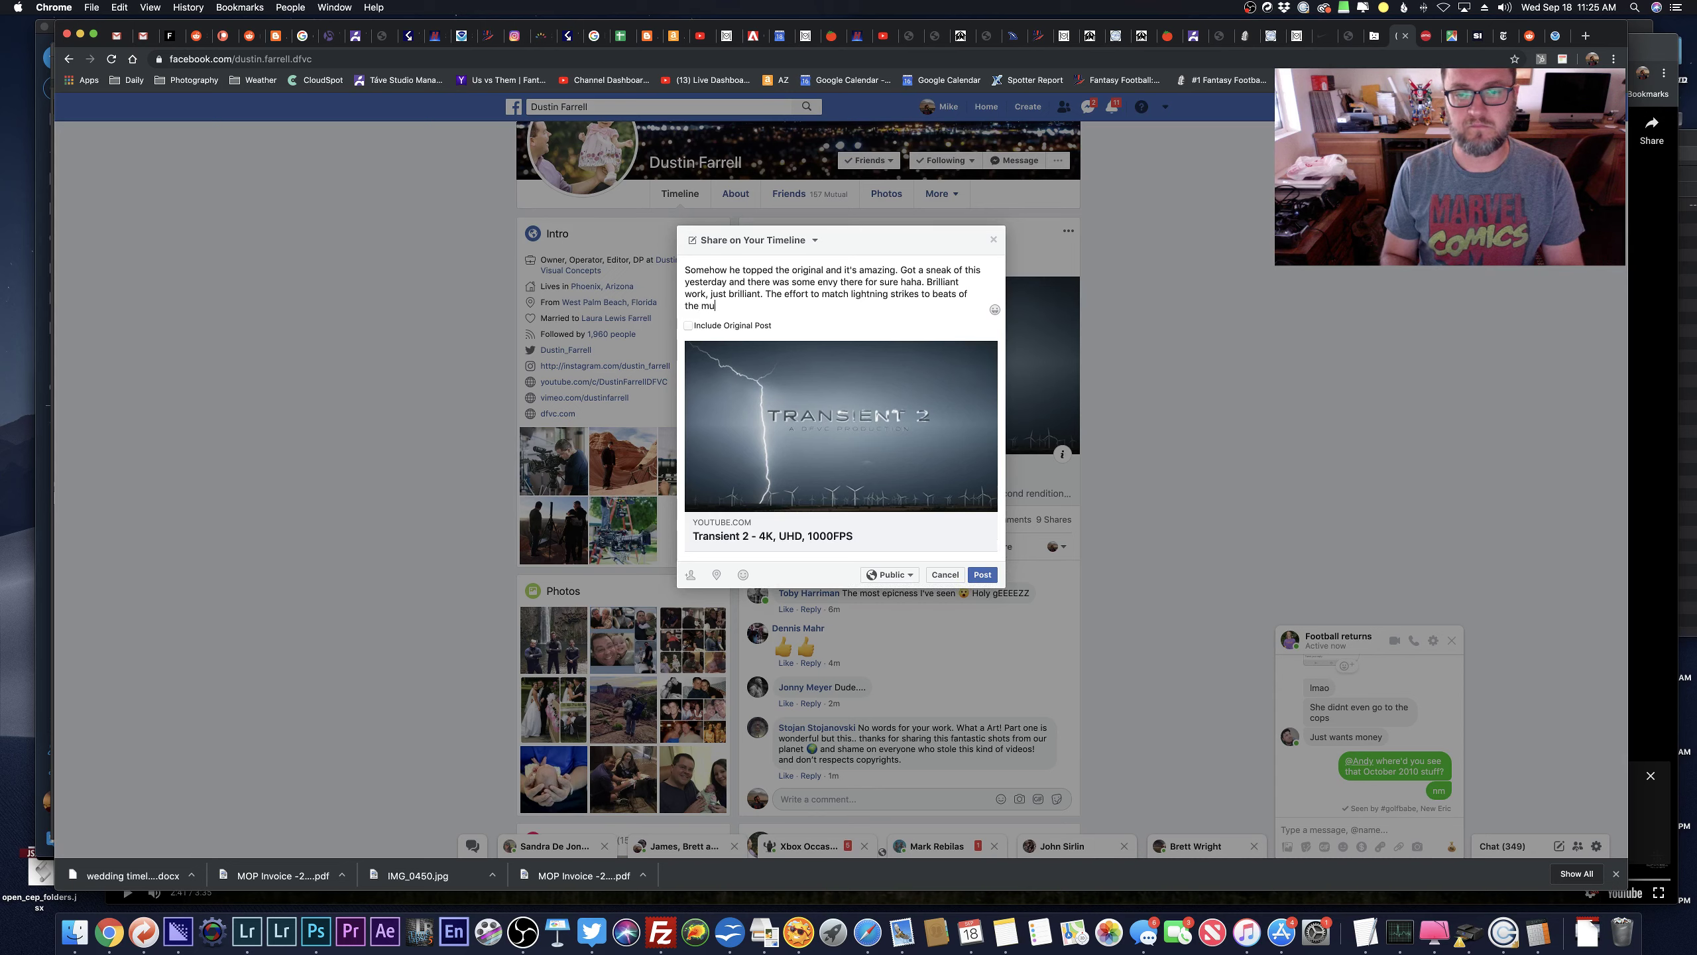
text(sic...ama)
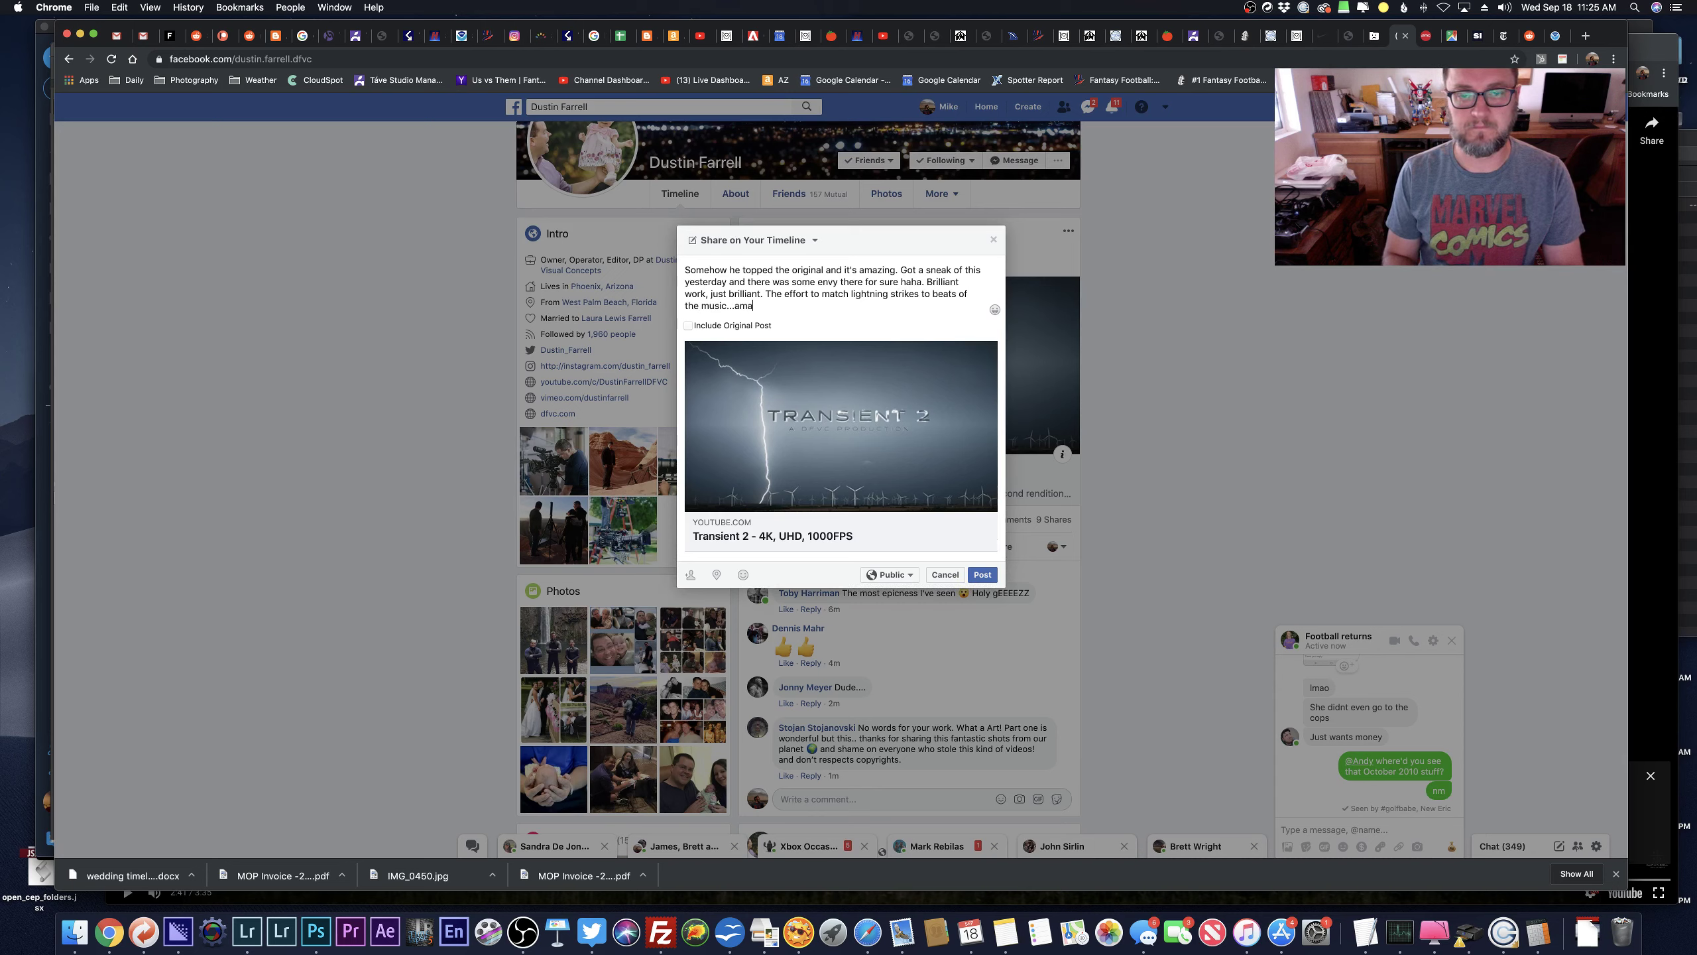
text(zing.)
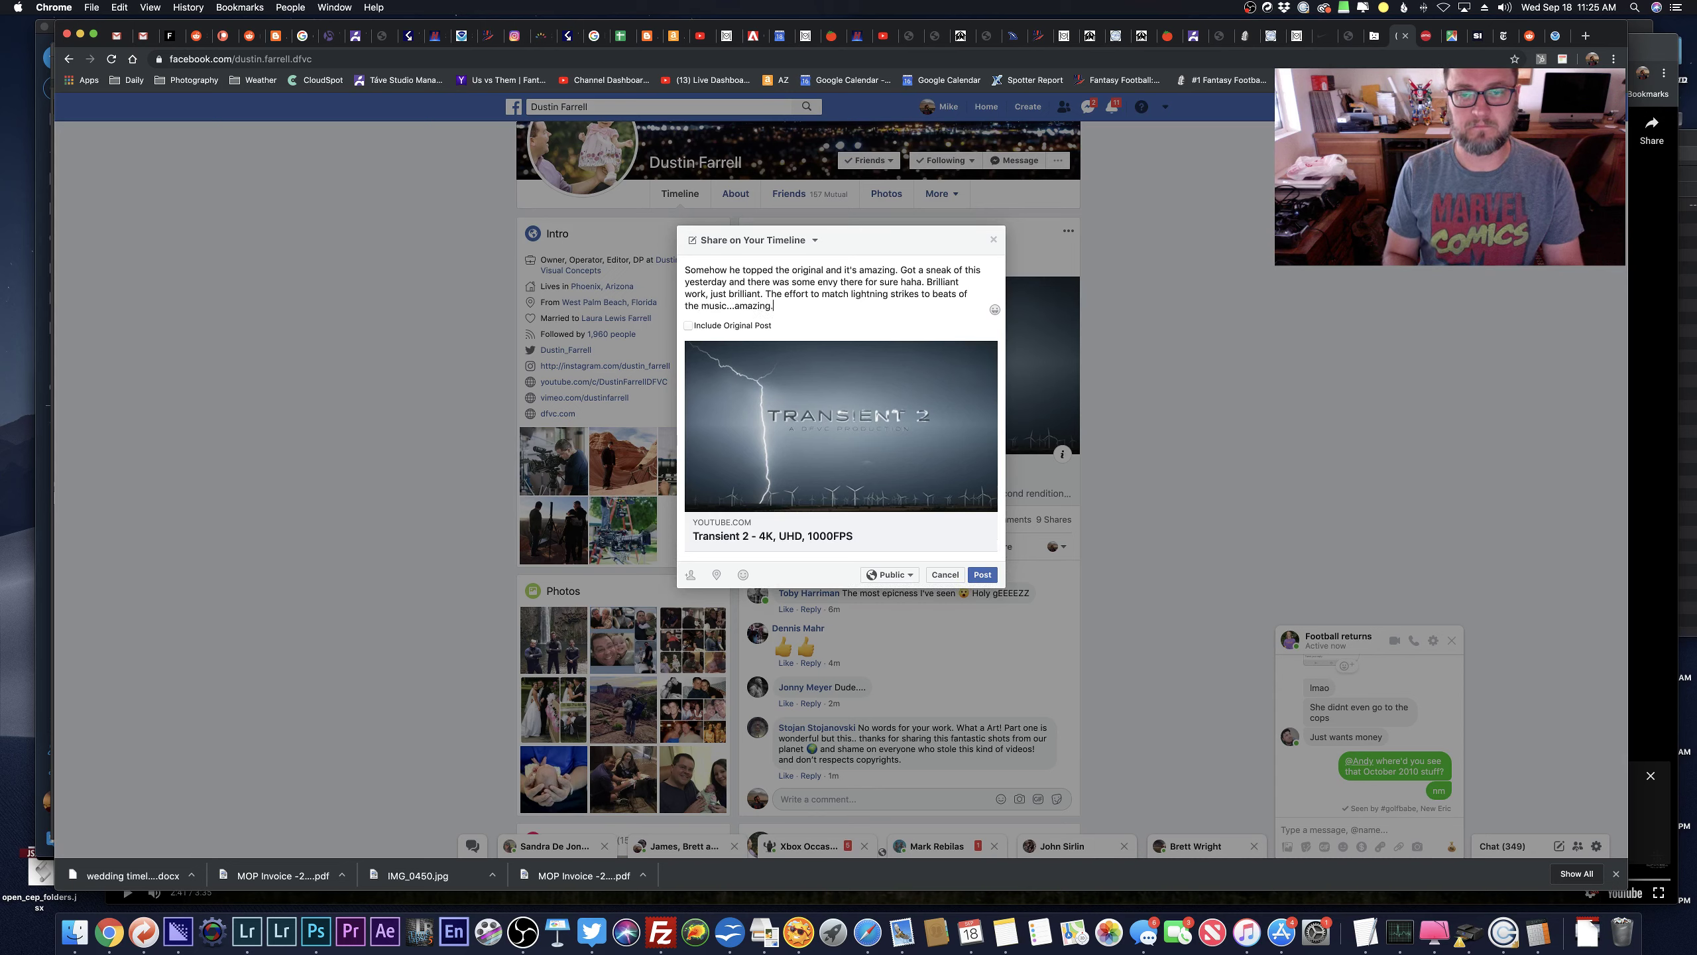
click(980, 575)
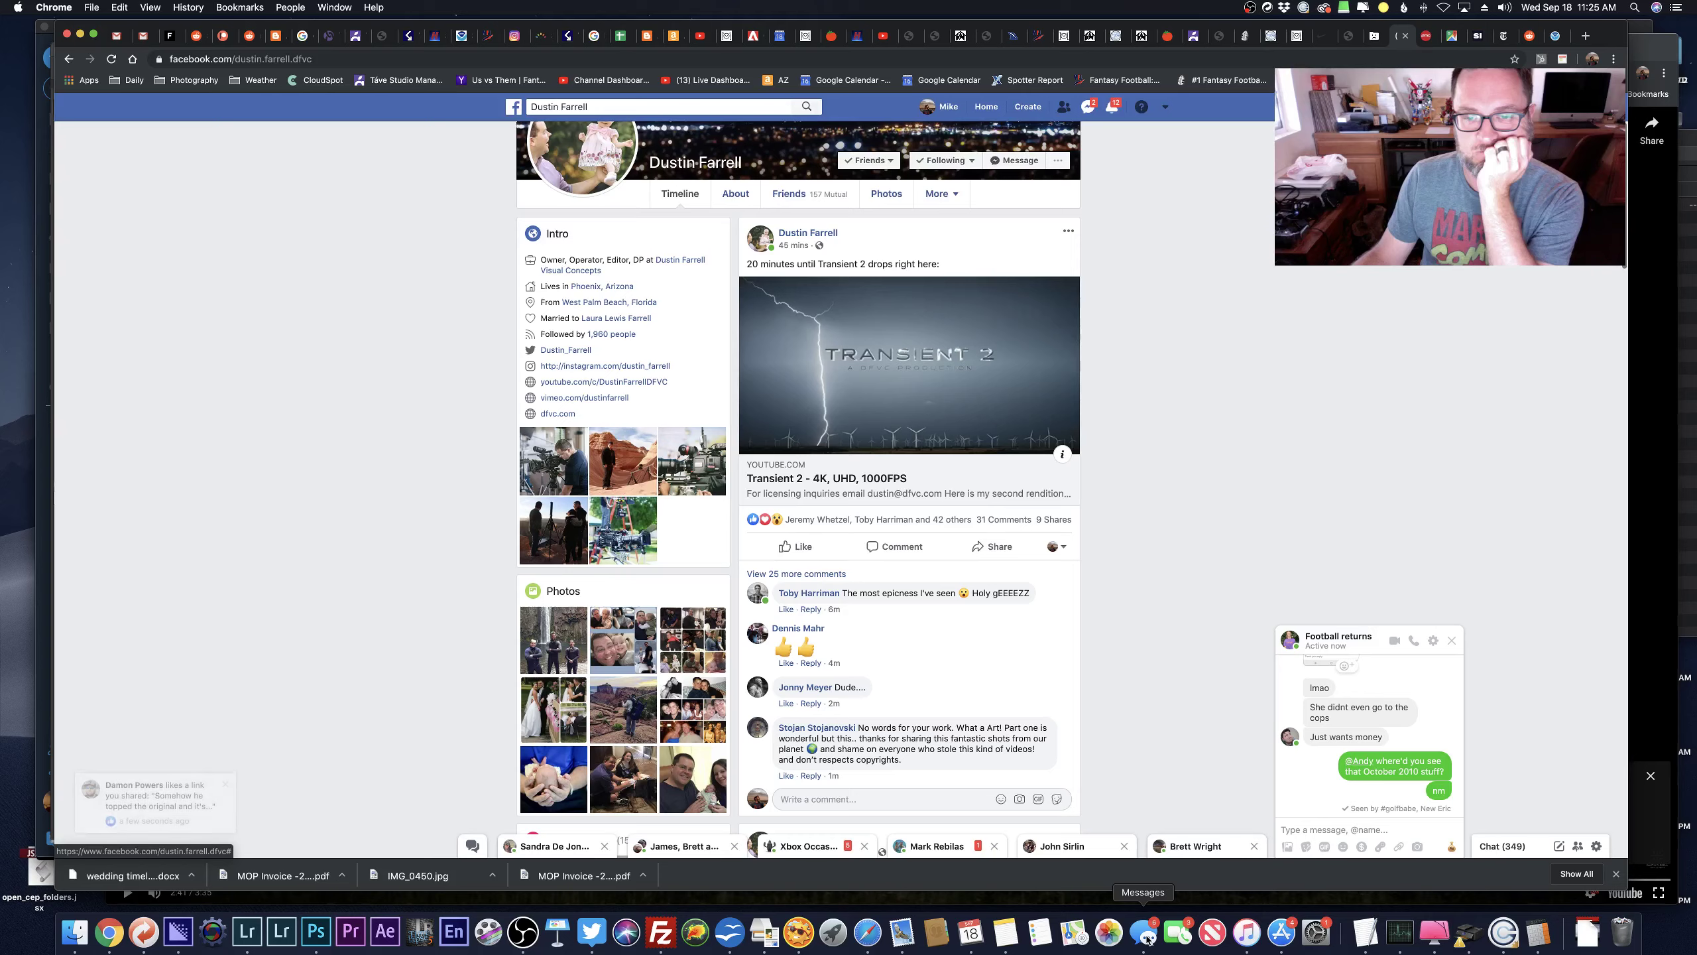
Check the latest conversation in Messages and return to the Facebook profile in Chrome.
click(1146, 938)
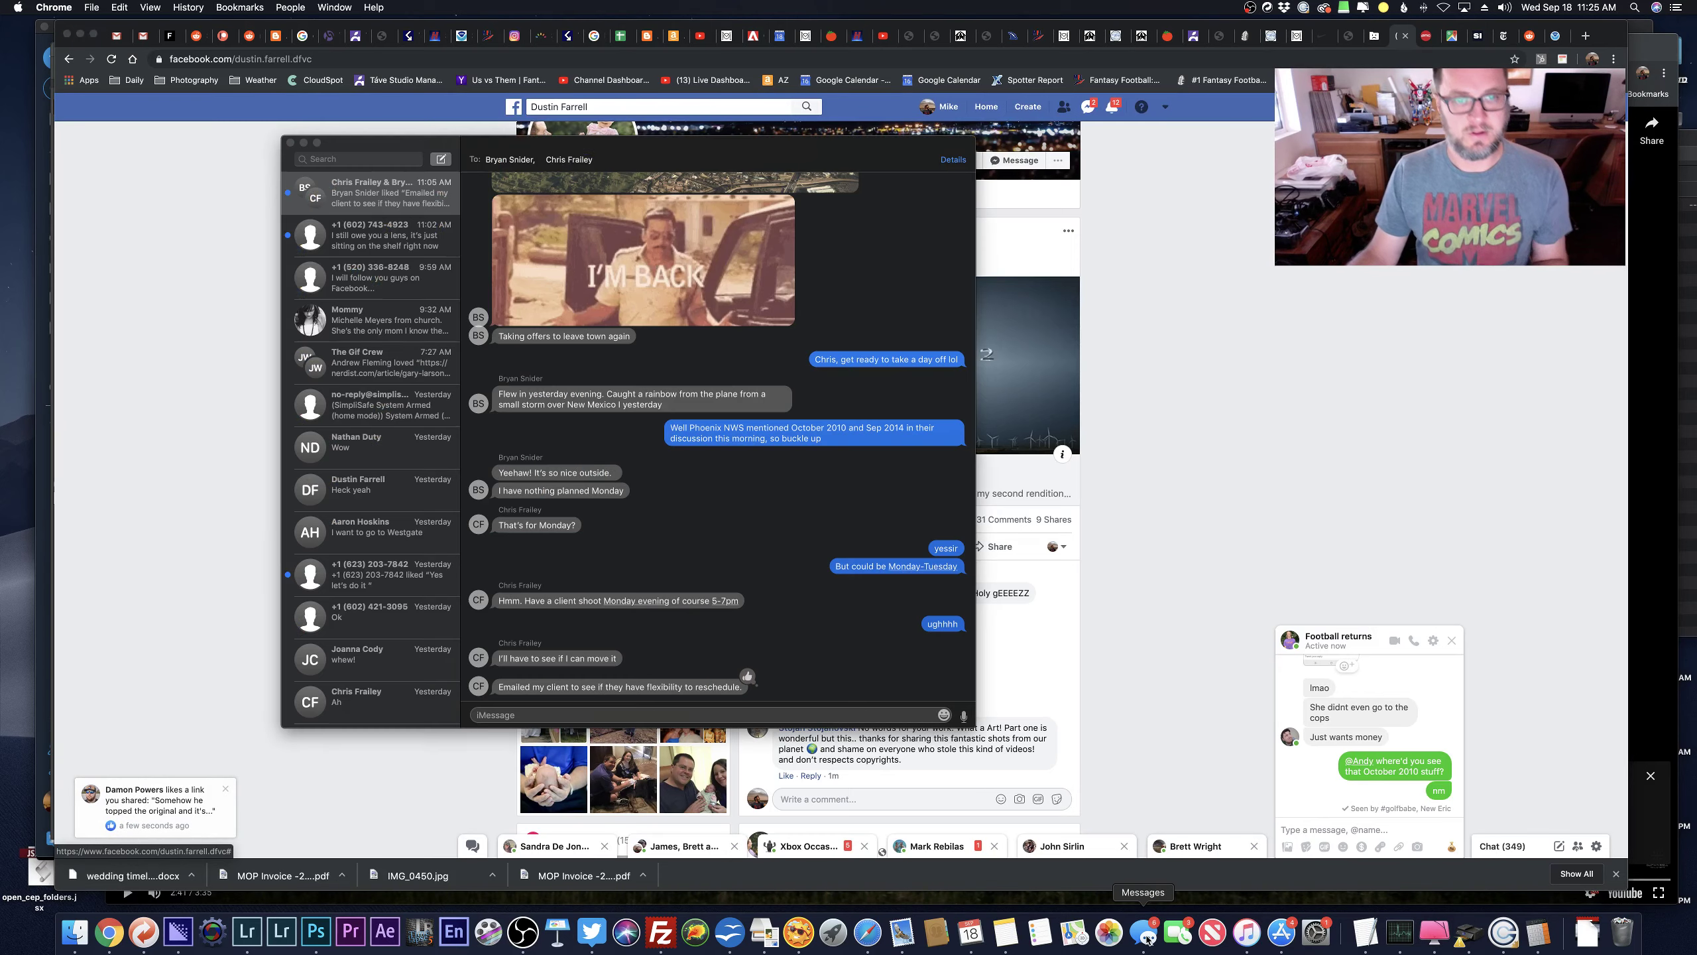
click(1056, 616)
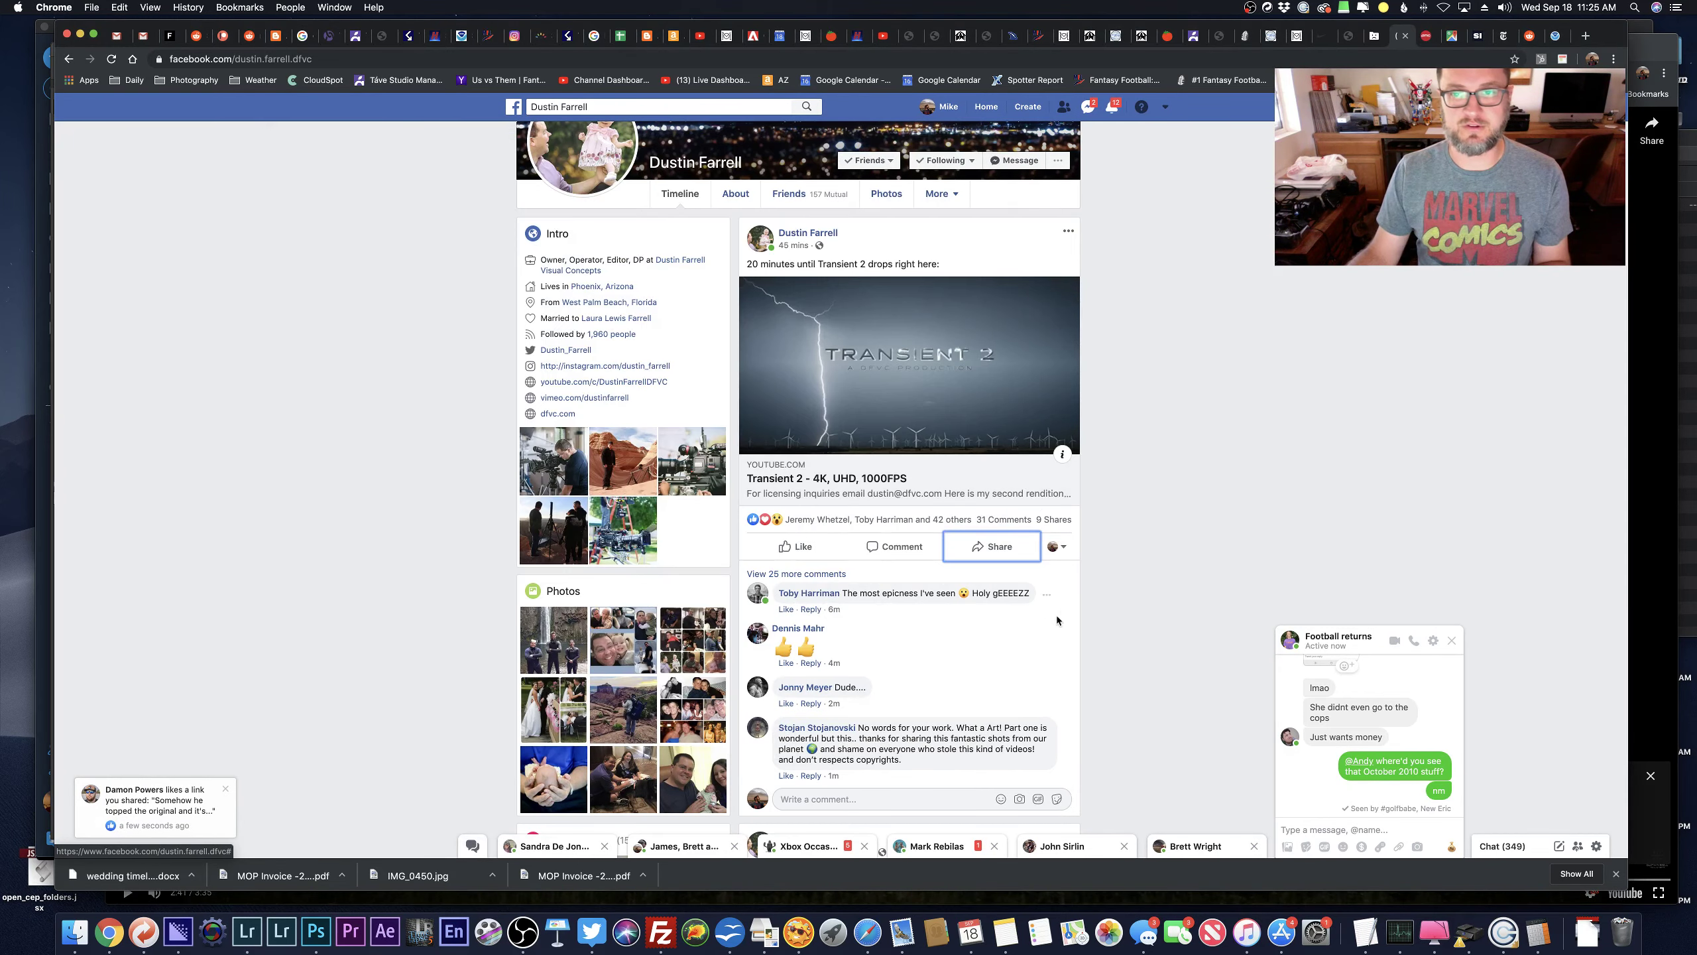
key(super+Tab)
key(super+Tab)
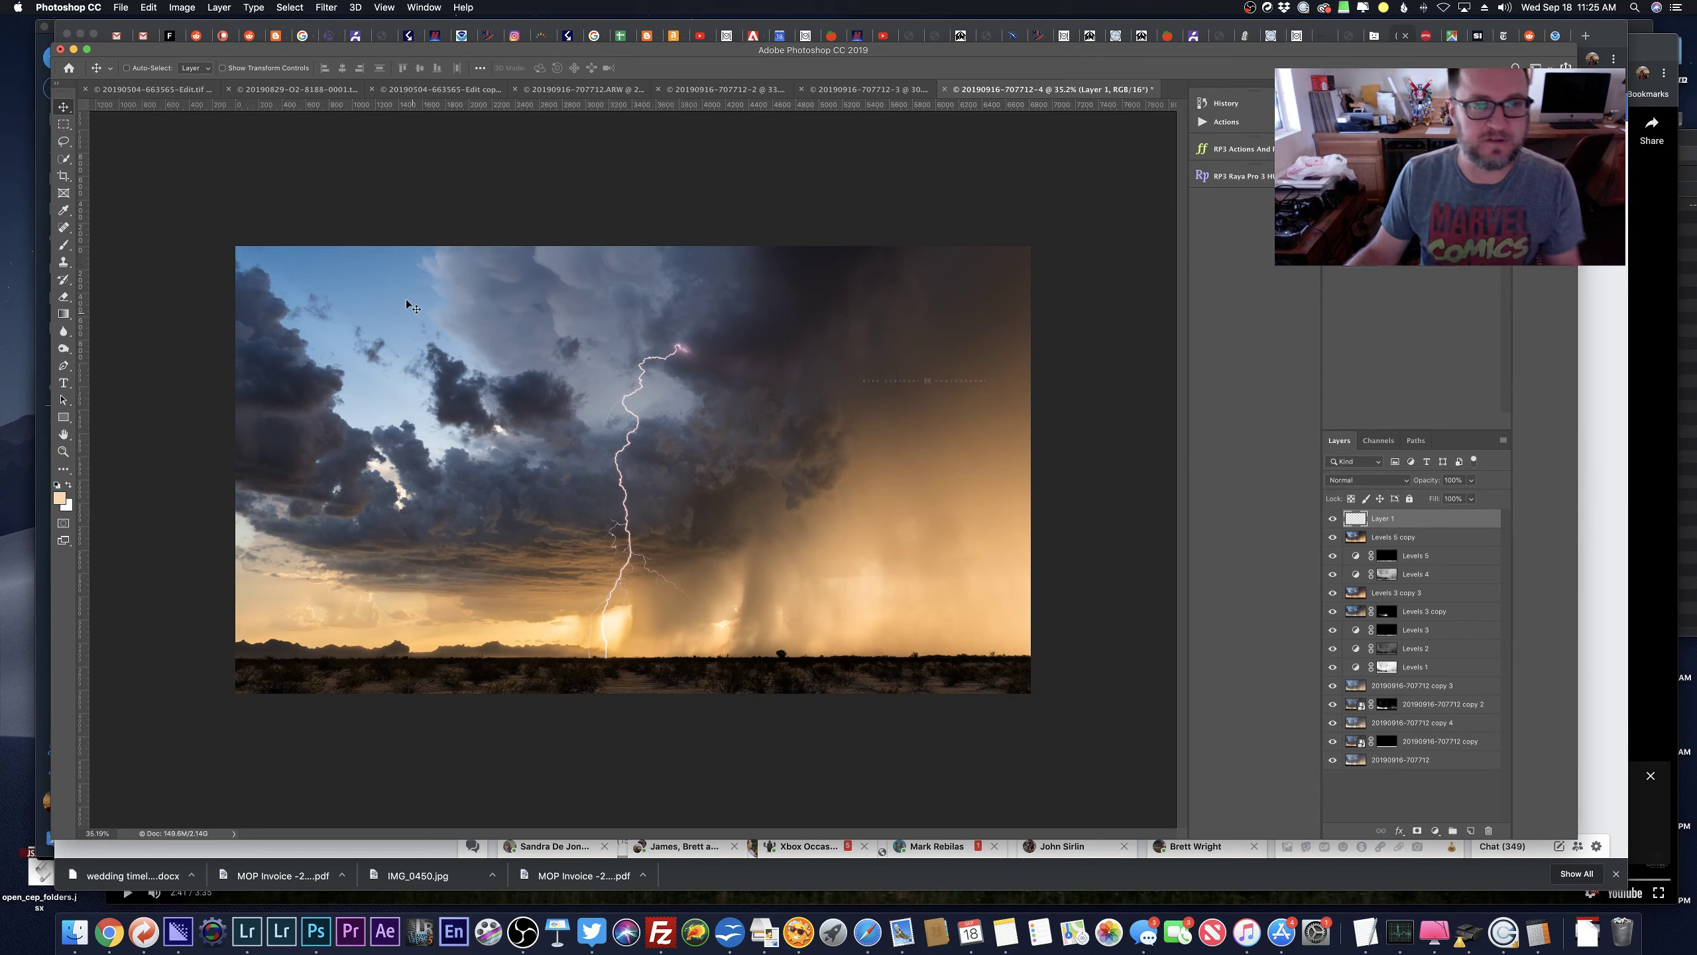
scroll(720, 576, up, 3)
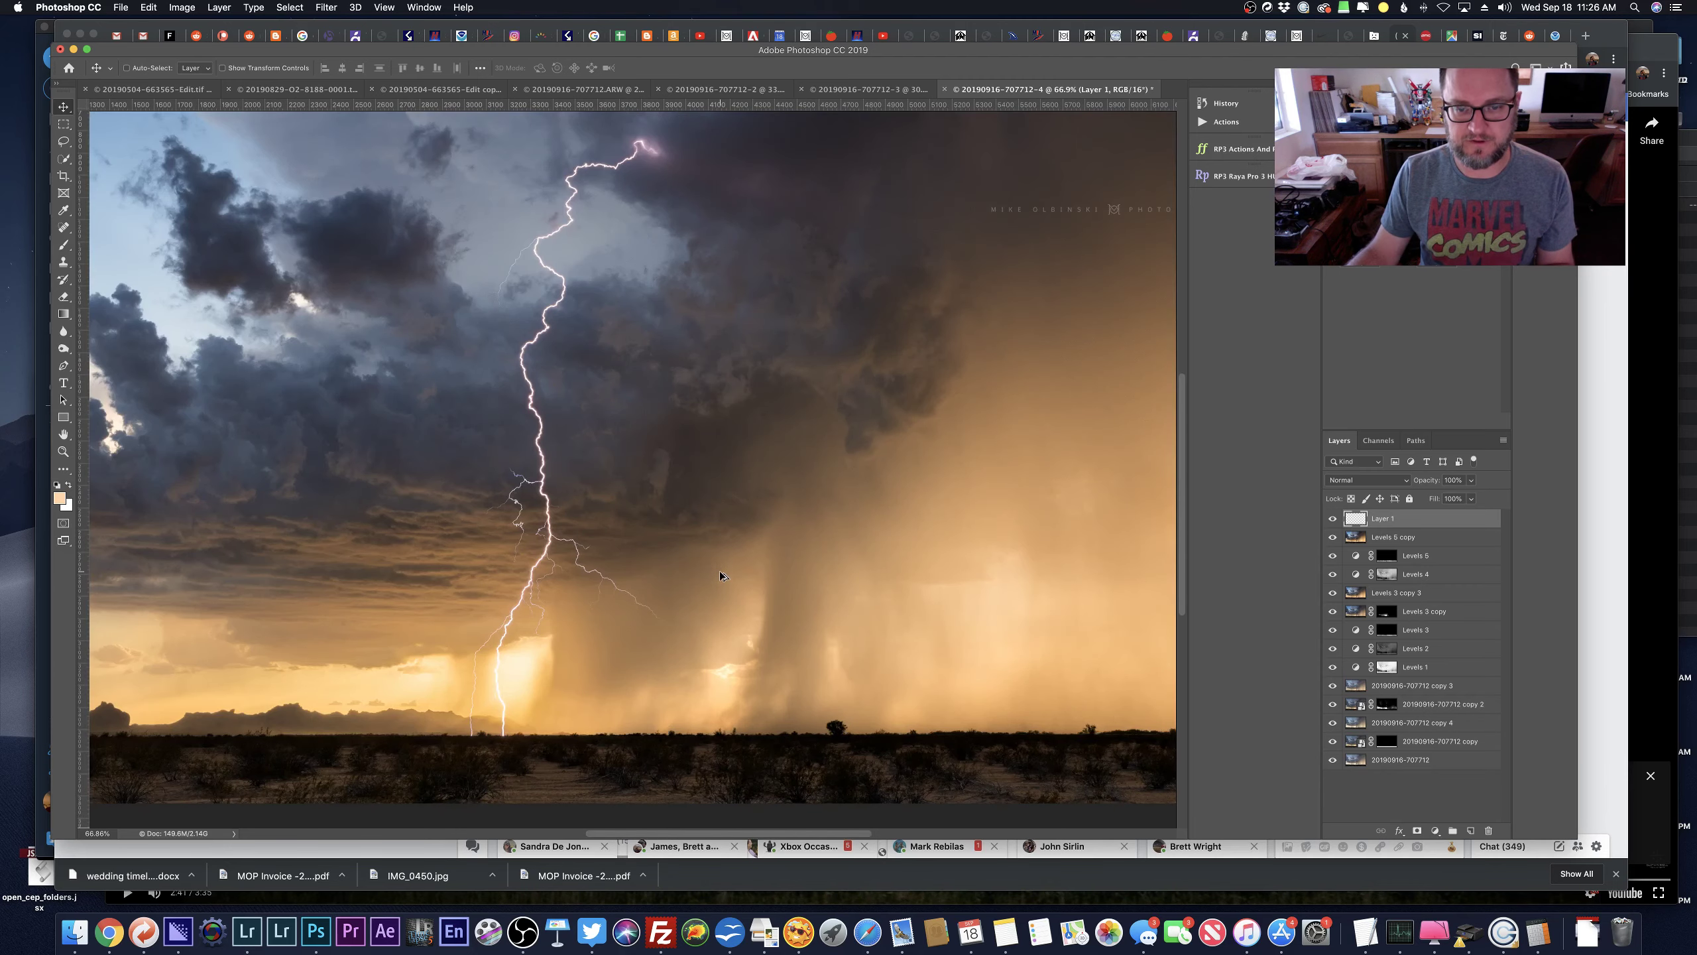
scroll(721, 575, up, 2)
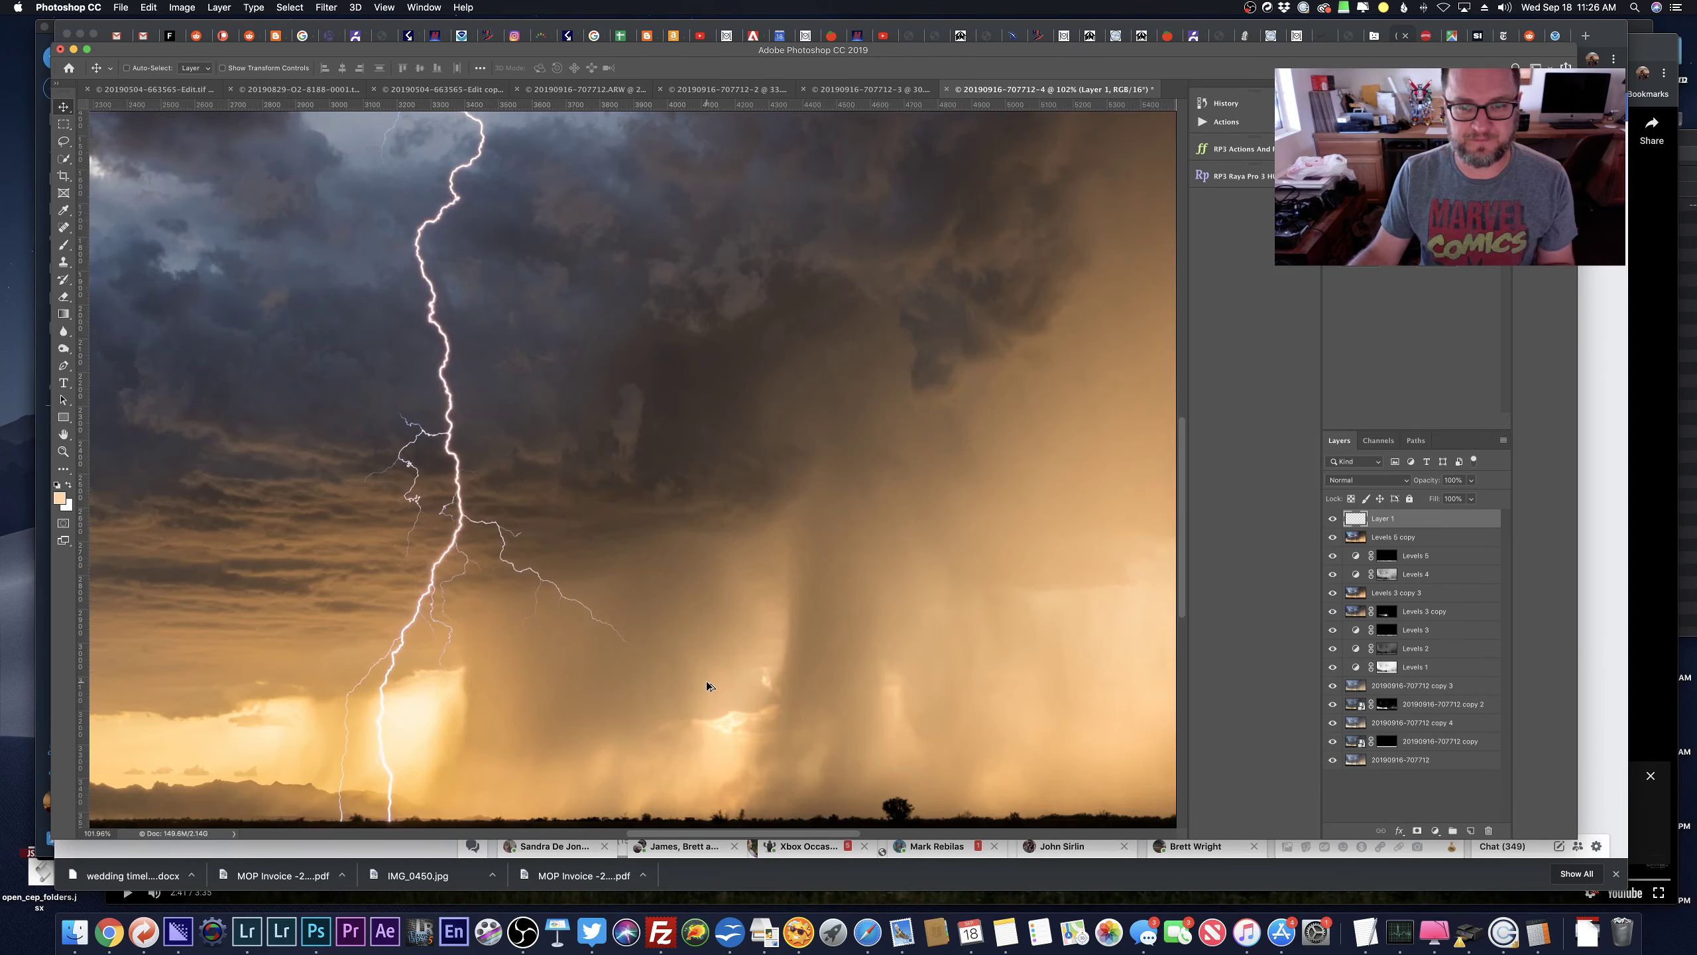
scroll(708, 685, down, 4)
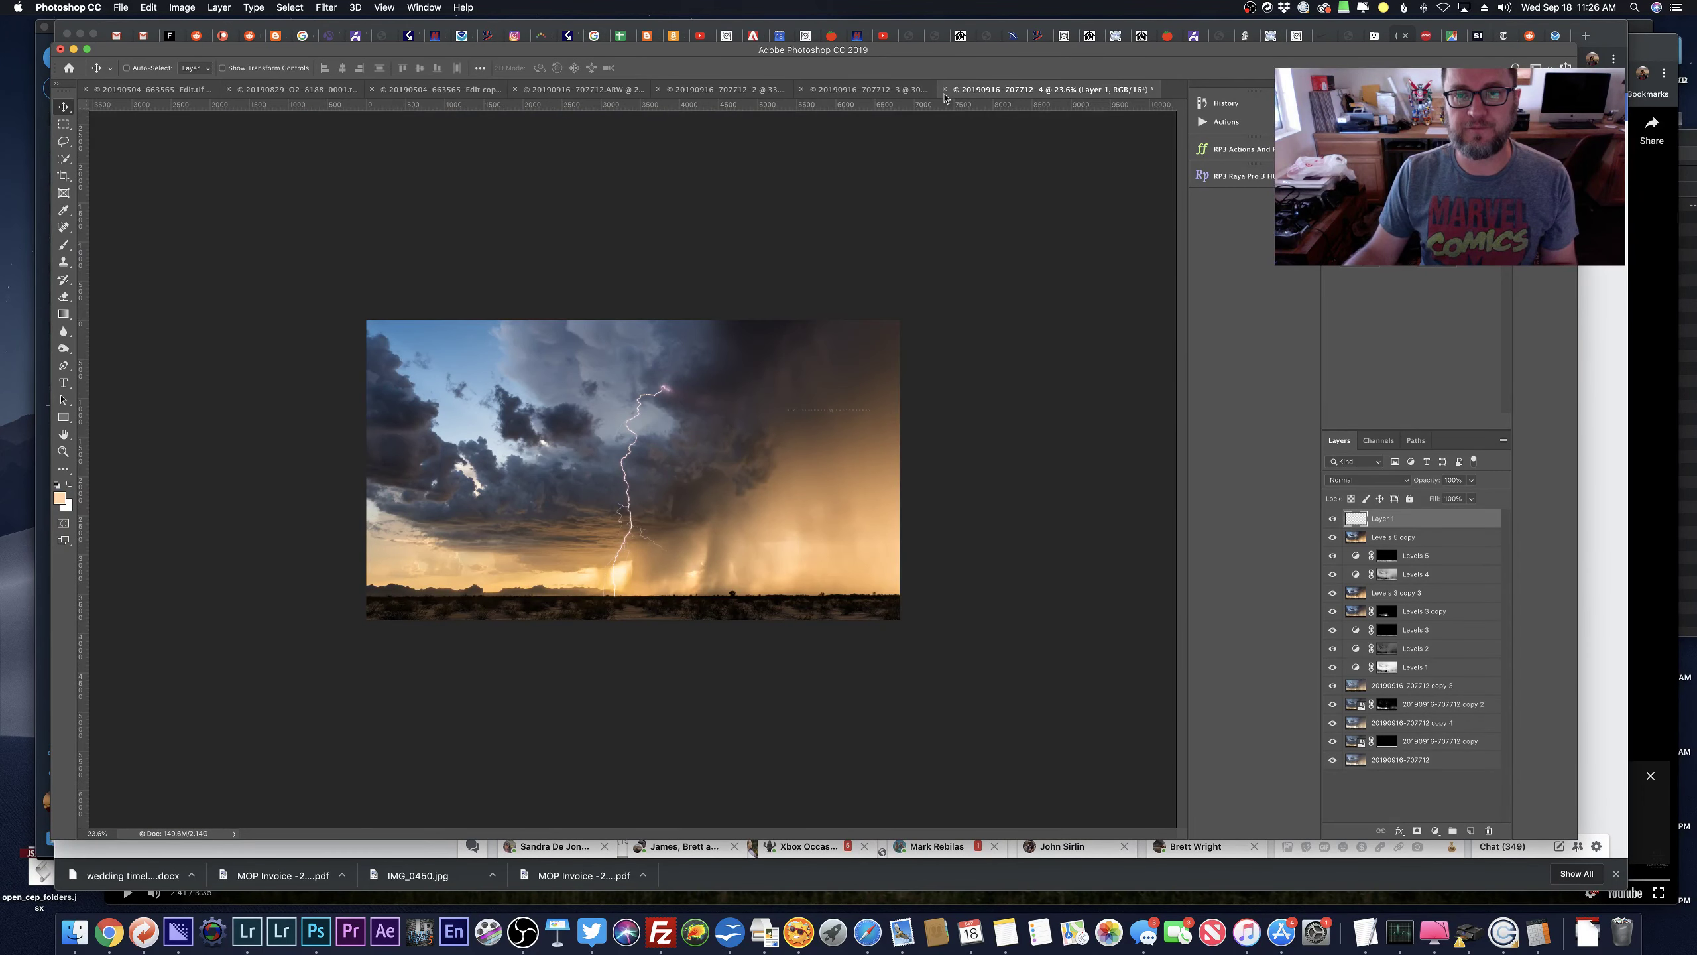
click(944, 90)
key(Return)
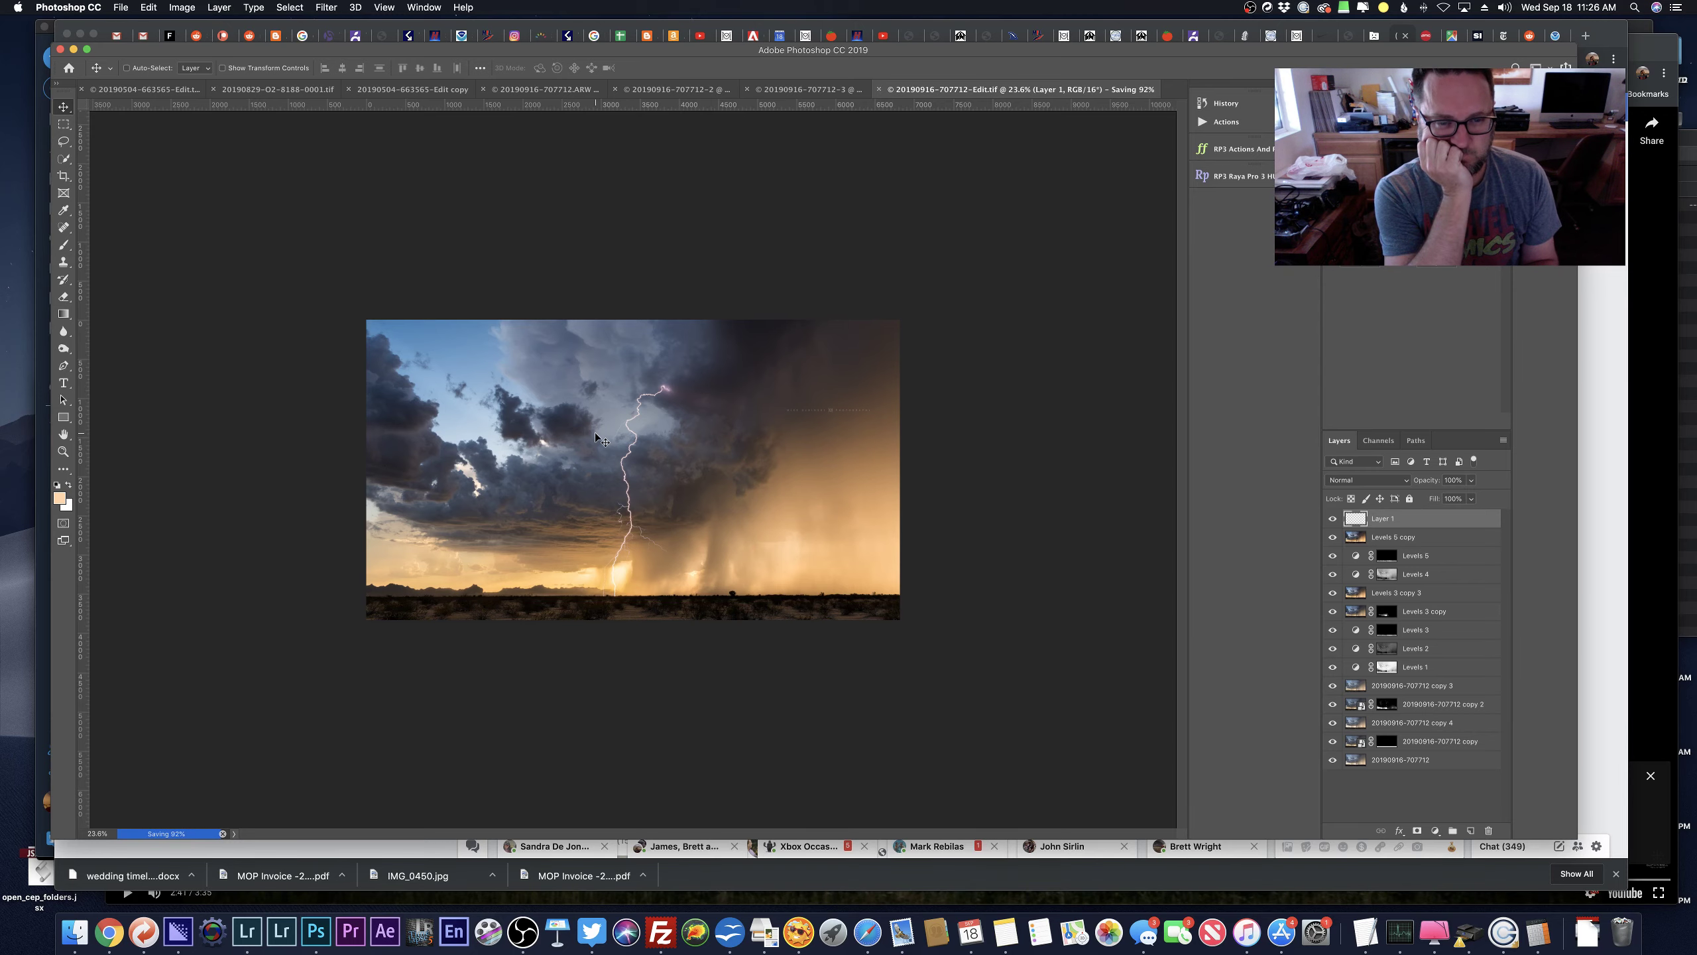
Switch to Lightroom Classic and display the Quick Collection in the Library catalog.
key(super+Tab)
key(super+Tab)
key(super+Tab)
key(super+Tab)
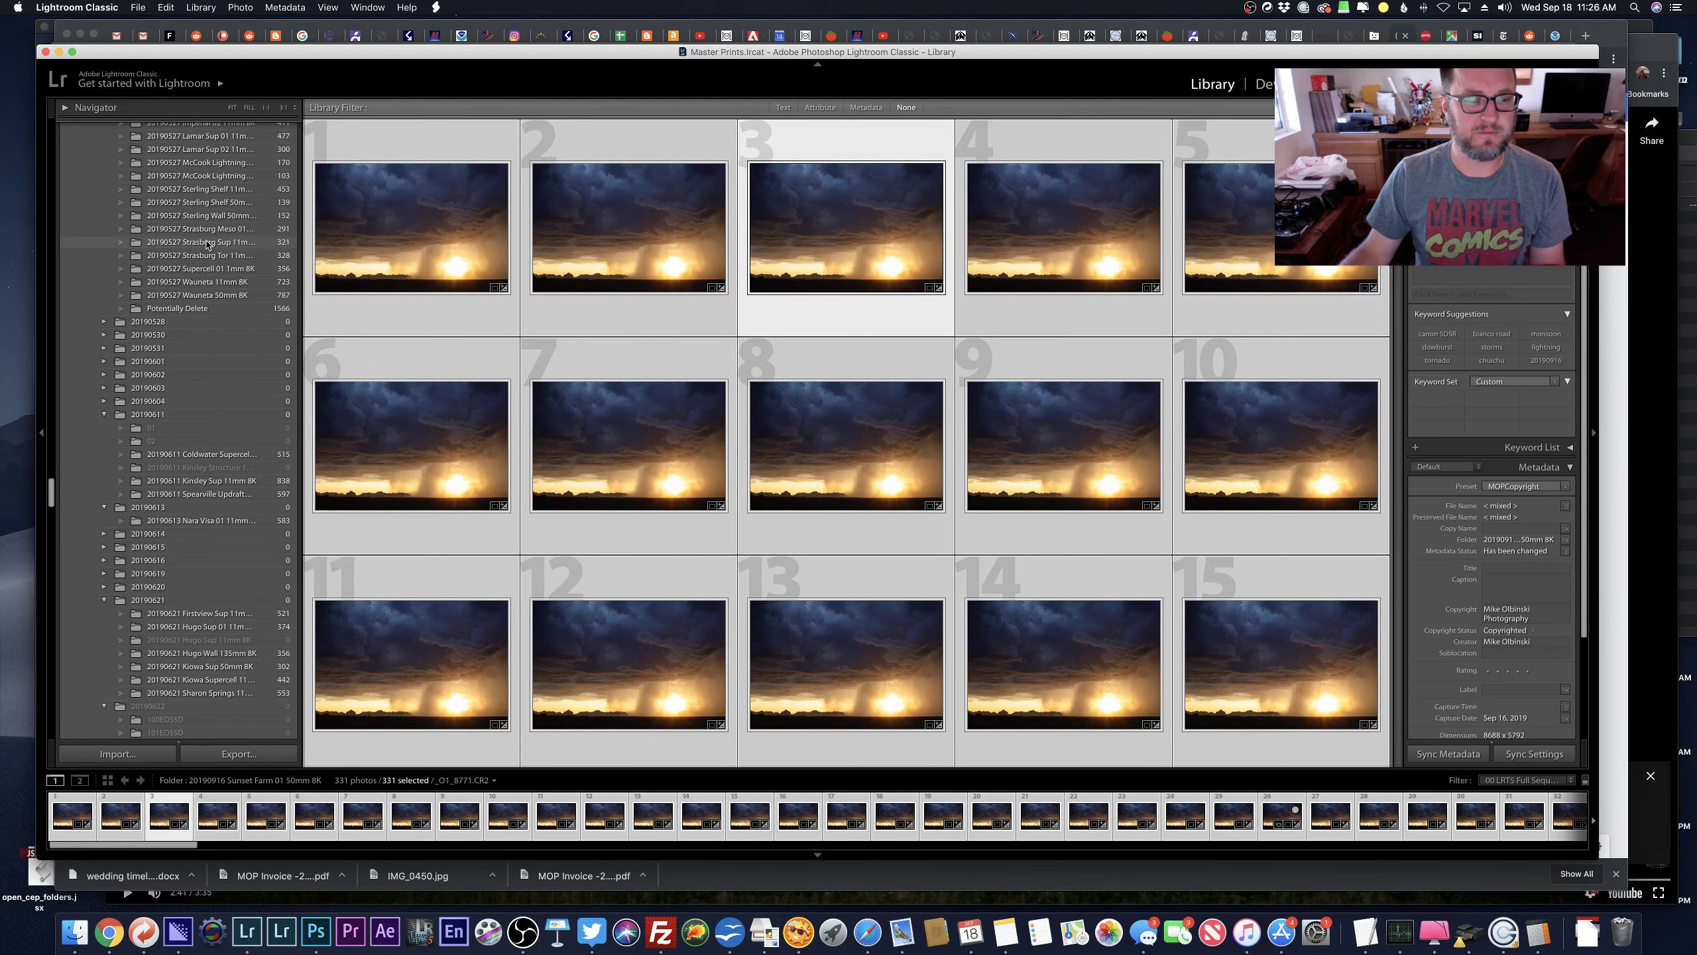
scroll(206, 243, up, 20)
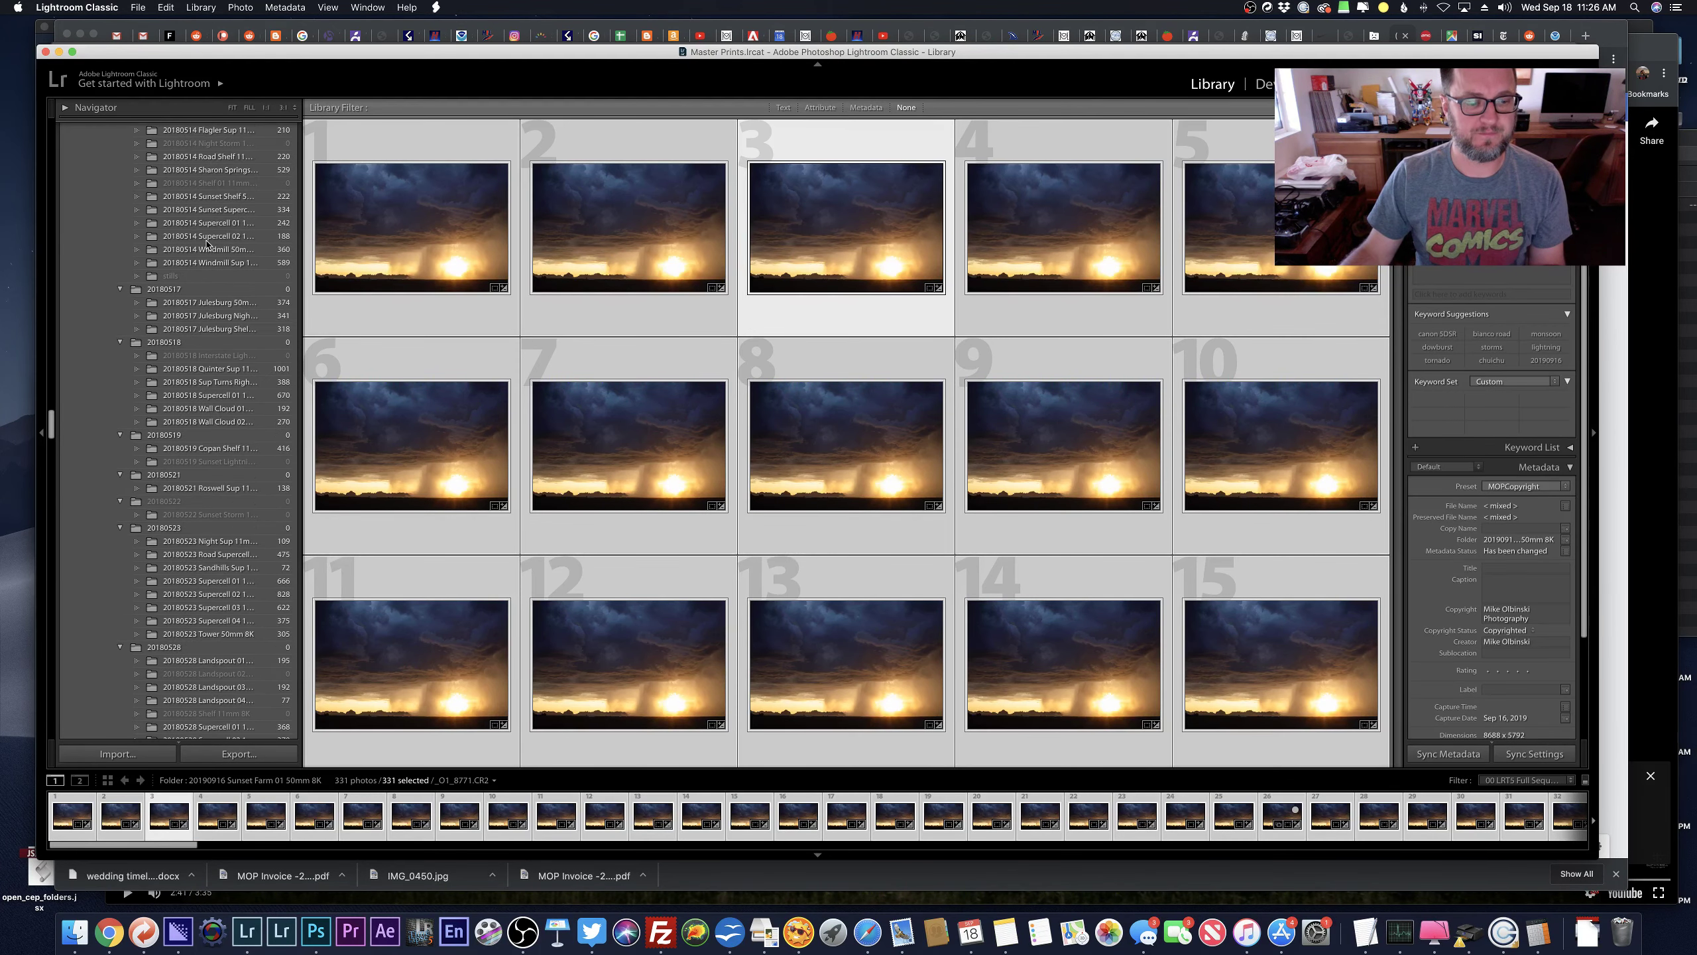
scroll(206, 217, down, 3)
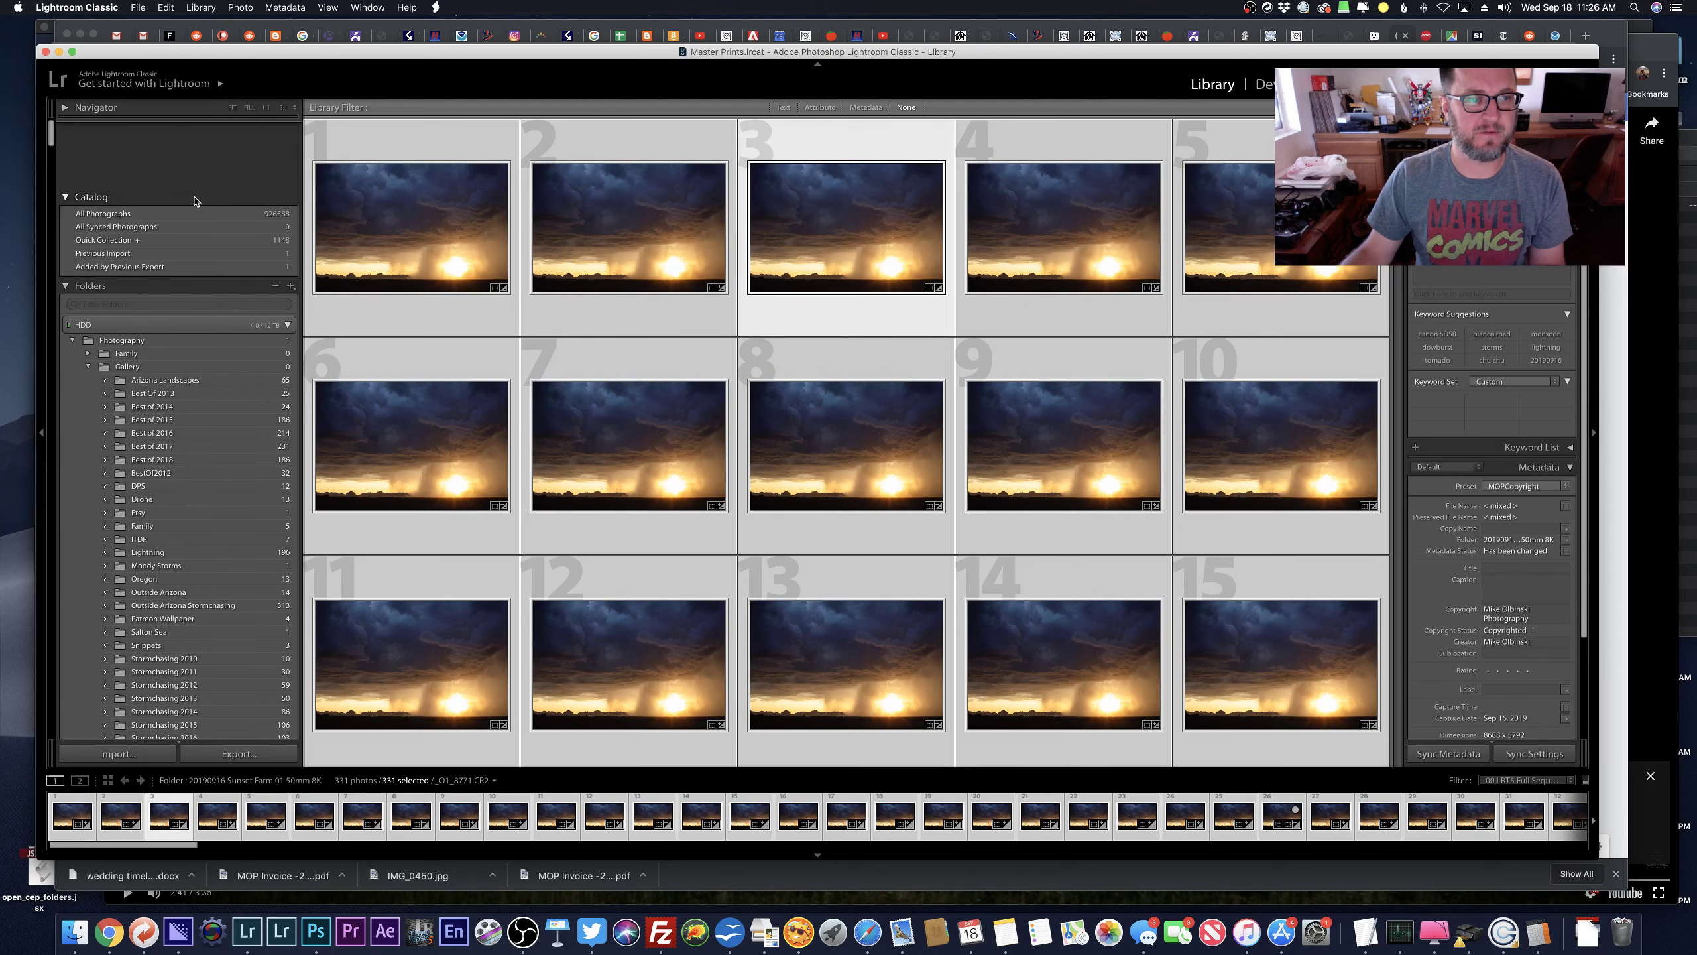
click(186, 173)
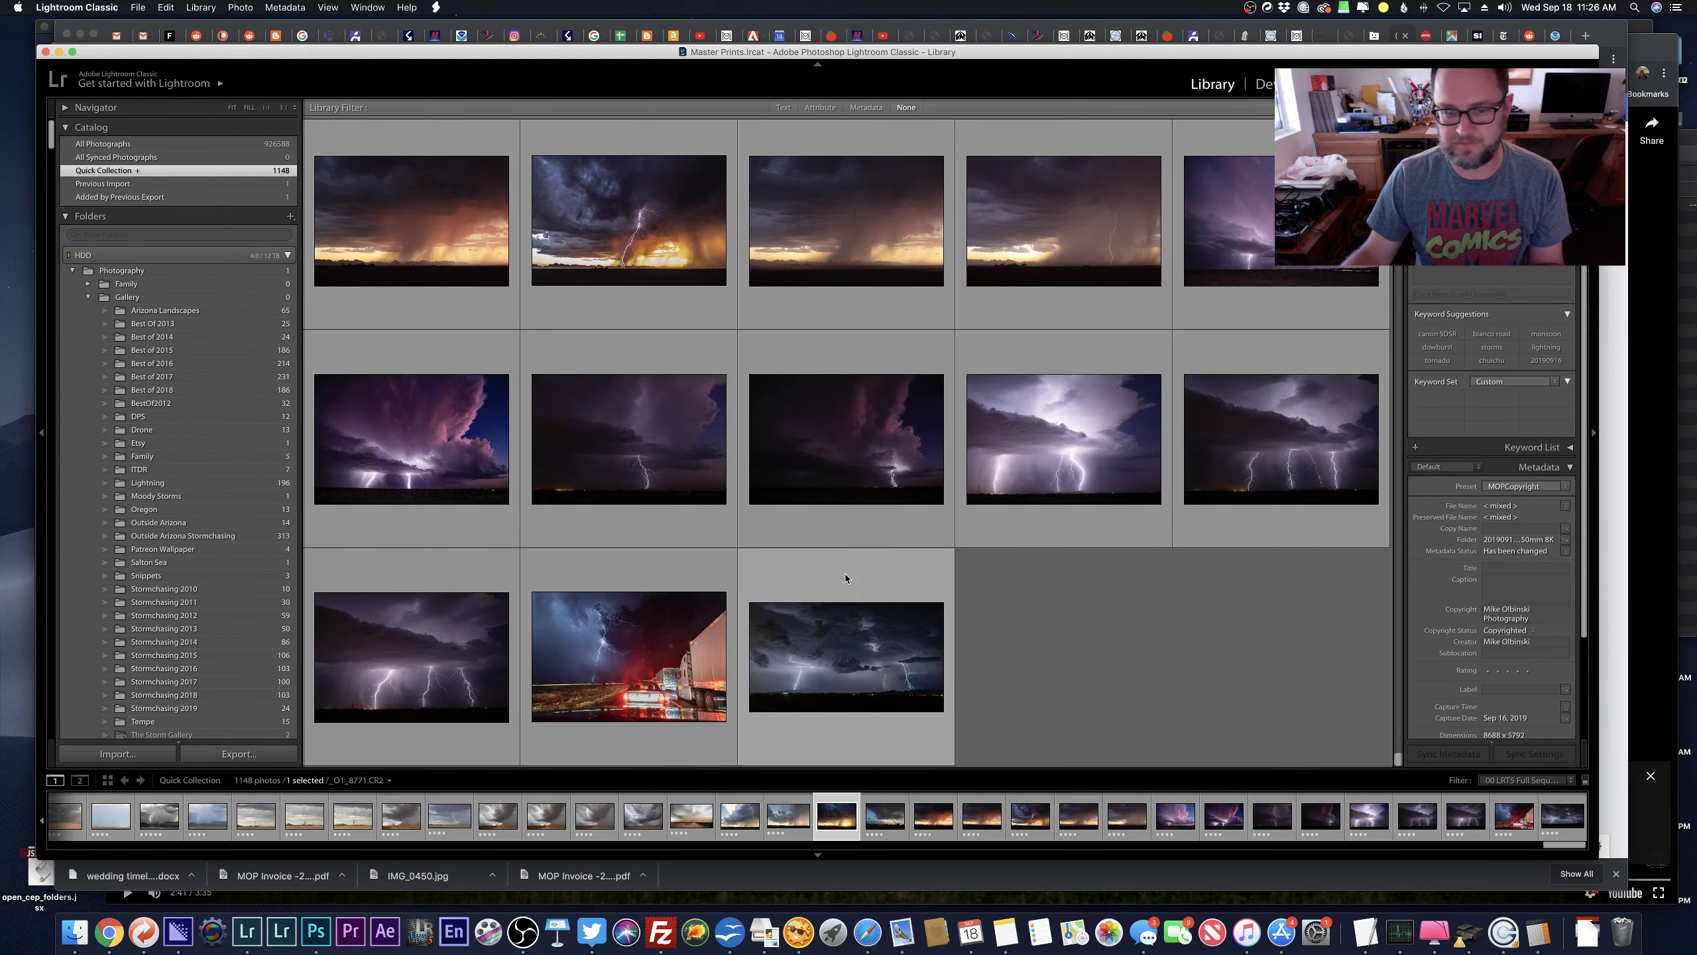
Find the unedited daytime lightning storm photo in the Quick Collection and open it in the enlarged single-photo view.
click(1104, 738)
scroll(1102, 738, up, 5)
scroll(1101, 739, up, 1)
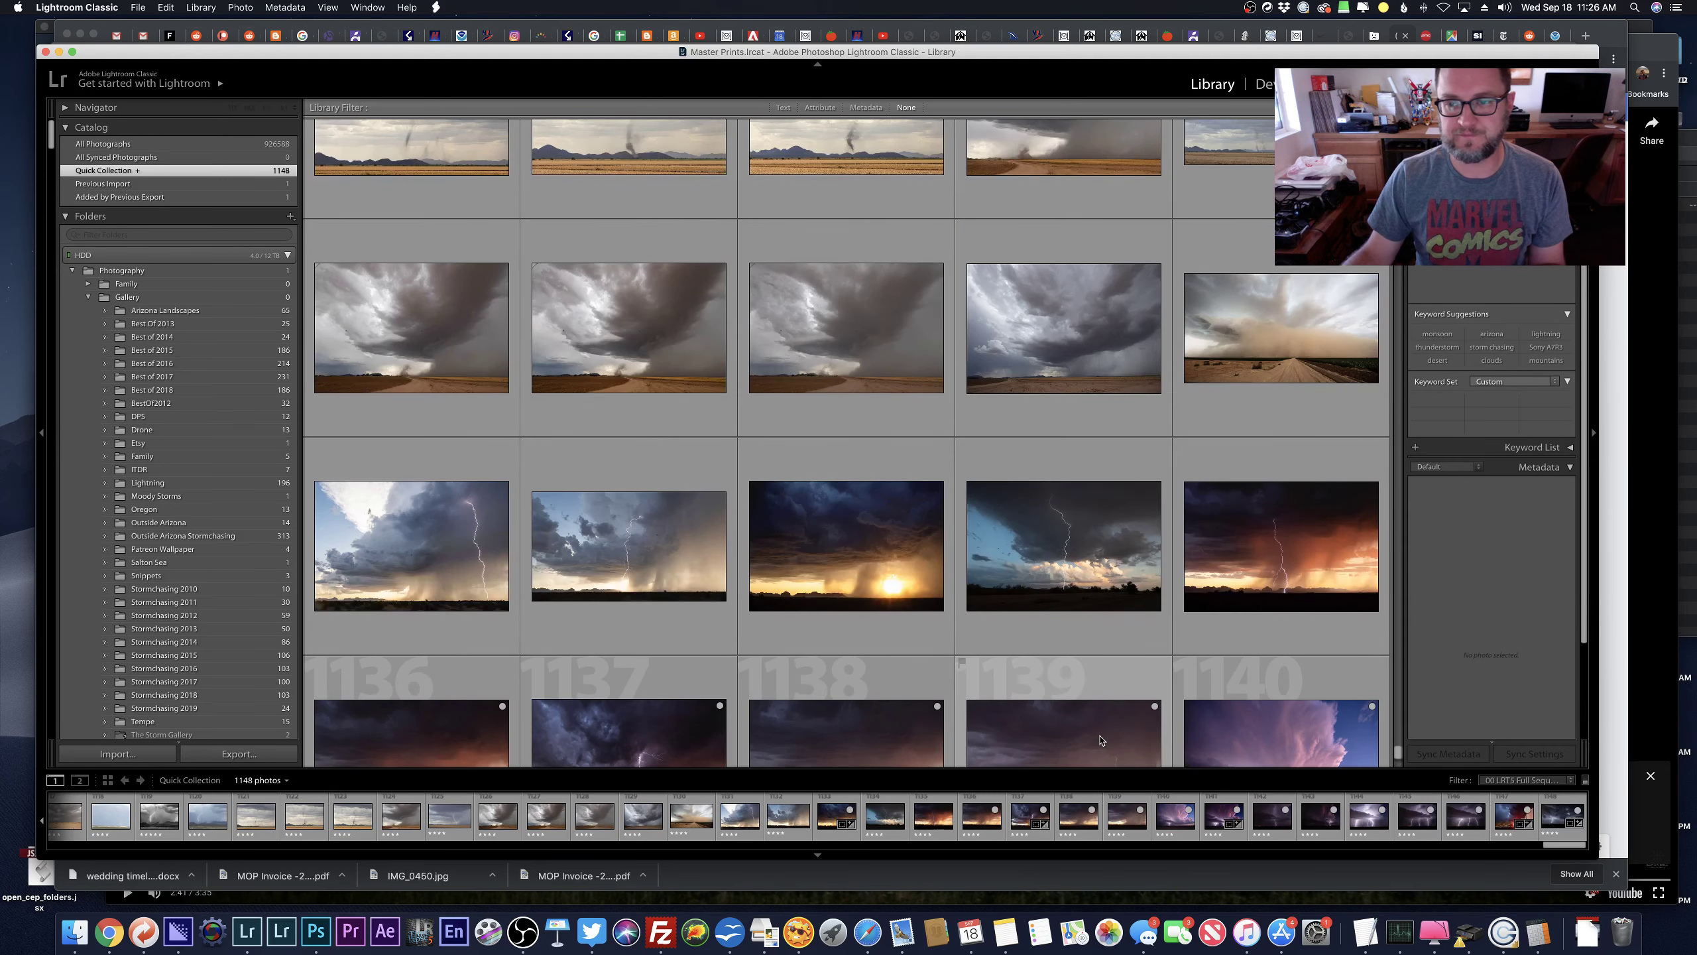
scroll(1101, 739, down, 8)
scroll(545, 349, up, 5)
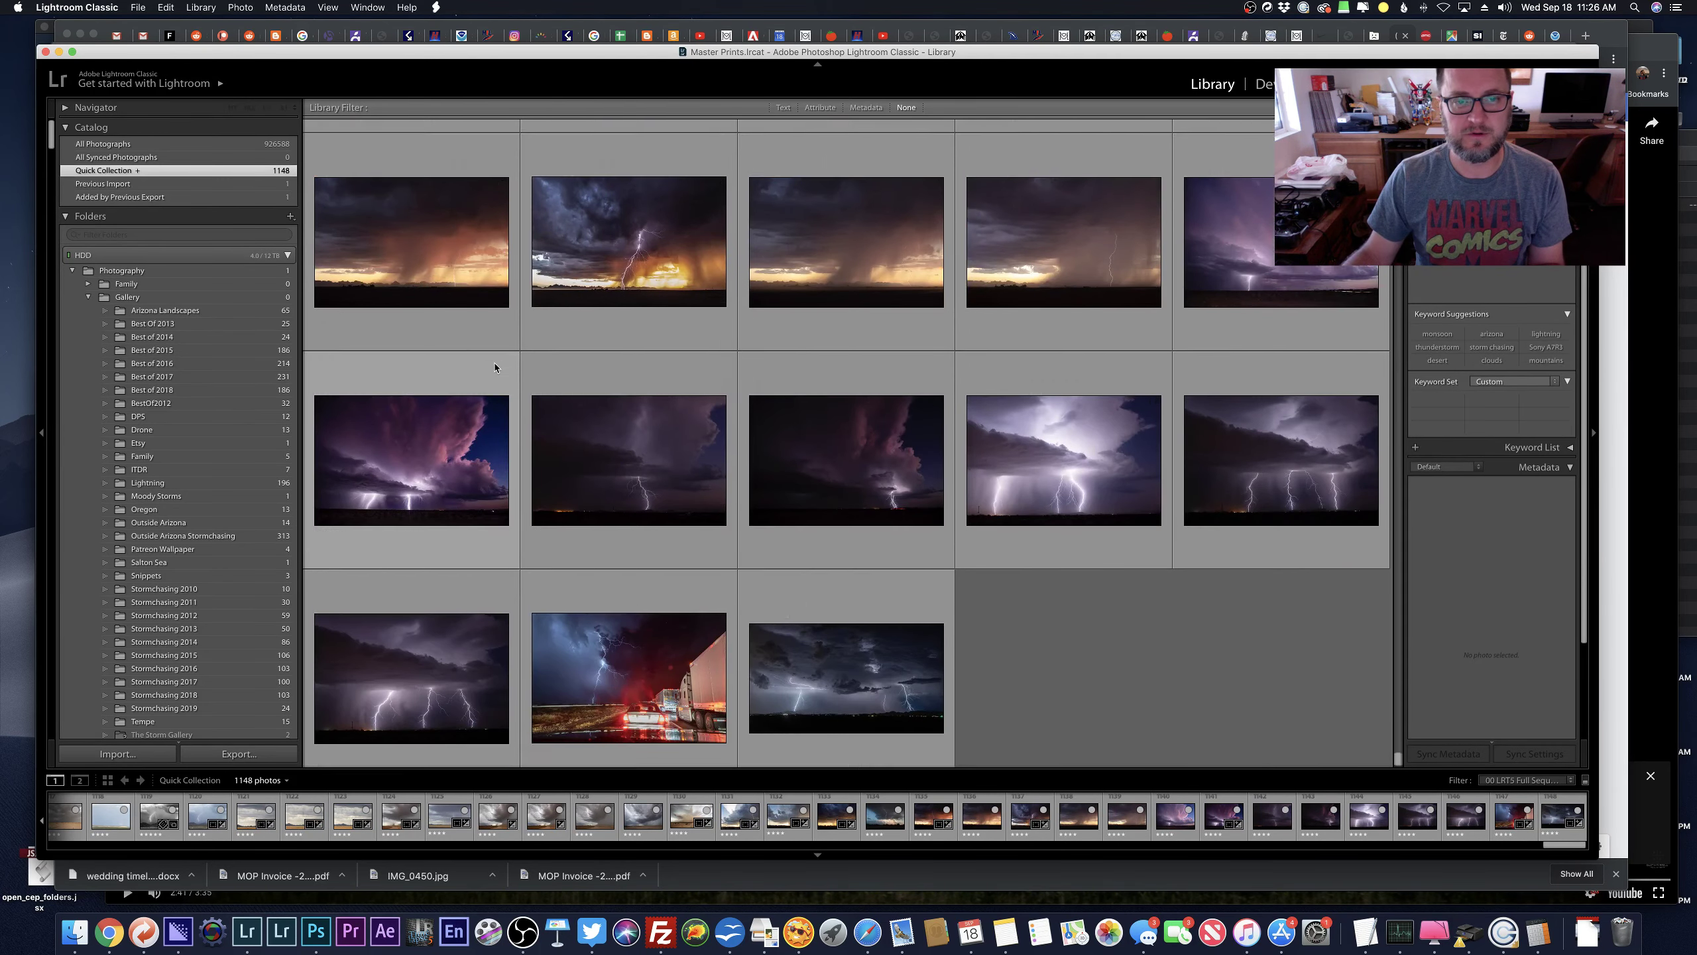
double_click(545, 348)
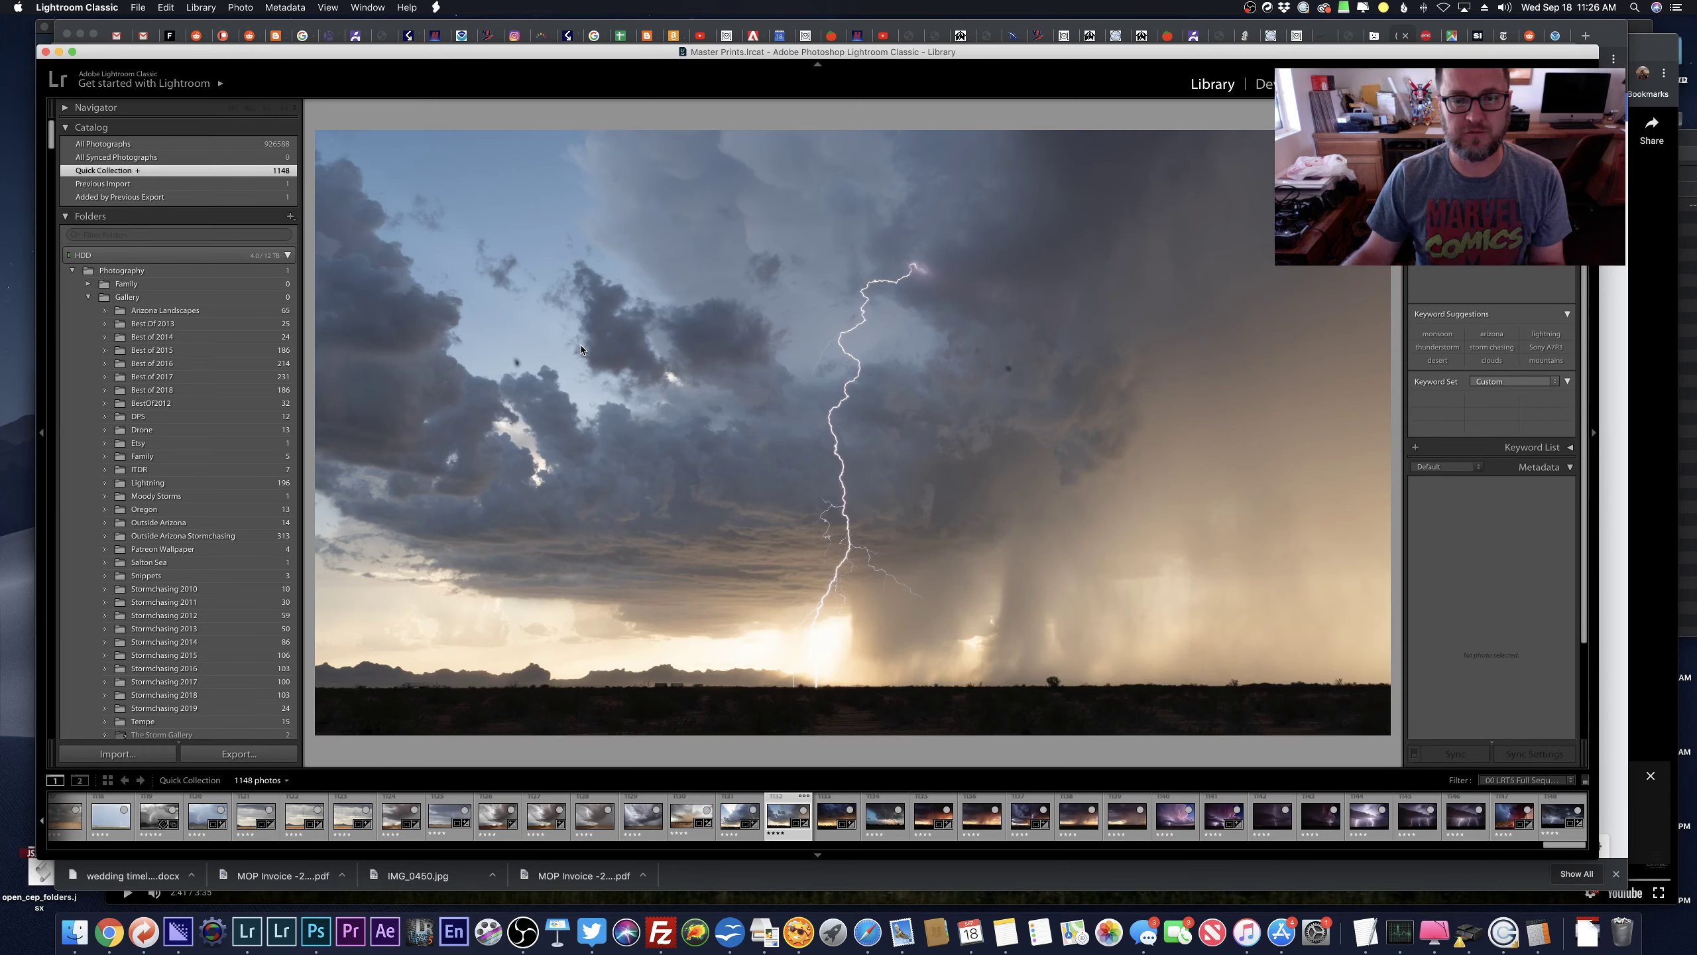
Check Photoshop, return to Lightroom Classic, and show the lightning photo in its library folder 20190916.
key(super+e)
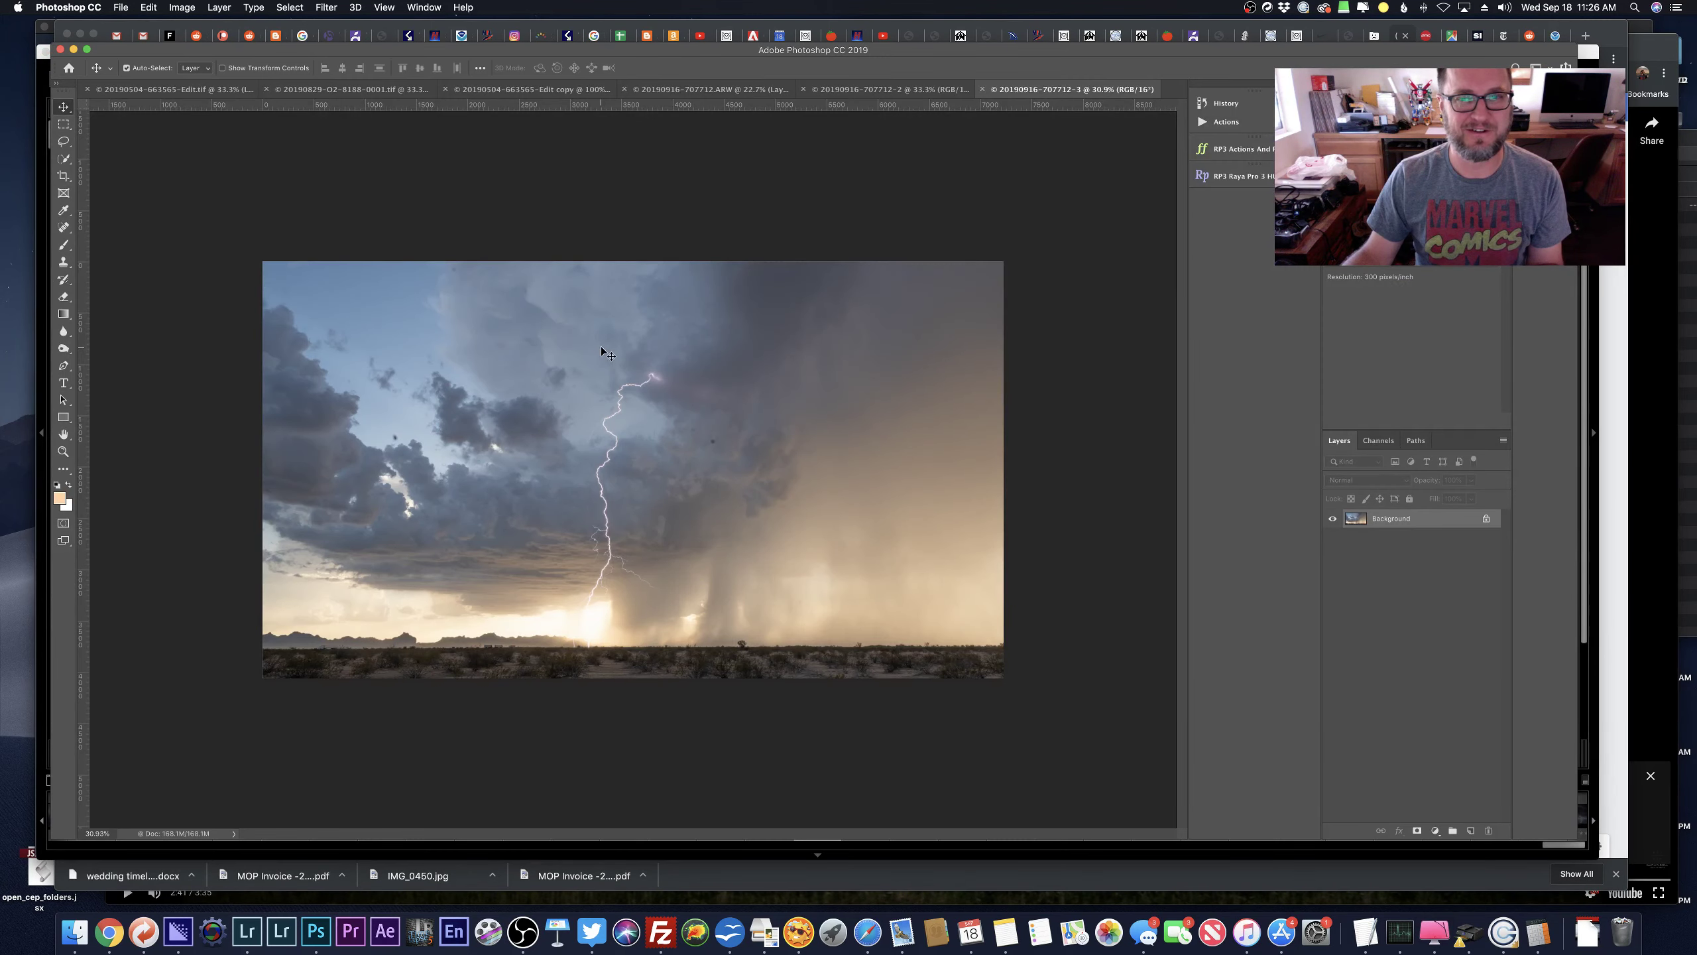
key(super+Tab)
right_click(820, 388)
click(670, 468)
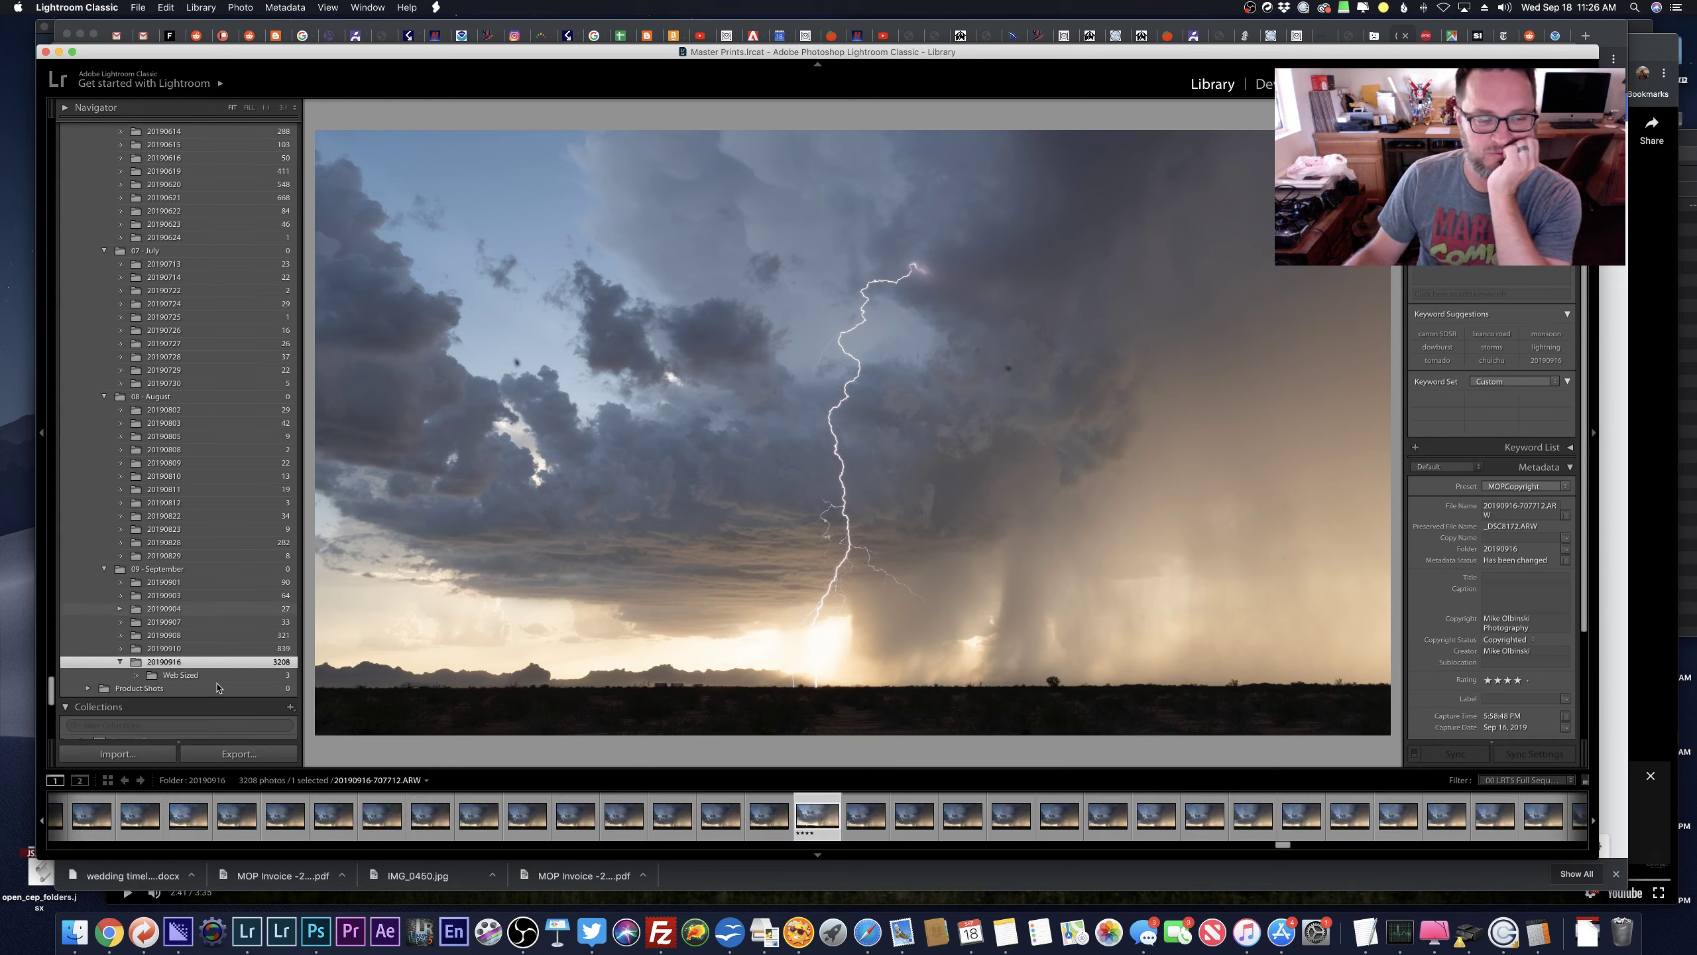
Start synchronizing the 20190916 folder with the catalog.
right_click(219, 660)
click(305, 790)
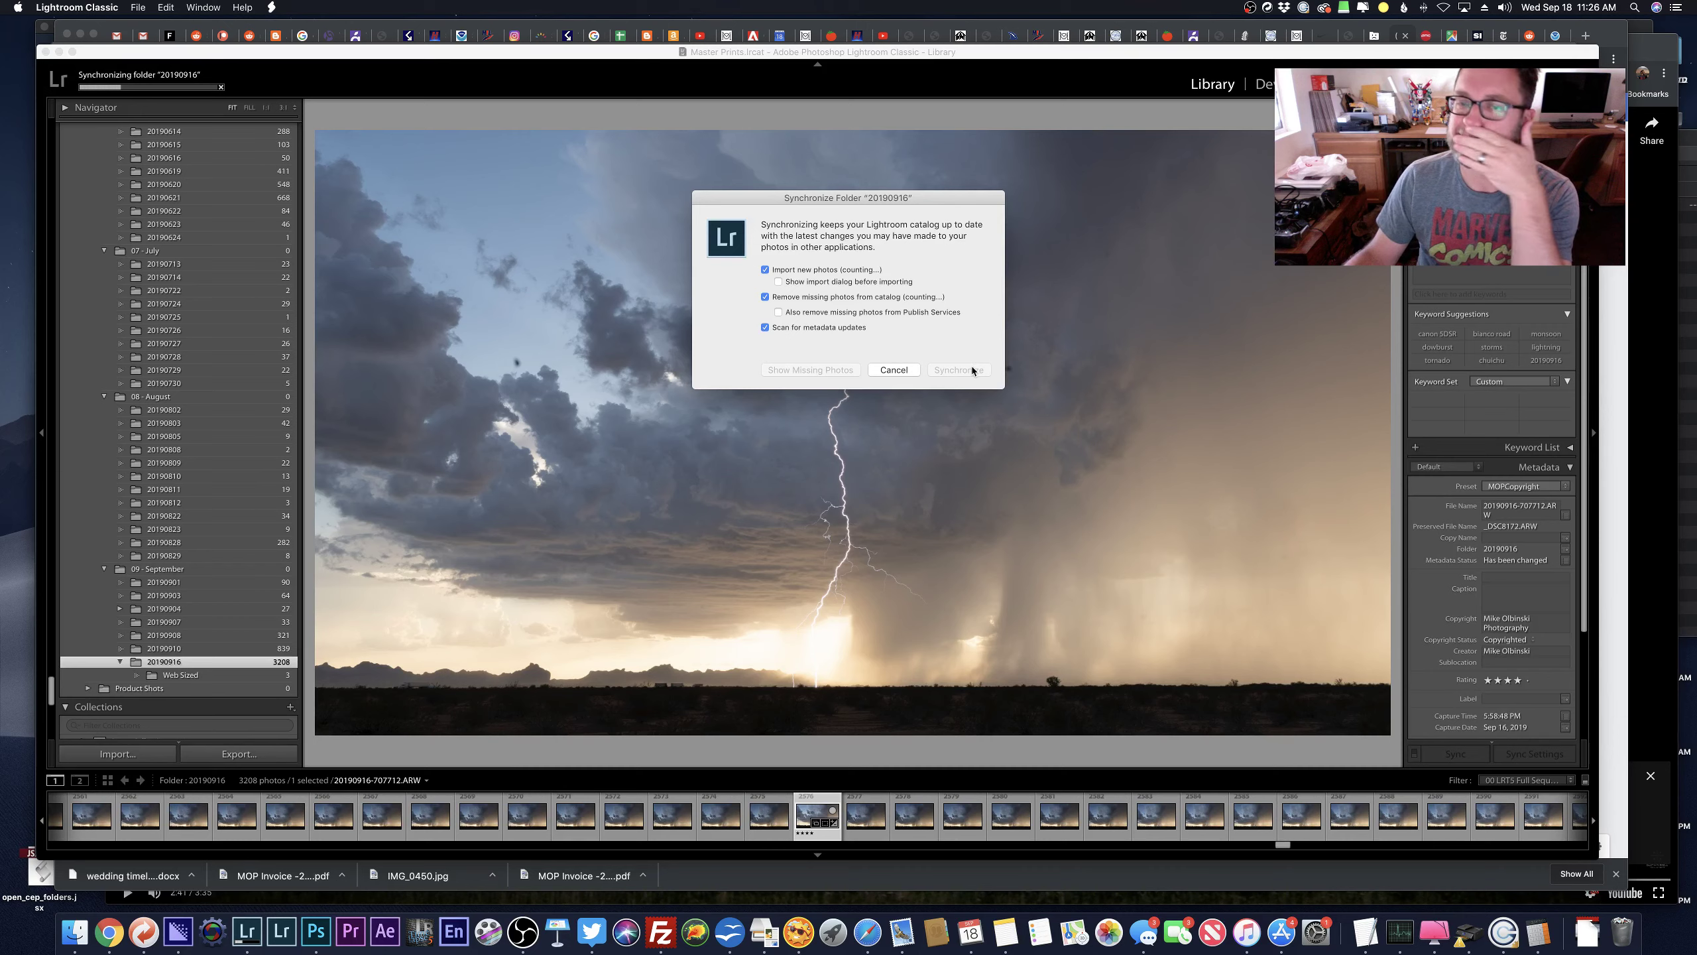
Synchronize the 20190916 folder, importing new photos, removing missing photos from the catalog and scanning for metadata updates.
click(971, 370)
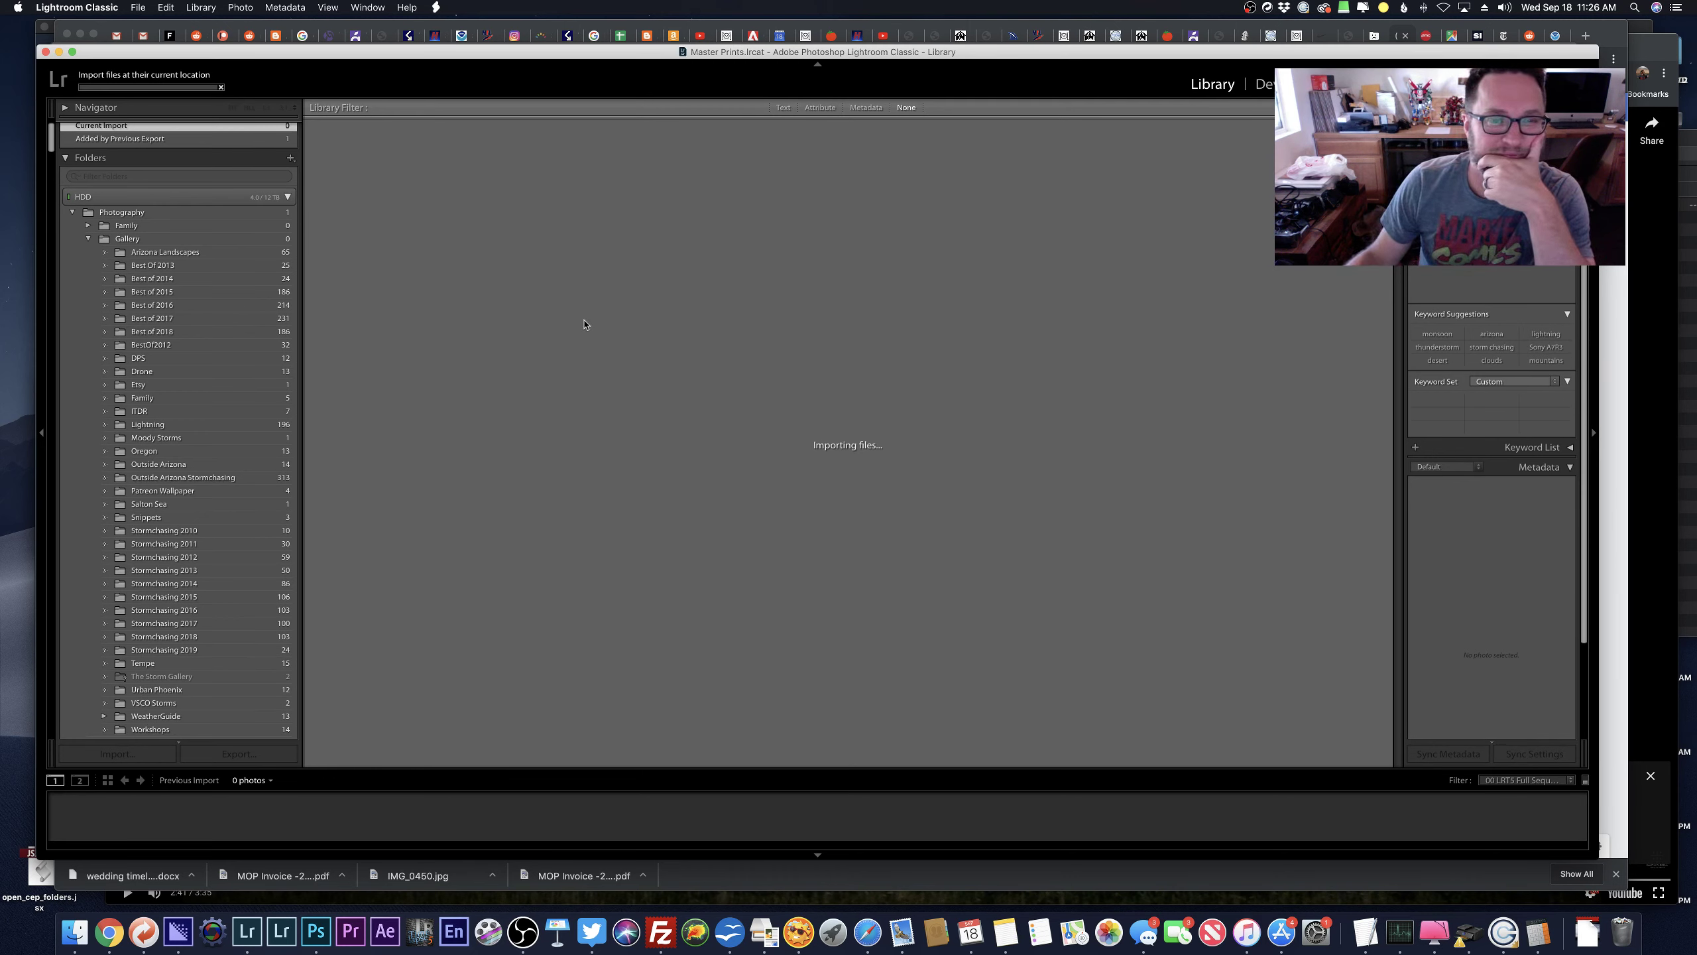
Switch to TweetDeck, open the forecast link in the notifications, and read the Phoenix Area Forecast Discussion's outlook for early next week.
click(591, 931)
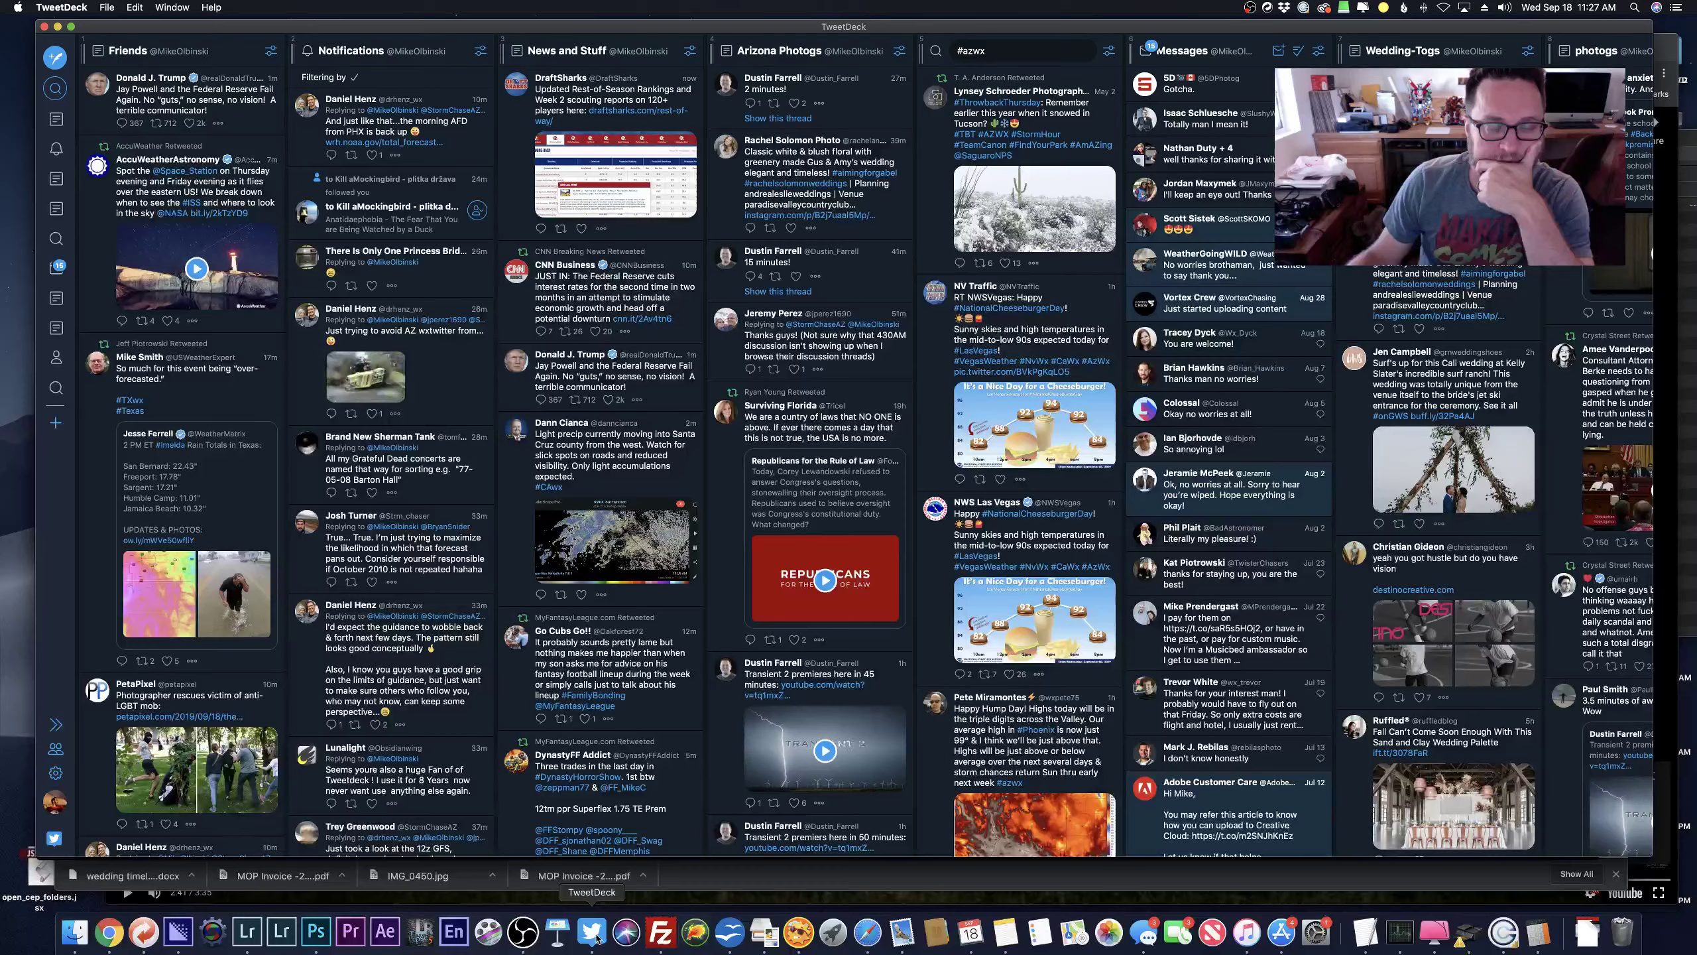
click(376, 143)
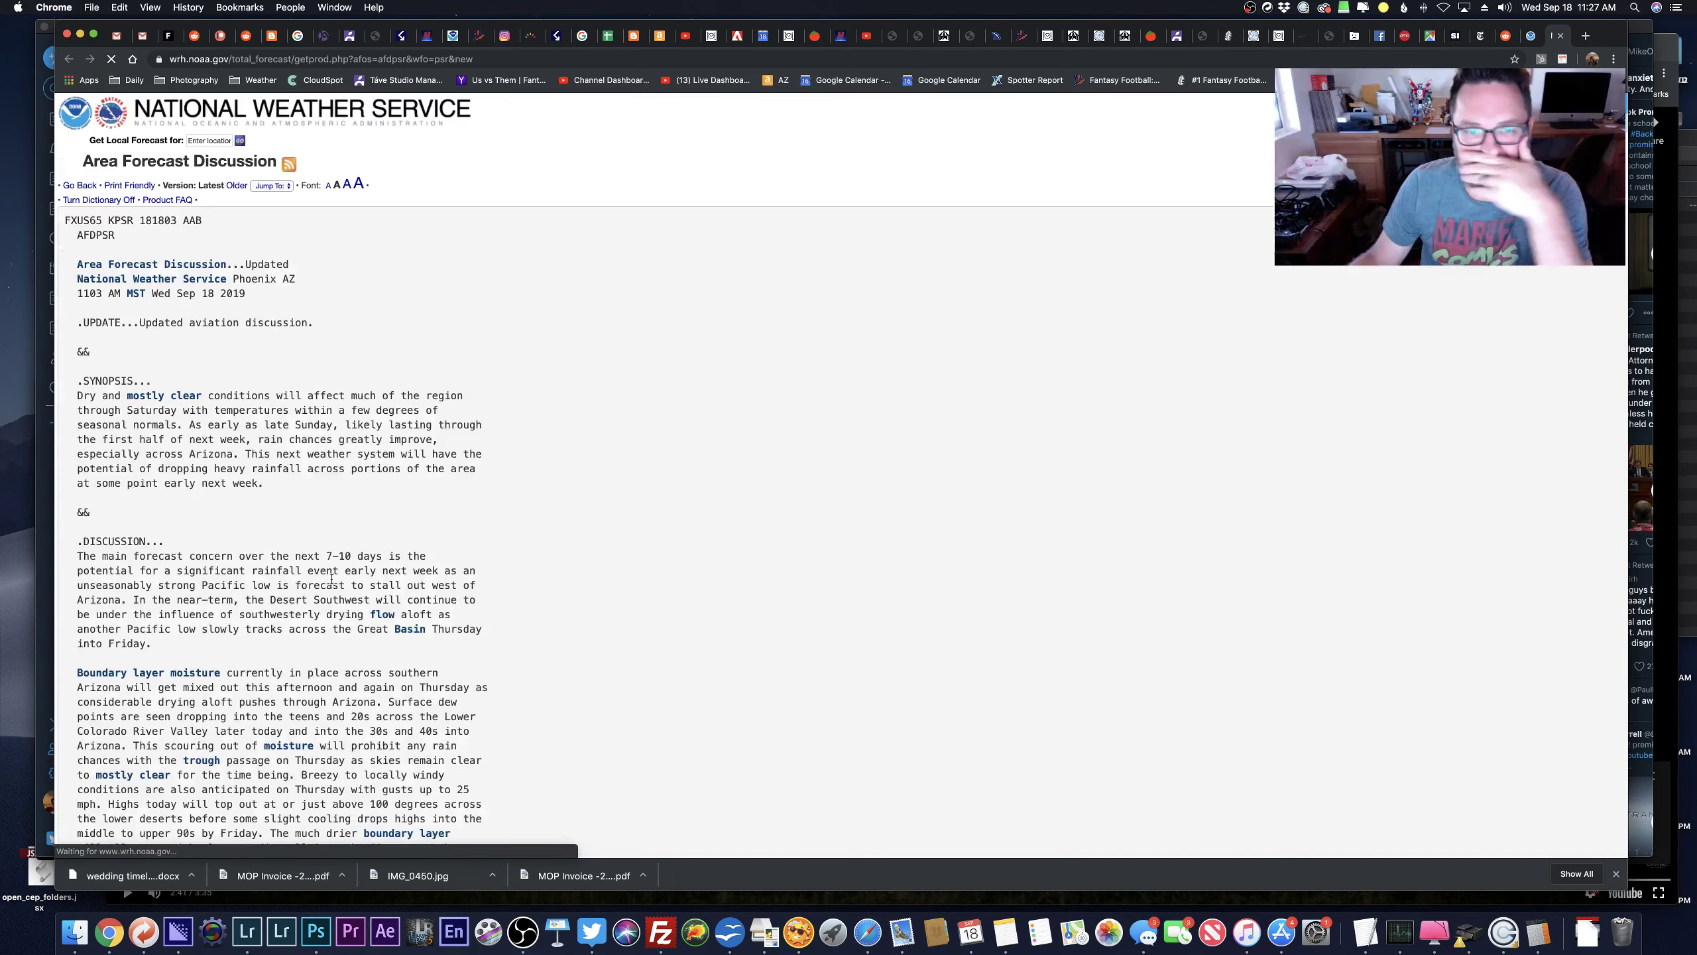
scroll(331, 578, down, 5)
scroll(332, 578, up, 3)
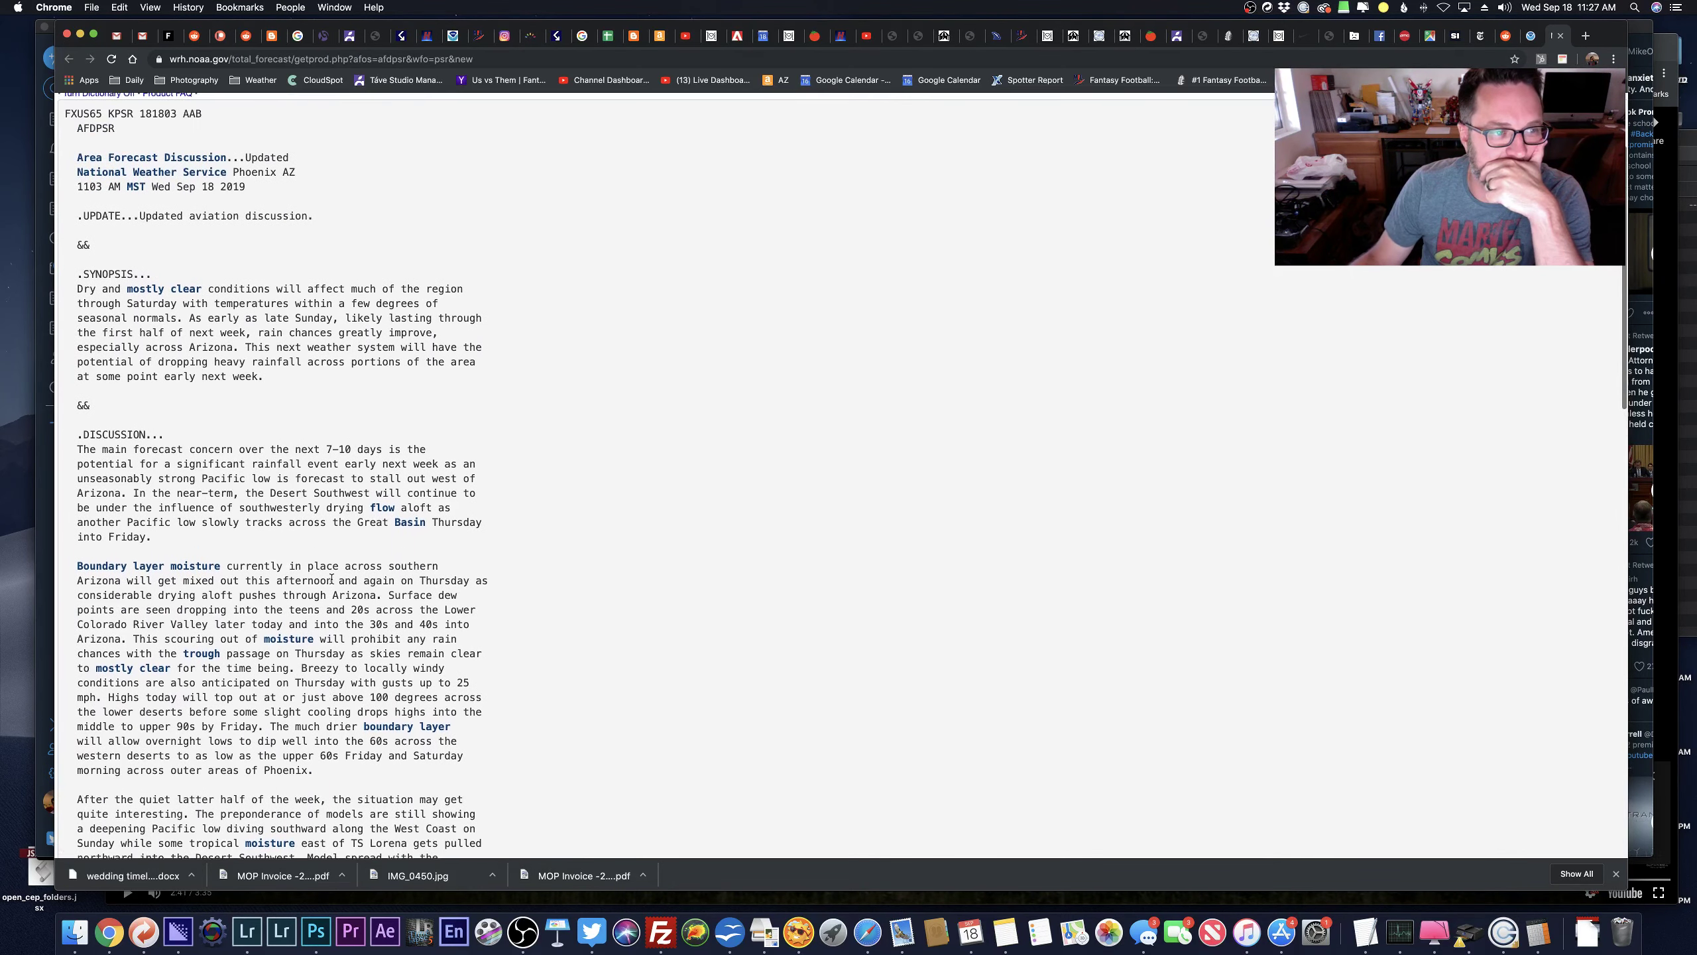
scroll(332, 578, down, 5)
scroll(331, 578, down, 6)
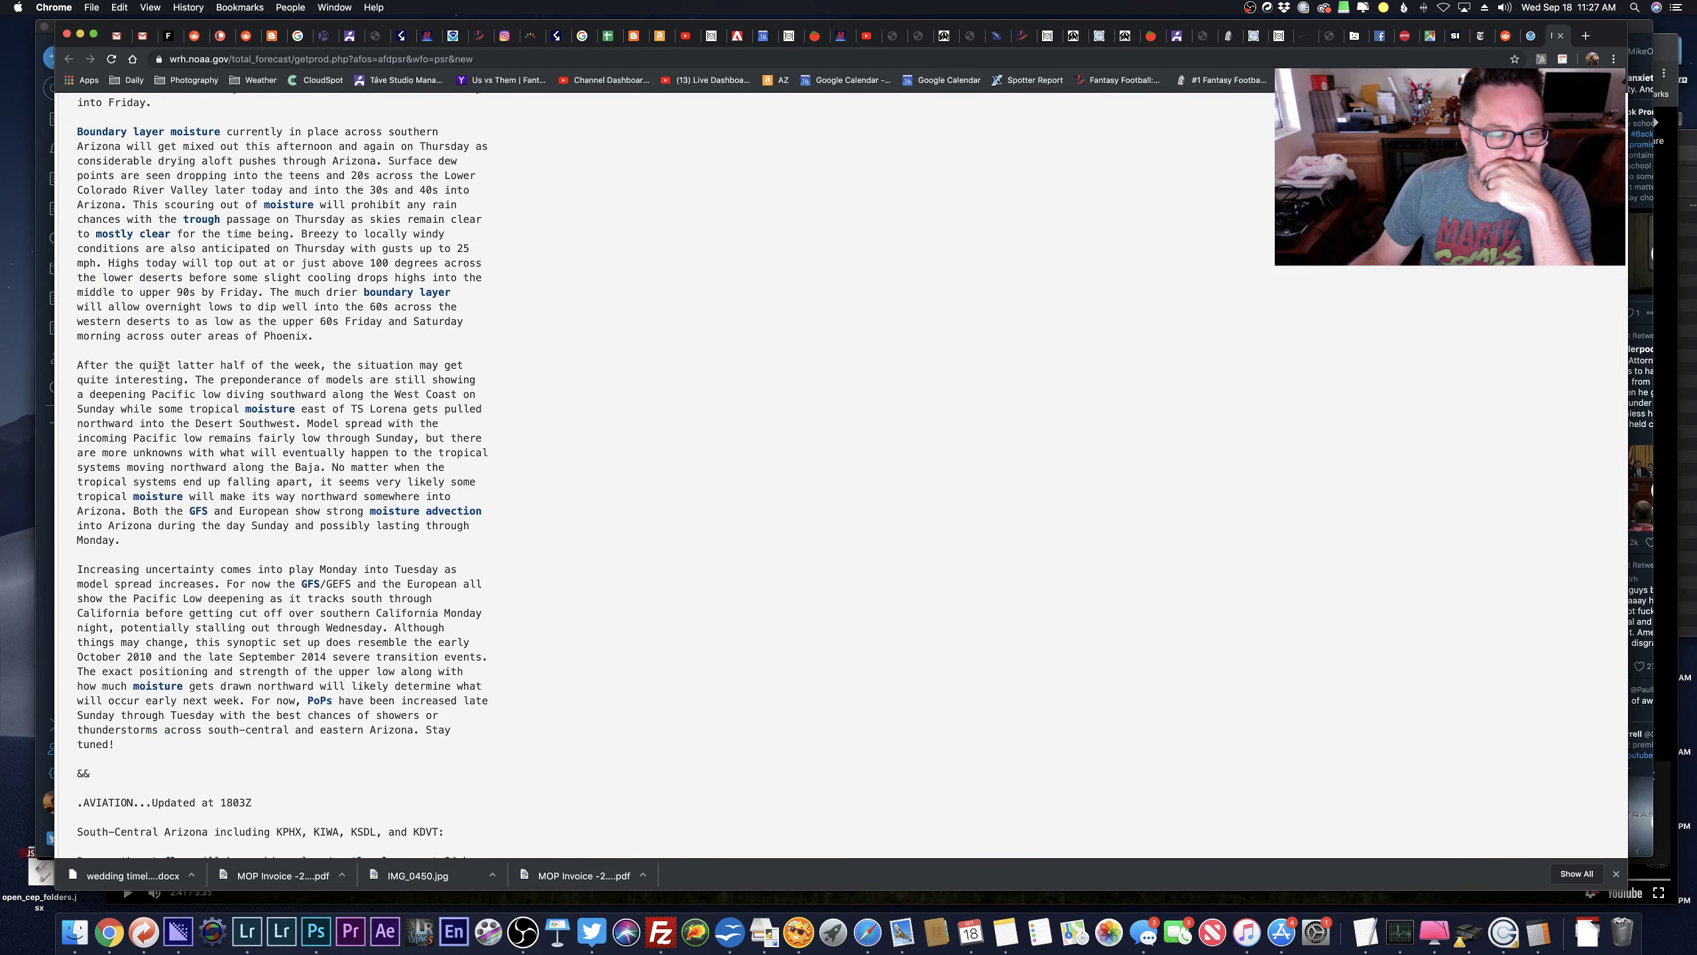
scroll(320, 604, down, 1)
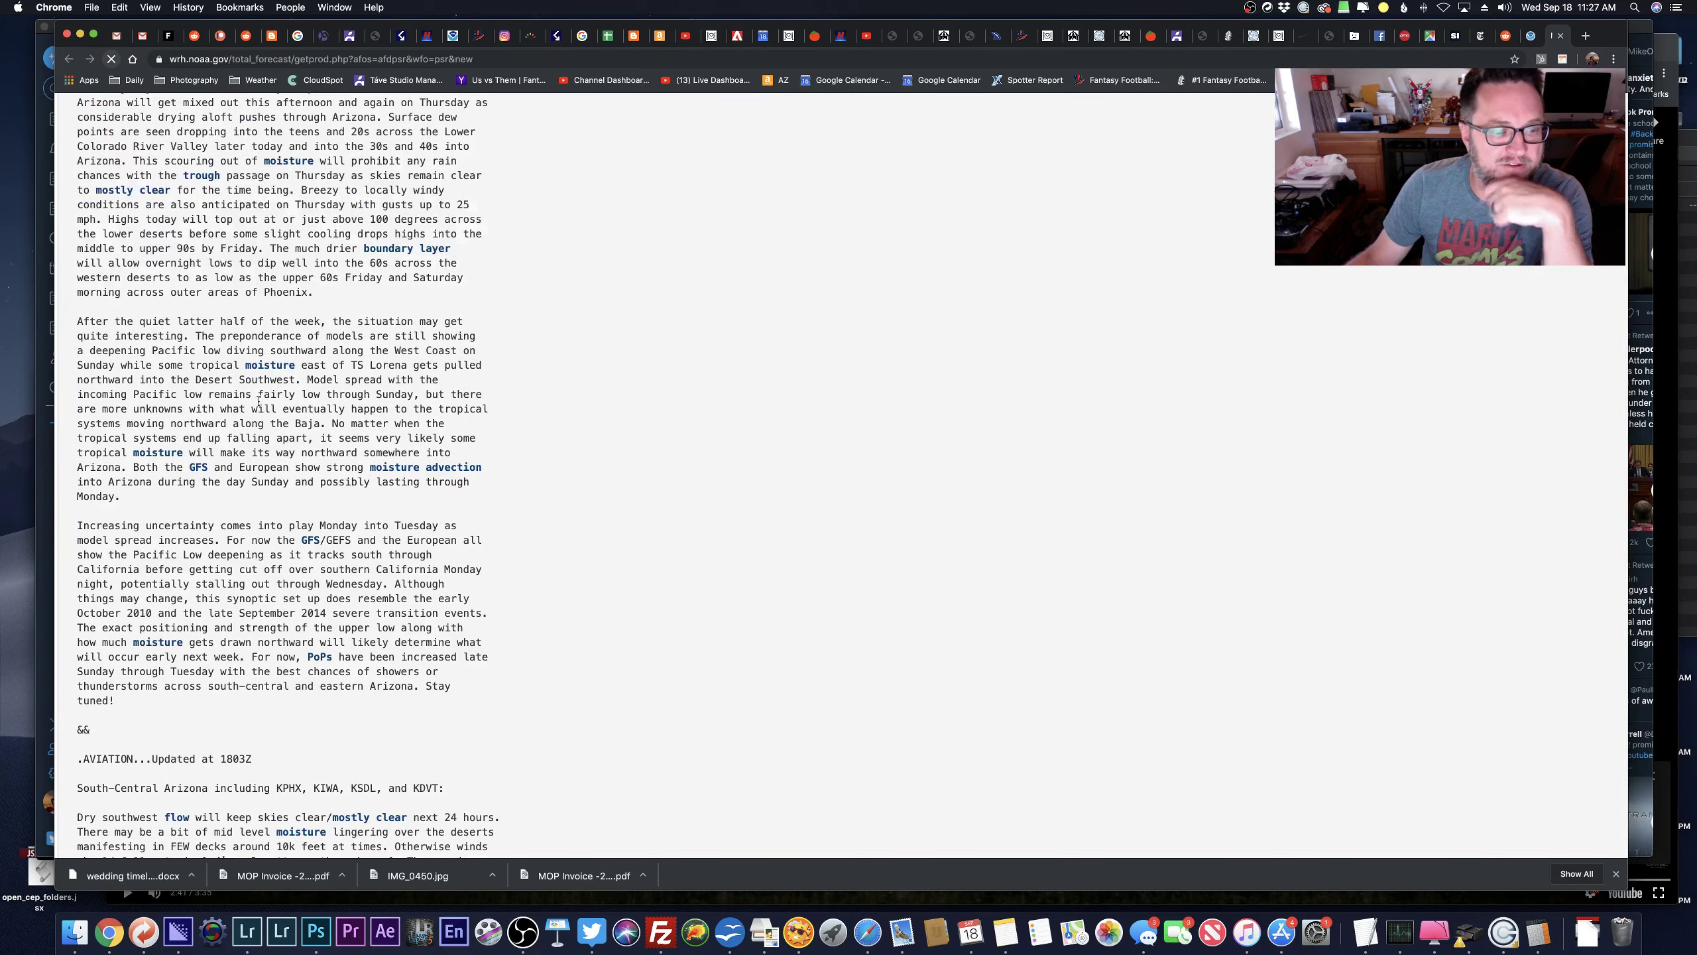
scroll(320, 603, down, 10)
scroll(327, 629, up, 10)
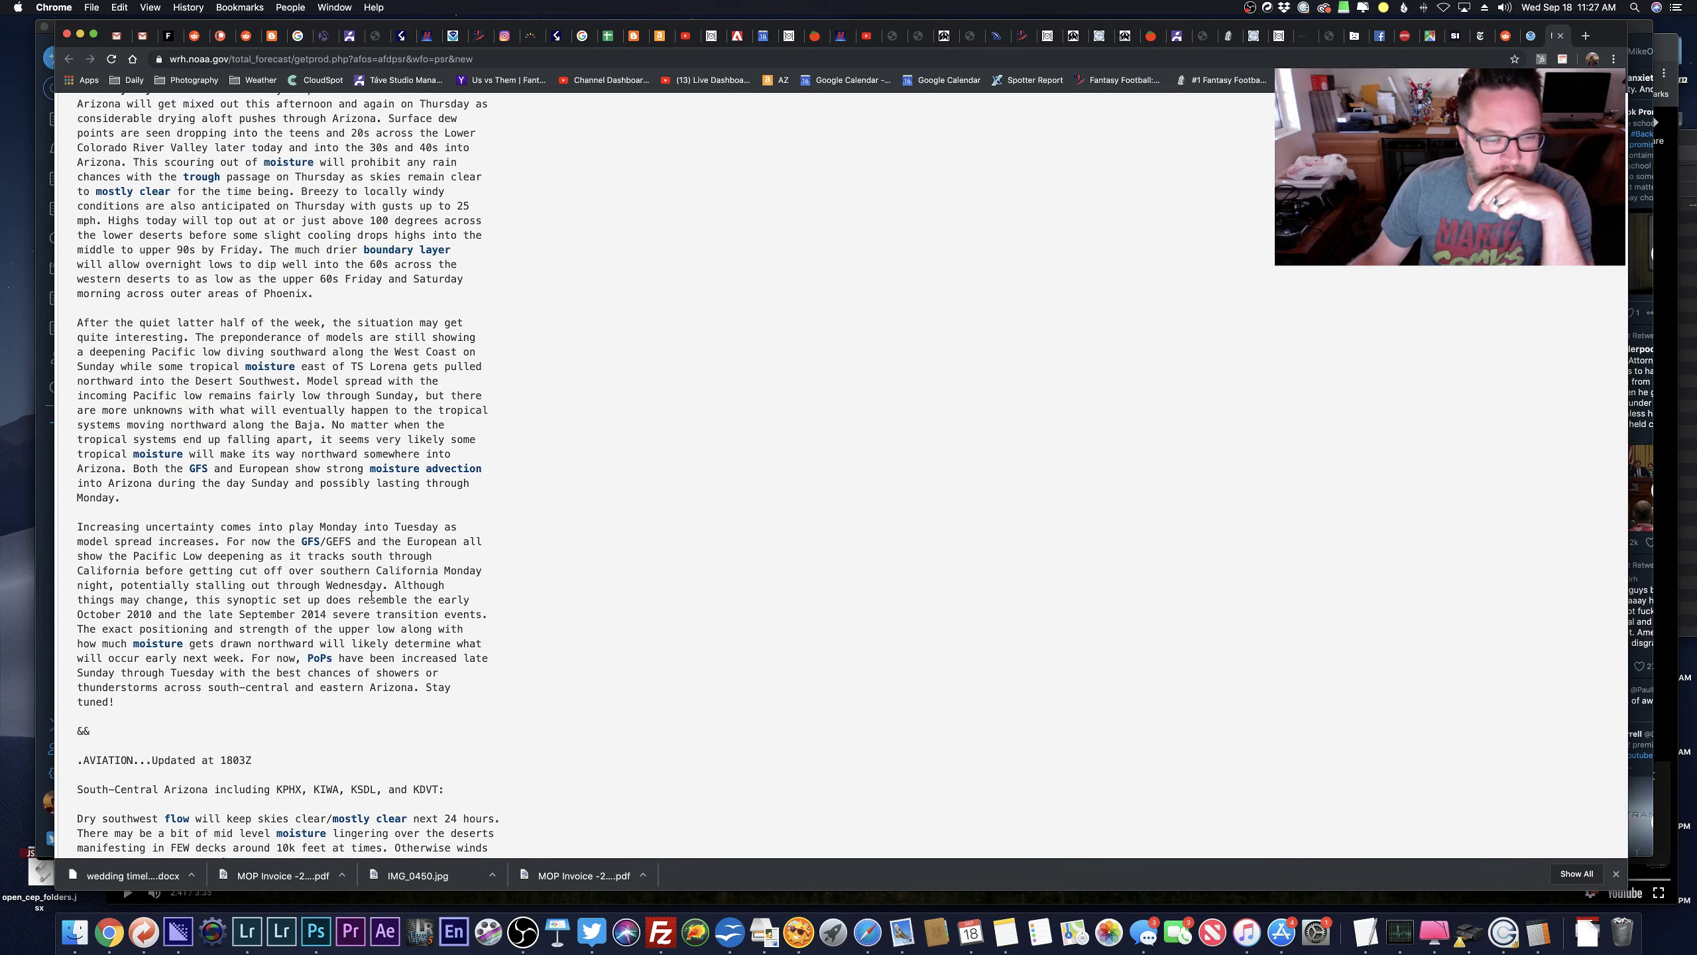
drag(393, 585, 476, 614)
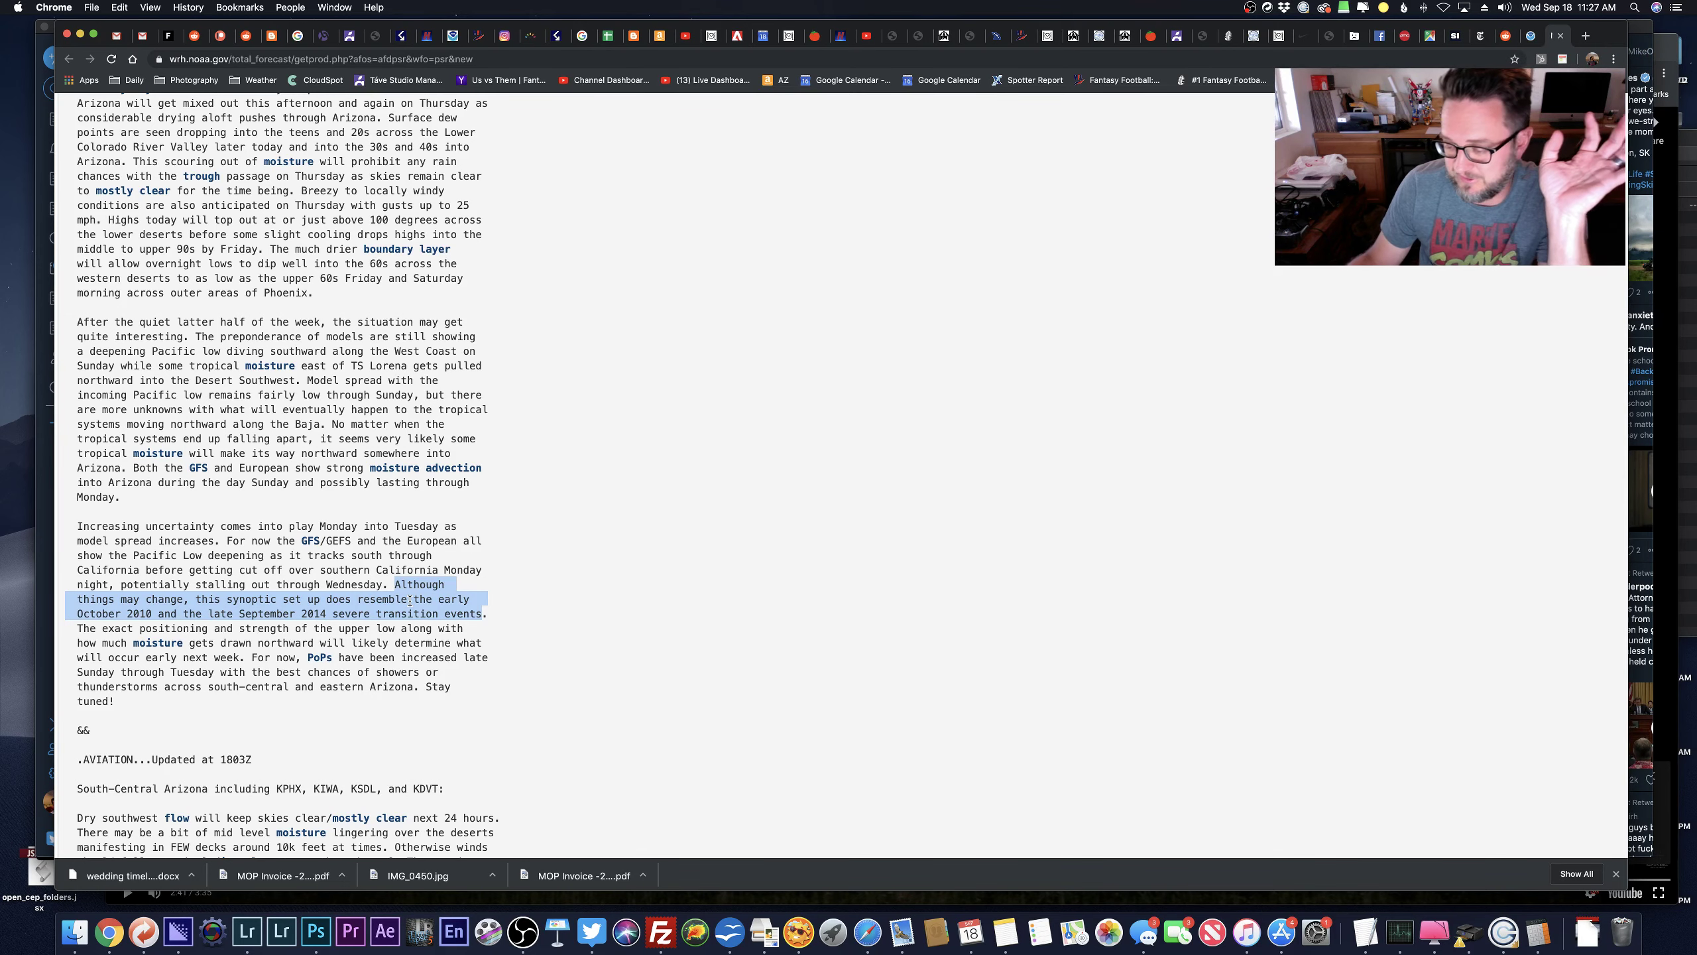
click(515, 574)
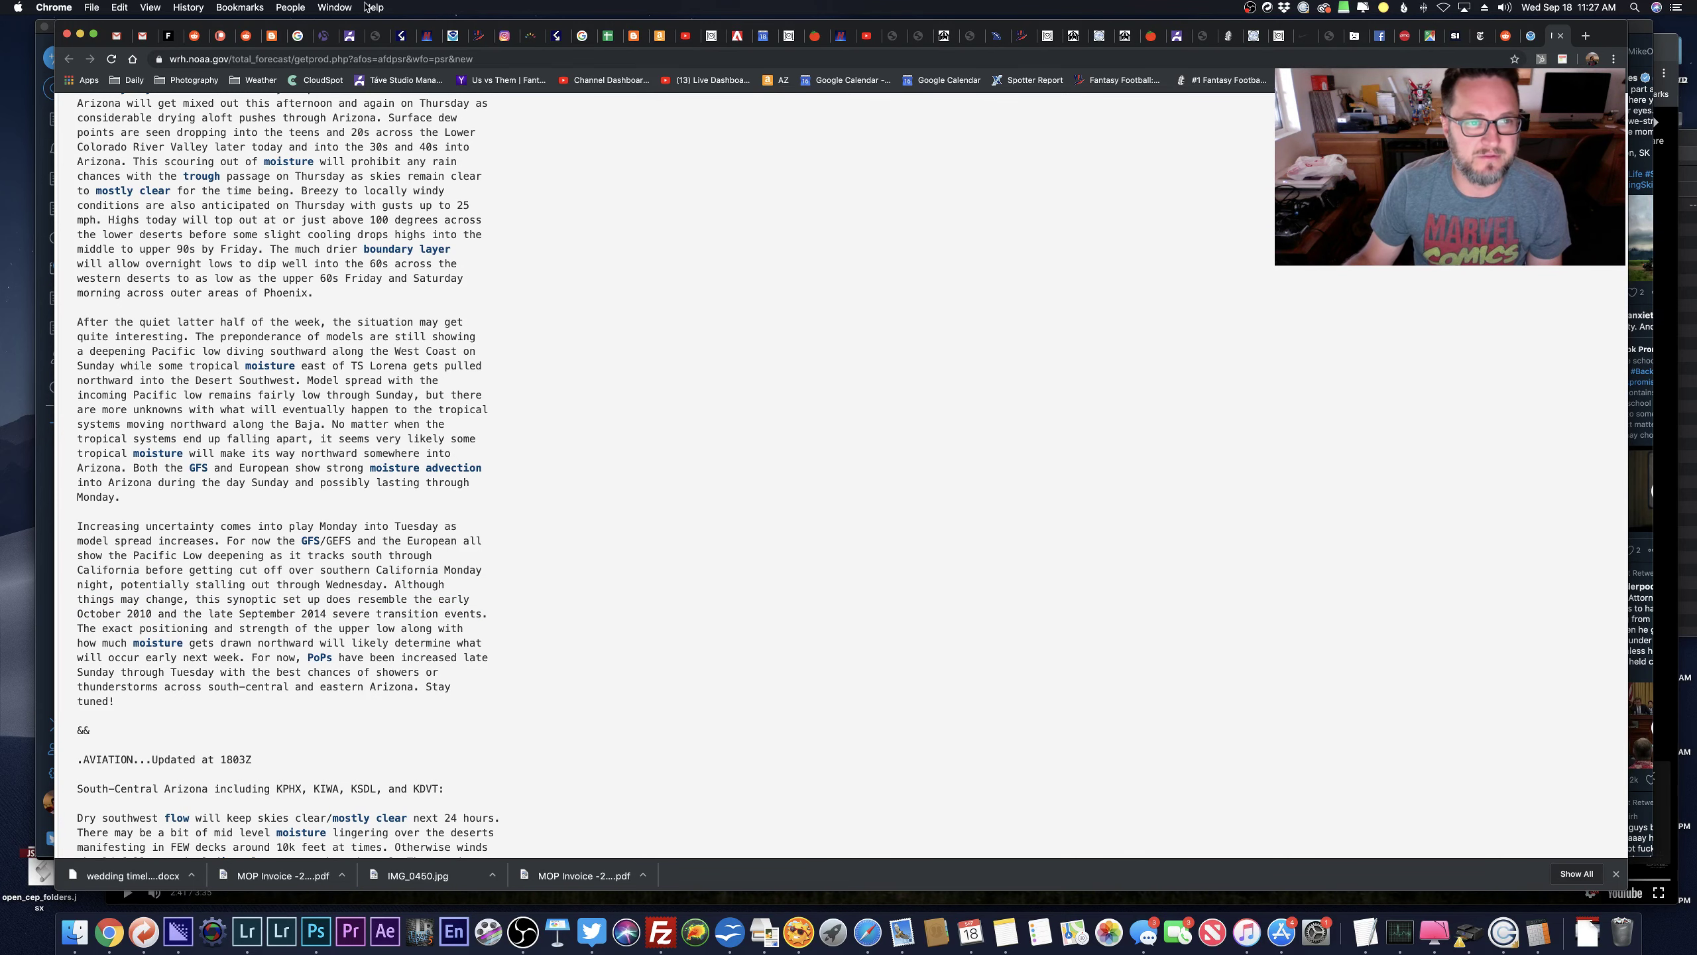
Check the 1.8km AZ radar forecasts of the 12z AZ WRF-NAM and 06z AZ WRF-GFS runs on the University of Arizona site.
click(400, 35)
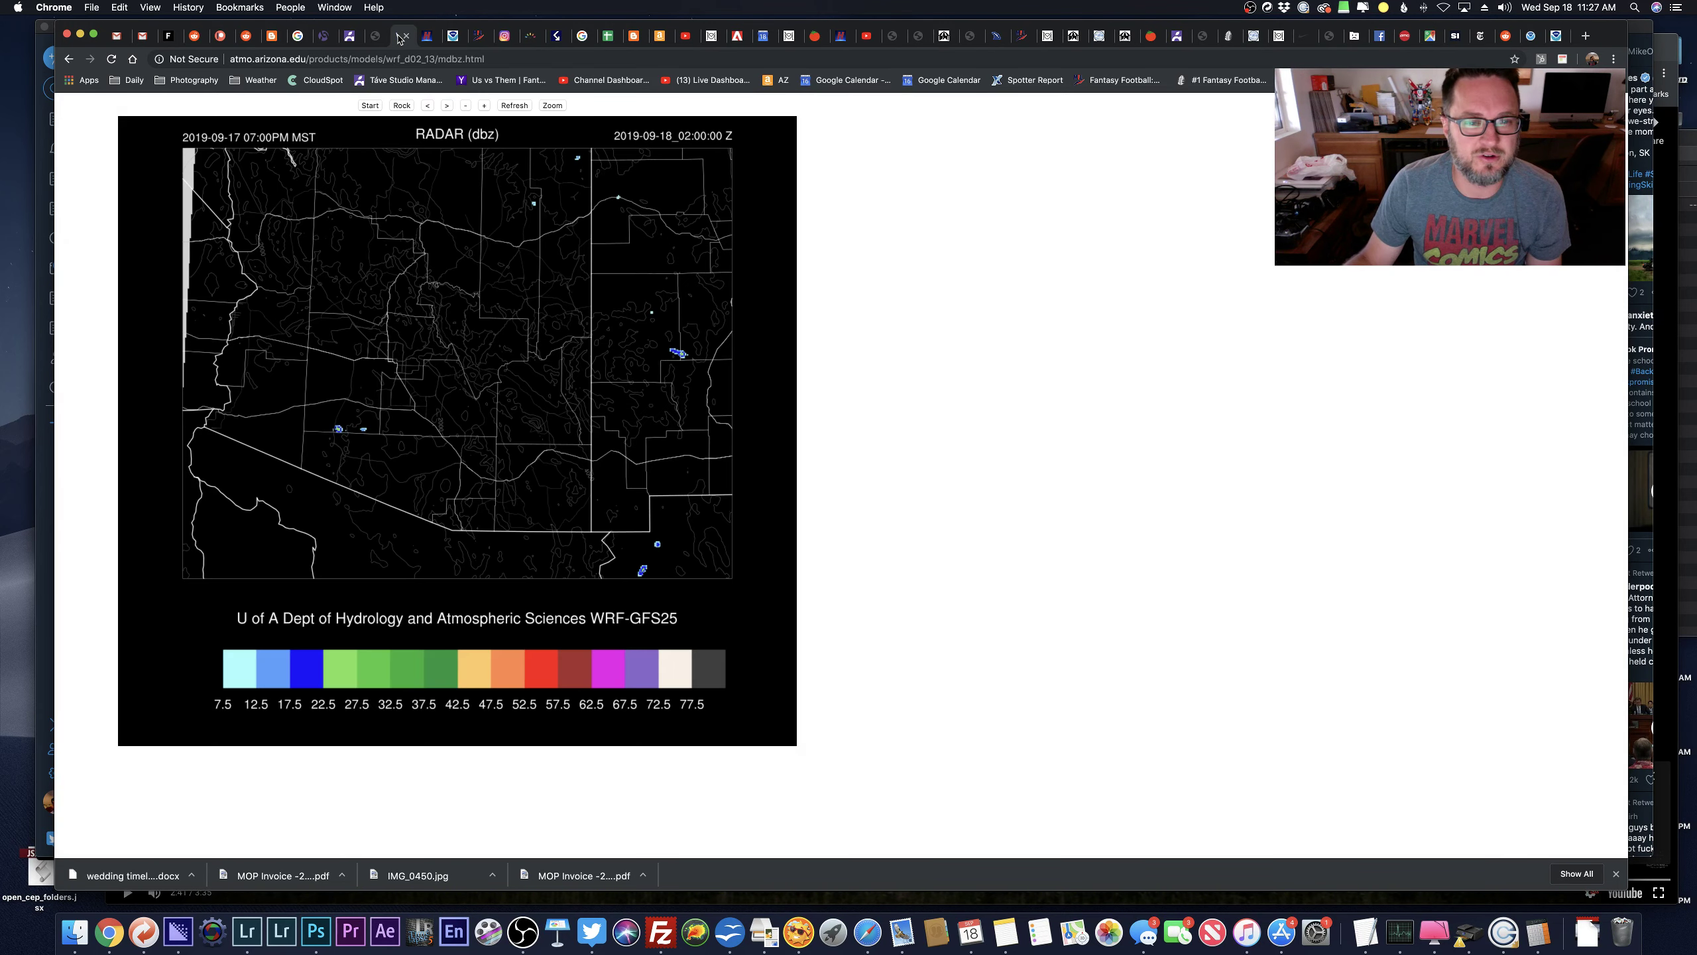
click(69, 60)
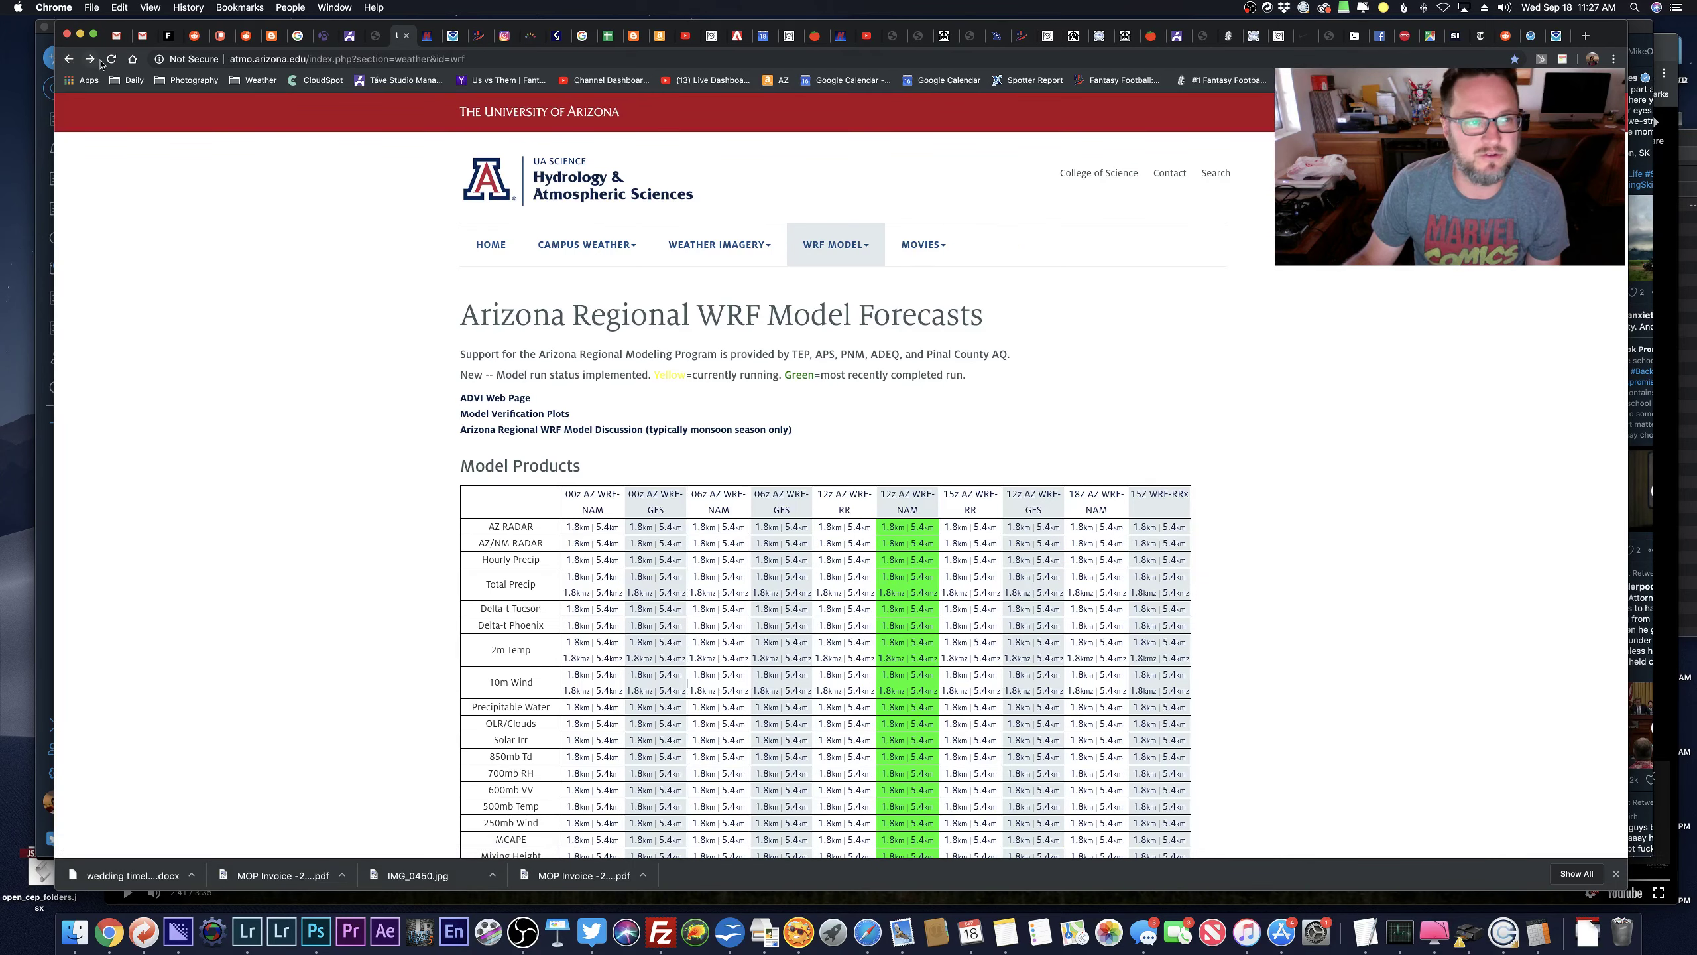
click(895, 527)
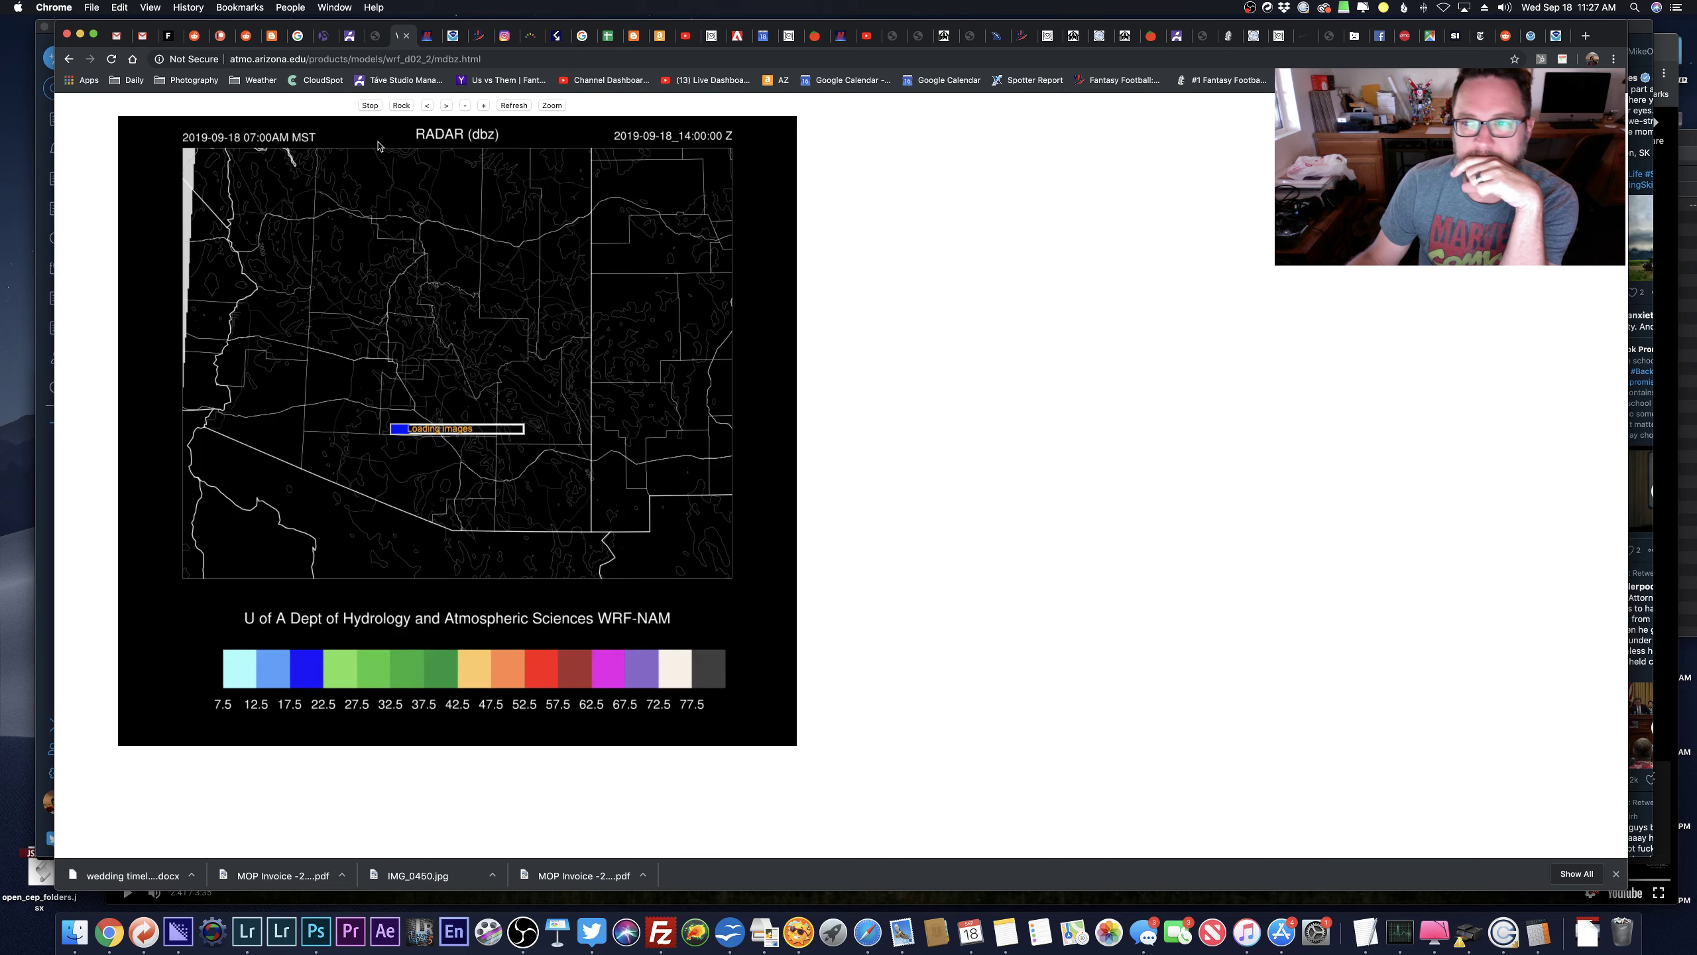
click(69, 60)
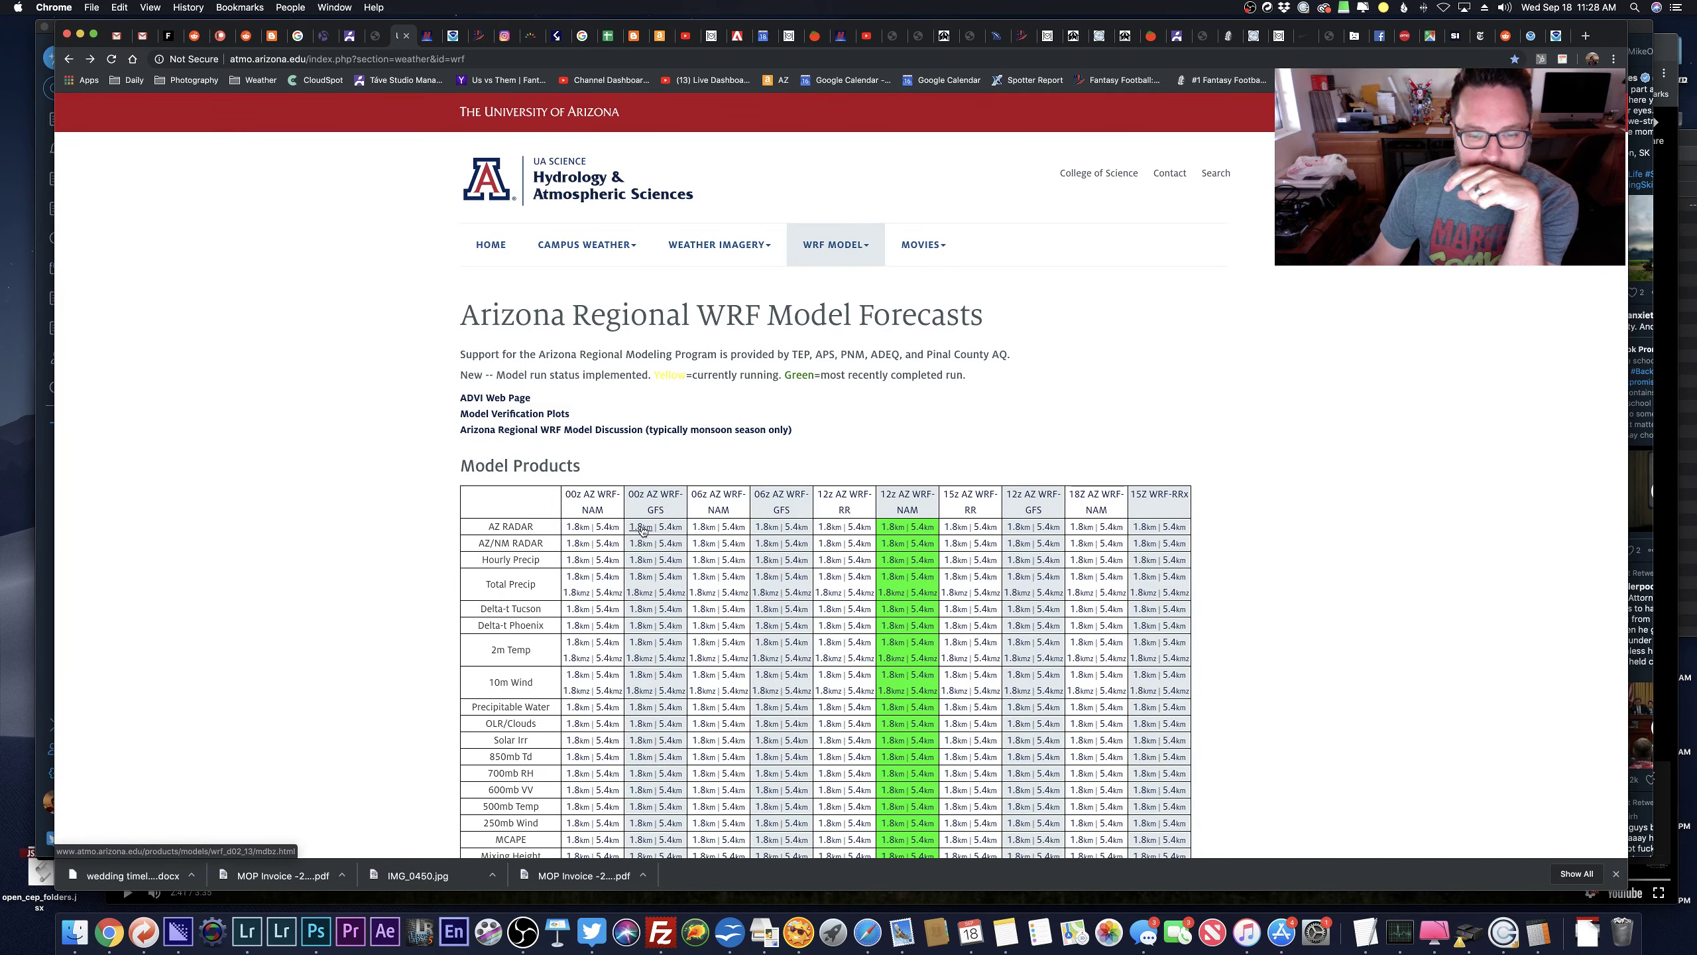
click(768, 528)
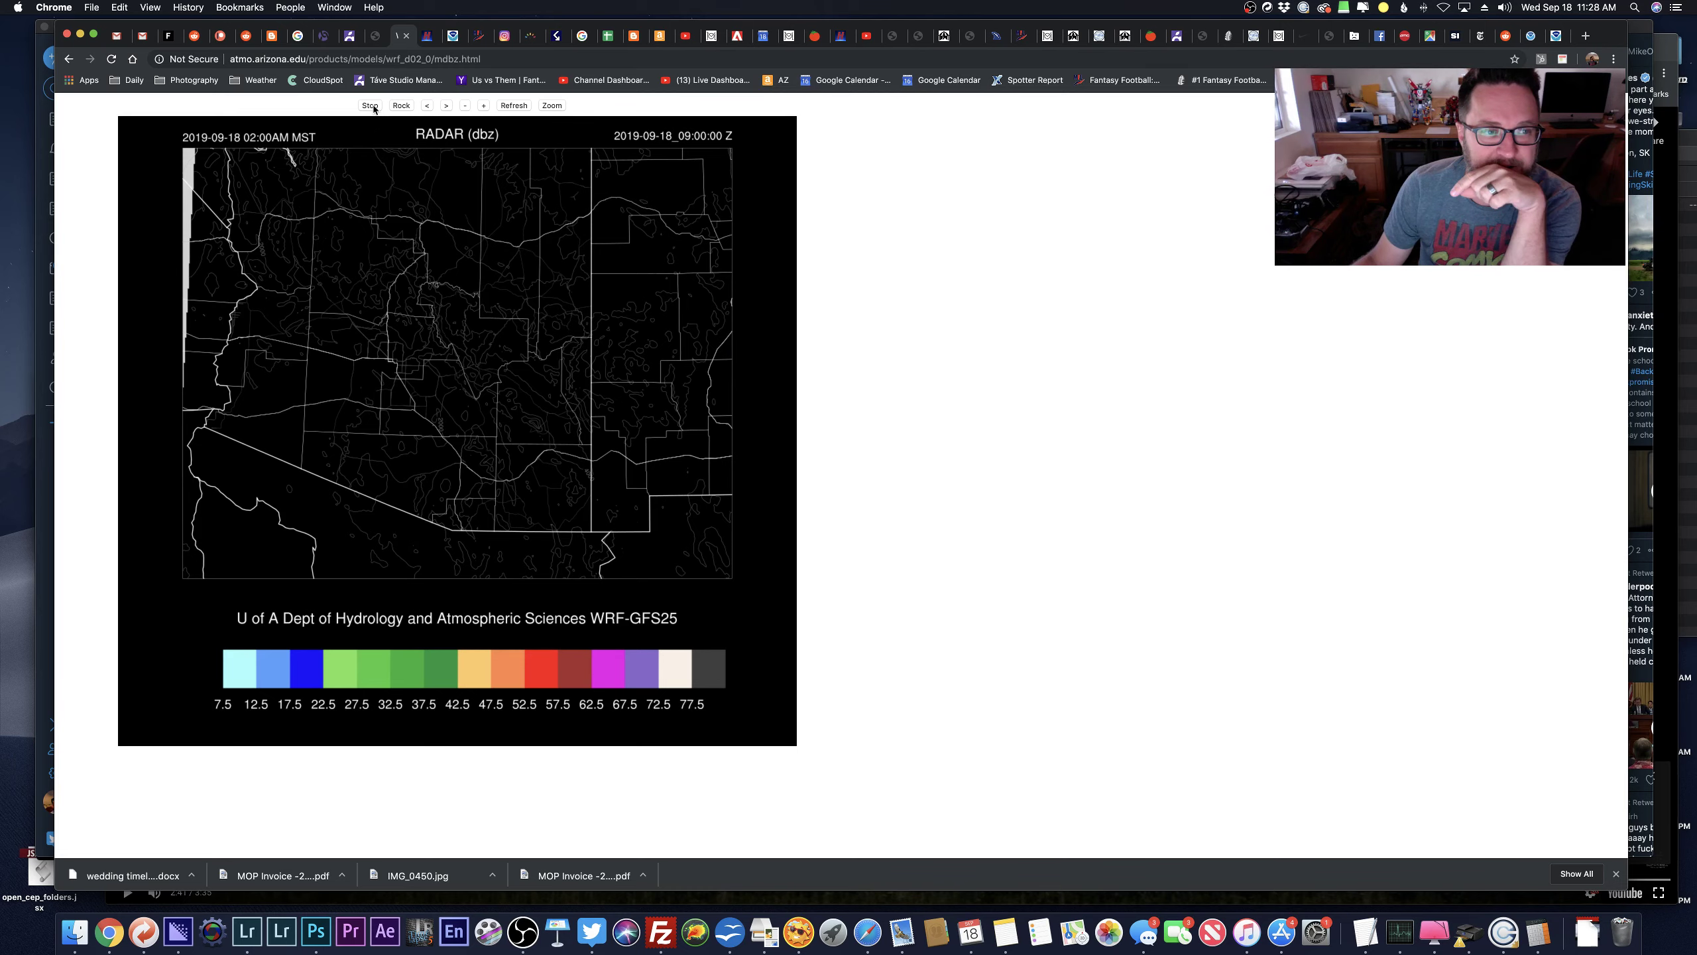
key(super+bracketleft)
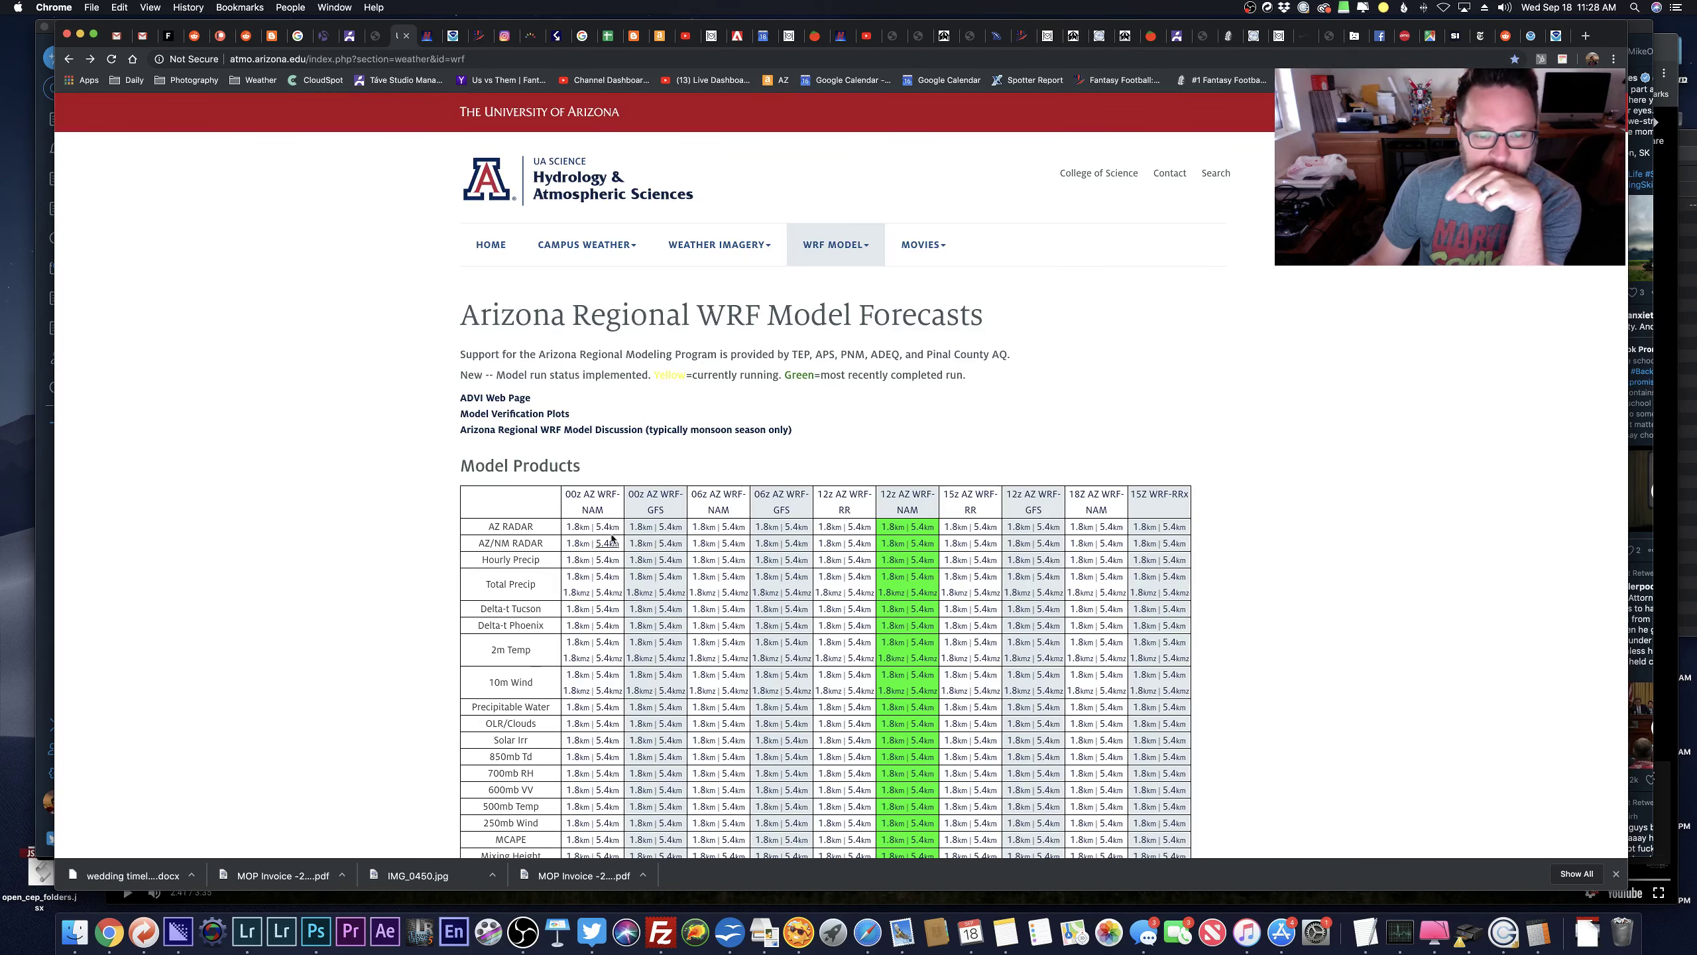
click(638, 533)
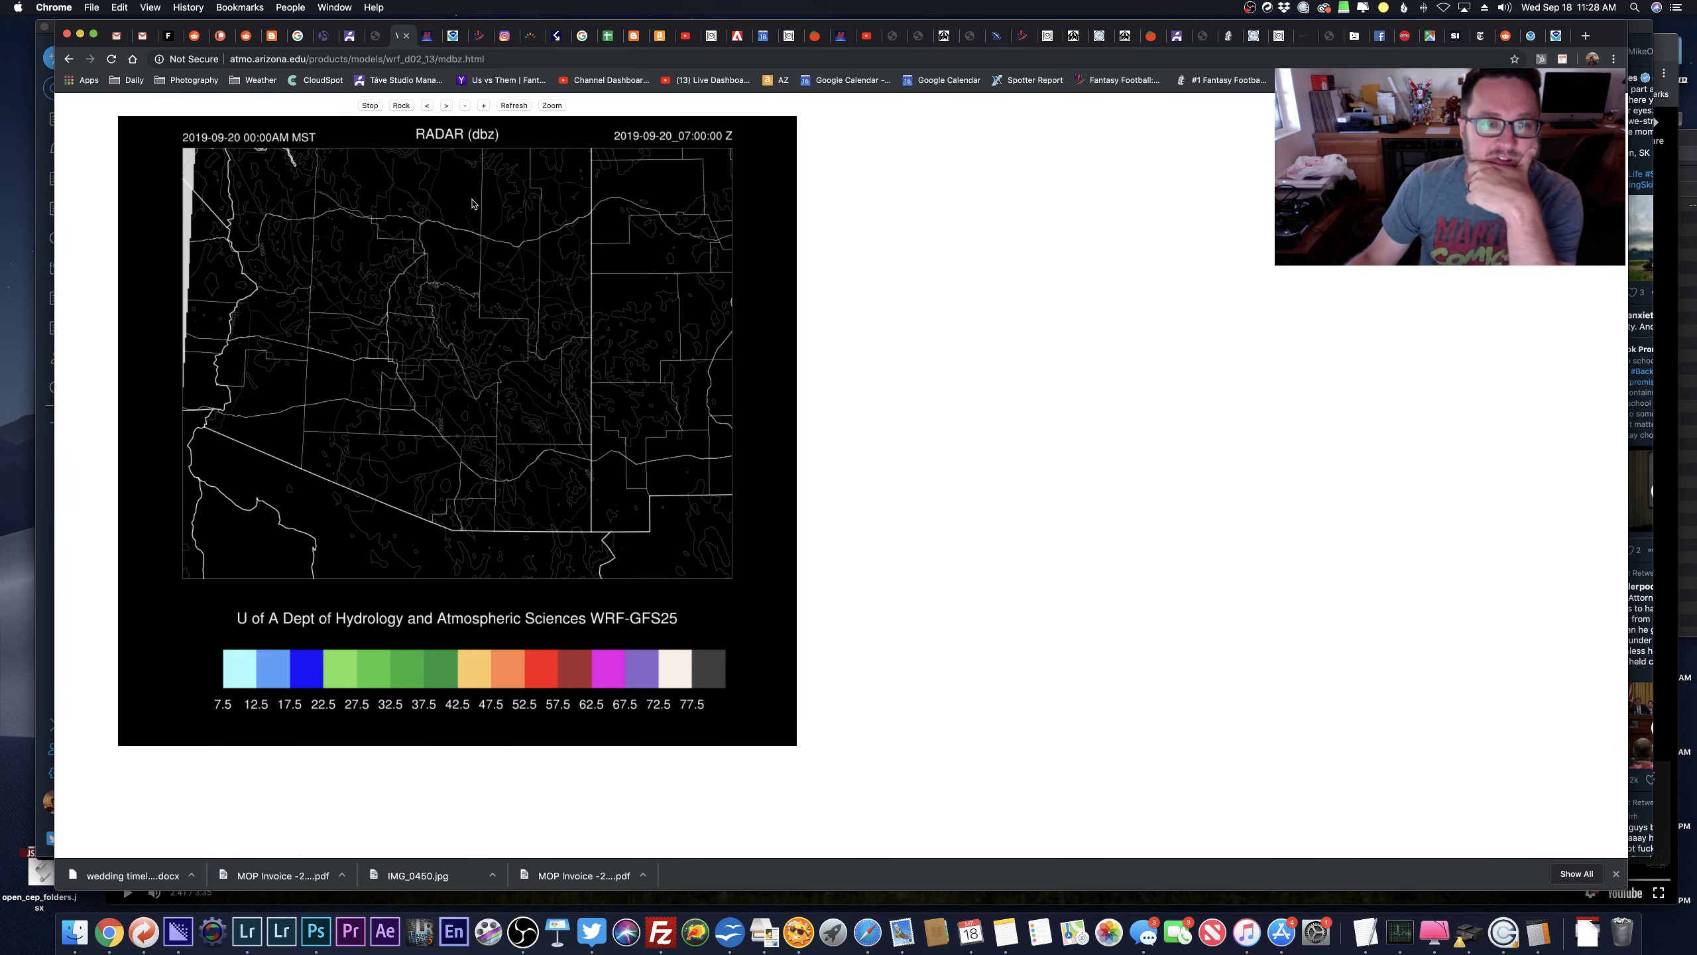
click(369, 106)
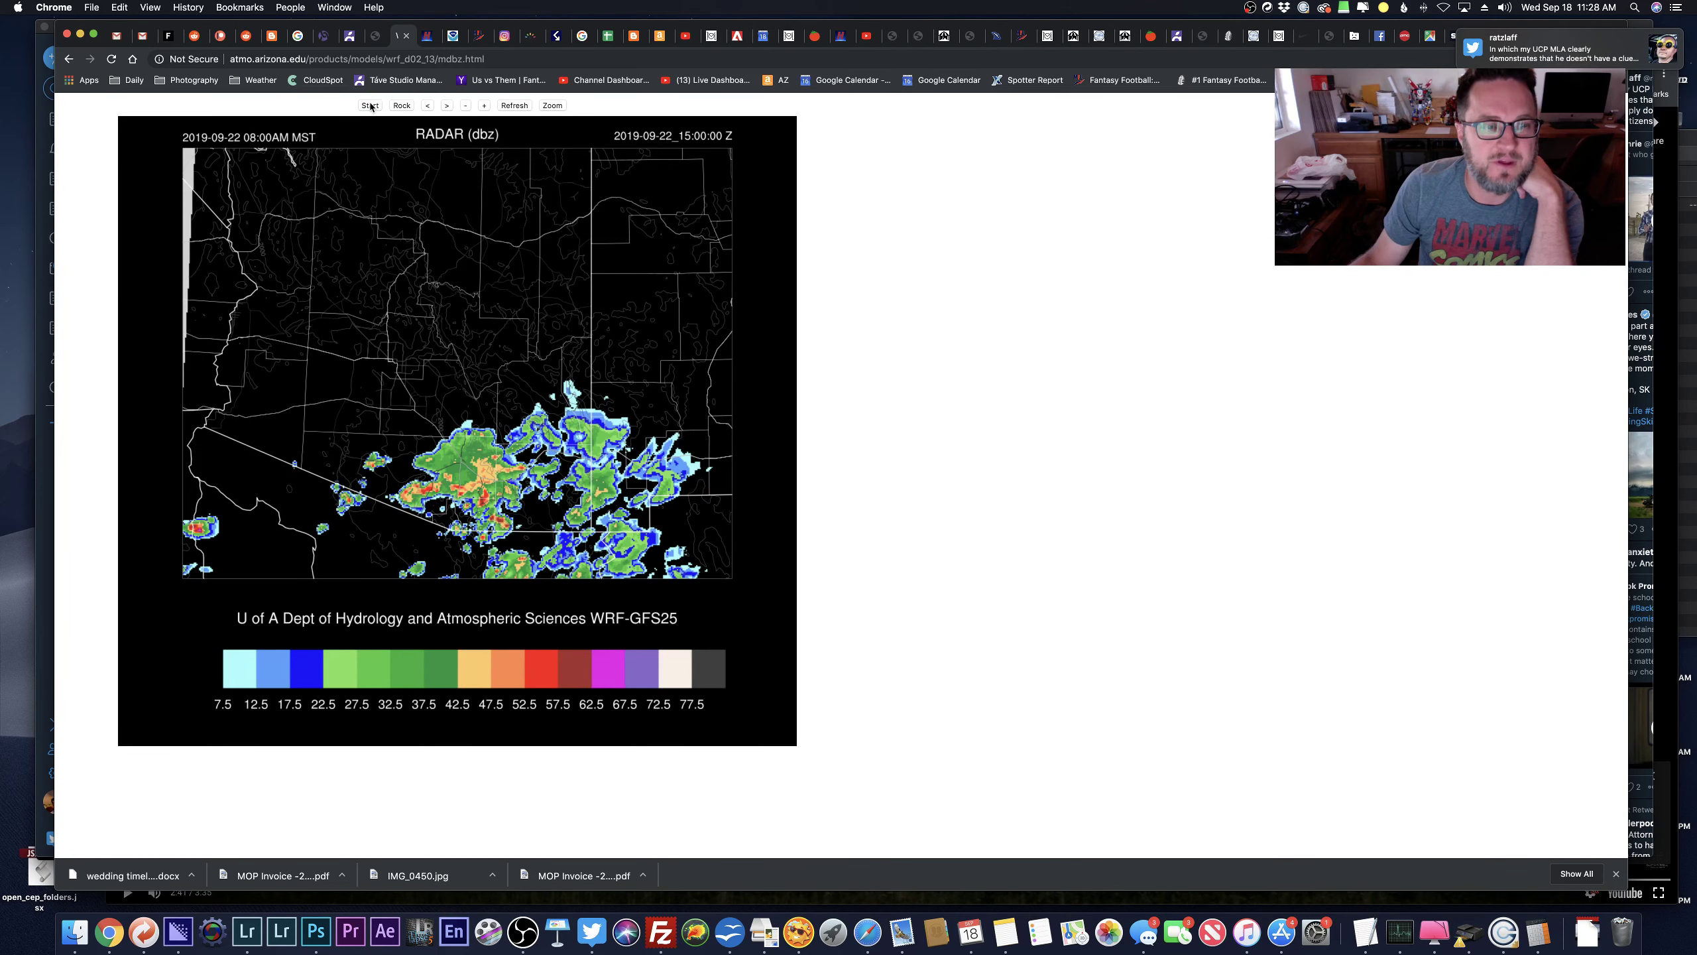
click(446, 105)
click(447, 105)
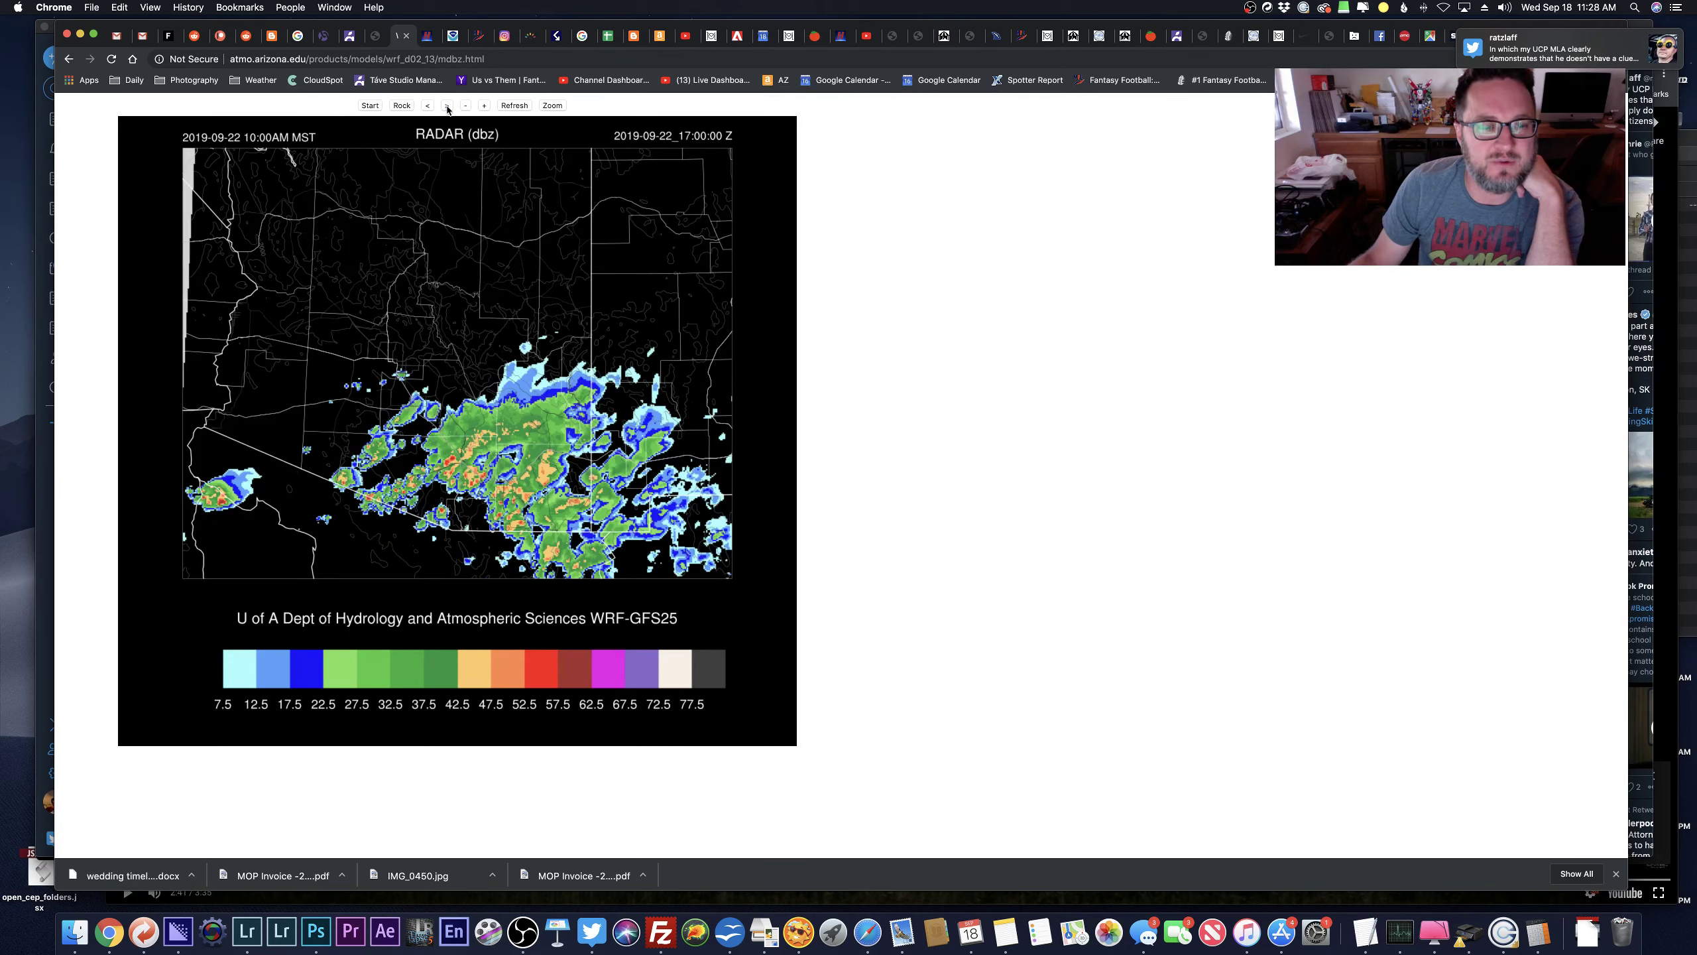
click(447, 105)
click(446, 106)
click(446, 106)
click(447, 105)
click(446, 105)
click(447, 106)
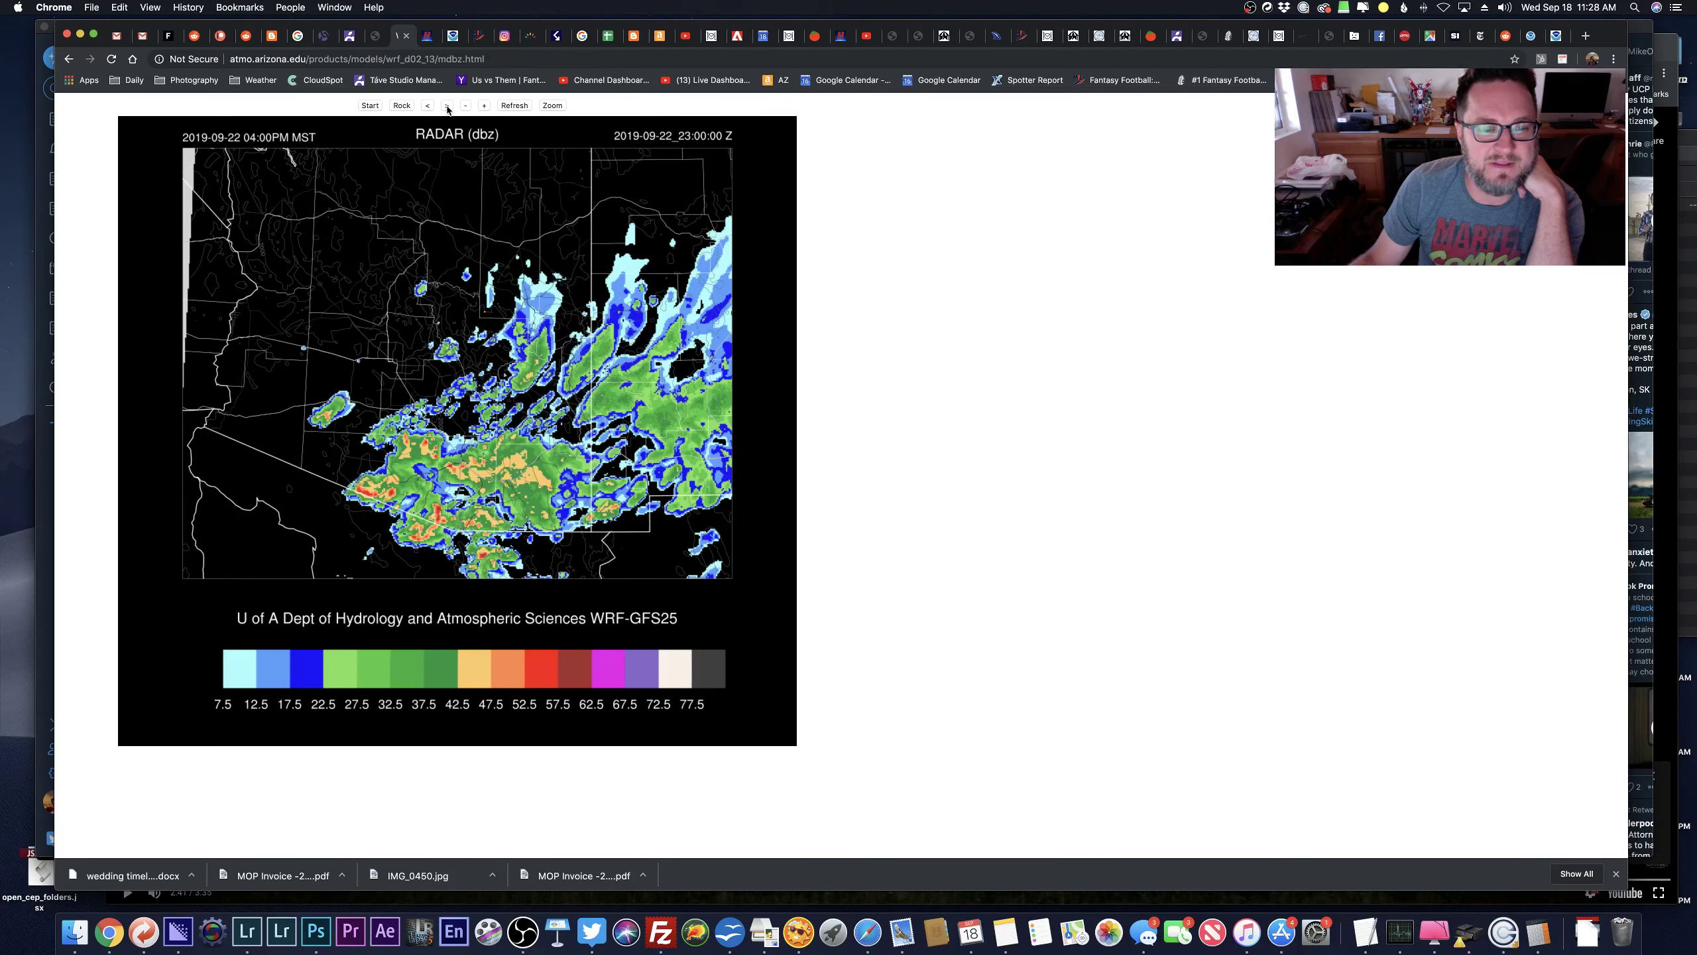
click(447, 105)
click(447, 106)
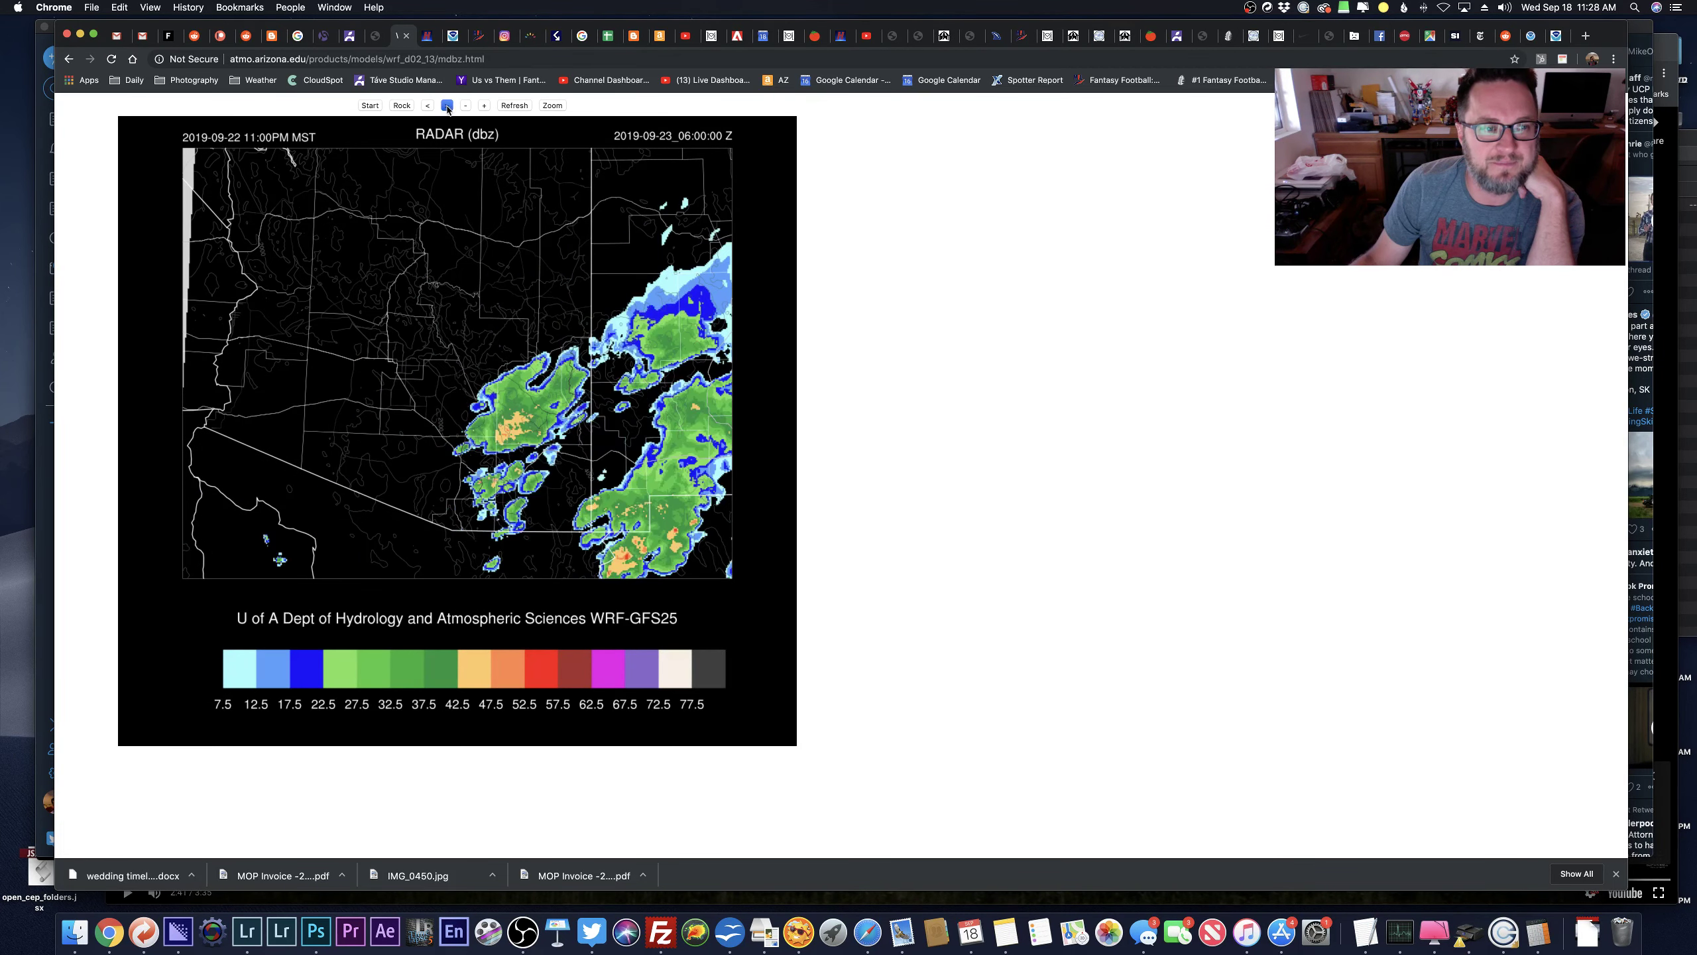
click(447, 106)
click(446, 105)
click(447, 106)
click(447, 105)
click(447, 105)
click(447, 105)
click(447, 106)
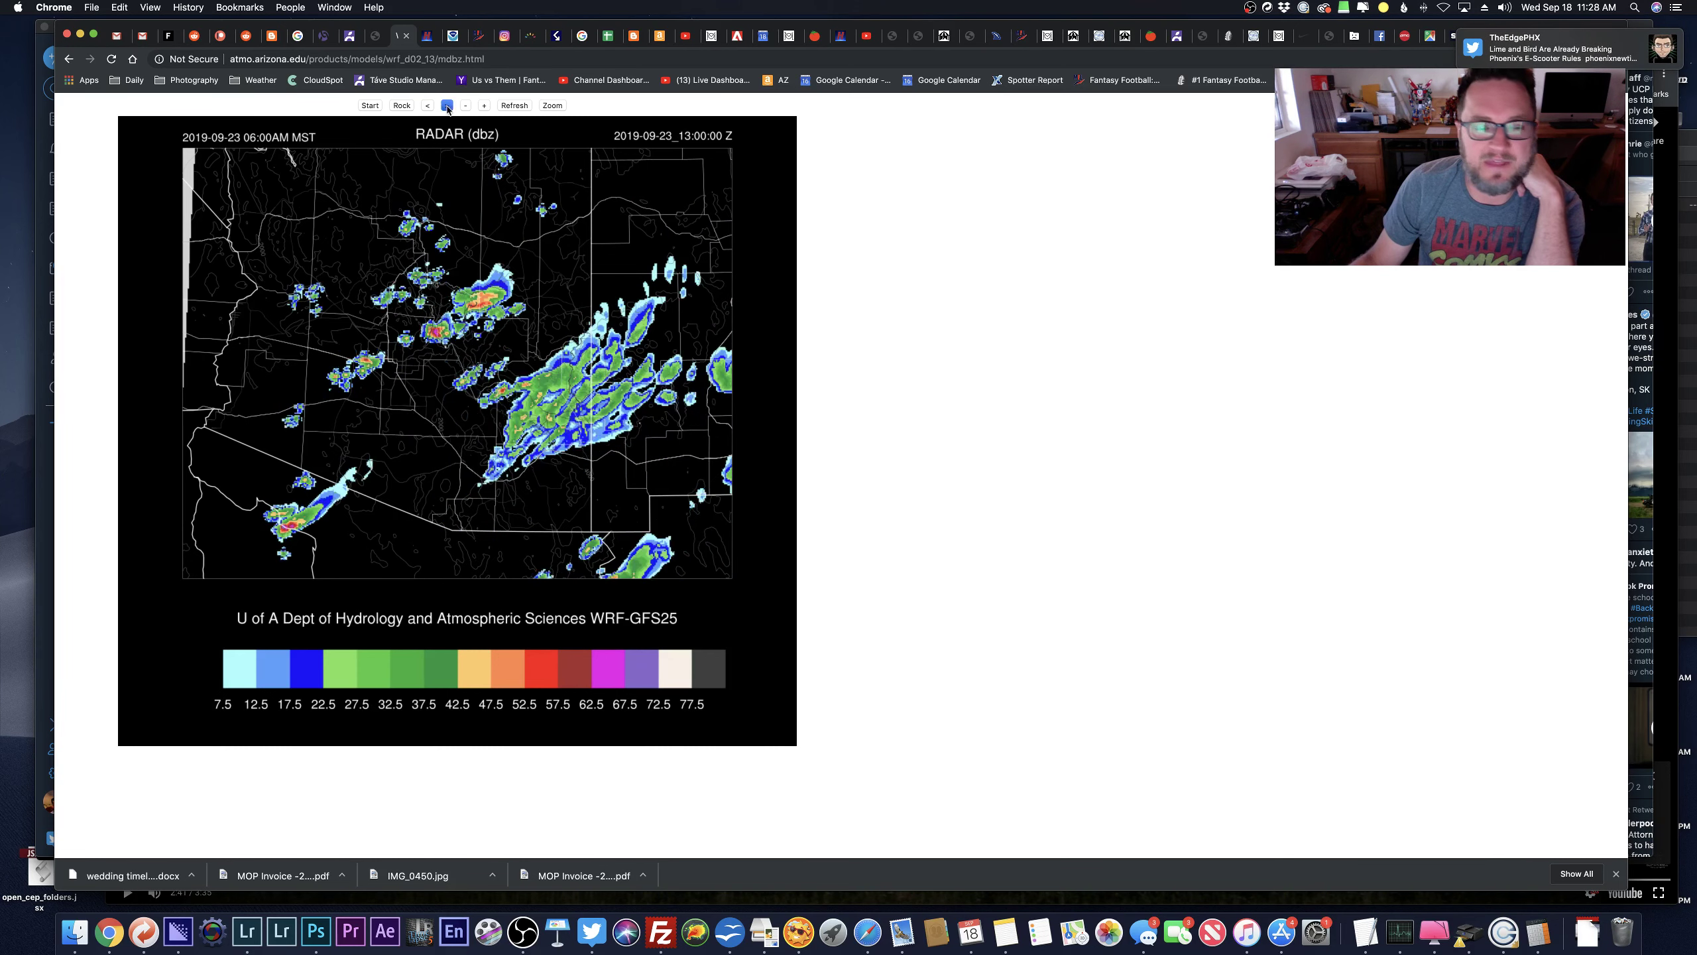
click(447, 106)
click(447, 106)
click(447, 106)
click(447, 105)
click(447, 106)
click(447, 105)
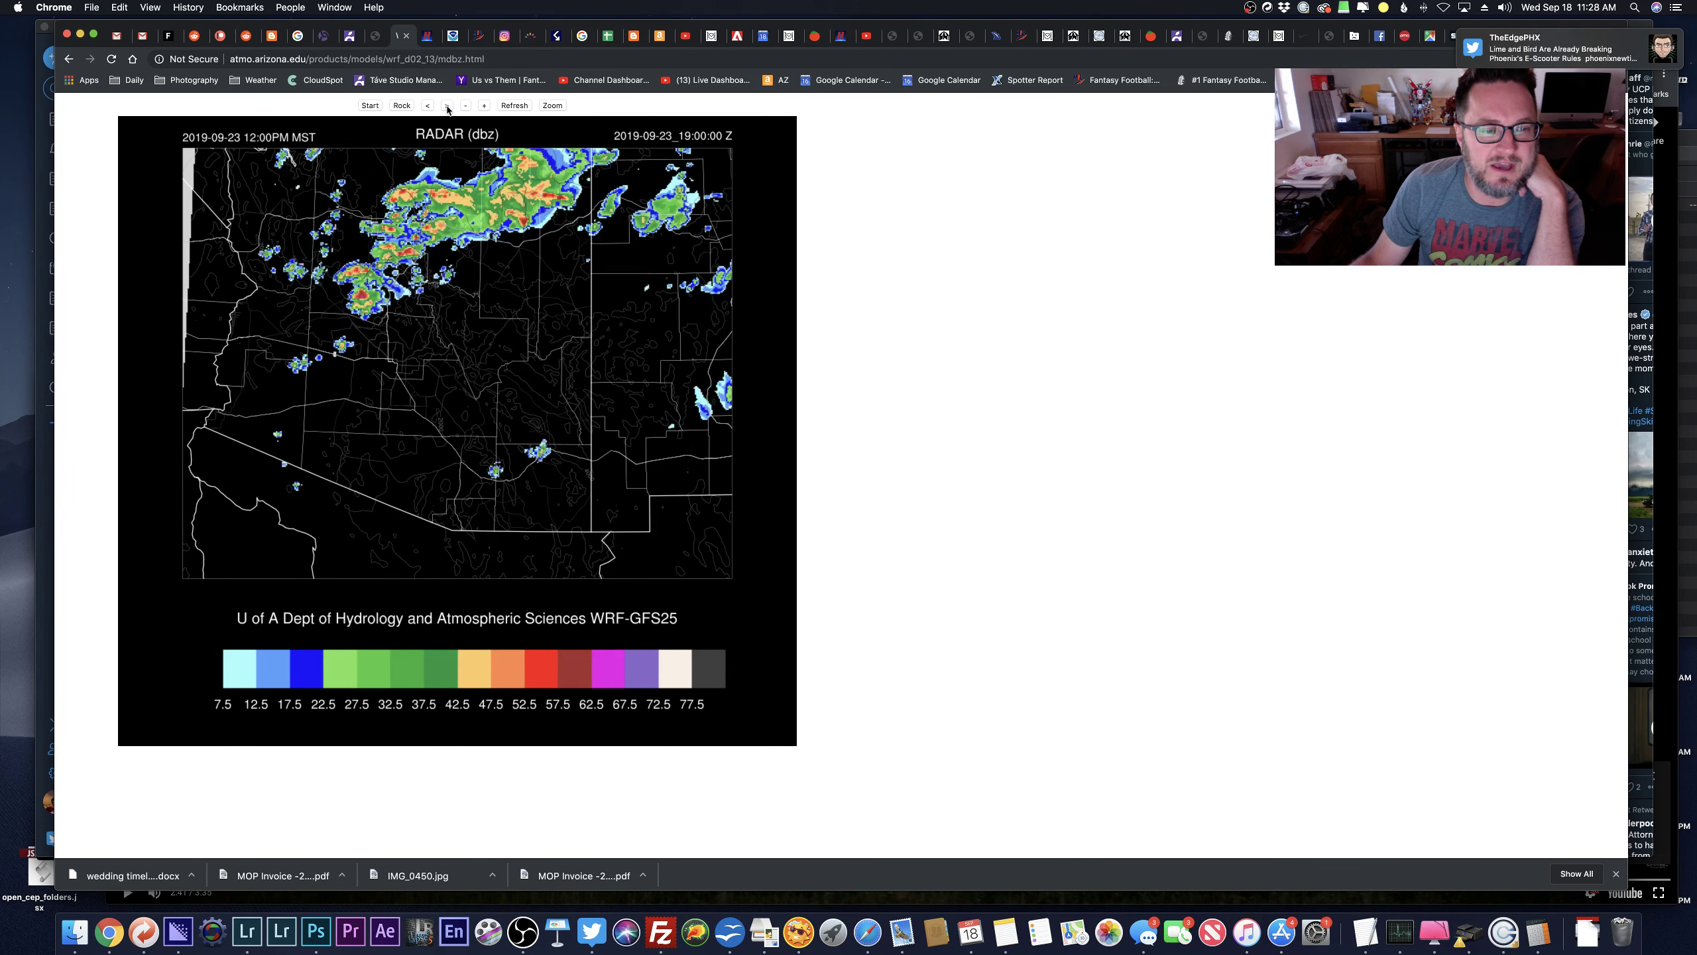
click(447, 106)
click(429, 107)
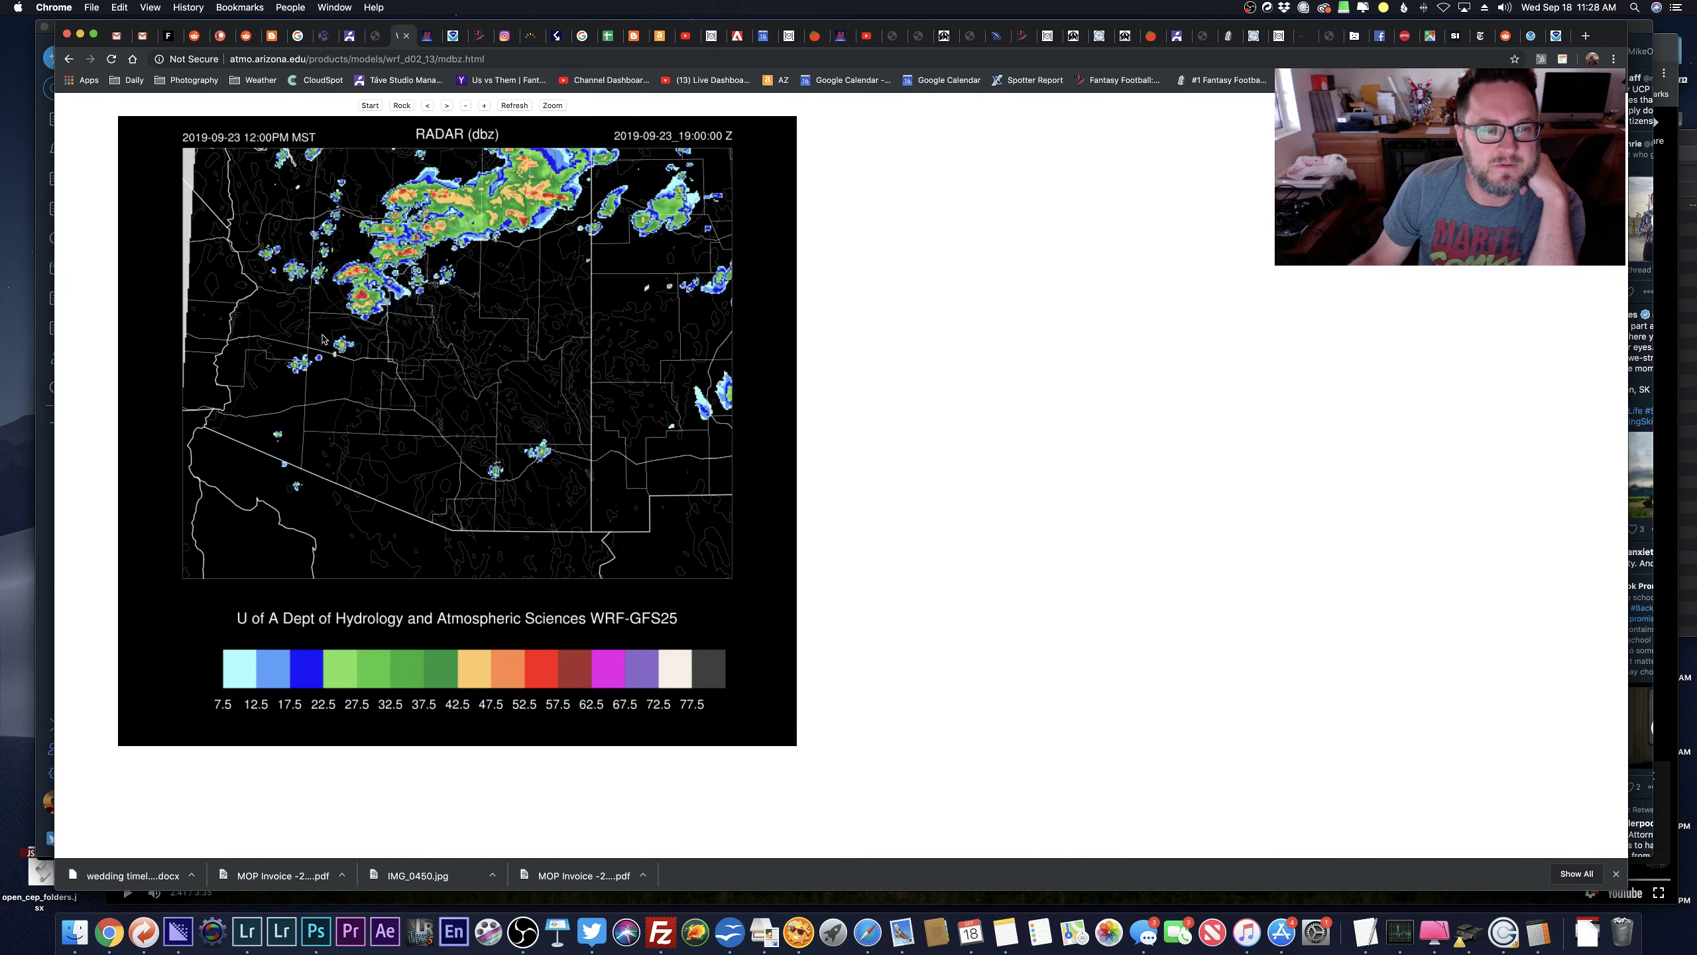
click(448, 106)
click(447, 106)
click(447, 105)
click(447, 105)
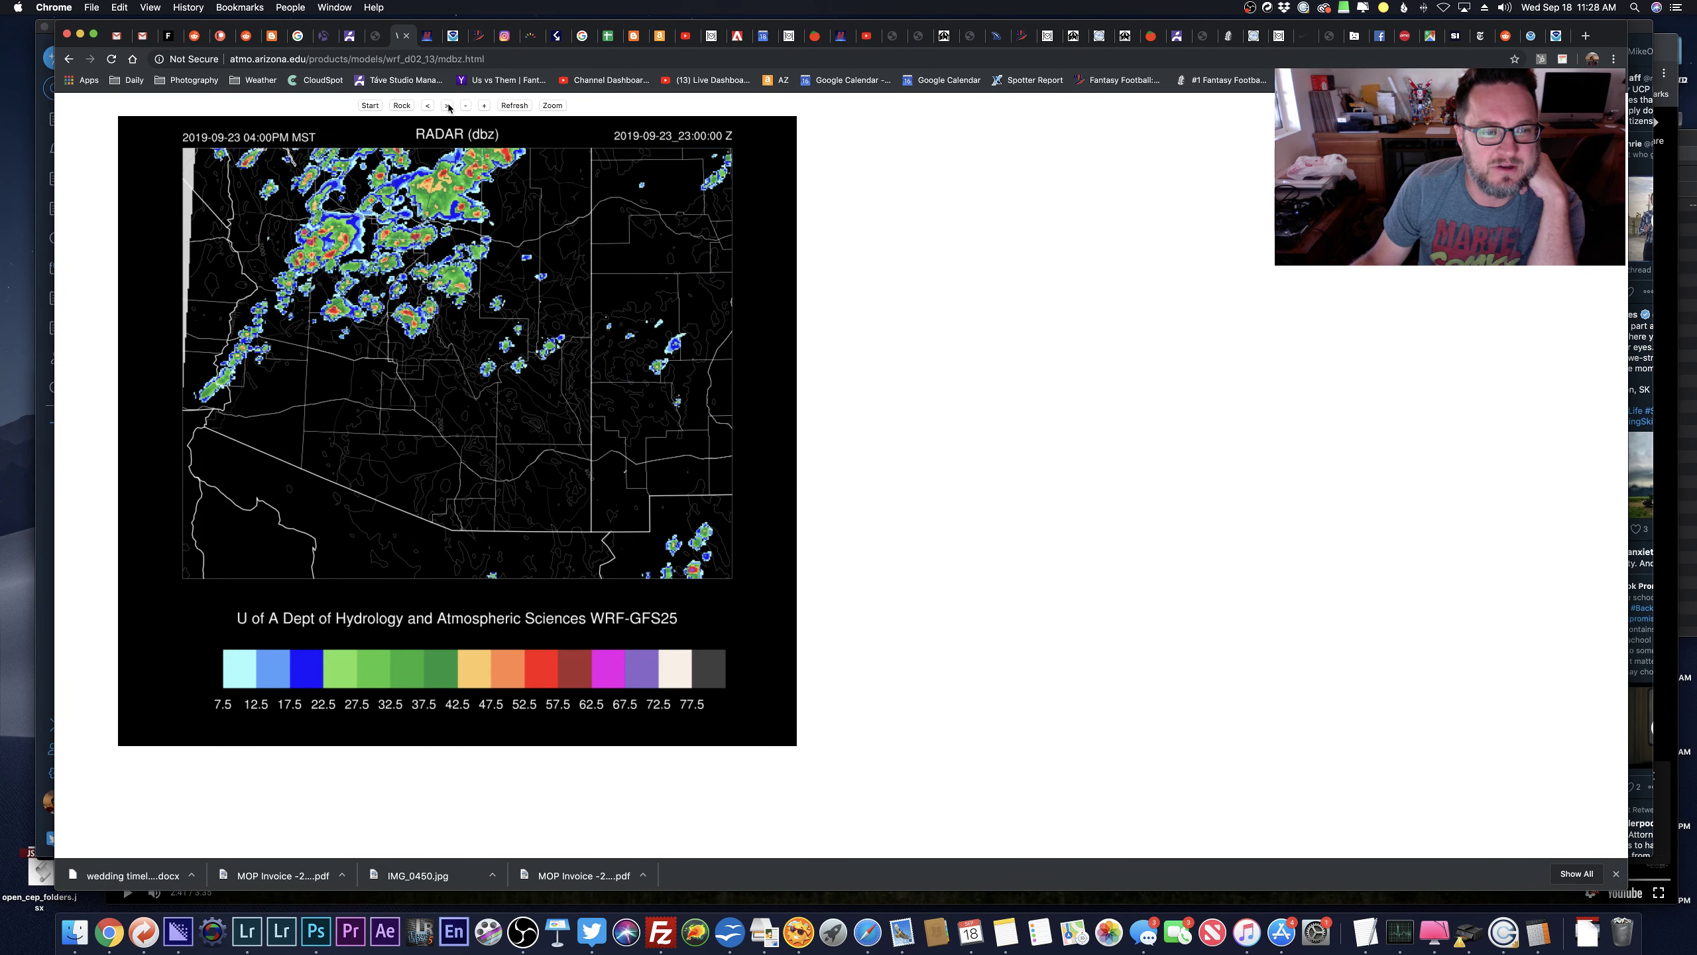
click(448, 105)
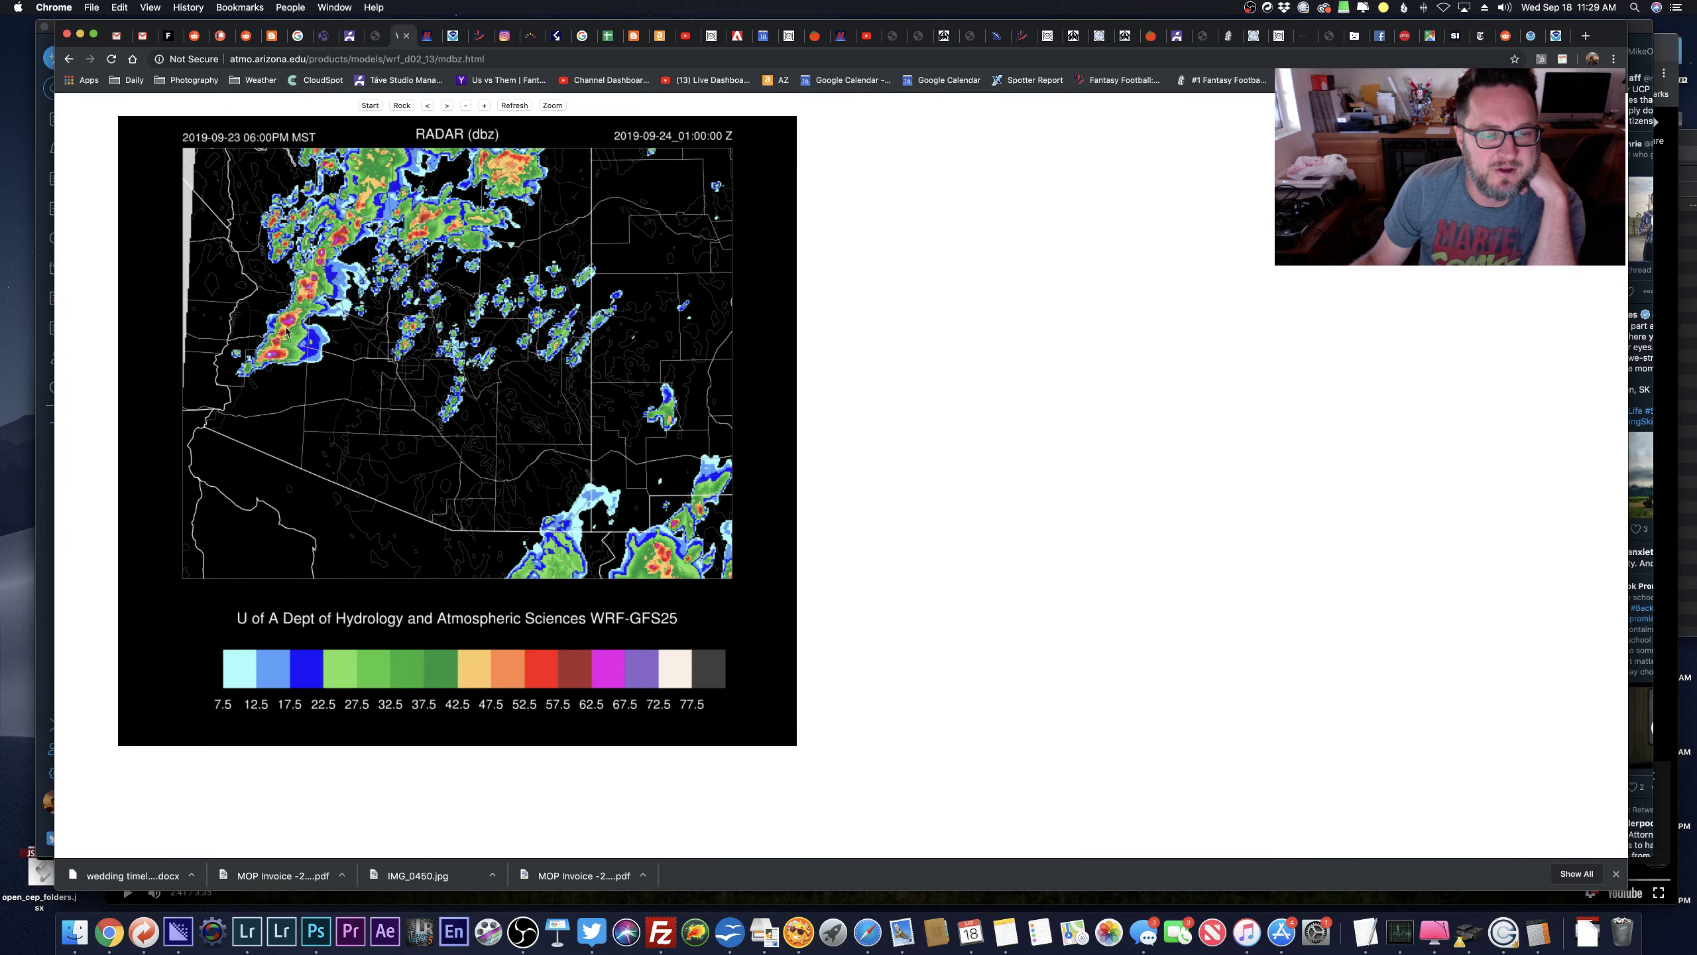
scroll(675, 677, up, 2)
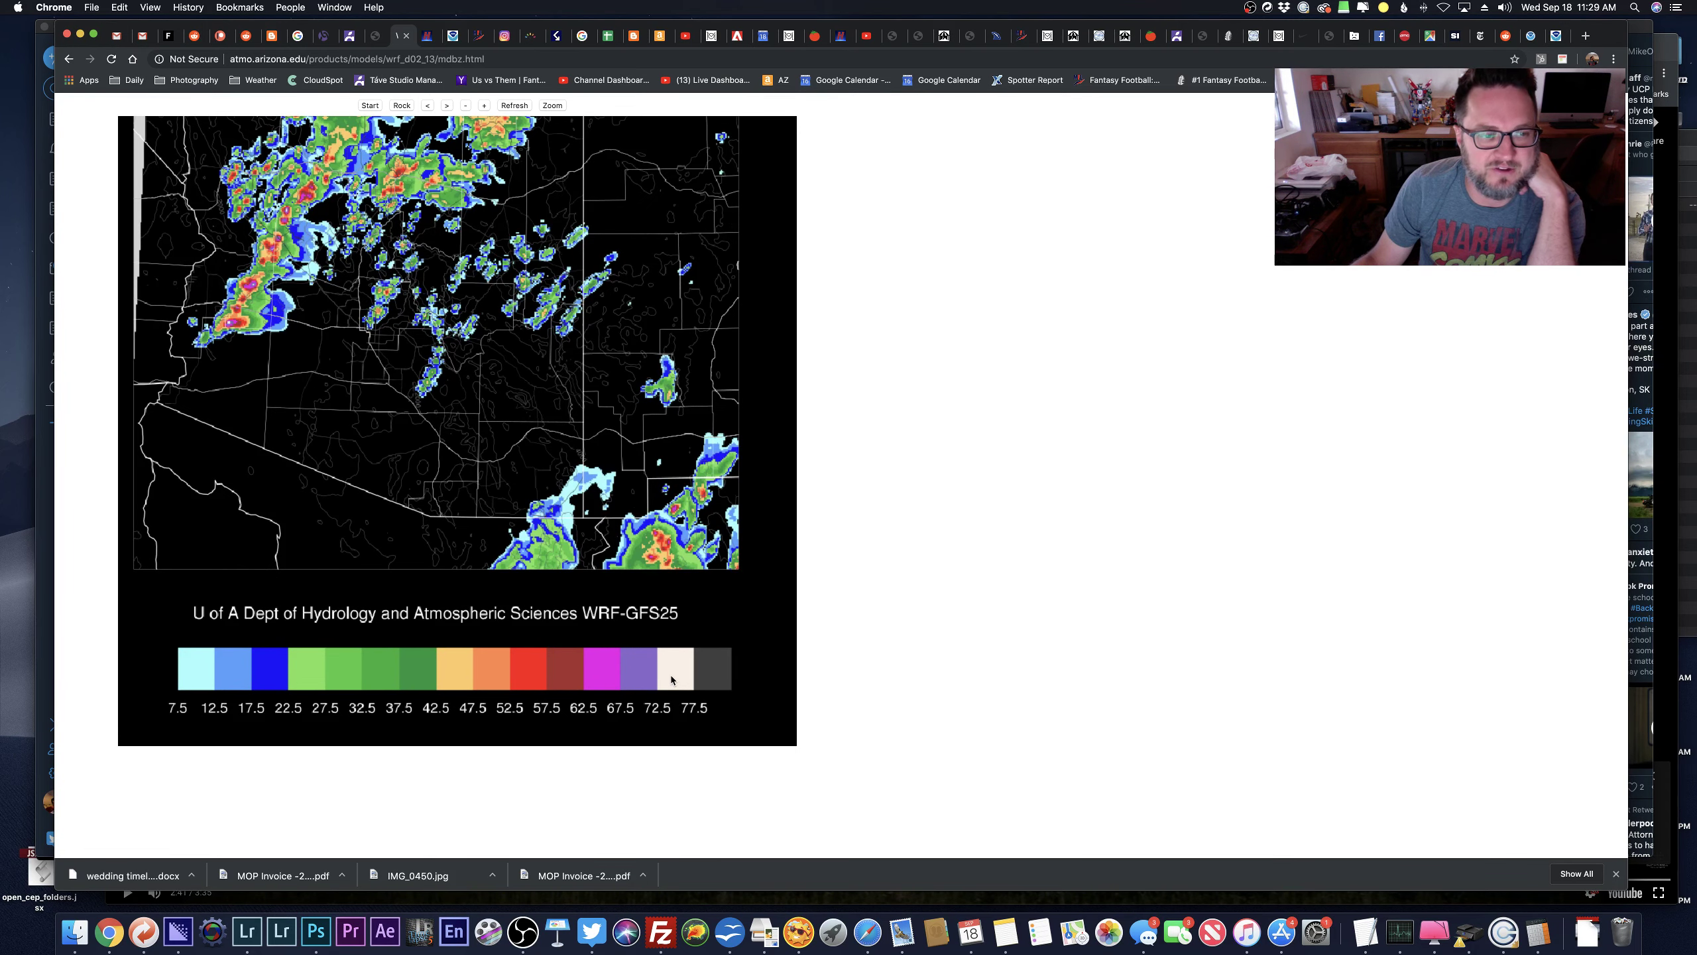
scroll(468, 535, down, 3)
scroll(215, 388, up, 3)
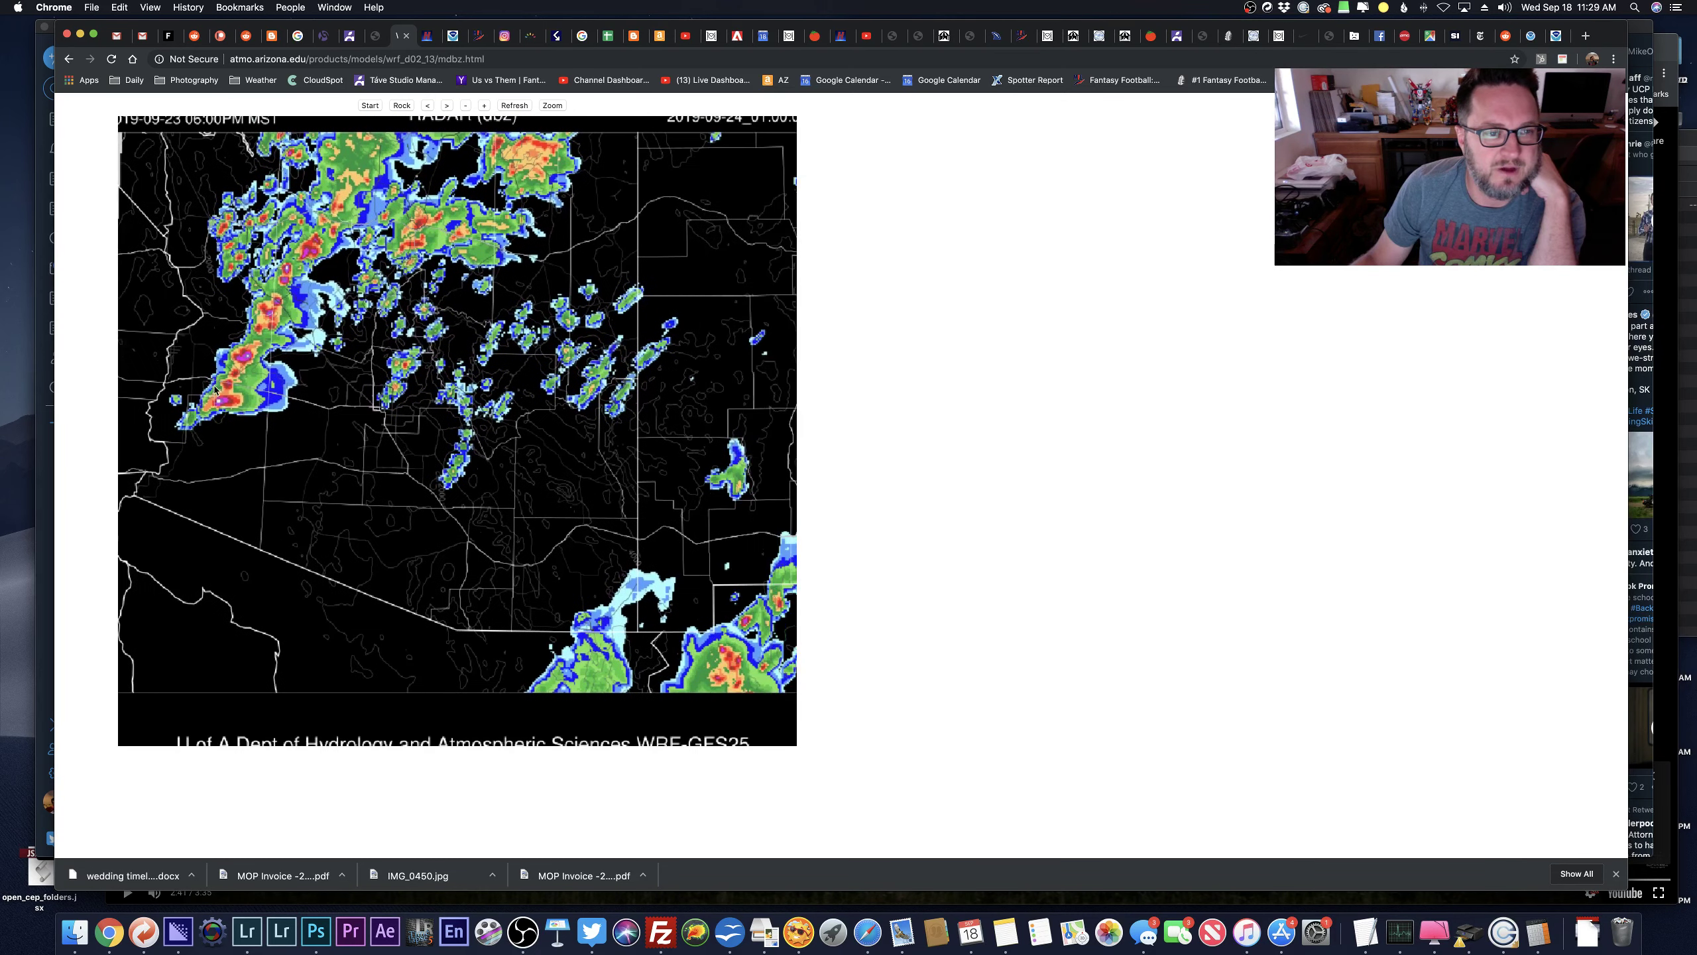
scroll(215, 388, up, 5)
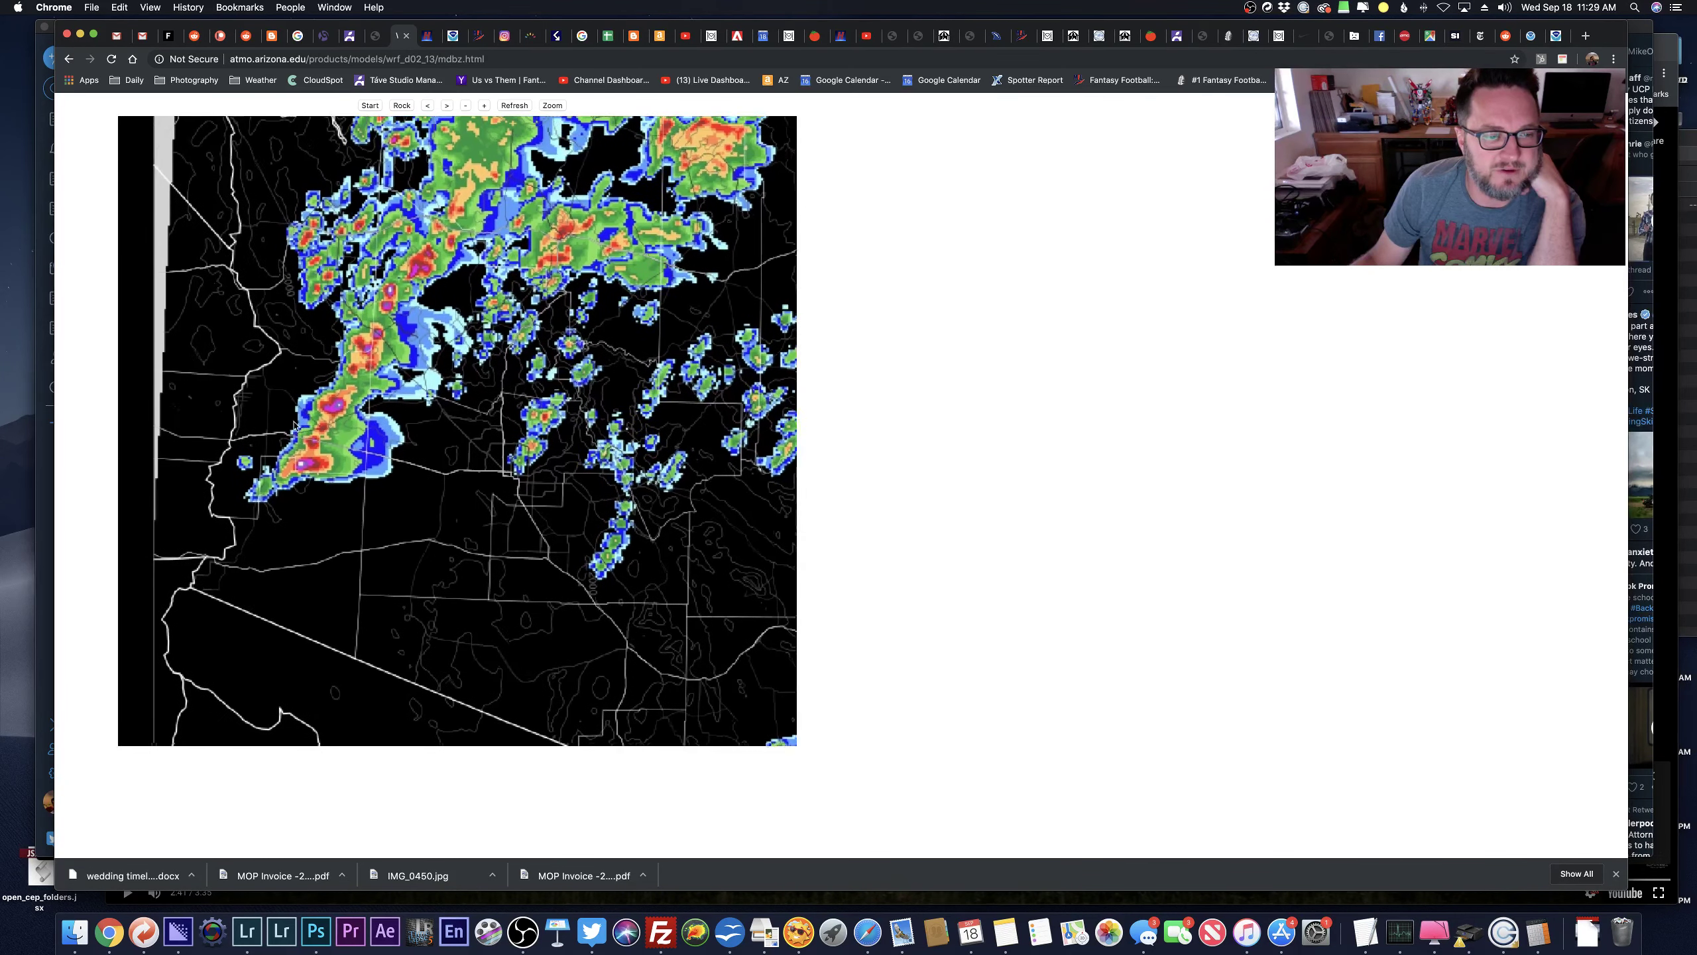
click(448, 107)
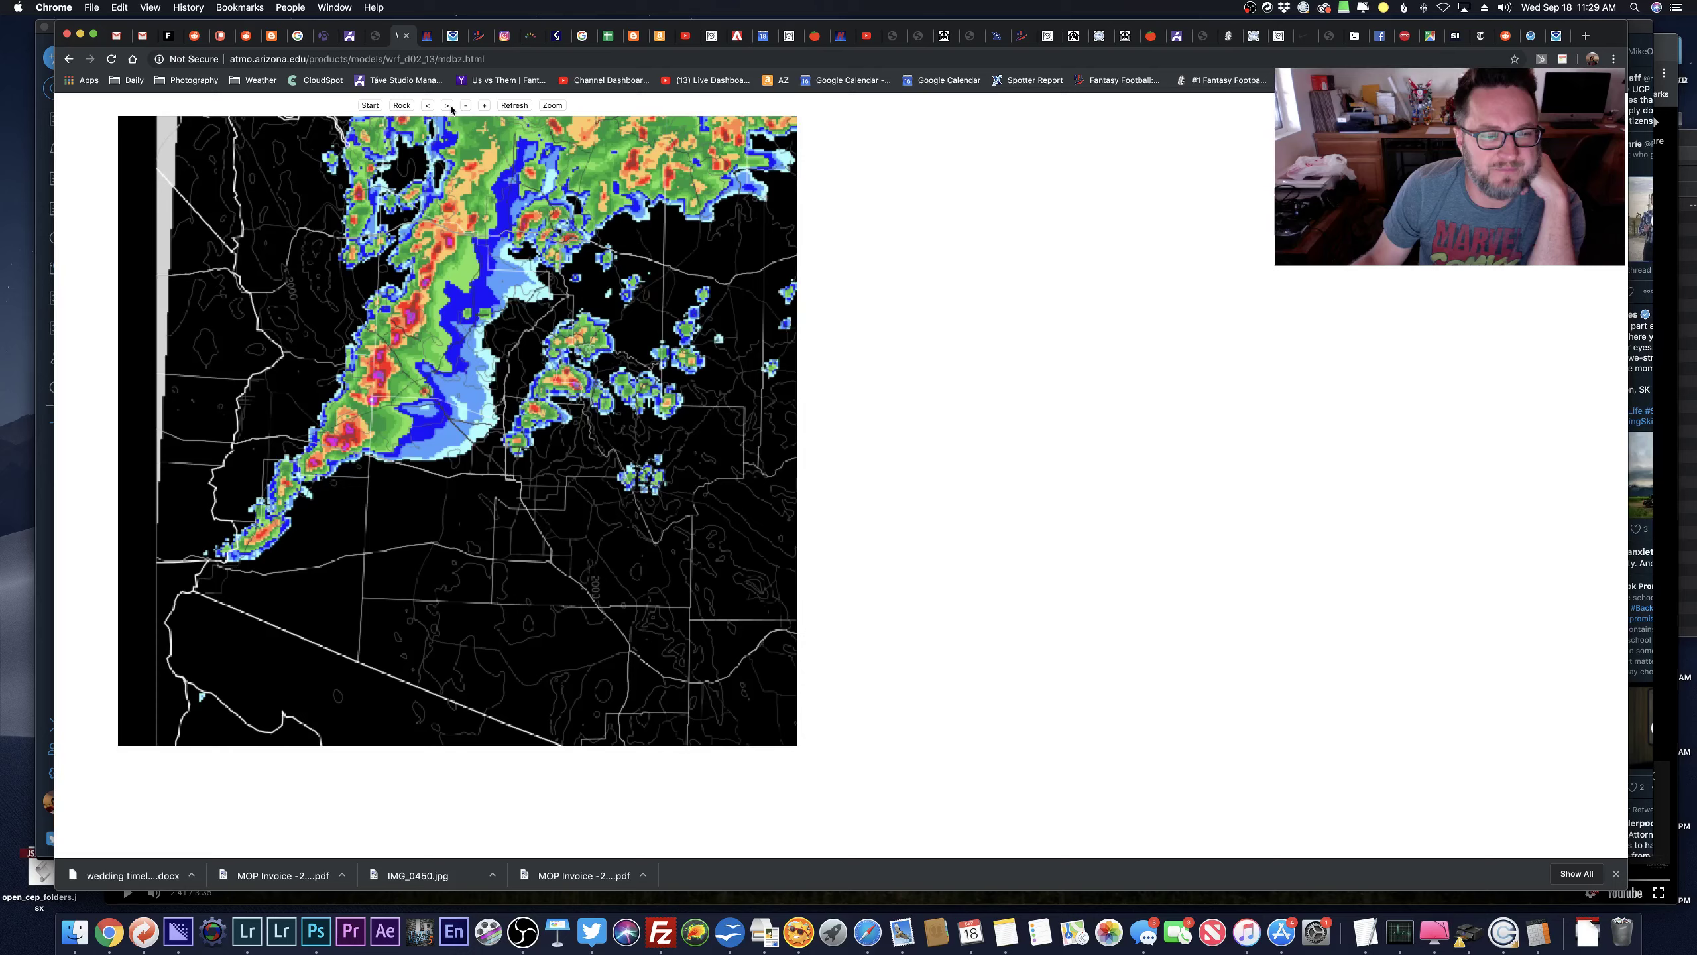
click(449, 107)
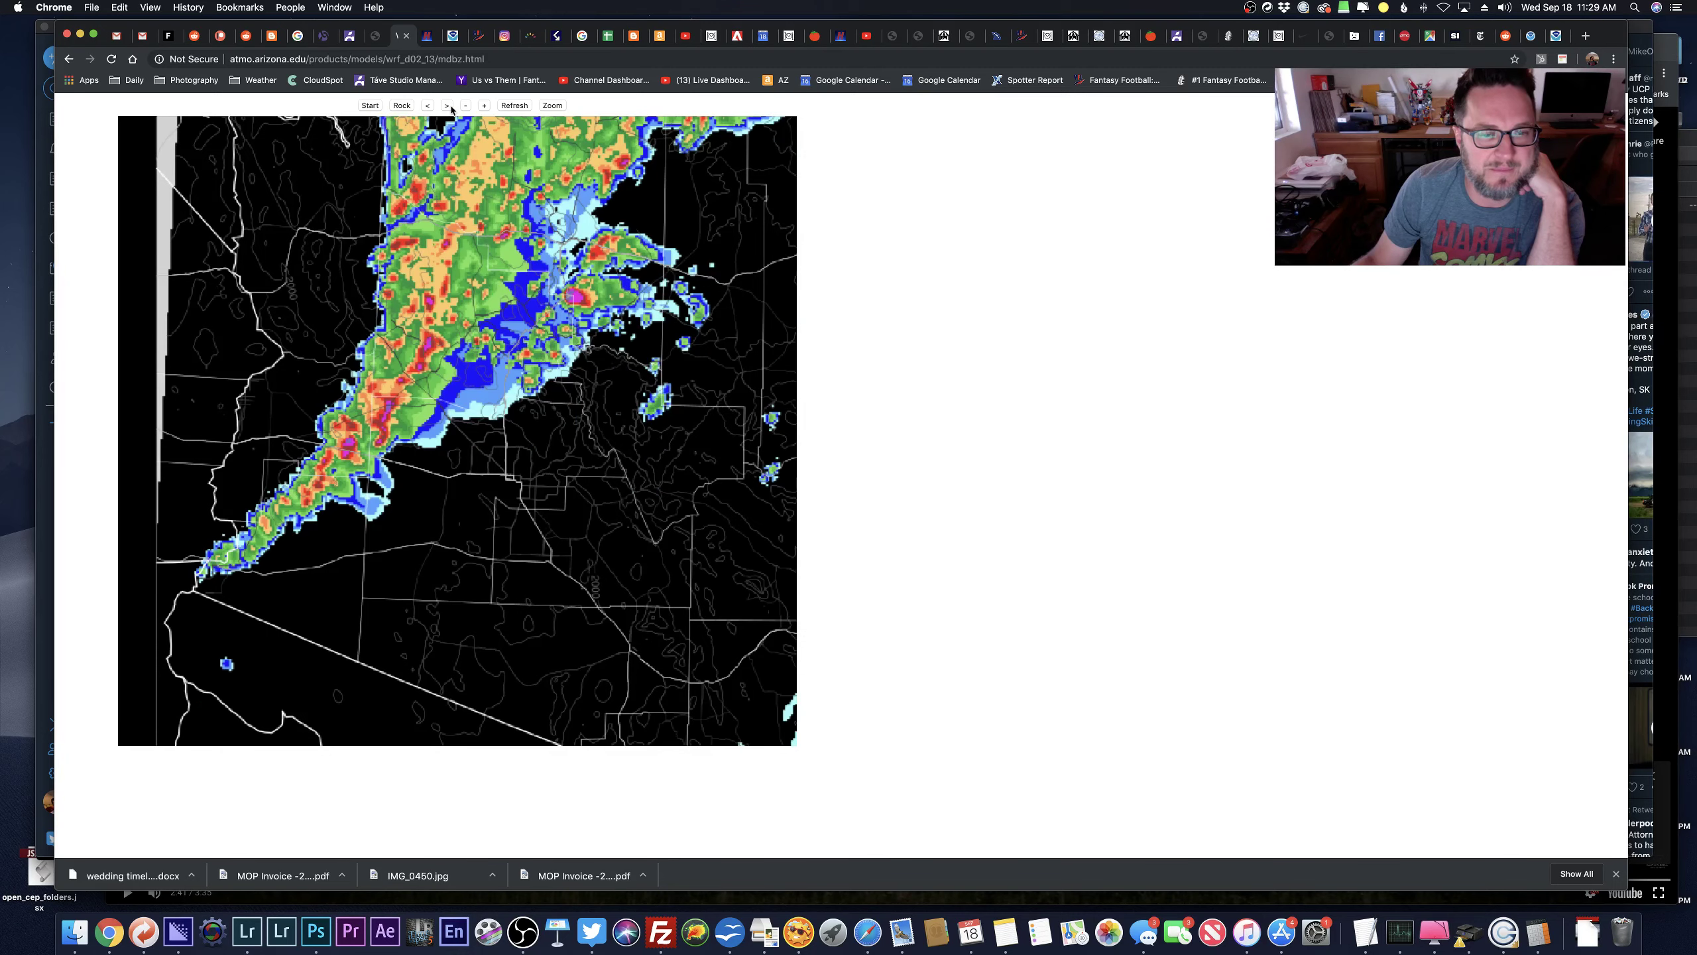
click(448, 106)
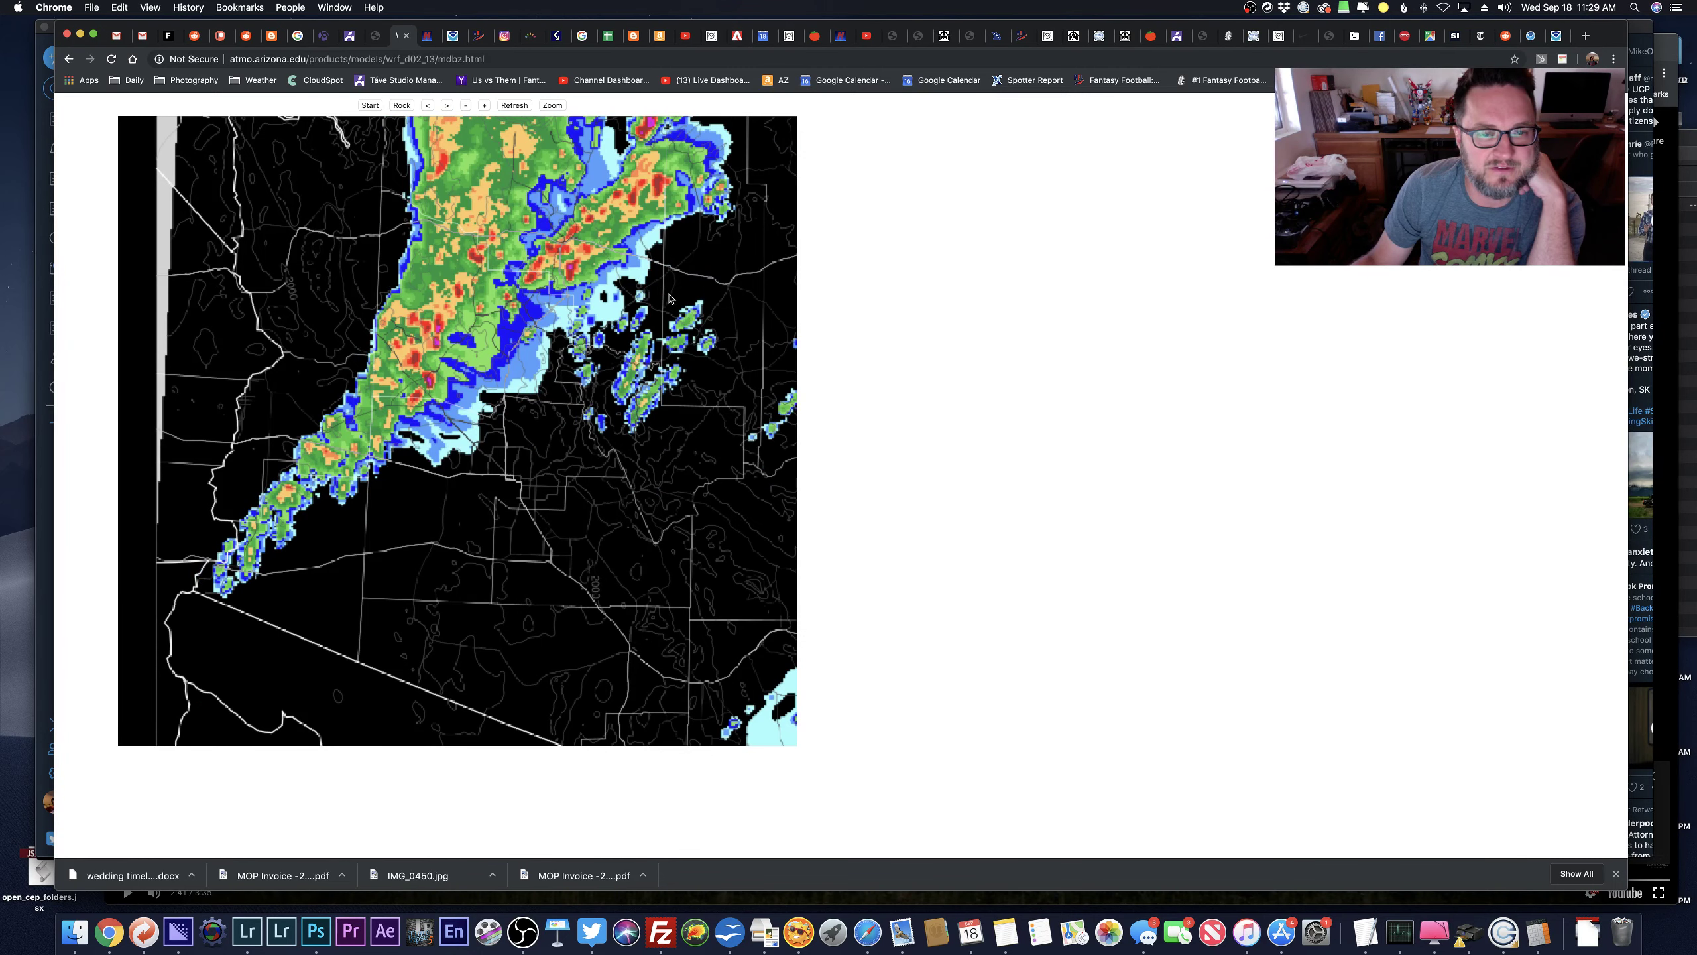
click(430, 107)
click(447, 107)
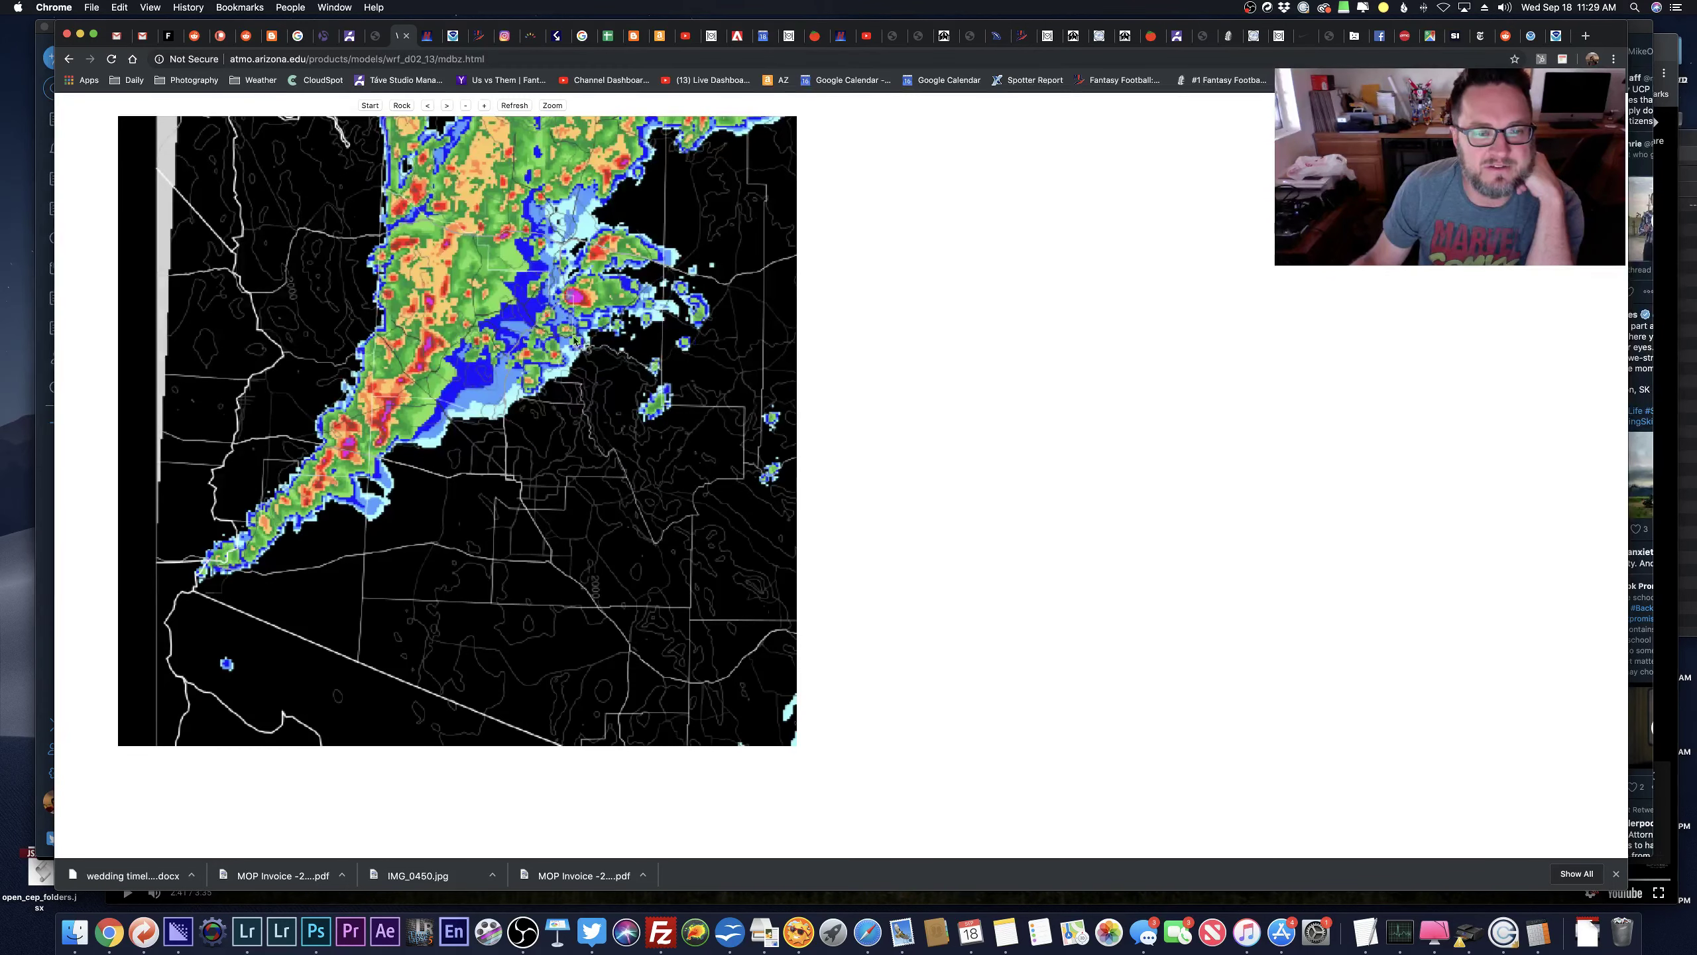
click(444, 107)
click(444, 107)
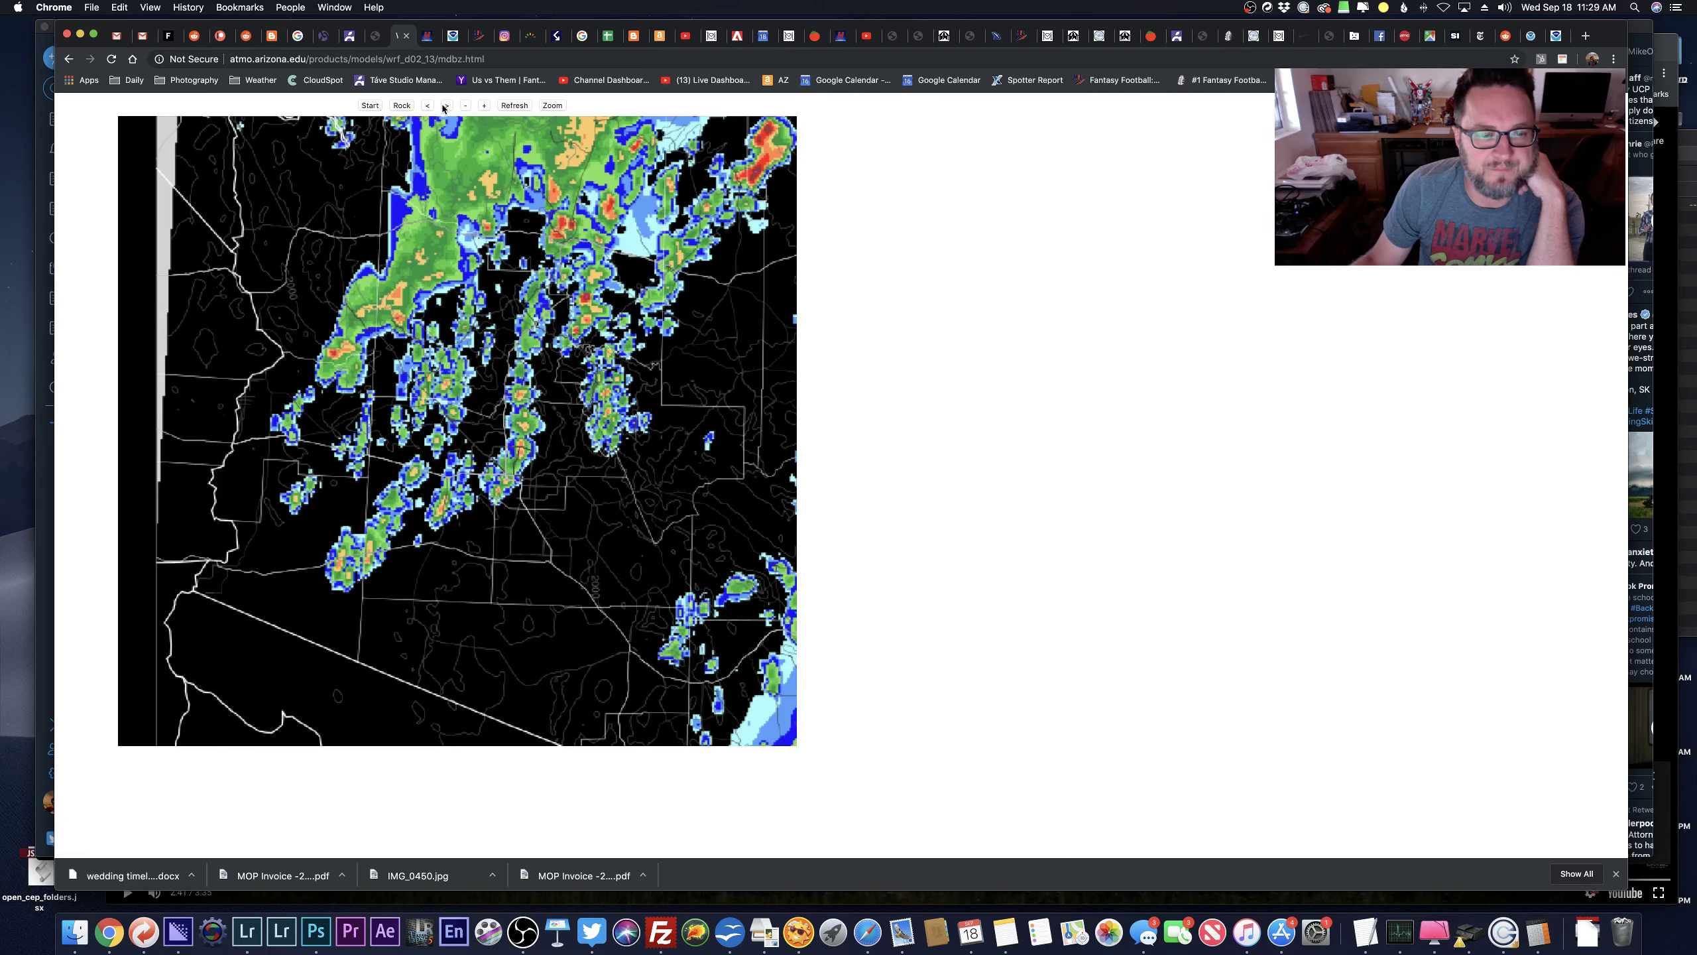
click(444, 107)
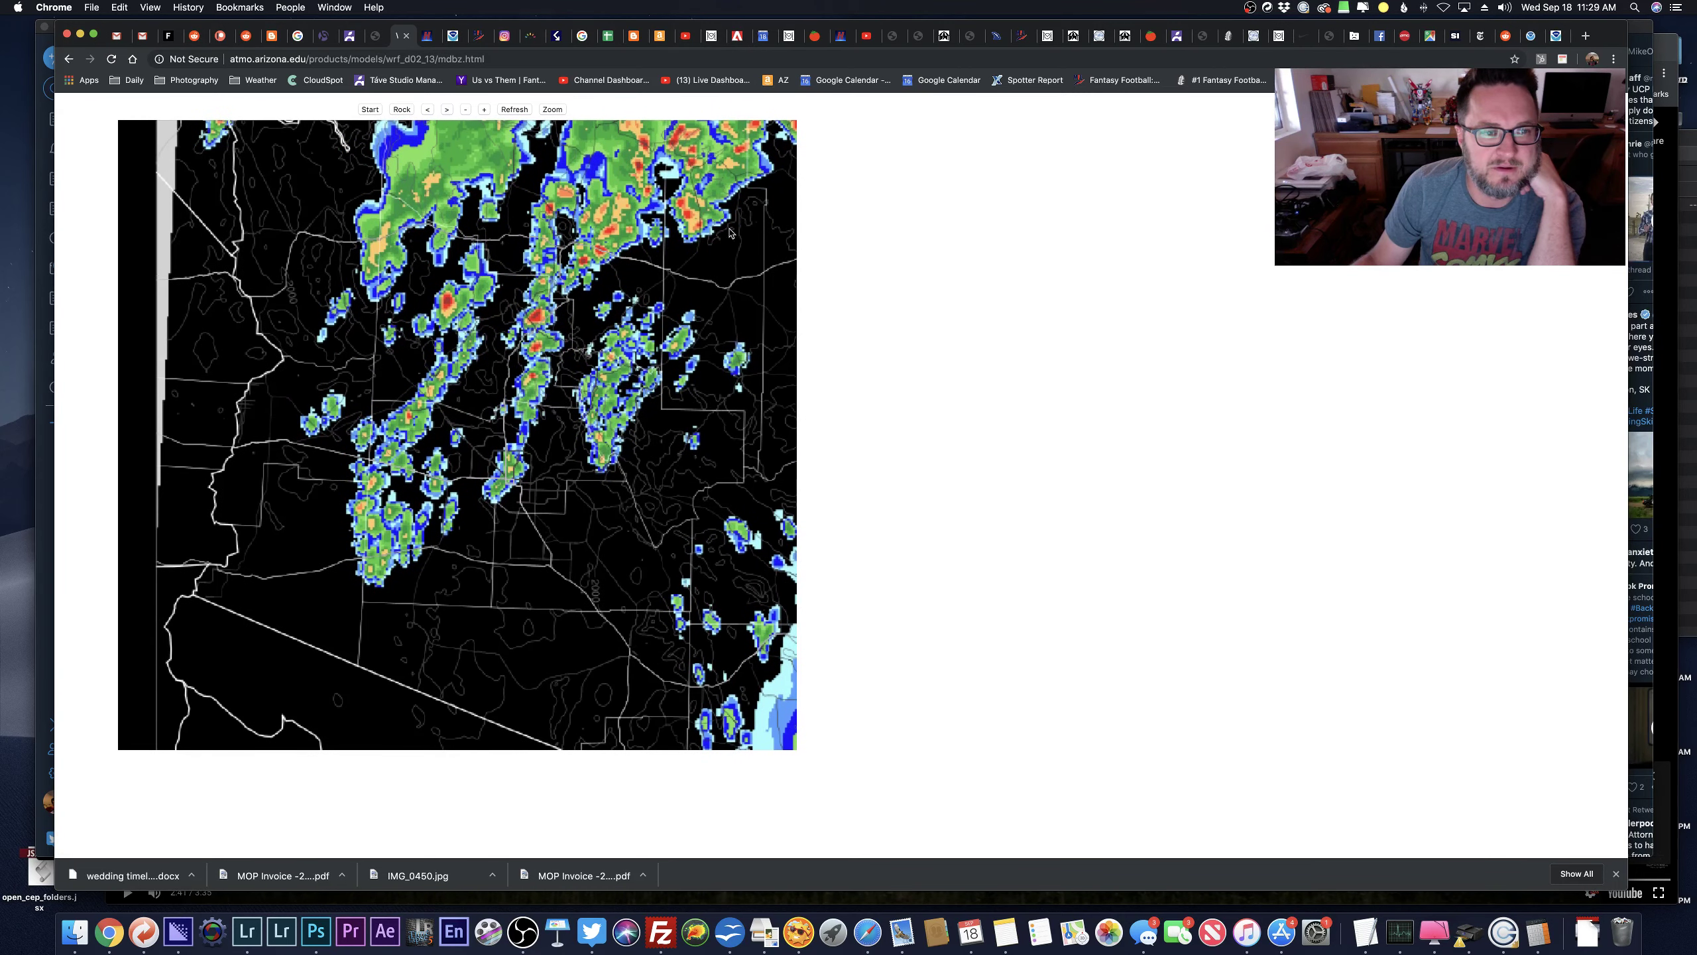
click(446, 106)
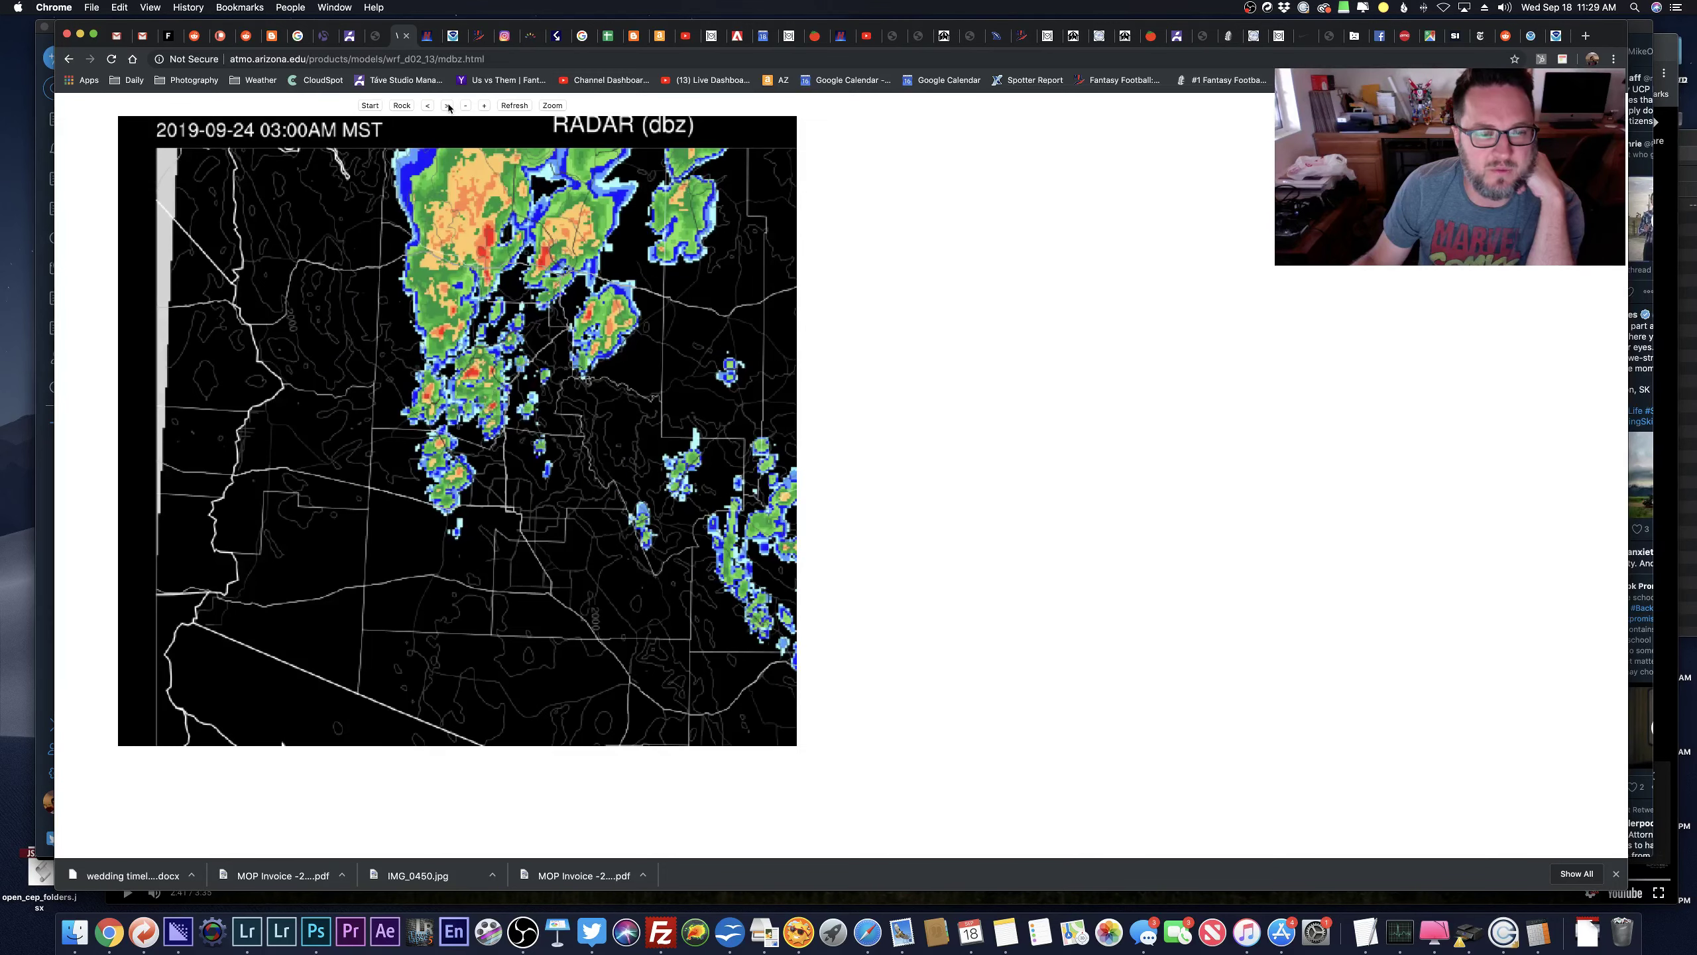
click(448, 106)
click(447, 107)
click(448, 106)
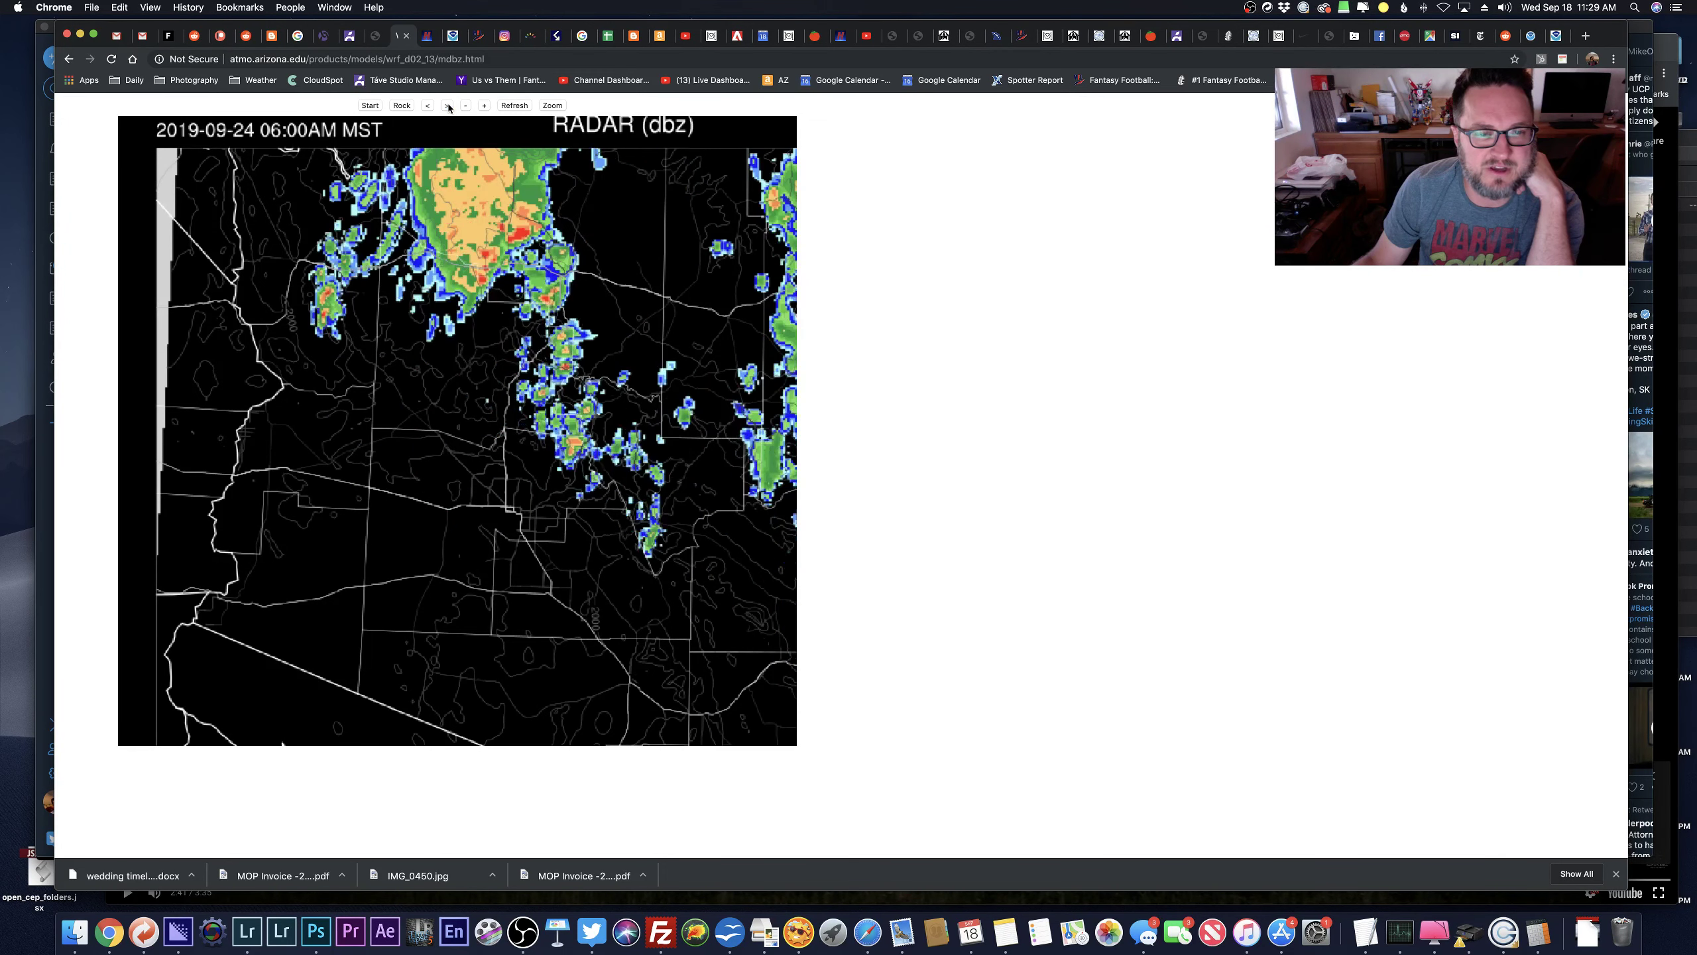
click(448, 106)
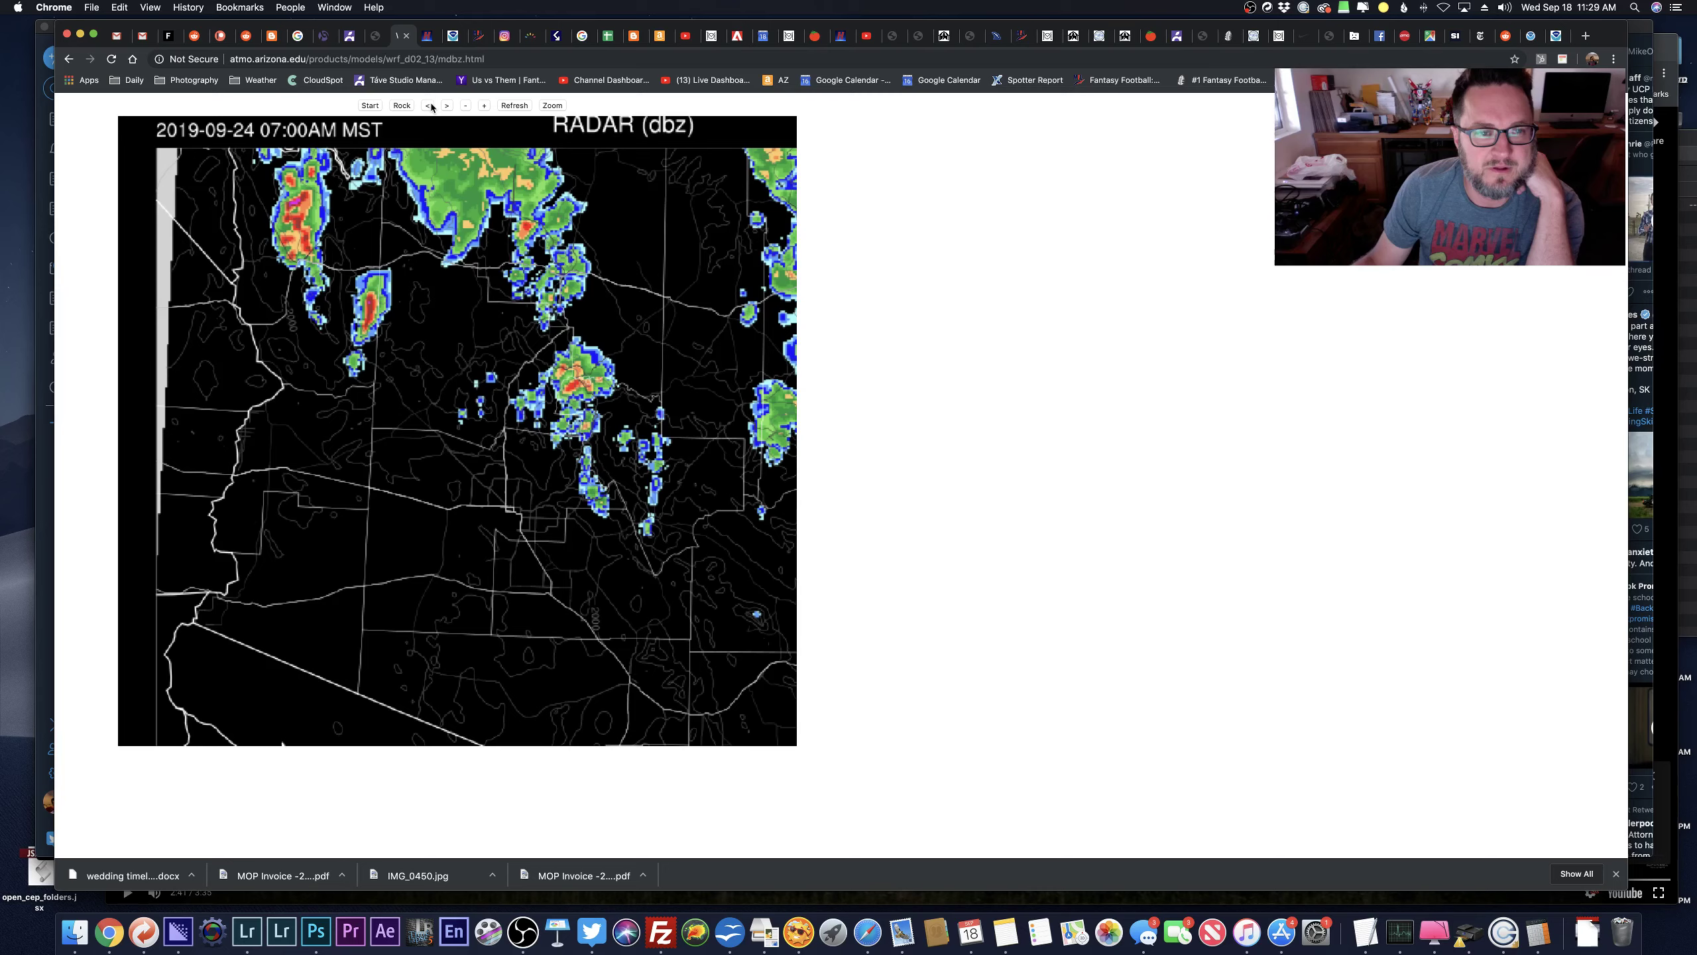
click(432, 106)
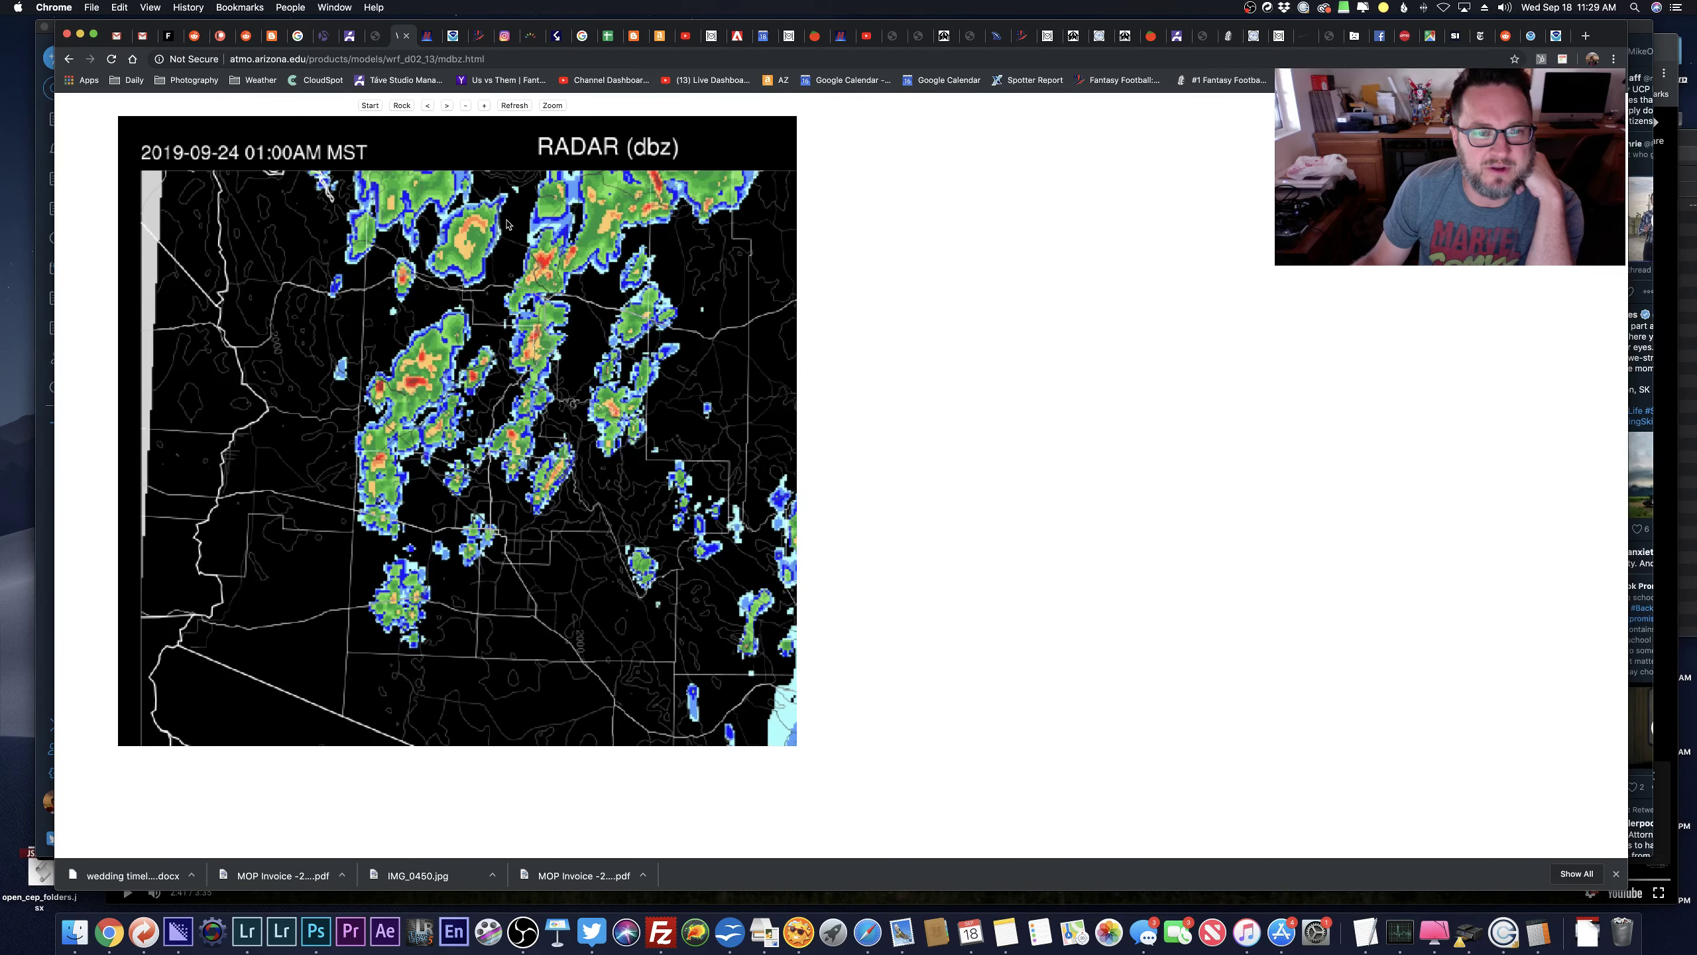
click(447, 106)
click(447, 106)
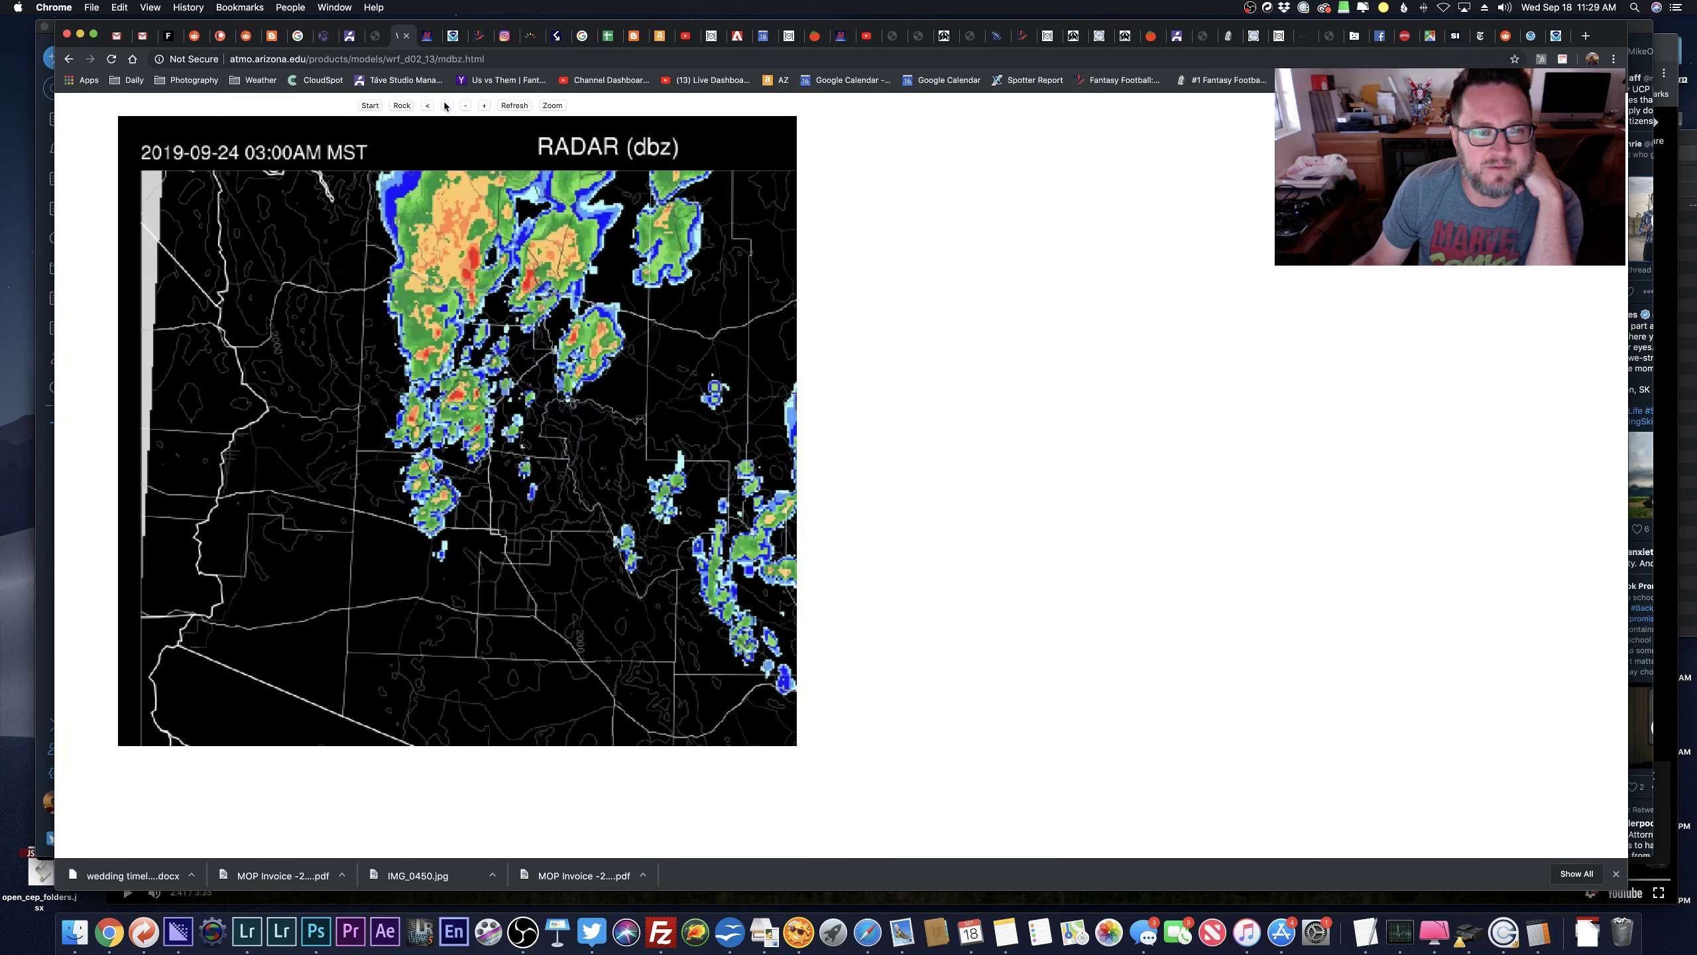
click(447, 106)
click(447, 106)
click(447, 106)
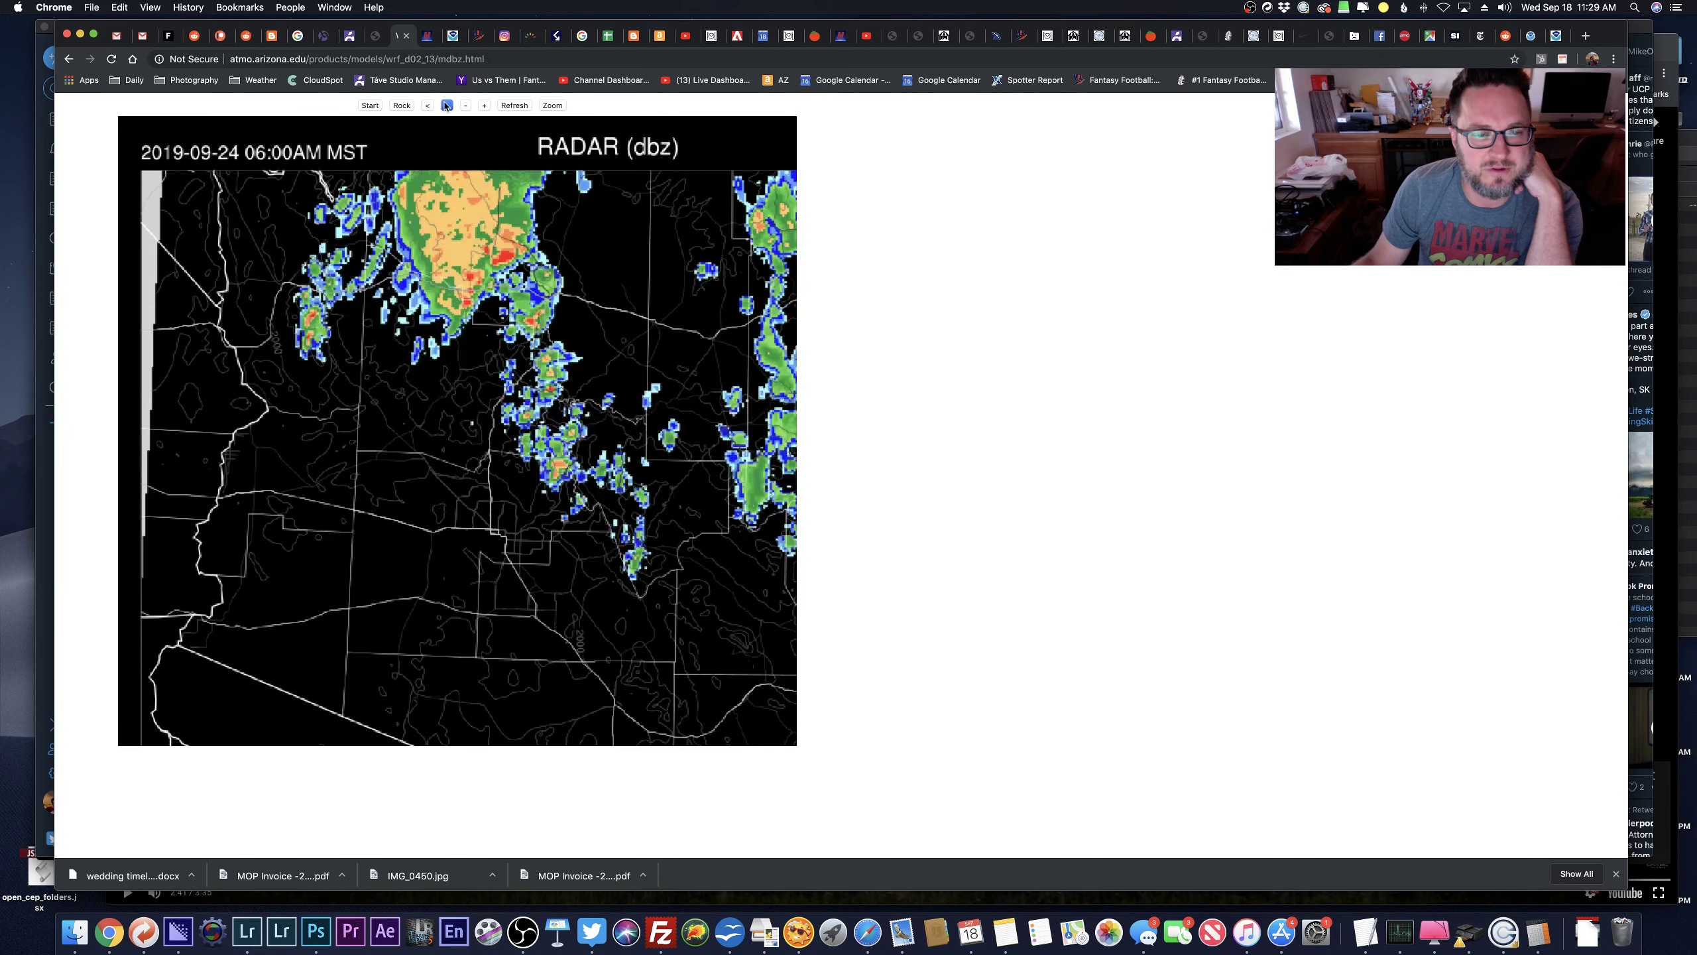
click(447, 106)
click(447, 106)
click(447, 106)
click(447, 107)
click(447, 106)
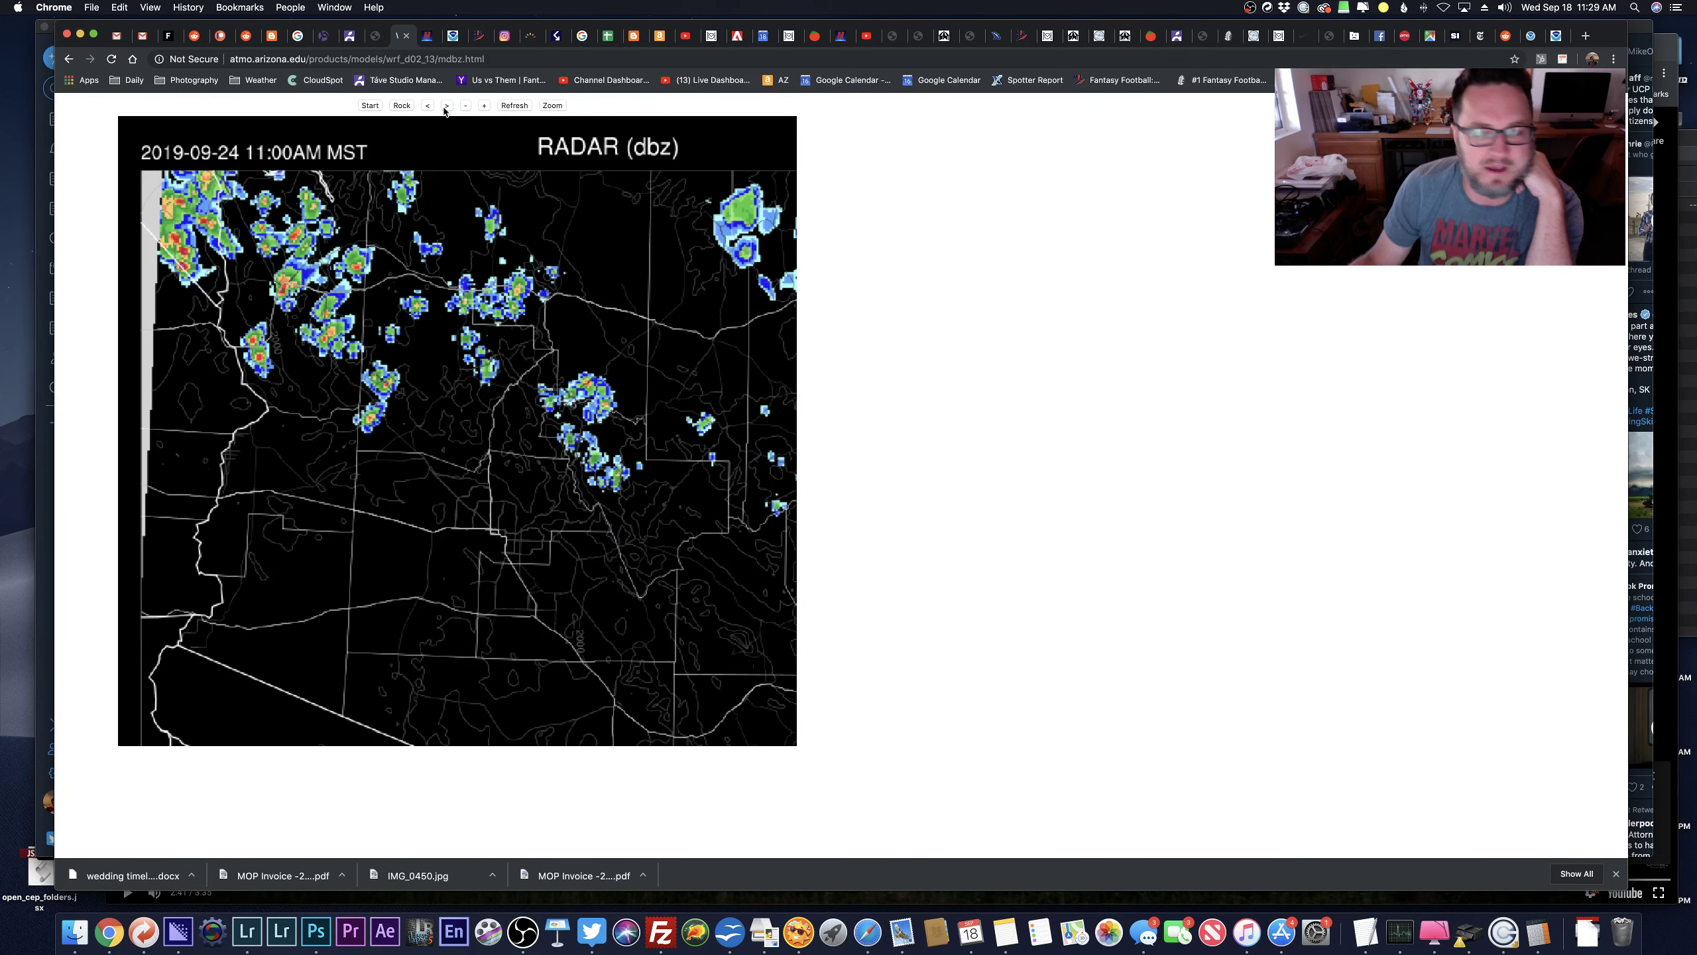
Switch to TweetDeck and write "Oh they kept 2010/2014 in there, it's happening #hypehypehype" as a reply to the Phoenix morning AFD tweet.
key(super+Tab)
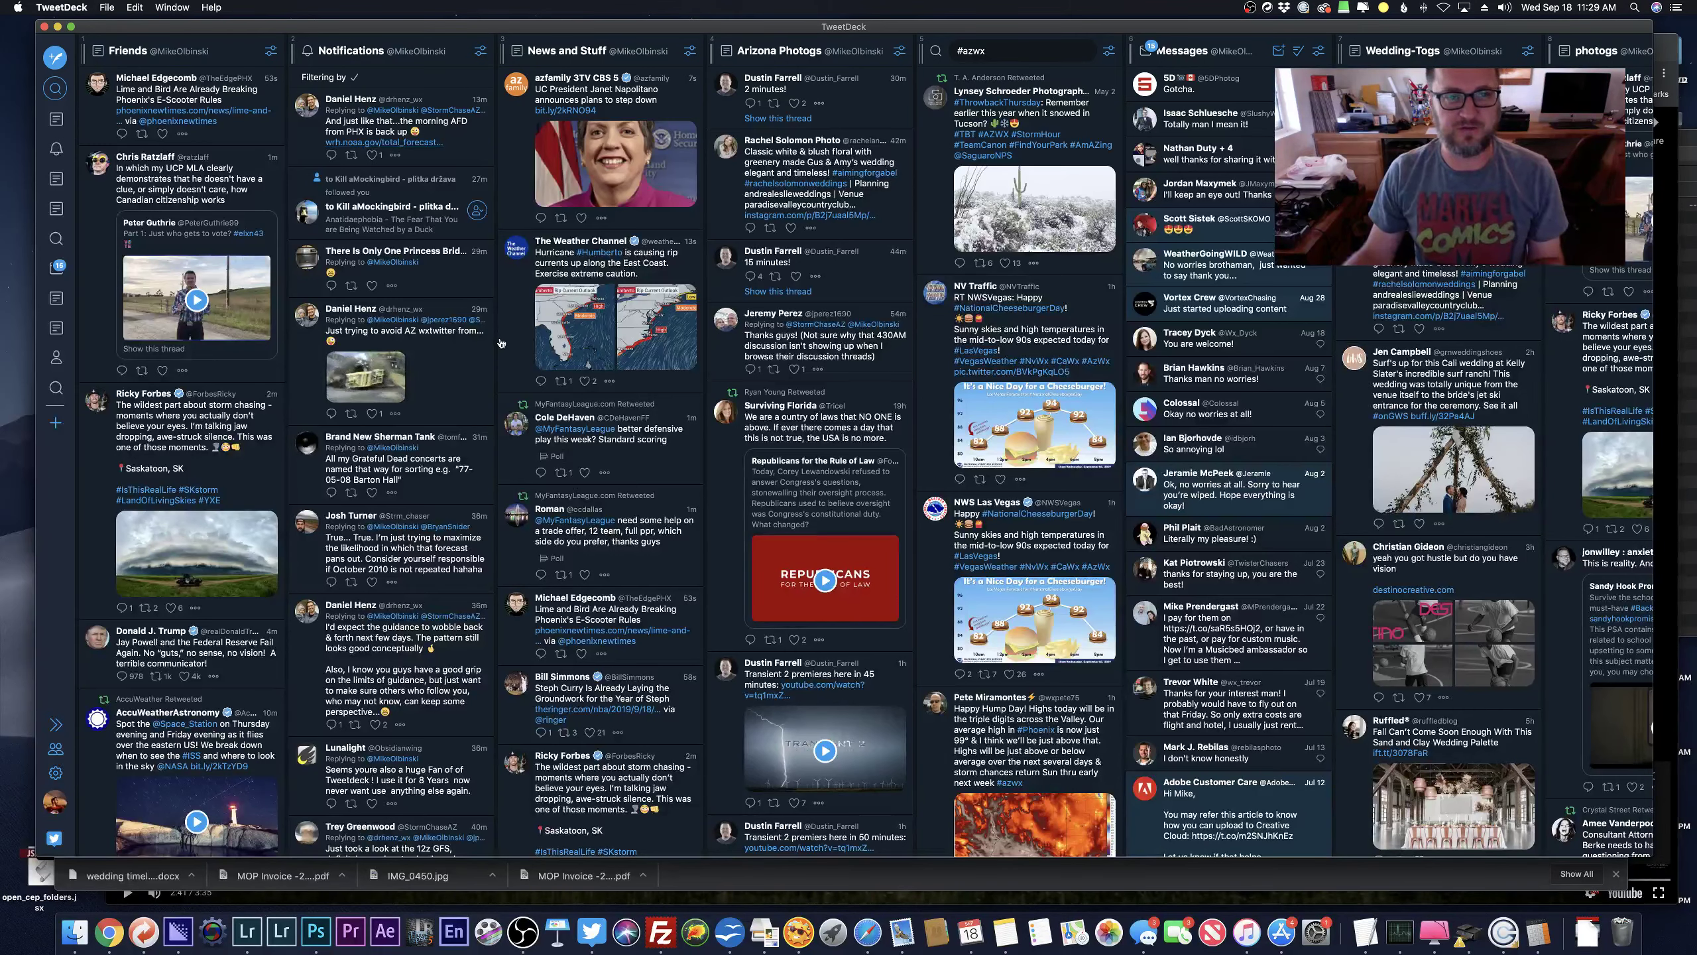
click(331, 155)
text(Oh th)
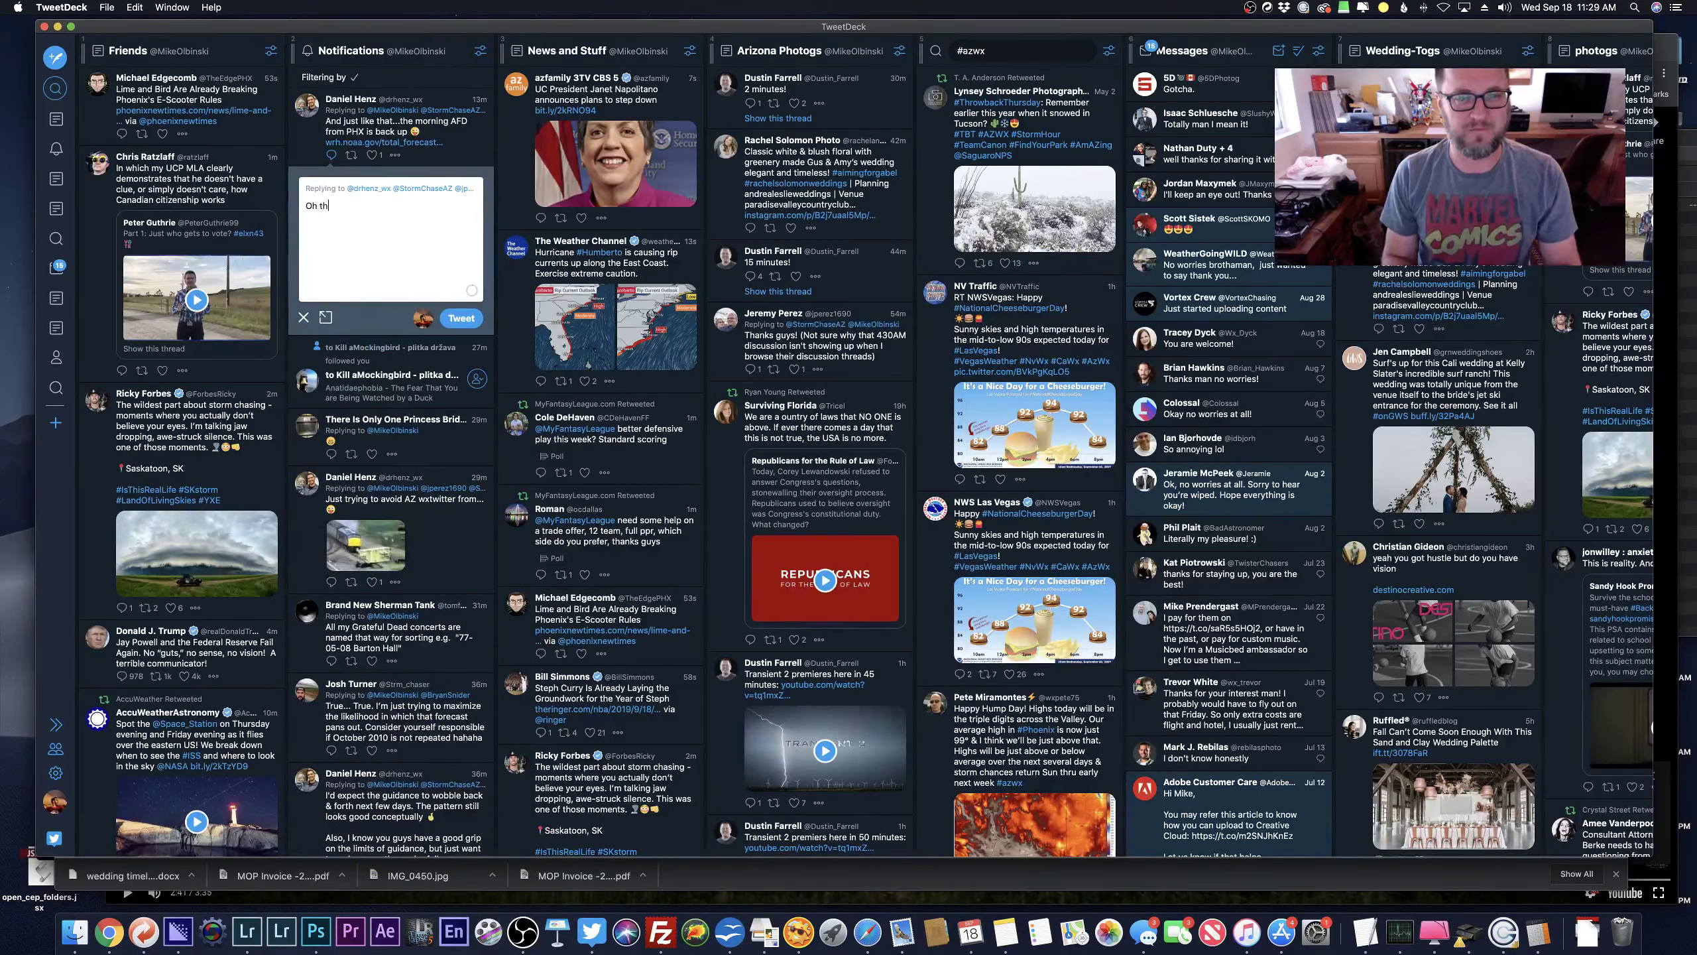
text(ey kept 201)
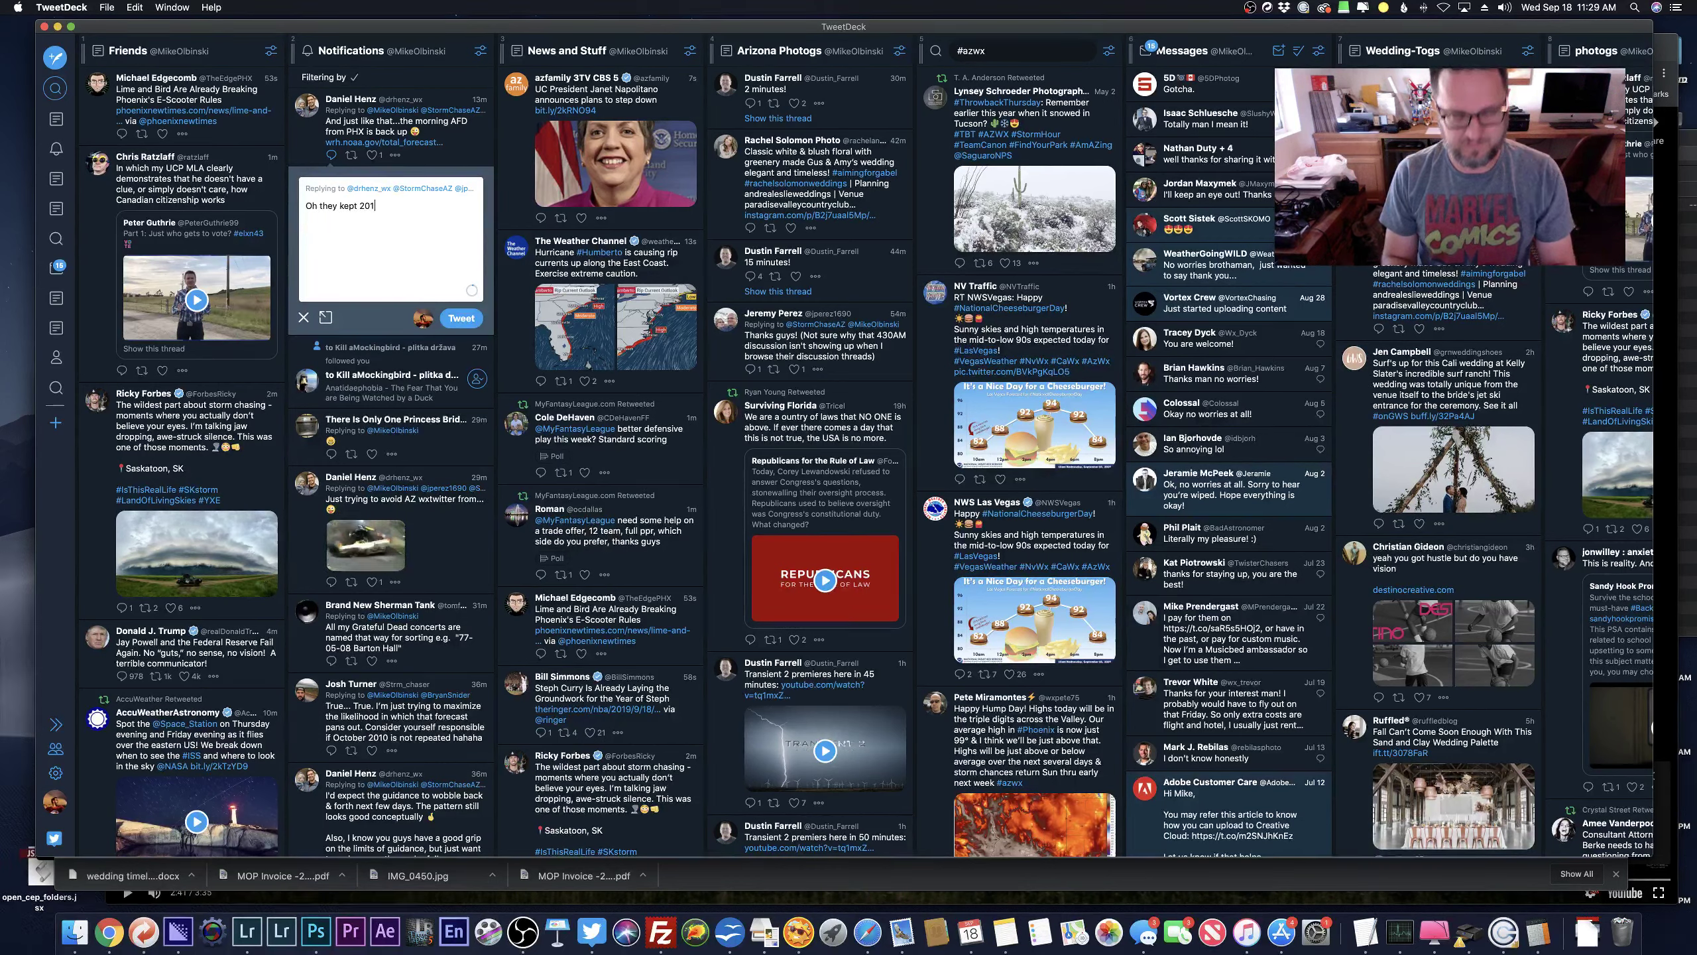
text(0/2014 in there, )
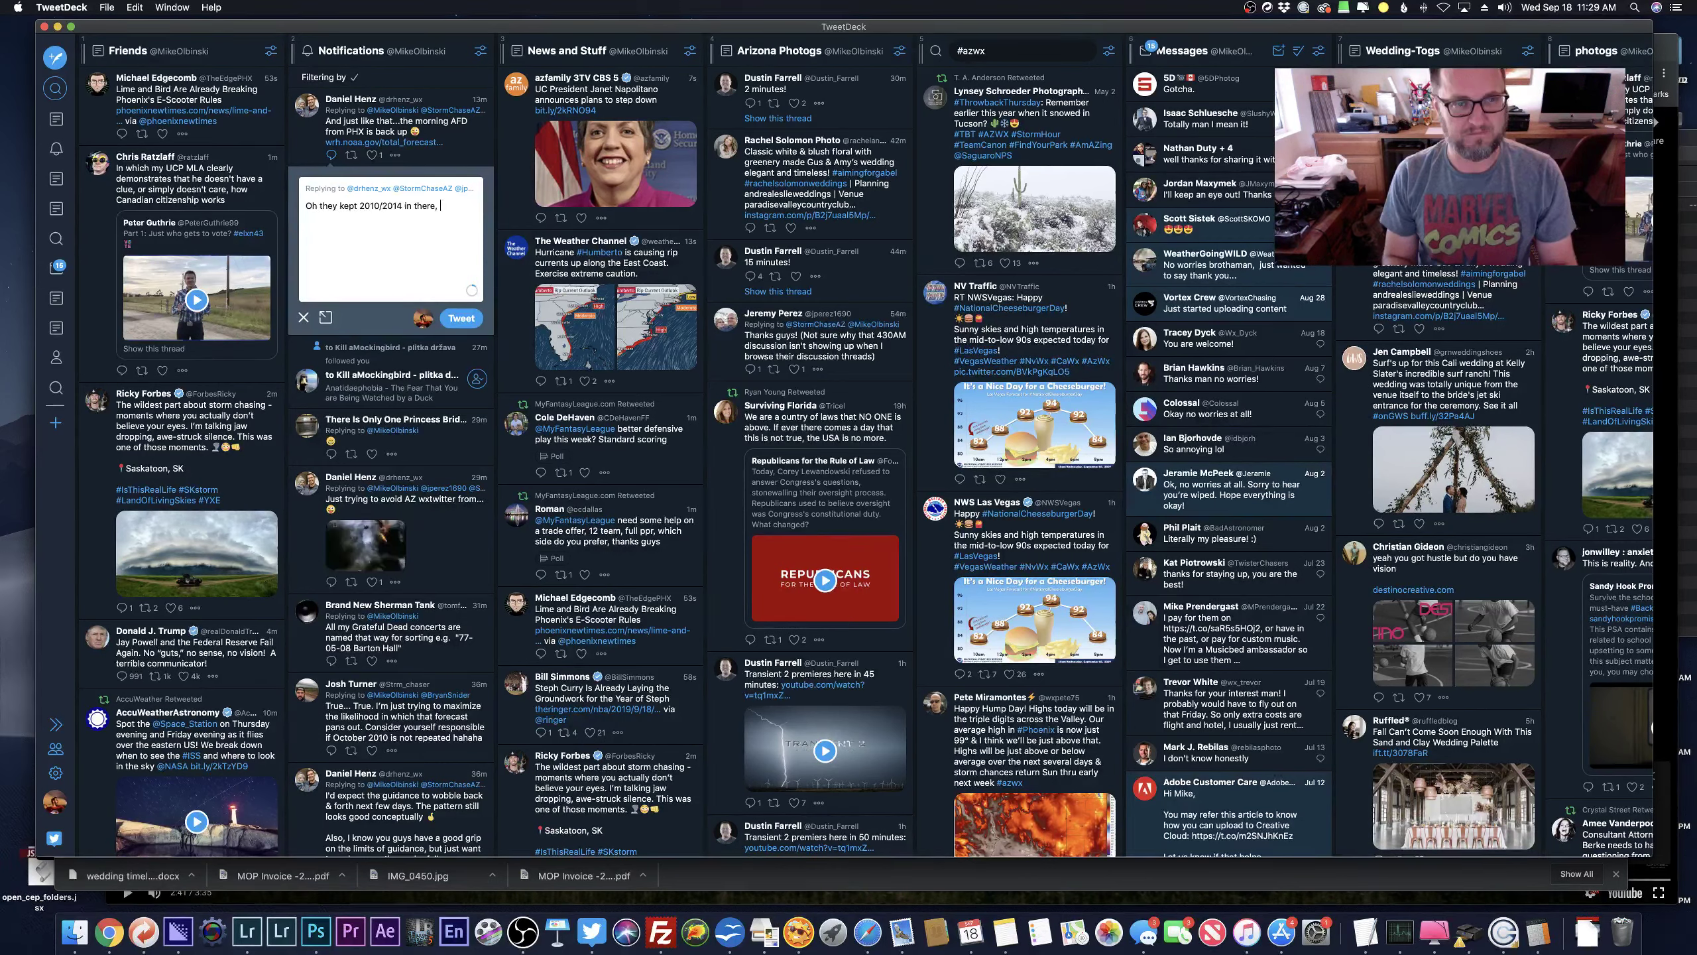
text(it's happening )
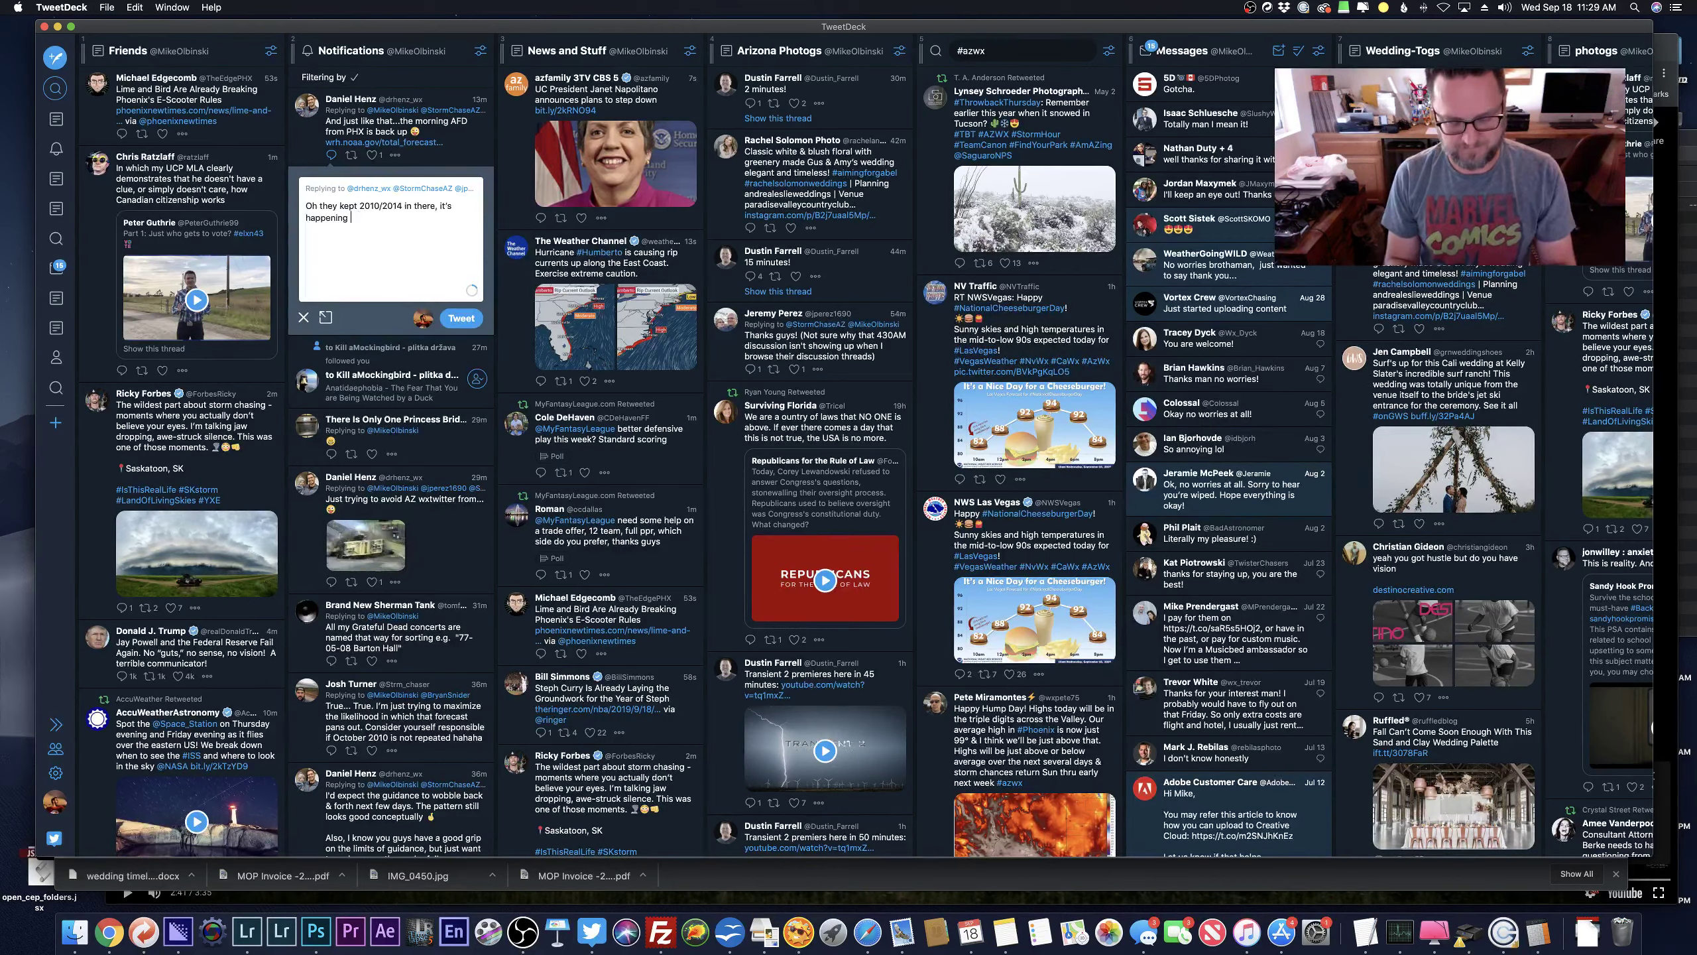
text(#hypehypehype)
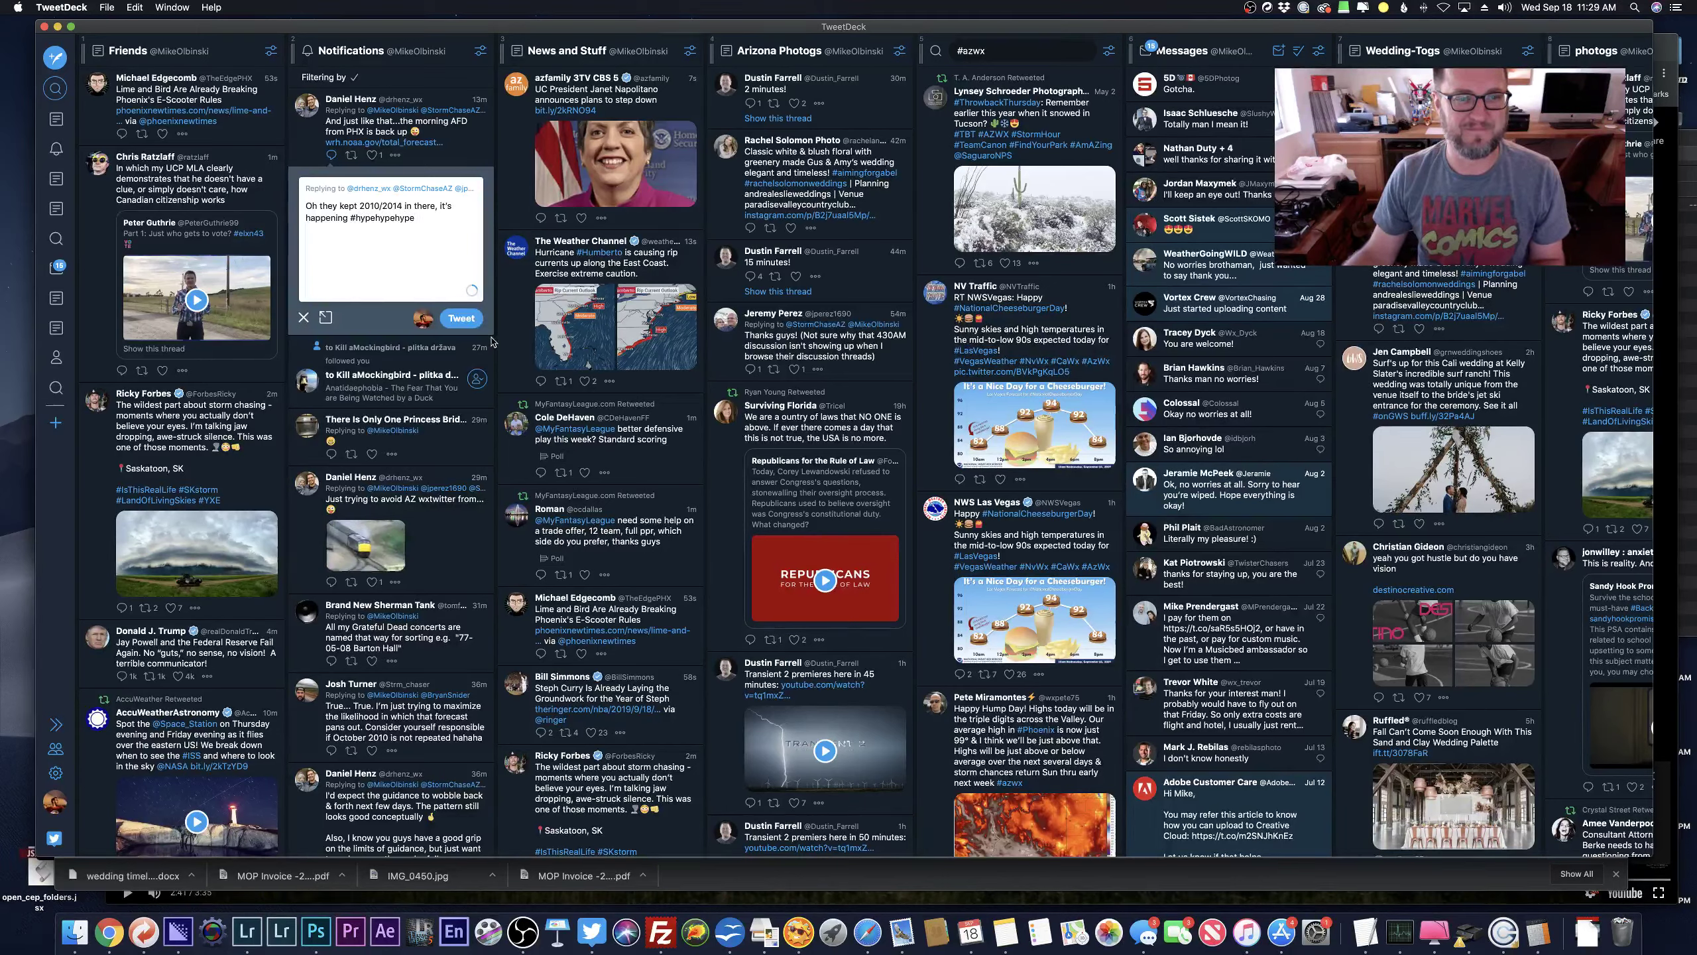
Switch to Lightroom Classic, go to the edited lightning photo's folder in the Library, and show the photo in Loupe view.
key(super+Tab)
key(super+Tab)
key(Tab)
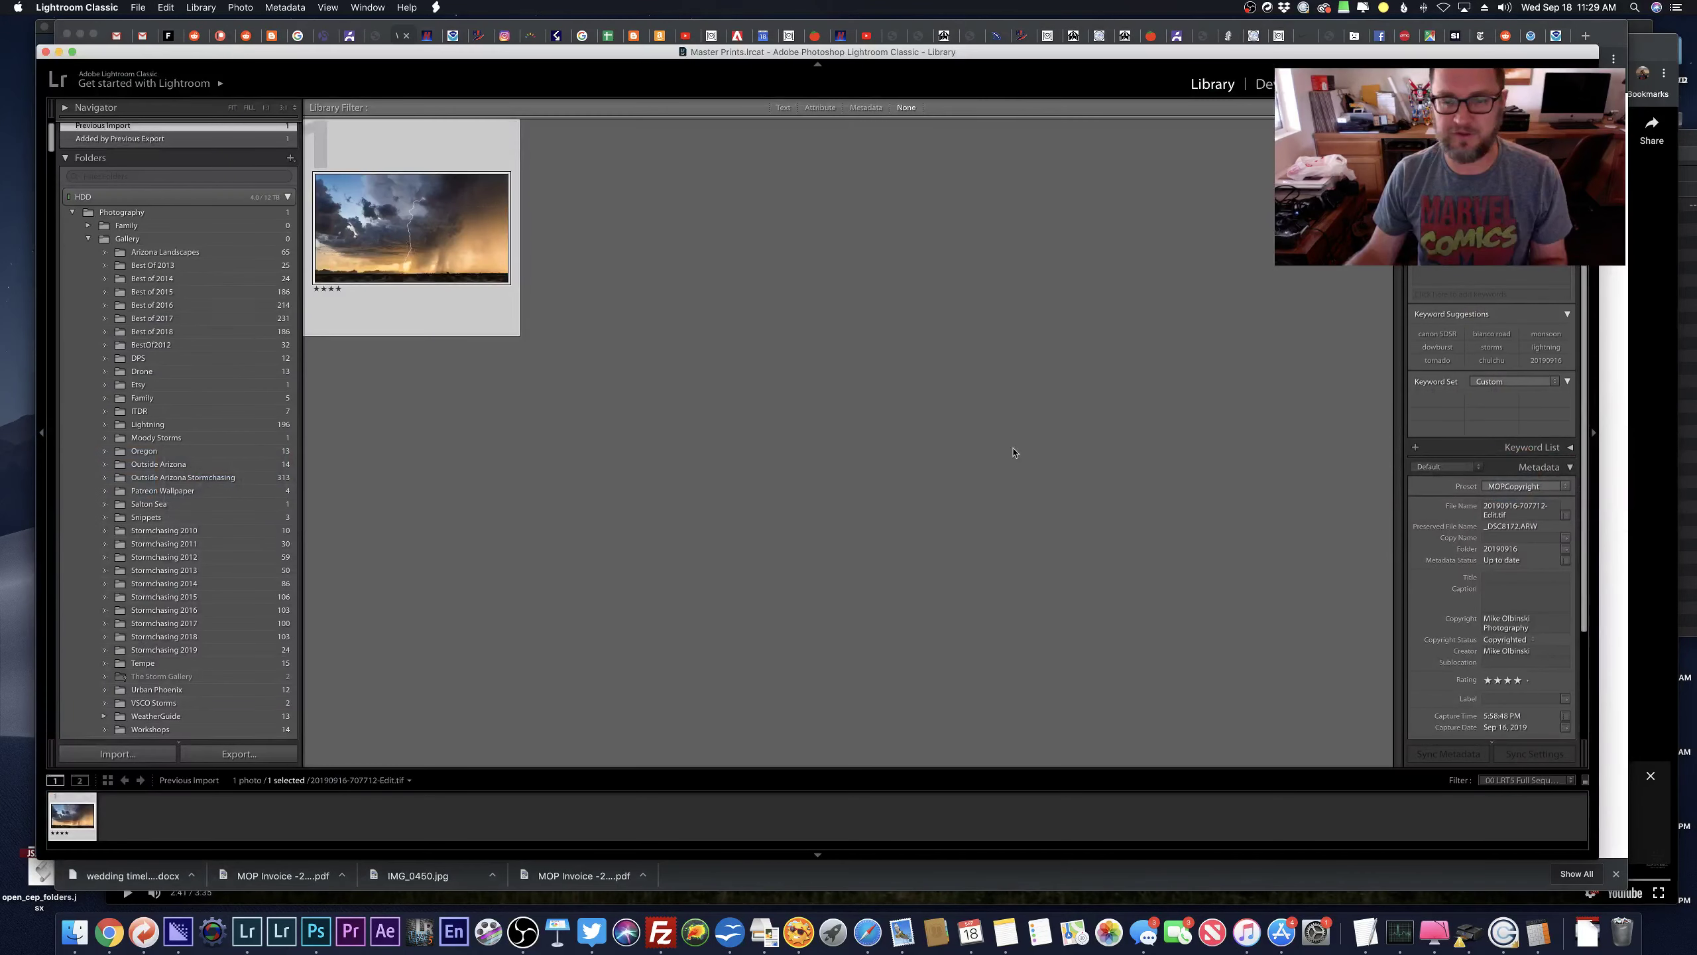
right_click(414, 220)
click(478, 327)
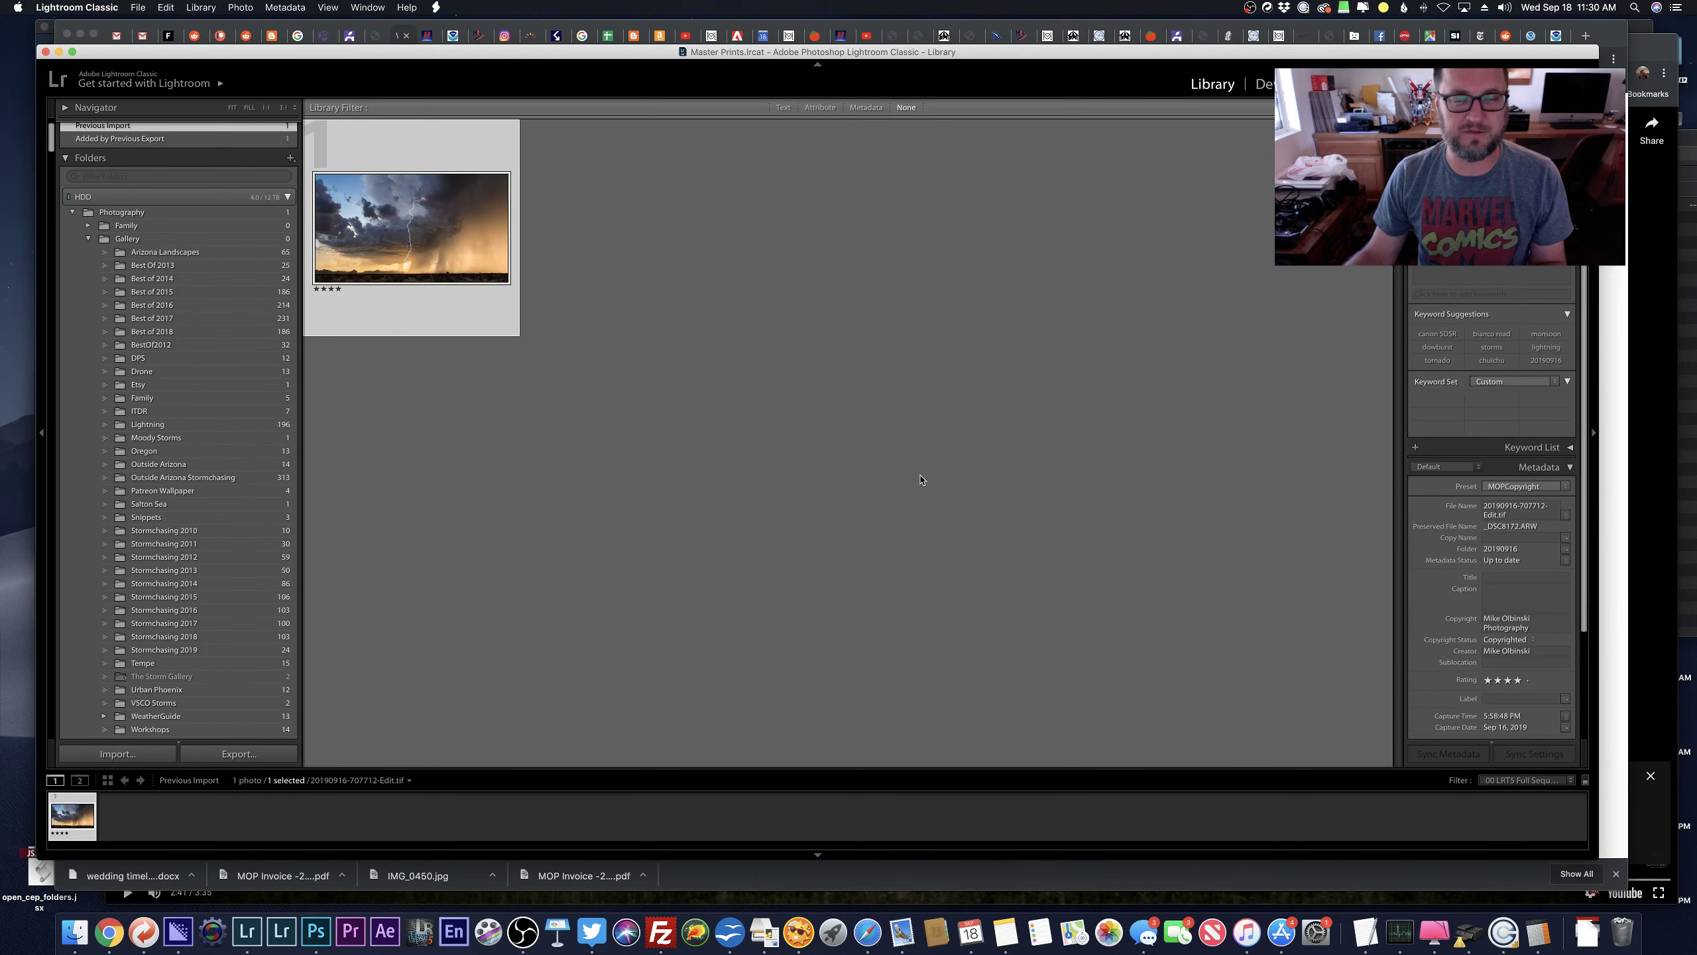
key(e)
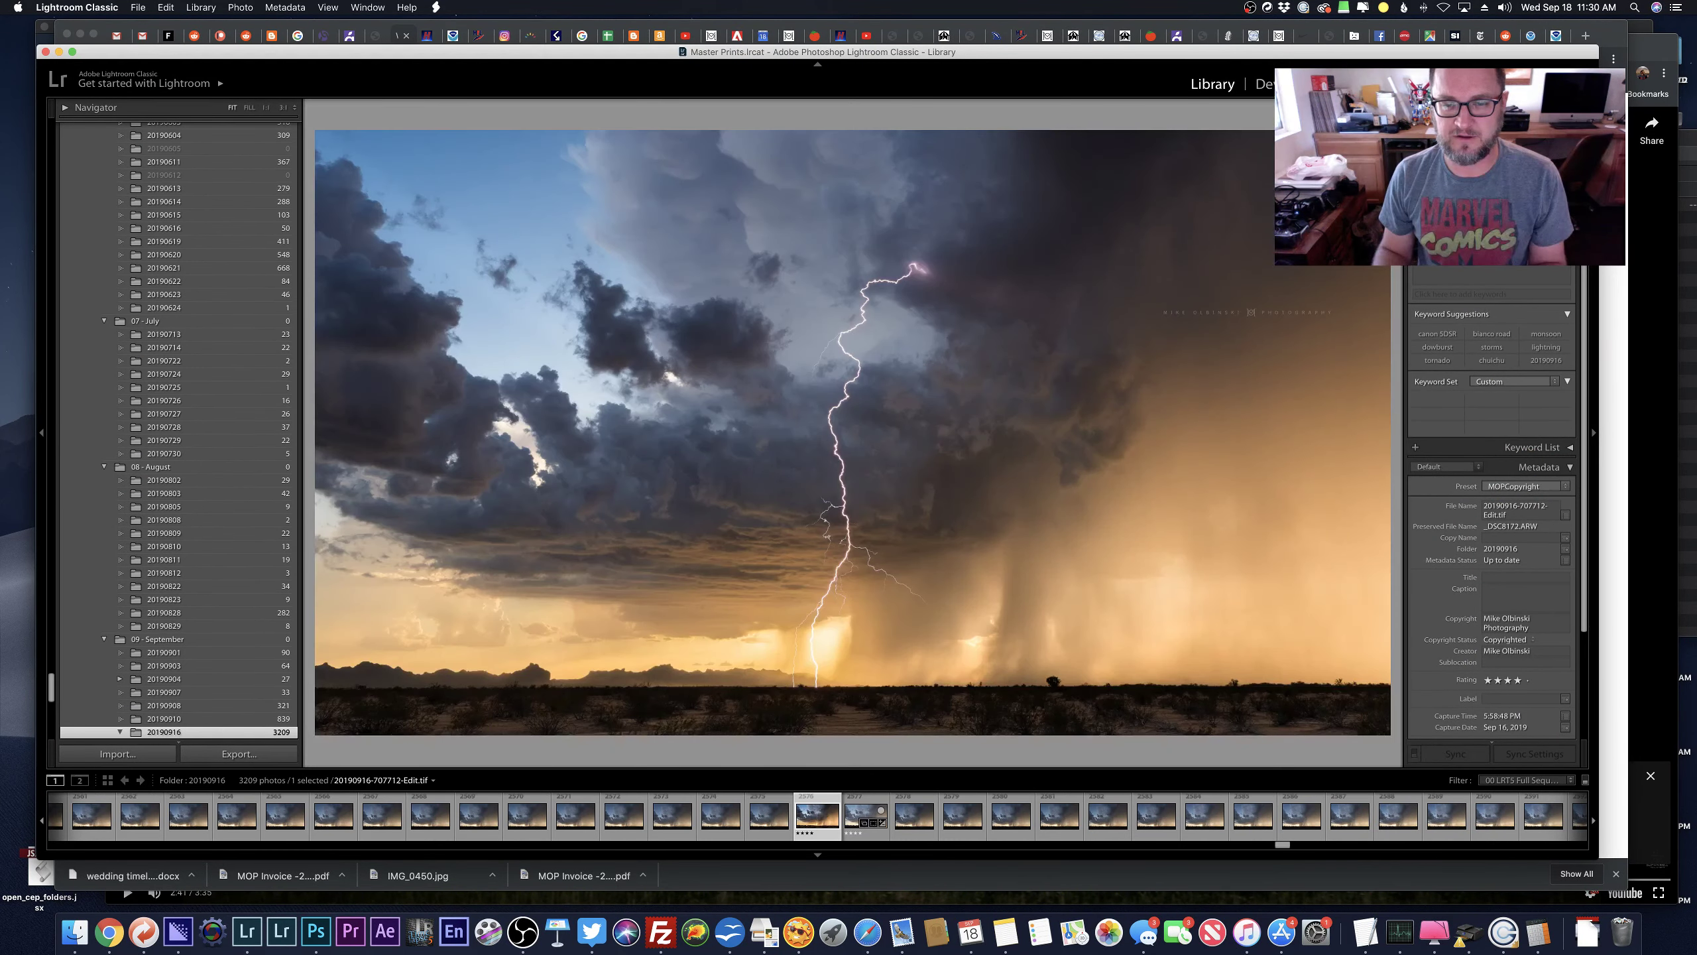
click(865, 814)
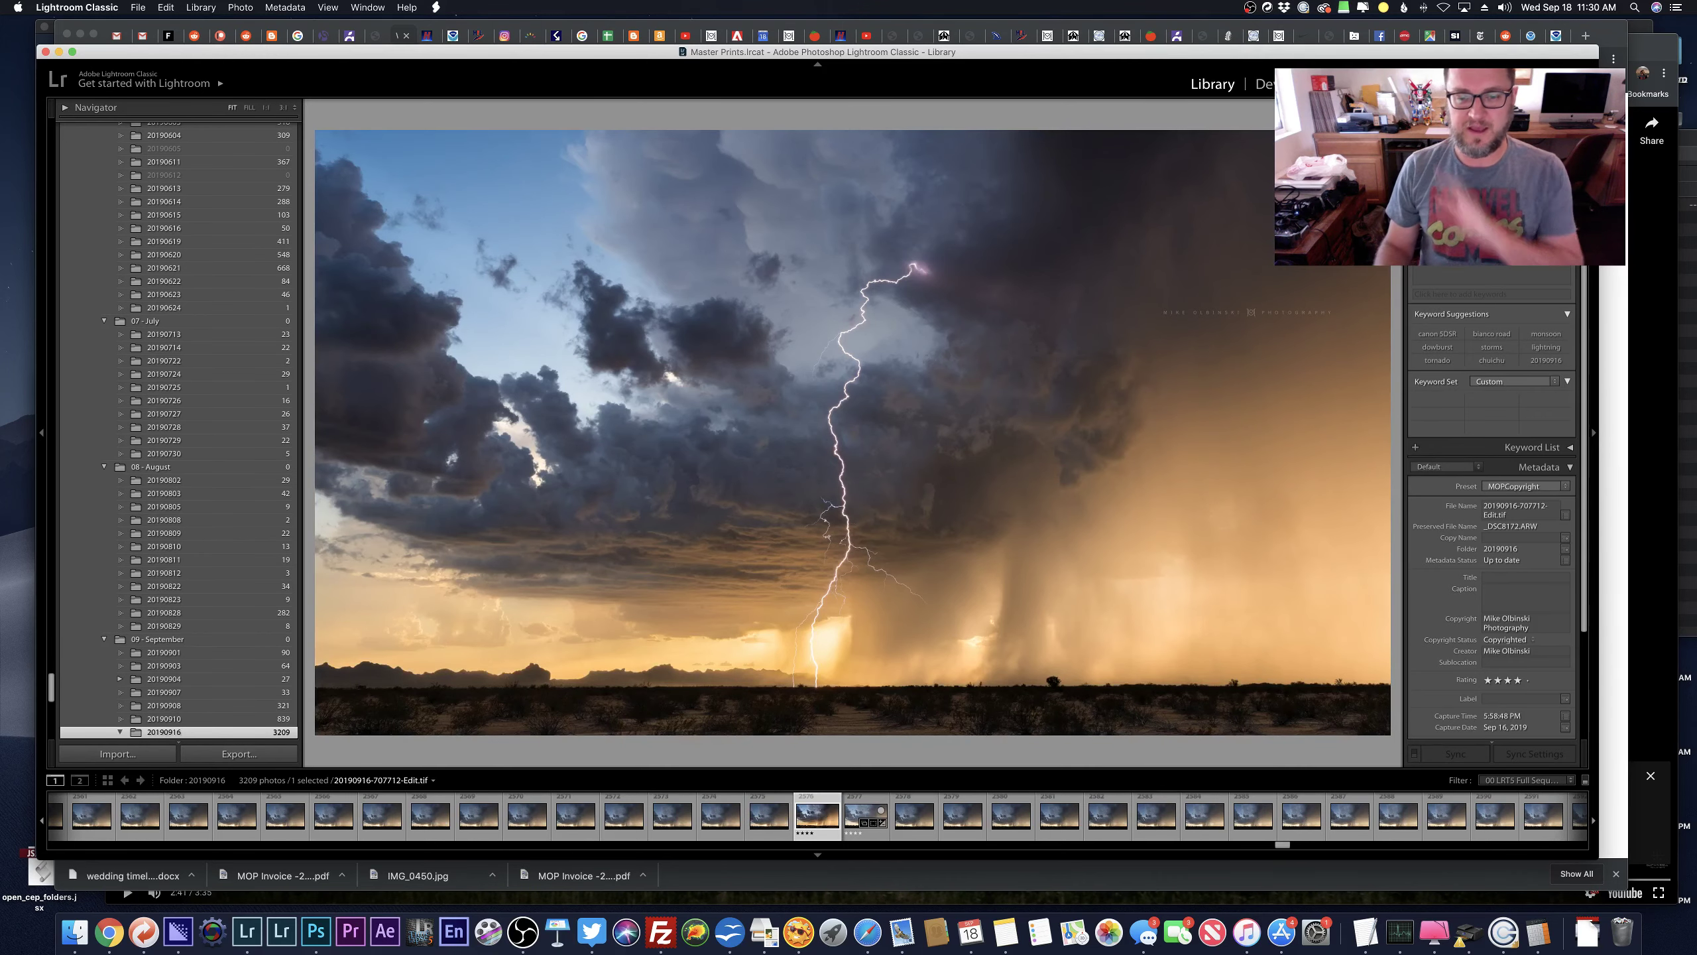
key(Right)
key(Left)
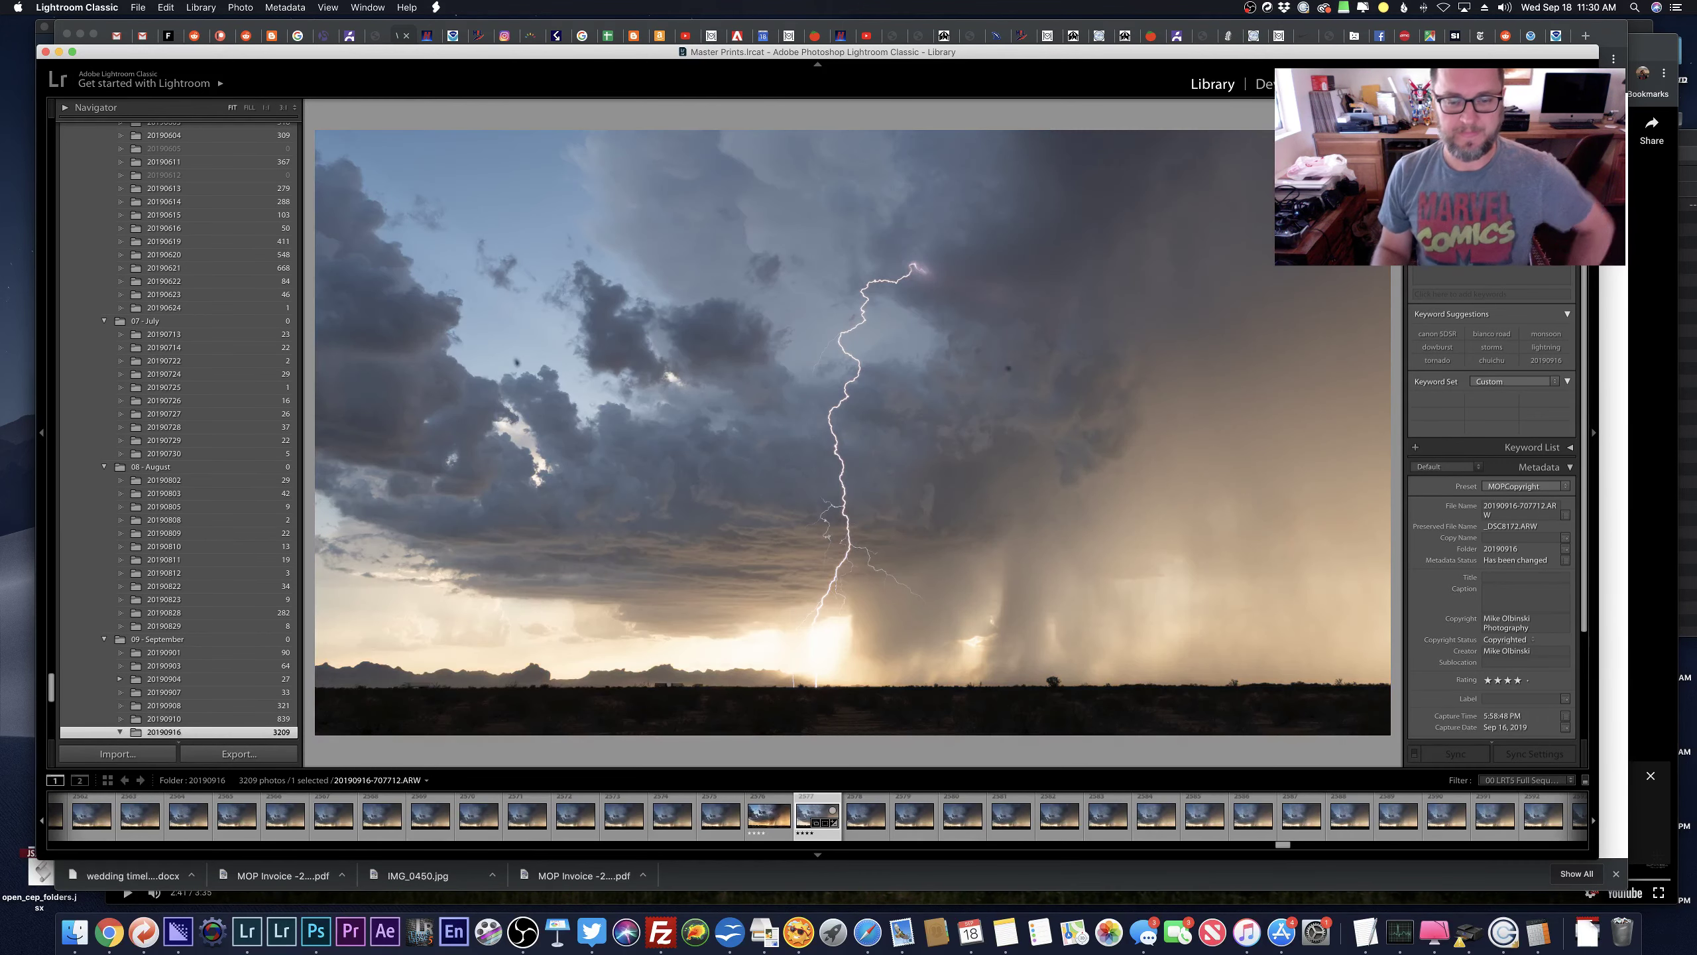
key(Right)
key(Left)
key(Right)
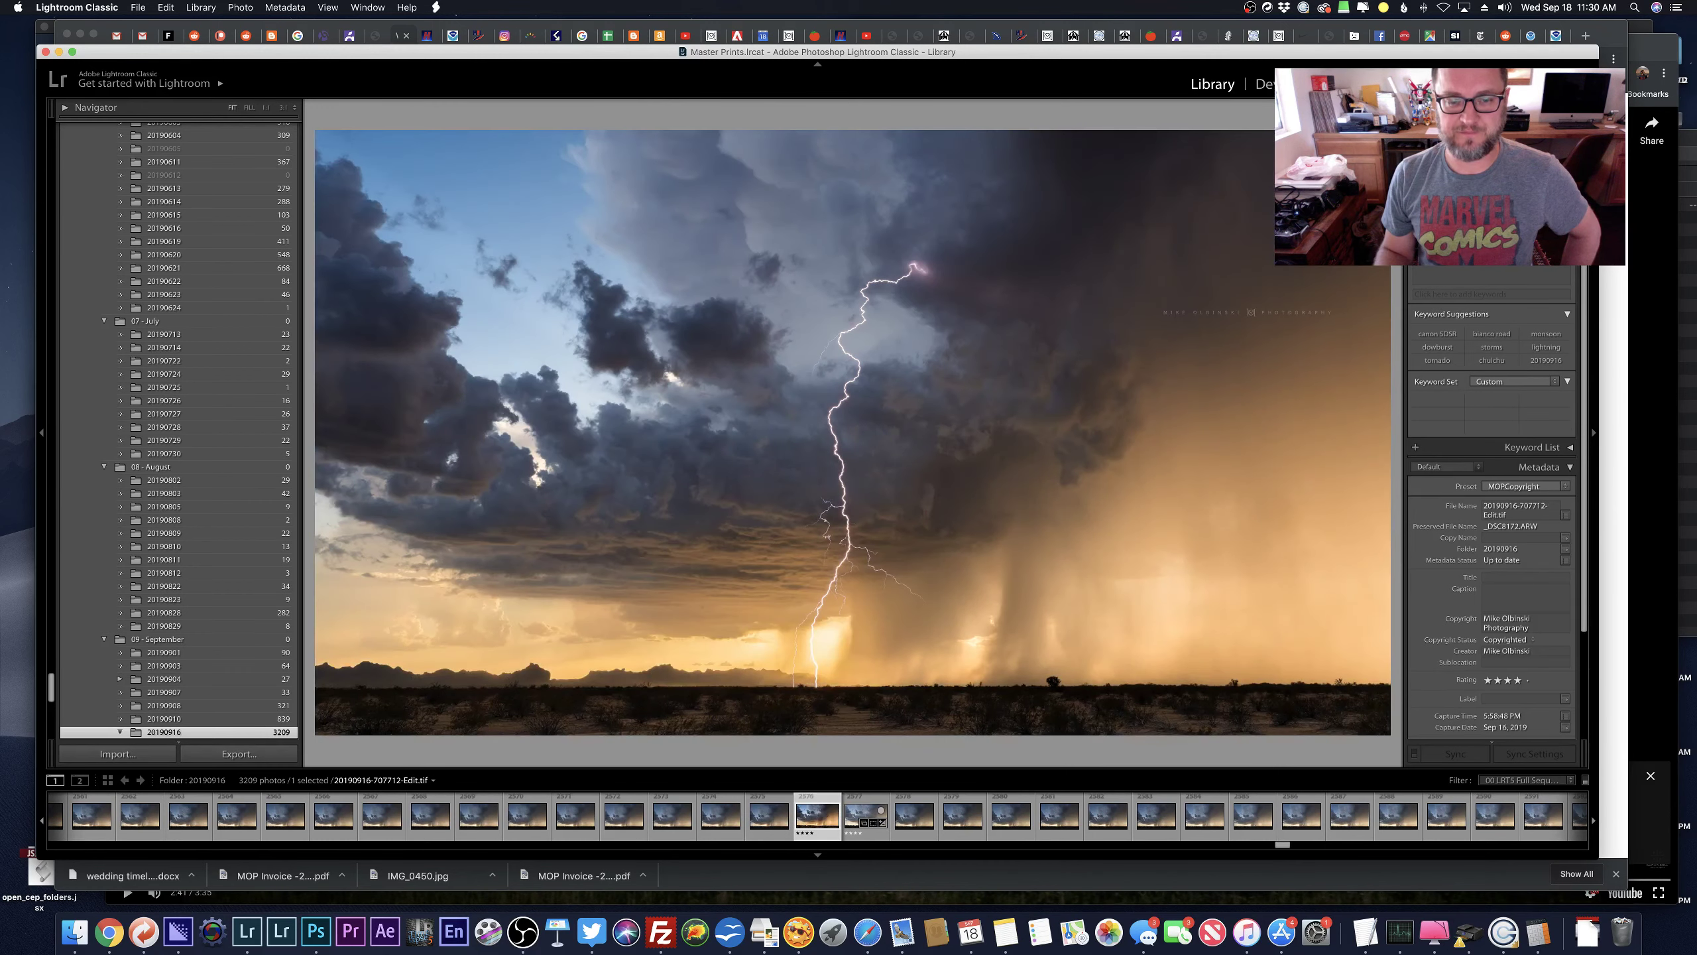
key(Left)
key(Right)
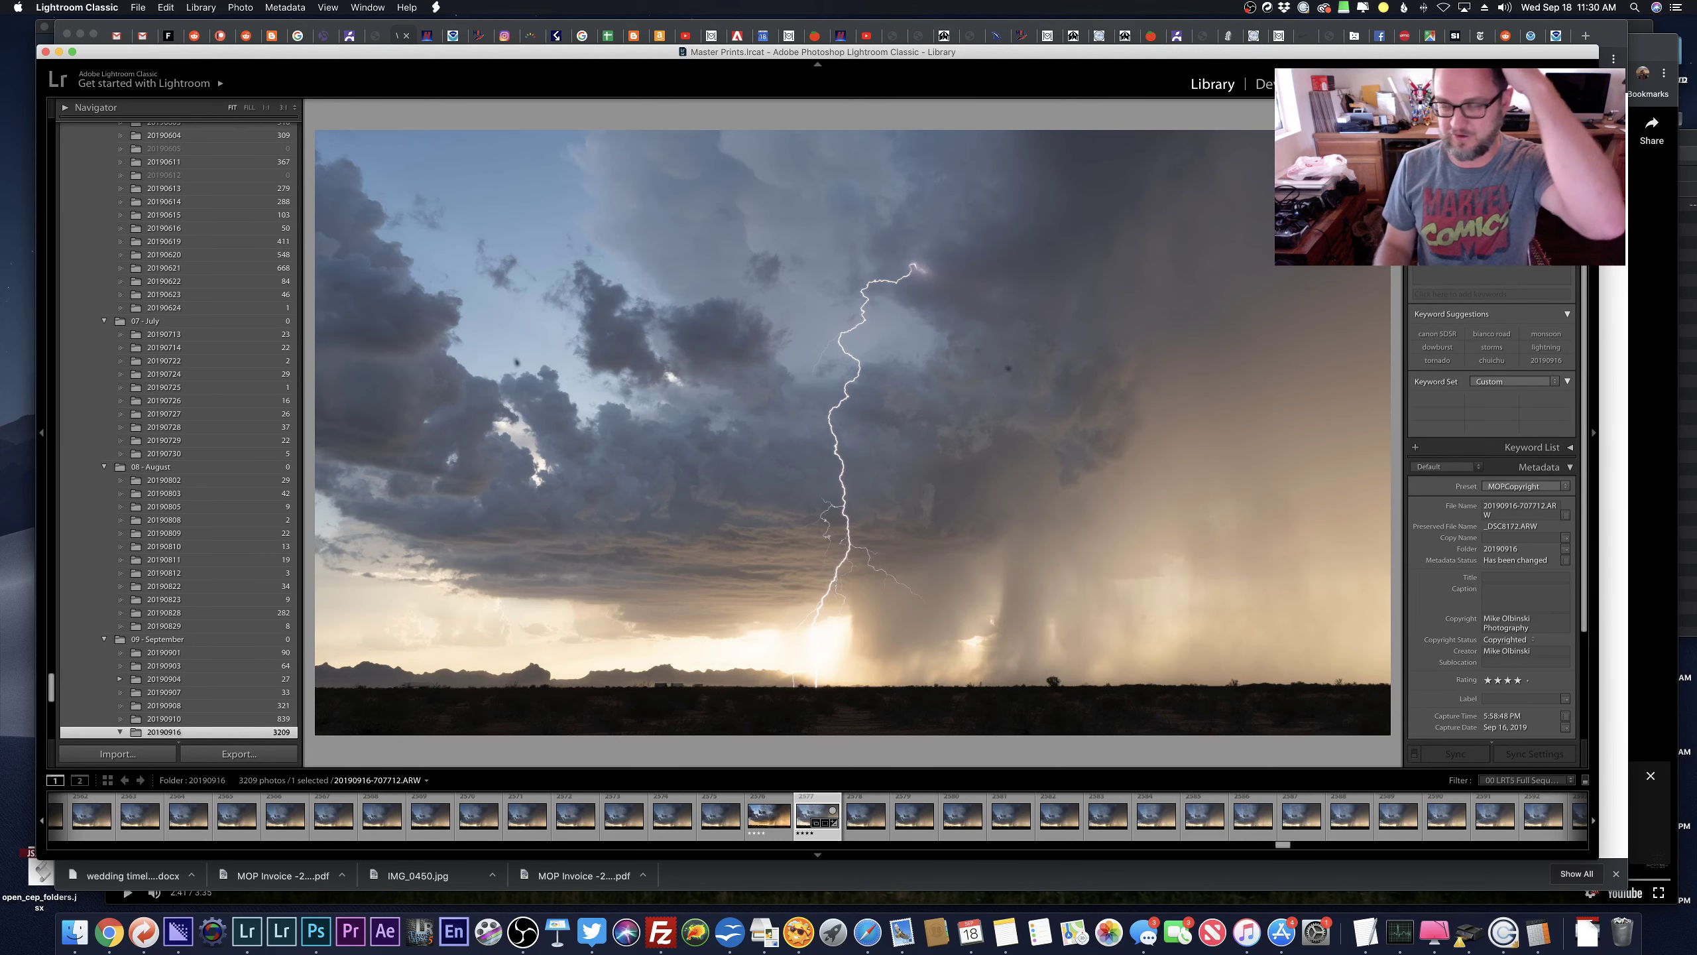
key(Left)
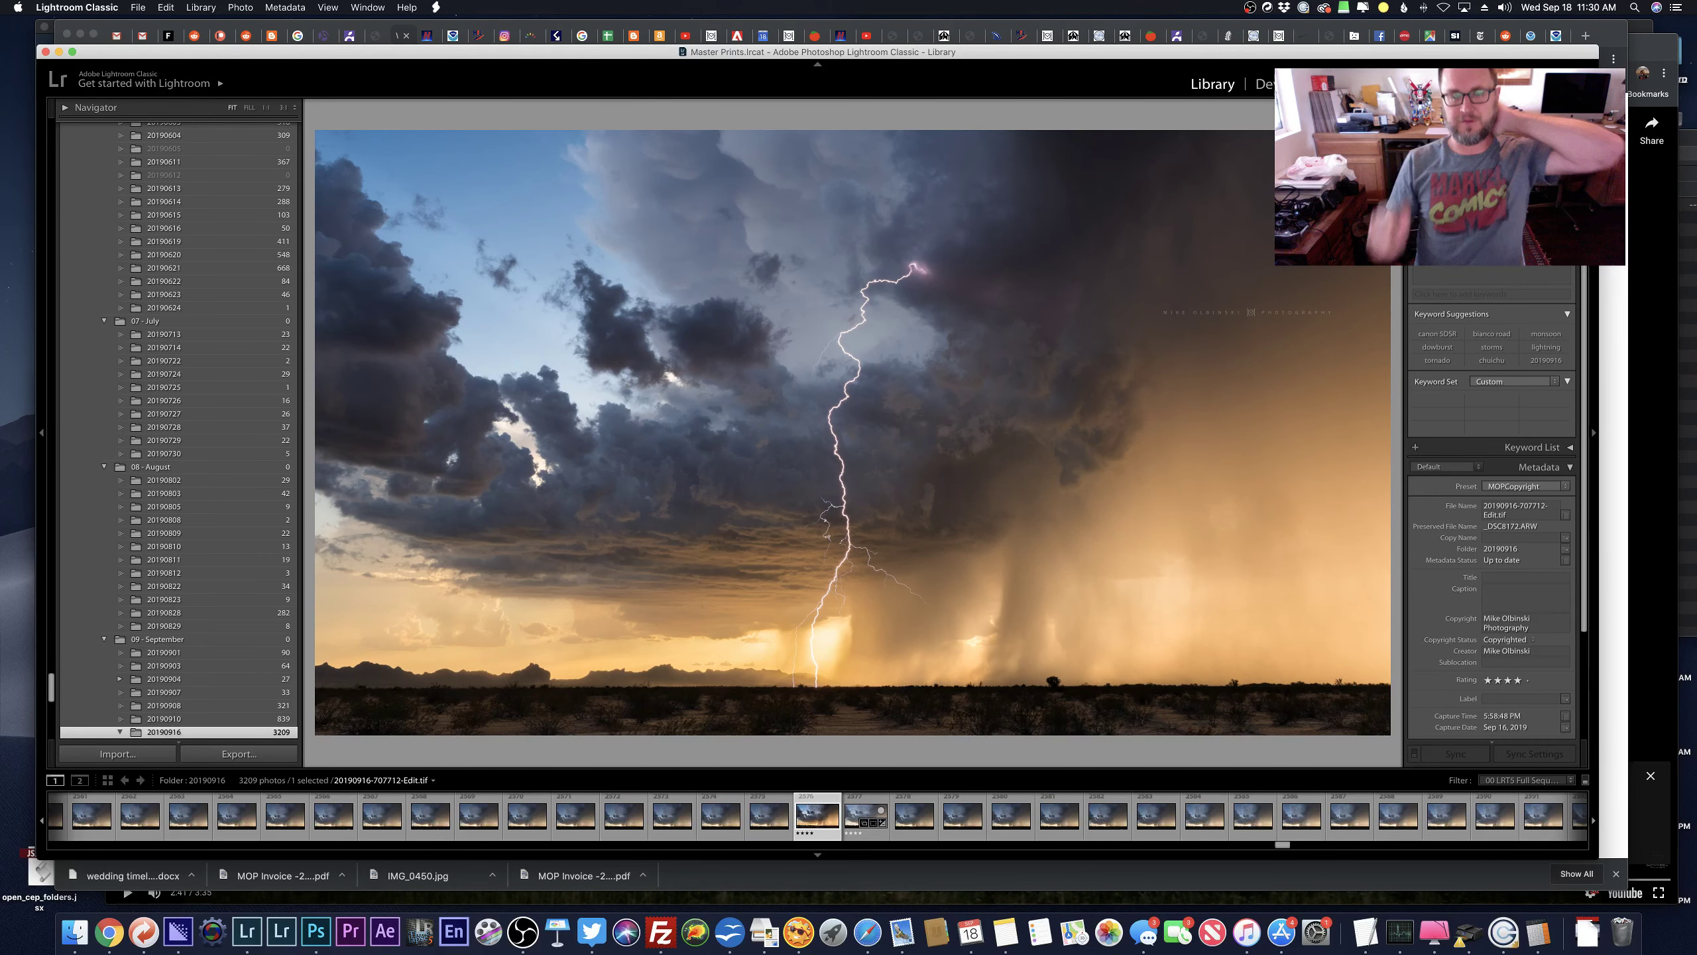
Step back through the raw frames shot before the lightning strike to 20190916-707702.ARW.
key(Left)
key(Left)
key(Left)
key(Left)
key(Left)
key(Left)
key(Left)
key(Left)
key(Left)
key(Left)
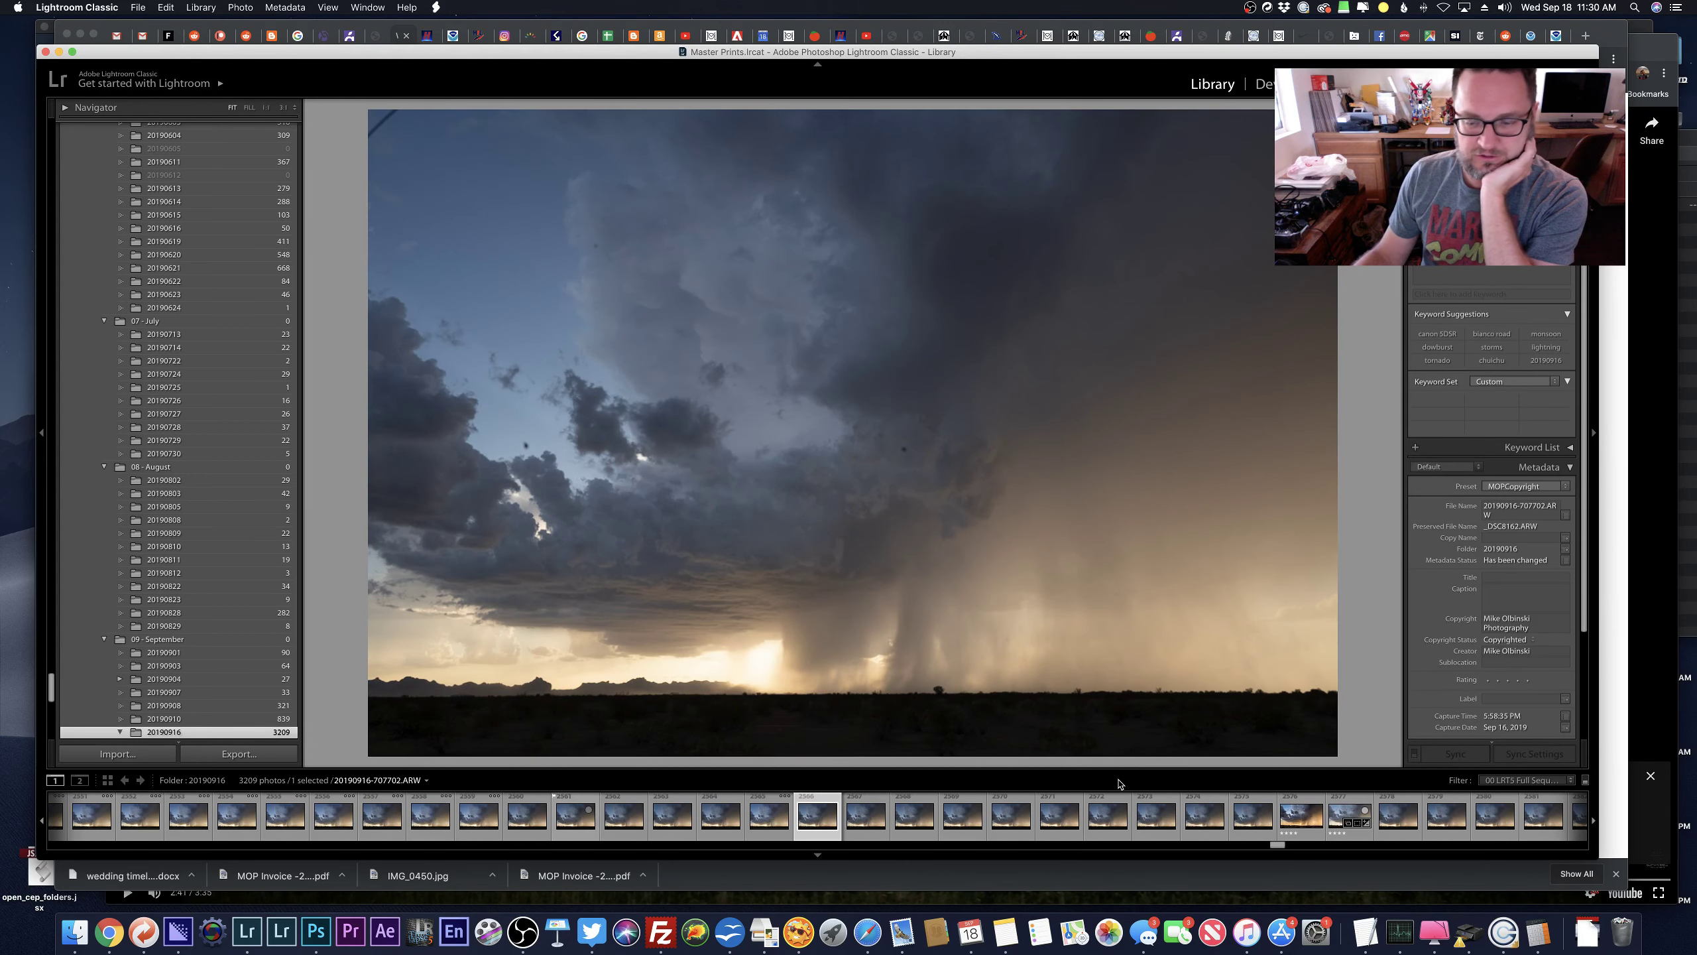
Return to 20190916-707712.ARW and compare enlarged details of the edited lightning photo and the raw file.
click(1335, 814)
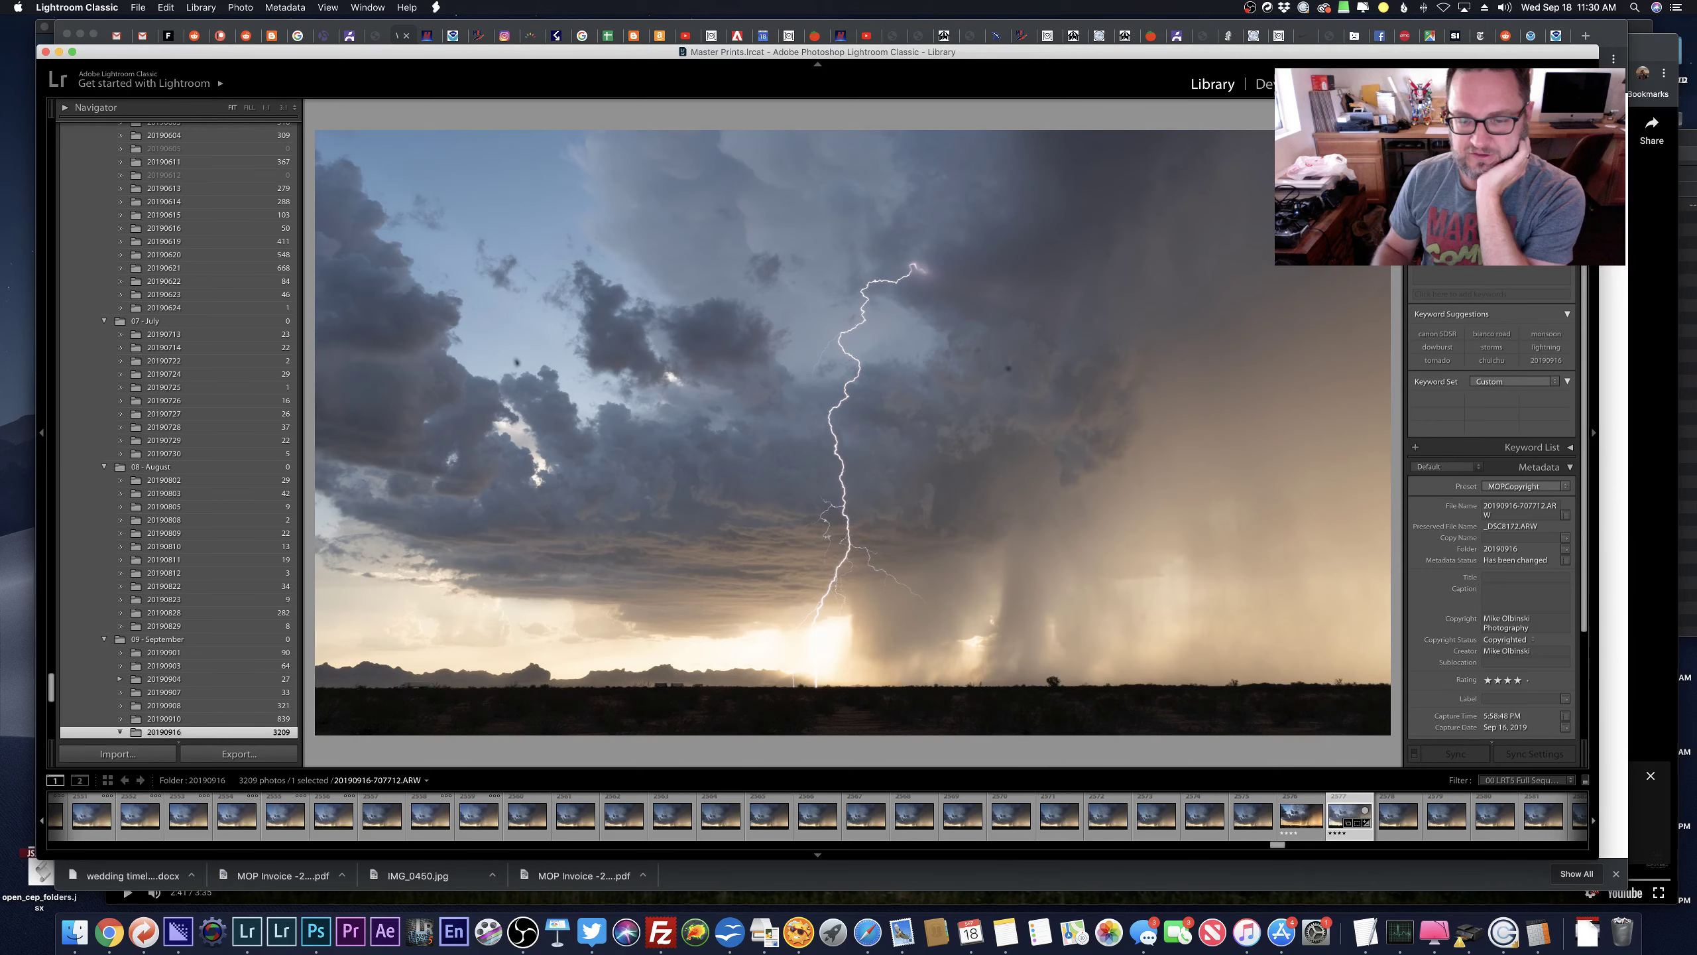
key(Left)
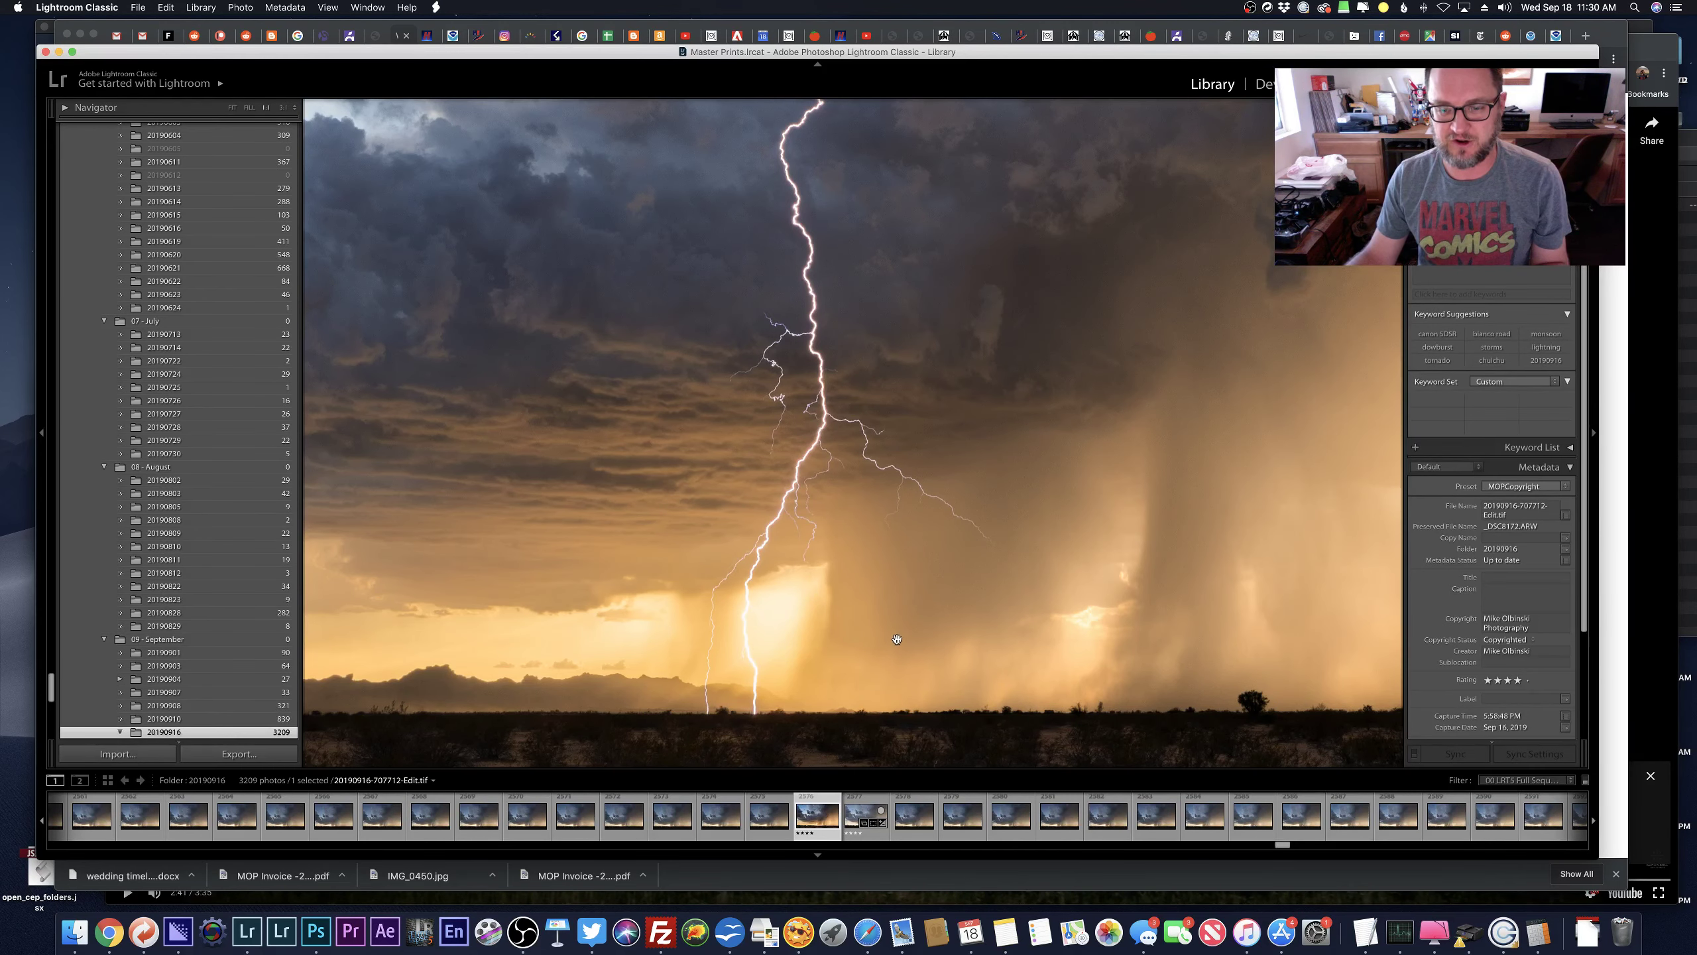
key(Right)
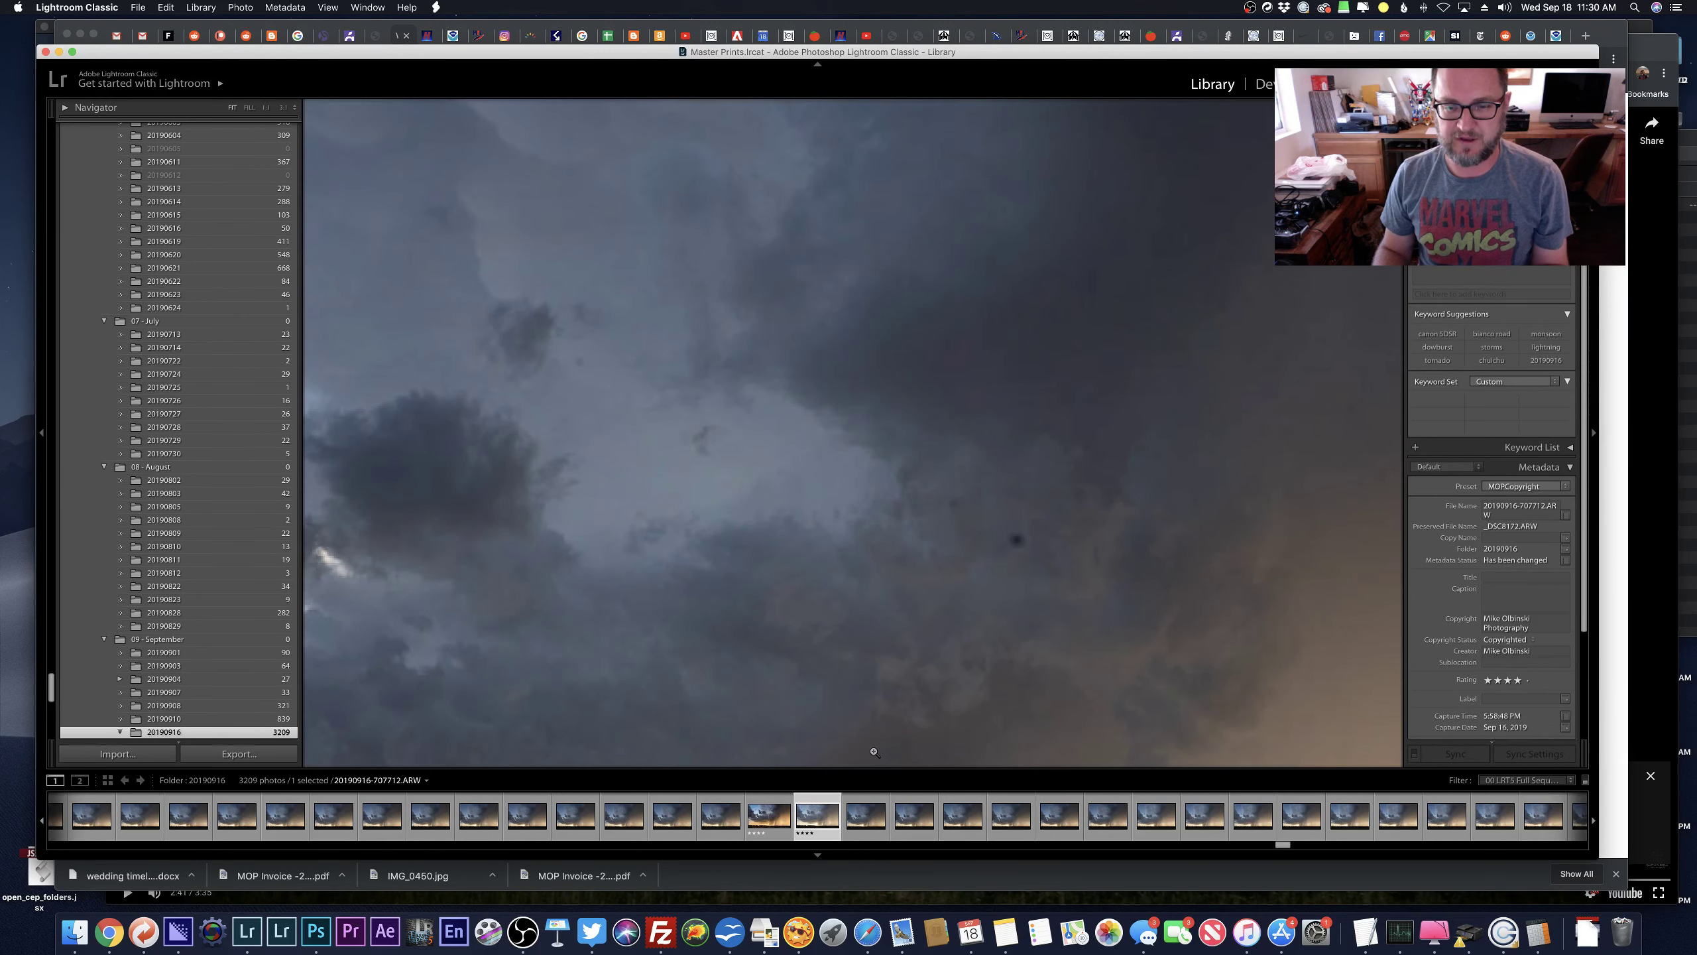
Examine the raw storm frames shot just after the lightning strike, moving forward and back around 20190916-707719.ARW.
key(Right)
key(Right)
key(Right)
key(Right)
key(Right)
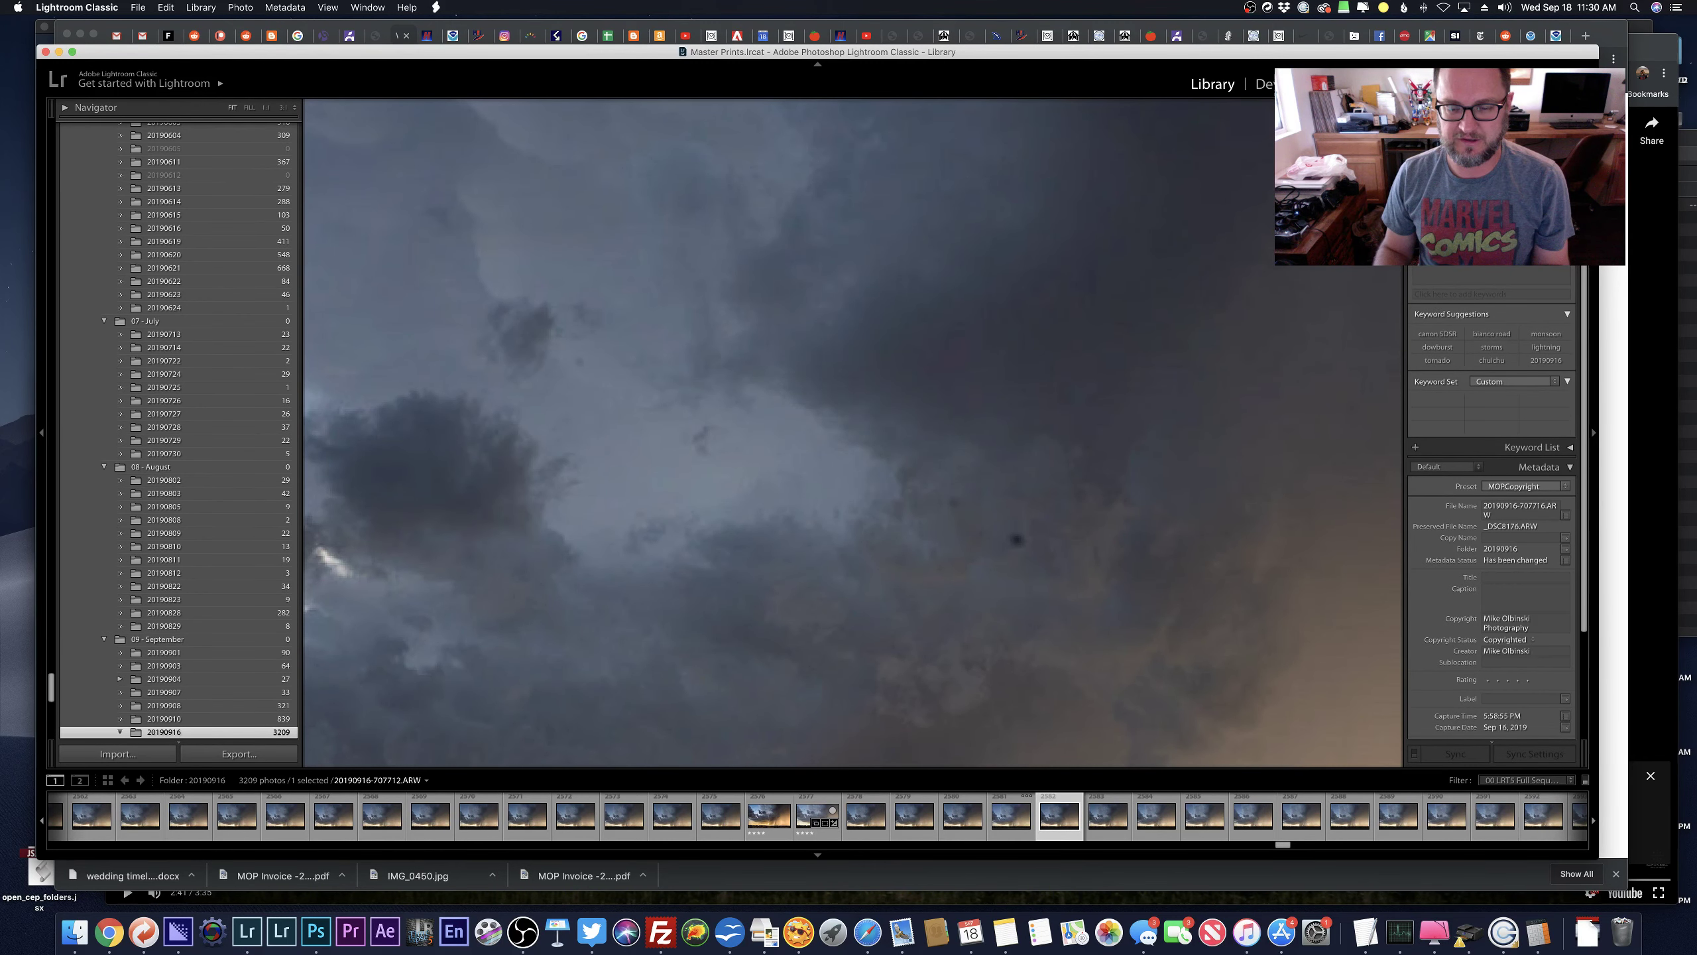
key(Right)
key(Right)
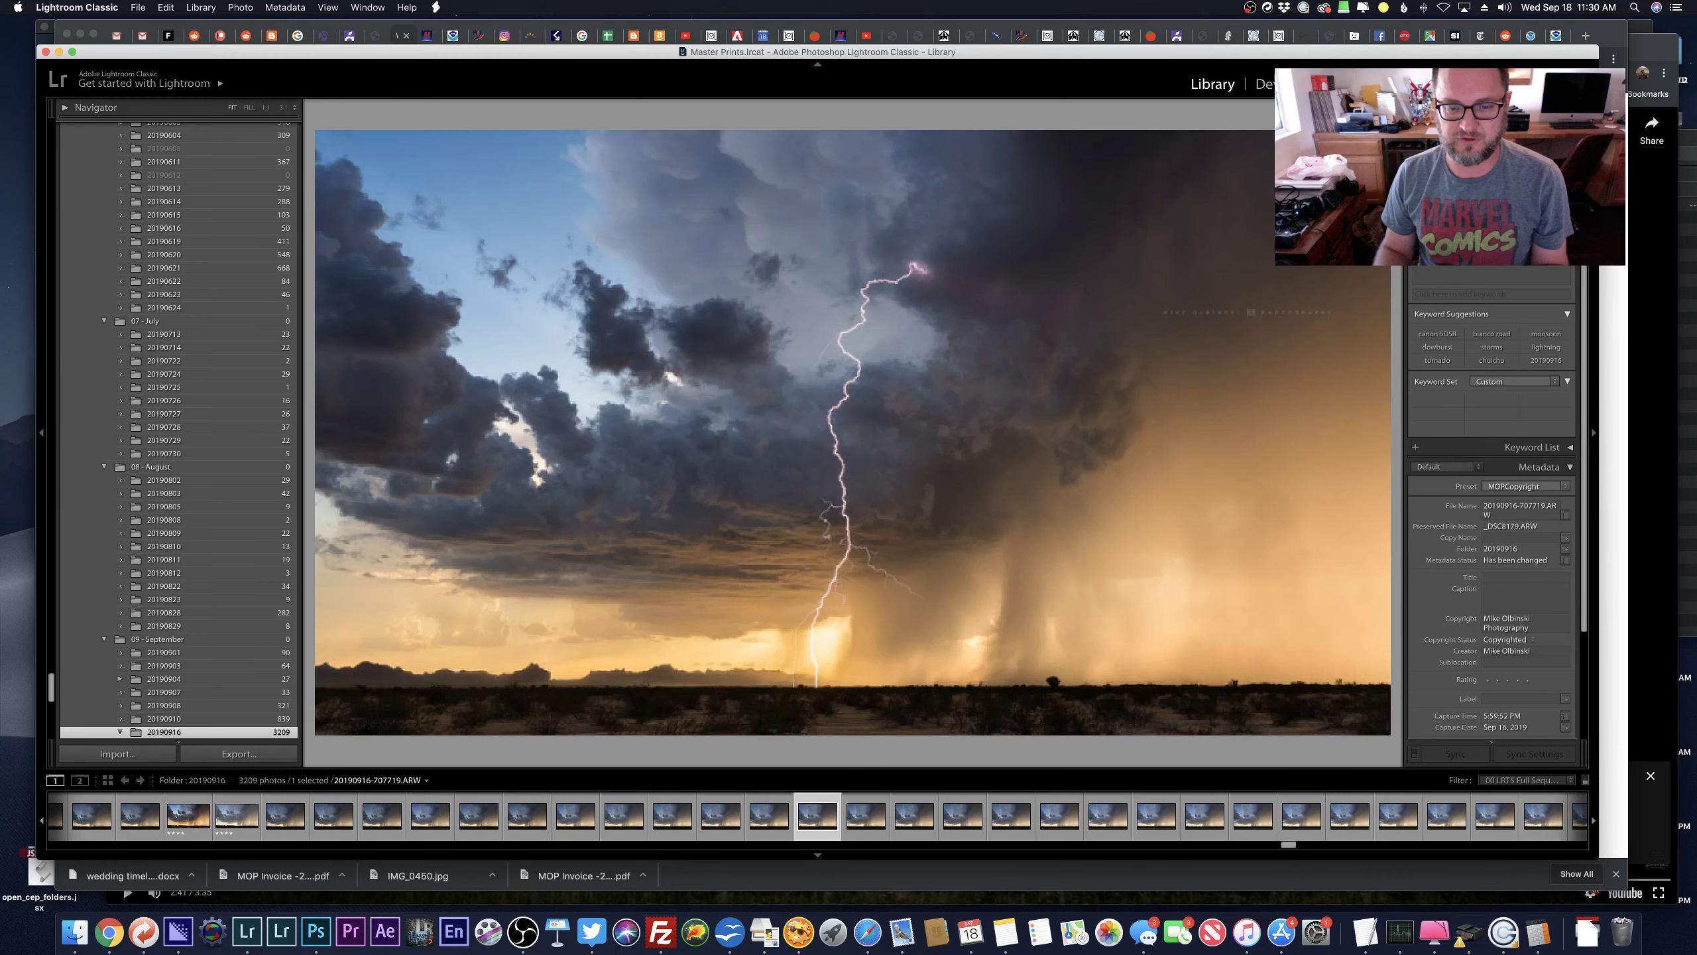
key(Left)
key(Left)
key(Left)
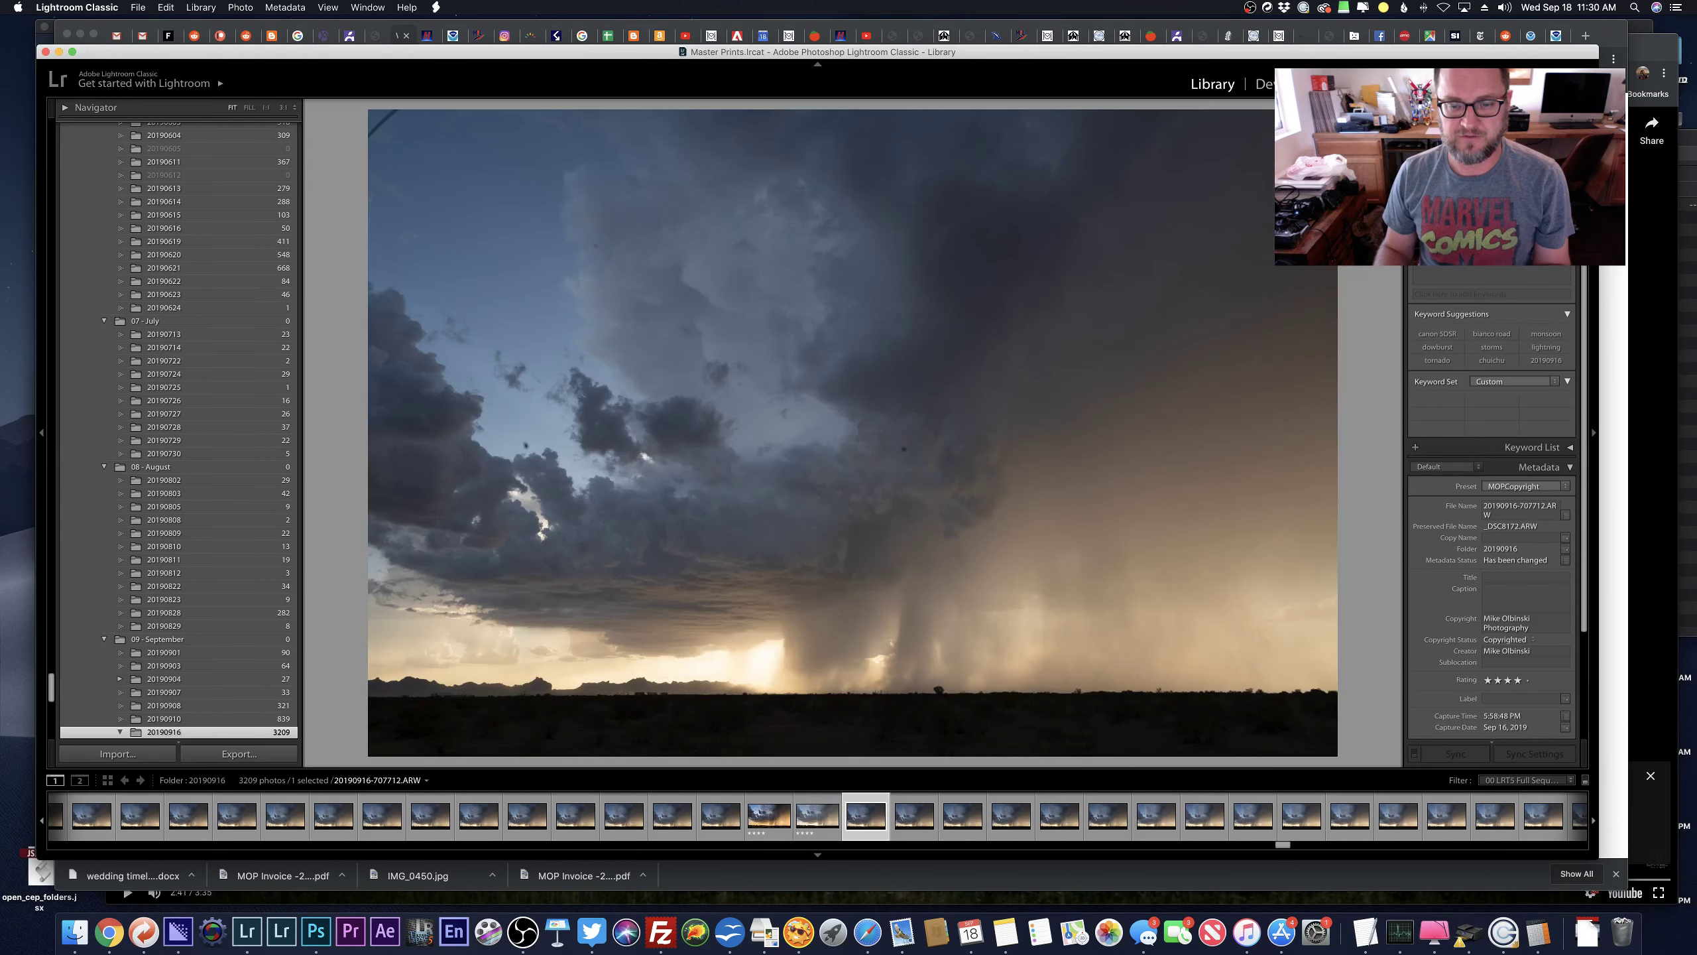
key(Right)
key(Right)
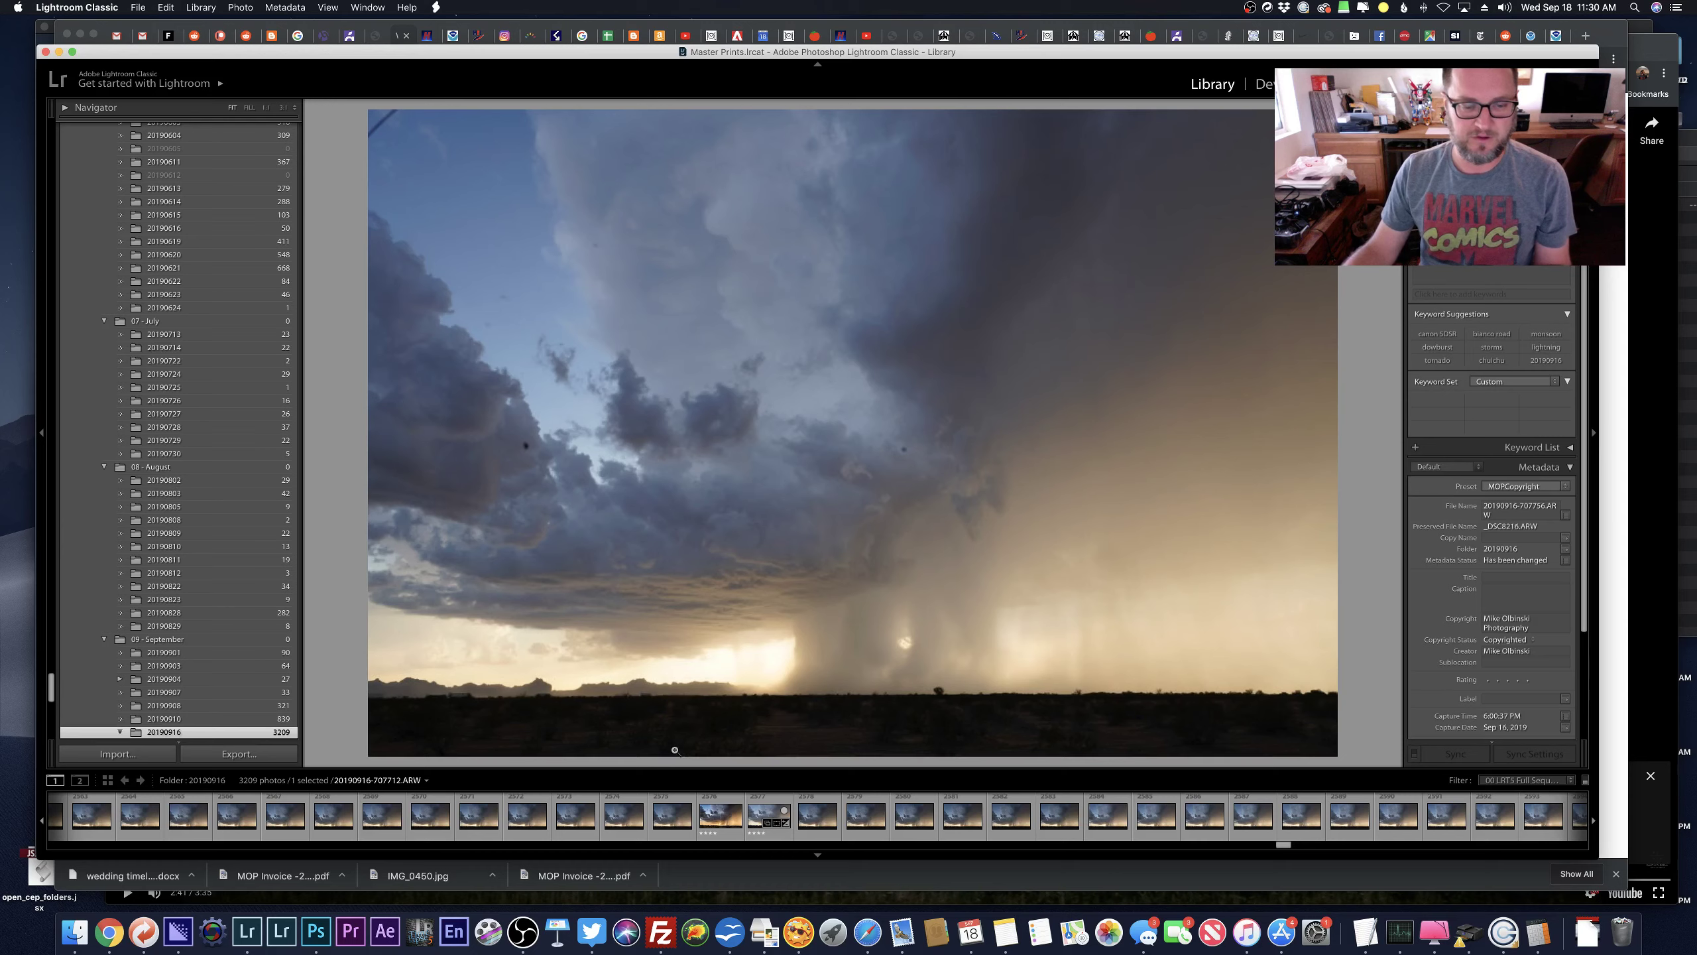
Run forward through the following storm frames to 20190916-707756.ARW to examine how the clouds and rain shaft change.
key(Right)
key(Right)
key(Right)
key(Right)
key(Right)
key(Right)
key(Right)
key(Right)
key(Right)
key(Right)
key(Right)
key(Right)
key(Right)
key(Right)
key(Right)
key(Right)
key(Right)
key(Right)
key(Right)
key(Right)
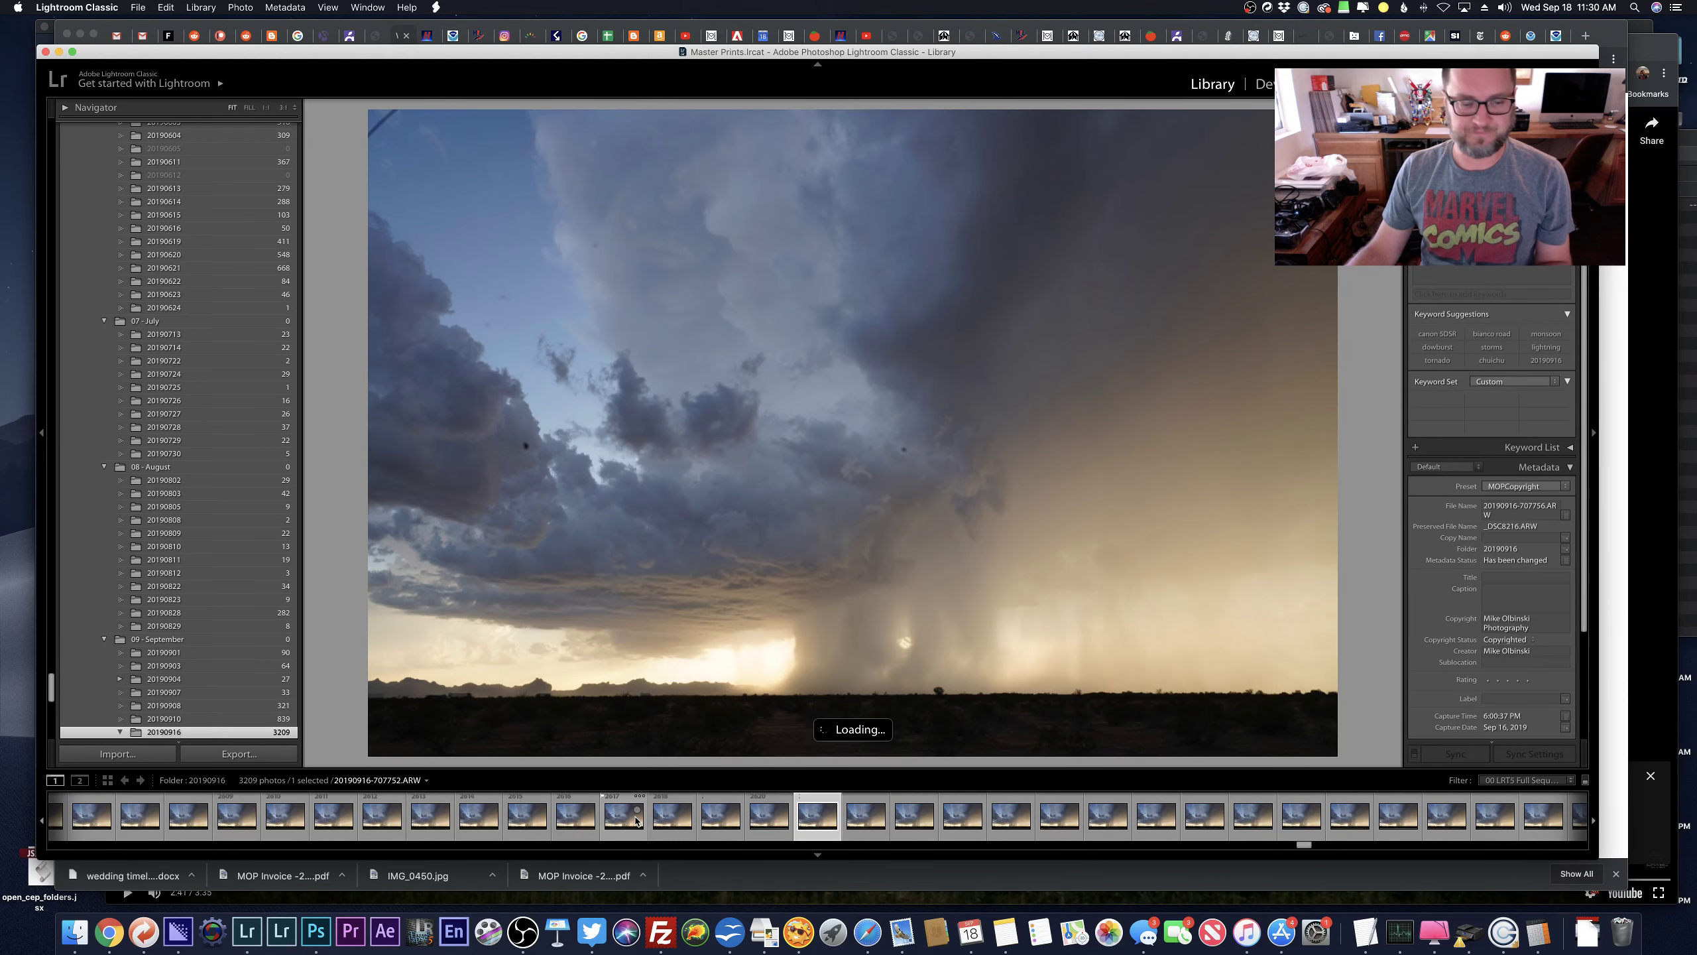
scroll(636, 821, up, 6)
scroll(635, 821, up, 6)
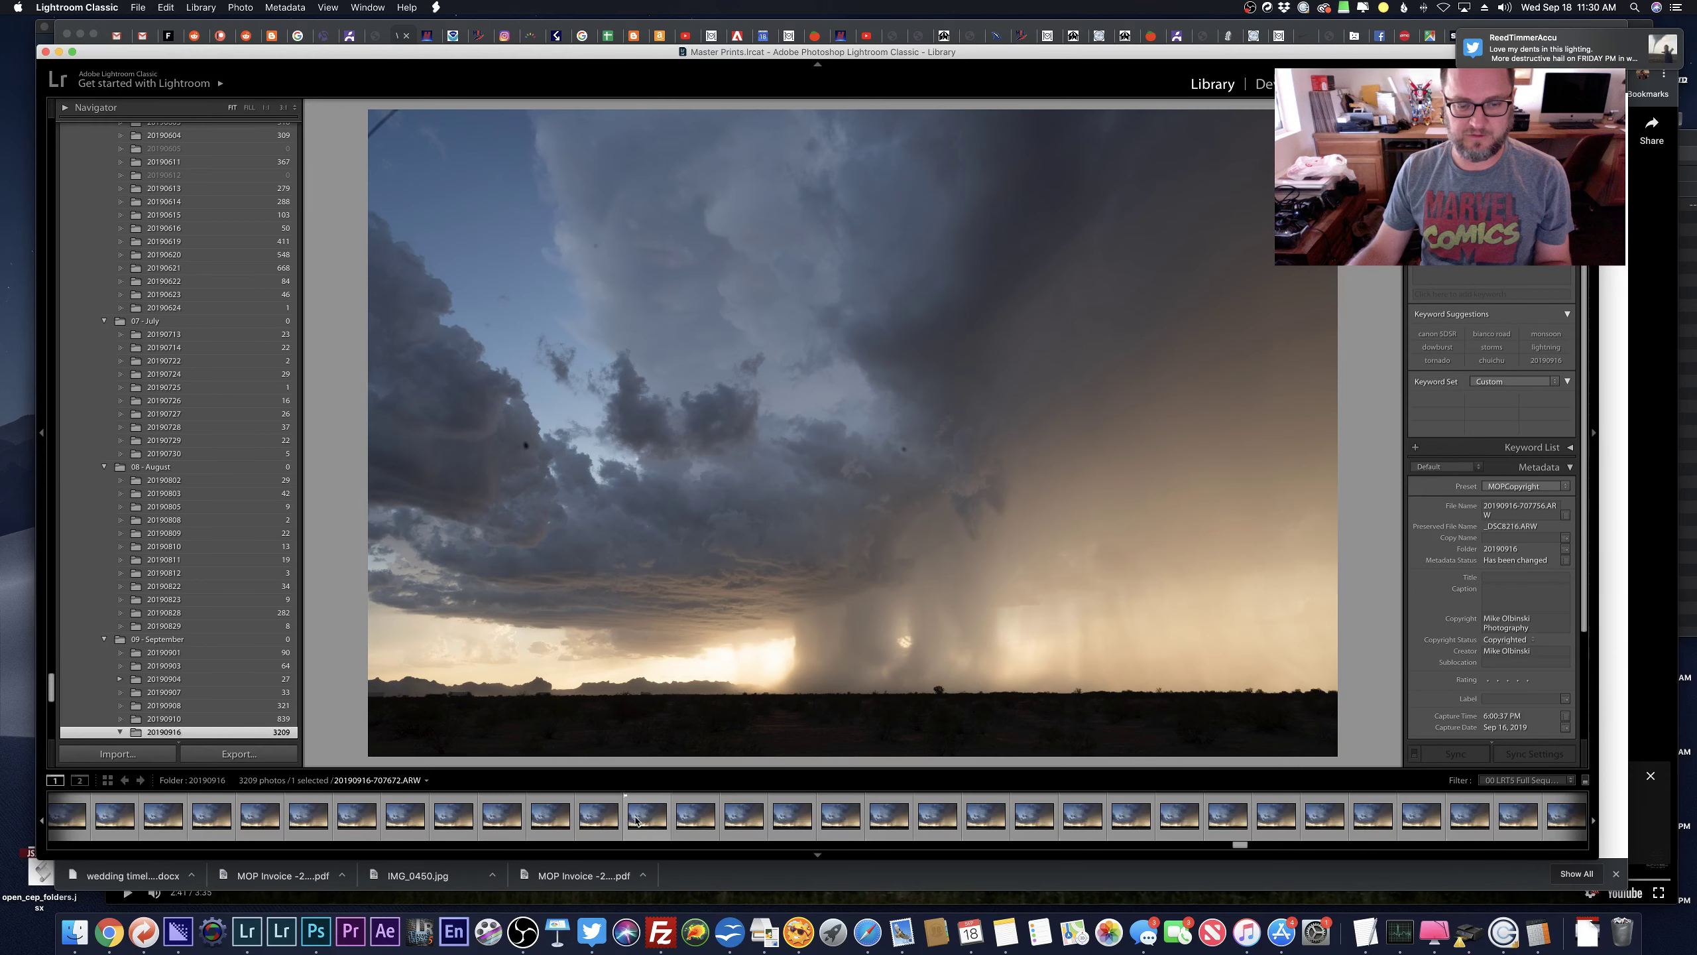
scroll(635, 820, up, 3)
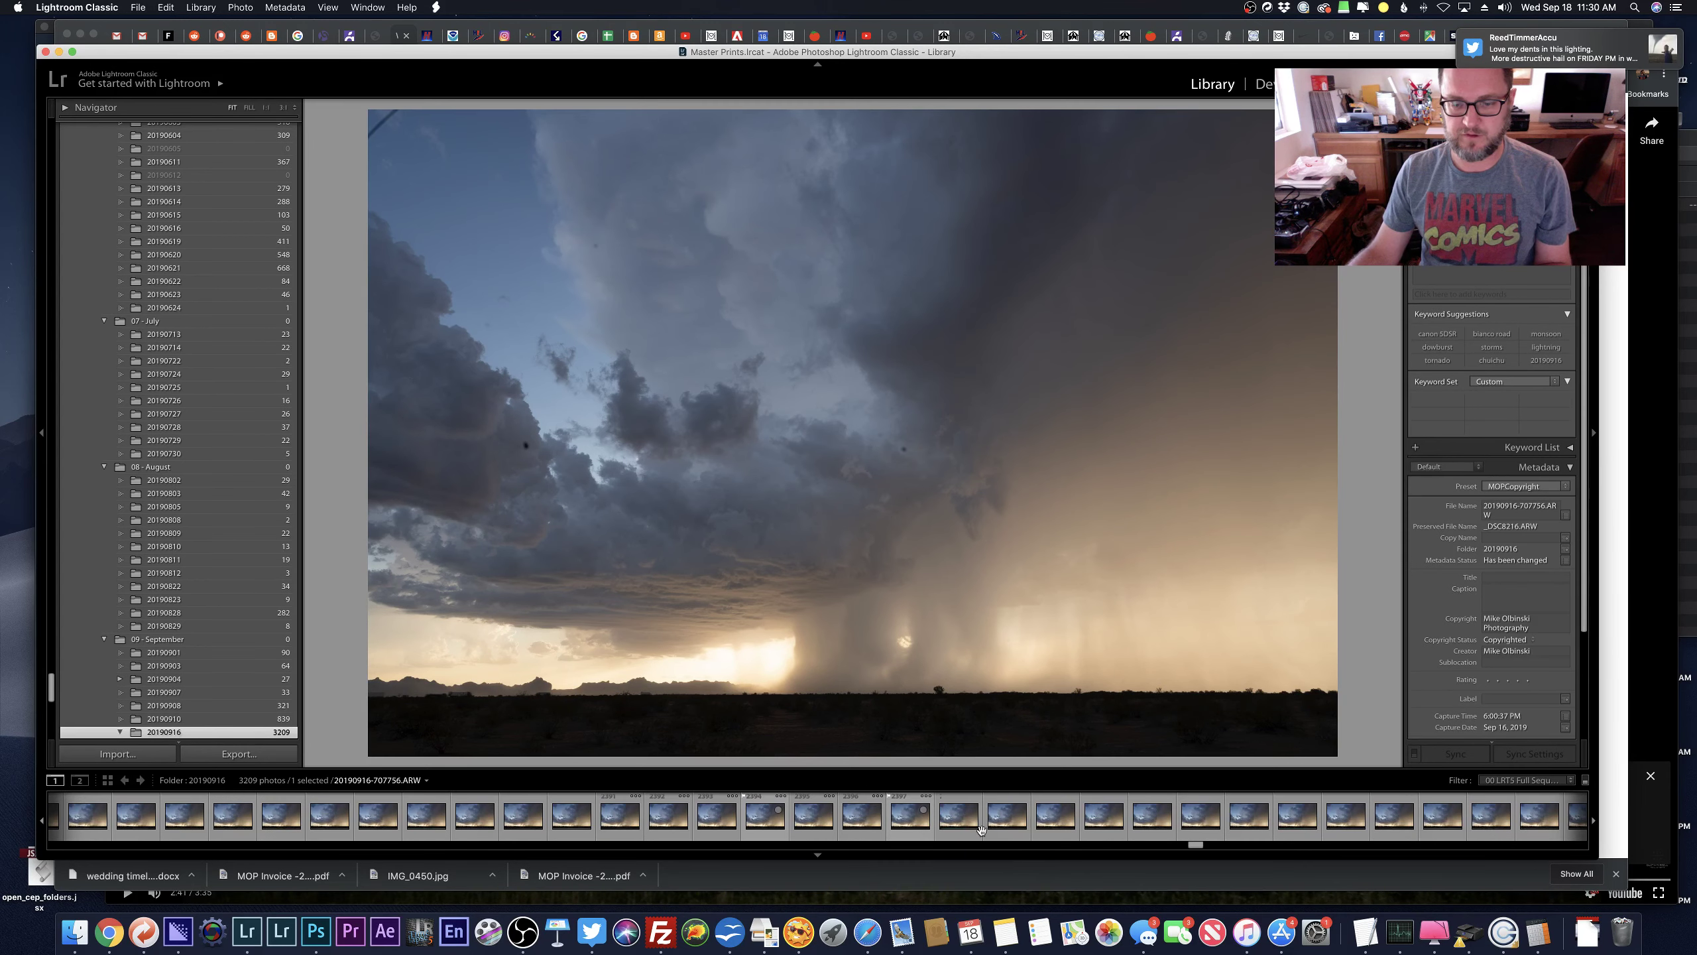
scroll(977, 822, up, 4)
scroll(977, 822, down, 8)
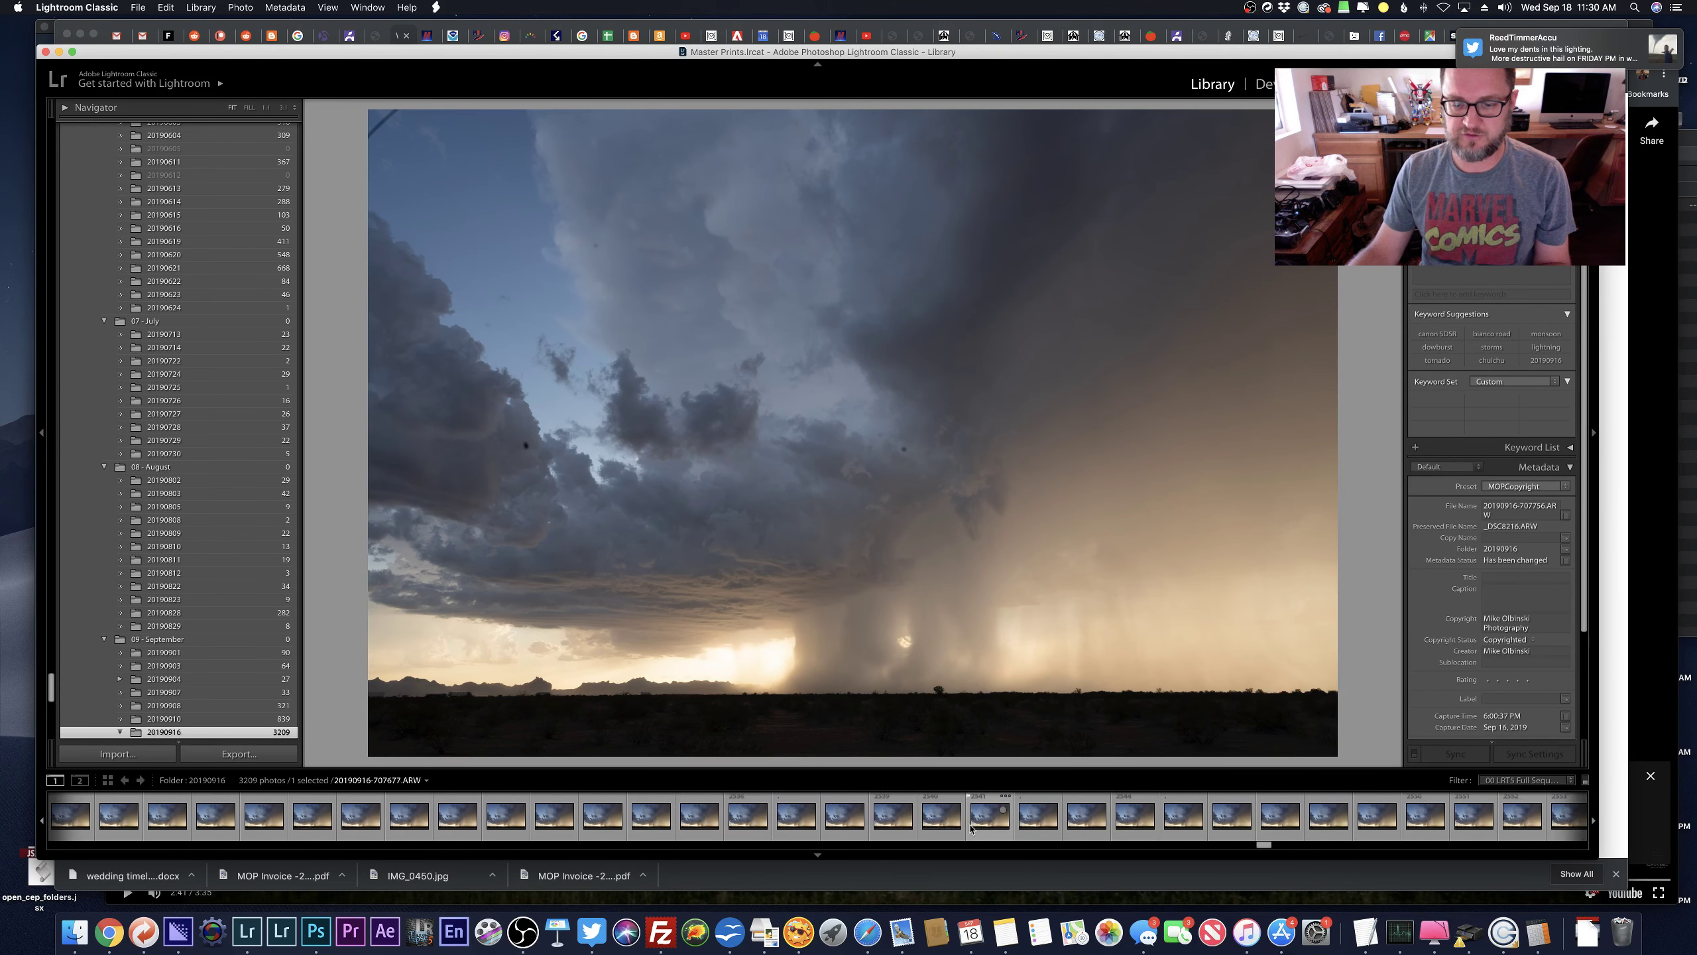
scroll(969, 828, up, 2)
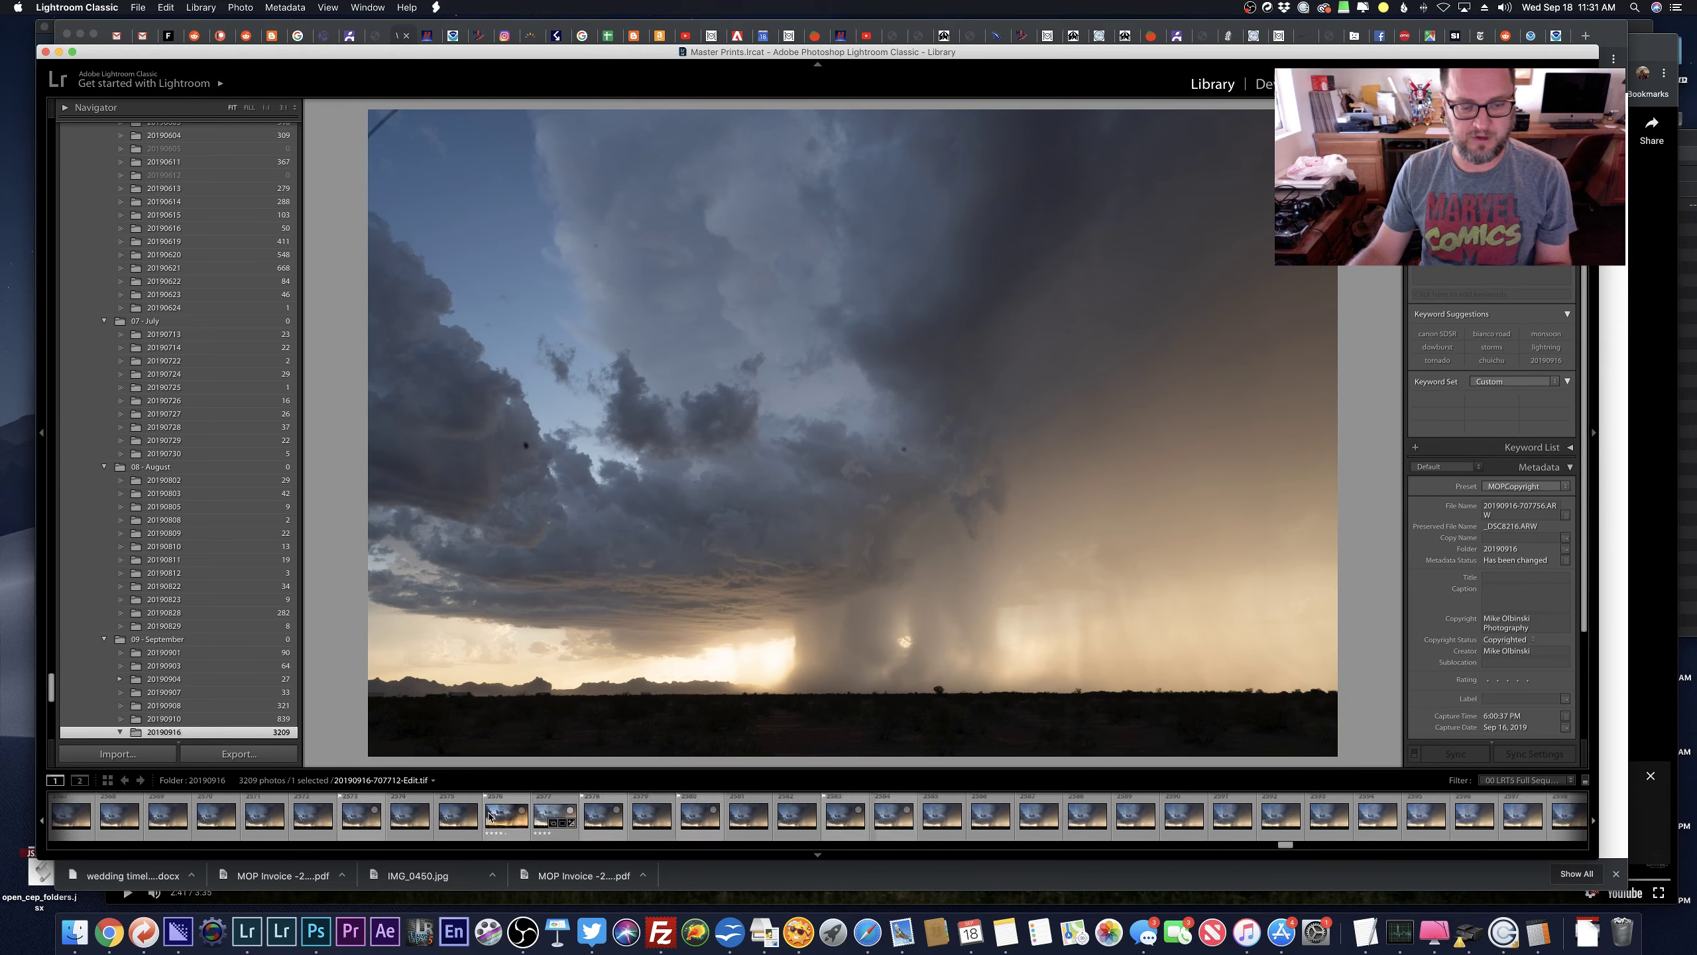
click(490, 816)
key(5)
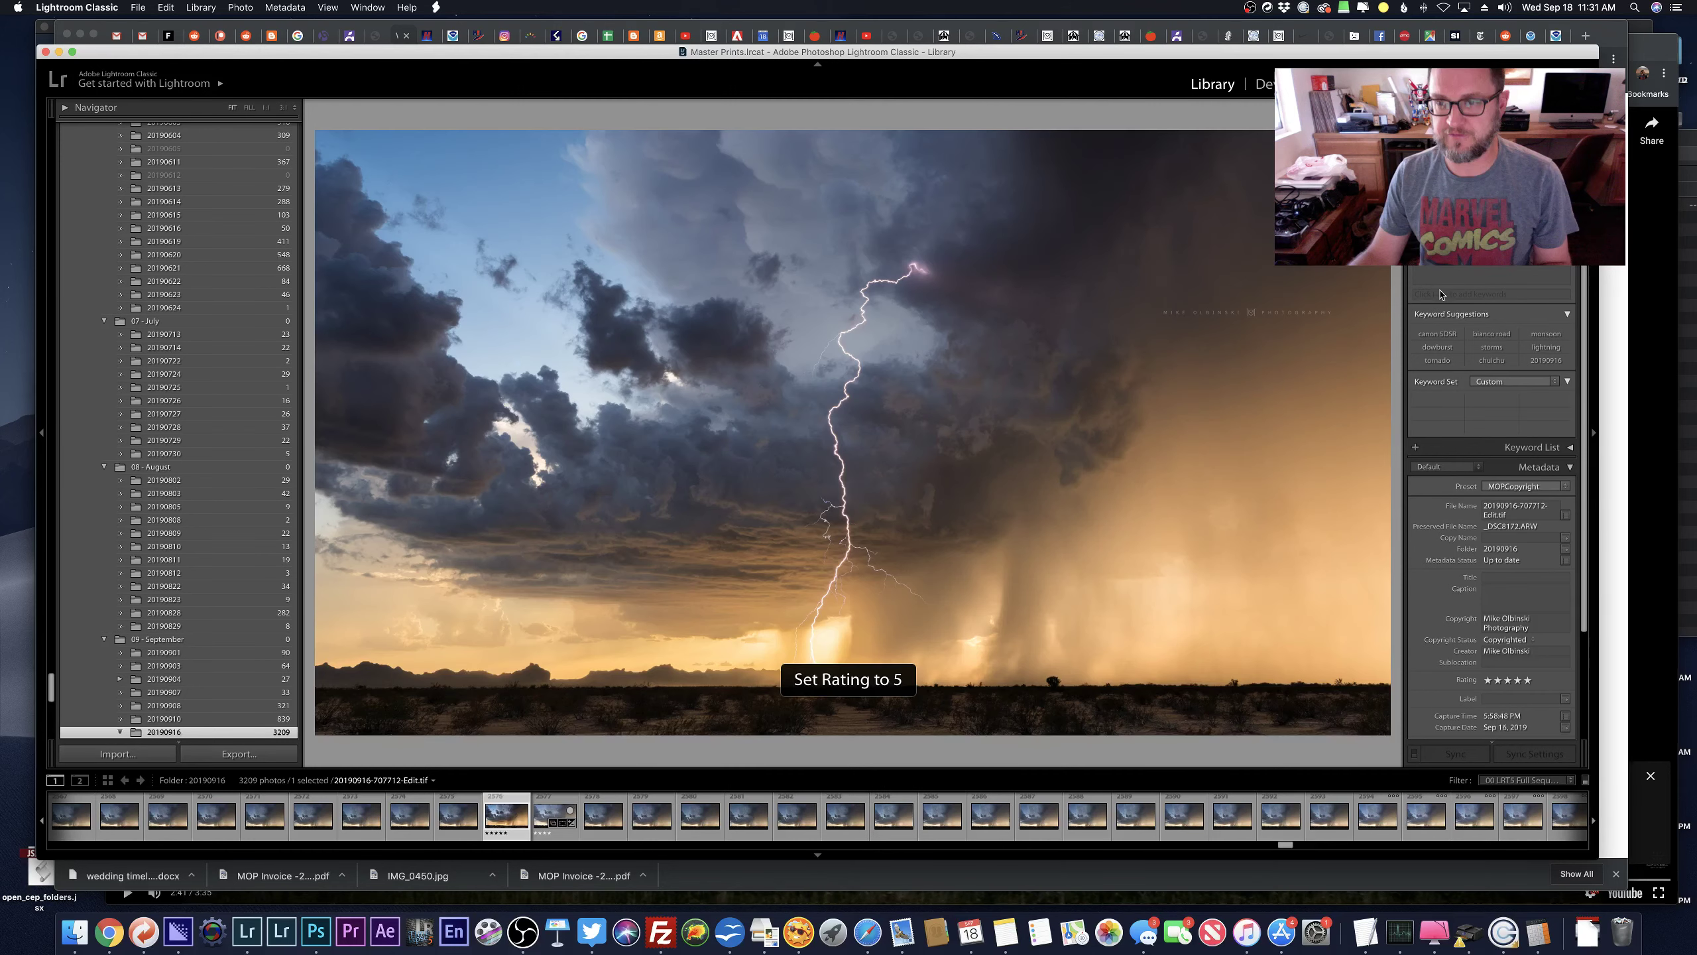
Add keywords to the edited lightning photo, including mountains, rain, hail and structure.
click(1440, 295)
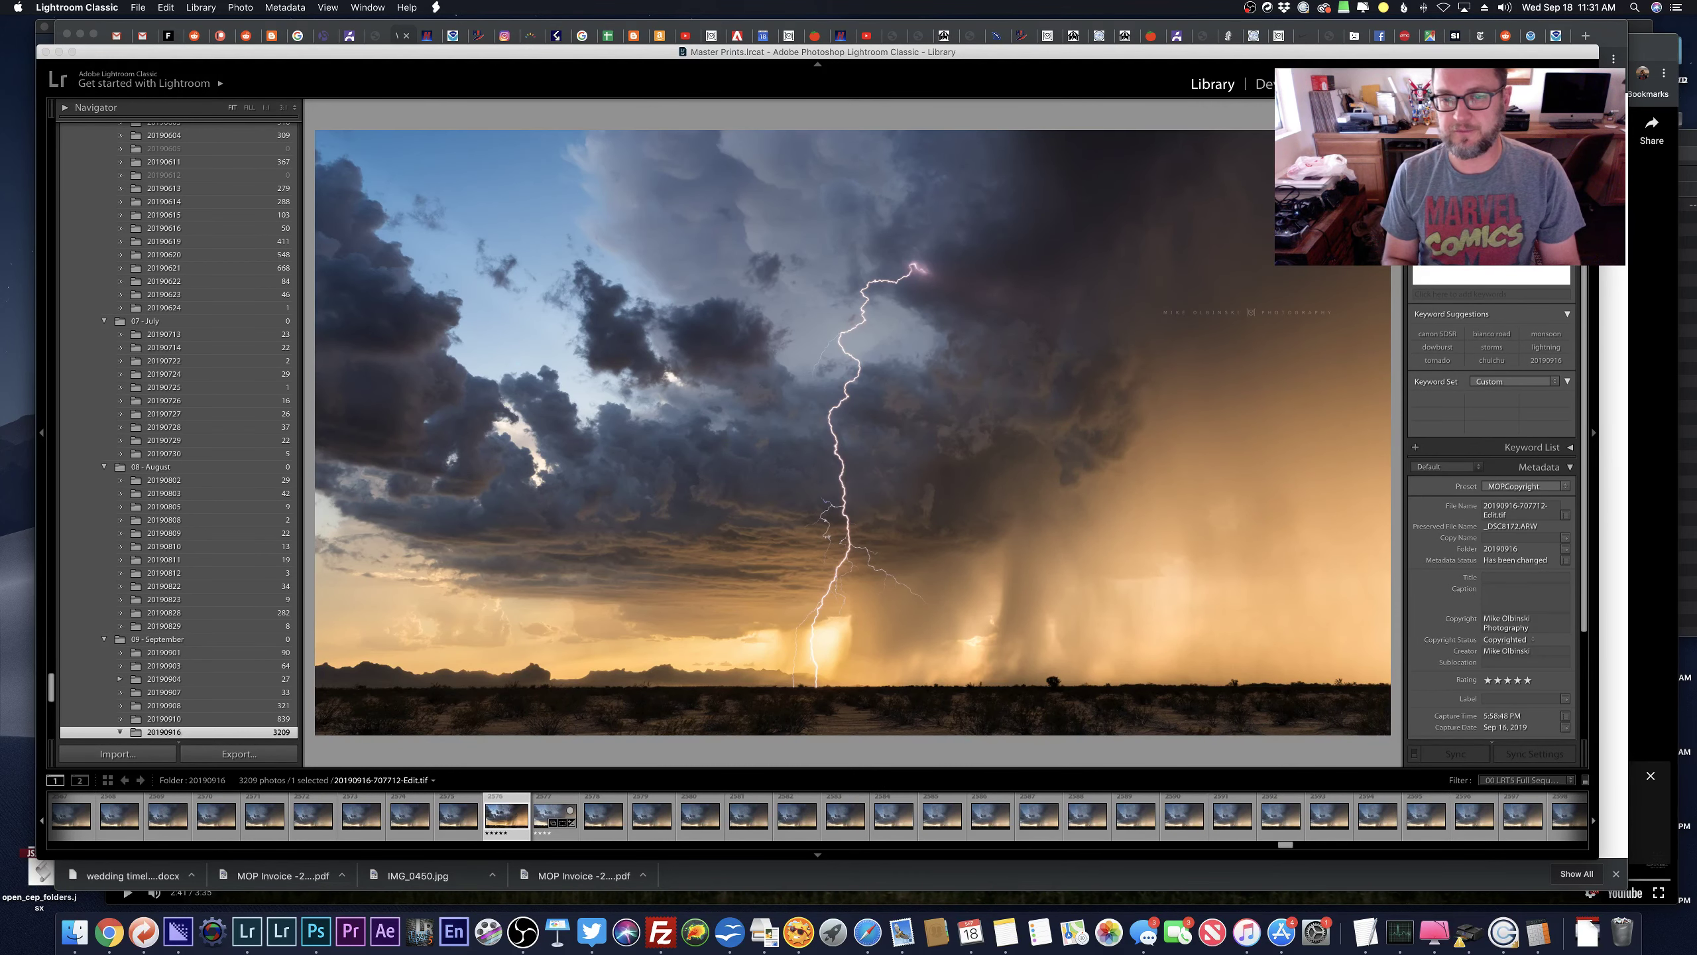
text(s)
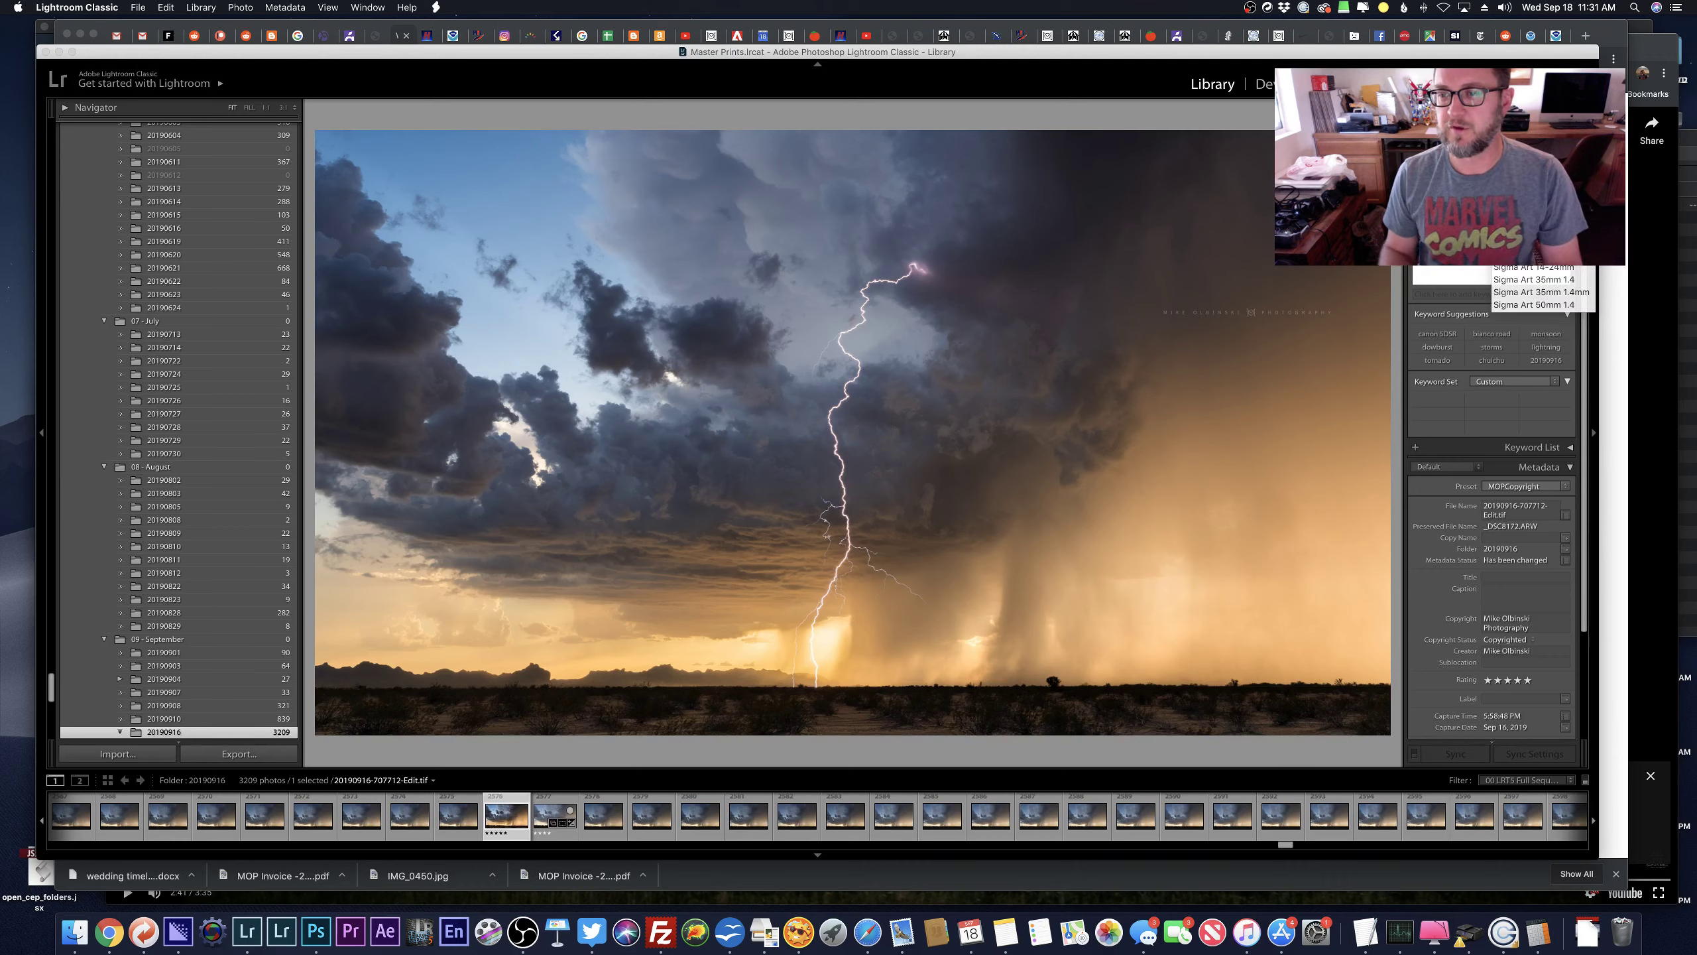
key(Return)
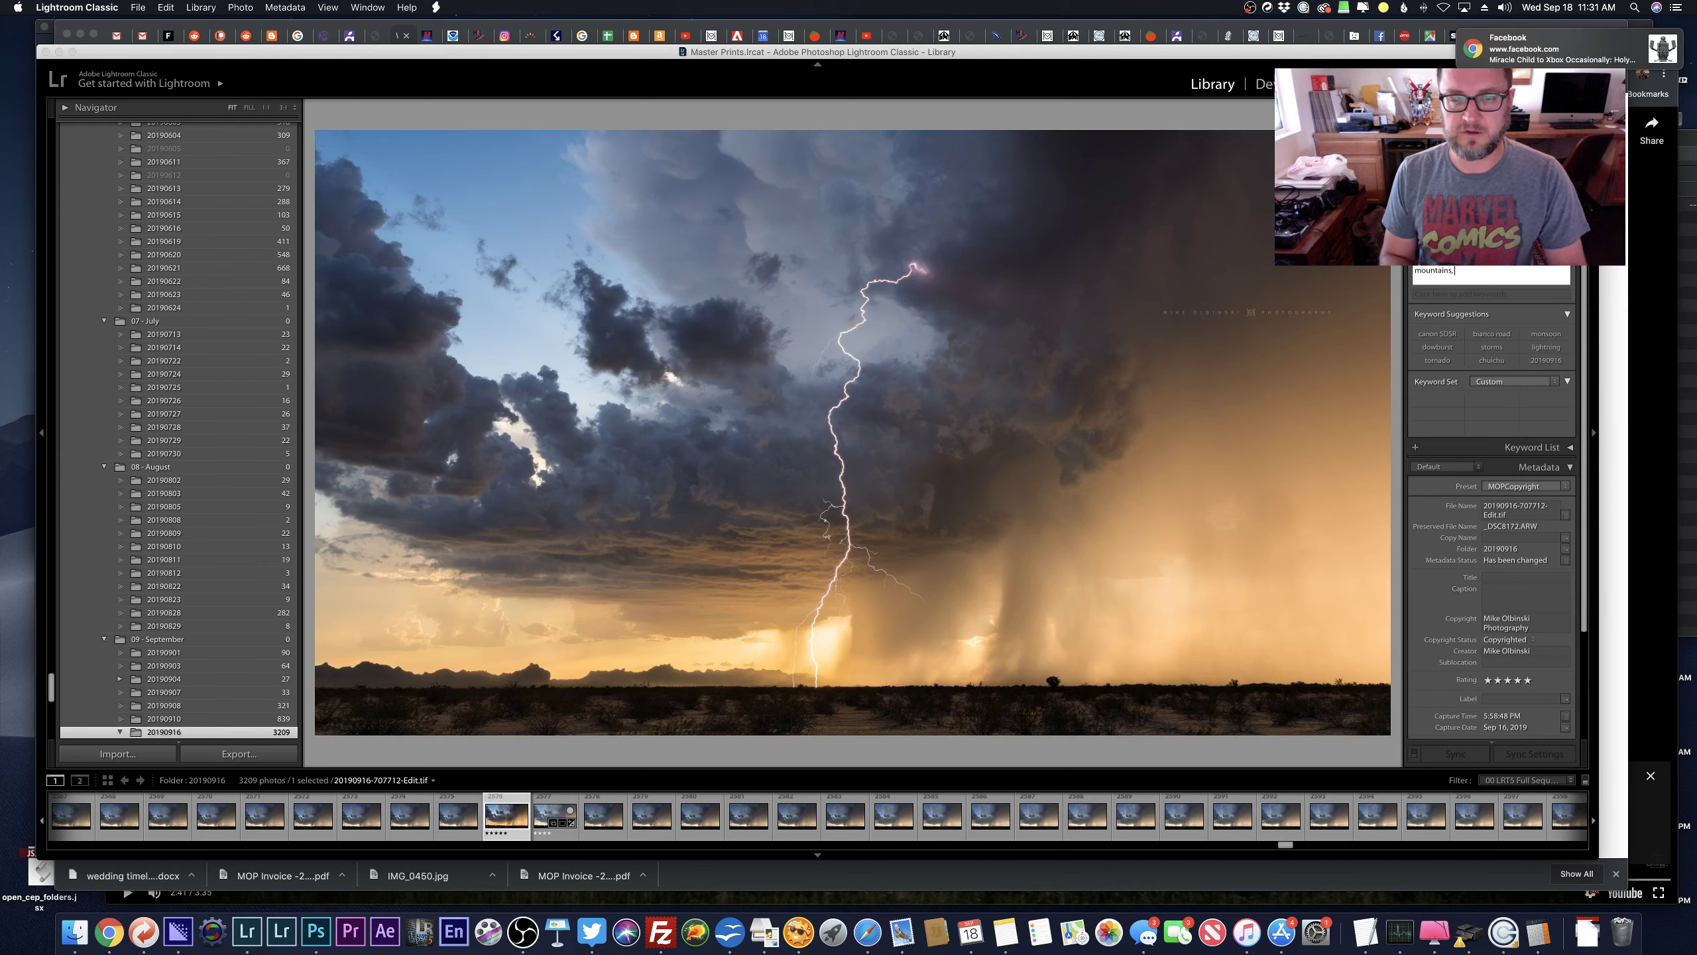
text(rain, hail)
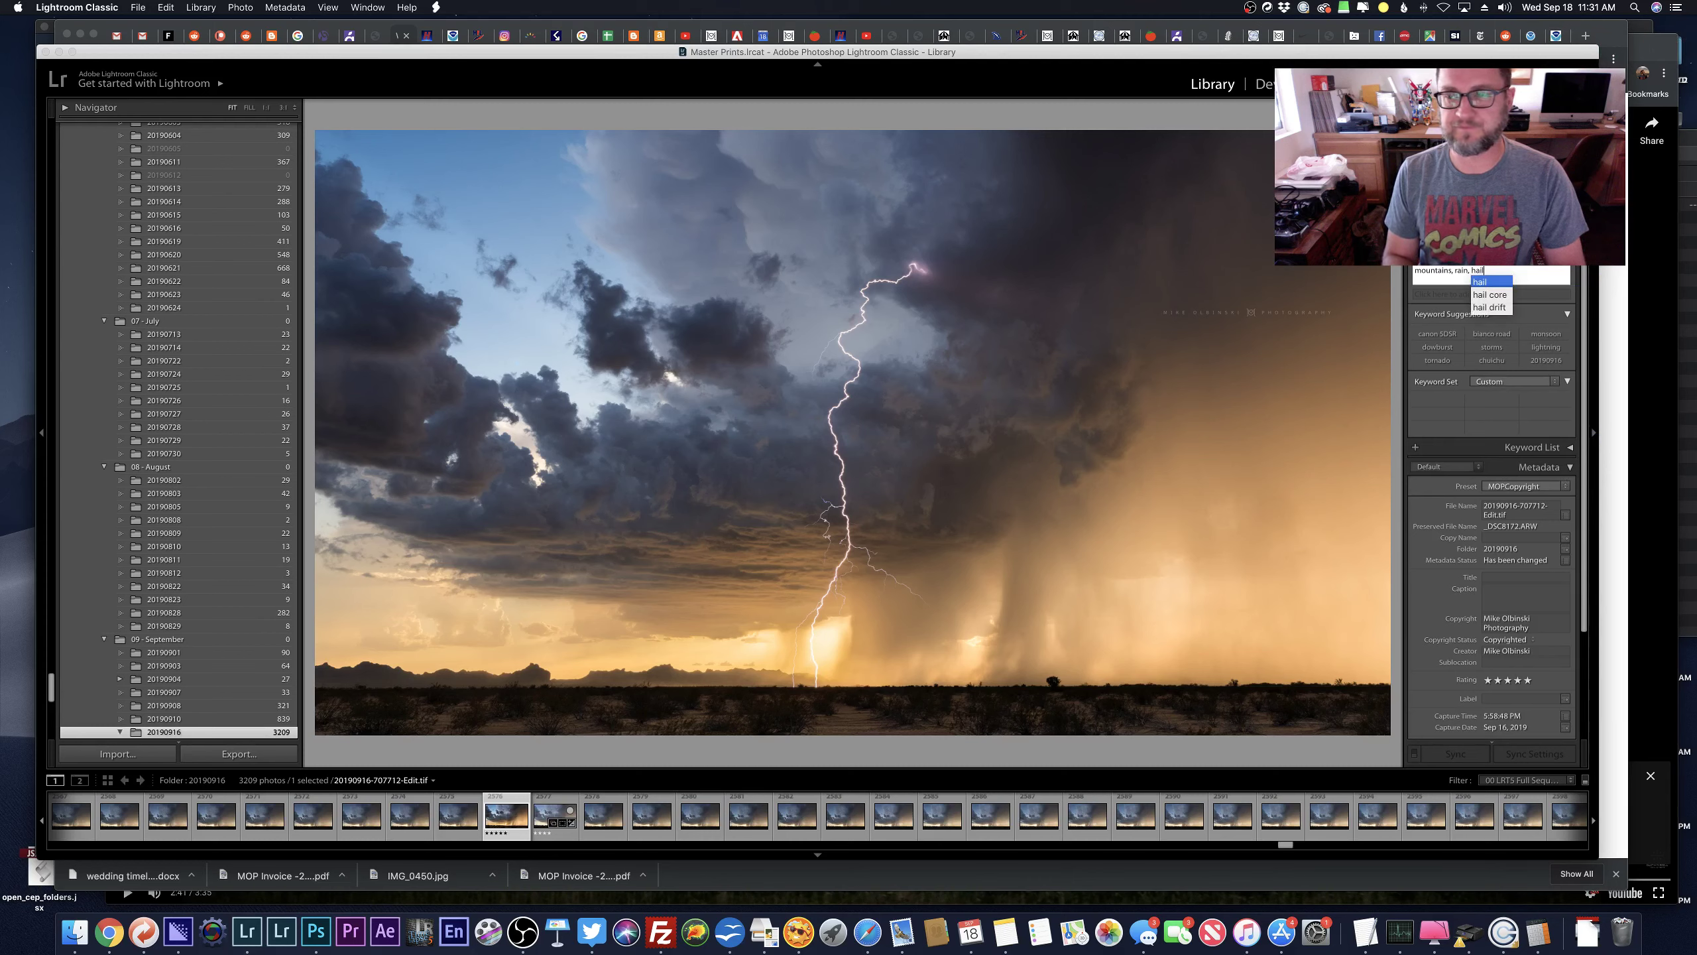
text(, structure)
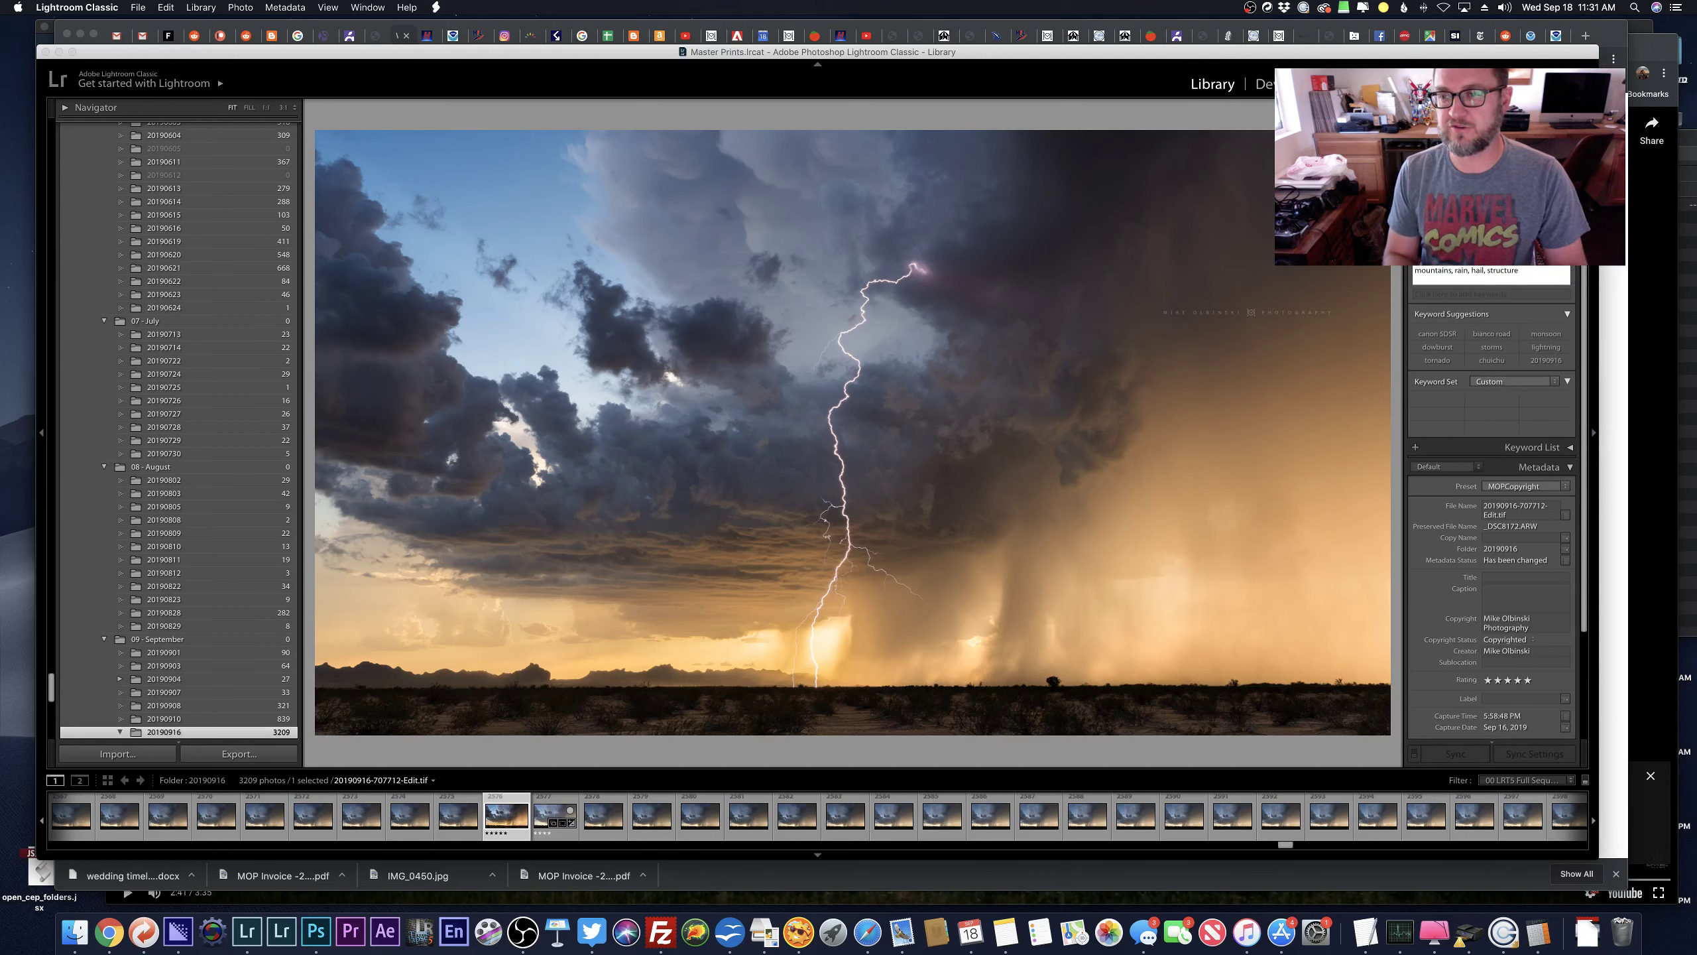
Title the photo "Salome Strike" and caption it "A positive lightning strike exits the top of a severe thunderstorm near I-10 and Salome Highway".
click(1519, 574)
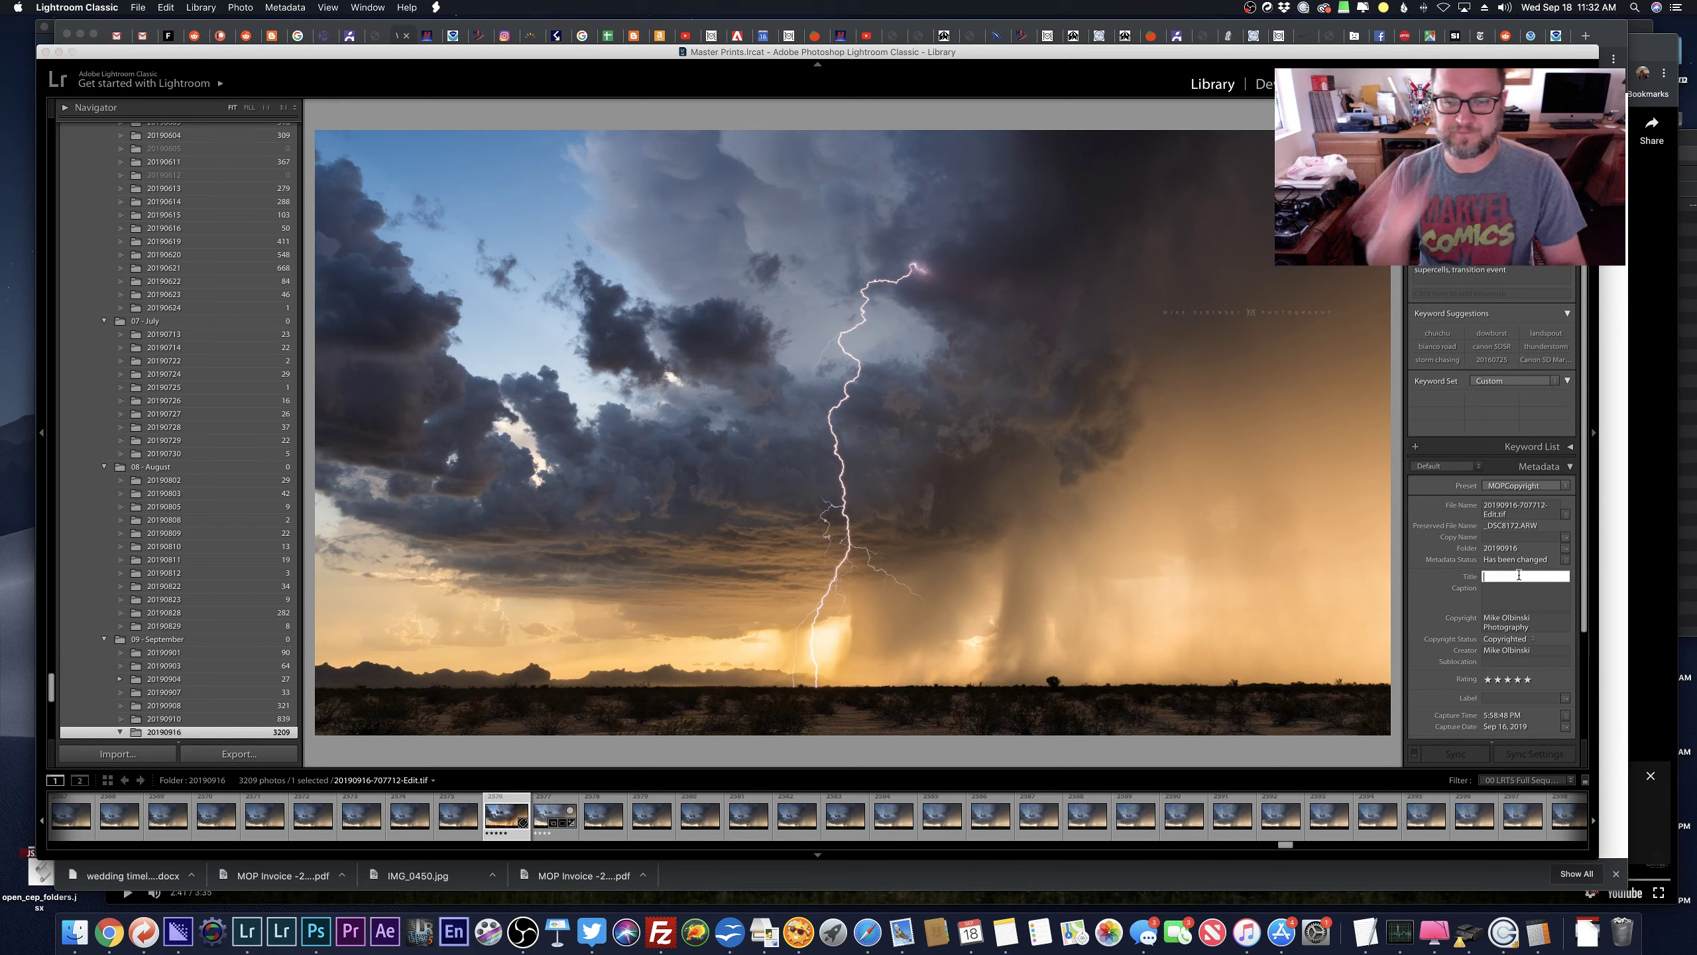
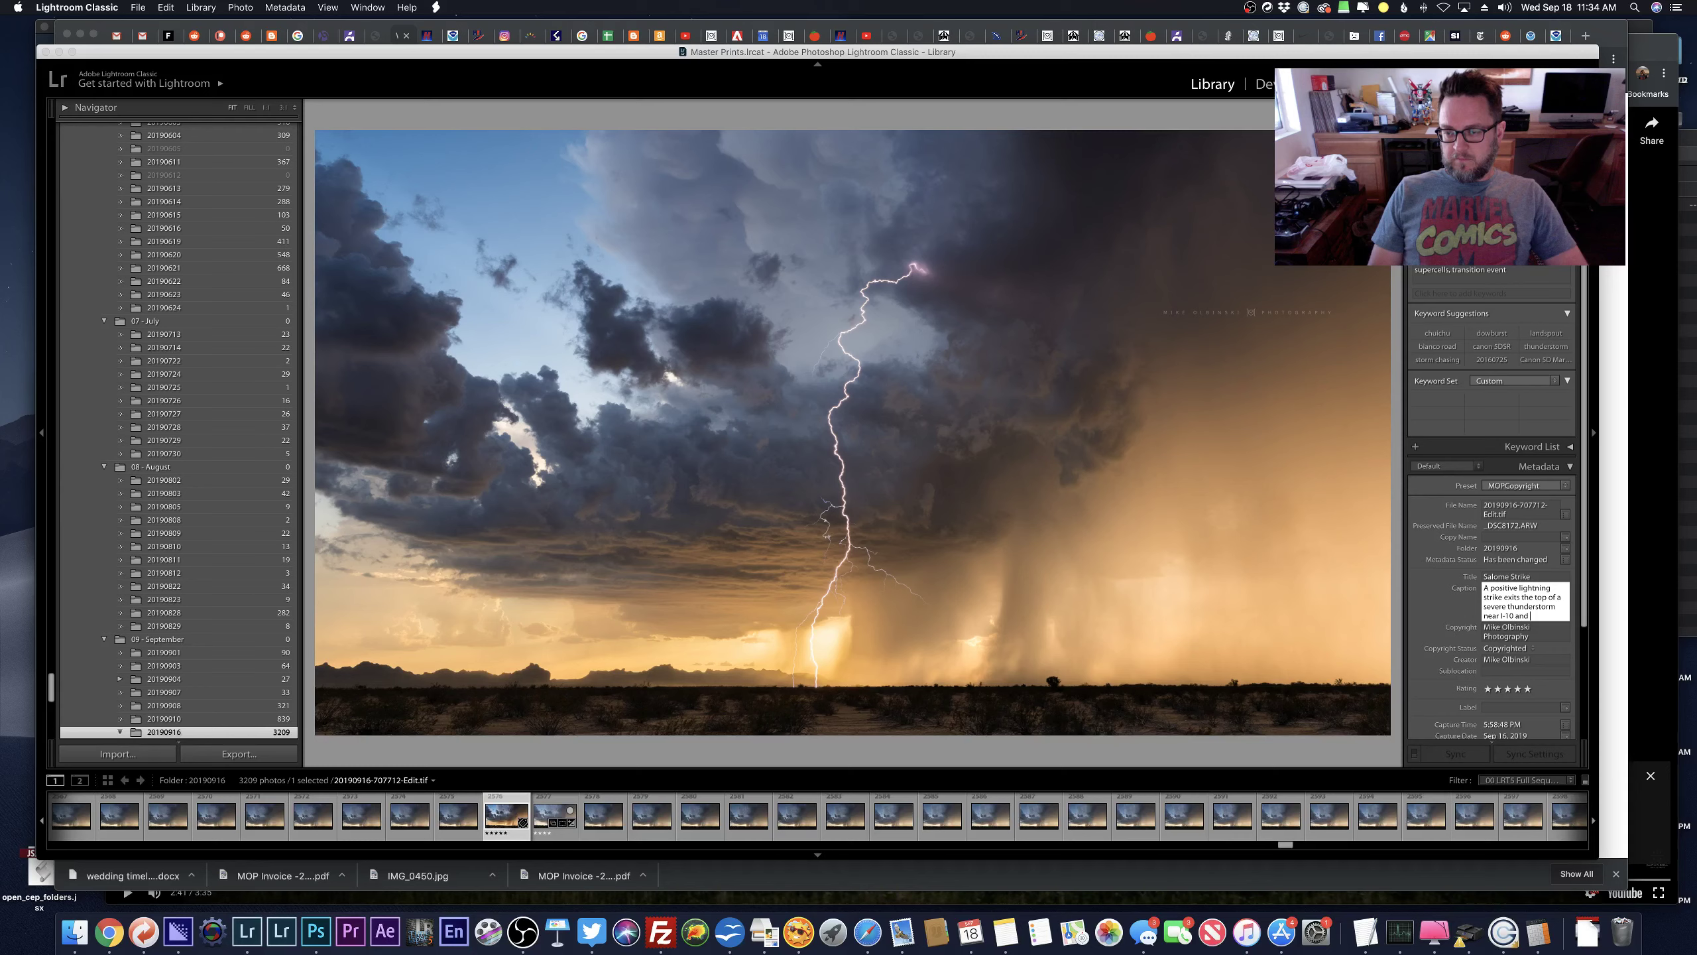
text(Salome Highway)
key(Return)
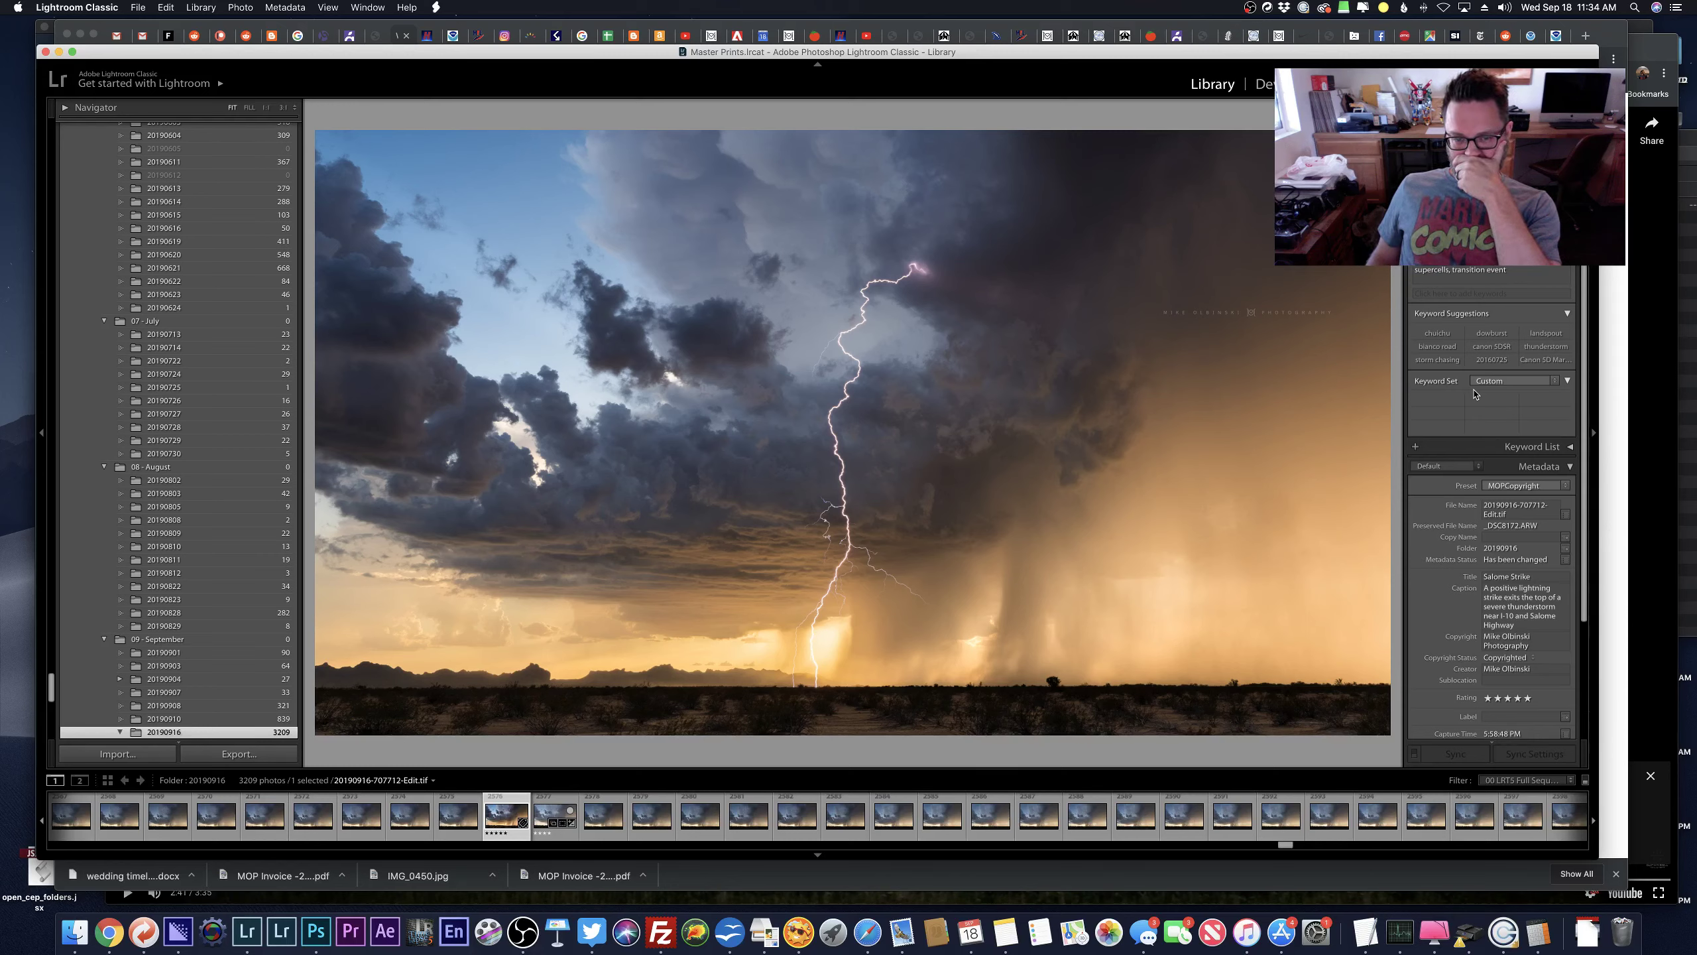
Open the photo's title for editing, switch to Chrome, search Google for a thesaurus and open Thesaurus.com.
click(1536, 574)
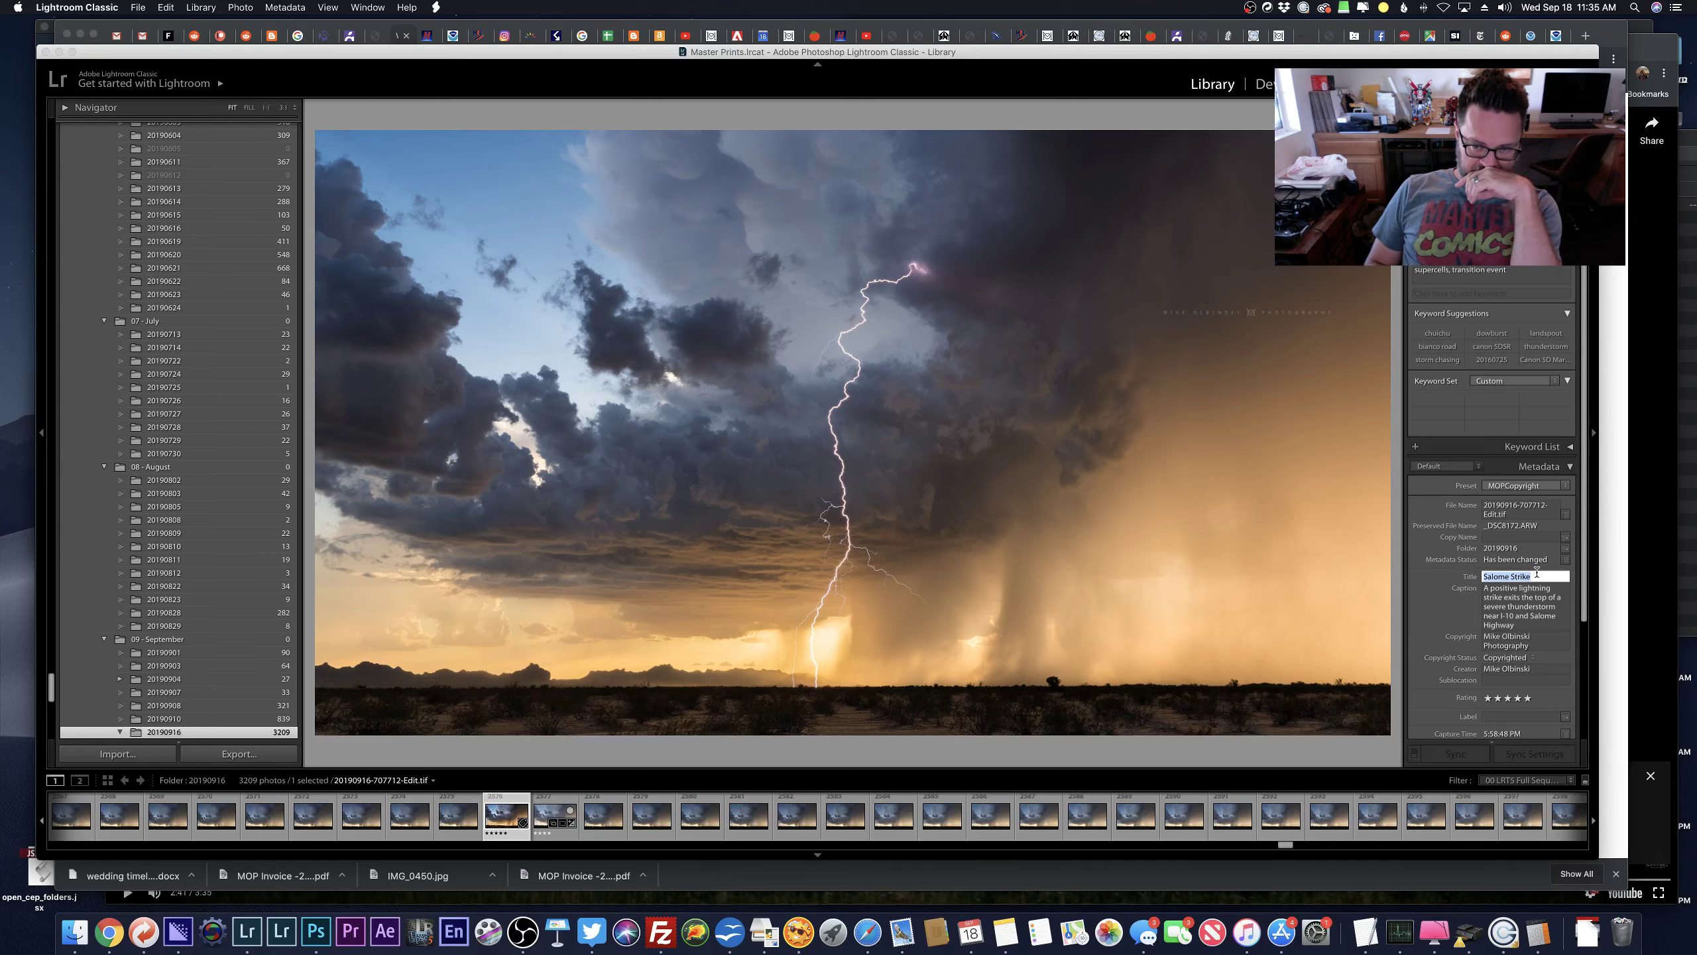
click(108, 933)
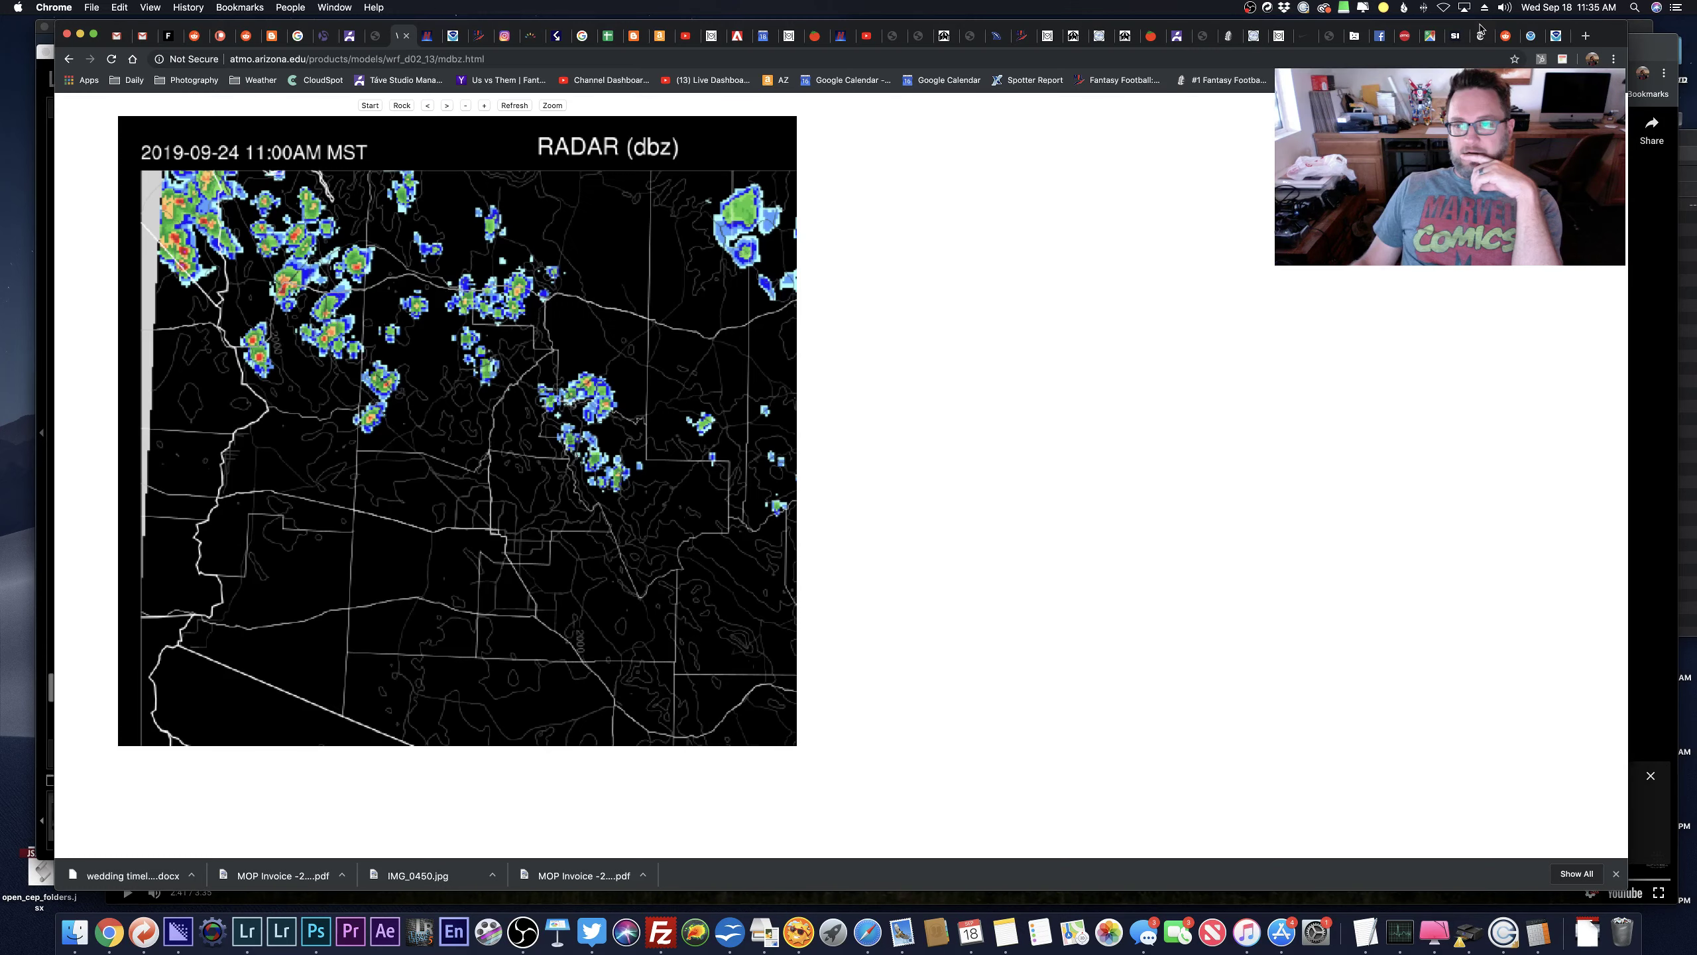
key(super+l)
text(t)
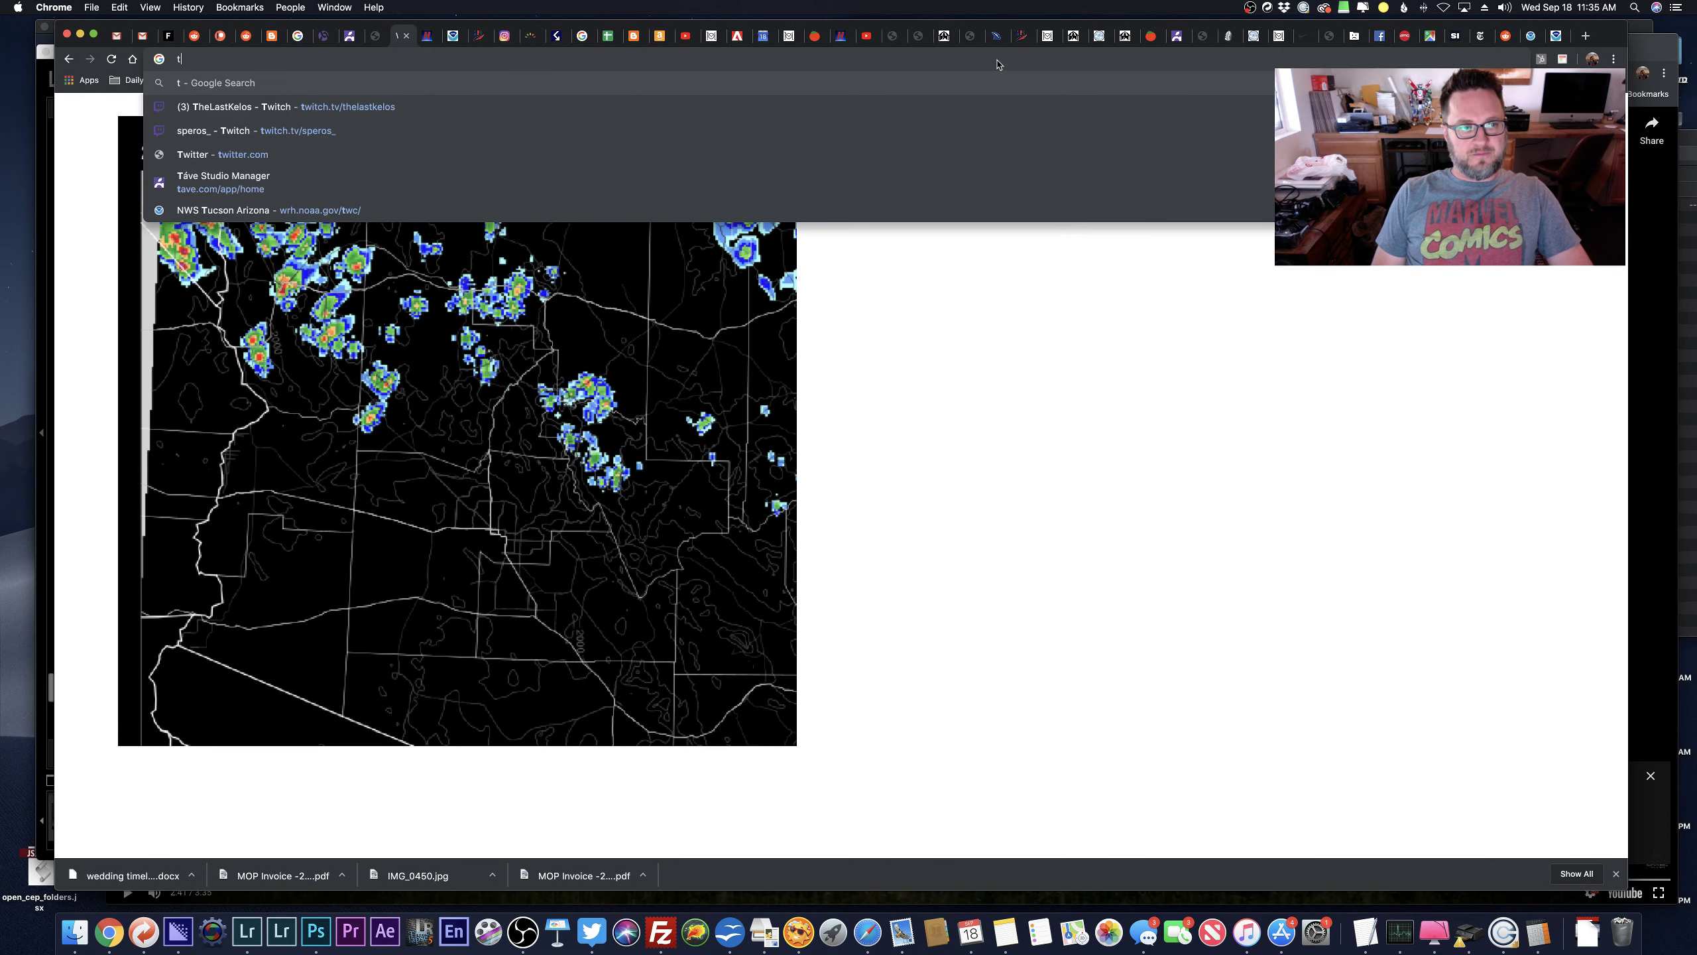
text(hesau)
key(Return)
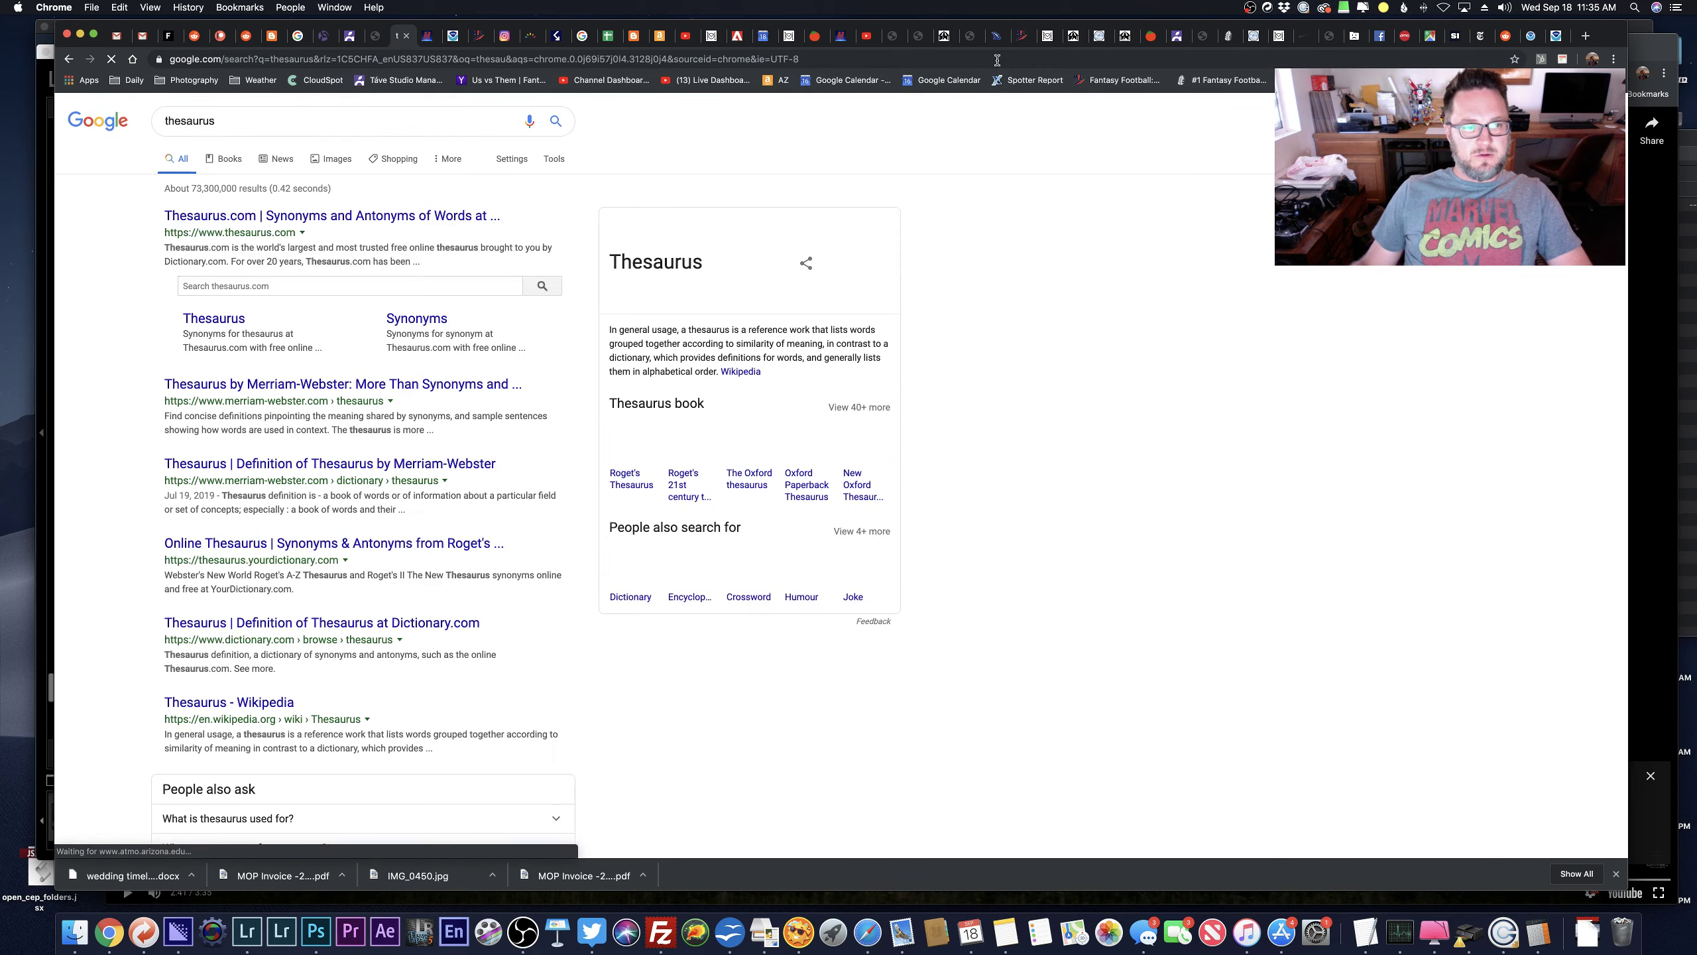
click(453, 217)
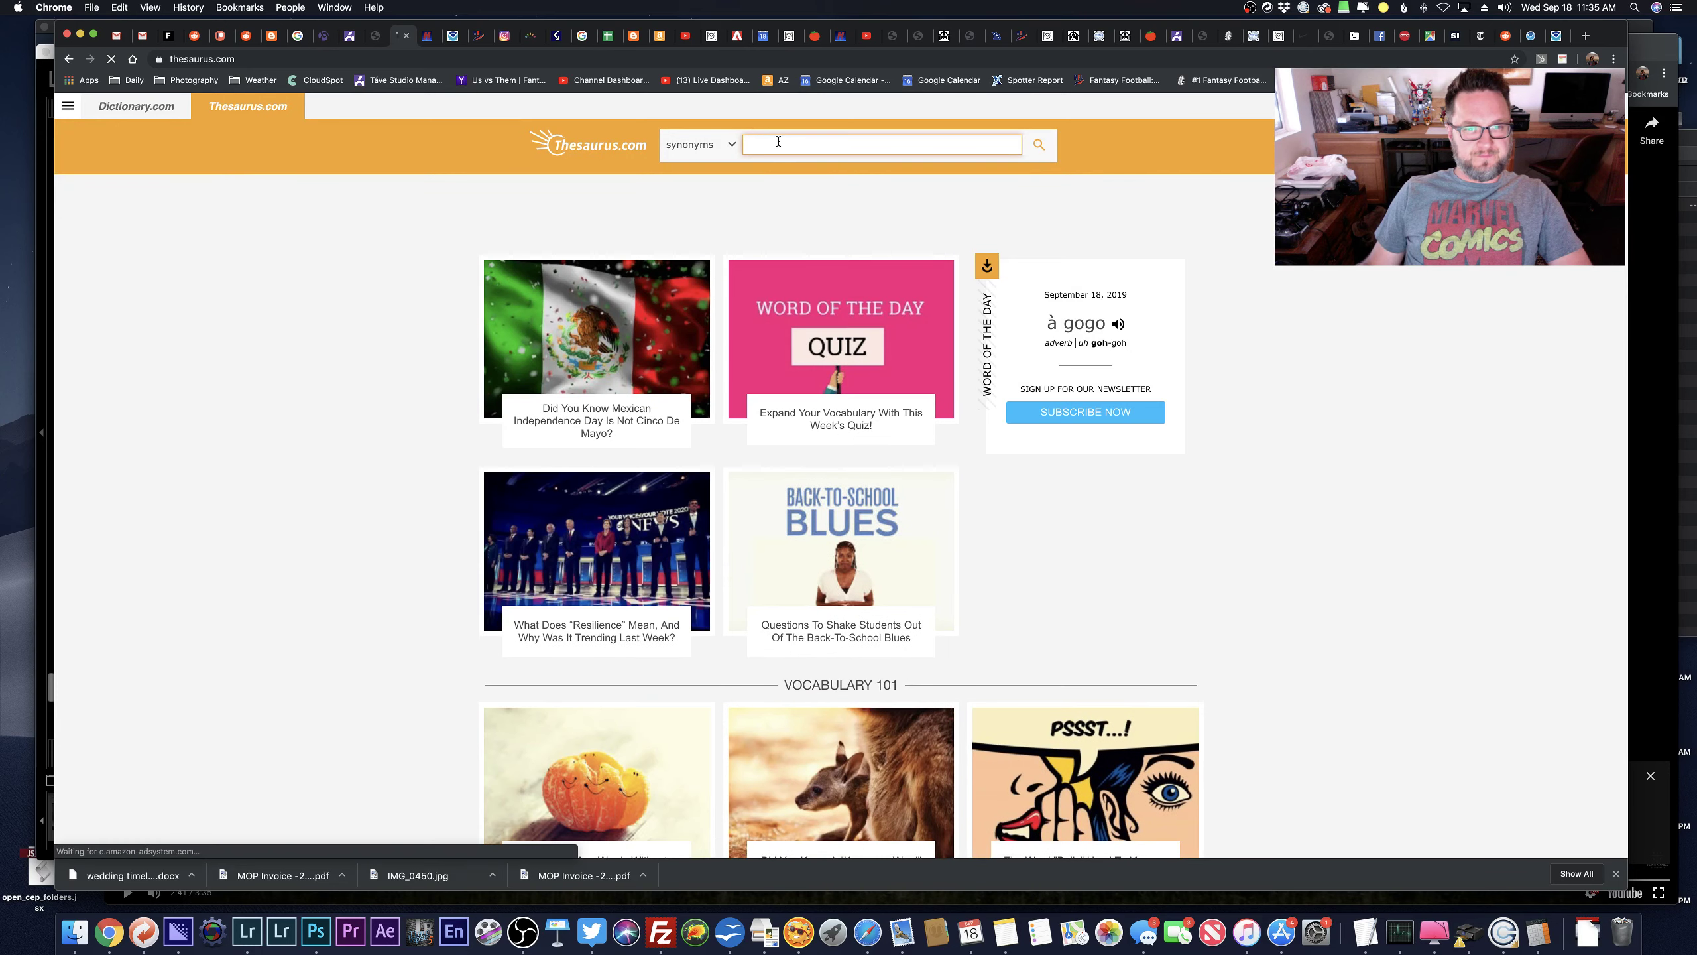
Look up synonyms for "power" on Thesaurus.com and read through its related word lists.
text(power)
key(Return)
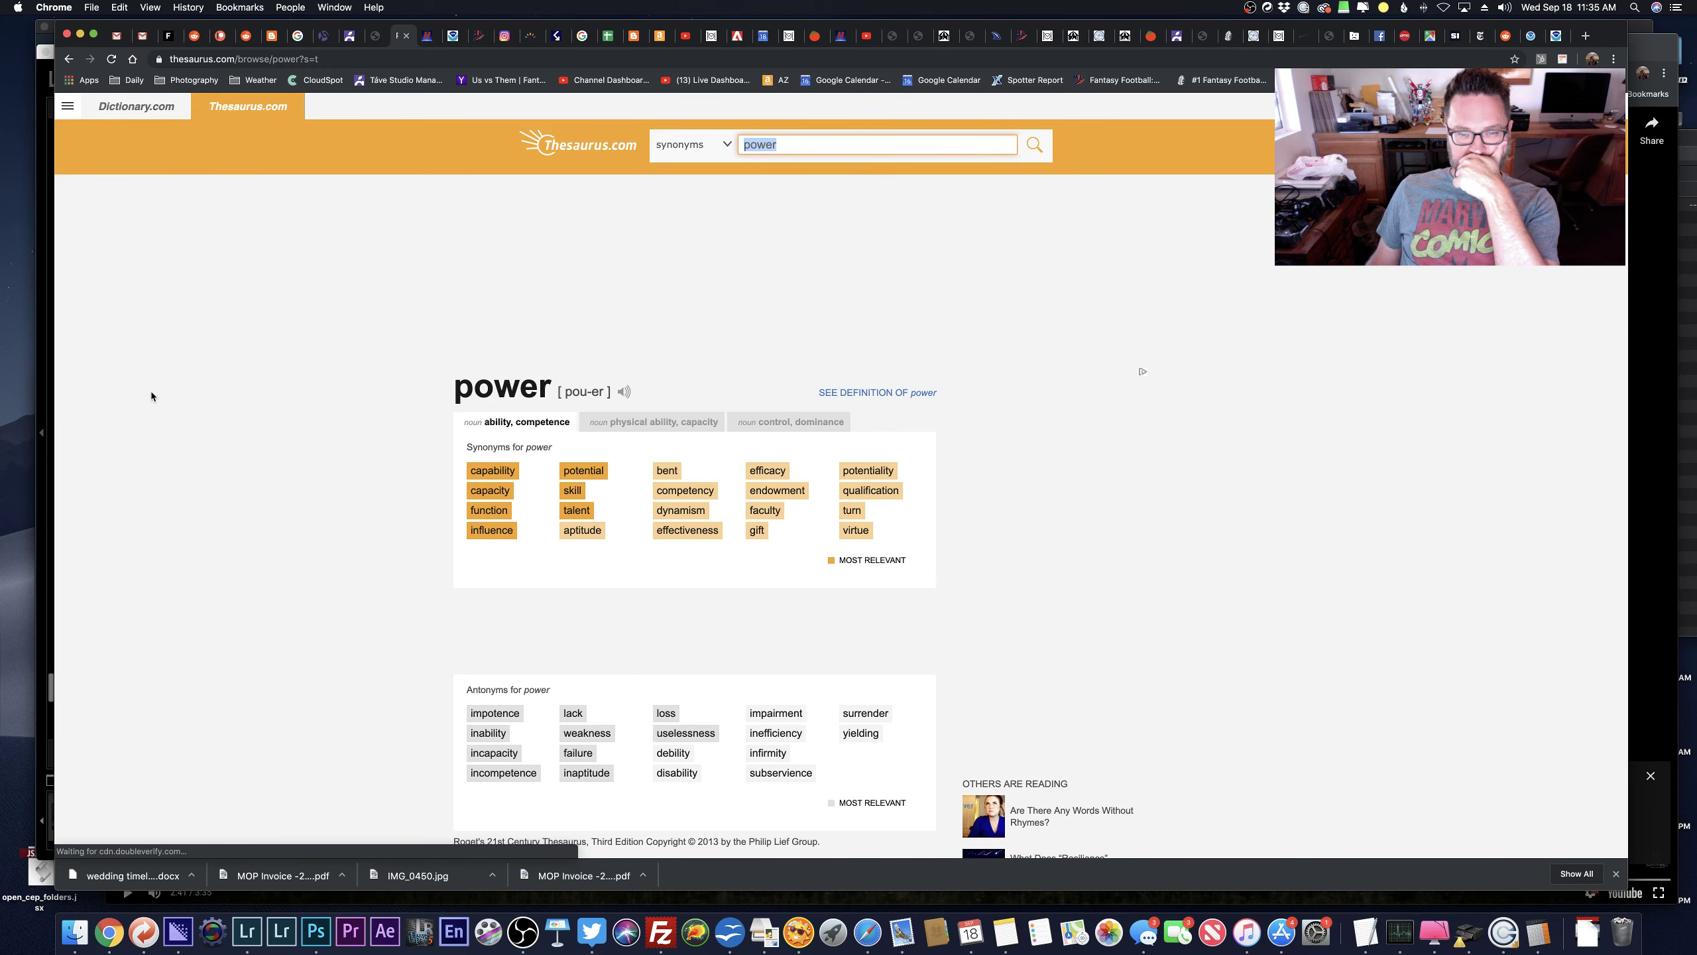
scroll(161, 457, down, 7)
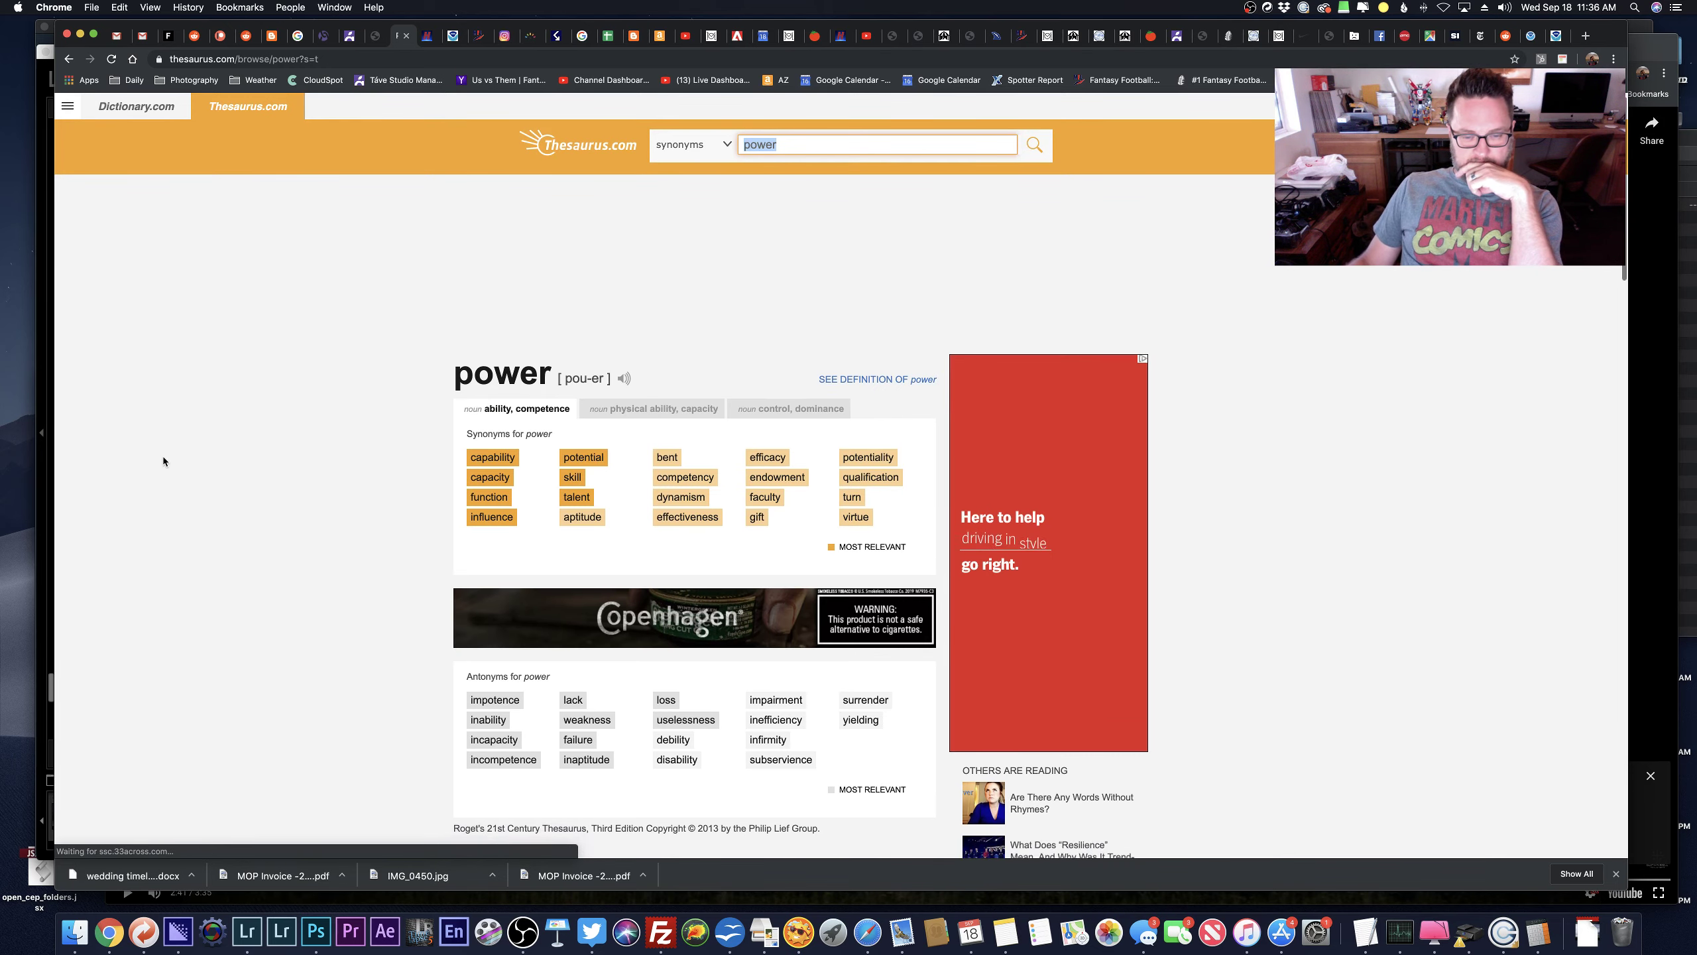
scroll(163, 461, down, 10)
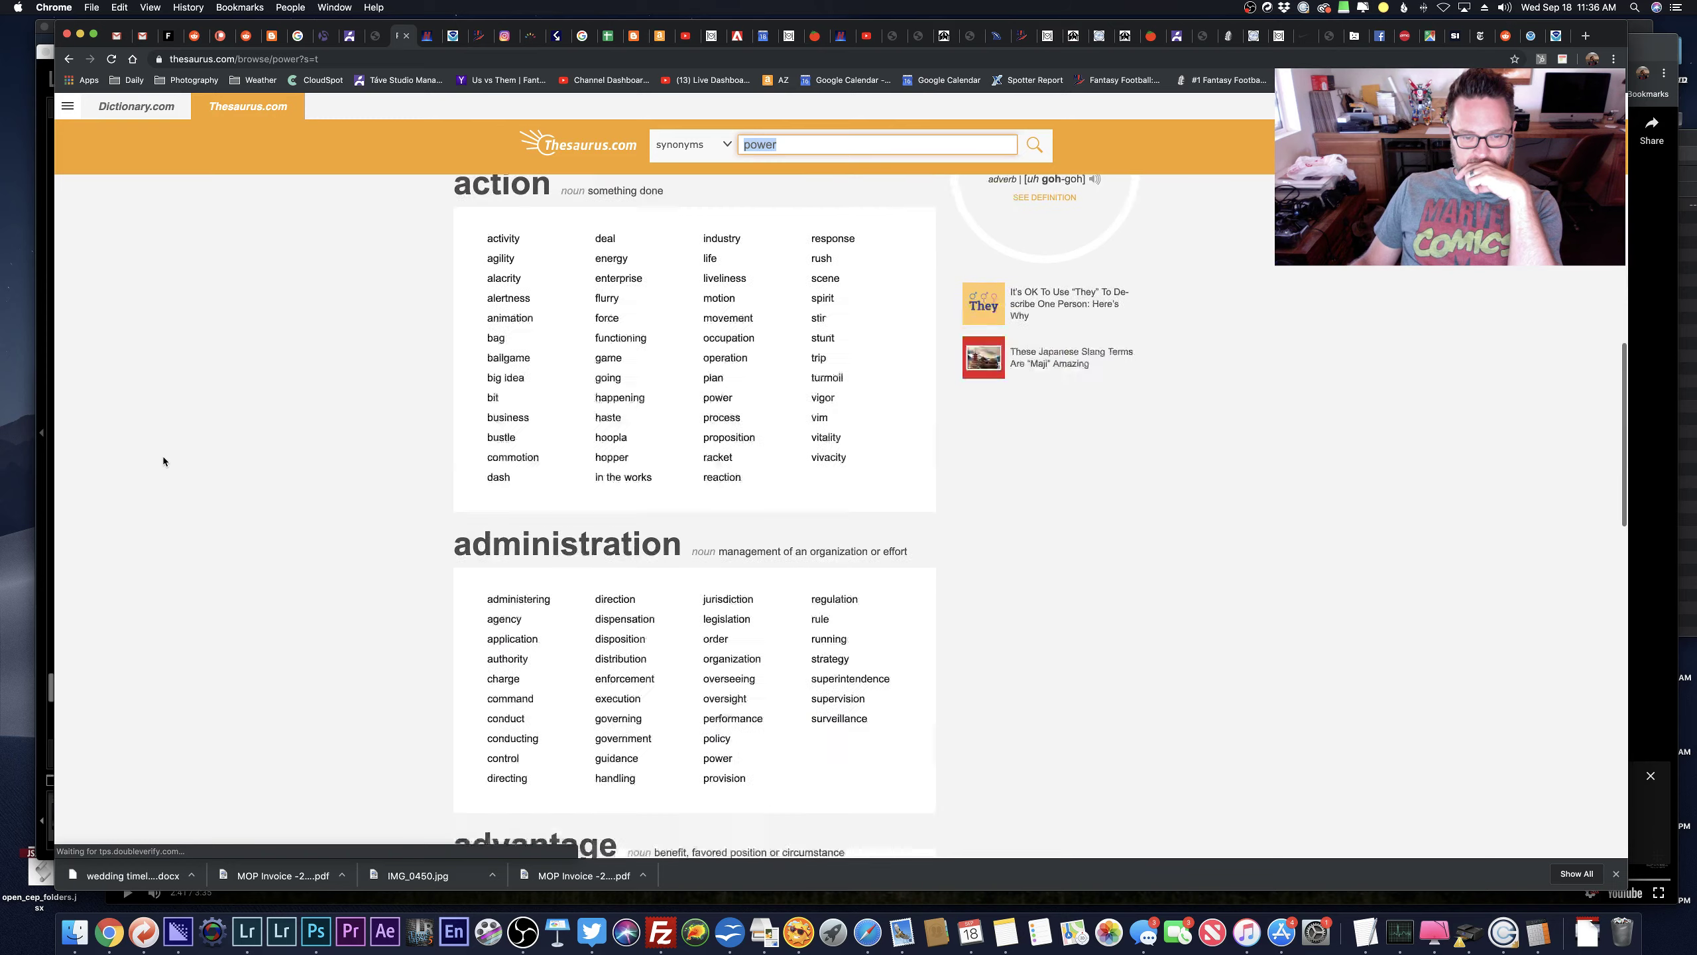
scroll(163, 460, down, 12)
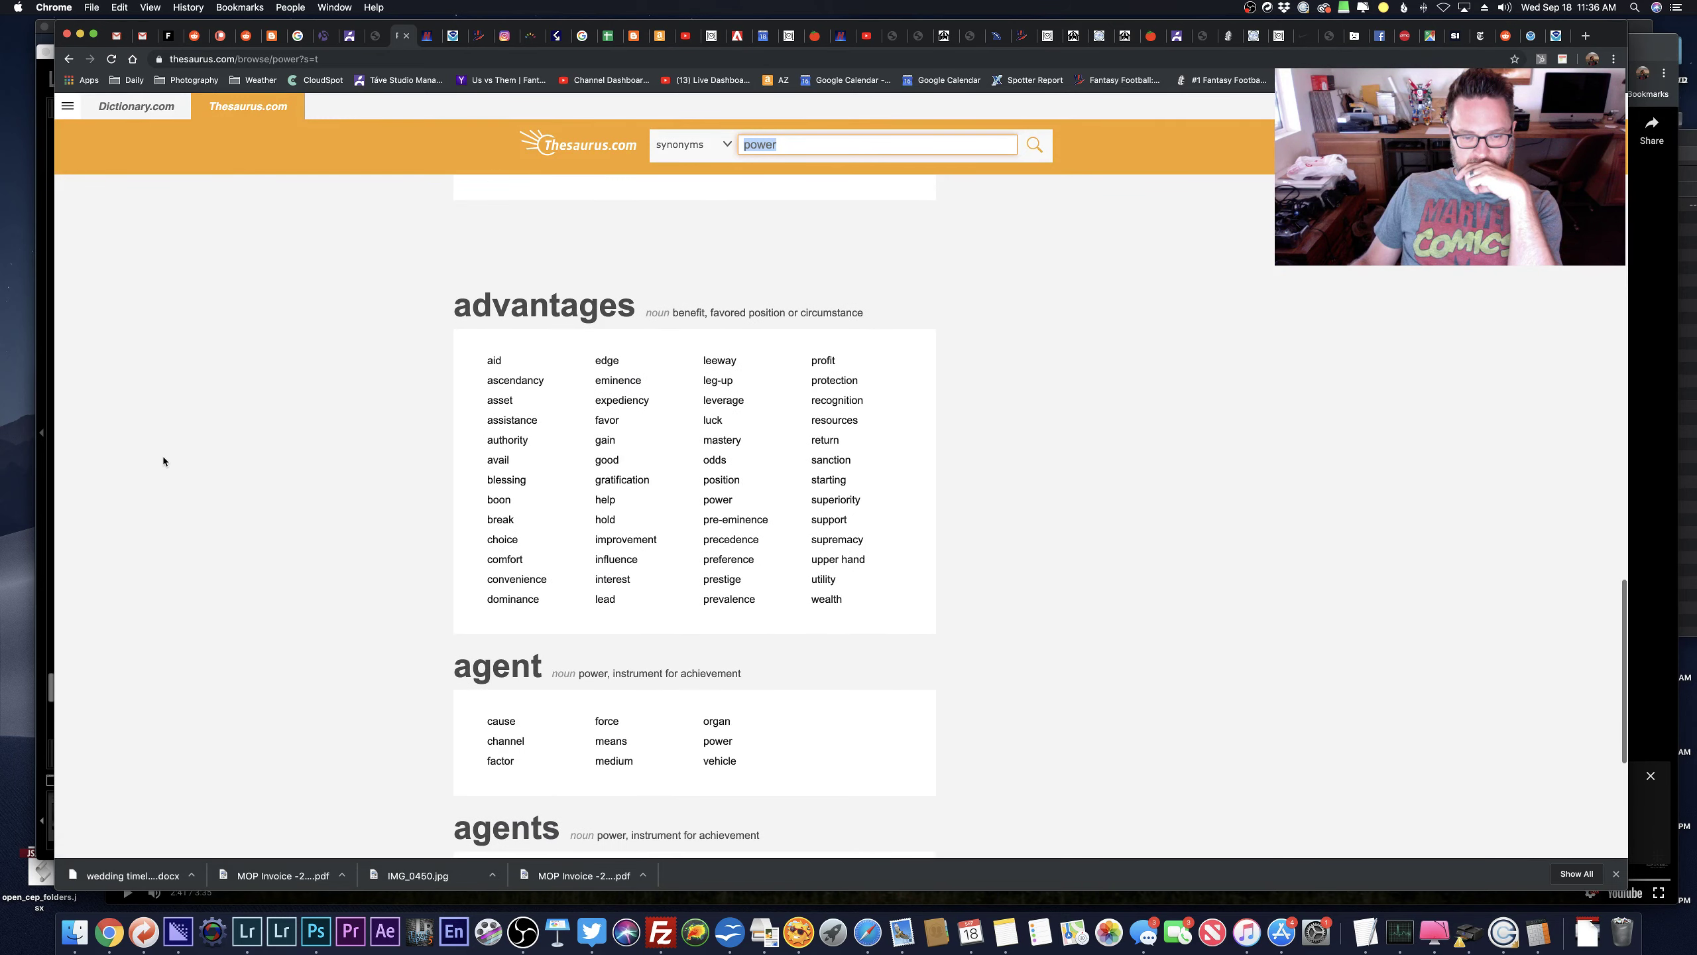
scroll(161, 456, down, 5)
scroll(162, 457, up, 20)
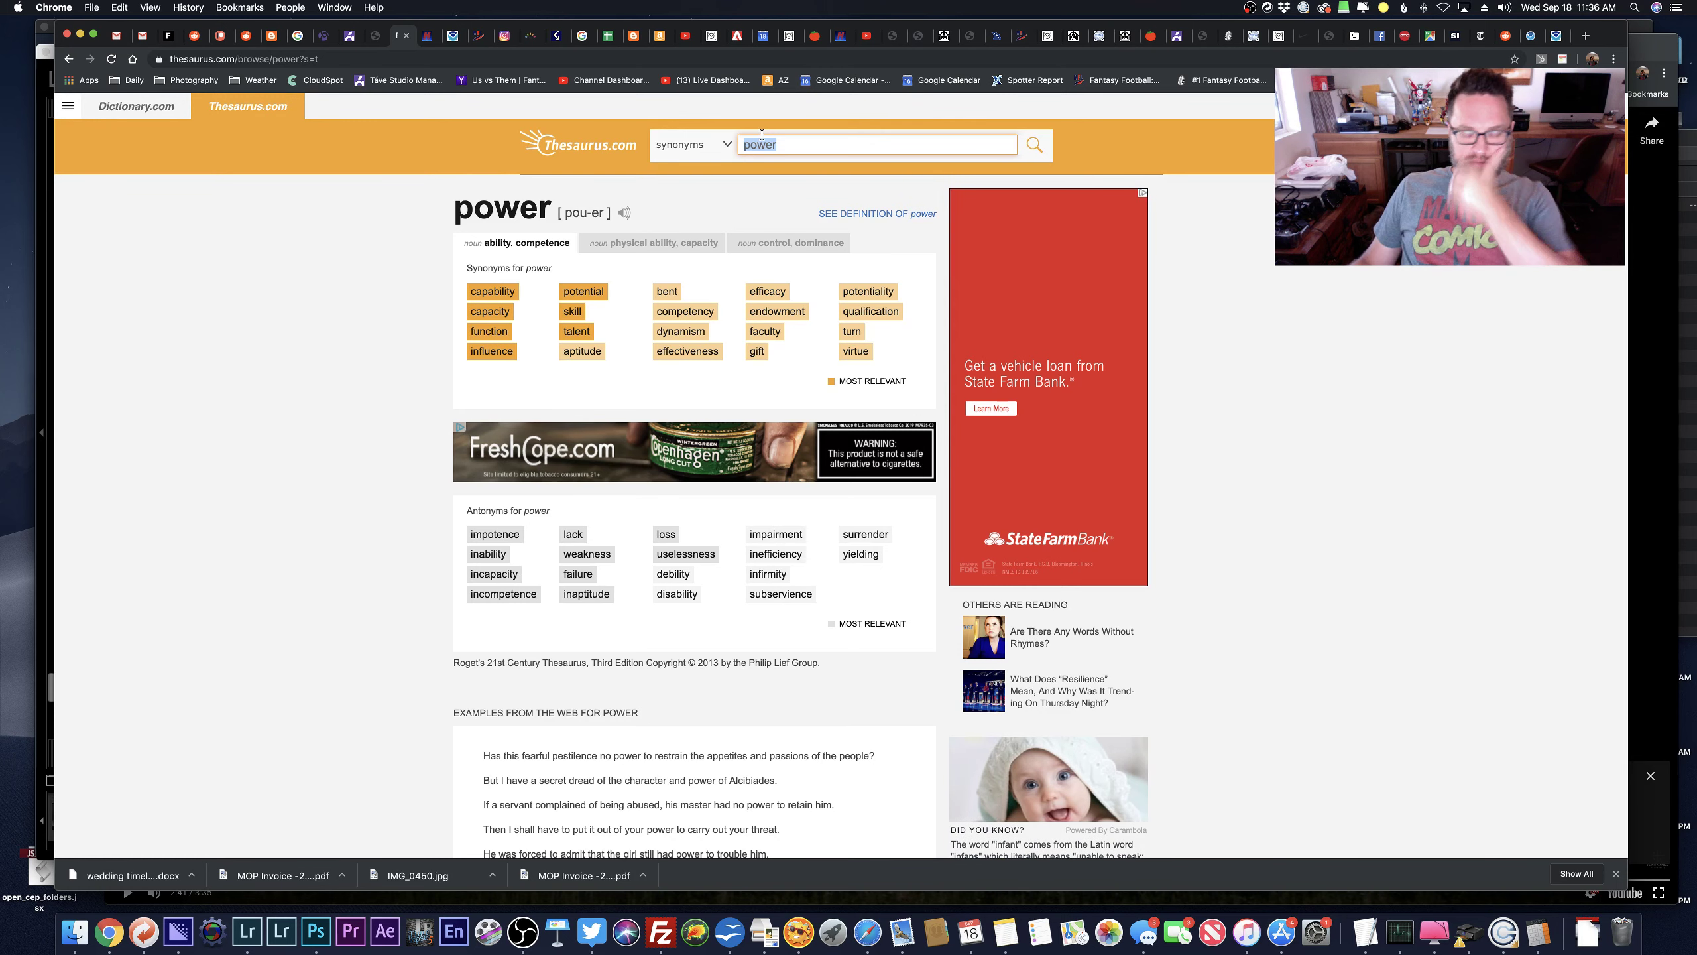
Look up synonyms for "awe" and examine the related words for a possible photo title.
text(awe)
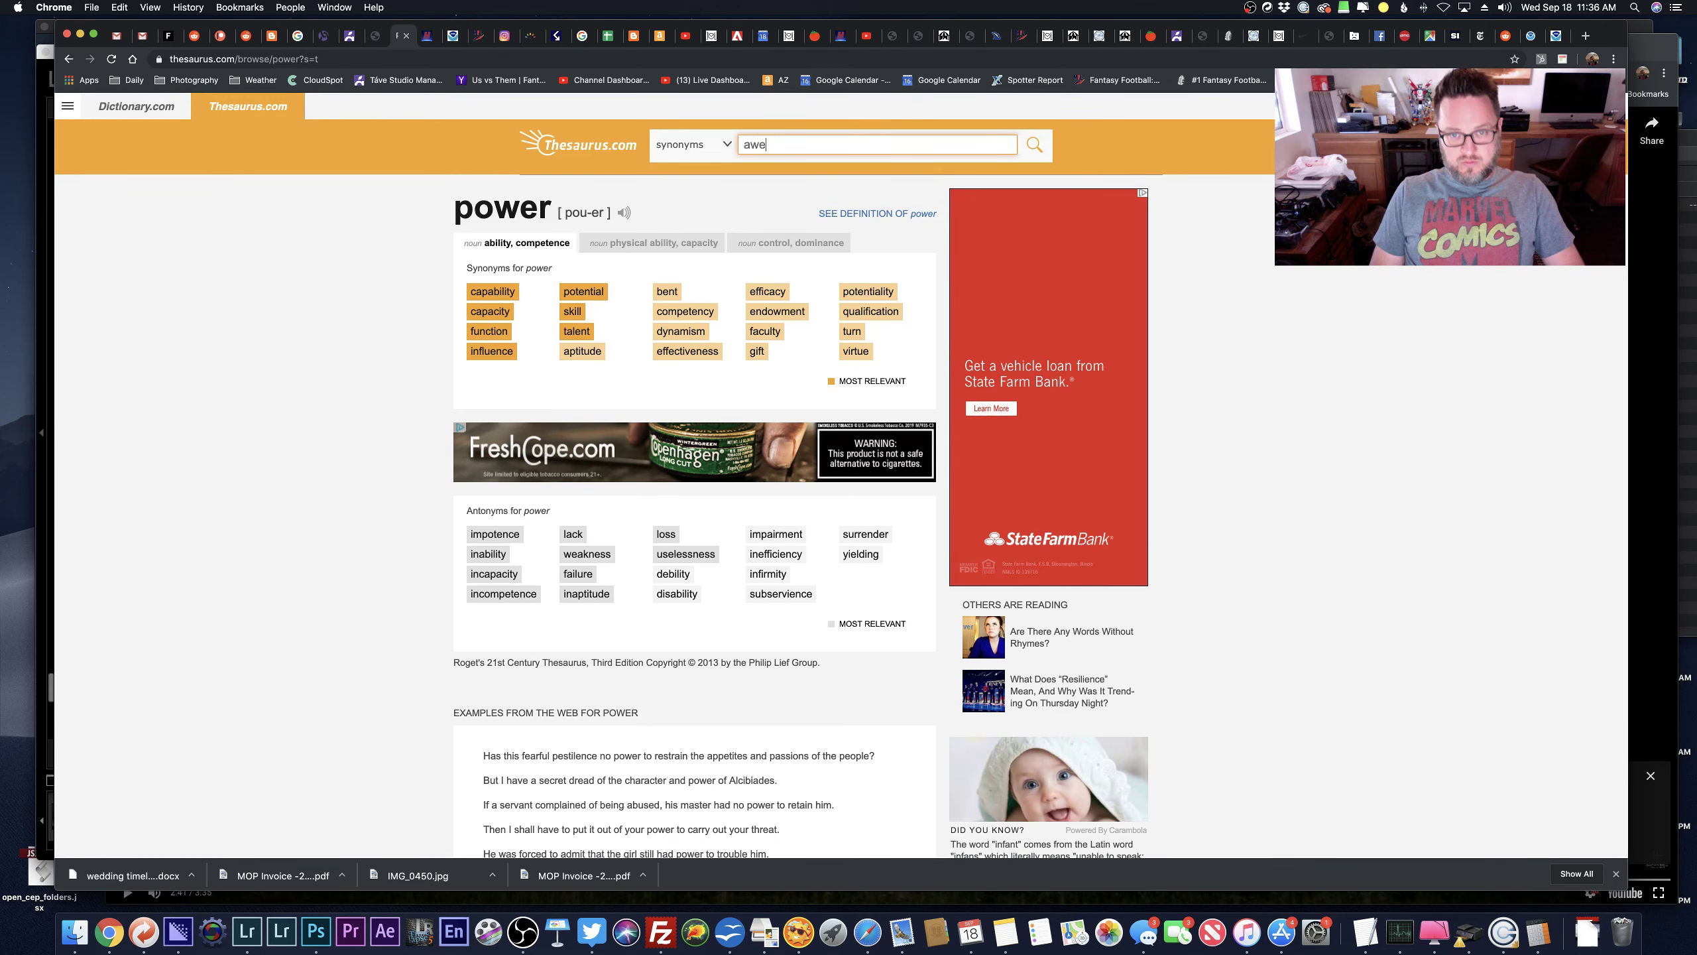
key(Return)
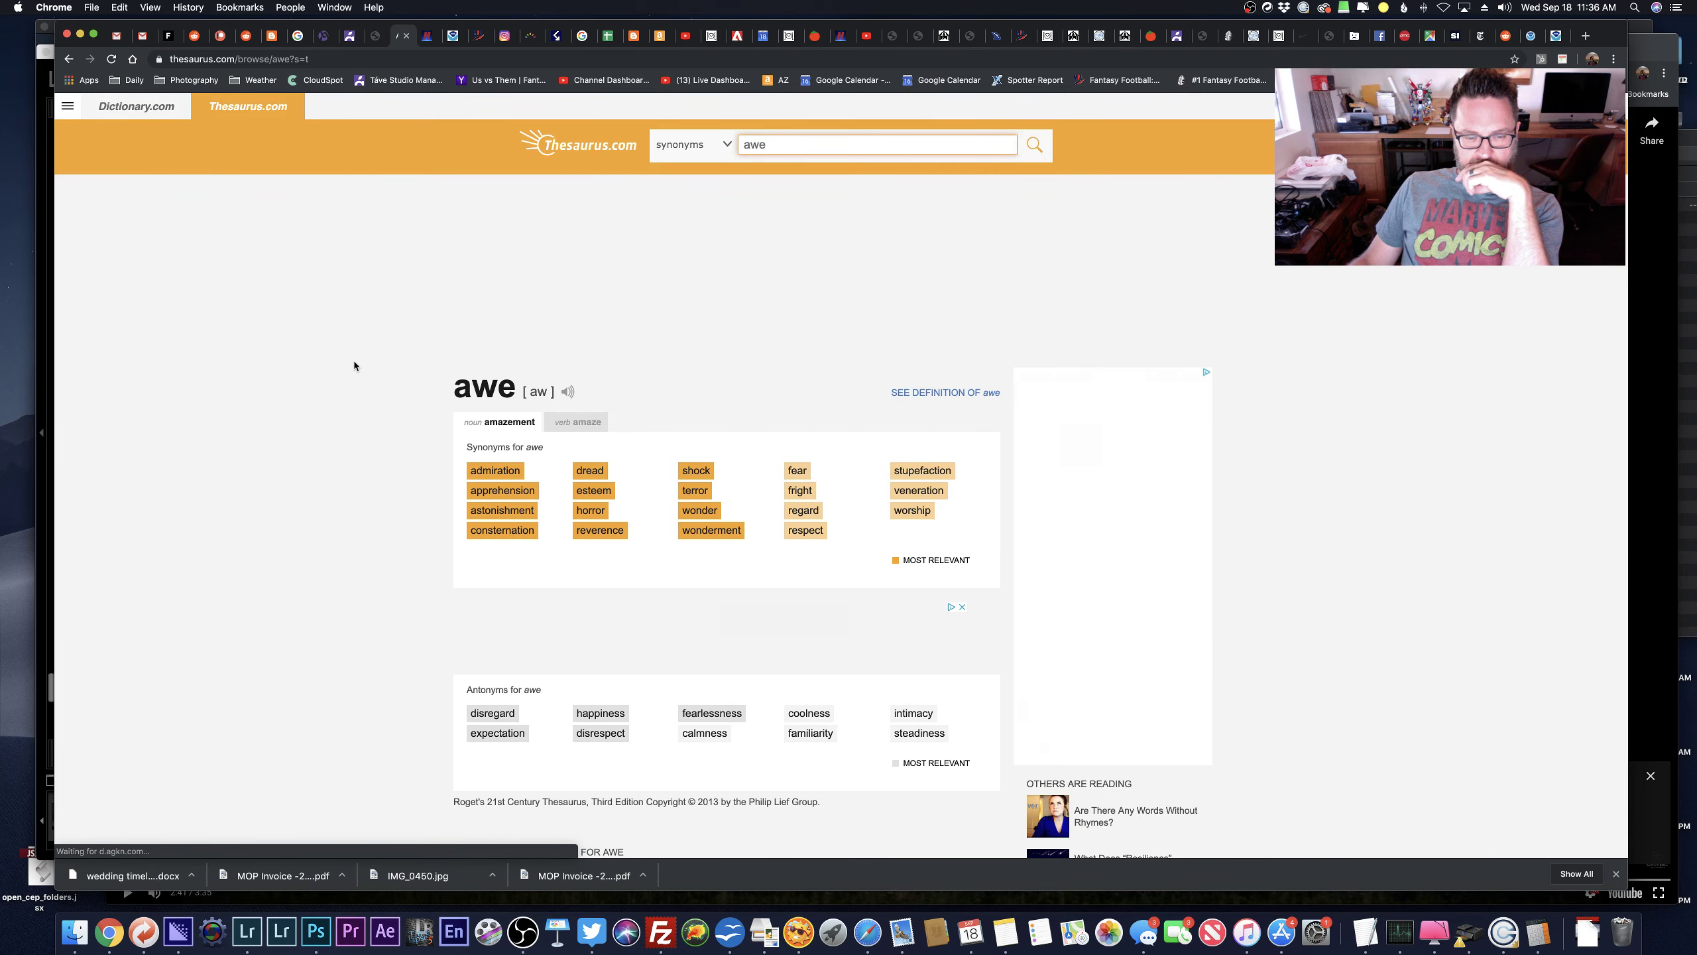
scroll(354, 366, down, 10)
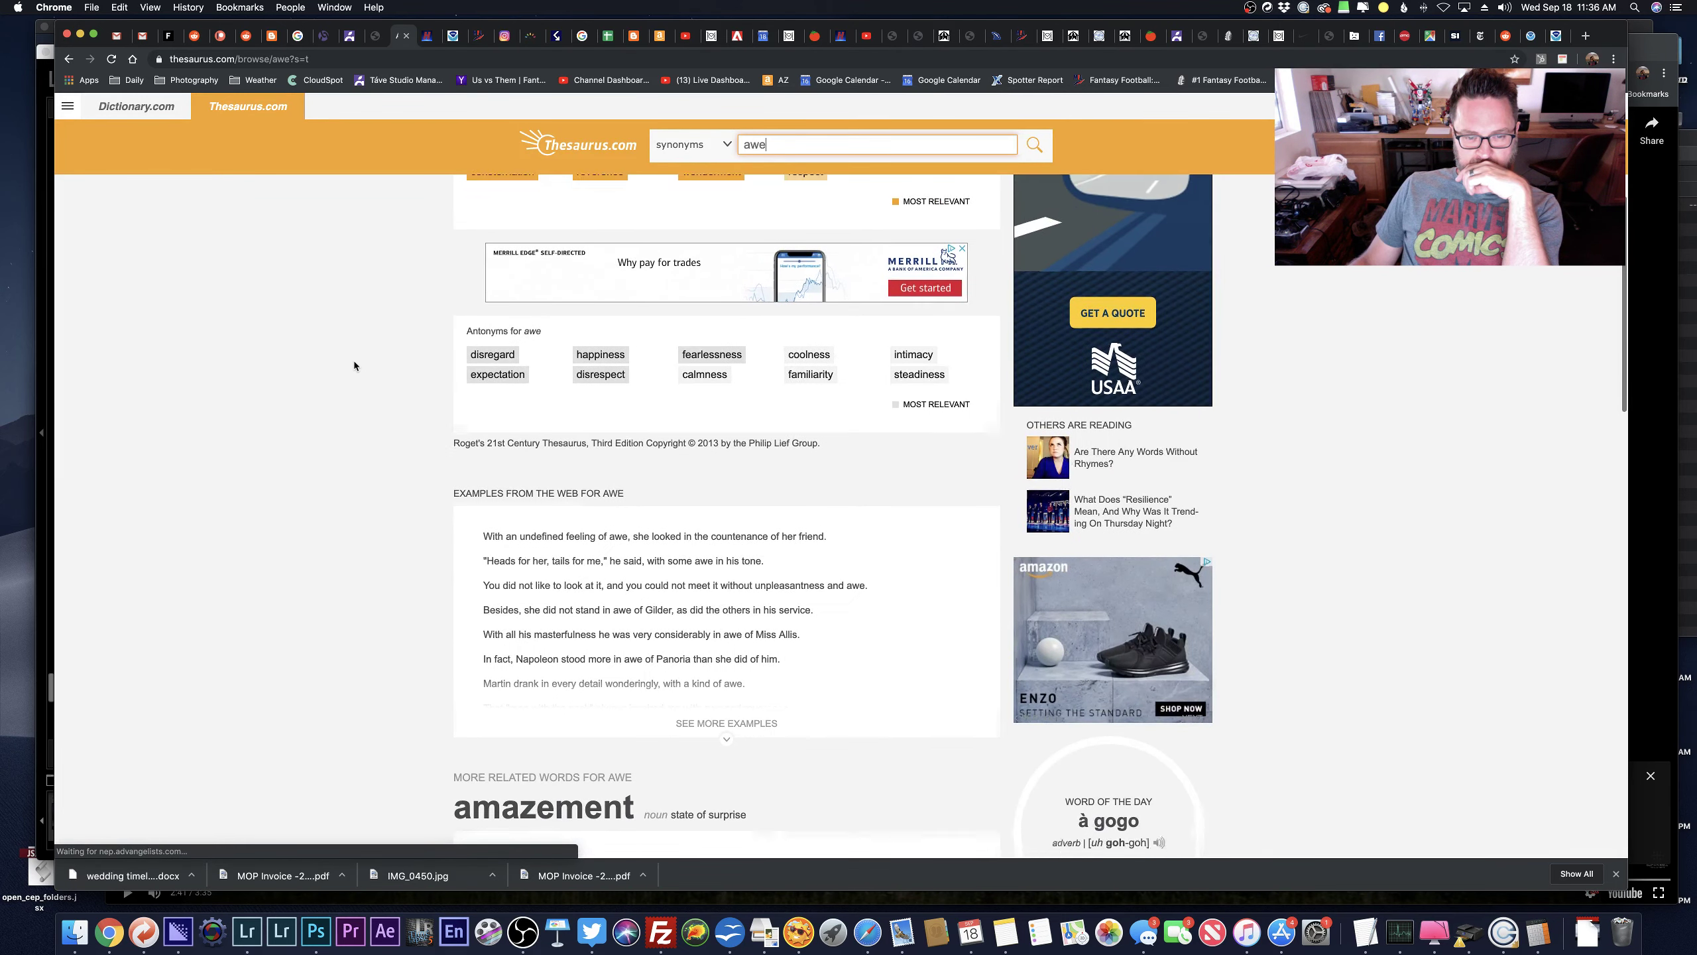
scroll(354, 365, down, 2)
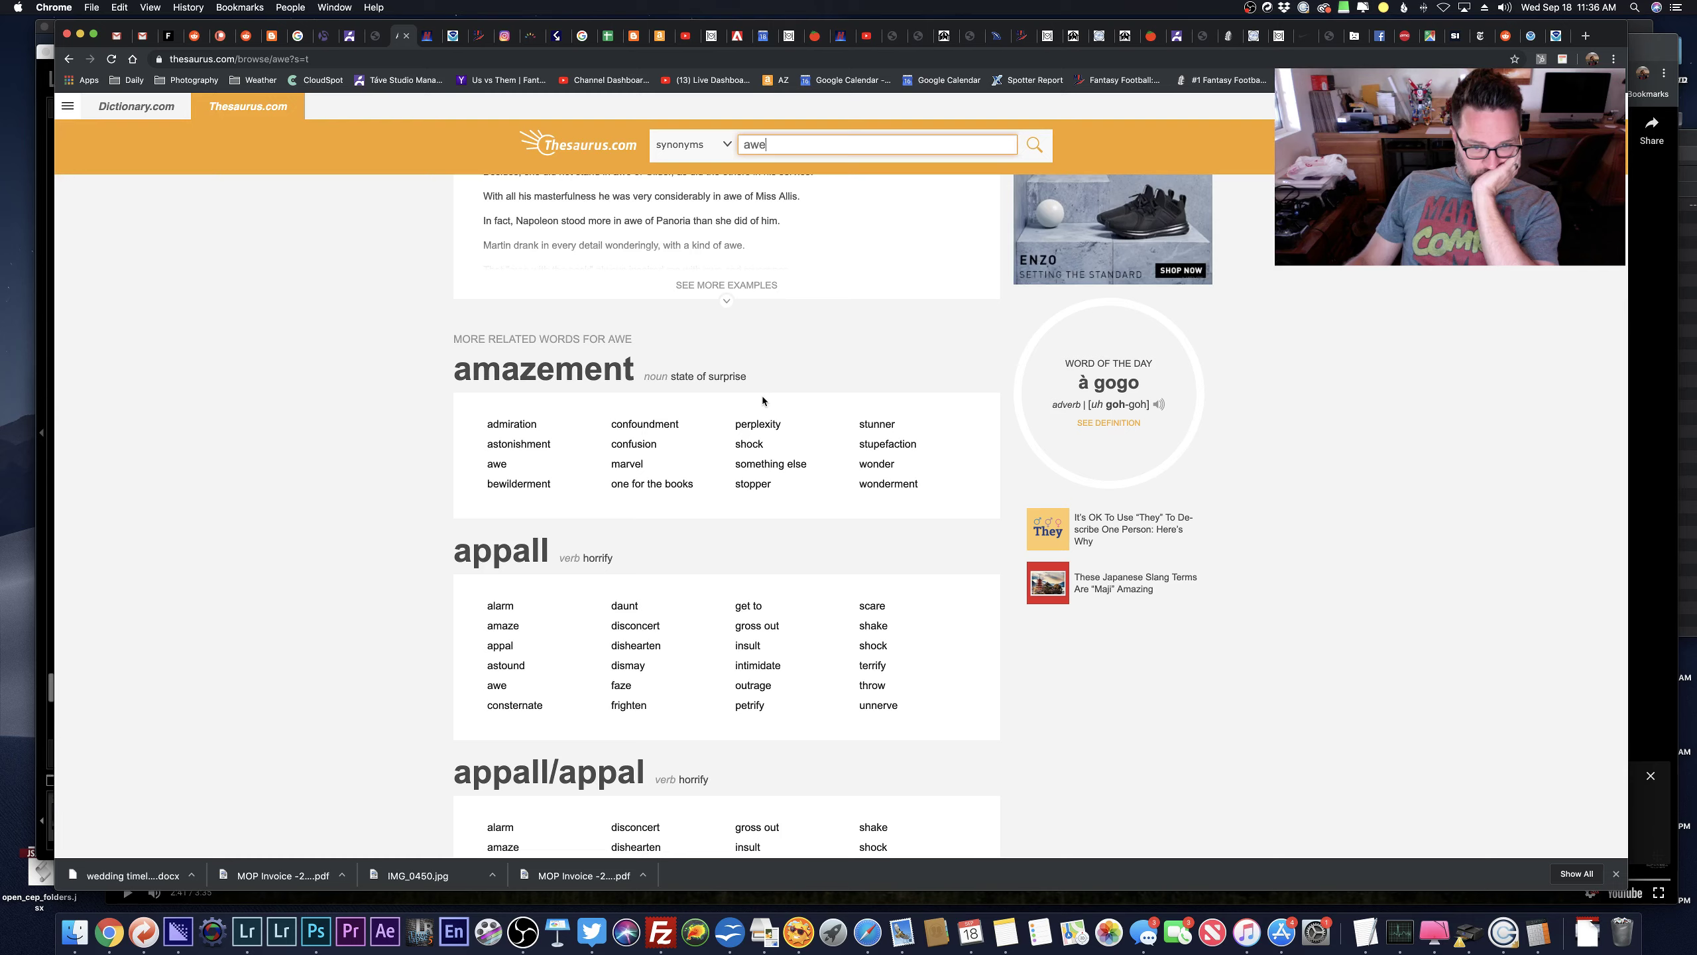
scroll(761, 395, down, 12)
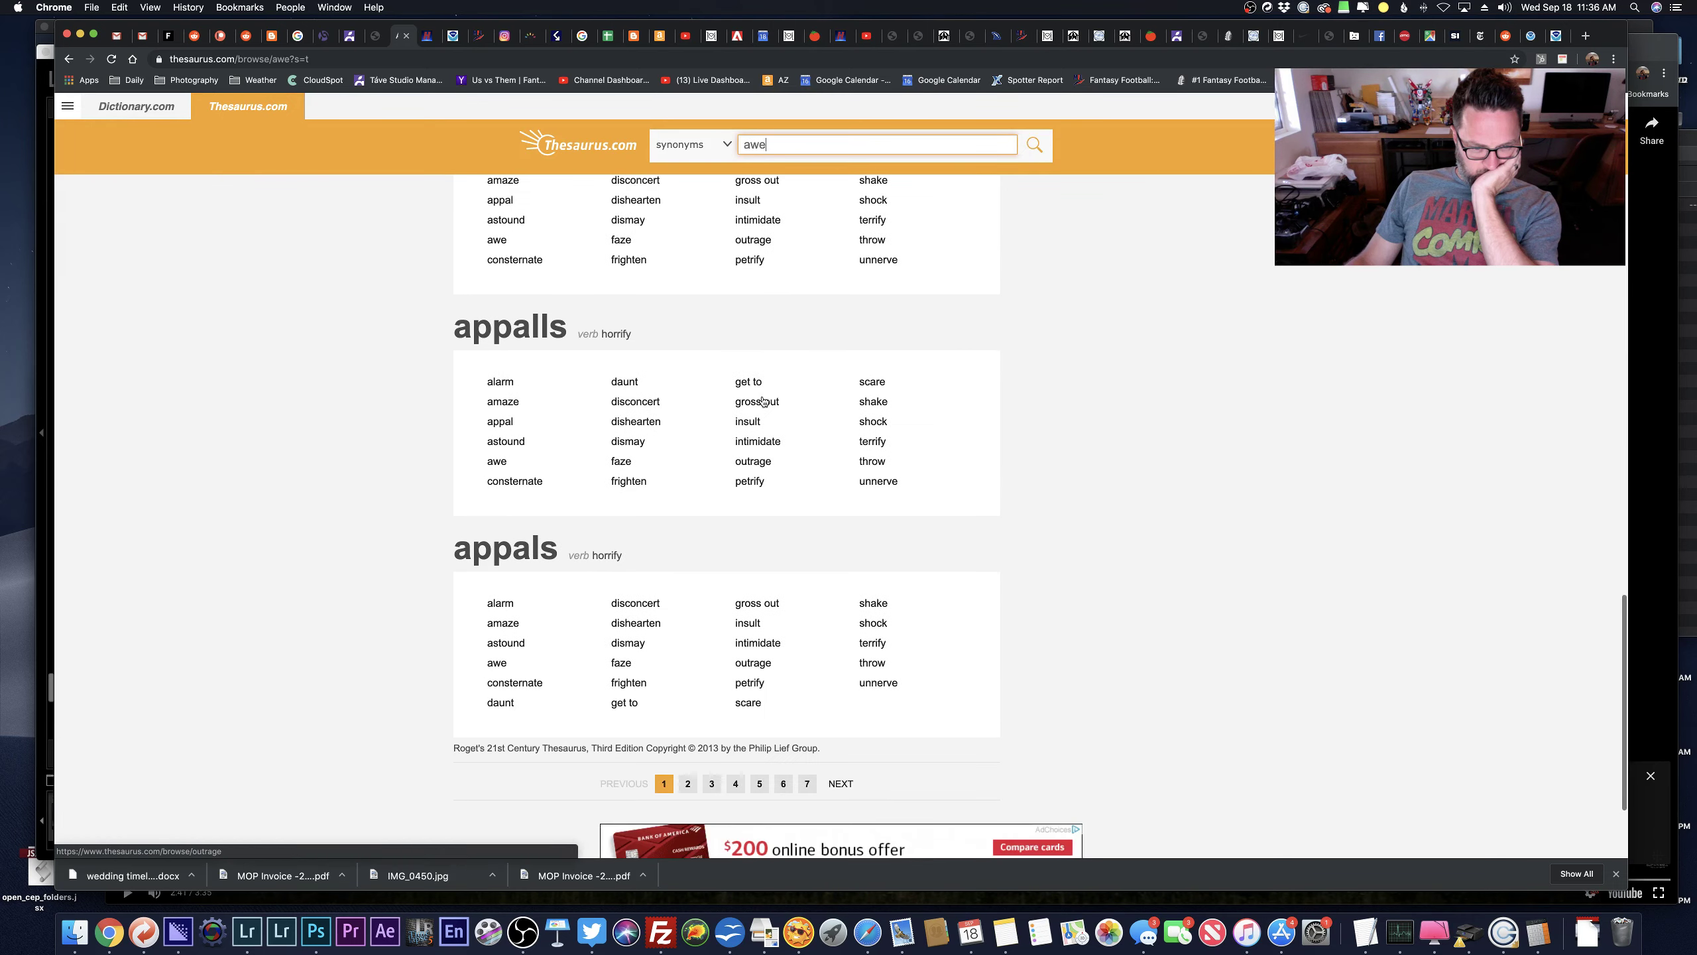
scroll(761, 398, up, 15)
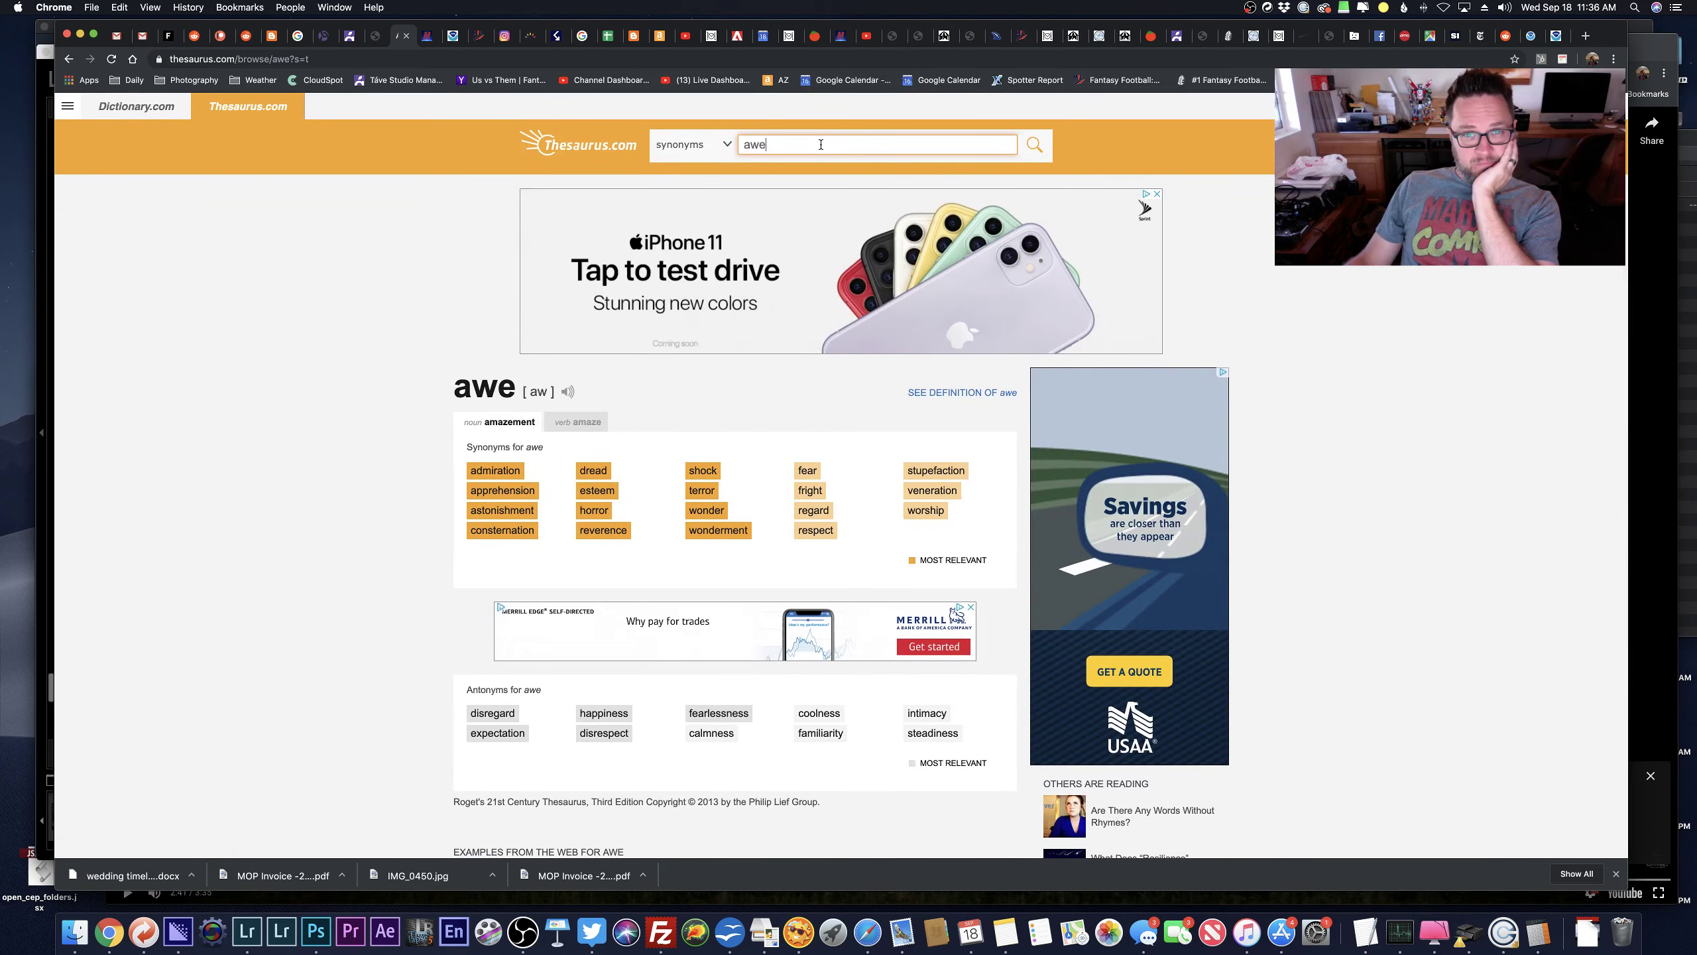
drag(775, 145, 662, 145)
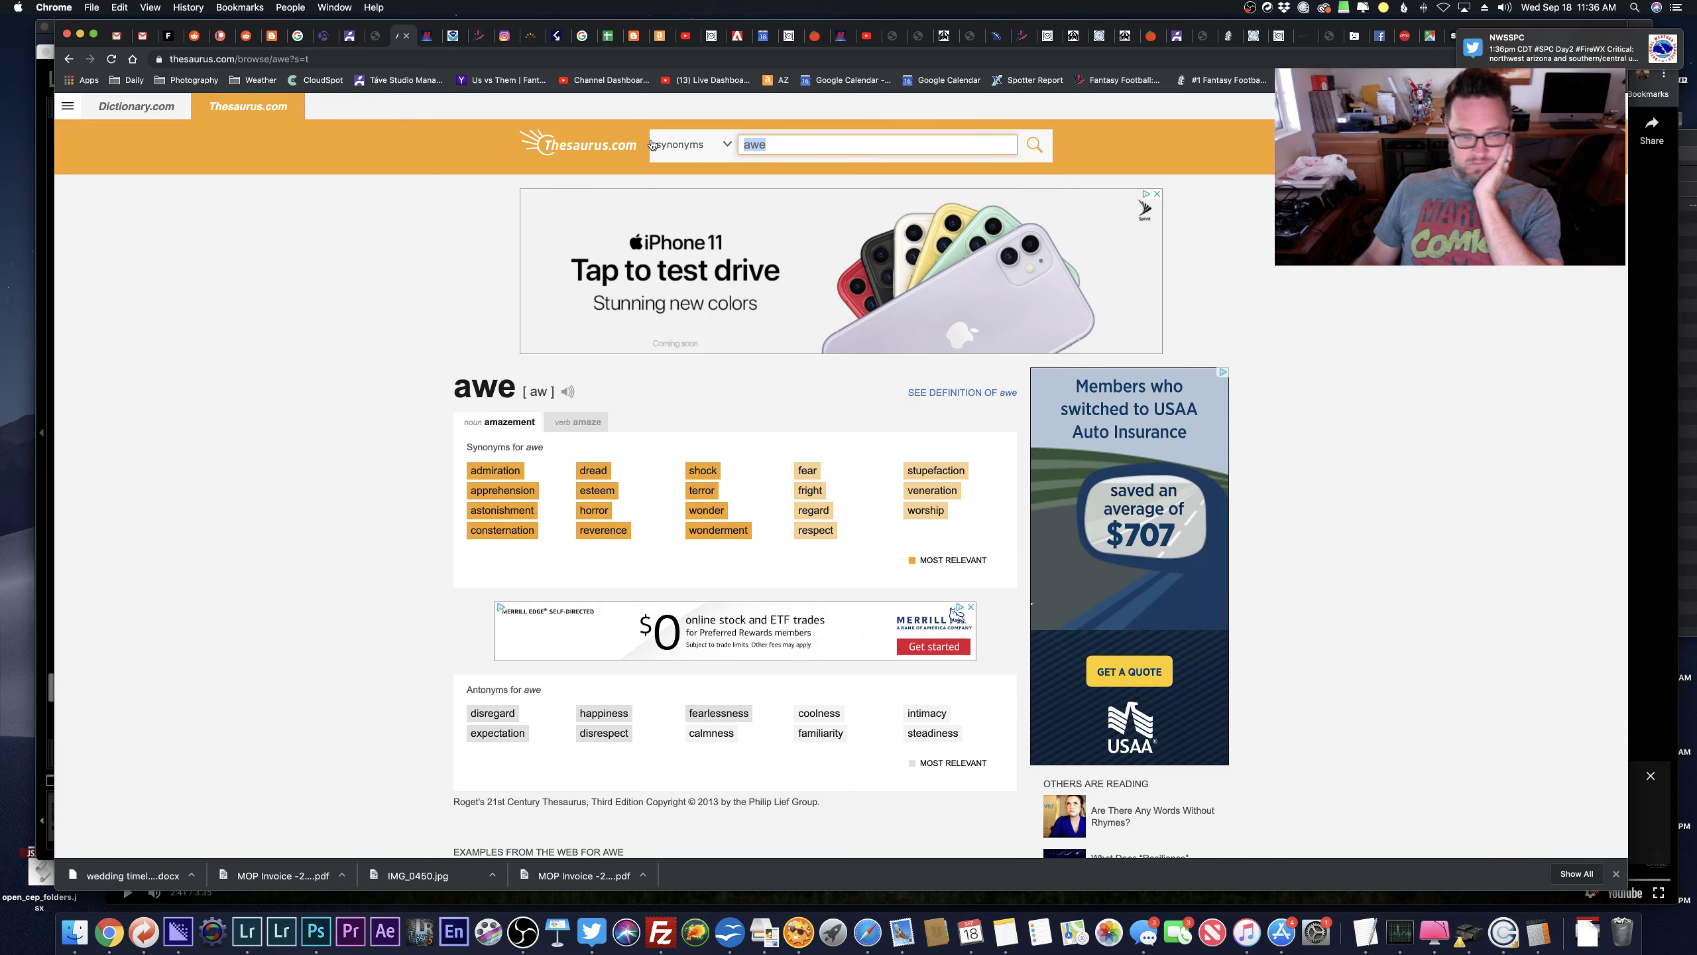
click(307, 451)
scroll(306, 451, down, 15)
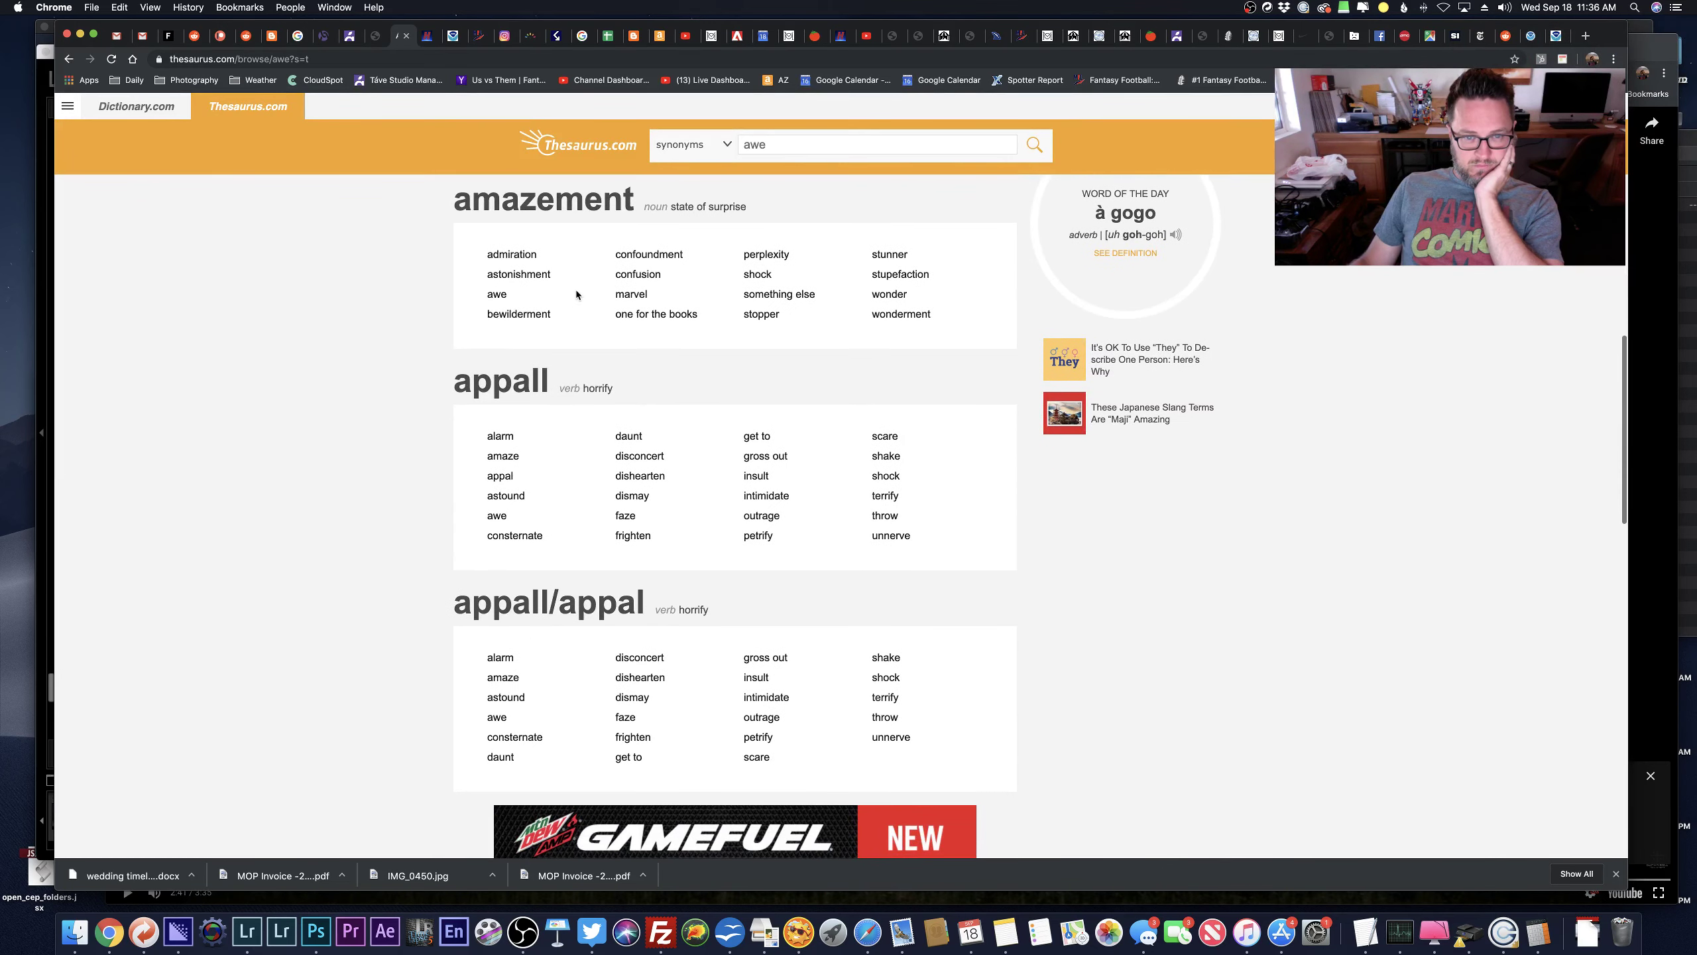
Open the related entry "amazement" and read through its synonyms and related words.
click(588, 201)
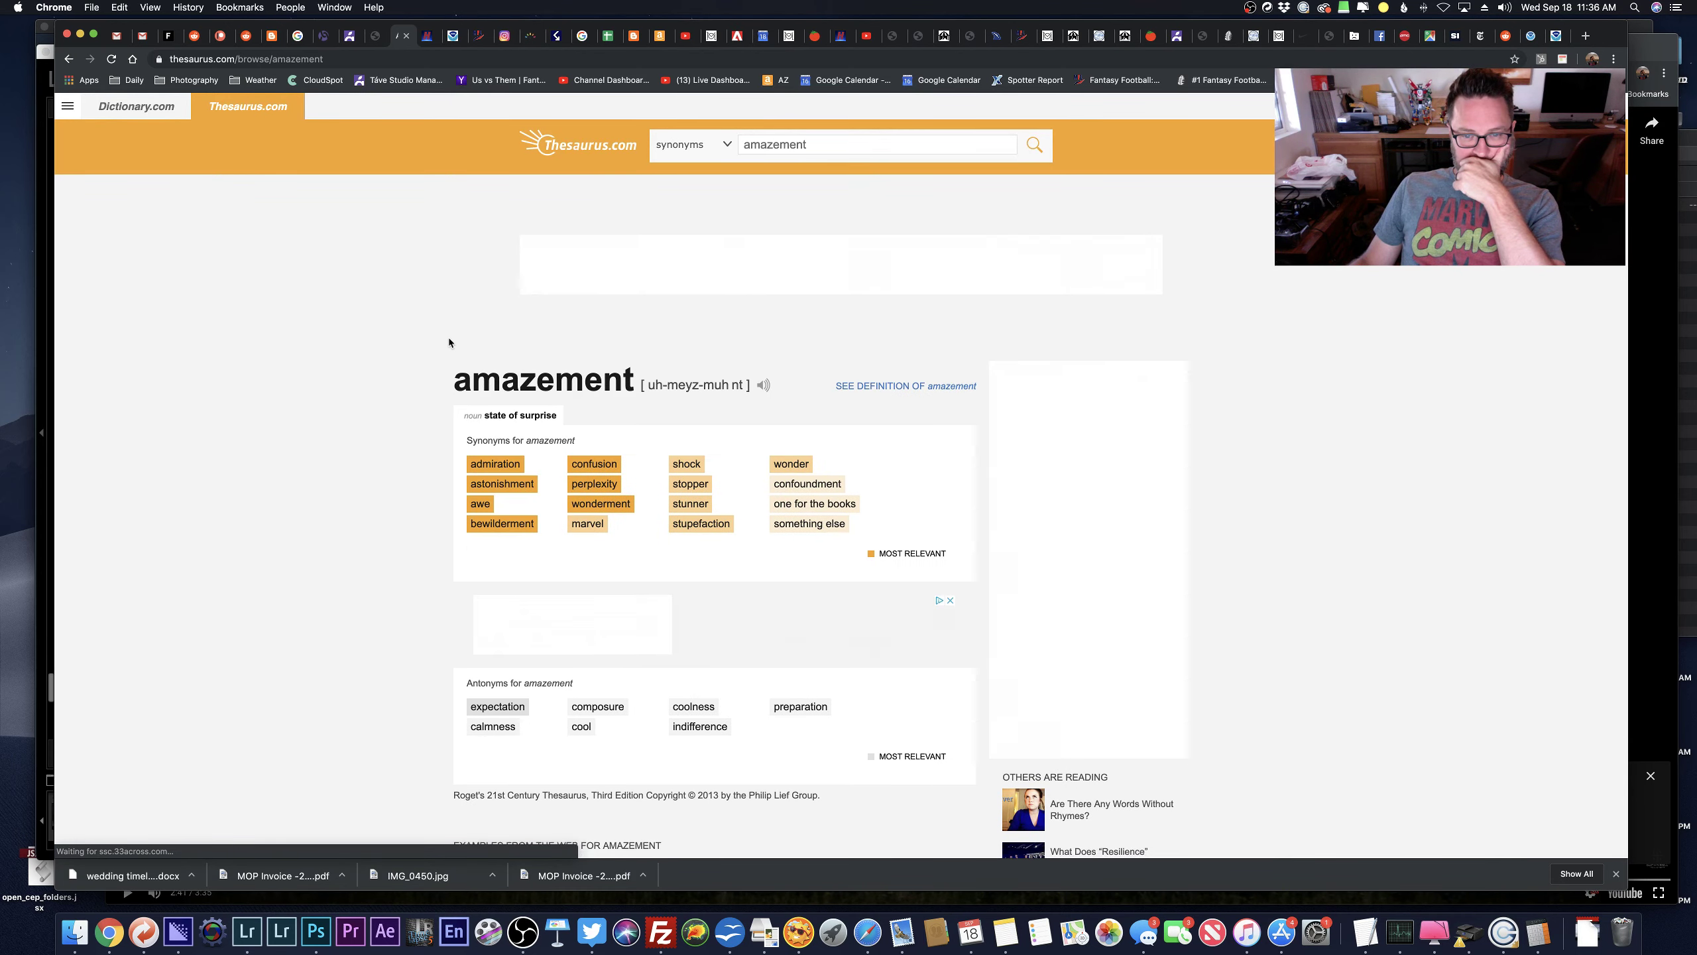
scroll(448, 342, down, 6)
scroll(448, 342, down, 5)
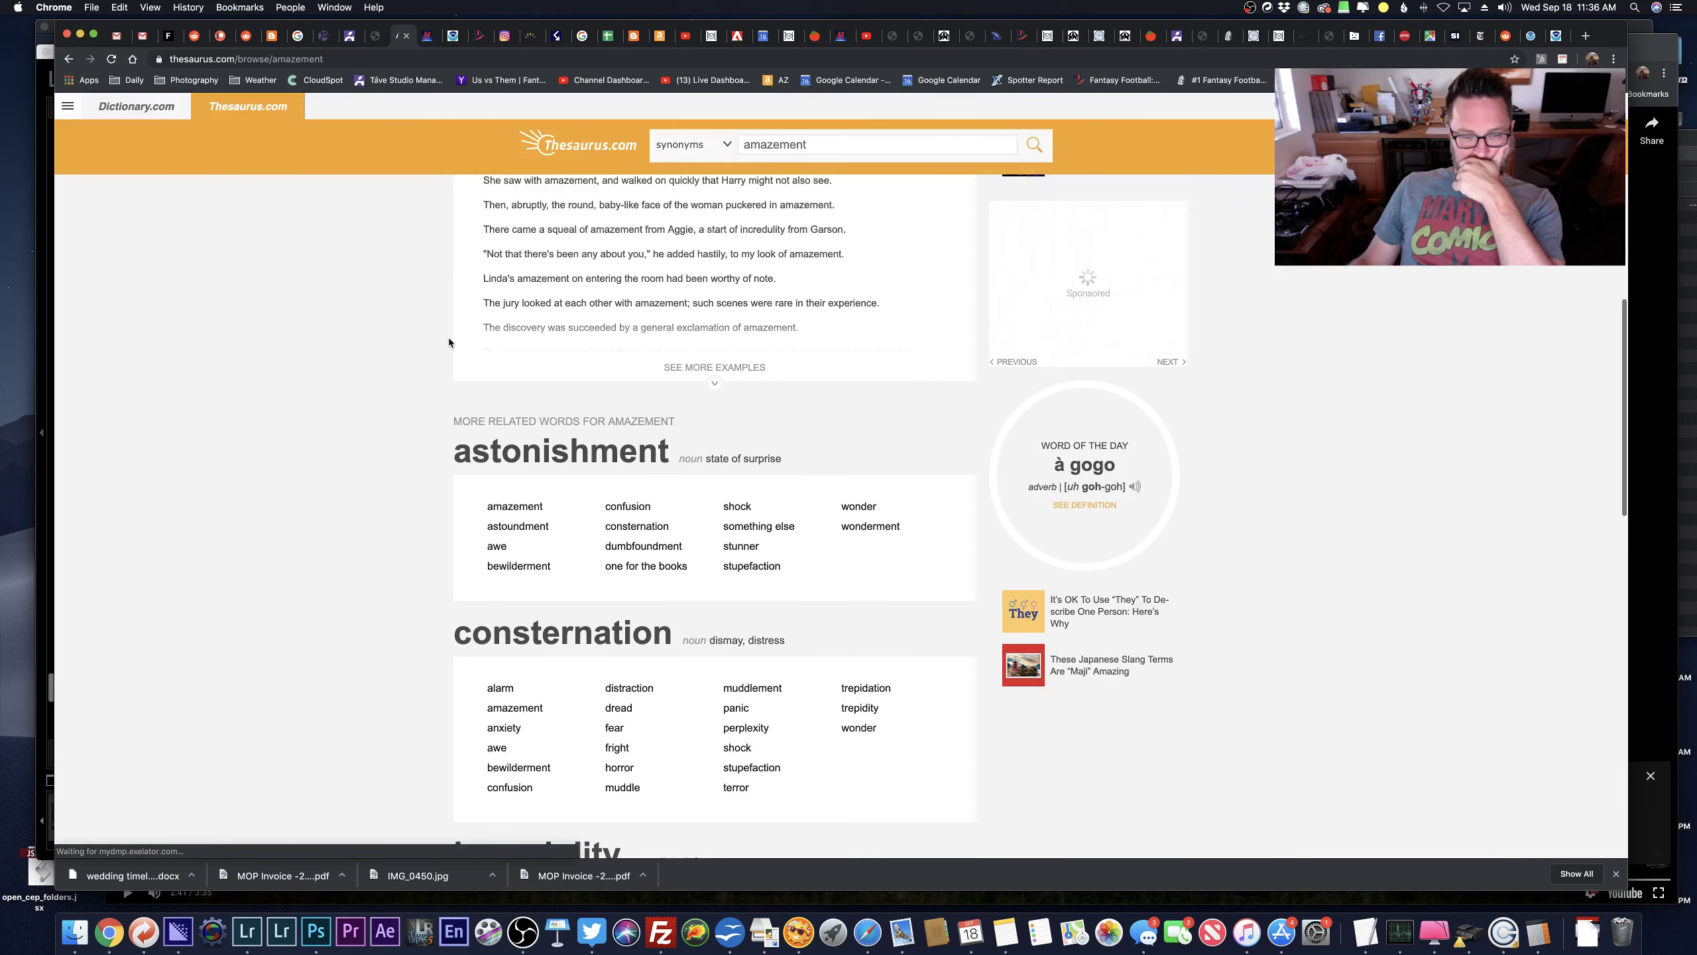
scroll(448, 341, down, 1)
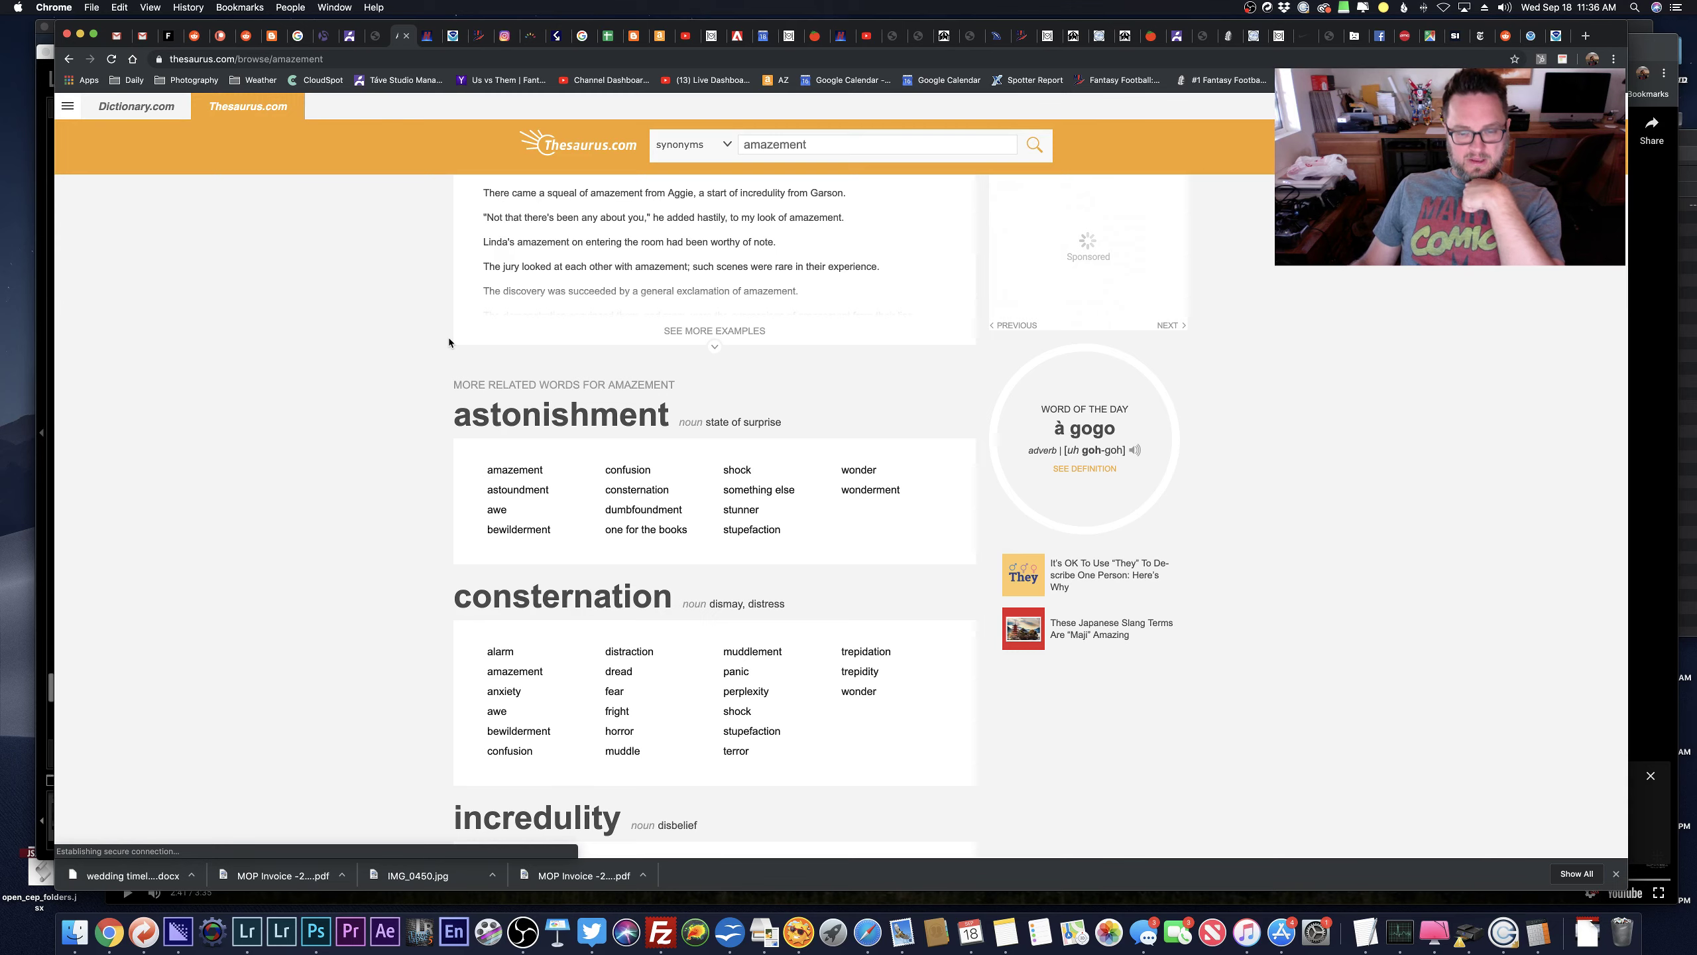
scroll(448, 342, down, 5)
scroll(448, 342, down, 5)
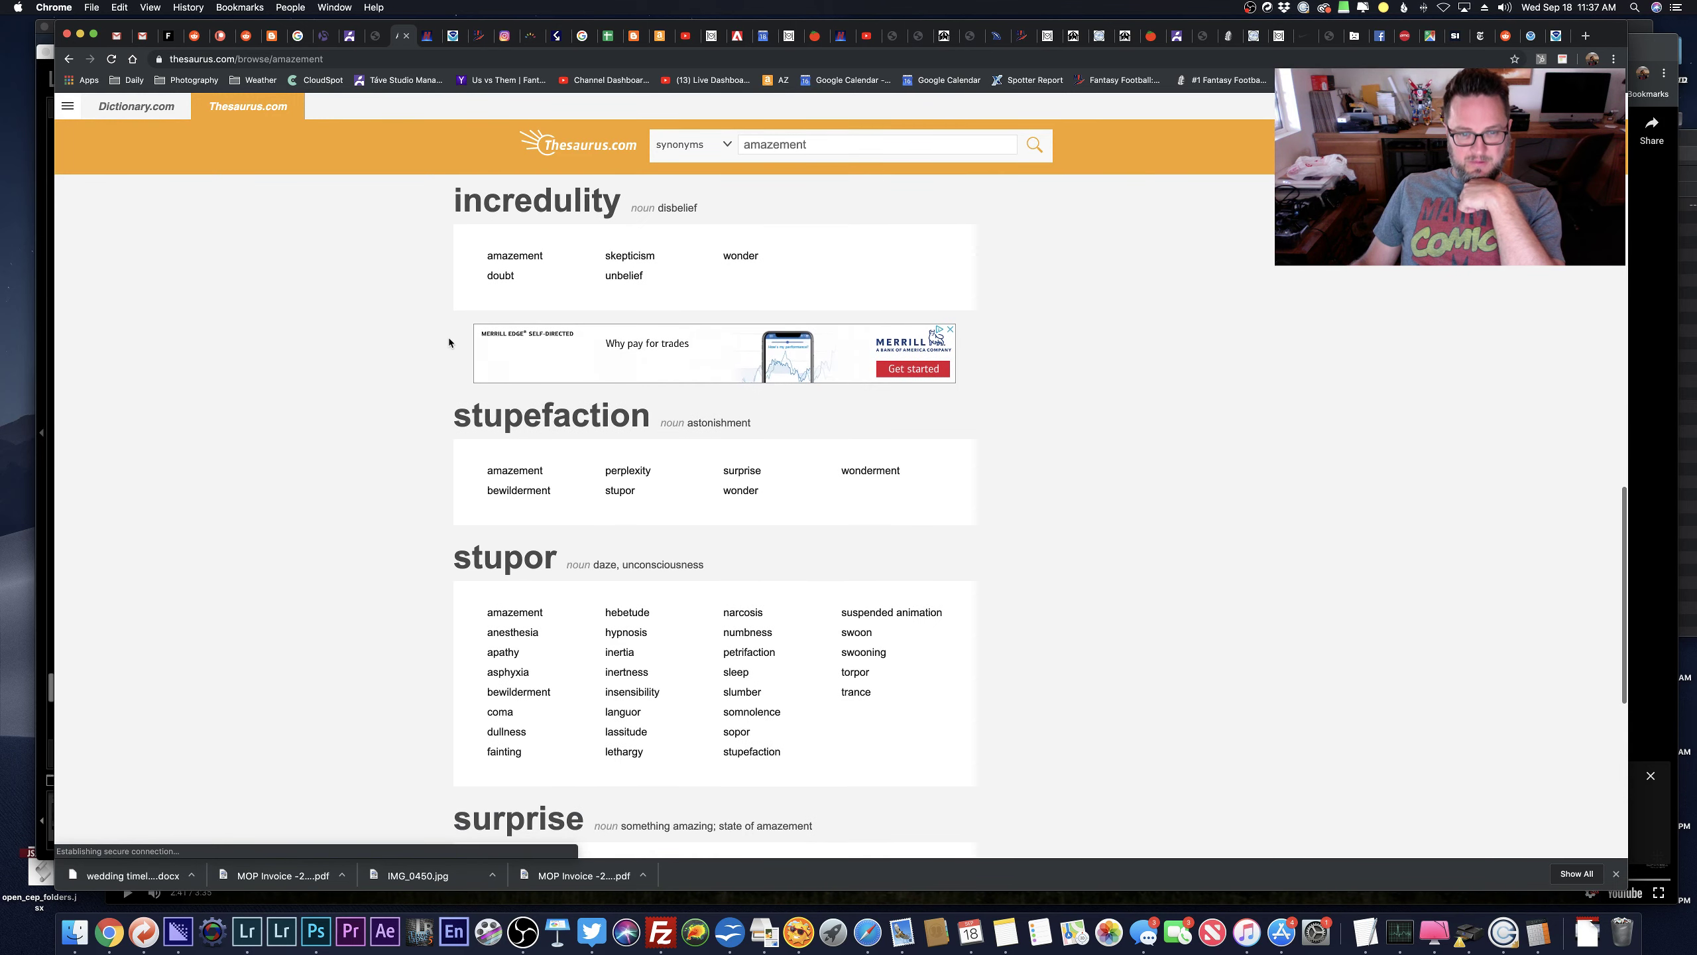
Read the "stupor" and "surprise" synonyms on Thesaurus.com, switch to Lightroom and open the photo's title for editing.
scroll(448, 342, down, 5)
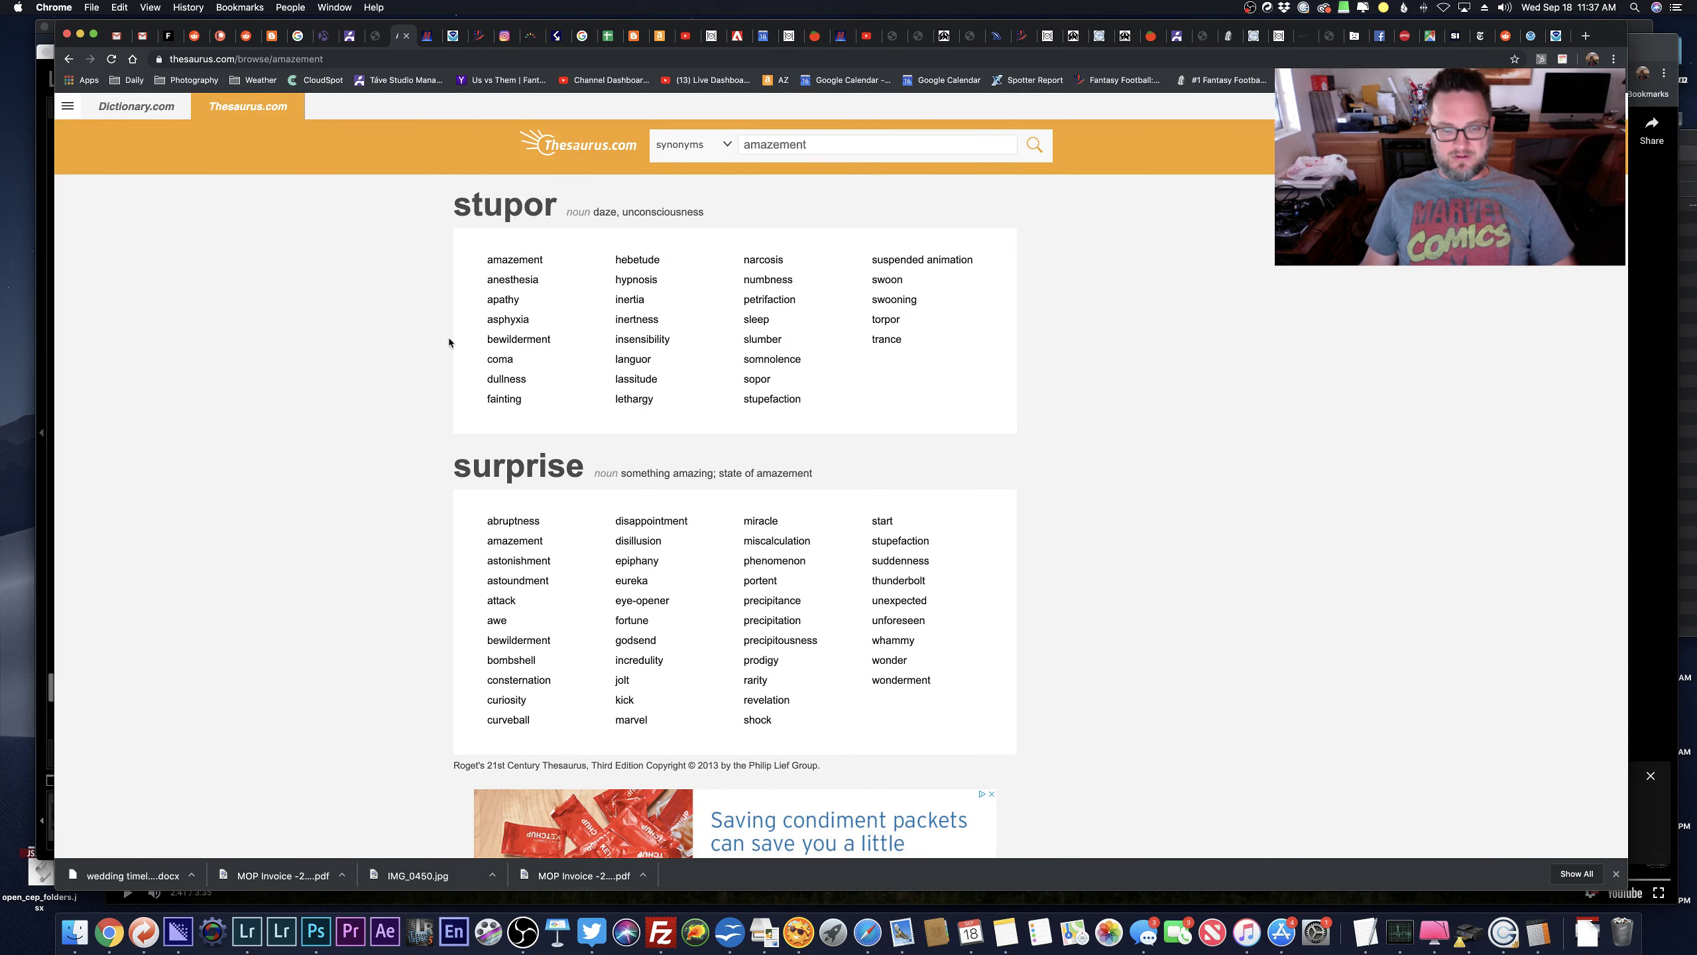
key(super+Tab)
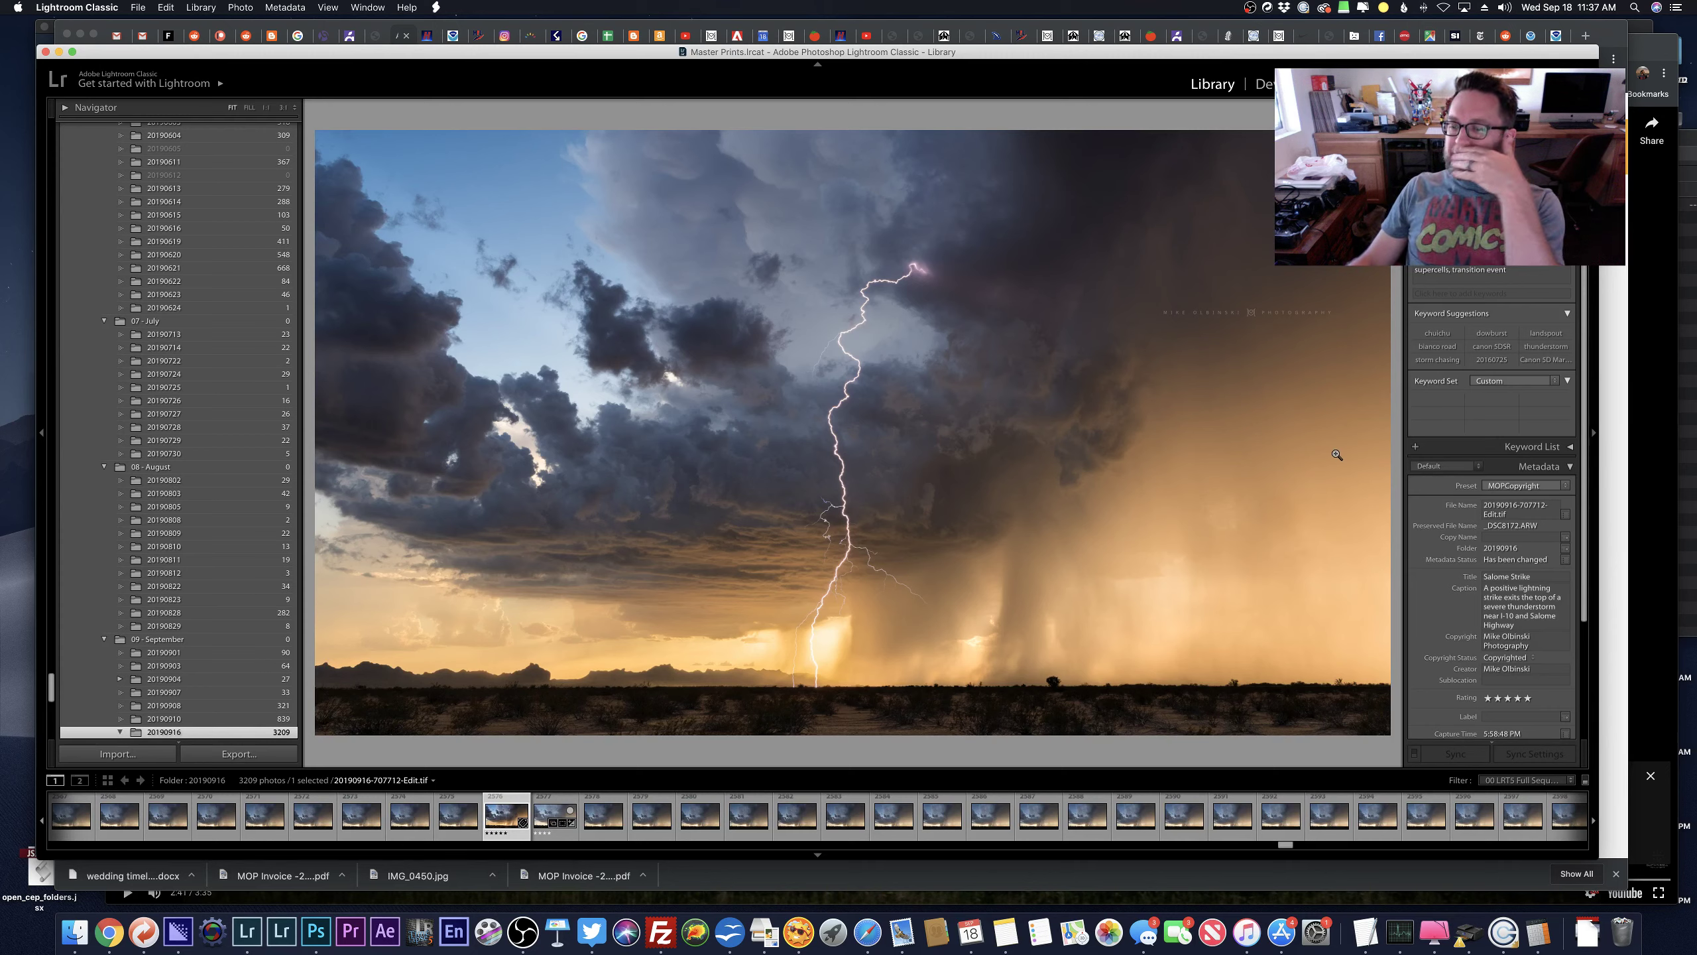
click(1542, 577)
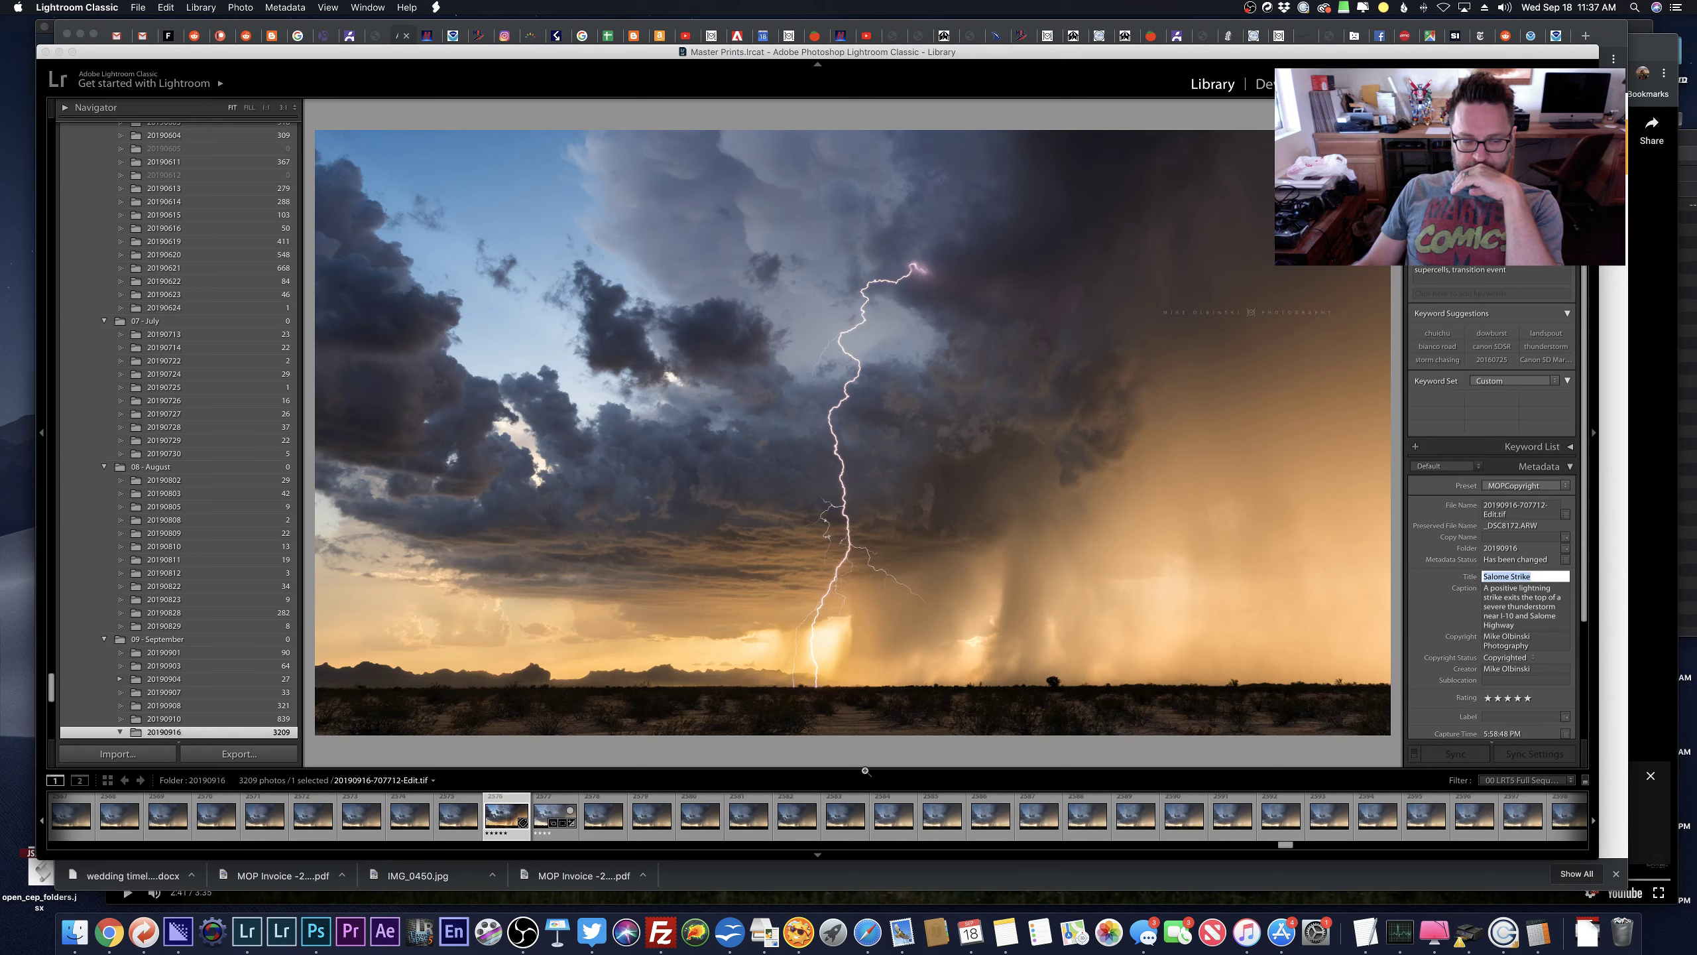
Switch to Google Maps in Chrome and bring the desert west of Phoenix into view on the satellite map.
key(super+Tab)
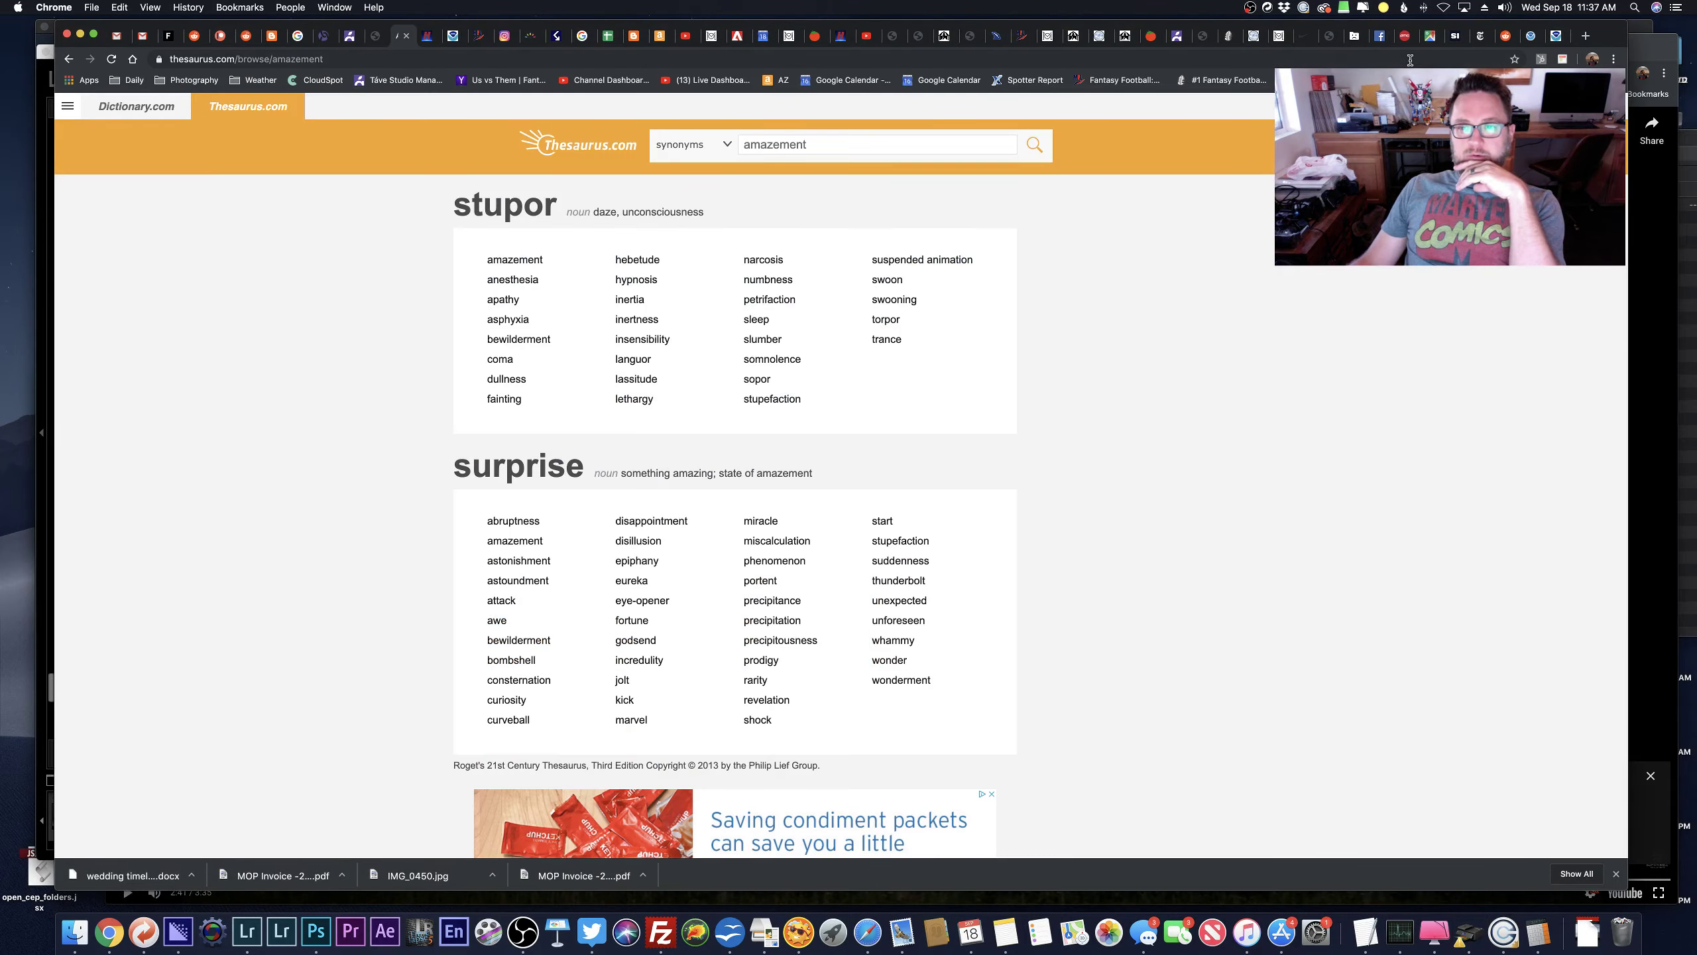
click(1430, 35)
scroll(356, 421, down, 5)
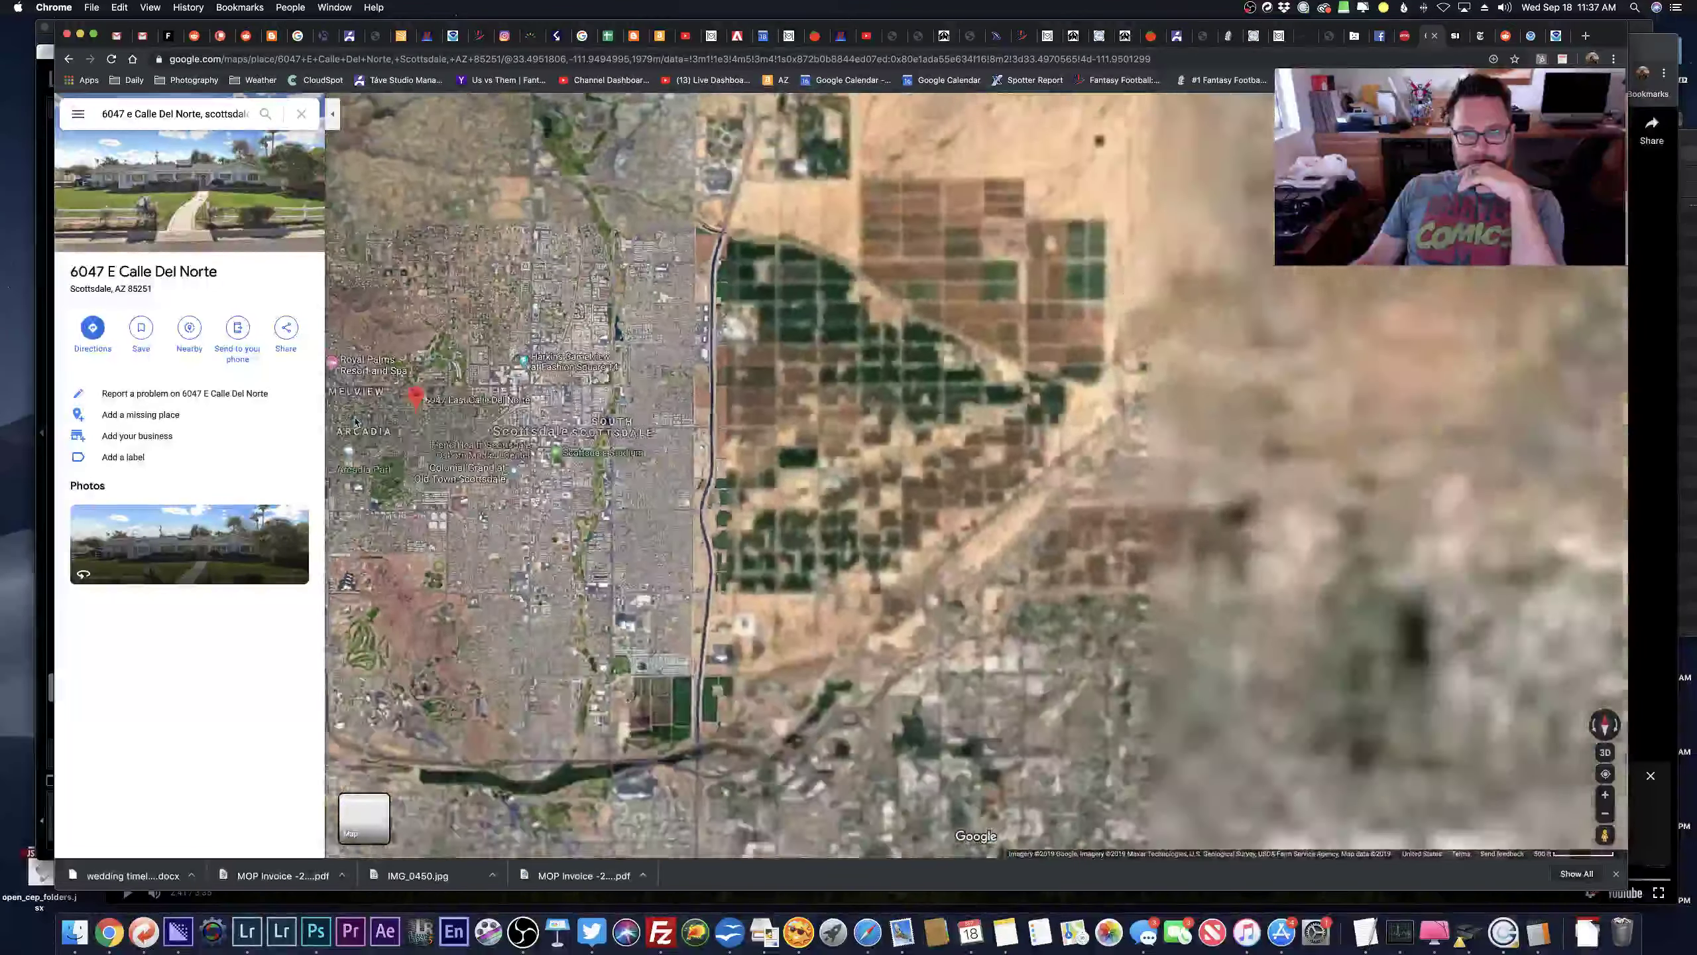
scroll(356, 421, down, 10)
drag(315, 436, 1696, 408)
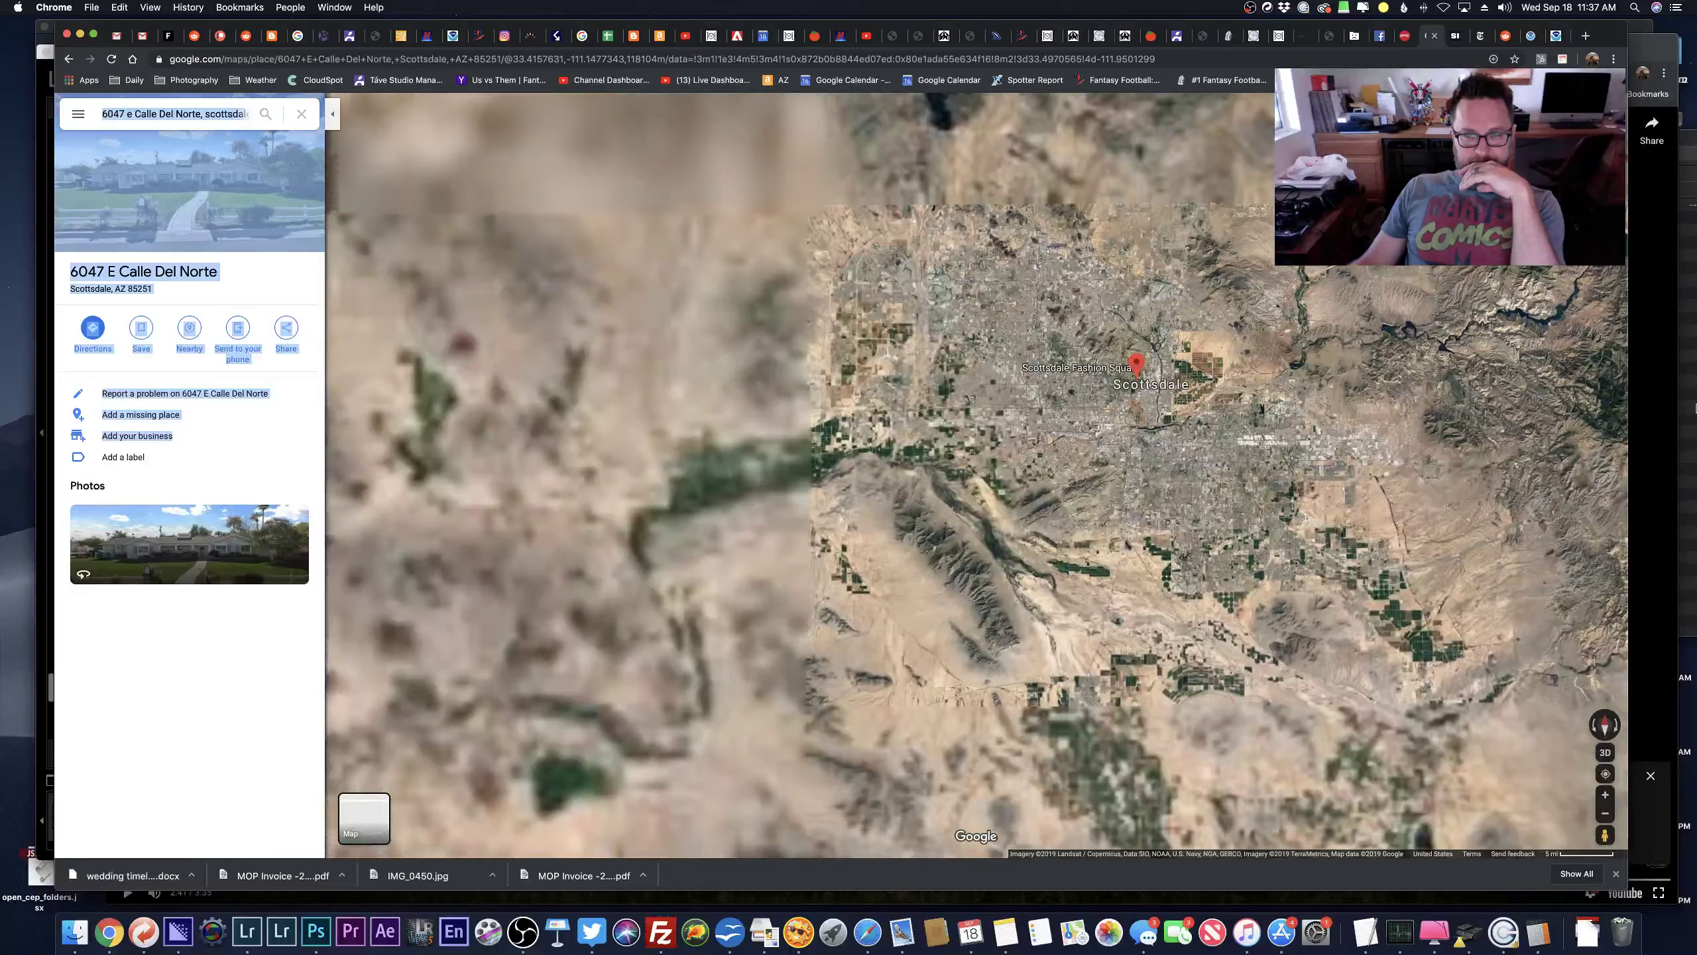
drag(413, 355, 803, 343)
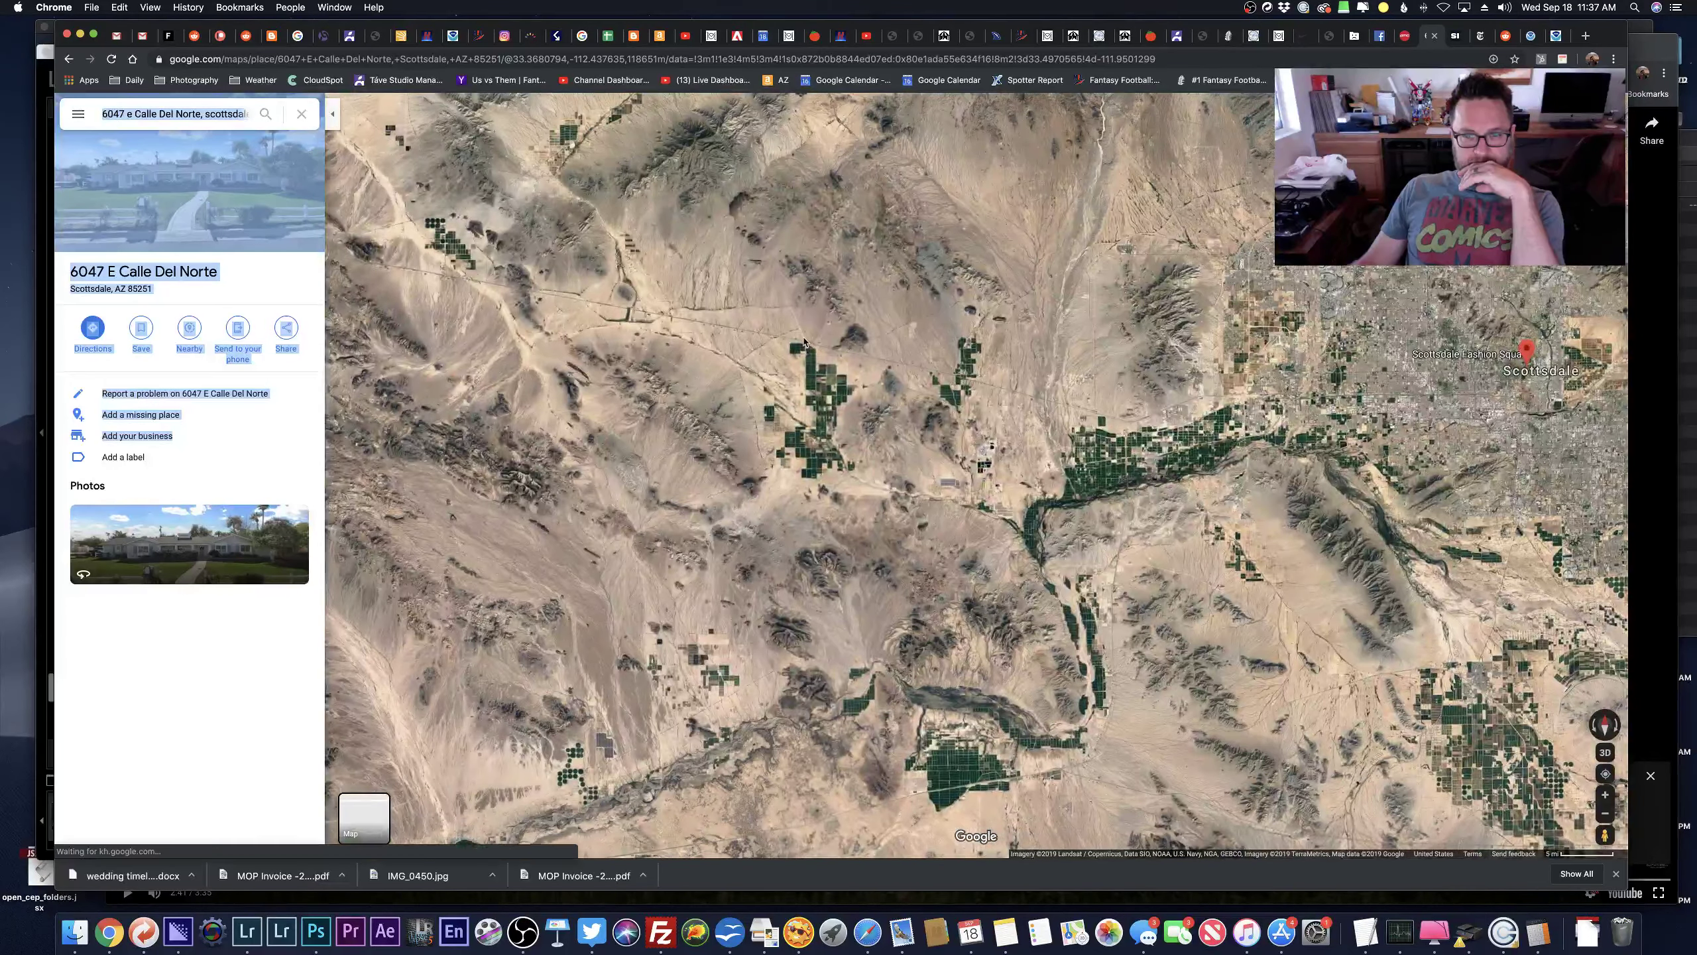
scroll(768, 301, up, 2)
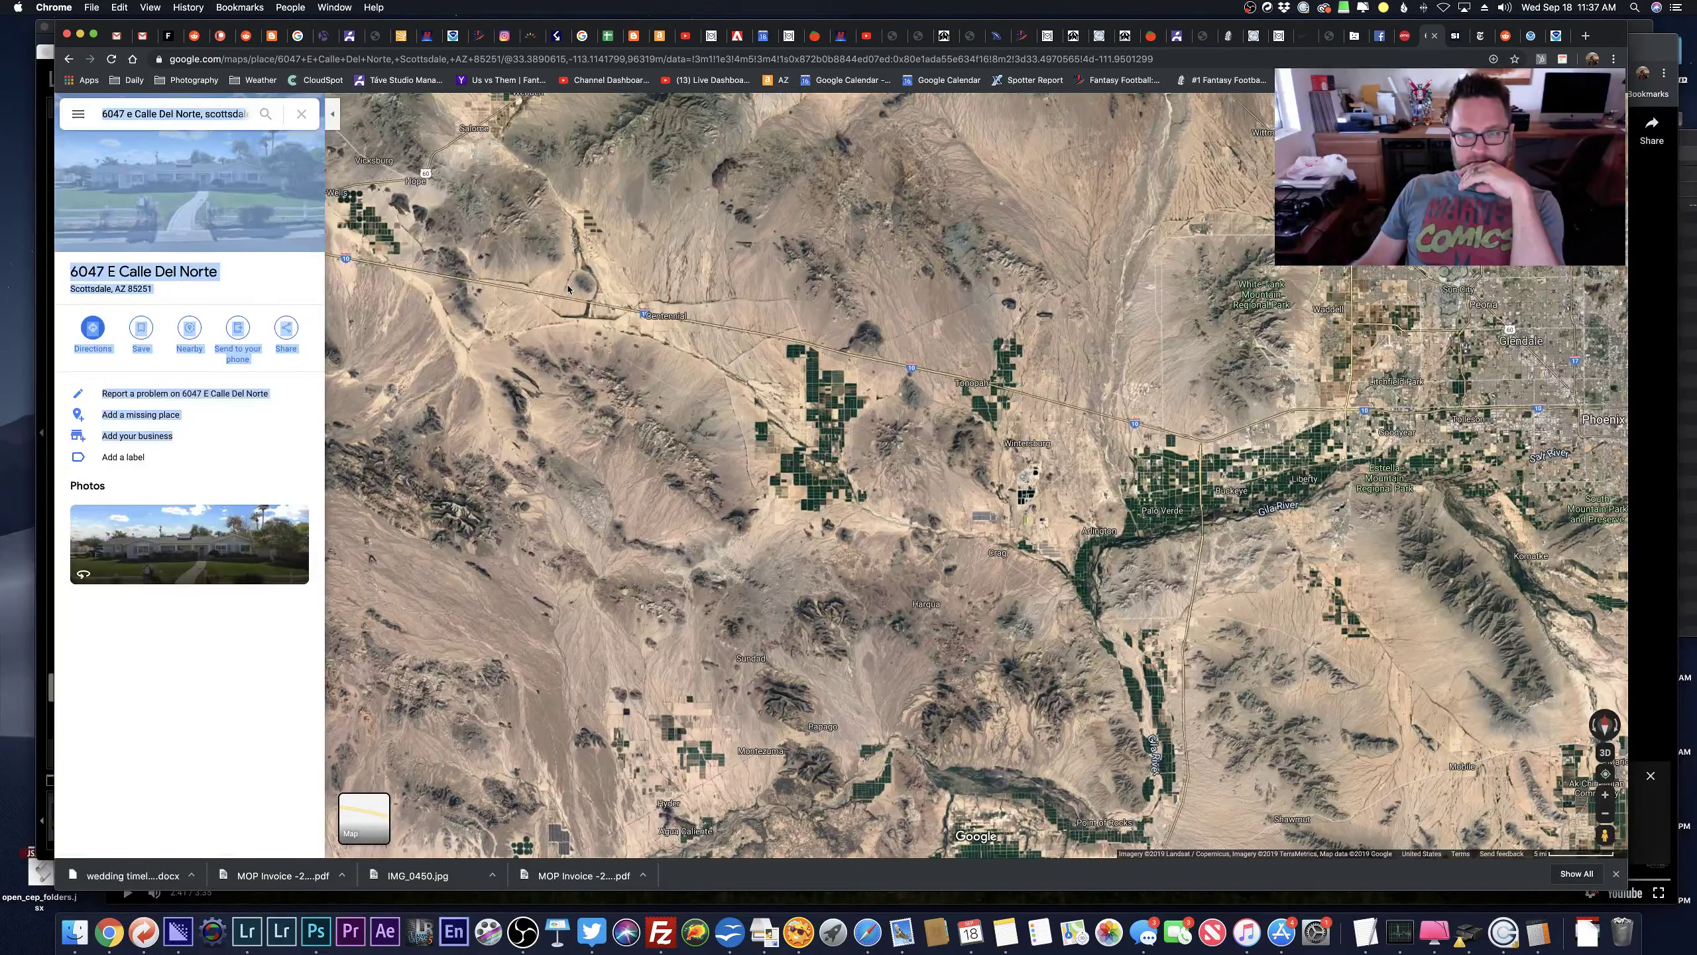
Examine the farmland south of Interstate 10 on the satellite map for the location of the photo.
scroll(831, 323, up, 5)
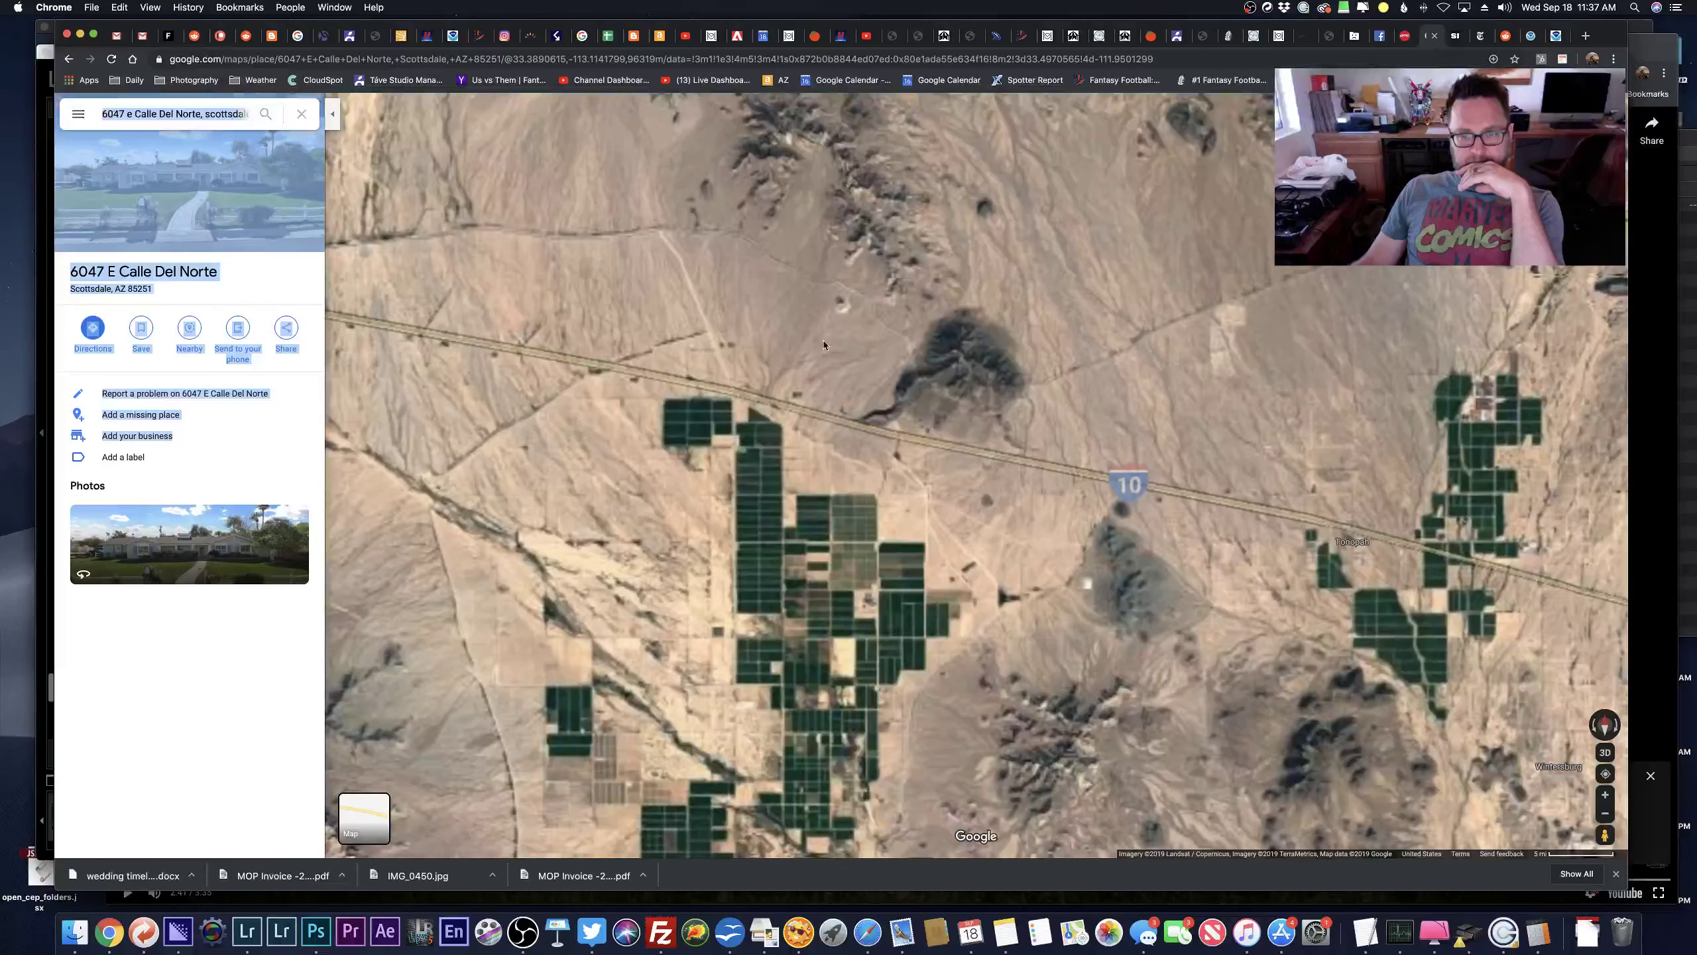
scroll(785, 673, up, 5)
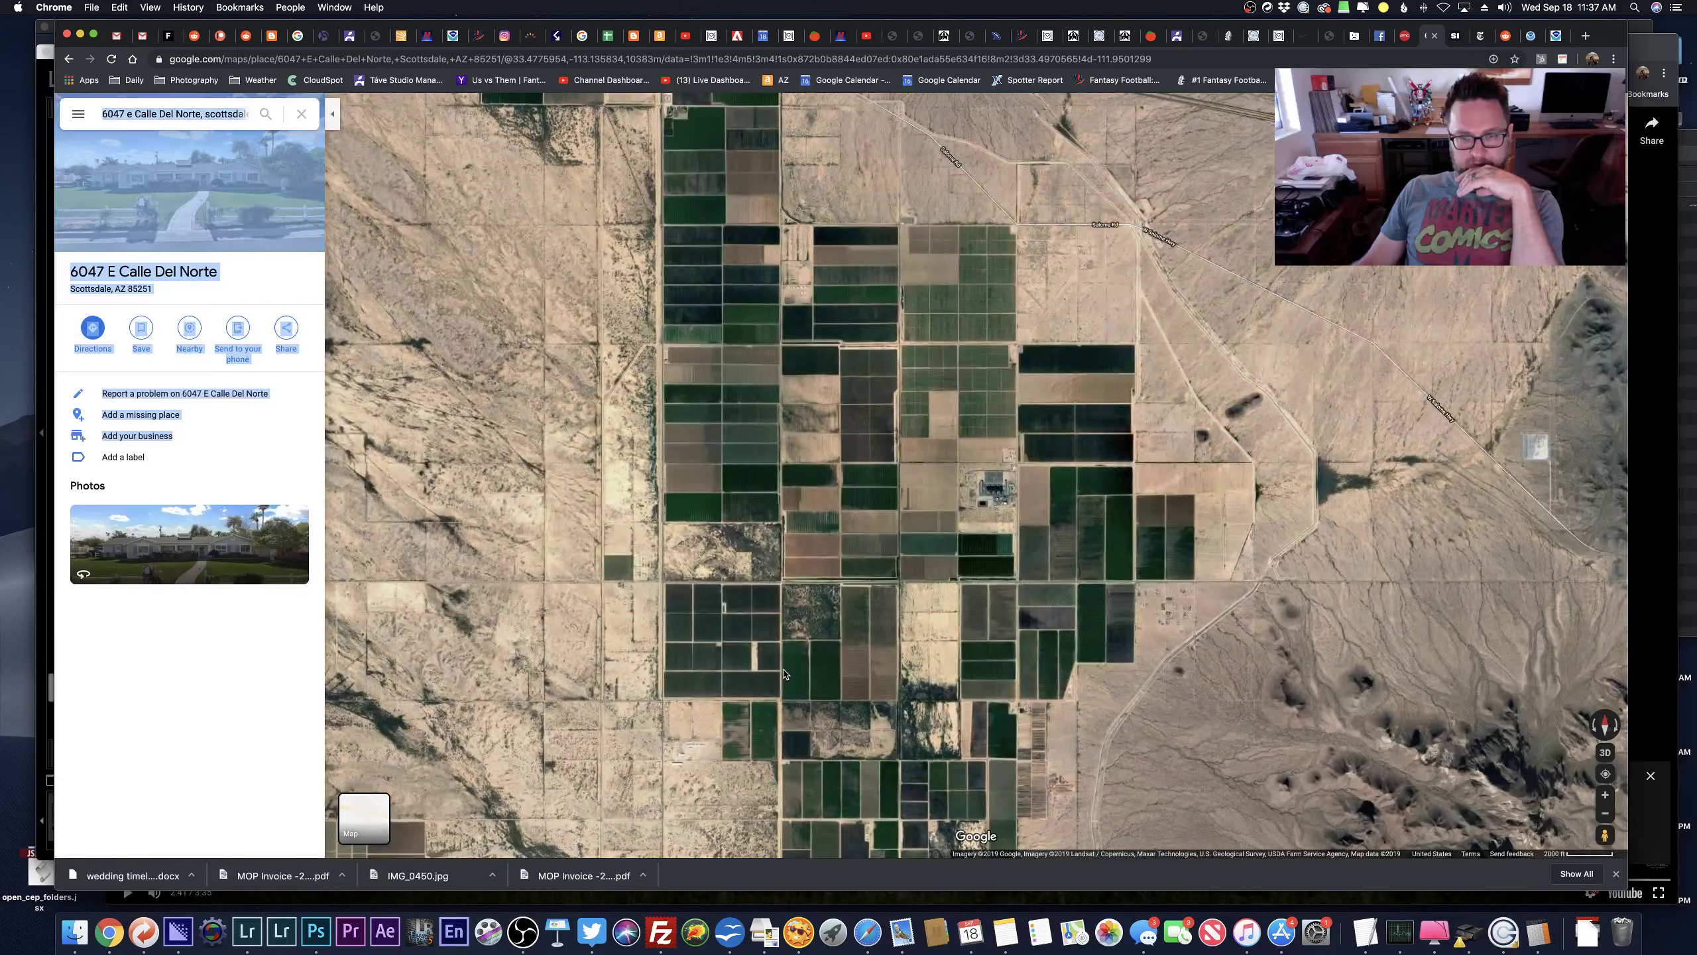
scroll(785, 671, up, 5)
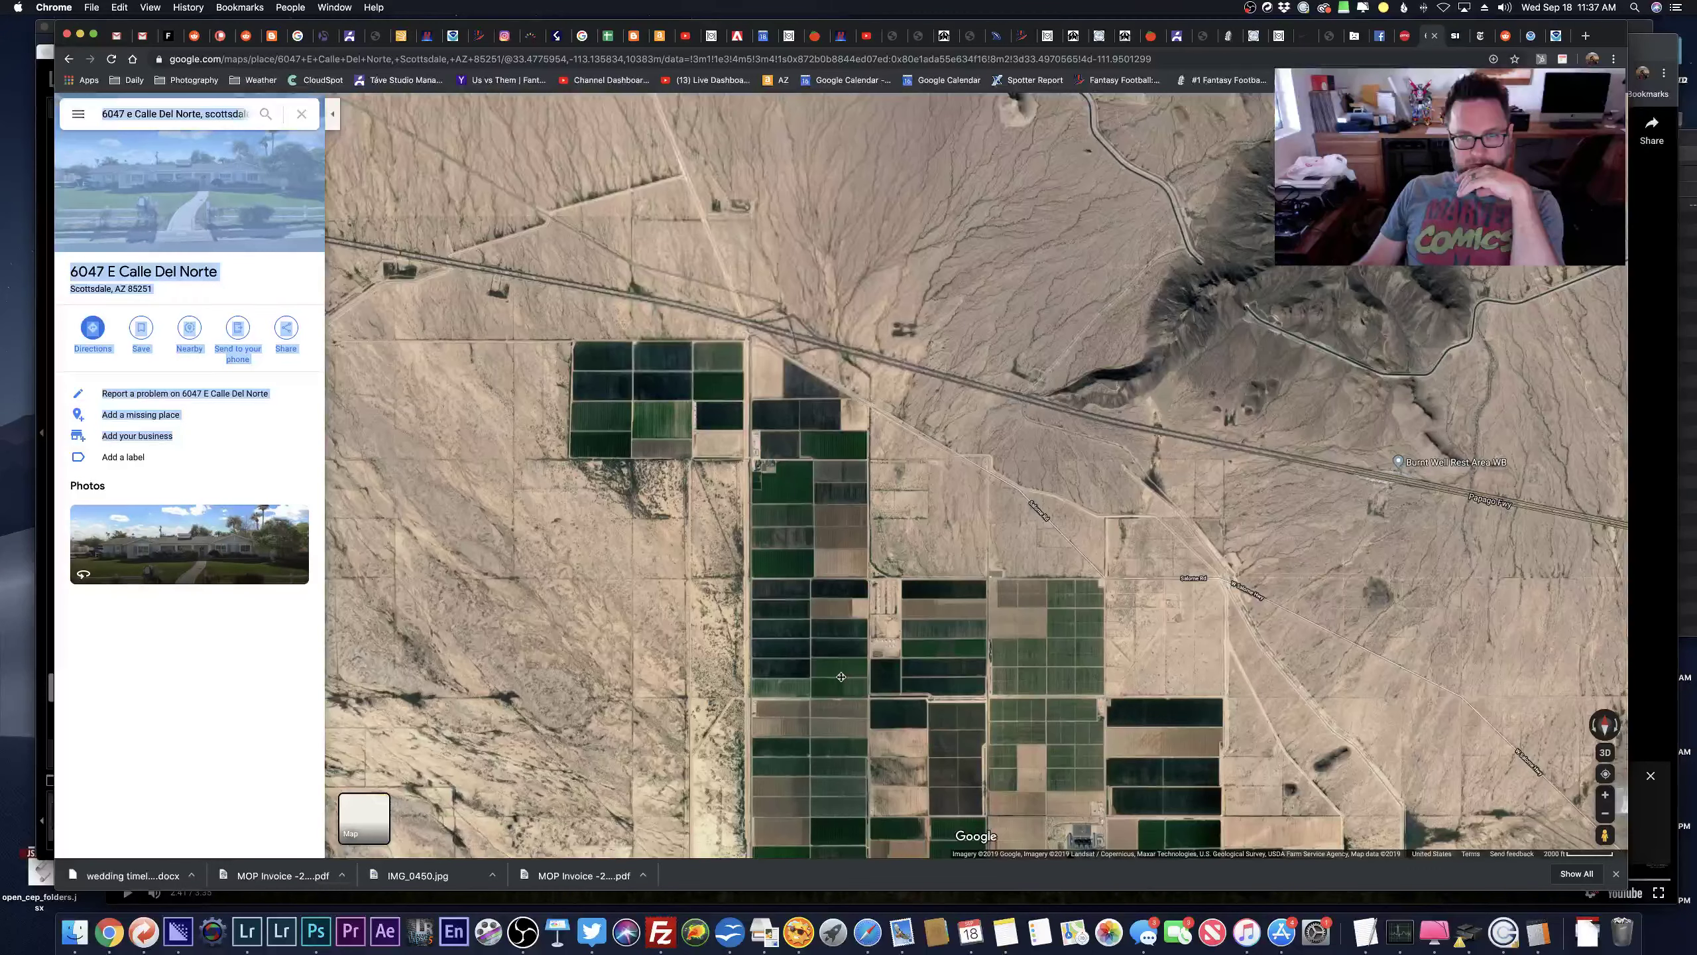
scroll(842, 677, down, 5)
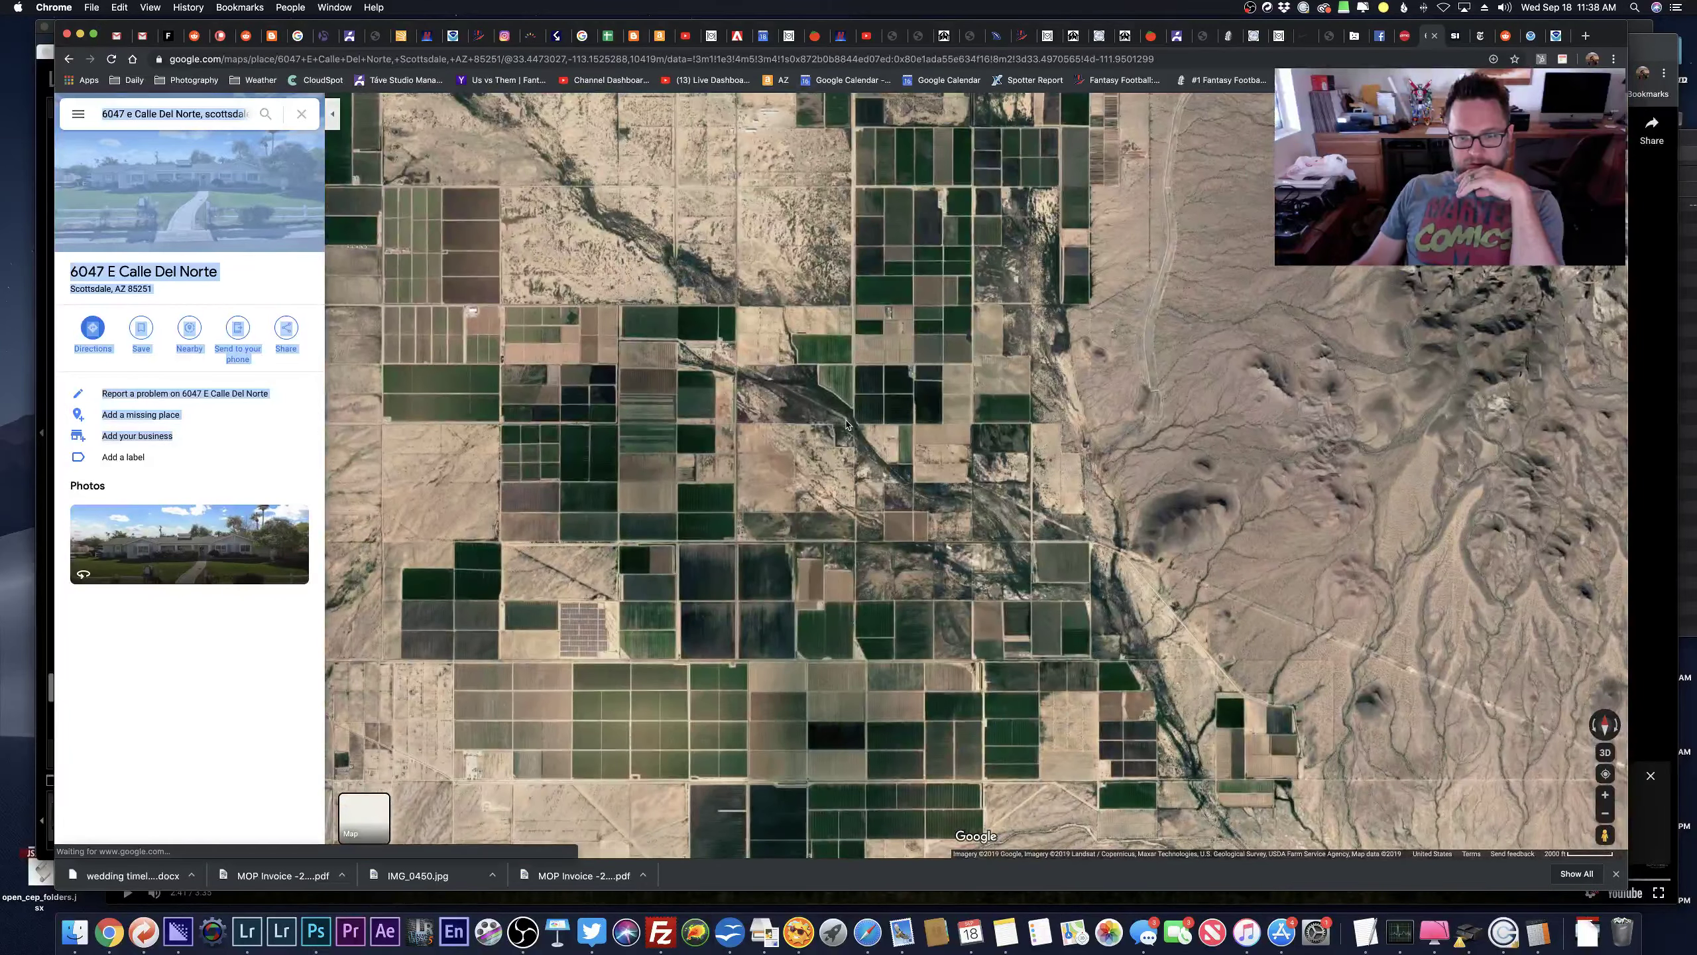
drag(841, 677, 848, 426)
scroll(843, 461, down, 3)
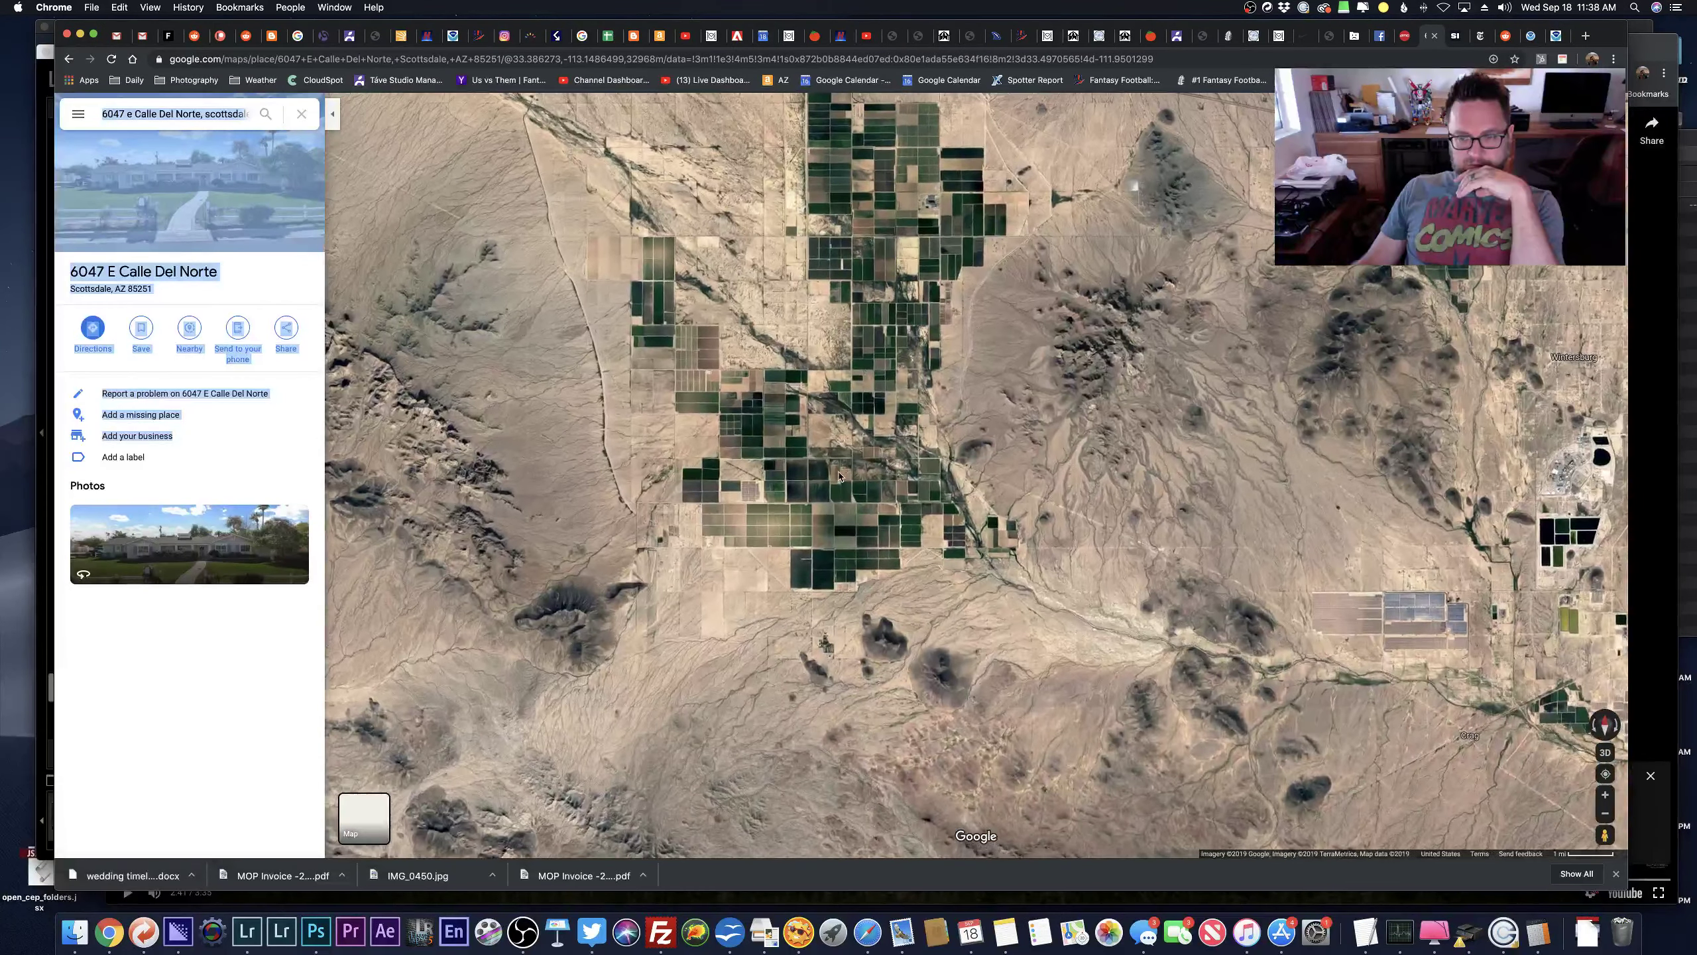
scroll(840, 476, up, 10)
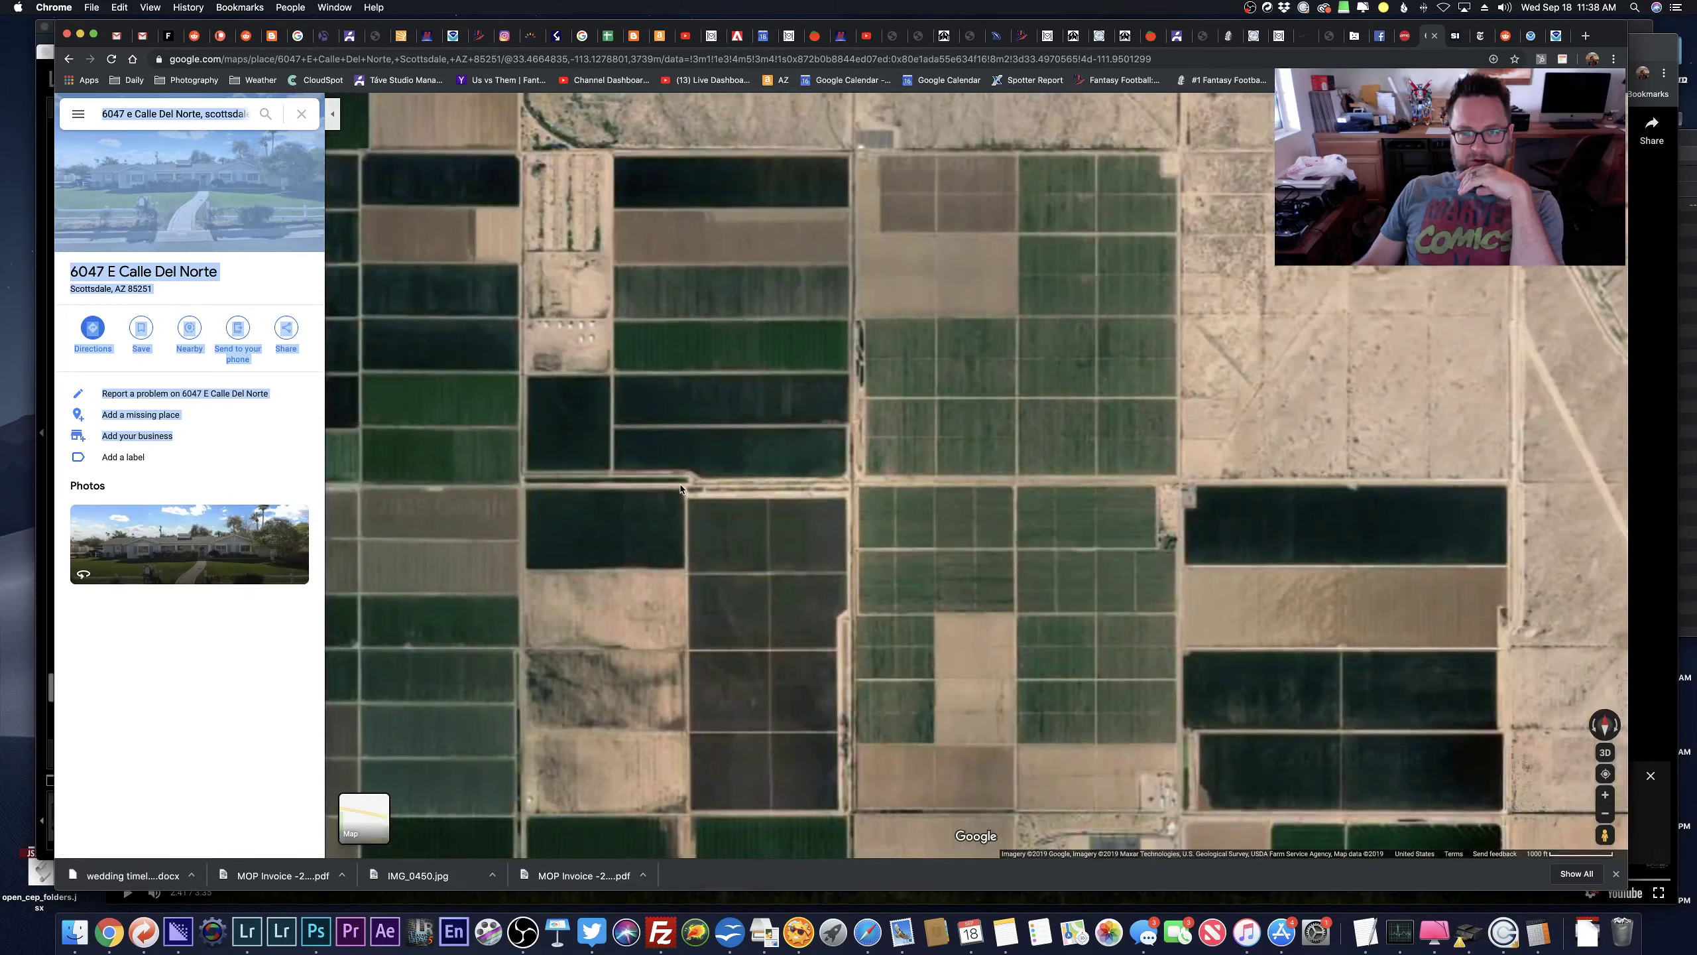
Examine the place names around Eagle Tail Farms and Harquahala Plantations on the satellite map.
scroll(680, 489, down, 3)
drag(680, 489, 862, 321)
drag(822, 670, 699, 6)
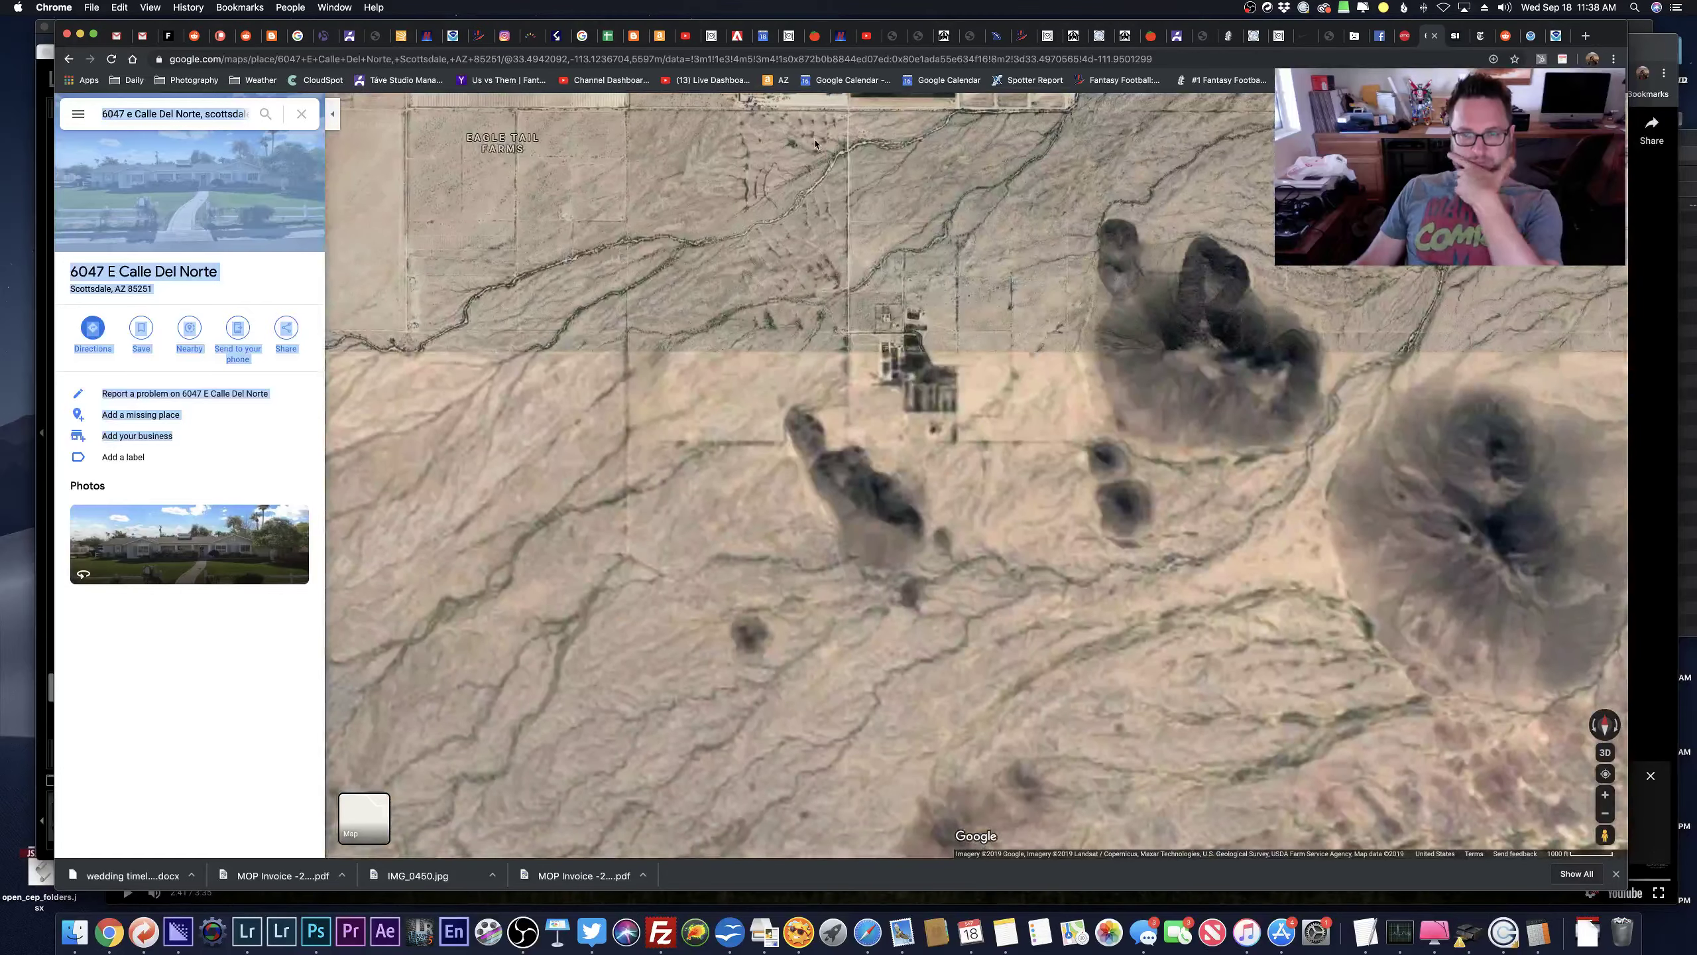
scroll(896, 407, up, 3)
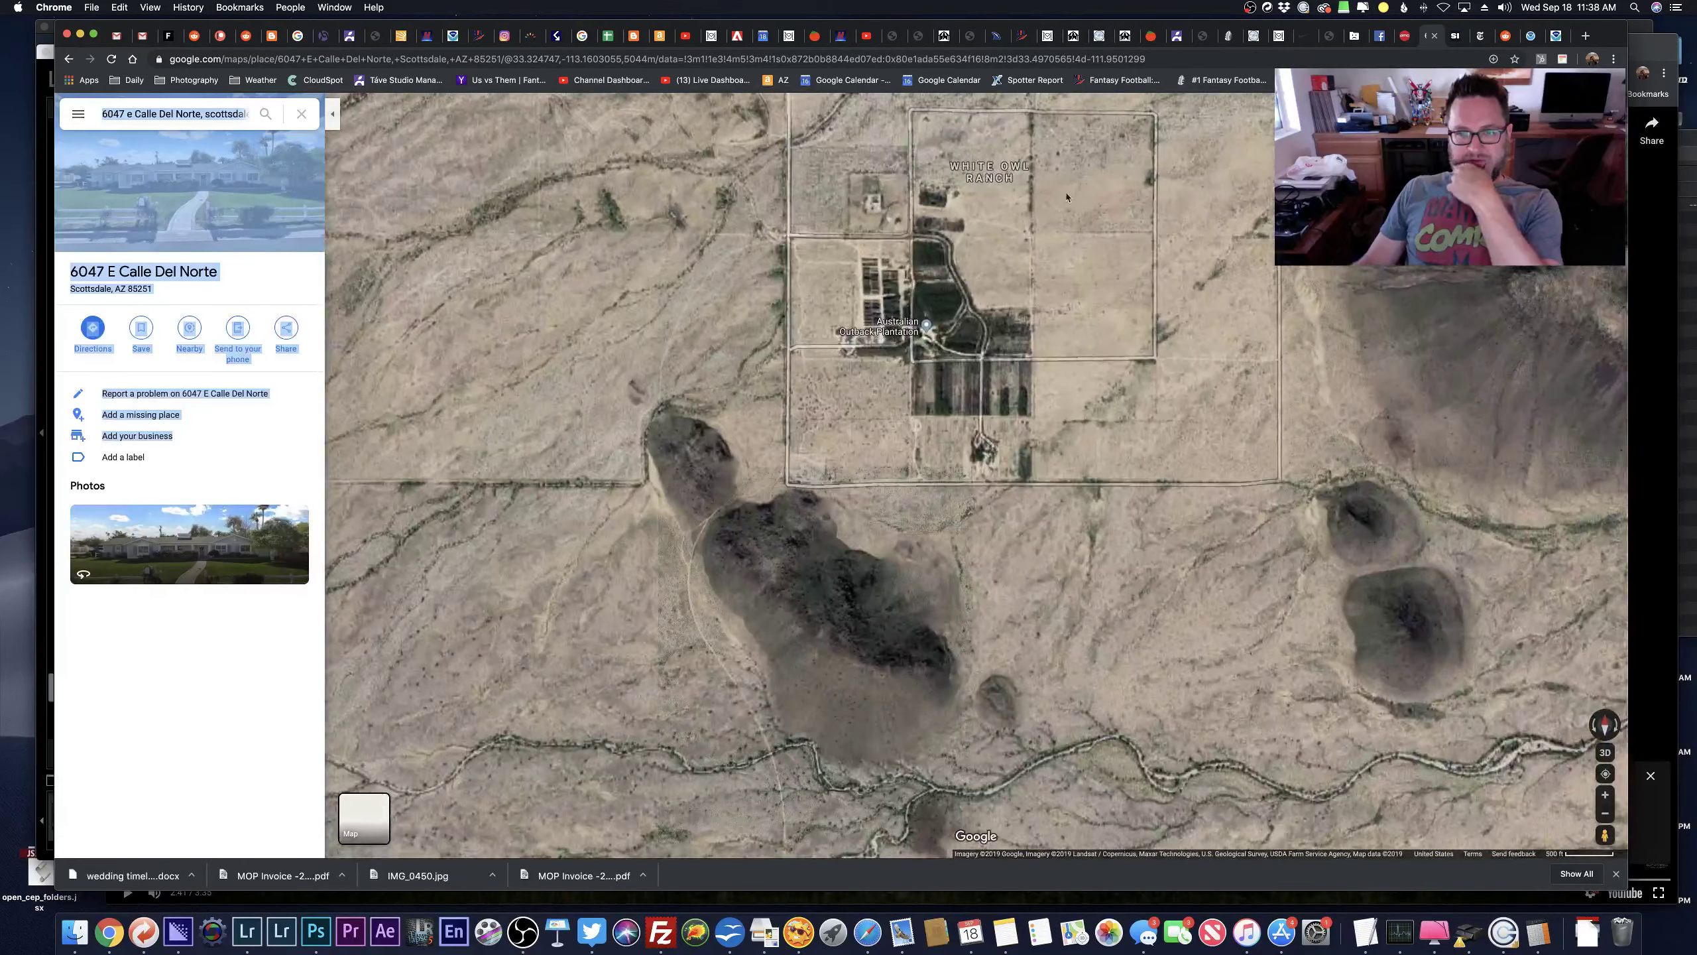
drag(896, 407, 1419, 492)
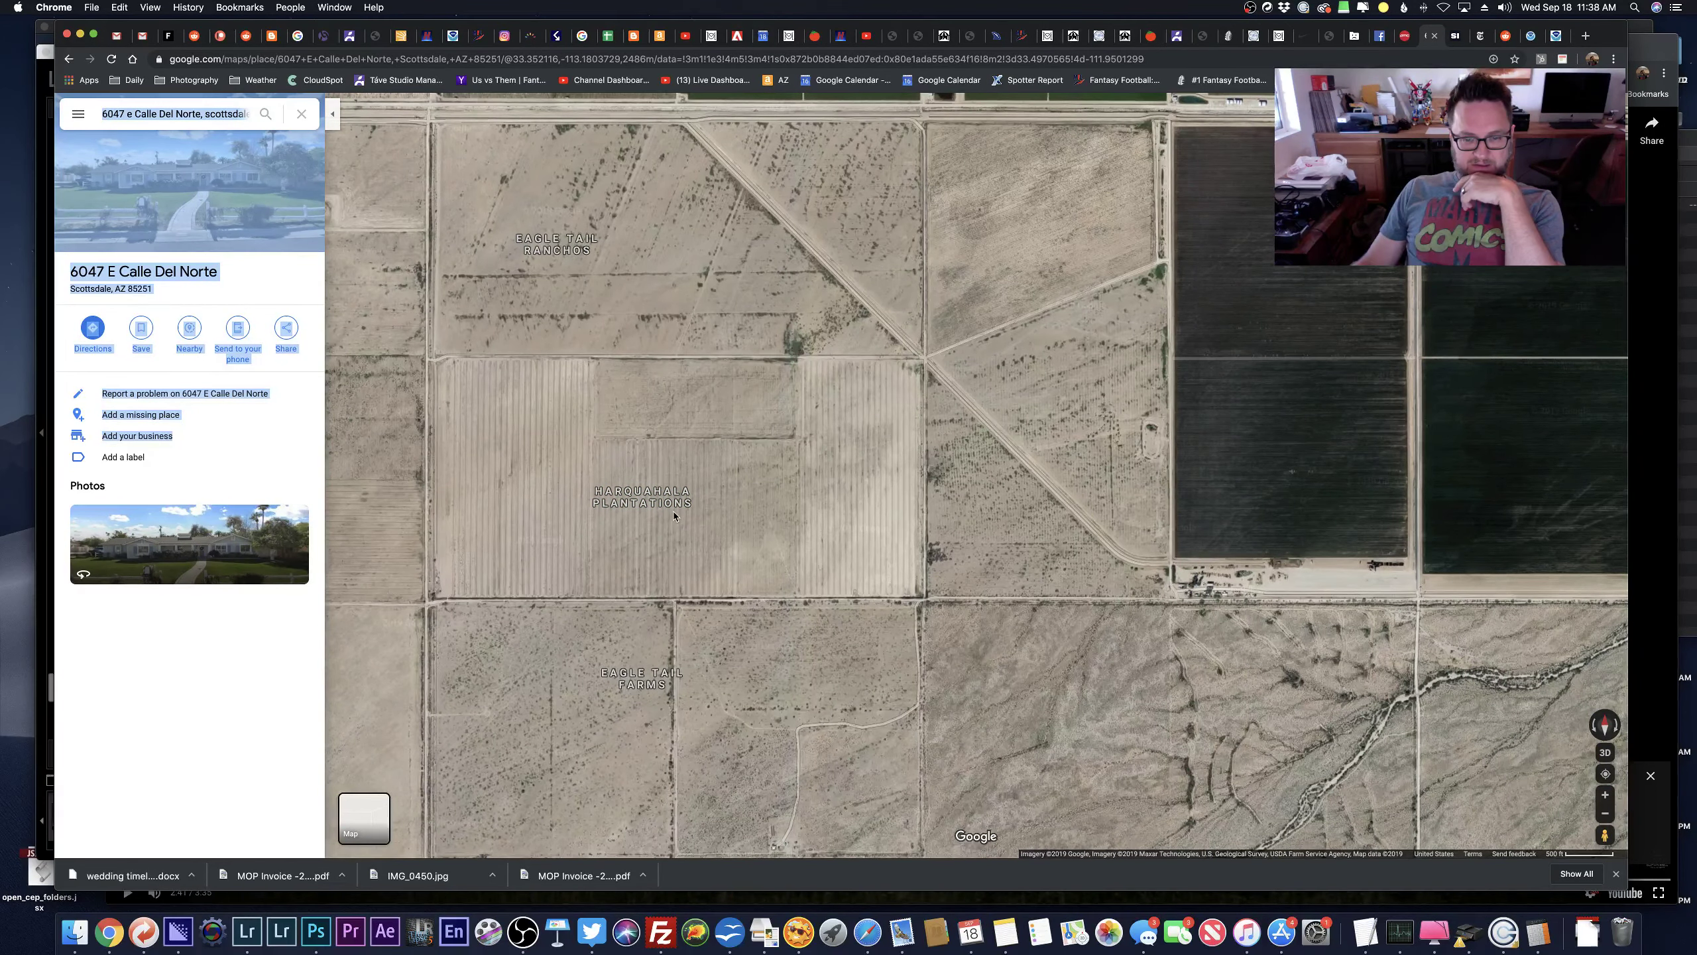
scroll(673, 510, down, 3)
drag(581, 522, 671, 556)
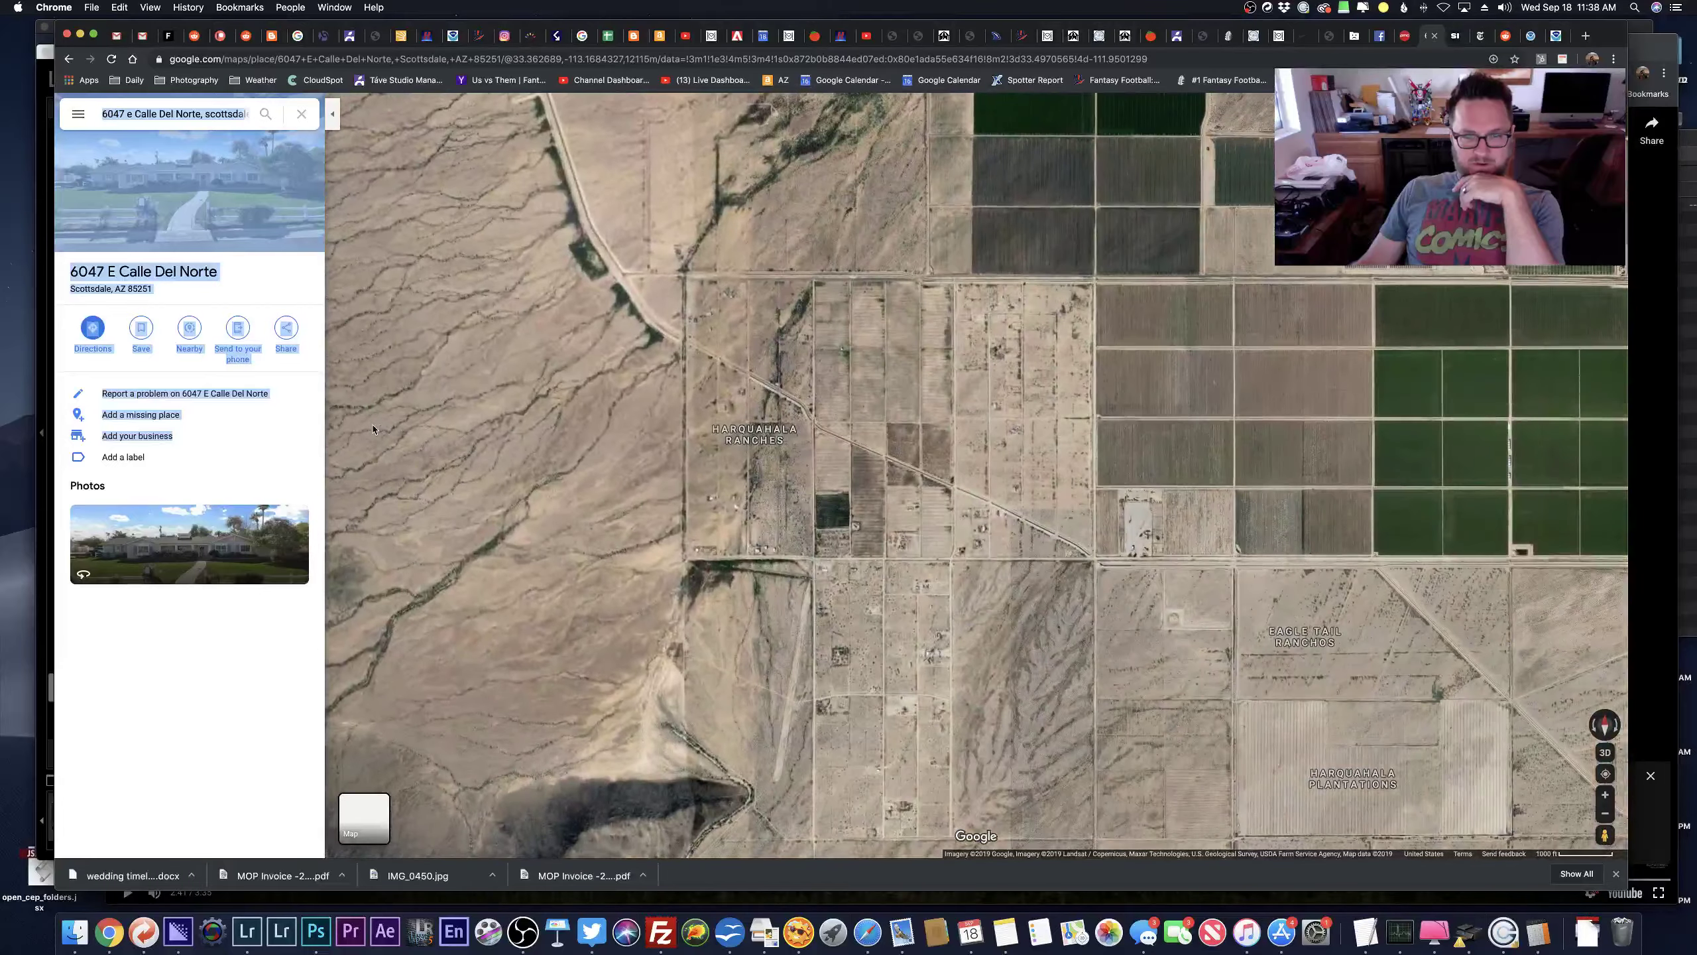
Survey the land between the Eagletail Mountains and Interstate 10 on the satellite map for nearby place names.
scroll(671, 555, down, 5)
scroll(1003, 575, up, 2)
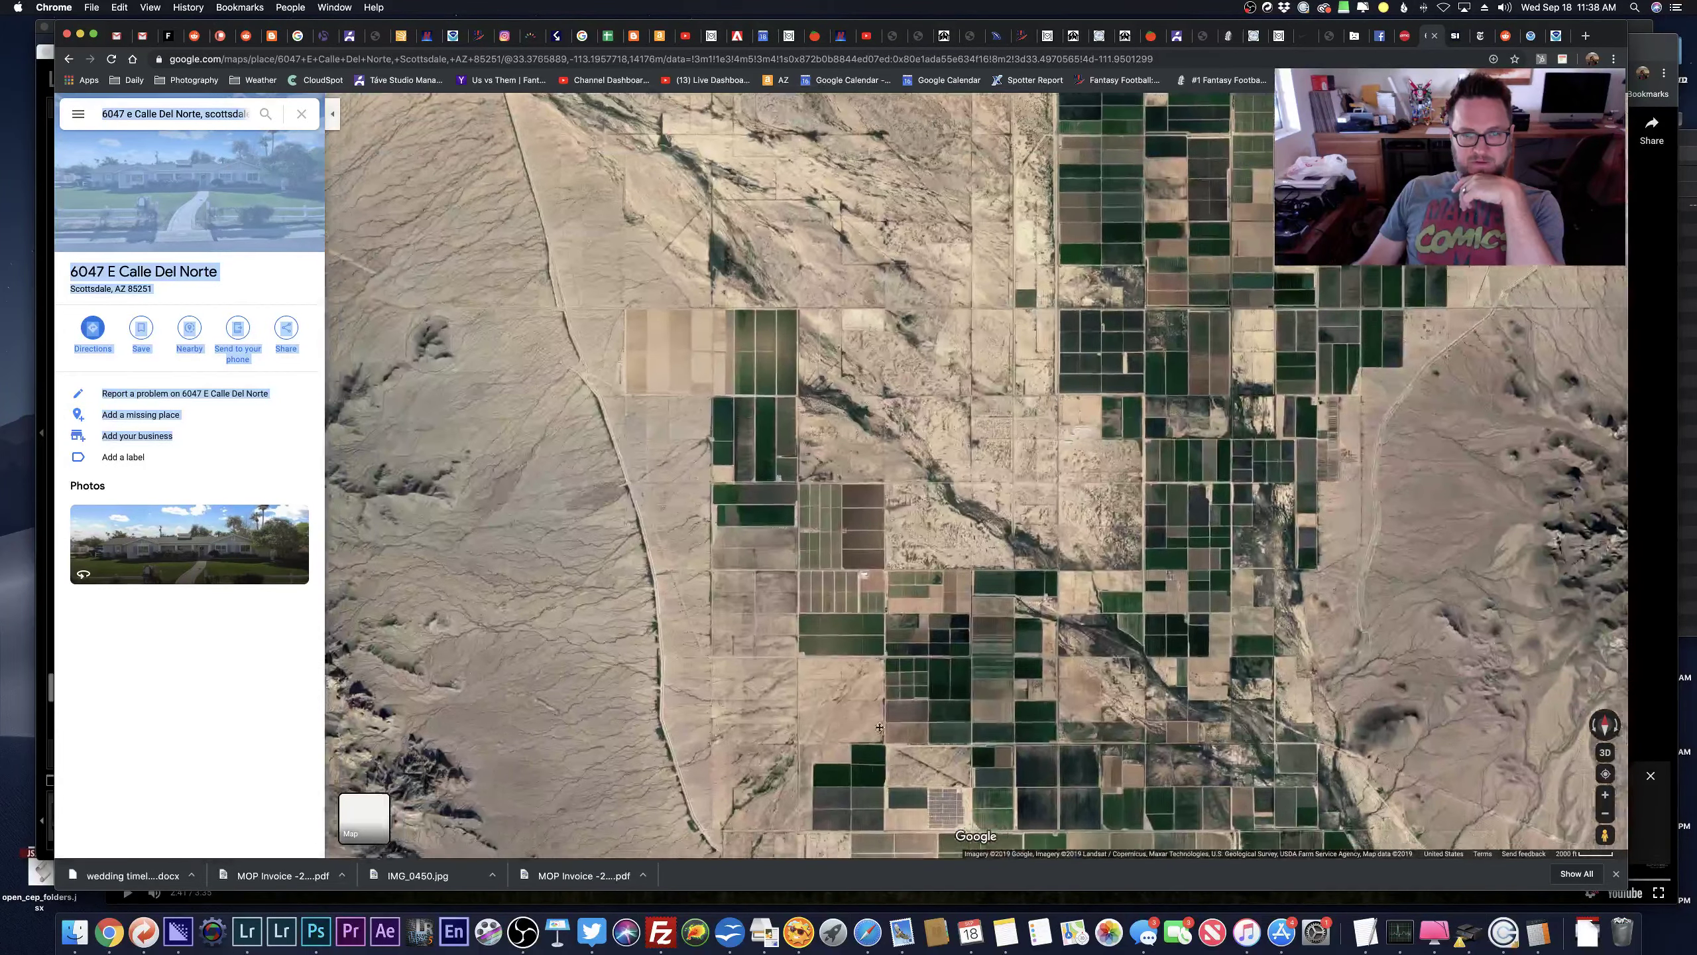
drag(1002, 575, 981, 510)
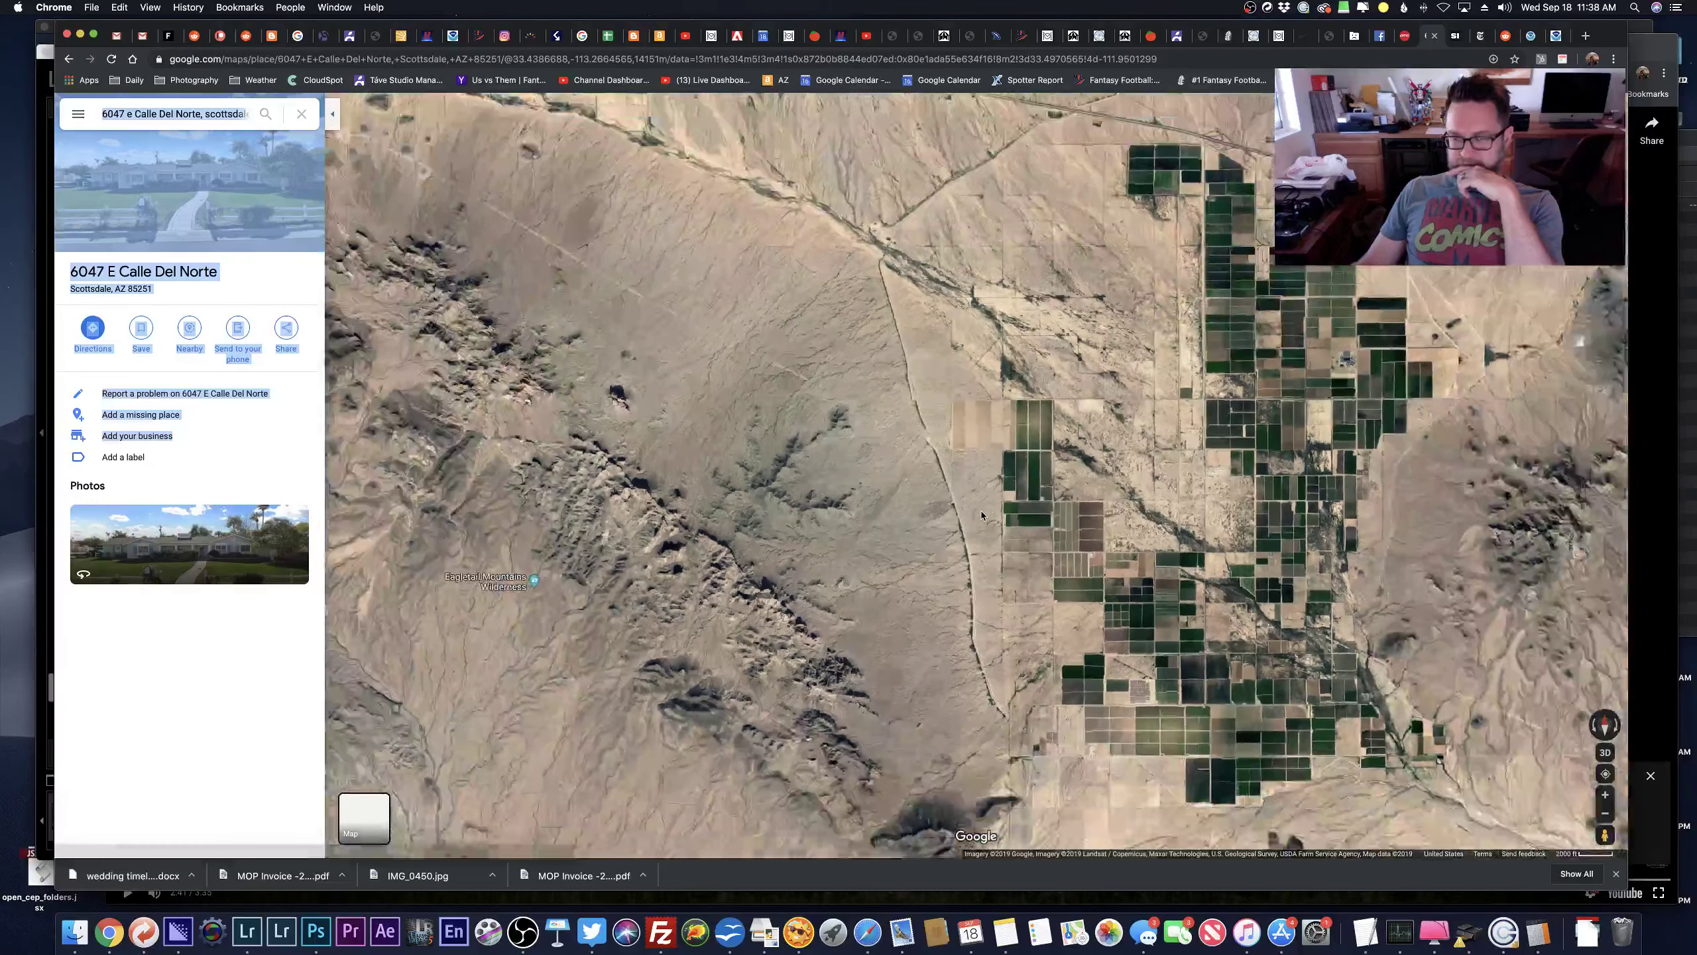
scroll(981, 509, down, 3)
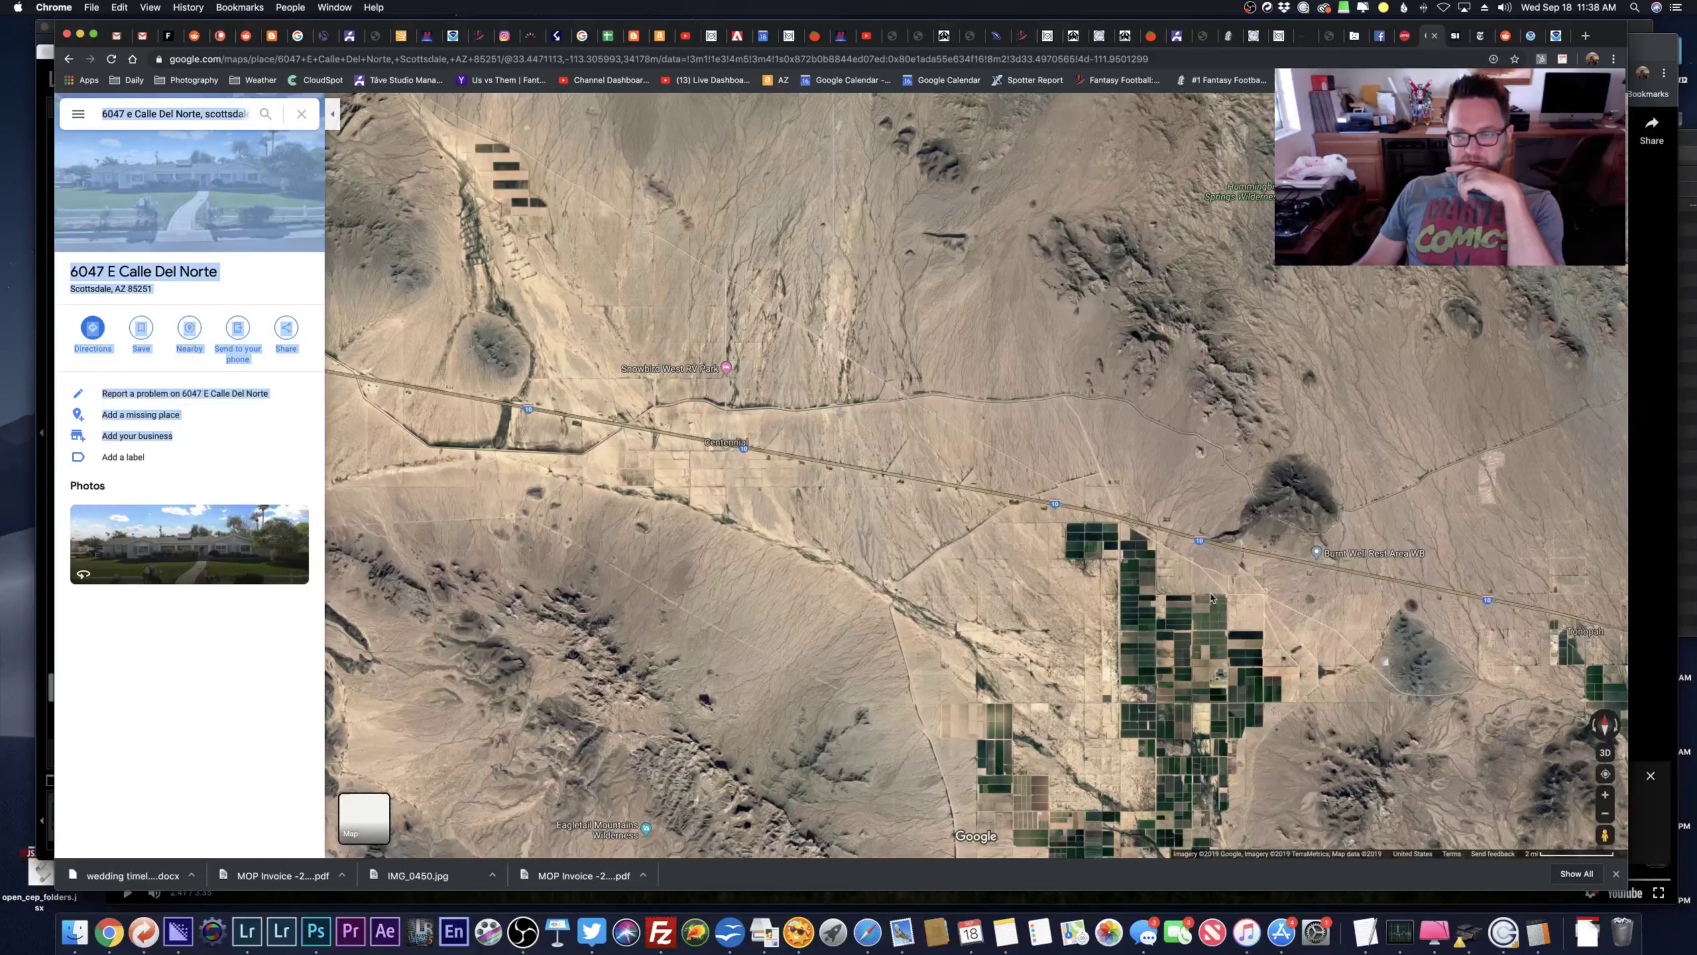
scroll(1143, 526, up, 2)
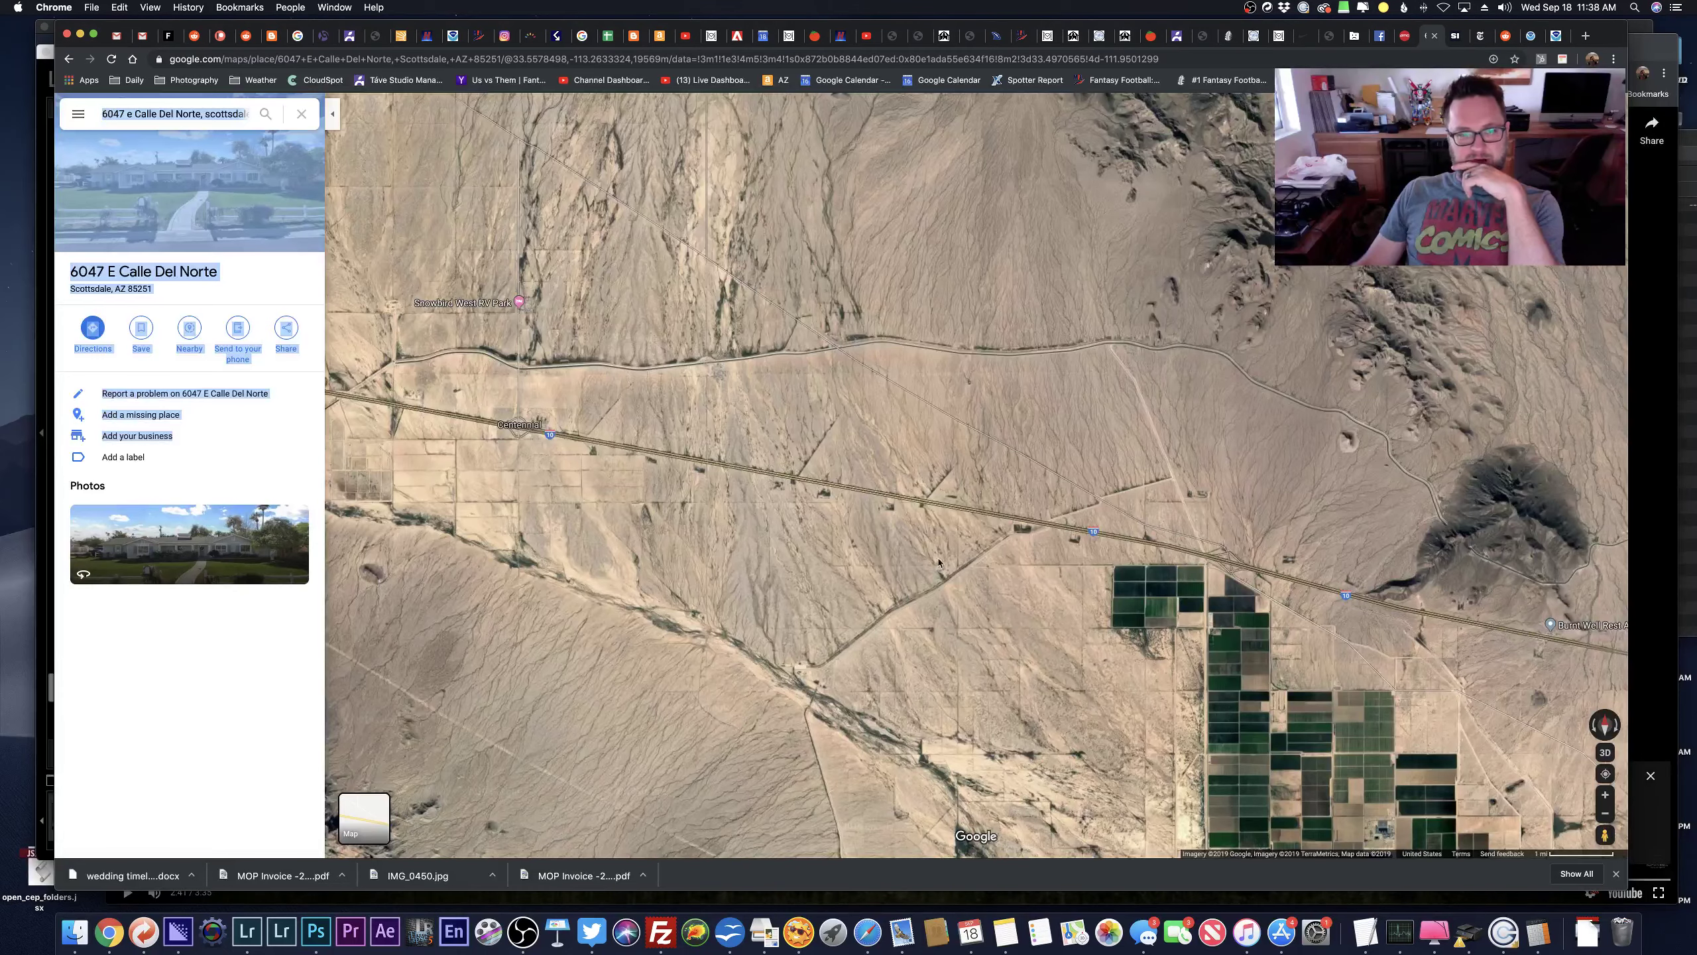
scroll(989, 656, right, 5)
scroll(989, 655, down, 3)
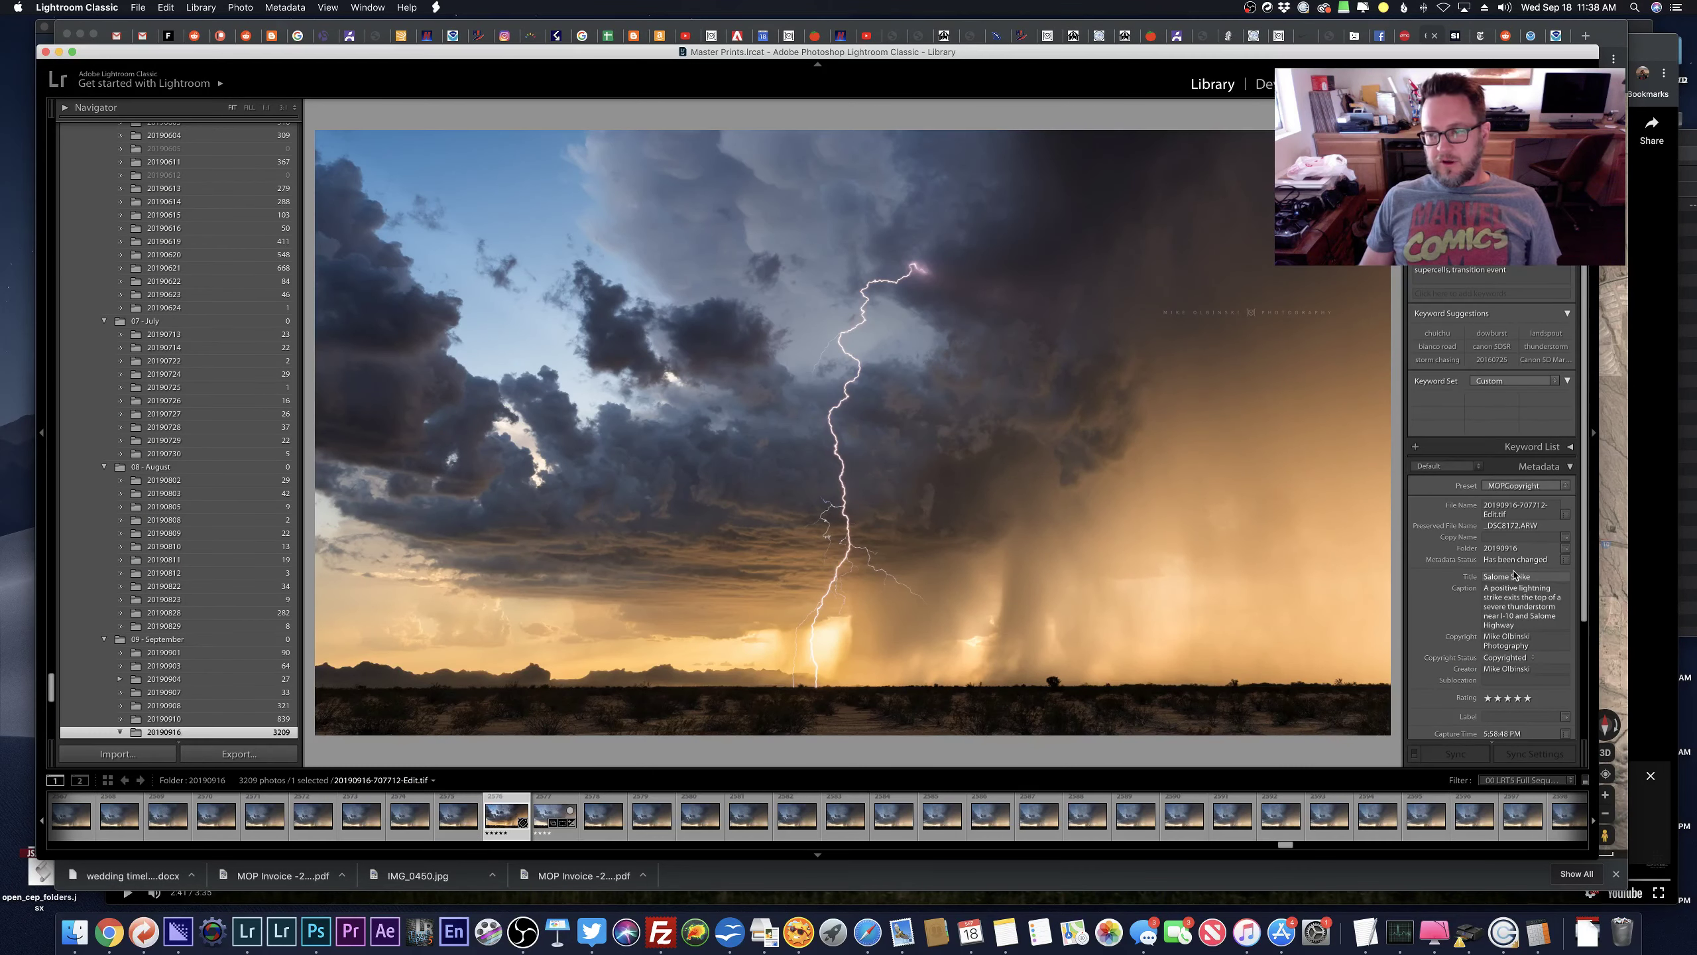
Switch to Lightroom, set the lightning photo's title to "Power and Fury" and leave the caption as it is.
click(1514, 575)
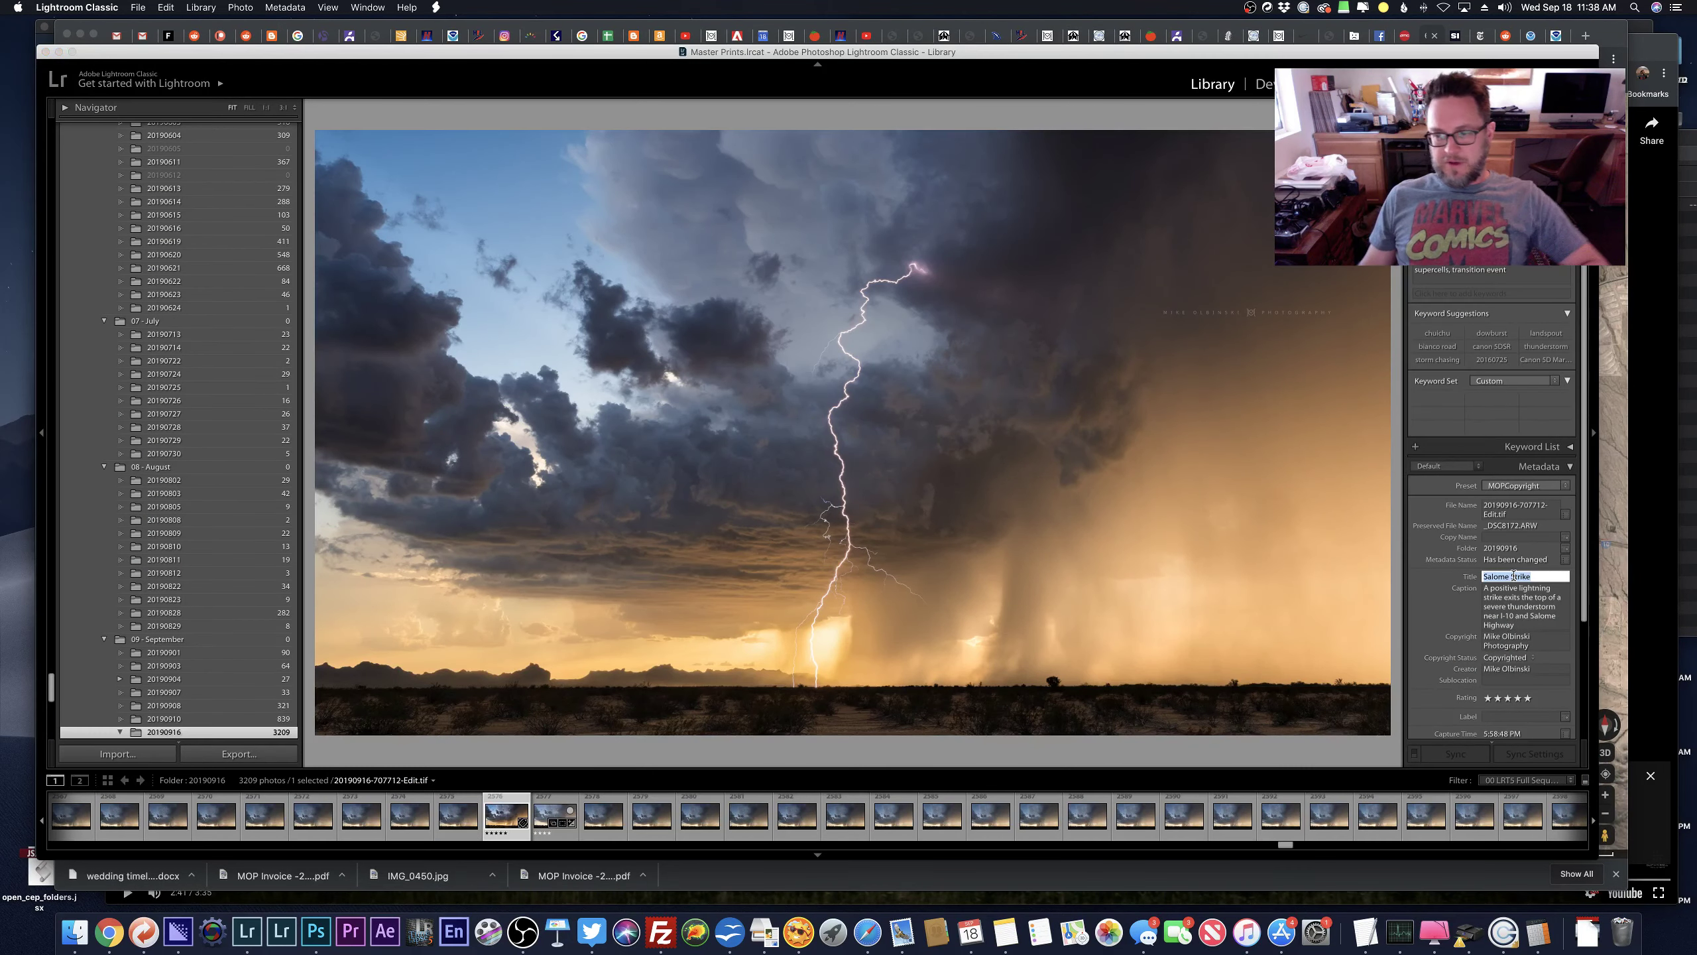
text(Power and Fury)
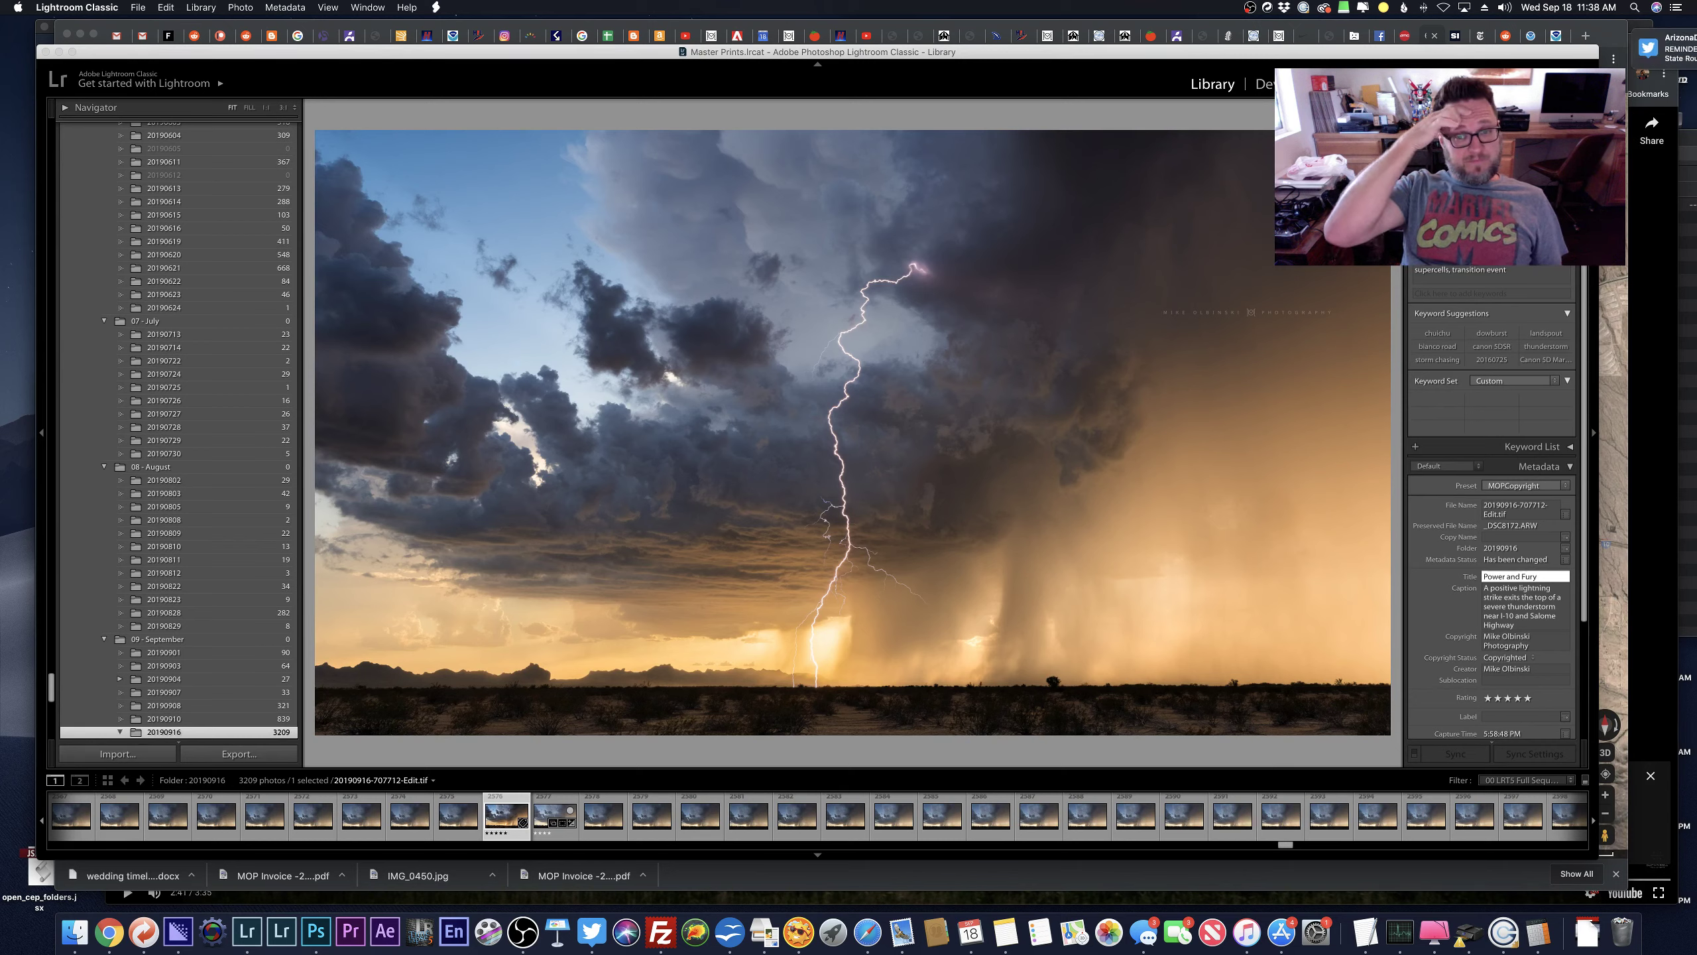
key(Tab)
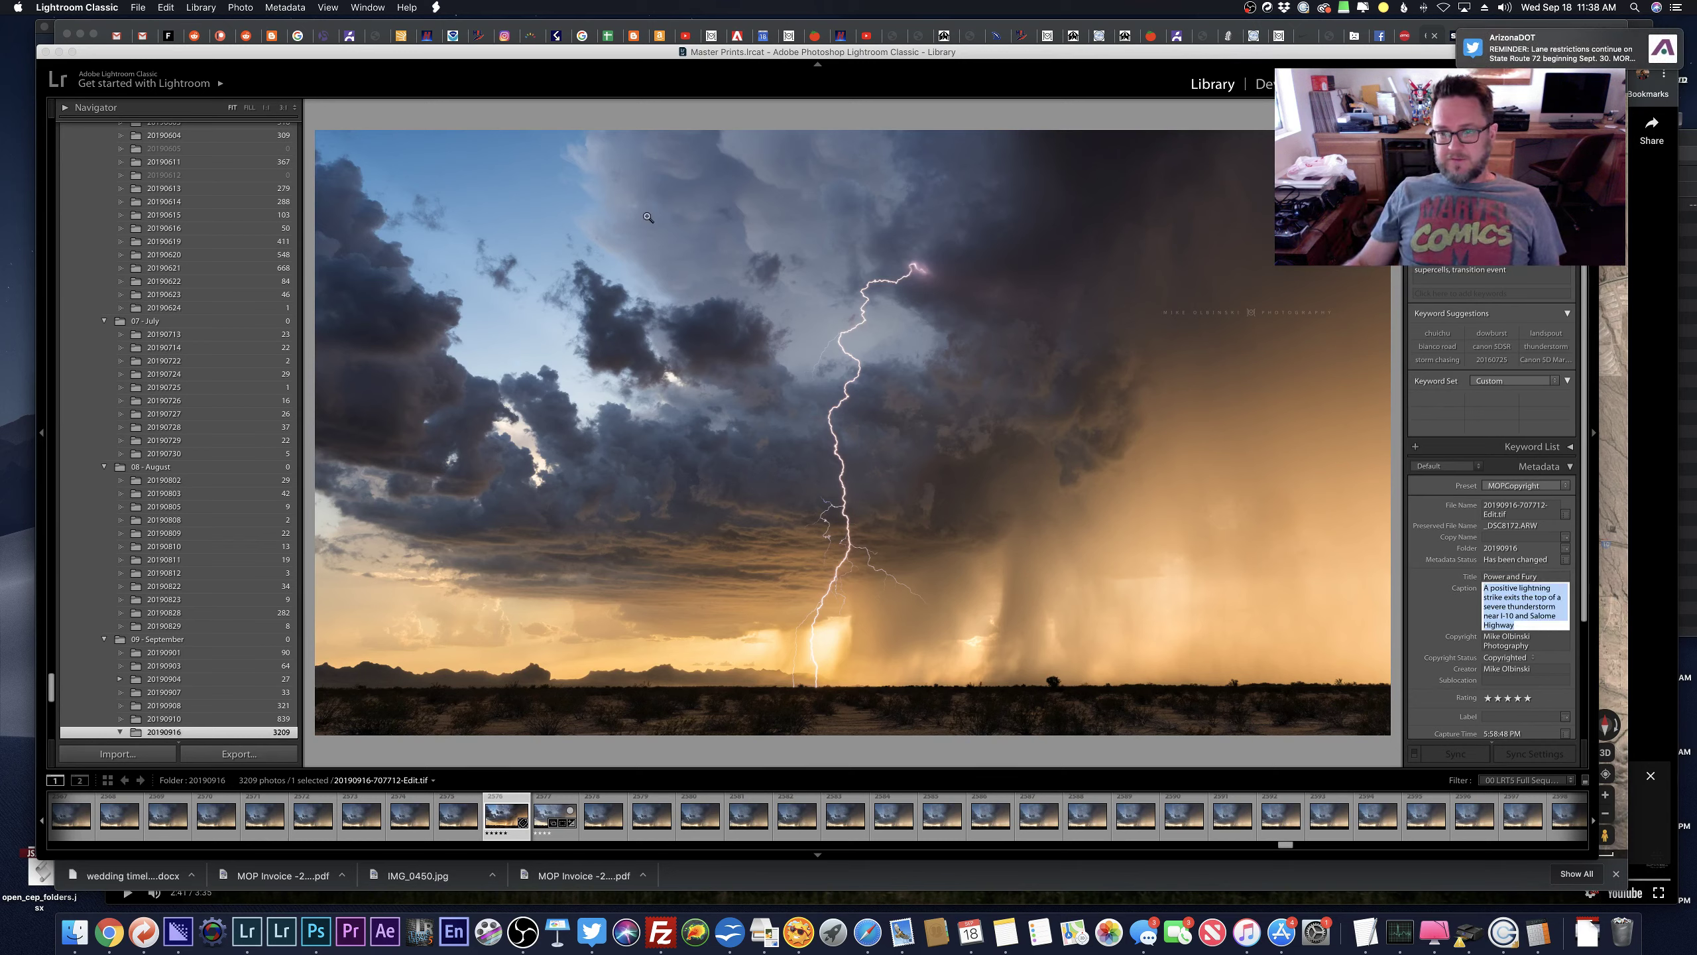
click(1398, 351)
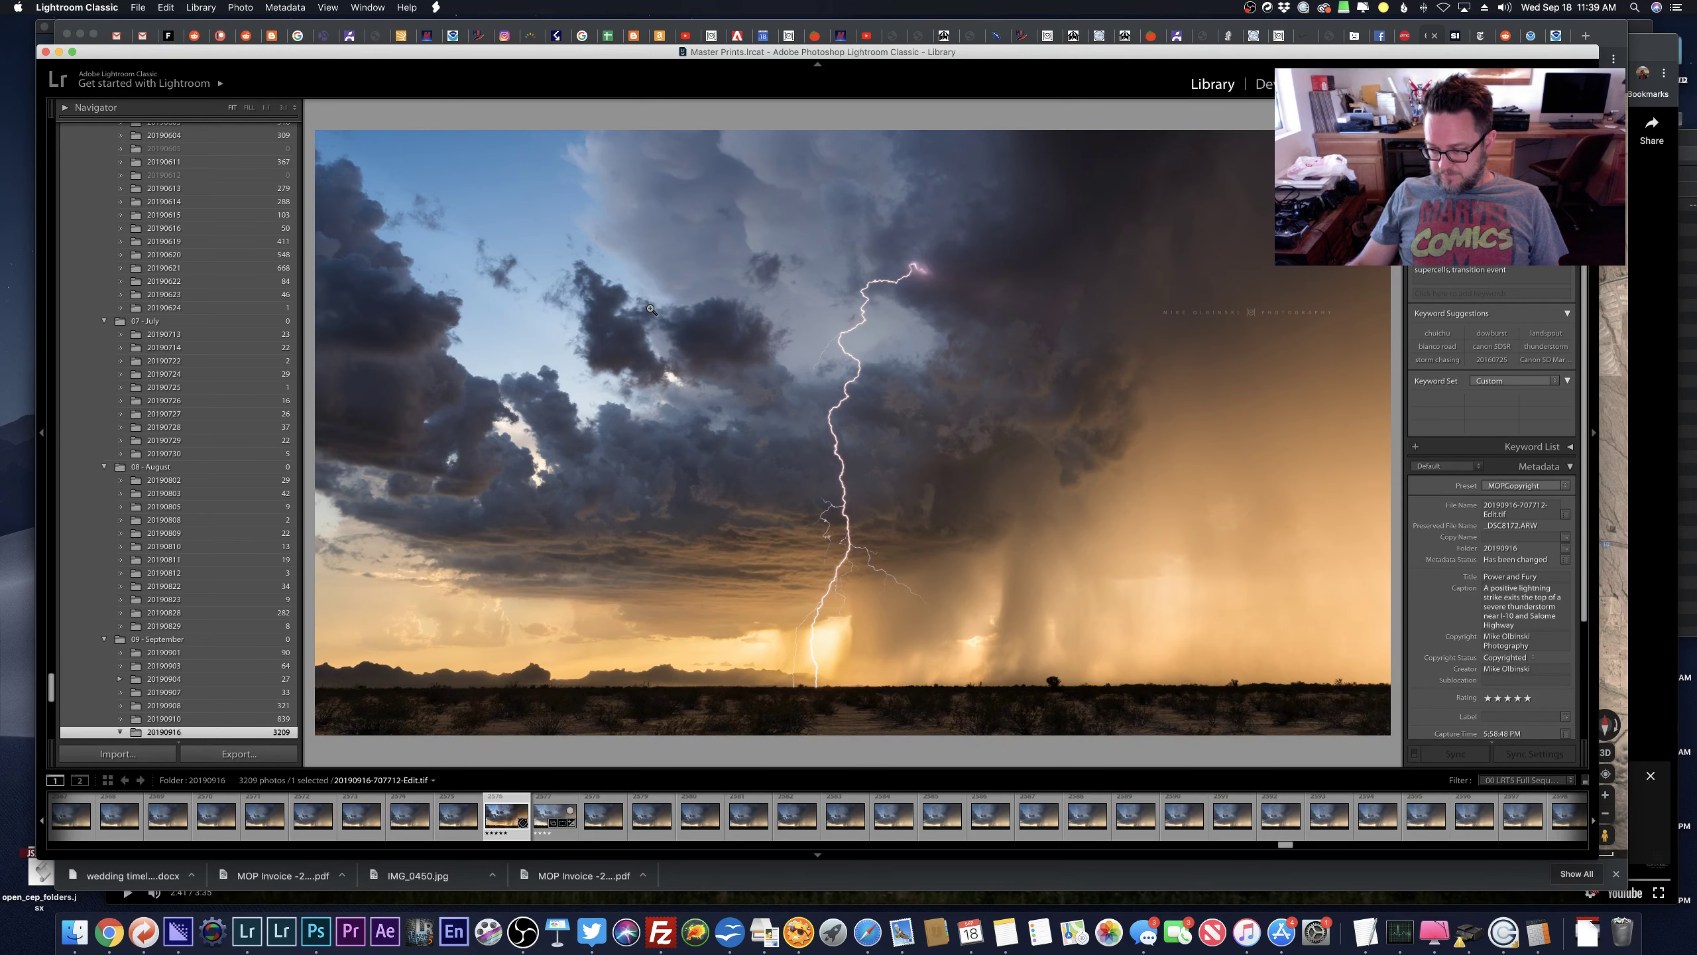
Open the lightning photo in Photoshop with Edit Original and display the RP3 Actions And Filters.
key(super+e)
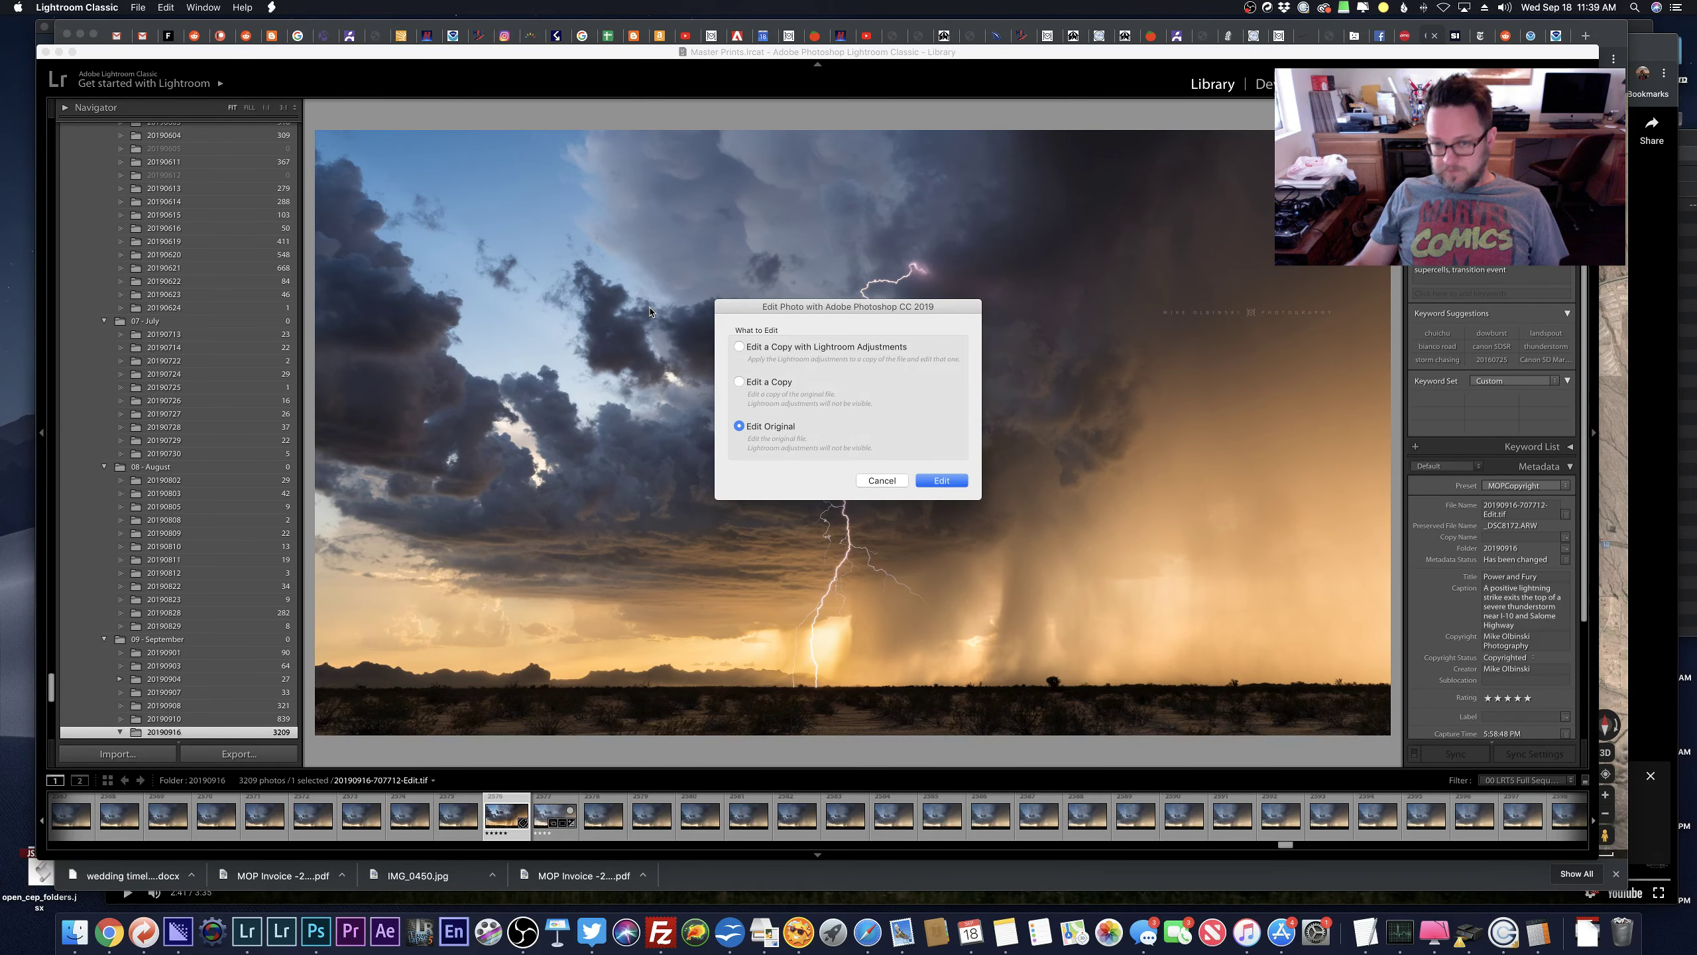
key(Return)
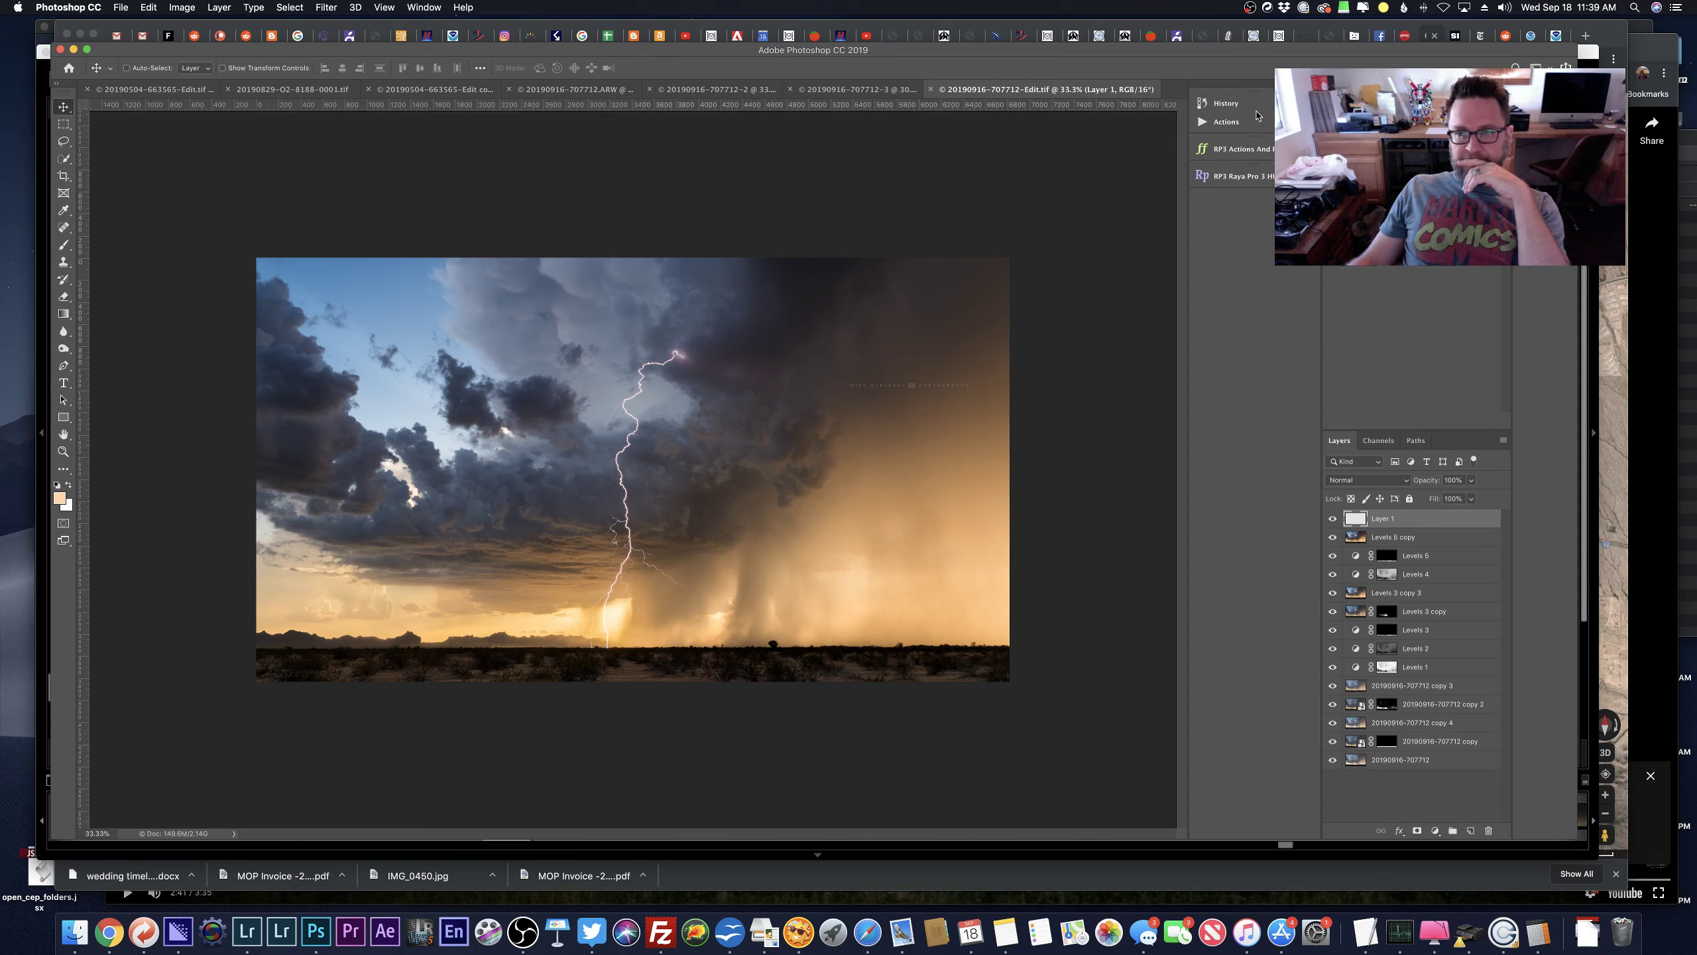
click(1226, 125)
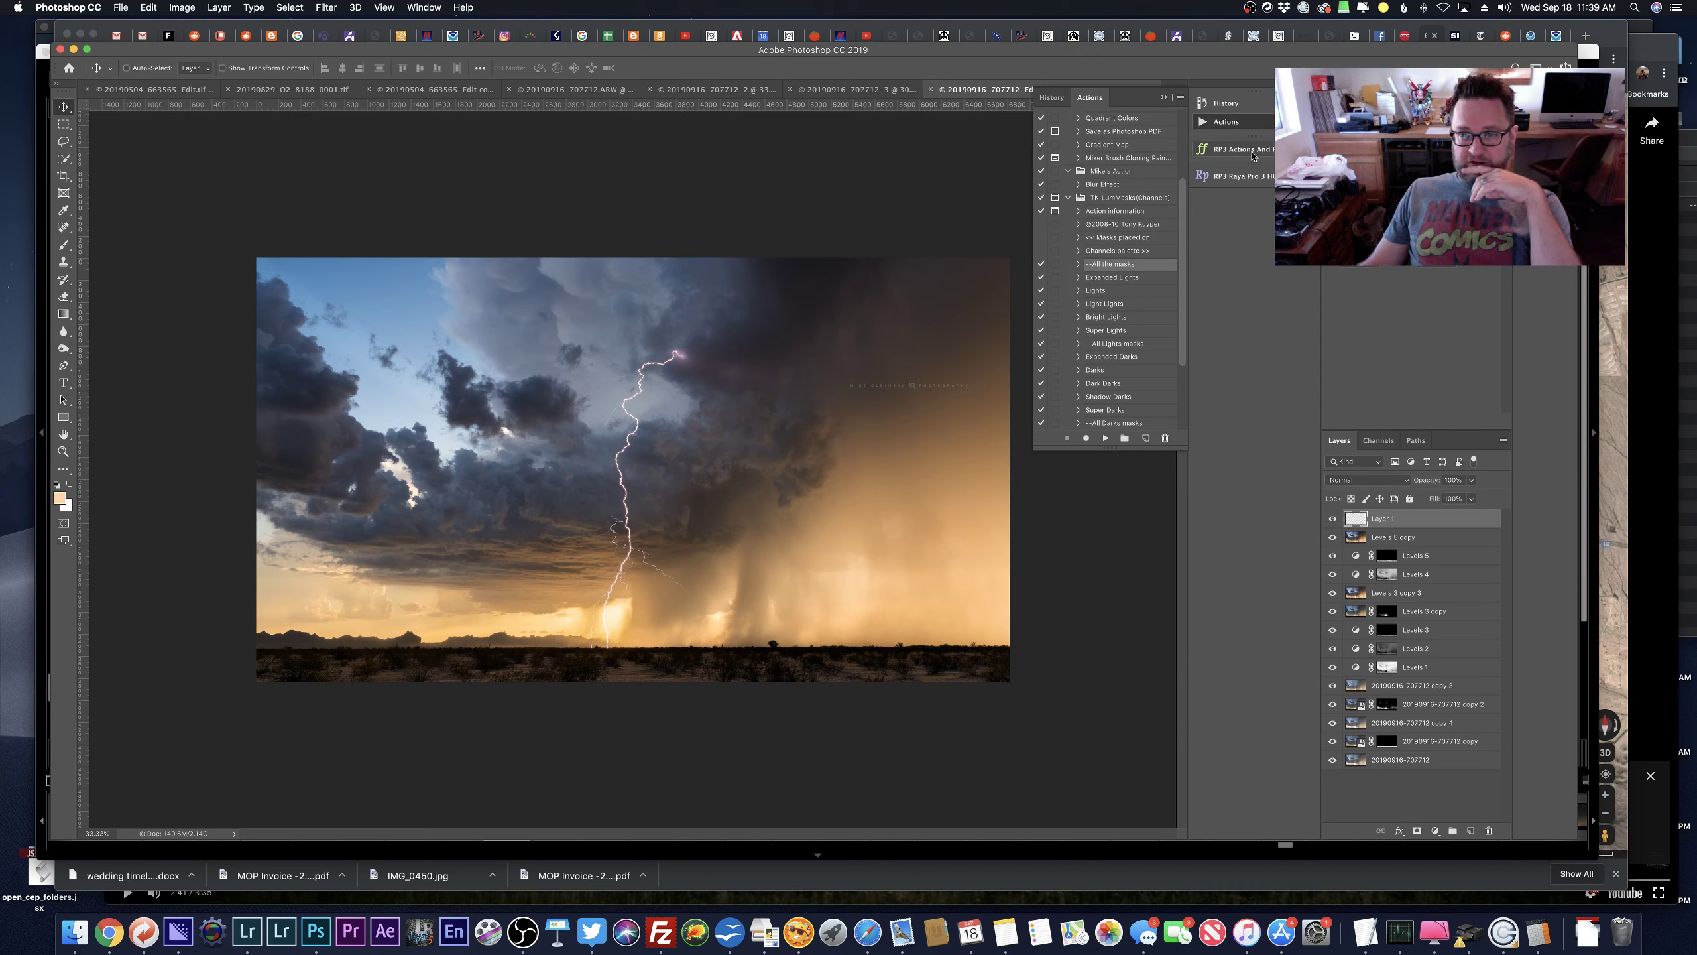
click(1242, 150)
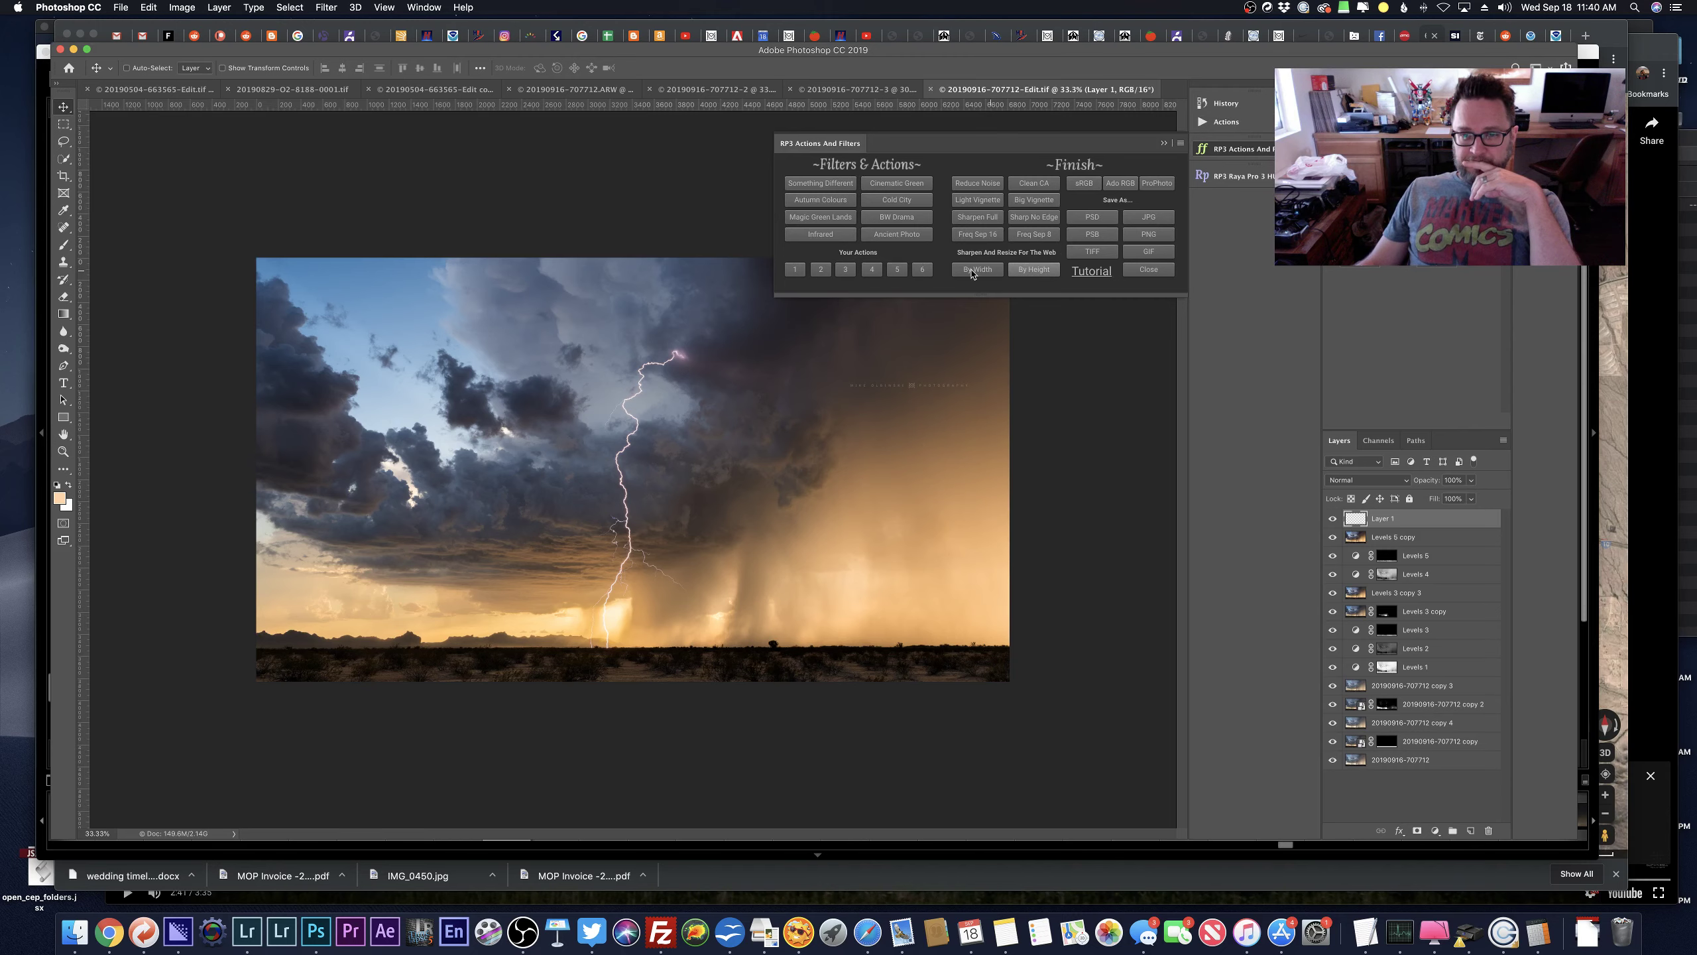
Make a web-sharpened copy 2048 pixels wide, convert its colour profile to sRGB and close the copy without saving.
click(966, 270)
text(2048)
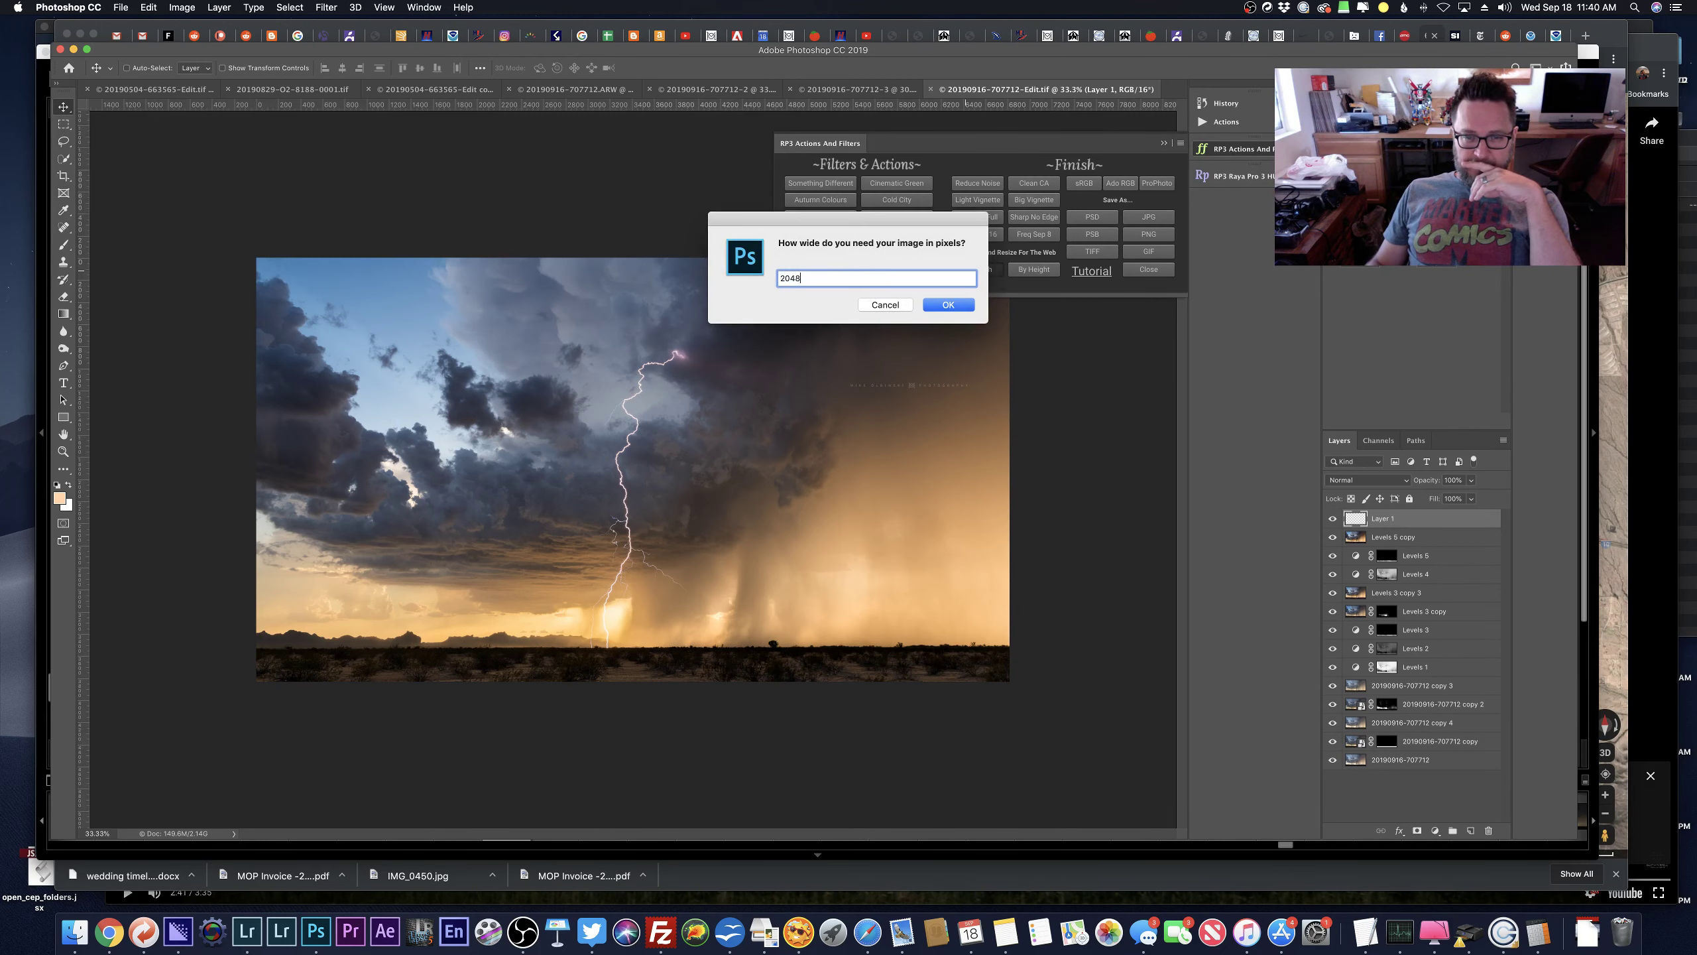
key(Return)
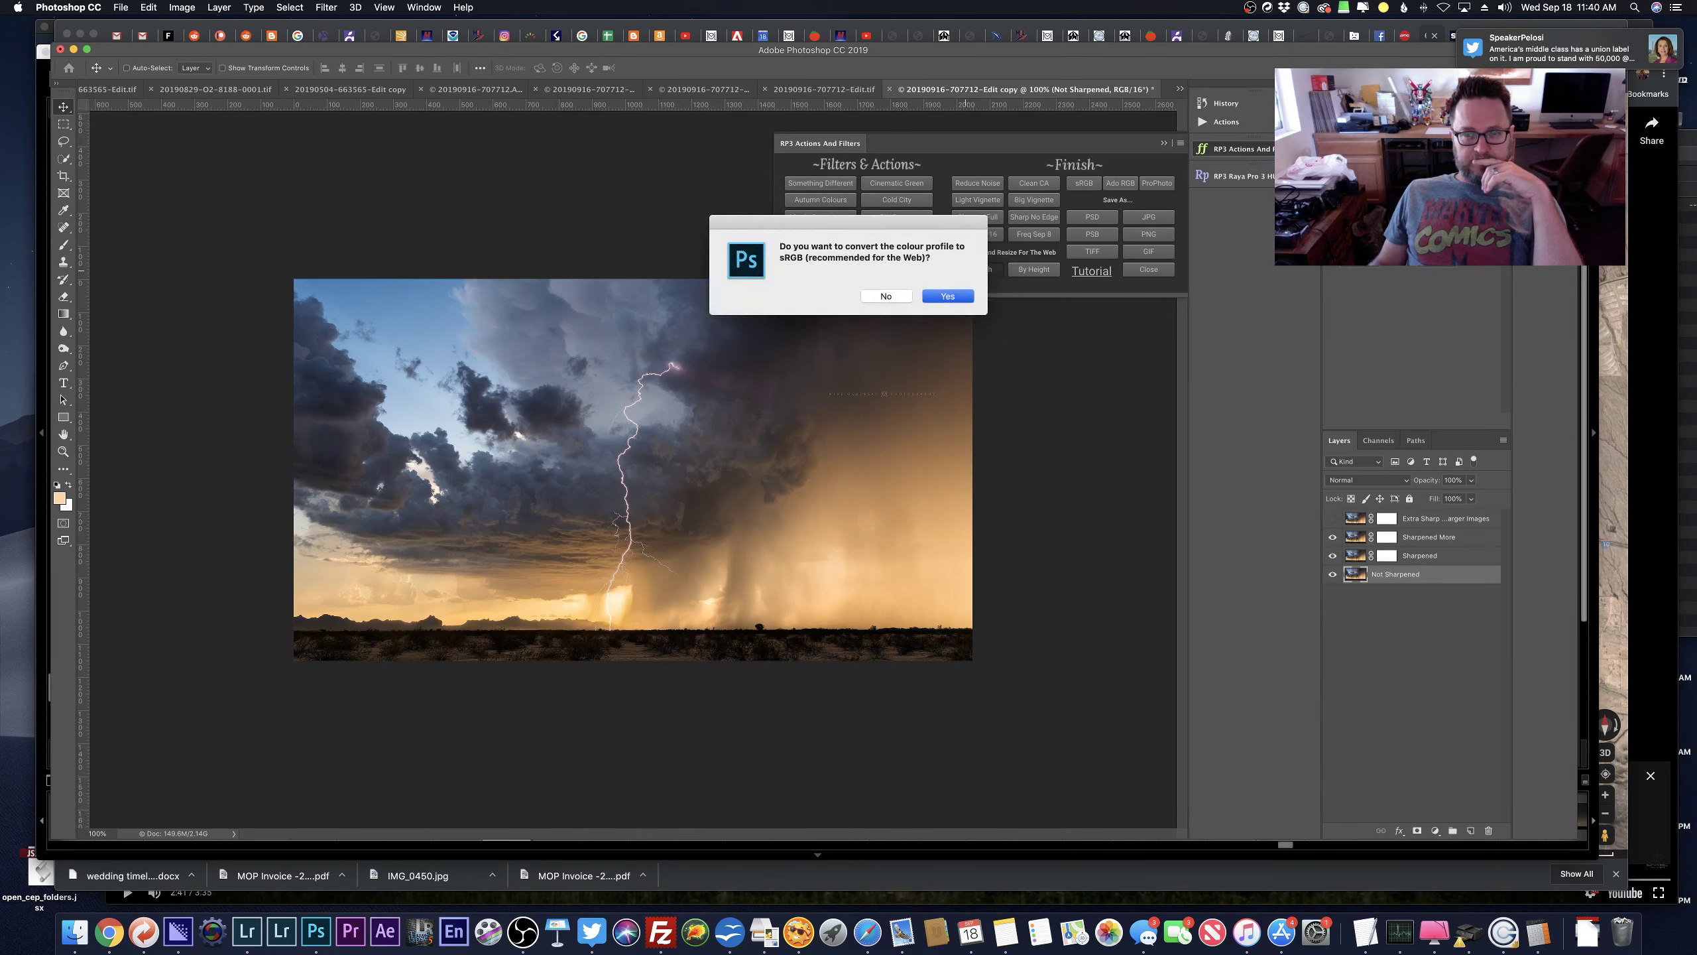
key(Return)
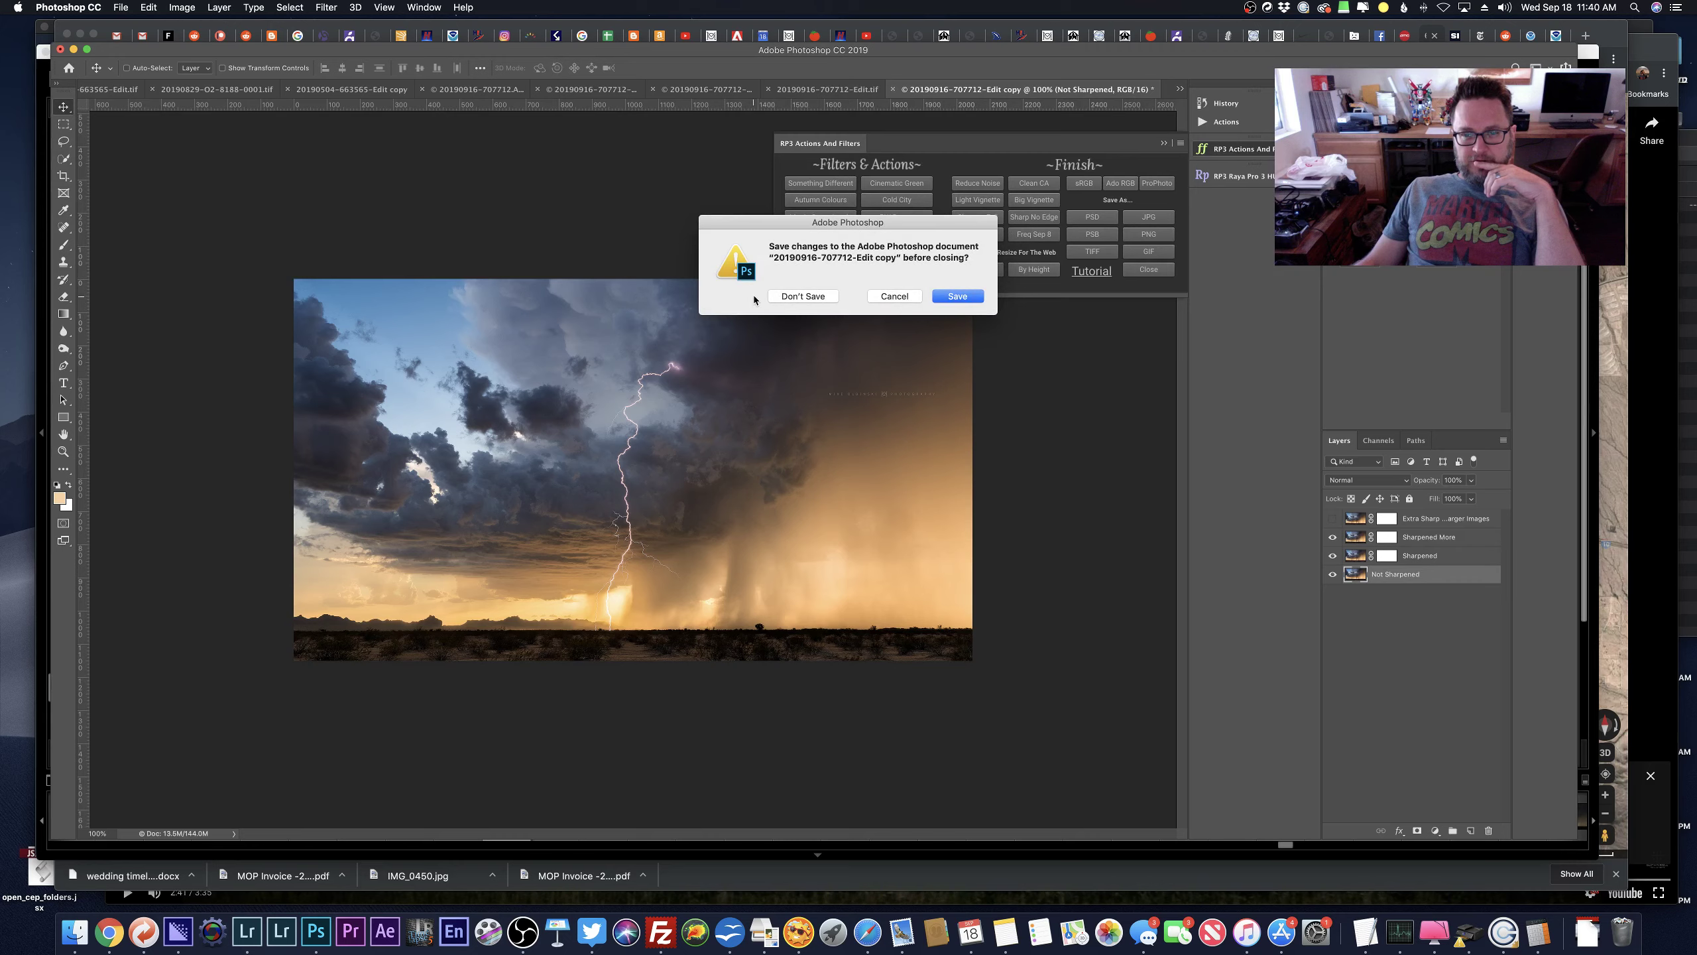
click(800, 296)
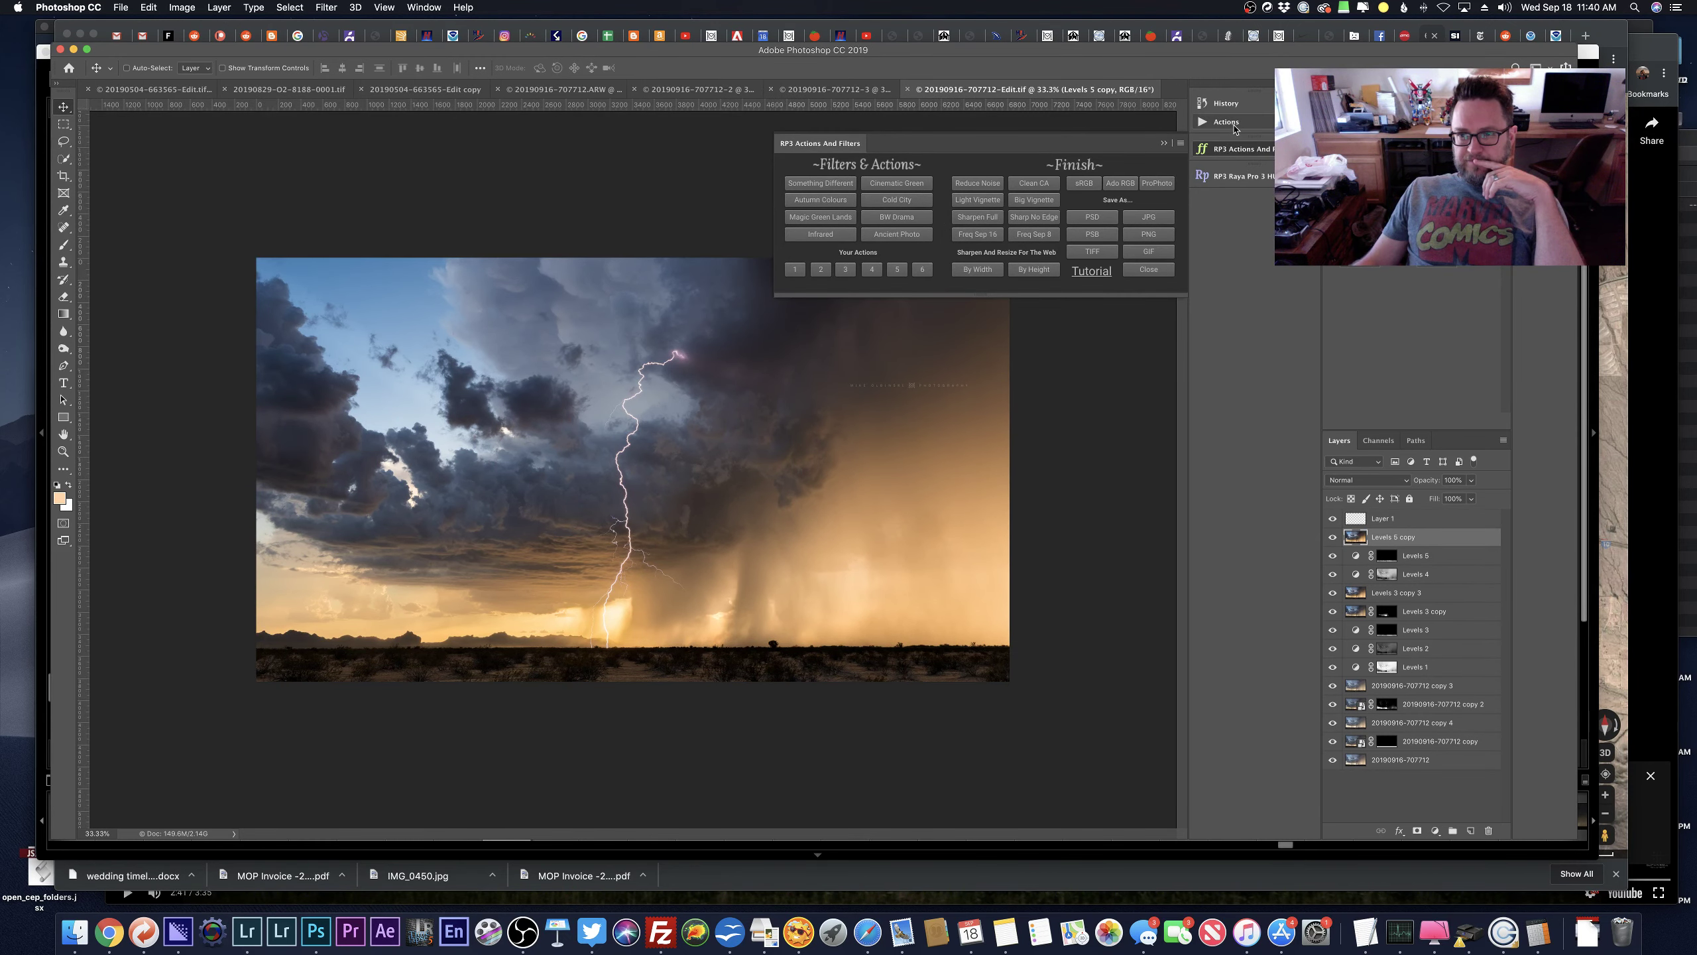
Run the Blur Effect action from Mike's Action on the Levels 5 copy layer.
click(1230, 123)
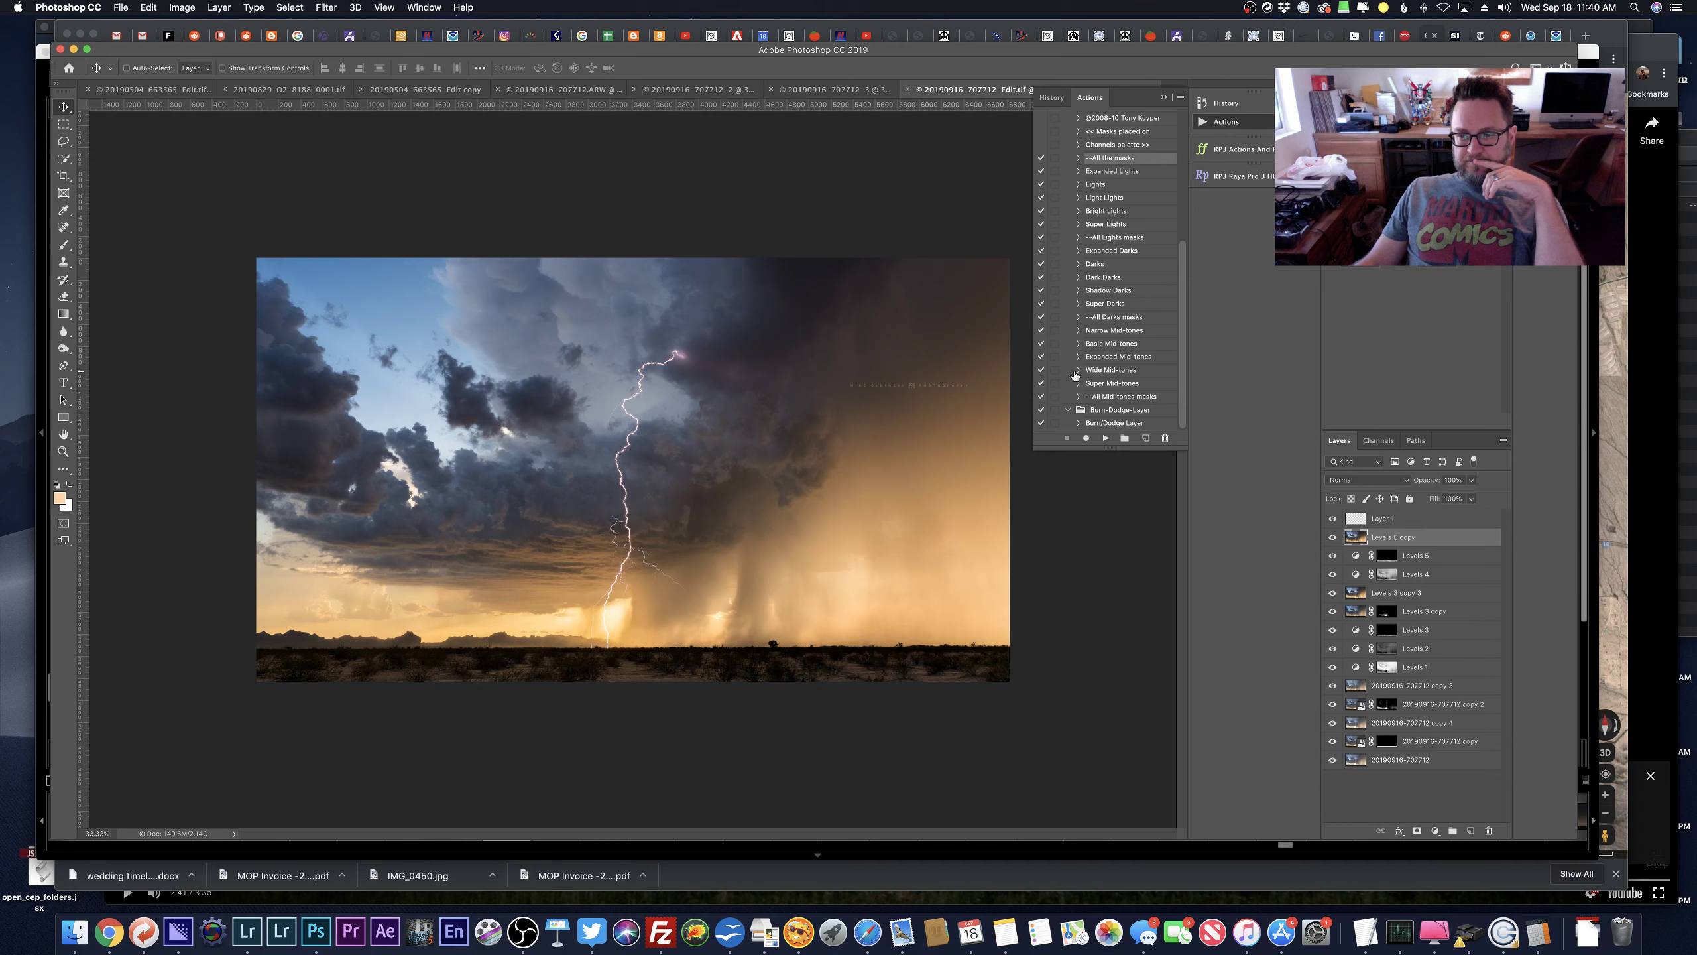
scroll(1075, 376, up, 6)
click(1106, 302)
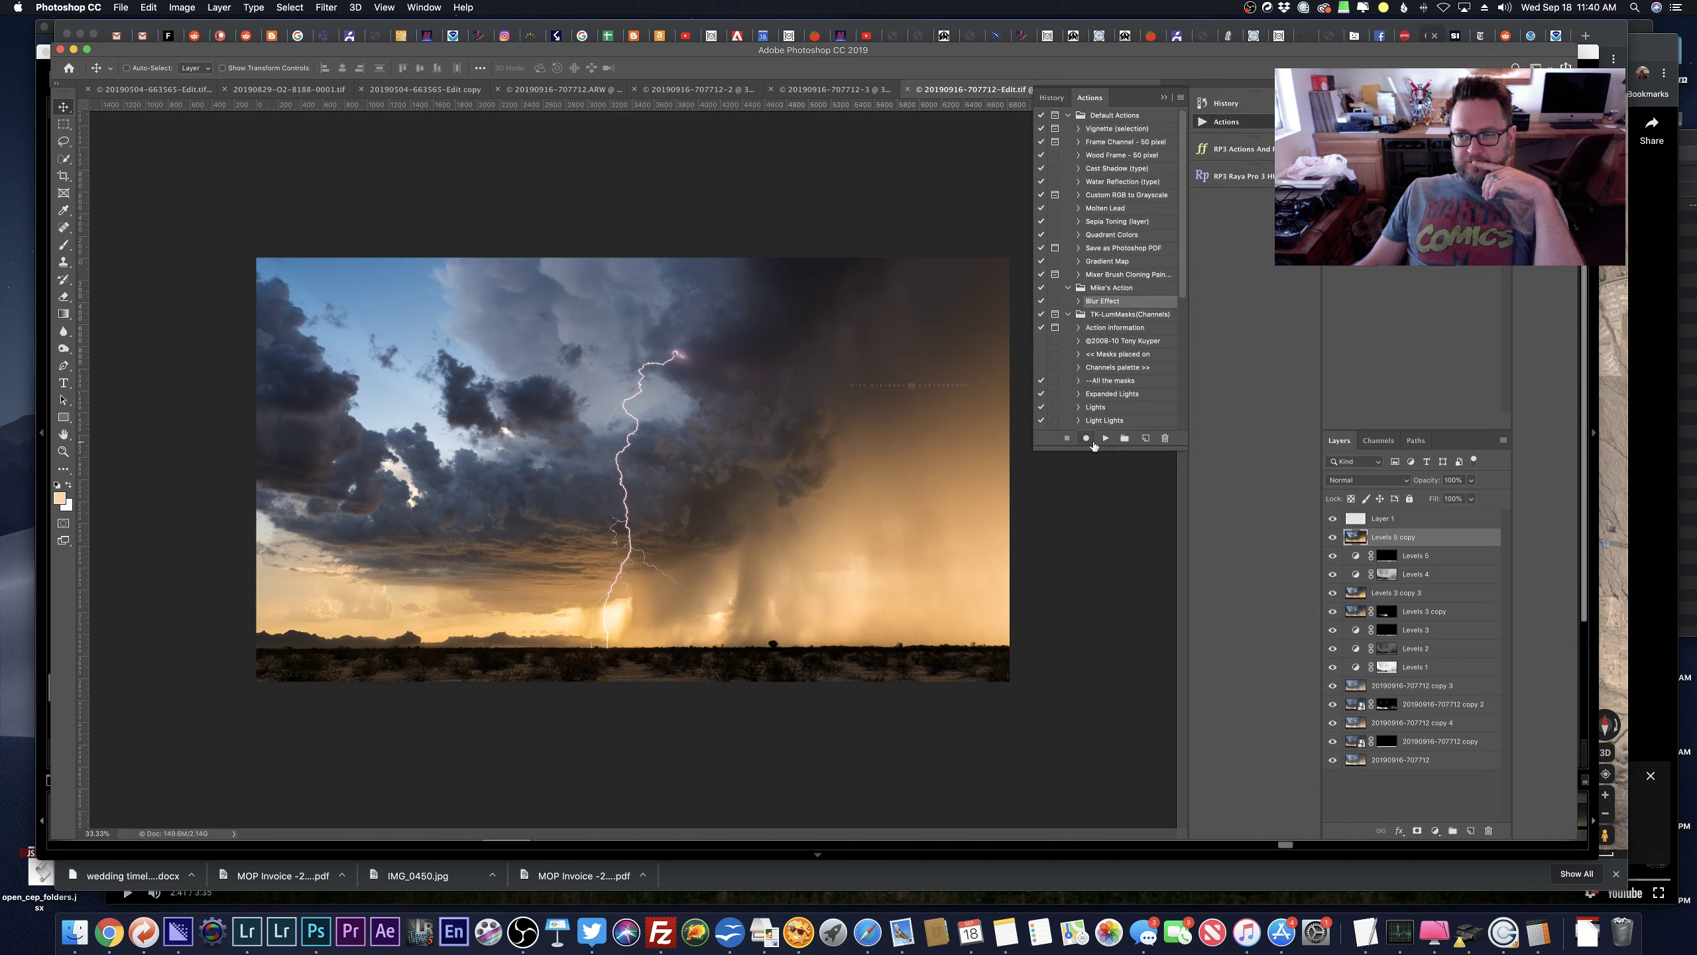
click(1105, 439)
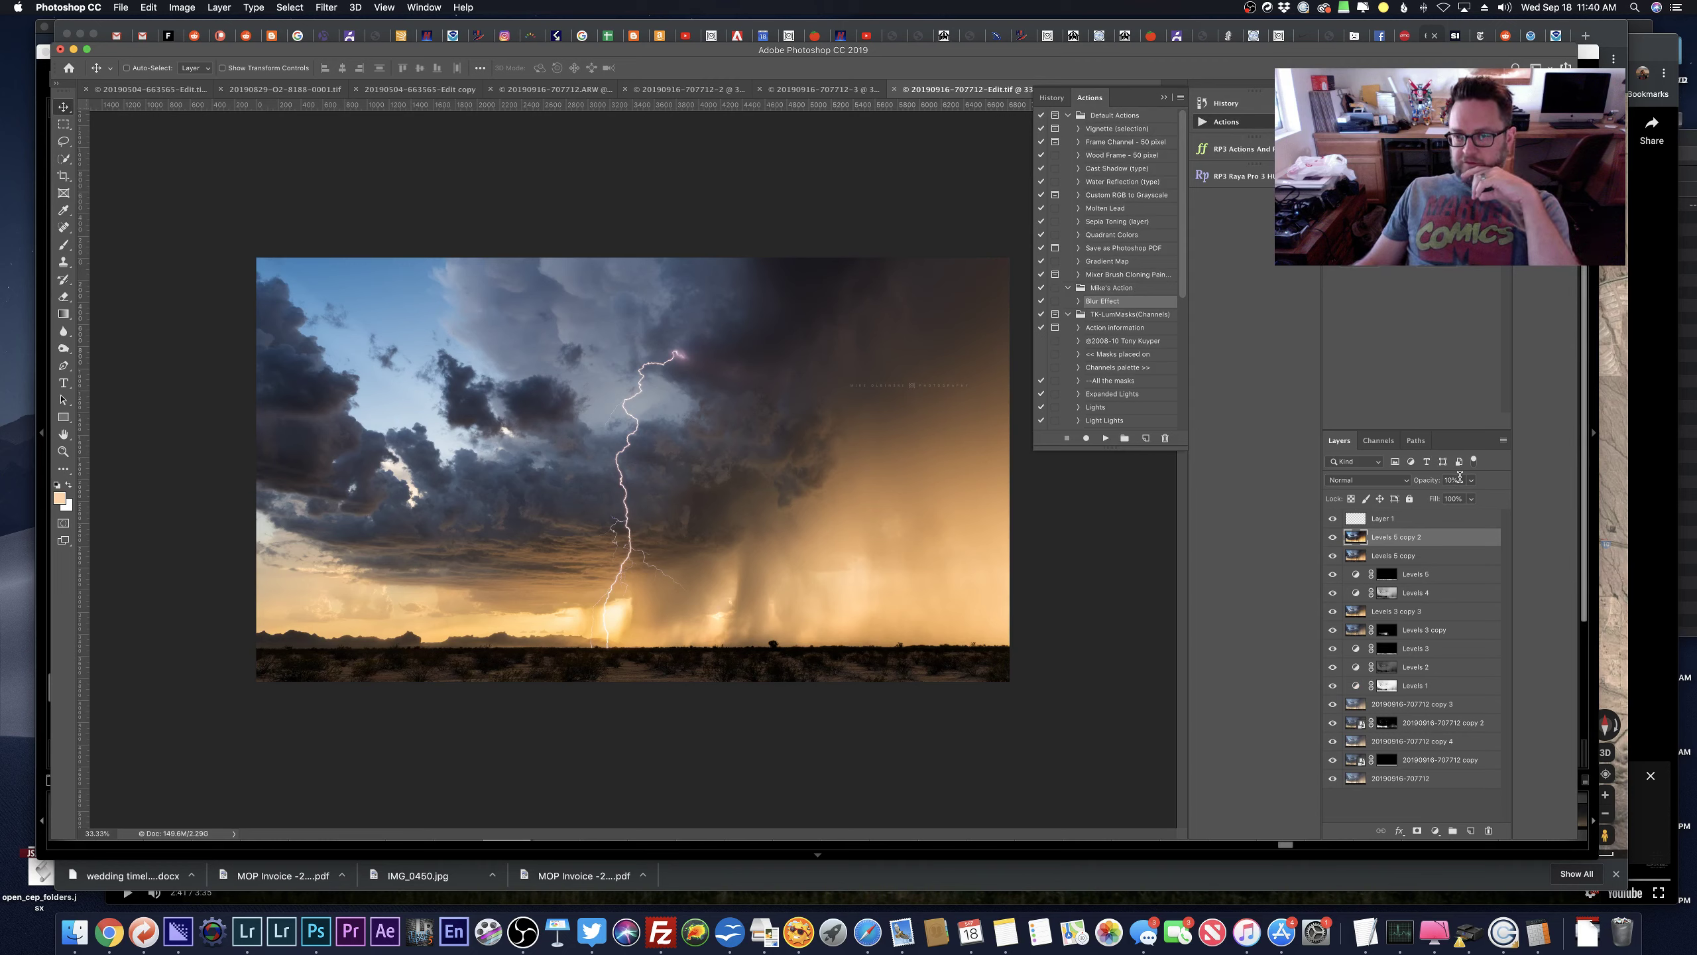
Compare the image with and without the blurred Levels 5 copy 2 layer and set that layer's opacity to 10%.
click(1469, 480)
drag(1448, 497, 1449, 500)
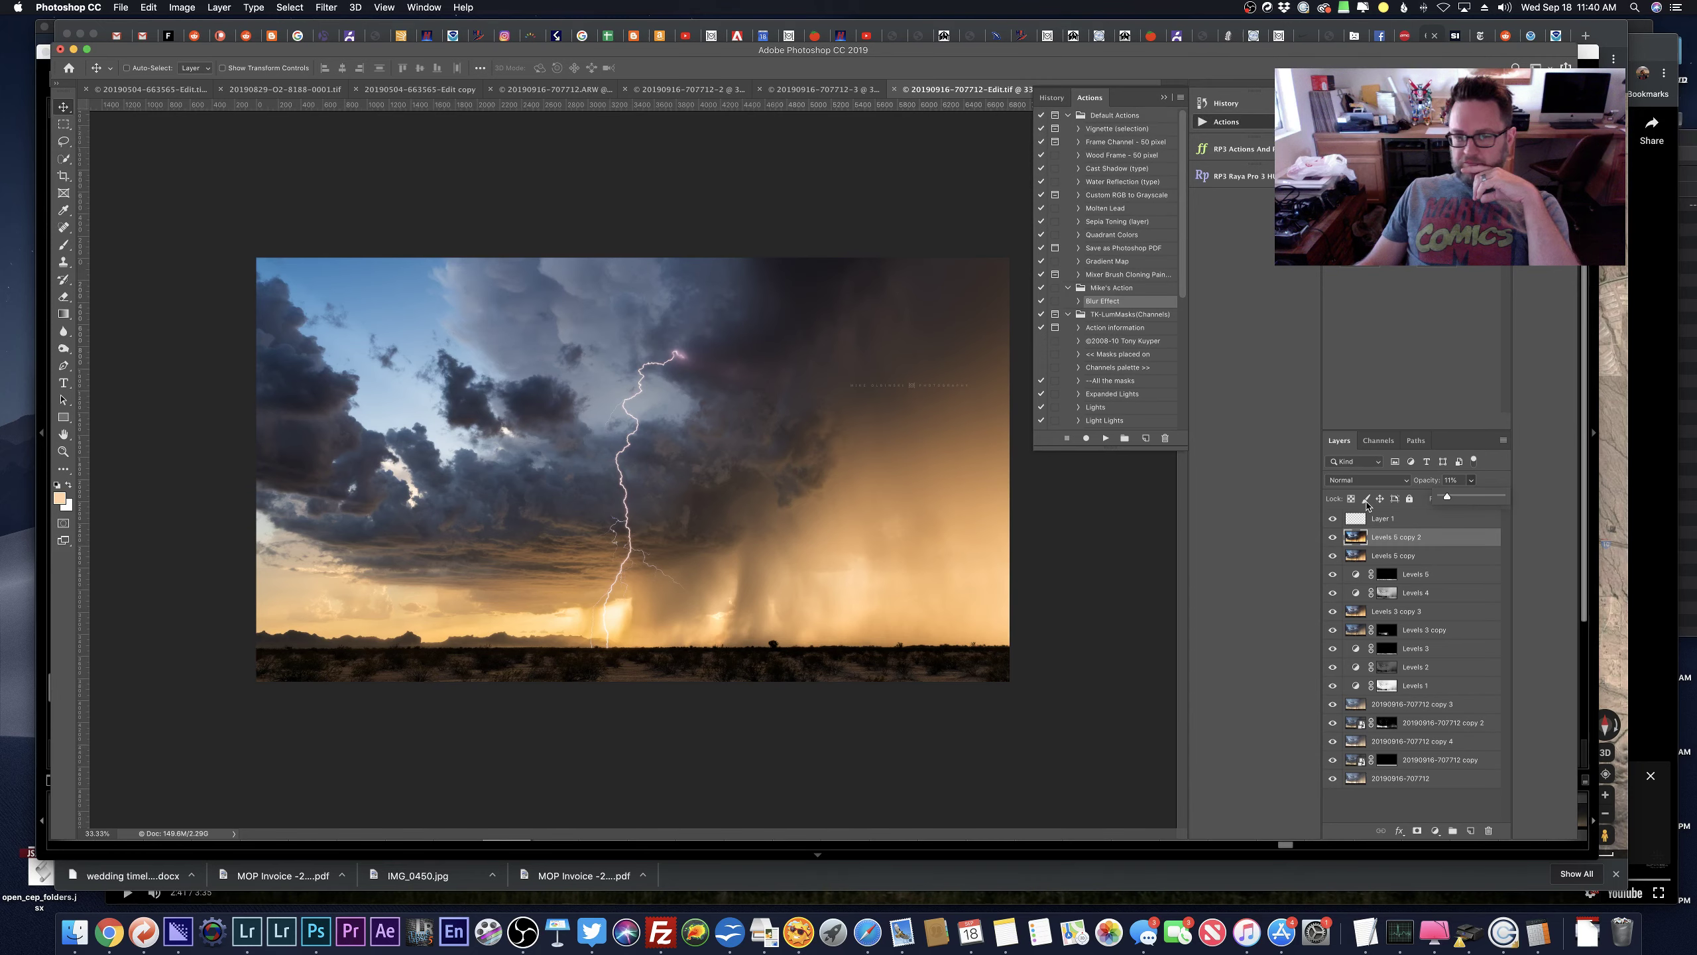
scroll(653, 668, up, 5)
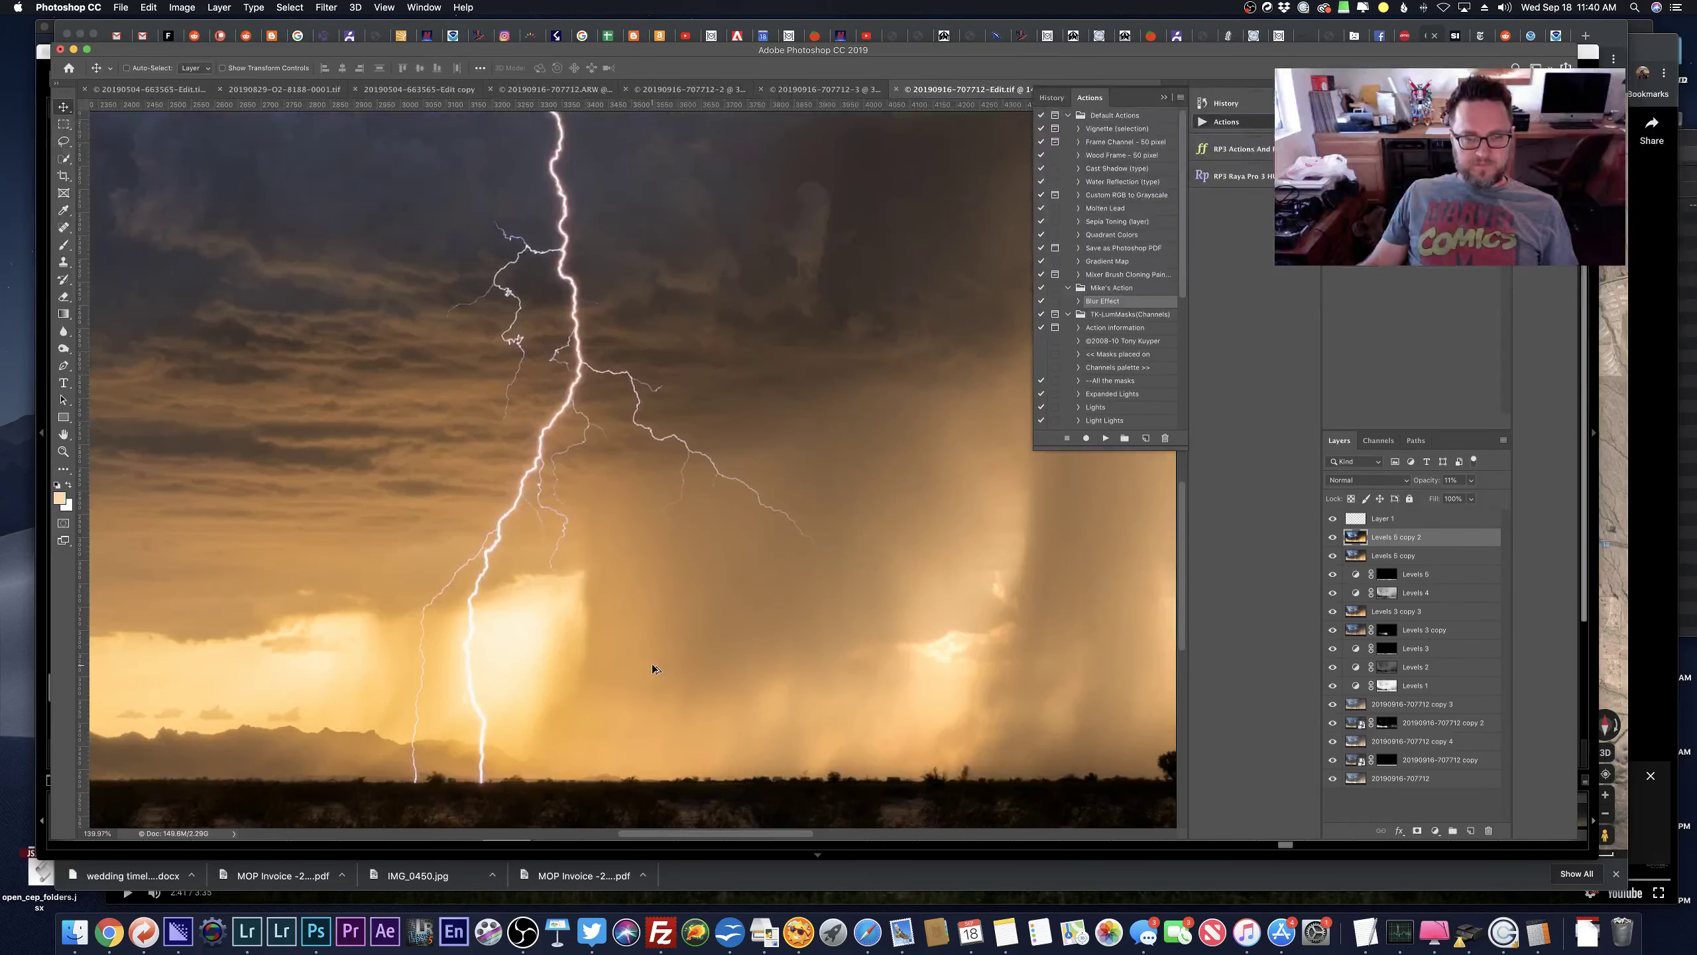
scroll(654, 669, down, 6)
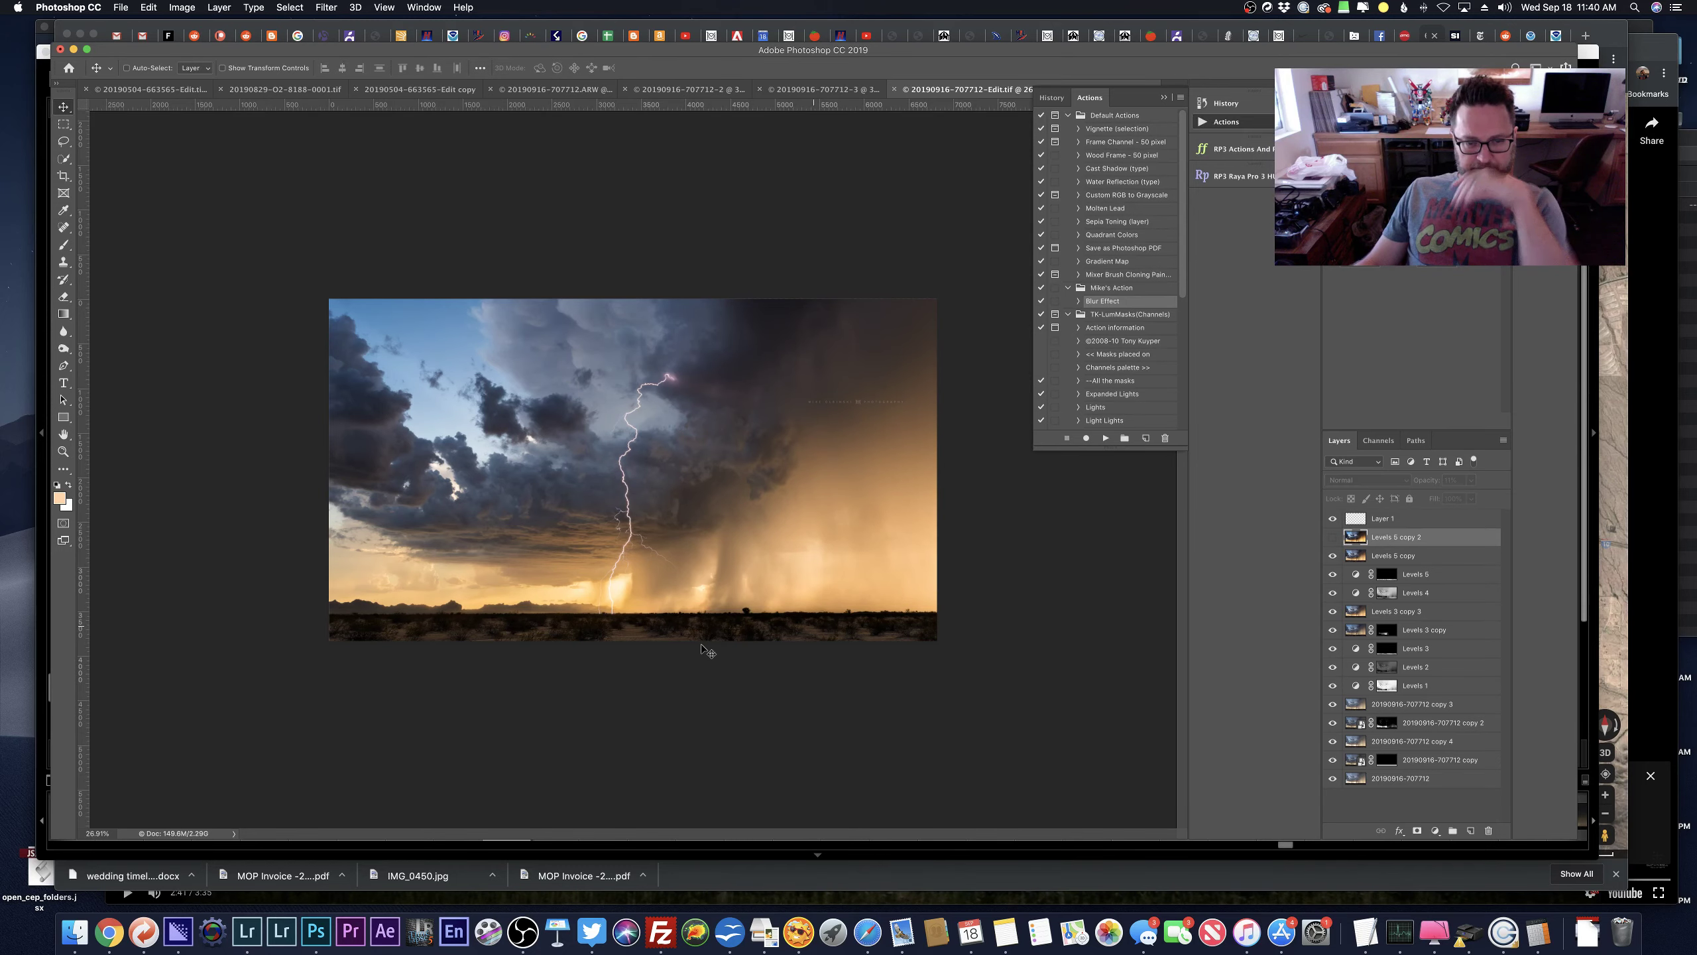
scroll(700, 650, up, 2)
scroll(700, 650, up, 3)
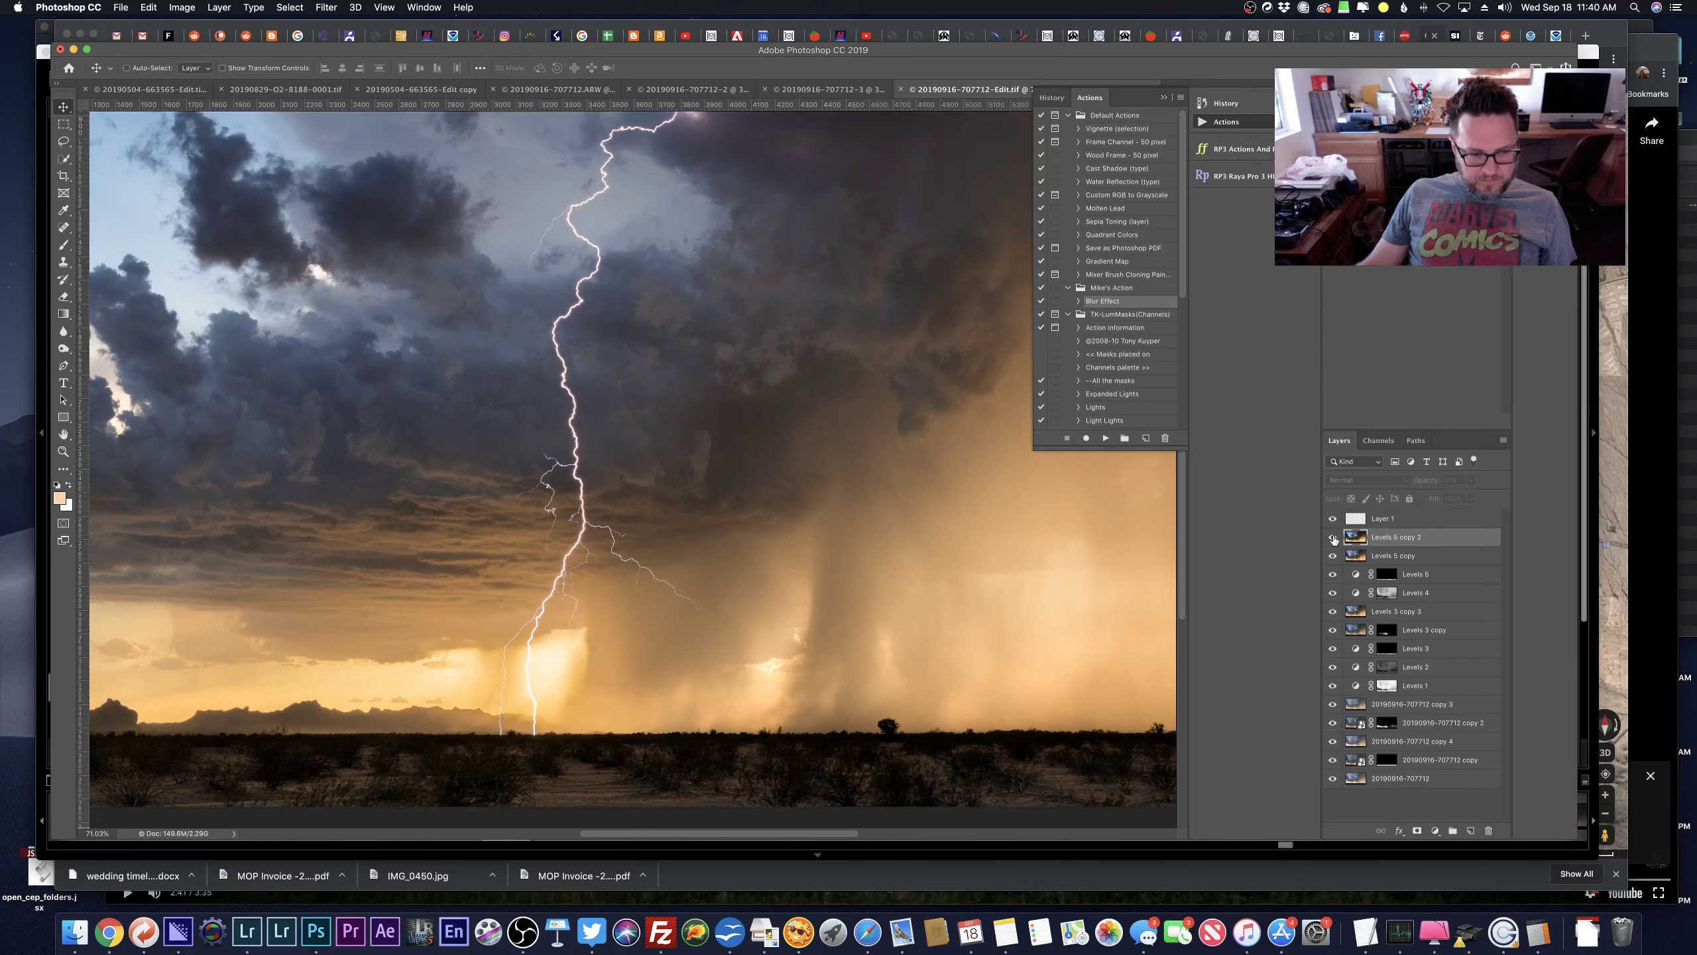
click(1333, 539)
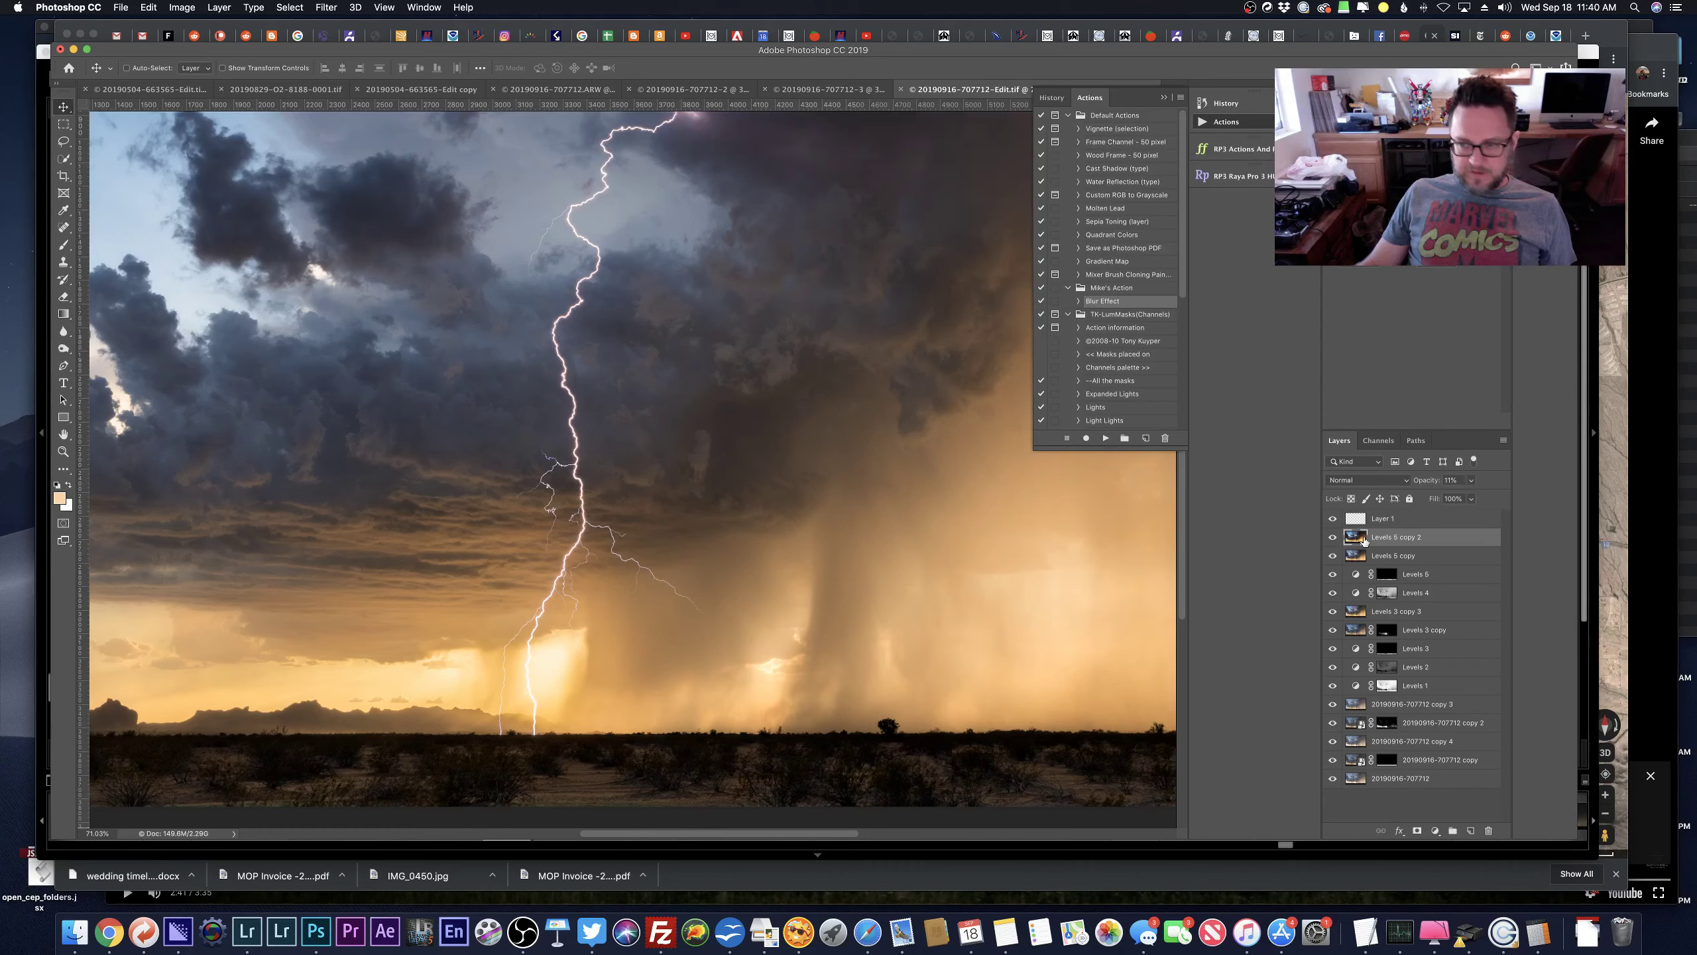
click(1451, 480)
text(10)
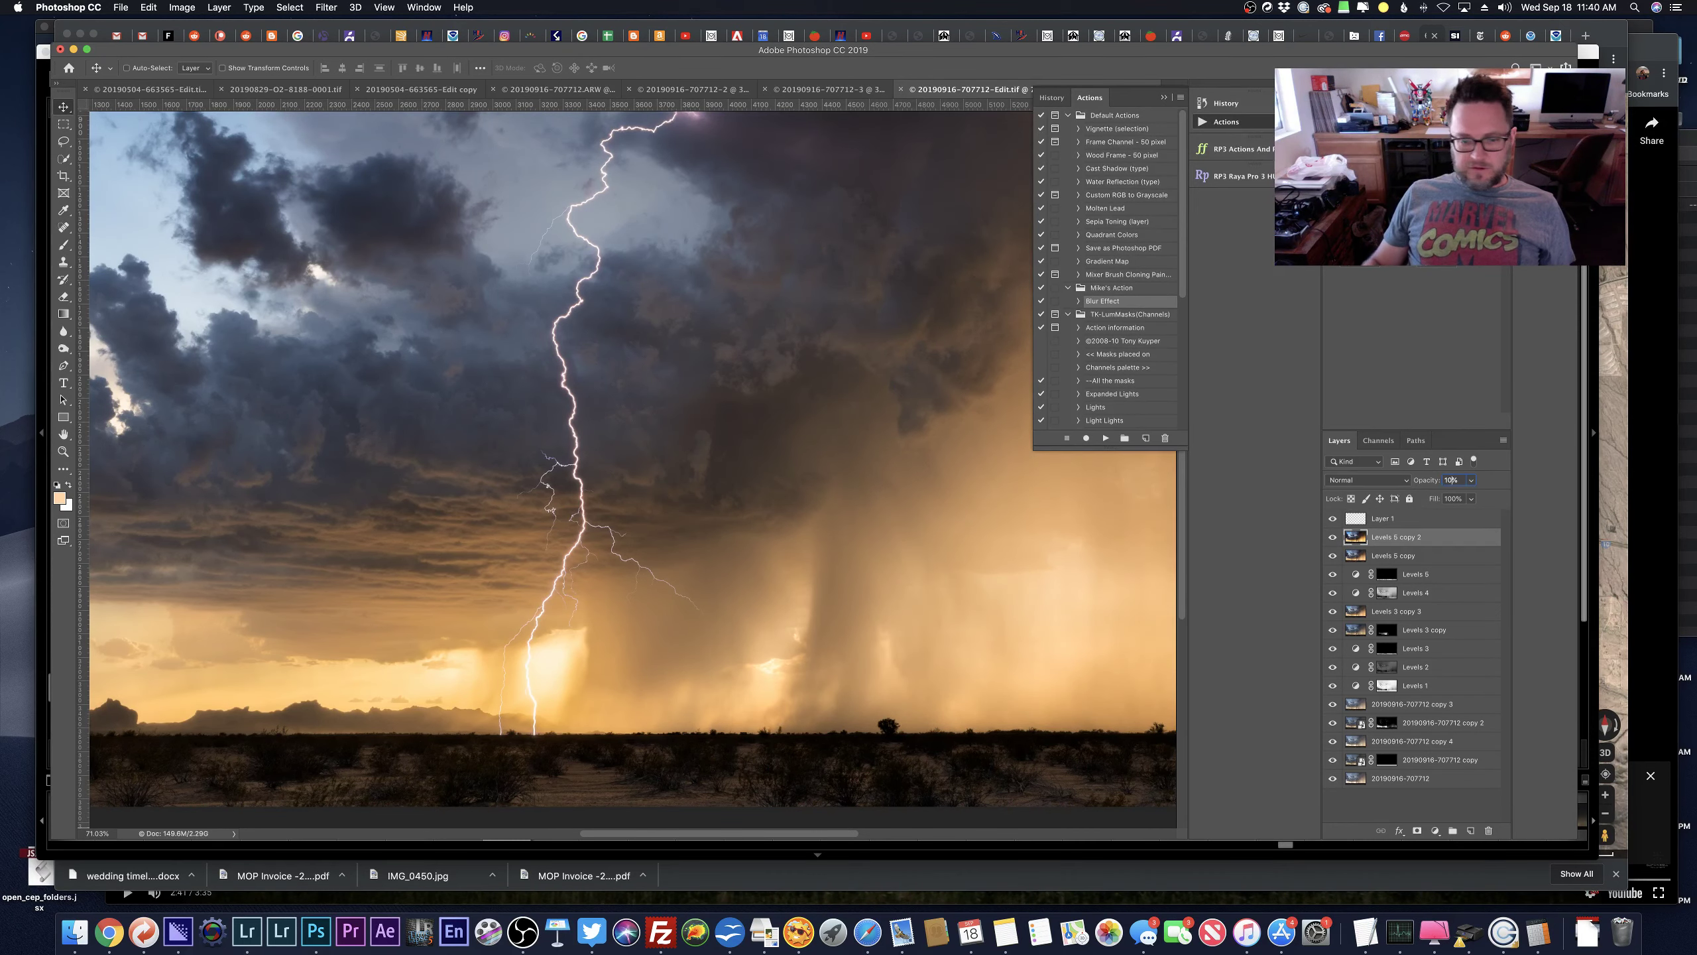
key(Return)
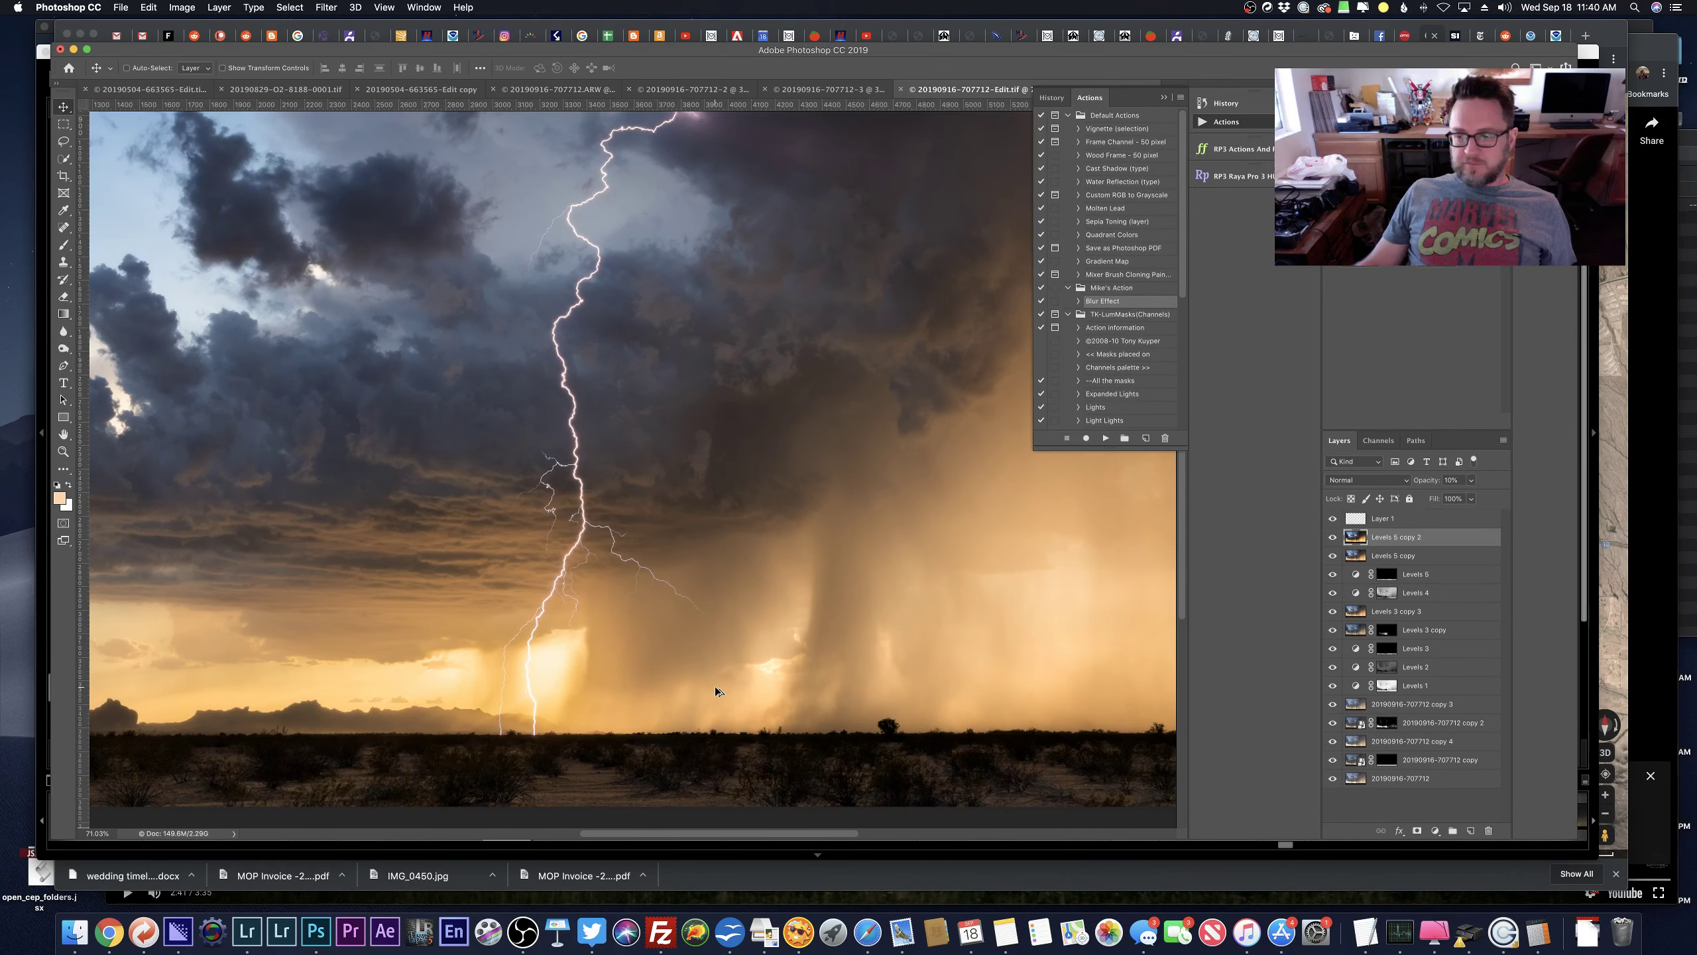
Duplicate the Levels 5 copy and Levels 5 copy 2 layers and merge the duplicates into one layer above them.
key(super+0)
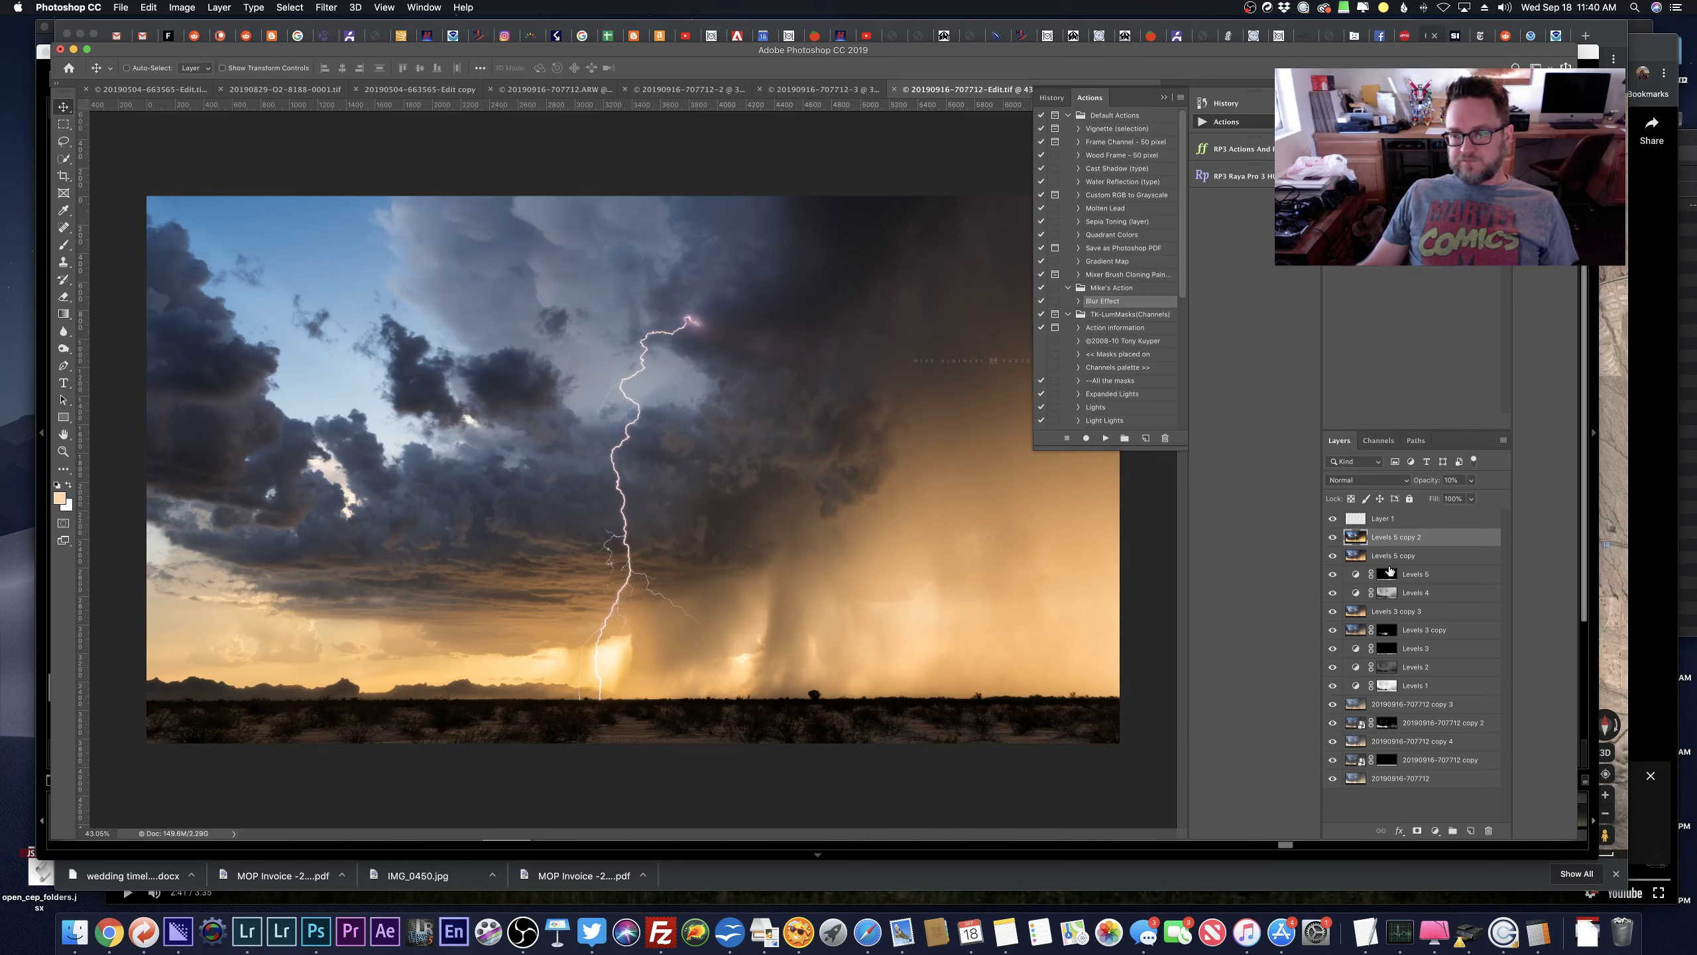
shift+click(1403, 555)
drag(1404, 556, 1470, 830)
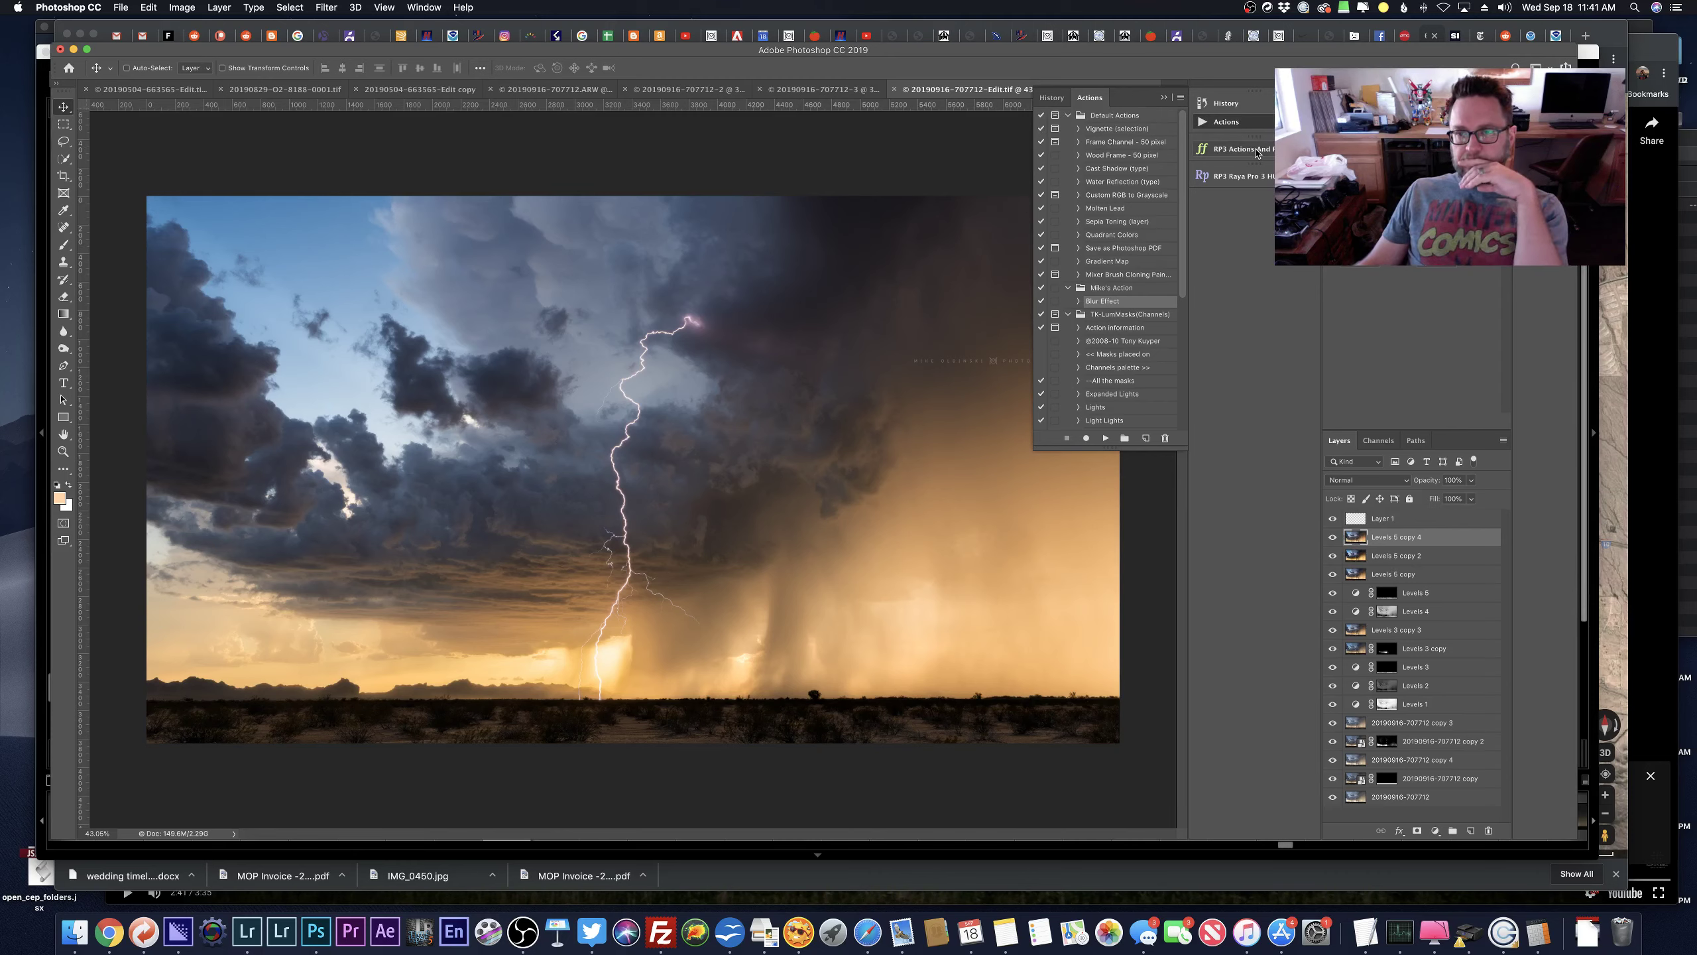
Make a web-sharpened copy by width at 2048 pixels and convert its colour profile to sRGB.
click(1239, 148)
click(978, 269)
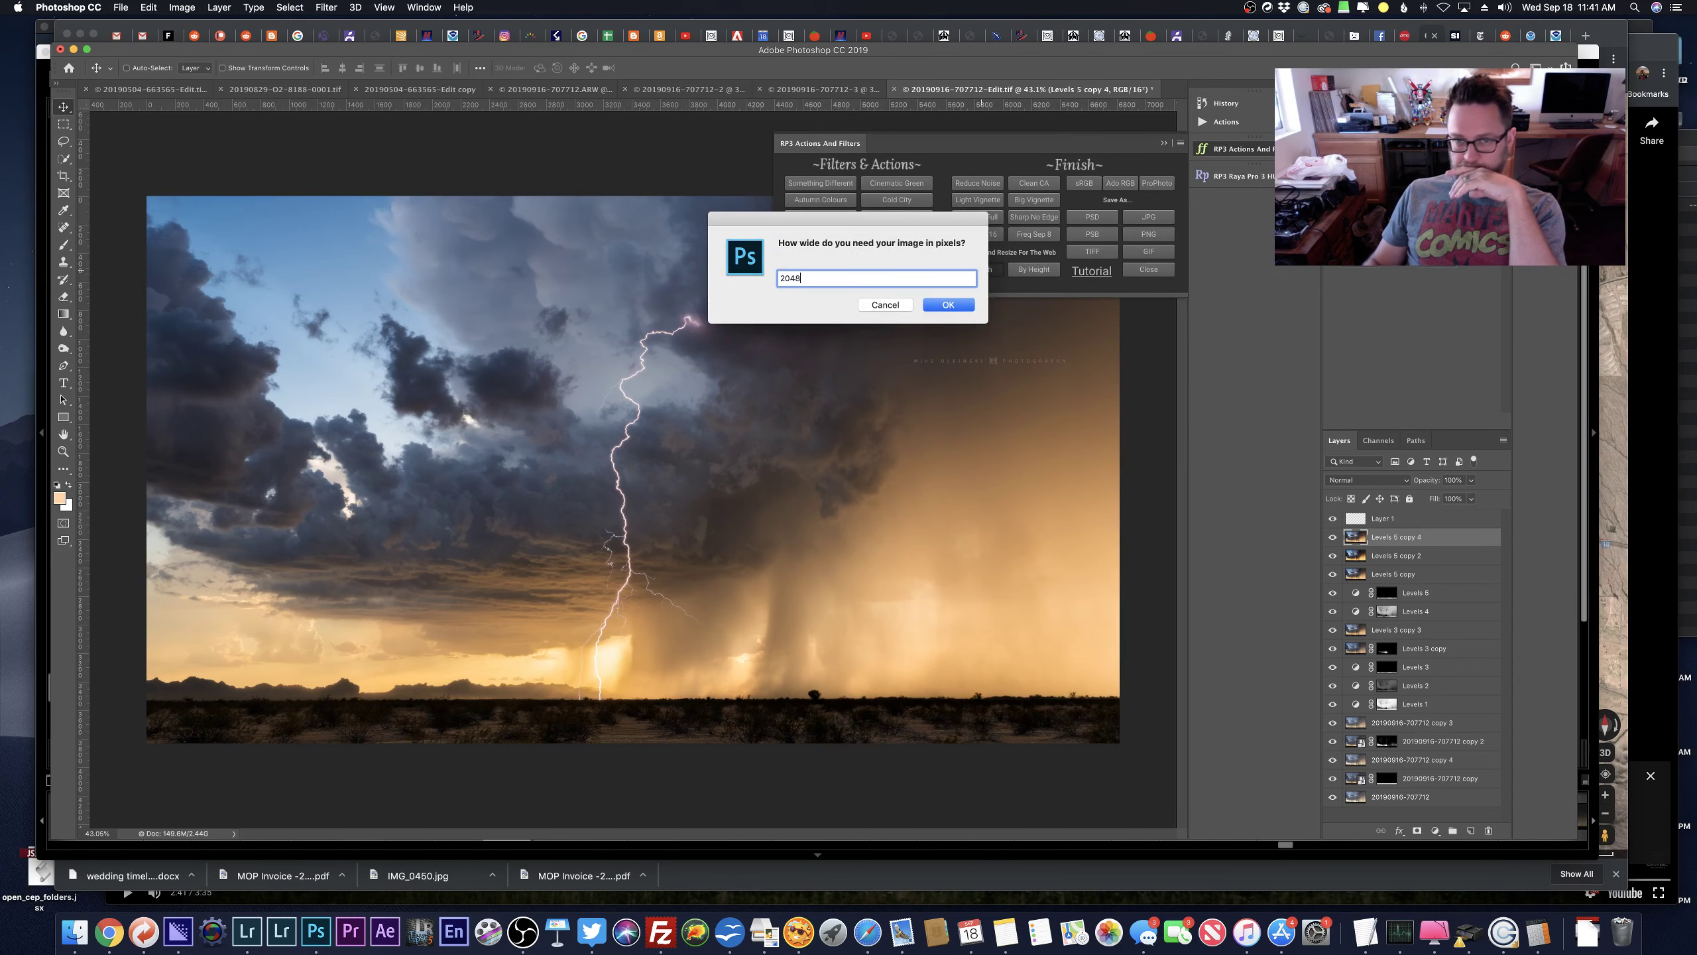
key(Return)
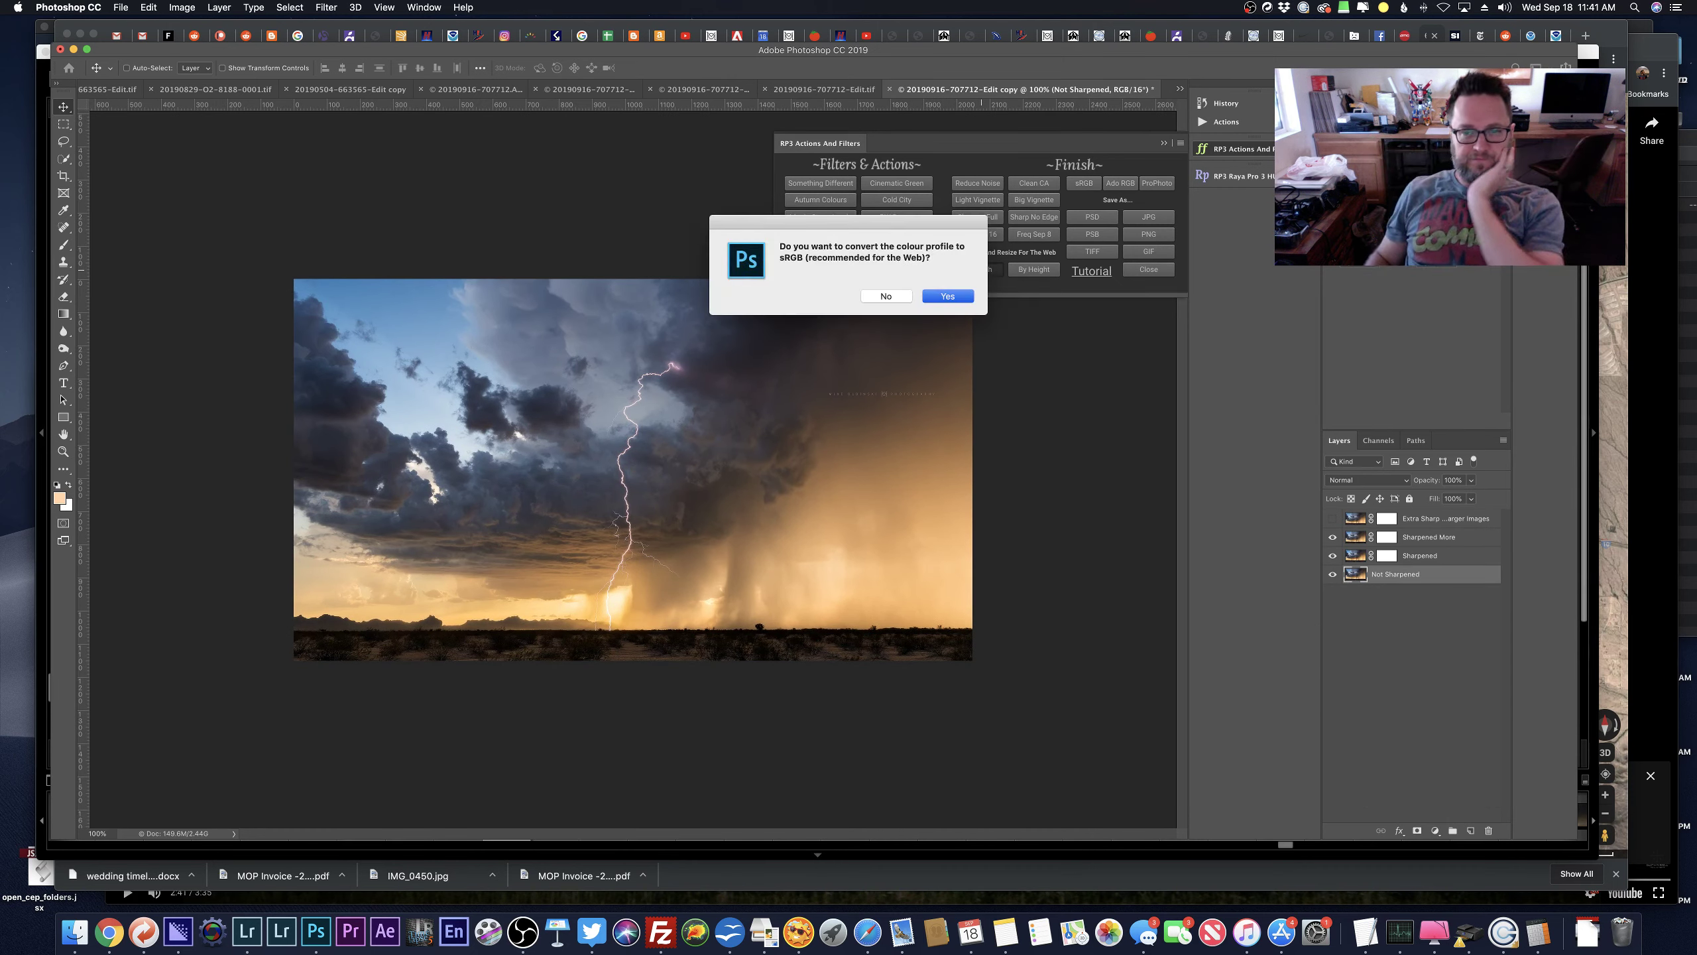
key(Return)
key(Return)
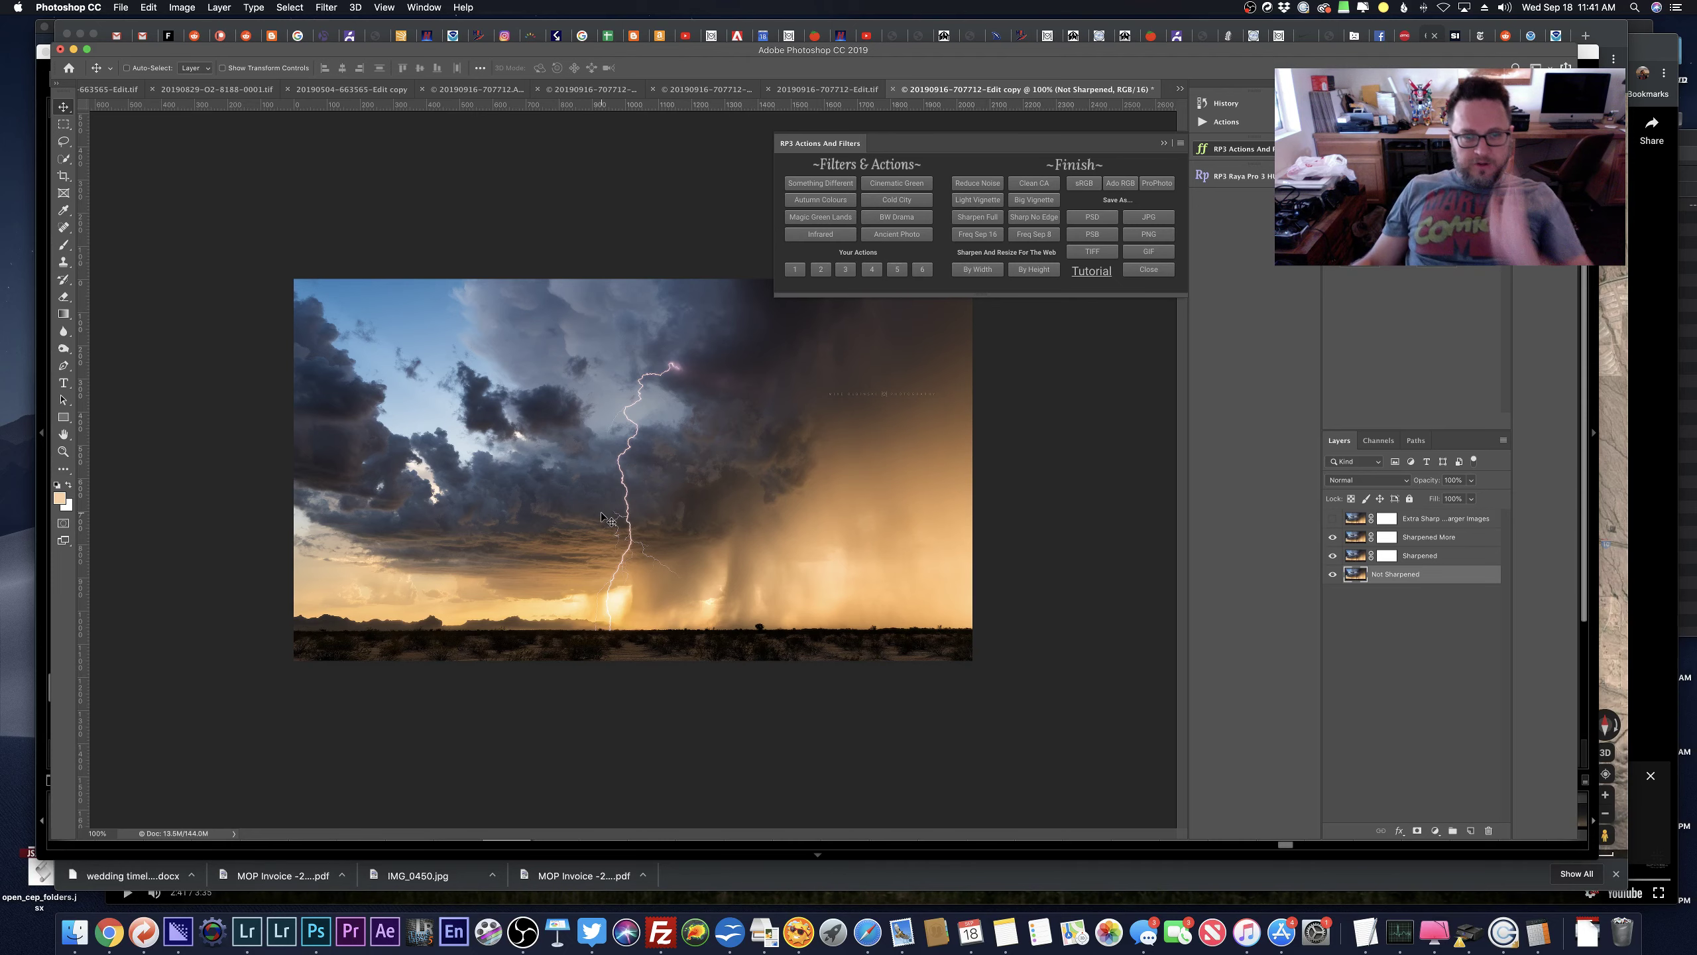
Inspect the web copy up close, comparing it with and without the Sharpened More layer.
scroll(628, 474, up, 1)
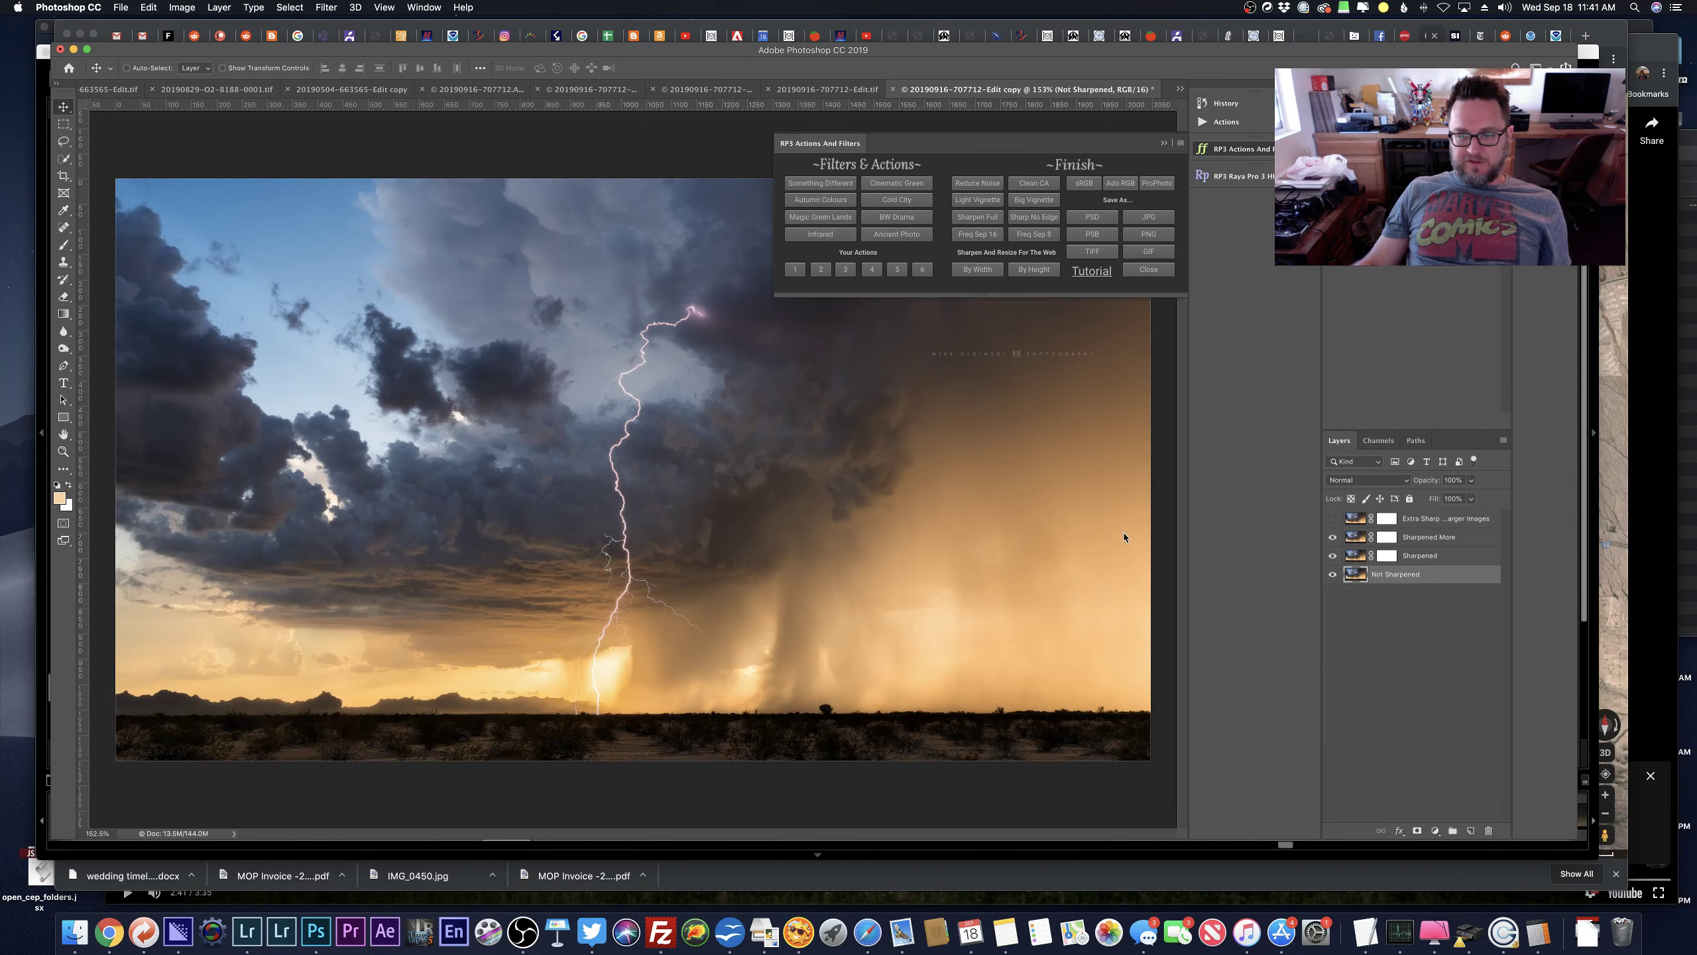
scroll(621, 613, up, 2)
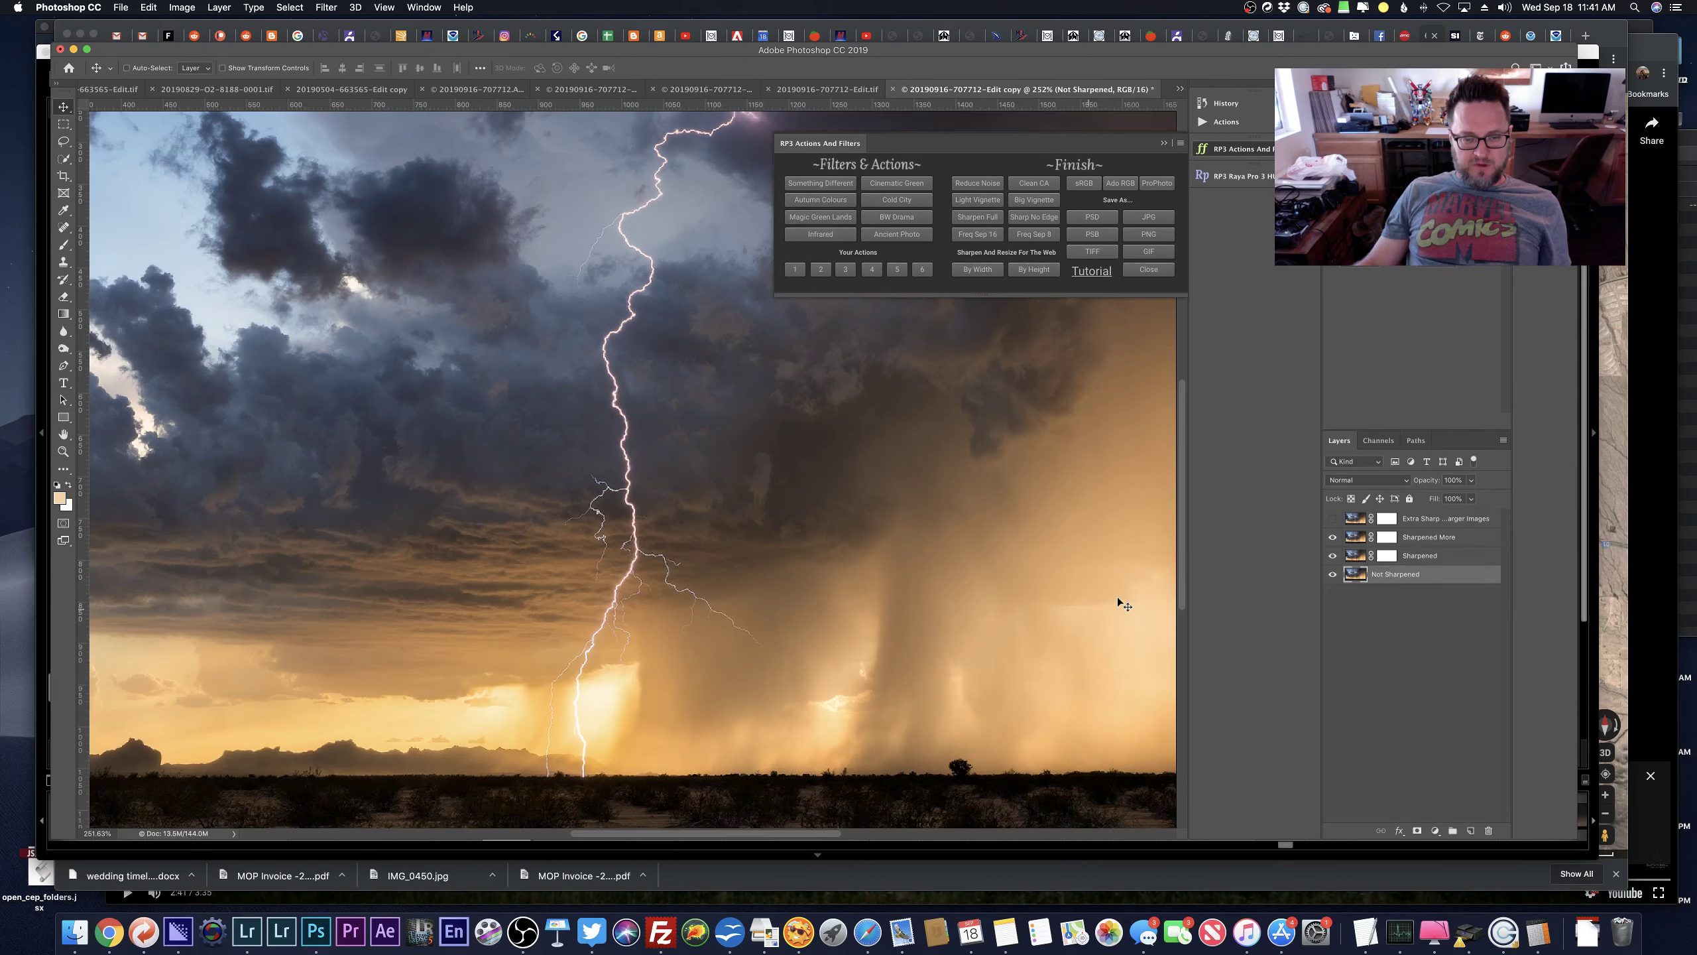
click(1331, 539)
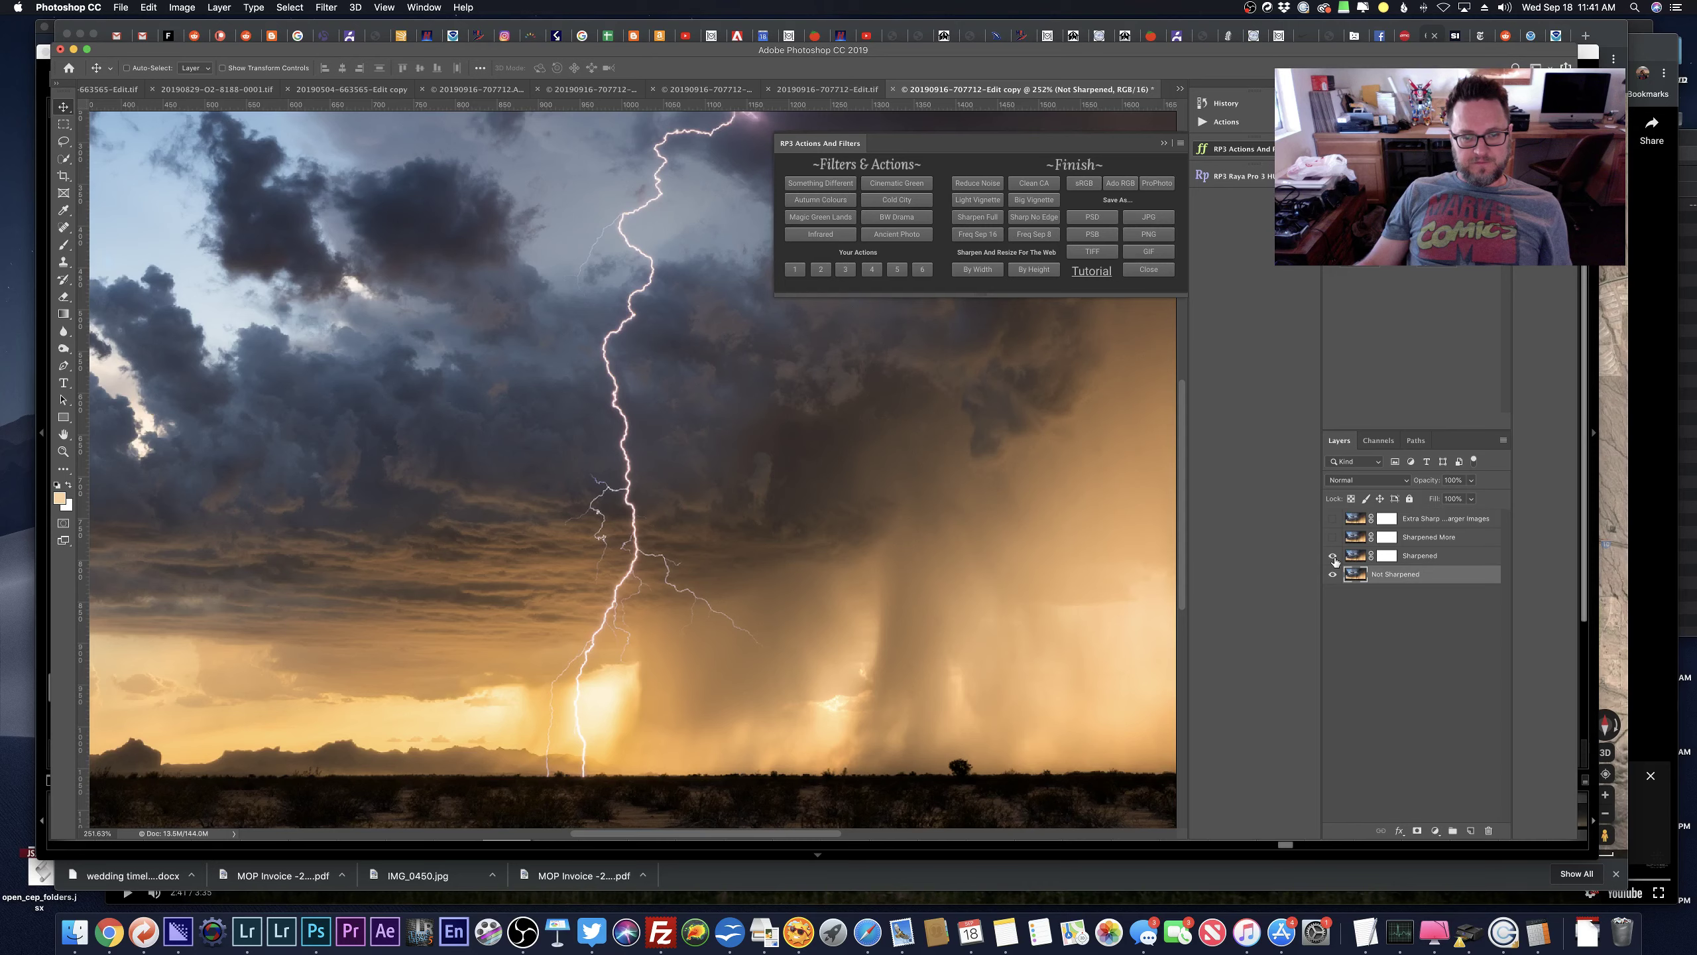
click(1332, 539)
scroll(684, 557, down, 5)
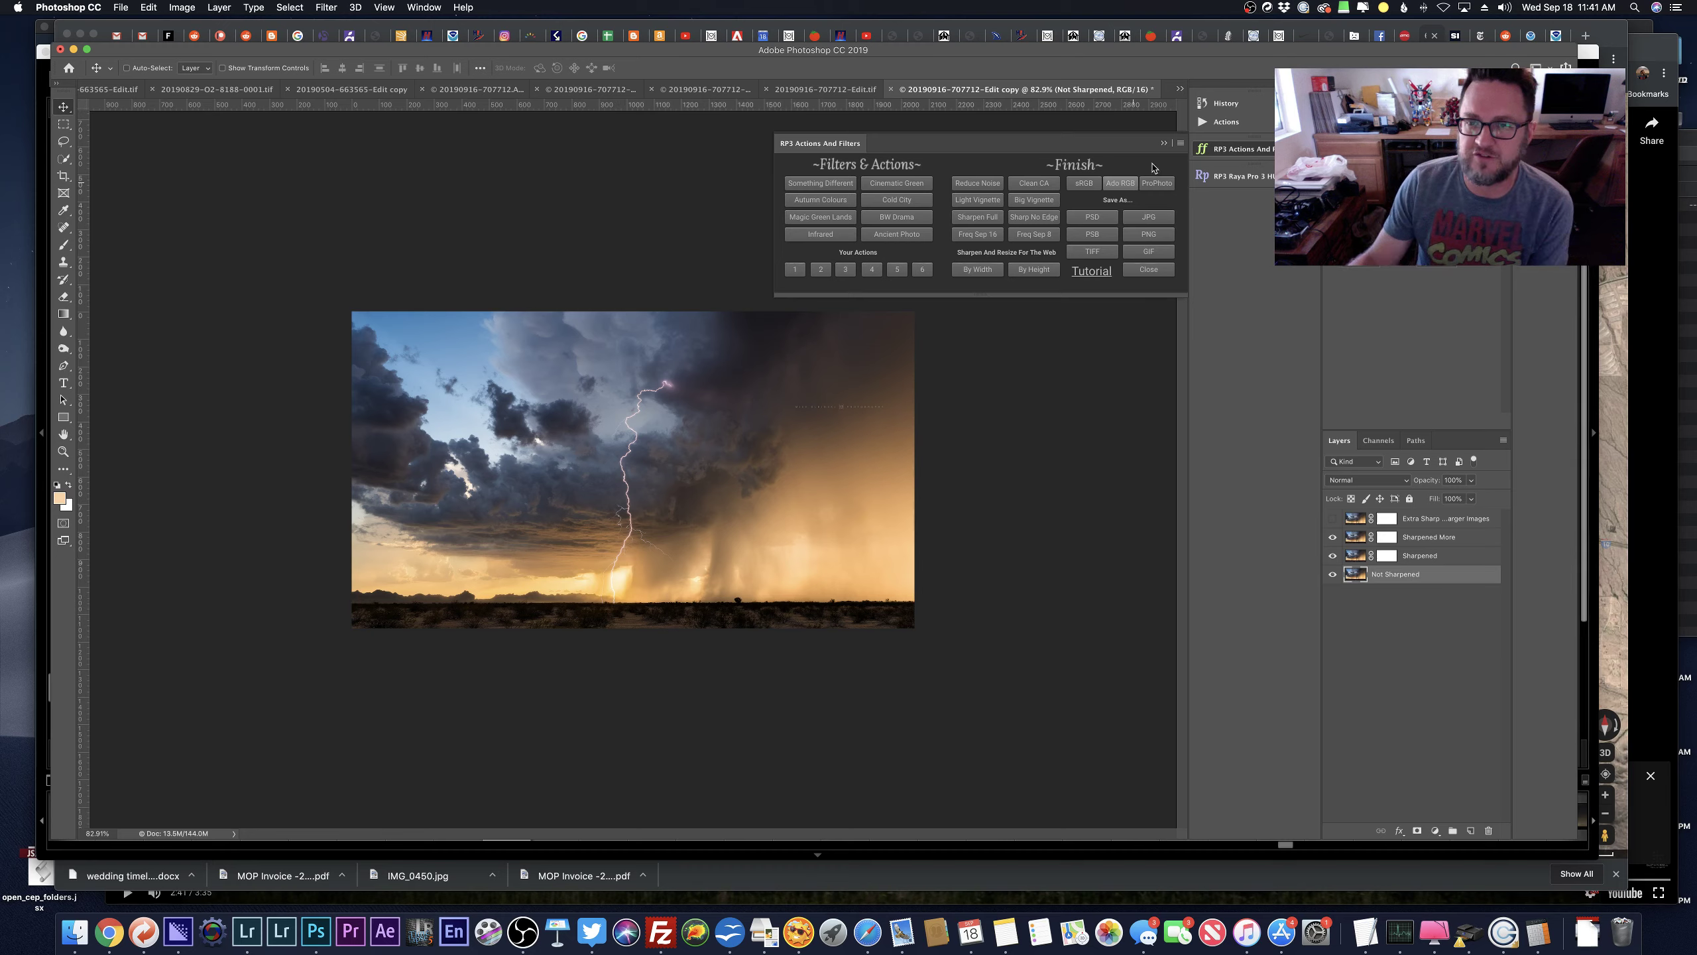
Collapse the RP3 Actions And Filters and start saving the web copy in JPEG format in the Stormchasing 2019 folder.
click(1164, 143)
click(120, 7)
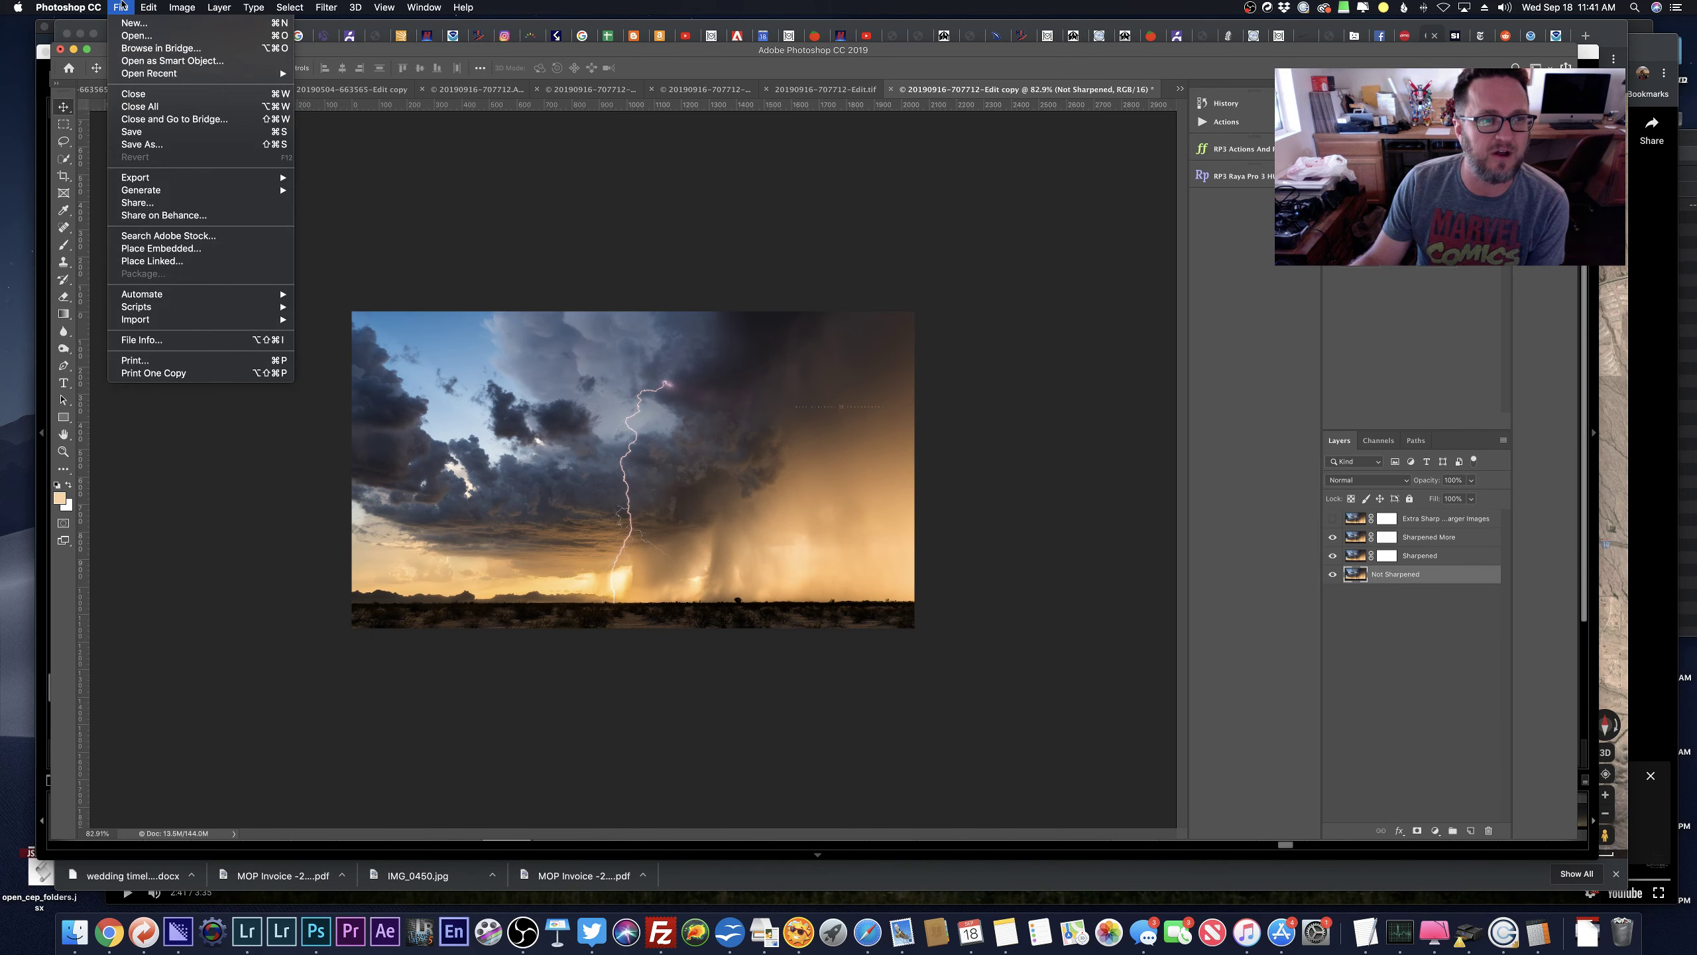
click(139, 144)
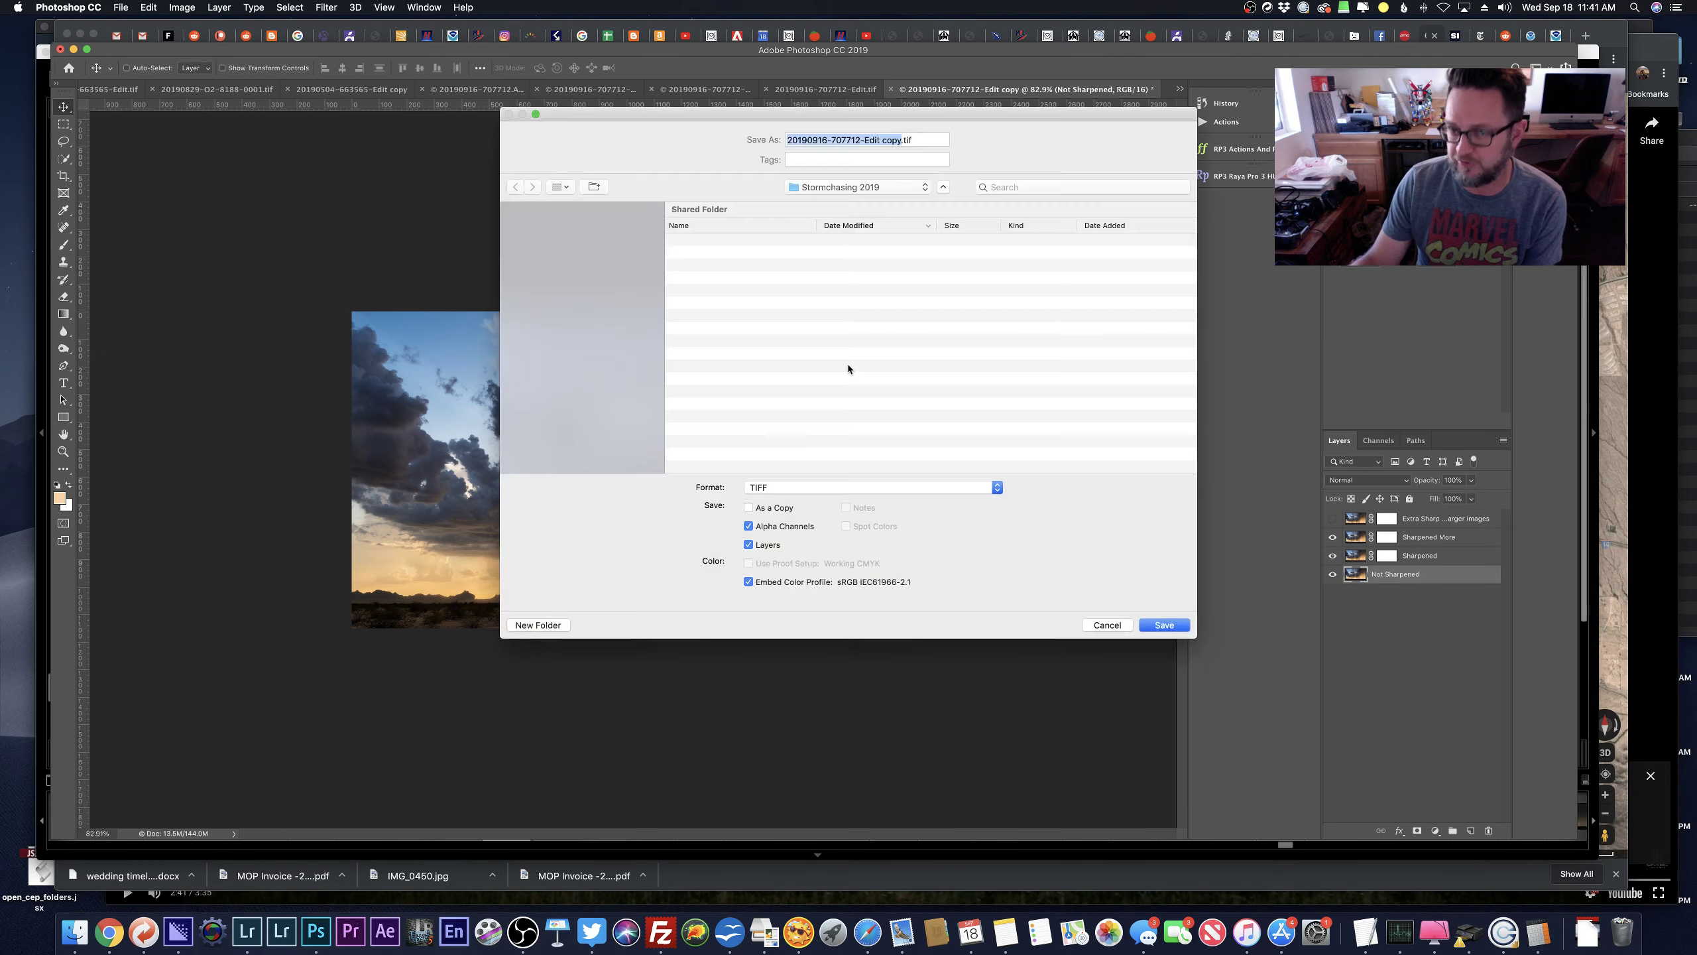
click(804, 488)
click(799, 393)
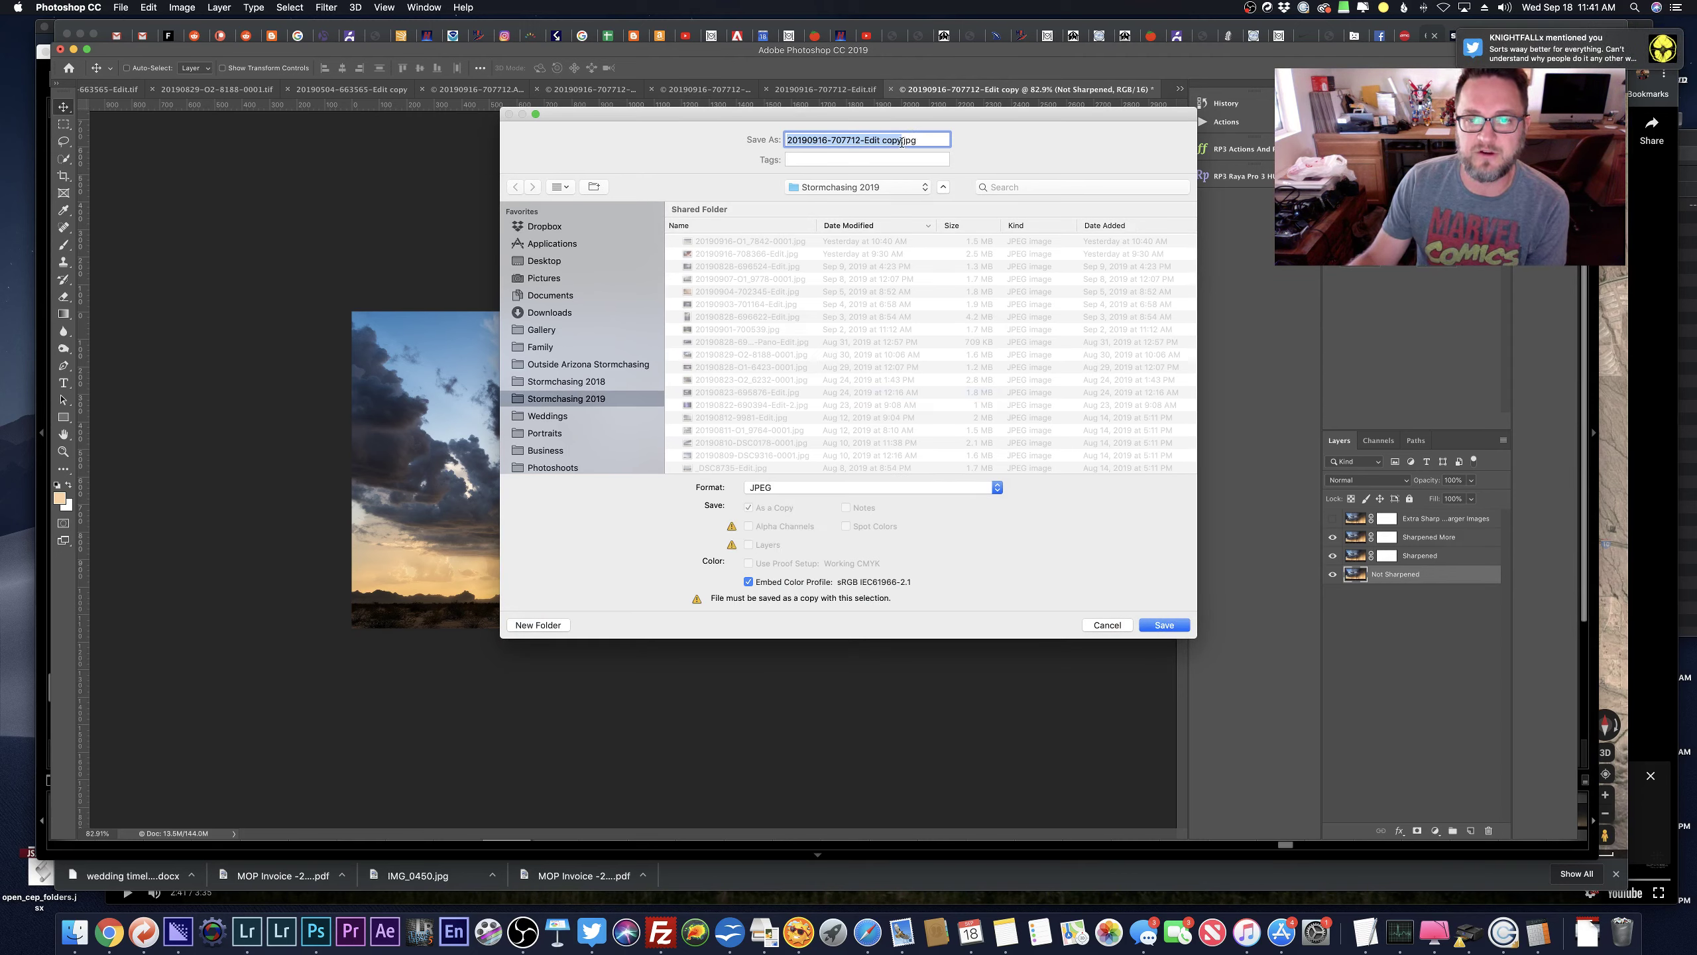
key(Right)
key(BackSpace)
key(BackSpace)
key(BackSpace)
key(BackSpace)
key(BackSpace)
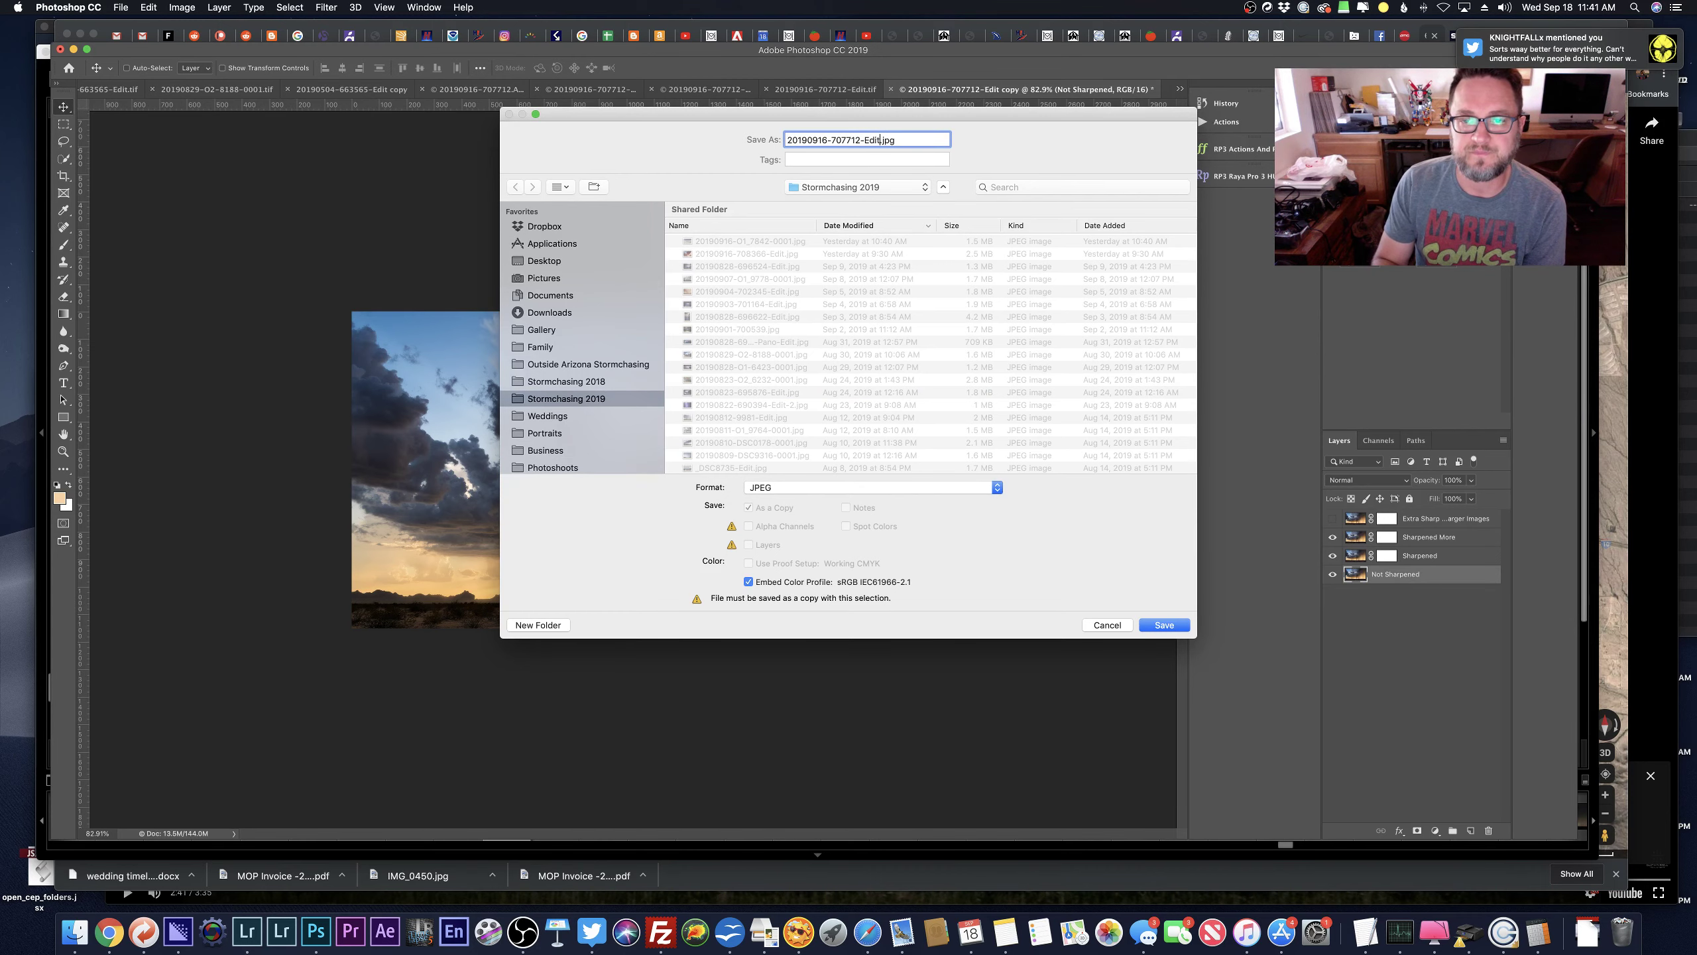
key(Return)
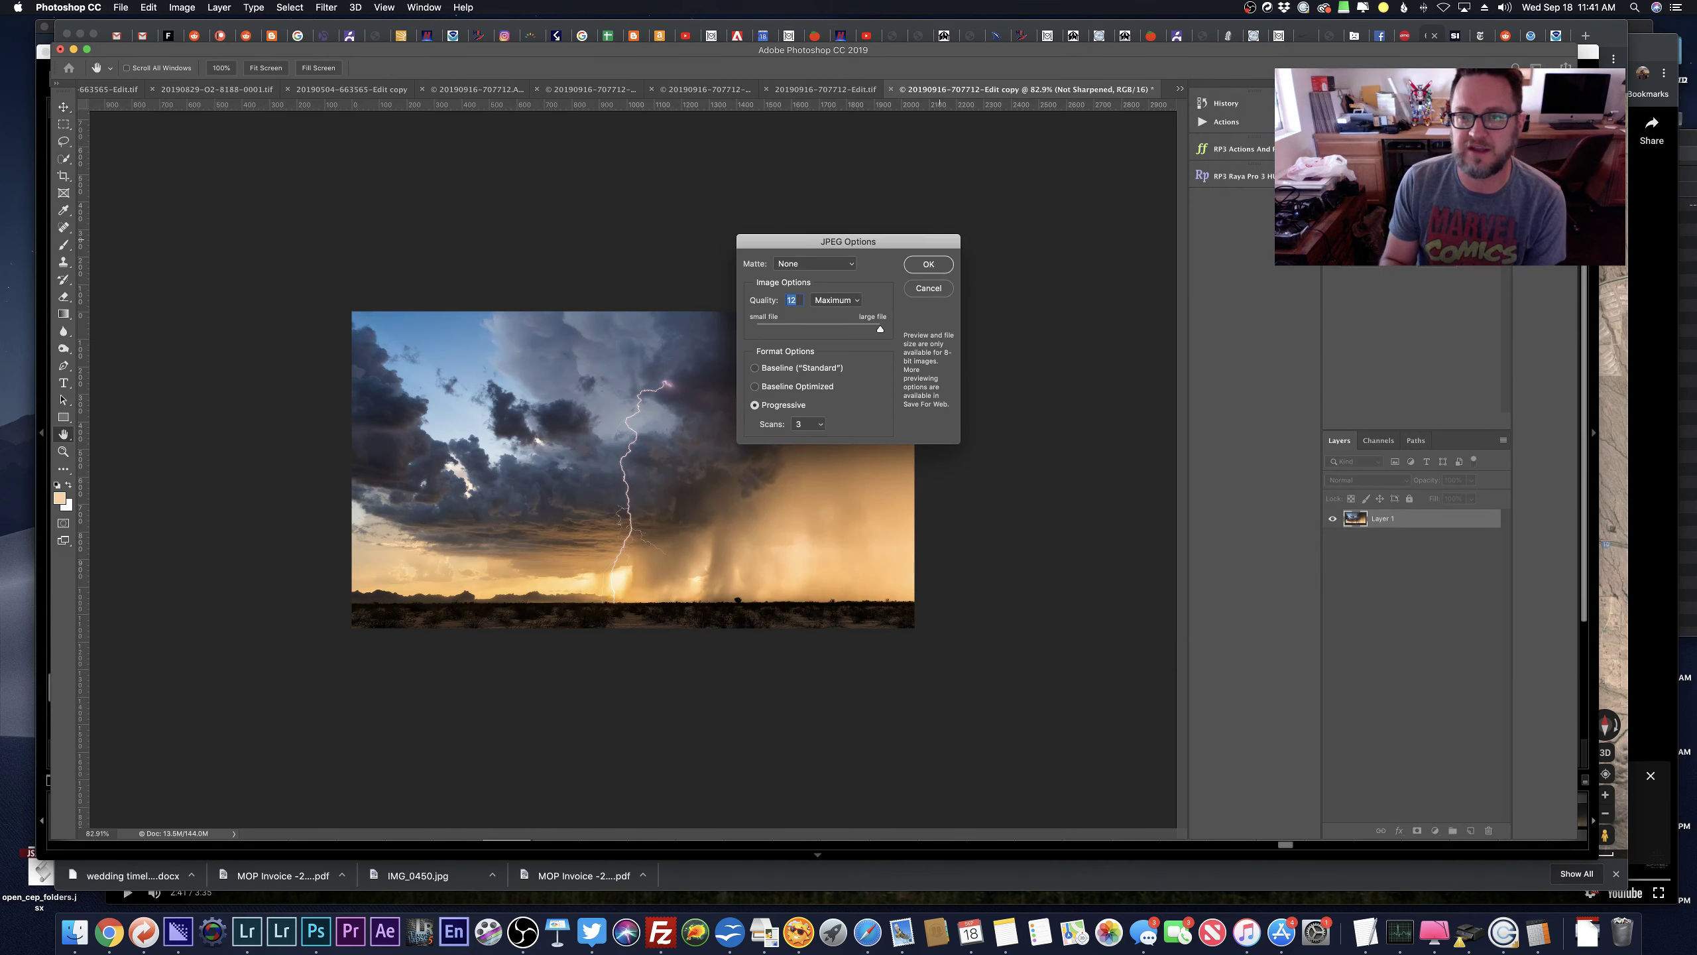
key(Return)
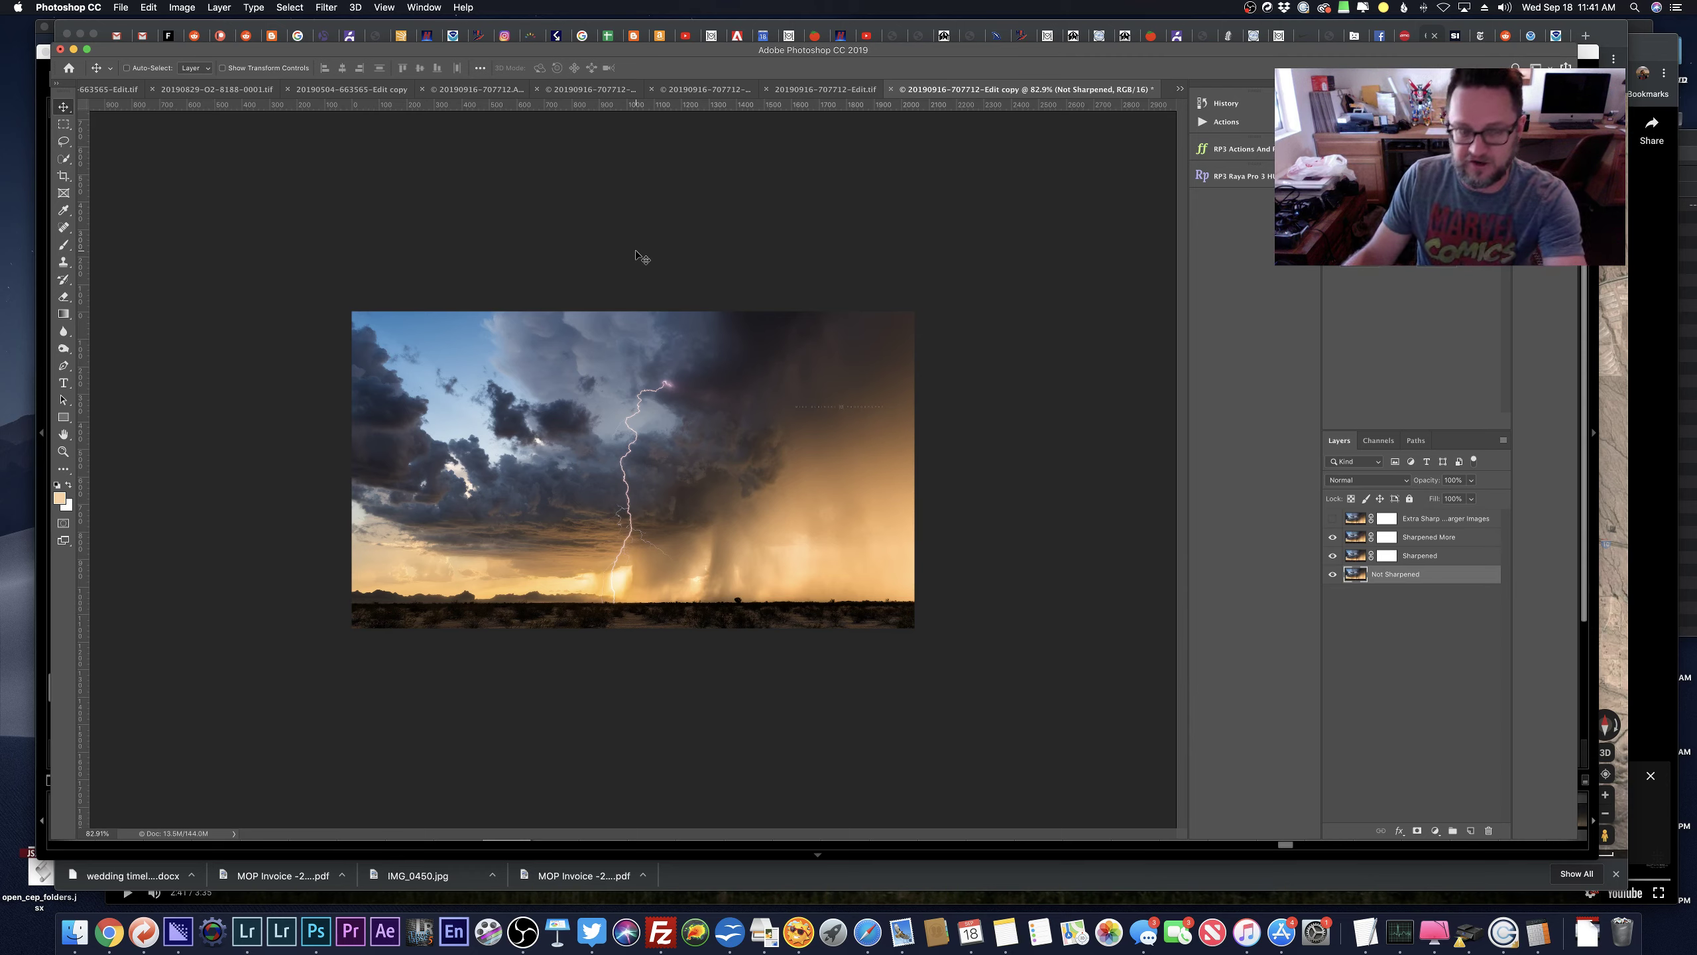
Switch to TweetDeck, reply "Yeah man, don't get it" to the newest mention and view the hail-dented car photo.
click(590, 931)
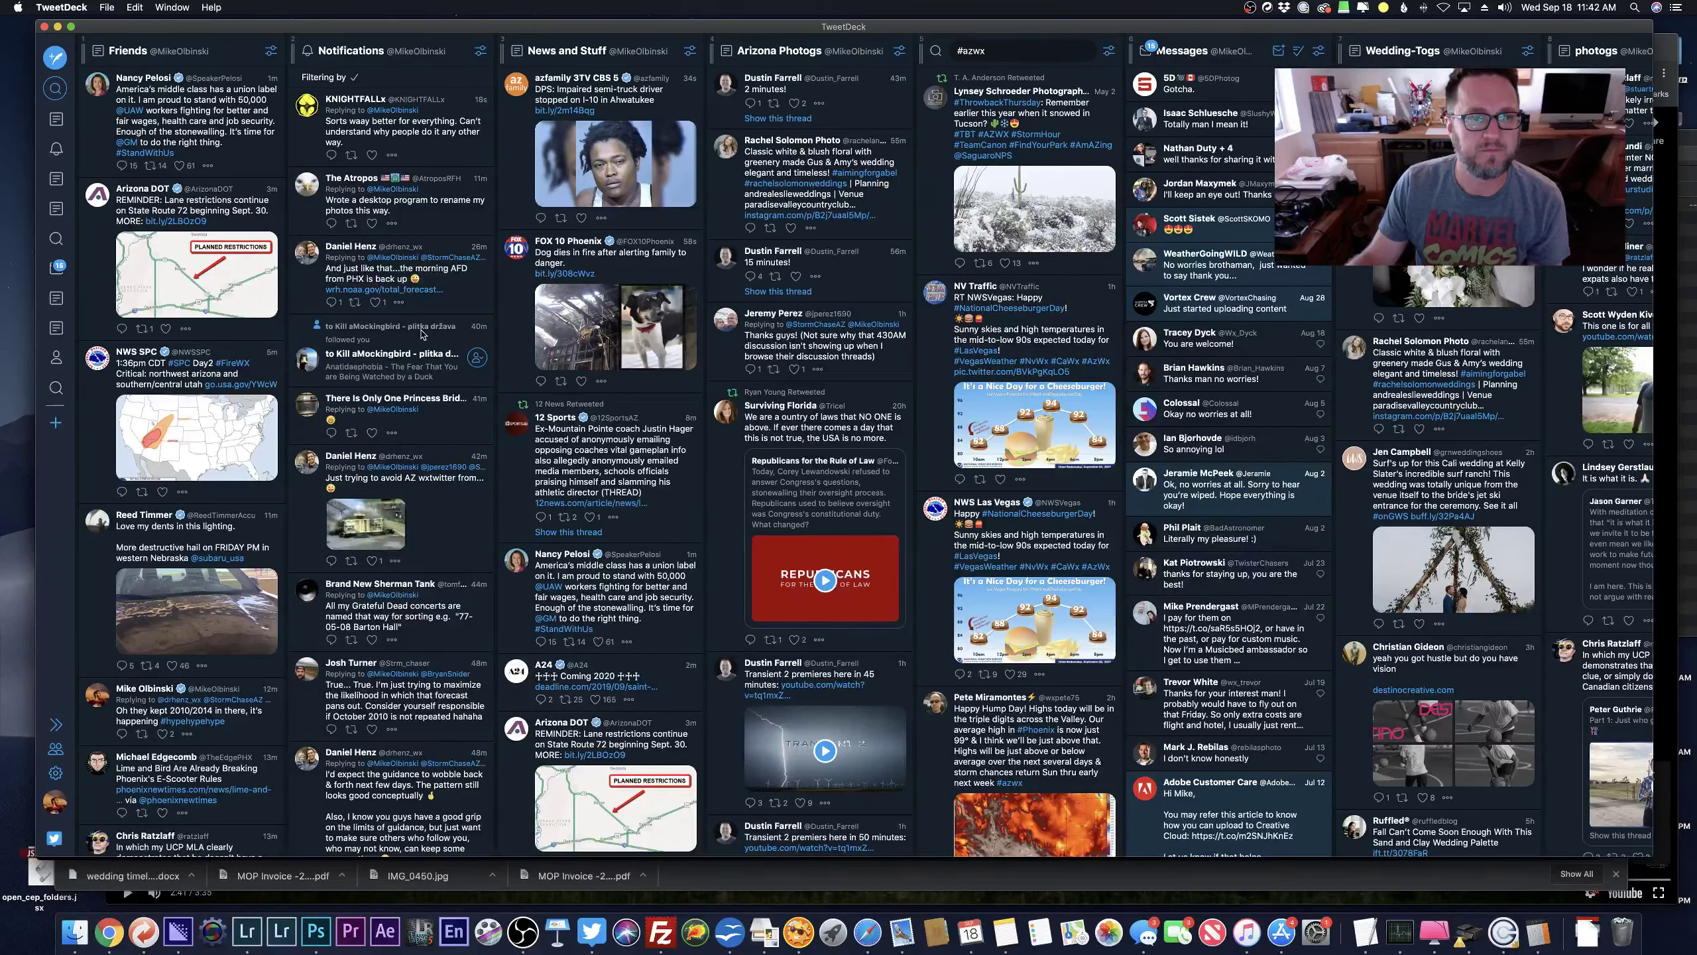
click(331, 155)
text(Yeah)
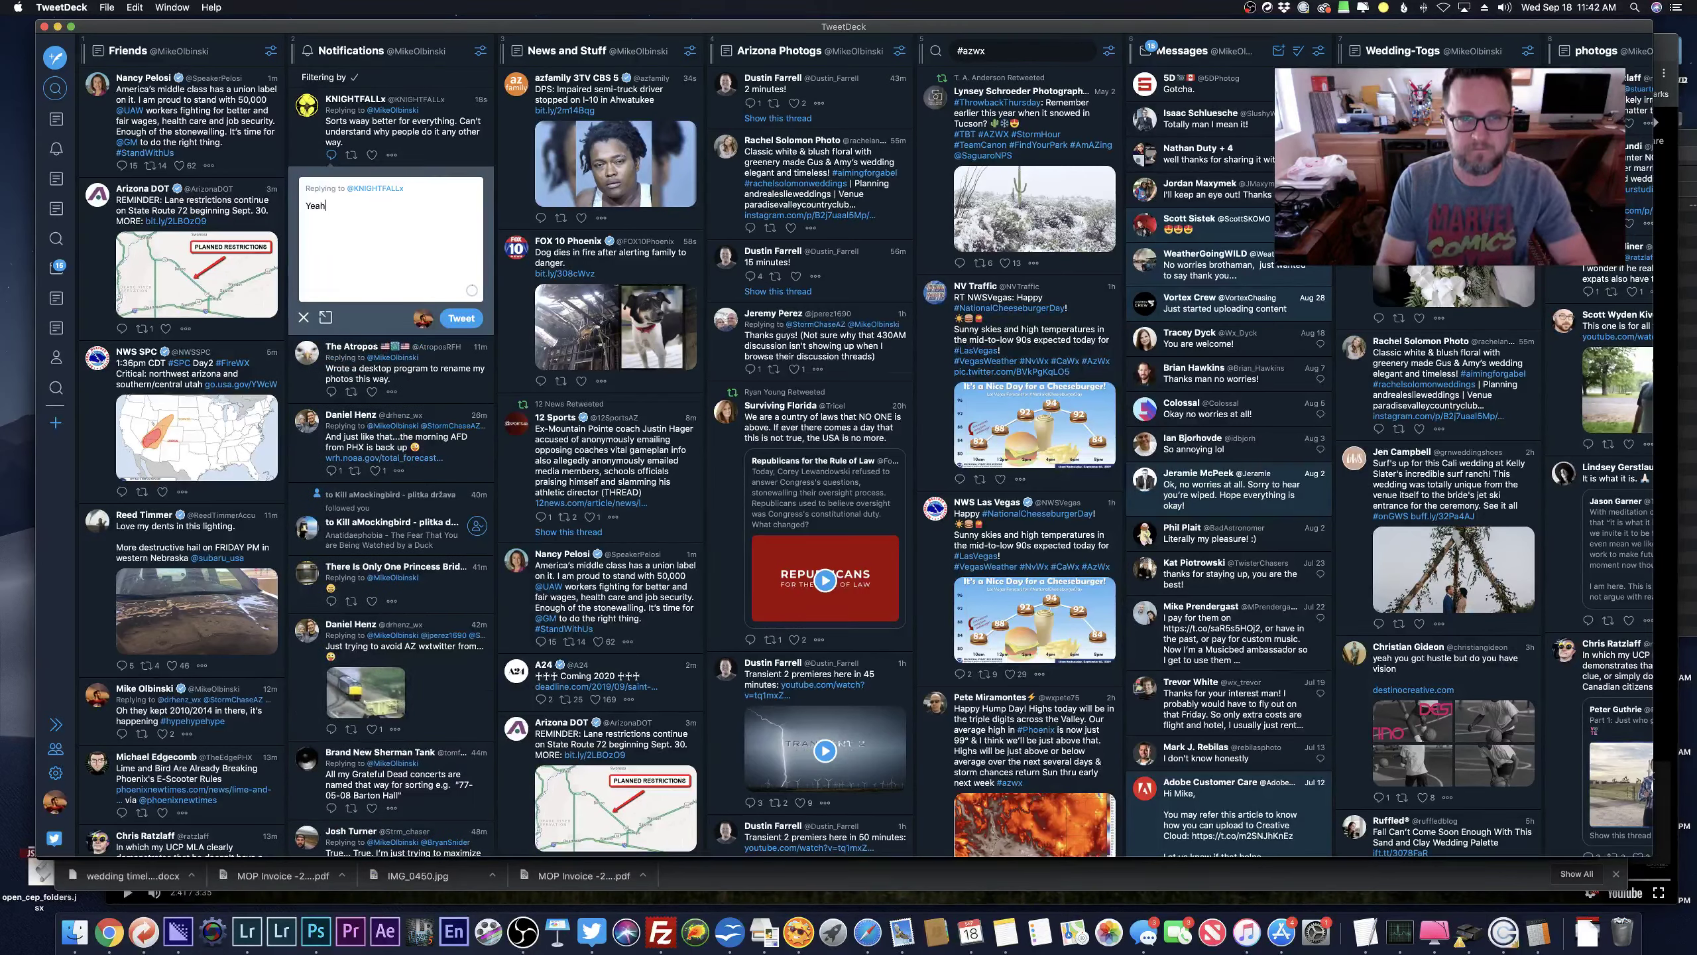
text( man, don't get it)
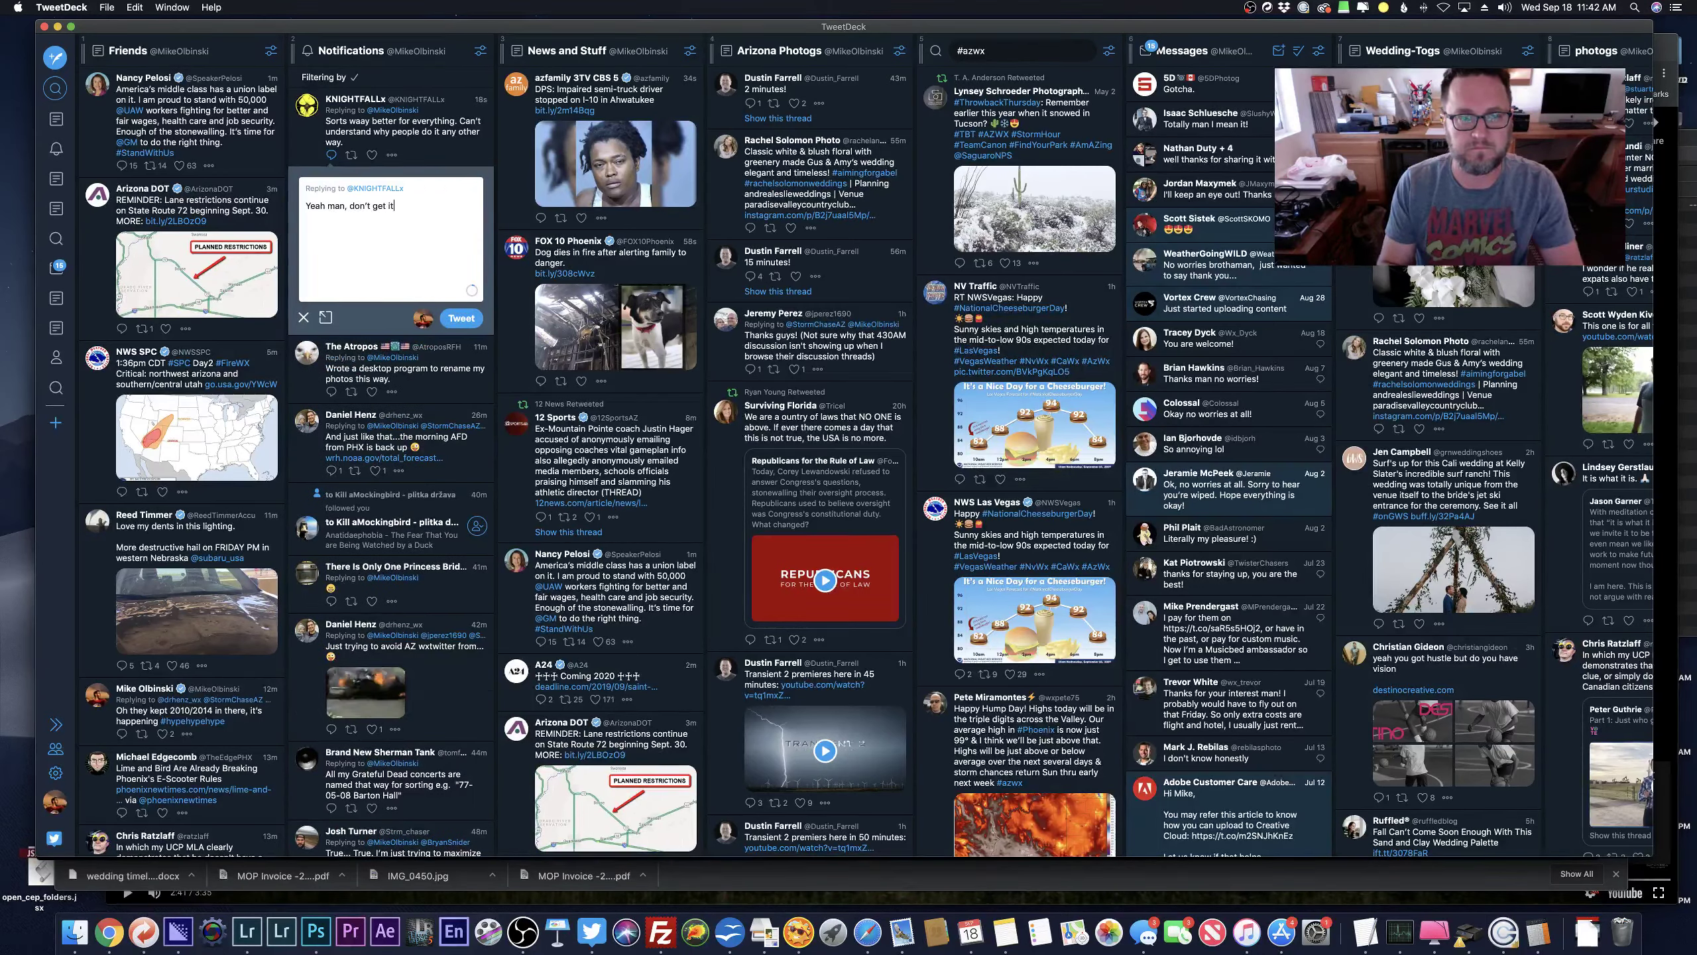
click(459, 322)
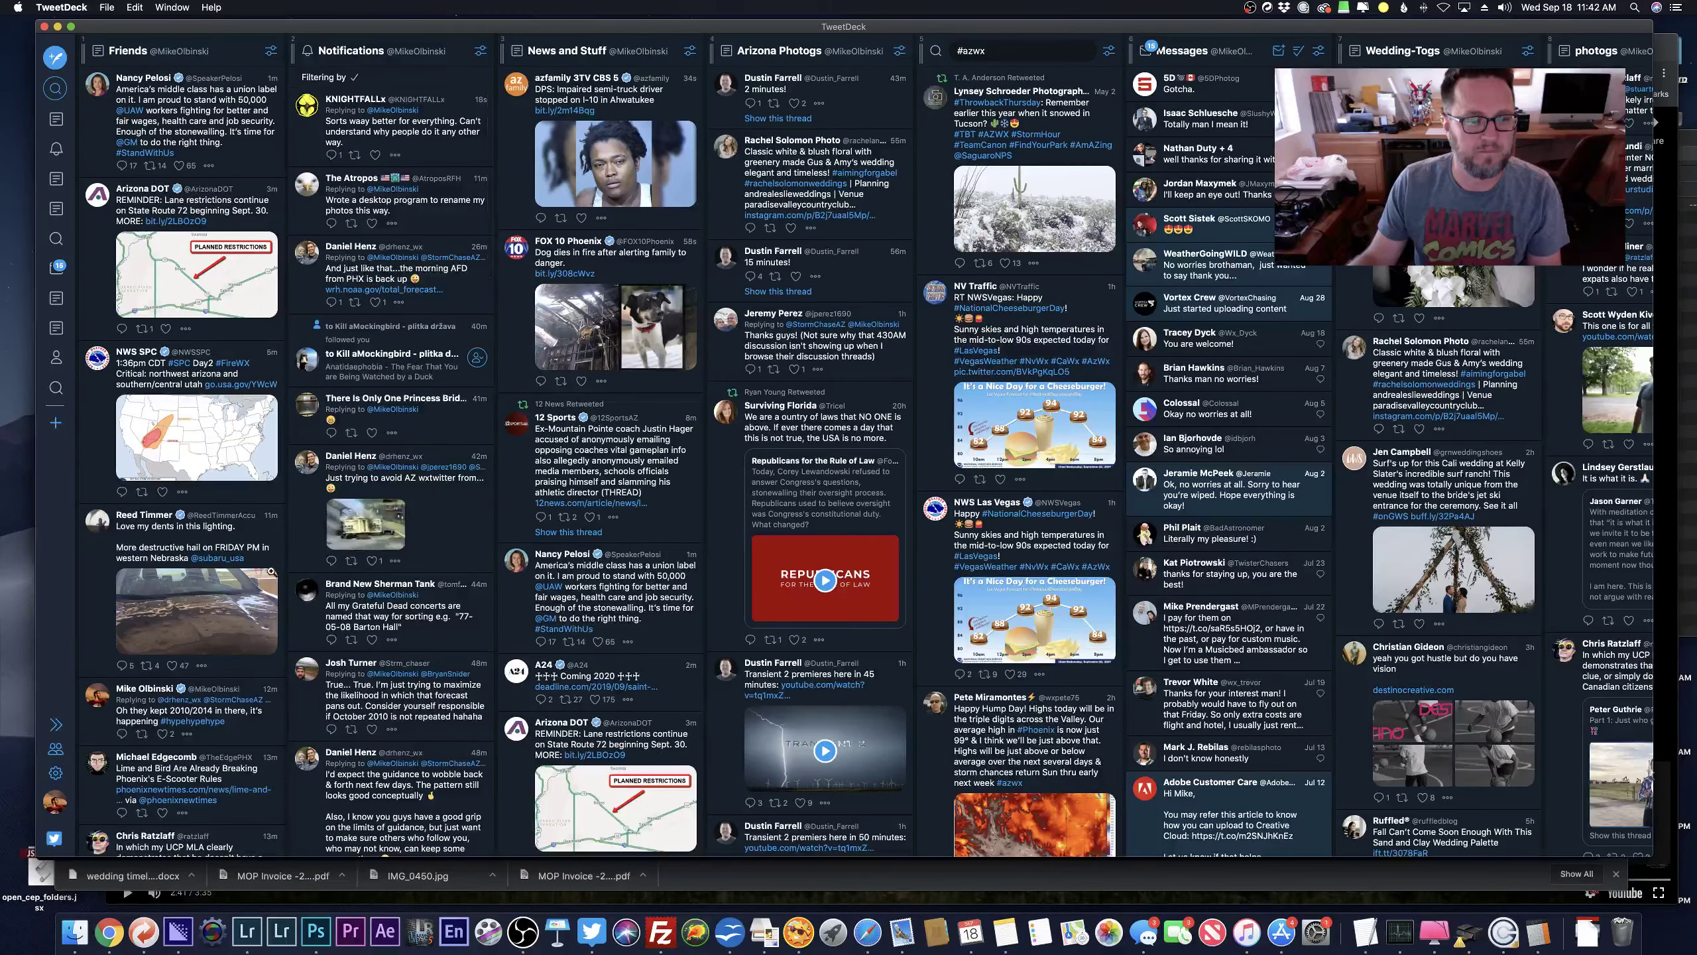
click(245, 622)
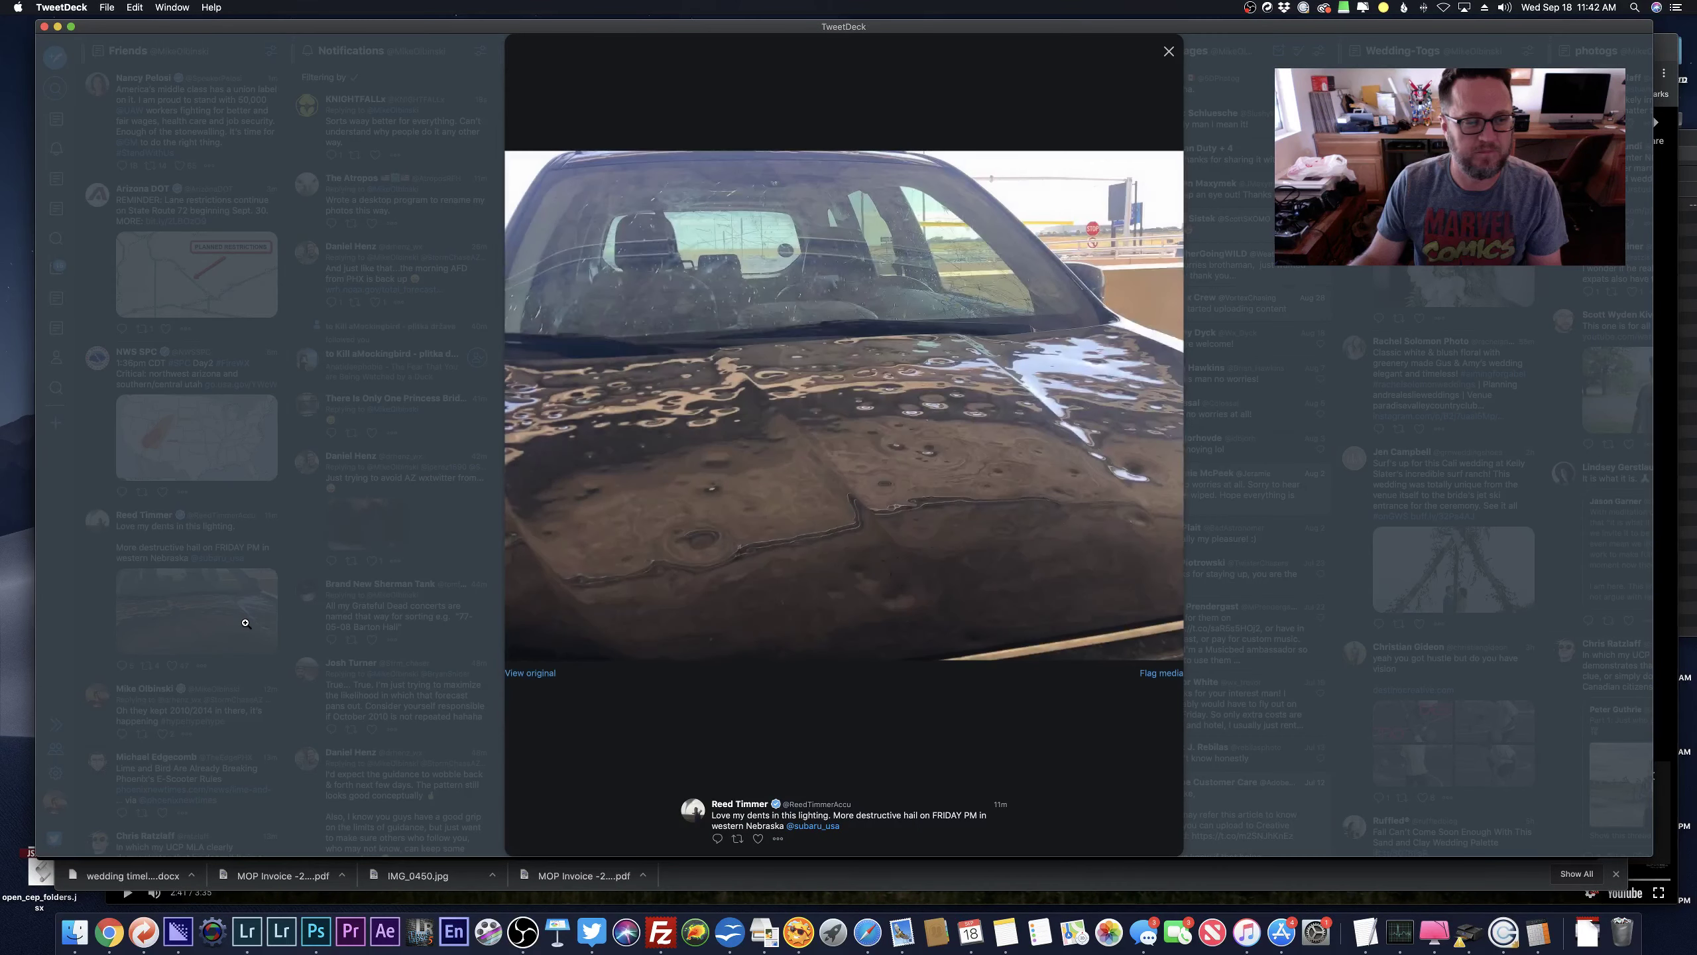
click(243, 624)
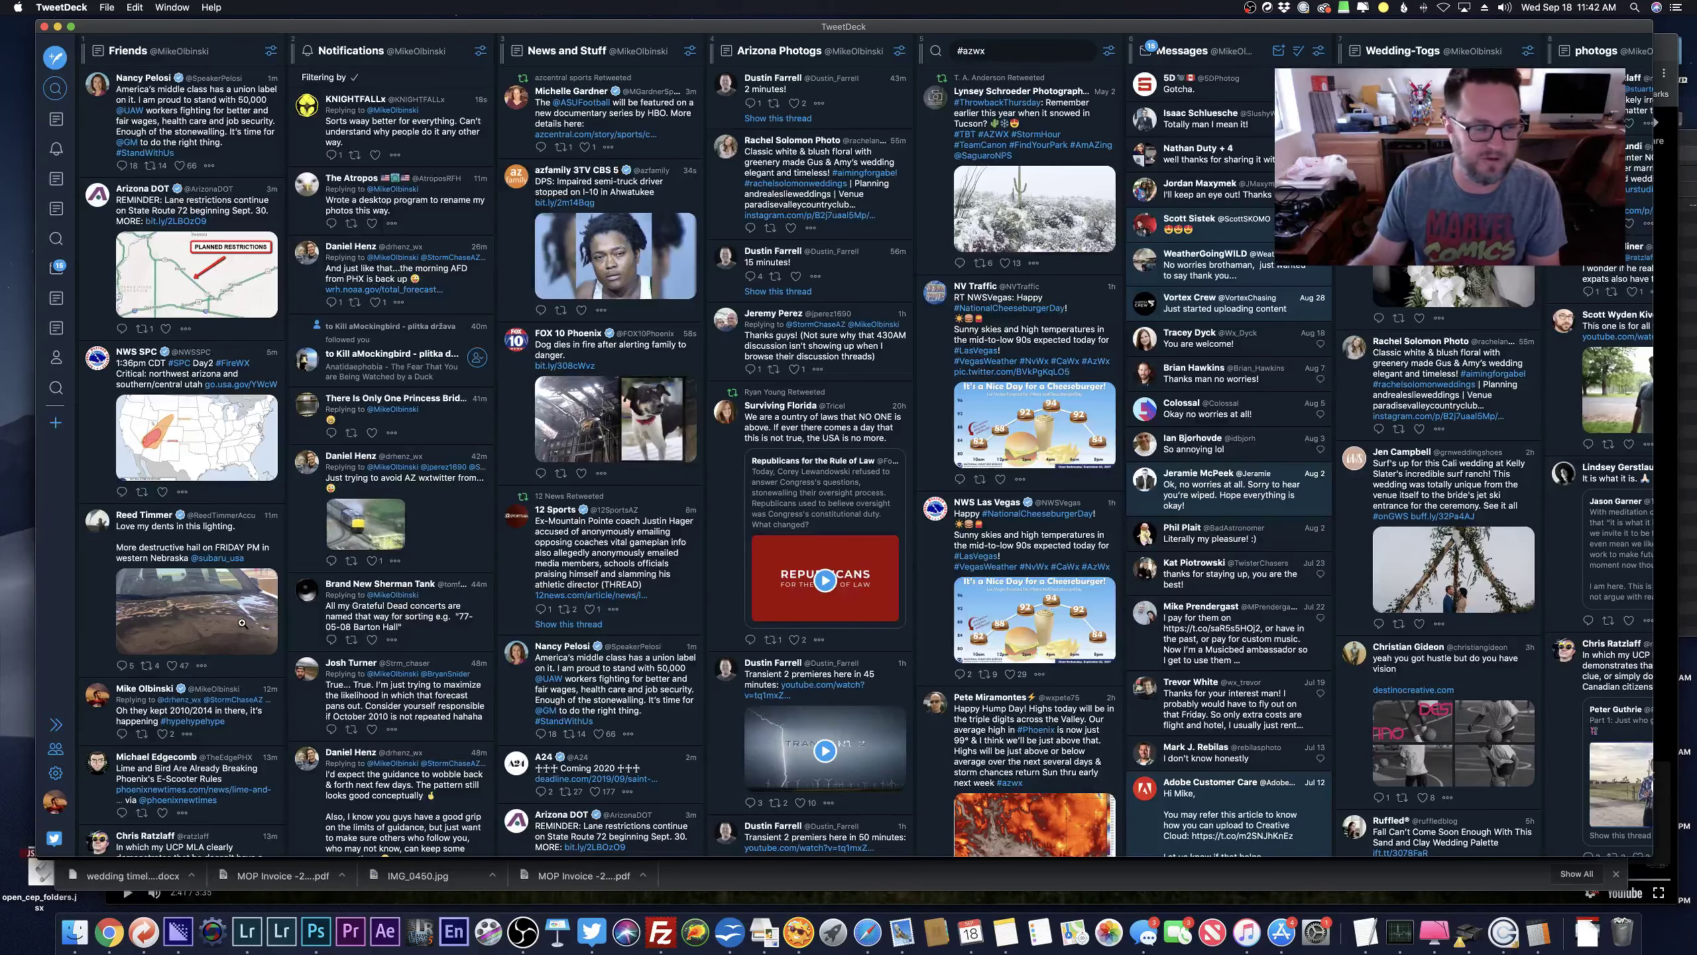
key(super+Tab)
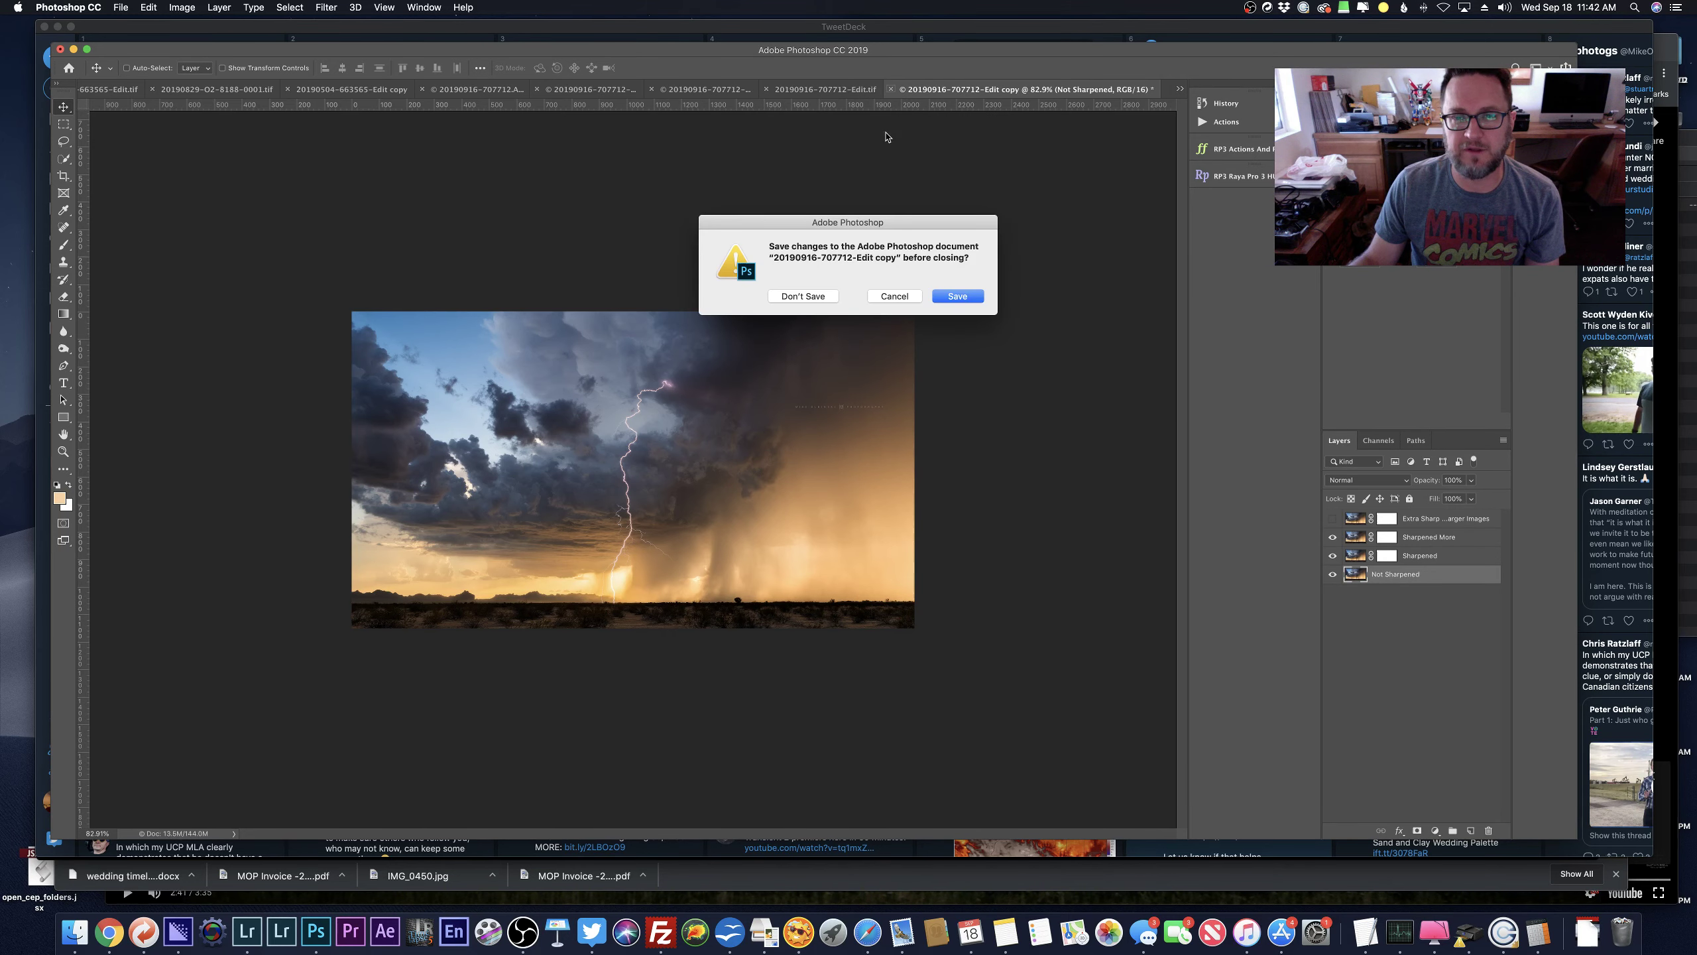
key(super+d)
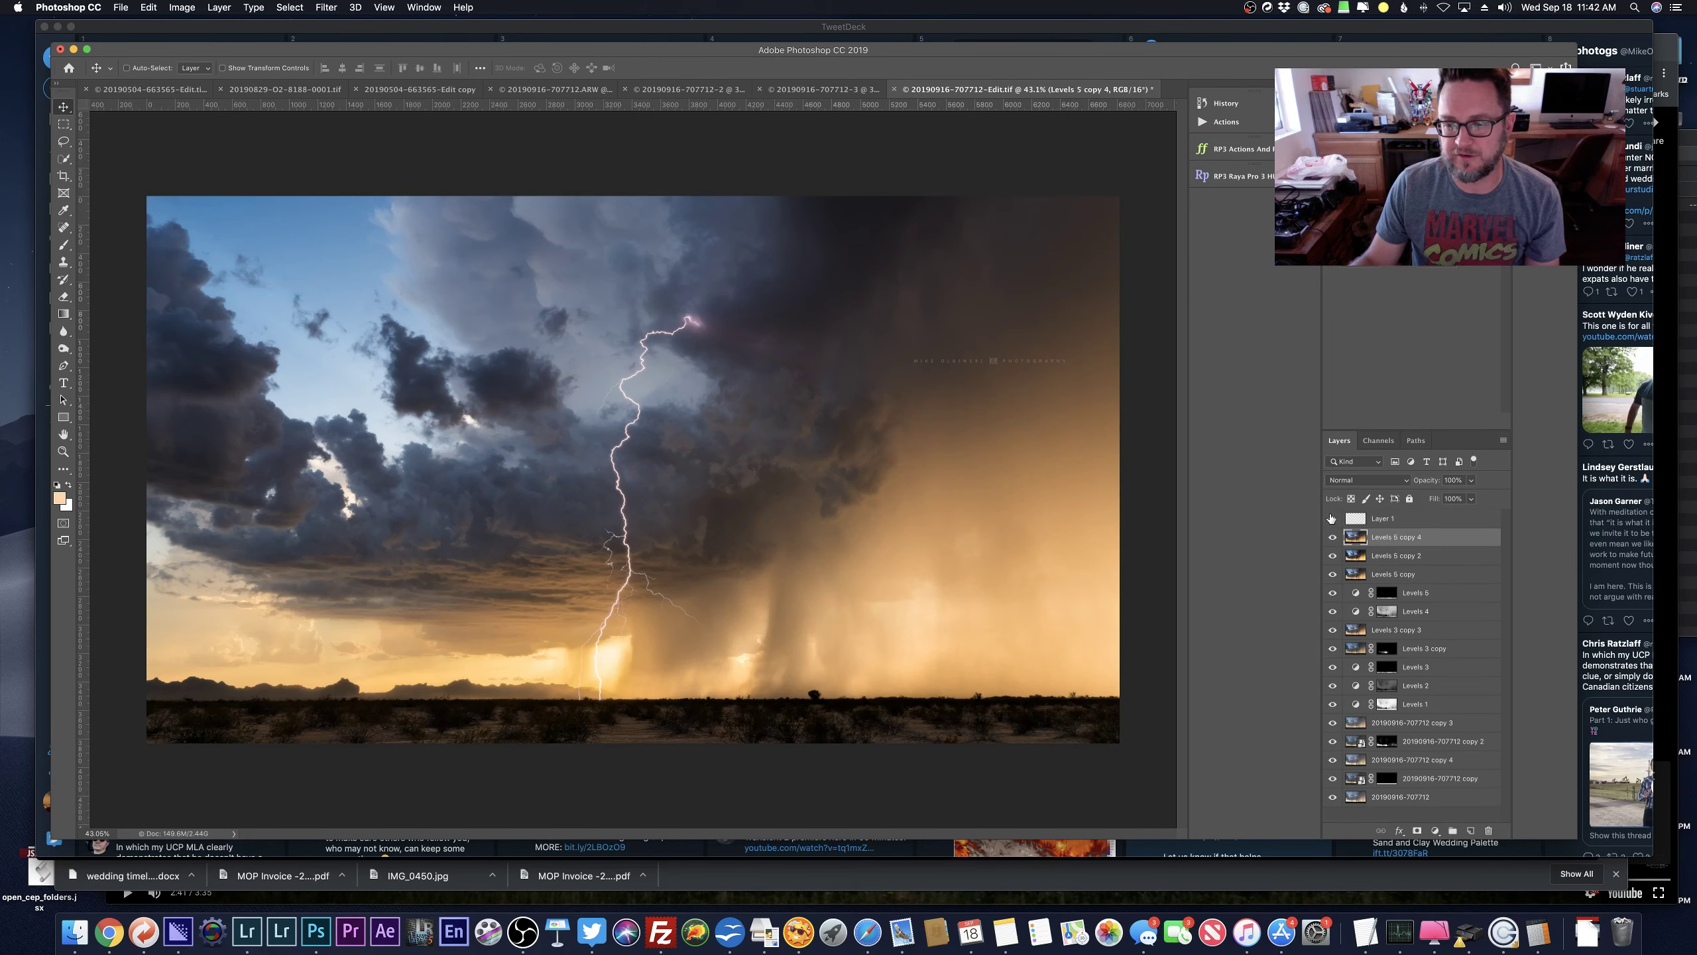
click(890, 89)
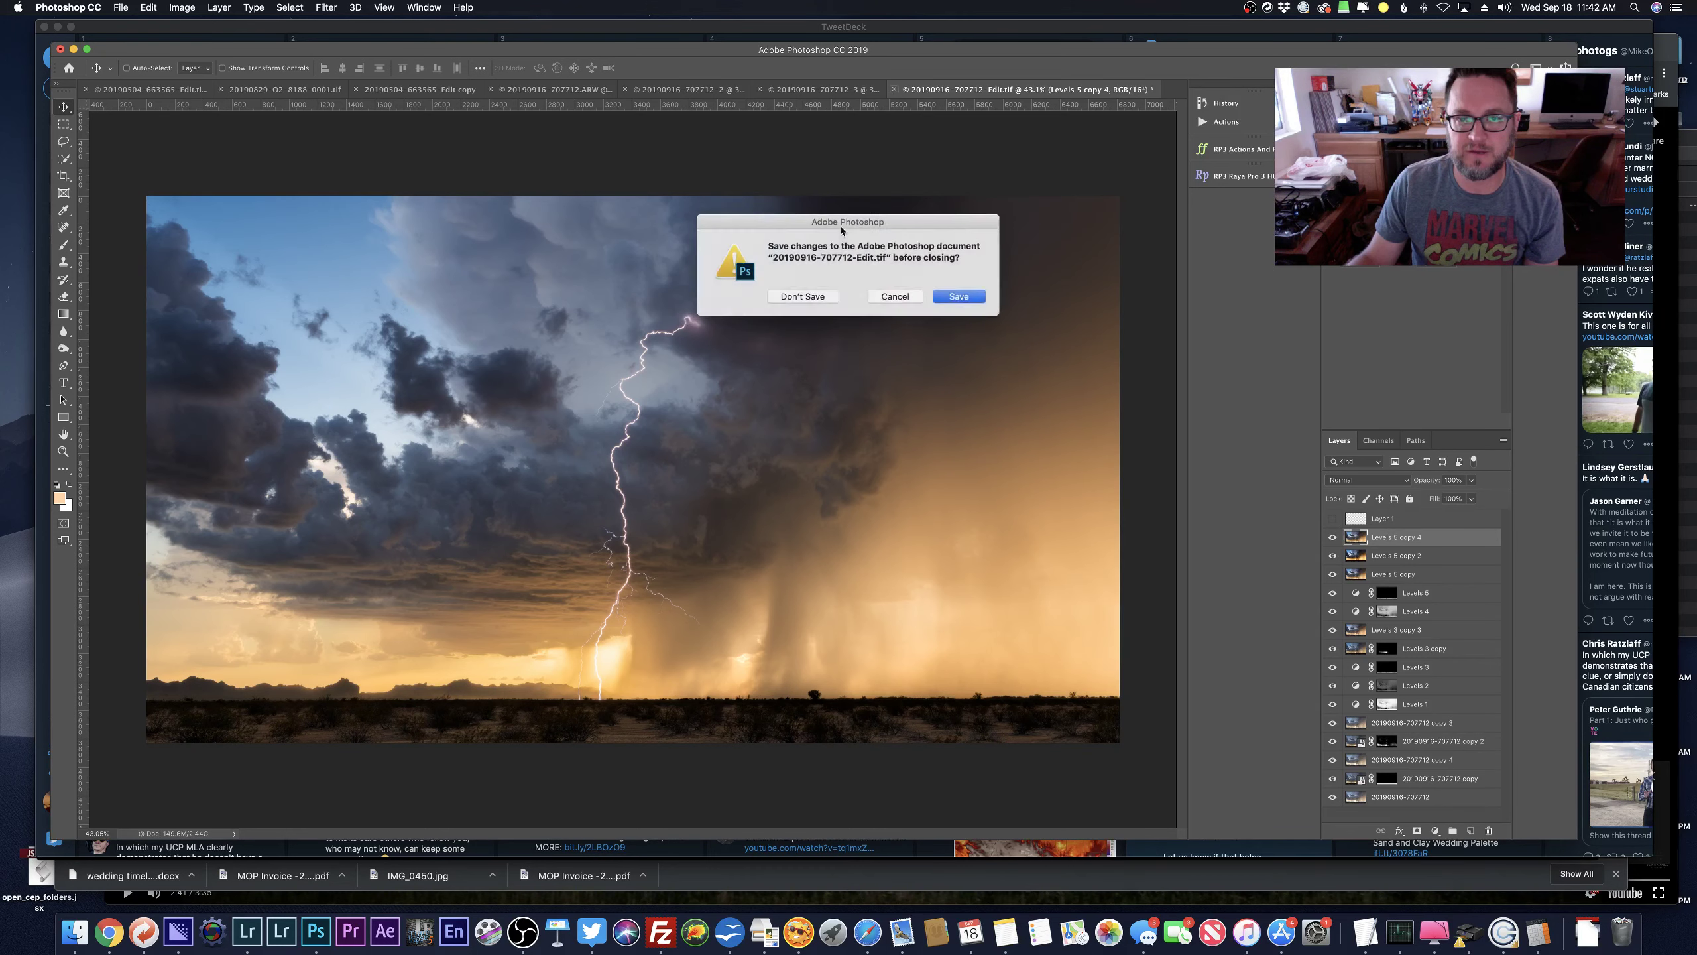
click(954, 299)
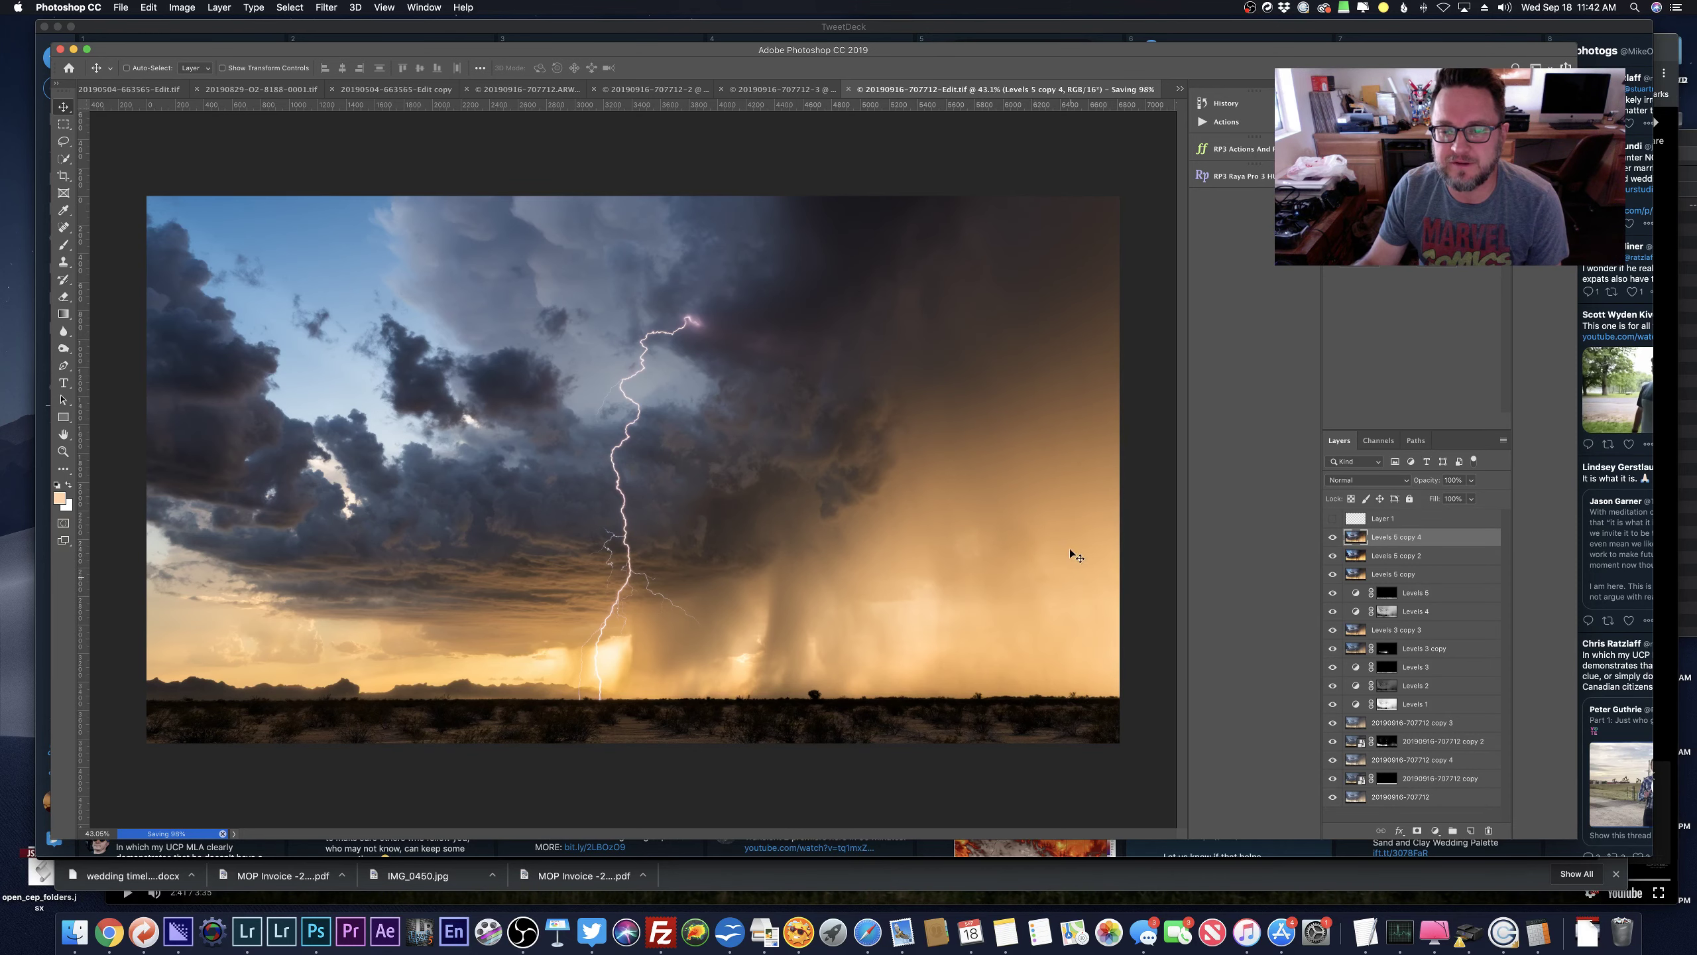
key(super+minus)
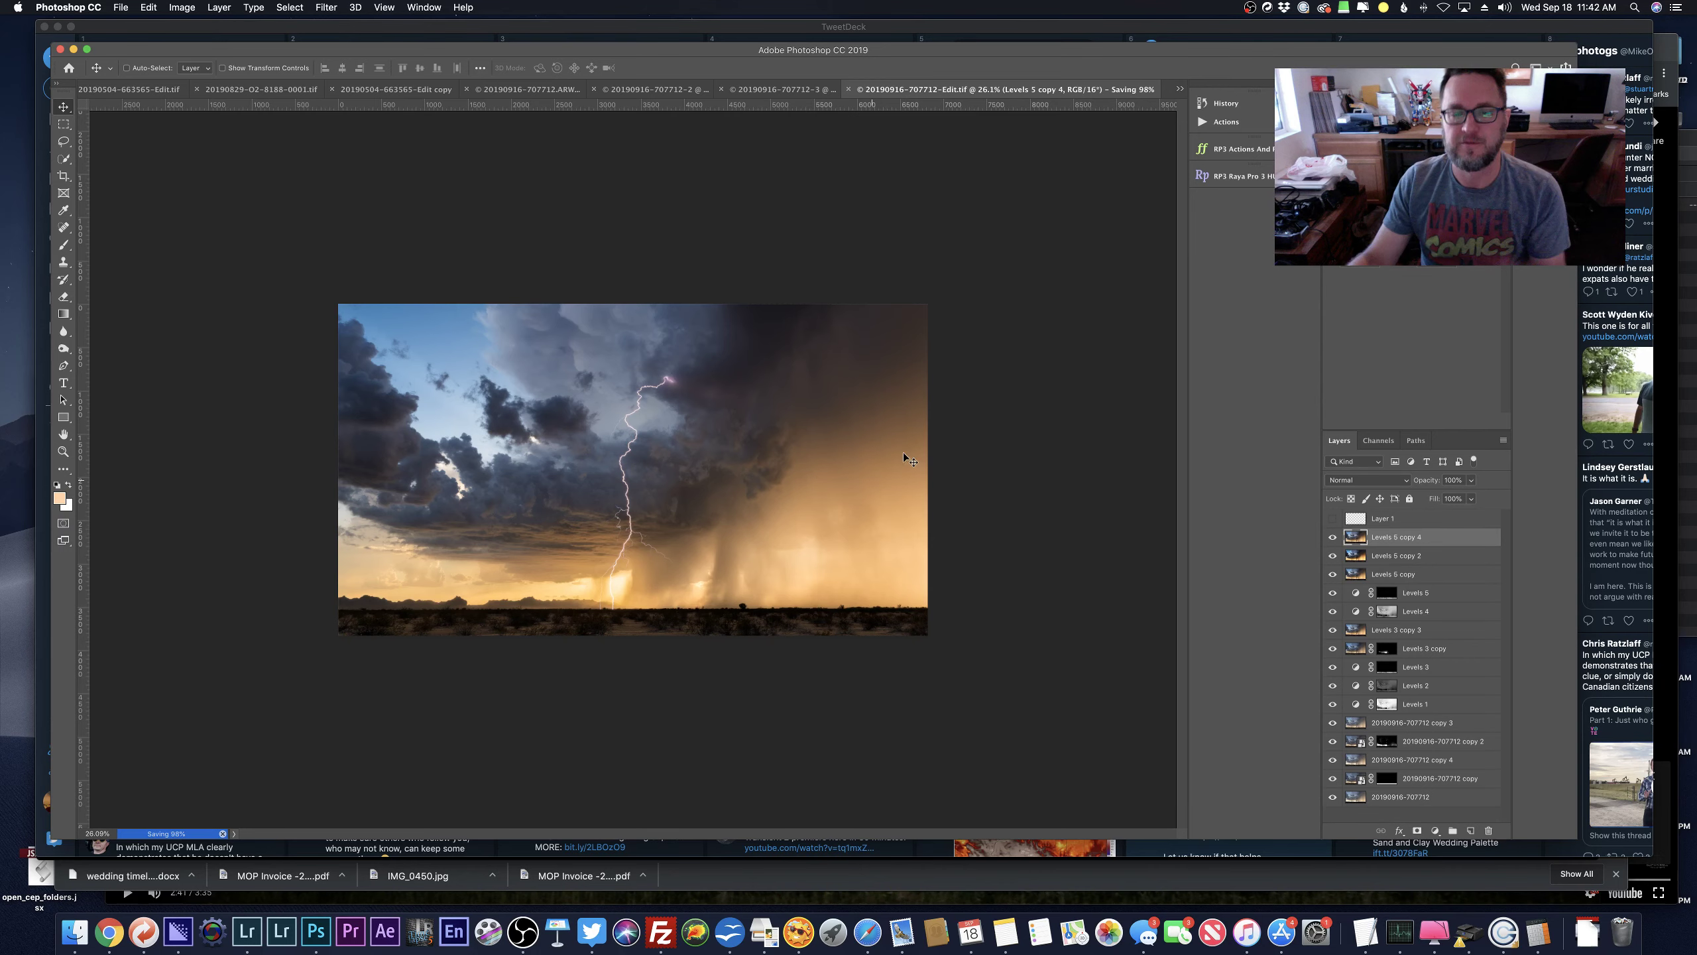
scroll(936, 528, up, 5)
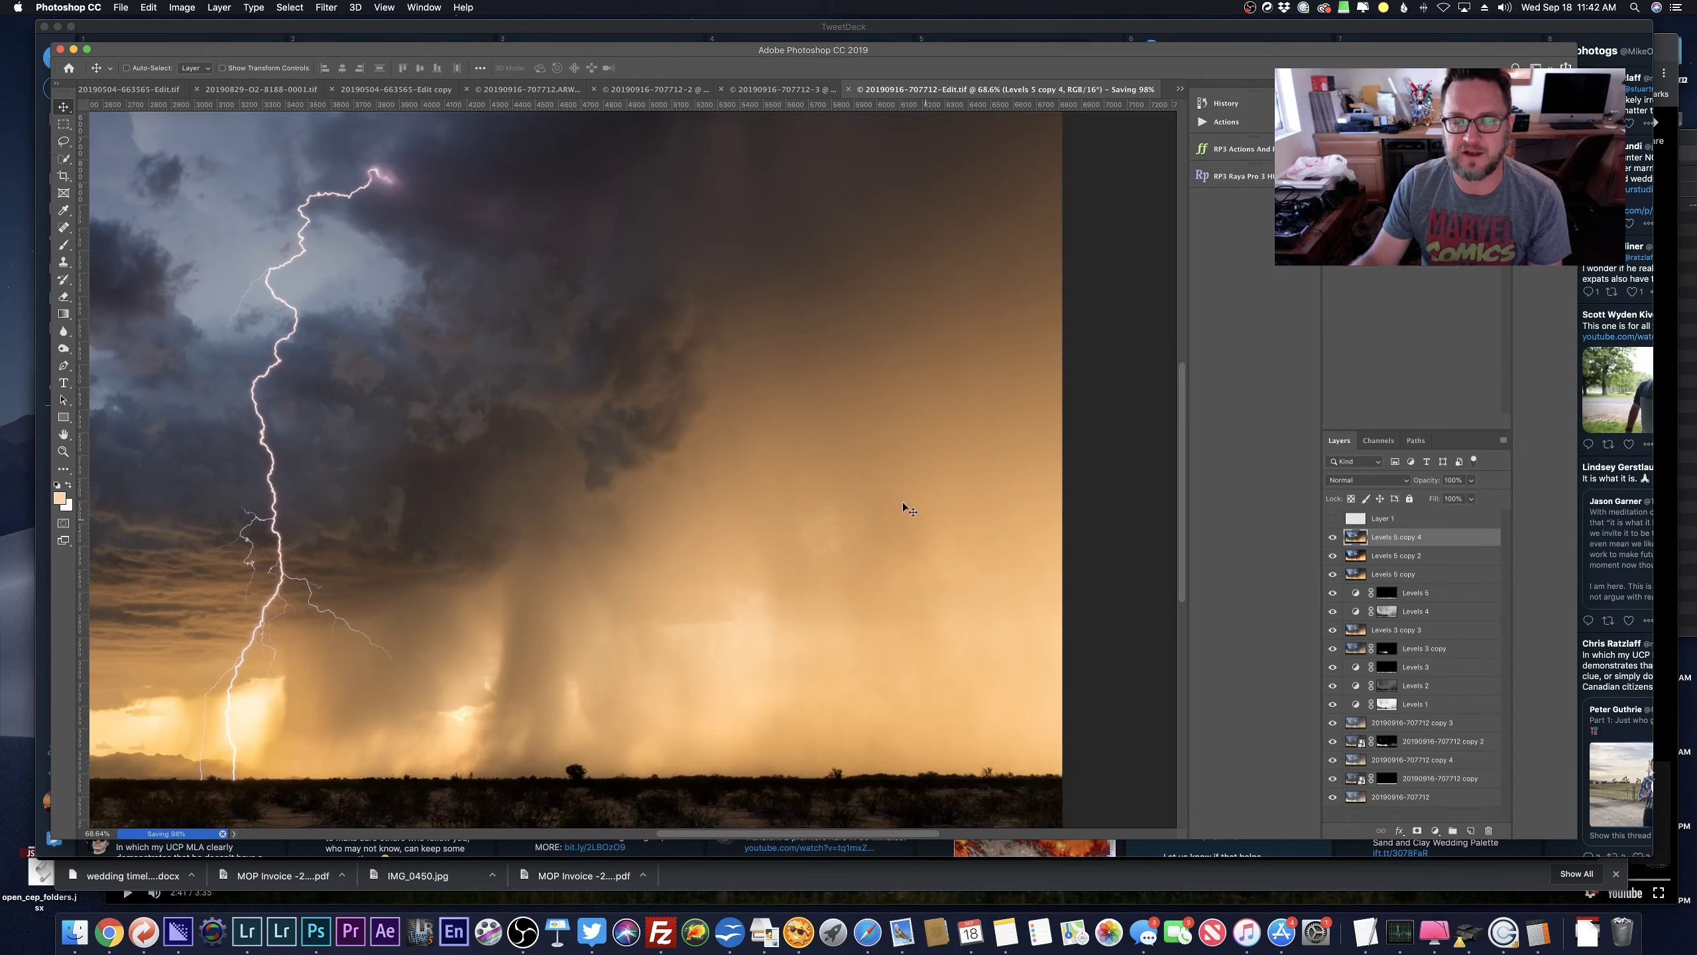
key(super+w)
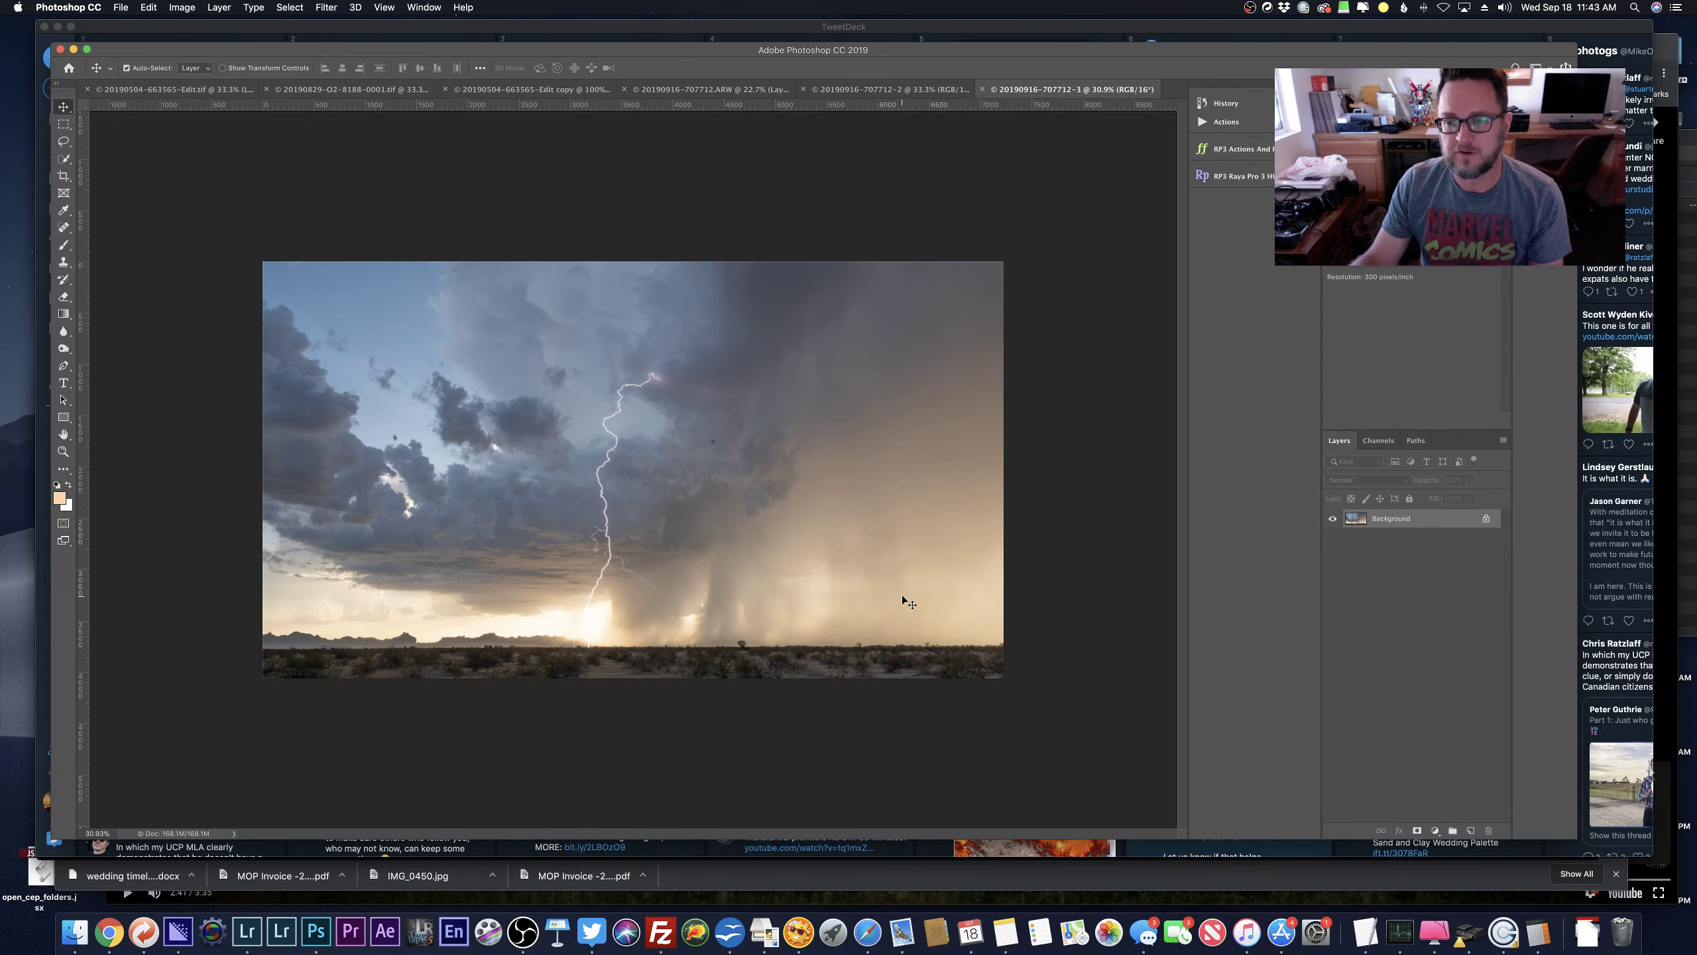
key(super+h)
key(super+Tab)
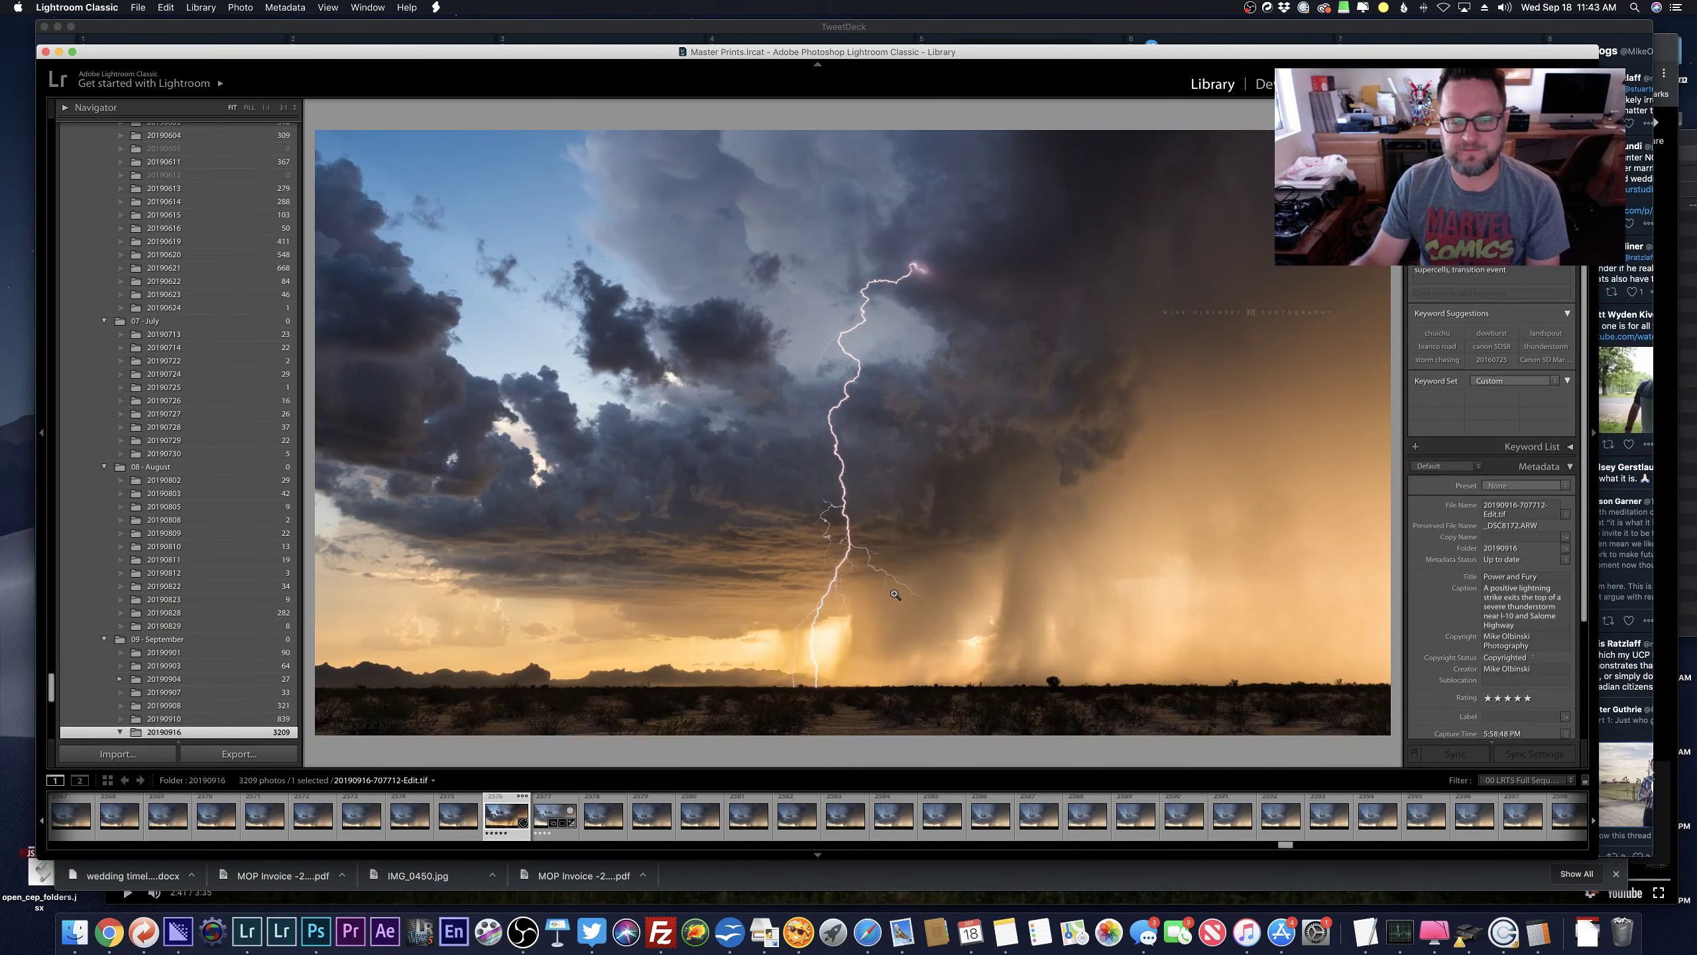
key(super+e)
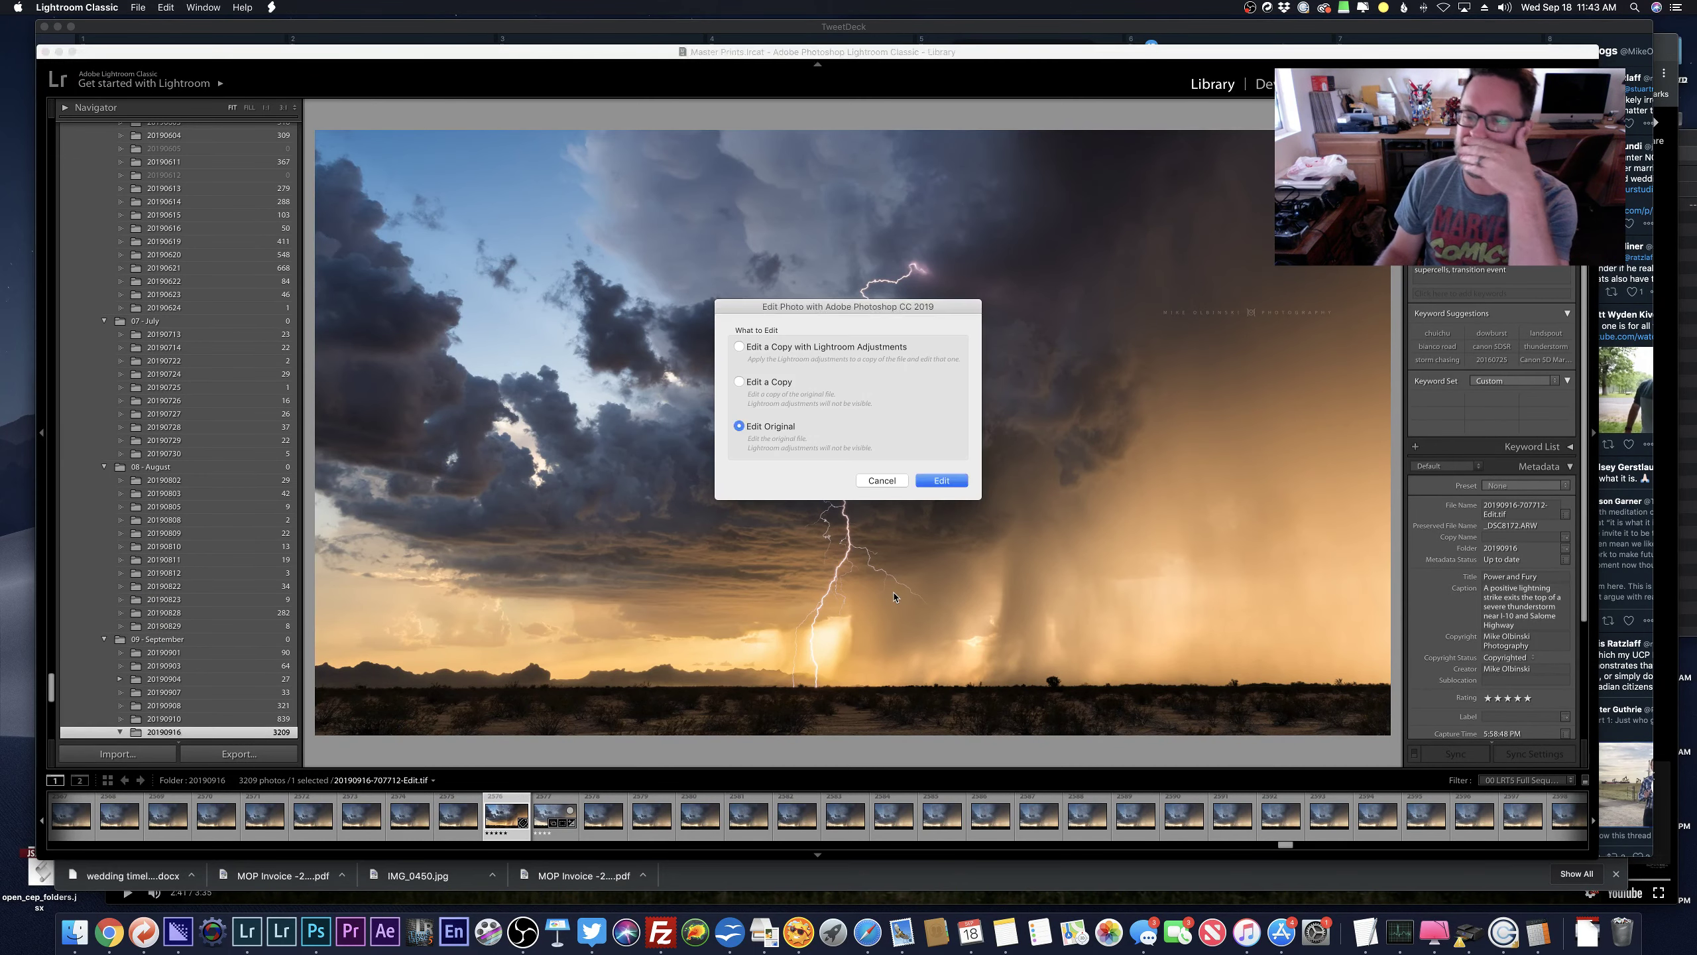
key(Return)
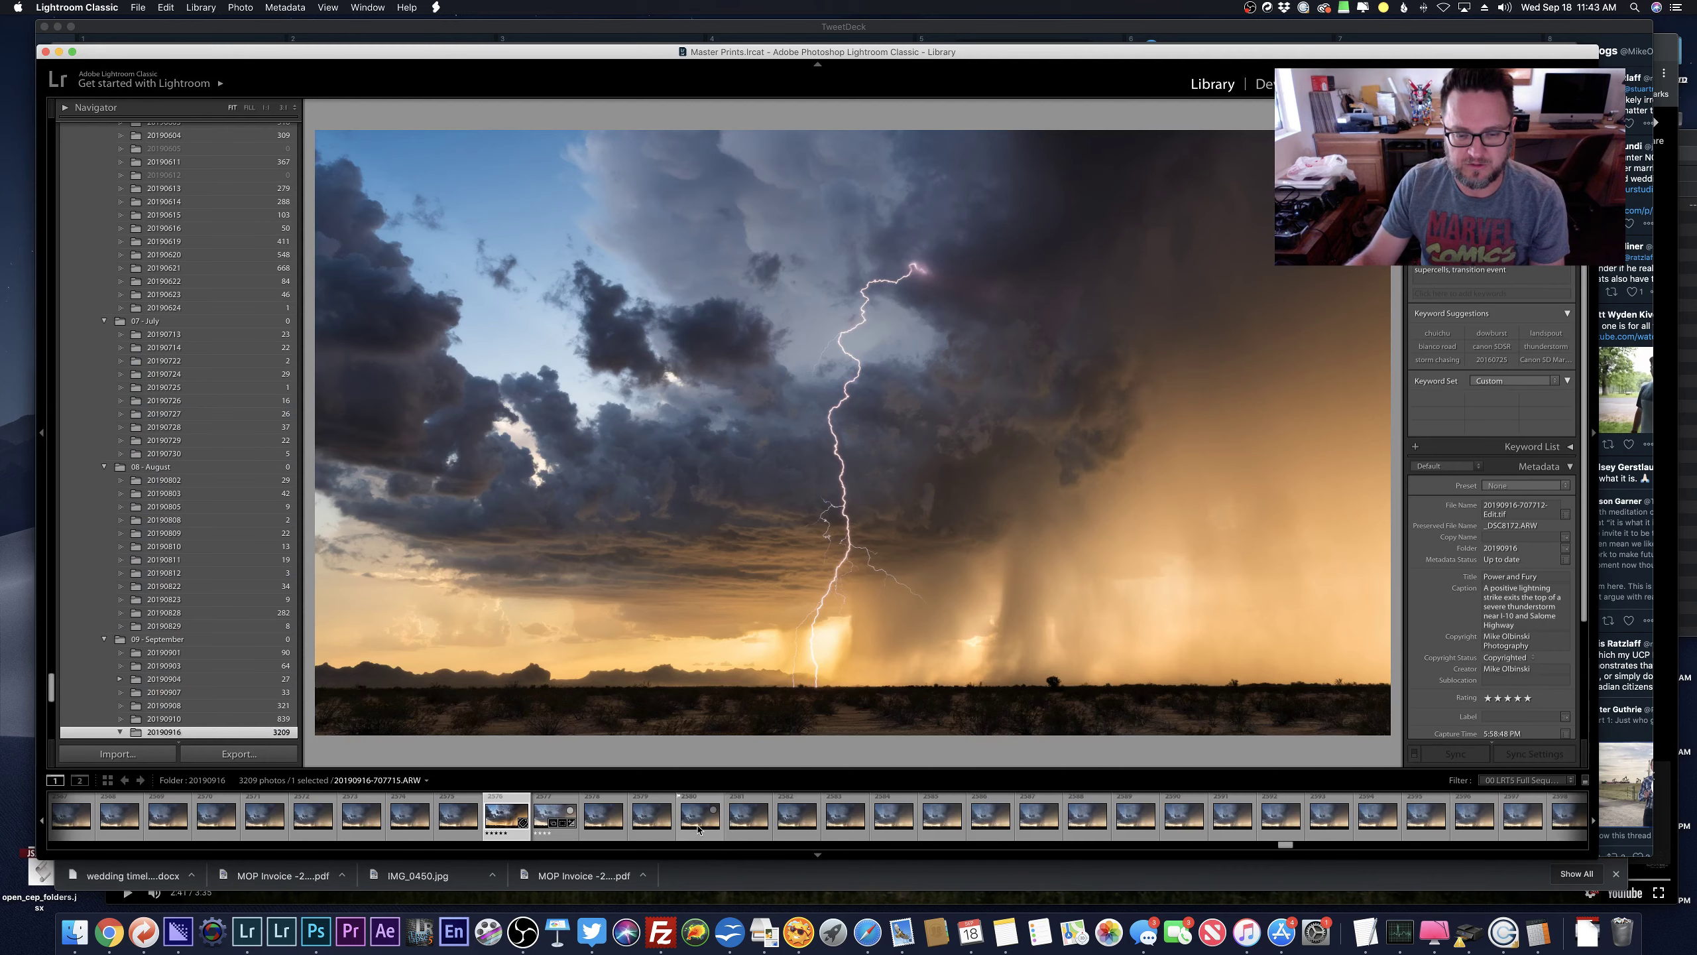
Browse the following storm frames in the 20190916 folder, from 20190916-707715.ARW to 20190916-708062.ARW.
click(700, 814)
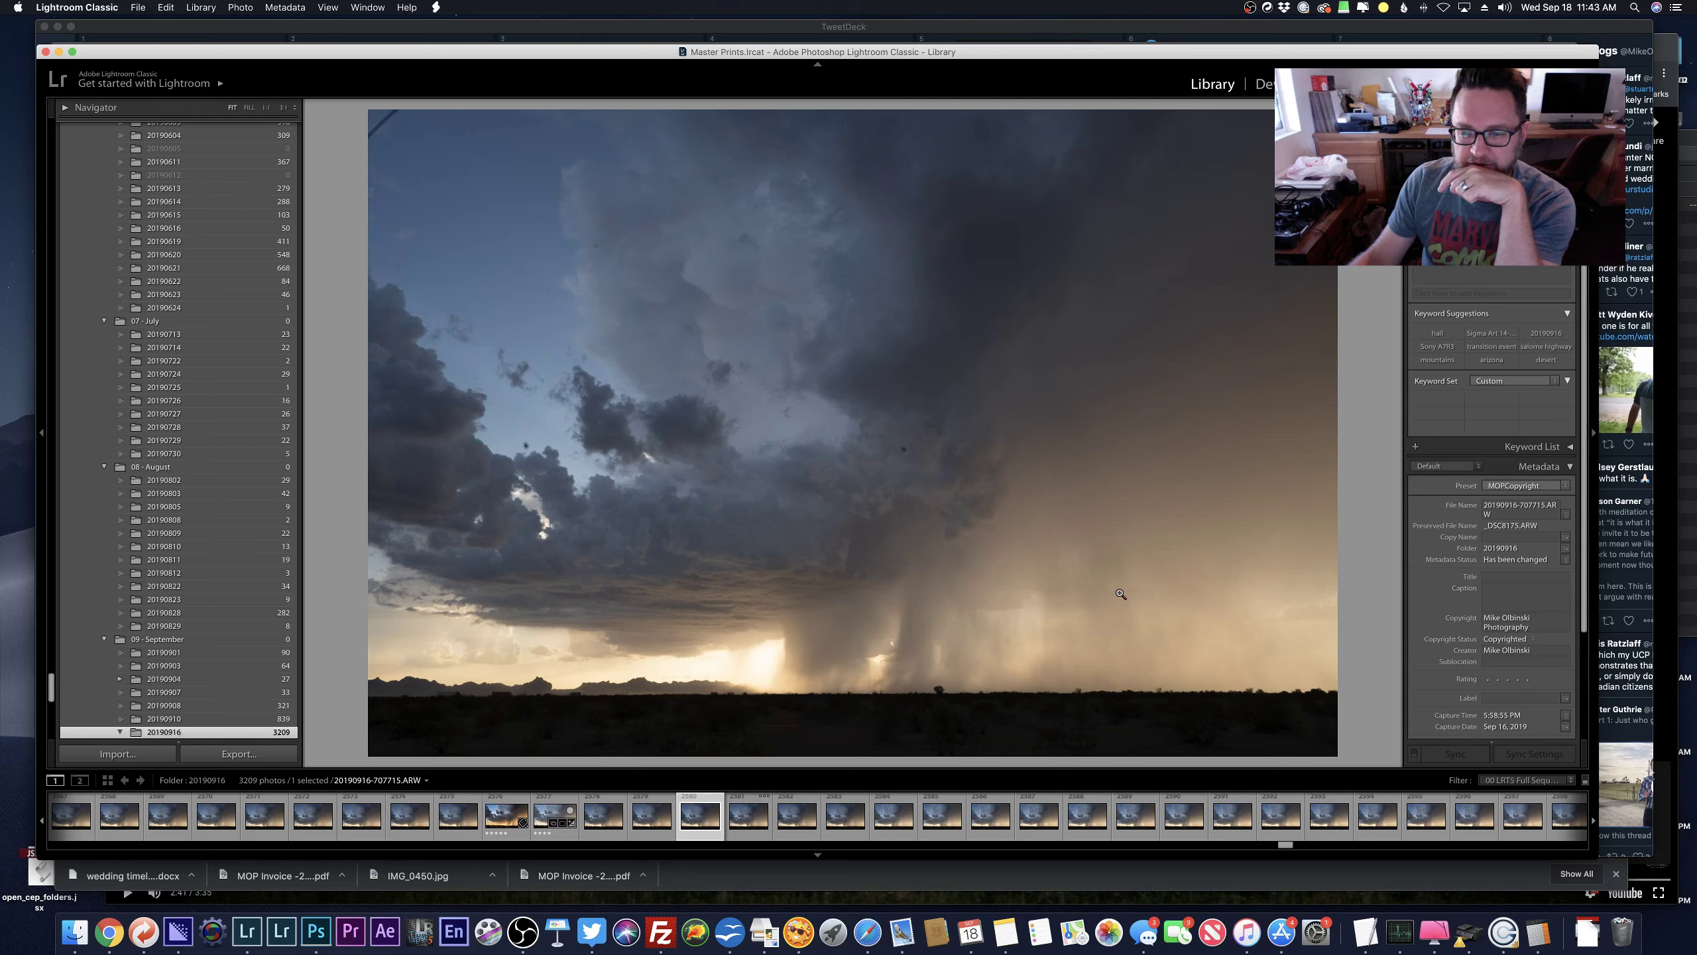
key(Right)
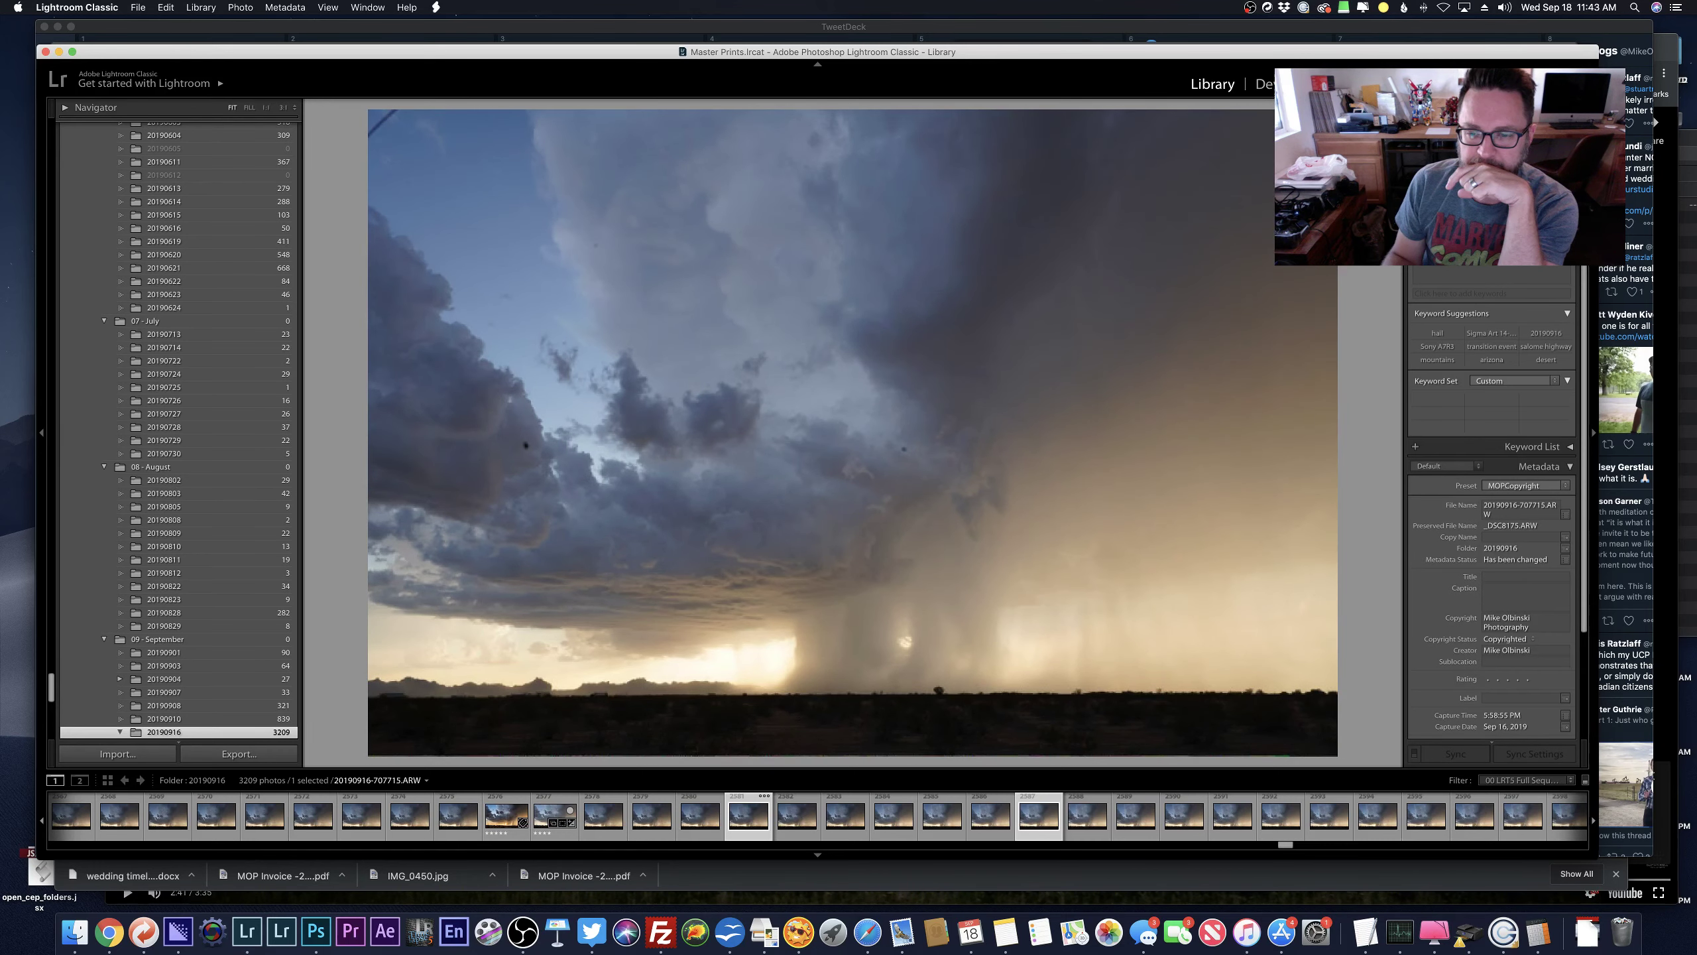
key(Right)
key(Right)
key(Right)
key(Right)
key(Right)
key(Right)
key(Right)
key(Right)
key(Right)
key(Right)
key(Right)
key(Right)
key(Right)
key(Right)
key(Right)
key(Right)
key(Right)
key(Right)
key(Right)
key(Right)
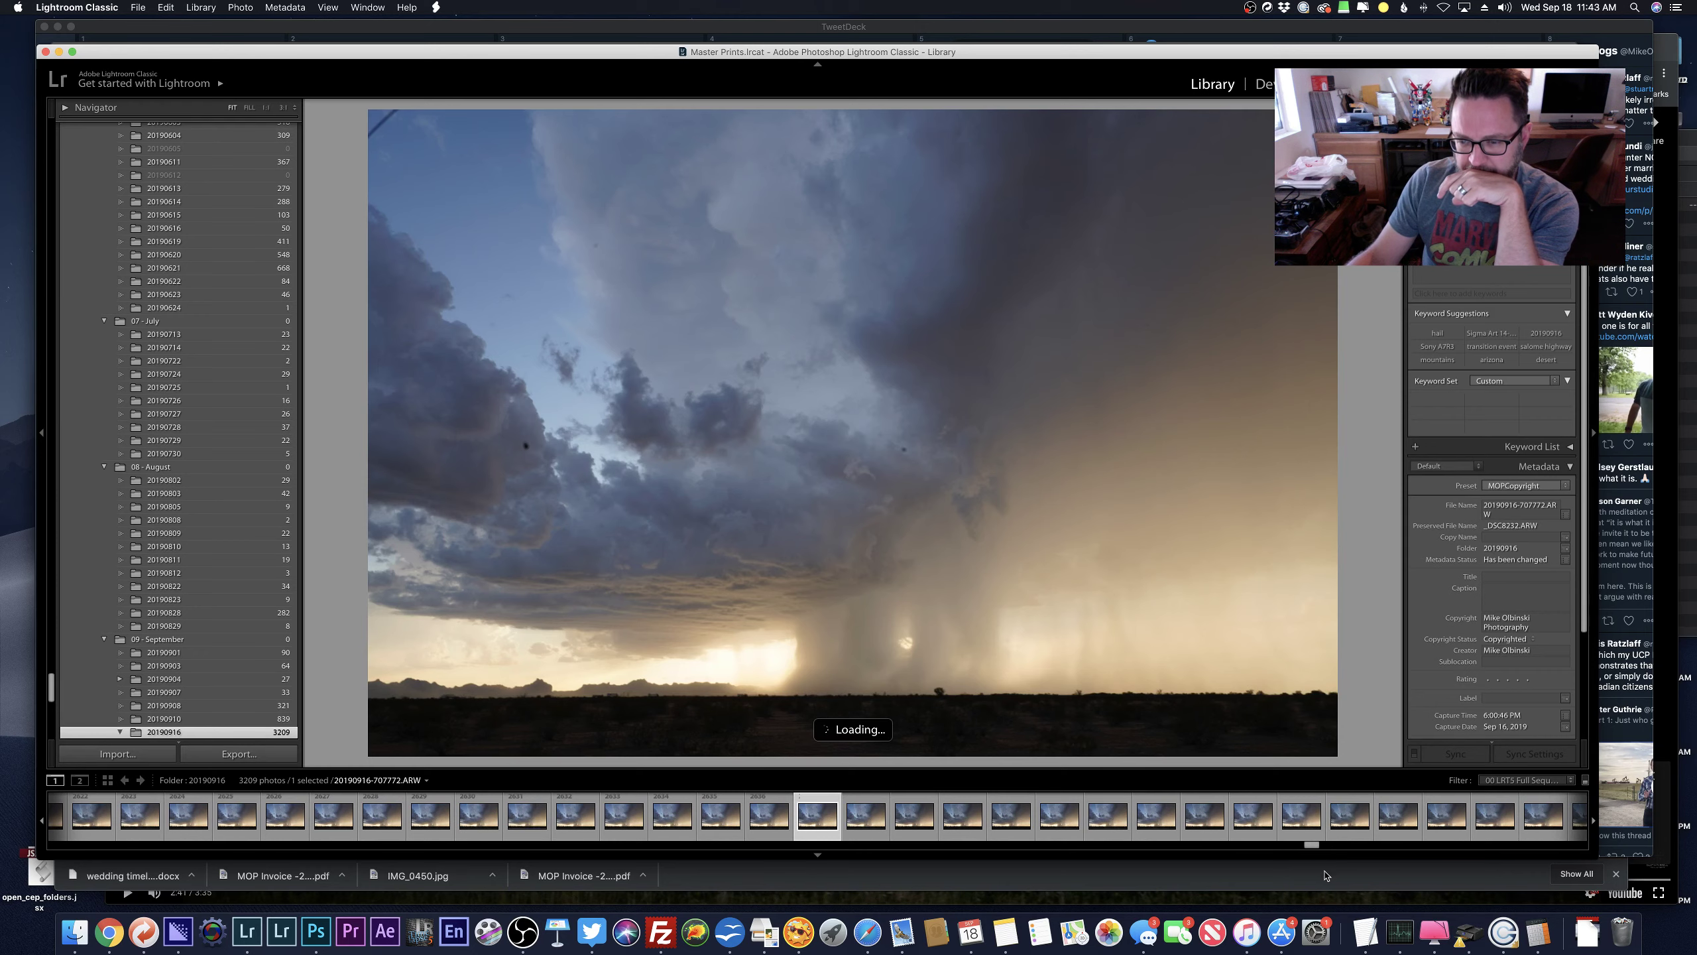
drag(1311, 844, 1444, 844)
click(1447, 829)
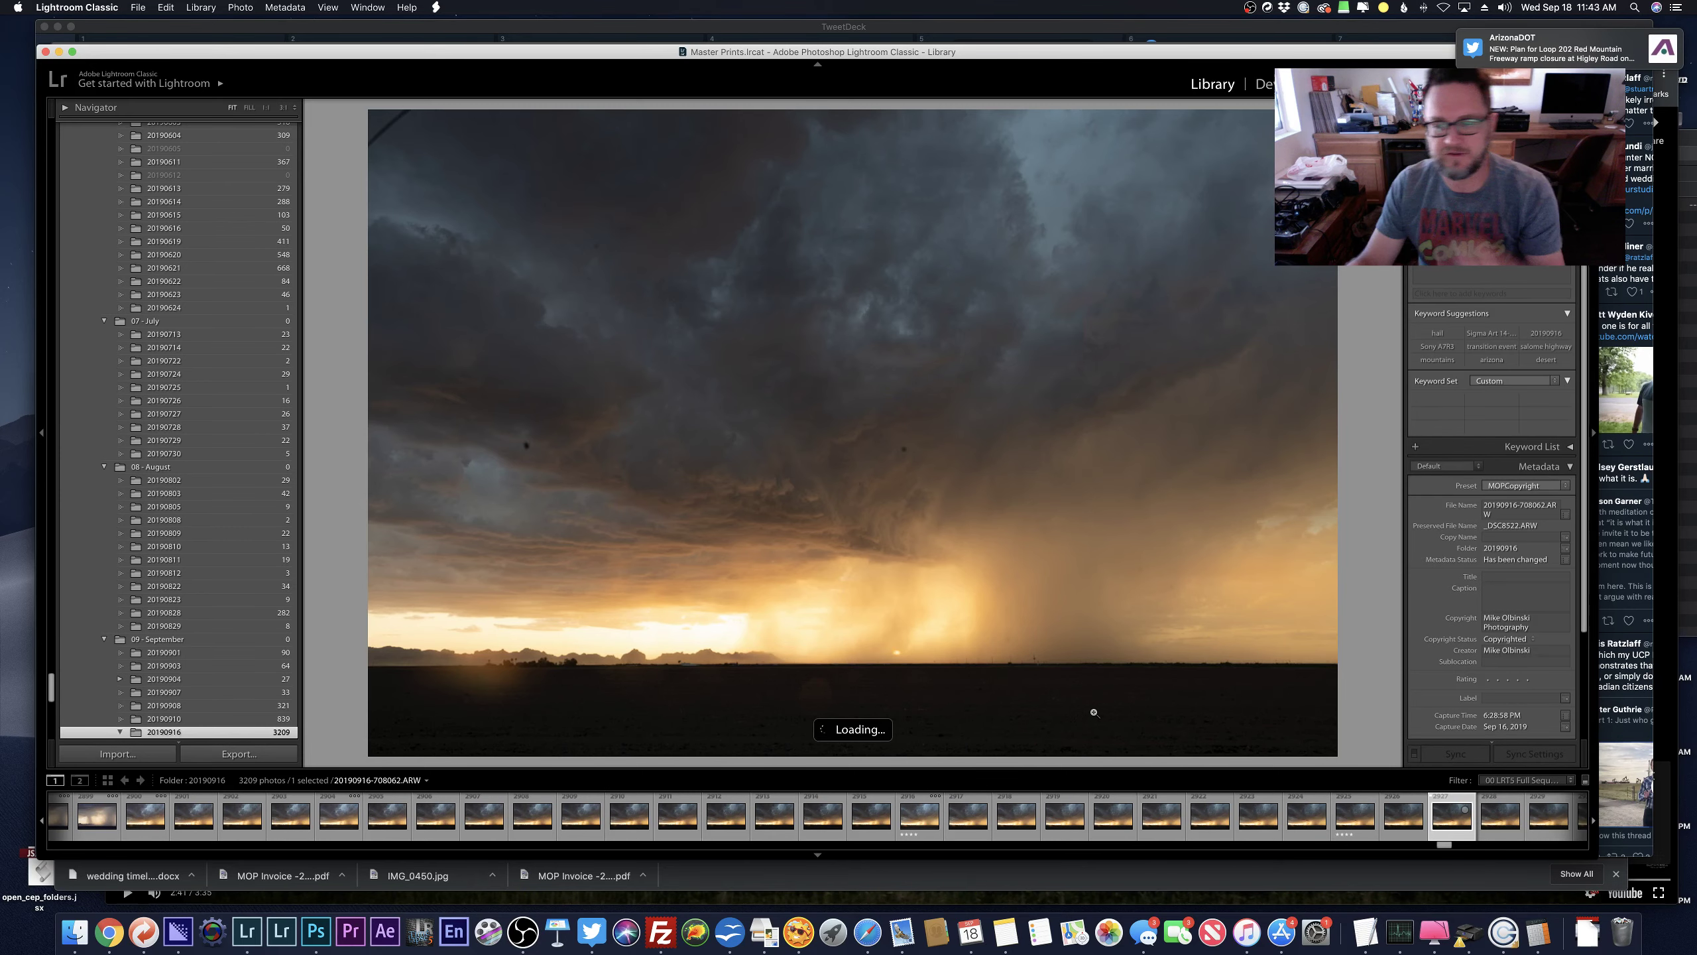
Switch to Photoshop and clone over the blemish in the orange rain area on Levels 5 copy 4 with an enlarged 40% opacity Clone Stamp.
key(super+Tab)
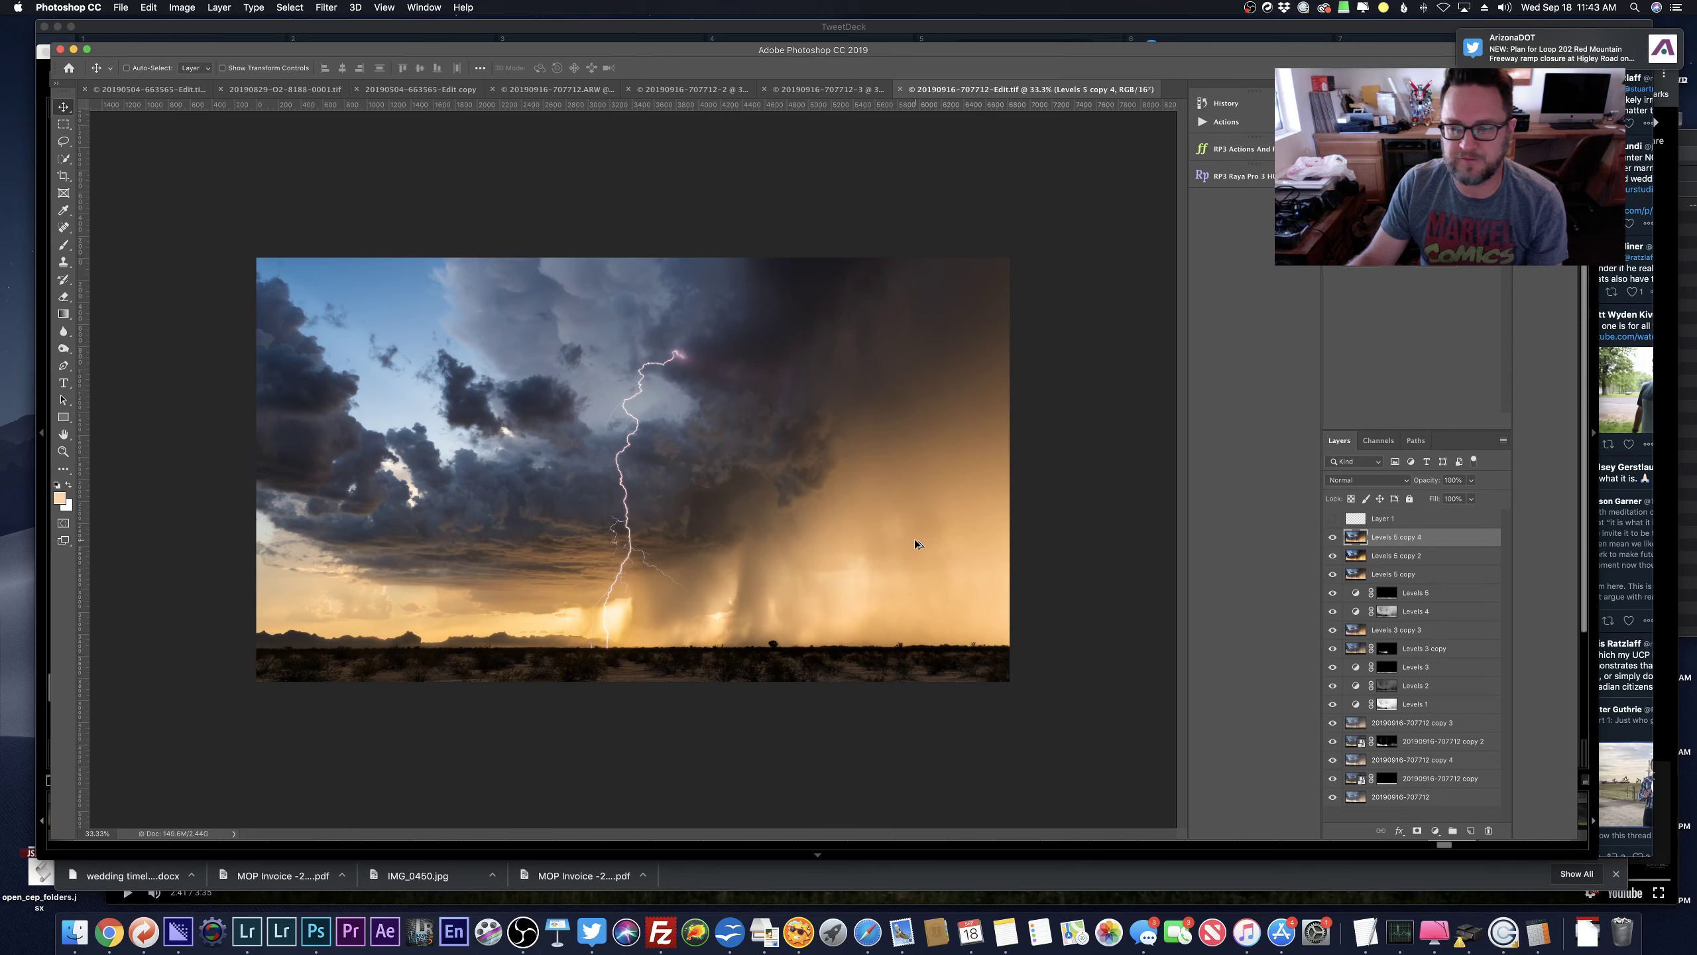
scroll(915, 539, up, 3)
click(63, 263)
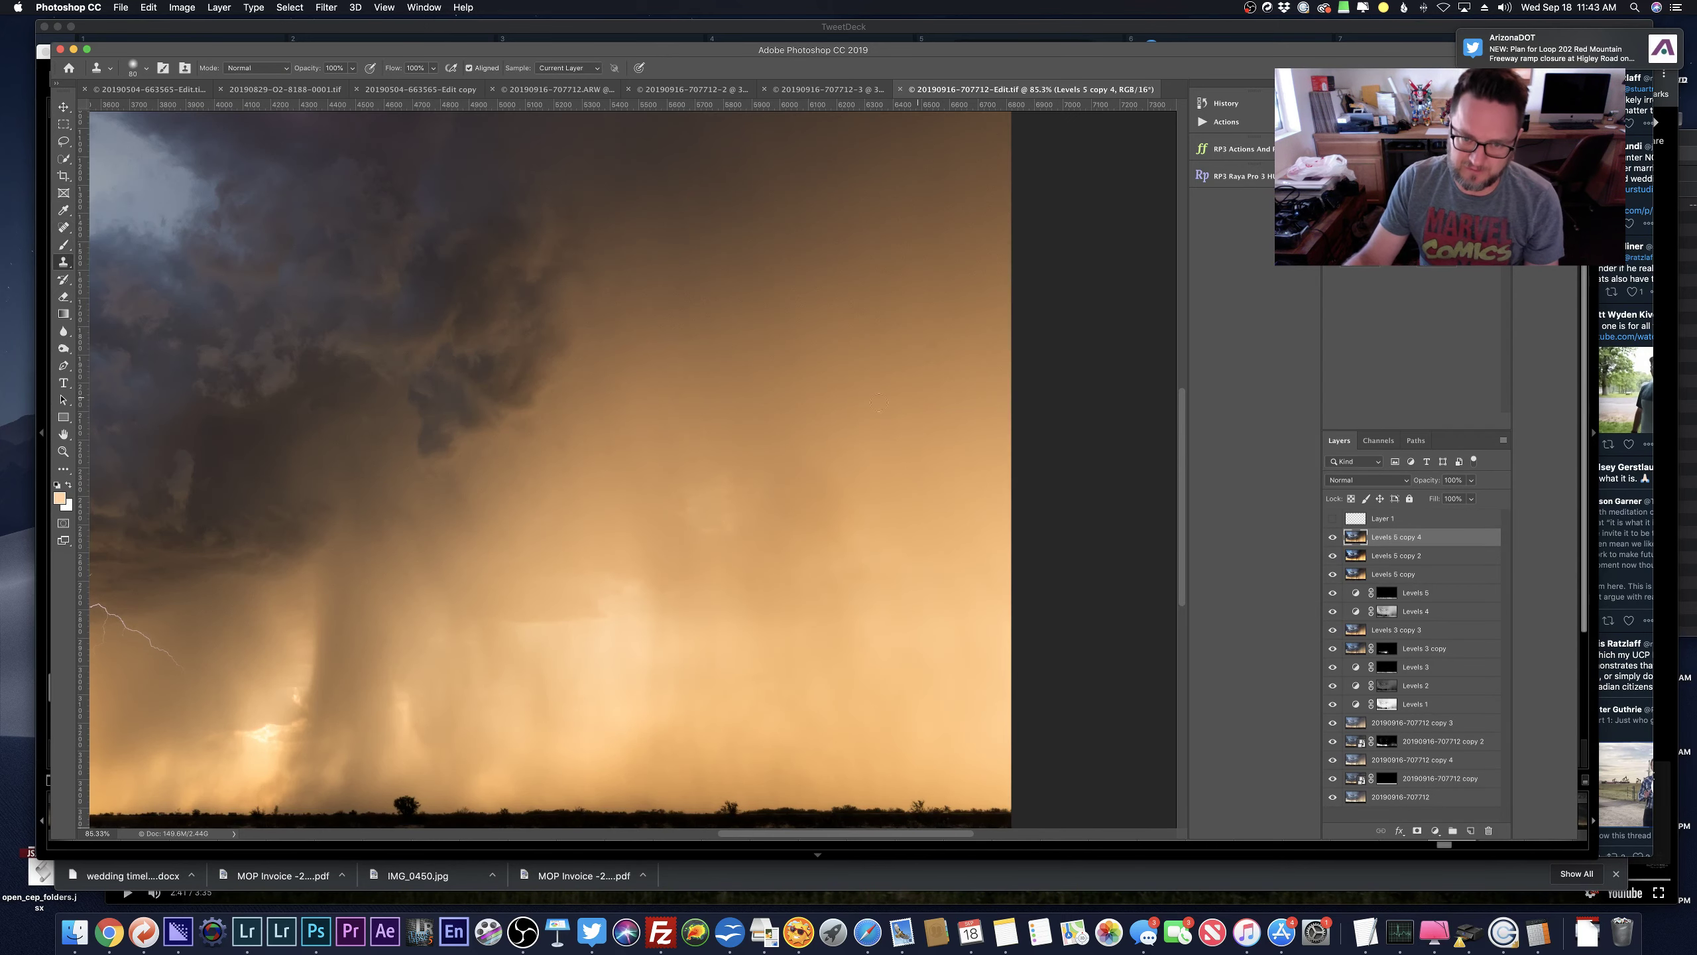
key(bracketright)
key(bracketright)
key(bracketright)
key(bracketright)
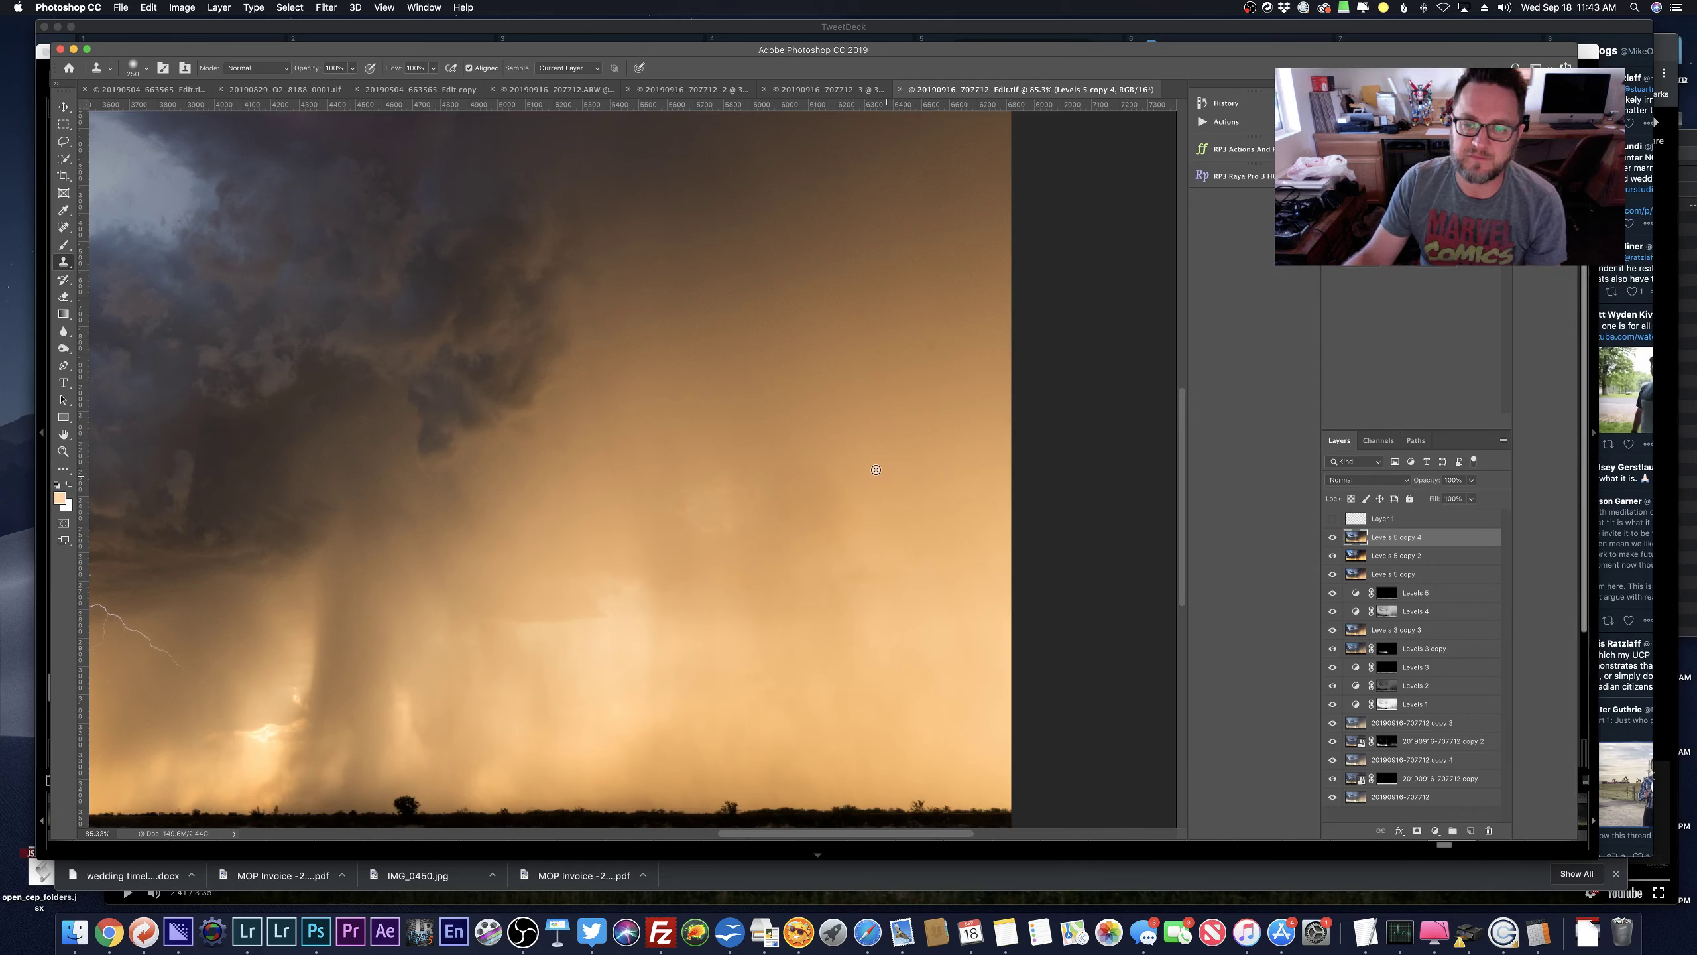
key(4)
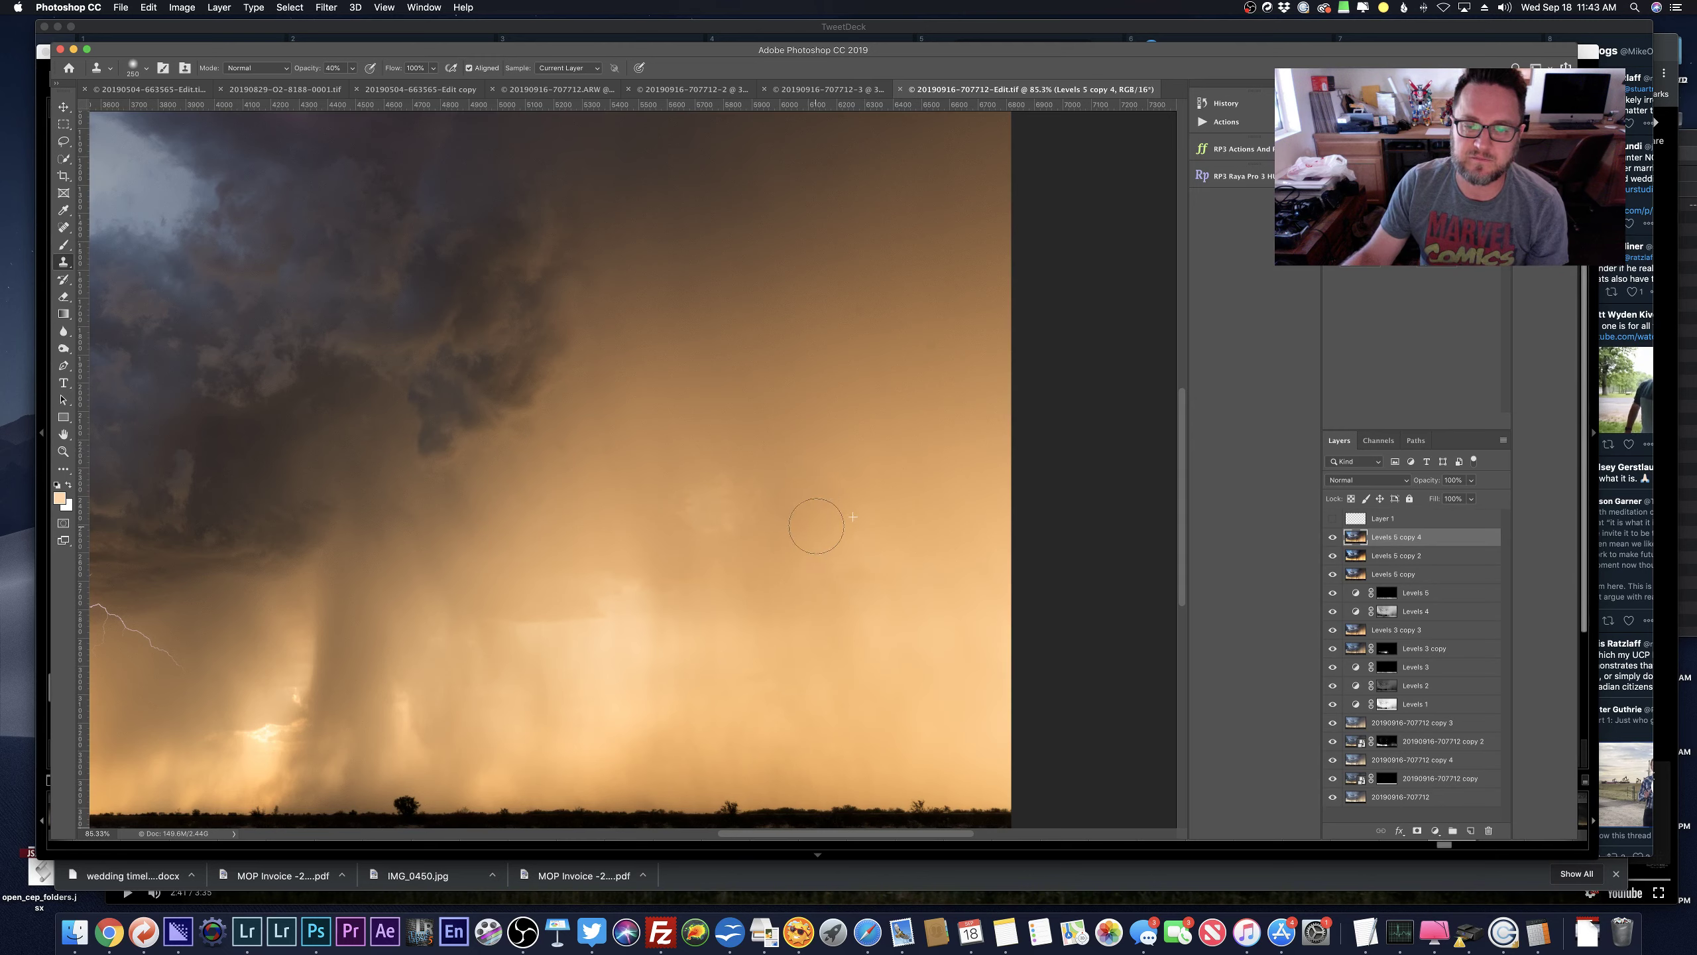
drag(831, 496, 822, 529)
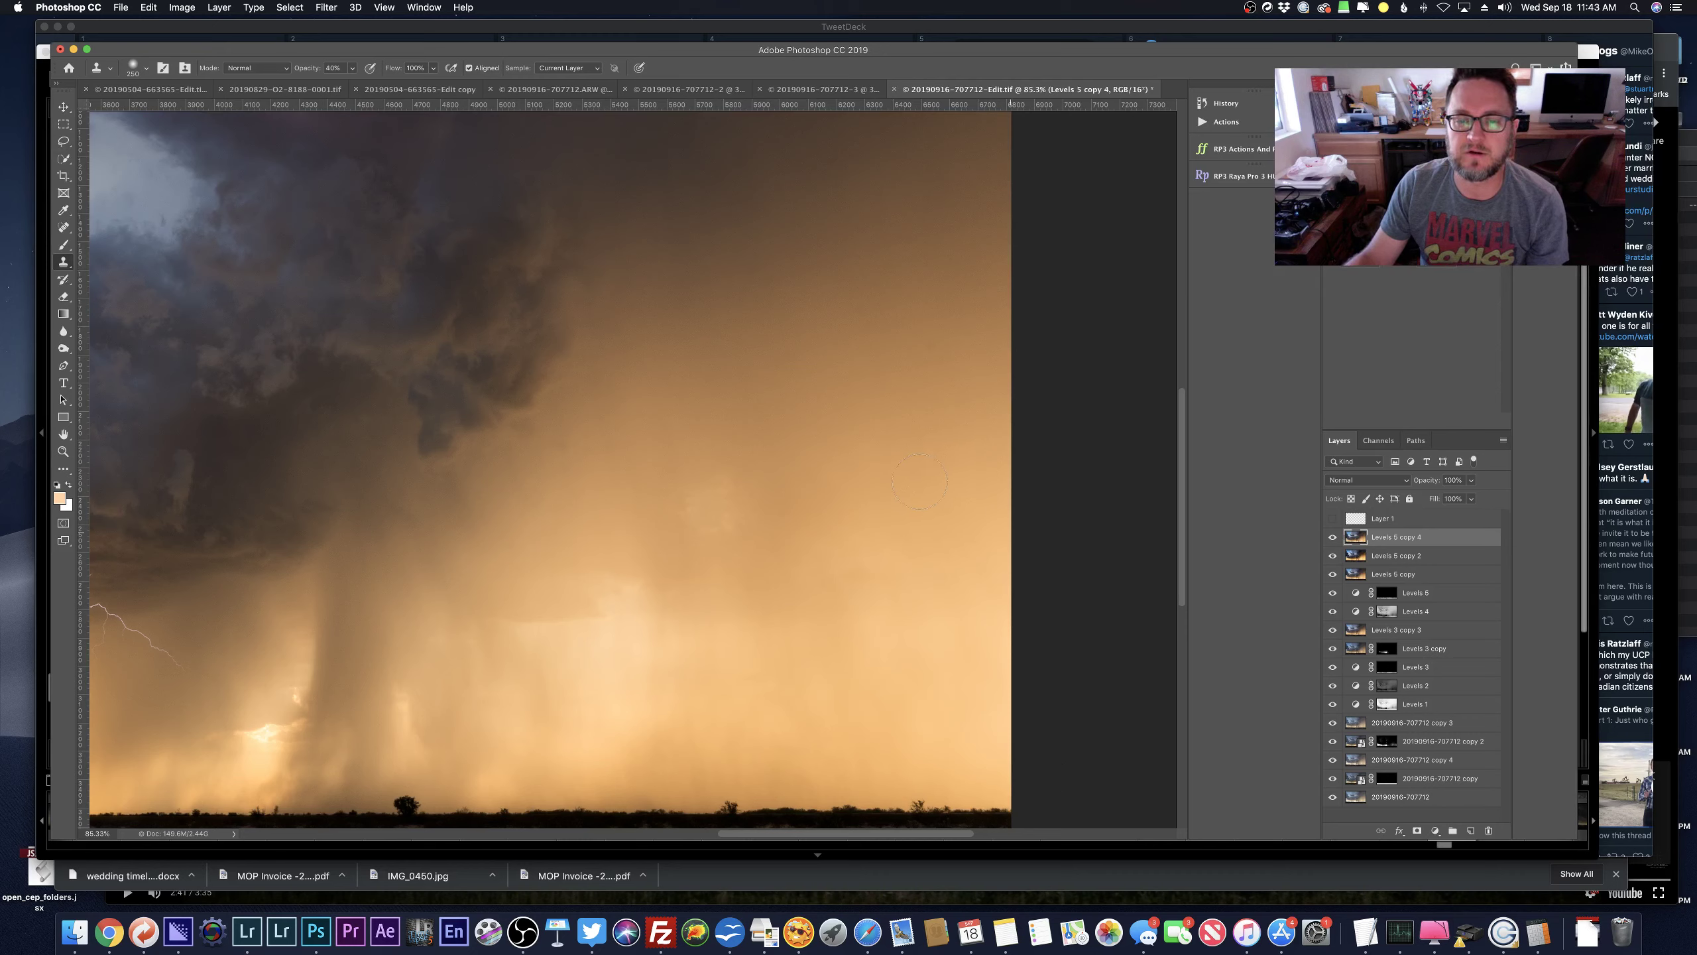
Blend the cloned area of the orange sky with further Clone Stamp strokes at 20% opacity, resampling from beside it.
key(2)
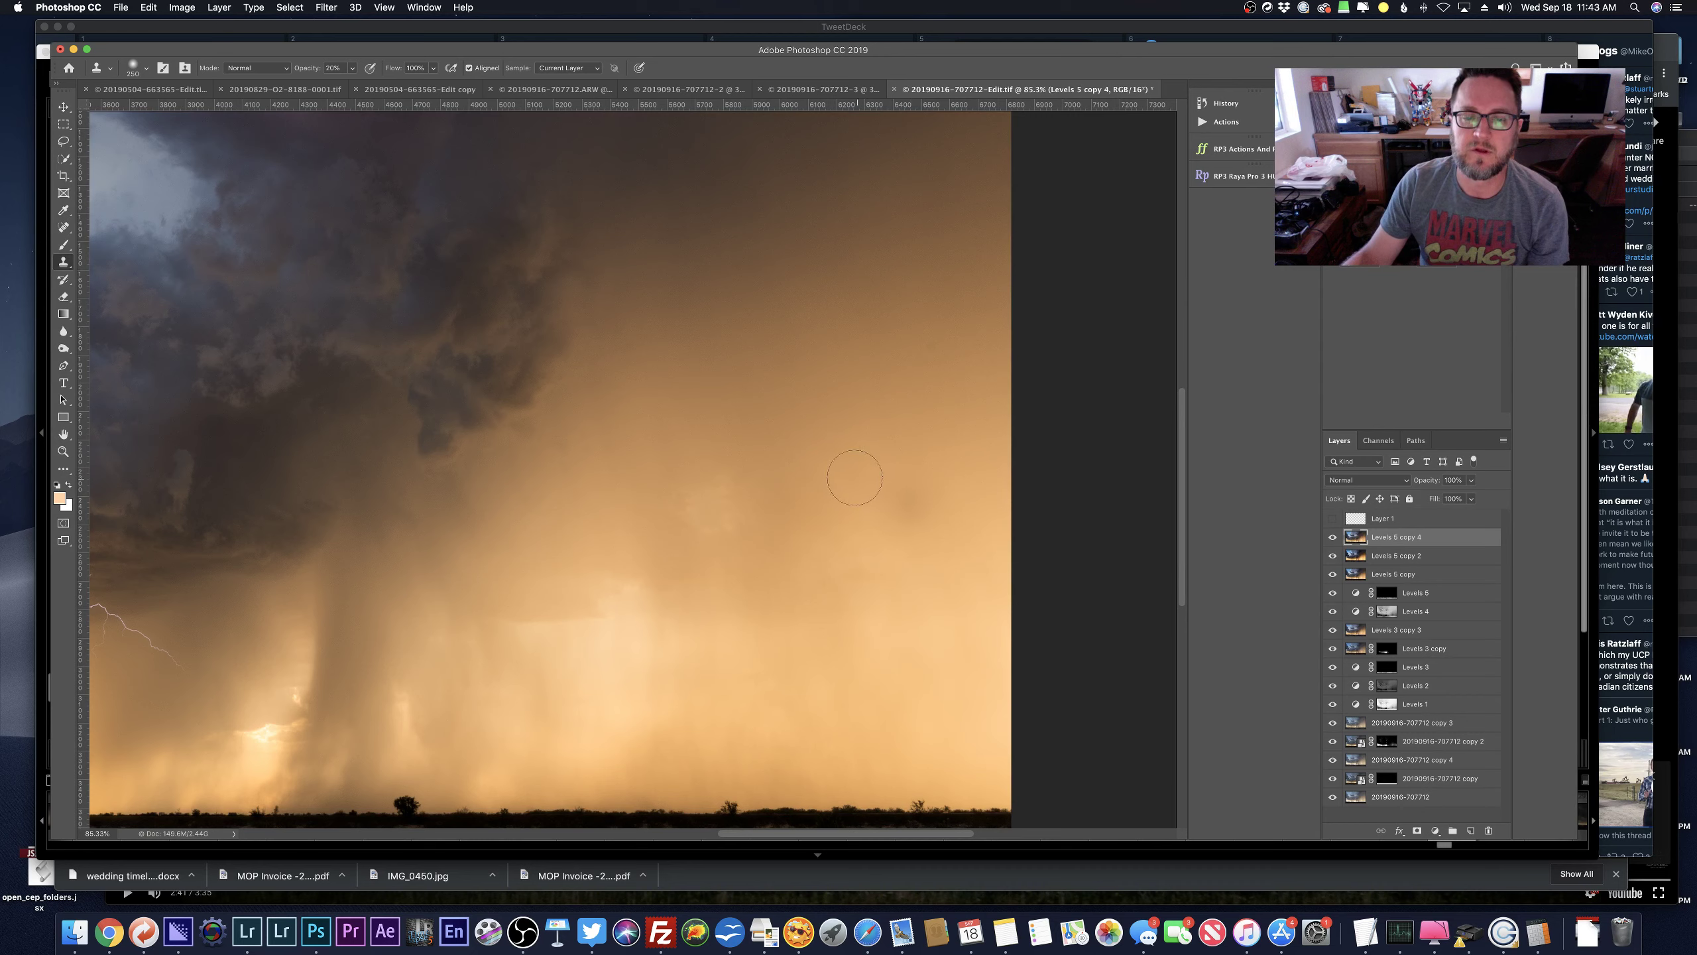
drag(826, 472, 779, 469)
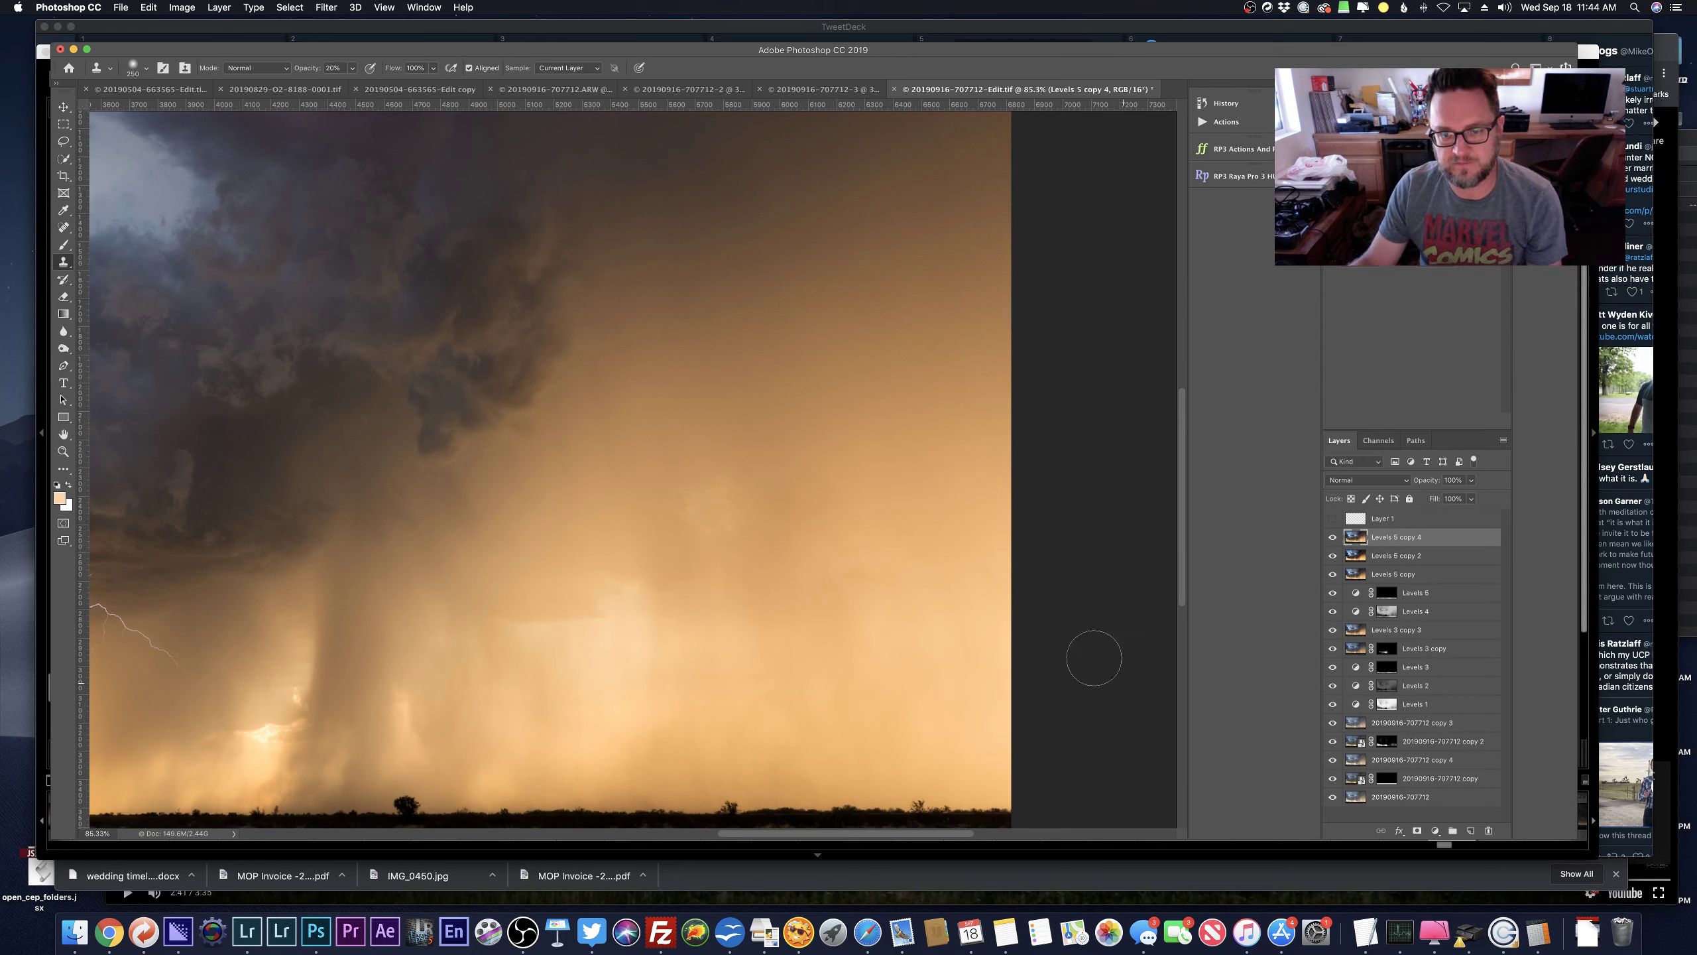
alt+click(831, 474)
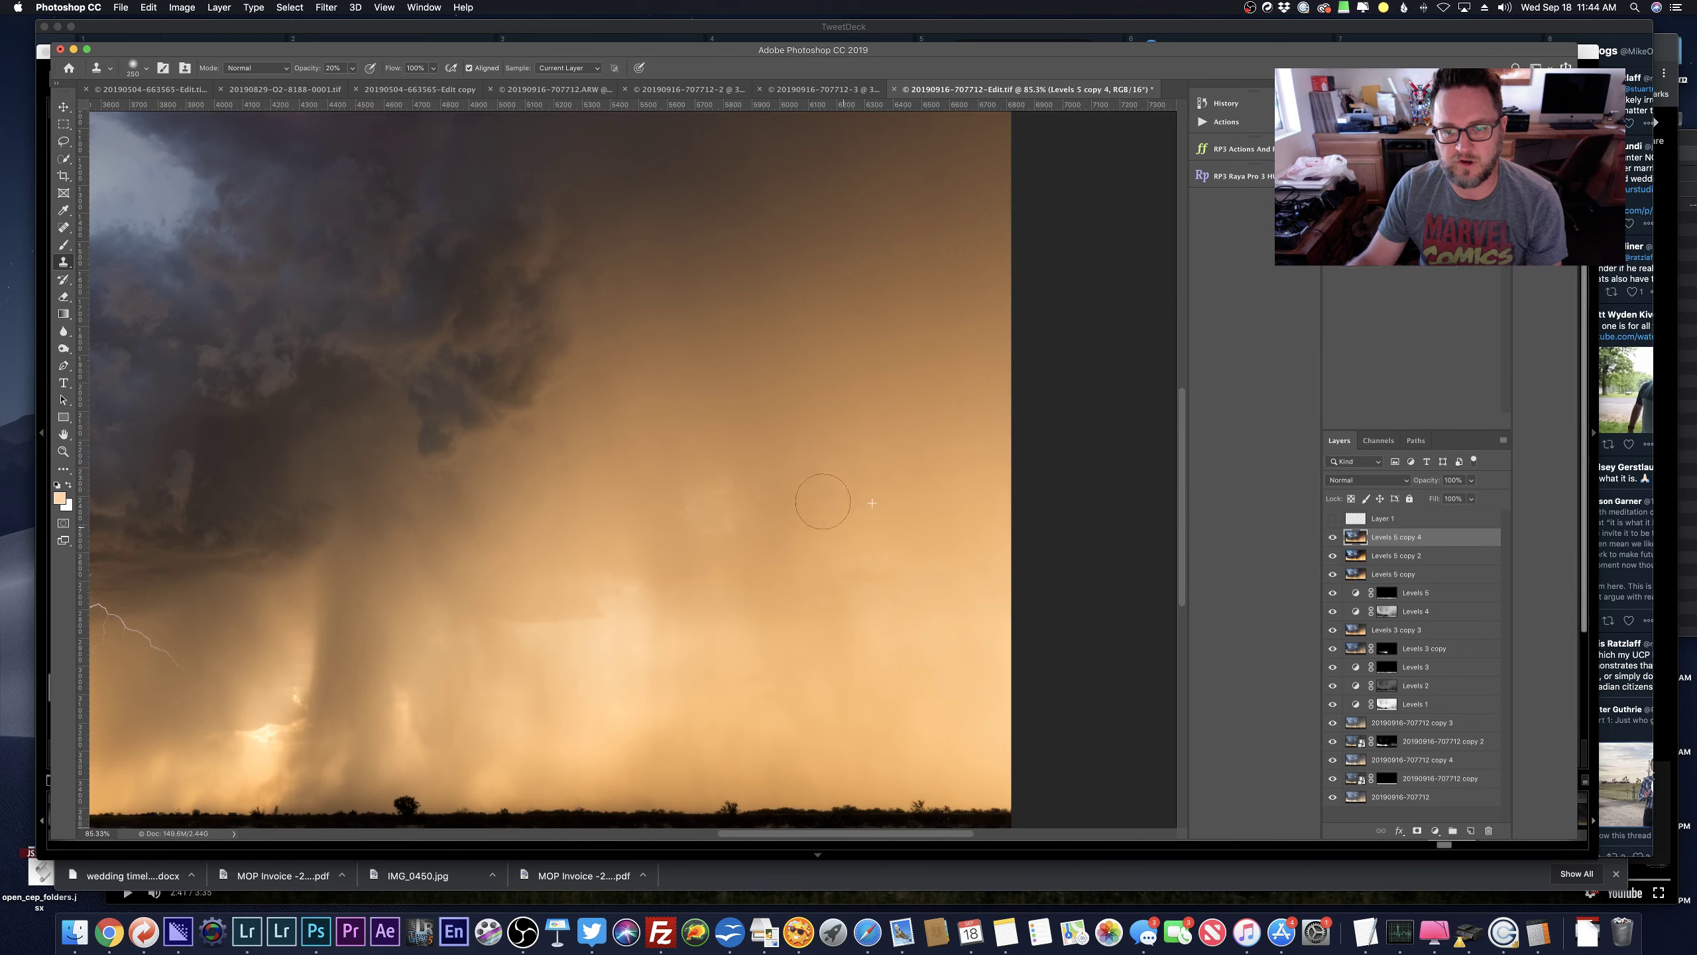
mouse_move(805, 494)
mouse_down()
mouse_move(835, 535)
mouse_move(811, 530)
mouse_up()
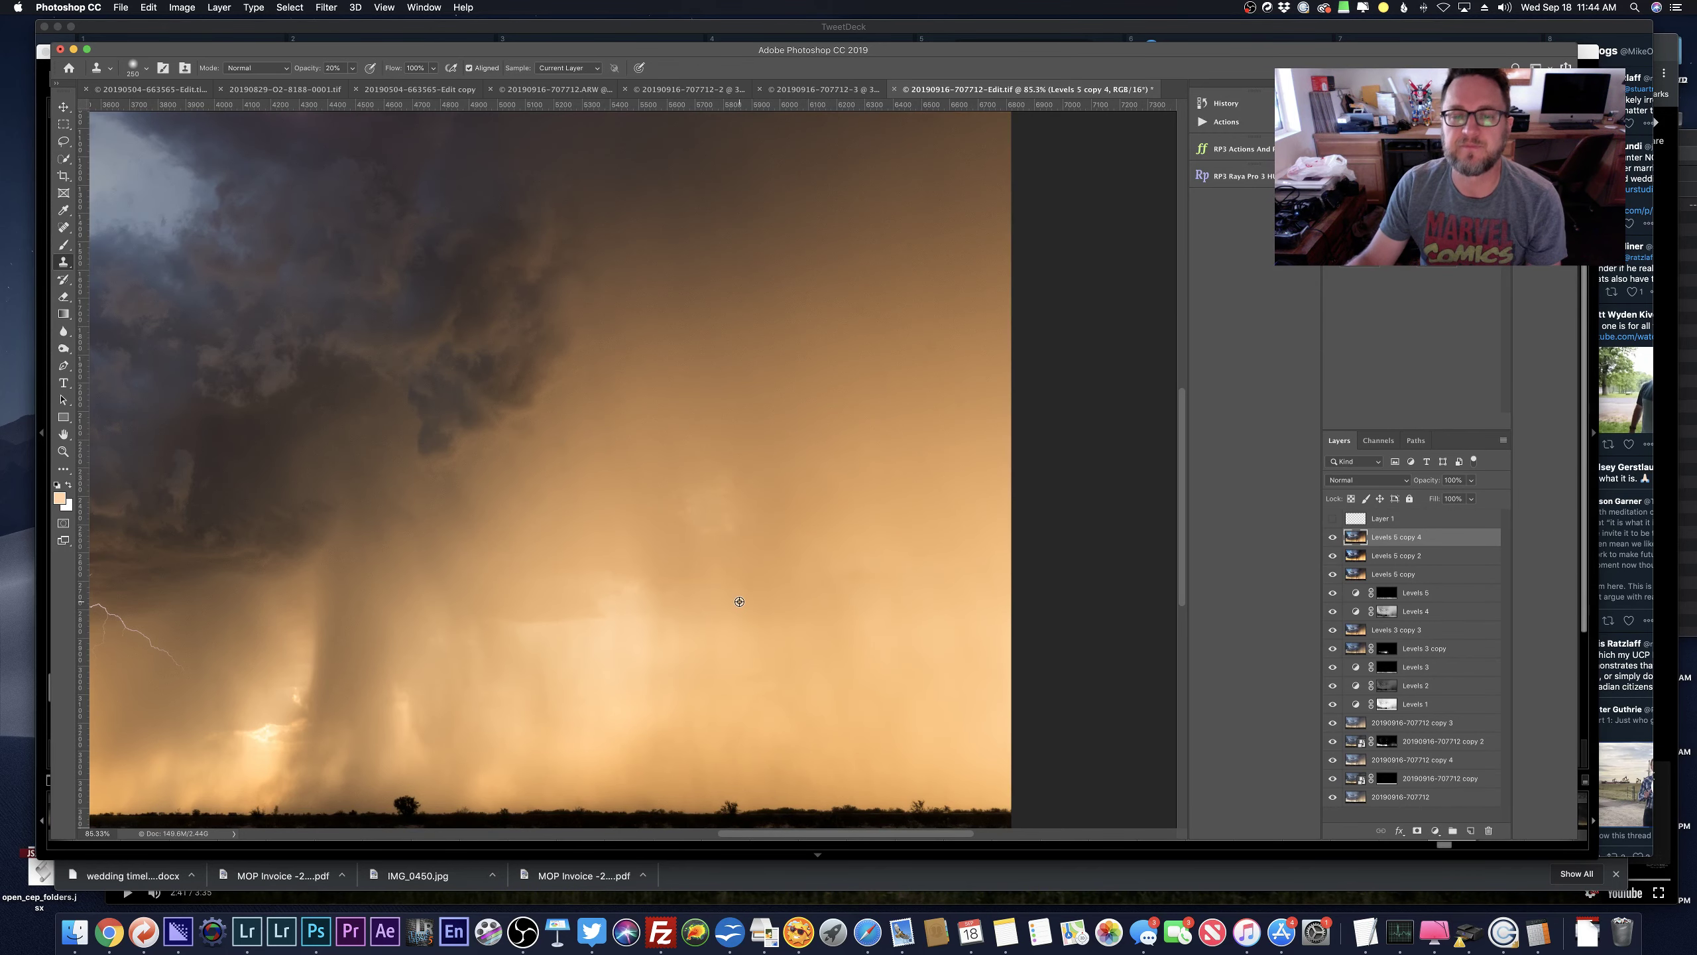
scroll(735, 601, down, 5)
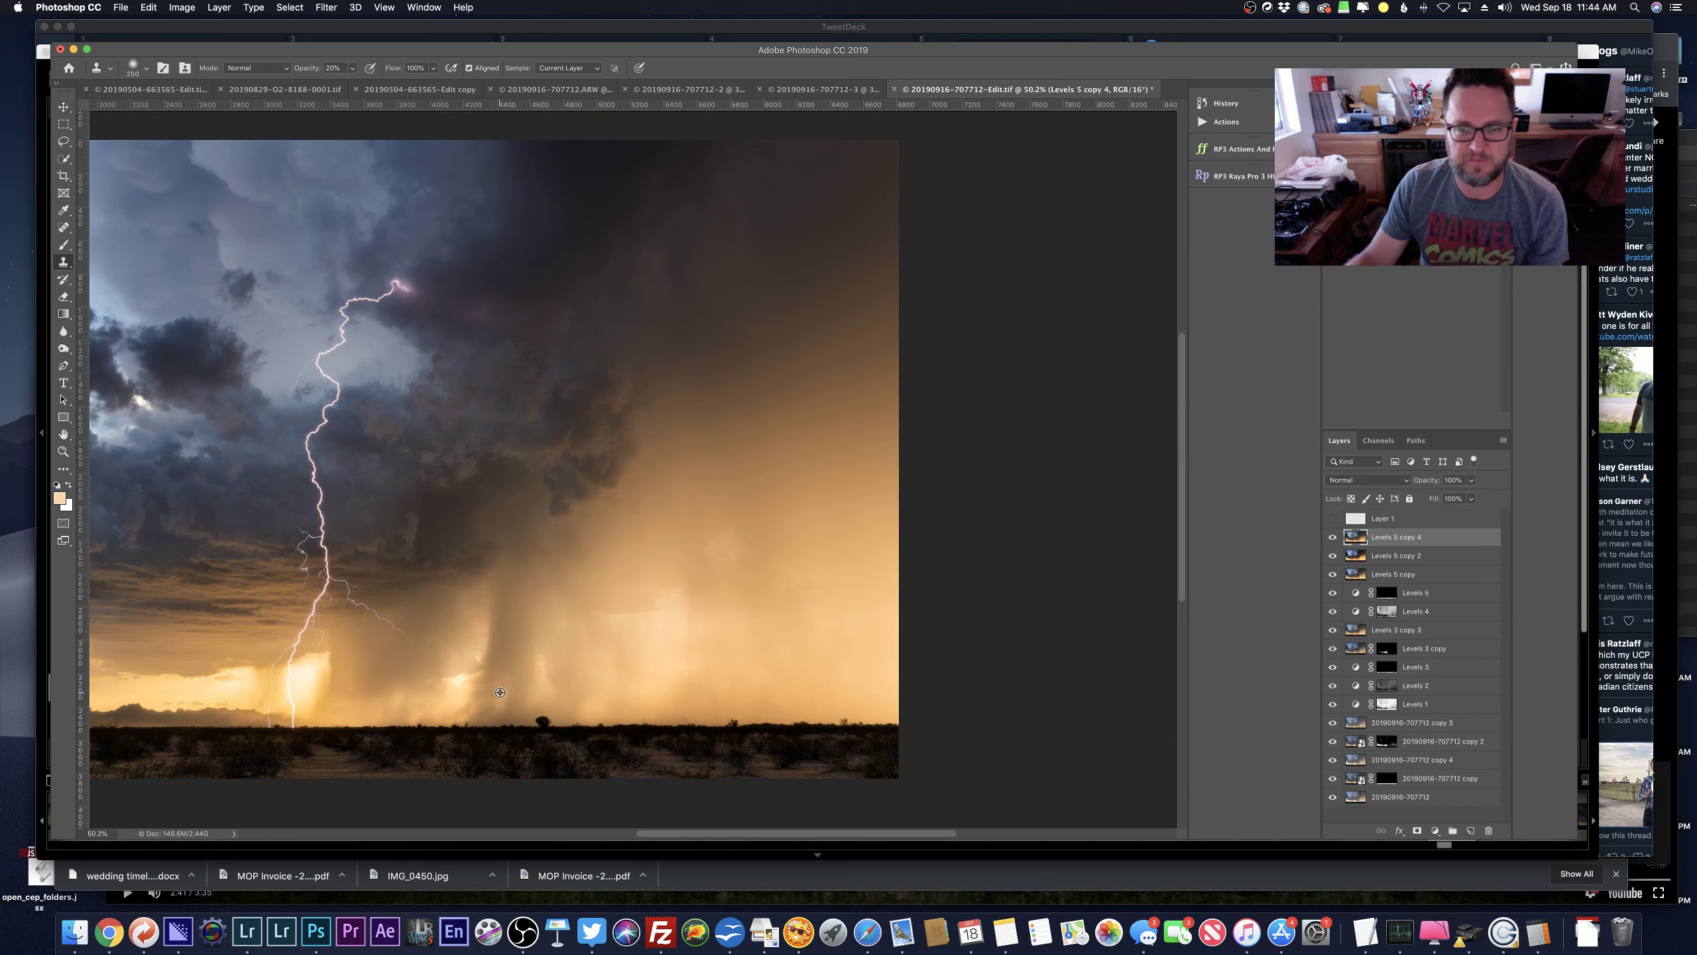
scroll(500, 692, down, 3)
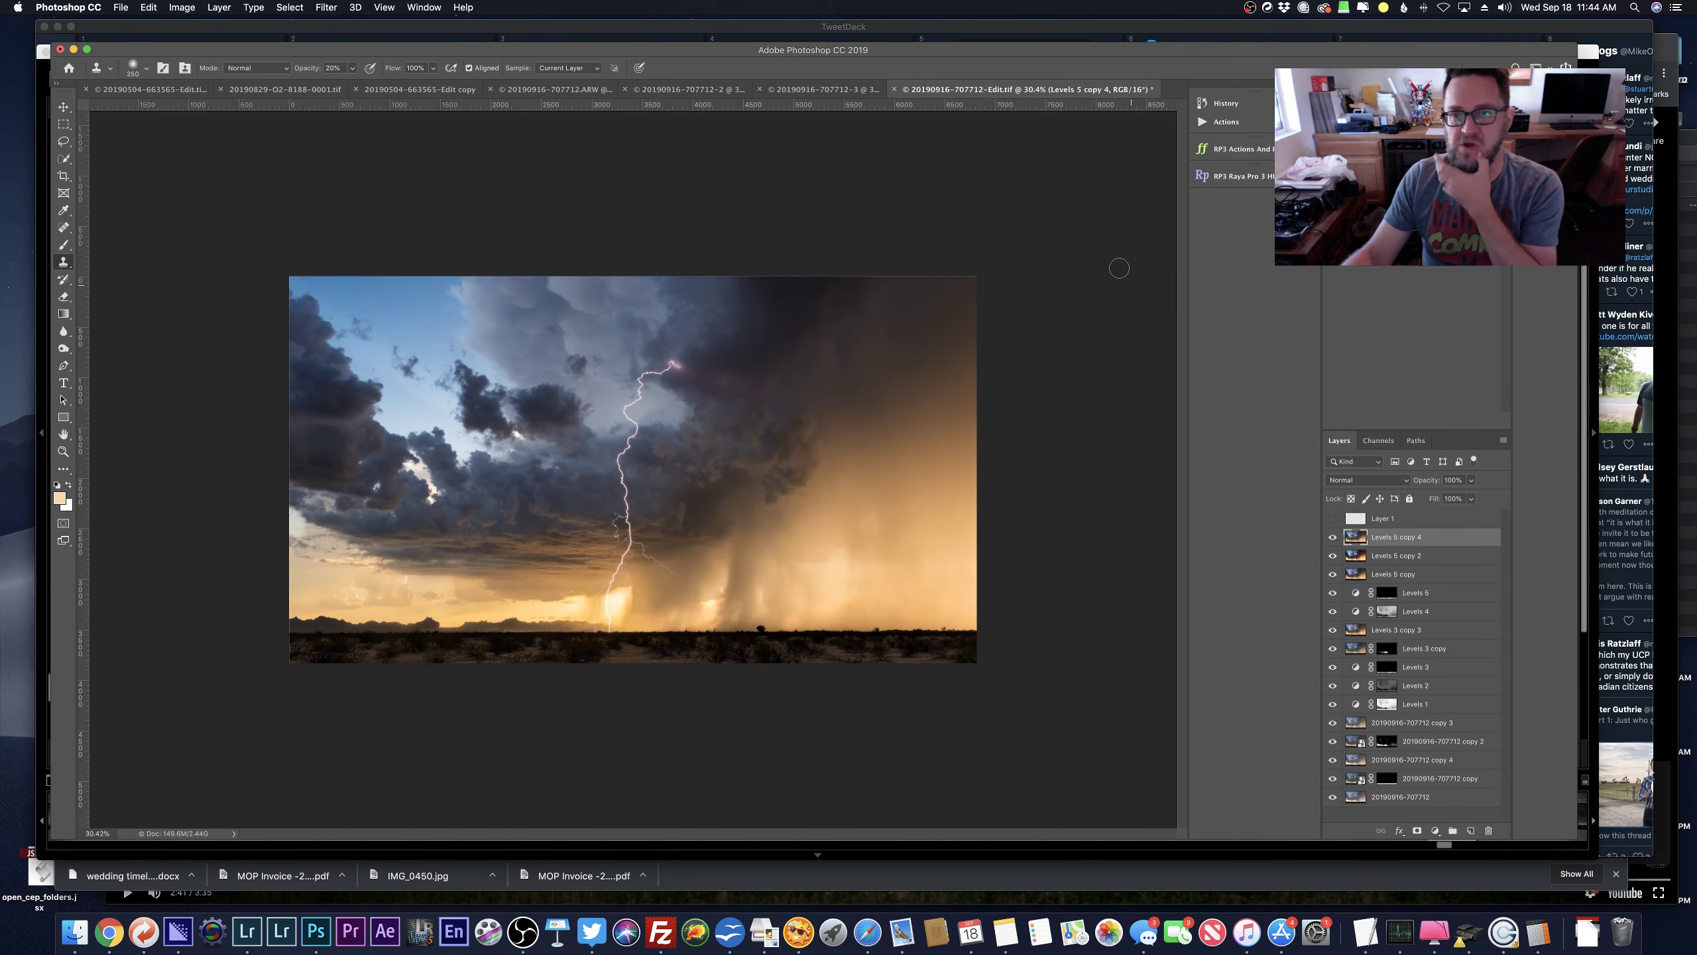
Show Layer 1, create a sharpened and resized web copy with RP3 Actions And Filters, and convert it to sRGB.
click(1333, 518)
click(1241, 149)
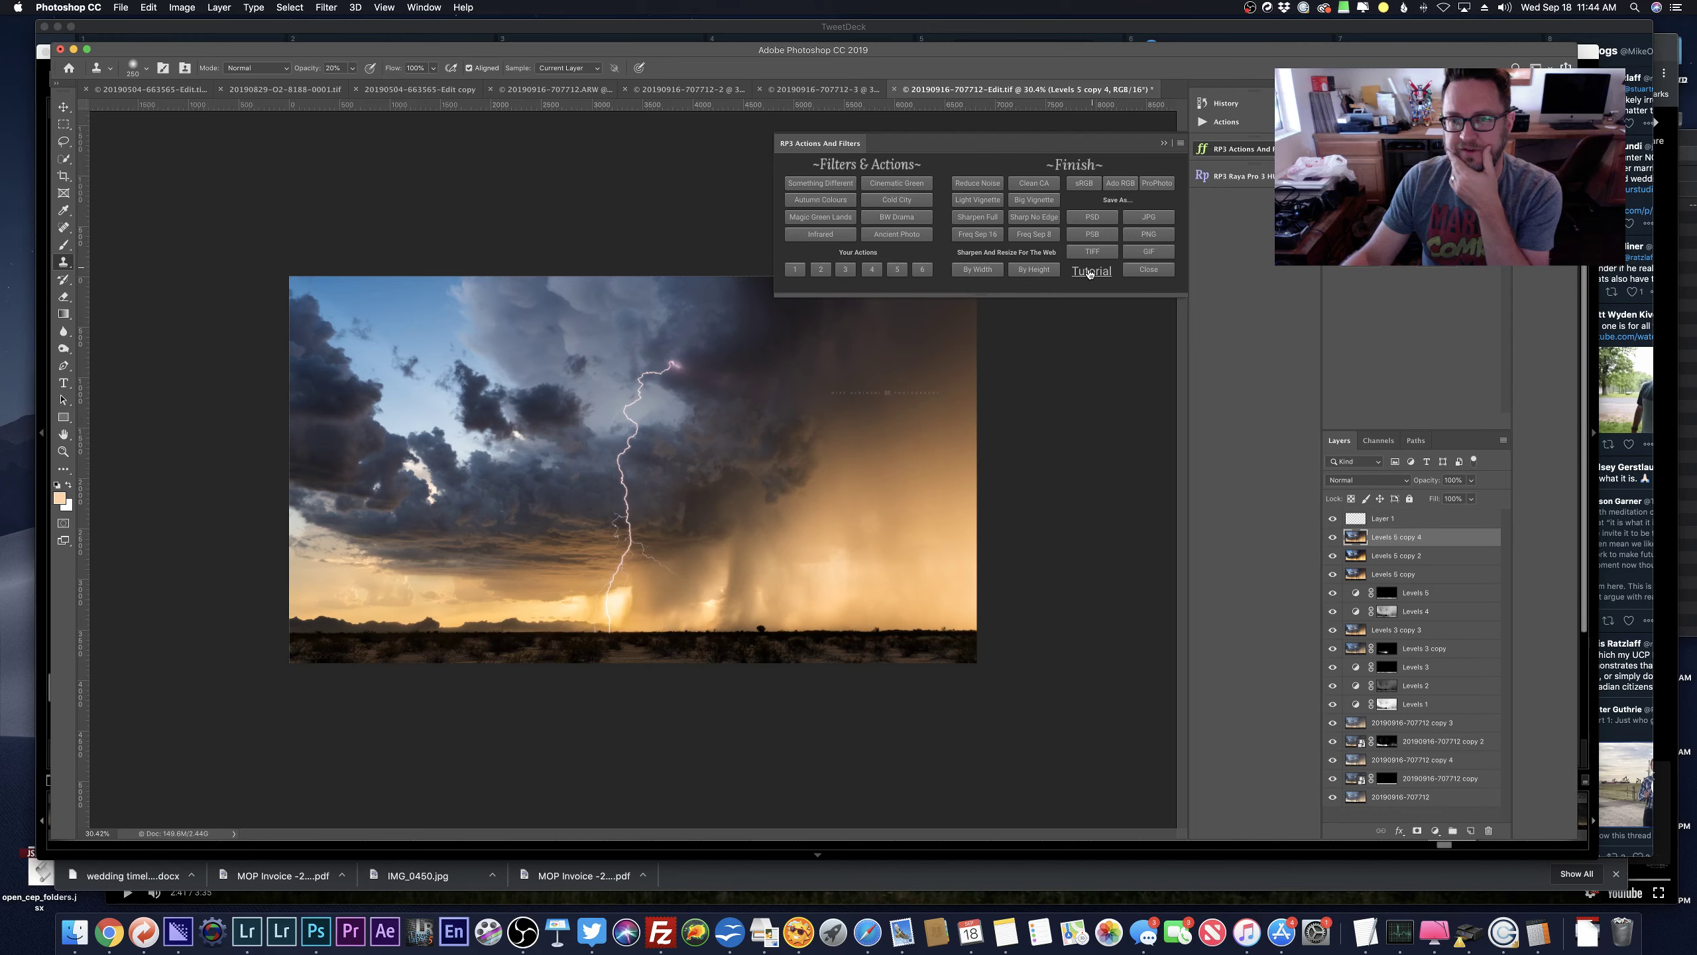
click(1088, 271)
key(Return)
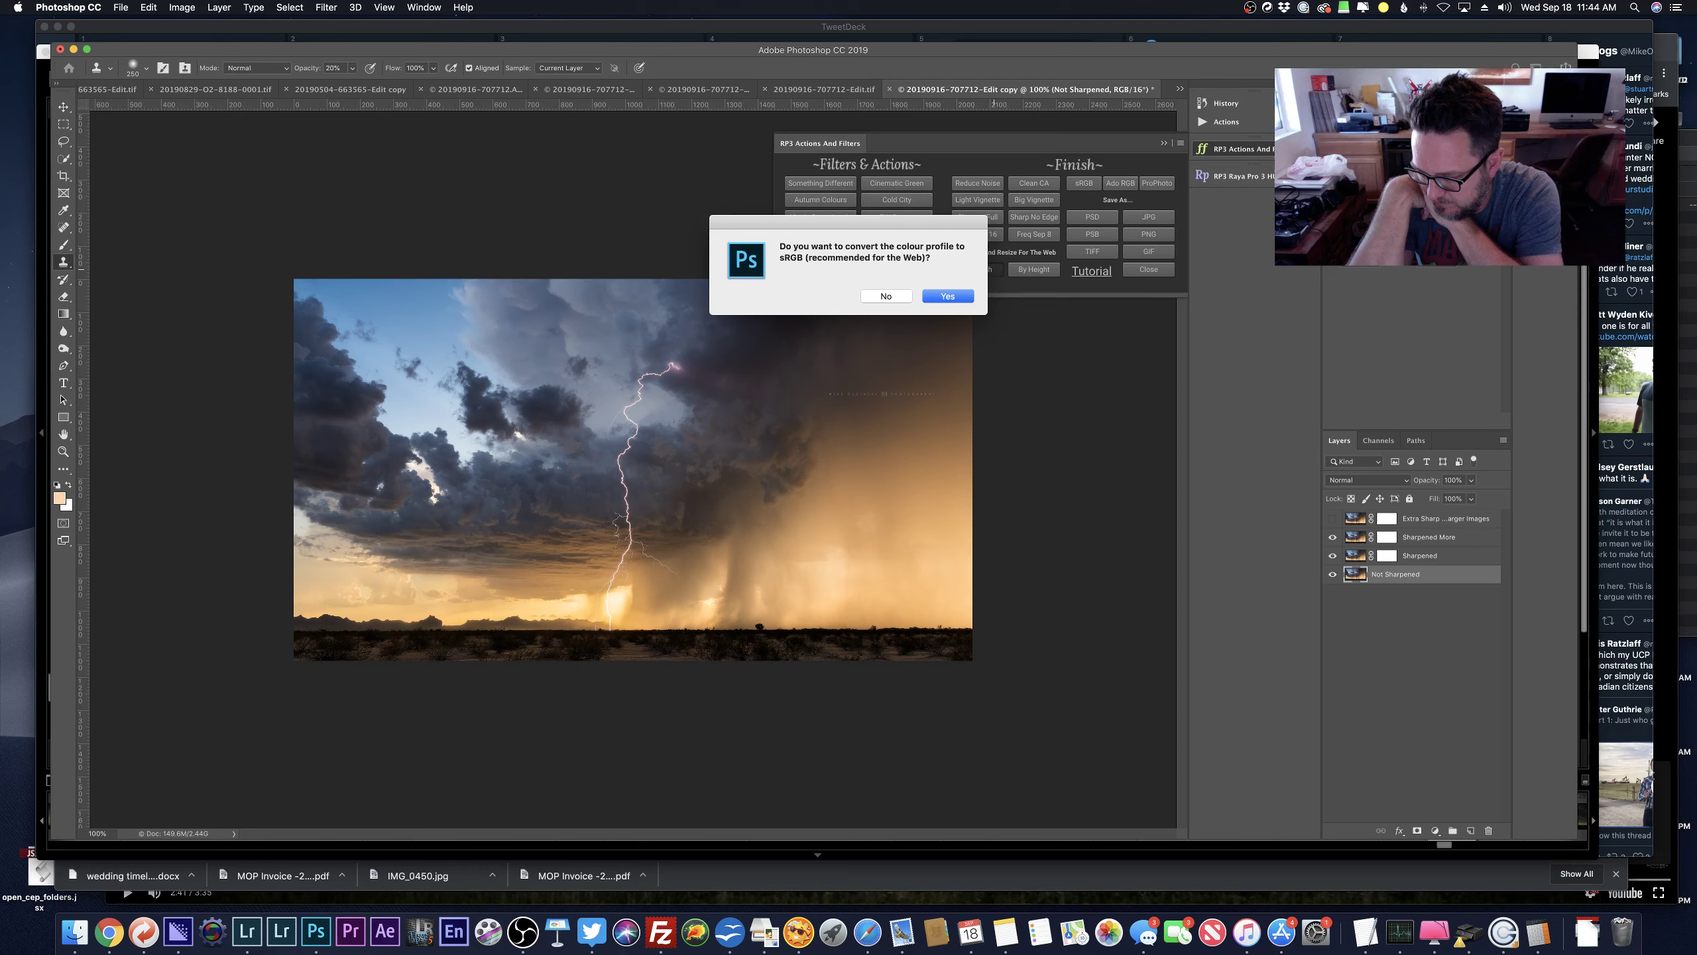
key(Return)
key(Return)
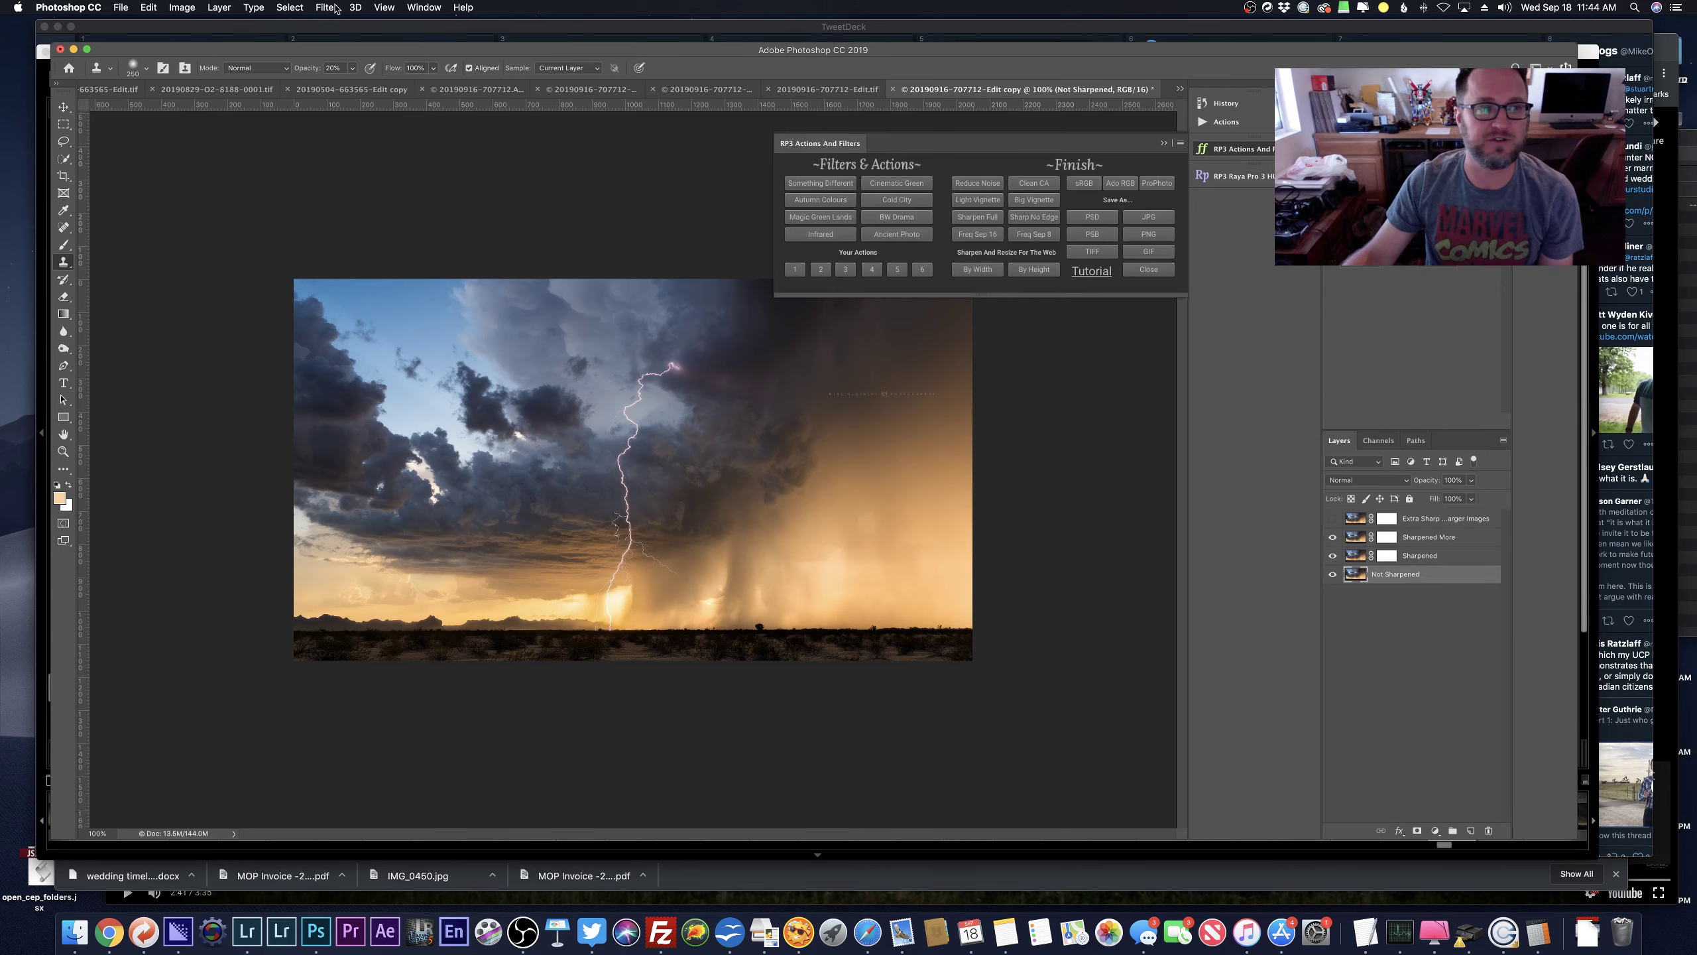
click(121, 7)
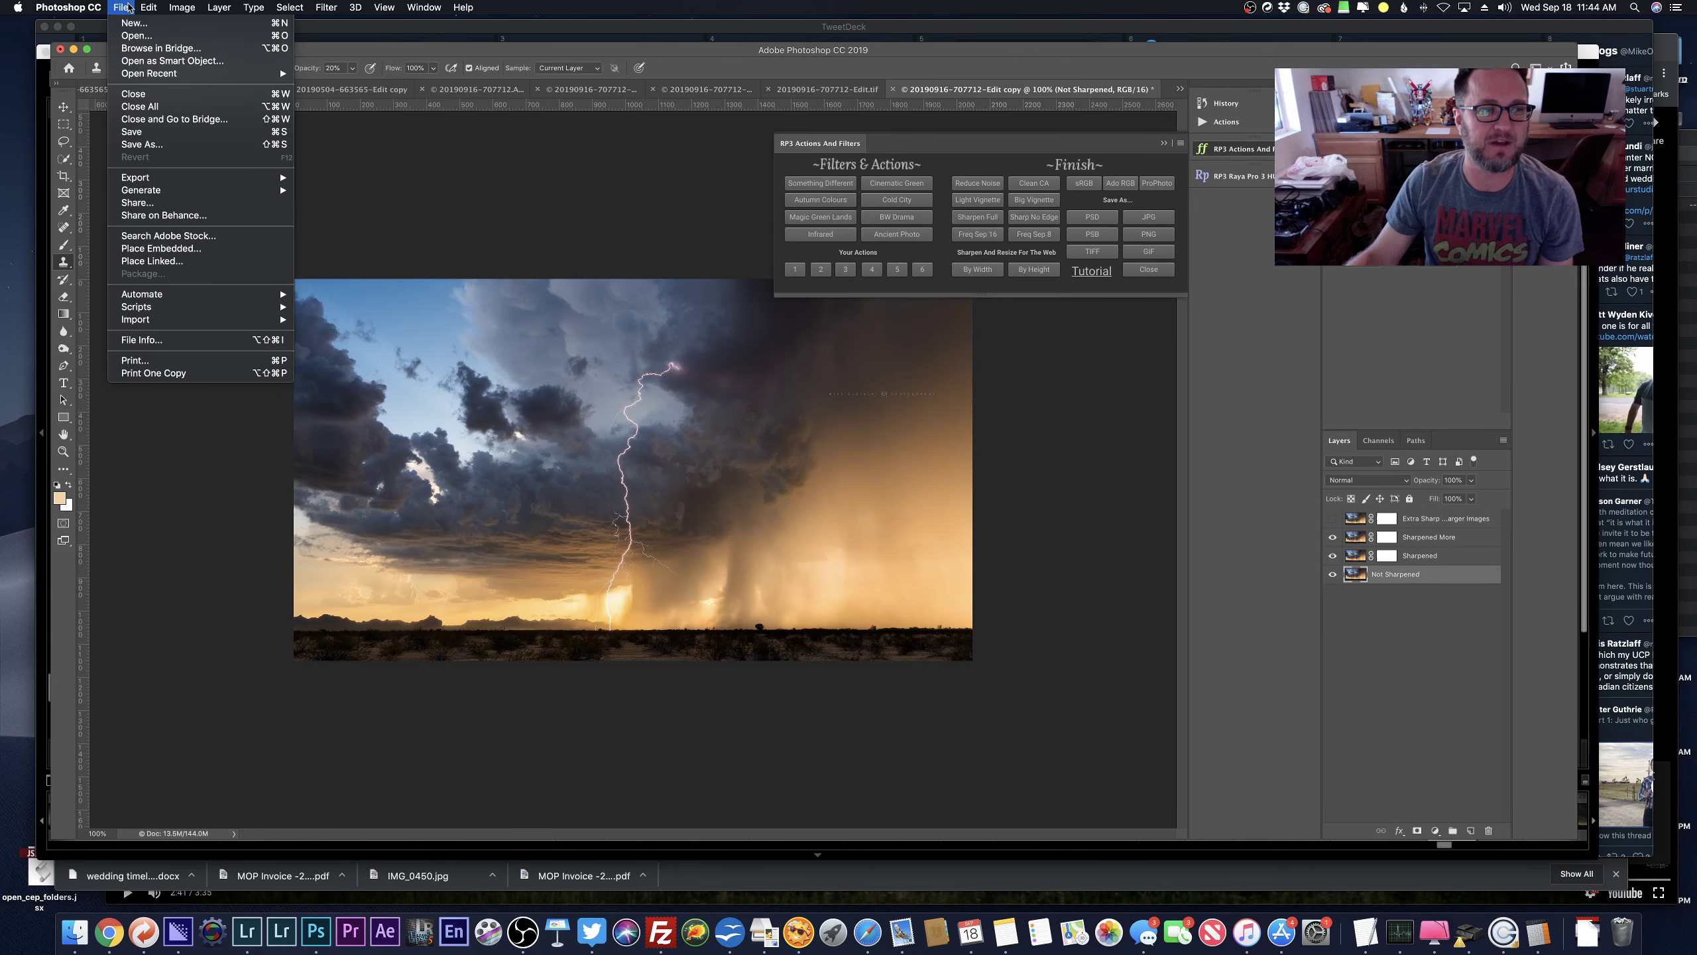
key(shift+super+s)
click(764, 241)
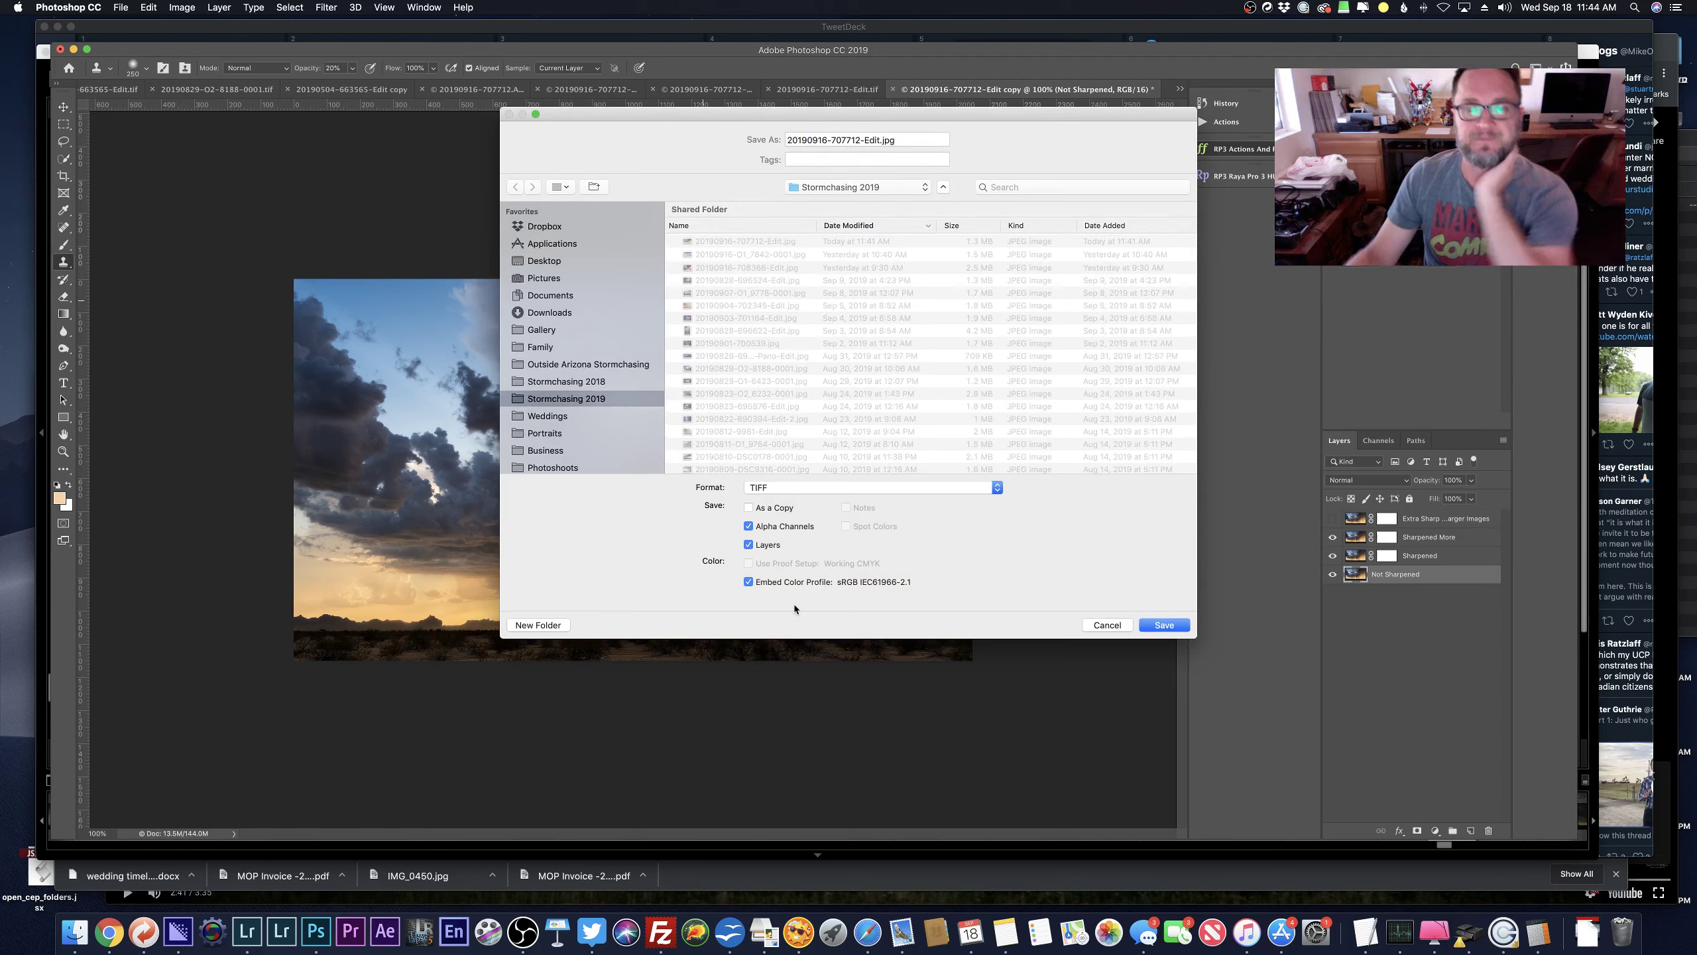
click(801, 487)
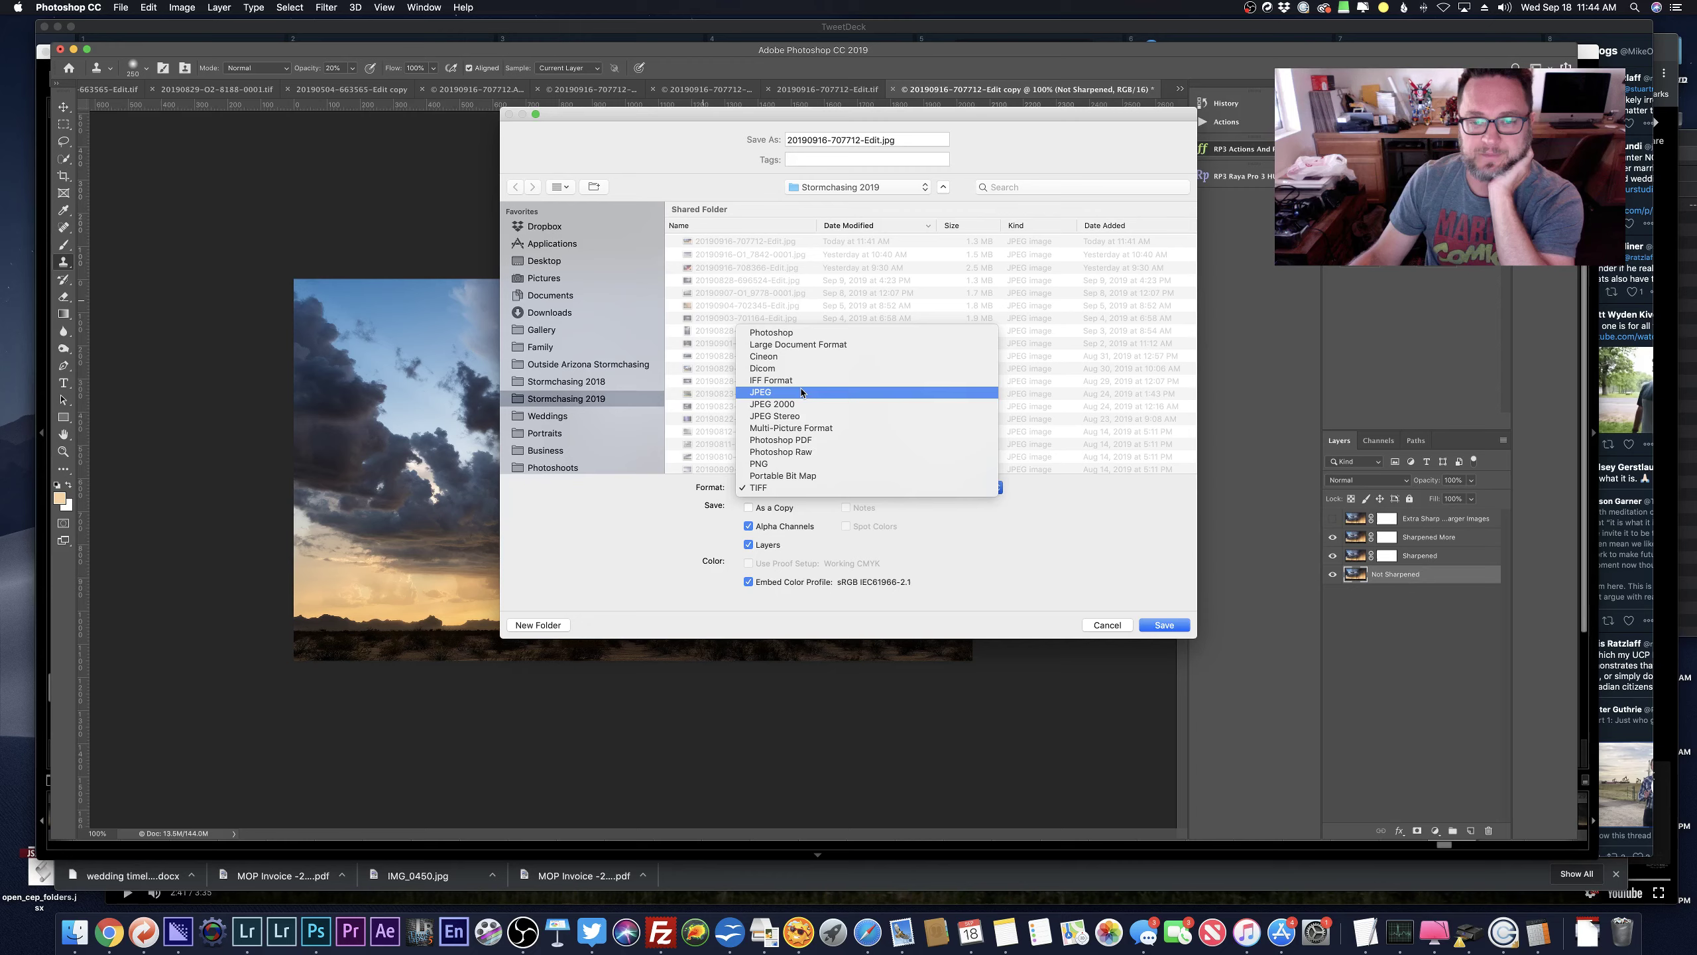
click(800, 393)
key(Return)
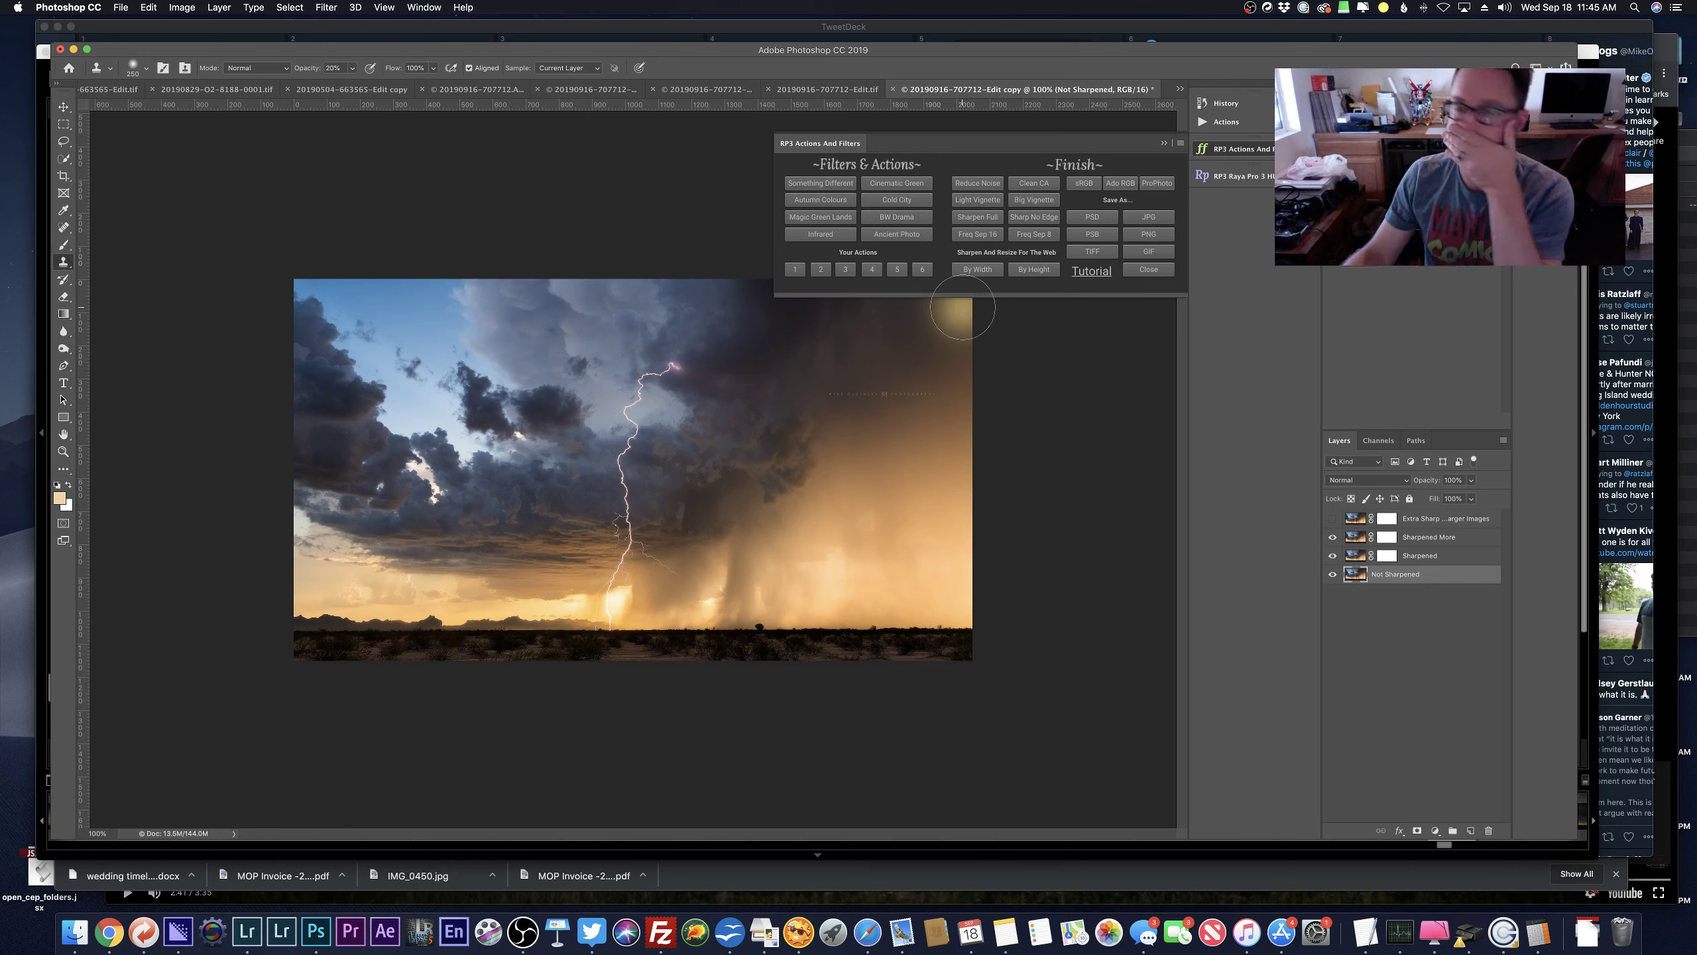
key(super+w)
click(792, 296)
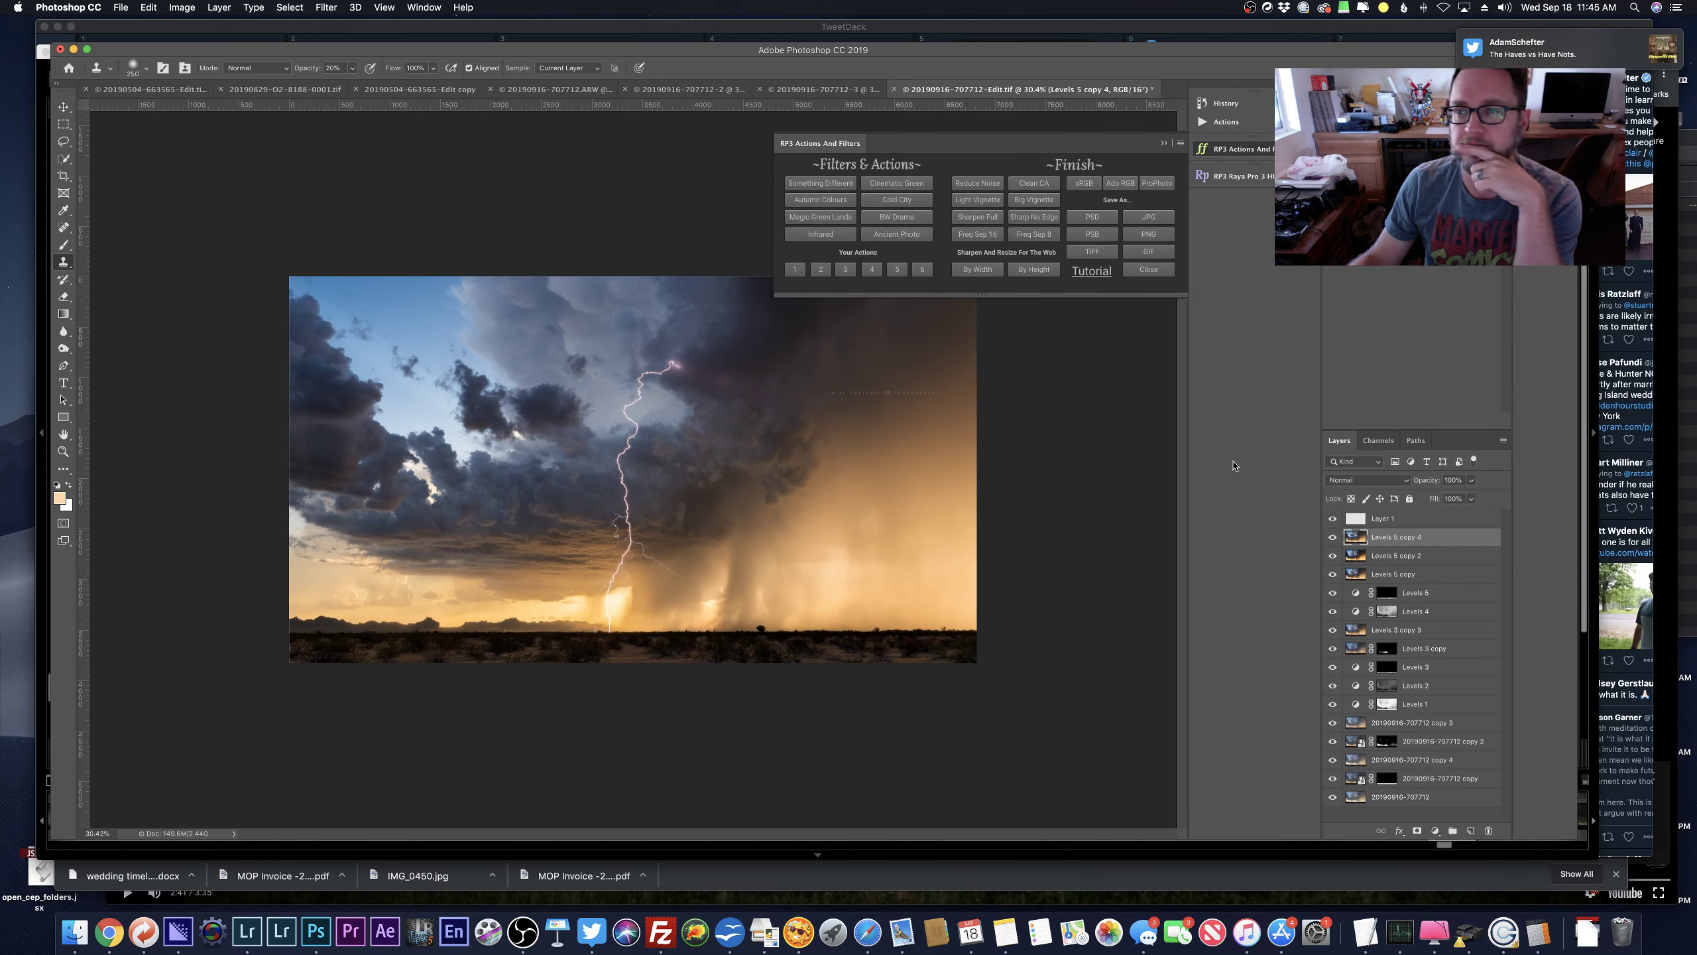
click(1332, 518)
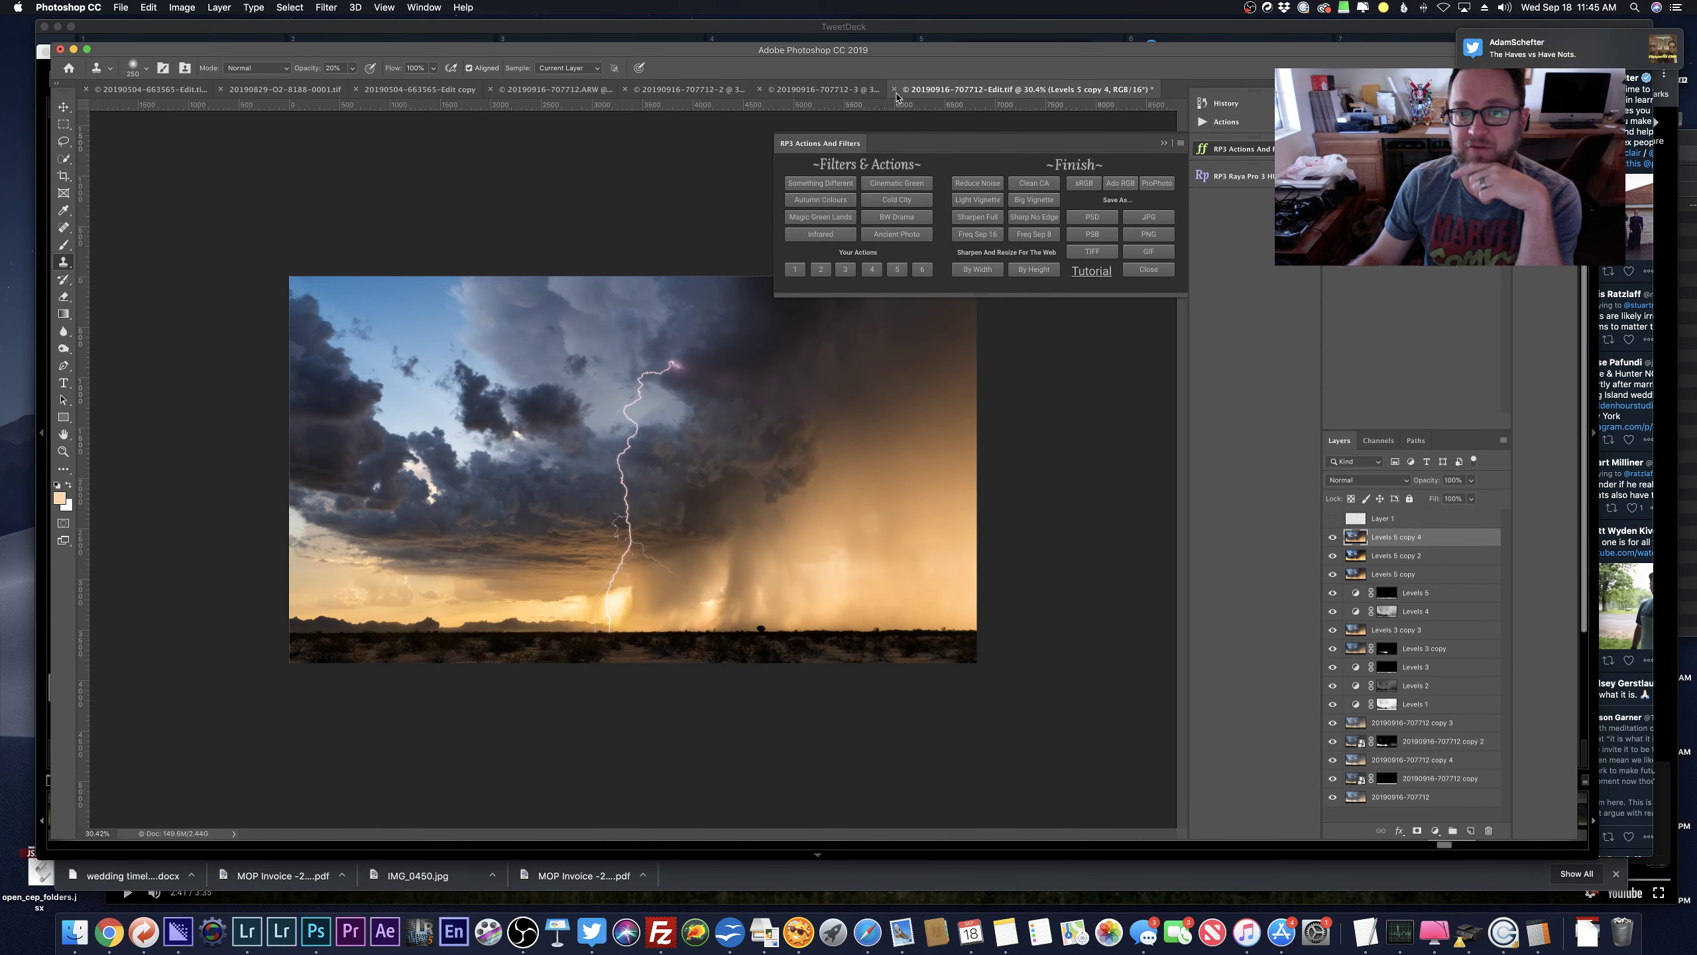
click(895, 91)
click(966, 297)
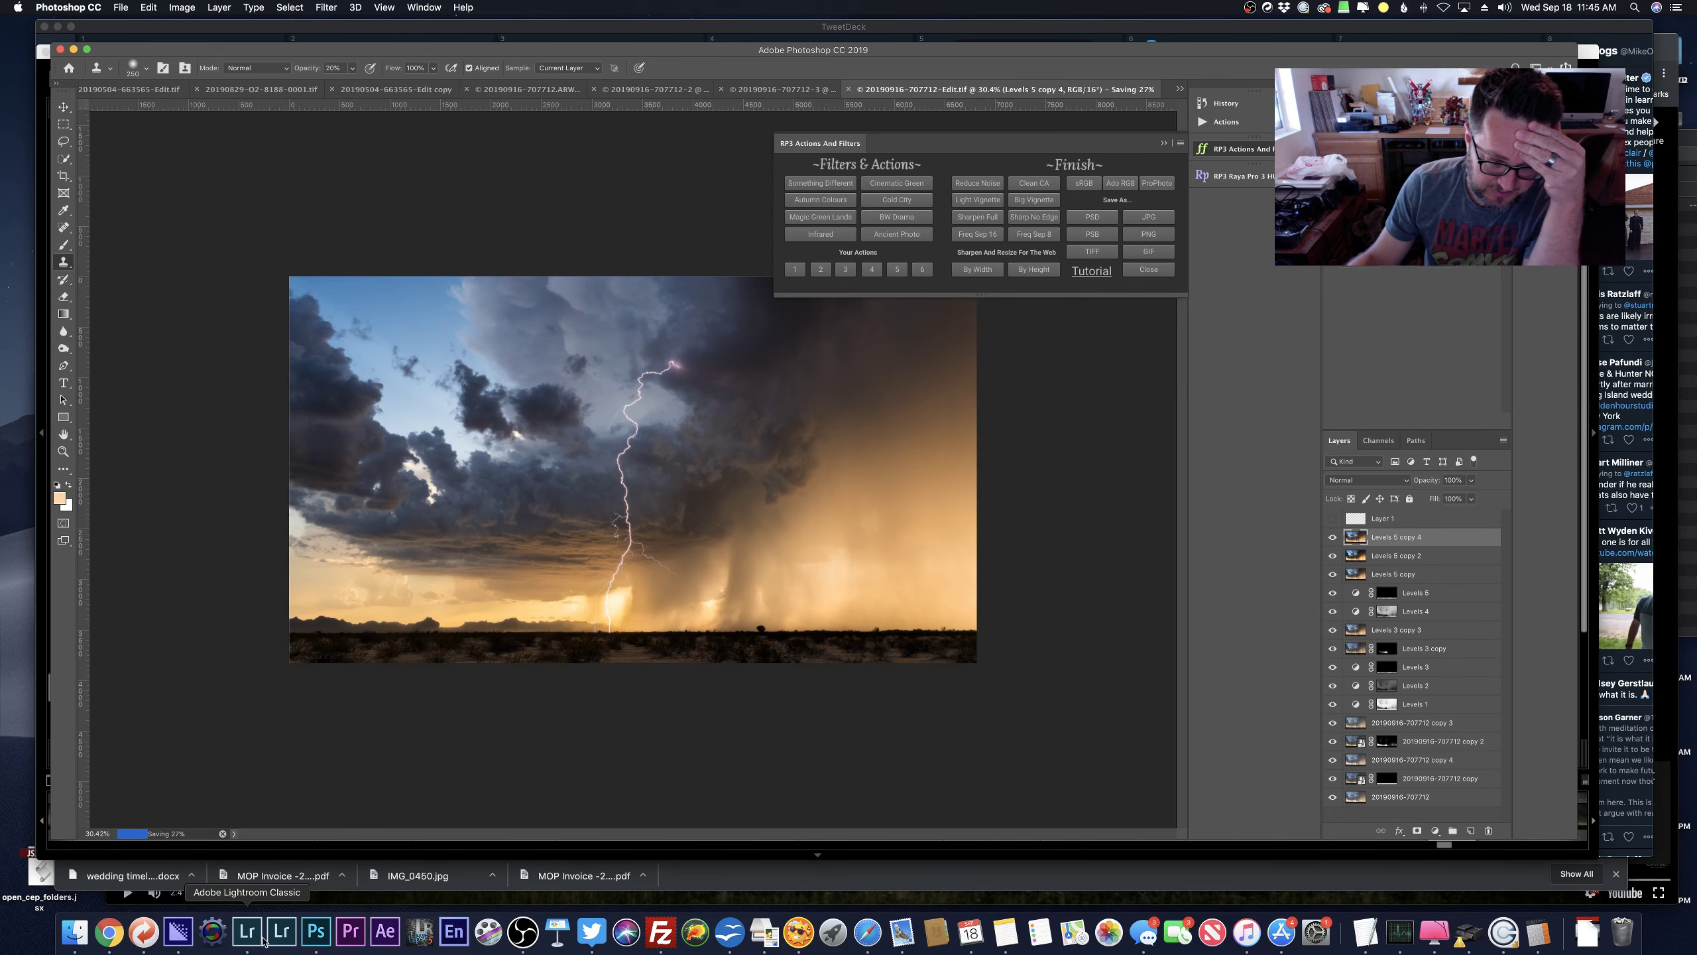
click(262, 936)
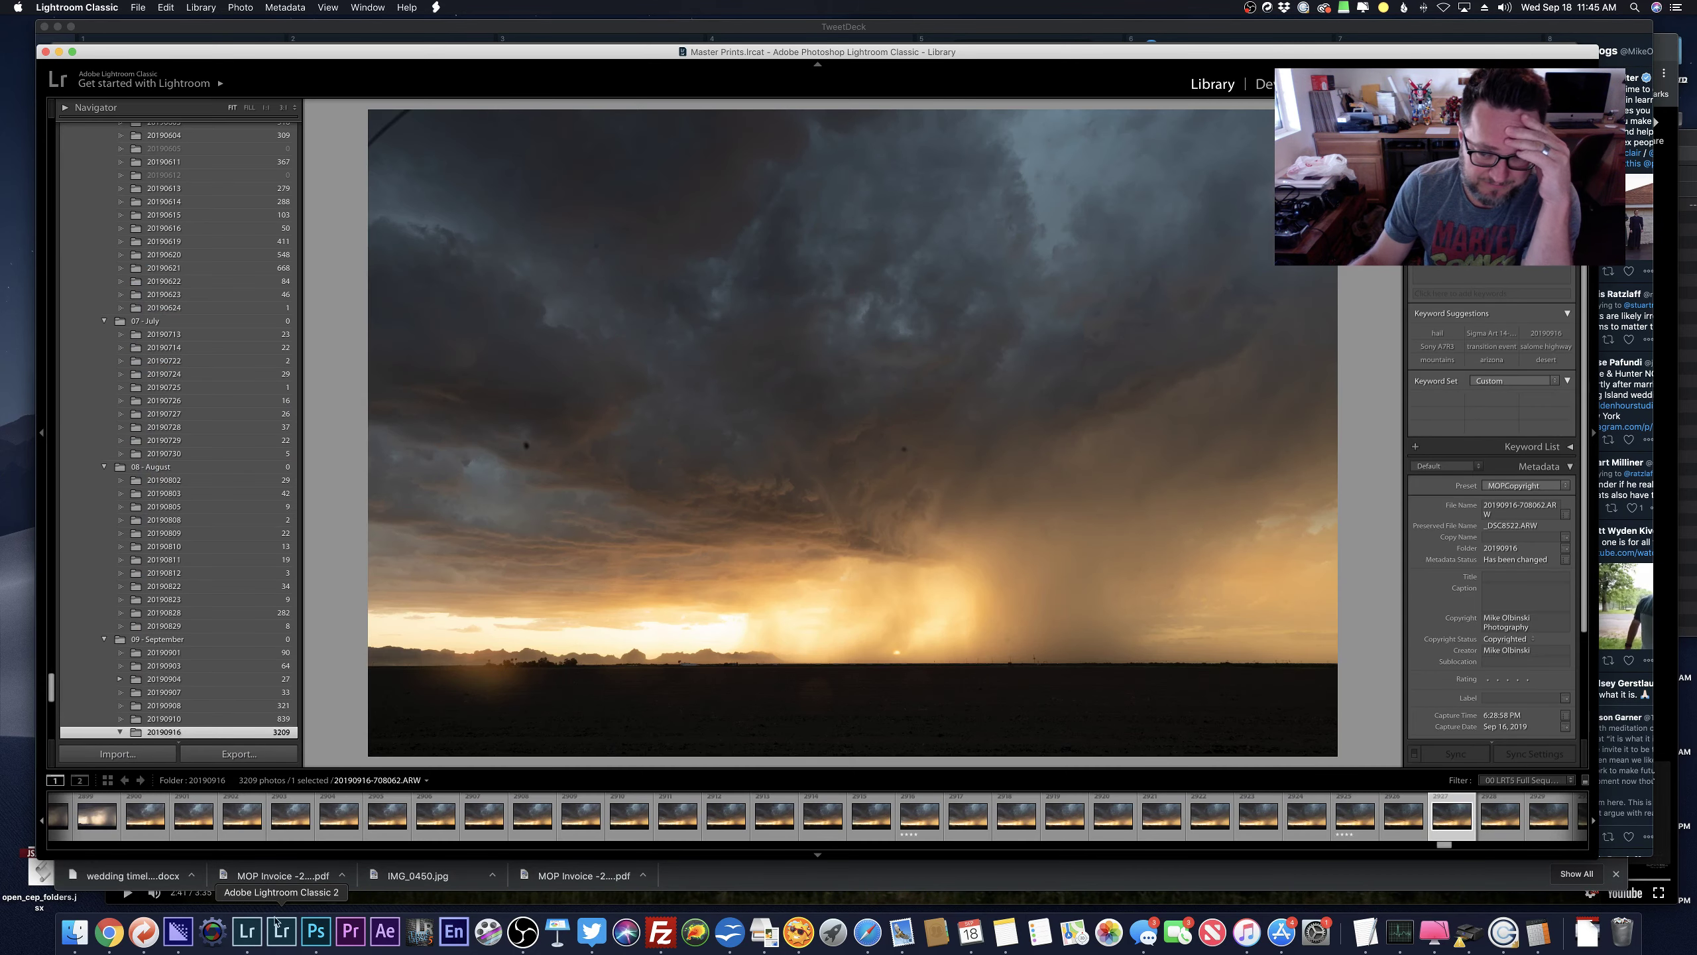
scroll(198, 462, down, 20)
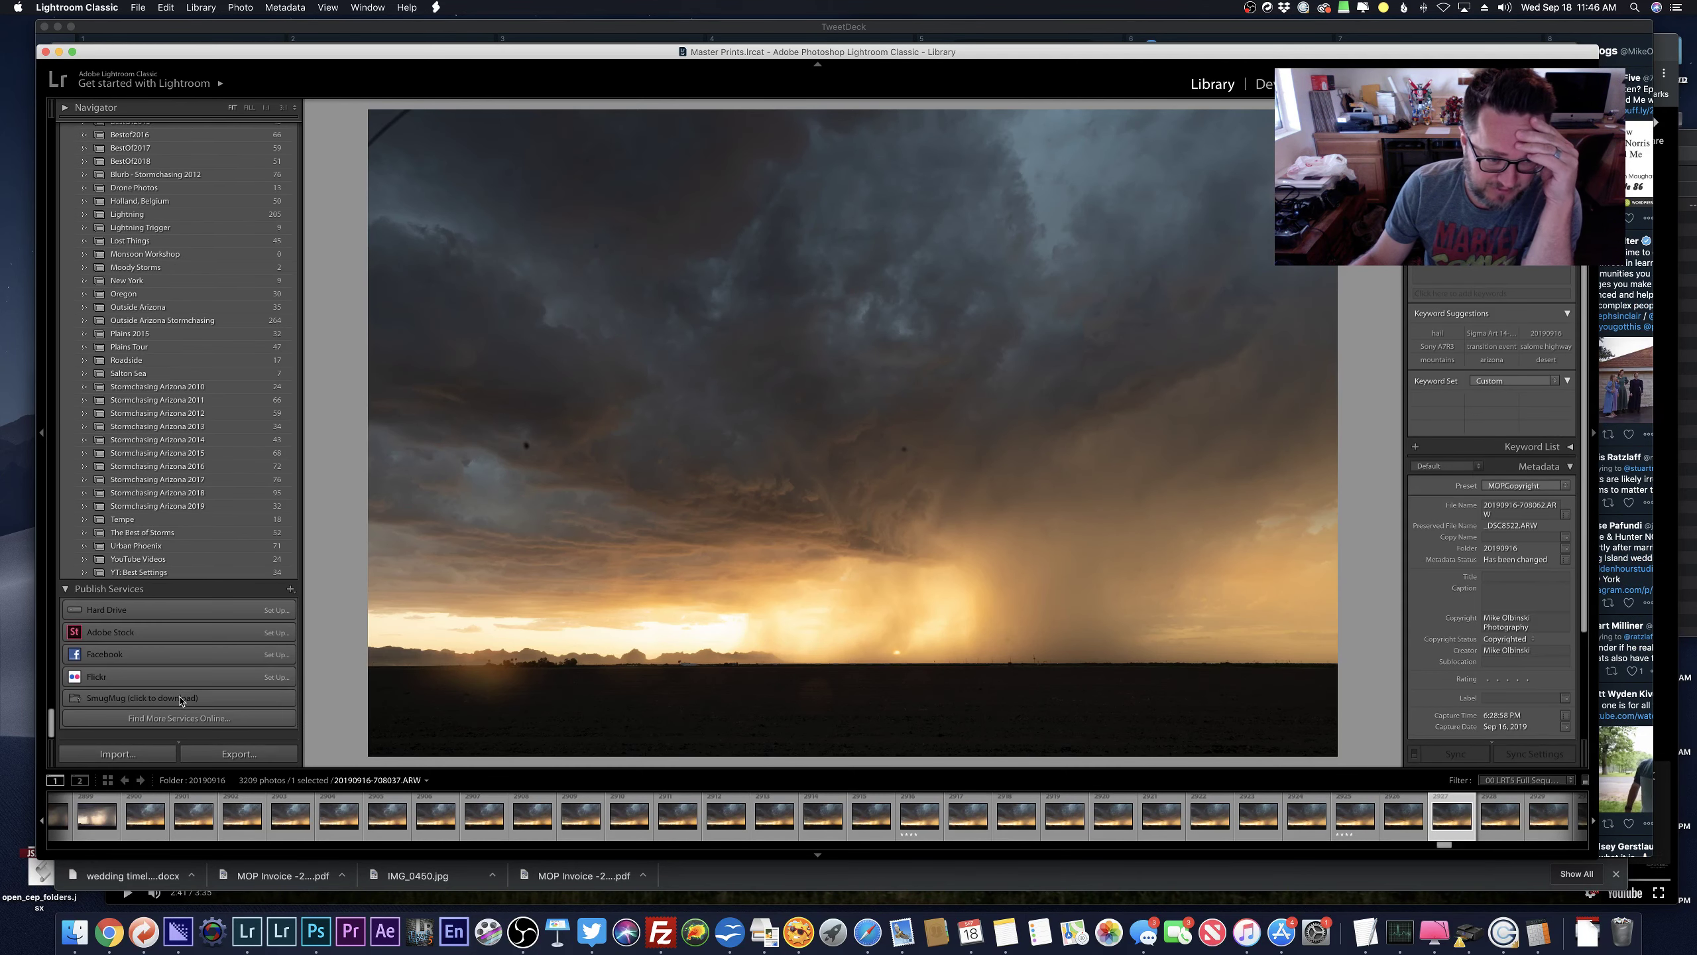
click(199, 459)
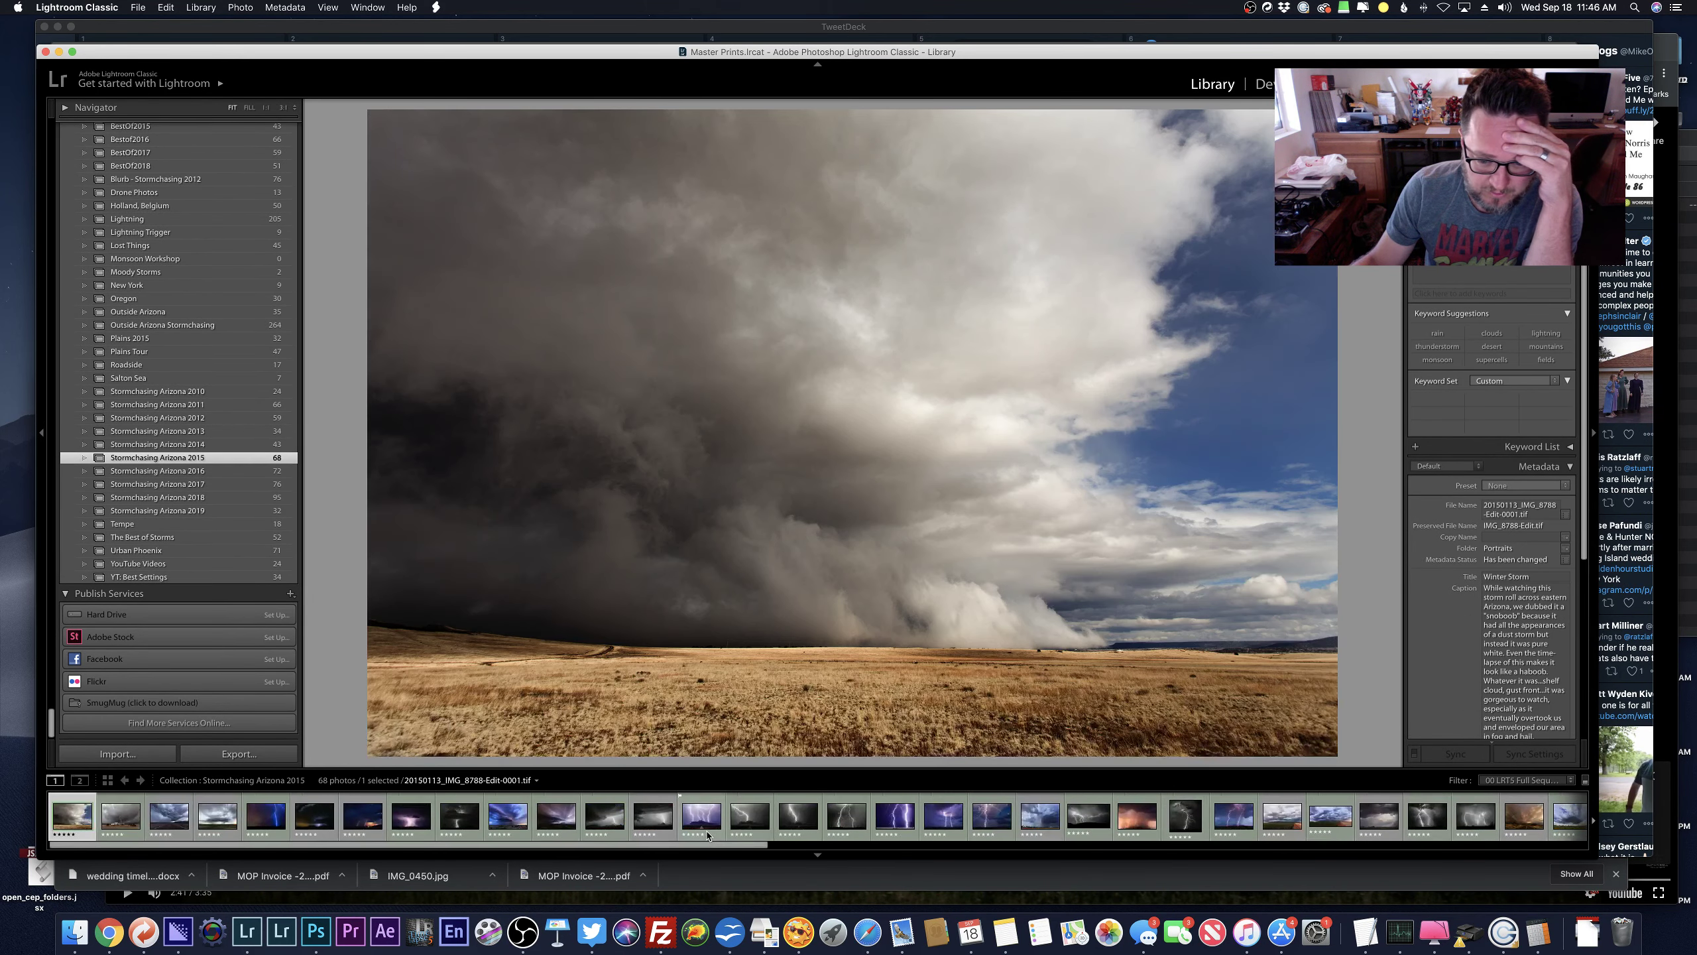
scroll(708, 834, down, 5)
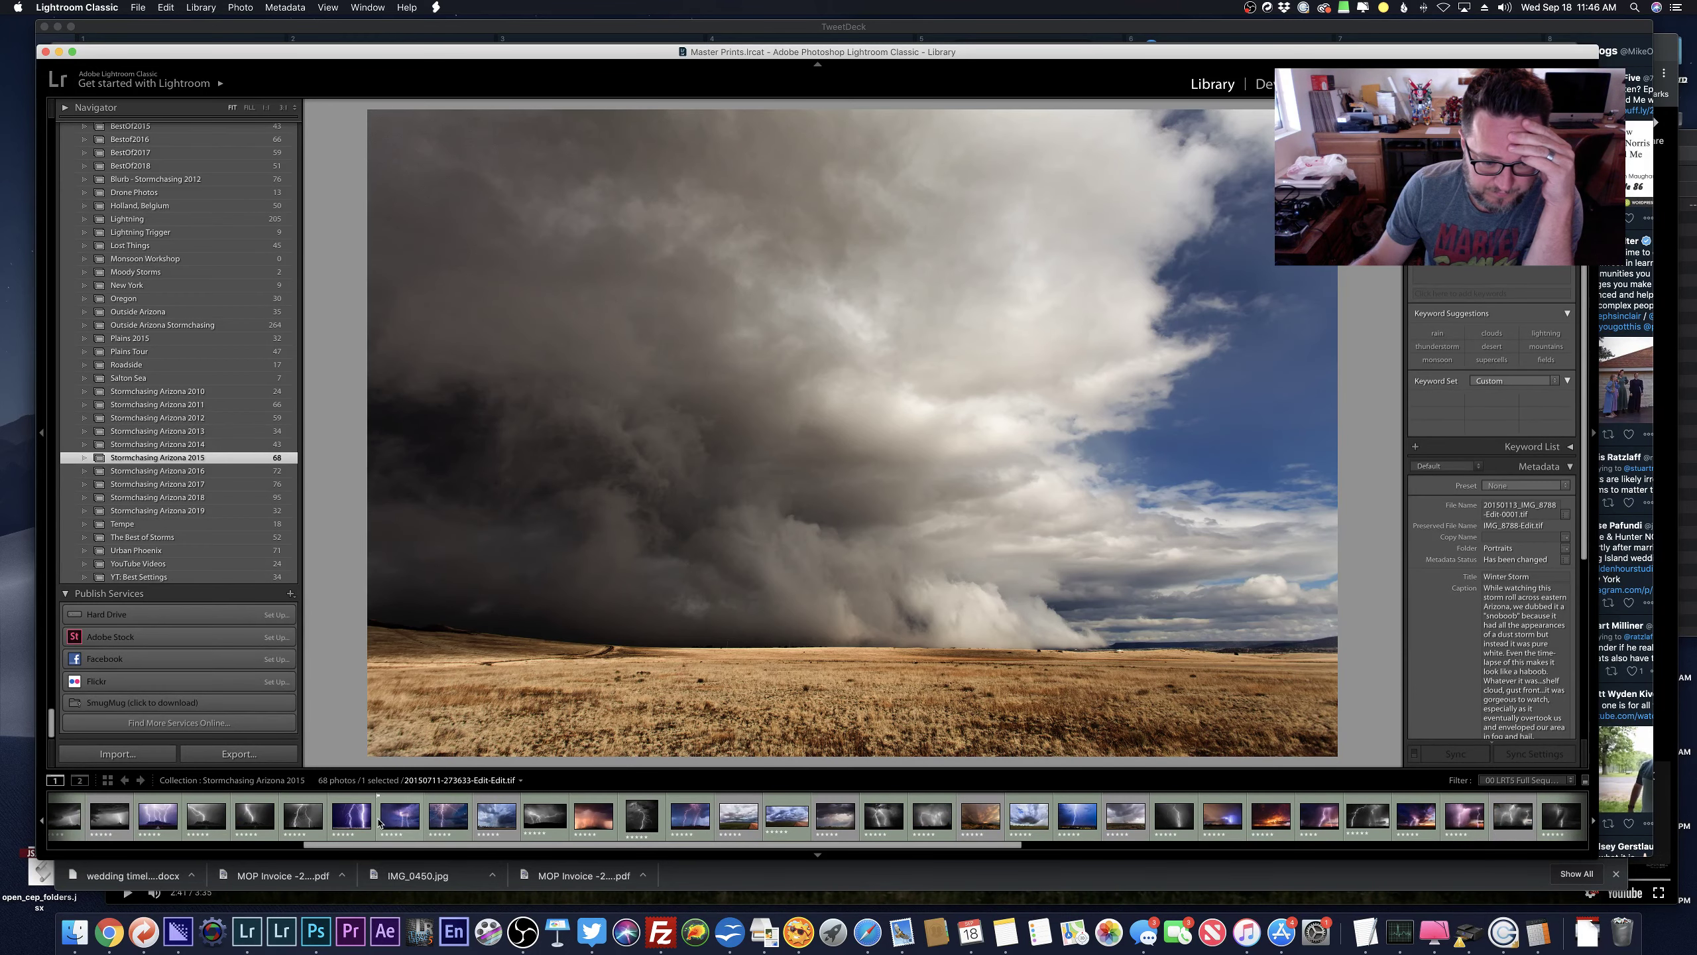
click(159, 823)
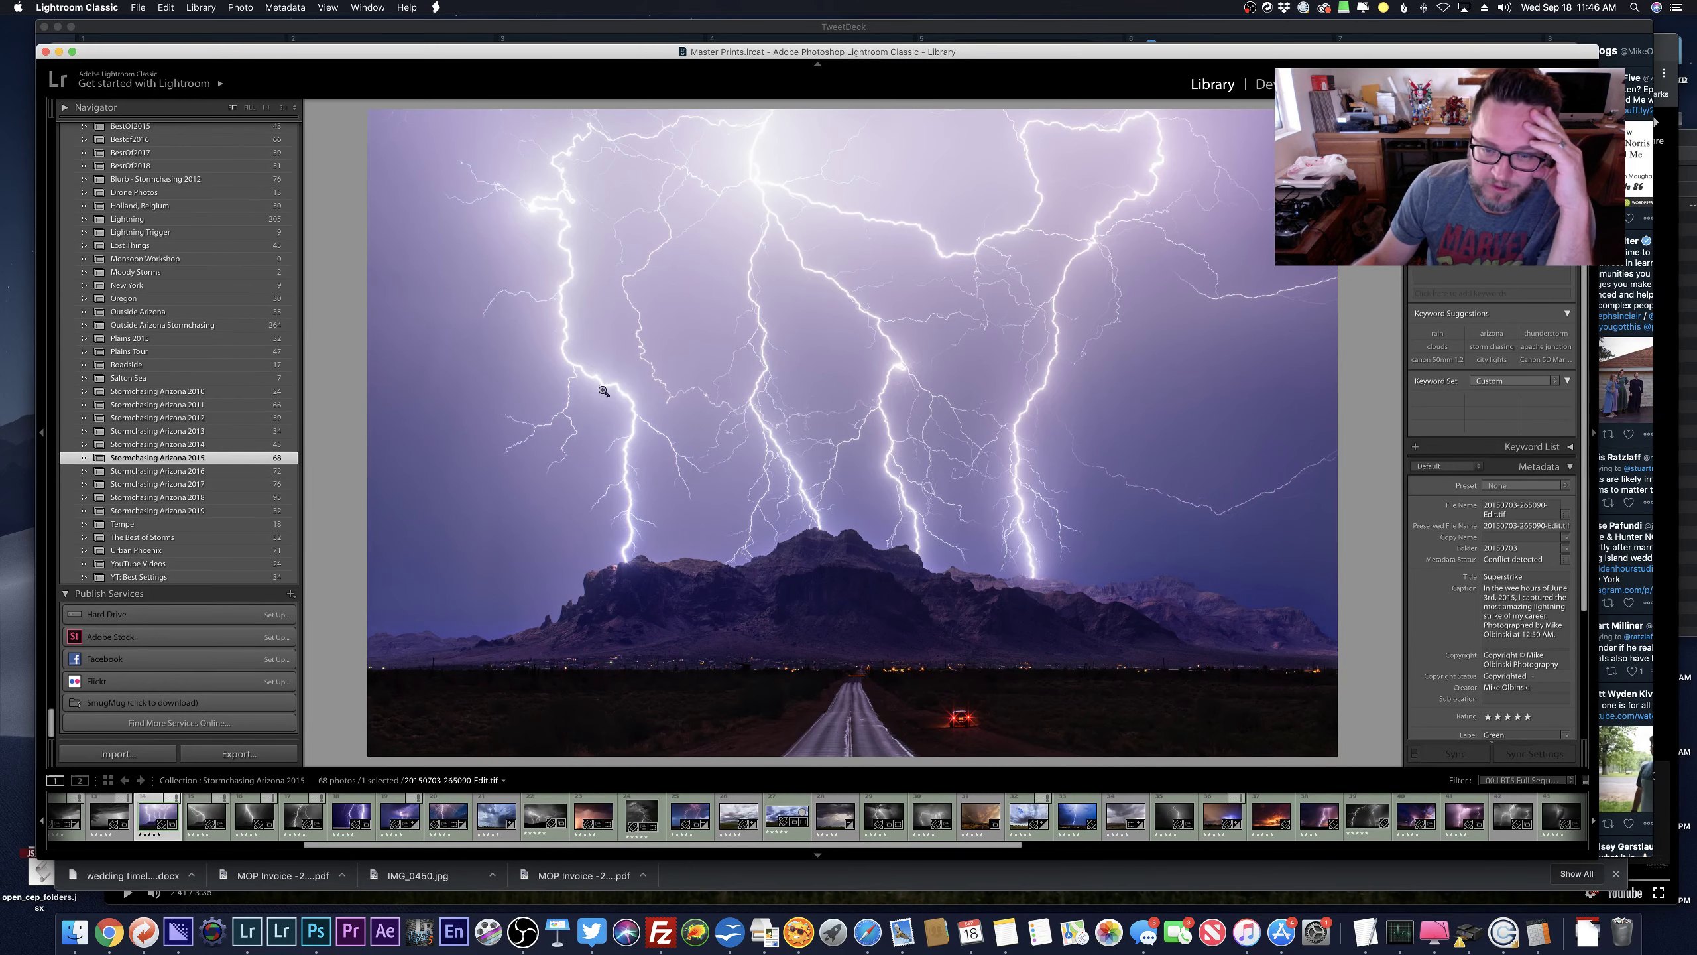
Inspect the car beside the road and the lightning over the mountains up close, returning to the full photo each time.
click(956, 739)
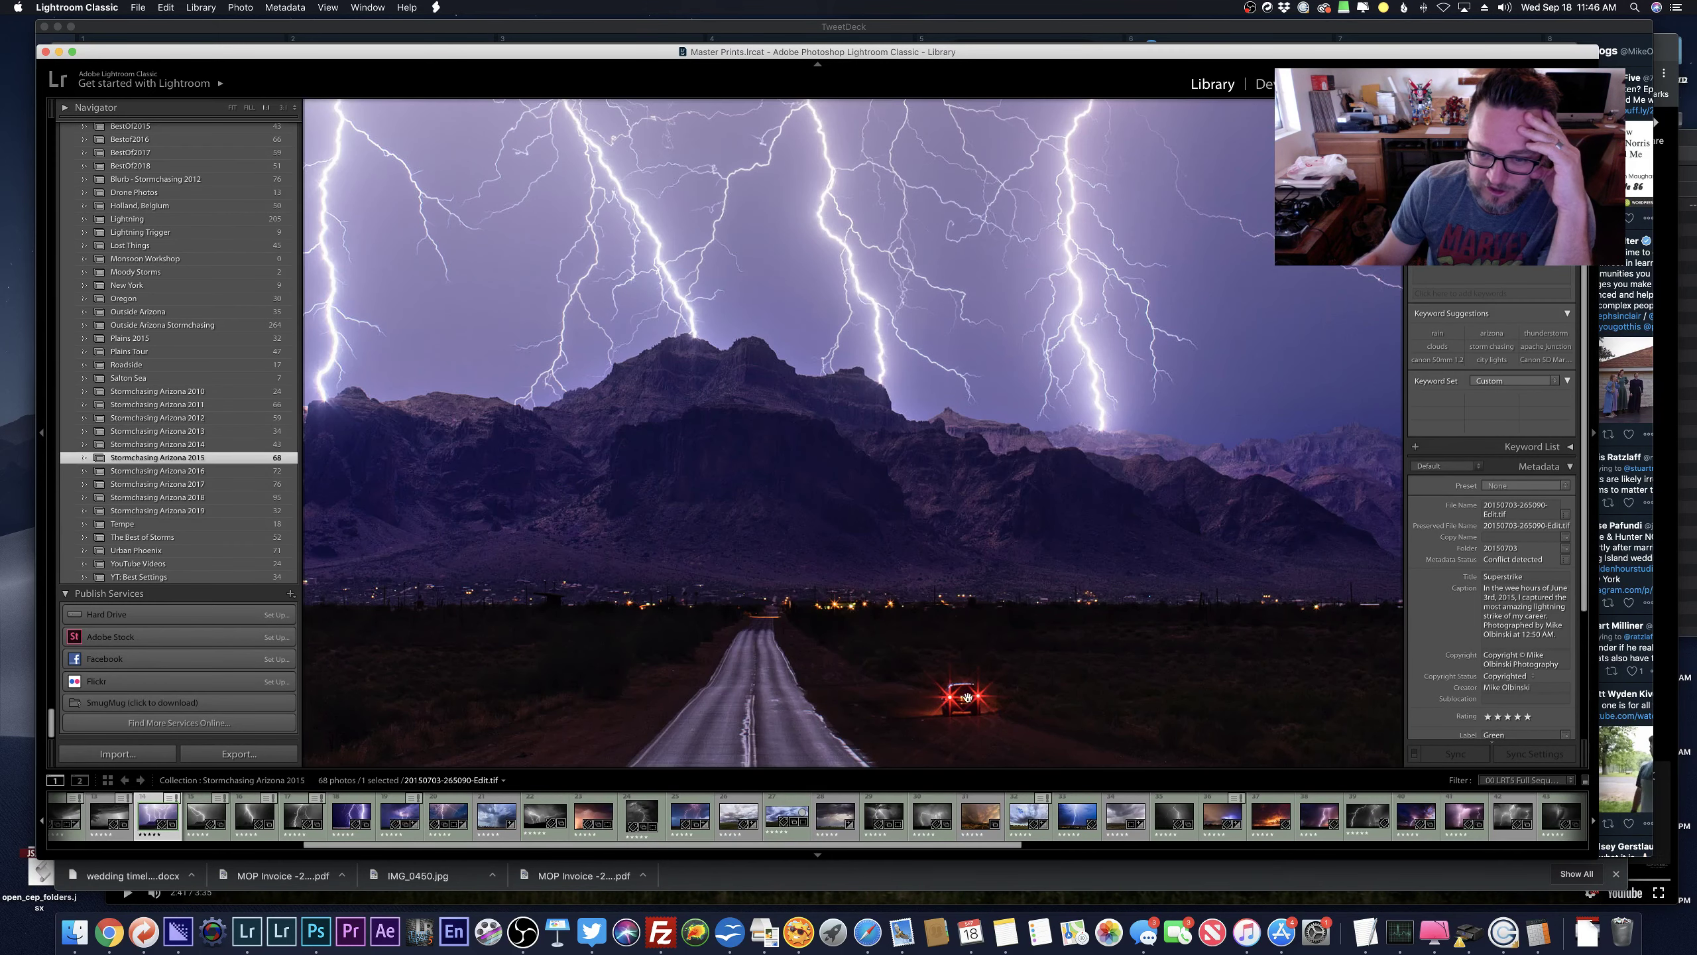
click(820, 700)
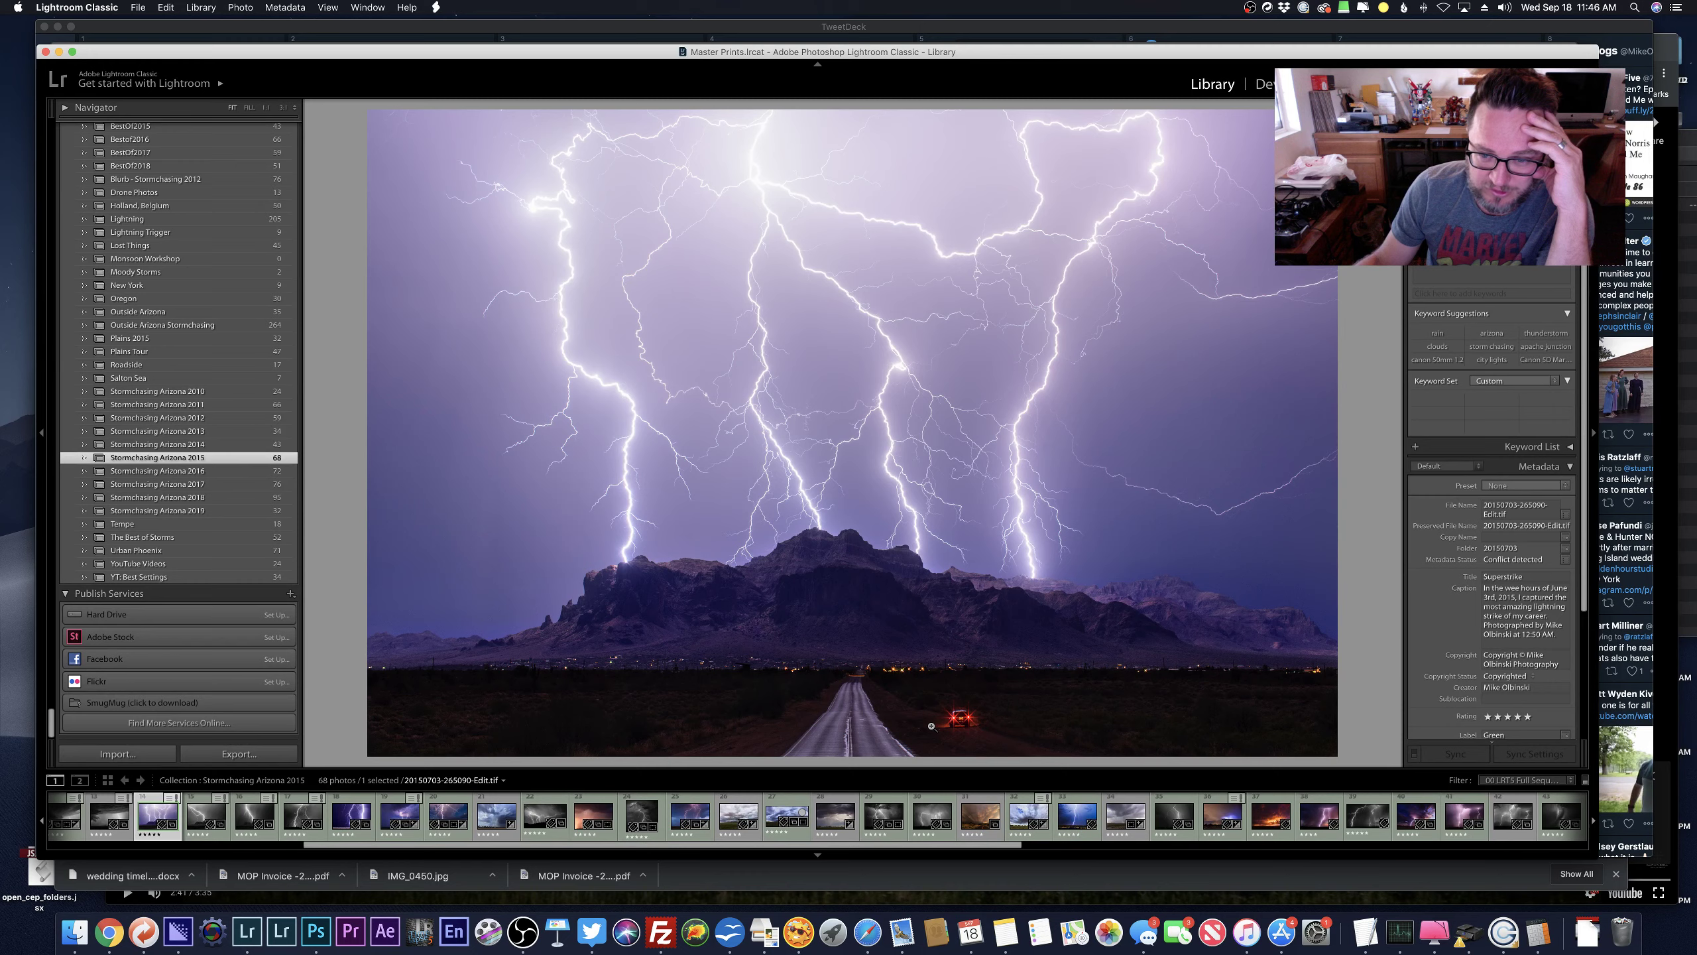
click(857, 513)
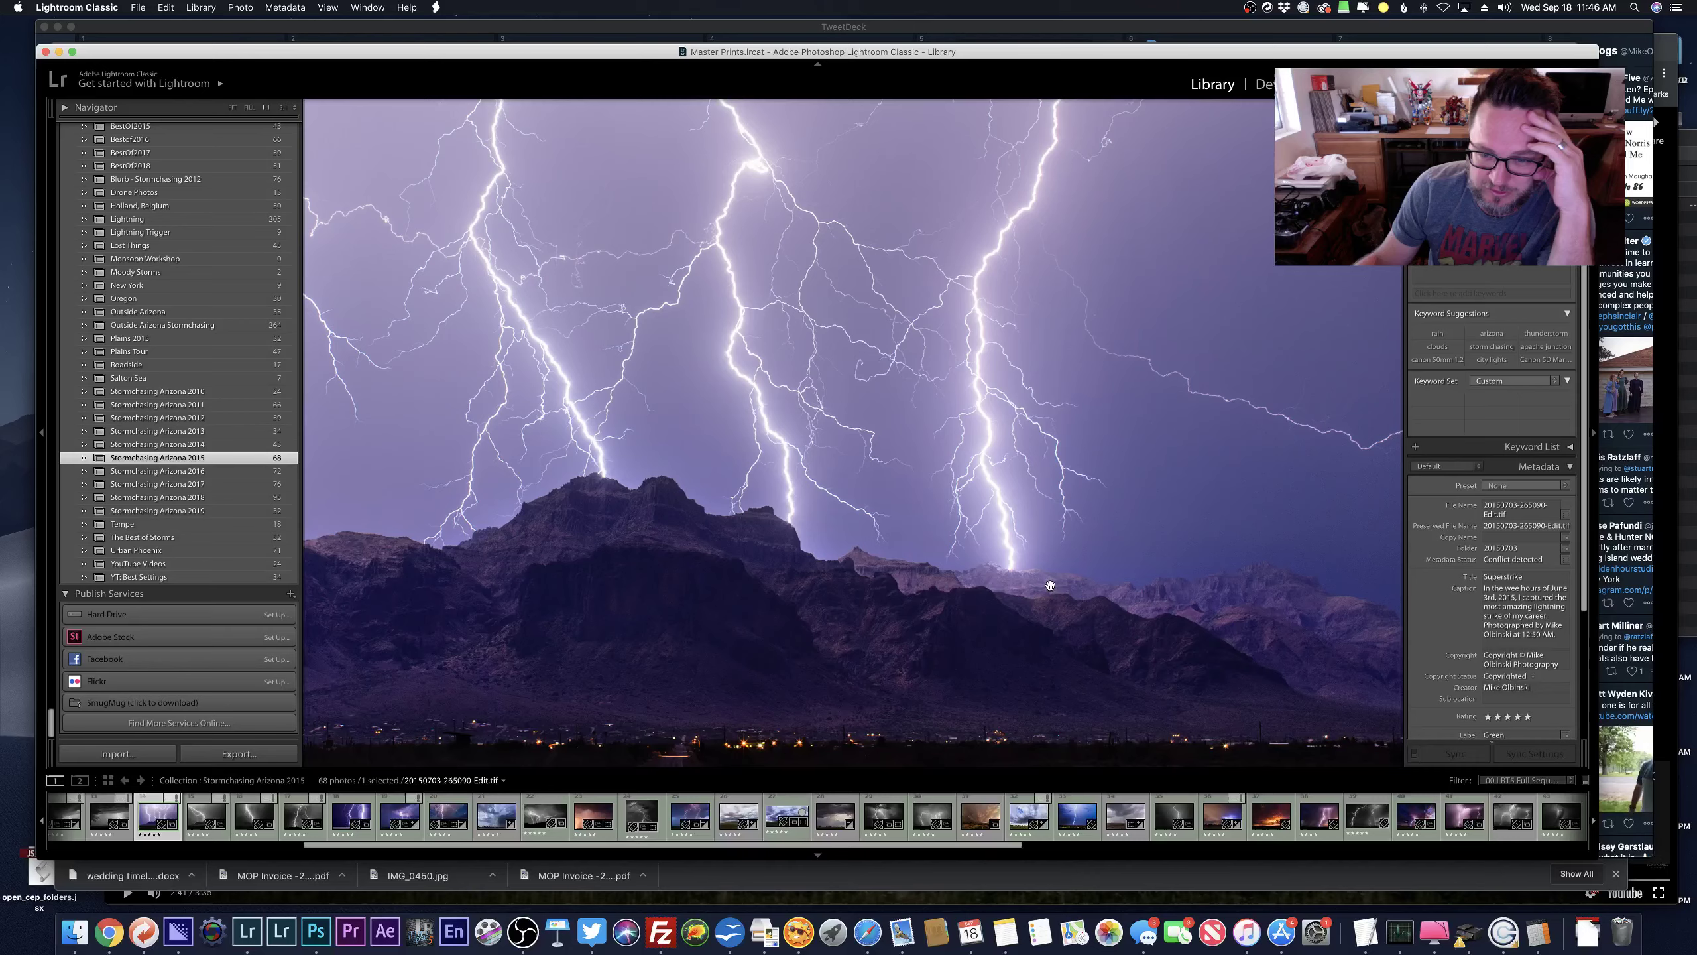
click(790, 687)
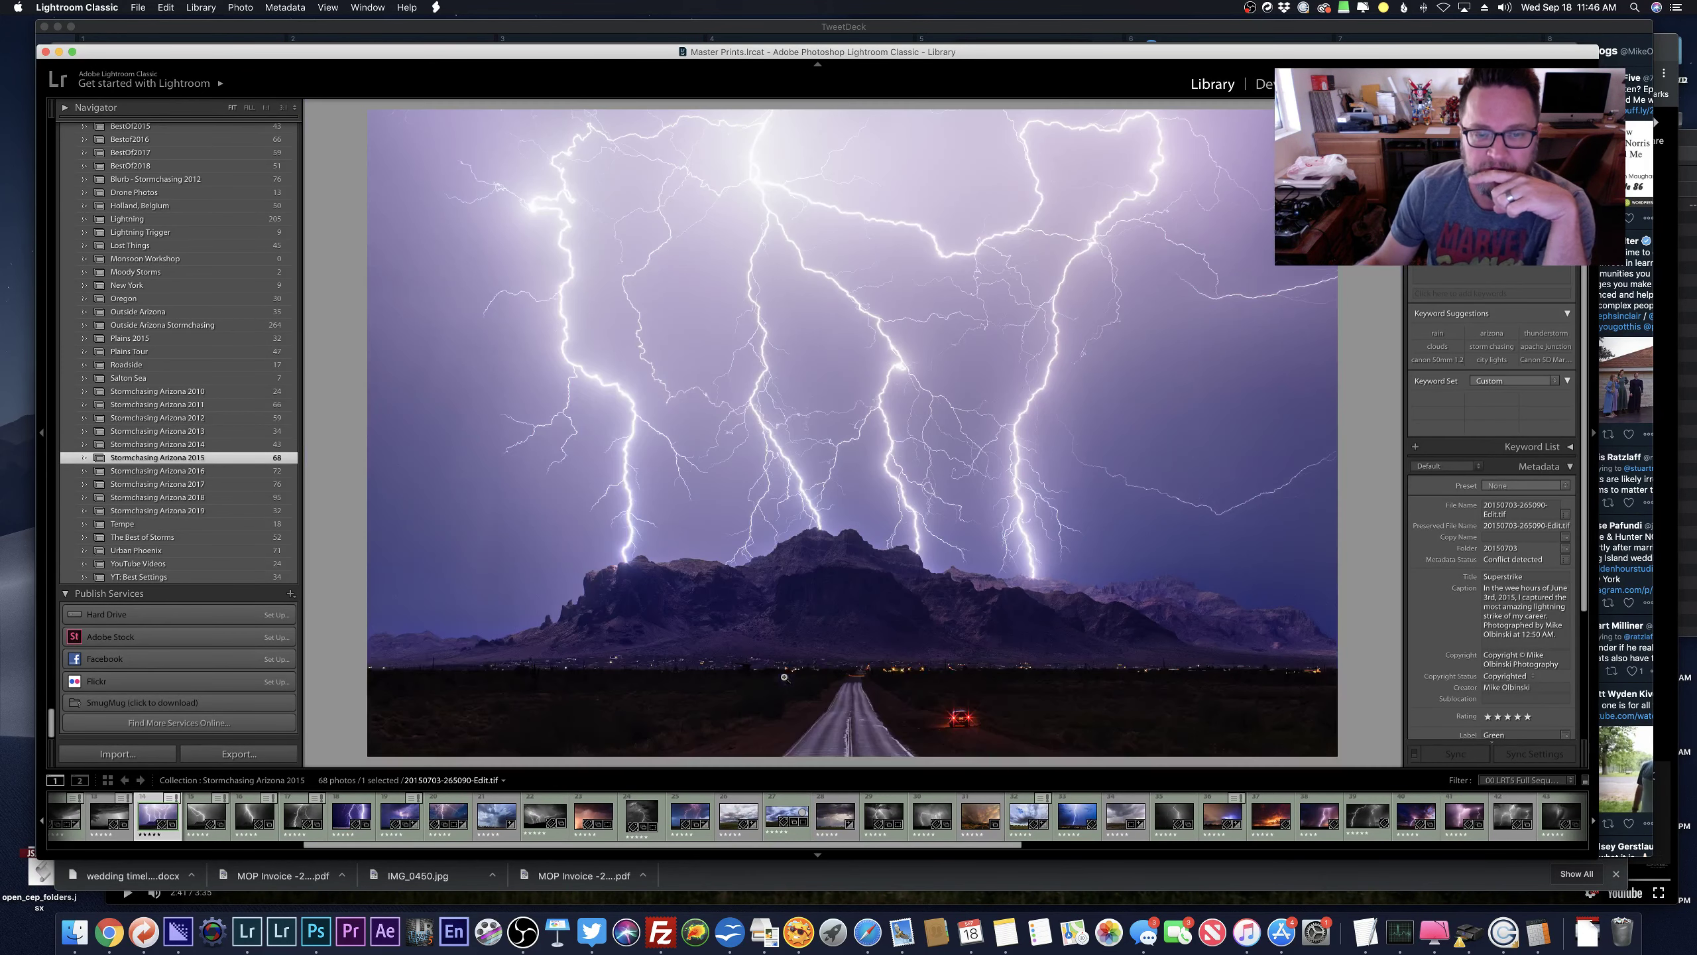
Show the Outside Arizona Stormchasing collection as a thumbnail grid and look through its most recent storm photos.
click(190, 327)
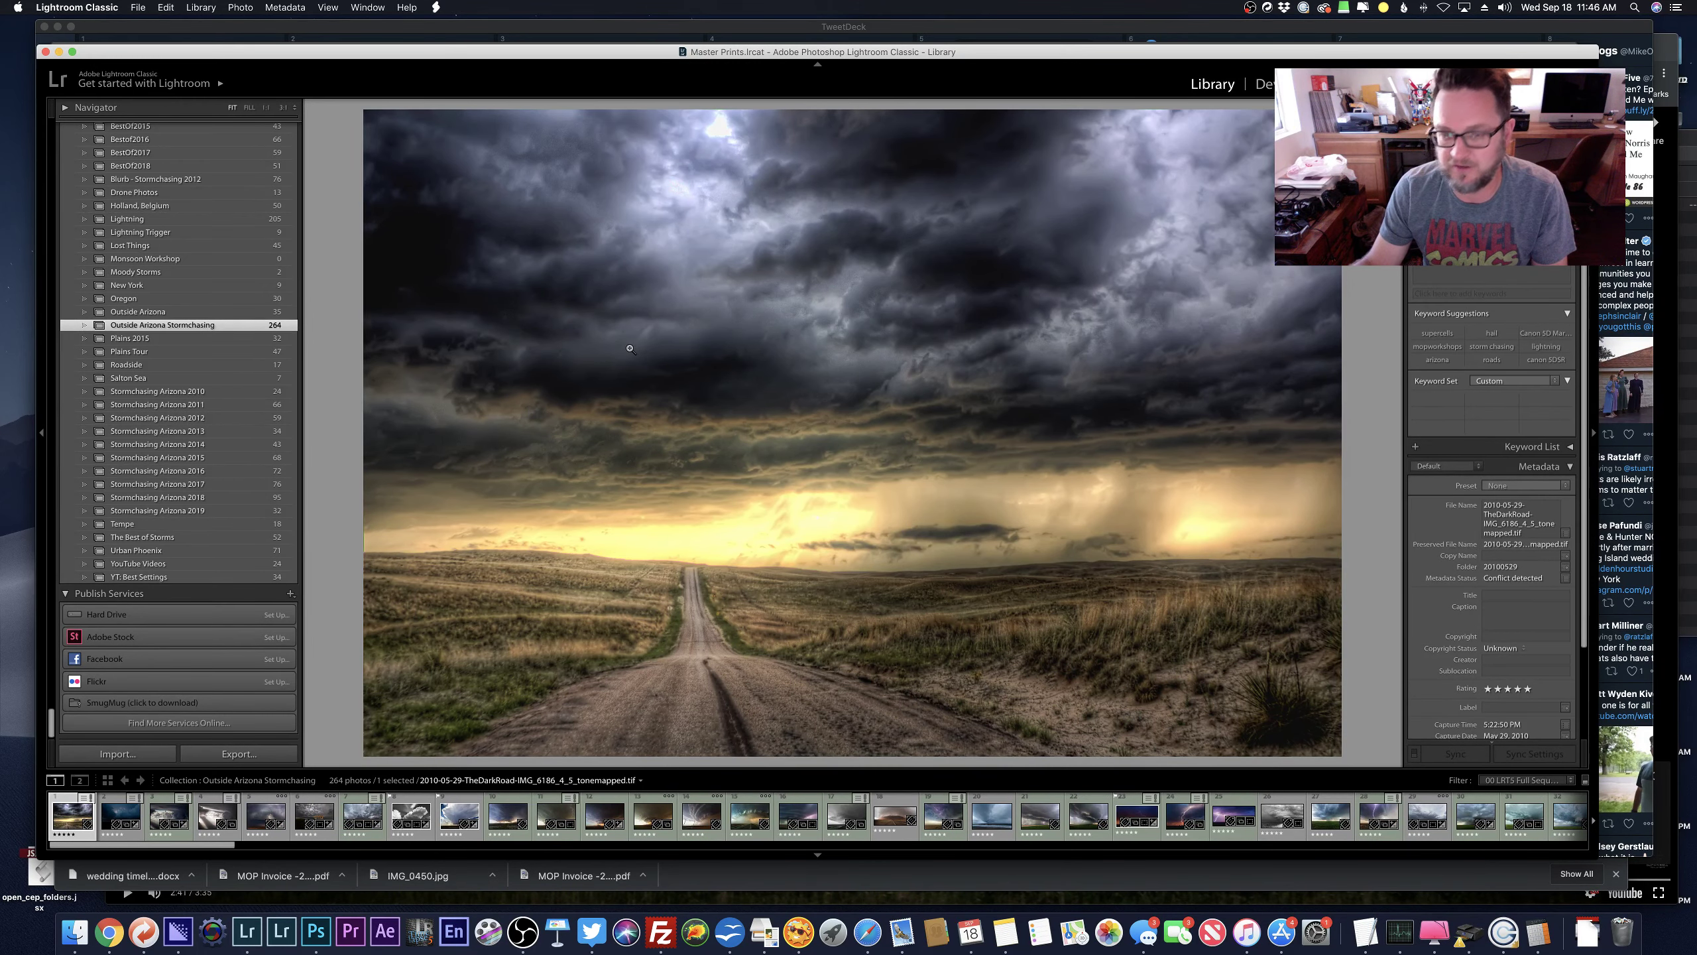
key(g)
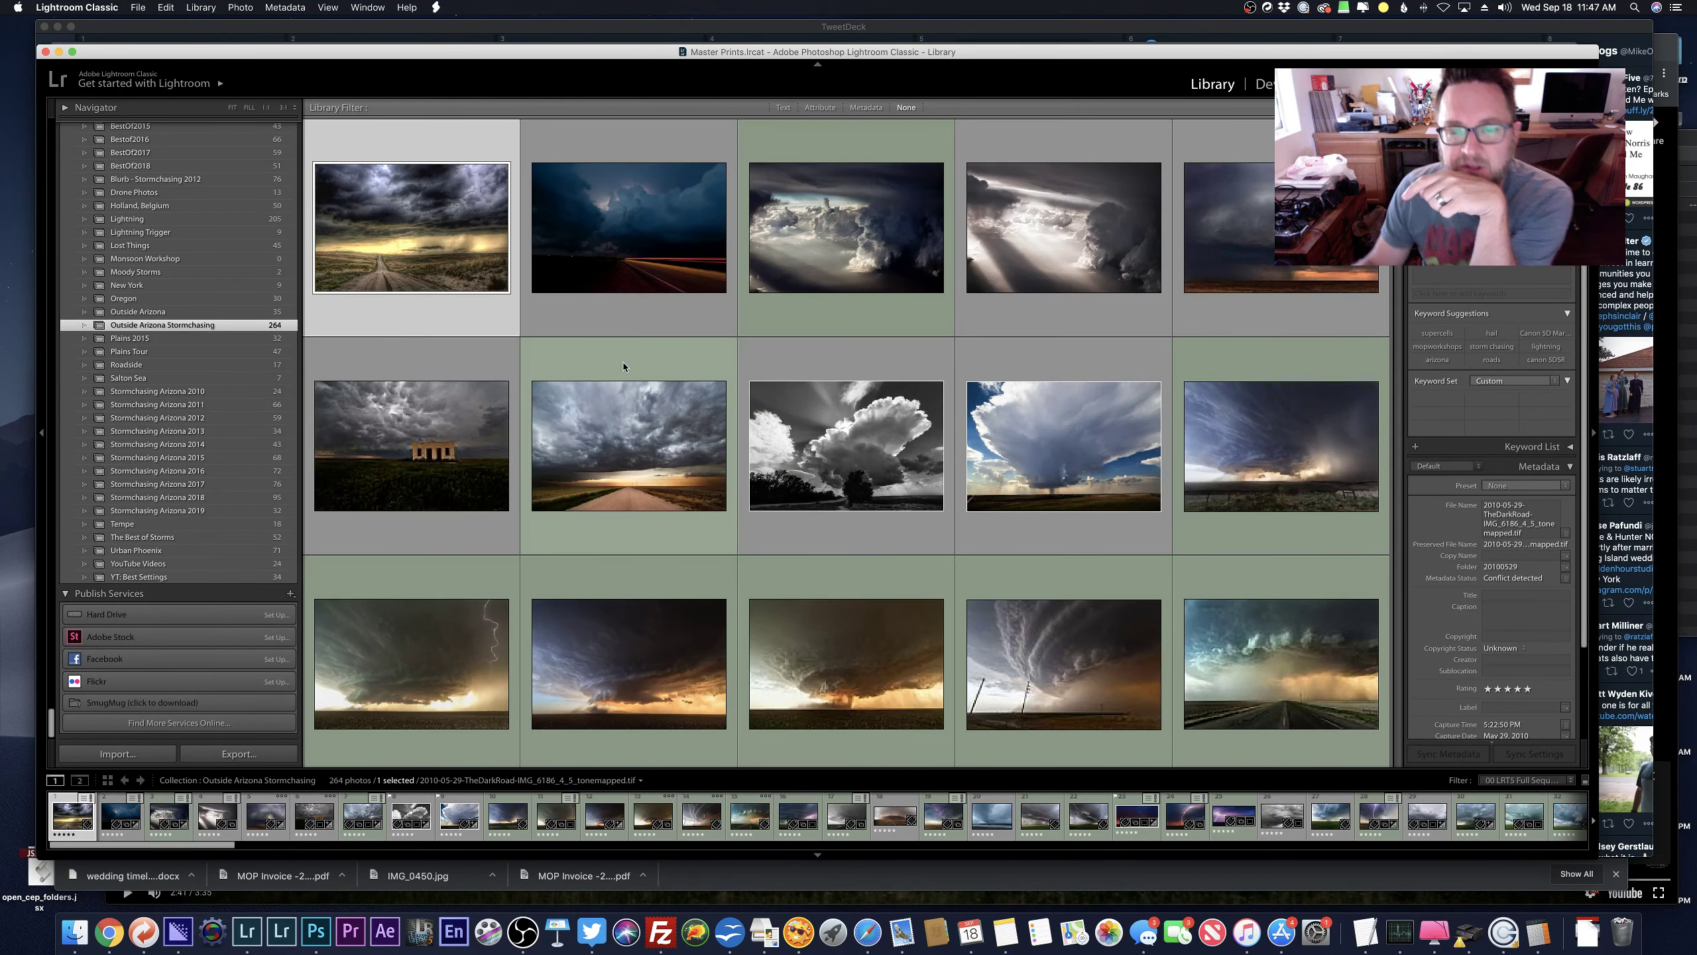
scroll(623, 366, down, 10)
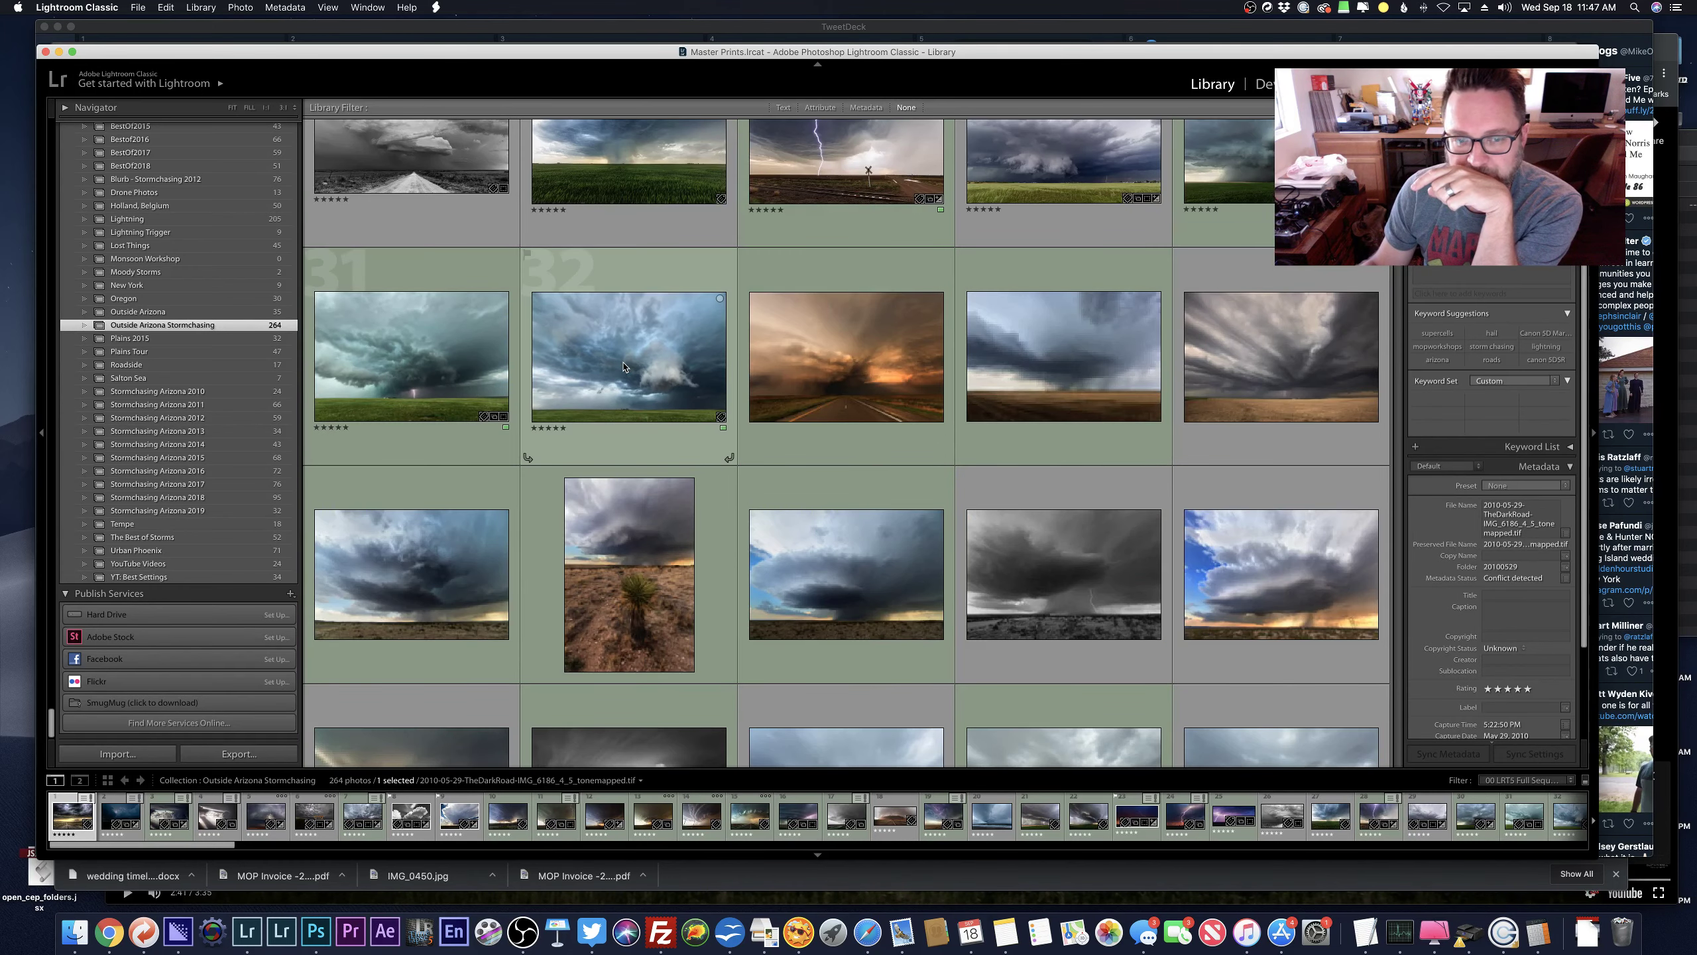
scroll(623, 367, down, 10)
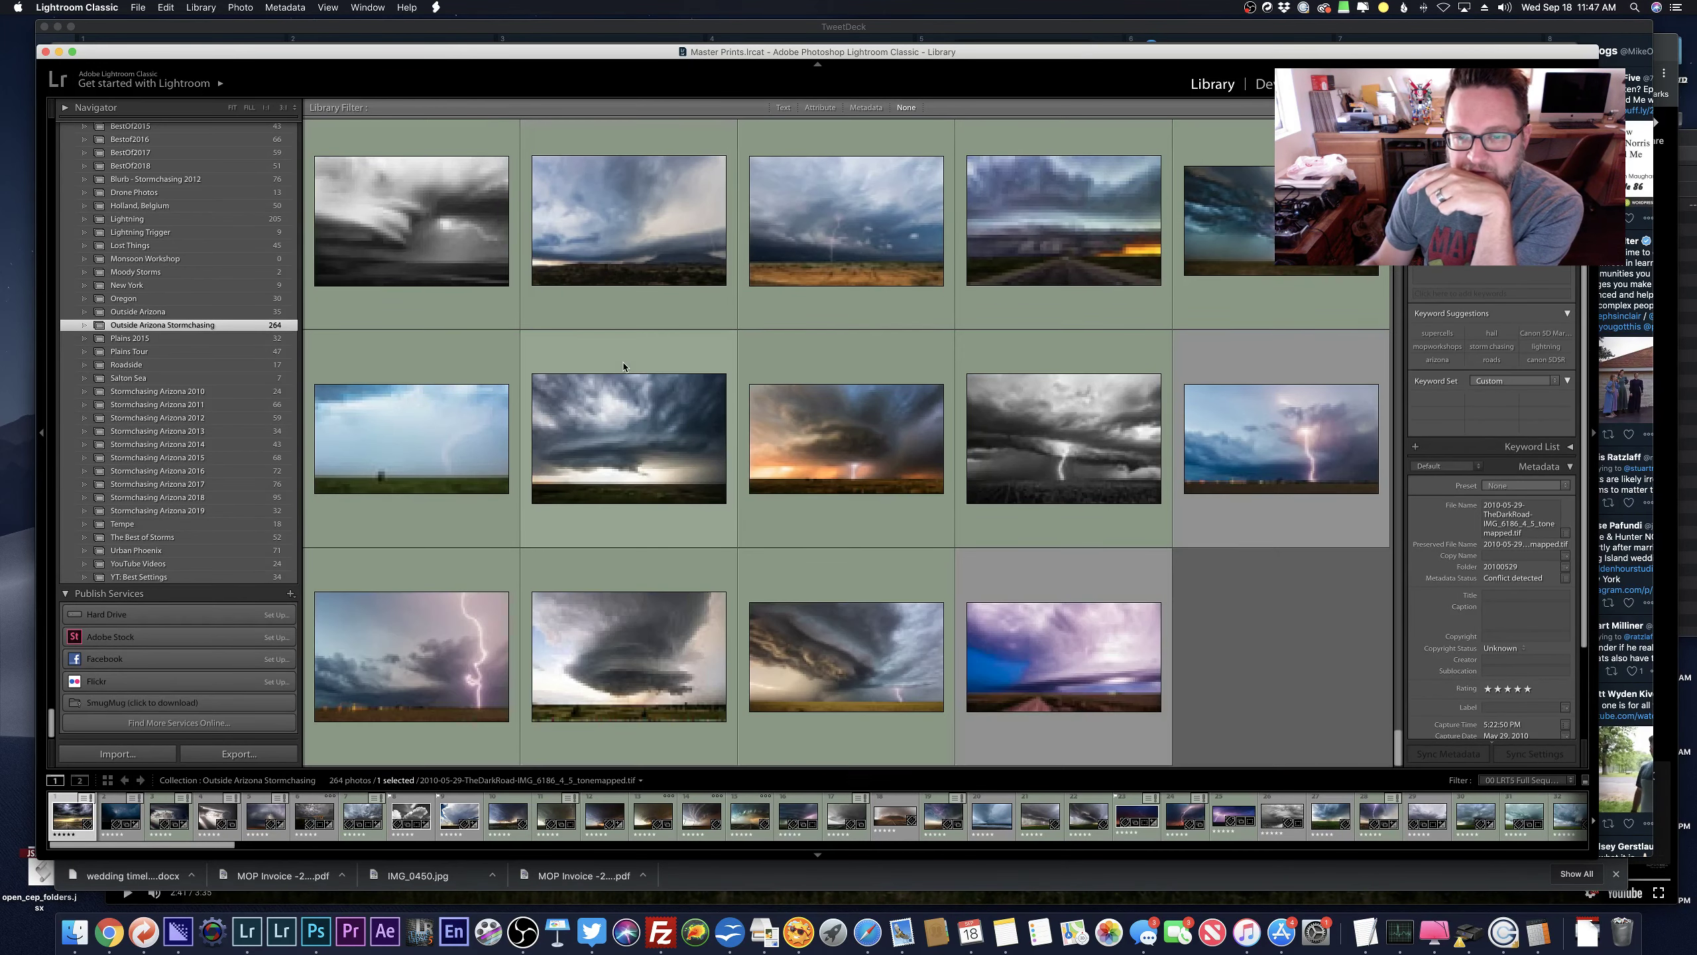
scroll(623, 366, up, 5)
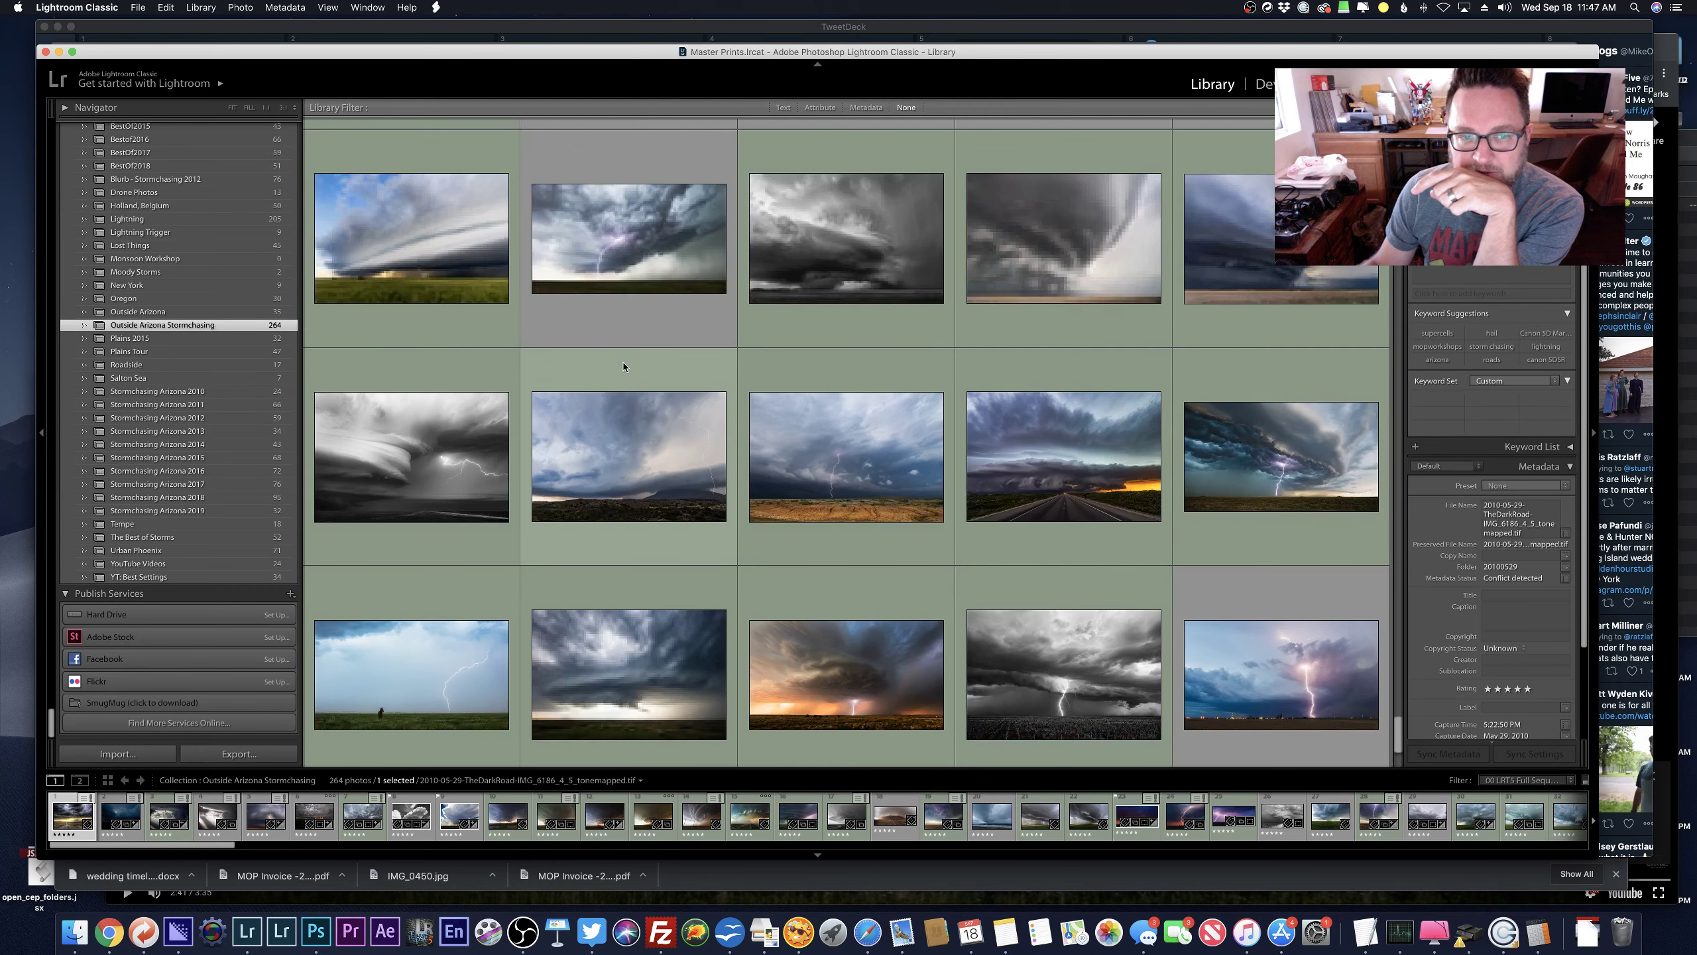
scroll(623, 367, up, 1)
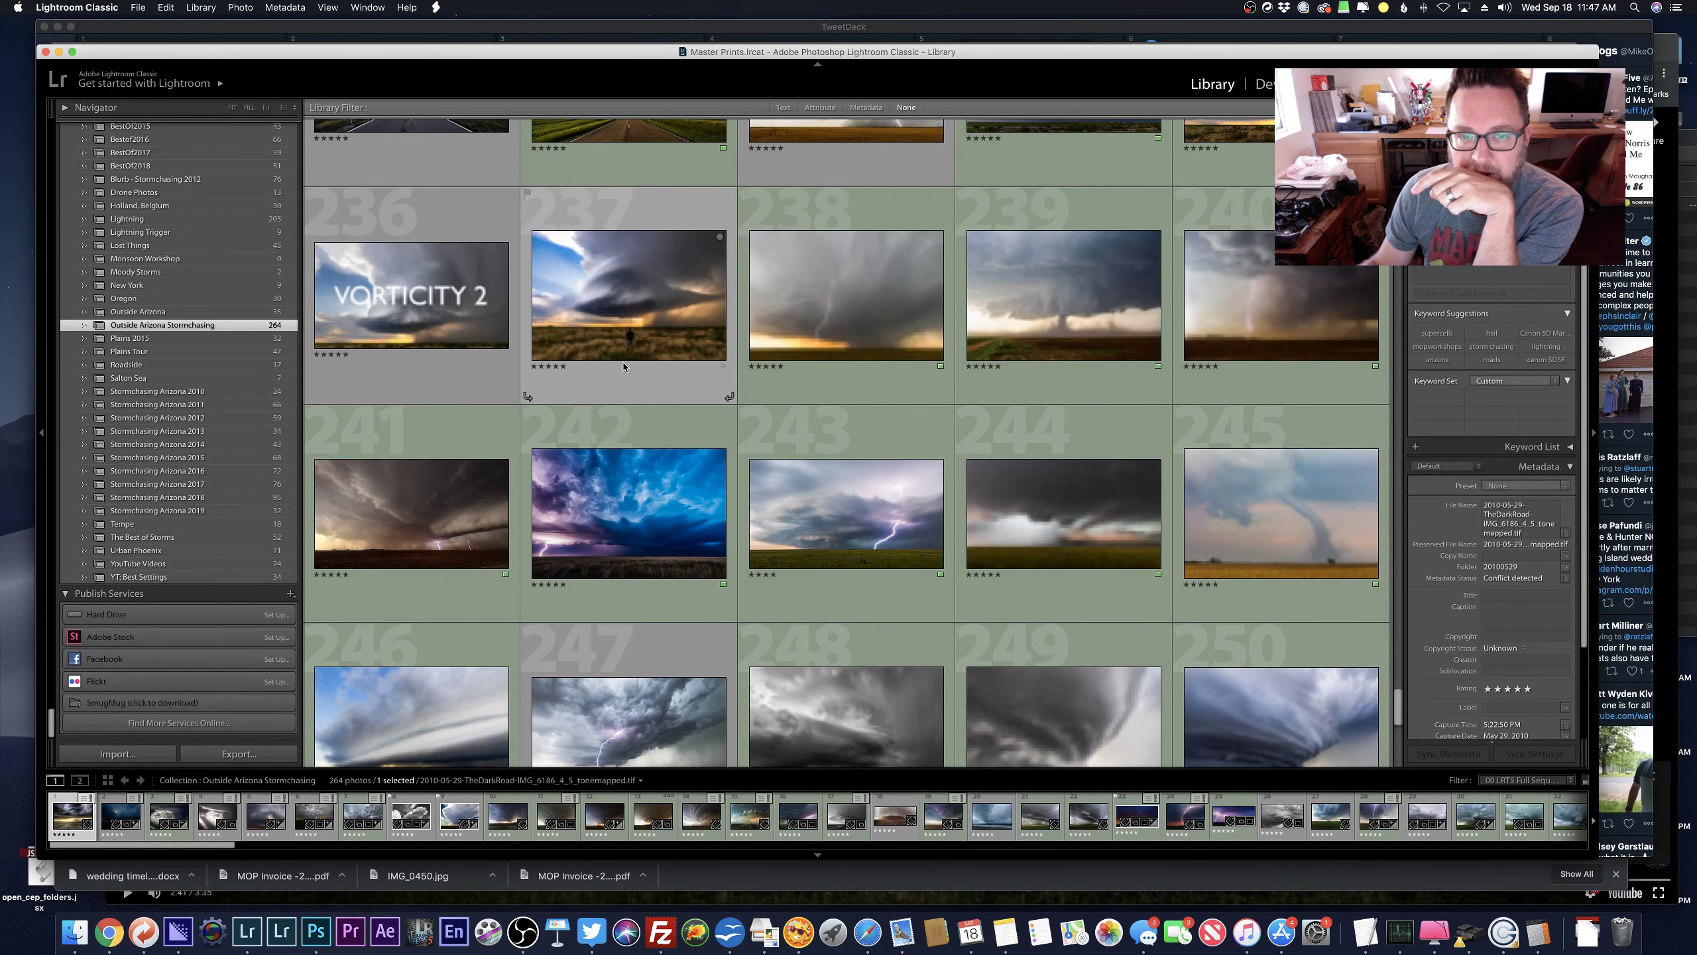
scroll(624, 367, up, 2)
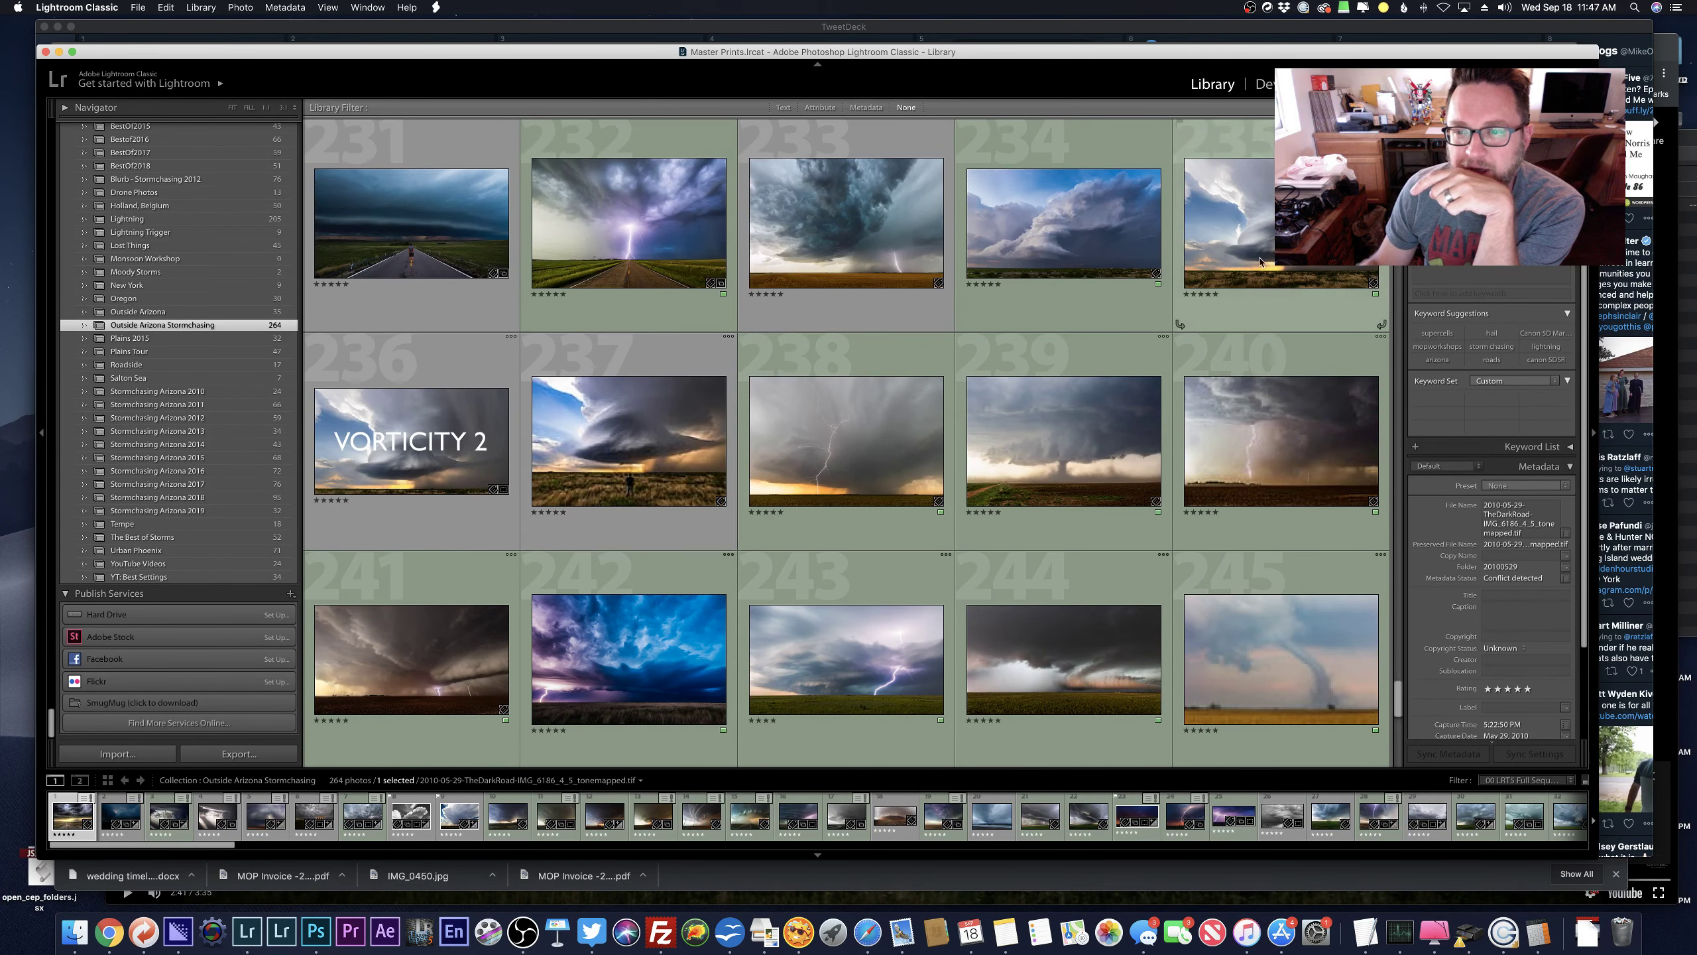
View the Denver City supercell photo 20170629_MO4_4522-Edit-0176.jpg, compare it with the following two shots, and inspect its upper clouds up close.
double_click(1265, 234)
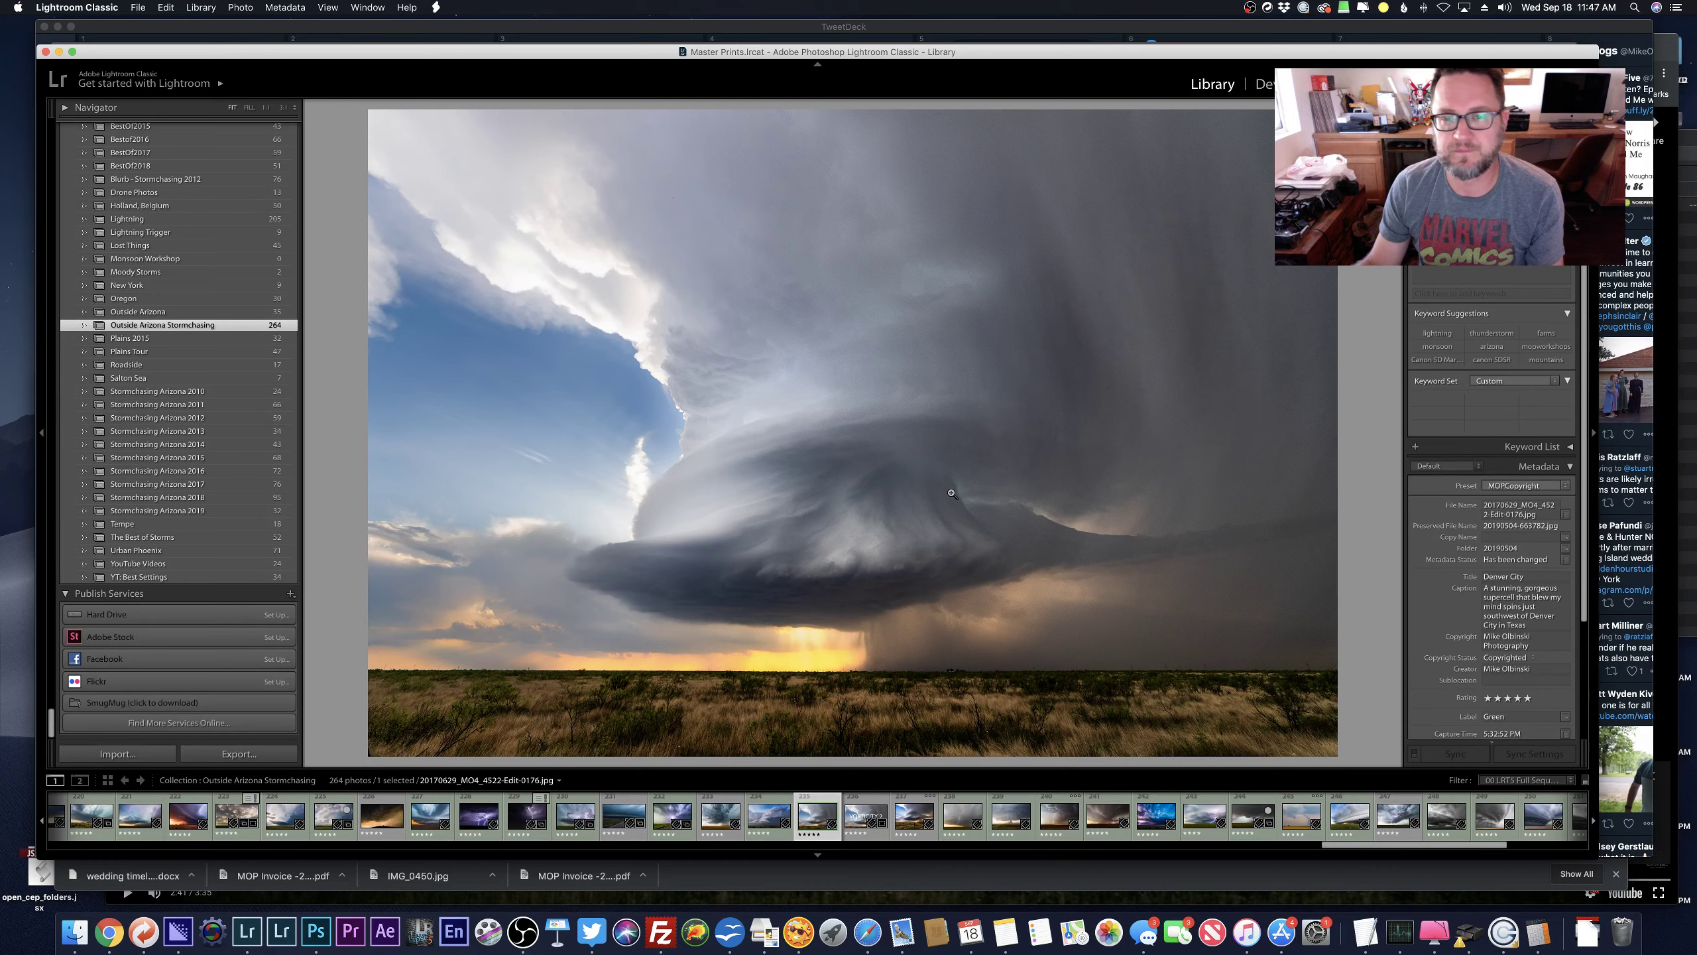
key(Right)
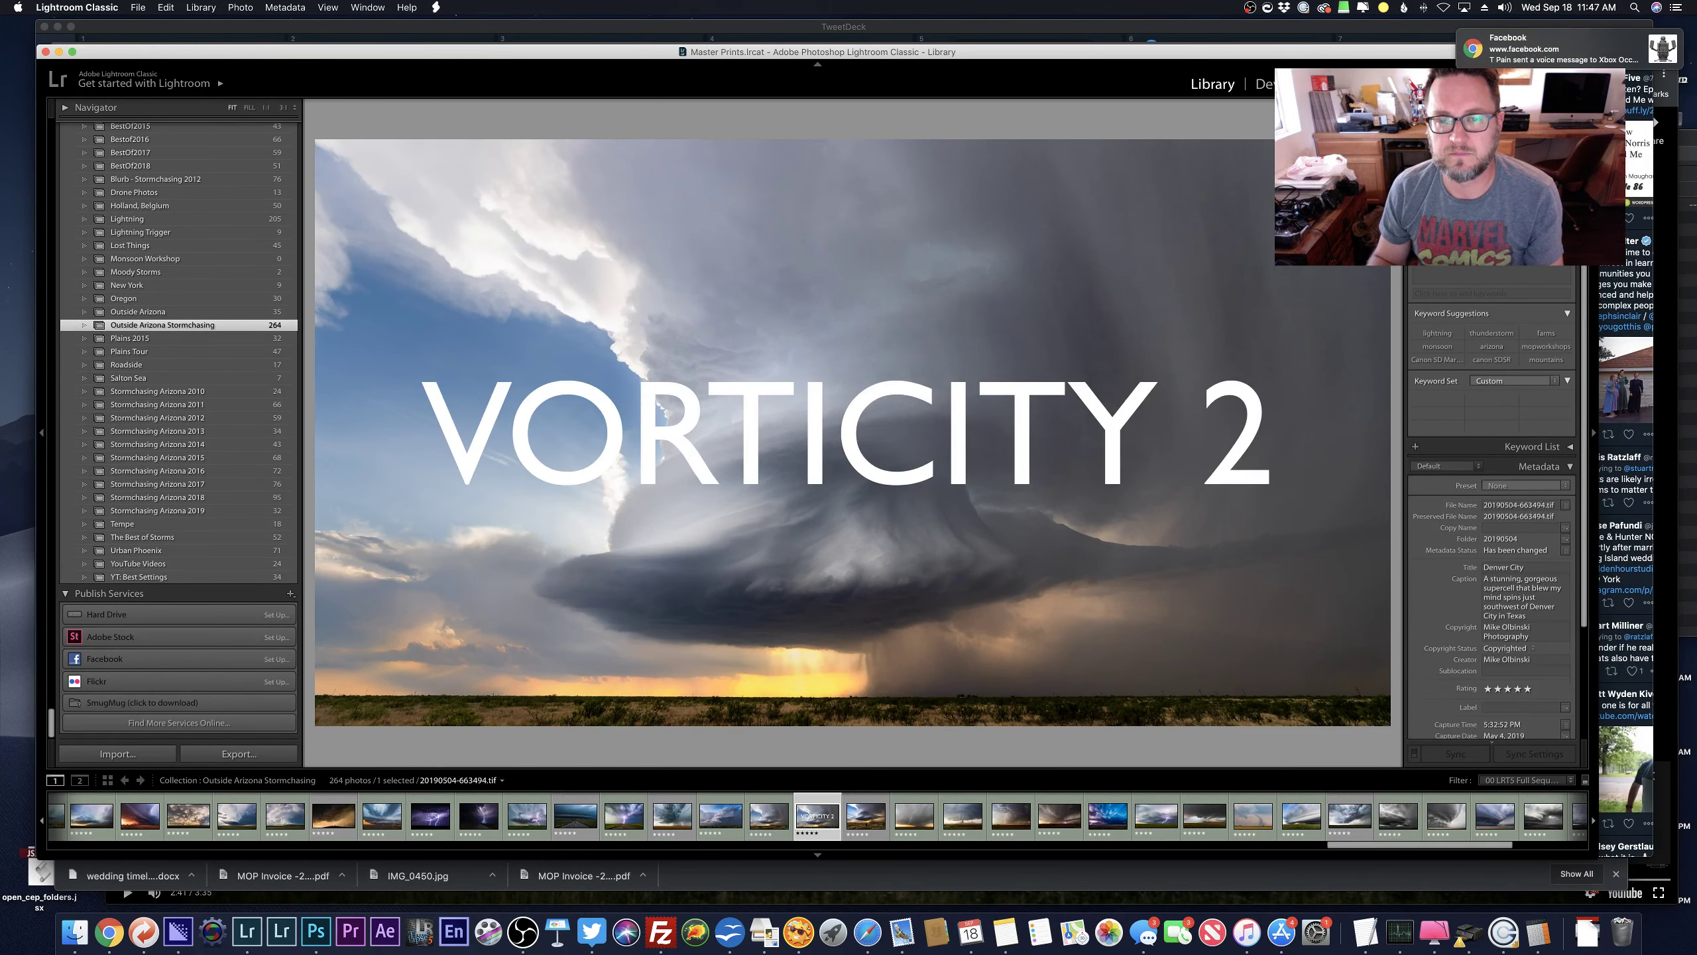
key(Left)
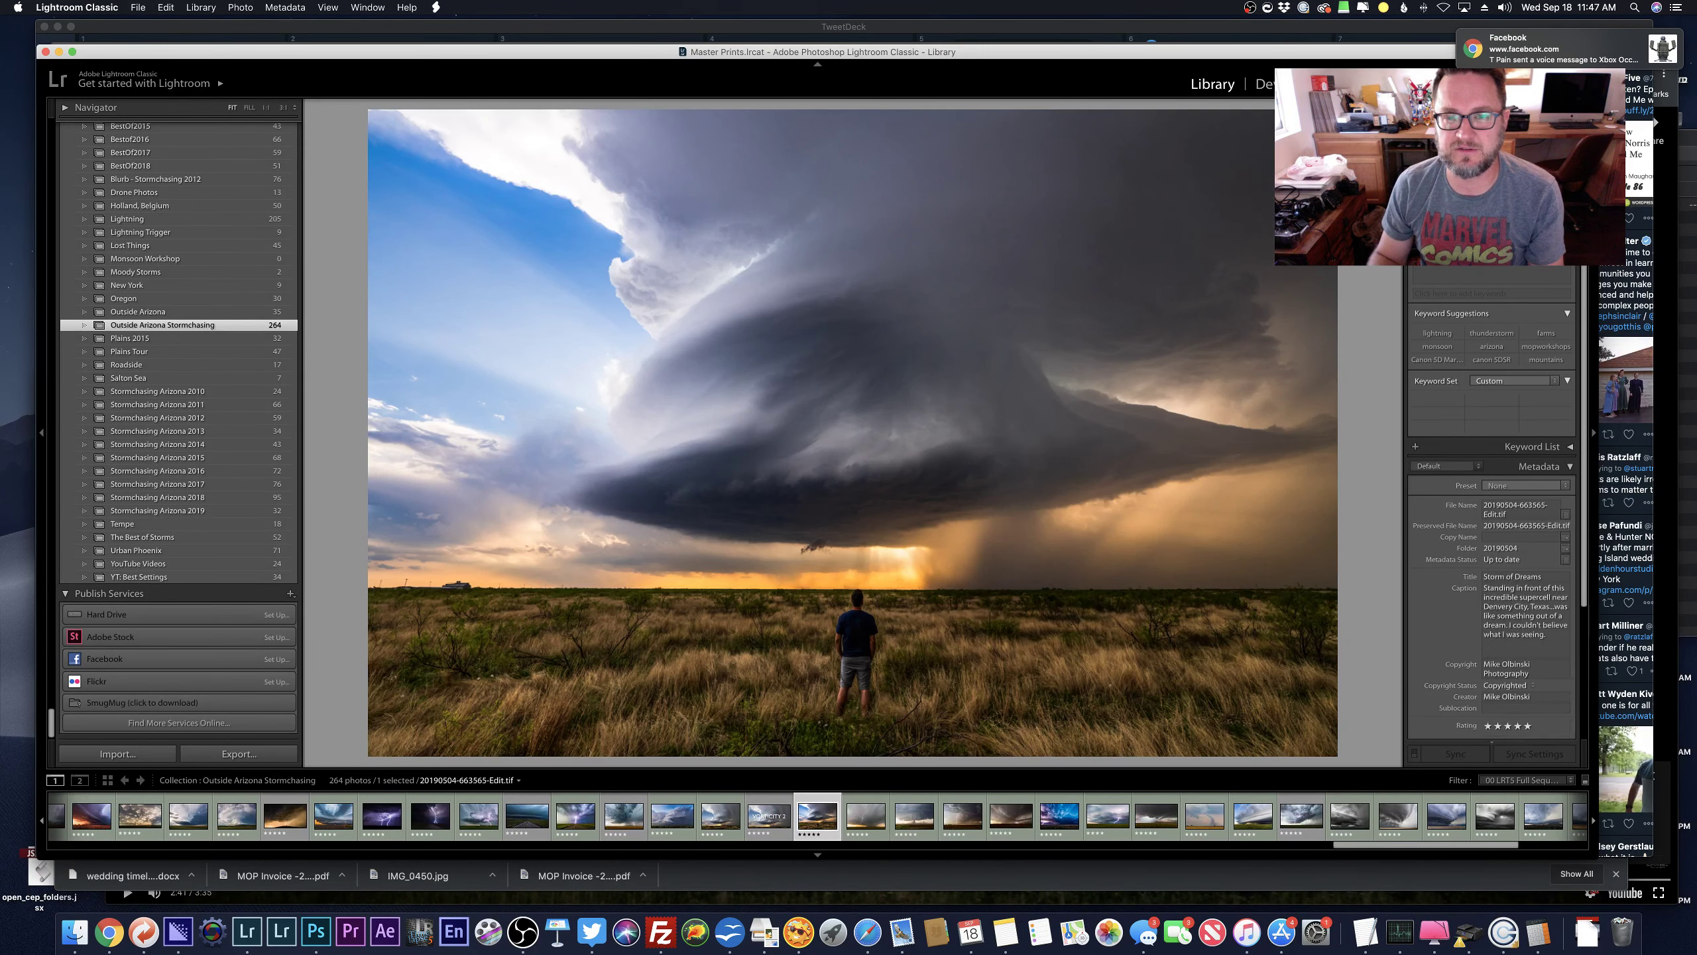
key(Left)
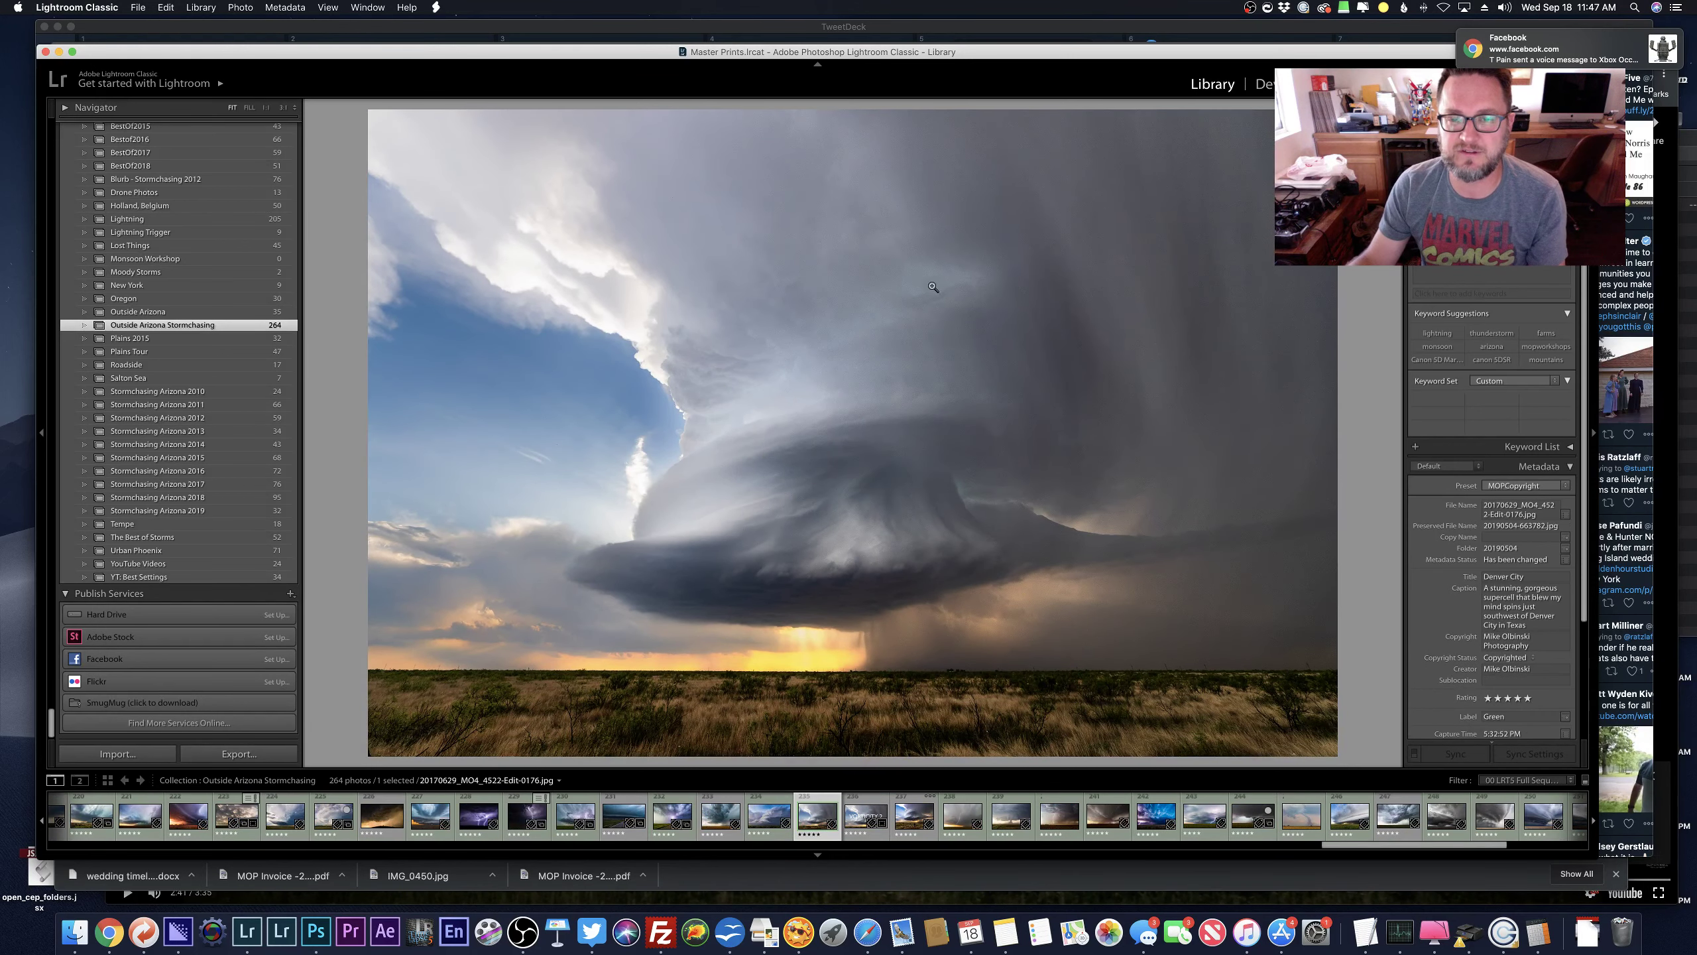
click(956, 252)
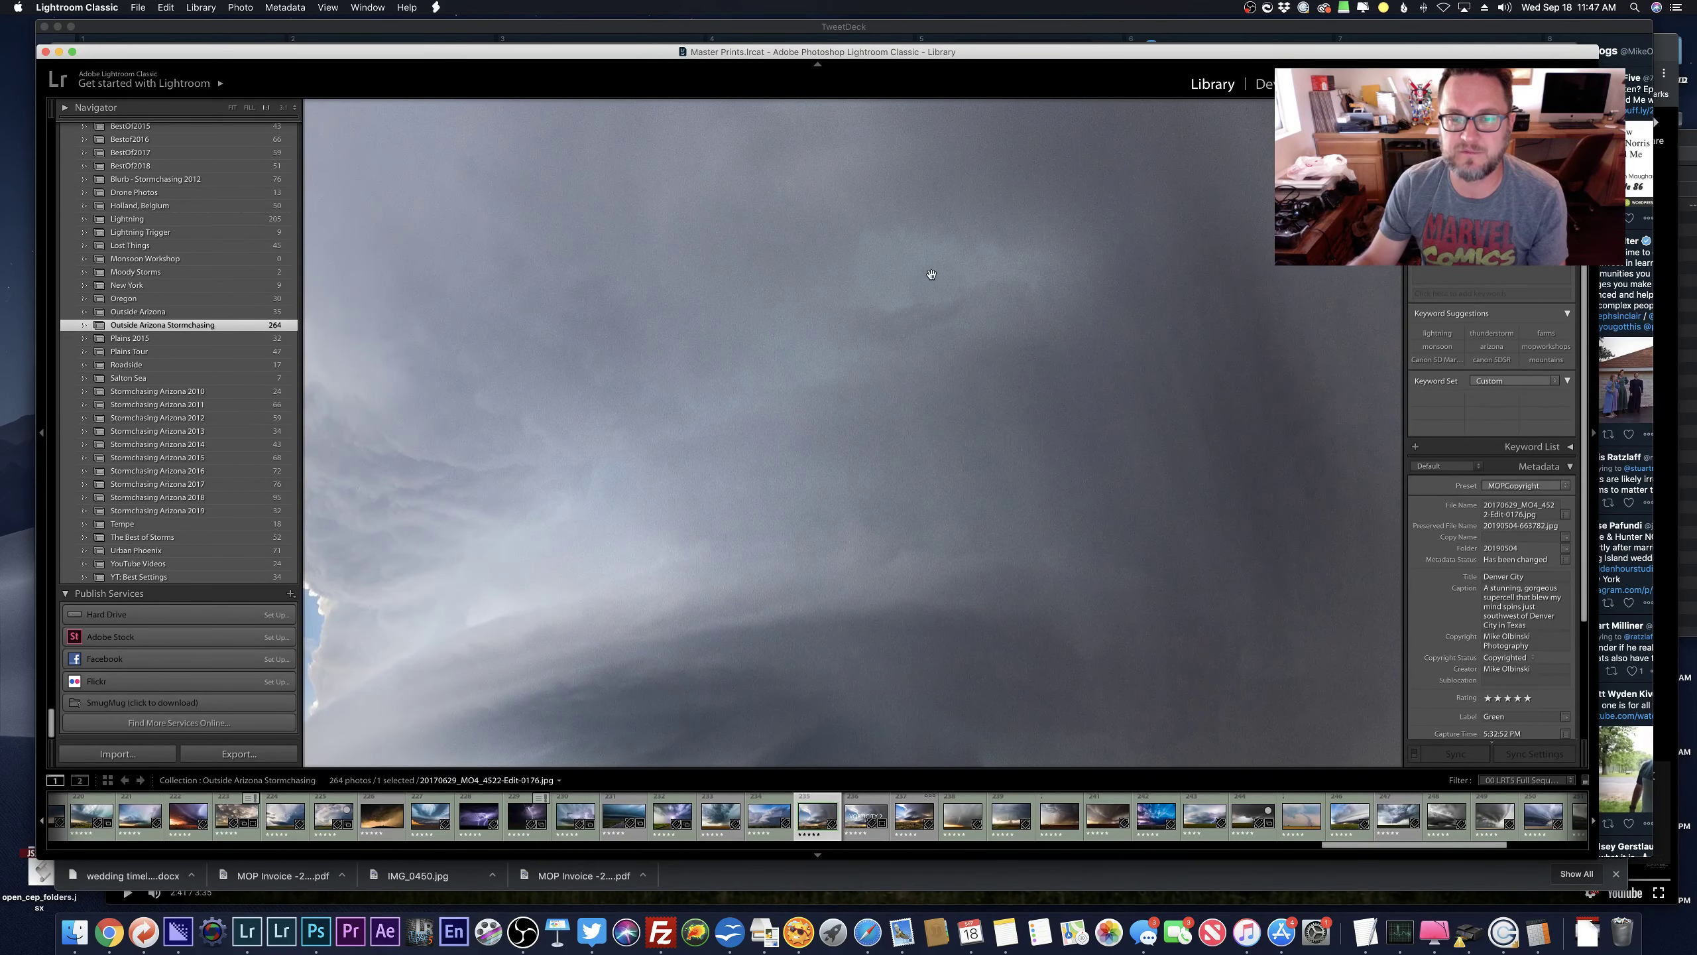
click(997, 342)
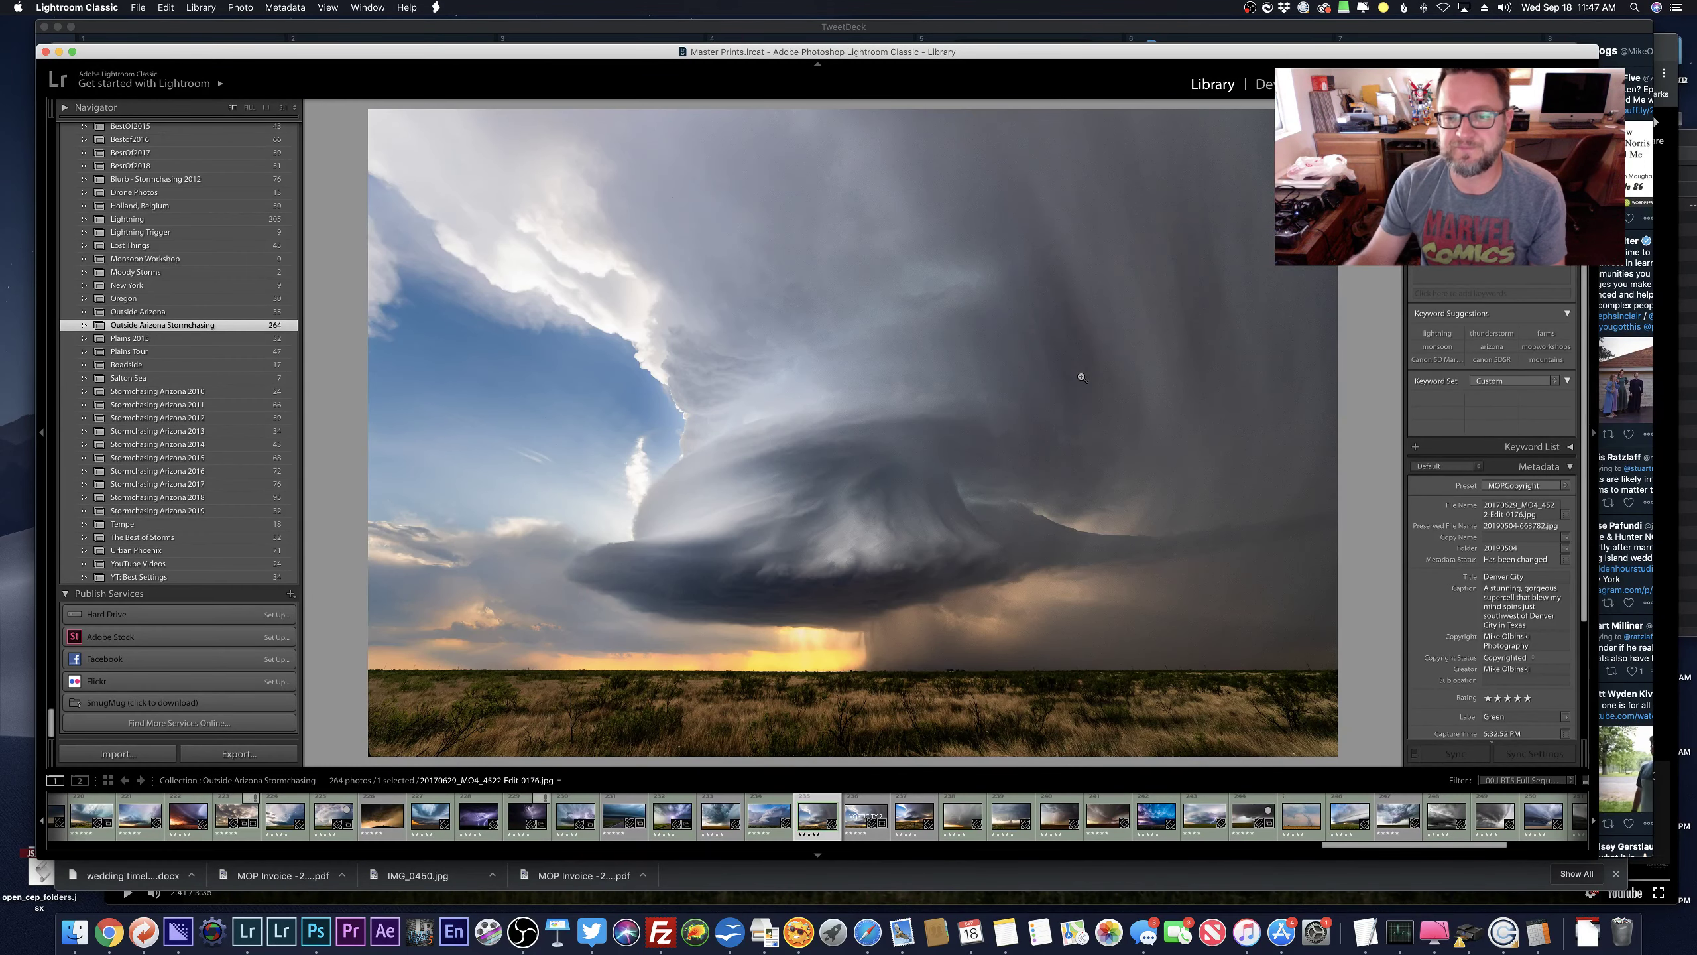
key(g)
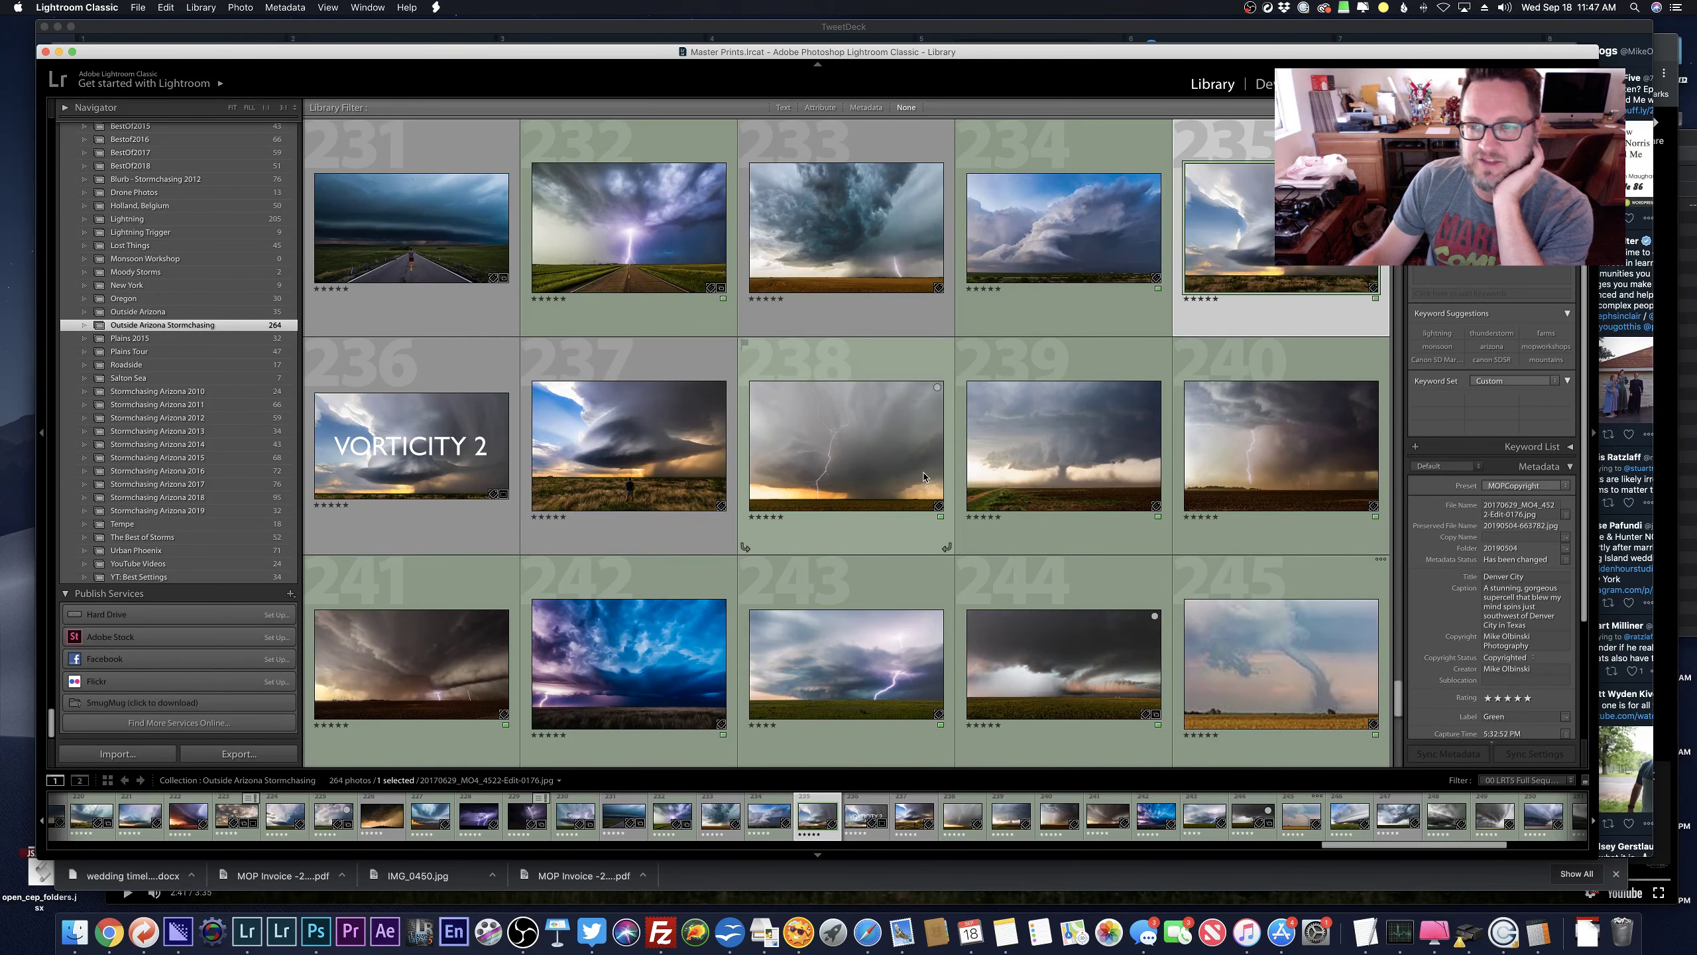
scroll(924, 477, up, 2)
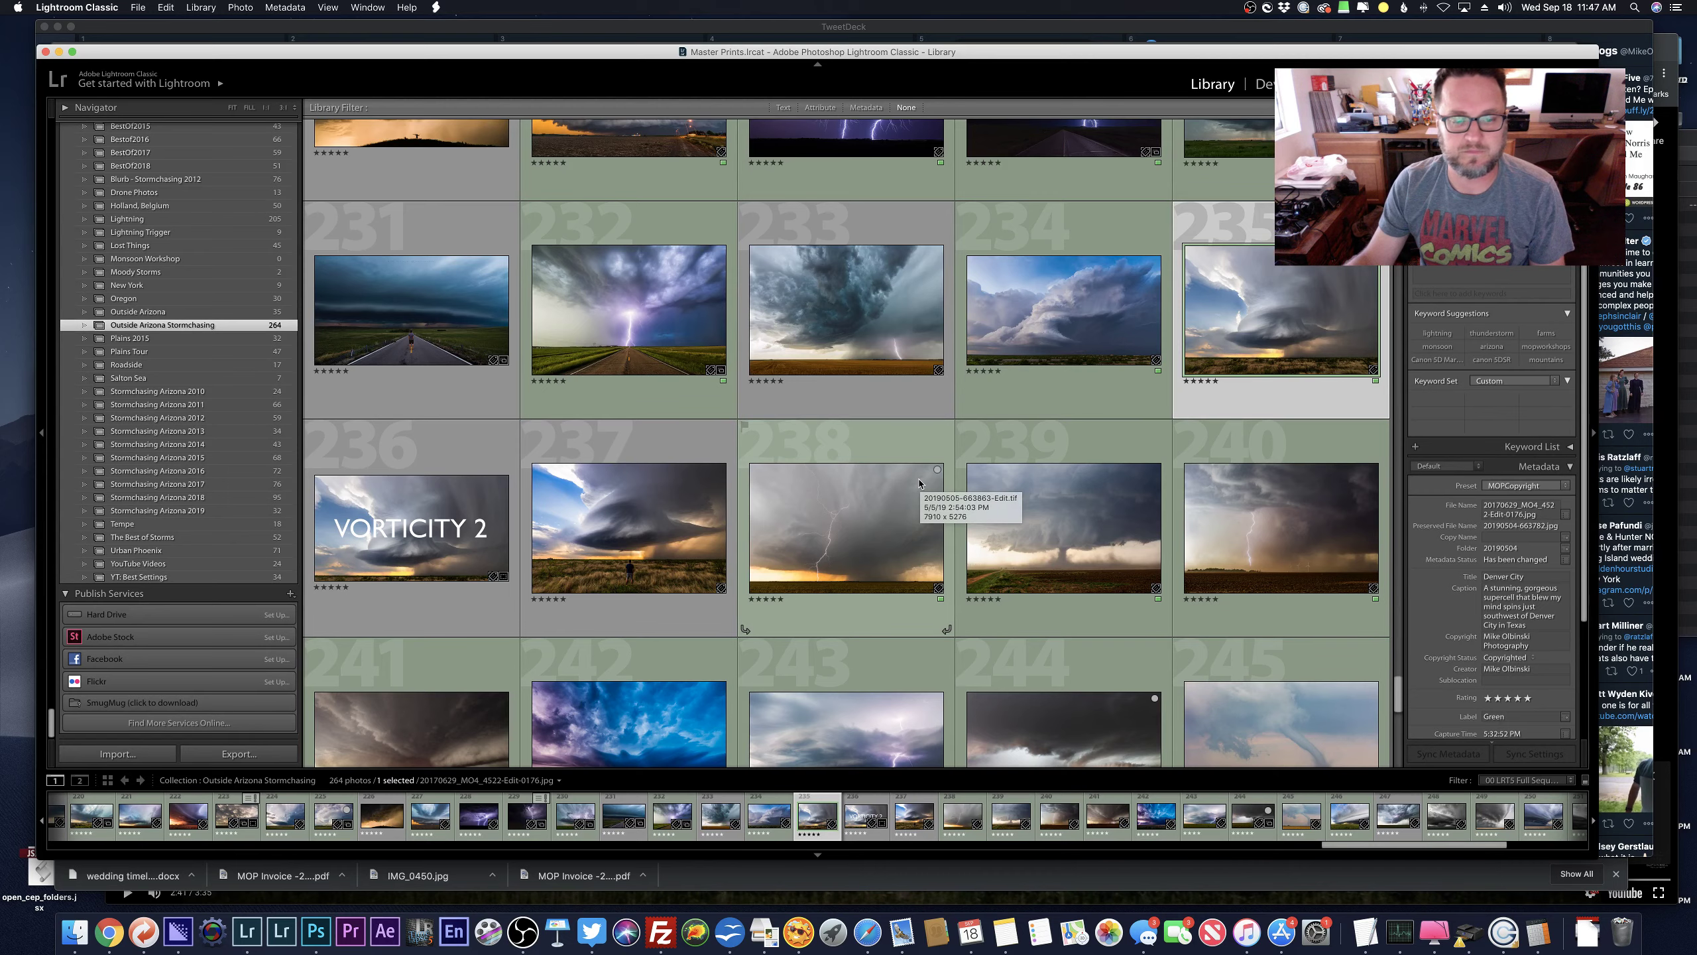
scroll(919, 483, up, 3)
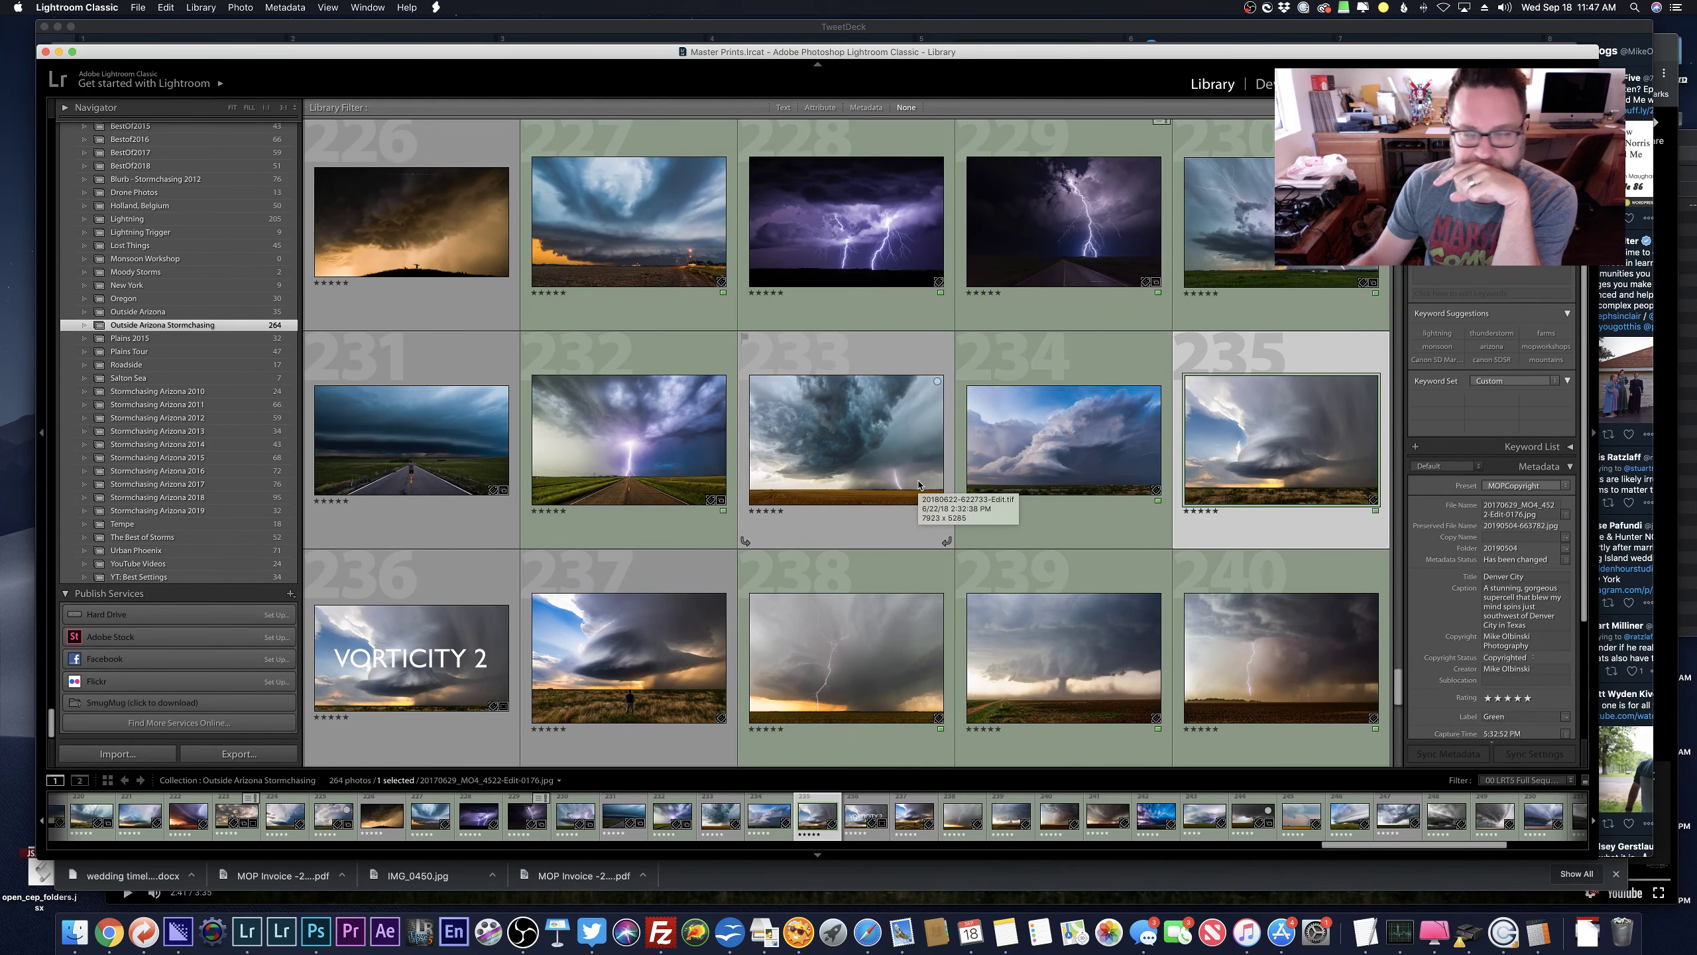
scroll(918, 484, up, 12)
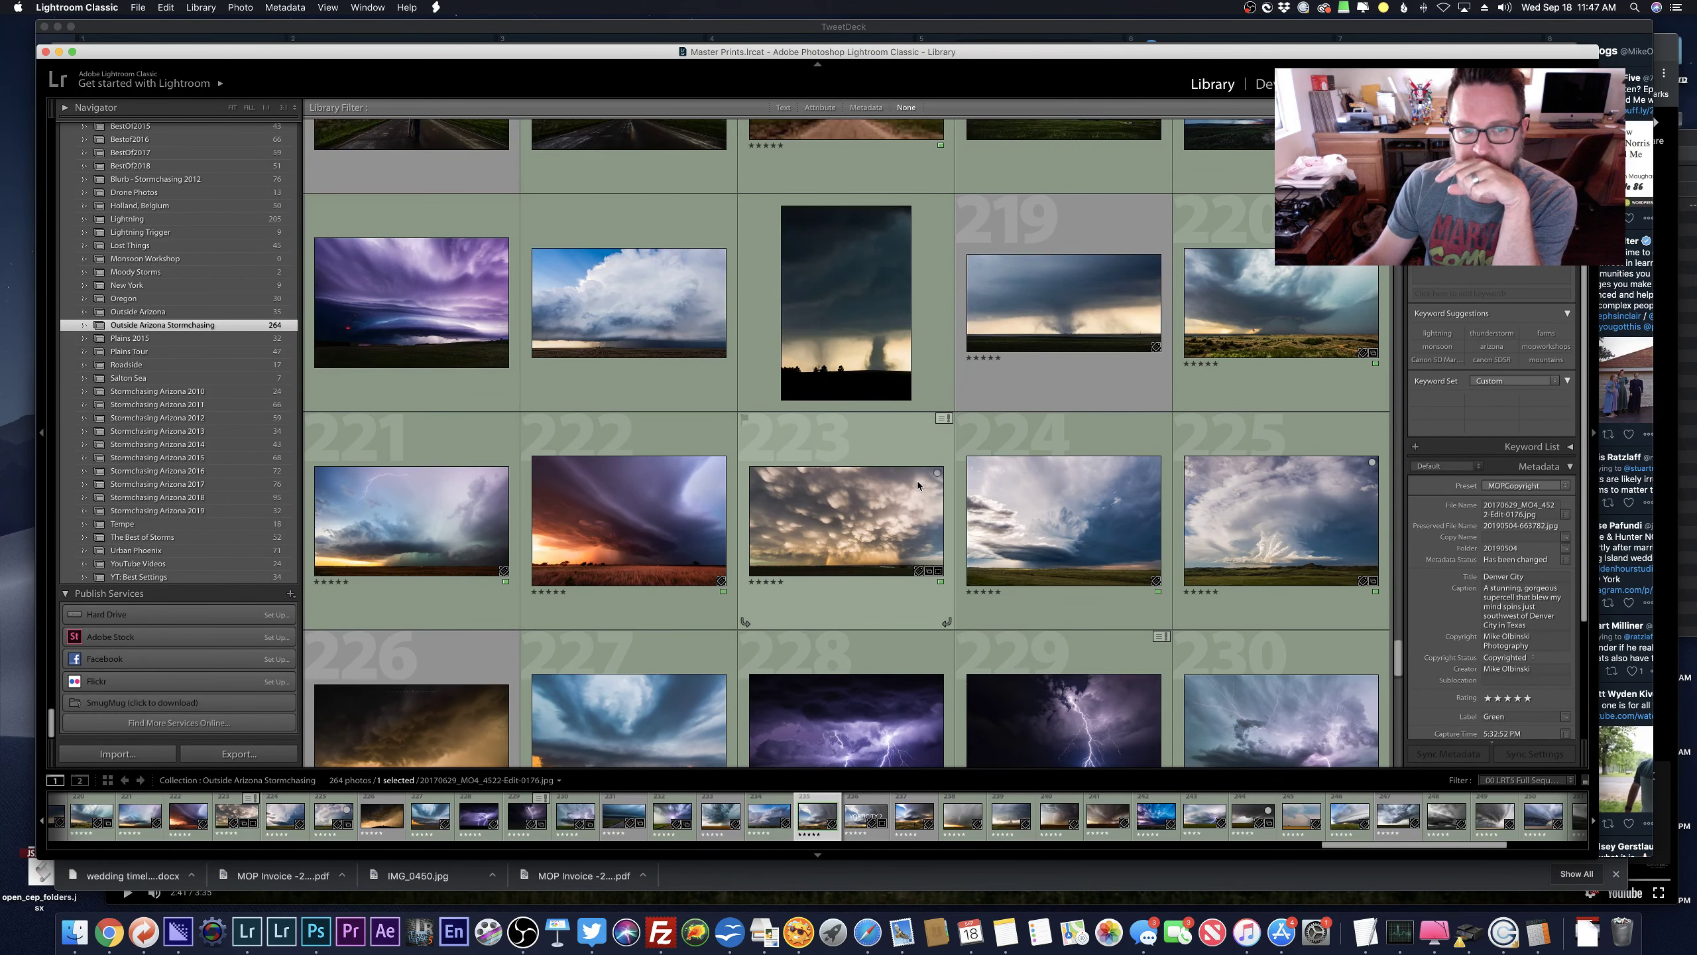
scroll(918, 484, up, 8)
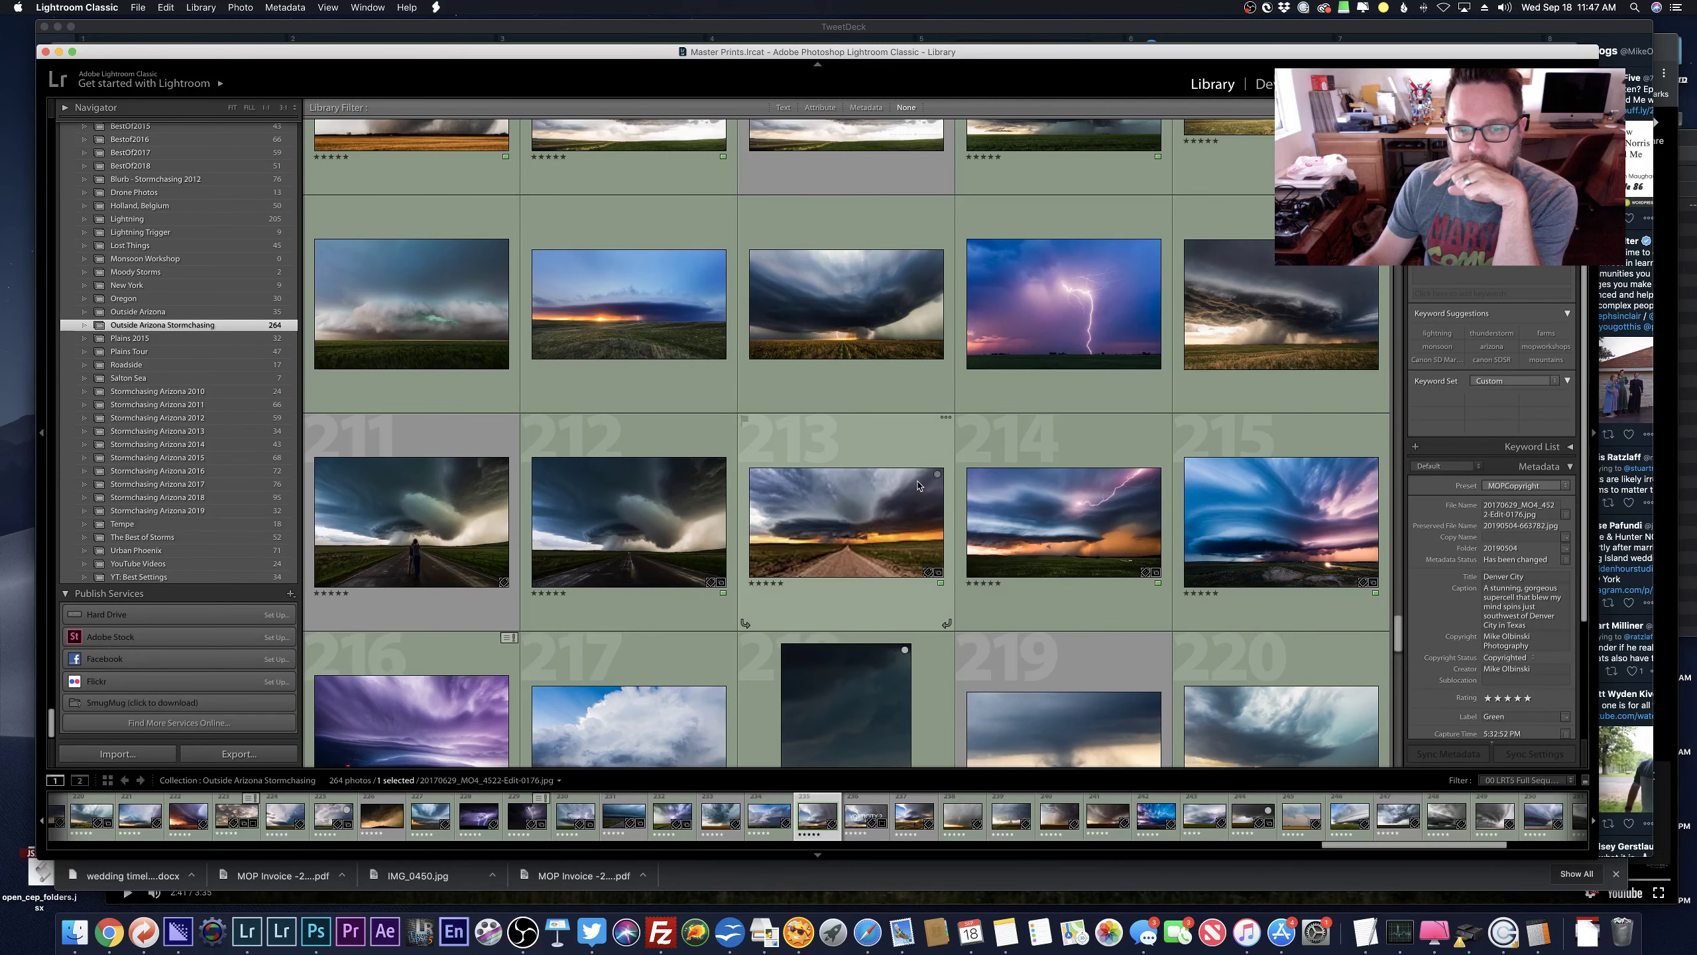
double_click(651, 535)
double_click(650, 480)
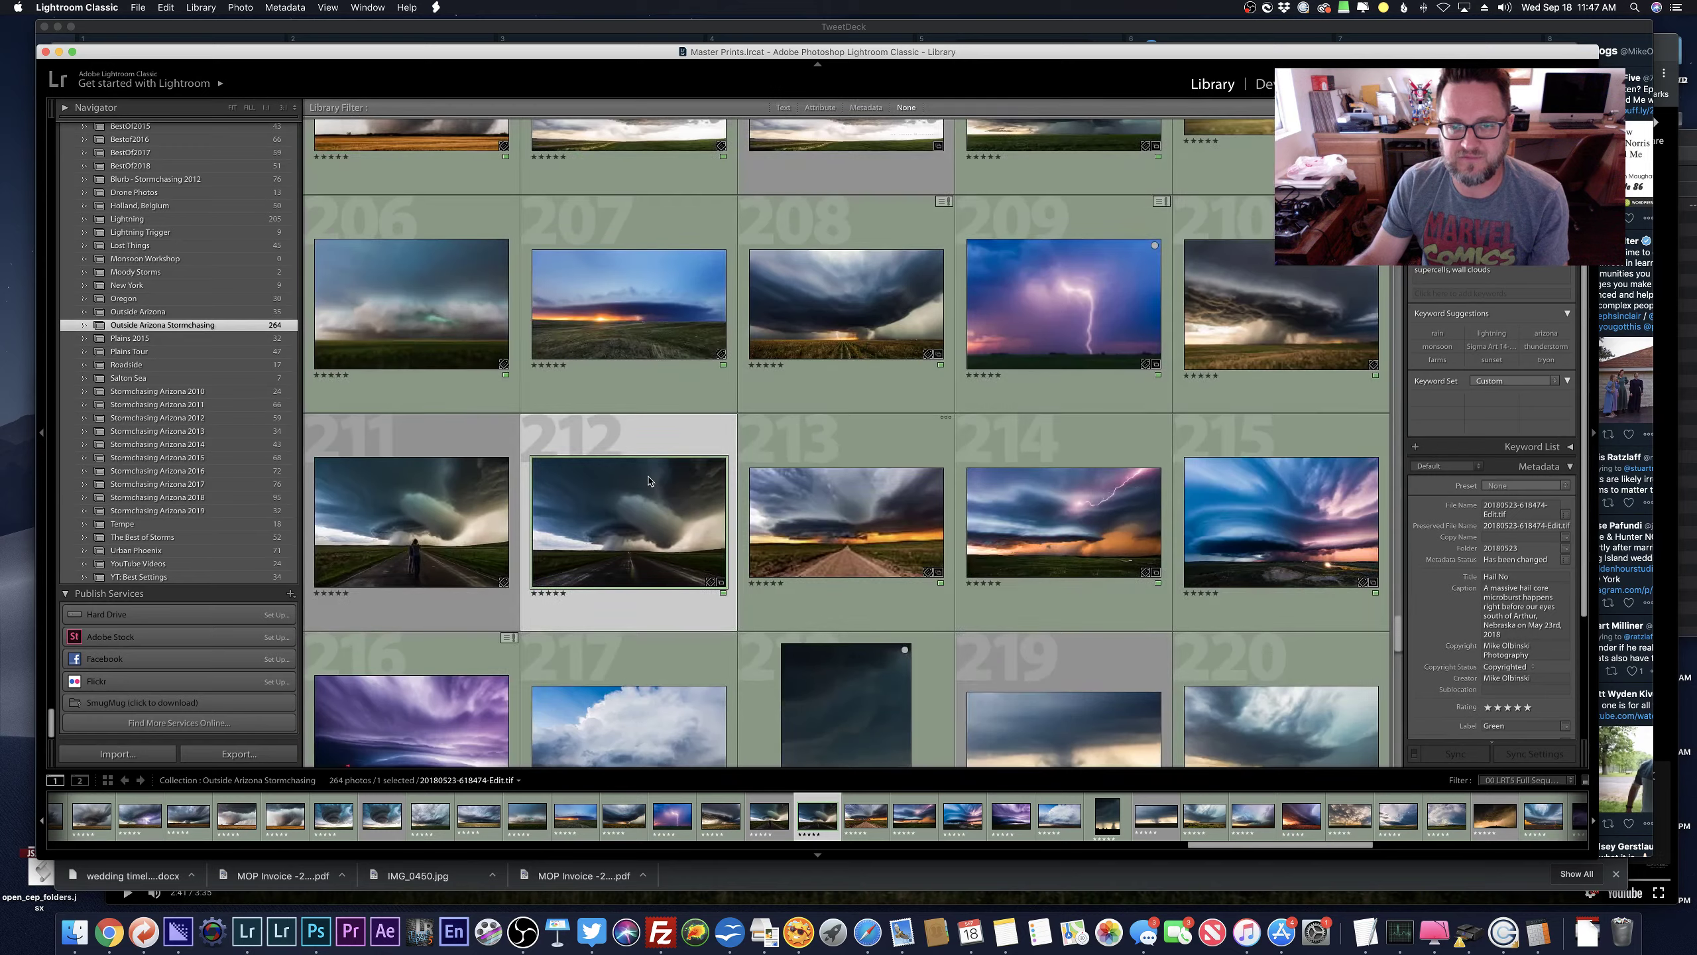
scroll(650, 480, up, 8)
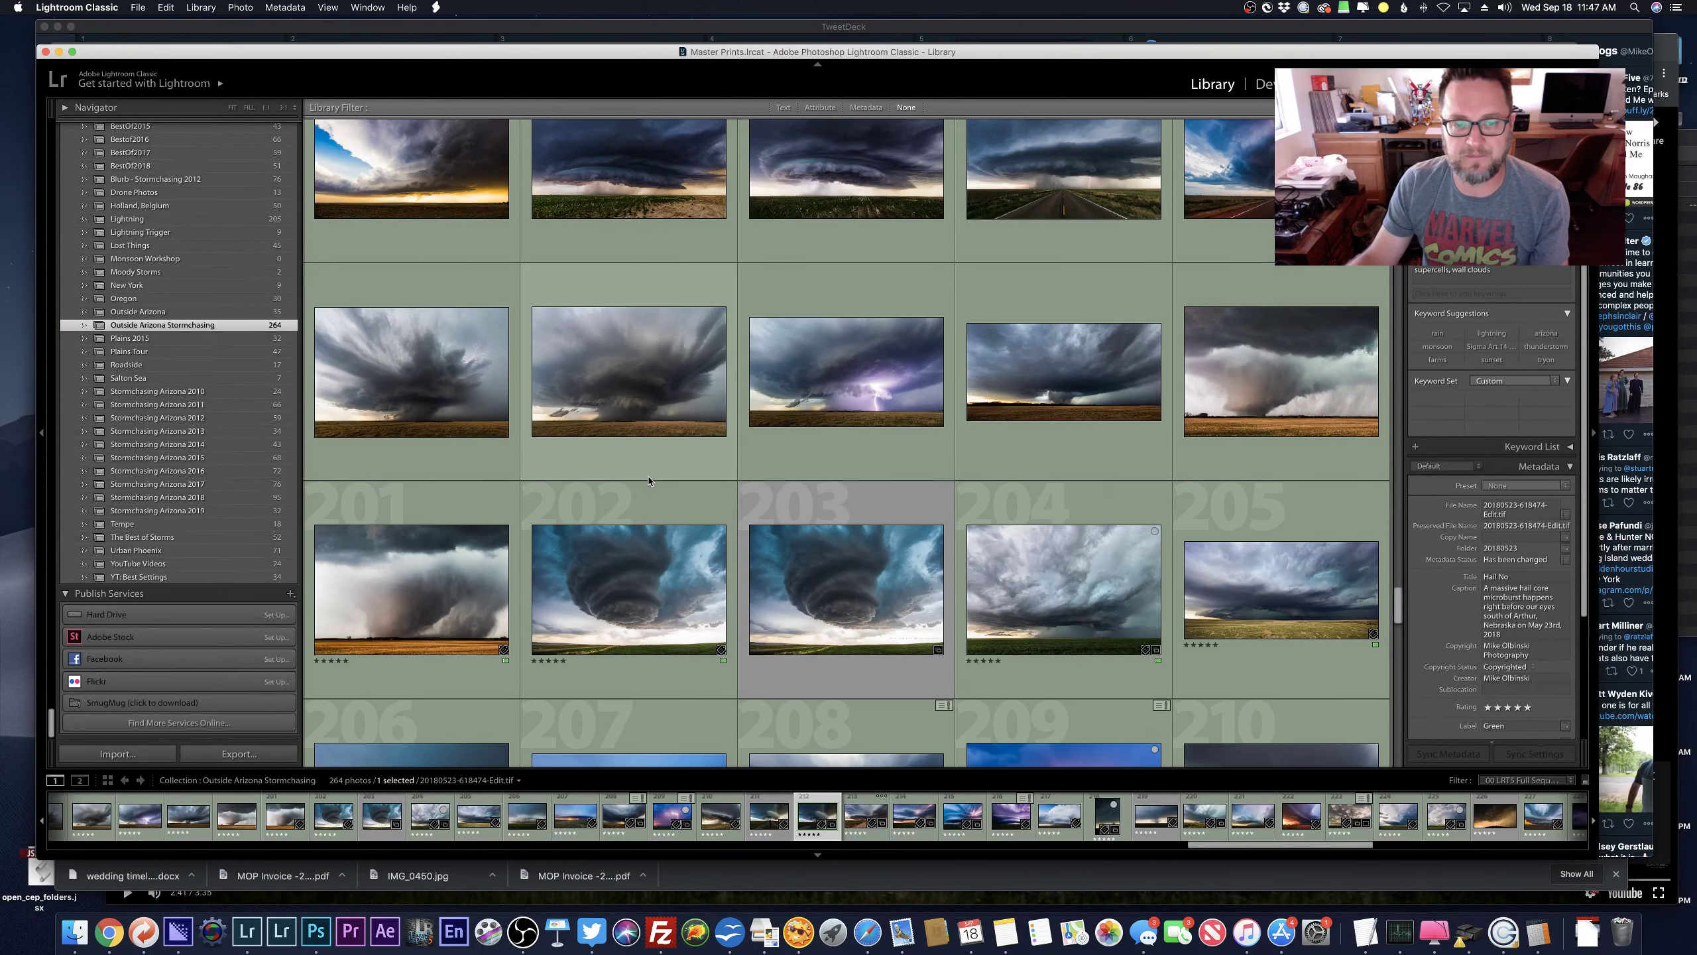
scroll(648, 480, up, 8)
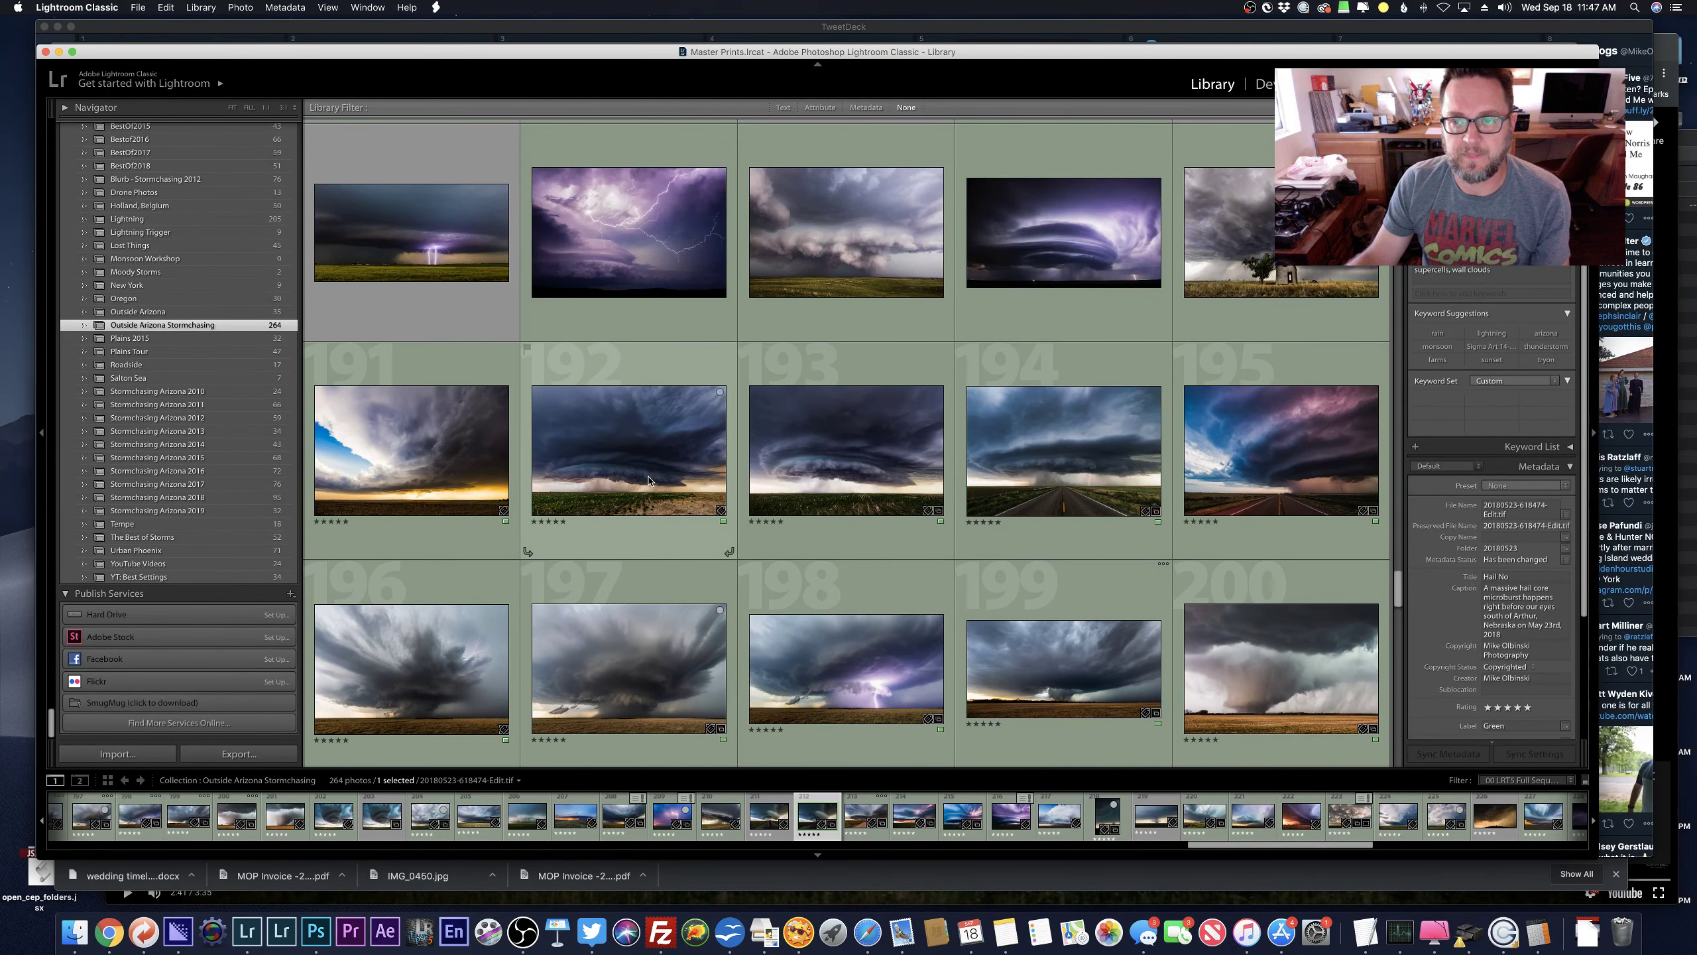
scroll(648, 480, up, 5)
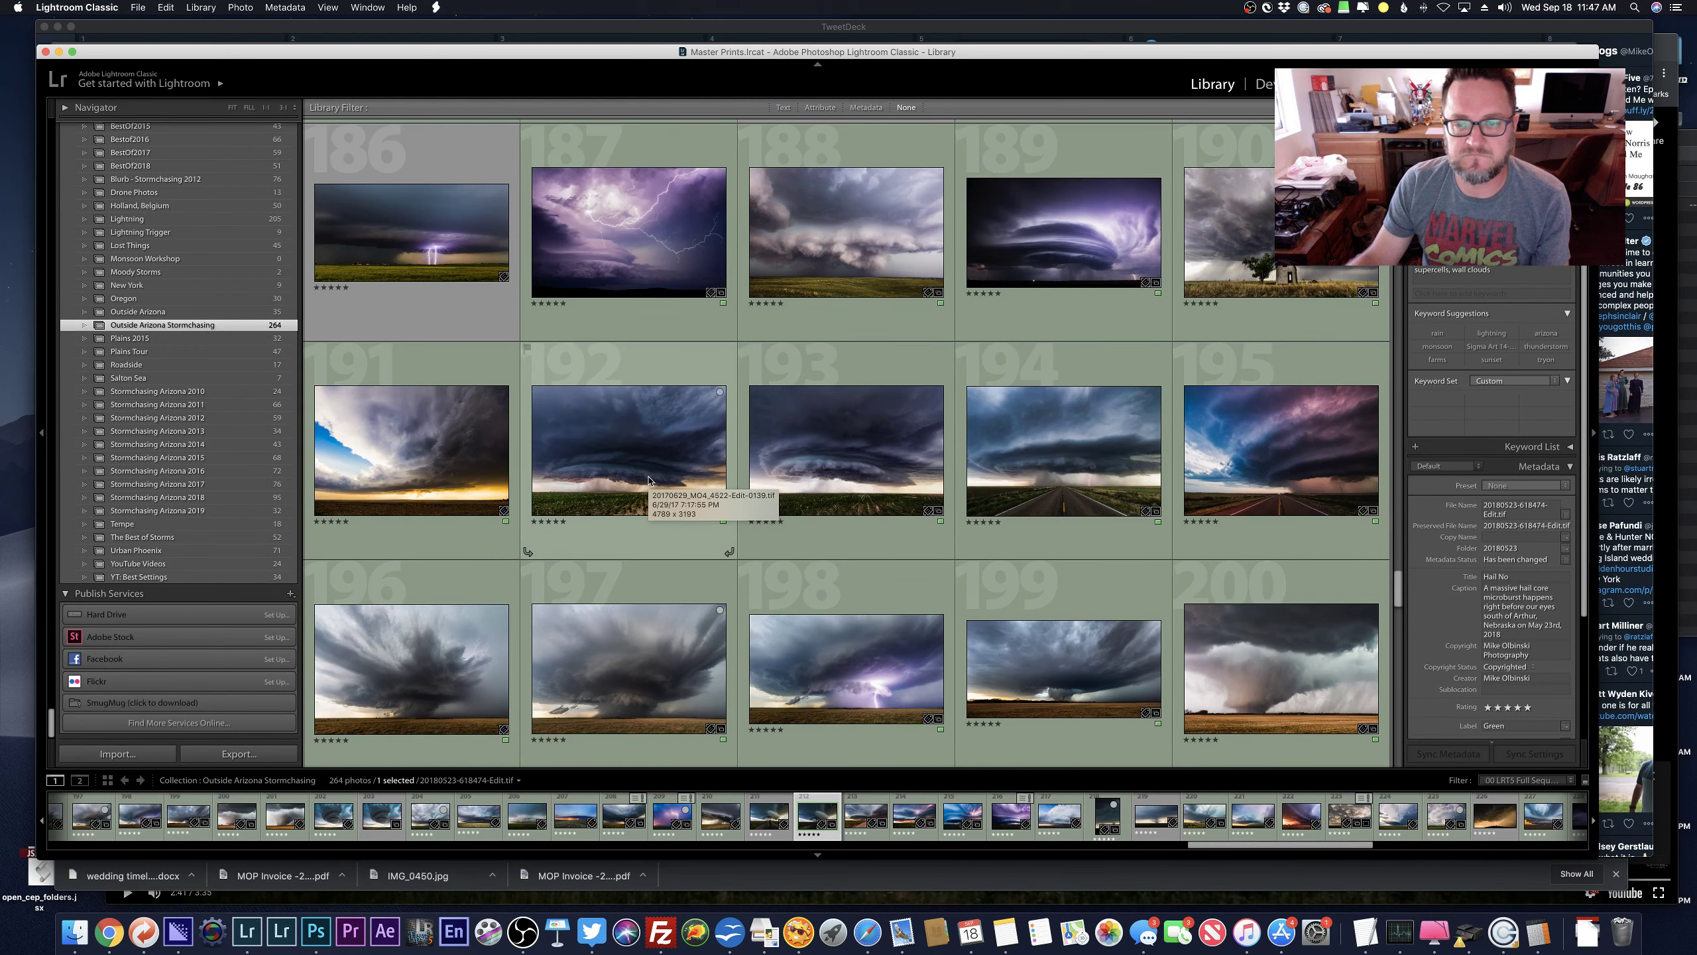
scroll(649, 480, down, 2)
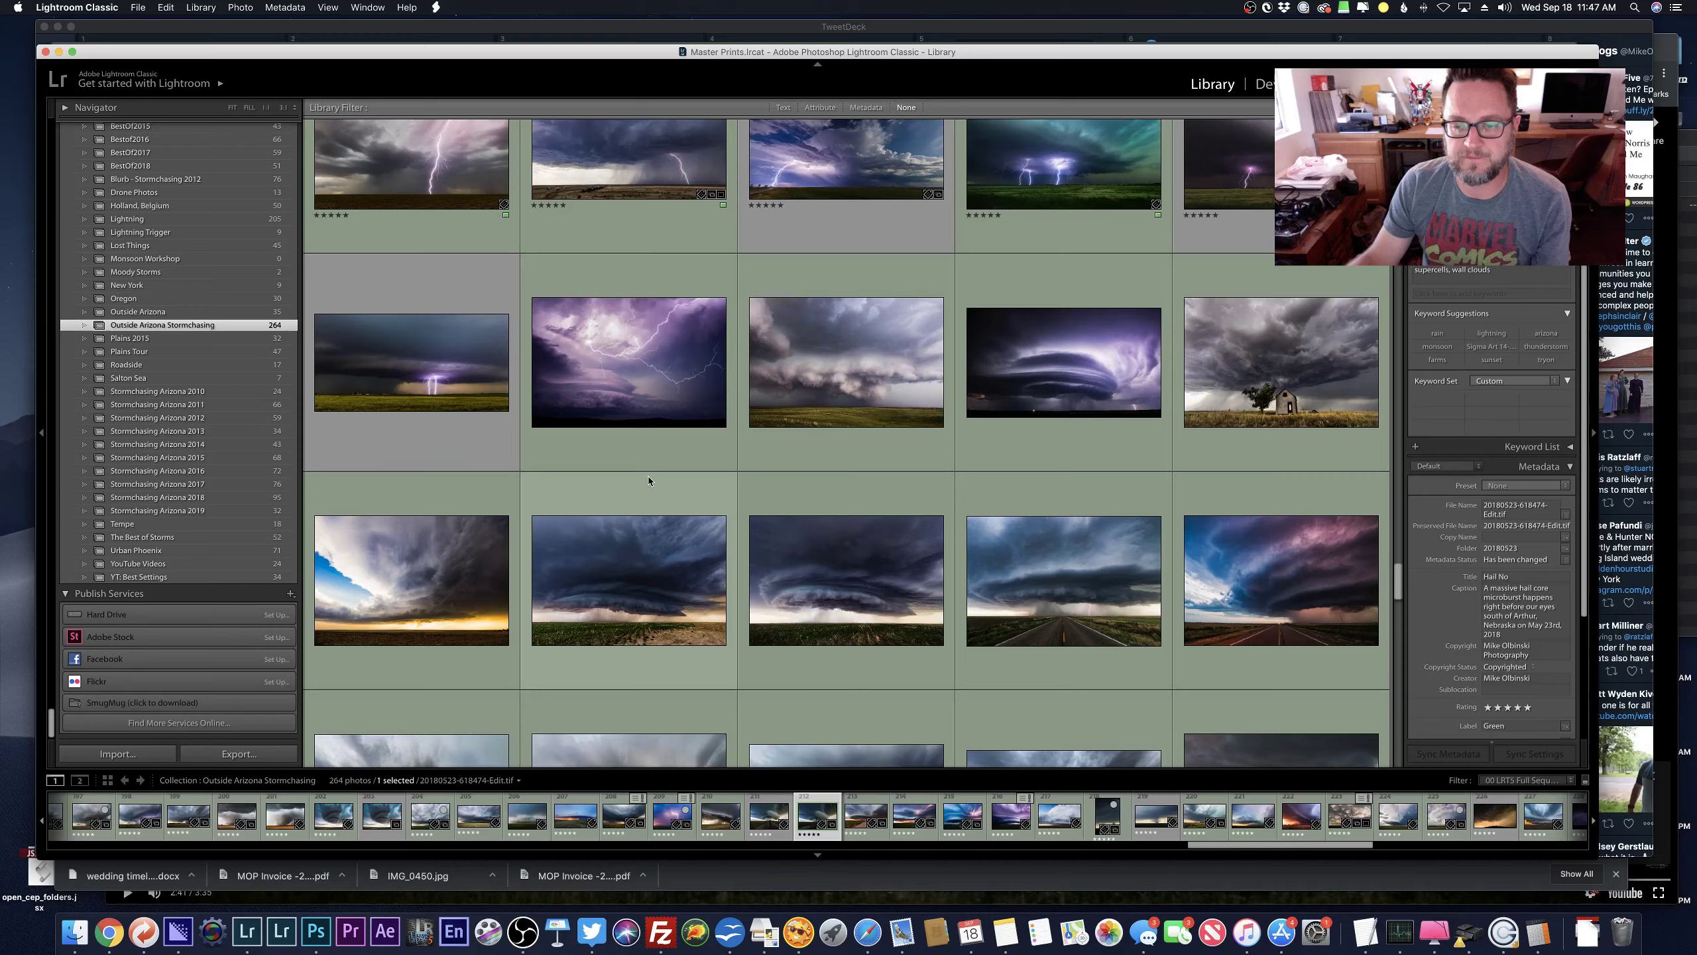
scroll(648, 480, up, 10)
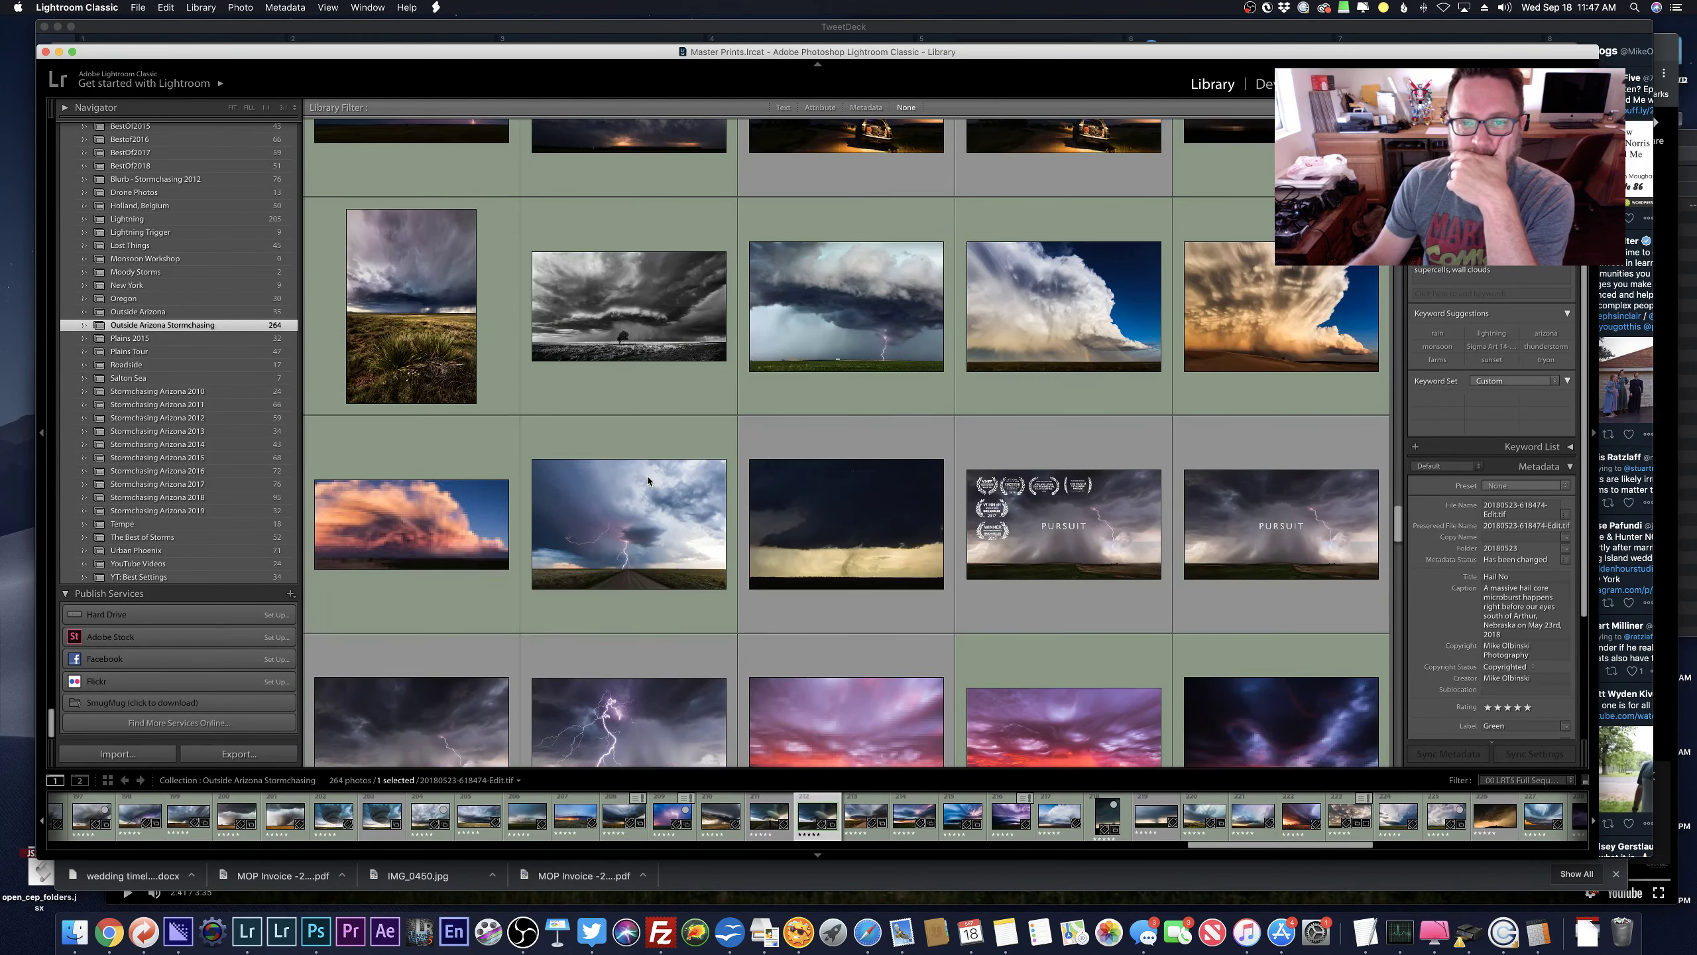
scroll(649, 480, up, 5)
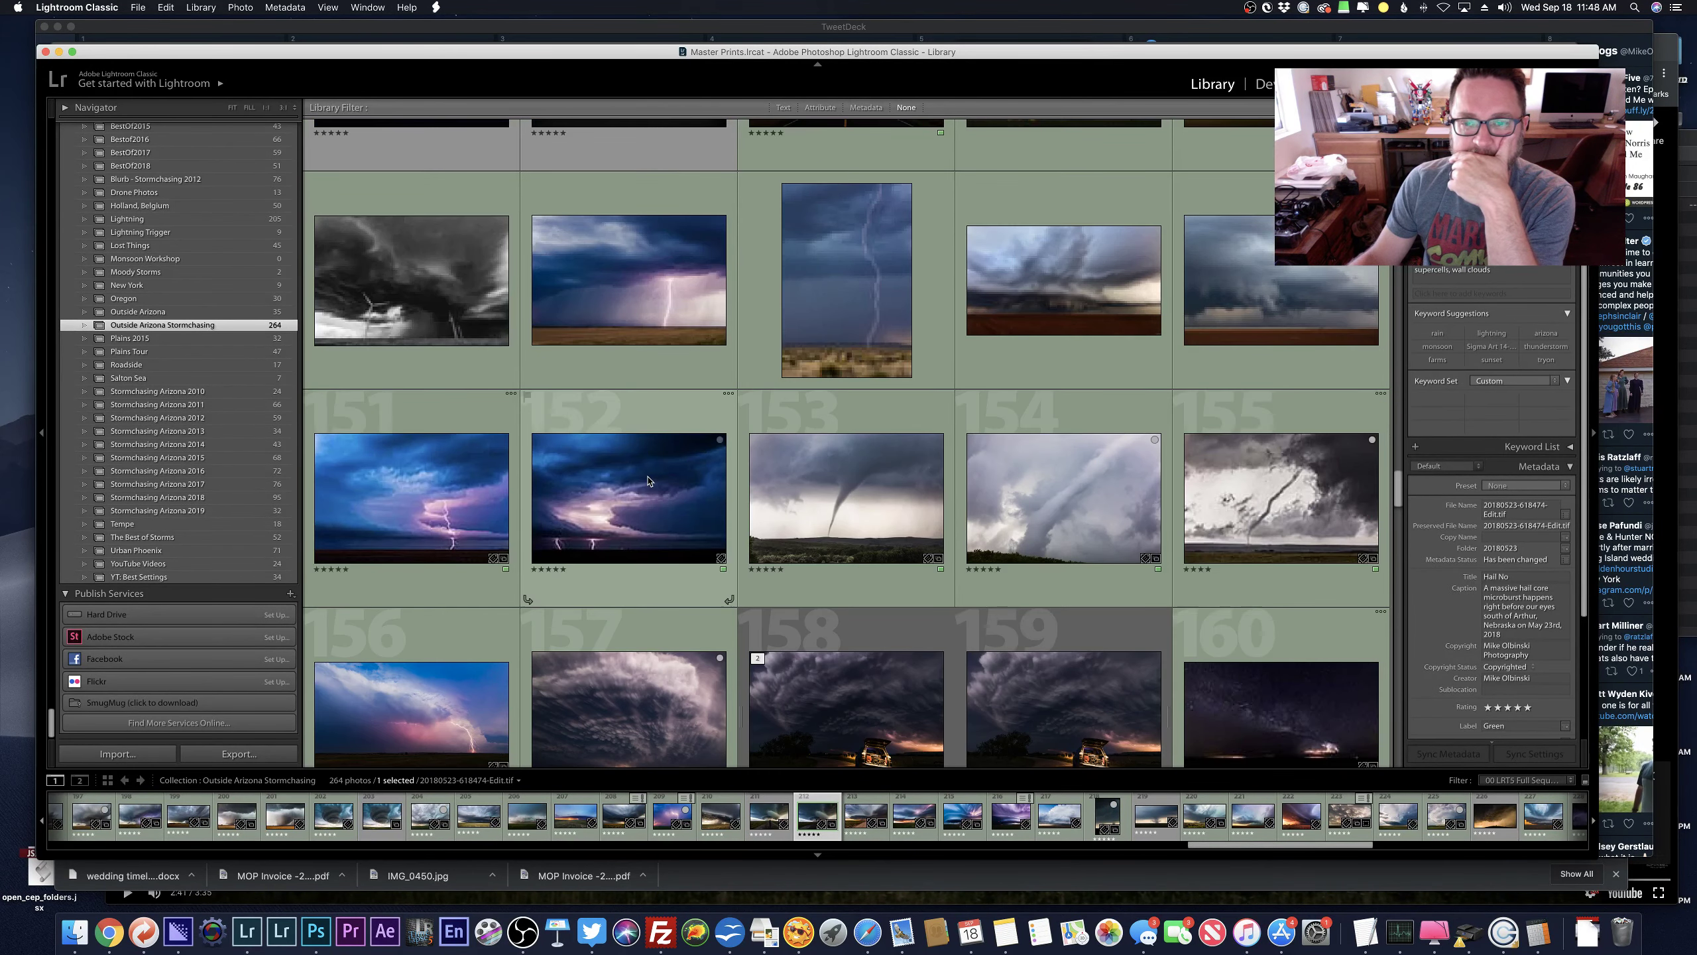
scroll(648, 480, up, 6)
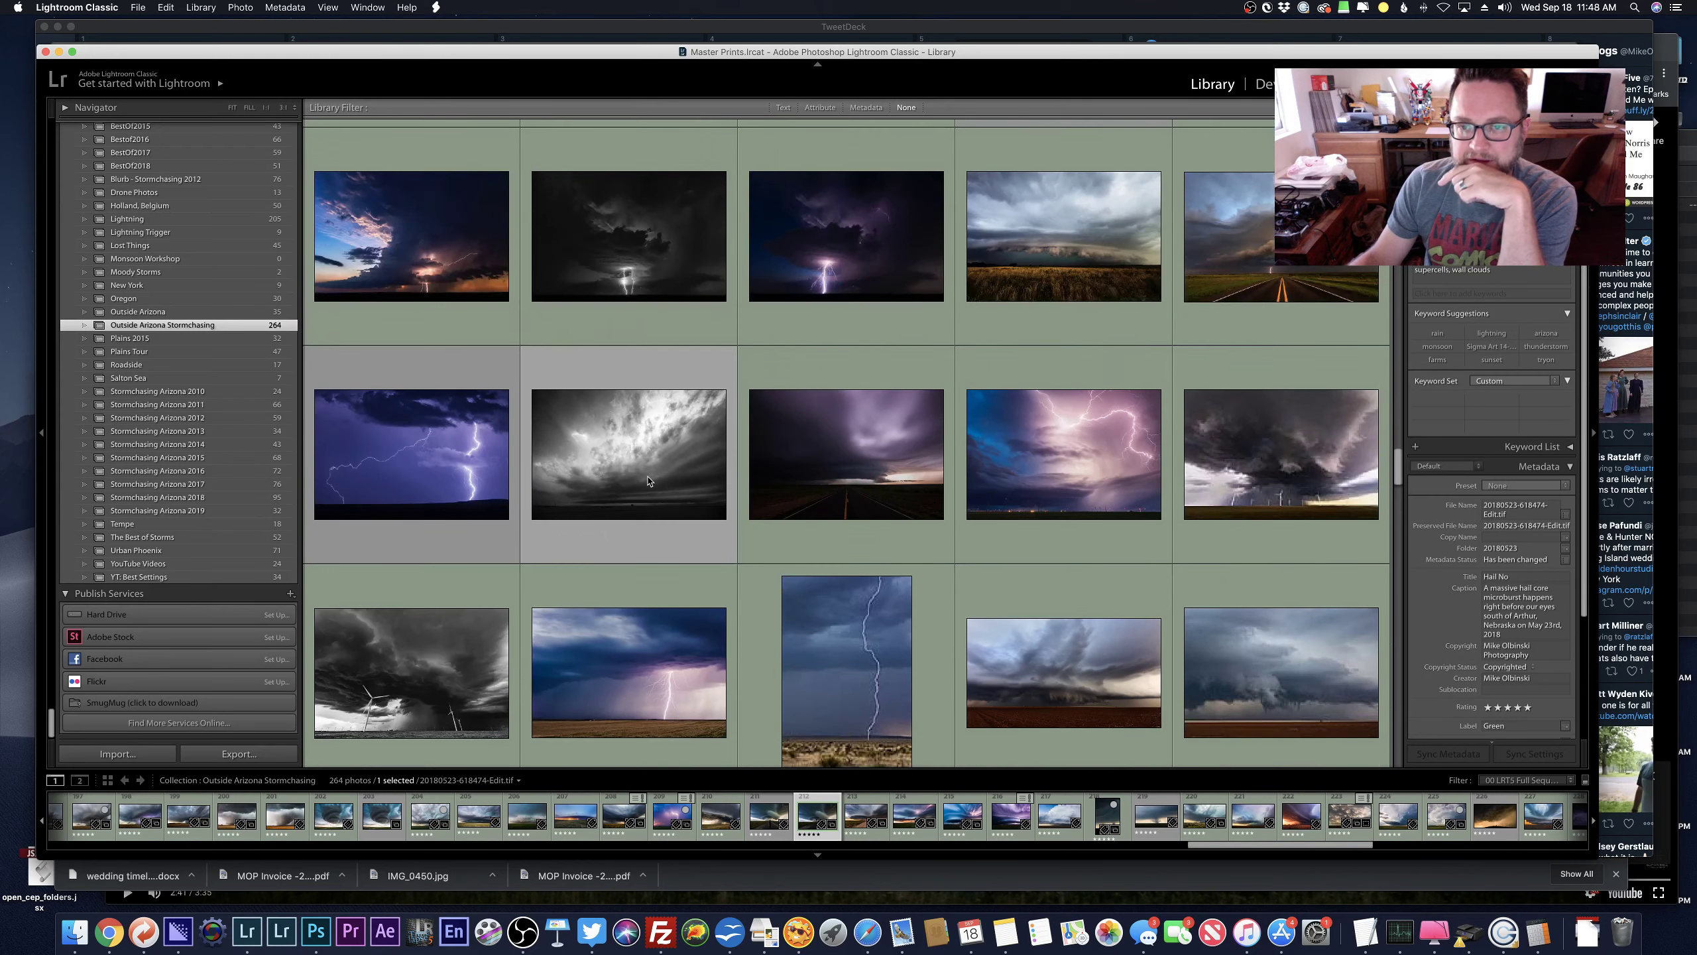
scroll(648, 480, up, 10)
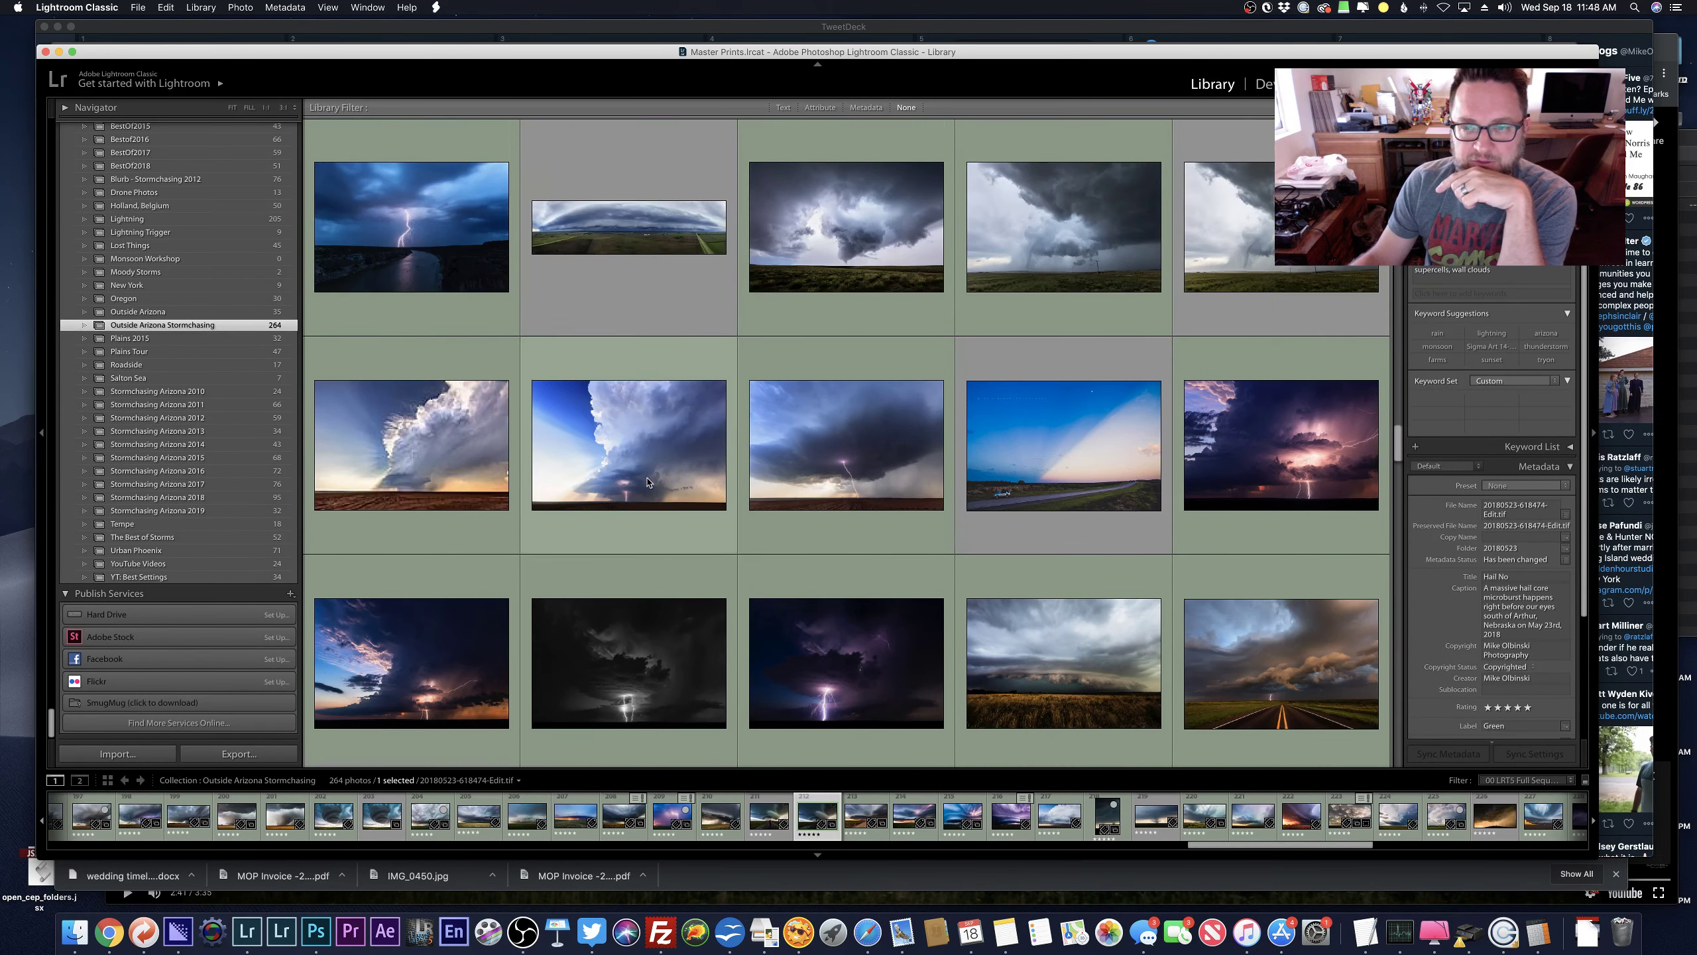
scroll(647, 481, up, 2)
scroll(647, 481, up, 10)
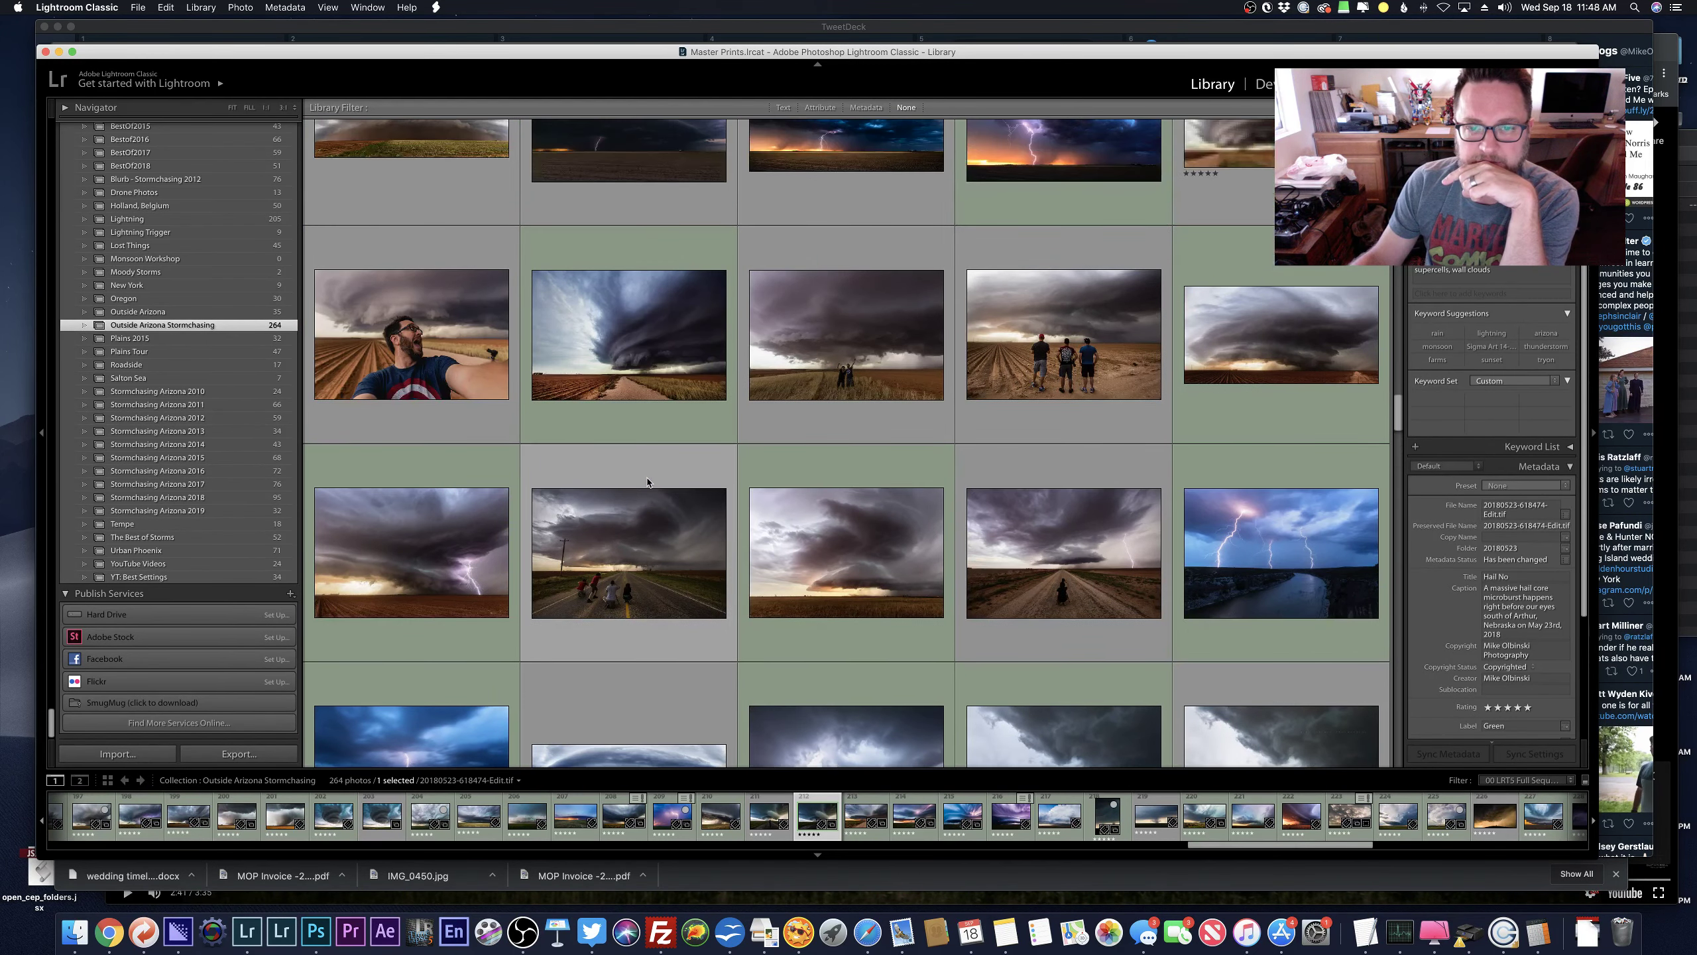
scroll(647, 477, up, 5)
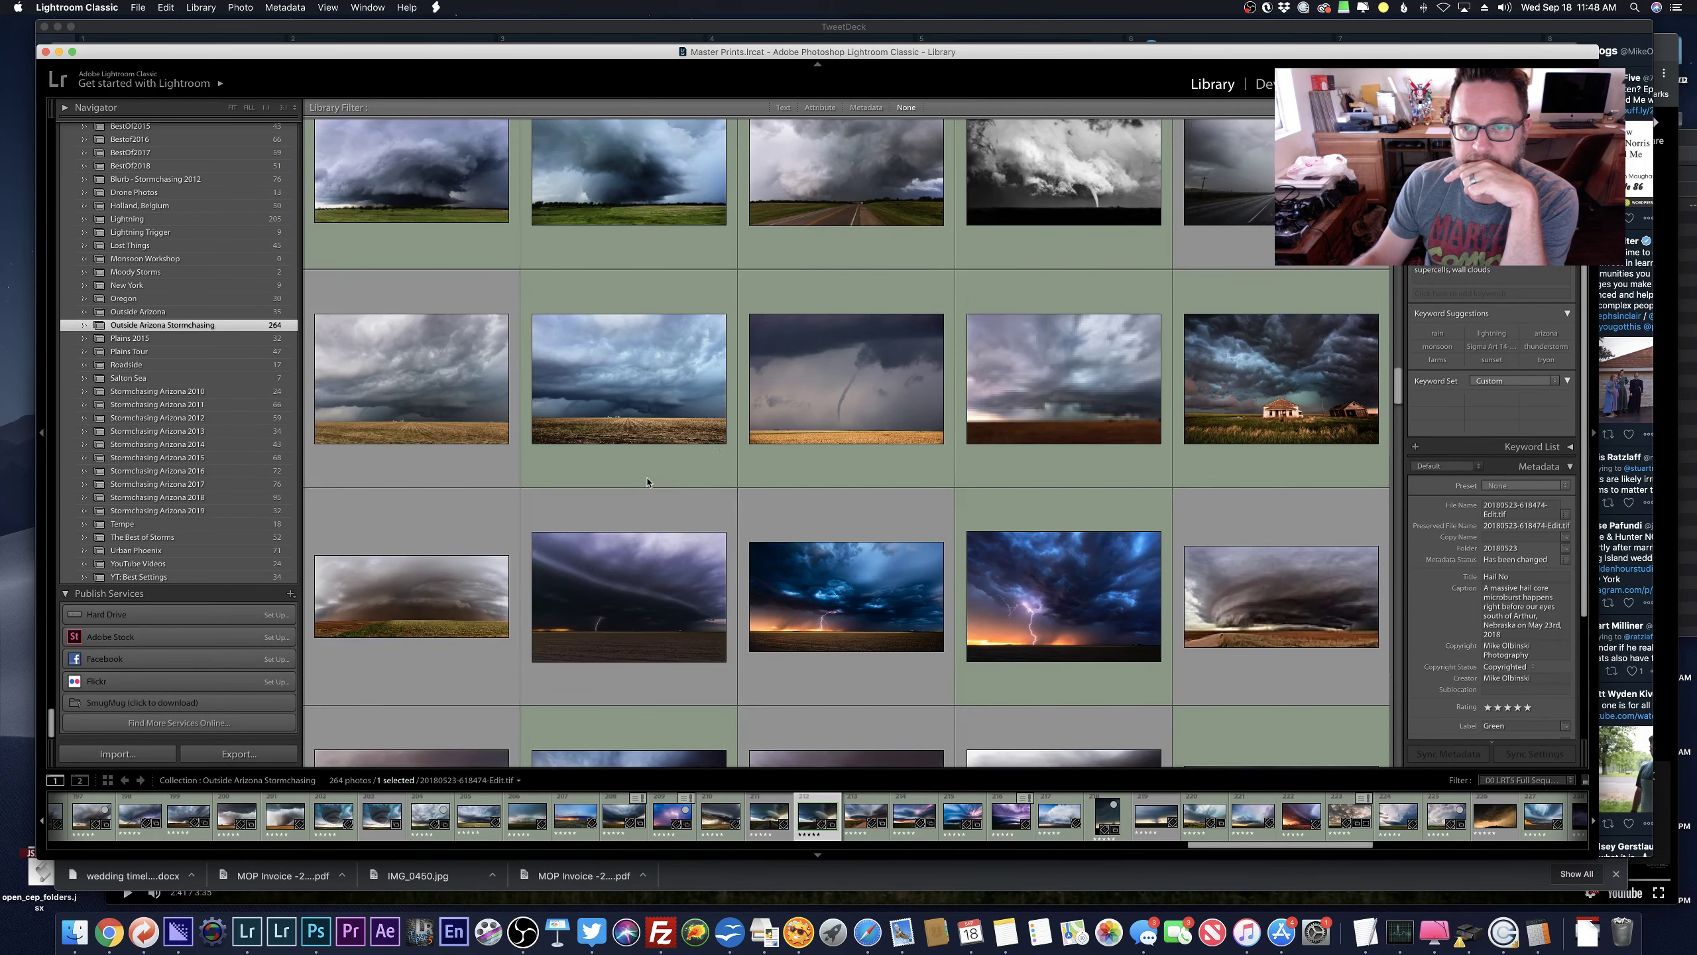
double_click(1235, 517)
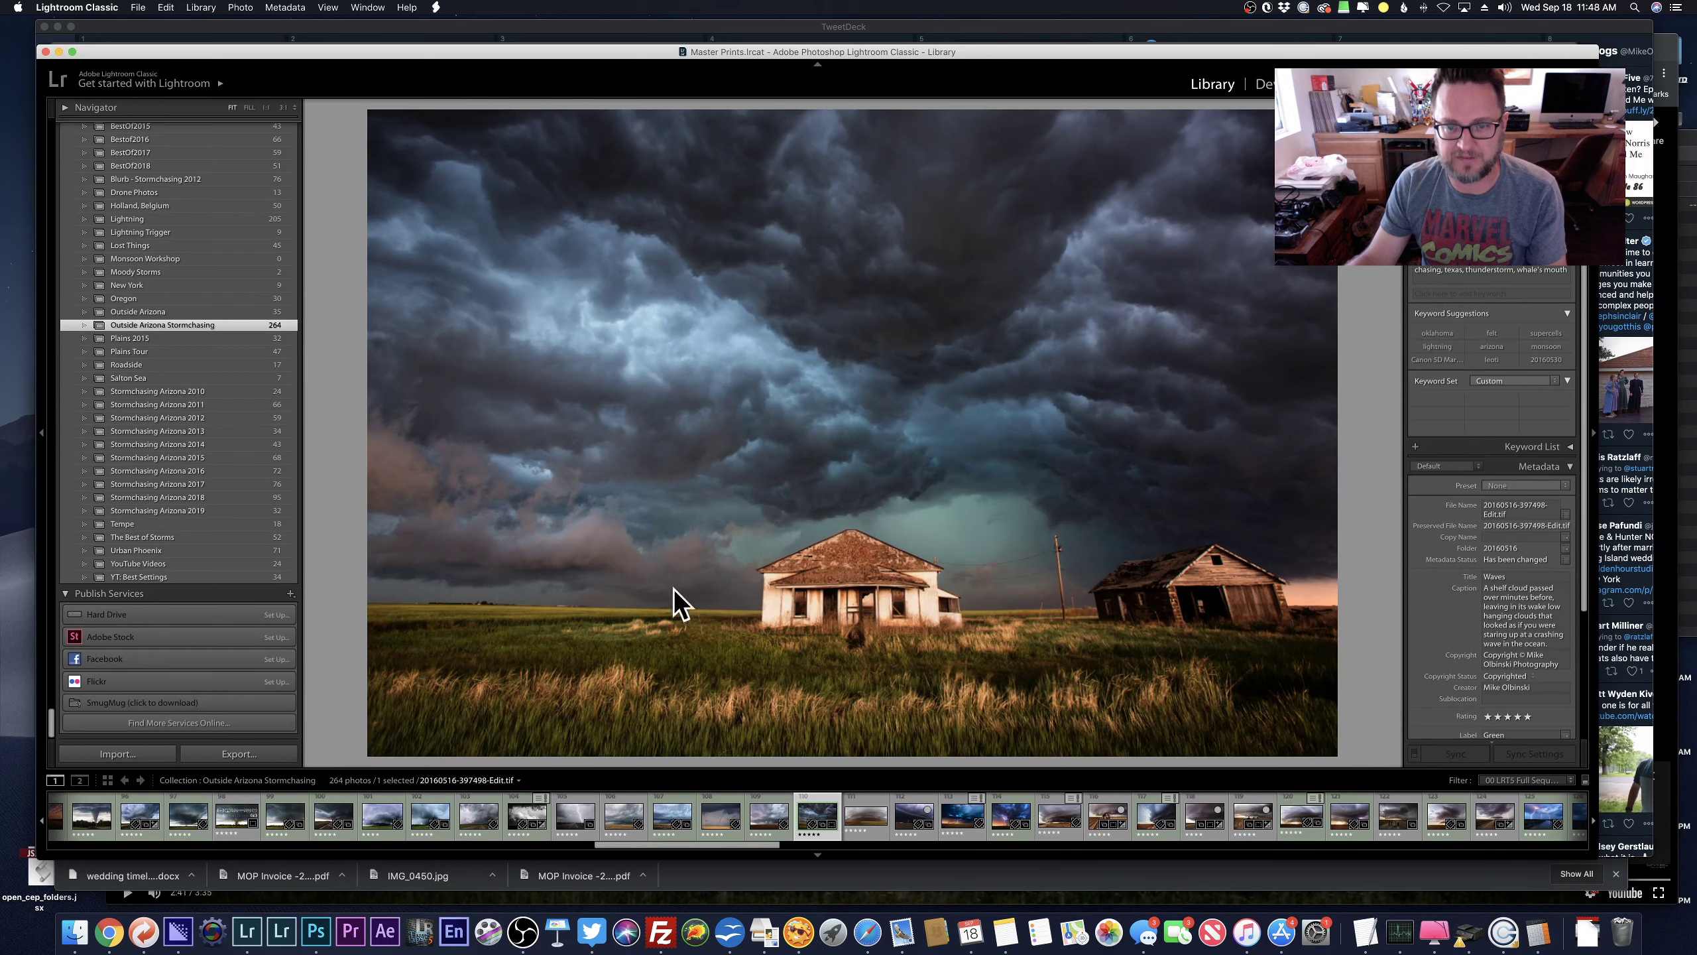
click(824, 595)
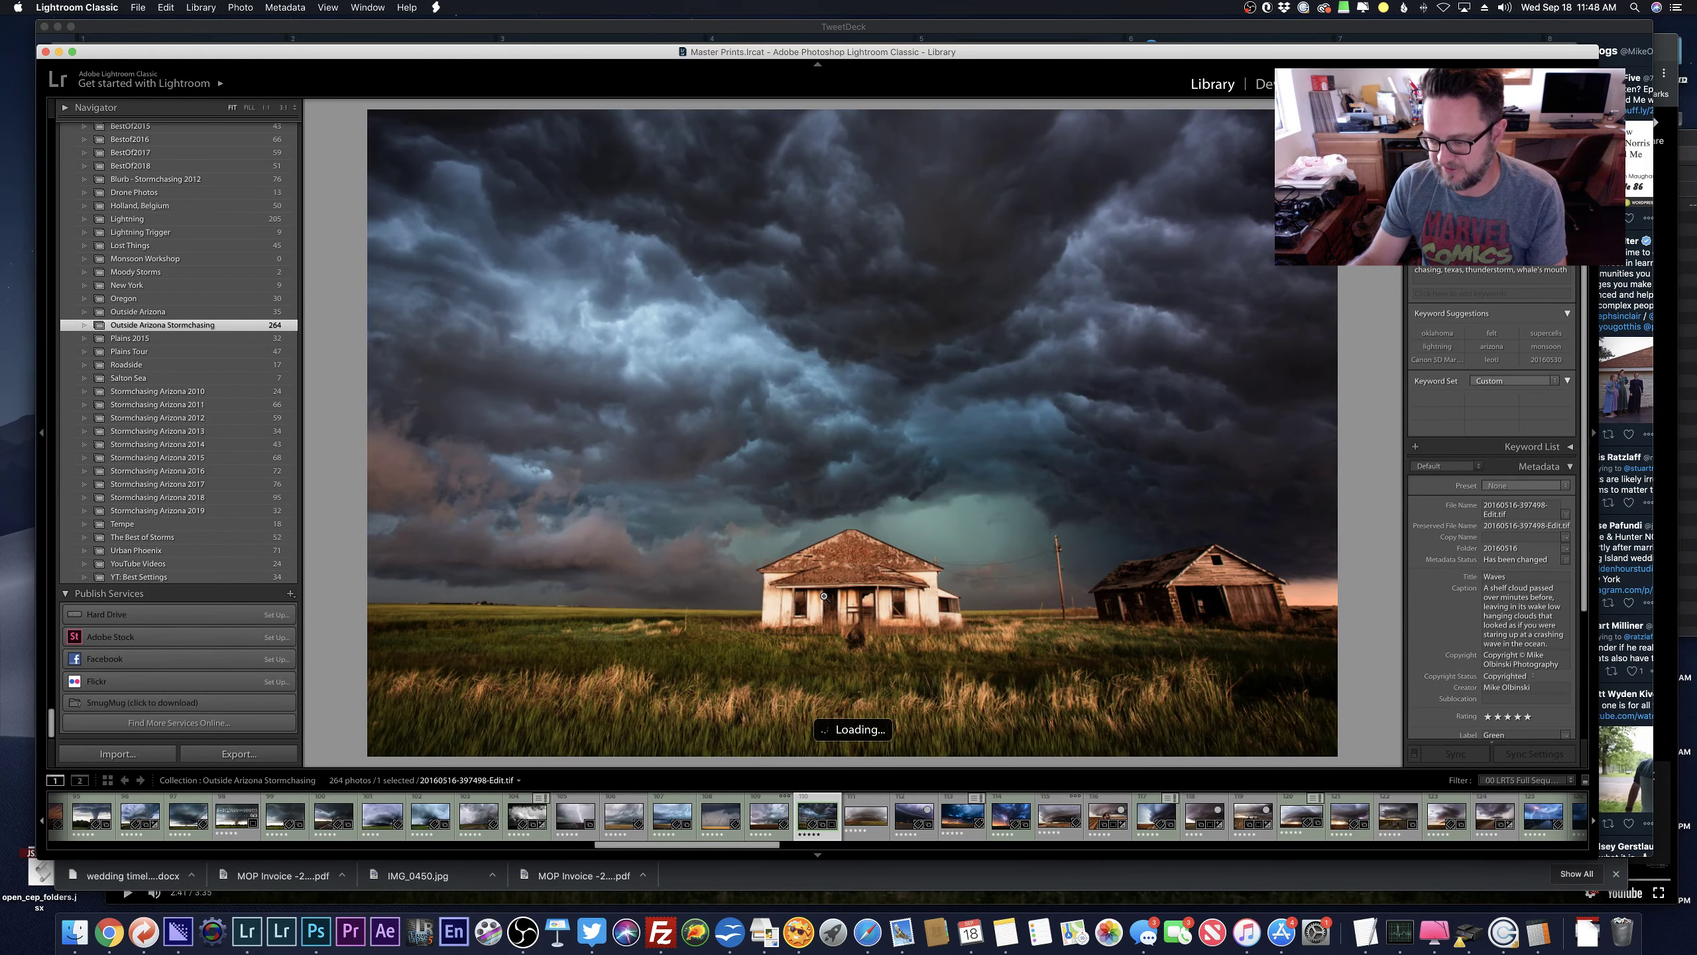
key(g)
scroll(811, 567, up, 2)
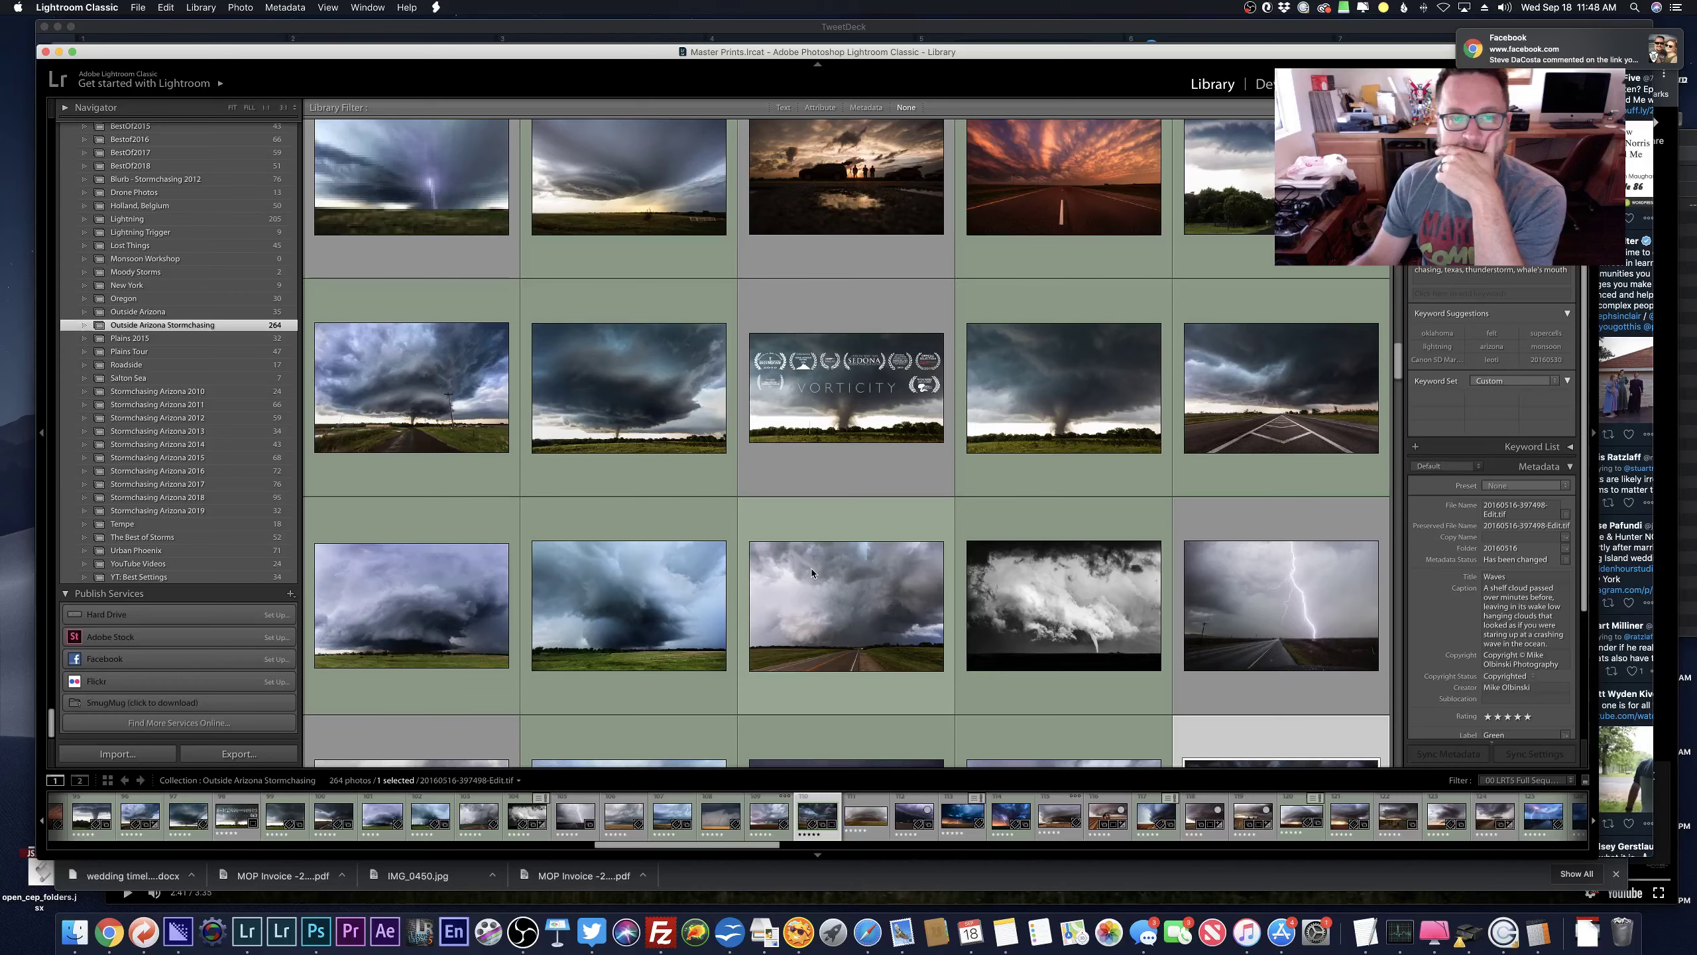
key(e)
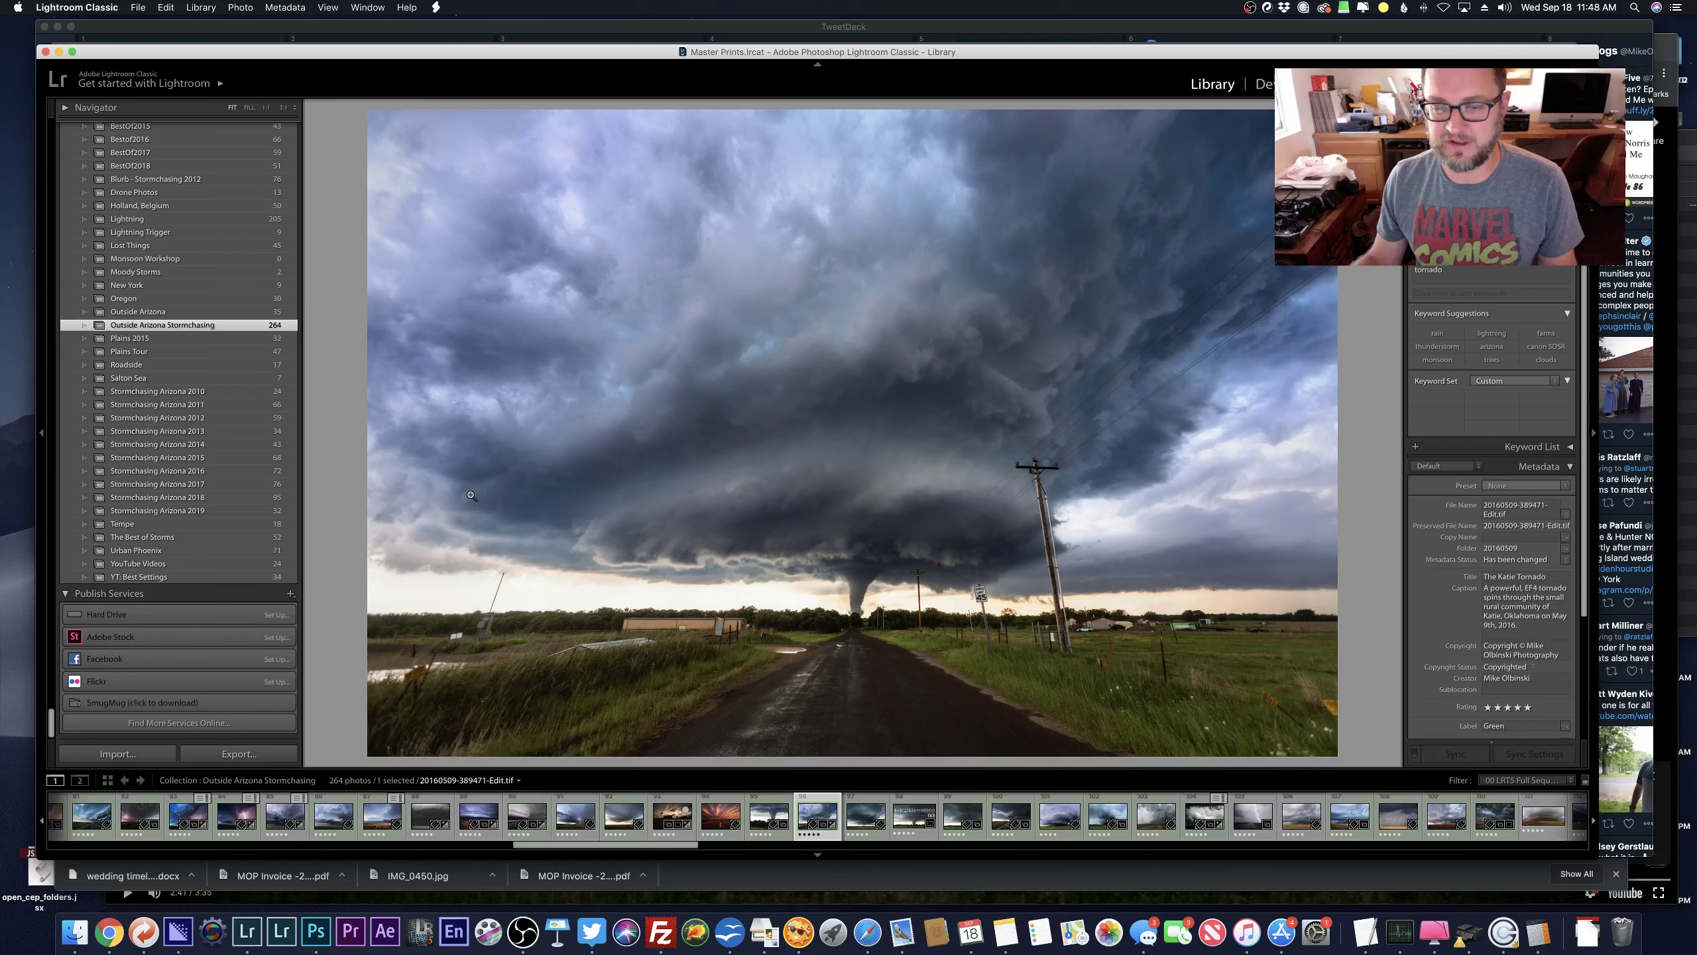
Return to the grid, find the Booker supercell photo 20130603_IMG_9533-Edit-0001.tif near the collection's start, and view it and the following two shots.
key(g)
scroll(385, 424, up, 3)
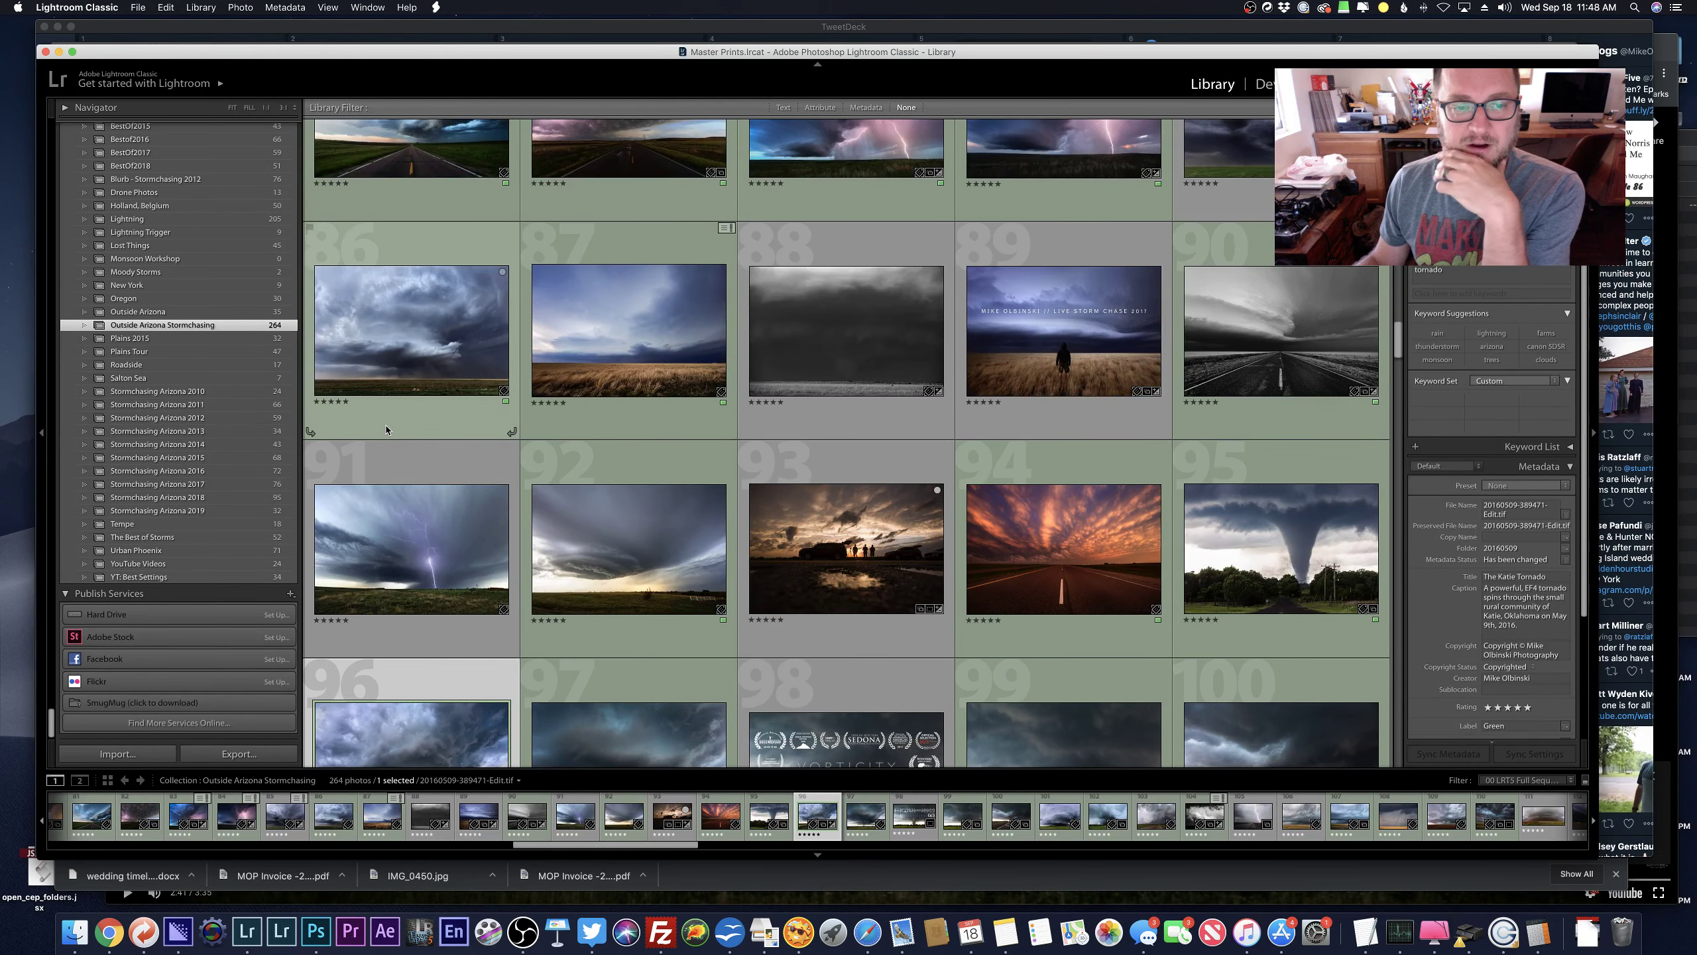
scroll(385, 428, up, 10)
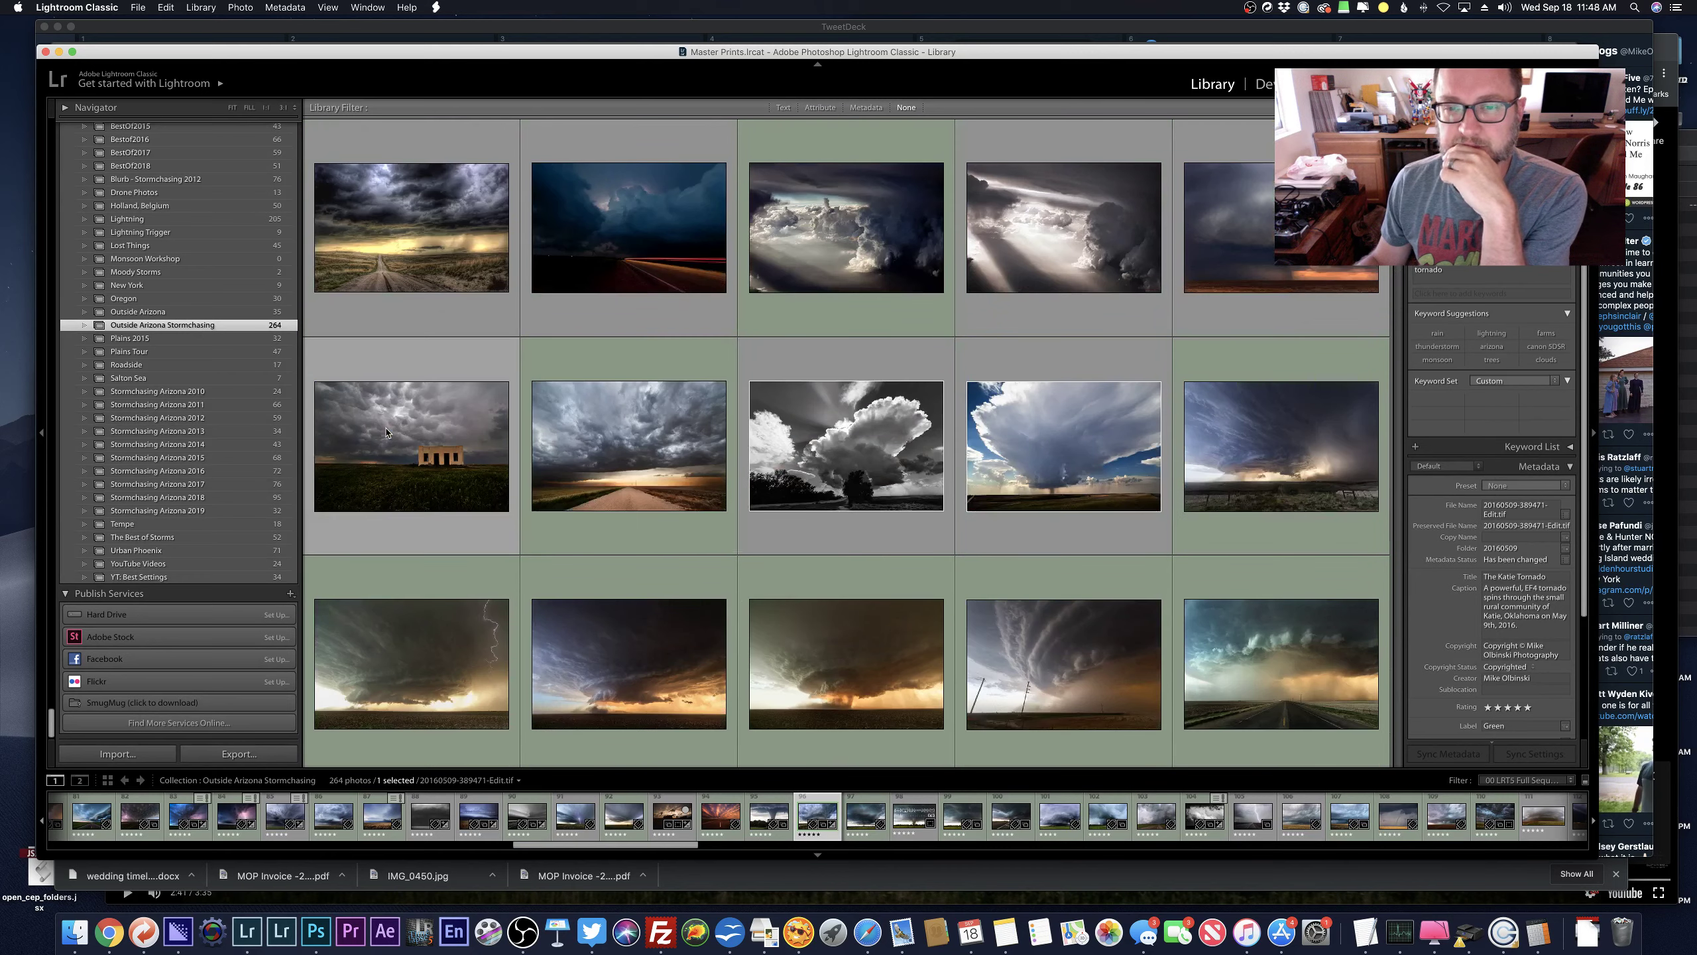
scroll(385, 427, down, 3)
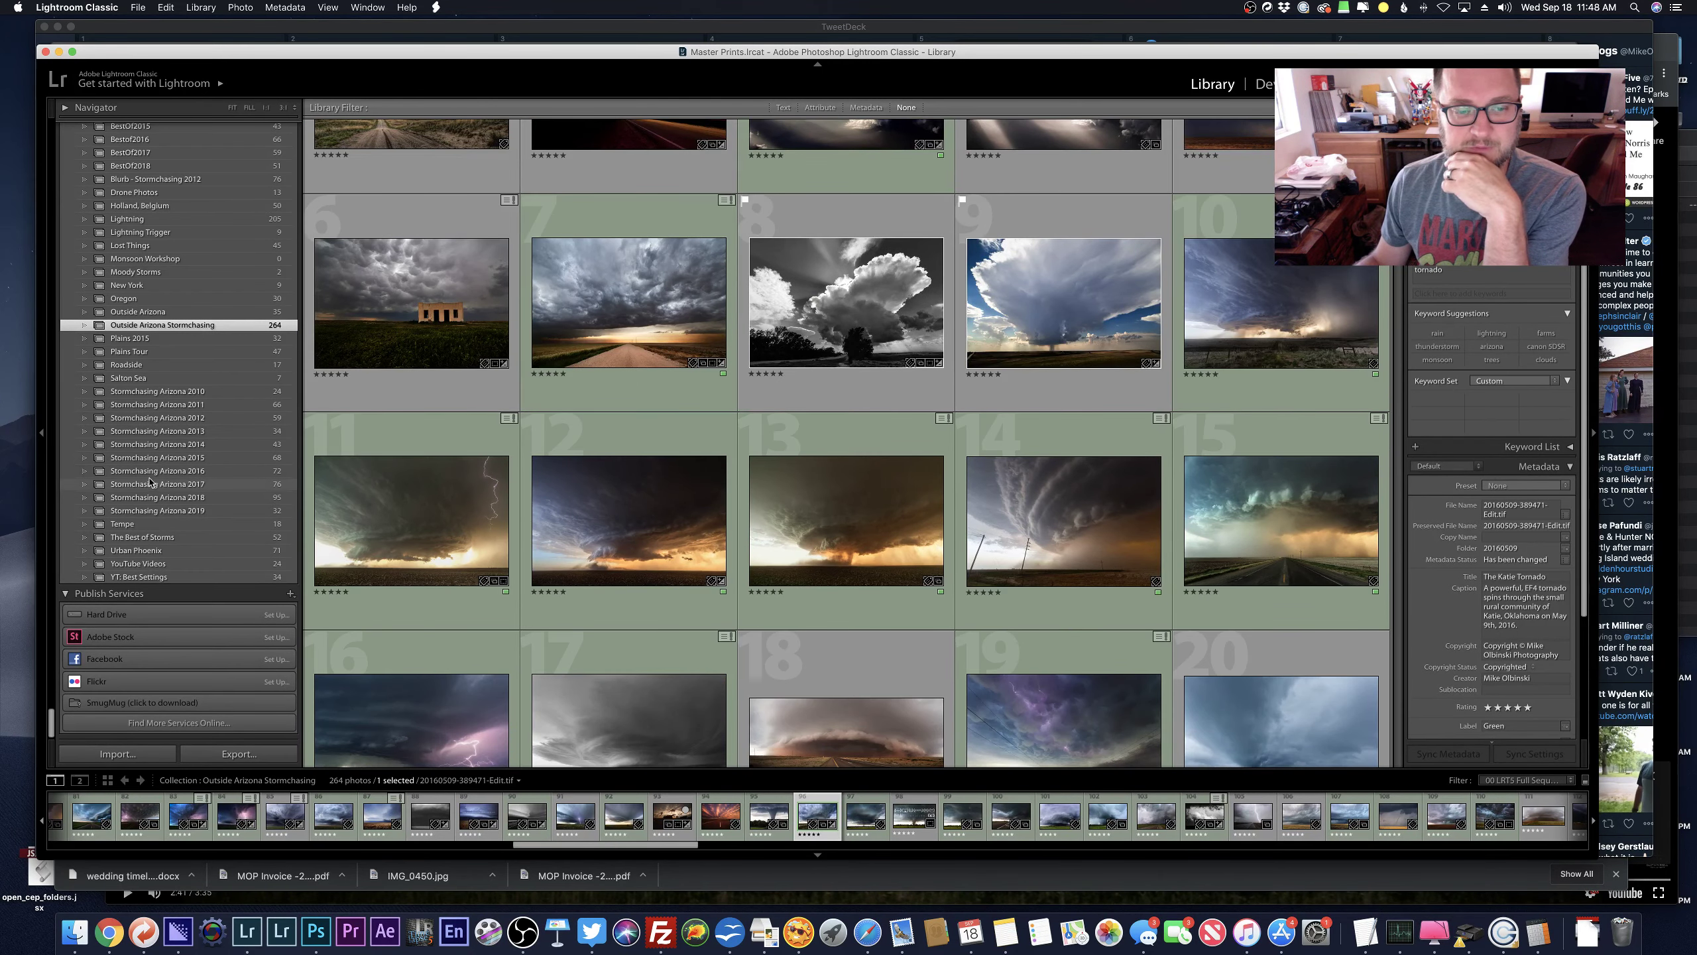
click(362, 529)
key(e)
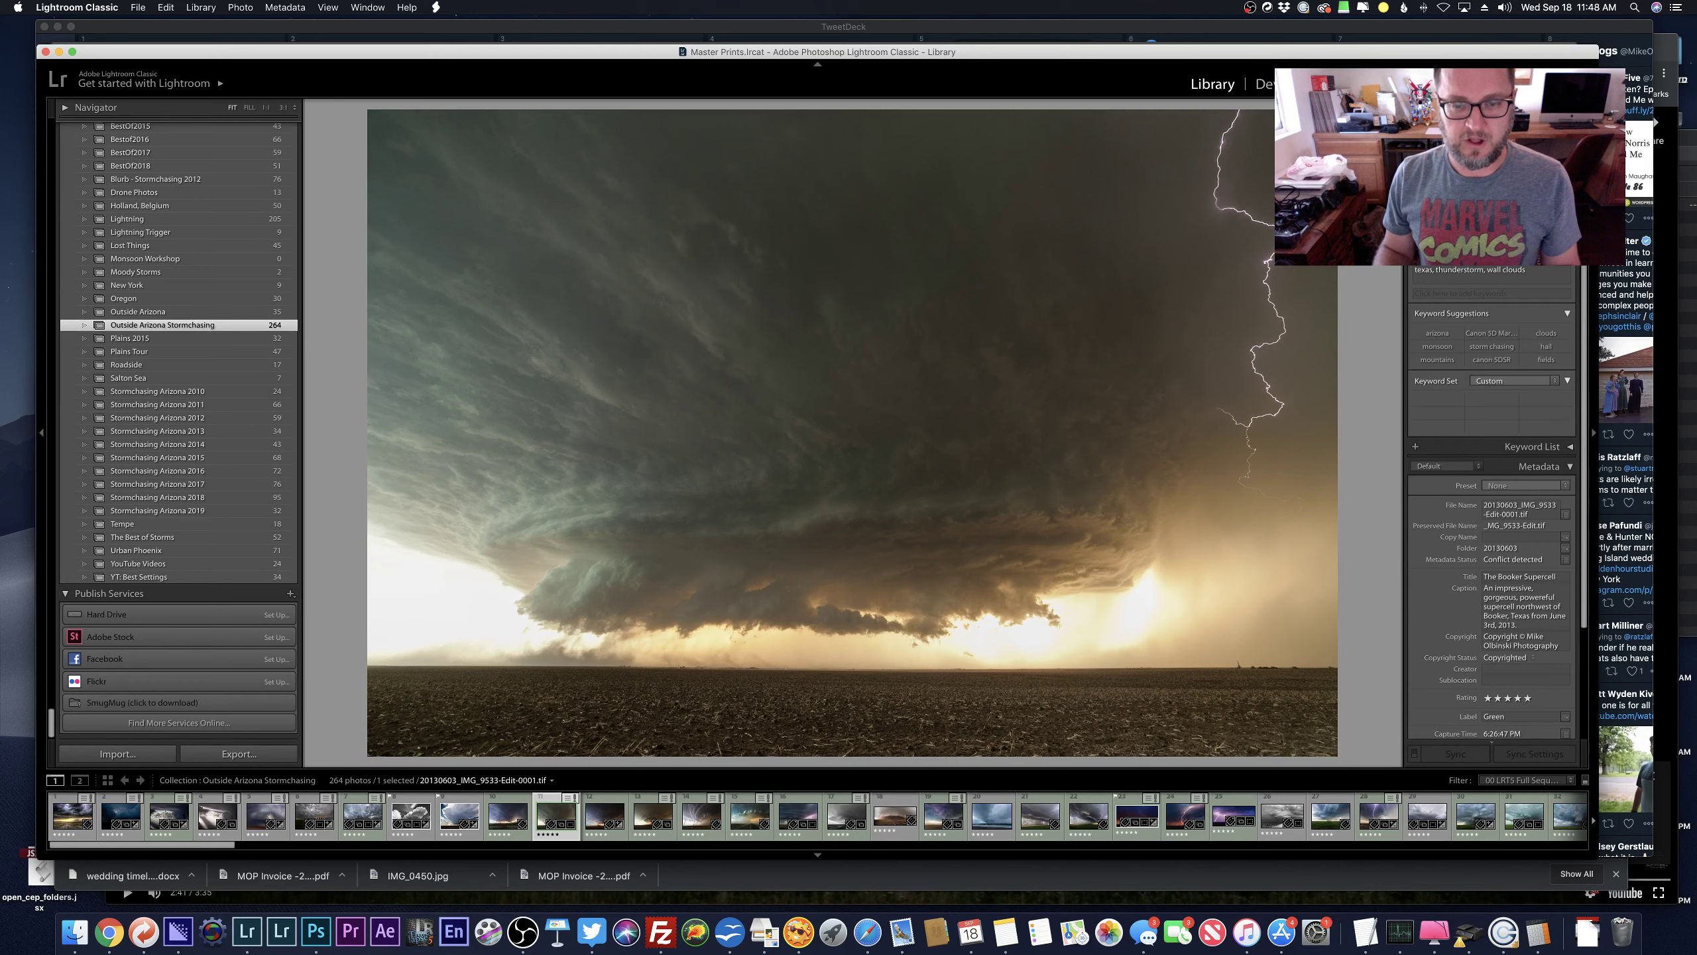
key(Right)
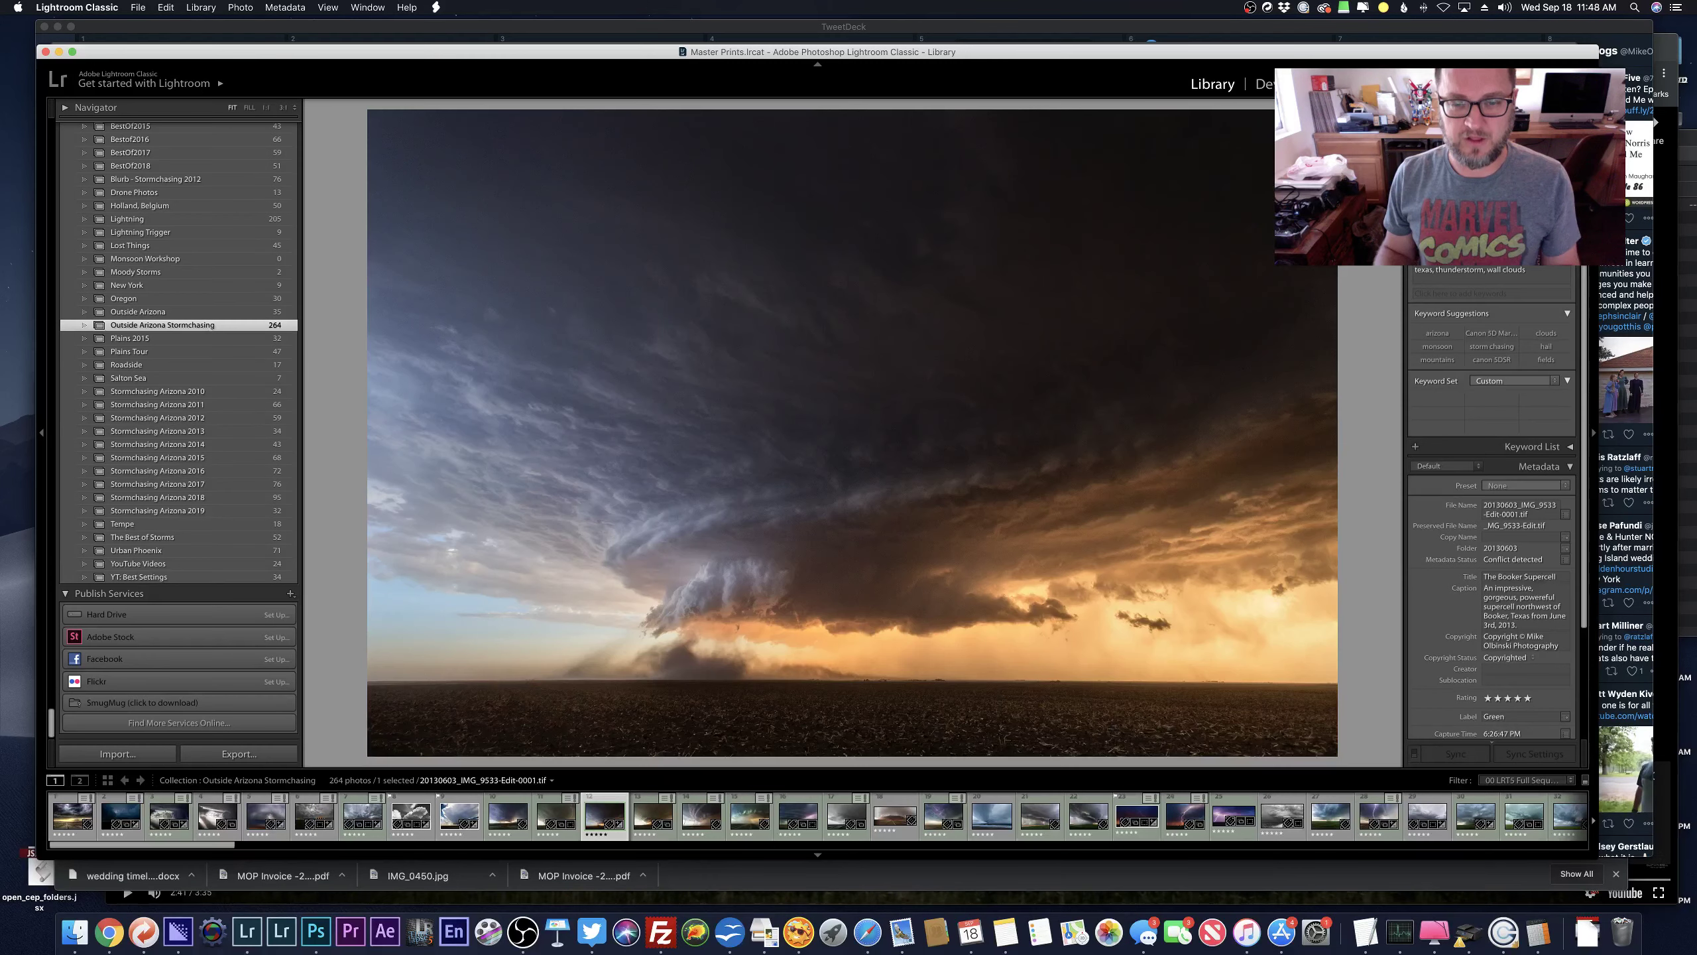
key(Right)
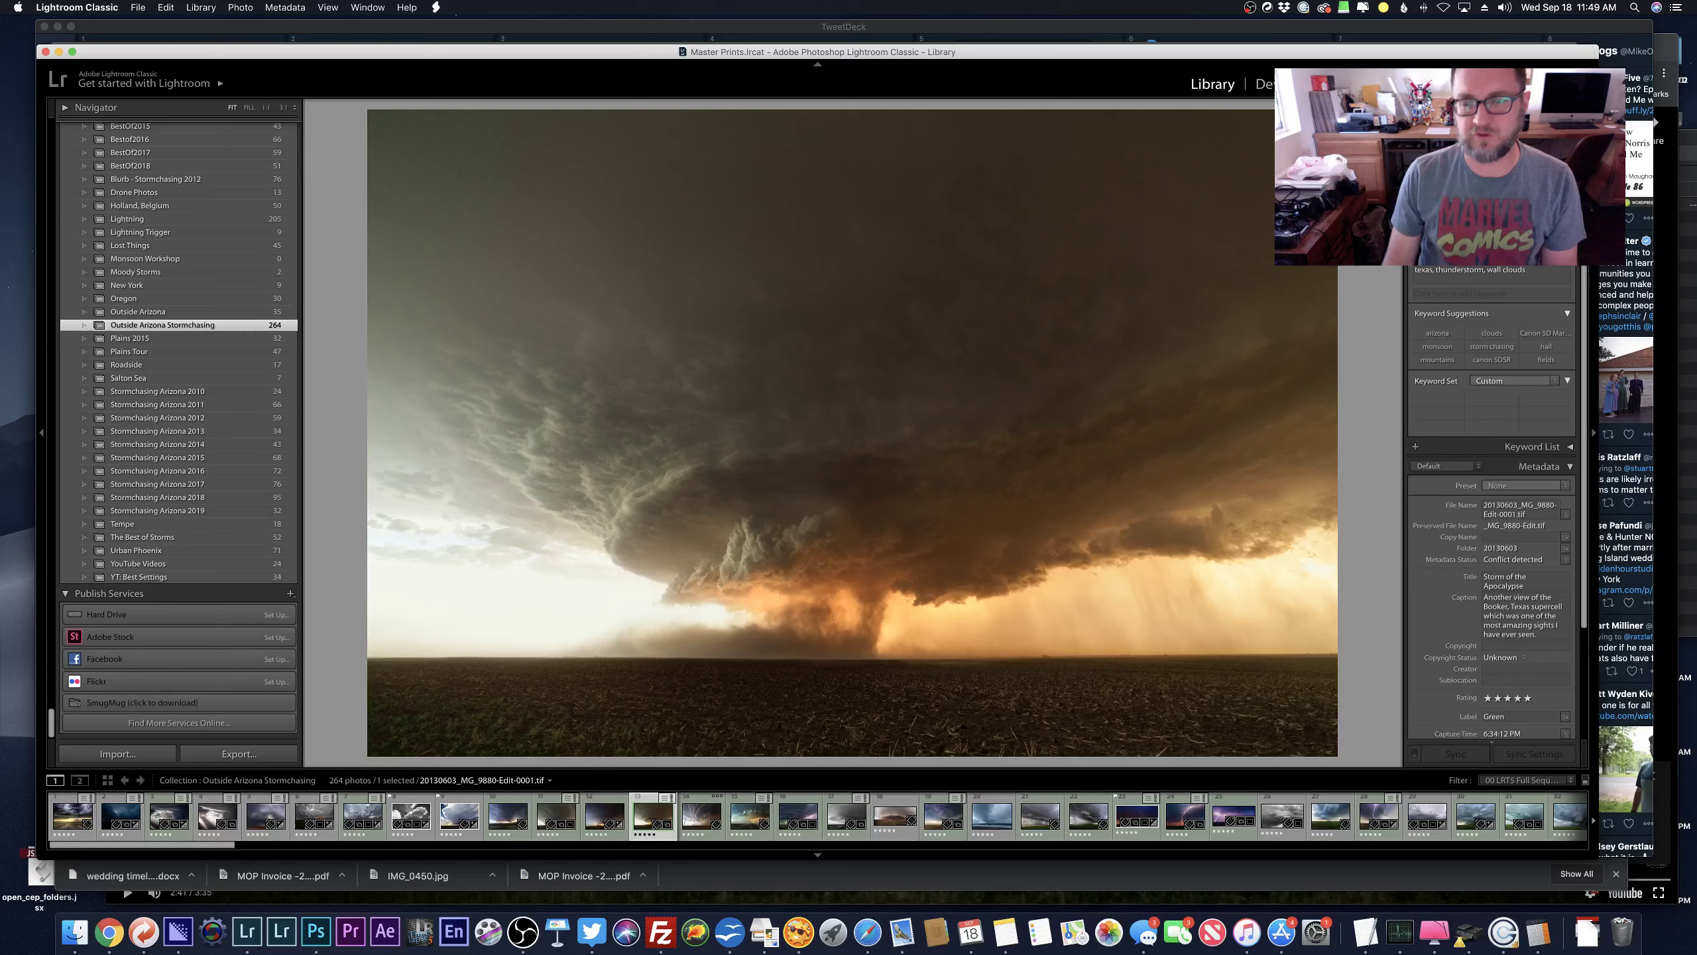
key(g)
scroll(515, 361, up, 3)
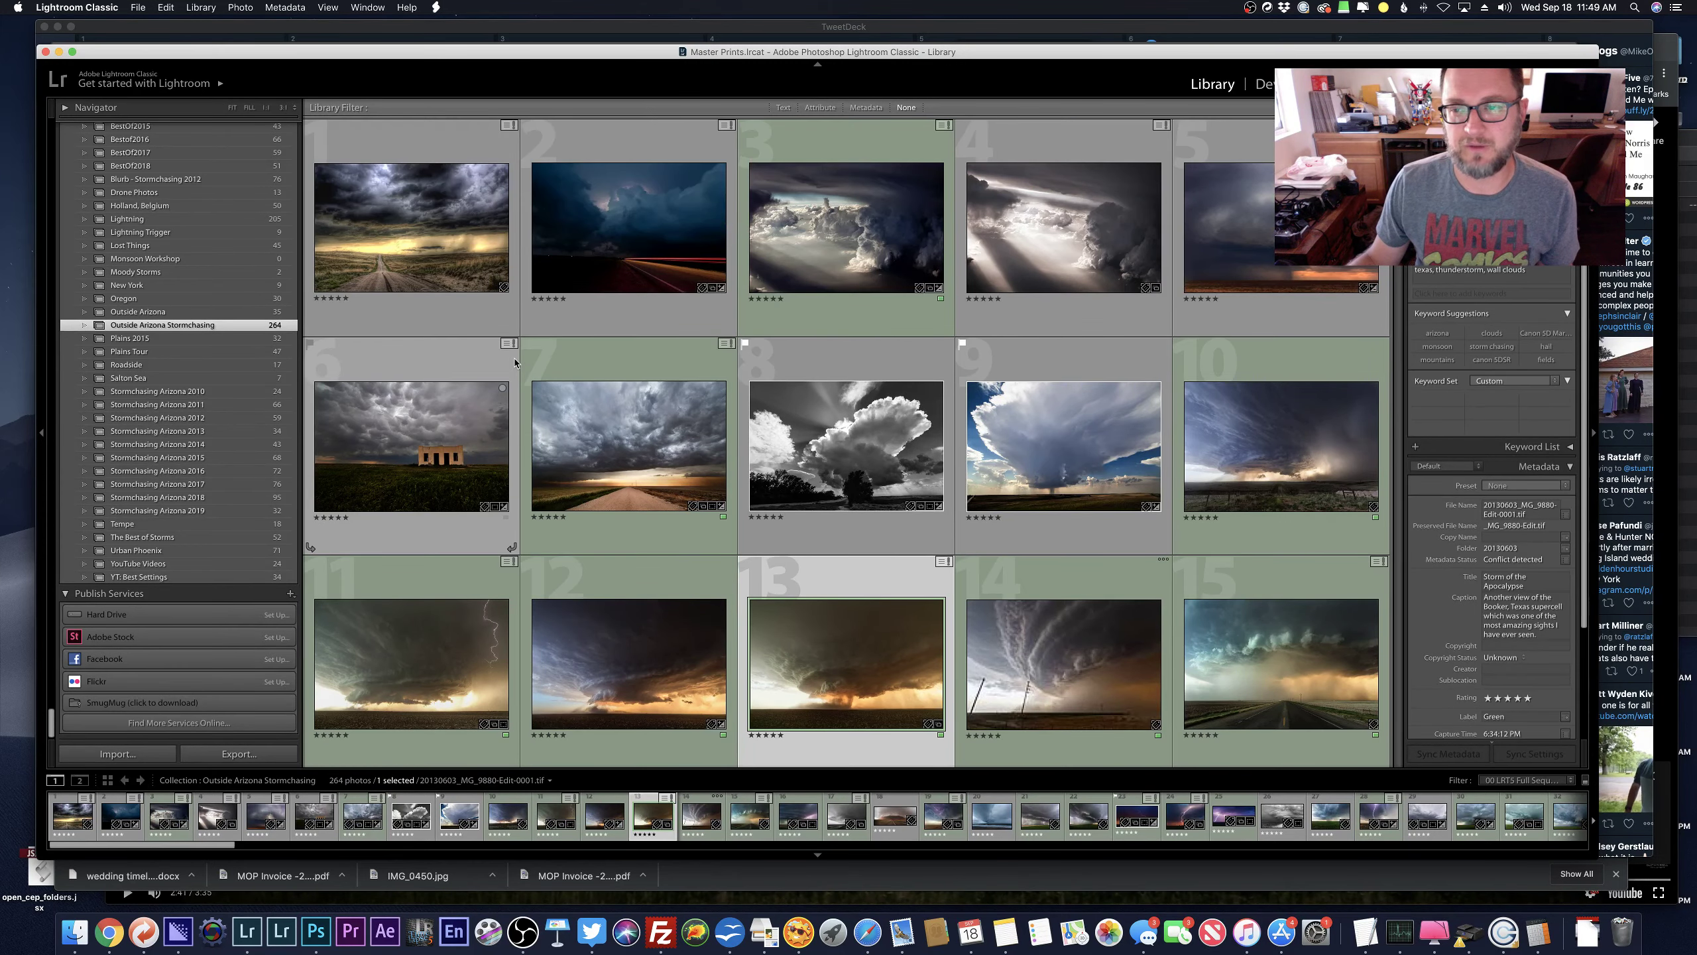
scroll(514, 362, down, 10)
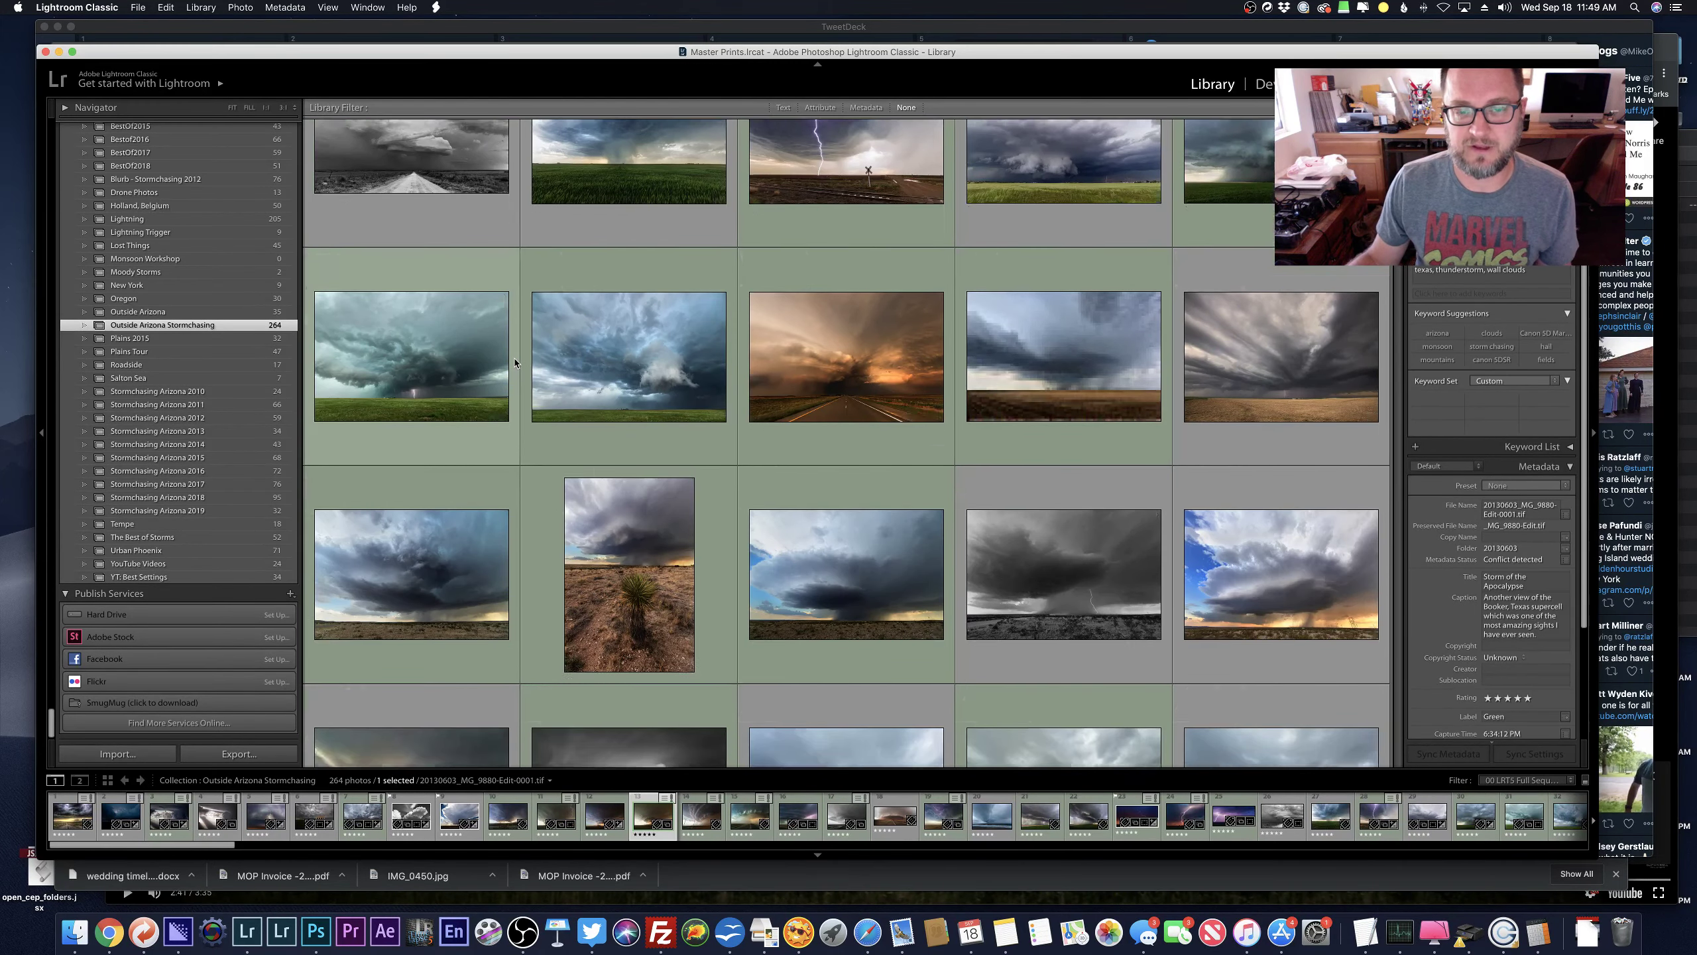
scroll(514, 362, down, 6)
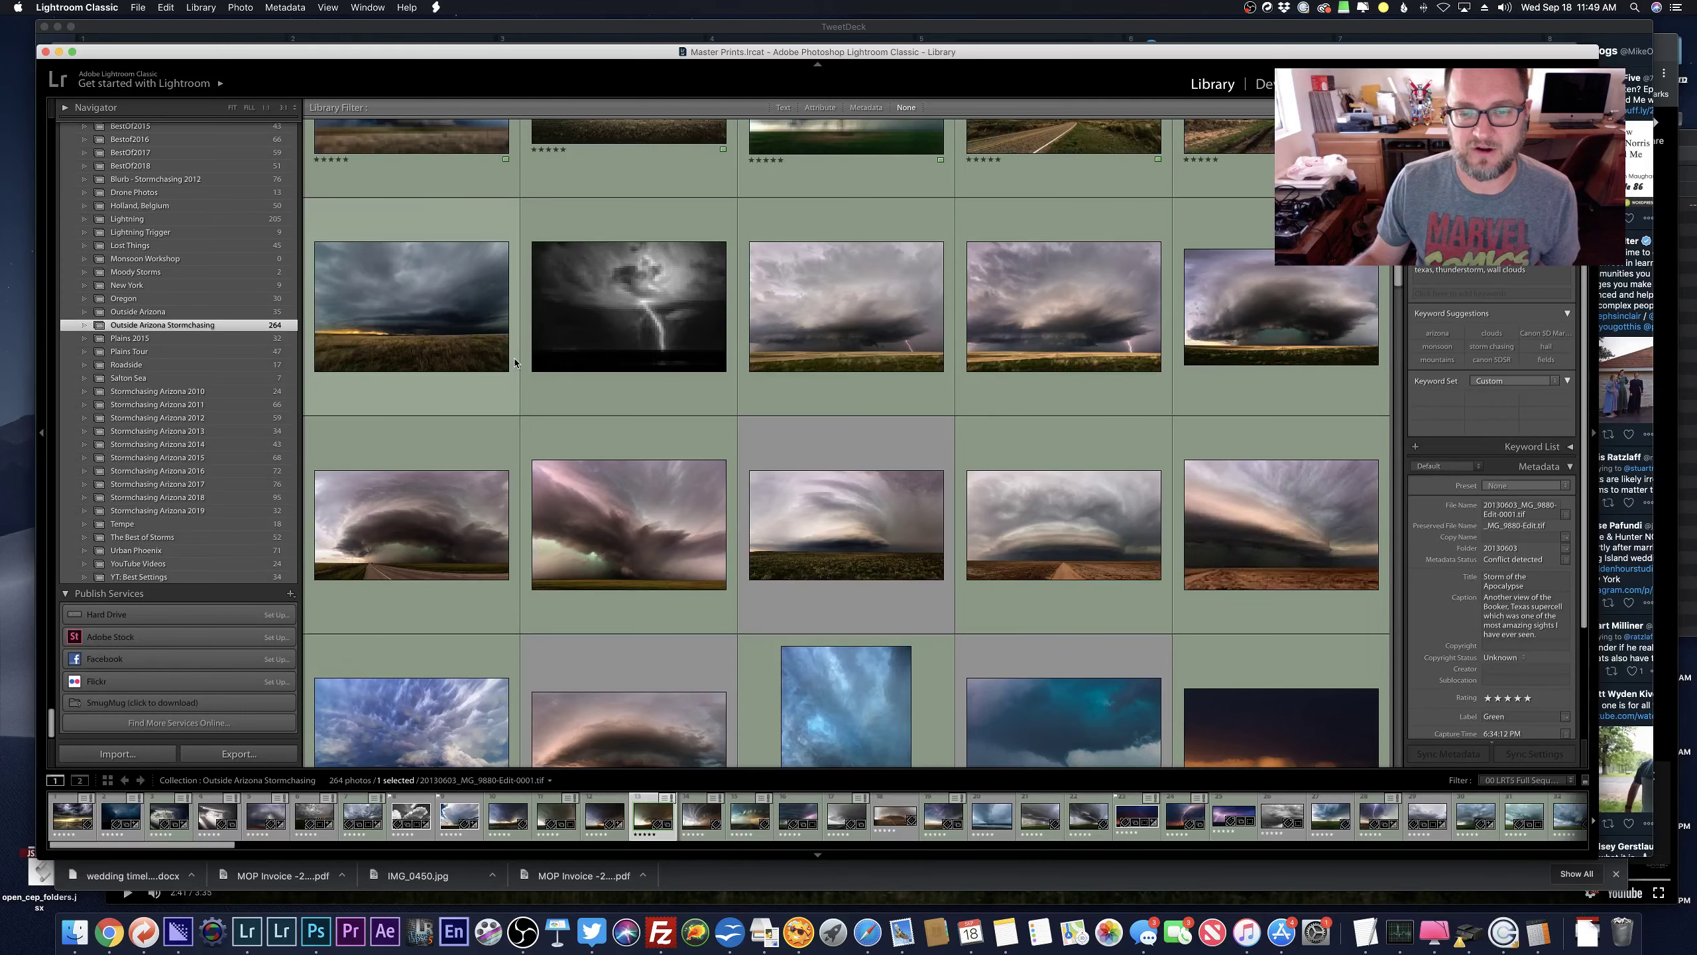
scroll(515, 363, down, 8)
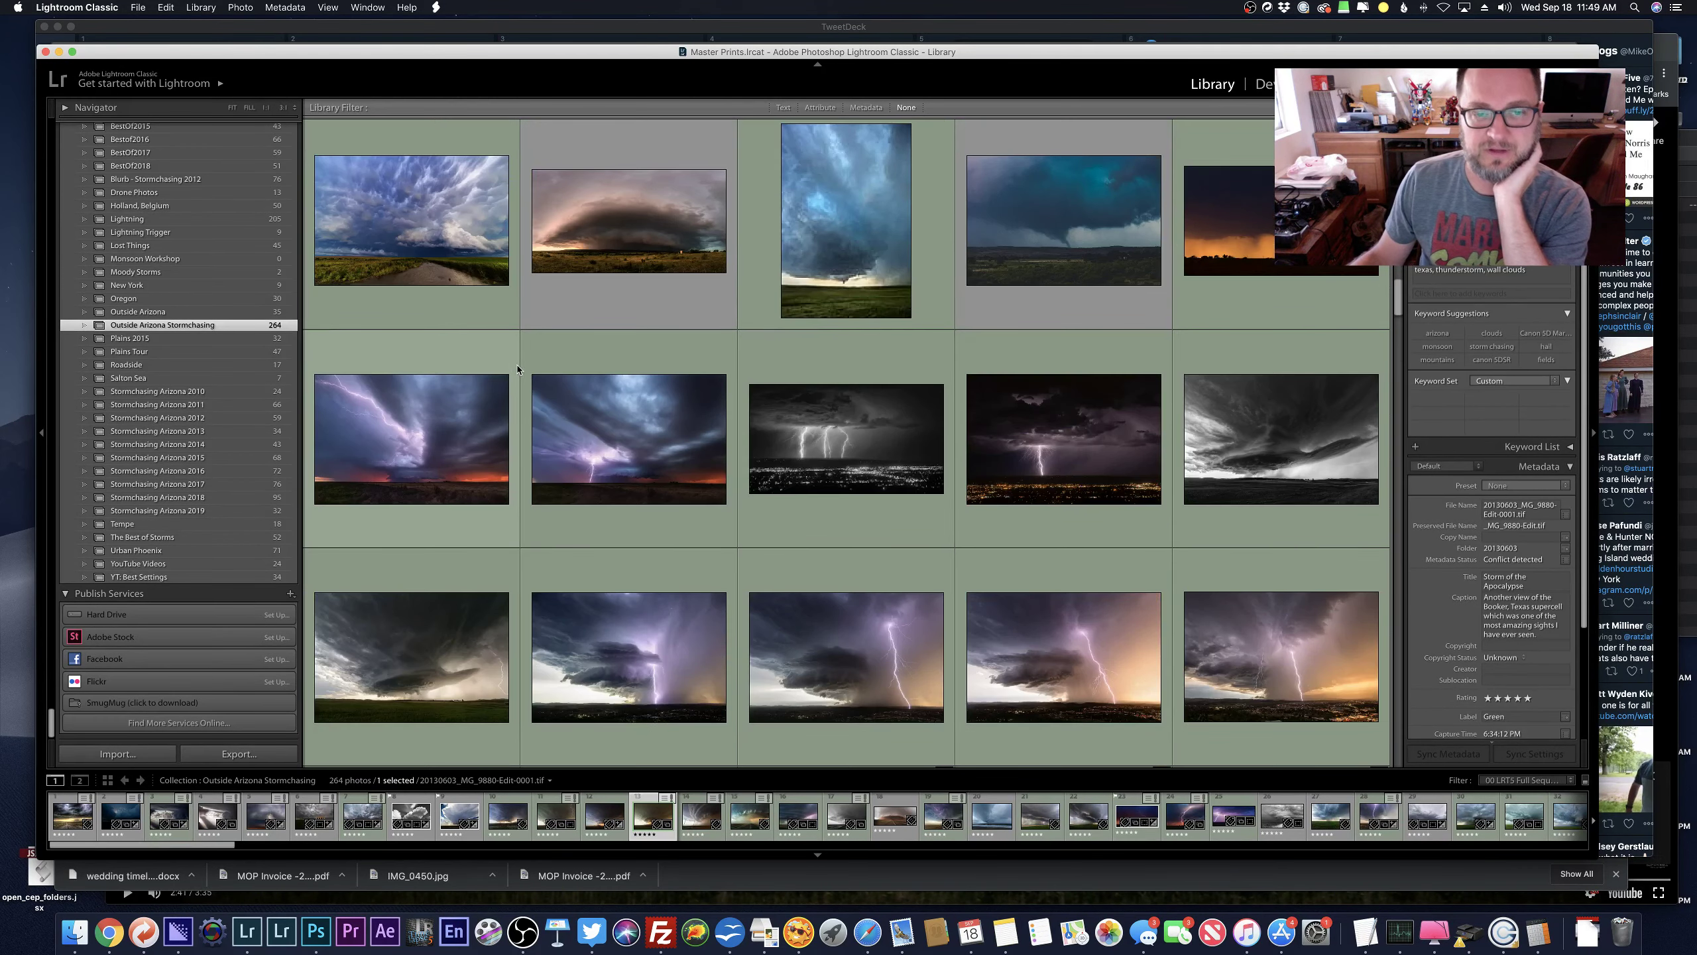
scroll(504, 365, down, 4)
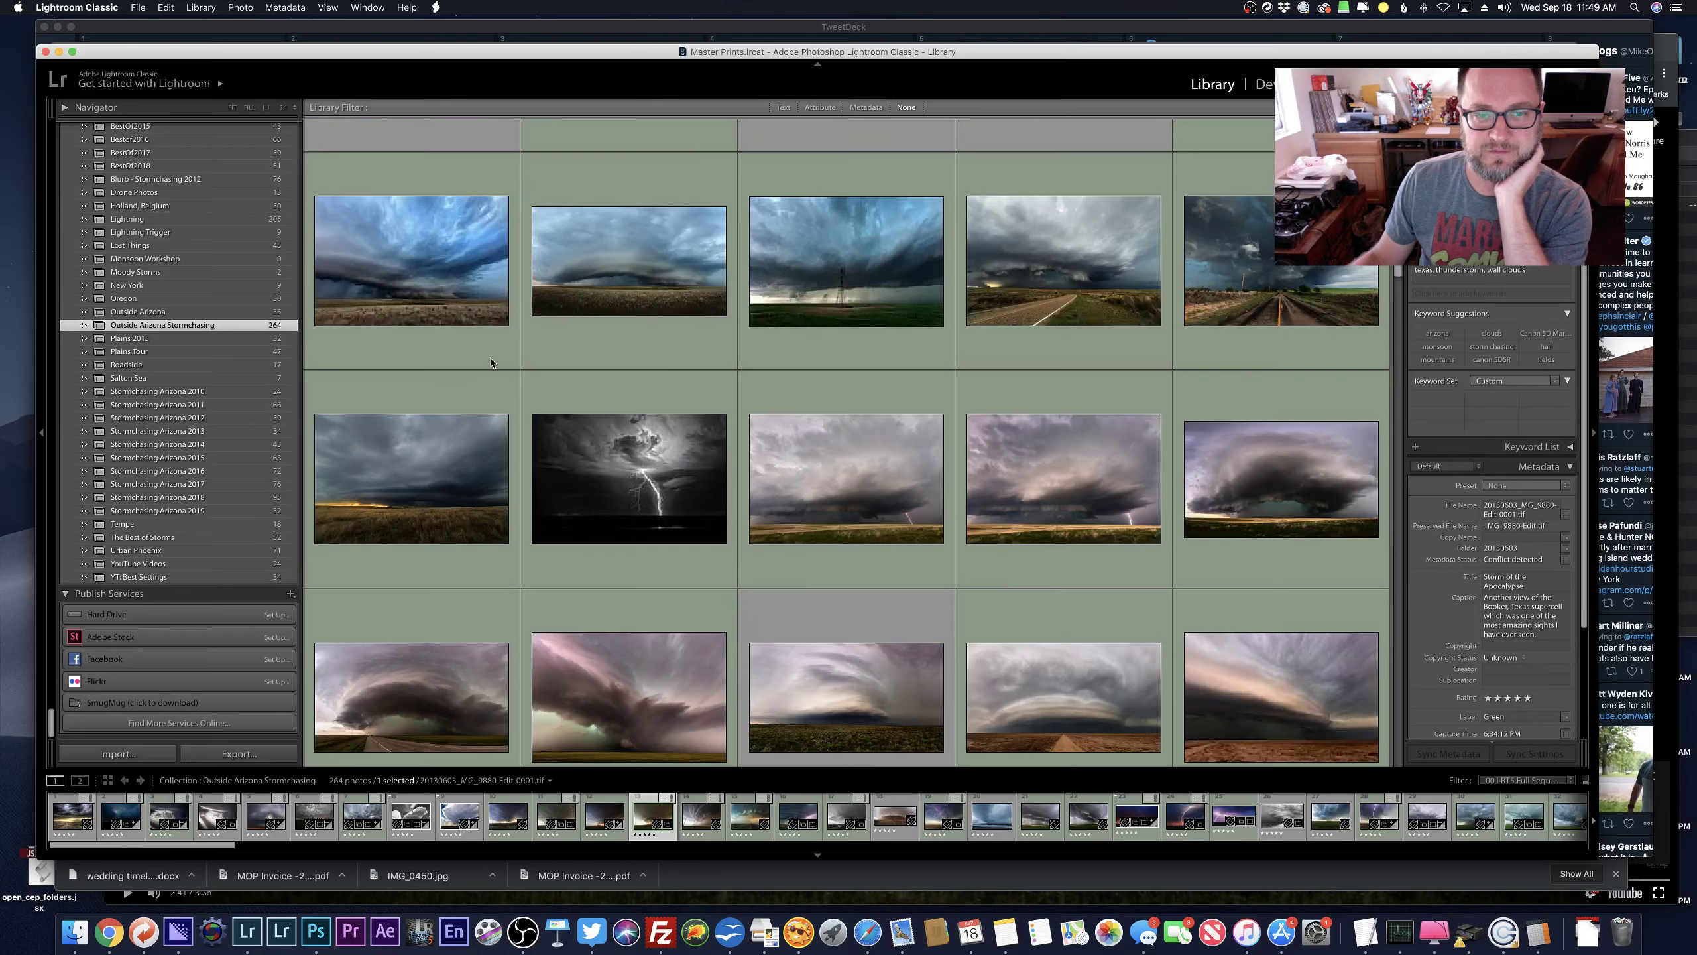
scroll(538, 441, down, 8)
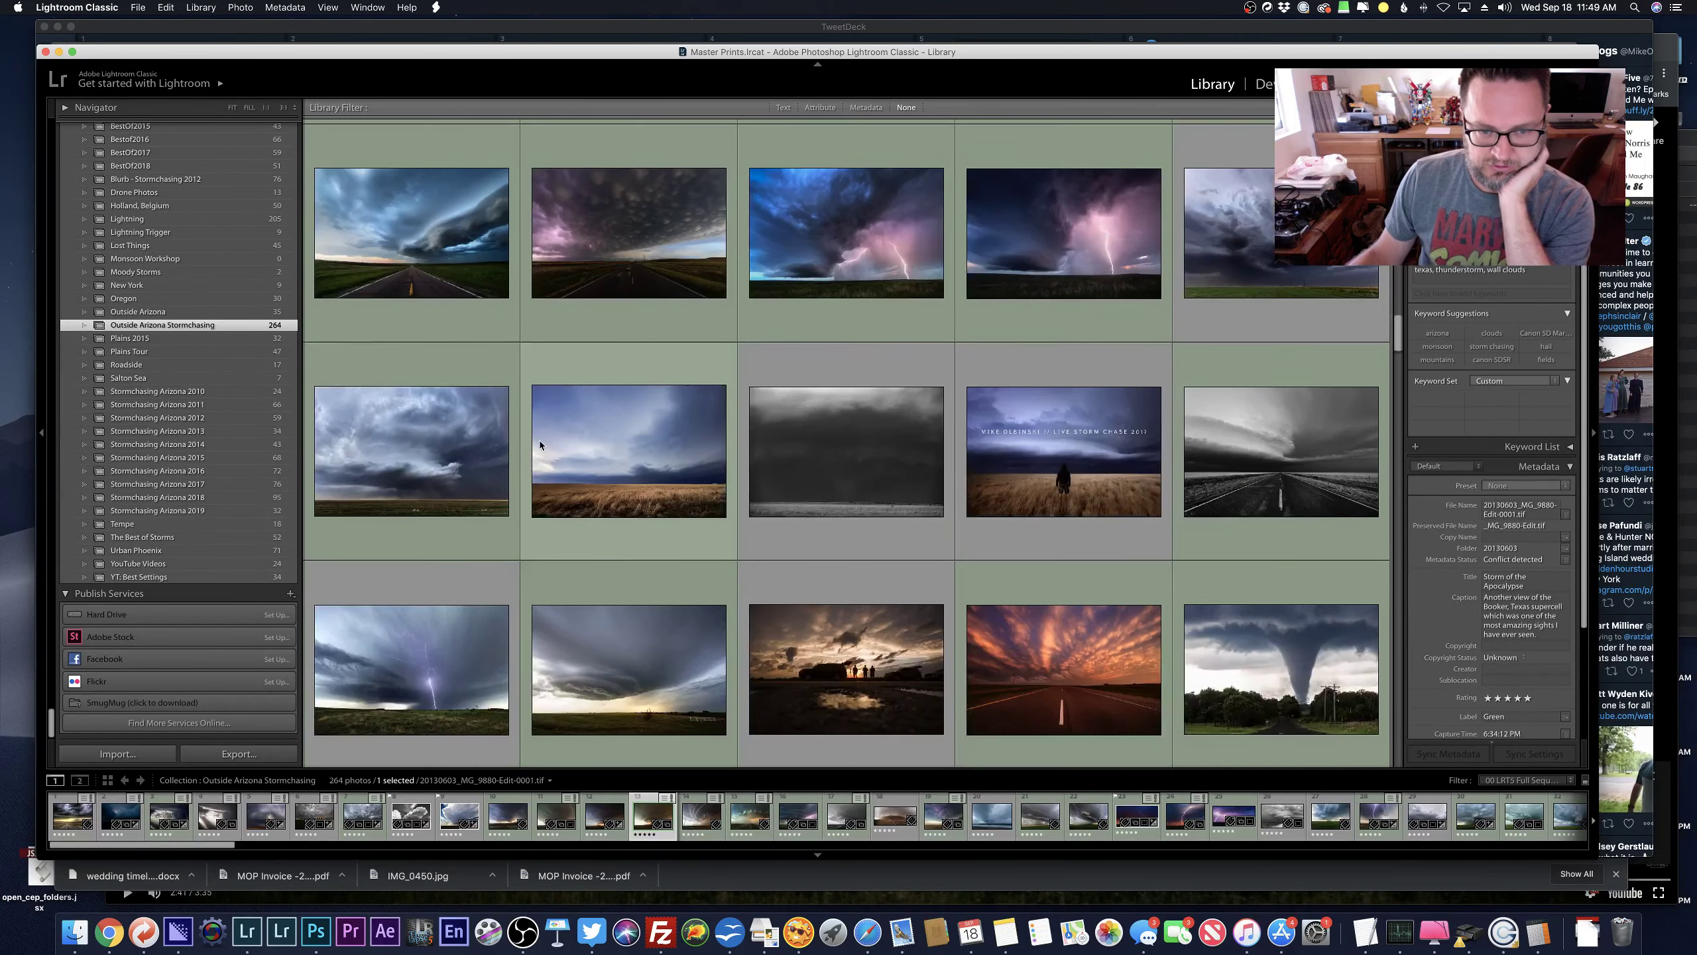
scroll(538, 441, up, 8)
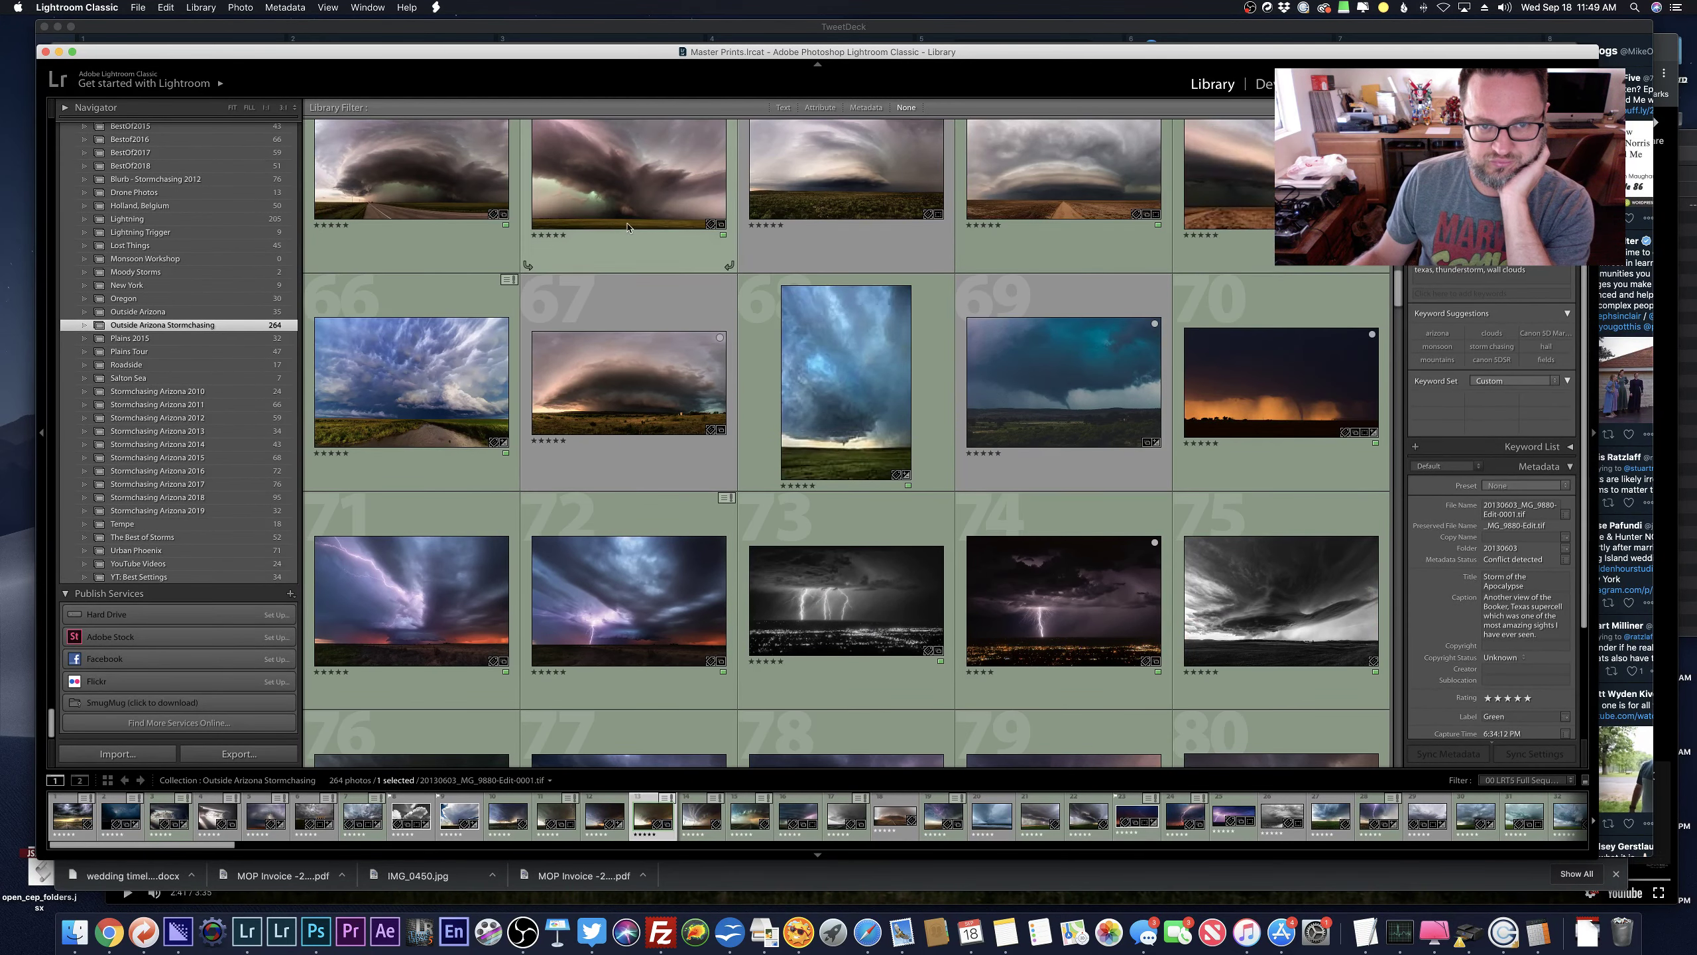
double_click(622, 201)
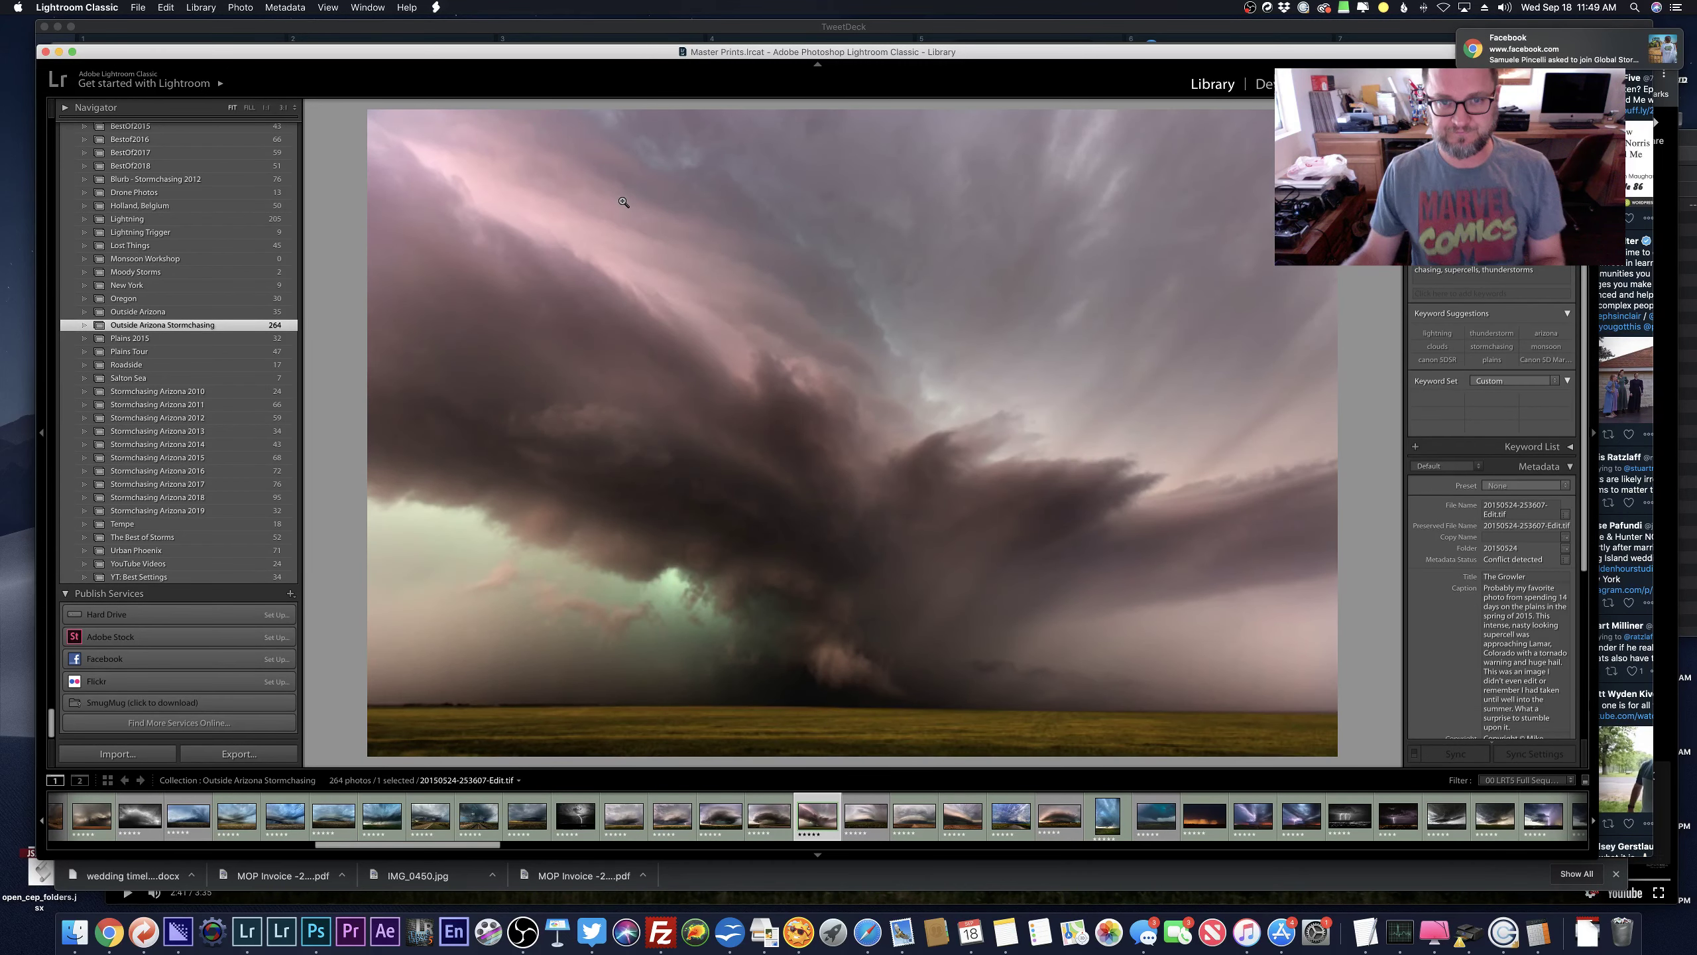
Open the Stormchasing Arizona 2019 collection, switch to the September 2019 folder 20190916, and show its photos as a thumbnail grid.
click(173, 511)
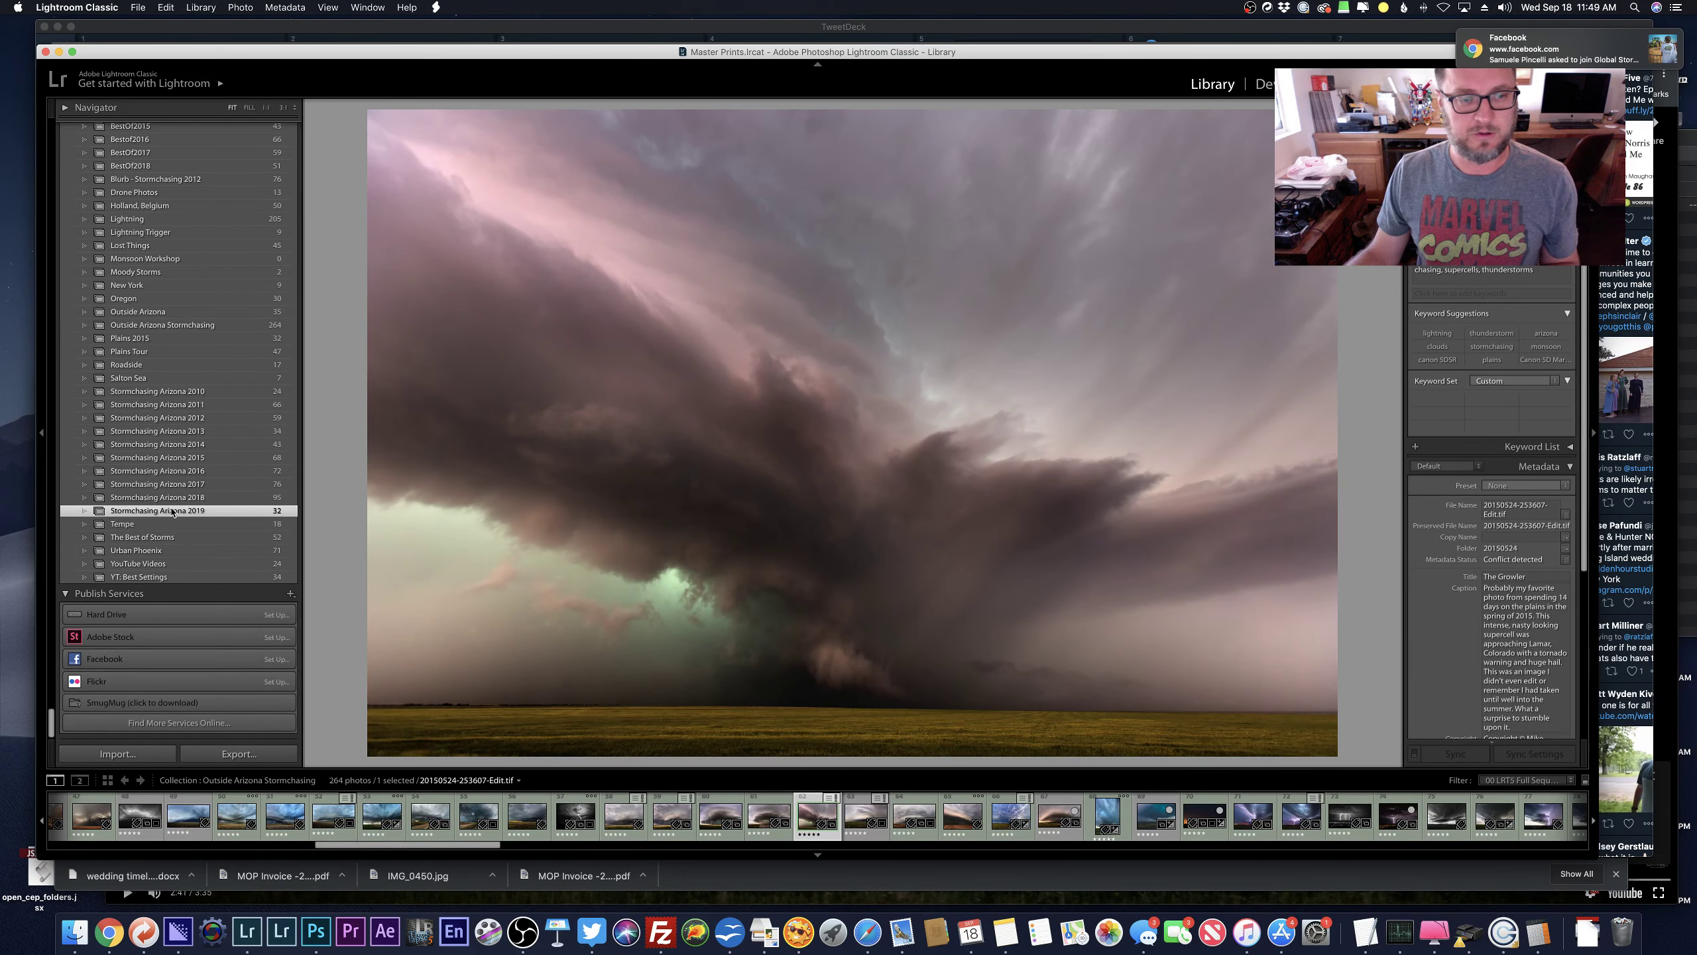
scroll(172, 522, up, 6)
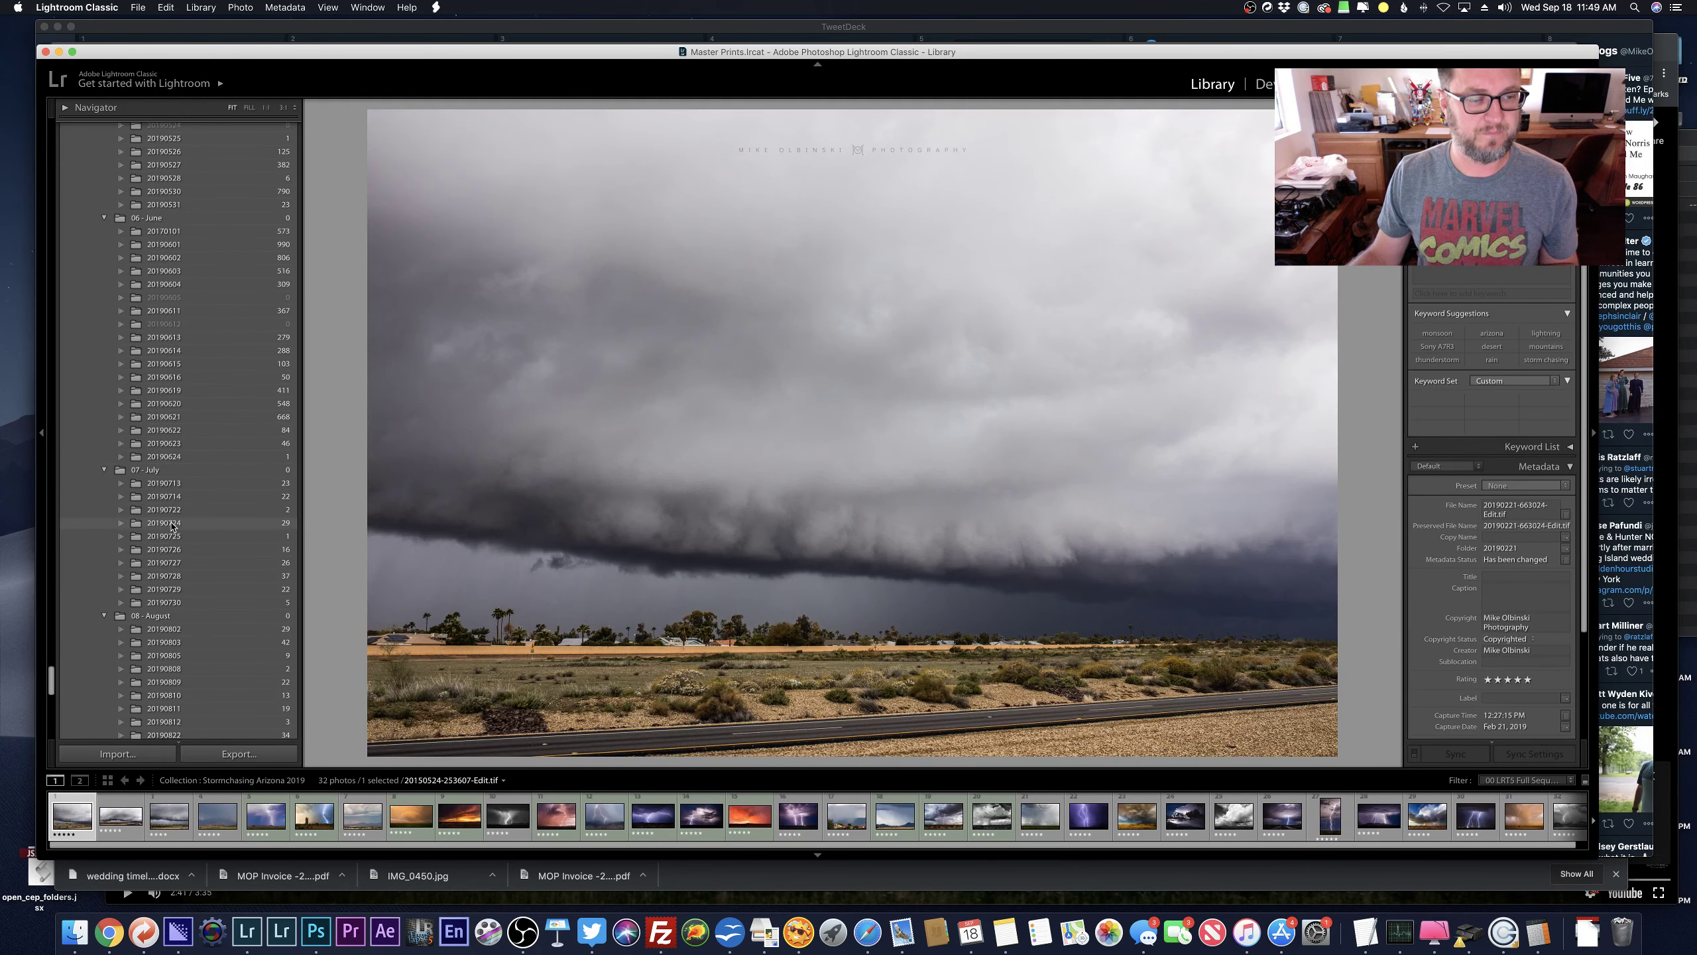
scroll(171, 524, down, 8)
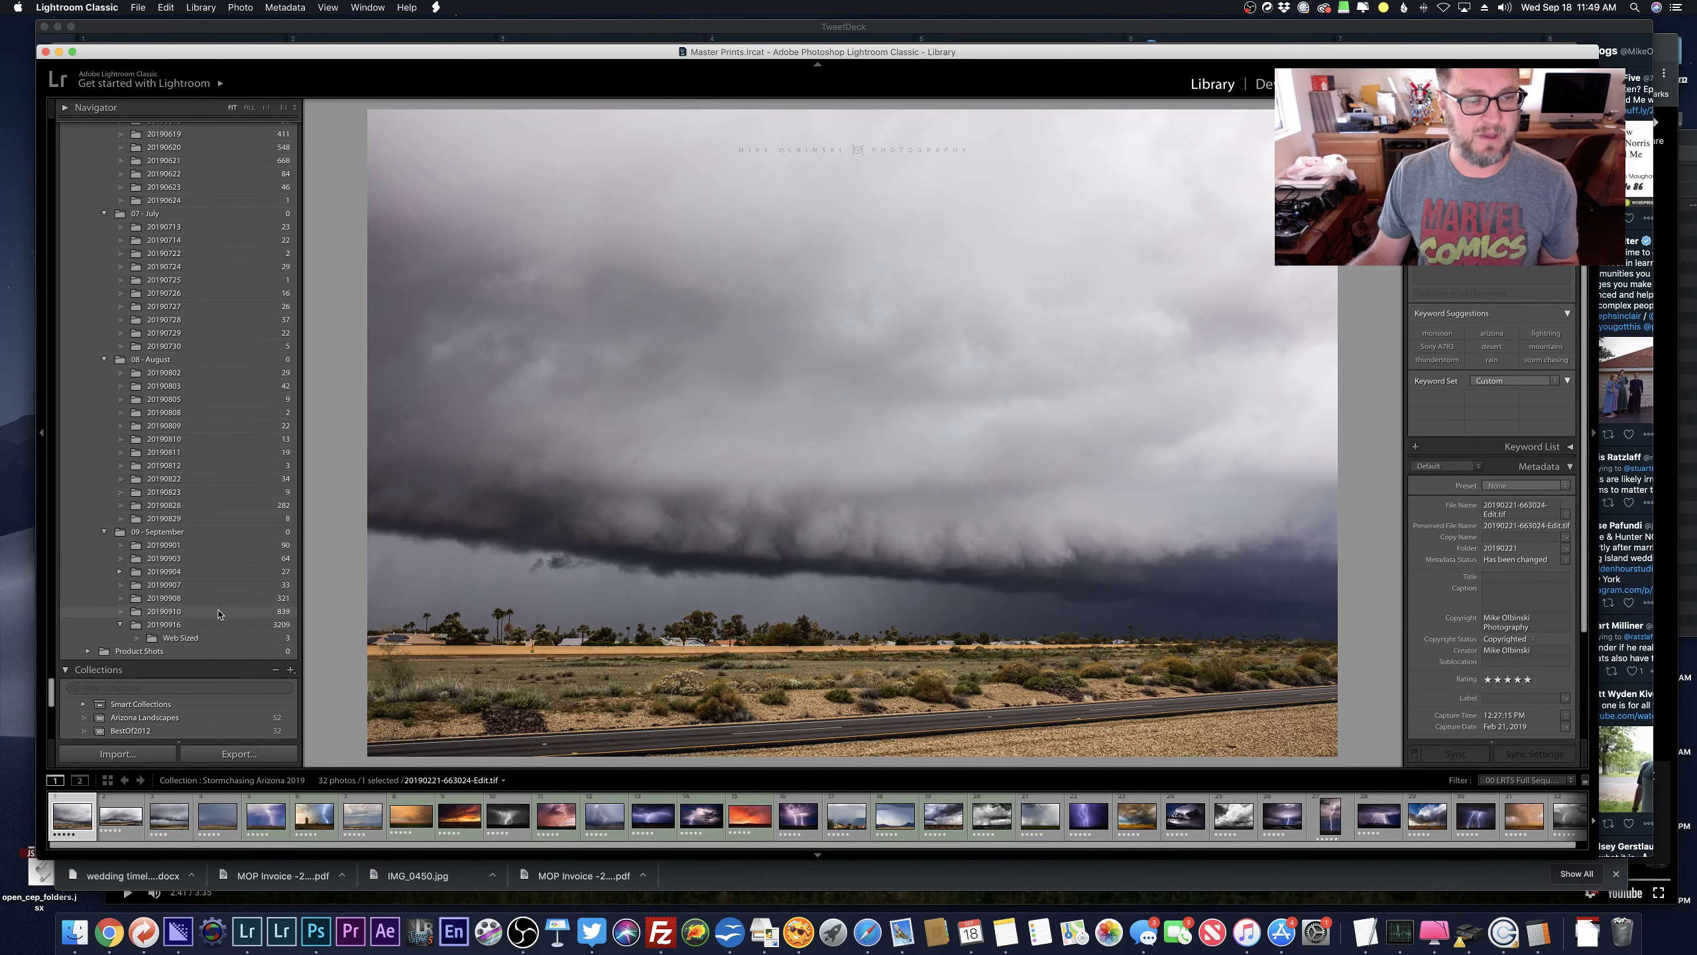
click(221, 625)
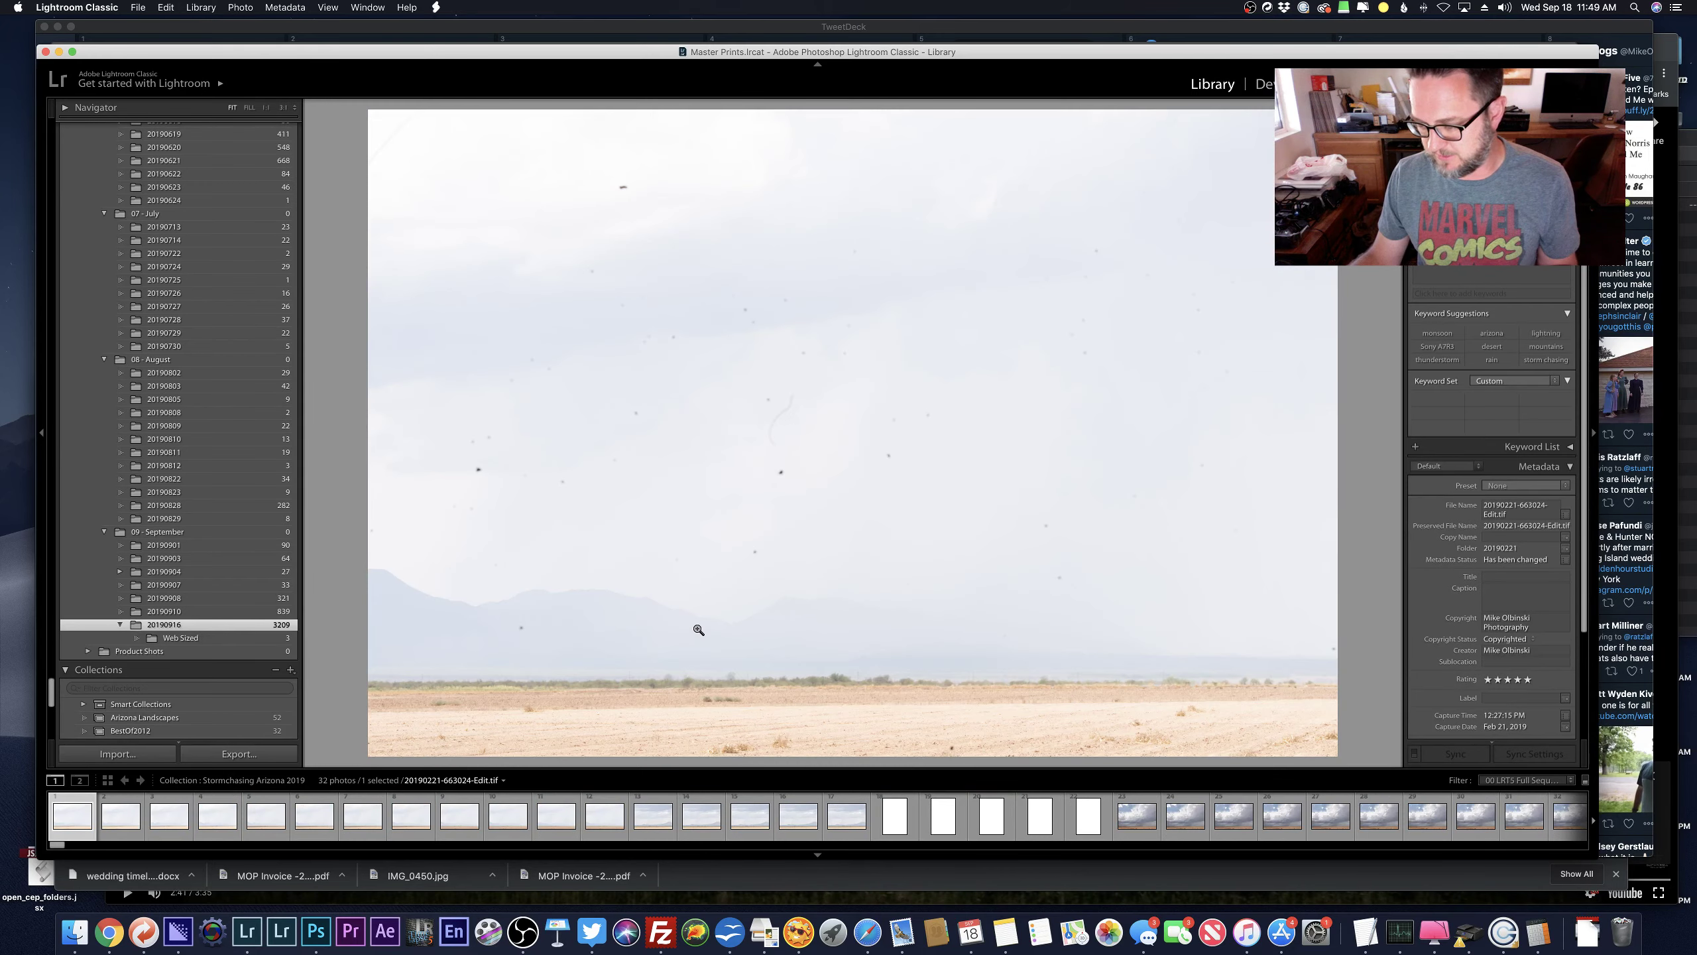
key(g)
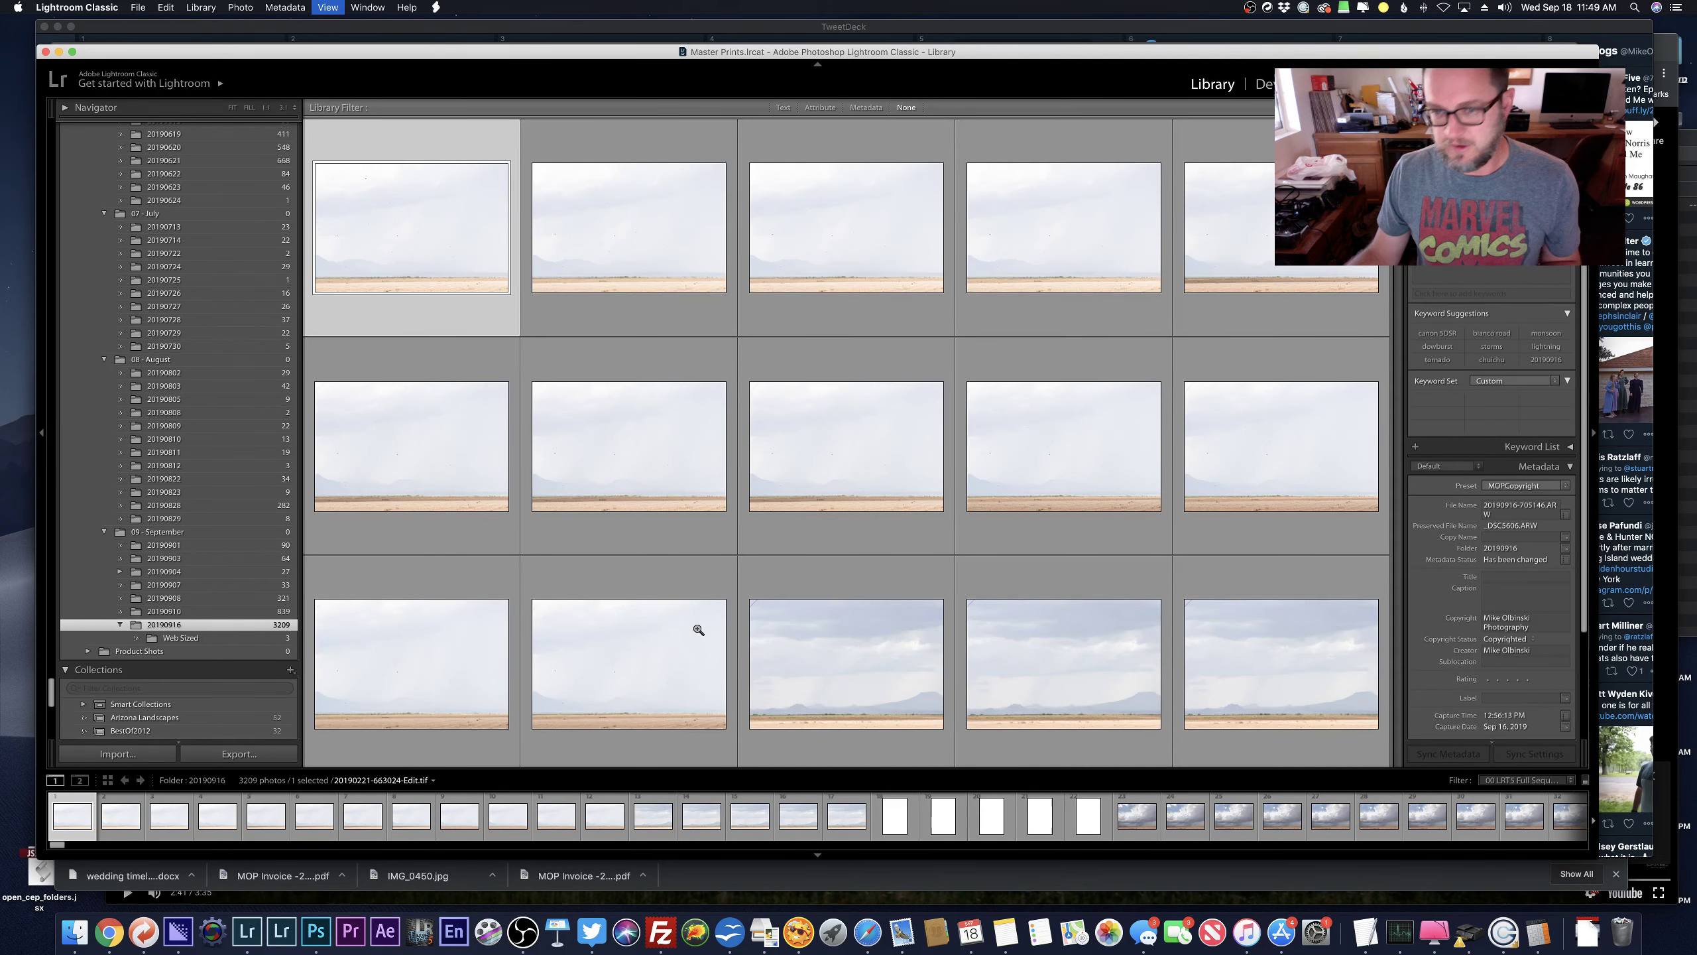
Browse the 20190916 folder's thumbnails to the lightning photo 20190916-707033.ARW and view it at full size.
scroll(697, 629, down, 10)
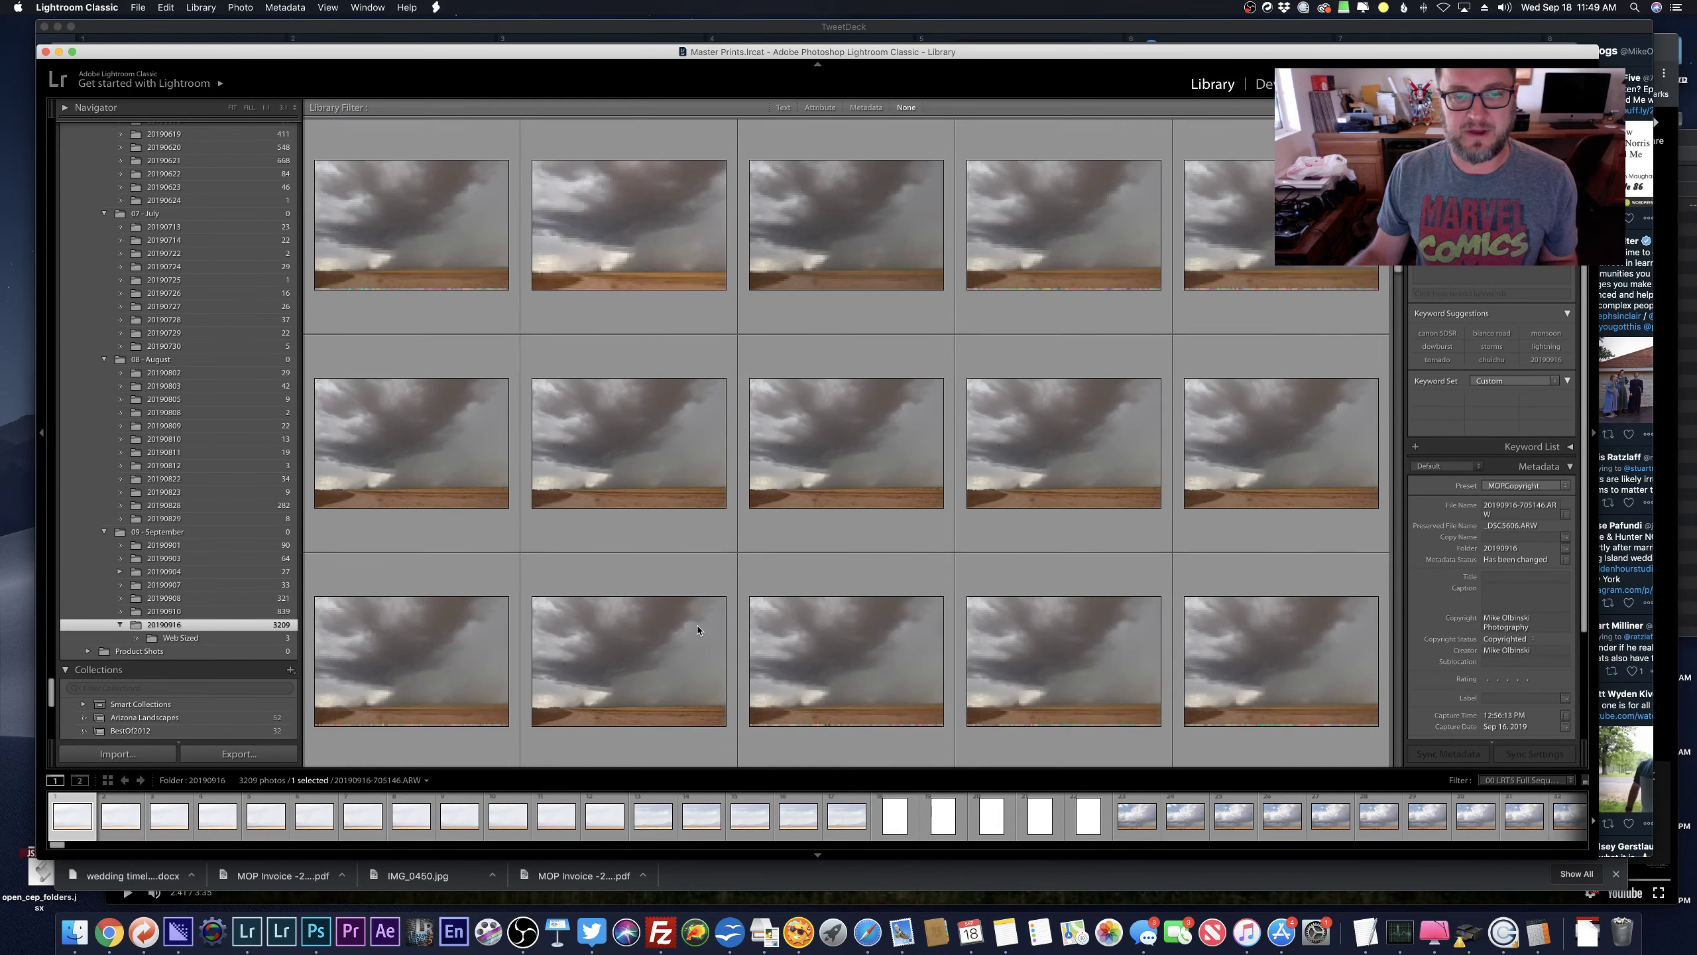
scroll(698, 630, down, 10)
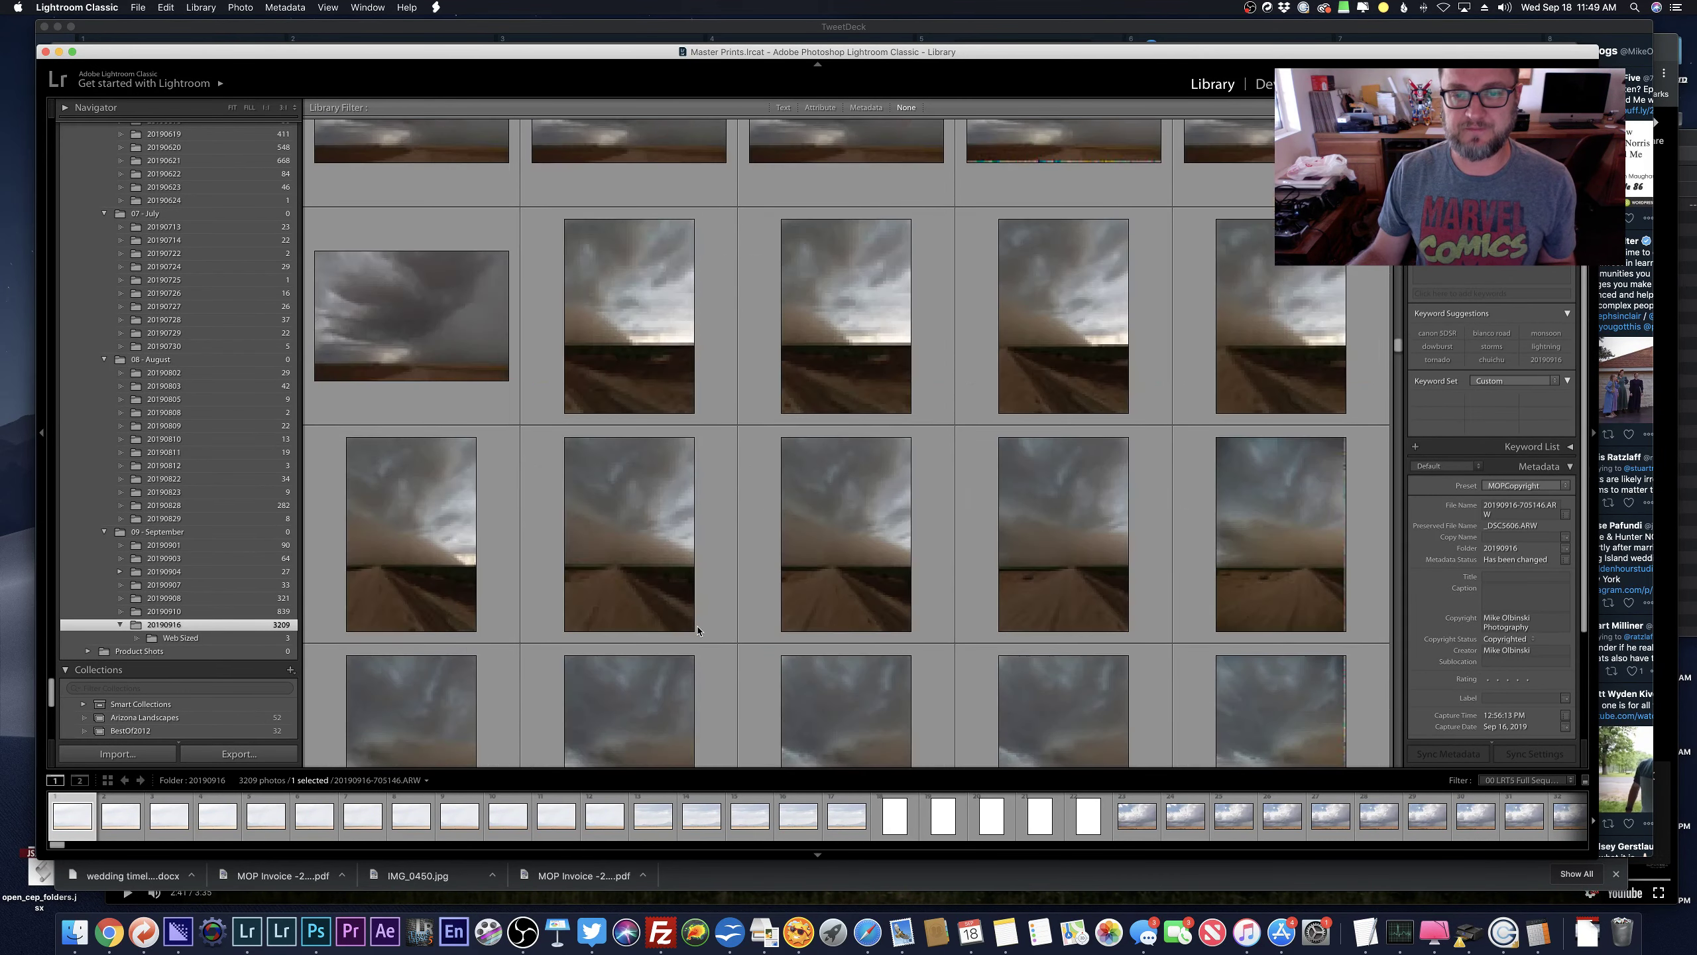
scroll(697, 630, down, 10)
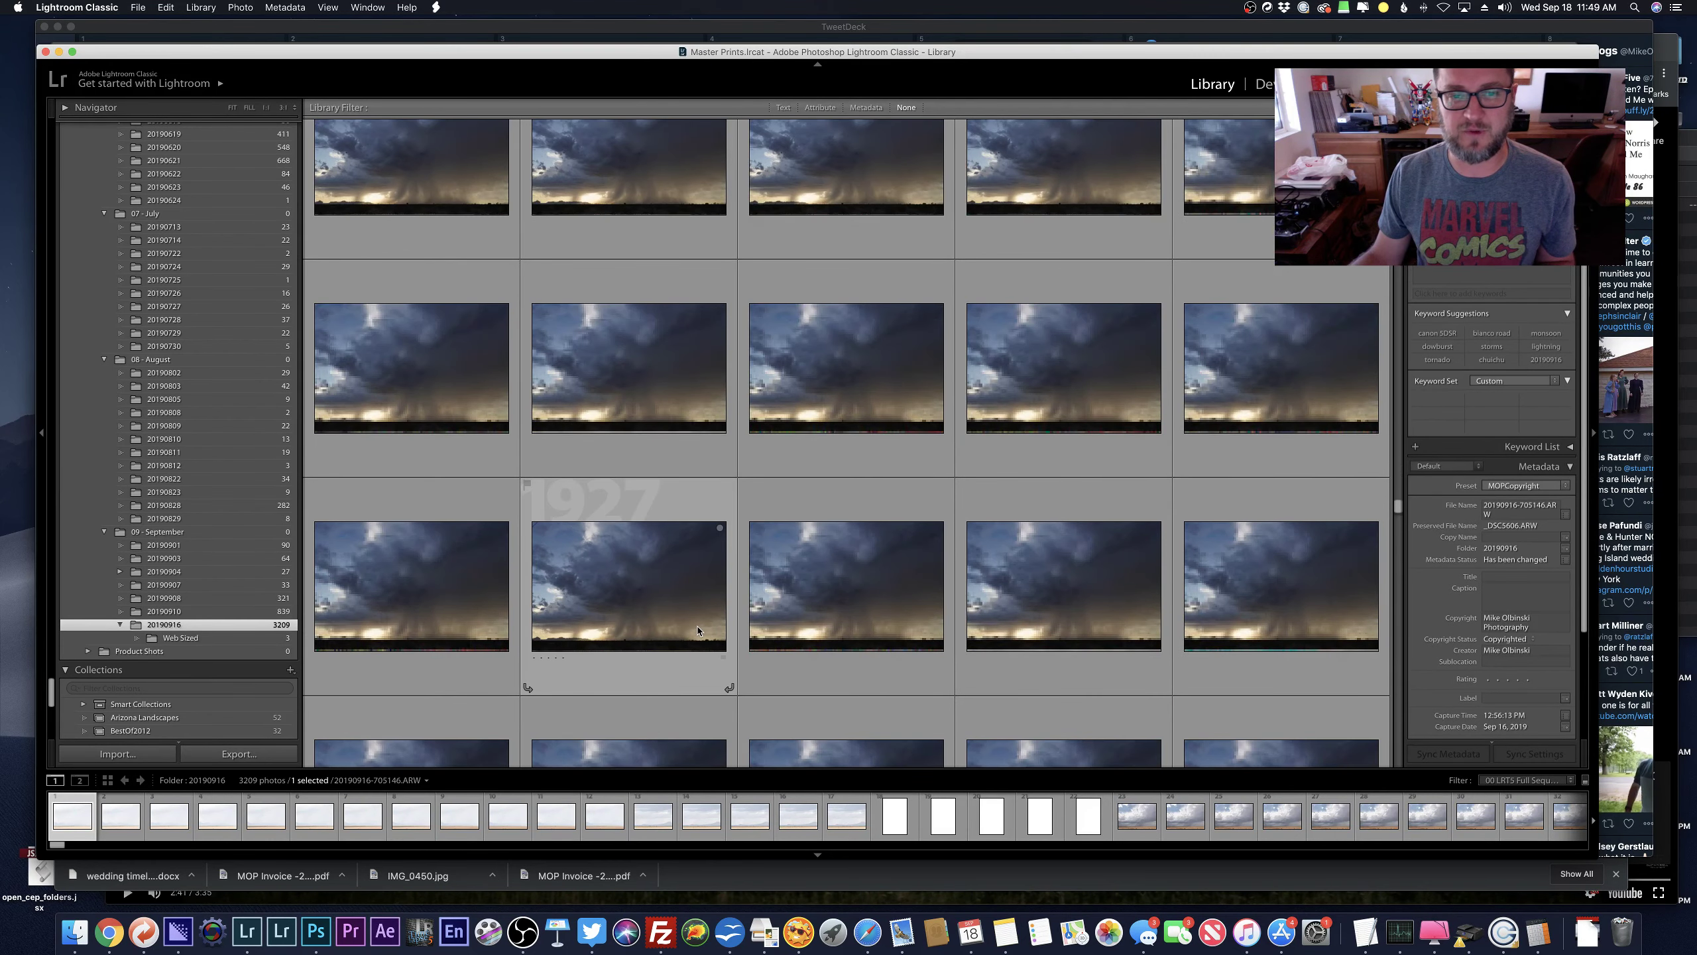
scroll(698, 630, down, 5)
double_click(642, 348)
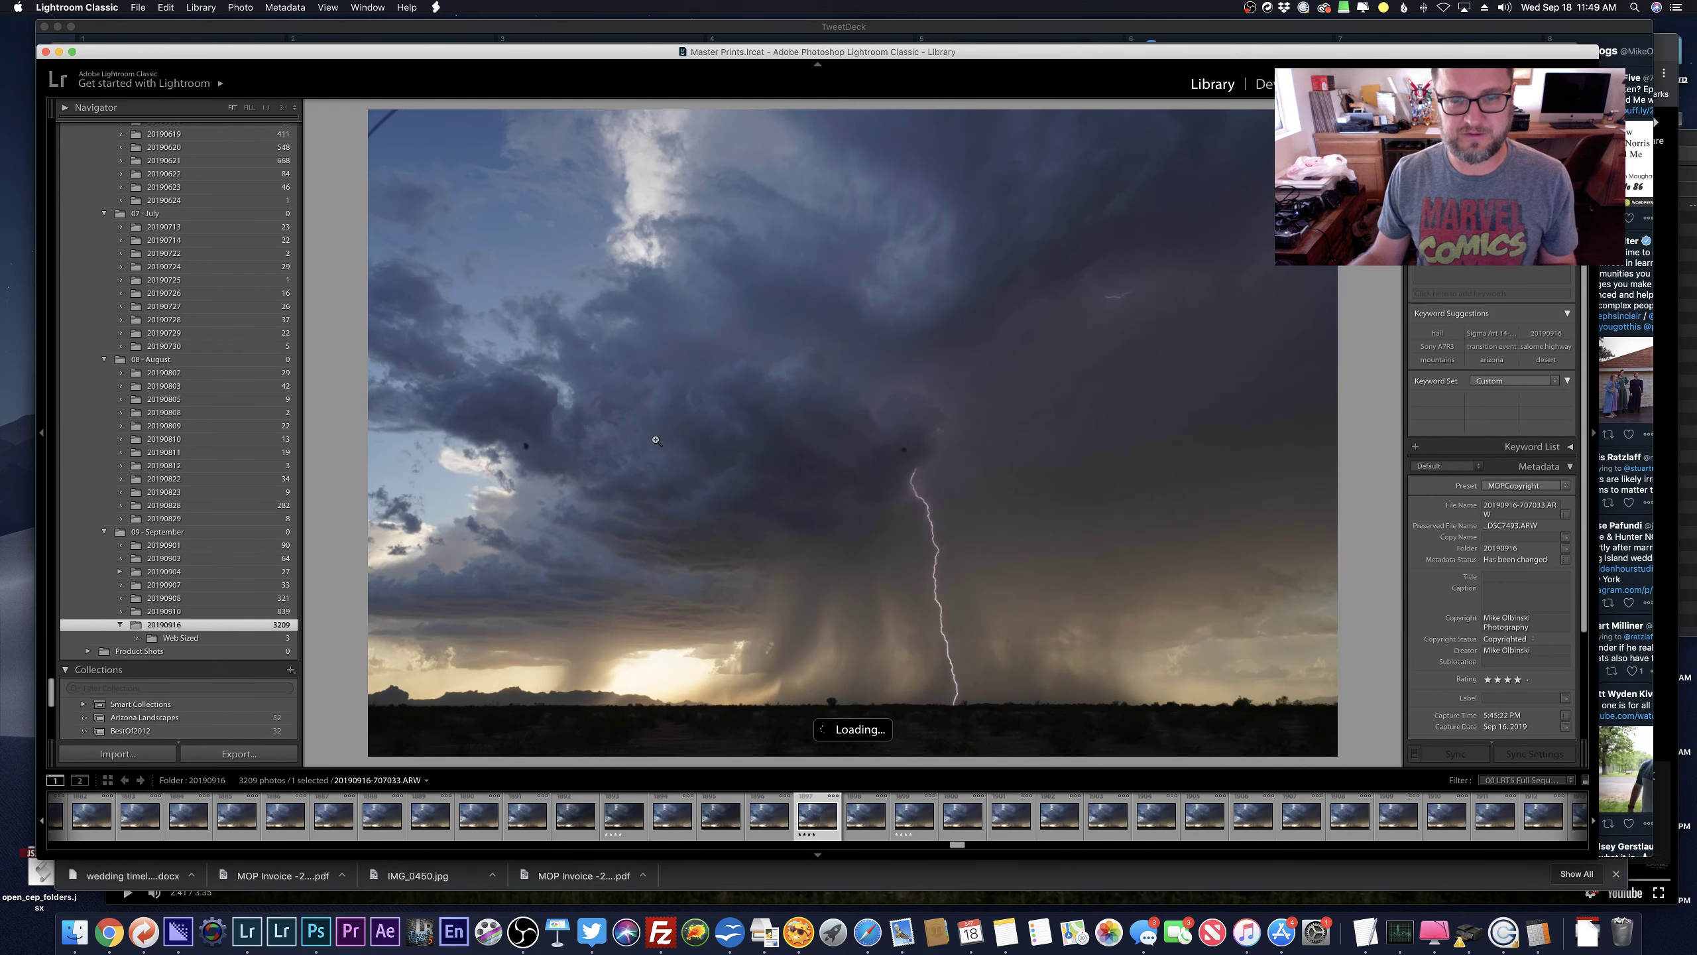
Return to the thumbnail grid and look through the following storm sequences in the 20190916 folder for the sunset lightning shot.
key(g)
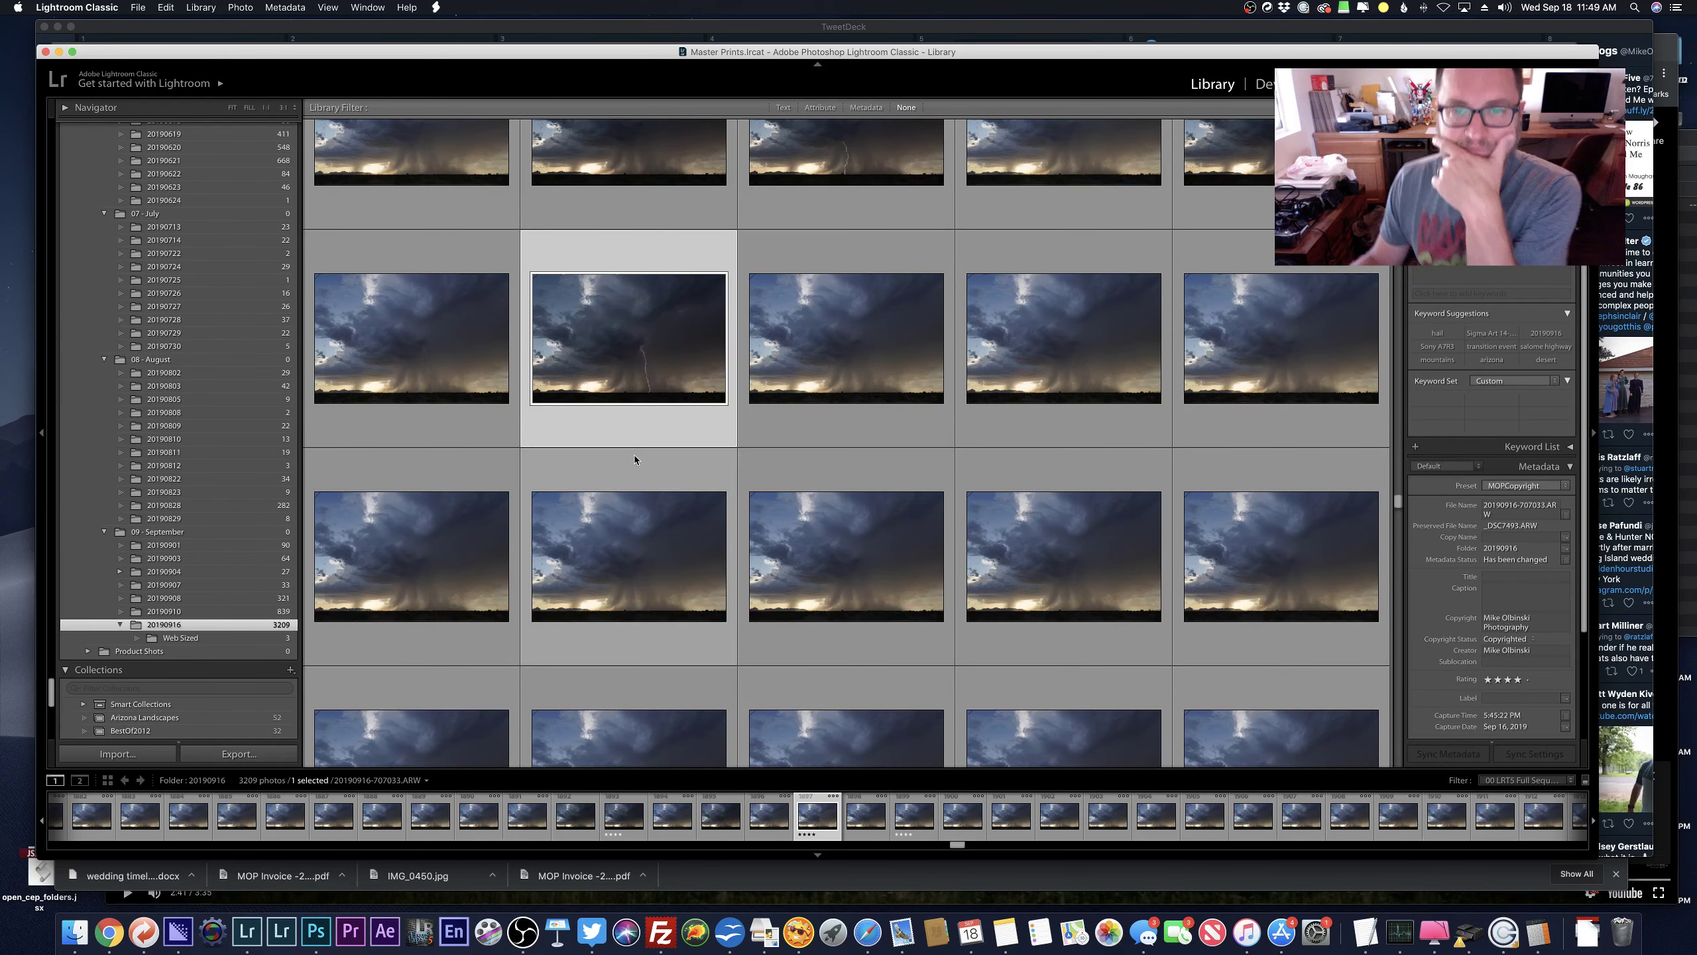
scroll(634, 460, down, 5)
scroll(634, 460, down, 5)
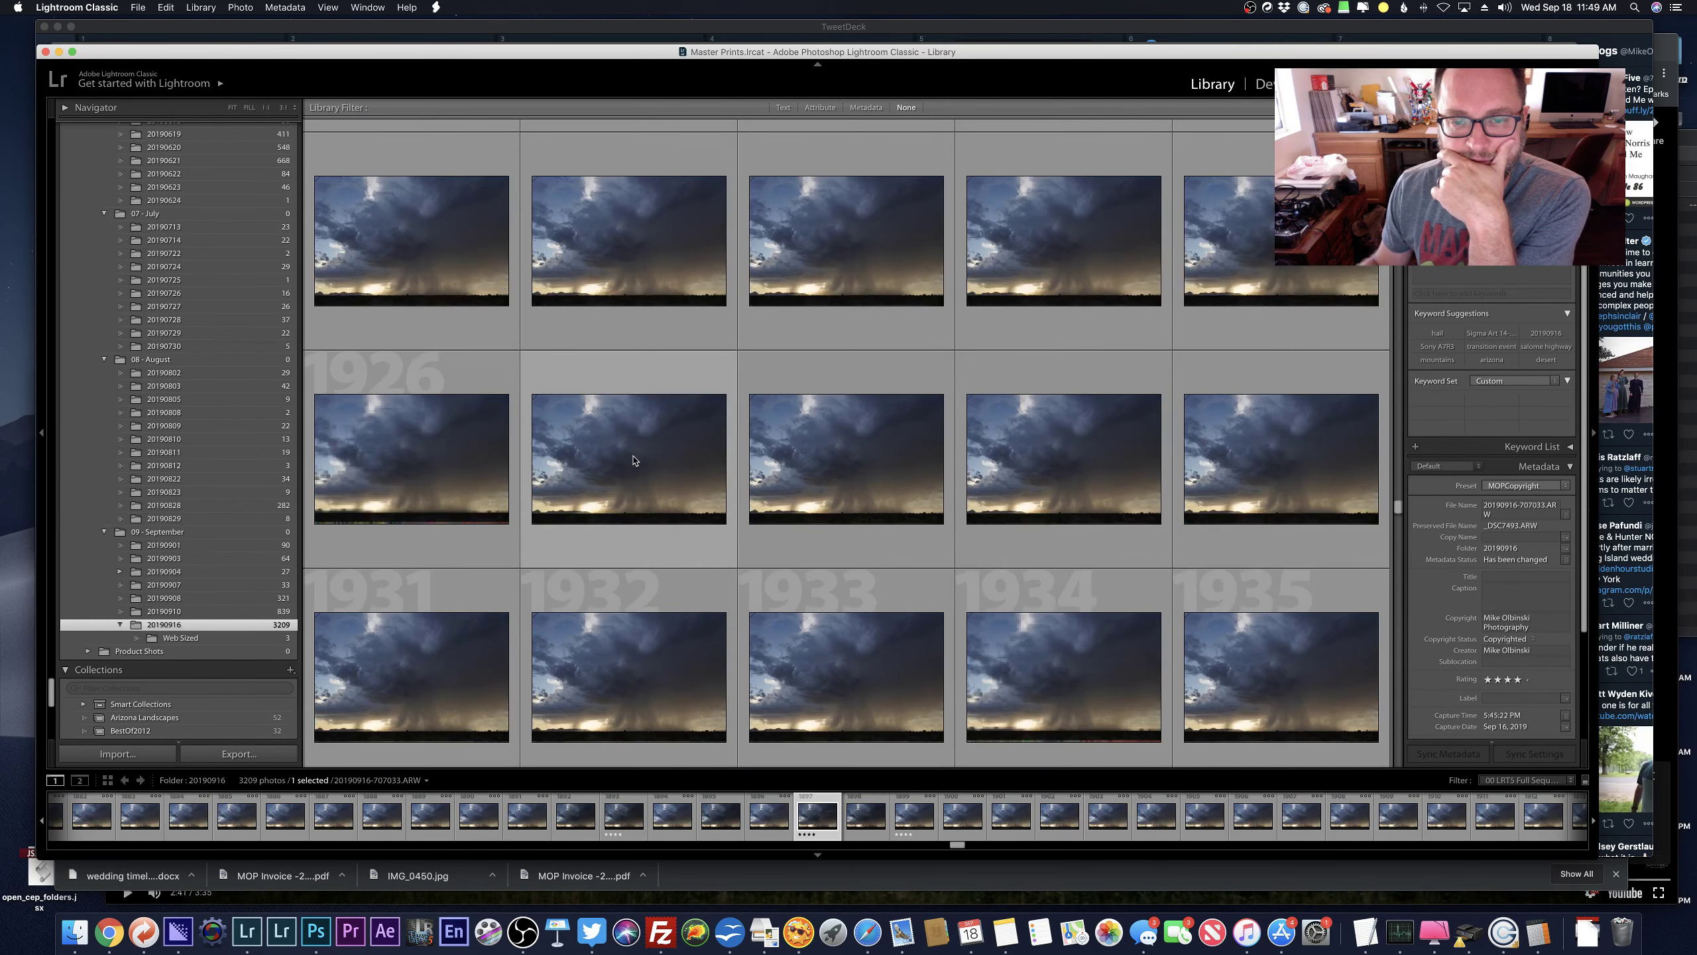
scroll(631, 460, down, 5)
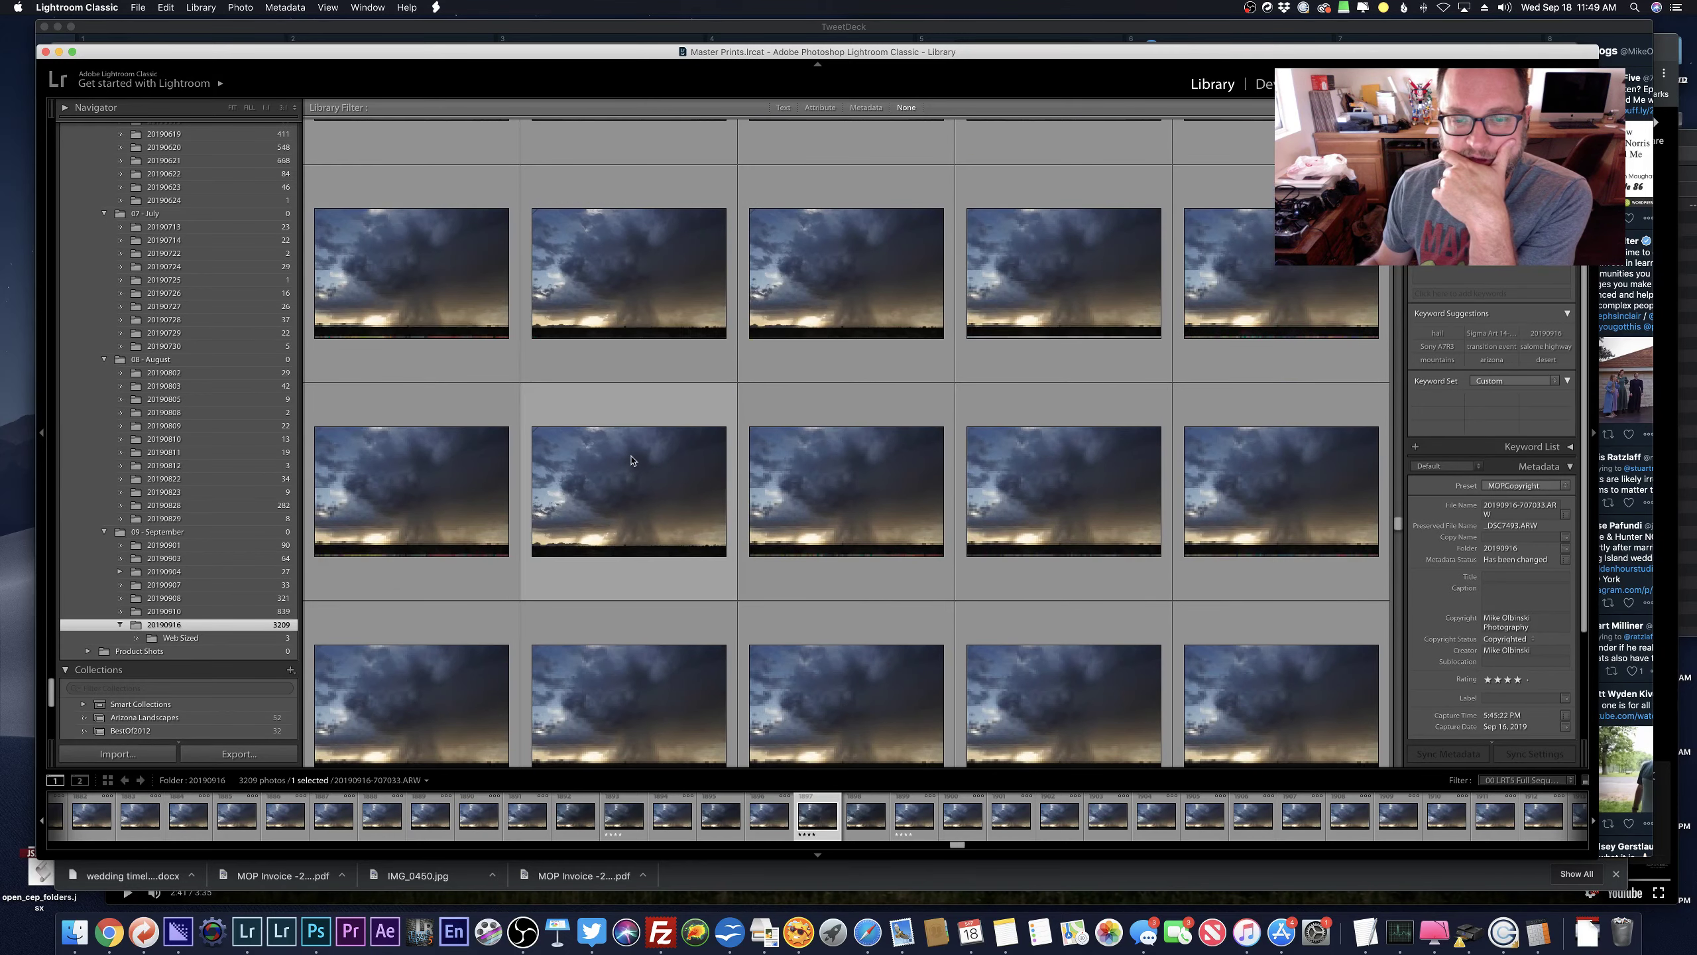
scroll(631, 460, down, 5)
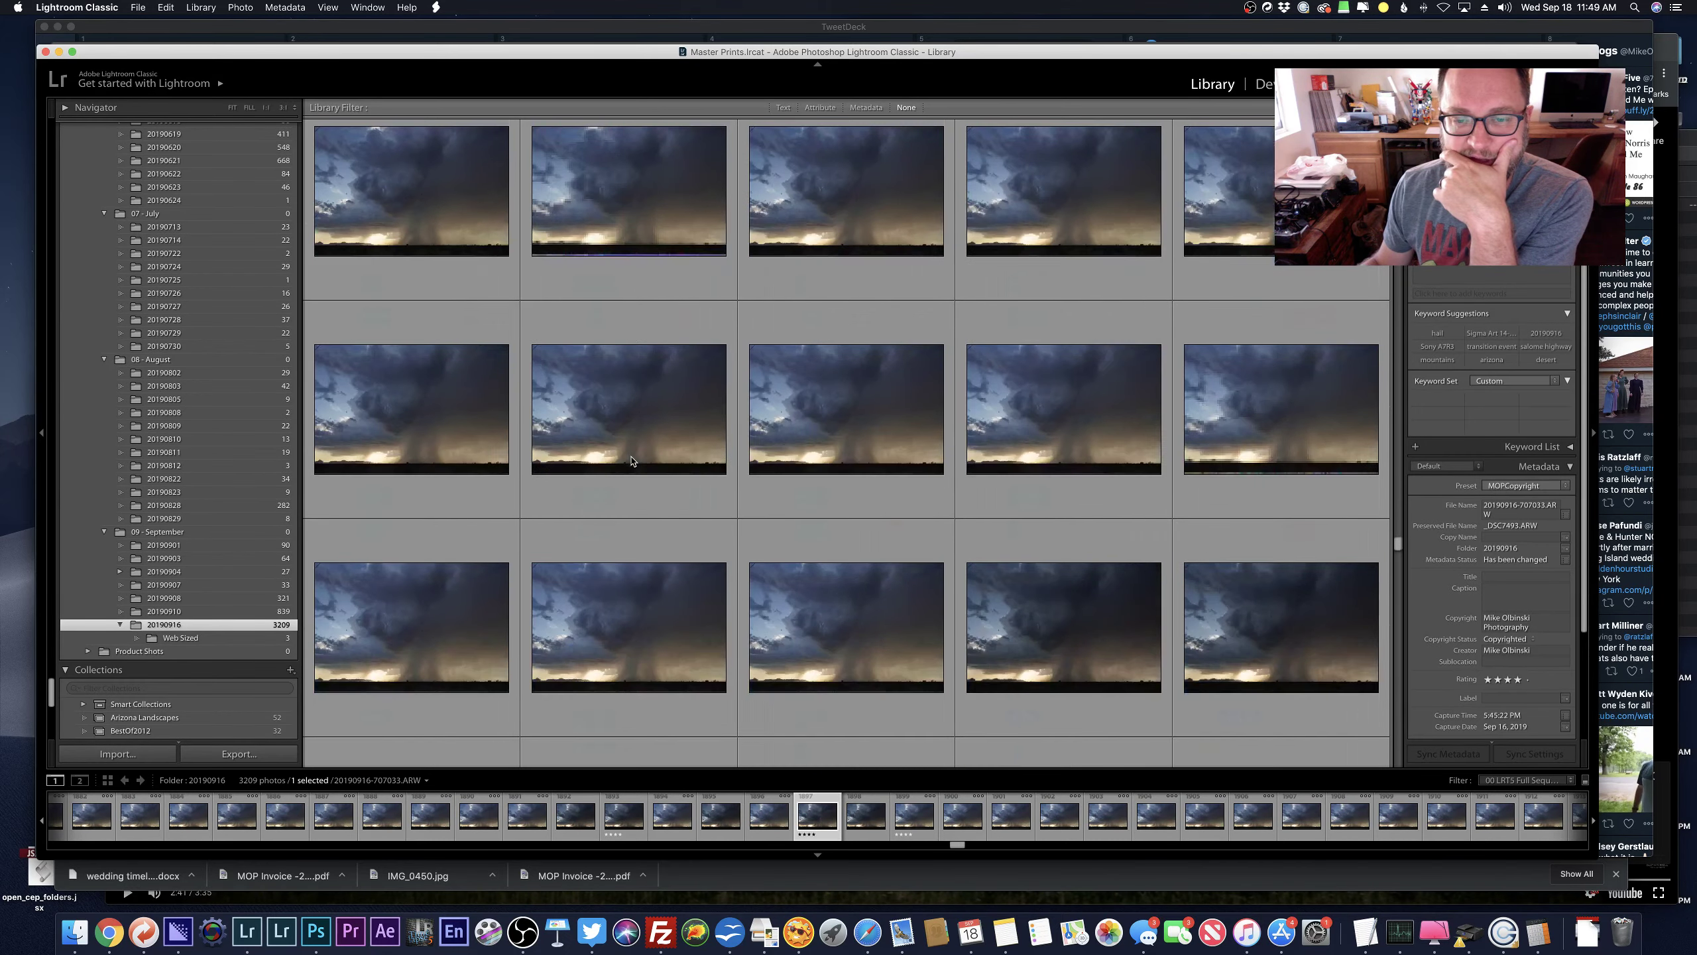
scroll(631, 460, down, 3)
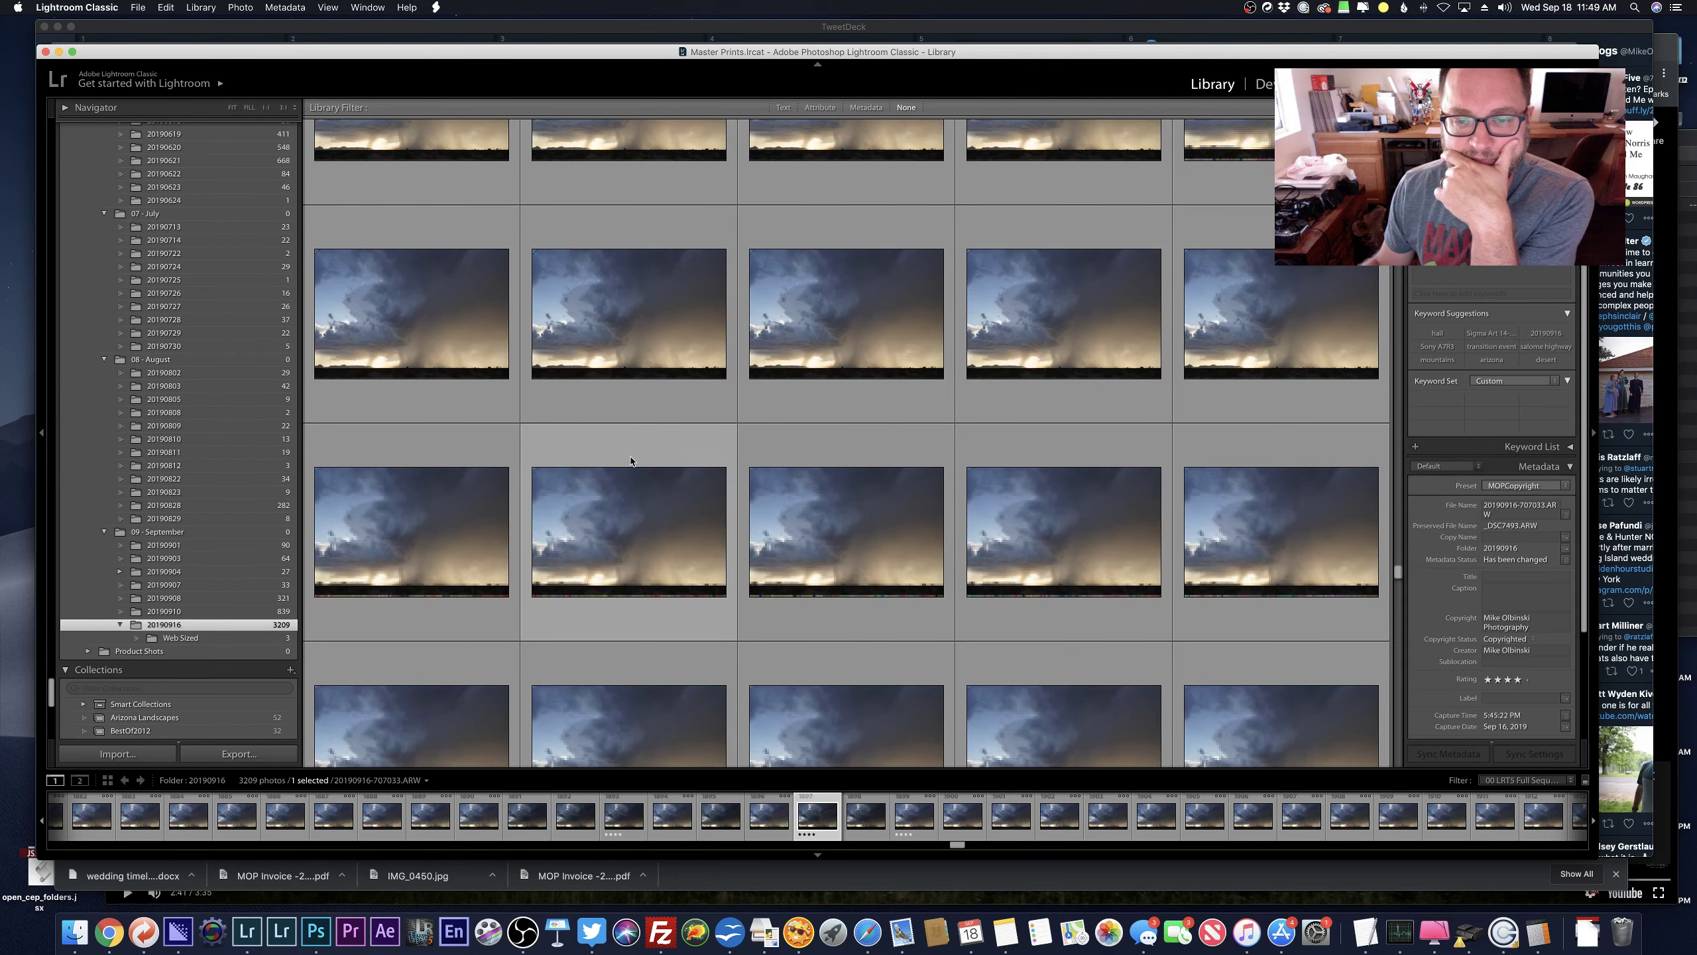
scroll(631, 460, down, 5)
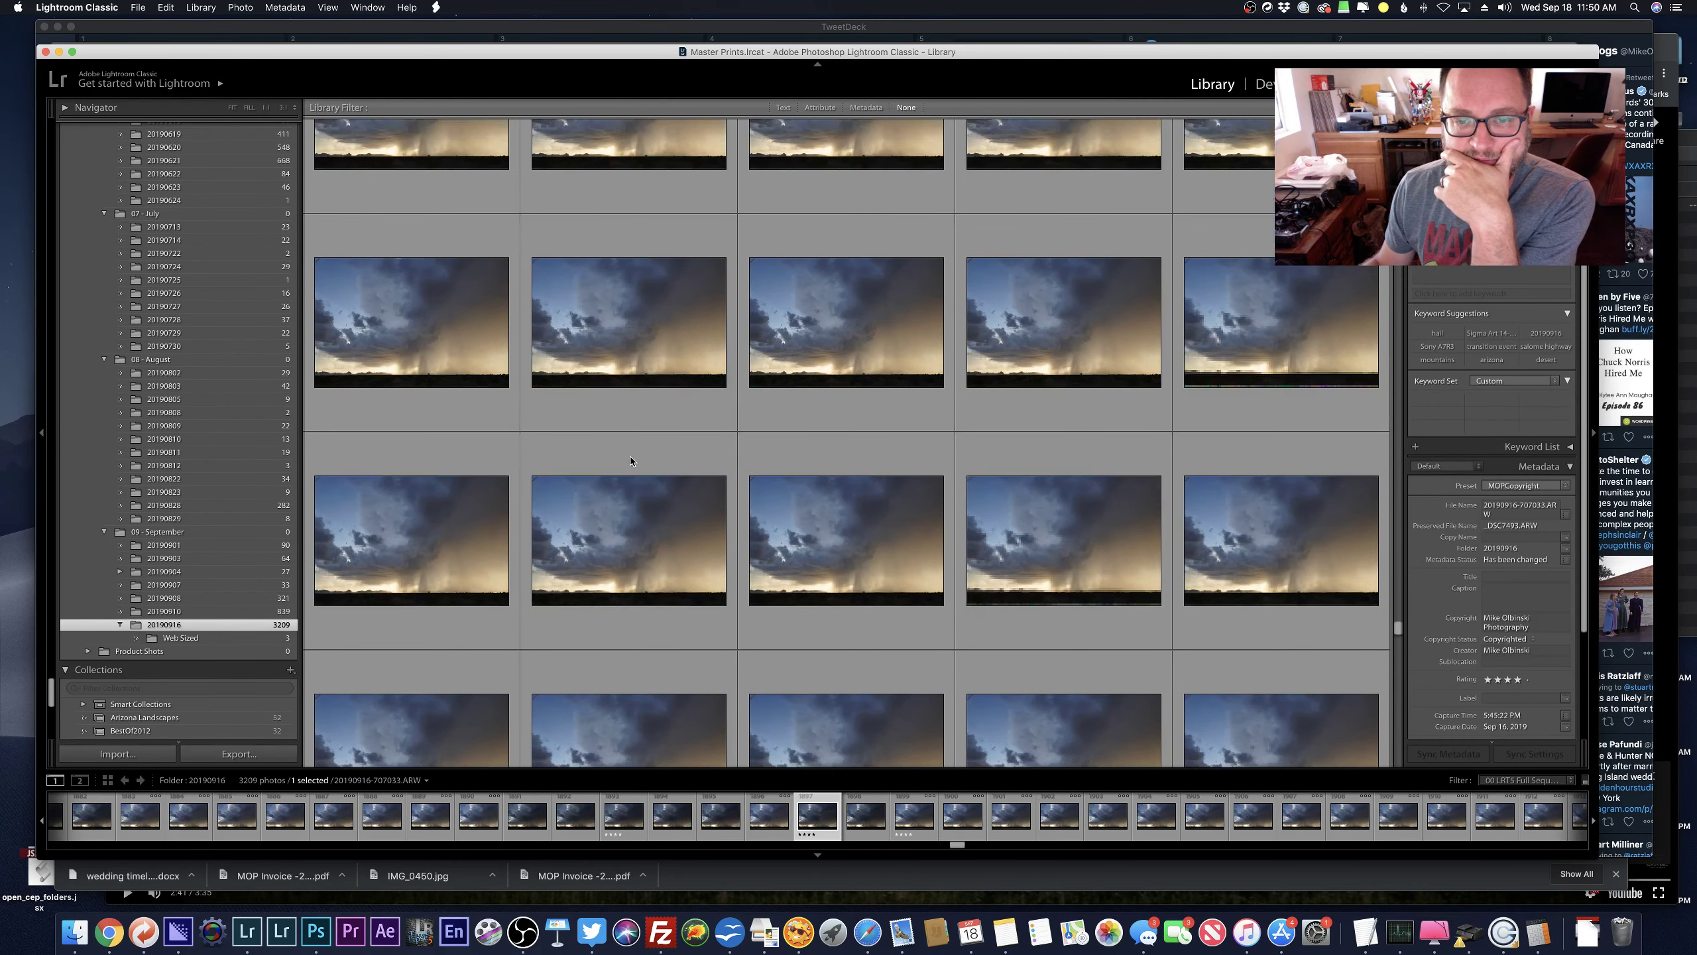
scroll(630, 460, down, 5)
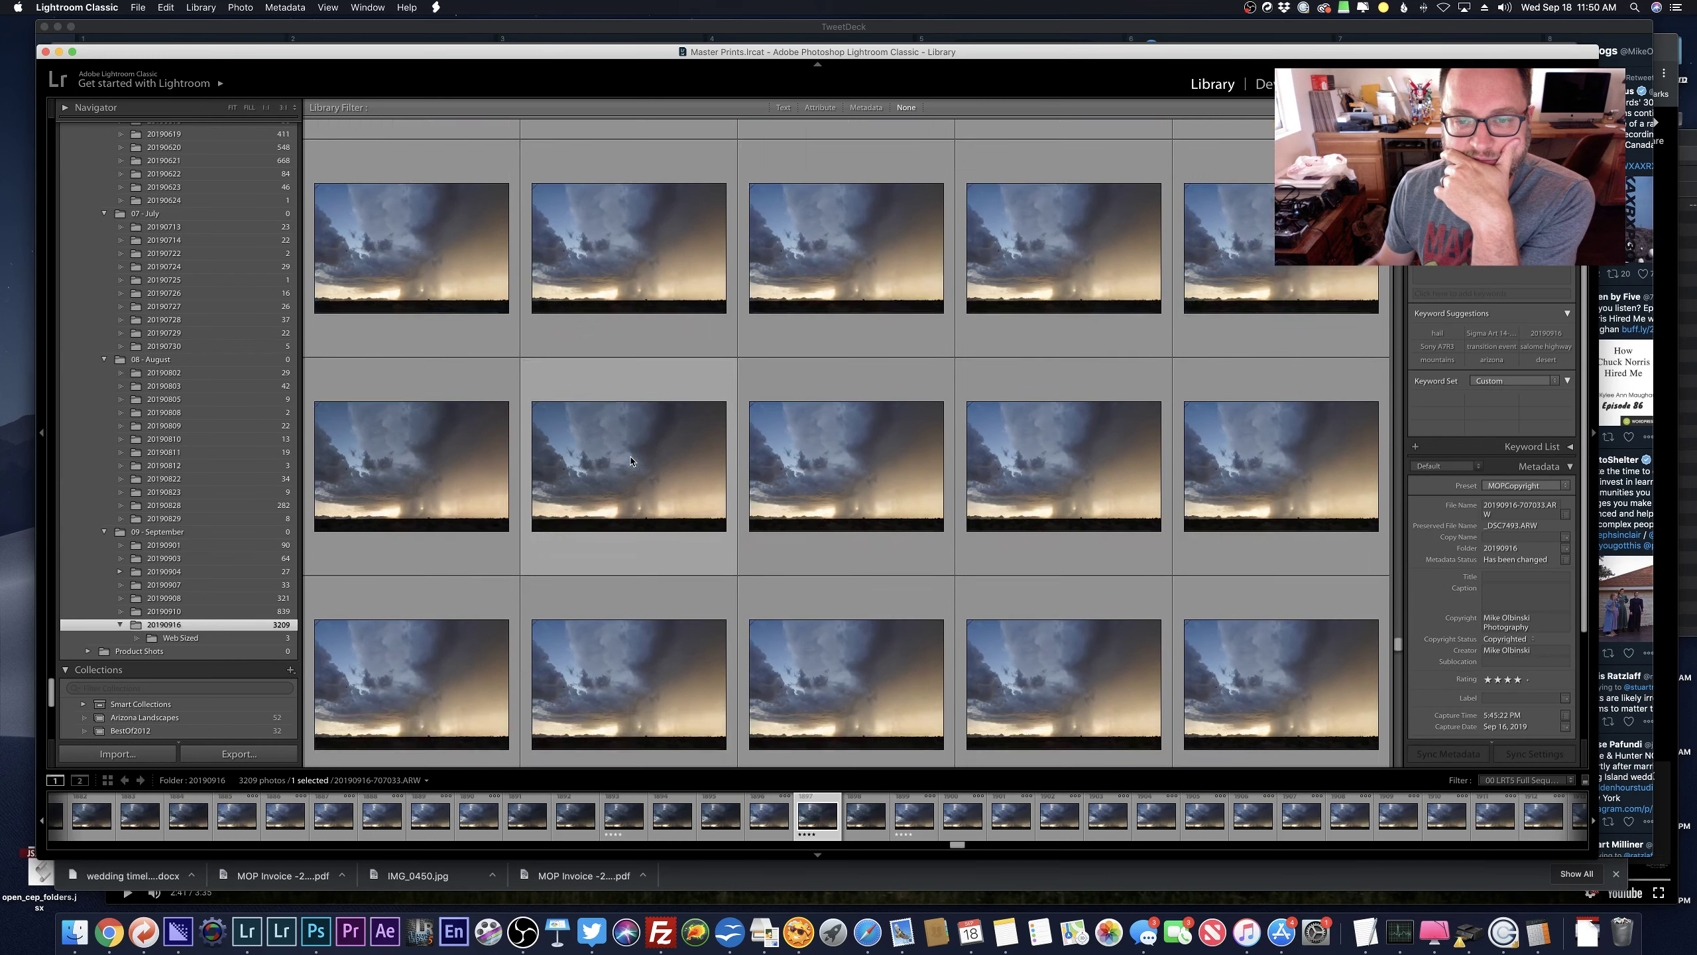
scroll(631, 460, down, 5)
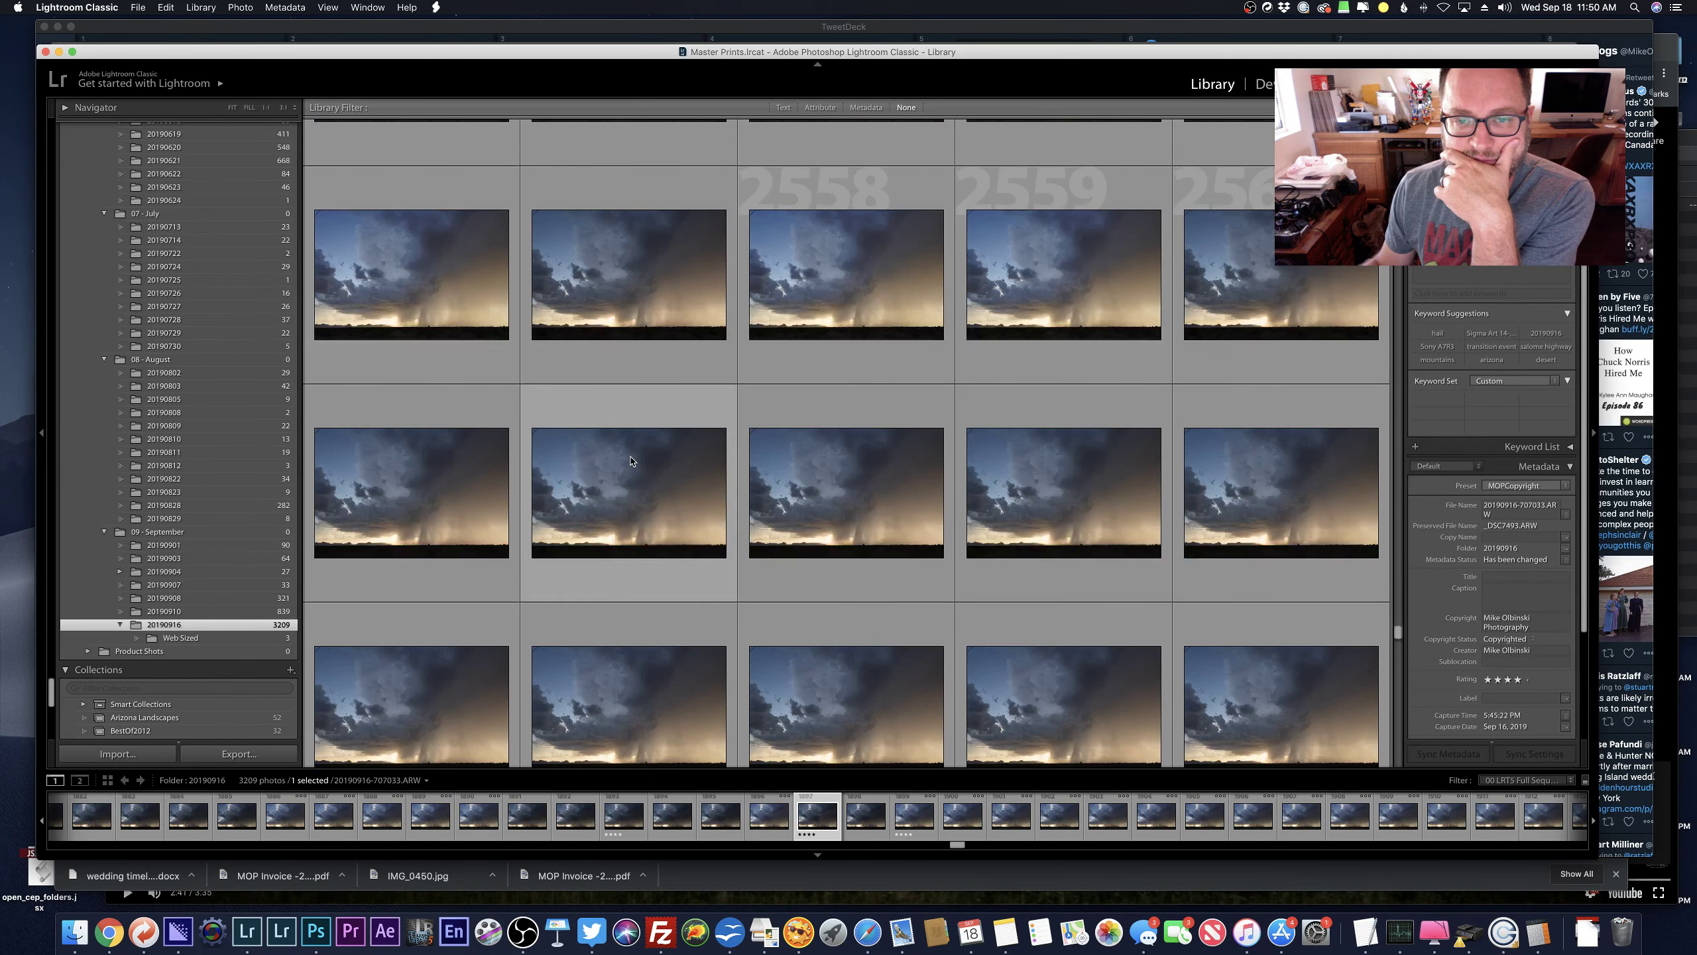
scroll(631, 460, down, 5)
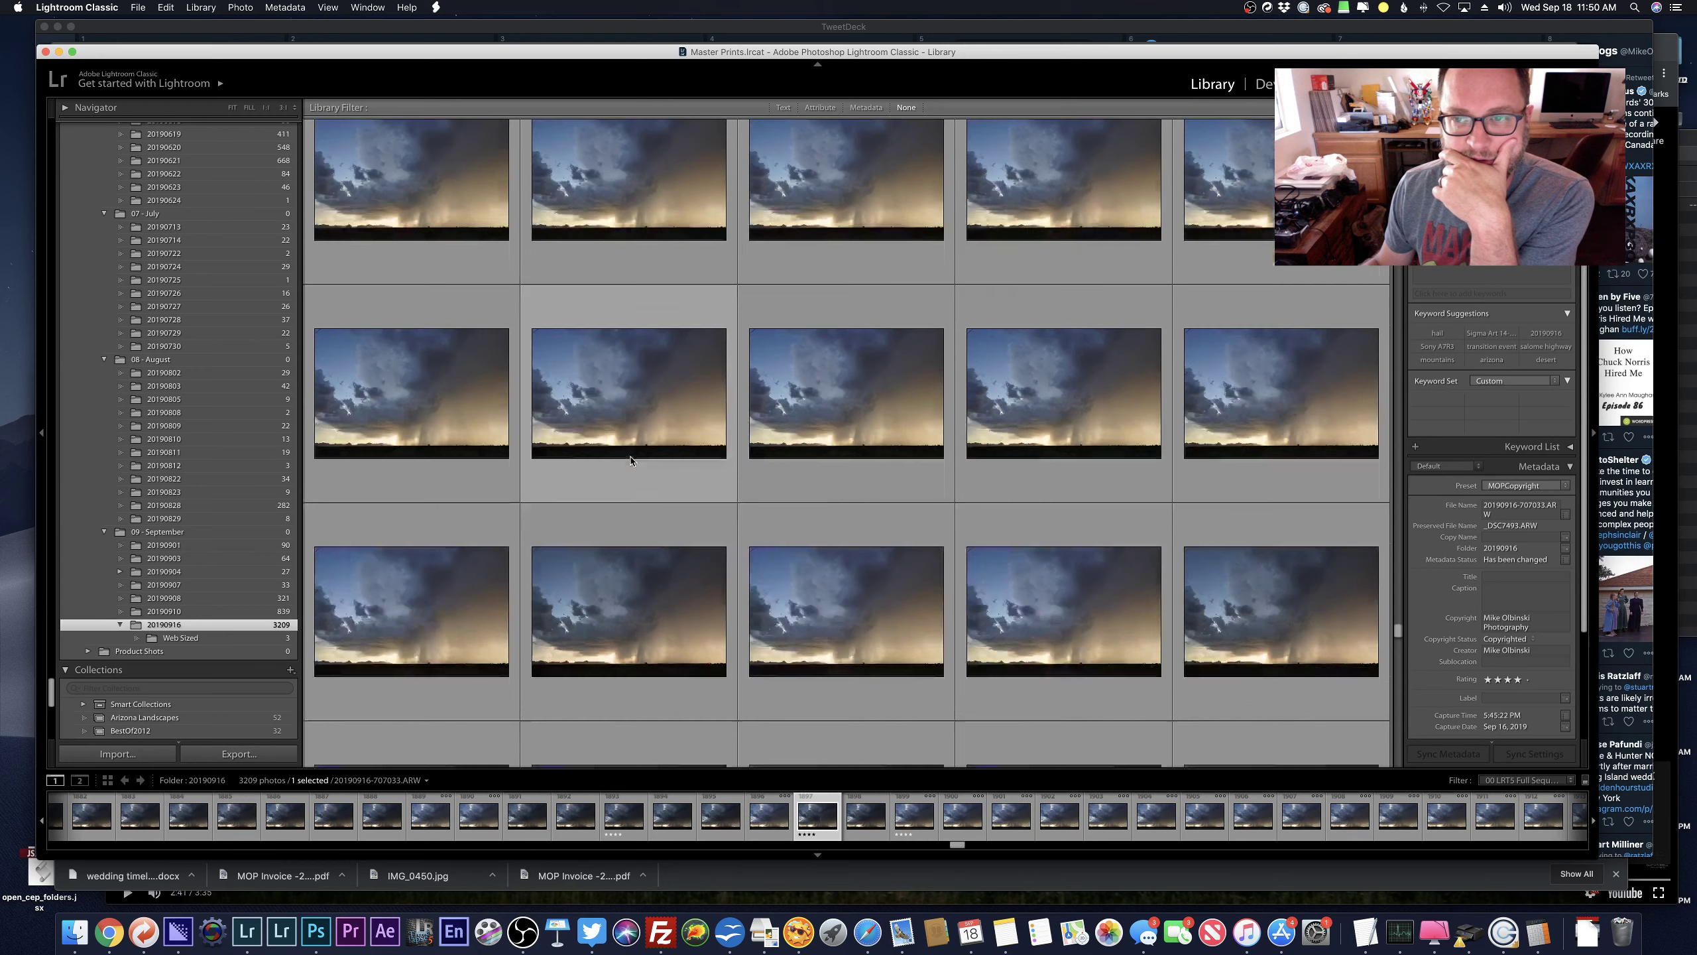
scroll(630, 460, down, 3)
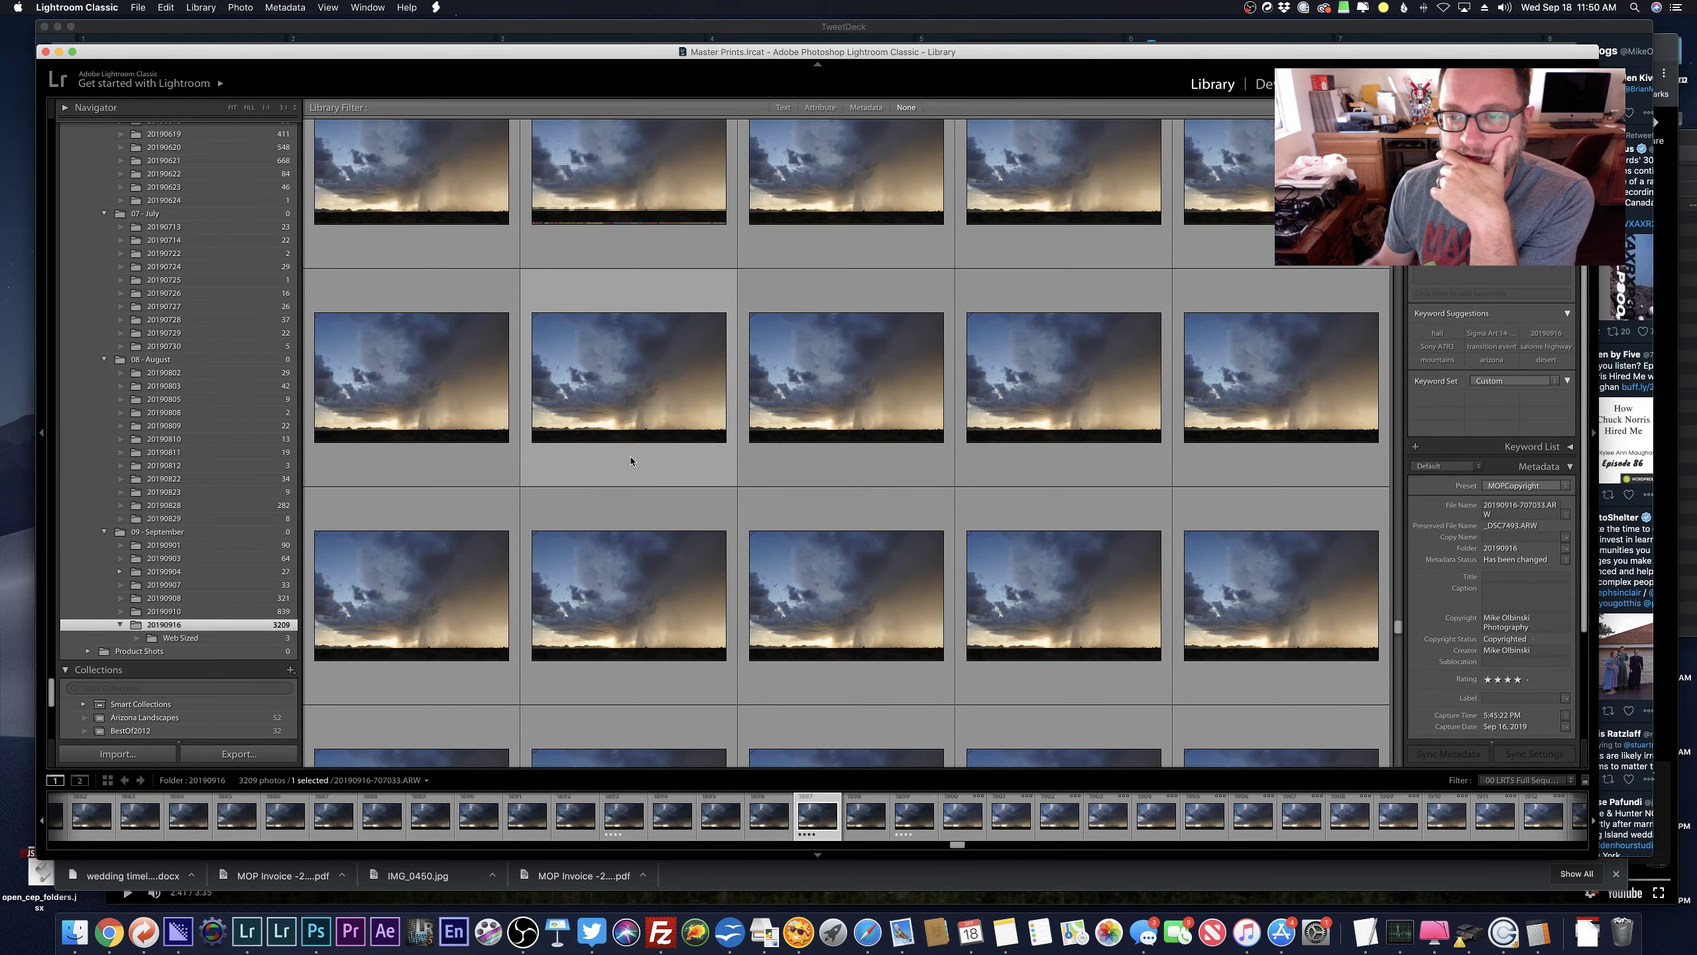
scroll(630, 460, up, 5)
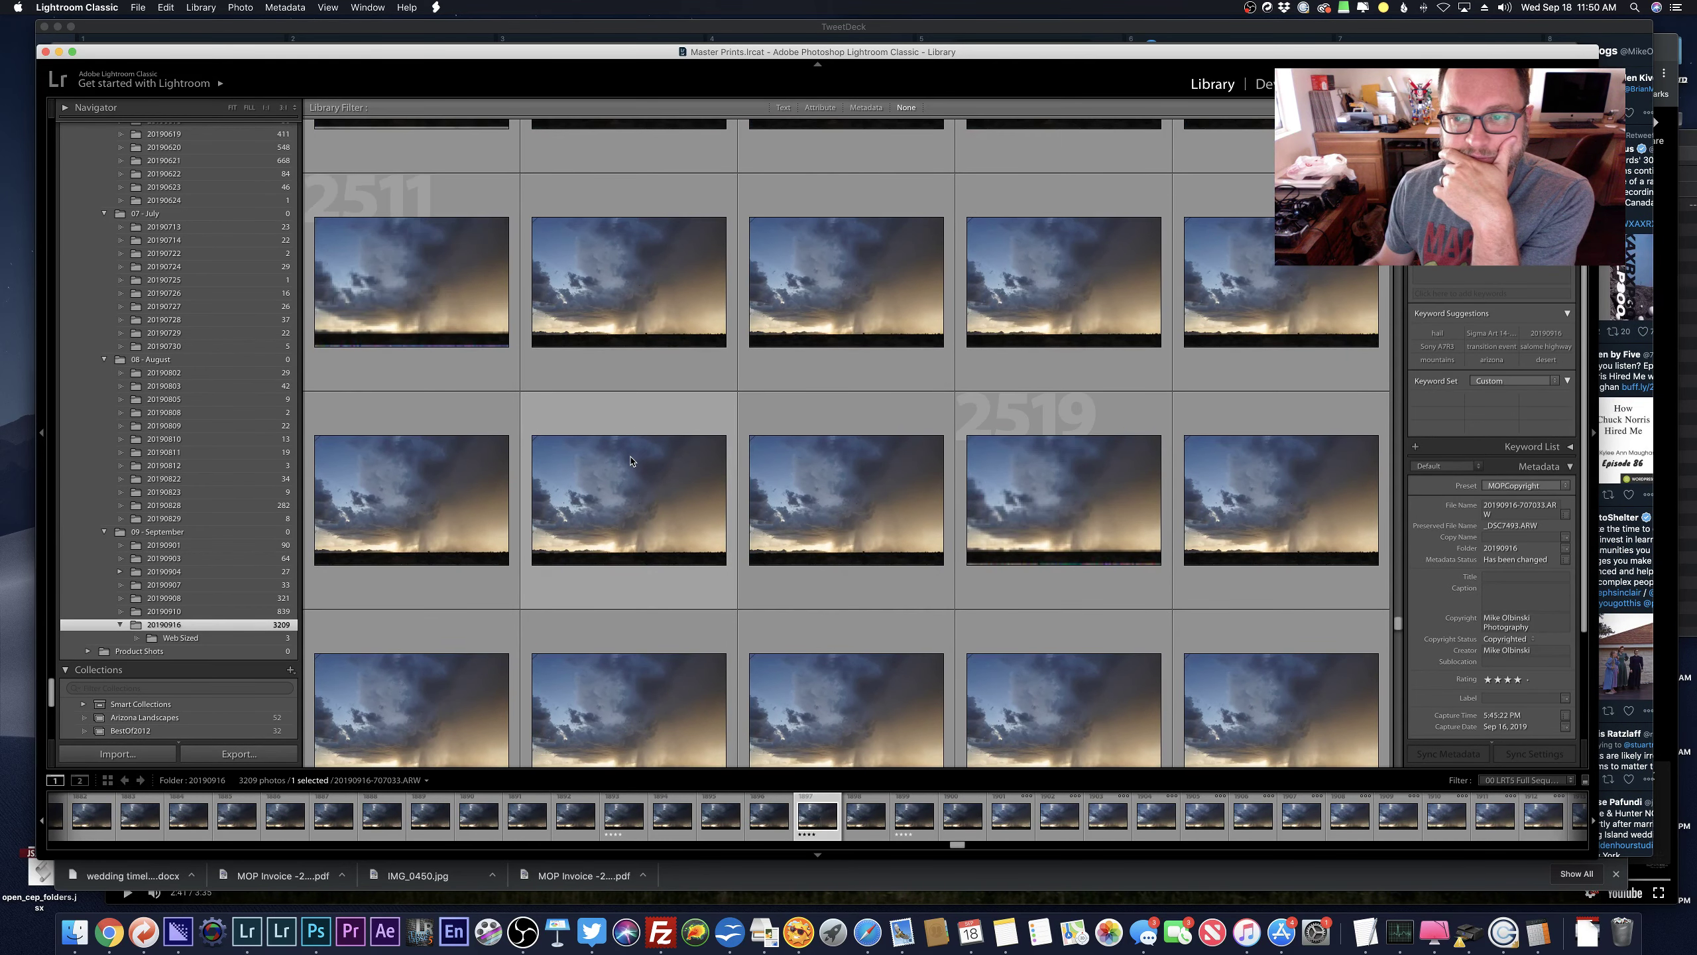
scroll(632, 460, up, 3)
click(178, 7)
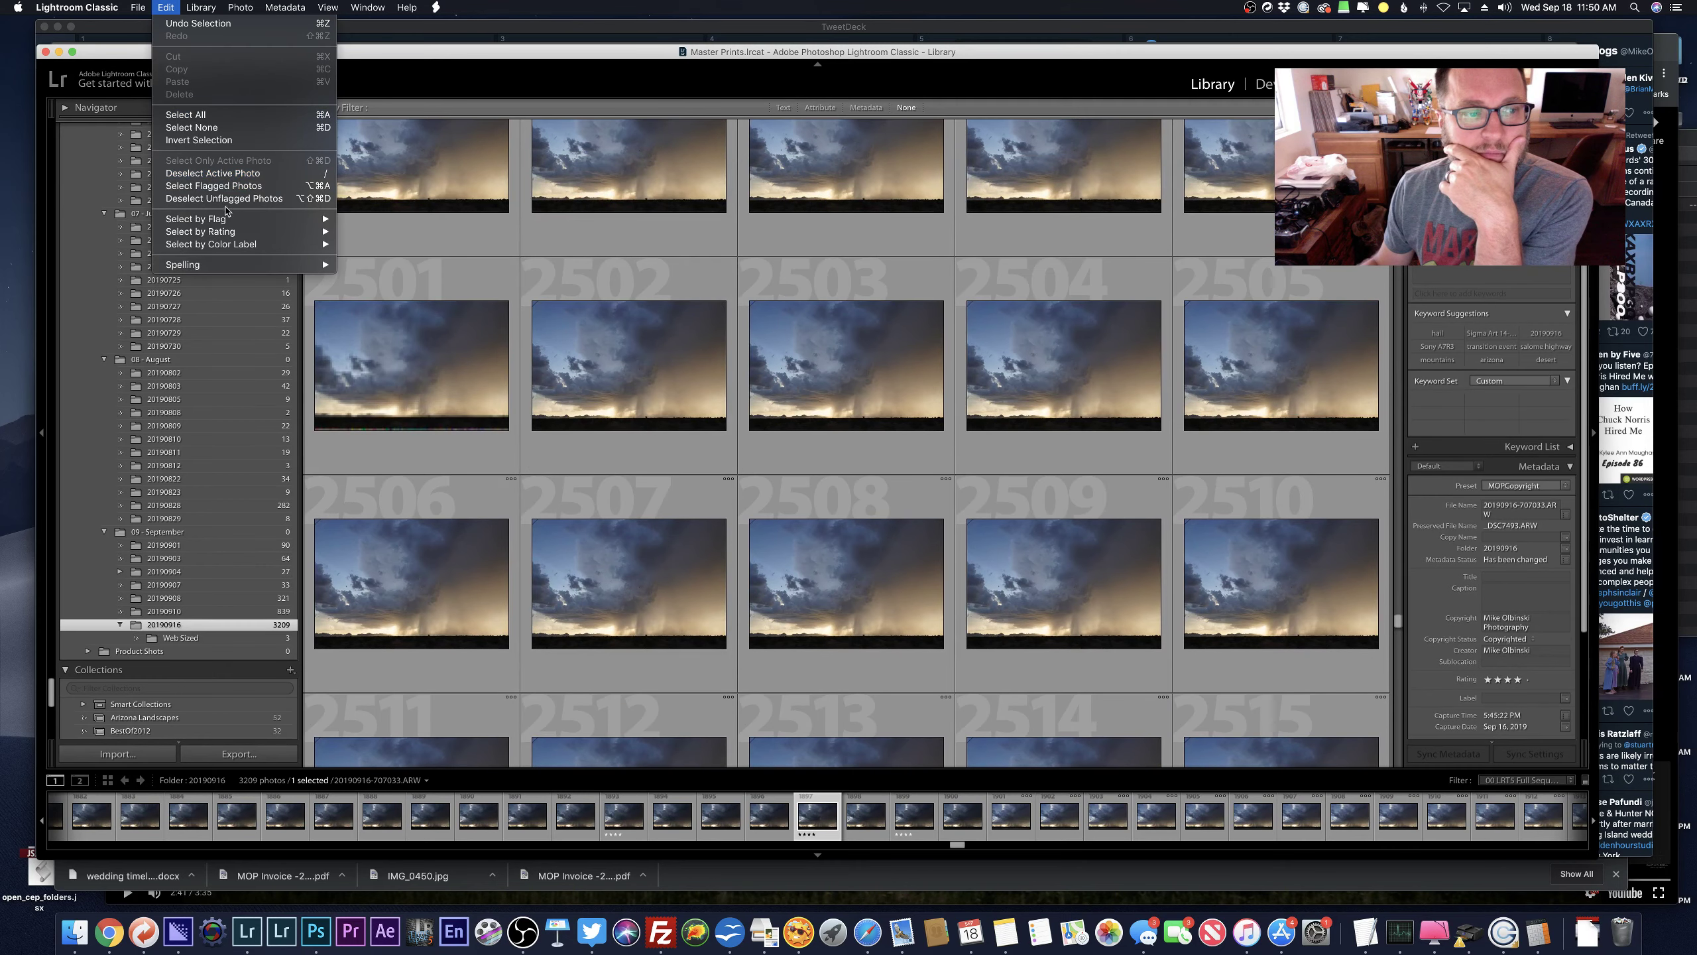
mouse_move(267, 232)
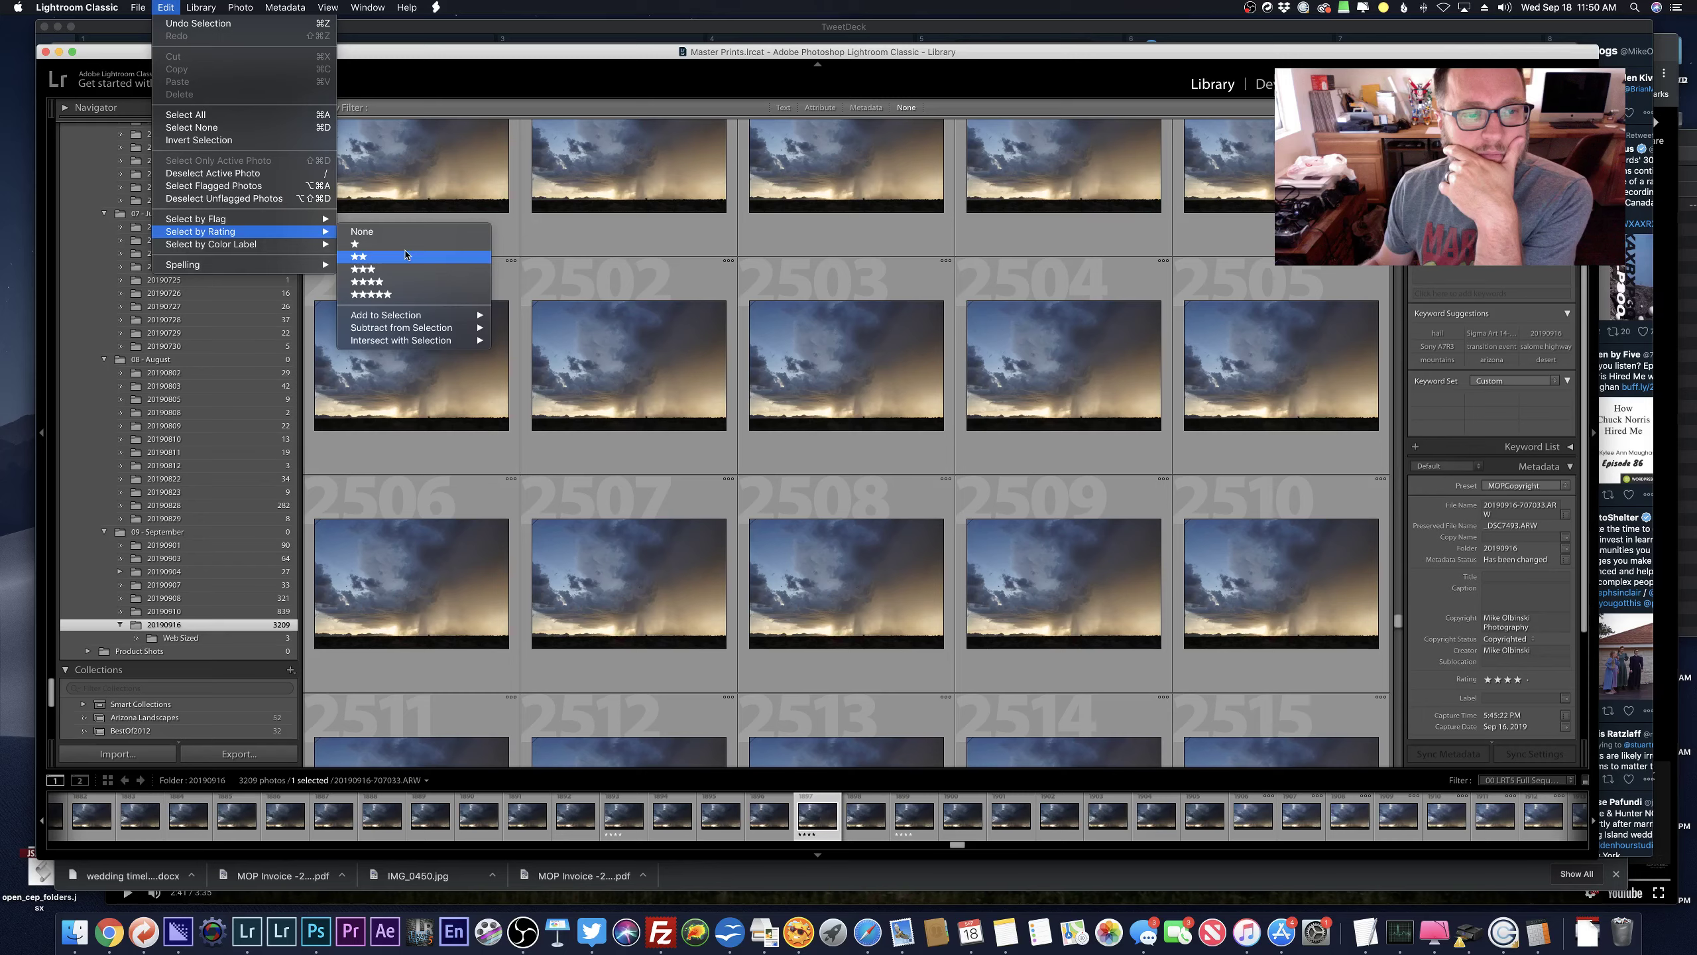
click(405, 256)
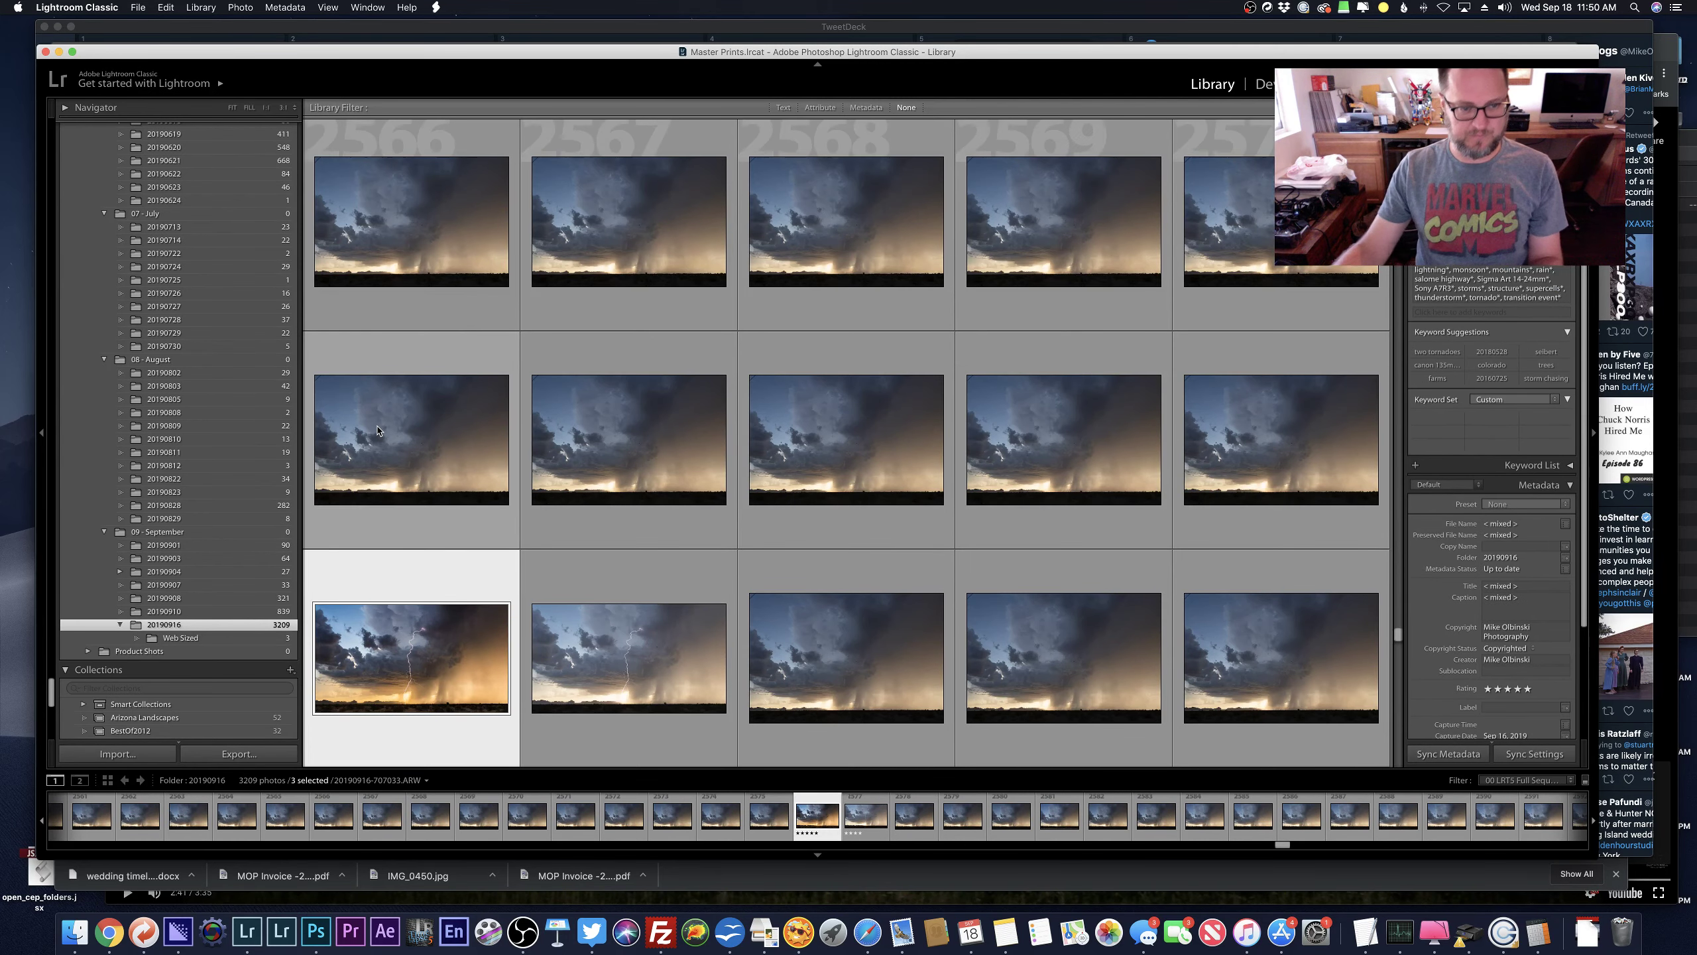
key(super+d)
double_click(411, 658)
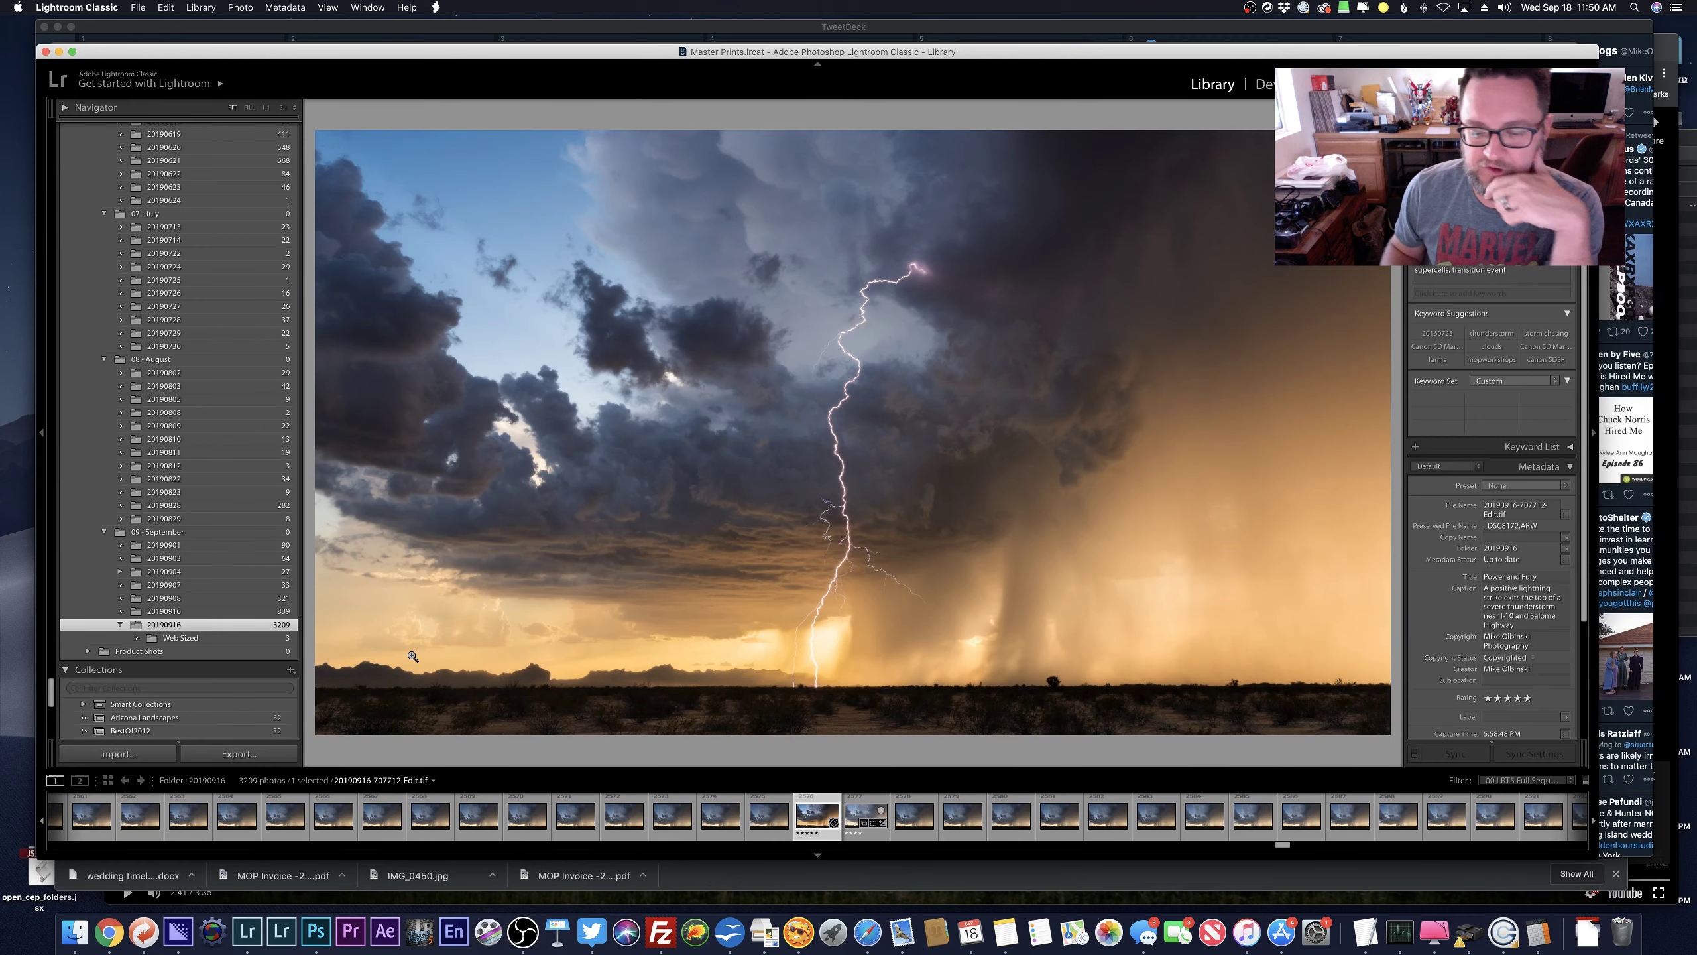
key(Right)
key(Left)
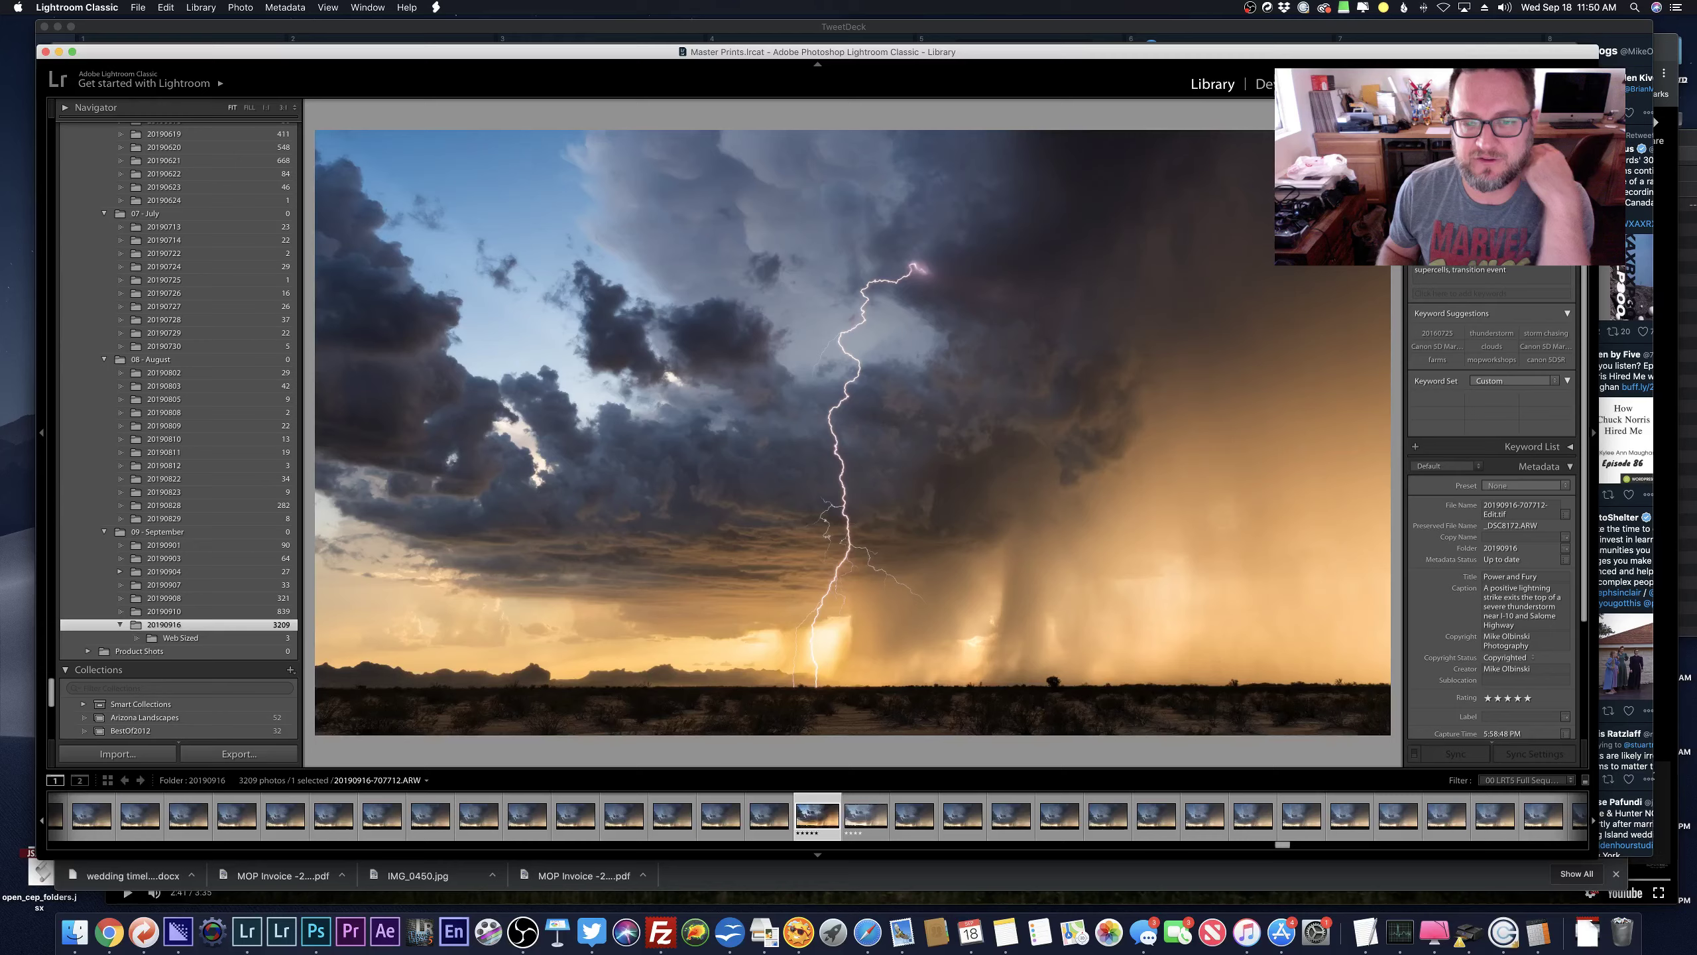
key(Right)
key(Left)
key(Right)
key(Left)
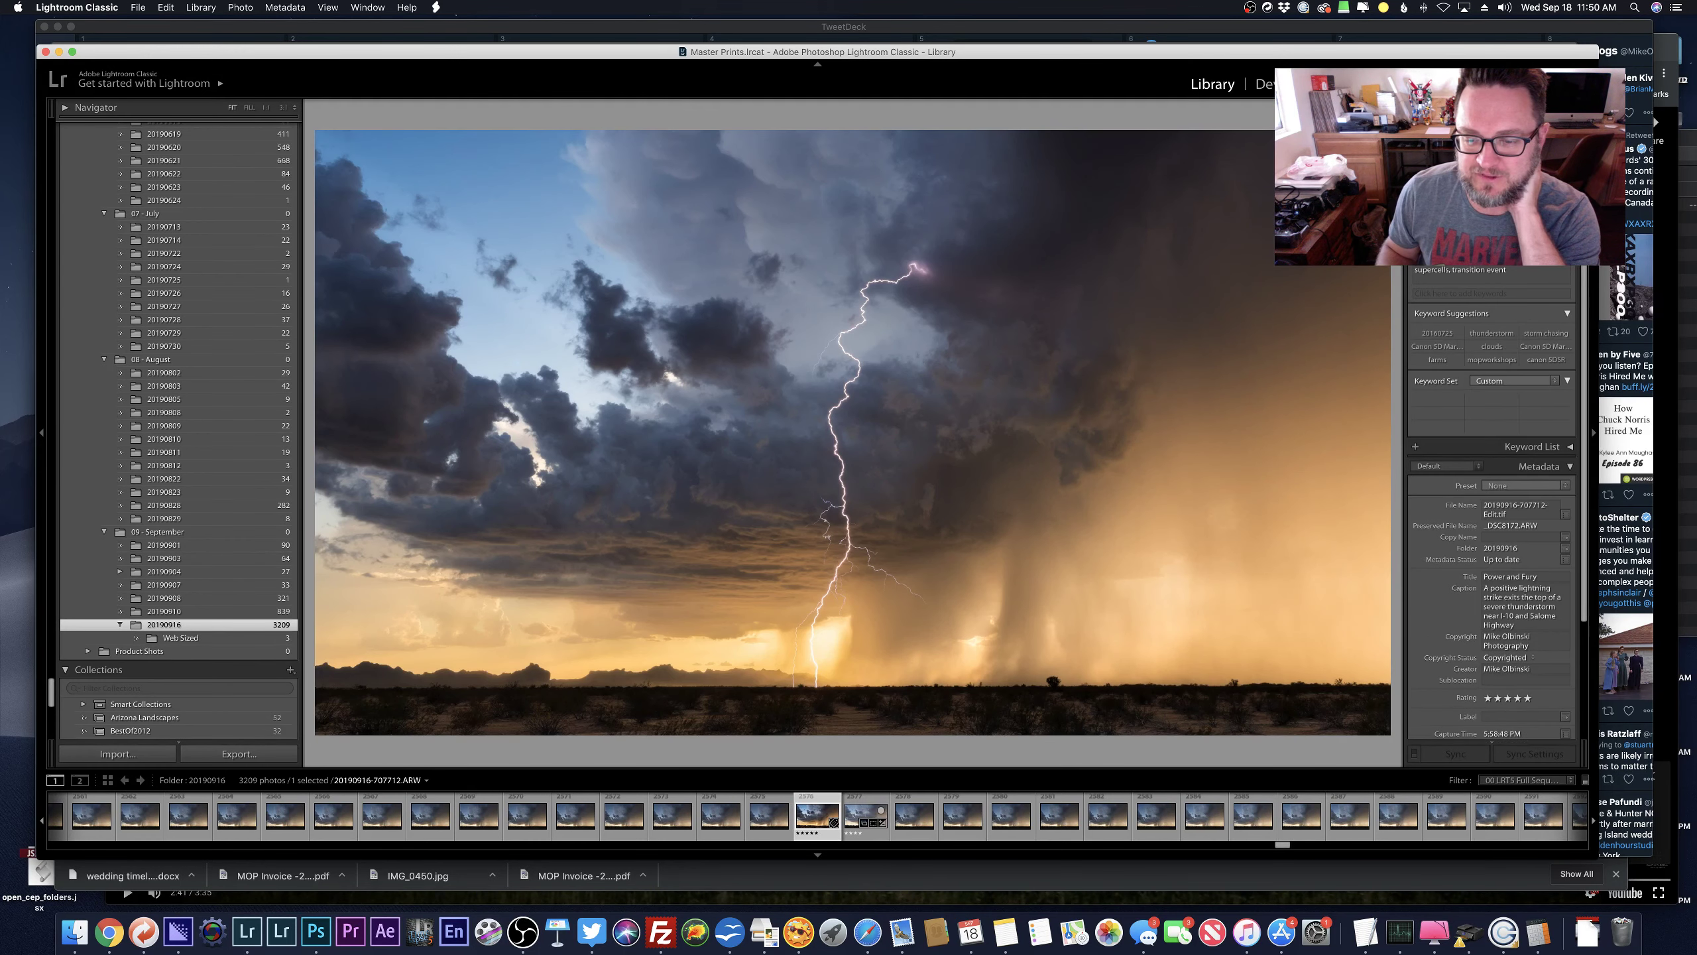
key(Right)
key(Left)
key(Right)
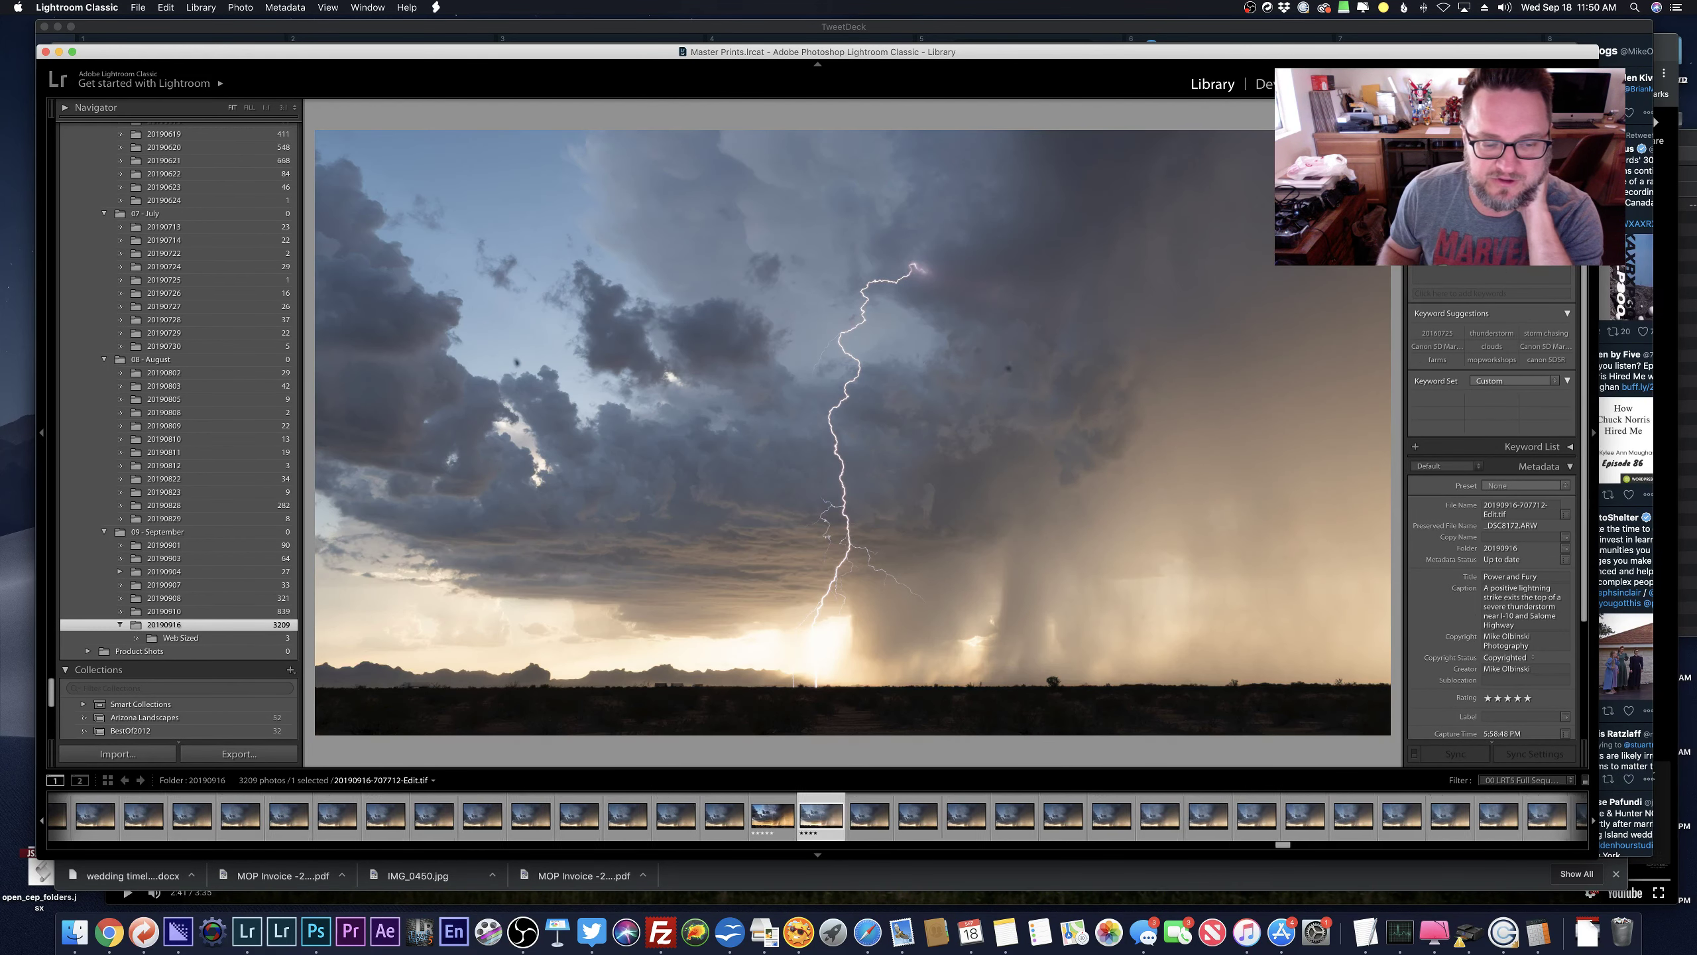
key(Left)
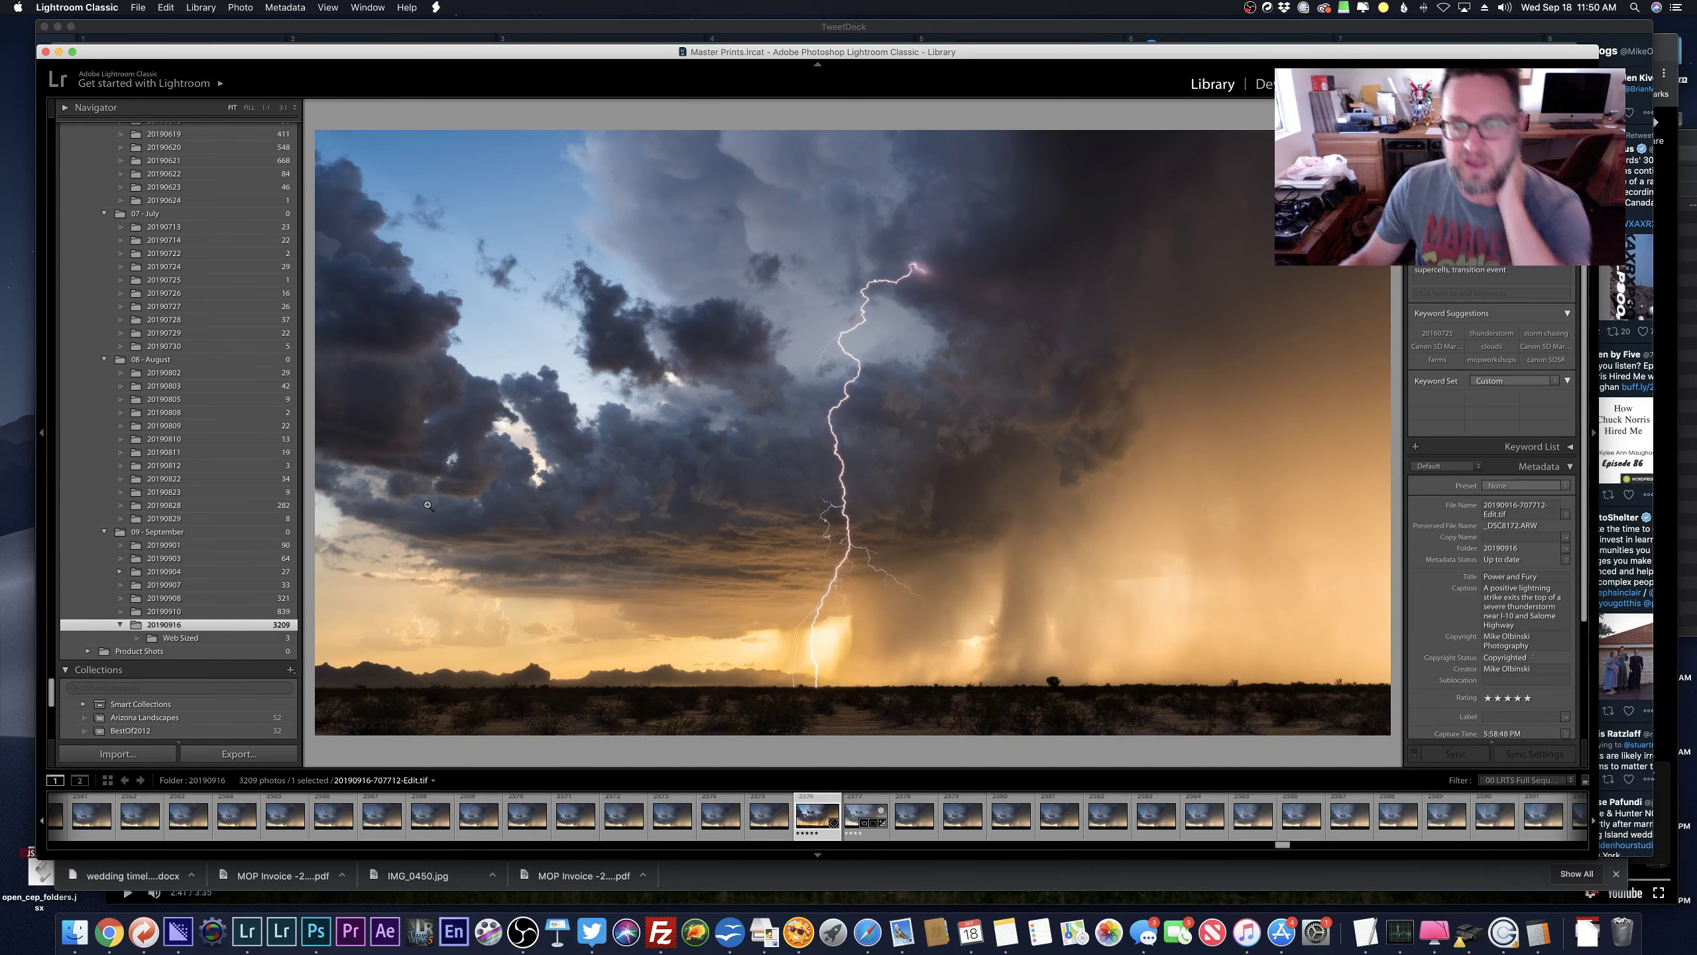
Switch to GoodSync, review the HDD to G-Raid and Timelapse backup jobs, and return to Lightroom Classic.
click(142, 935)
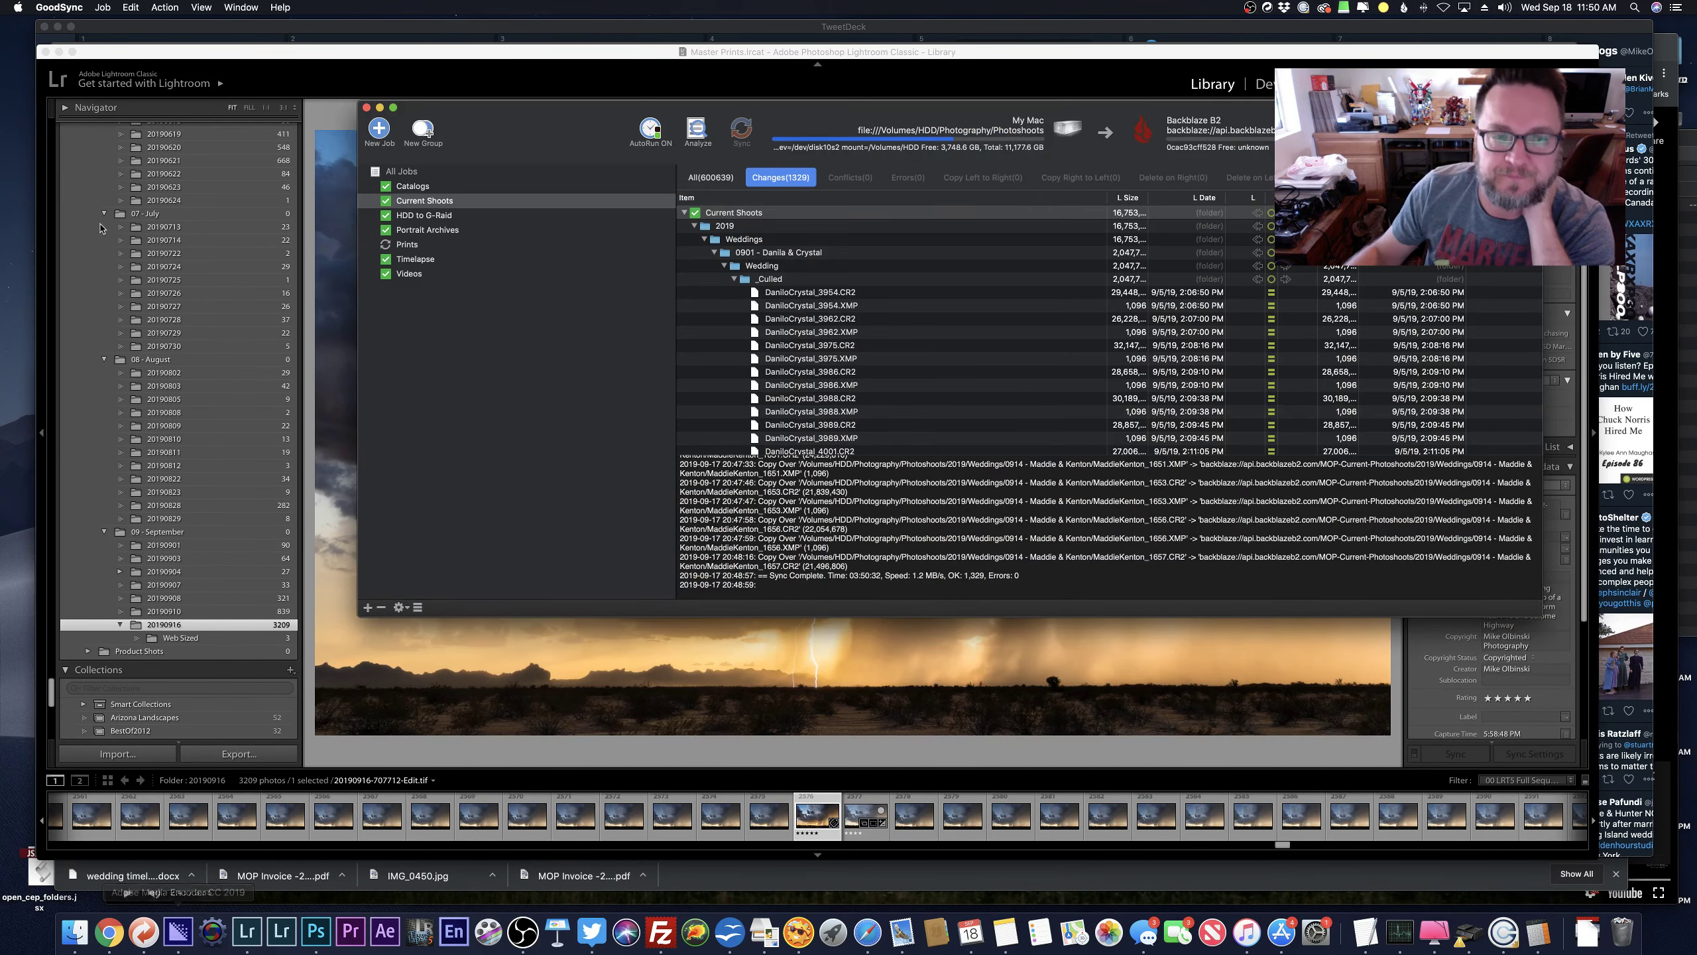
click(482, 216)
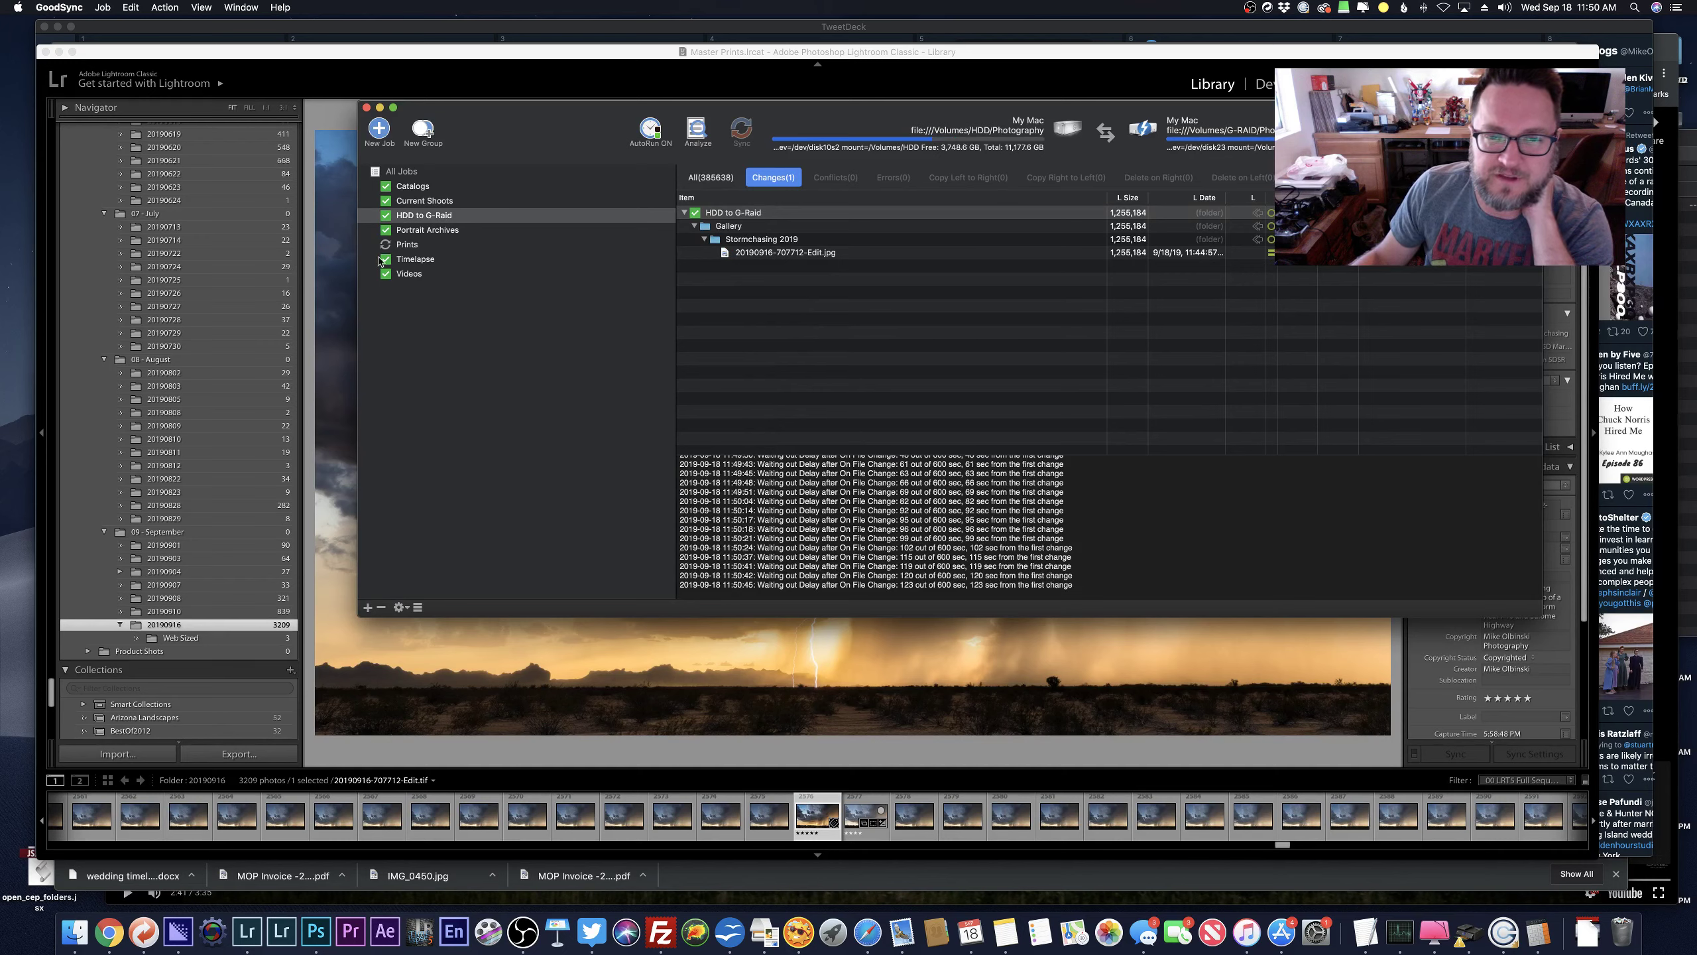
click(444, 258)
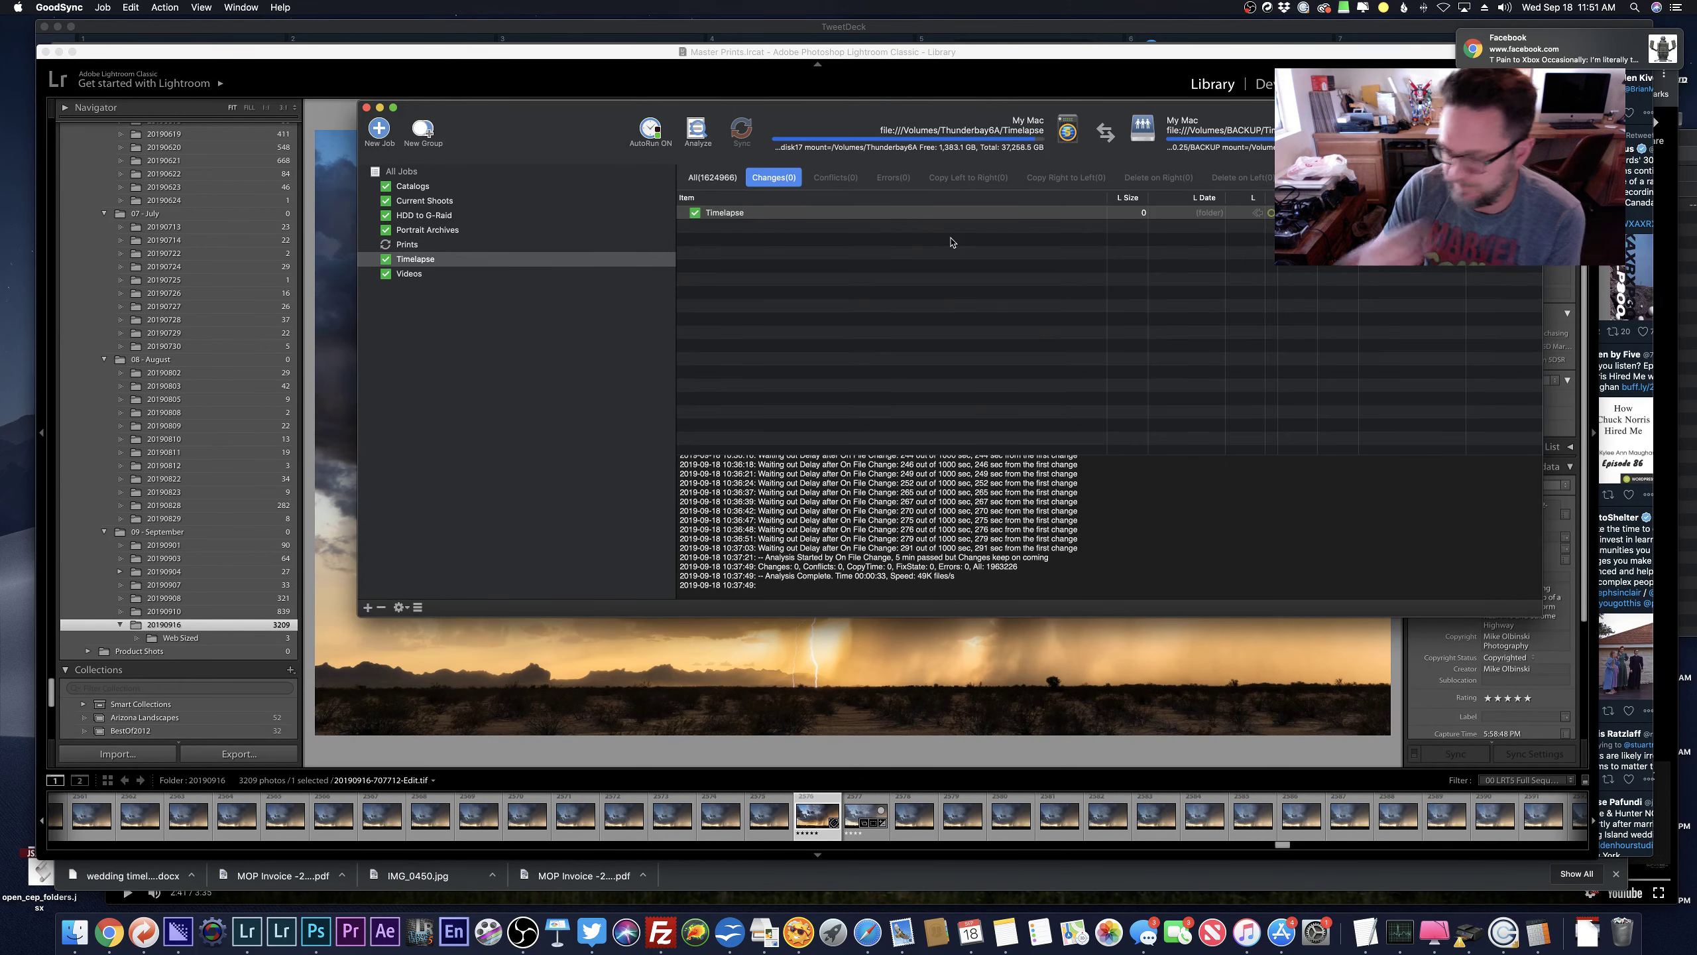
click(639, 762)
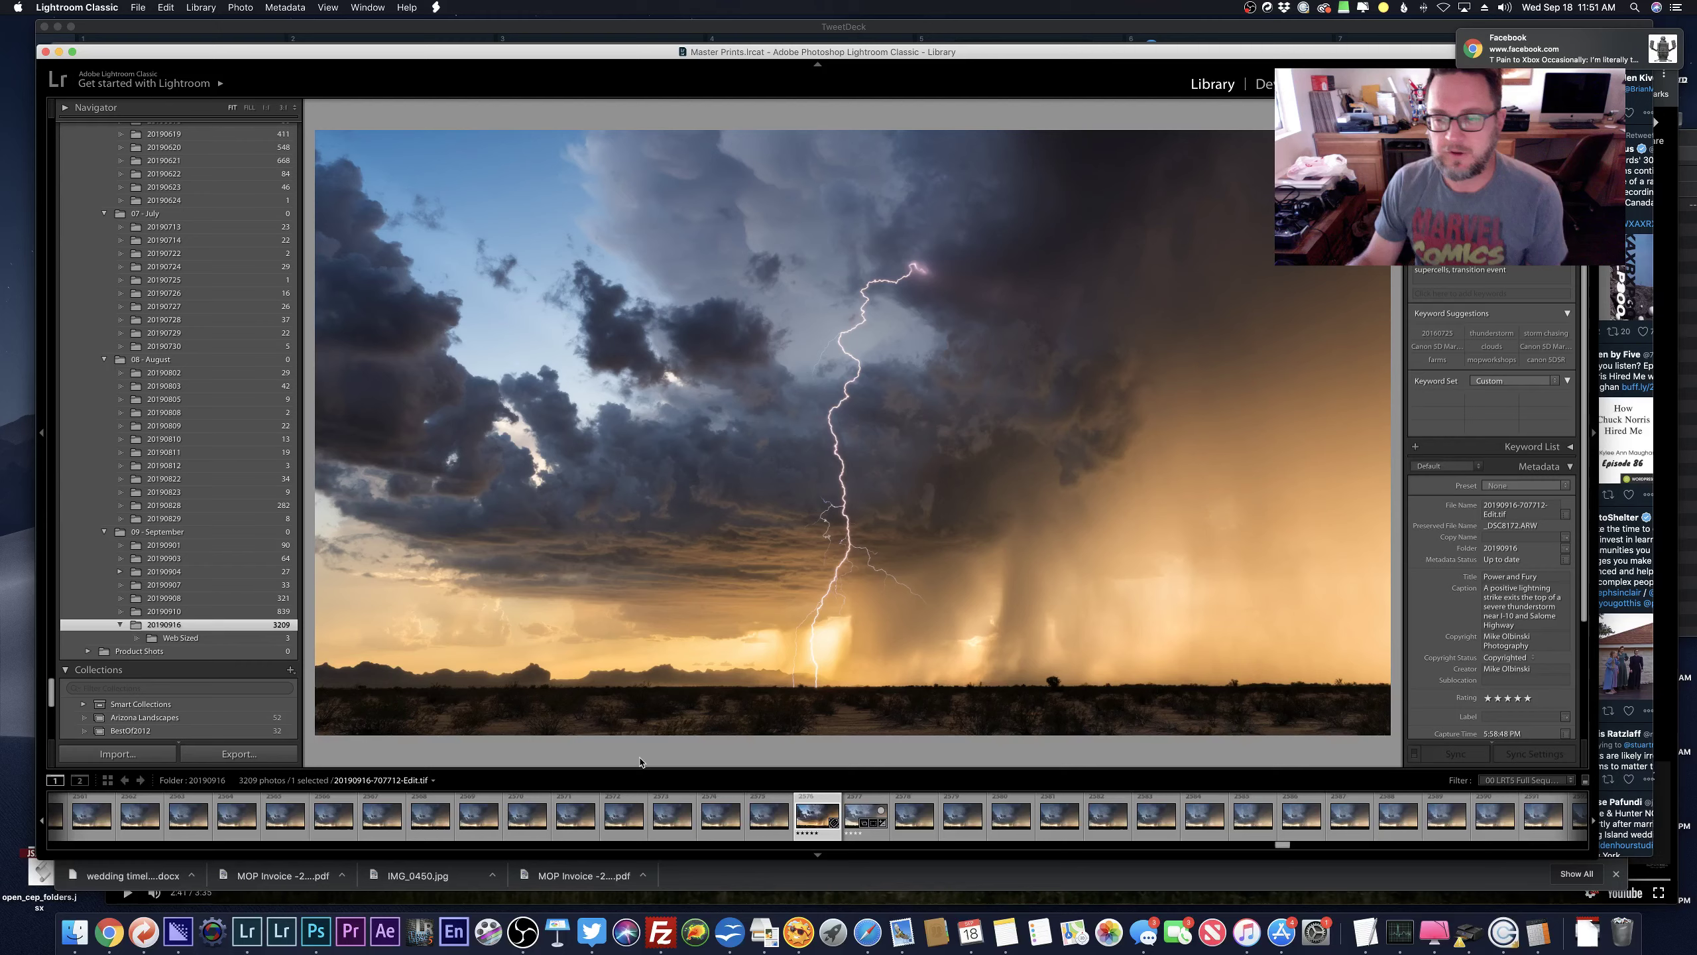
Find the 20190916 Wide Bolts 11mm BK timelapse folder in the folder list and open it.
scroll(167, 511, up, 5)
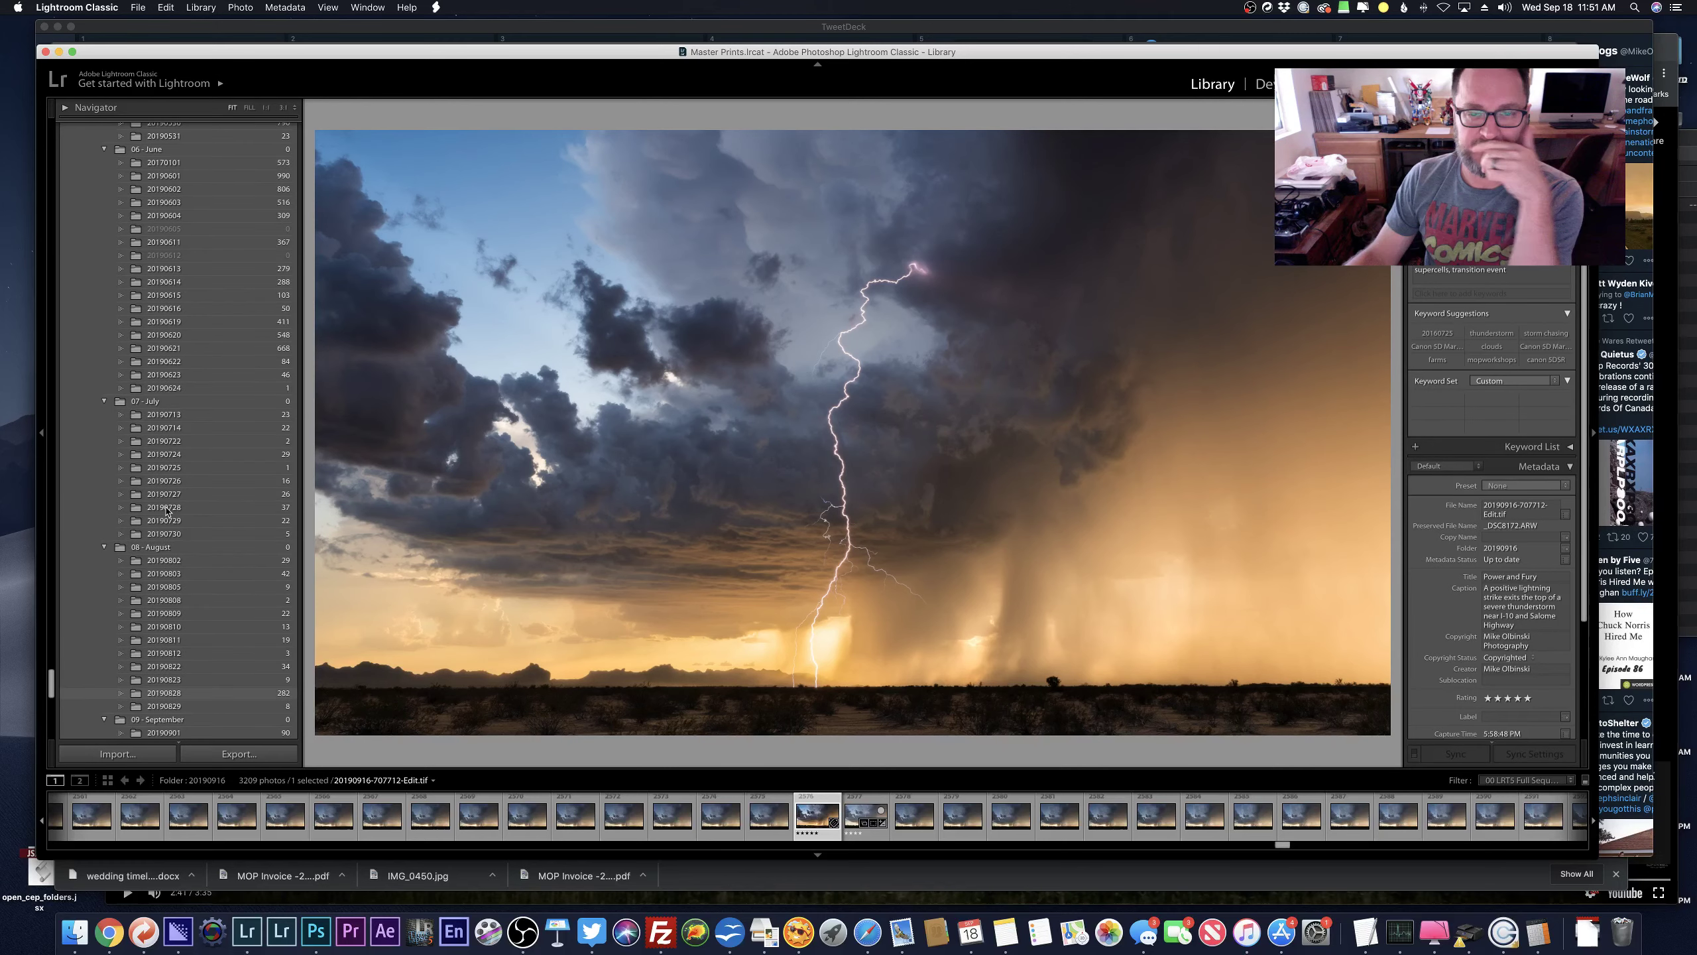
scroll(190, 512, up, 15)
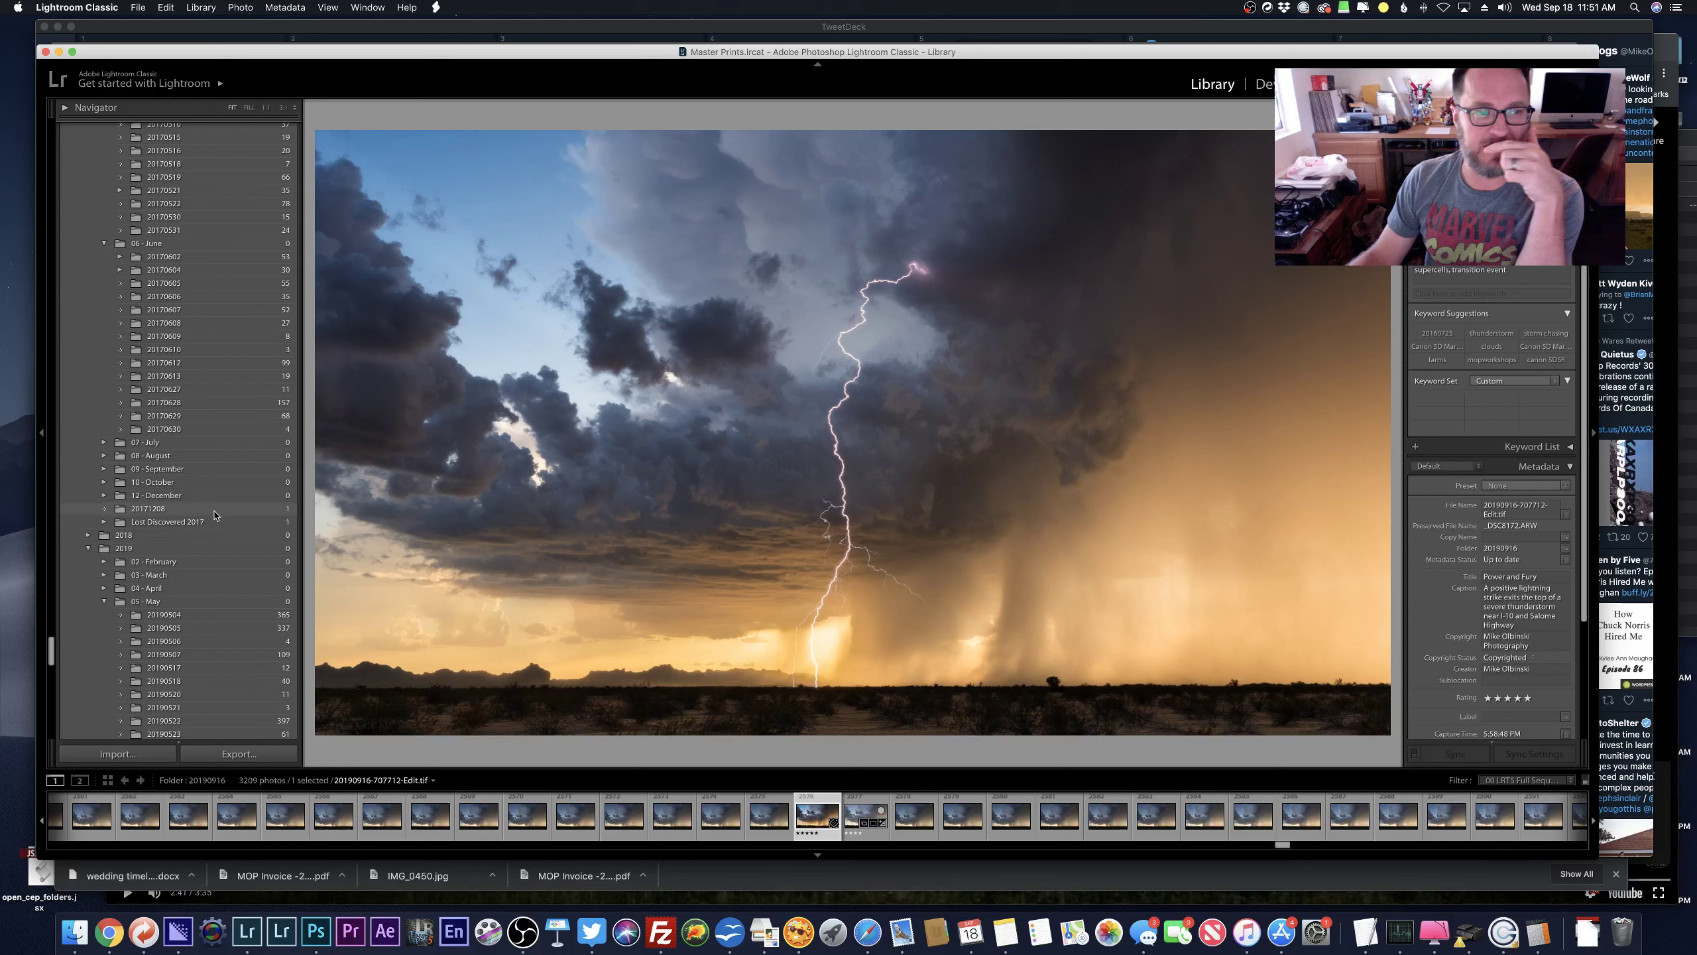
scroll(228, 468, down, 15)
click(207, 375)
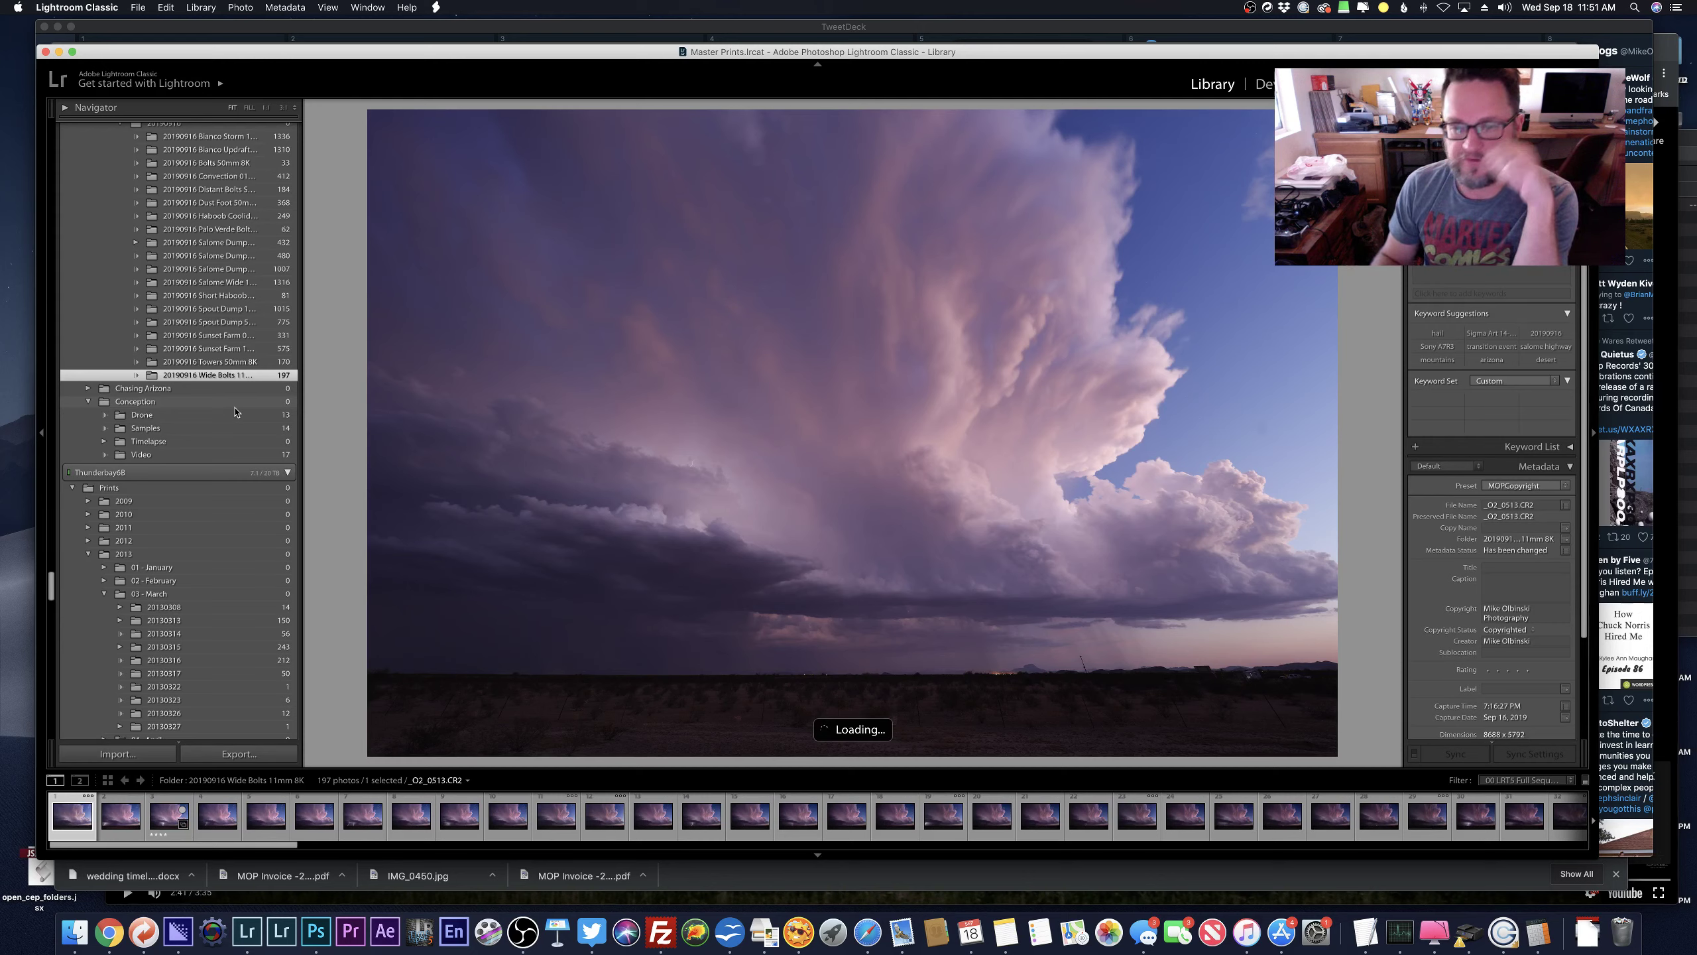
Step ahead in the wide bolts timelapse, open the 20190916 Sunset Farm 11mm folder, and advance through its frames to _O2_0140.CR2.
key(Right)
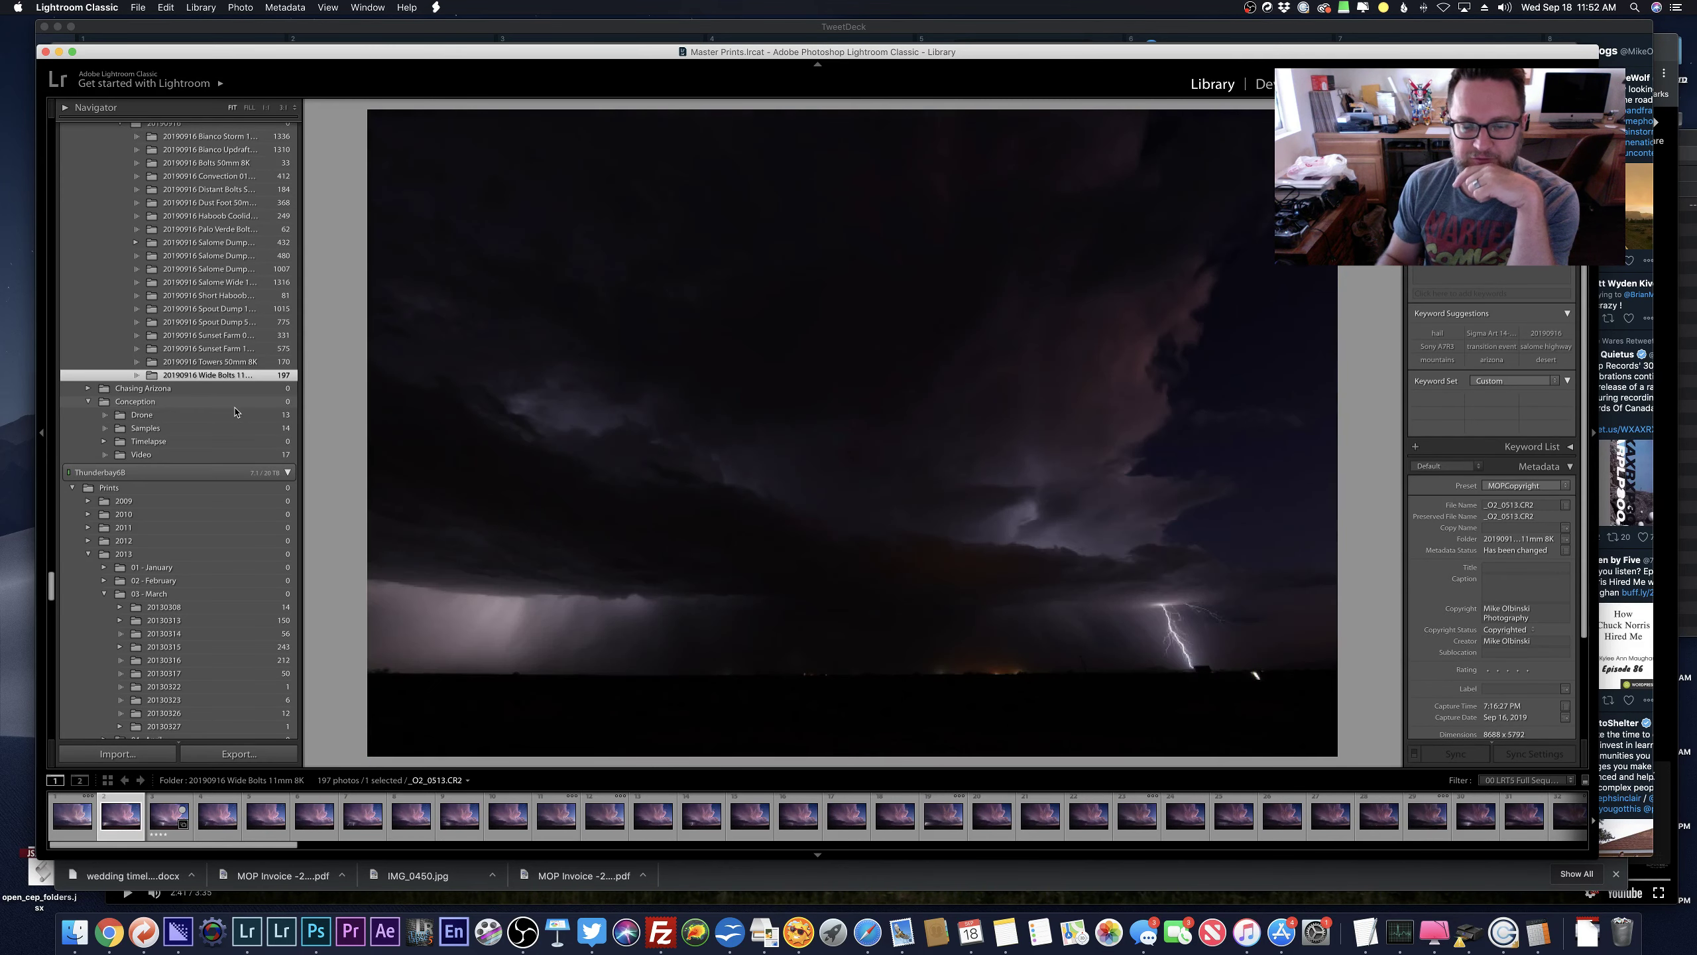
click(216, 349)
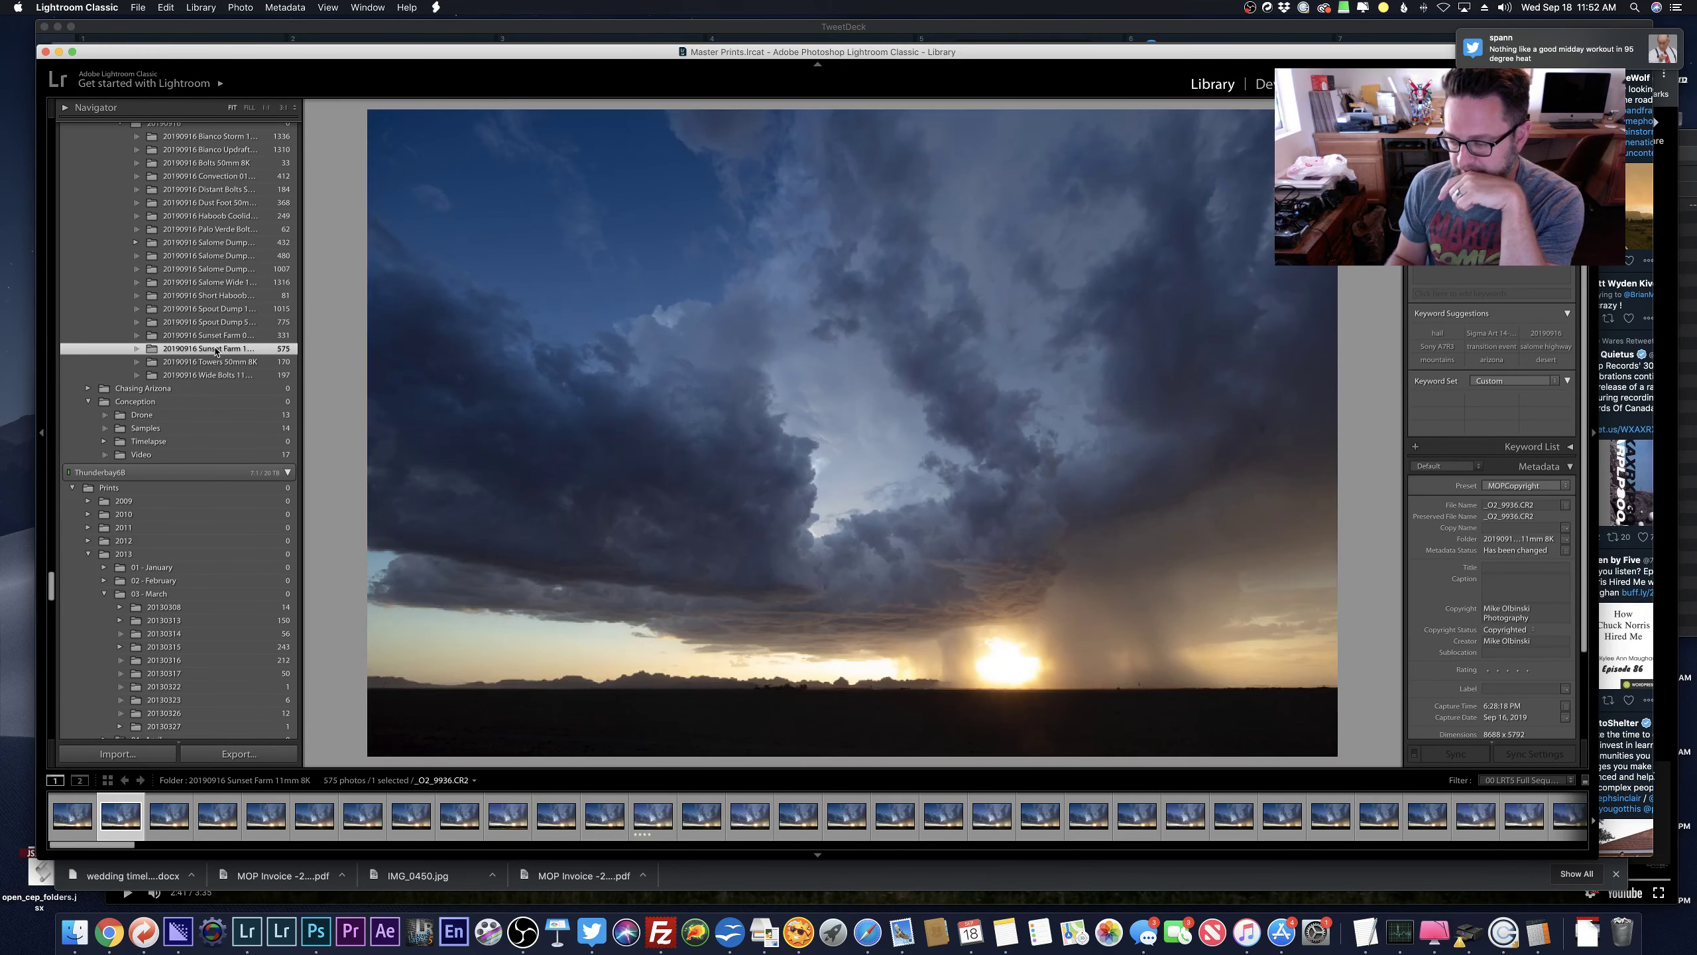
key(Right)
key(Right)
key(Right)
key(Right)
key(Right)
key(Right)
key(Right)
key(Right)
key(Right)
key(Right)
key(Right)
key(Right)
key(Right)
key(Right)
key(Right)
key(Right)
key(Right)
key(Right)
key(Right)
key(Right)
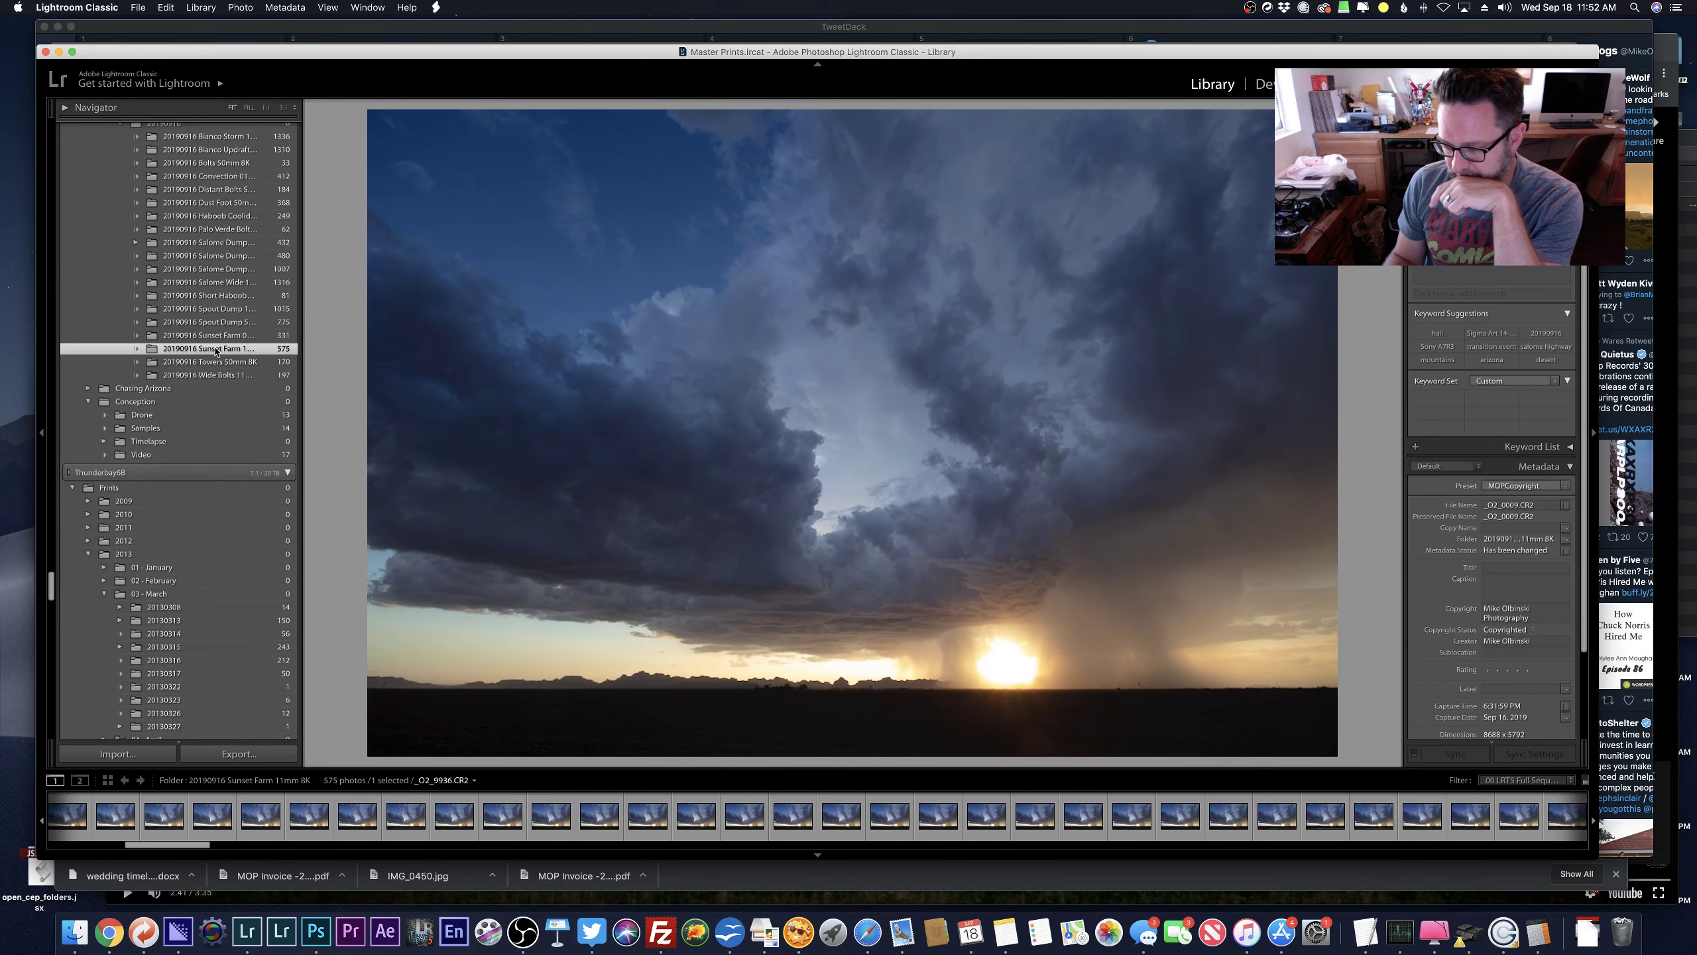
key(Right)
key(Right)
key(Right)
key(Right)
key(Right)
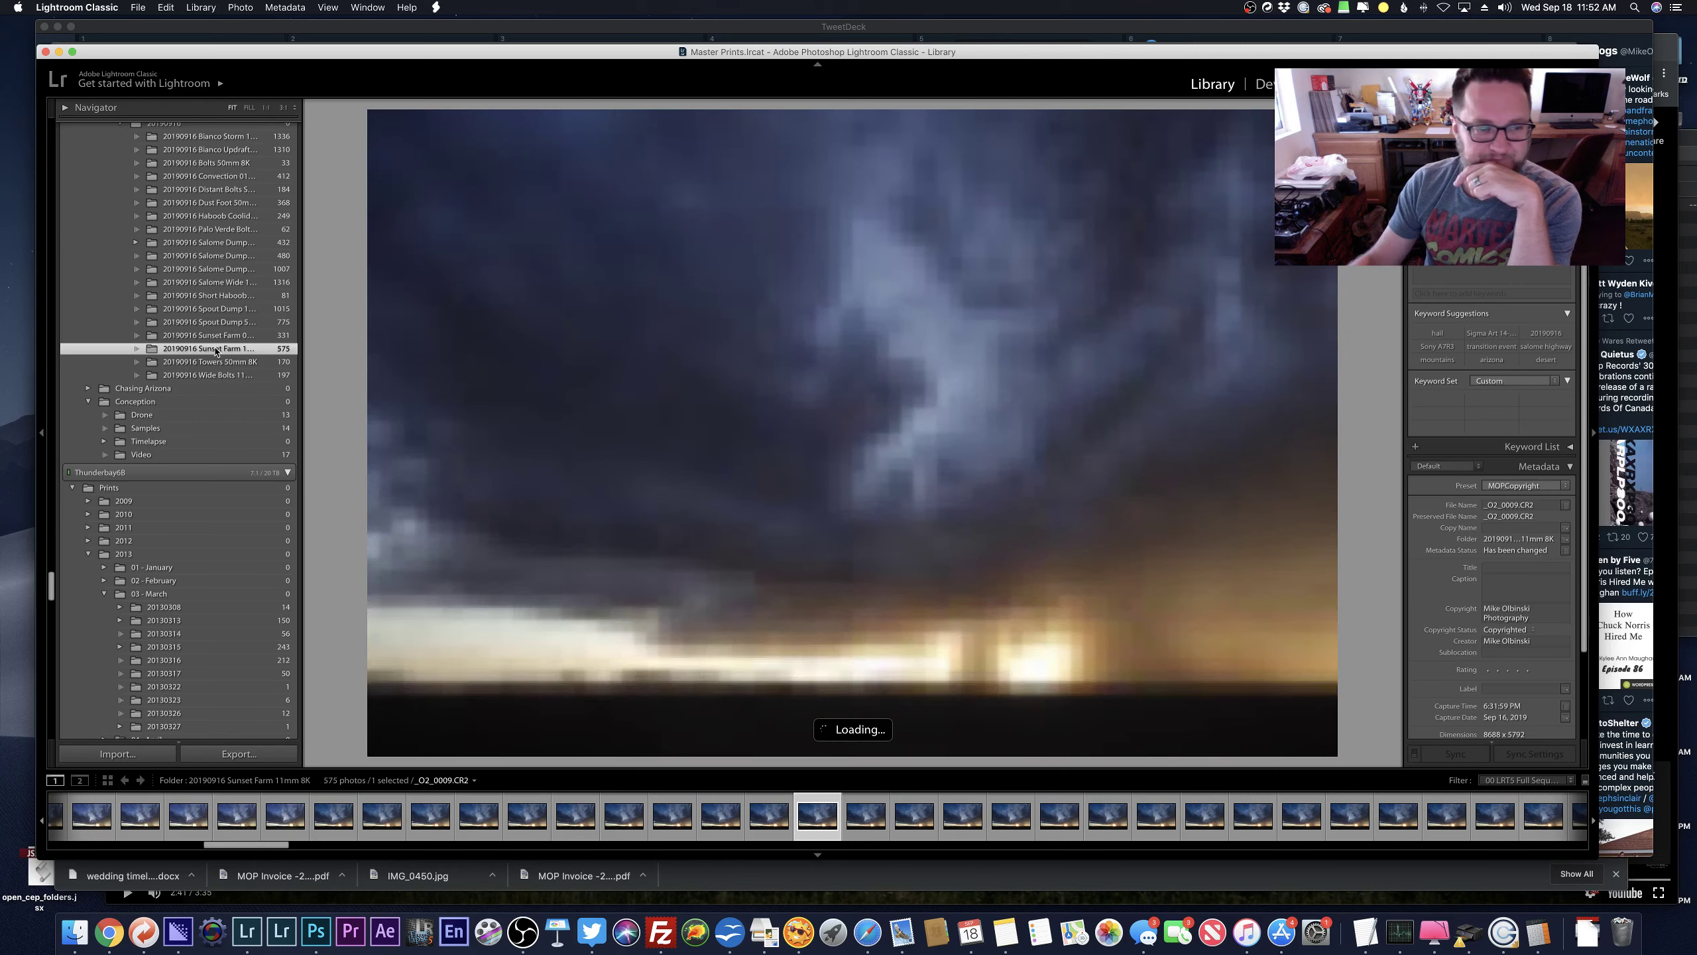
Return to the 20190916 photo folder under 09 - September and select its five-star photos by rating.
scroll(214, 468, down, 10)
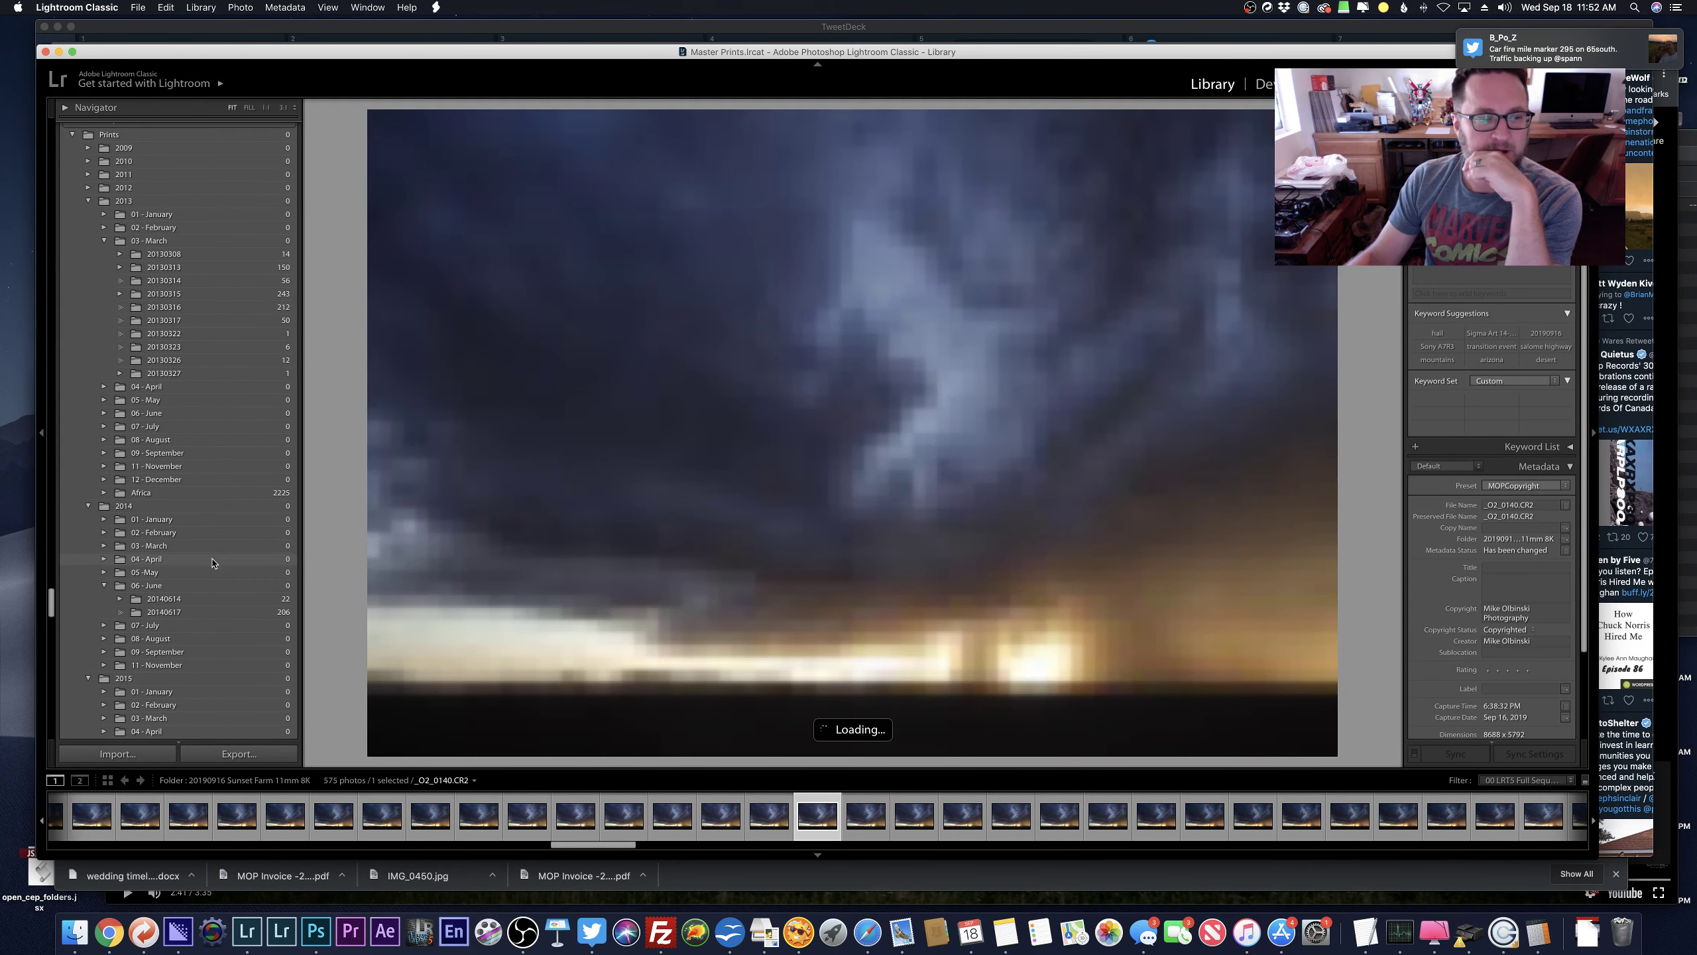
scroll(213, 562, down, 20)
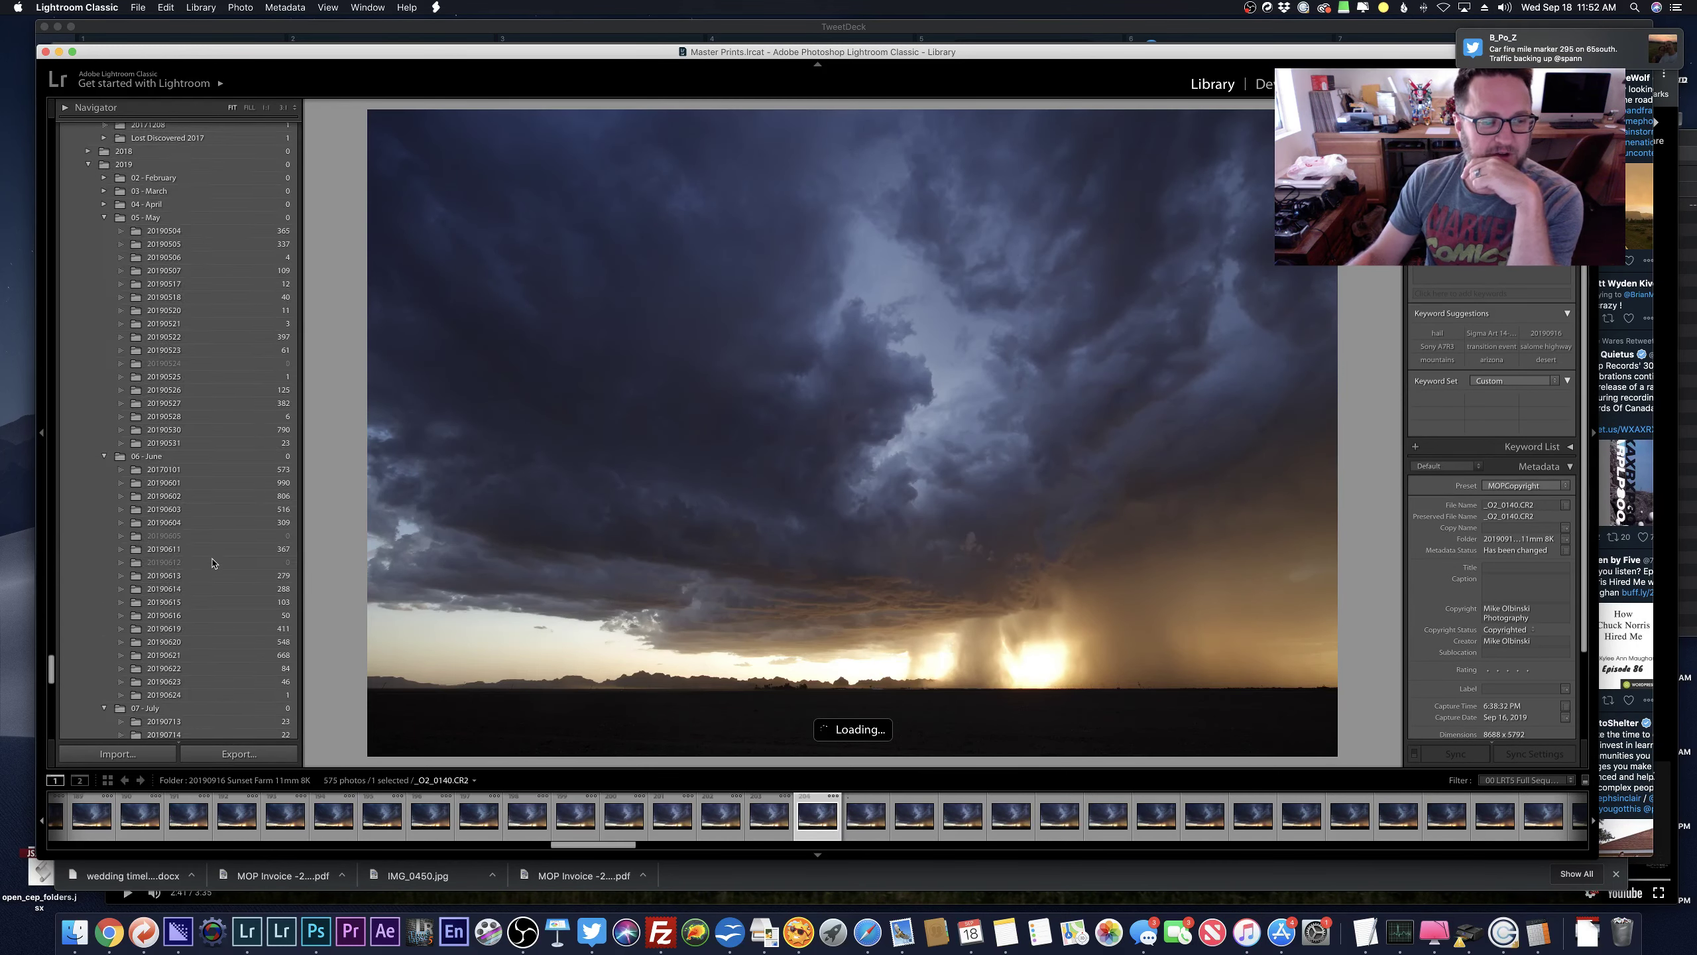
scroll(213, 563, down, 20)
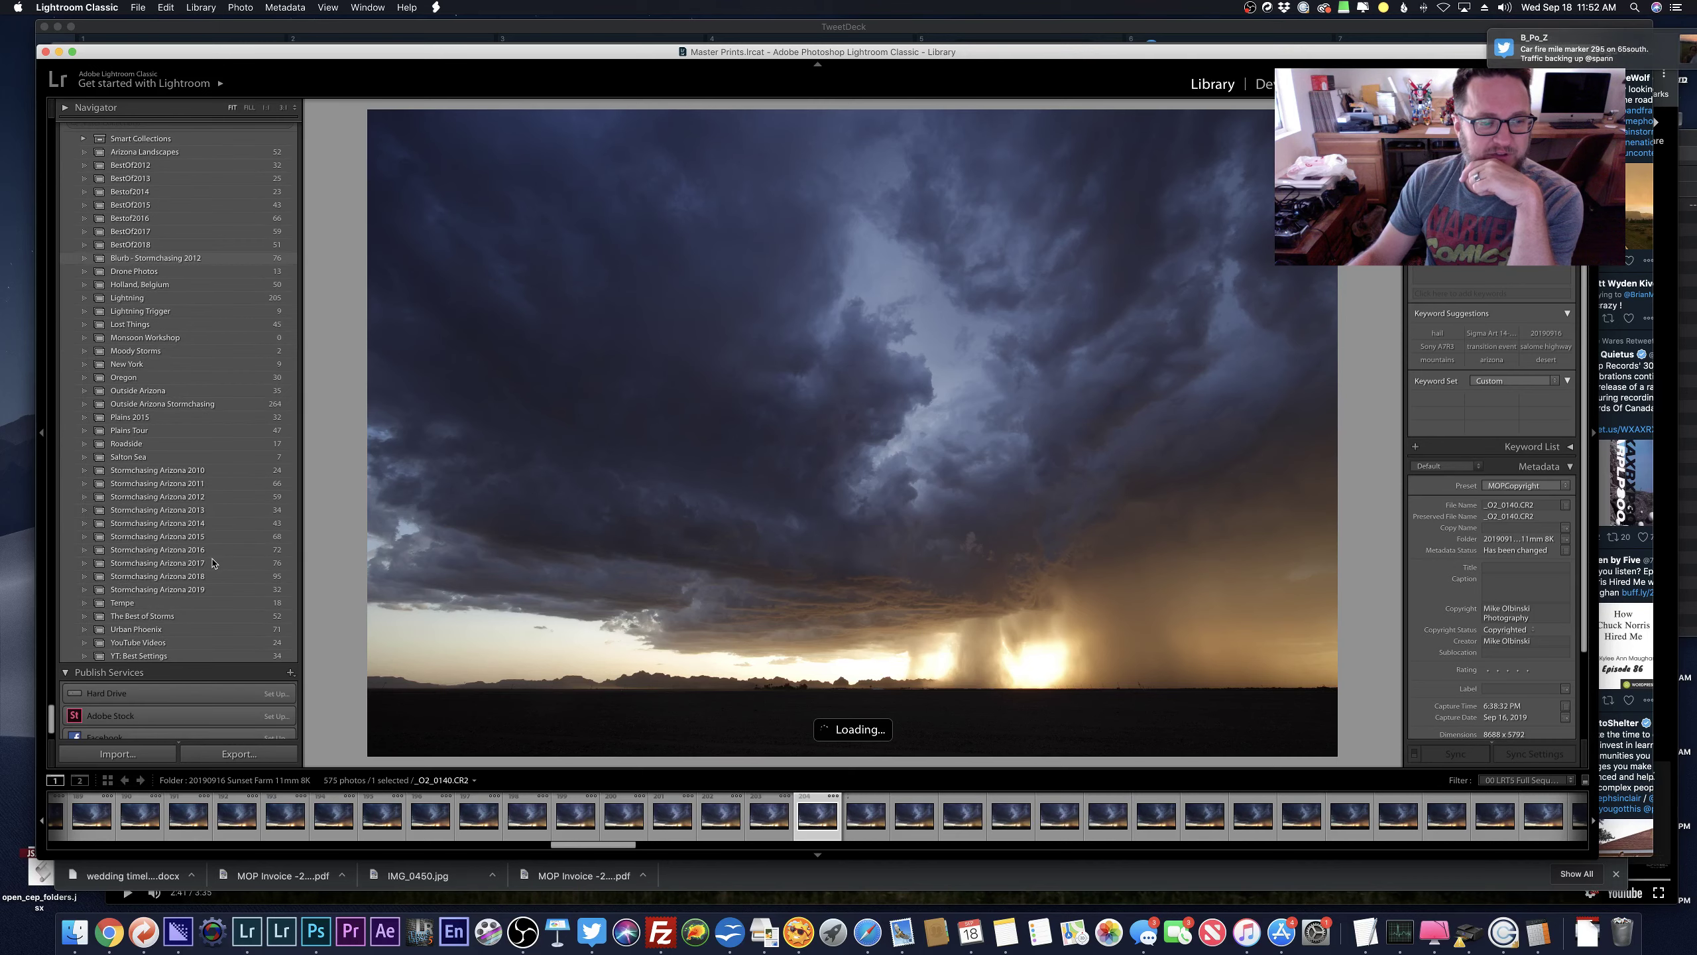
scroll(212, 563, up, 6)
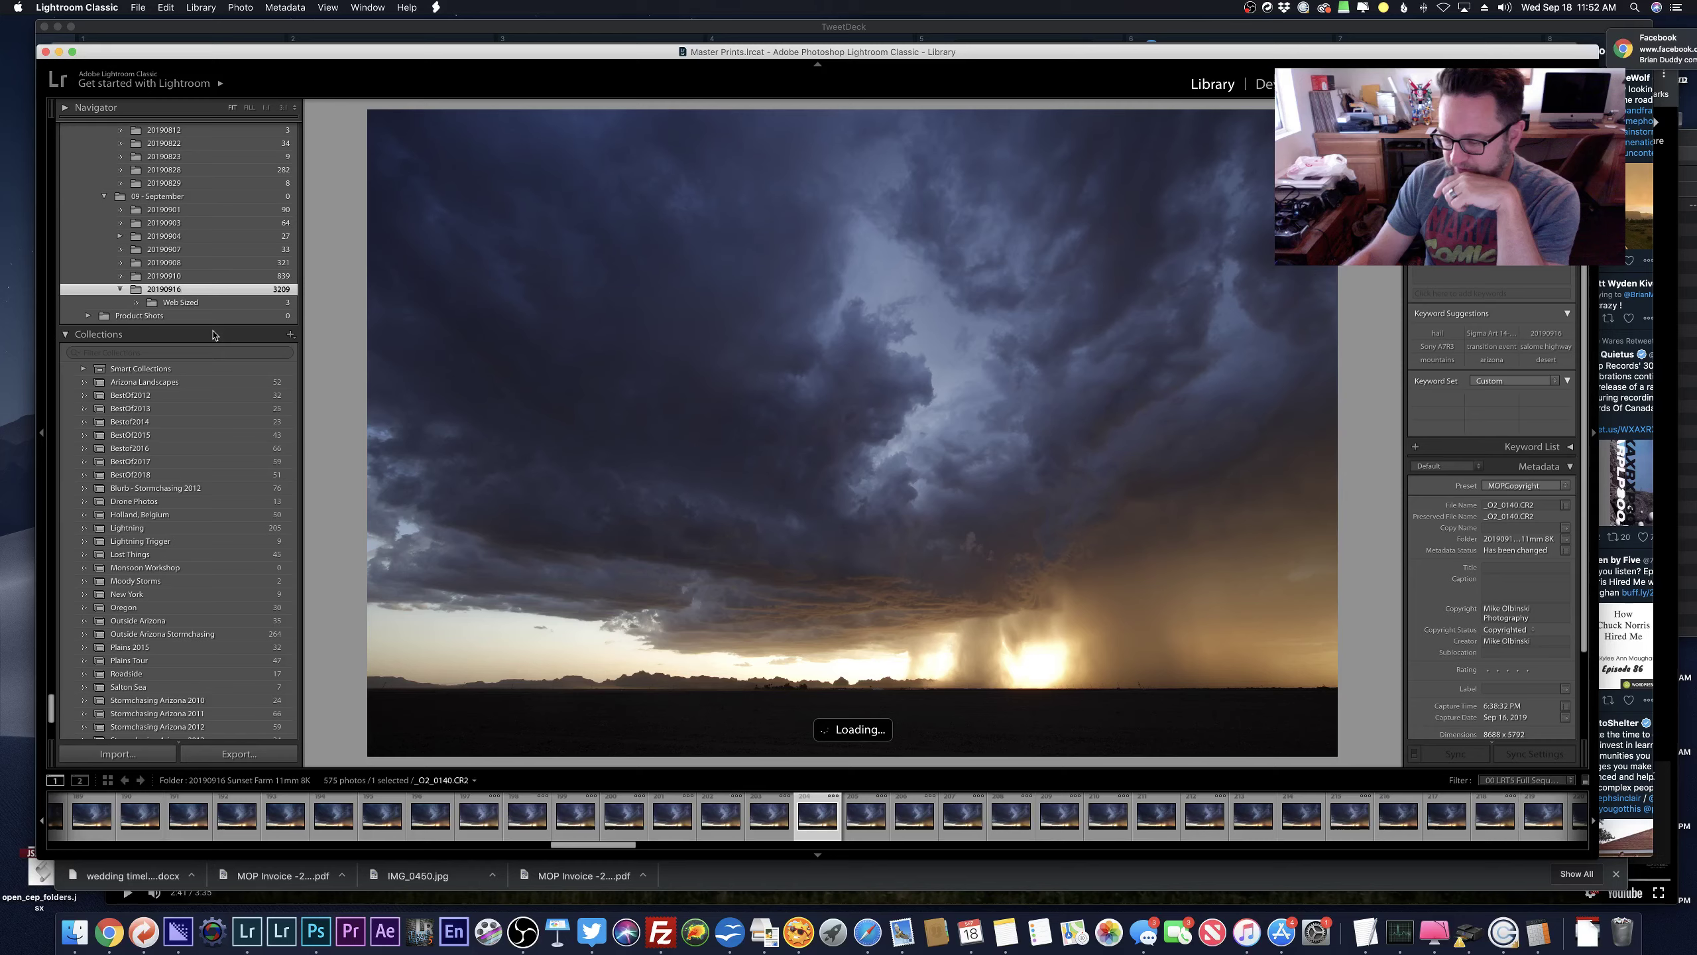
click(165, 8)
mouse_move(308, 231)
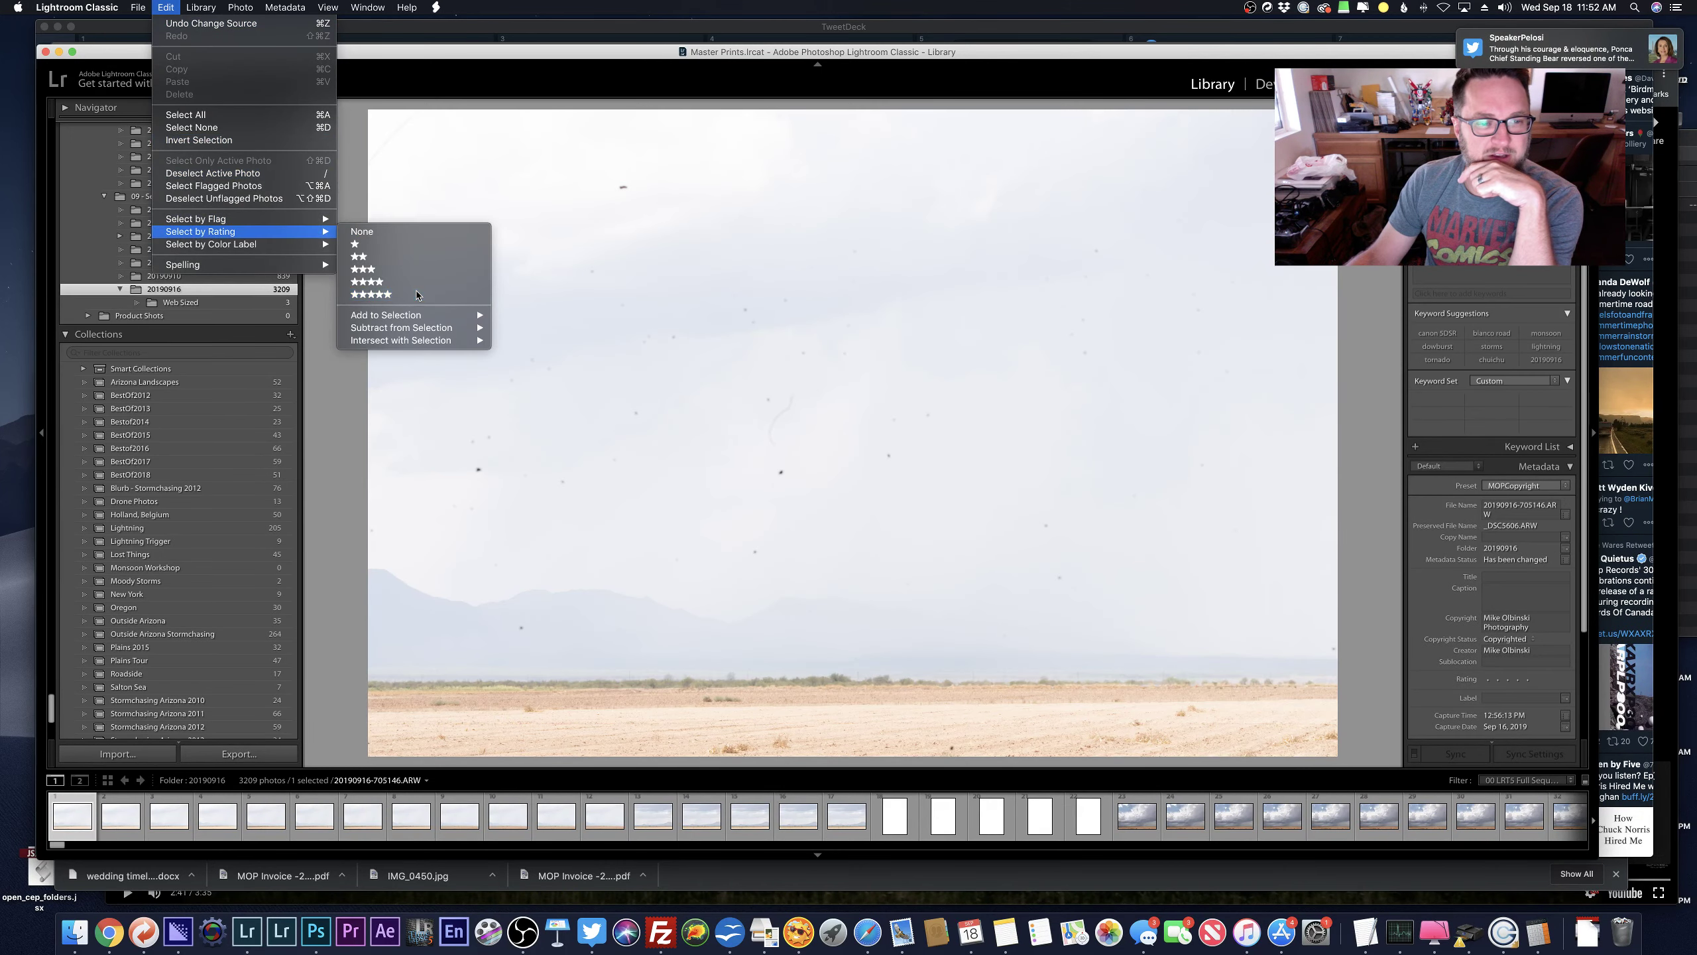
click(416, 295)
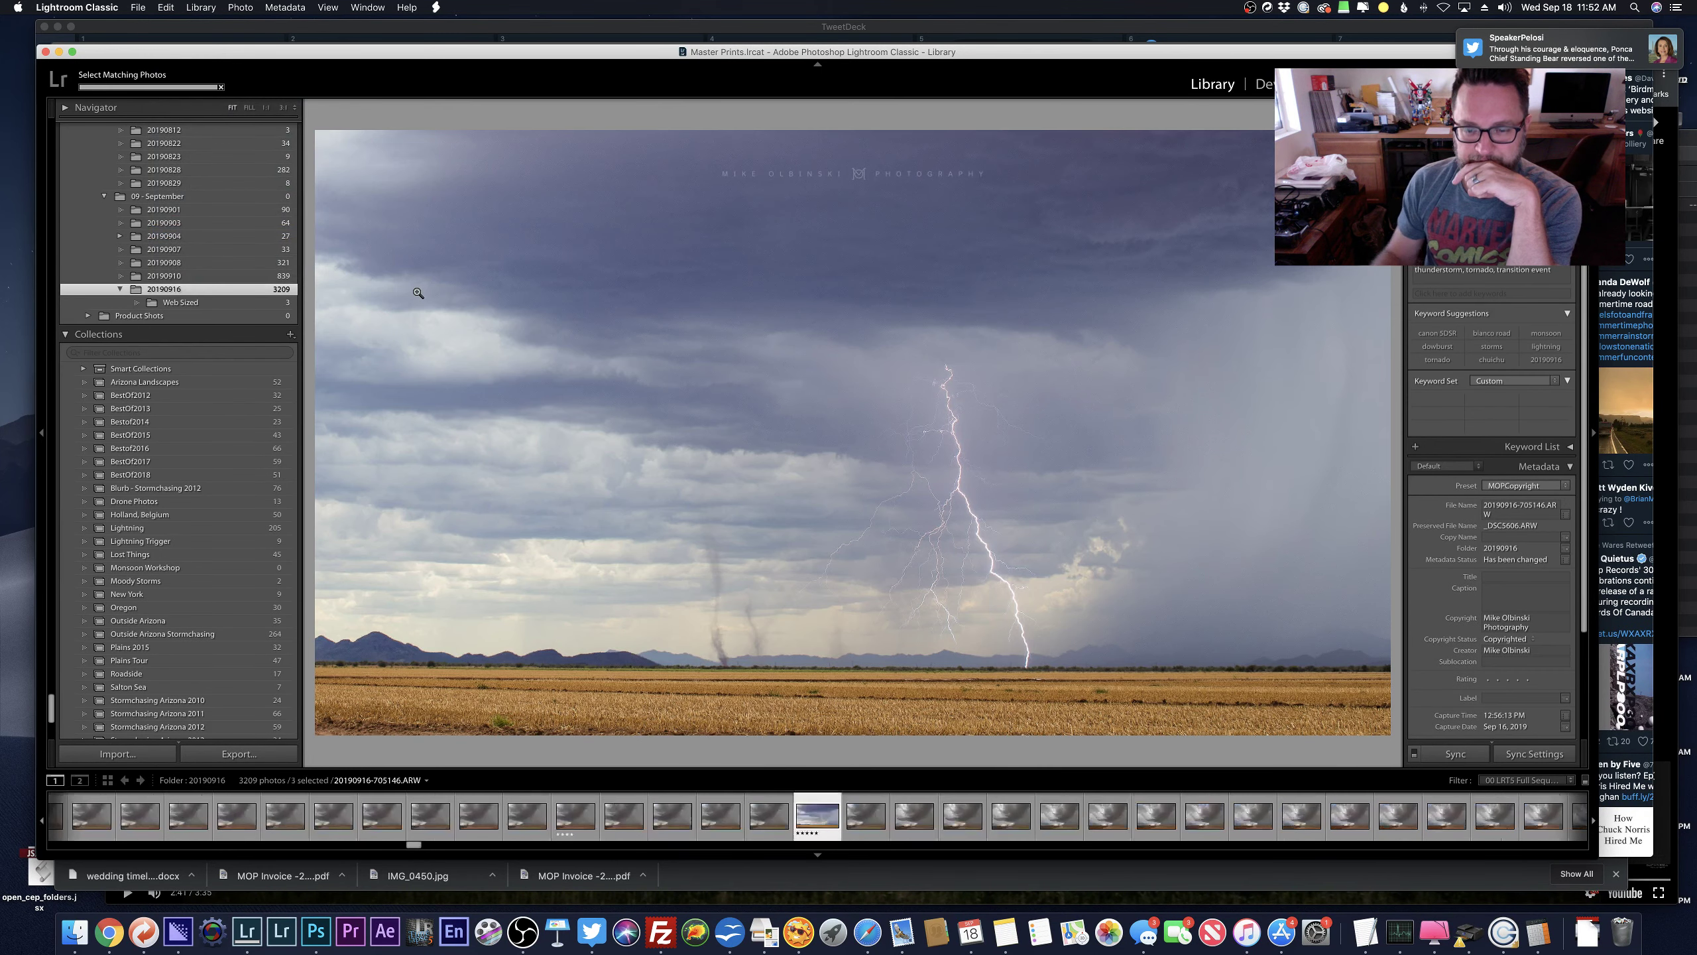
Compare the sunset lightning raw 20190916-707712.ARW with its edited TIFF, ending on the edit.
key(Right)
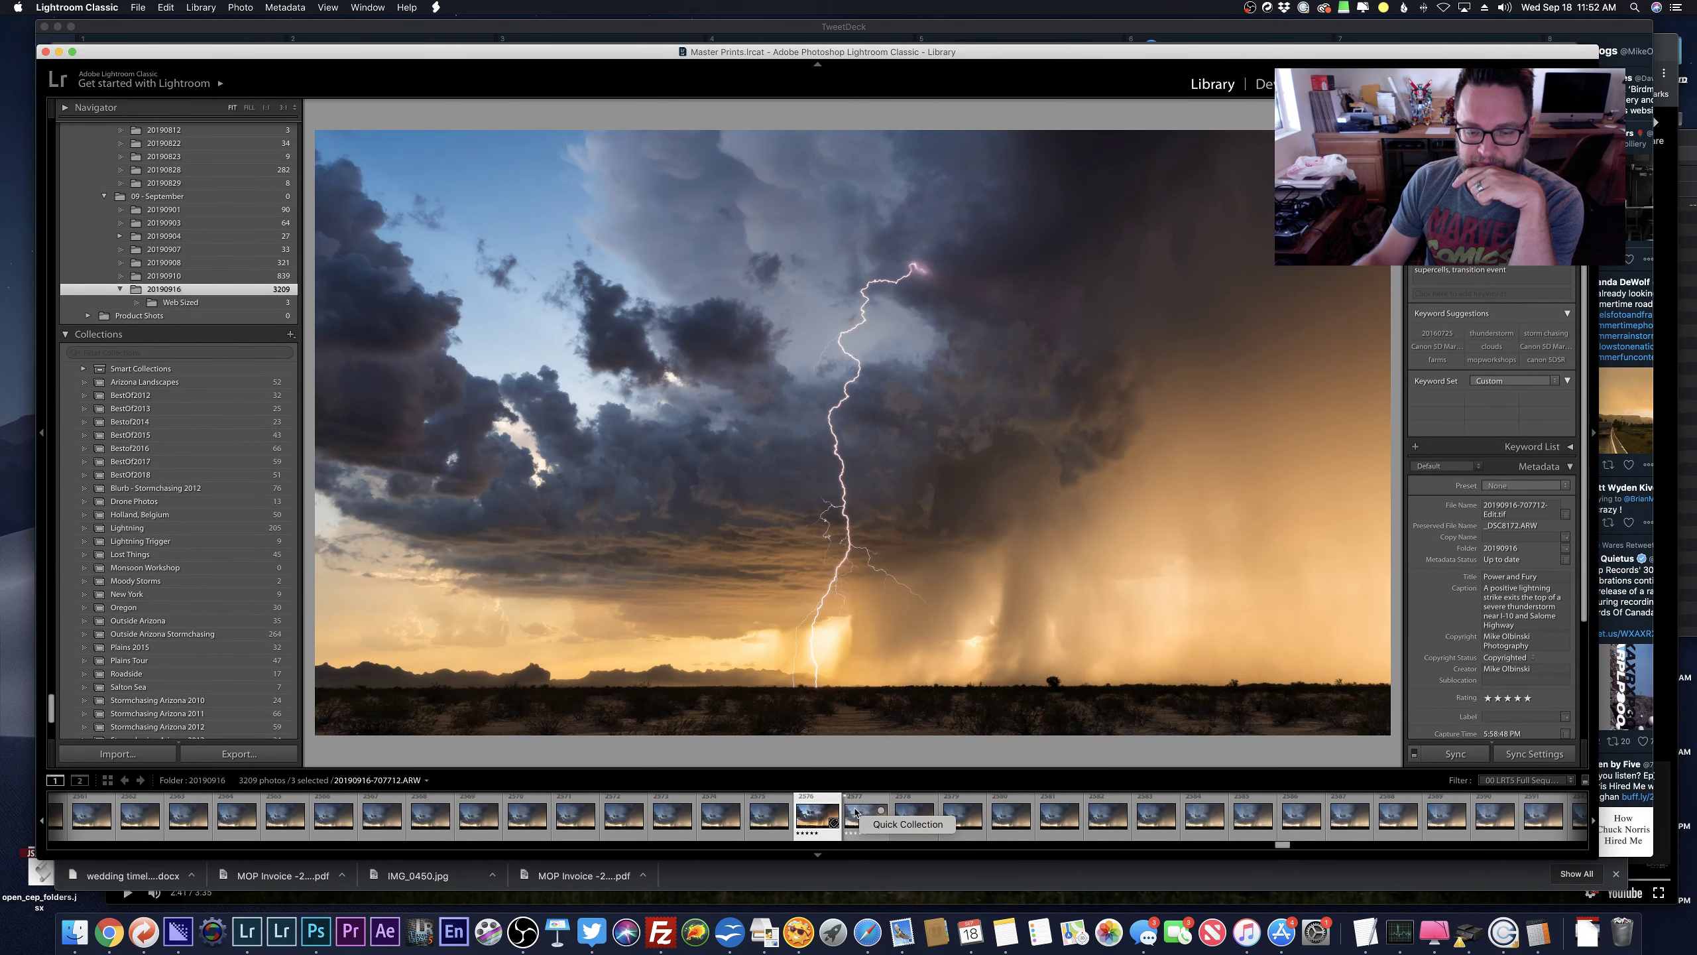
click(855, 812)
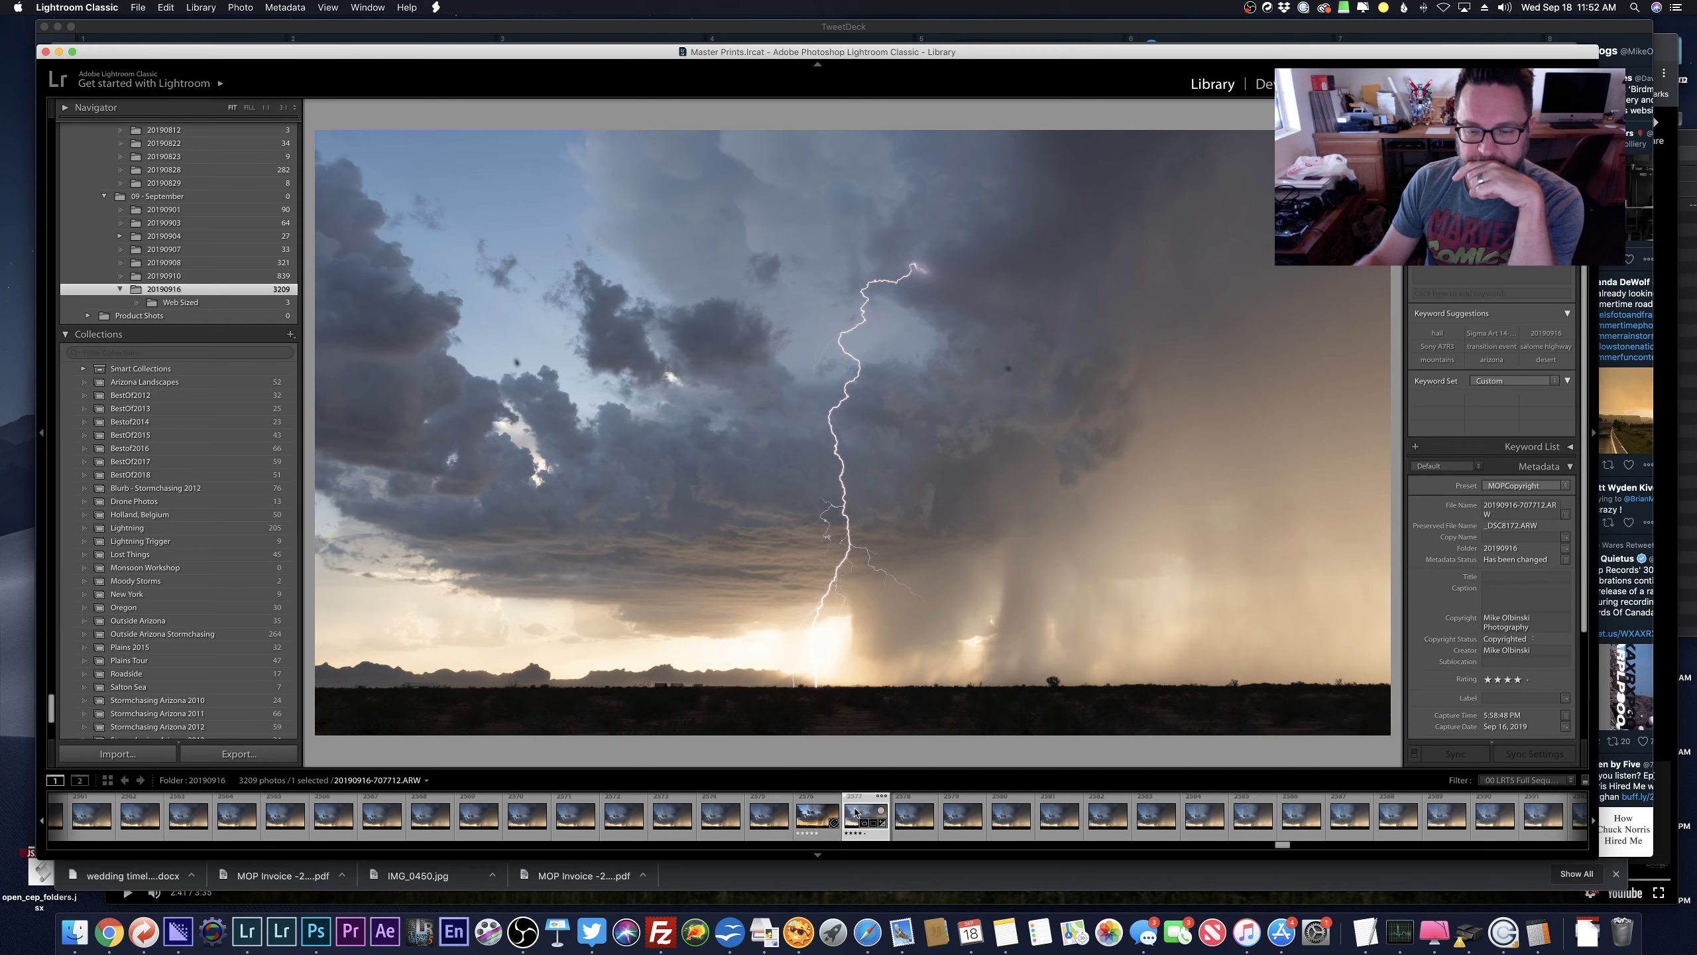
key(Left)
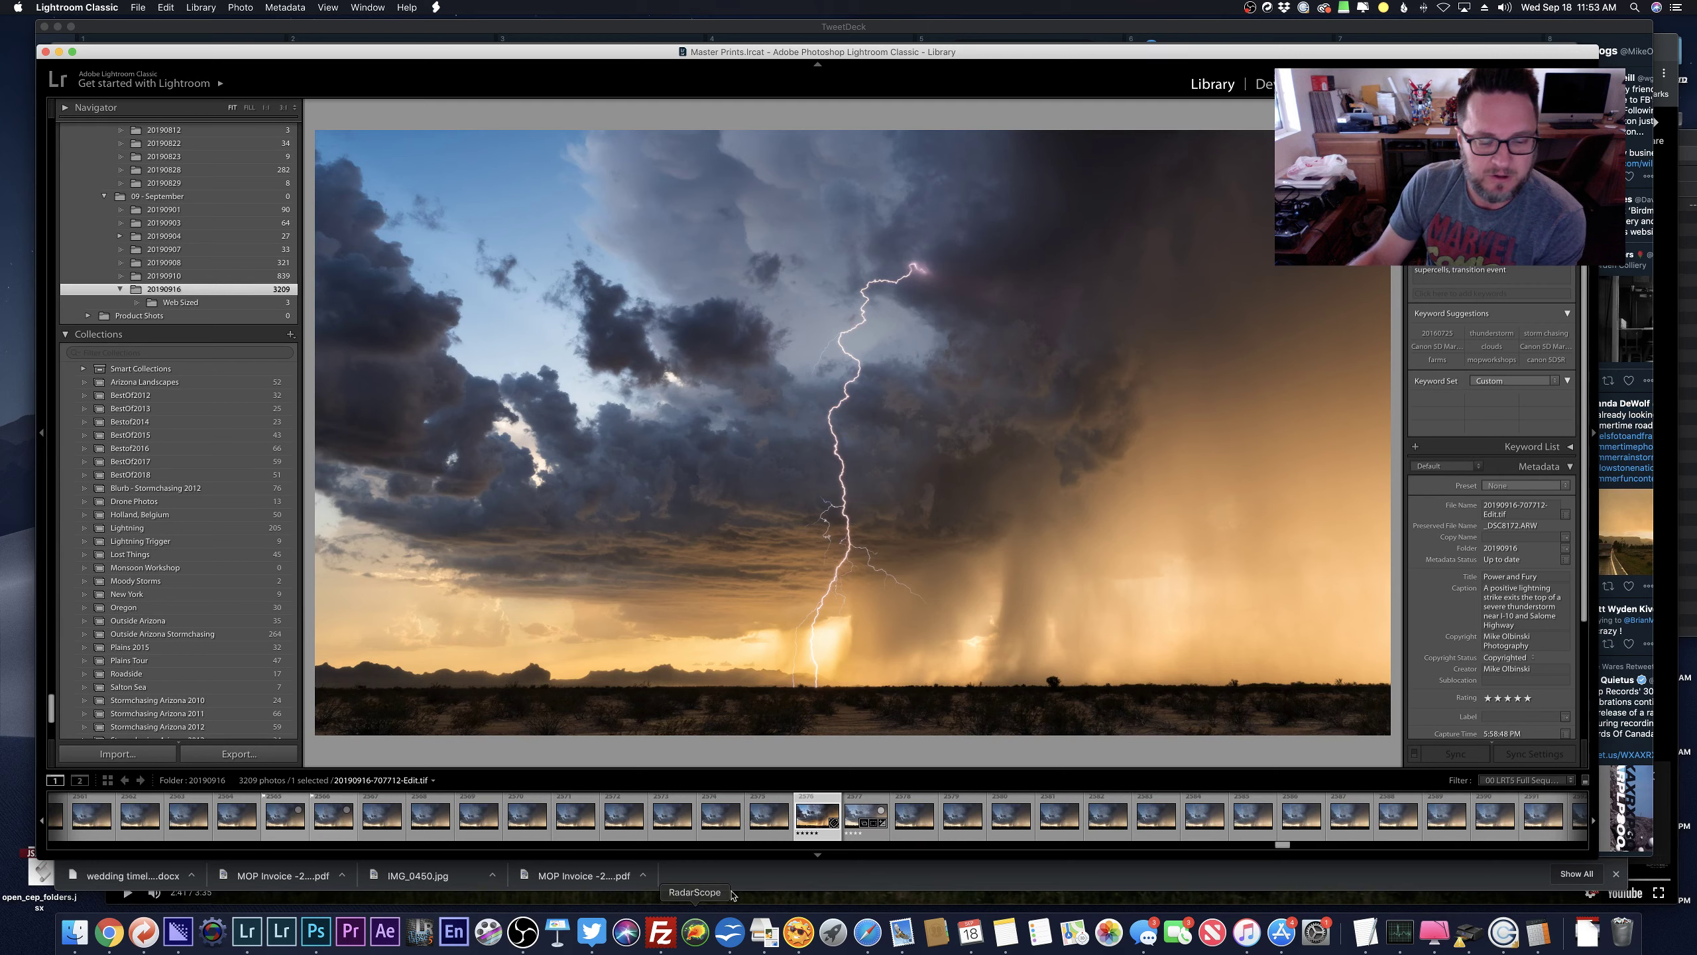
View the landspout photo 20190916-705446.ARW, and open the 20190916 Spout Dump 50mm timelapse folder.
drag(1281, 845, 194, 854)
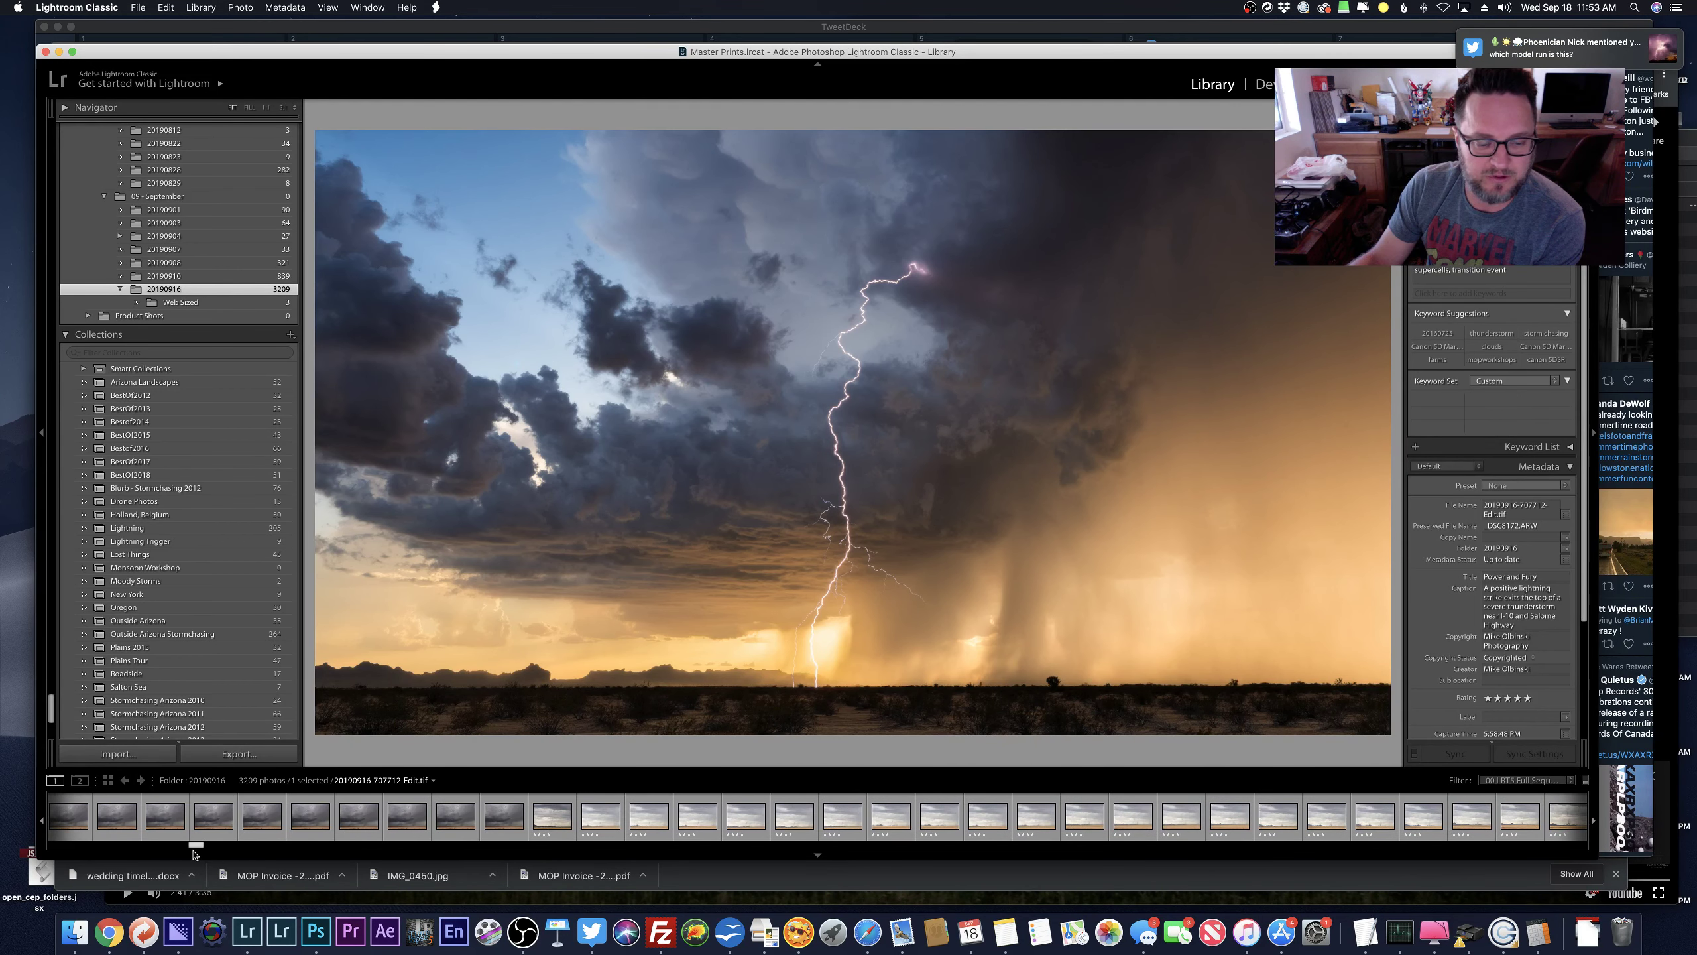
click(554, 818)
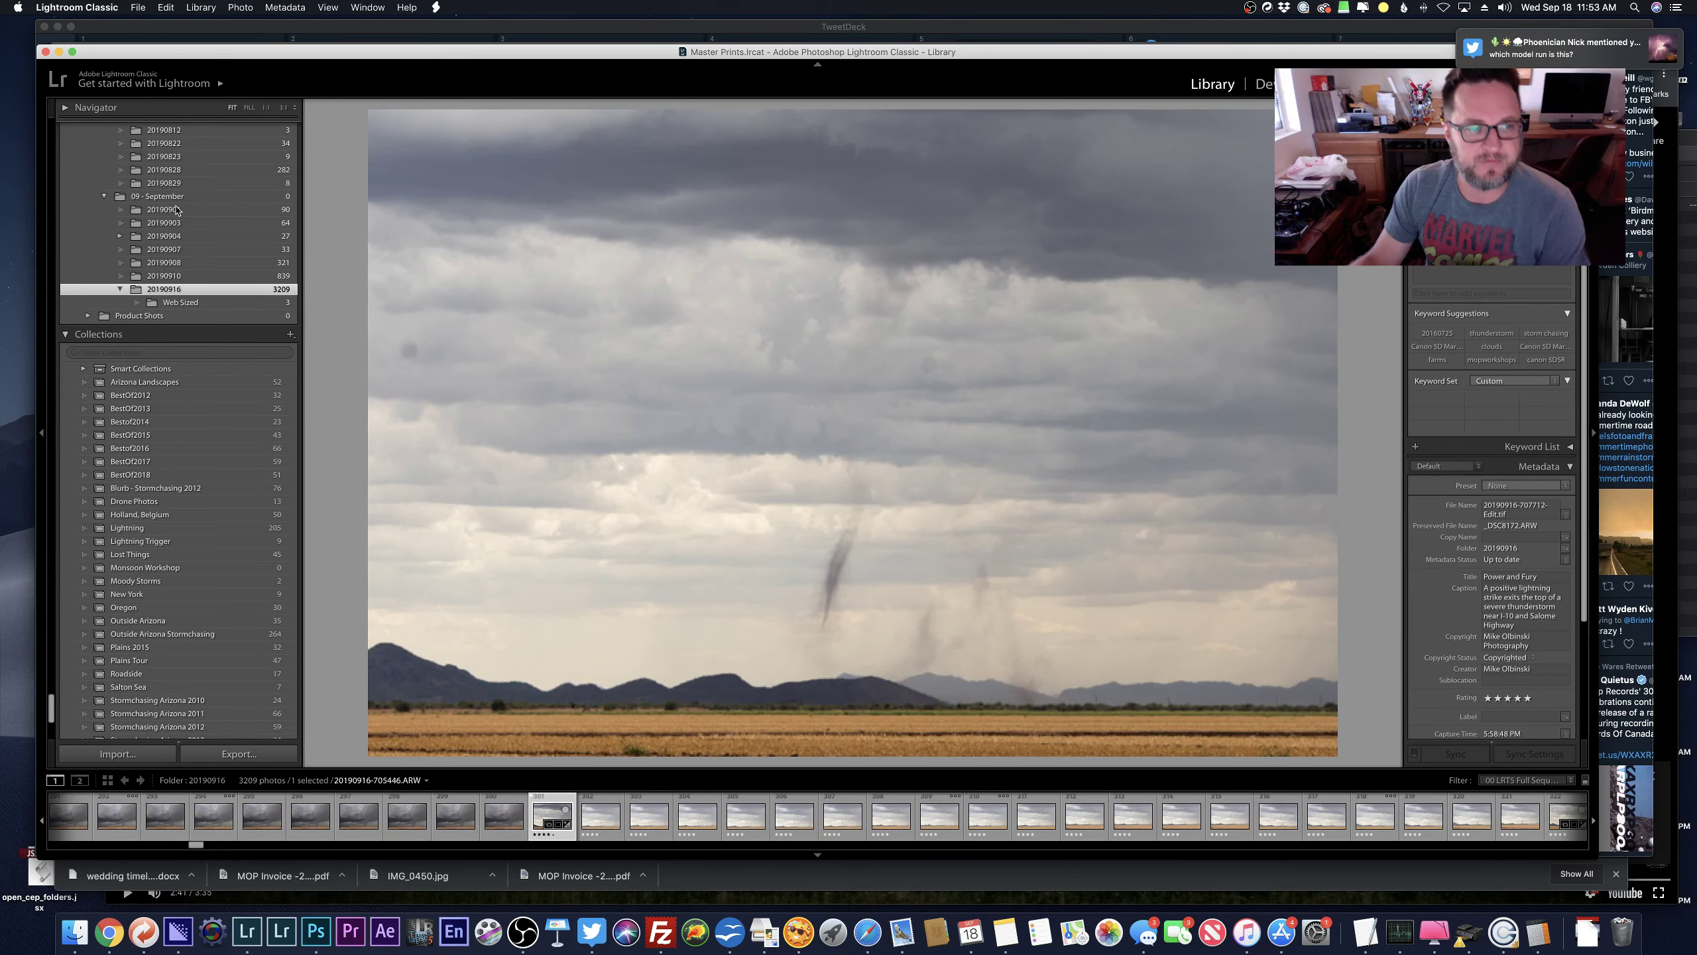
scroll(223, 554, down, 10)
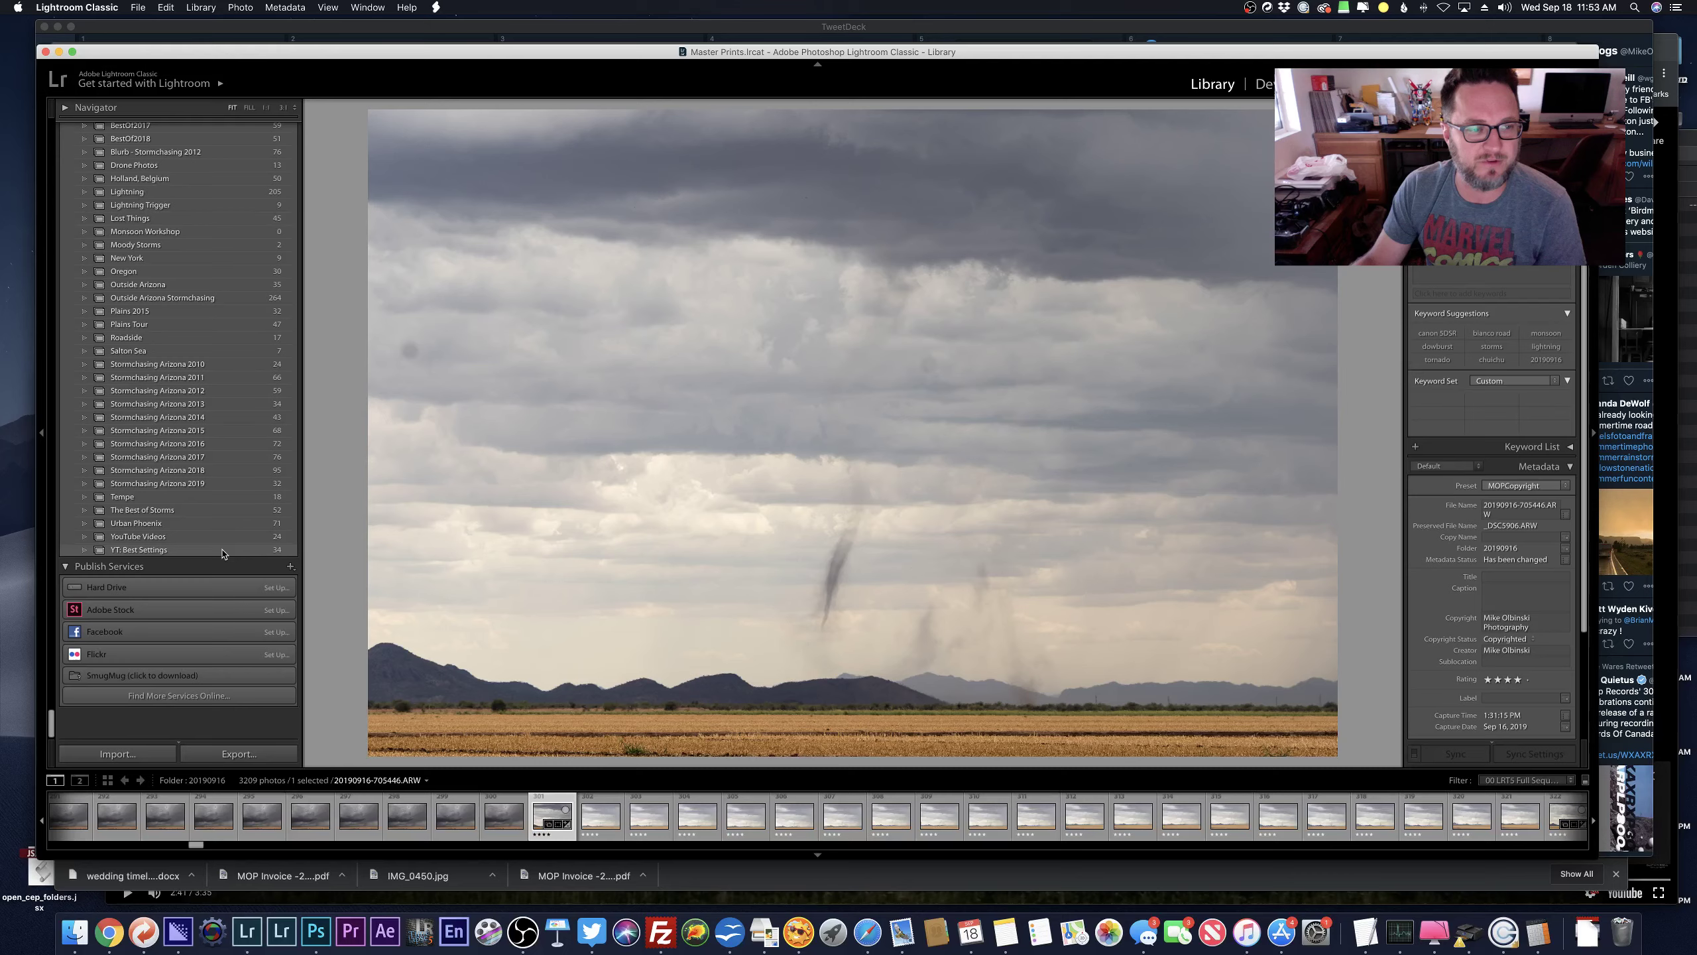
scroll(222, 553, up, 15)
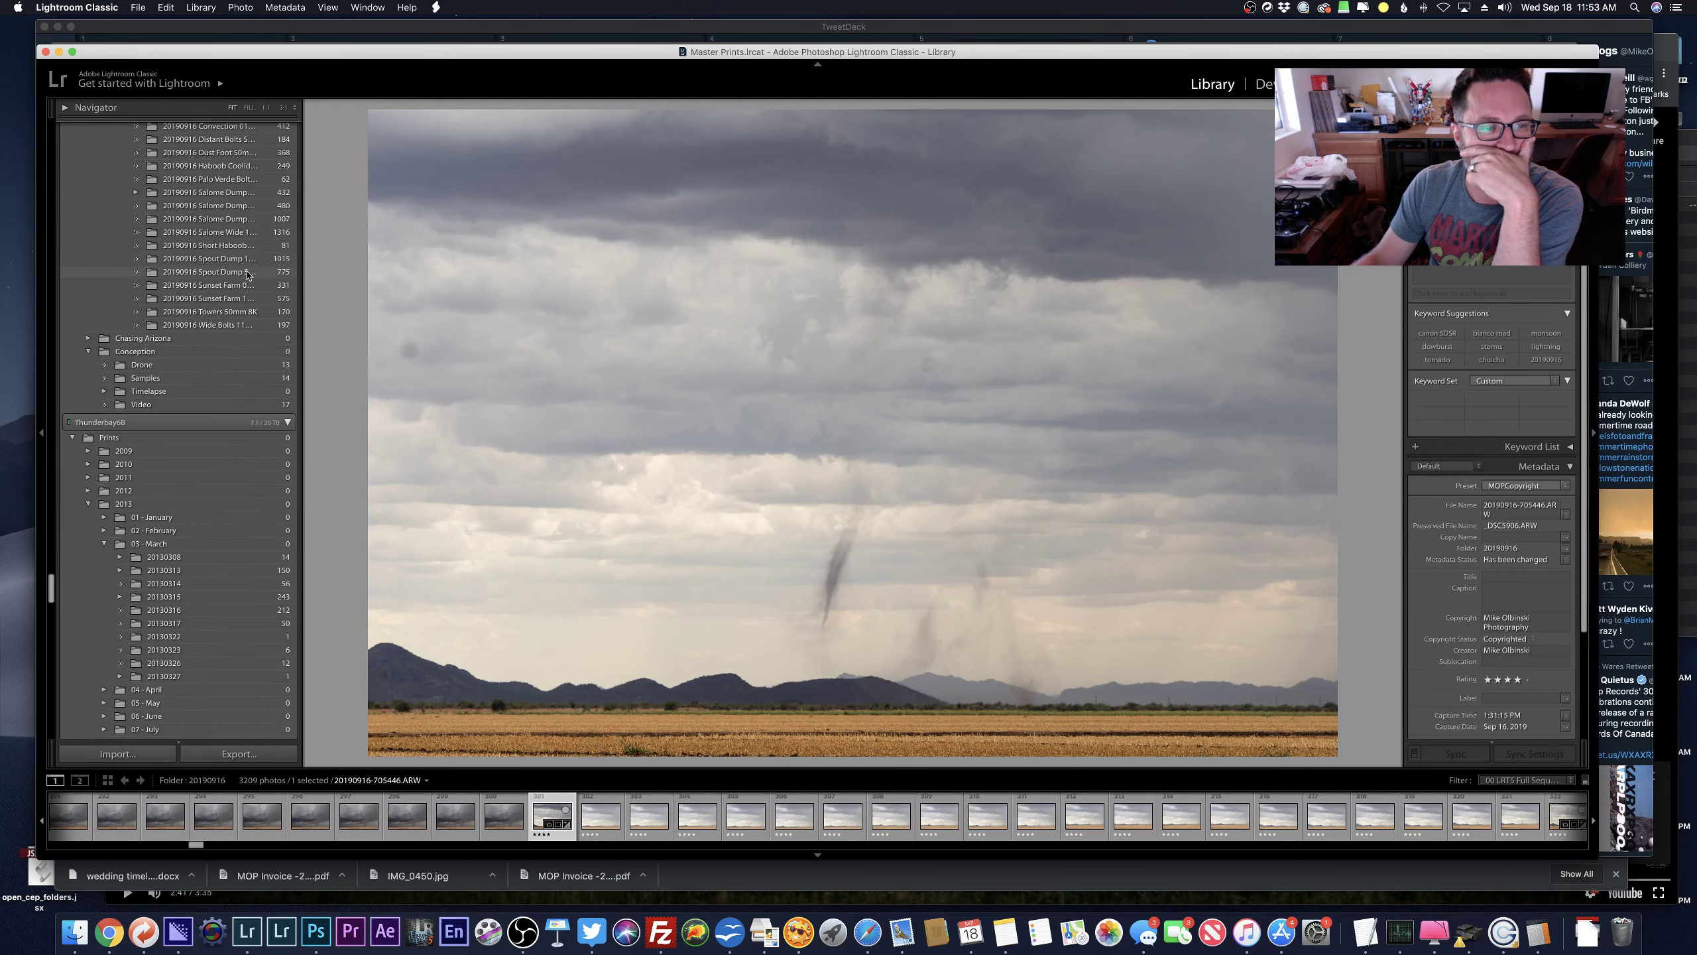
click(247, 273)
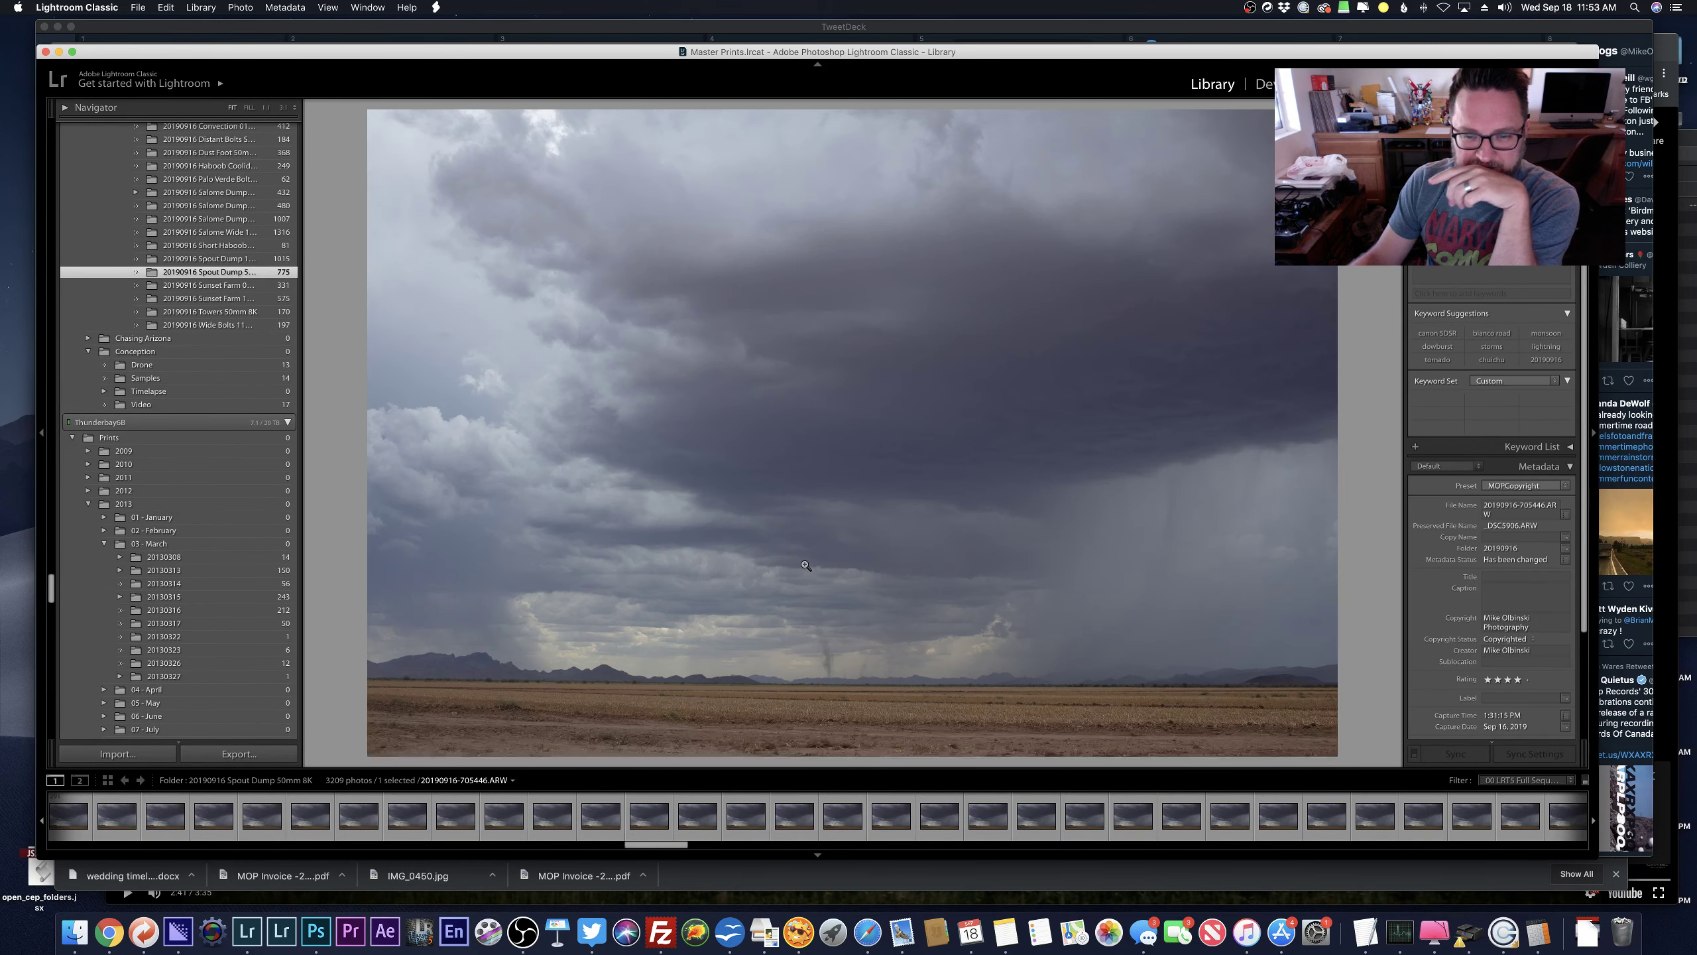
Zoom in on the landspout near the horizon and advance through the timelapse frames to _O1_7797.CR2.
click(808, 678)
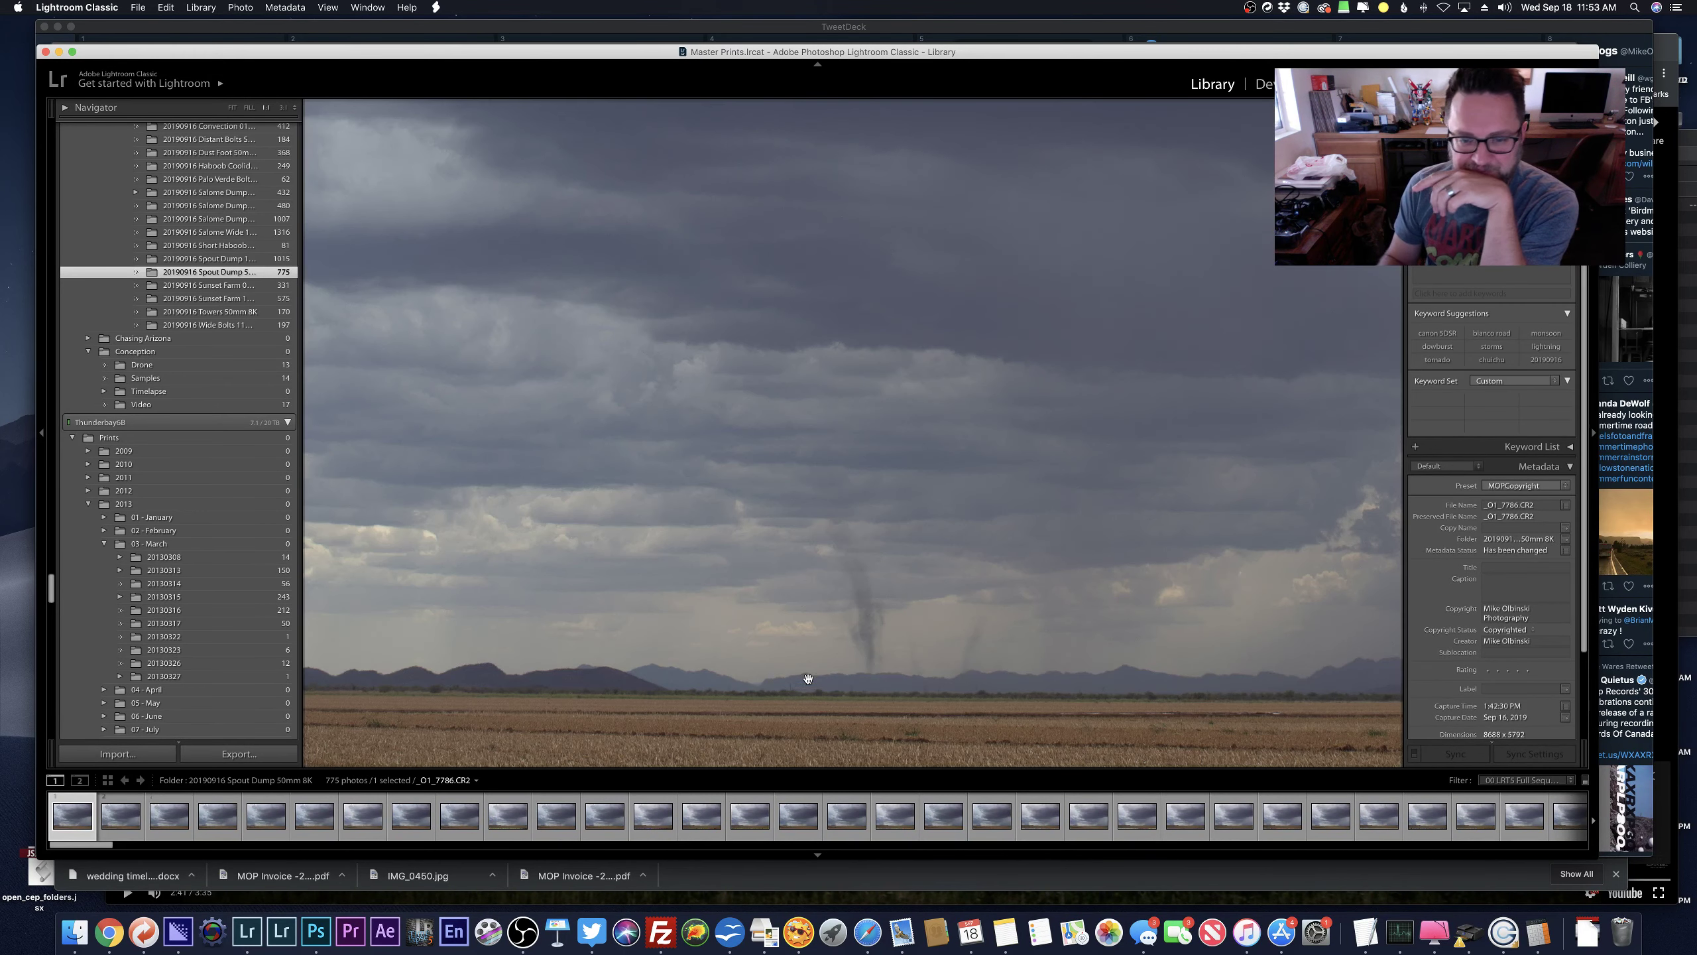
key(Right)
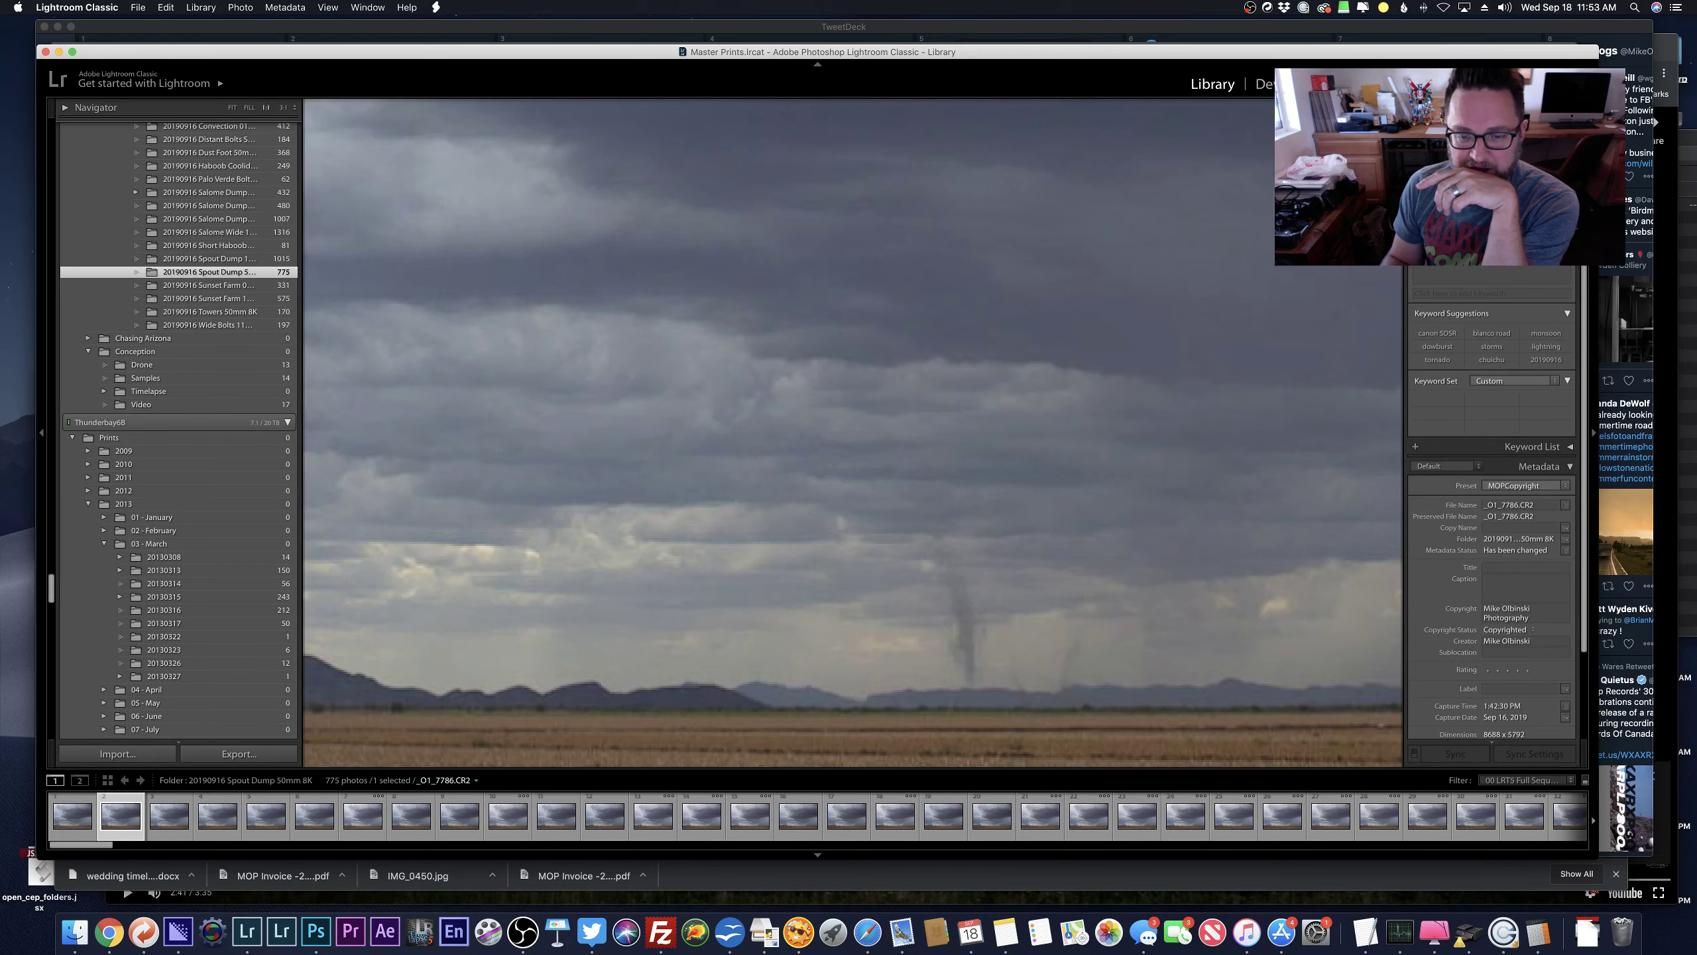
key(Right)
key(Right)
key(Right)
key(Right)
key(Right)
key(Right)
key(Right)
key(Right)
key(Right)
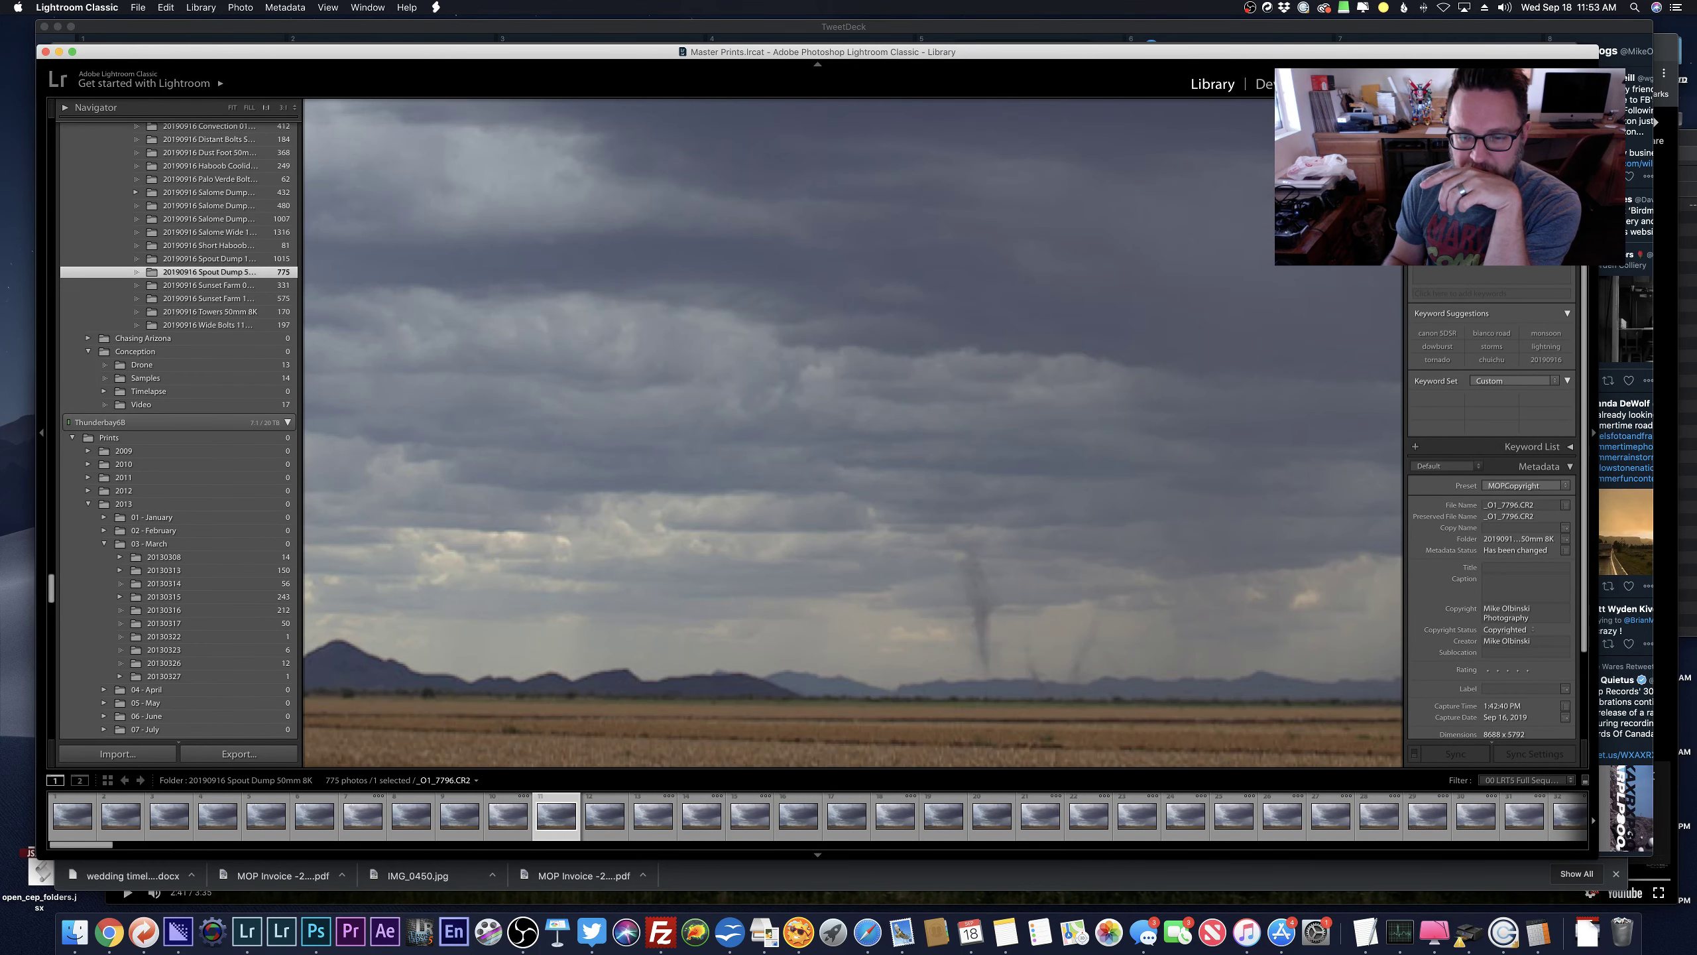
key(Right)
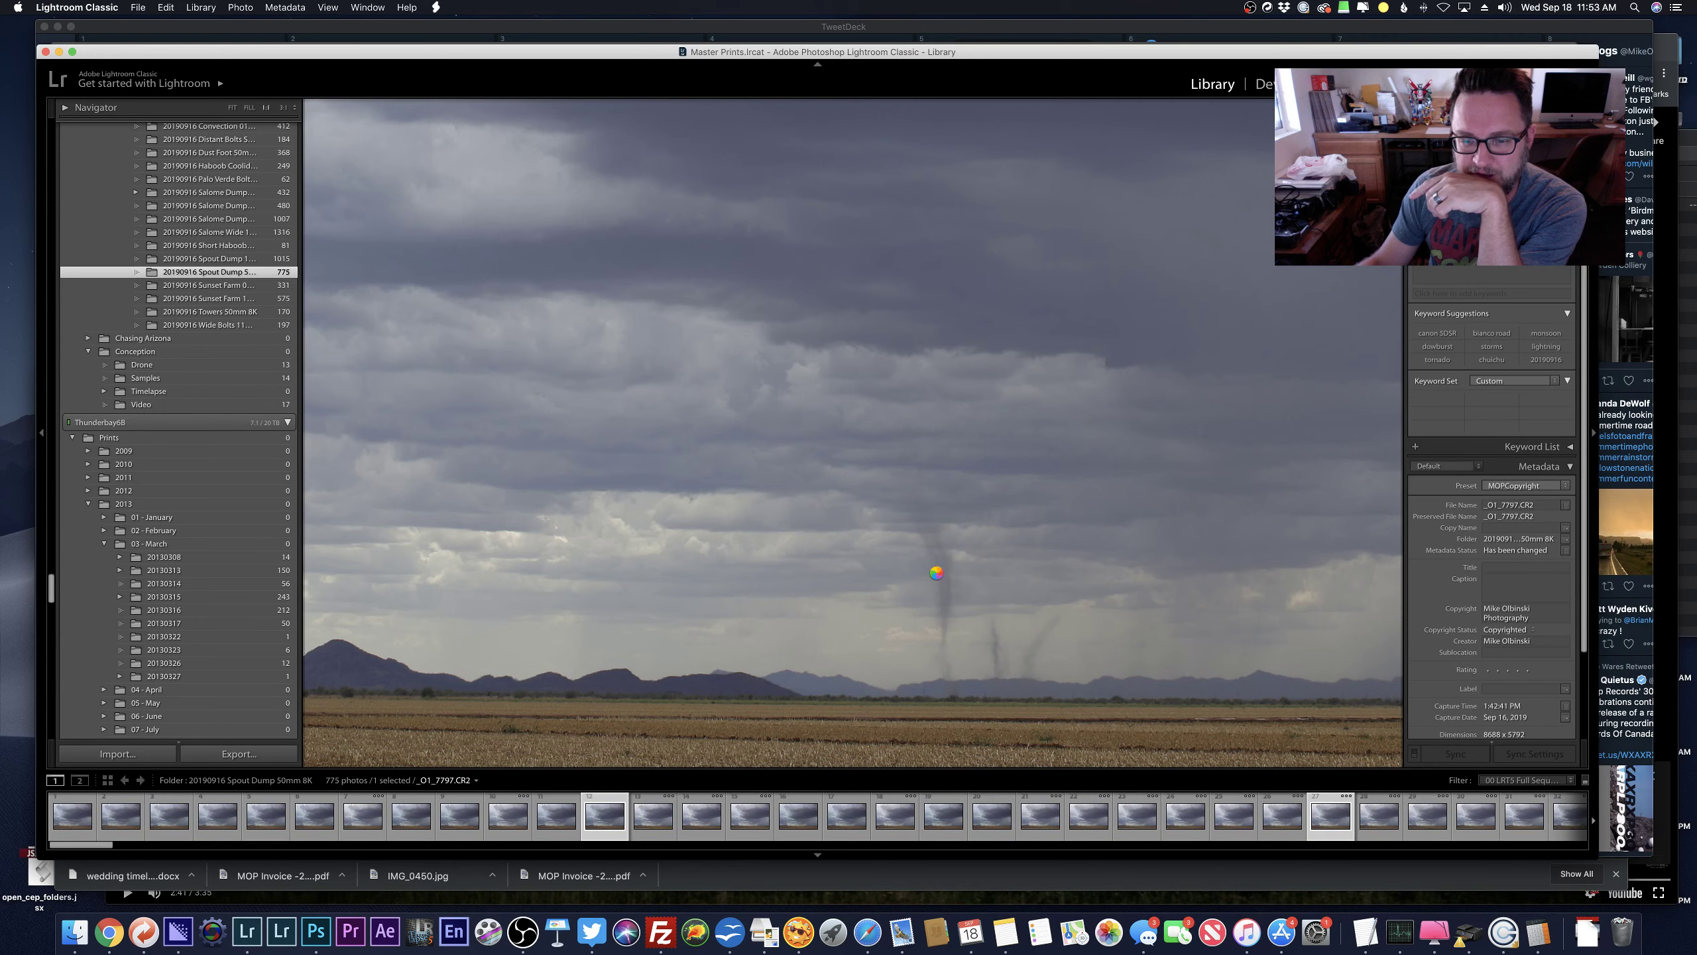
Follow the landspouts through the timelapse to lightning frame _O1_7842.CR2 and bring its full bolt into view.
click(941, 618)
key(Right)
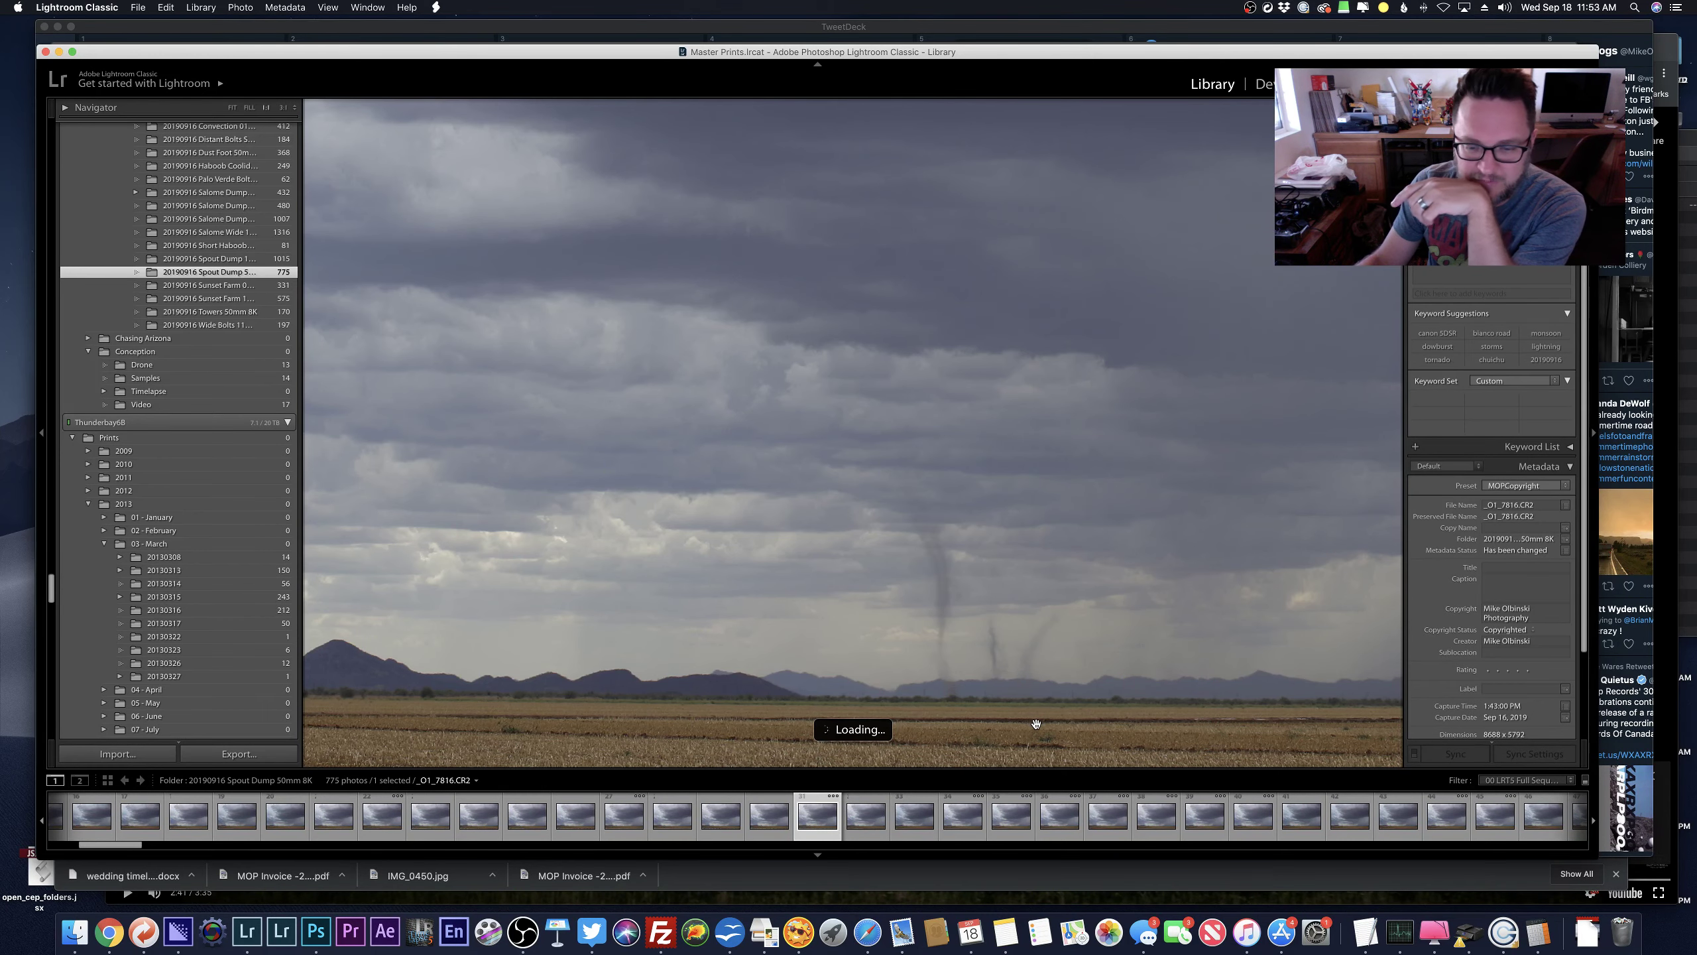
drag(1034, 716, 864, 599)
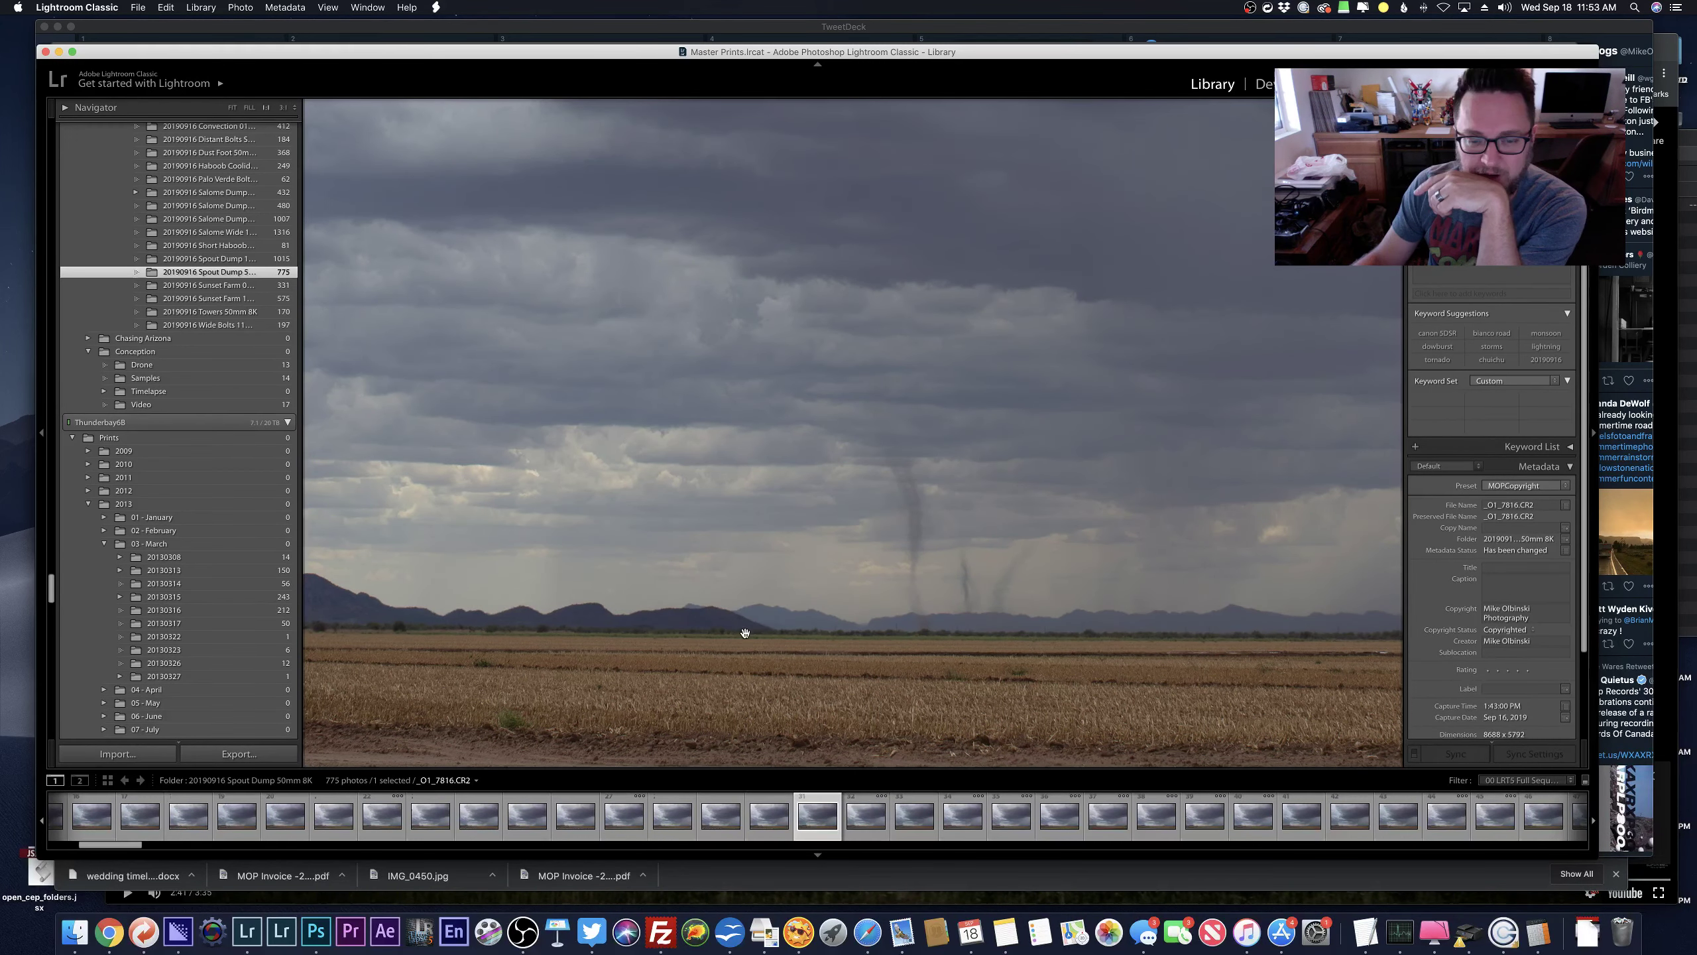
key(Right)
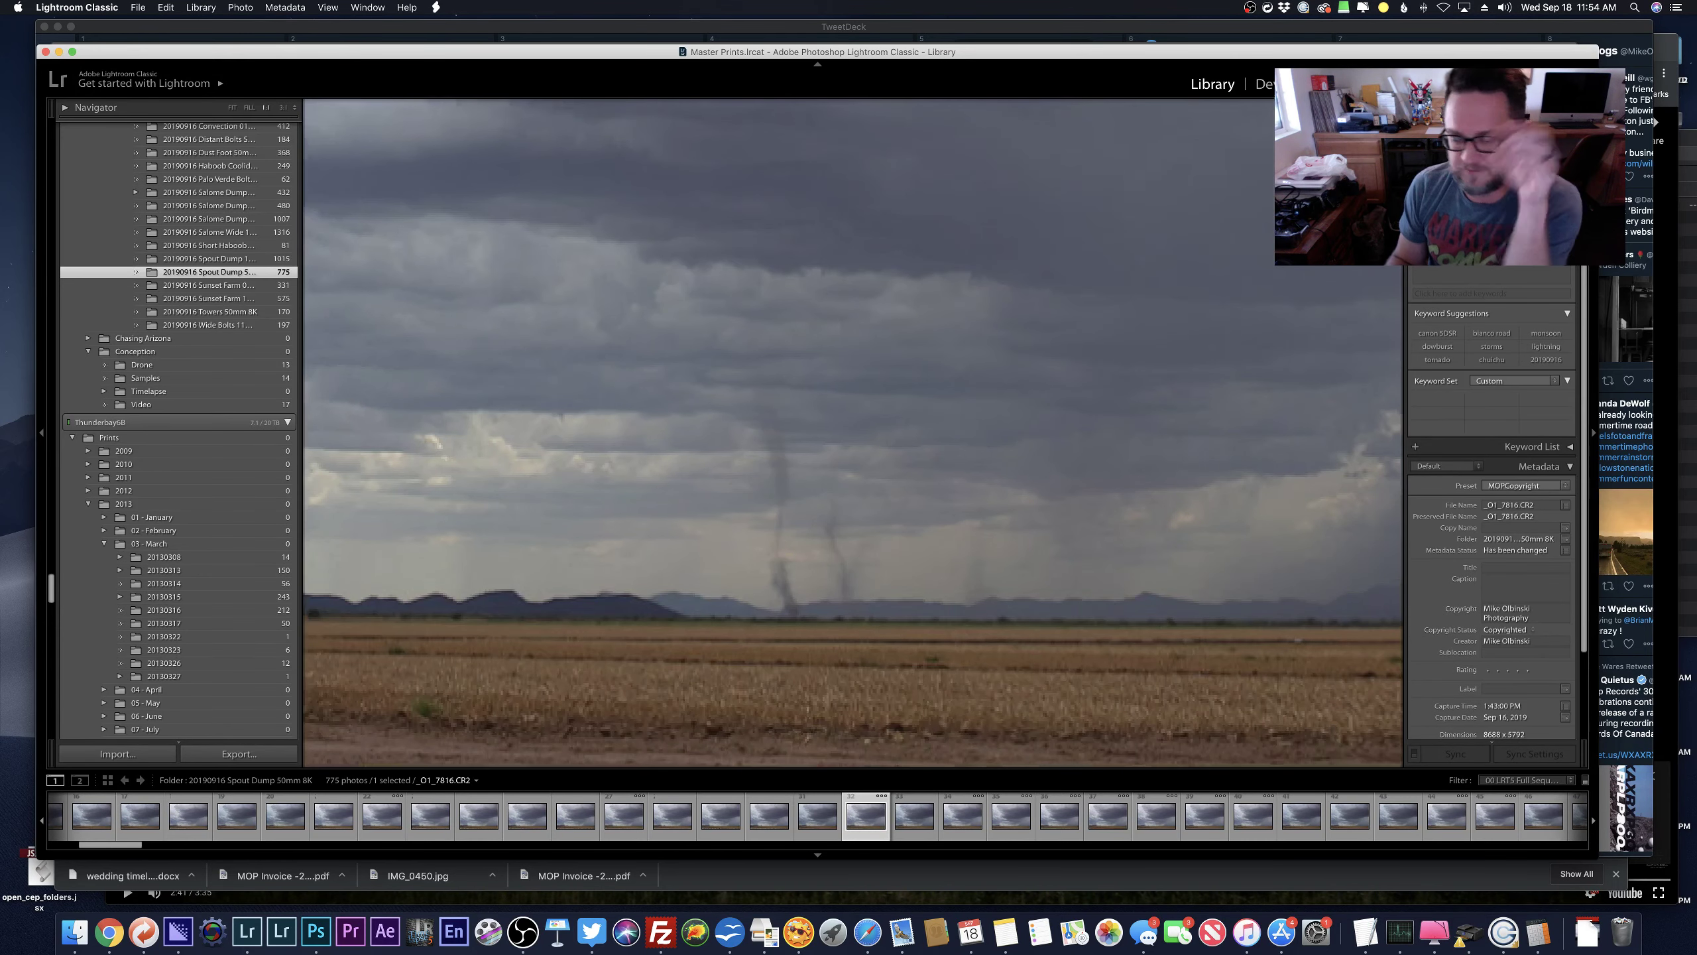
key(Right)
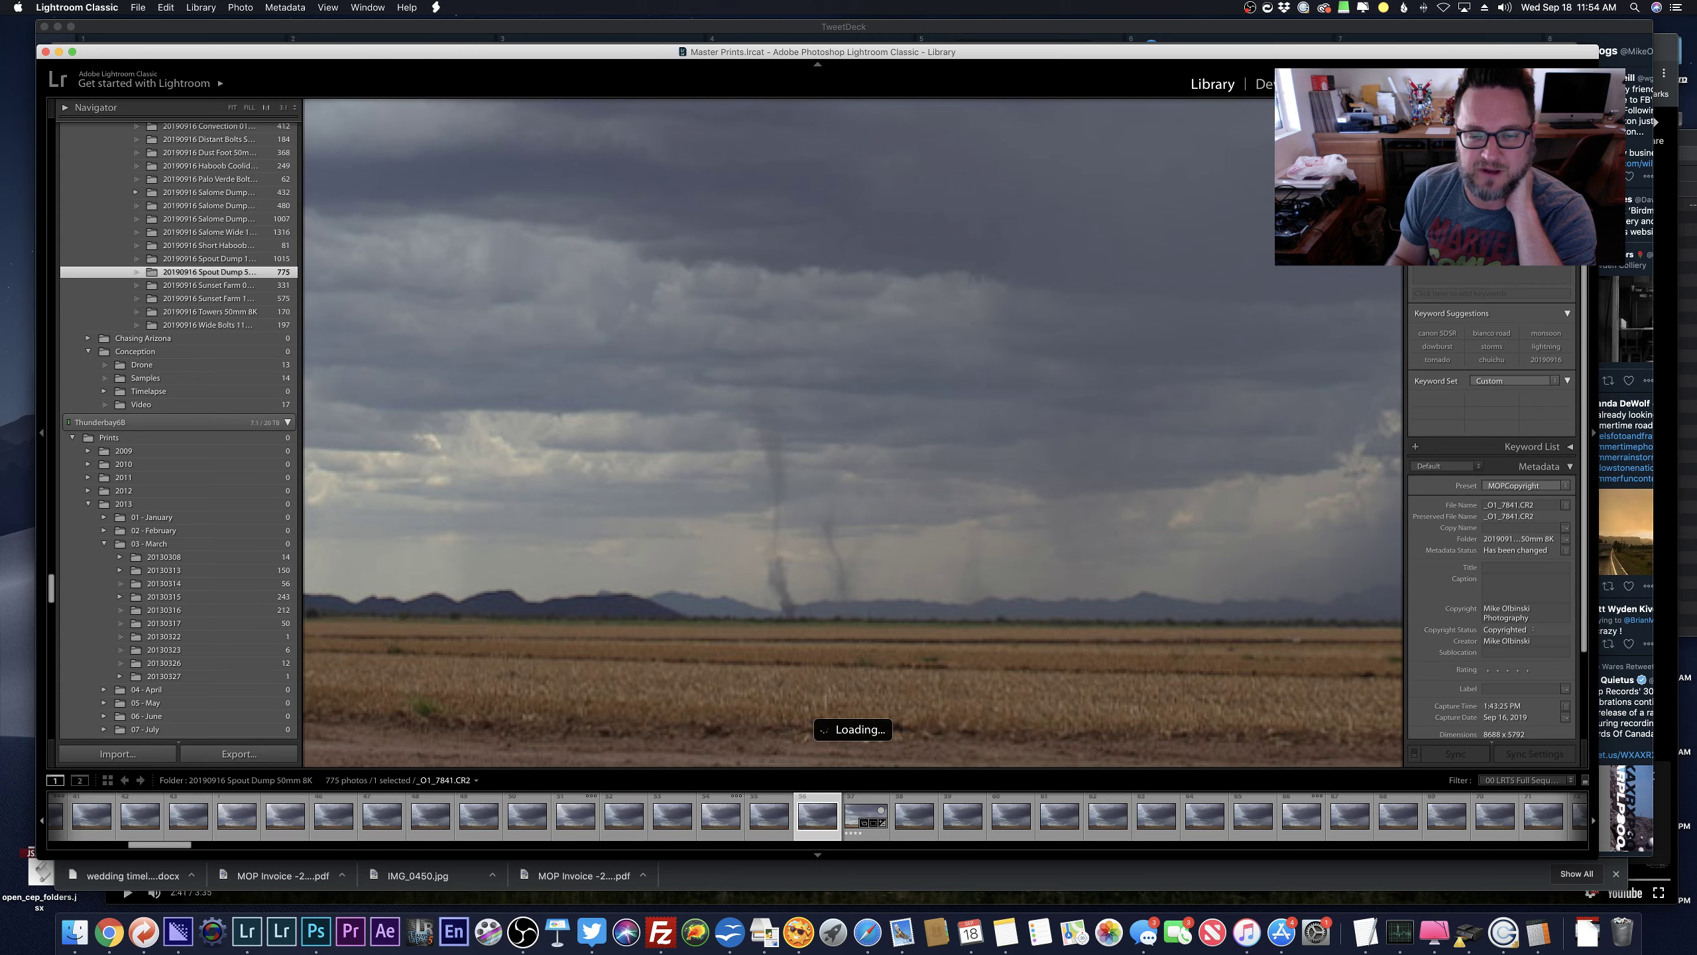
key(Right)
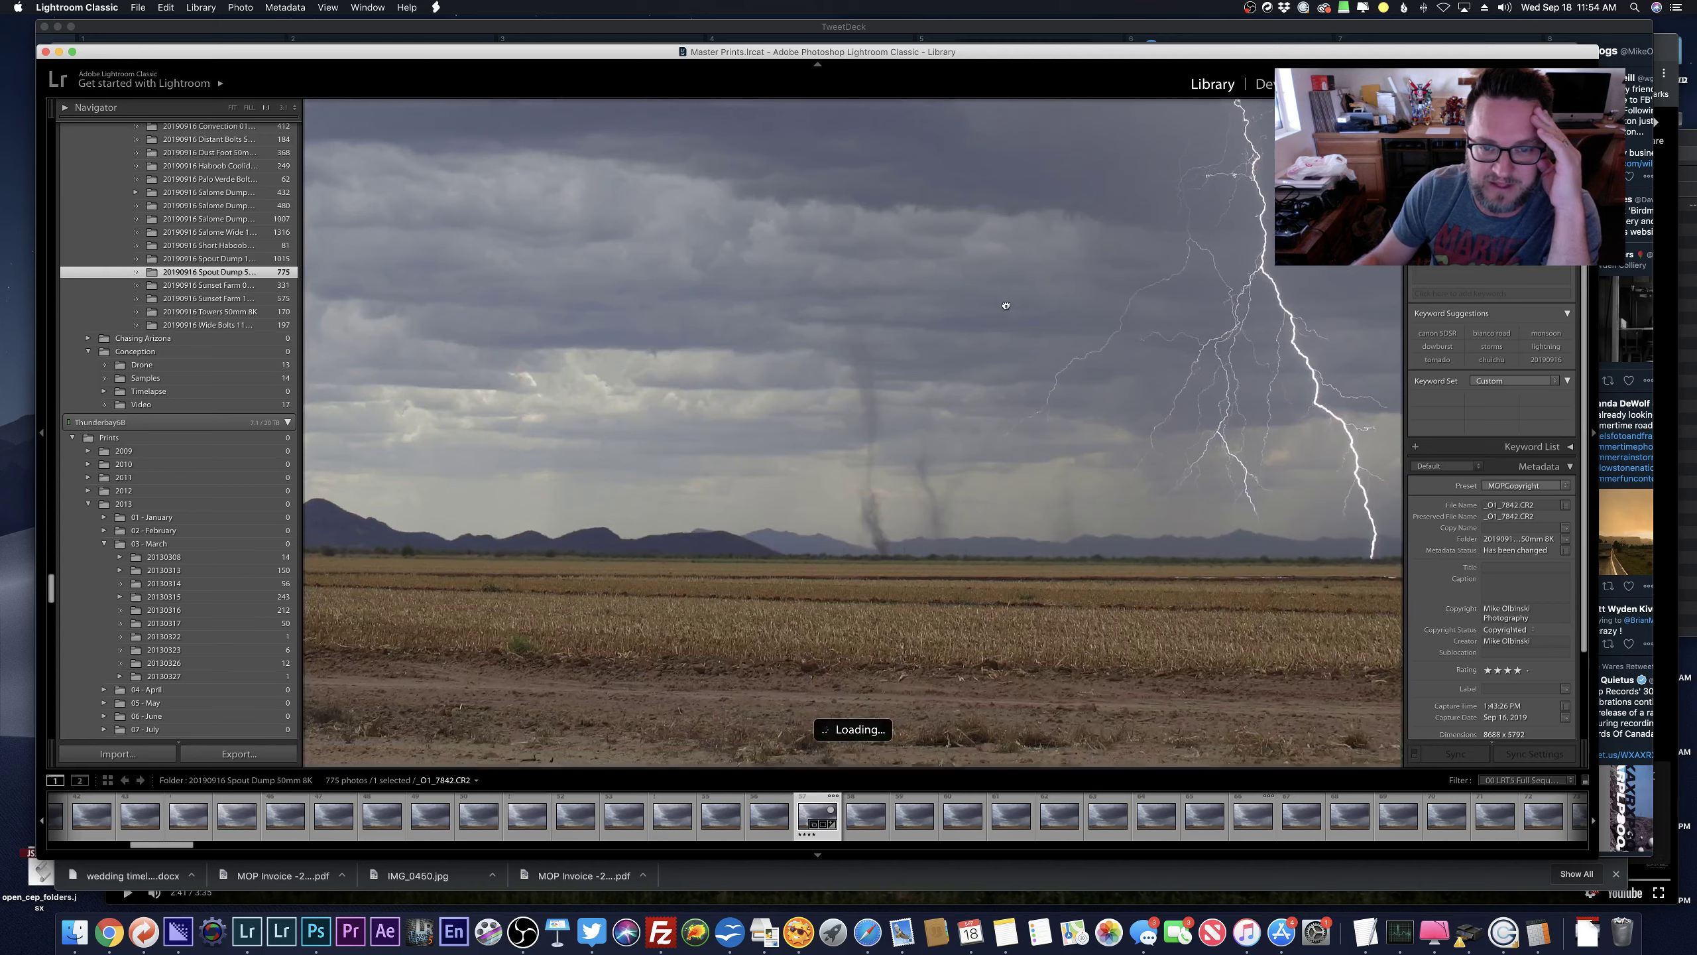
drag(1011, 314, 831, 388)
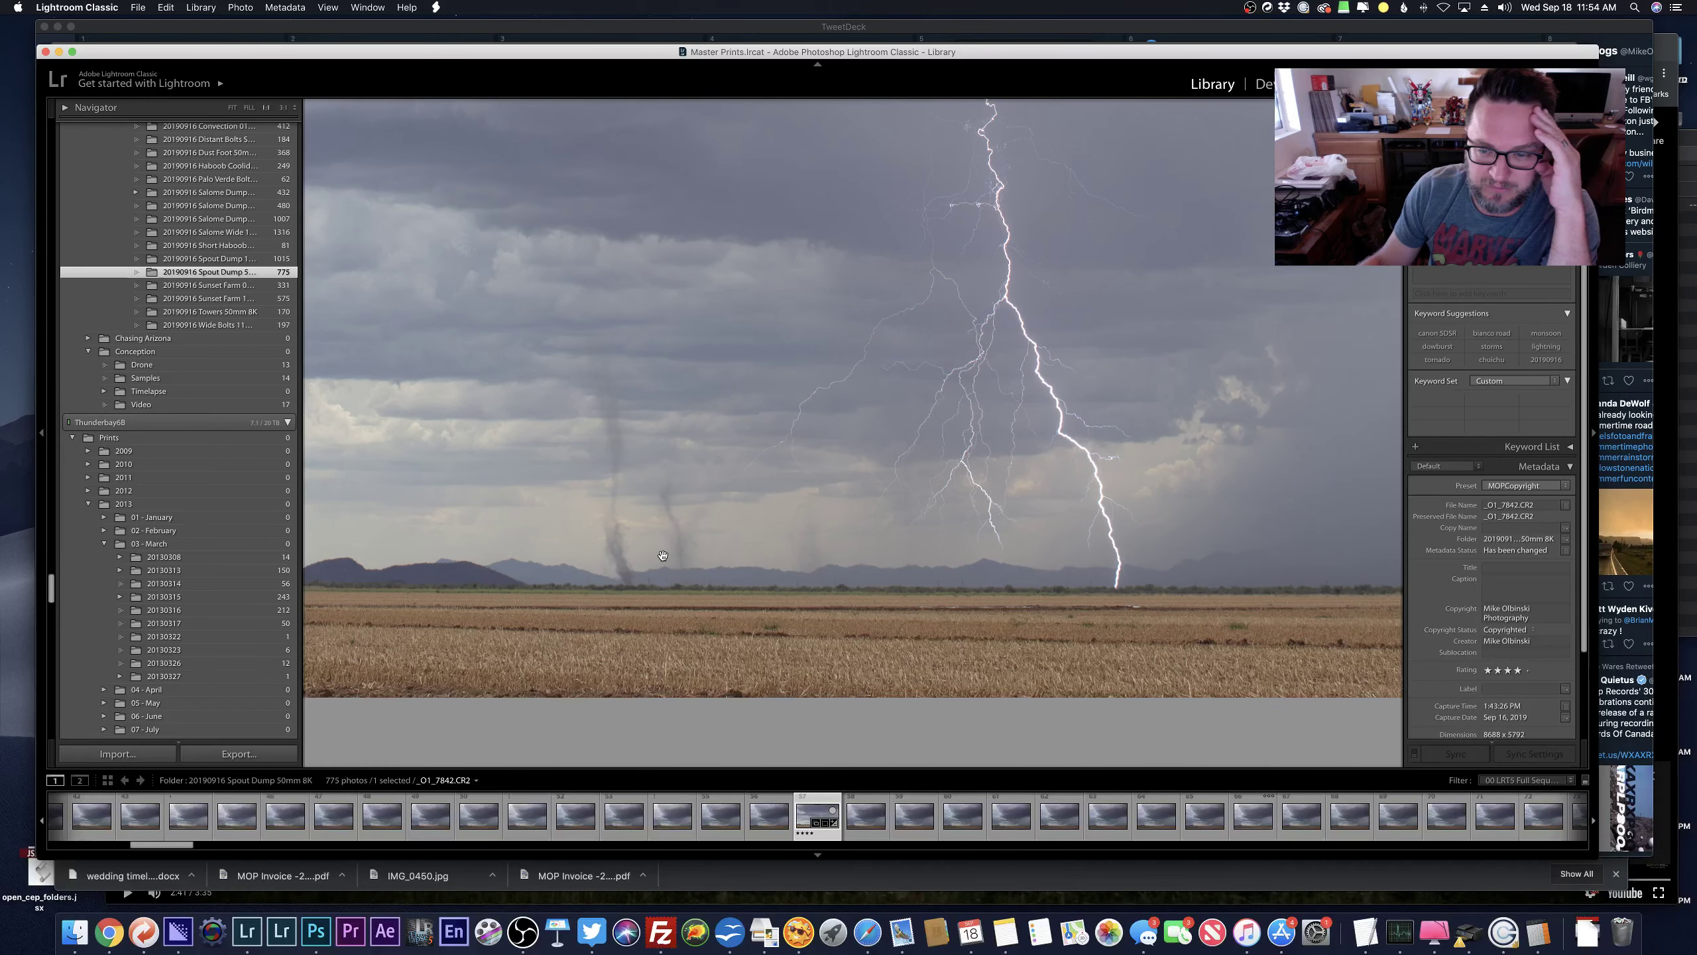
Advance past the lightning frame to _O1_7896.CR2 and bring the full height of its landspout into view.
key(Right)
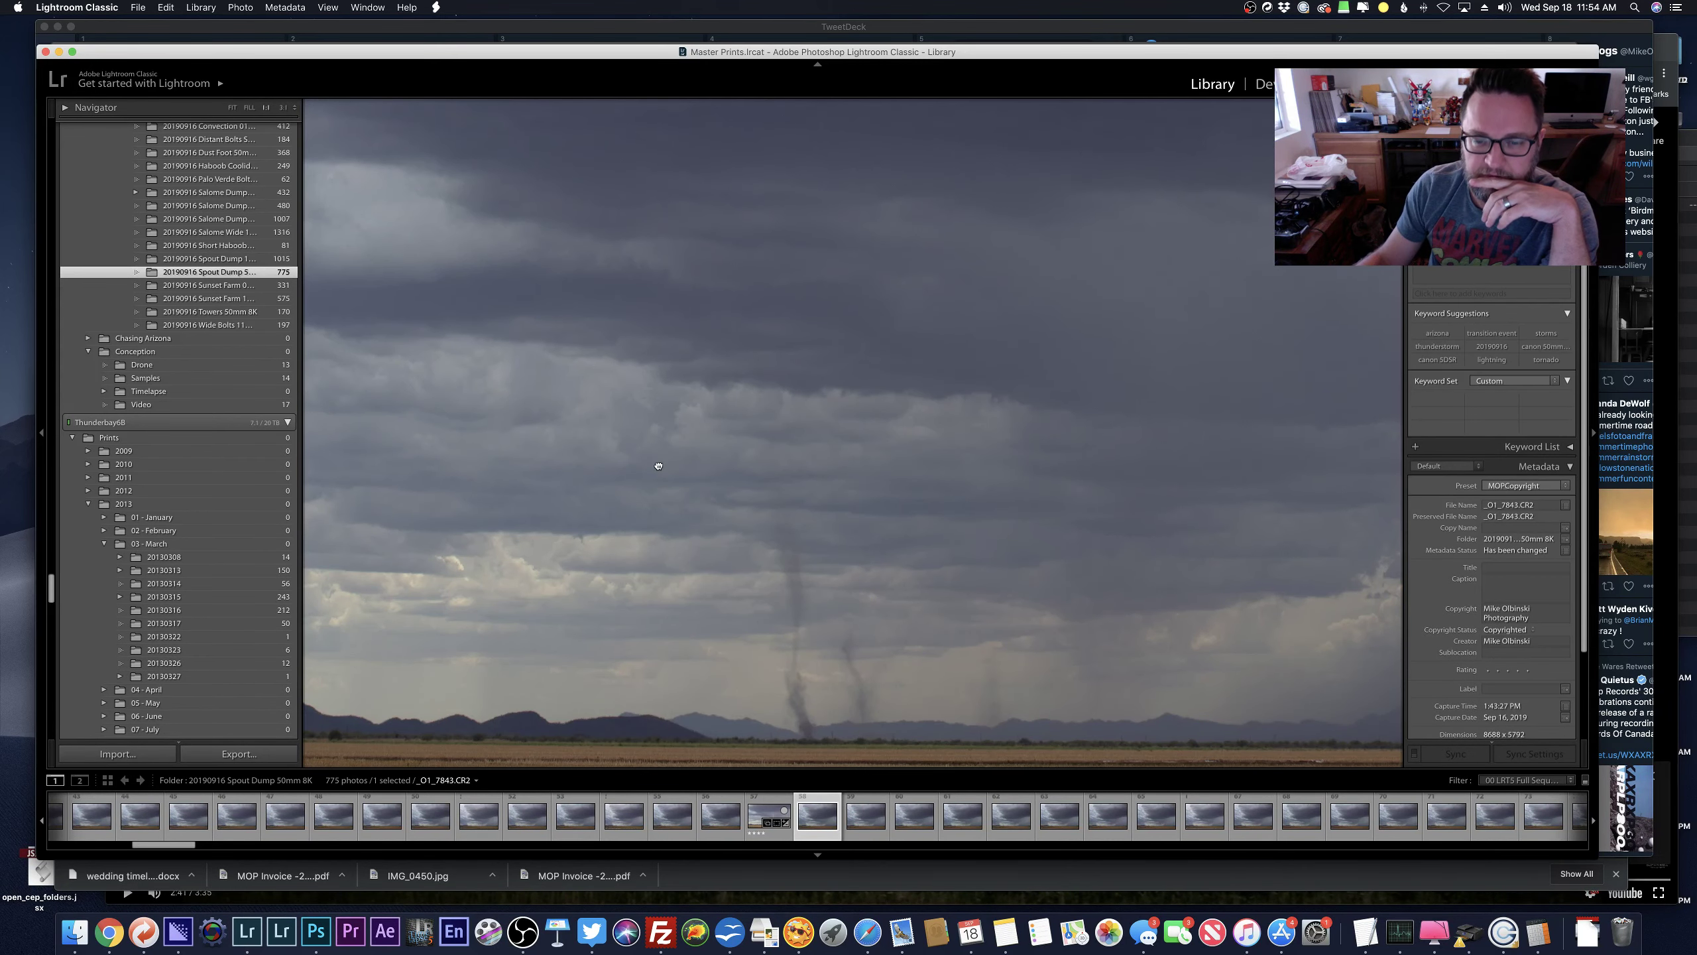
key(Right)
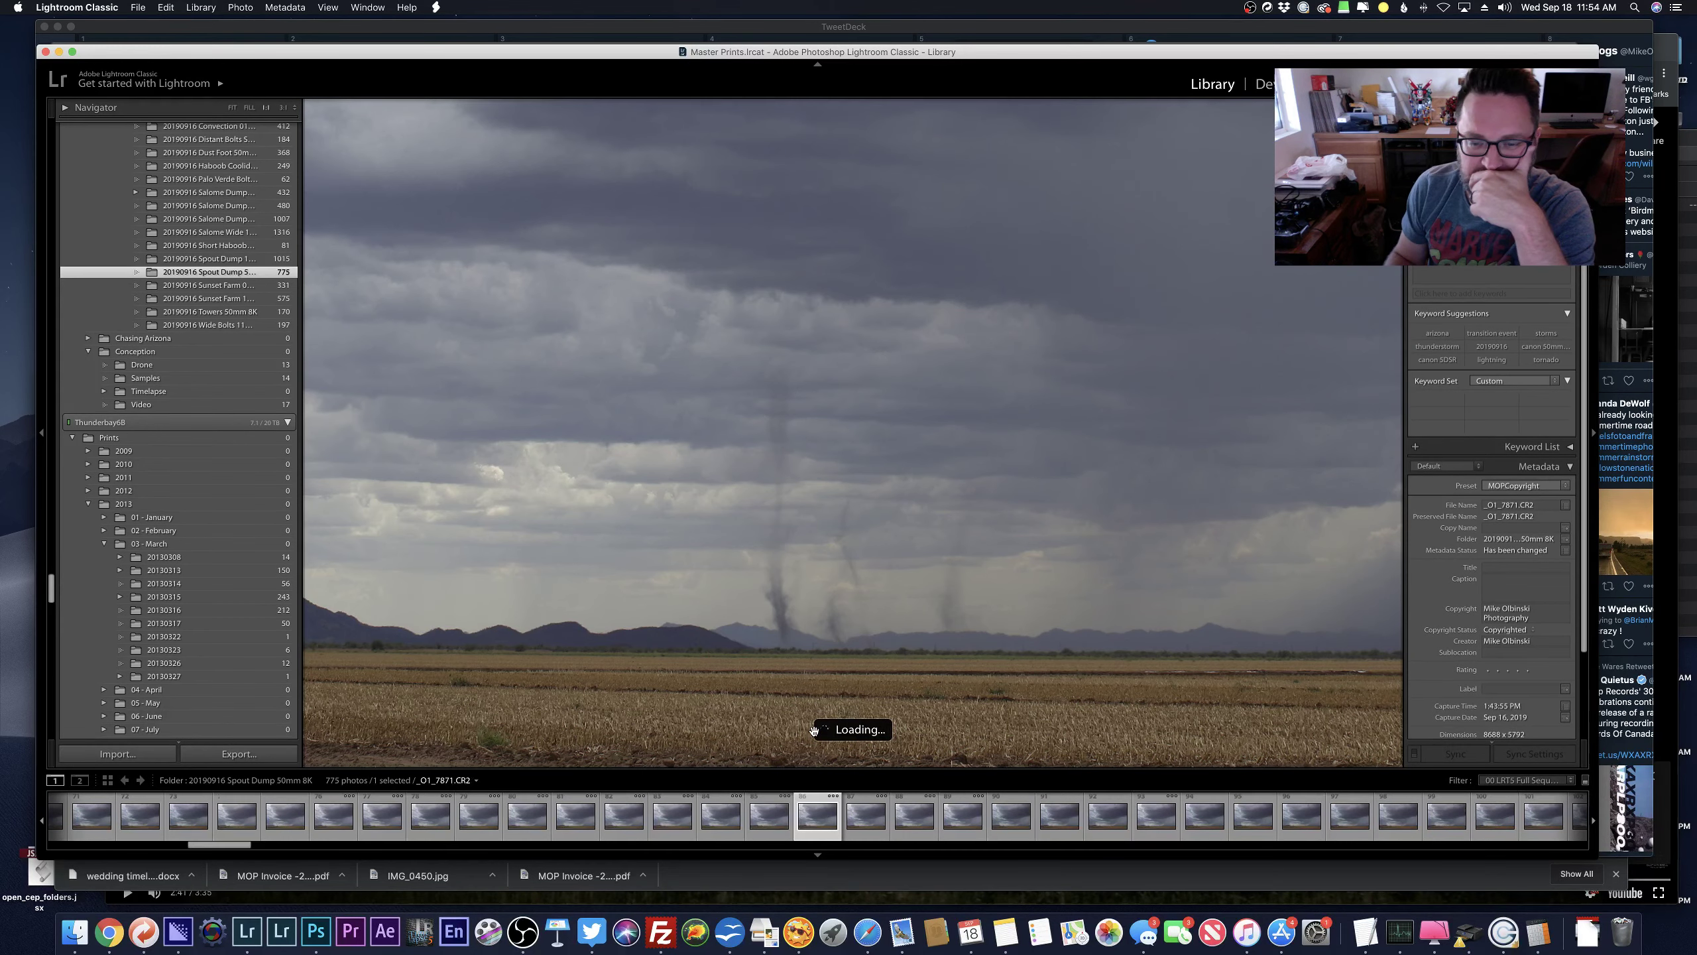
key(Right)
key(Right)
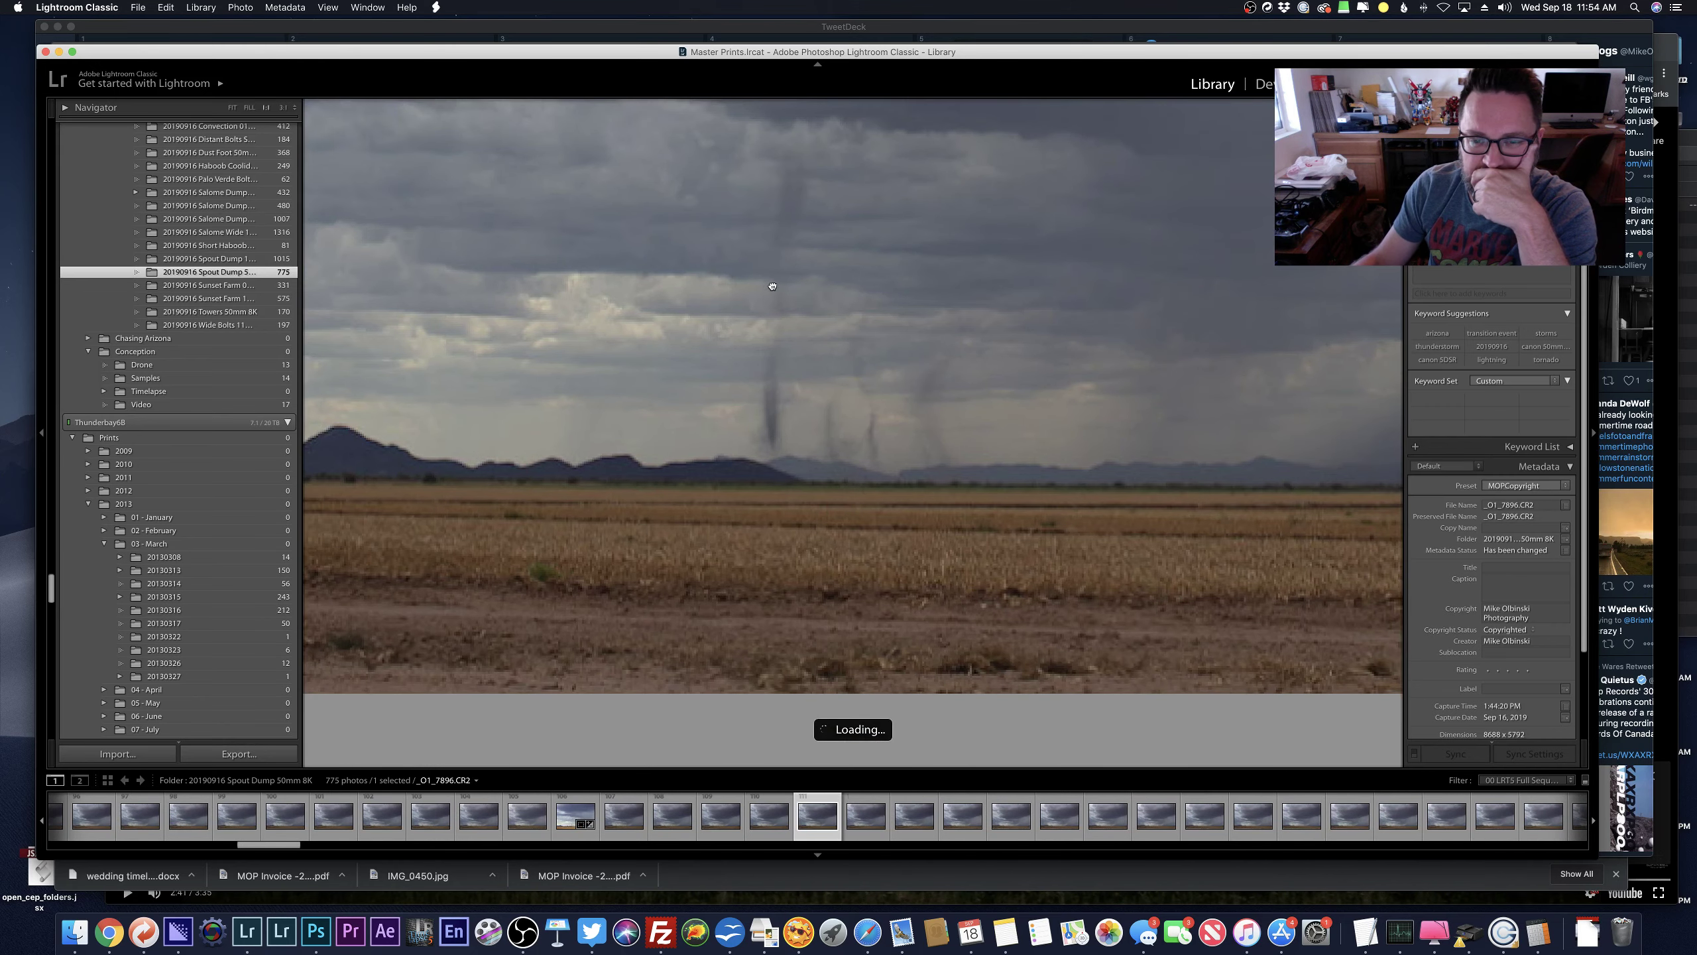
drag(772, 287, 769, 368)
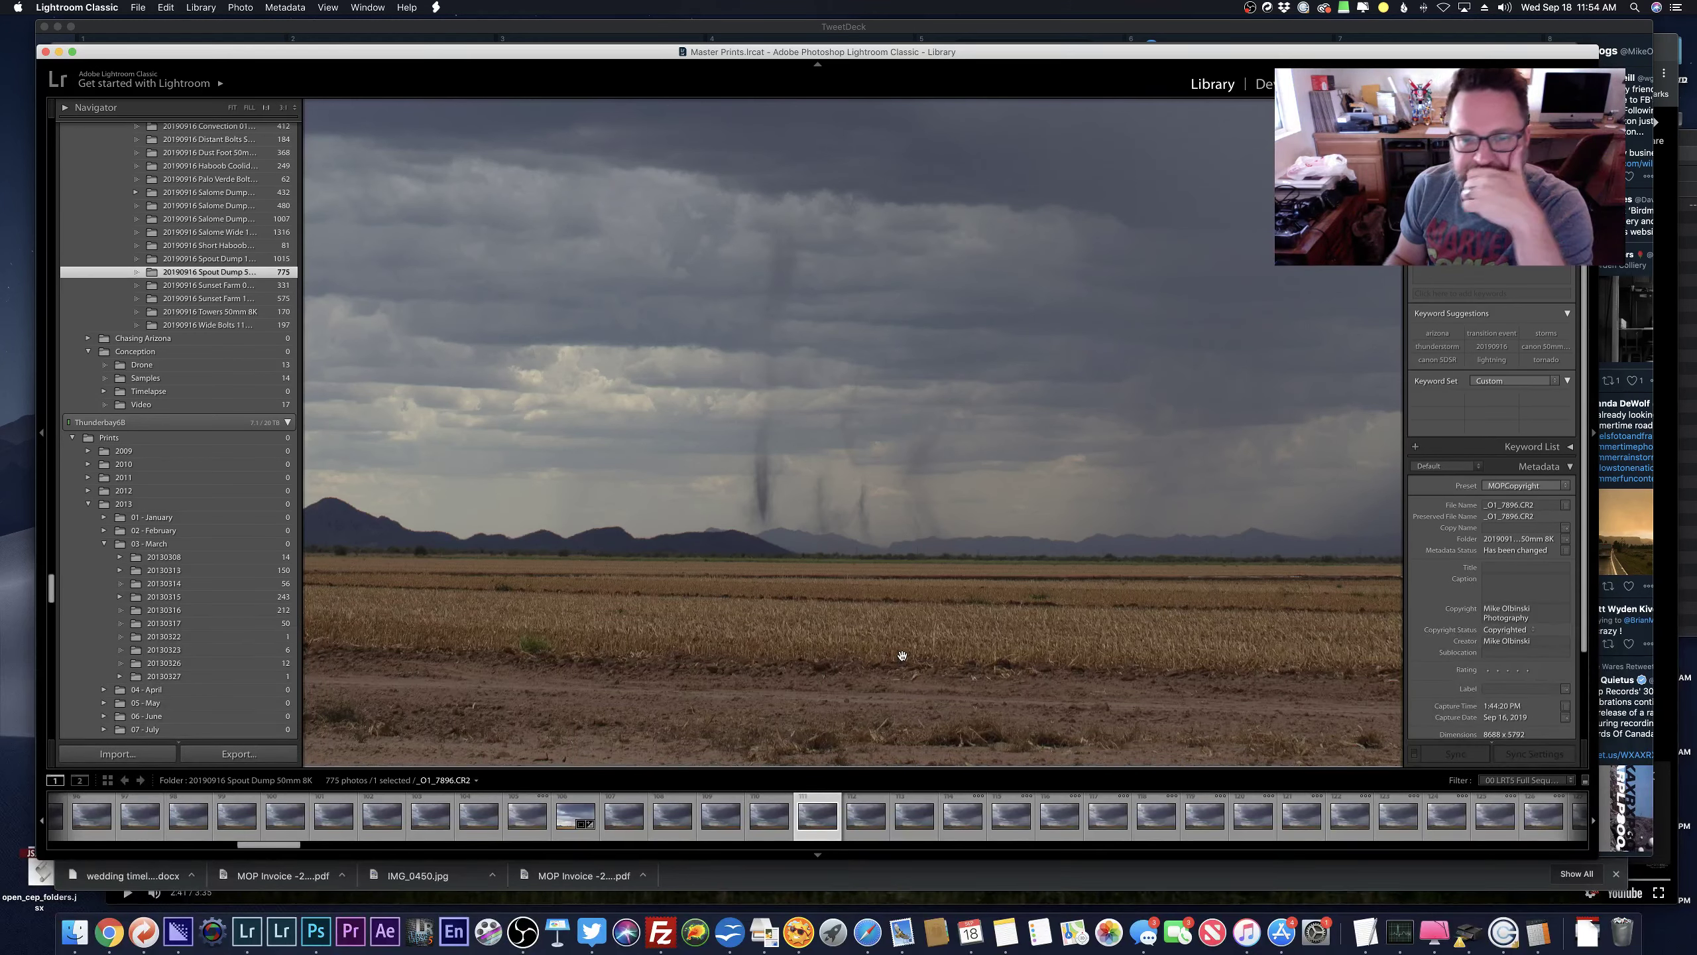
Advance through the following landspout frames to _O1_7918.CR2 to examine how the funnels change.
key(Right)
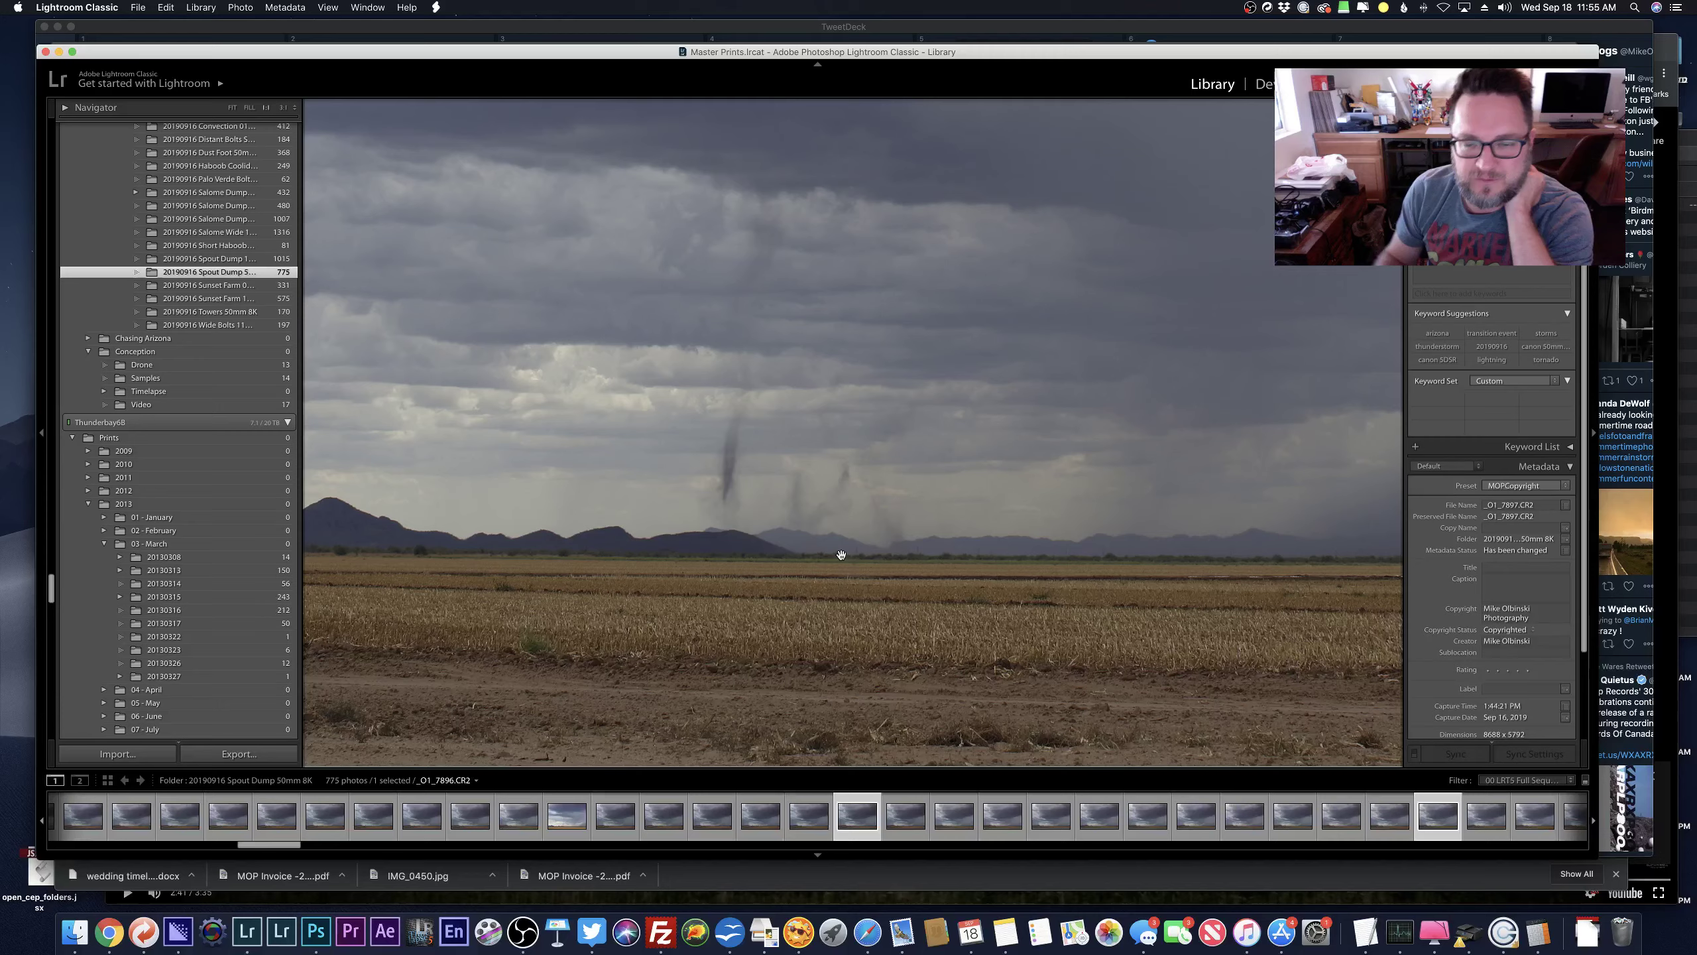
key(Right)
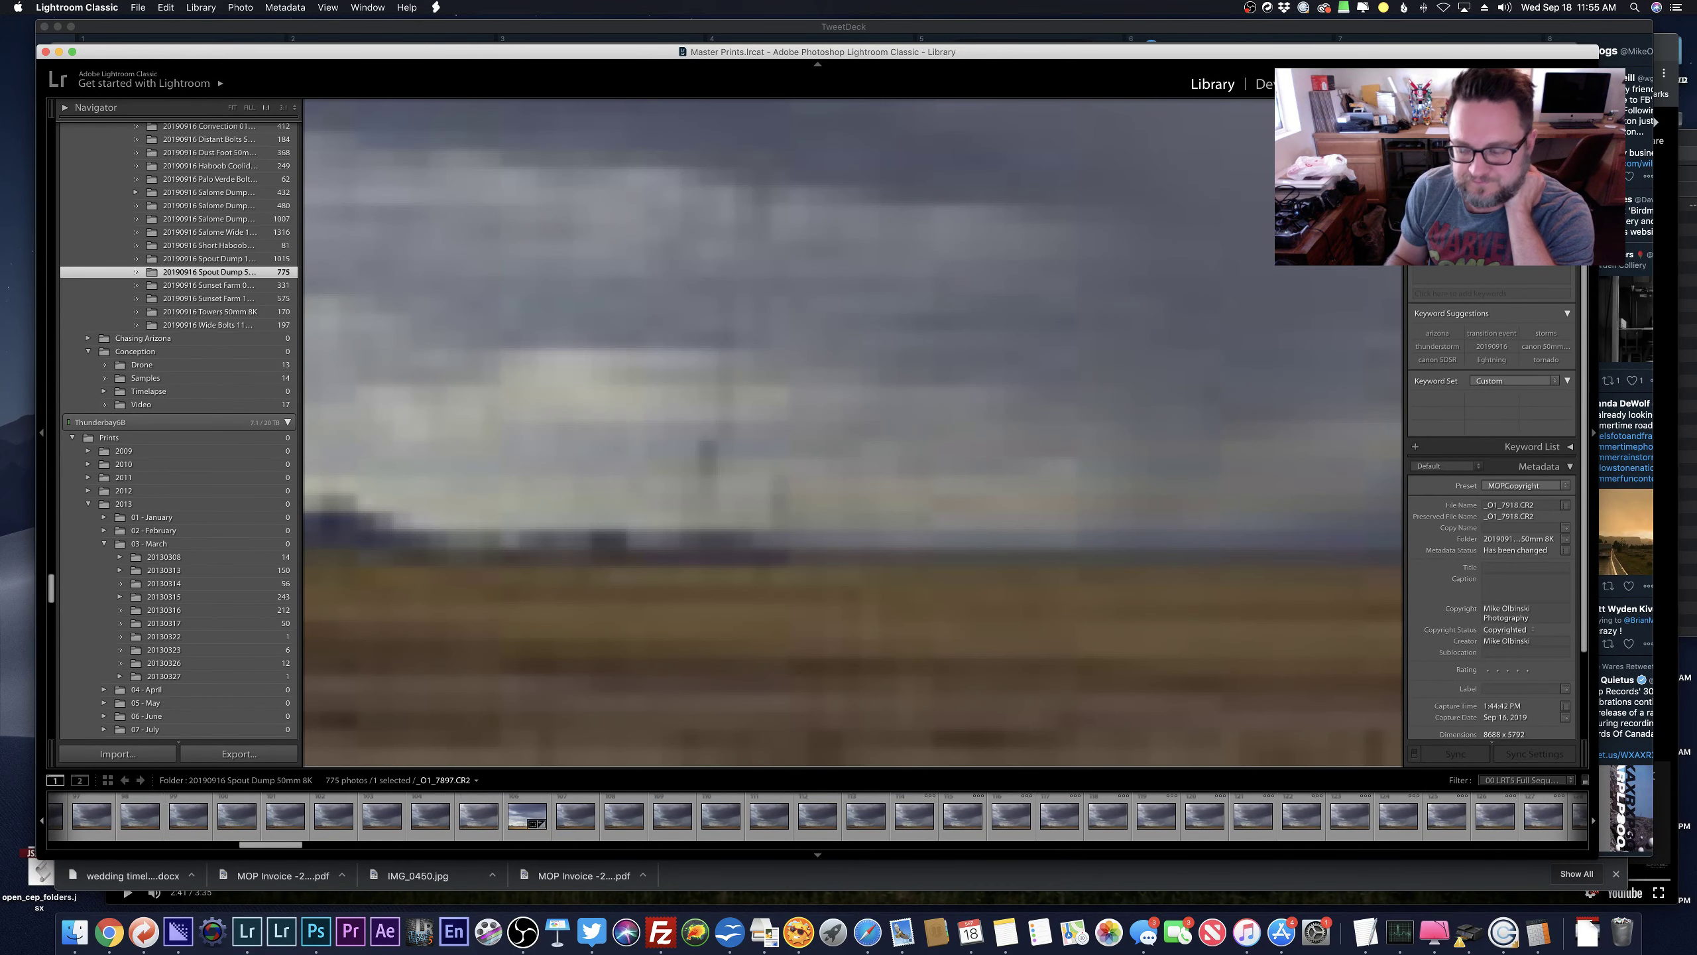
key(Right)
key(Right)
key(Right)
key(Right)
key(Right)
key(Right)
key(Right)
key(Right)
key(Right)
key(Right)
key(Right)
key(Right)
key(Right)
key(Right)
key(Right)
key(Right)
key(Right)
key(Right)
key(Right)
key(Right)
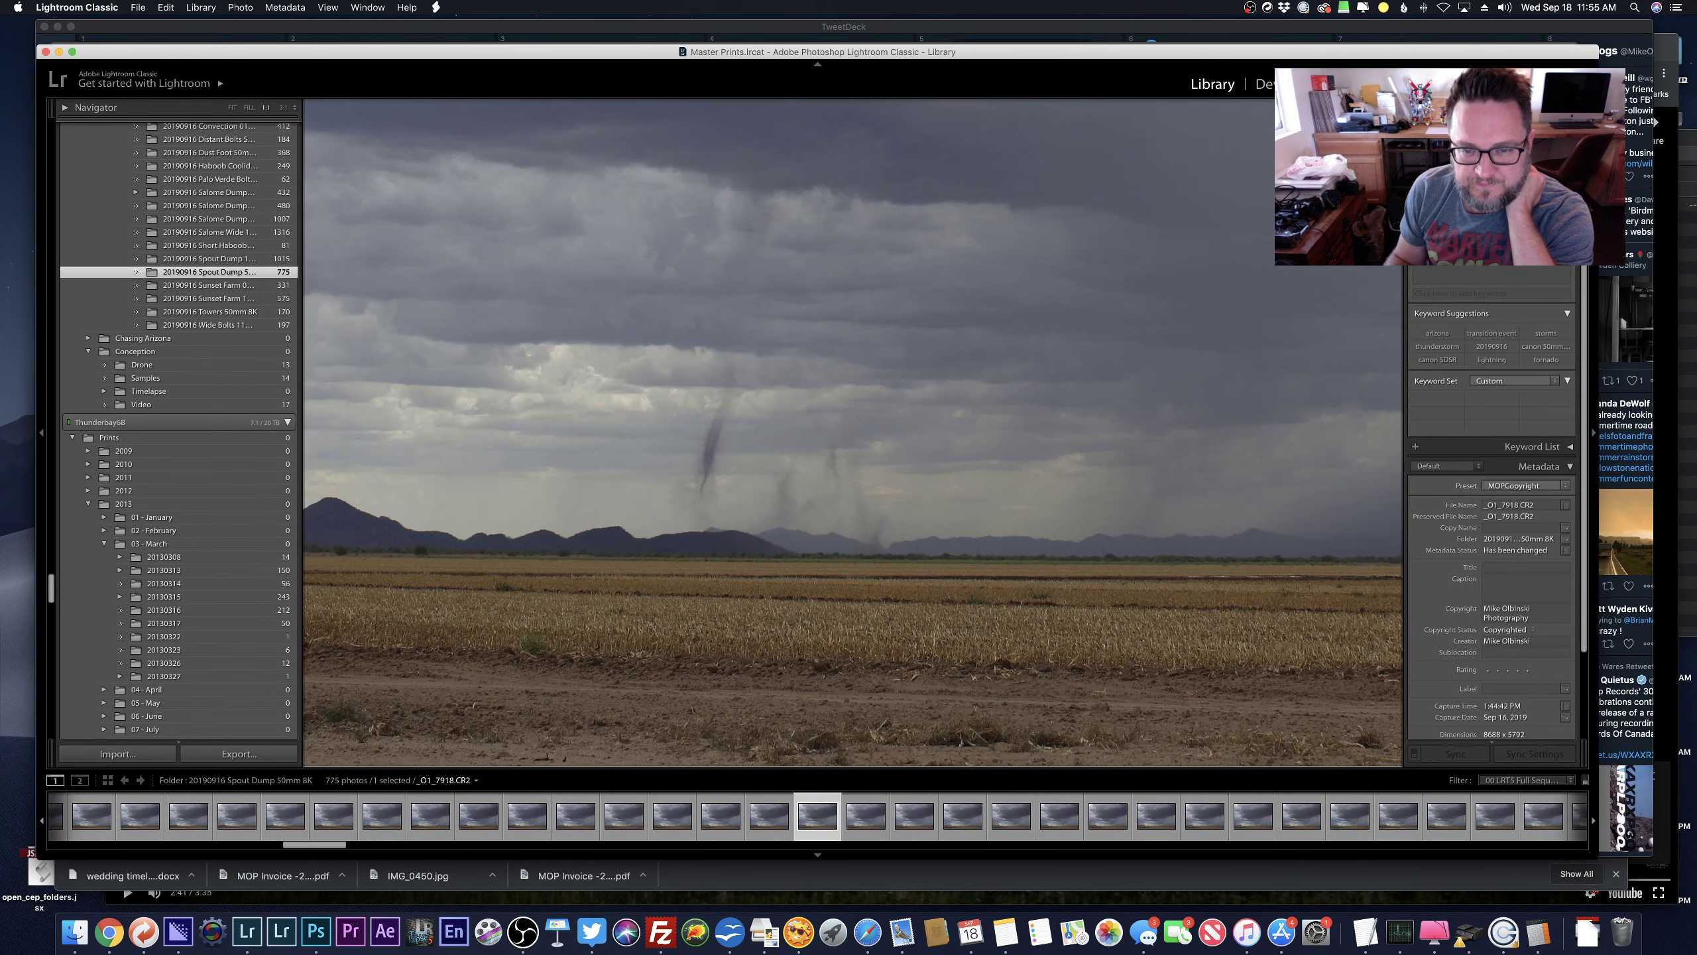
Advance frame by frame through the zoomed-in landspout timelapse to _O1_7934.CR2.
key(Right)
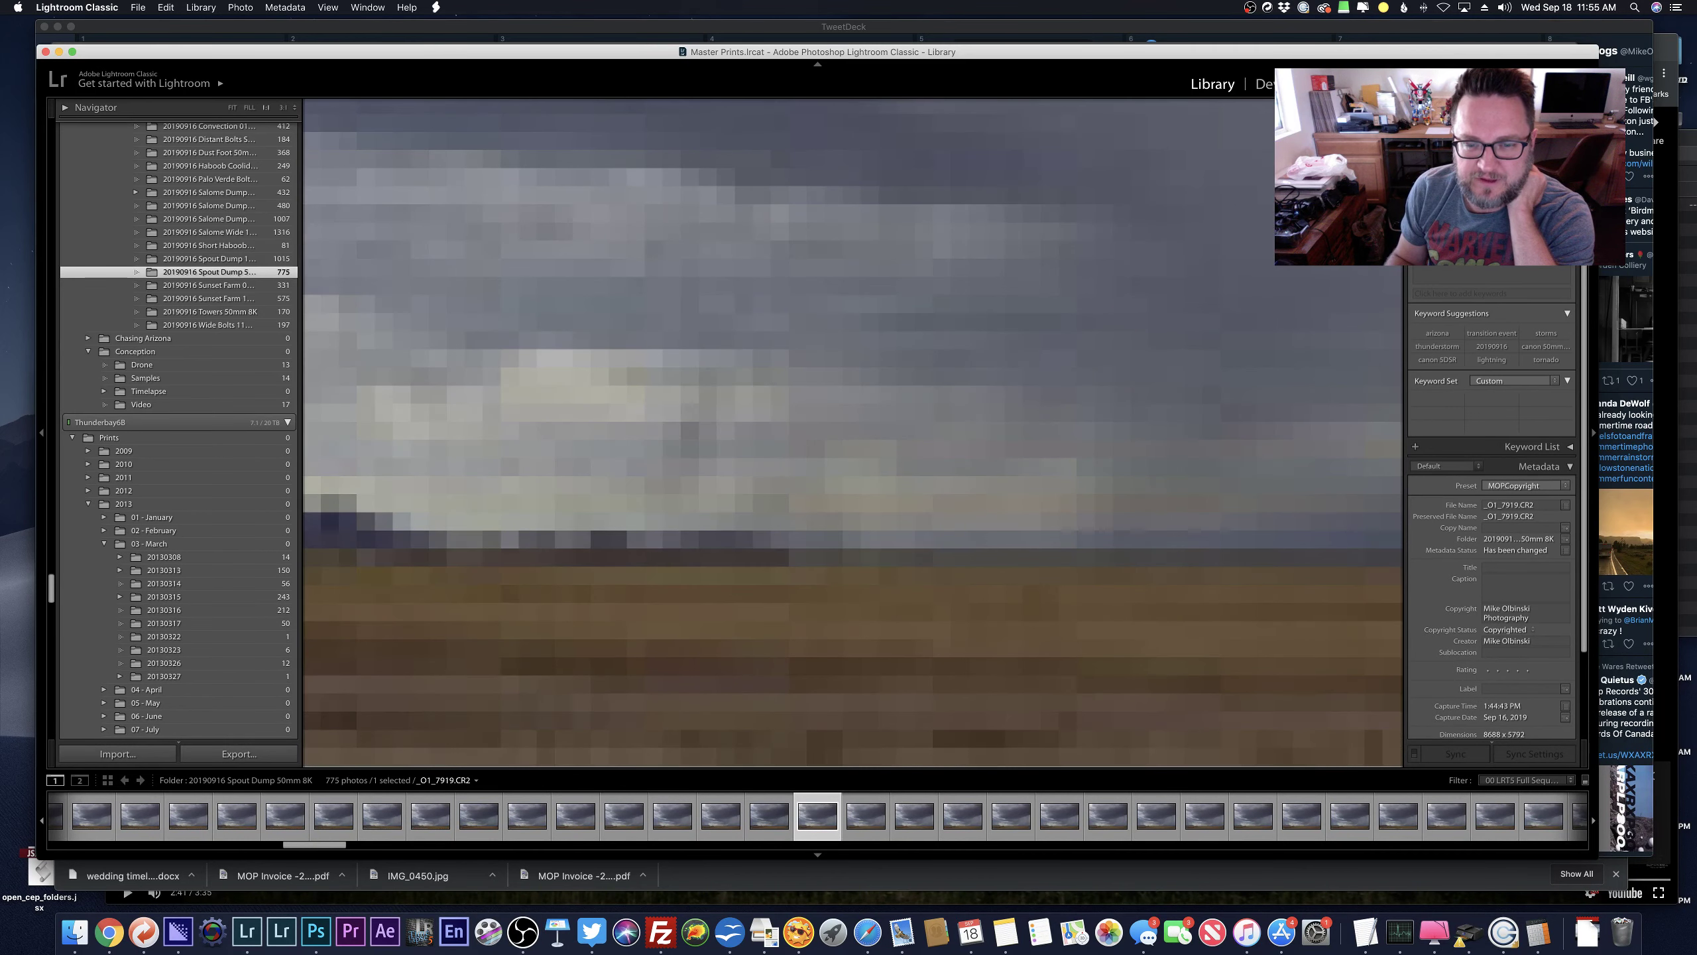
key(Right)
key(Right)
key(Right)
key(Right)
key(Right)
key(Right)
key(Right)
key(Right)
key(Right)
key(Right)
key(Right)
key(Right)
key(Right)
key(Right)
key(Right)
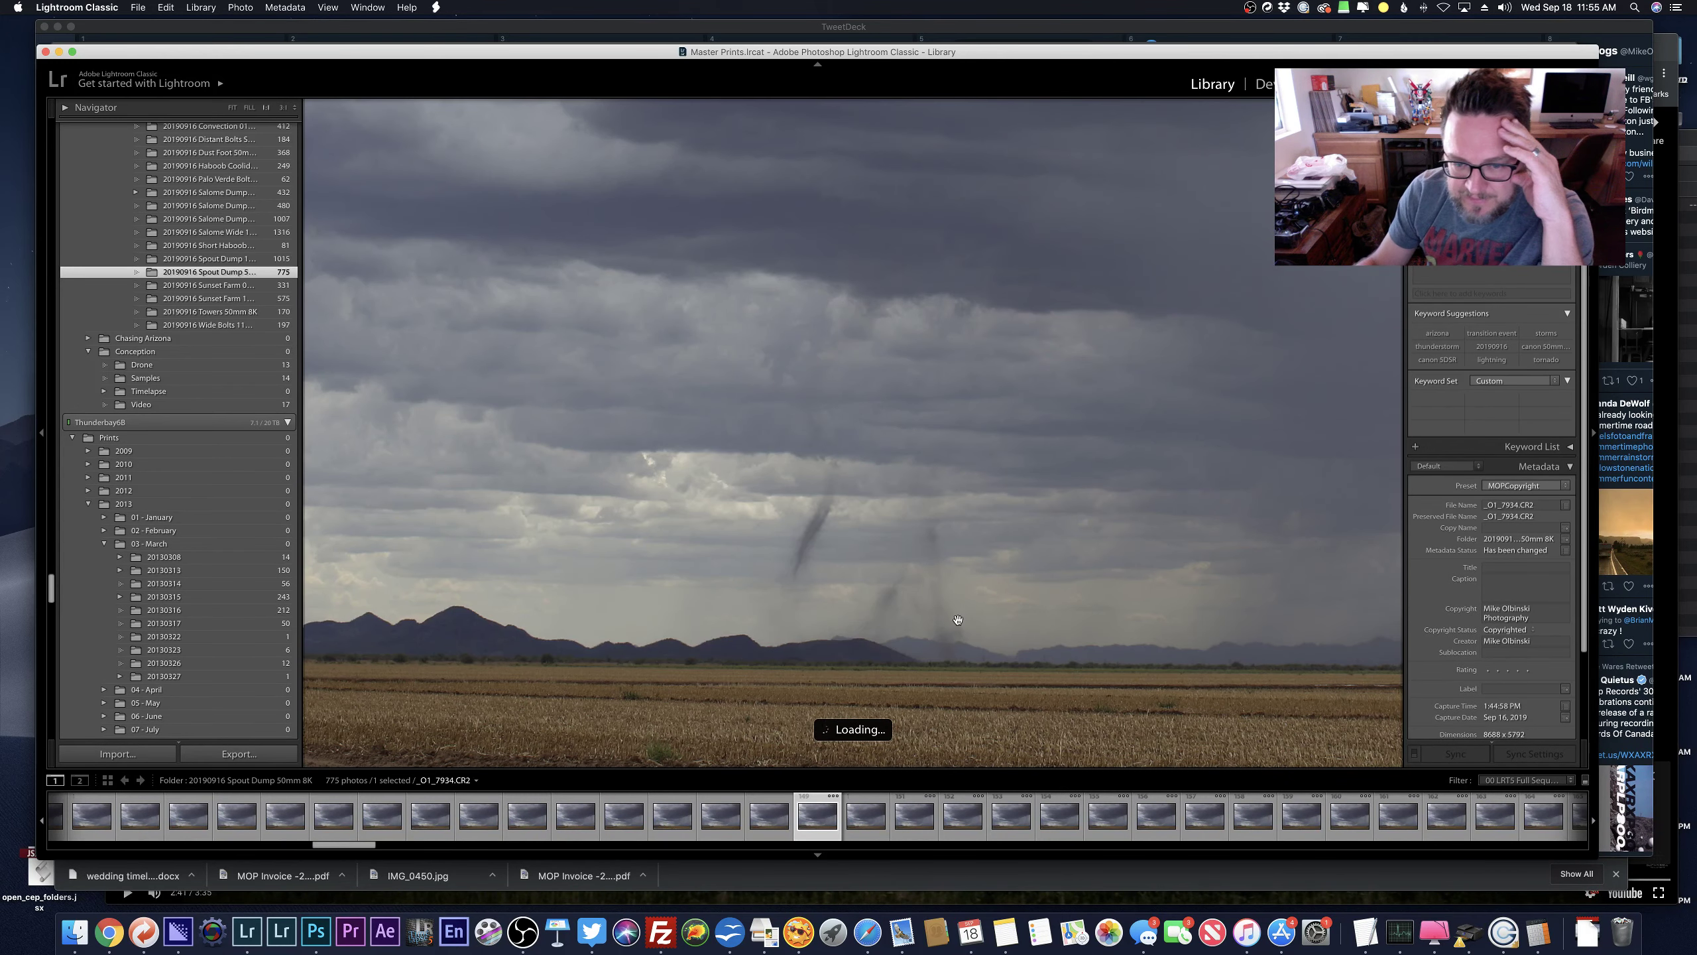
Continue through the landspout frames to _O1_7945.CR2 to examine both funnels above the field.
key(Right)
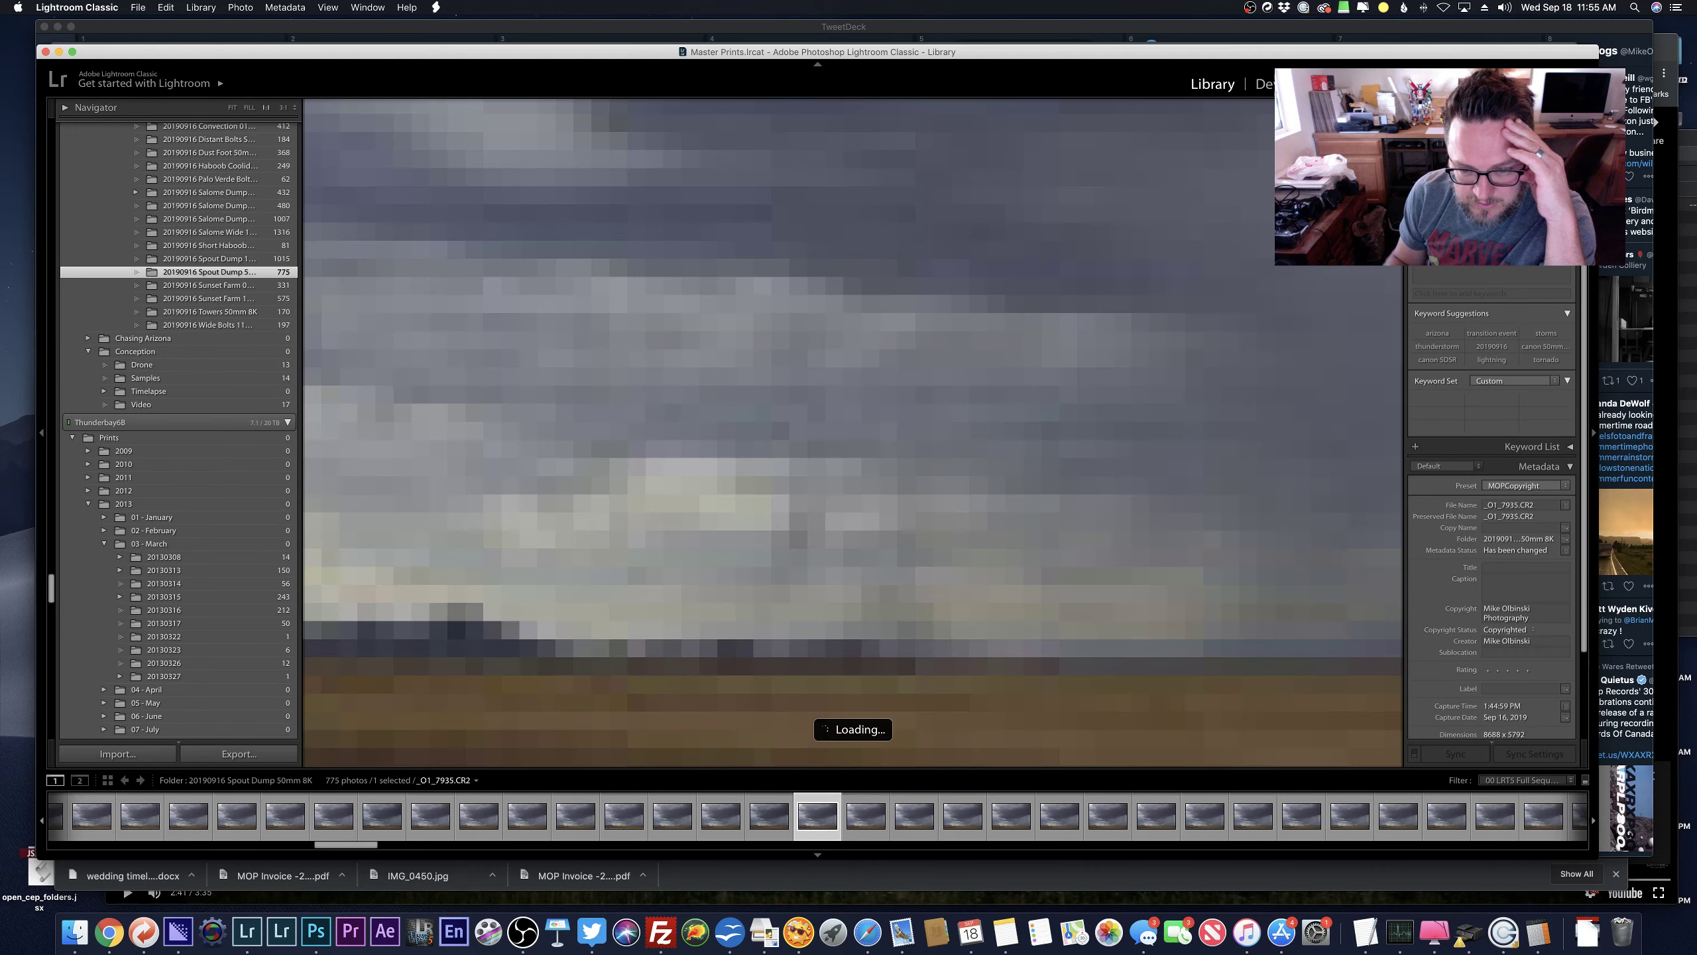
key(Right)
key(Right)
key(Right)
key(Right)
key(Right)
key(Right)
key(Right)
key(Right)
key(Right)
key(Right)
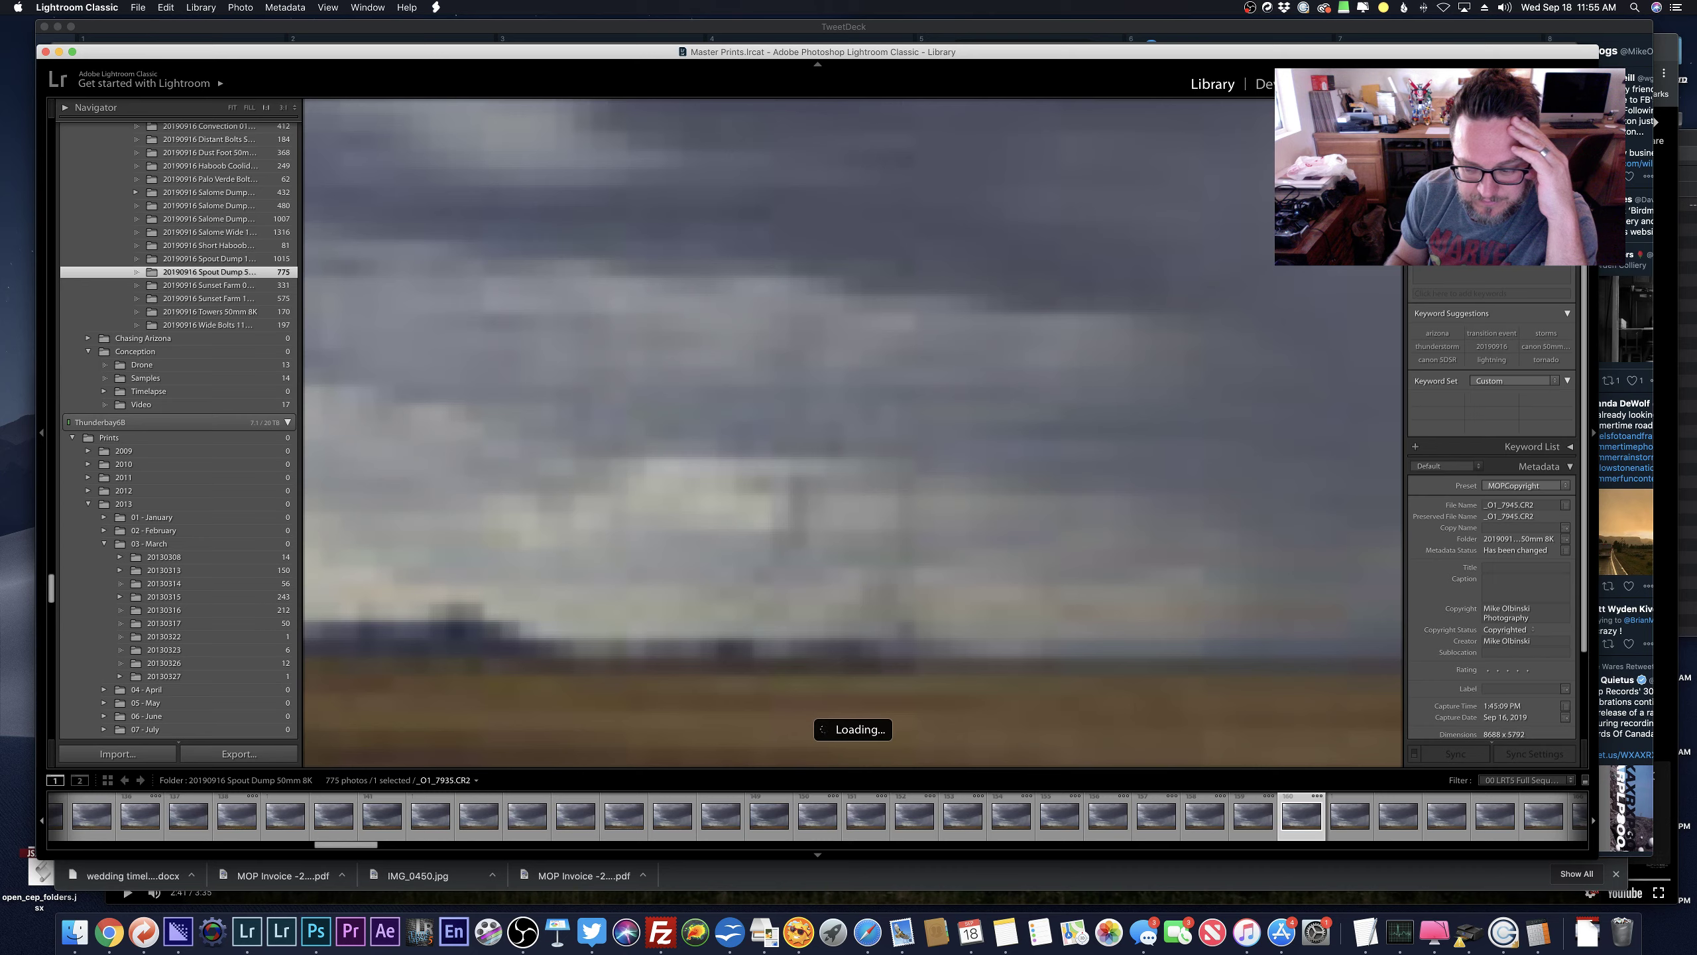
key(Right)
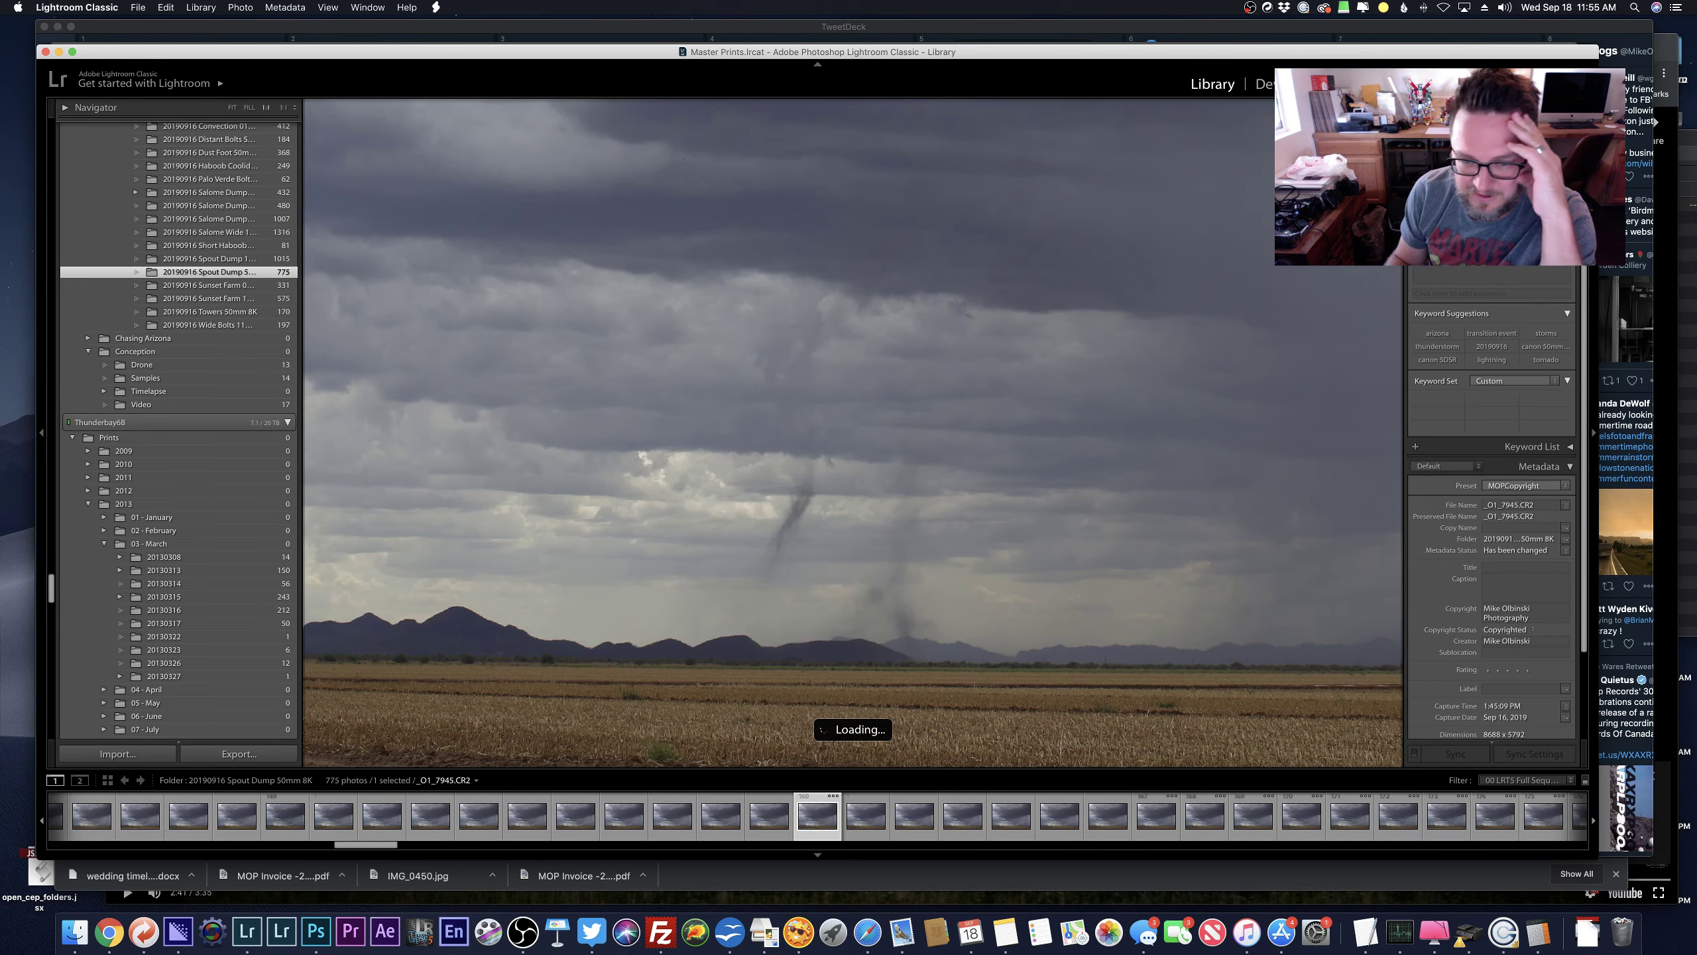
Follow the landspout through the subsequent frames to _O1_7962.CR2 to examine its contact with the ground.
key(Right)
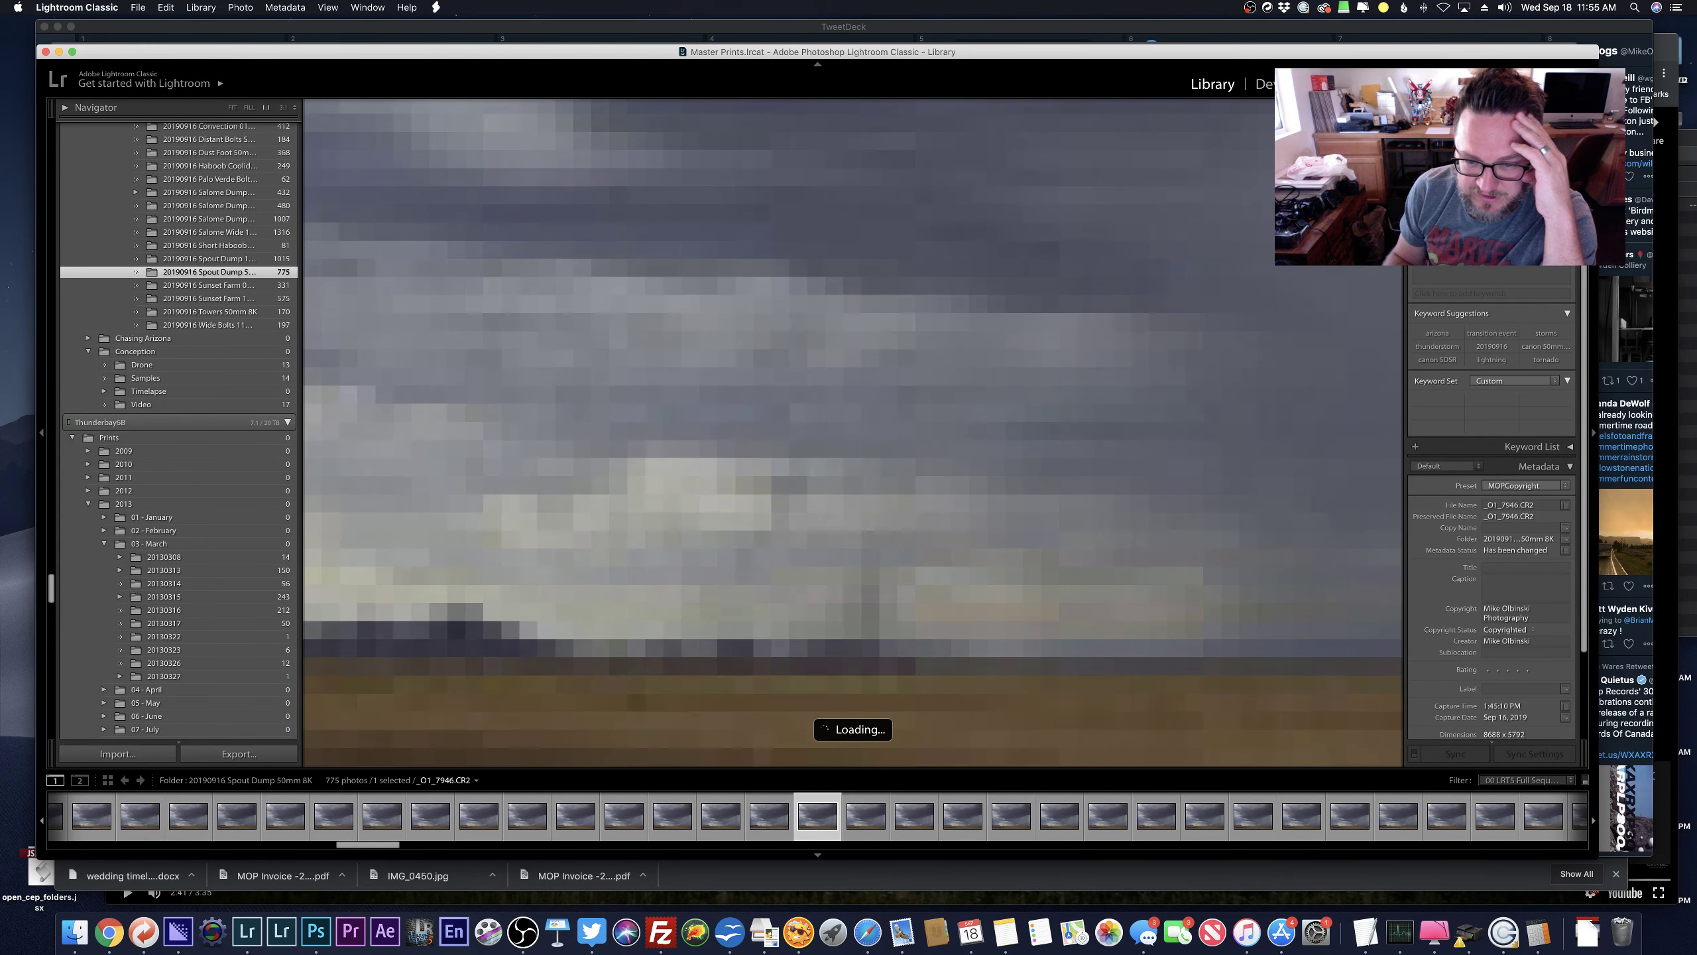
key(Right)
key(Right)
key(Right)
key(Right)
key(Right)
key(Right)
key(Right)
key(Right)
key(Right)
key(Right)
key(Right)
key(Right)
key(Right)
key(Right)
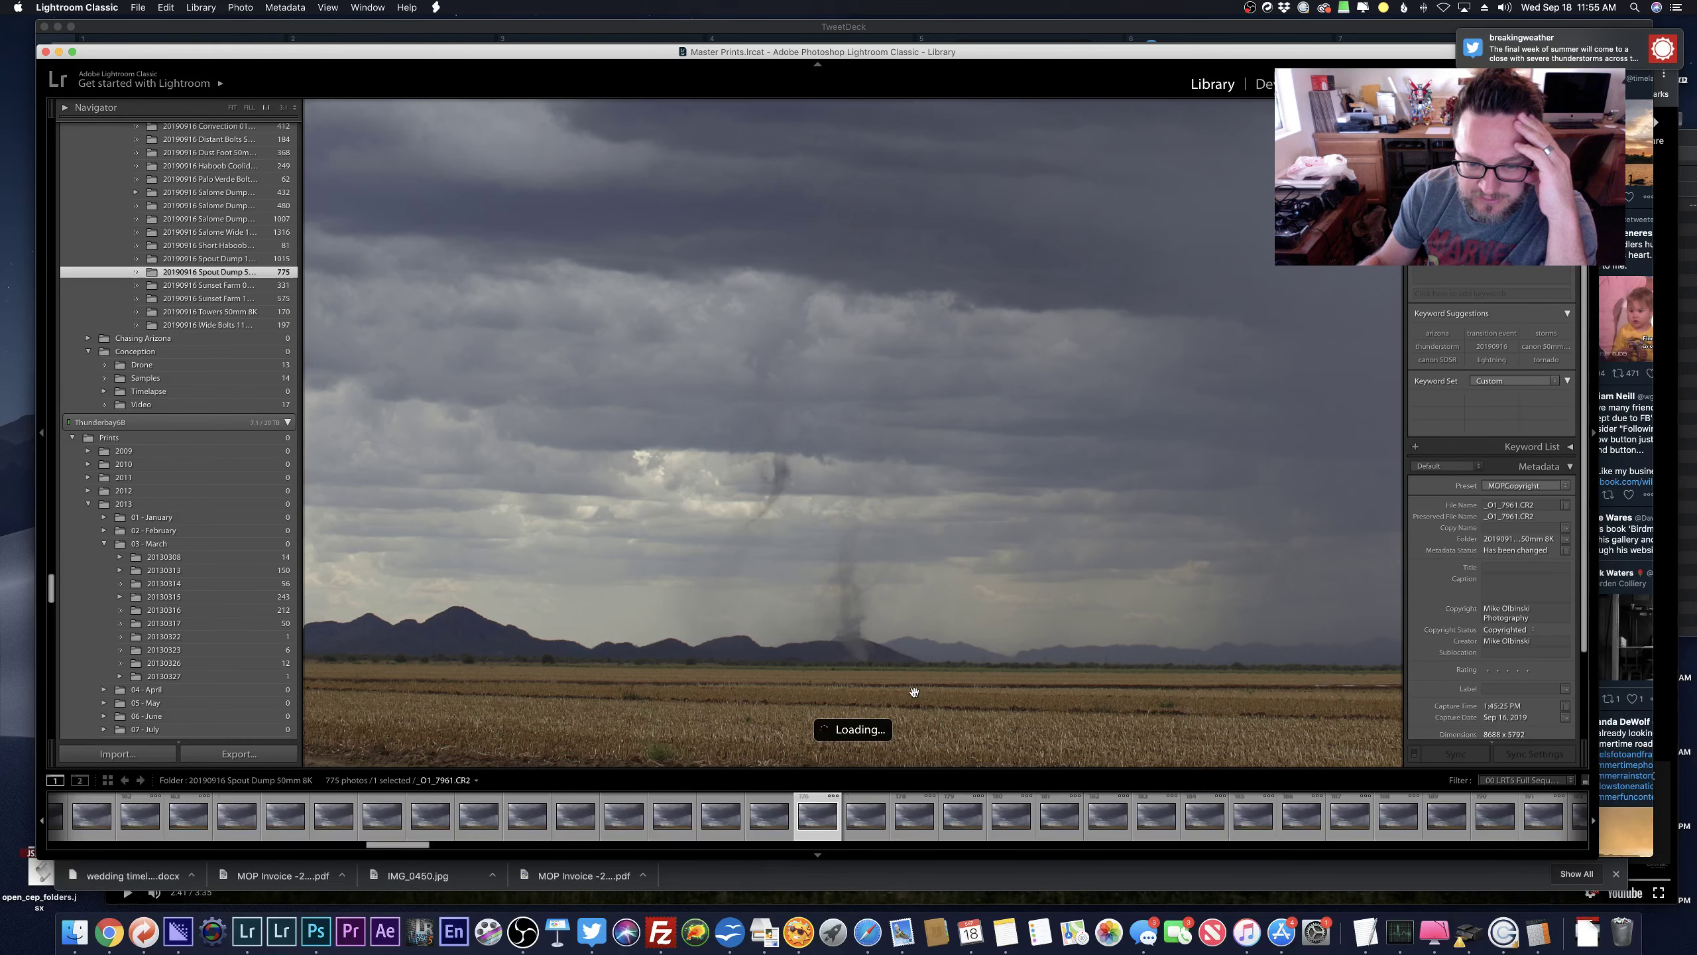
key(Right)
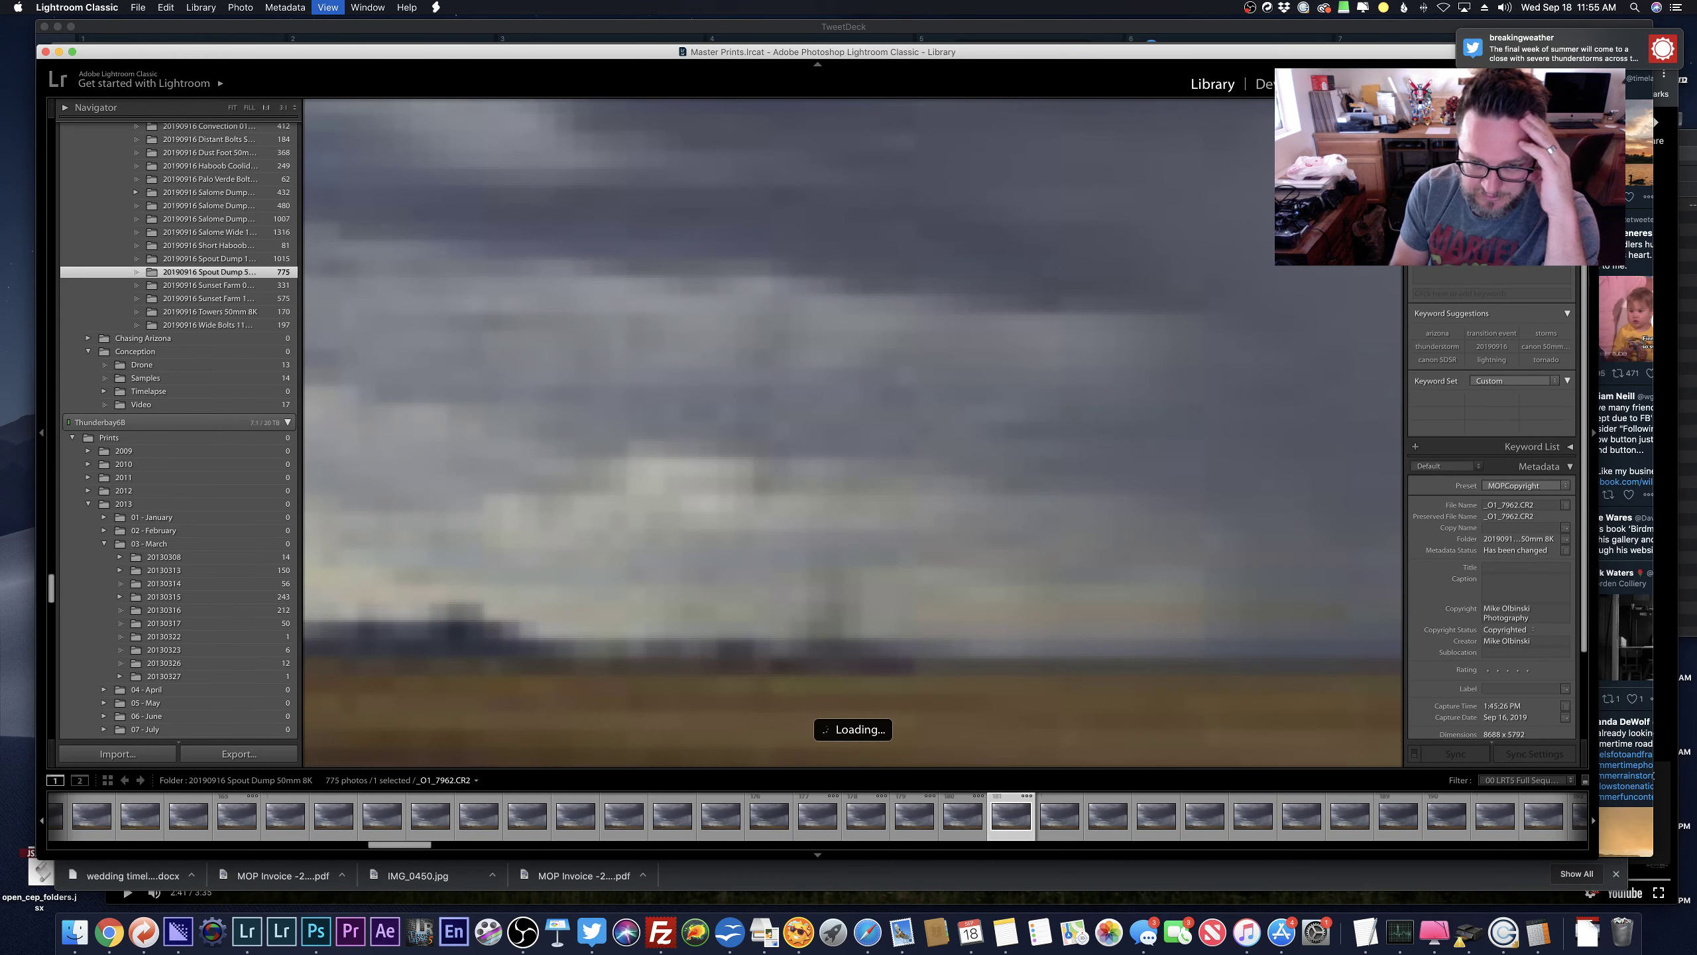
Open the landspout sequence in Develop and advance it to _O1_7972.CR2.
key(d)
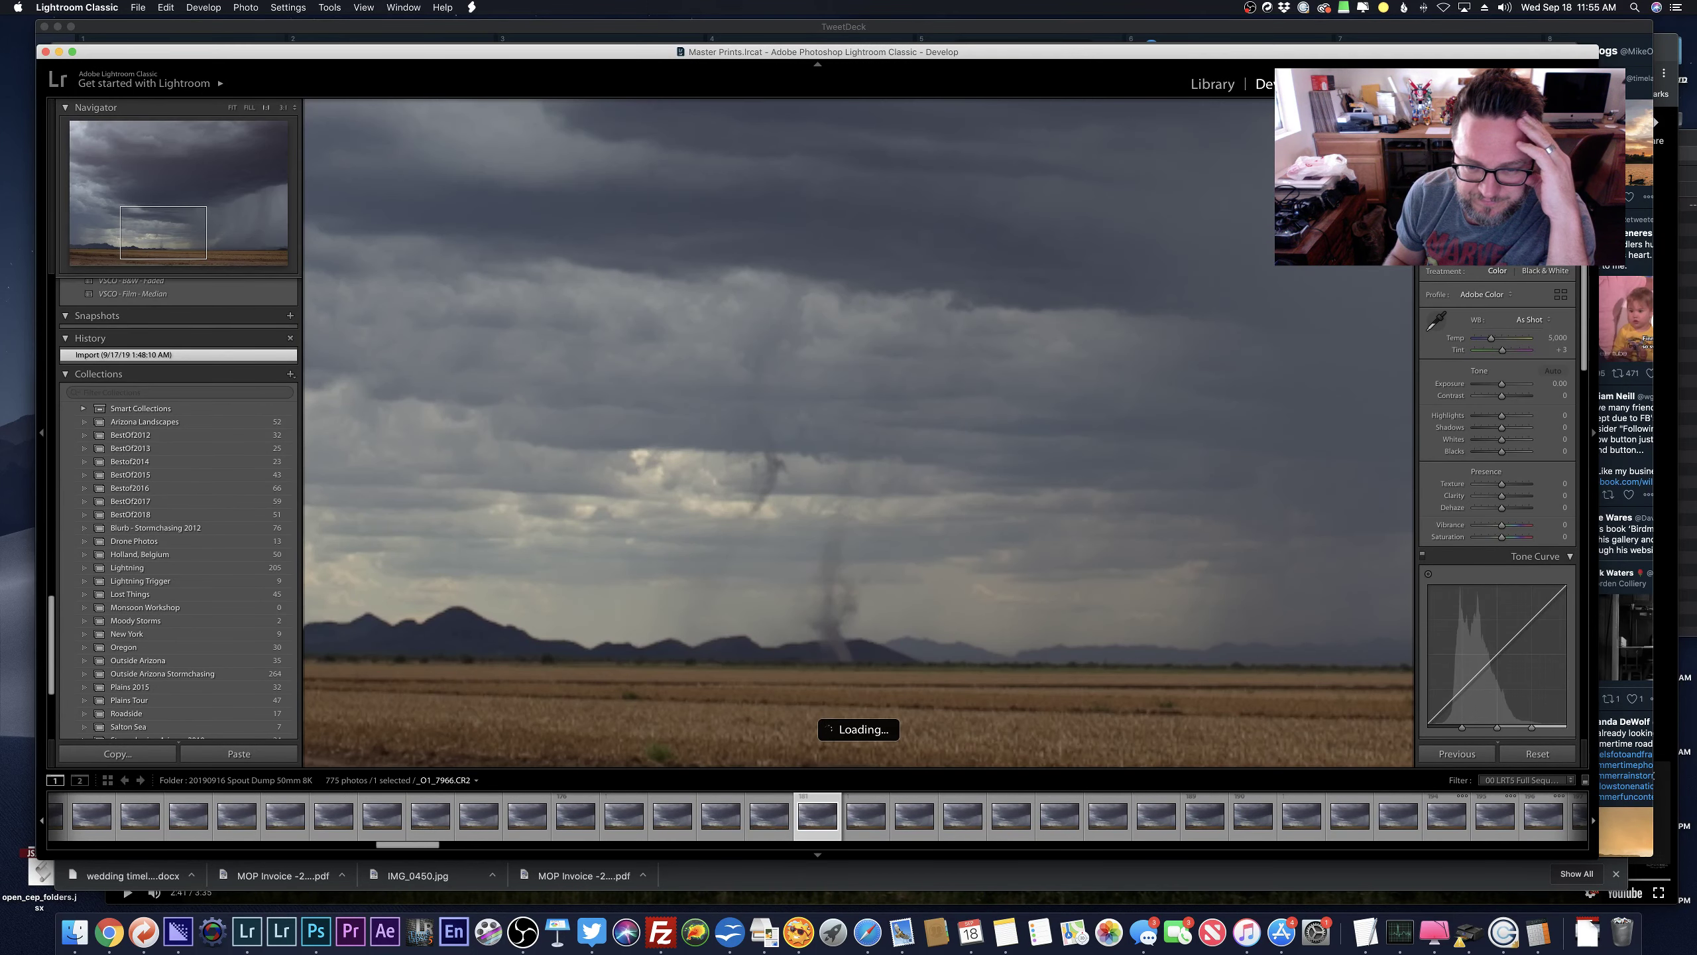
key(Right)
key(Right)
key(Right)
key(Right)
key(Right)
key(Right)
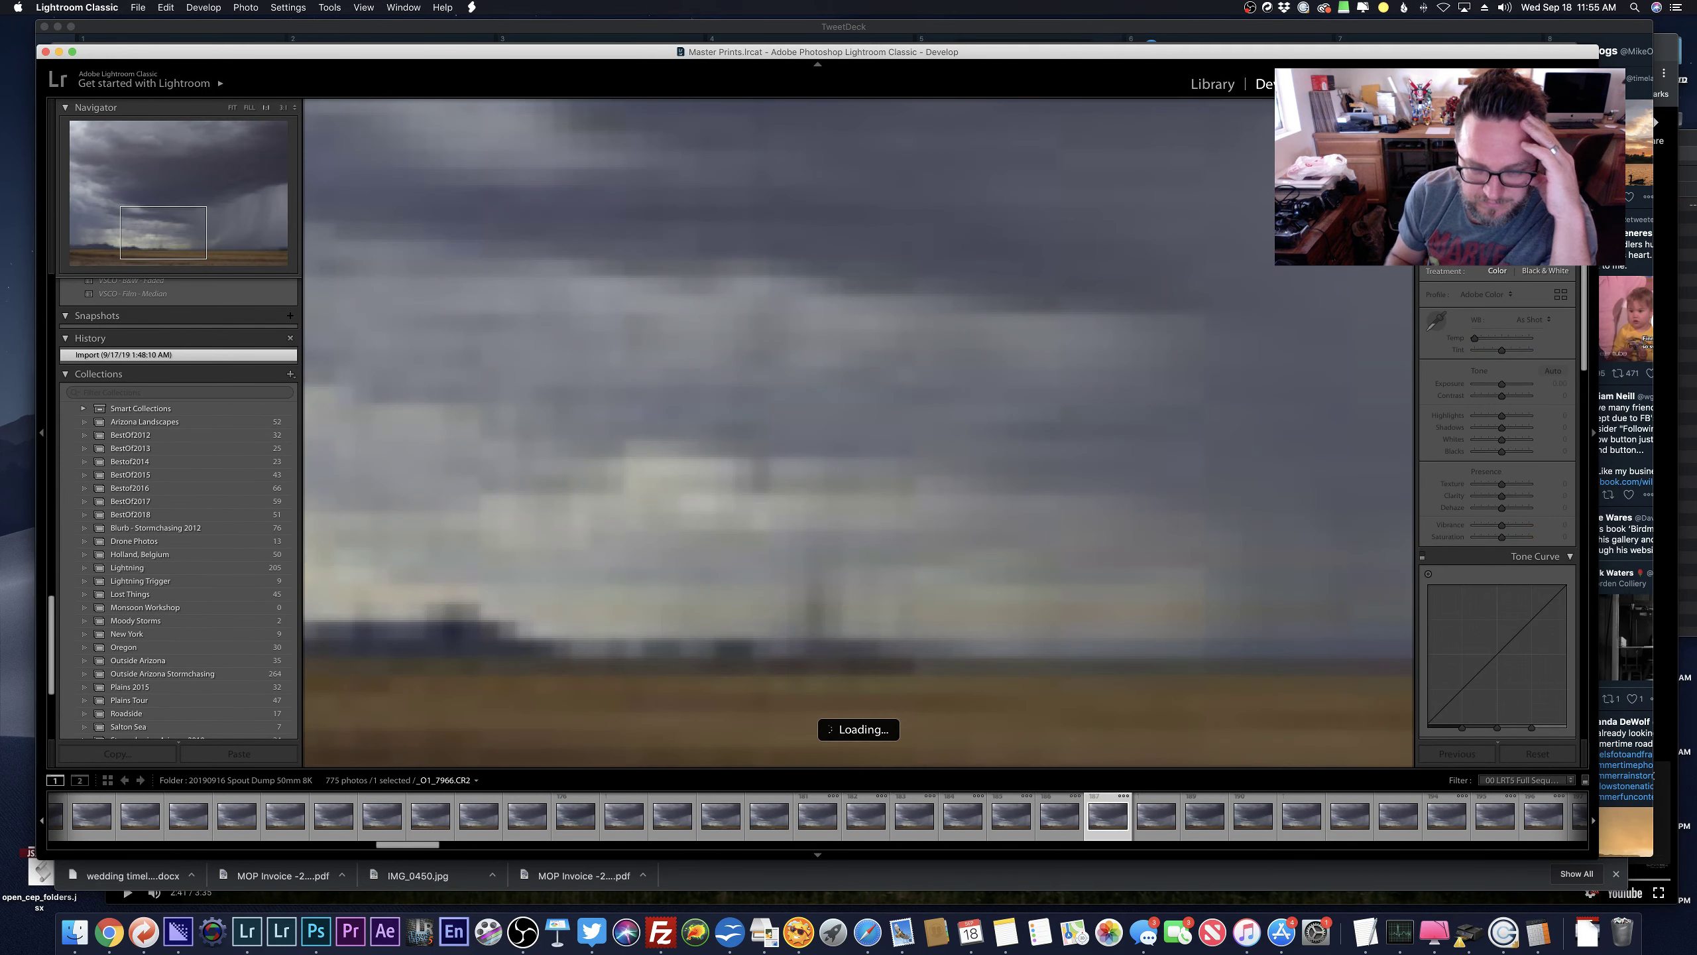
Return to the Library's single-photo view and examine the landspout in _O1_7972.CR2 and the frame after it.
key(e)
key(Right)
key(Right)
key(Right)
key(Right)
key(Right)
key(Right)
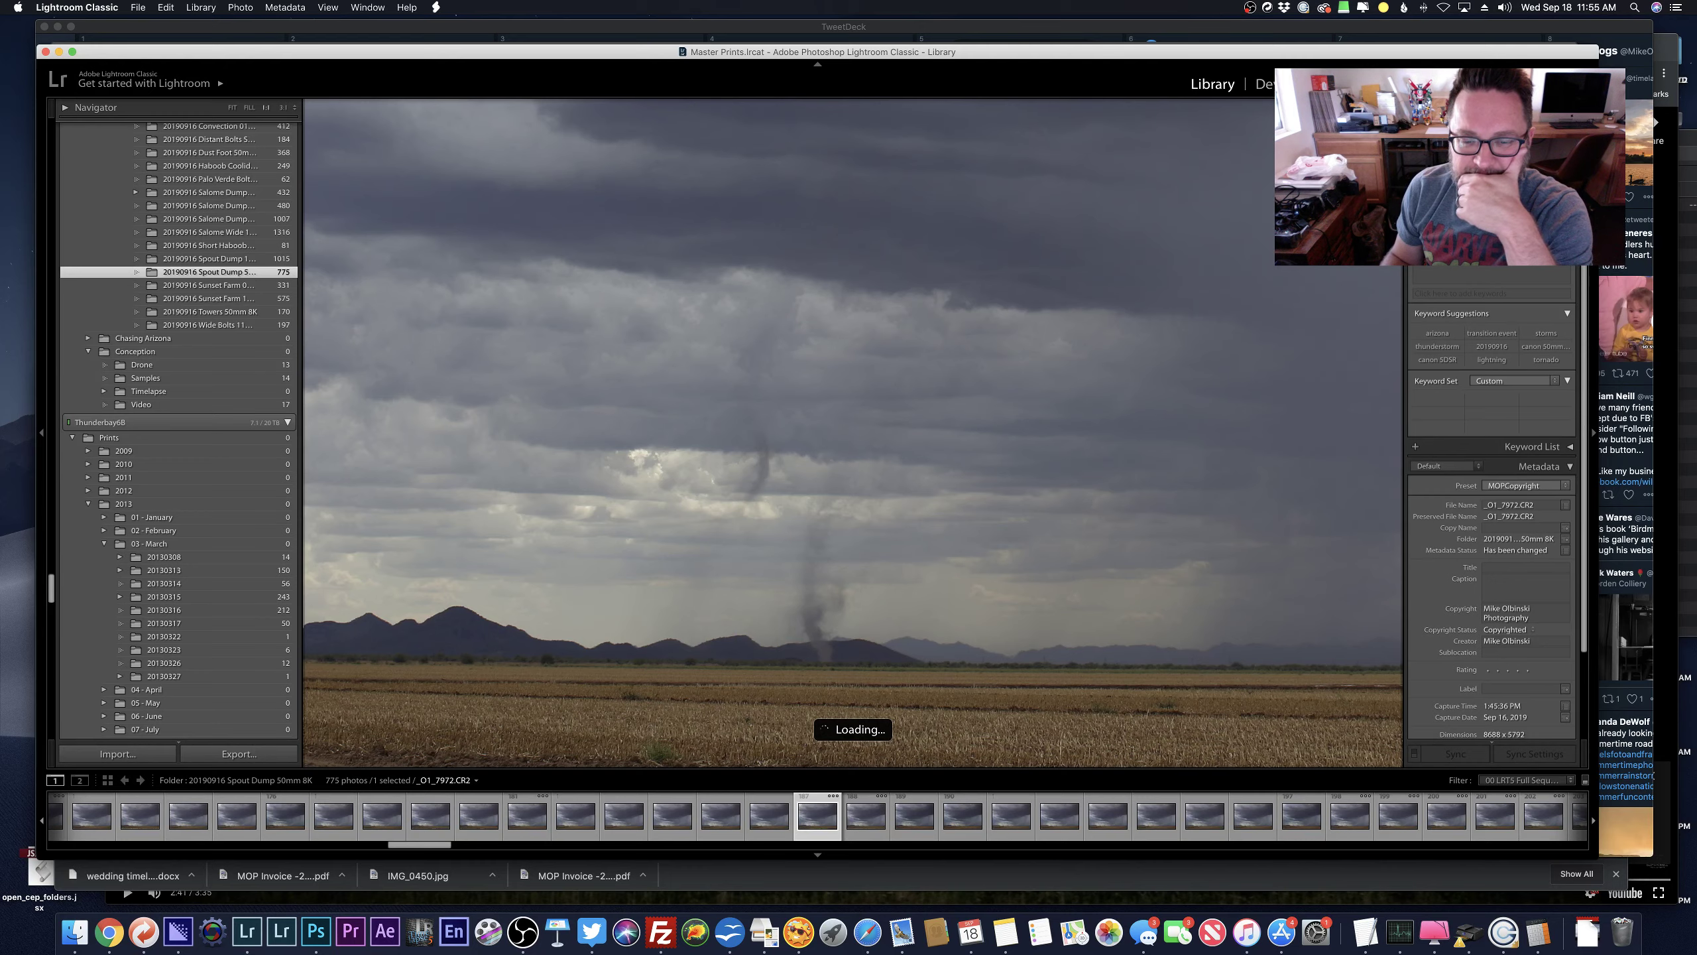
key(Right)
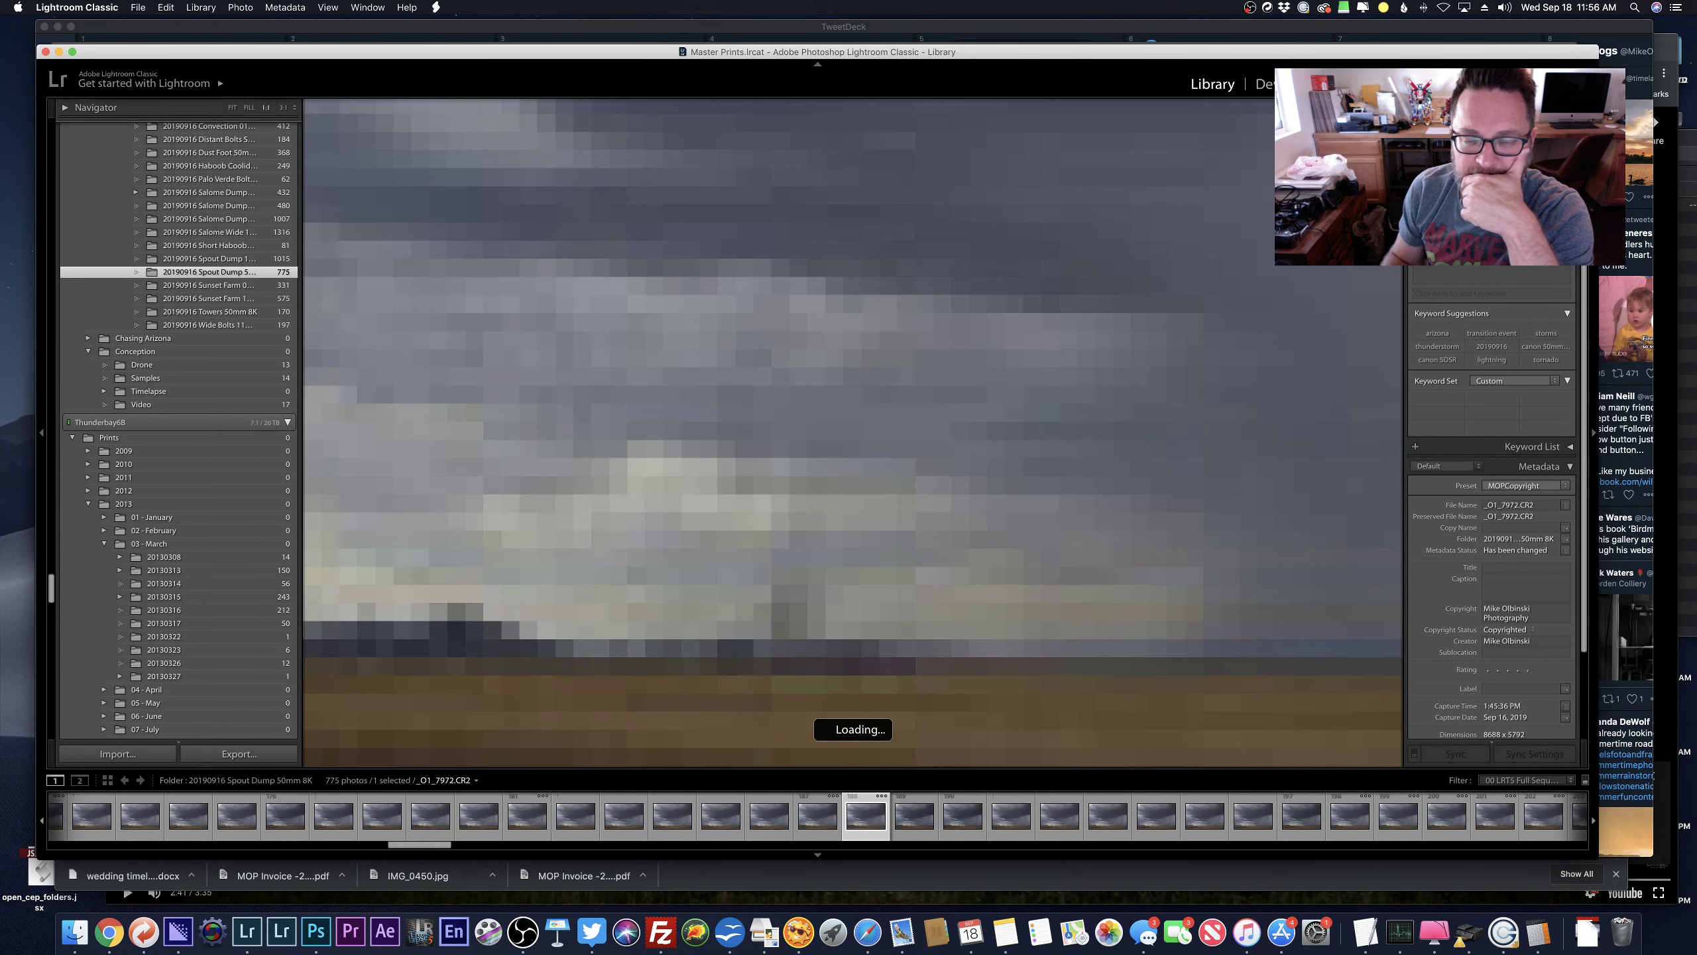
View the whole storm scene at _O1_7983.CR2 and jump ahead in the timelapse to _O1_8248.CR2.
click(1349, 816)
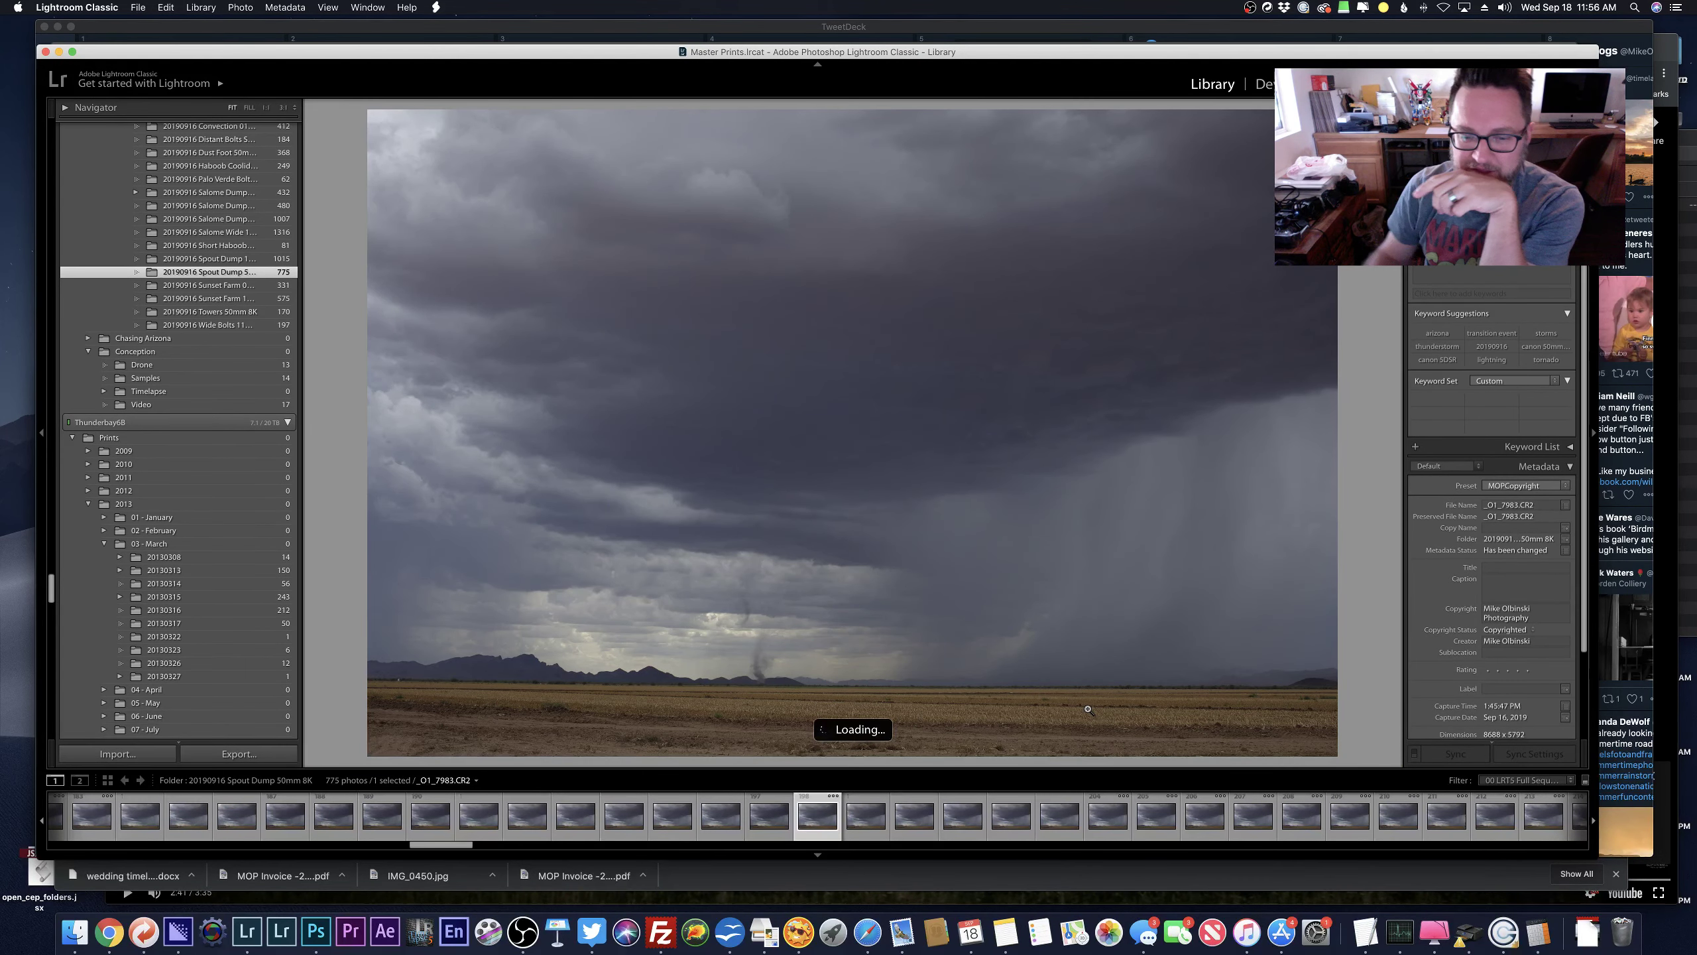
key(Right)
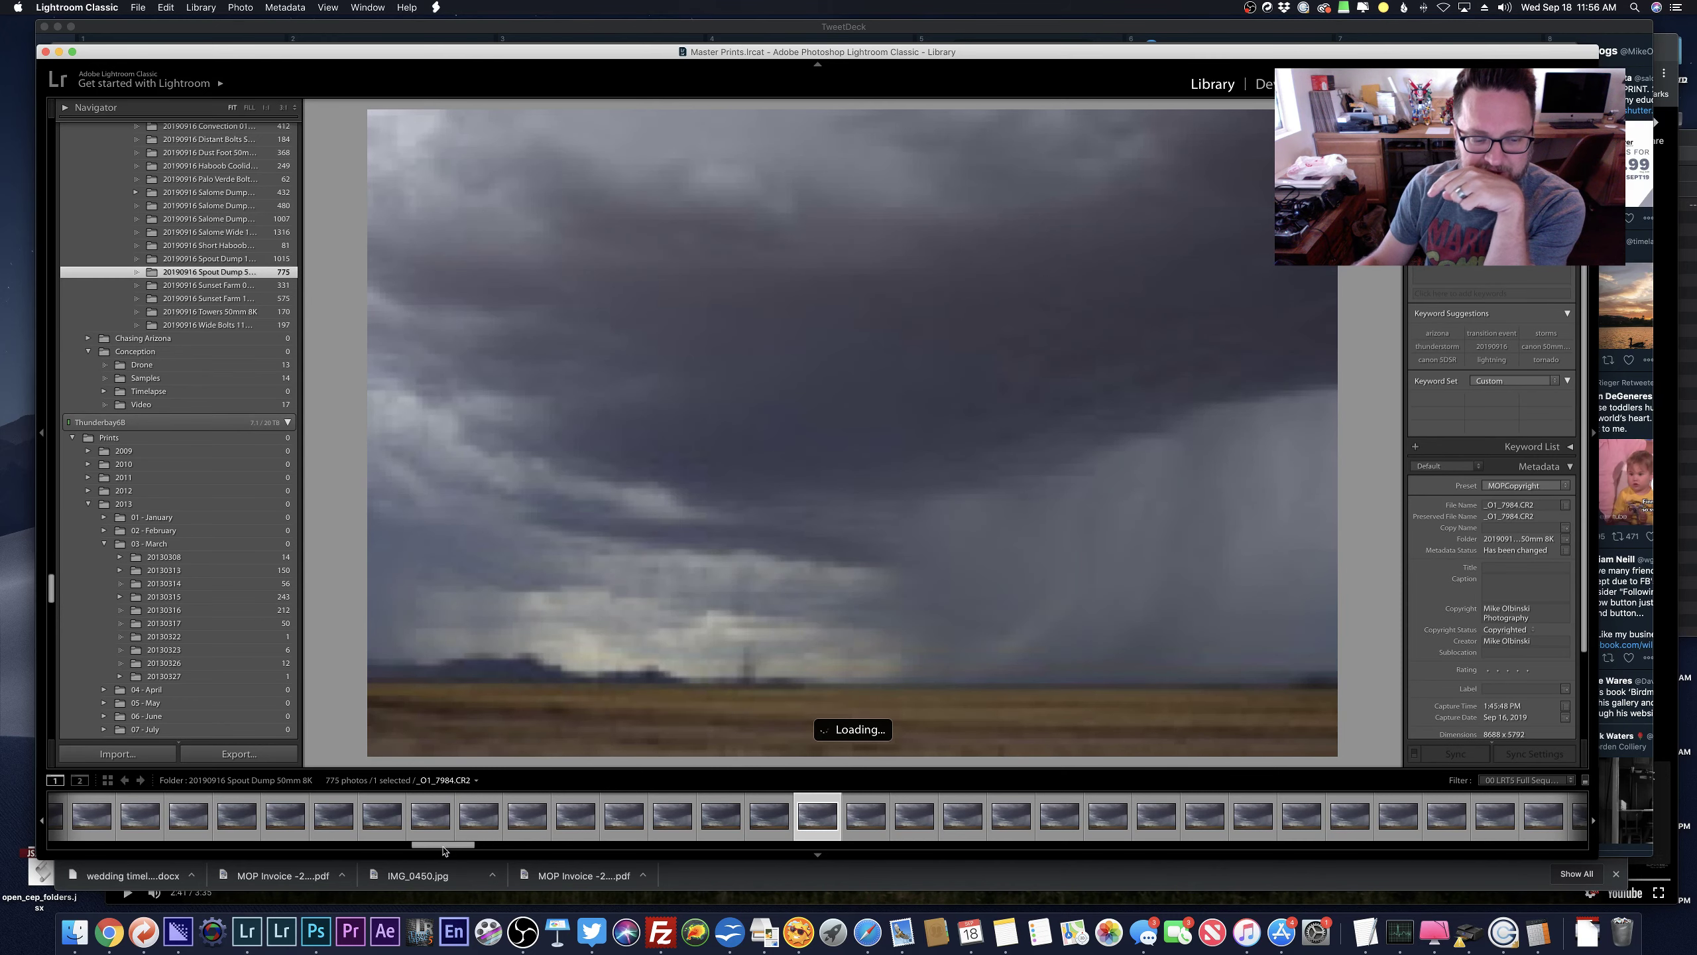
click(1295, 816)
drag(848, 846, 962, 846)
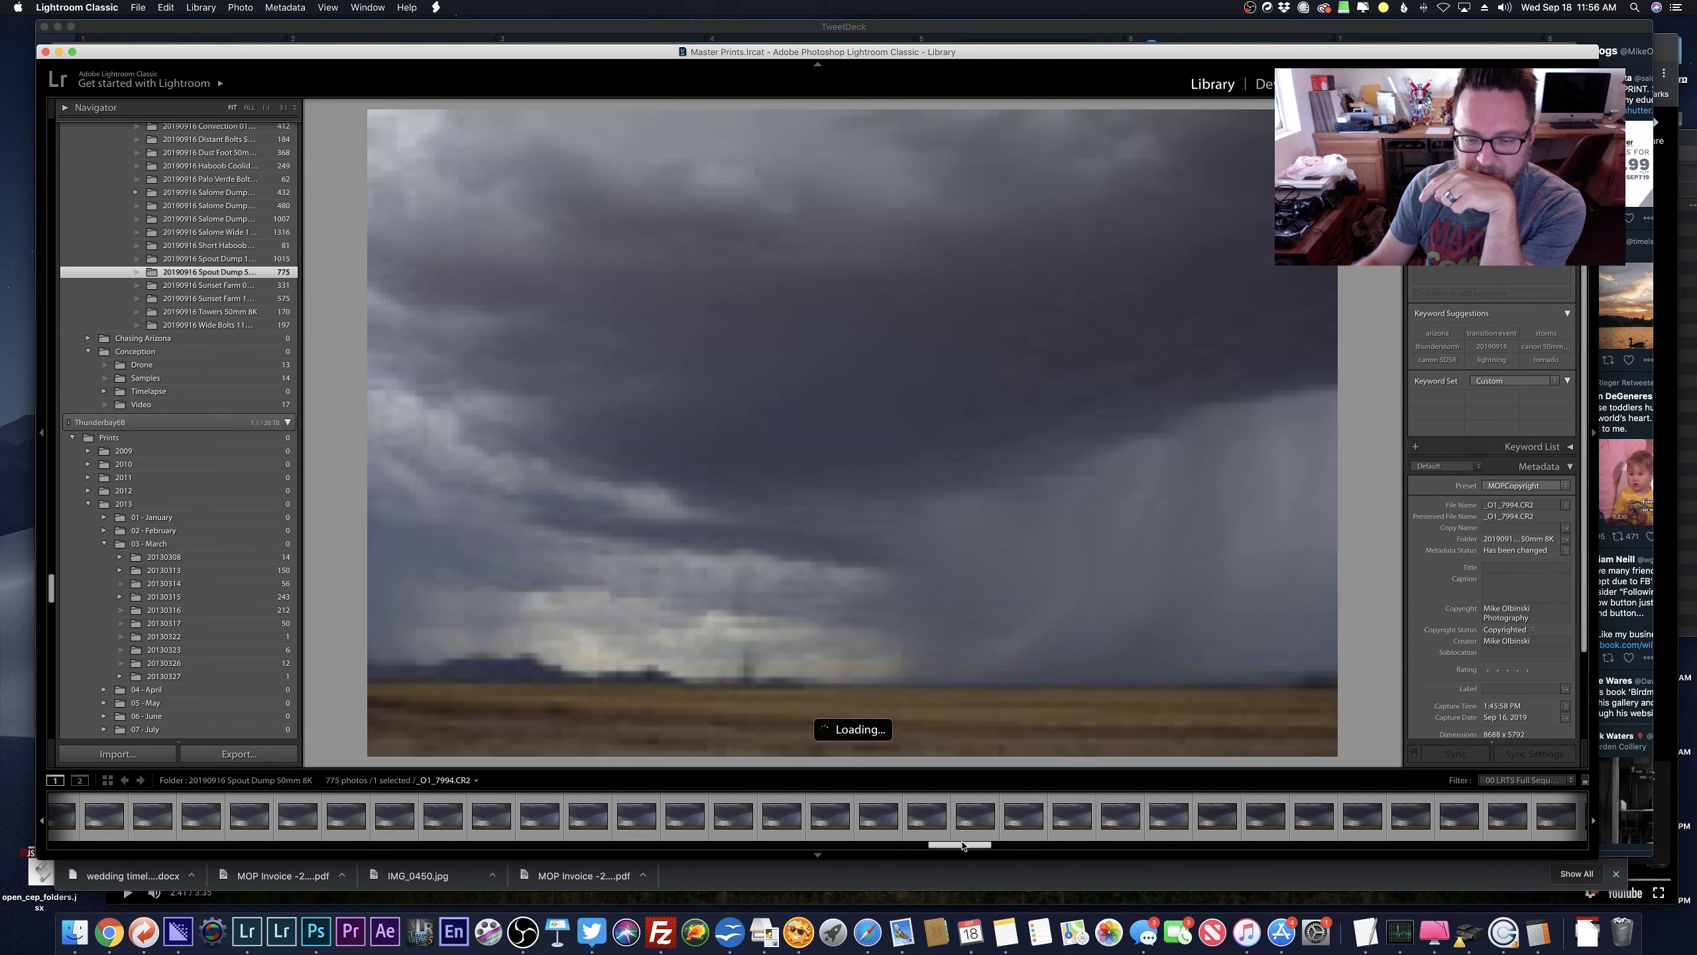
click(970, 834)
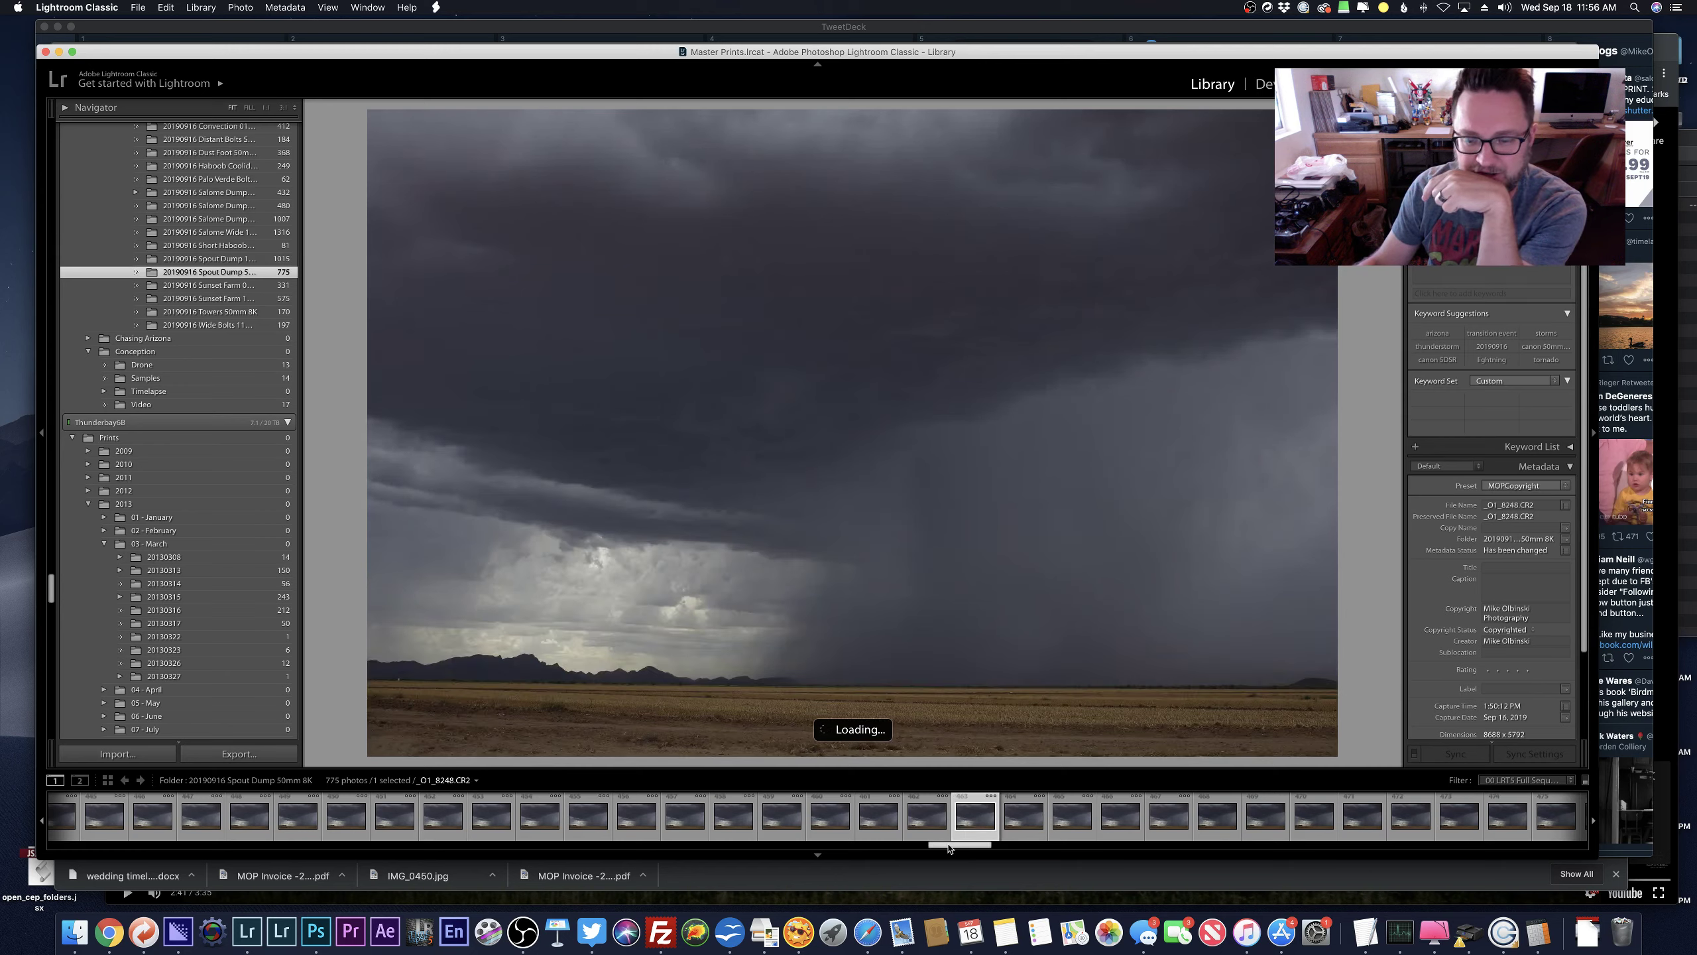
Browse toward the end of the 50mm Spout Dump sequence and view frame _O1_8507.CR2.
drag(949, 847, 1276, 845)
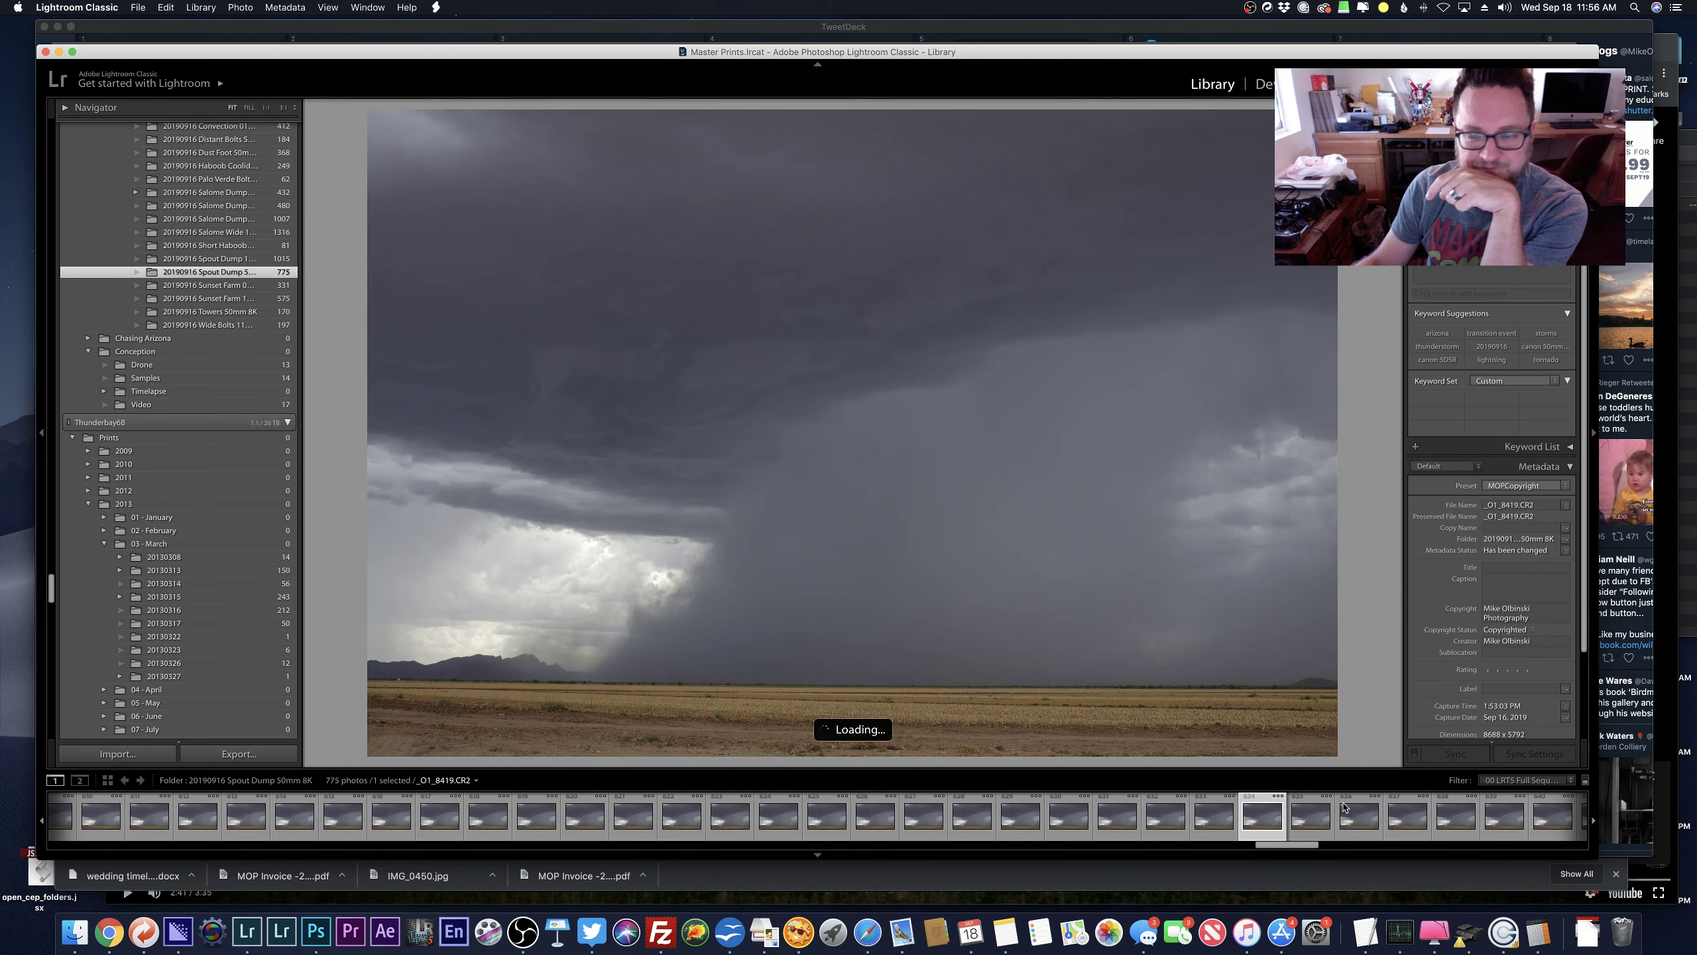
drag(1310, 846, 1480, 849)
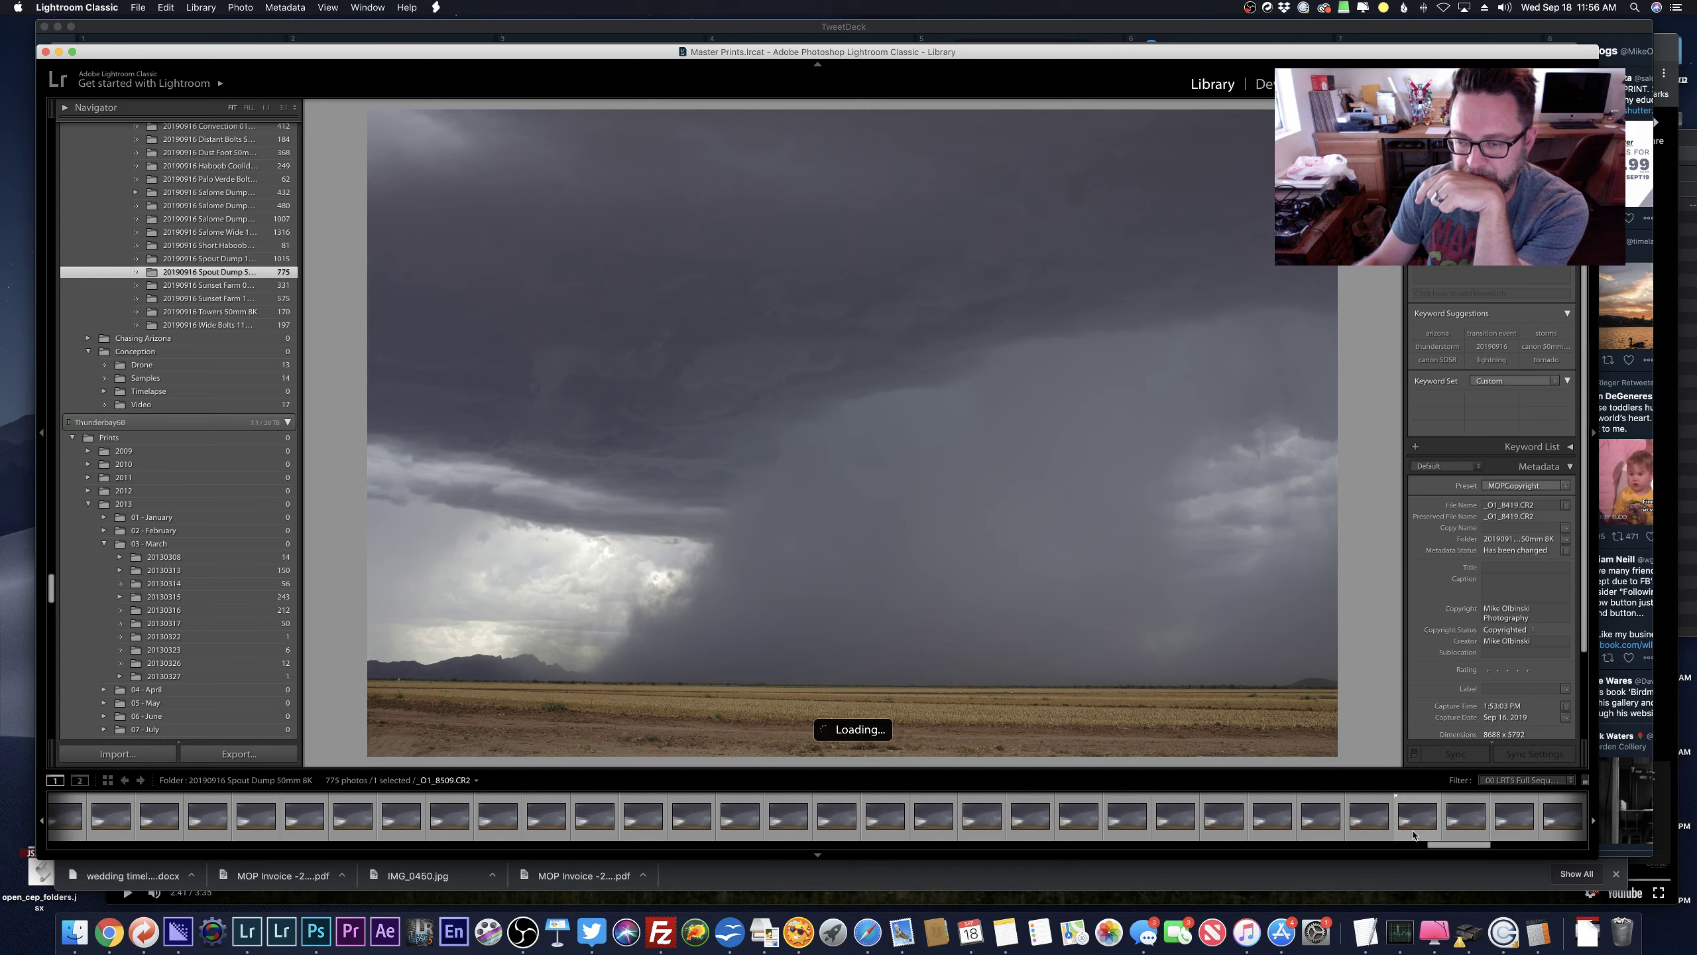
click(1321, 815)
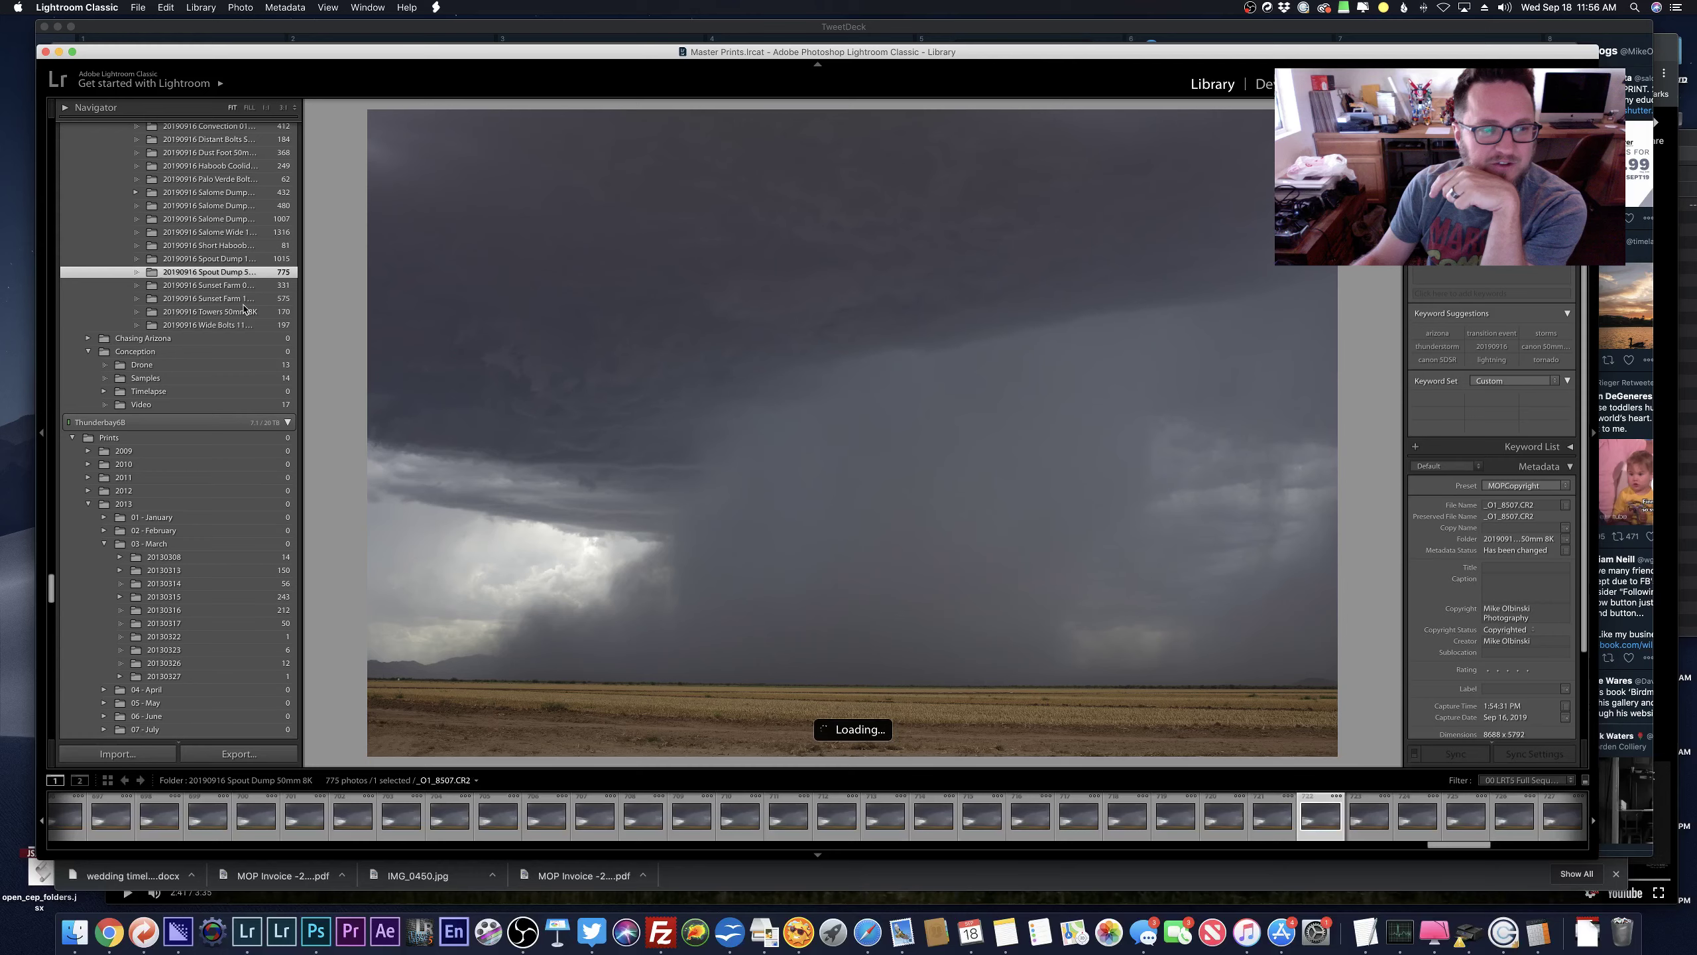
Open the 20190916 Spout Dump 11mm folder and inspect its storm frames from the first one to _O2_7641.CR2 and beyond.
click(244, 260)
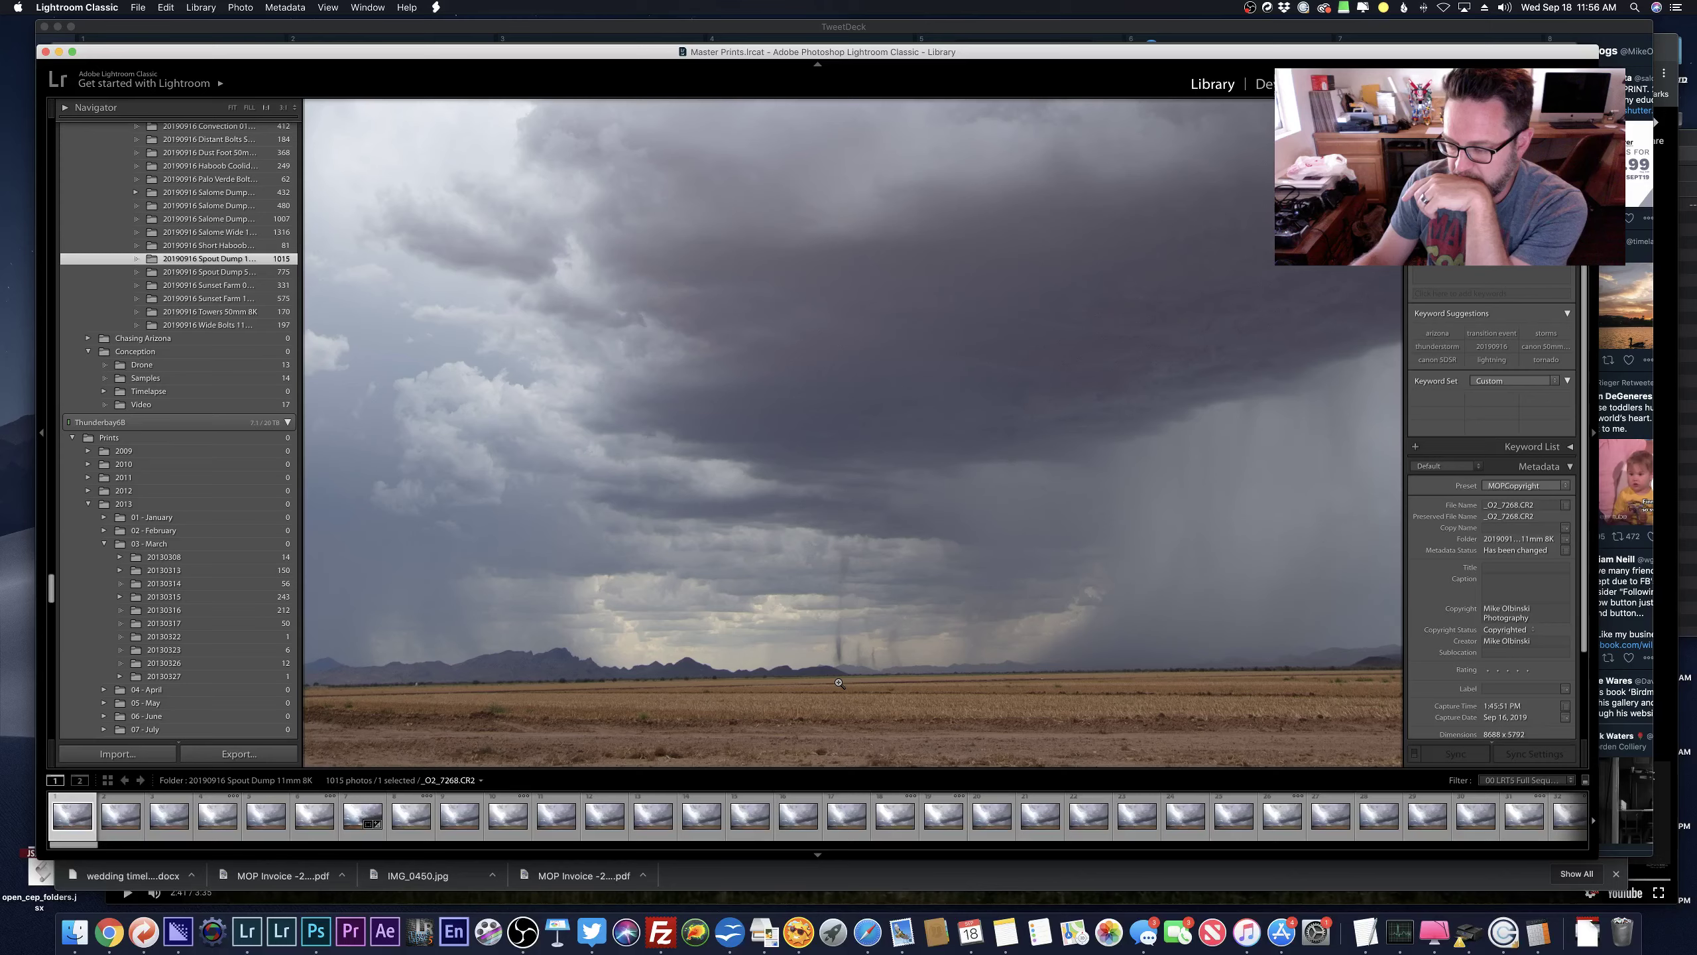
click(839, 683)
scroll(685, 848, down, 10)
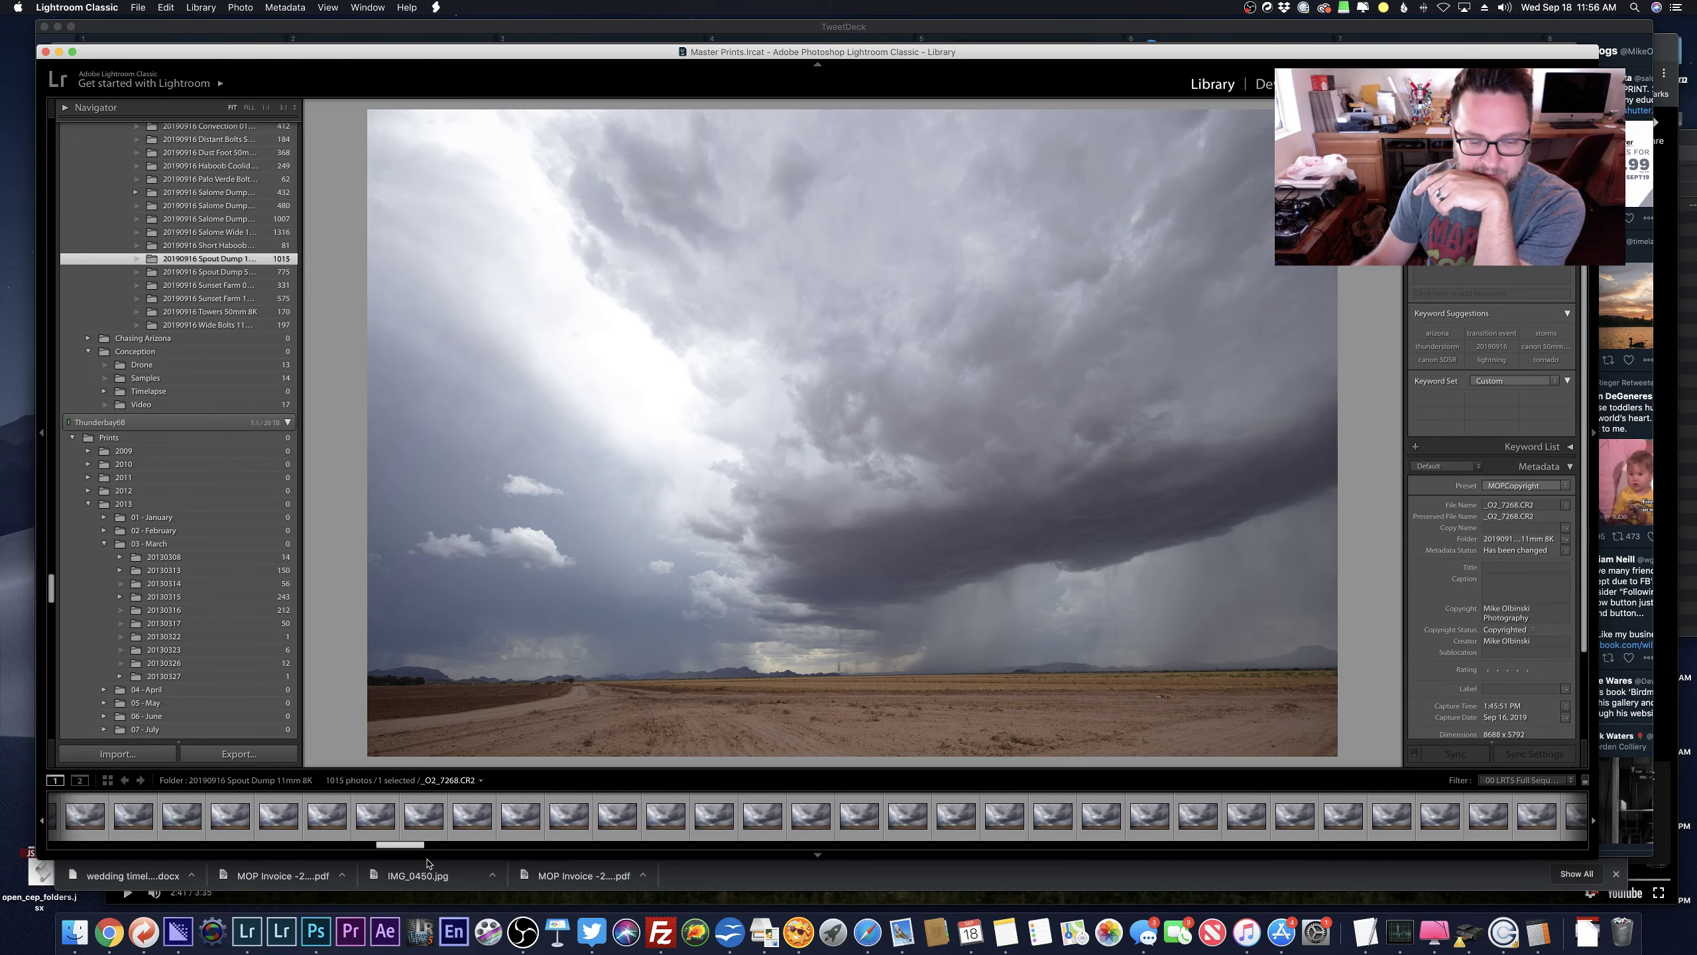
click(686, 836)
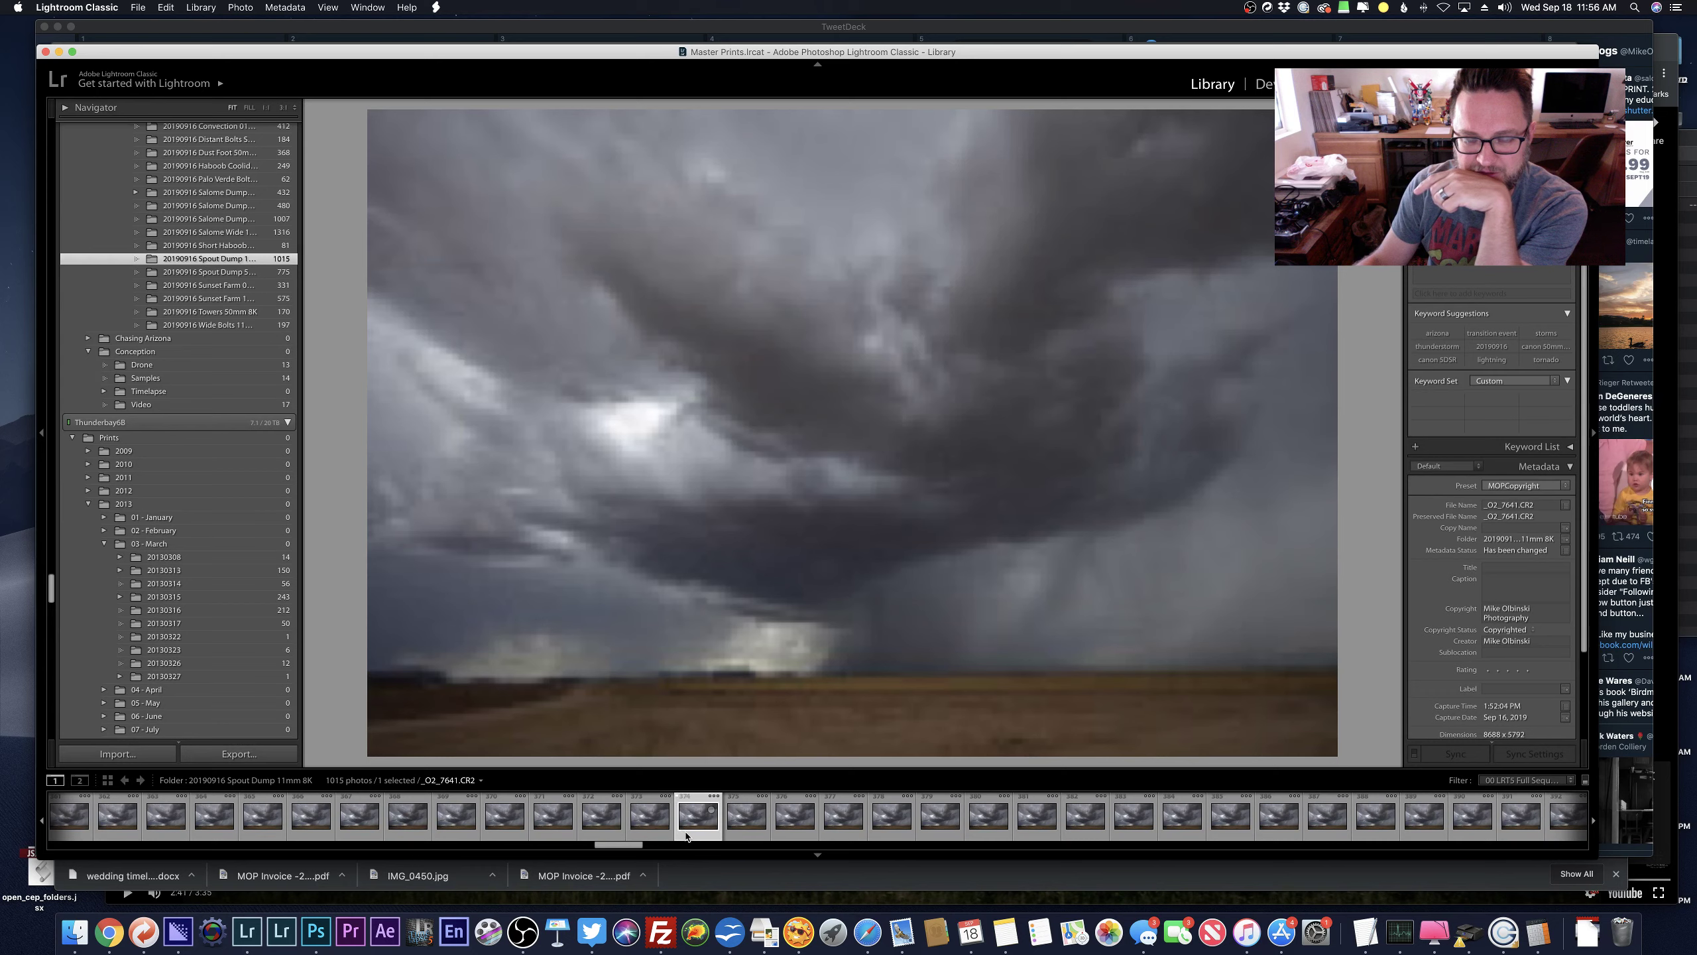
scroll(890, 851, down, 1)
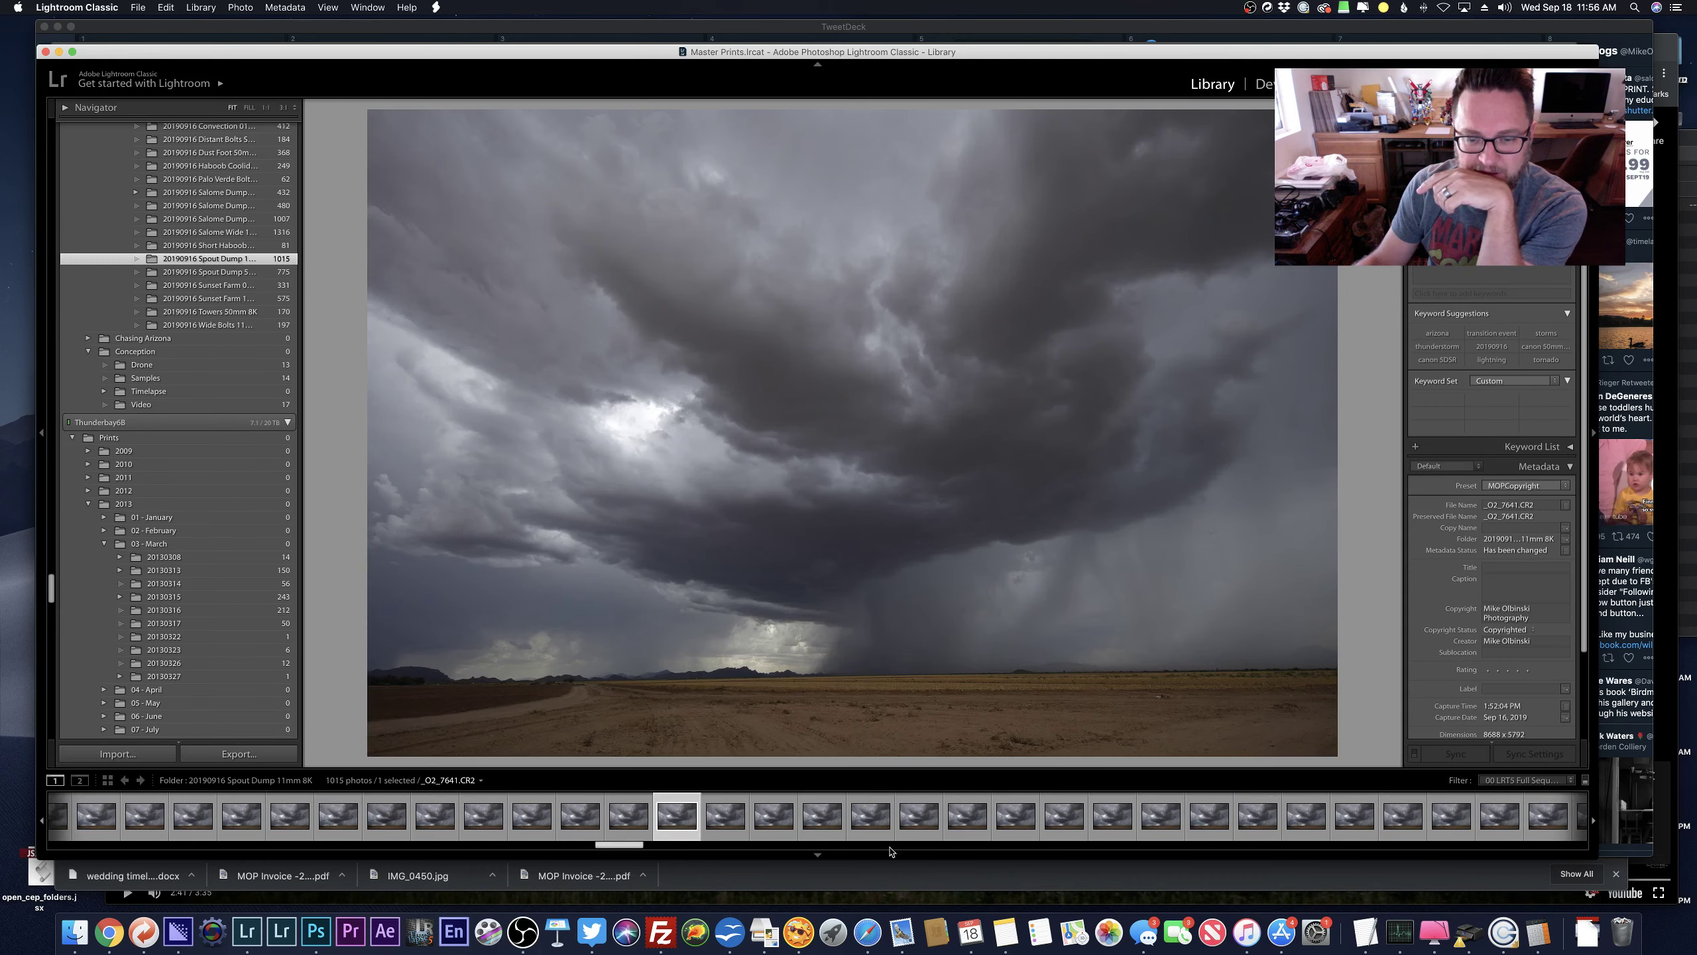
click(888, 845)
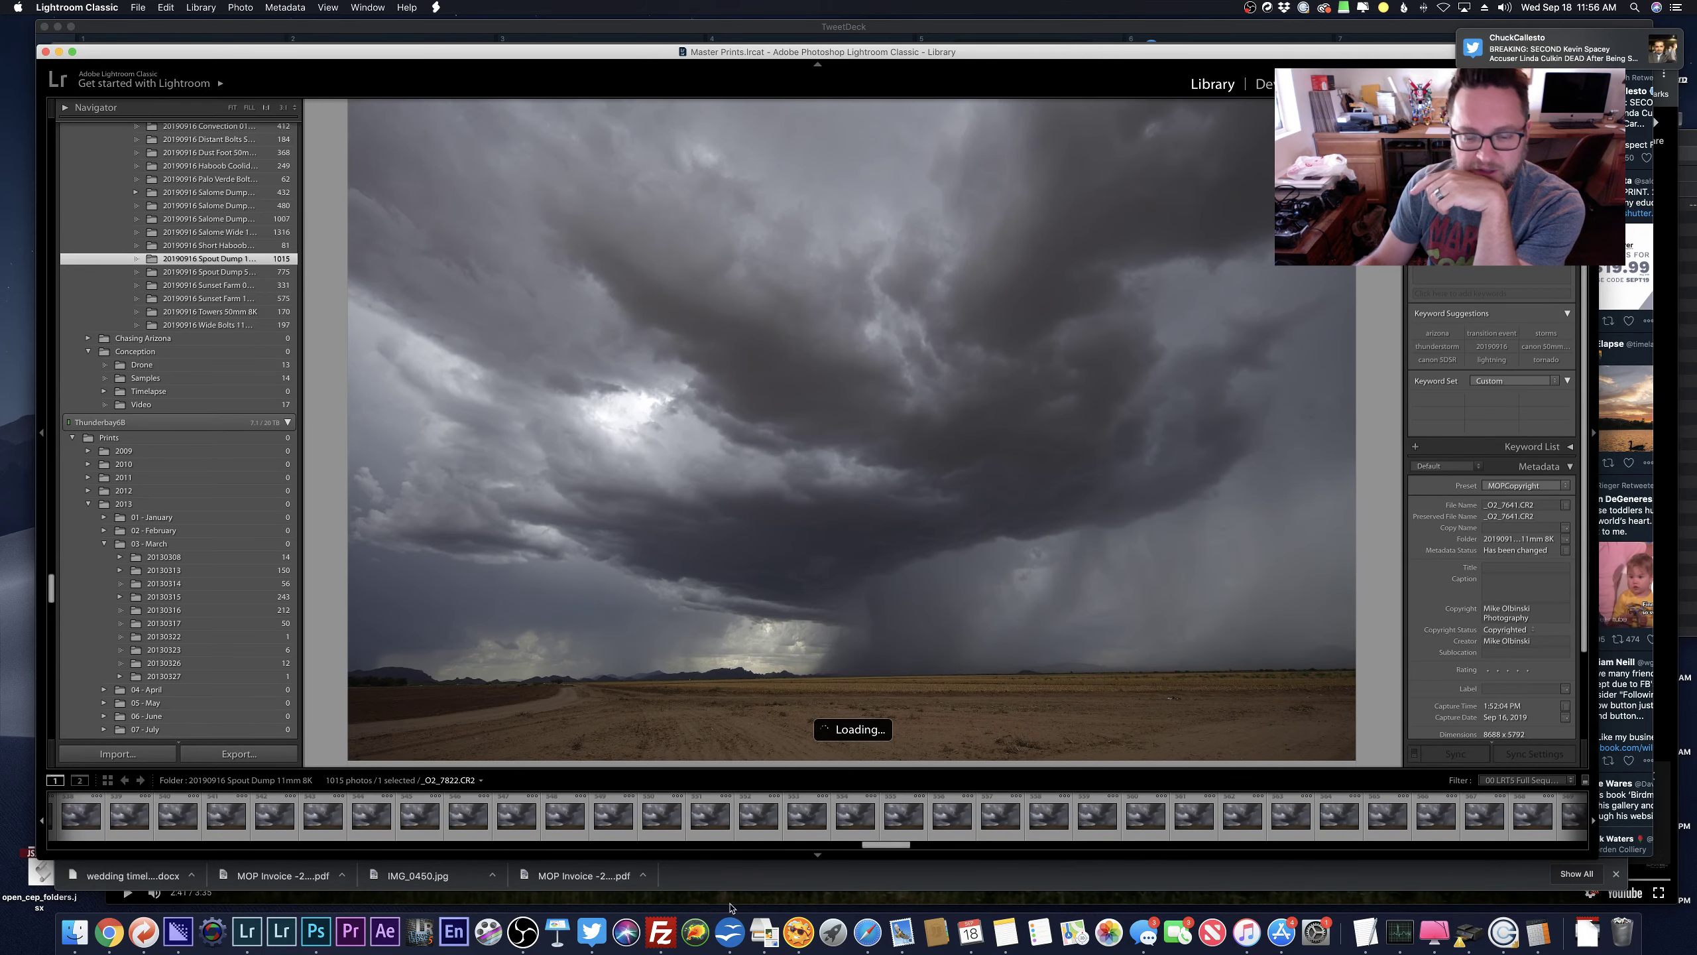
click(591, 931)
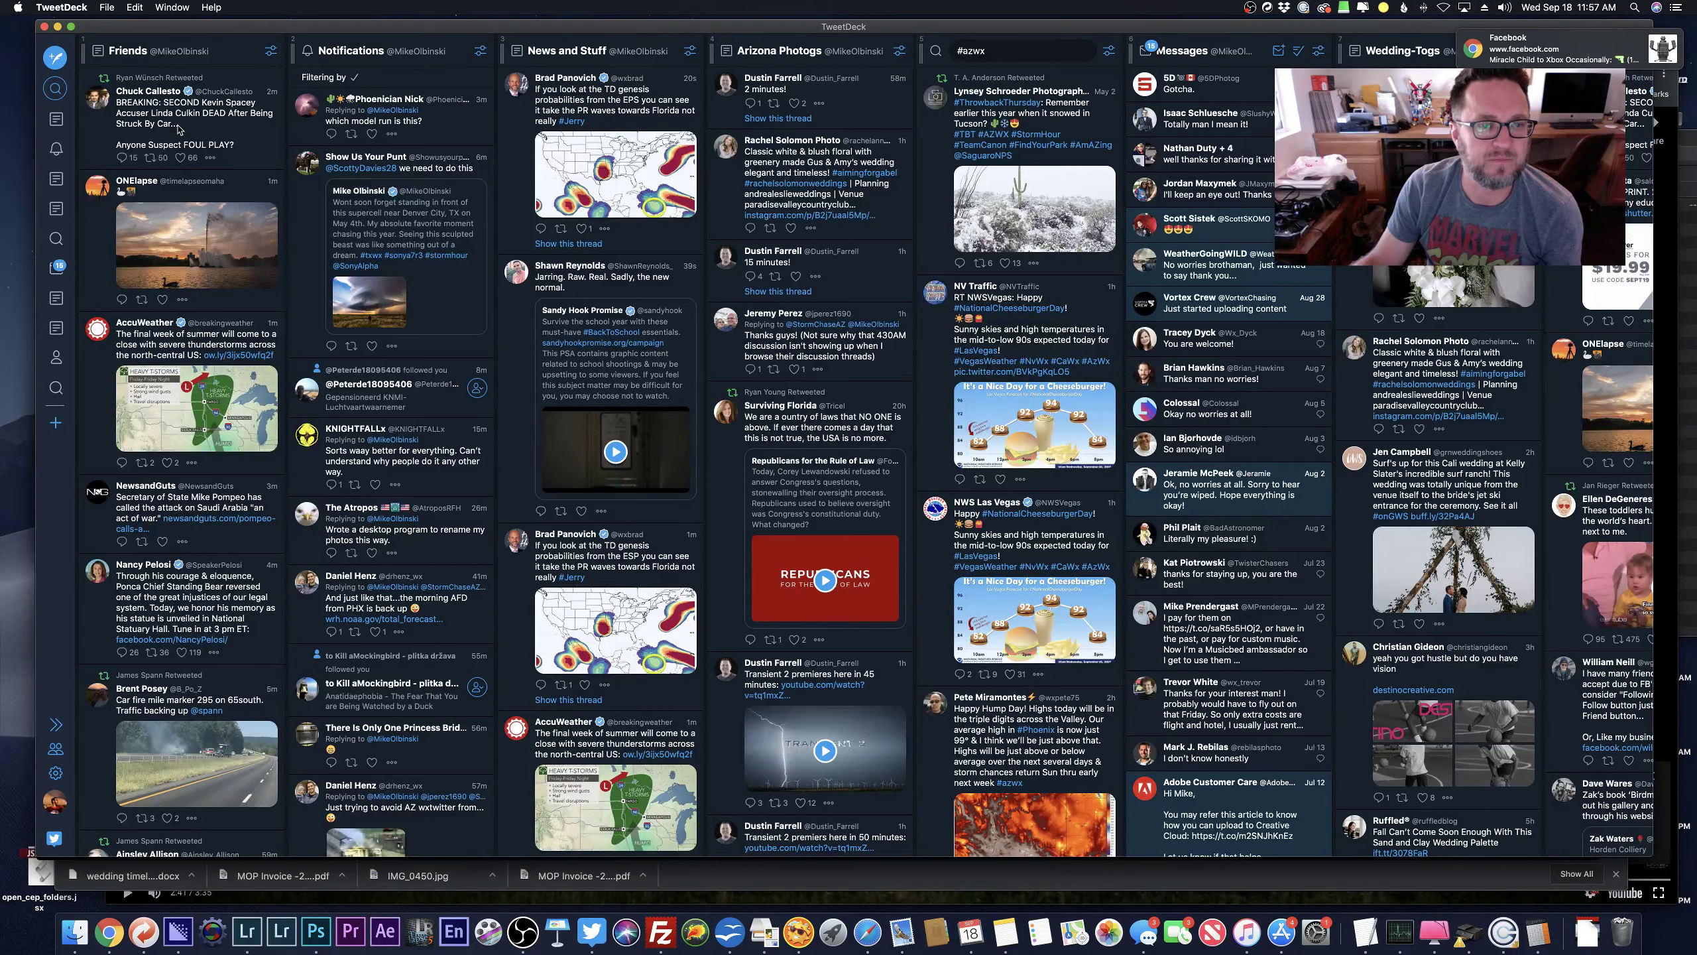
key(super+Tab)
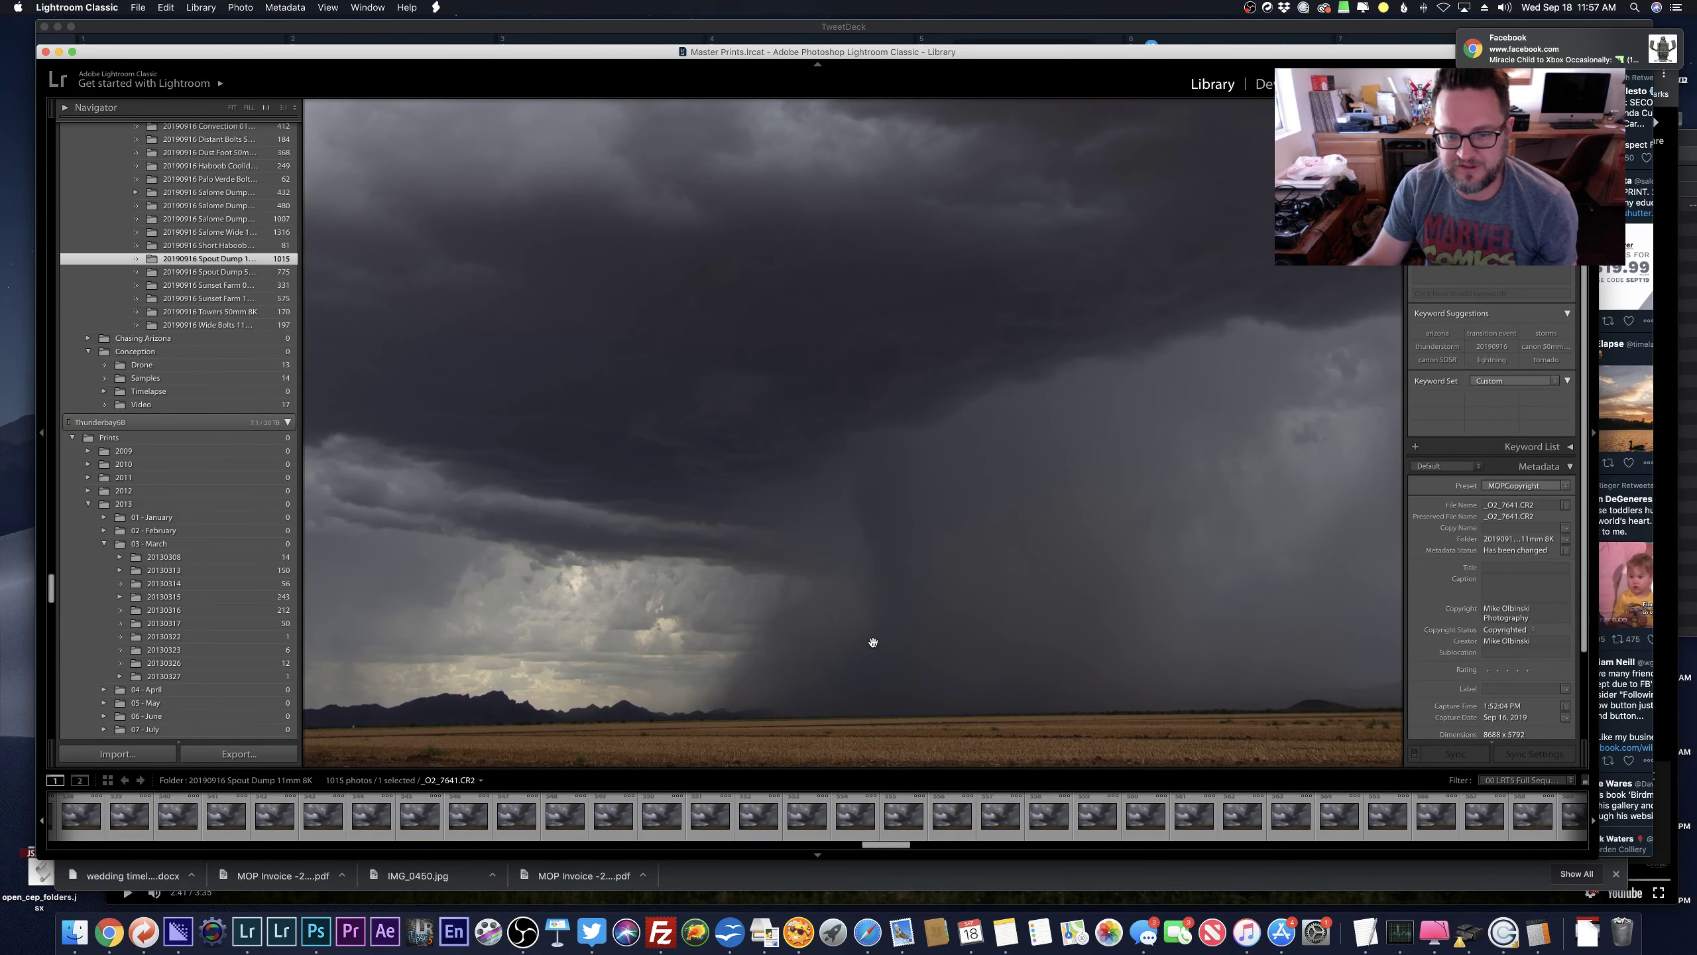
Examine frame _O2_7909.CR2 of the 11mm sequence up close and at full view, and continue to frame _O2_7911.CR2.
drag(900, 844, 1029, 848)
click(1078, 831)
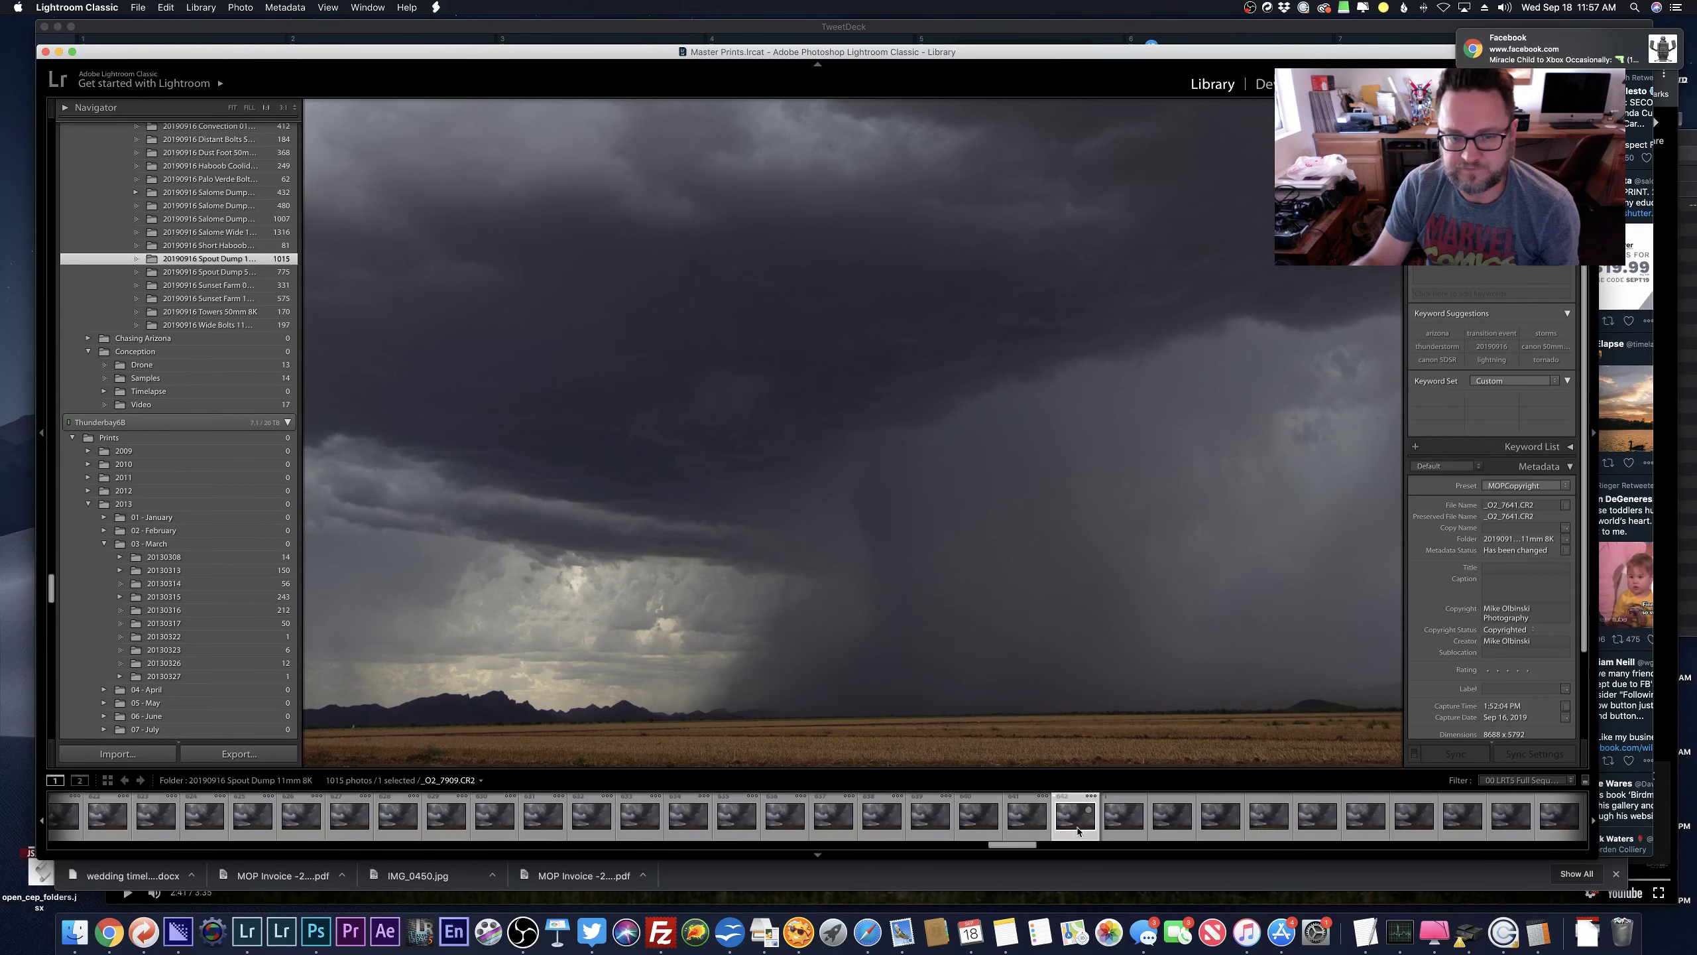
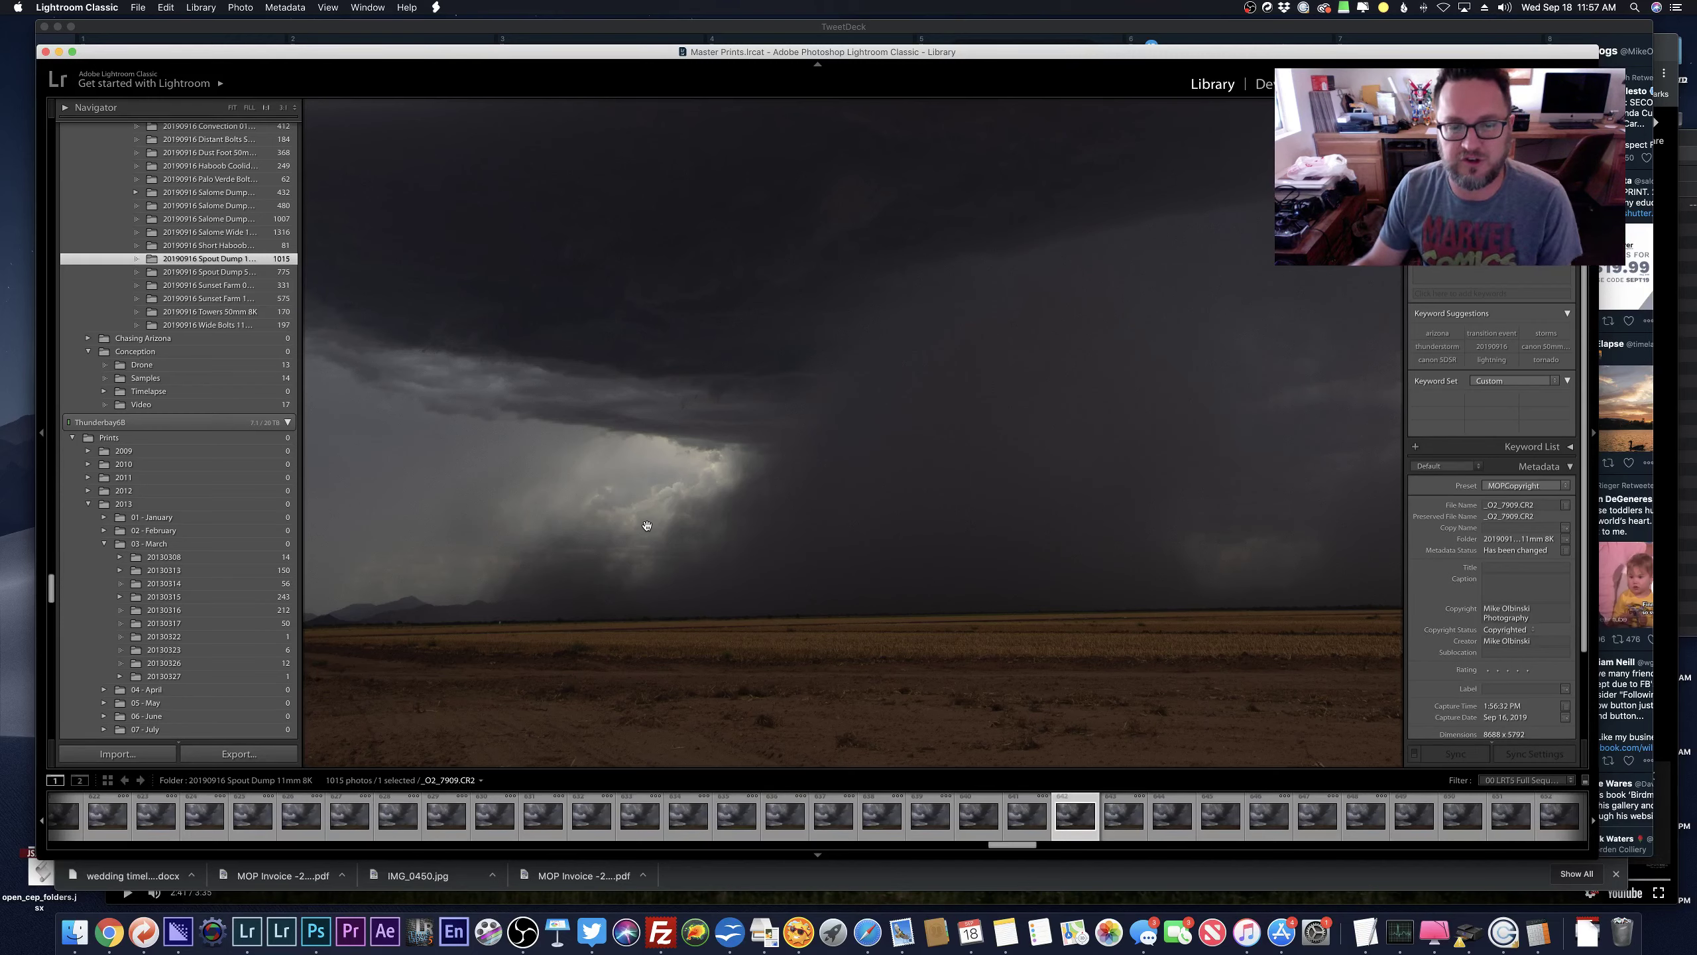
click(684, 645)
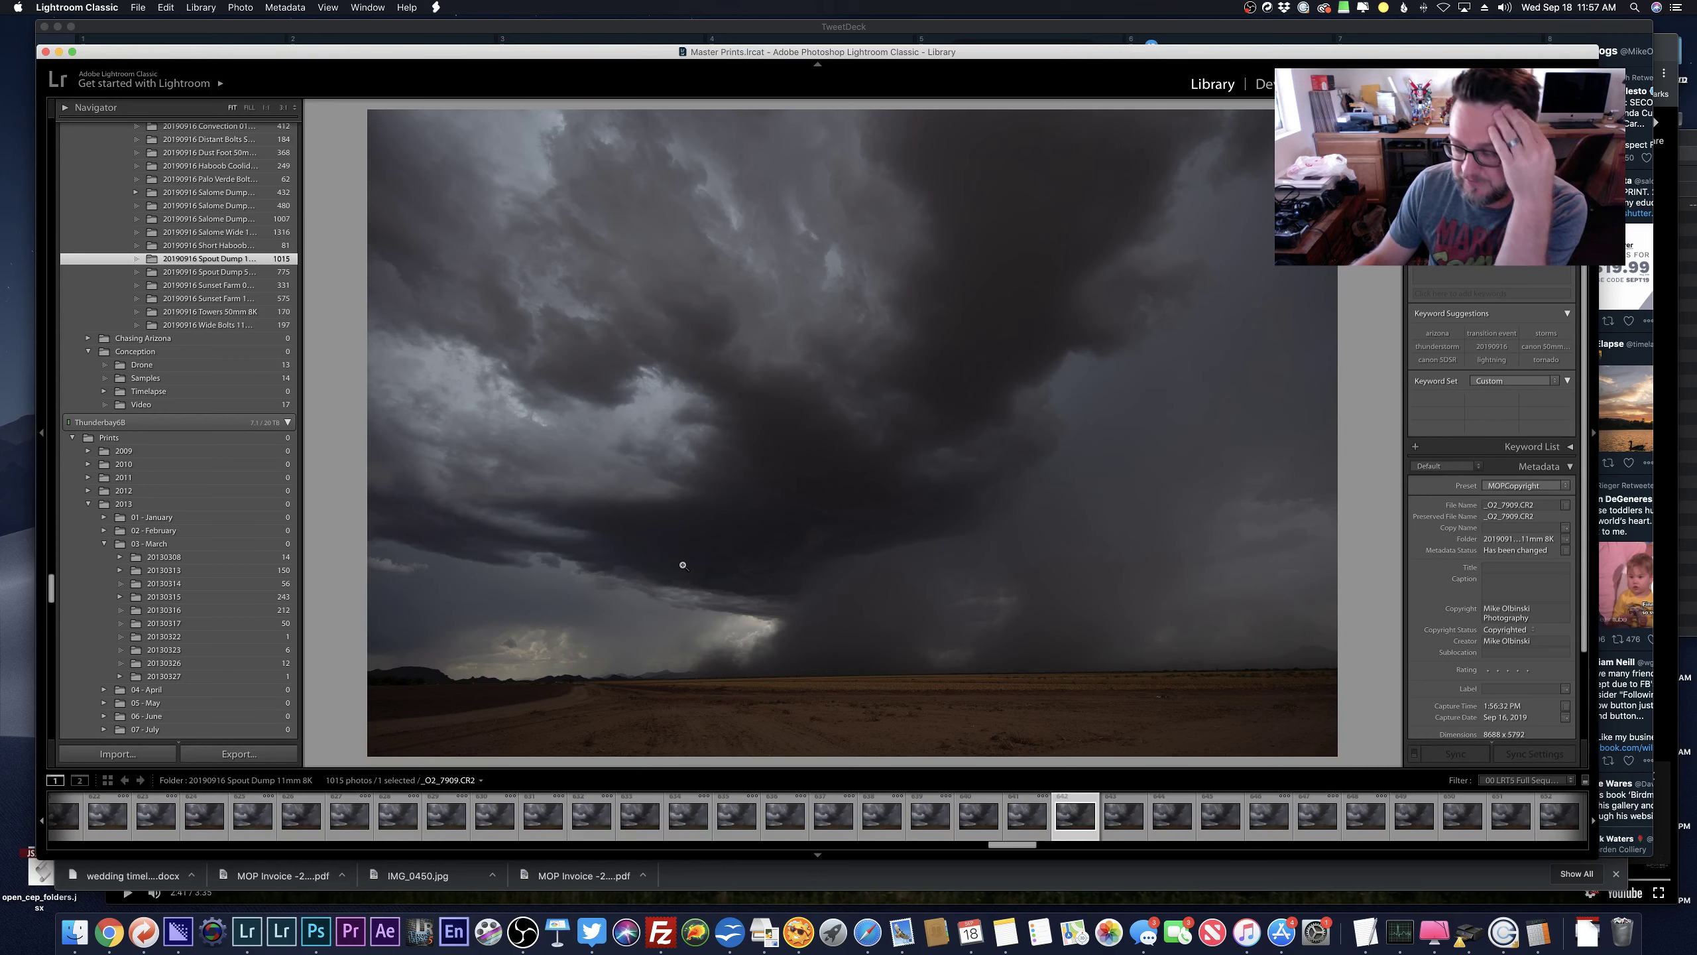
click(1119, 838)
click(1175, 838)
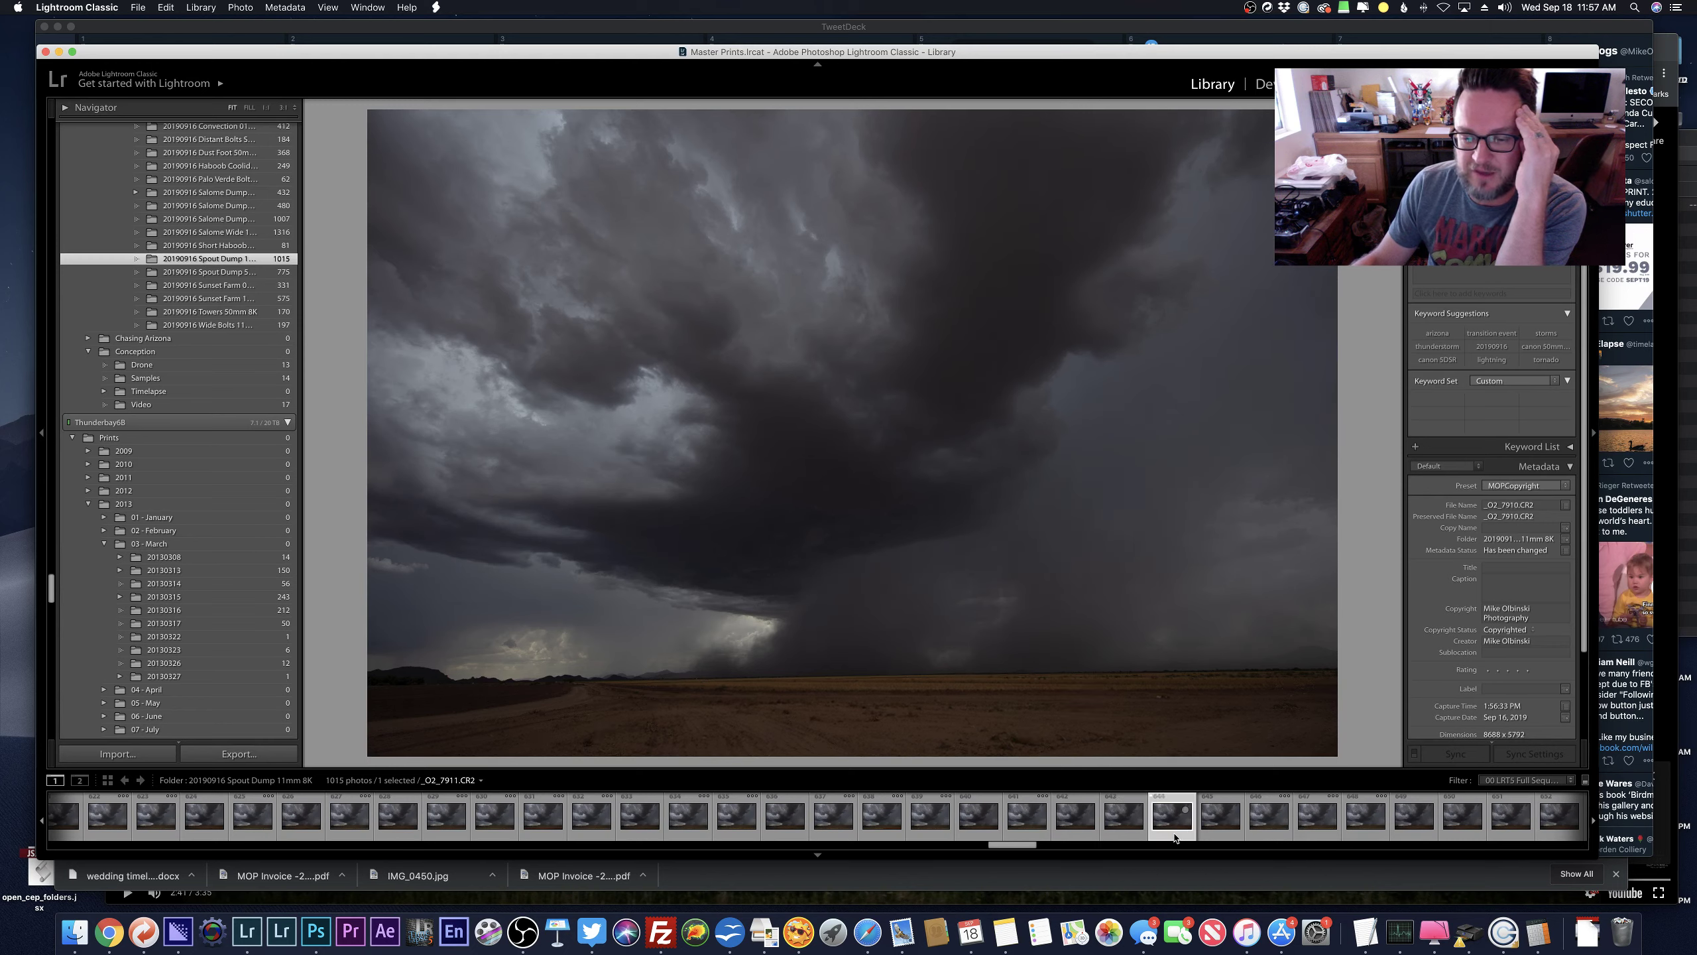
Open the 20190916 folder under 09 - September of the 2019 prints.
scroll(261, 600, down, 15)
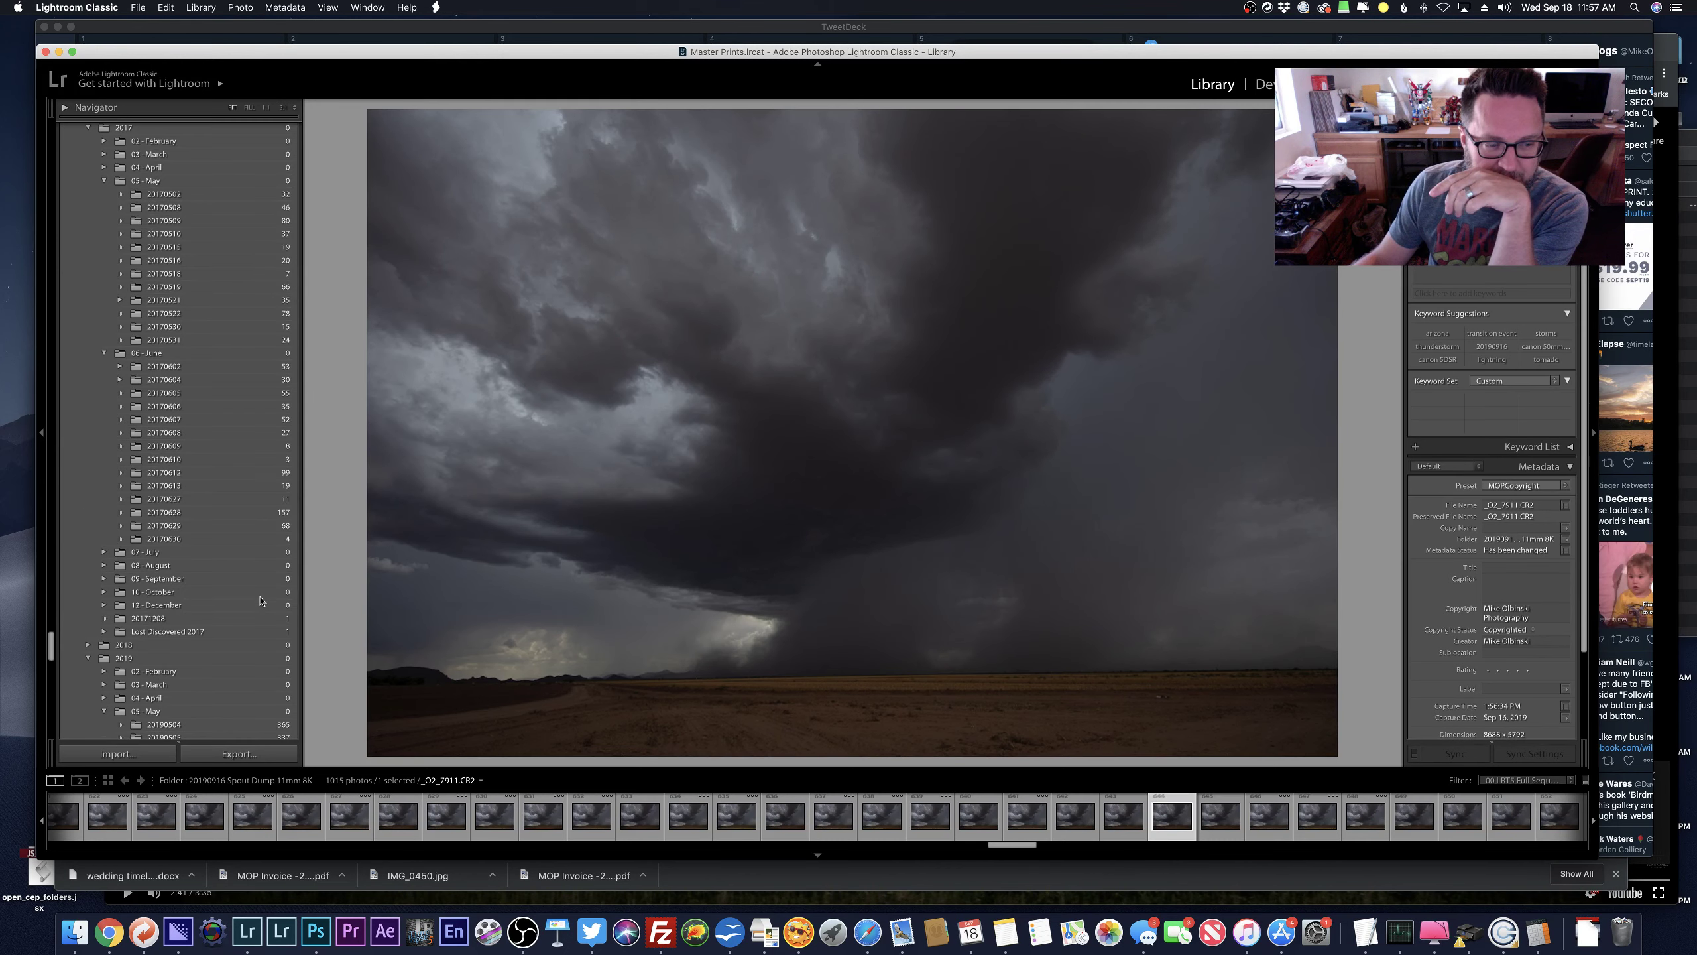
scroll(261, 600, down, 15)
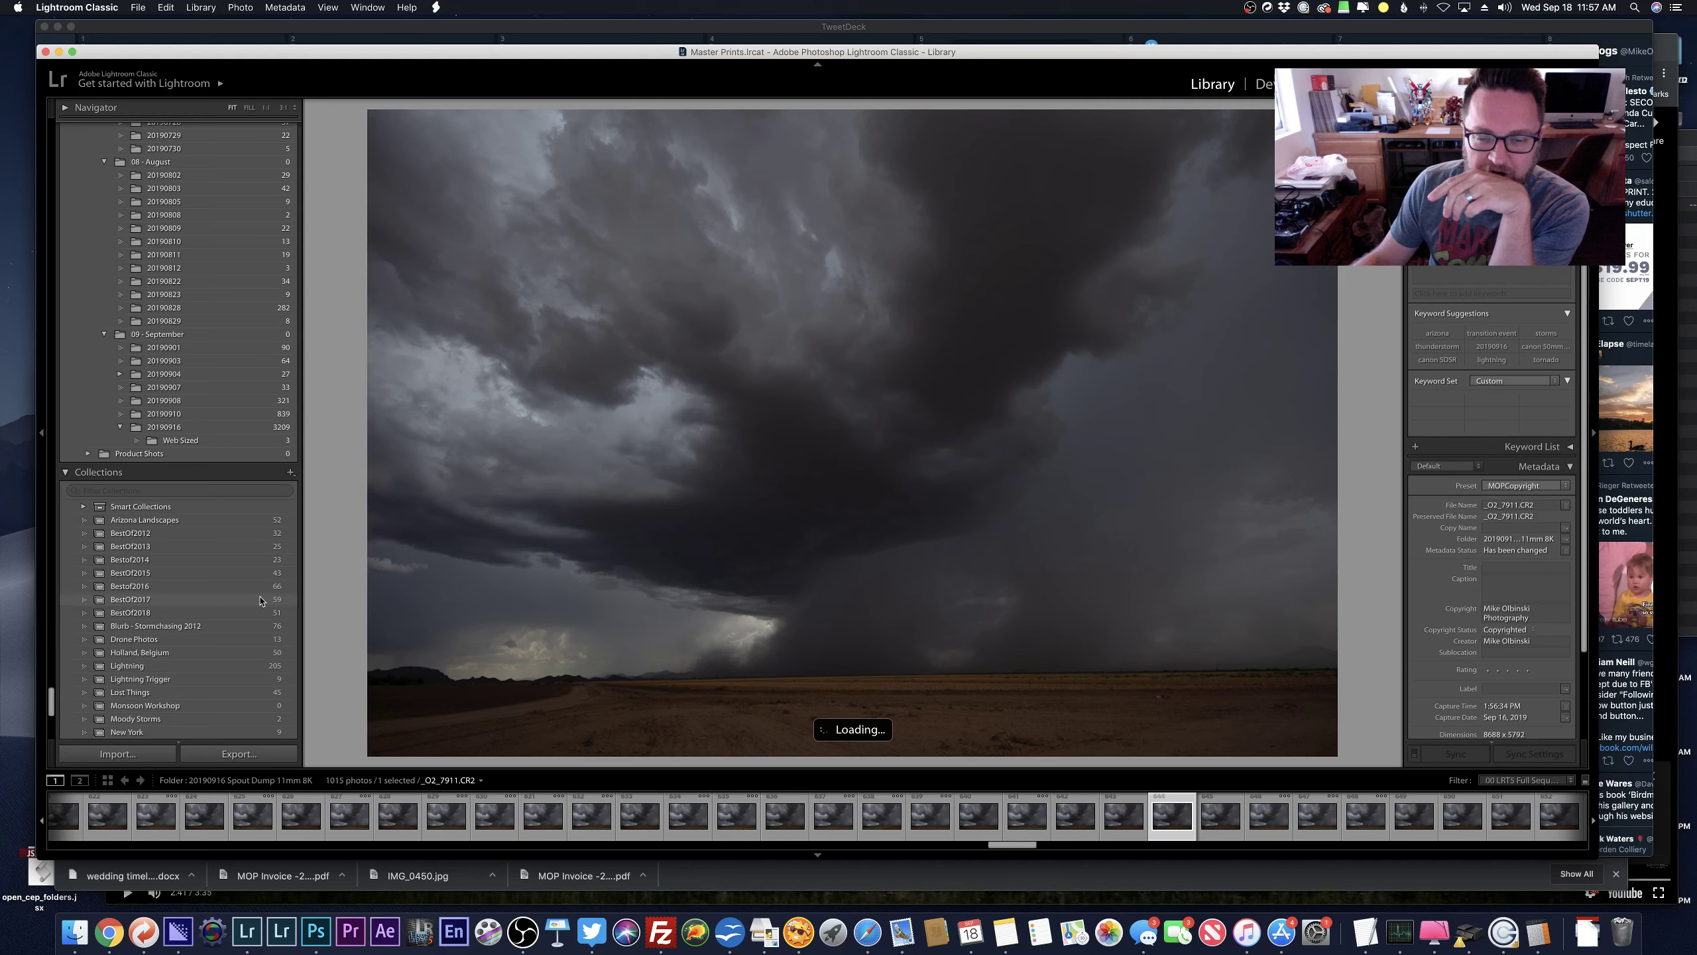
scroll(261, 599, up, 3)
click(207, 576)
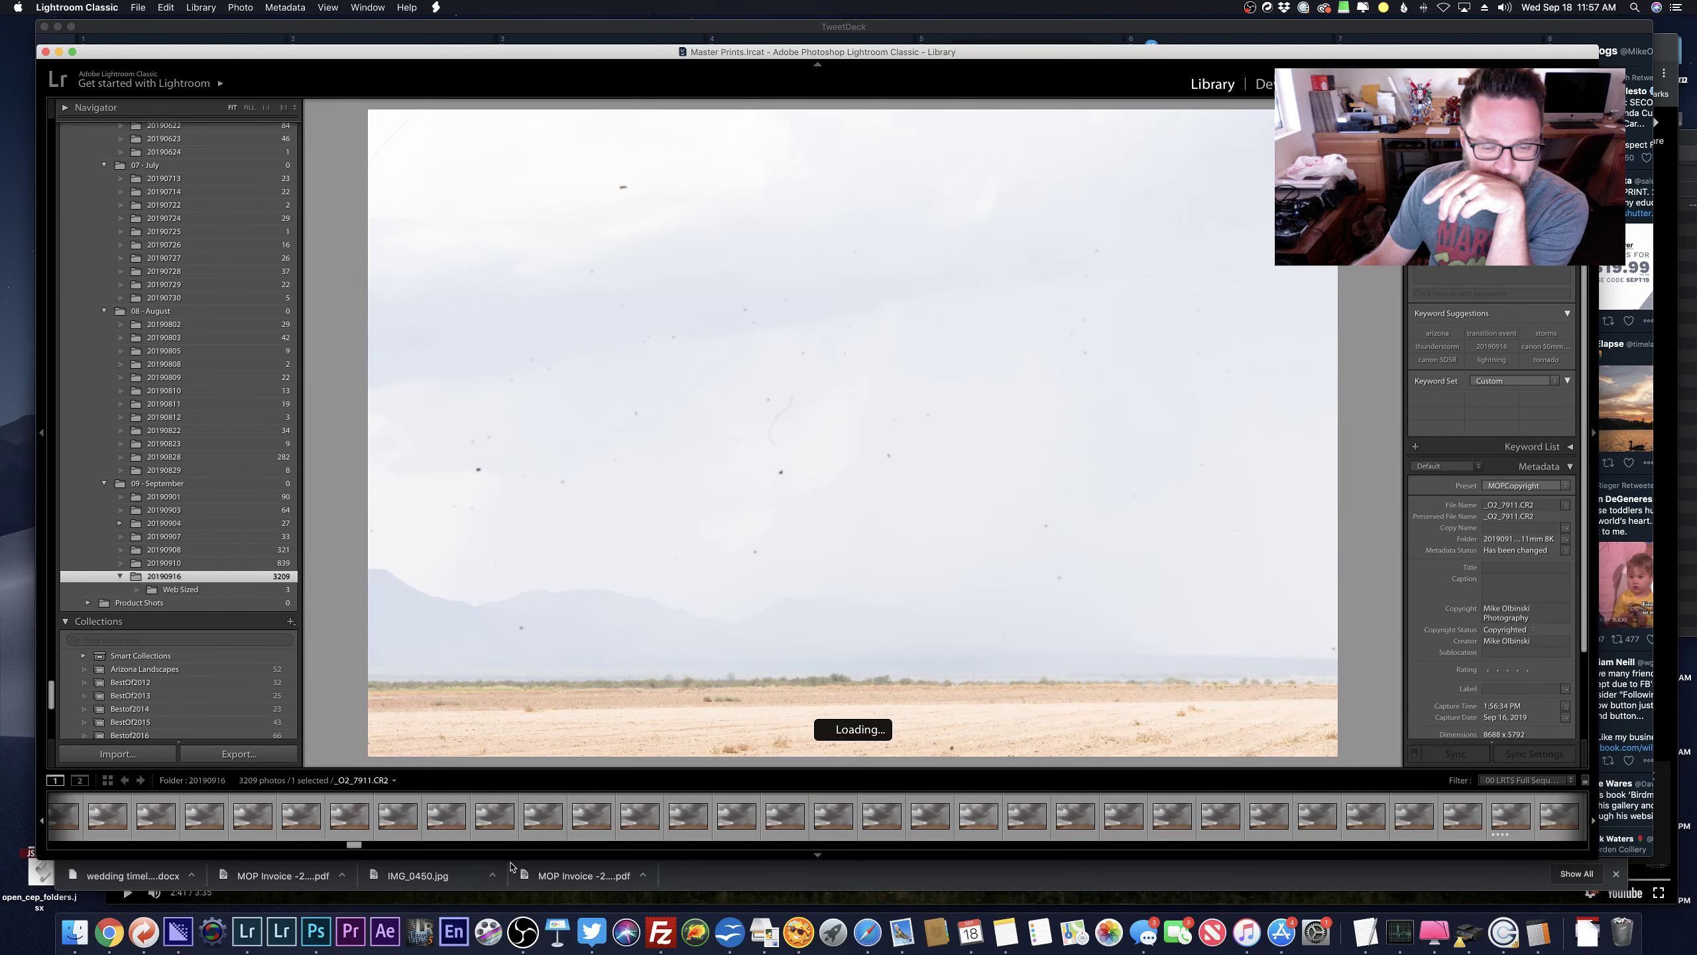
Select all five-star photos in the folder and step through them to the lightning shot beside the rain shaft.
click(165, 8)
mouse_move(234, 232)
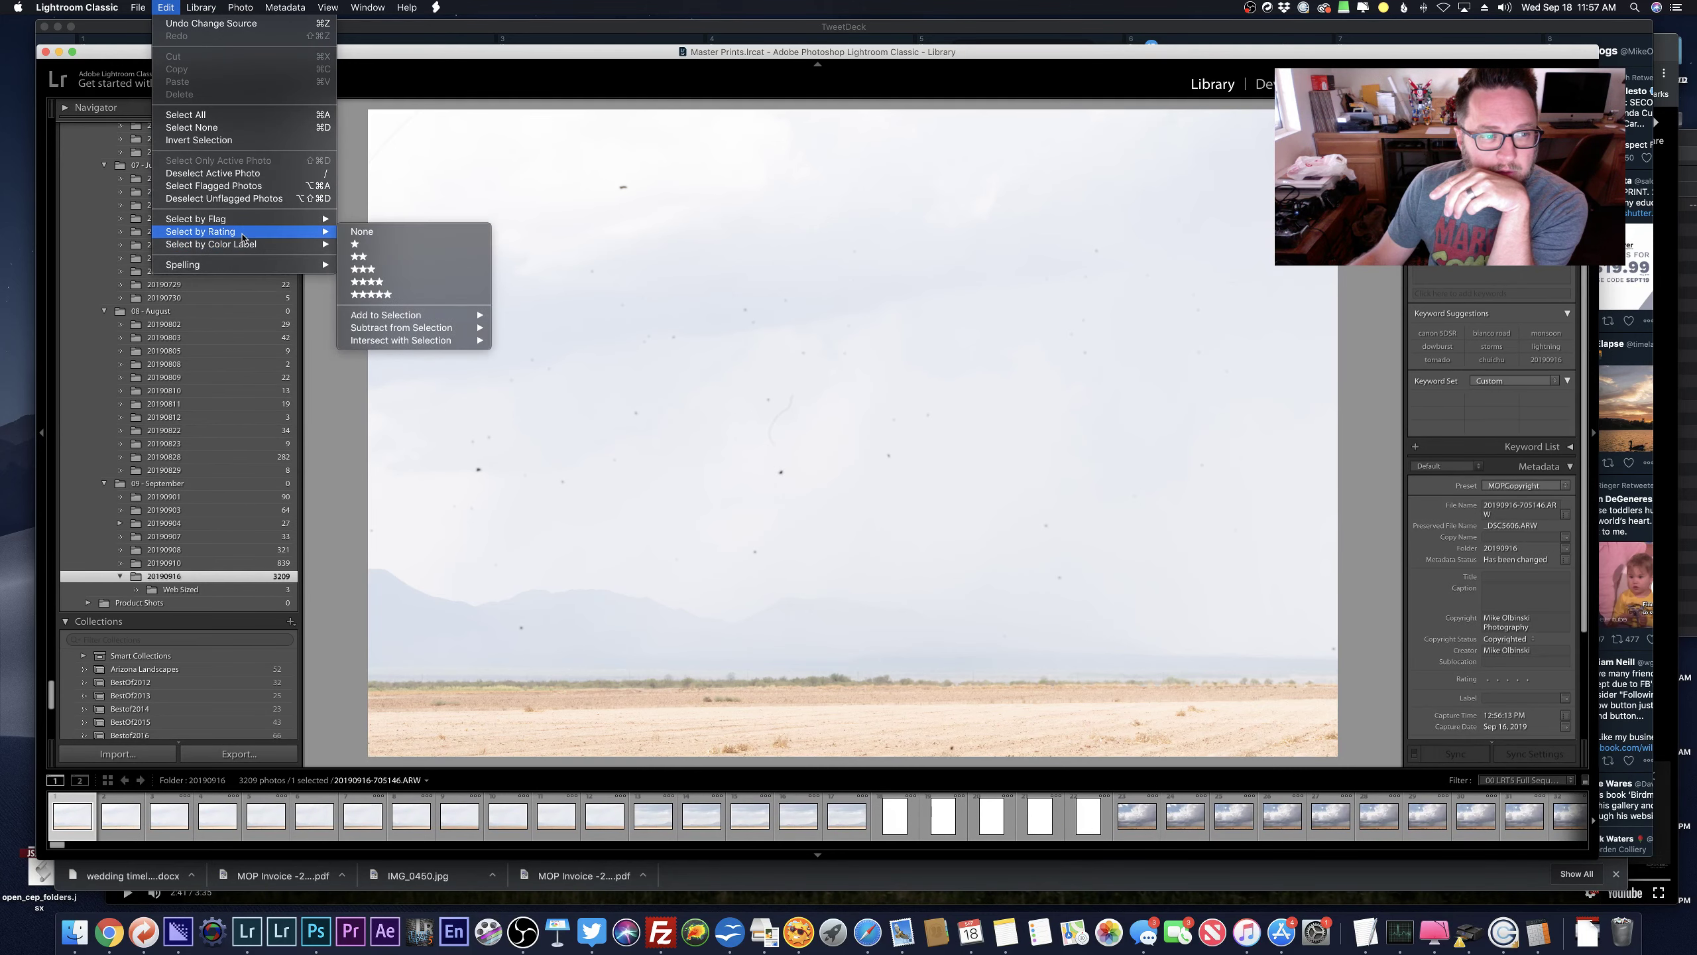
click(453, 297)
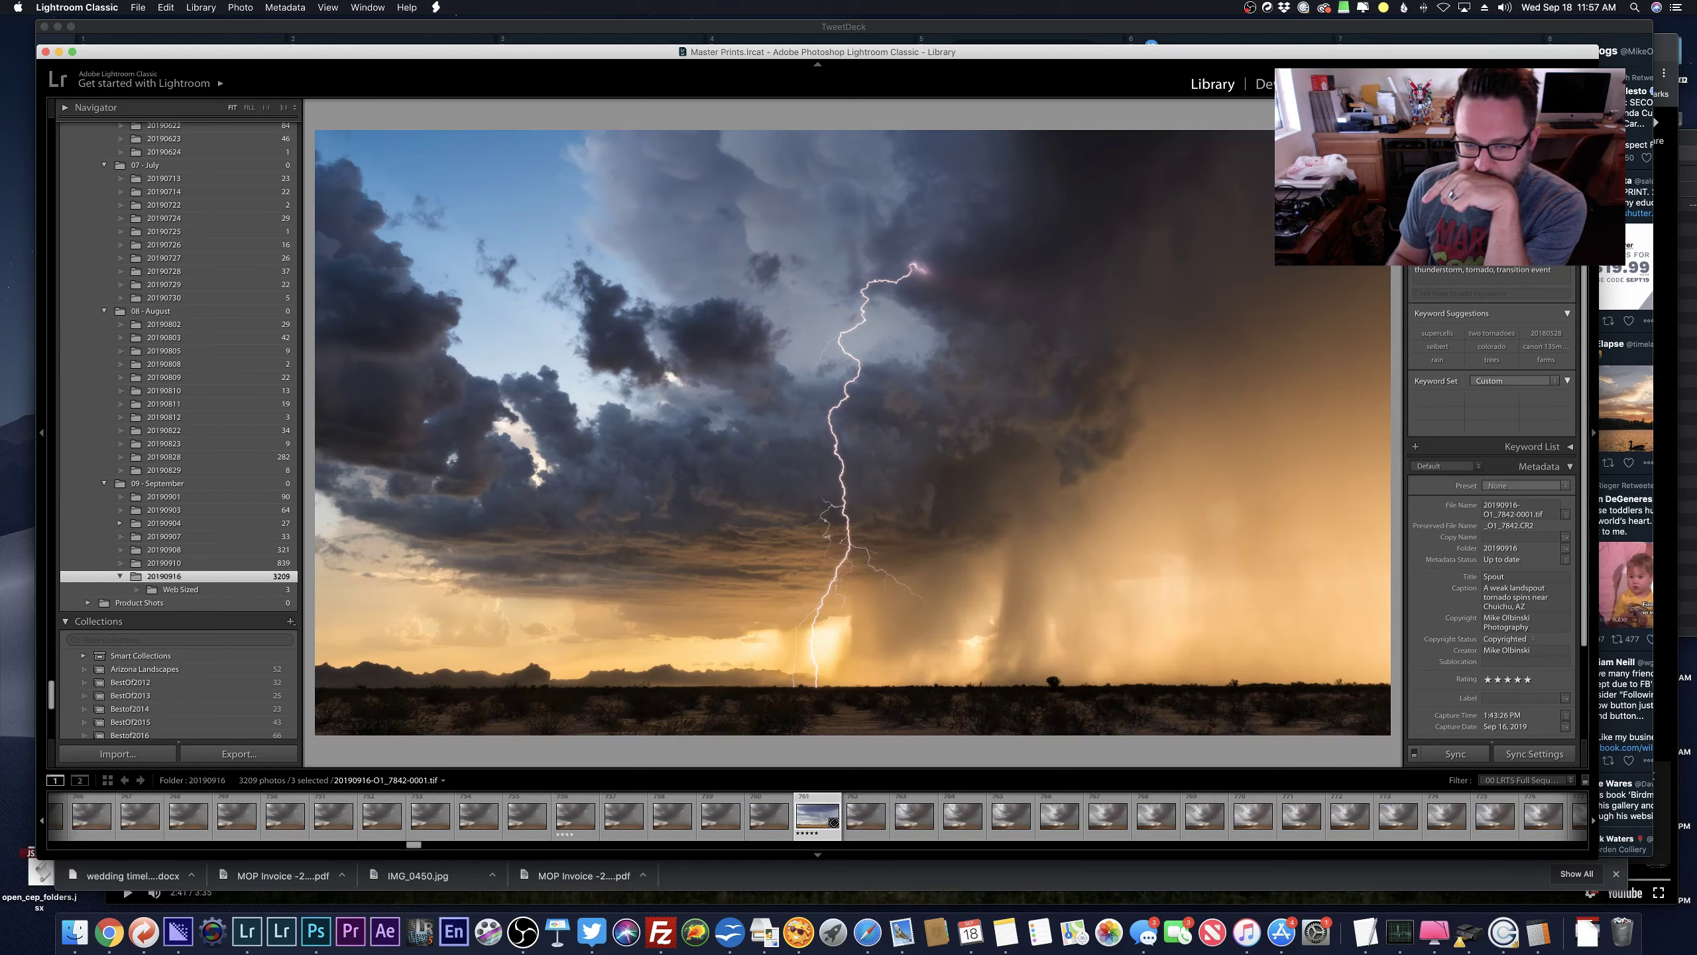
key(Right)
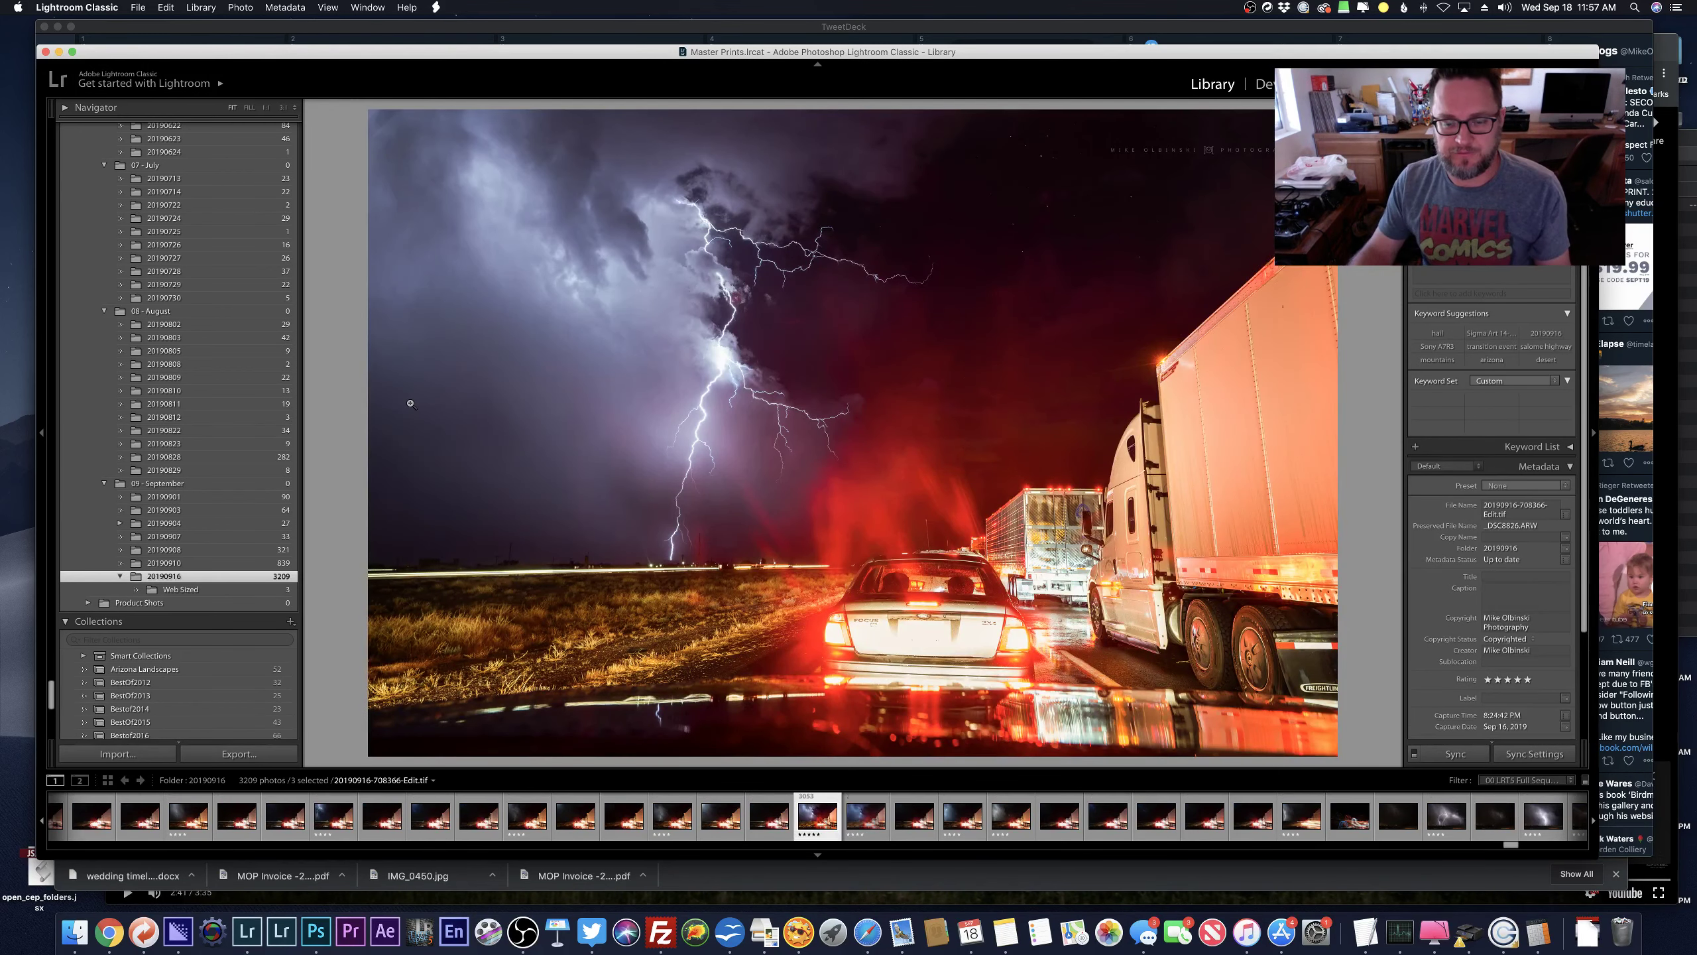
key(Right)
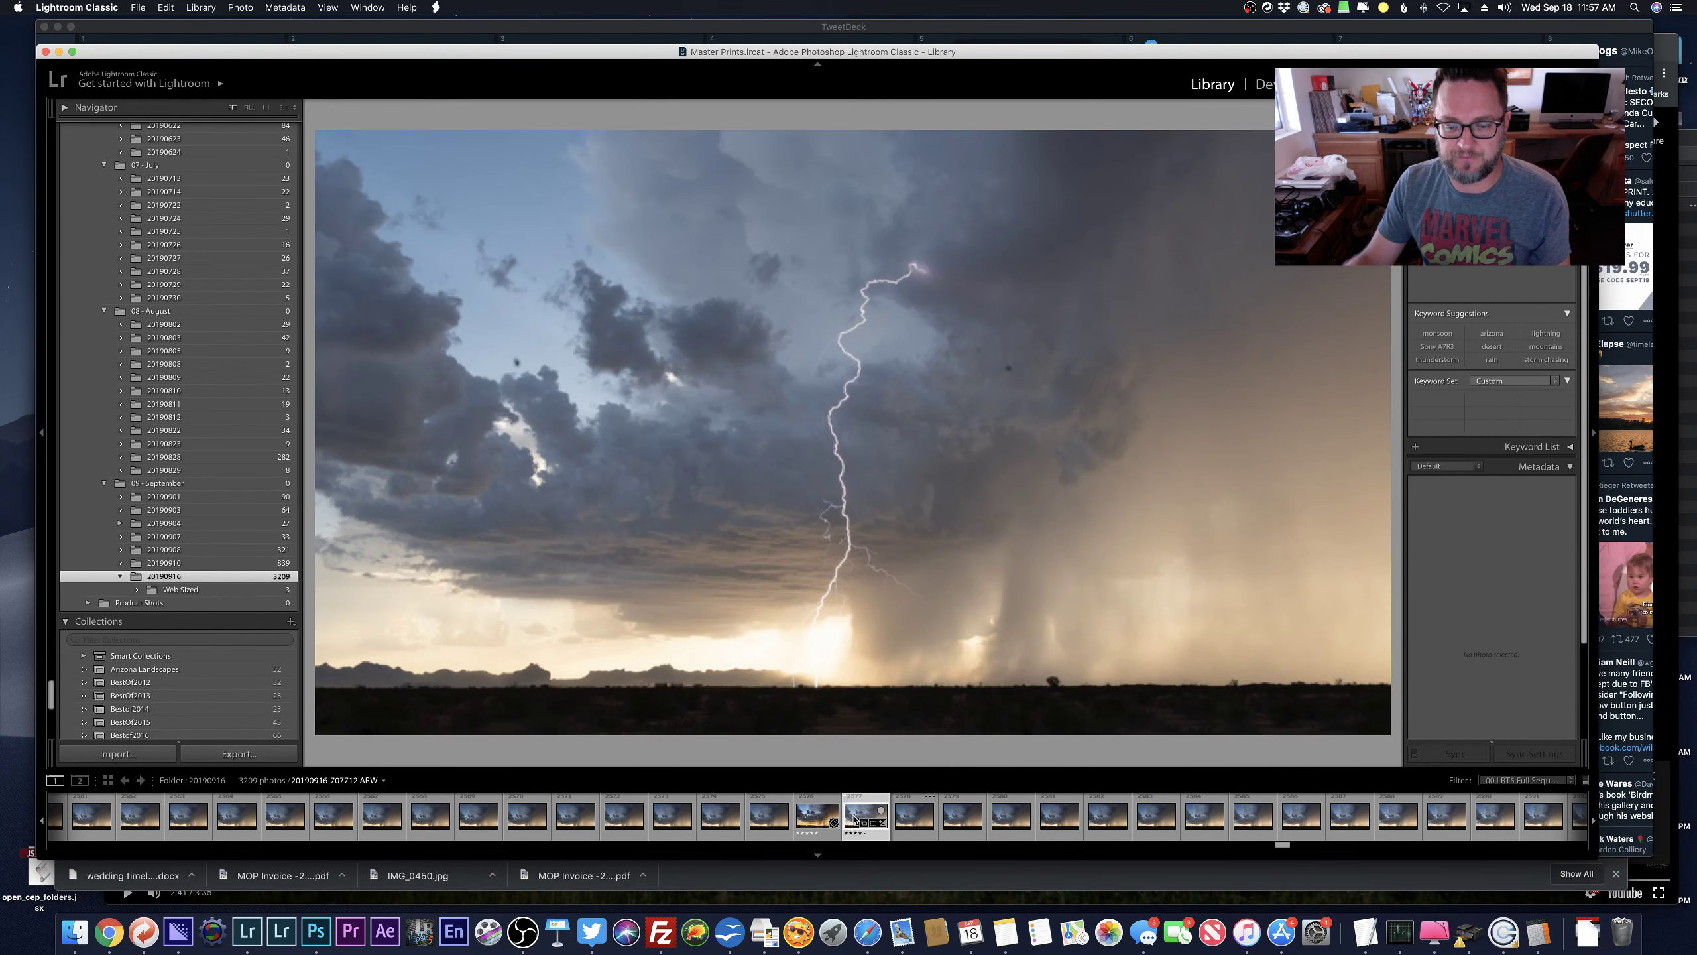
Compare the edited lightning TIFF with its raw original 20190916-707712.ARW, including a close-up of the bolt.
click(855, 819)
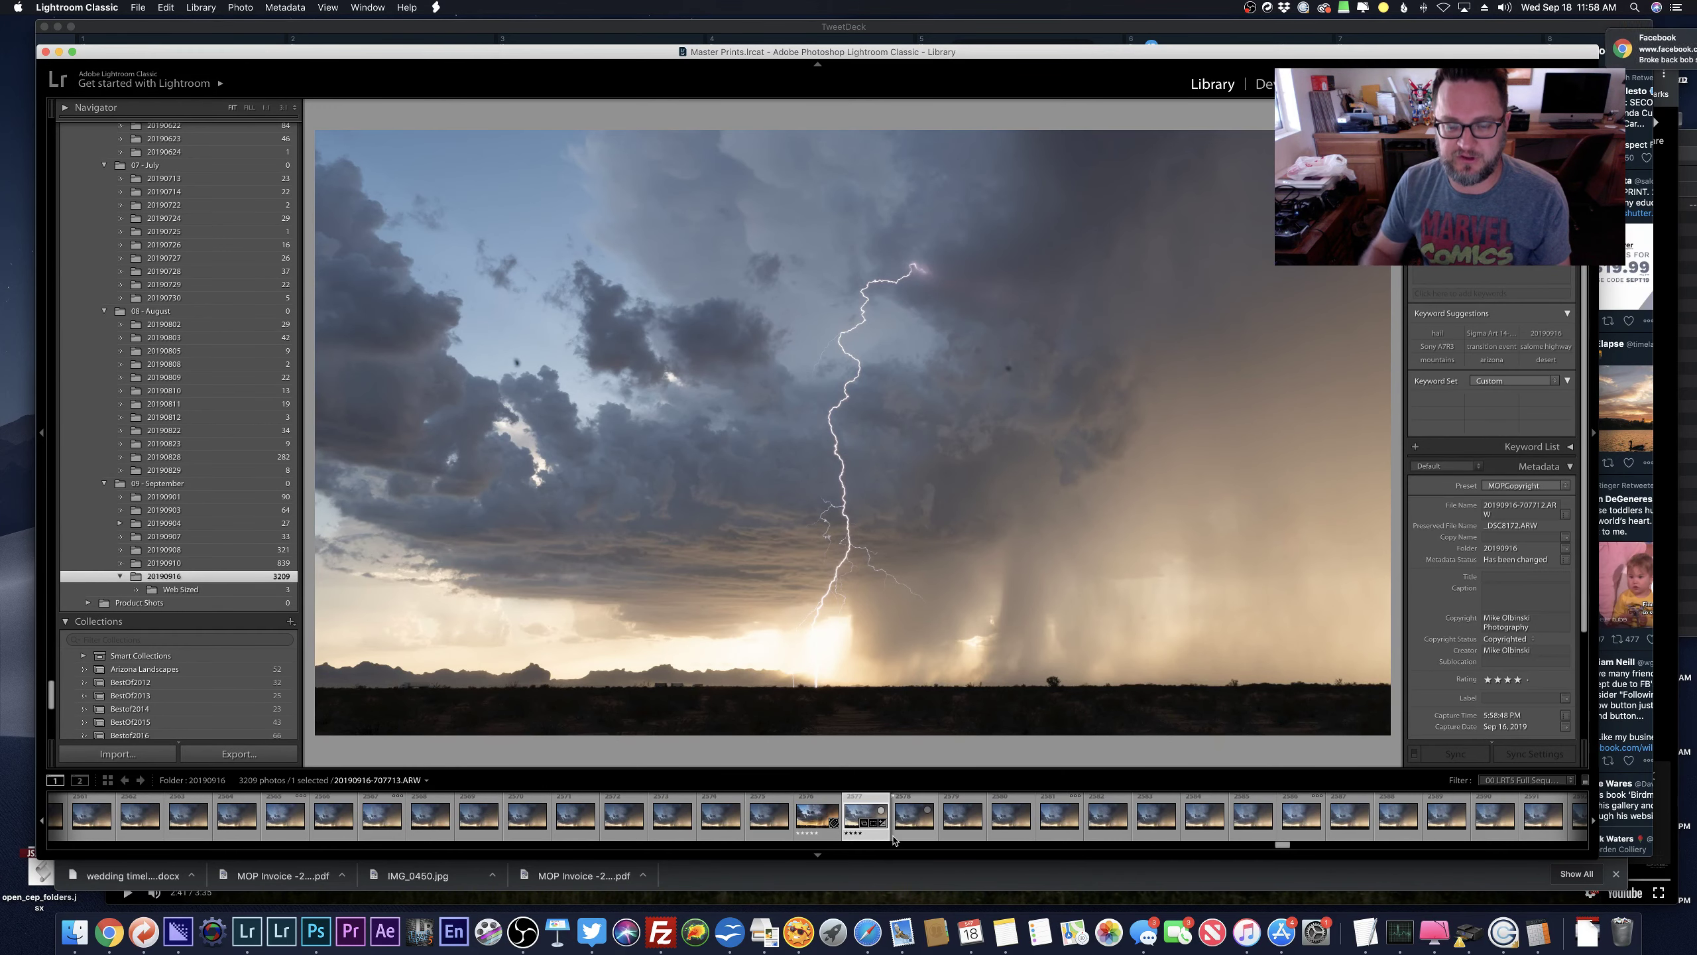
key(Left)
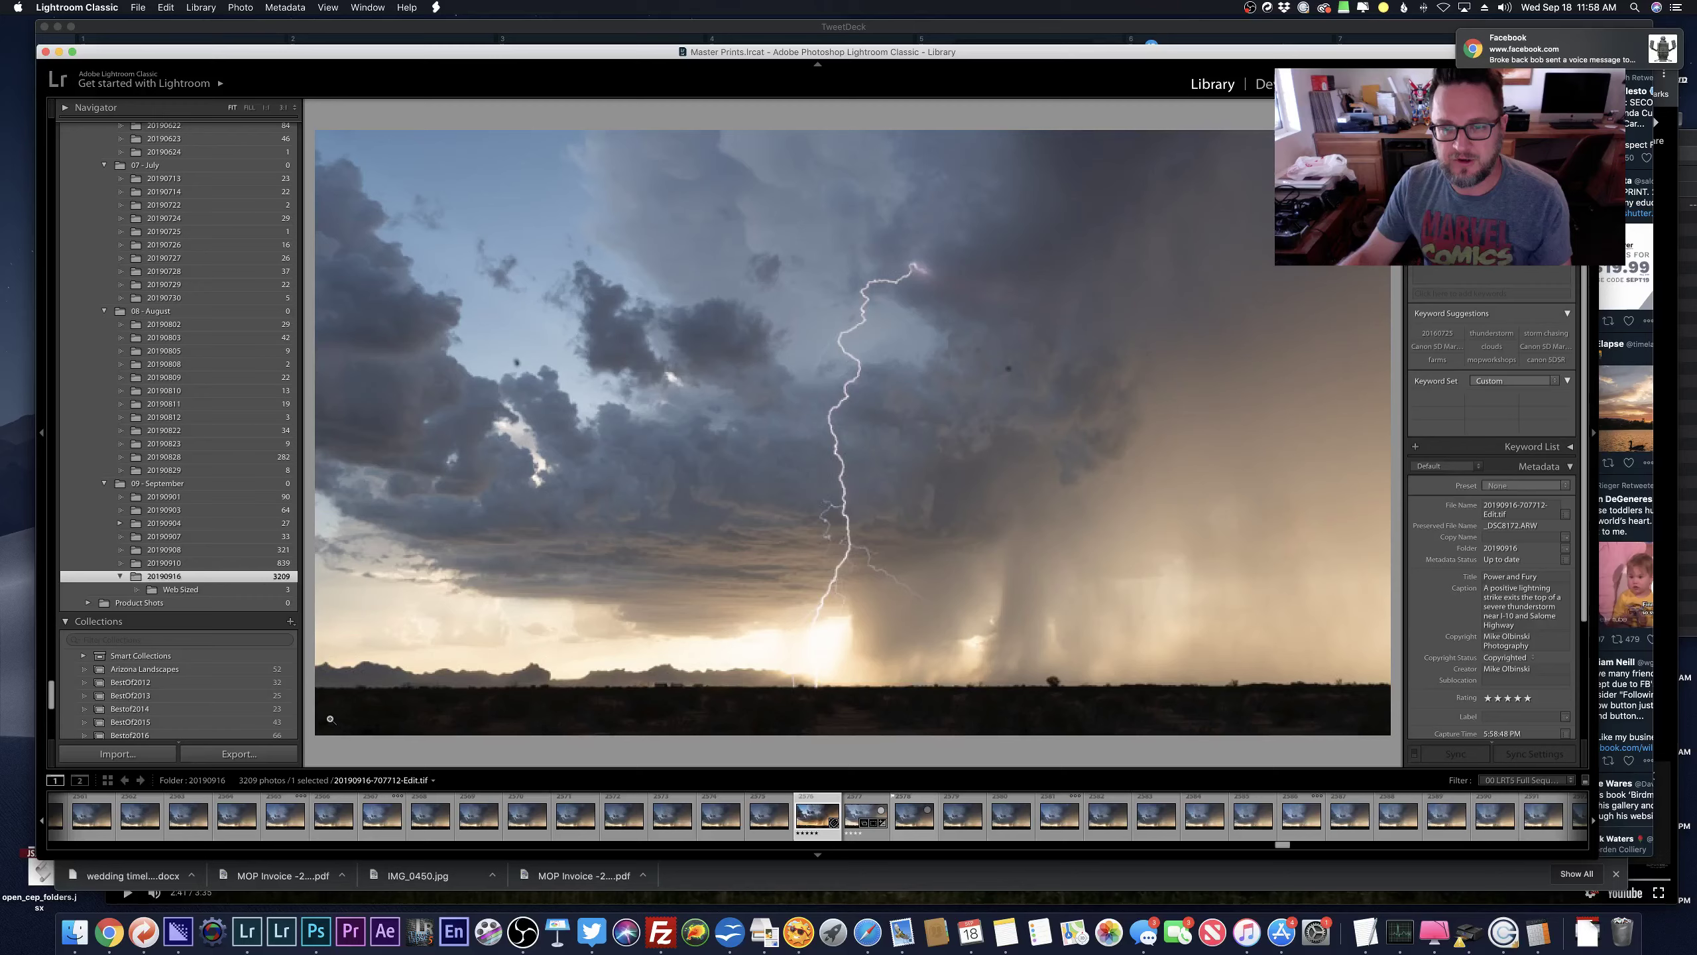
key(Right)
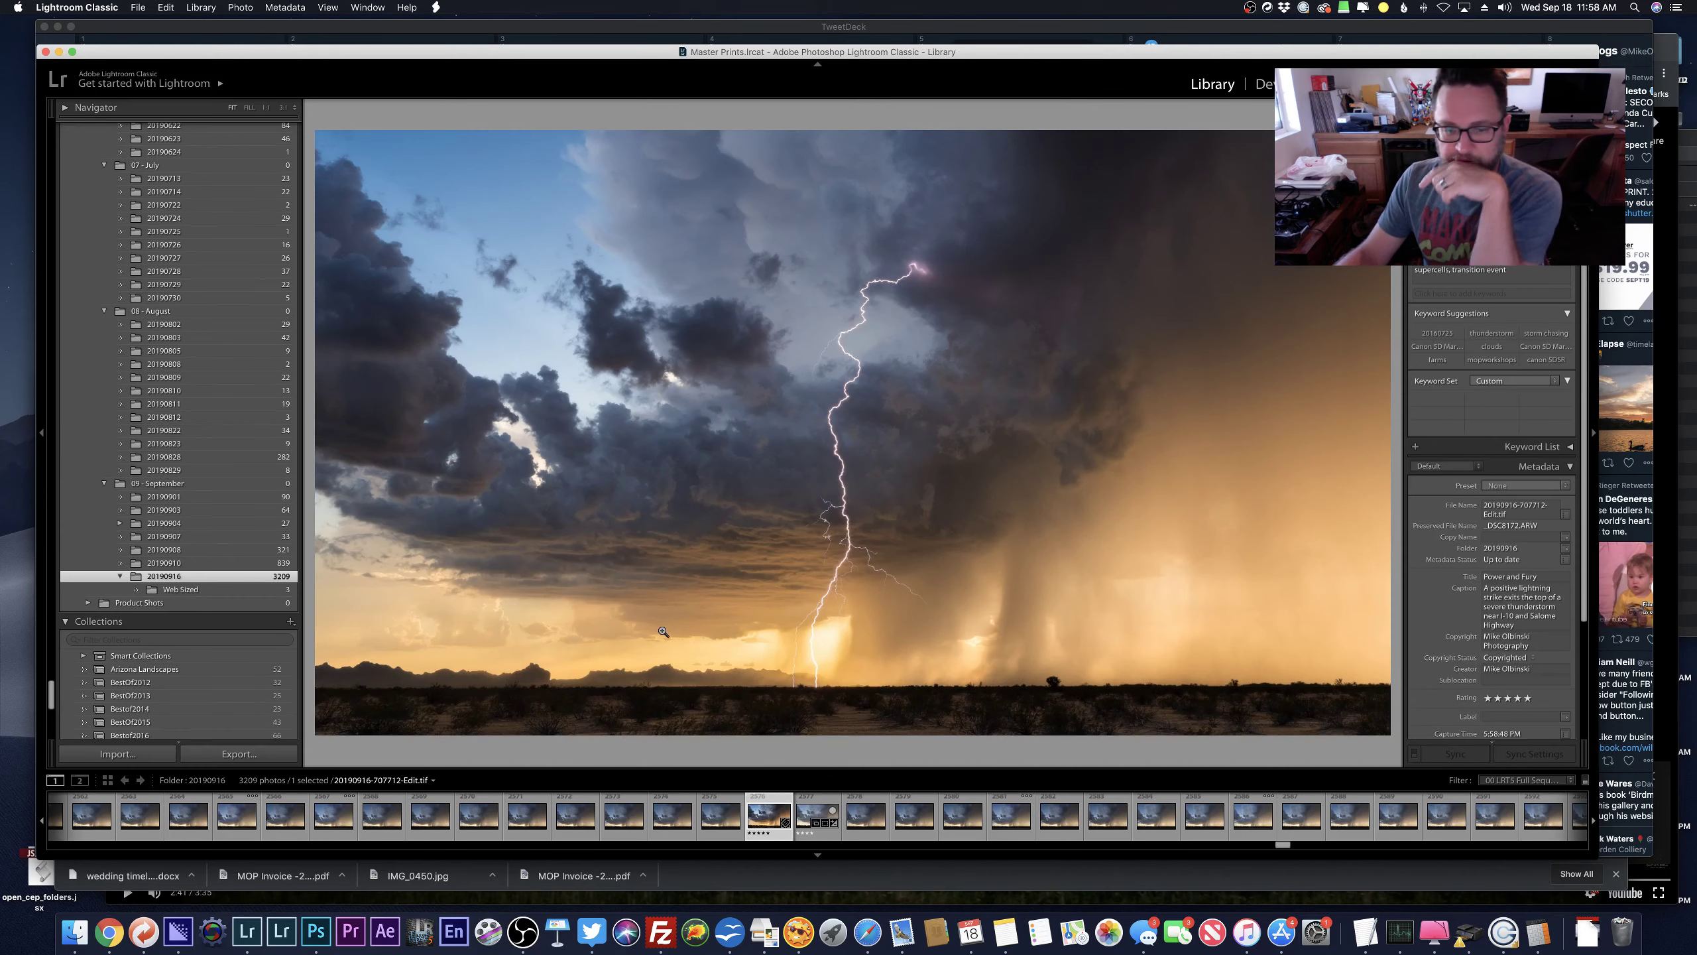
click(824, 655)
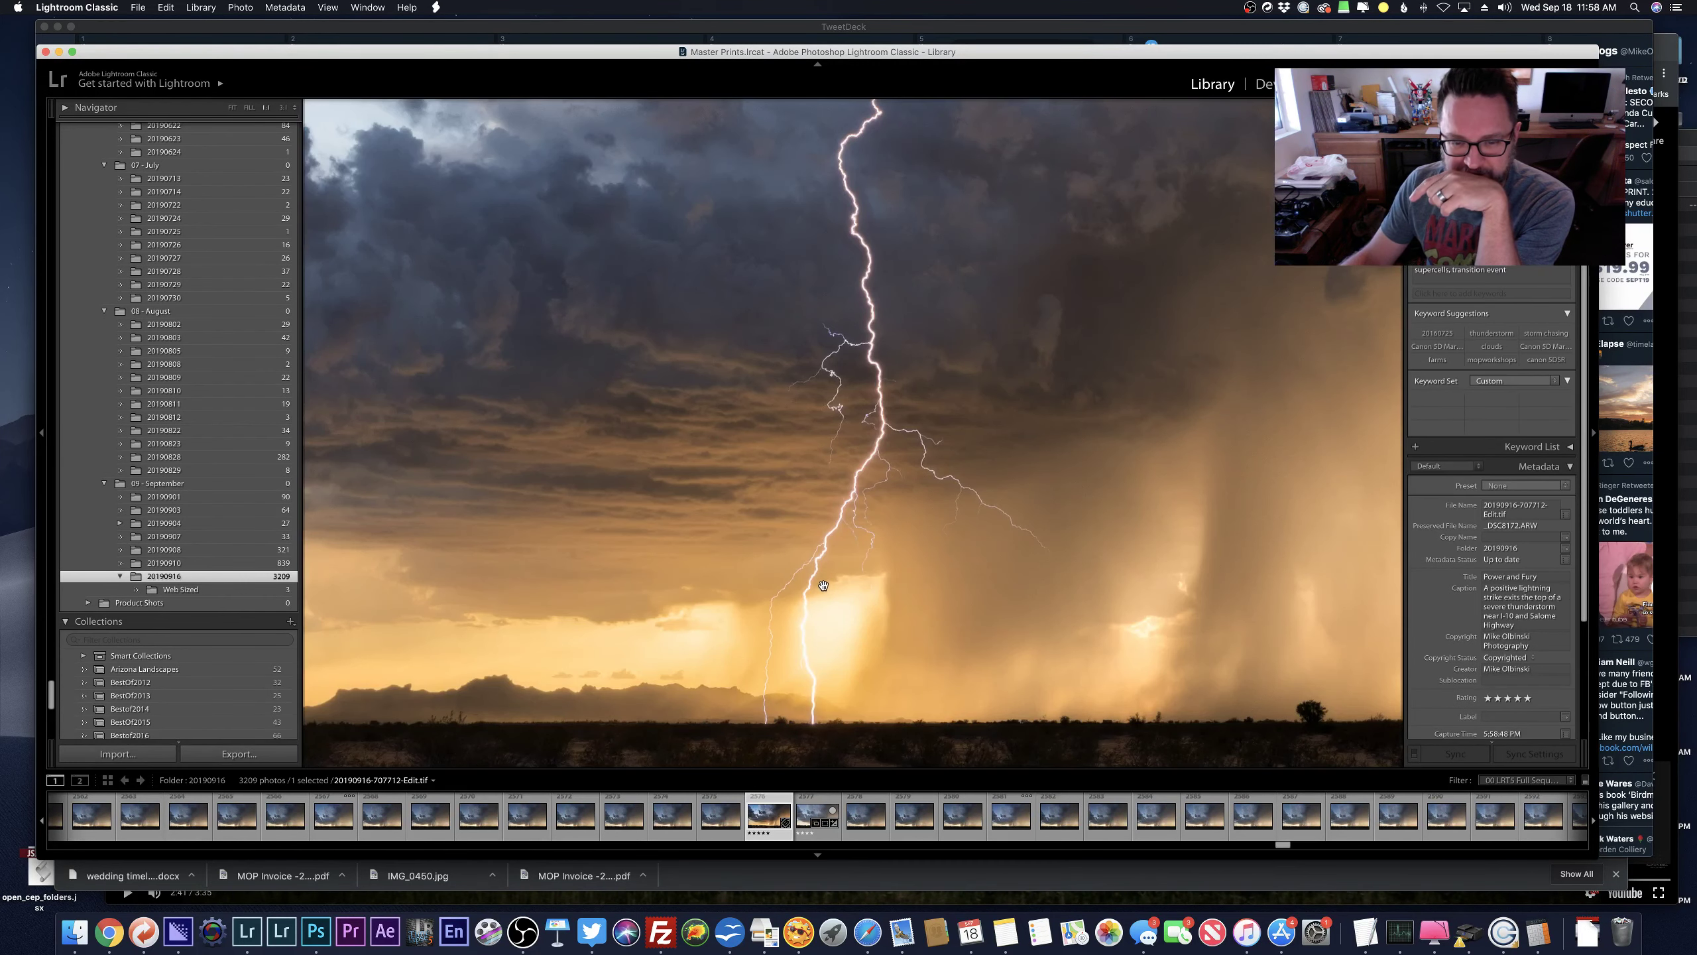
click(812, 814)
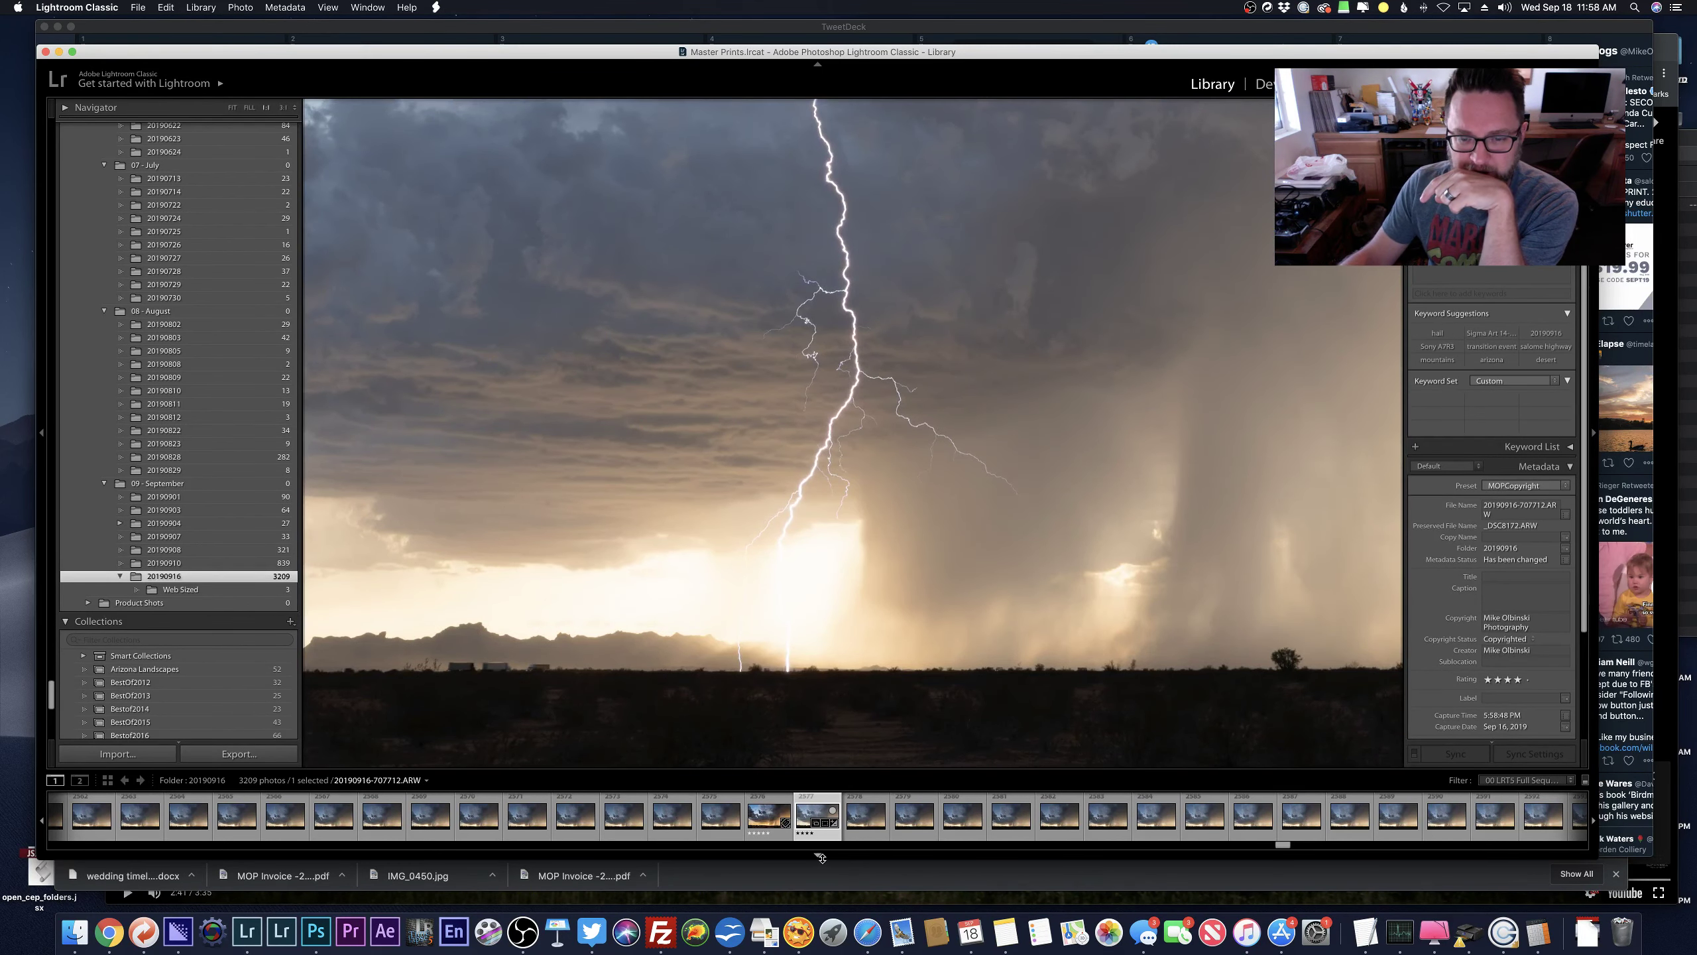
click(754, 821)
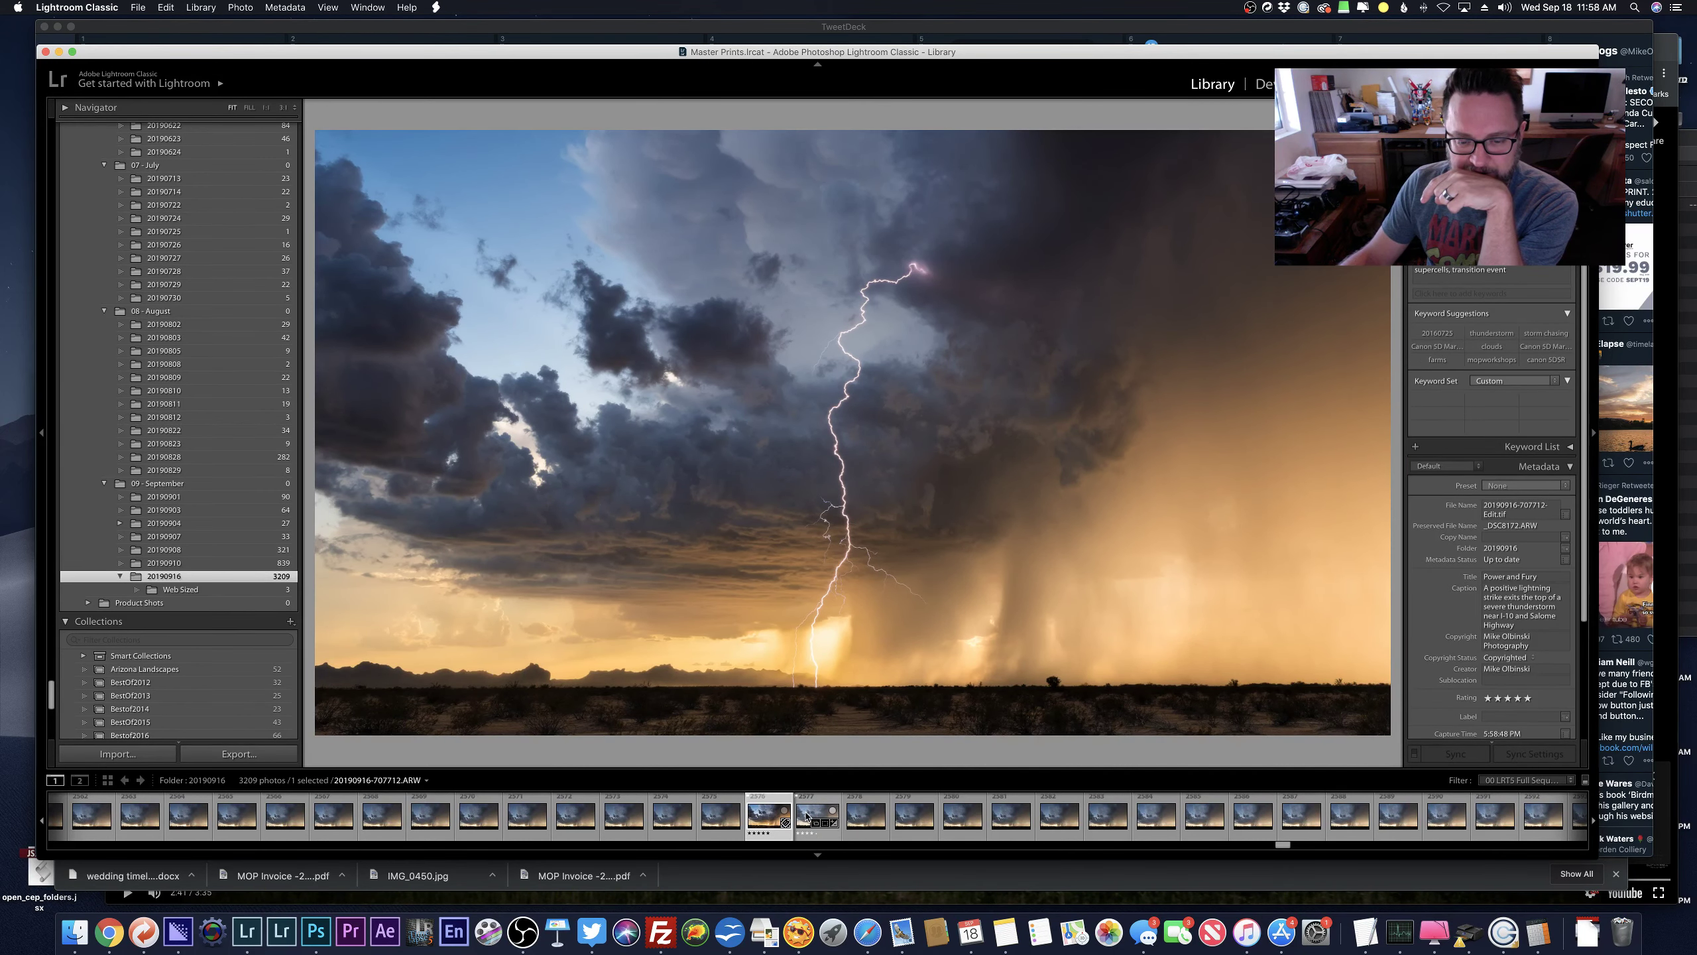
Open the raw 20190916-707712.ARW for developing and set shadows to +75, highlights to -100 and contrast to +85.
click(807, 816)
key(d)
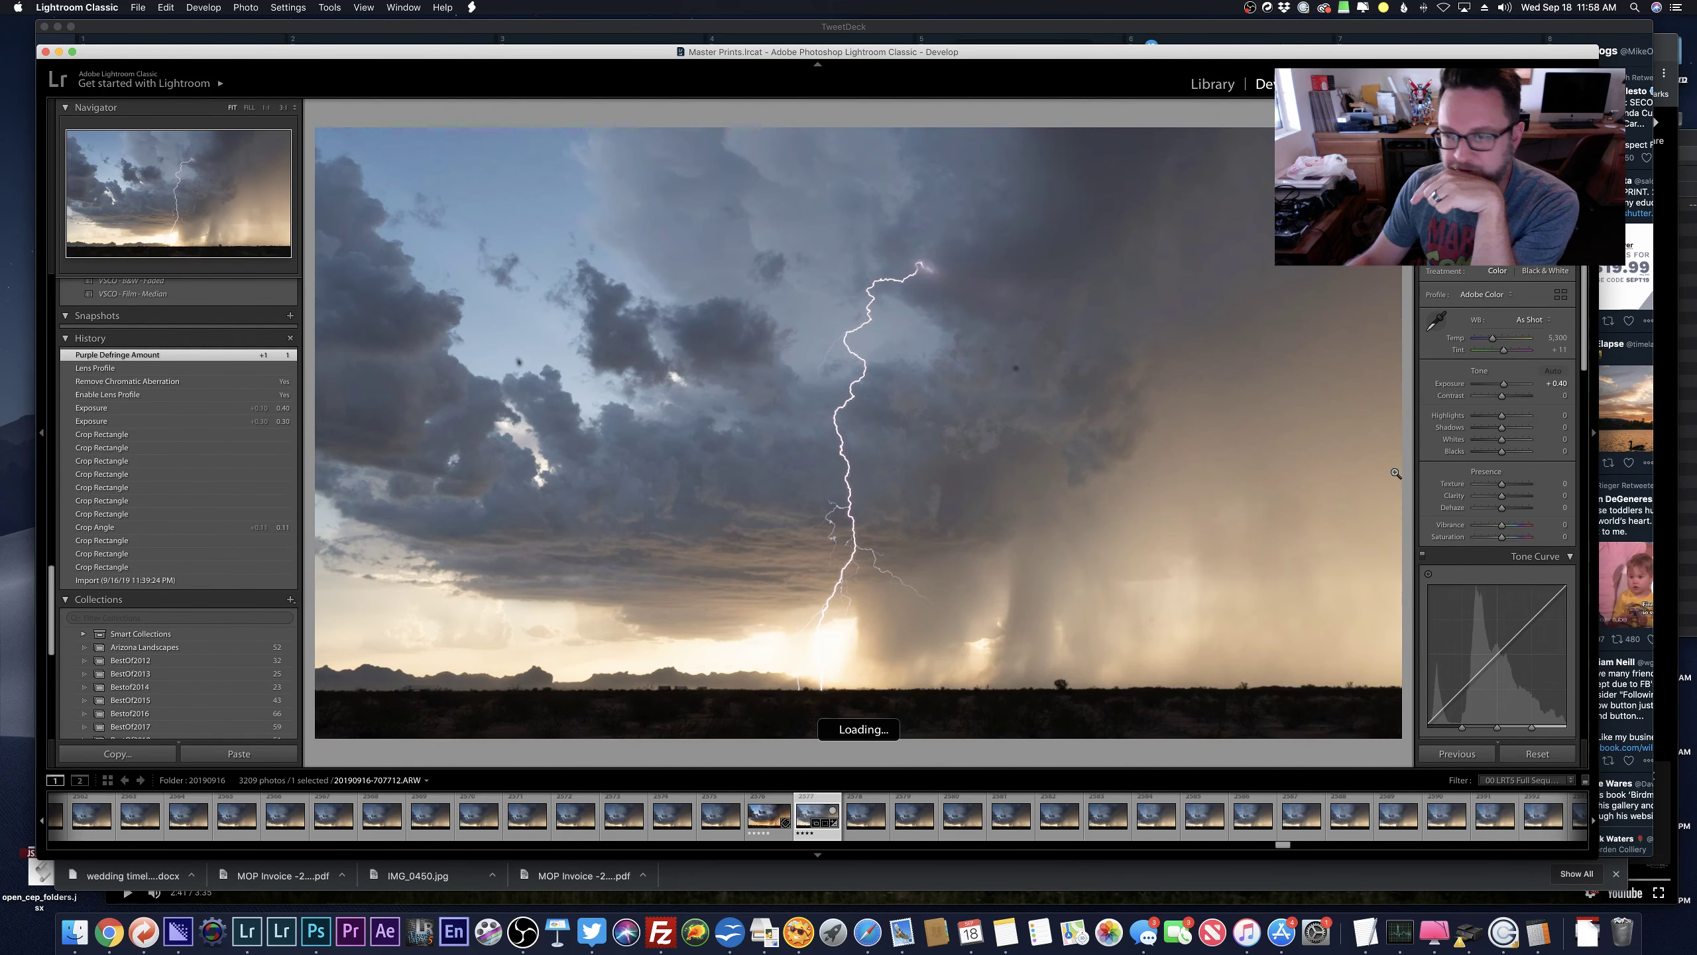
drag(1502, 427, 1523, 430)
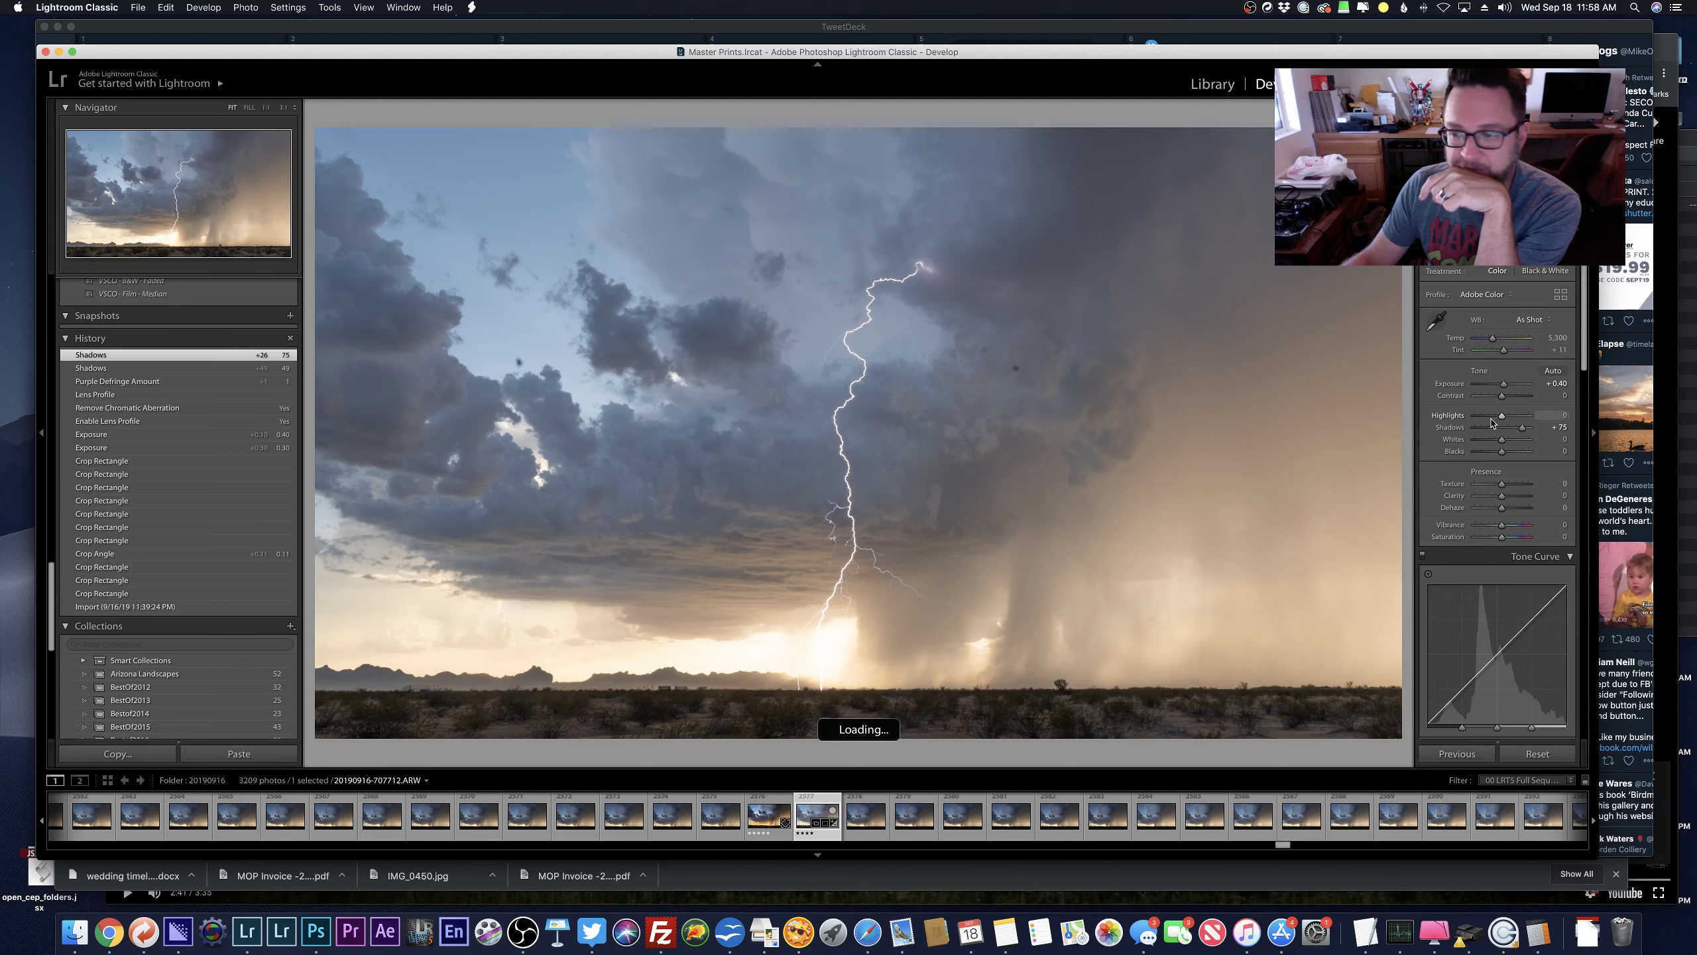
drag(1491, 420, 1525, 396)
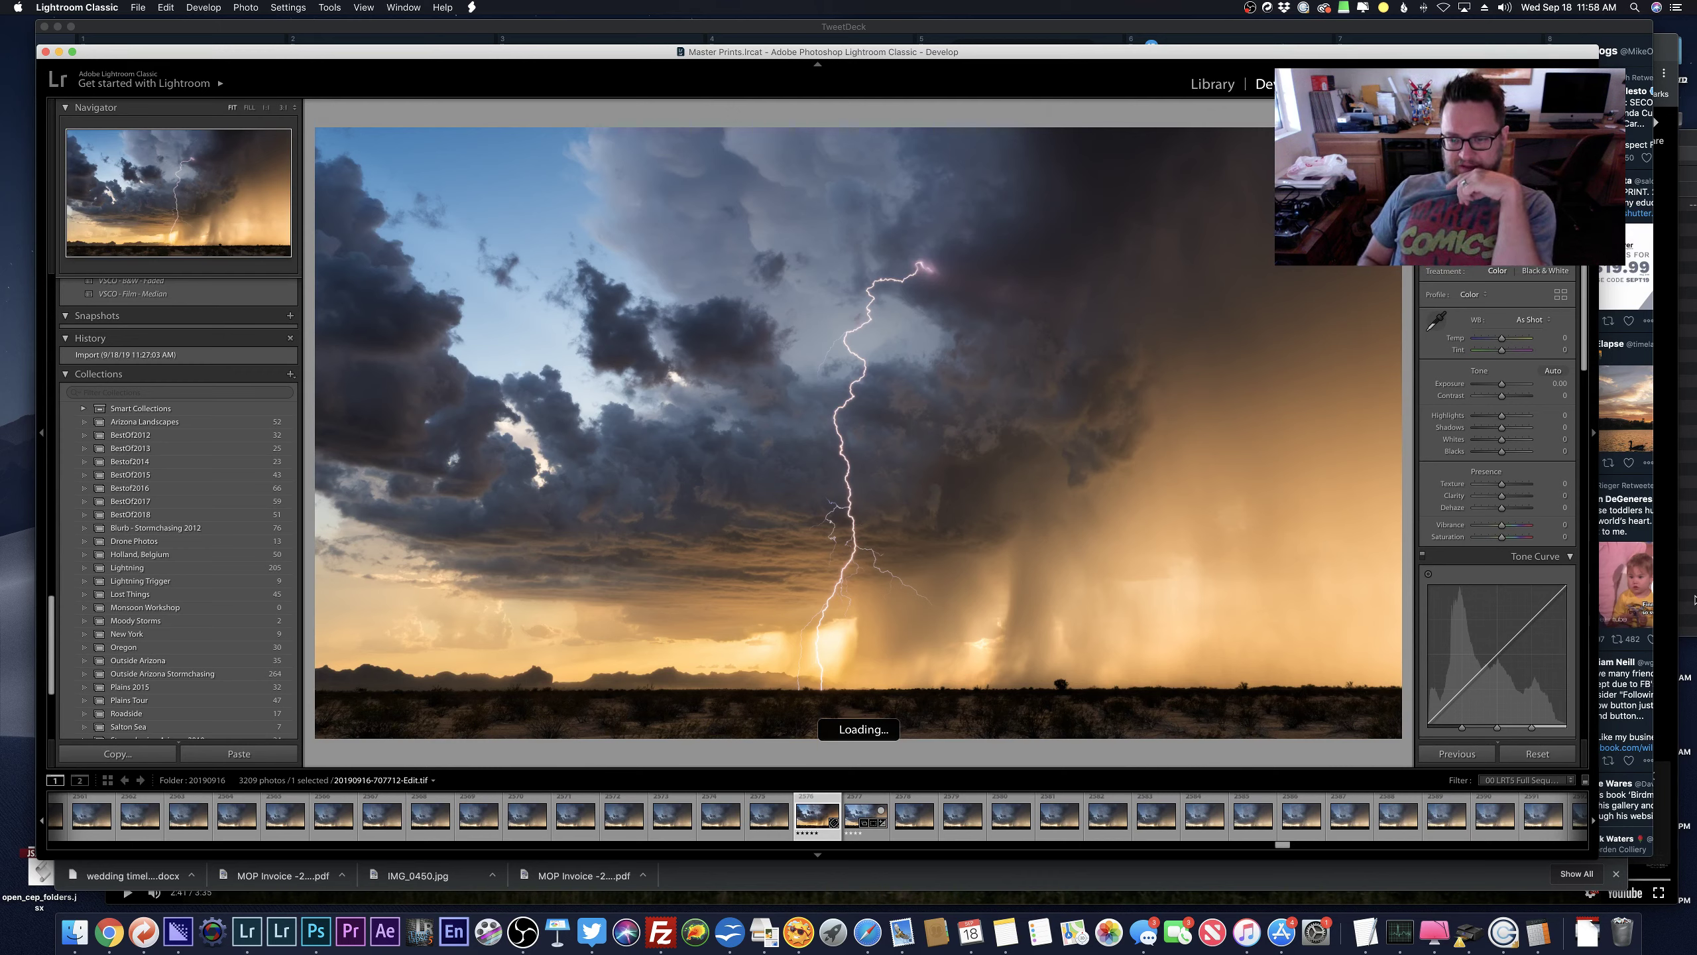
Set the raw lightning photo's temperature to 5,887, vibrance to +26 and exposure to +0.20.
key(Right)
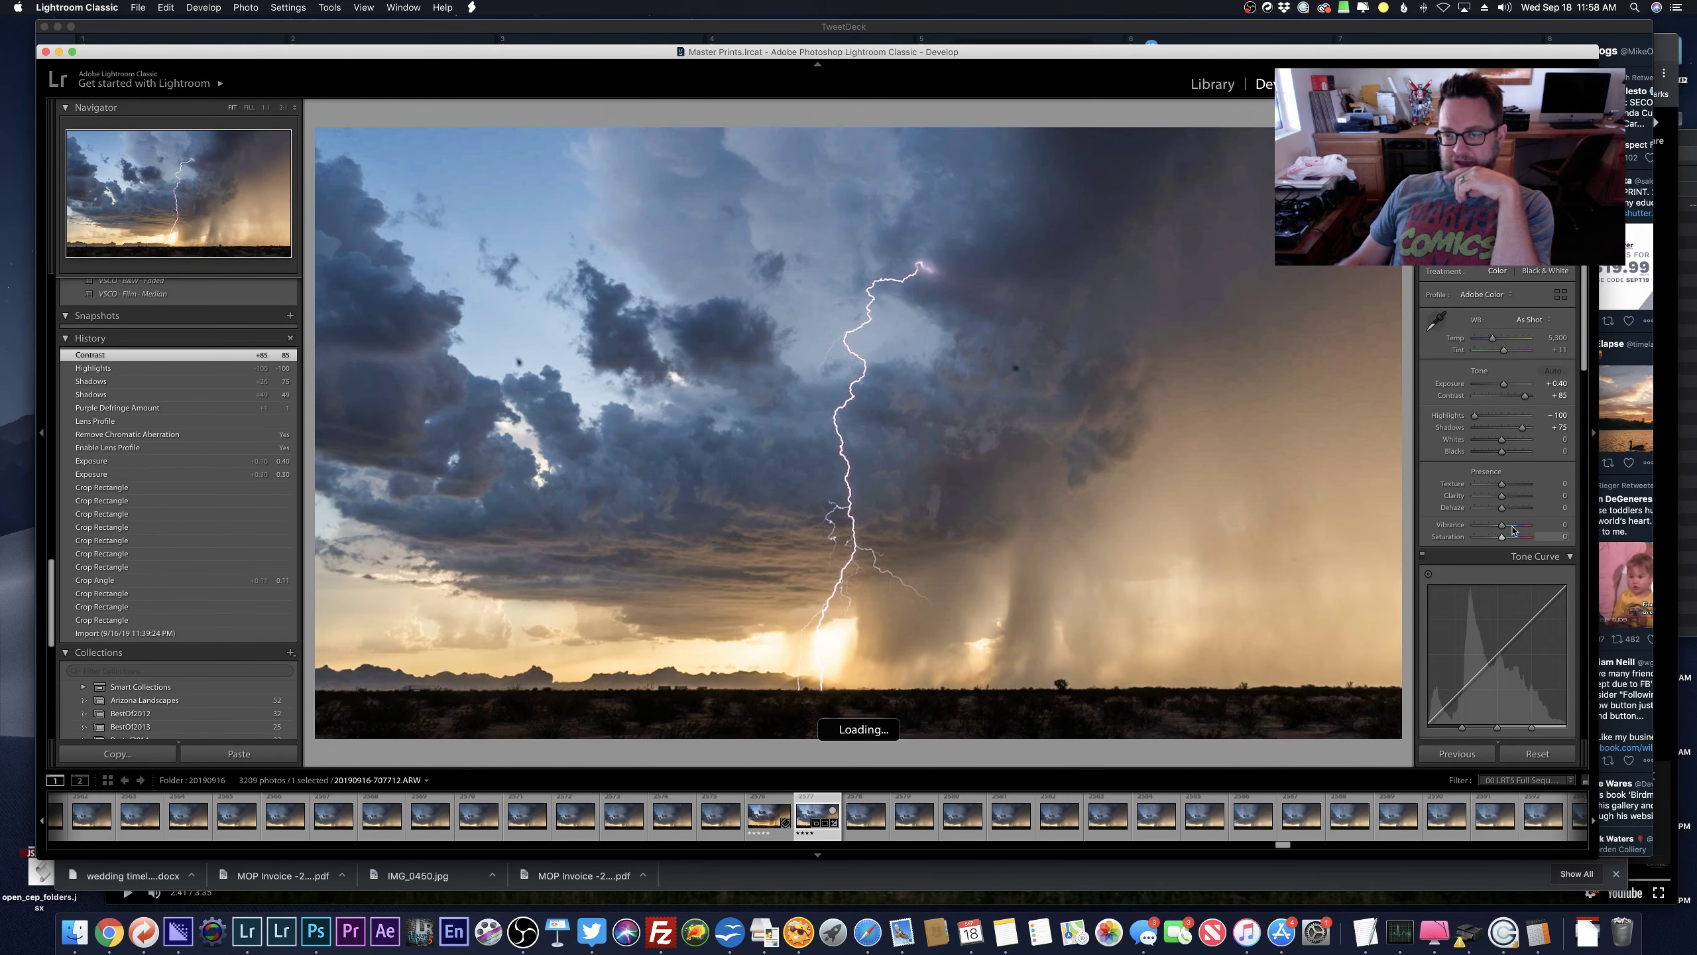
click(1517, 525)
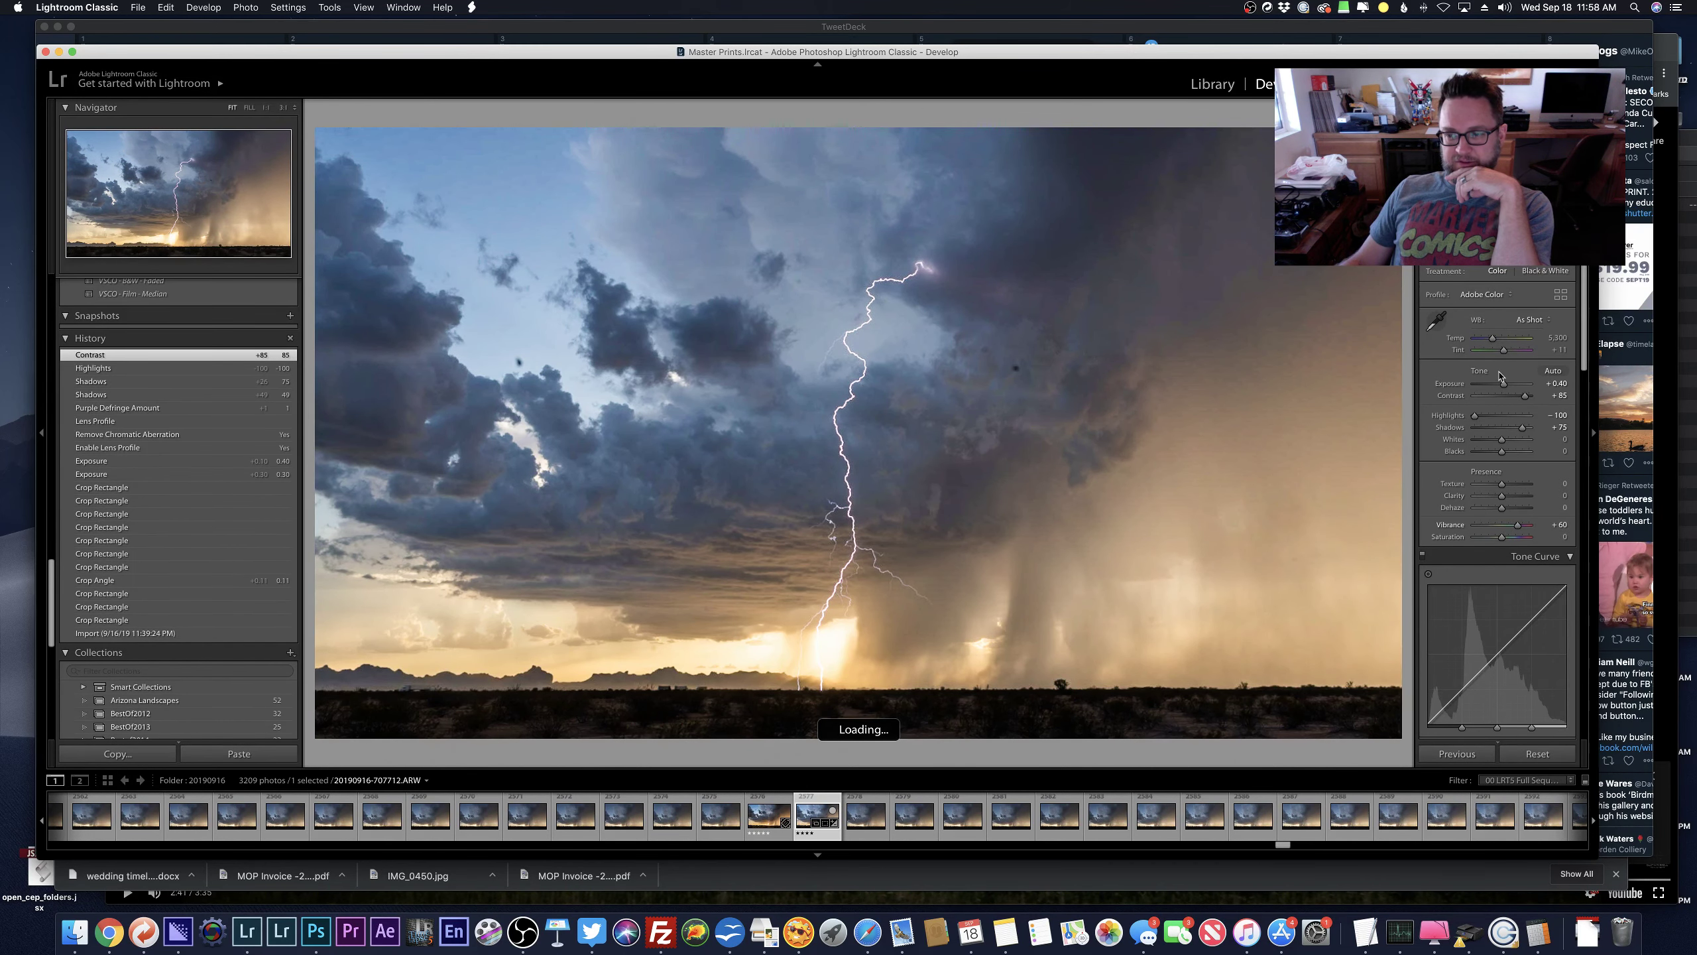
click(1499, 339)
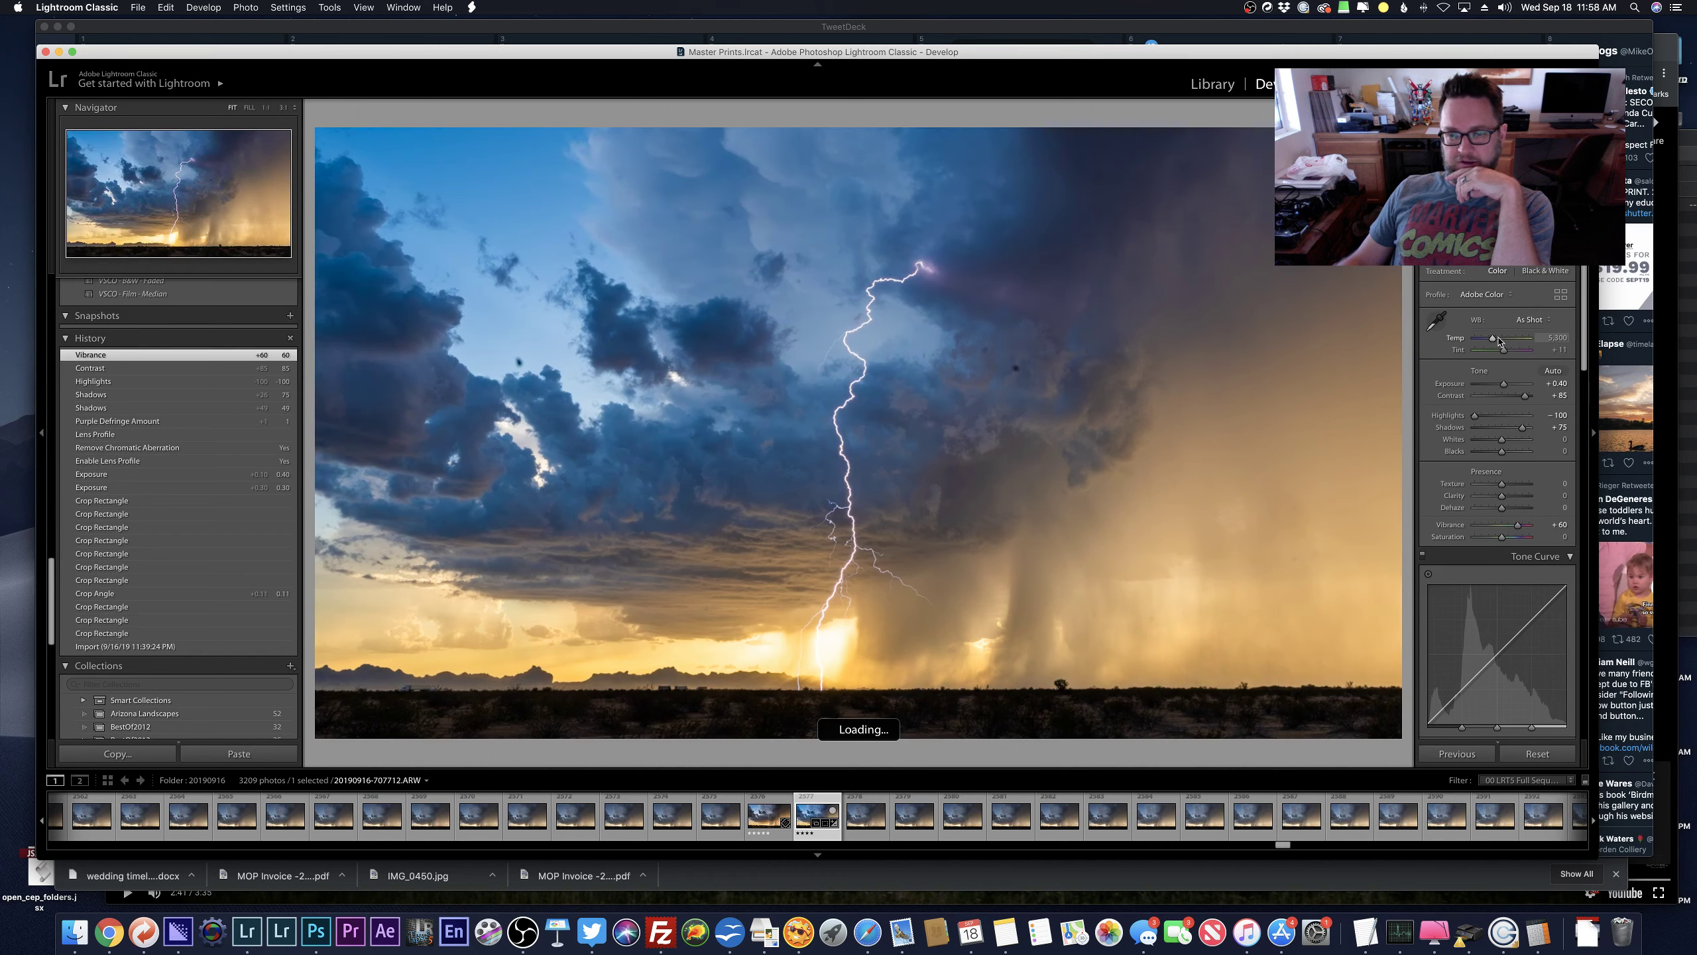
click(1516, 525)
drag(1515, 526, 1509, 530)
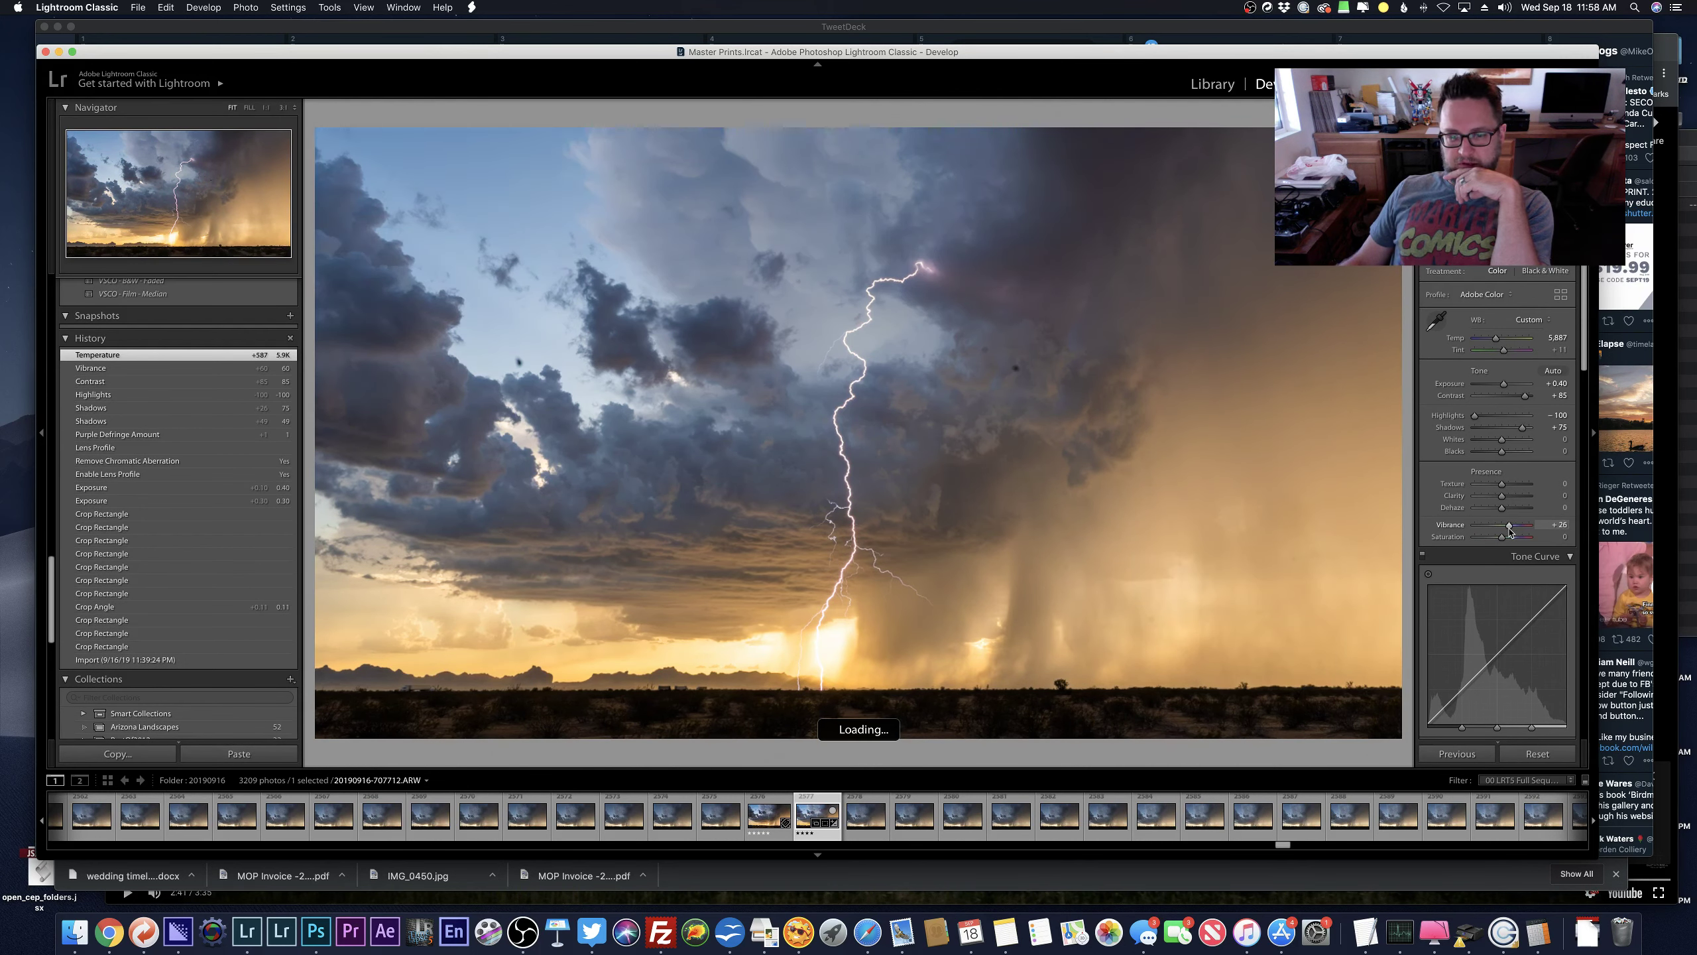
key(minus)
key(minus)
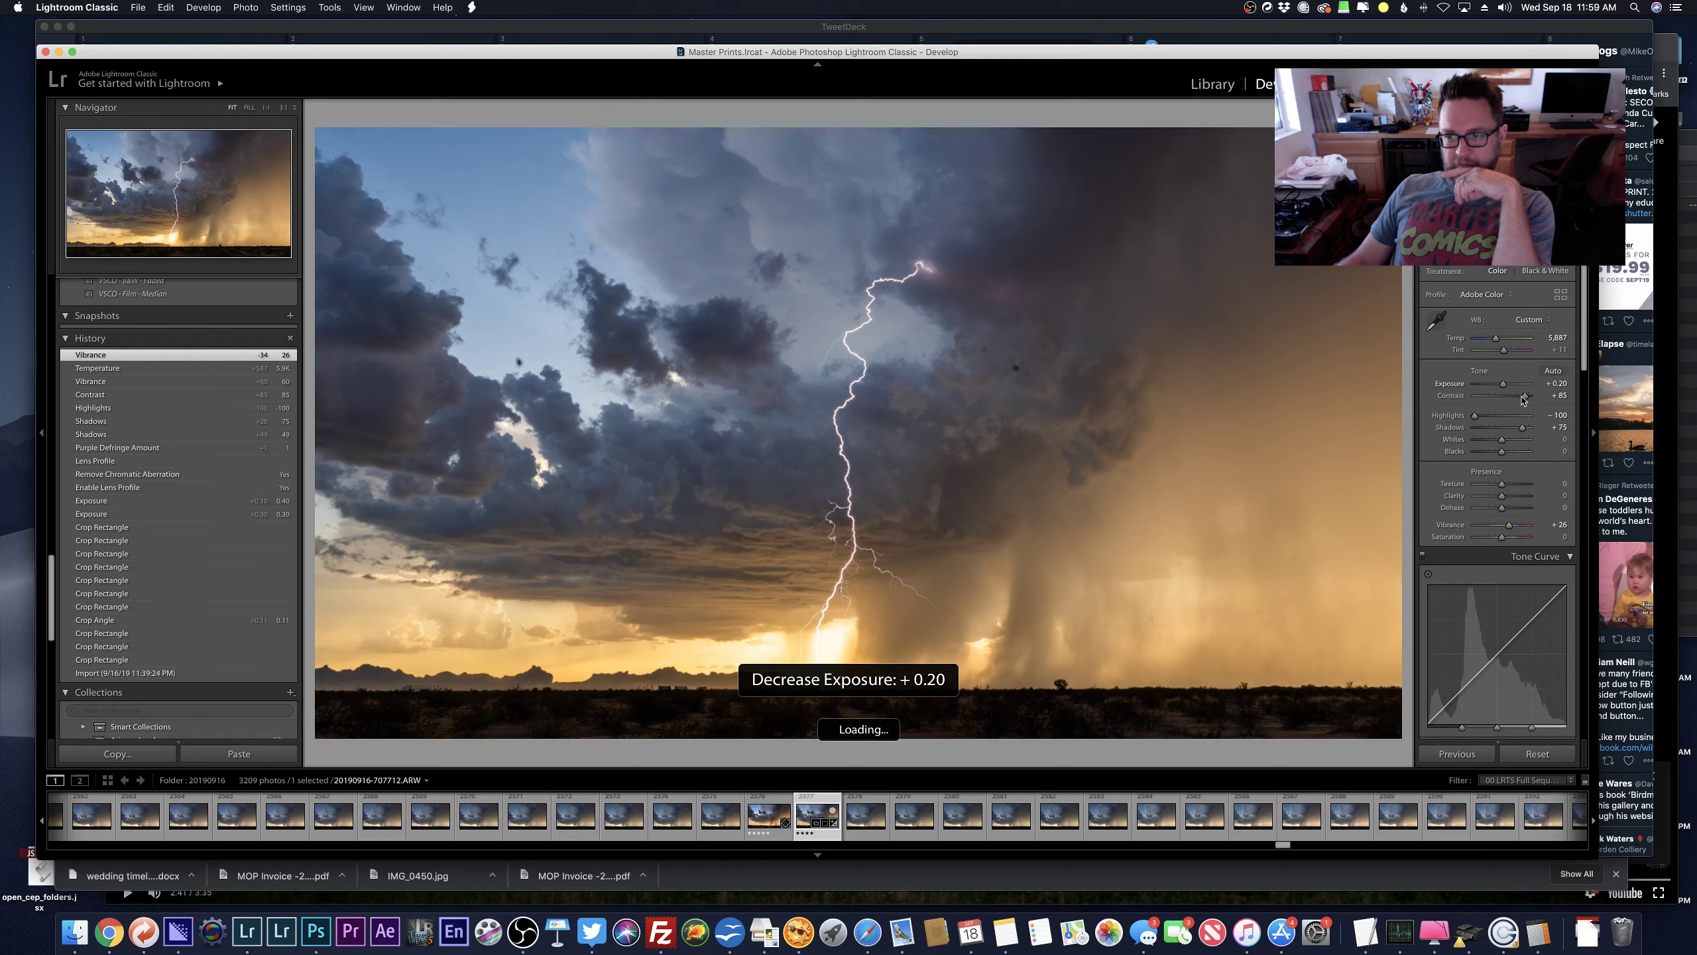
Set the raw lightning photo's contrast to +100, darken the tone curve's darks slightly, raise its lights to +11 and set tint to +15.
drag(1522, 399, 1534, 398)
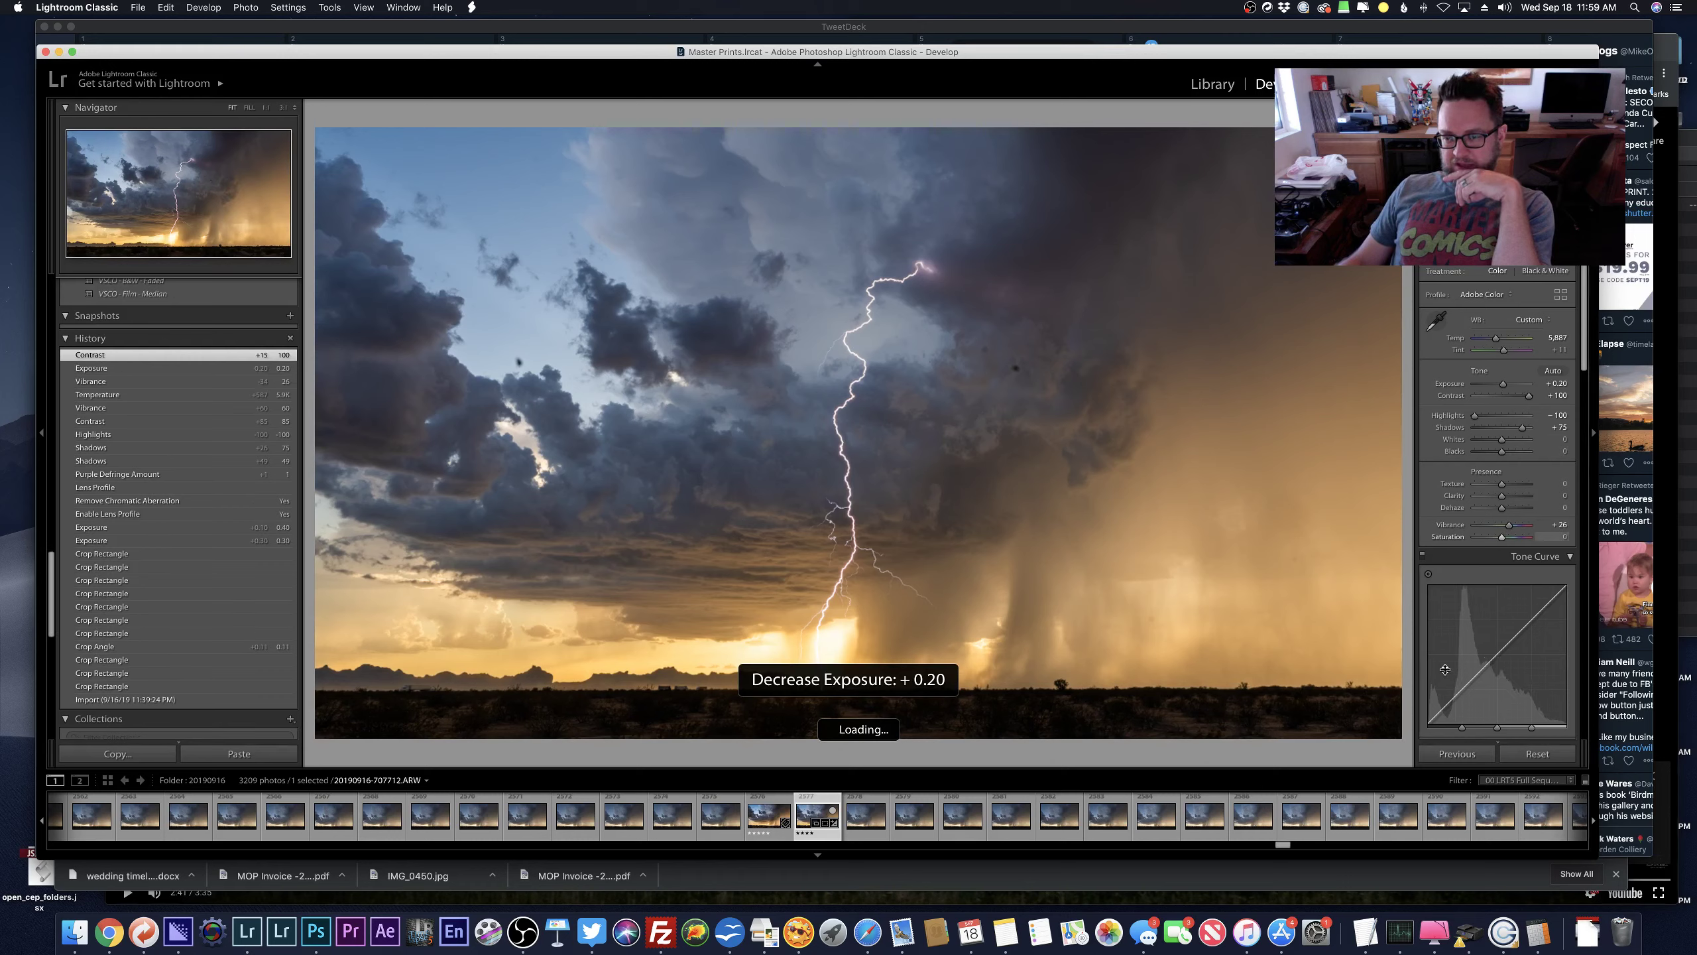
drag(1483, 669, 1512, 633)
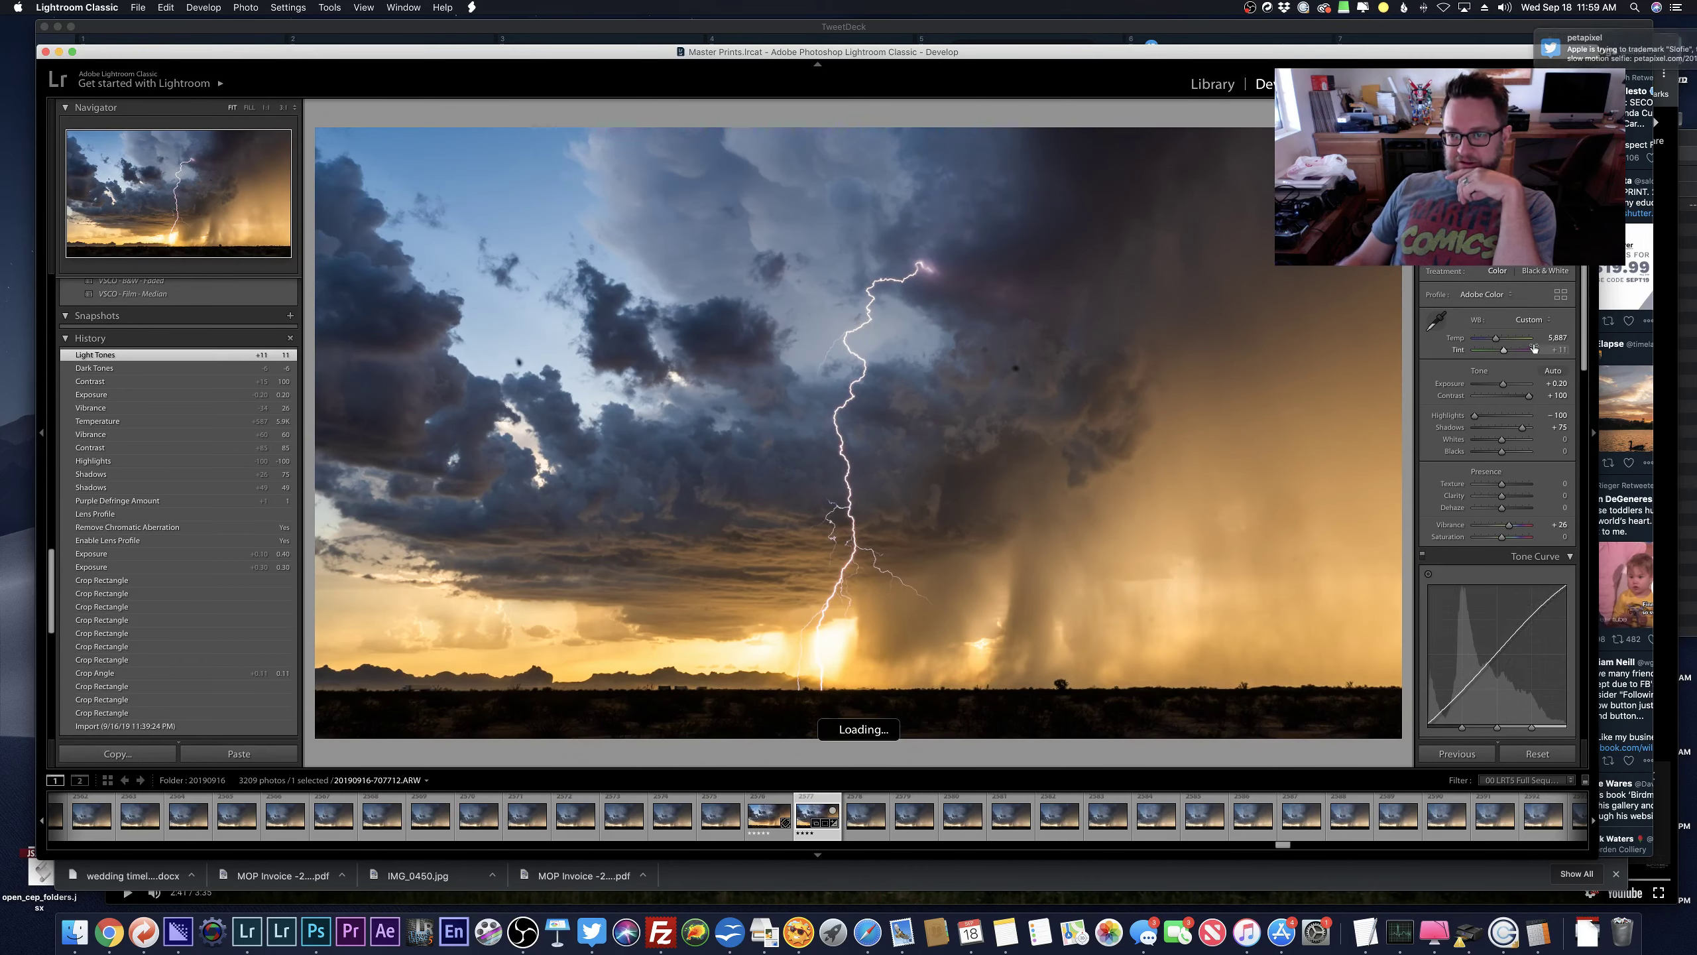
drag(1502, 351, 1505, 352)
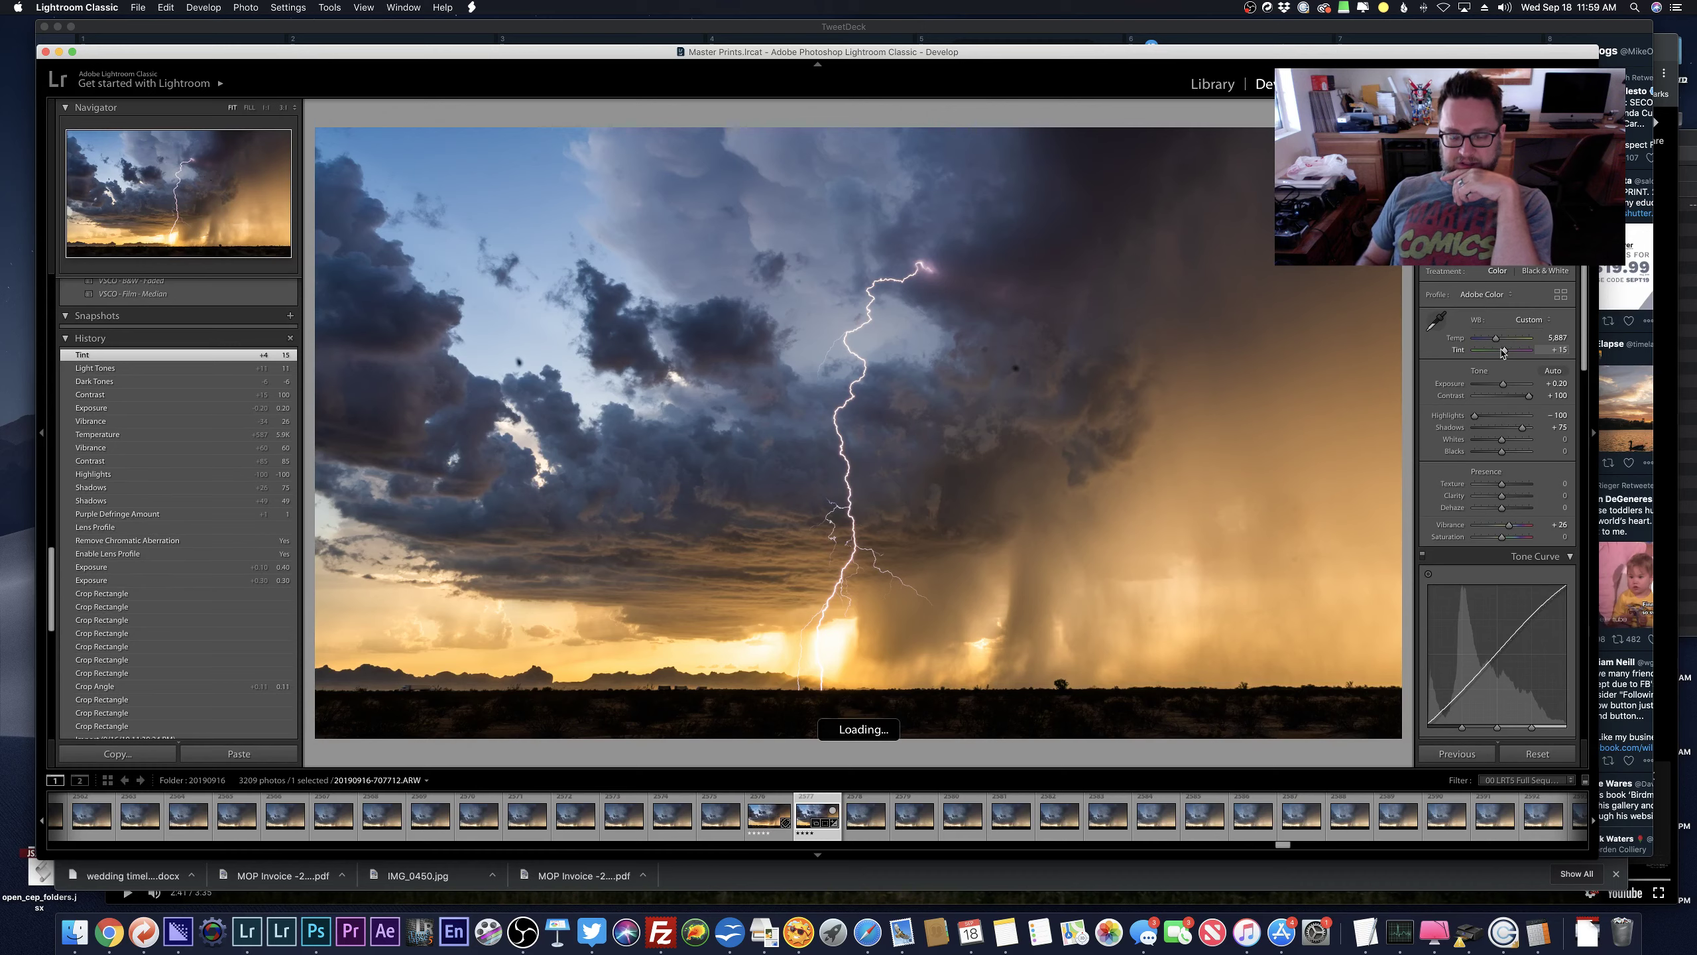
Compare the raw lightning photo with its edited TIFF and set the raw's highlights to -56.
key(Left)
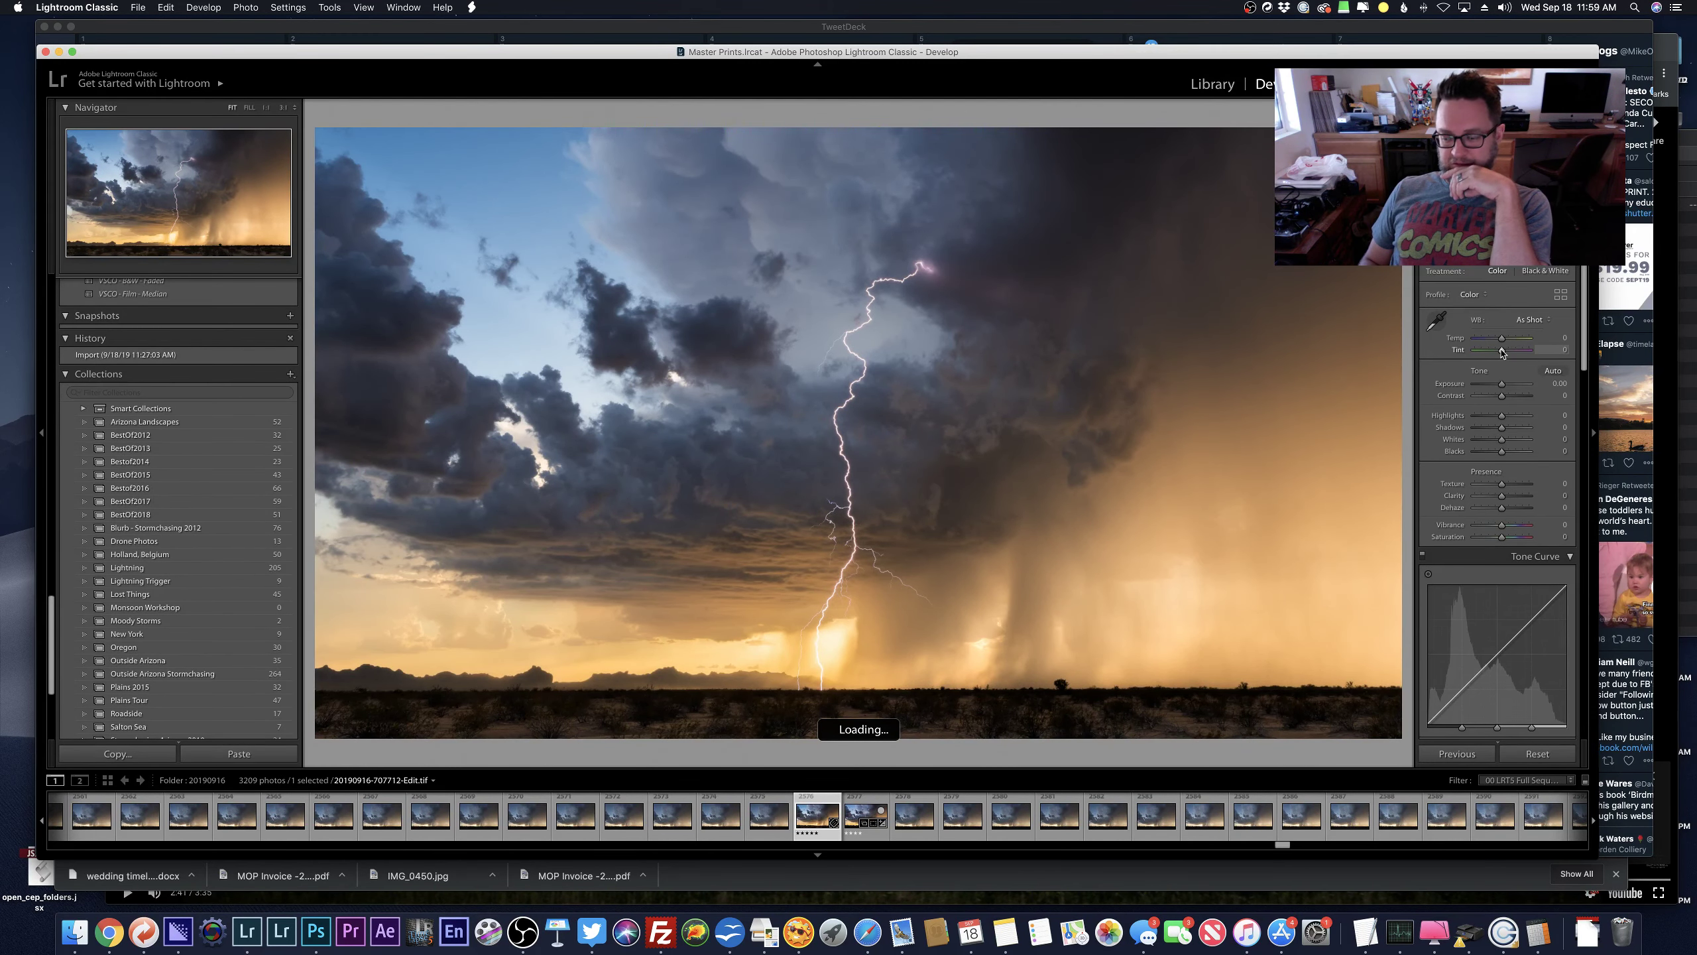
key(Right)
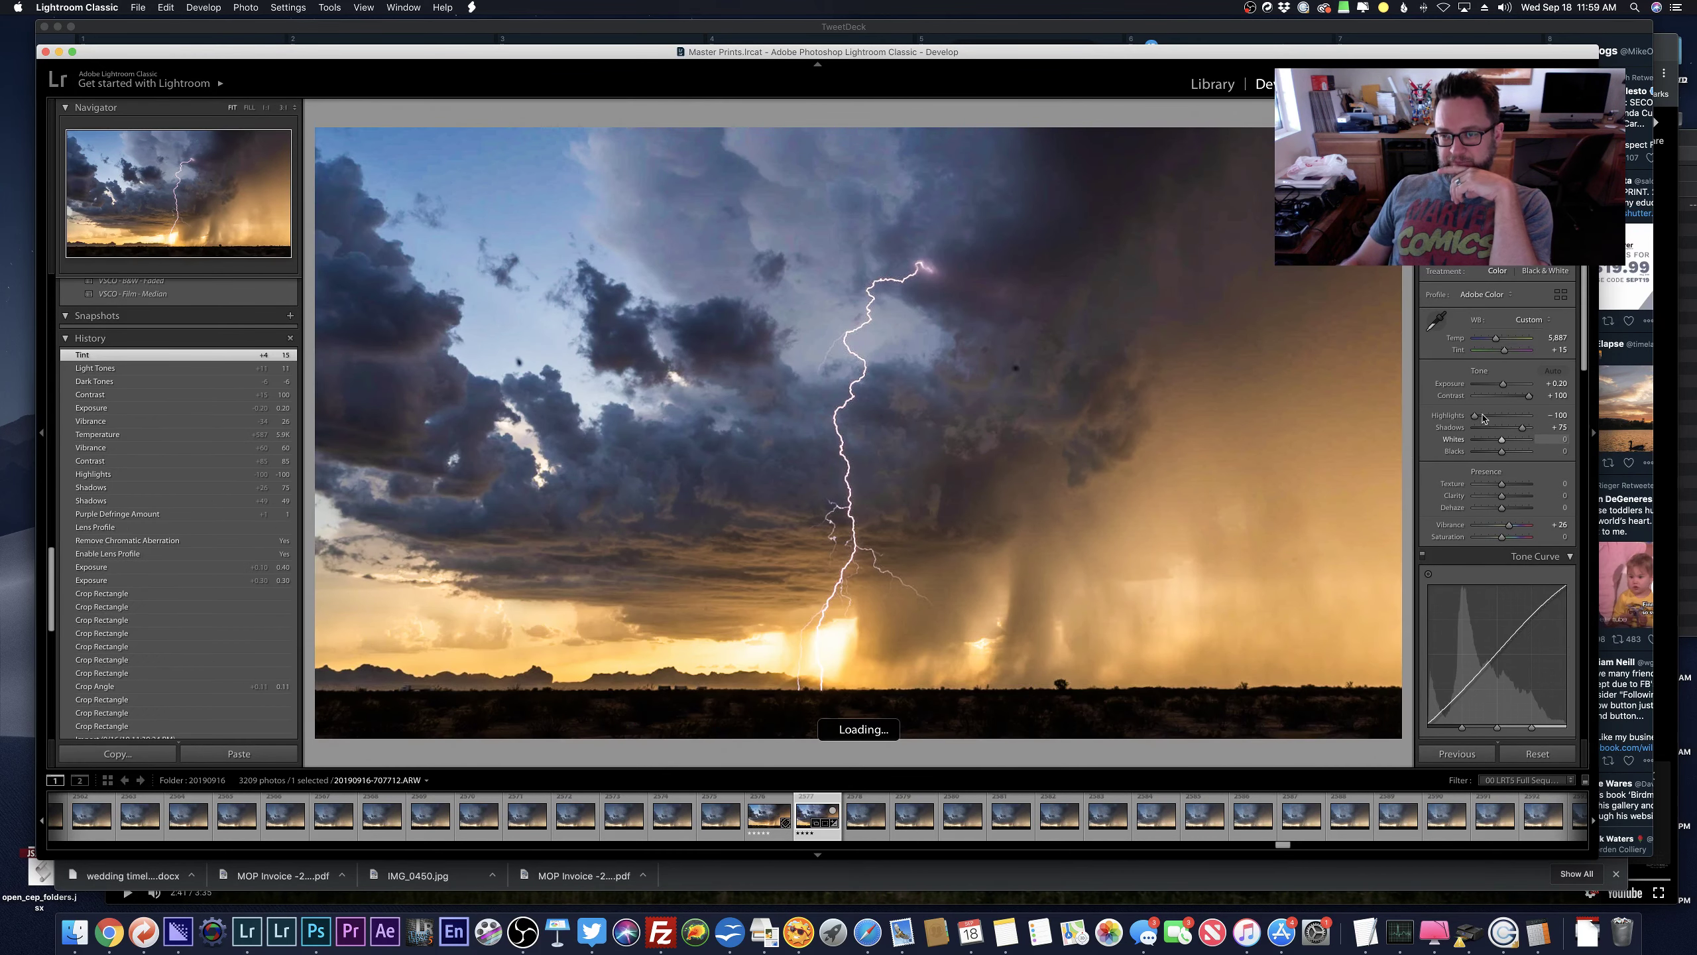
drag(1484, 417, 1487, 415)
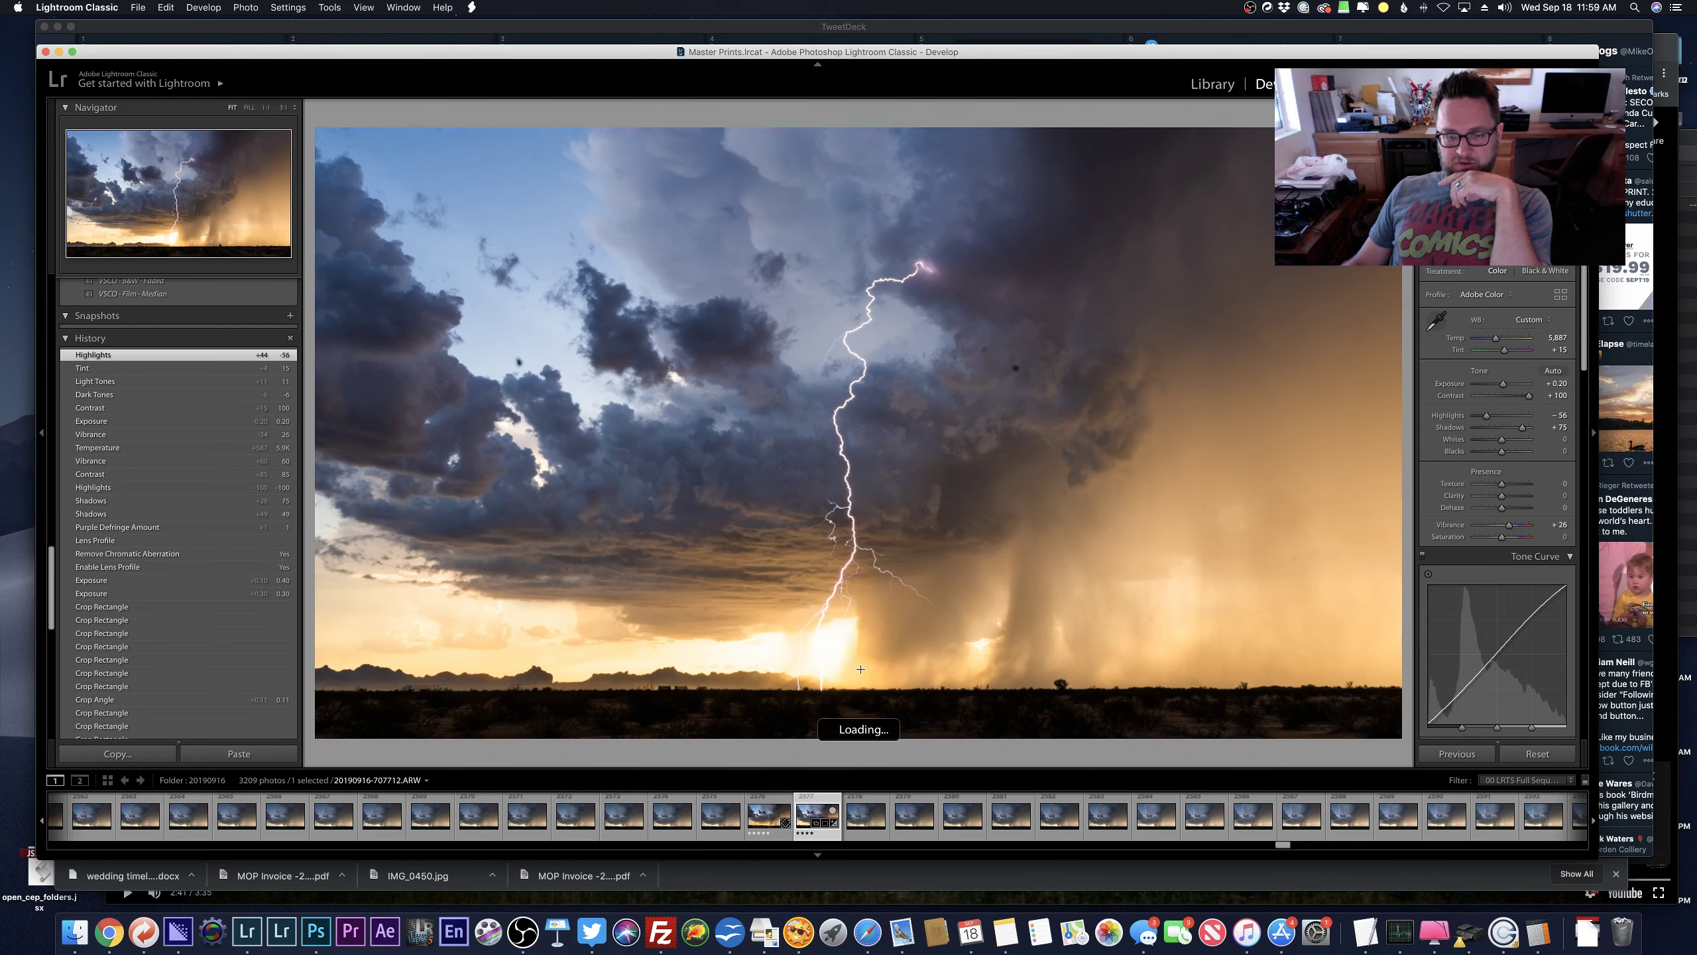
Add a radial filter over the bright base of the lightning bolt and lower its highlights.
key(shift+m)
drag(803, 646, 875, 682)
drag(1503, 342, 1488, 344)
key(shift+m)
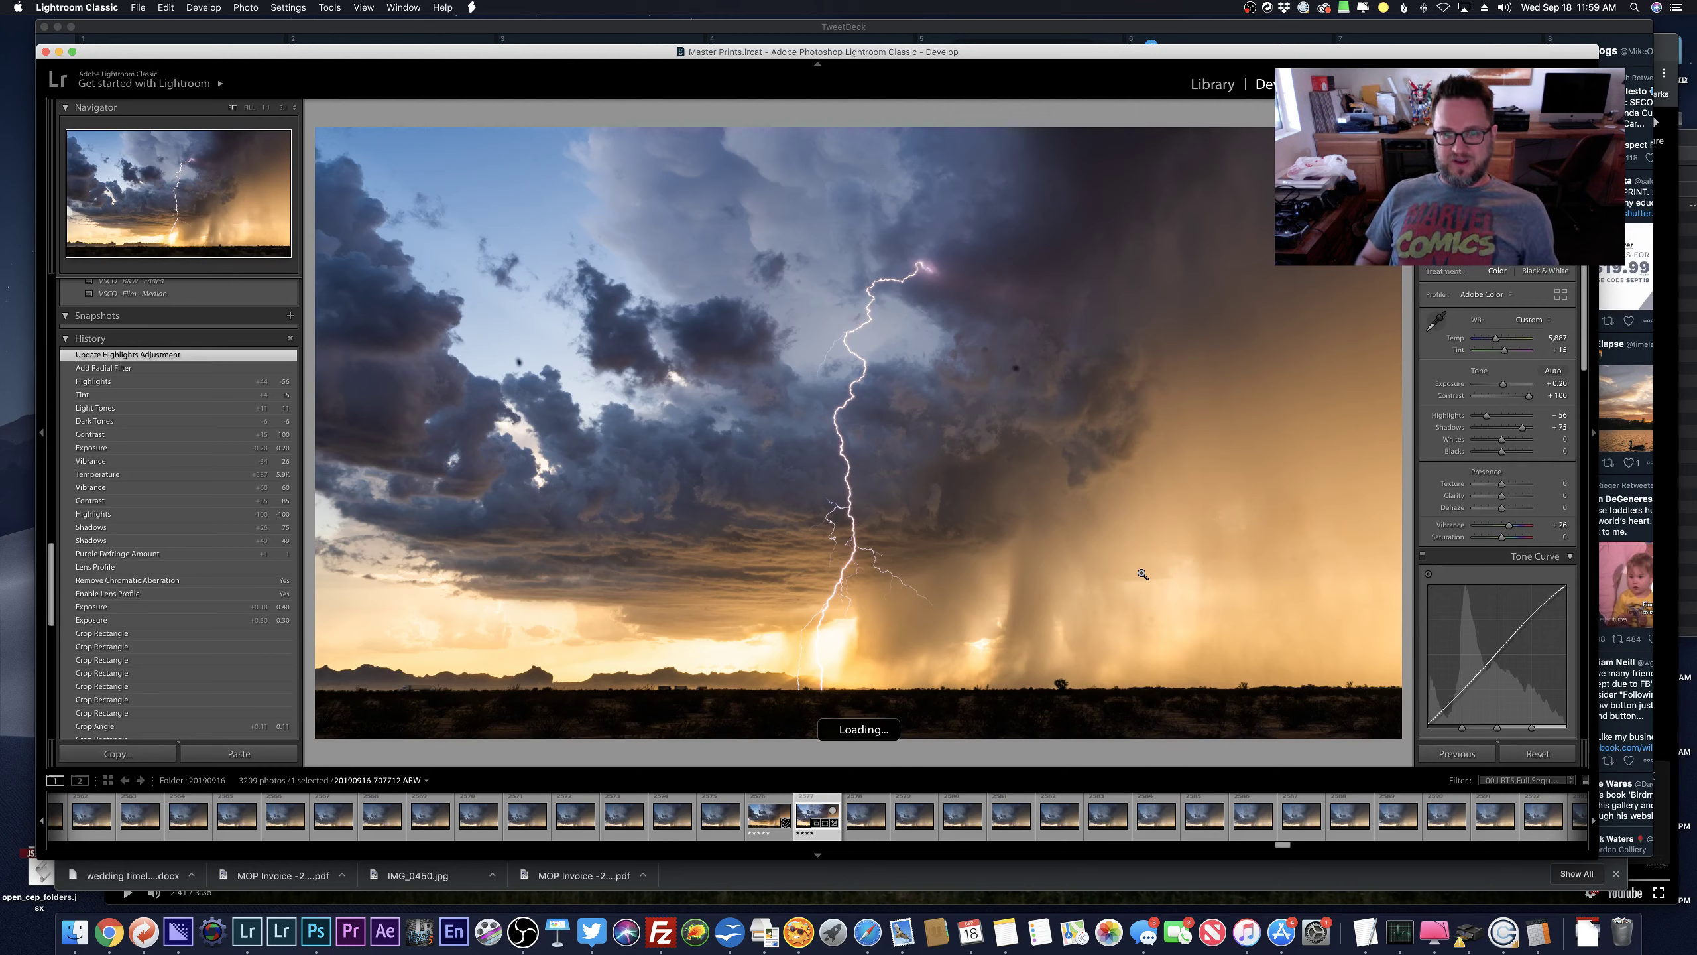
Check the edited TIFF, and add a wide radial filter to the raw along the bright horizon beside the bolt, with highlights at -76.
key(Left)
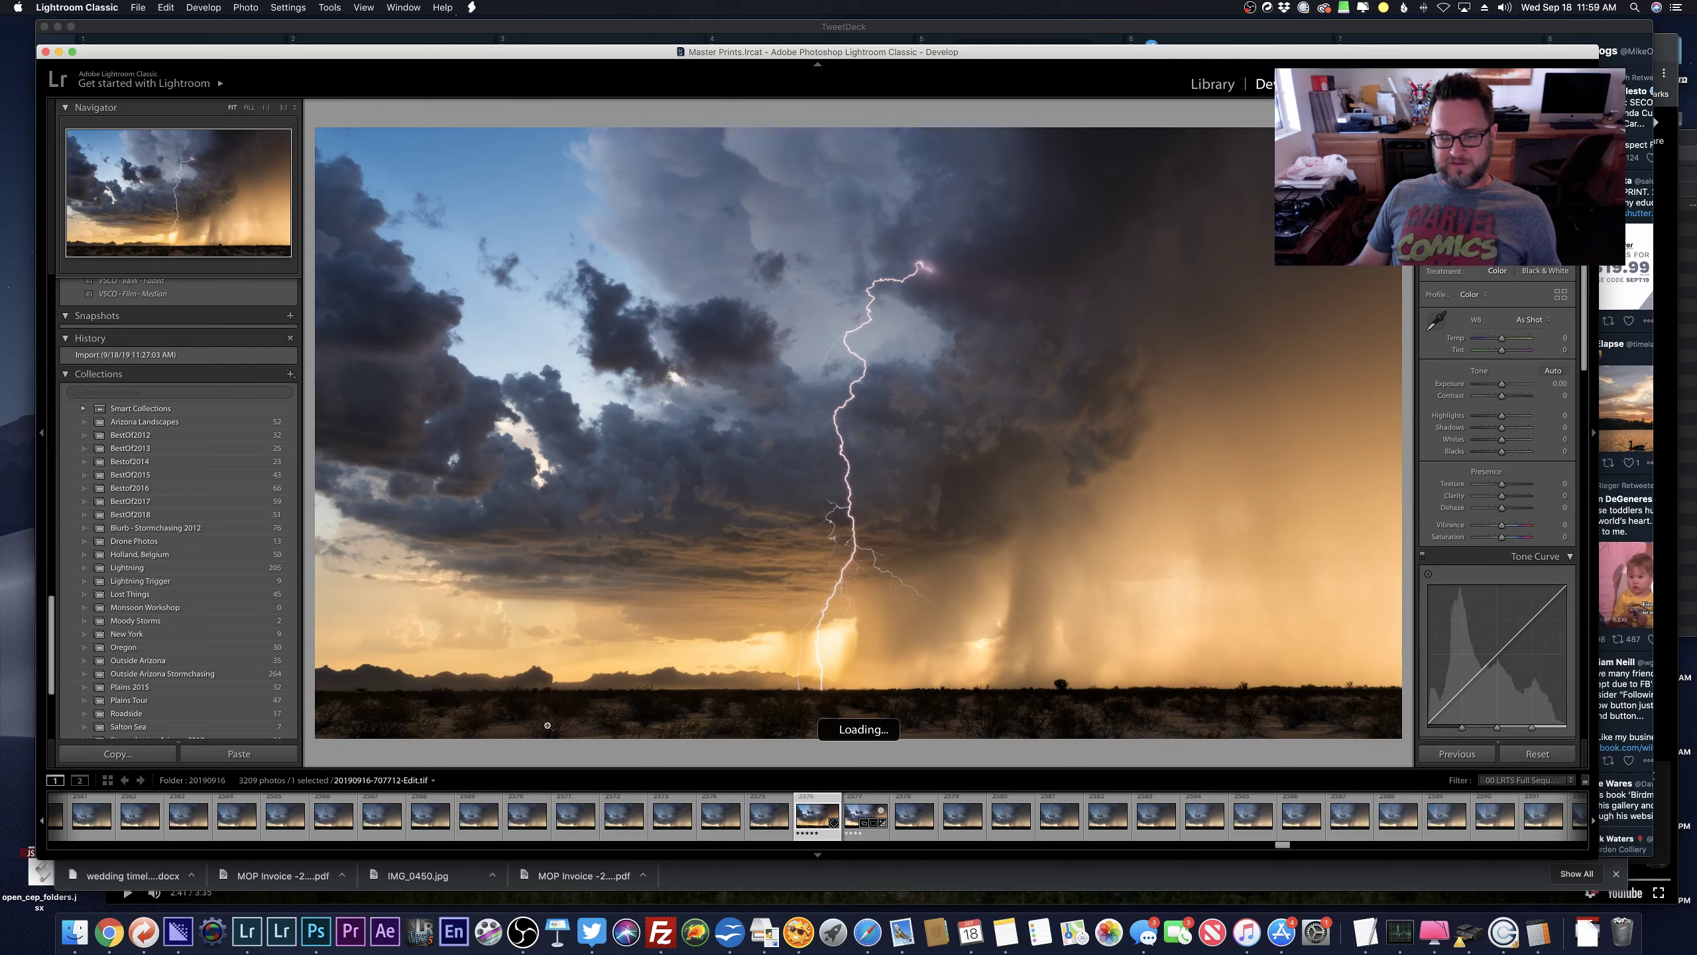
click(1106, 727)
click(1106, 725)
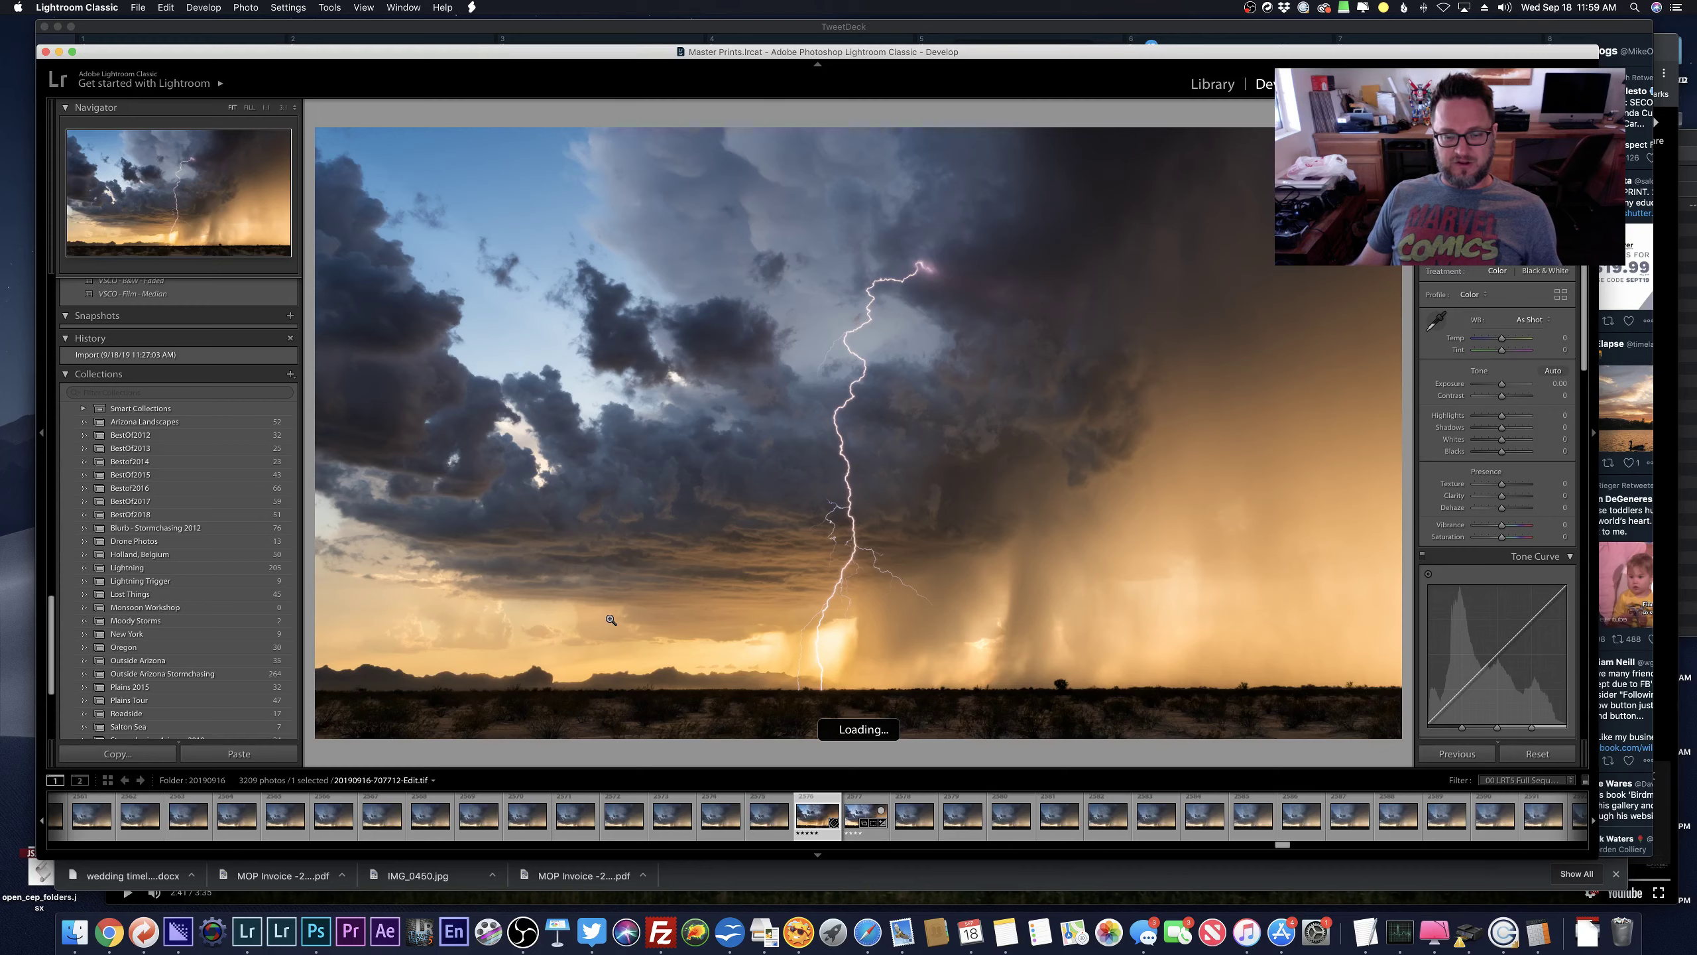
key(Right)
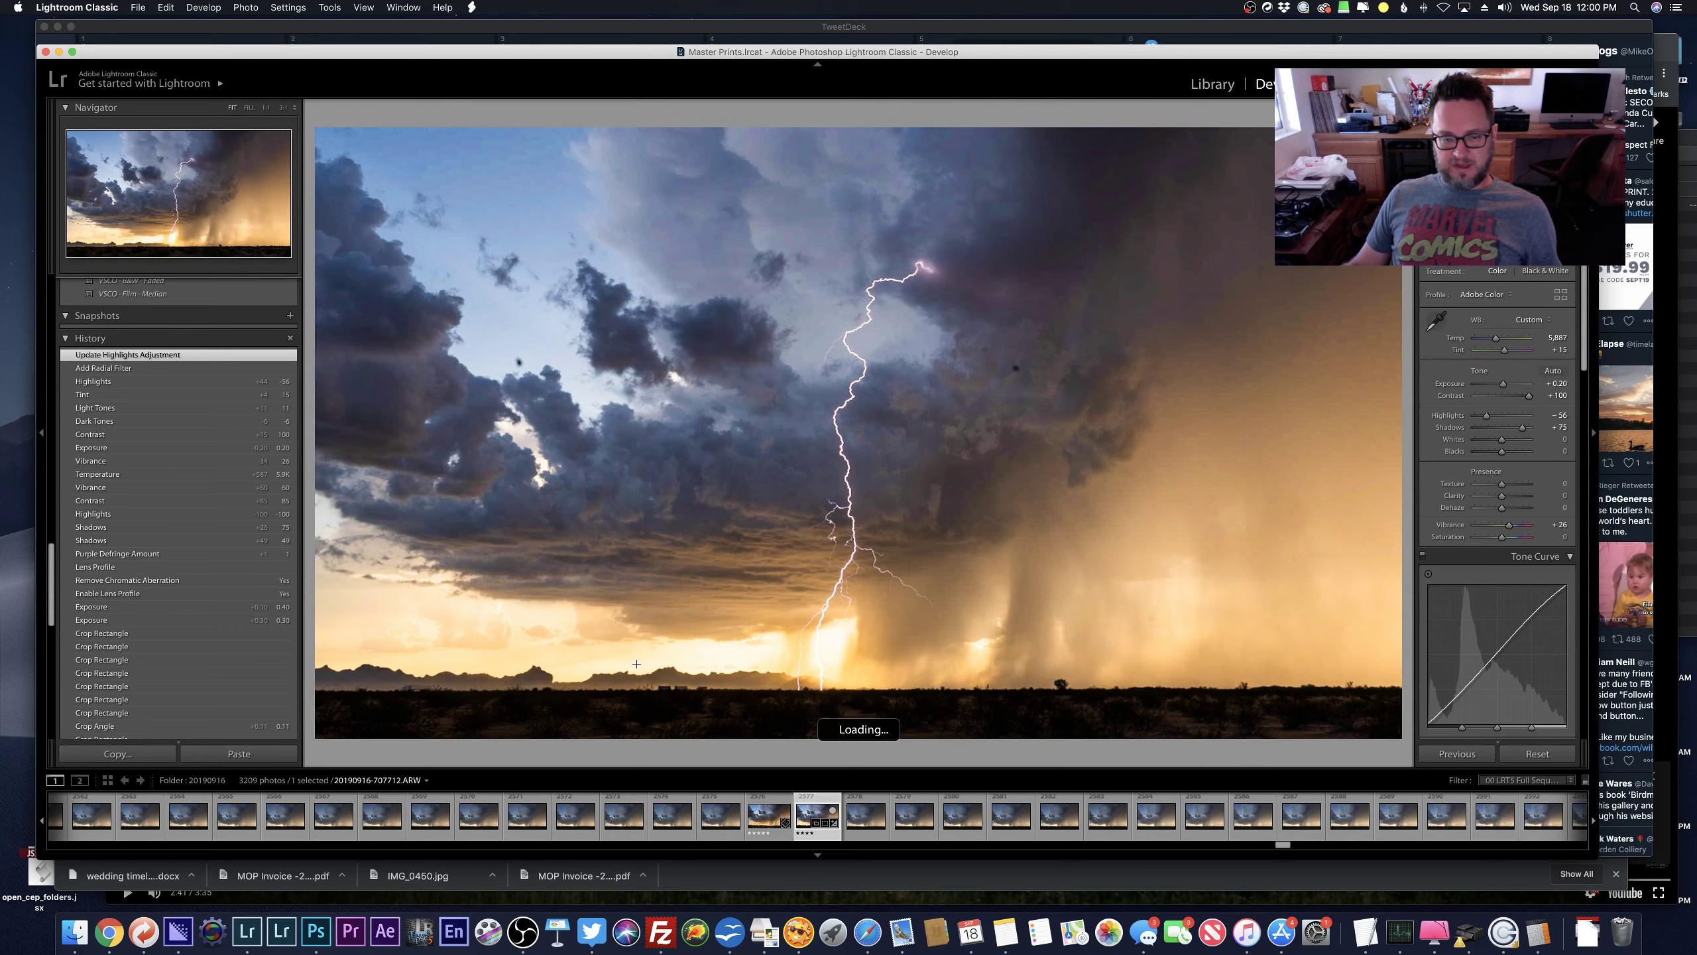
drag(655, 660, 901, 717)
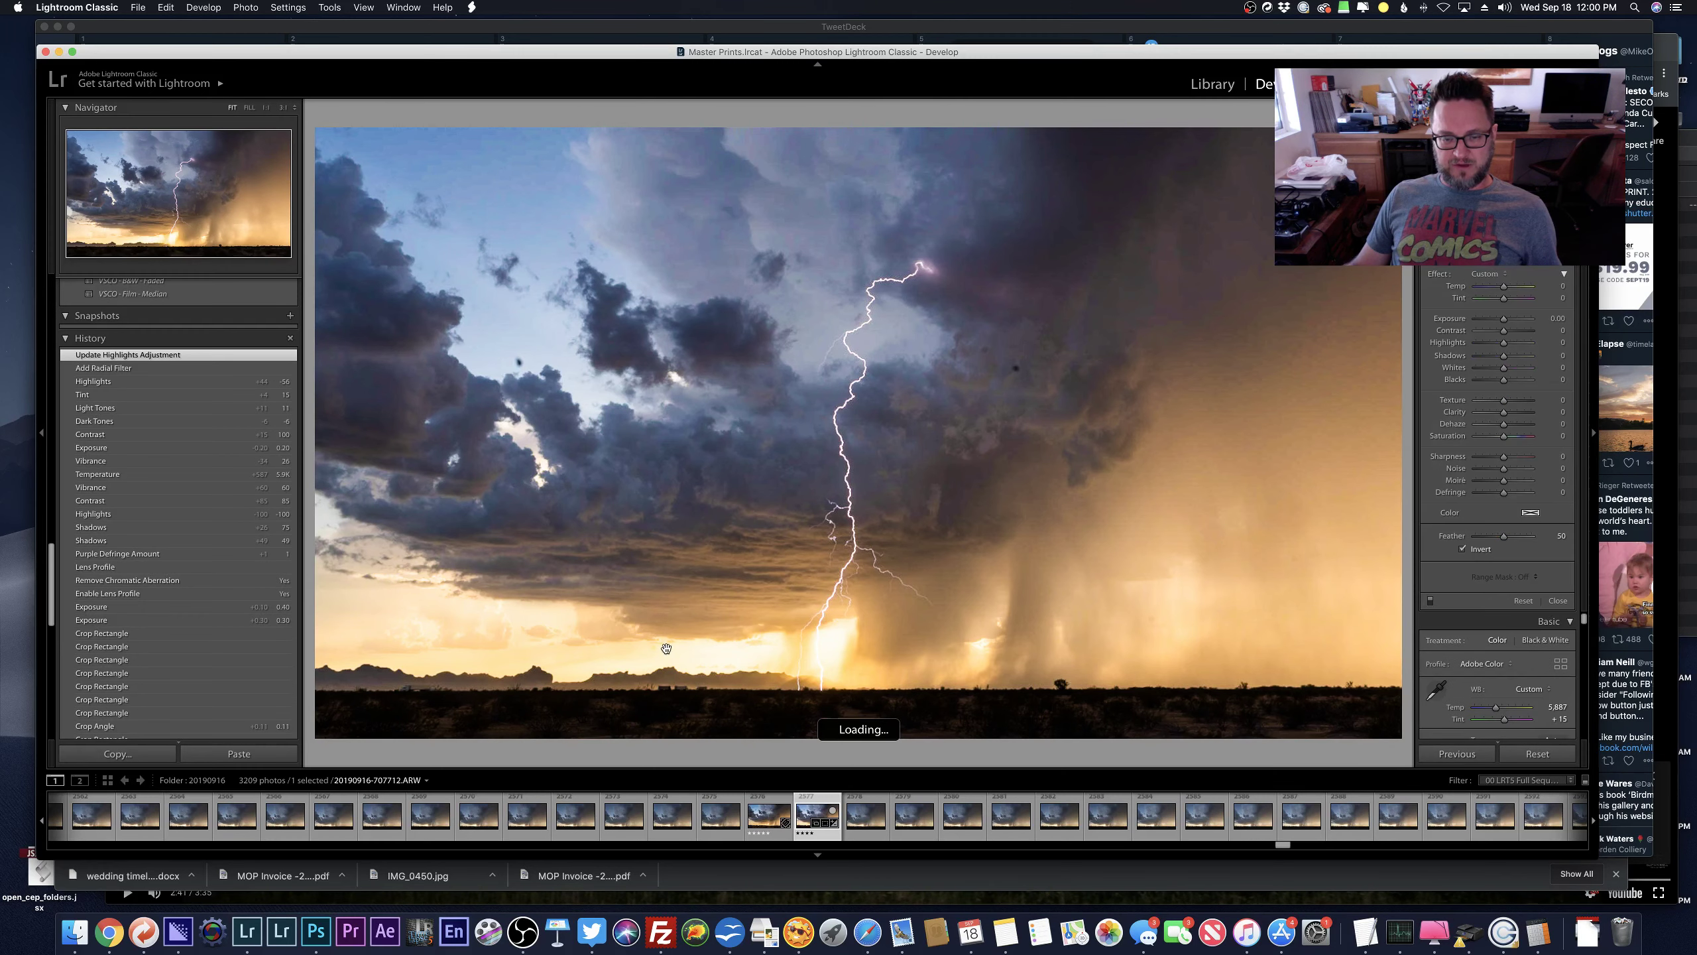
drag(672, 646, 722, 633)
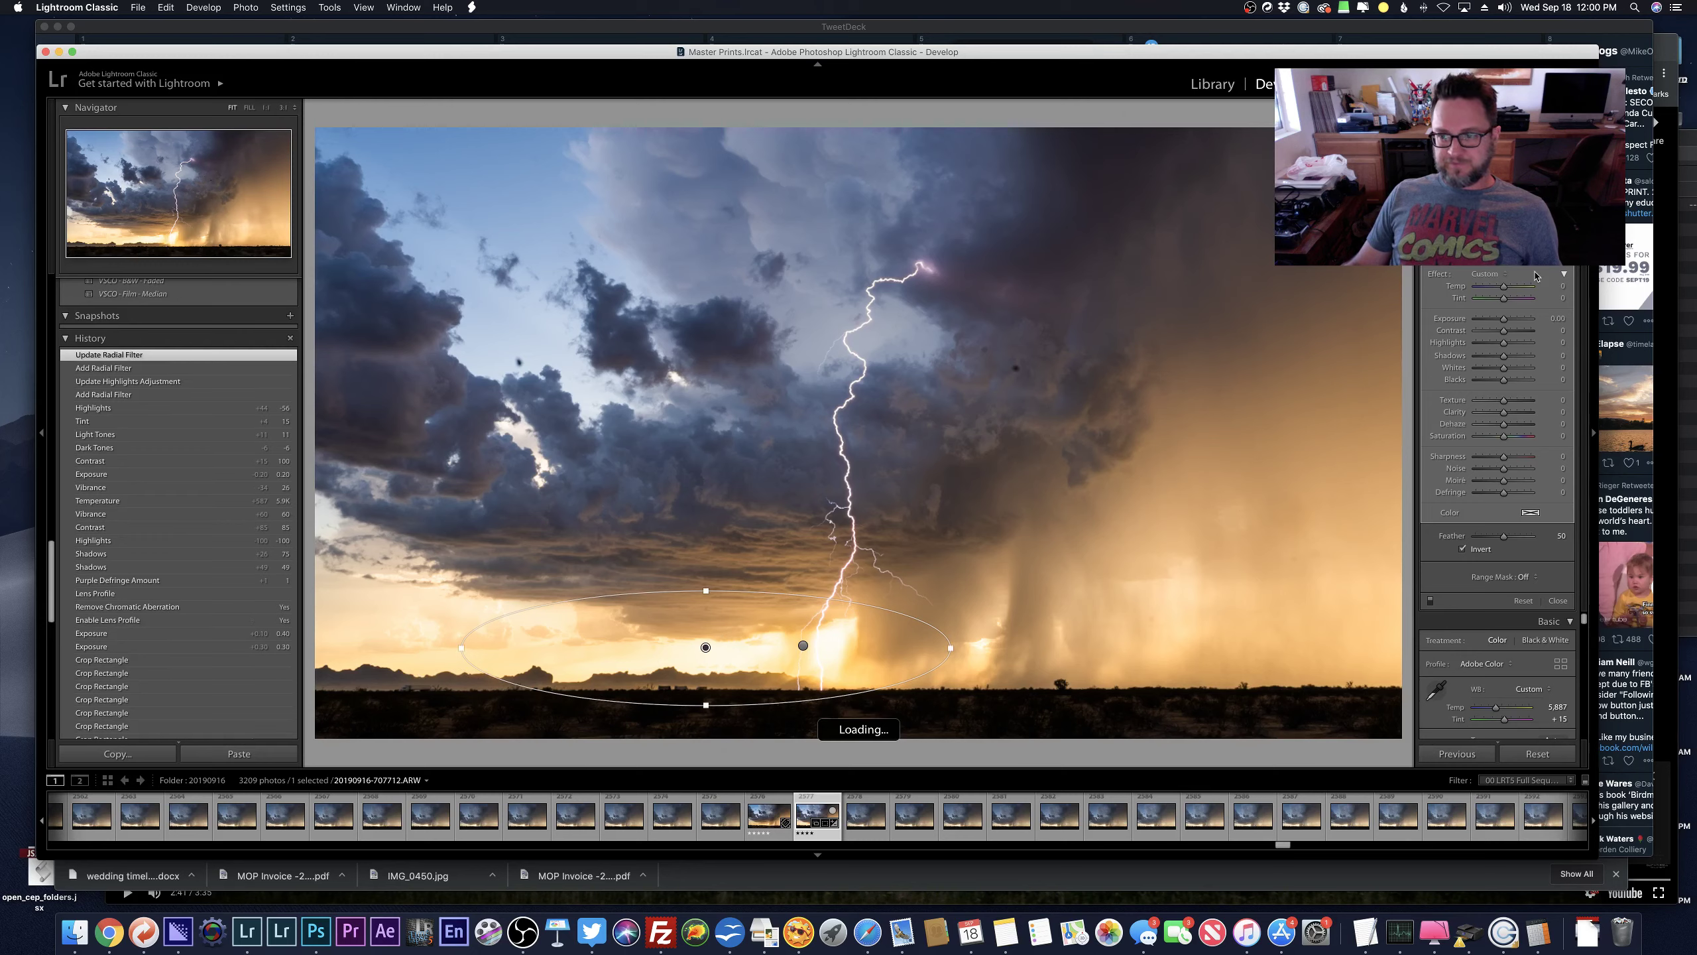
drag(1504, 342, 1482, 343)
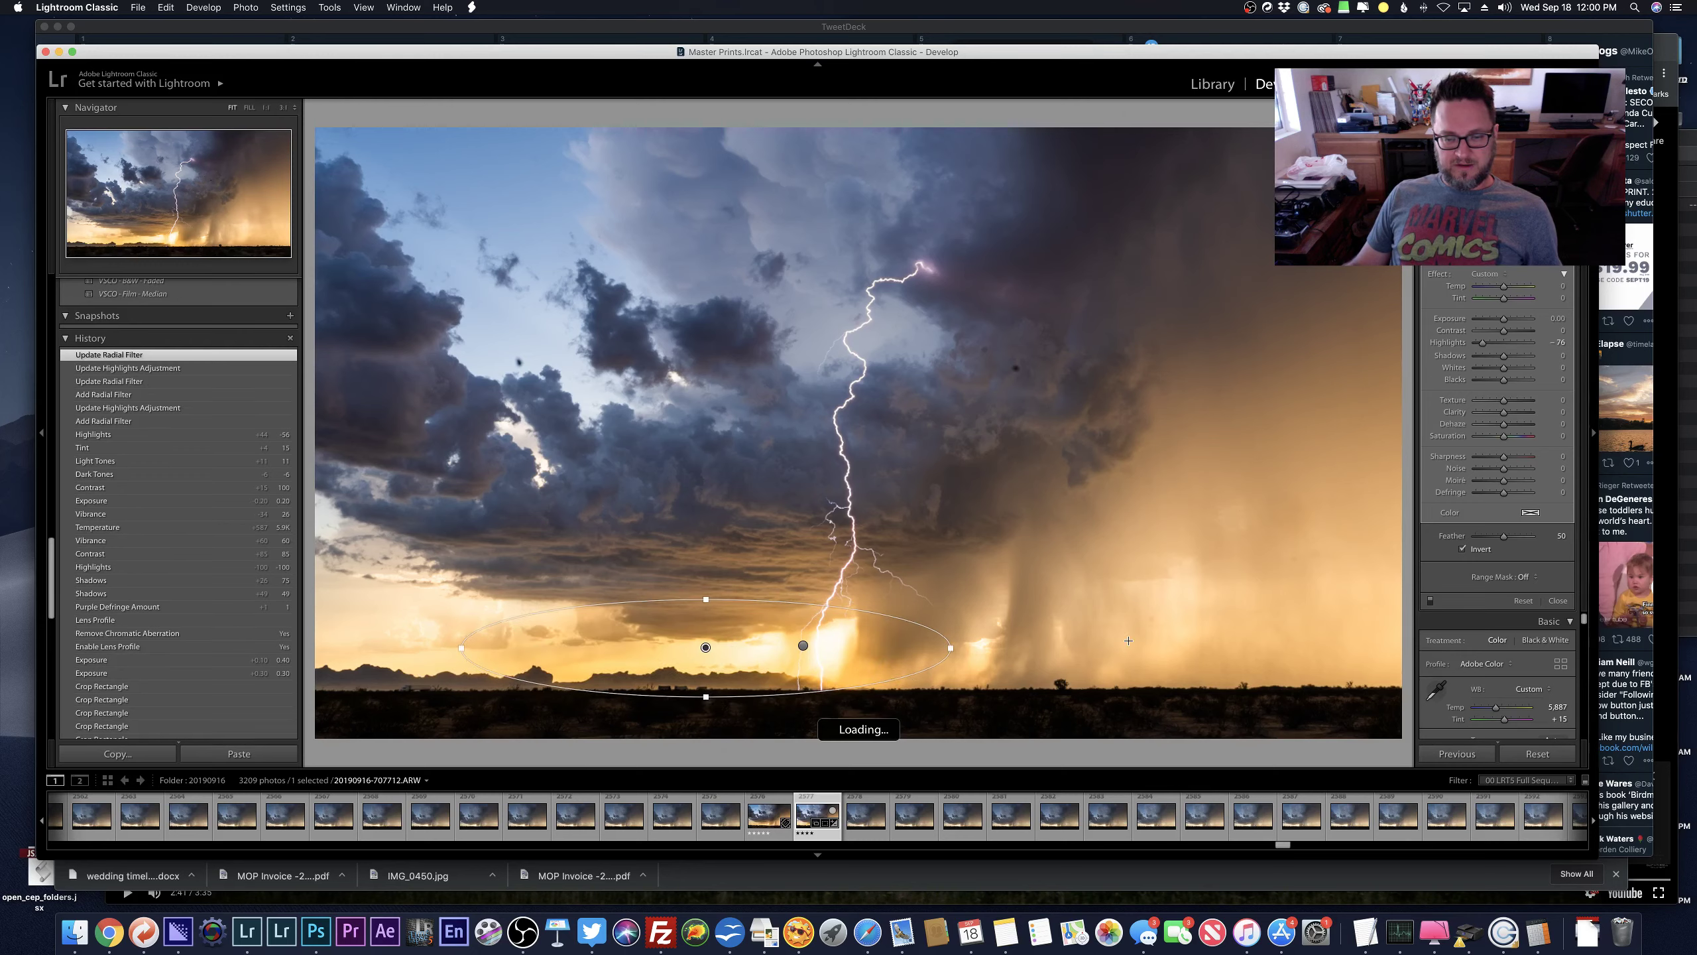
key(shift+m)
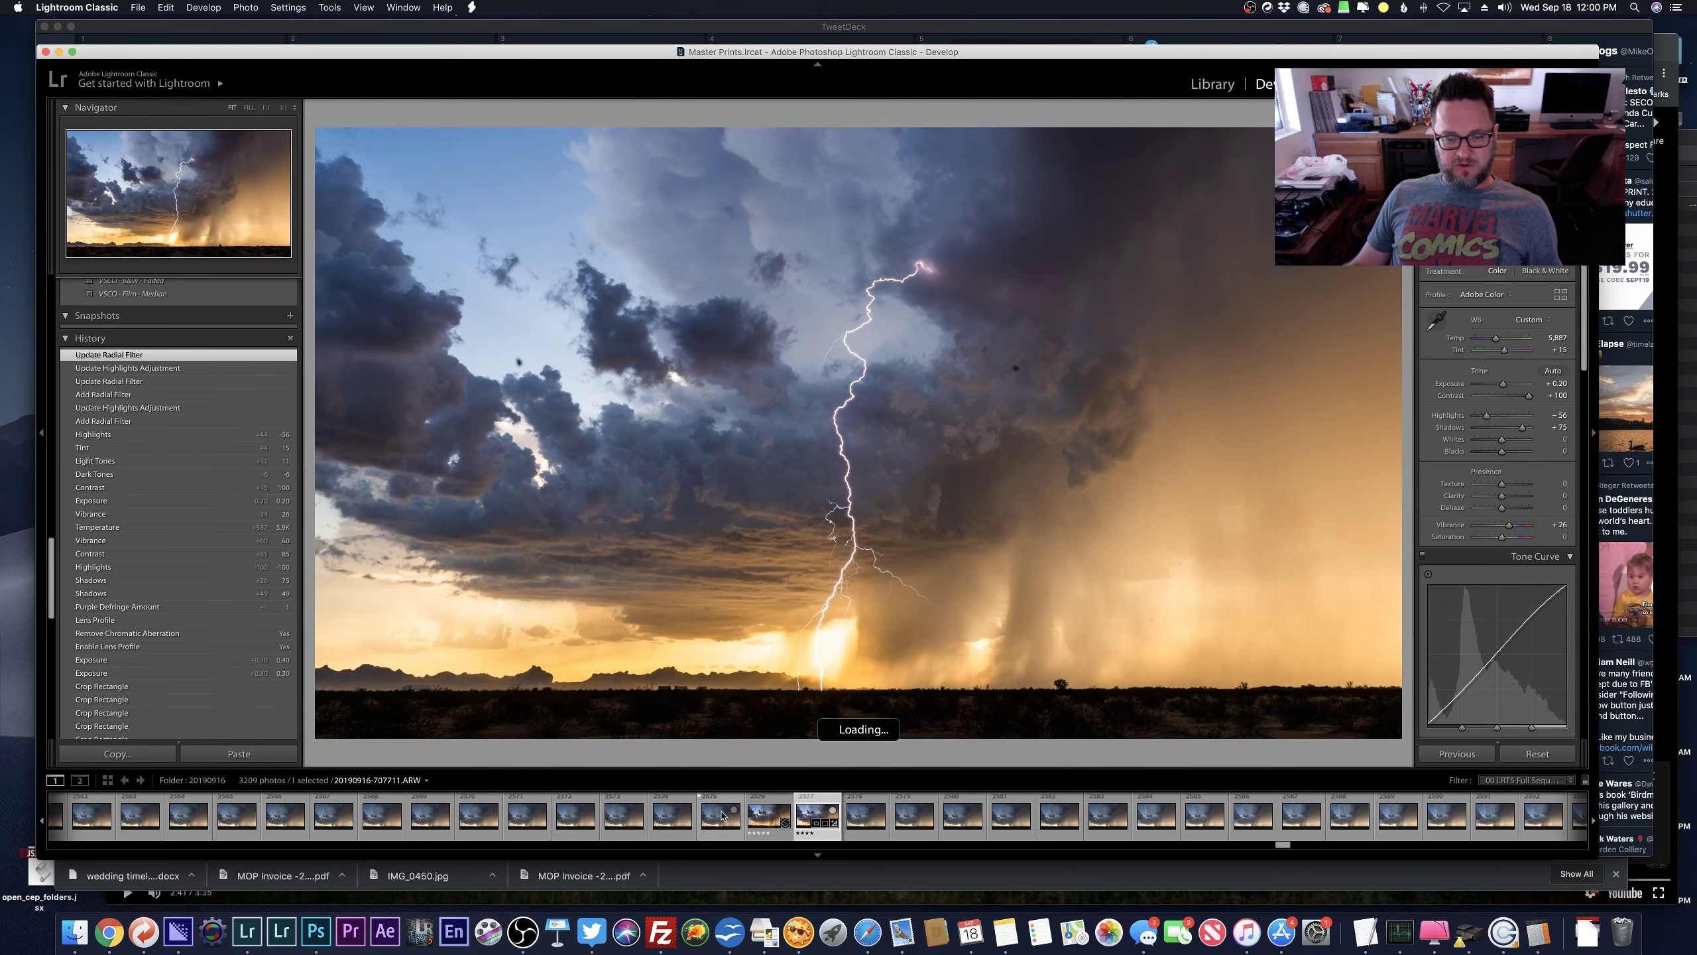
click(762, 816)
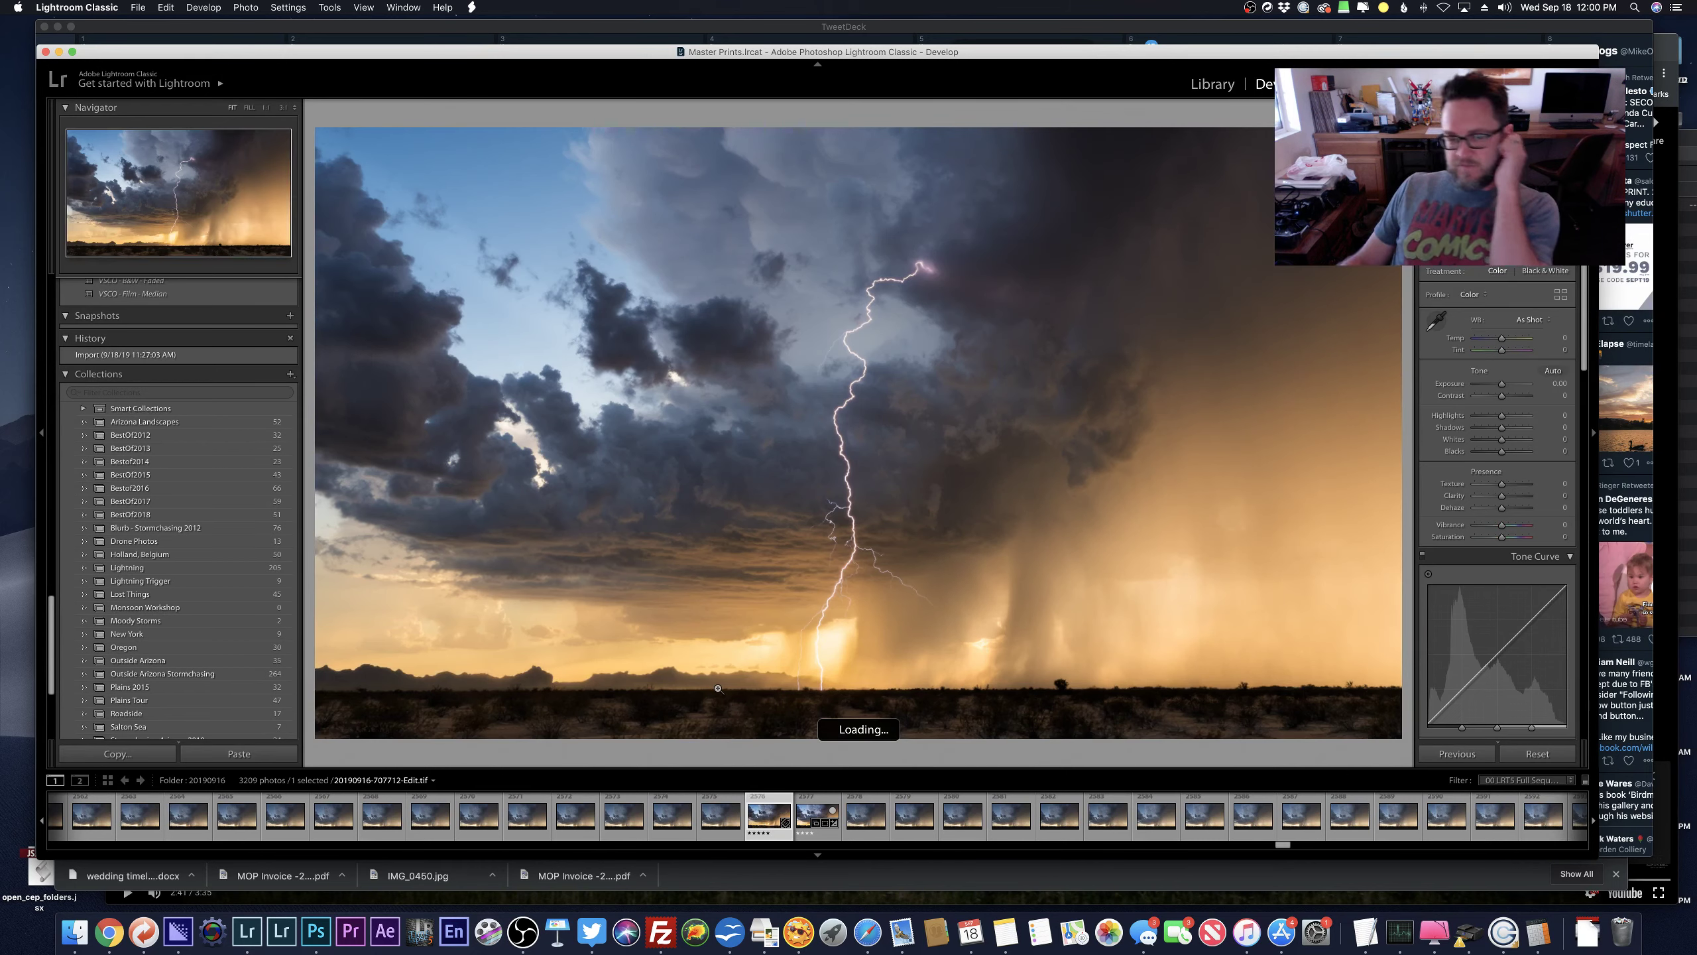
click(807, 819)
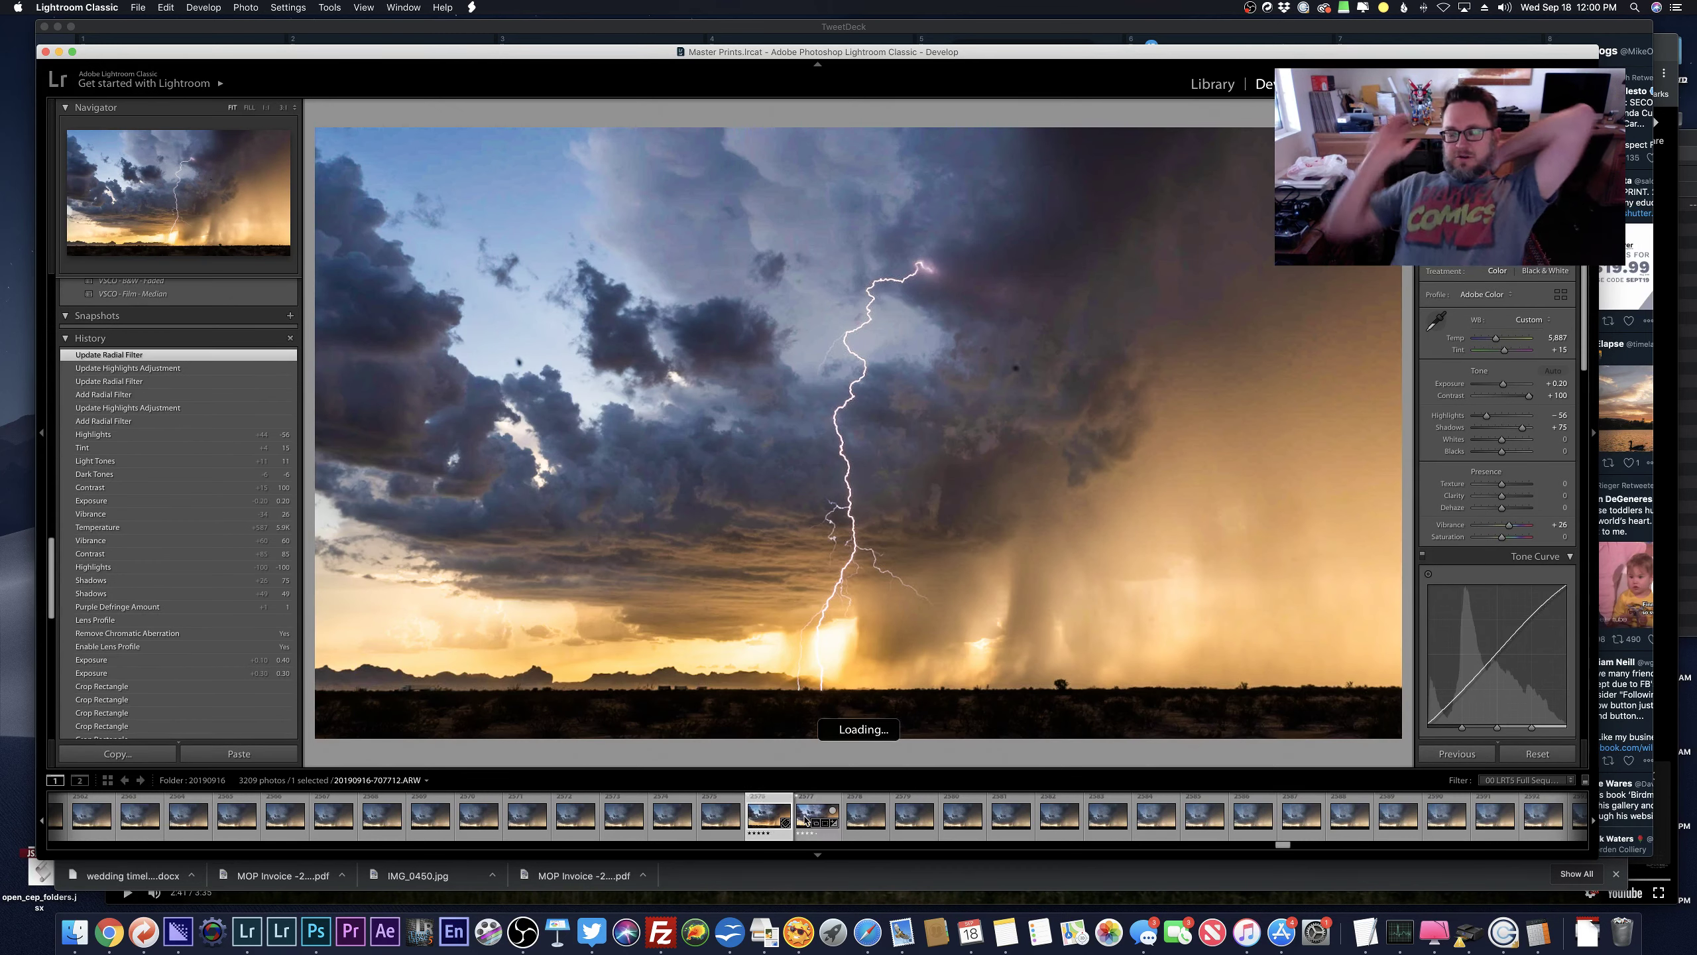
key(Left)
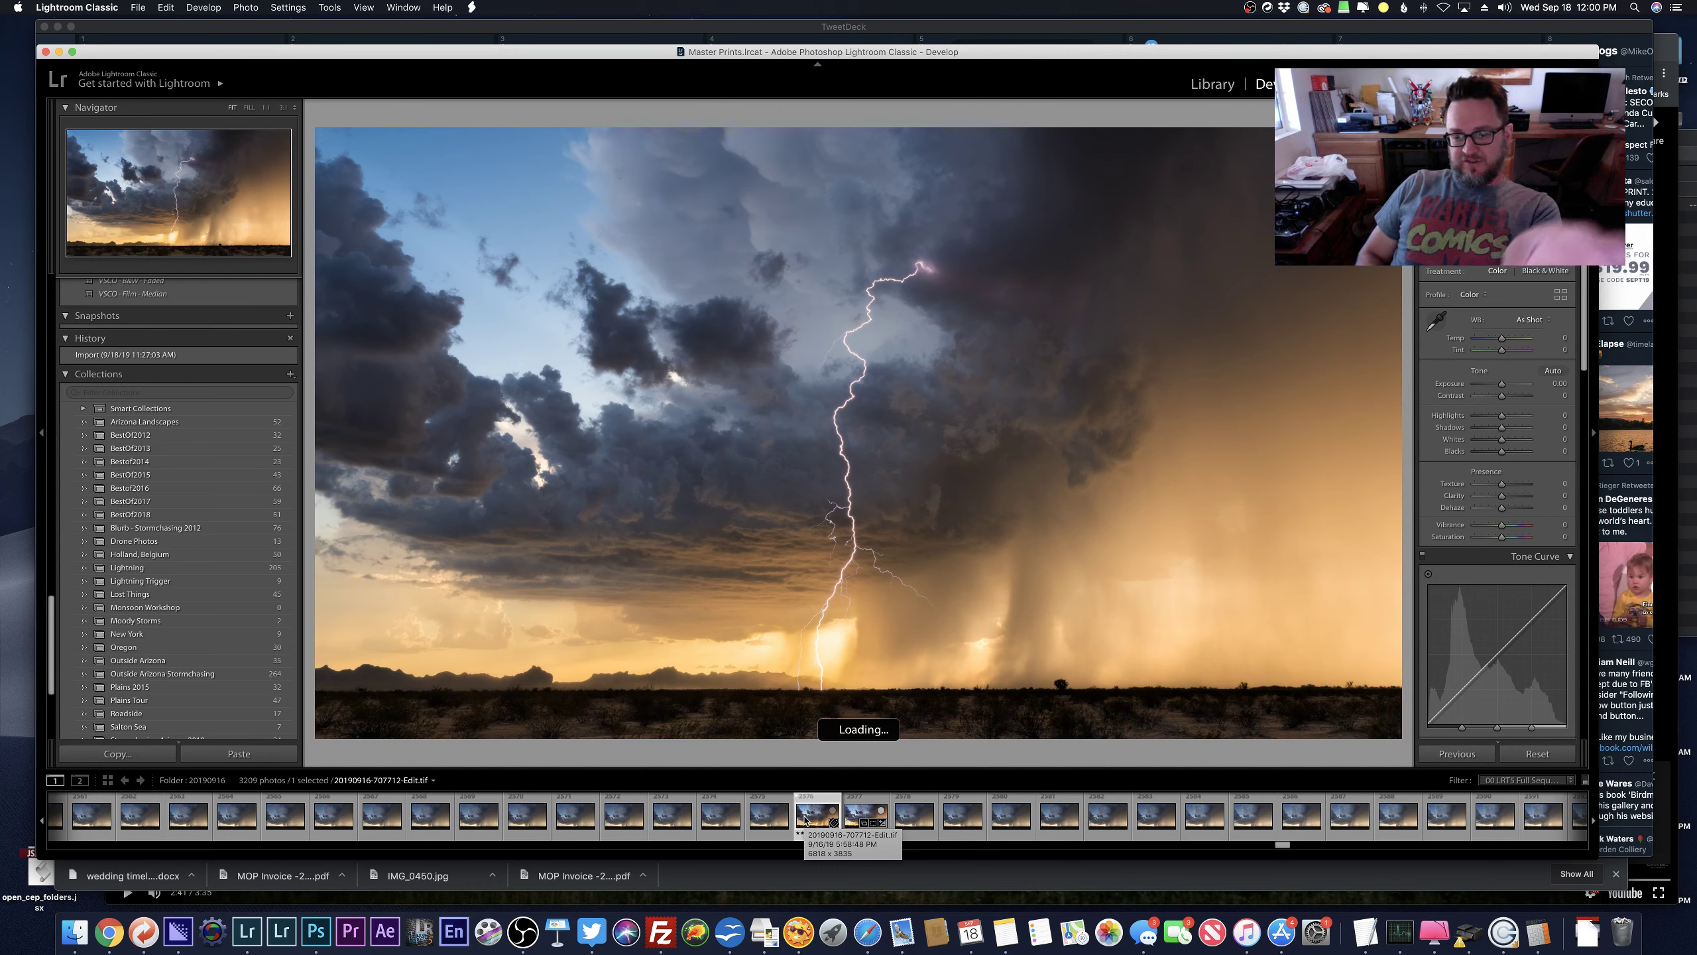
click(805, 820)
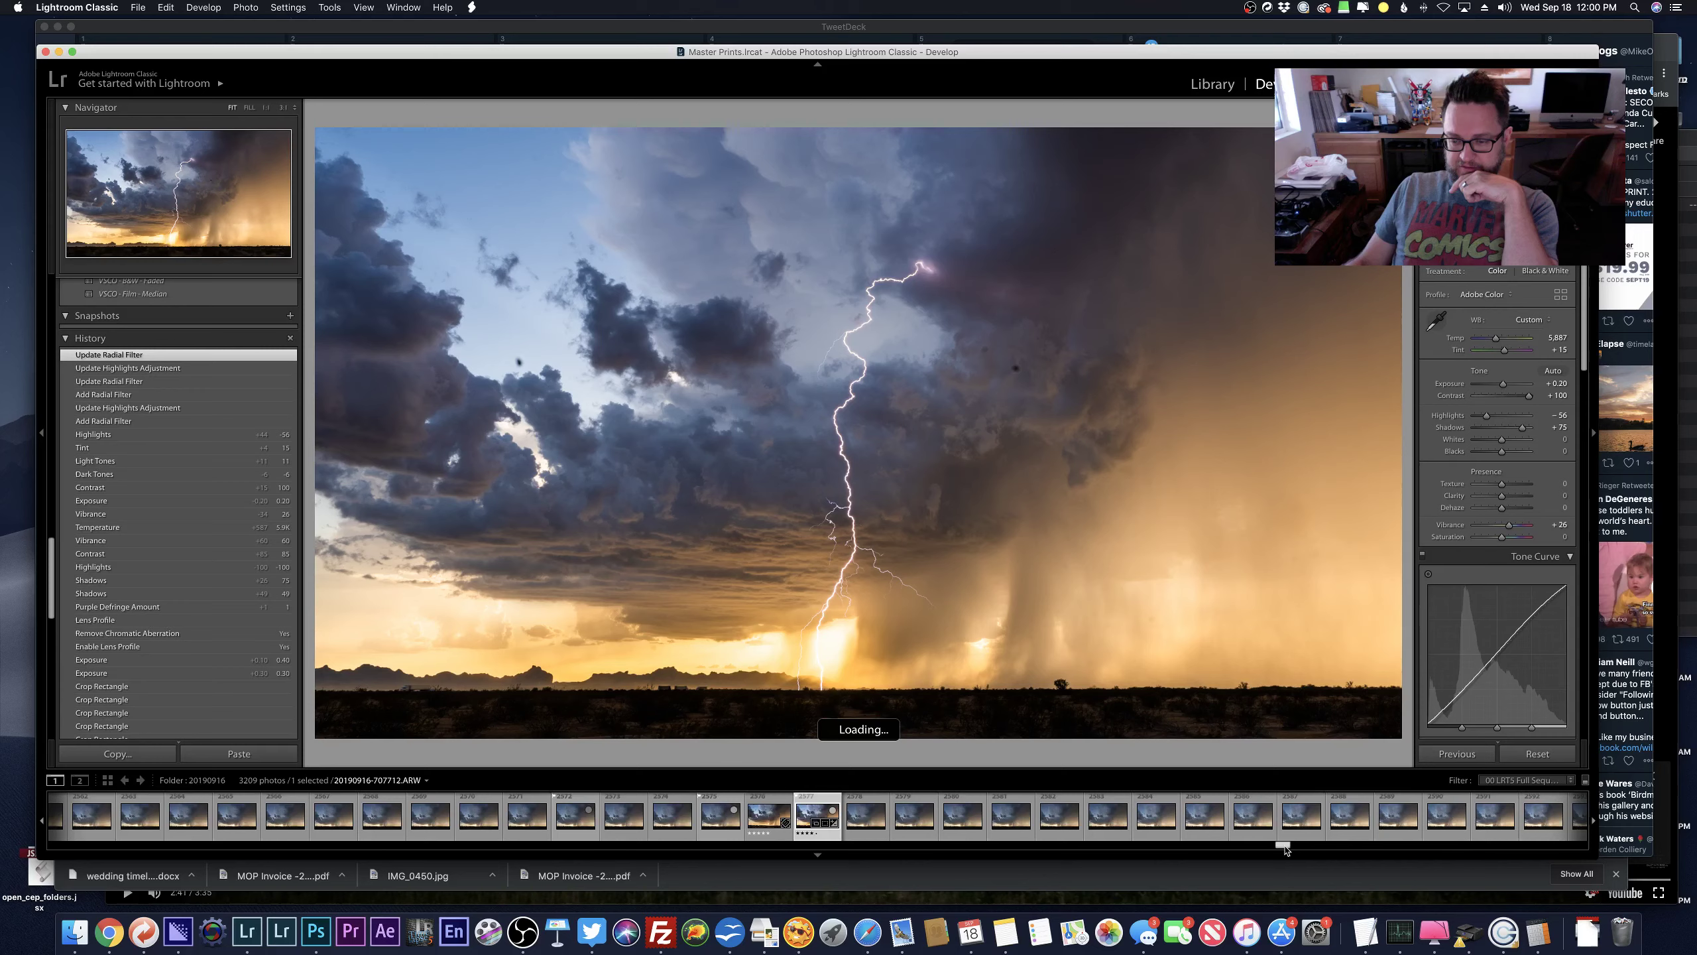
Open the night lightning photo 20190916-708378.ARW, crop it tighter around the bolts and straighten it to an angle of -0.56.
drag(1285, 847, 1519, 848)
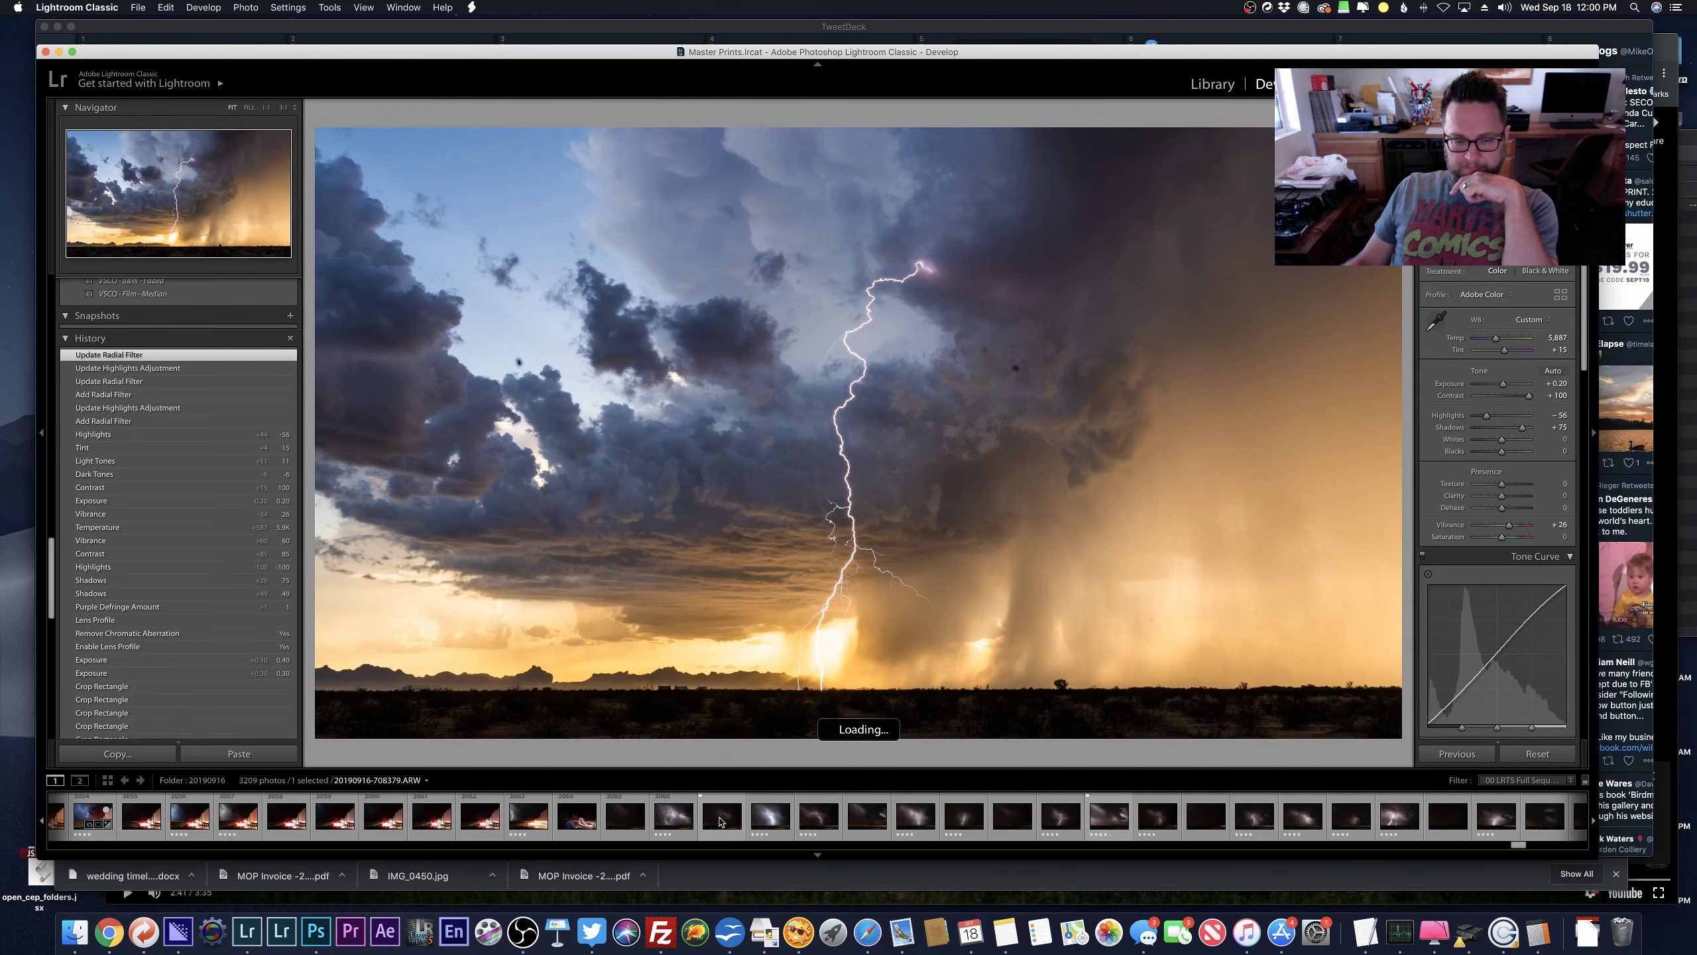
click(674, 819)
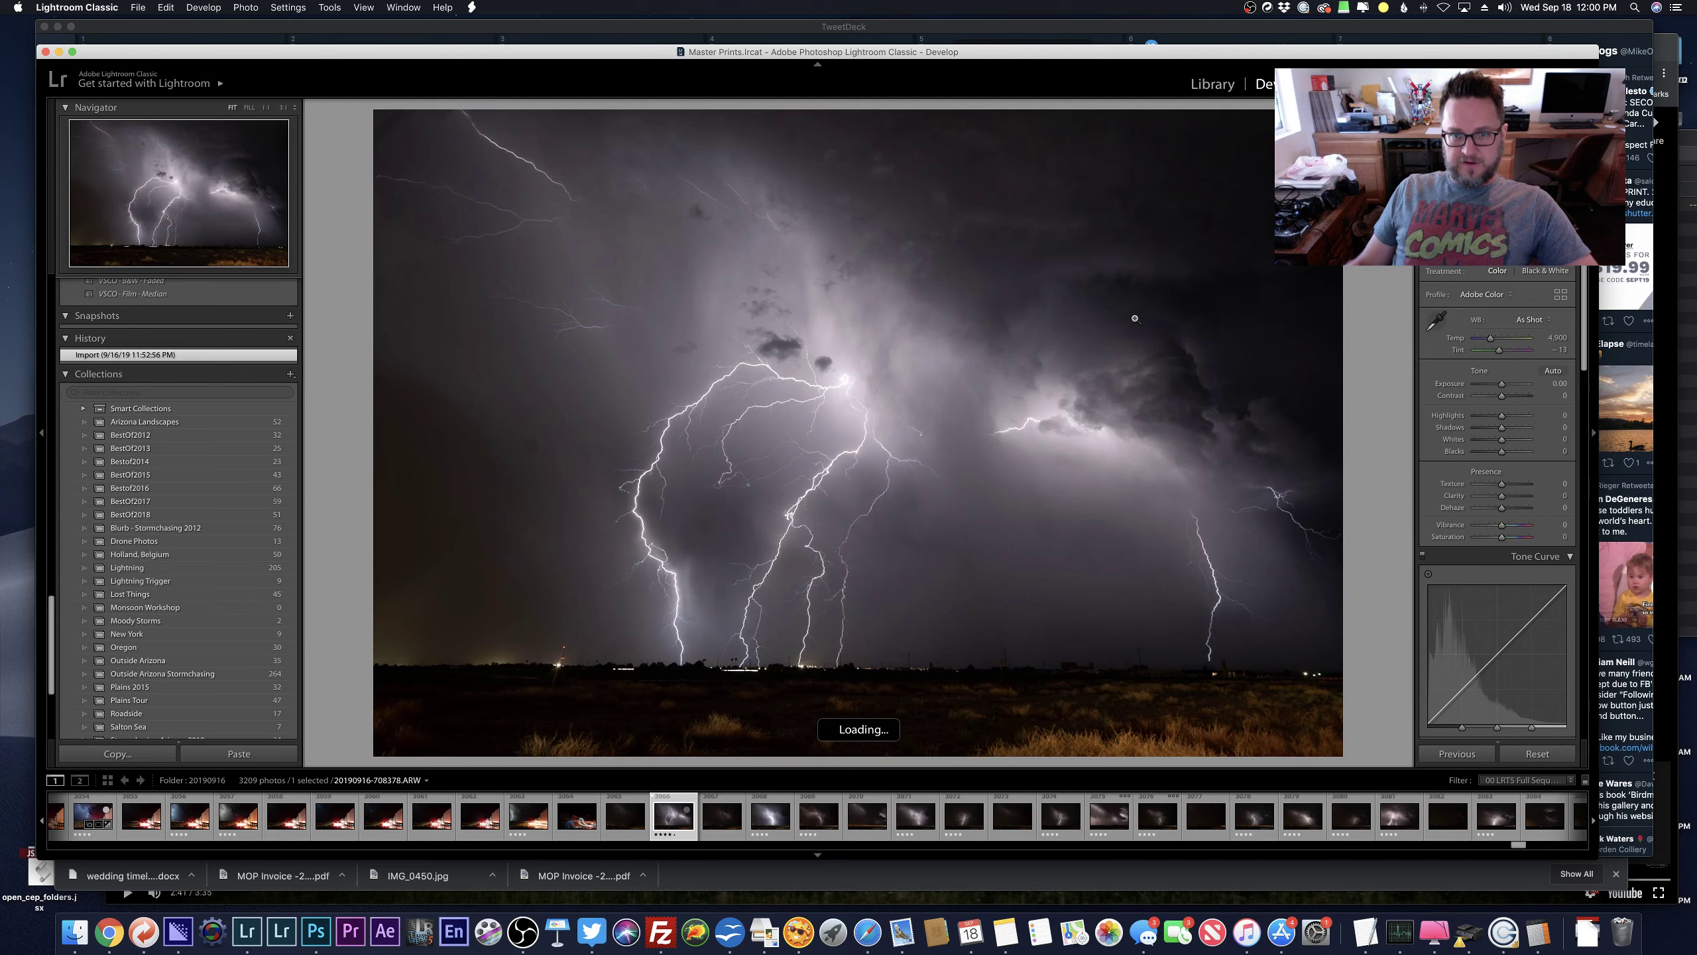
key(r)
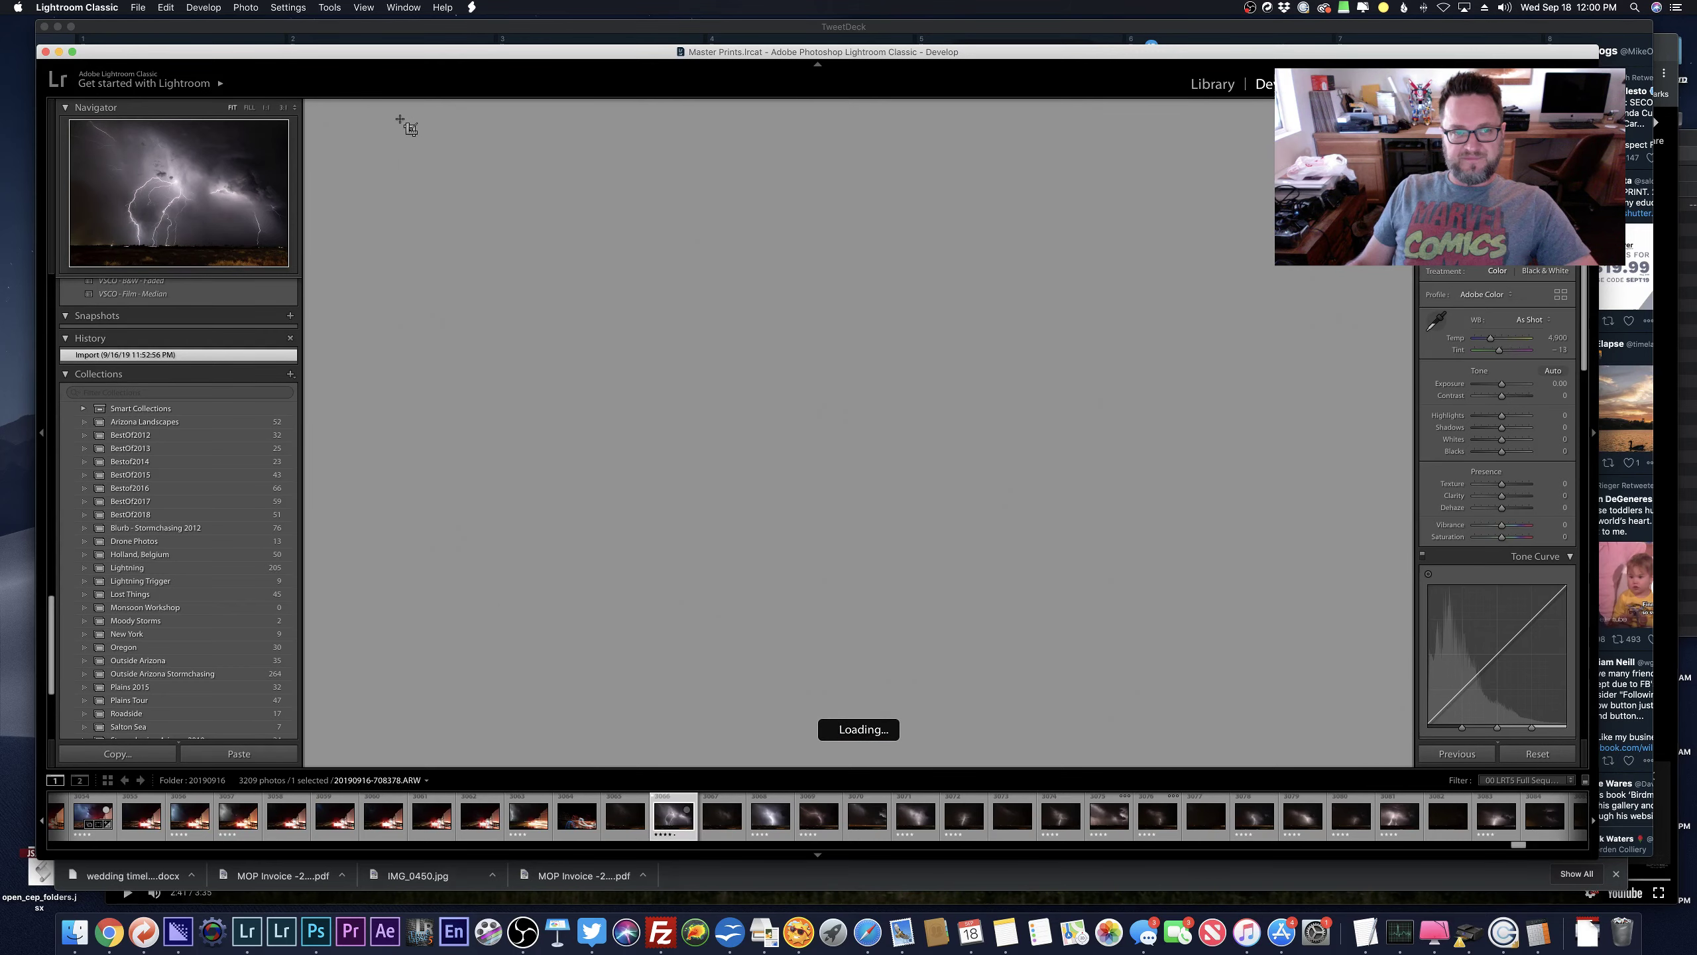
drag(406, 126, 1286, 719)
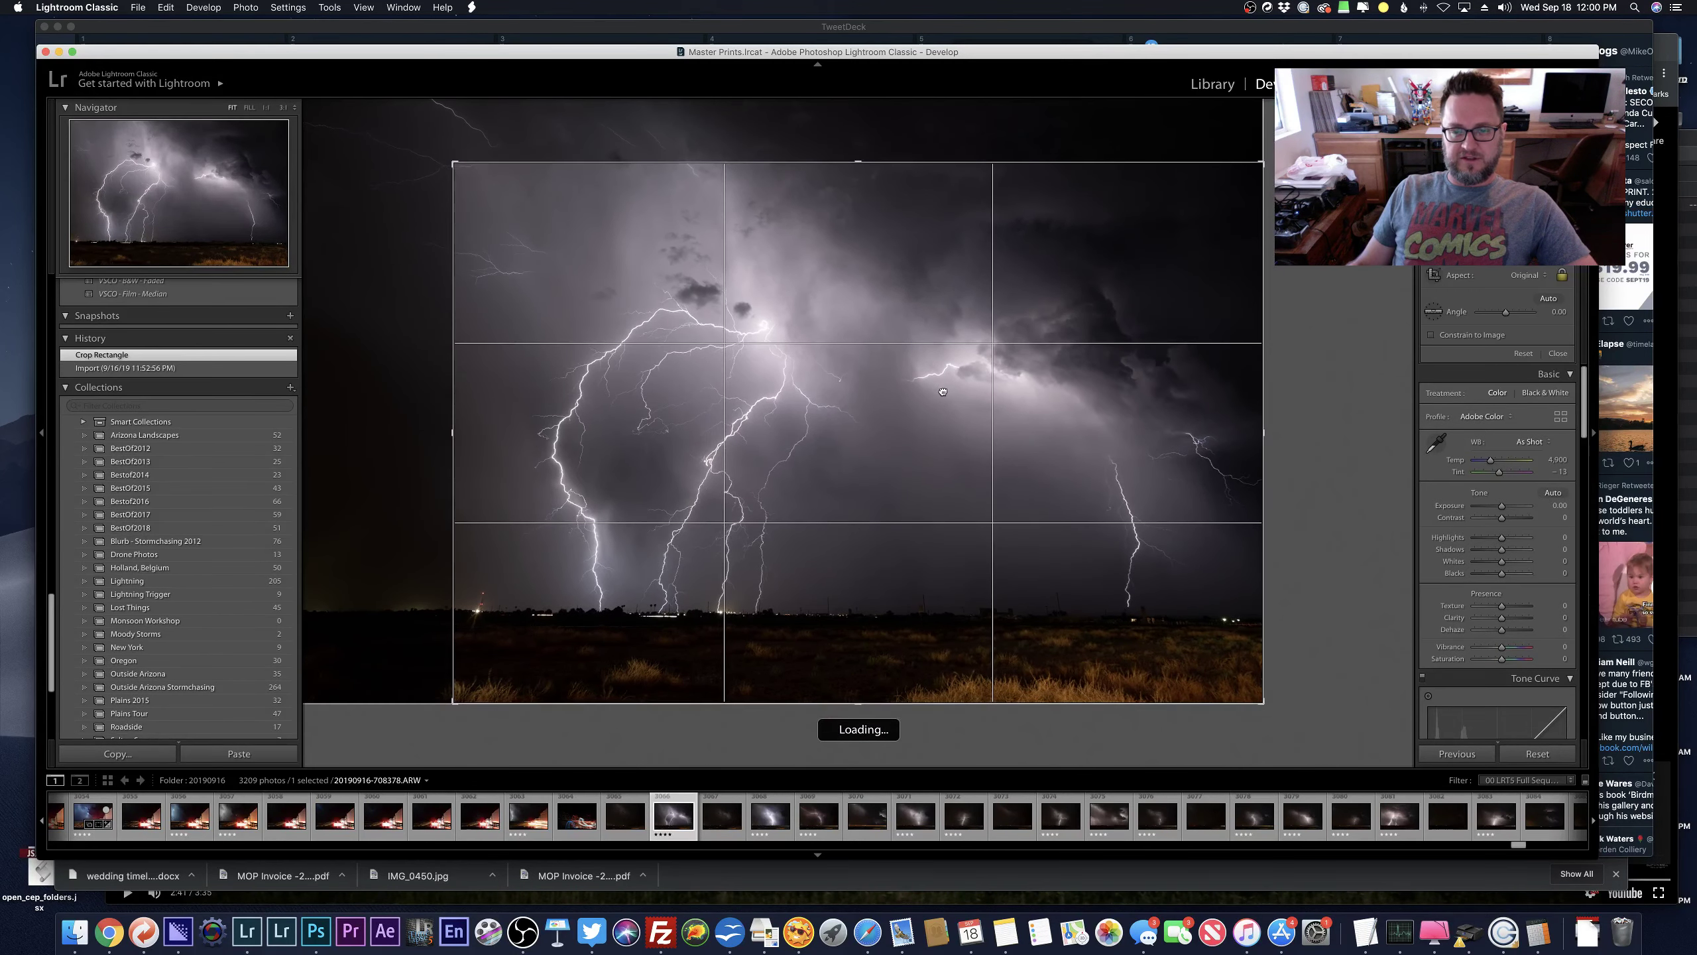
drag(943, 415, 949, 428)
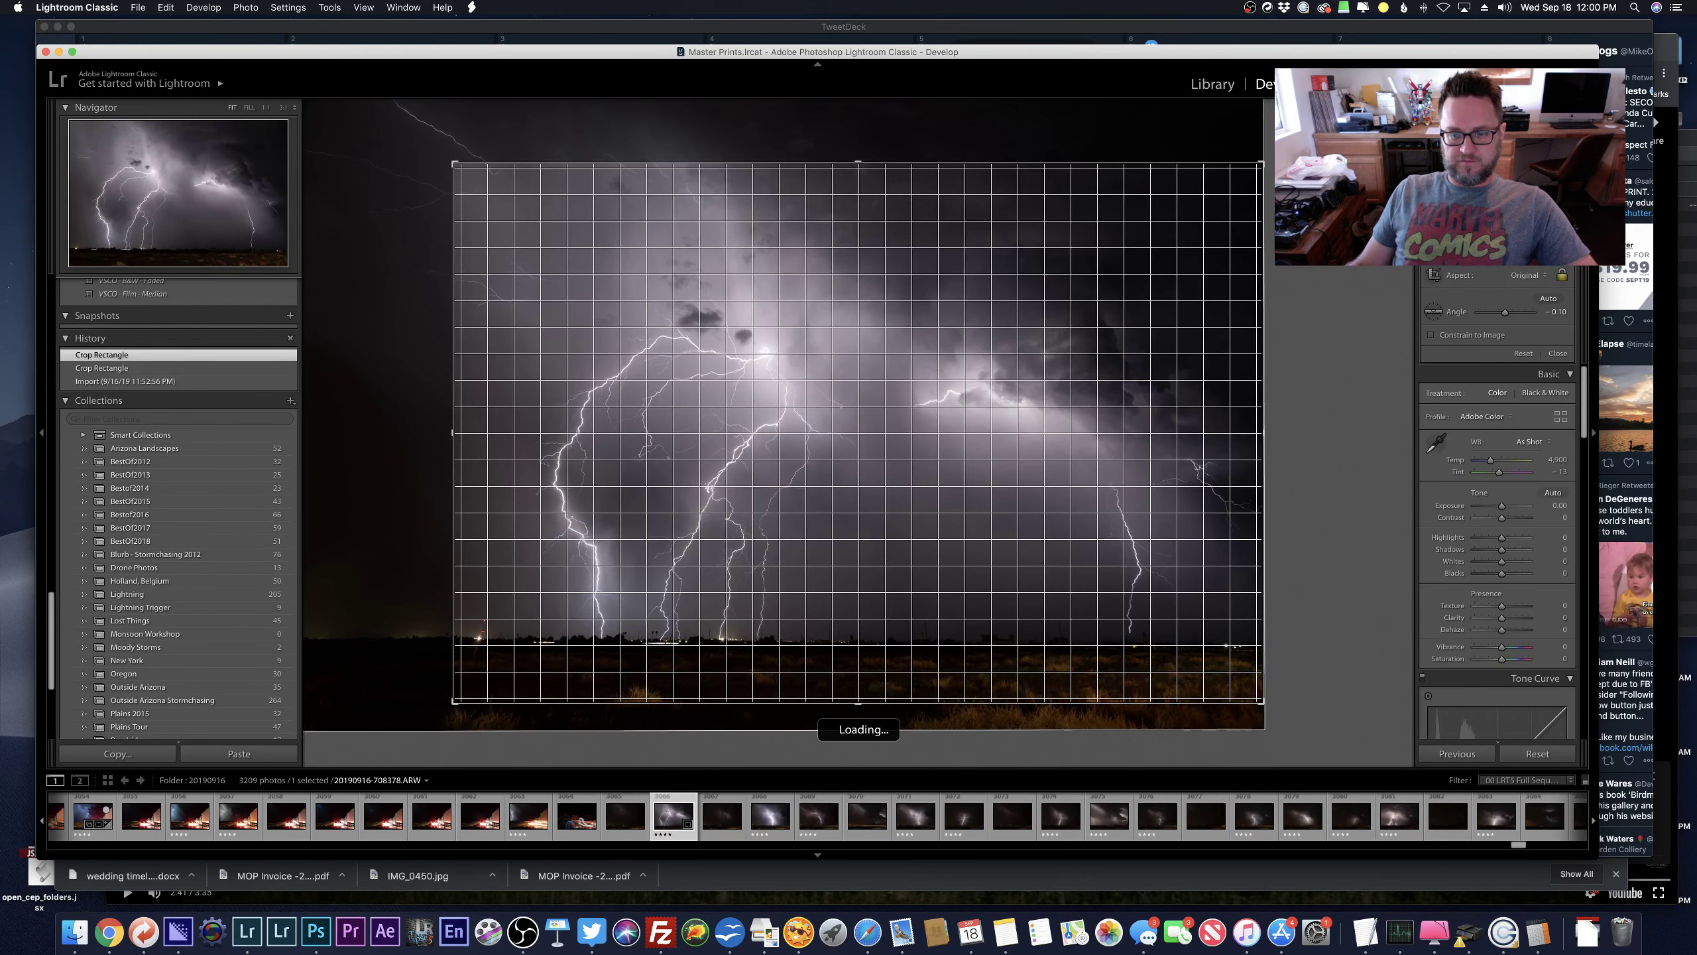
drag(1319, 507, 1320, 505)
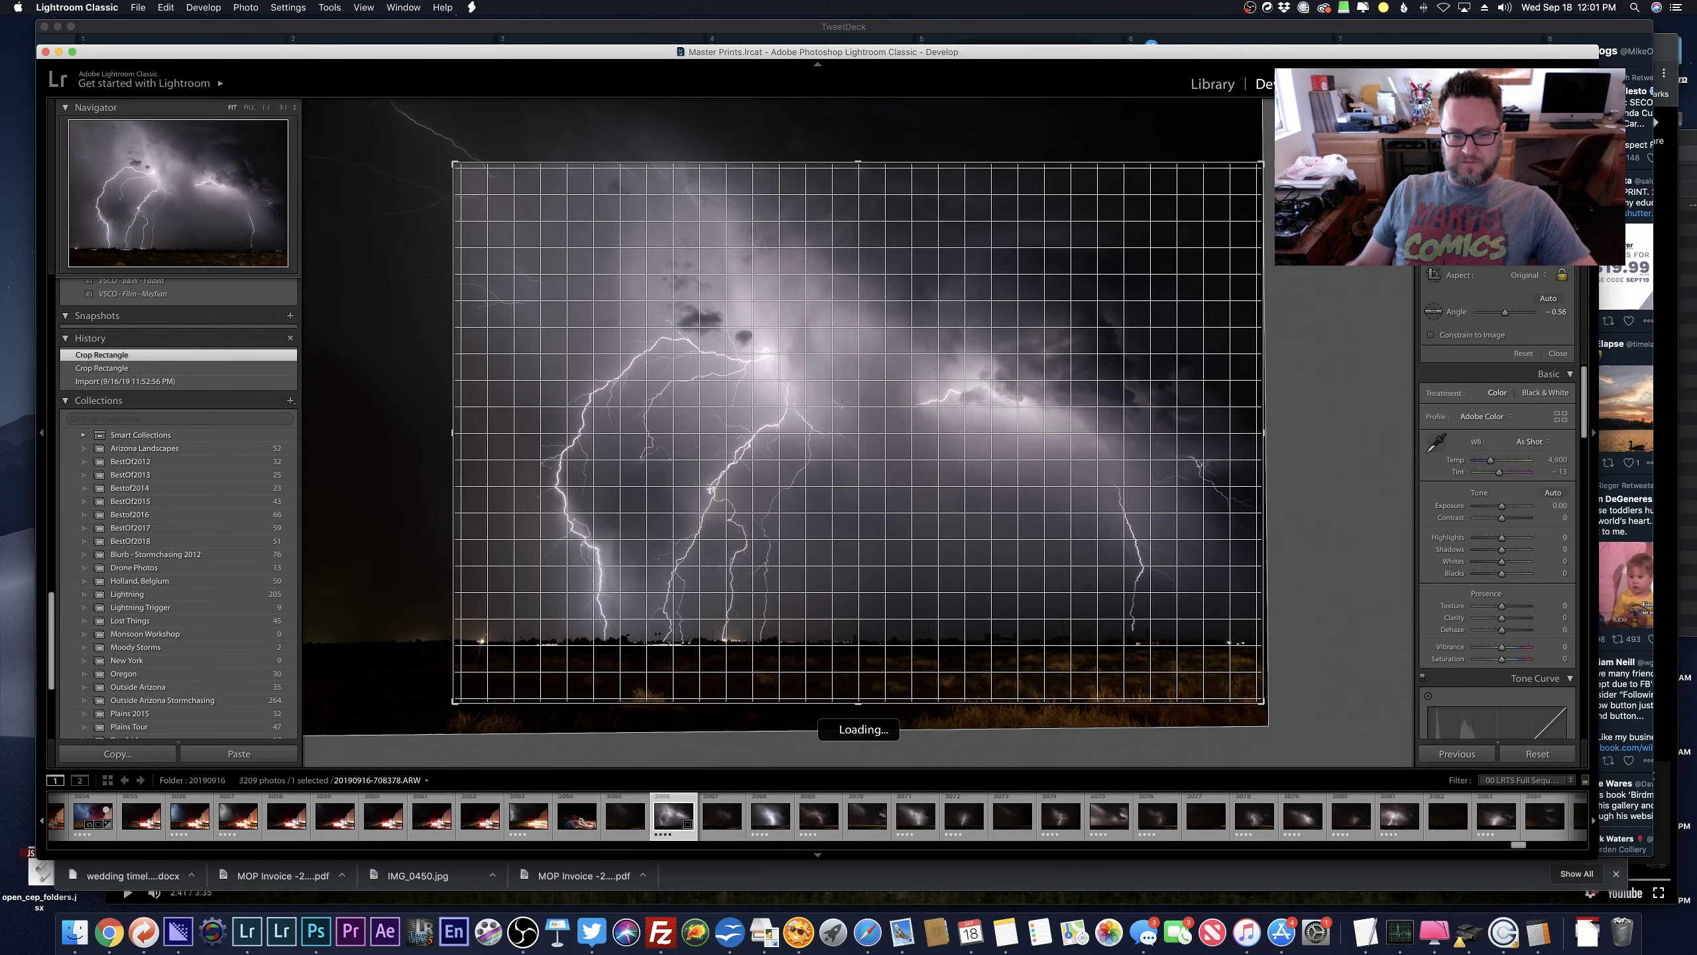
key(Return)
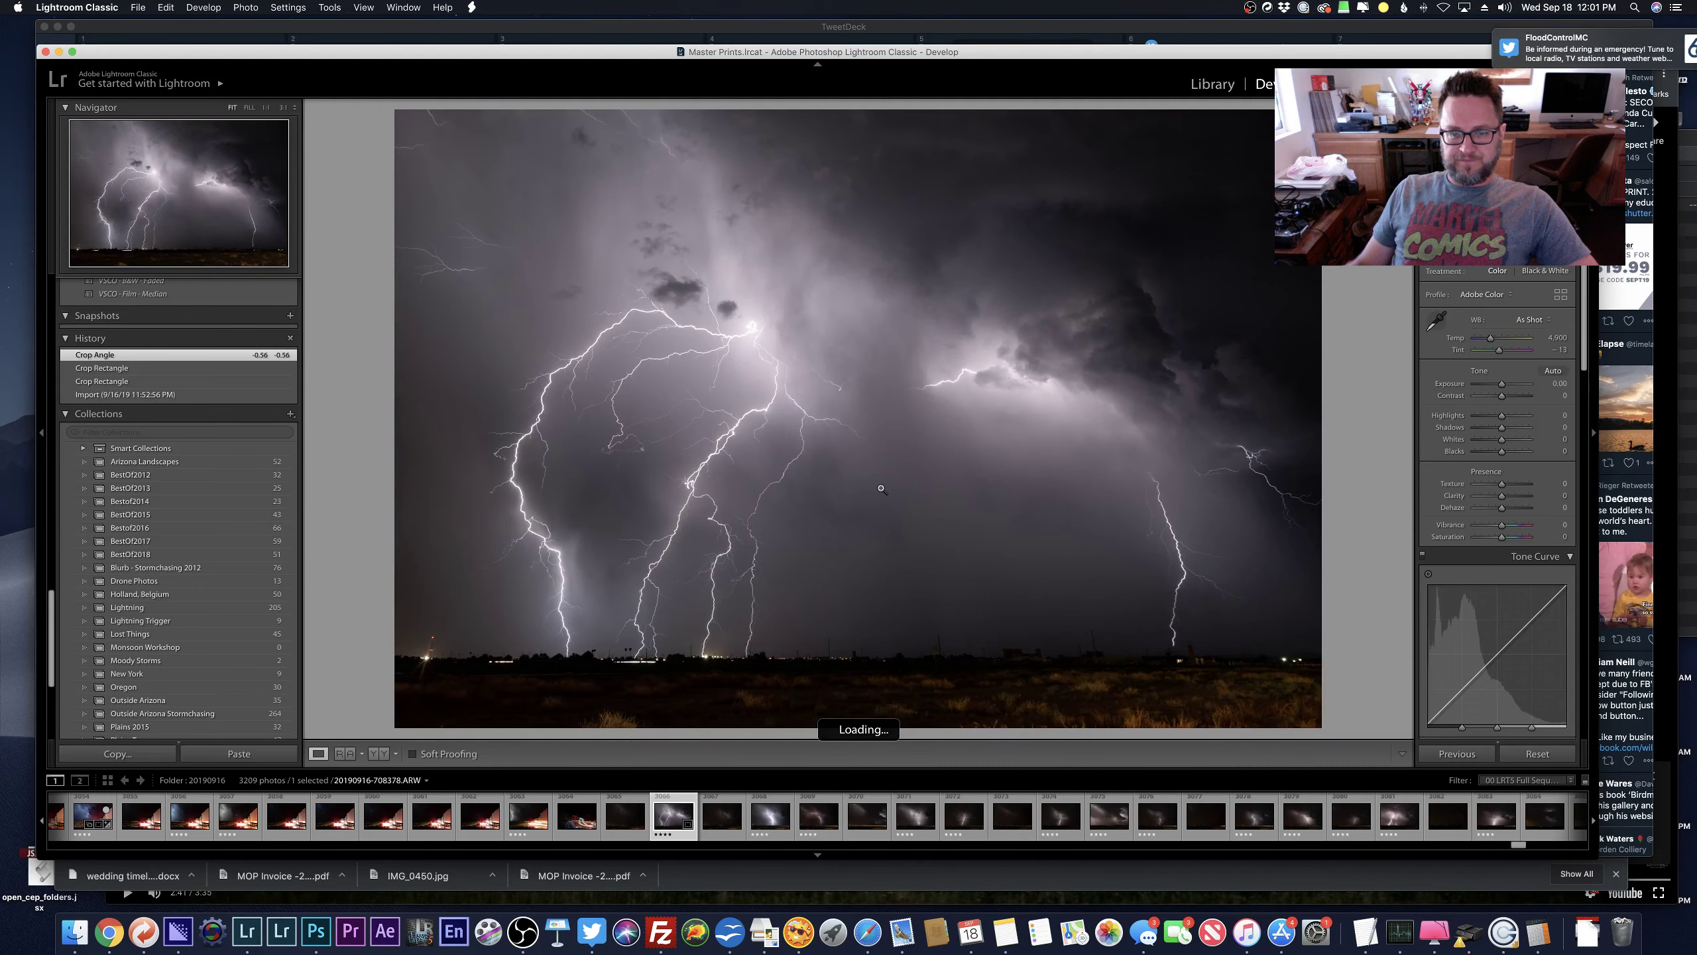
Set the night lightning photo's contrast to +71, highlights to -72, exposure to +0.60 and shadows to +62.
drag(1502, 395, 1522, 399)
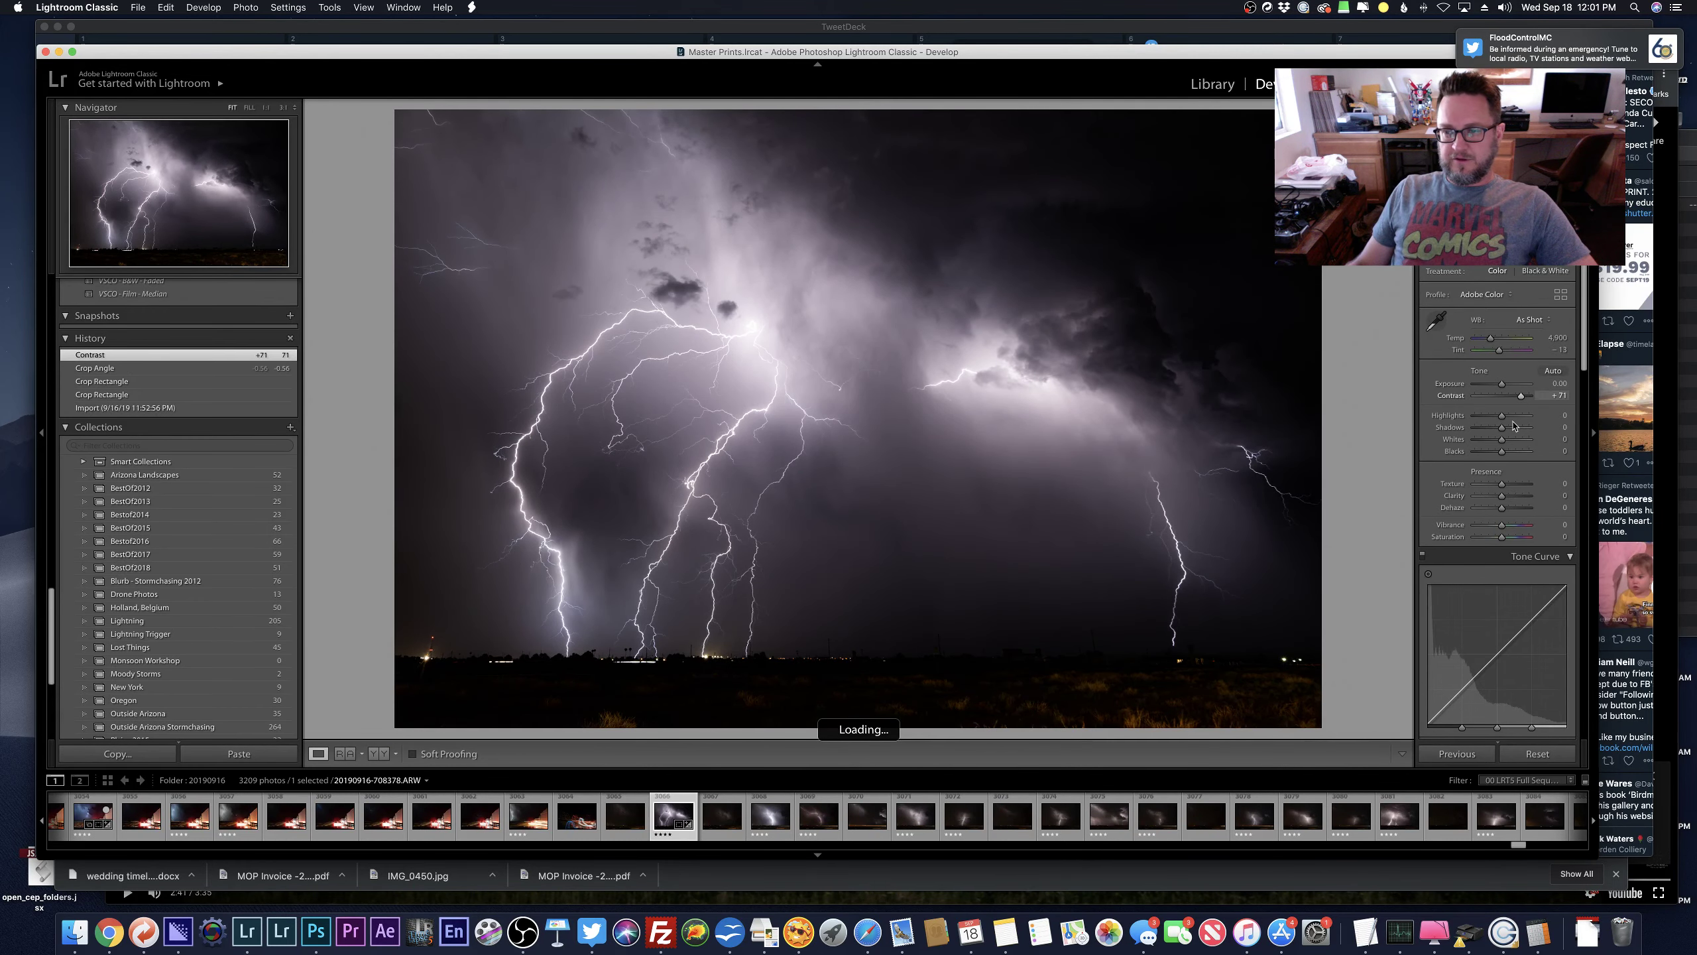
drag(1516, 429, 1480, 422)
key(=)
key(=)
key(=)
drag(1522, 428, 1517, 433)
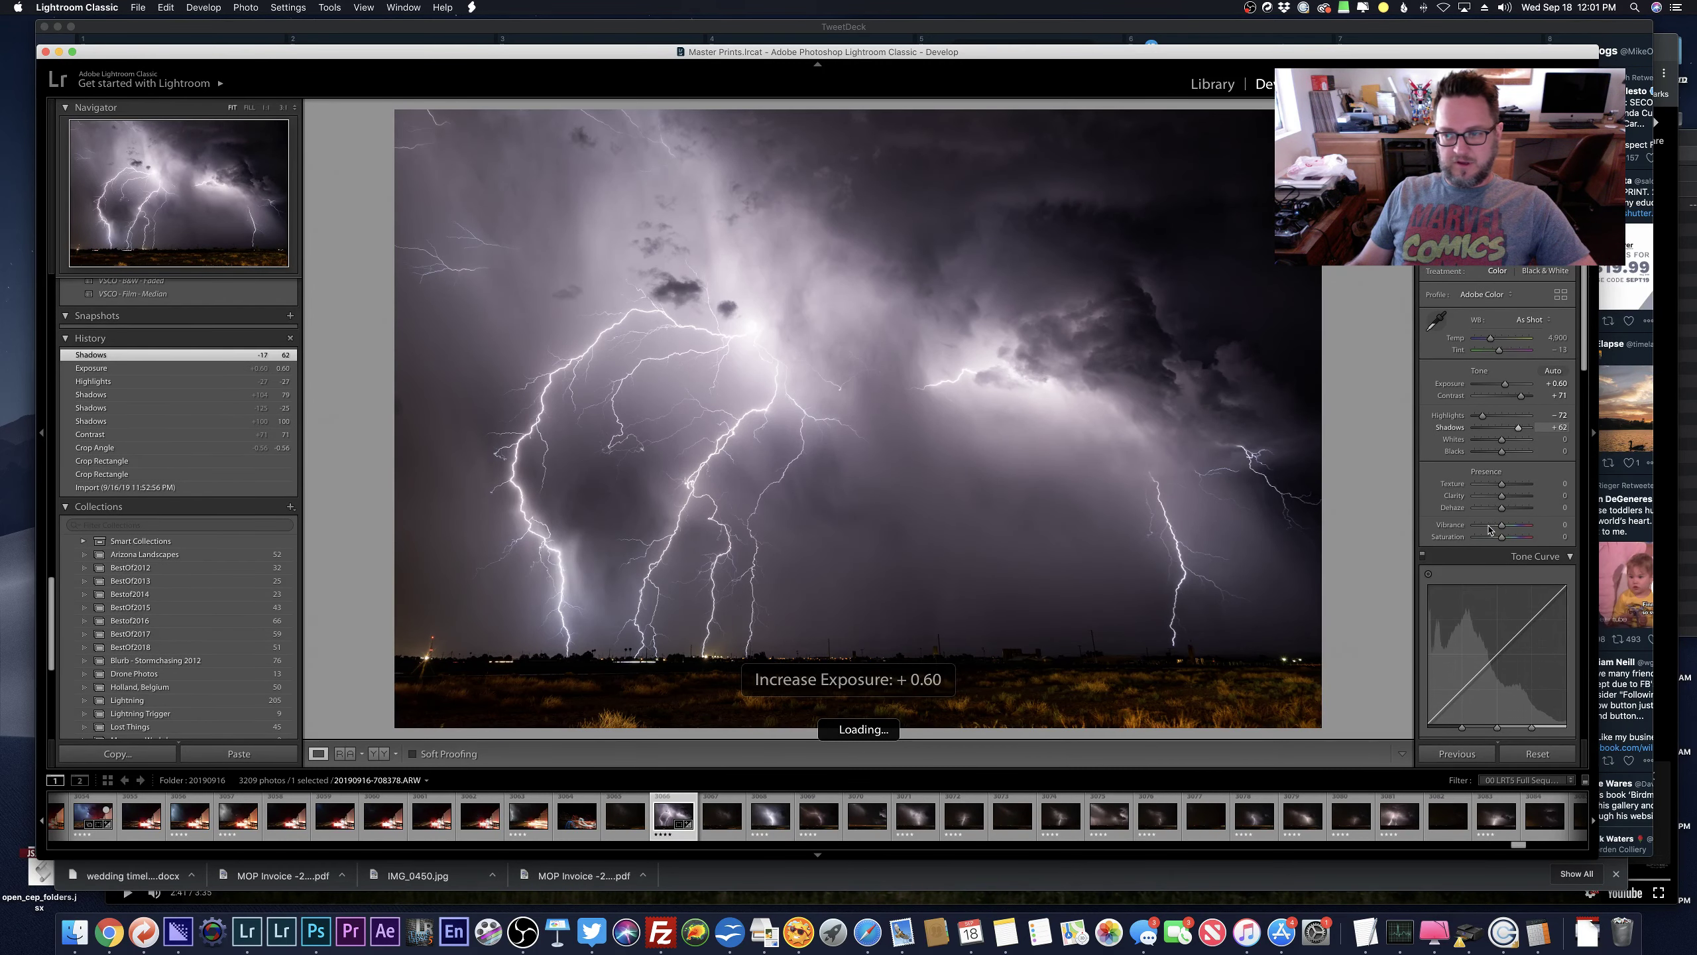
Tighten the night lightning photo's crop and reposition it to include more of the grassy foreground.
key(t)
key(t)
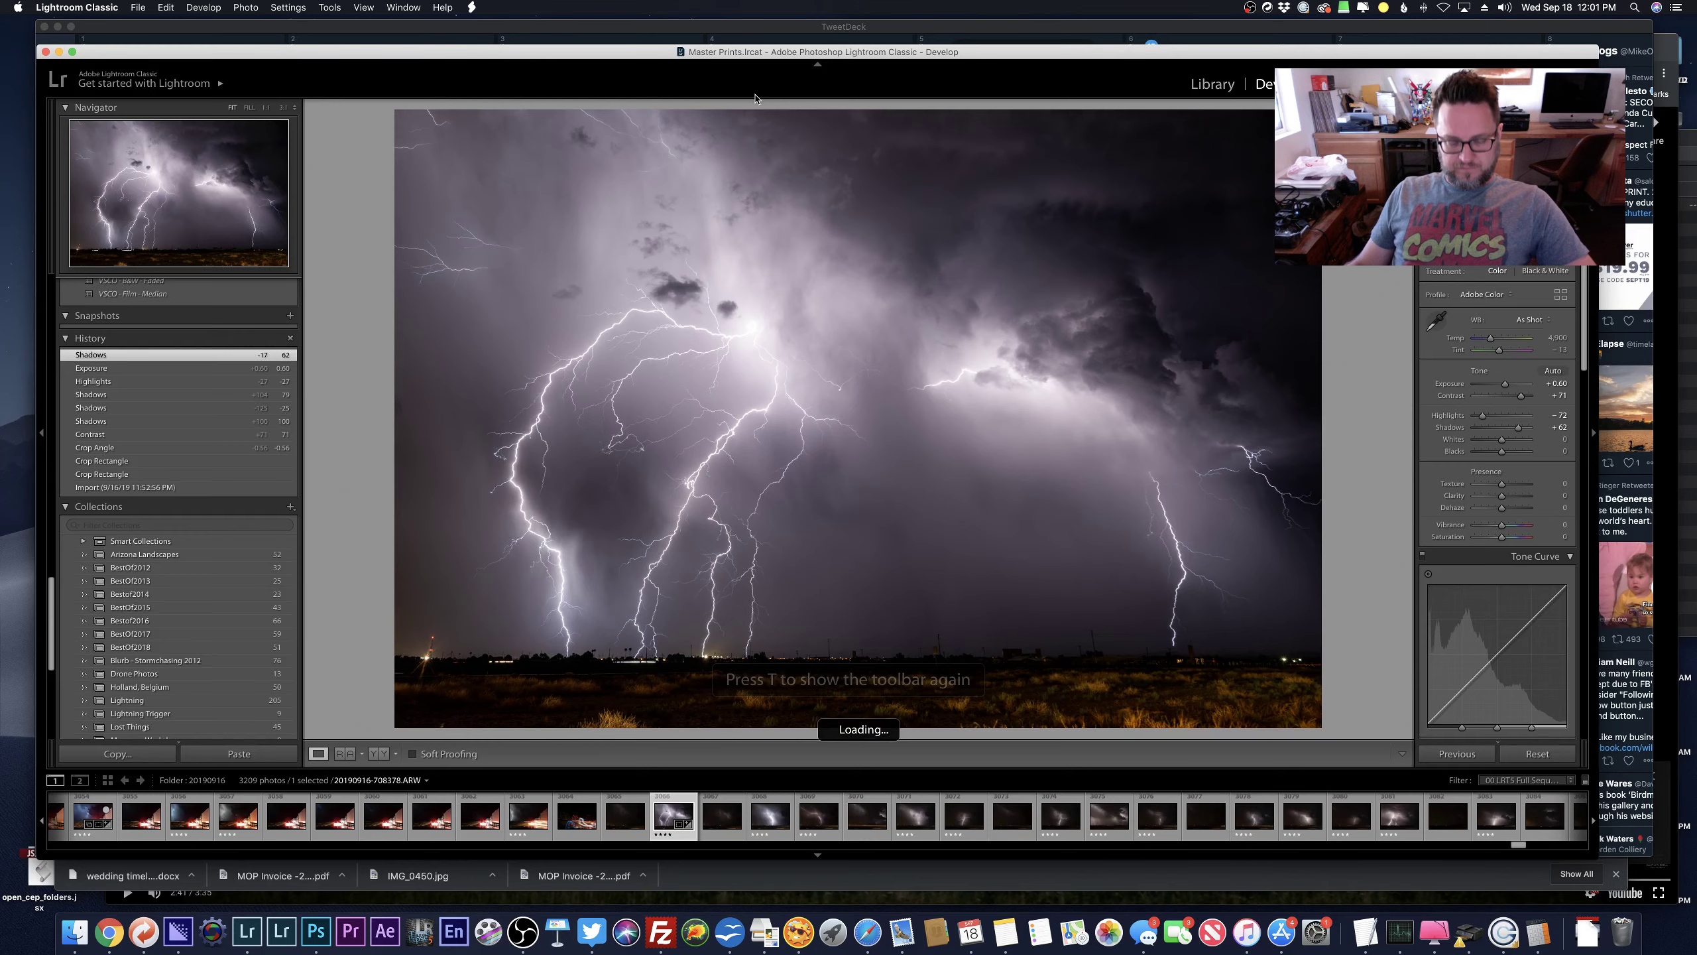
key(r)
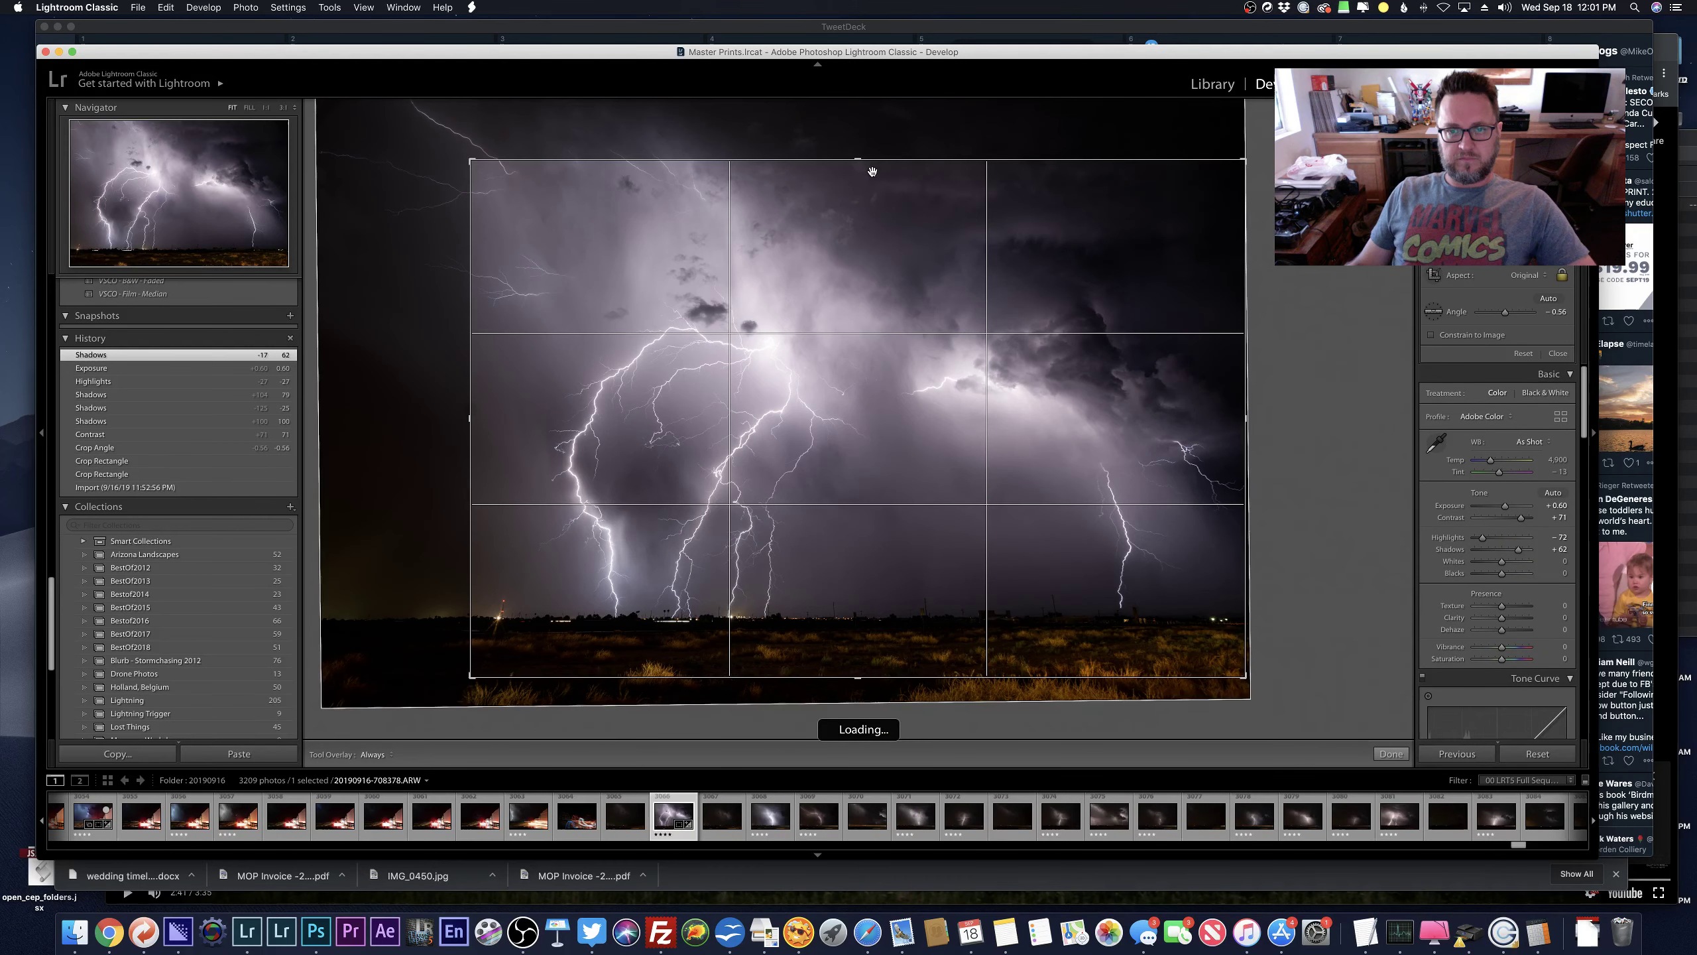
drag(872, 171, 801, 252)
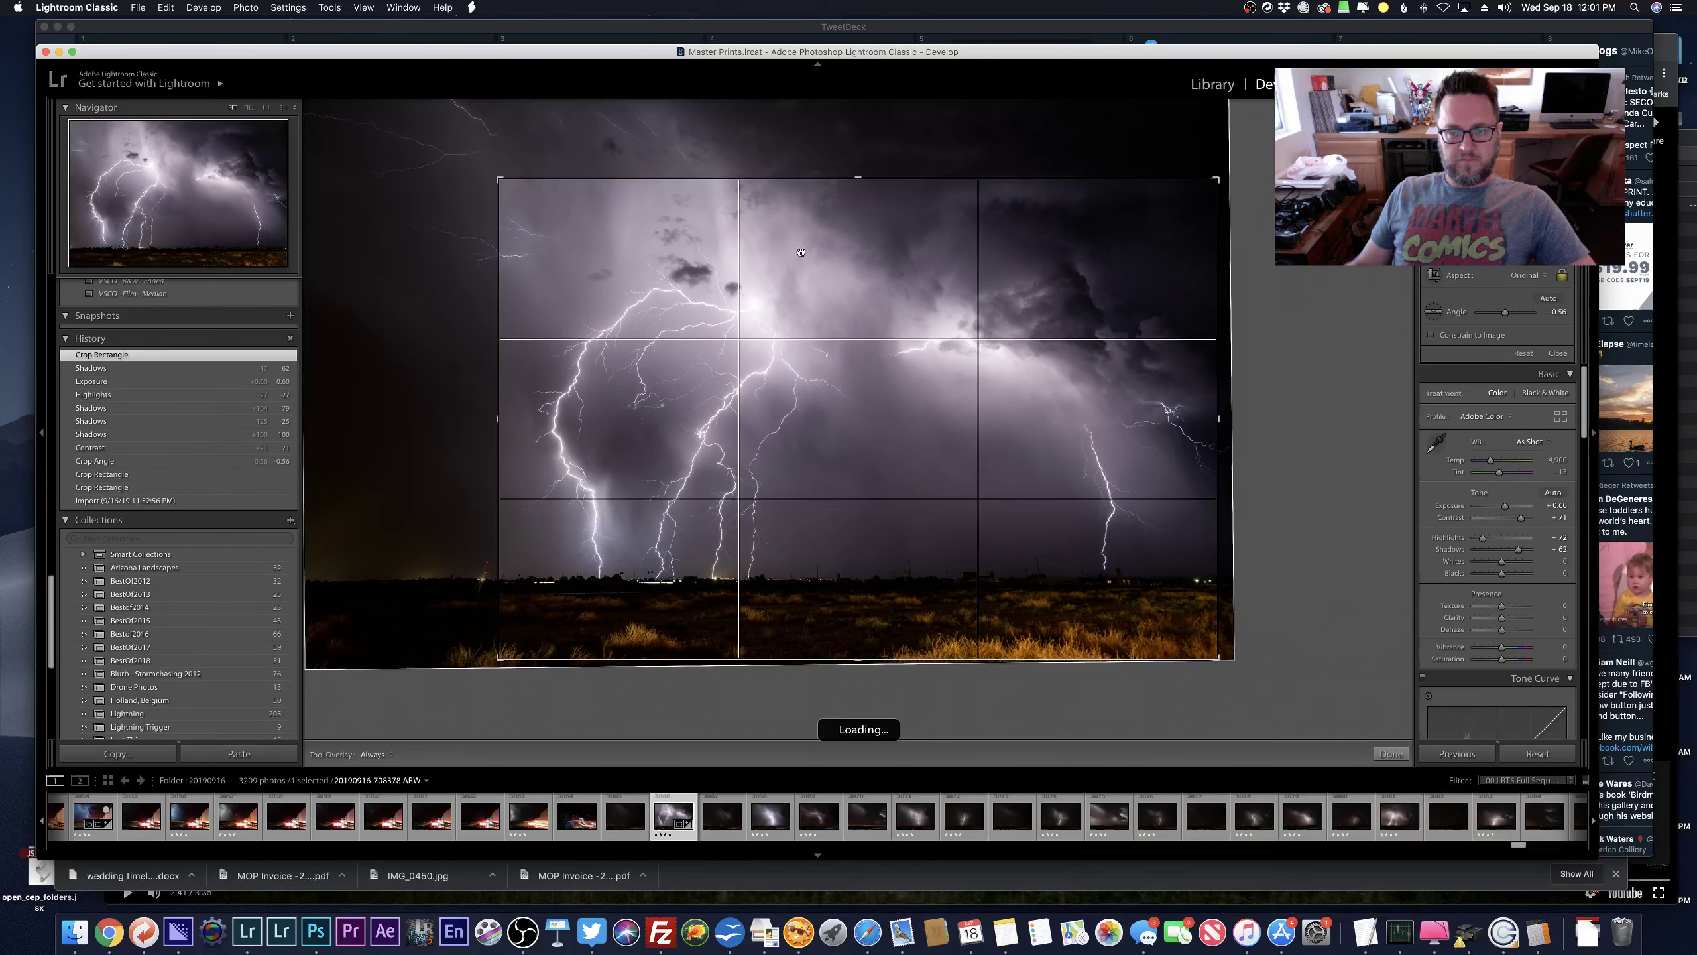
key(Return)
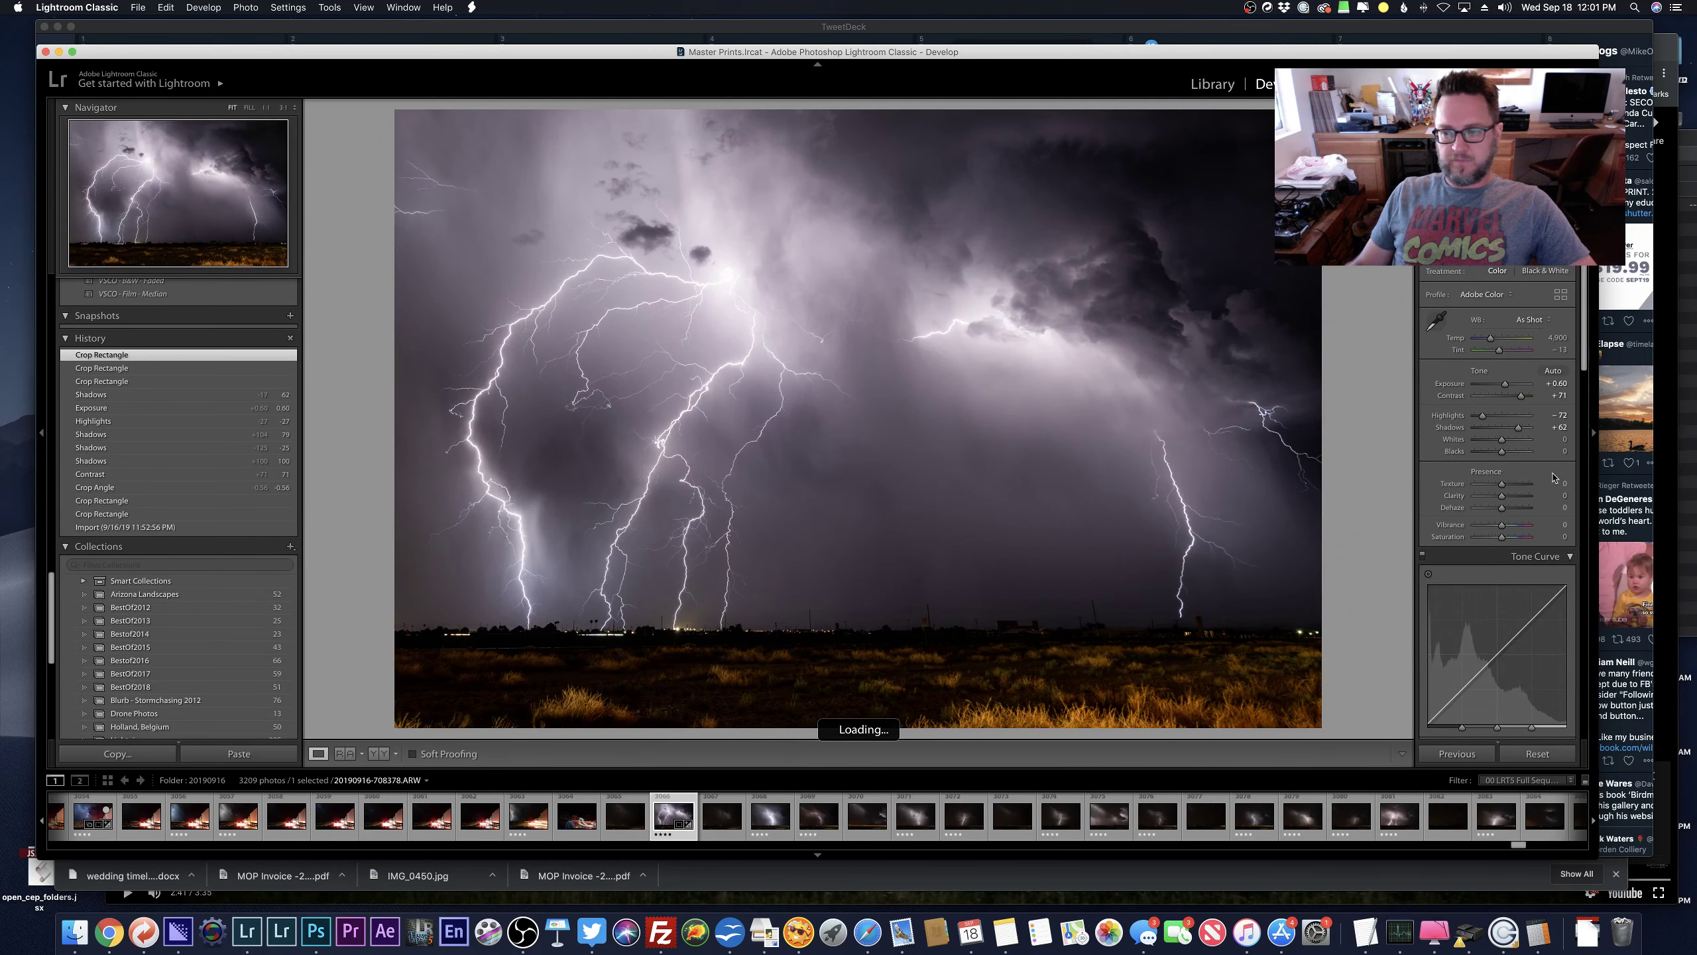
Set the night lightning photo's vibrance to +38 and contrast to +79, and inspect the bolts and foreground up close.
drag(1506, 530, 1513, 529)
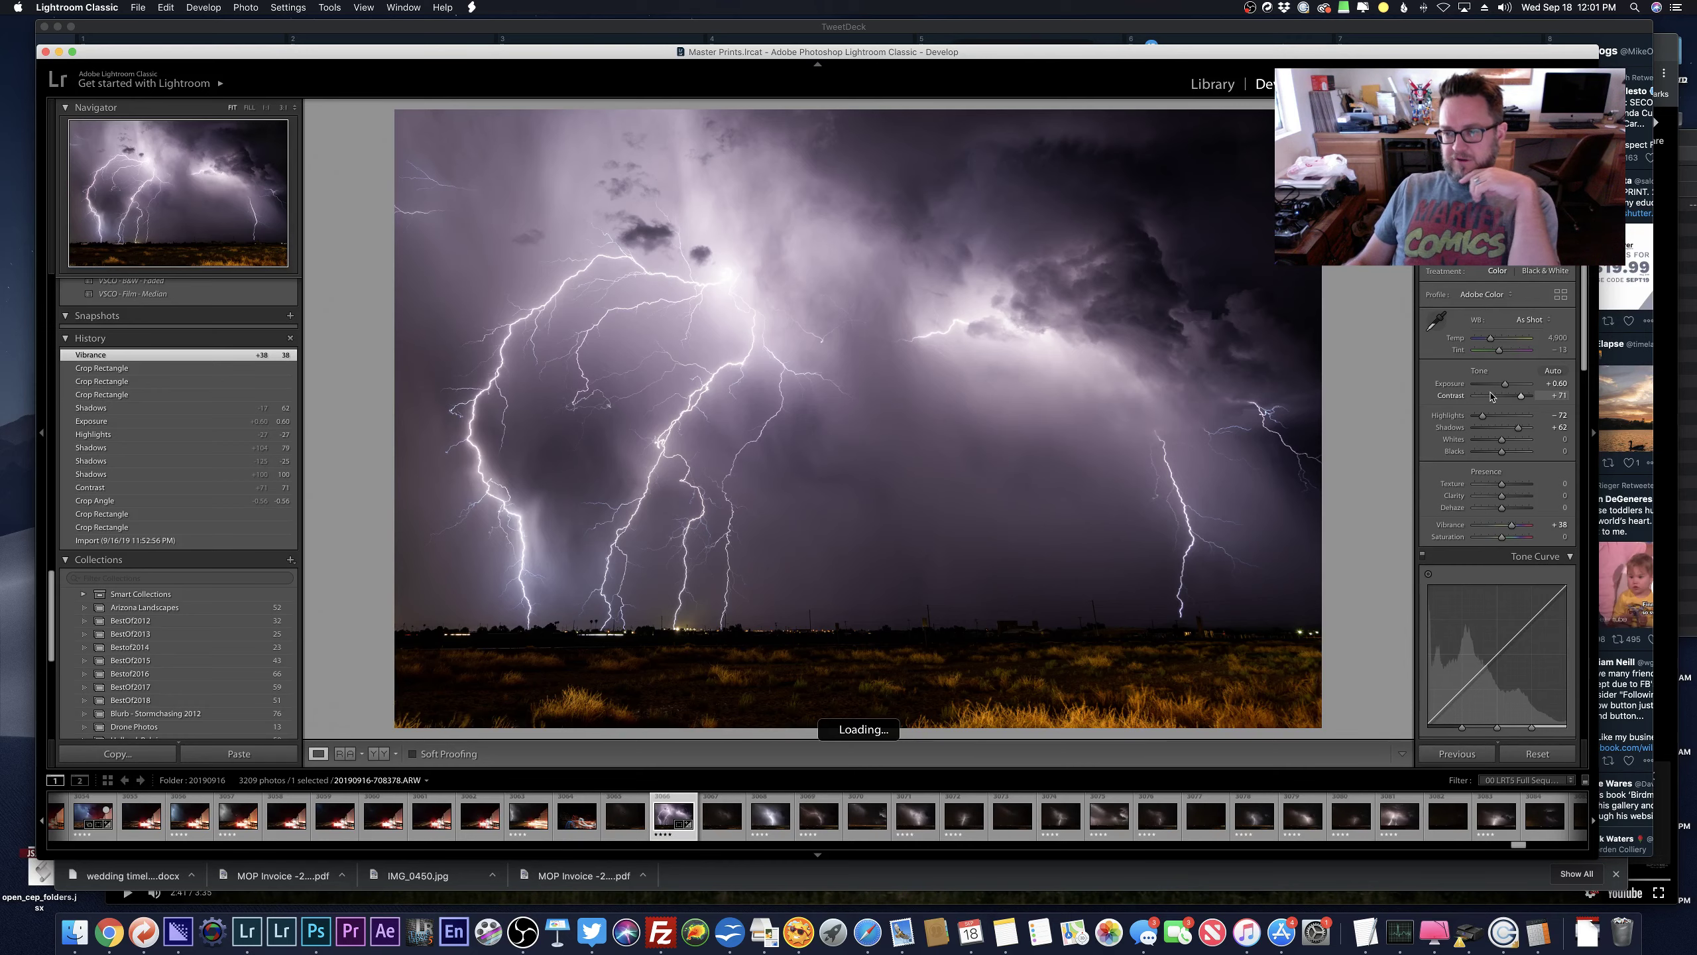
drag(1521, 400, 1523, 400)
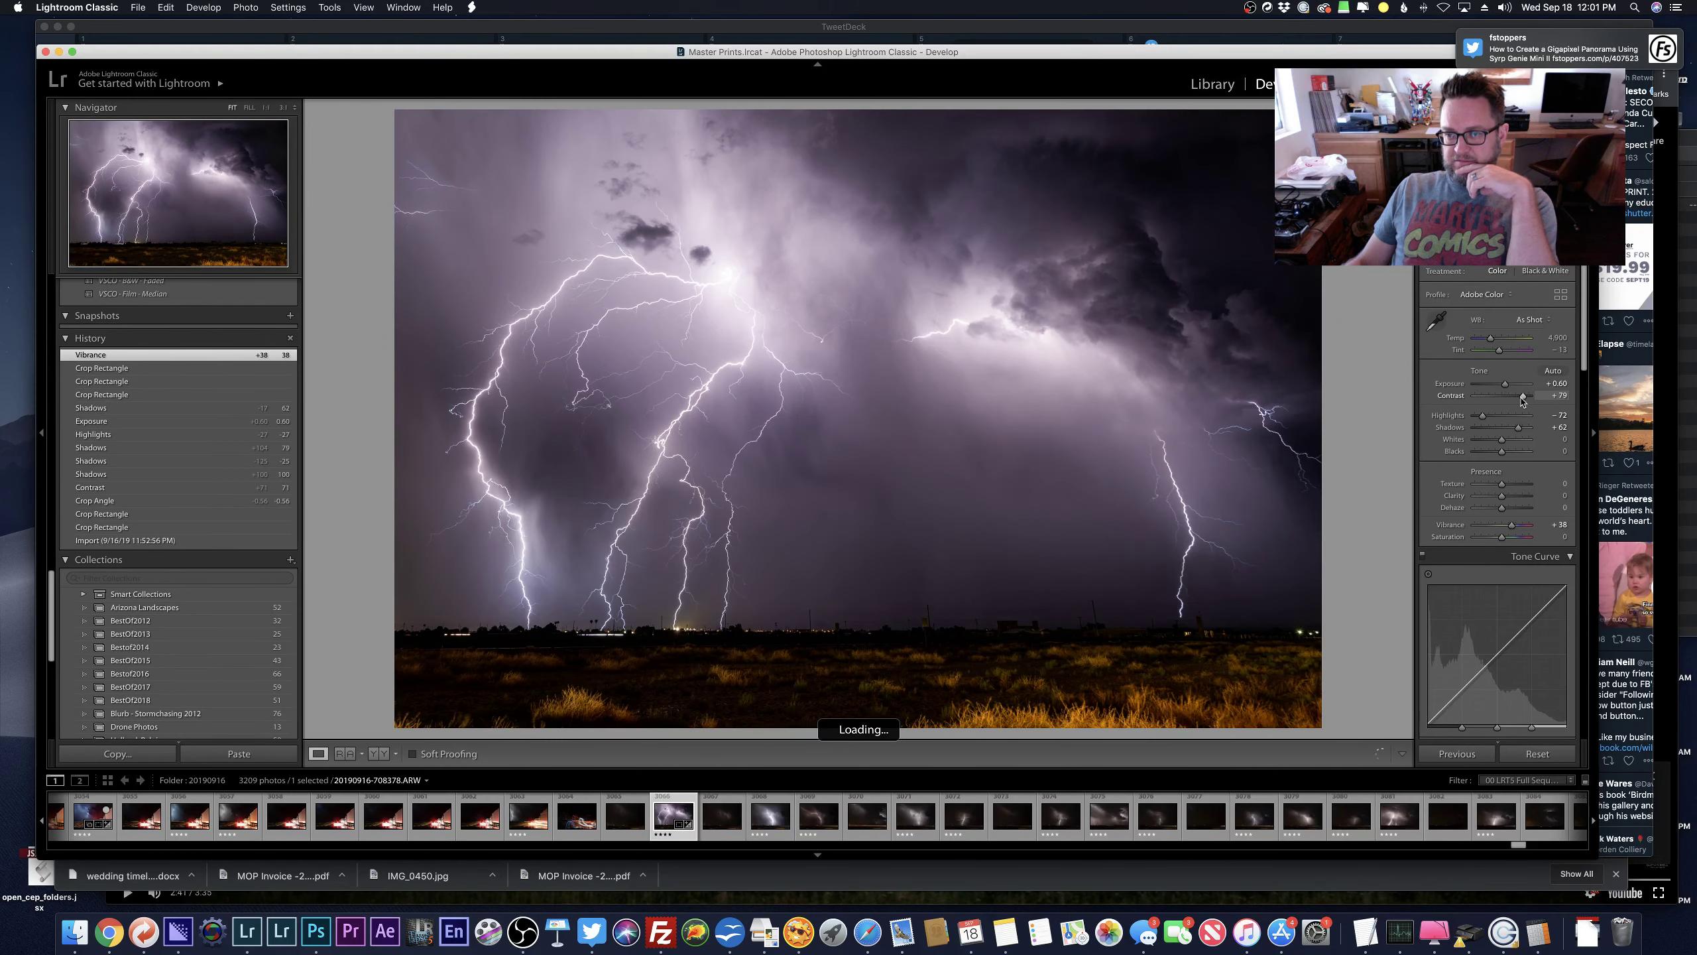
click(622, 698)
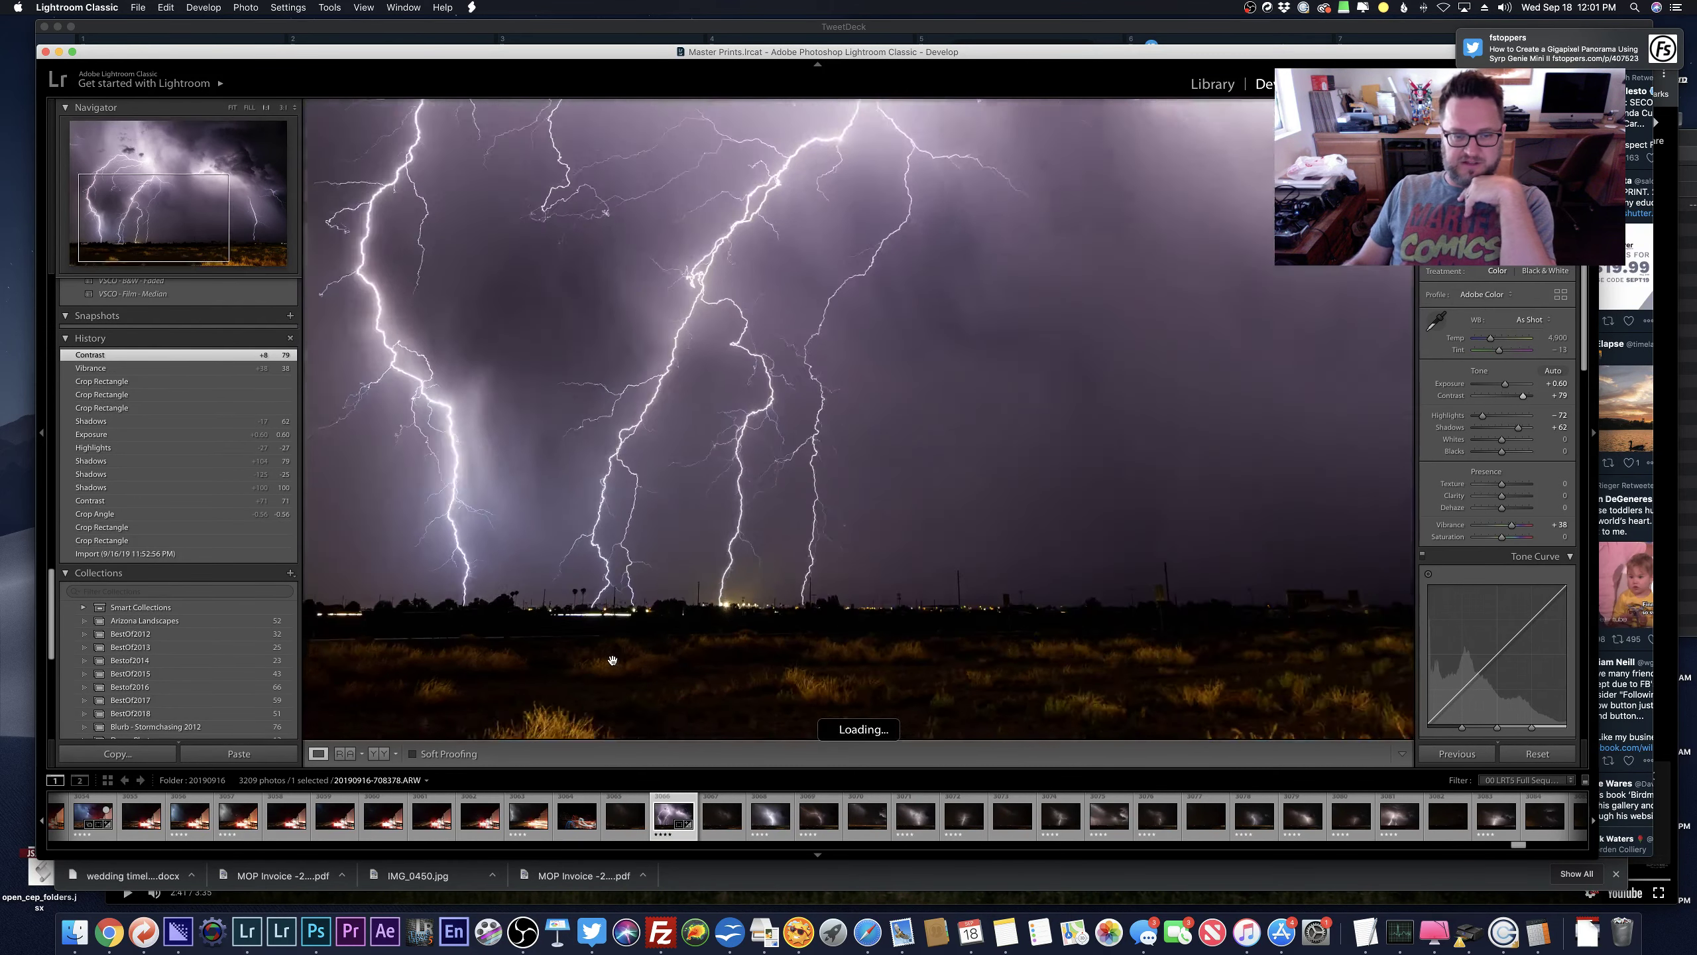
click(613, 662)
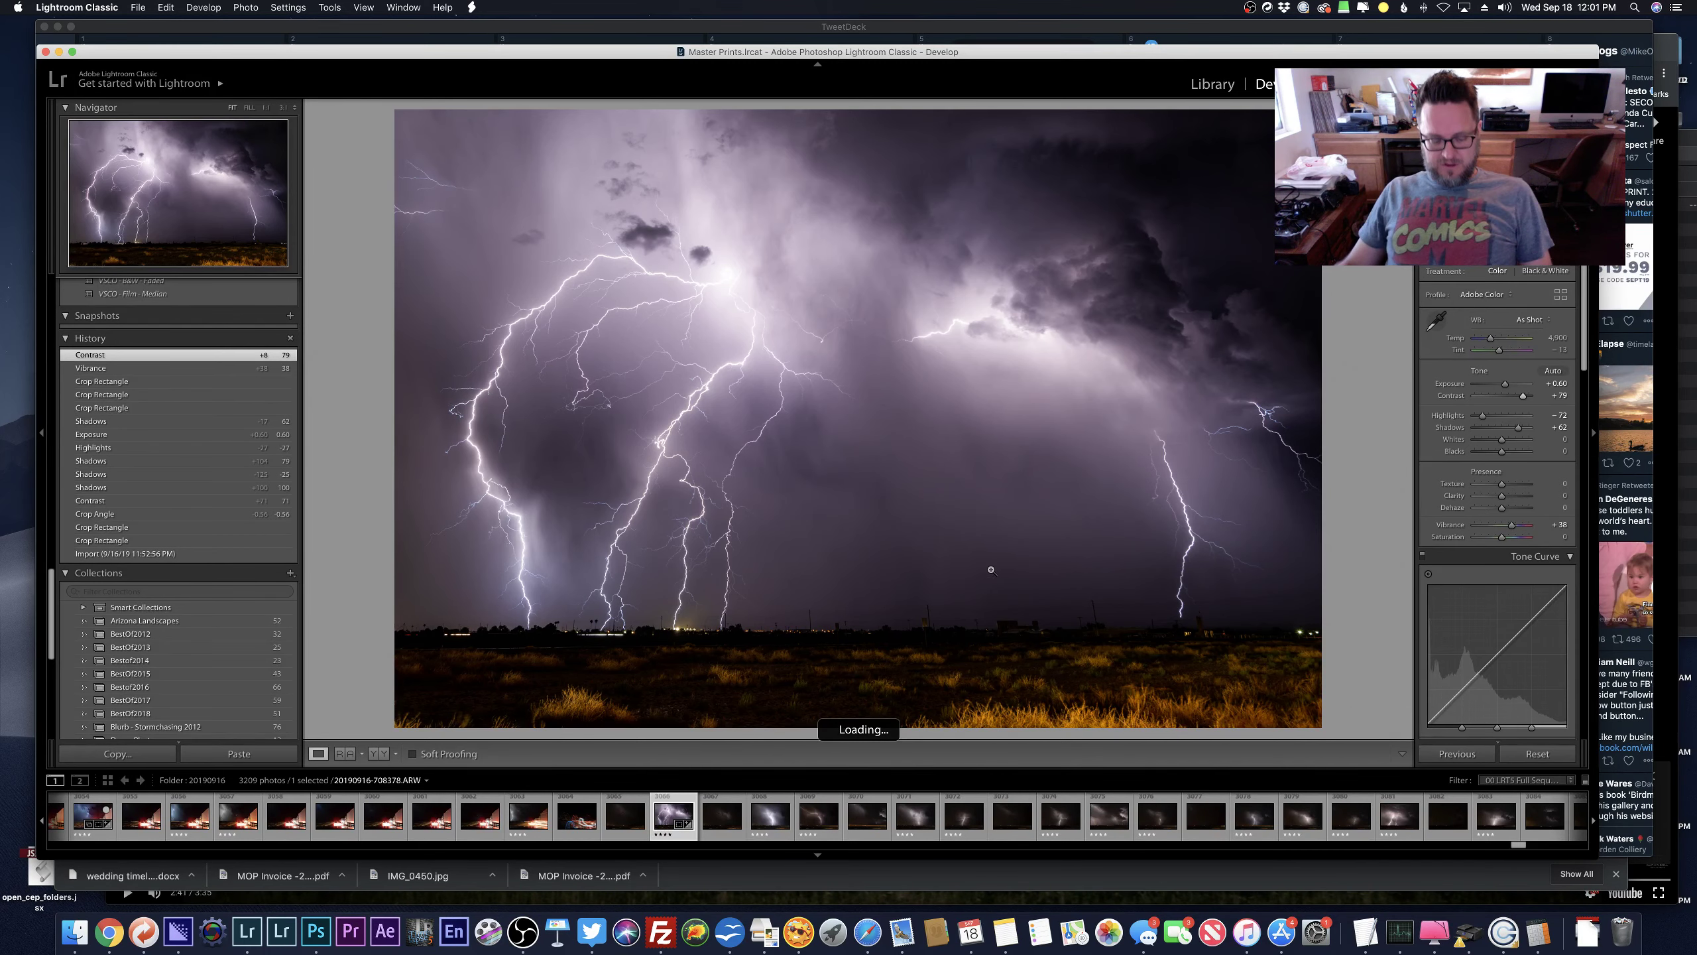
Remove the bright light on the right horizon of the night lightning photo with Spot Removal, sampling from the dark ground just beside it.
click(1306, 636)
key(q)
scroll(1288, 629, down, 3)
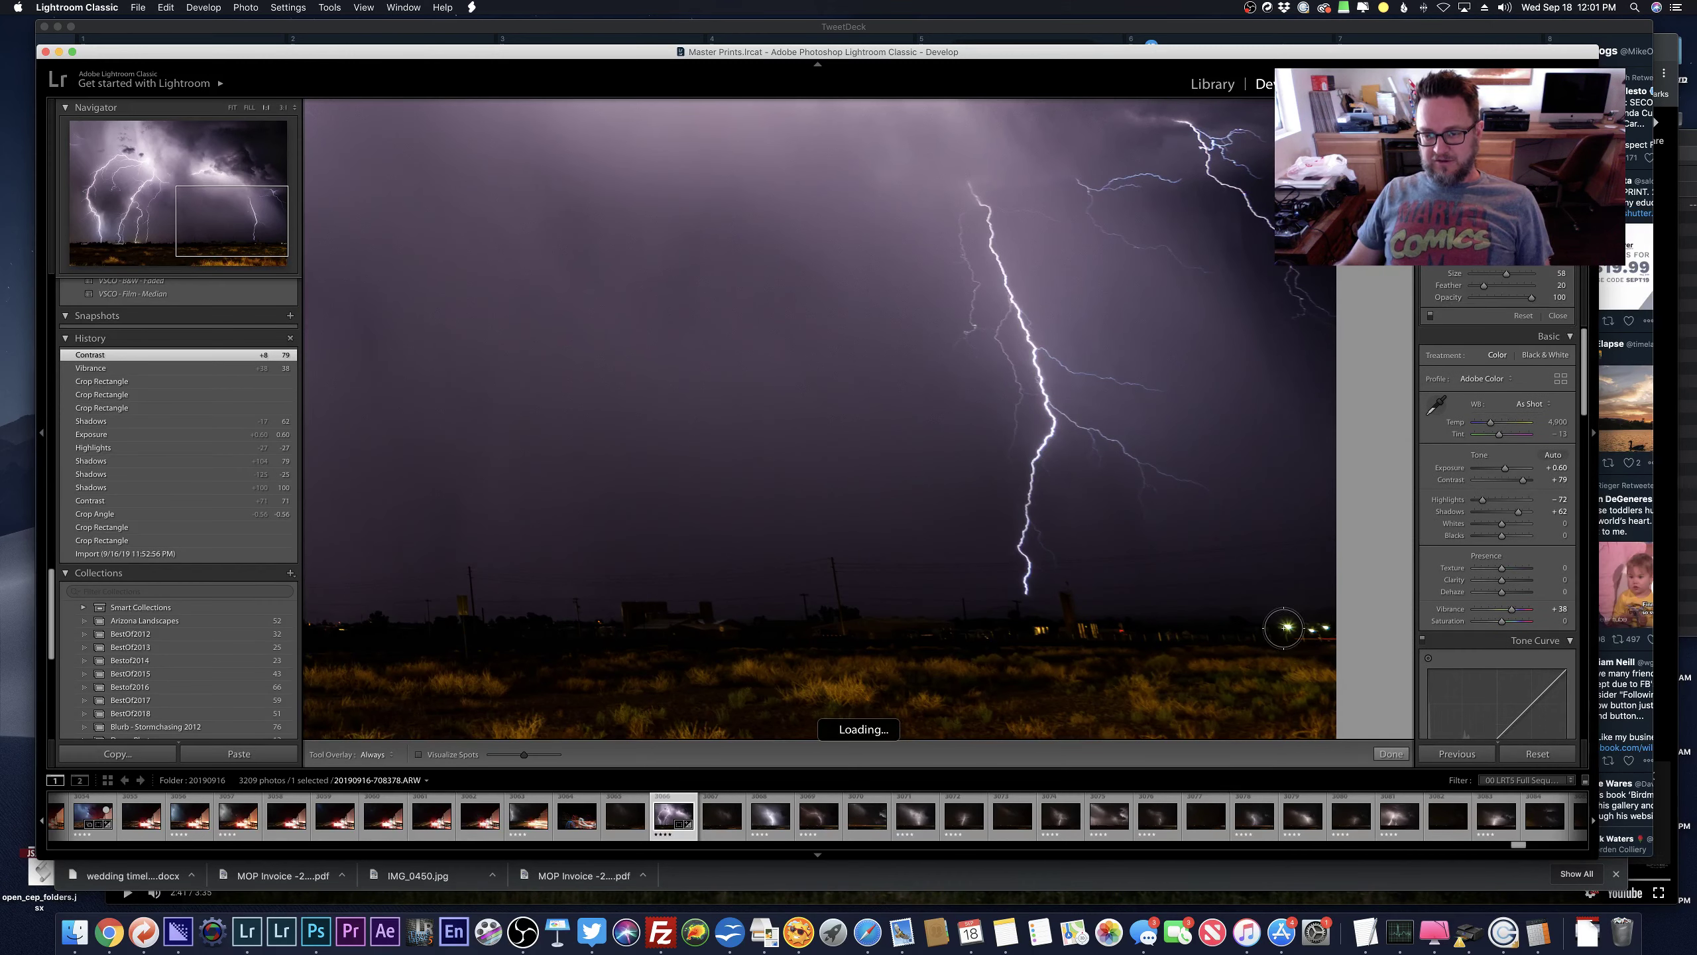
click(1284, 628)
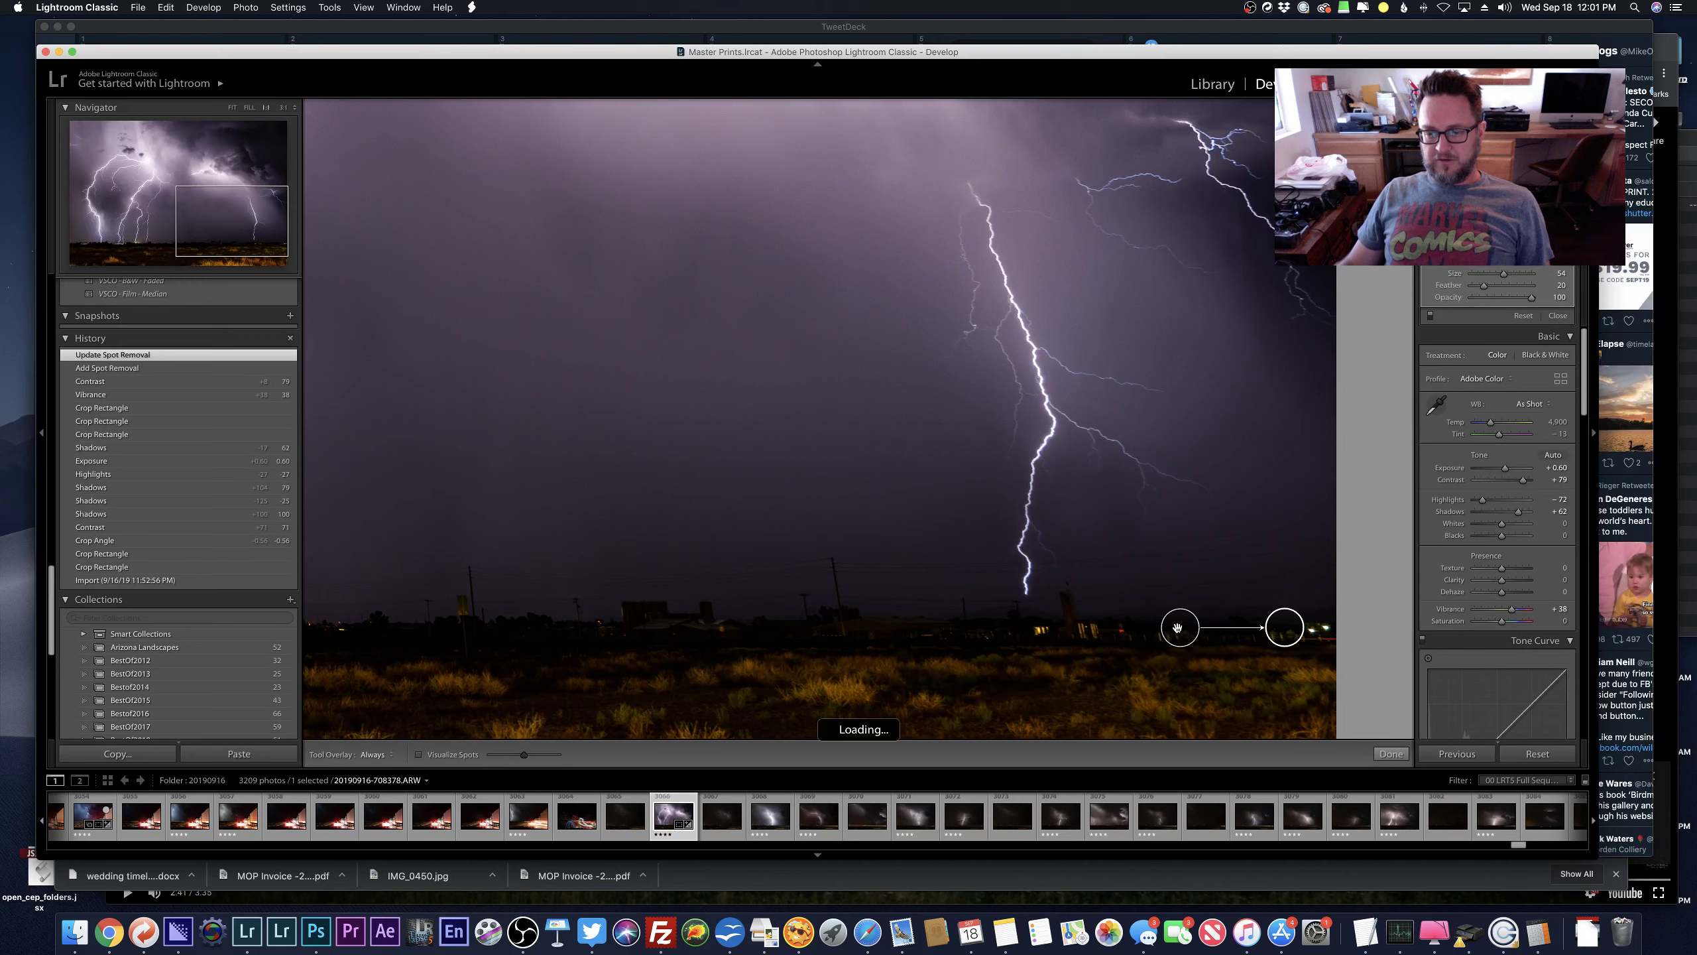
drag(1179, 628, 1228, 633)
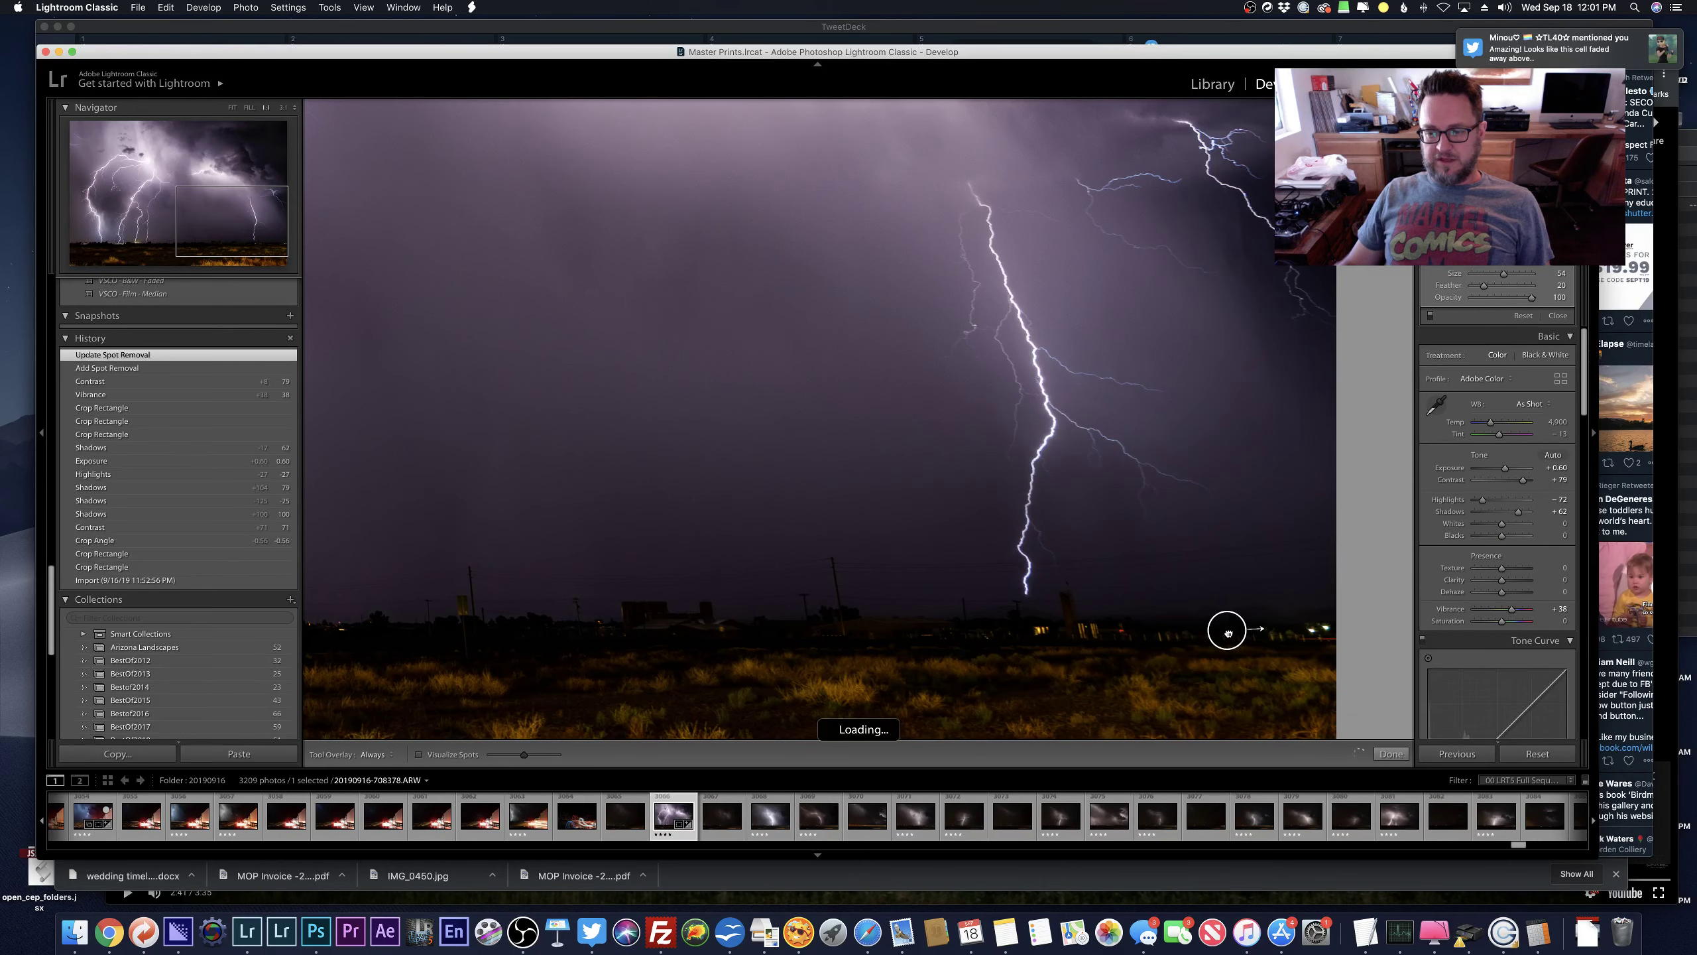
key(q)
click(1217, 638)
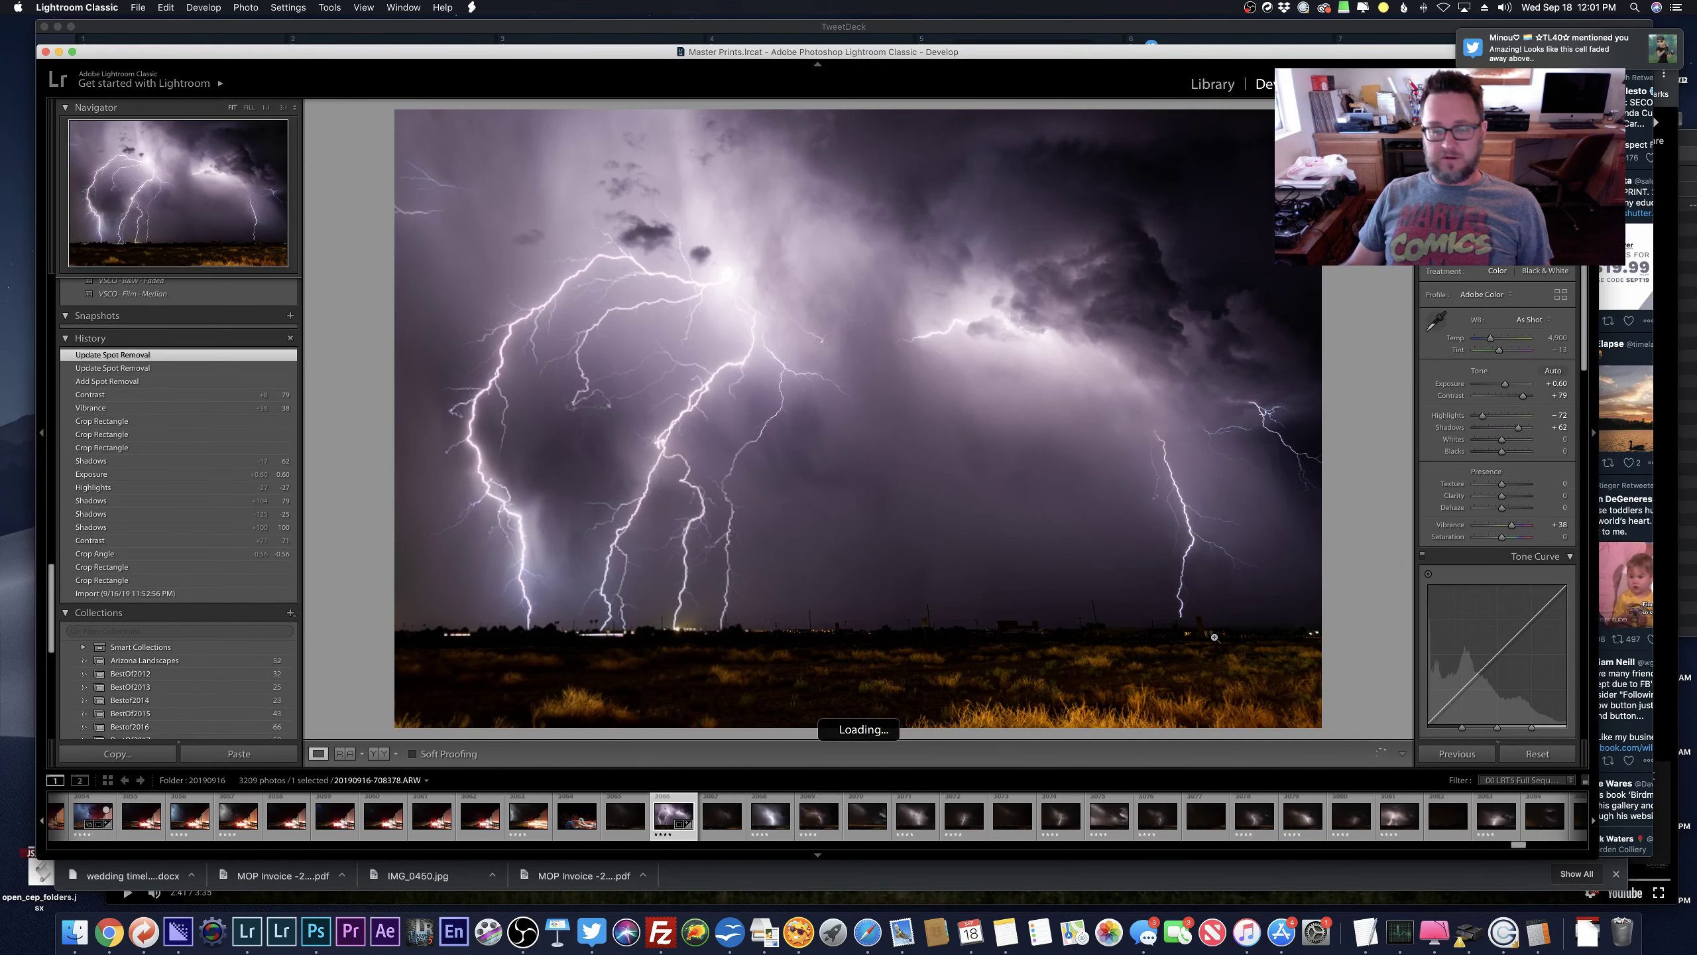
Check the night lightning photo's crop, leave it as is, and set the contrast to +83.
key(r)
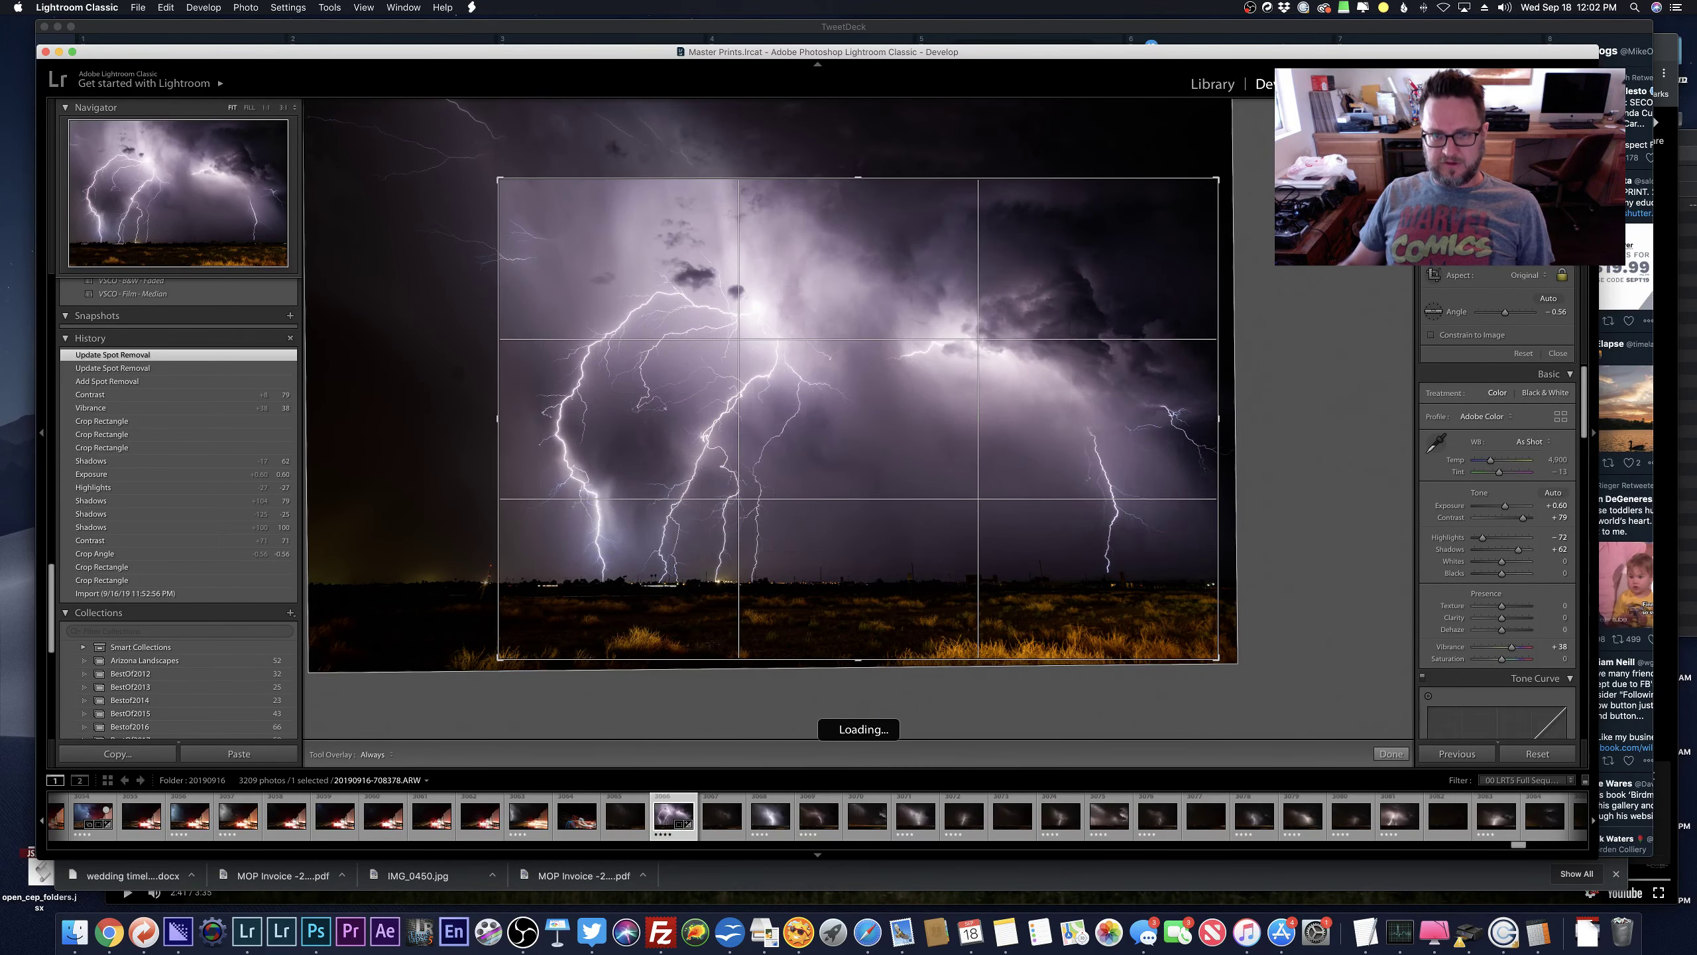
key(Return)
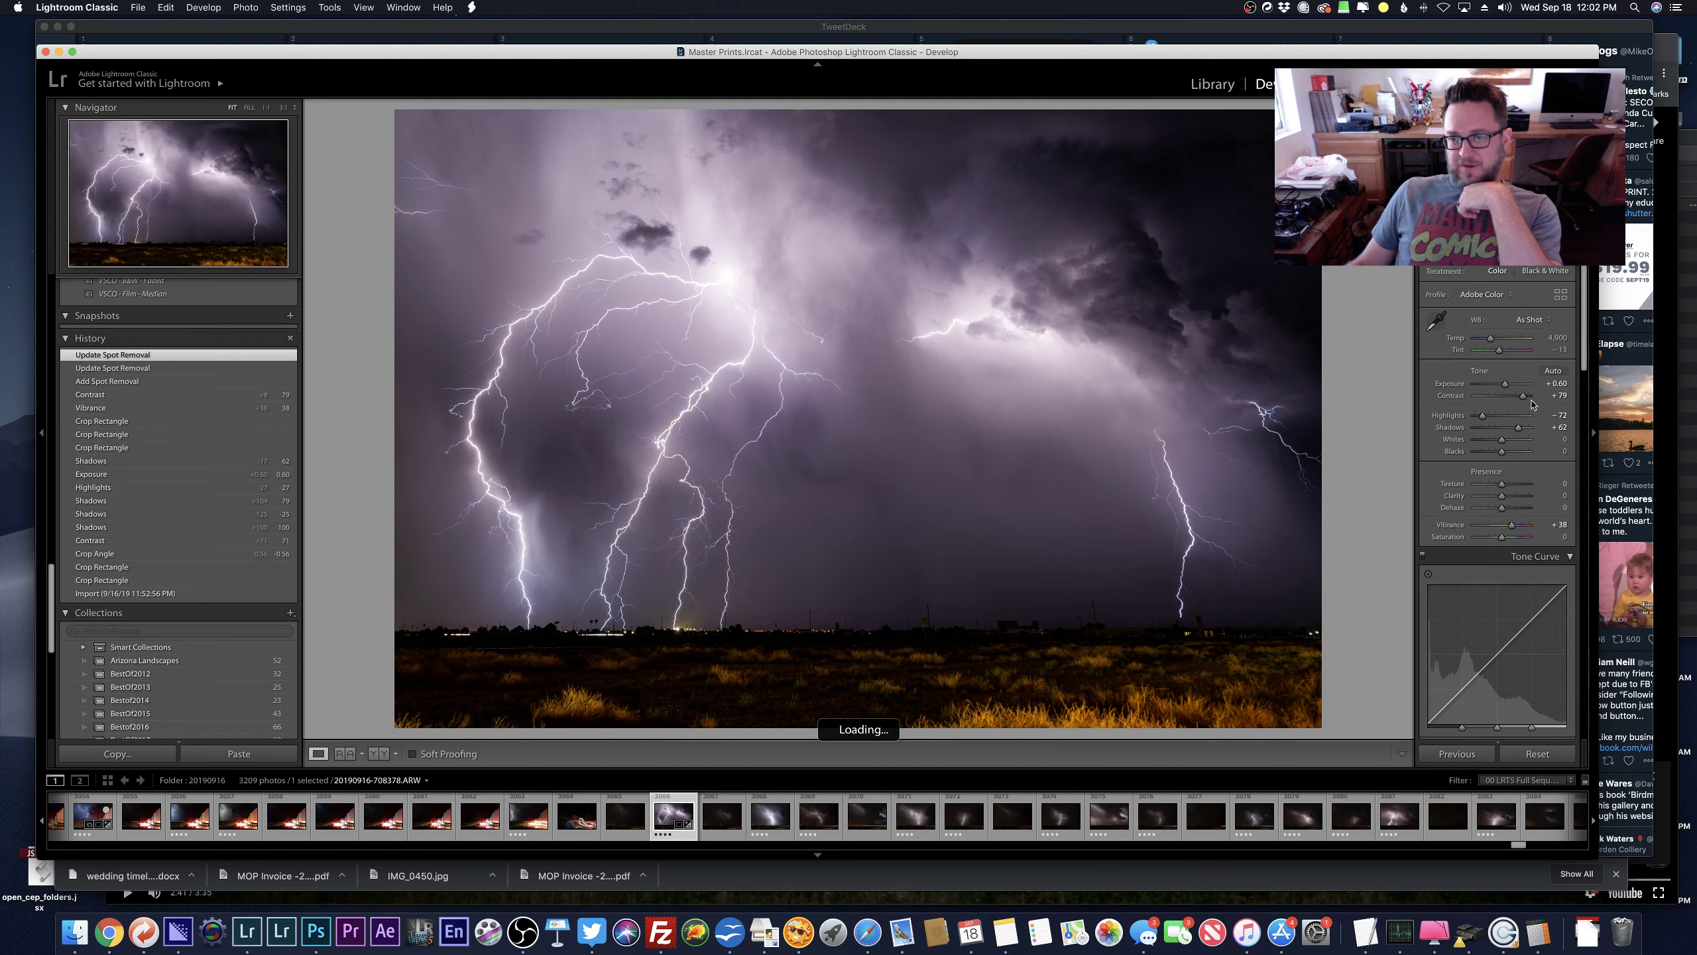
drag(1522, 395, 1527, 399)
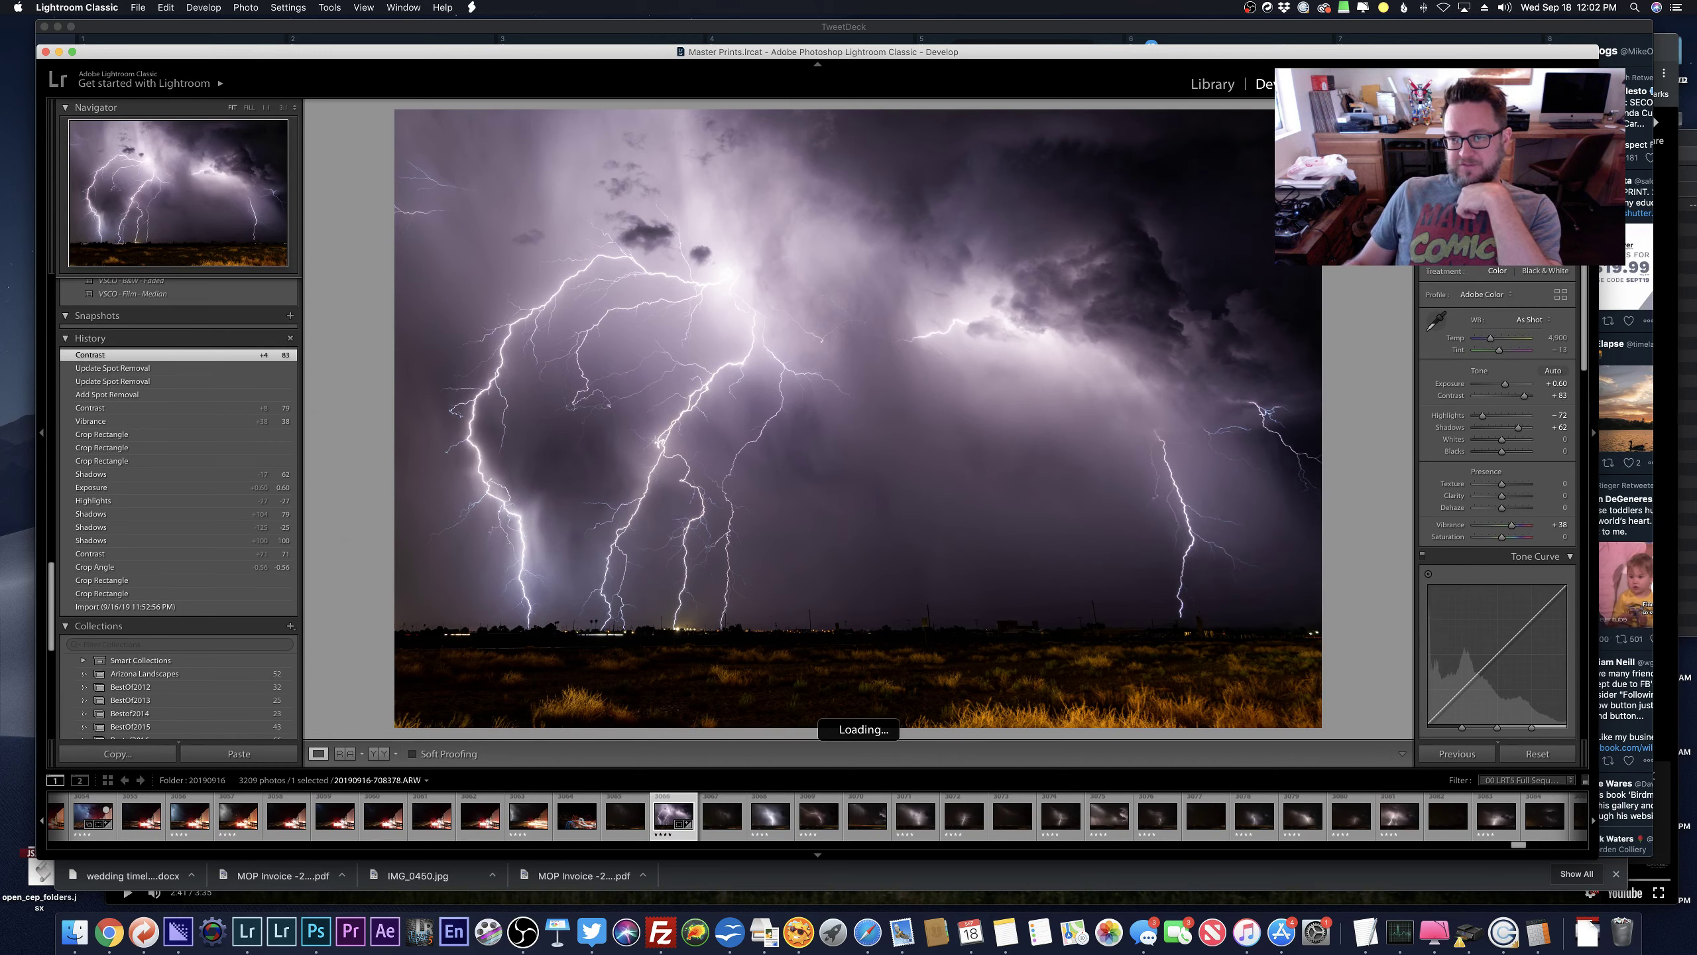
Add a large radial filter to the night lightning photo with its contrast set to 39.
key(shift+m)
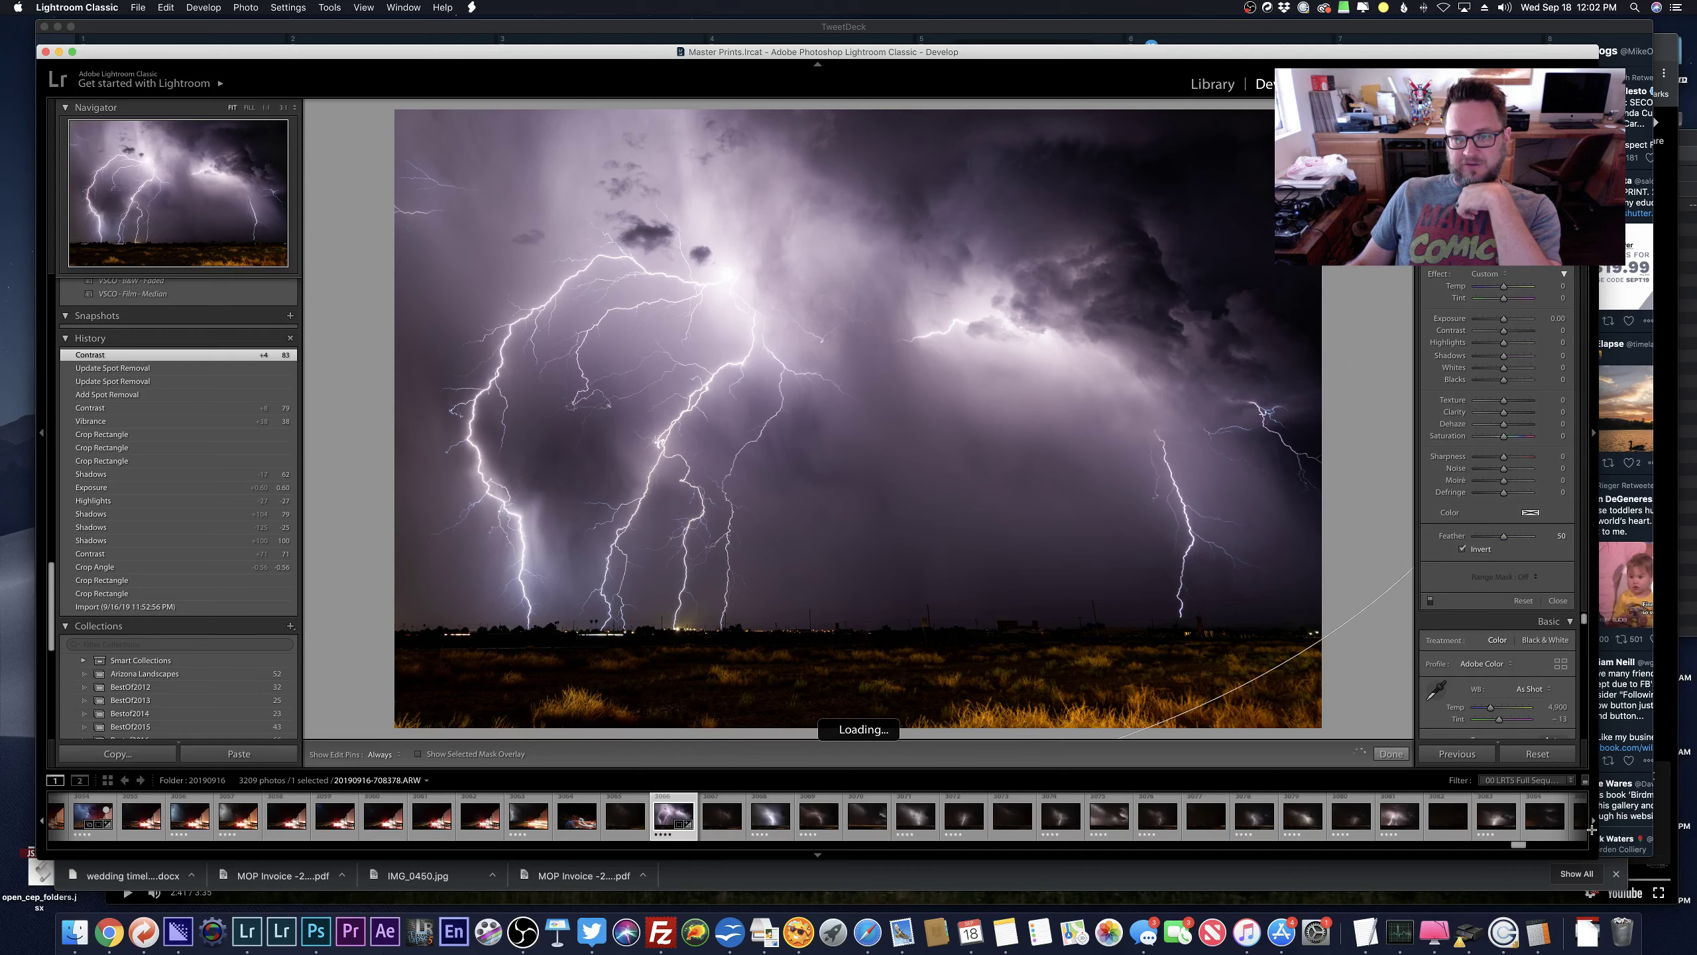
drag(1597, 833, 1596, 833)
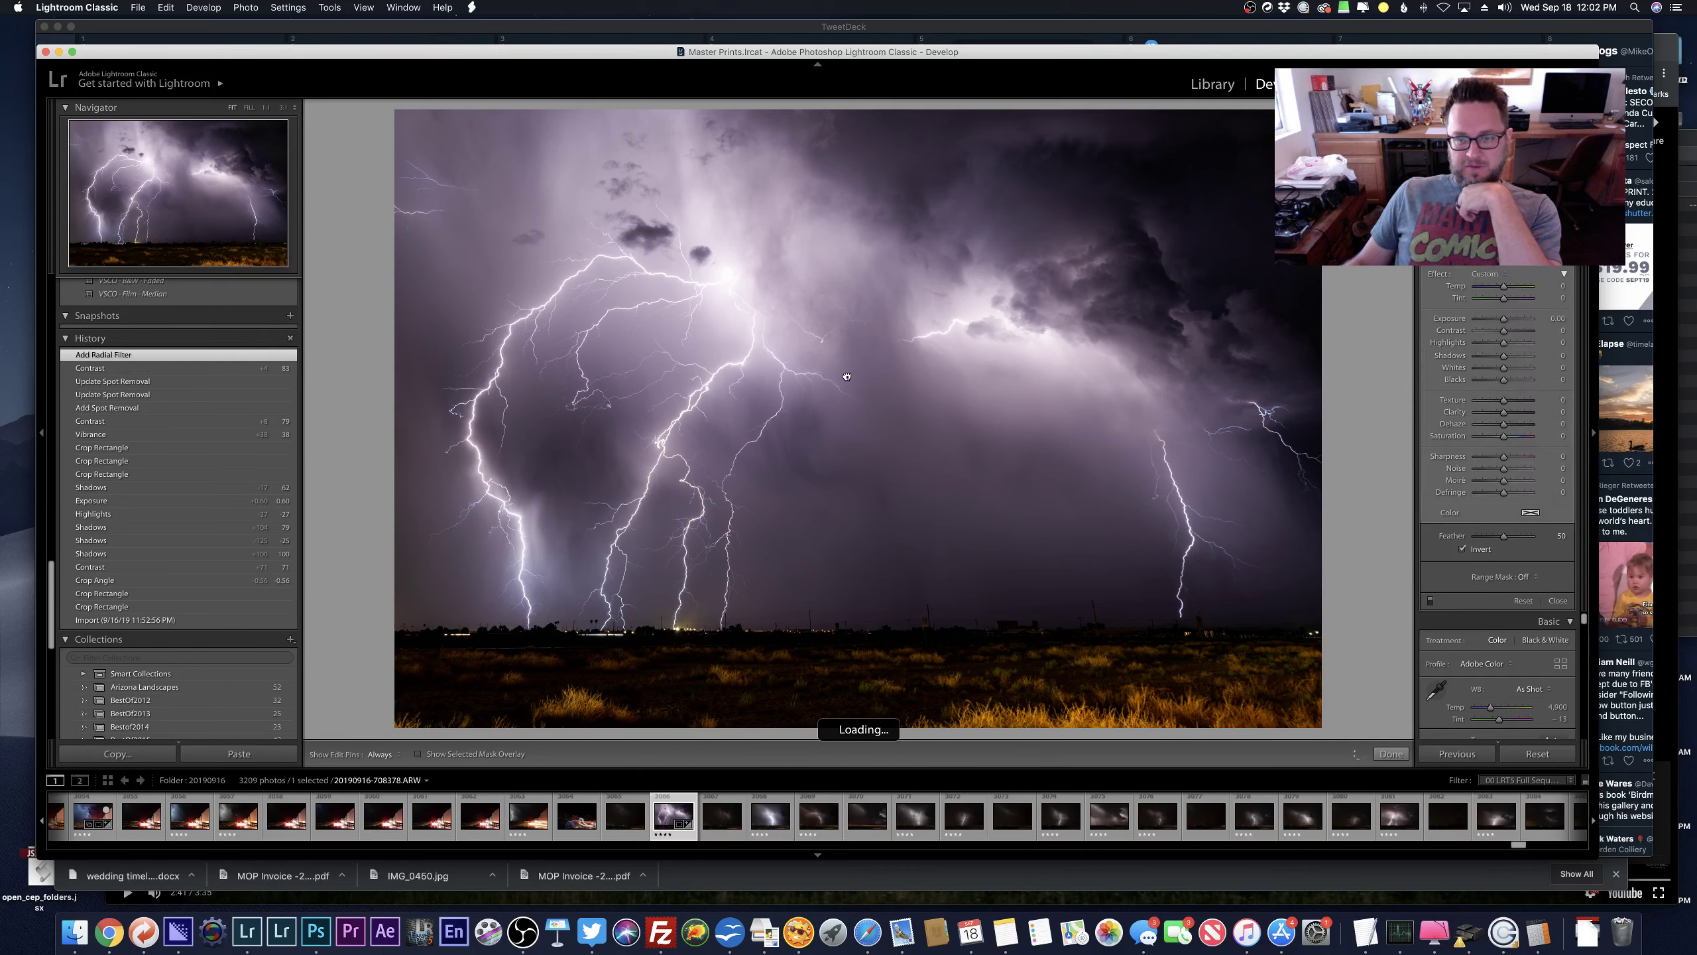
drag(1504, 330, 1514, 332)
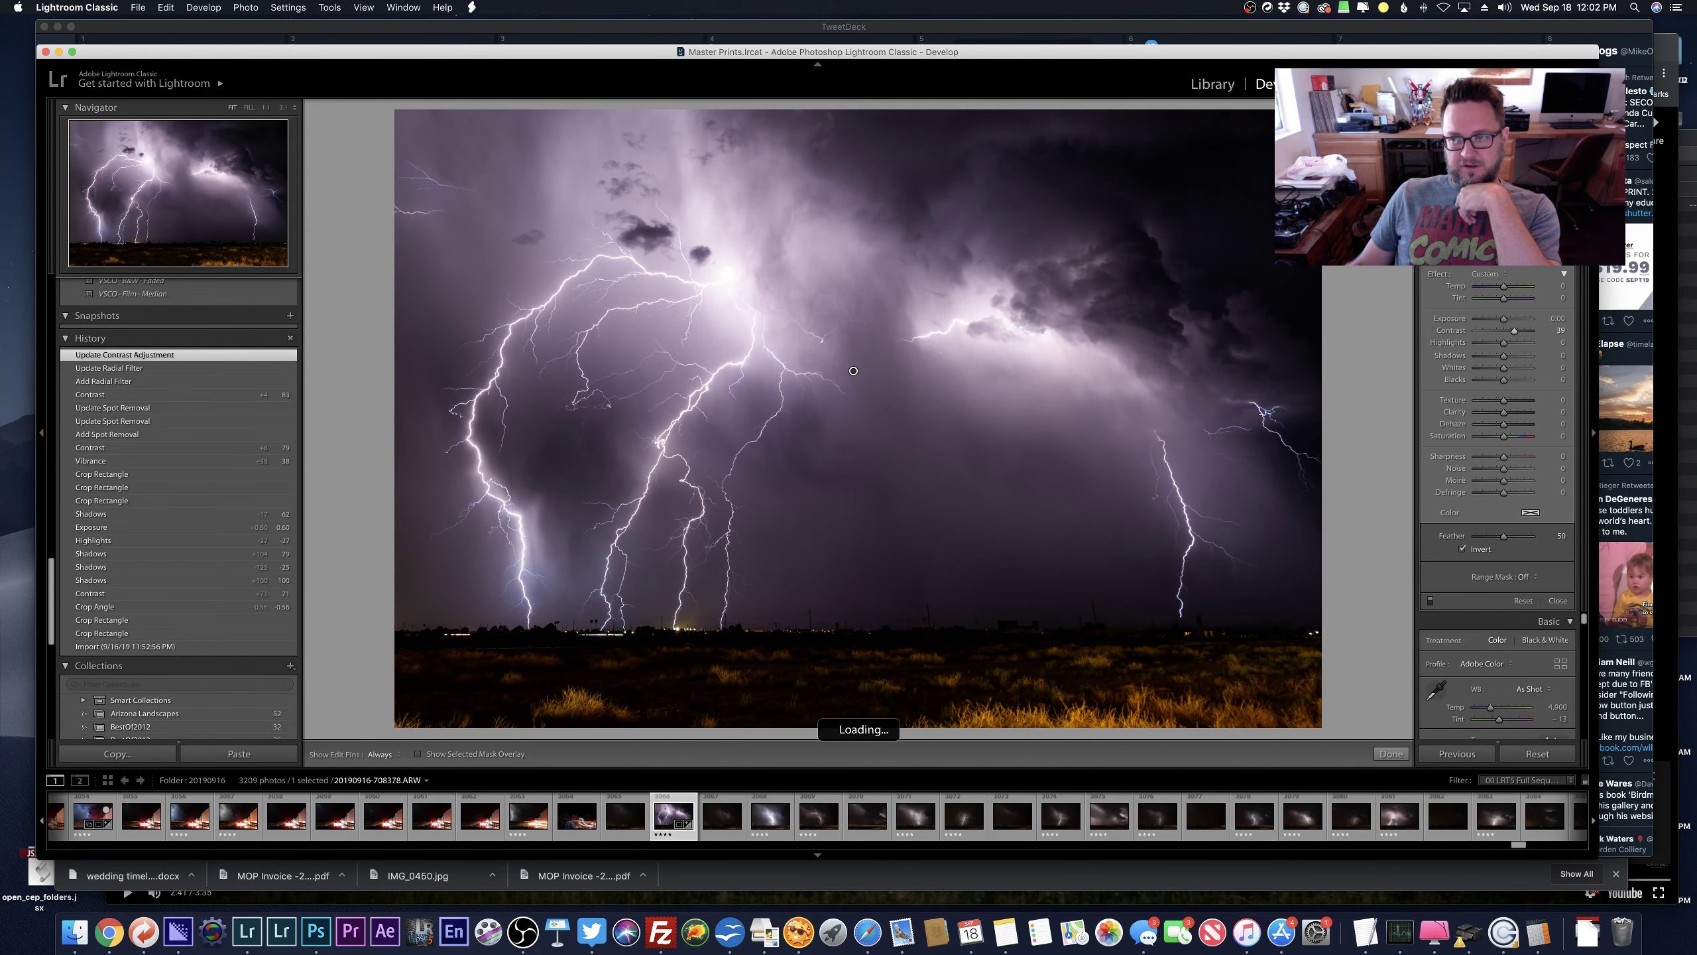
Remove the sensor spot in the sky just right of the central bolts with Spot Removal.
key(q)
key(z)
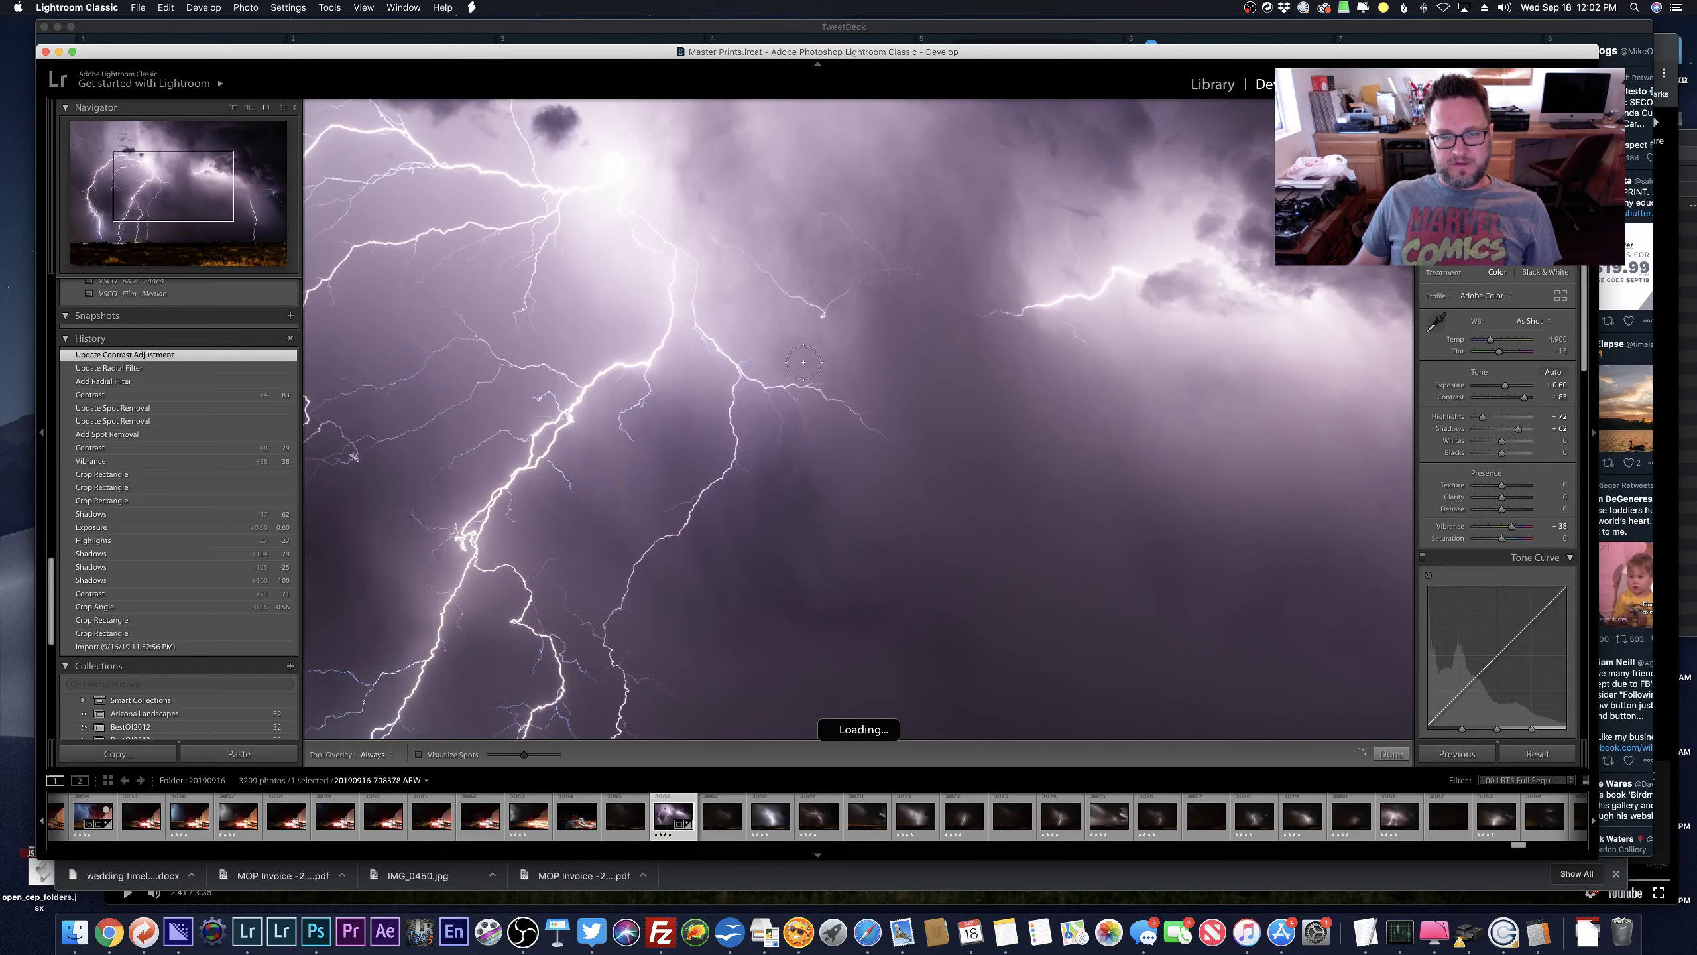
click(790, 355)
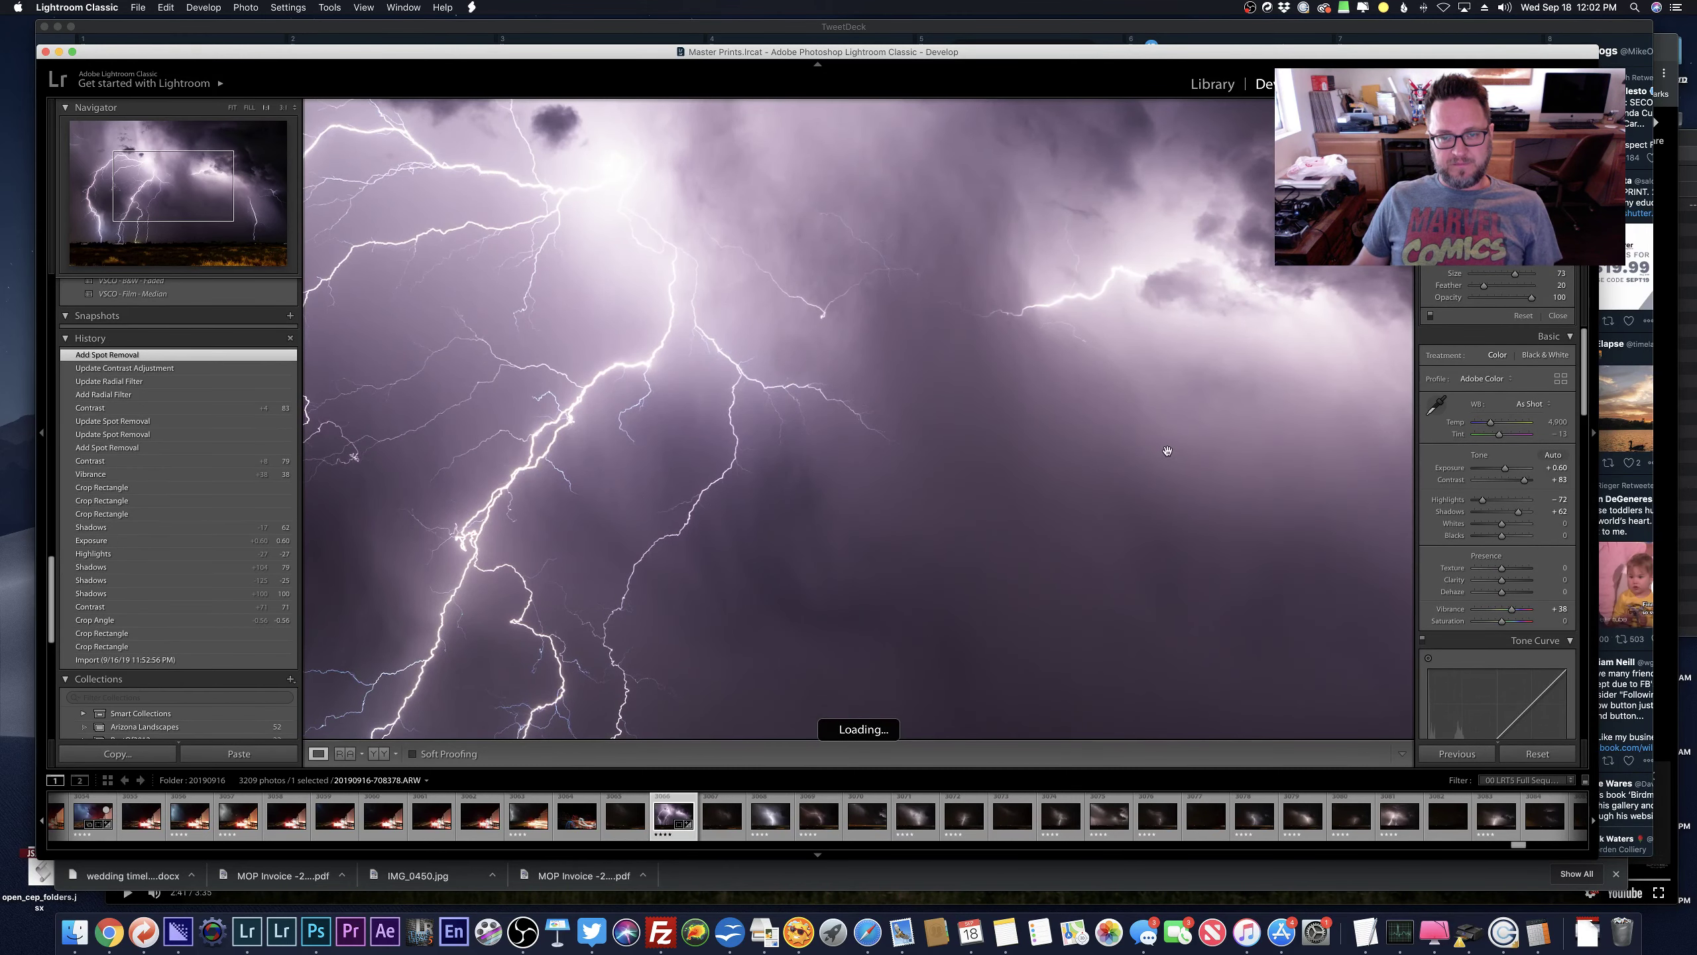
key(q)
key(z)
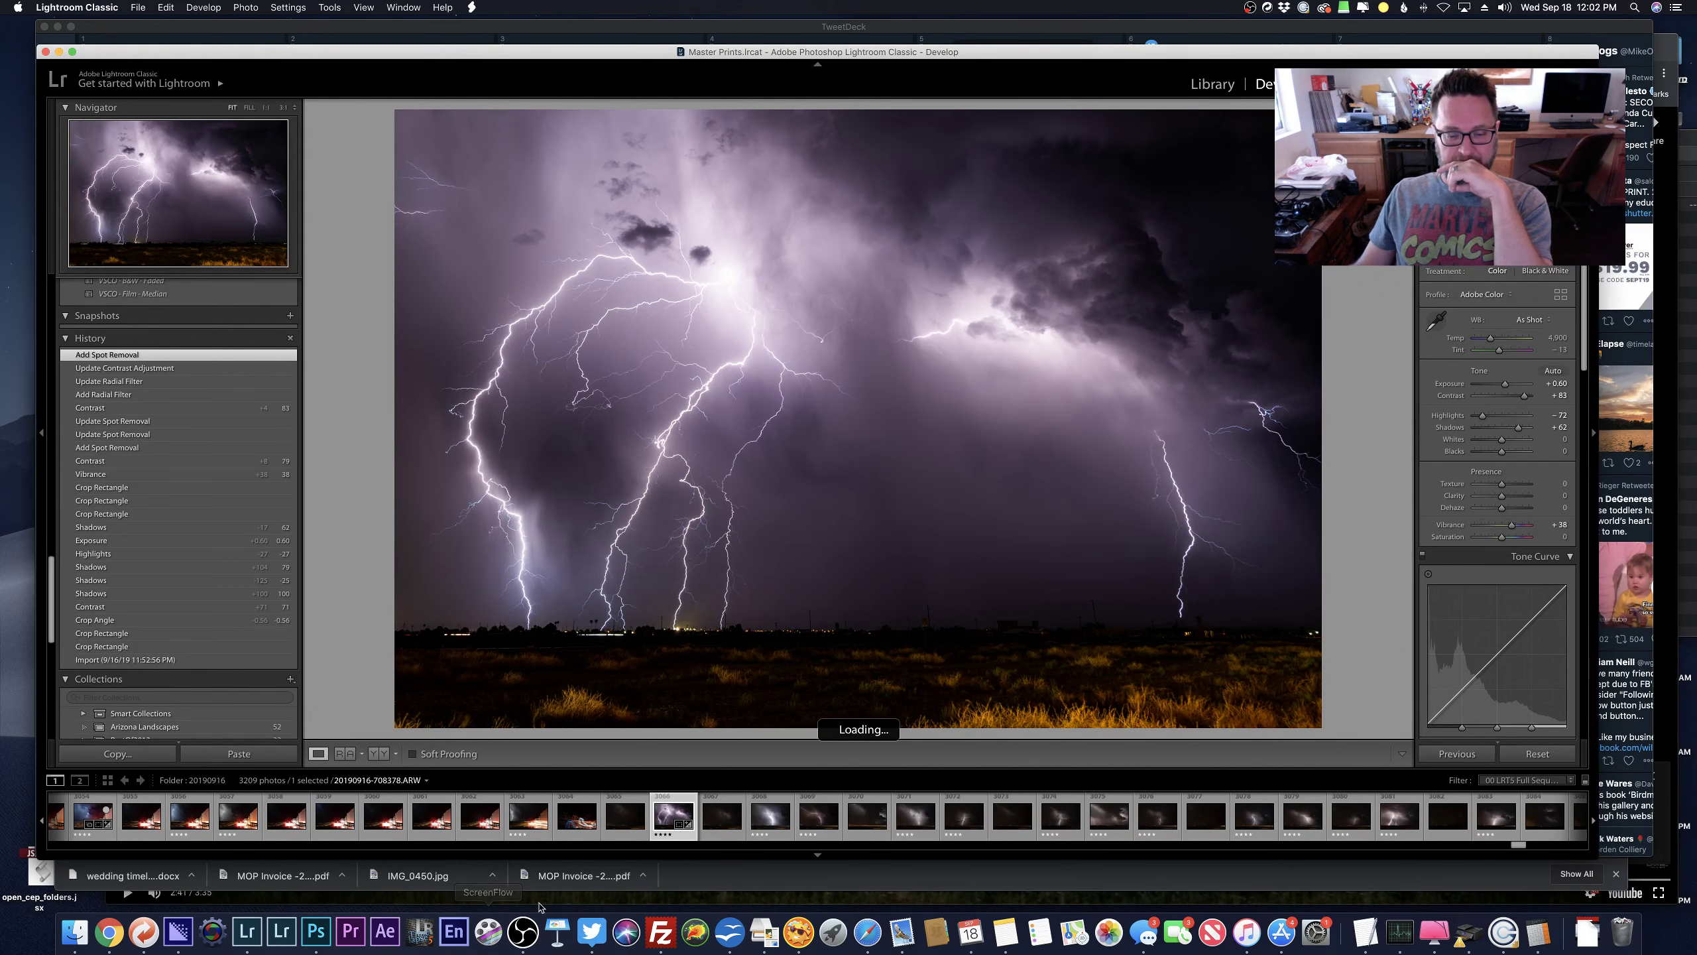
click(593, 933)
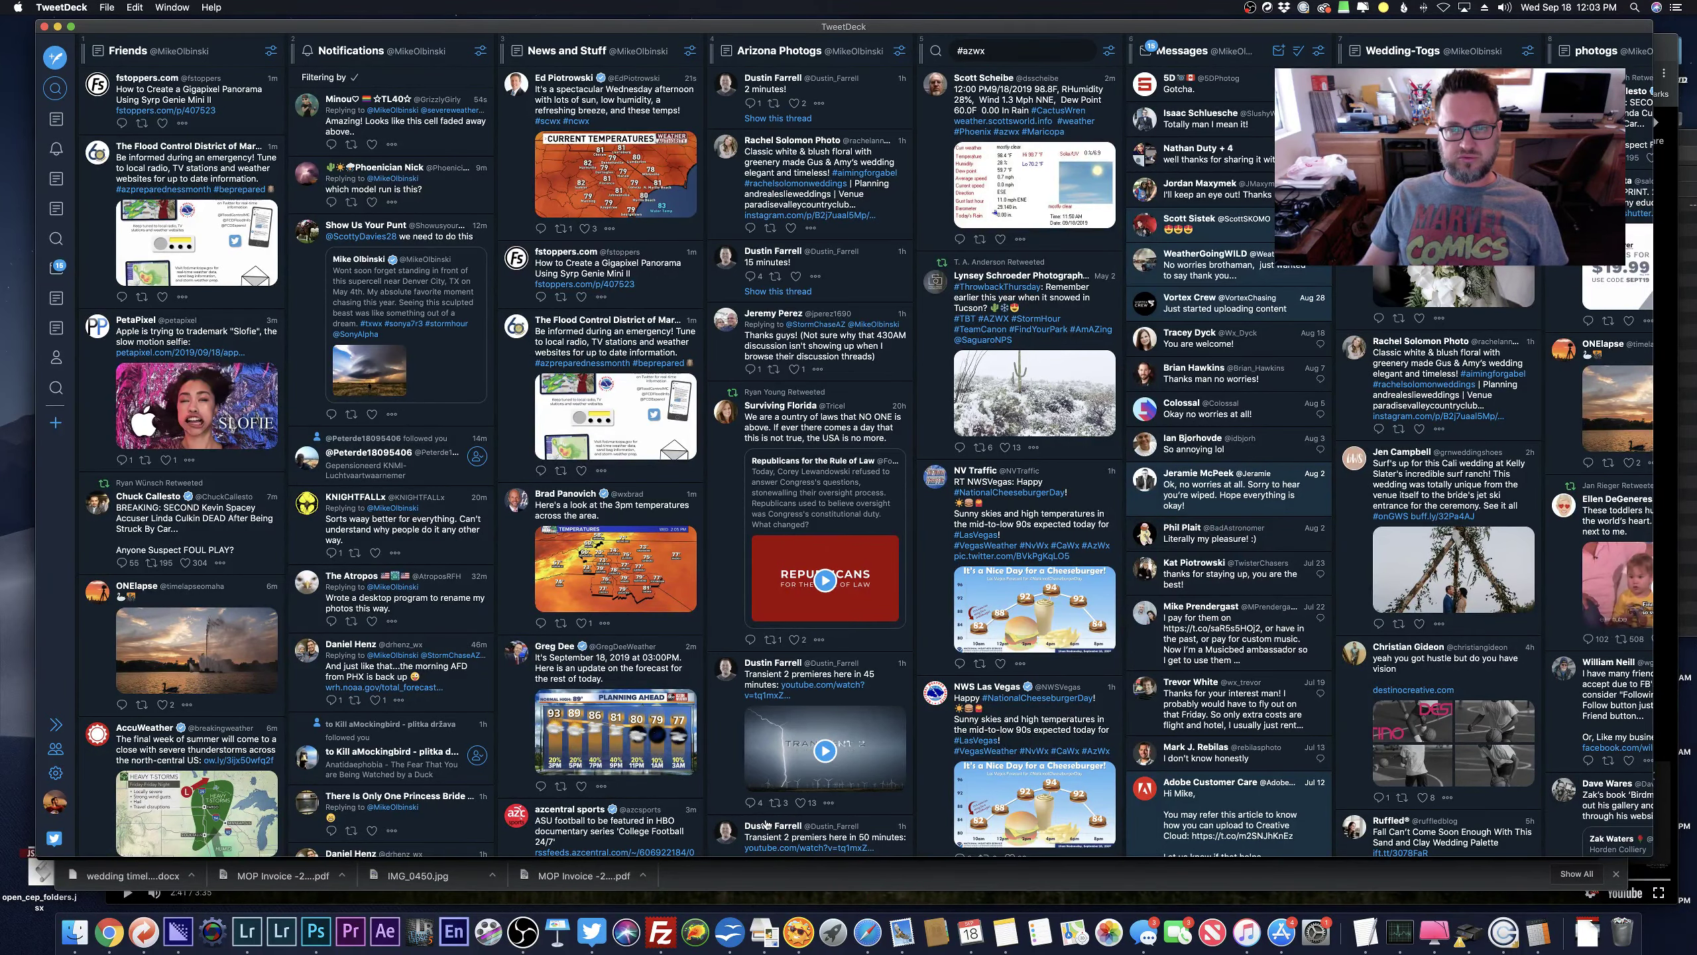
key(super+Tab)
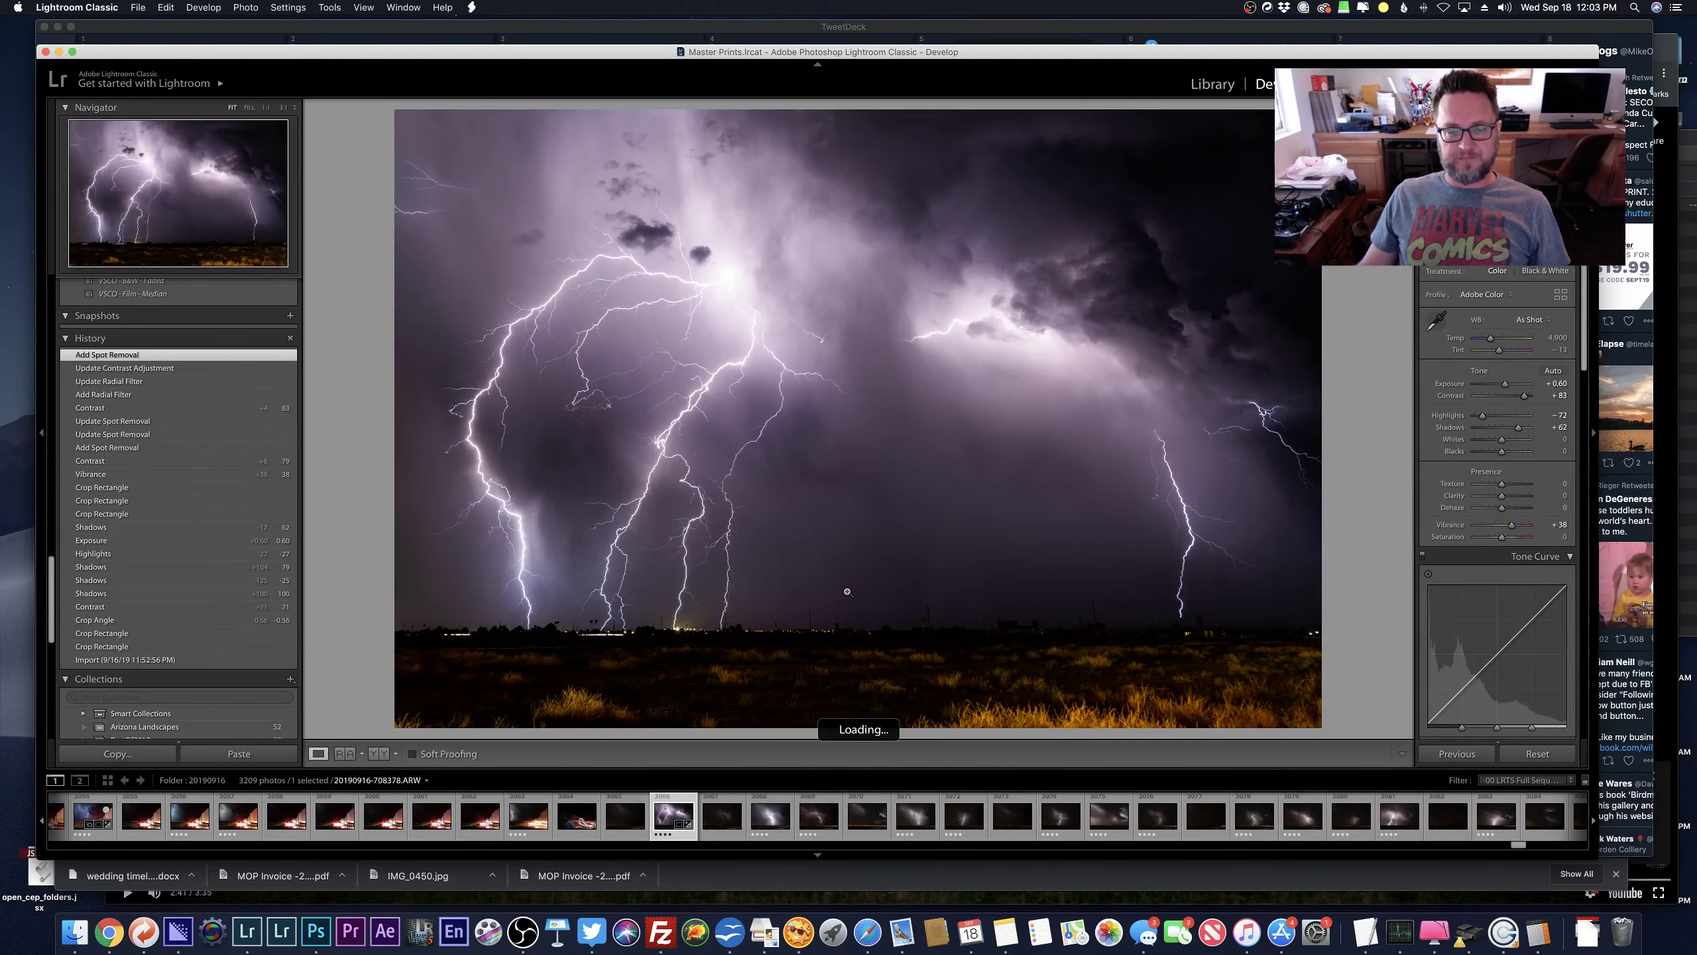
Browse the 20190916 folder's thumbnails and open the daytime lightning photo 20190916-708119.ARW for developing.
key(e)
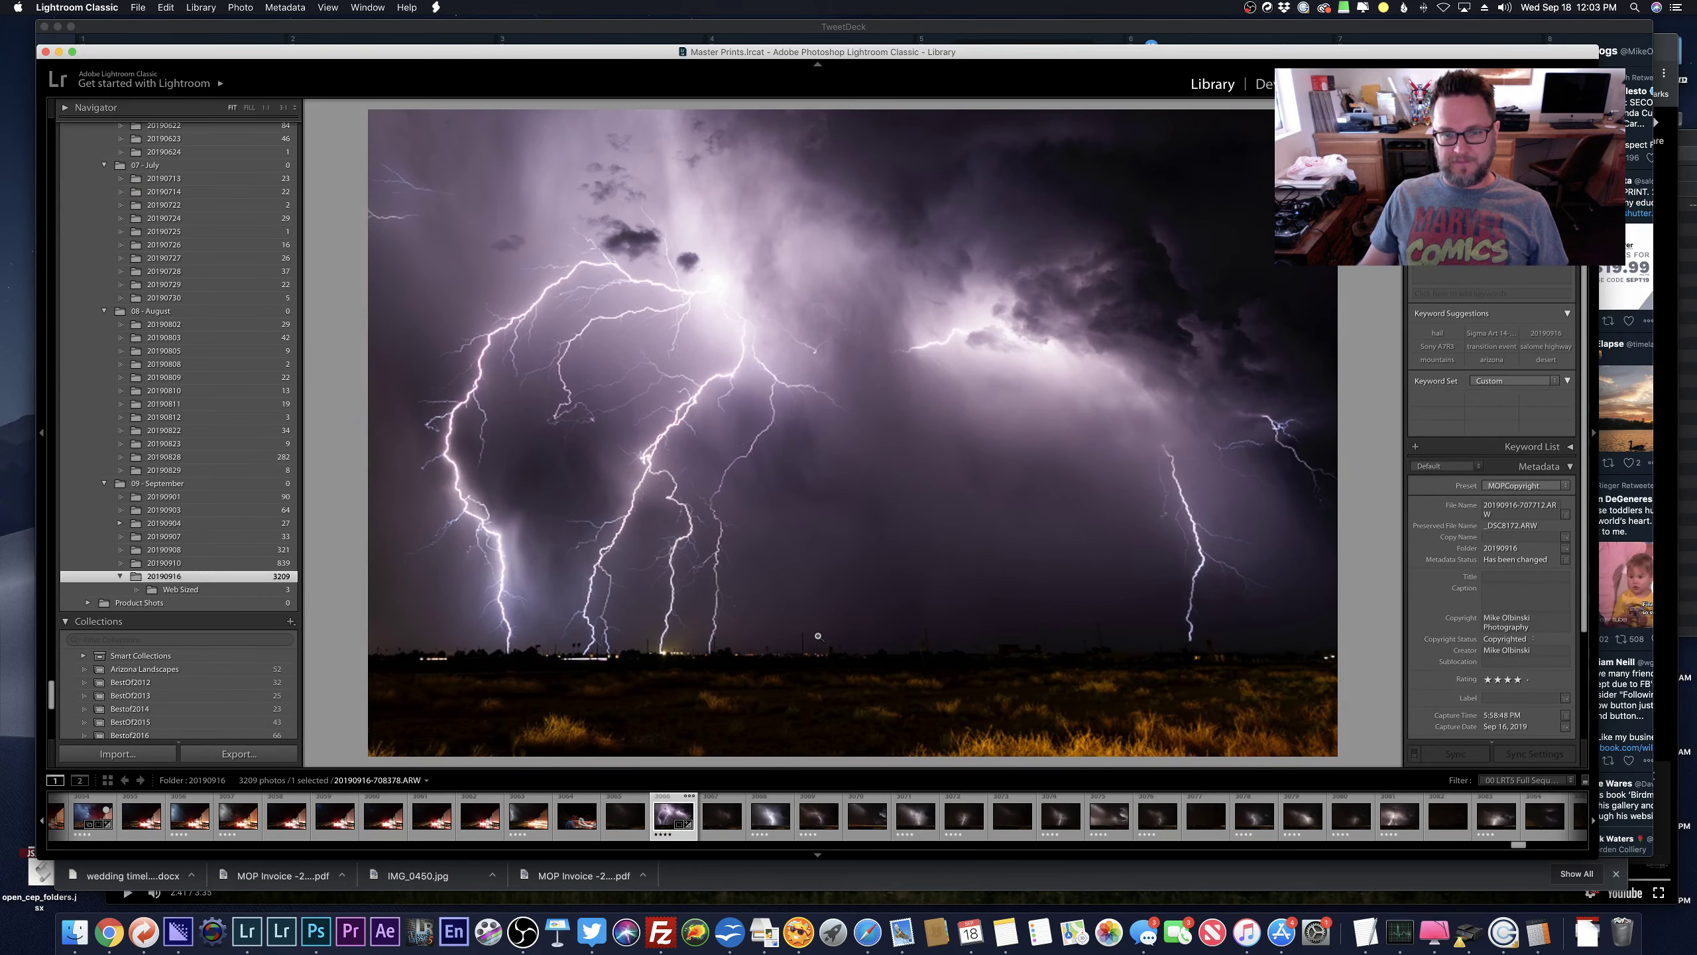
key(g)
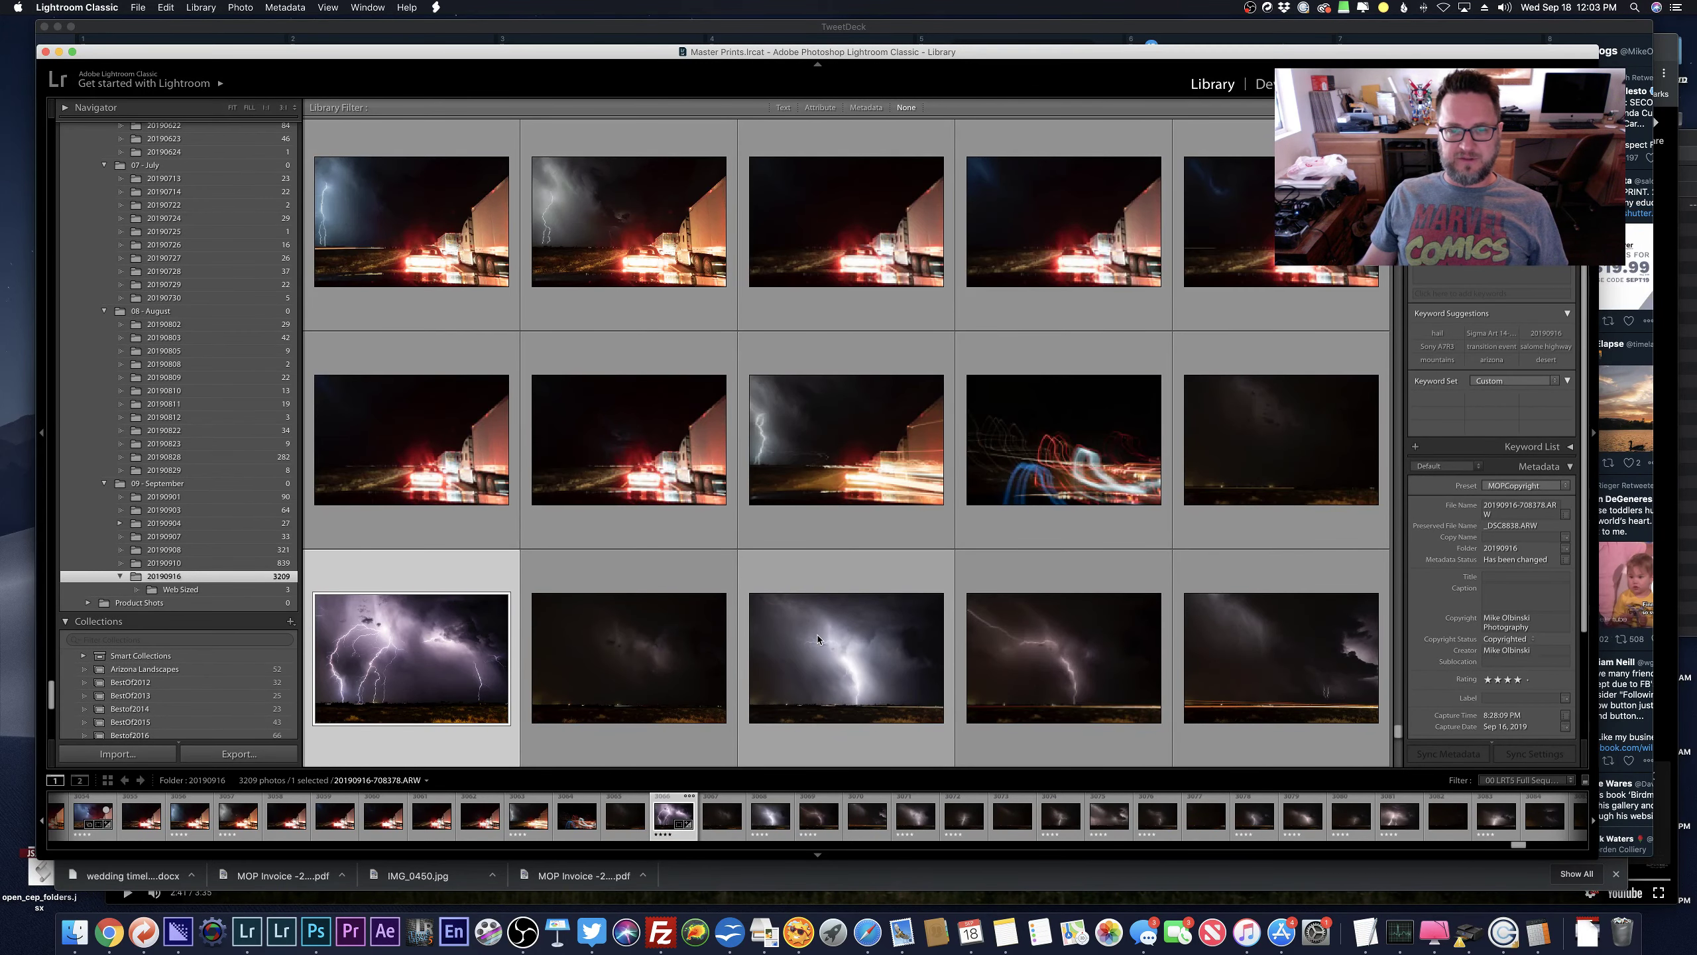
scroll(1231, 654, up, 5)
scroll(1055, 606, up, 5)
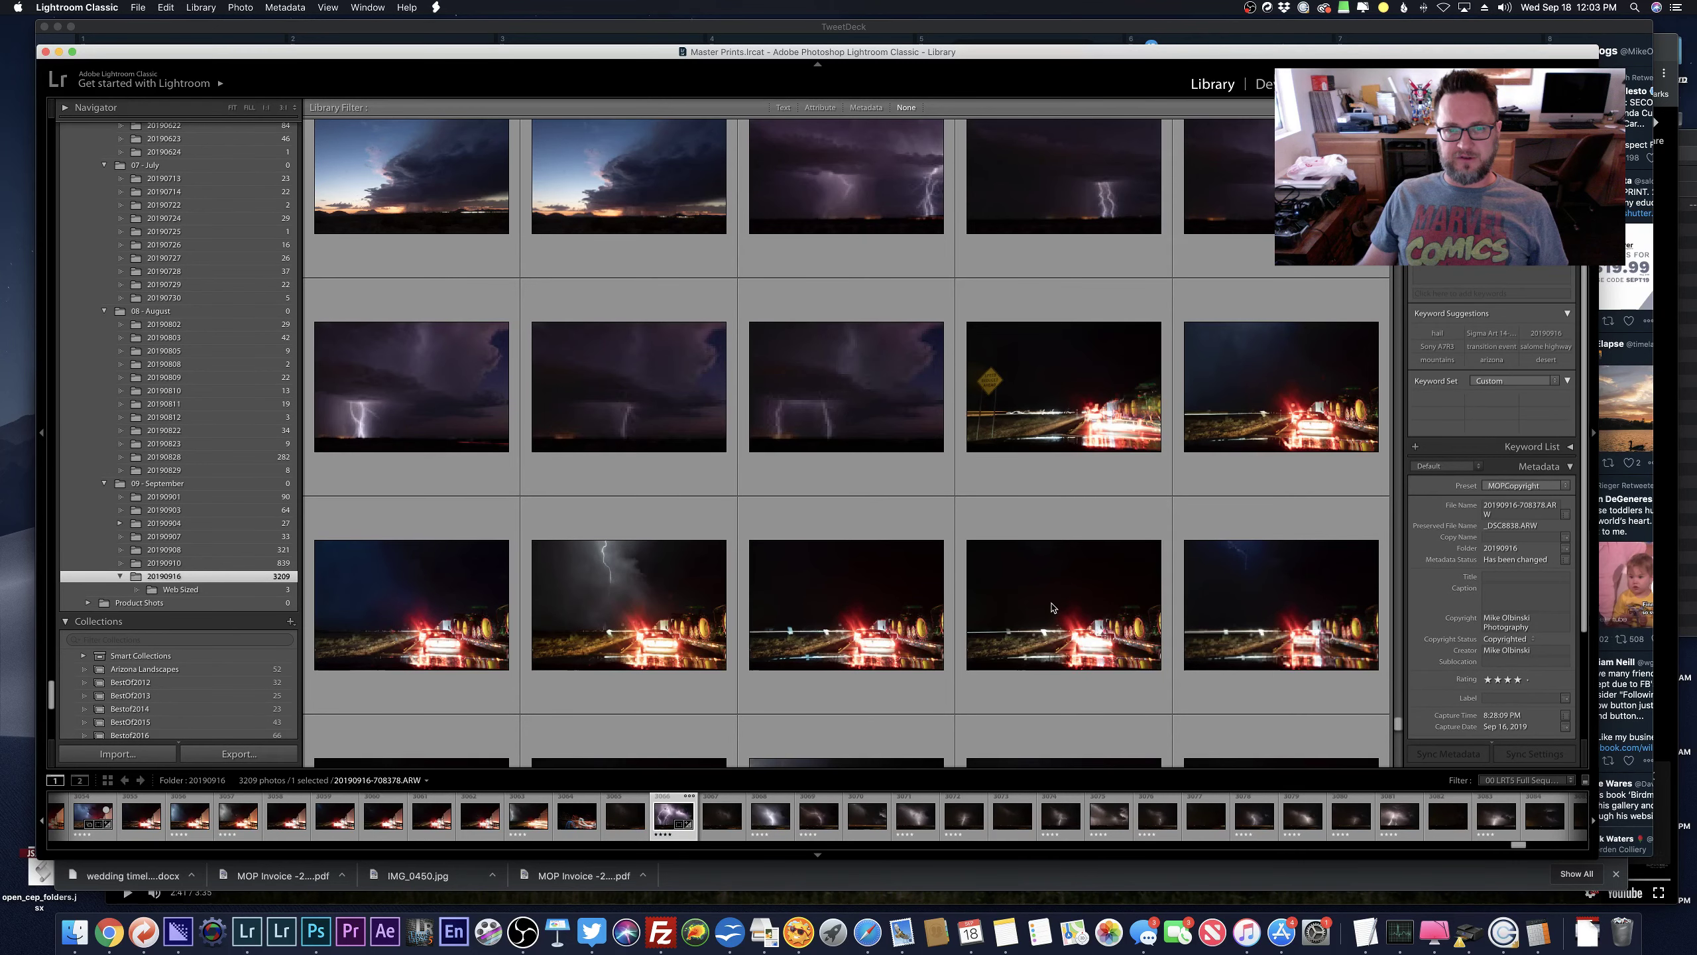
scroll(1052, 606, up, 5)
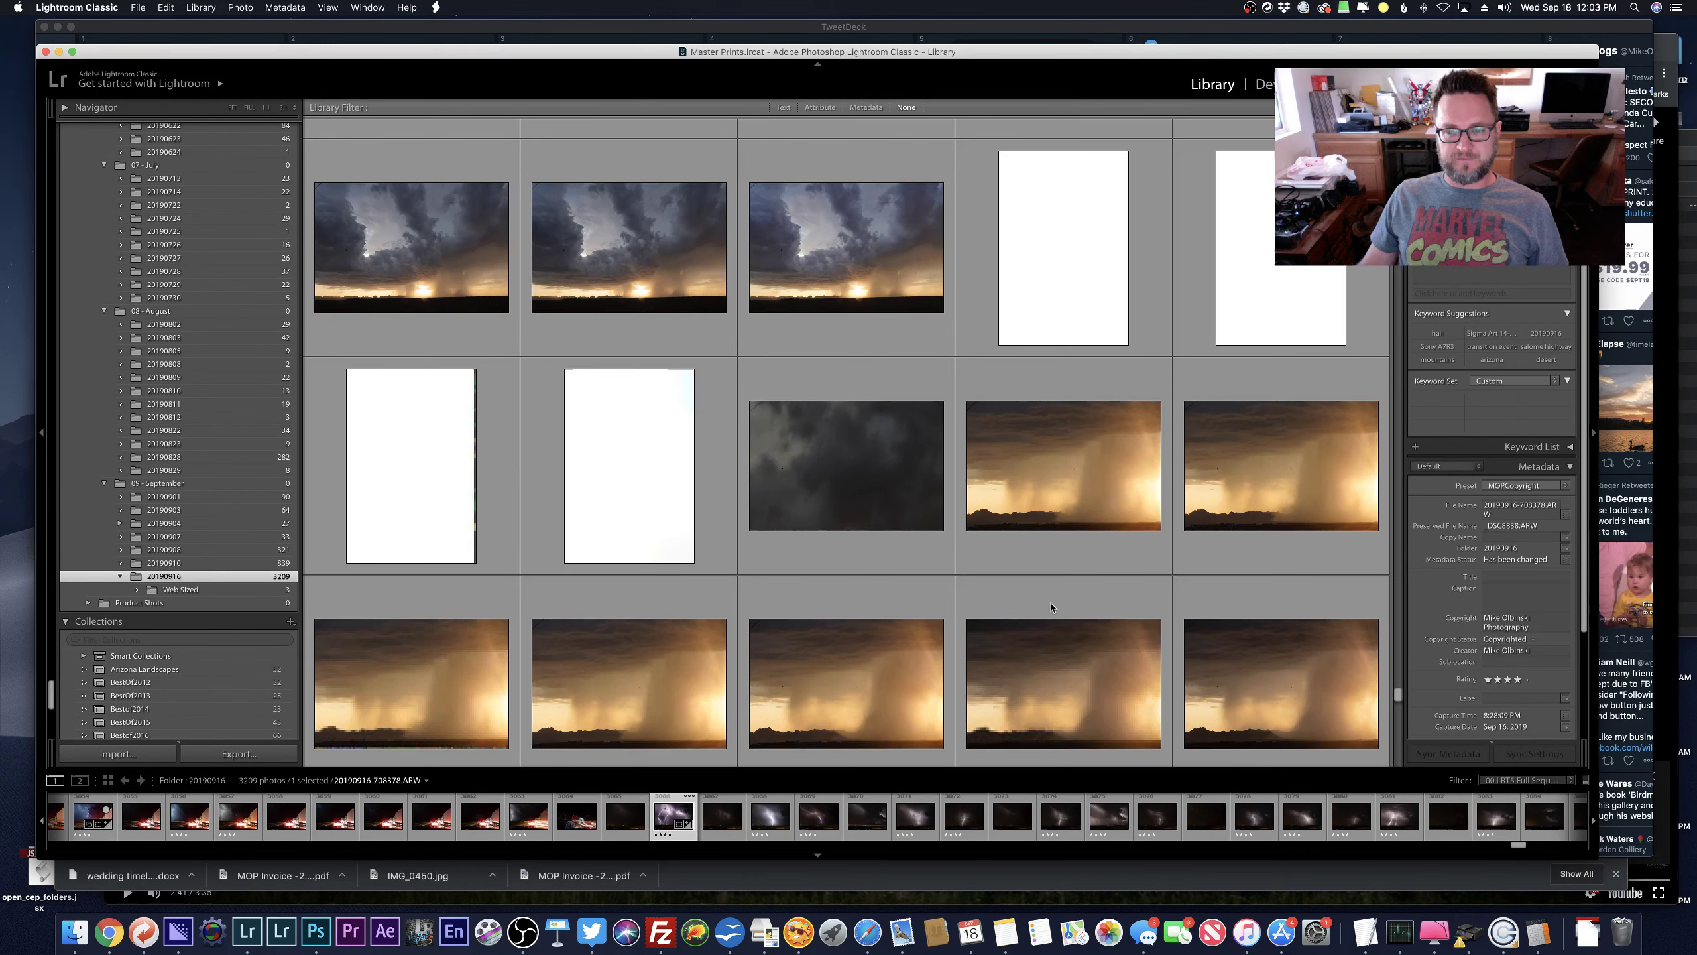
scroll(1050, 607, down, 10)
scroll(1050, 607, up, 2)
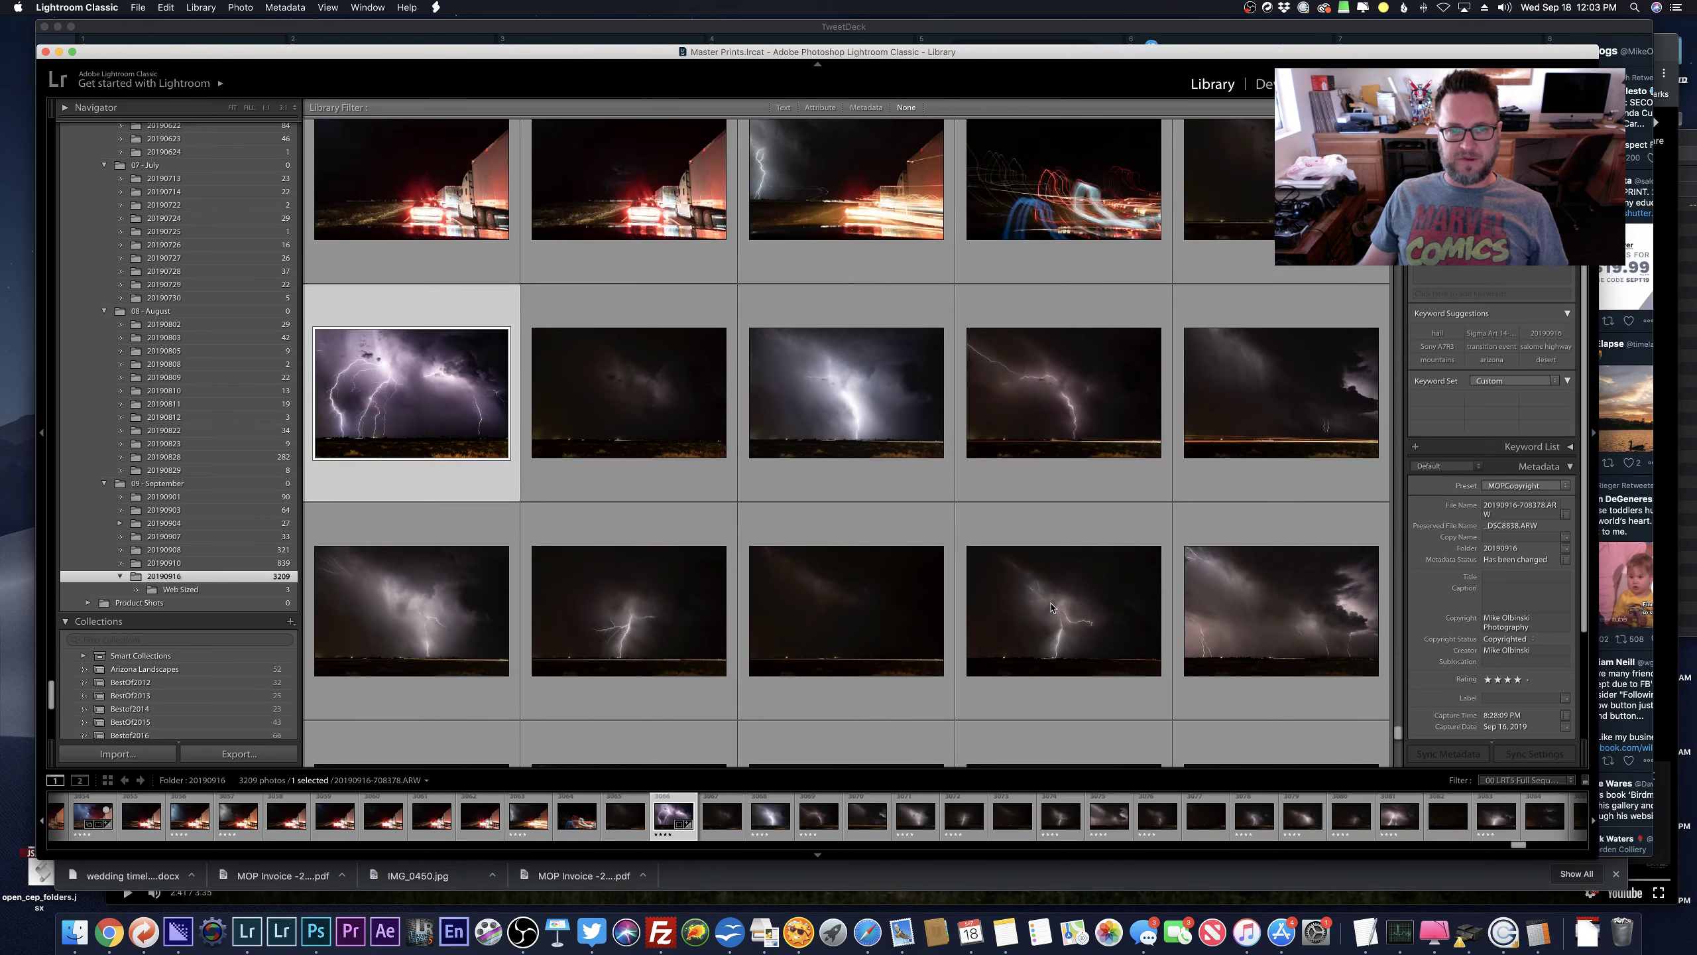
scroll(1050, 607, up, 10)
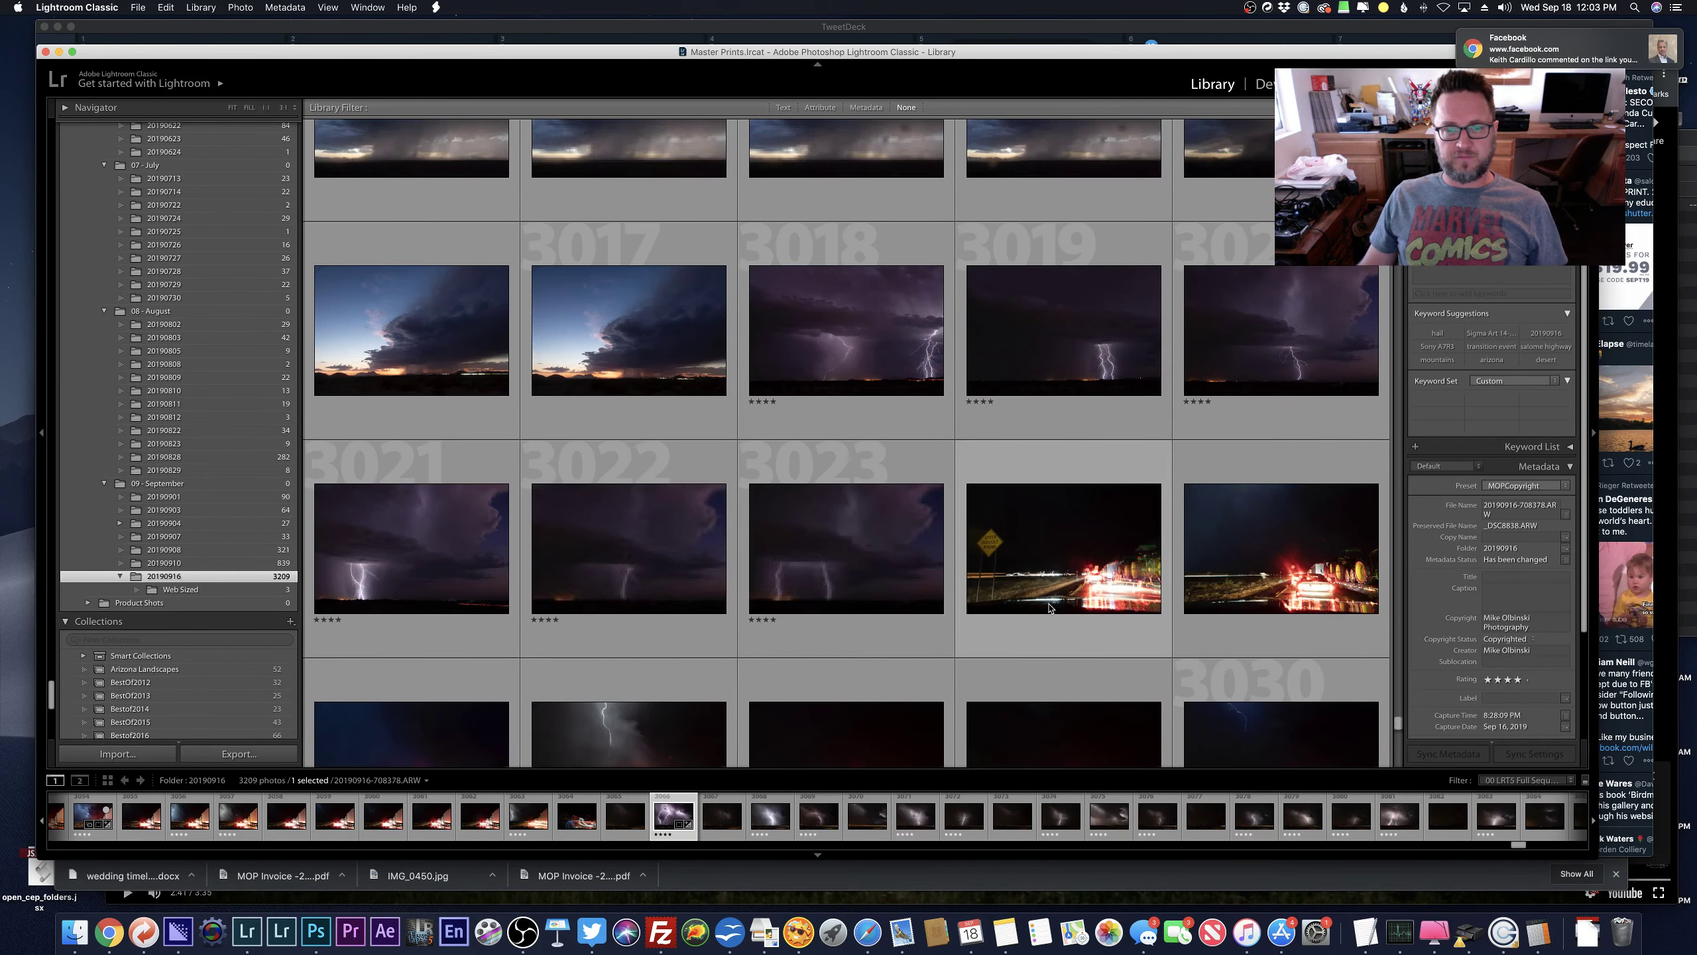
scroll(883, 423, up, 3)
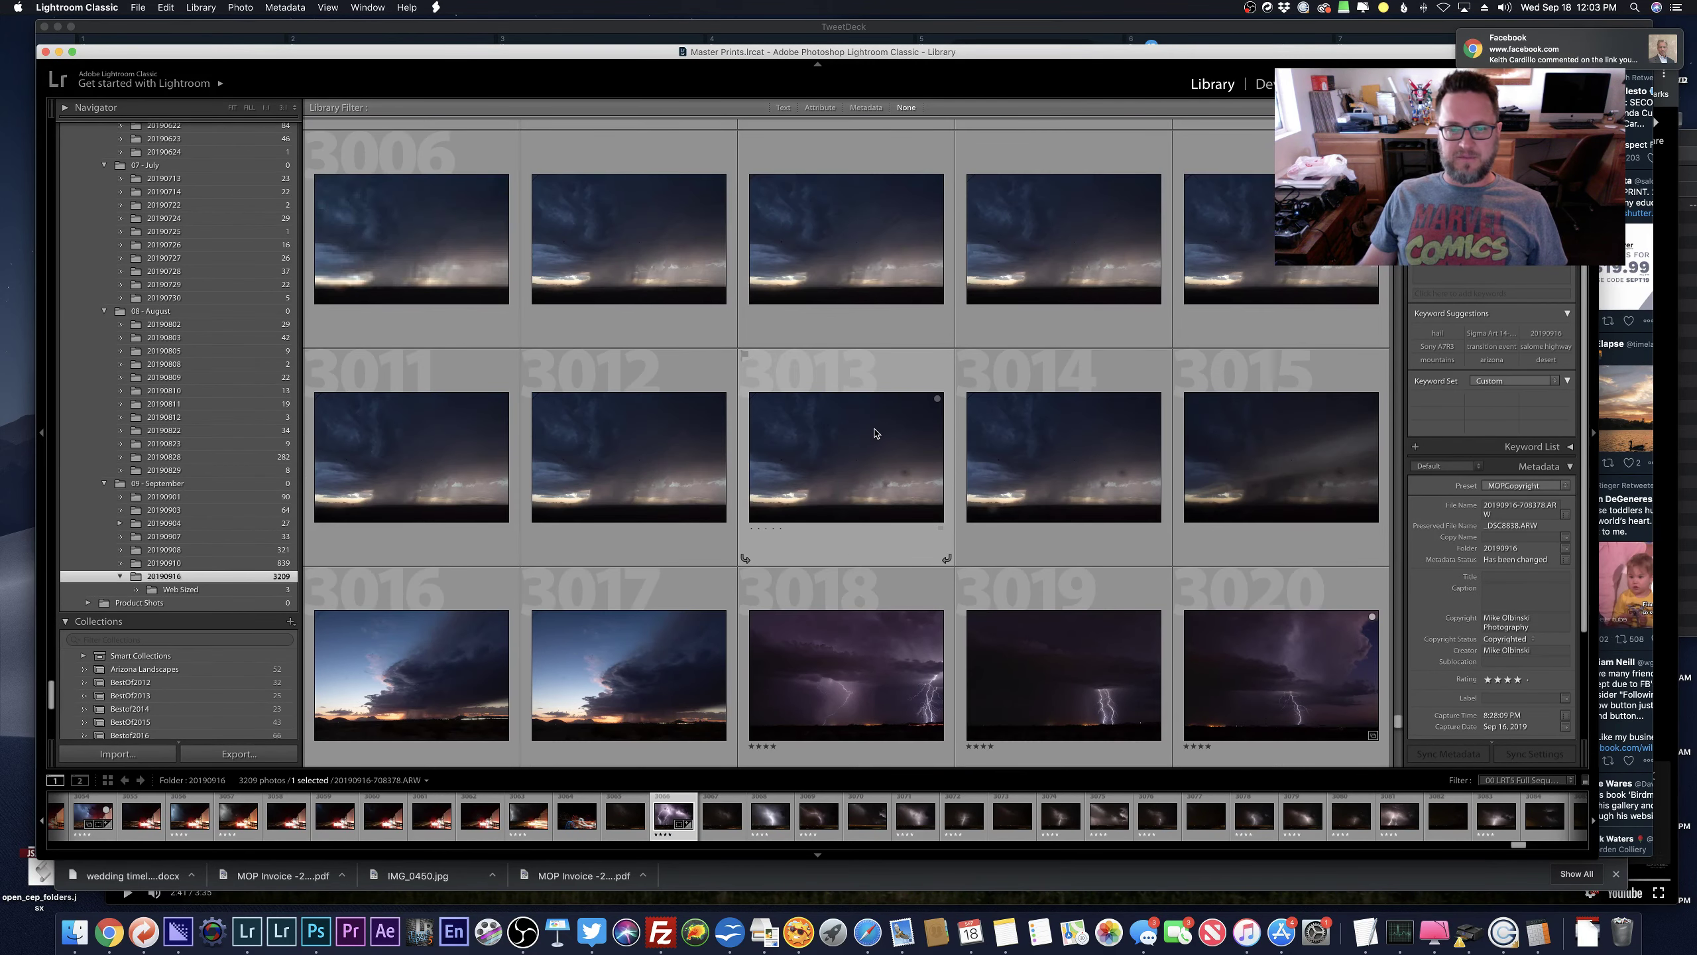
scroll(871, 439, up, 6)
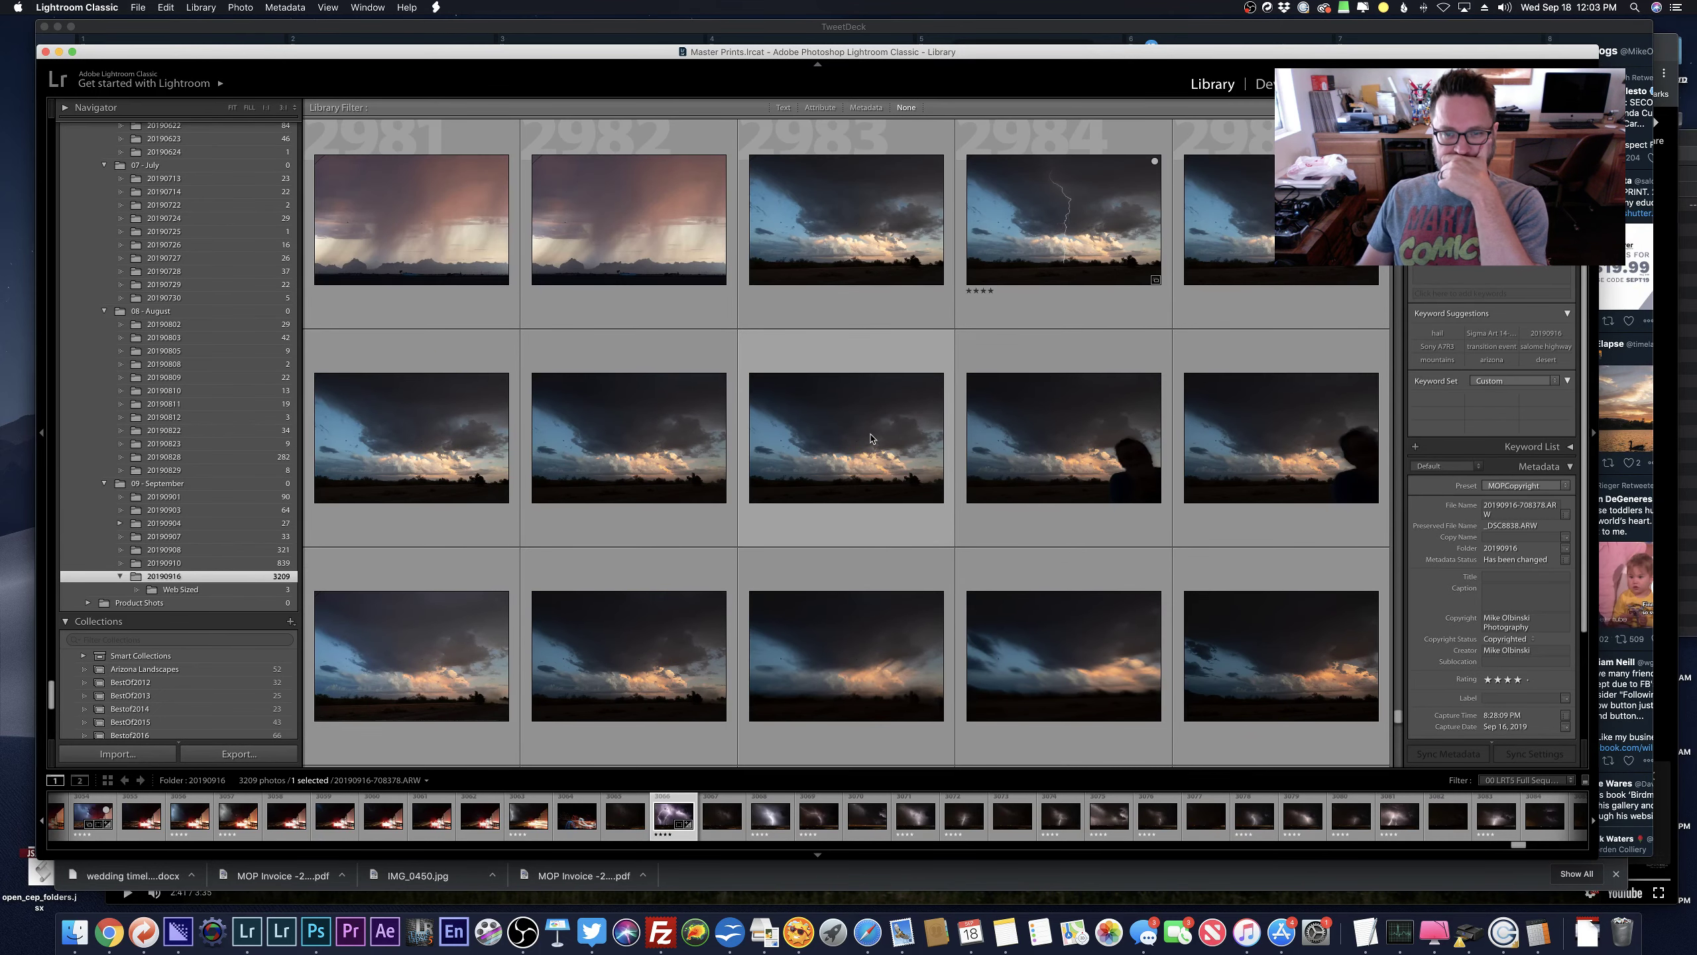
double_click(1064, 221)
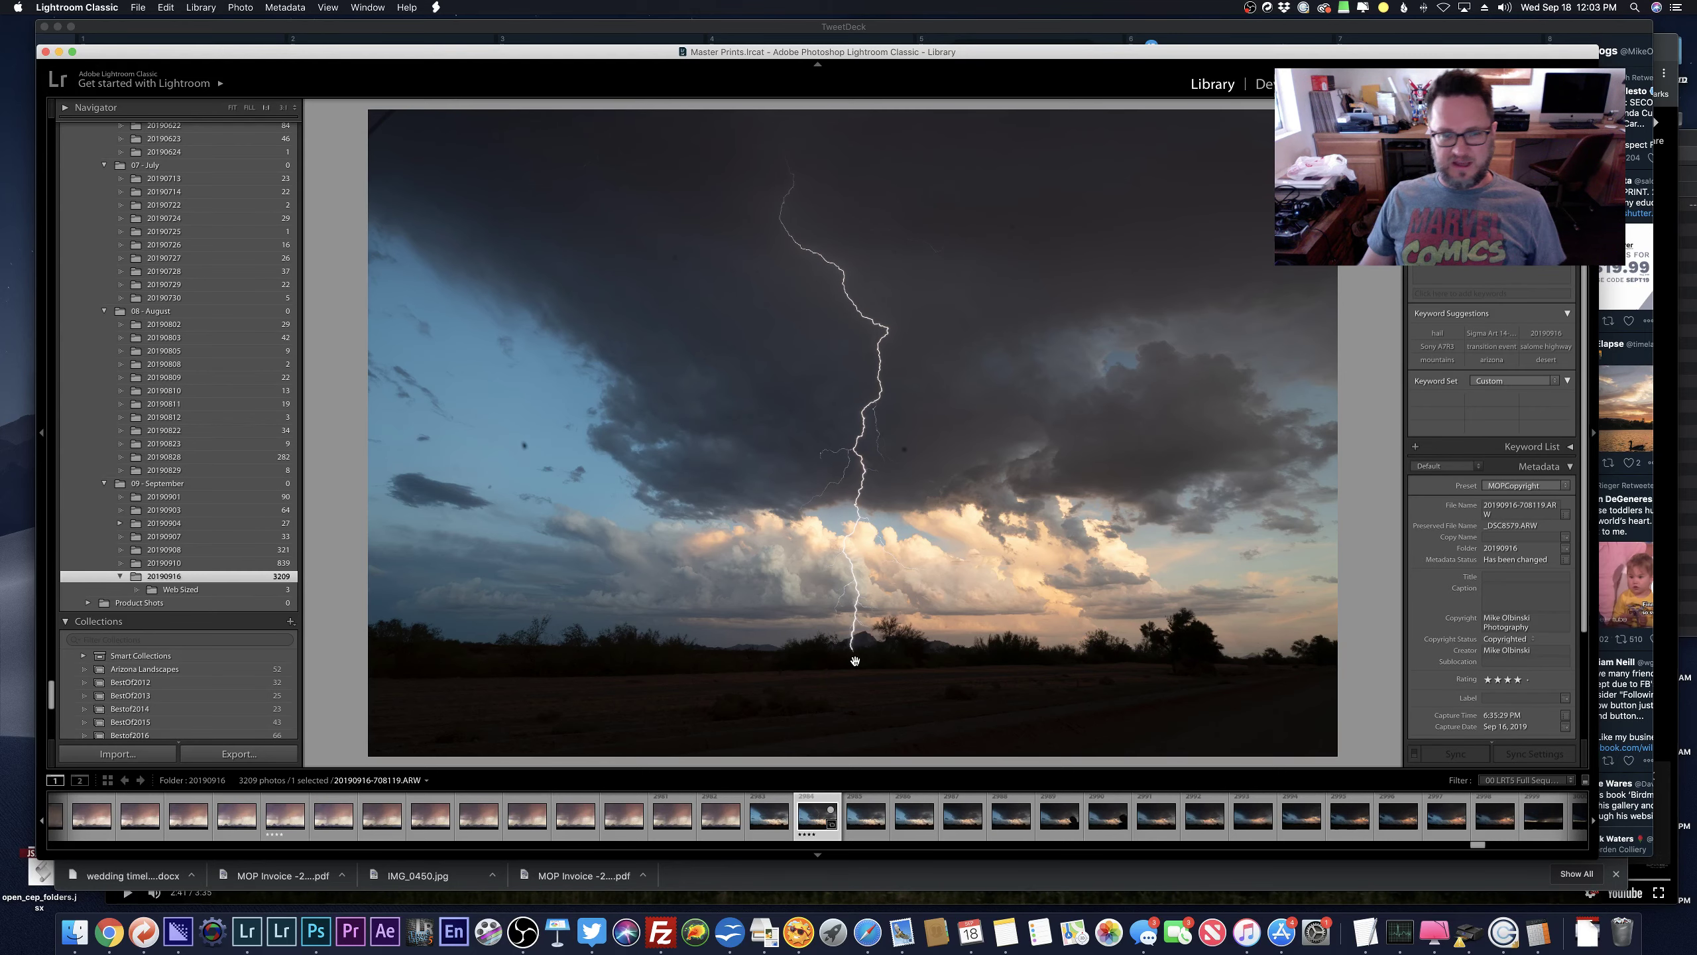
key(d)
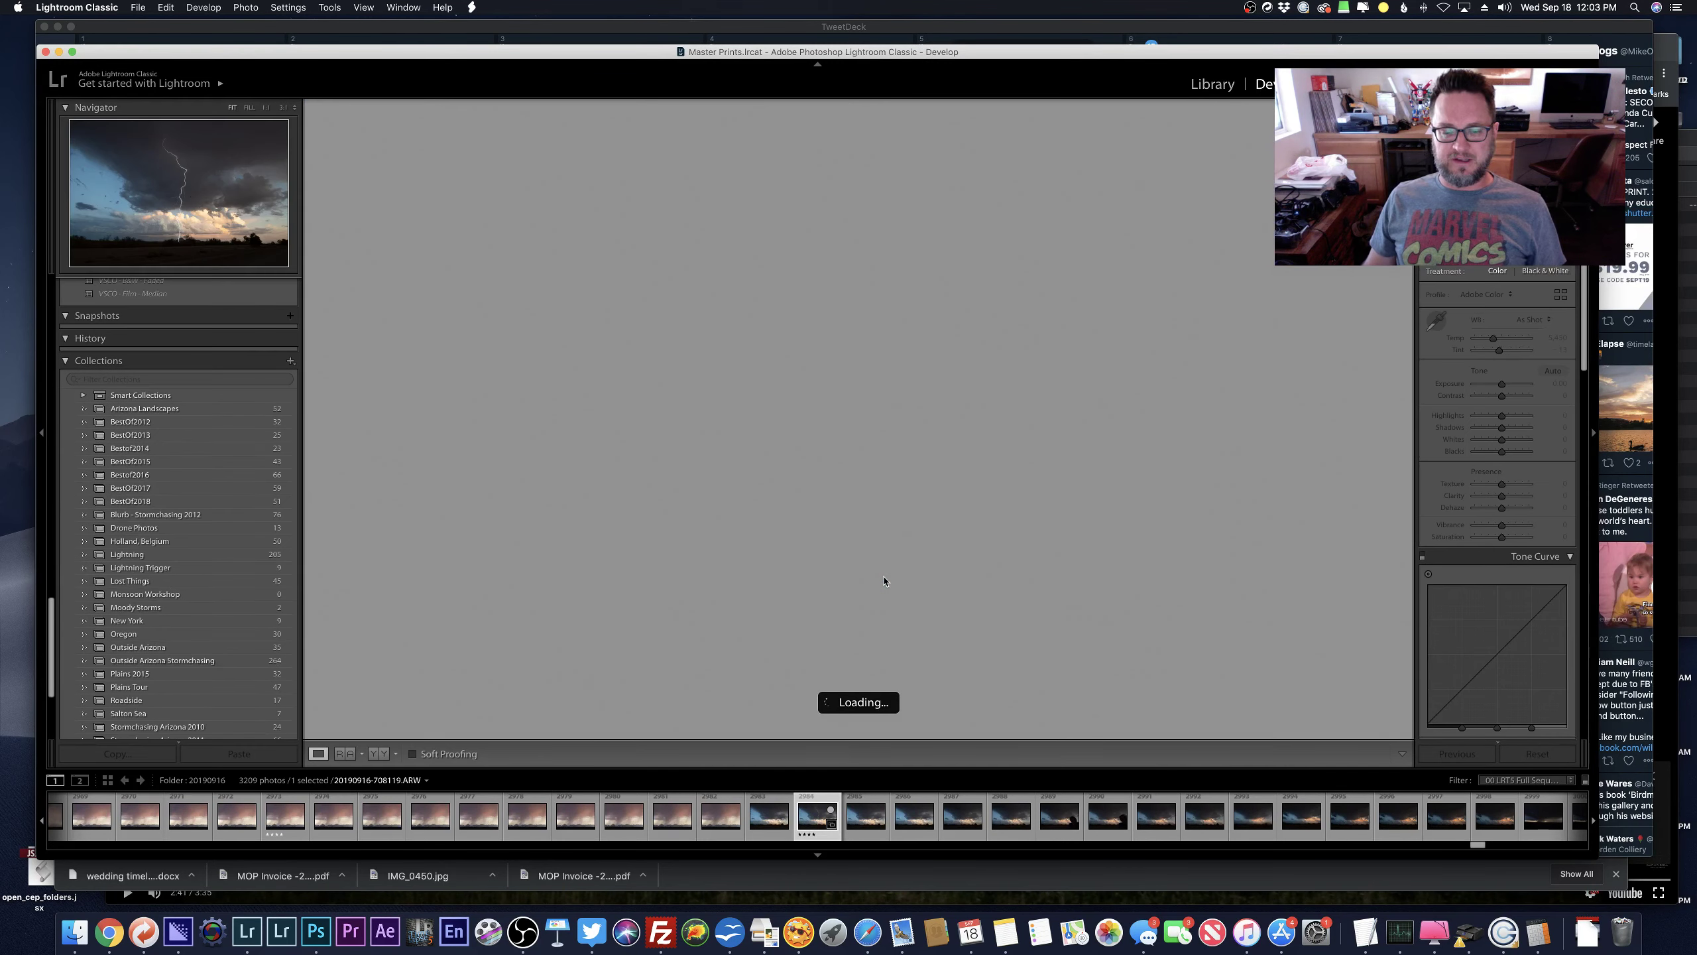
Set the daytime lightning photo's exposure to +0.70.
key(equal)
key(equal)
key(equal)
key(equal)
key(equal)
key(equal)
key(equal)
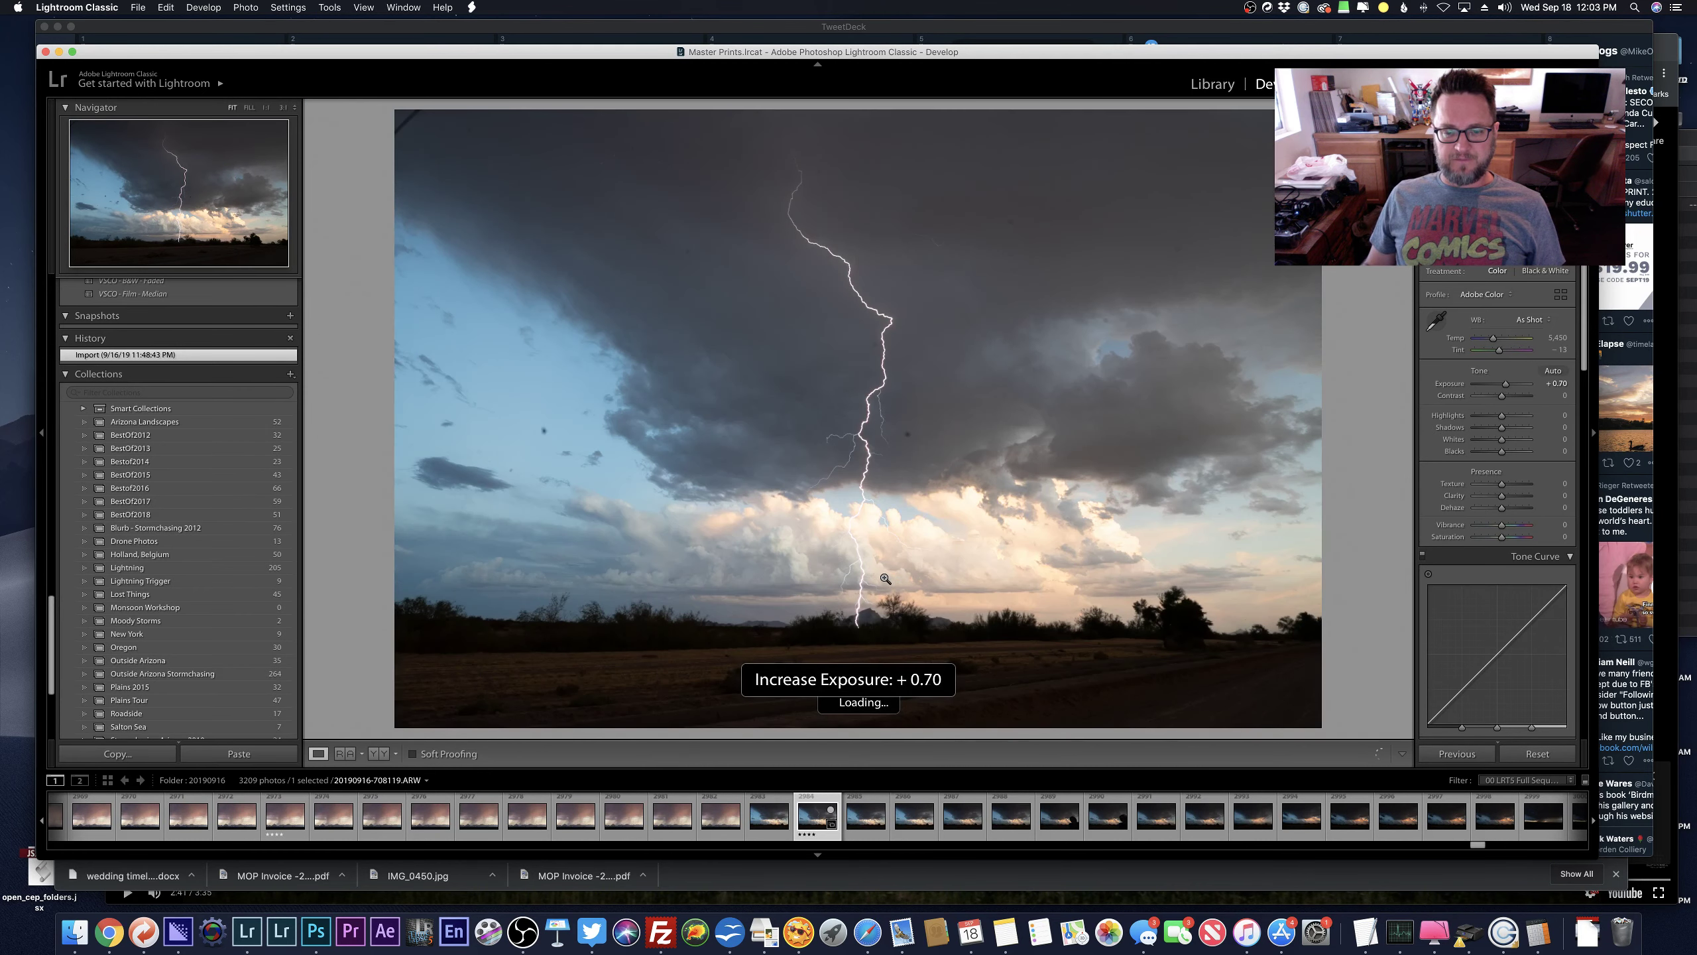
Increase the exposure of the rain shaft photo 20190916-708117.ARW by 0.20 and return to the daytime lightning photo.
click(712, 836)
key(equal)
key(equal)
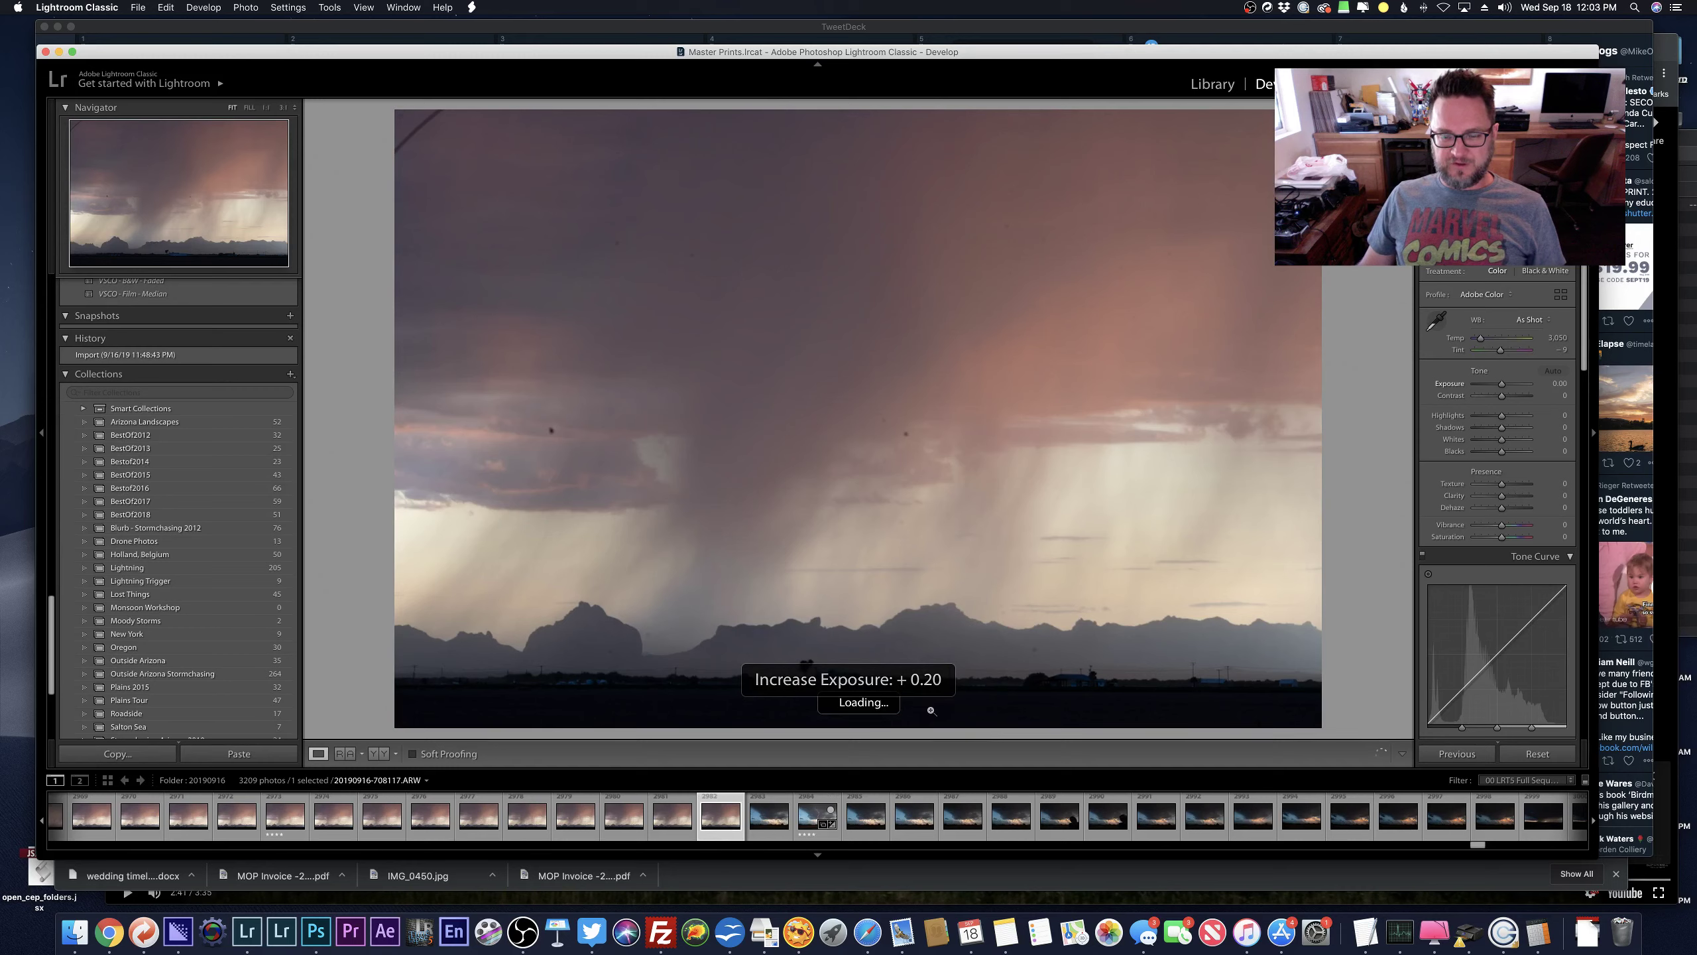
click(809, 818)
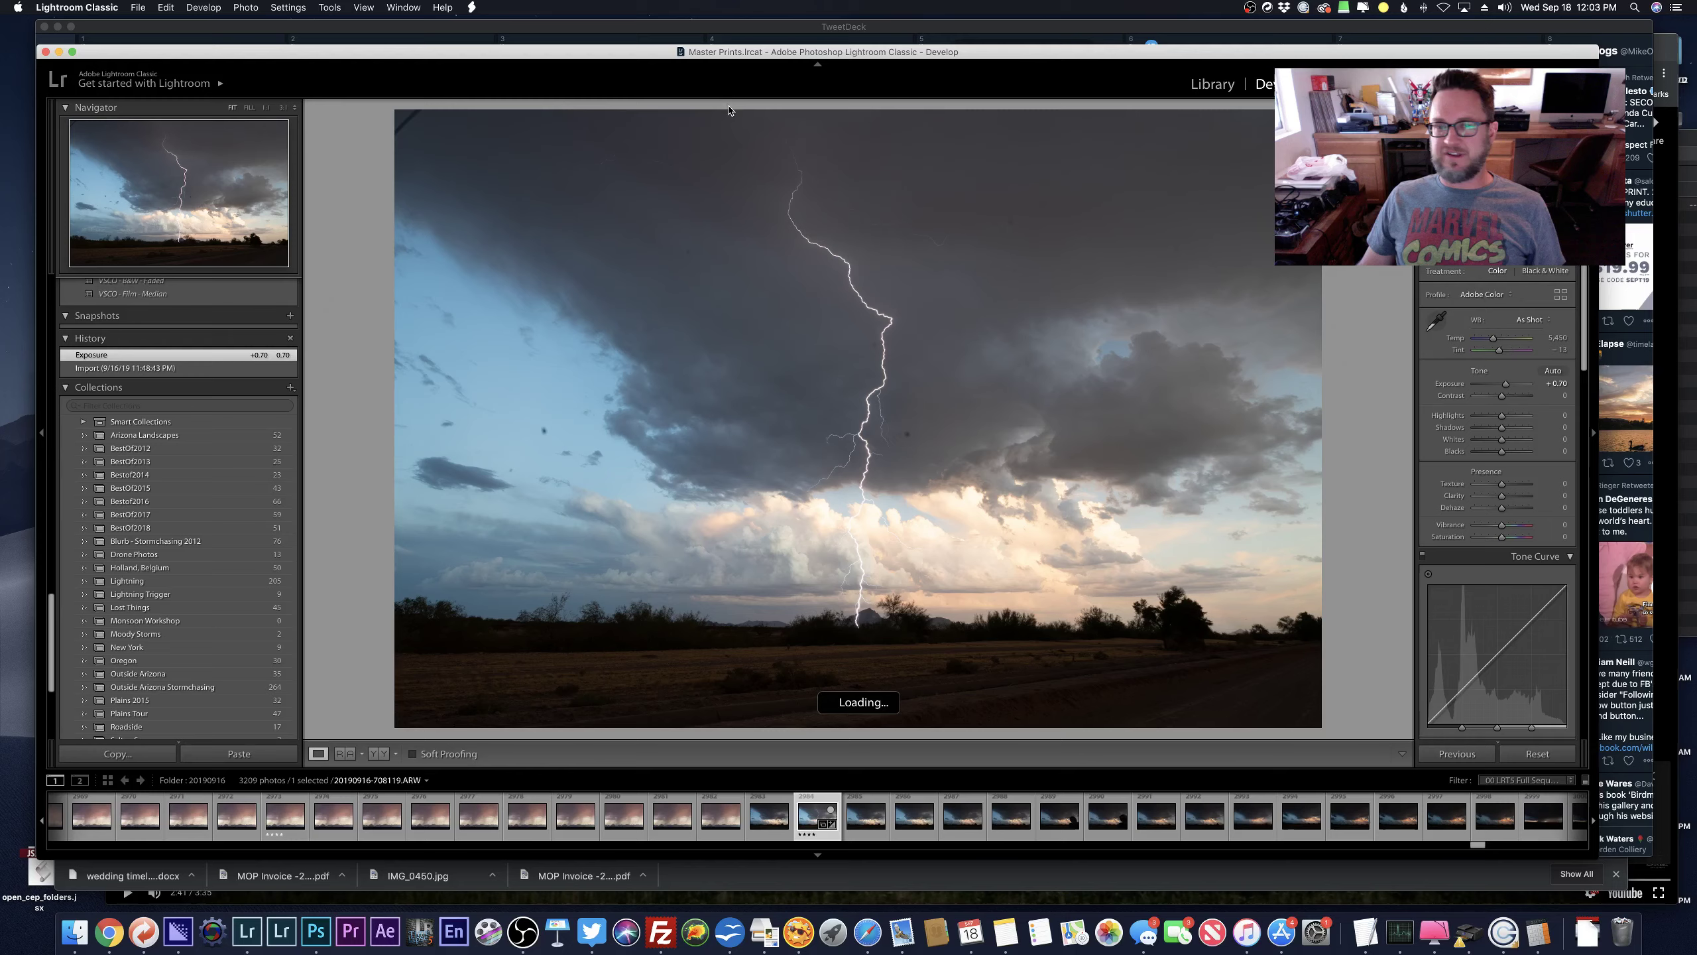
Crop the daytime lightning photo slightly tighter, trimming the dark foreground and the edges.
key(r)
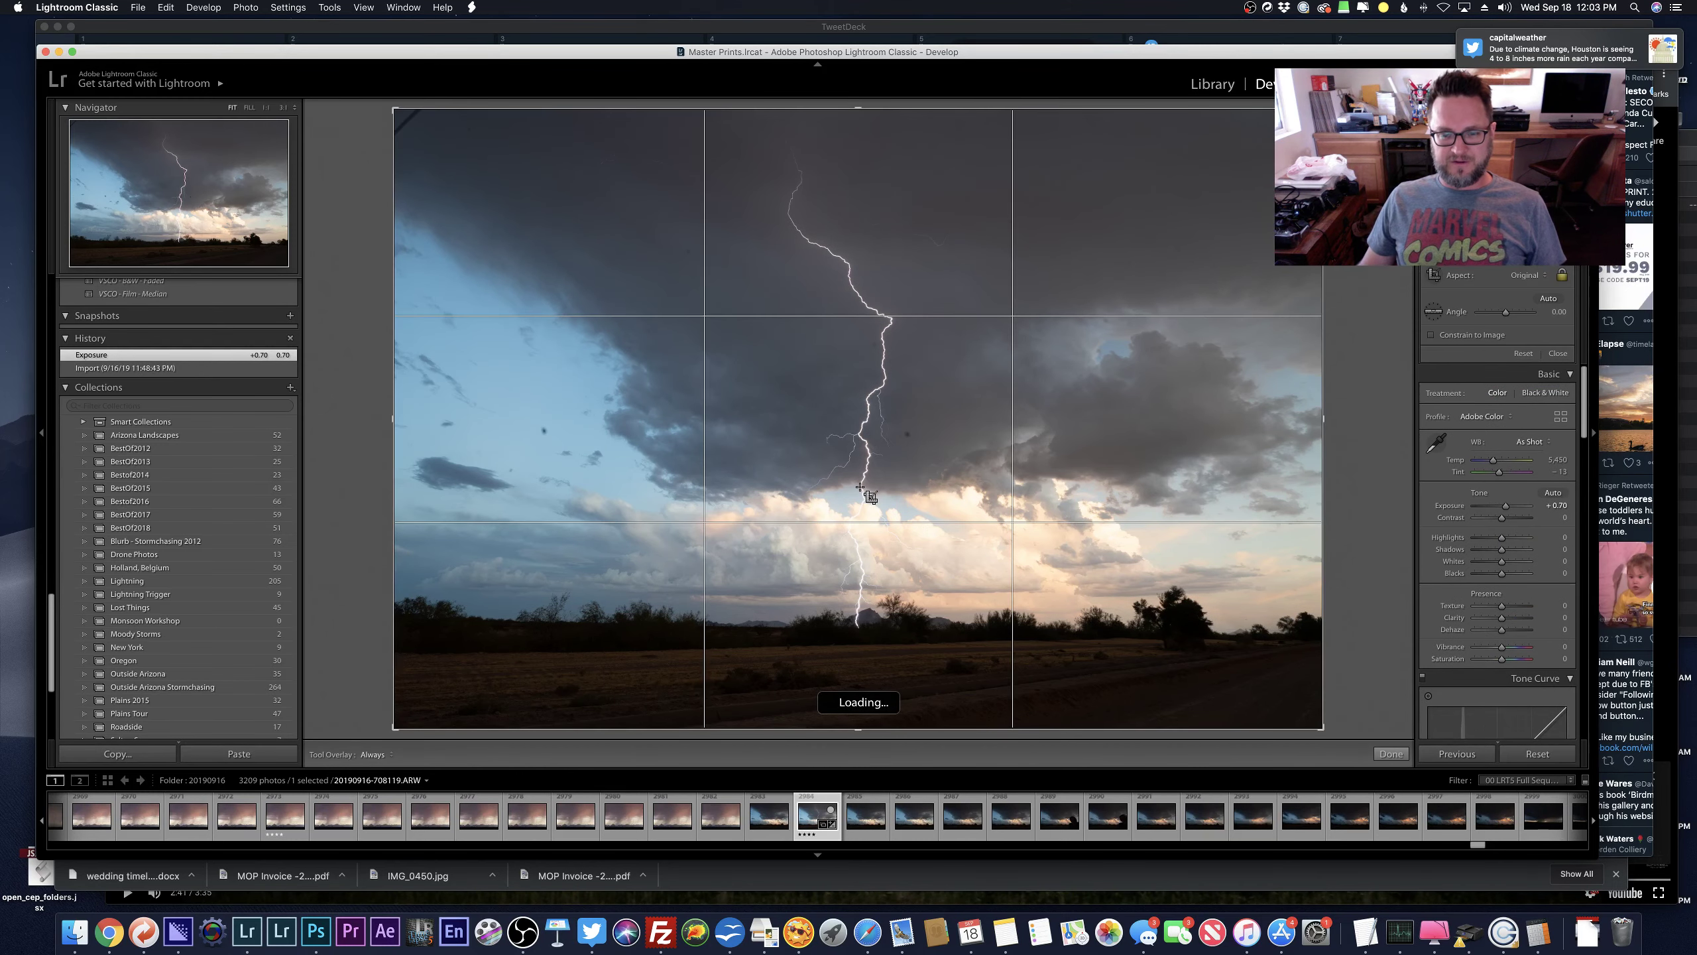
drag(881, 710, 886, 581)
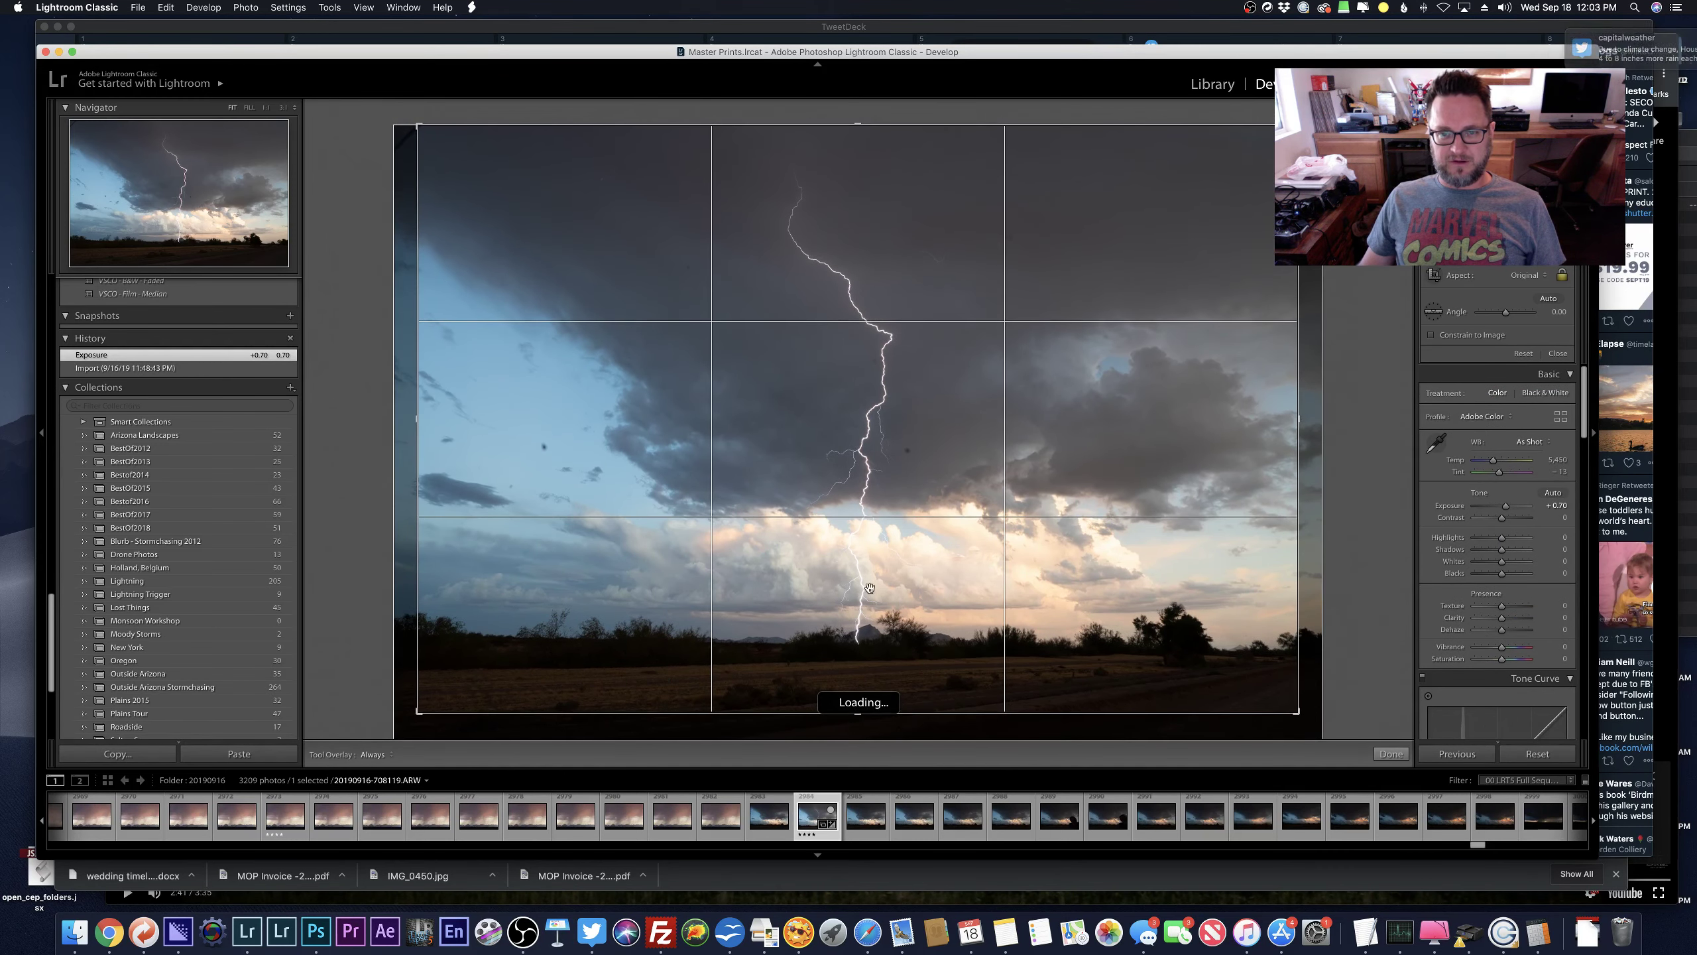
key(r)
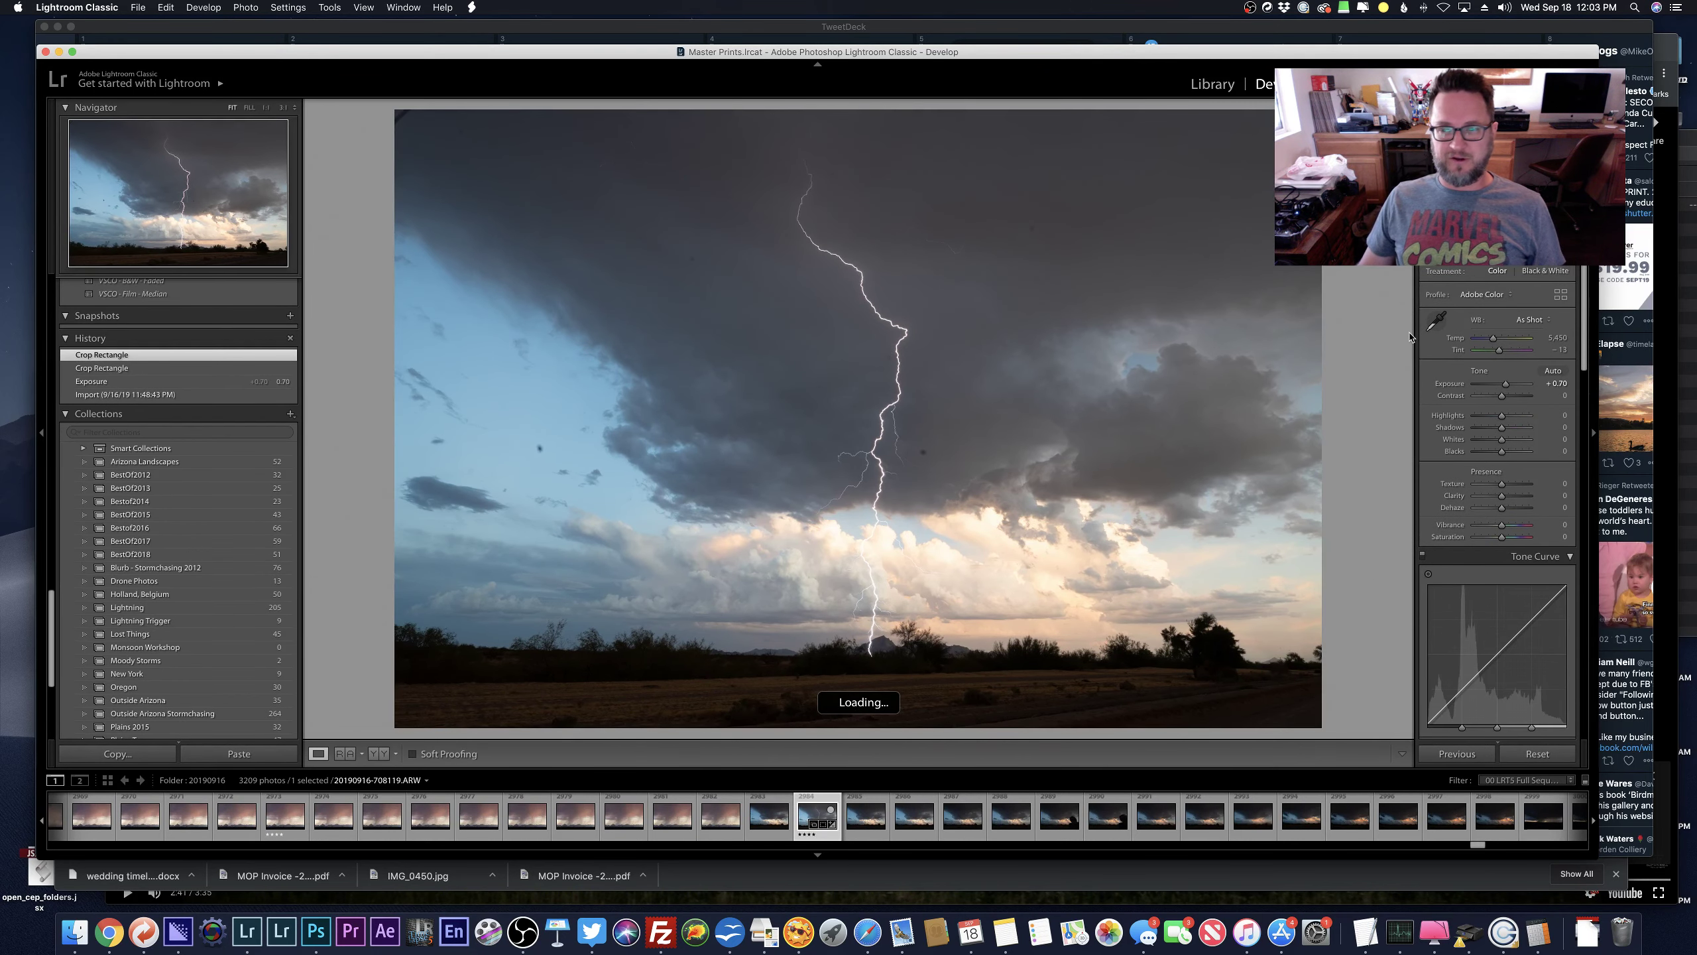
Set the daytime lightning photo's contrast to +65, highlights to -99 and exposure to +1.20, and inspect the base of the bolt up close.
mouse_move(1502, 395)
mouse_down()
mouse_move(1519, 395)
mouse_move(1476, 417)
mouse_up()
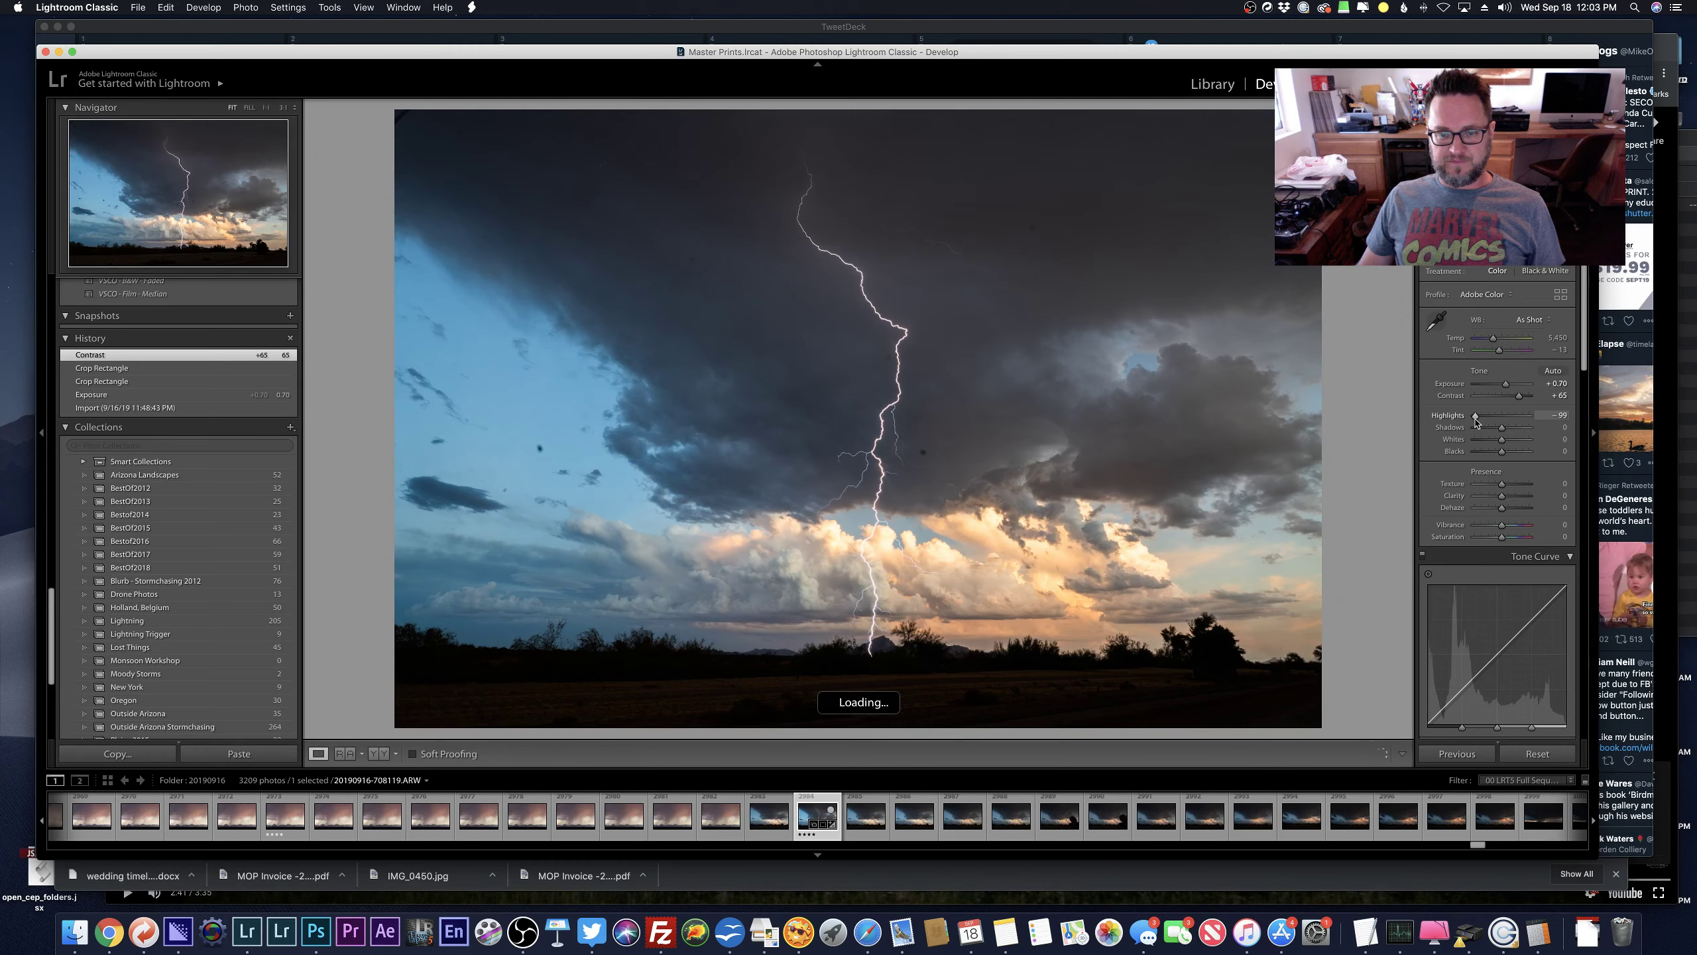
key(equal)
key(equal)
key(equal)
key(equal)
key(equal)
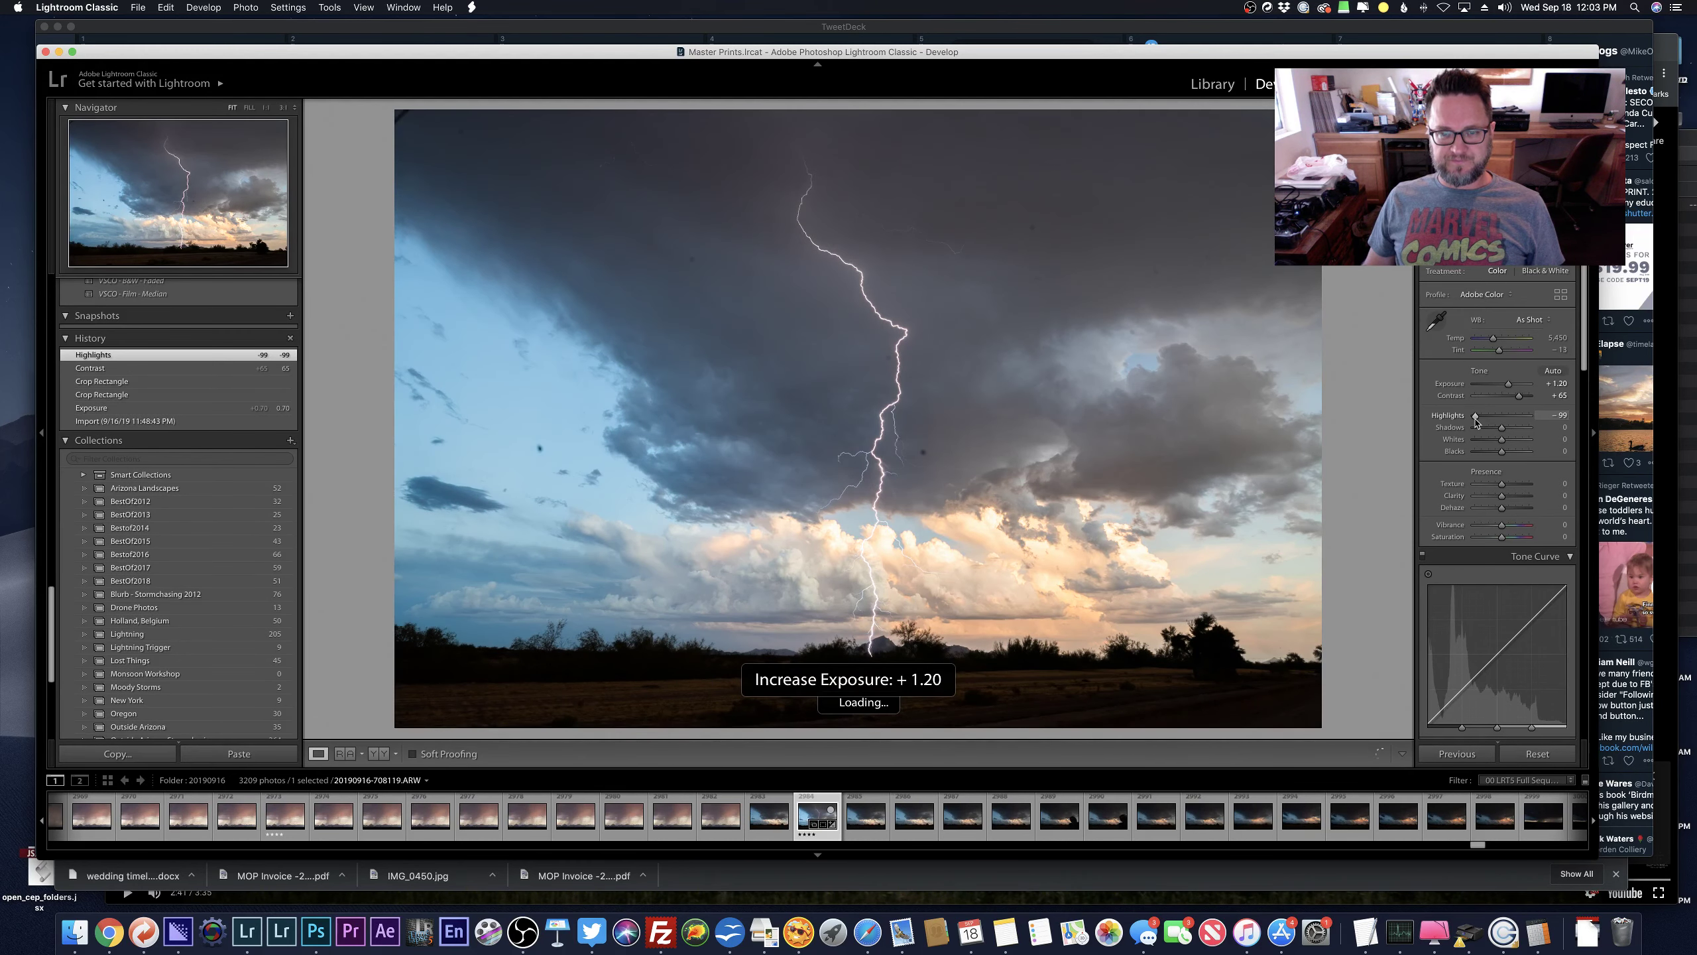
click(965, 600)
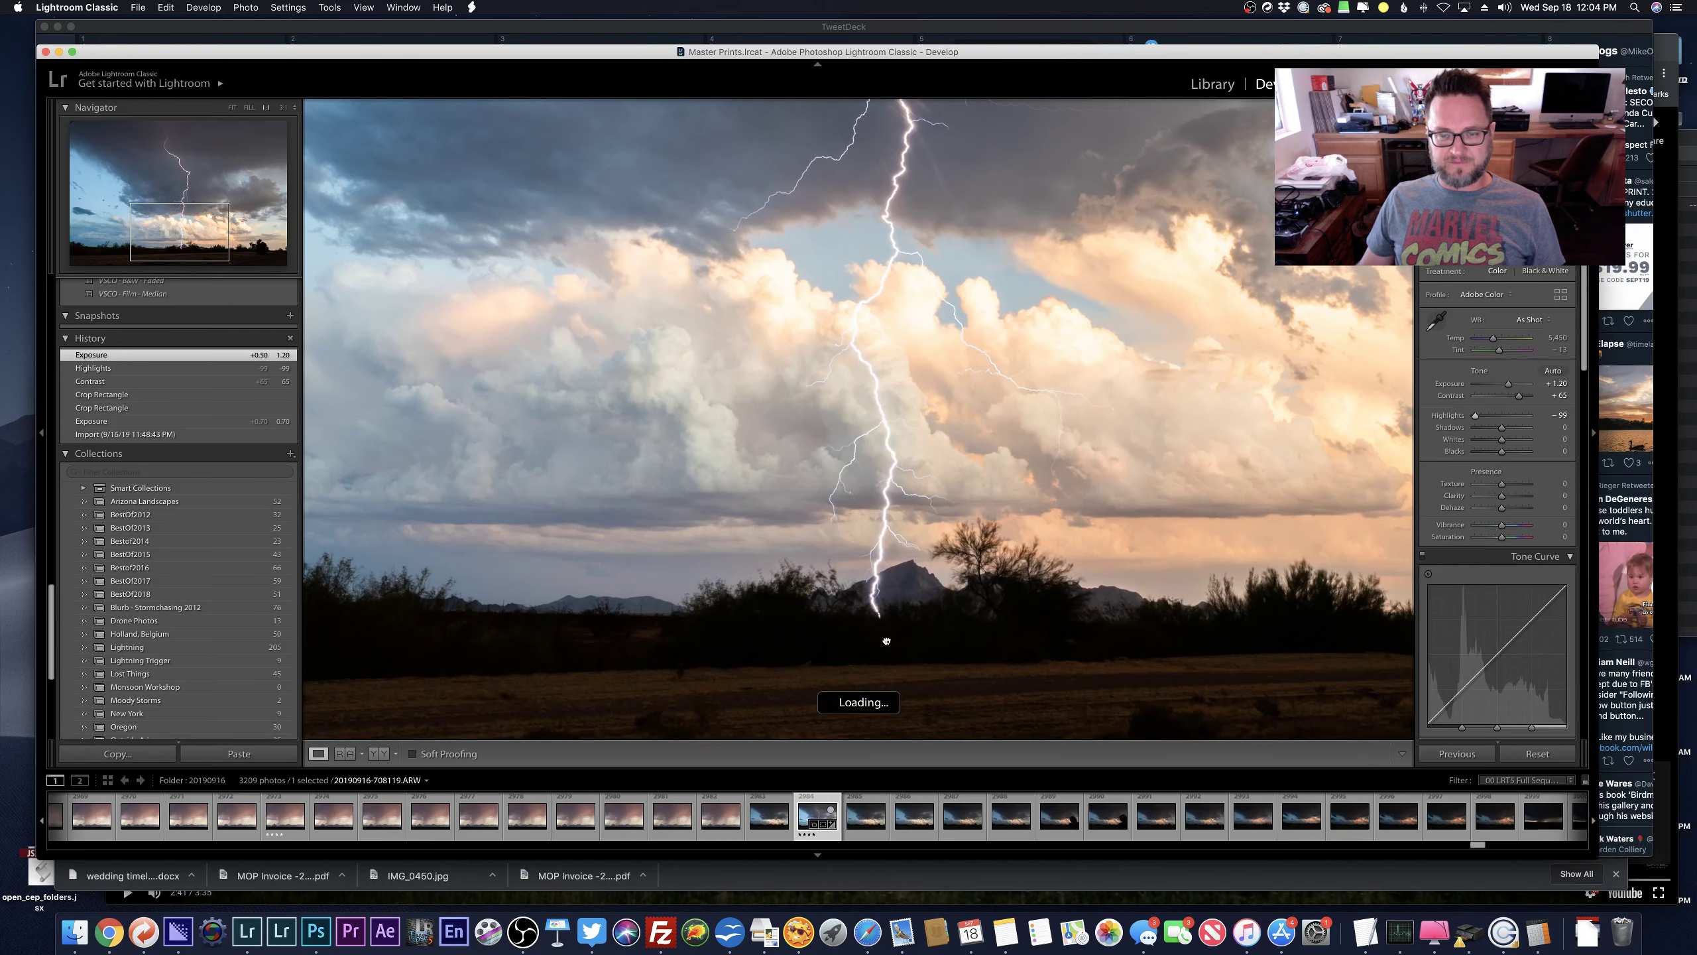
click(886, 641)
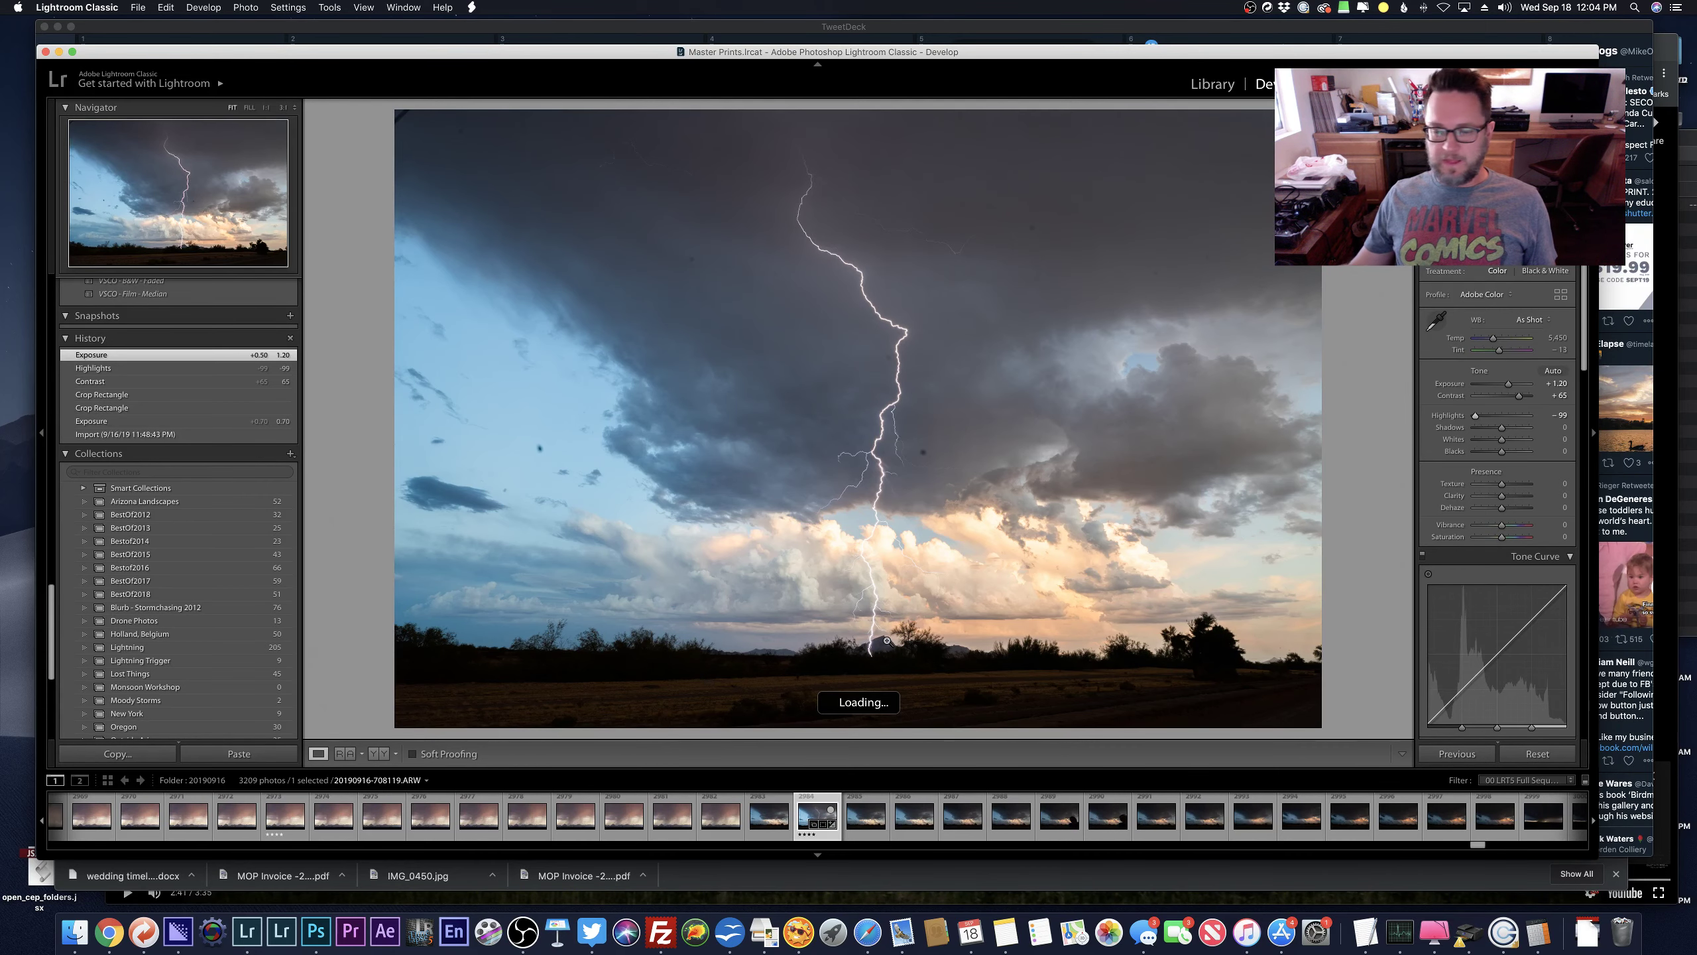
View the daytime lightning photo enlarged, then view the rain shaft lightning photo 20190916-708108.ARW and the frames just before it.
key(e)
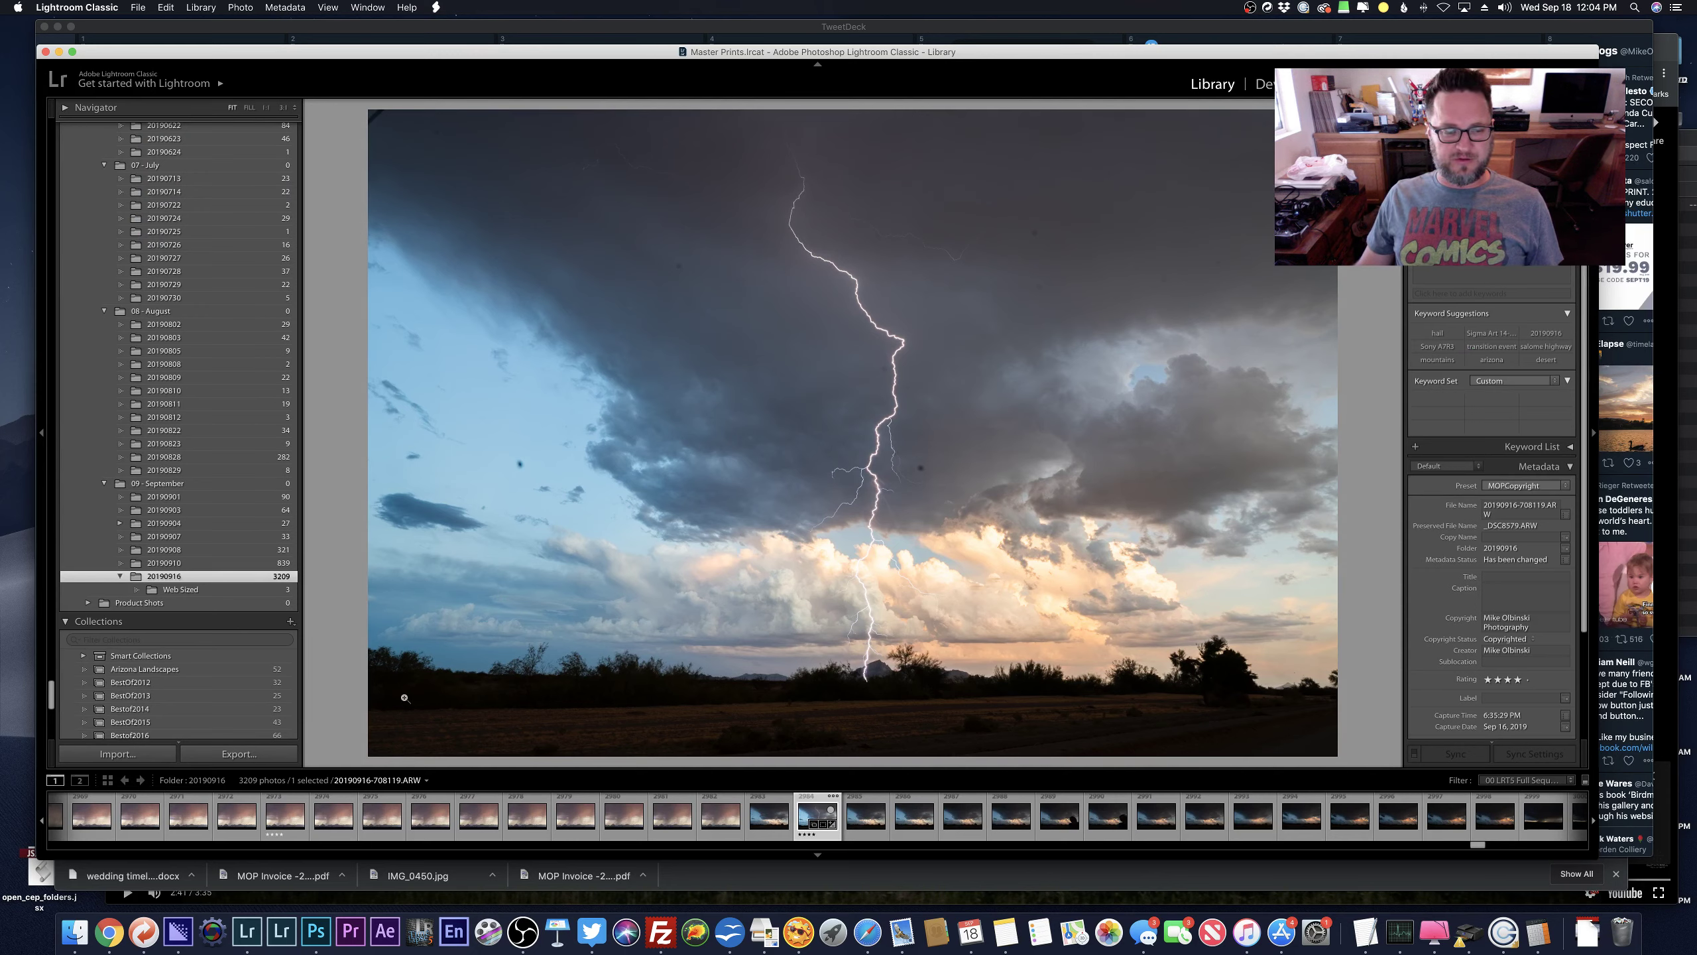
key(g)
click(287, 818)
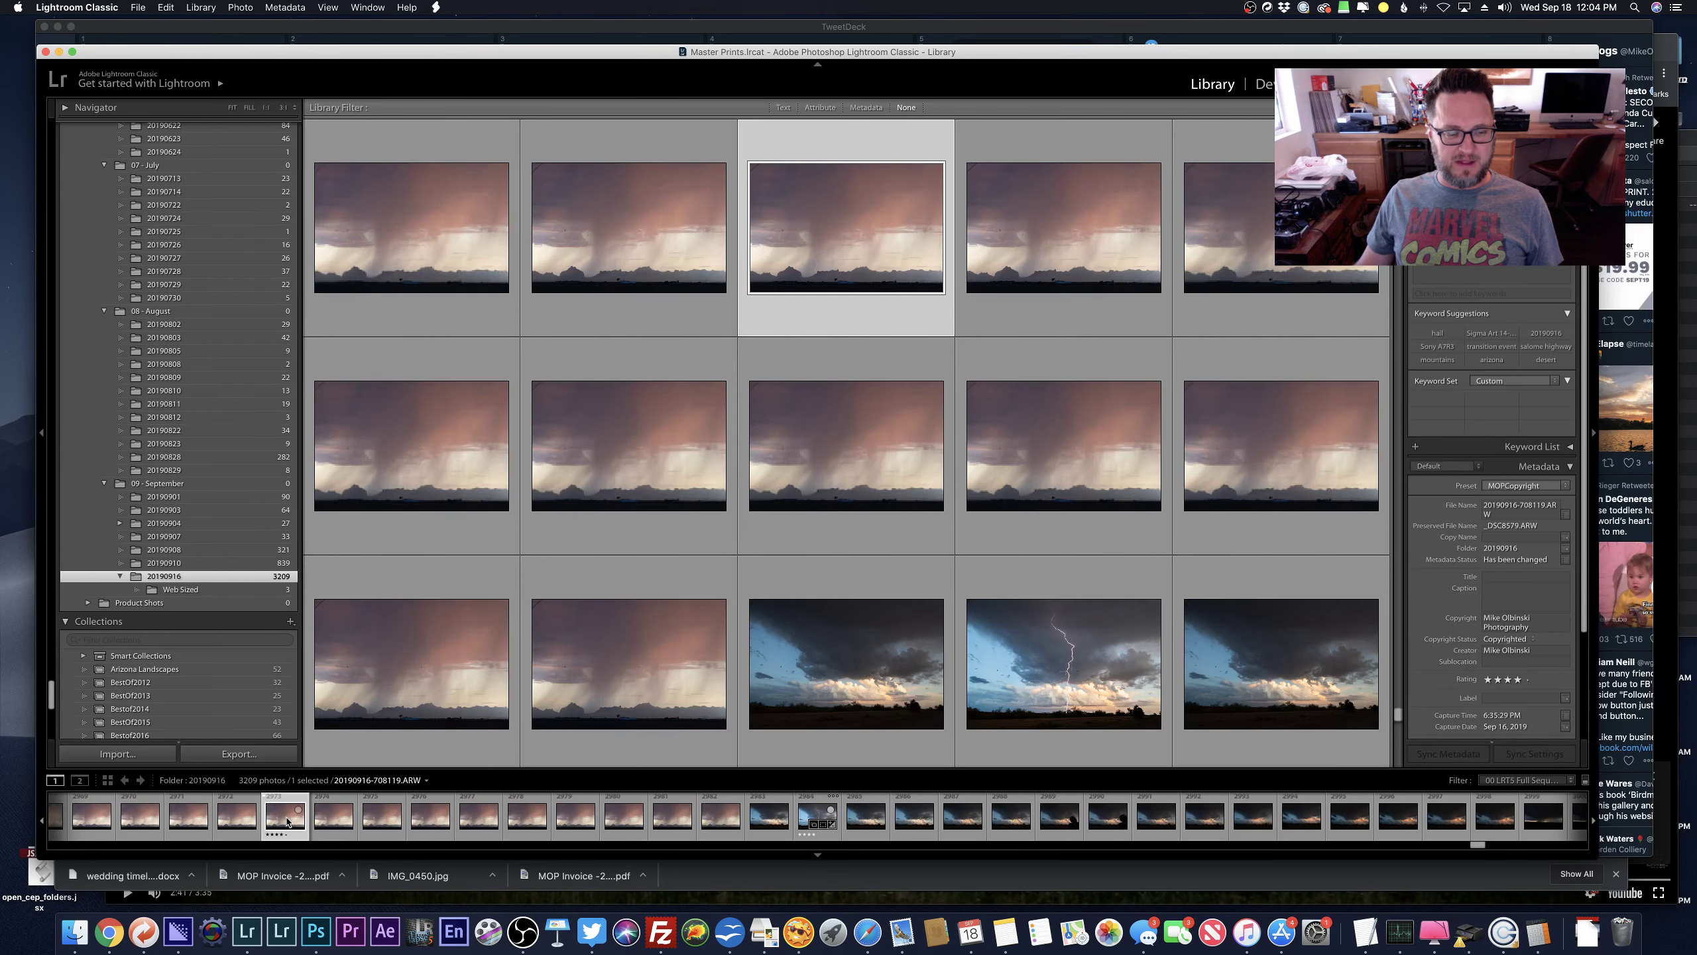
key(e)
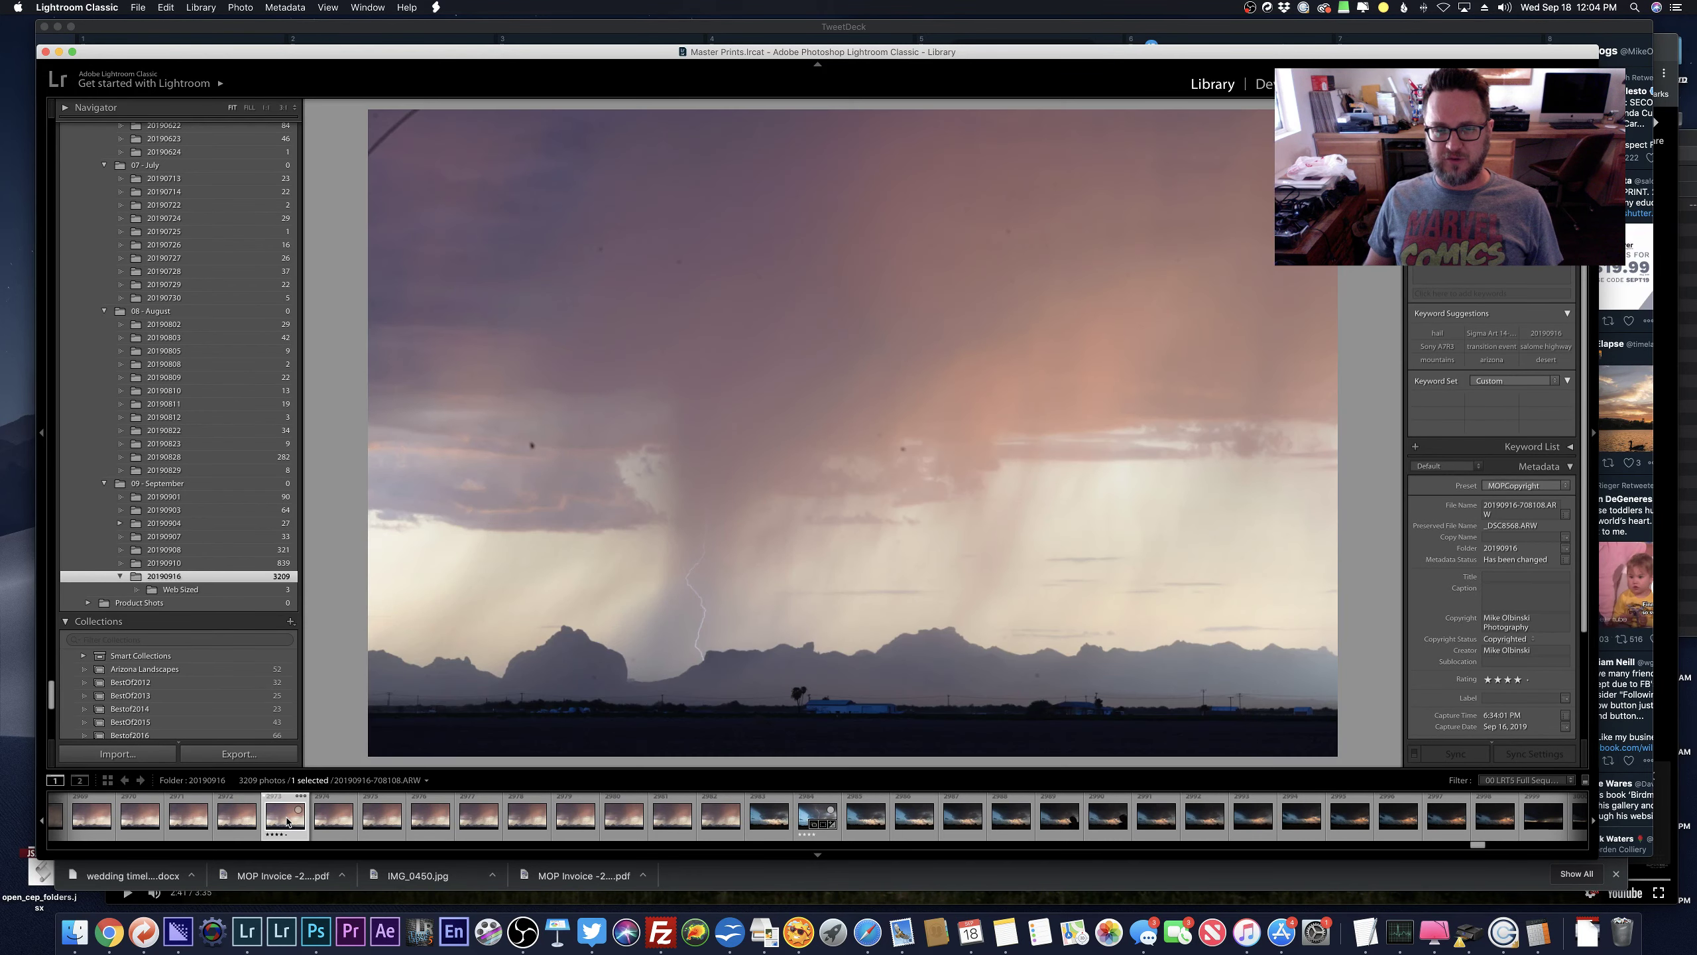
key(Left)
key(Left)
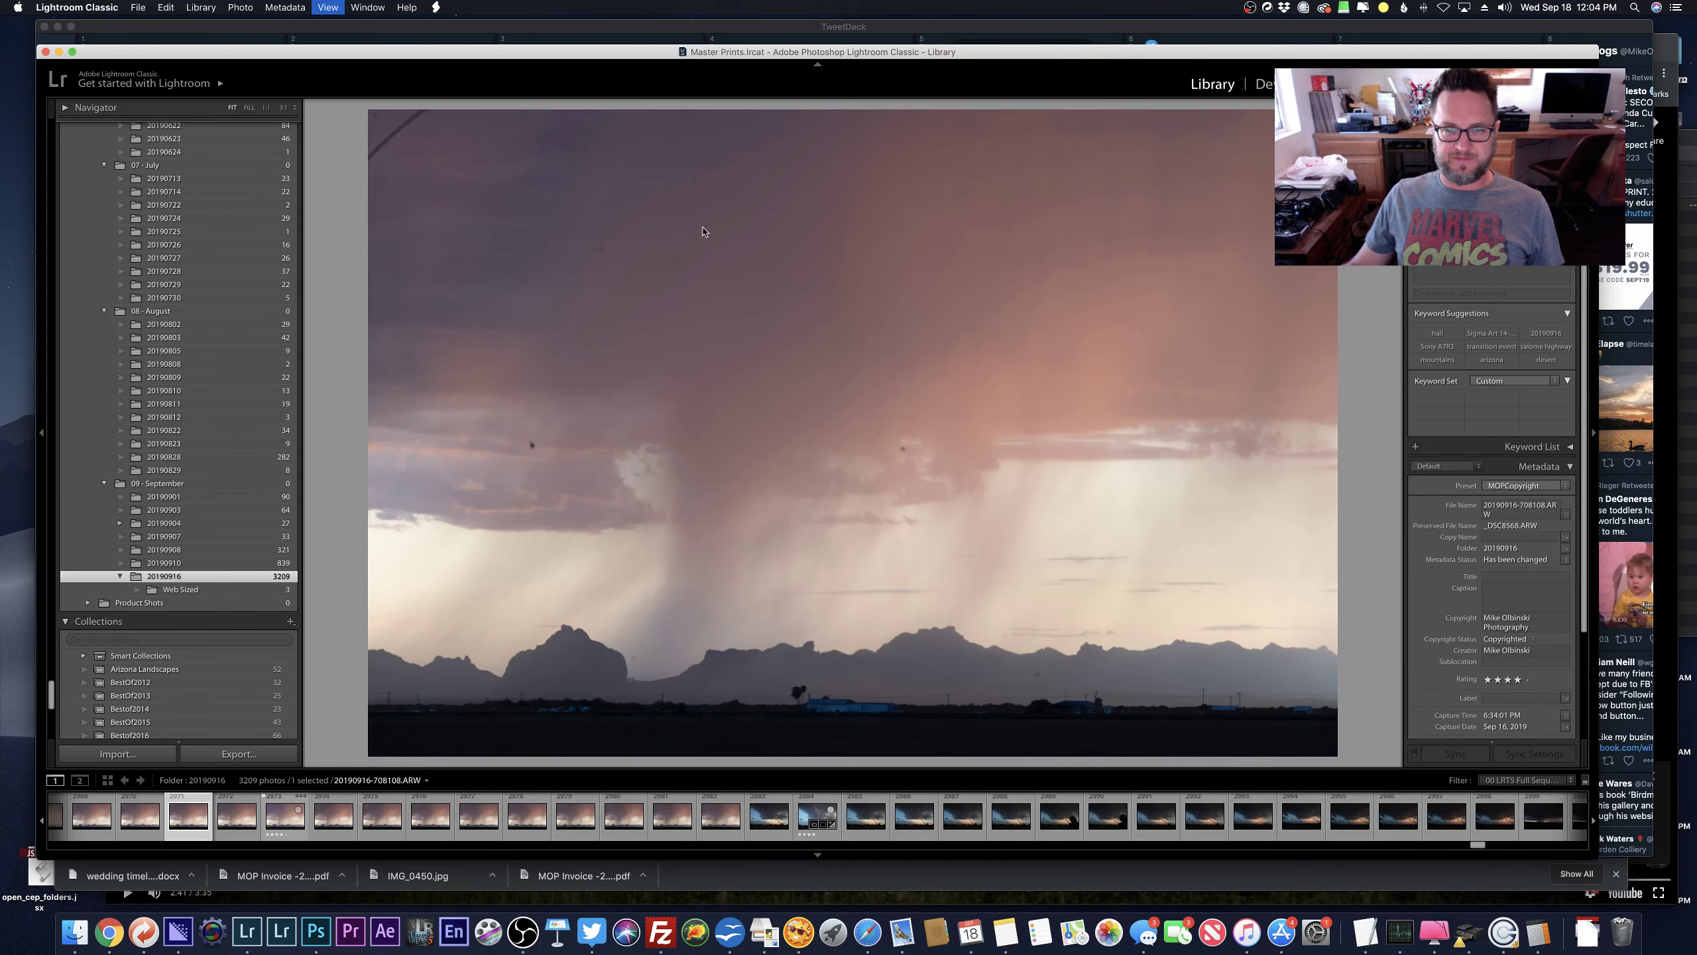
Look back through the September 16 thumbnails to the golden rain shaft series and view four-star photo 20190916-708021.ARW enlarged.
key(g)
scroll(739, 465, up, 4)
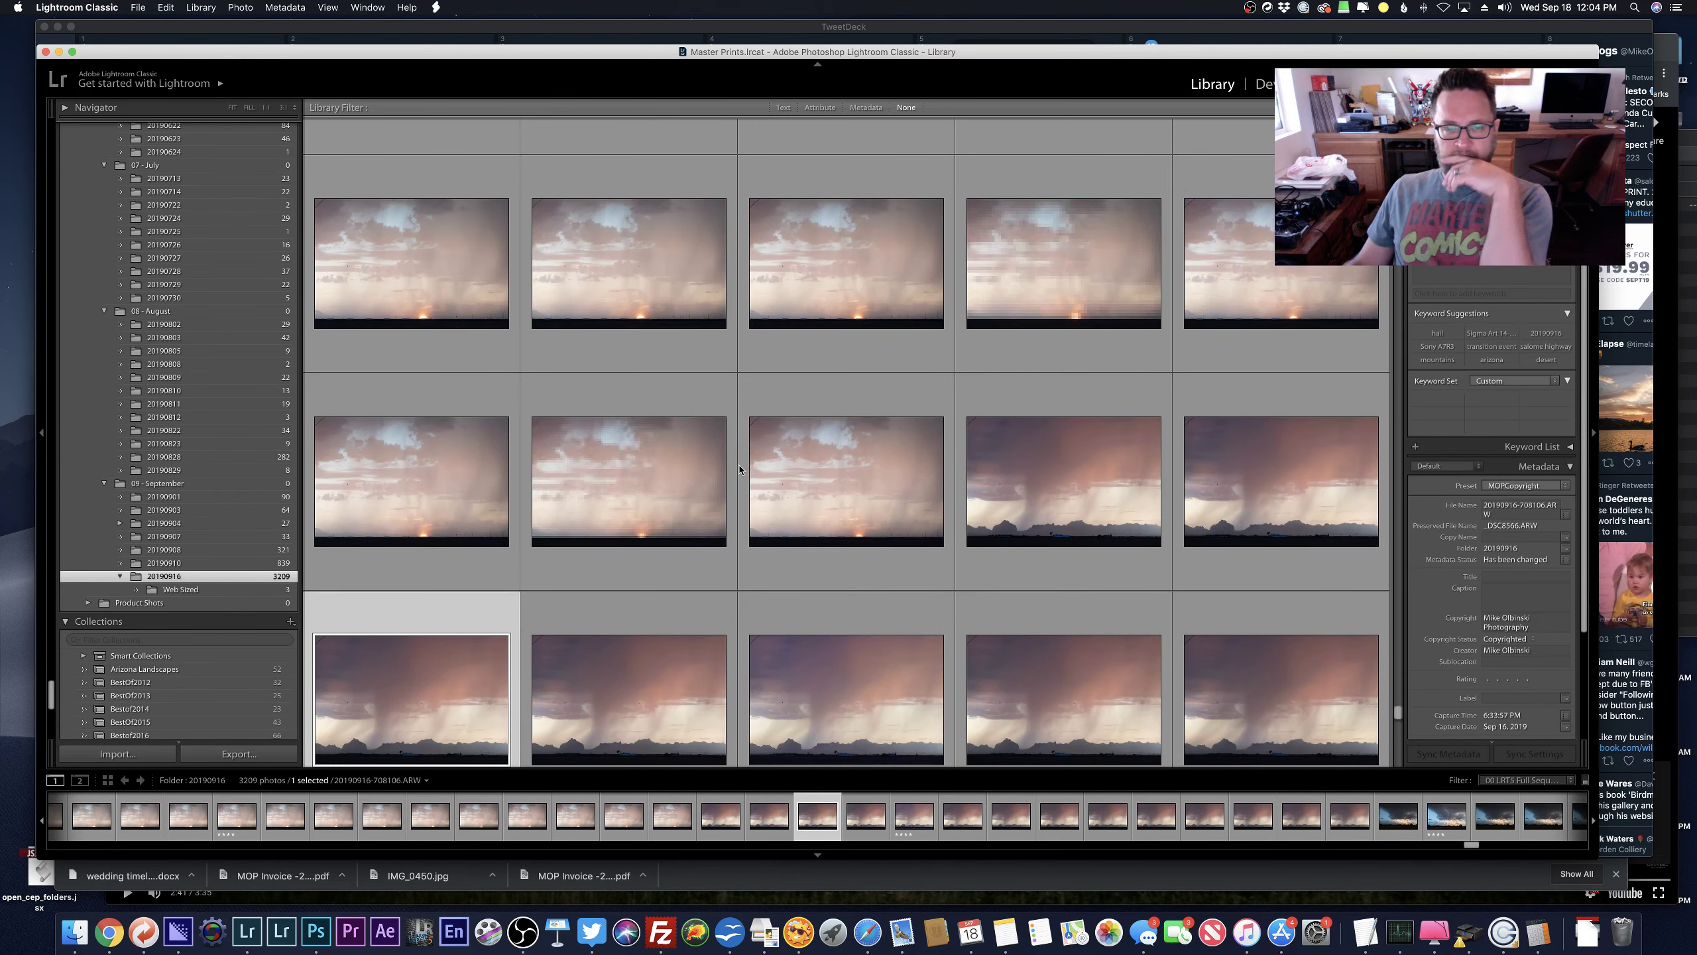
scroll(740, 469, up, 3)
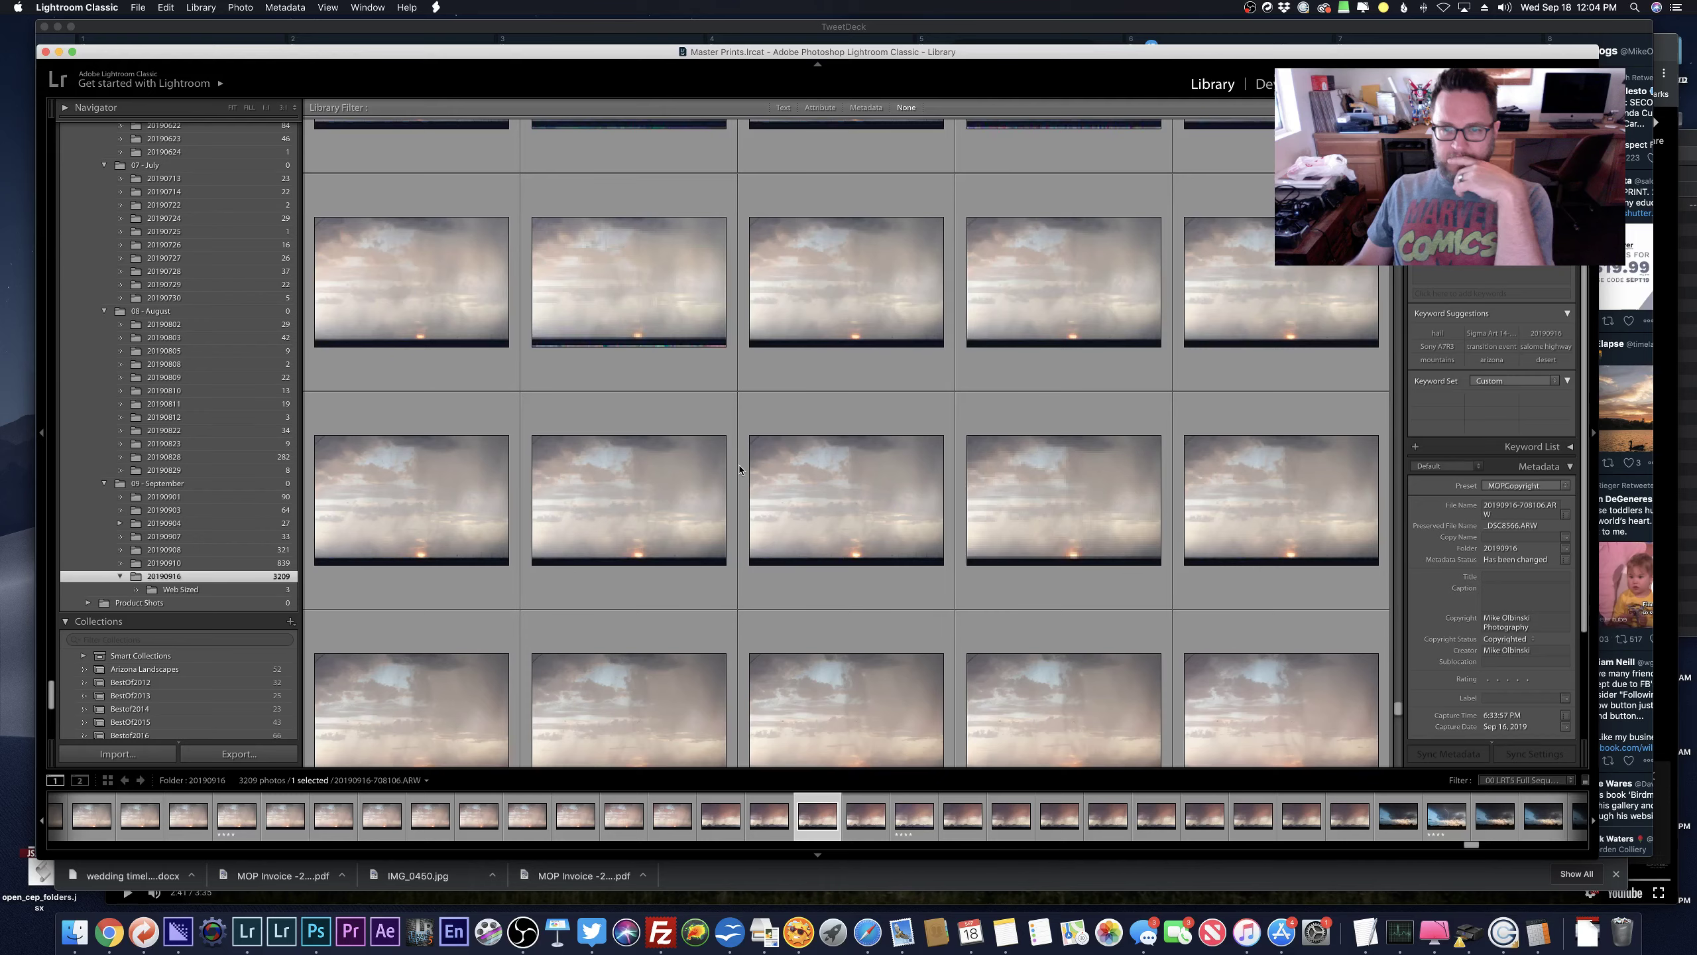
scroll(740, 470, up, 8)
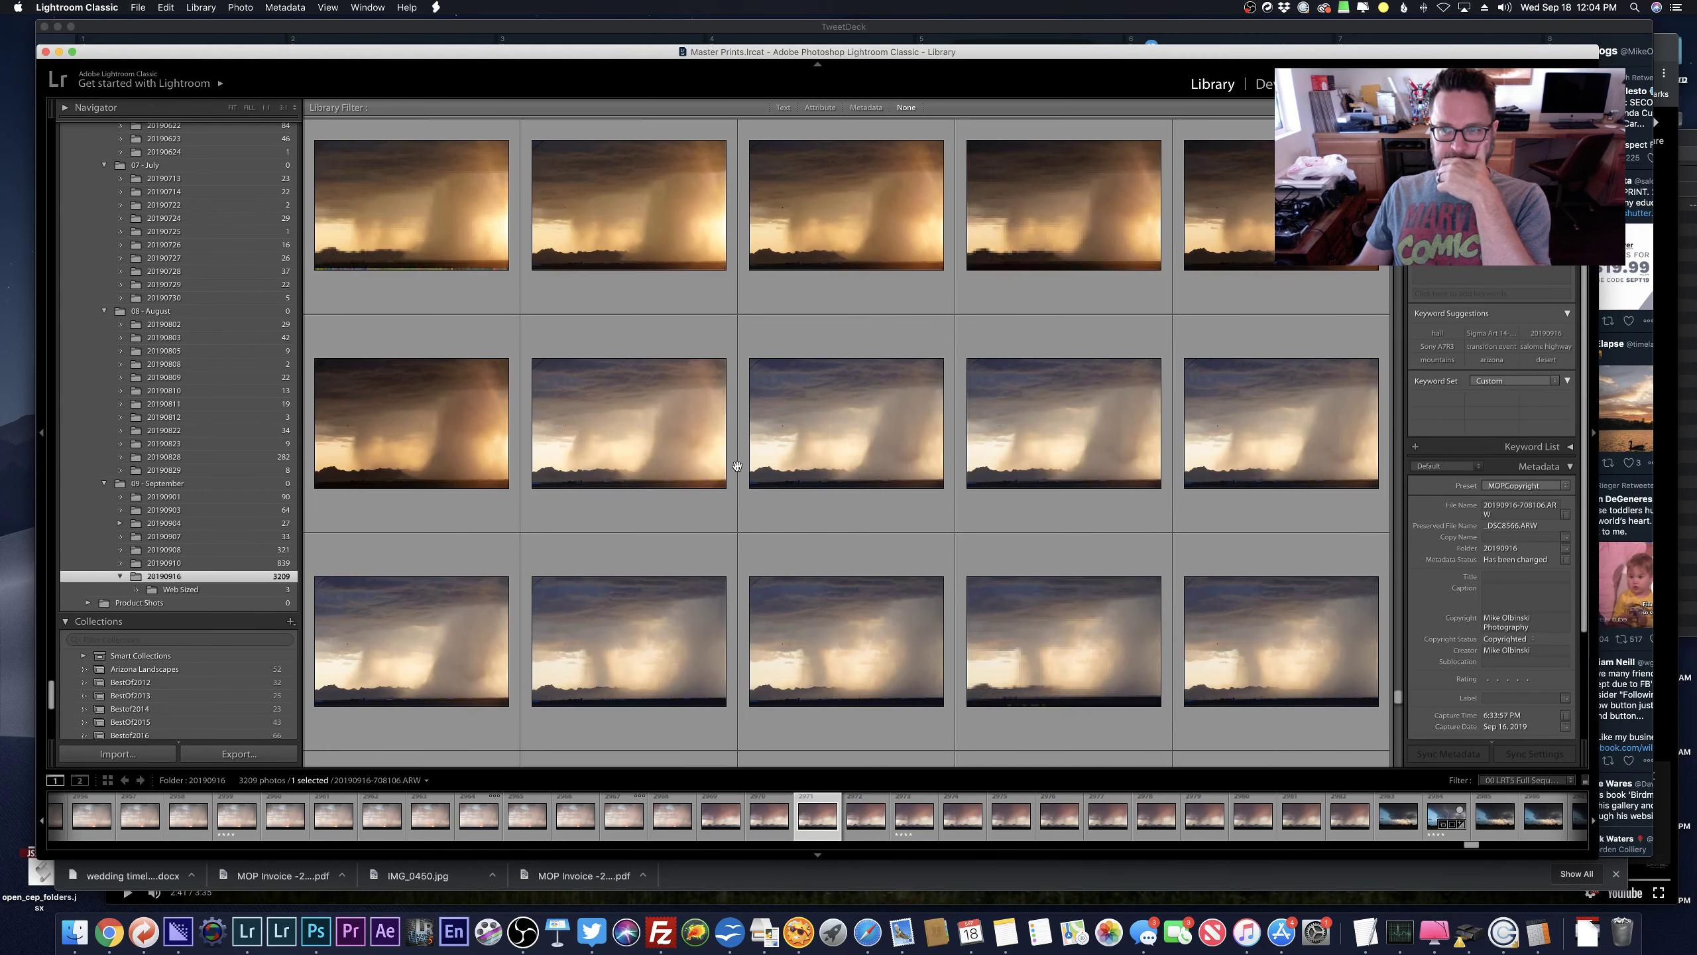
scroll(737, 466, up, 3)
scroll(535, 414, down, 4)
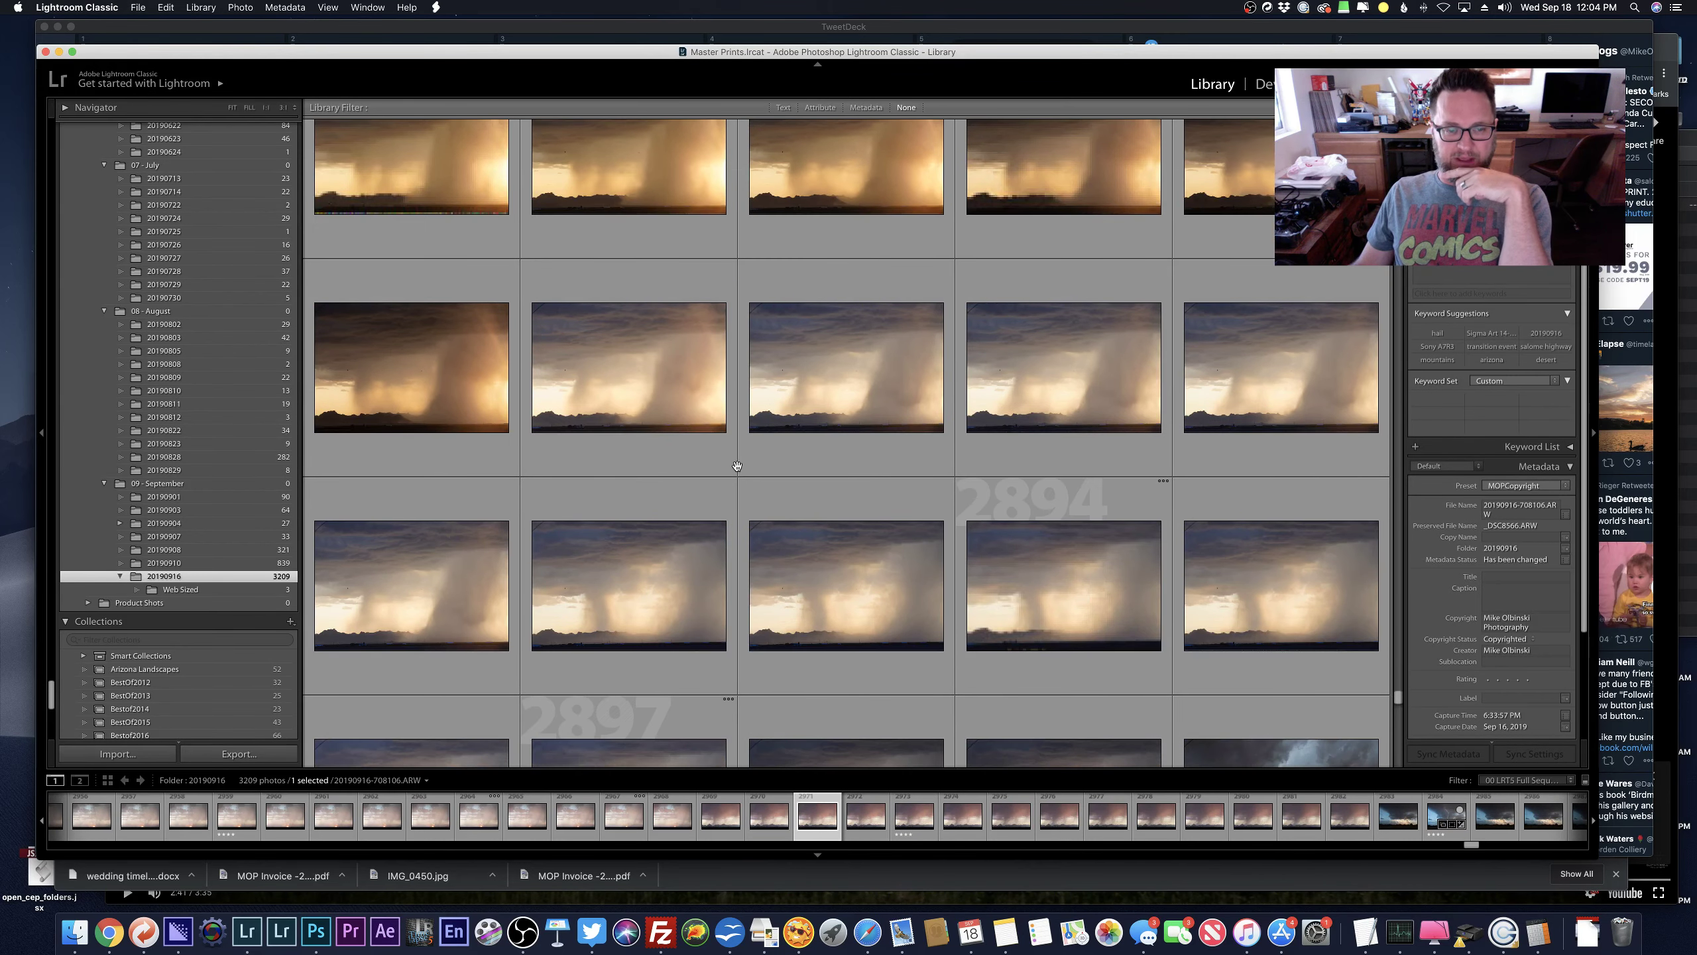
double_click(427, 364)
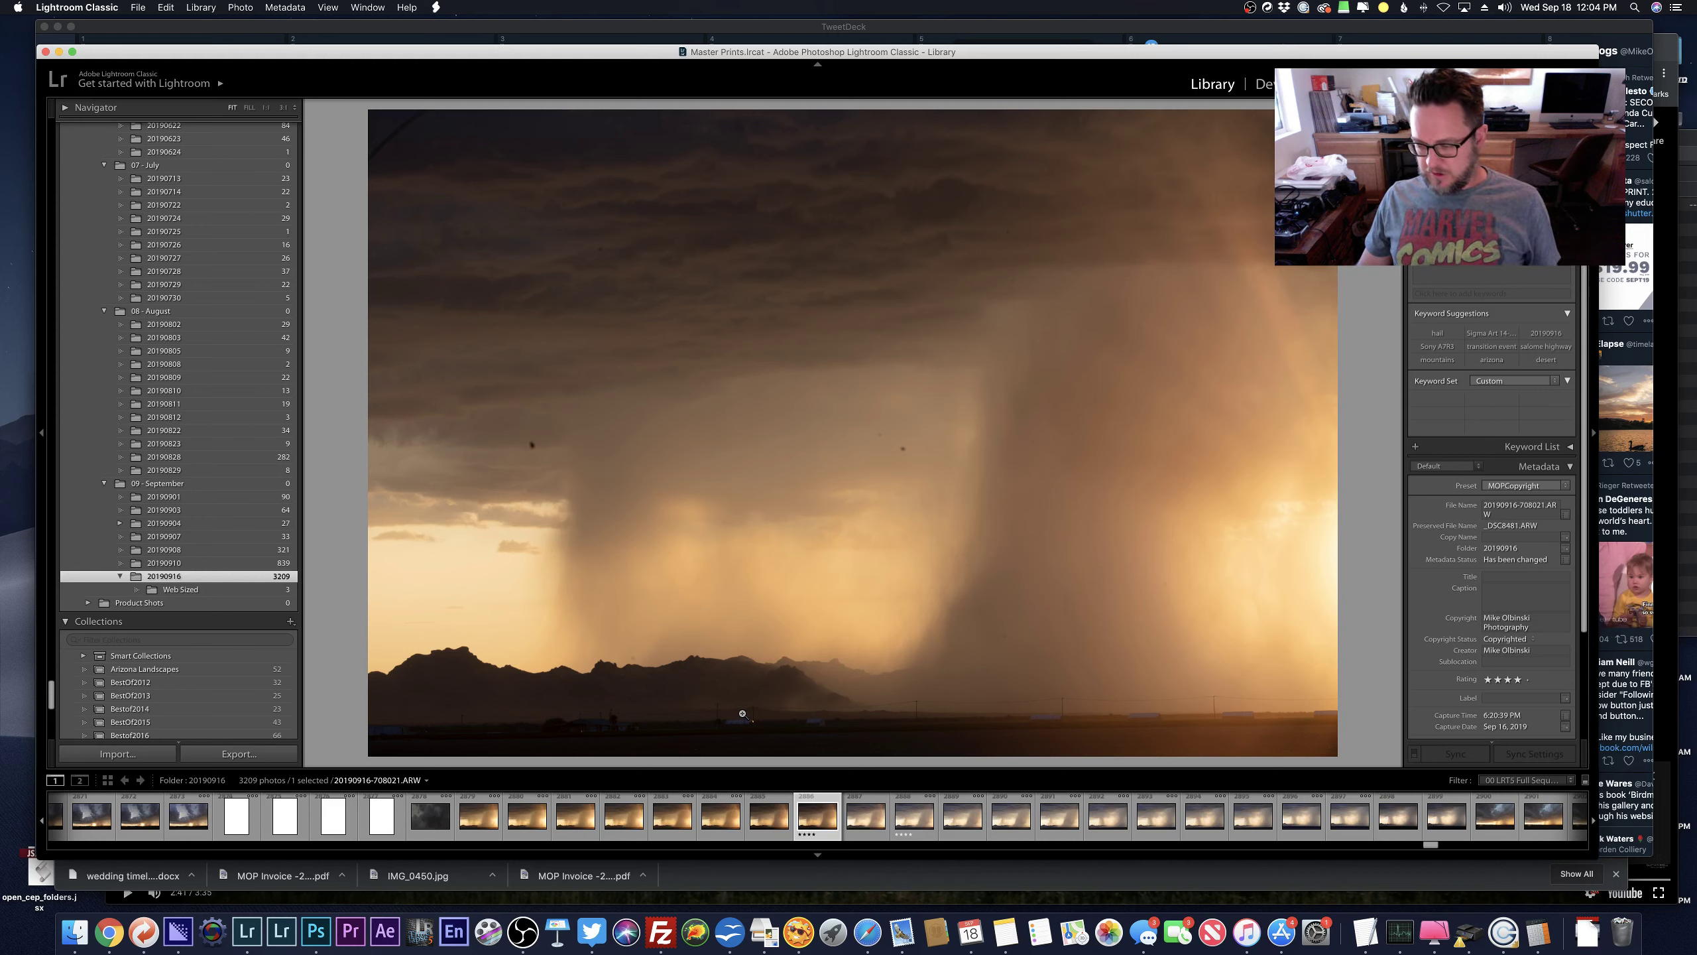
Return to the thumbnail grid and look through the earlier storm cloud frames preceding the golden rain shaft series.
key(g)
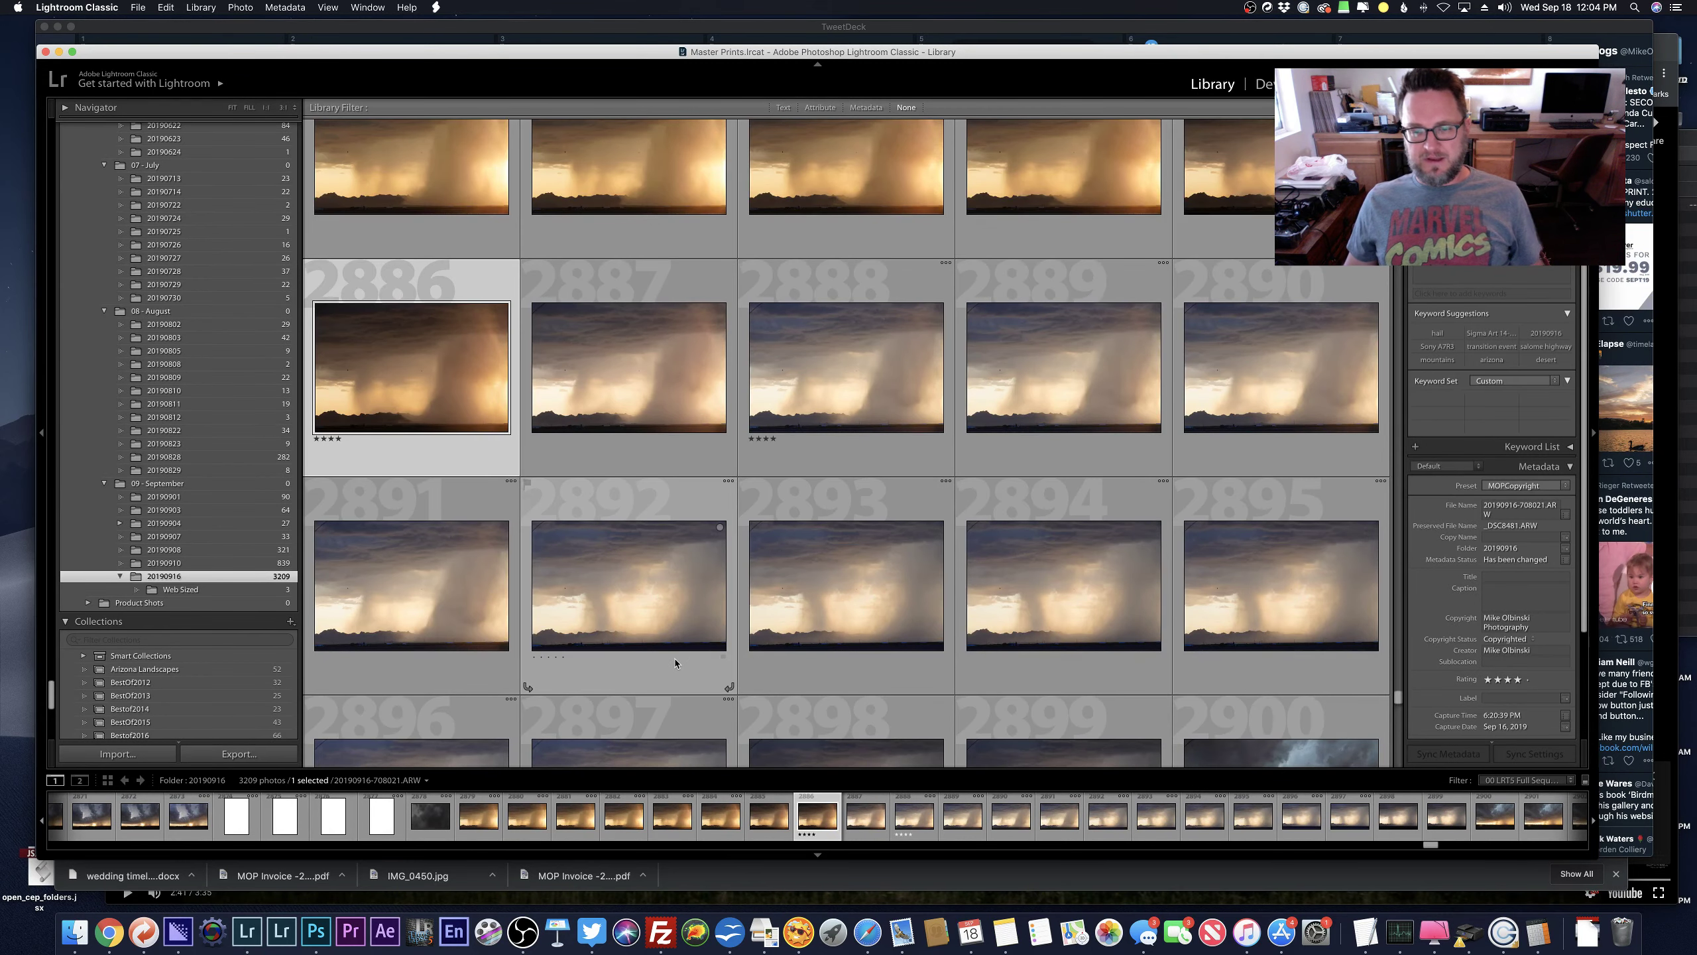
scroll(674, 658, up, 4)
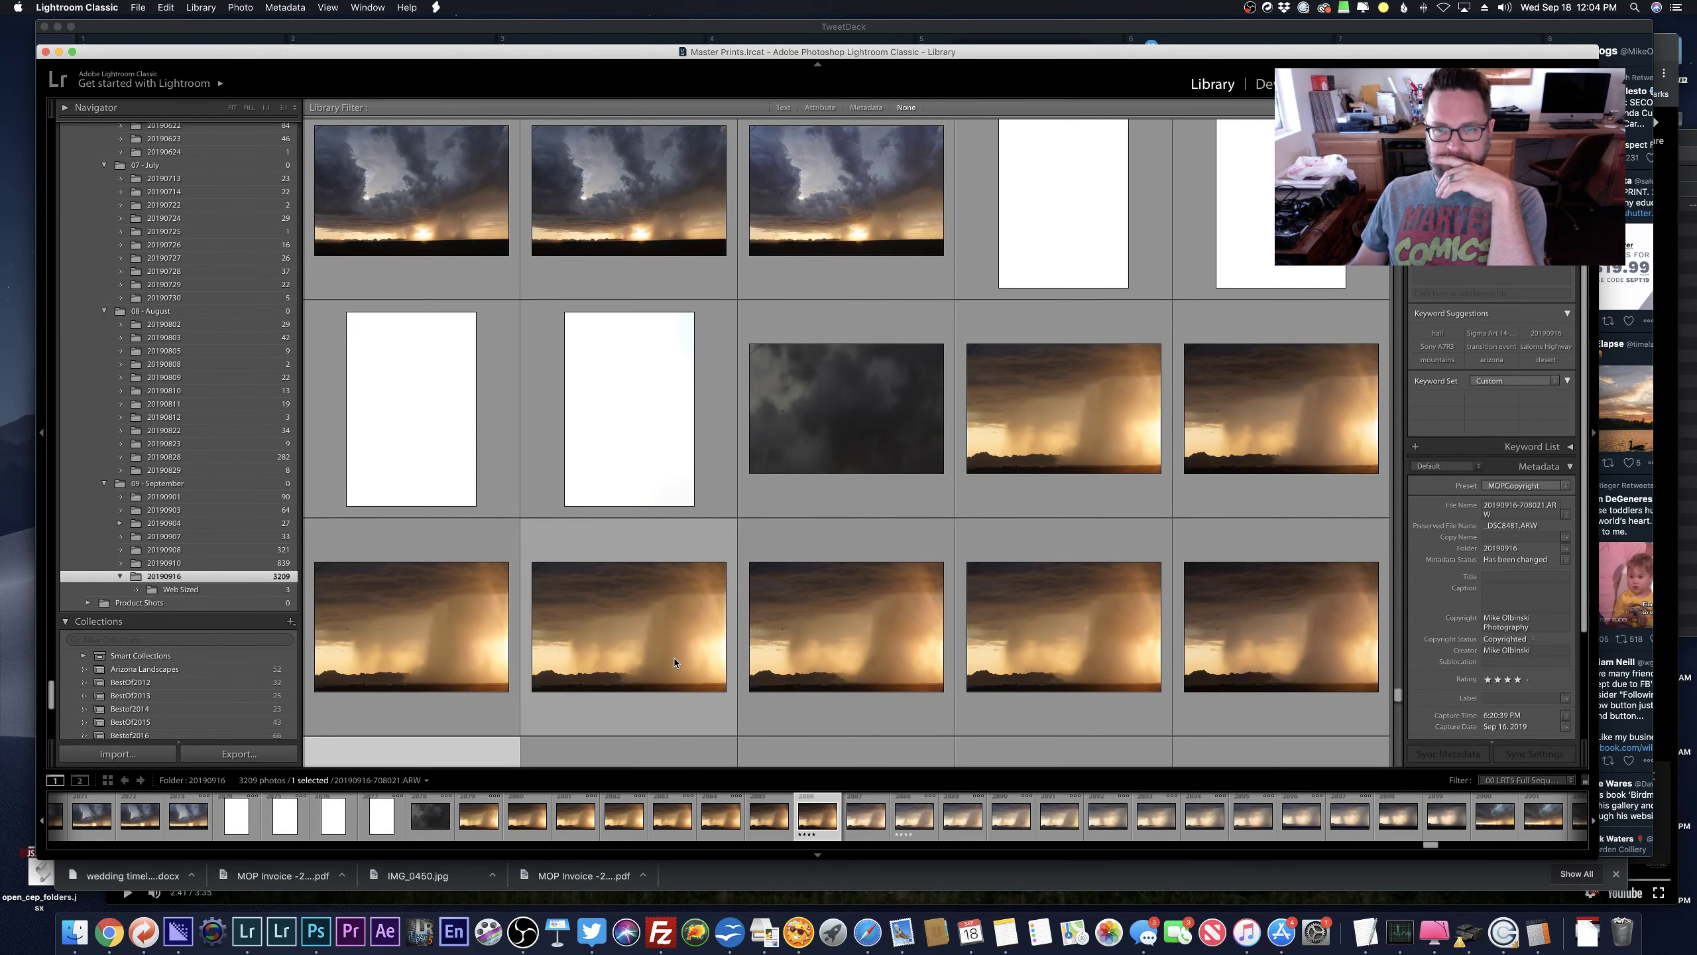
scroll(674, 662, up, 6)
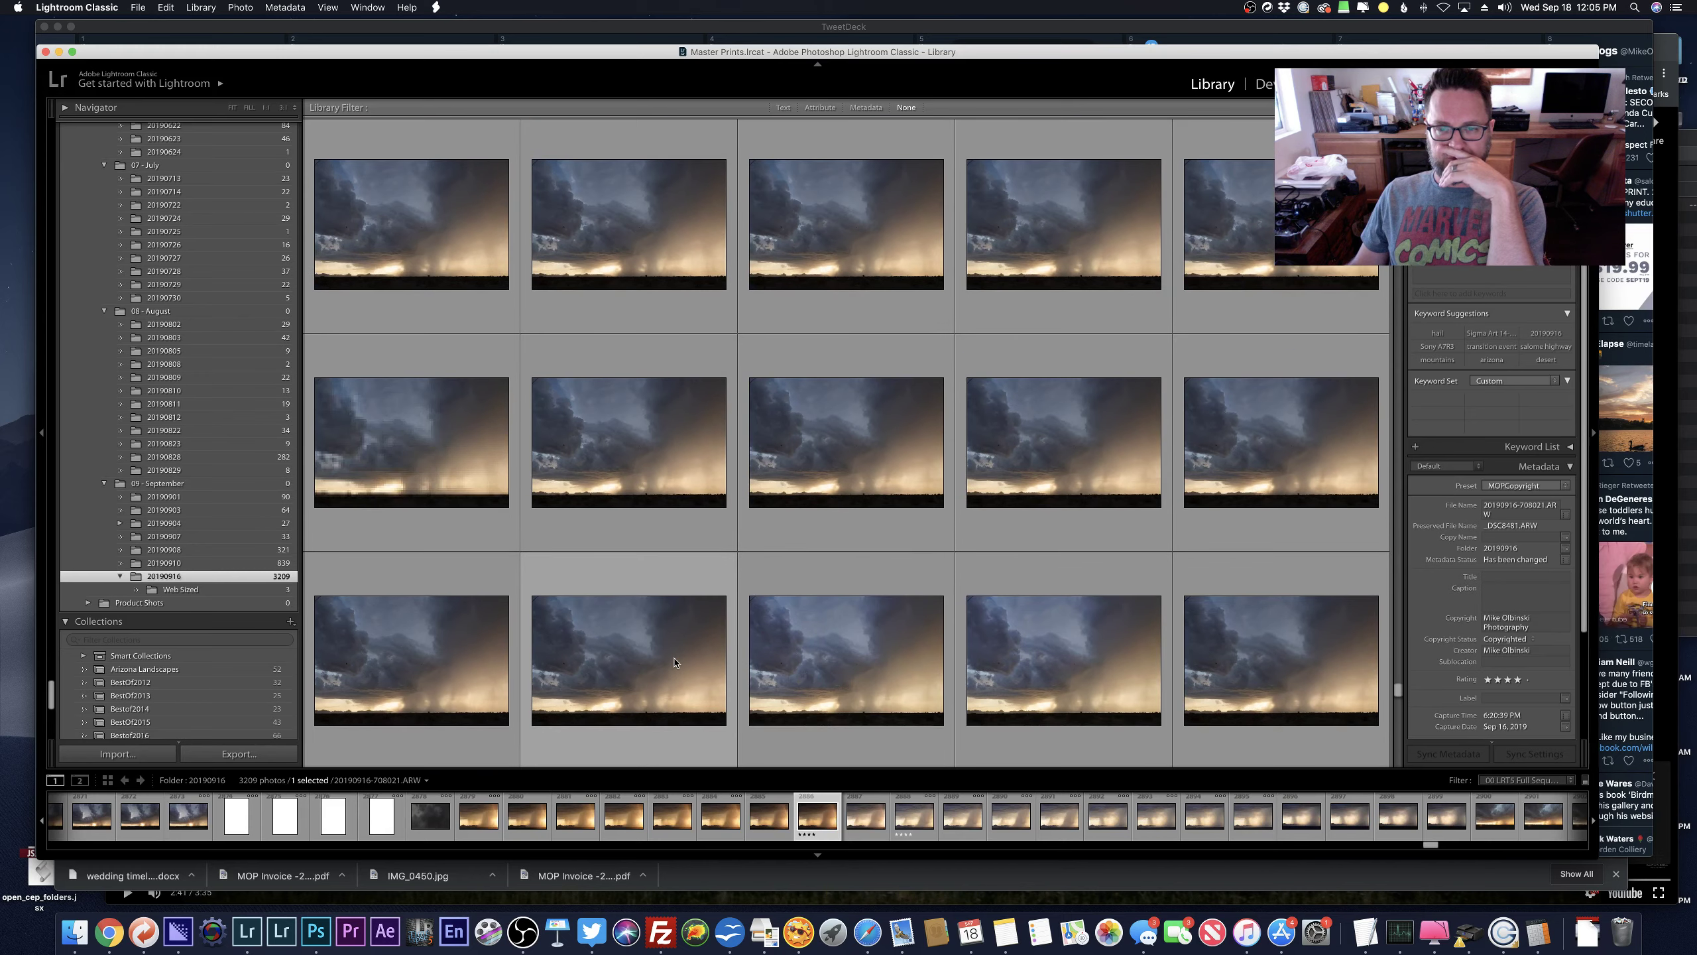
scroll(674, 662, up, 6)
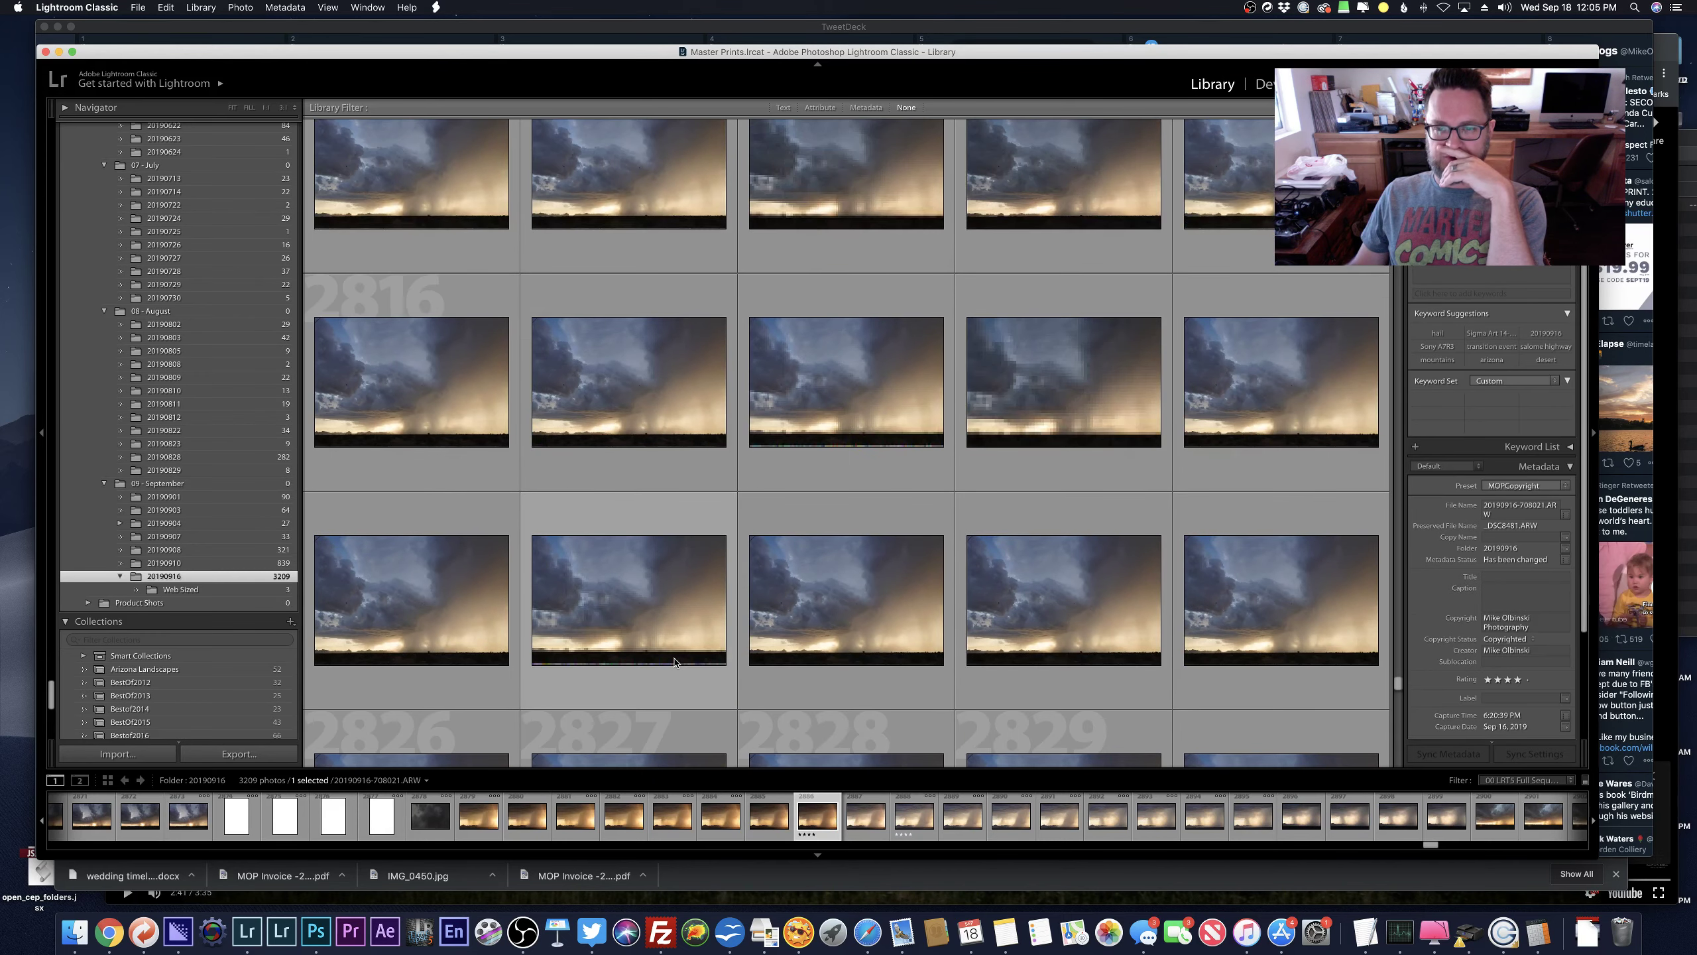
scroll(673, 662, up, 5)
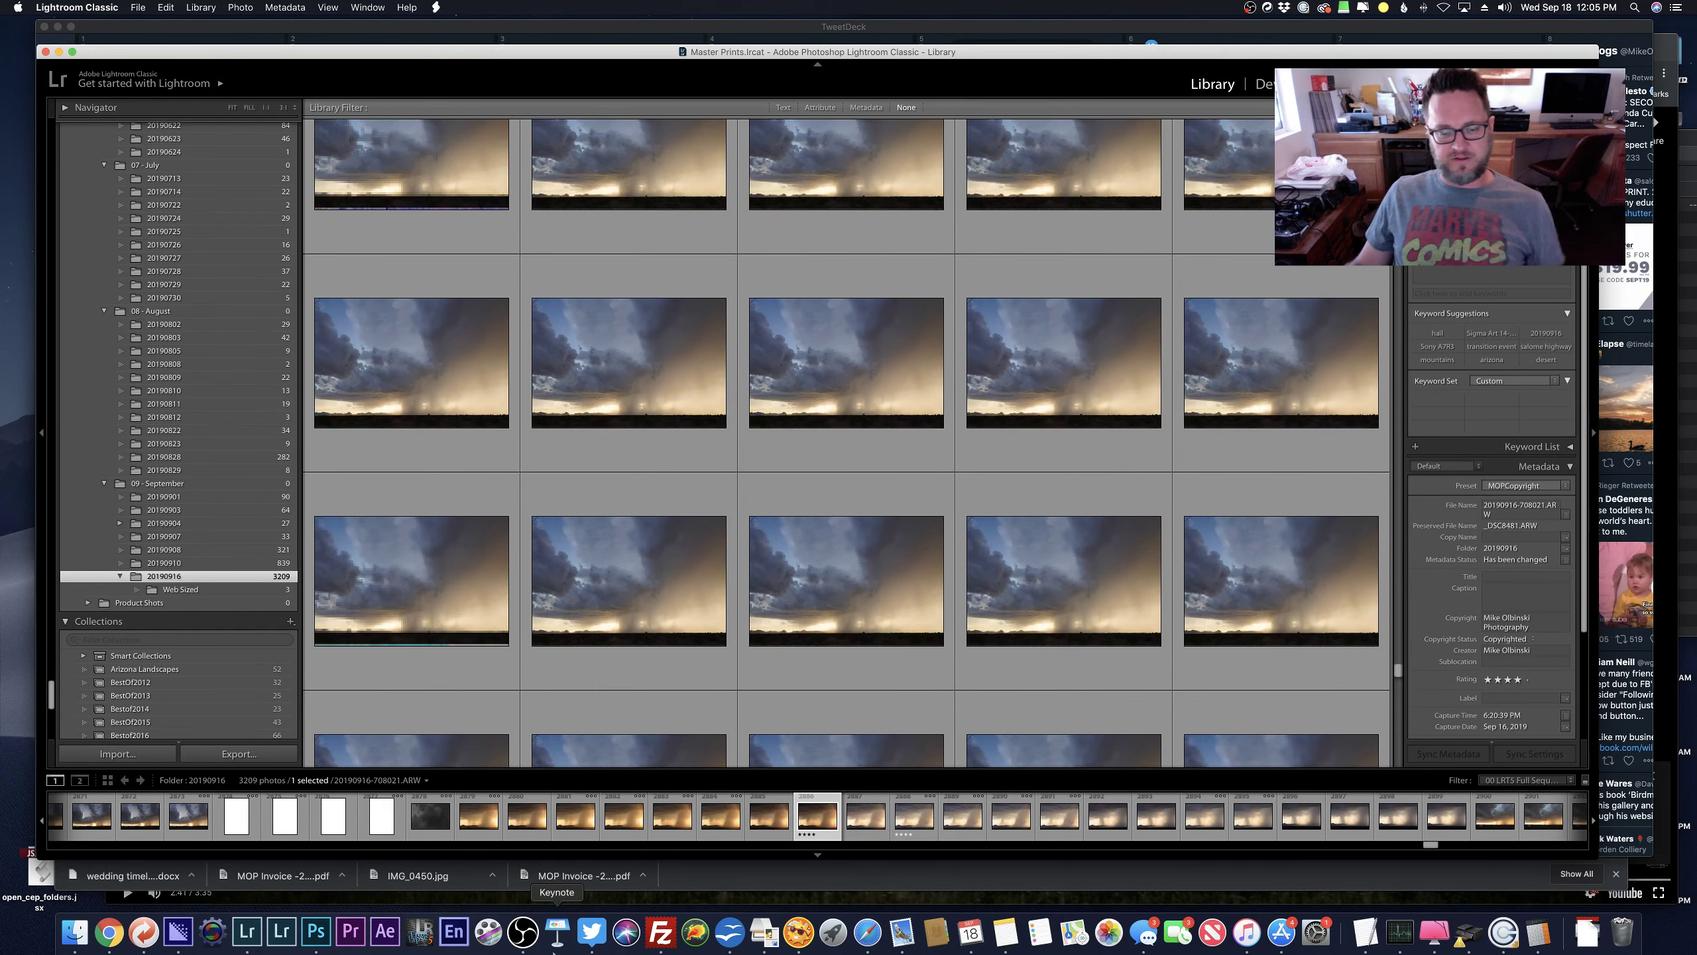
Switch to TweetDeck, search for "pawnee" and open the tweets of the Pawnee Storm Chasers profile.
click(51, 24)
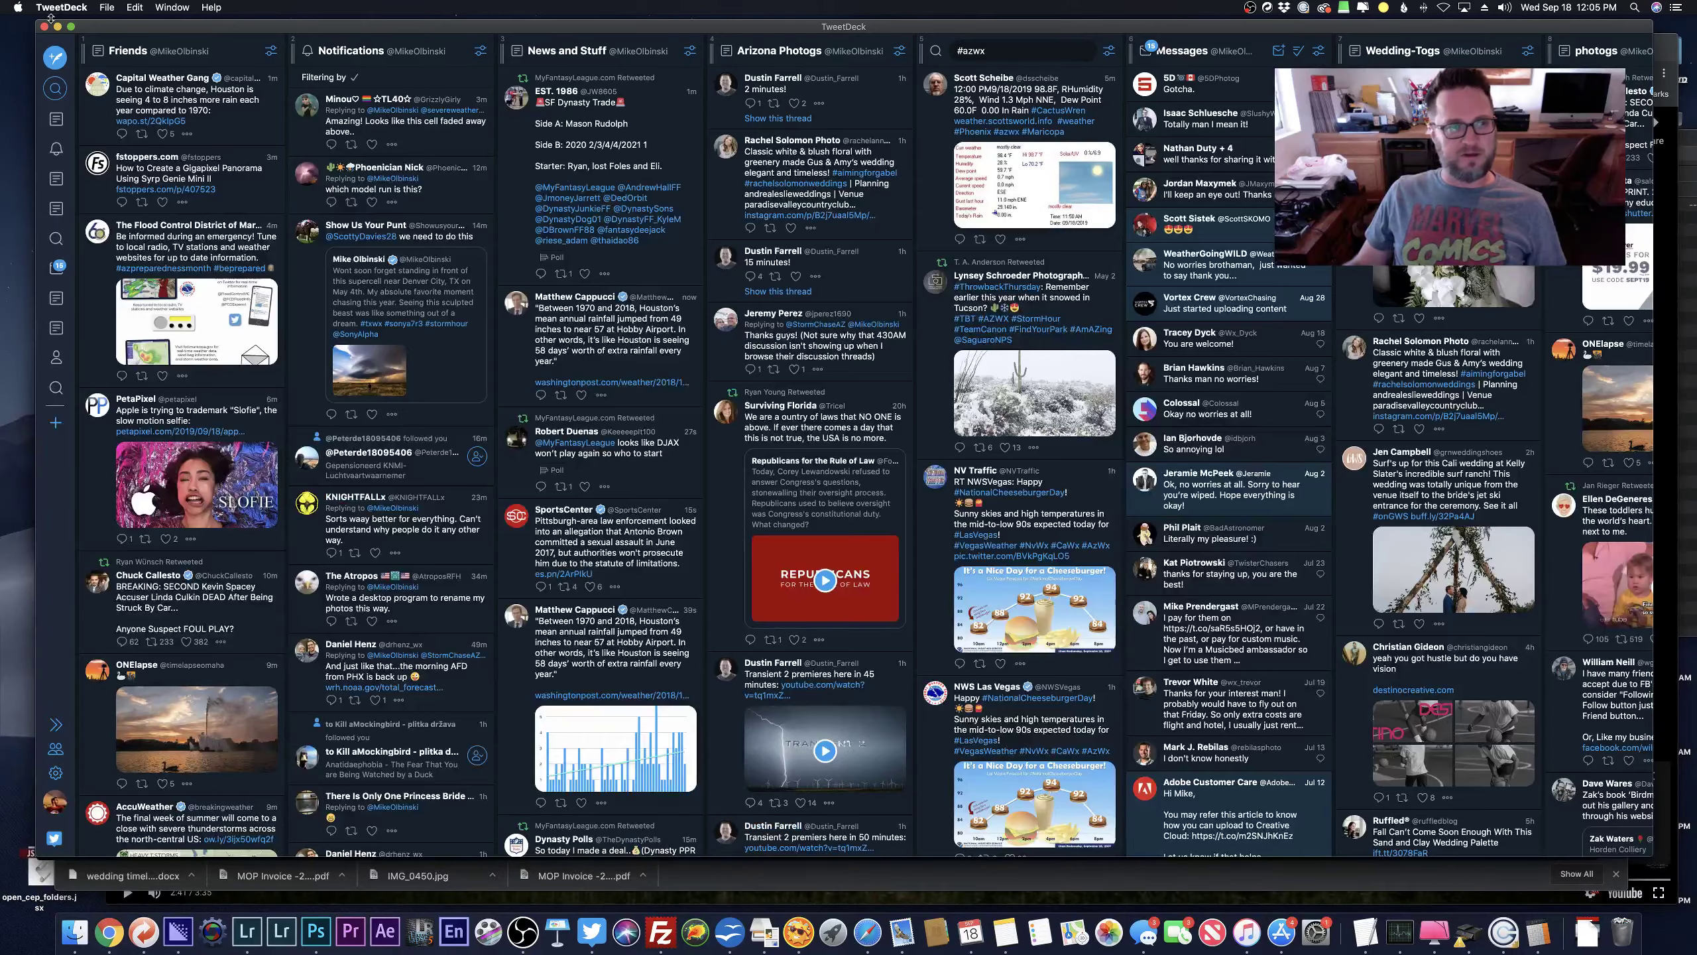
click(55, 97)
text(pawnee)
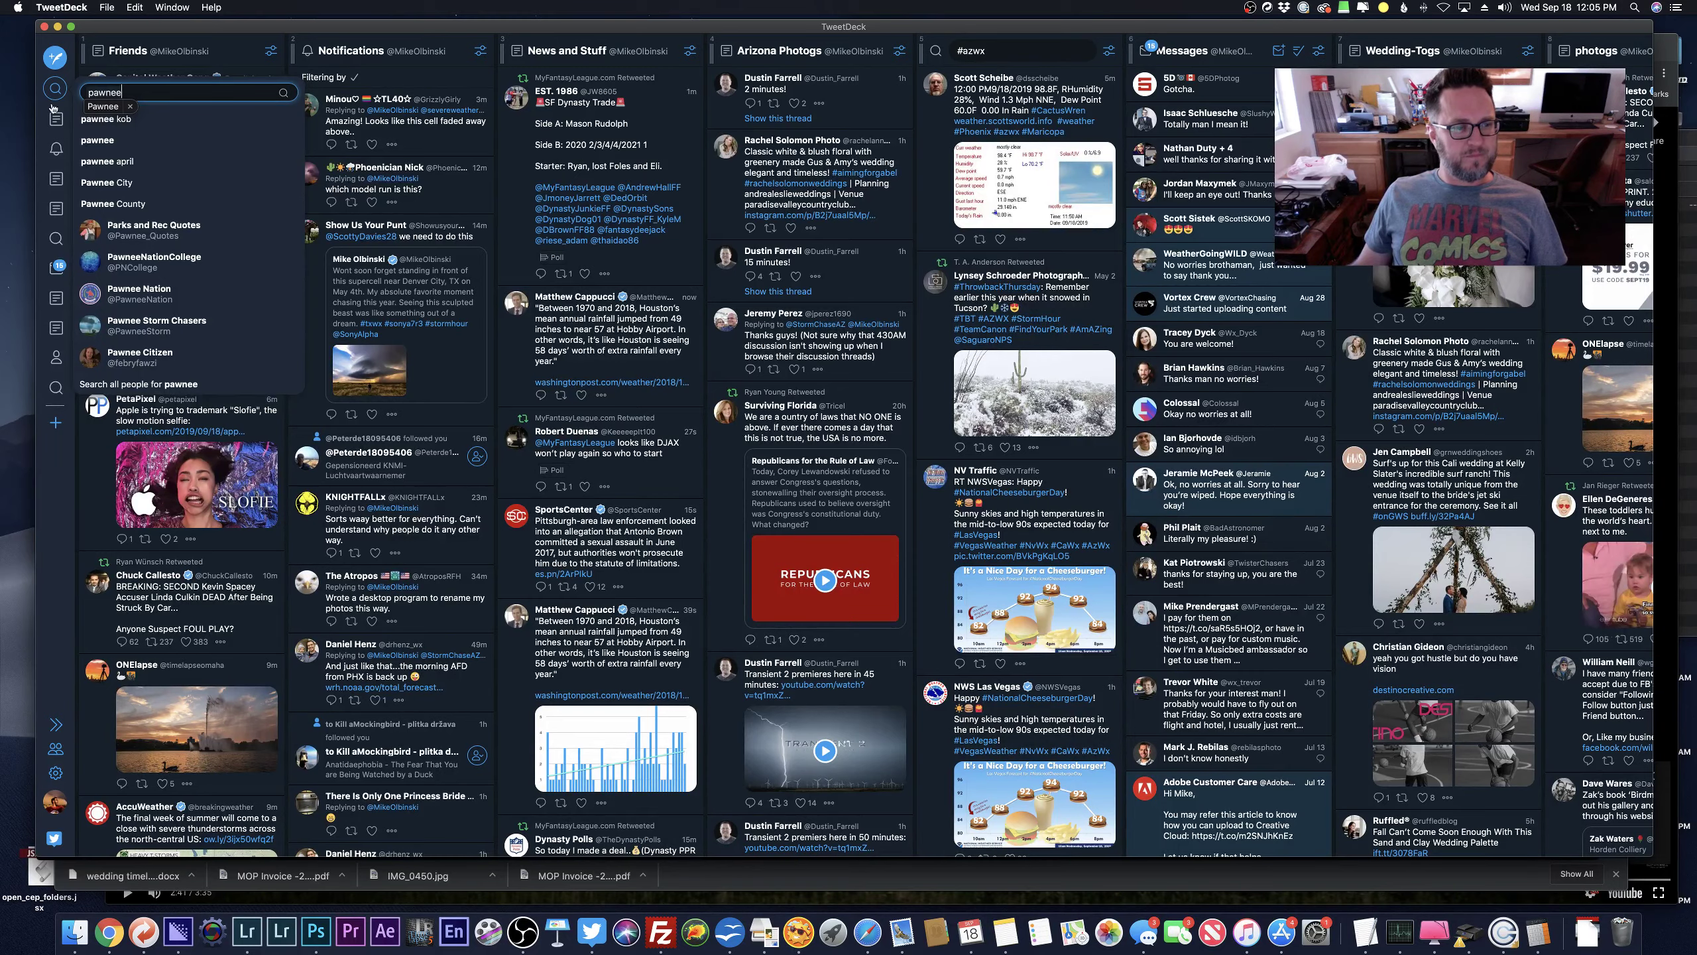
click(127, 322)
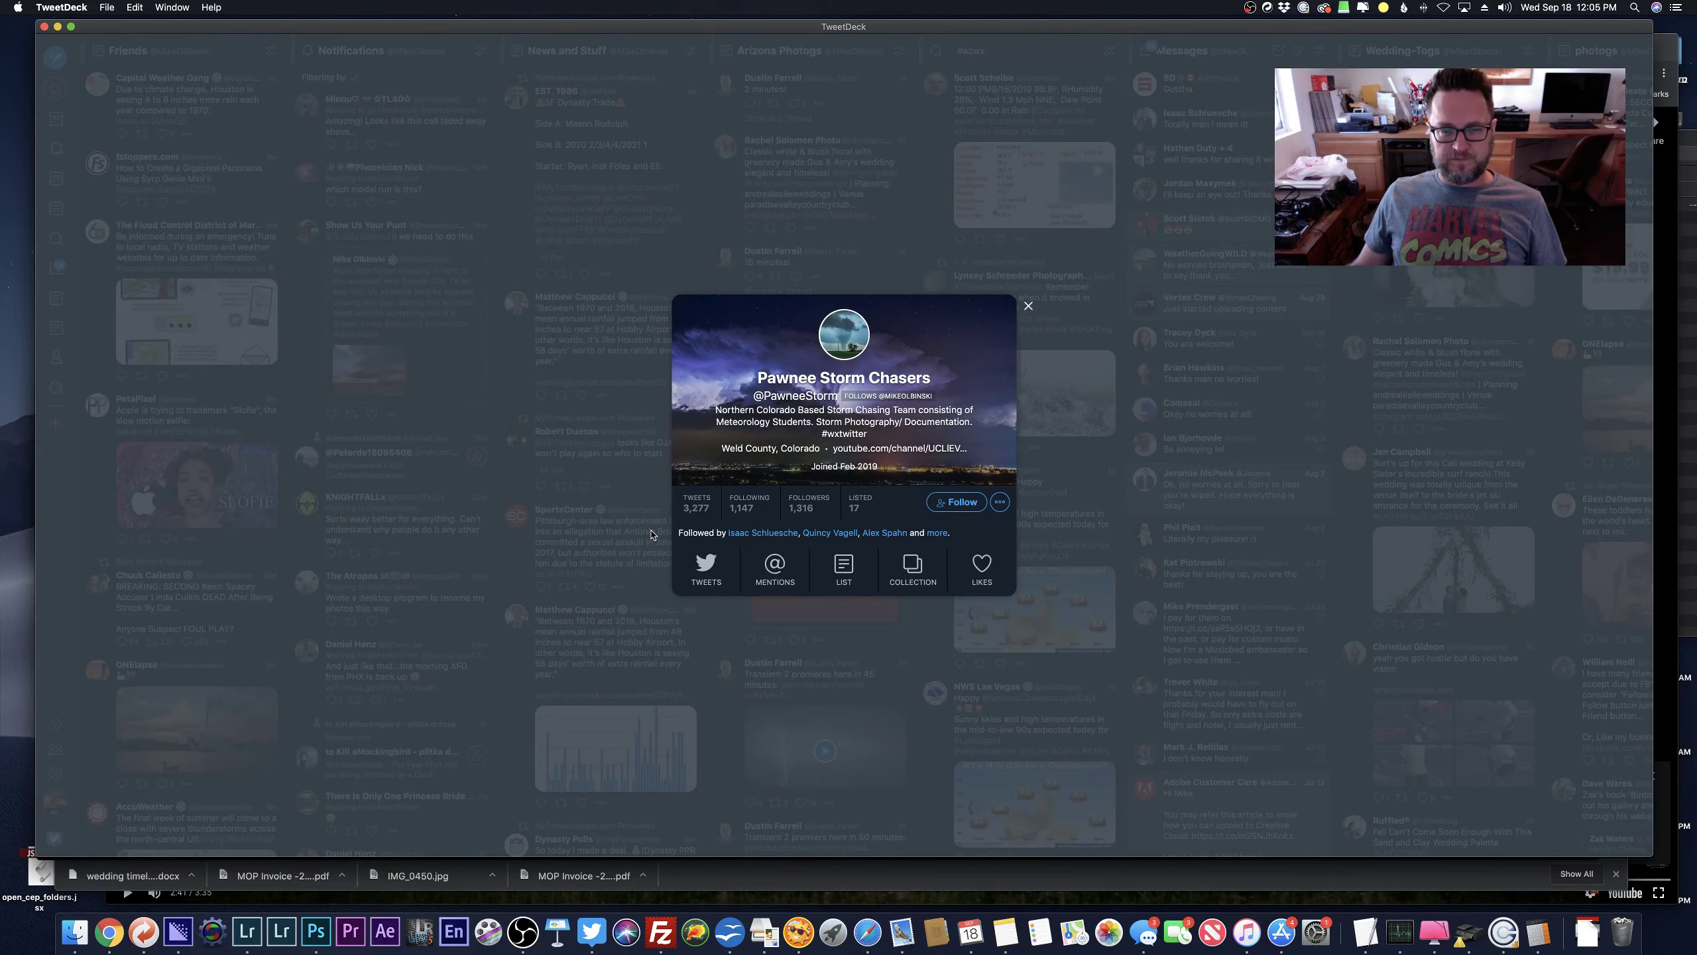
click(684, 507)
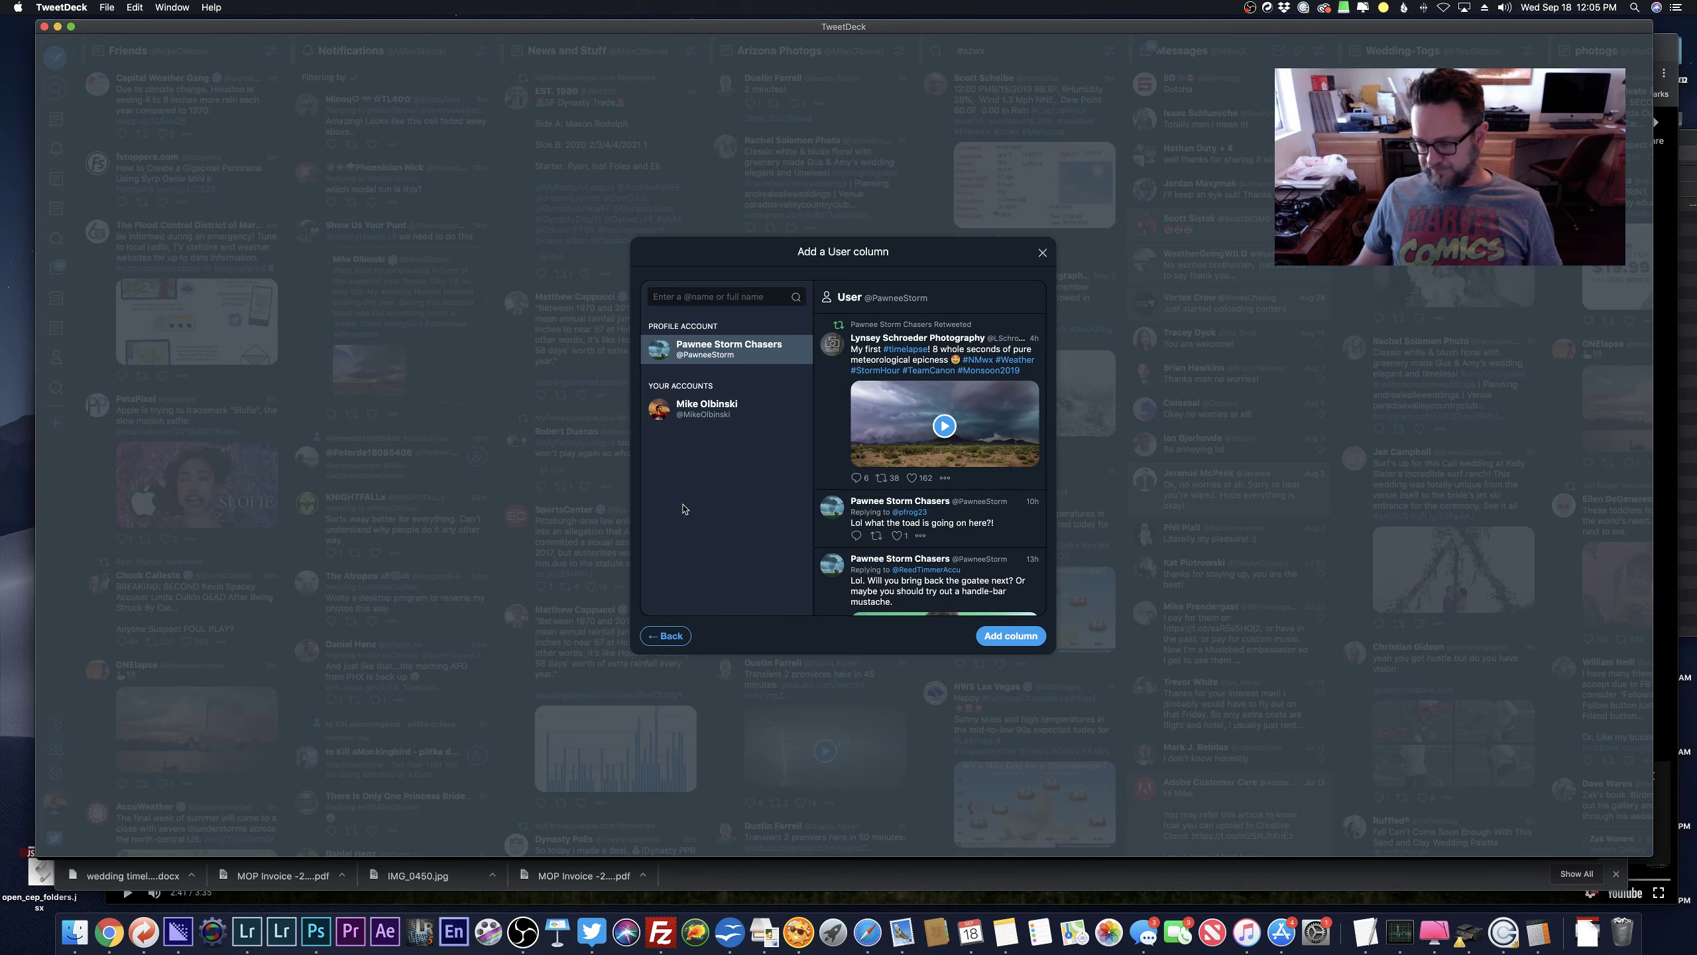
Switch back to Lightroom Classic, find the four-star pink rain shaft photo numbered 2973 in the grid and open it for developing.
key(super+Tab)
key(super+Tab)
key(super+Tab)
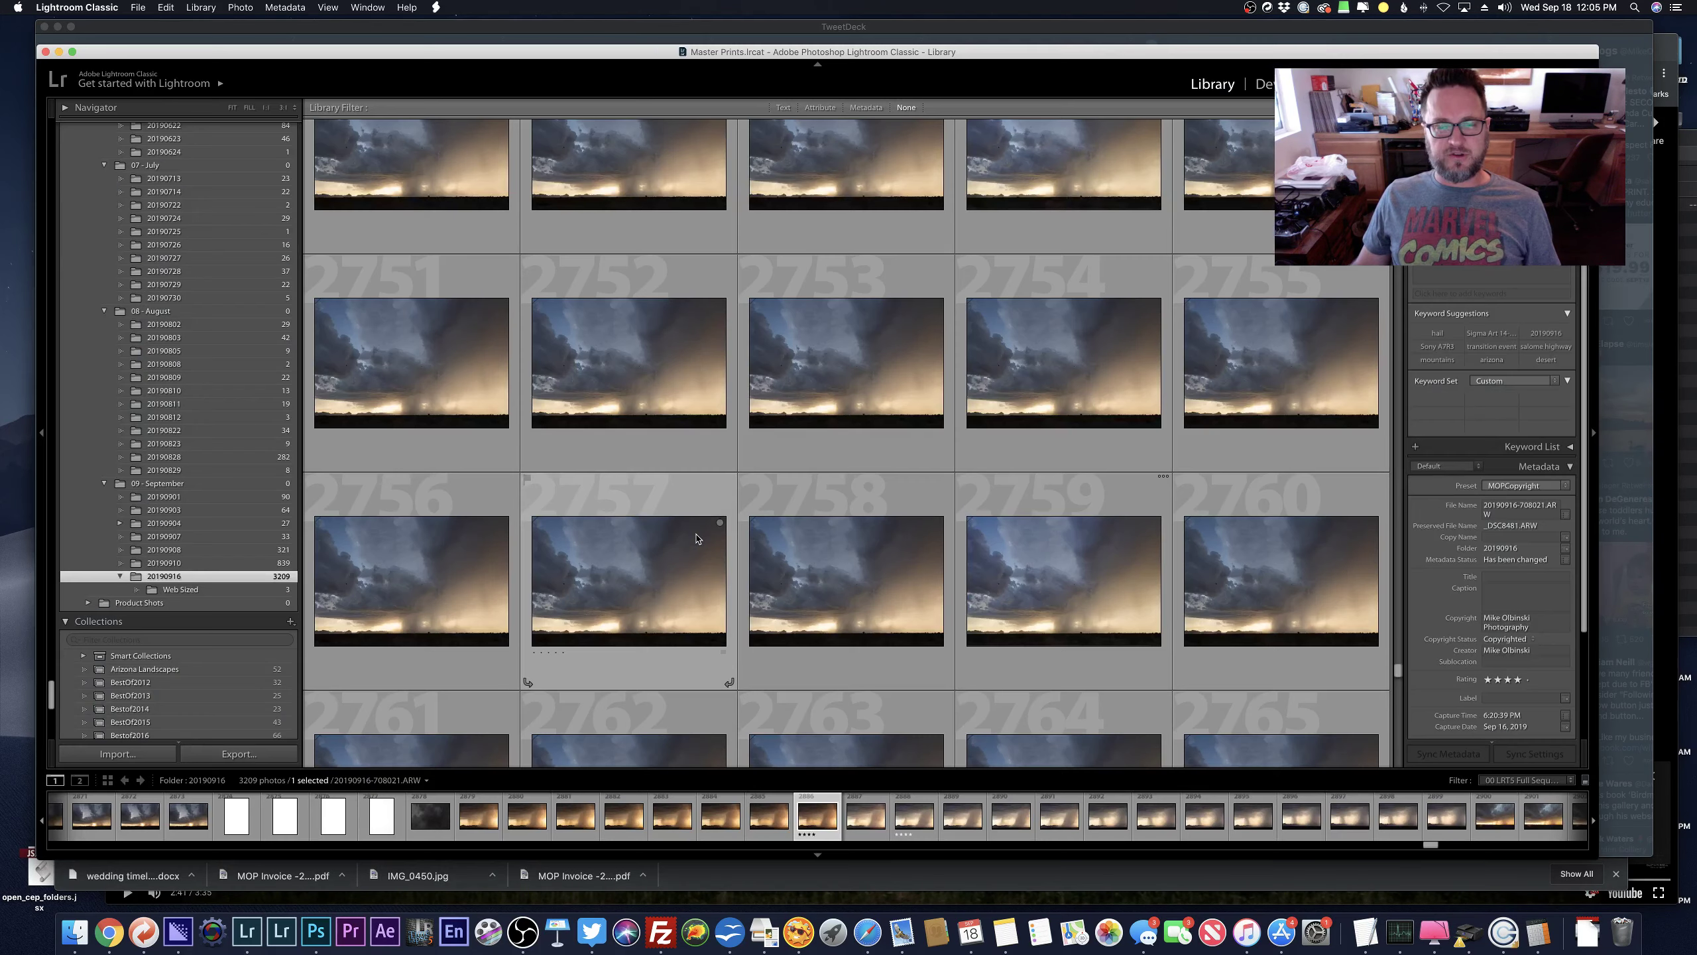
click(242, 7)
key(Escape)
key(j)
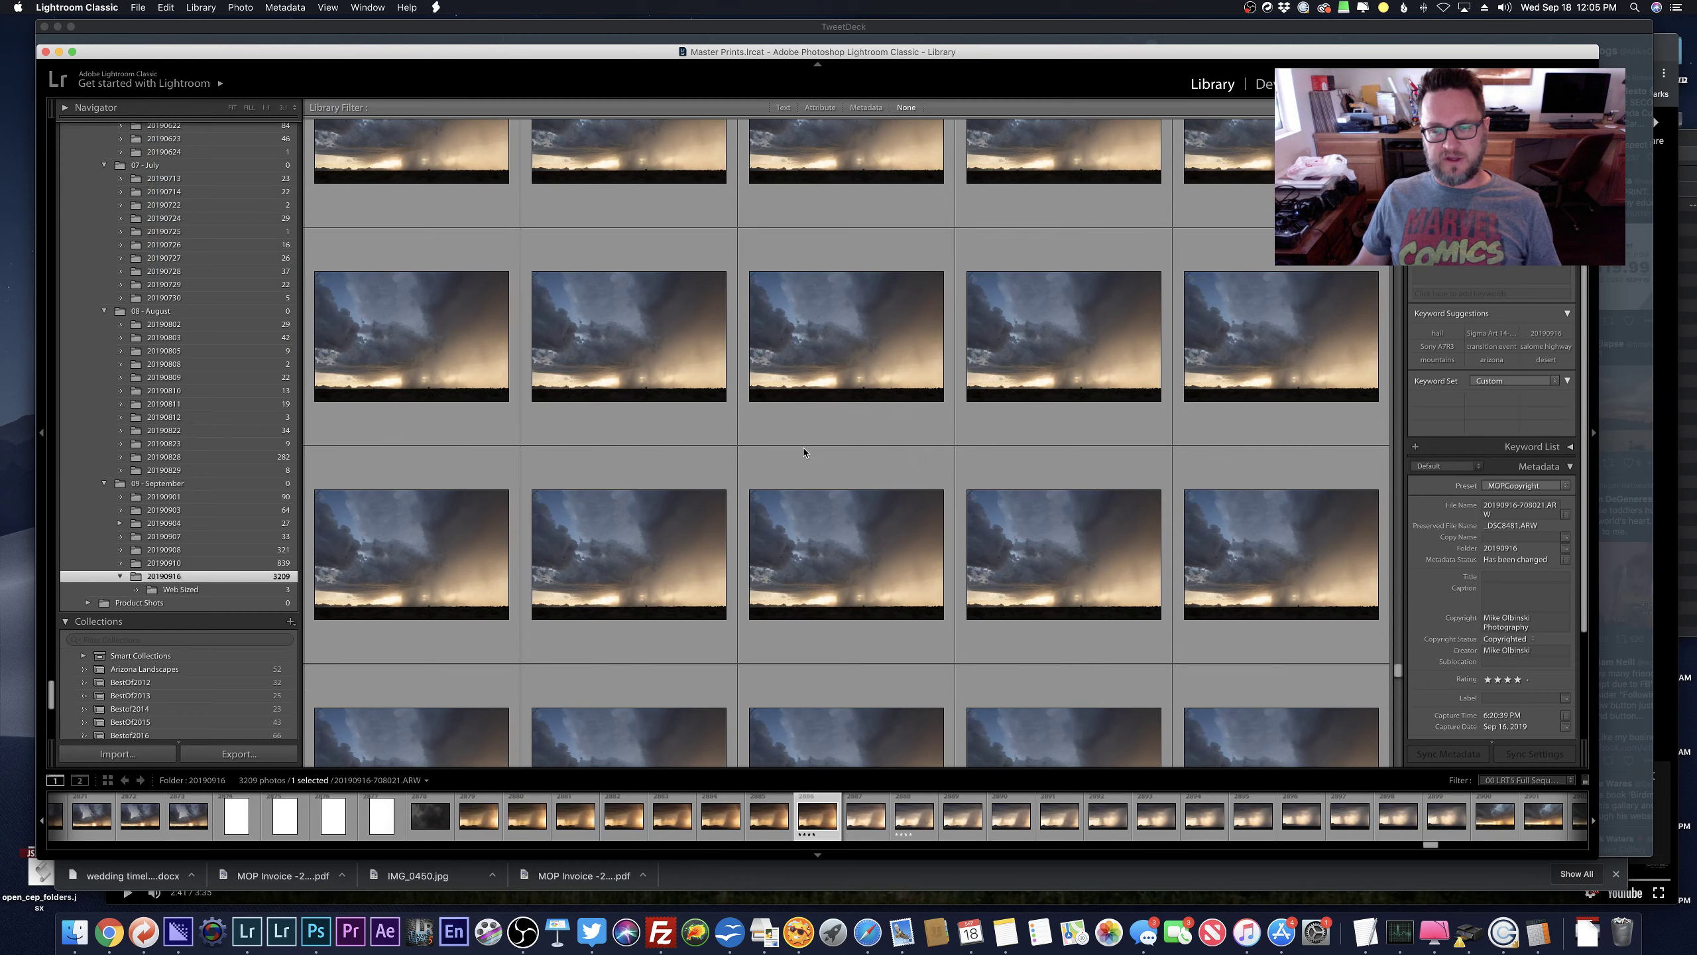
scroll(803, 452, down, 1)
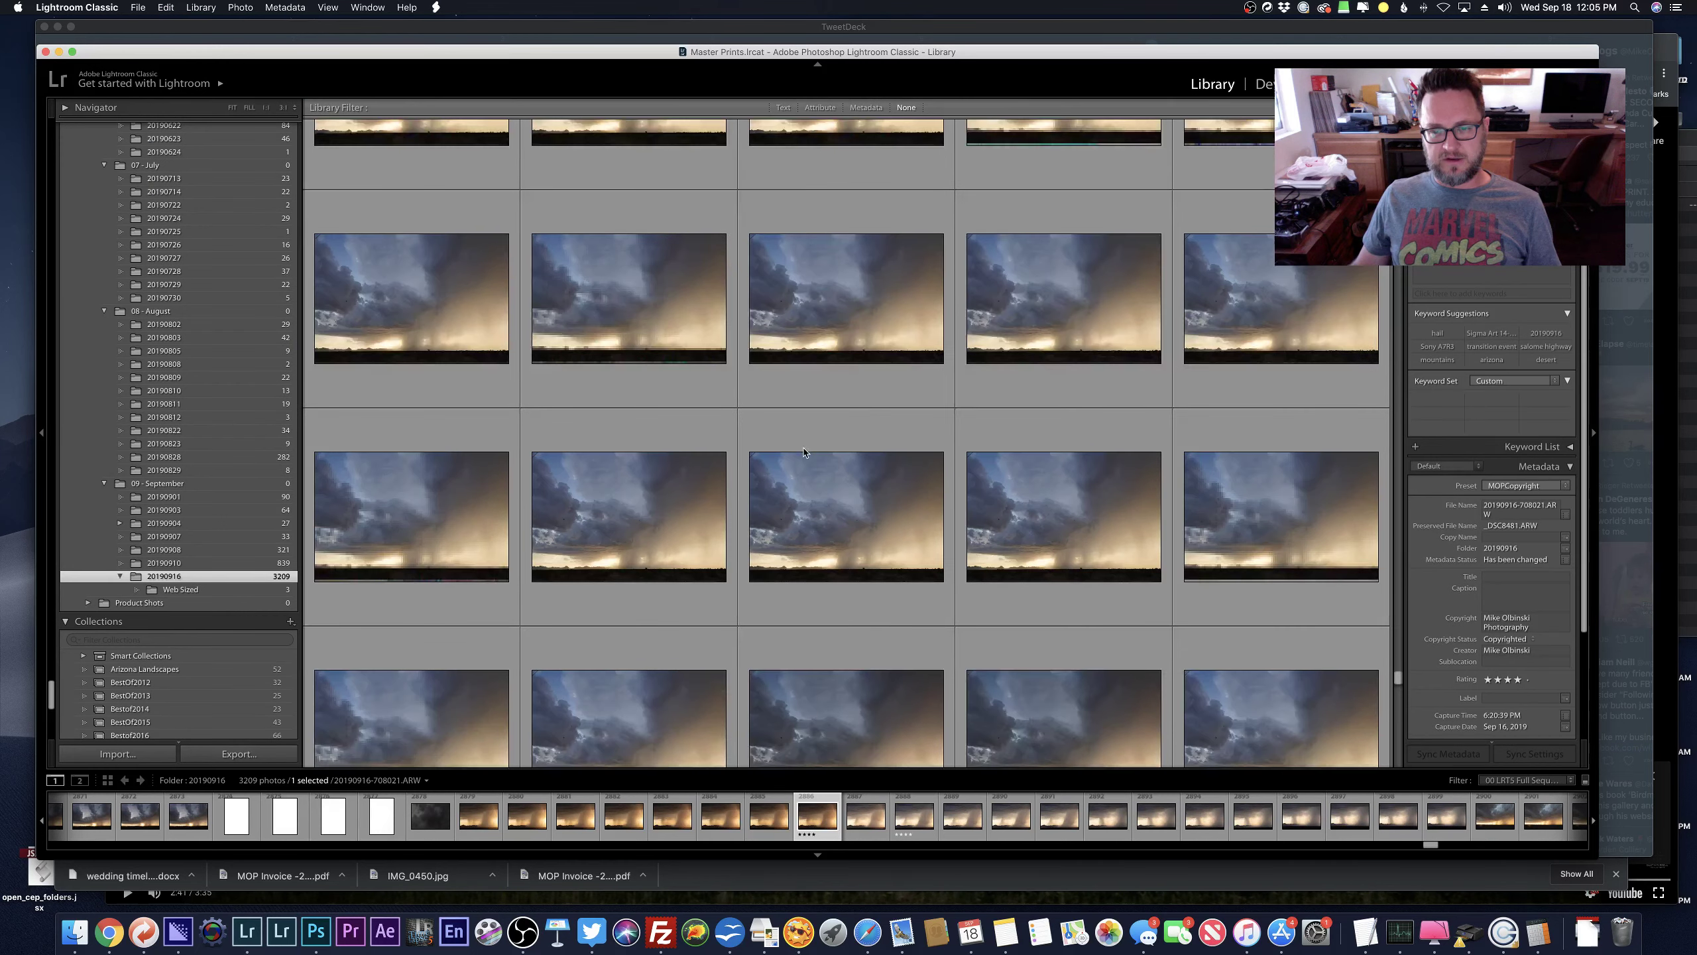
scroll(804, 452, down, 3)
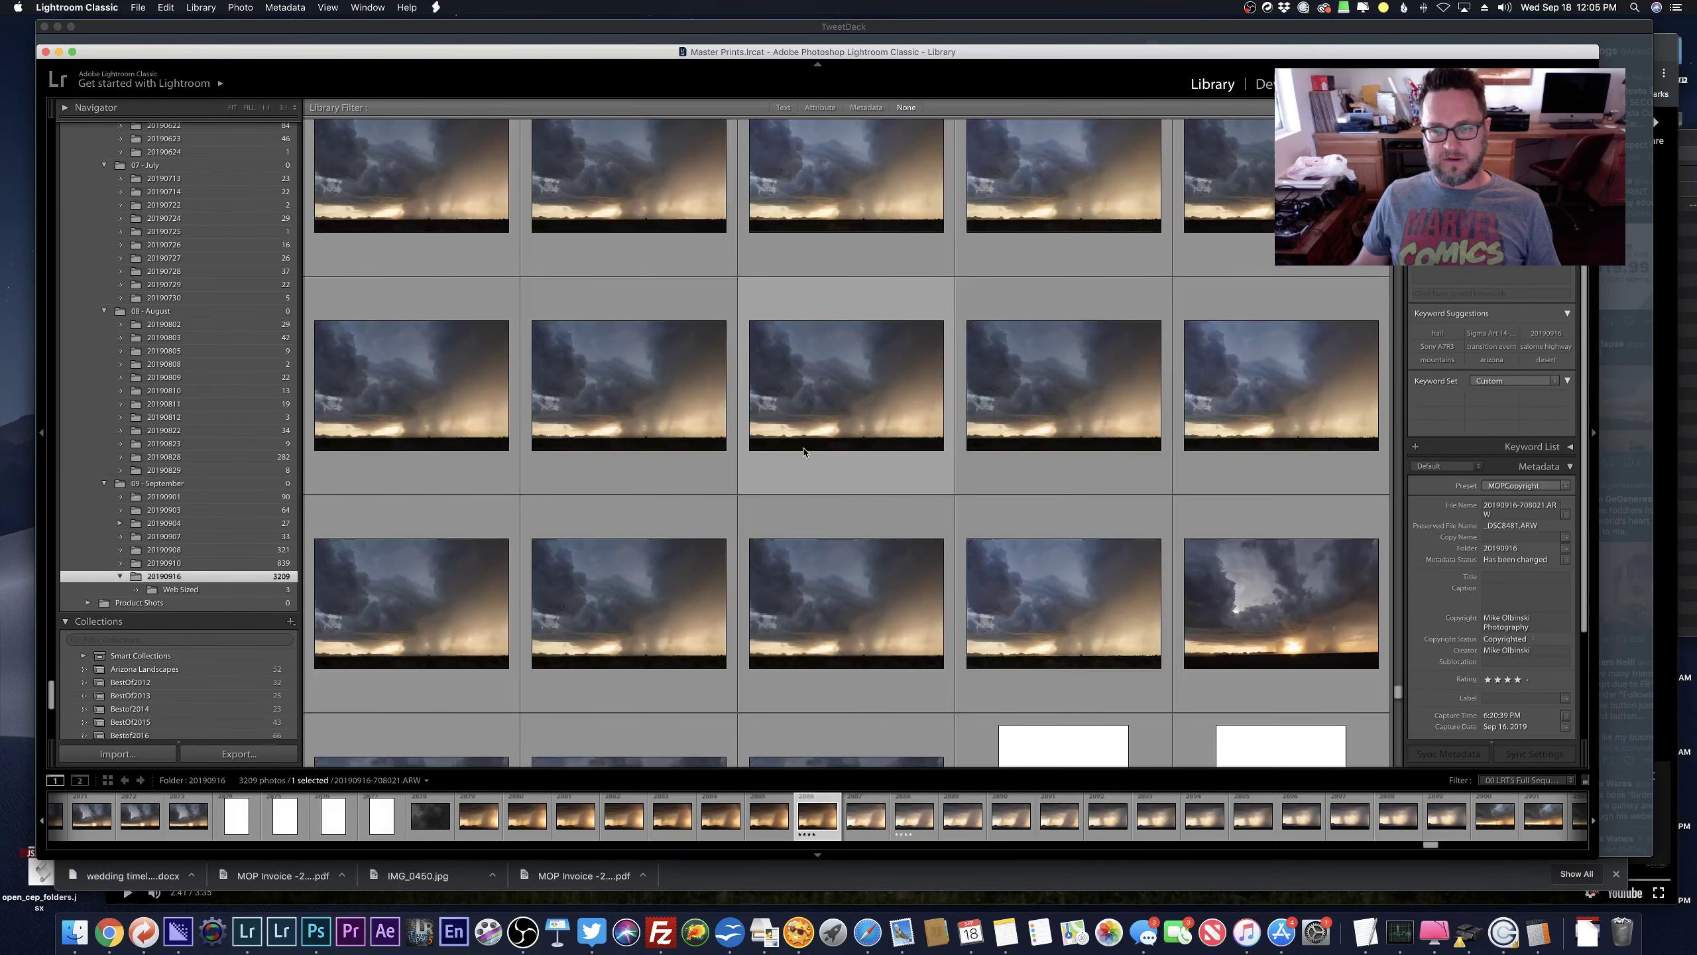
scroll(803, 452, down, 10)
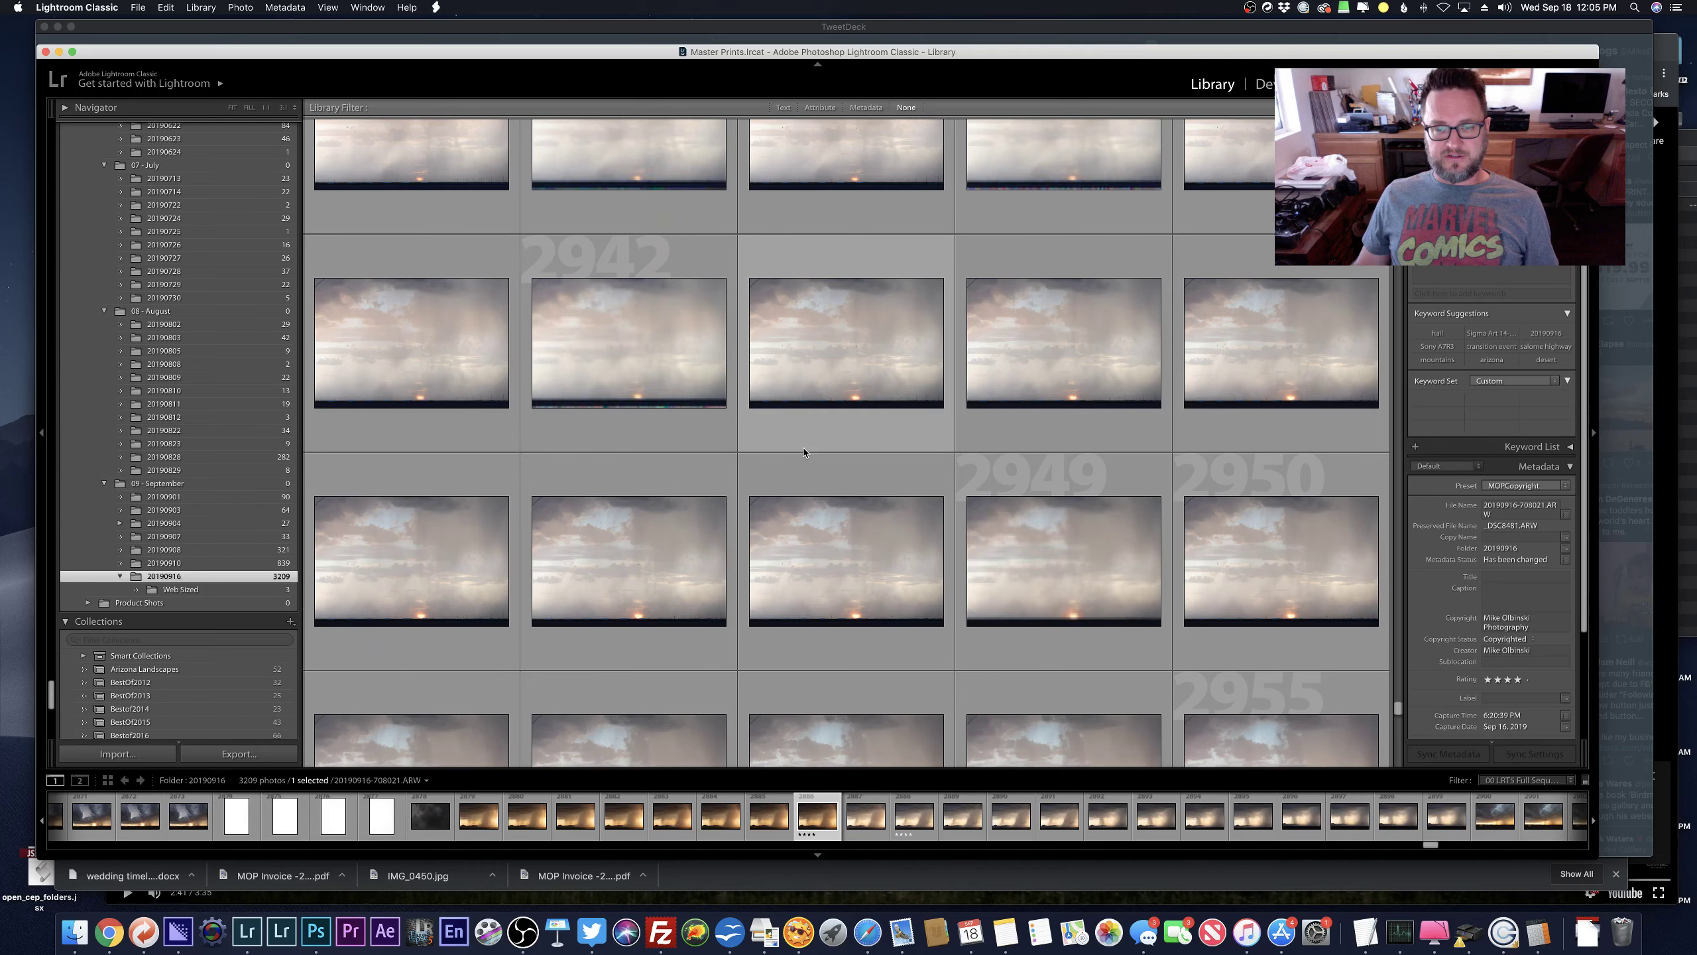
scroll(803, 452, down, 10)
scroll(804, 453, up, 5)
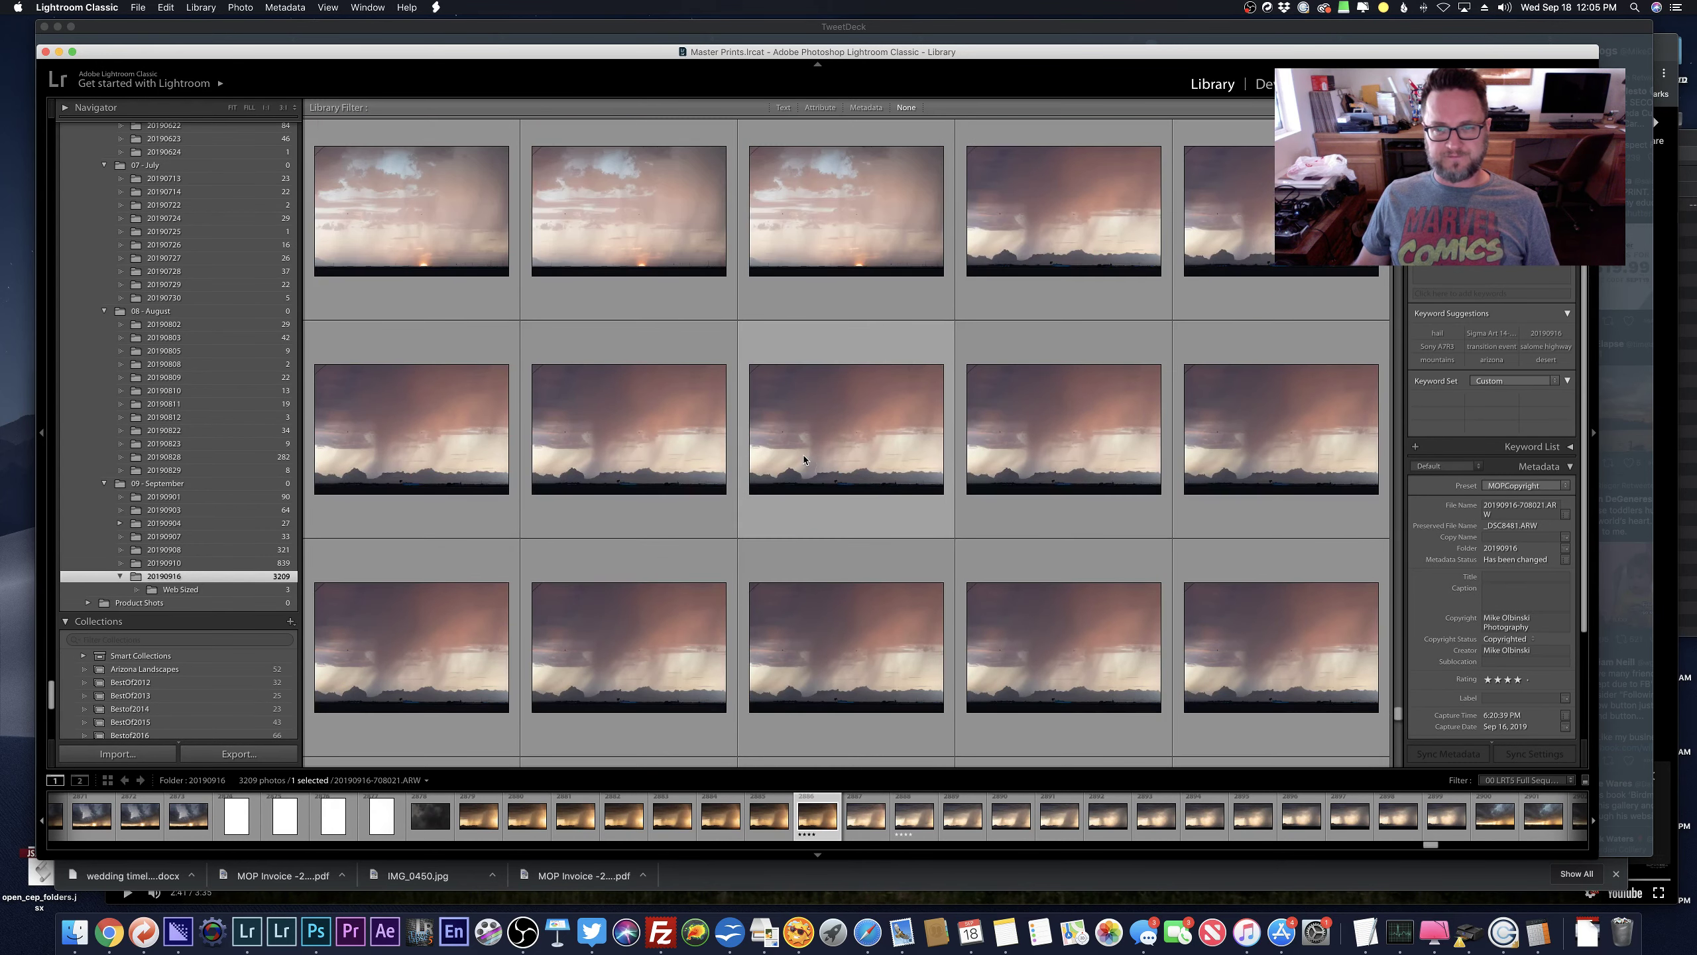
click(771, 438)
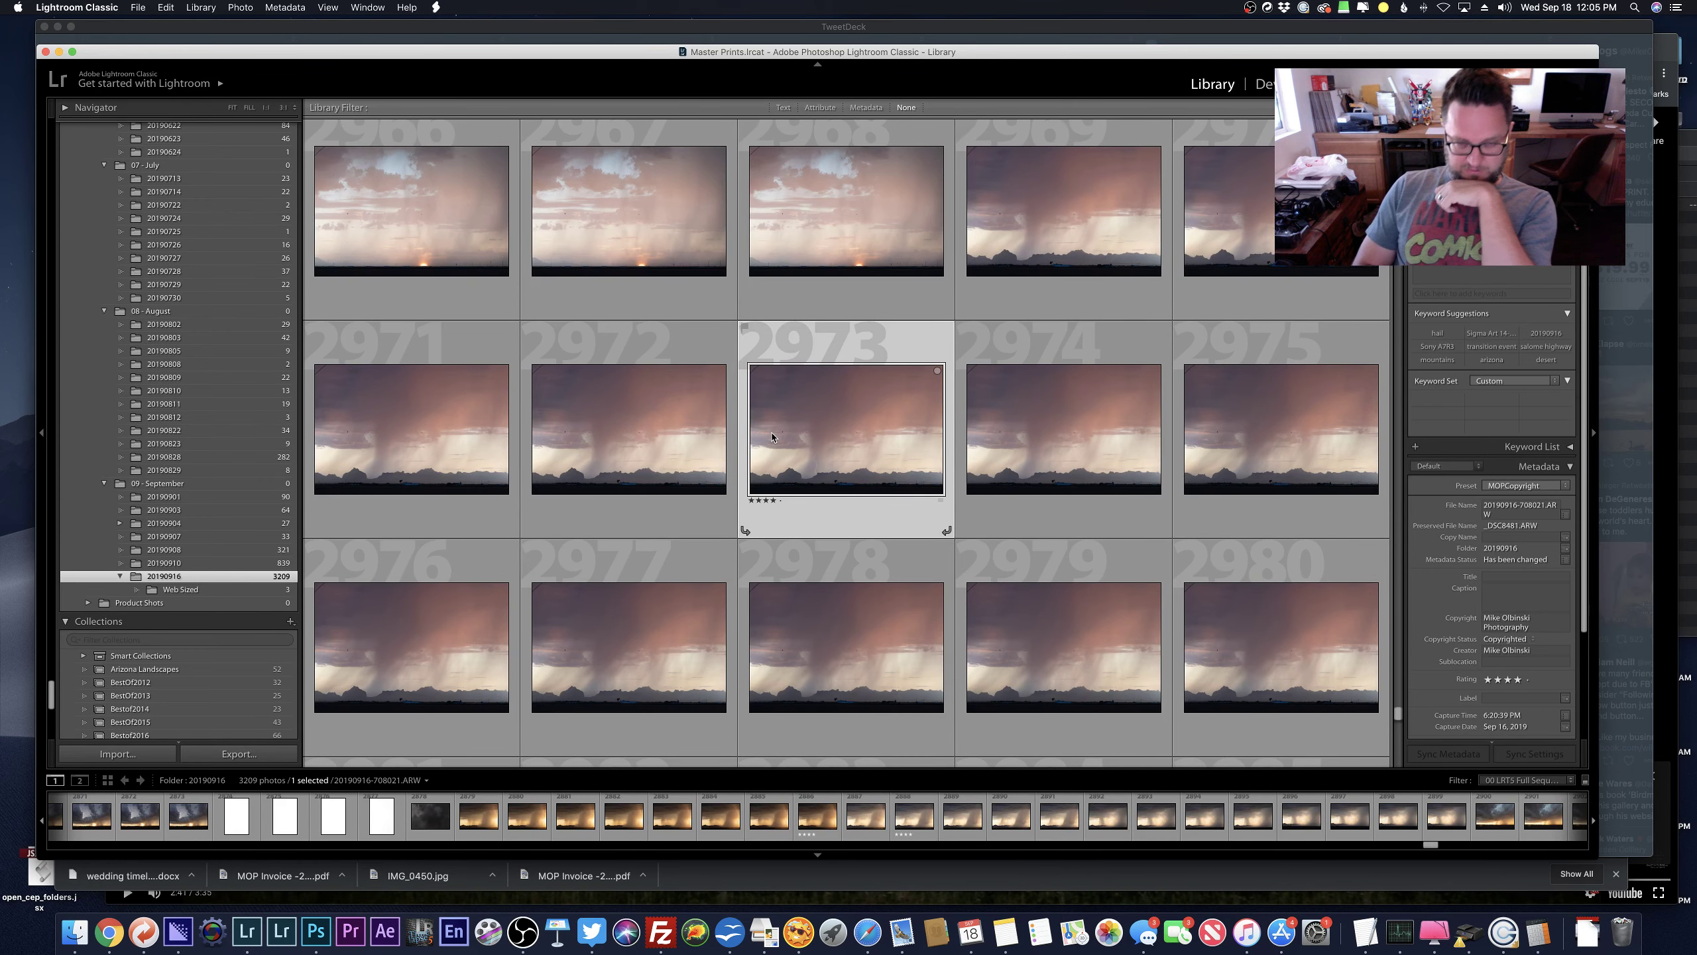
key(d)
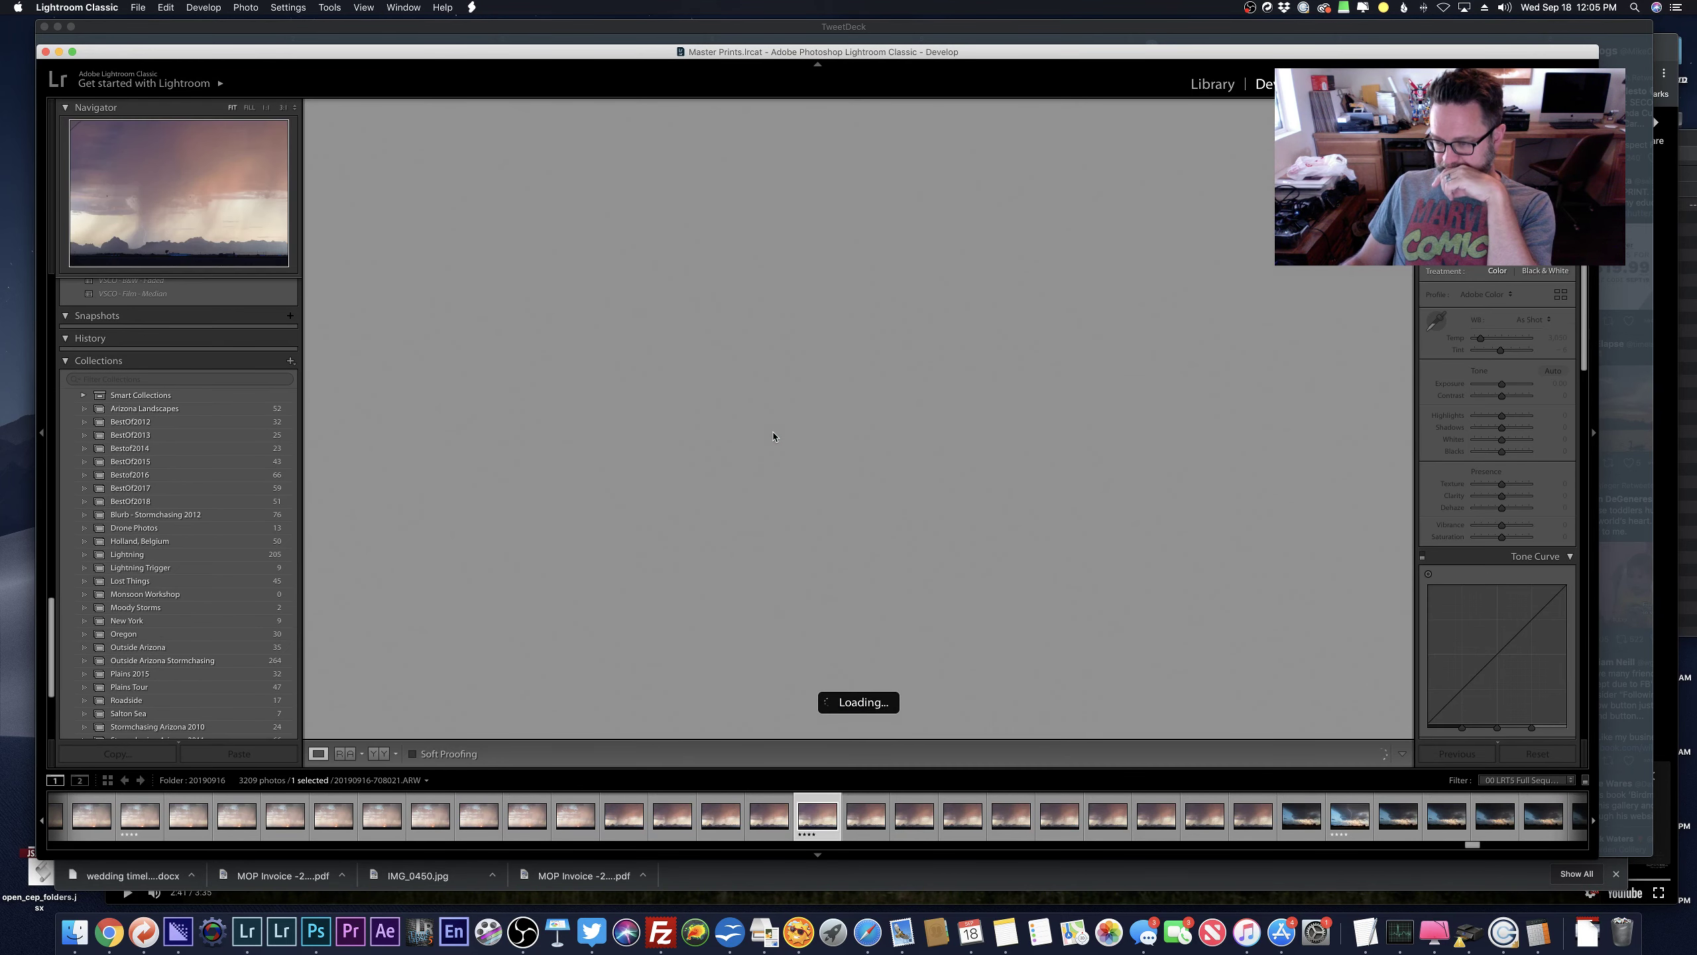
Switch to TweetDeck and reopen the Pawnee Storm Chasers' tweets from their profile card.
key(super+Tab)
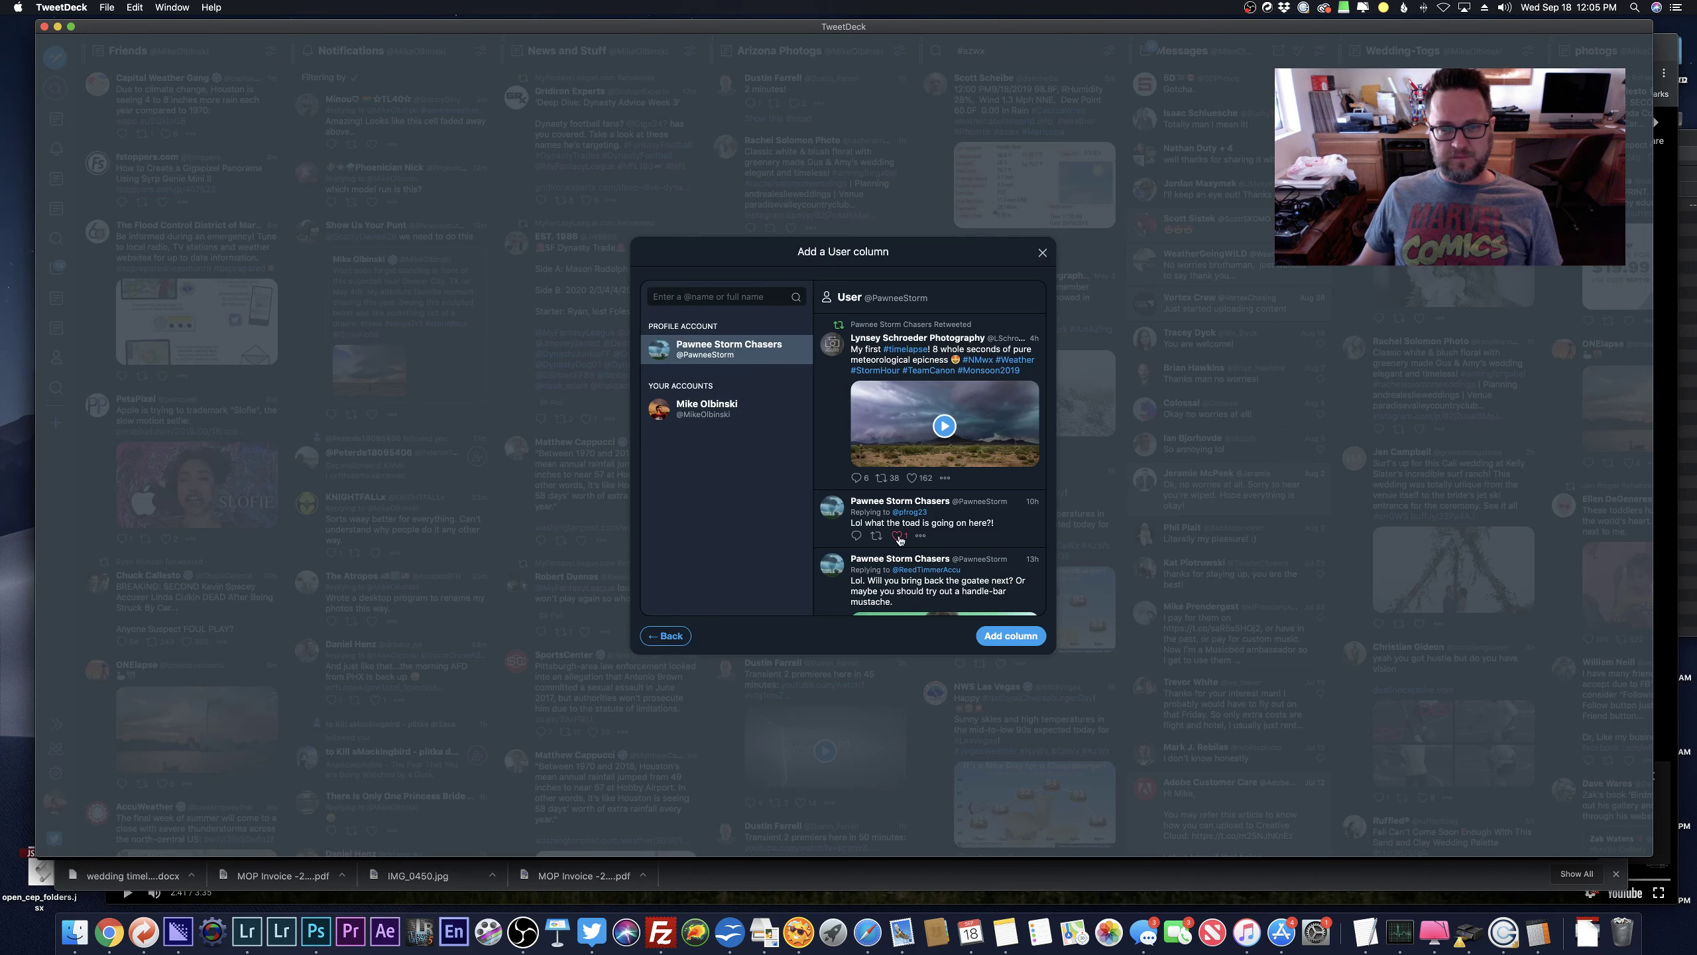
scroll(908, 533, down, 10)
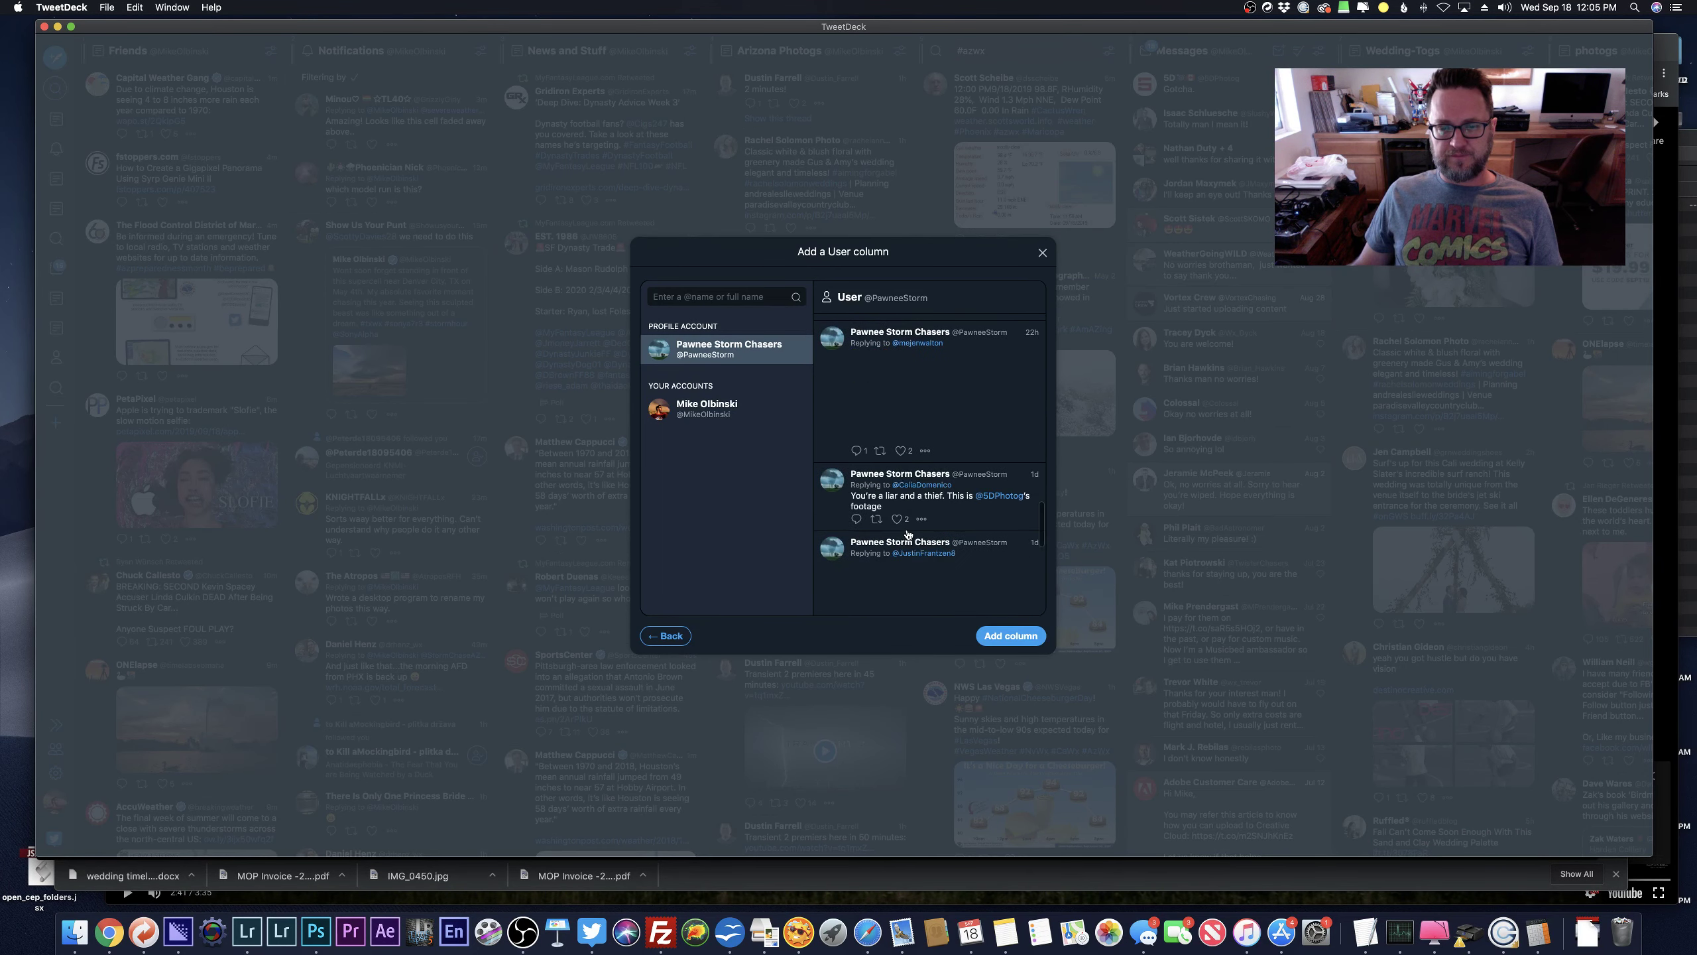
scroll(907, 533, up, 10)
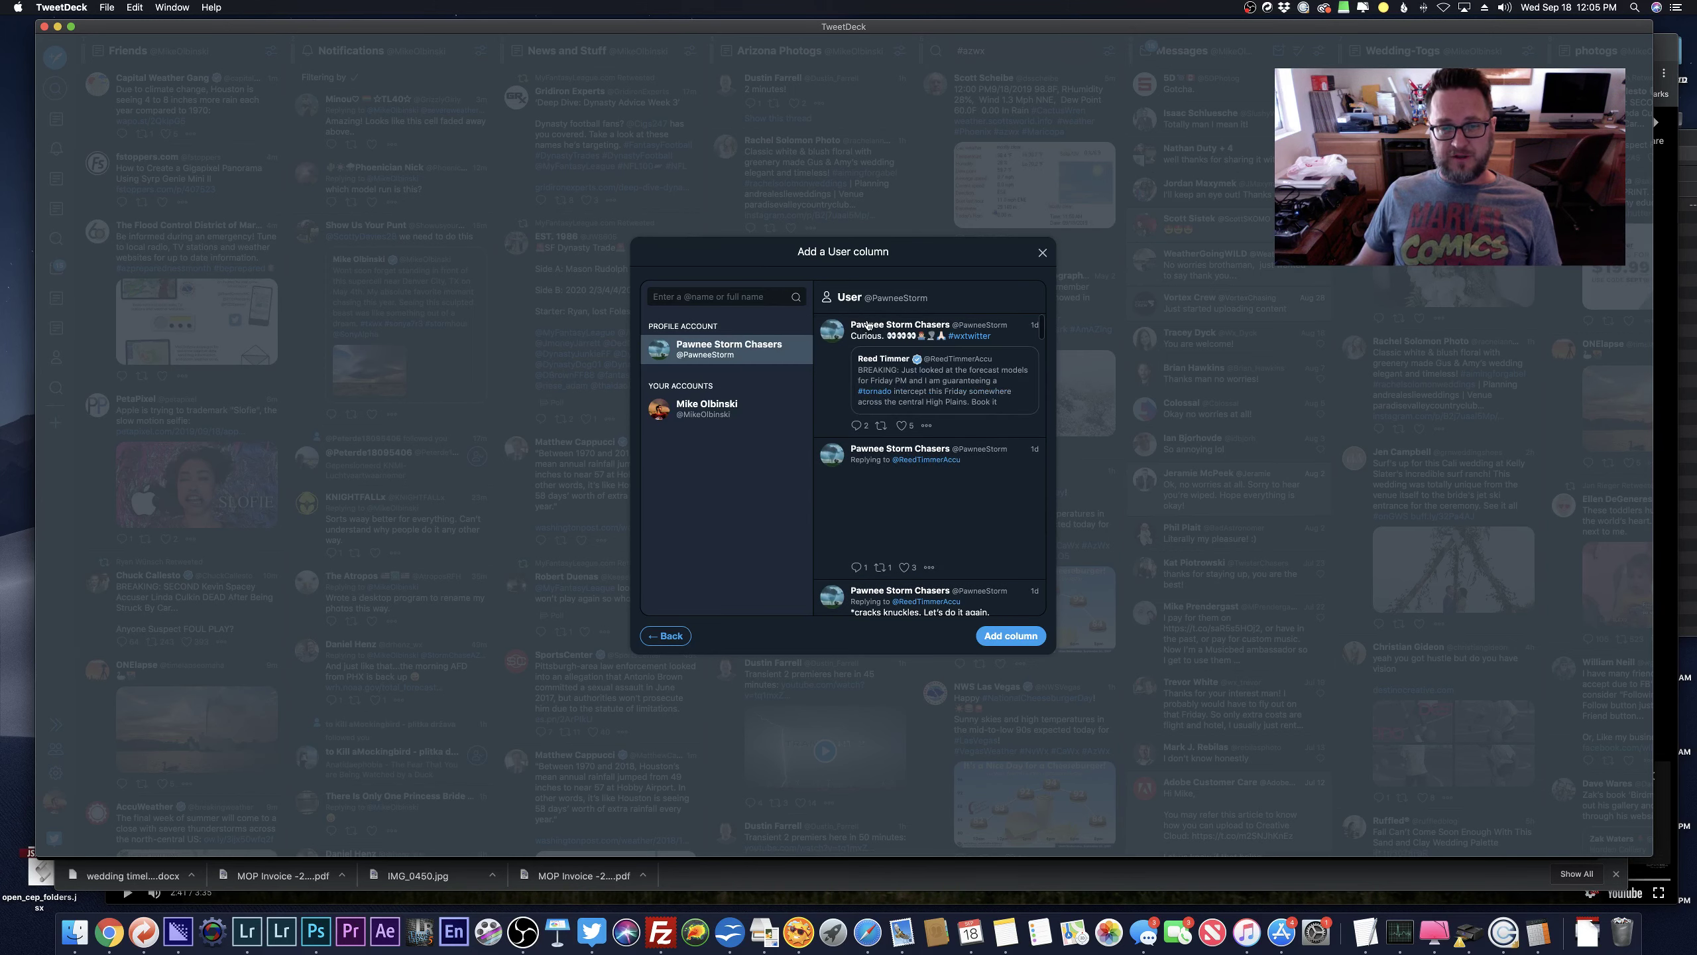
click(918, 447)
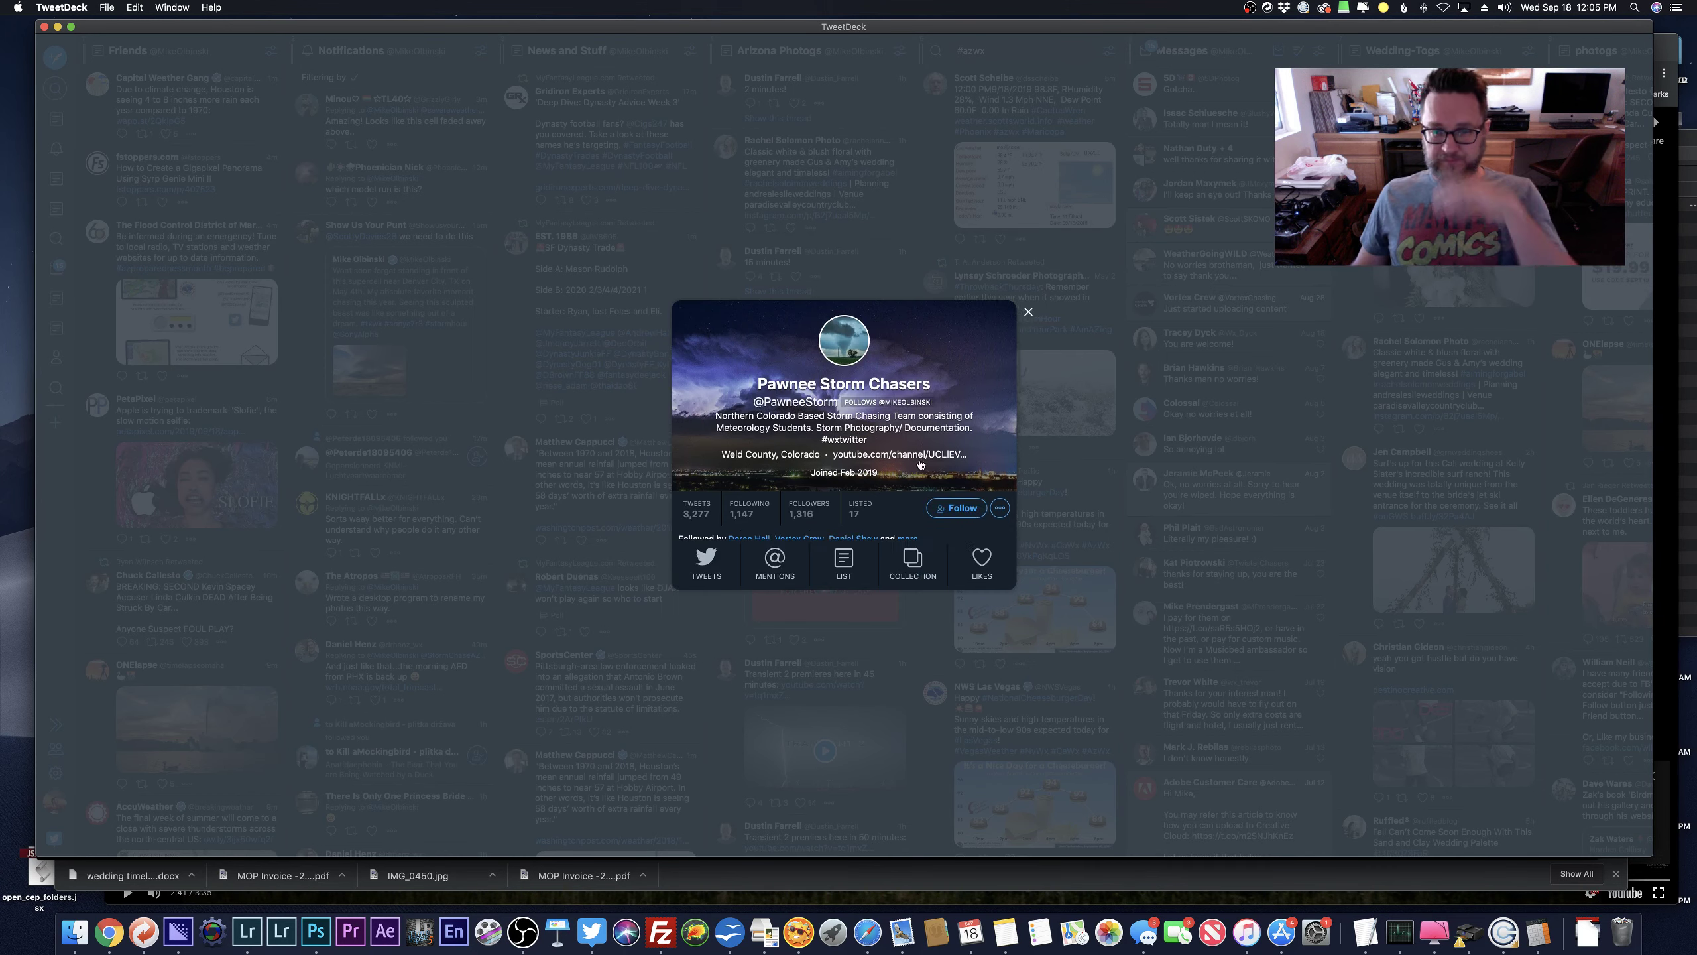
click(682, 510)
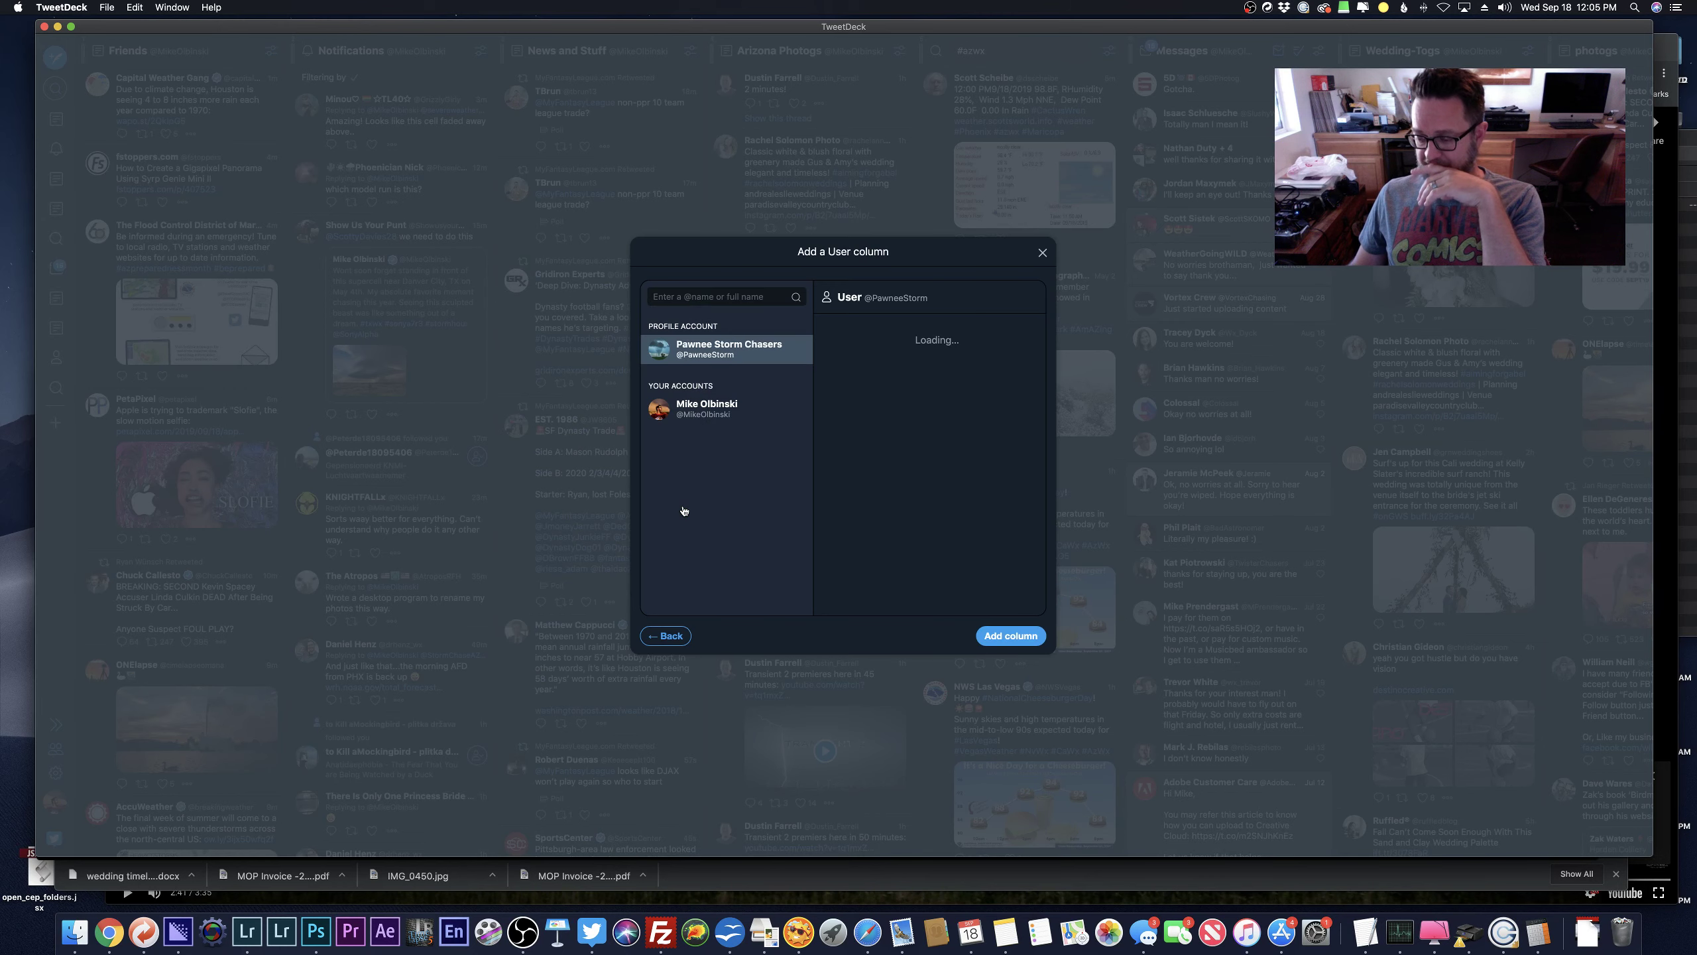
Read back through the Pawnee Storm Chasers' tweets to the Wyoming tornado photo post, and close the tweet list.
scroll(968, 486, down, 5)
scroll(968, 485, down, 2)
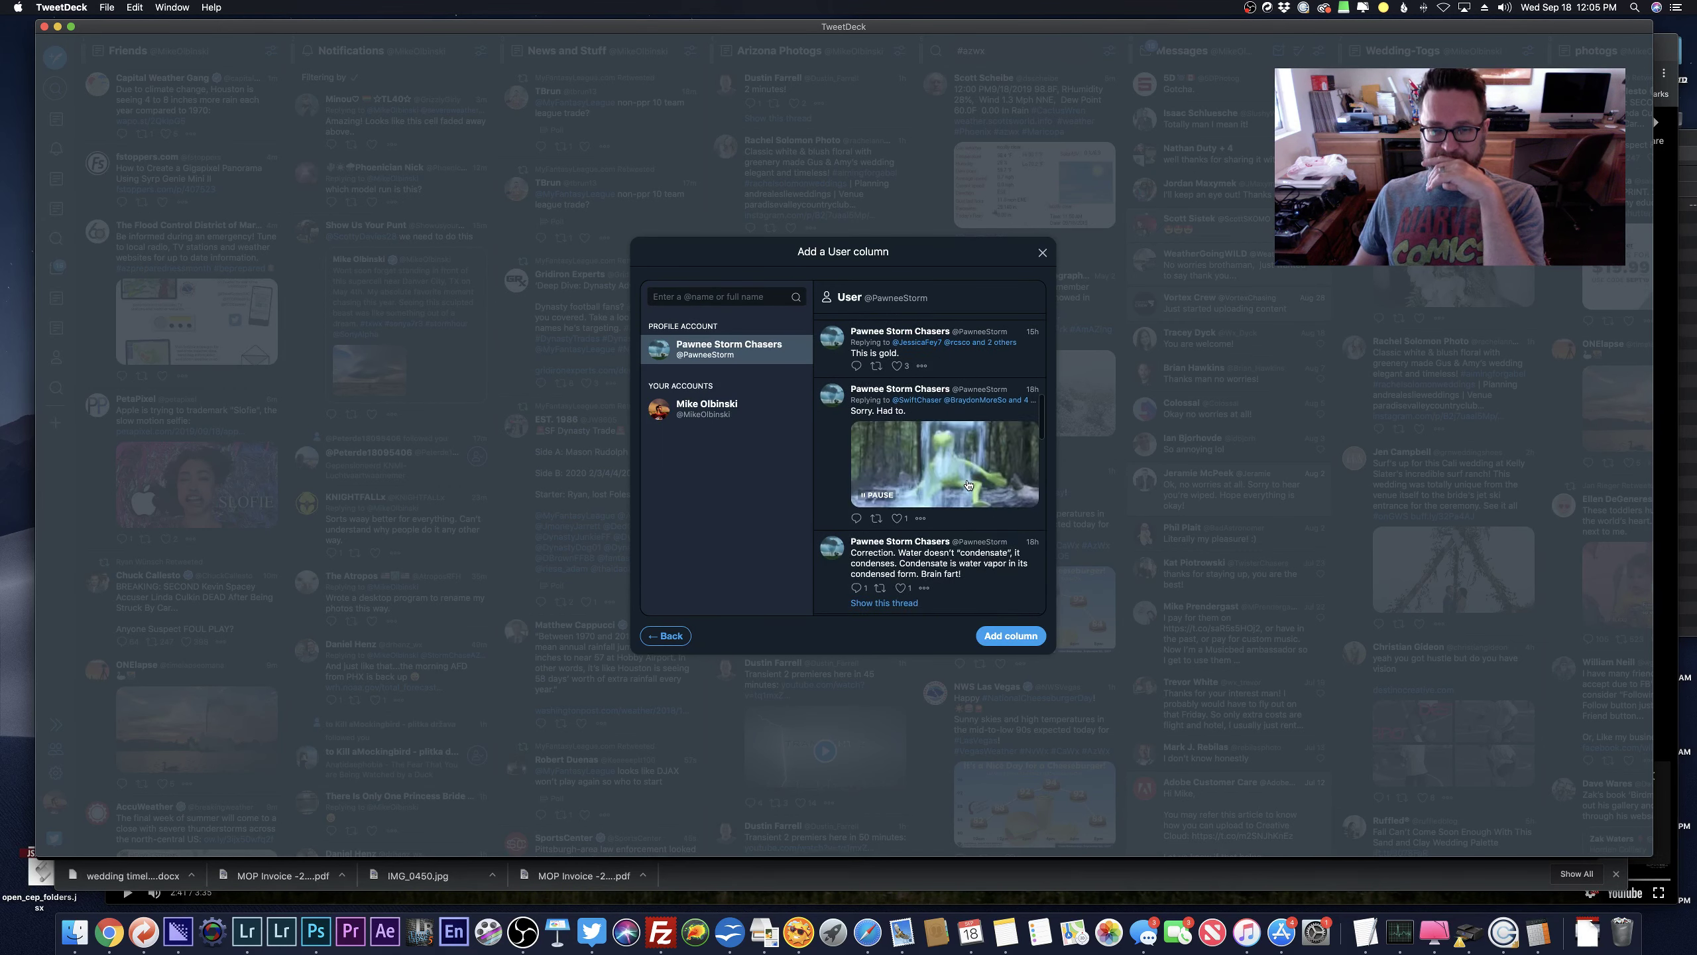
scroll(968, 485, down, 5)
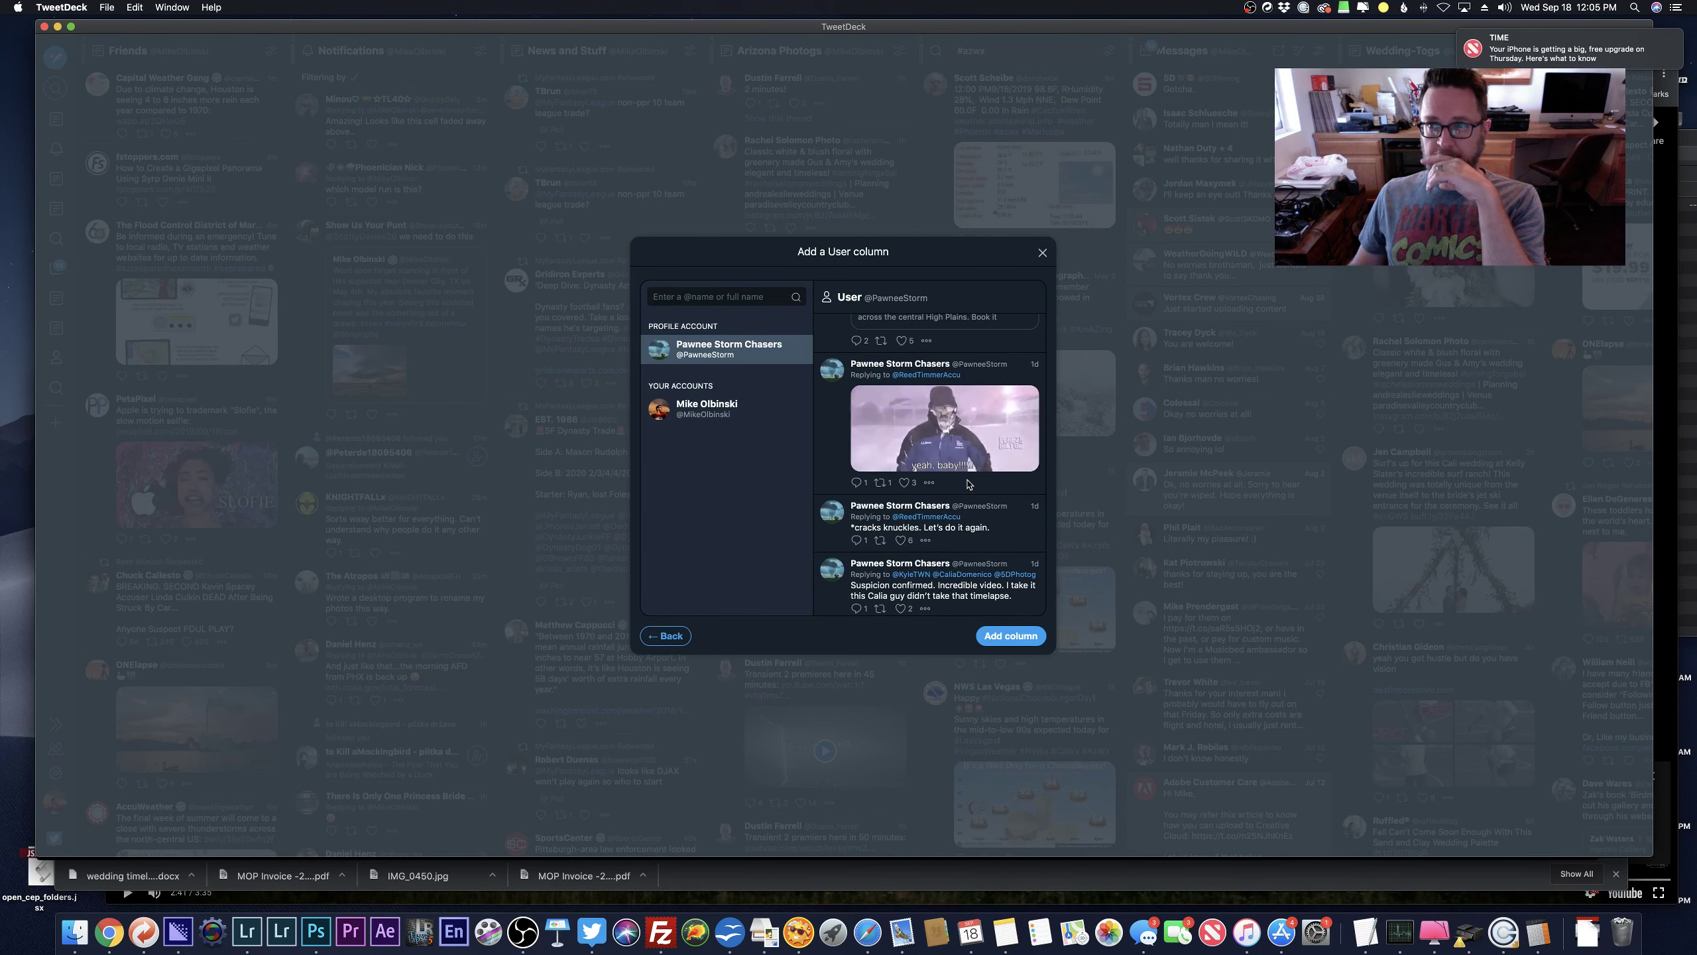
scroll(968, 484, down, 4)
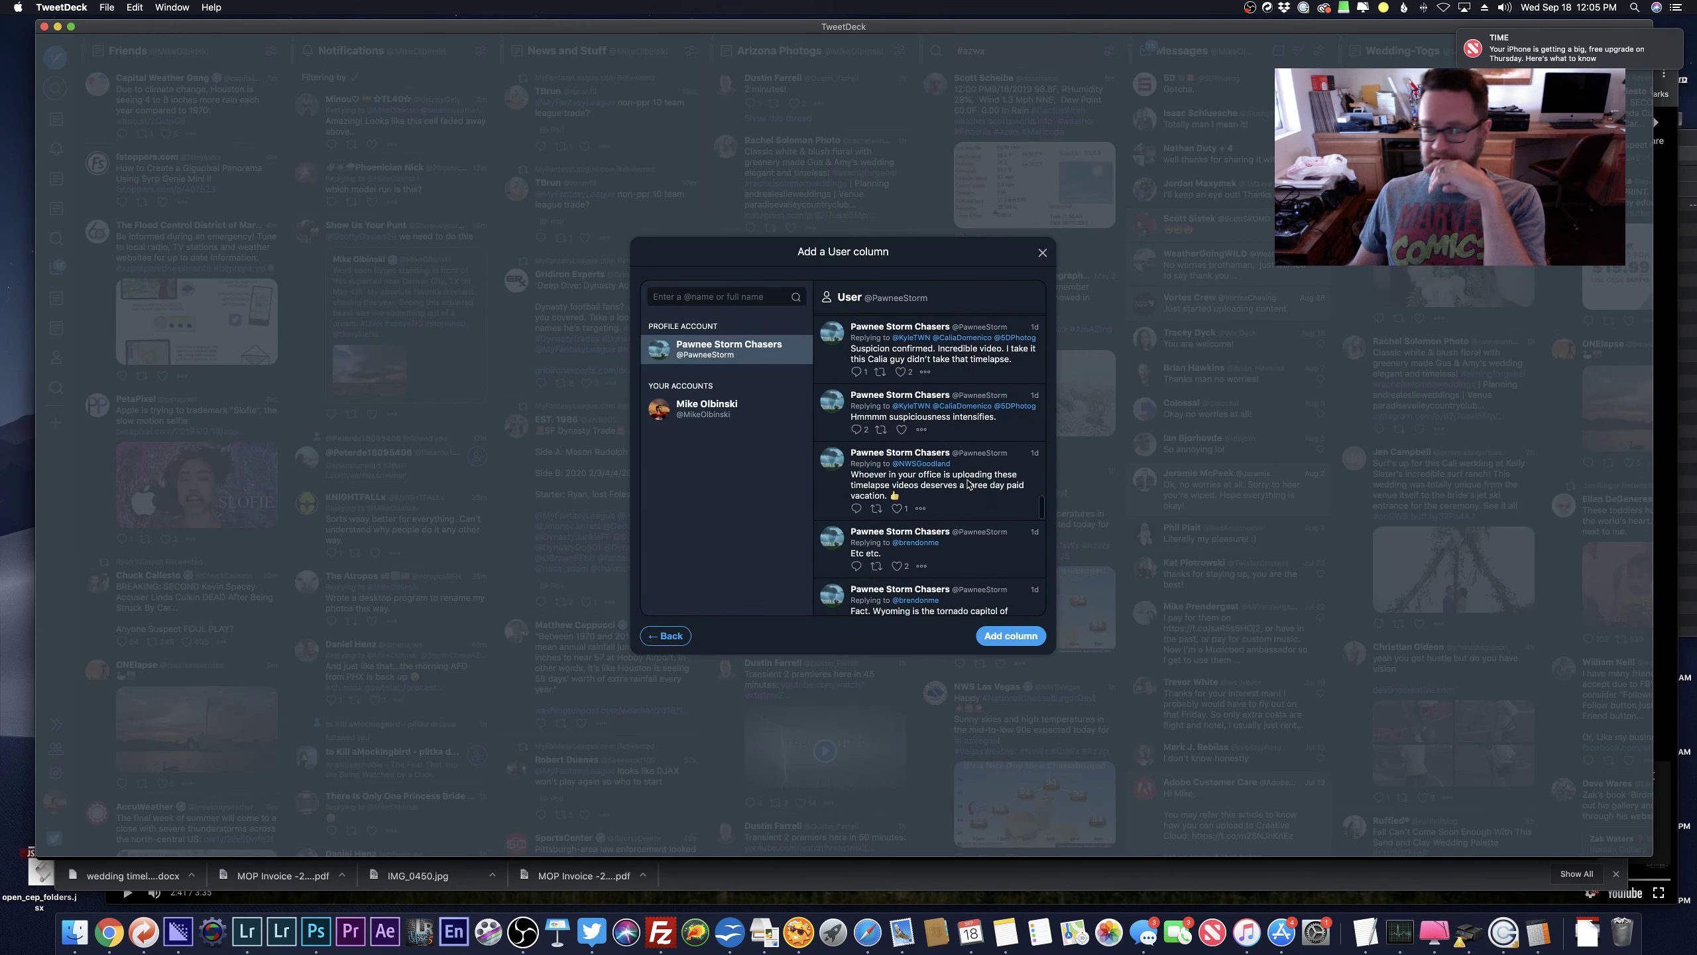
scroll(968, 484, down, 5)
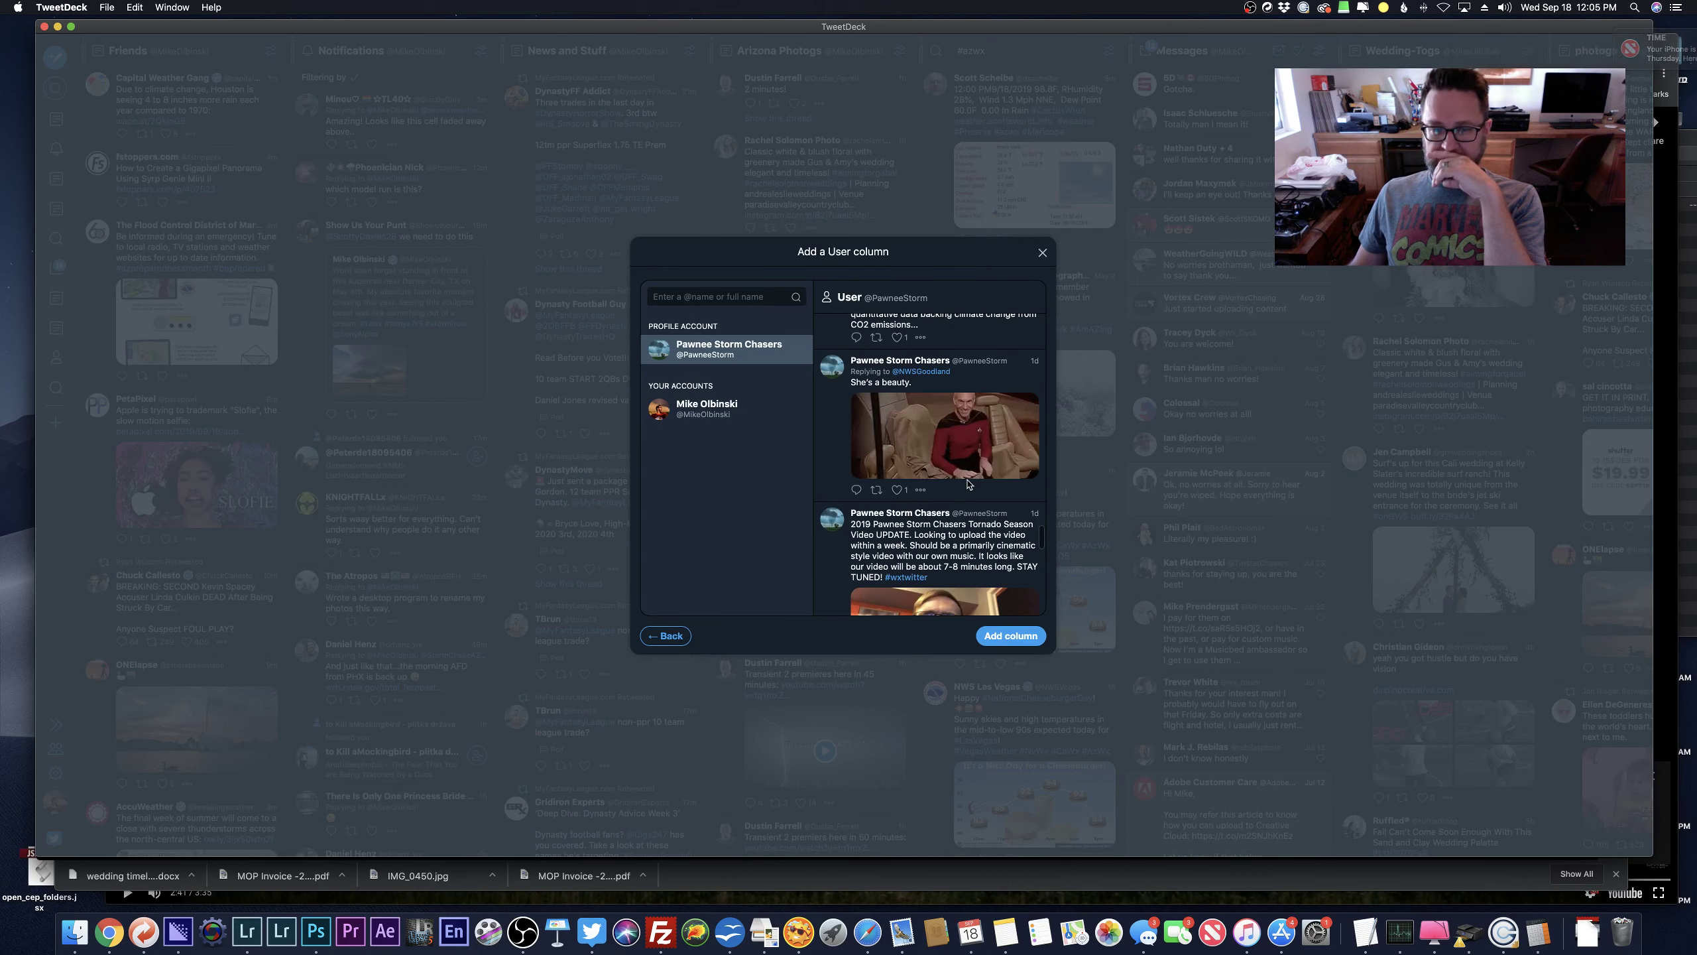
scroll(968, 484, down, 6)
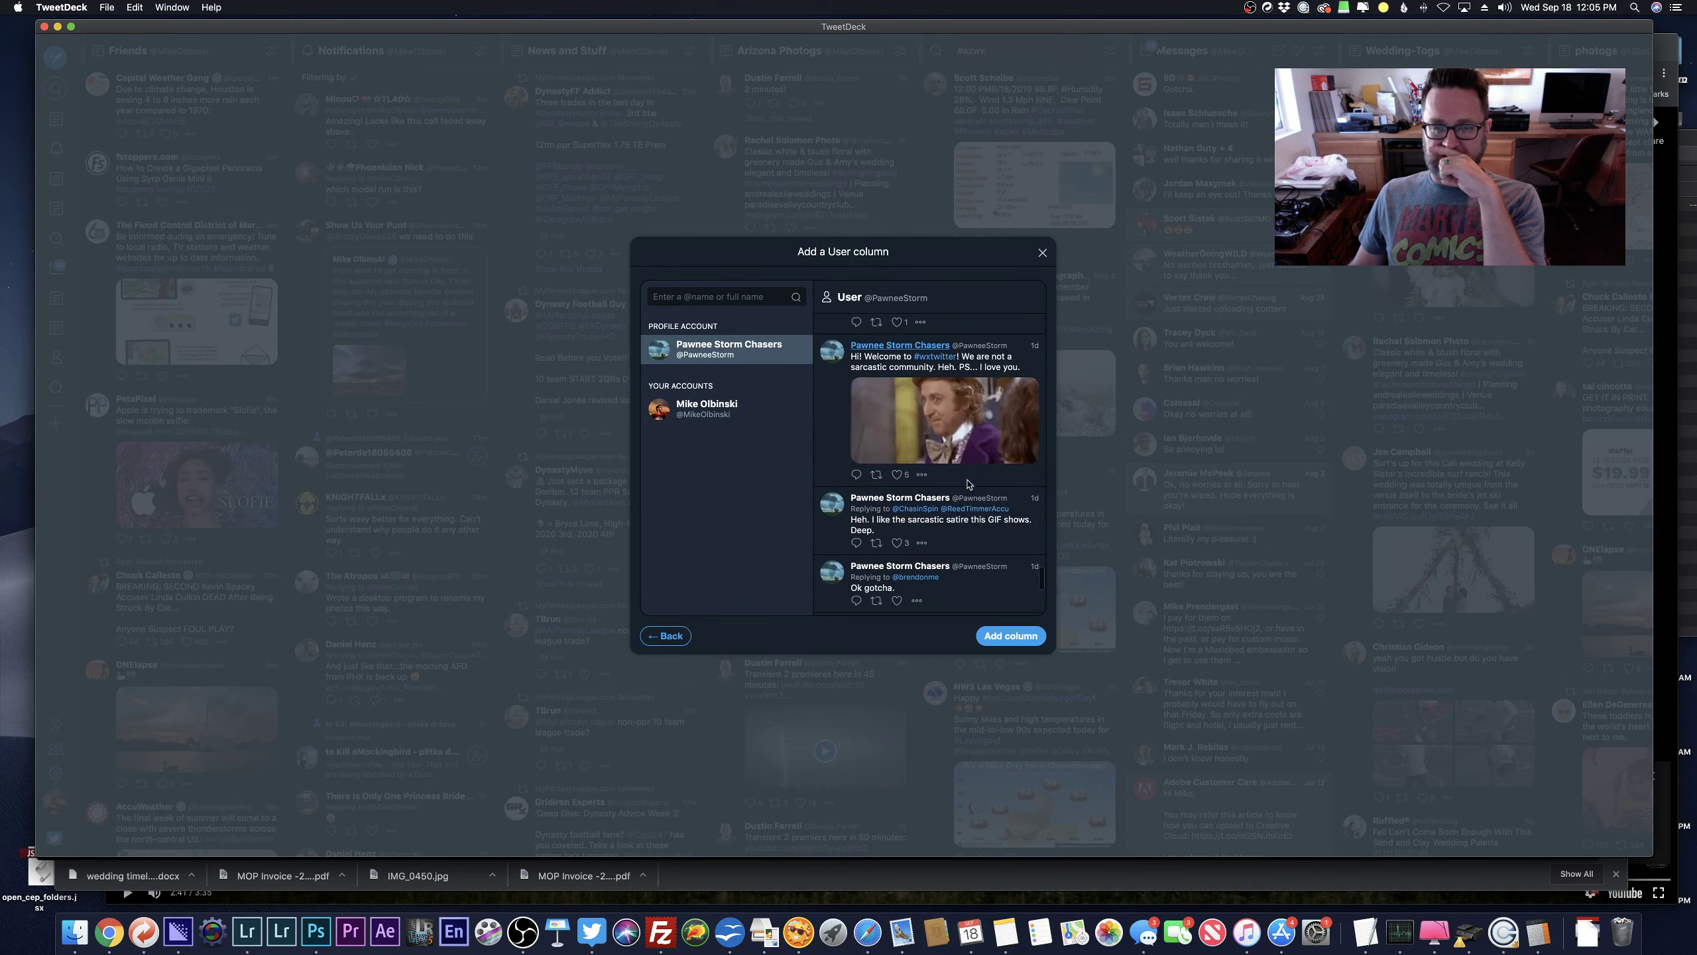
scroll(967, 484, down, 8)
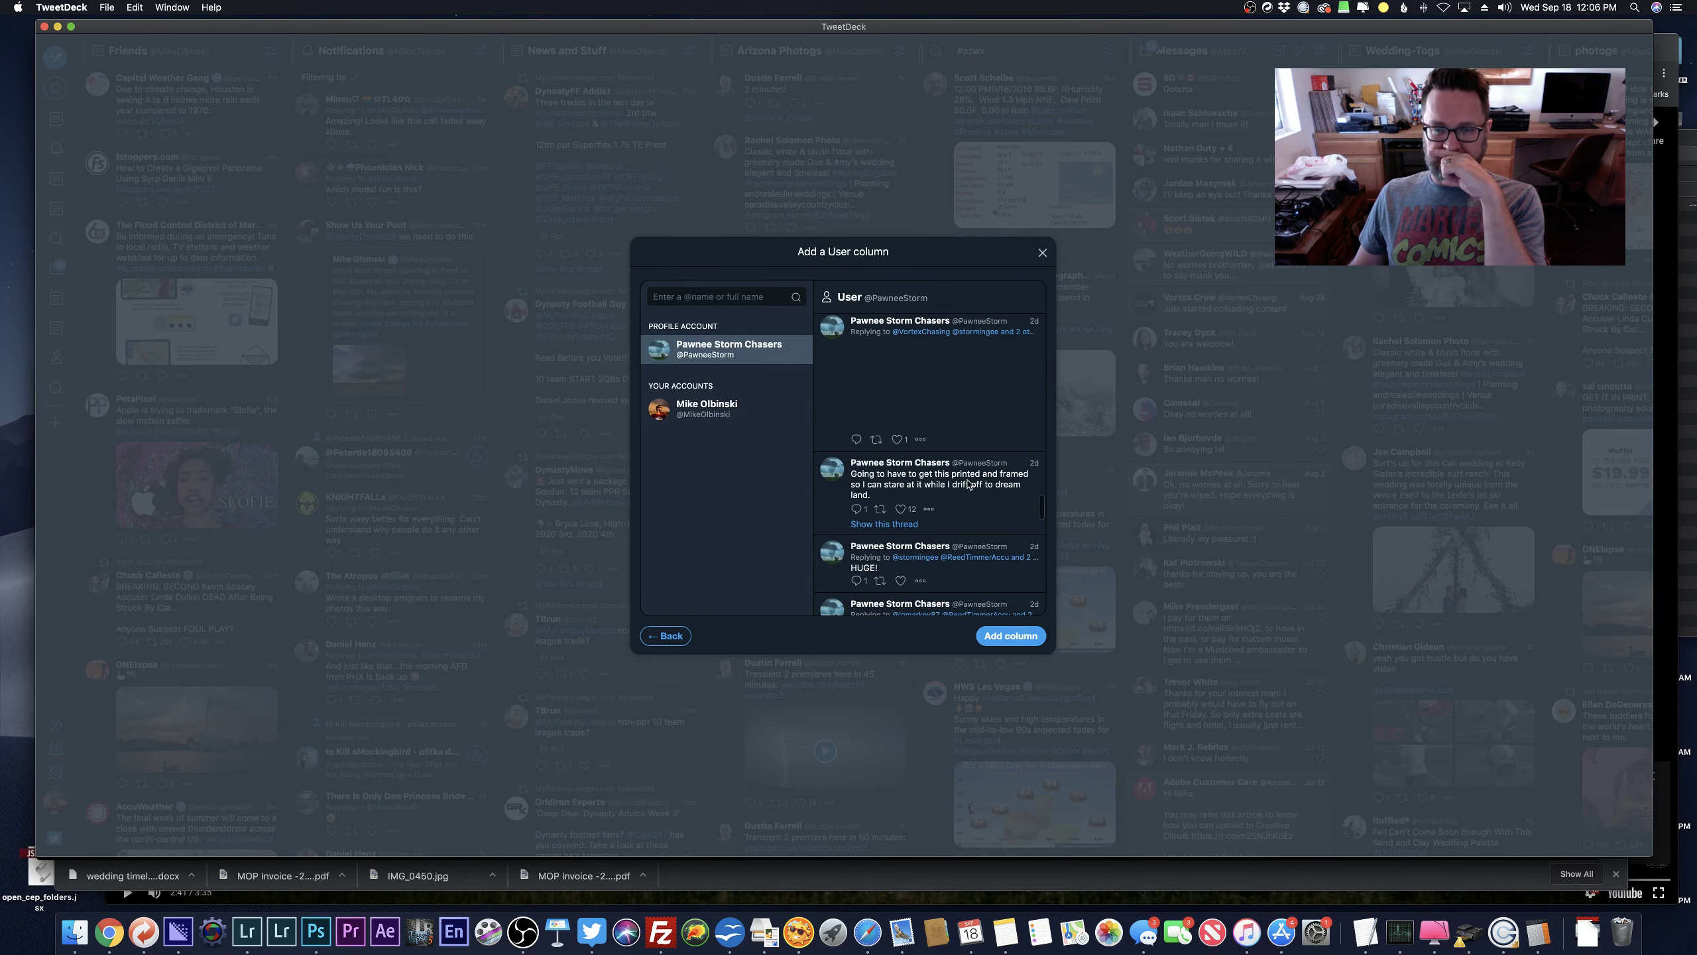
scroll(968, 484, down, 6)
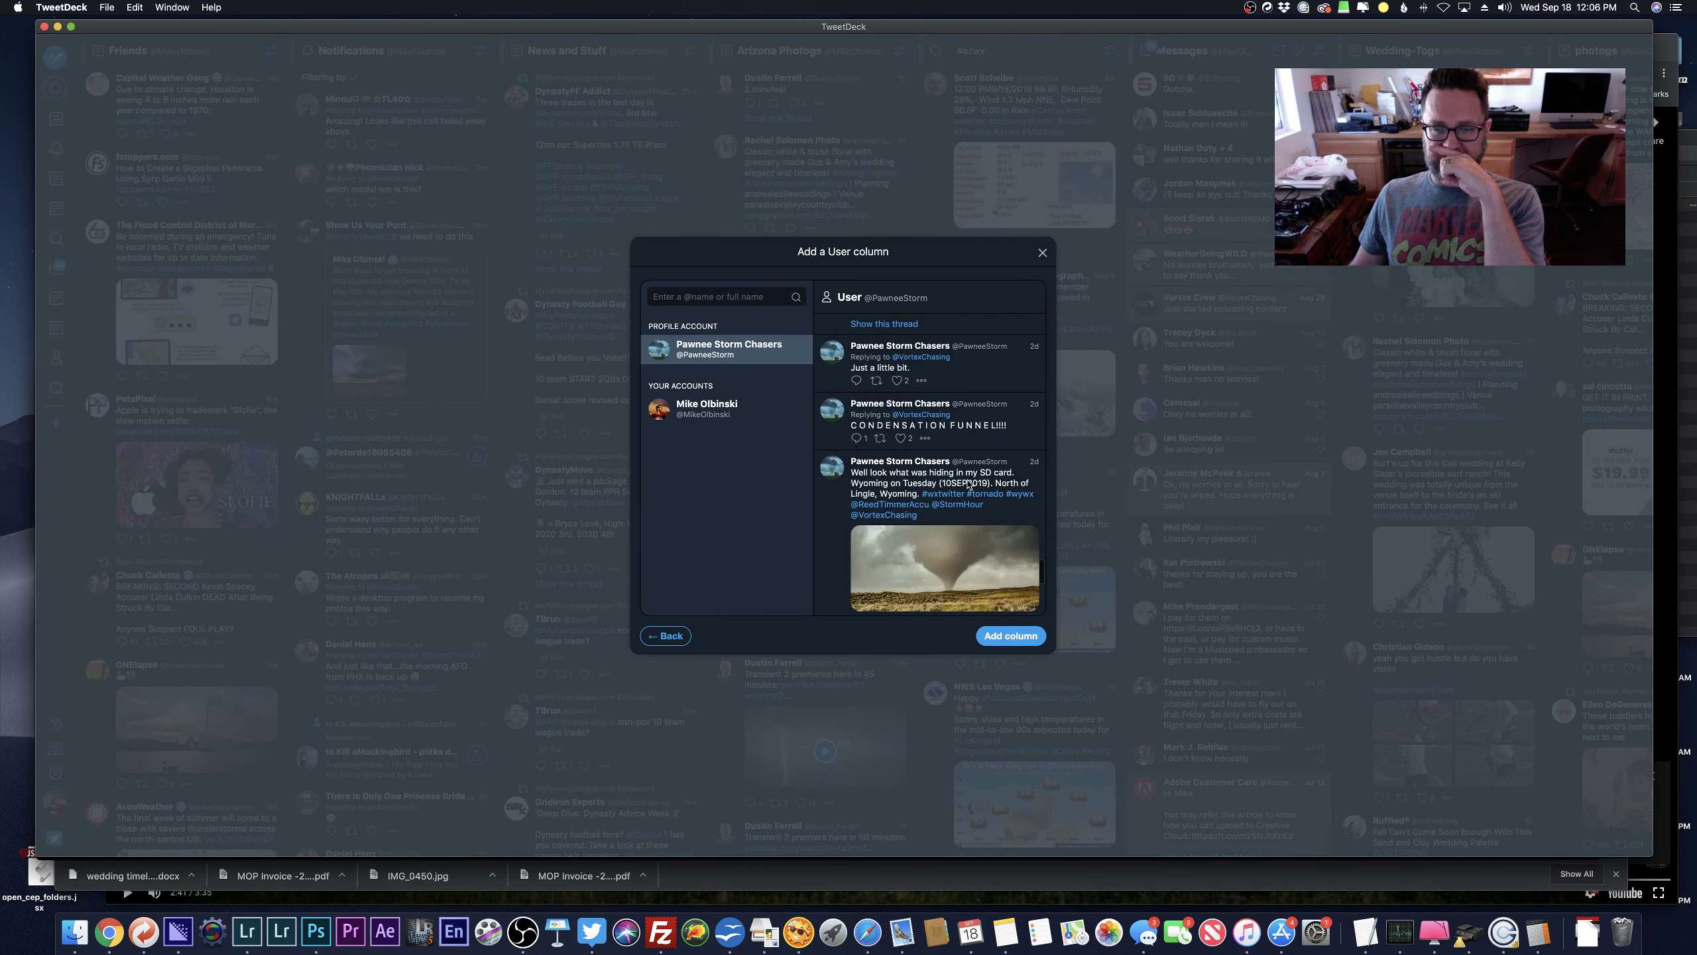
scroll(968, 484, down, 3)
scroll(968, 482, up, 1)
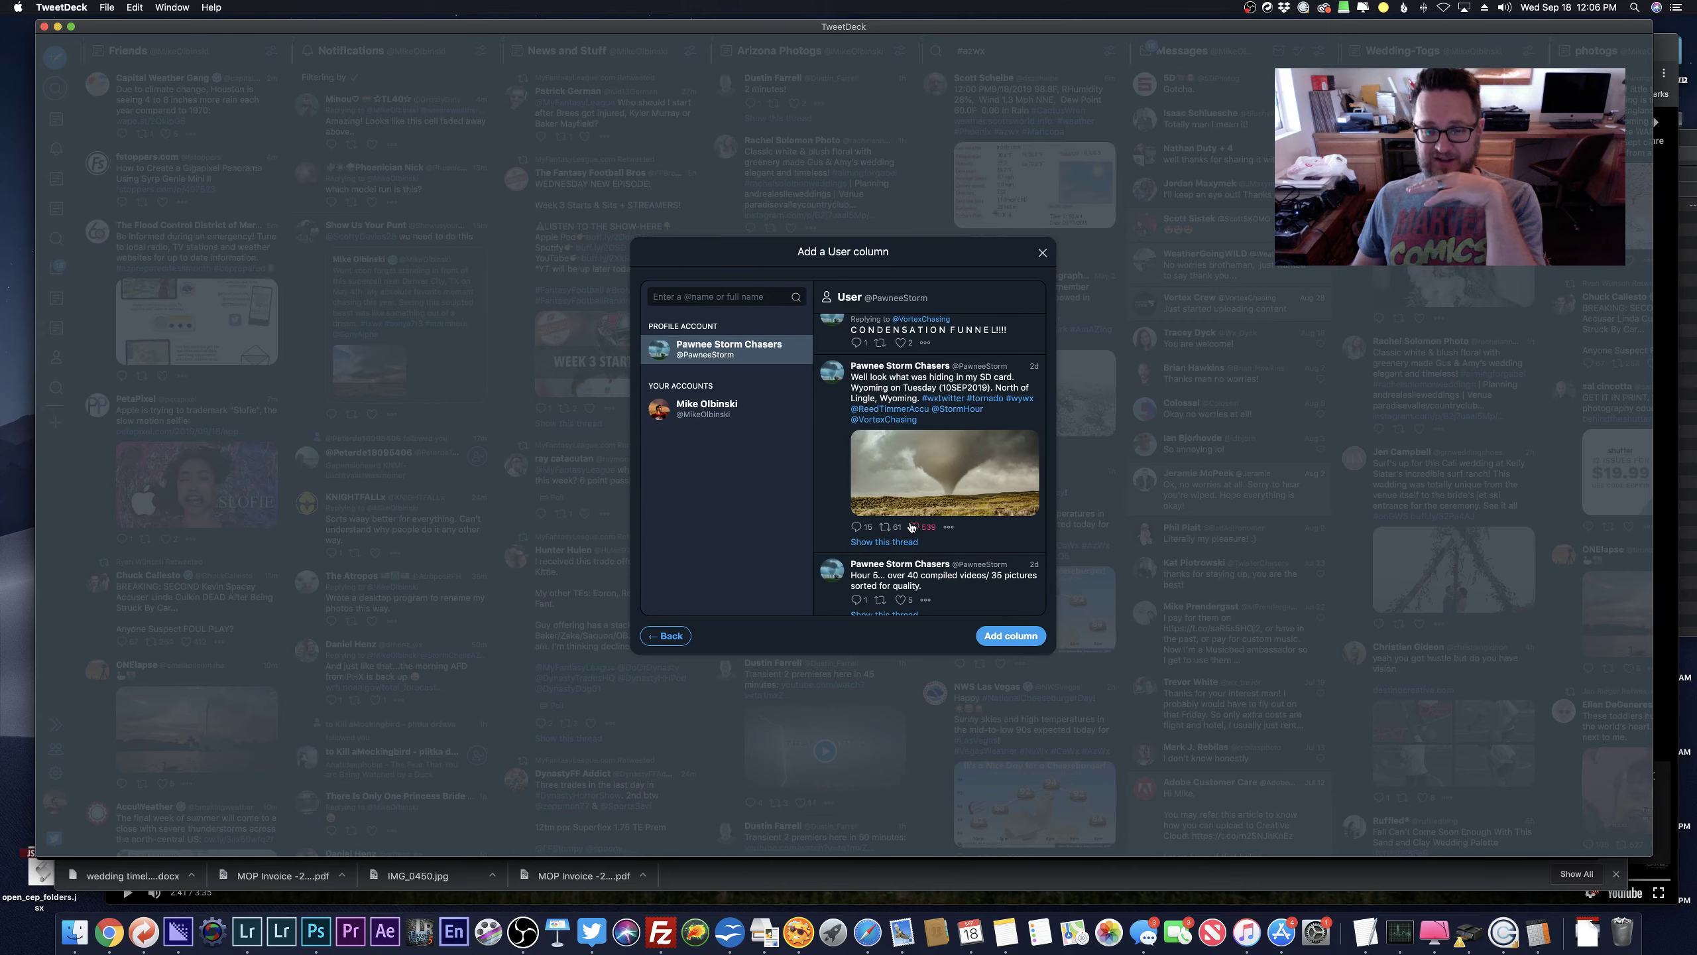
key(Escape)
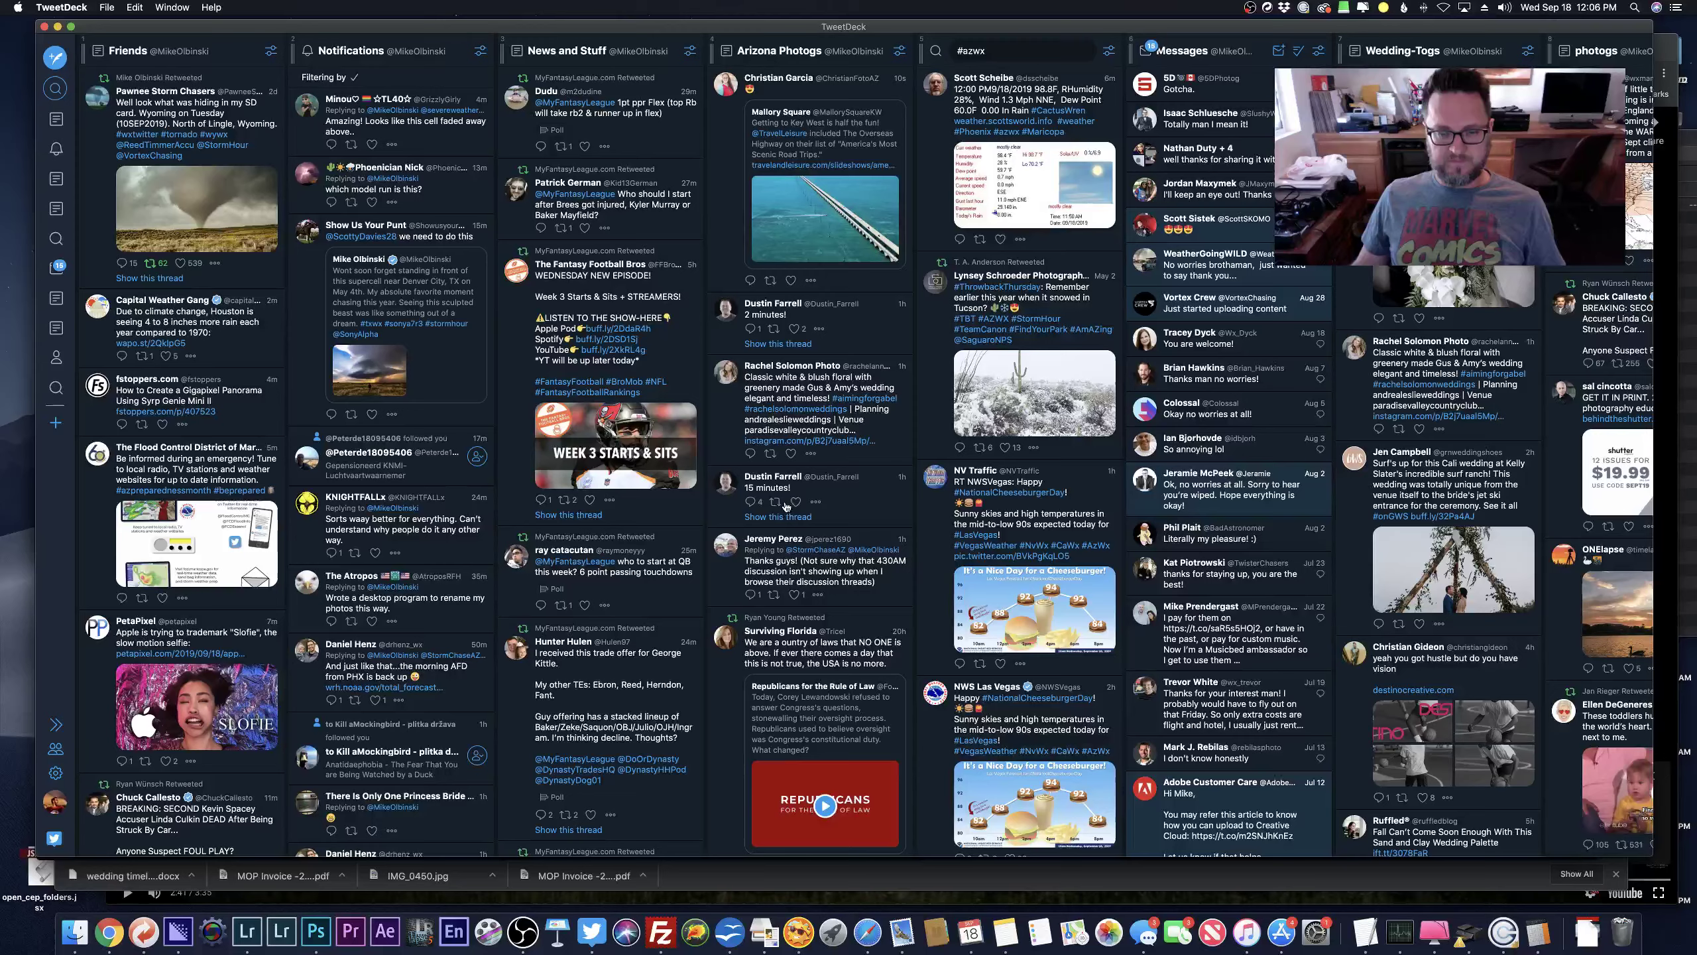
click(996, 50)
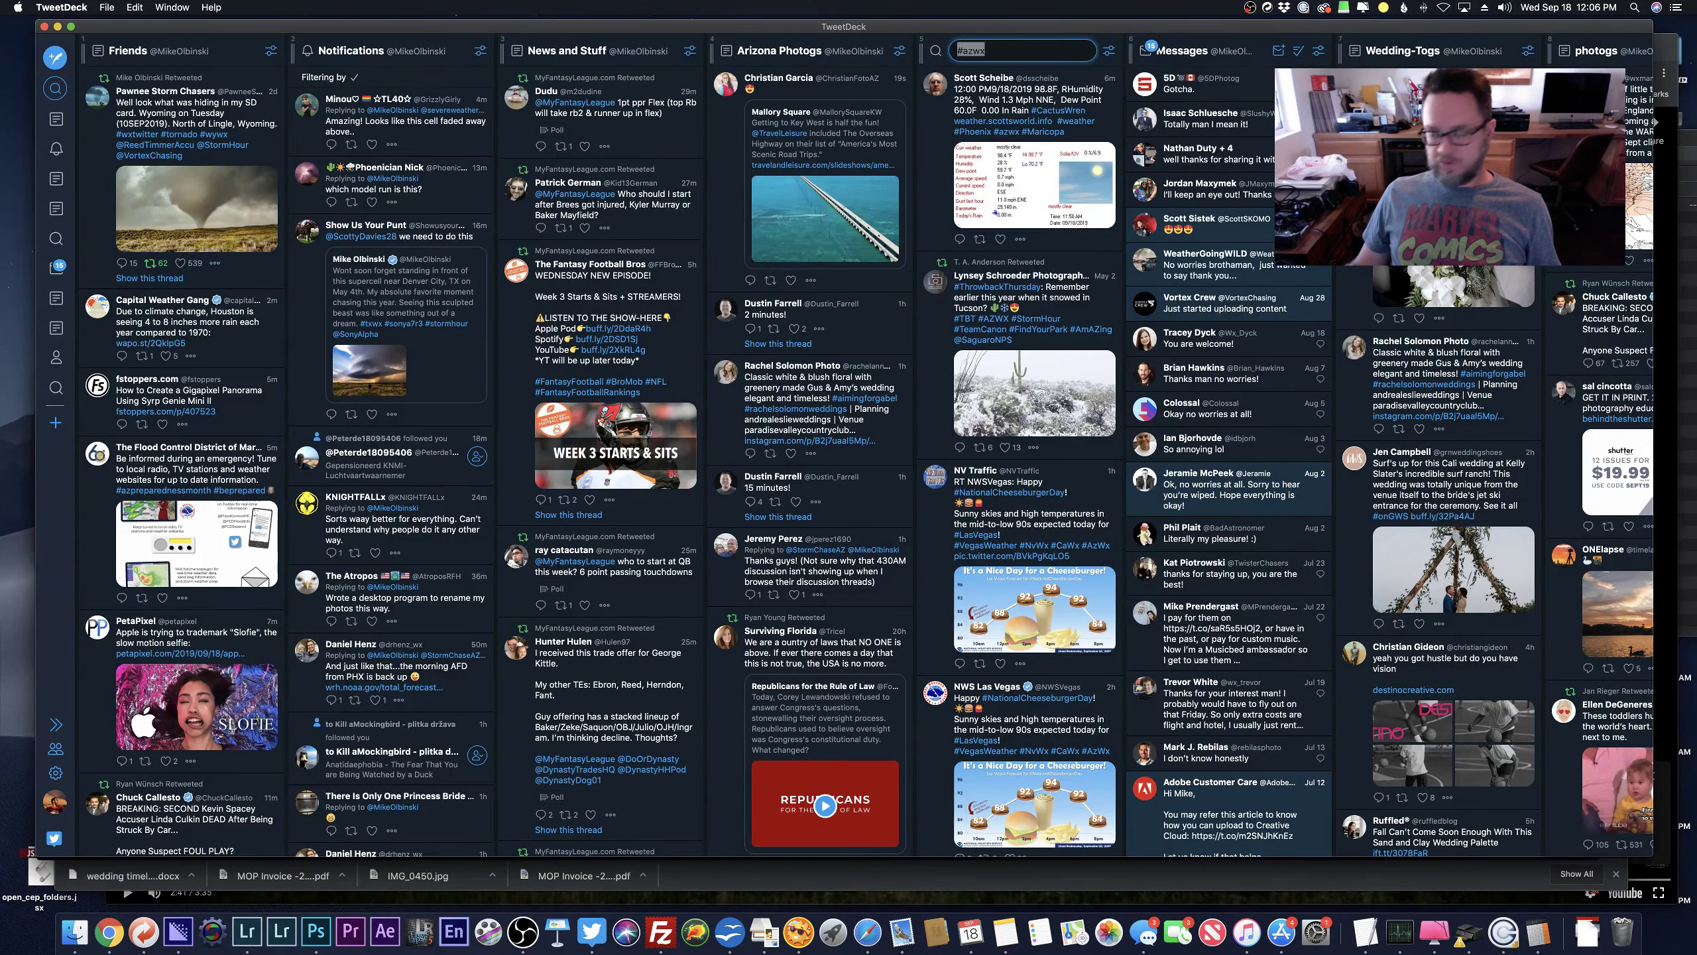
Switch back to Lightroom Classic and search the September 16 thumbnail grid for the finished lightning shots among the golden rain shaft frames.
key(super+Tab)
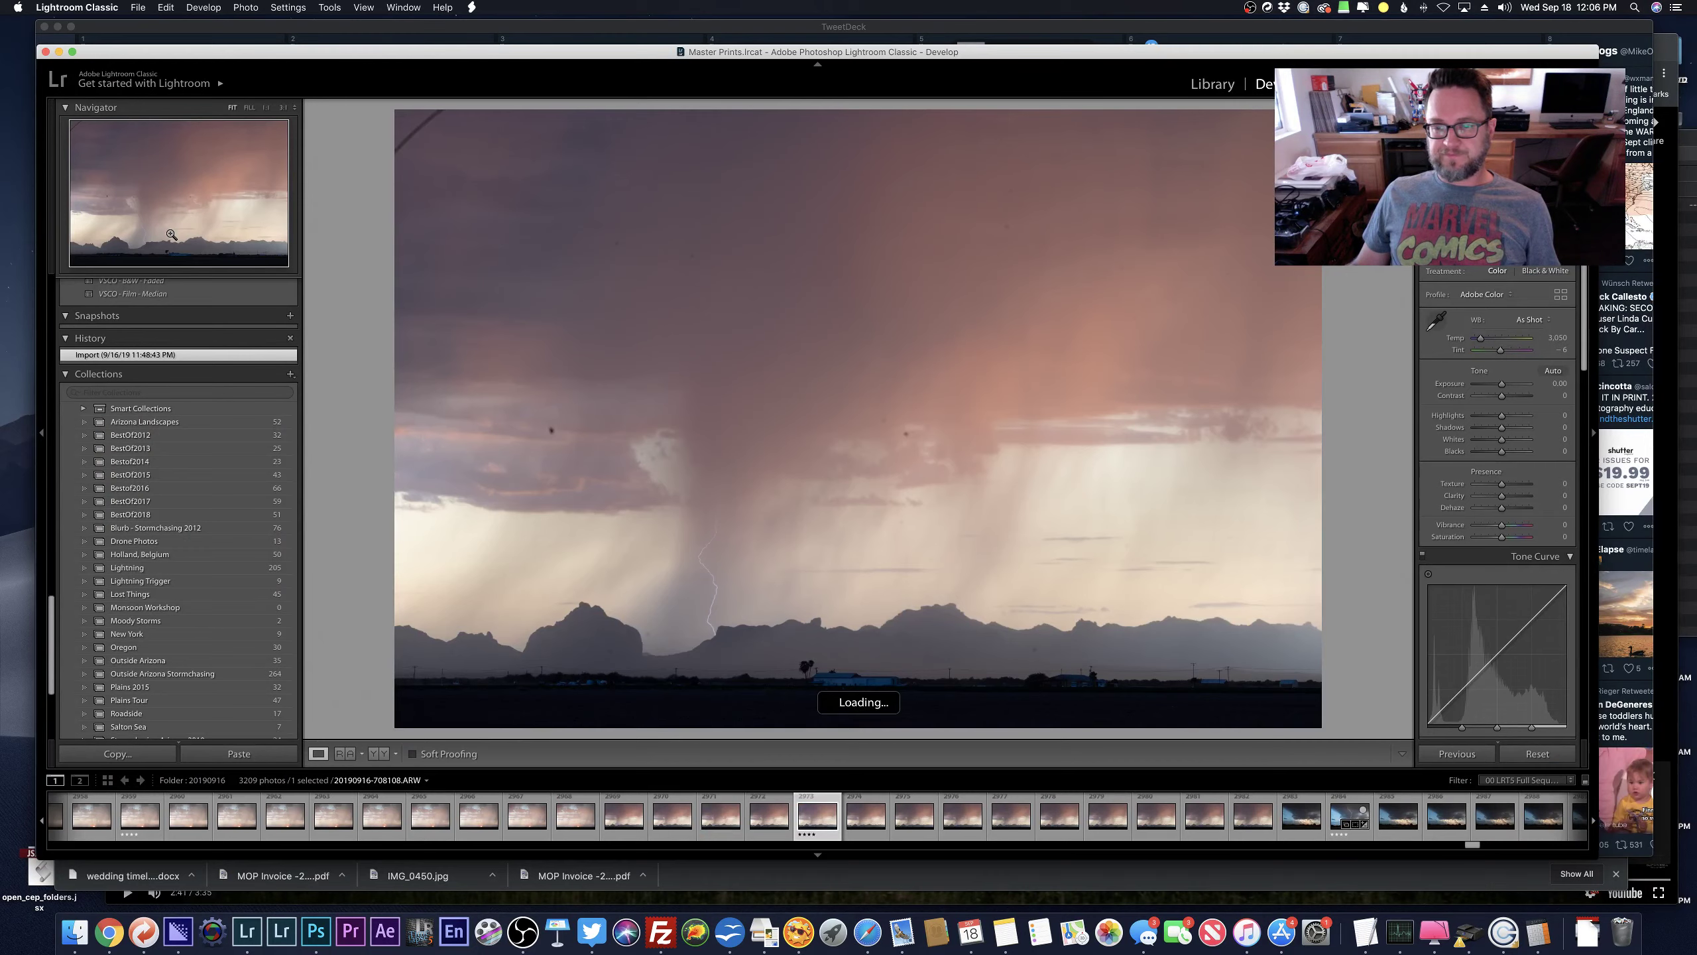
key(e)
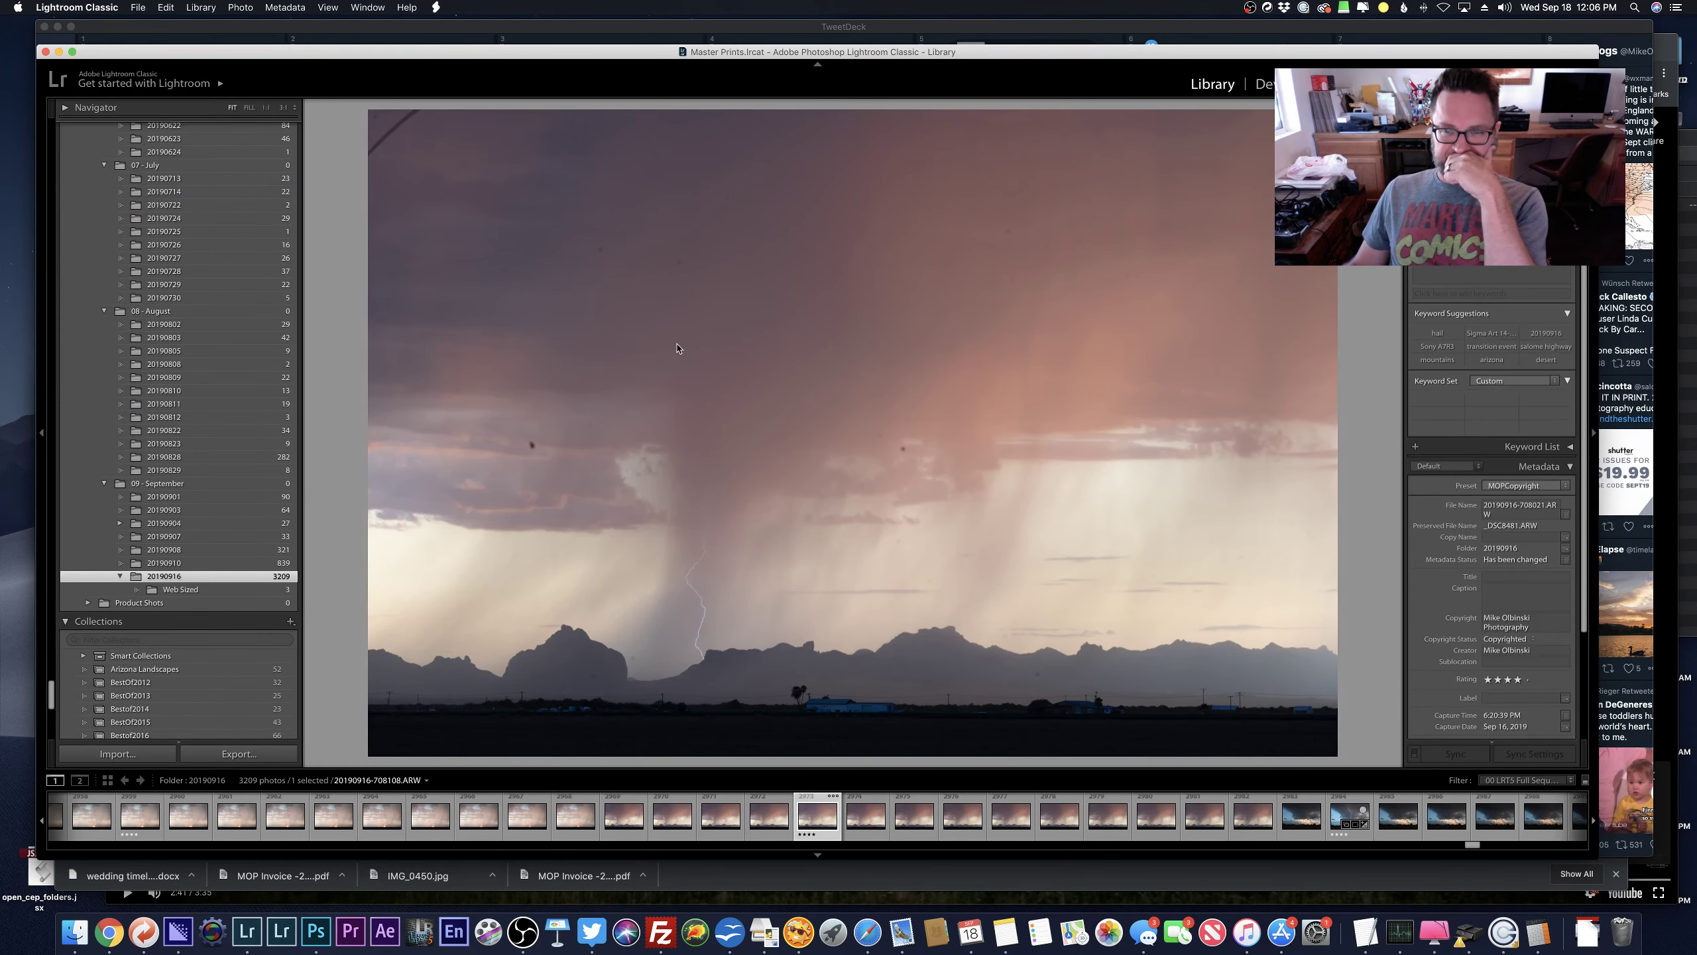
key(g)
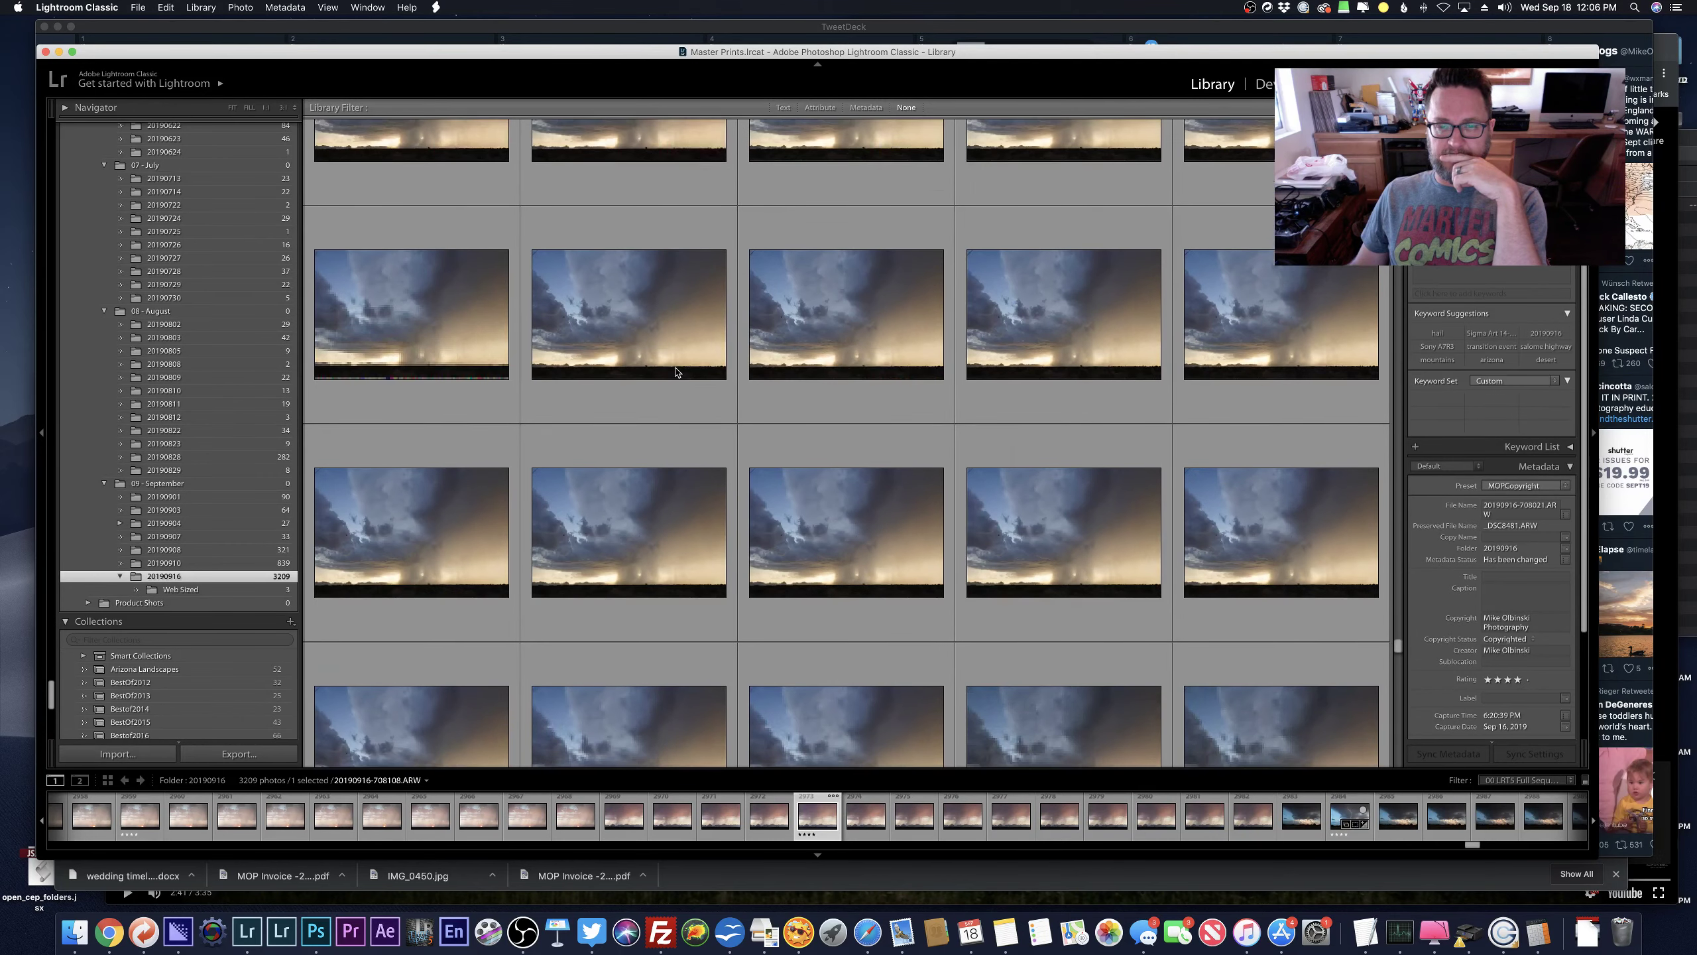
scroll(675, 373, up, 10)
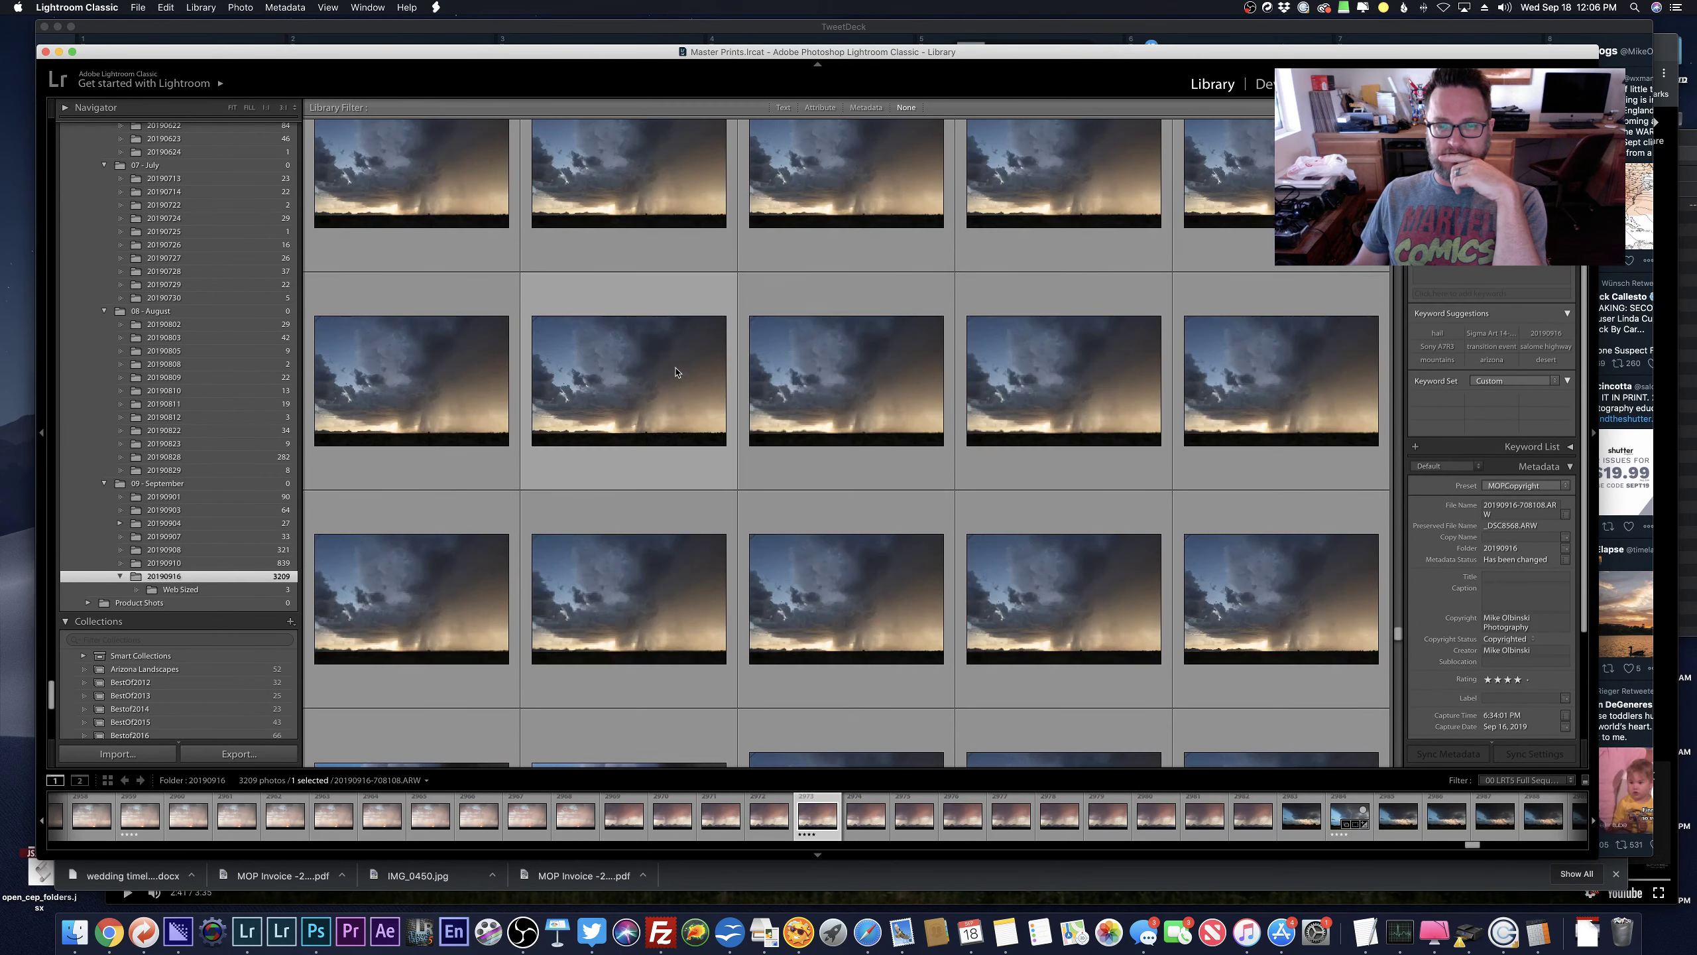
scroll(676, 373, down, 1)
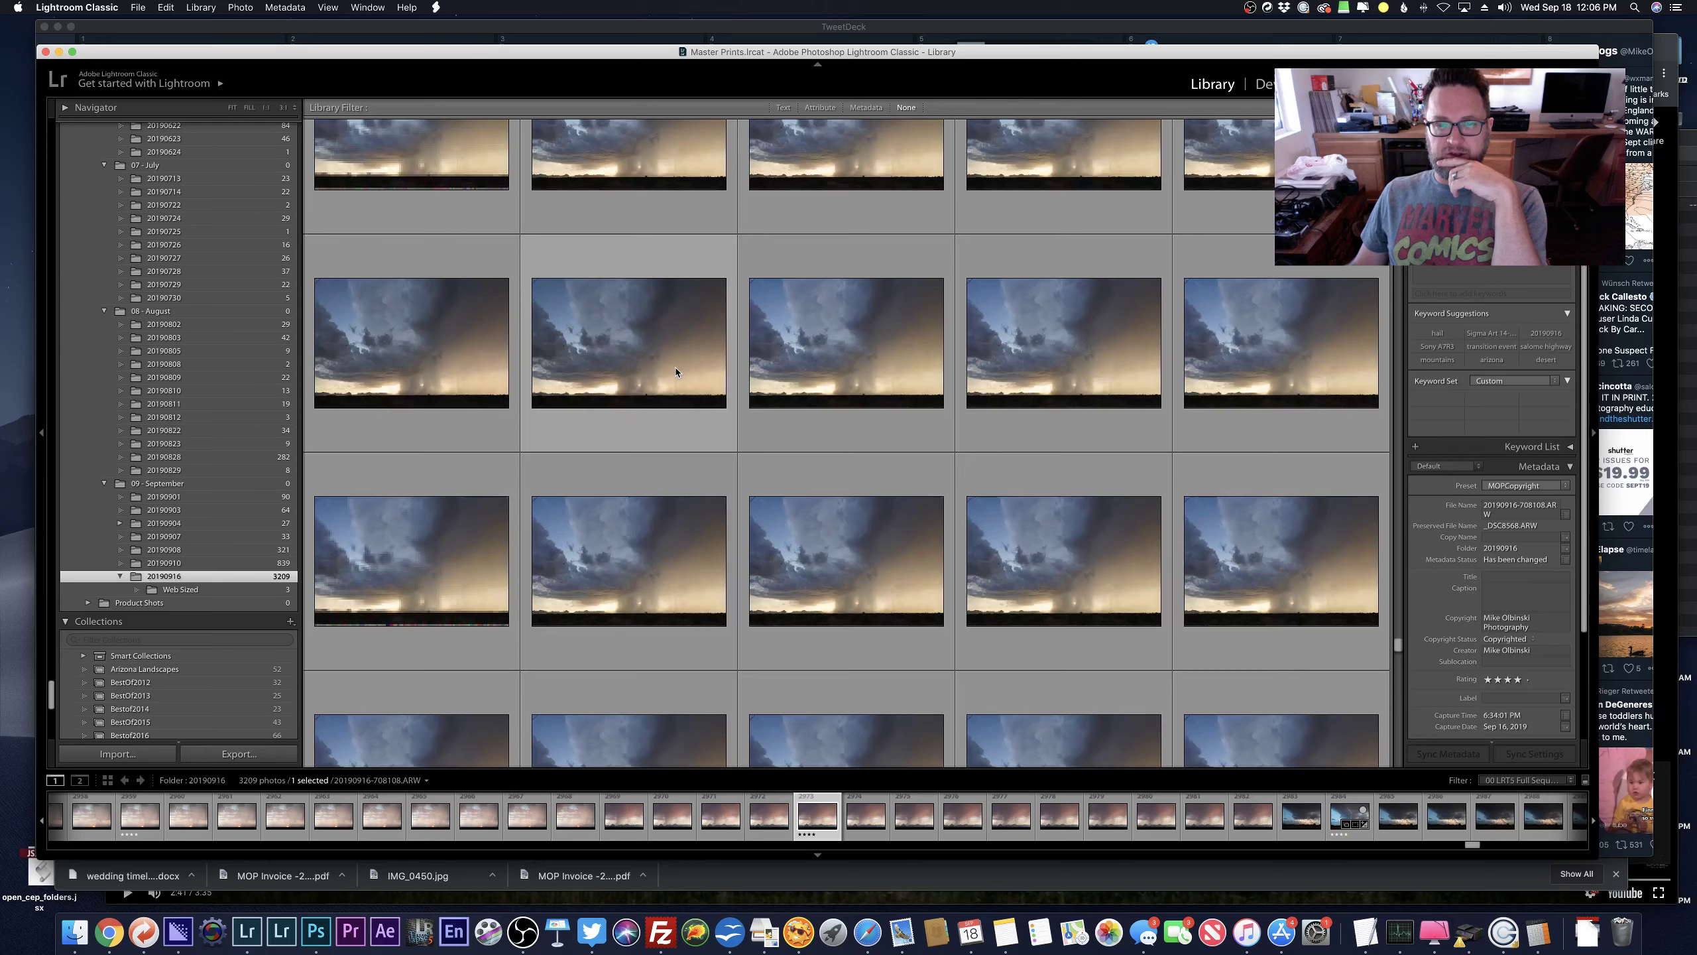
scroll(675, 373, down, 3)
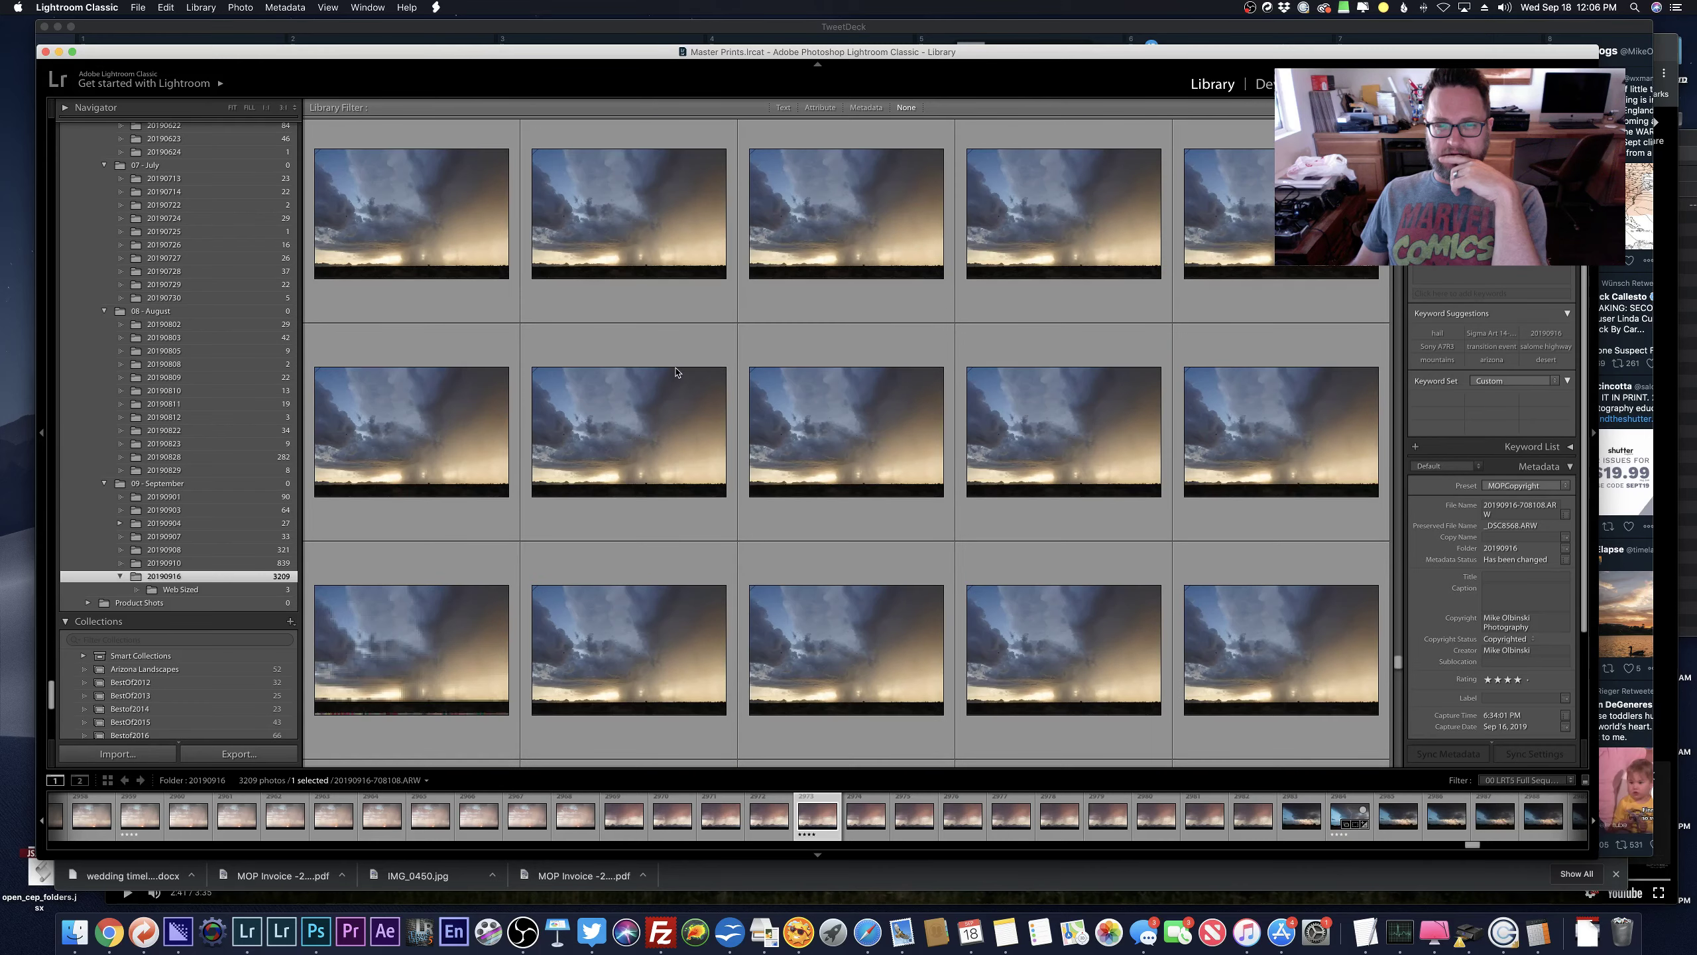
scroll(676, 372, up, 5)
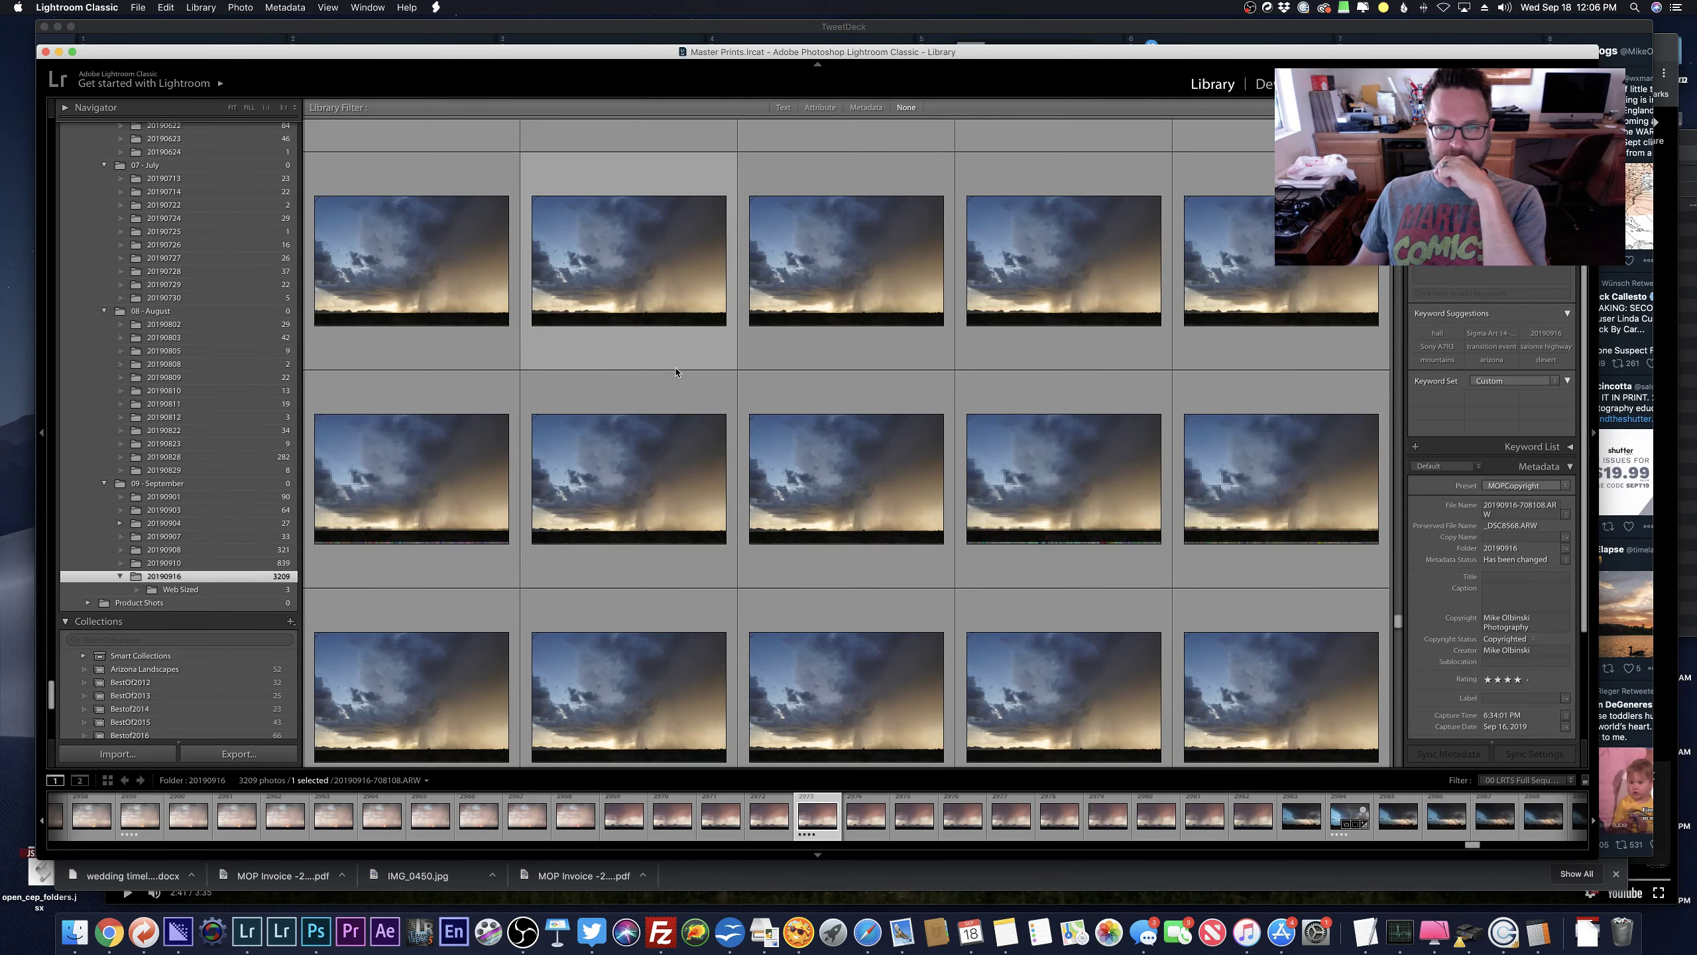
scroll(676, 373, up, 5)
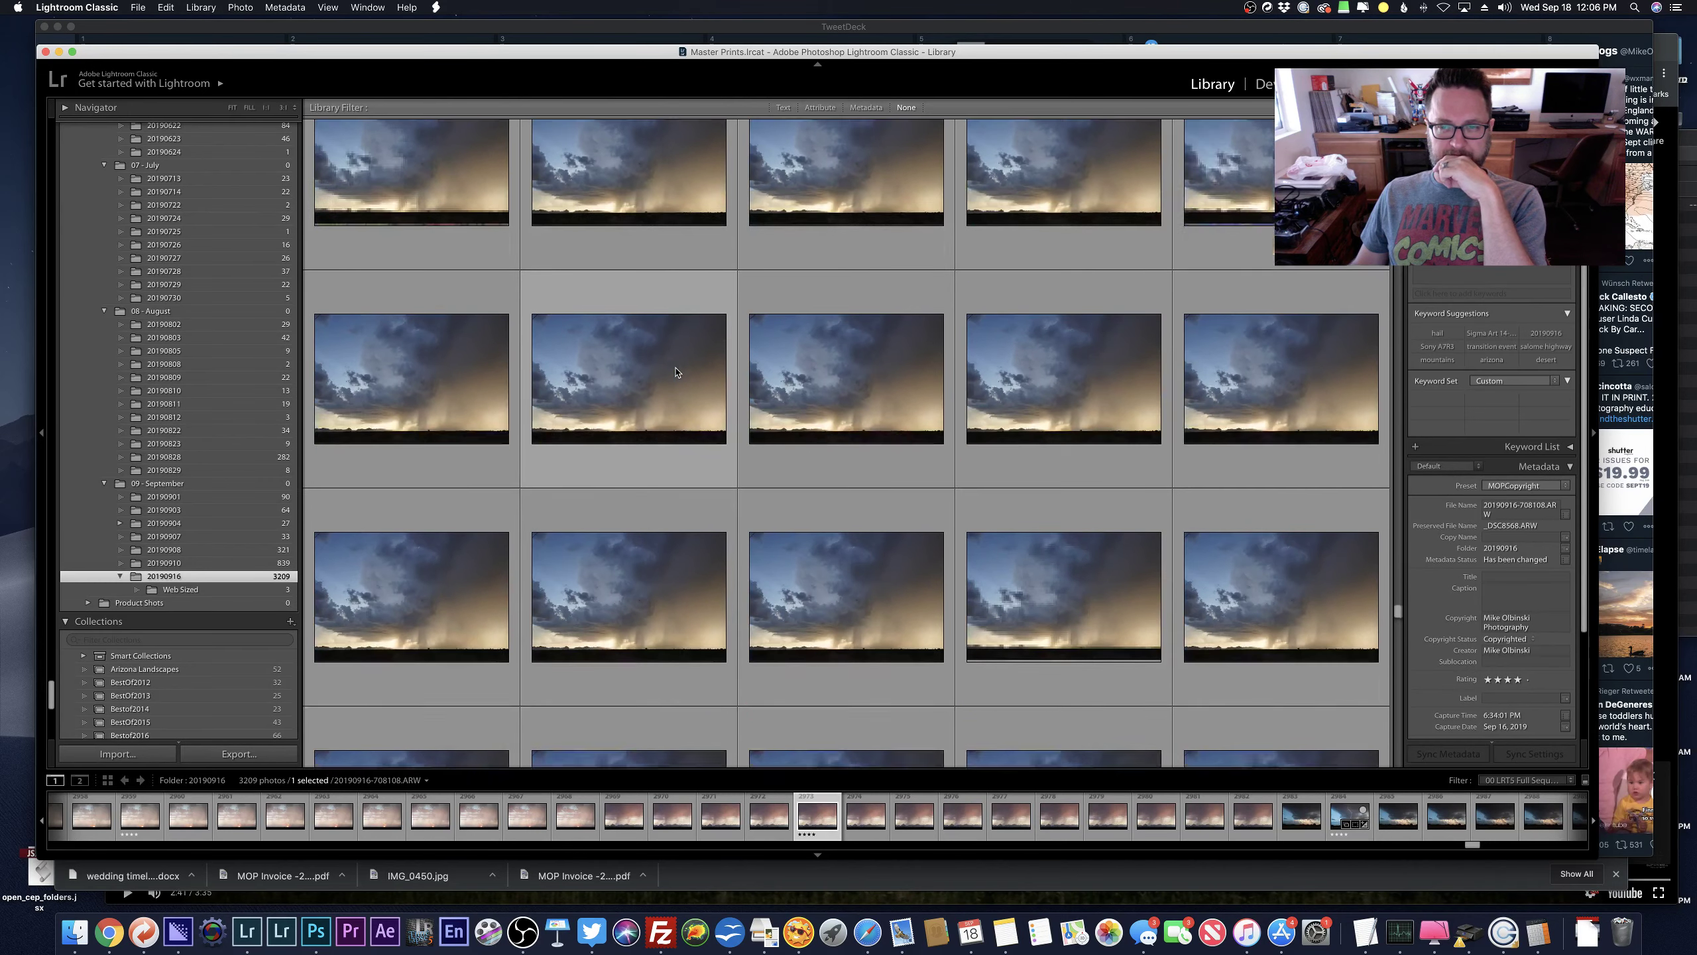
scroll(676, 373, up, 5)
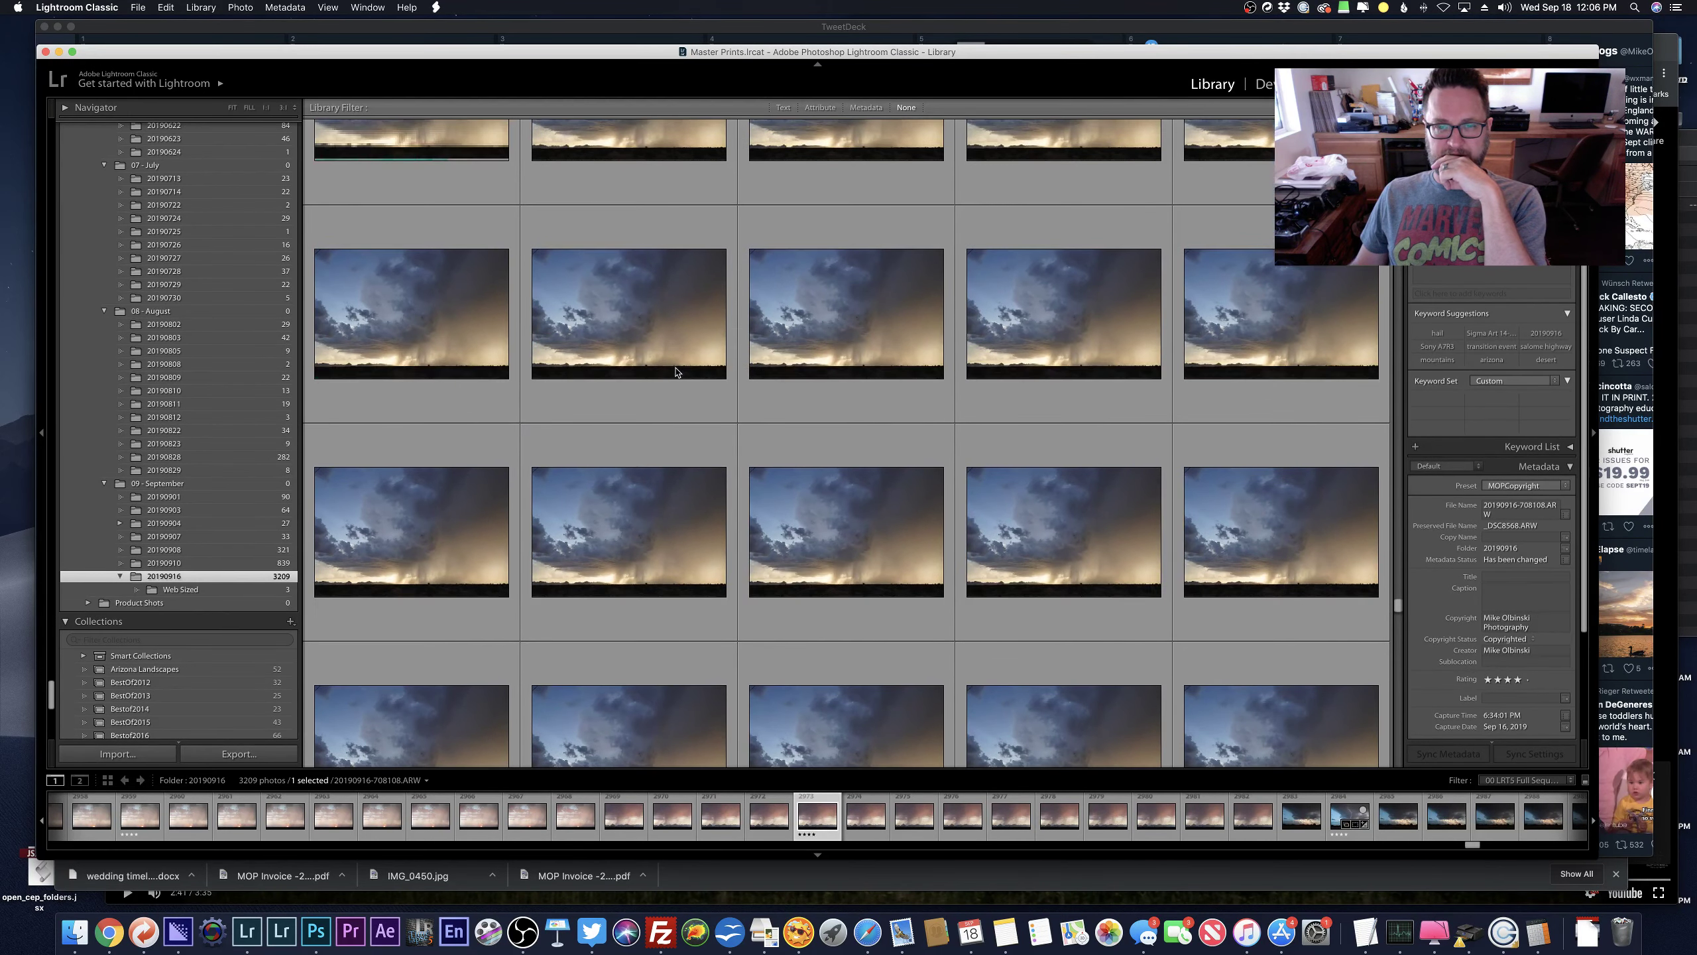
scroll(676, 372, down, 5)
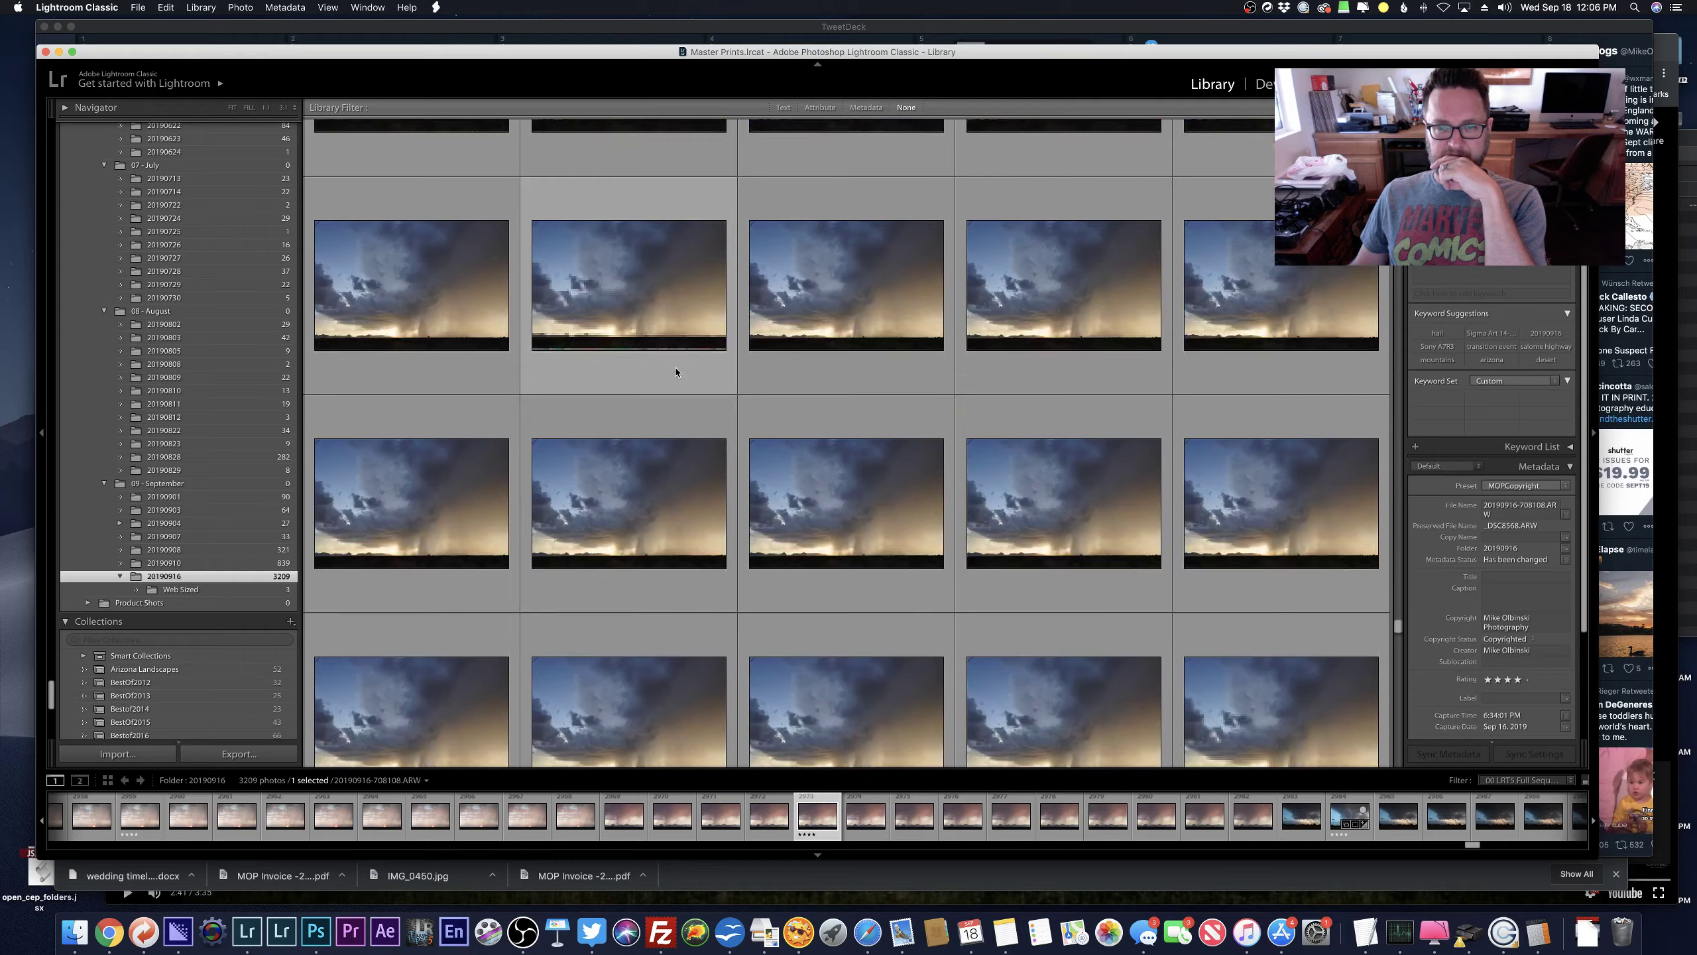
scroll(675, 372, down, 5)
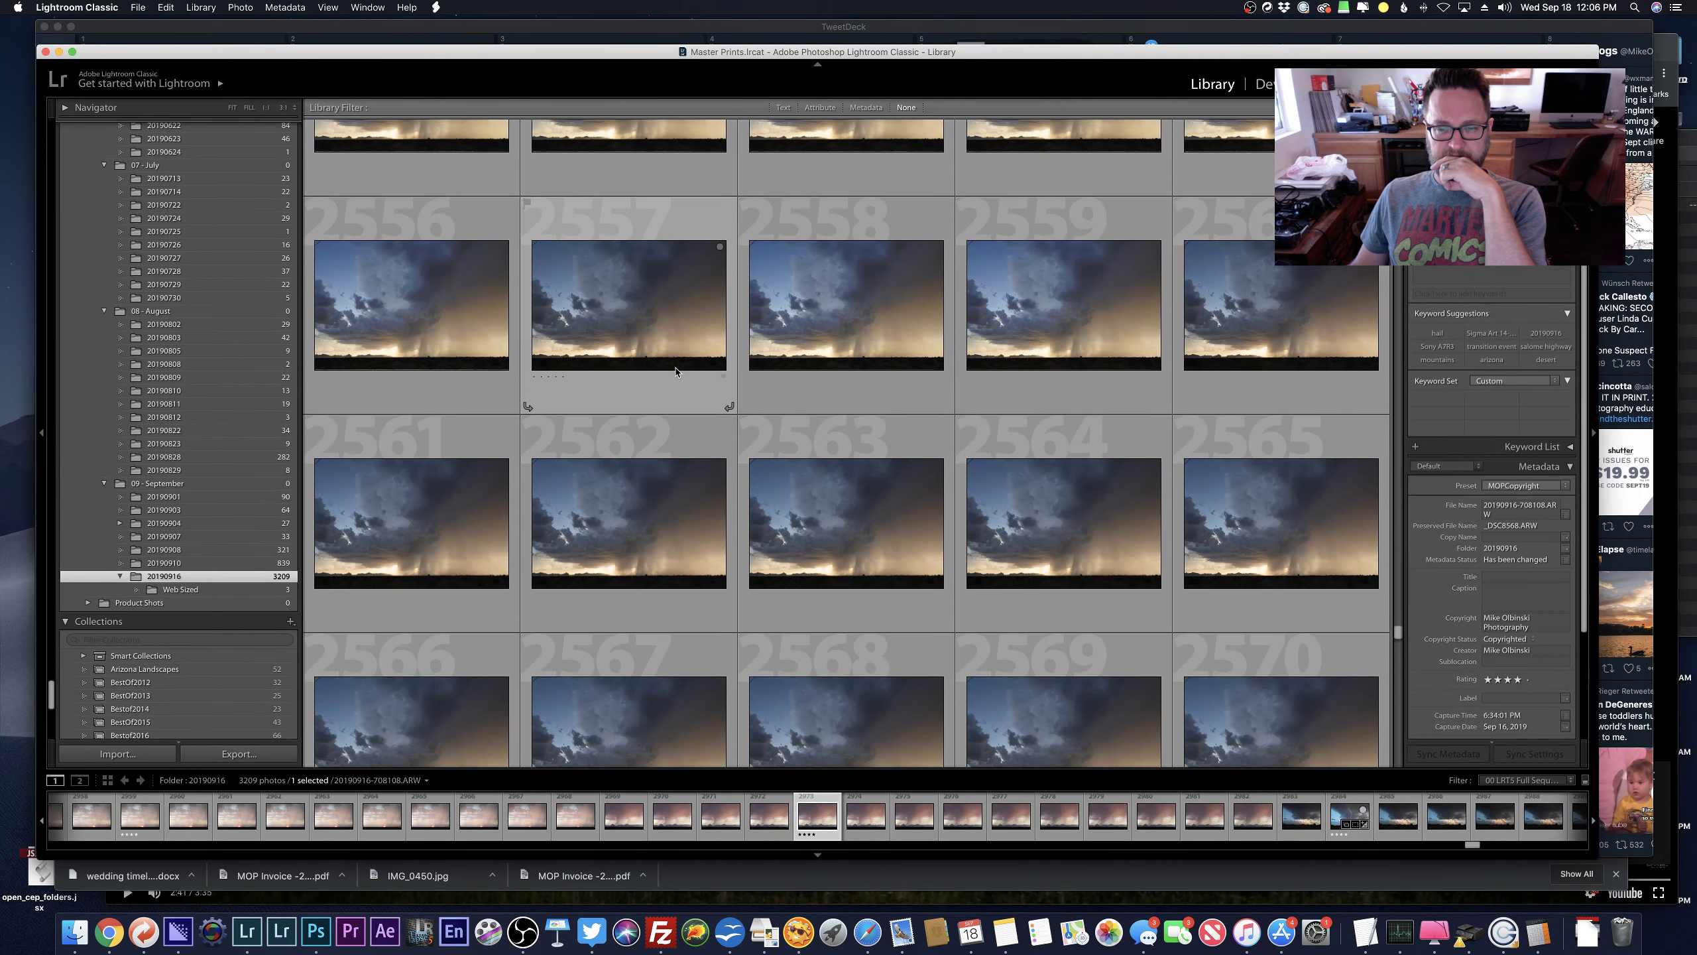
scroll(675, 372, down, 5)
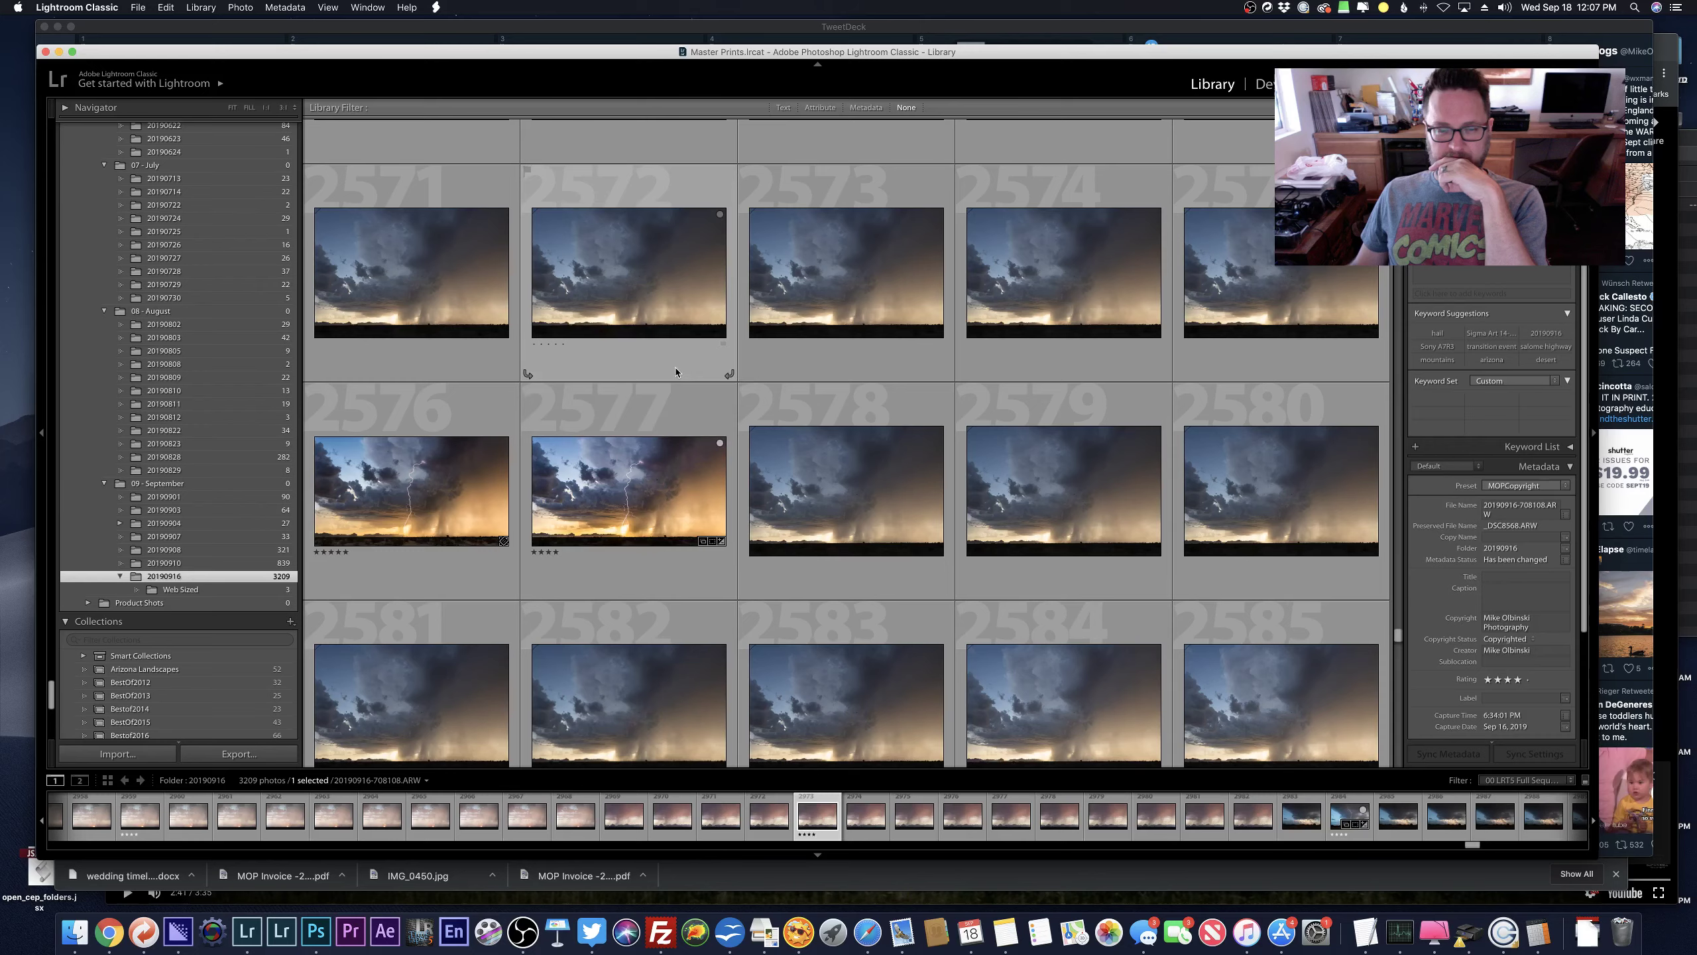
View the five-star lightning photo 2576 enlarged and compare it with the neighbouring four-star version 2577.
double_click(429, 453)
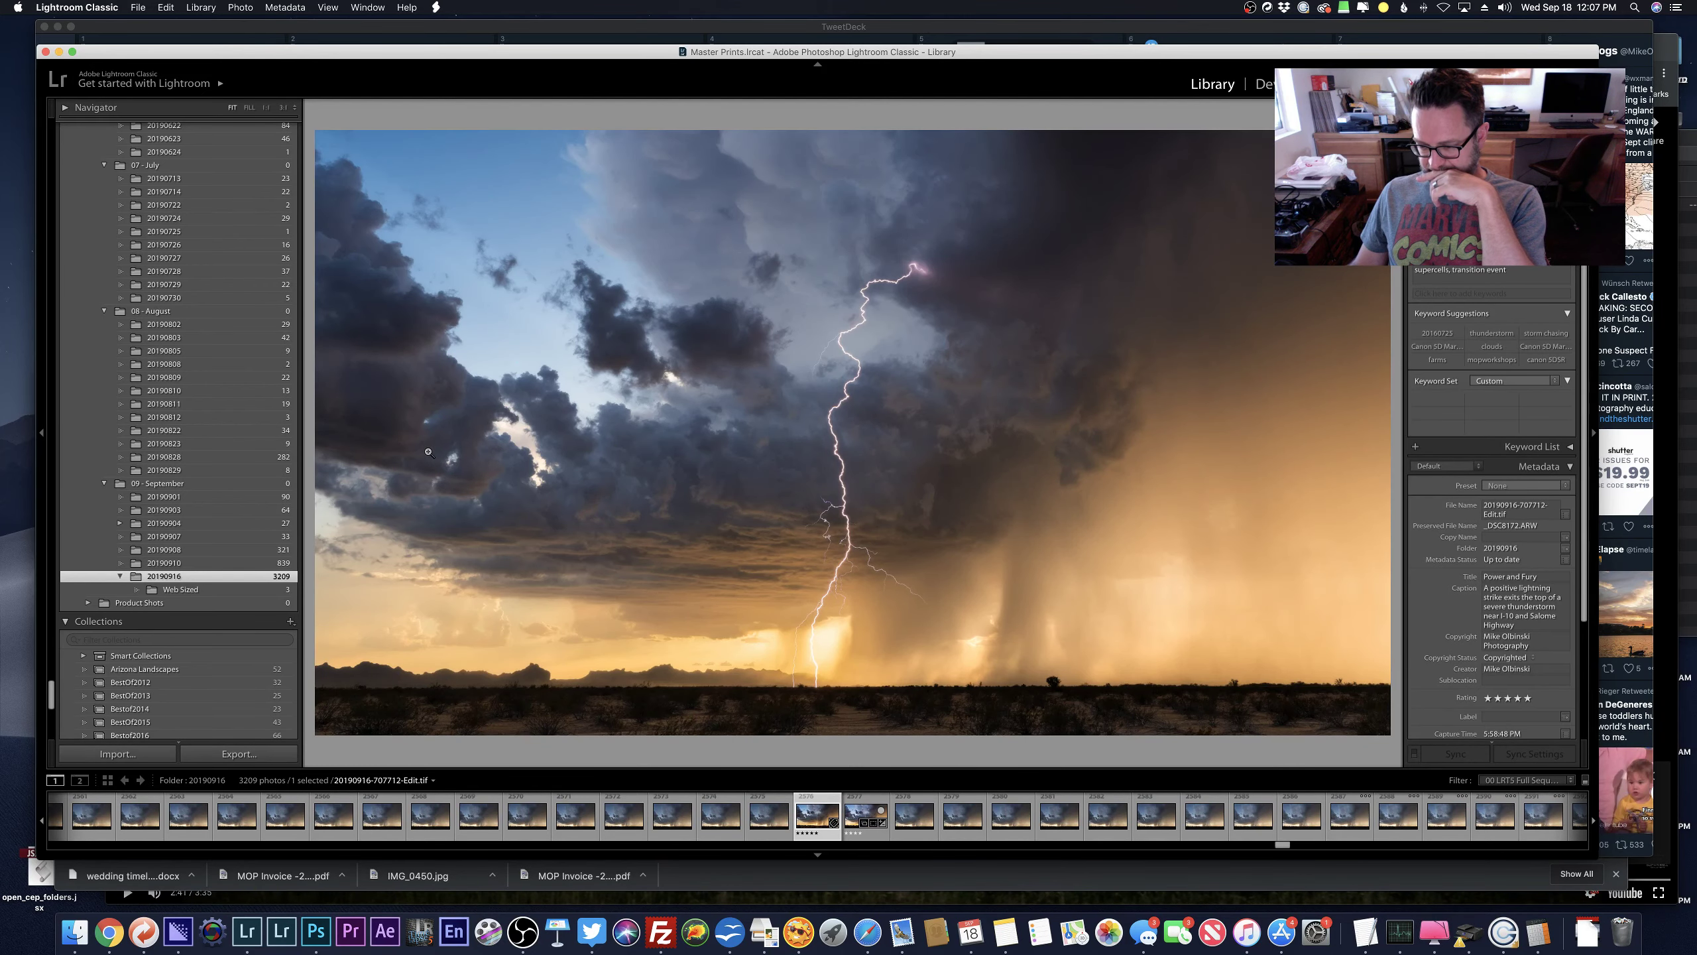
key(Right)
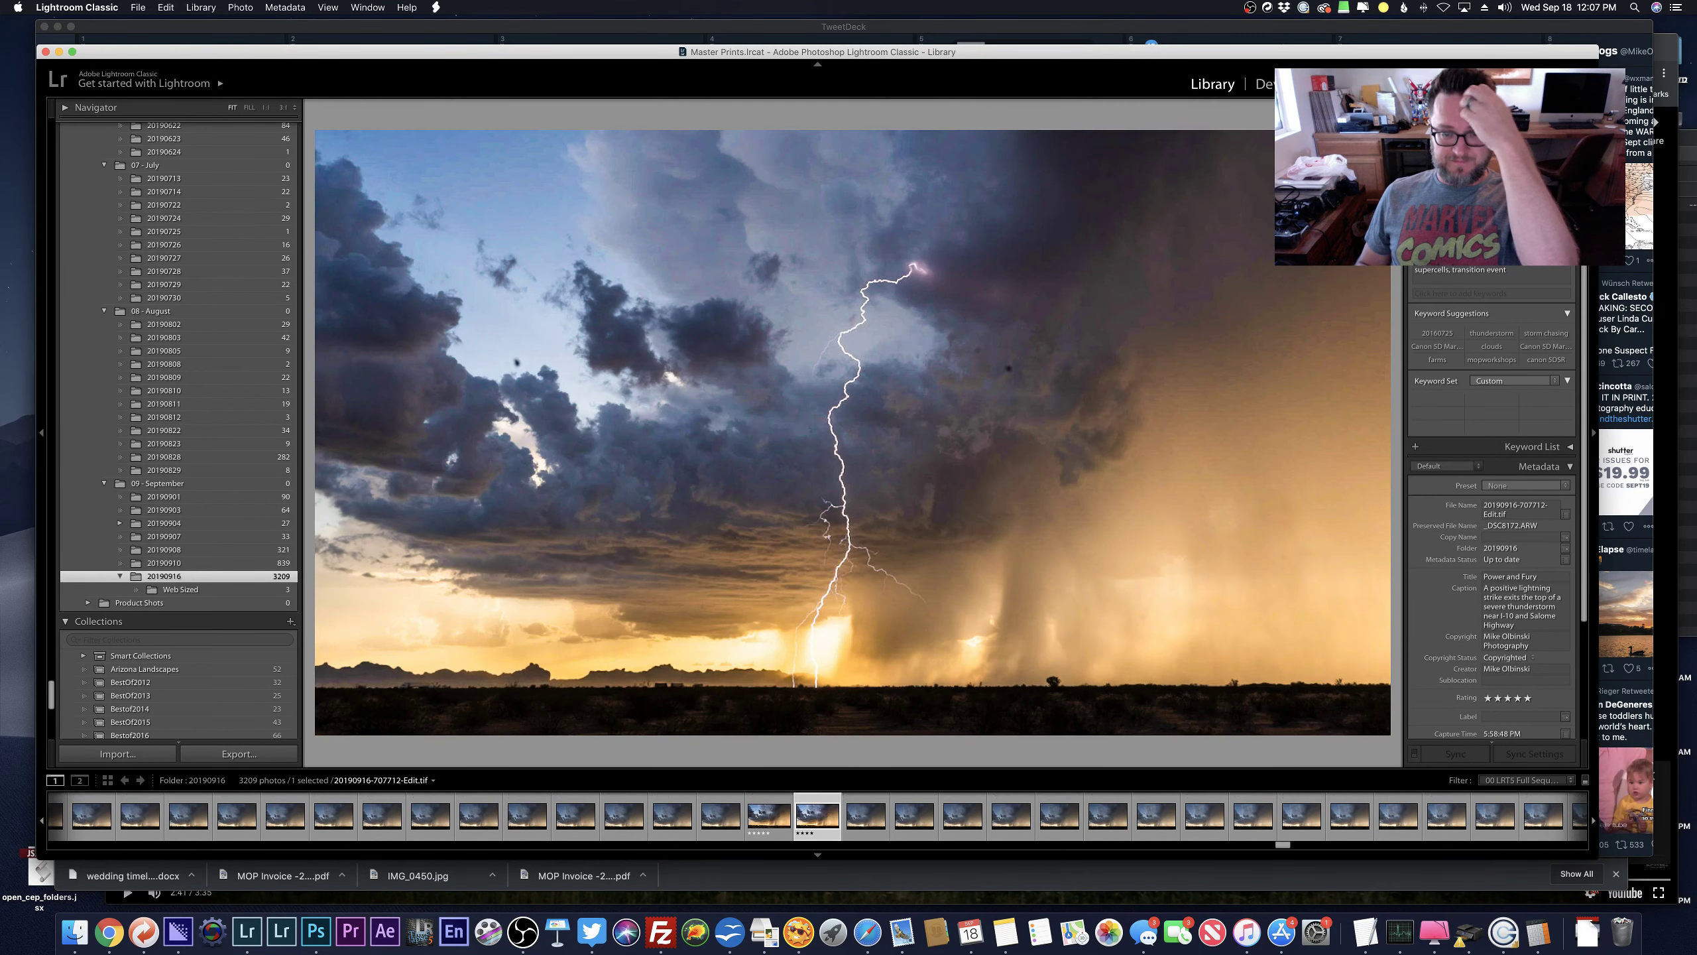
key(Left)
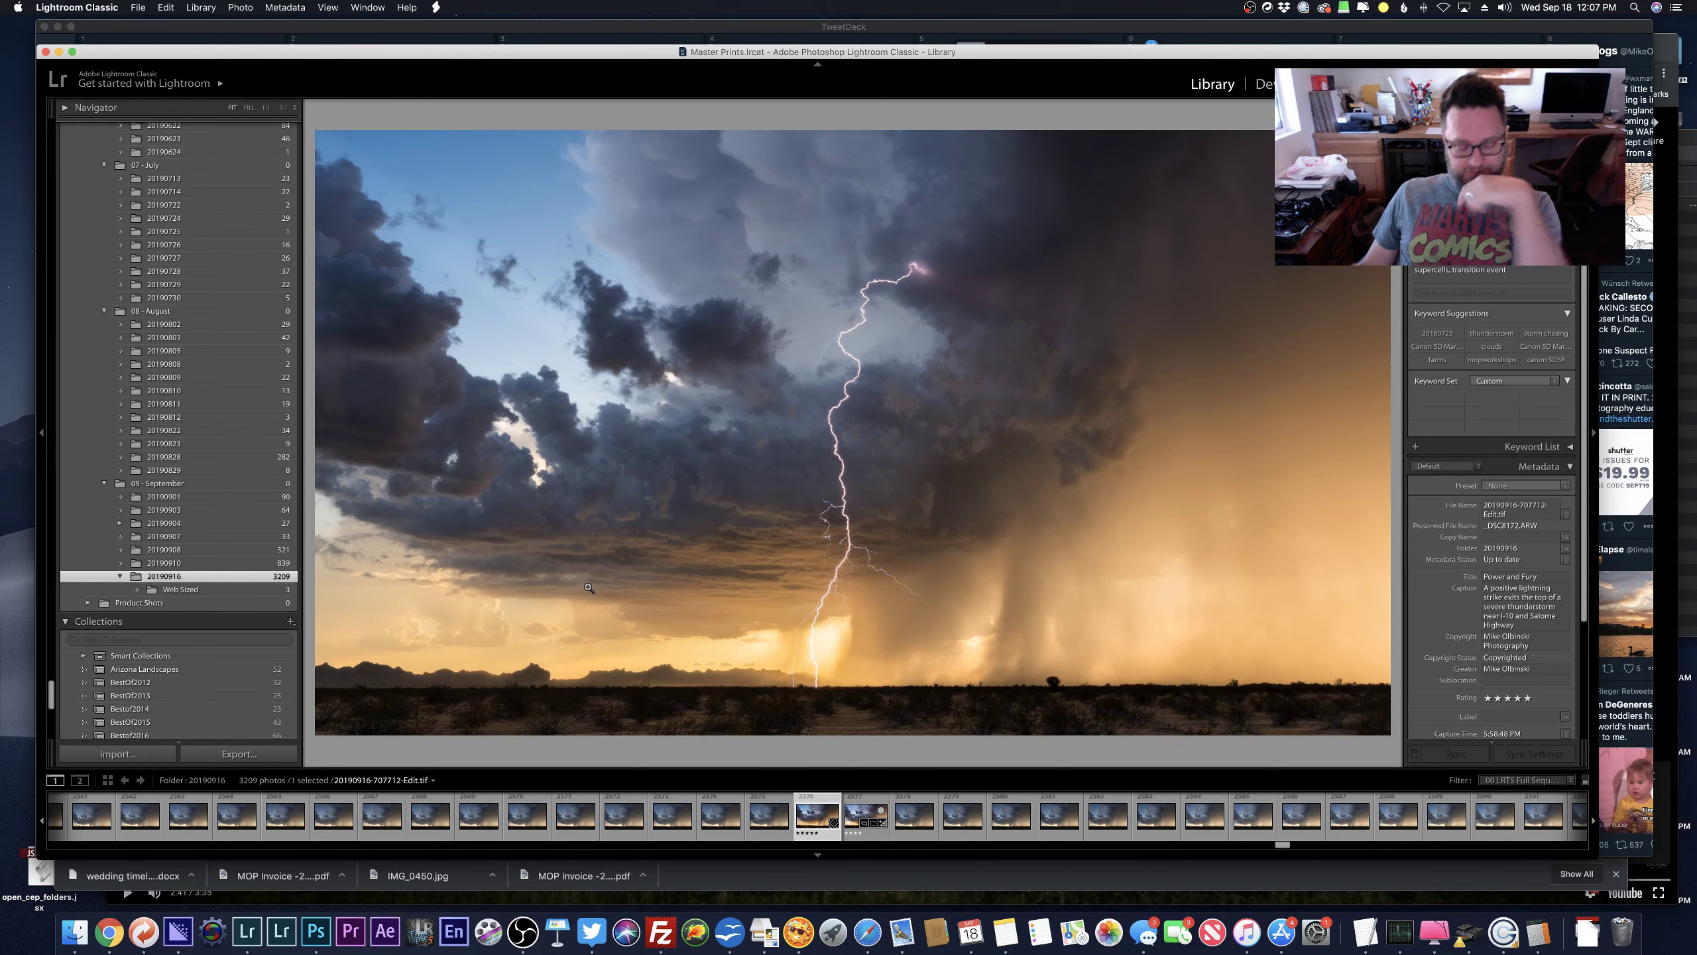
Return to the thumbnail grid, select all photos rated four stars in the September 16 folder, and view the active one enlarged.
key(g)
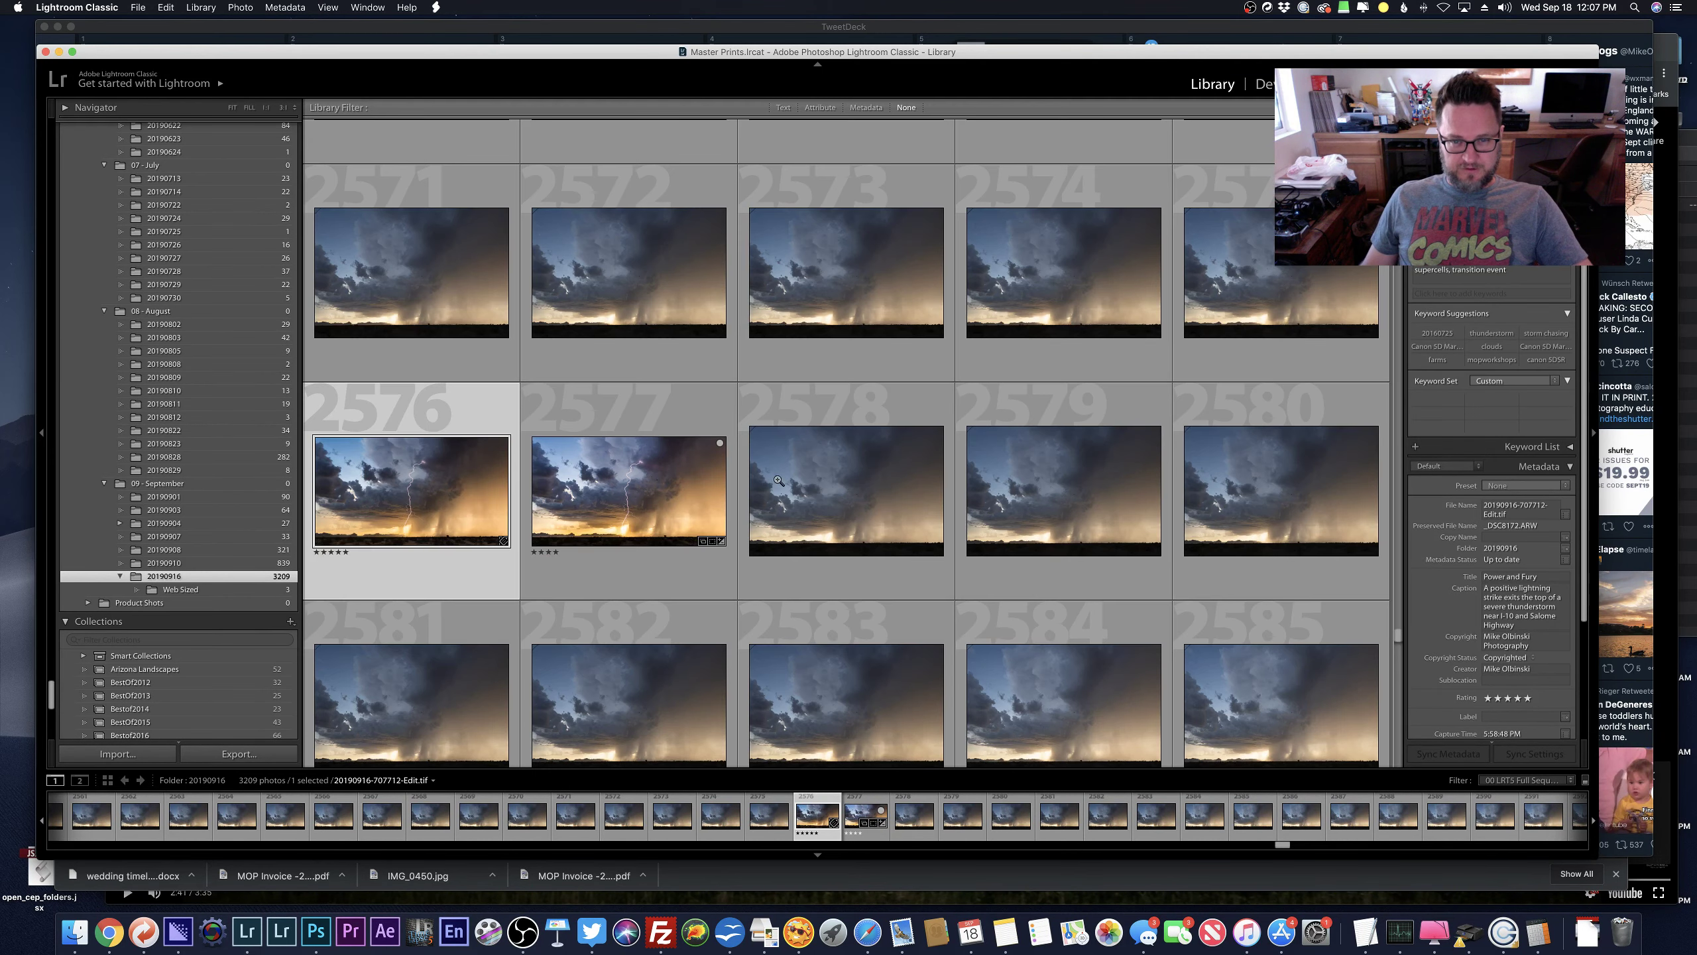
scroll(759, 489, up, 5)
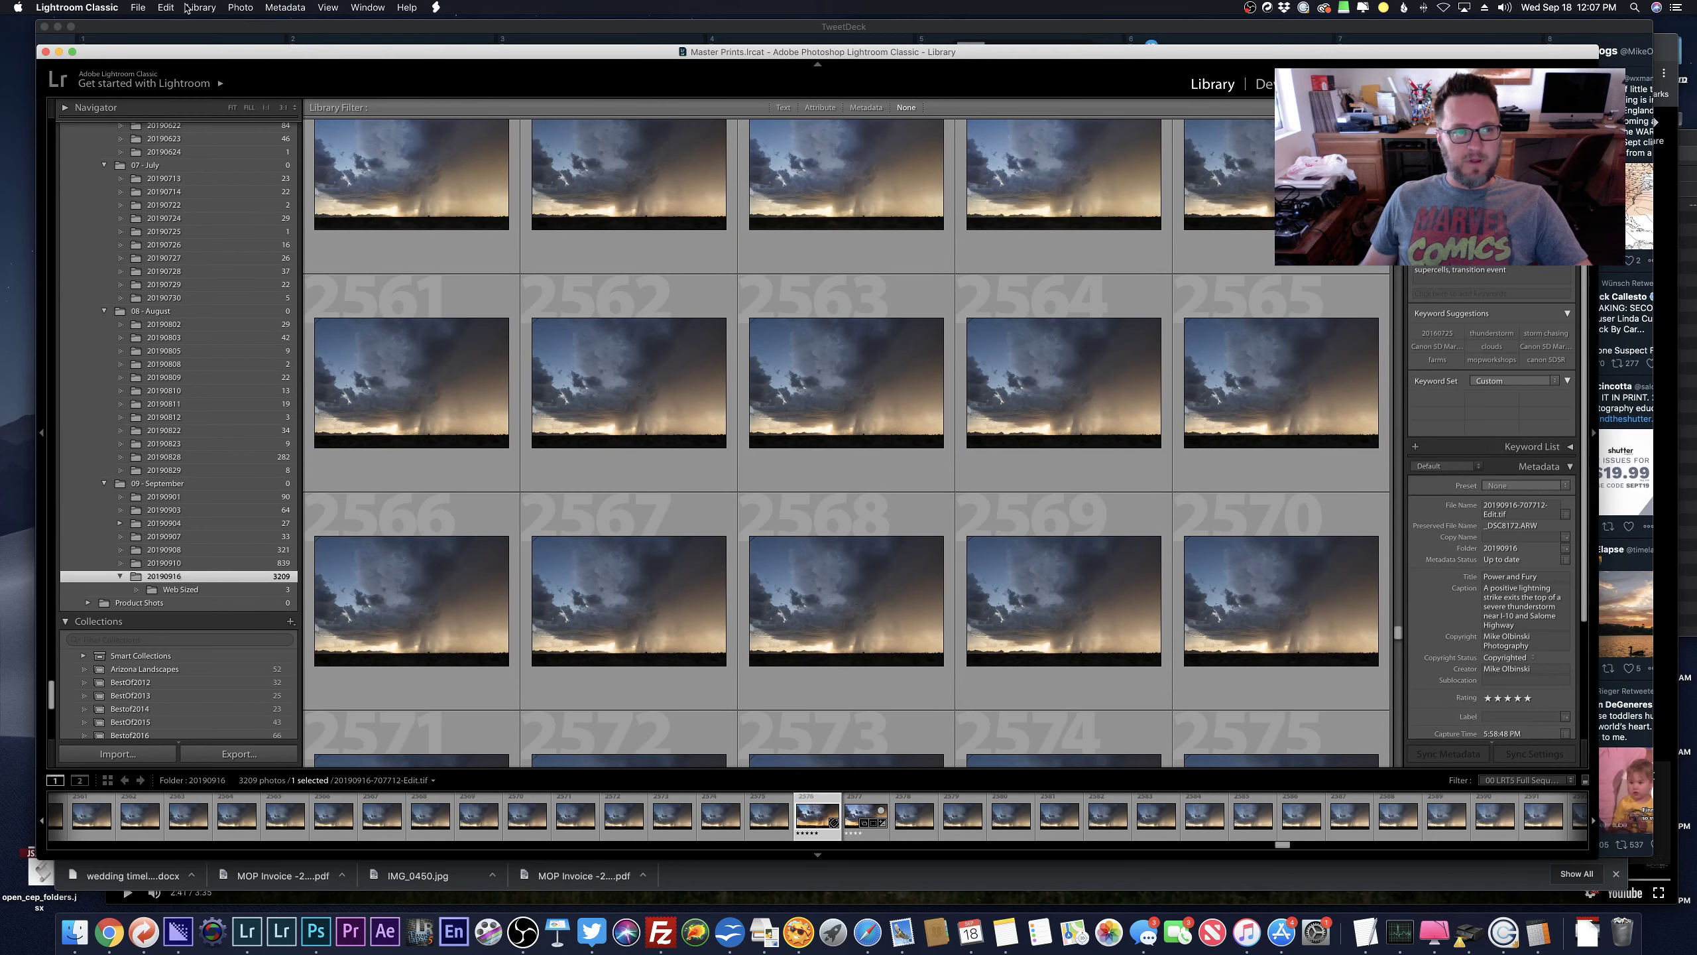
click(165, 7)
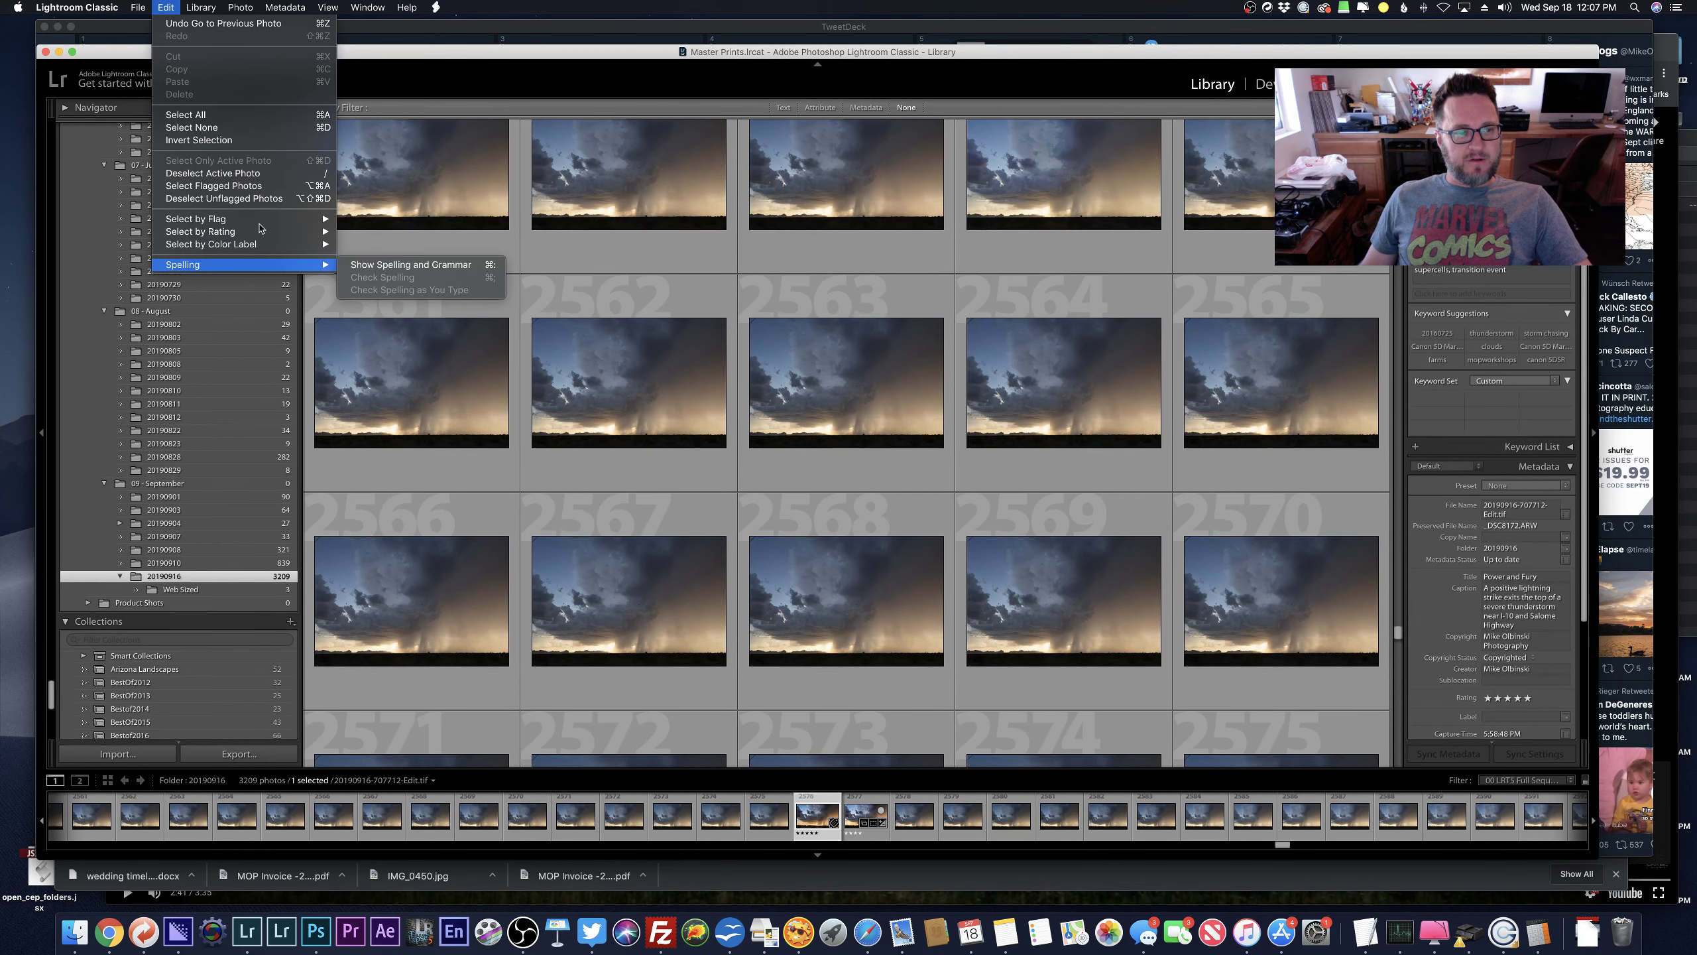
mouse_move(260, 231)
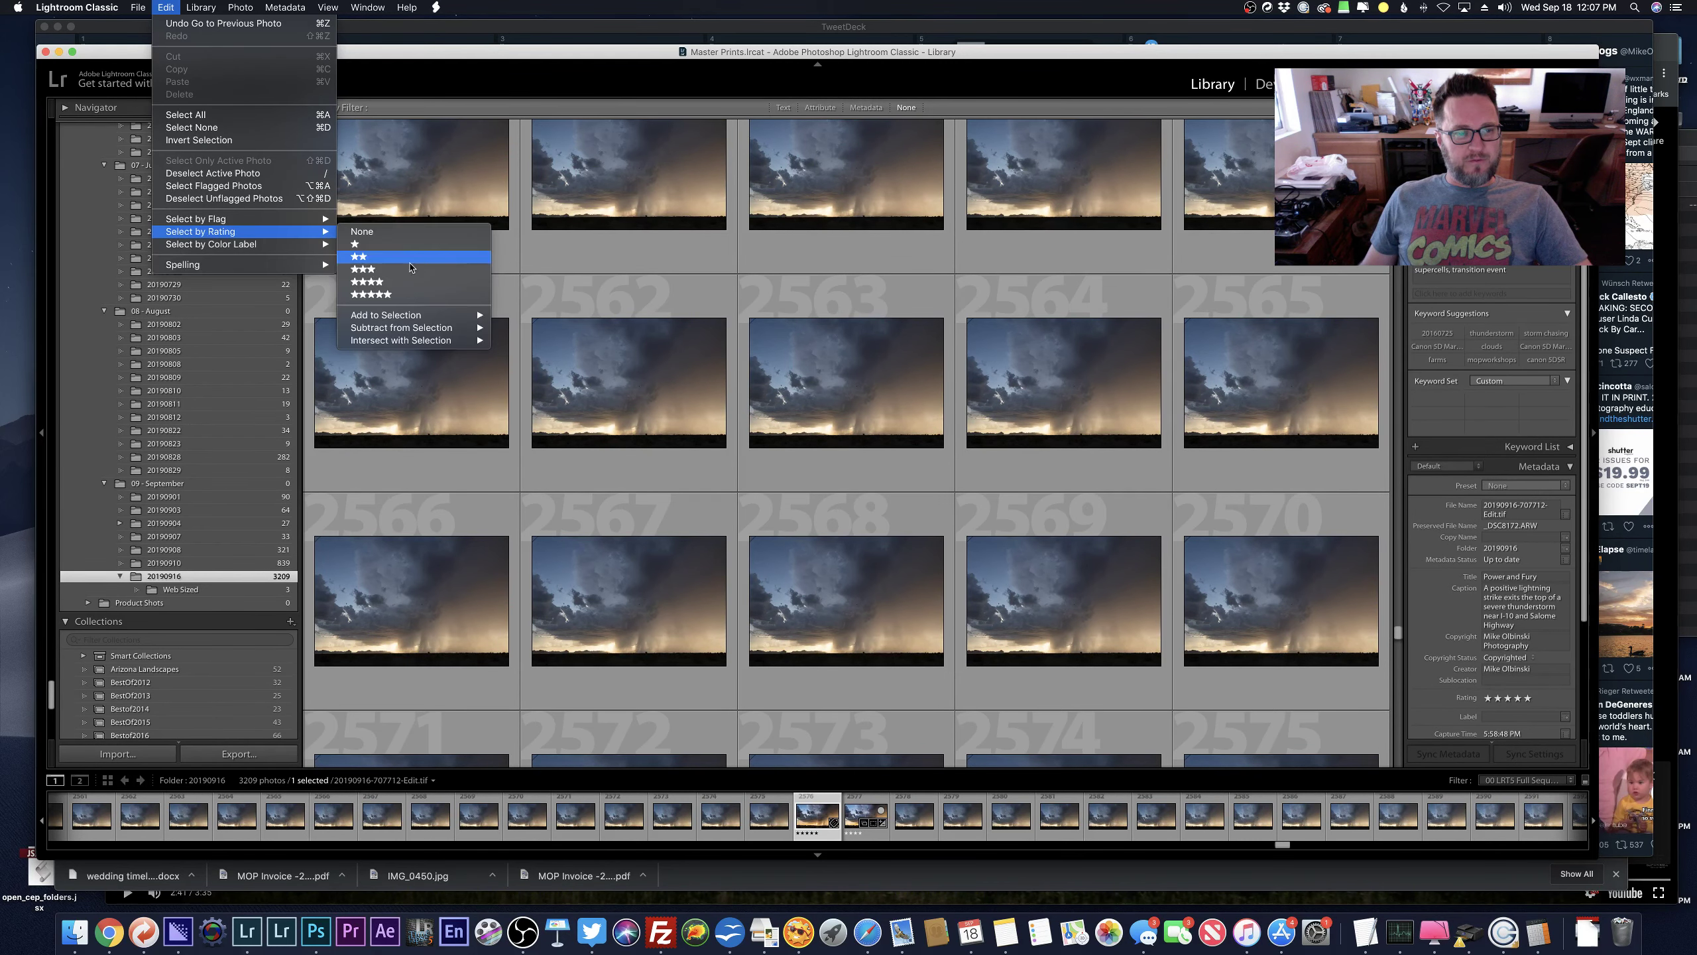
click(410, 267)
key(e)
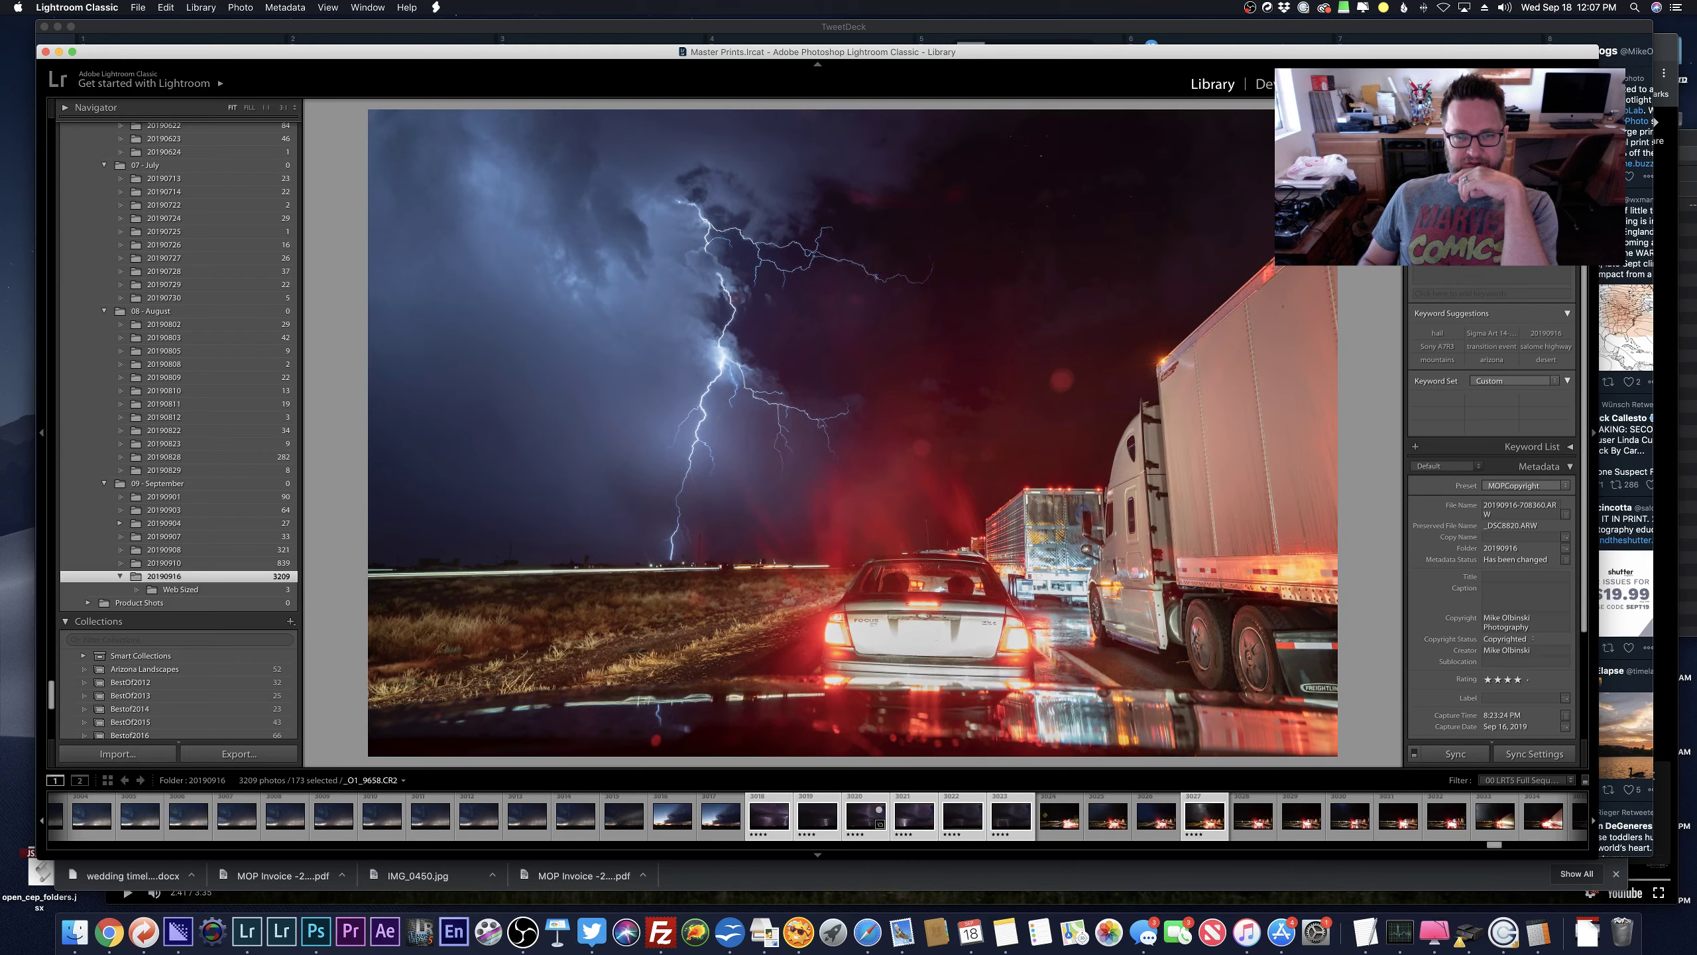
key(Right)
key(Right)
key(Right)
key(Right)
key(Right)
key(Right)
key(Right)
key(Right)
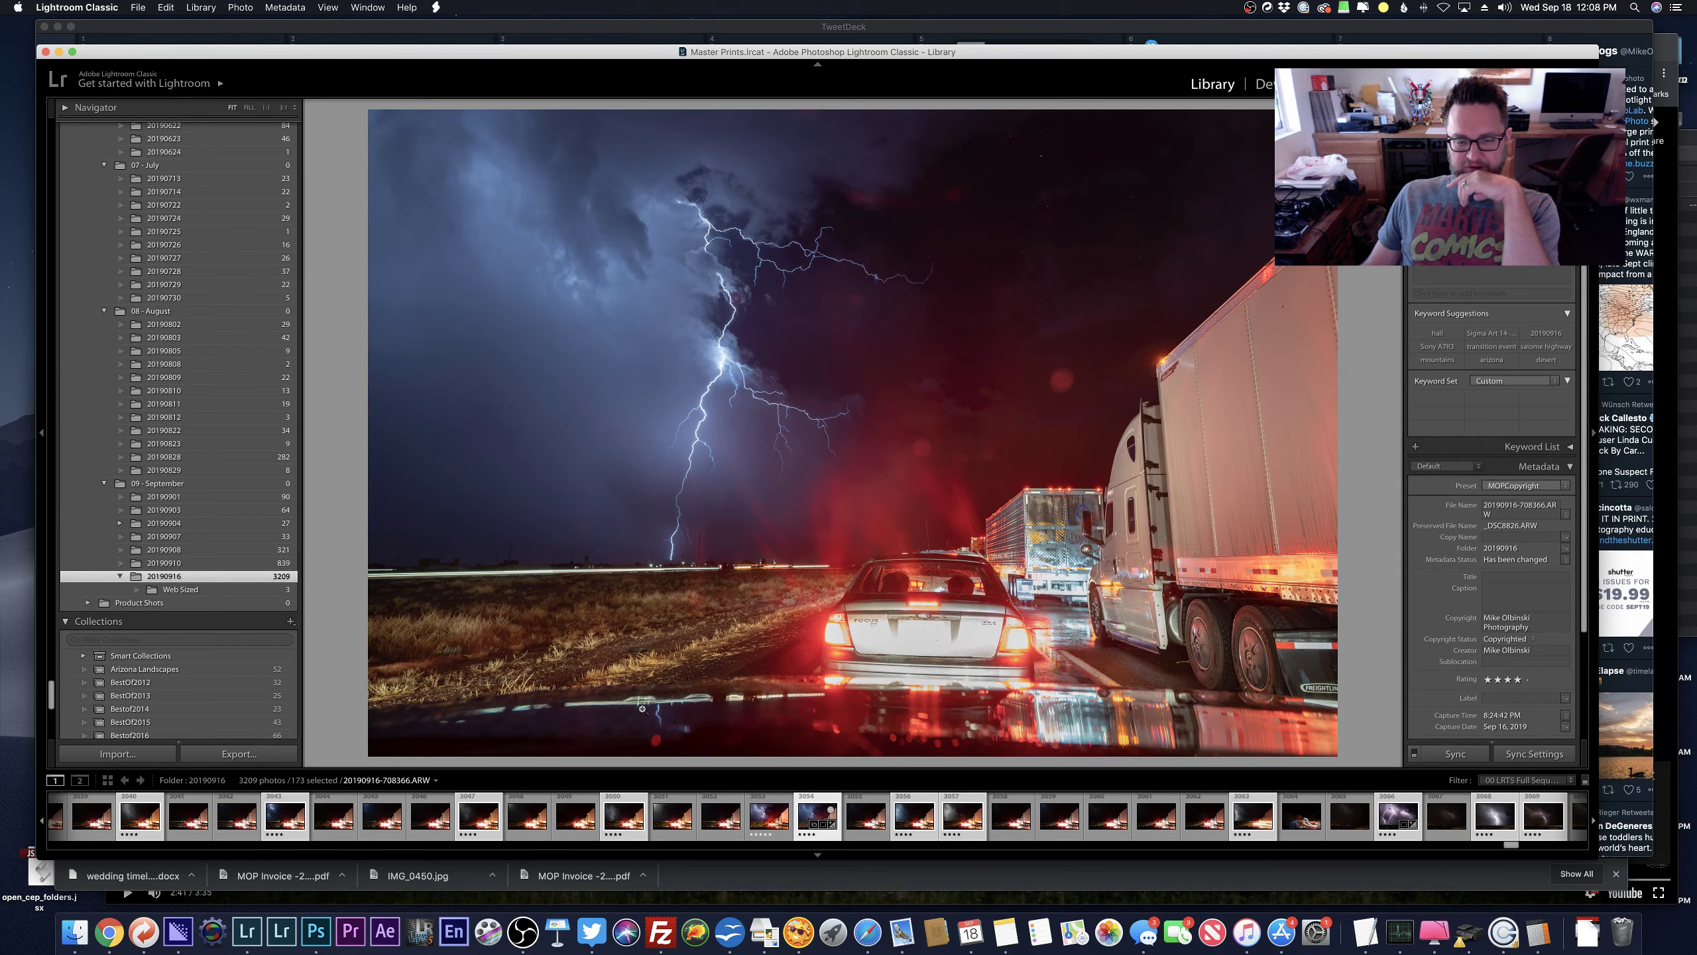
click(765, 817)
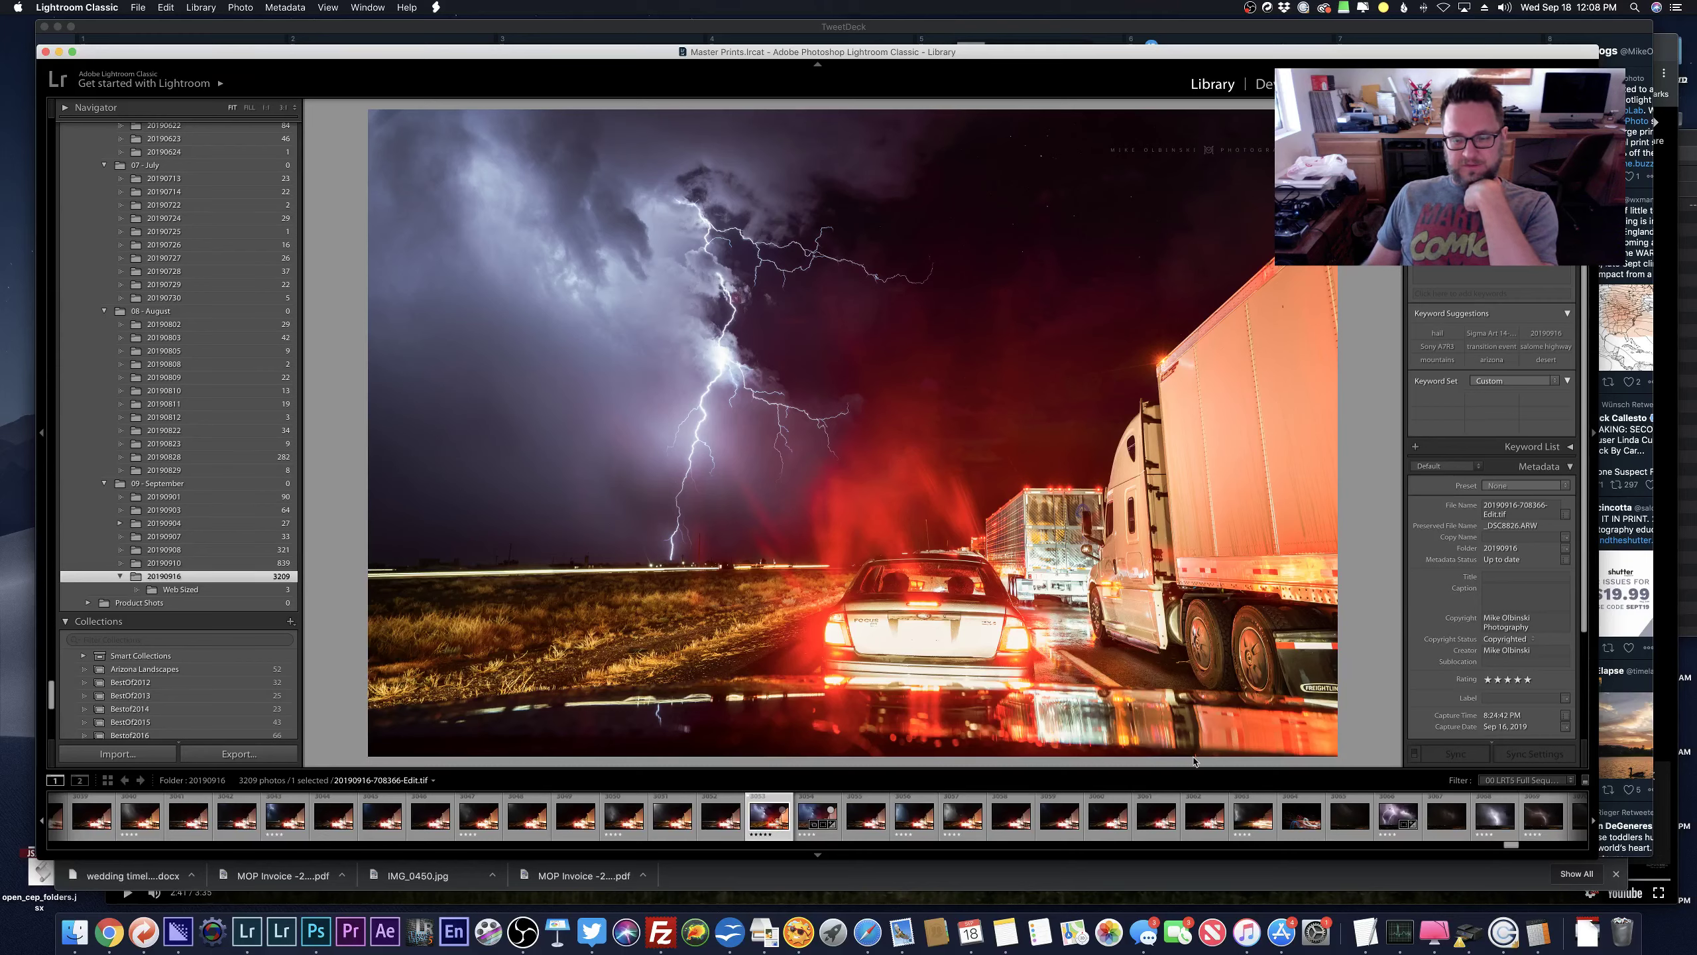
View the Wide Bolts 11mm 8K and Distant Bolts Sony 24mm 8K folders, inspecting the distant bolt and rain shafts enlarged.
scroll(1417, 836, left, 5)
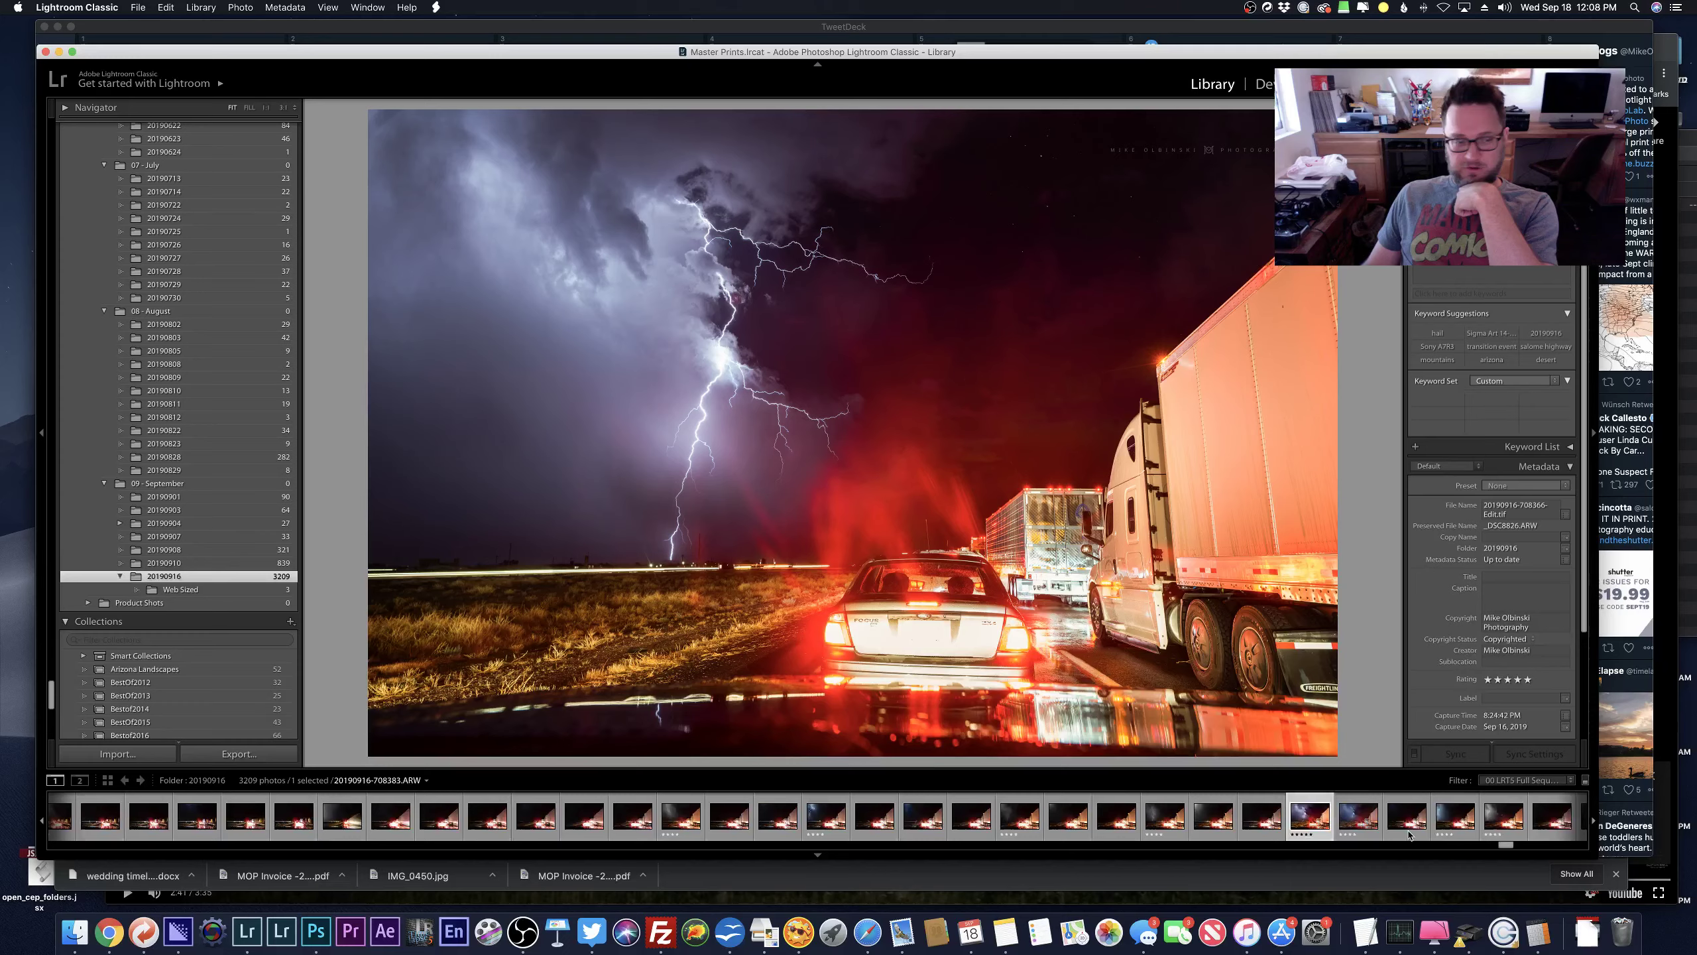
scroll(193, 482, up, 10)
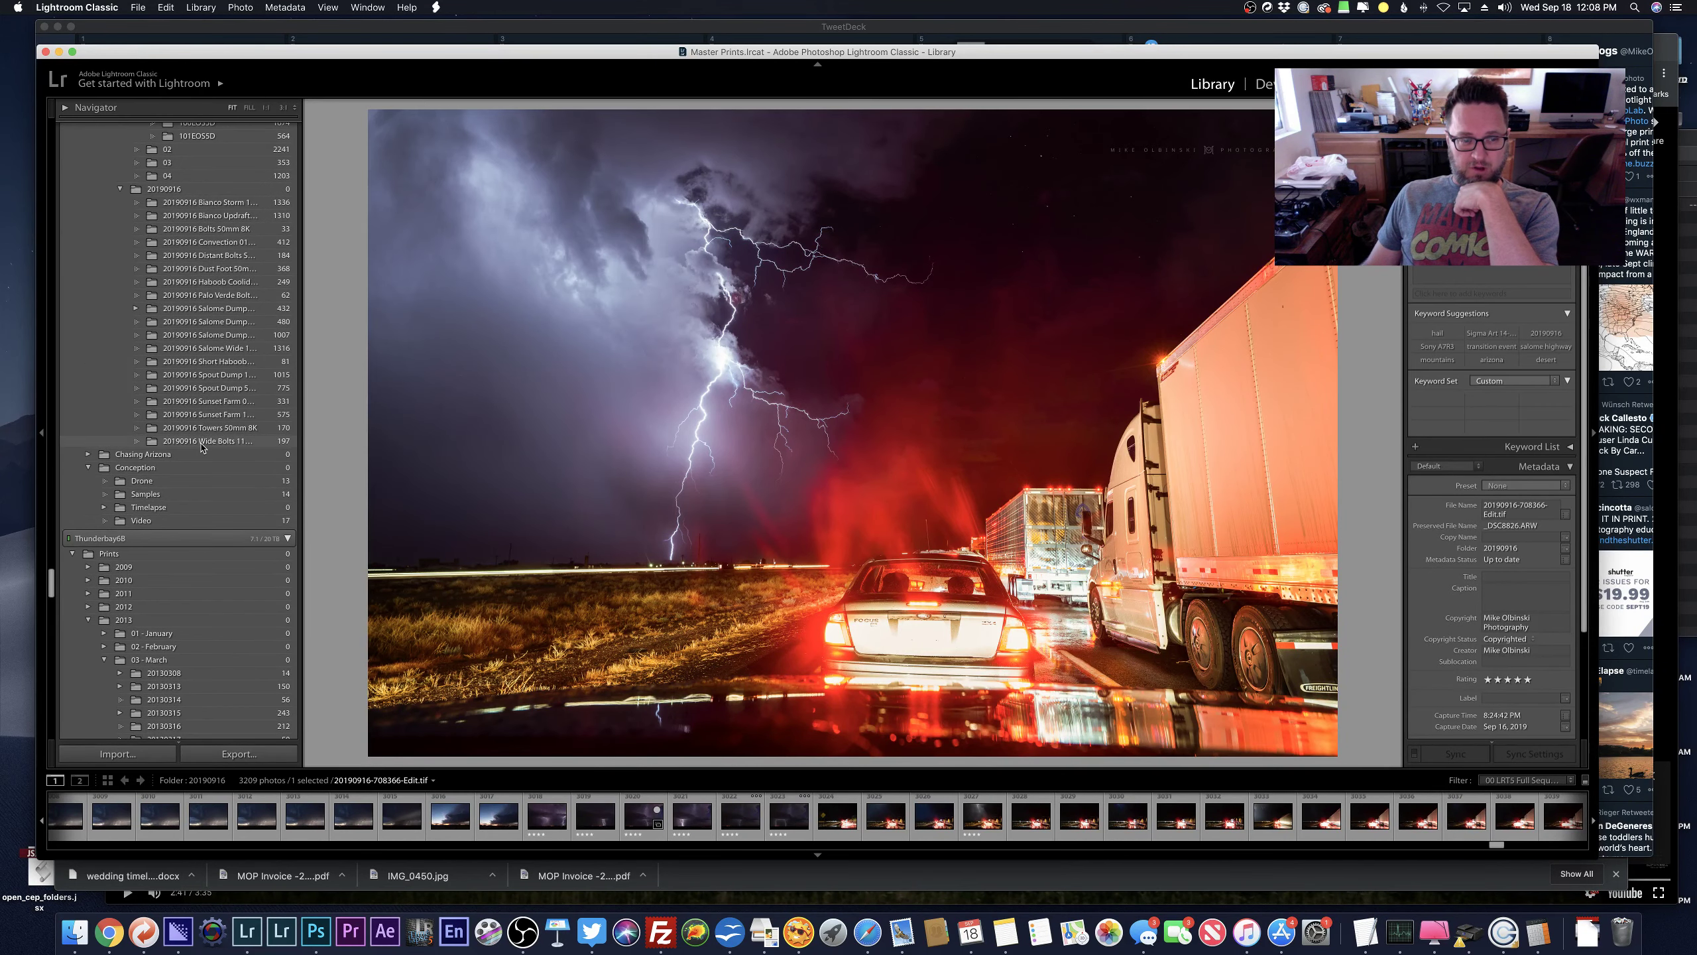
click(200, 443)
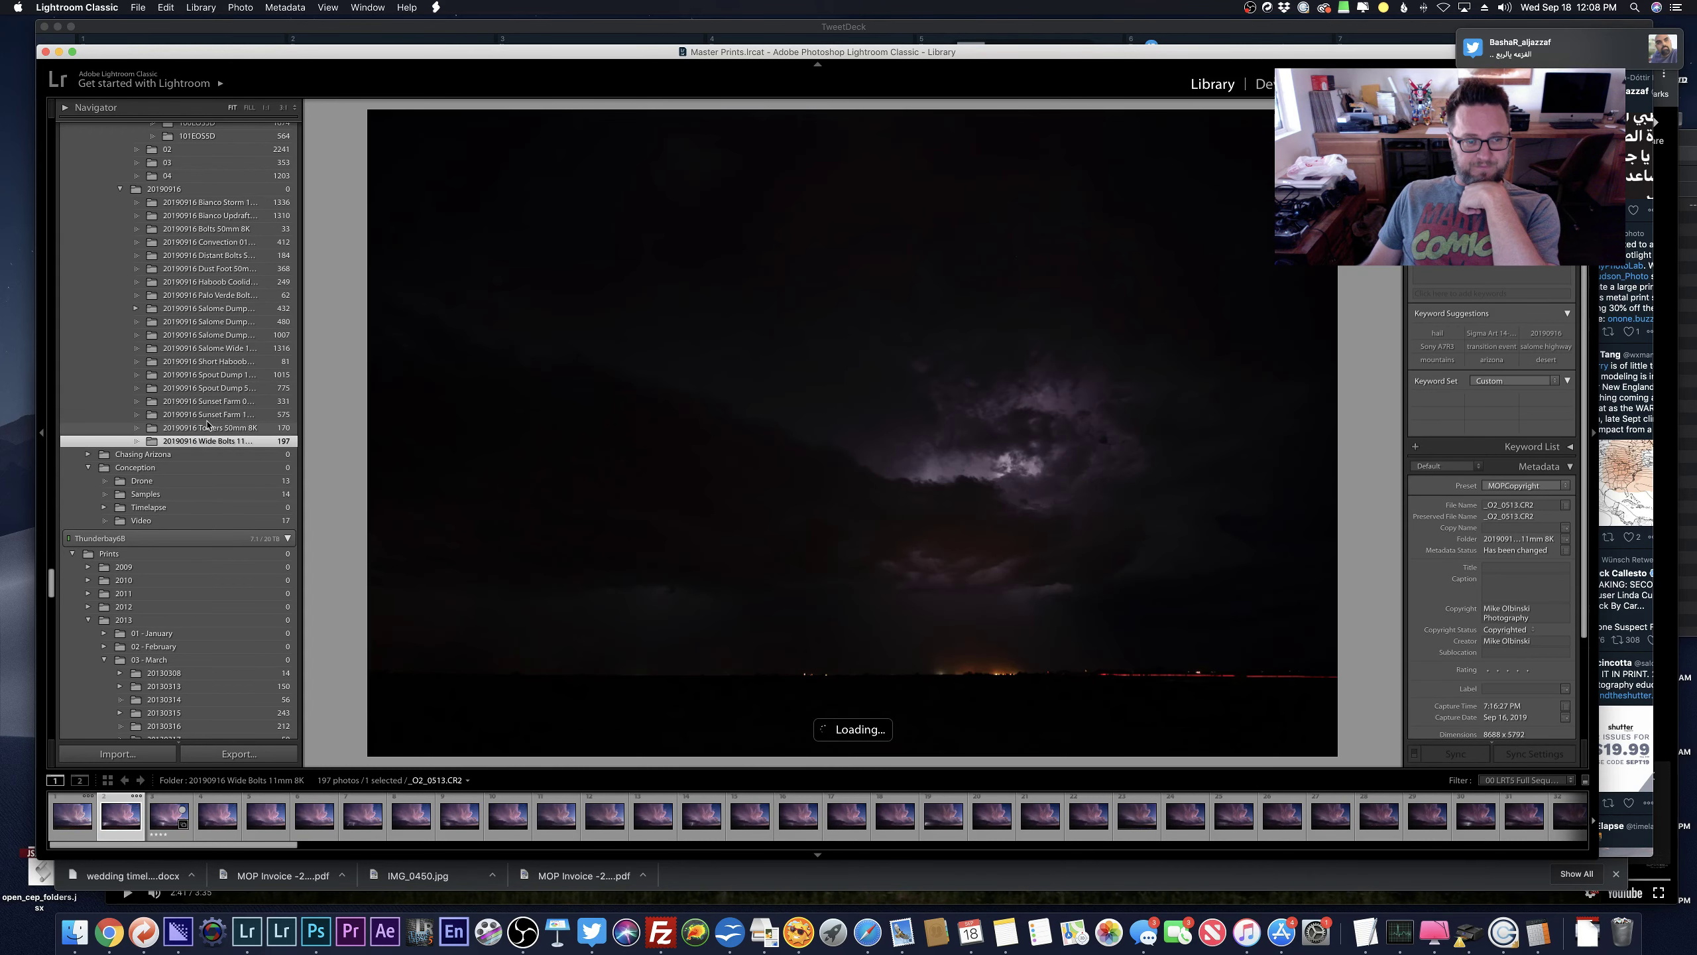
click(222, 256)
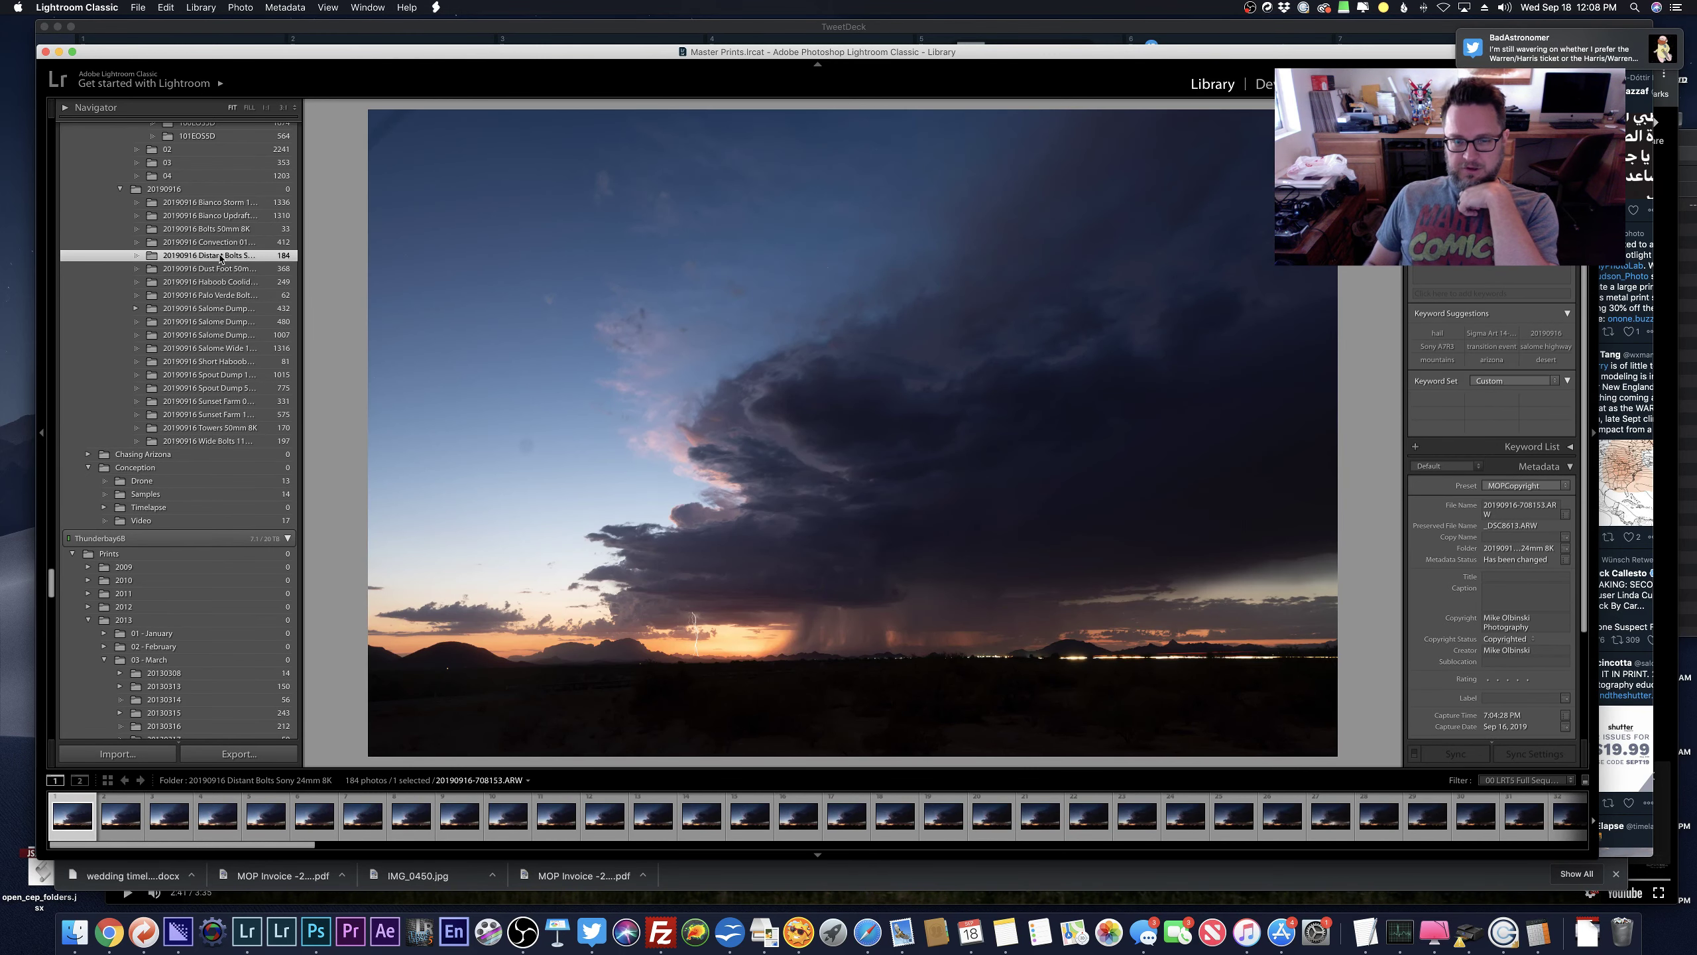
click(712, 648)
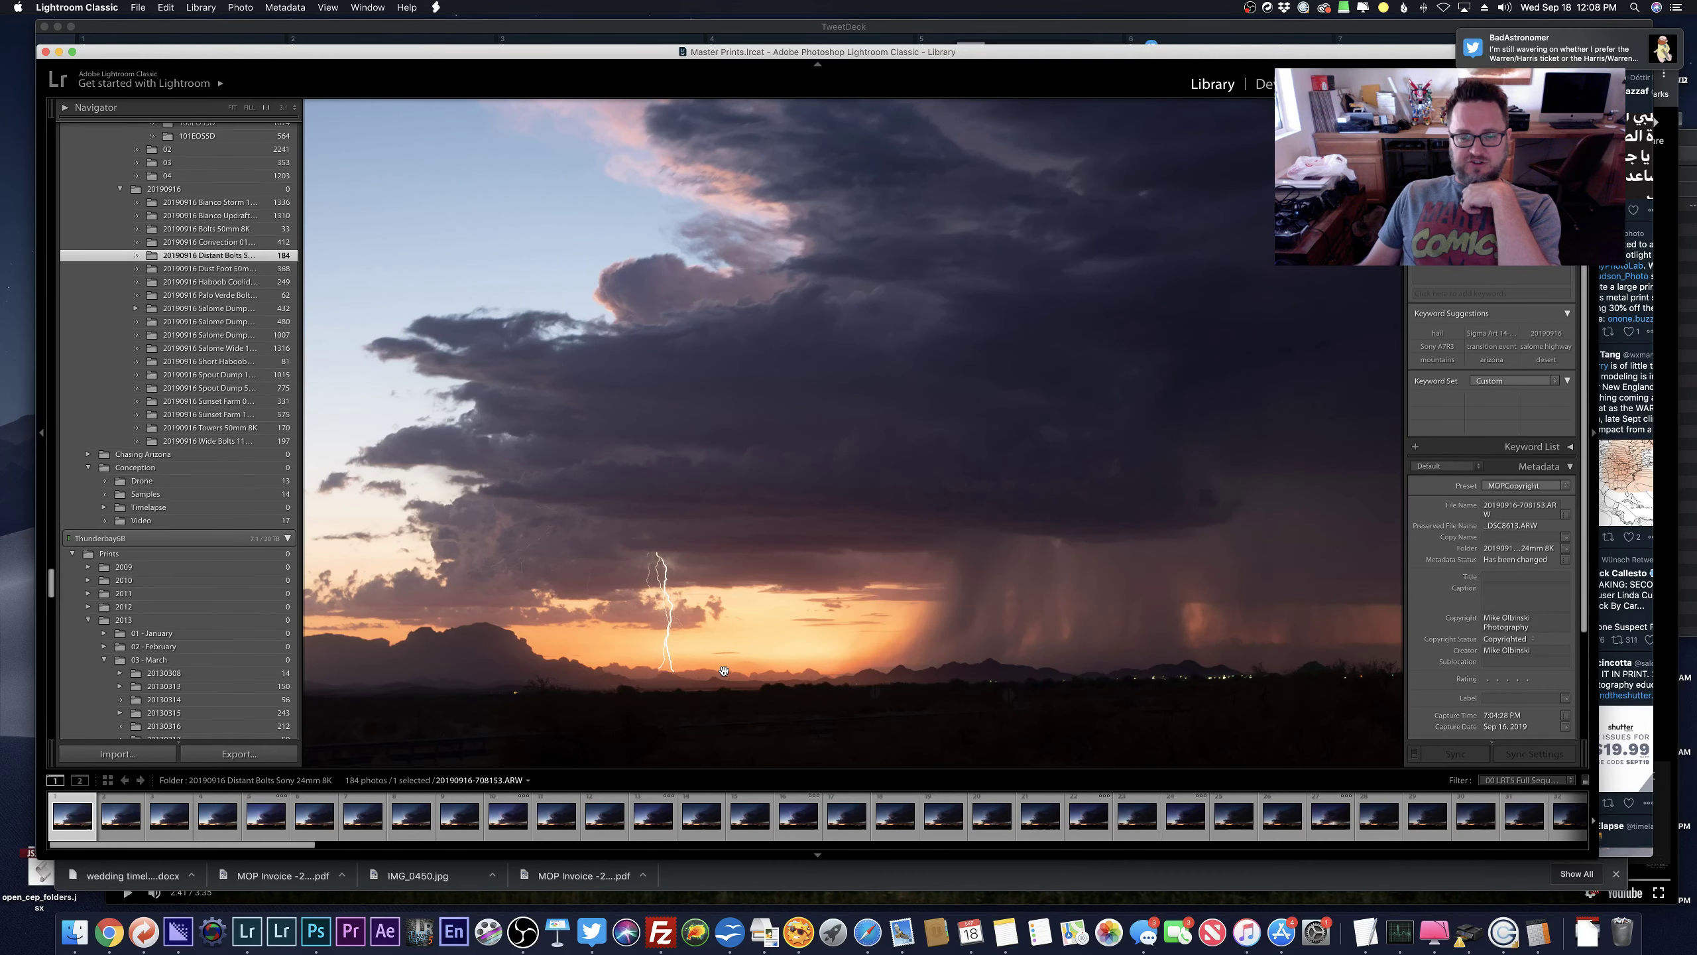
drag(1006, 646, 811, 590)
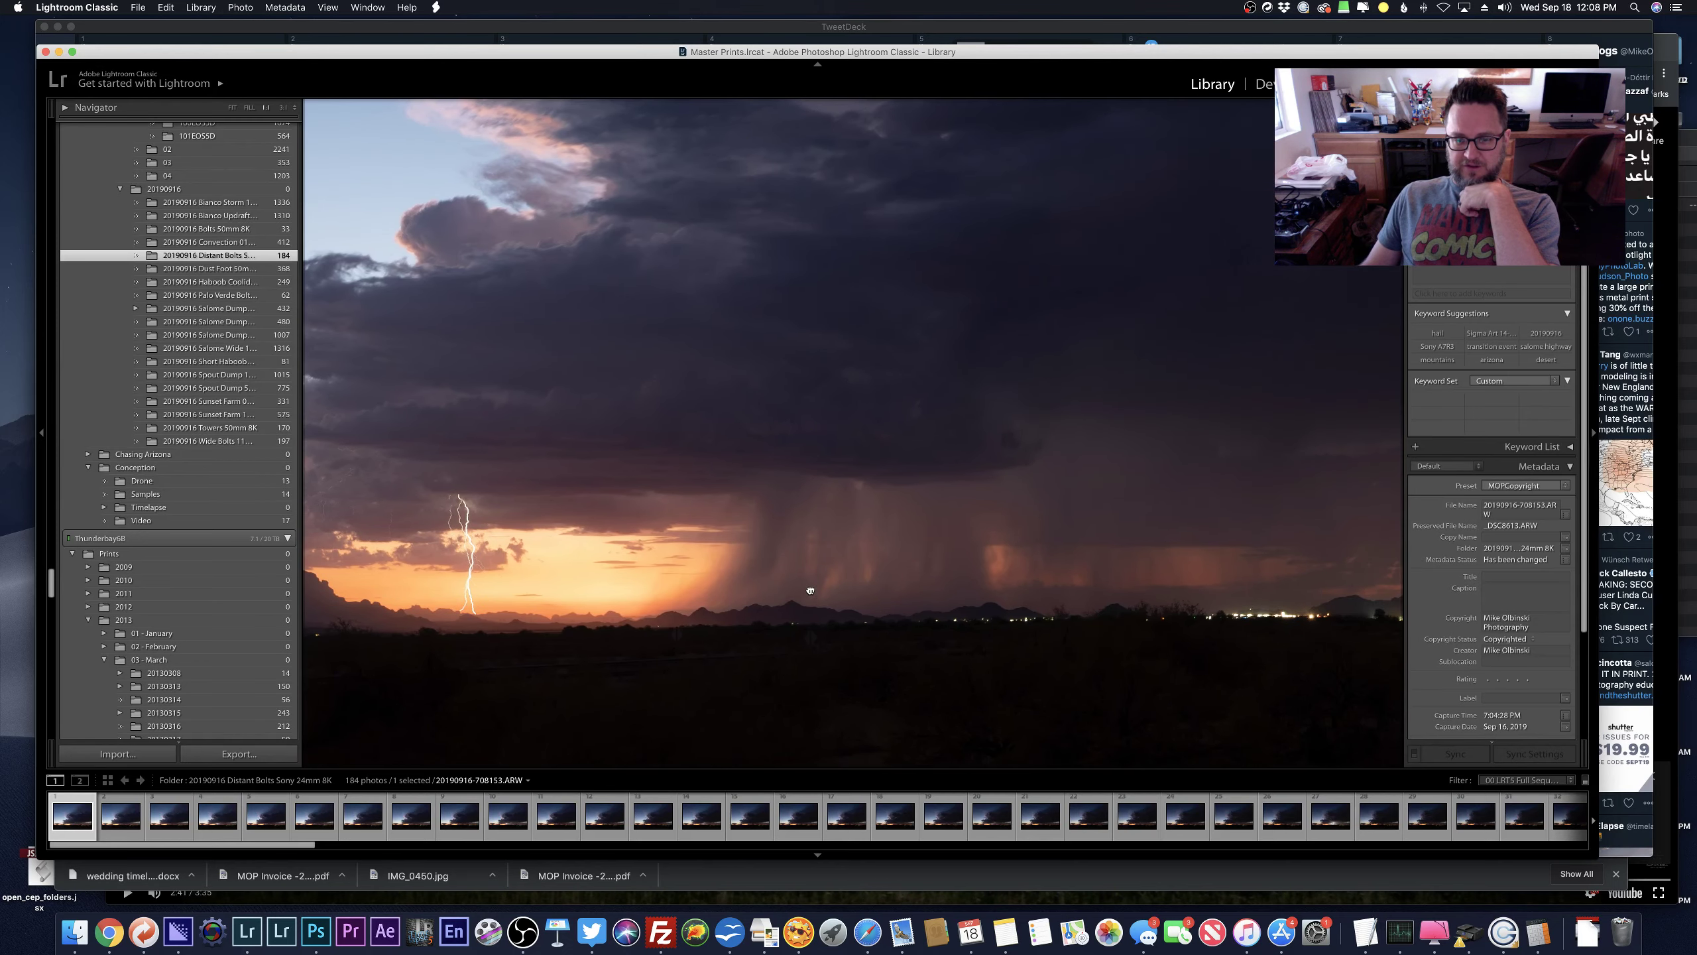
key(Right)
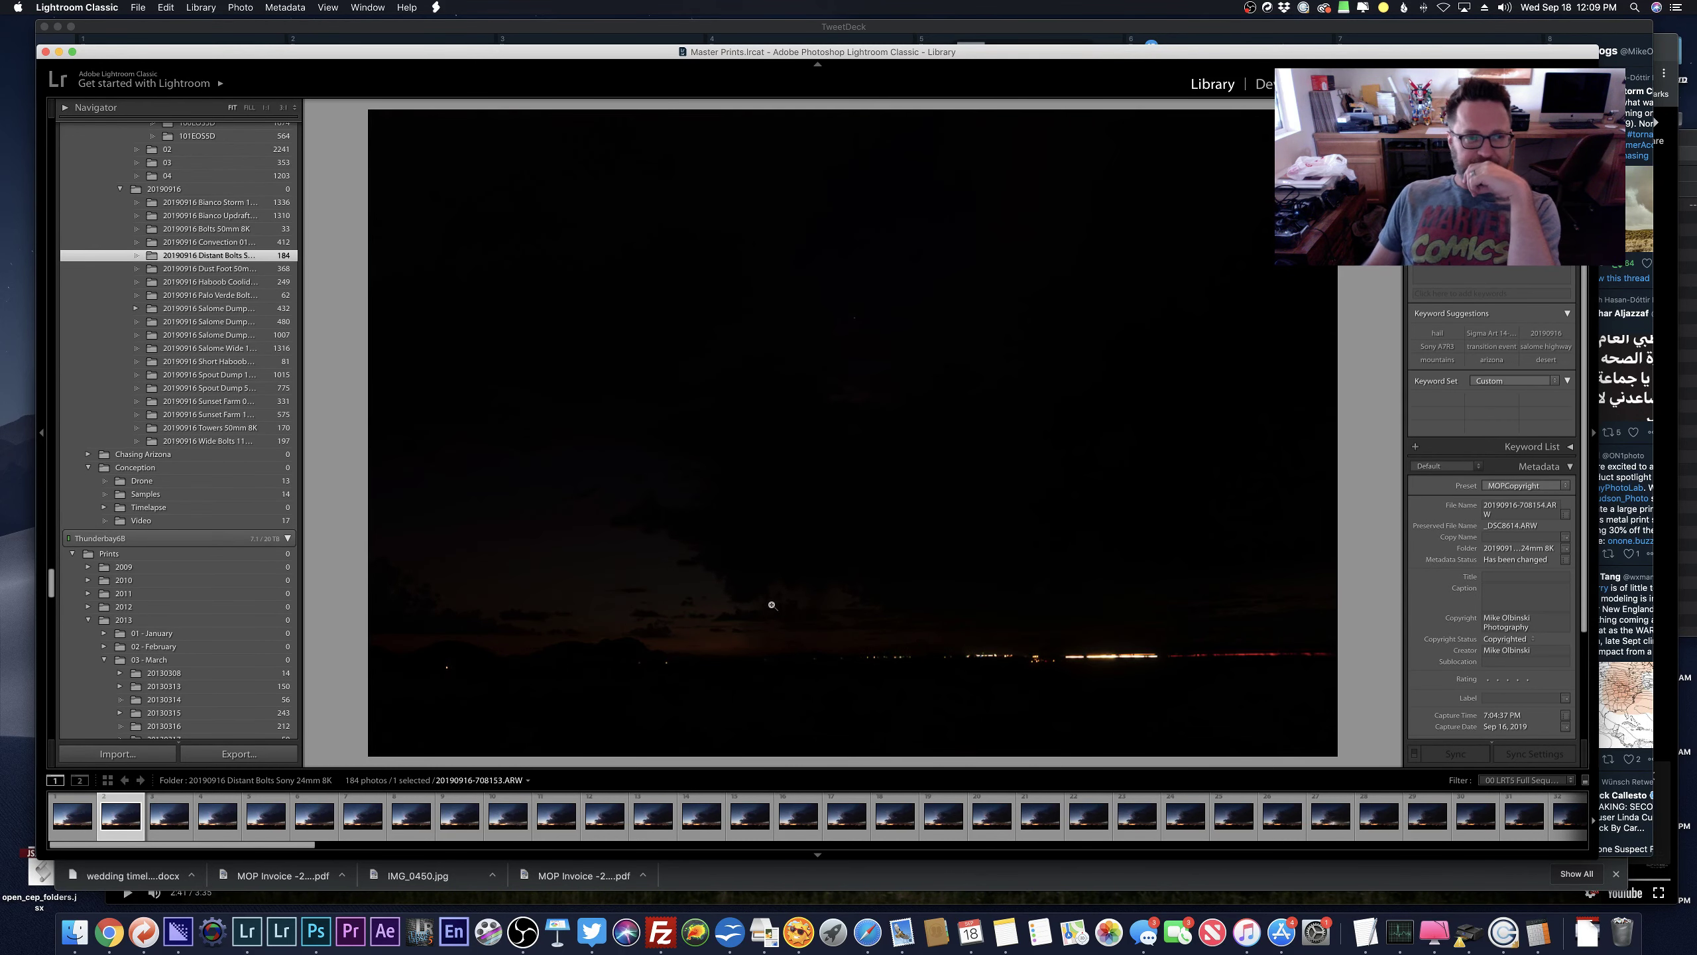
Open the 20190916 Bolts 50mm 8K folder and step through its lightning frames.
click(244, 228)
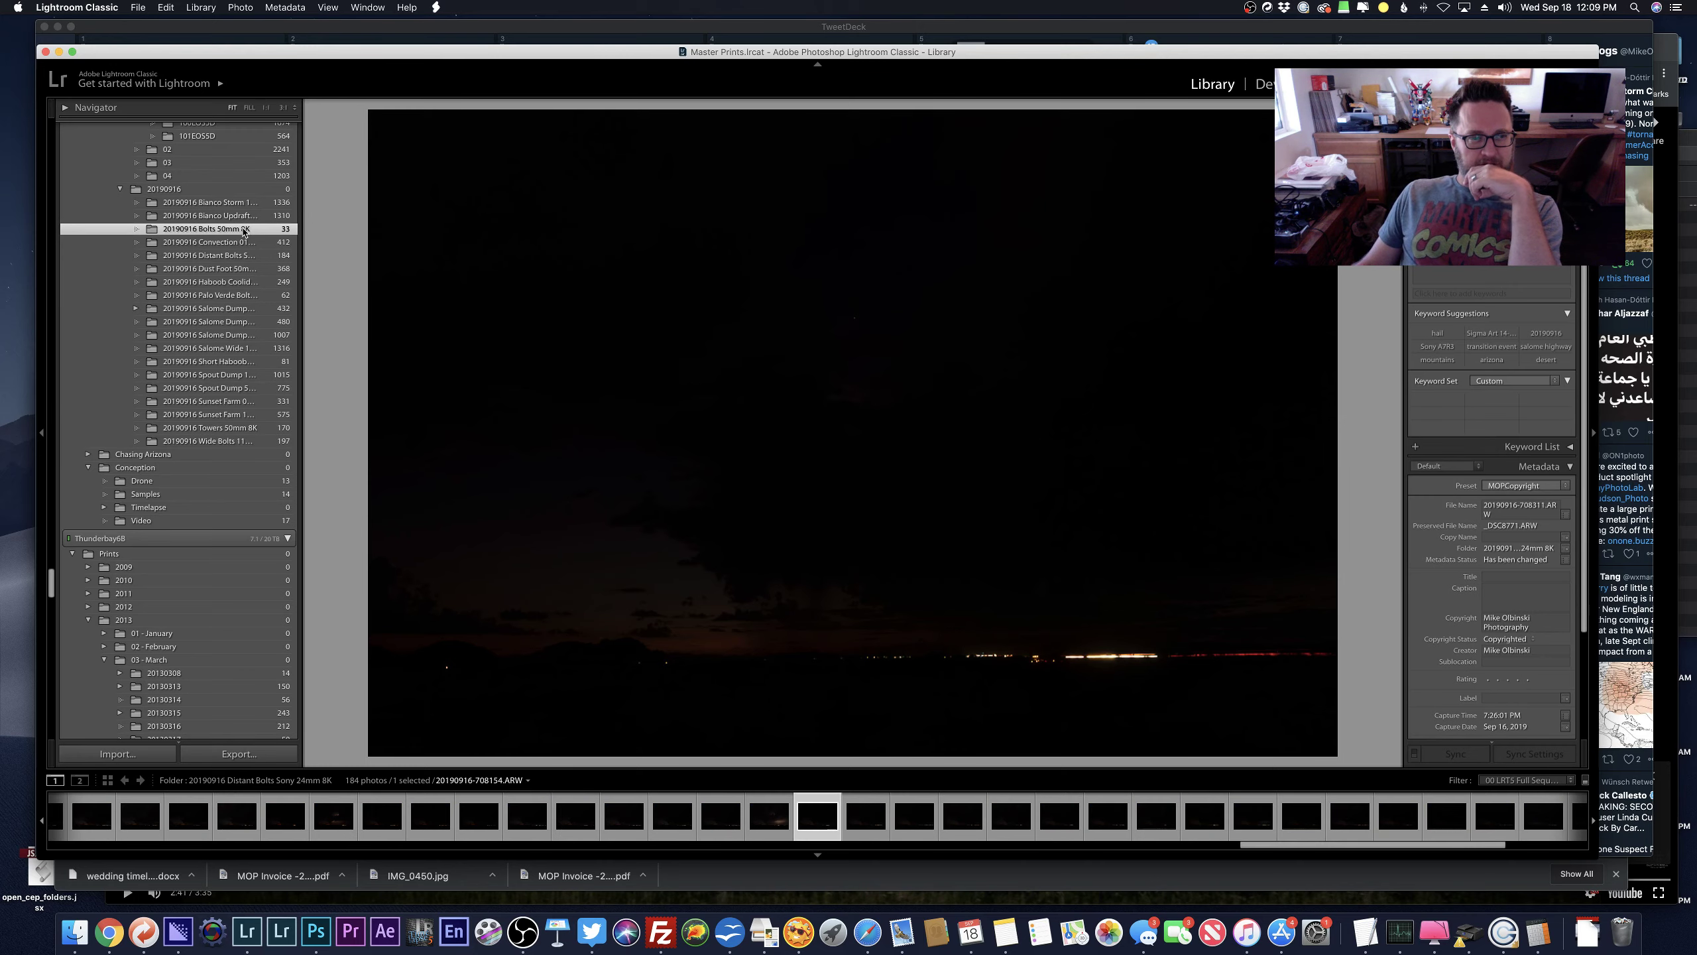
key(Right)
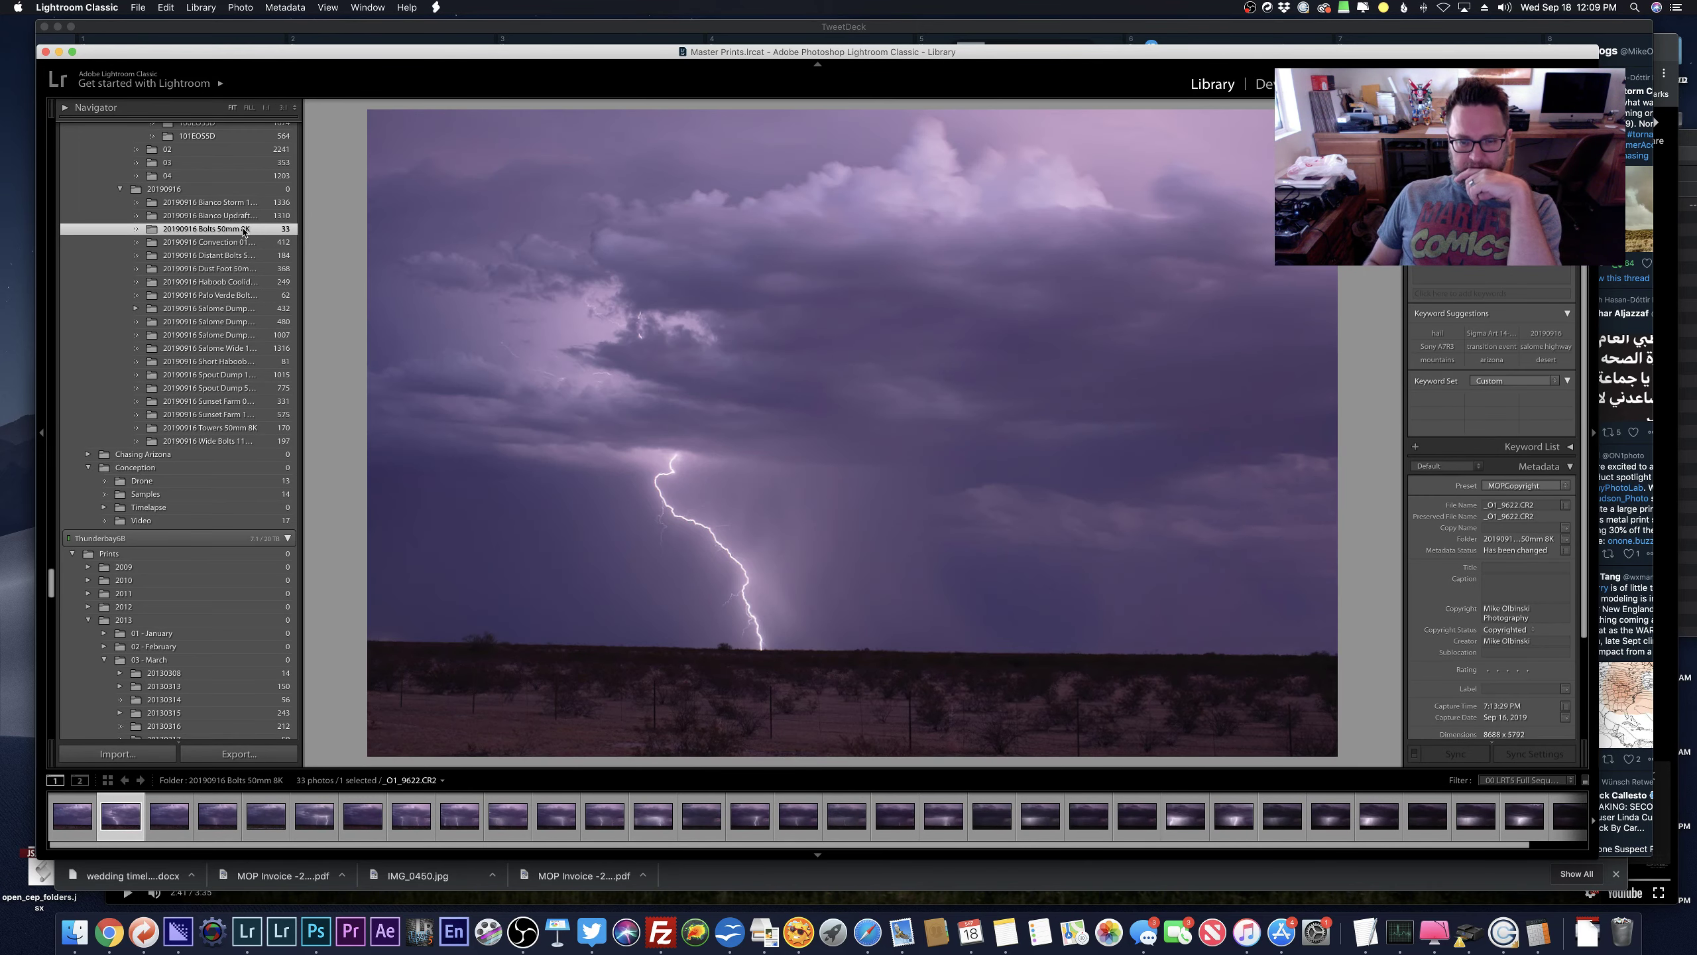
key(Right)
key(Right)
key(Right)
key(Right)
key(Right)
key(Right)
key(Right)
key(Right)
key(Right)
key(Right)
key(Right)
key(Right)
key(Right)
key(Right)
key(Right)
key(Right)
key(Right)
key(Right)
key(Right)
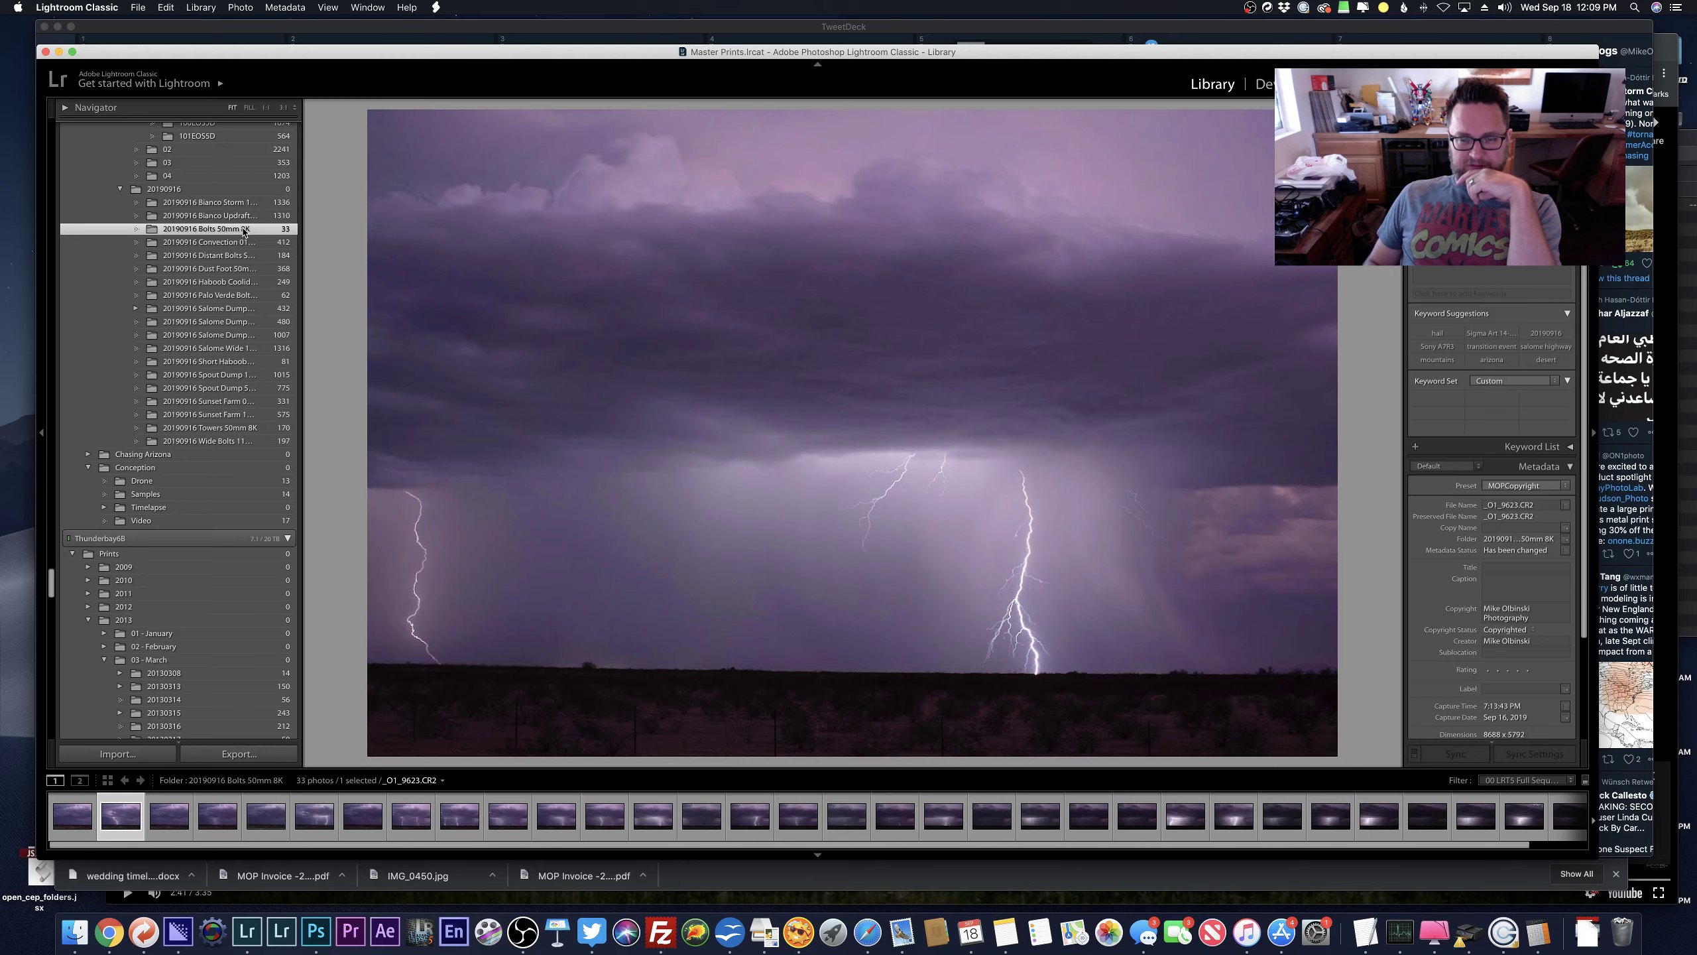
View the first Palo Verde Bolts 50mm 8K frames and the Salome Dump 02 50mm 8K folder.
click(240, 295)
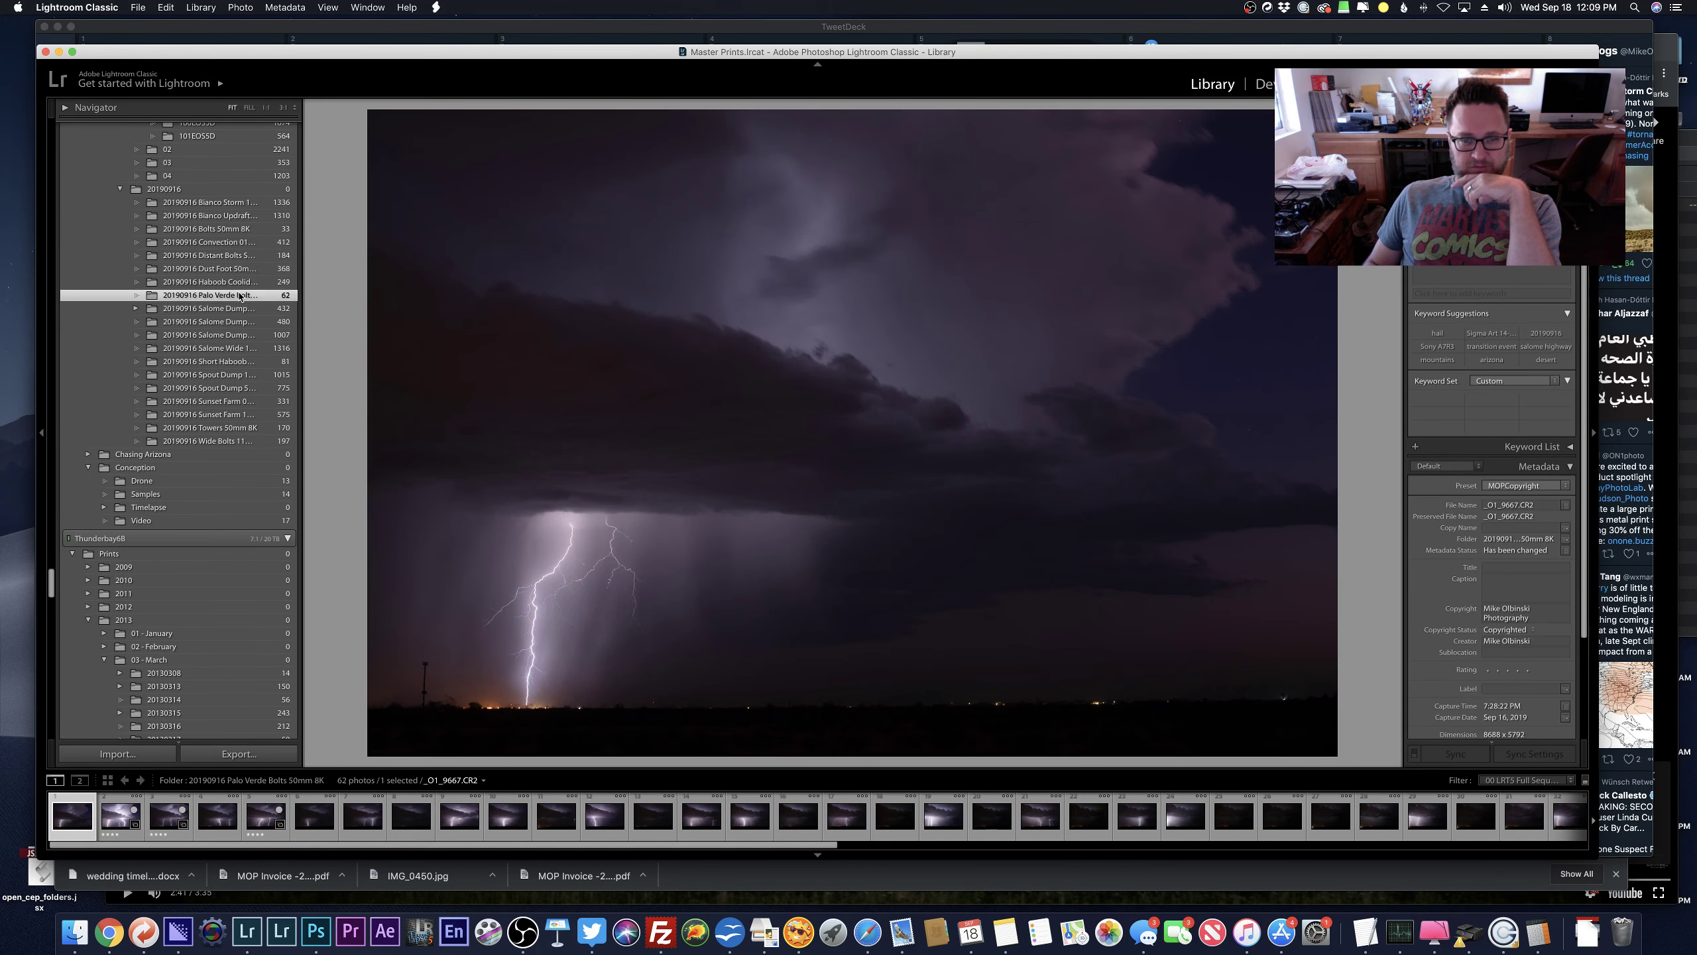
key(Right)
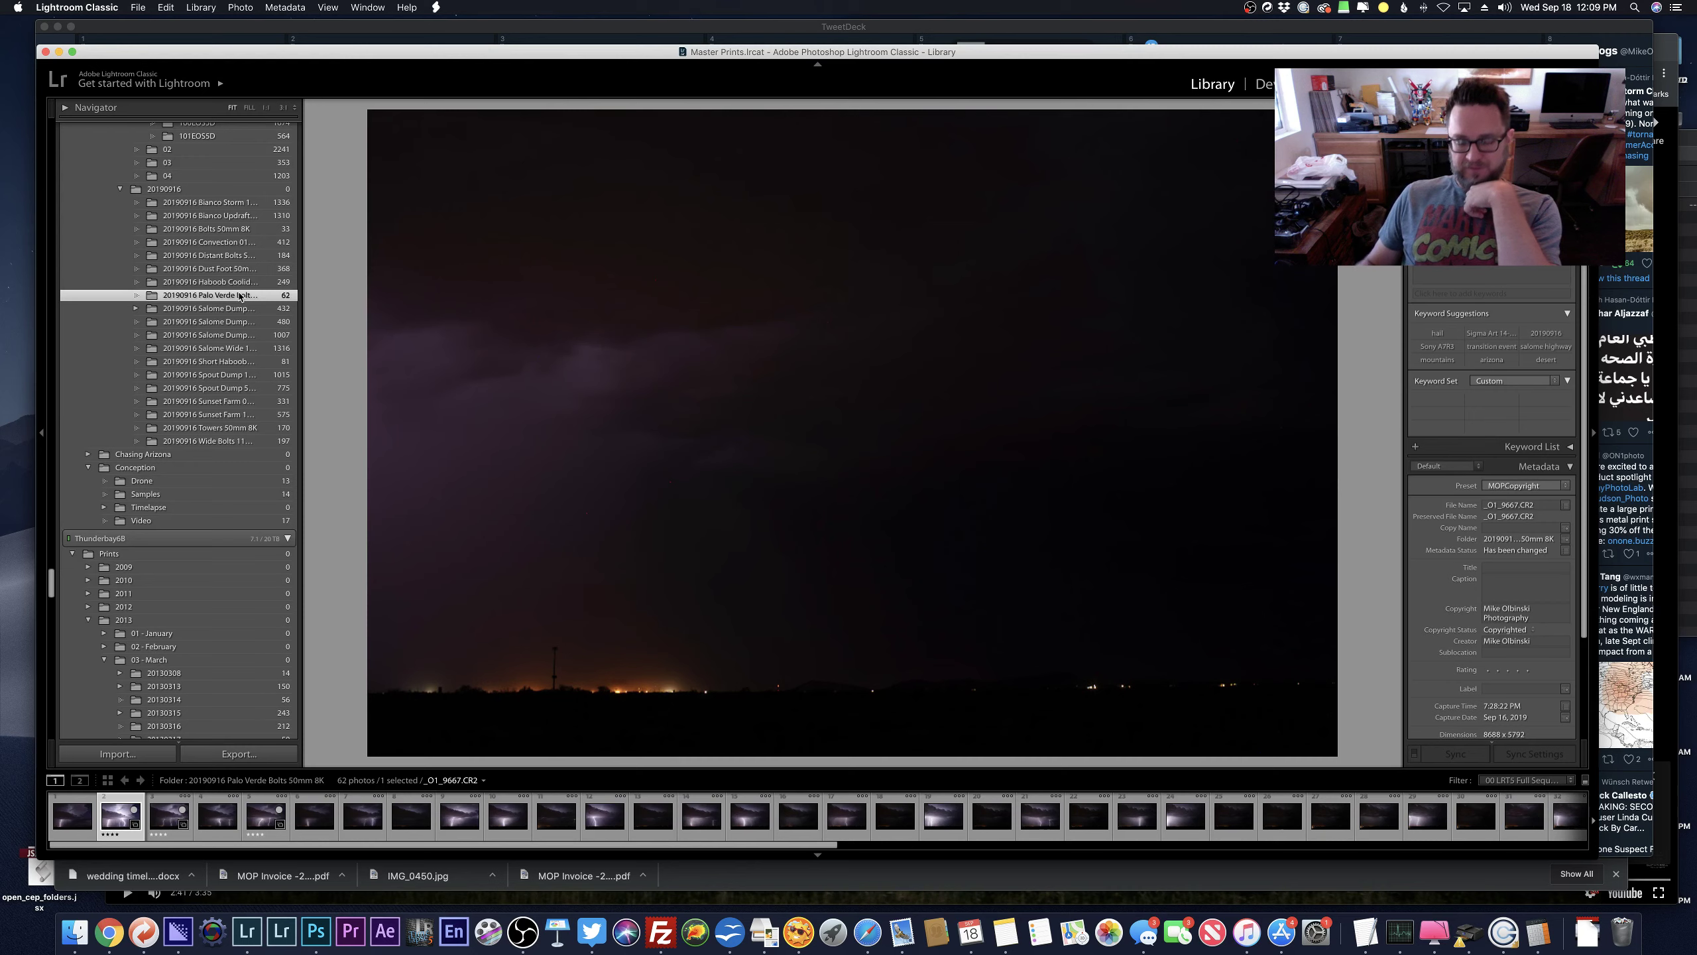
click(248, 323)
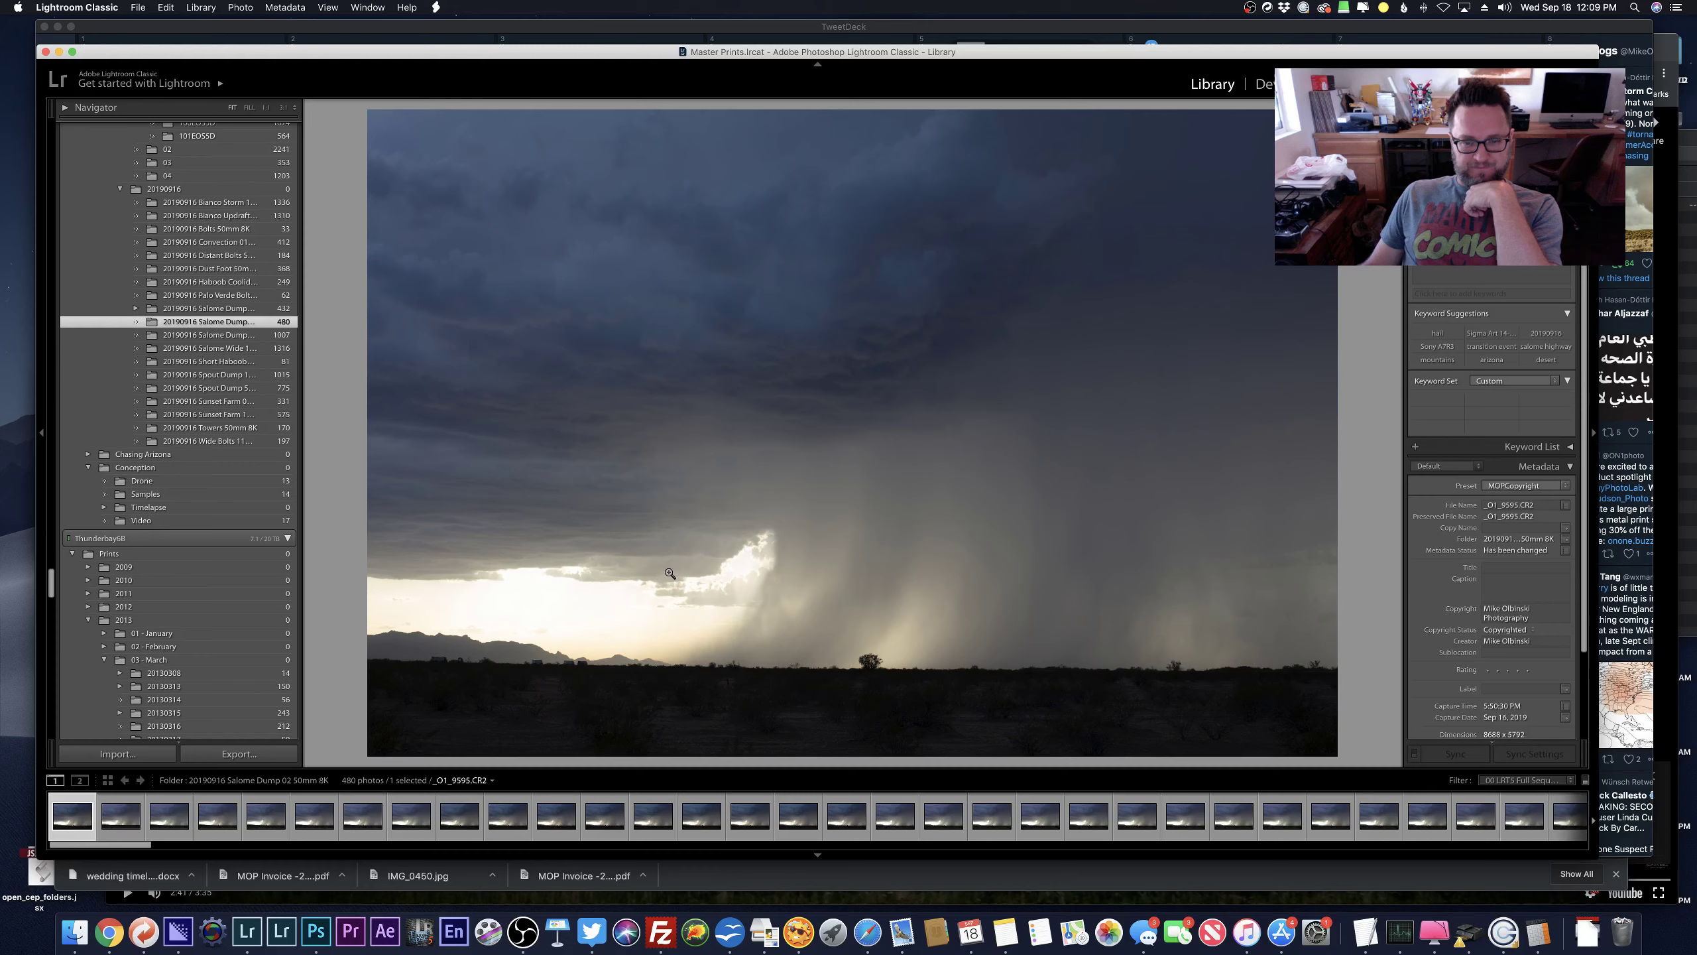
Compare the dust spout enlarged in the Spout Dump 11mm 8K and Spout Dump 50mm 8K folders.
click(208, 374)
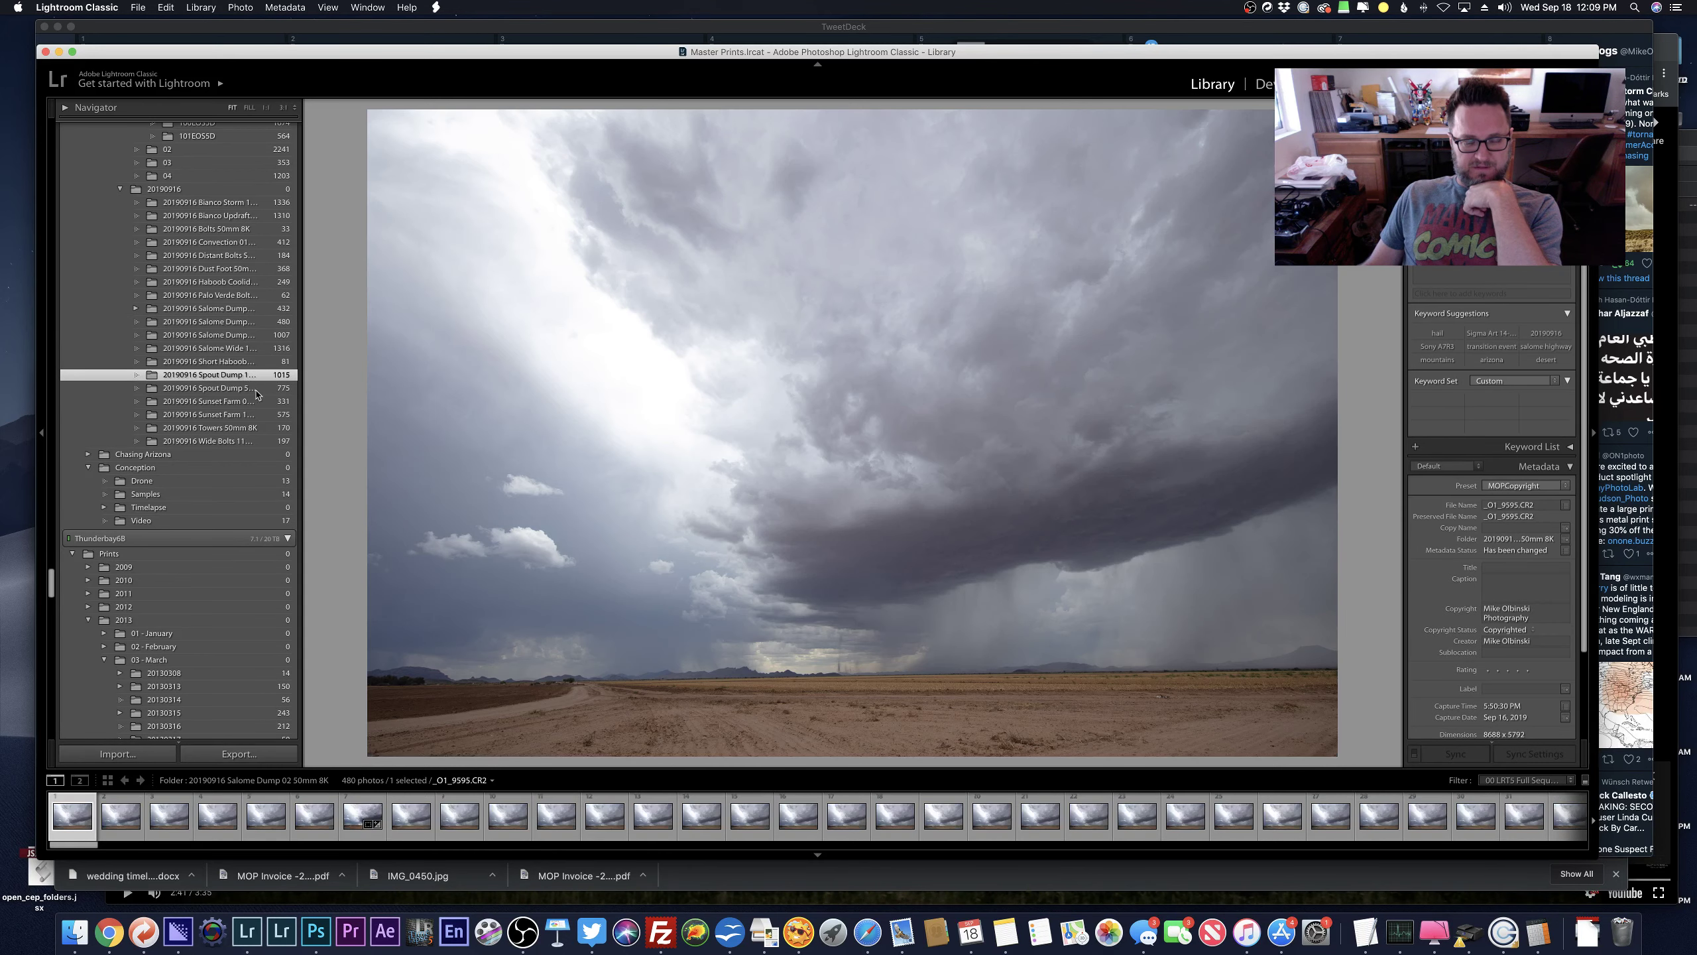
click(822, 668)
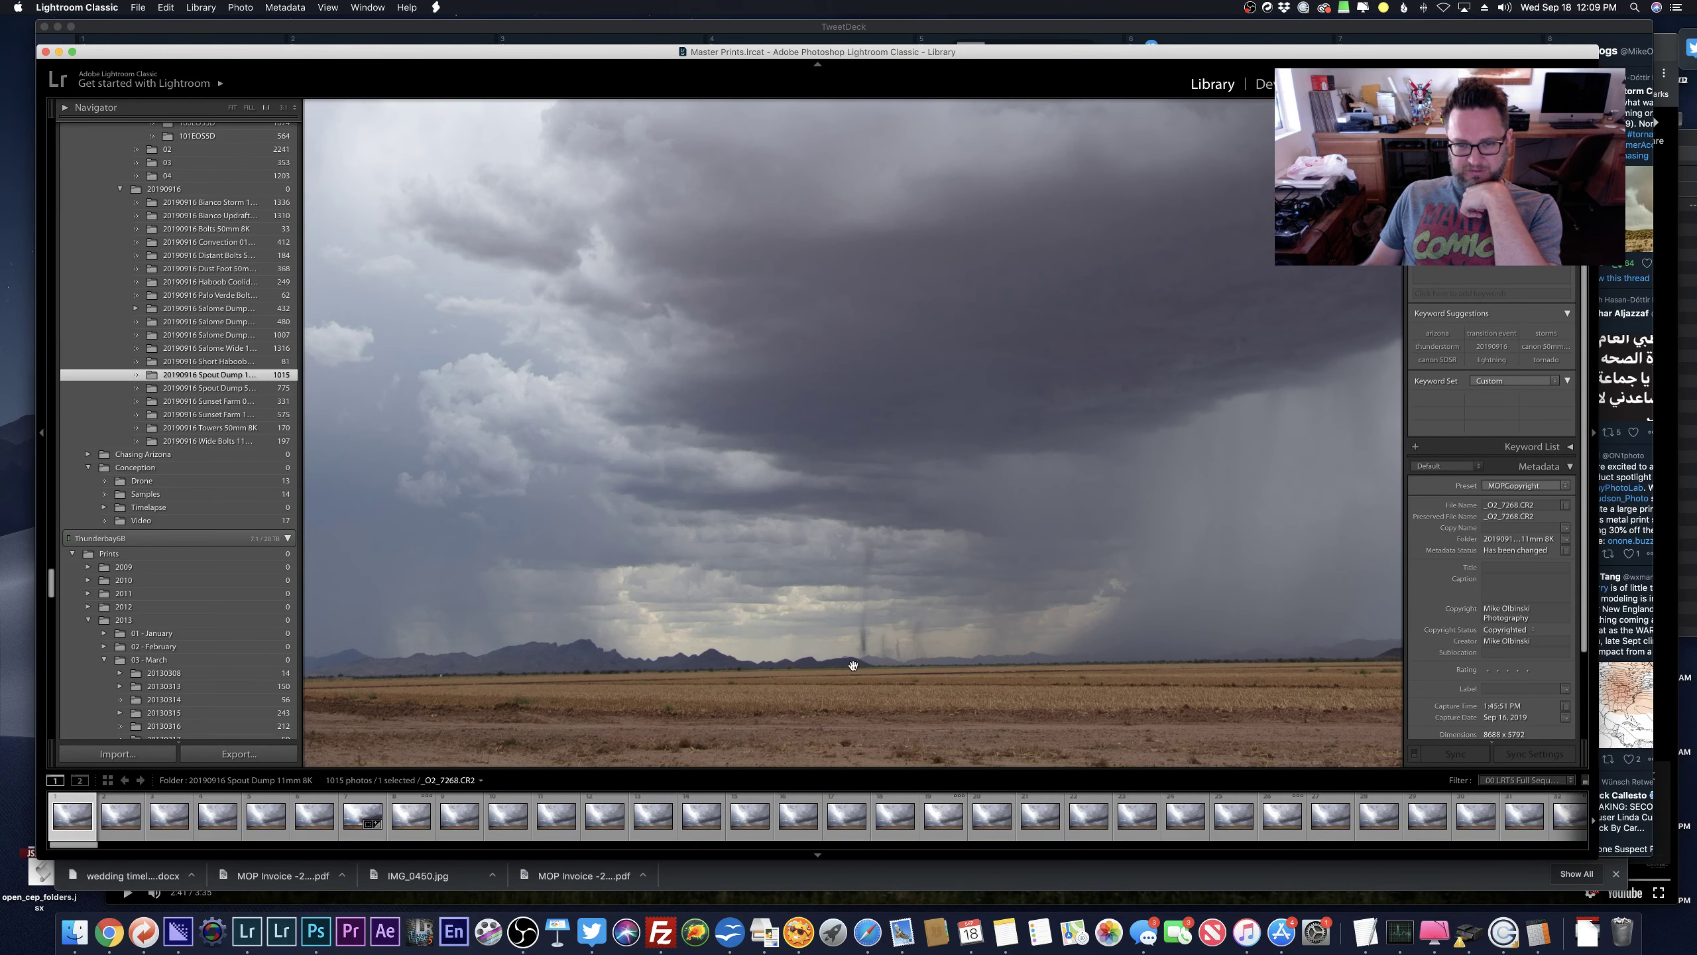
click(249, 388)
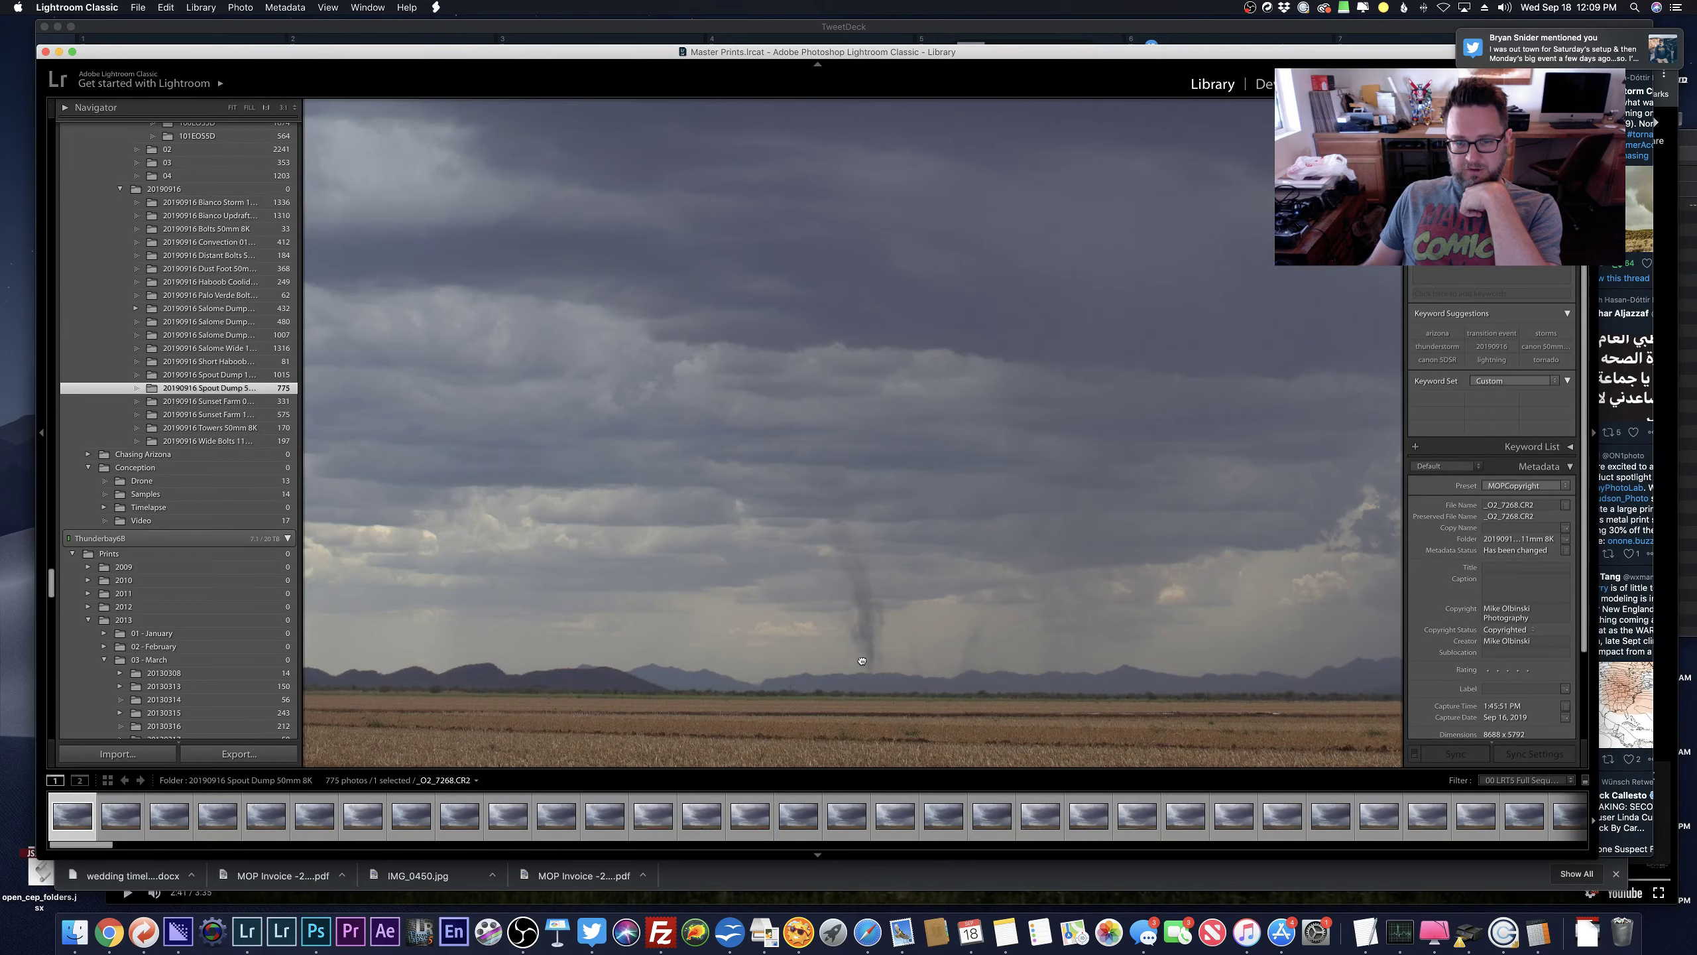
key(super+Tab)
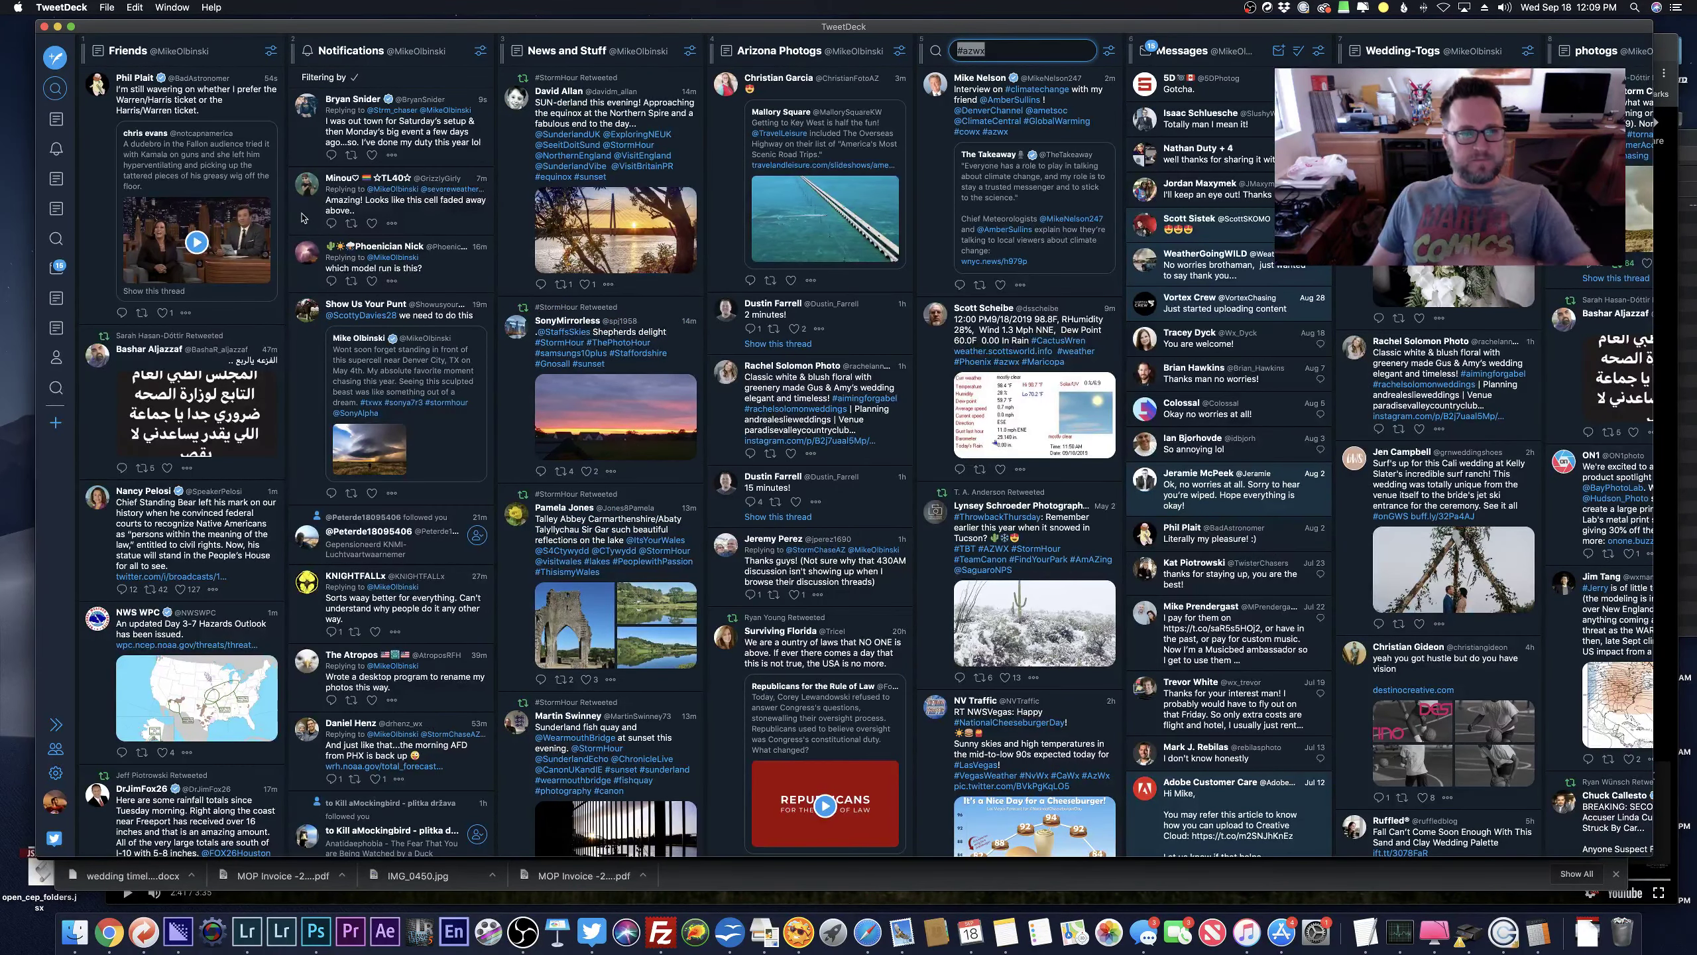
key(super+Tab)
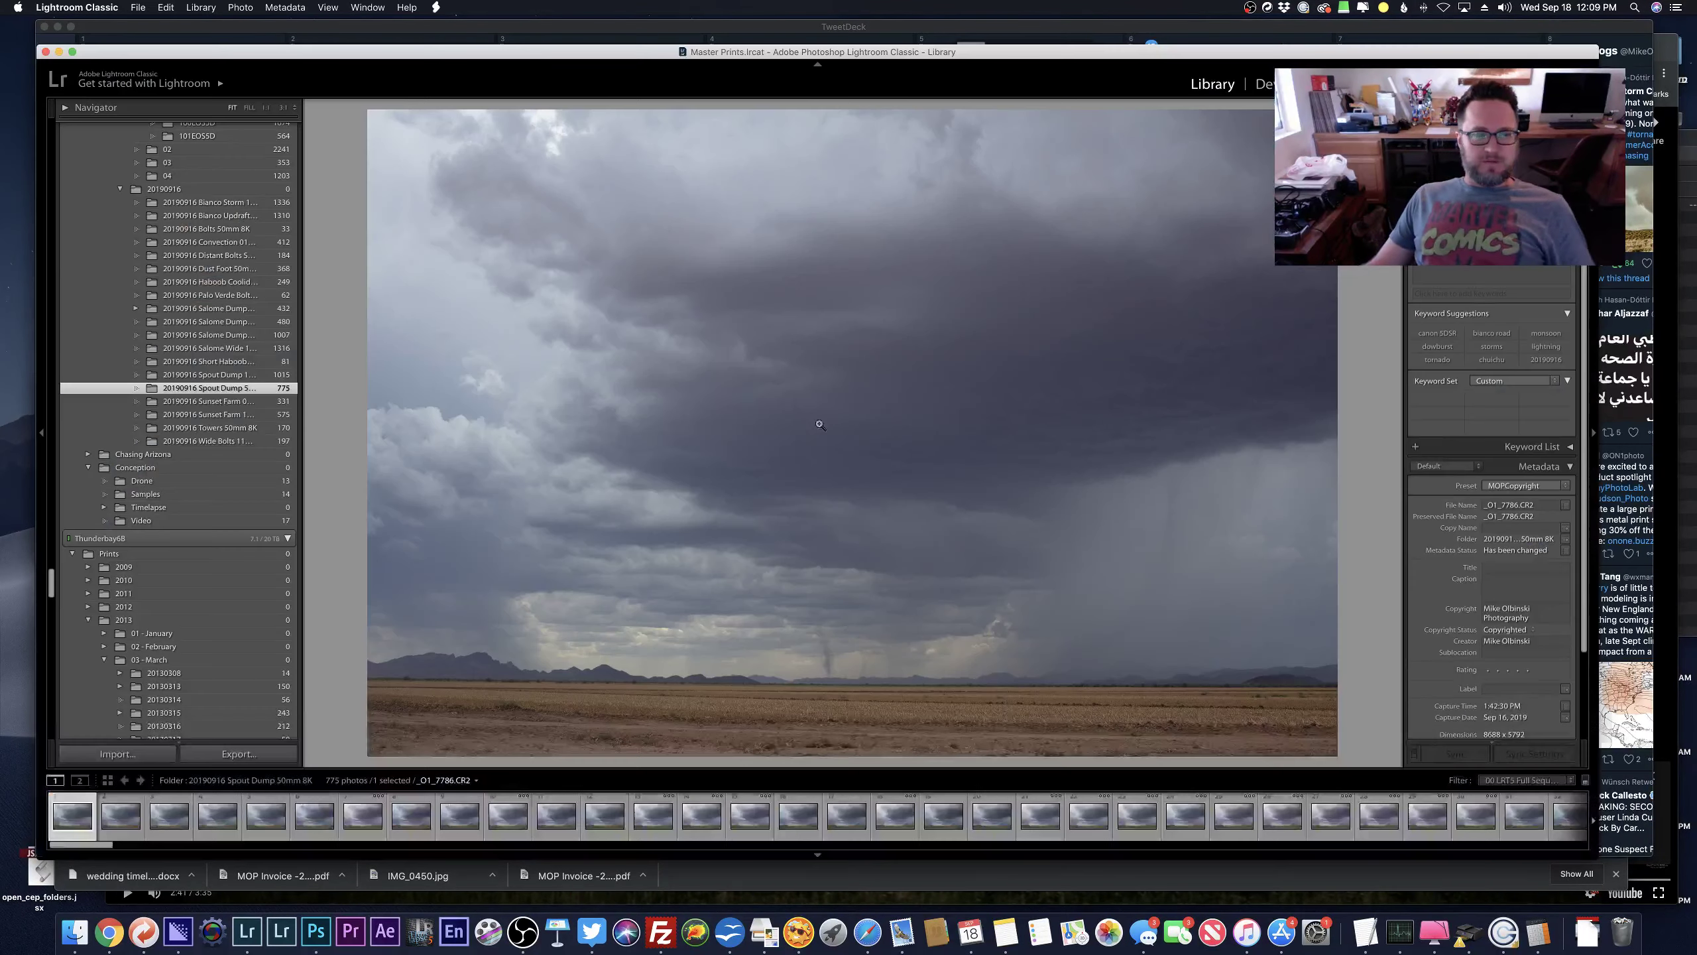
Step through the Spout Dump 50mm 8K frames and view the dust spout in _O1_8006.CR2.
key(Right)
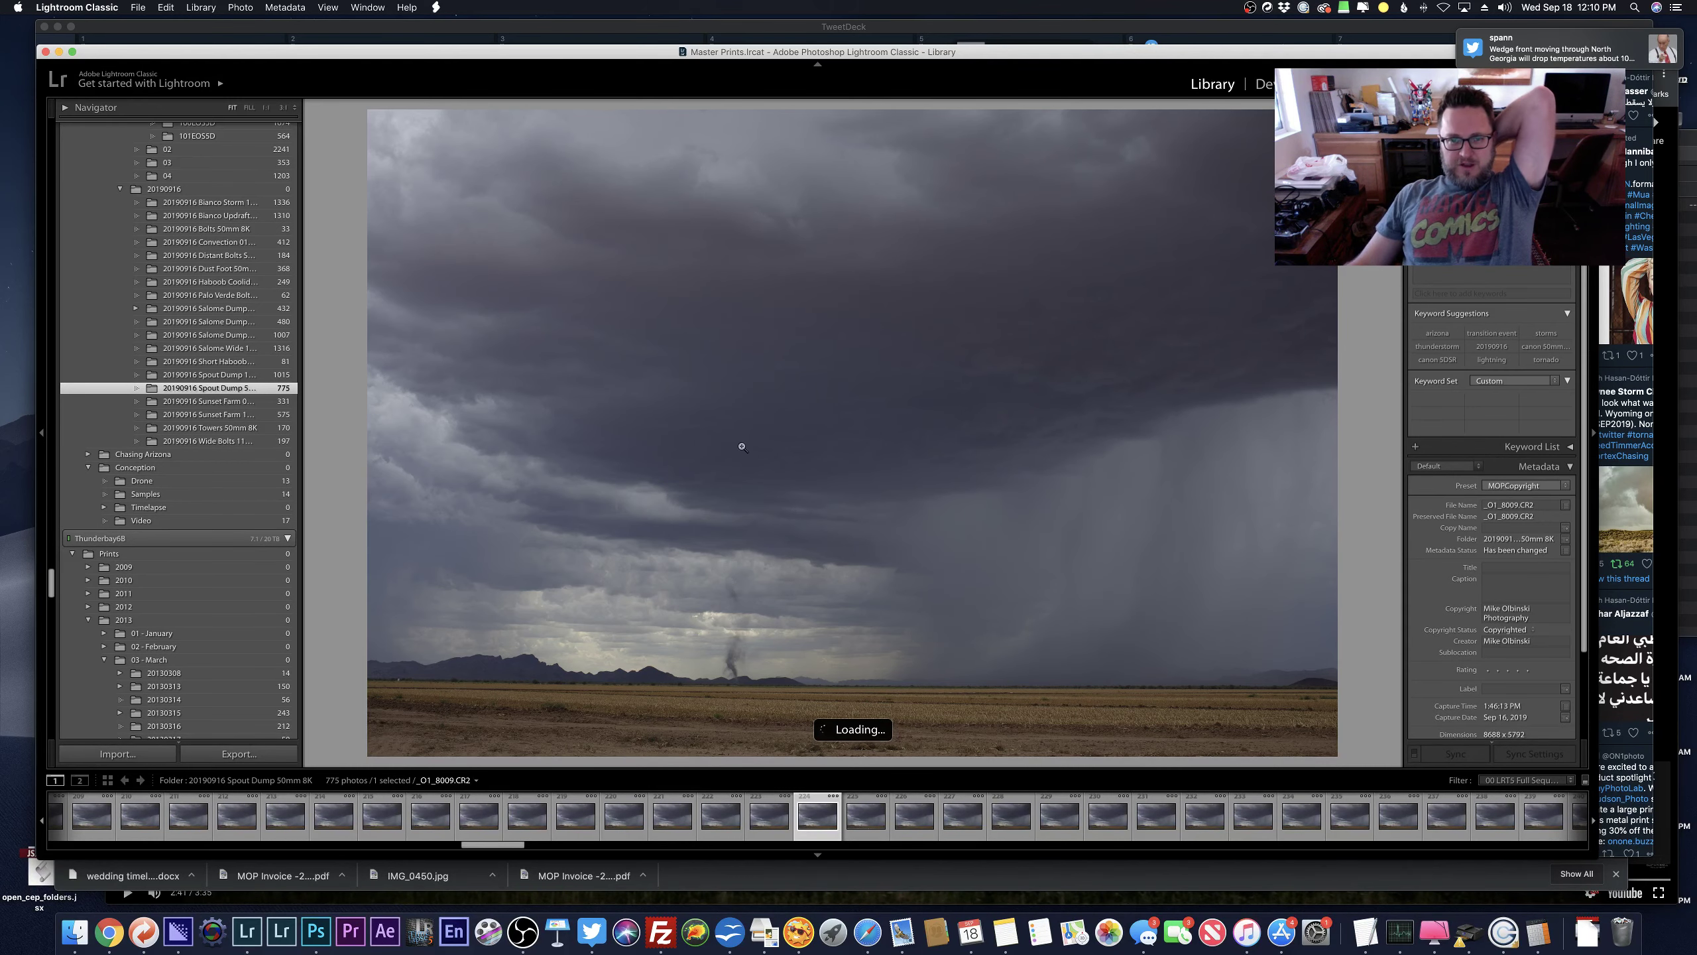
key(Right)
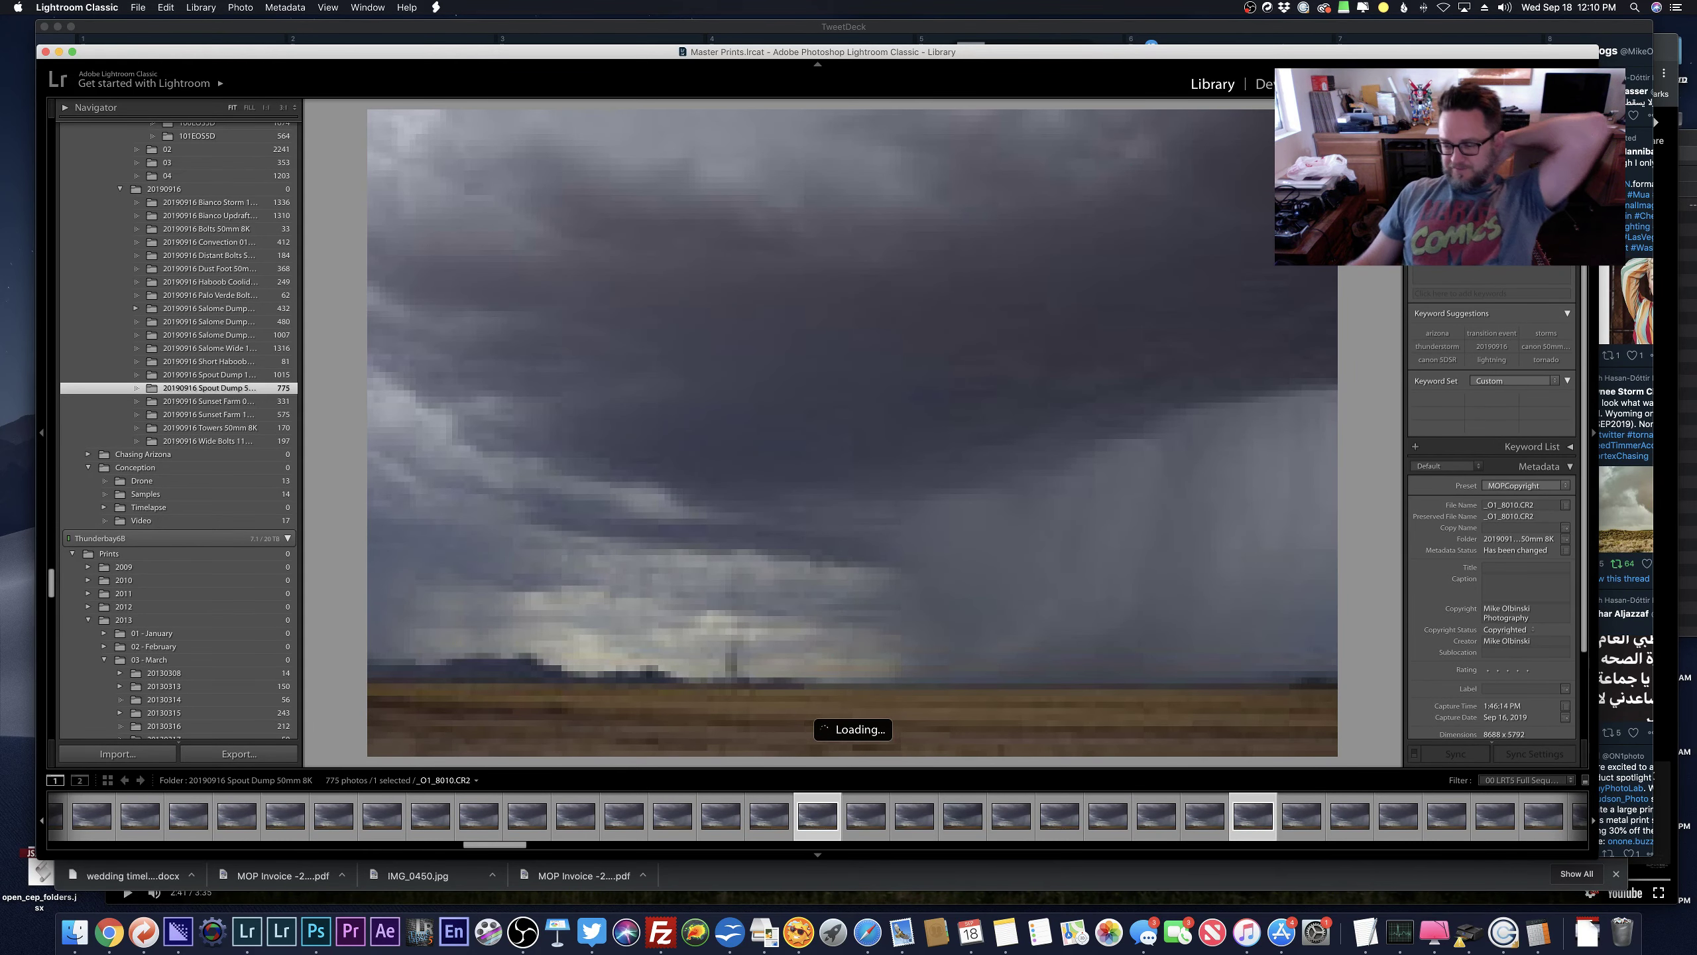
click(623, 815)
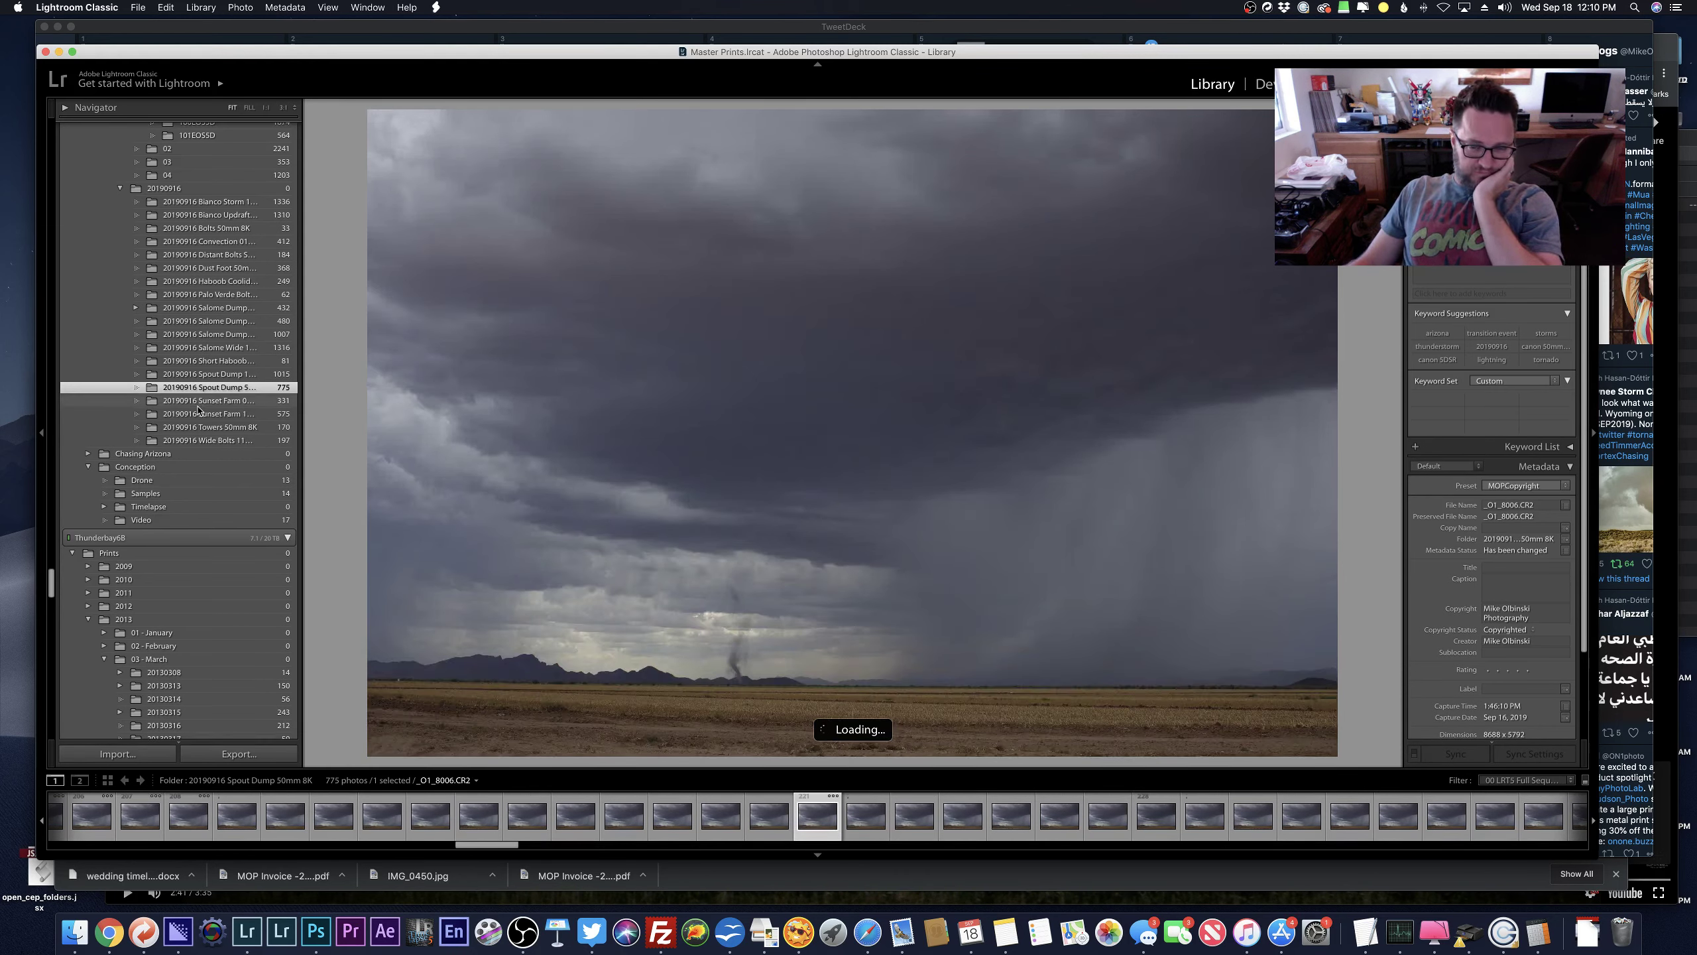
View the opening frame of the 20190916 Bianco Storm 11mm 8K folder.
scroll(198, 427, up, 5)
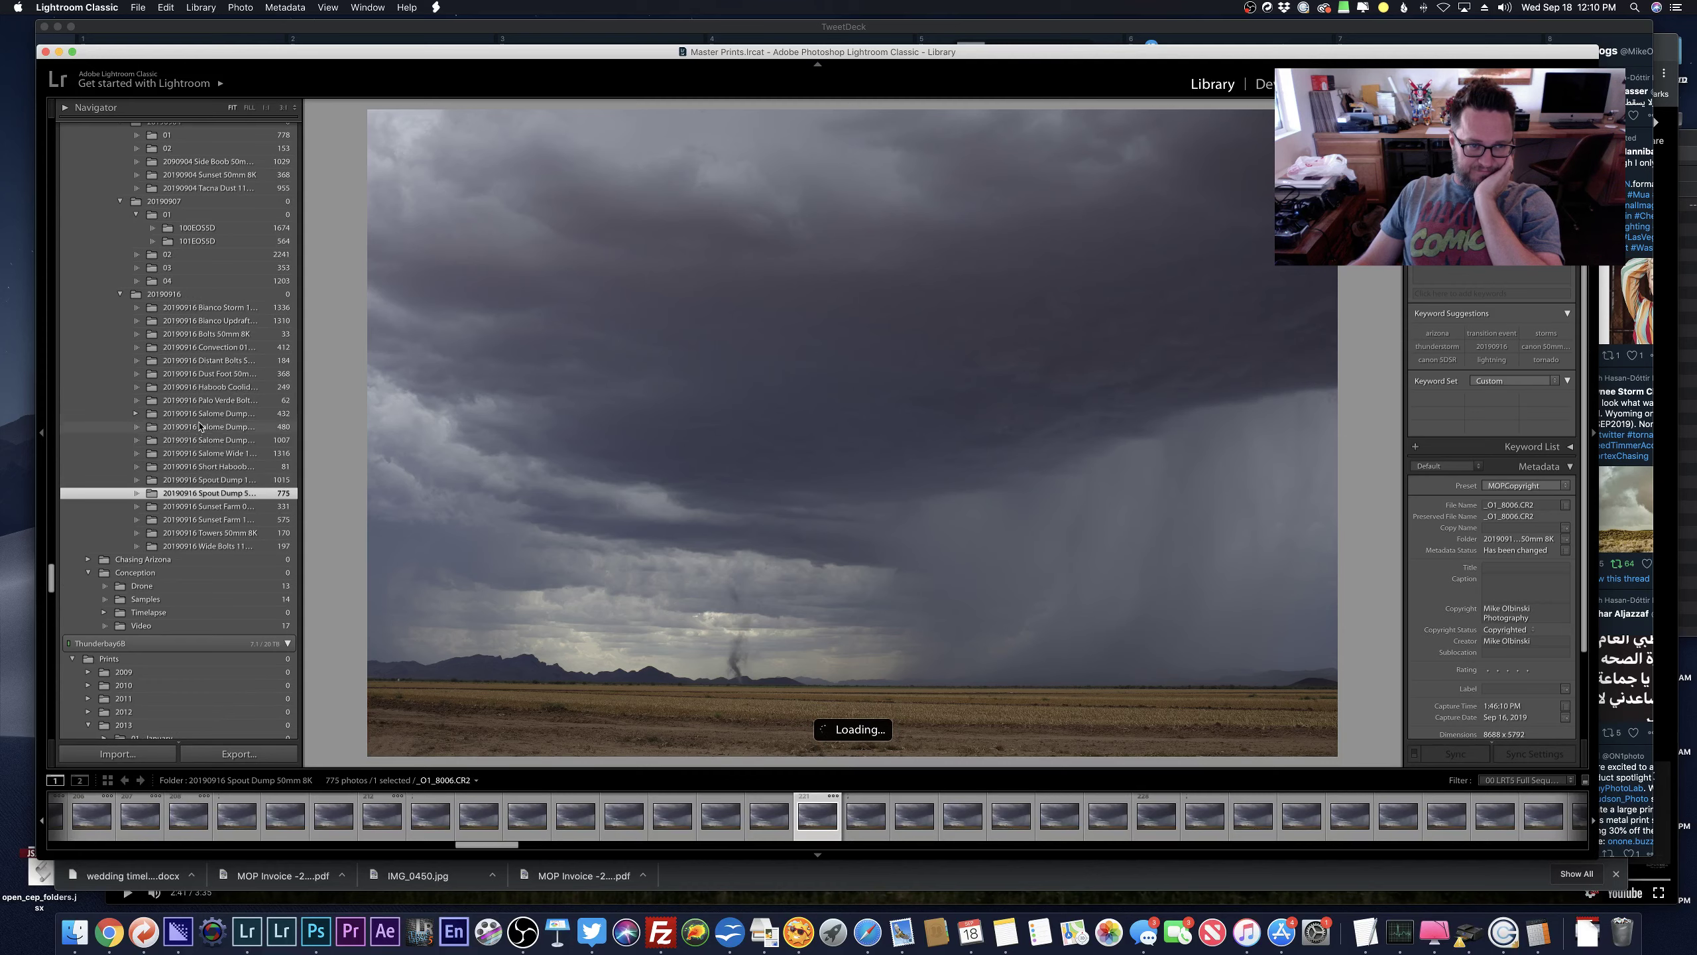
click(222, 311)
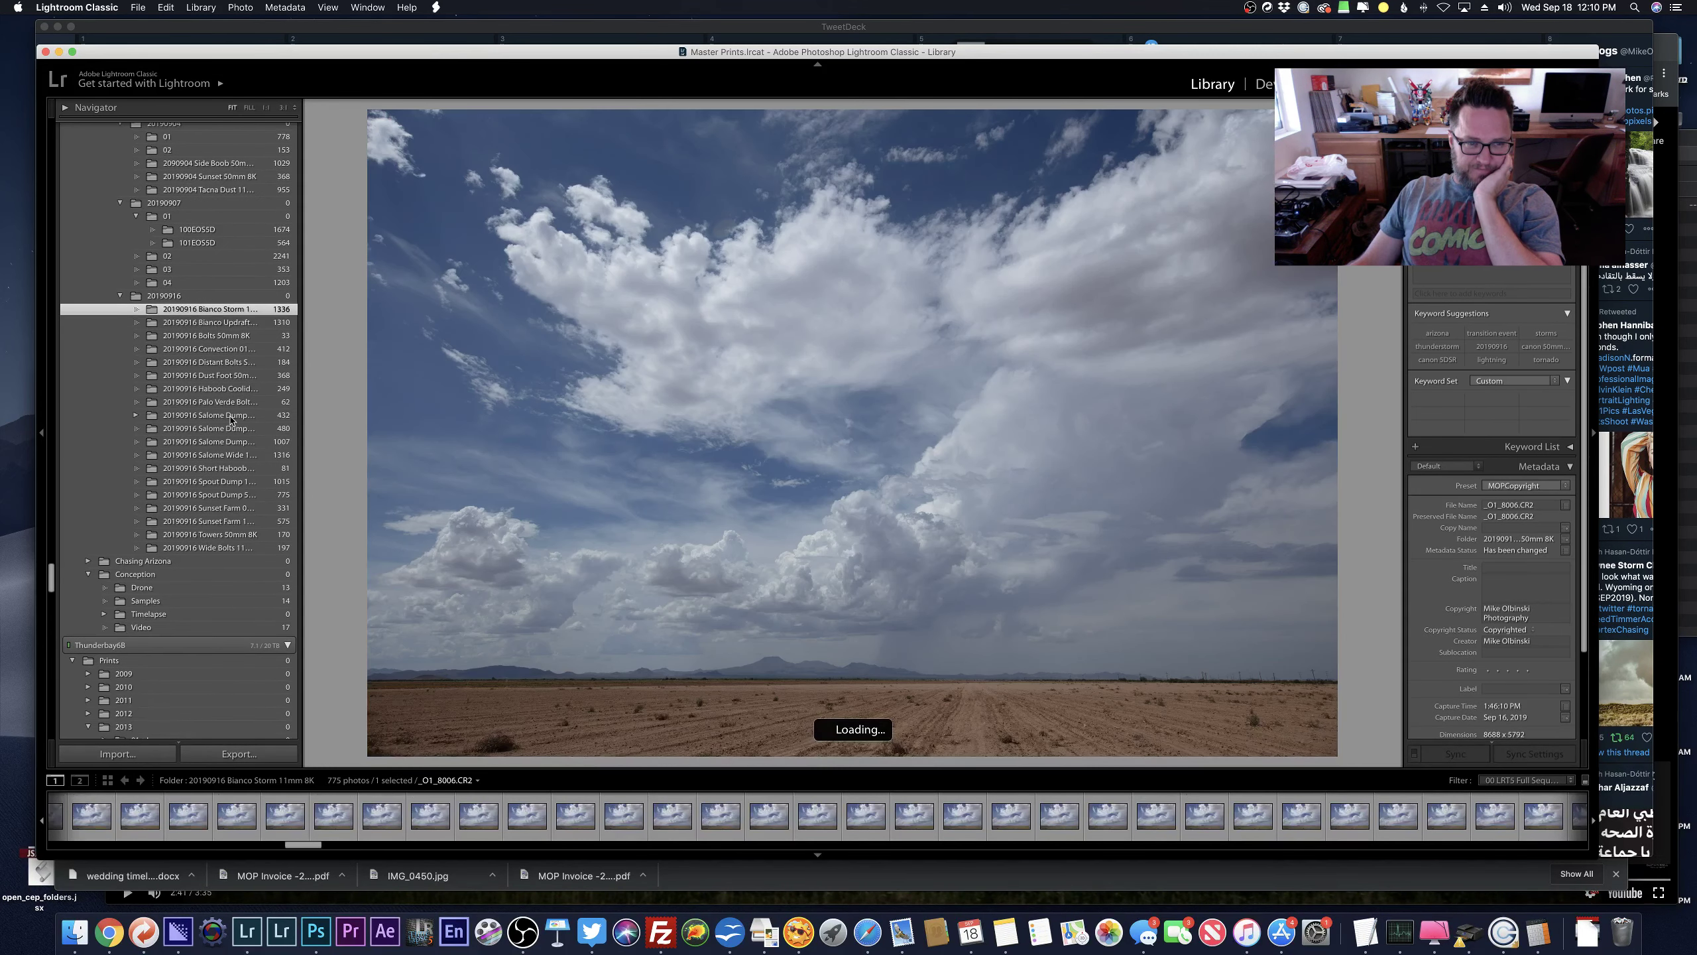
scroll(230, 431, up, 1)
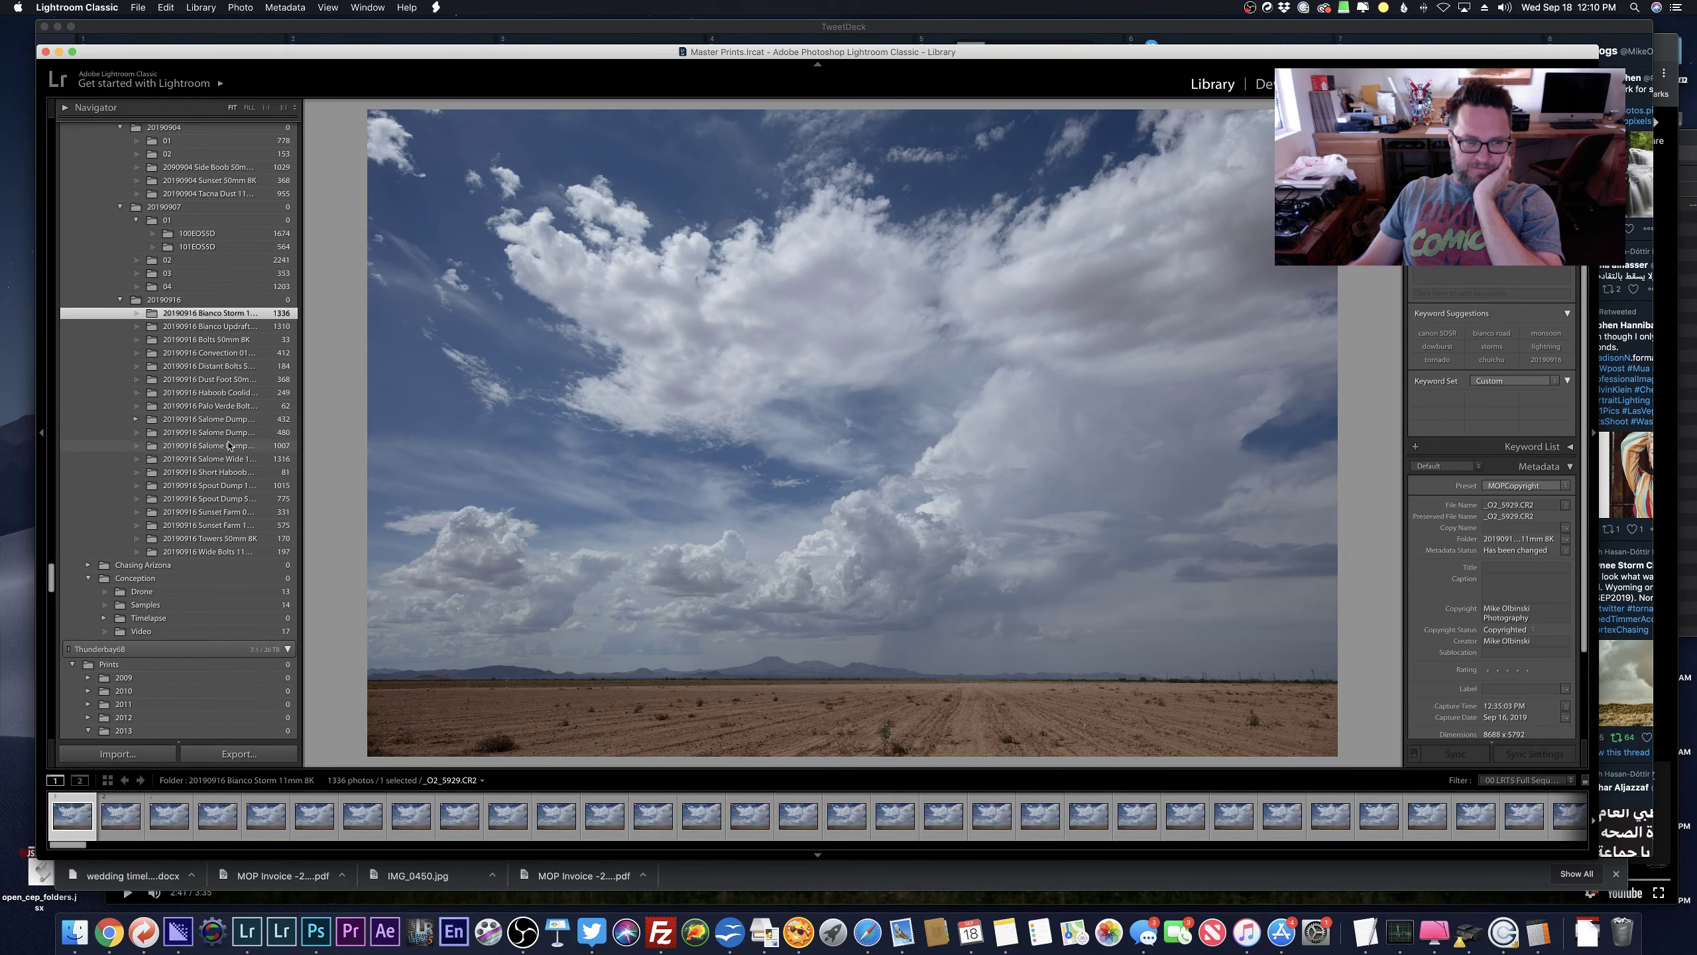
scroll(229, 455, up, 1)
Reopen the Spout Dump 11mm 8K folder and select the late frame _O2_8011.CR2 showing the large dust plume.
click(232, 491)
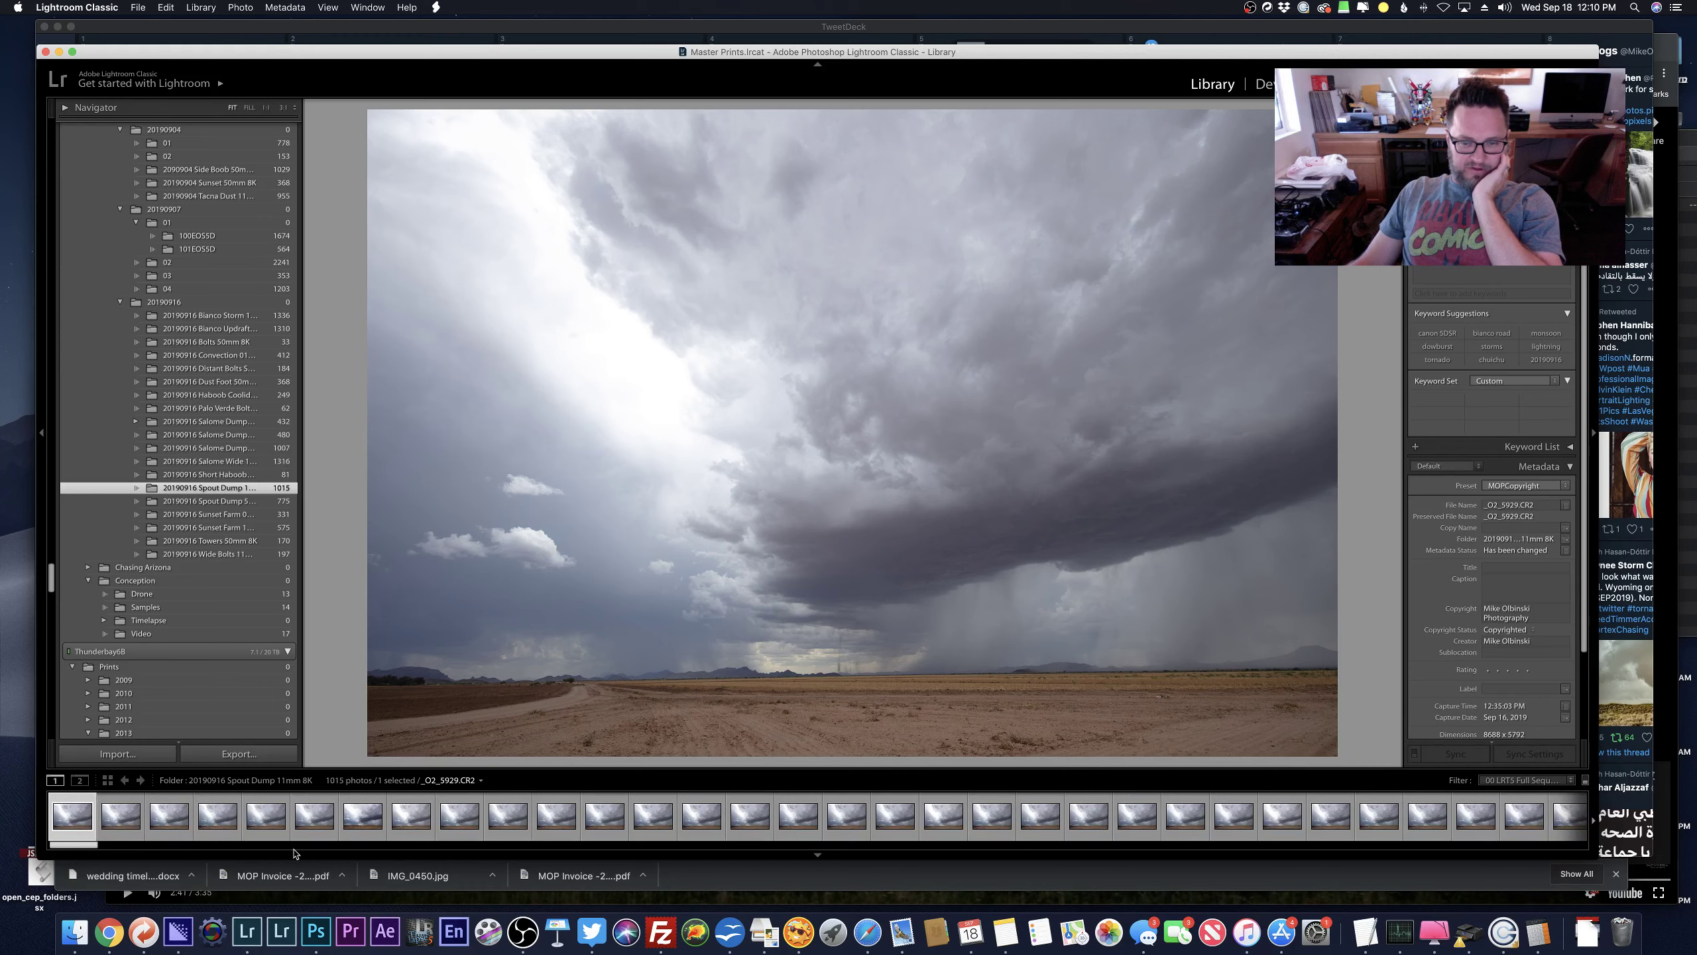
drag(72, 846, 1106, 850)
click(1045, 829)
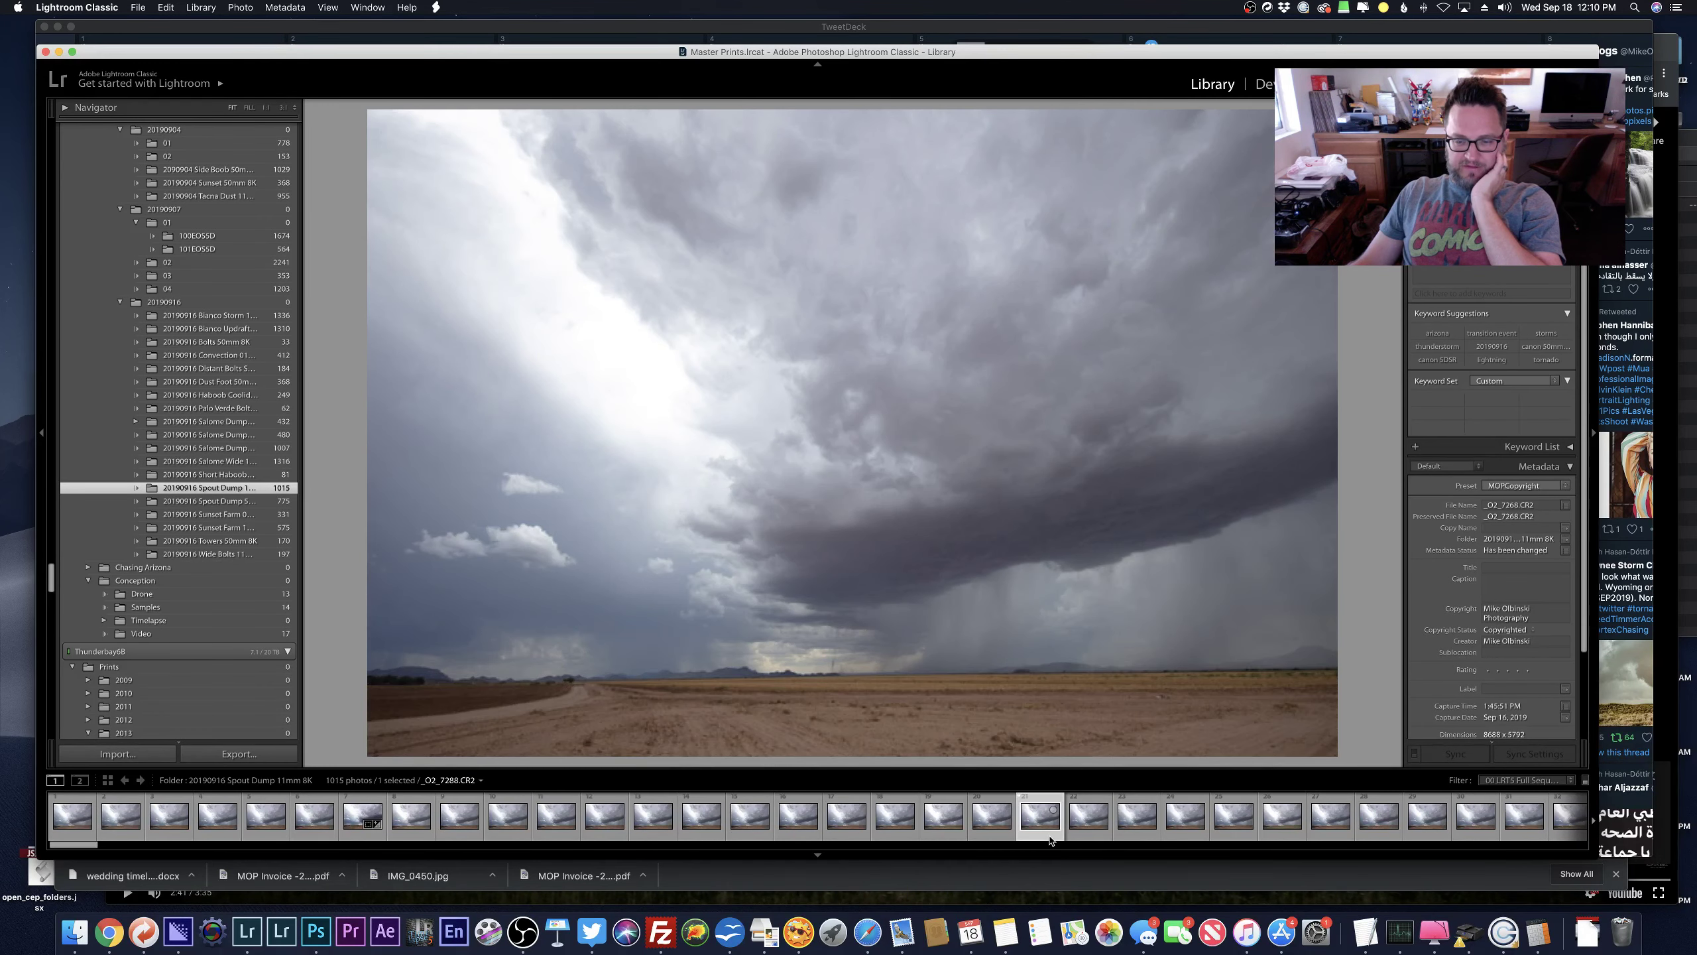
drag(87, 848, 1161, 869)
click(1093, 836)
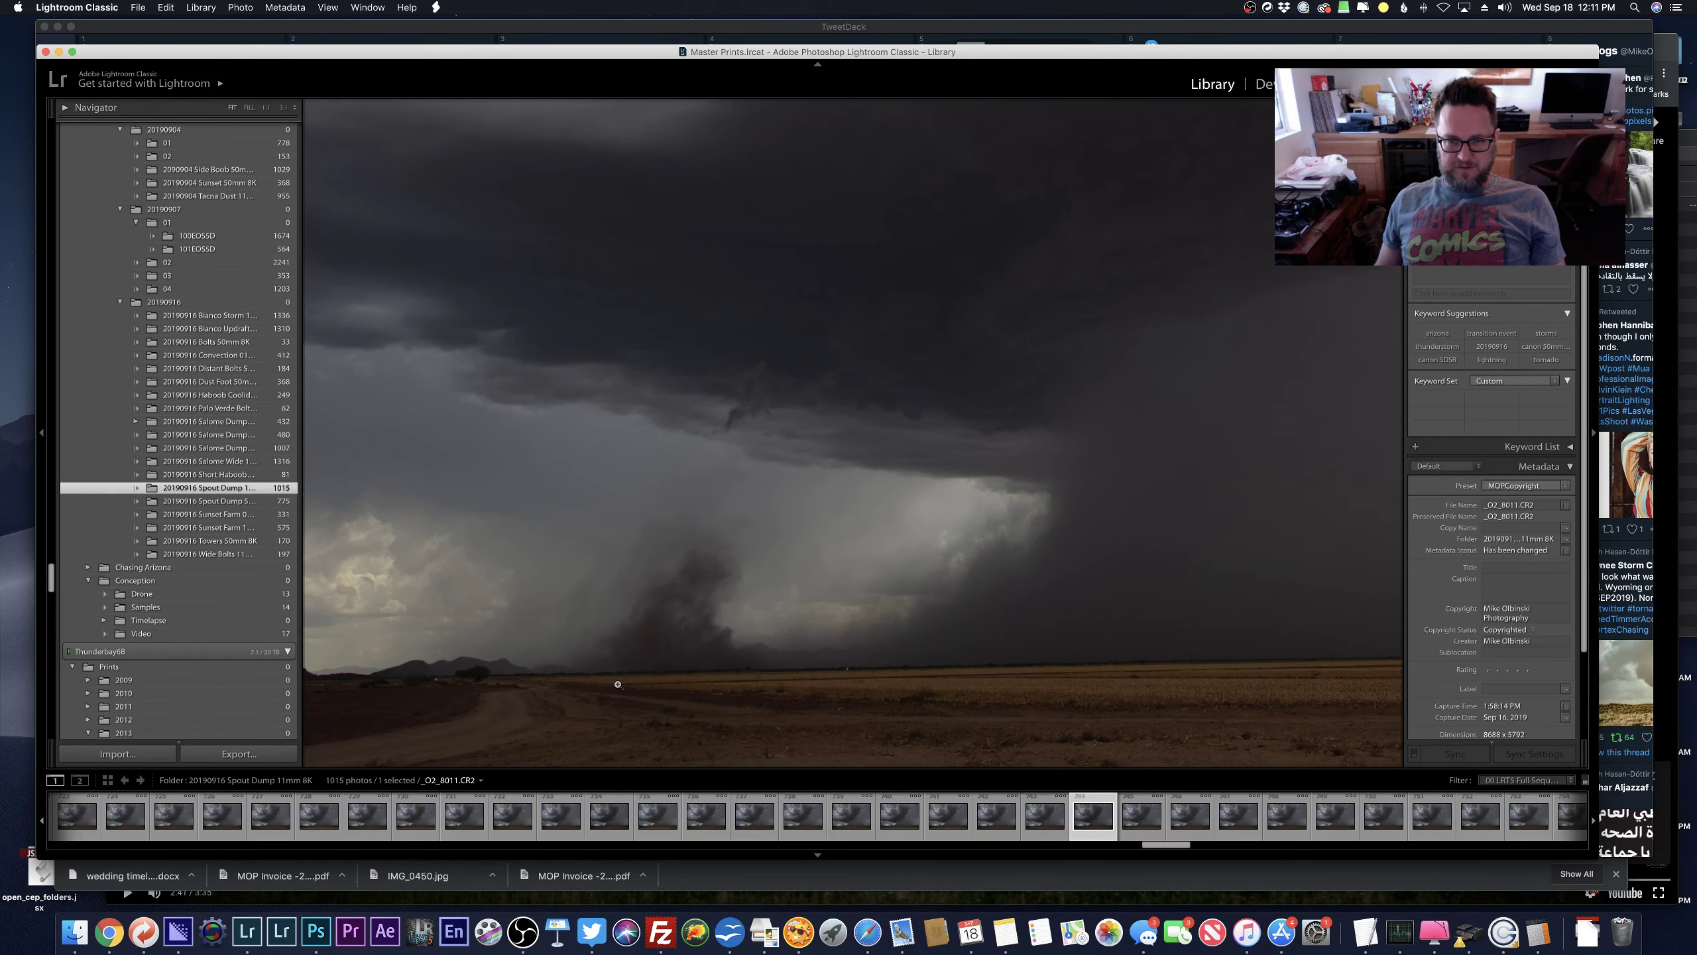
Open _O2_8011.CR2 in the Develop module and straighten the horizon with a crop angle of 0.73.
key(d)
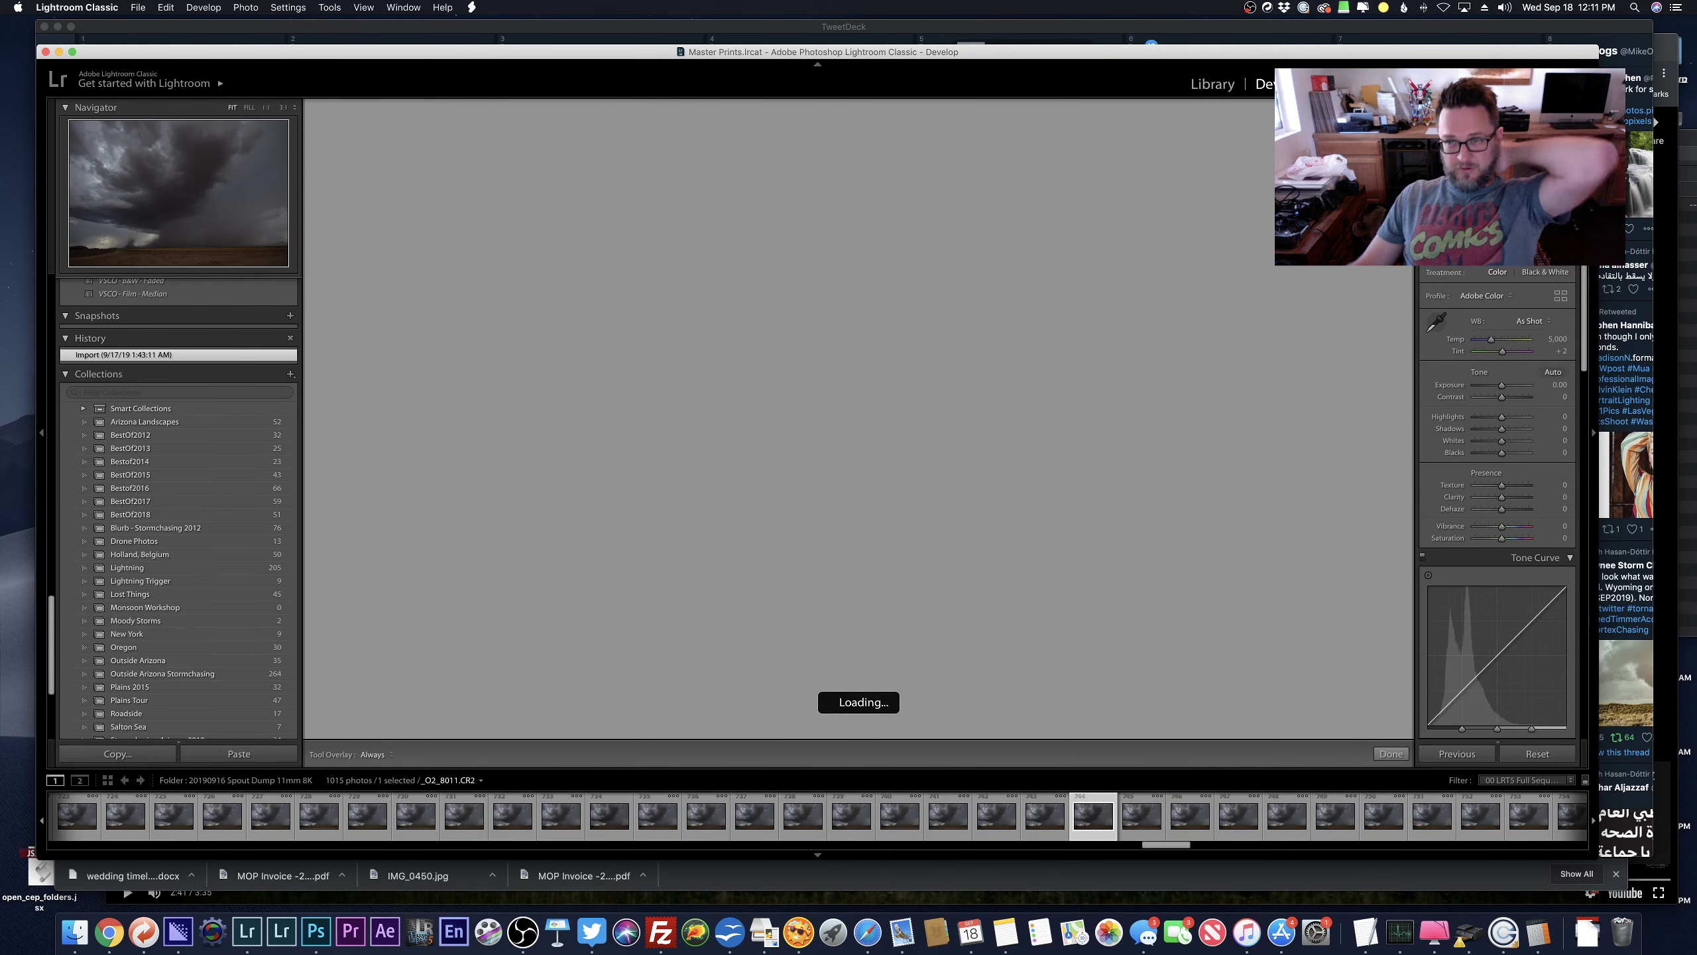
key(r)
drag(1336, 153, 1336, 167)
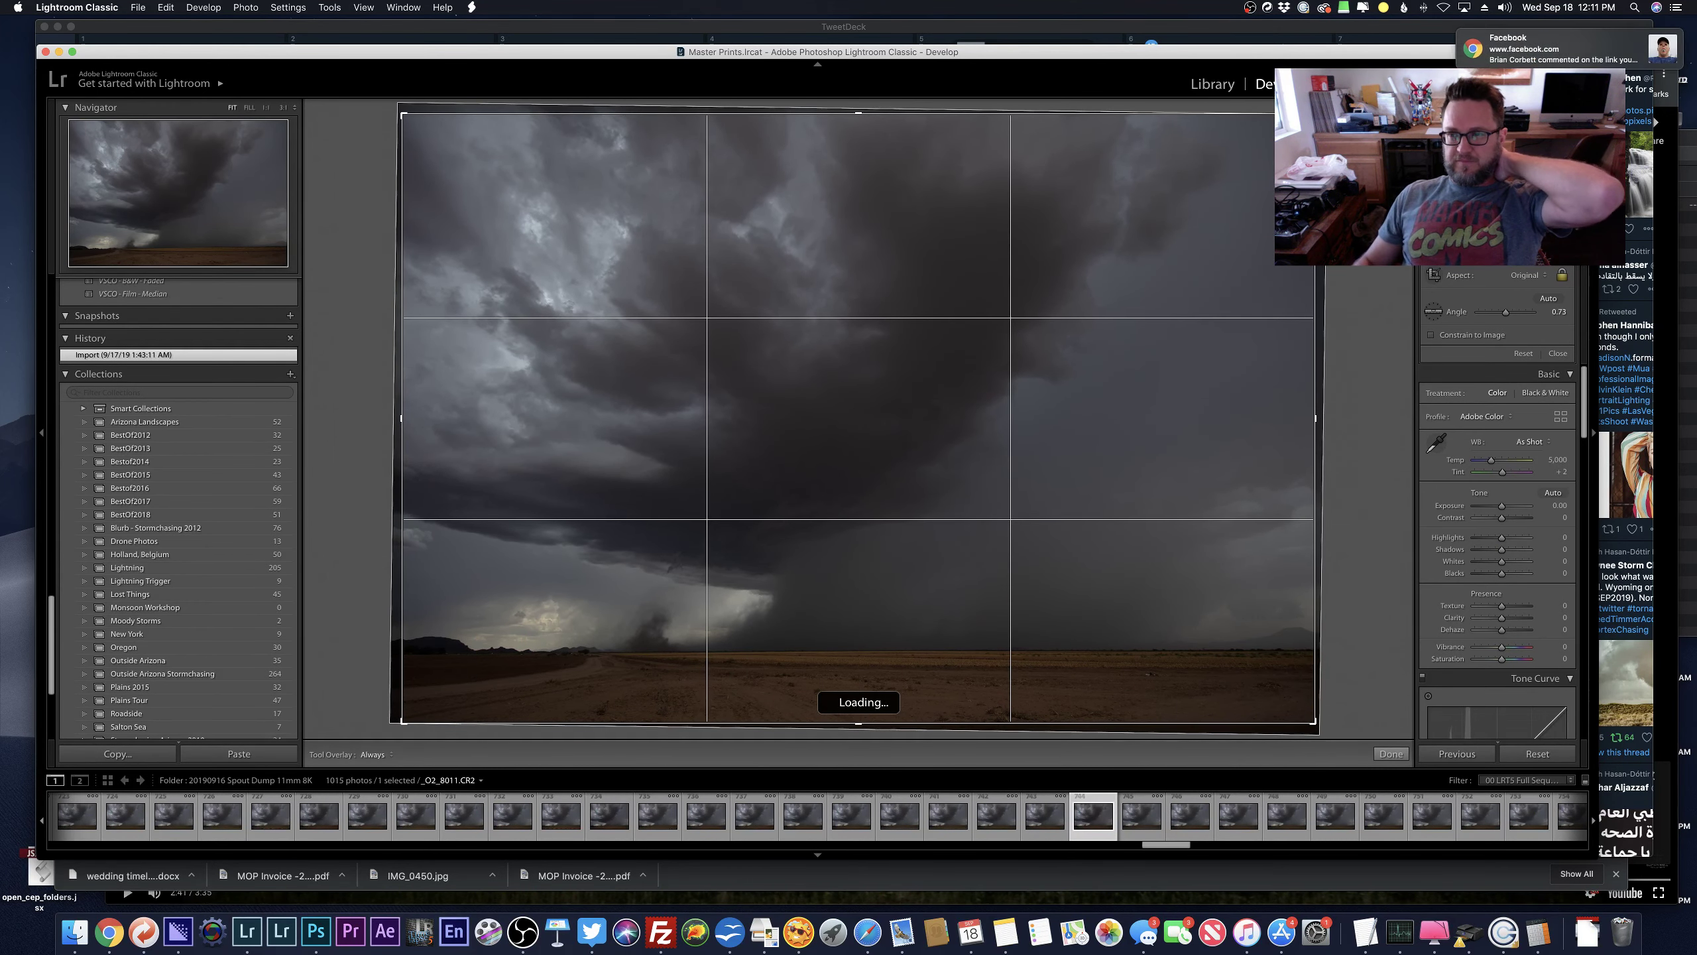
key(Return)
Set the dust plume photo's exposure to +1.00, contrast to +77, highlights to -30, shadows to +46 and vibrance to +24.
key(equal)
key(equal)
key(equal)
key(equal)
key(equal)
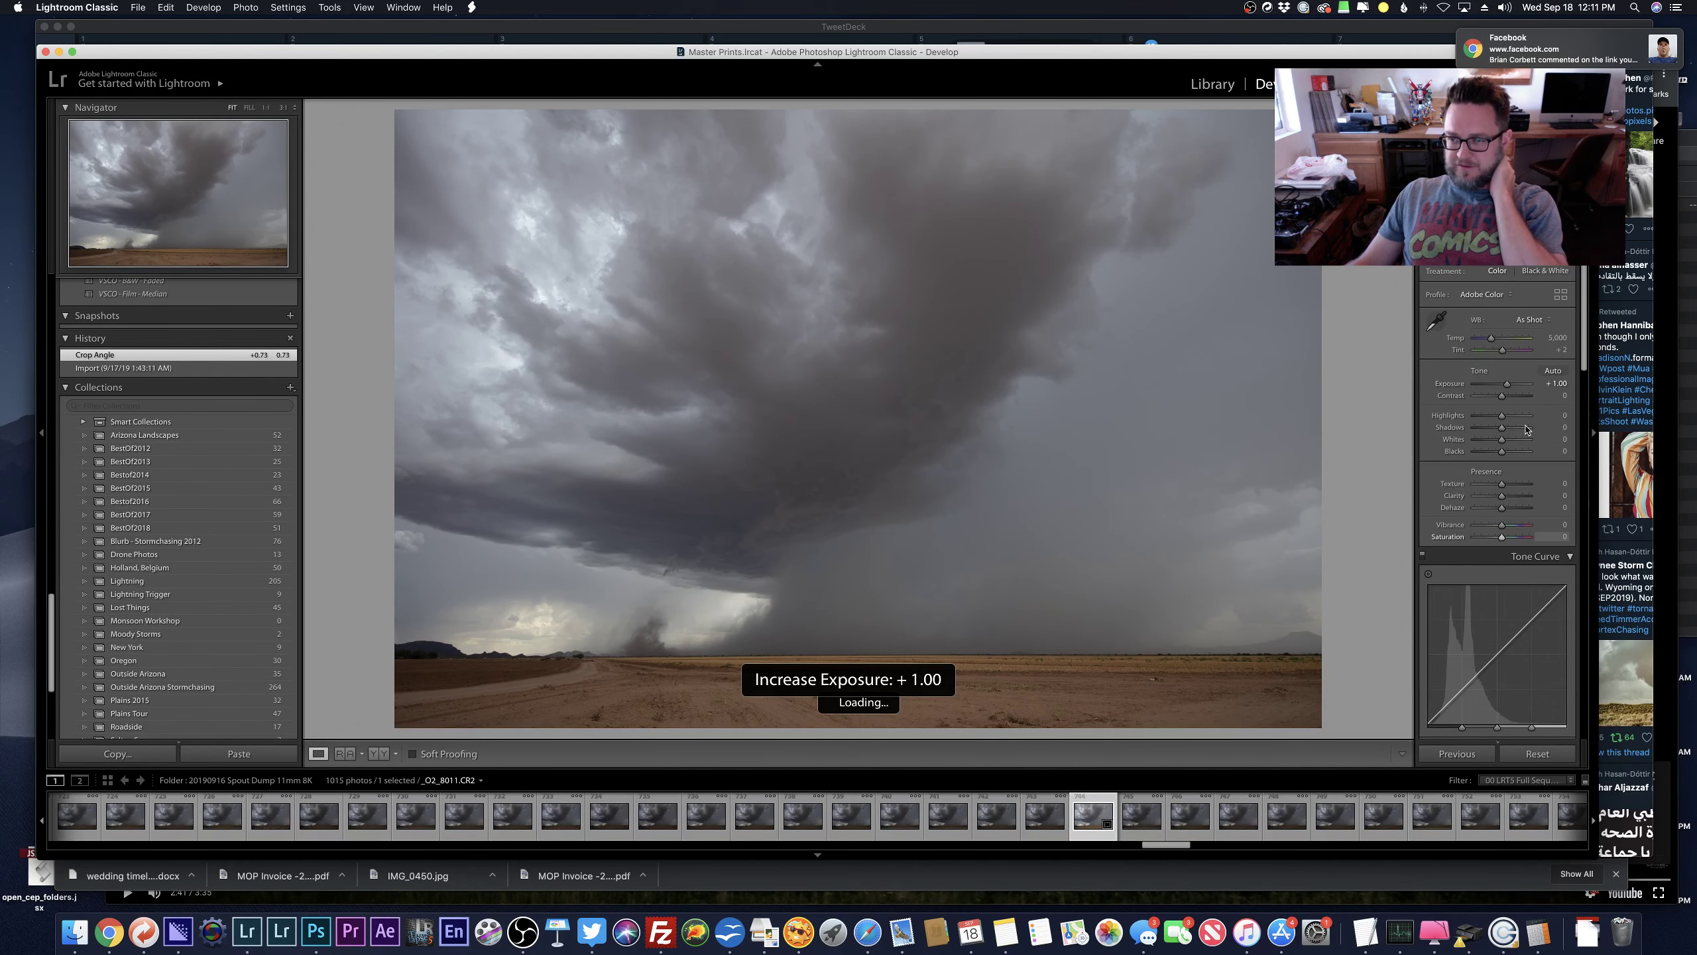
mouse_move(1502, 395)
mouse_down()
mouse_move(1520, 397)
mouse_move(1513, 427)
mouse_move(1494, 417)
mouse_up()
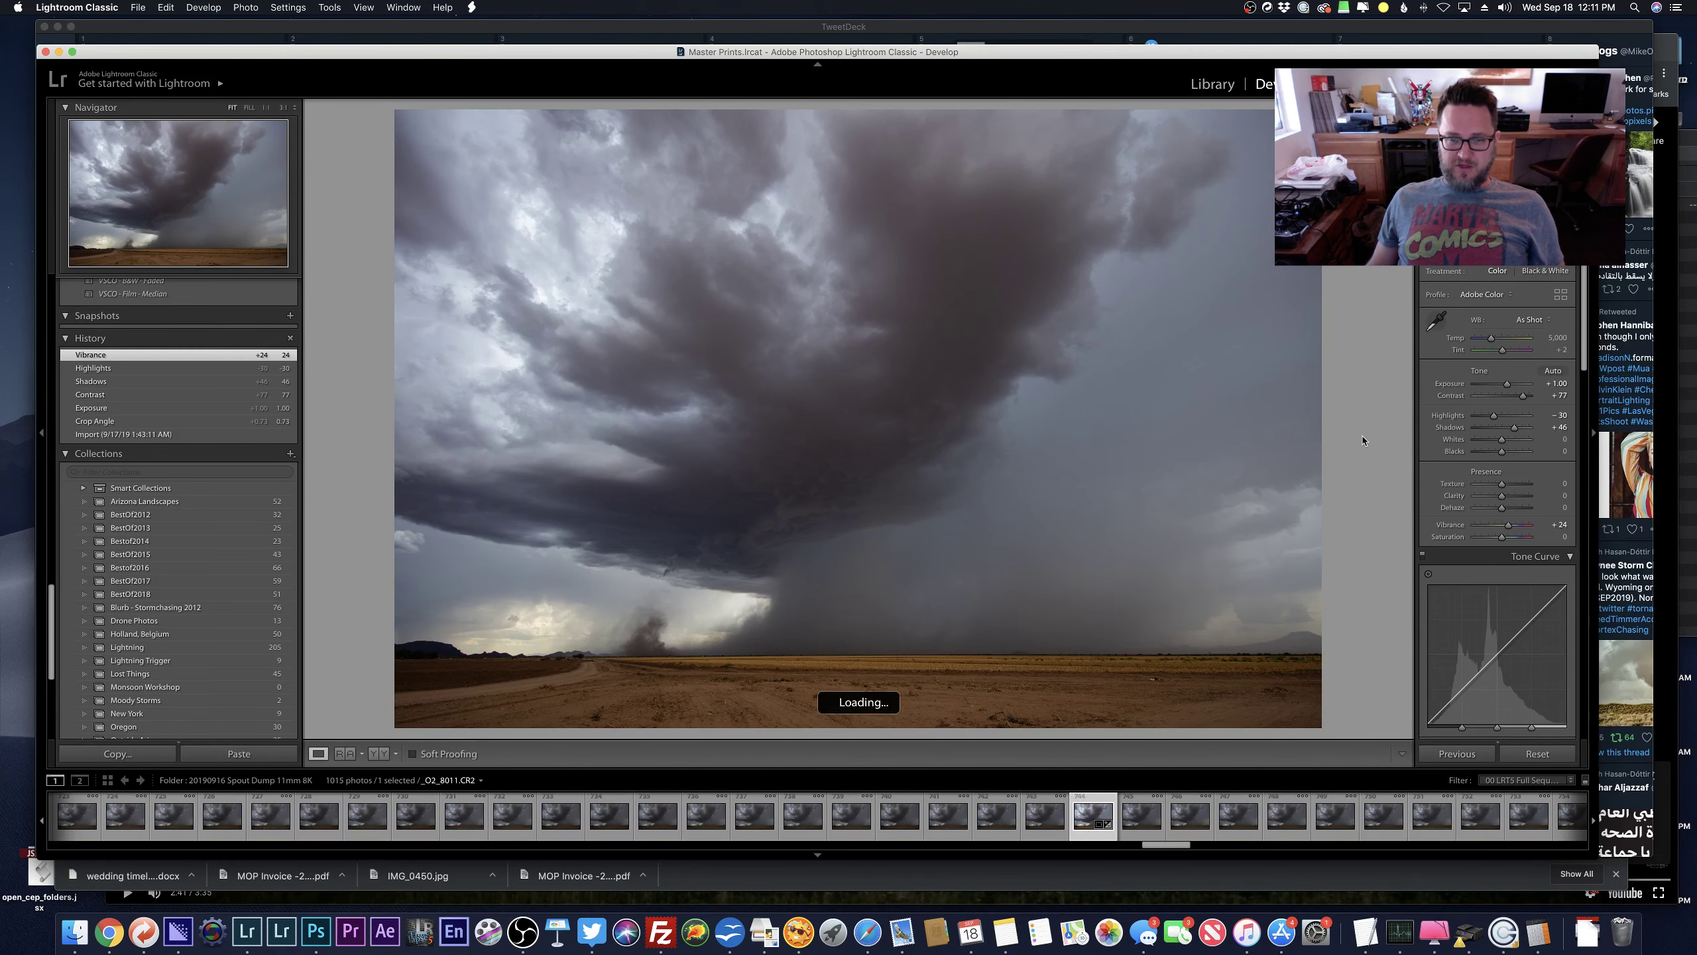
Inspect the dust plume and rain shaft enlarged in the developed photo, and return to the full view.
click(705, 662)
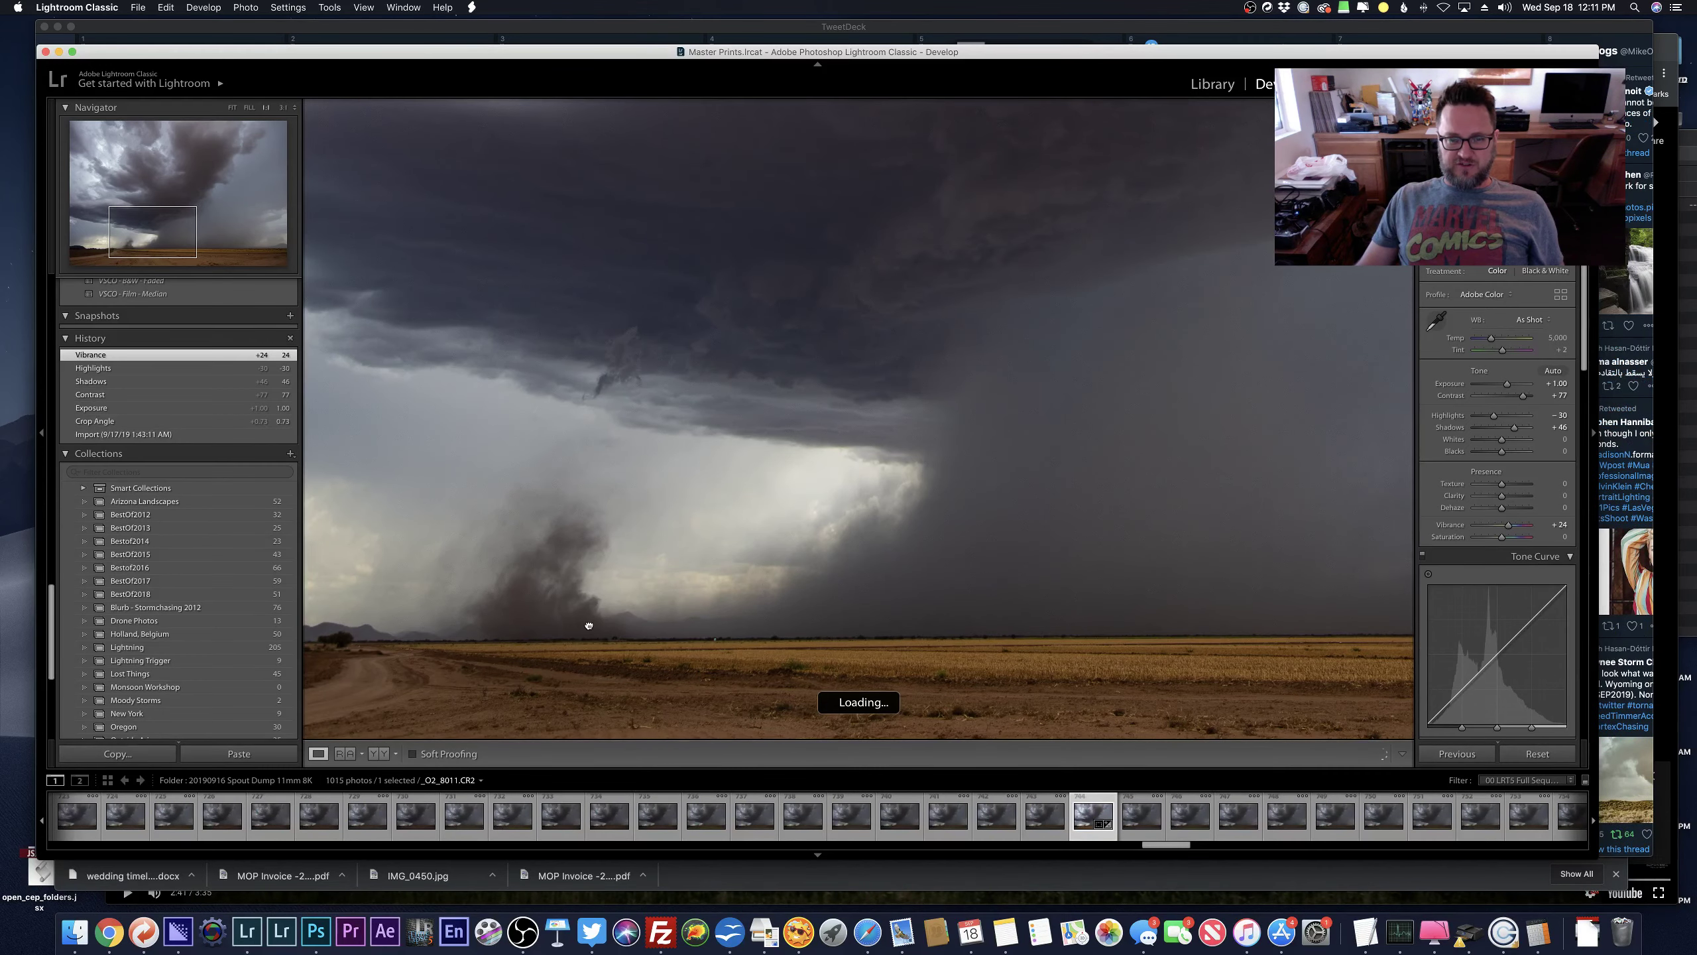
drag(691, 622, 939, 594)
click(644, 598)
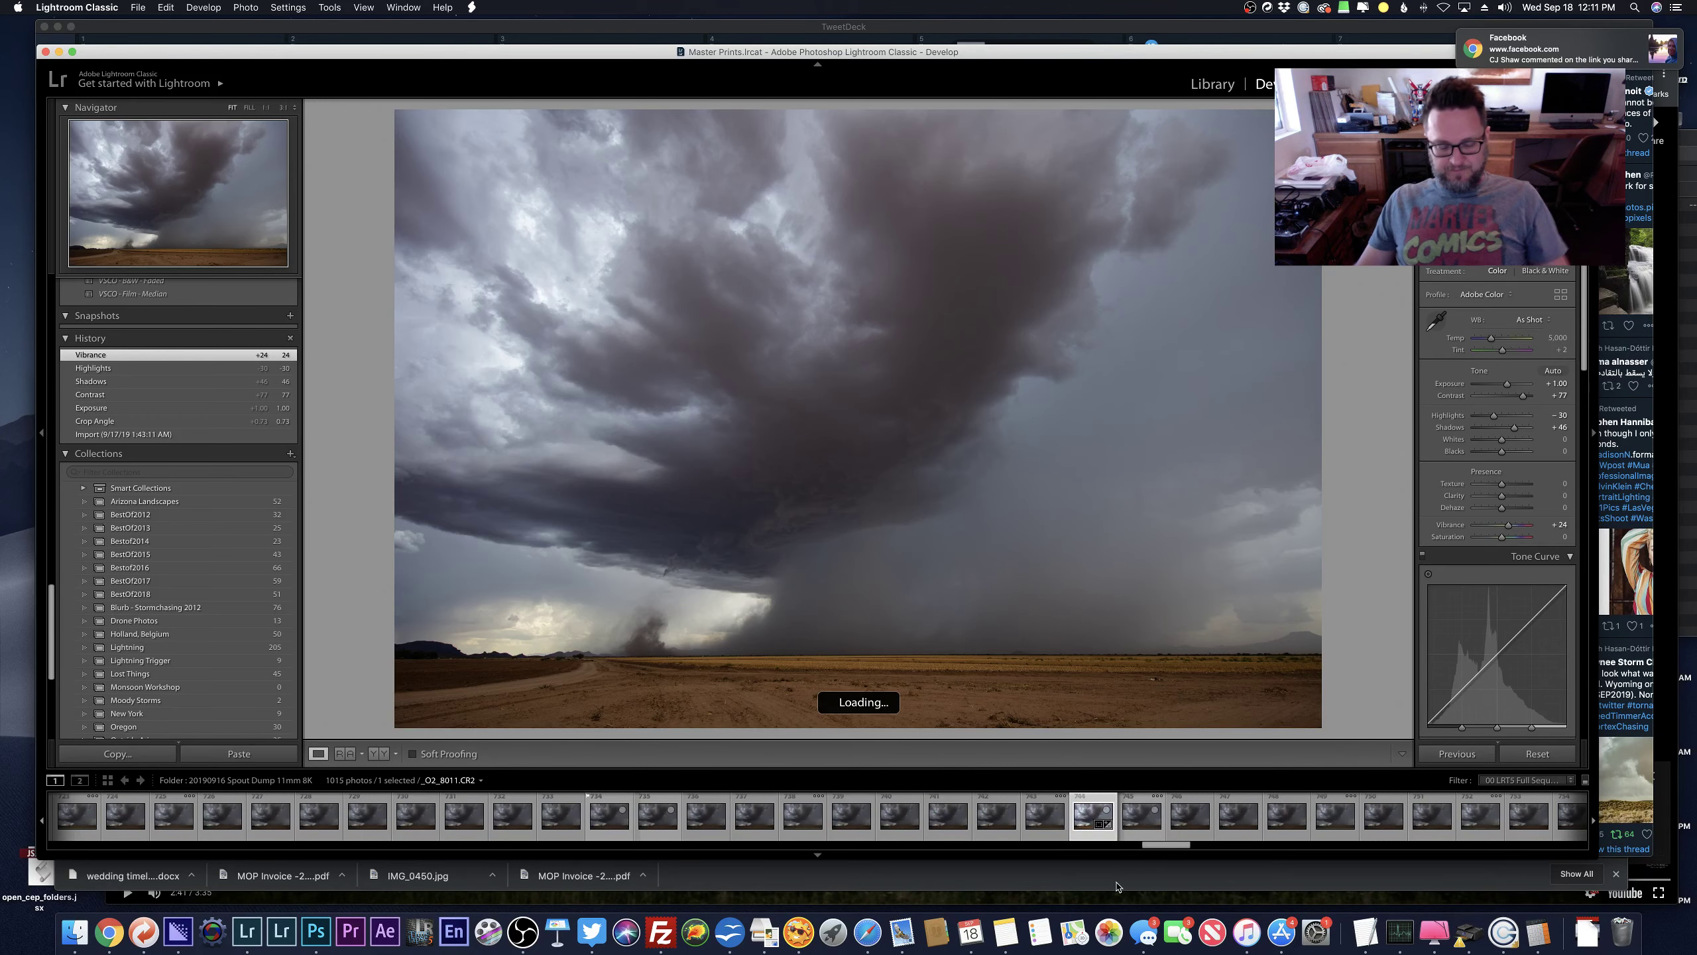
Crop the dust plume photo _O2_8011.CR2 to a 16 x 9 aspect and reposition the frame around the plume and rain shaft.
key(r)
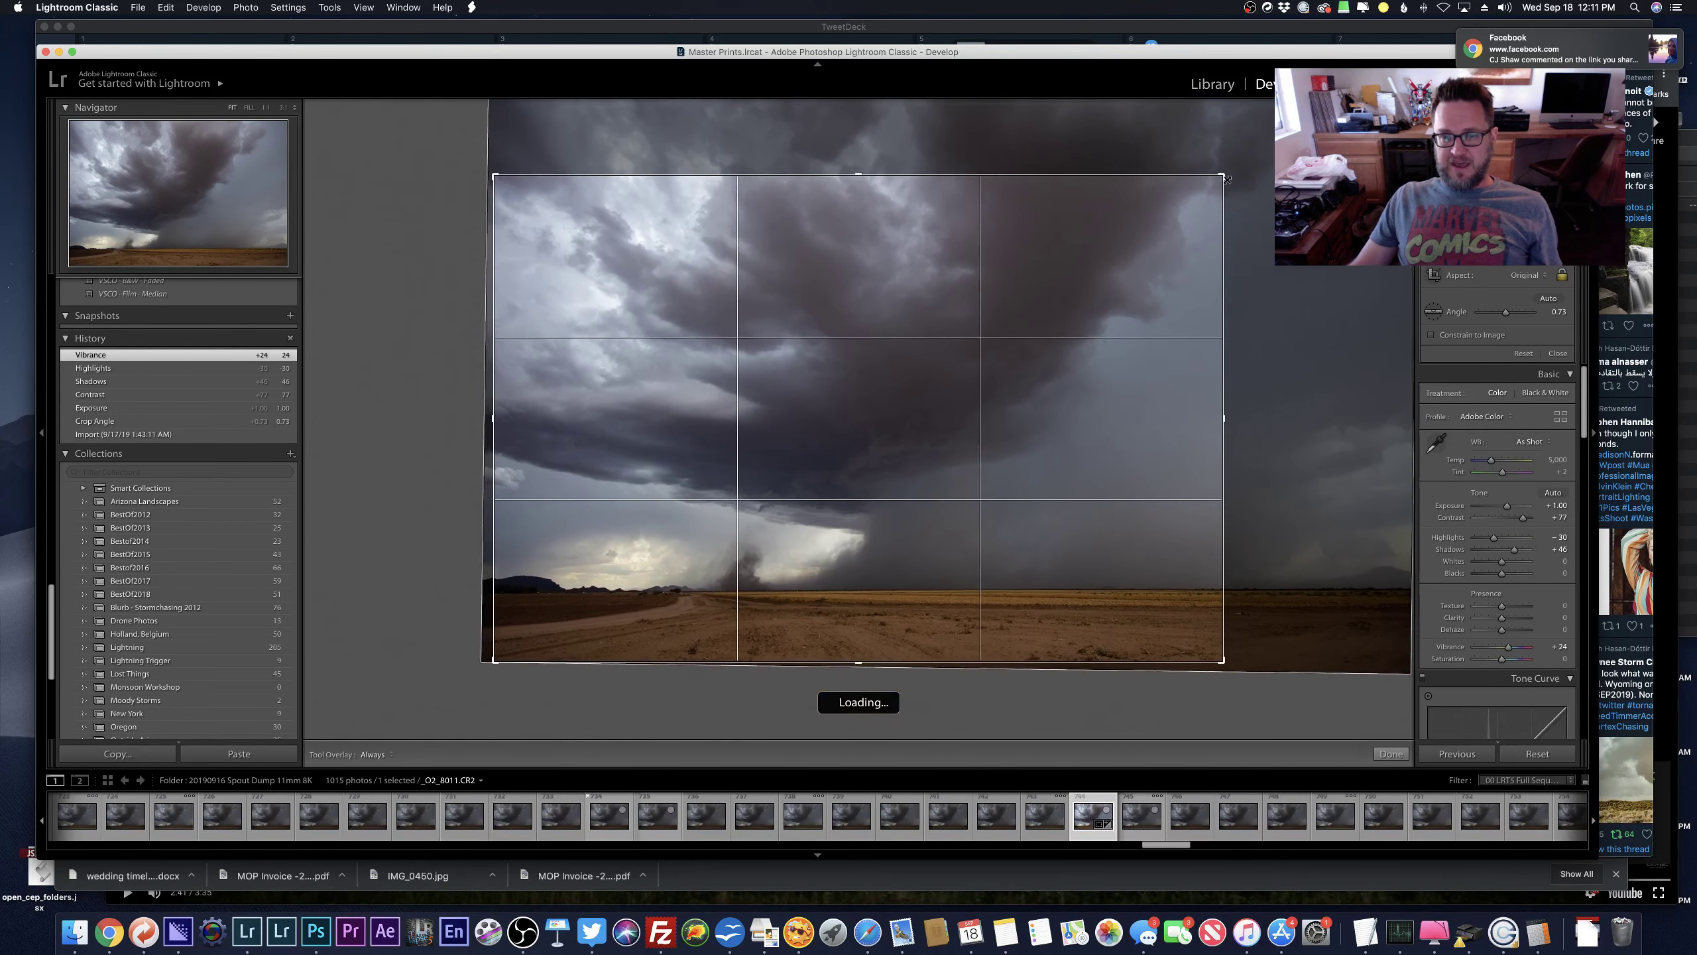
drag(1188, 240, 1008, 384)
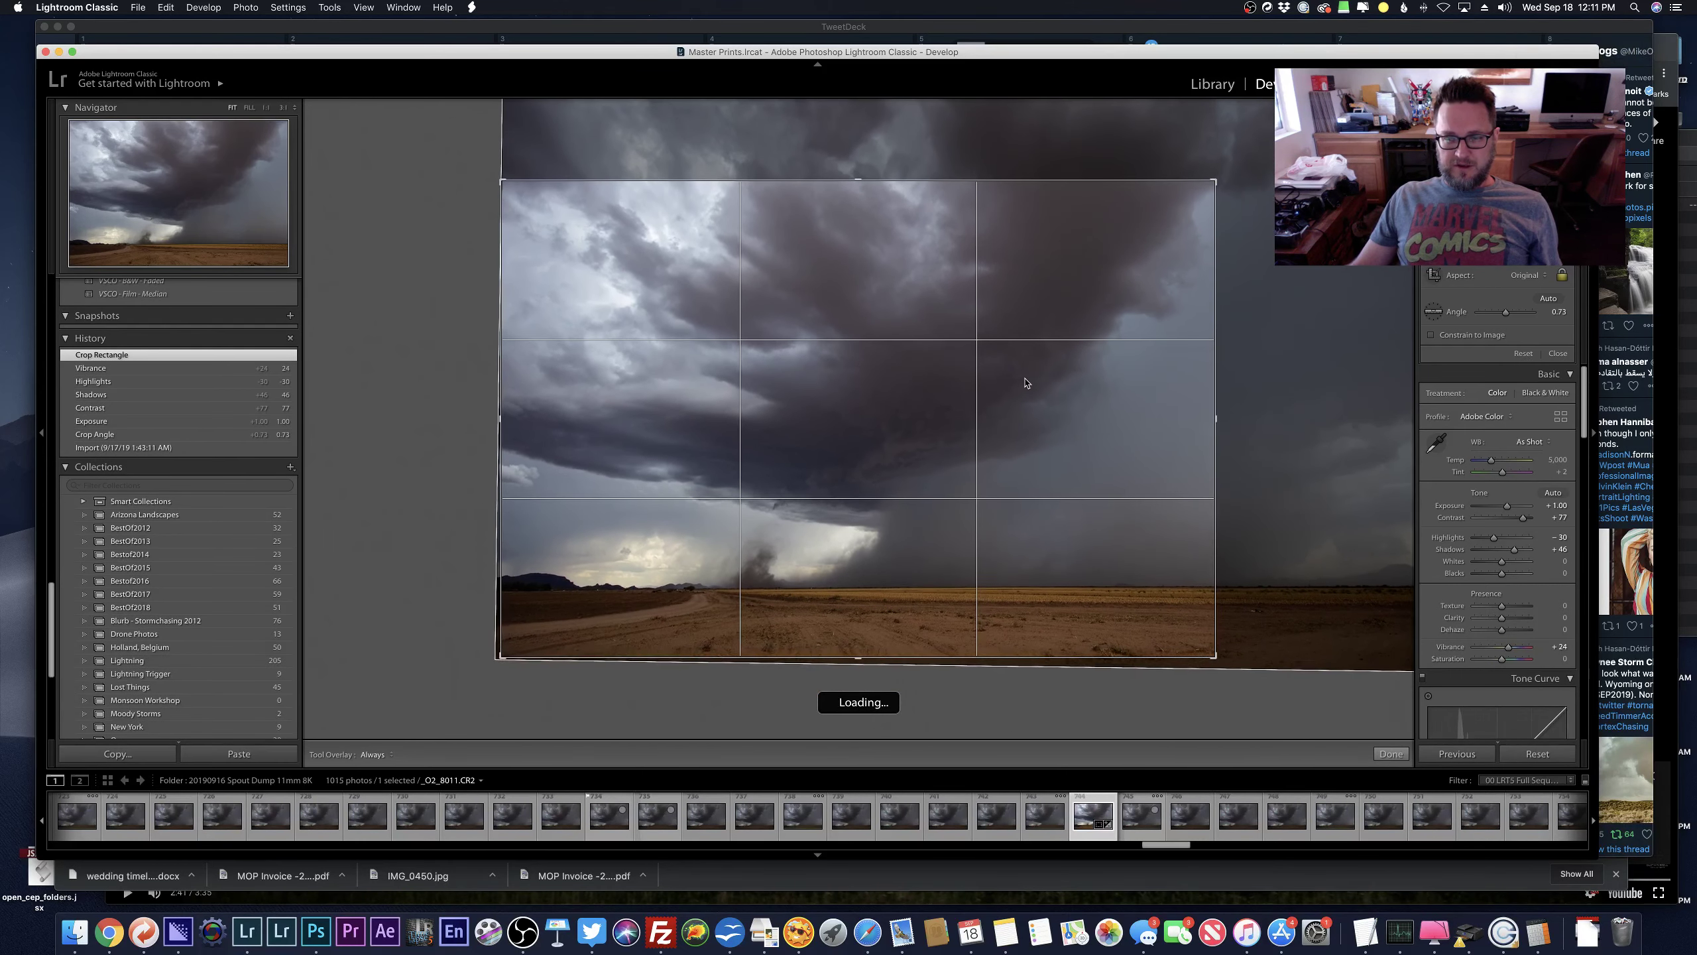
click(1528, 275)
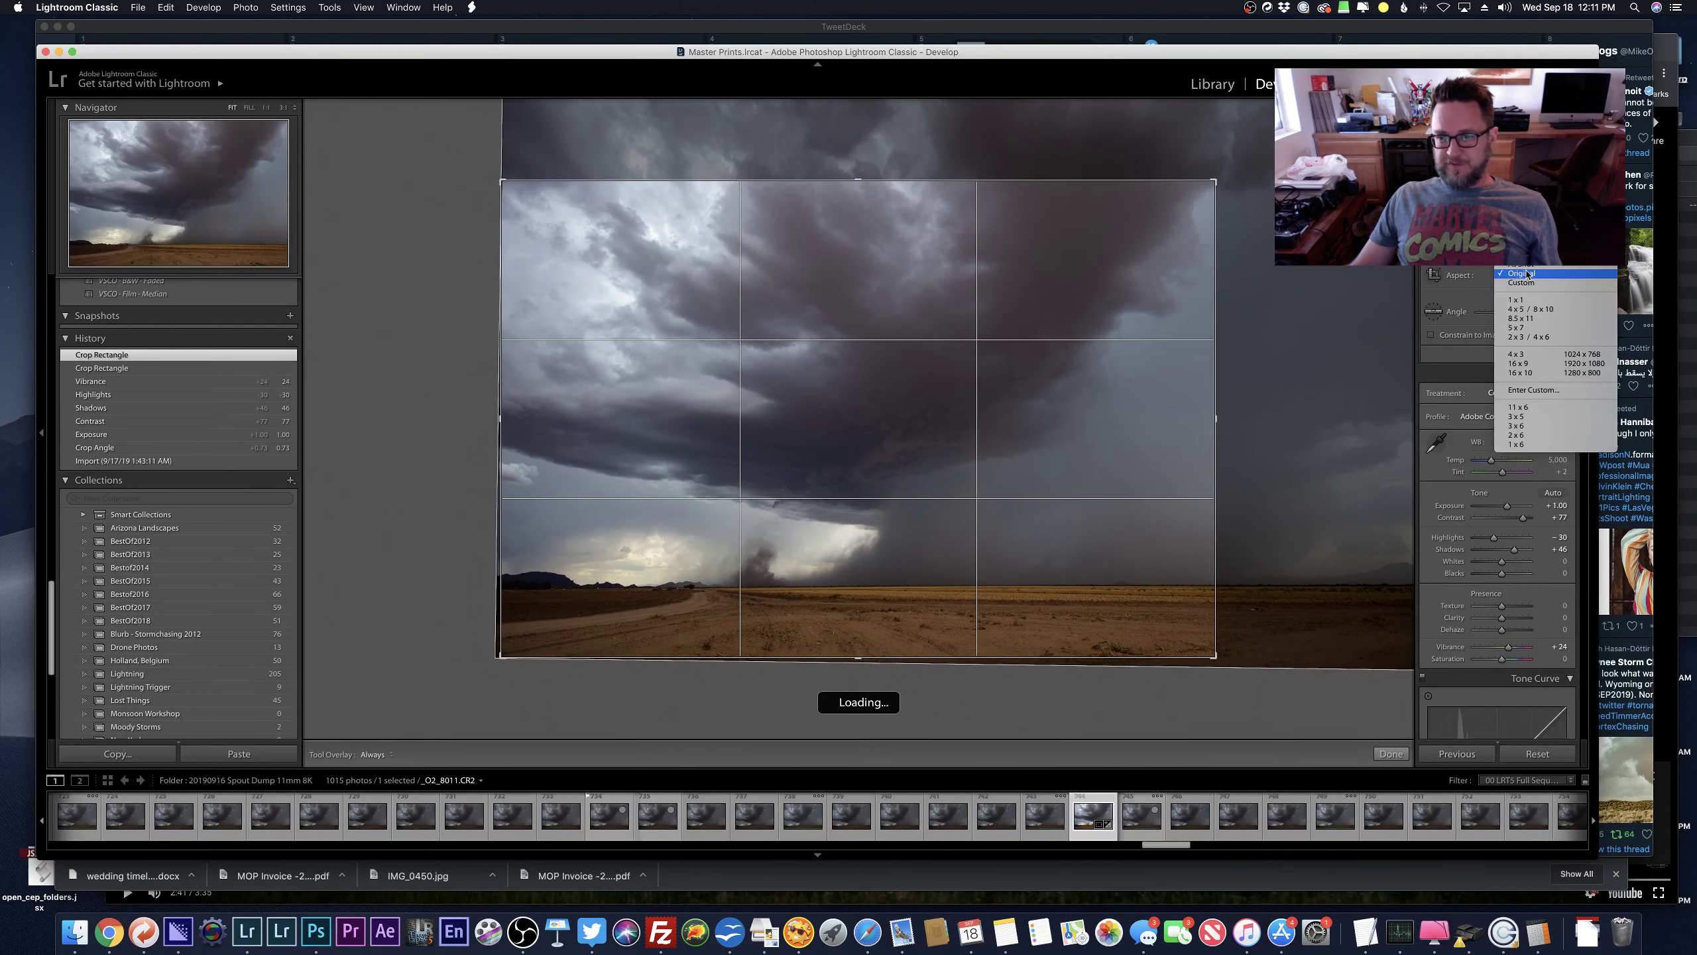
click(1518, 363)
drag(911, 333, 1072, 323)
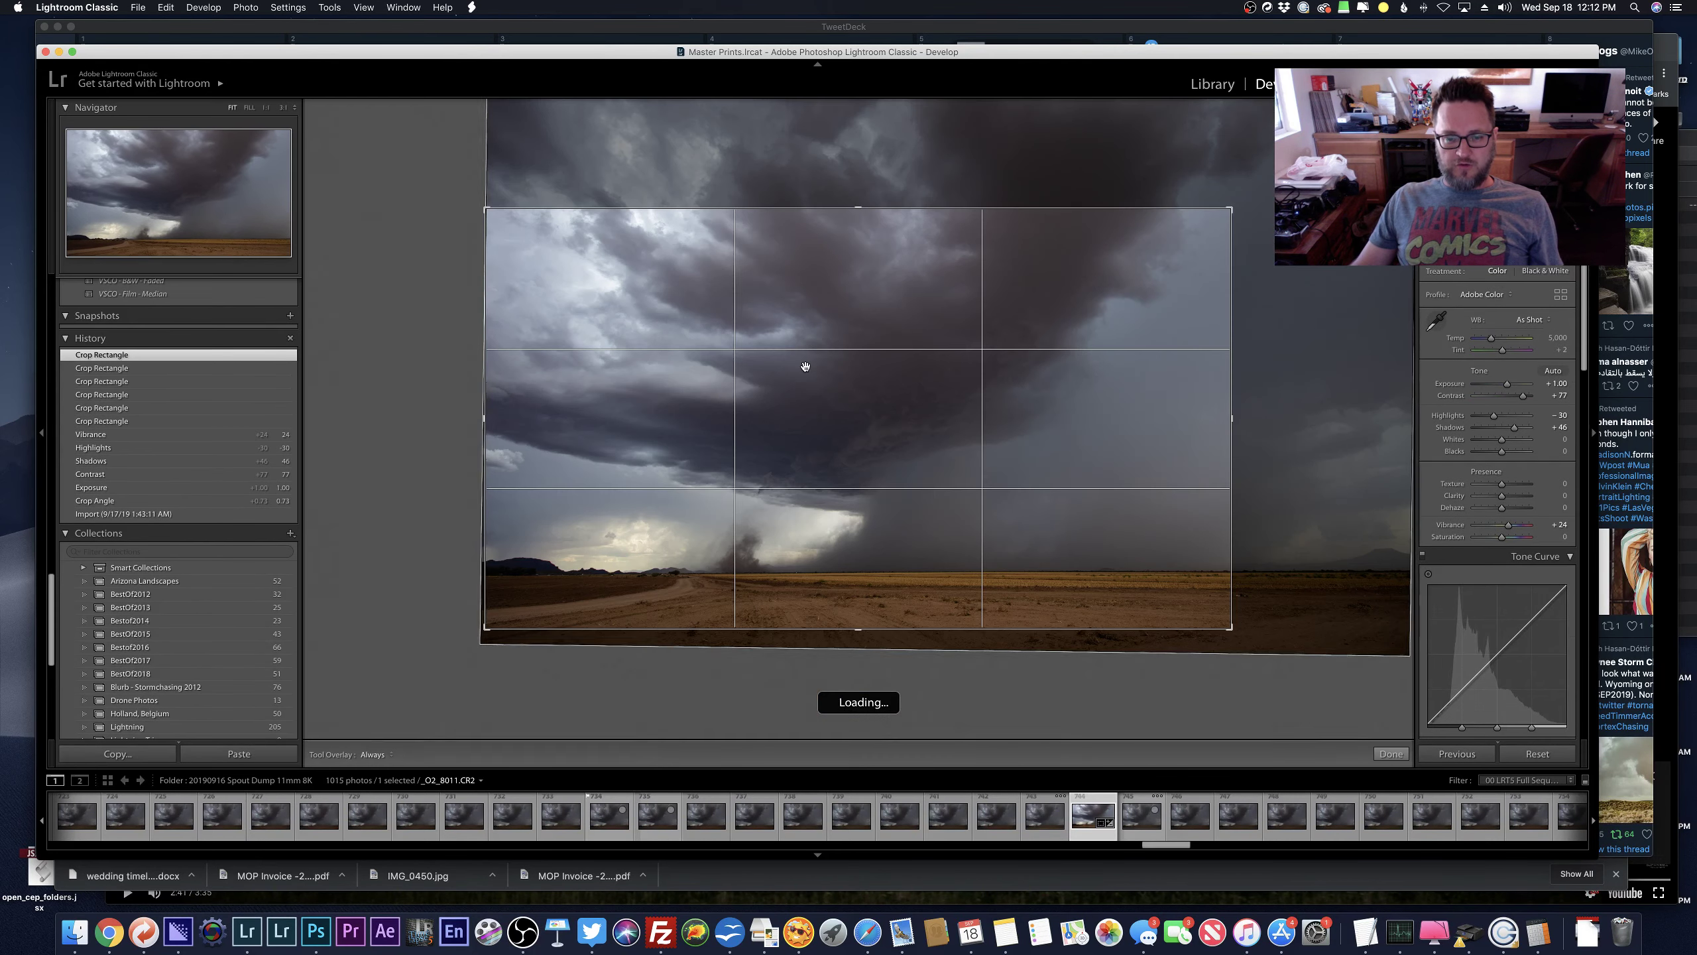
drag(803, 368, 822, 380)
key(Return)
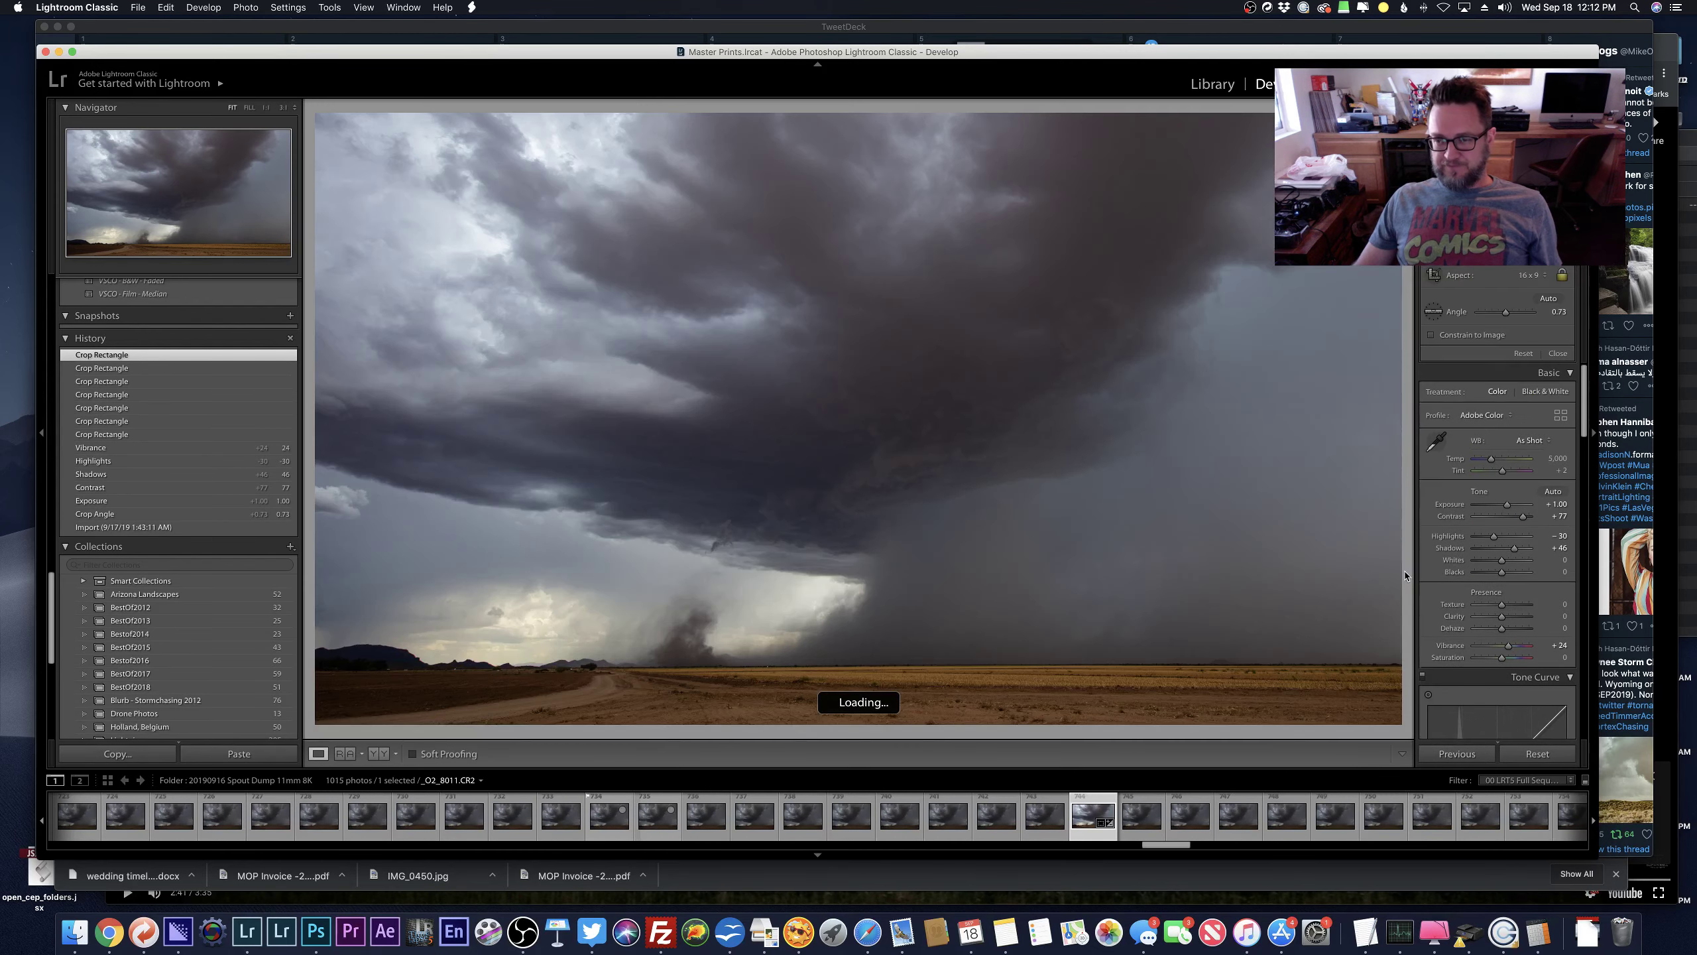
Go through the later Spout Dump frames to _O2_8189.CR2 and straighten its horizon with a crop angle of 0.93.
key(e)
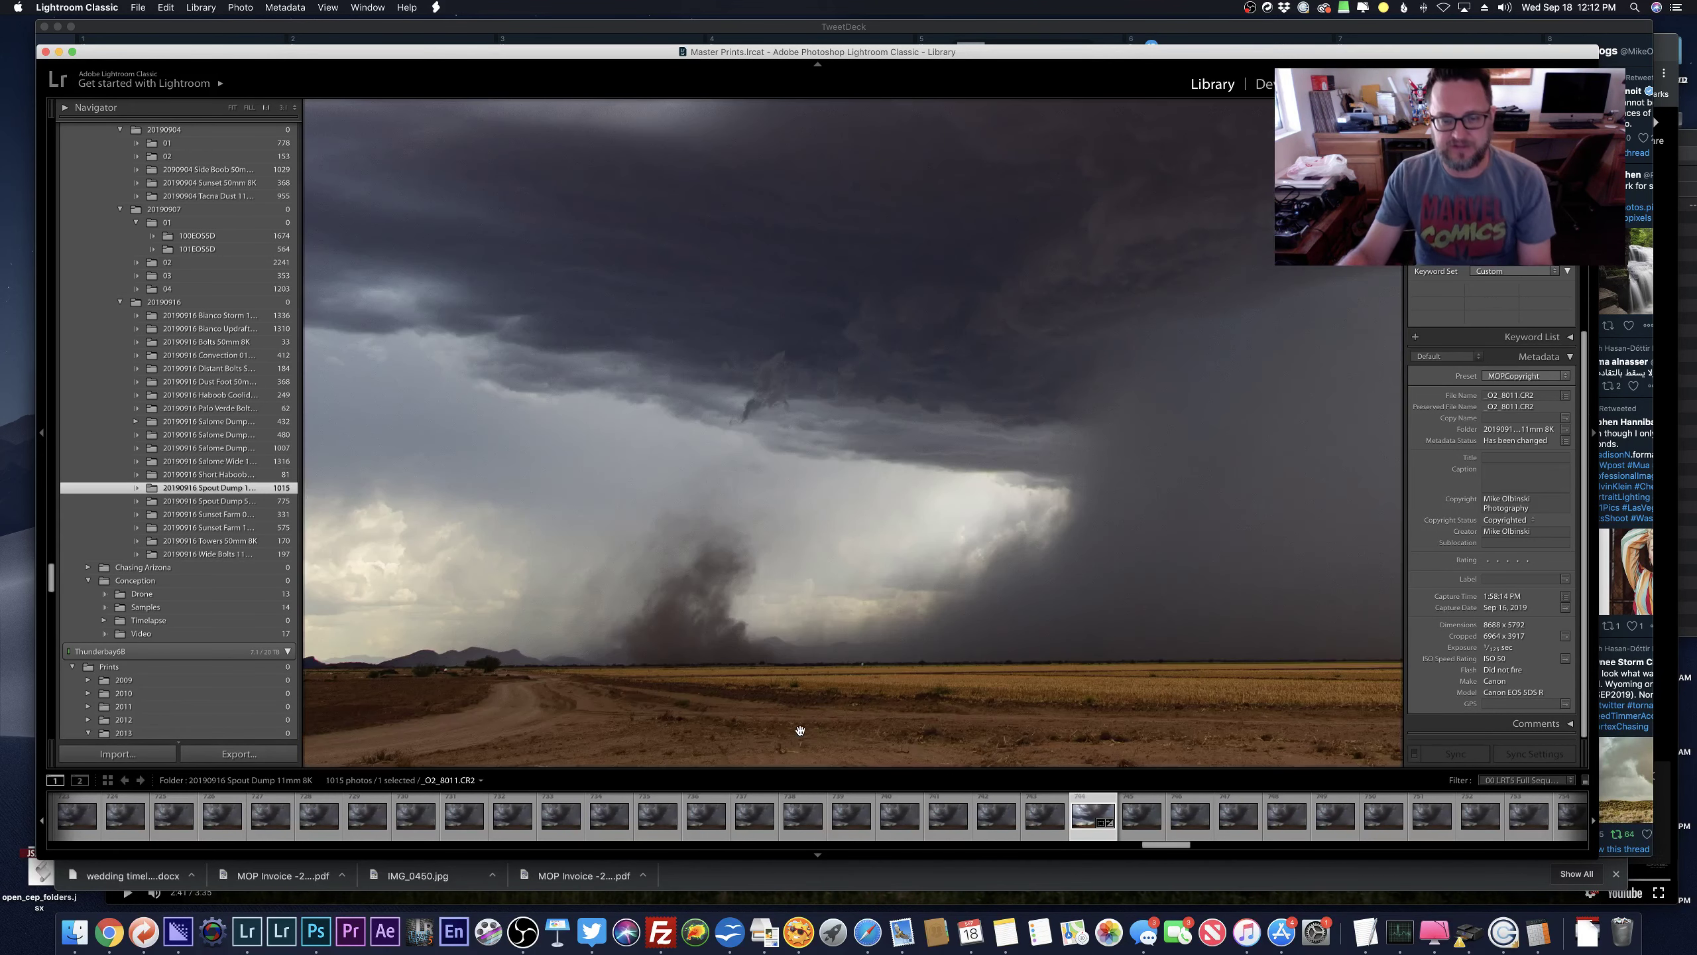
key(z)
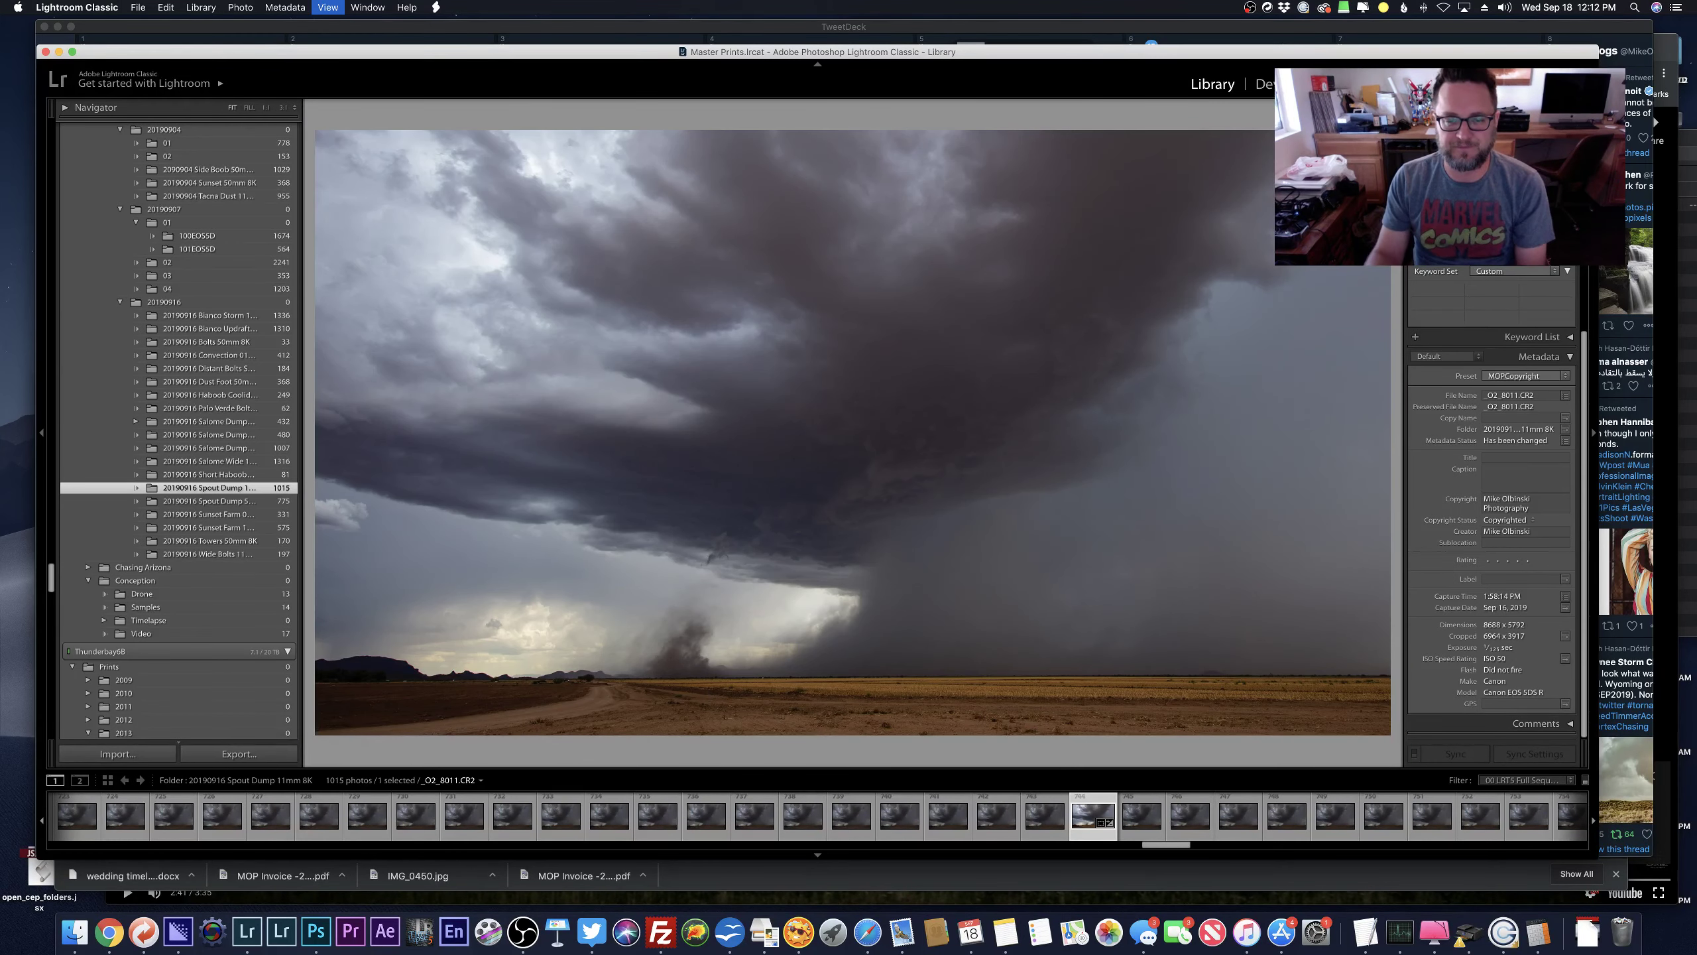
key(Right)
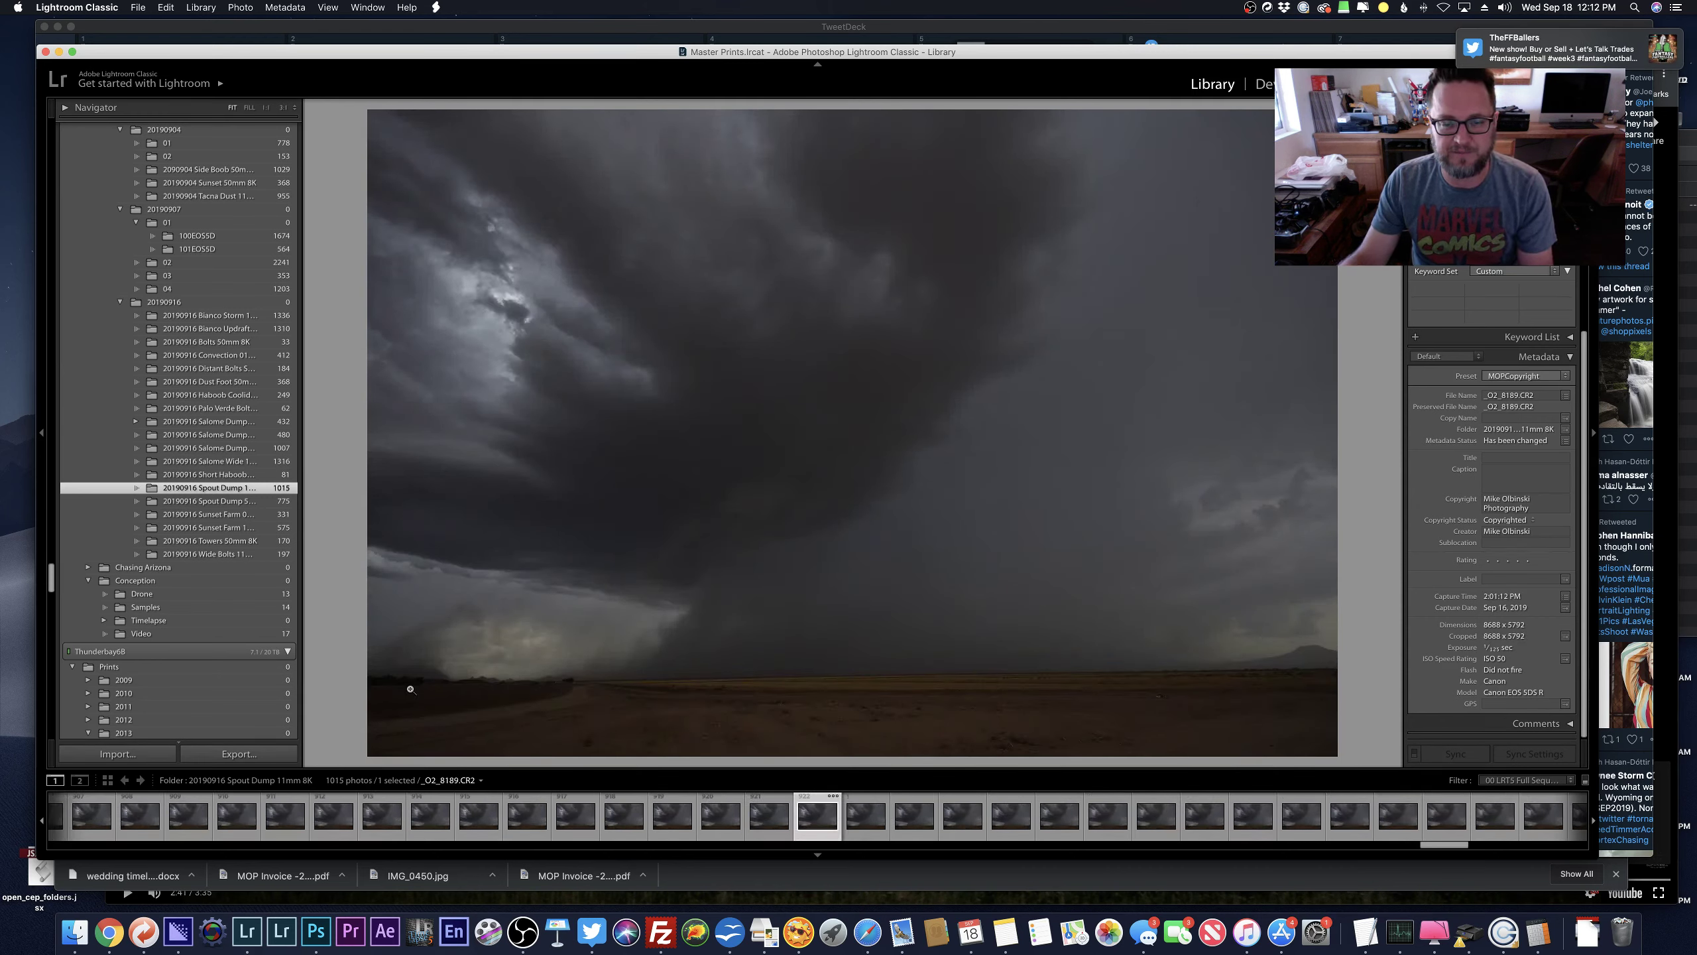
key(r)
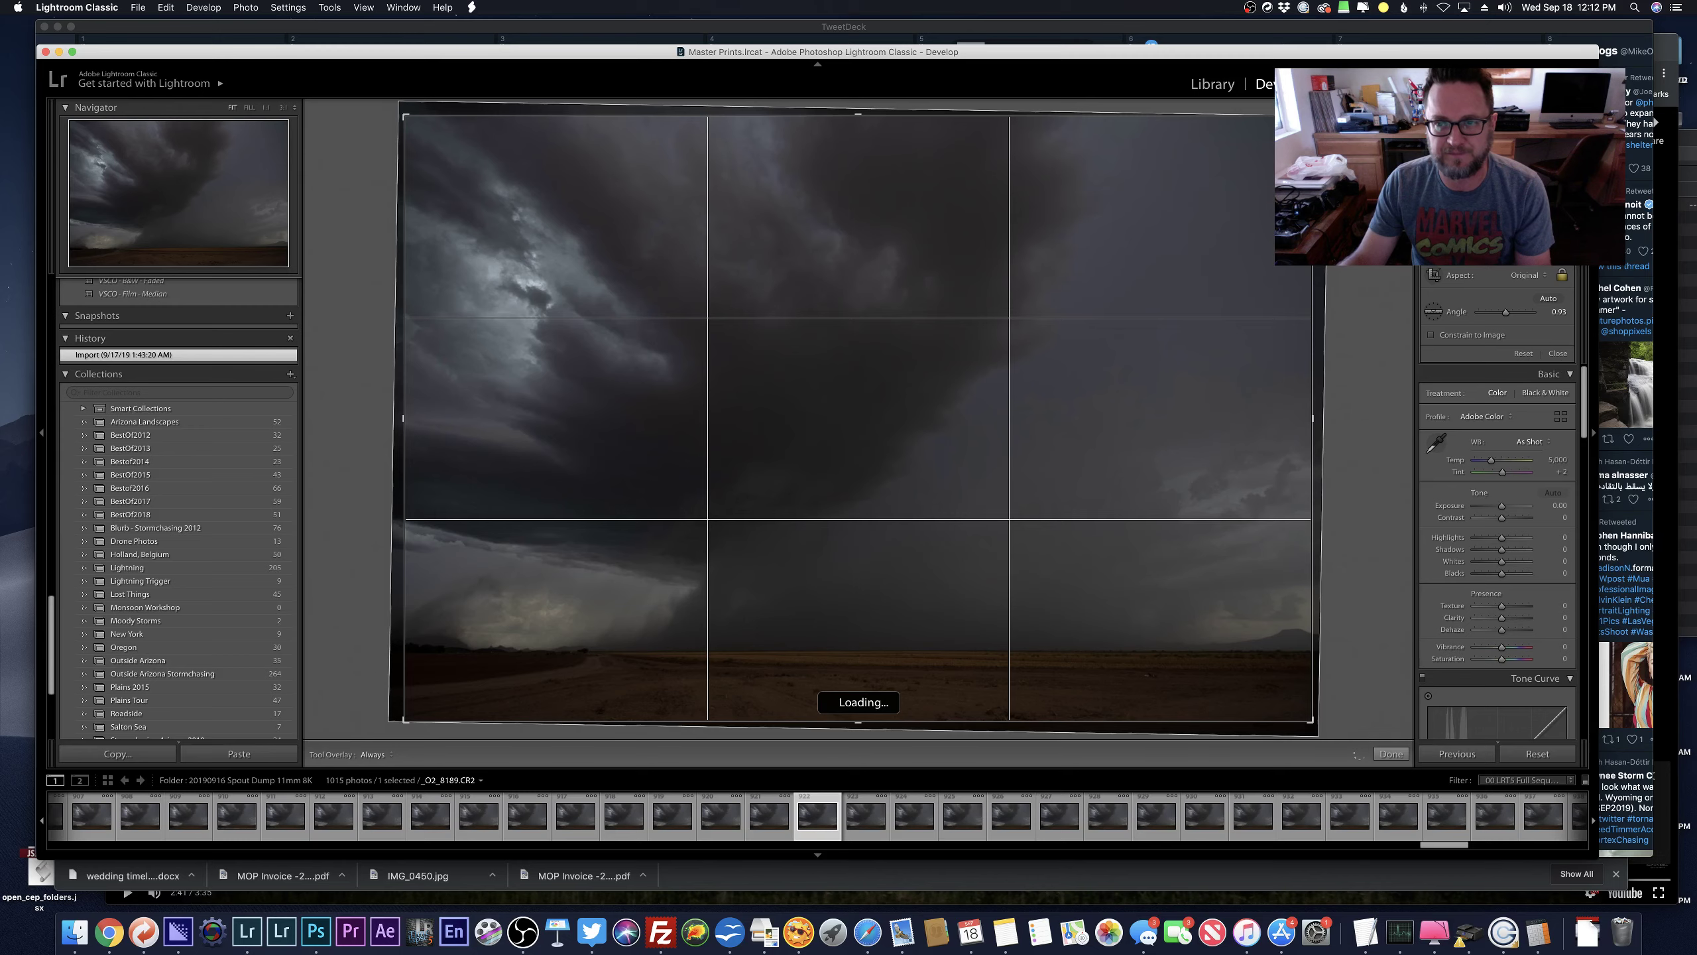
key(r)
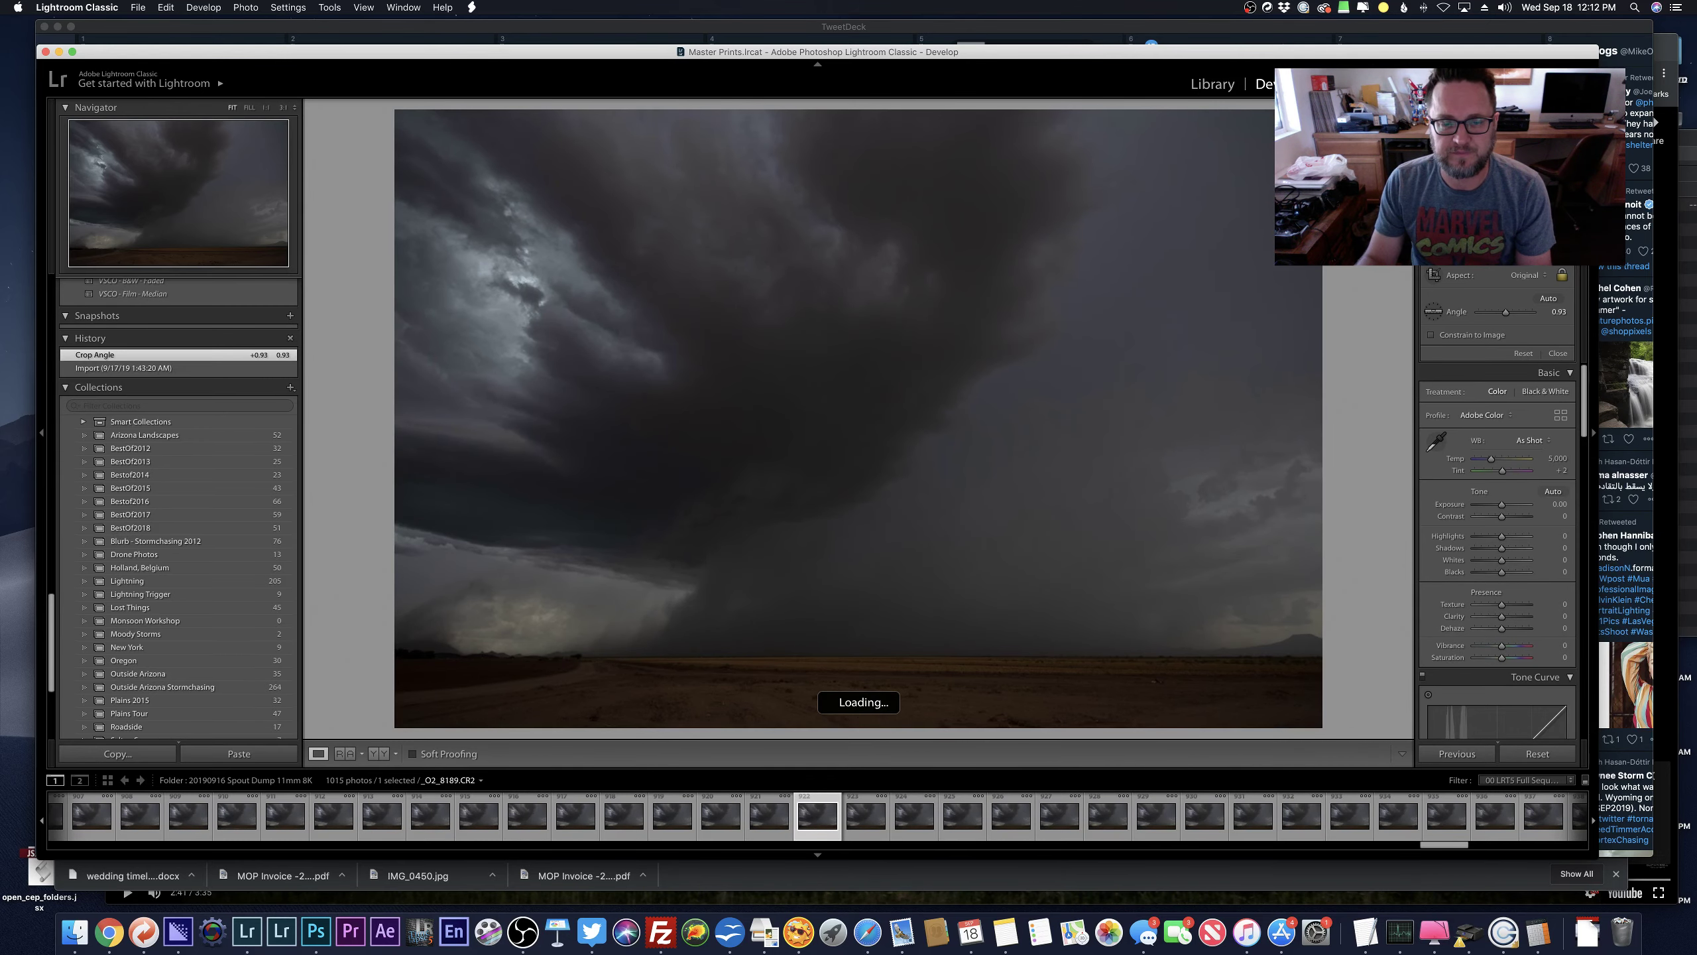
Raise the exposure of _O2_8189.CR2 to +1.00 and readjust its crop with an angle of 0.74.
key(equal)
key(equal)
key(equal)
key(equal)
key(equal)
key(equal)
key(equal)
key(r)
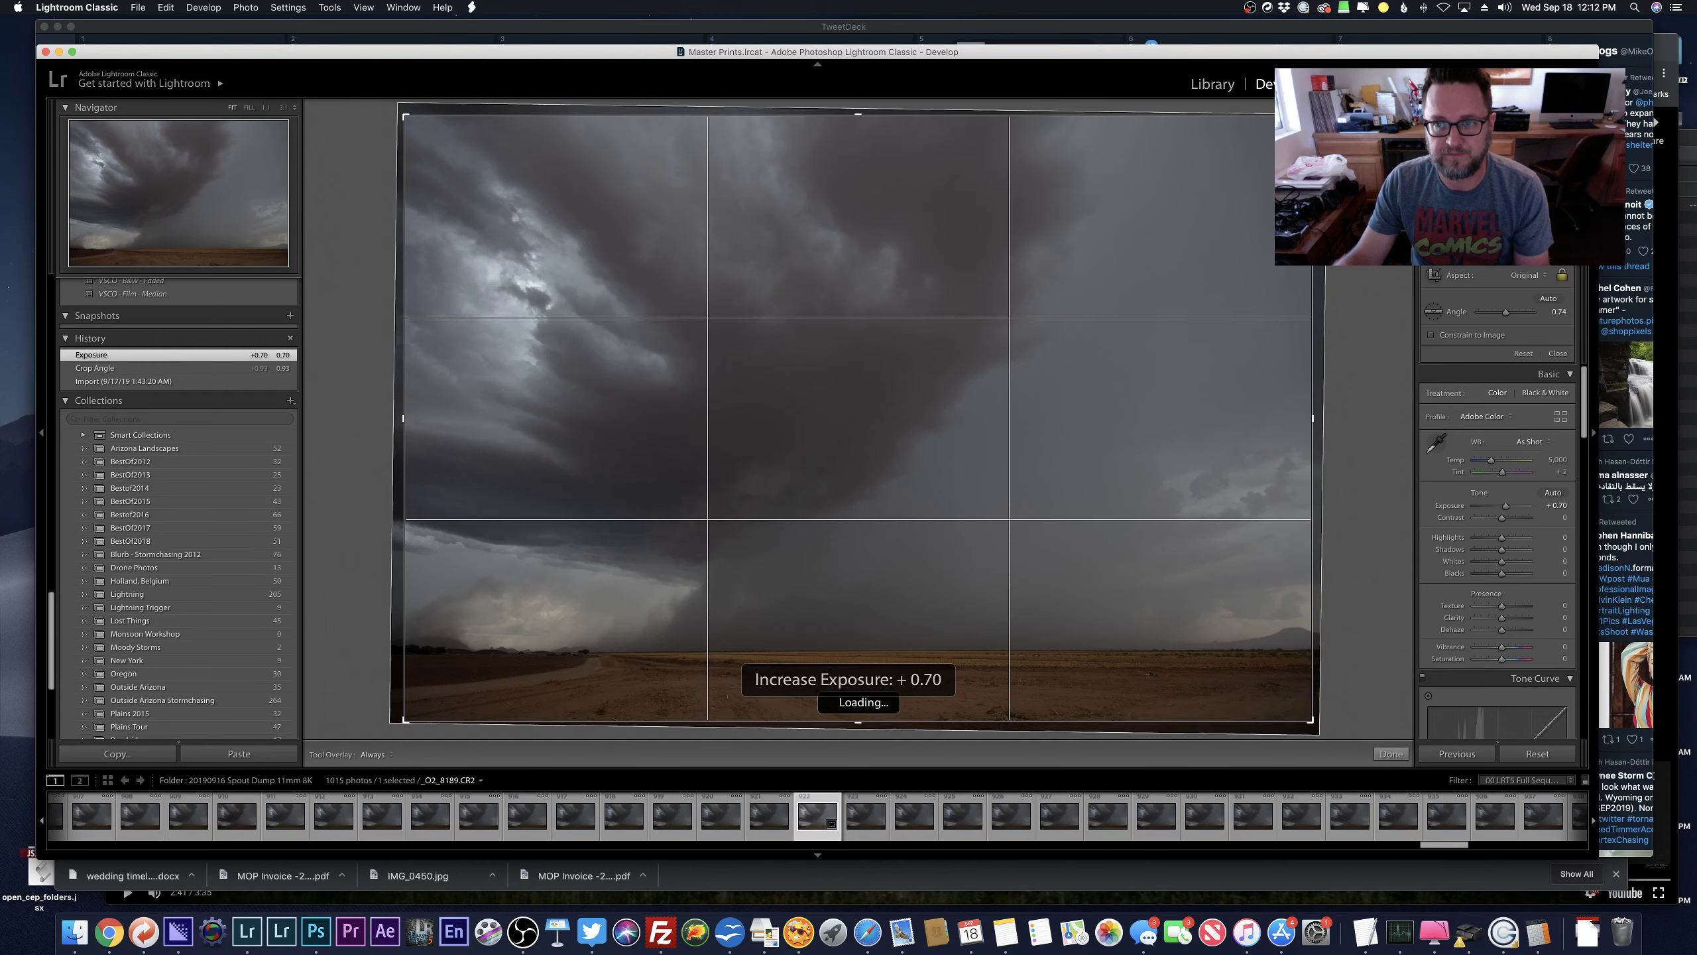
key(r)
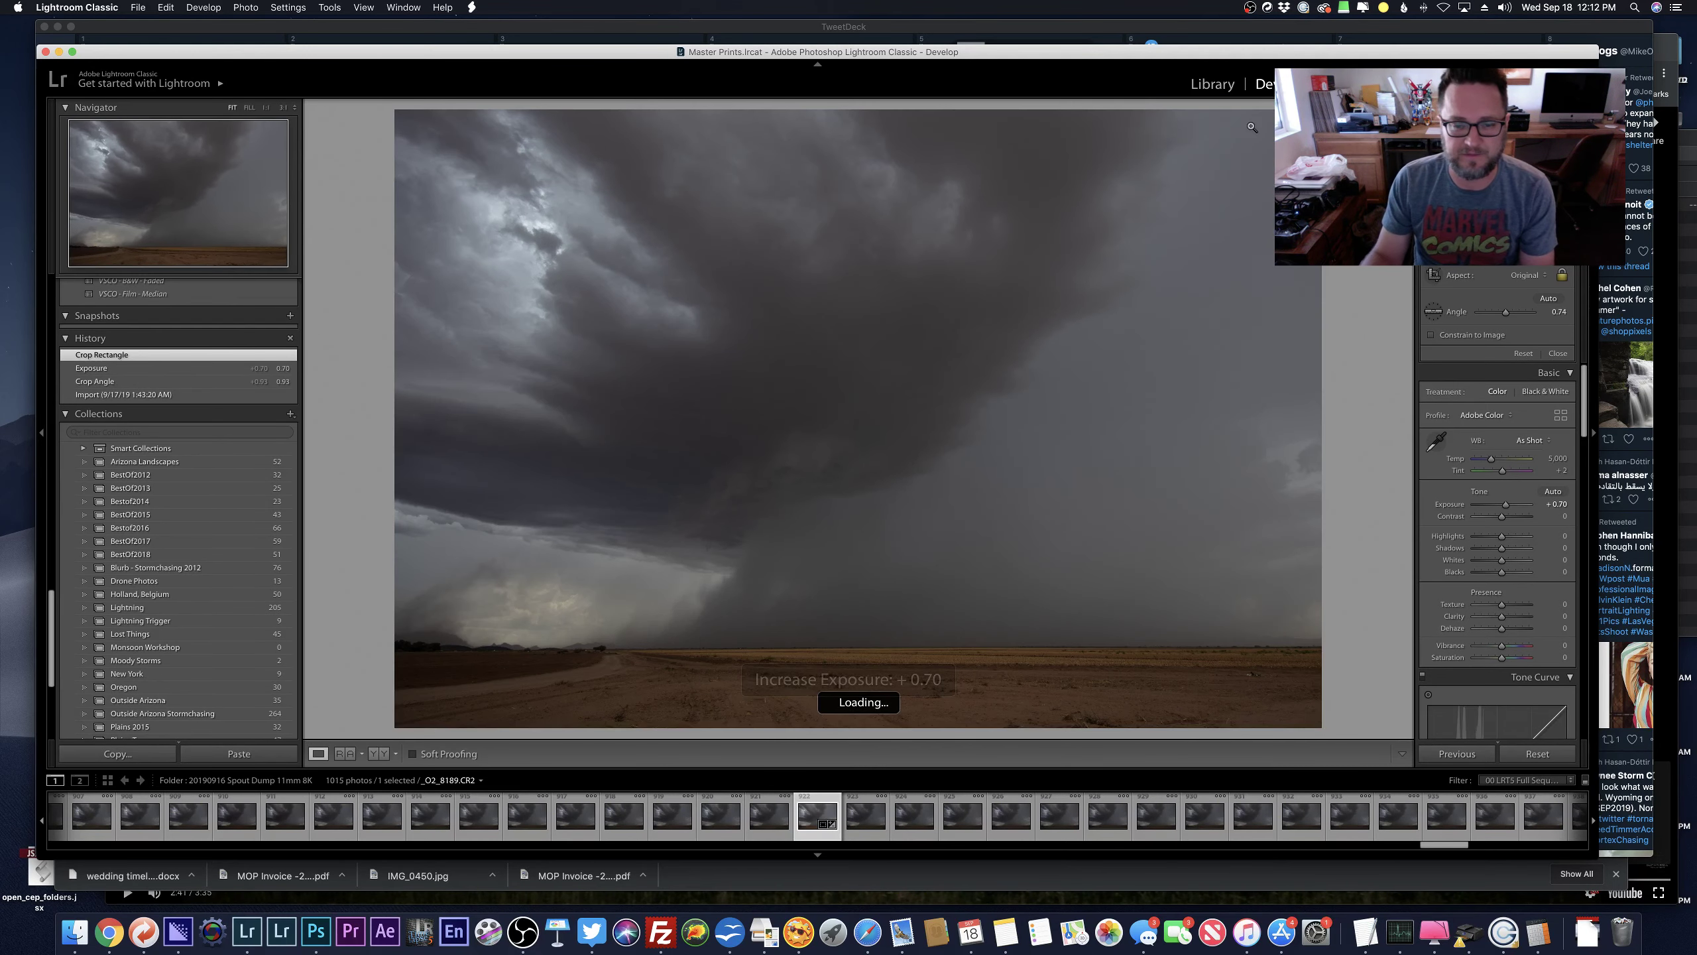
key(equal)
key(equal)
key(equal)
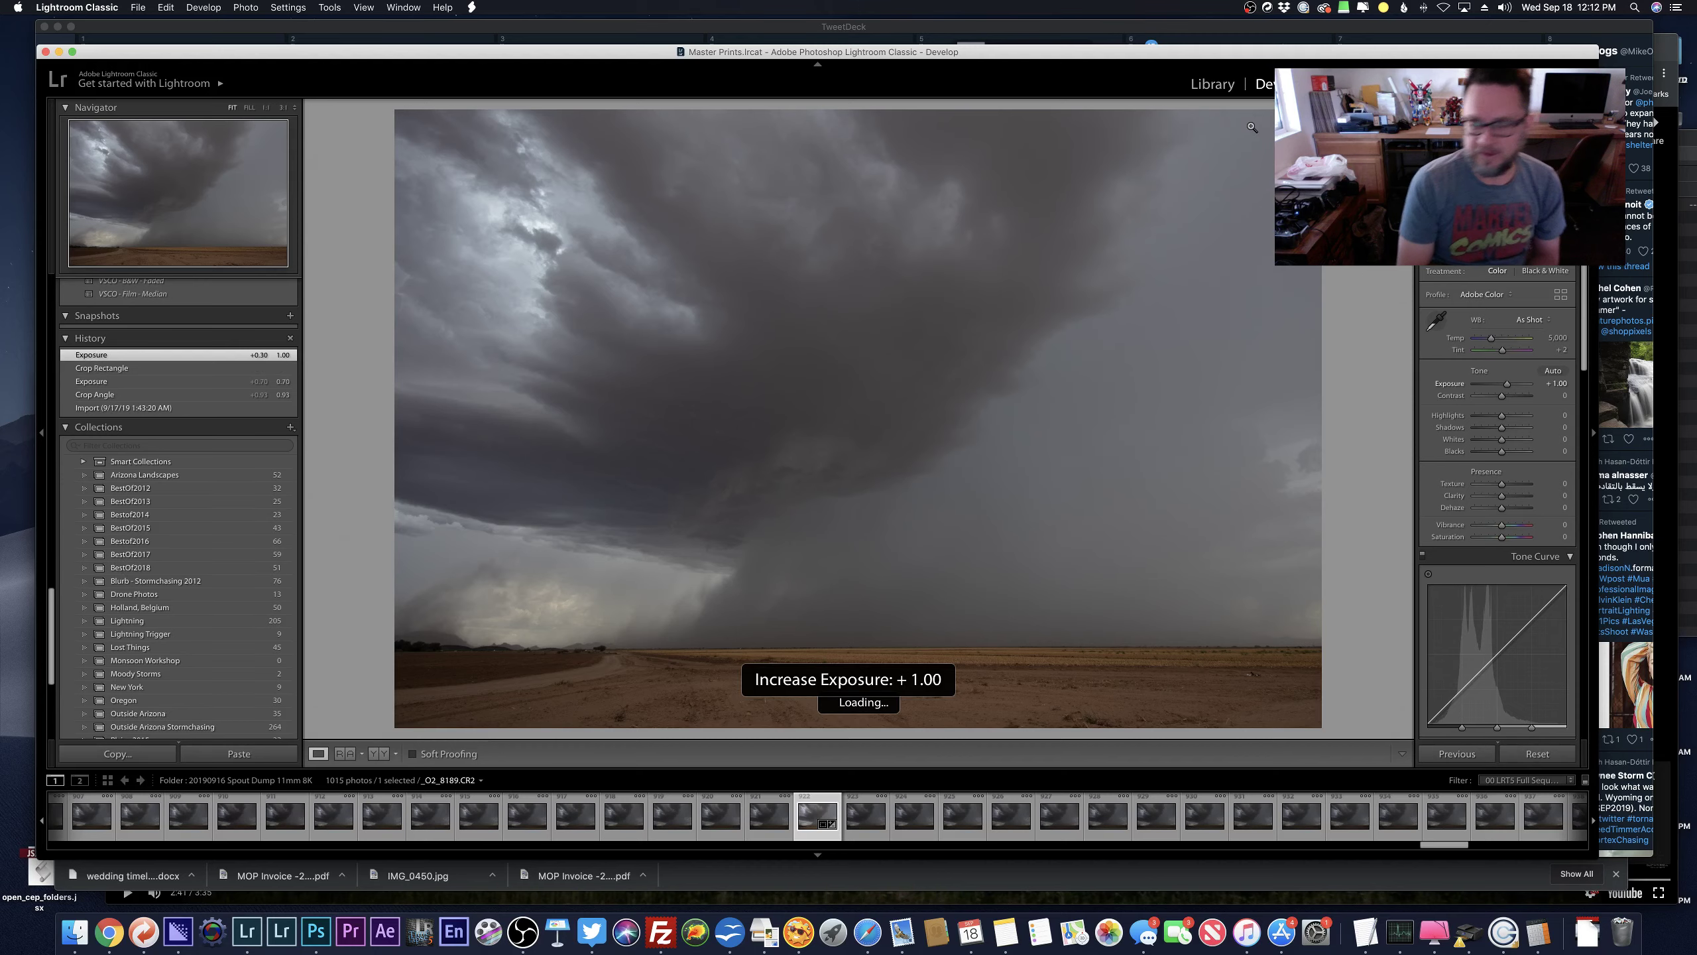
Return to the Library grid and correct the folder name 2090904 Side Boob 50mm 8K to 20190904 Side Boob 50mm 8K.
key(g)
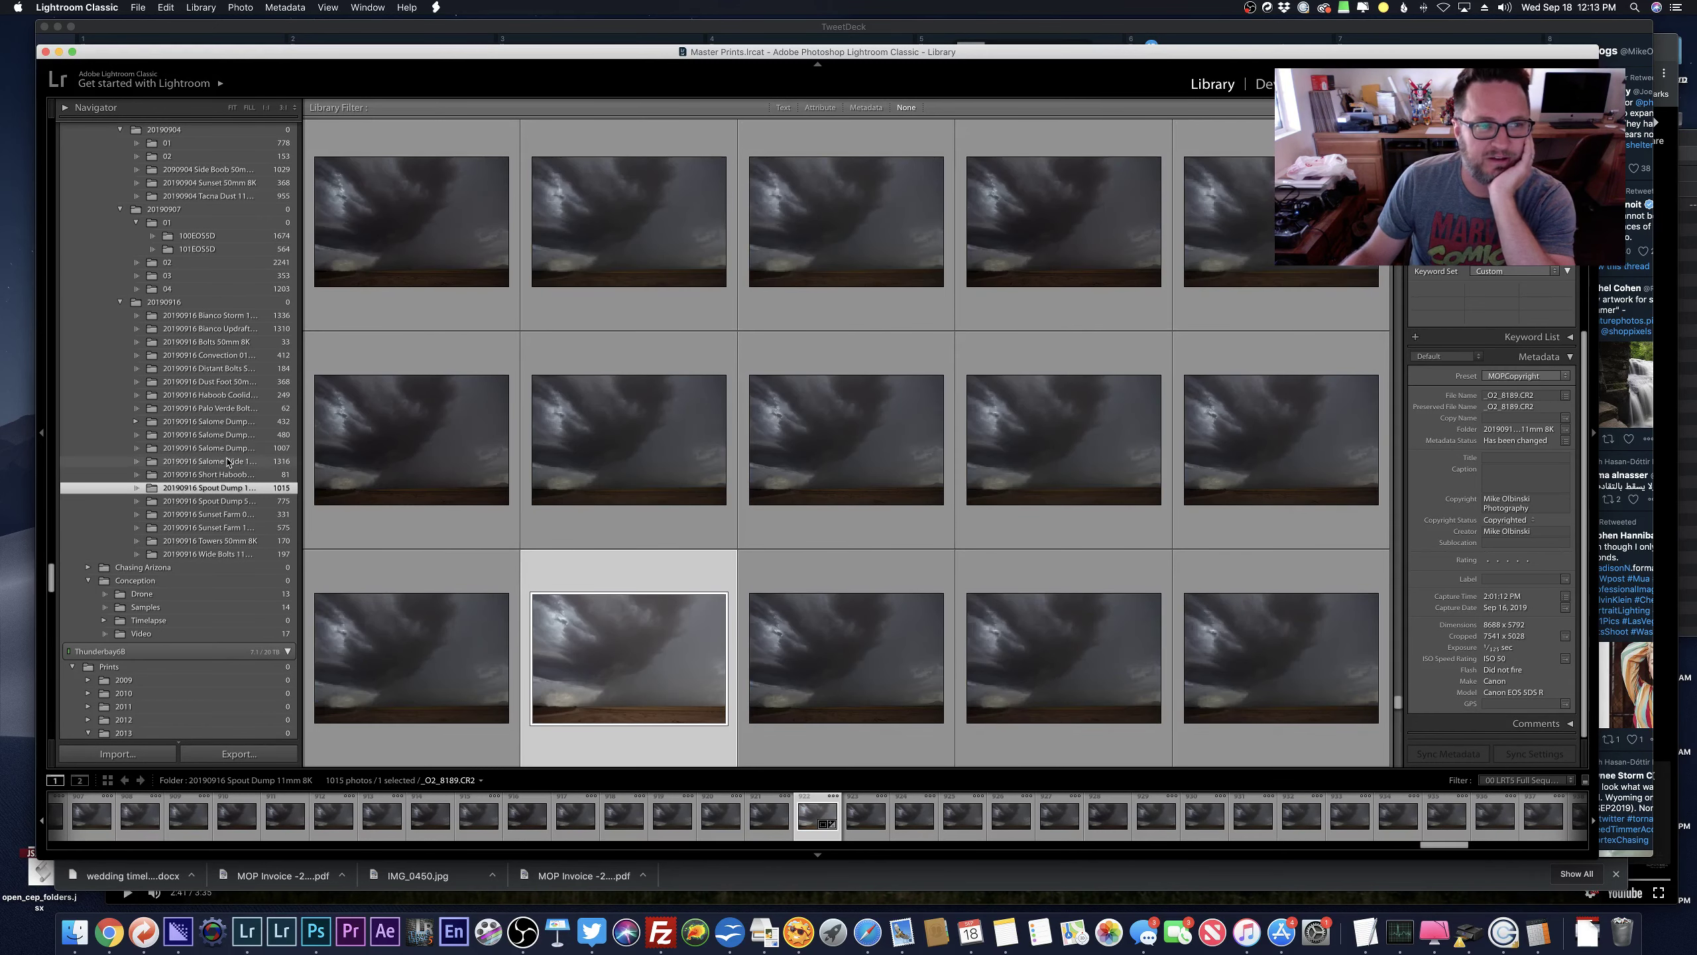
right_click(201, 171)
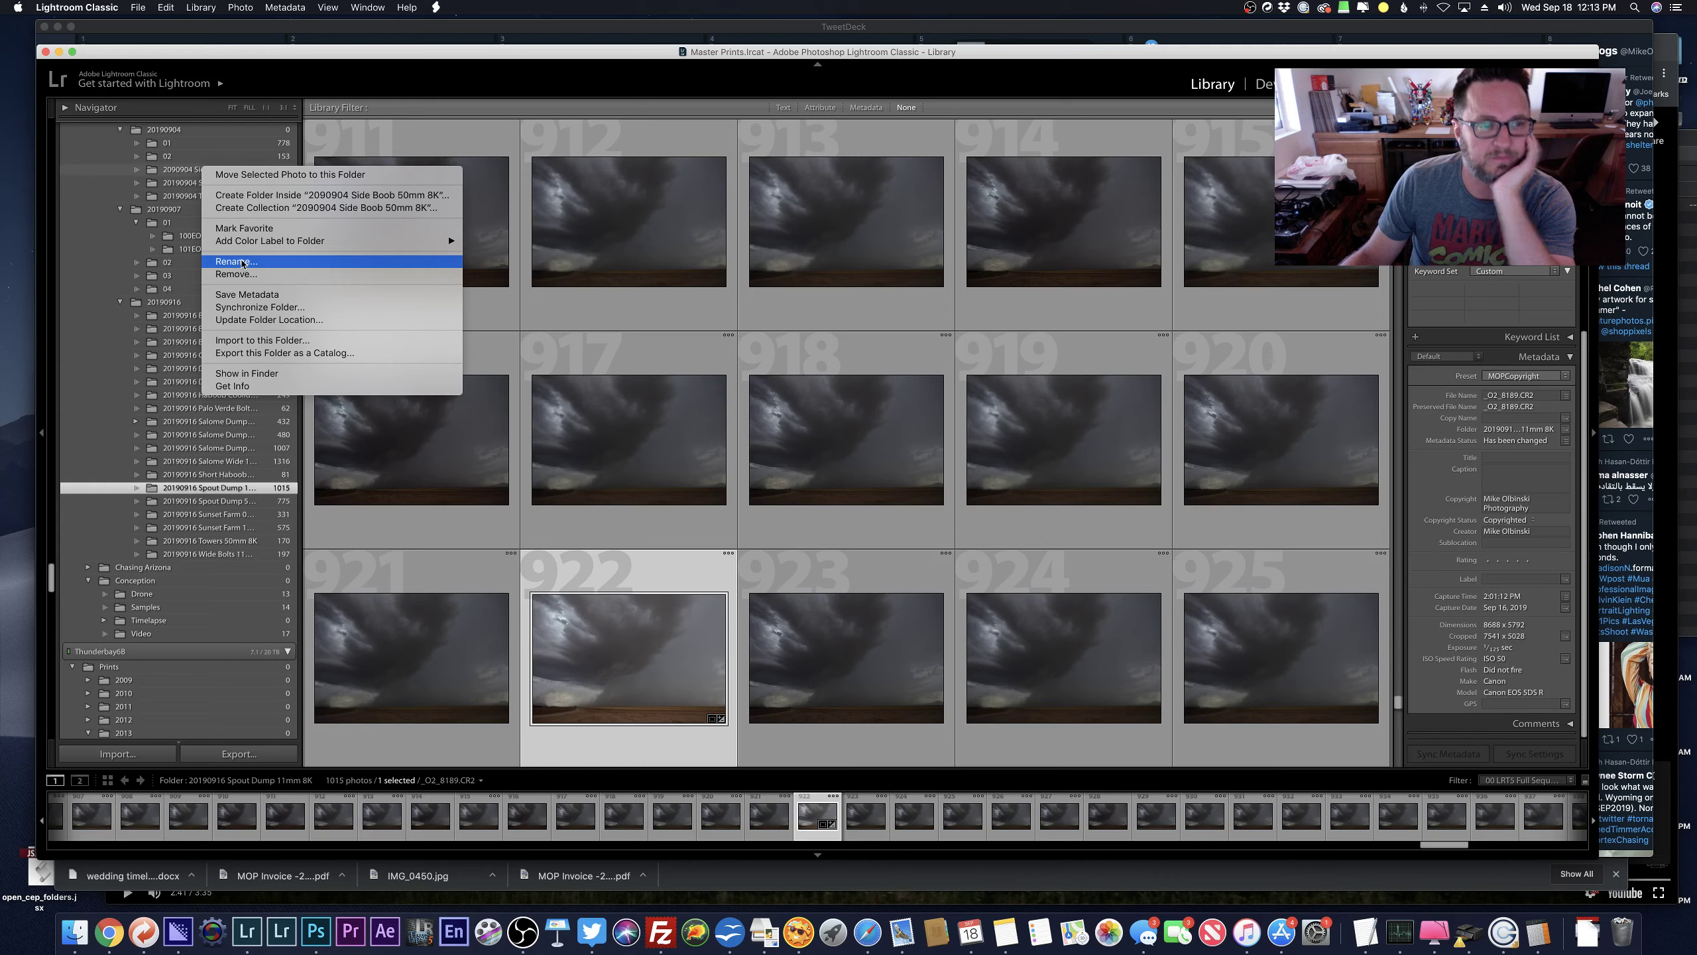
key(Return)
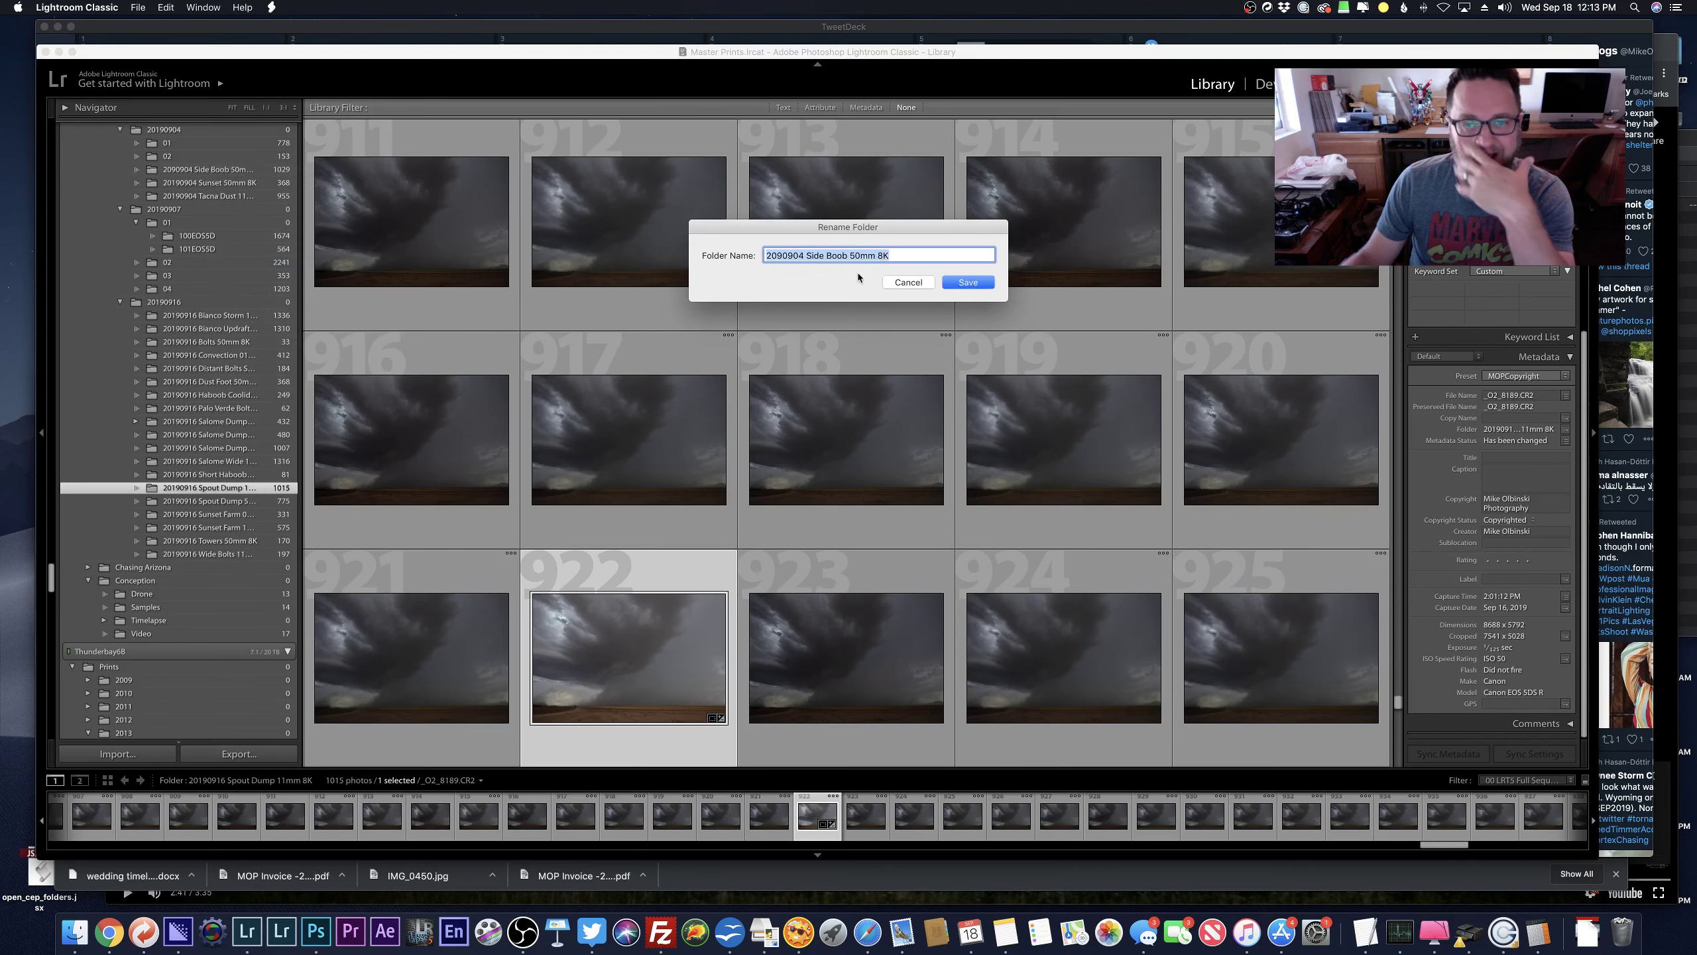
click(774, 256)
text(1)
key(Return)
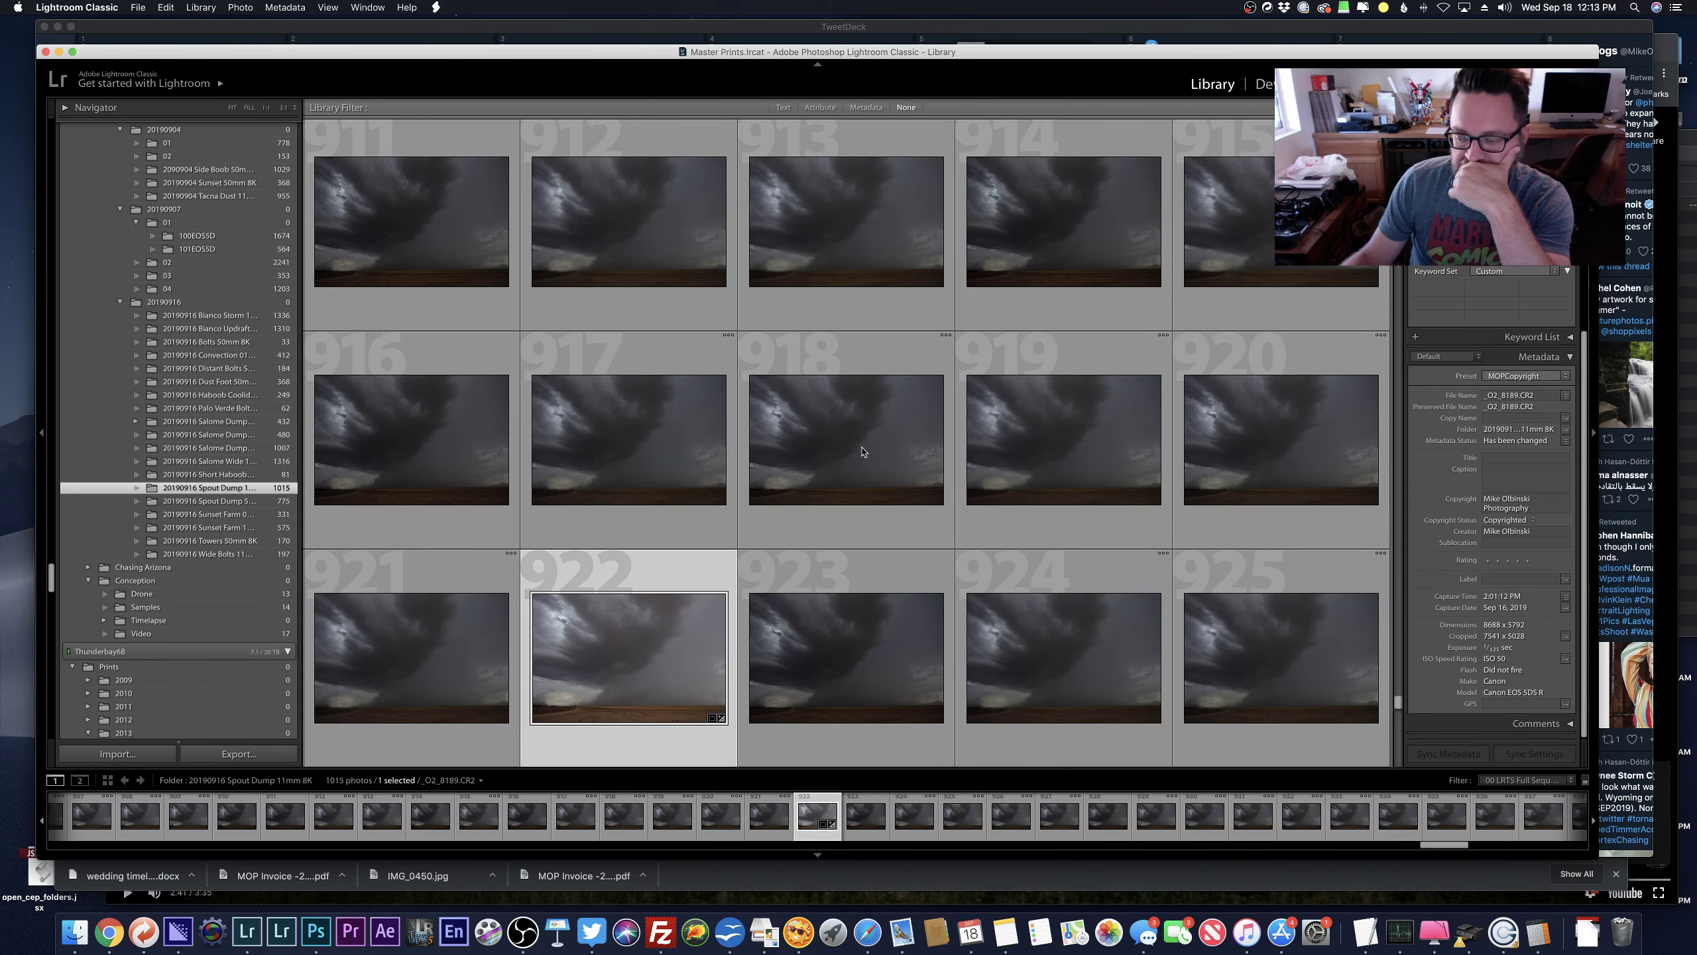
Browse the 20190916 Short Haboob 11mm 8K frames up to _O2_8364.CR2, and open the Haboob Coolidge 11mm 8K folder.
scroll(861, 452, down, 3)
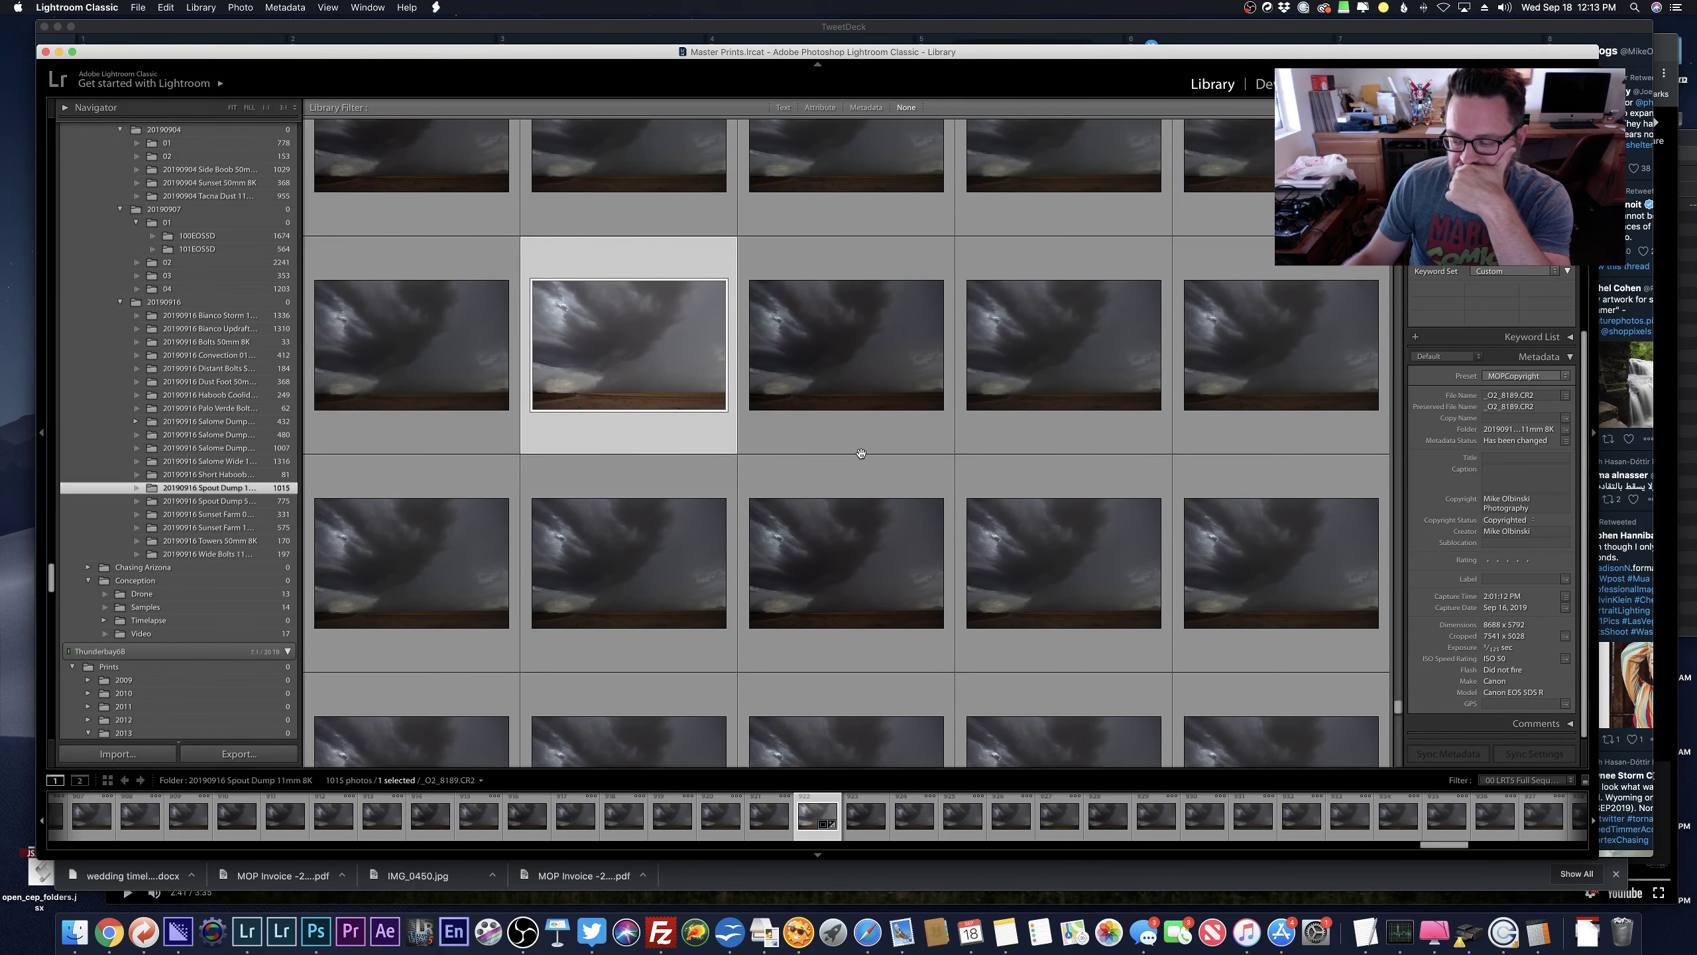
scroll(860, 453, down, 5)
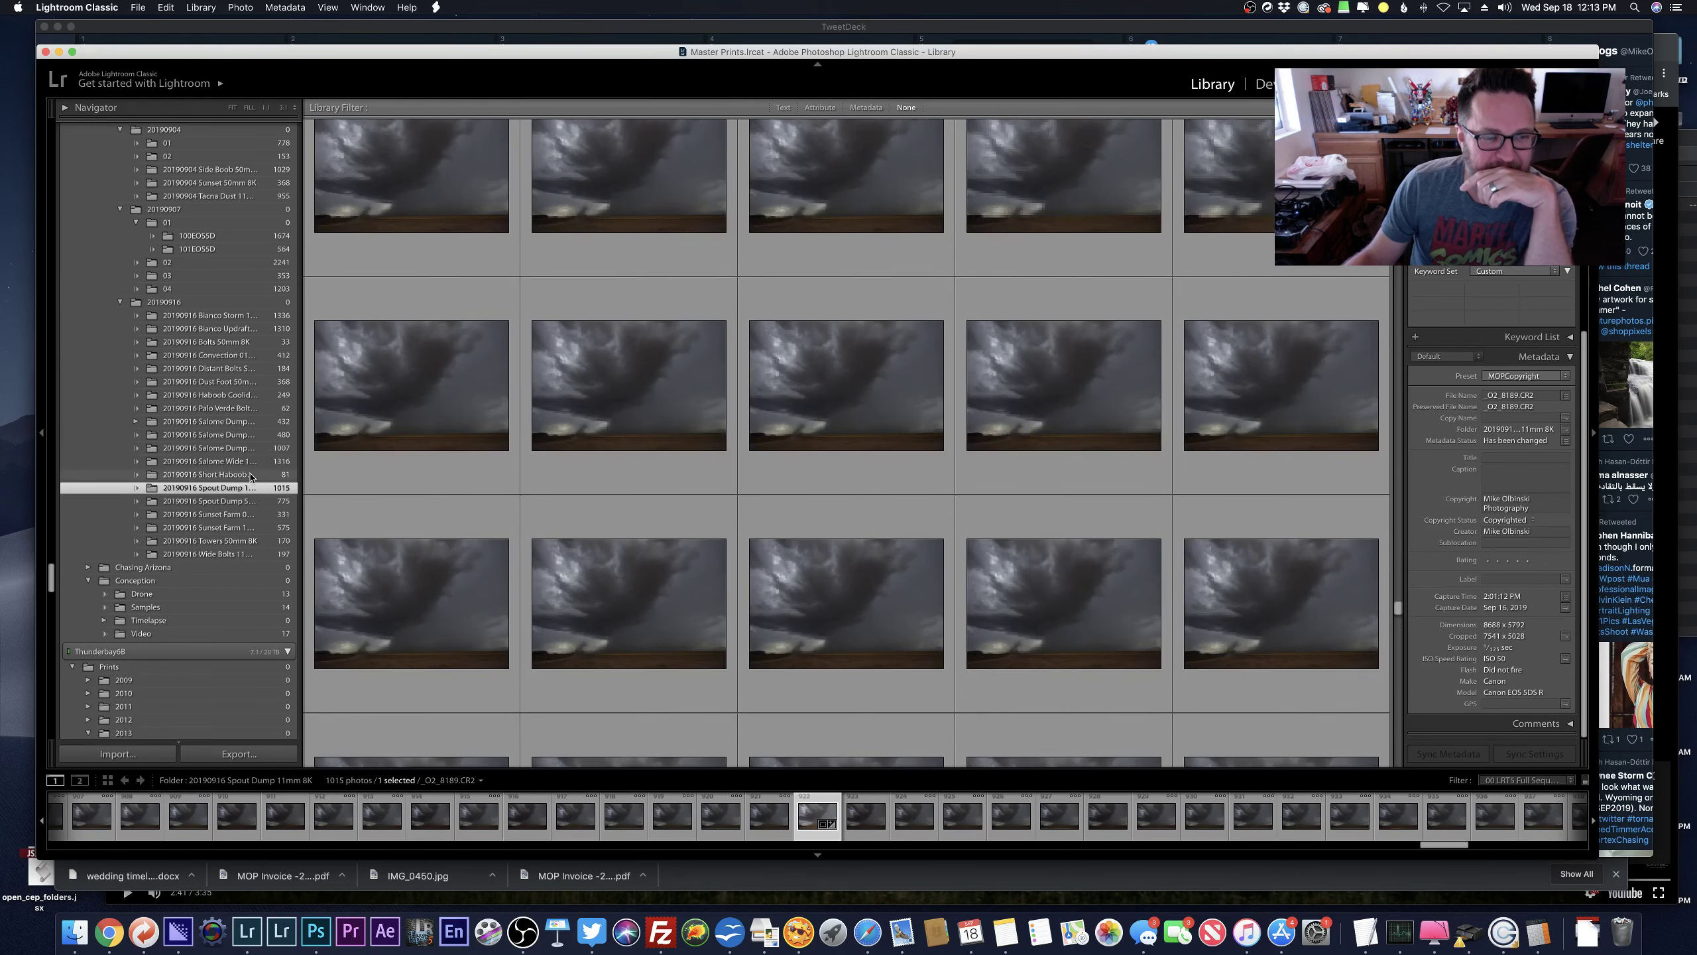
click(251, 477)
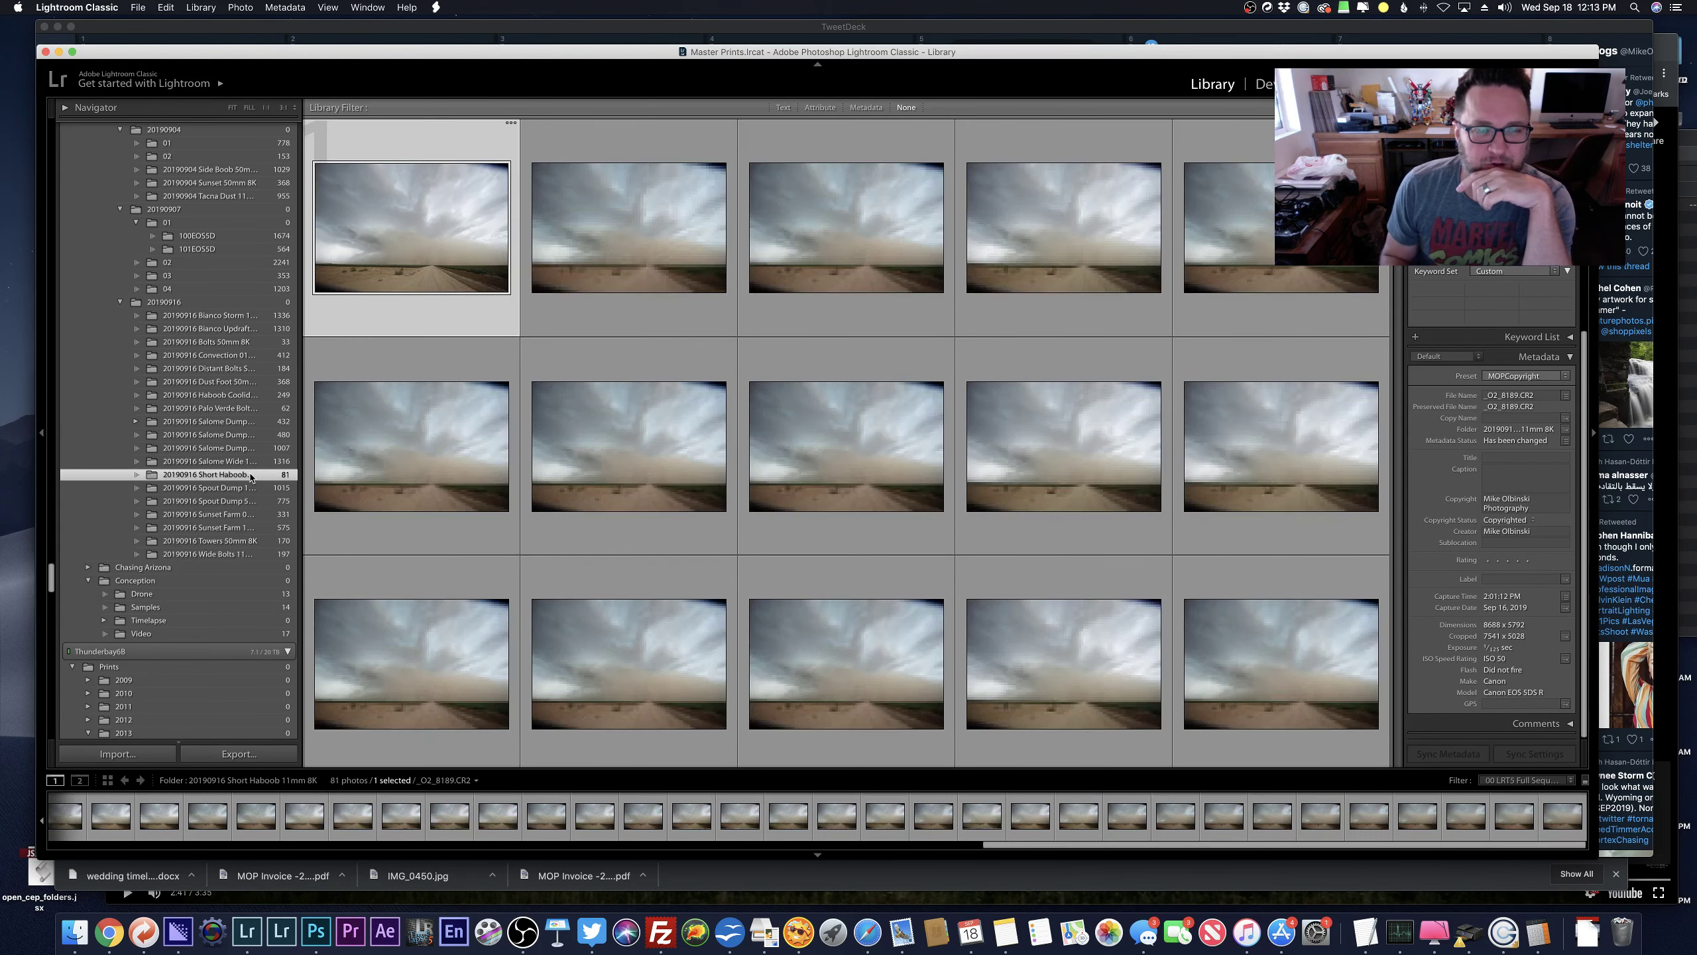
key(e)
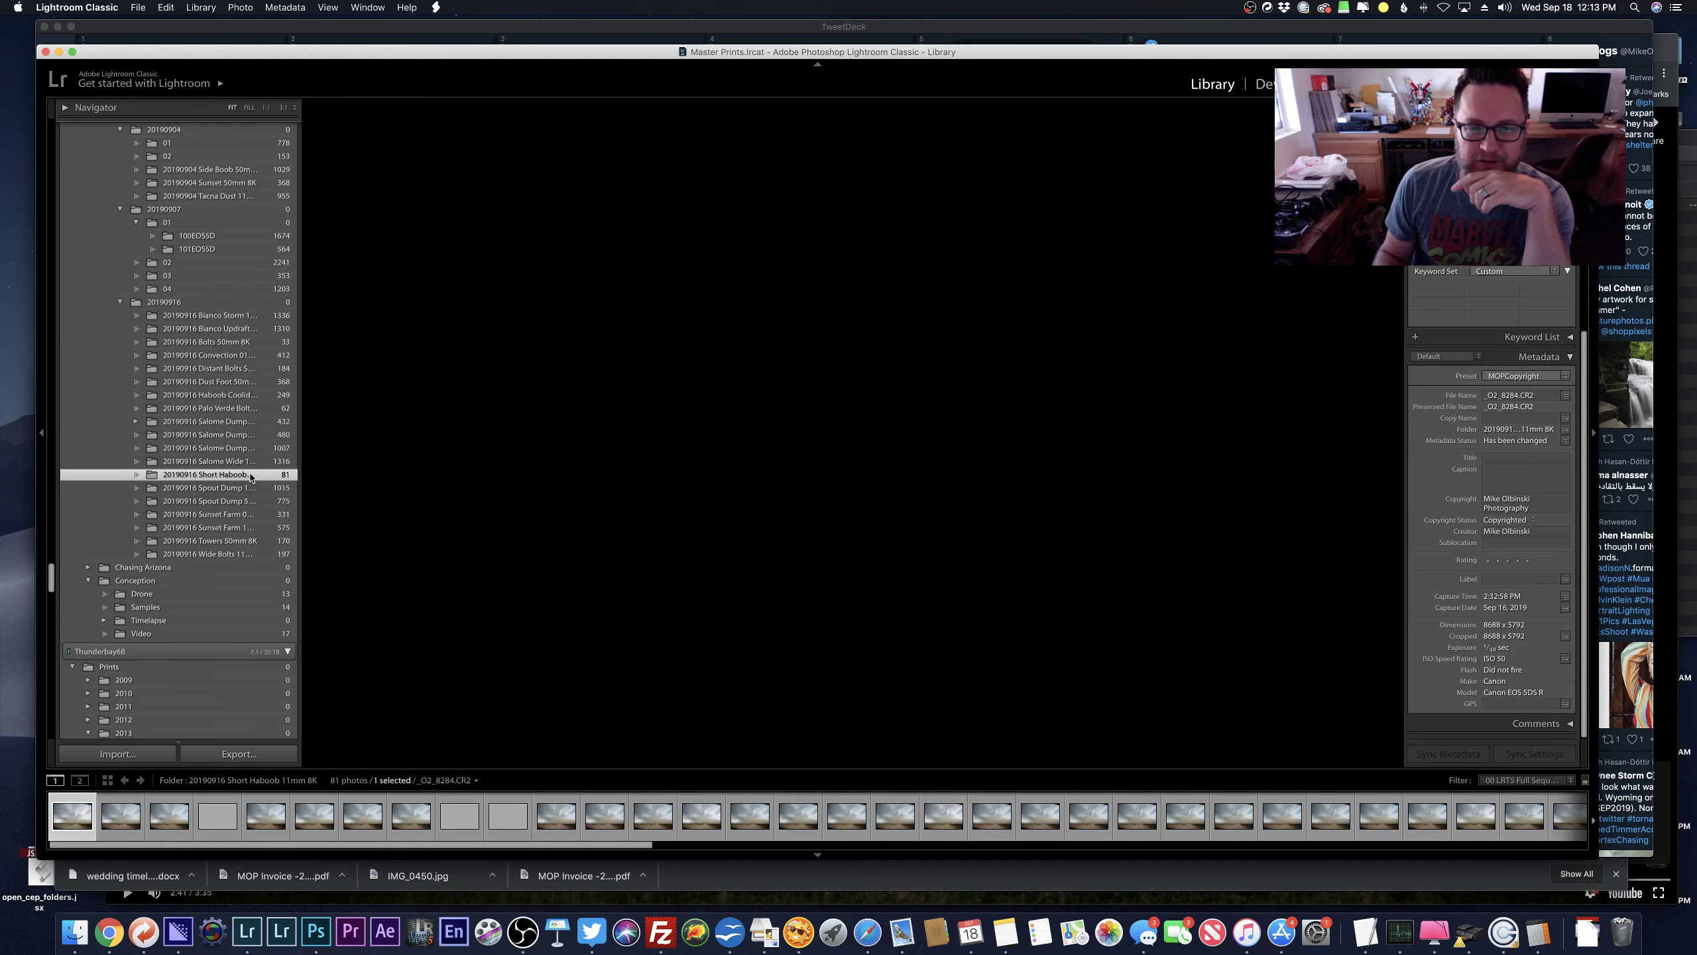
key(Right)
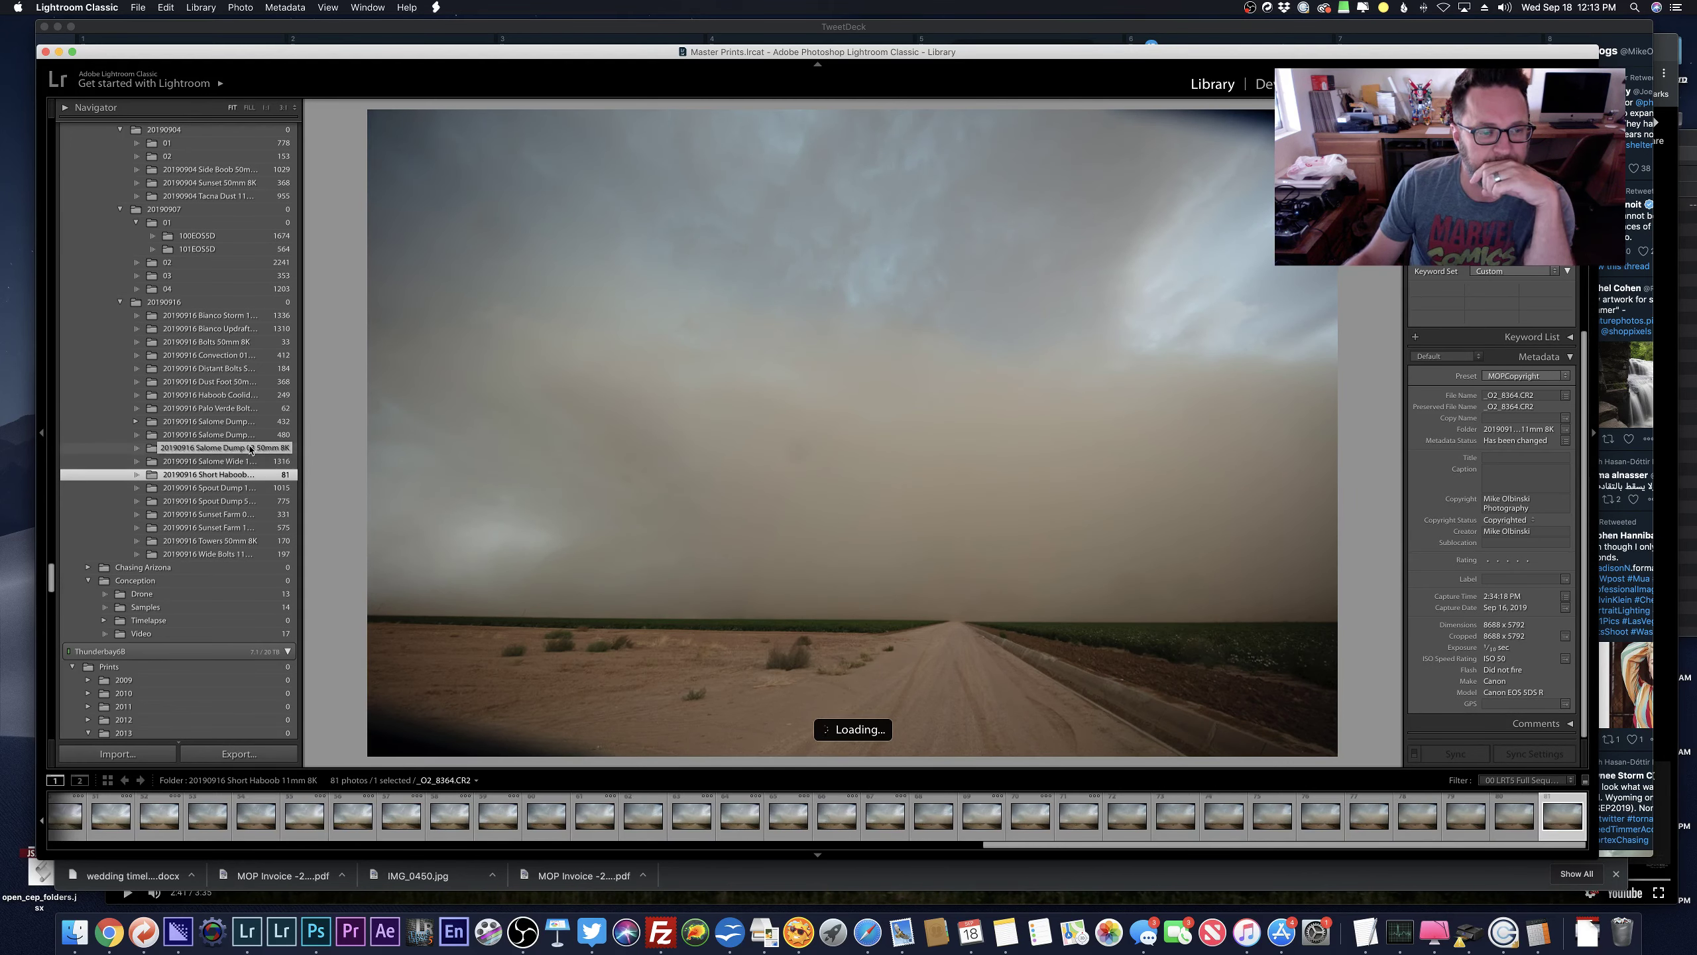
scroll(238, 461, up, 1)
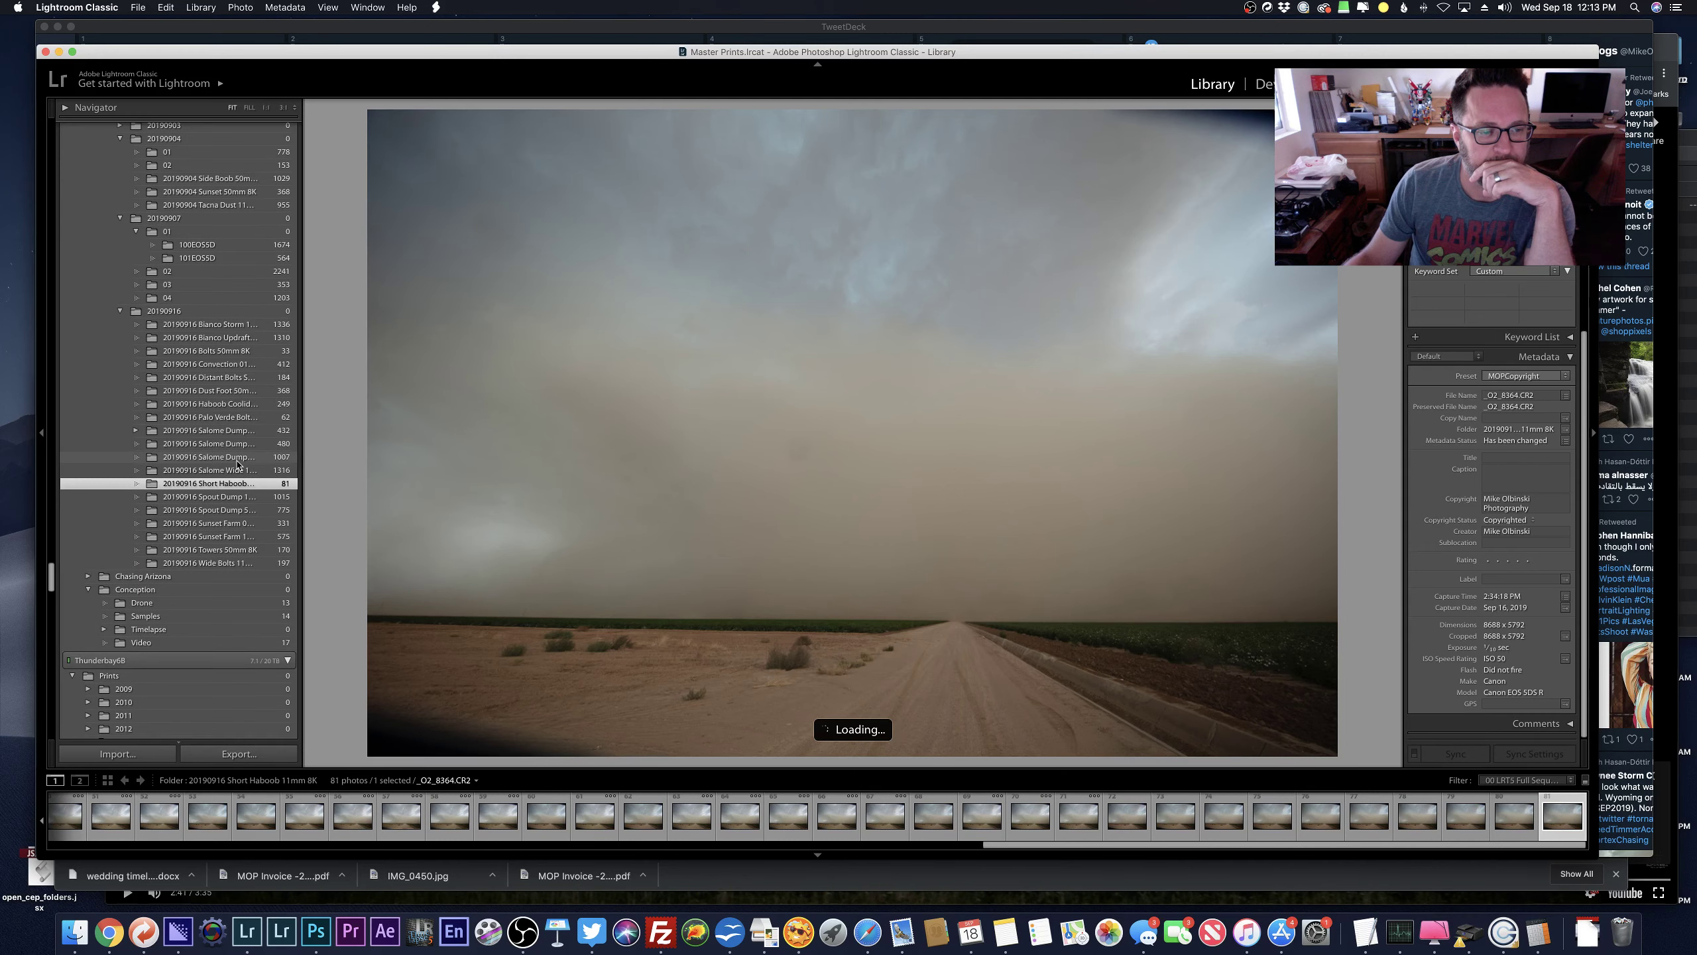
click(223, 404)
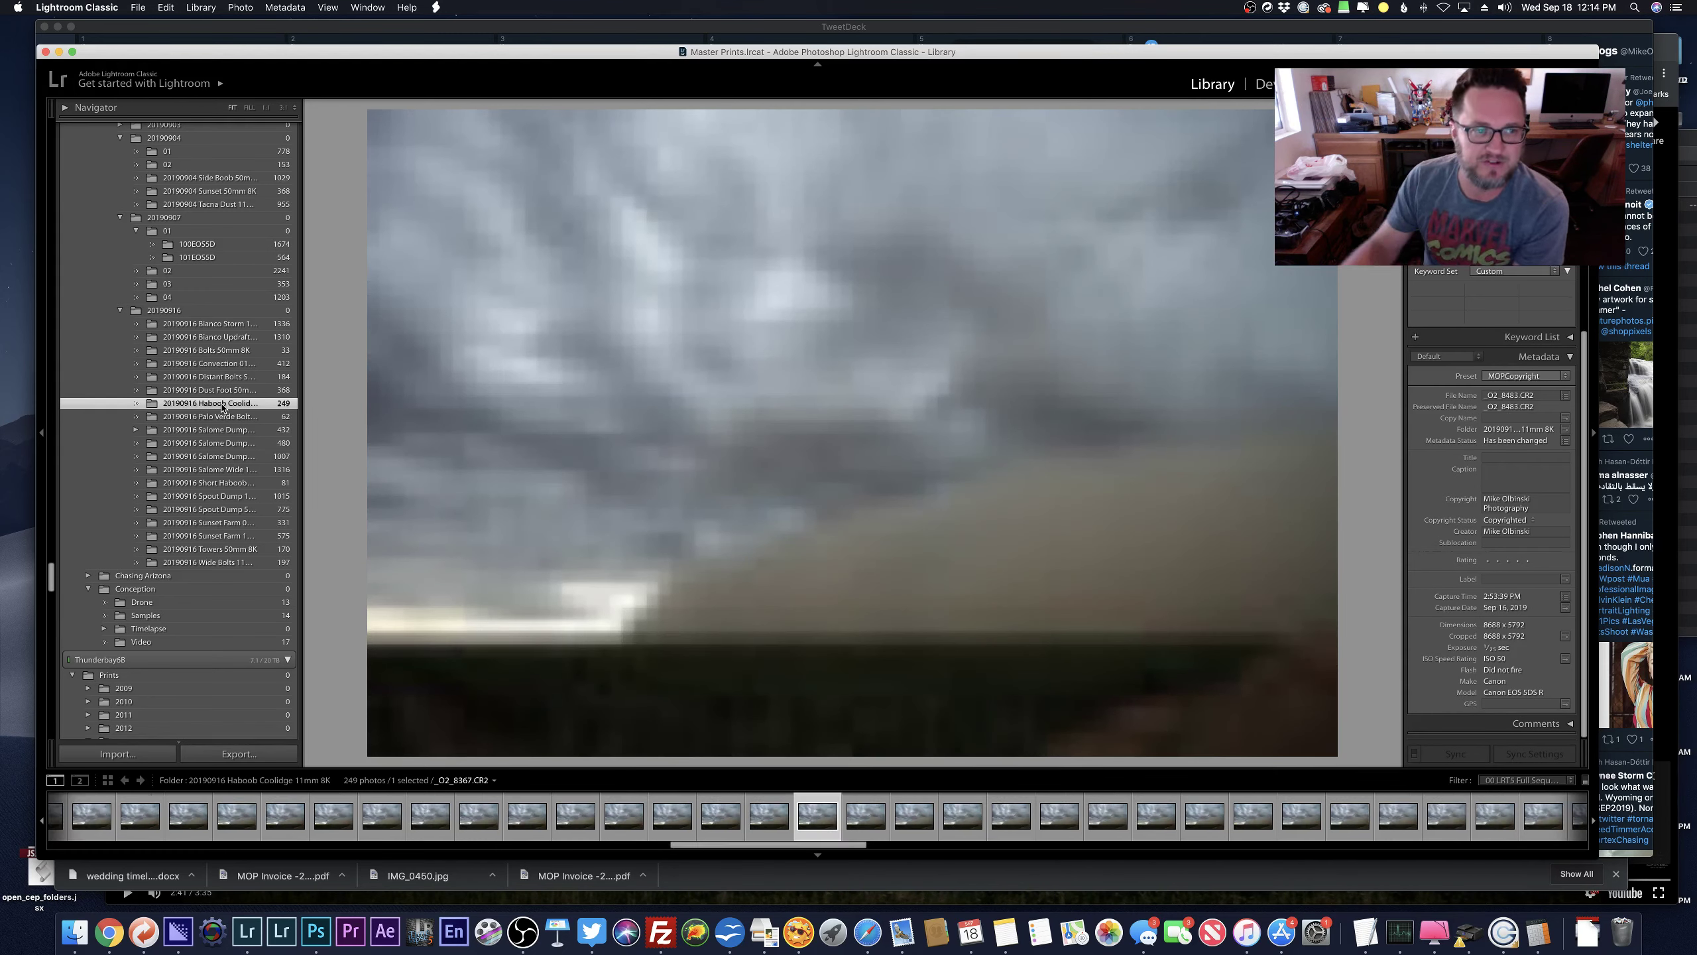
Open the 20190904 Side Boob 50mm 8K folder and step through its opening frames.
click(207, 178)
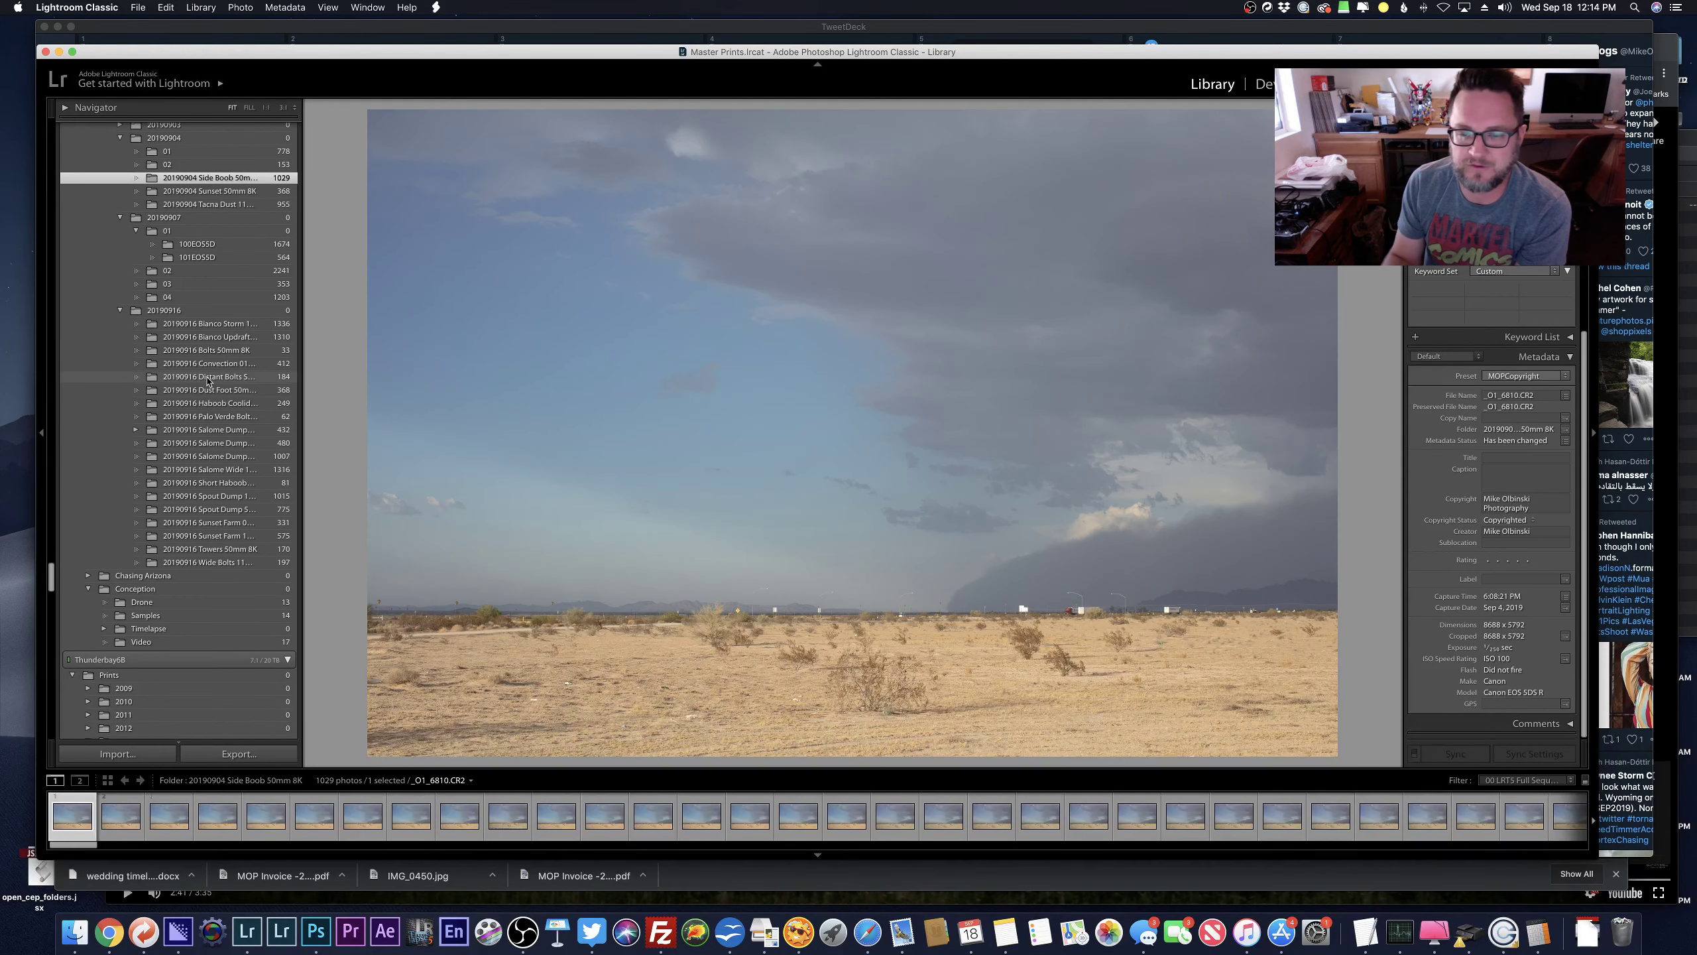
key(Right)
key(Right)
key(Right)
key(Right)
key(Right)
key(Right)
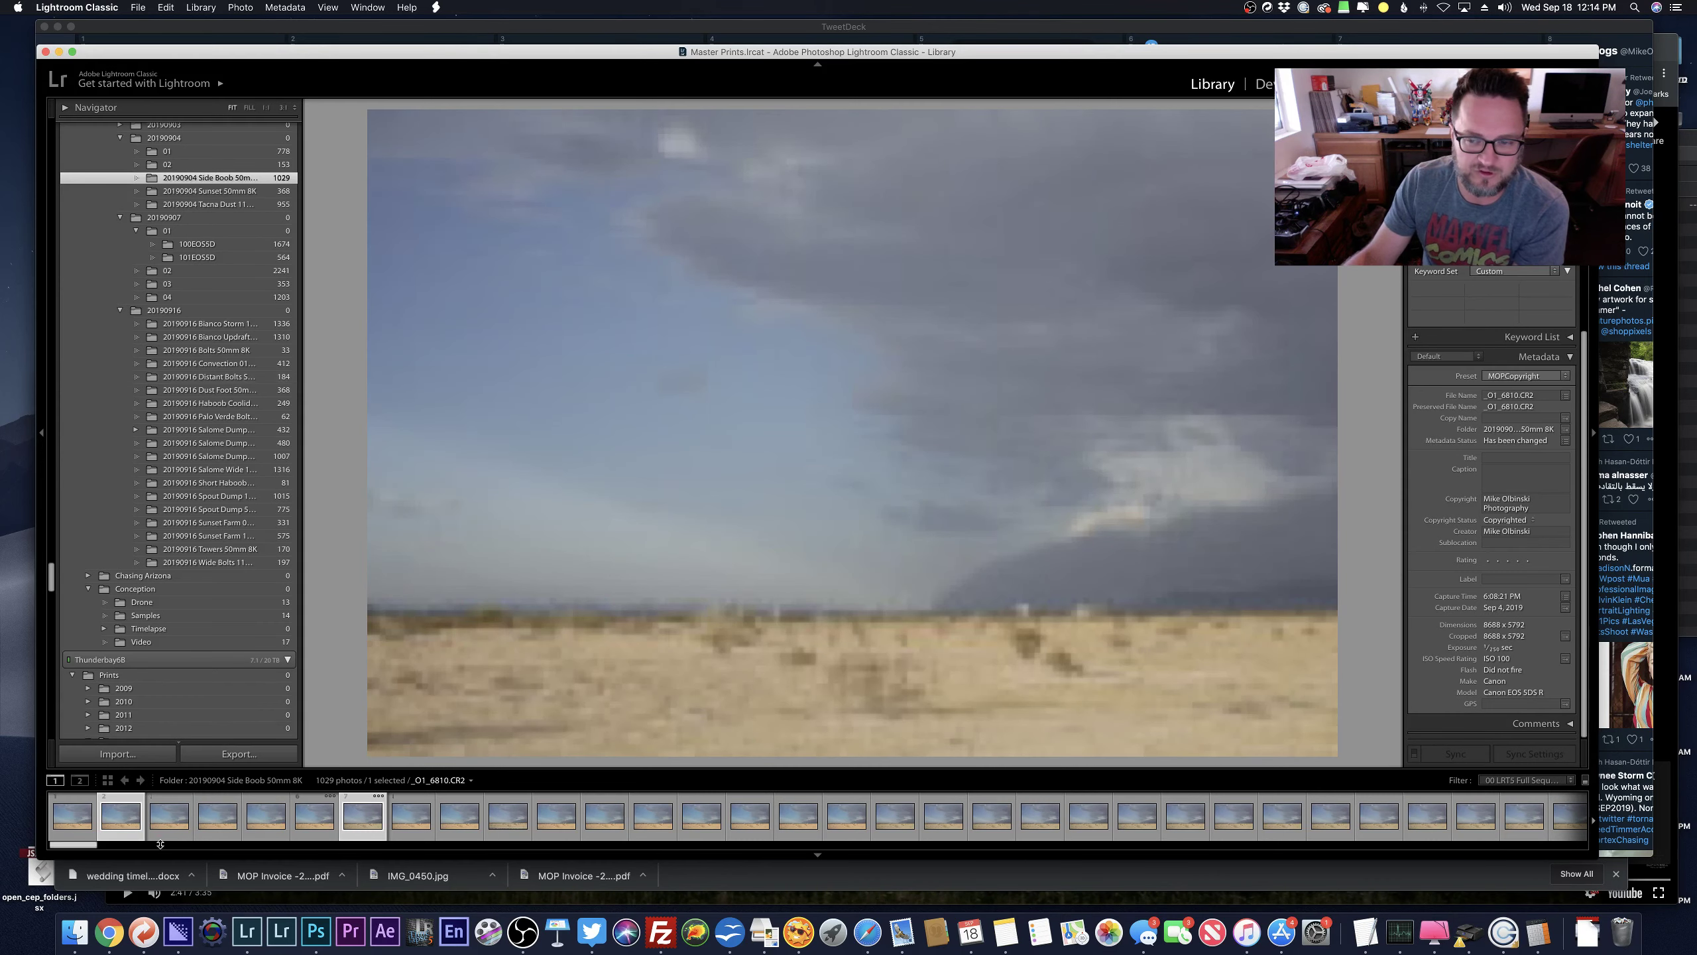
key(Right)
key(Right)
key(Right)
key(Right)
key(Right)
key(Right)
key(Right)
key(Right)
key(Right)
key(Right)
key(Right)
key(Right)
key(Right)
key(Right)
key(Right)
key(Right)
key(Right)
key(Right)
key(Right)
key(Right)
Jump ahead in the Side Boob timelapse to _O1_7283.CR2 and step through the following frames of the dust wall.
drag(93, 845, 762, 844)
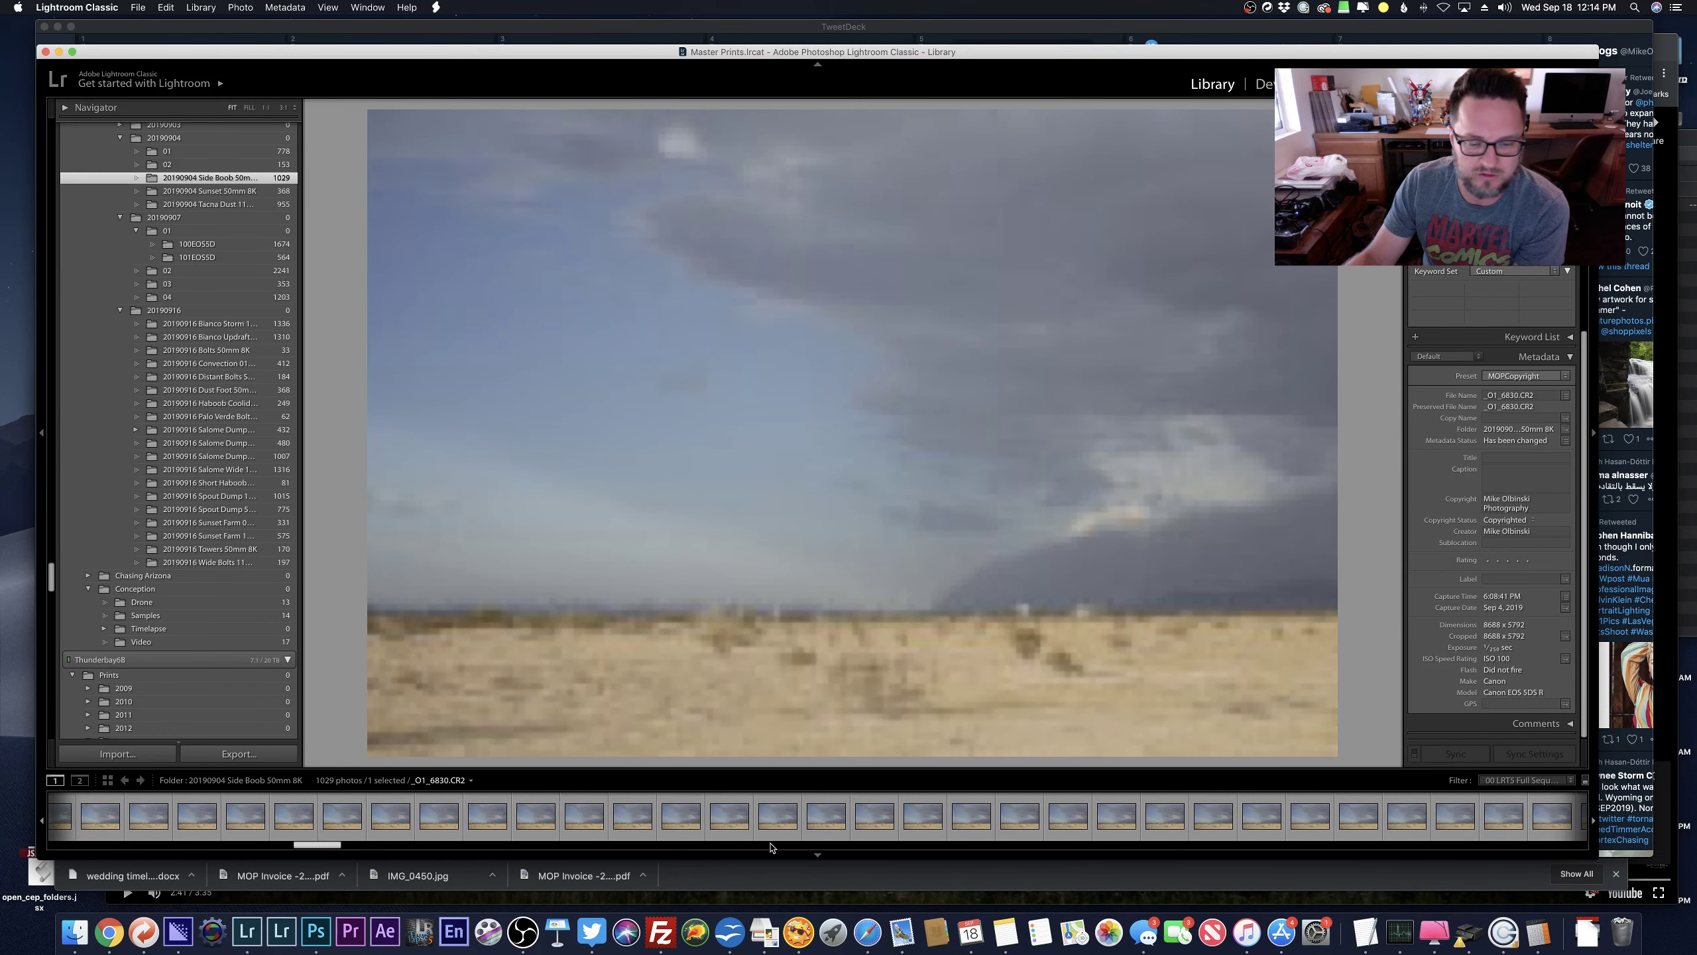
click(763, 836)
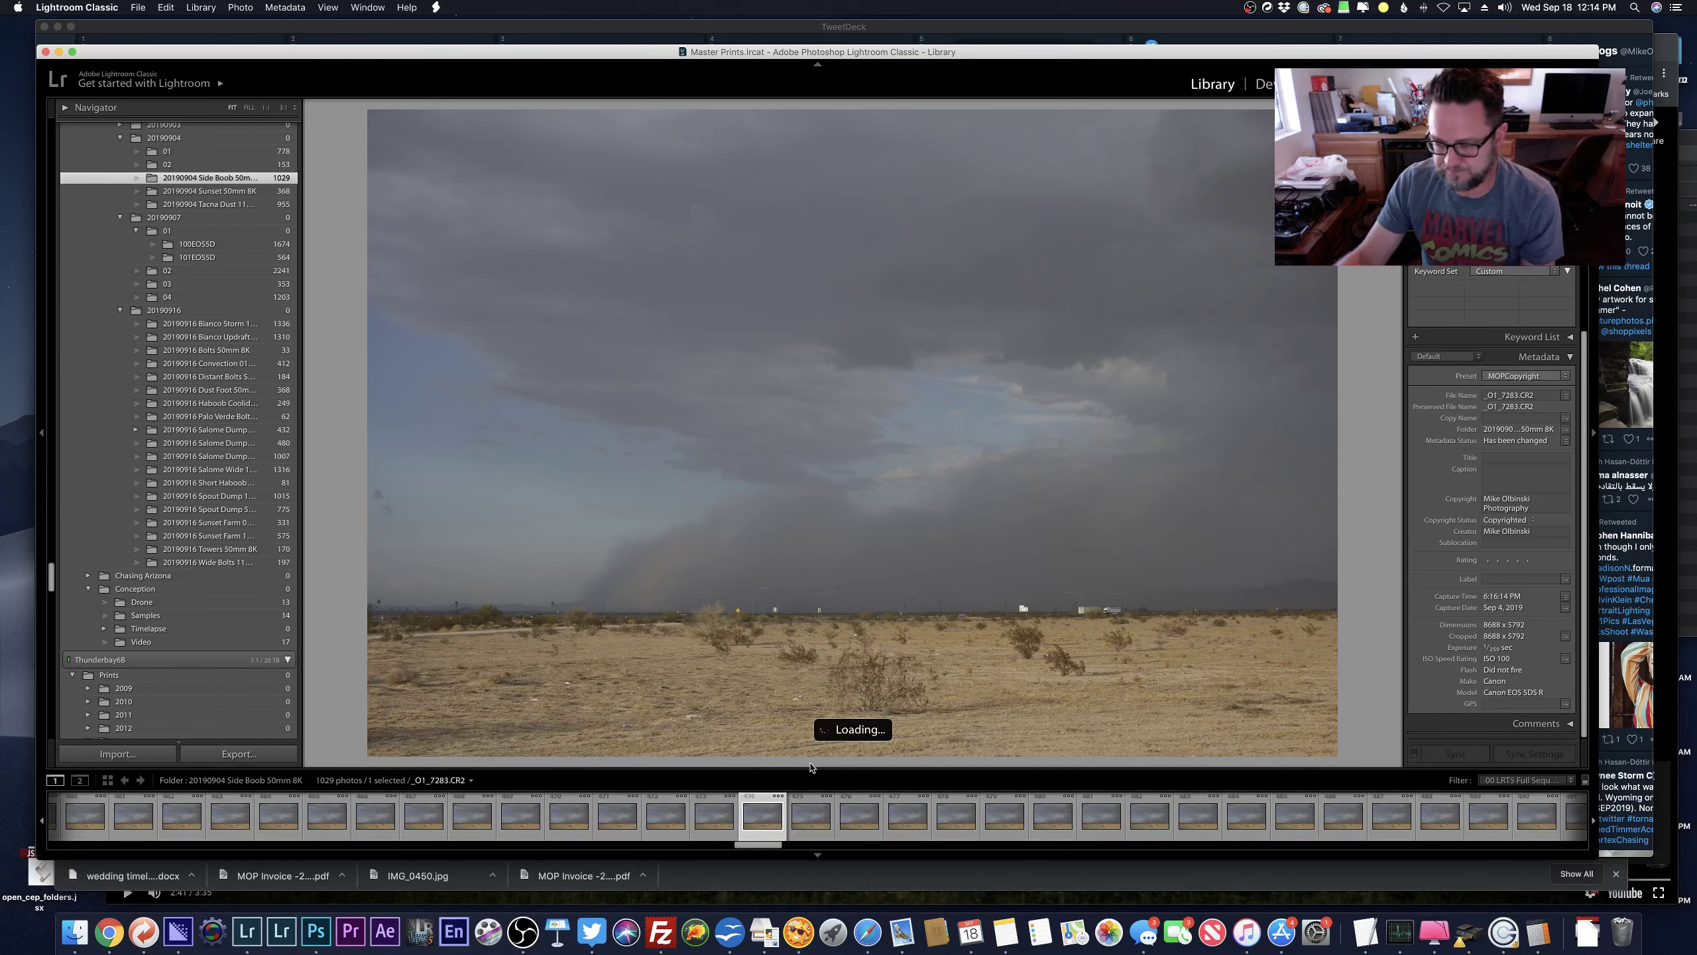
key(Right)
key(Right)
key(Right)
key(Right)
key(Right)
key(Right)
key(Right)
key(Right)
key(Right)
key(Right)
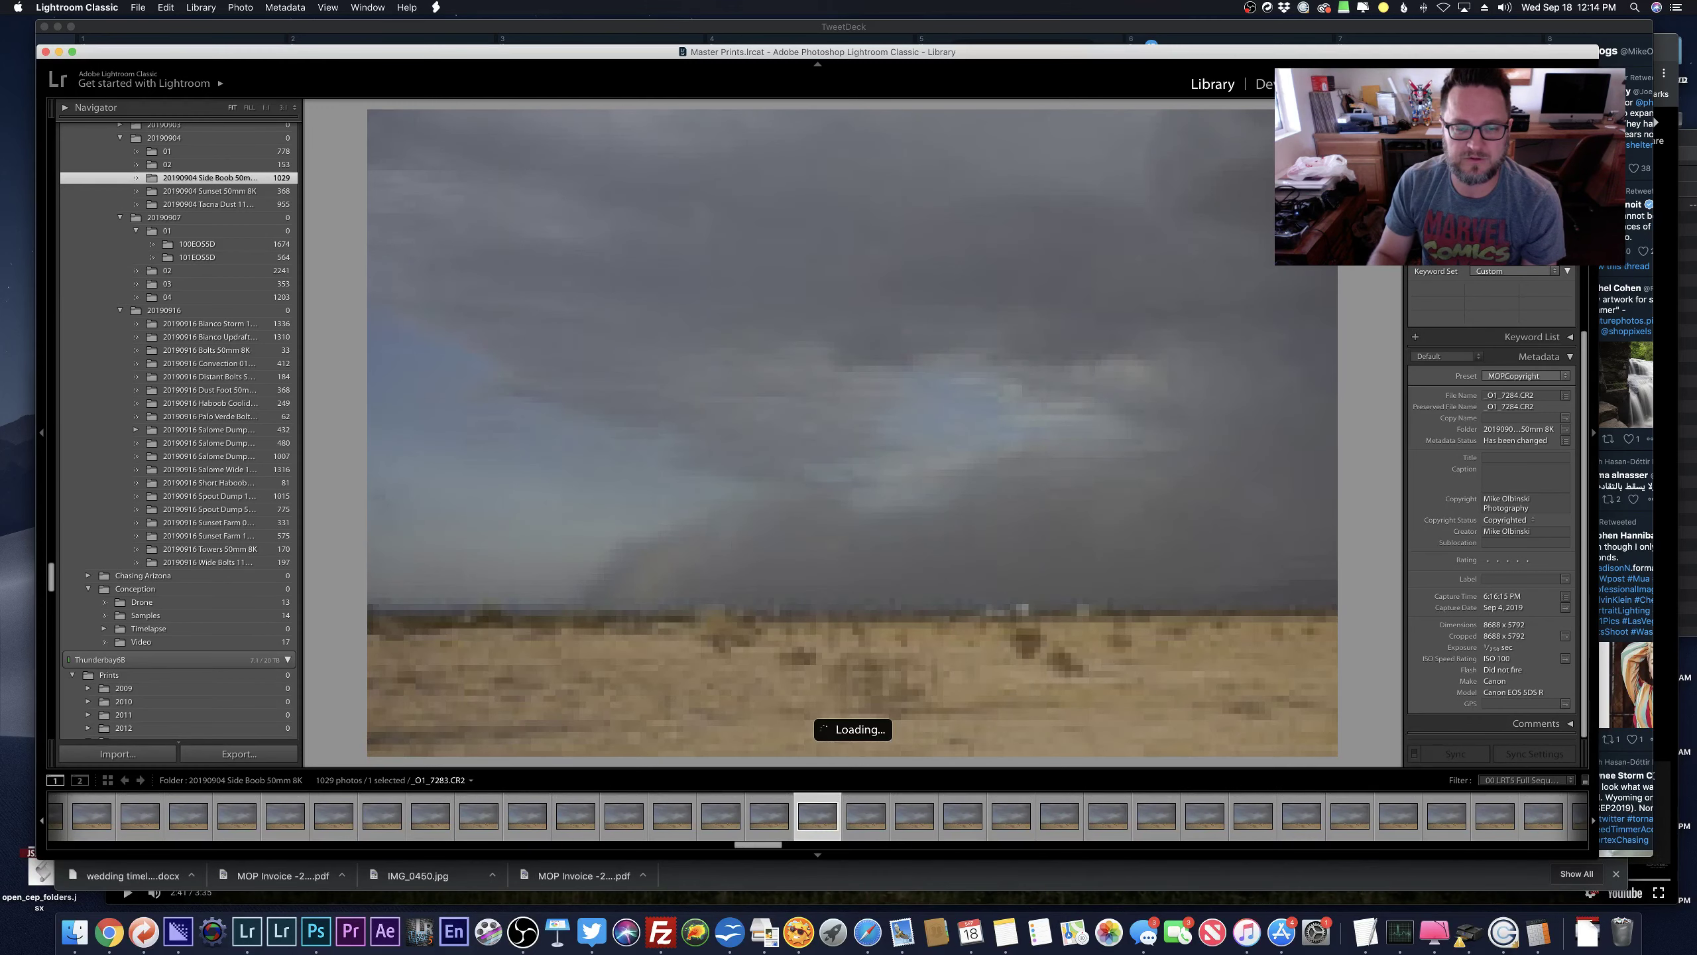
Open the 20190904 Tacna Dust 11mm 8K folder and inspect the horizon of _O2_1605.CR2 enlarged.
click(259, 207)
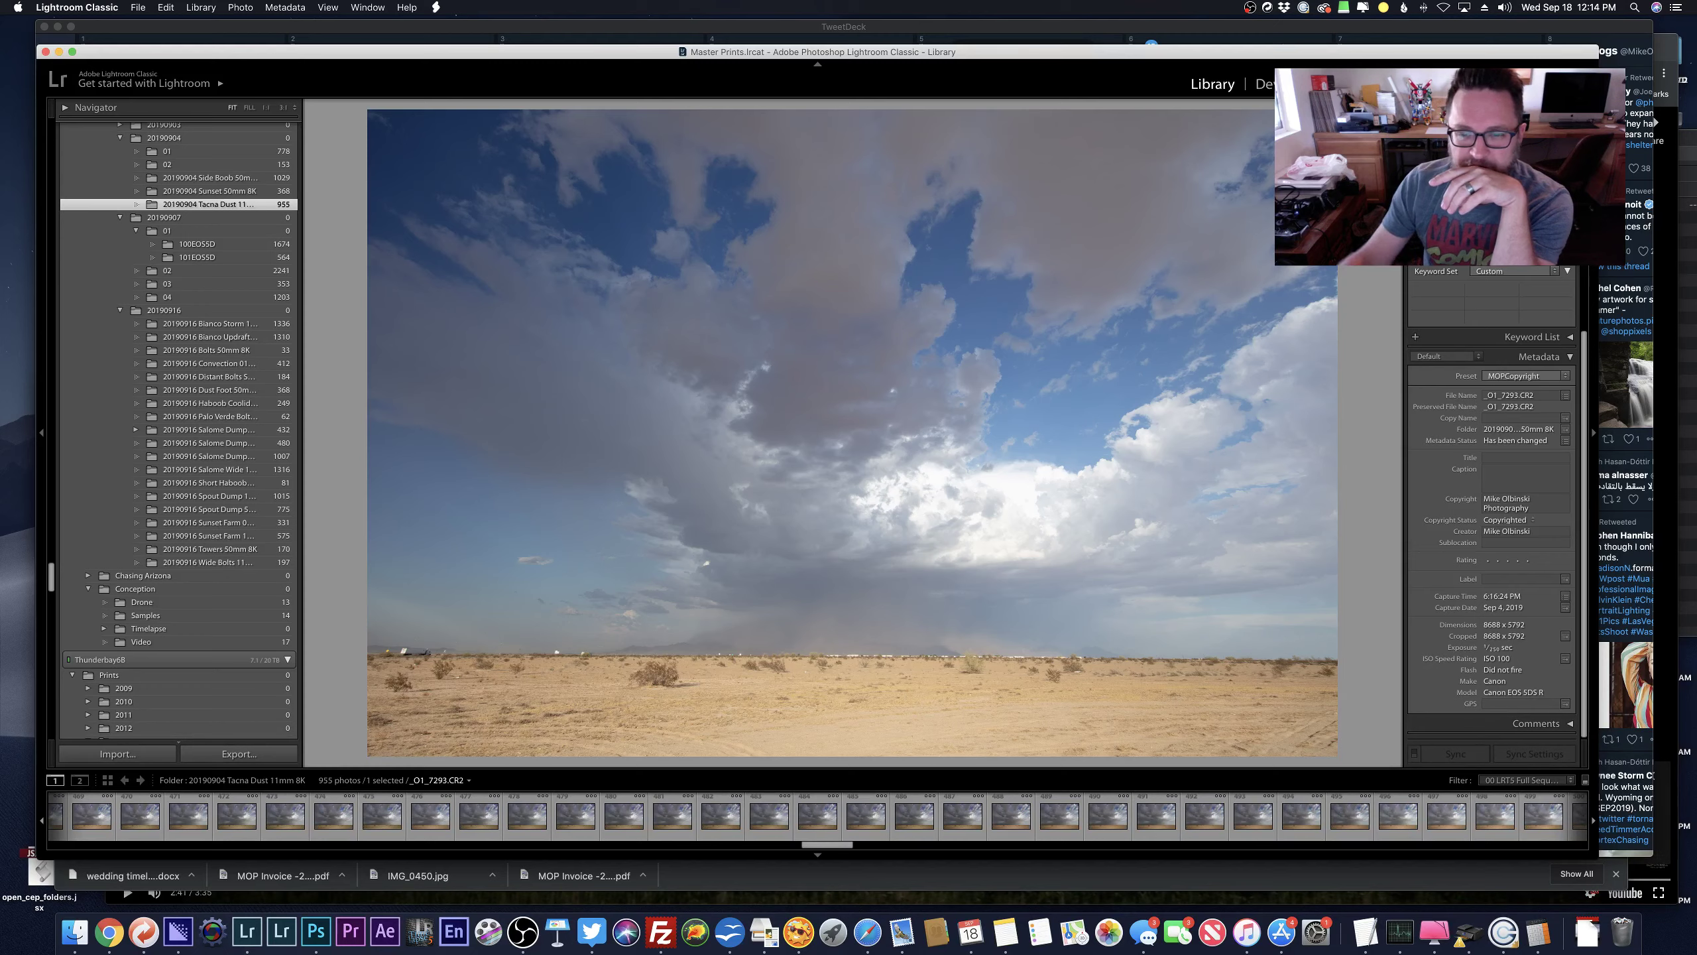
click(744, 653)
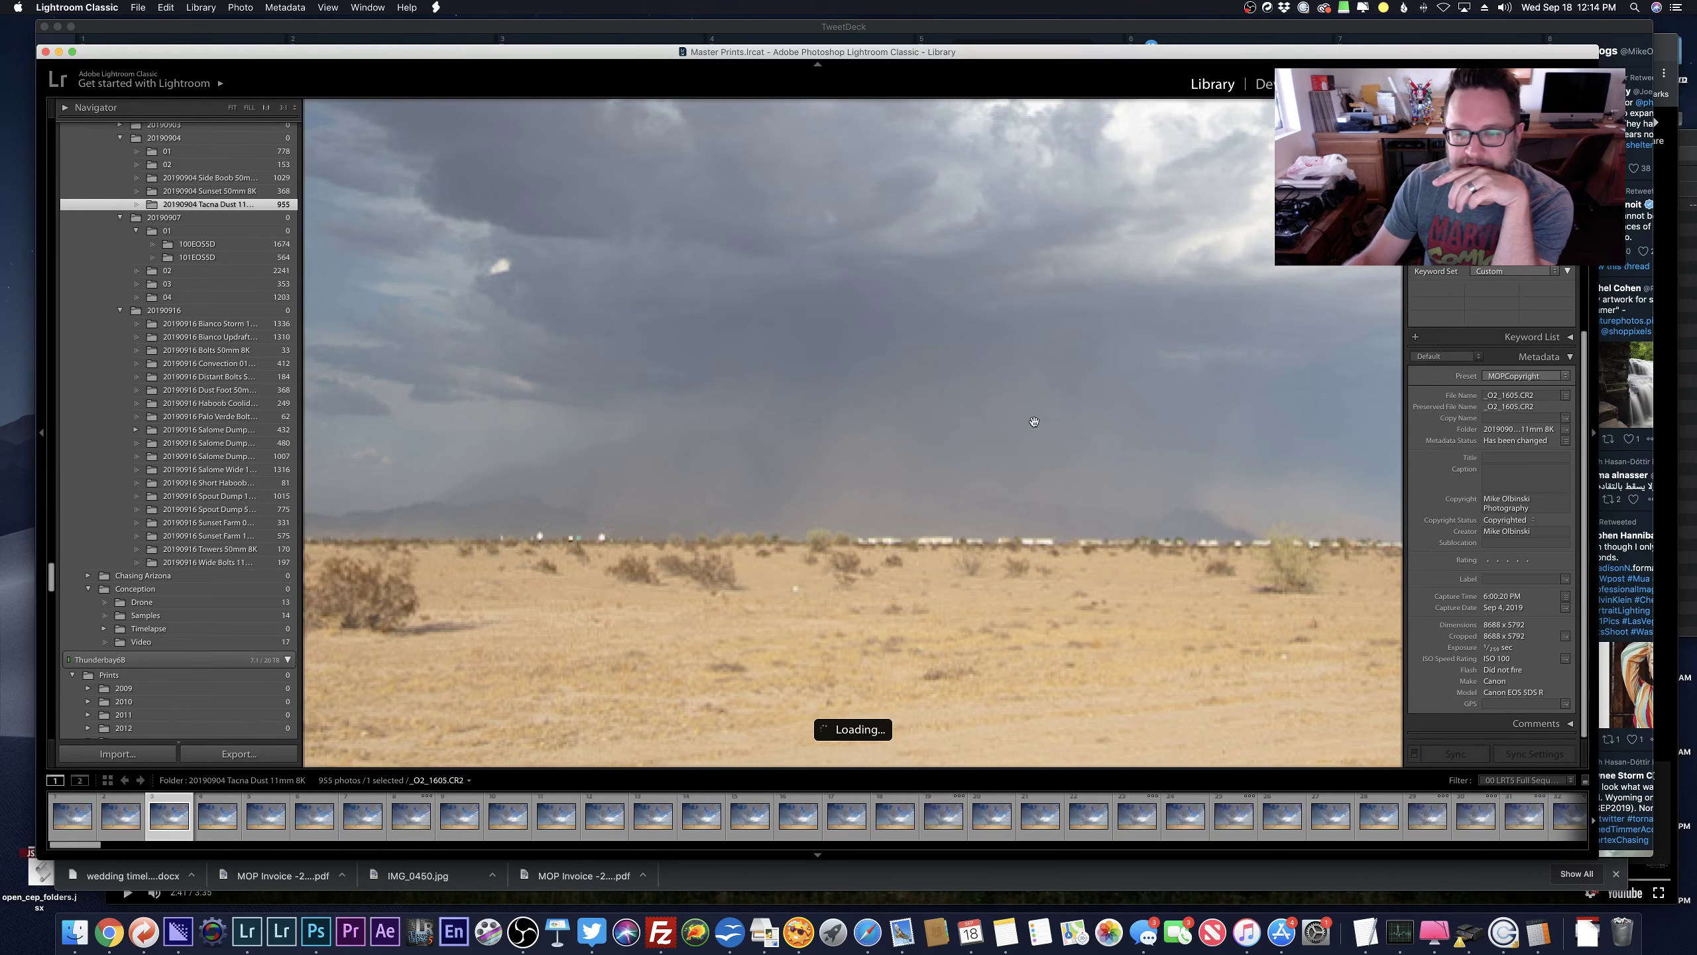
drag(1213, 527, 1042, 496)
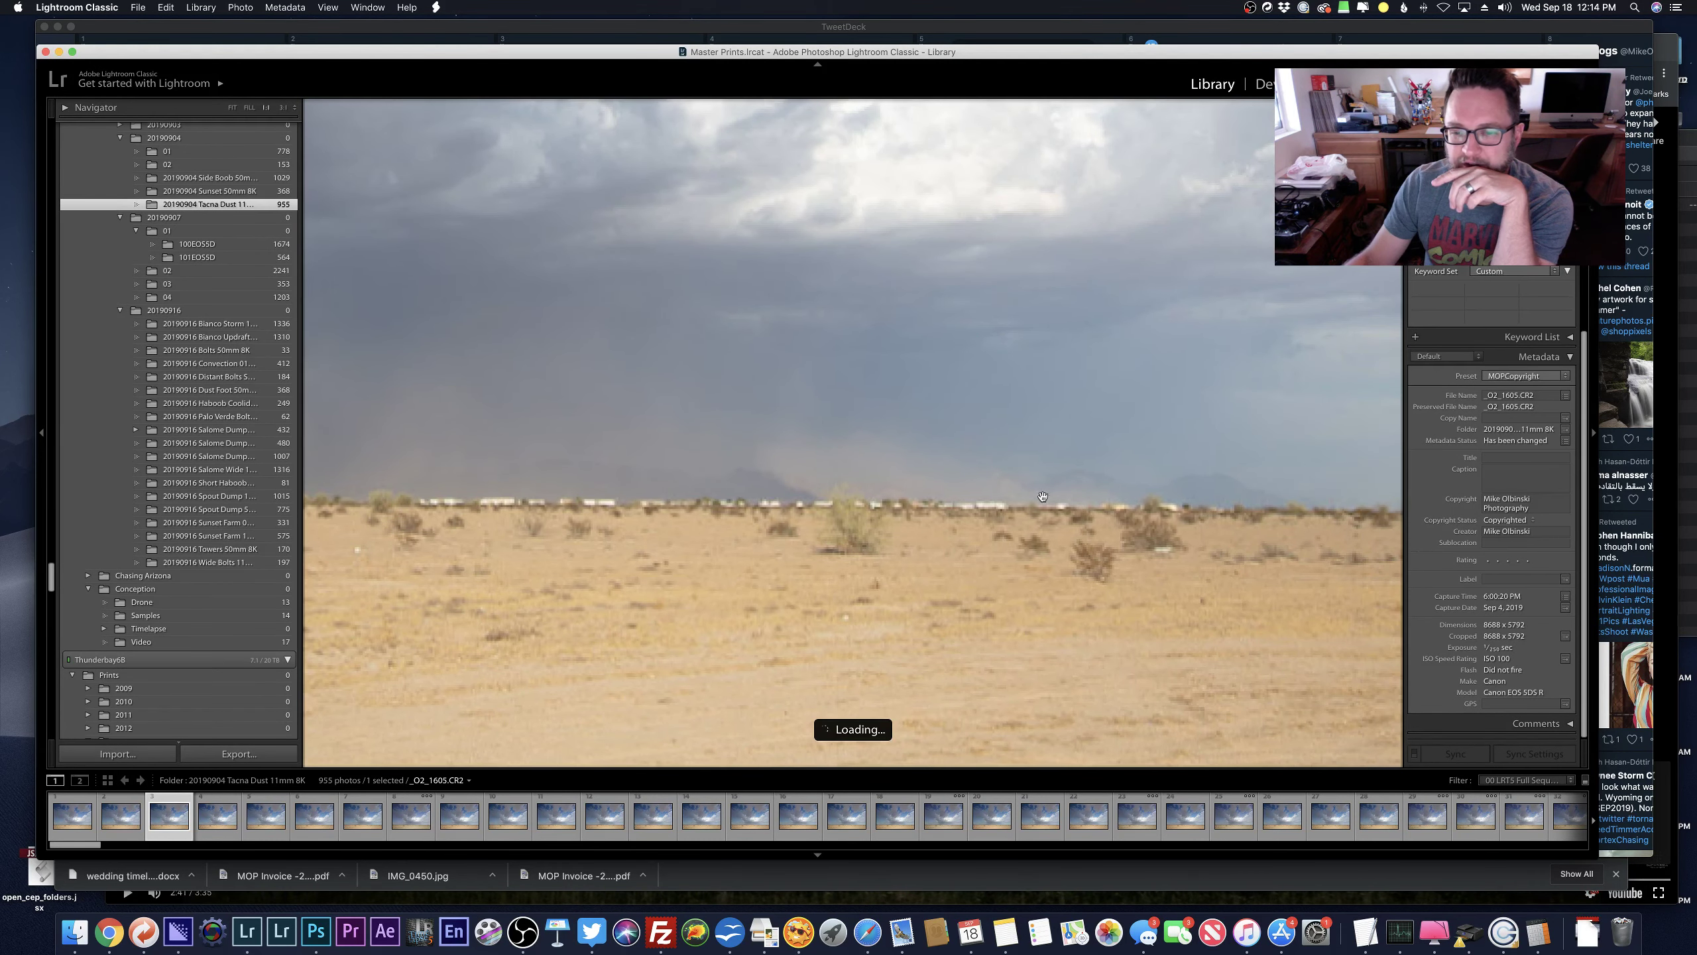
click(923, 496)
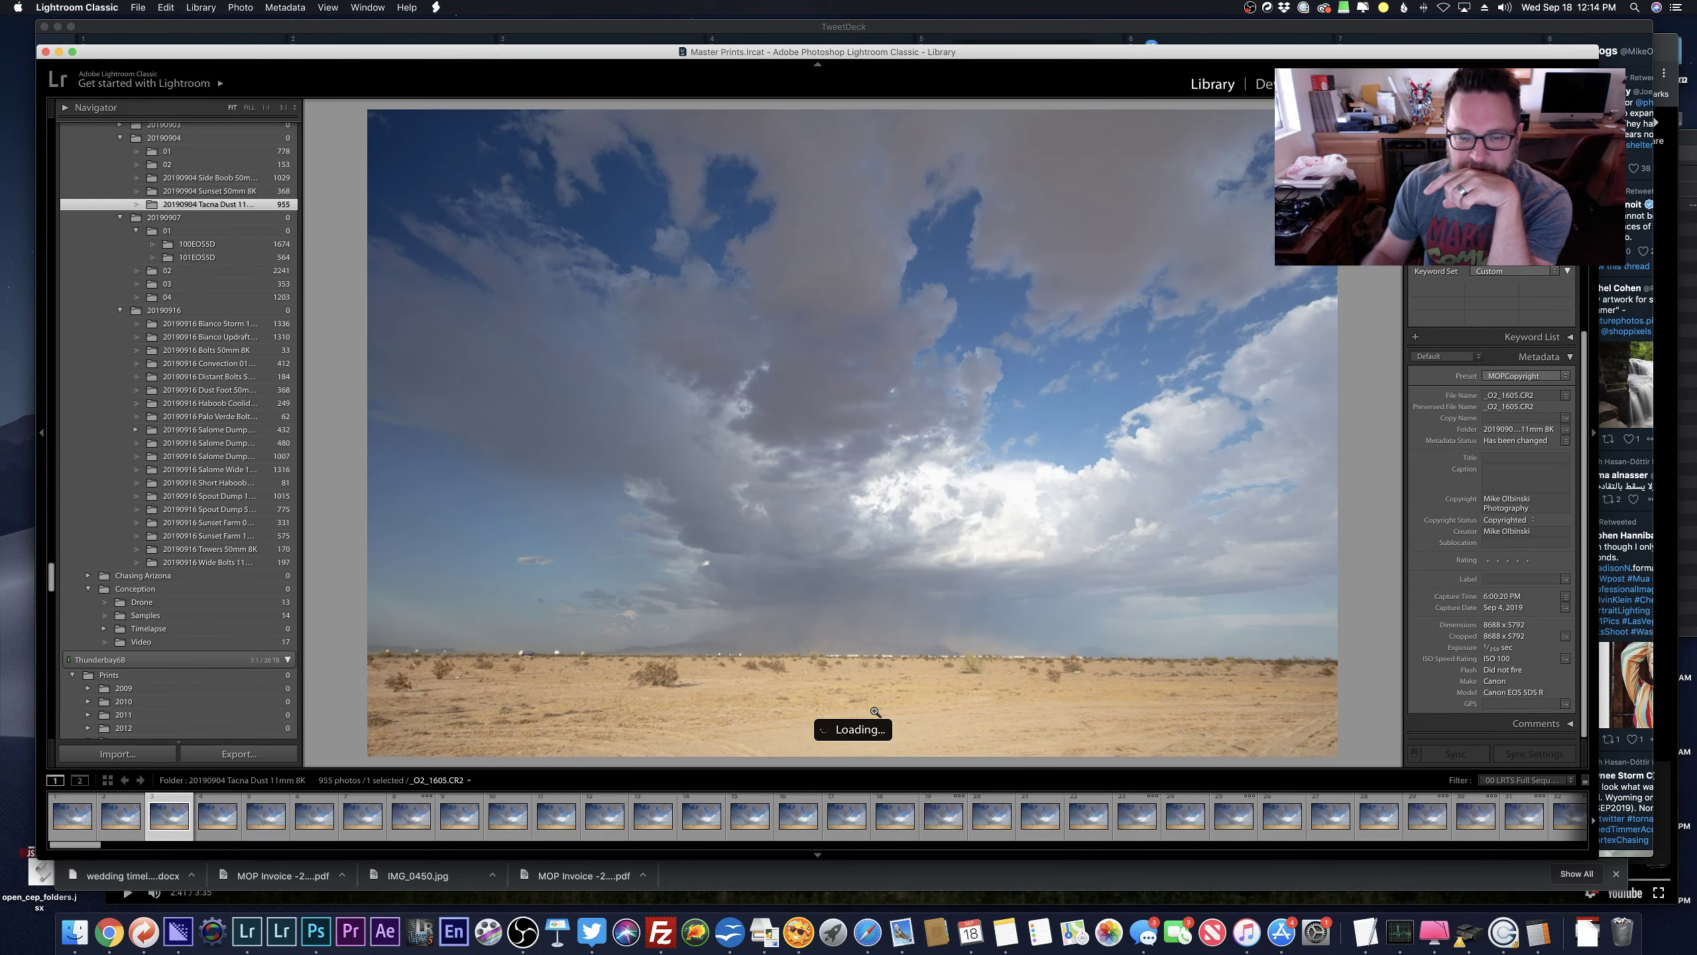
Advance through the Tacna Dust timelapse to the later frame _O2_2062.CR2.
key(Right)
key(Right)
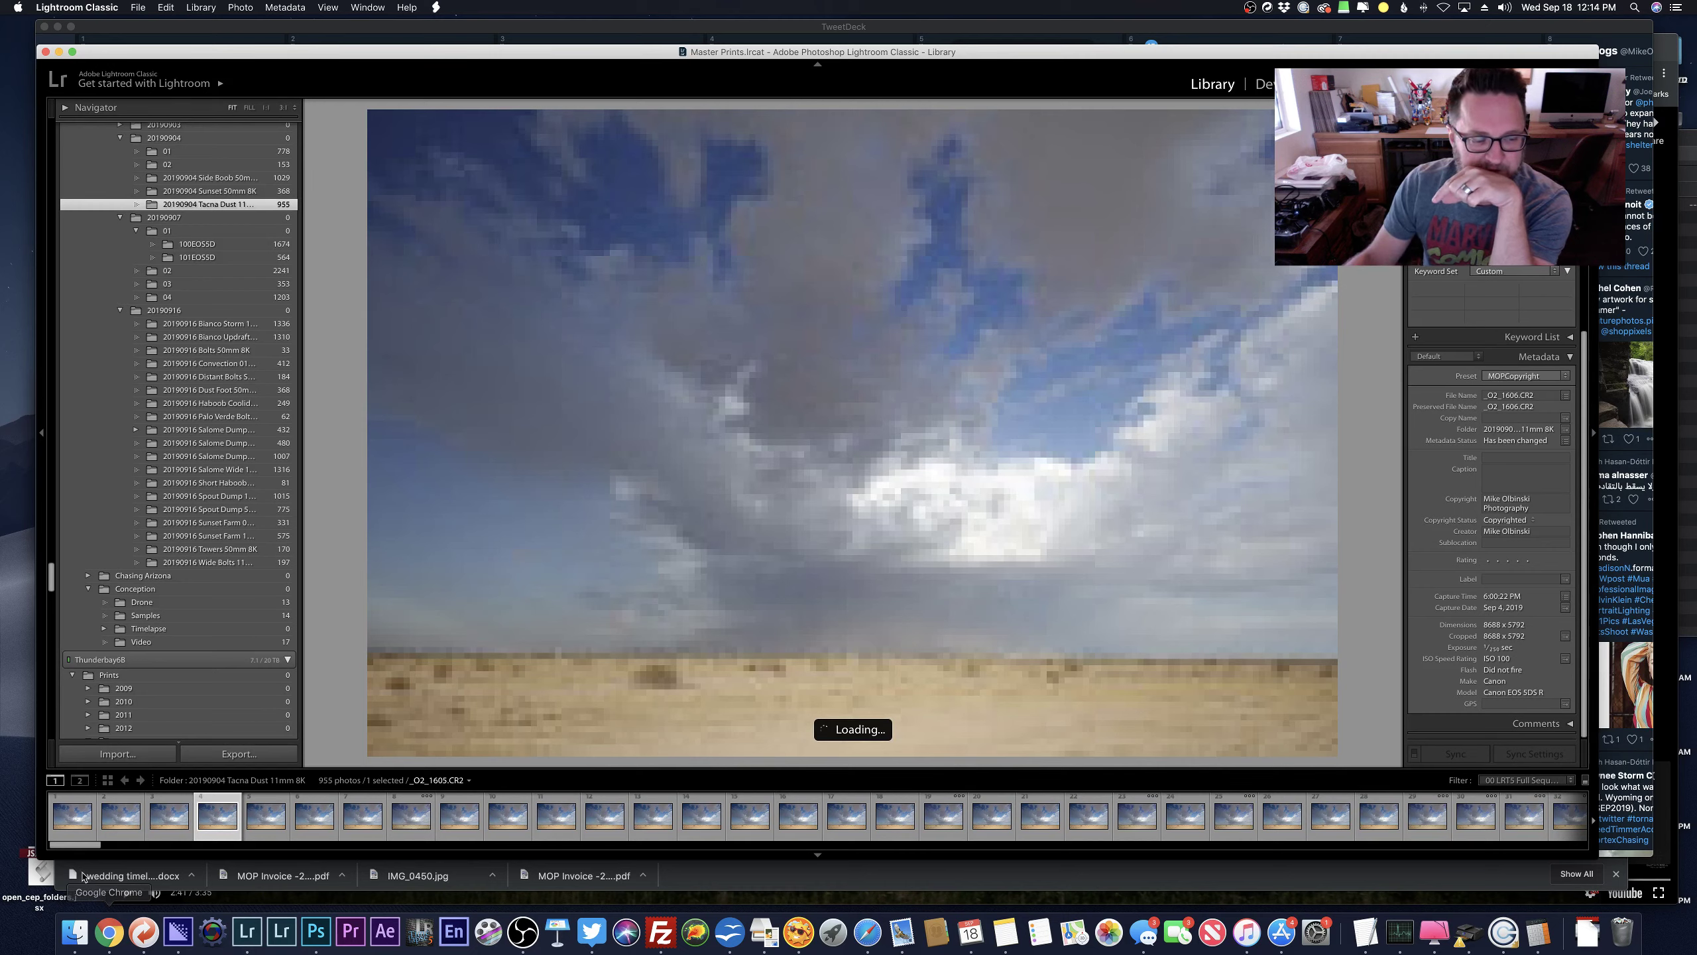
click(699, 846)
click(769, 846)
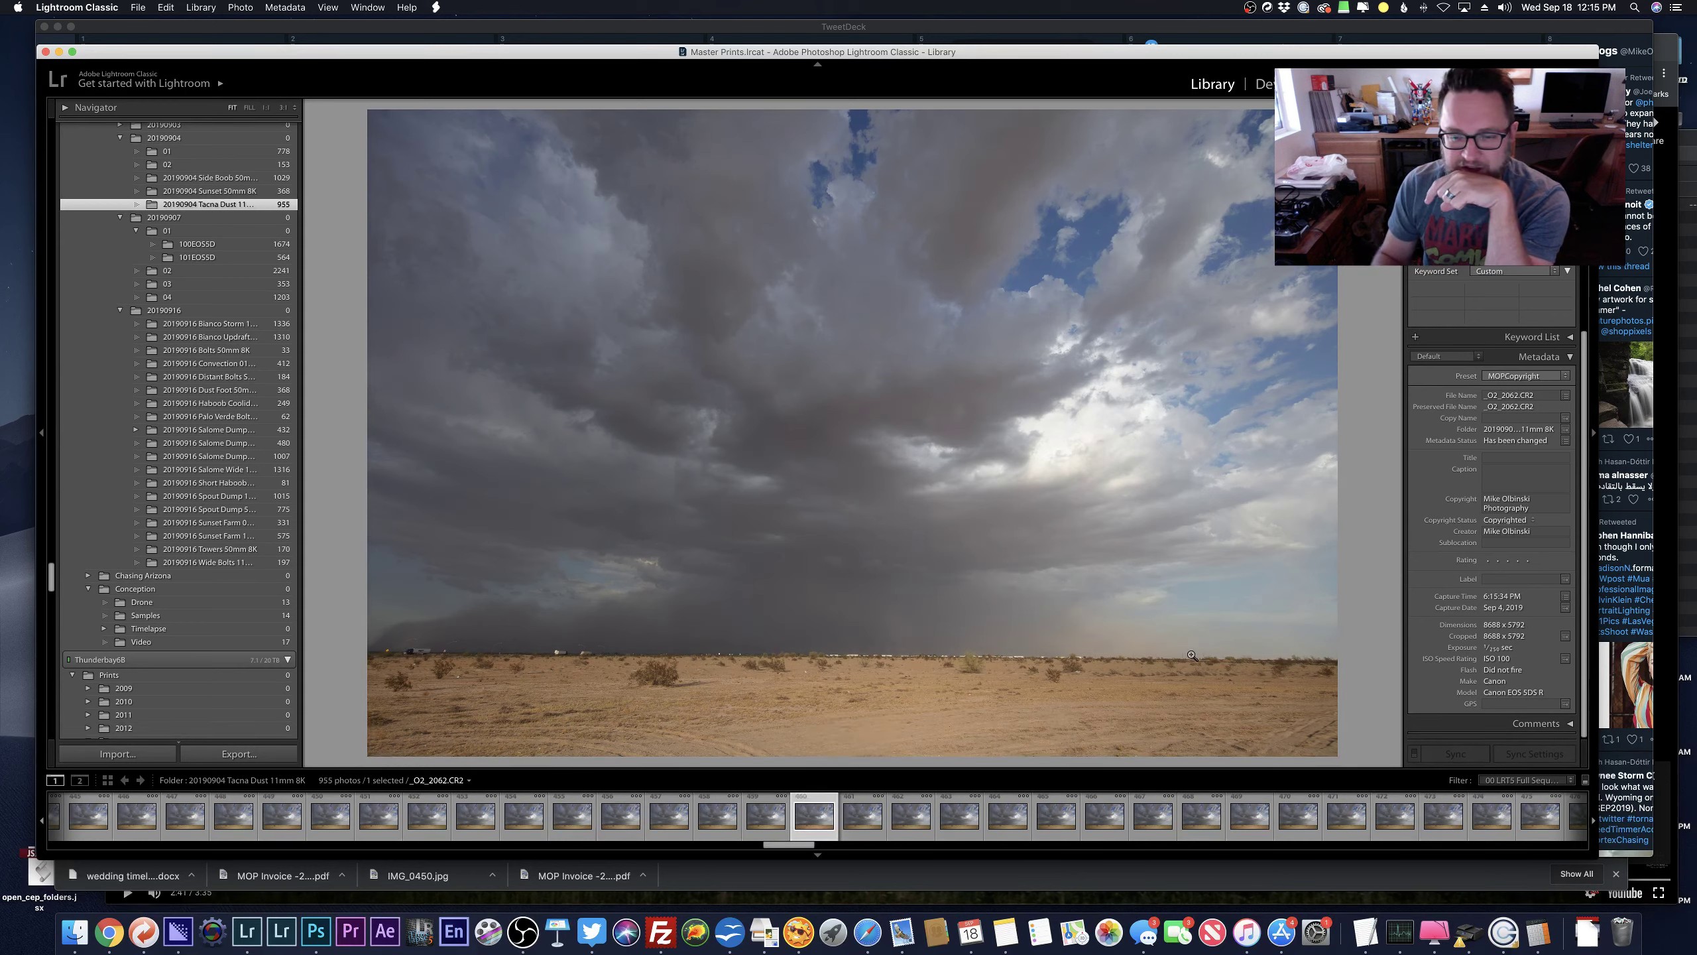
Advance the Tacna Dust timelapse to _O2_2557.CR2, and view the opening frames of the 20190904 Sunset 50mm 8K folder.
key(Right)
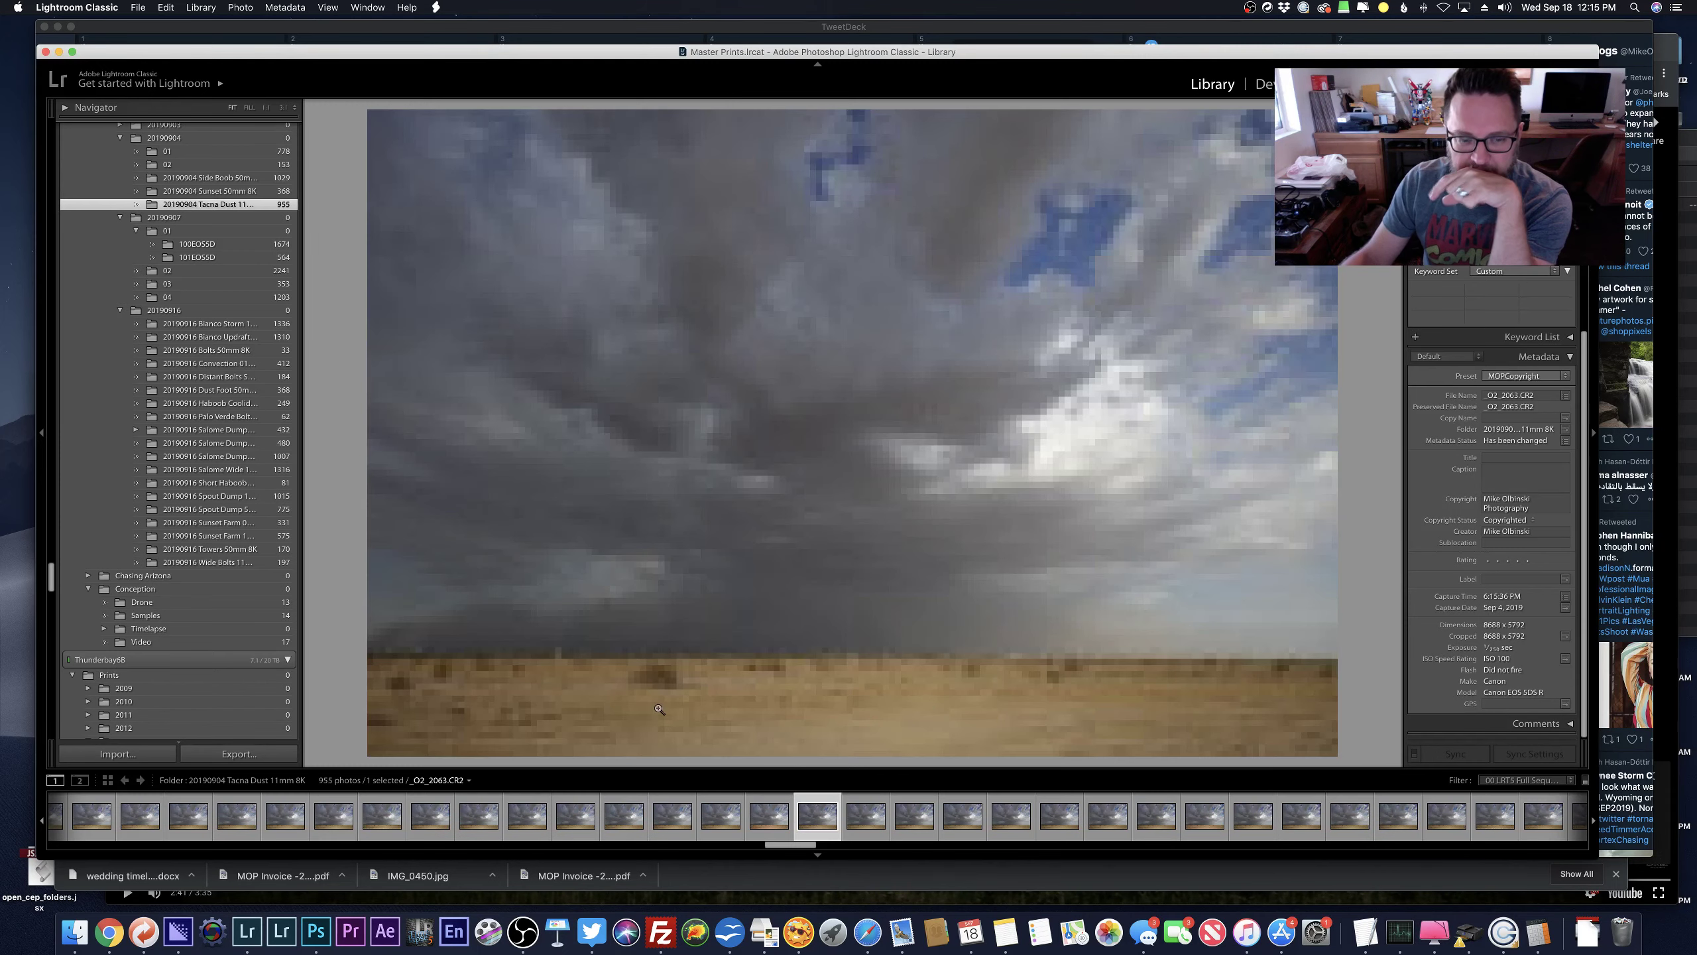
drag(791, 845, 1107, 847)
click(1104, 827)
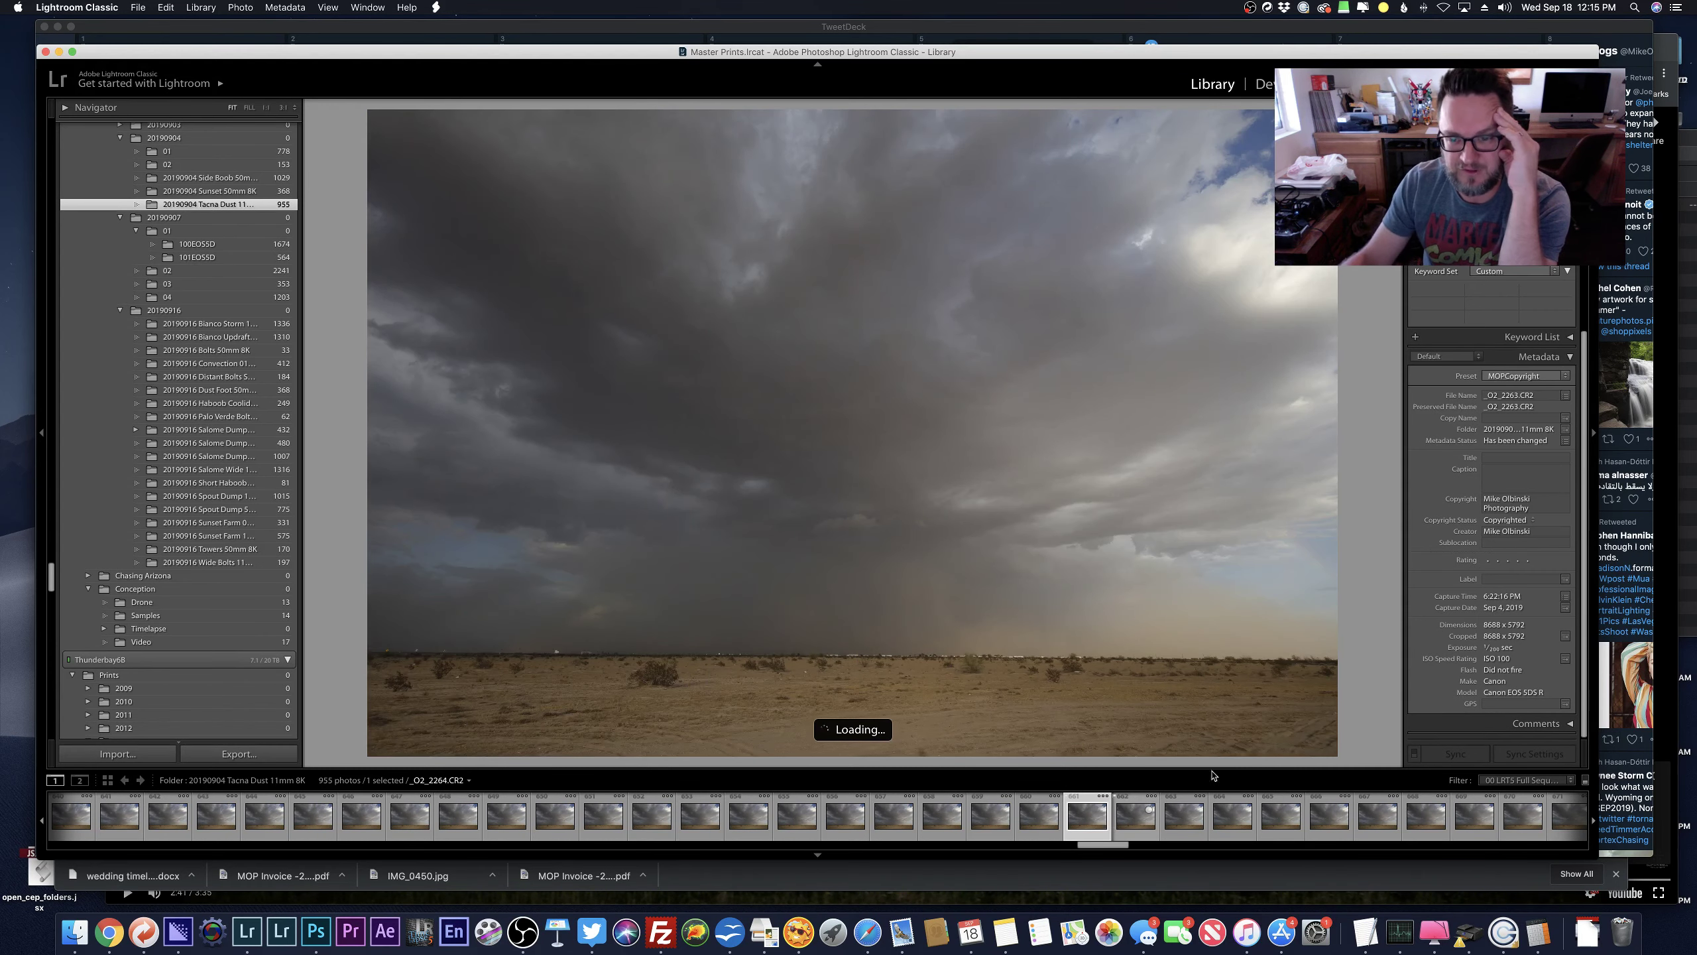
key(Right)
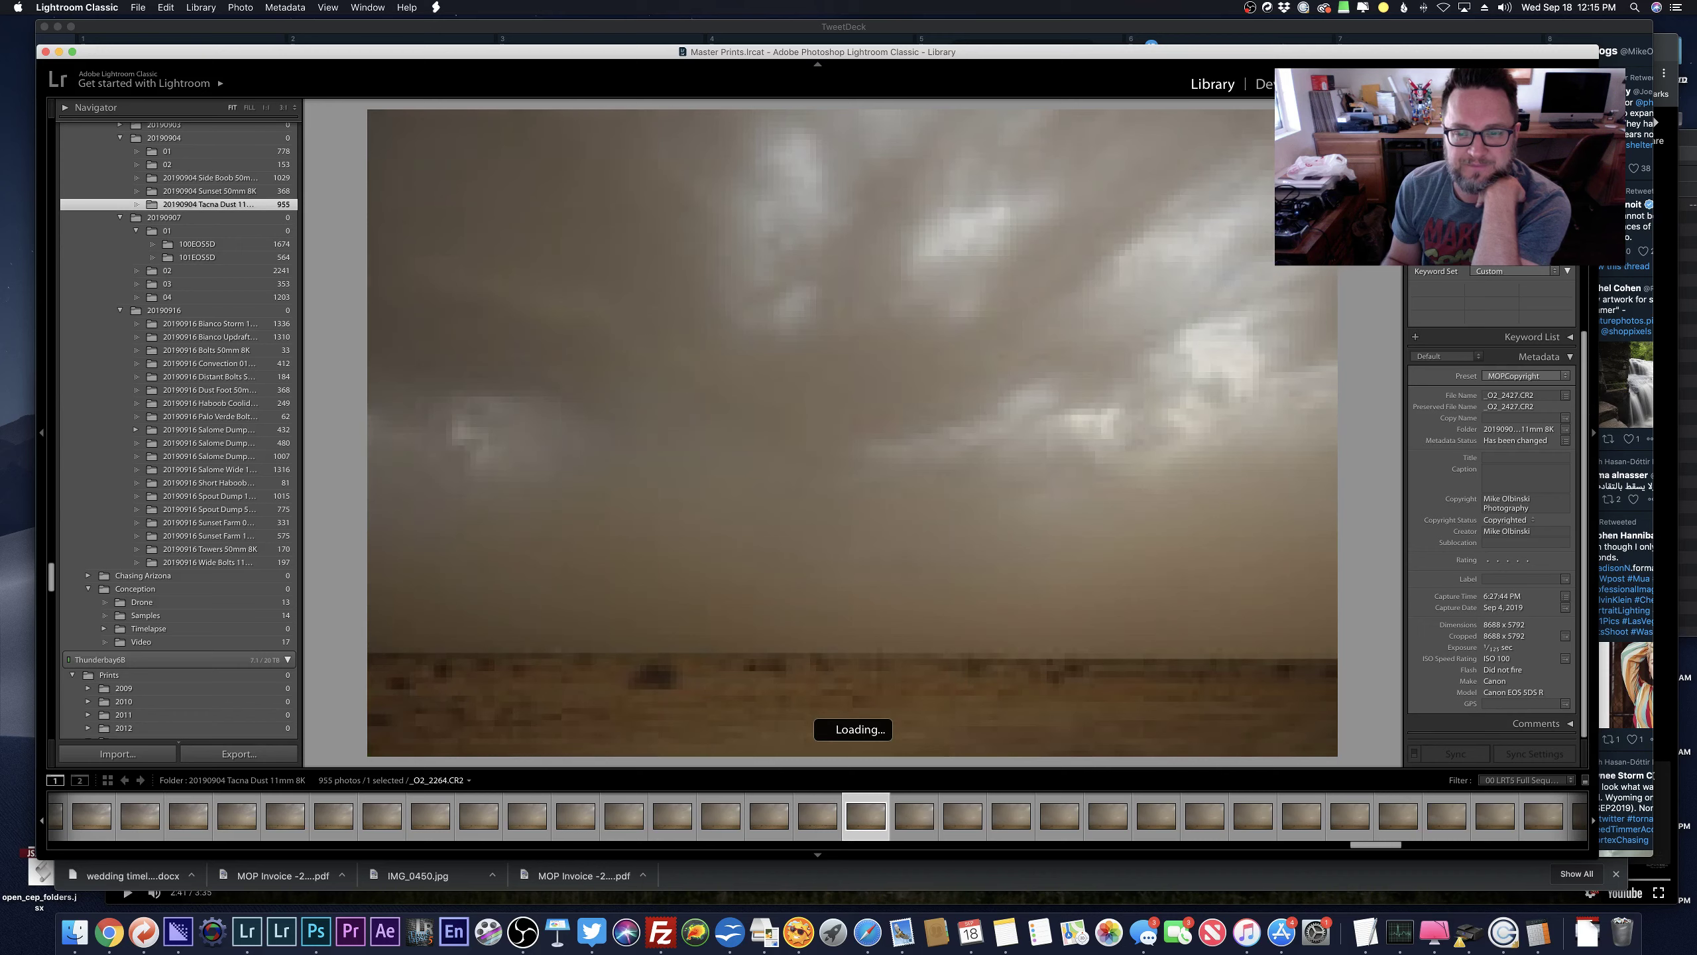
key(Right)
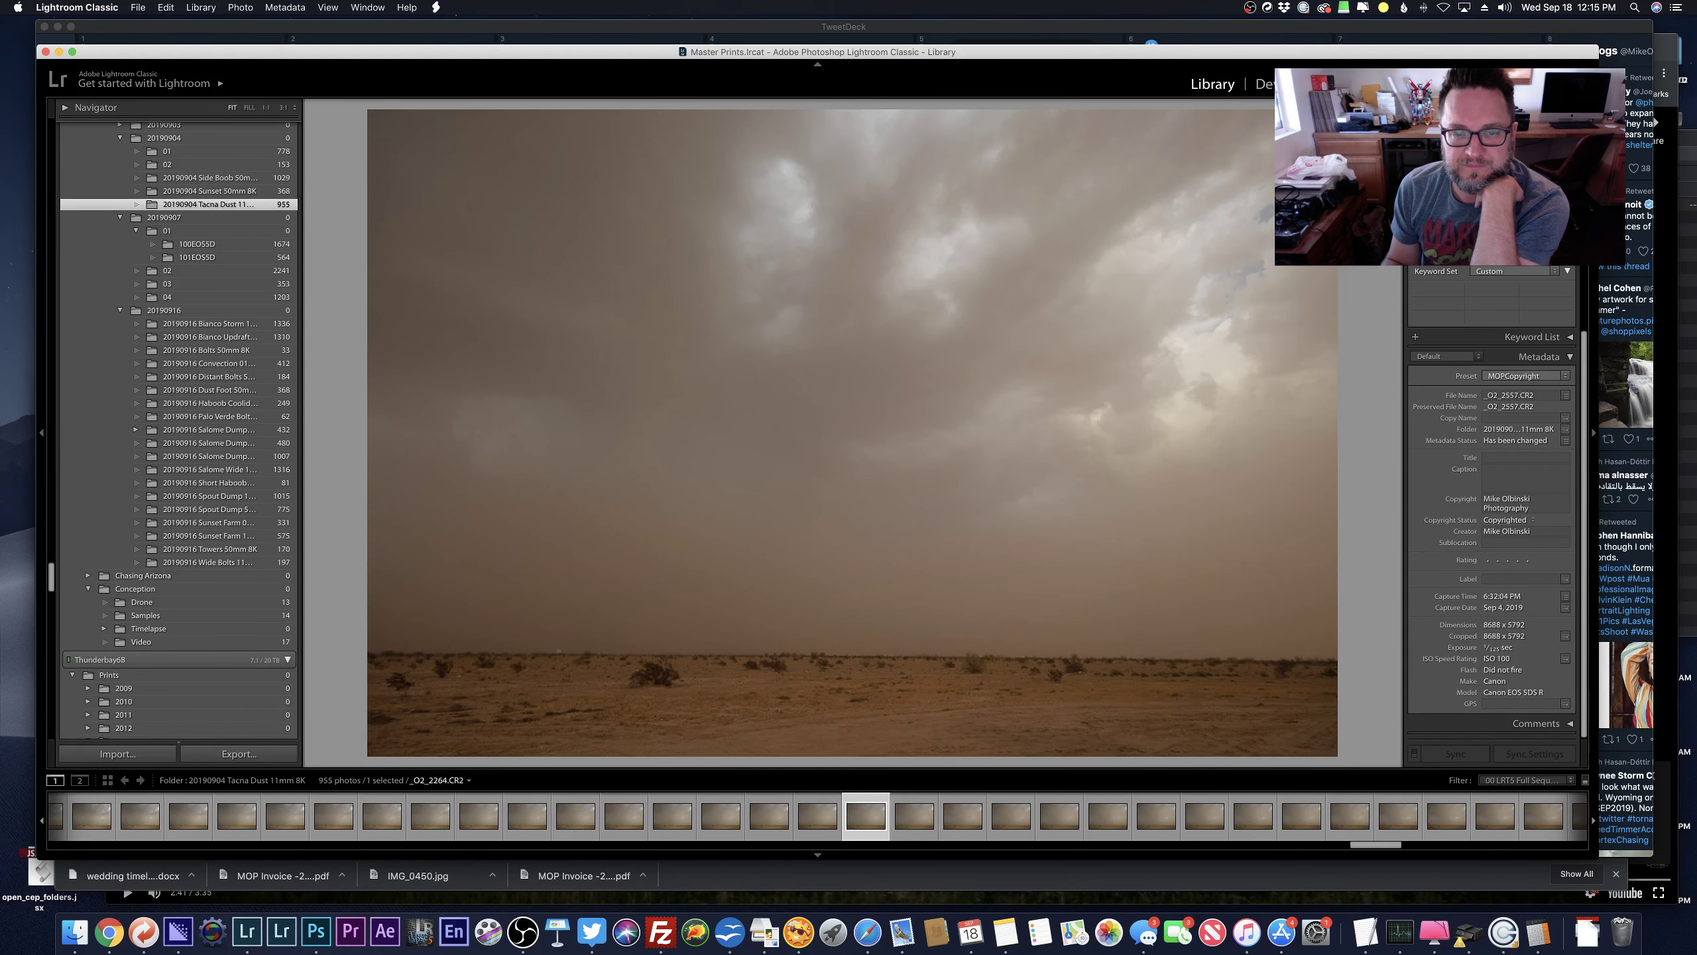
click(244, 192)
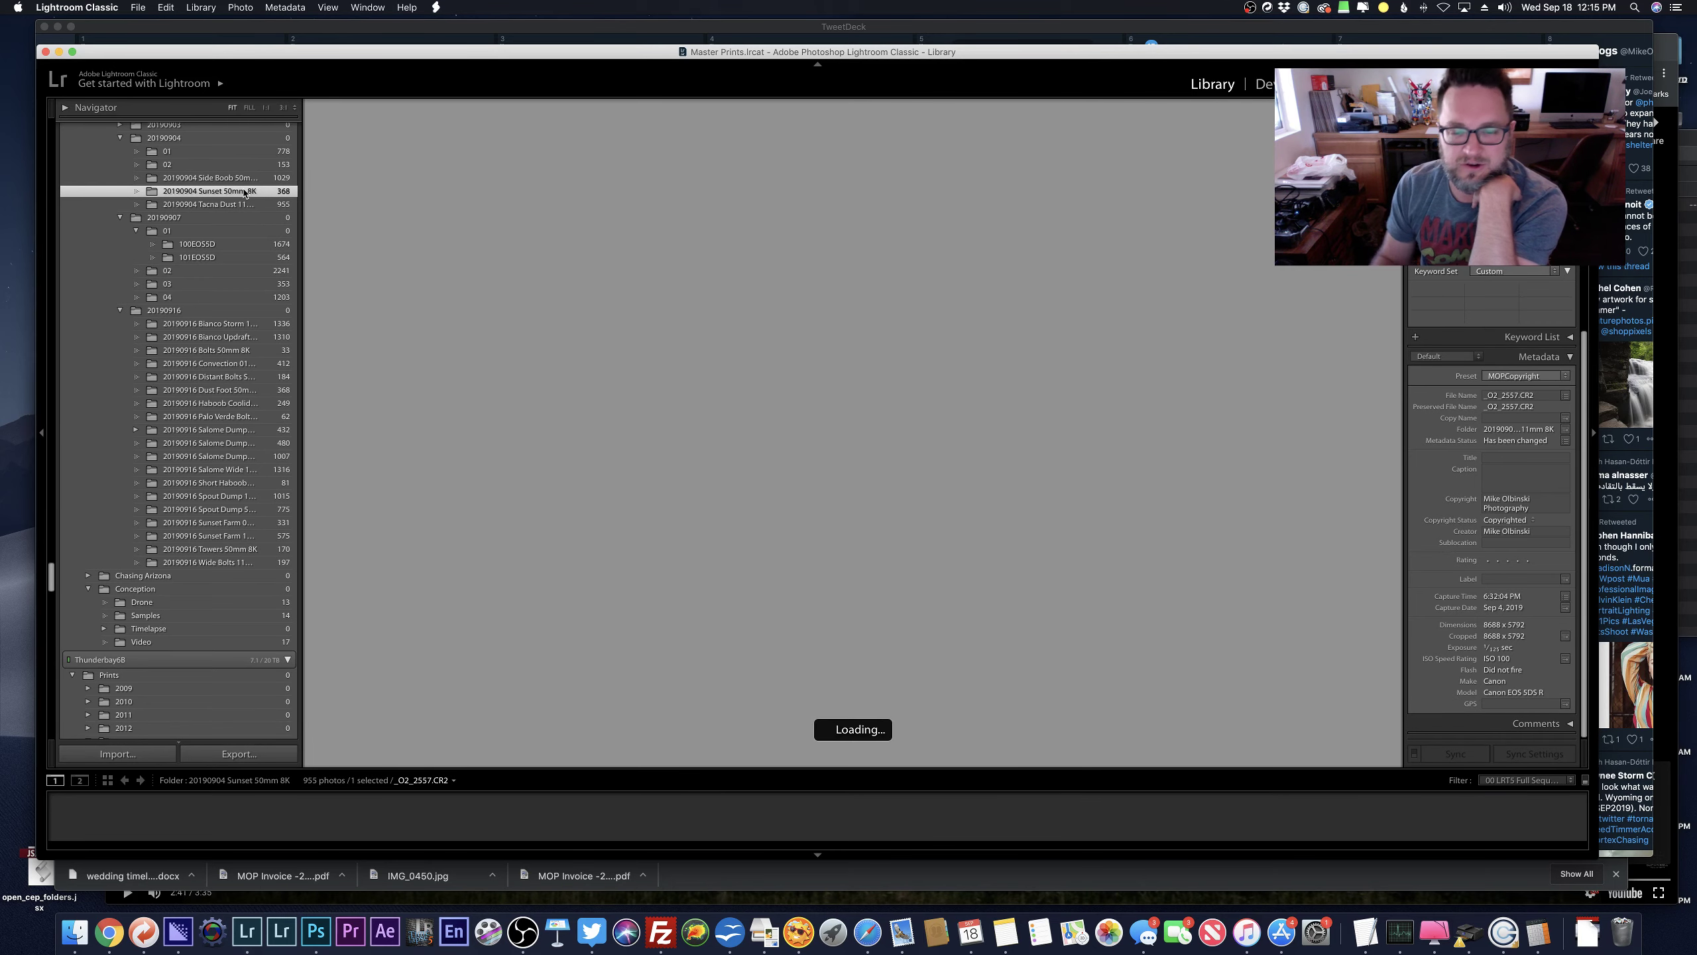
key(Right)
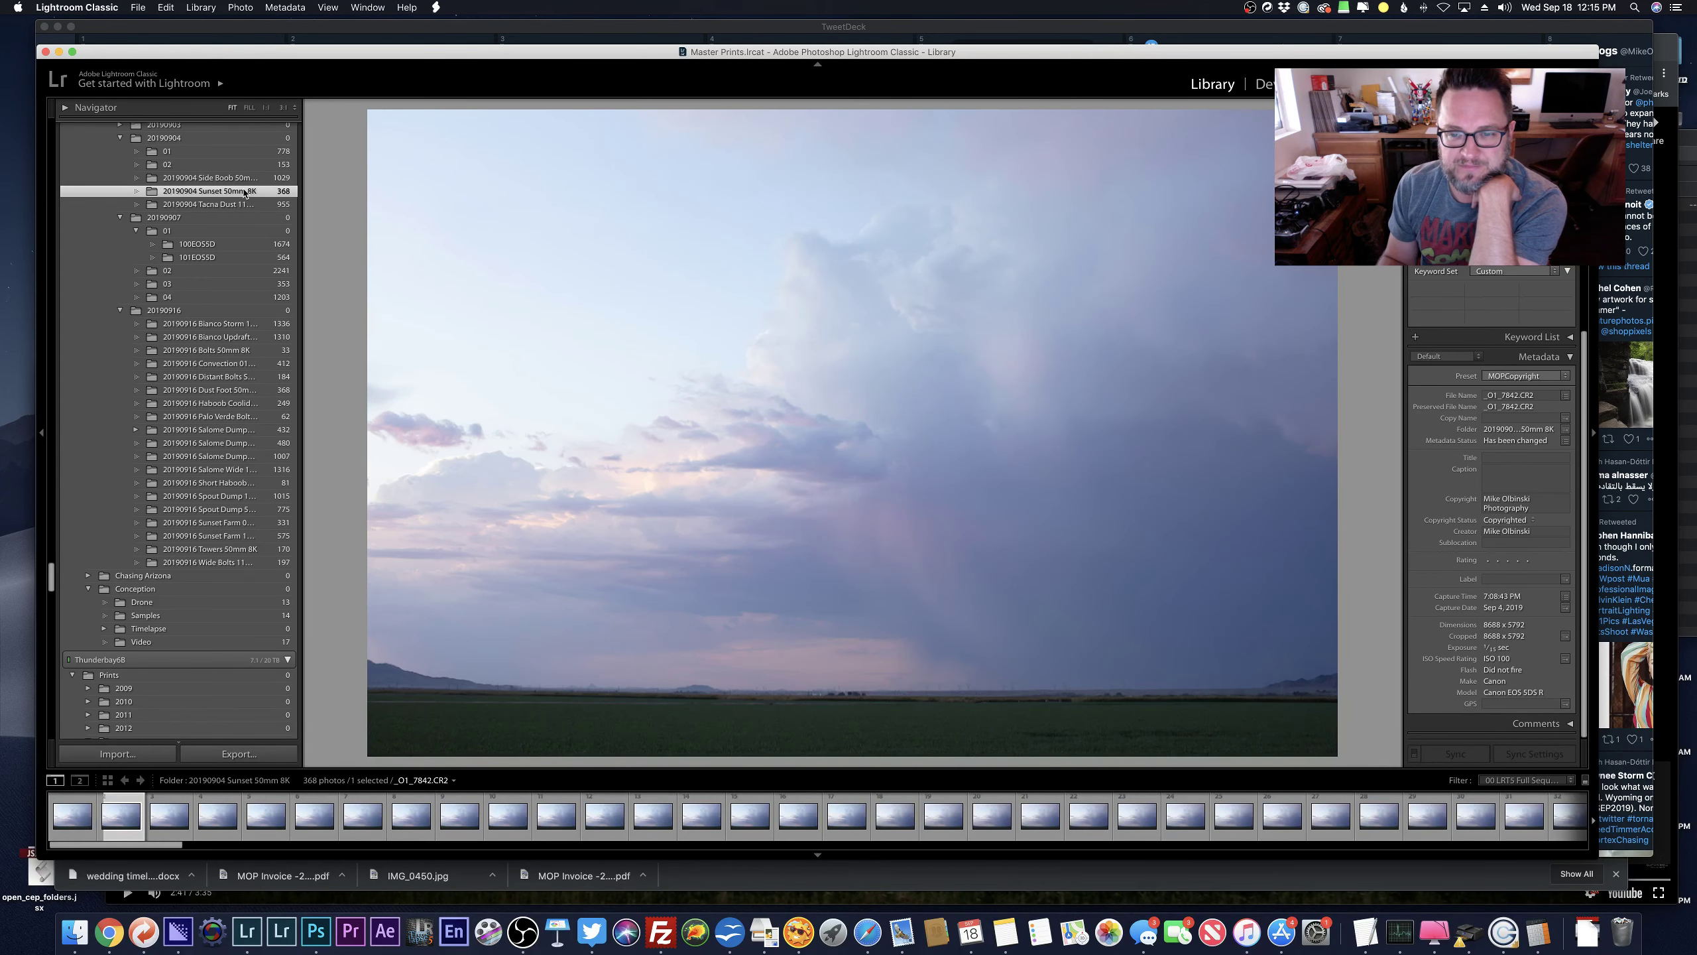
Open the September 4 folder 02 and inspect lightning frames _O1_6779.CR2, enlarged at the bolt's base, and _O1_6780.CR2.
click(231, 166)
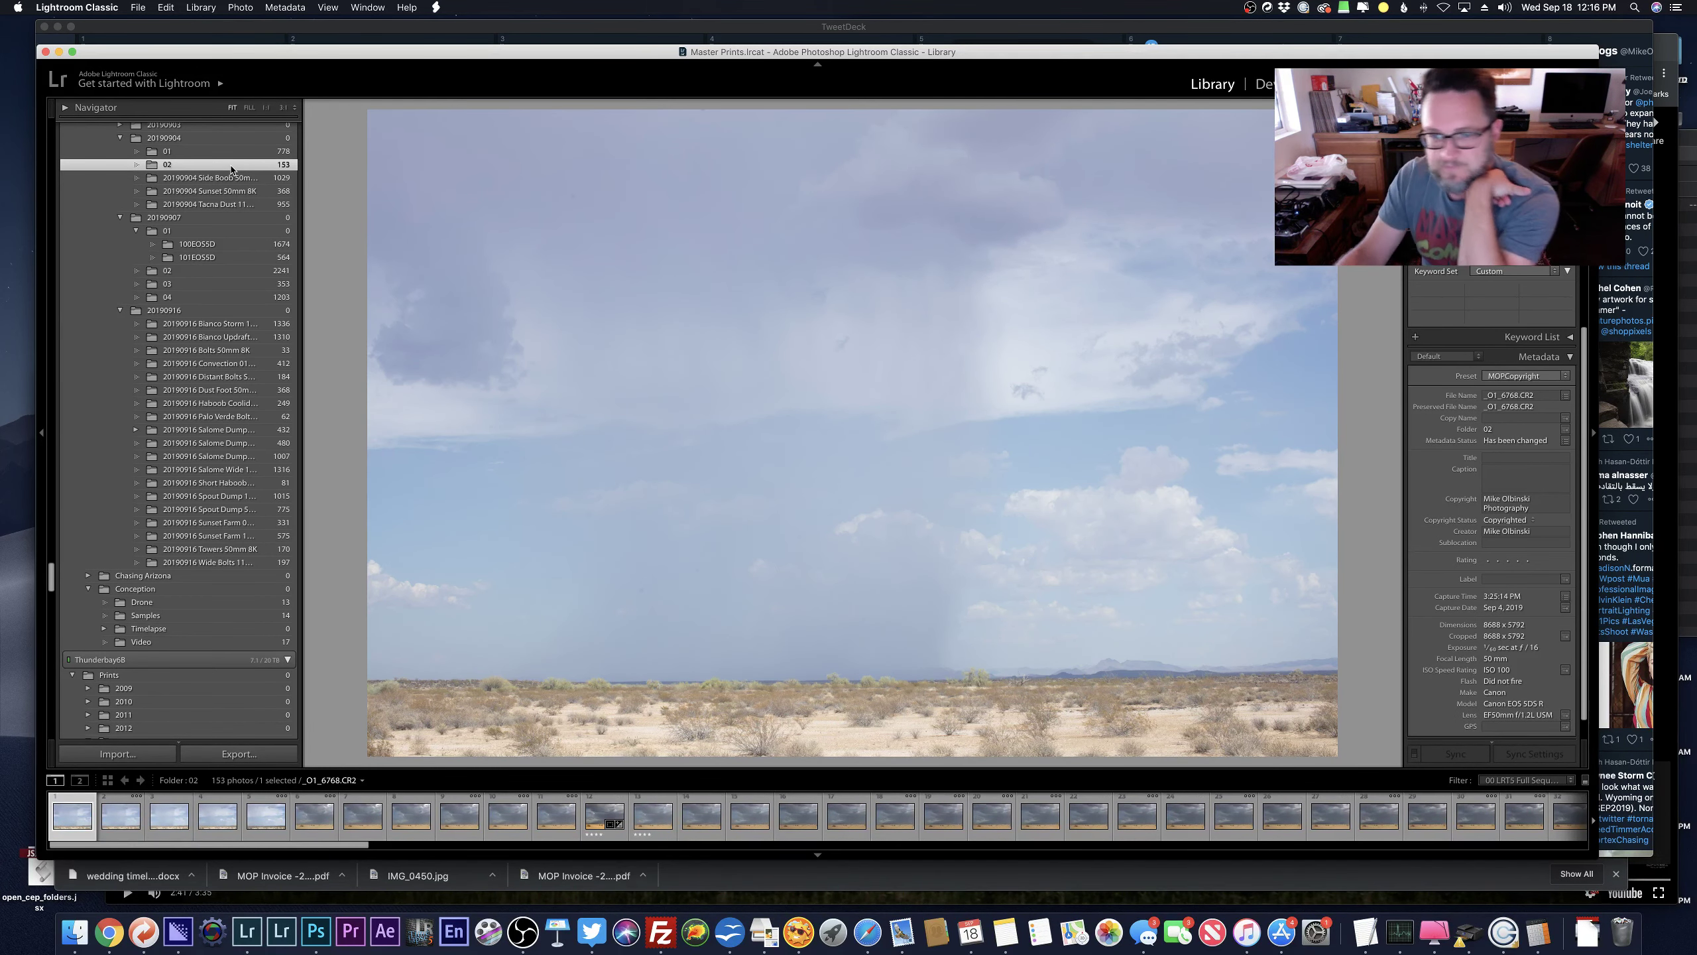
click(596, 815)
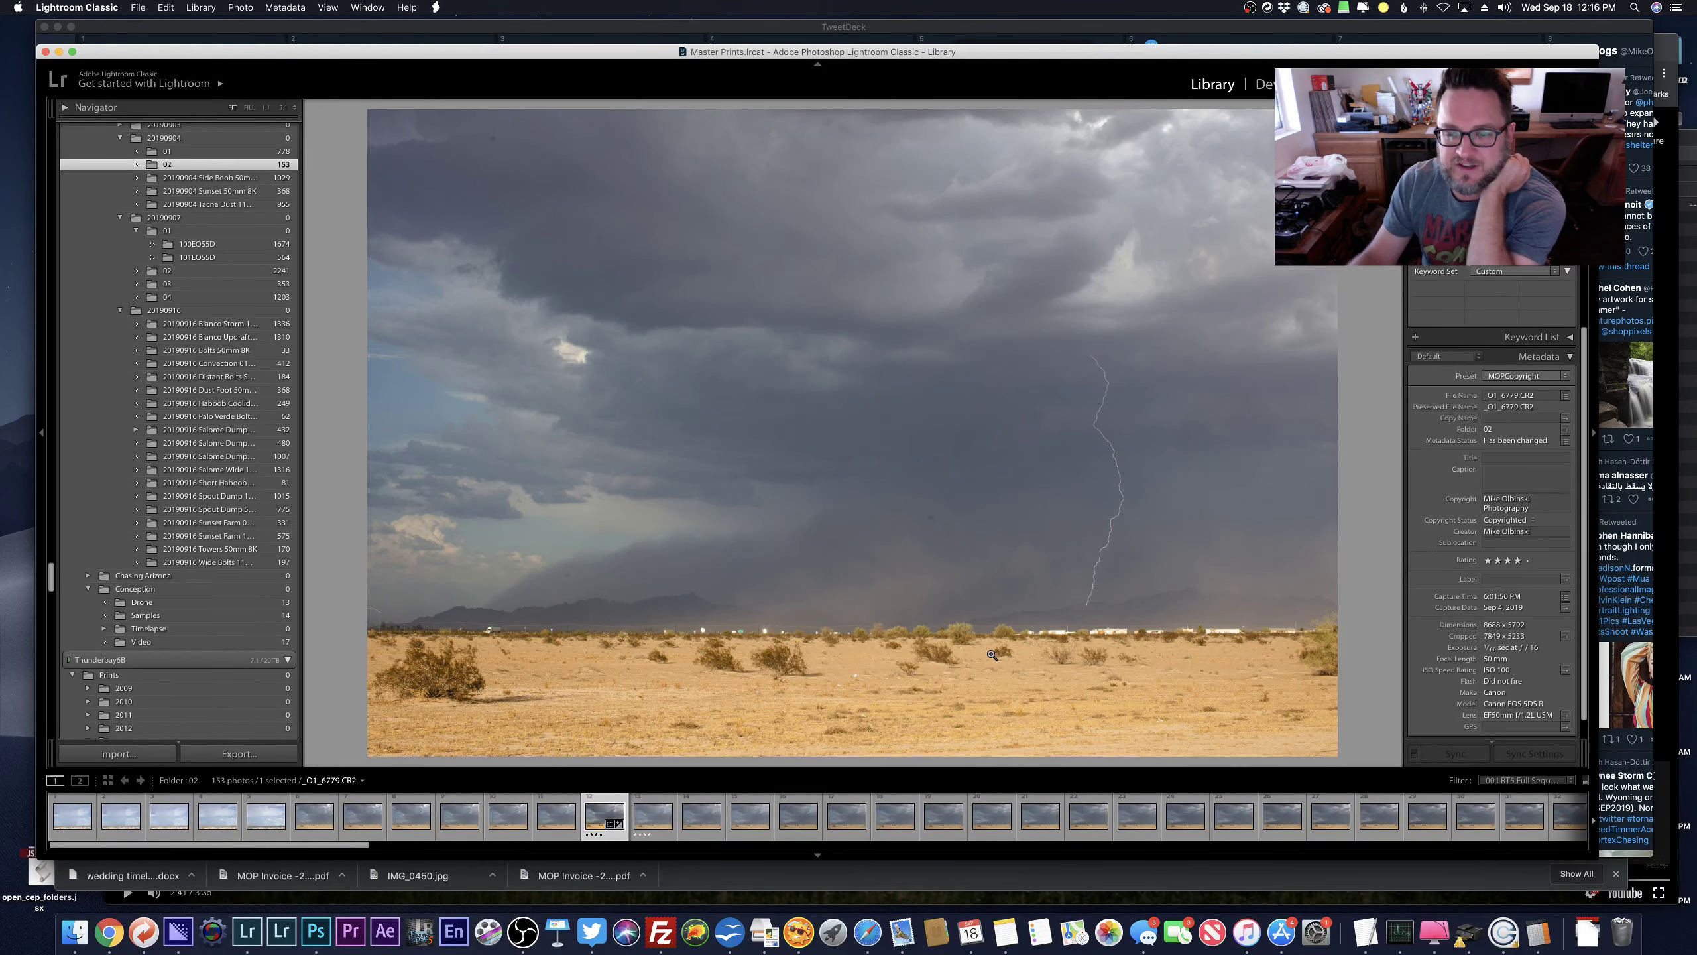
click(1134, 626)
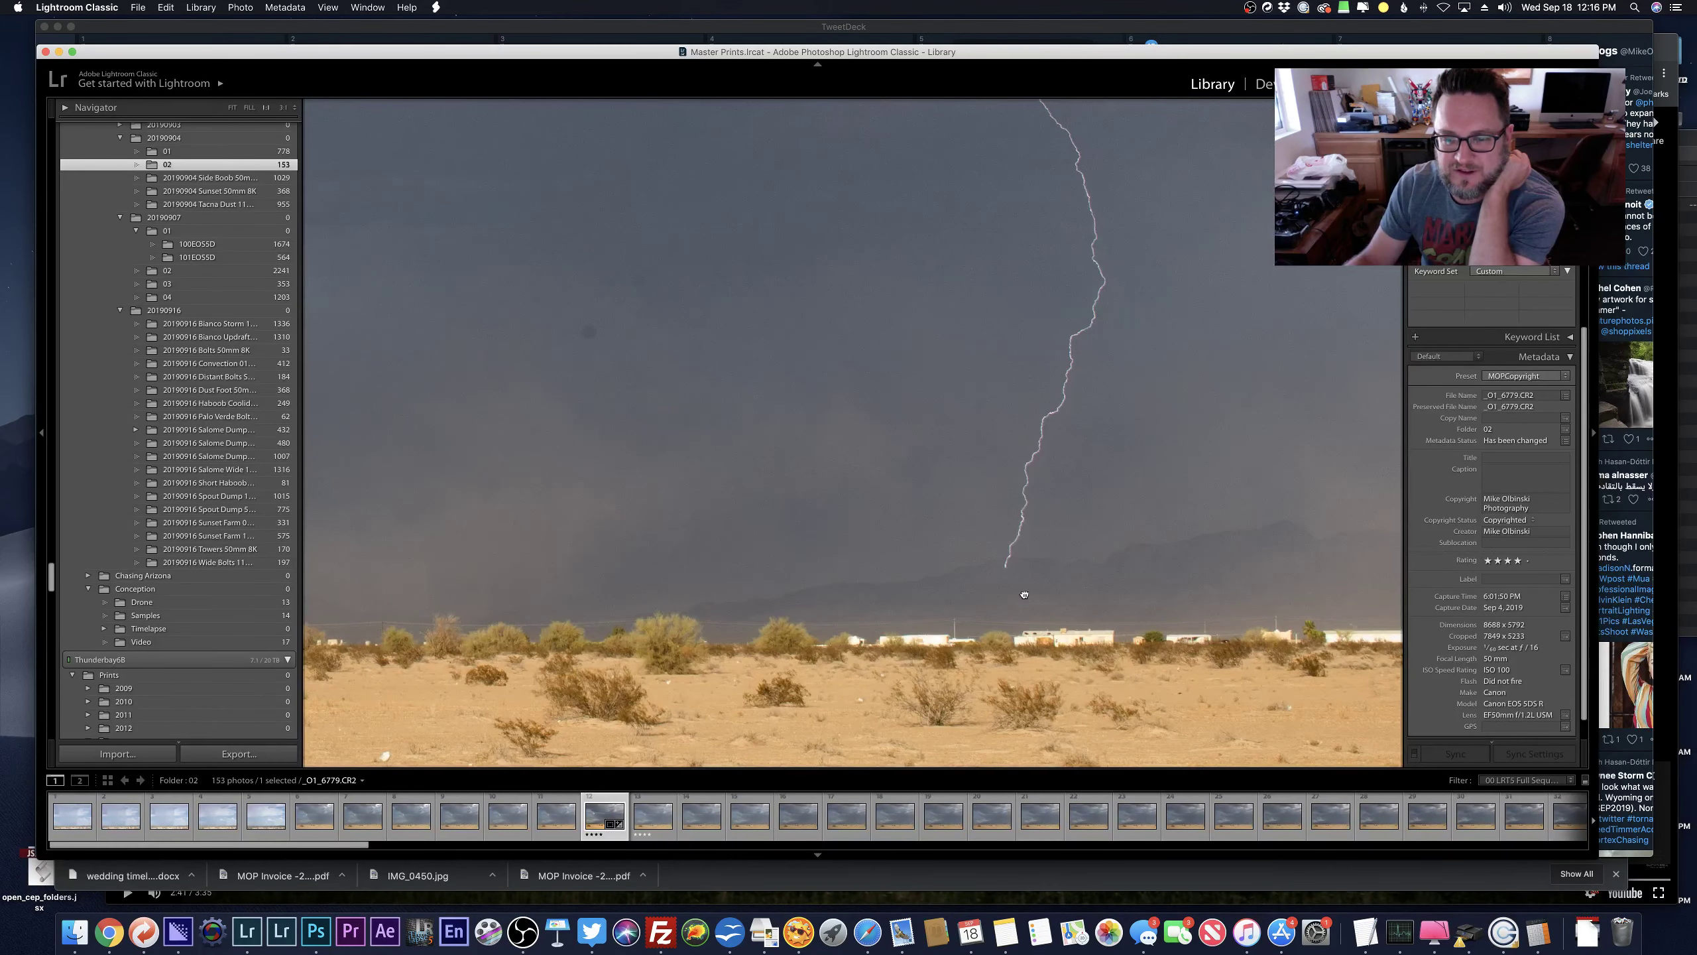
key(Right)
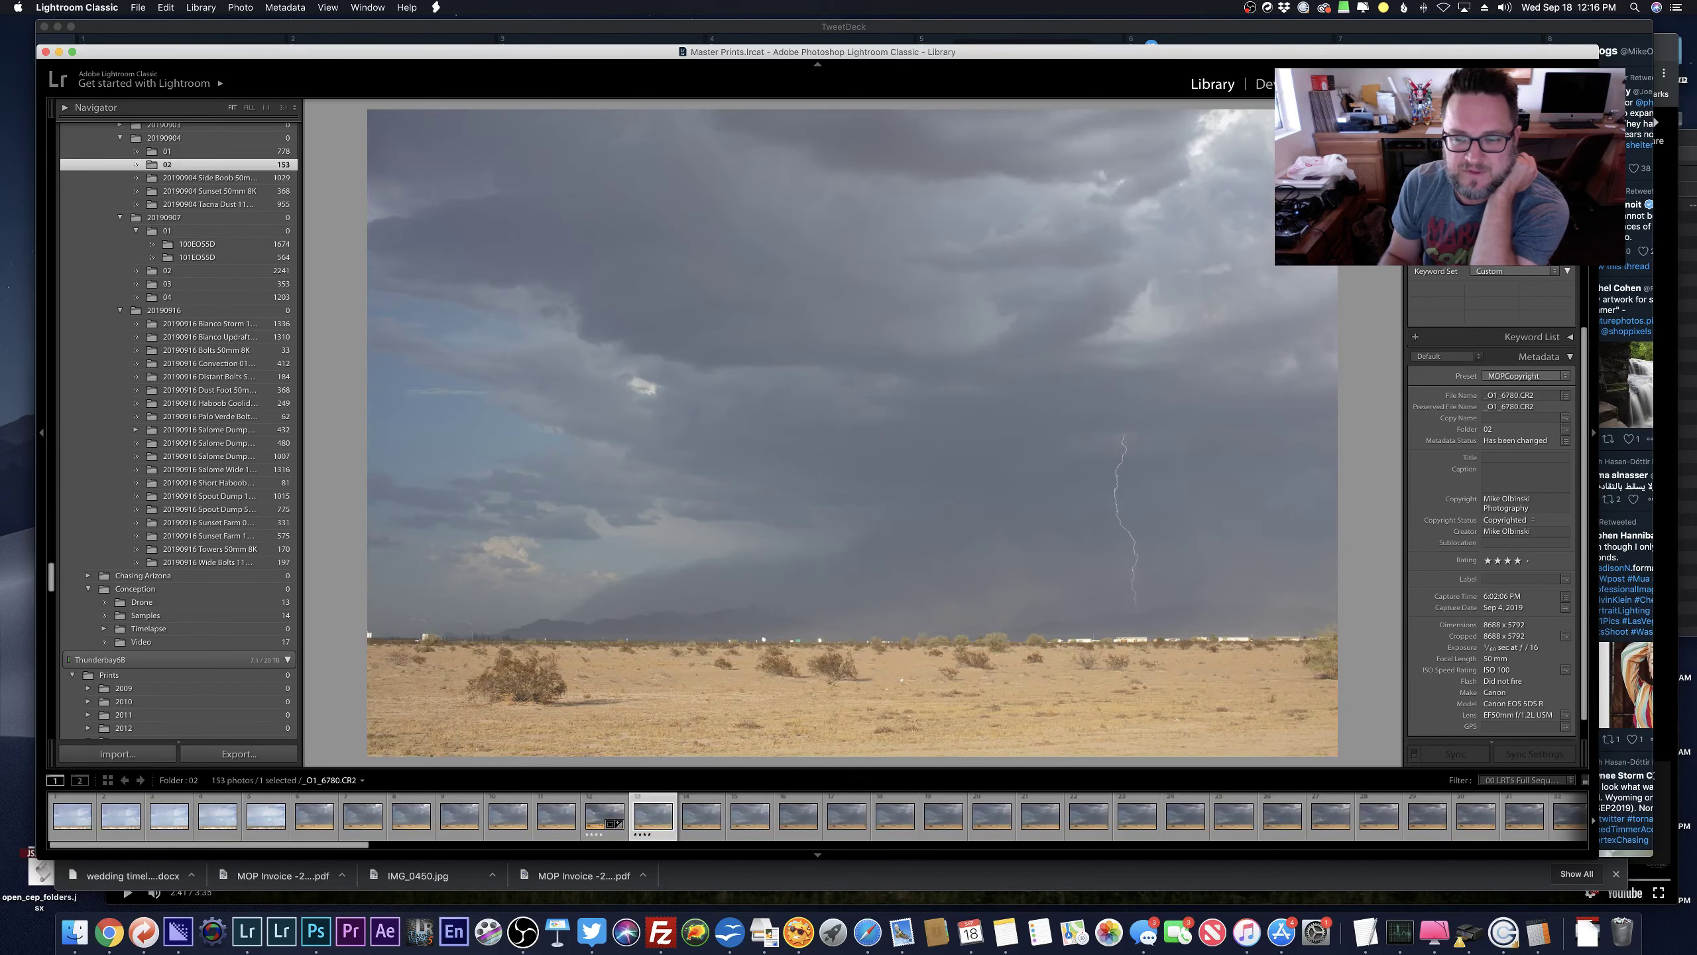
key(Right)
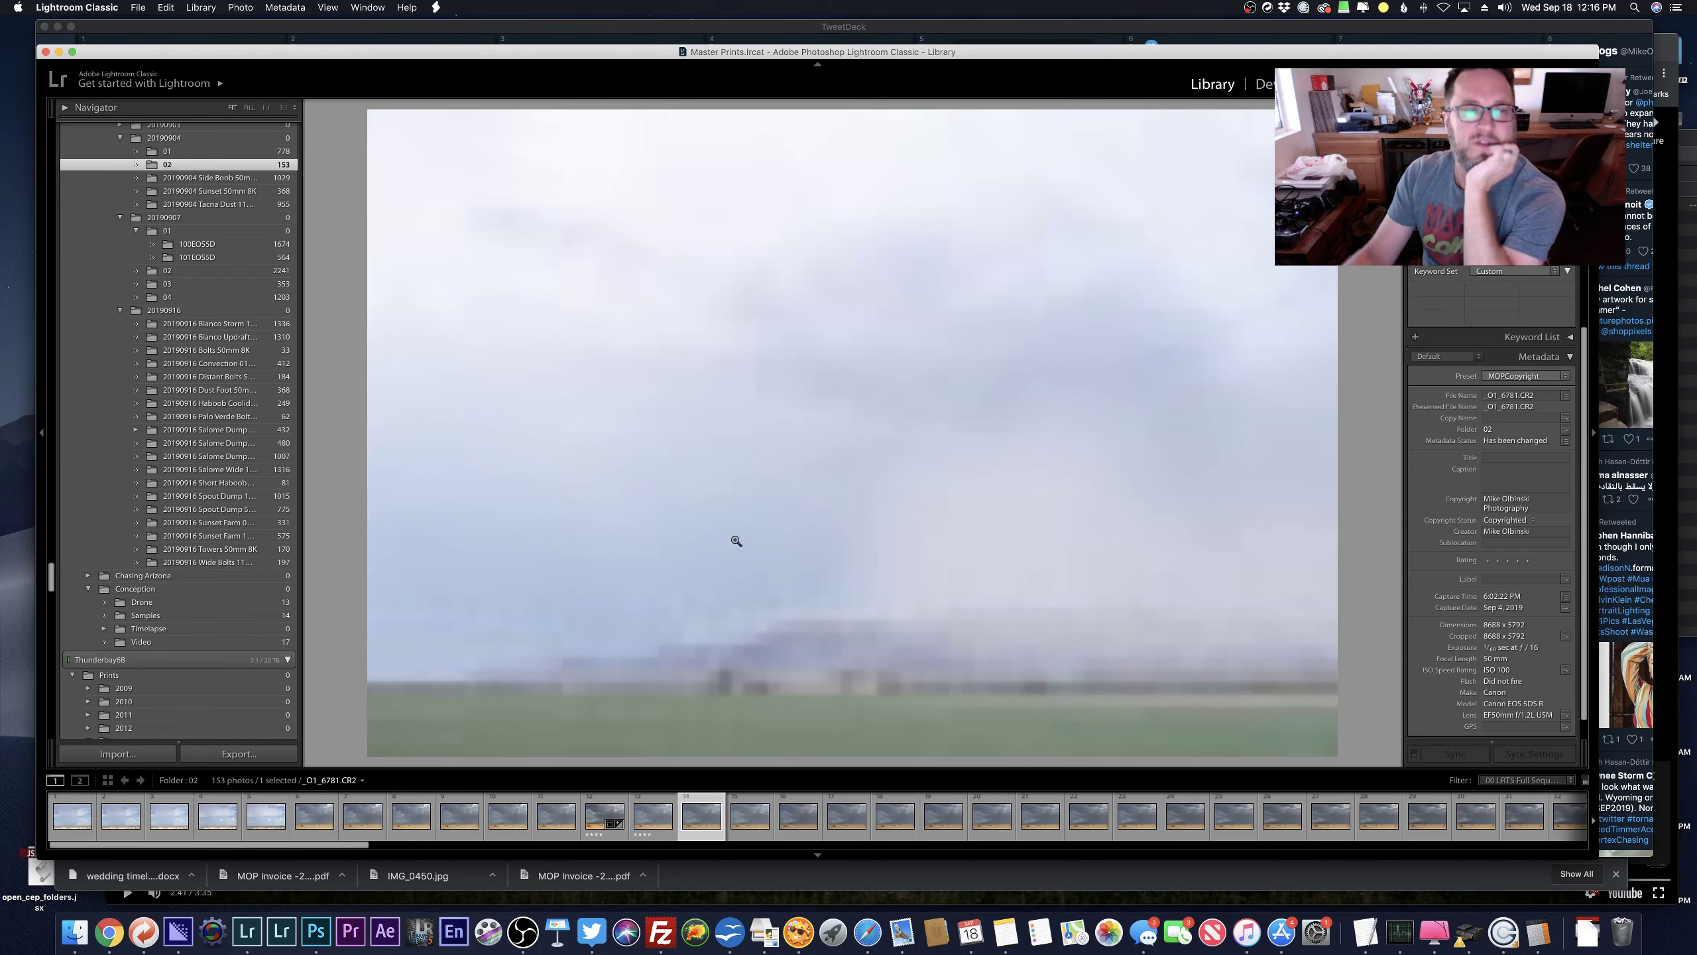
Open the September 4 folder 01 and step through its green field frames to the lightning strike in _O2_2640.CR2.
click(275, 153)
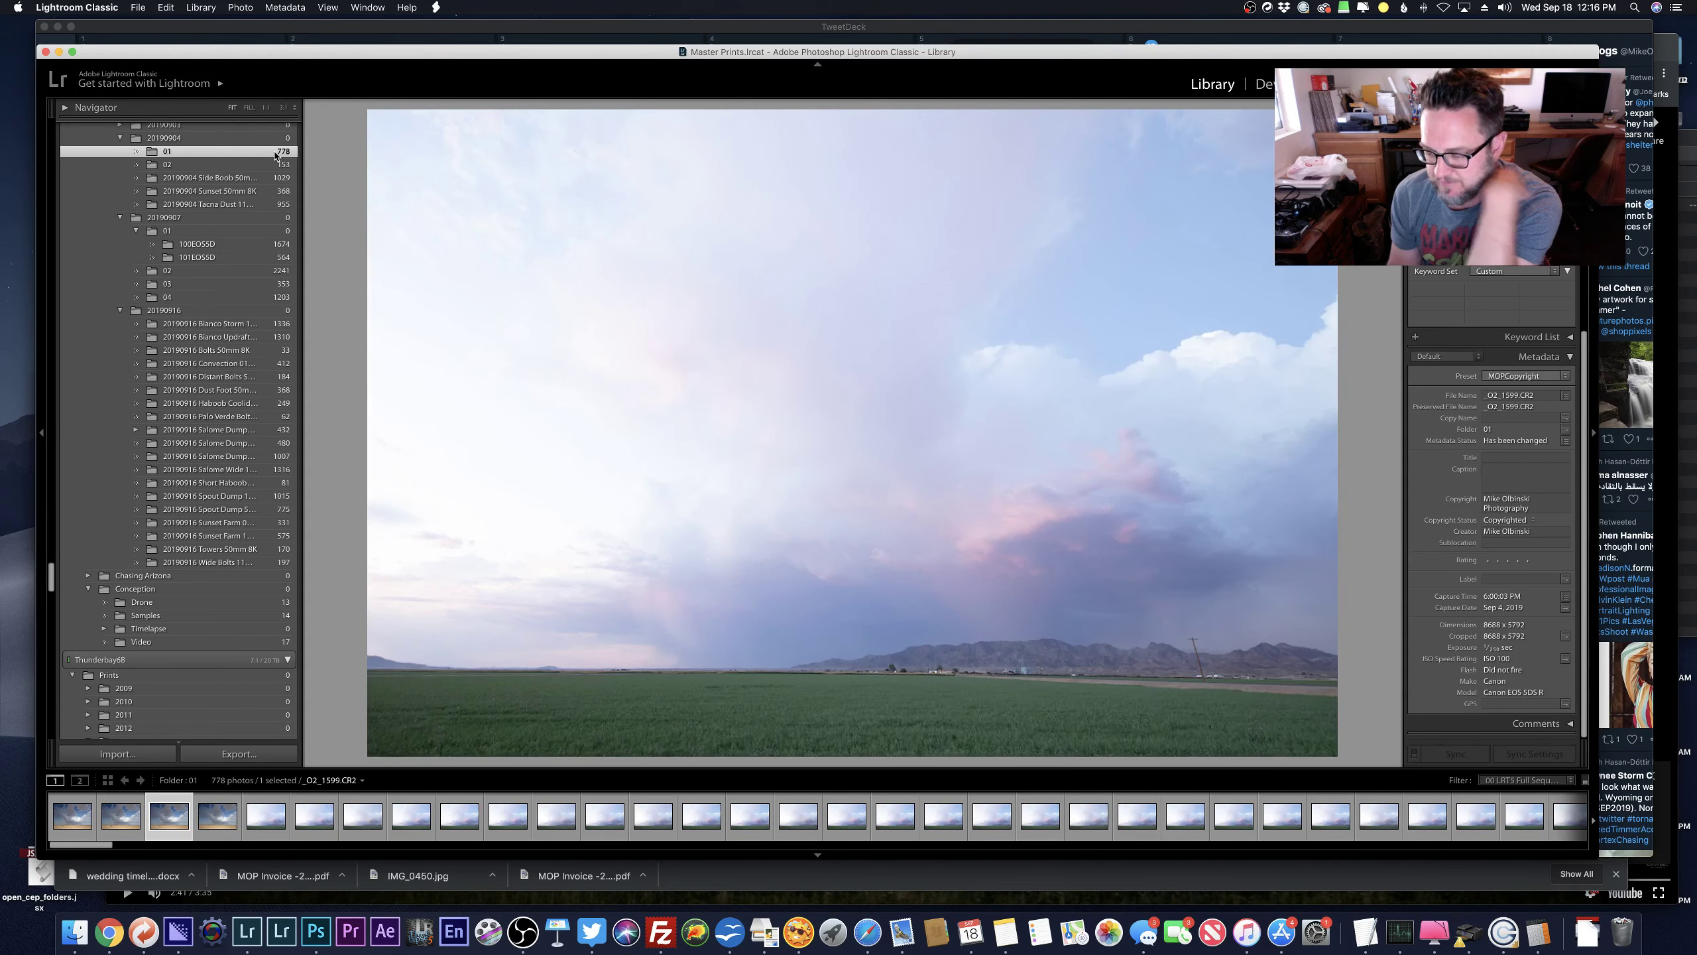
key(Right)
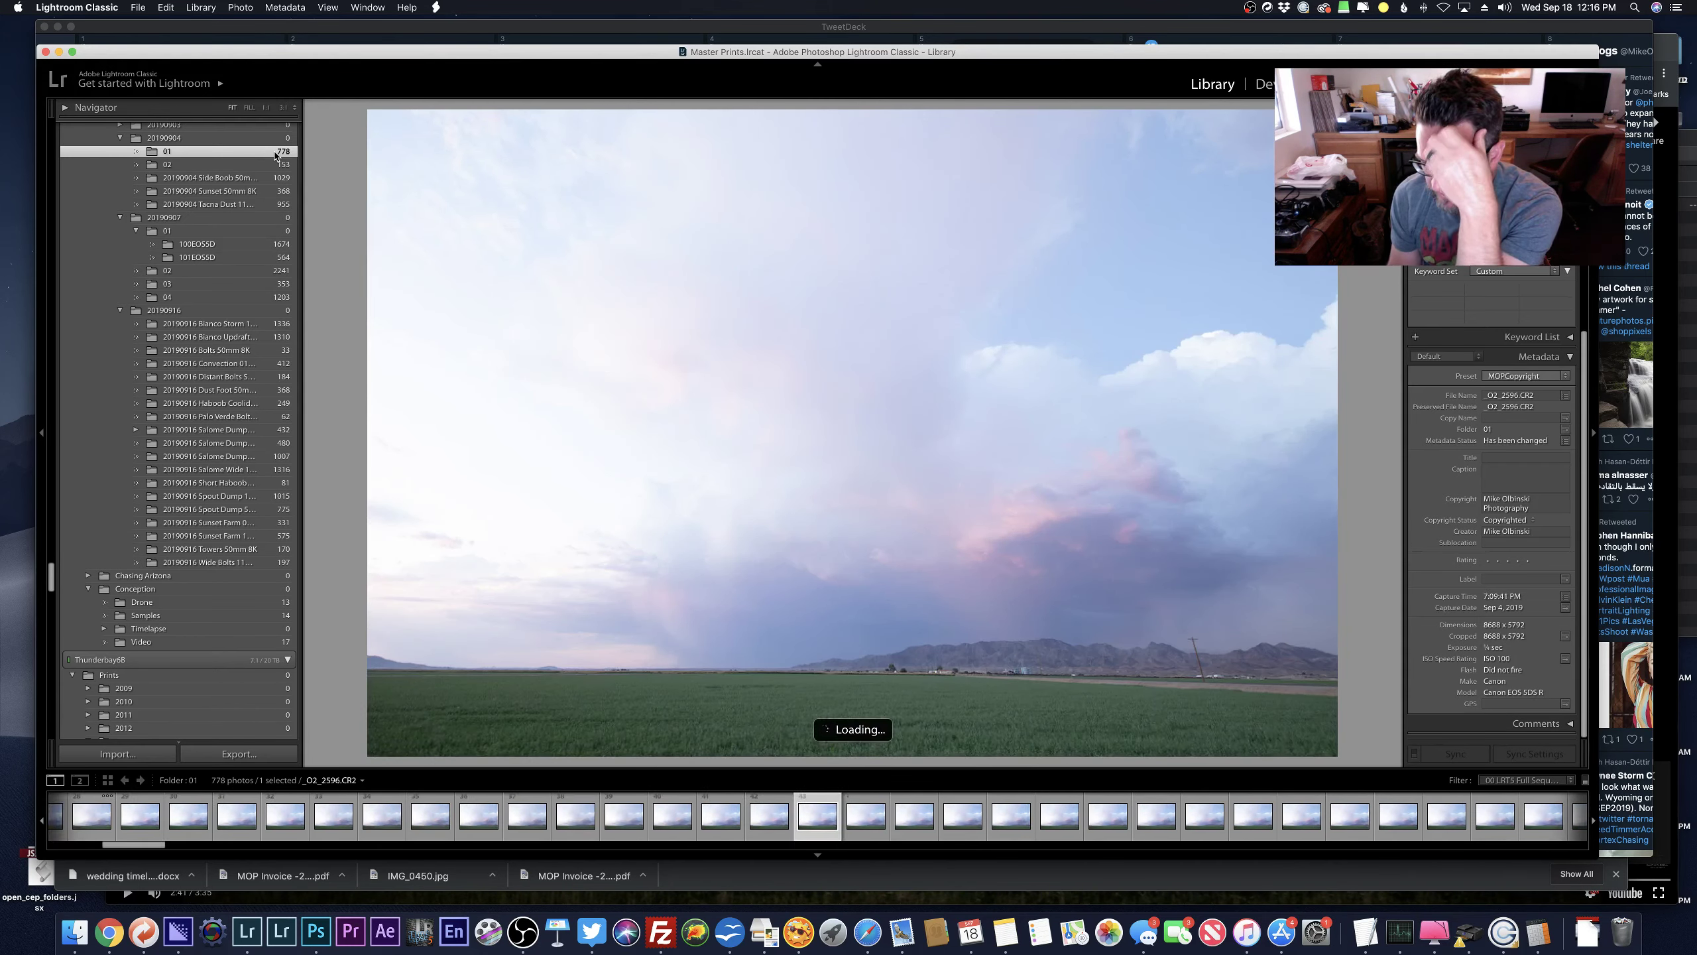
key(Right)
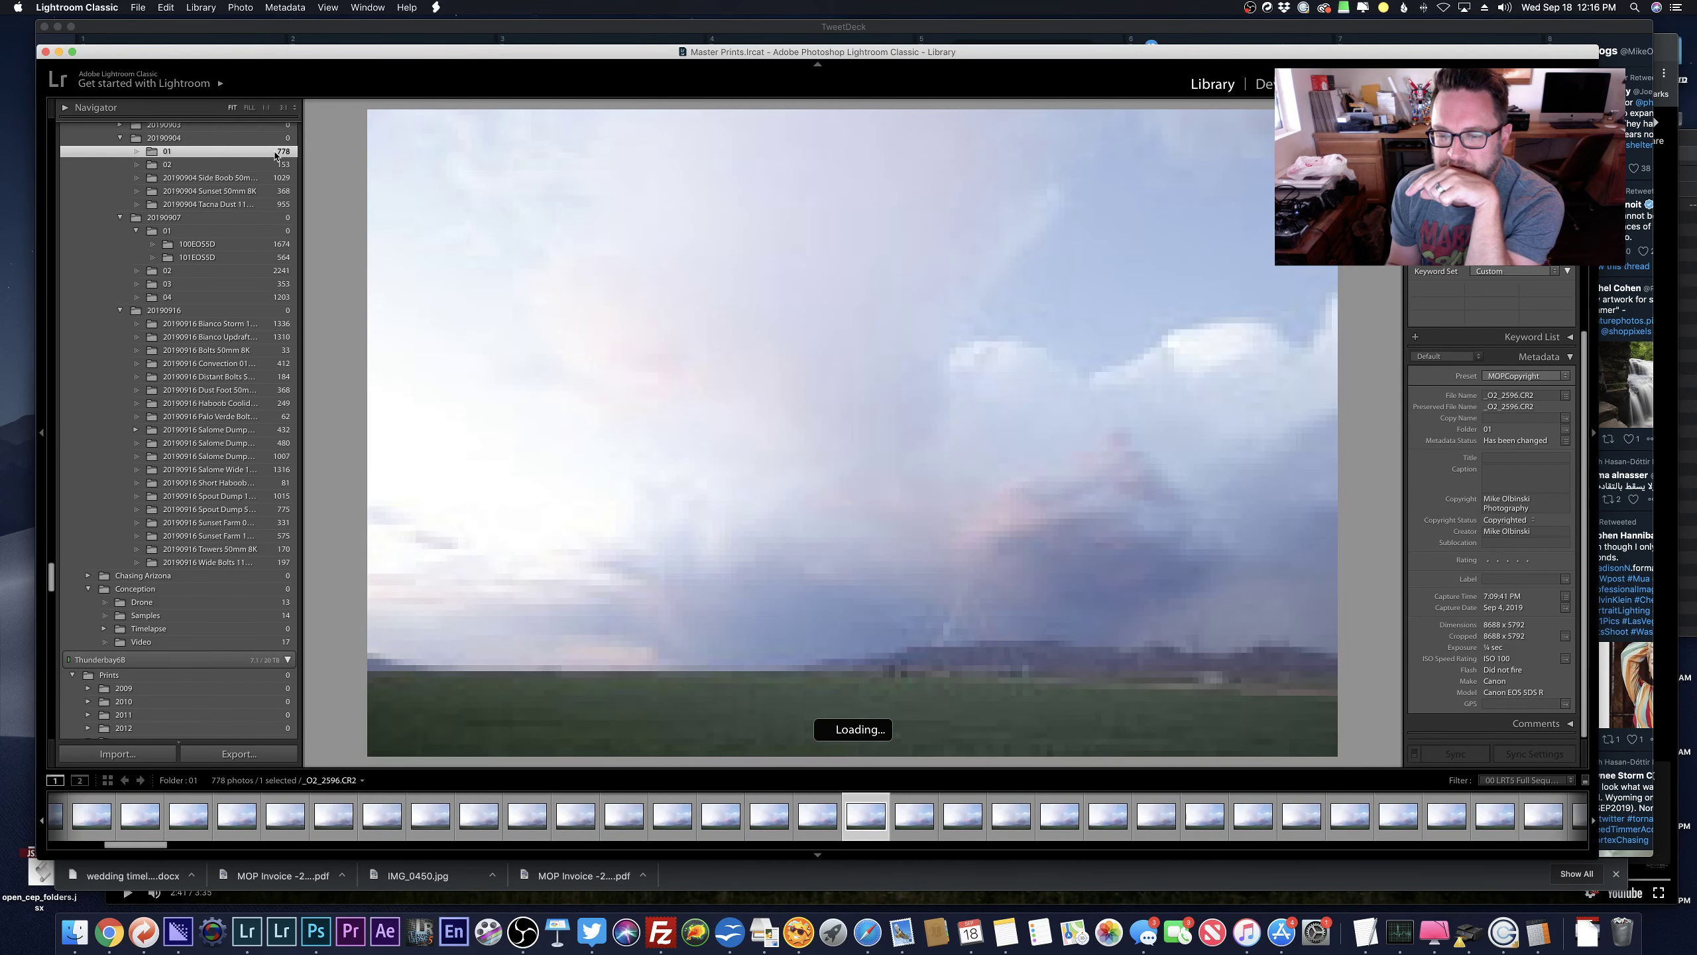
key(Right)
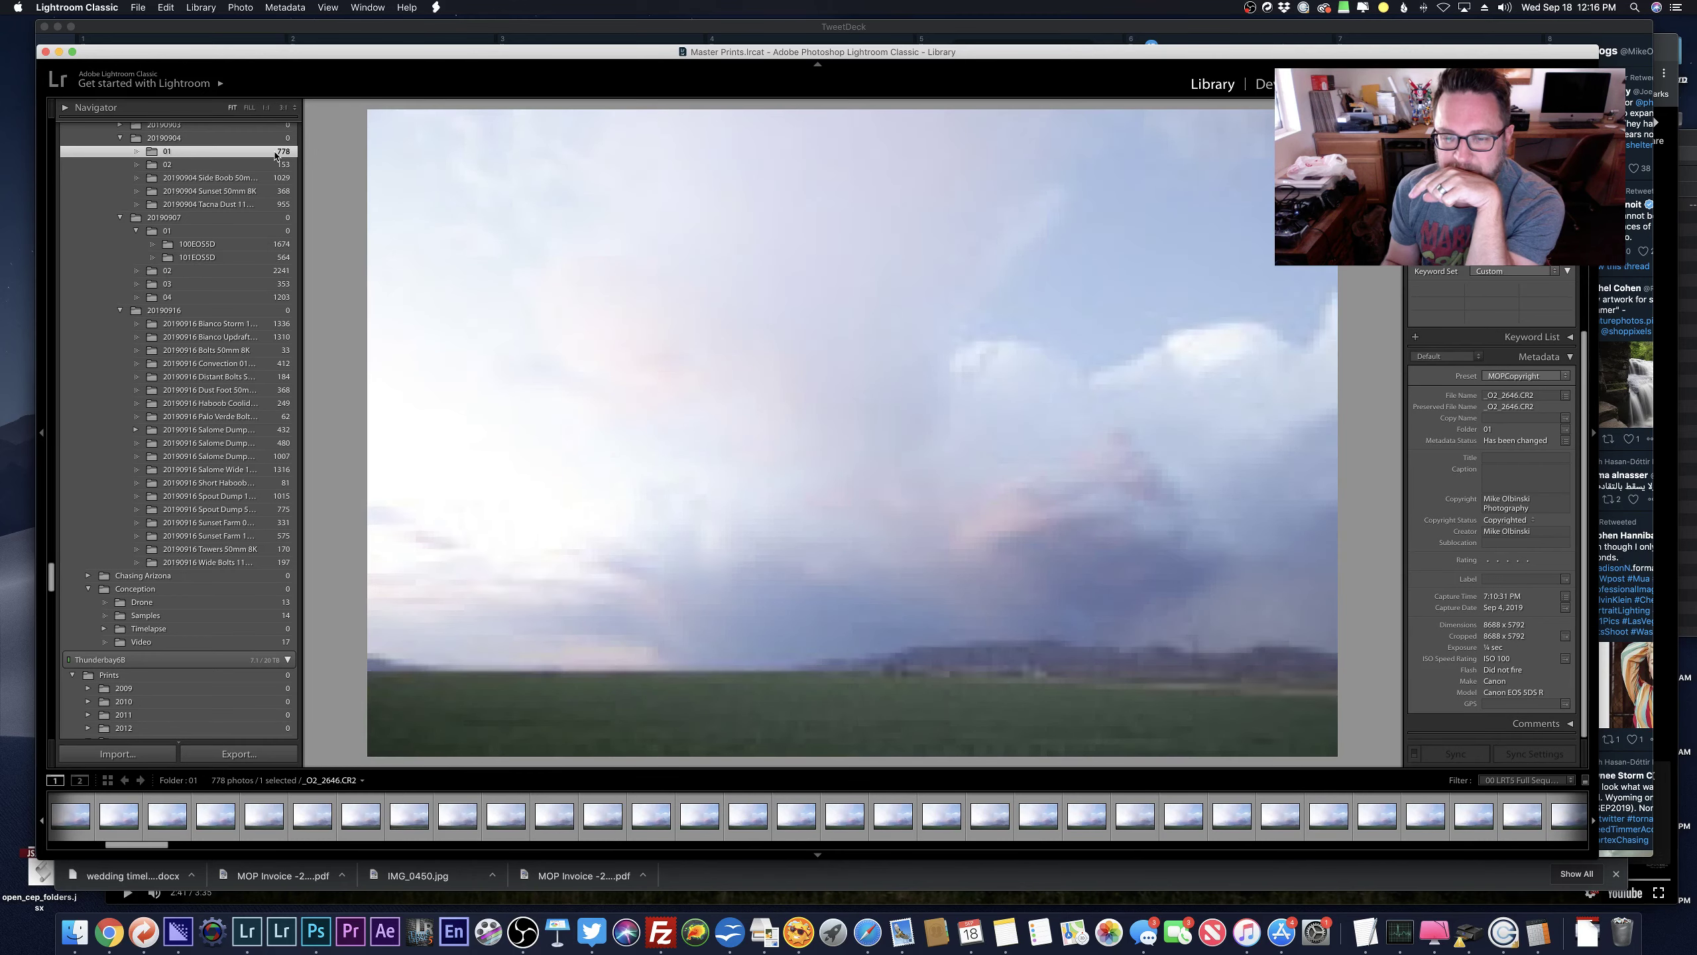
key(Left)
key(Left)
key(Left)
key(Left)
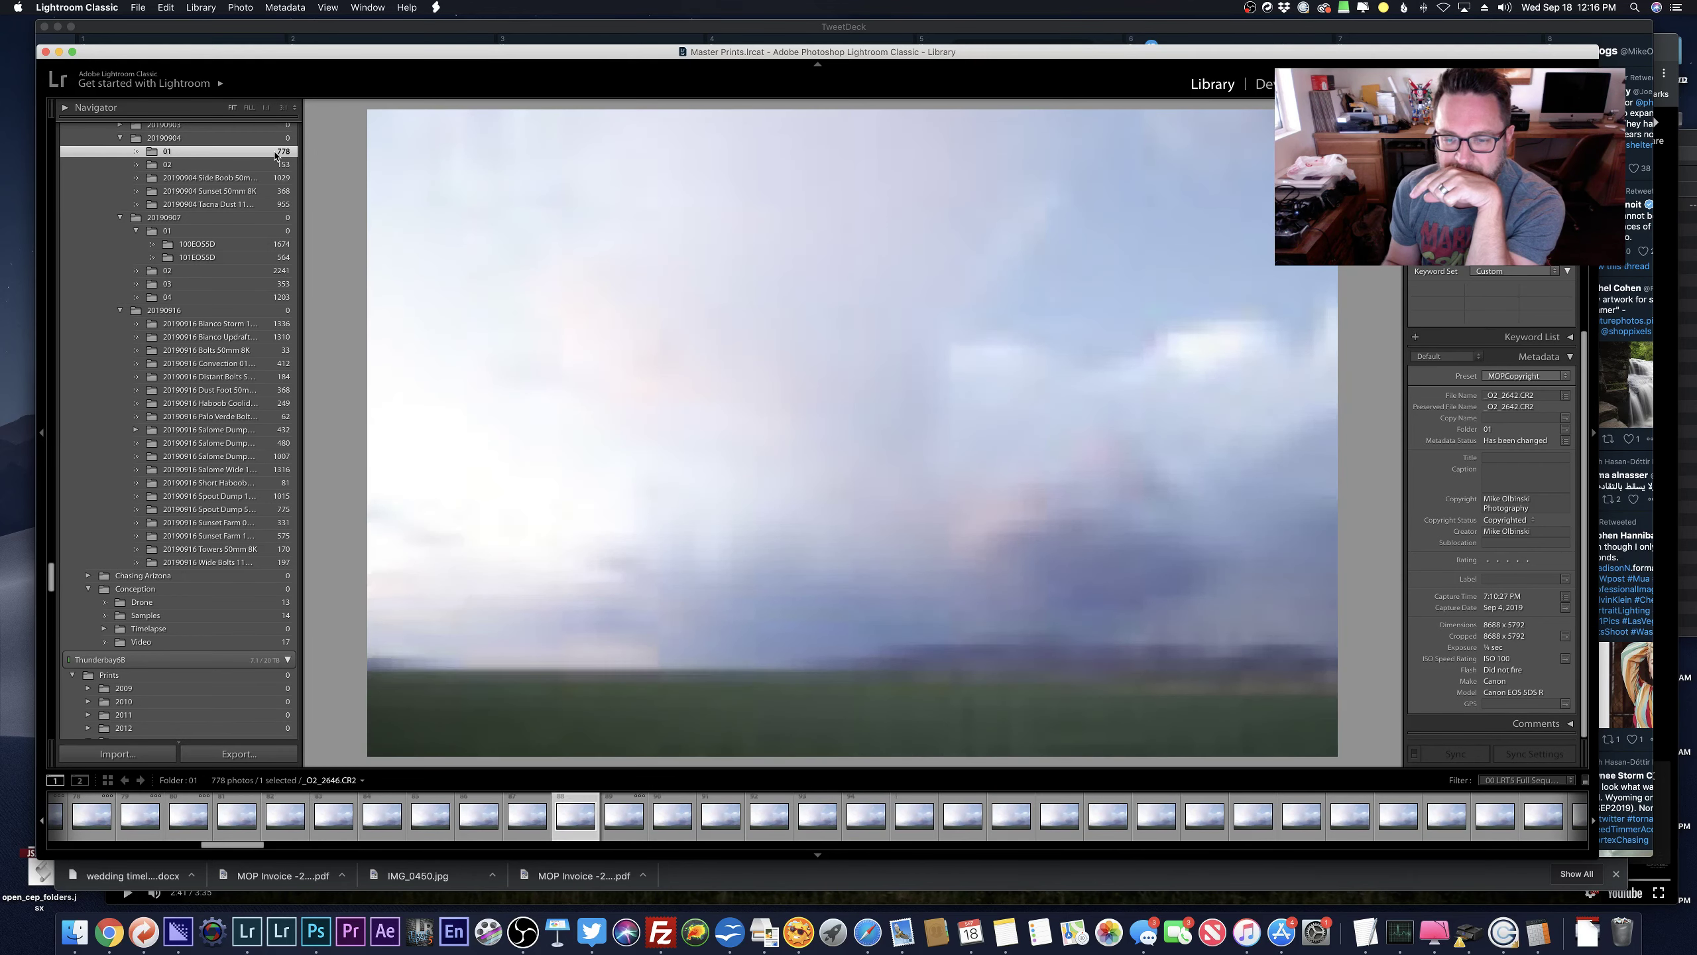
key(Left)
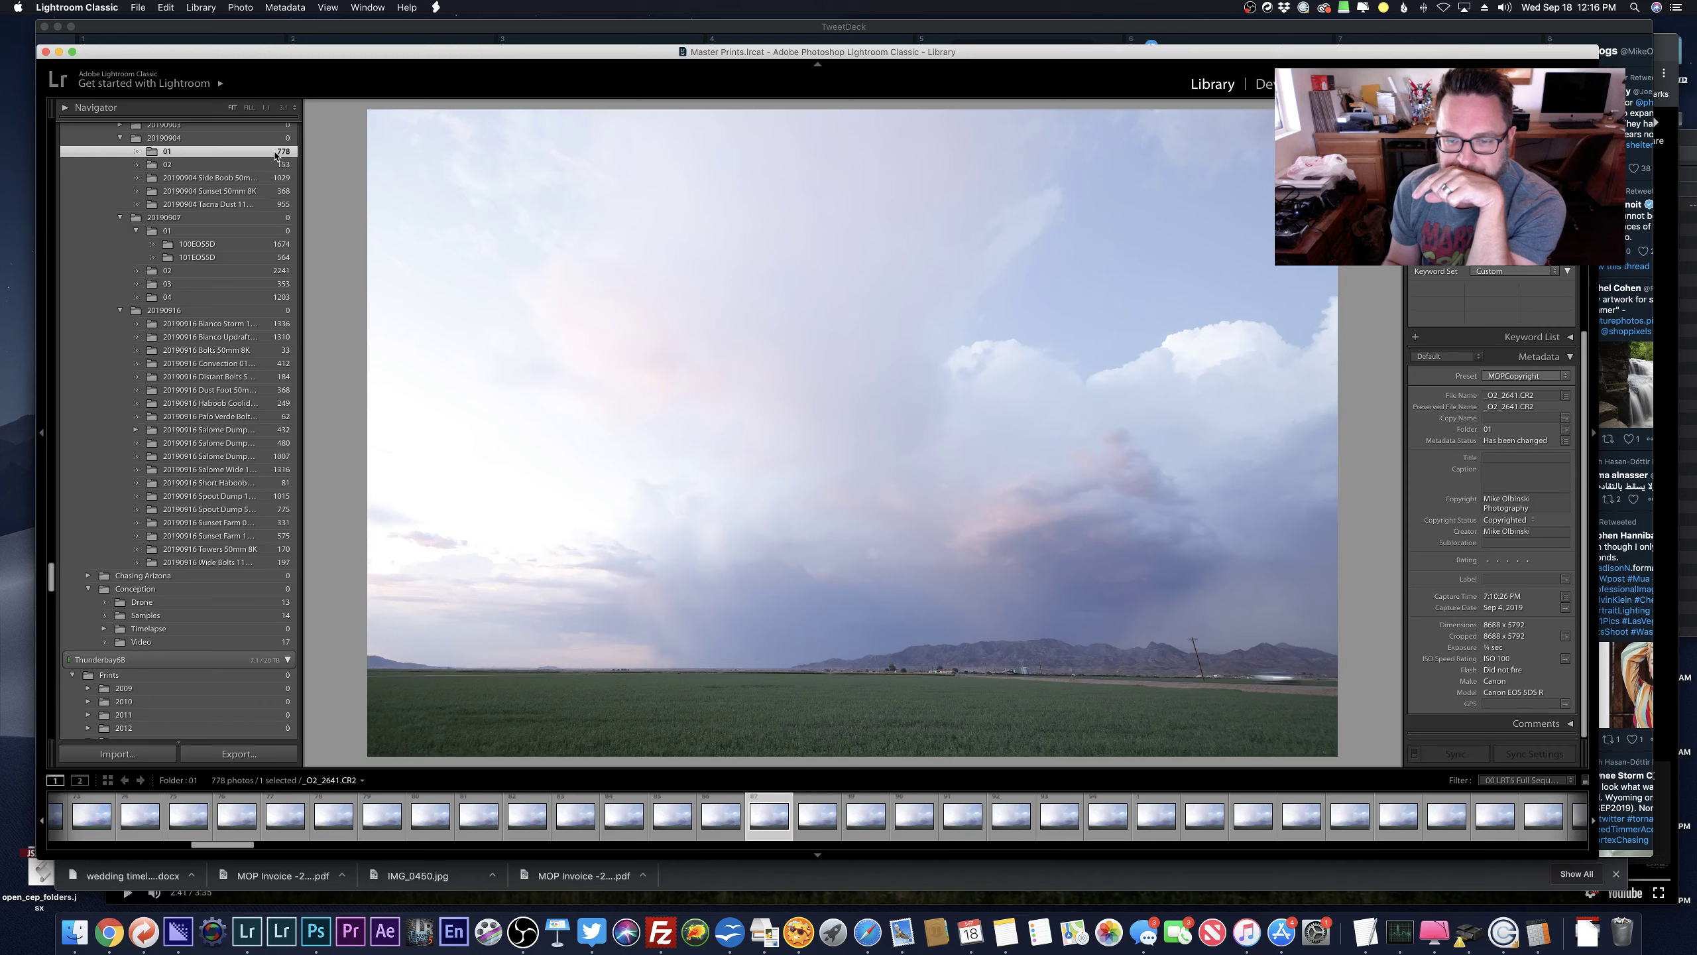
key(Left)
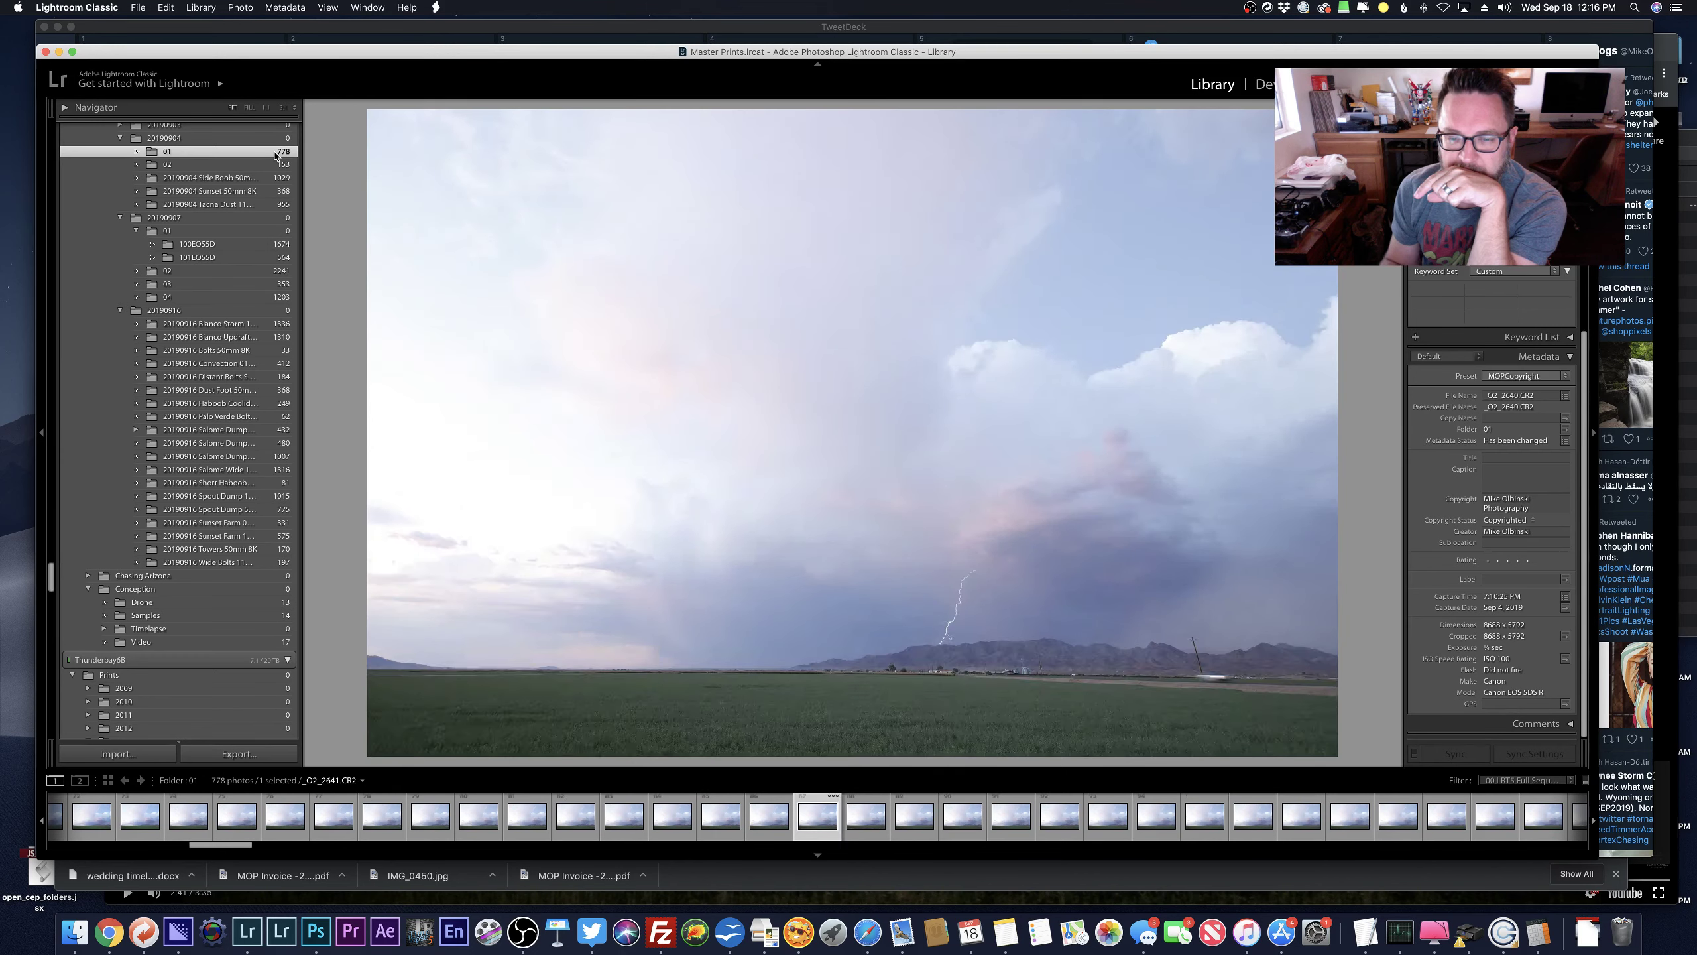
Advance to _O2_2750.CR2 and lower its exposure to -0.70 in the Develop module.
key(Right)
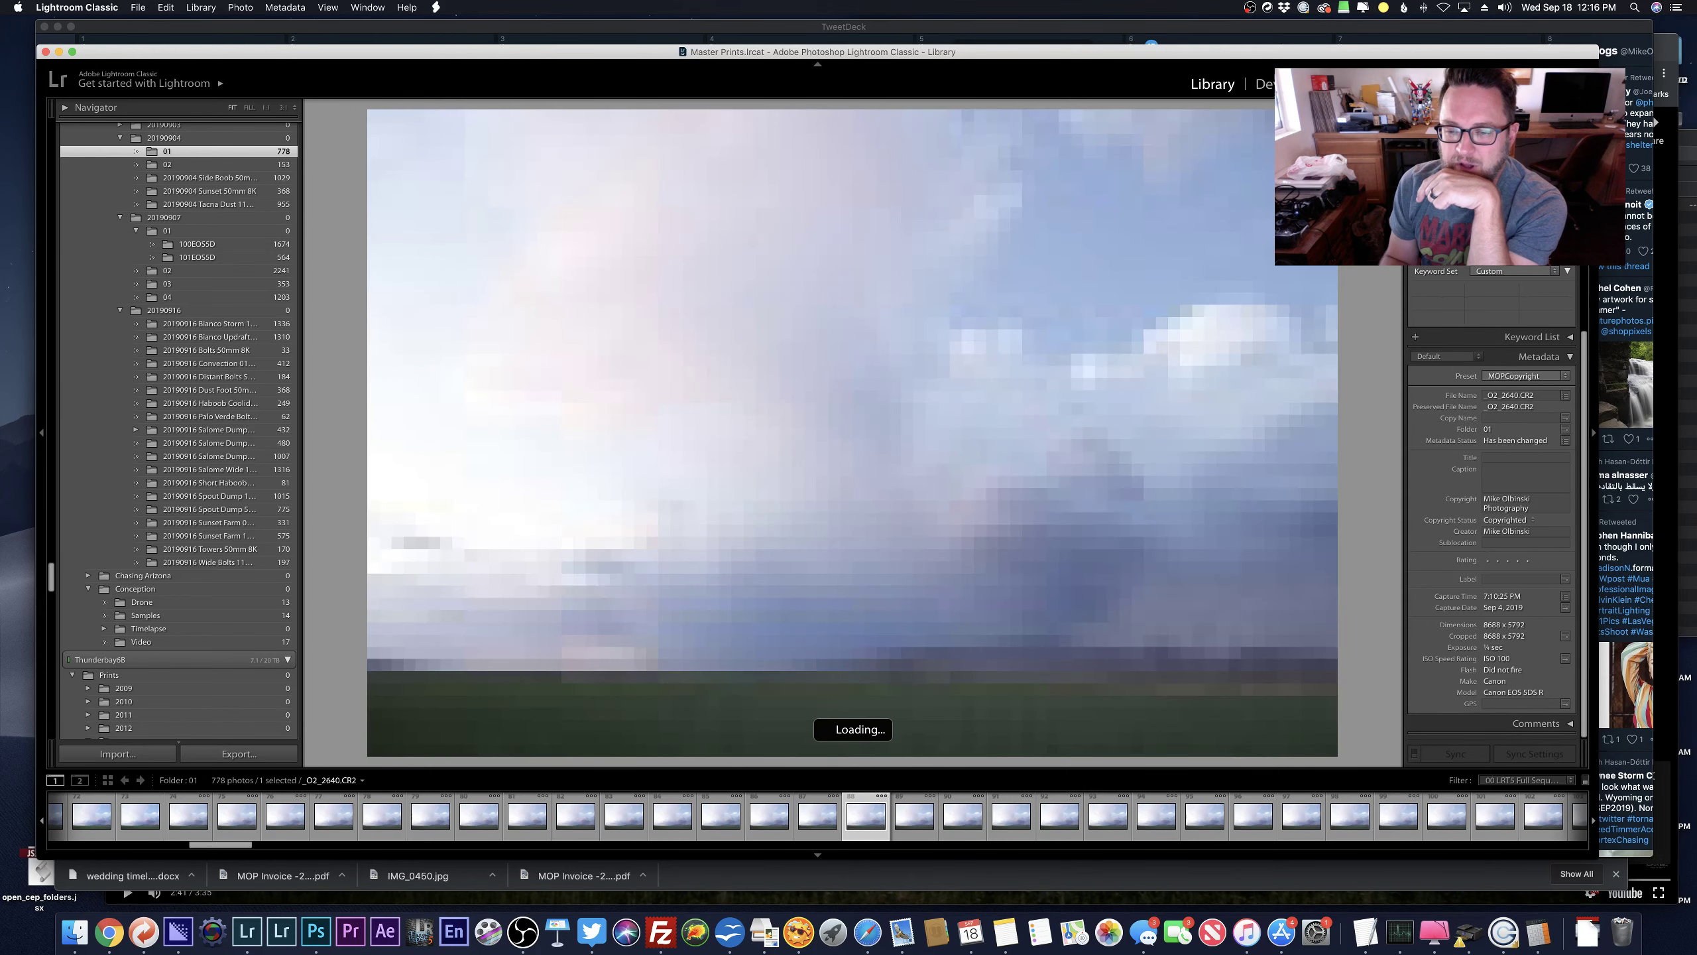
key(Right)
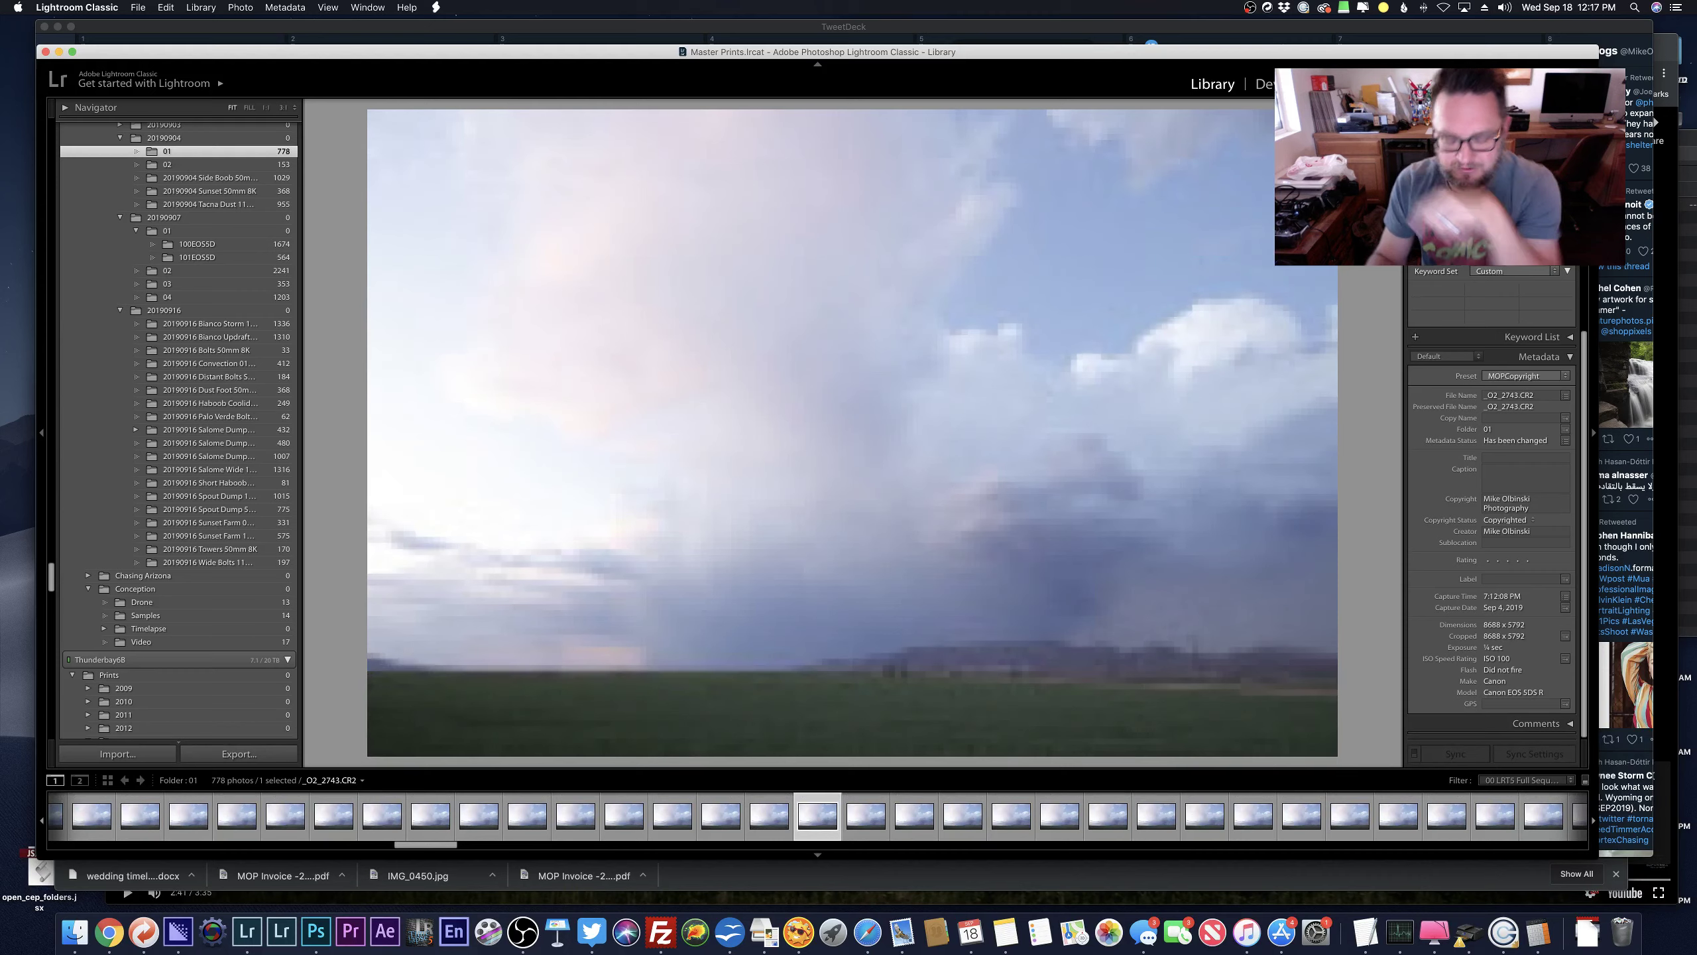
key(d)
key(minus)
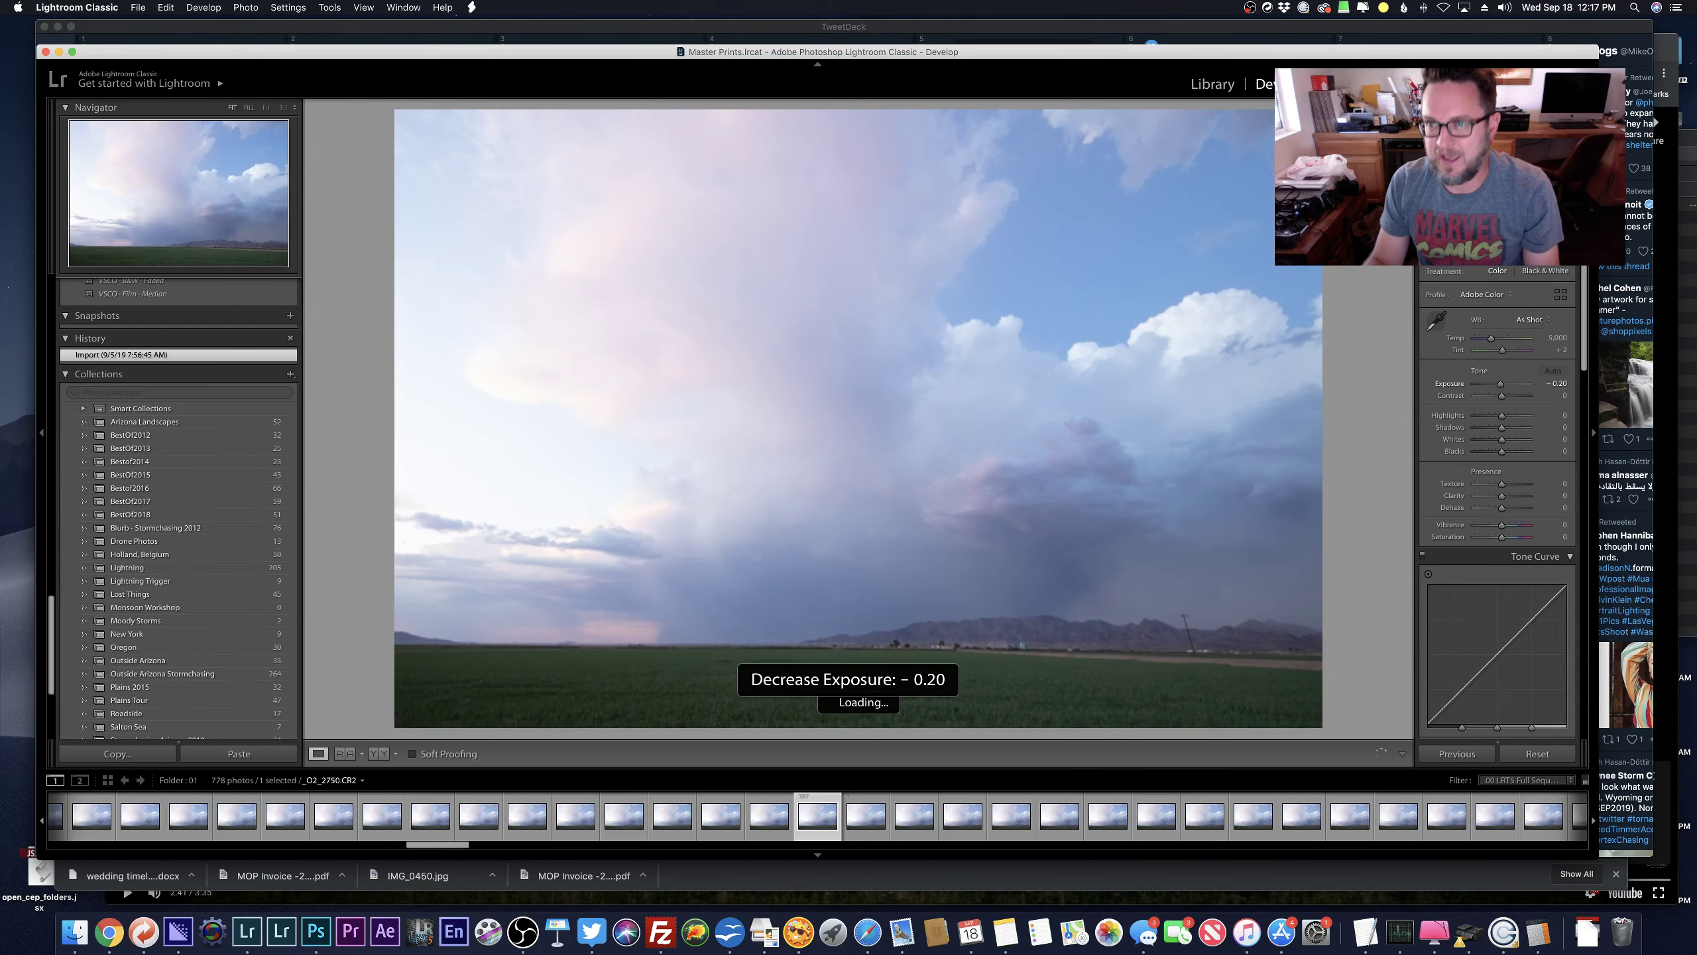
key(minus)
key(minus)
key(minus)
Straighten the horizon of _O2_2750.CR2 with a crop angle of -0.46.
key(r)
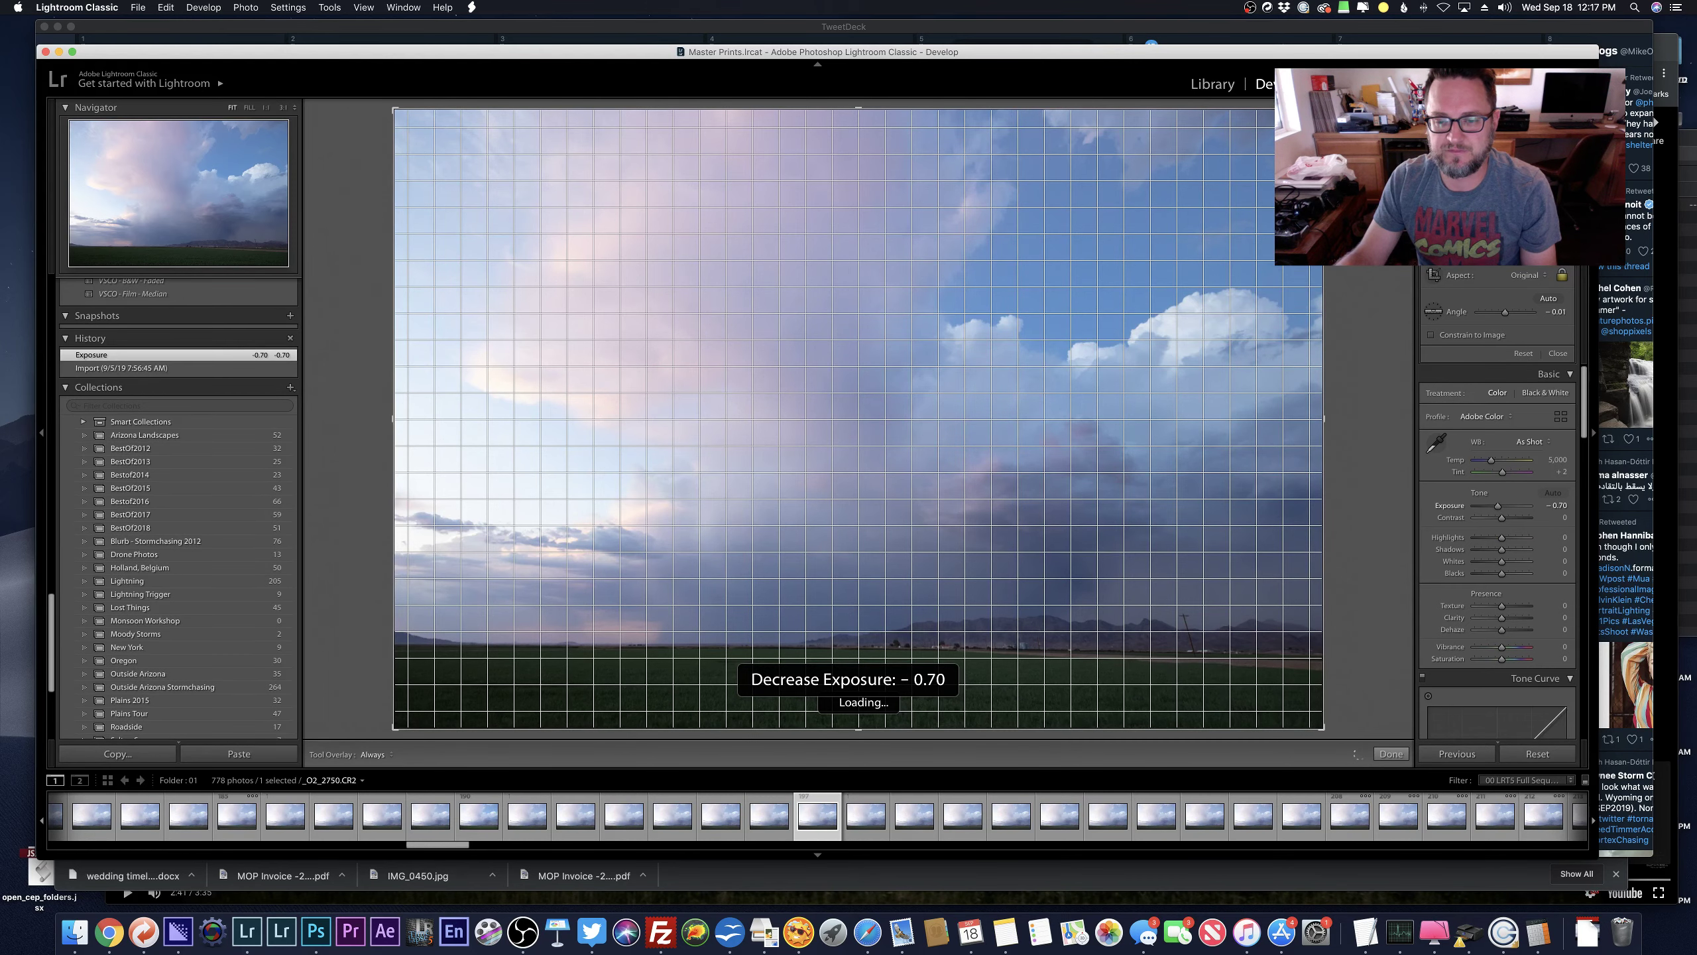
drag(1363, 192, 1365, 199)
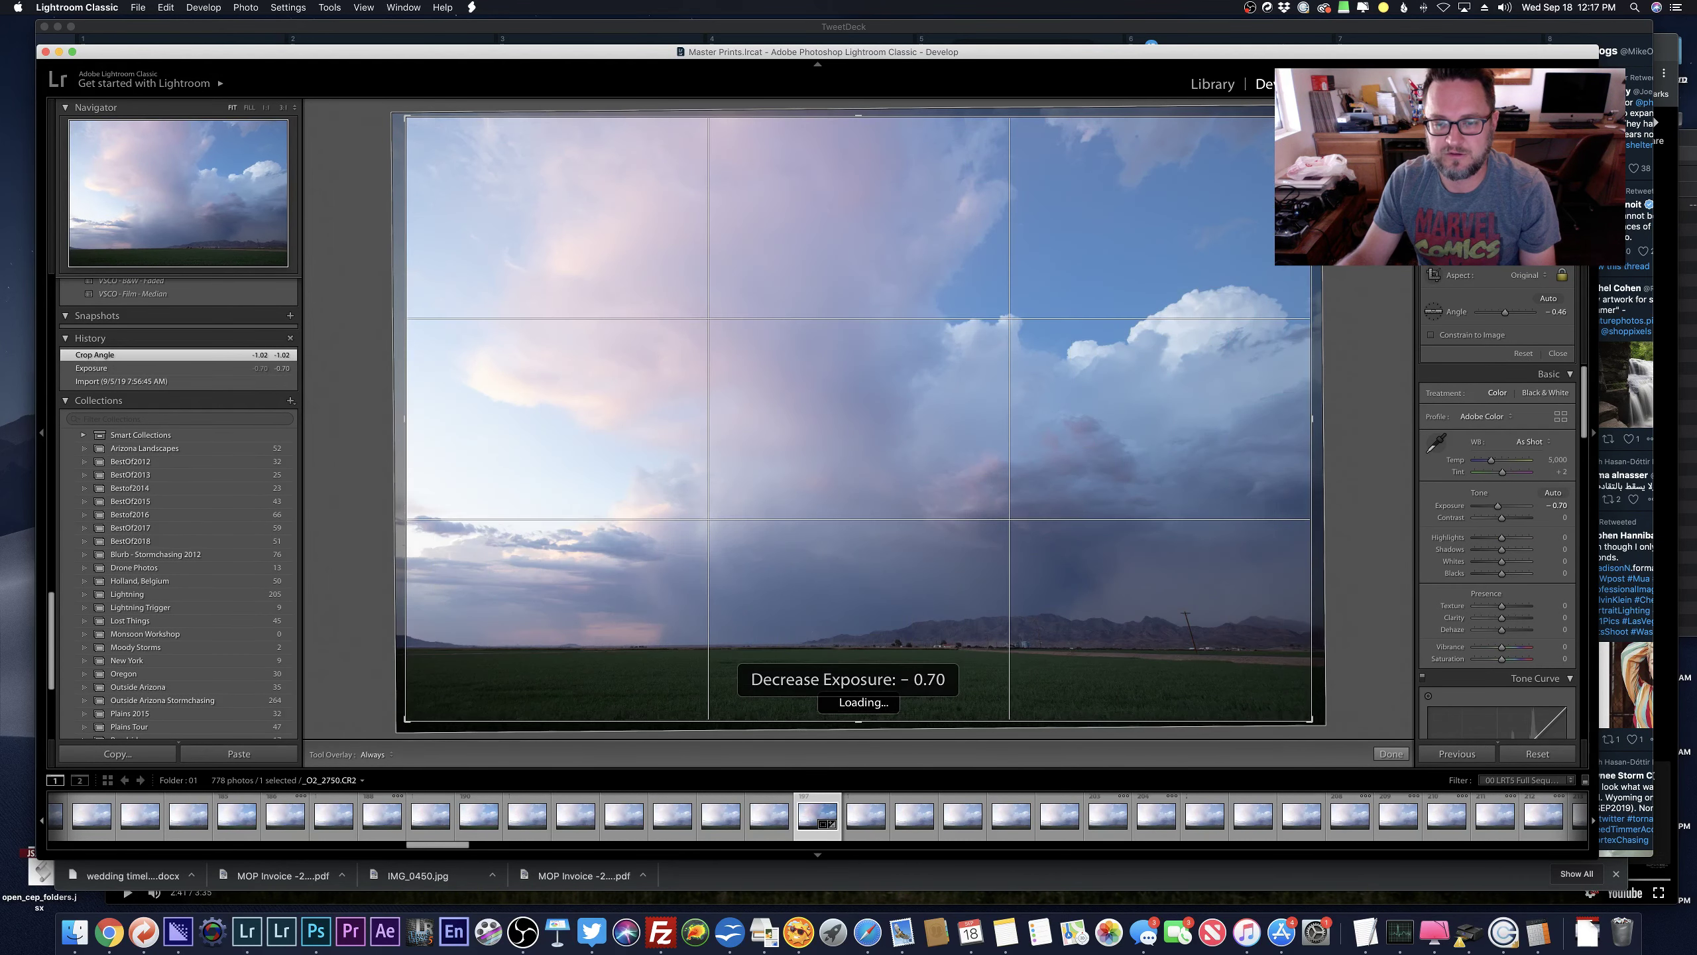
key(r)
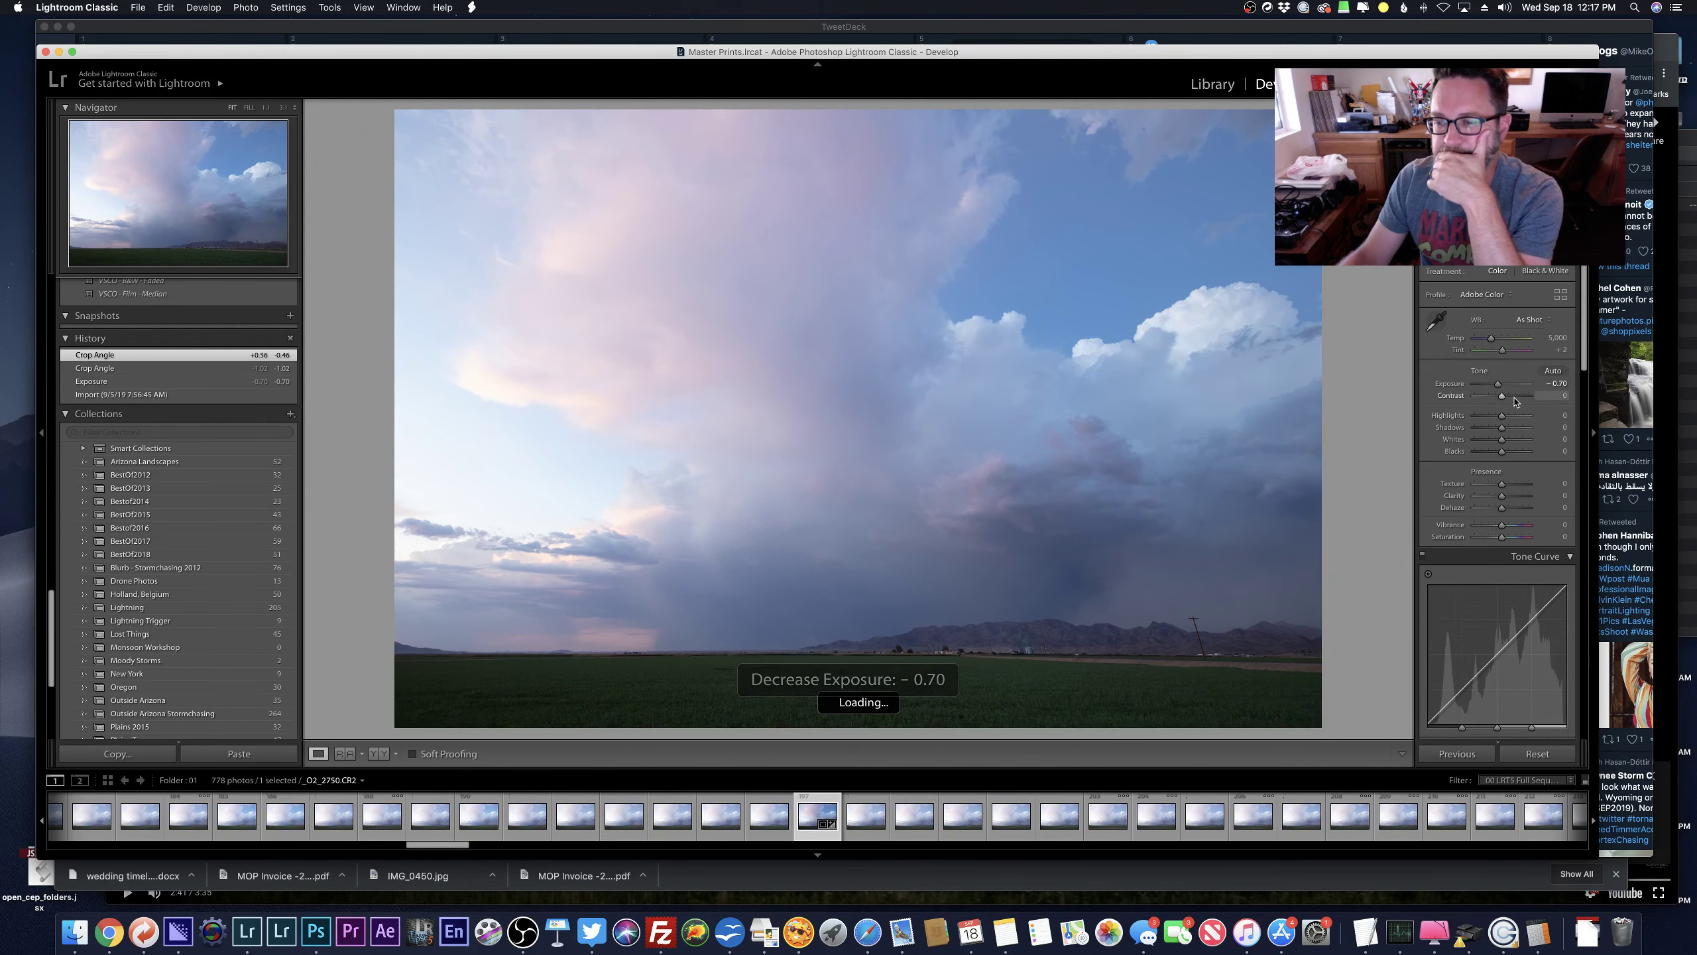
Set contrast +70, highlights -73, shadows +62, vibrance +32, temperature 6,010 and exposure -0.90 on _O2_2750.CR2, and return to the Library.
mouse_move(1502, 396)
mouse_down()
mouse_move(1521, 398)
mouse_move(1481, 419)
mouse_up()
drag(1503, 428, 1519, 429)
drag(1502, 525, 1511, 525)
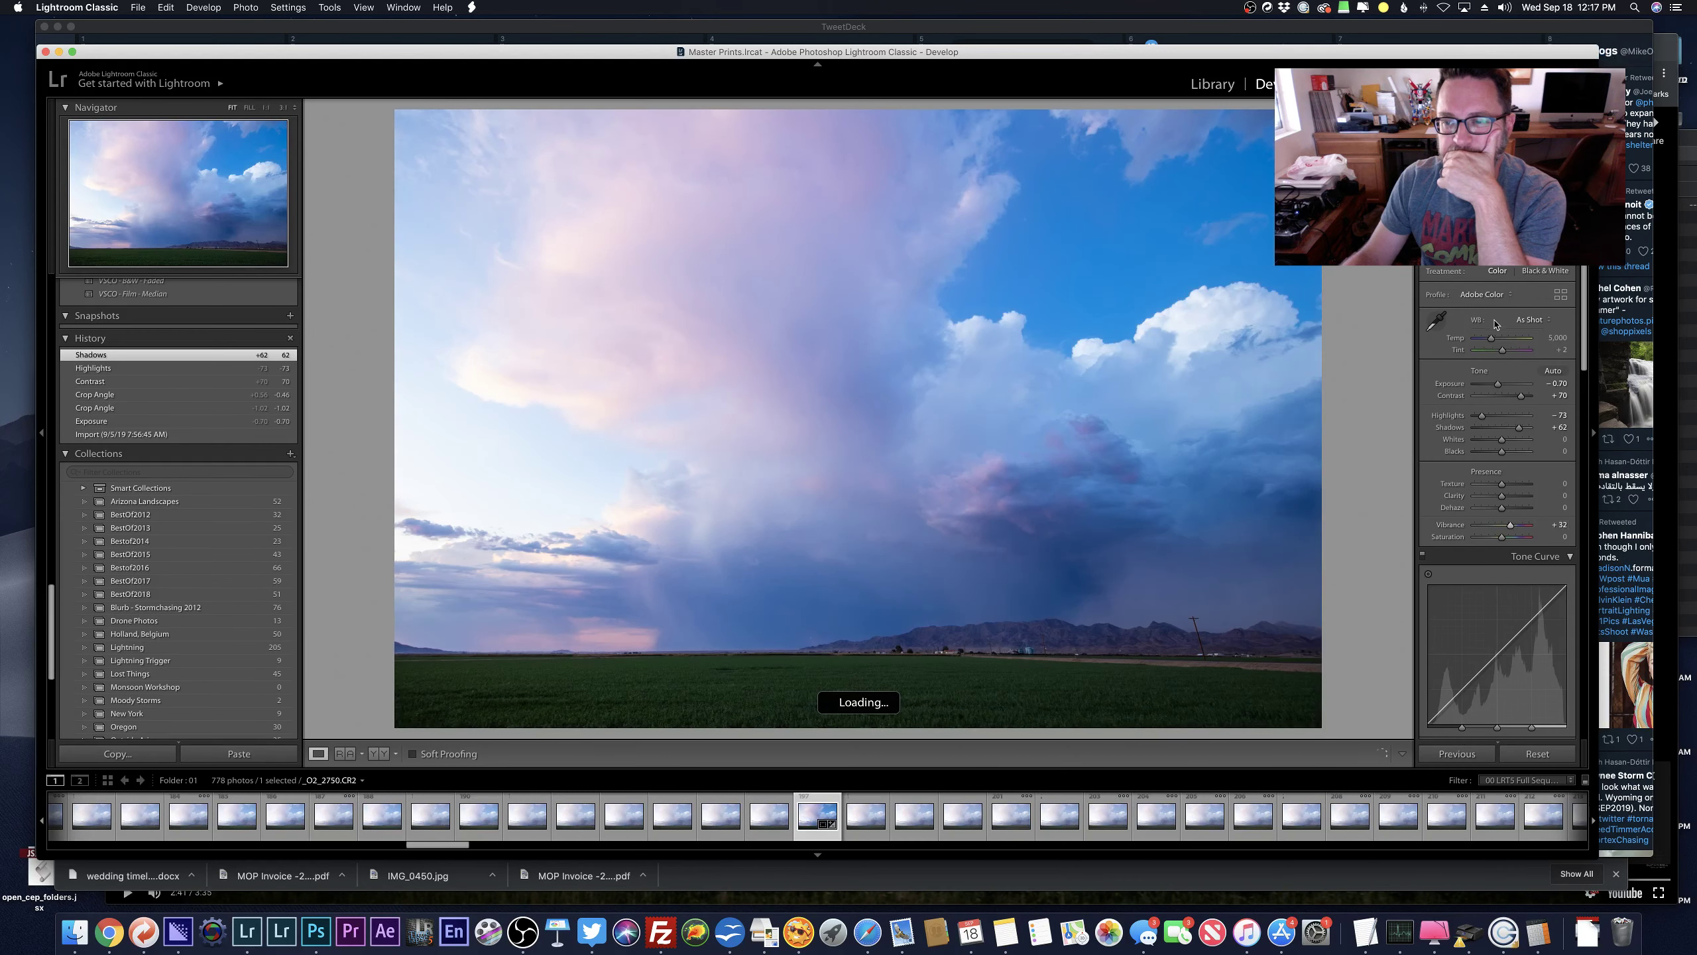
drag(1493, 338, 1500, 339)
key(minus)
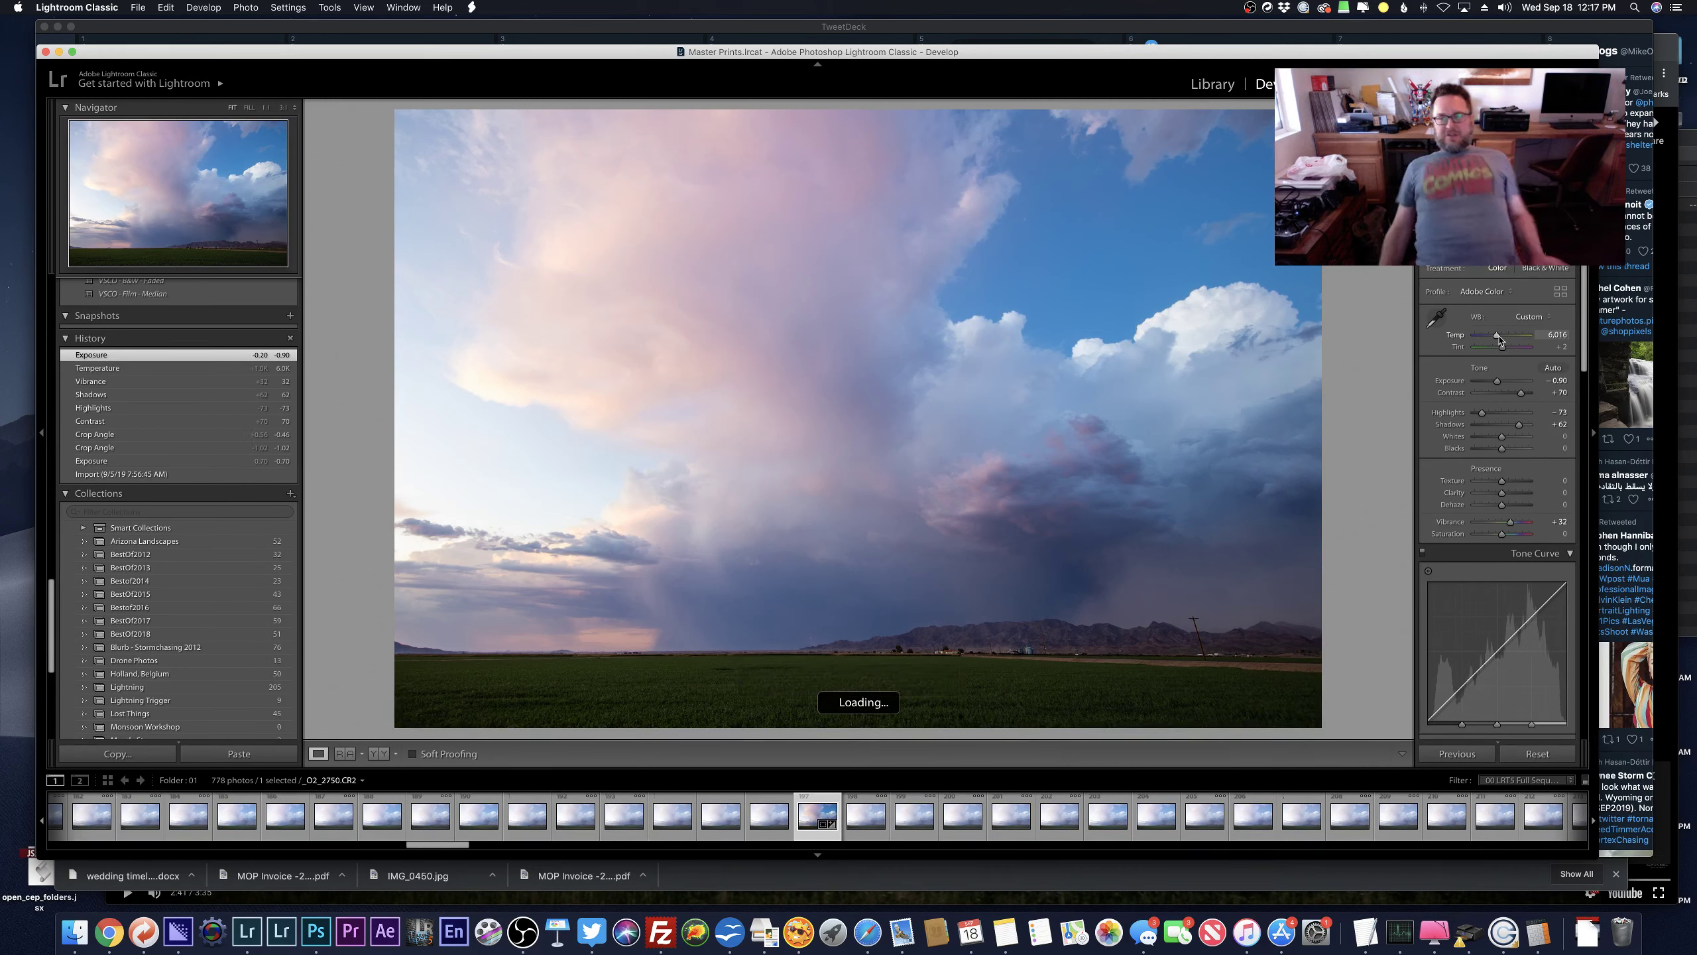
key(g)
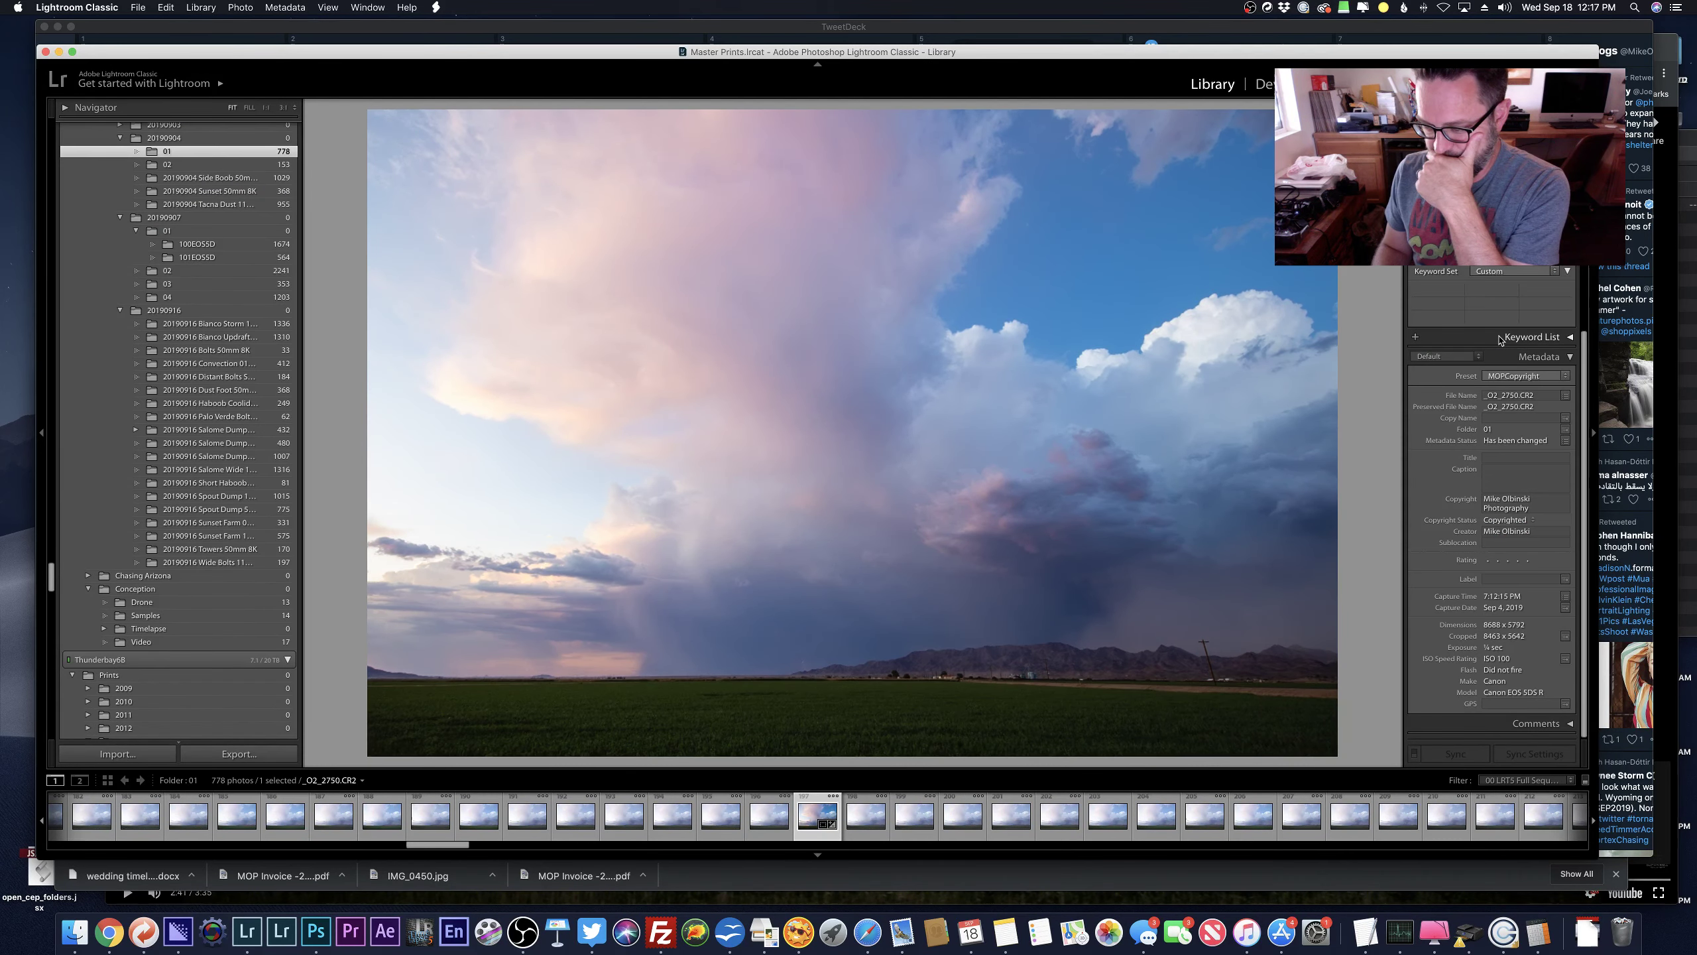
Step through the frames after _O2_2750.CR2, examine the lightning in _O2_2762.CR2, and continue to _O2_2858.CR2.
key(Right)
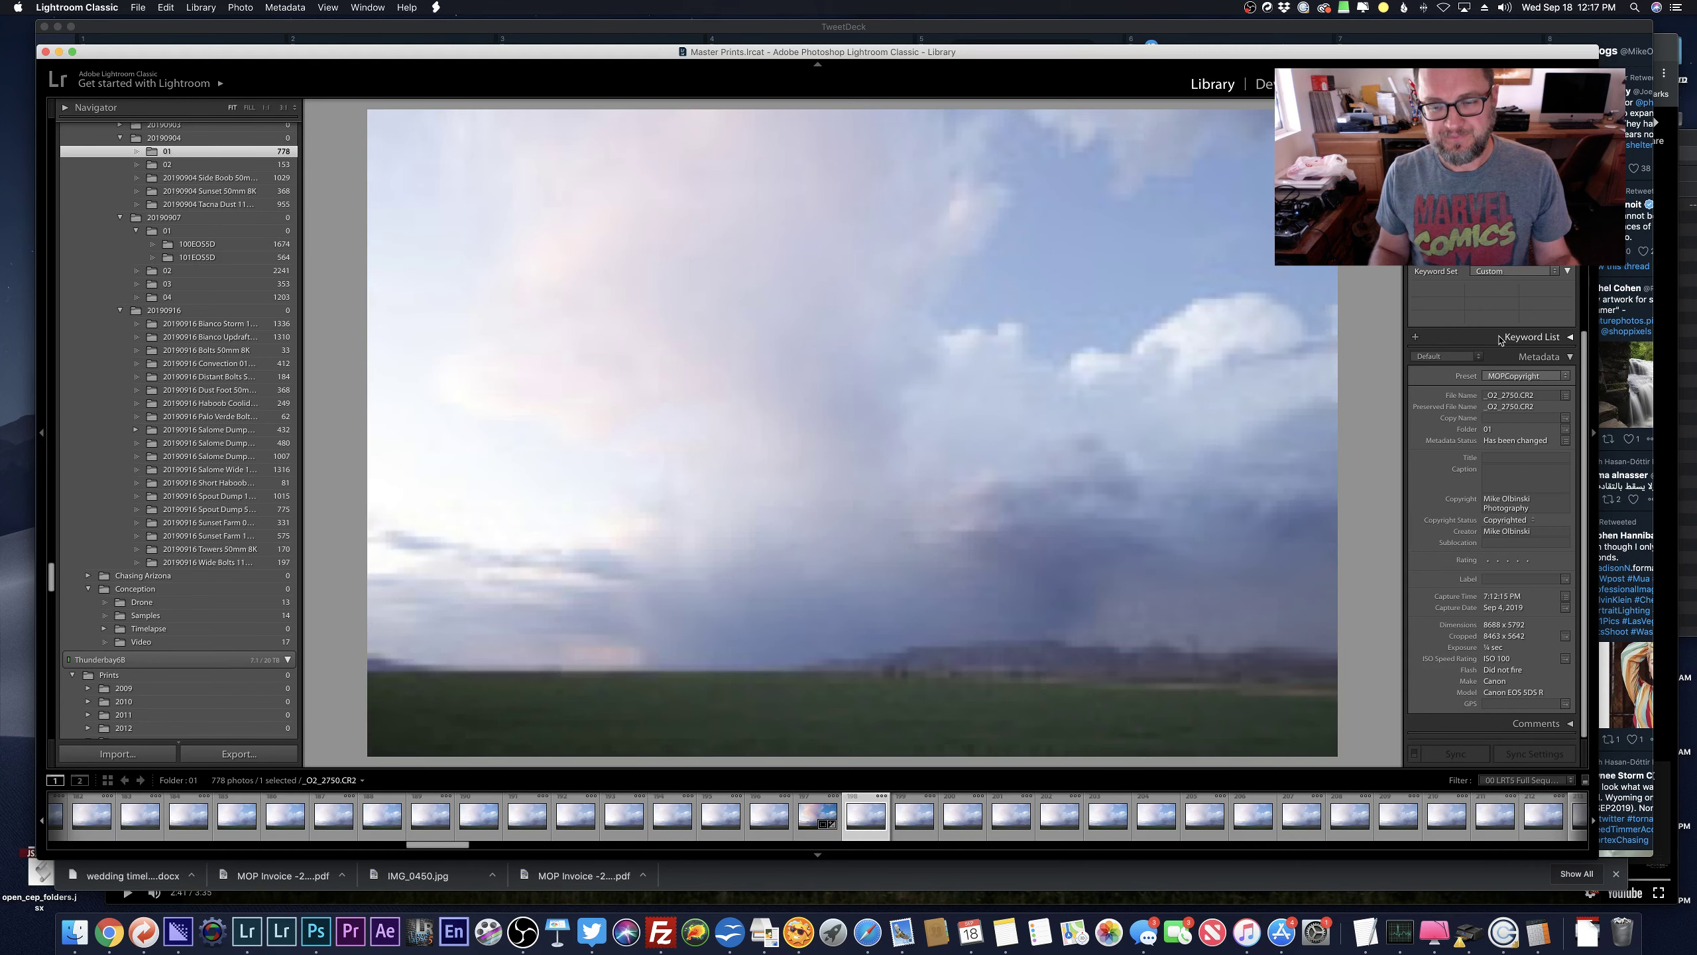
key(Right)
key(Right)
key(Right)
key(Right)
key(Right)
key(Right)
key(Right)
key(Right)
key(Right)
key(Right)
key(Right)
key(Right)
key(Right)
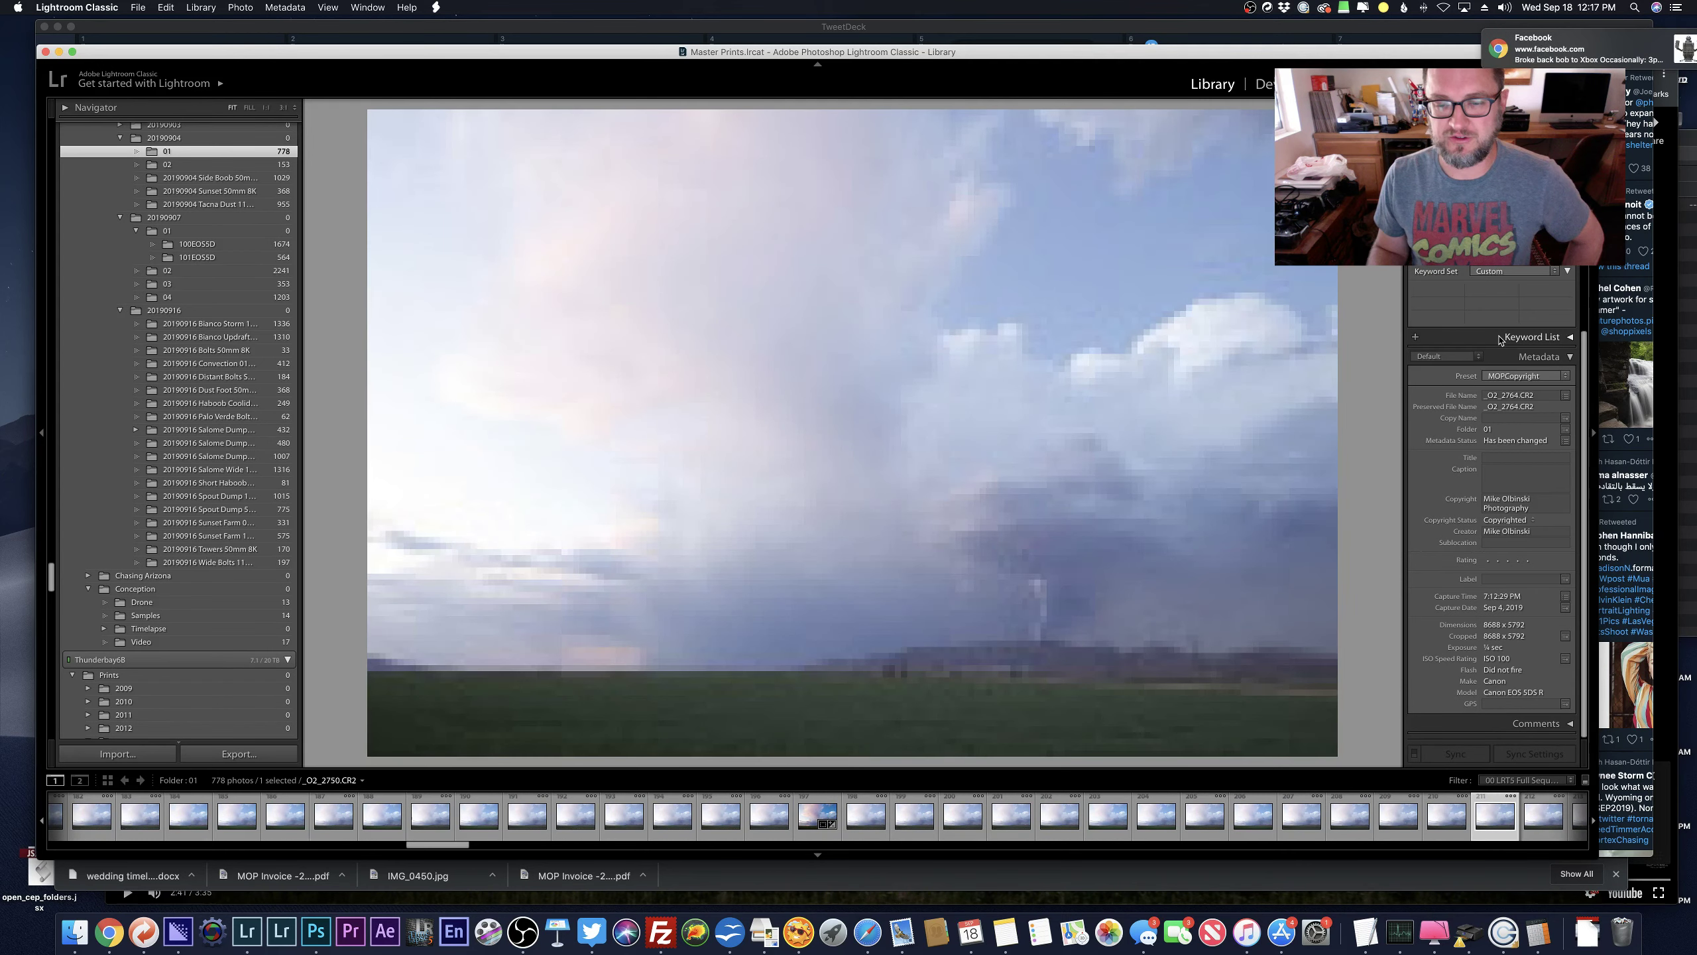
key(Left)
key(Left)
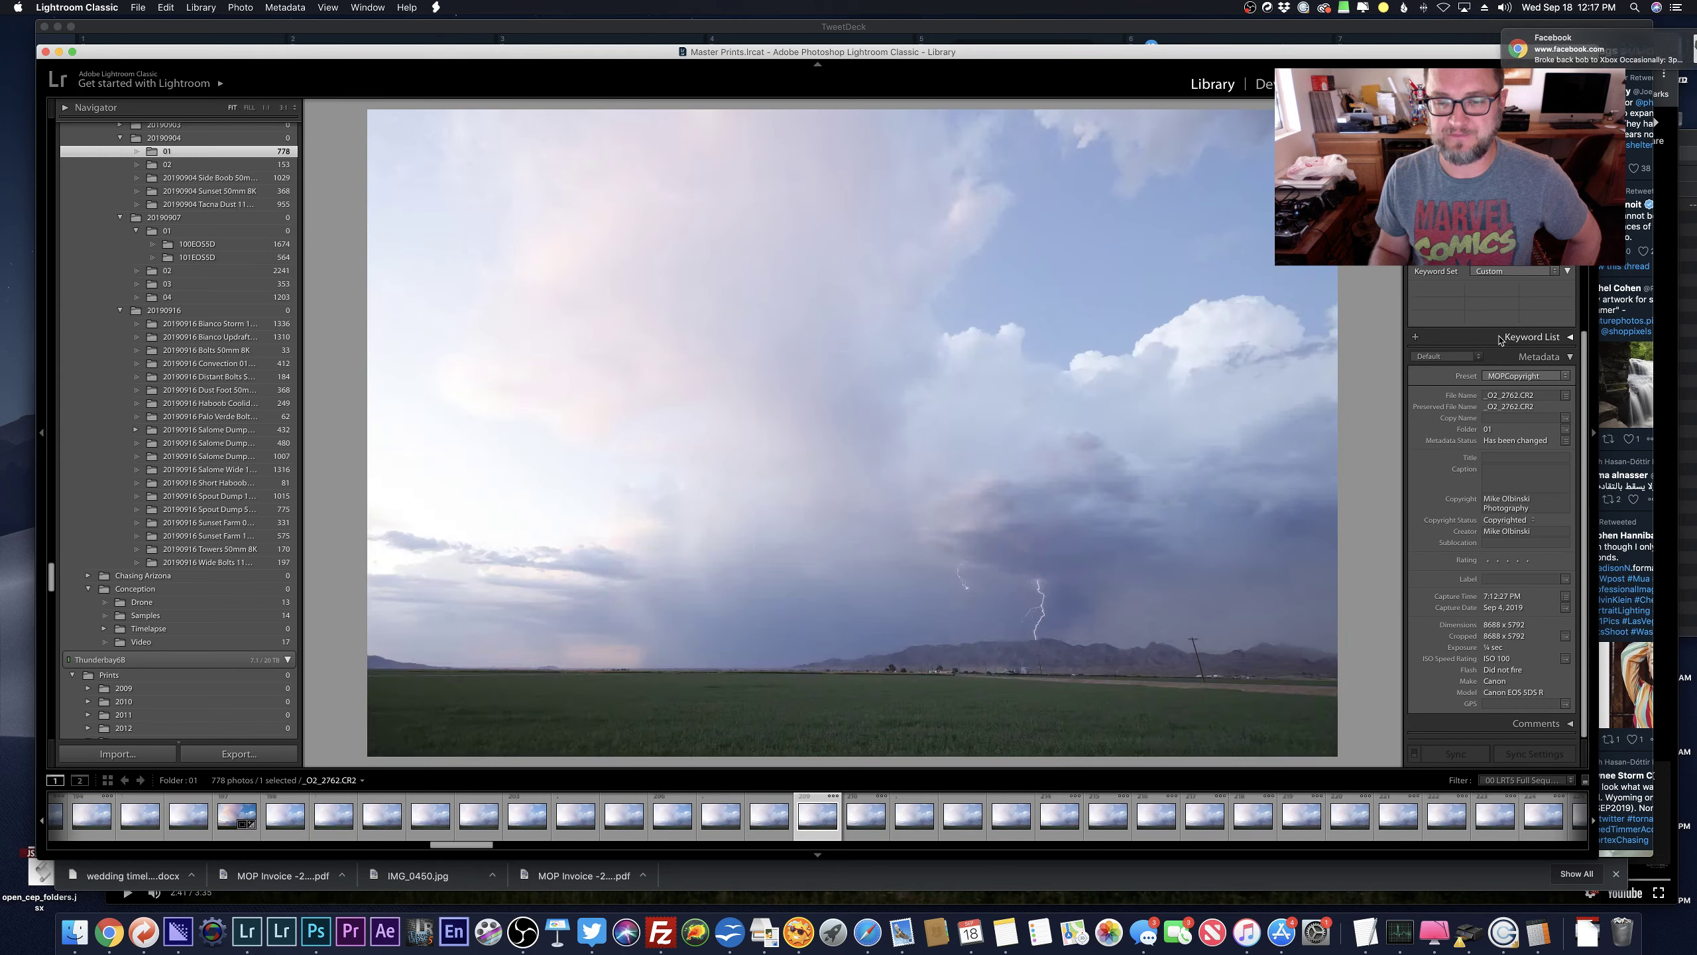
key(Right)
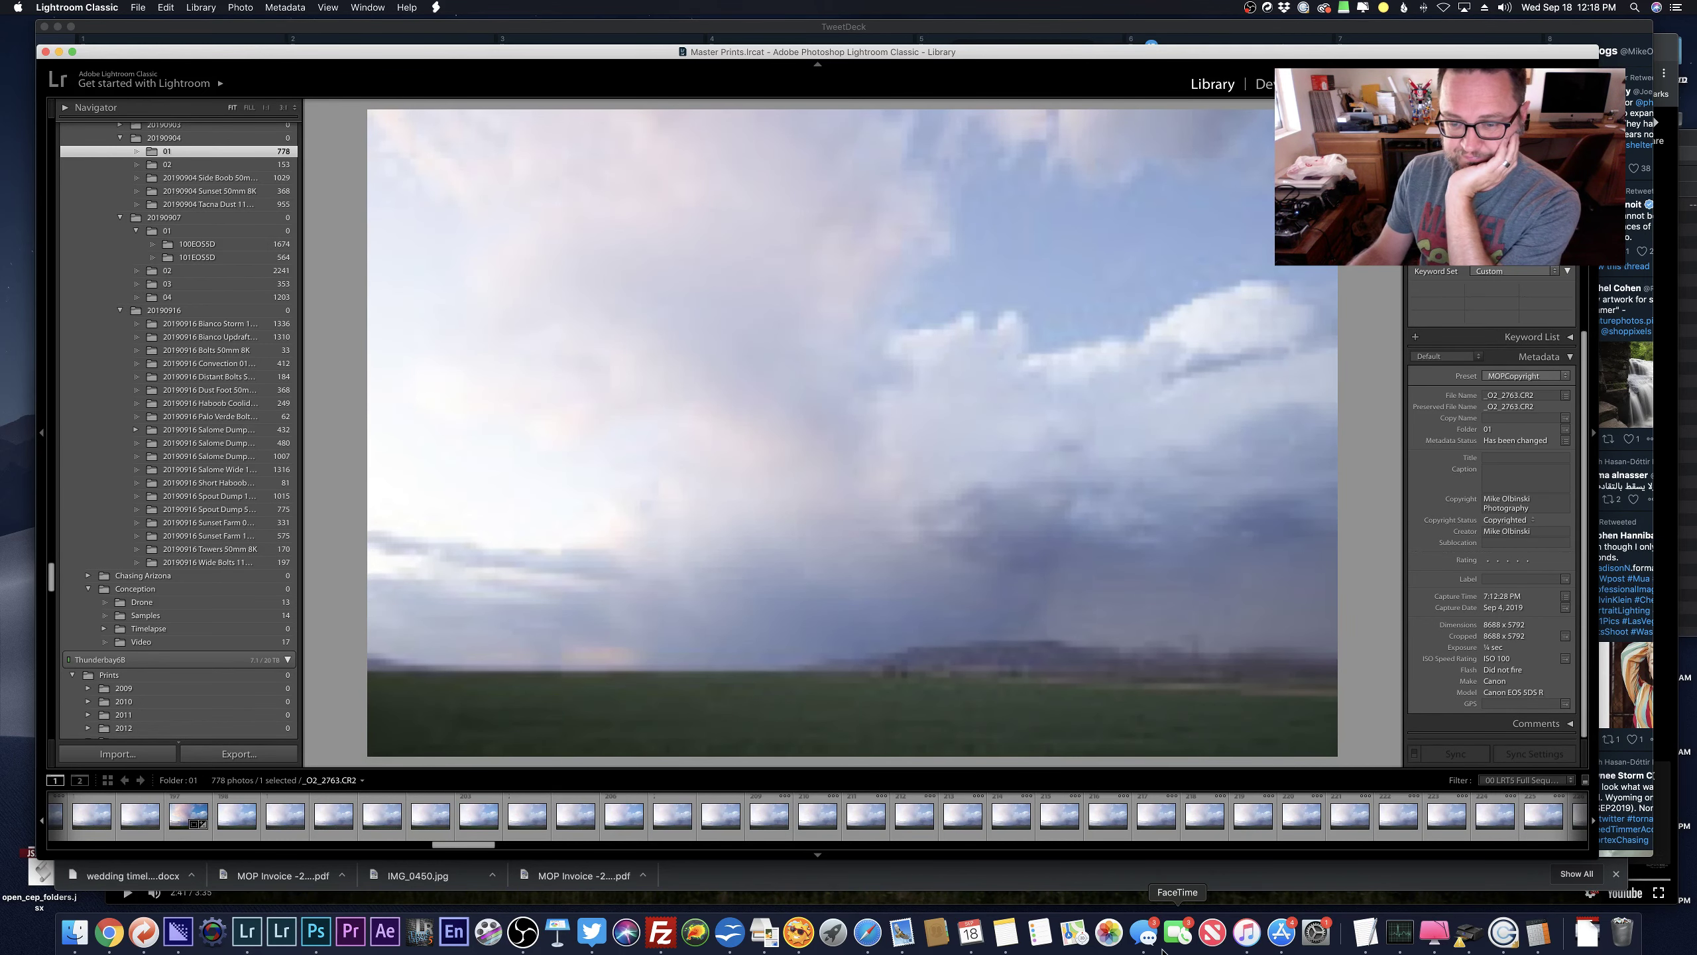
Switch to Messages, send "You bringing Lunch home??" in the family member's conversation, and return to Lightroom Classic.
click(1144, 933)
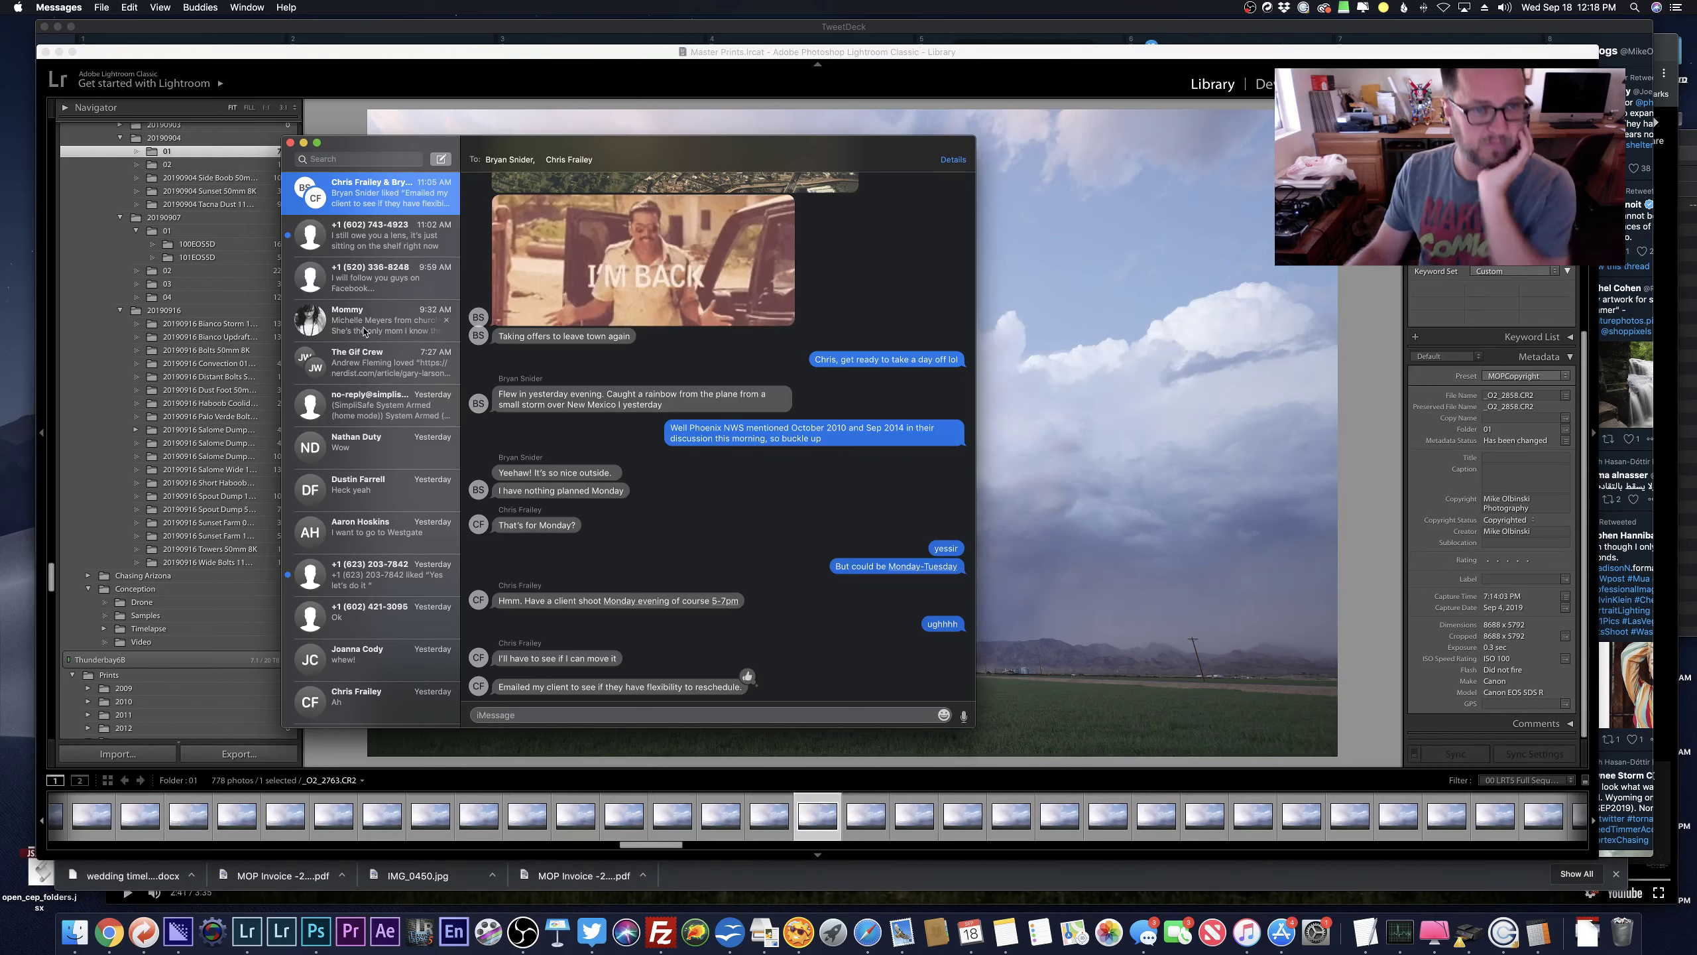
click(364, 329)
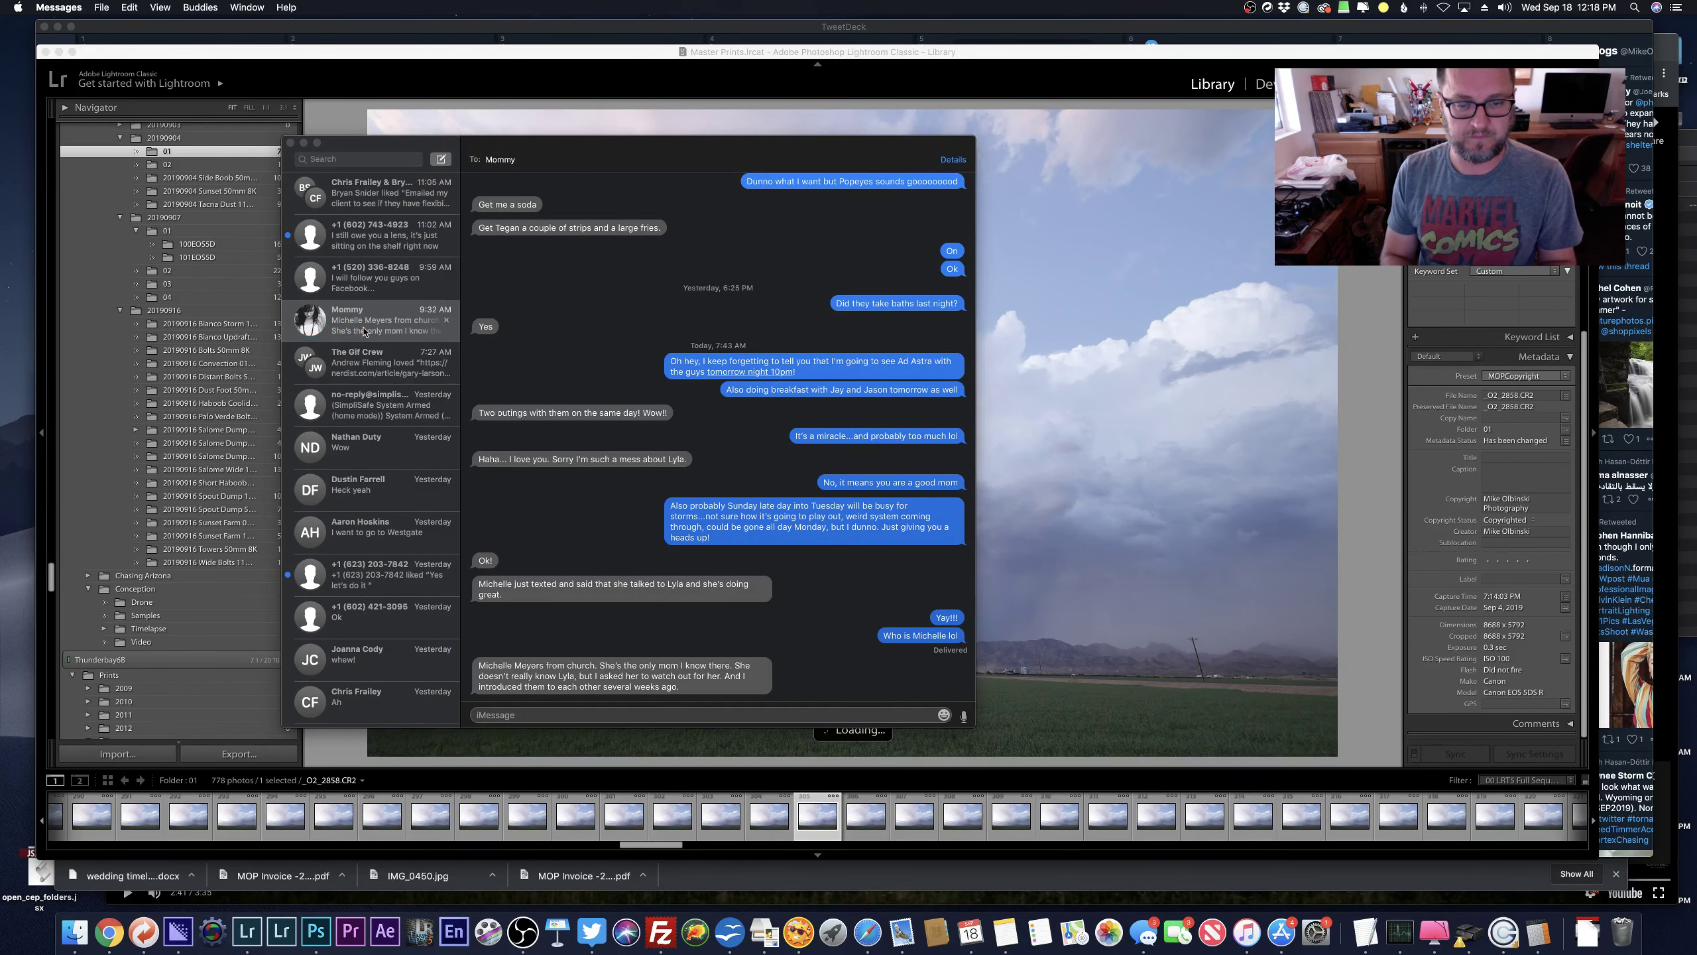
key(super+Tab)
text(You )
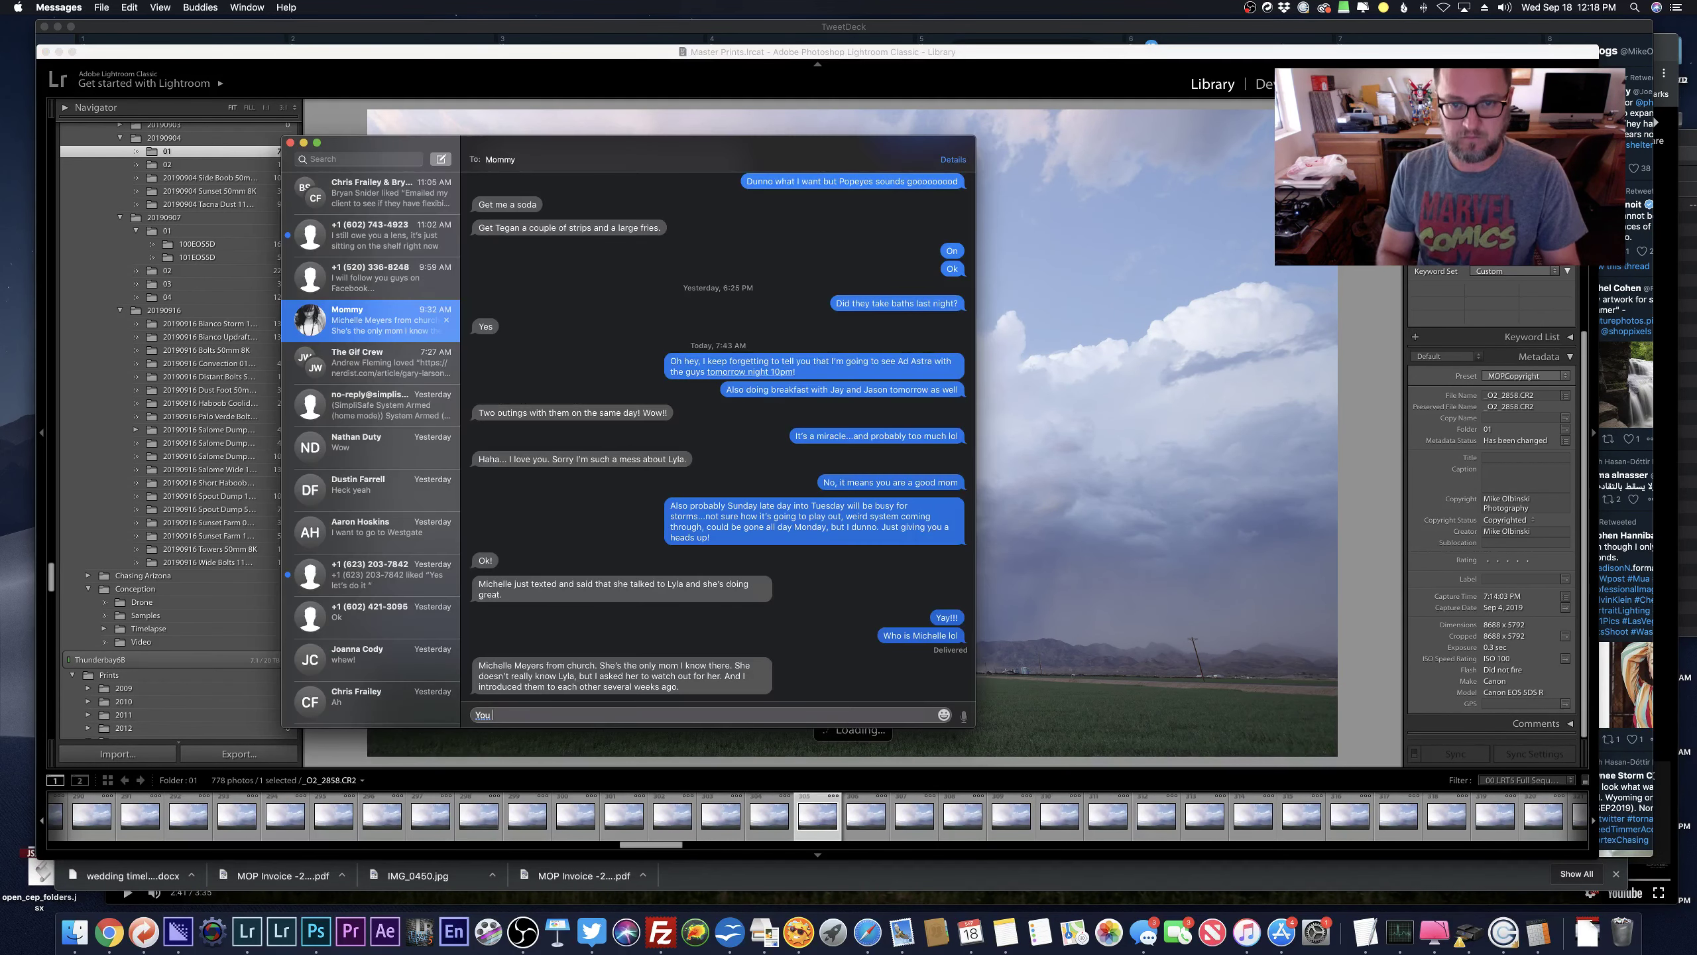
text(bringing Lunch )
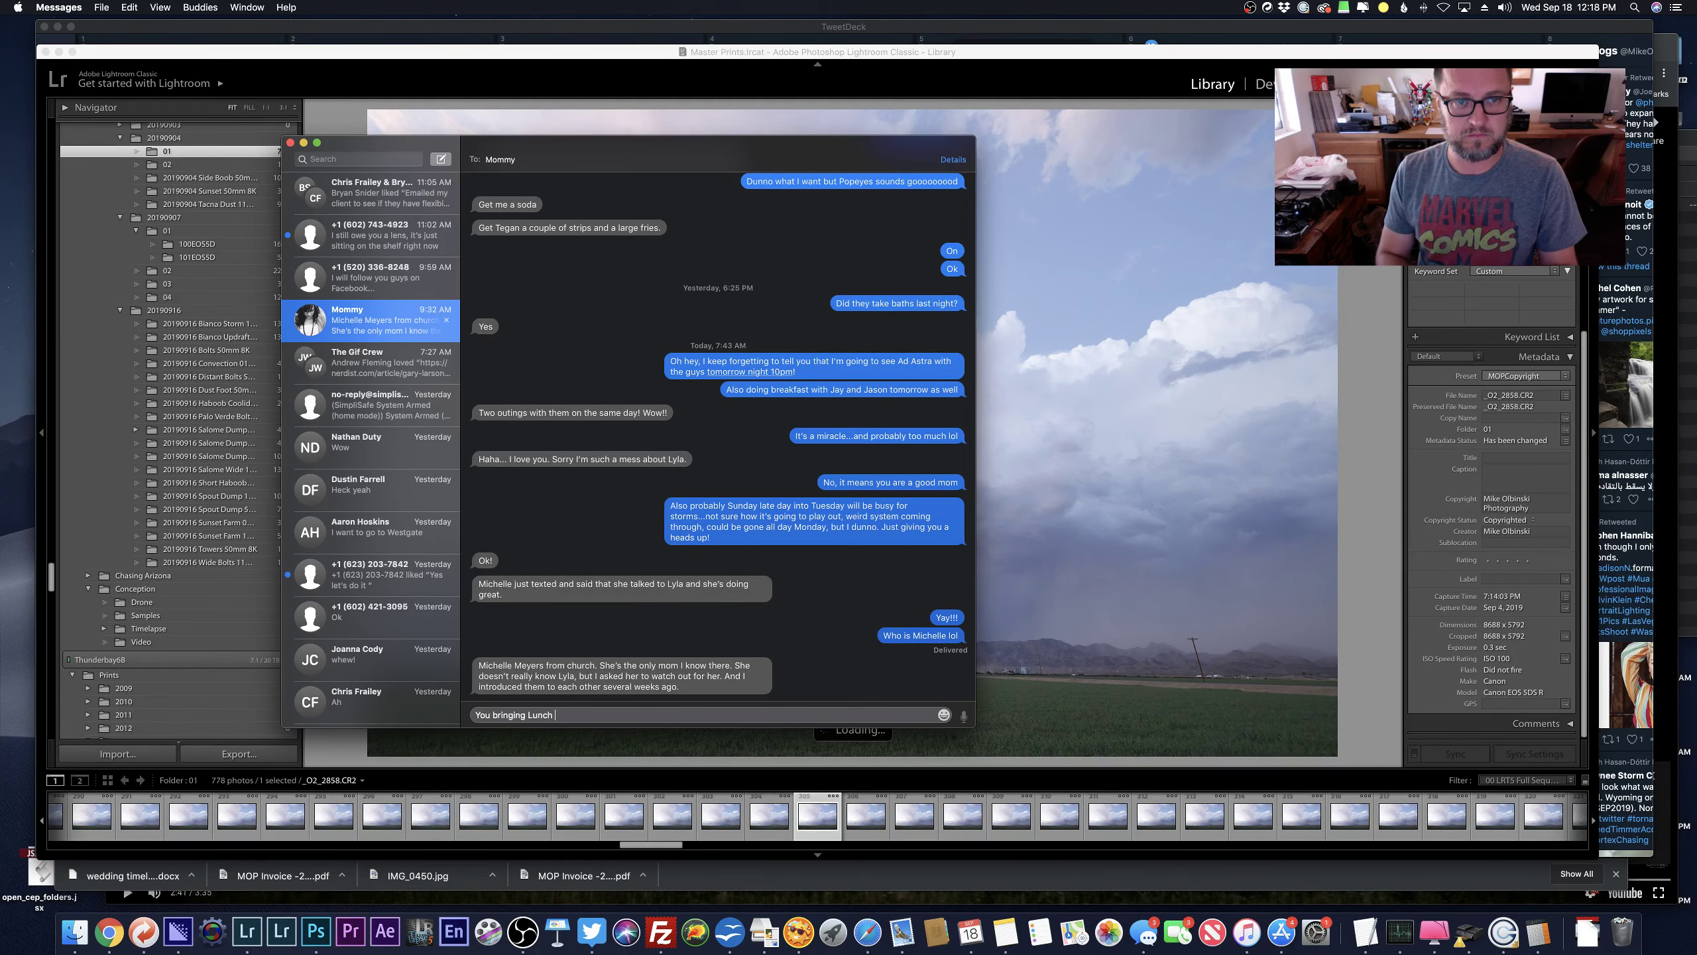
text(home??)
key(Return)
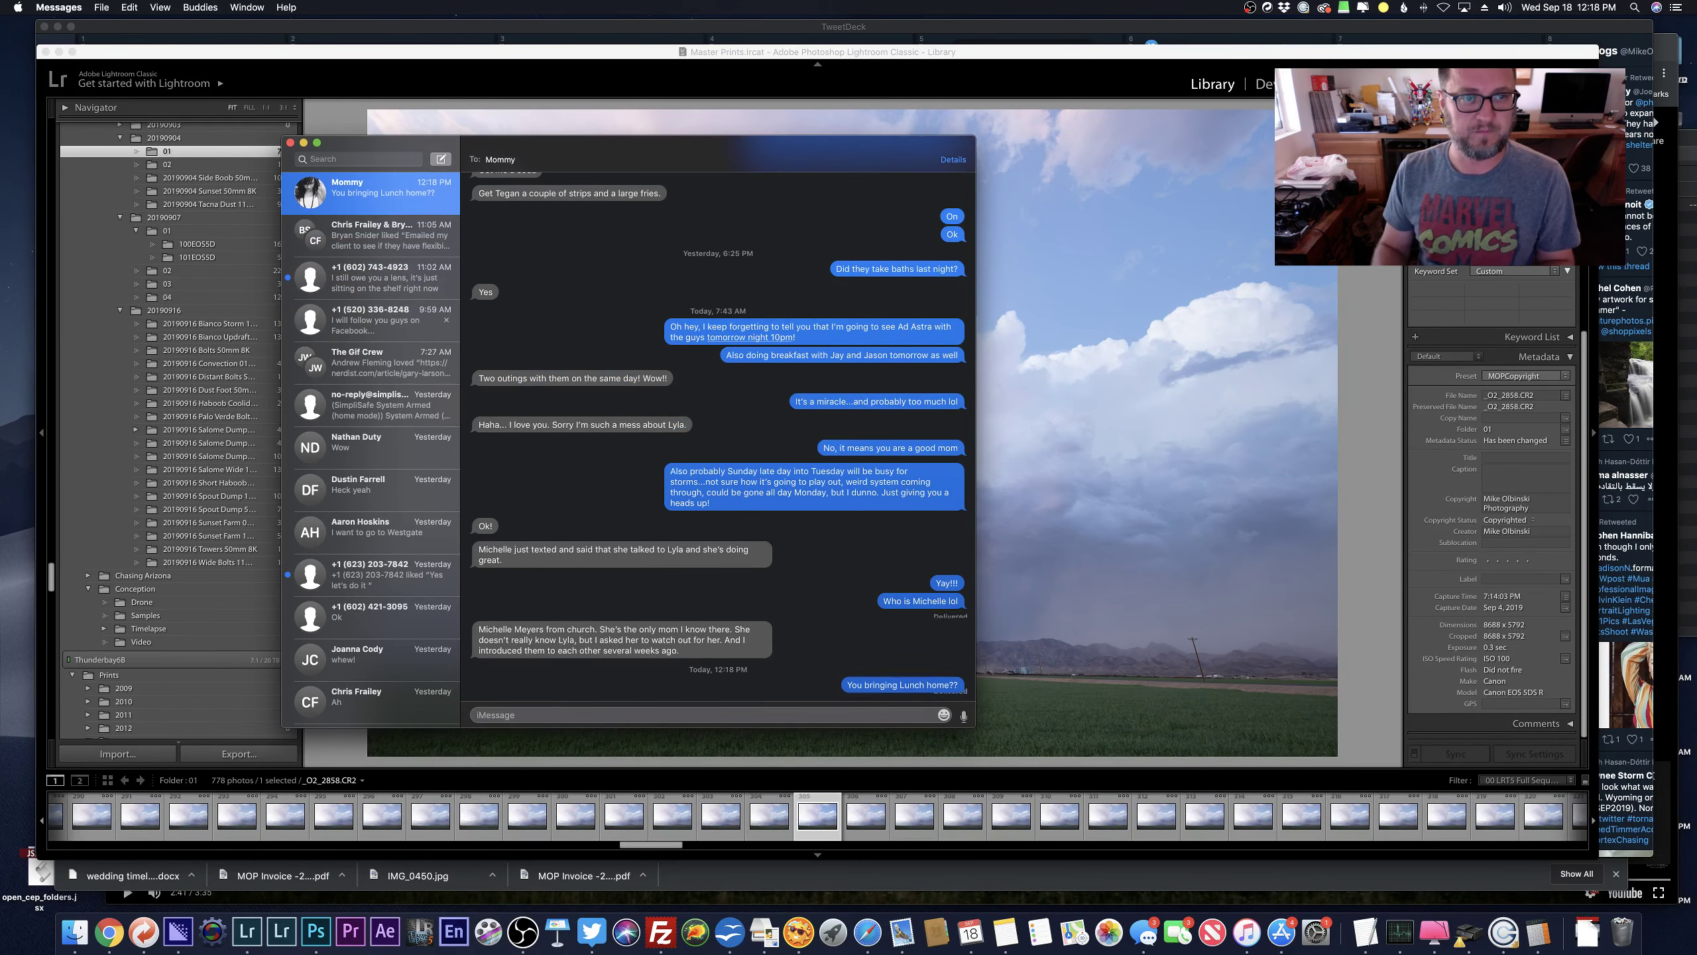
key(super+Tab)
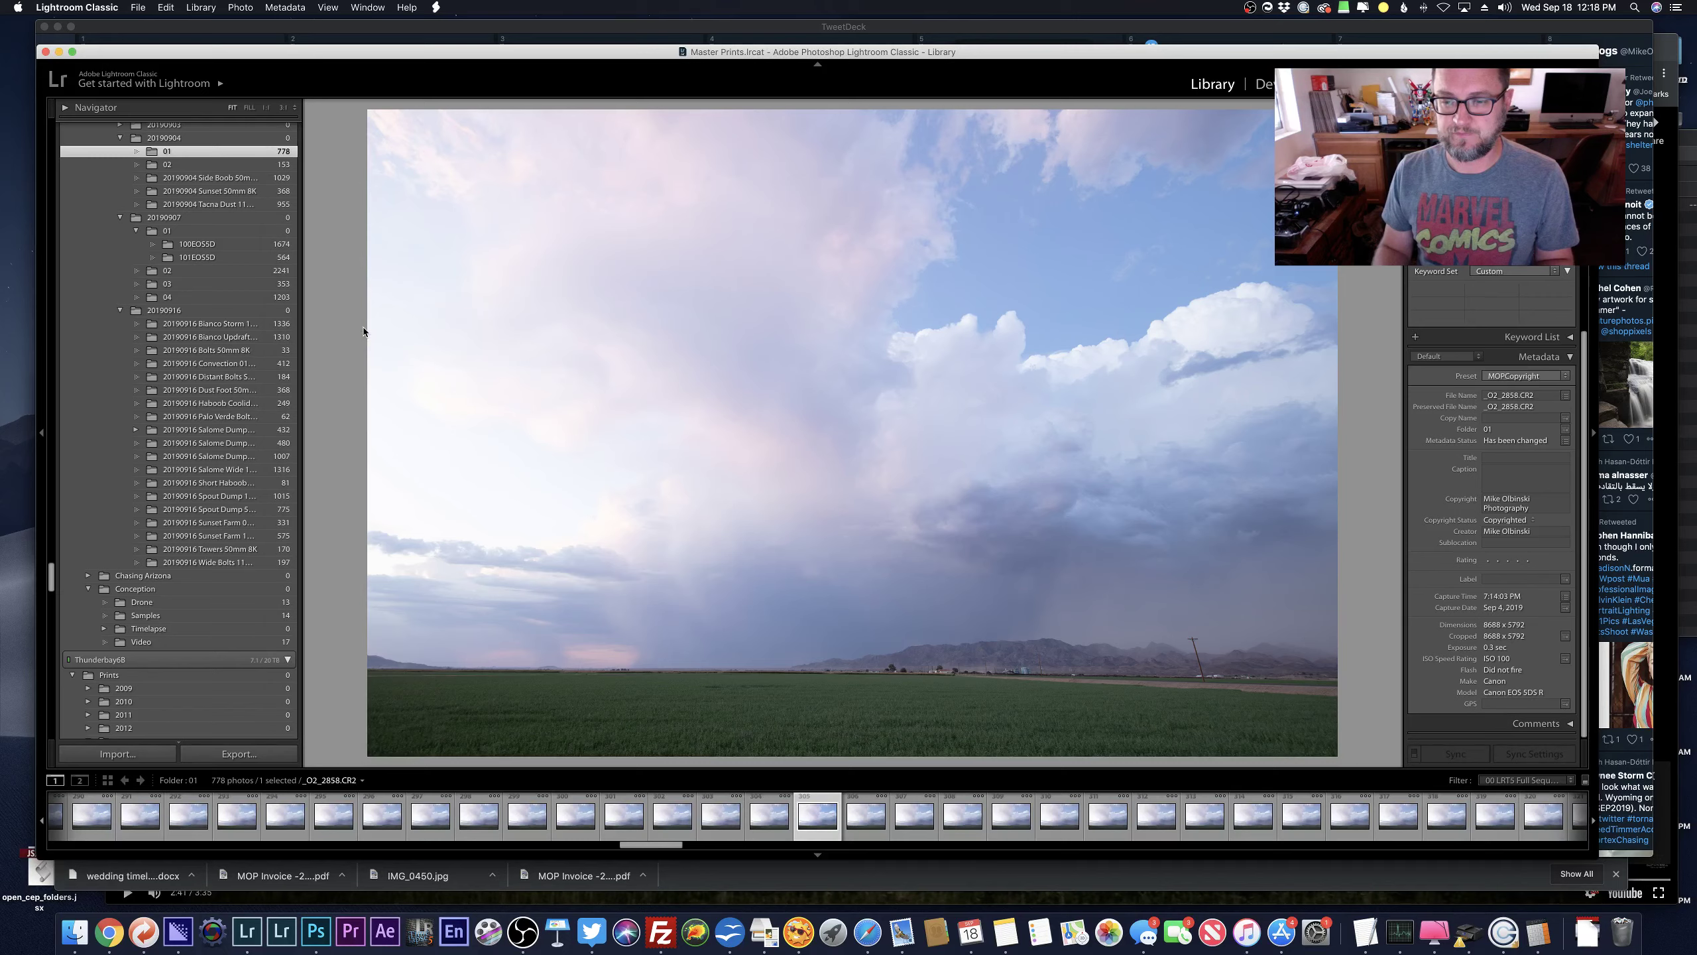
Step through the frames after _O2_2858.CR2, examine the lightning in _O2_2941.CR2, and continue to _O2_2947.CR2.
key(Right)
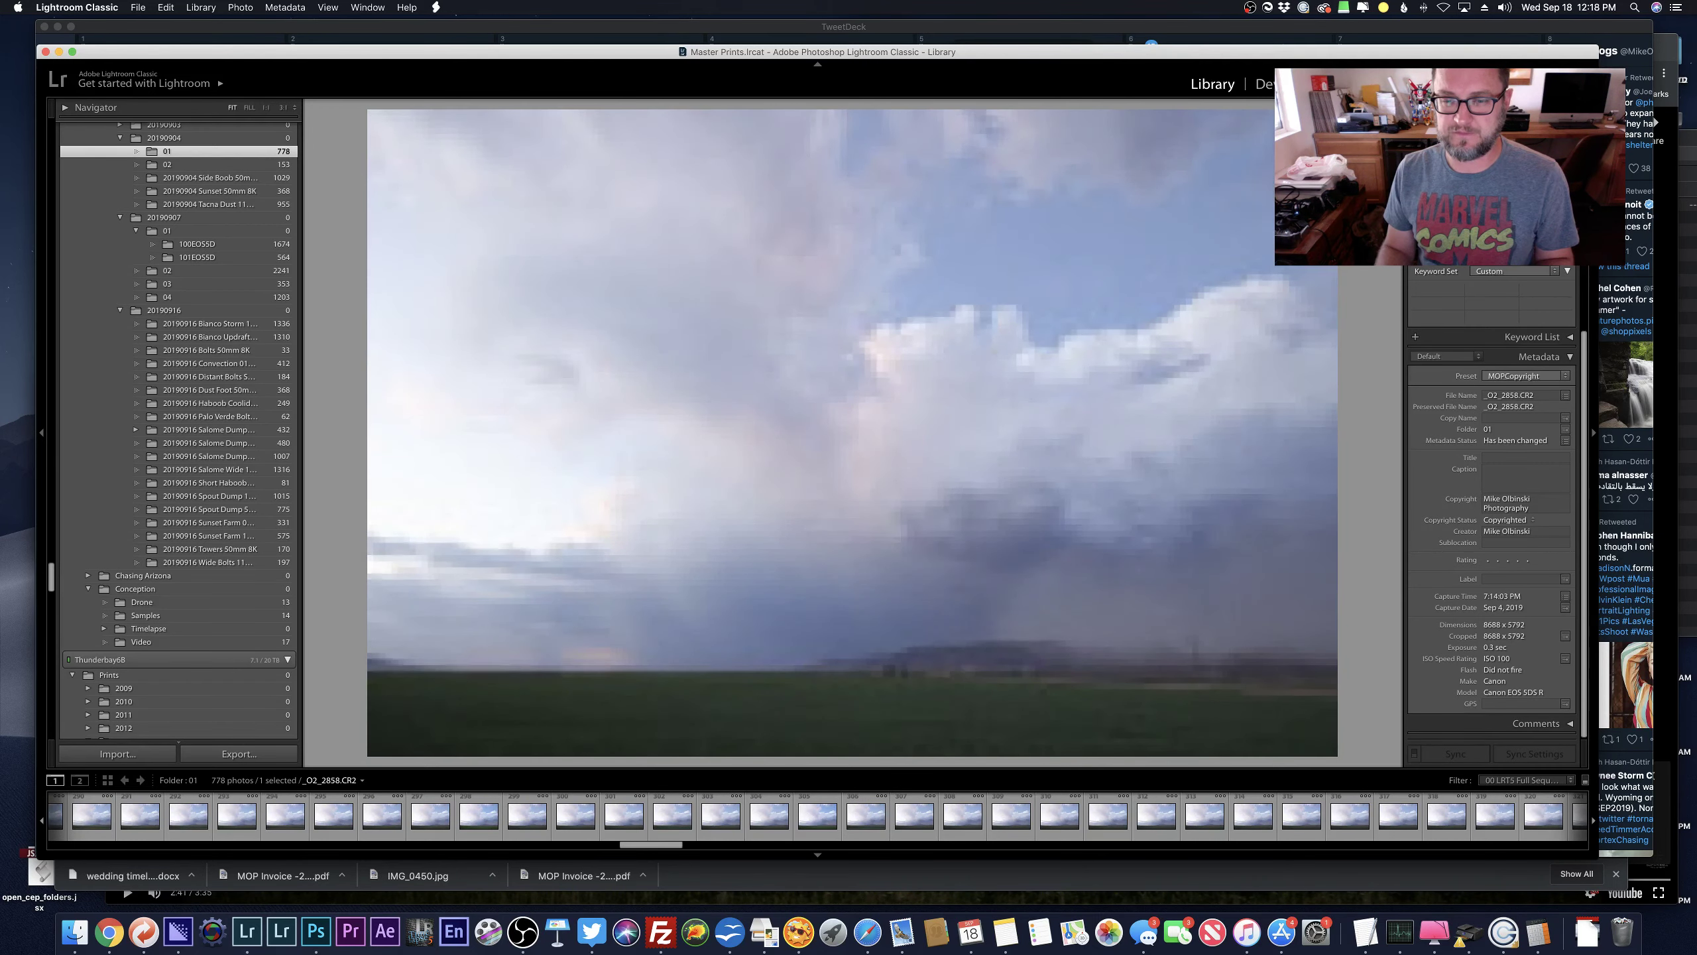
click(817, 815)
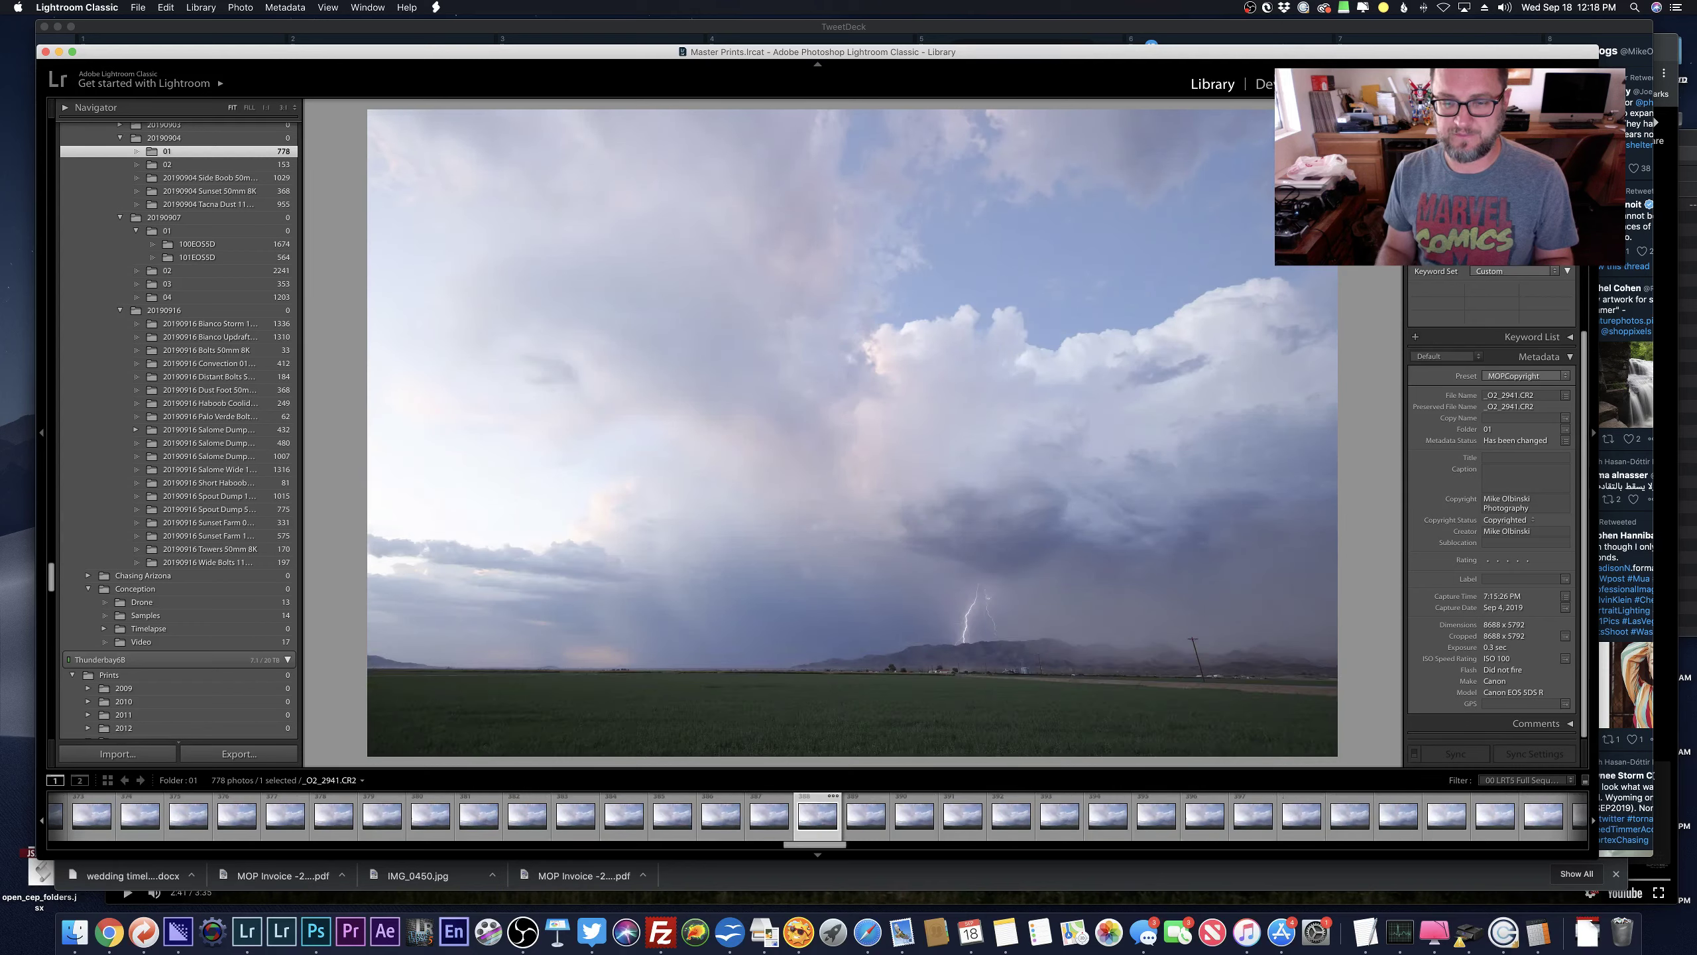
key(Right)
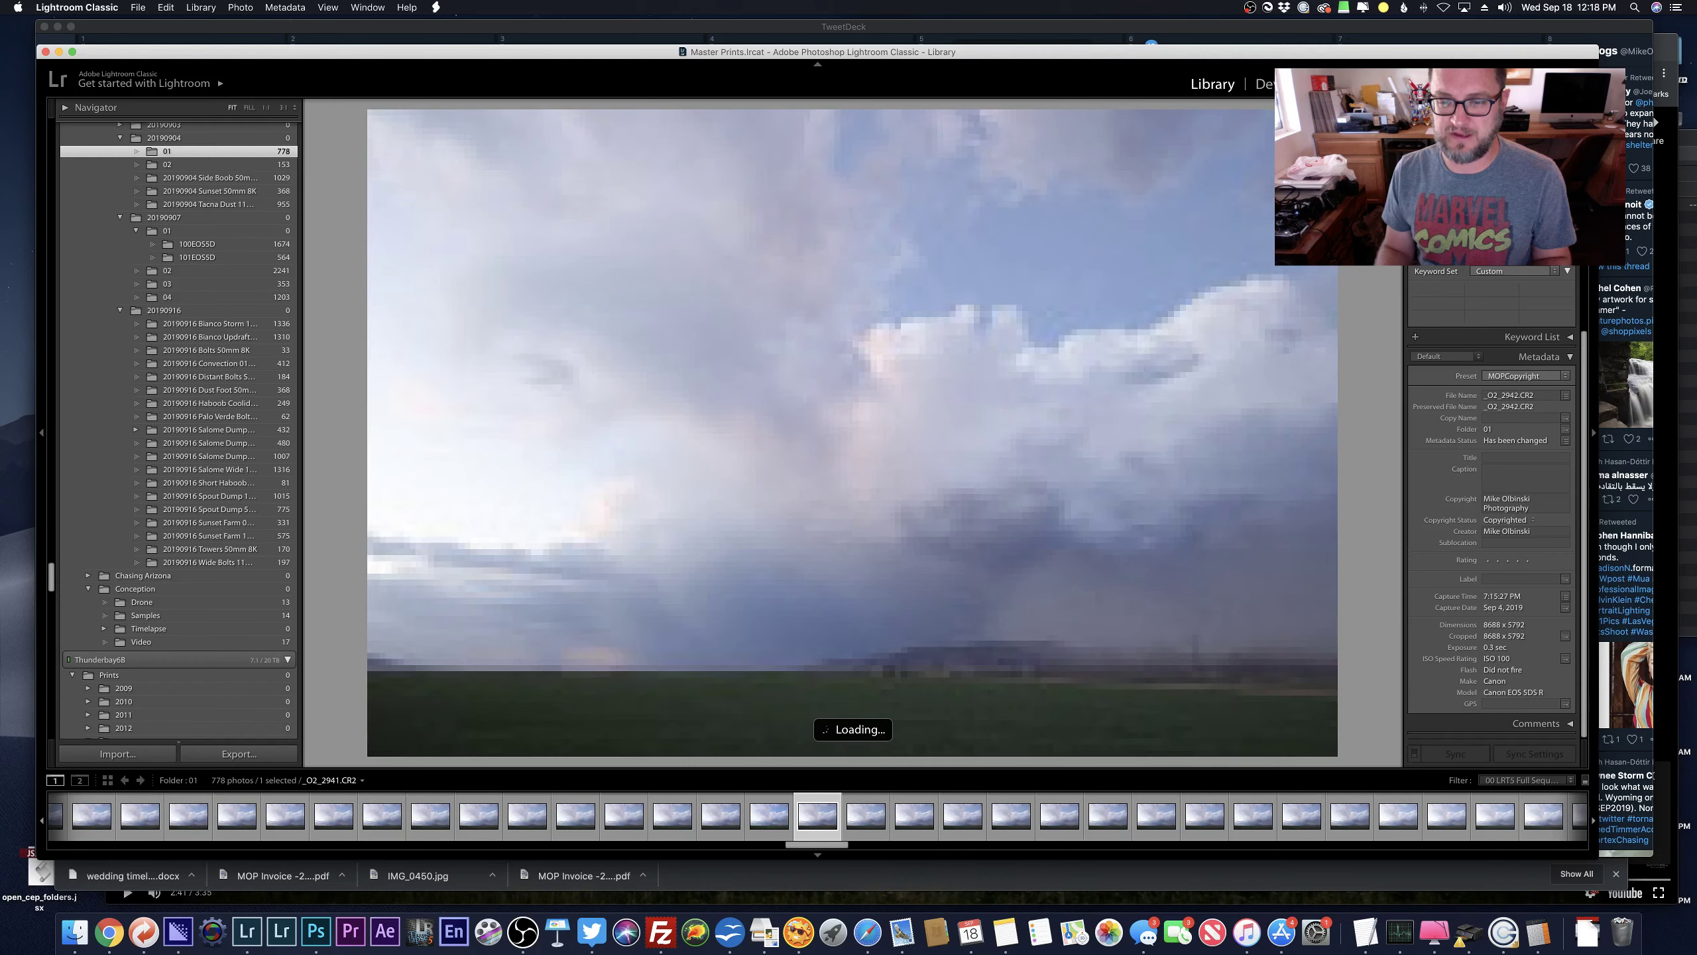
key(Right)
key(Right)
key(Right)
key(Right)
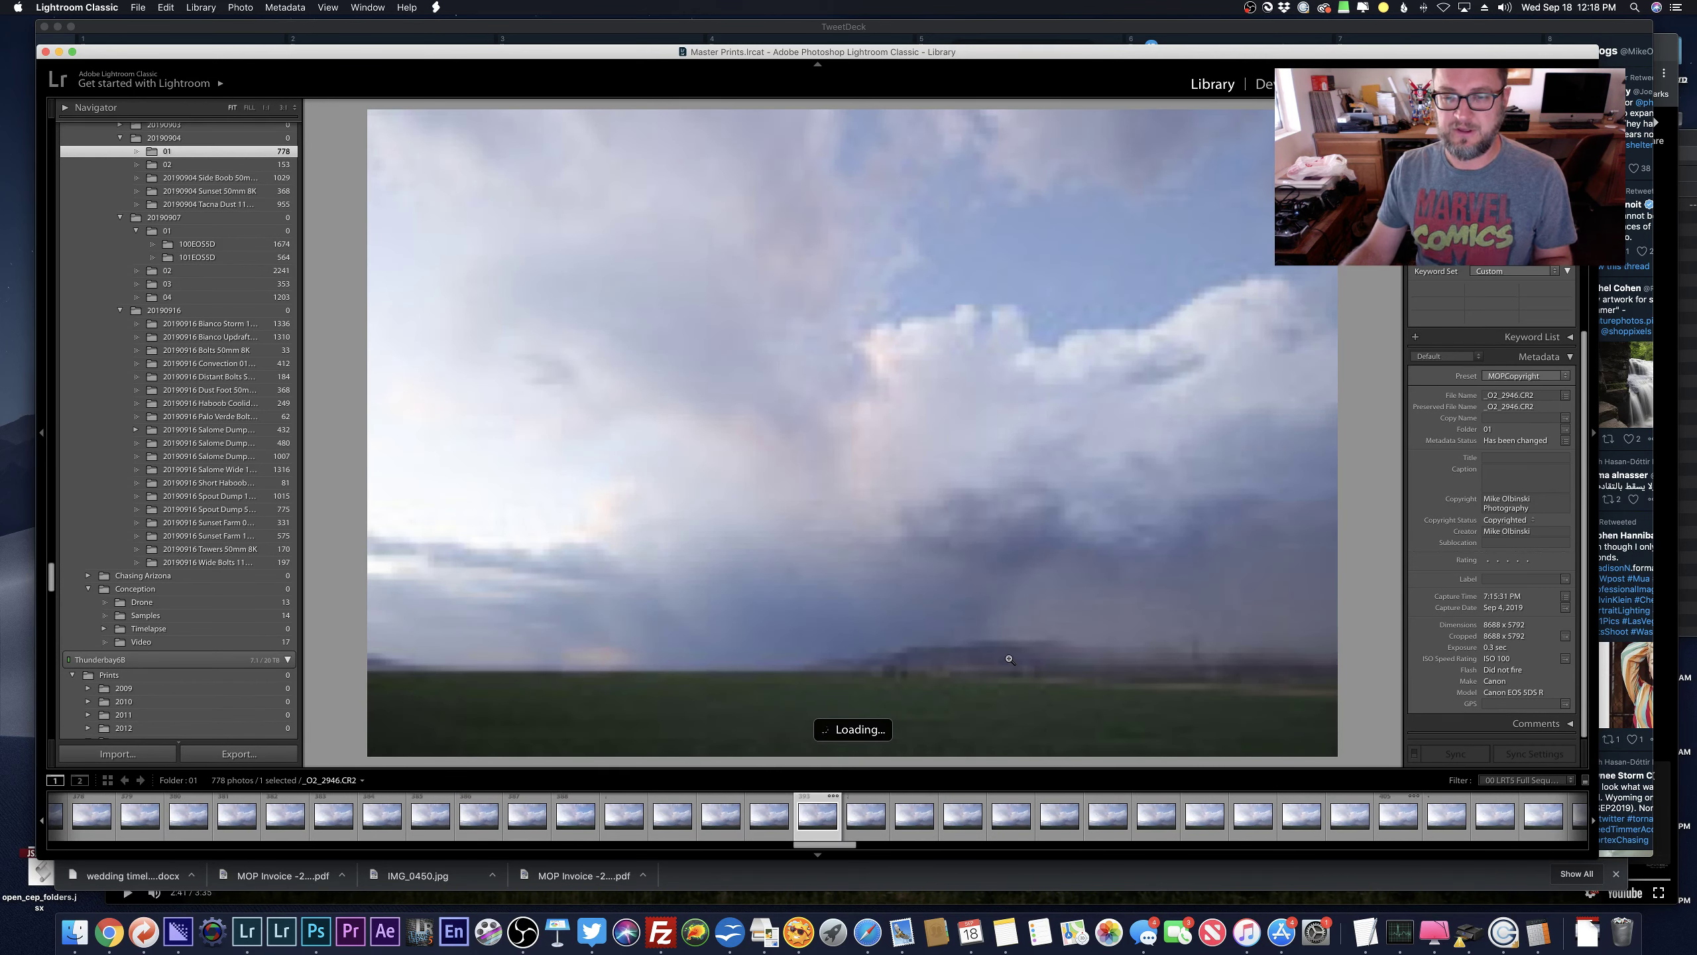
key(Right)
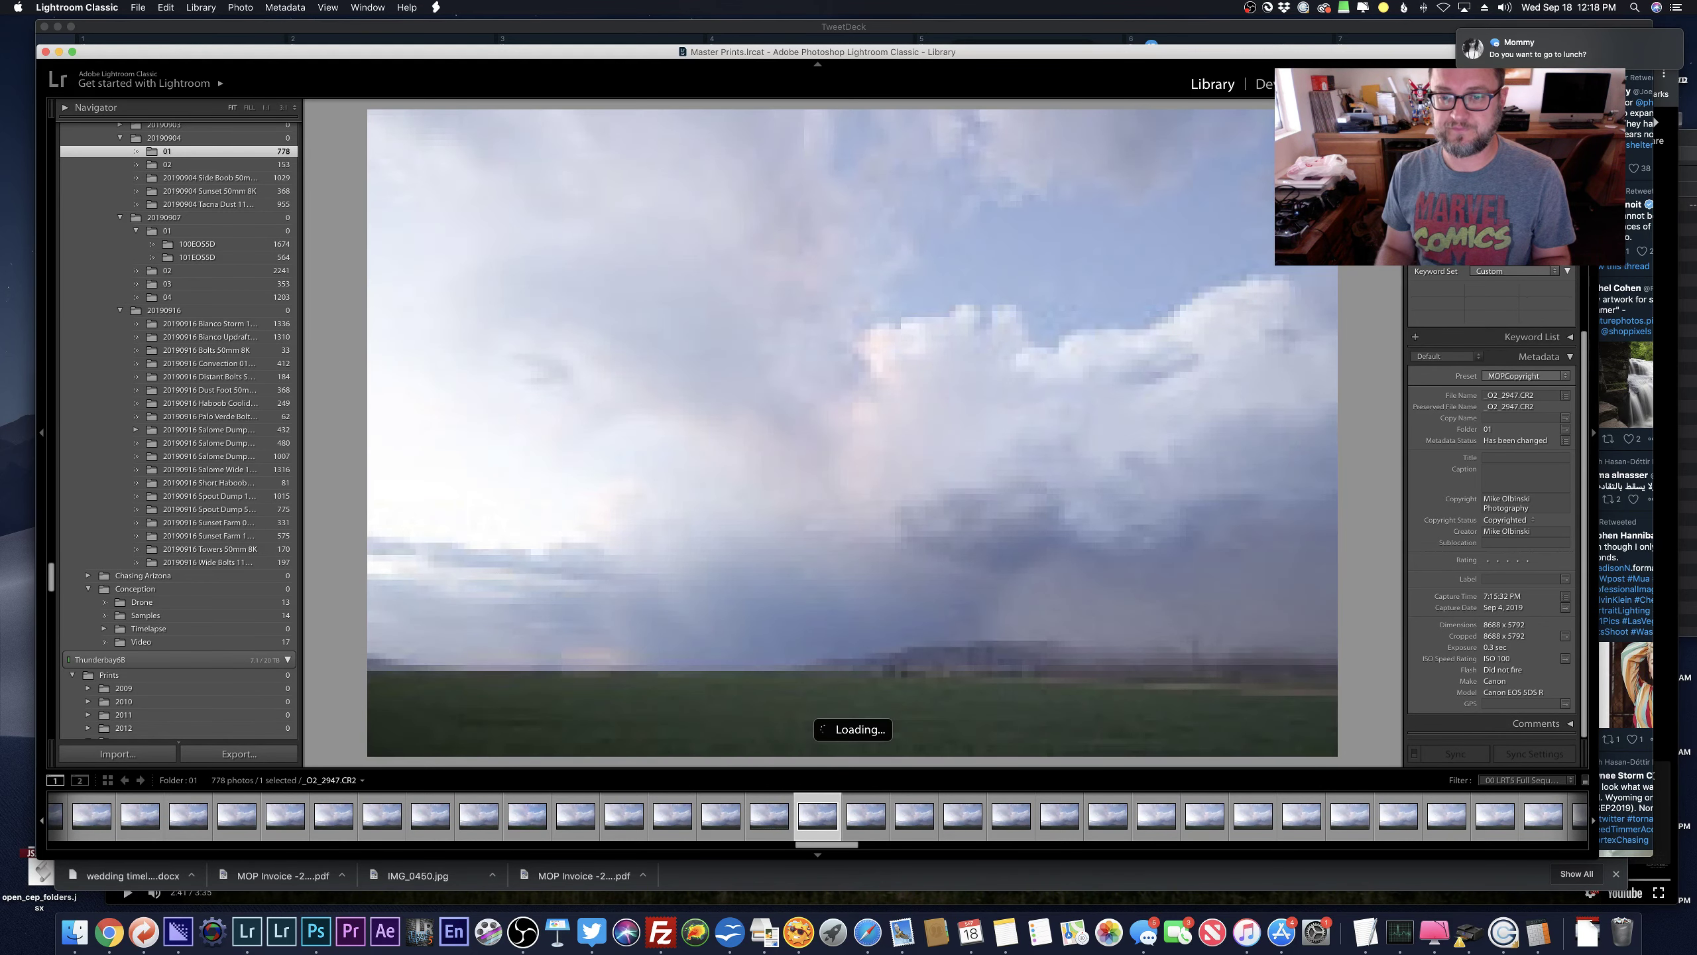
Look for lightning in the frames after _O2_2947.CR2, passing _O2_2975.CR2 and _O2_2988.CR2, up to _O2_2999.CR2.
key(Right)
key(Right)
key(Right)
key(Right)
key(Right)
key(Right)
key(Right)
key(Right)
key(Right)
key(Right)
key(Right)
key(Right)
key(Right)
key(Right)
key(Right)
key(Right)
key(Right)
key(Right)
key(Right)
key(Right)
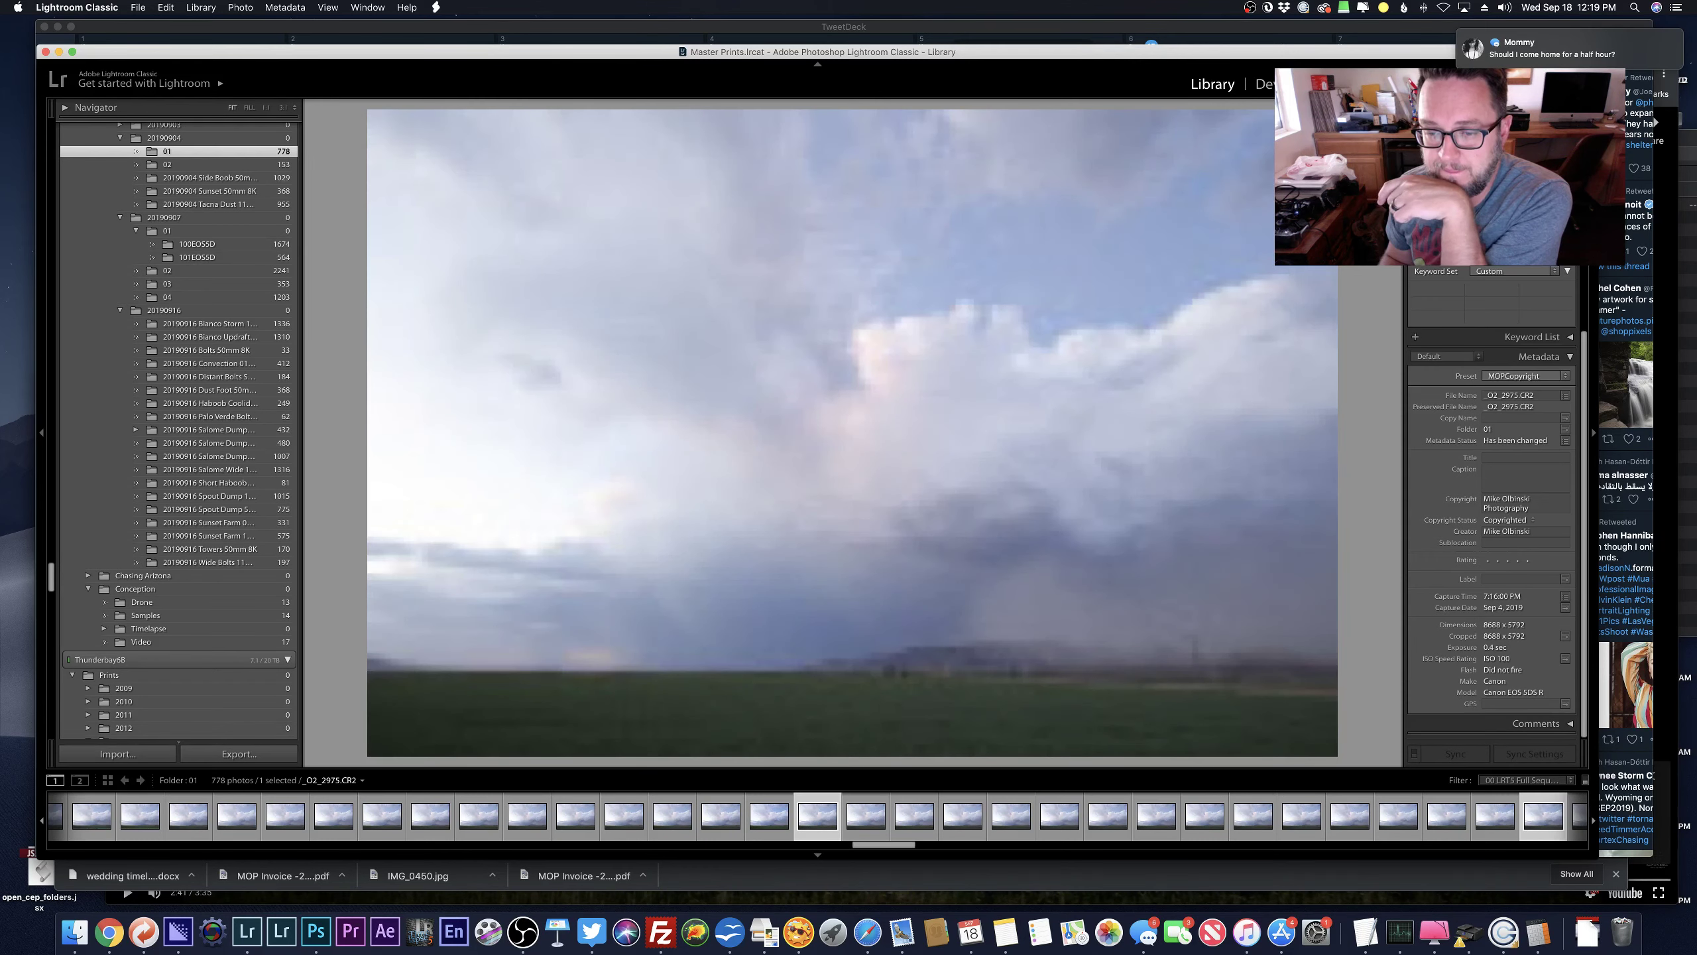
click(1543, 814)
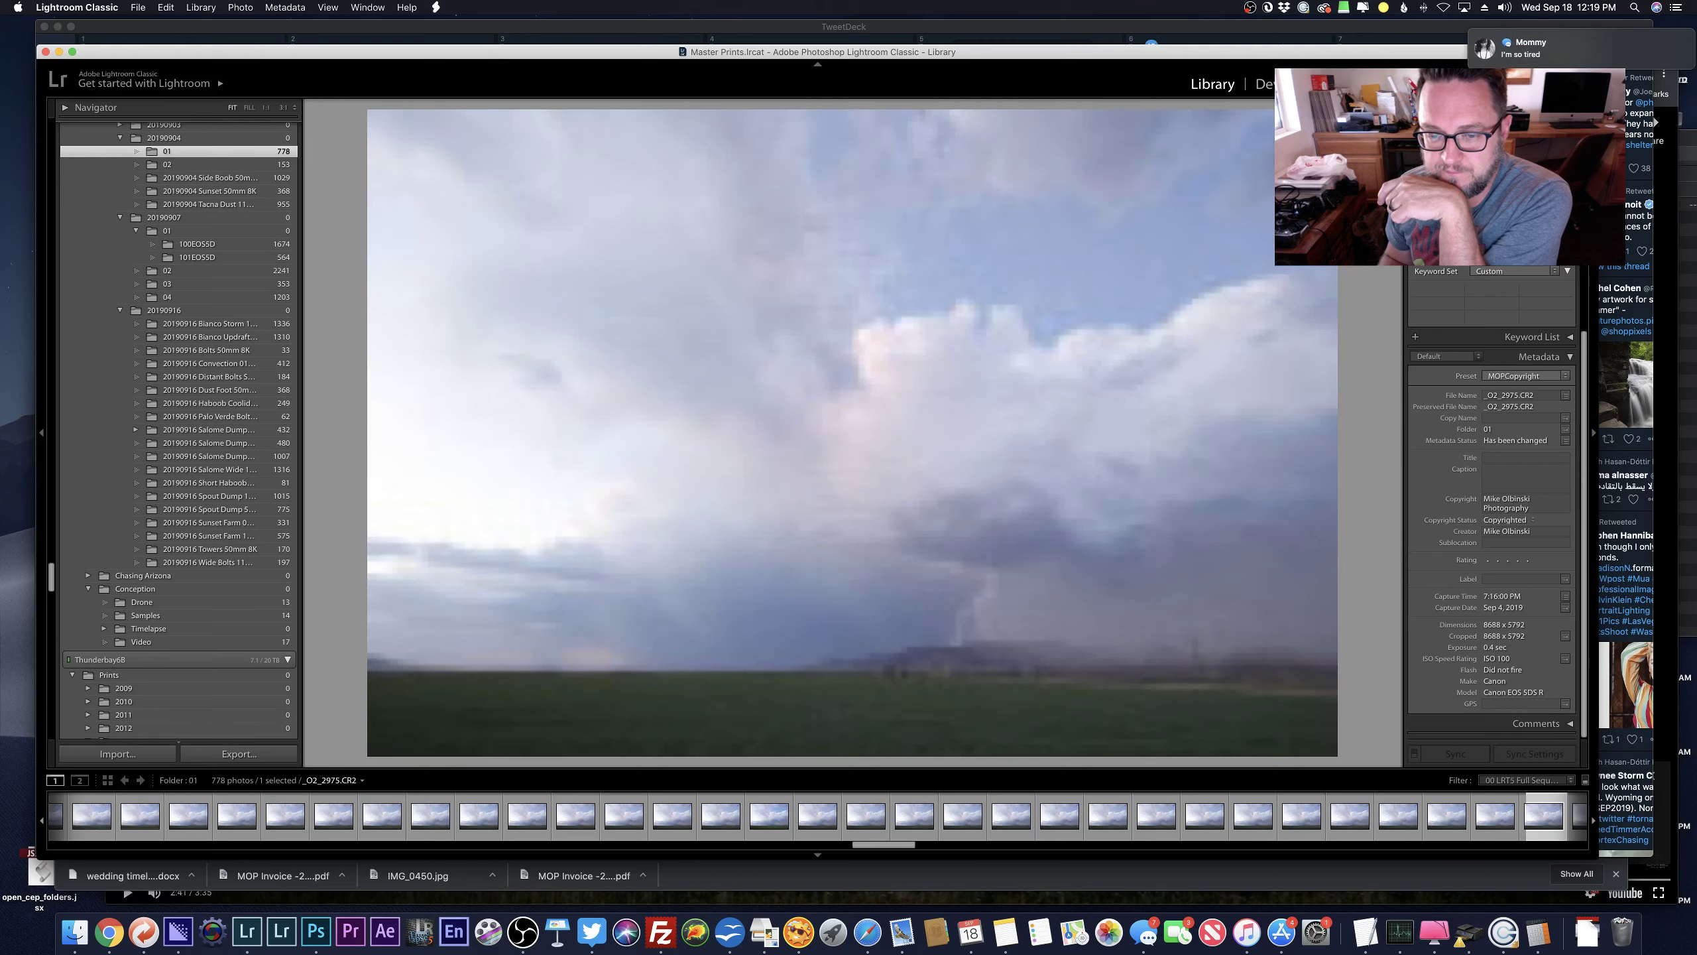
key(Right)
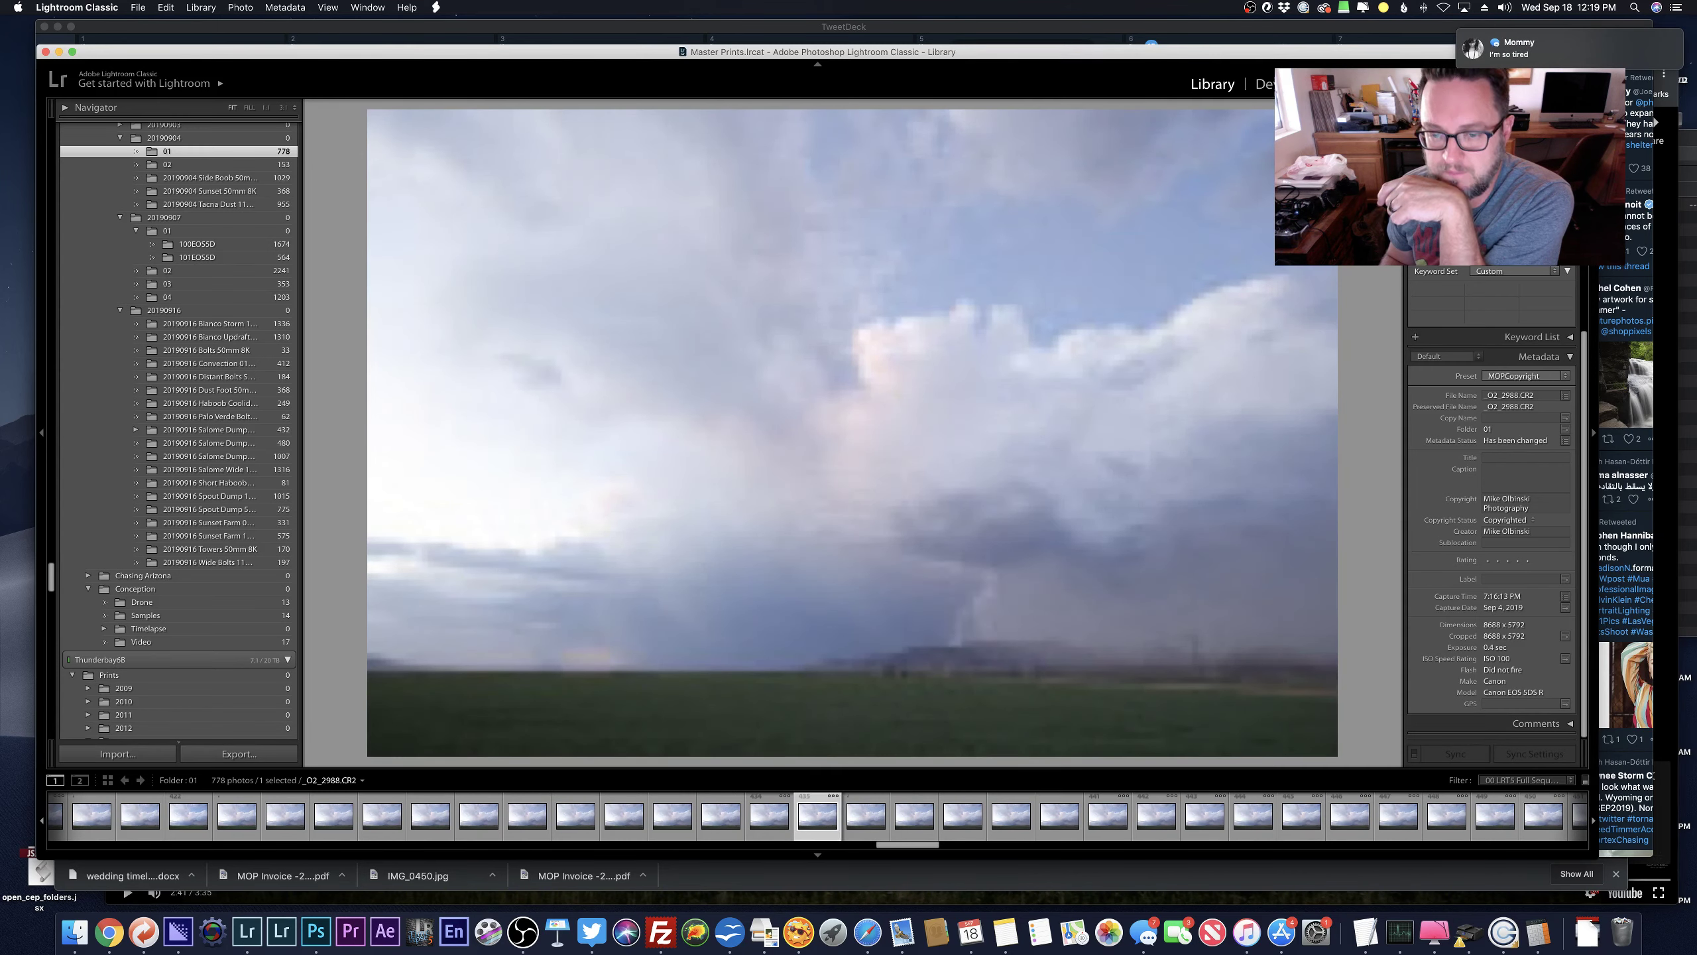
key(Right)
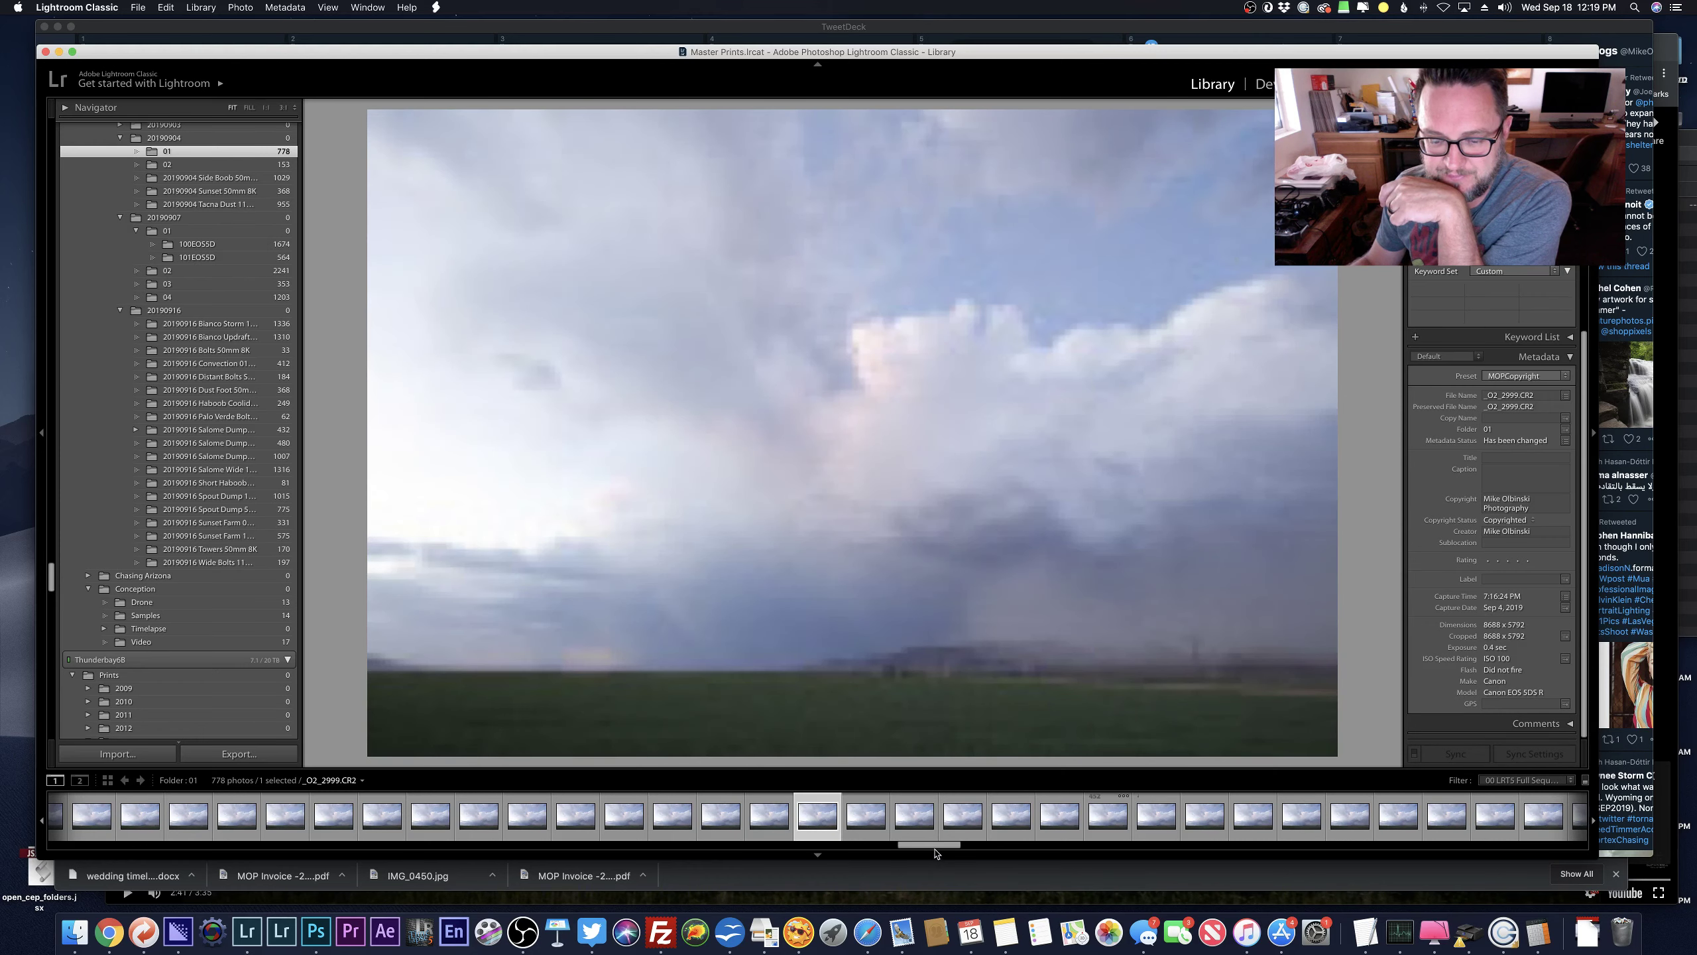
Jump ahead to _O2_3176.CR2 and examine the dust frames up to _O2_3314.CR2.
click(1263, 844)
click(1263, 844)
click(1262, 828)
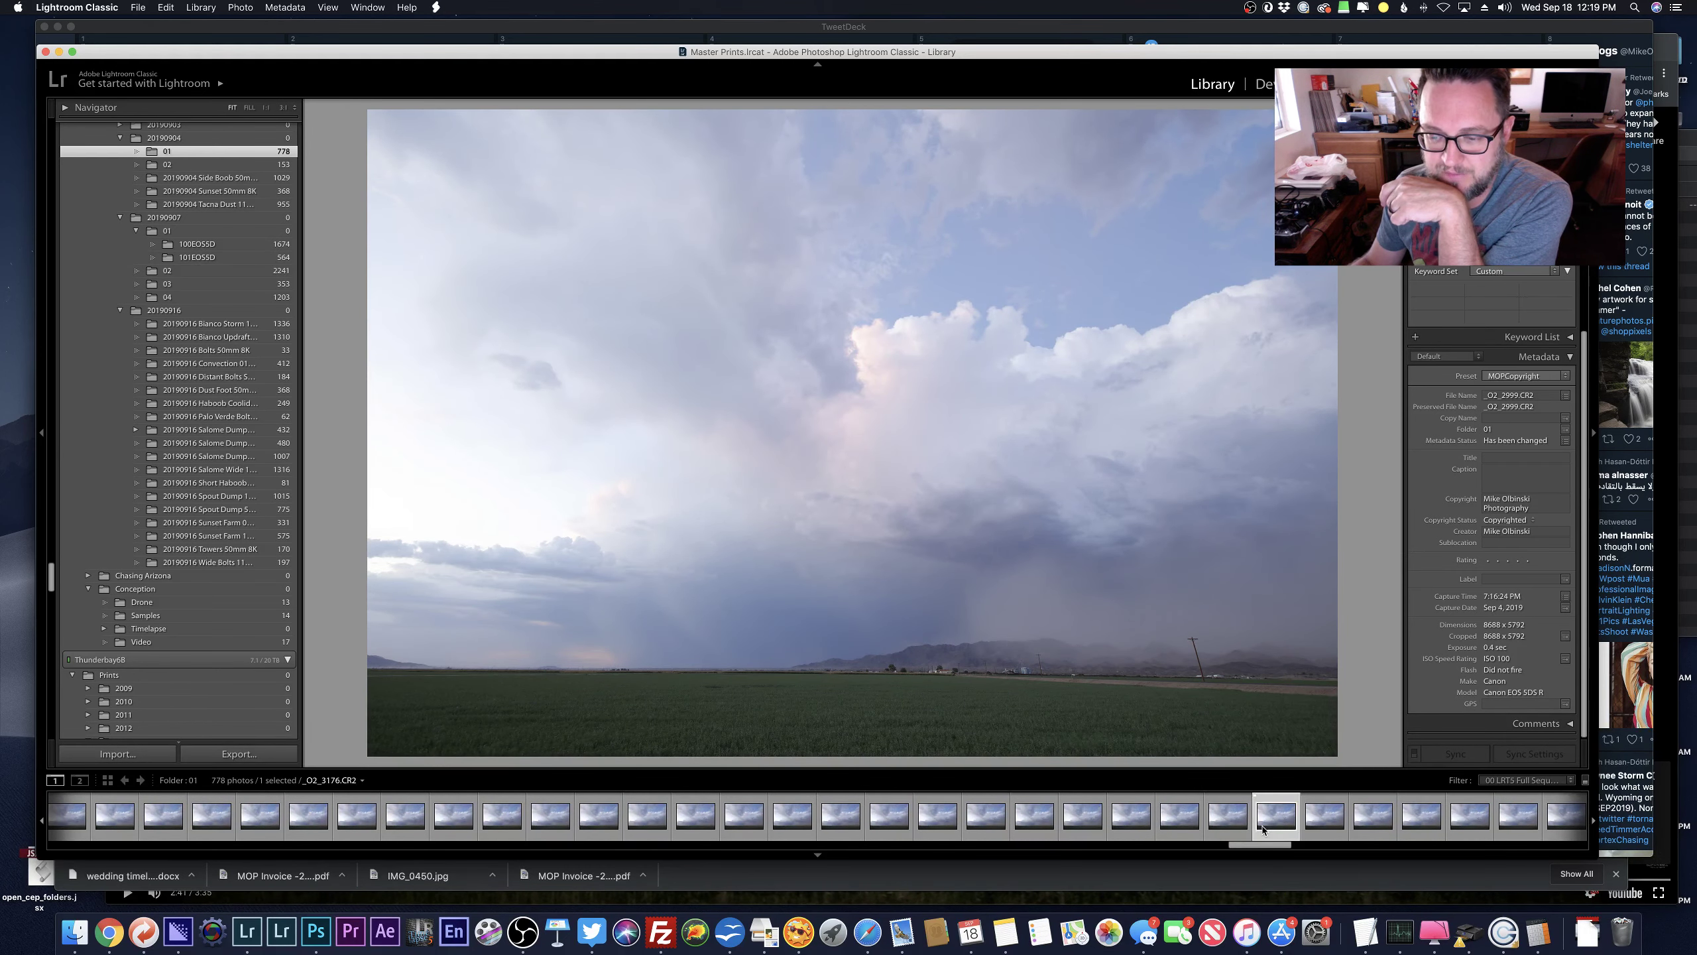
key(Right)
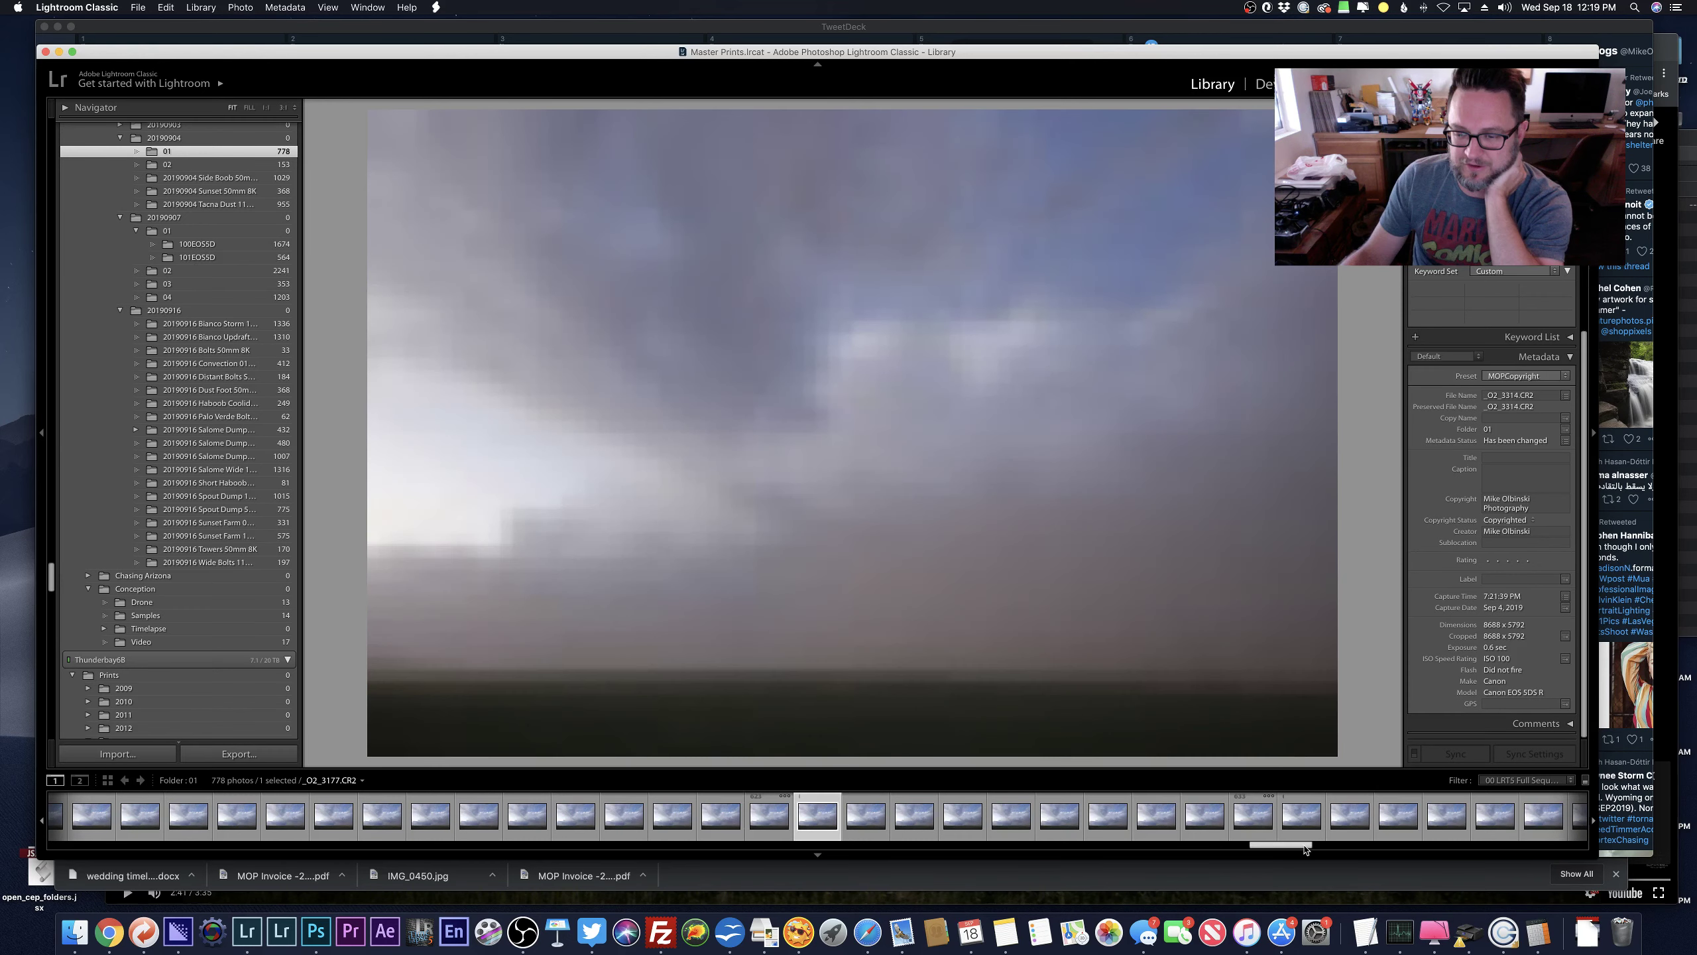
drag(1304, 849, 1559, 851)
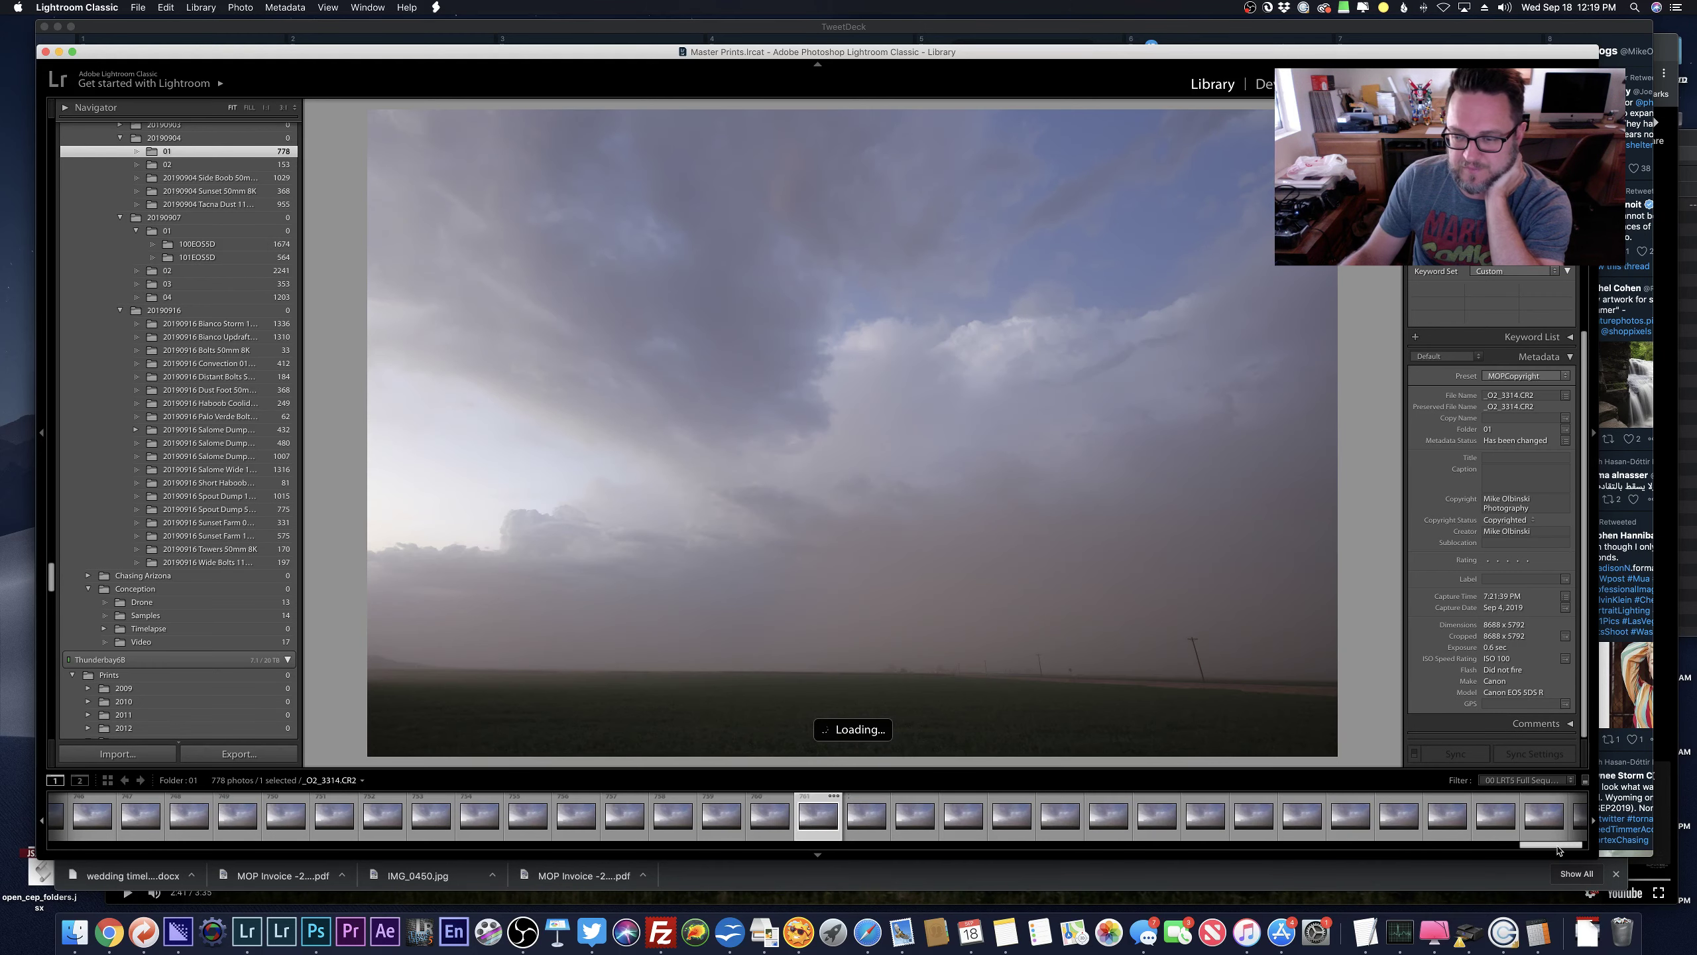
Jump back to _O2_3082.CR2 and step through the frames to _O2_3089.CR2.
click(1088, 854)
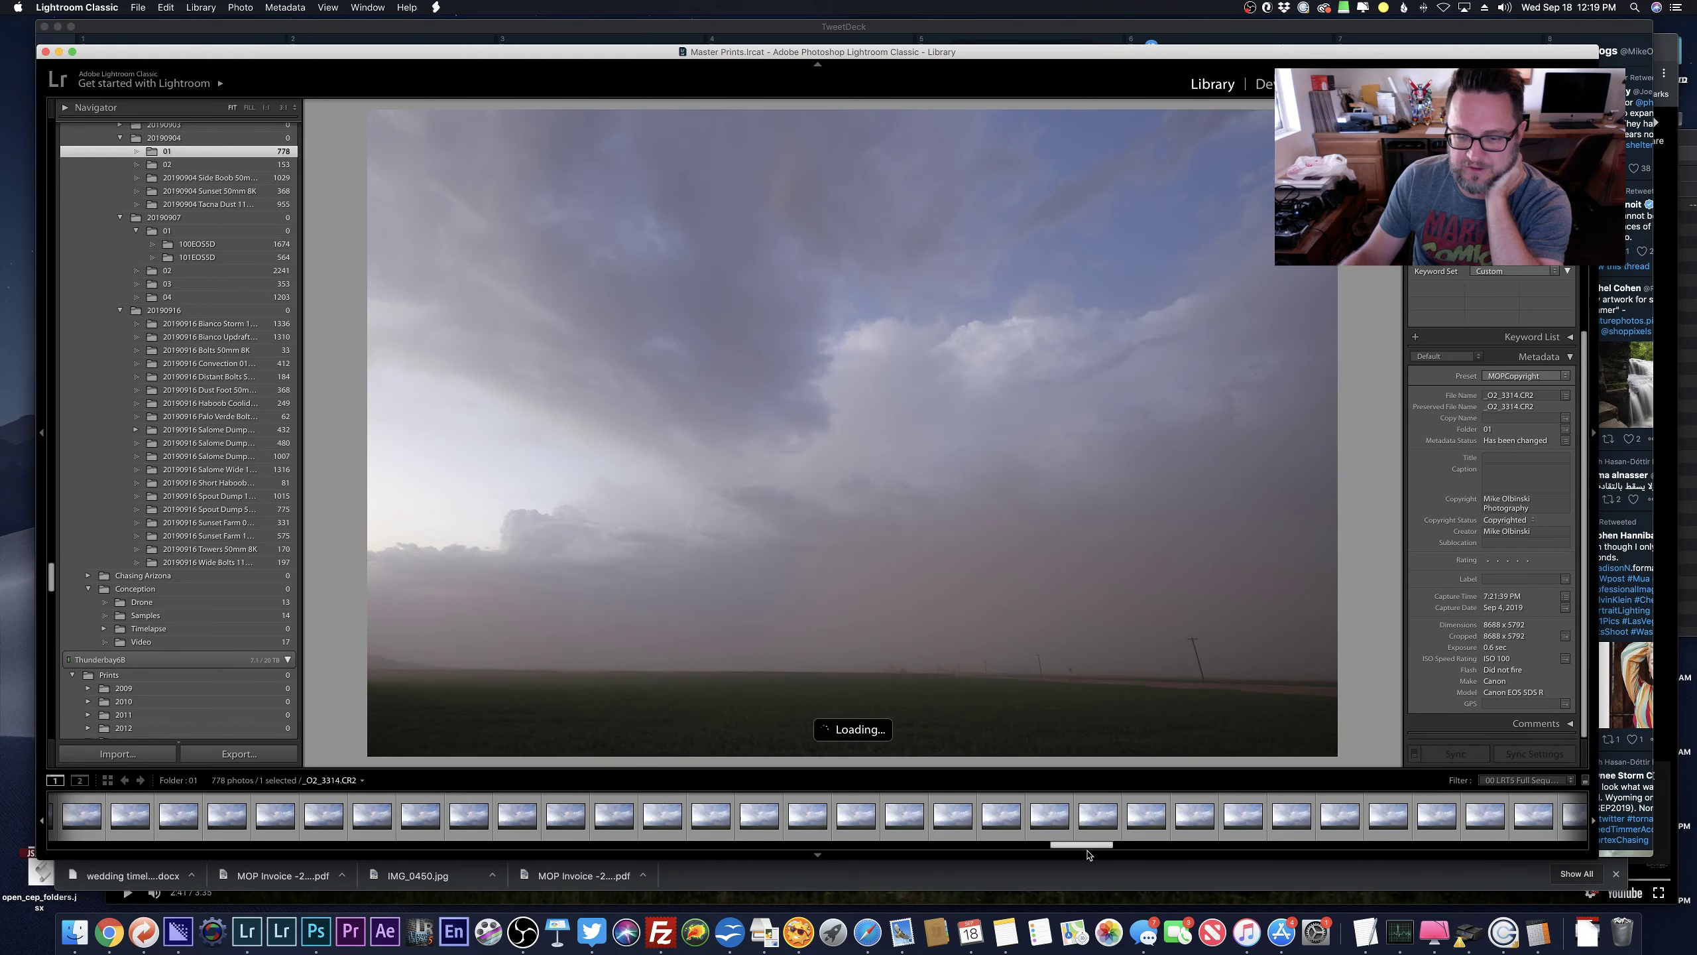
click(1094, 834)
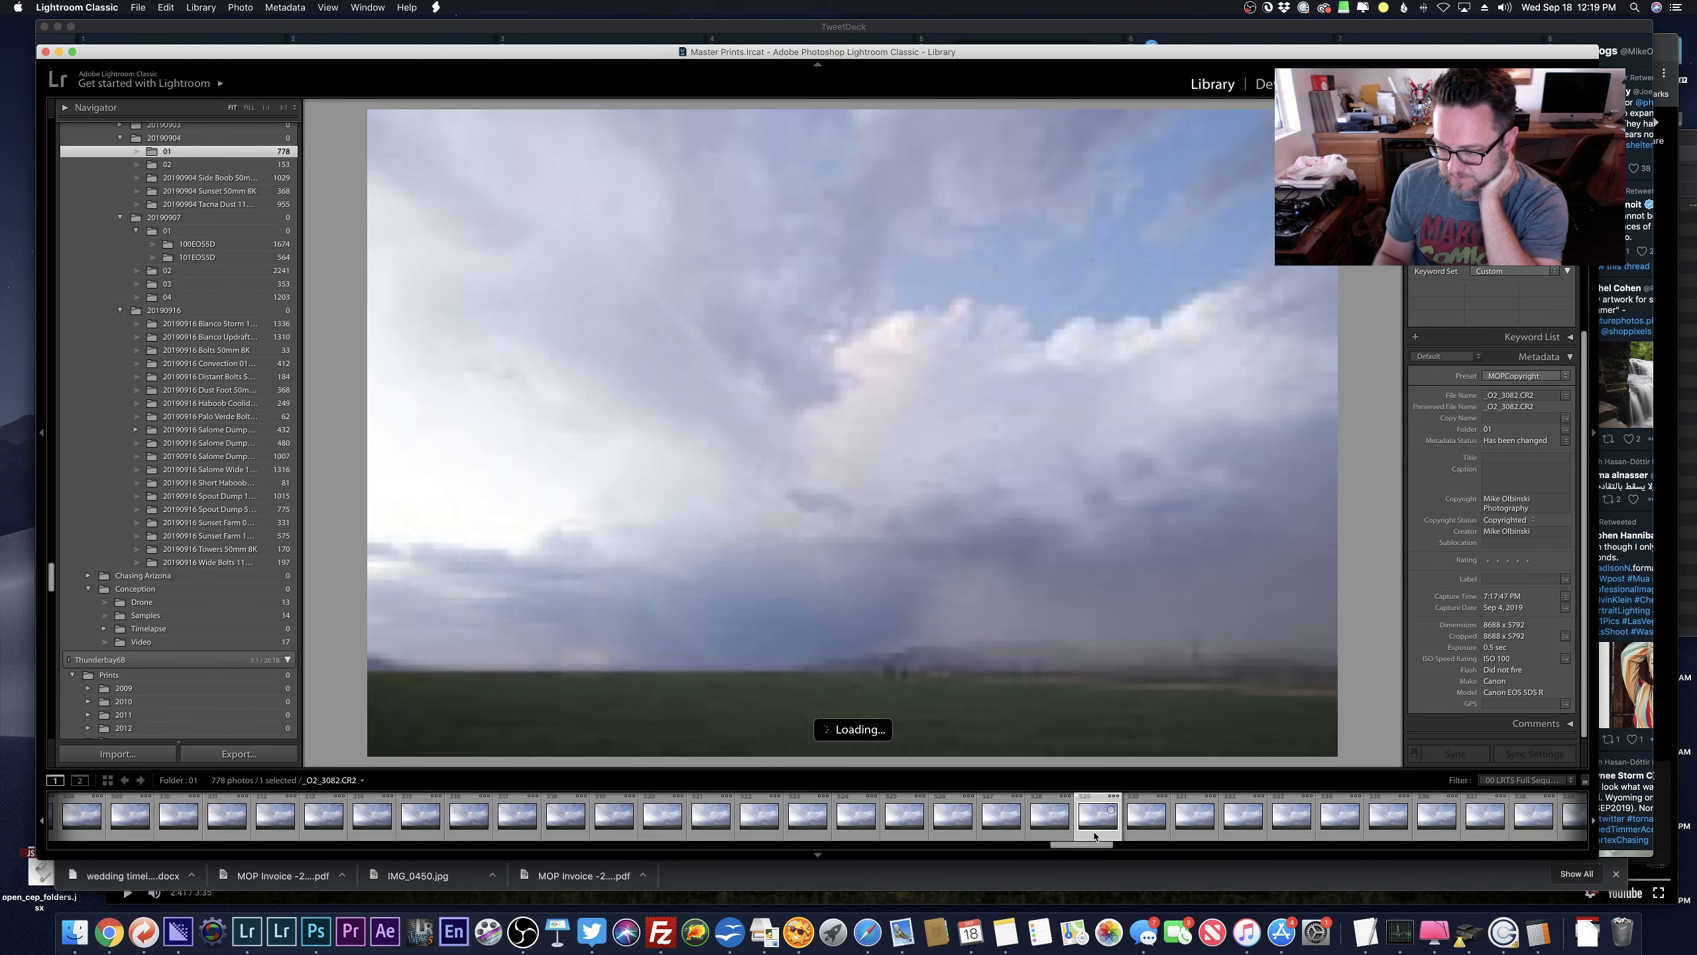
key(Right)
key(Right)
key(Right)
key(Right)
key(Right)
key(Right)
key(Right)
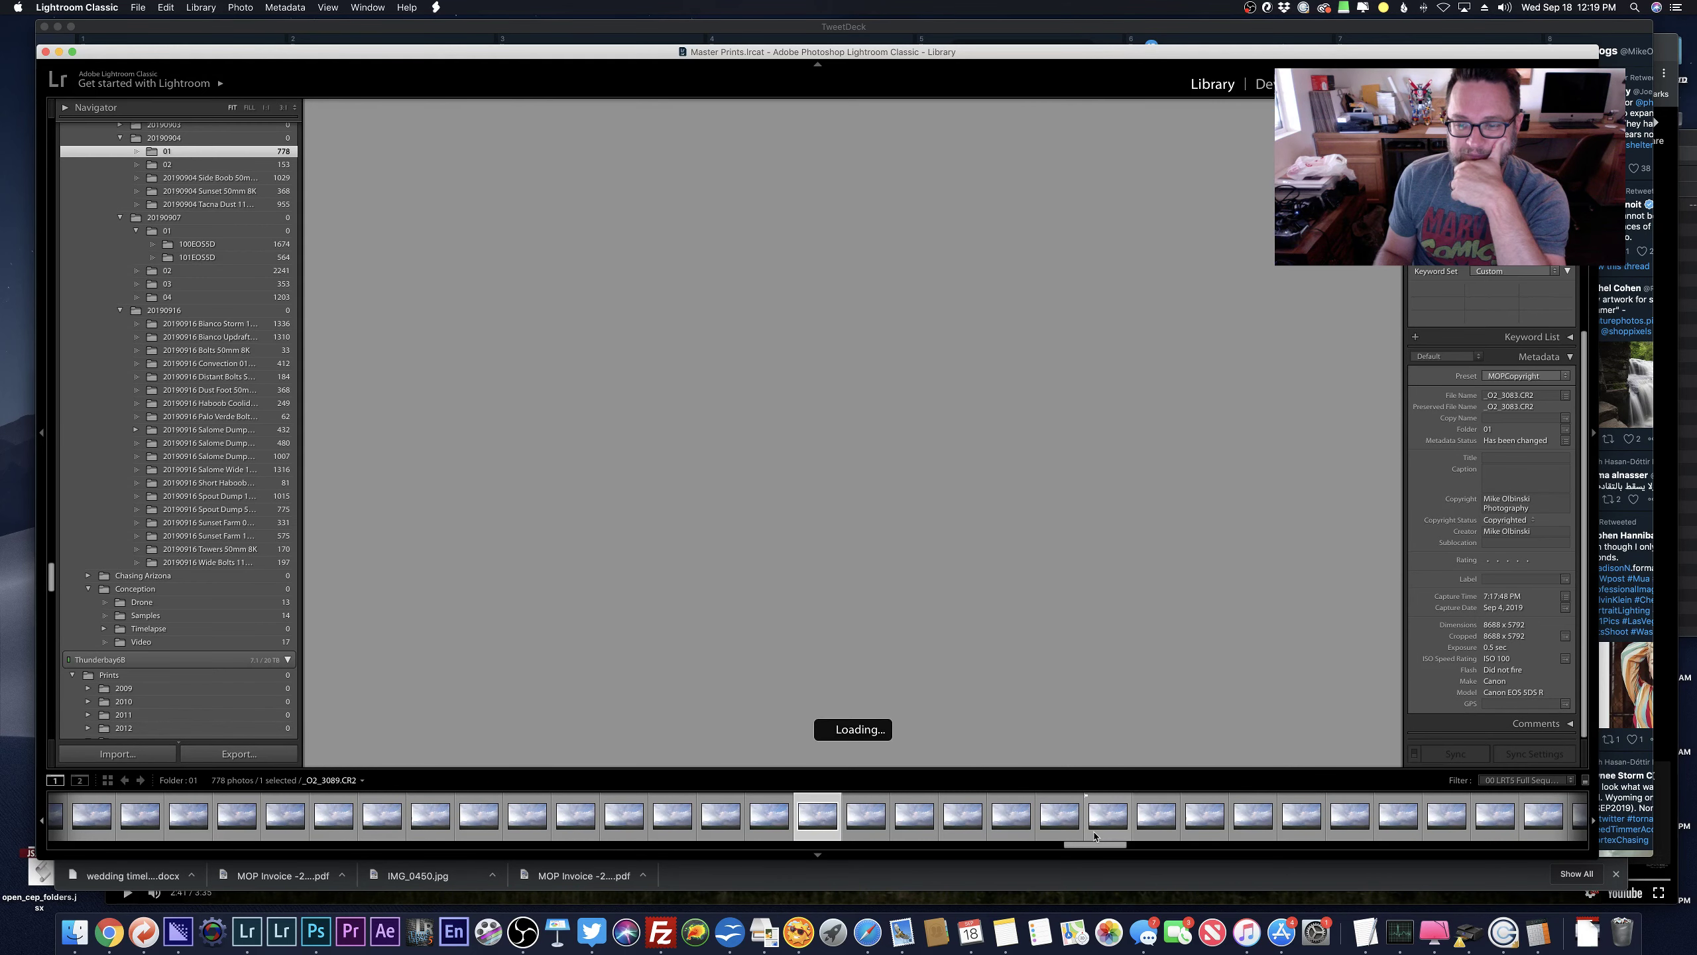
Examine the advancing dust in the frames from _O2_3161.CR2 through _O2_3207.CR2 to _O2_3228.CR2.
click(1093, 836)
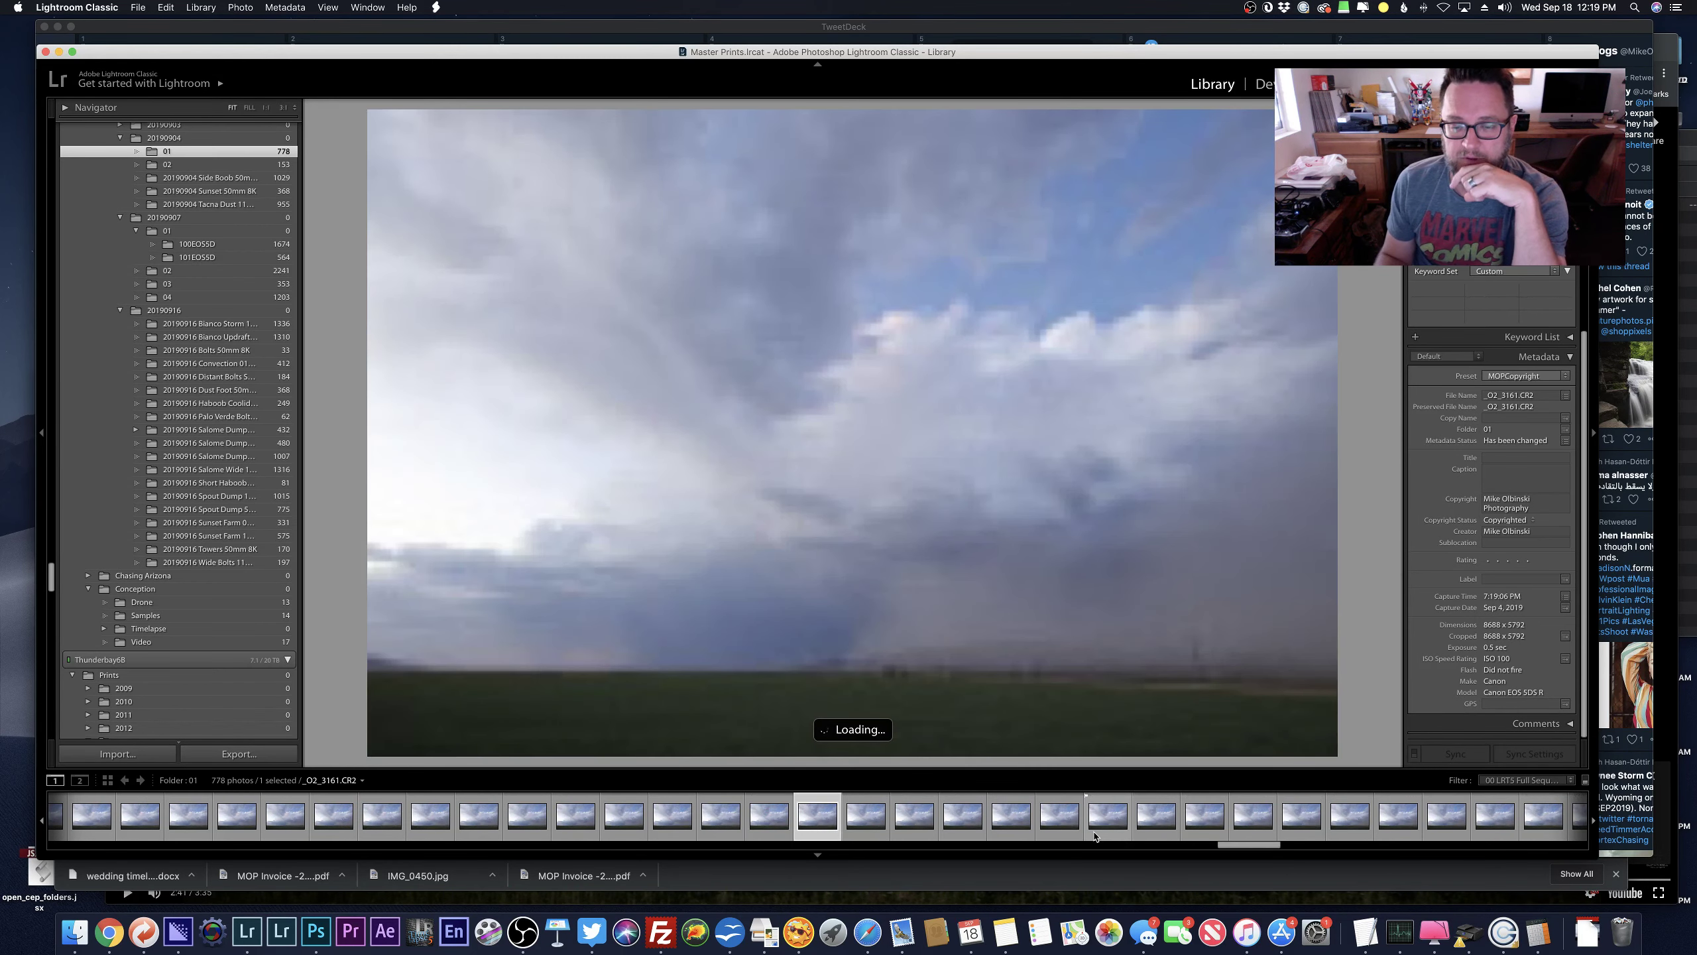
key(Right)
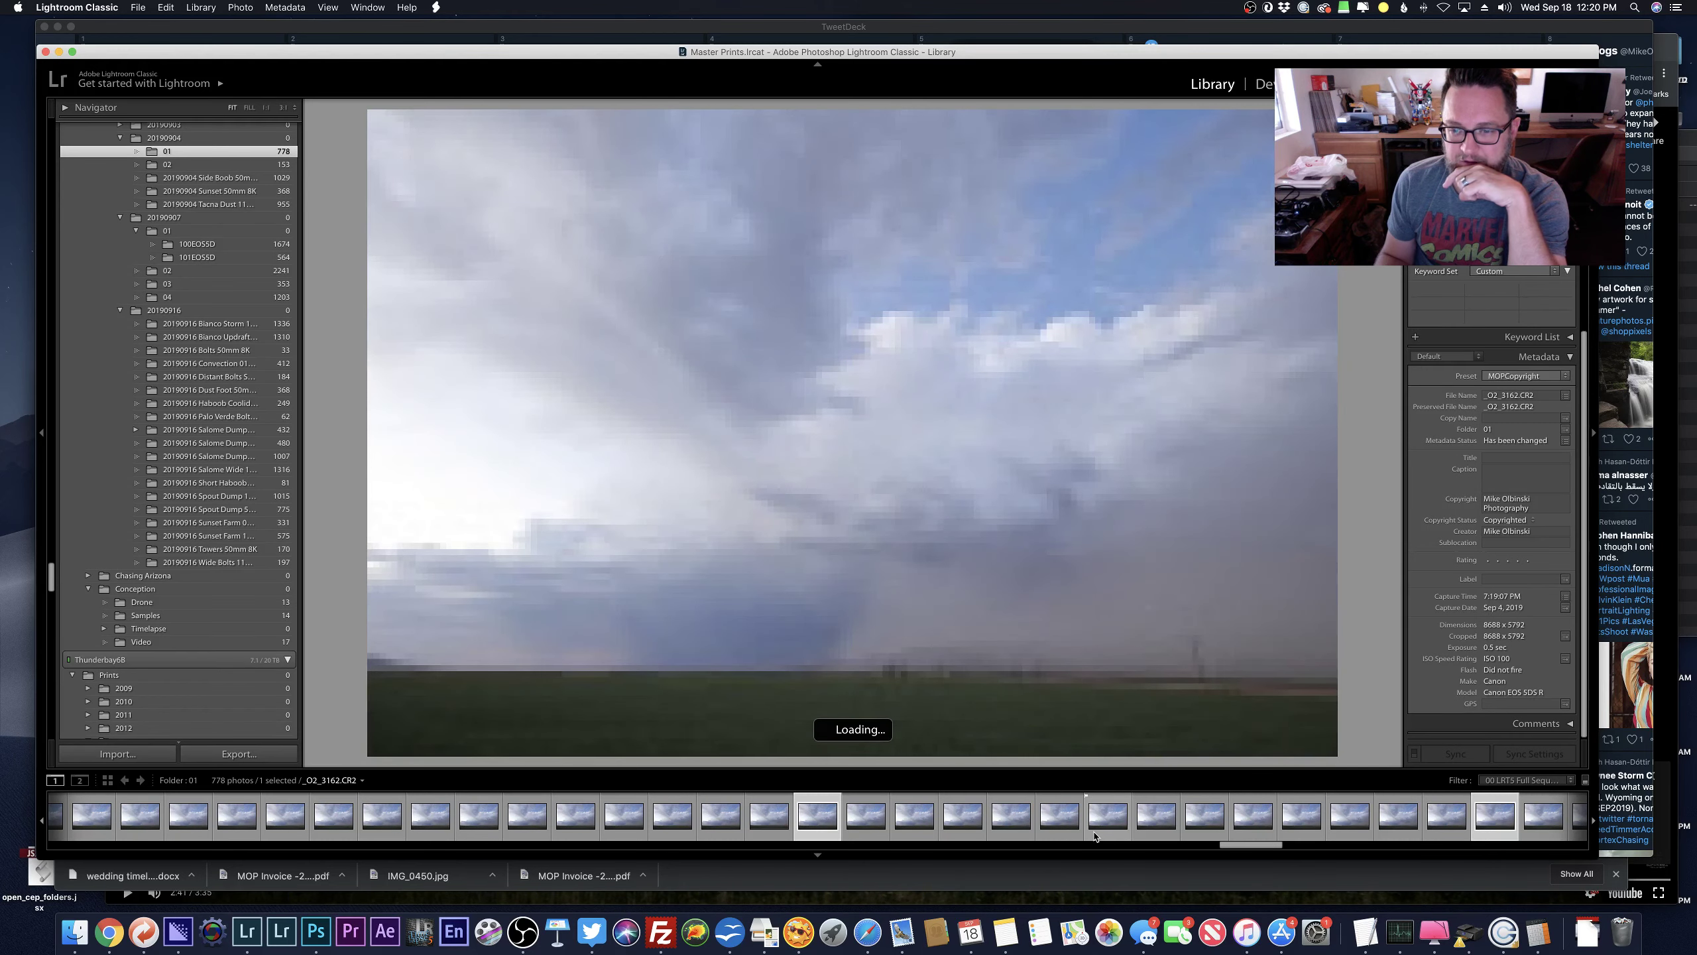
scroll(1094, 836, down, 3)
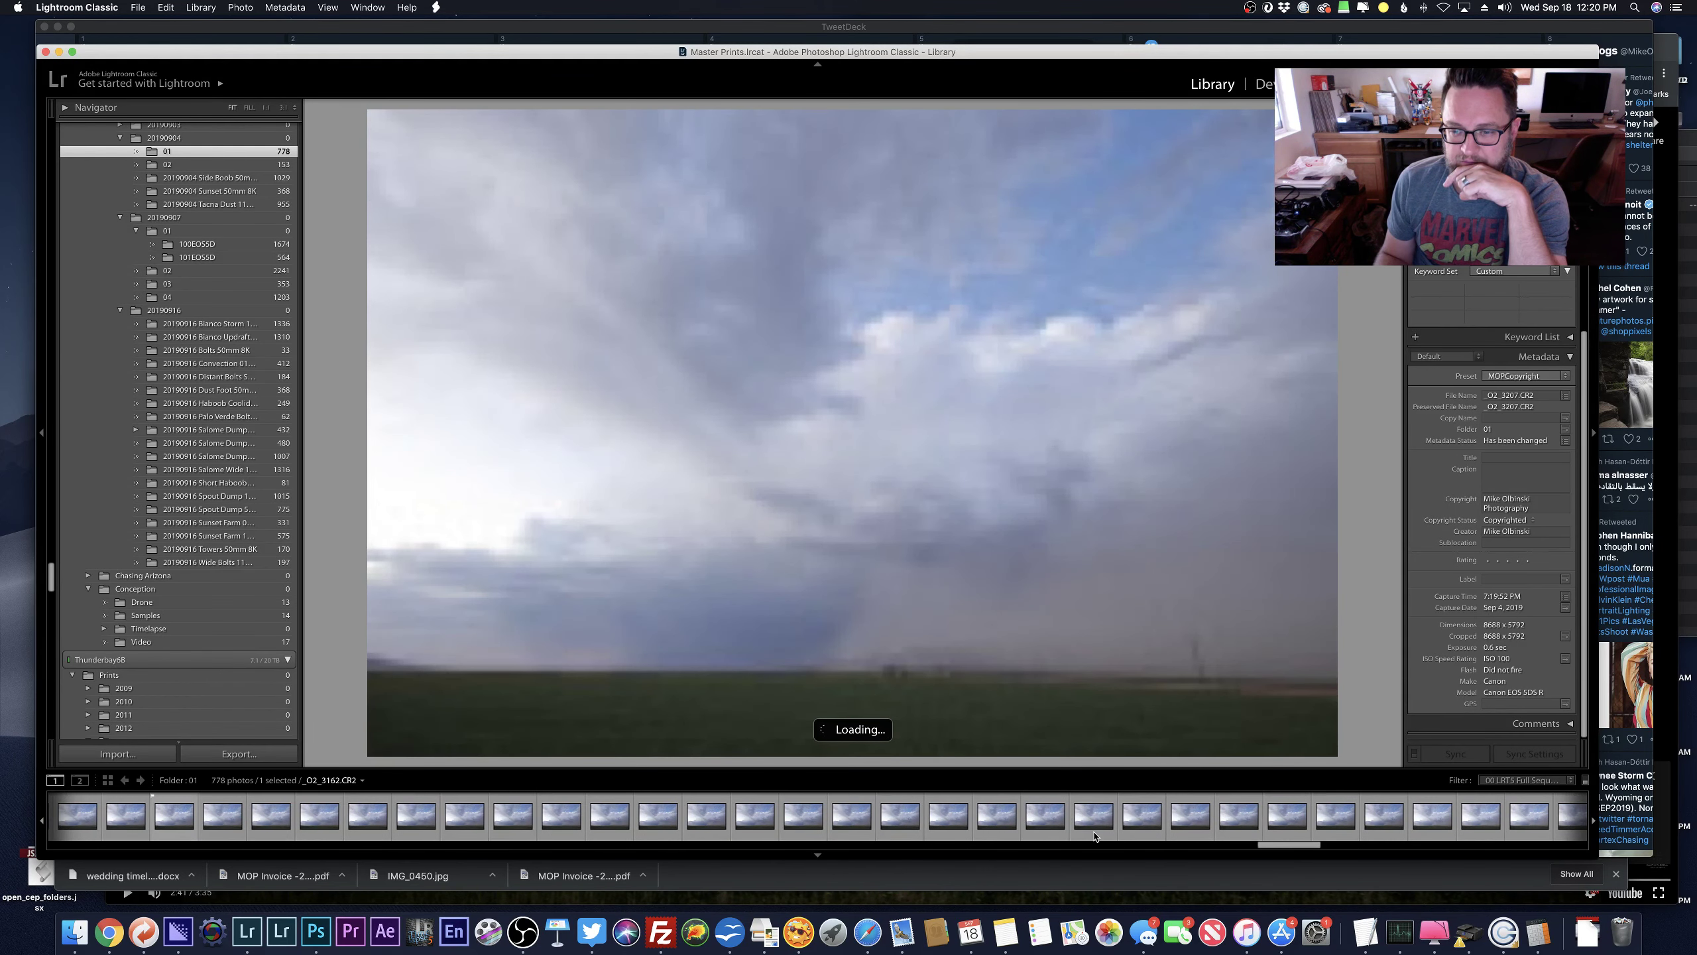
scroll(1094, 836, down, 2)
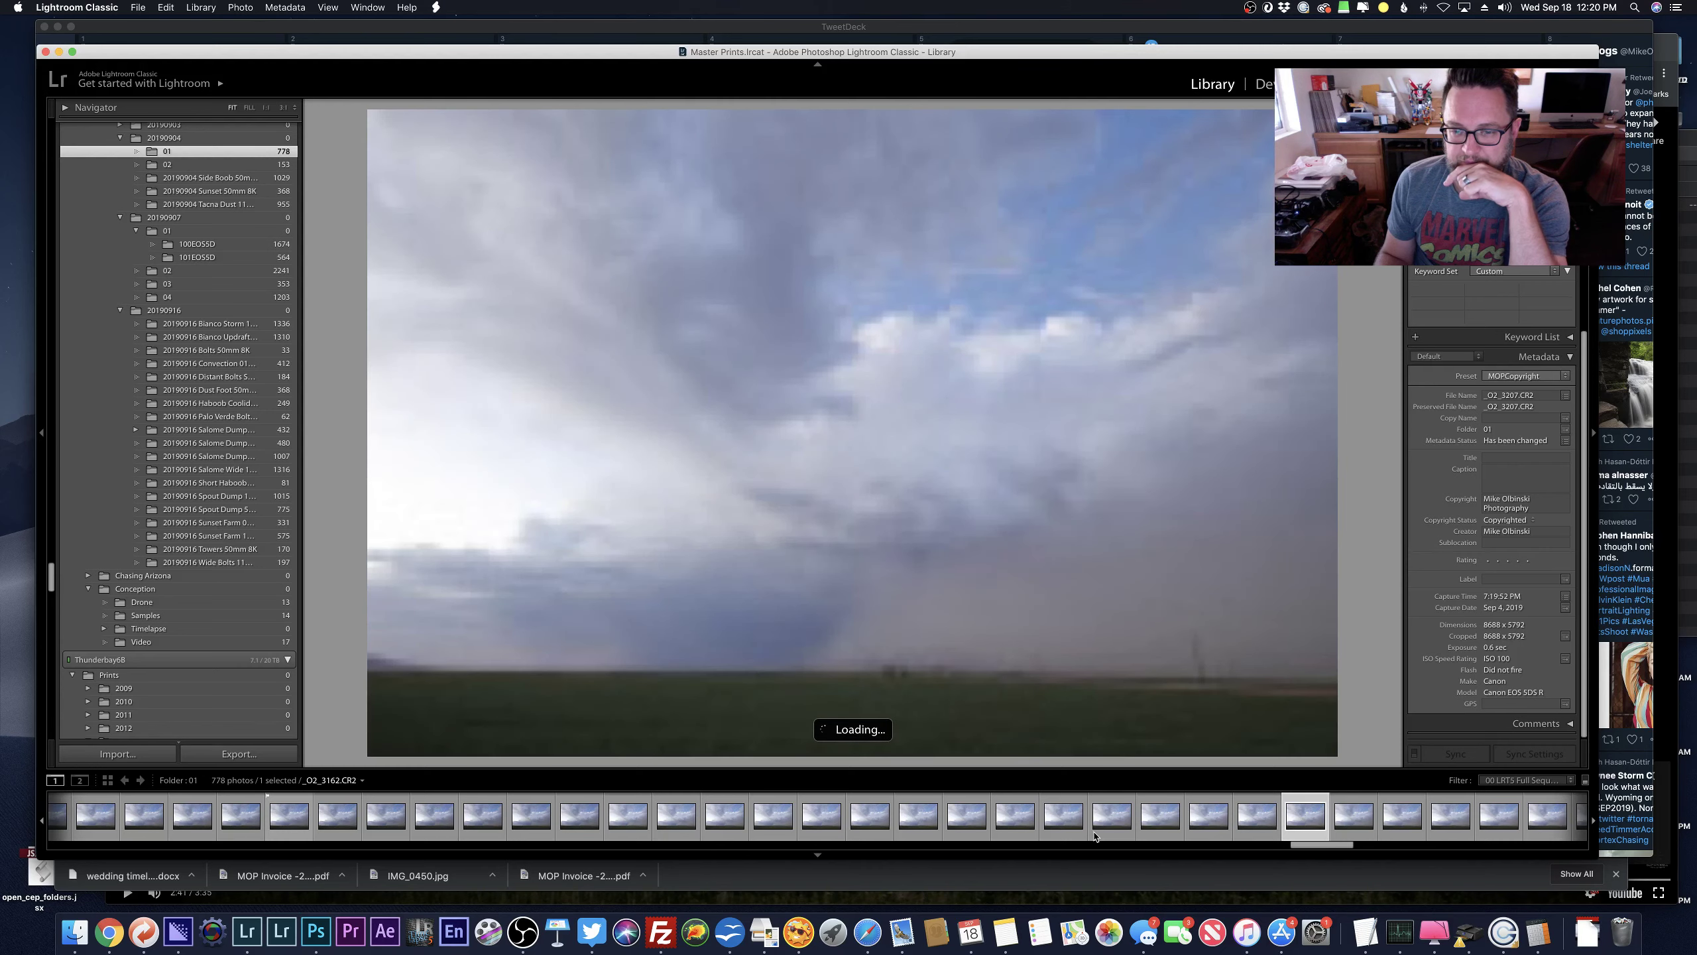
key(Right)
key(Right)
key(Right)
key(Right)
key(Right)
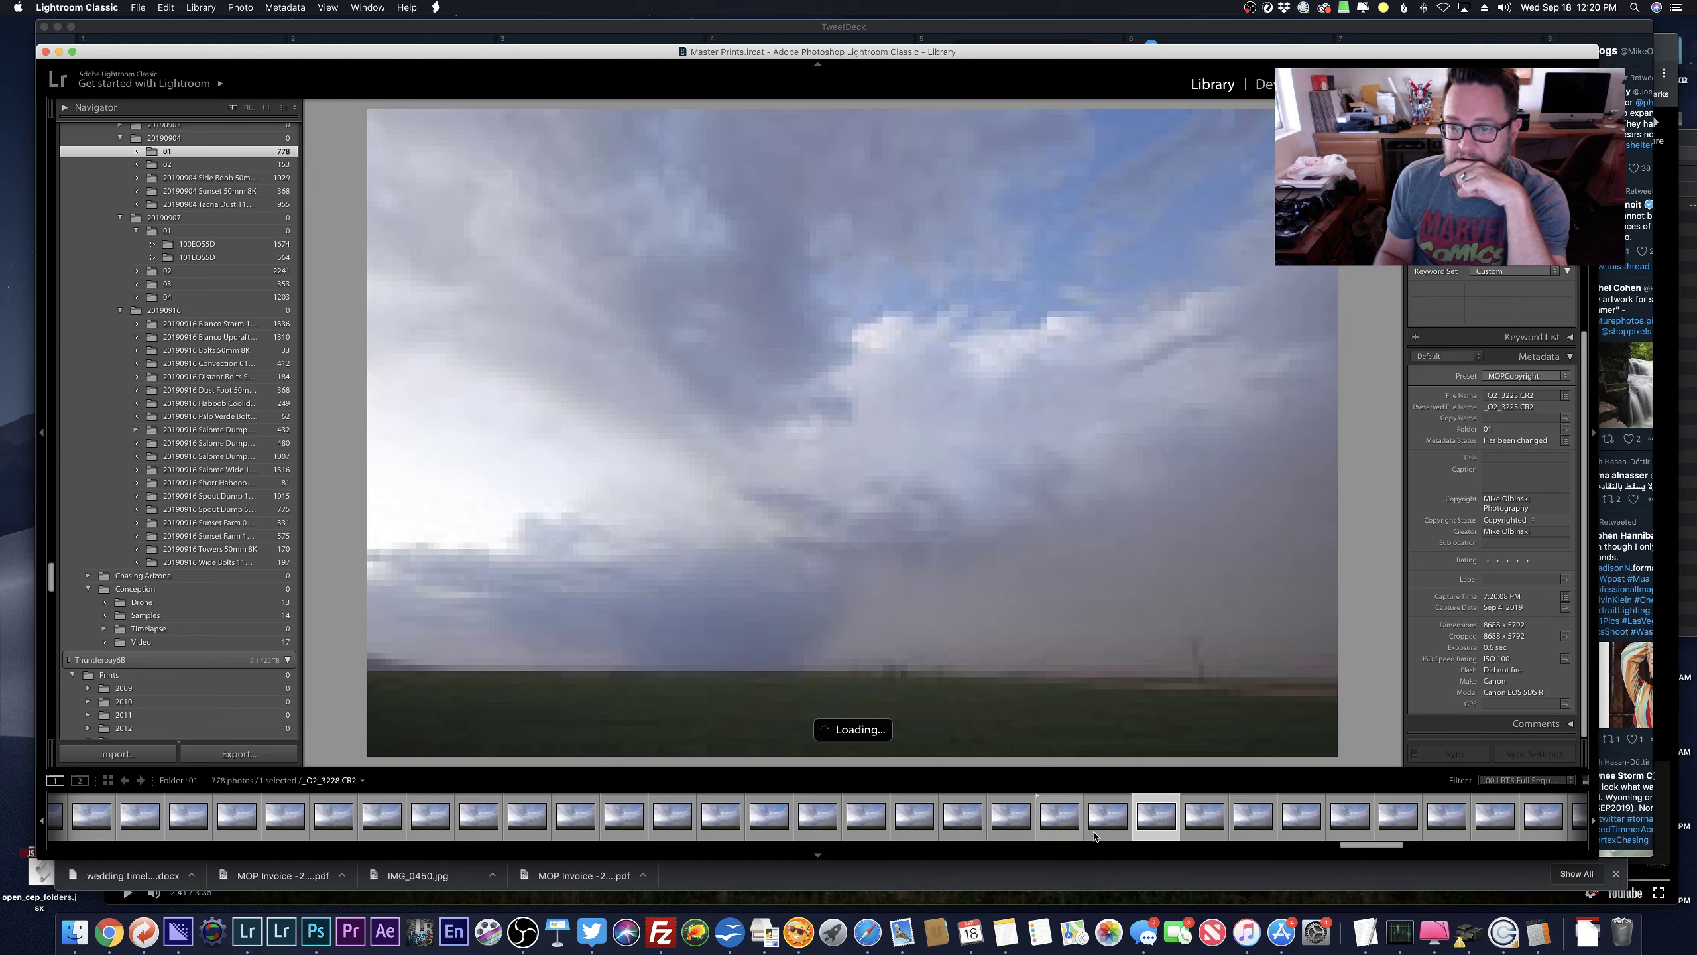
Turn on Do Not Disturb in the macOS Notification Center.
click(1678, 8)
scroll(1660, 98, up, 3)
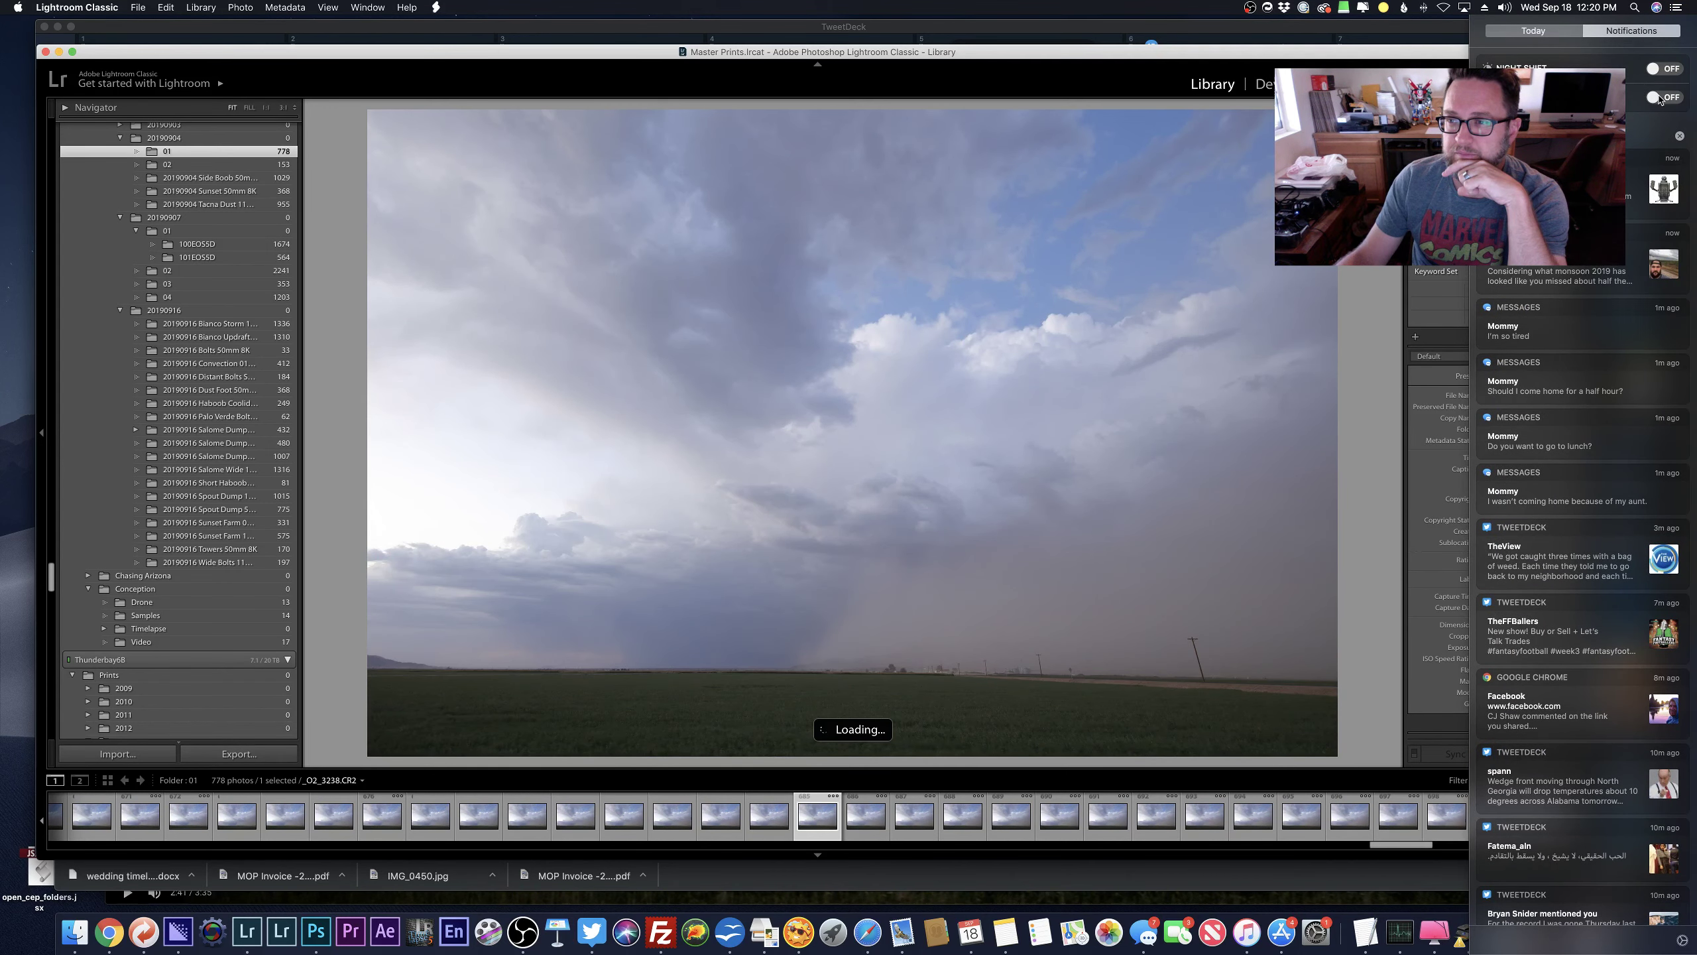
click(1660, 99)
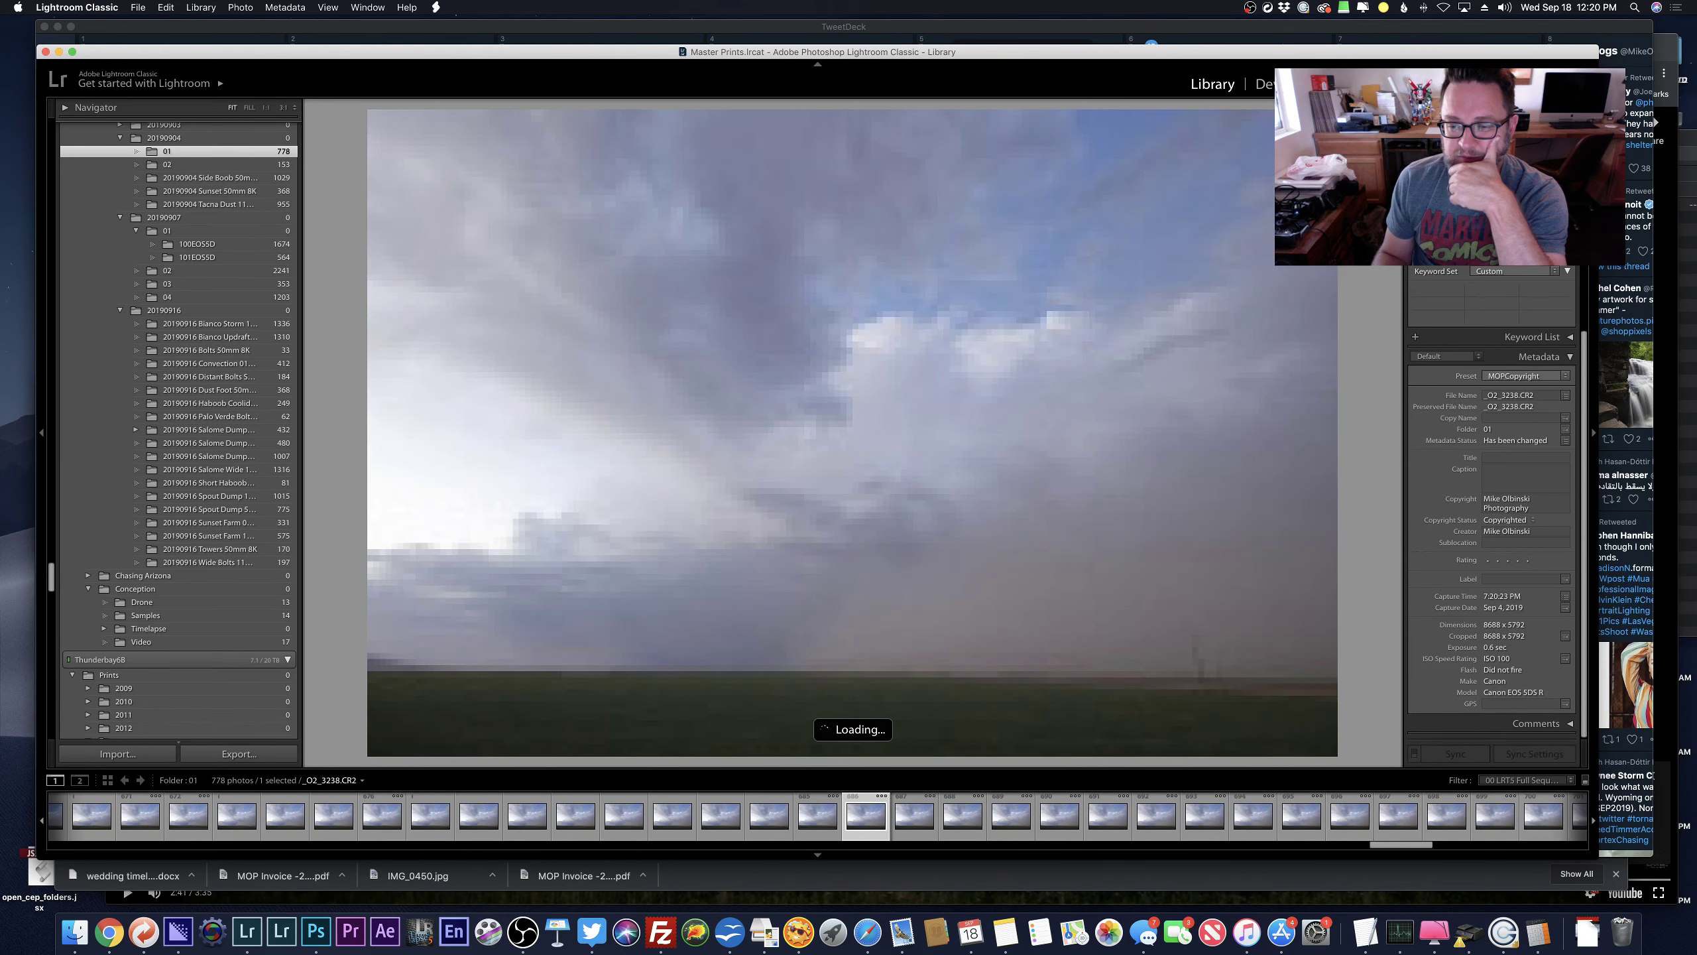
Step from _O2_3238.CR2 through the dust frames, comparing _O2_3261.CR2 and _O2_3262.CR2, up to _O2_3270.CR2.
key(Right)
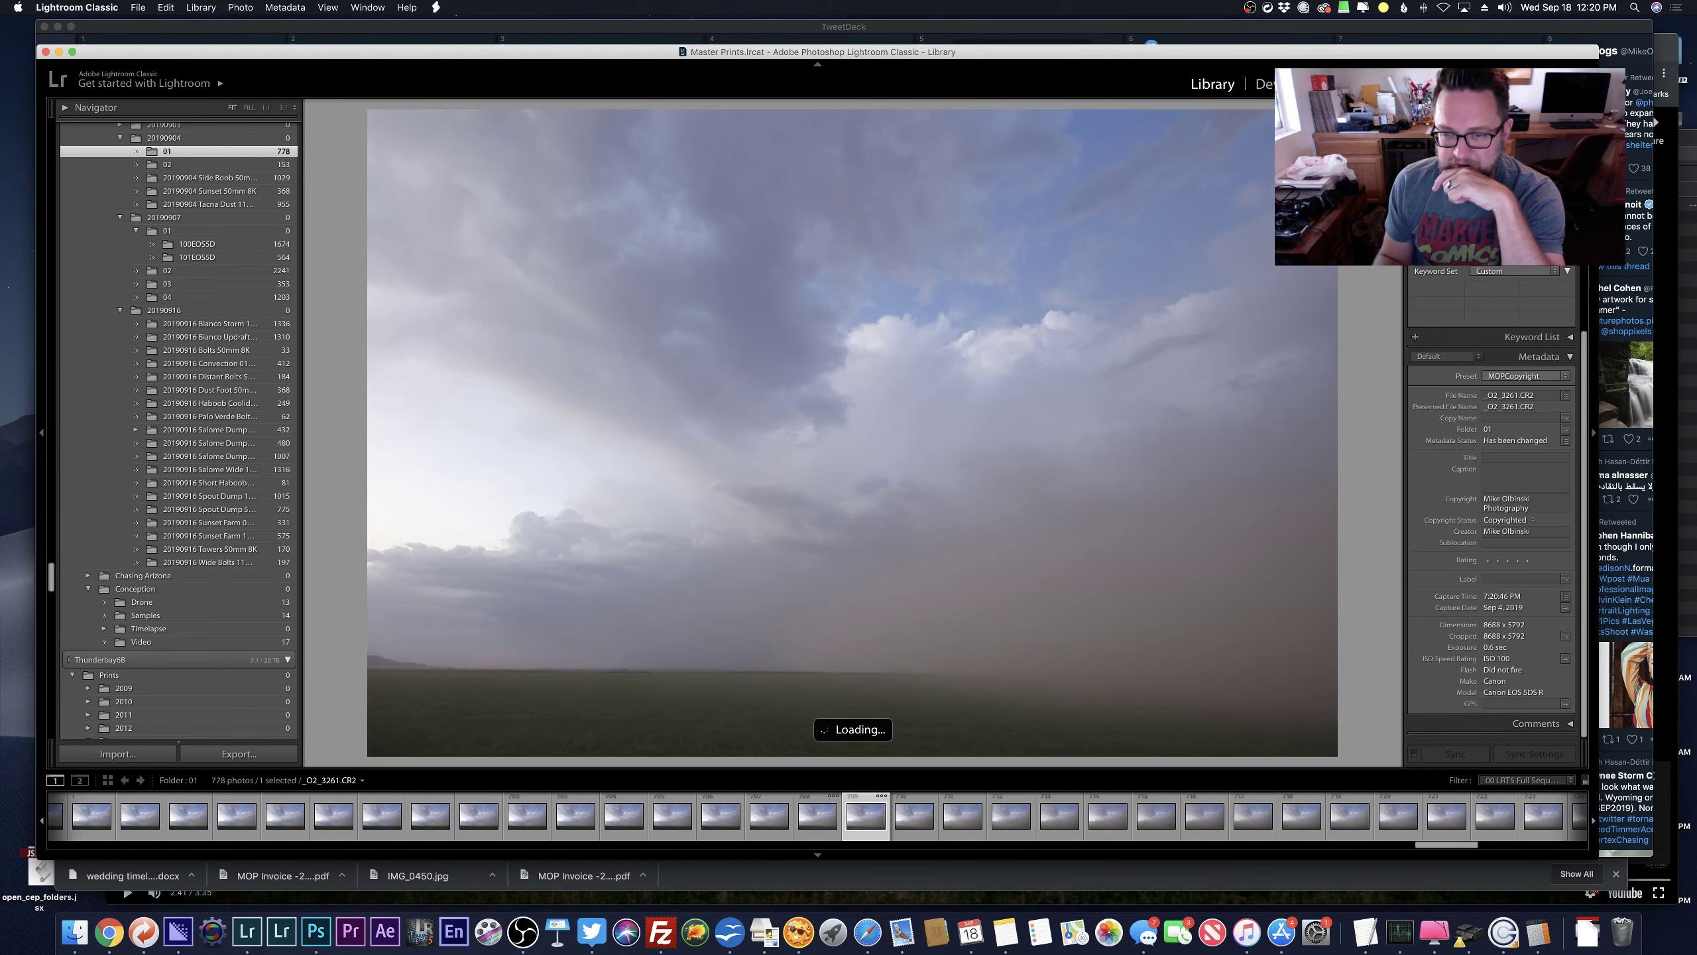
key(Left)
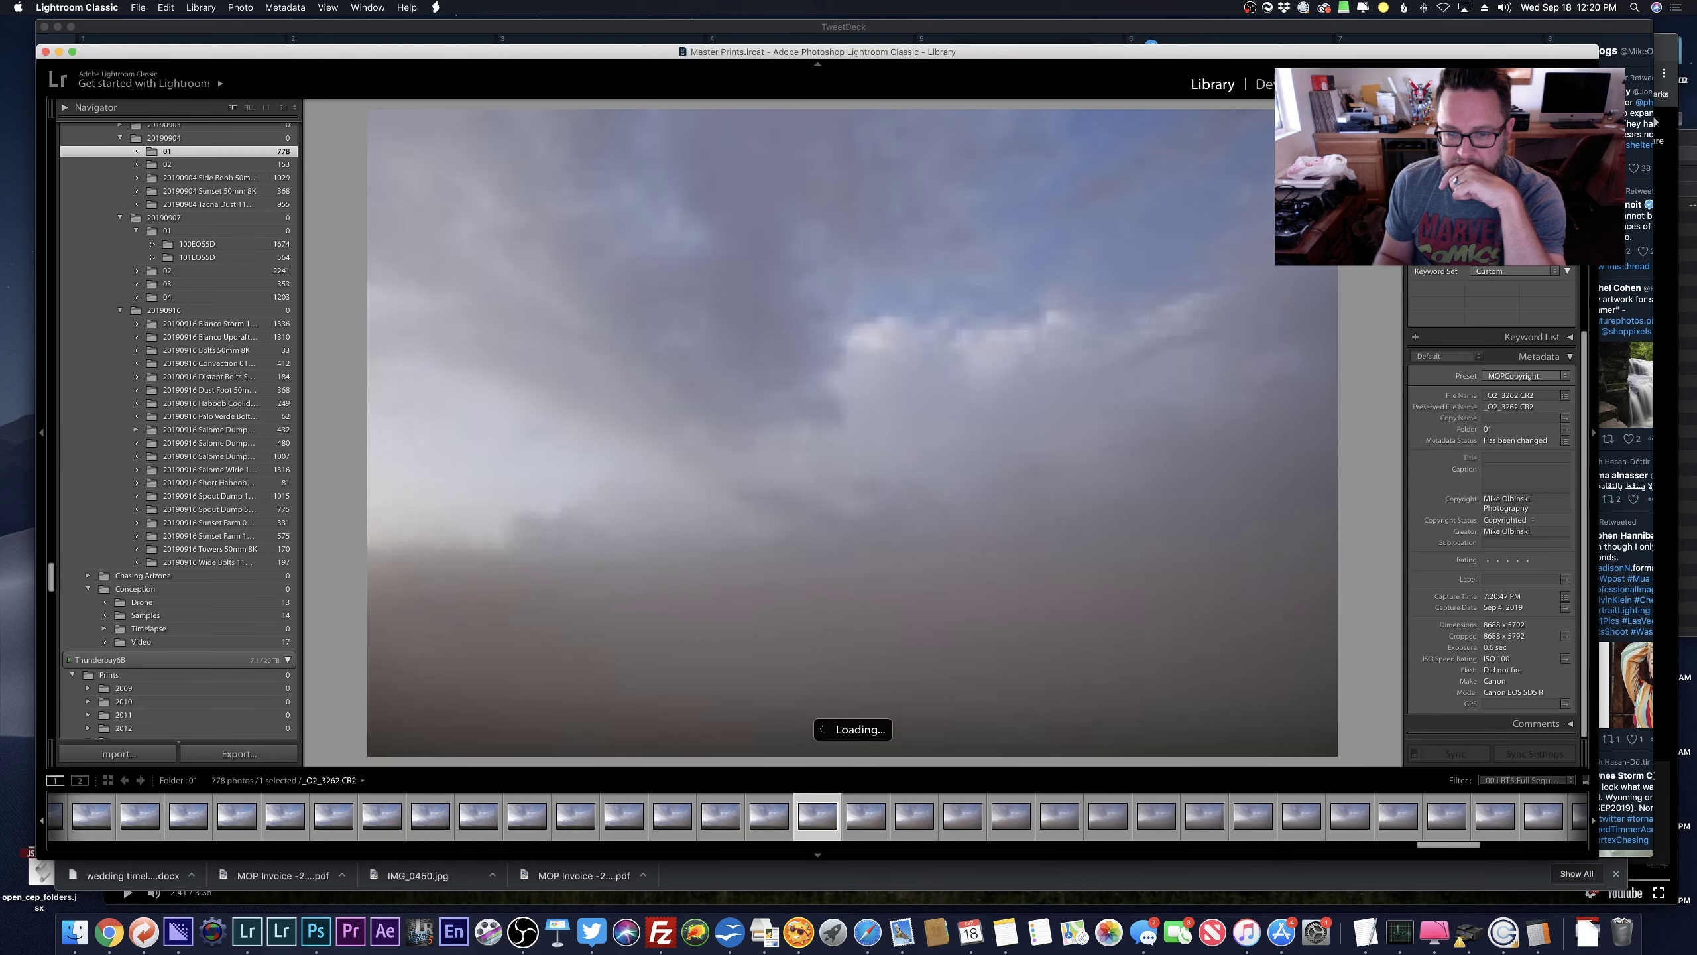
key(Right)
key(Right)
key(Right)
key(Right)
key(Right)
key(Right)
key(Right)
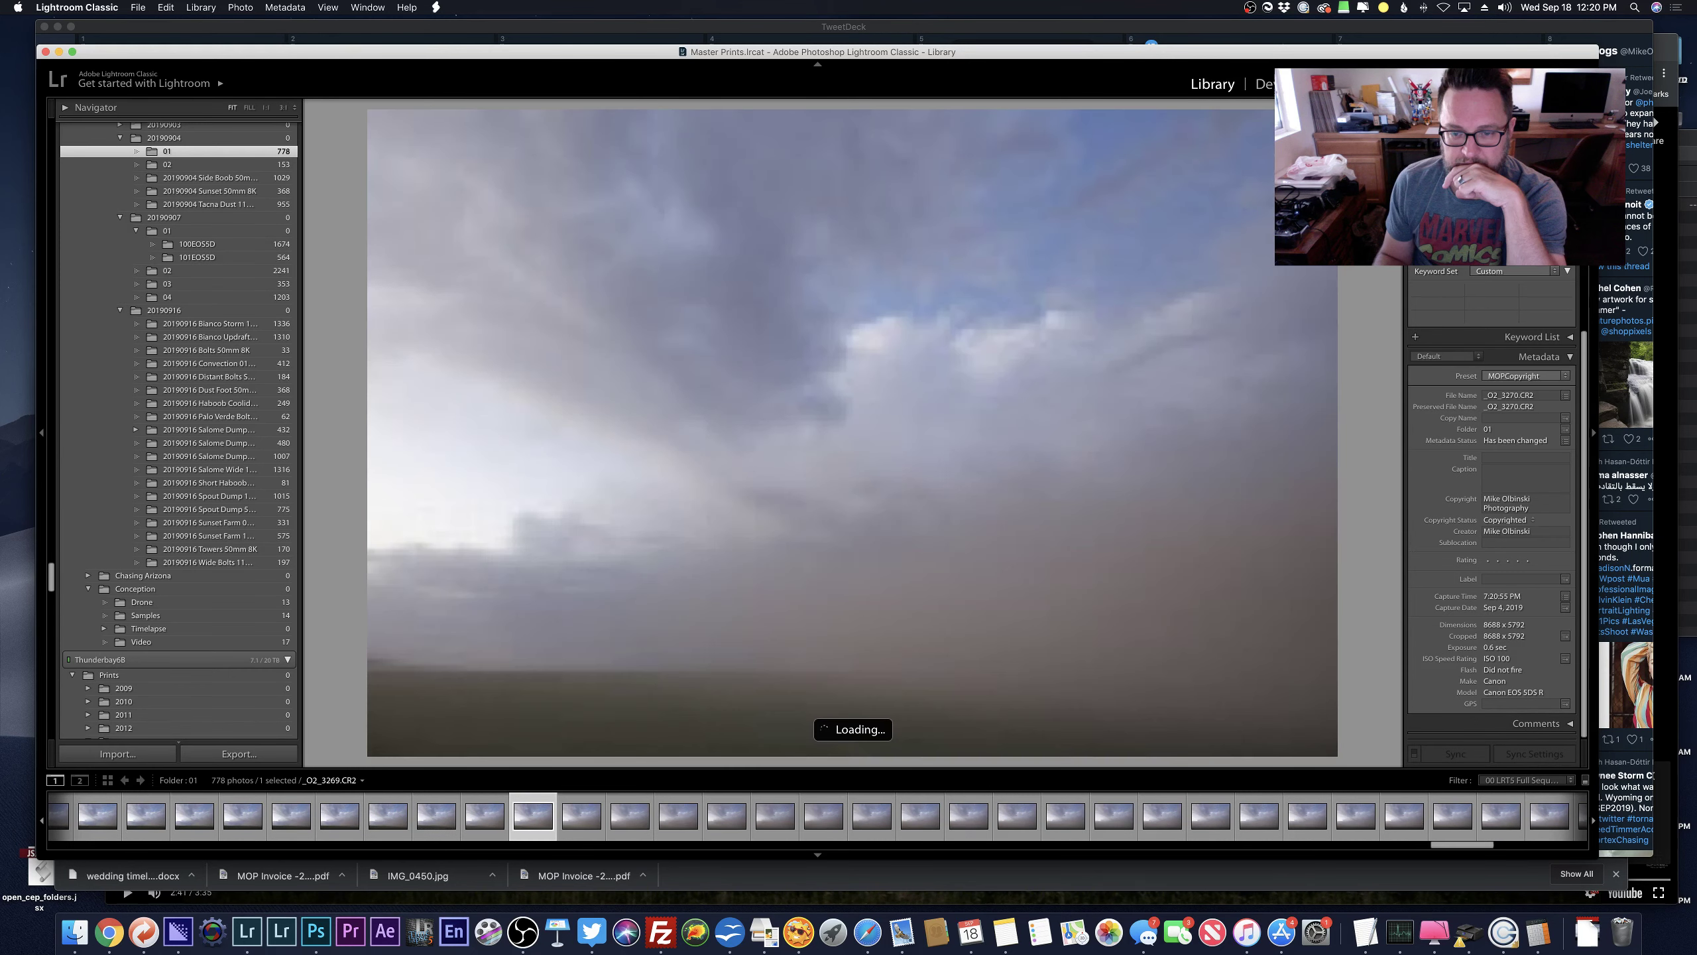
Go back to _O2_3263.CR2, compare the dust frames up to _O2_3268.CR2, and show the folder as a thumbnail grid.
key(Left)
key(Left)
key(Left)
key(Left)
key(Left)
key(Left)
key(Left)
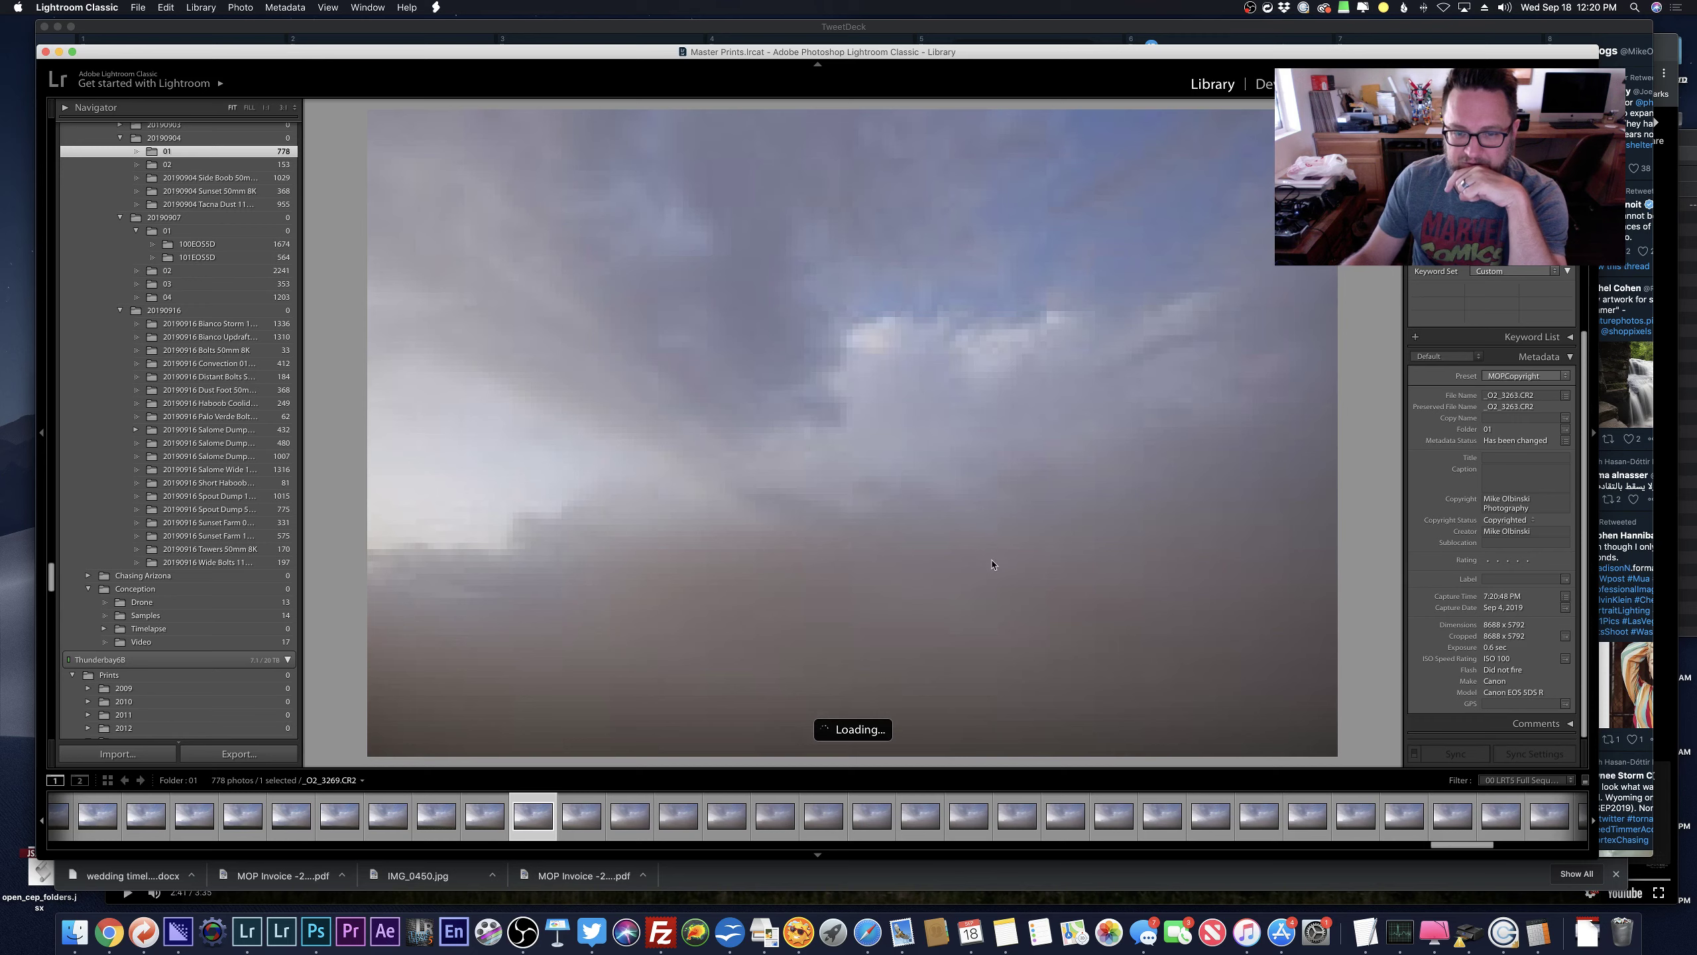
key(Right)
key(Right)
key(Right)
key(Right)
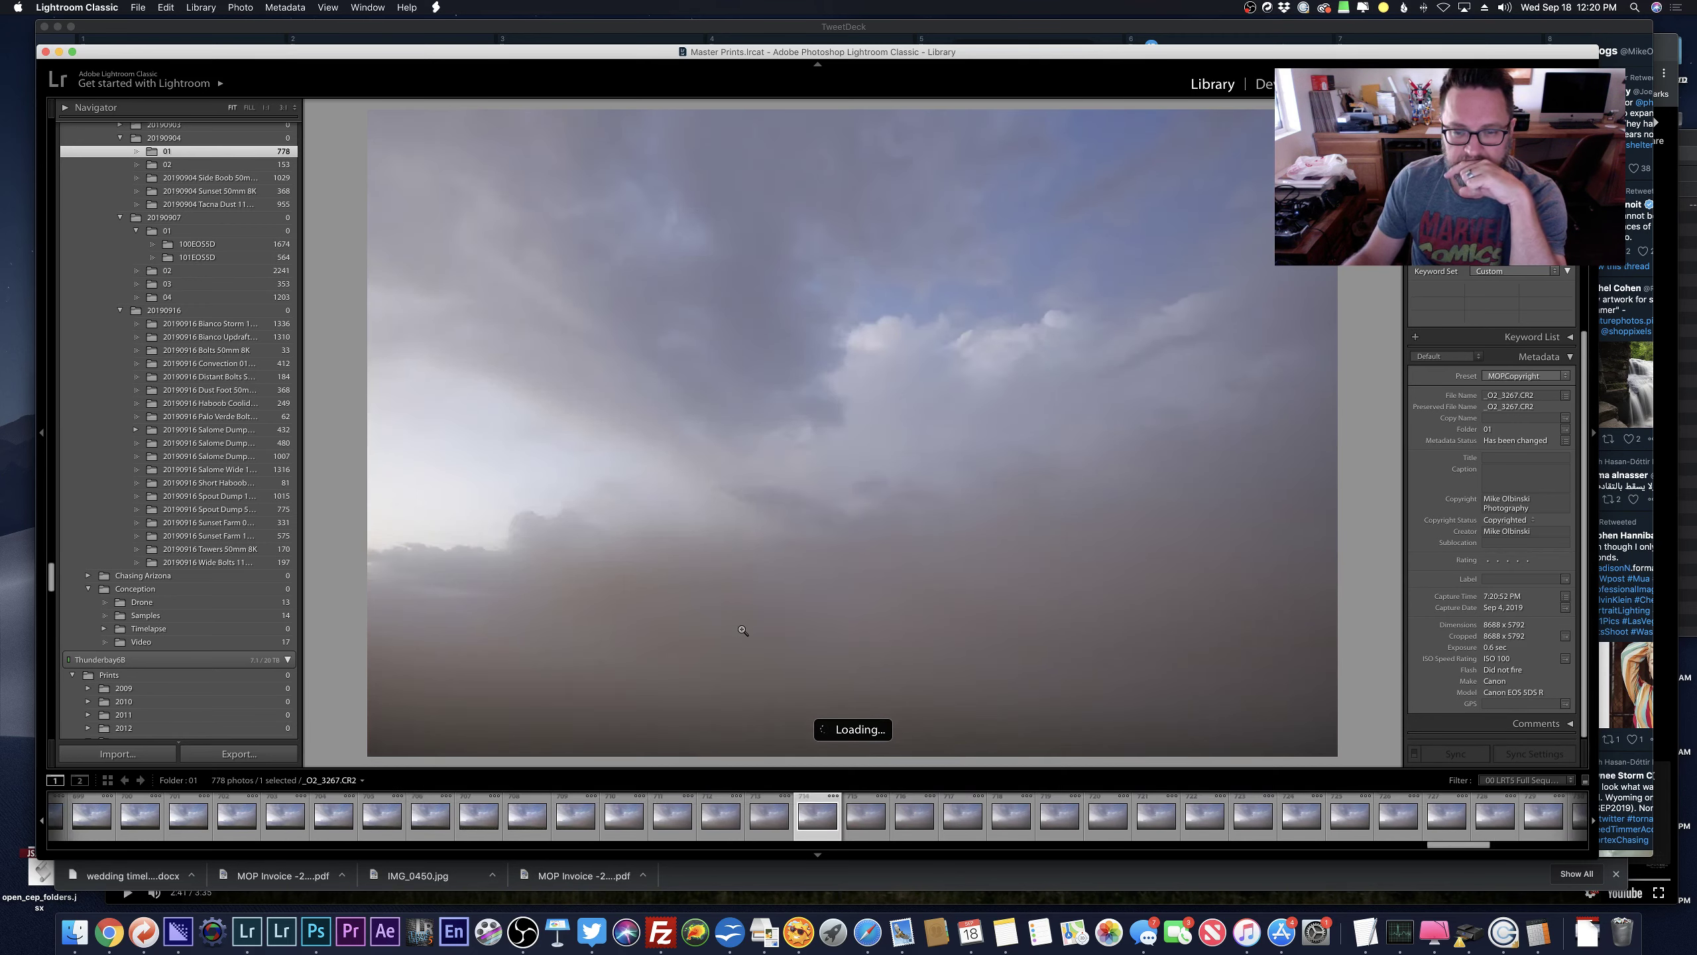
key(Right)
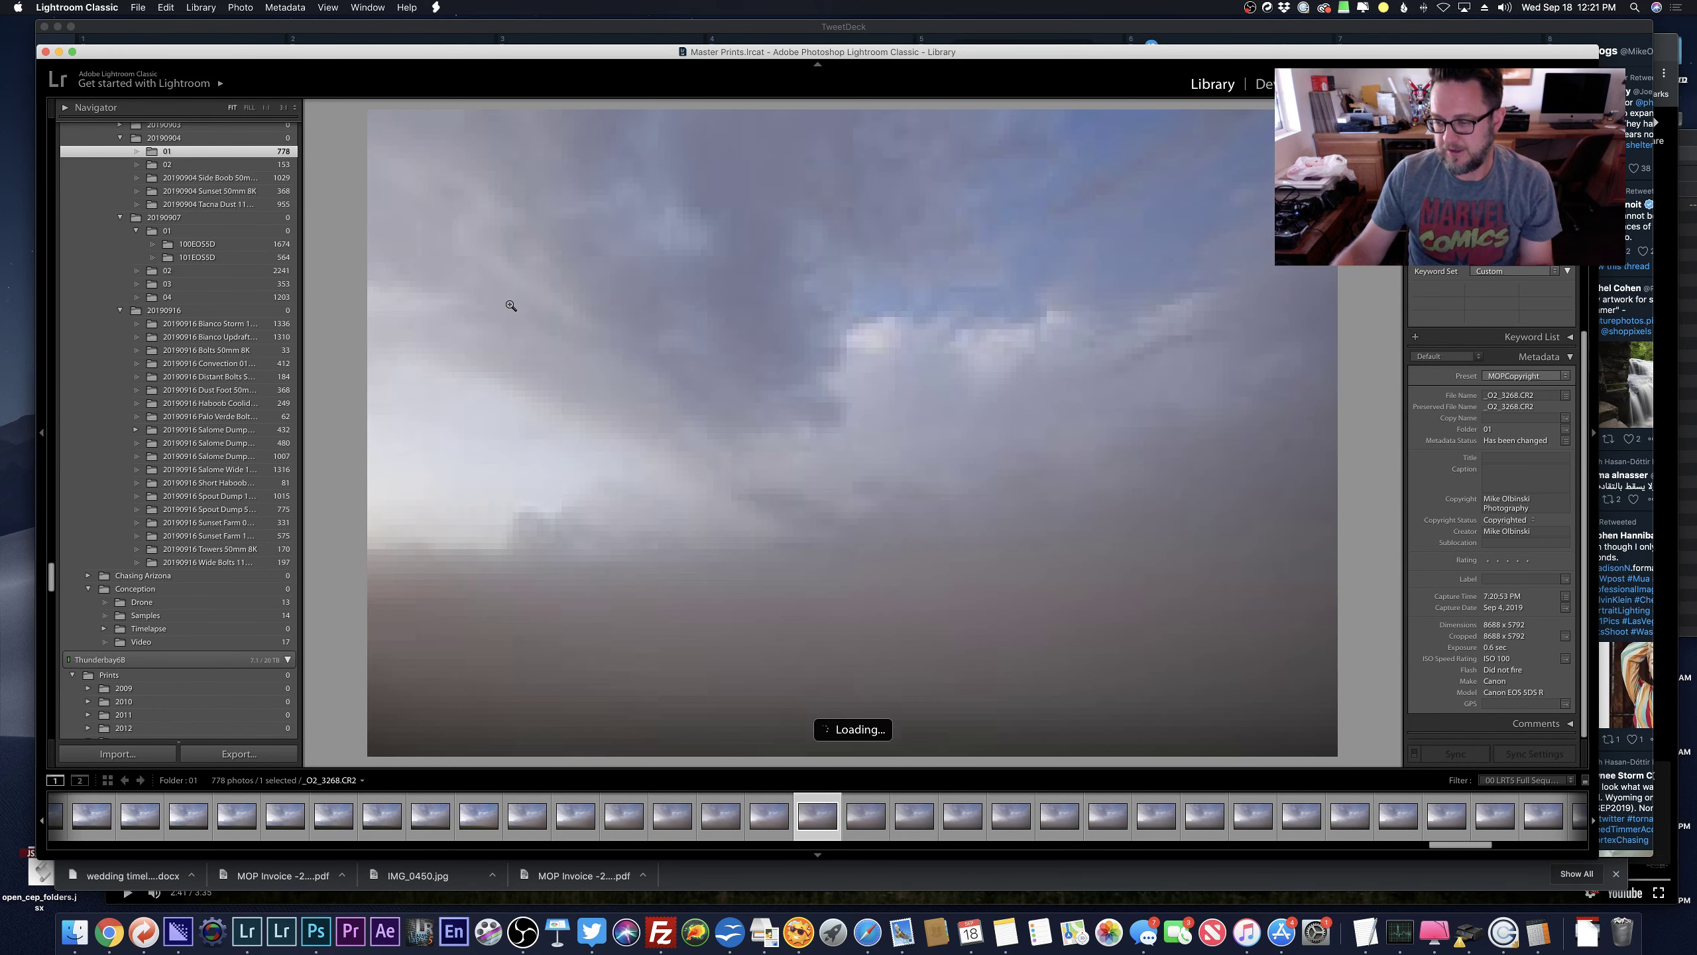
key(g)
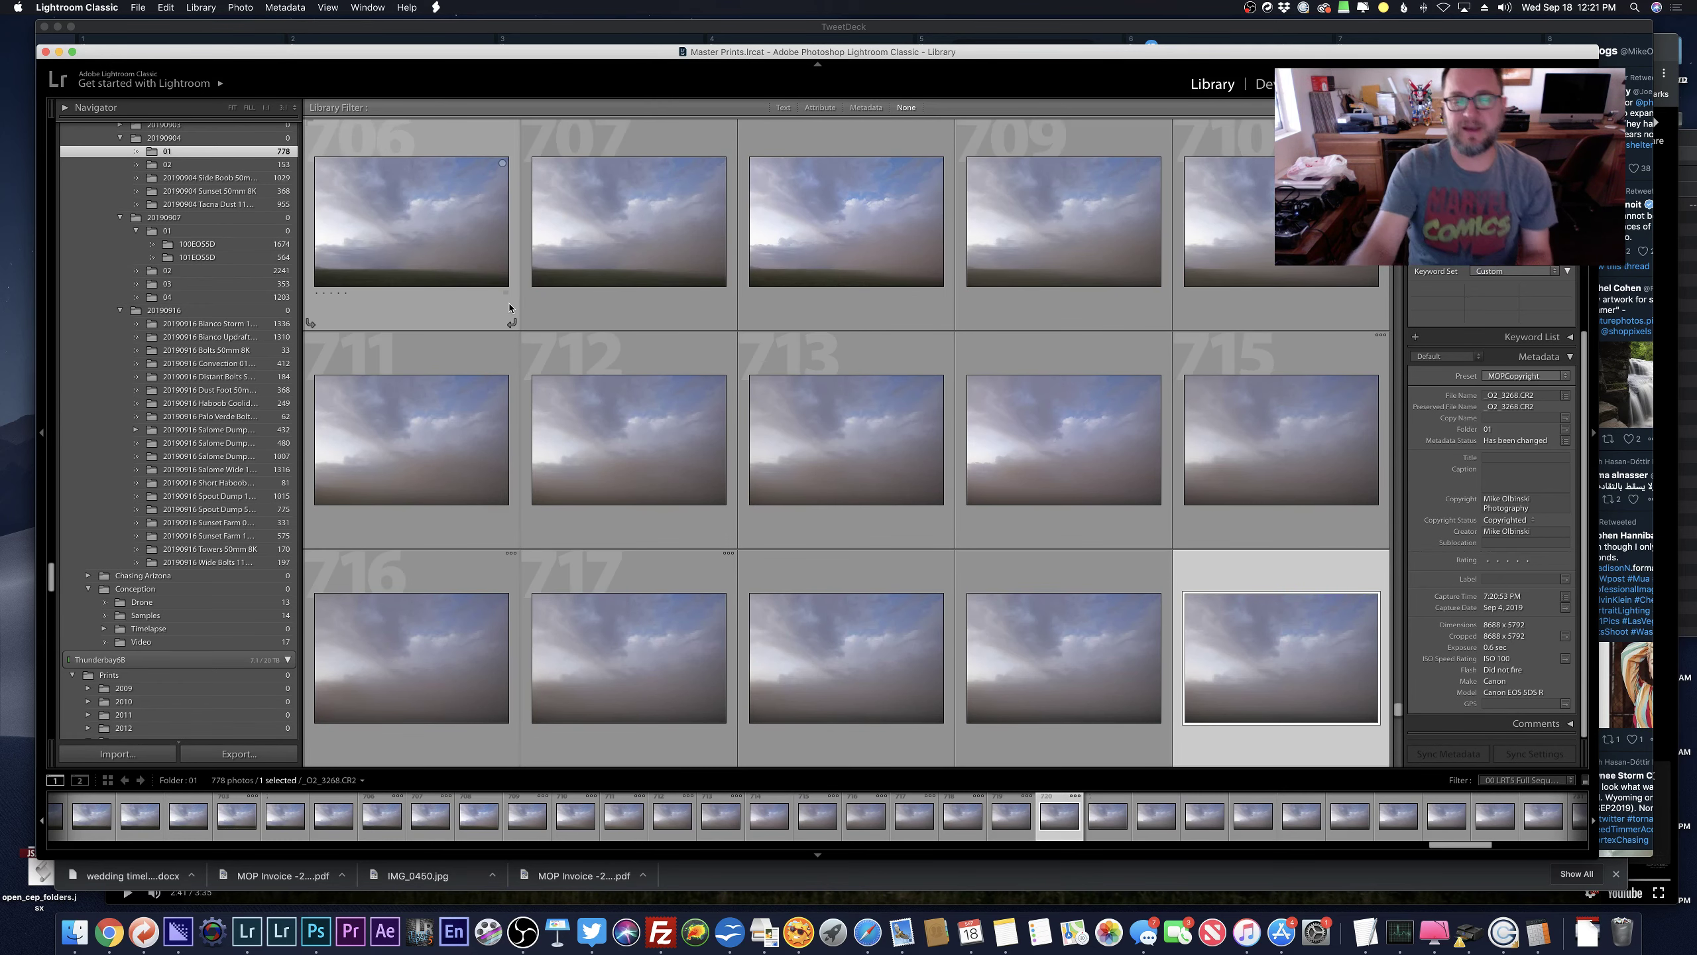
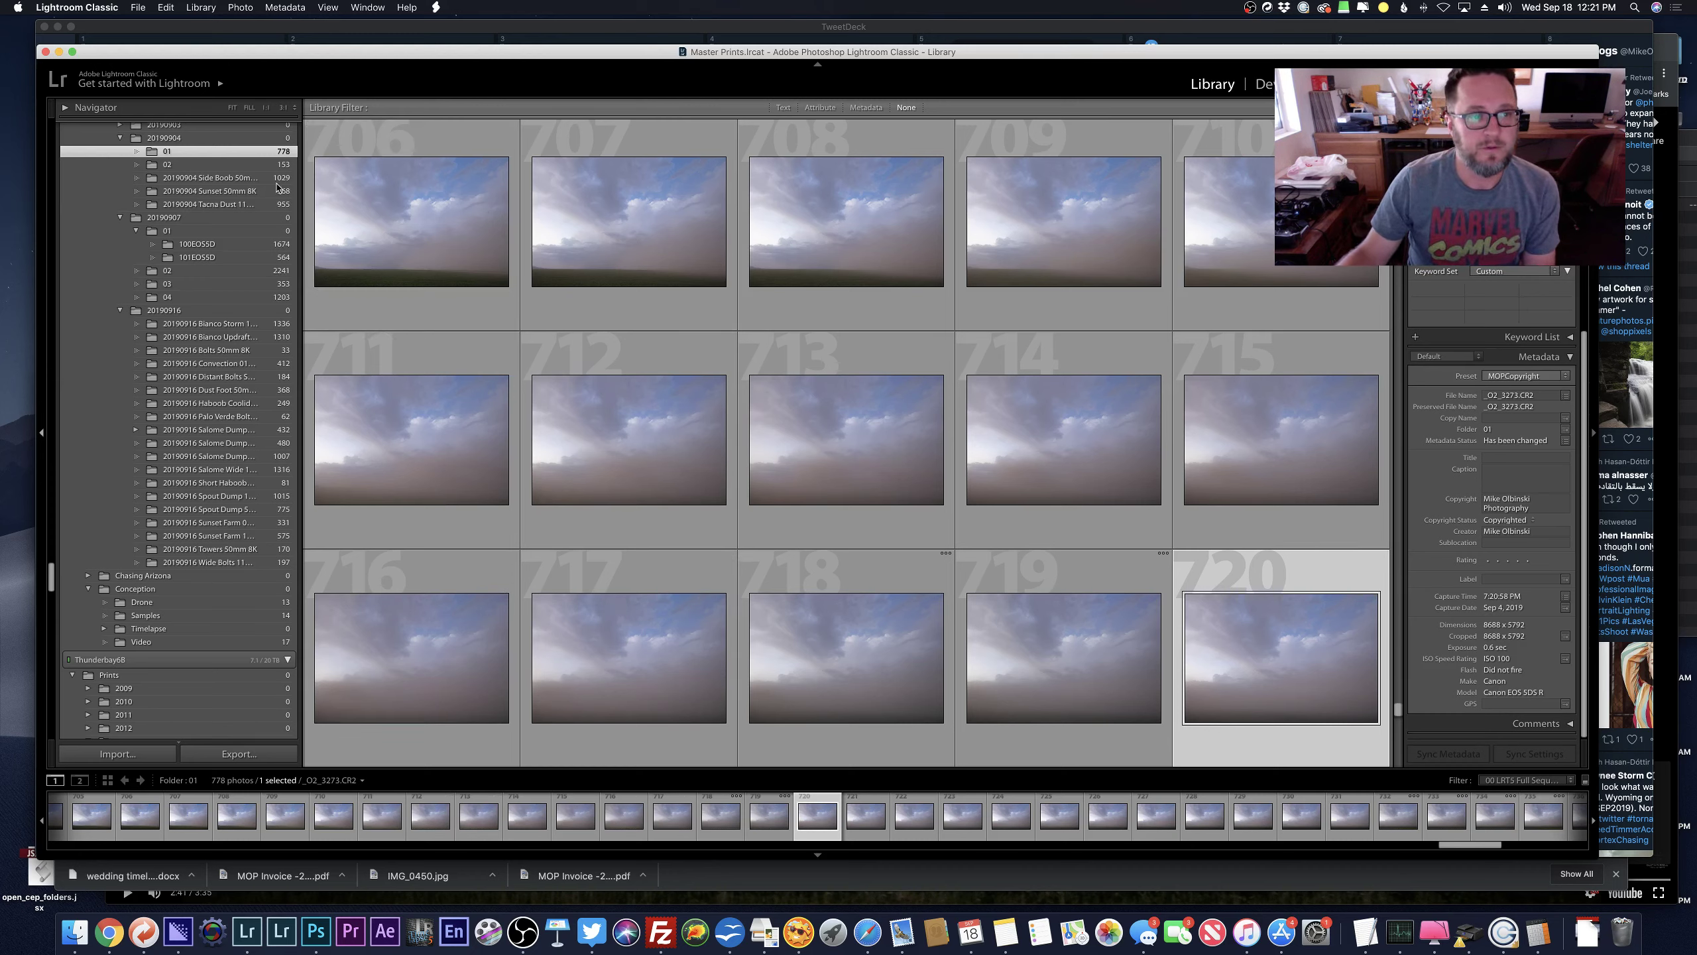
Expand the 20190903 folder and open its 20190903 Isolated Cell 11mm 8K timelapse.
scroll(250, 182, up, 2)
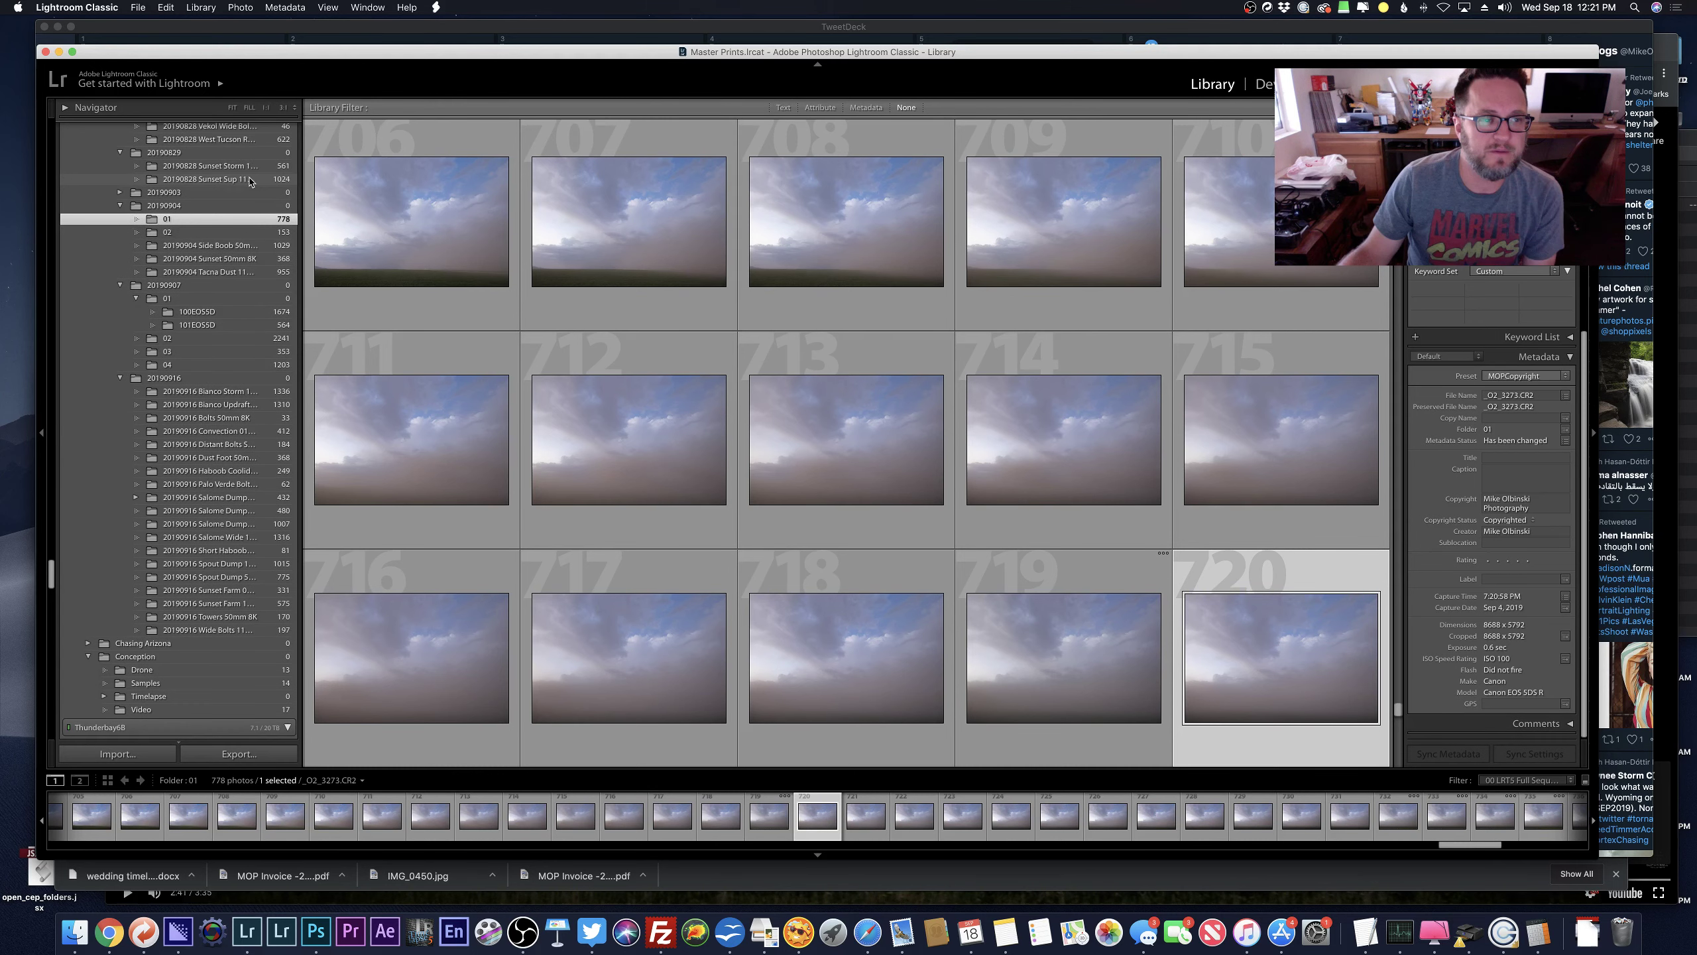
click(120, 191)
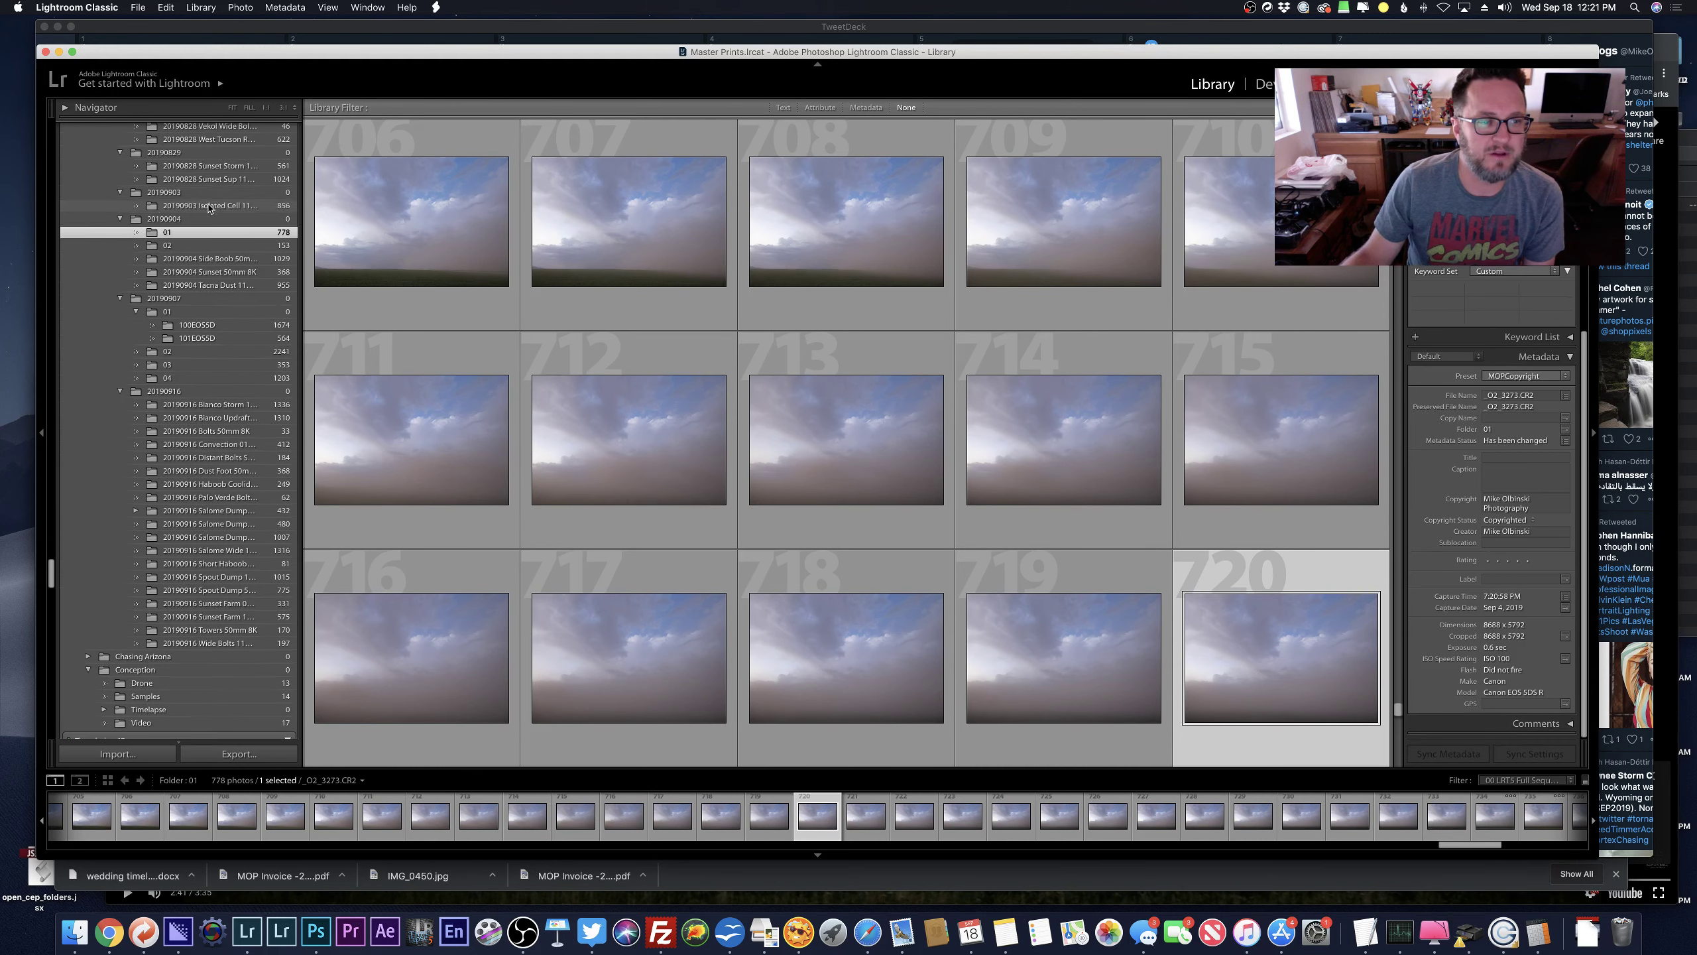
click(209, 207)
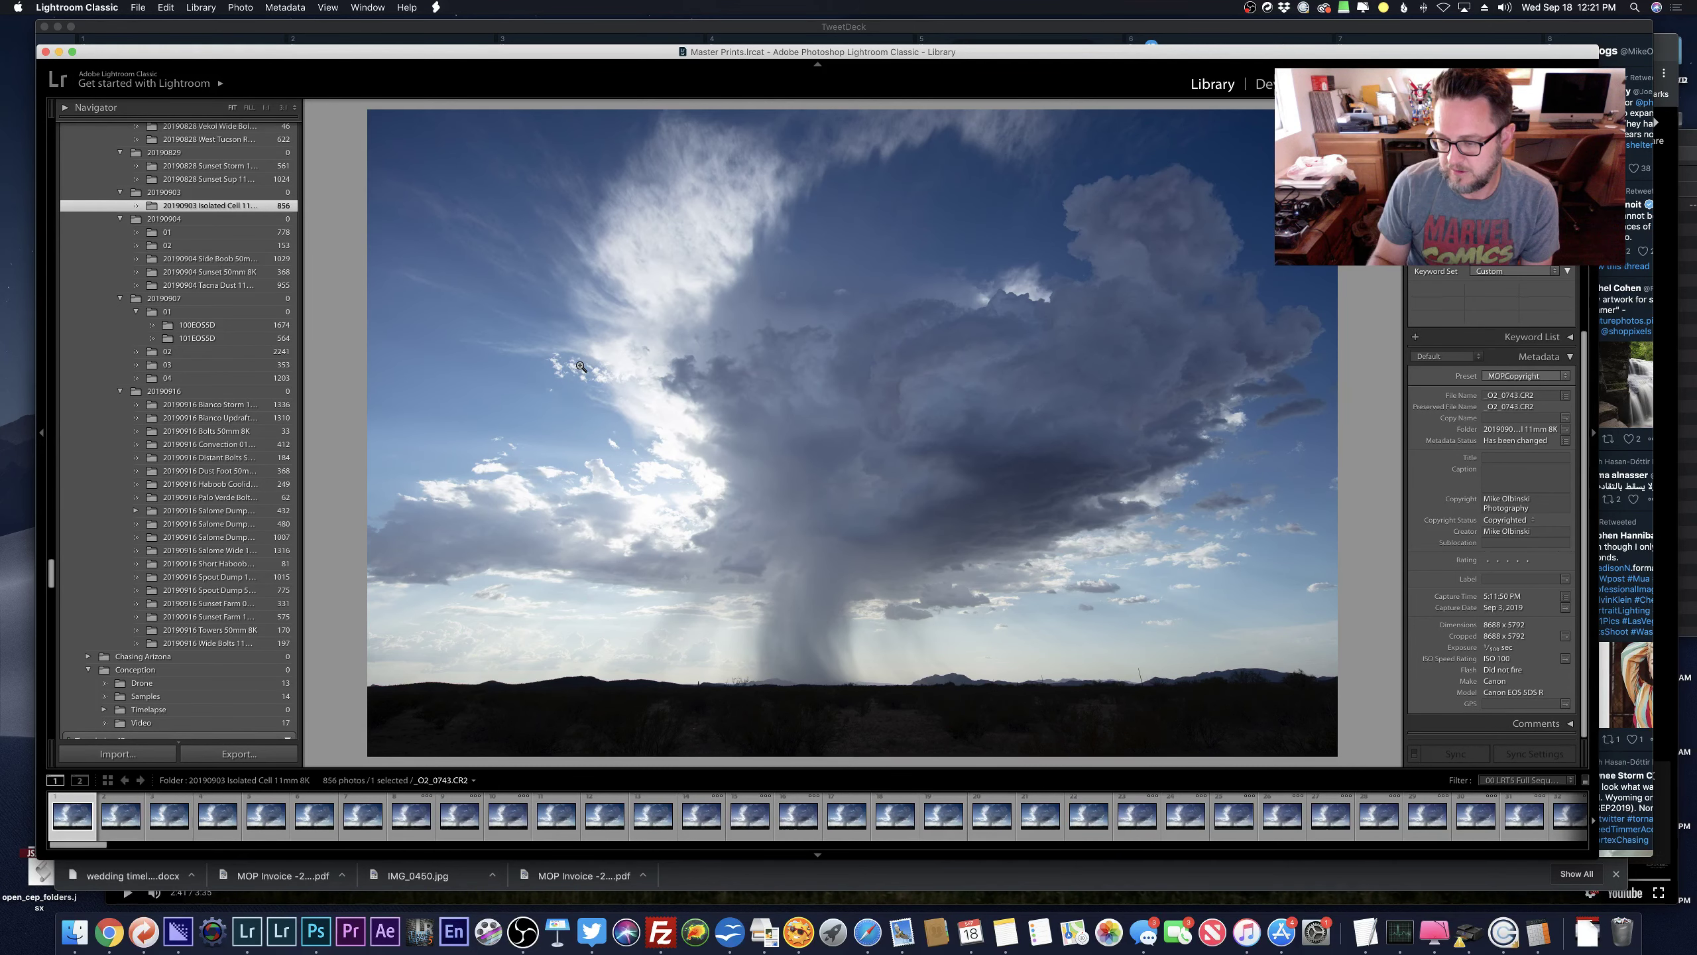
Step through the isolated storm cell frames from _O2_0743.CR2 past _O2_0774.CR2 to _O2_0813.CR2.
key(Right)
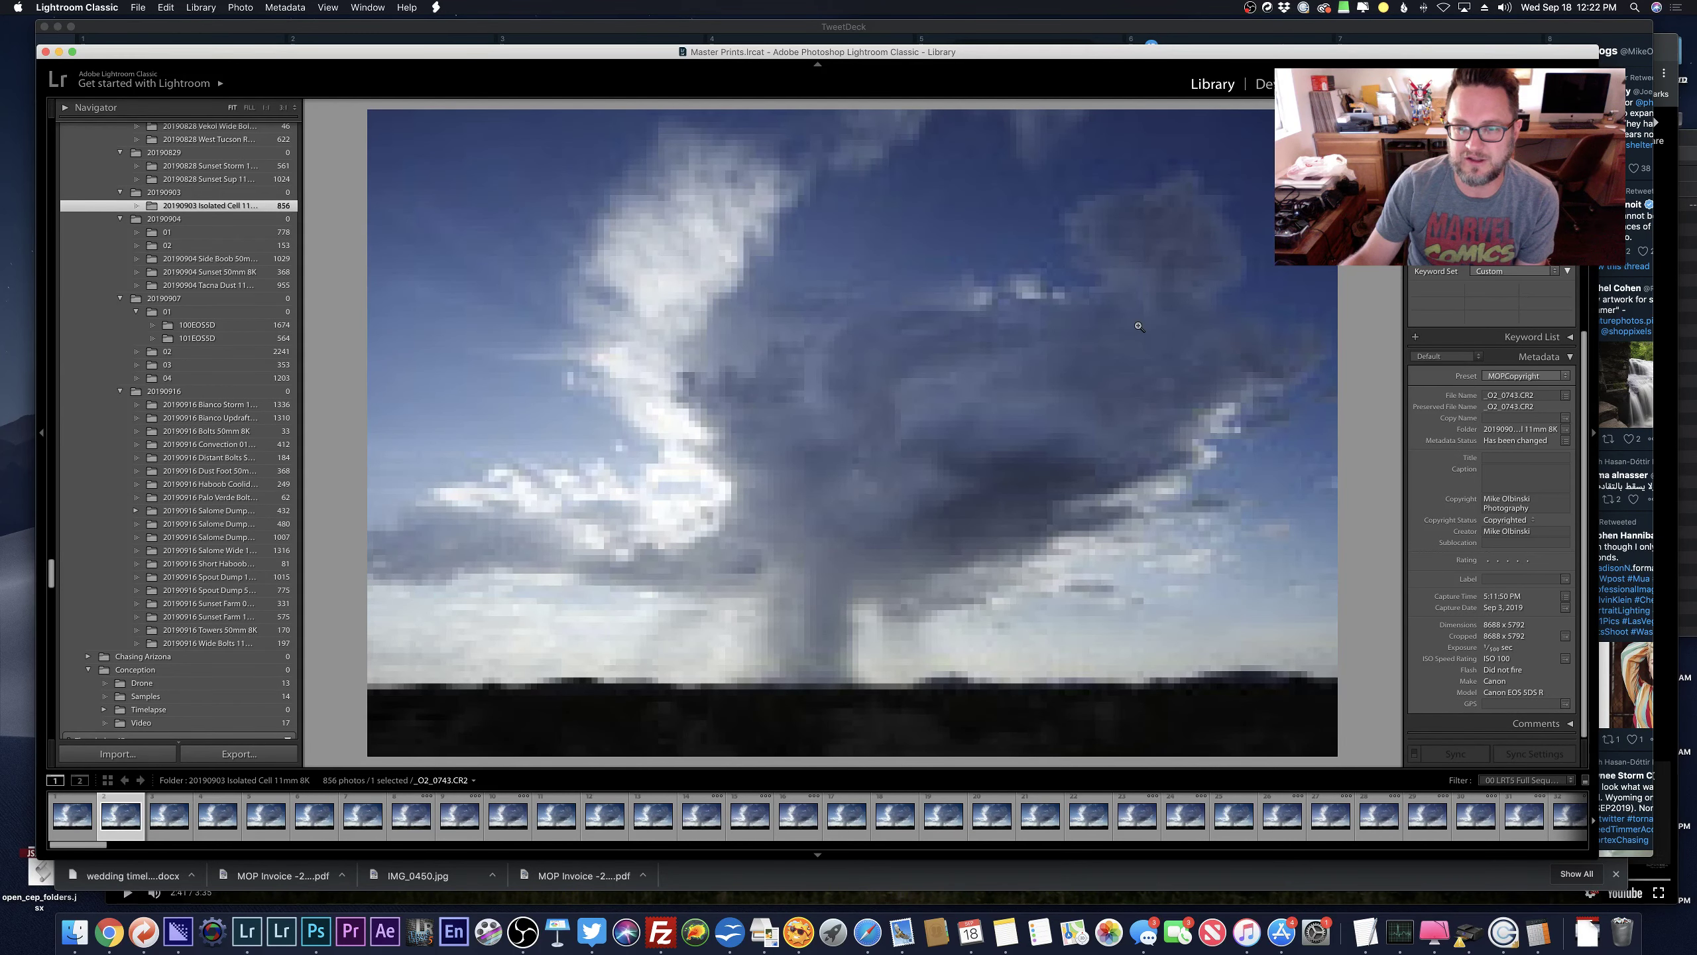
key(Right)
key(Right)
key(Right)
key(Right)
key(Right)
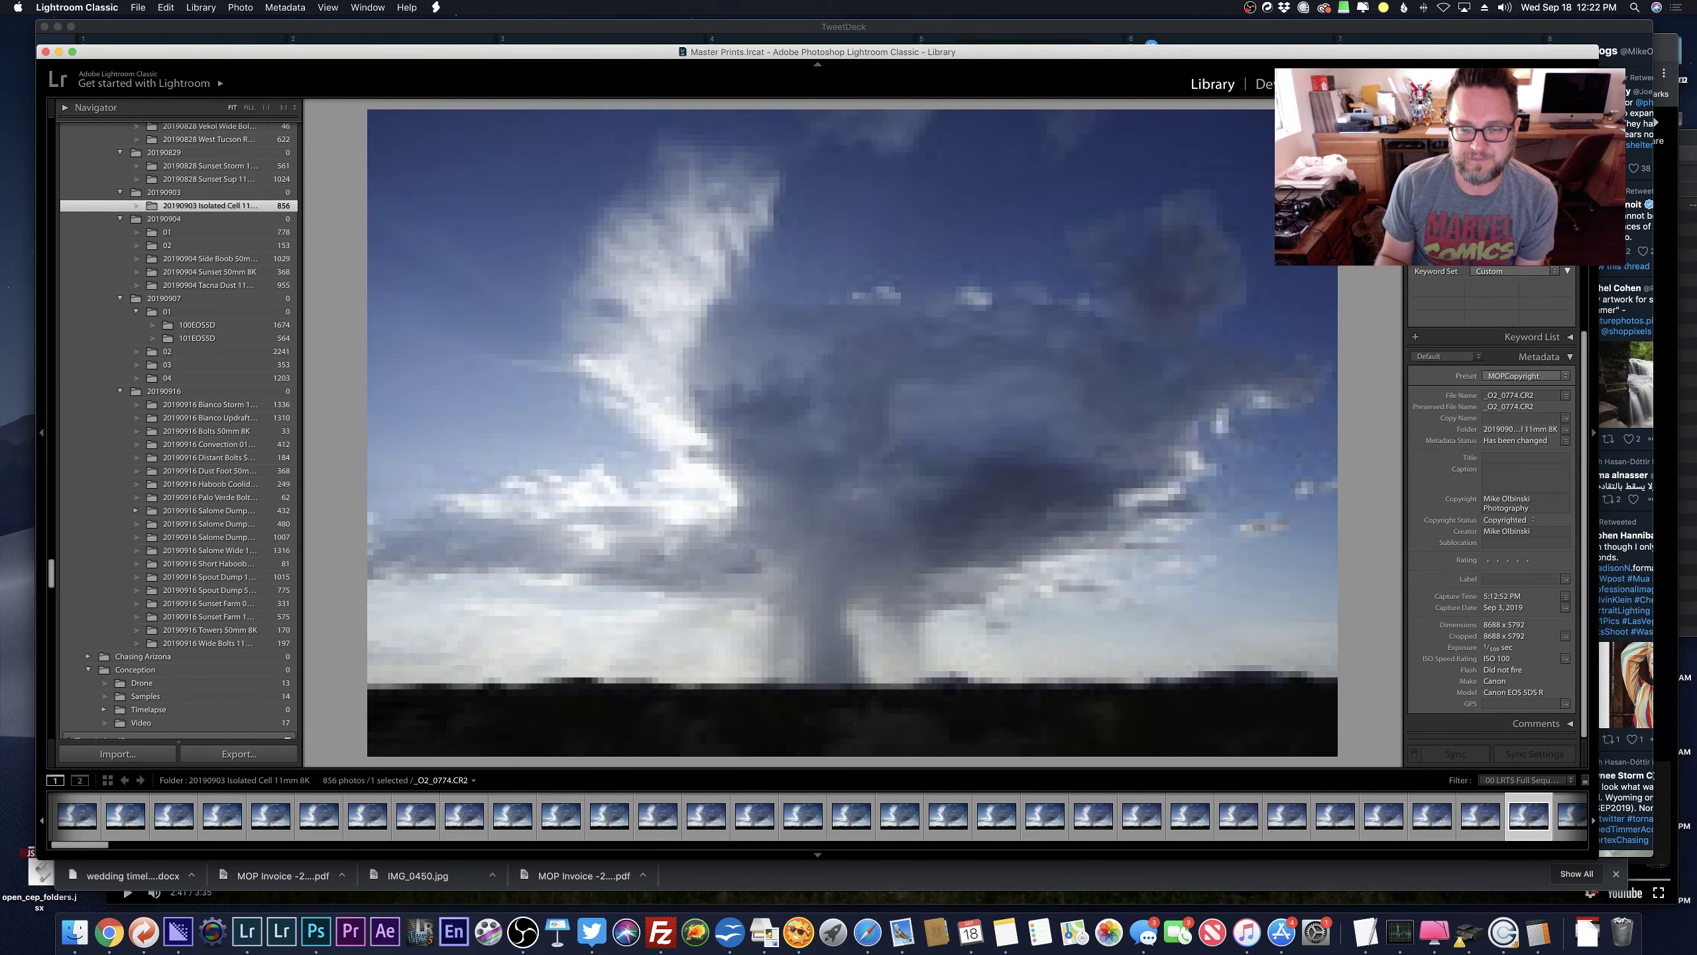
key(Right)
key(Right)
key(Right)
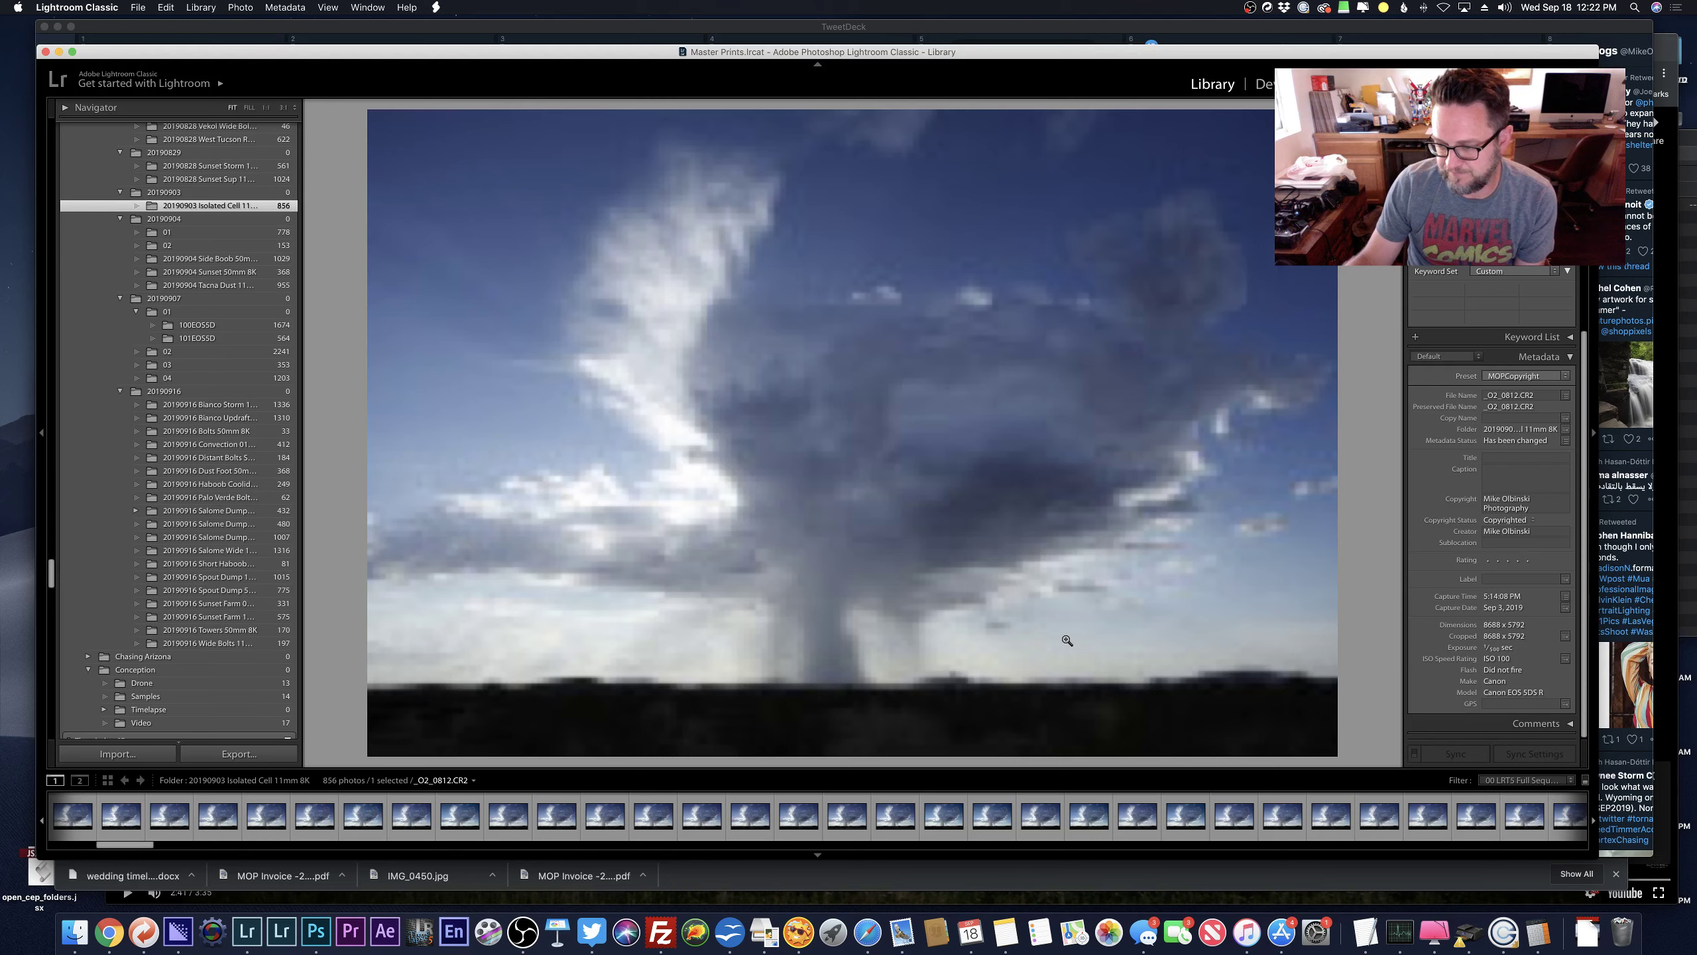
key(Right)
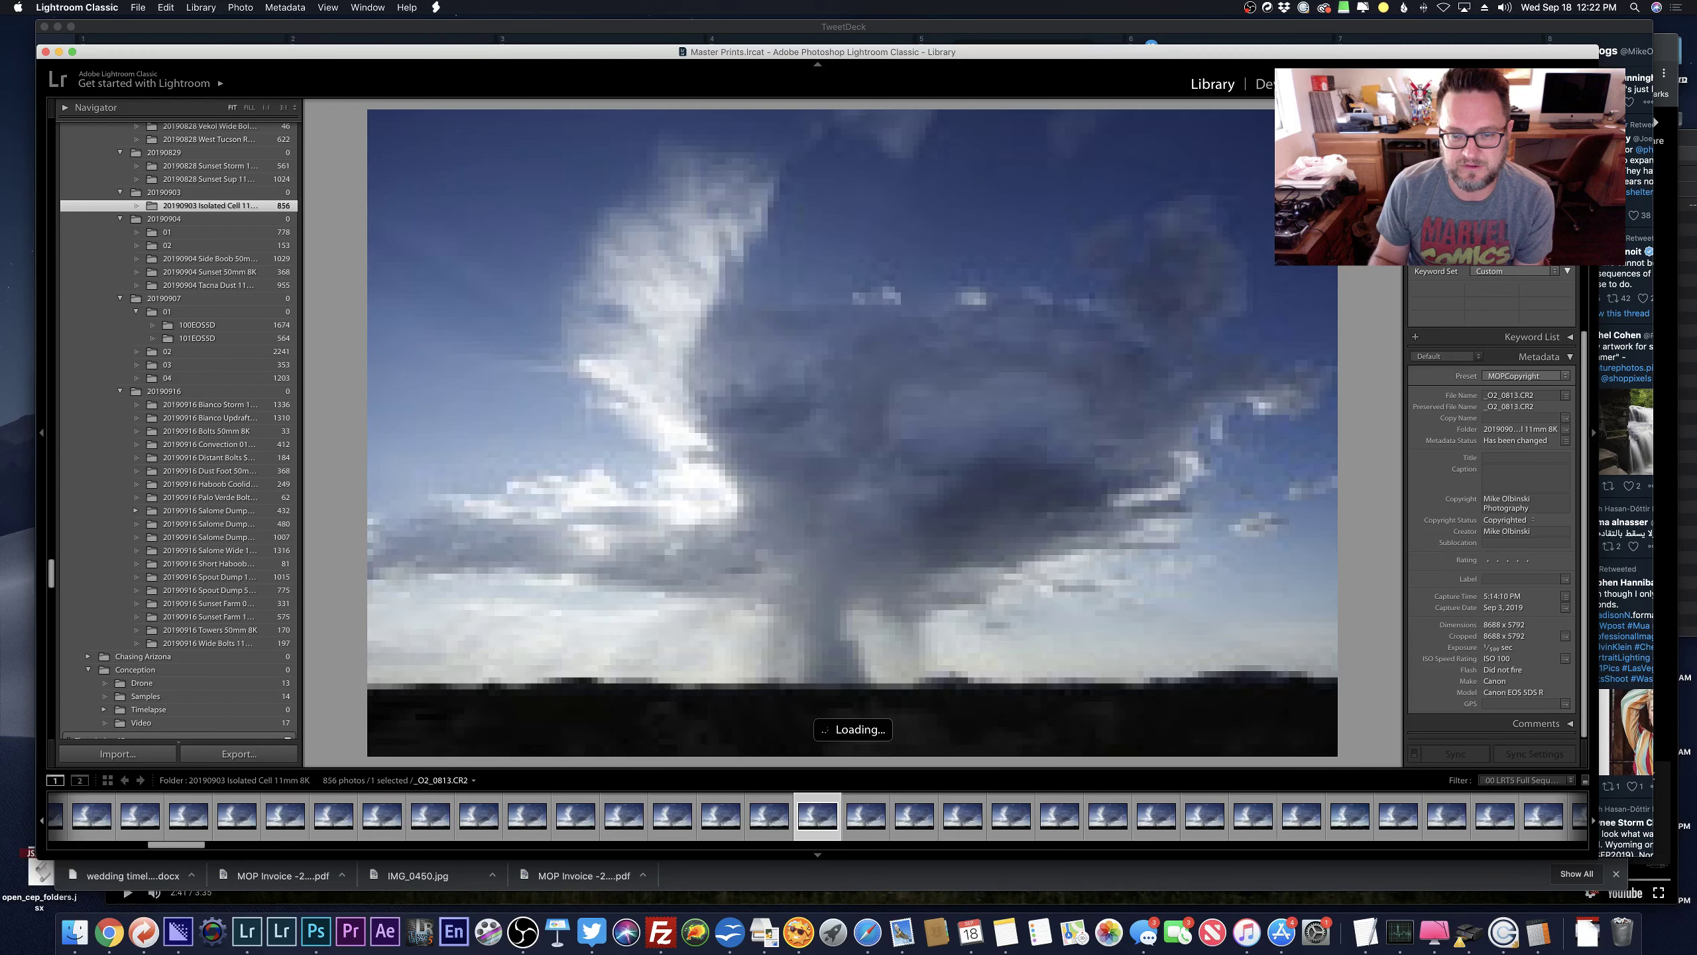
Examine the rain shaft in the frames from _O2_0813.CR2 to _O2_0825.CR2, enlarging the view at its base.
key(Right)
key(Right)
key(Right)
key(Right)
key(Right)
key(Right)
key(Right)
key(Right)
key(Right)
key(Right)
key(Right)
key(Right)
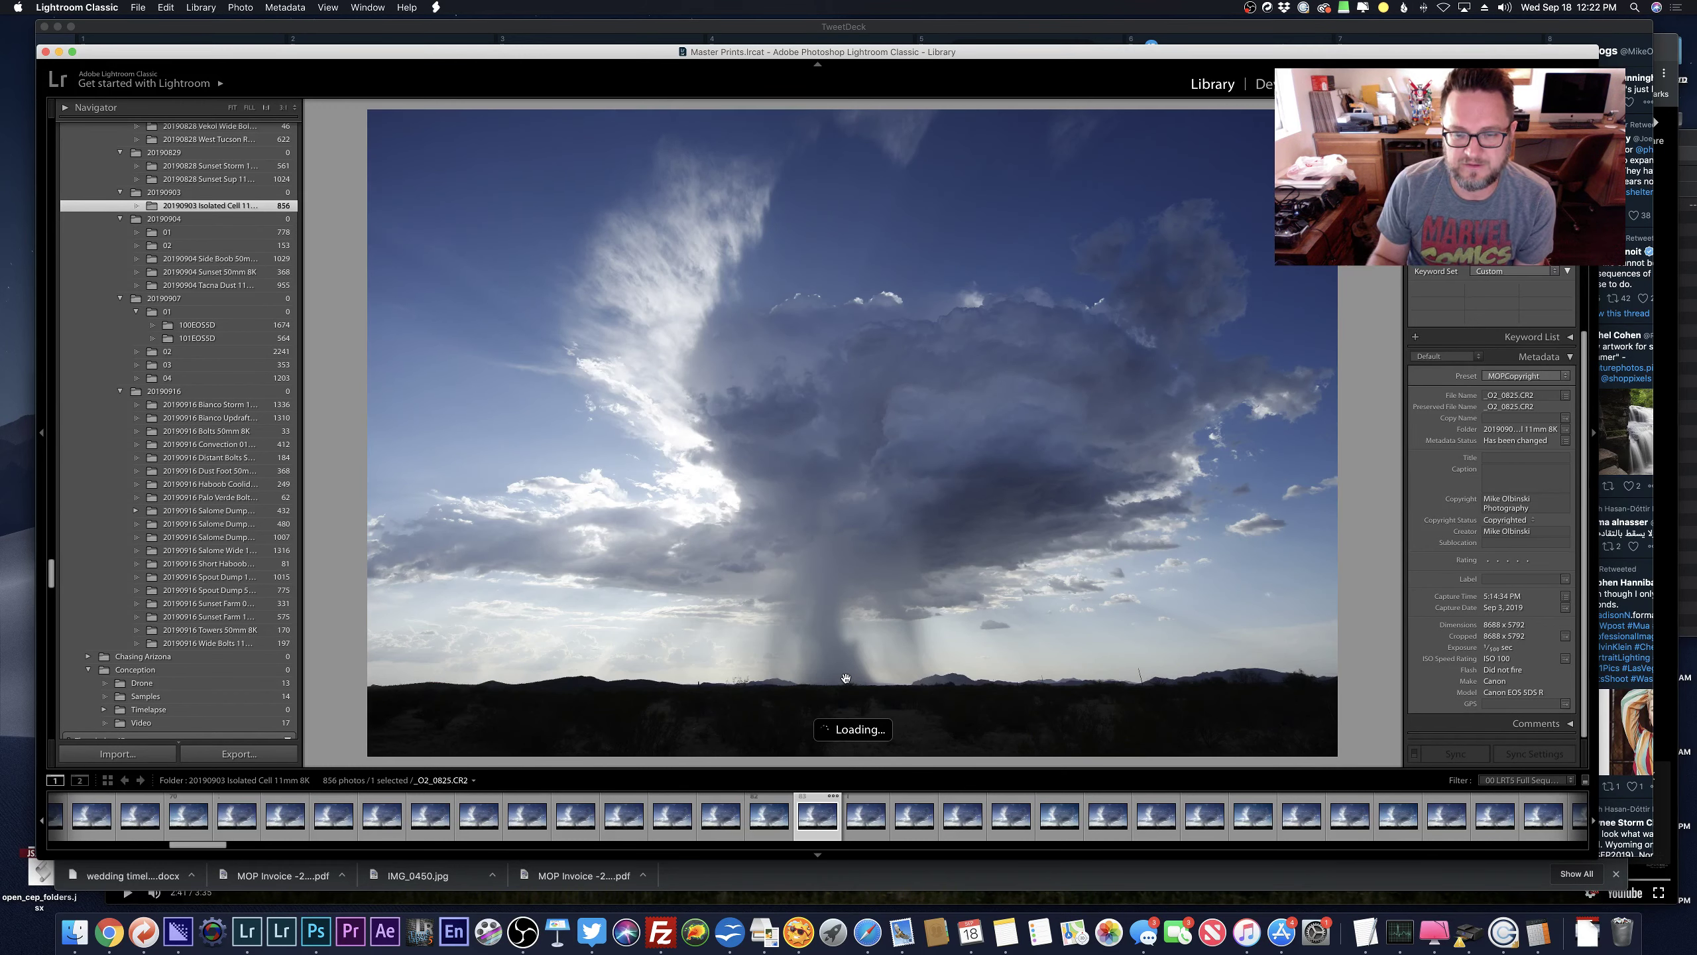
key(Right)
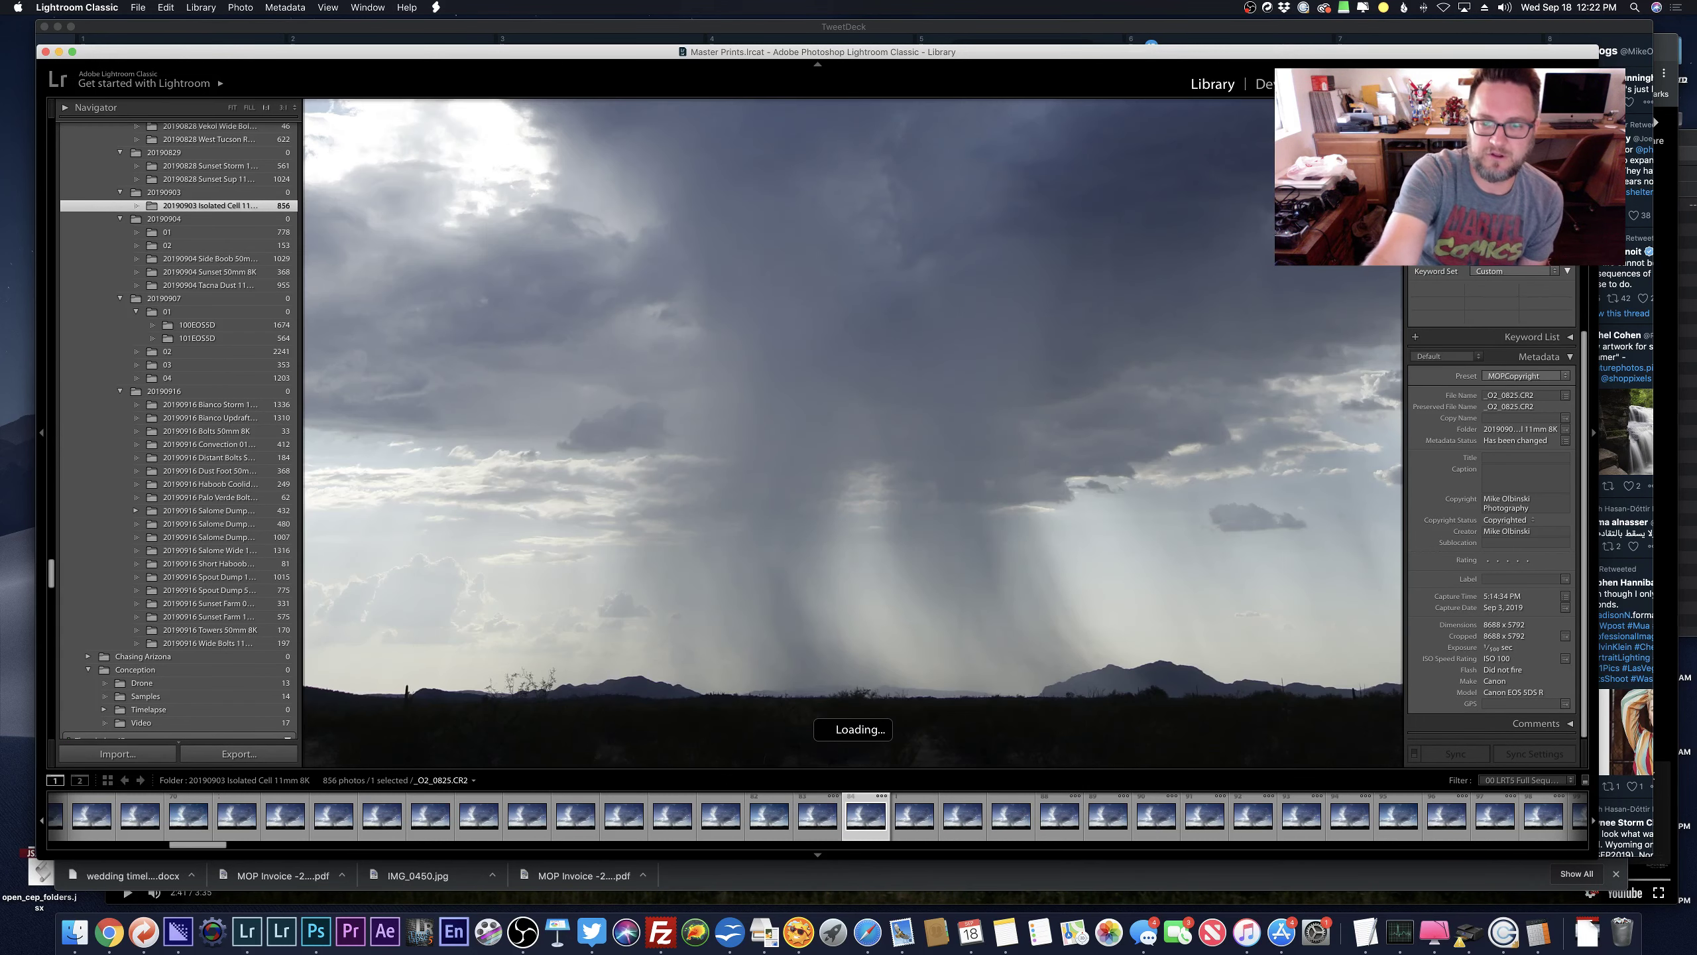
Check the enlarged rain shaft in the frames from _O2_0825.CR2 through _O2_0913.CR2 to _O2_0931.CR2.
click(817, 814)
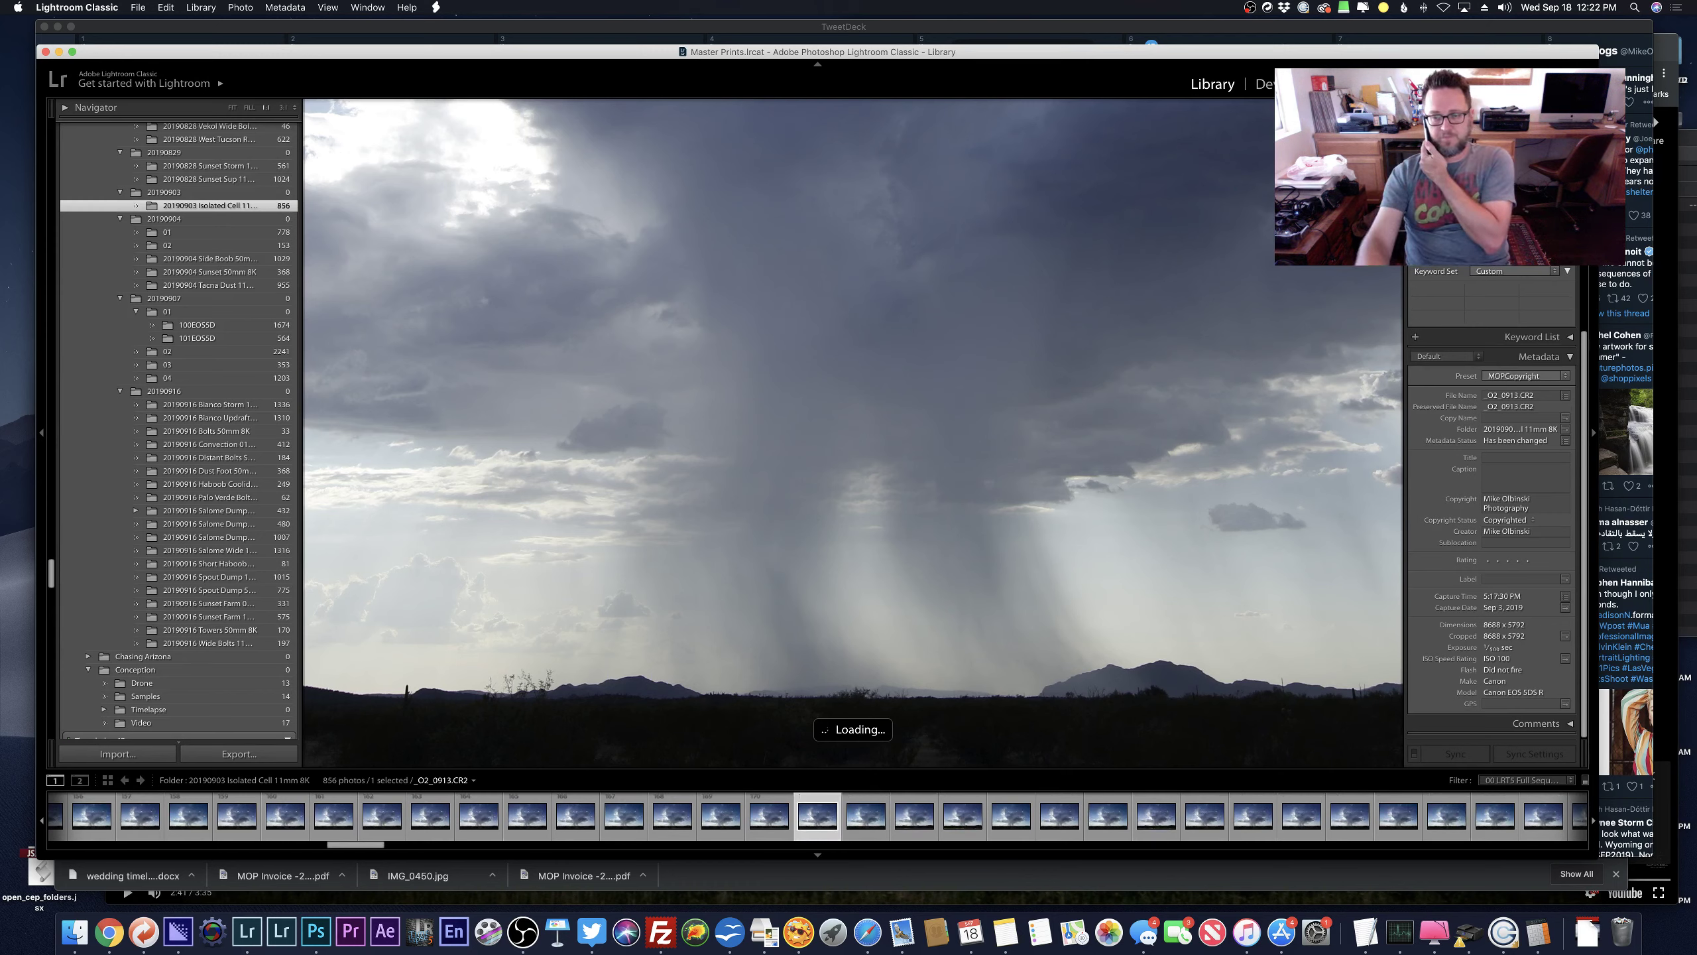
key(Right)
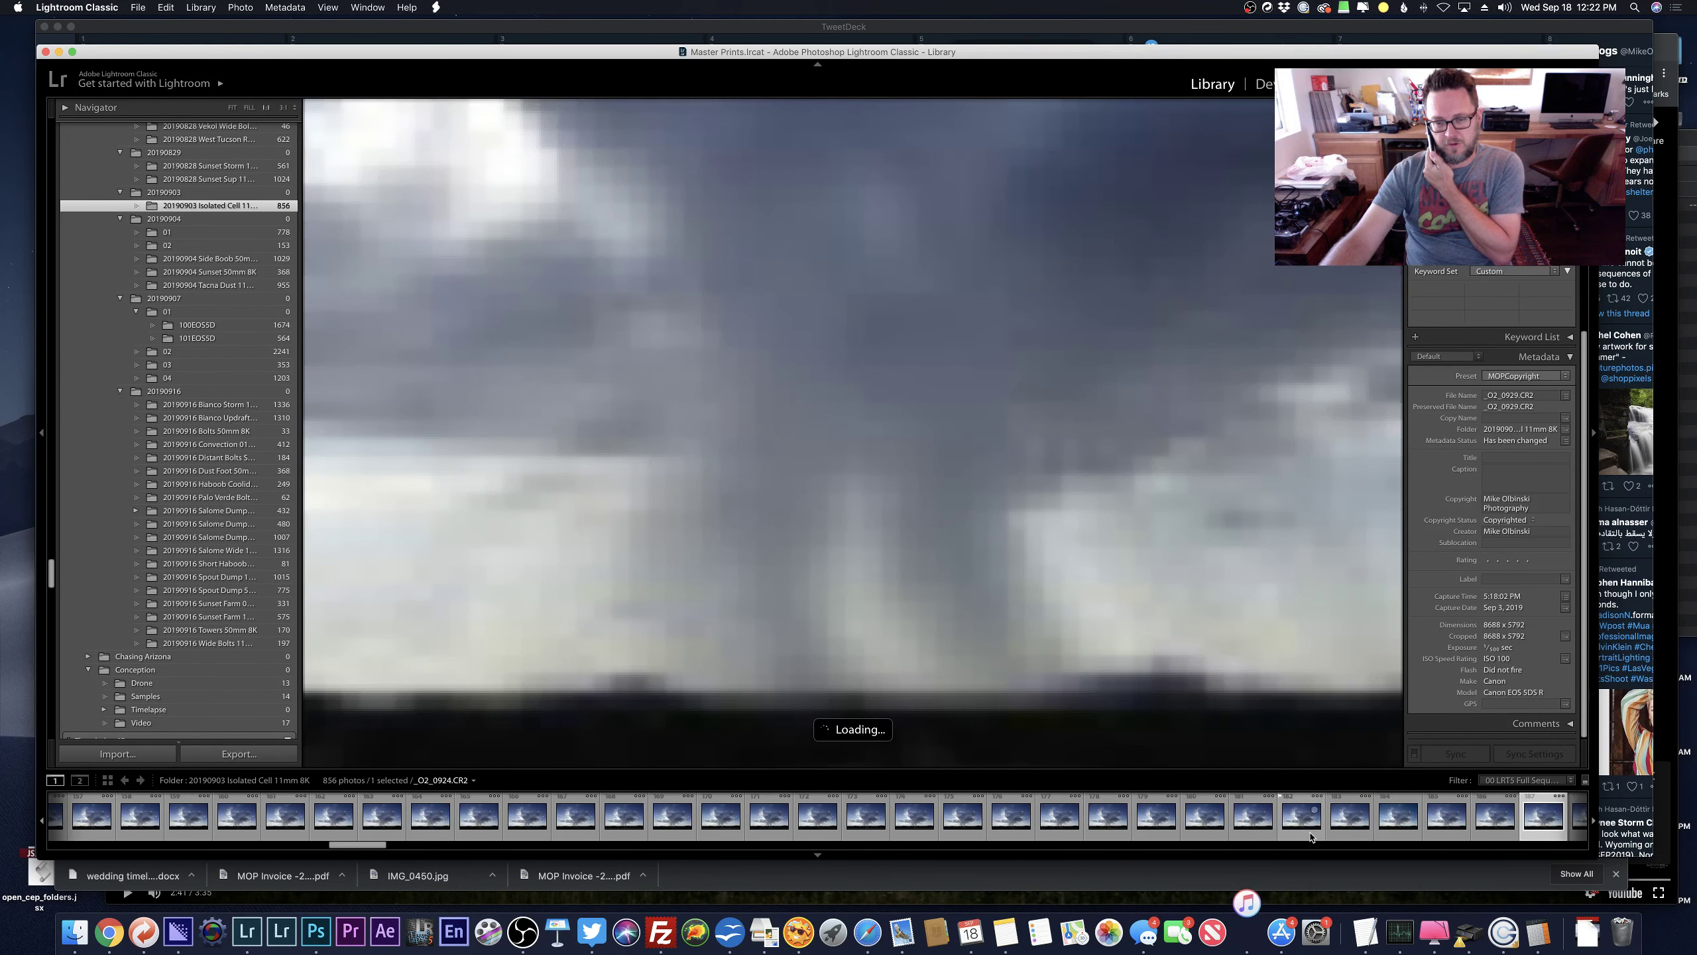
click(1543, 816)
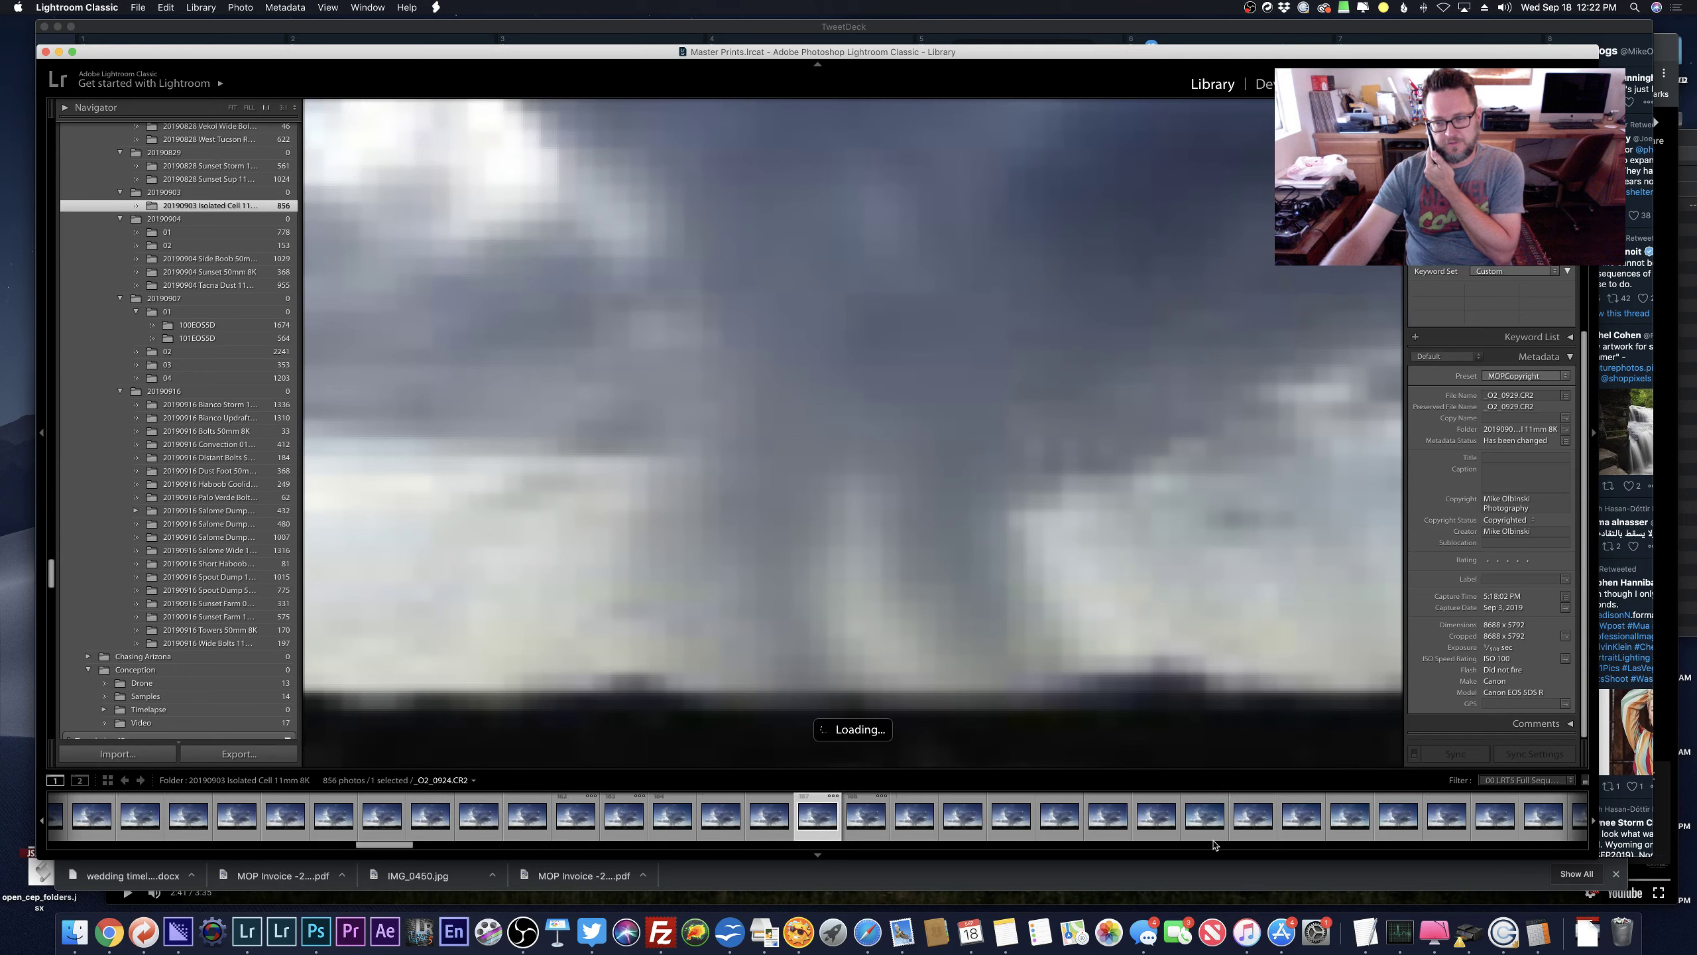
click(903, 828)
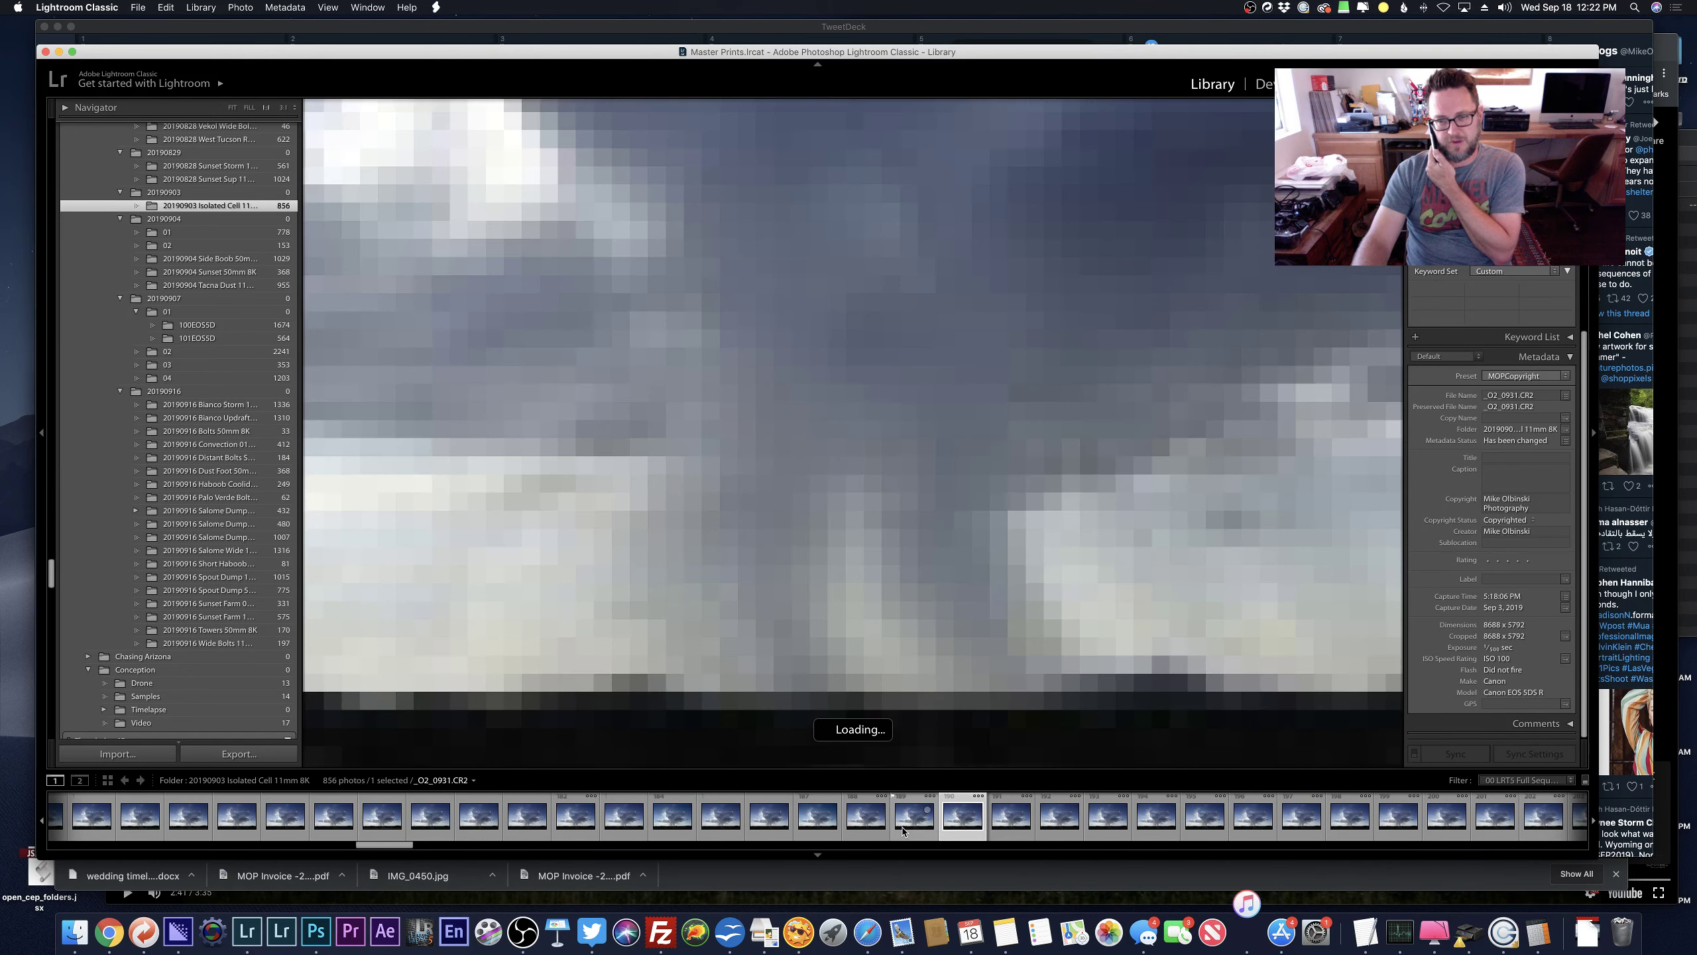
Switch to iTunes and dismiss the iPhone sync alert.
click(1246, 932)
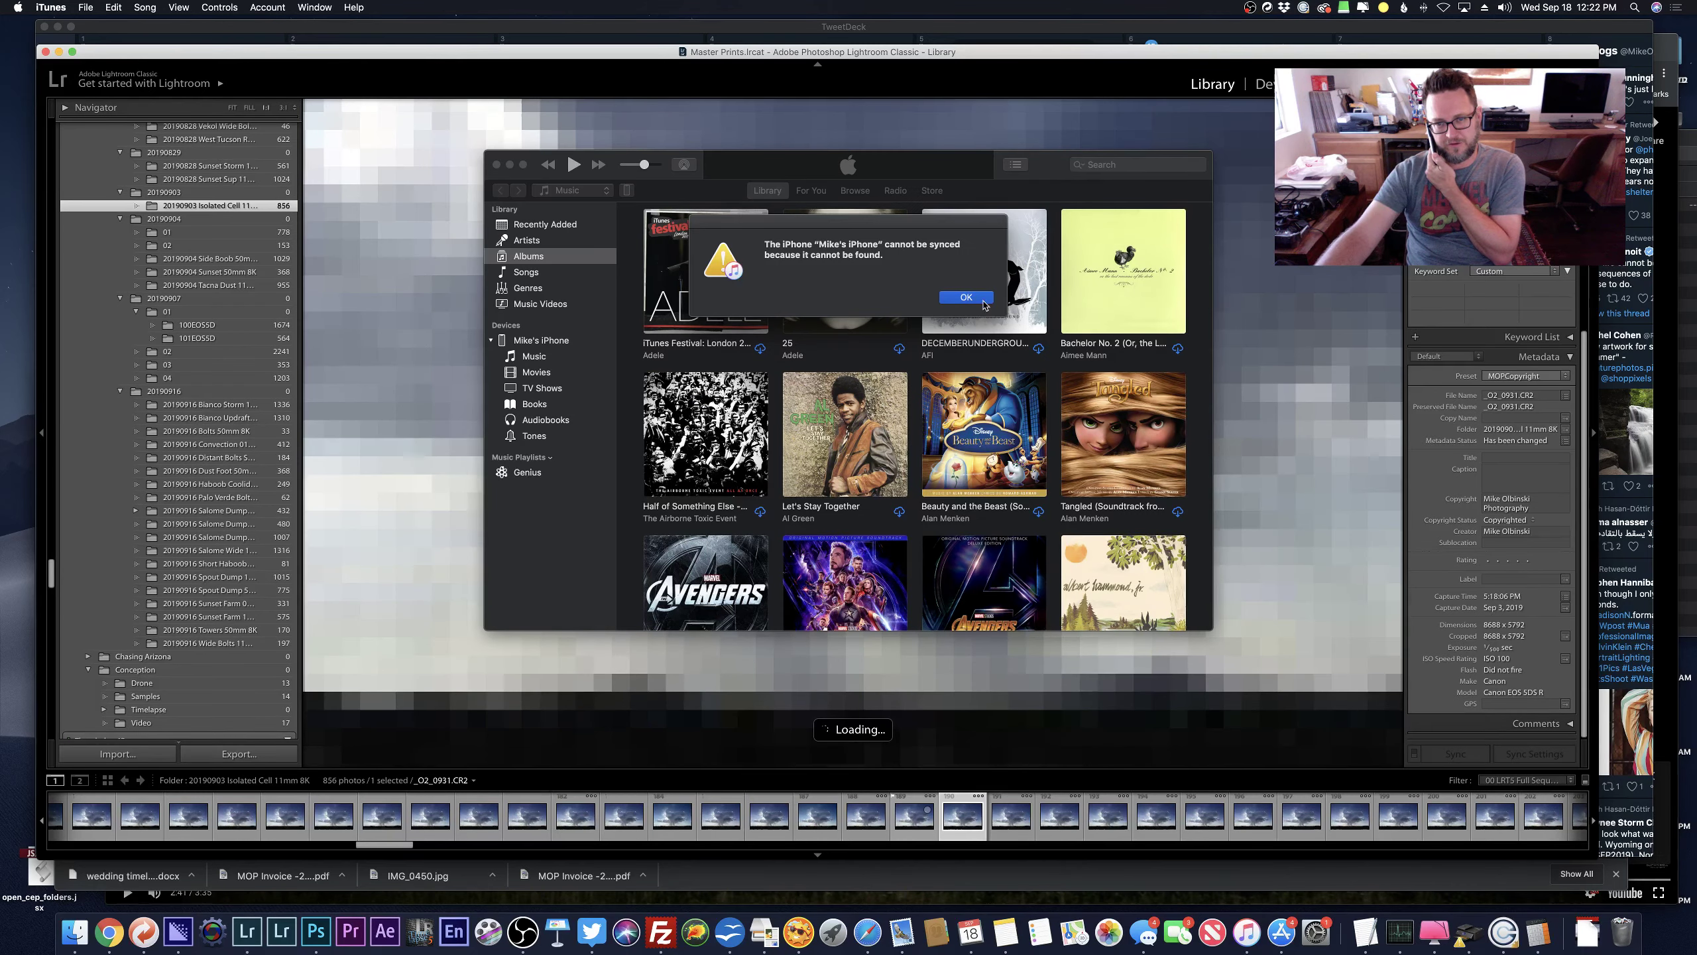
click(983, 305)
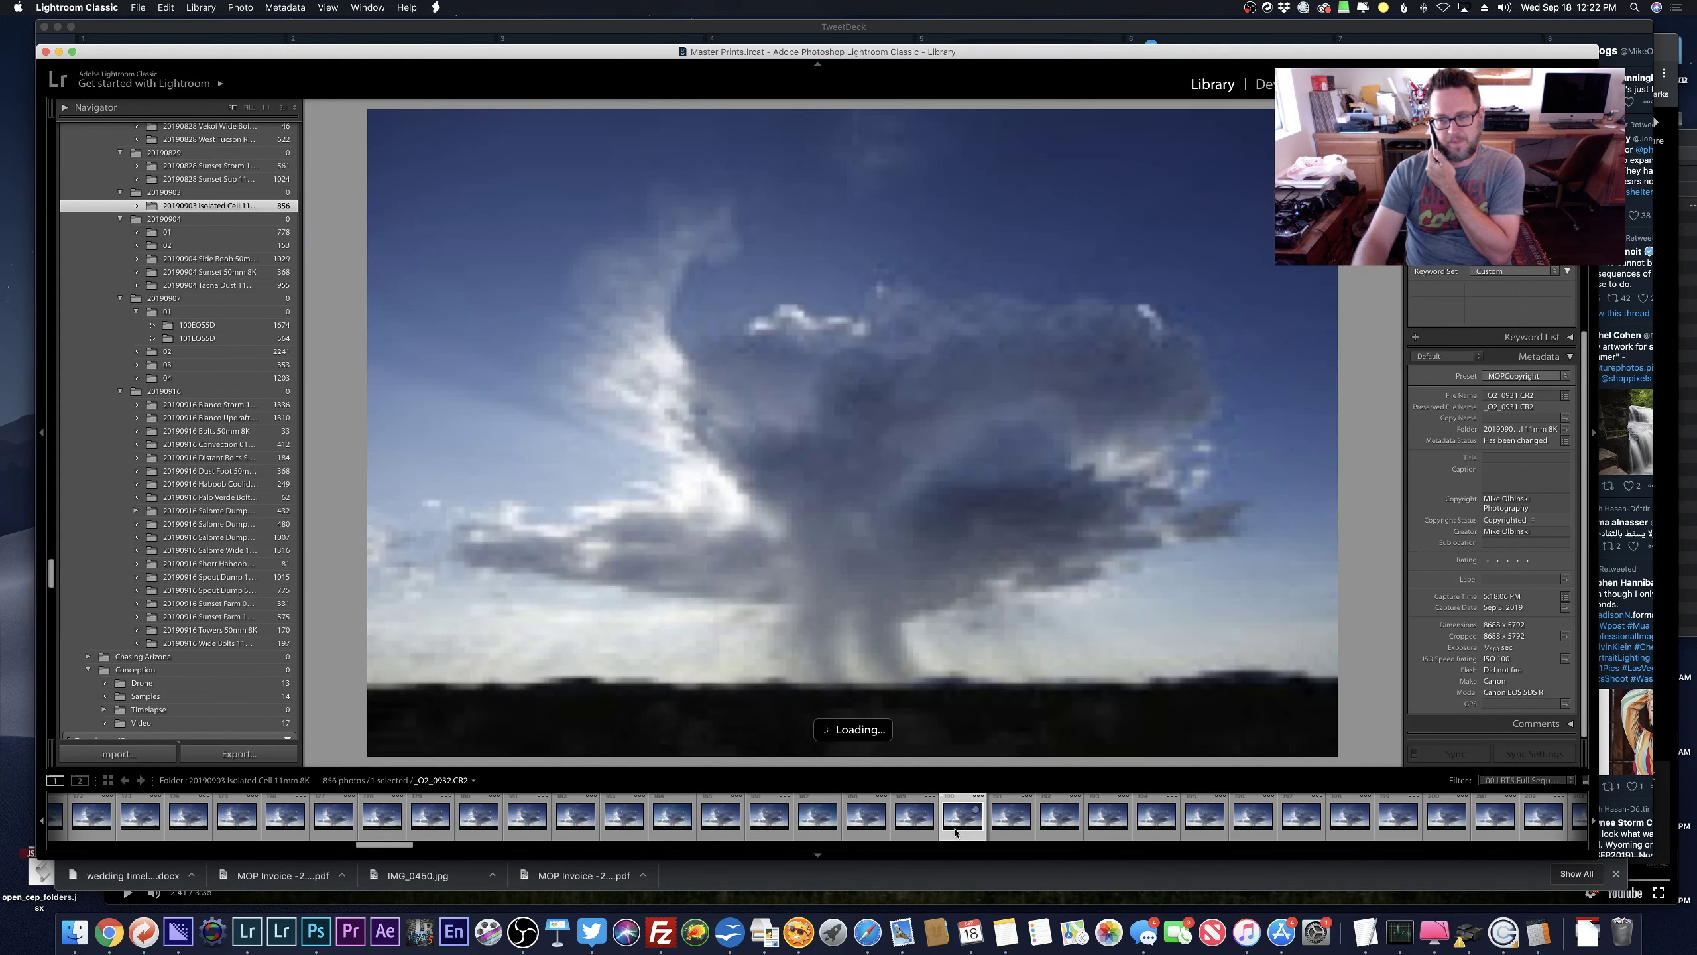
Review the whole storm cell in the full frames from _O2_0933.CR2 through _O2_1012.CR2 to _O2_1015.CR2.
scroll(956, 822, down, 5)
key(Right)
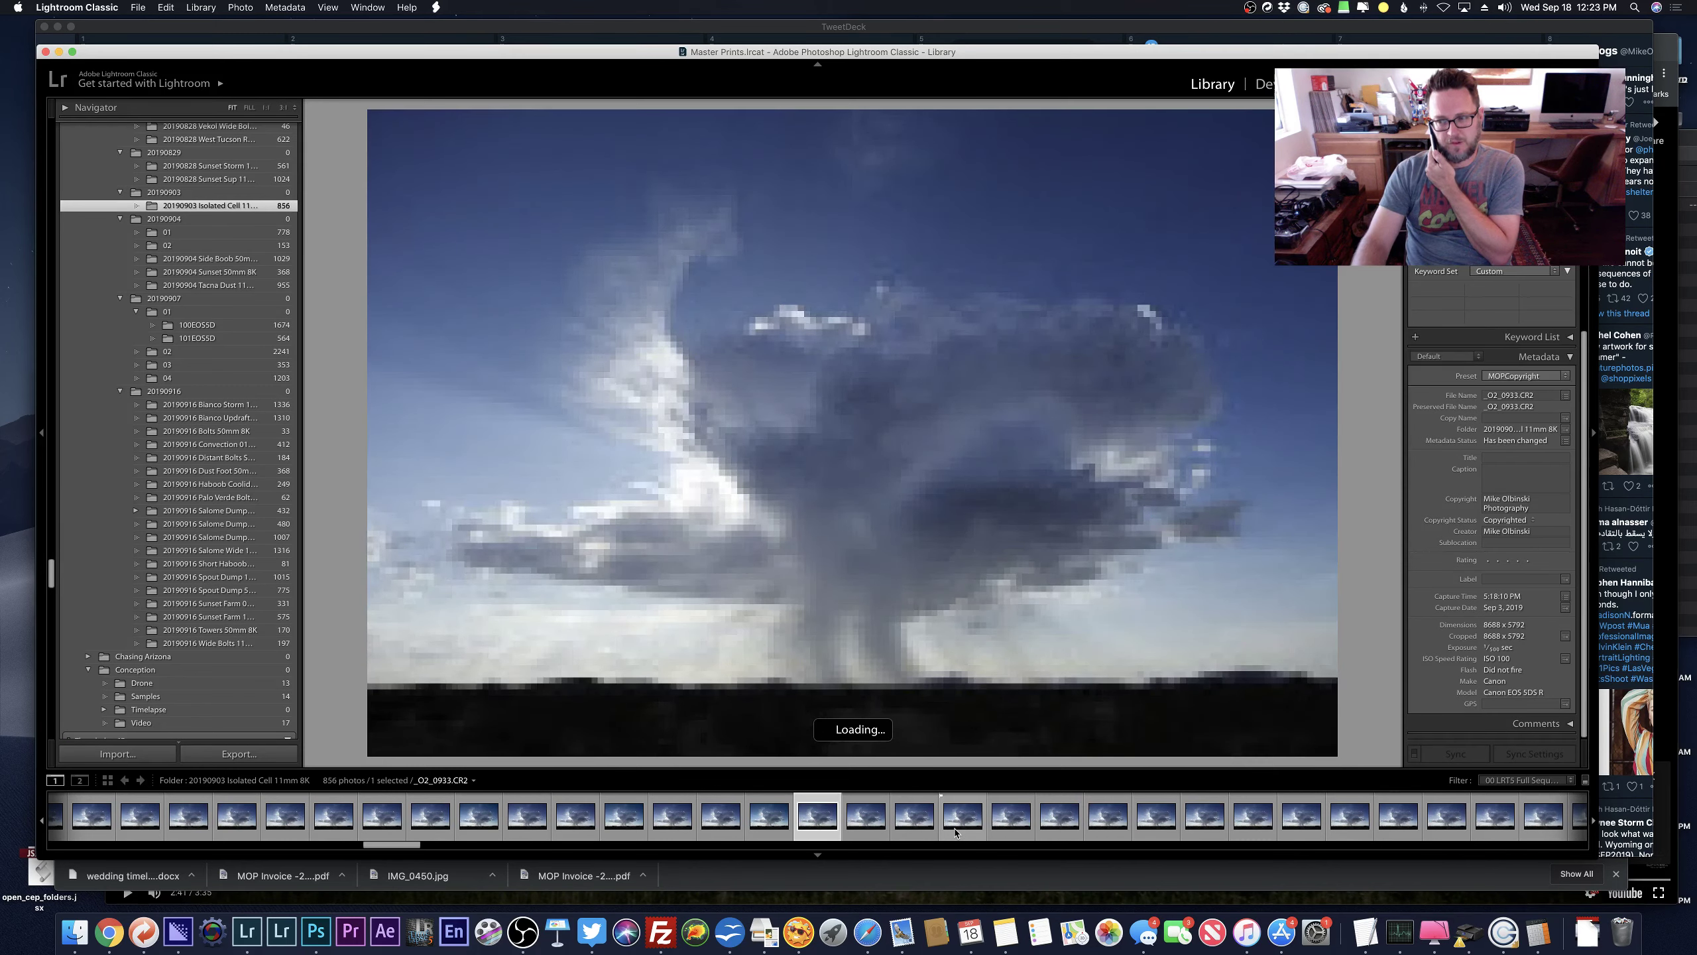
scroll(956, 822, up, 4)
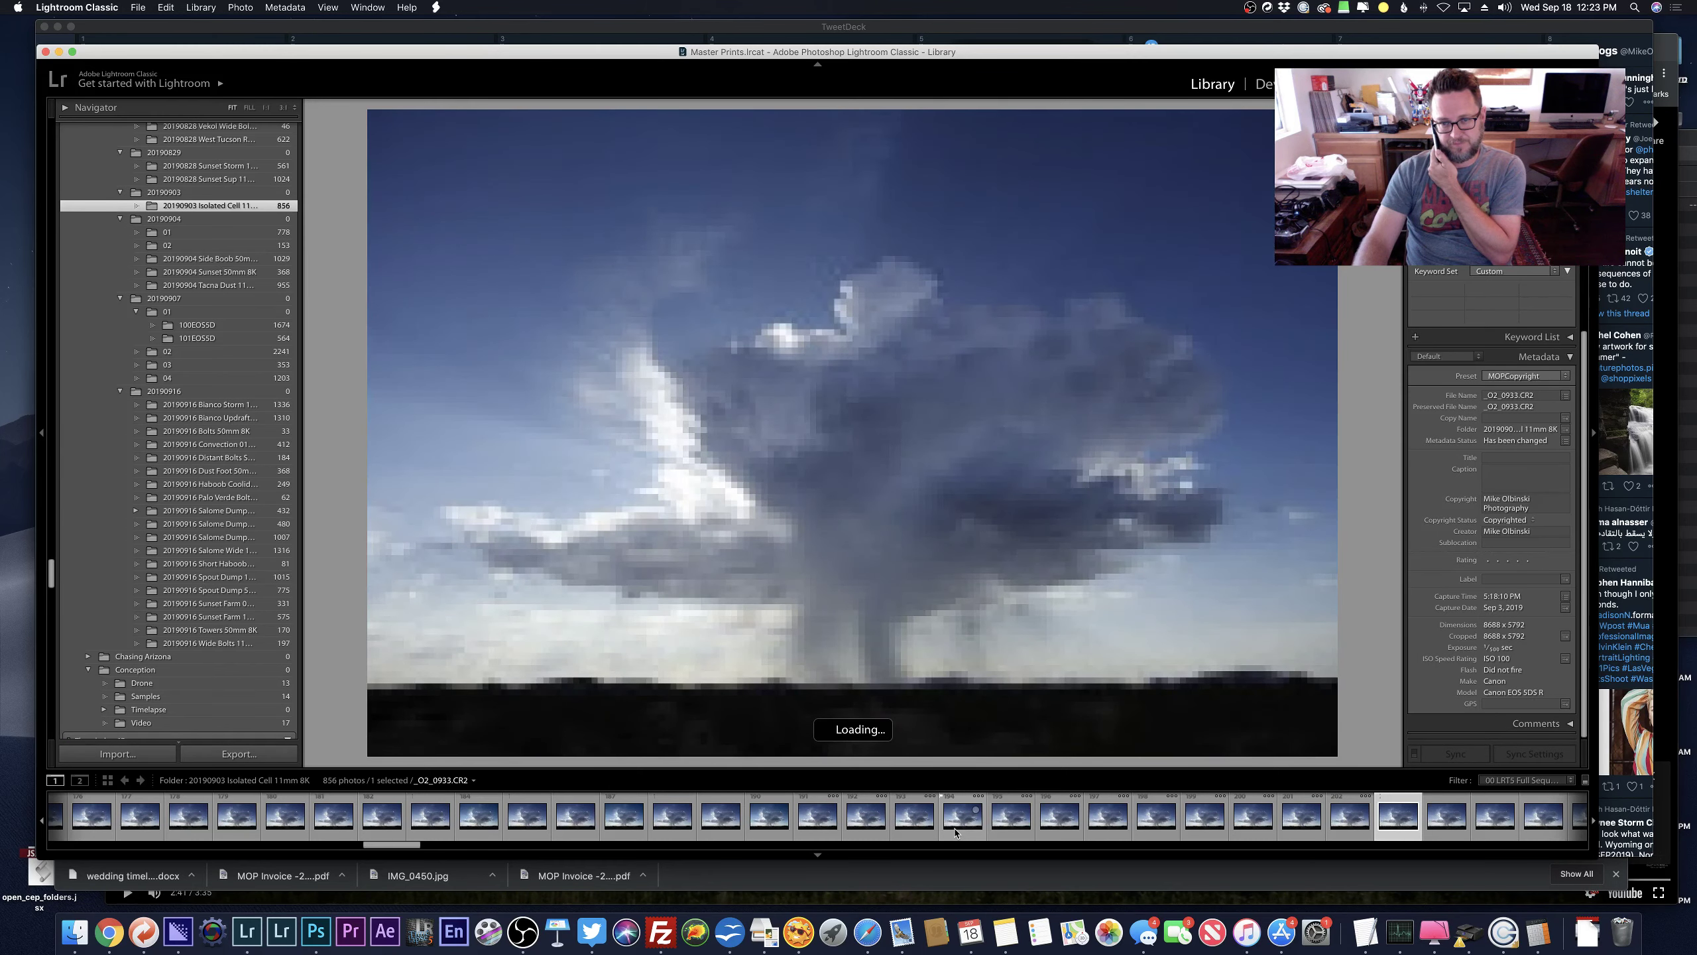
key(Right)
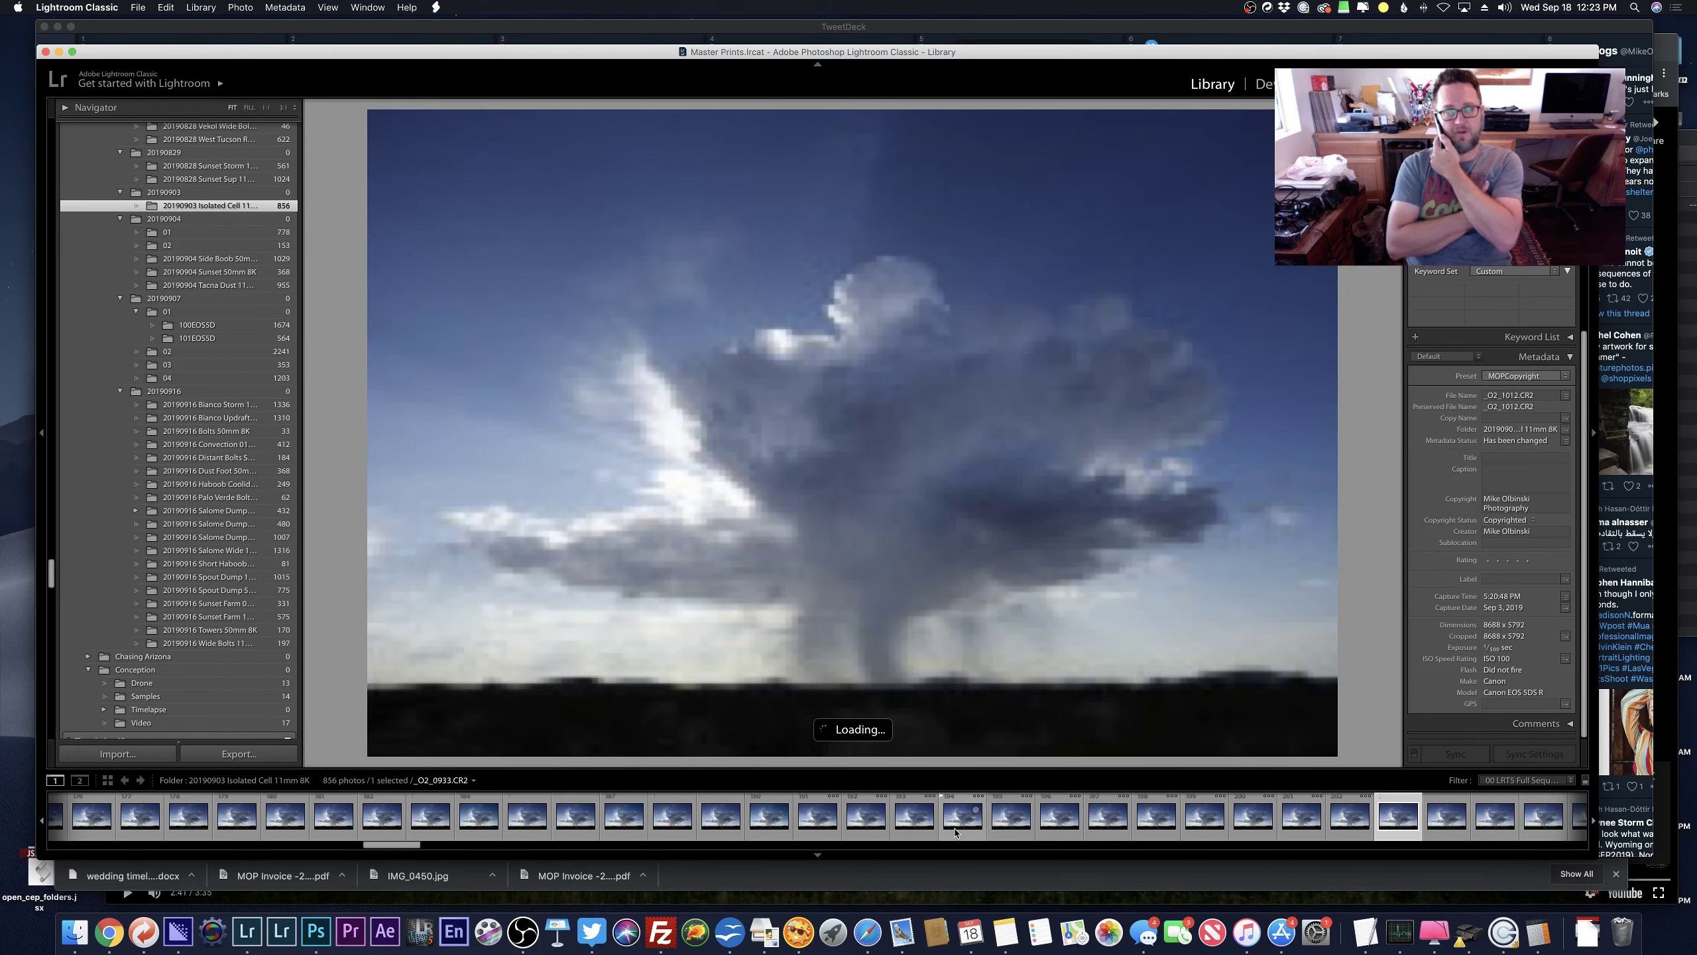
key(Right)
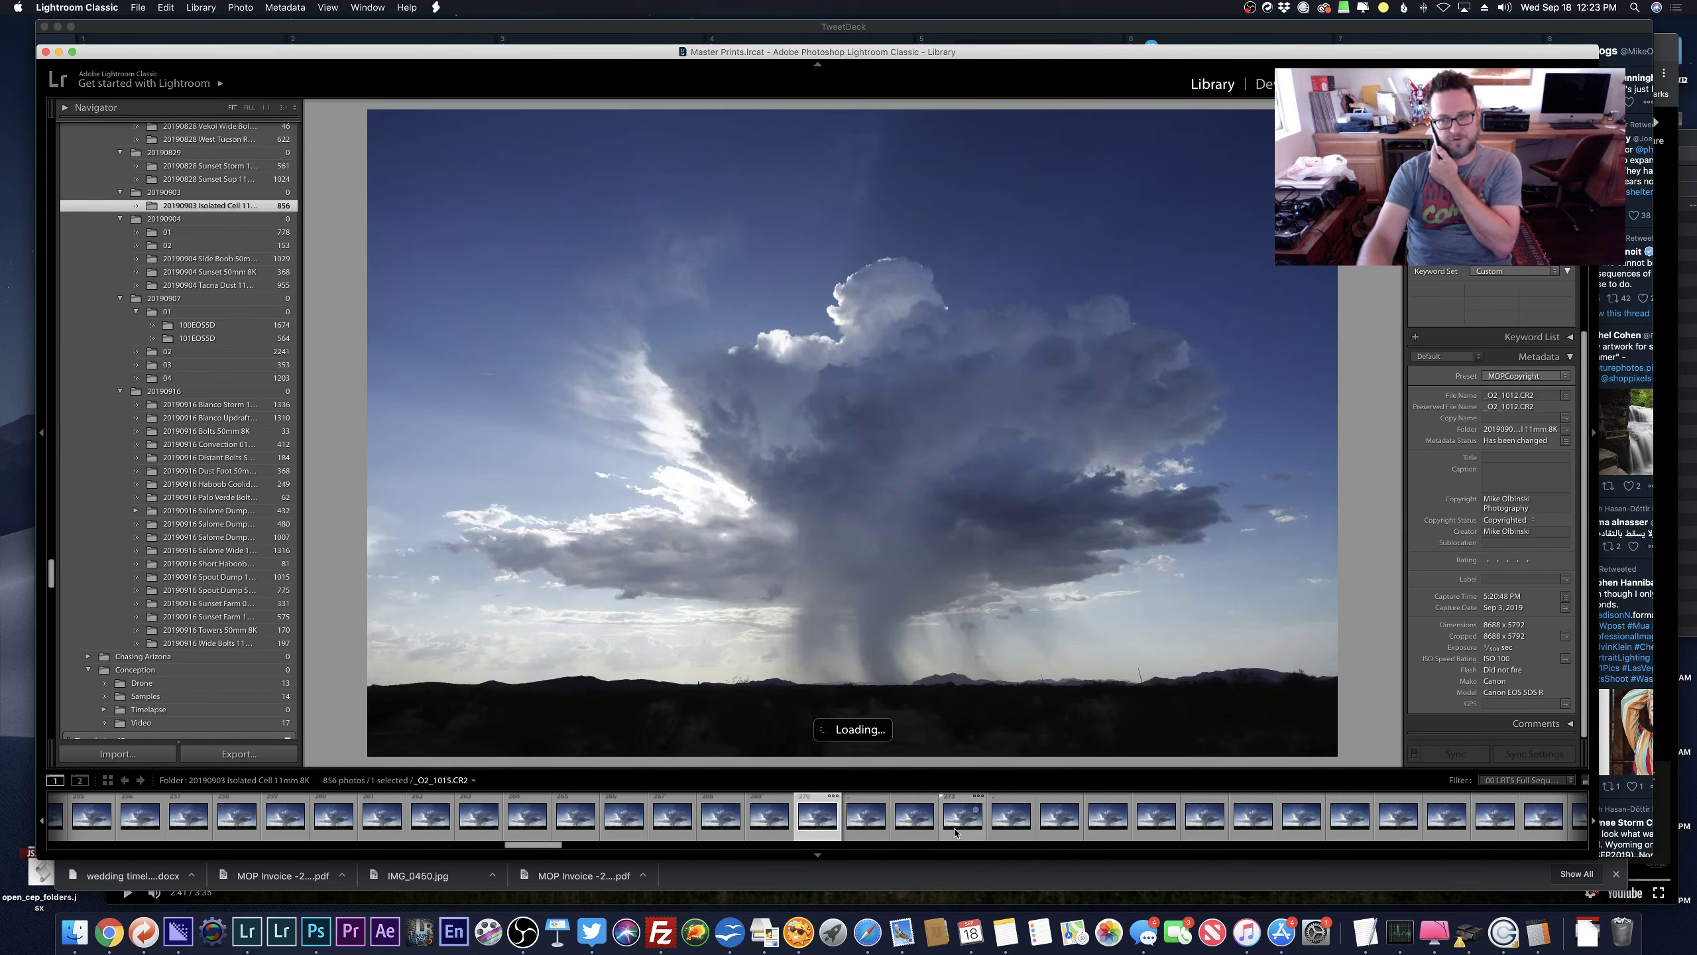
key(Left)
key(Left)
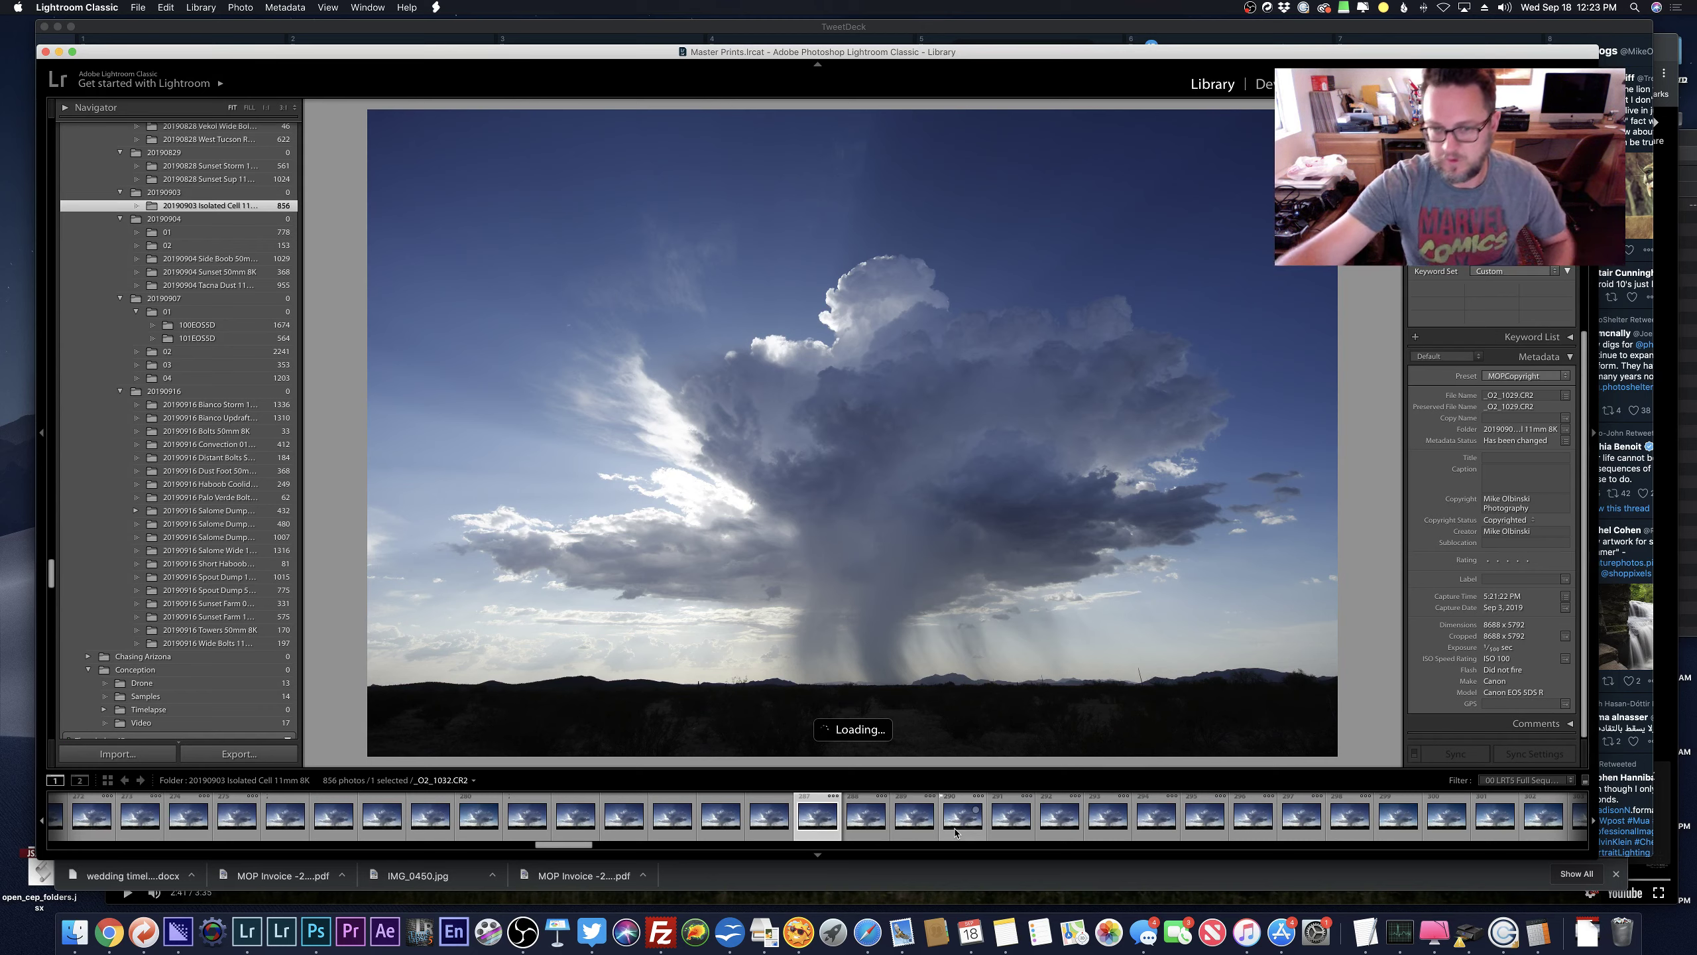
Compare the neighbouring storm cell frames around _O2_1032.CR2 and continue stepping up to _O2_1039.CR2.
key(Right)
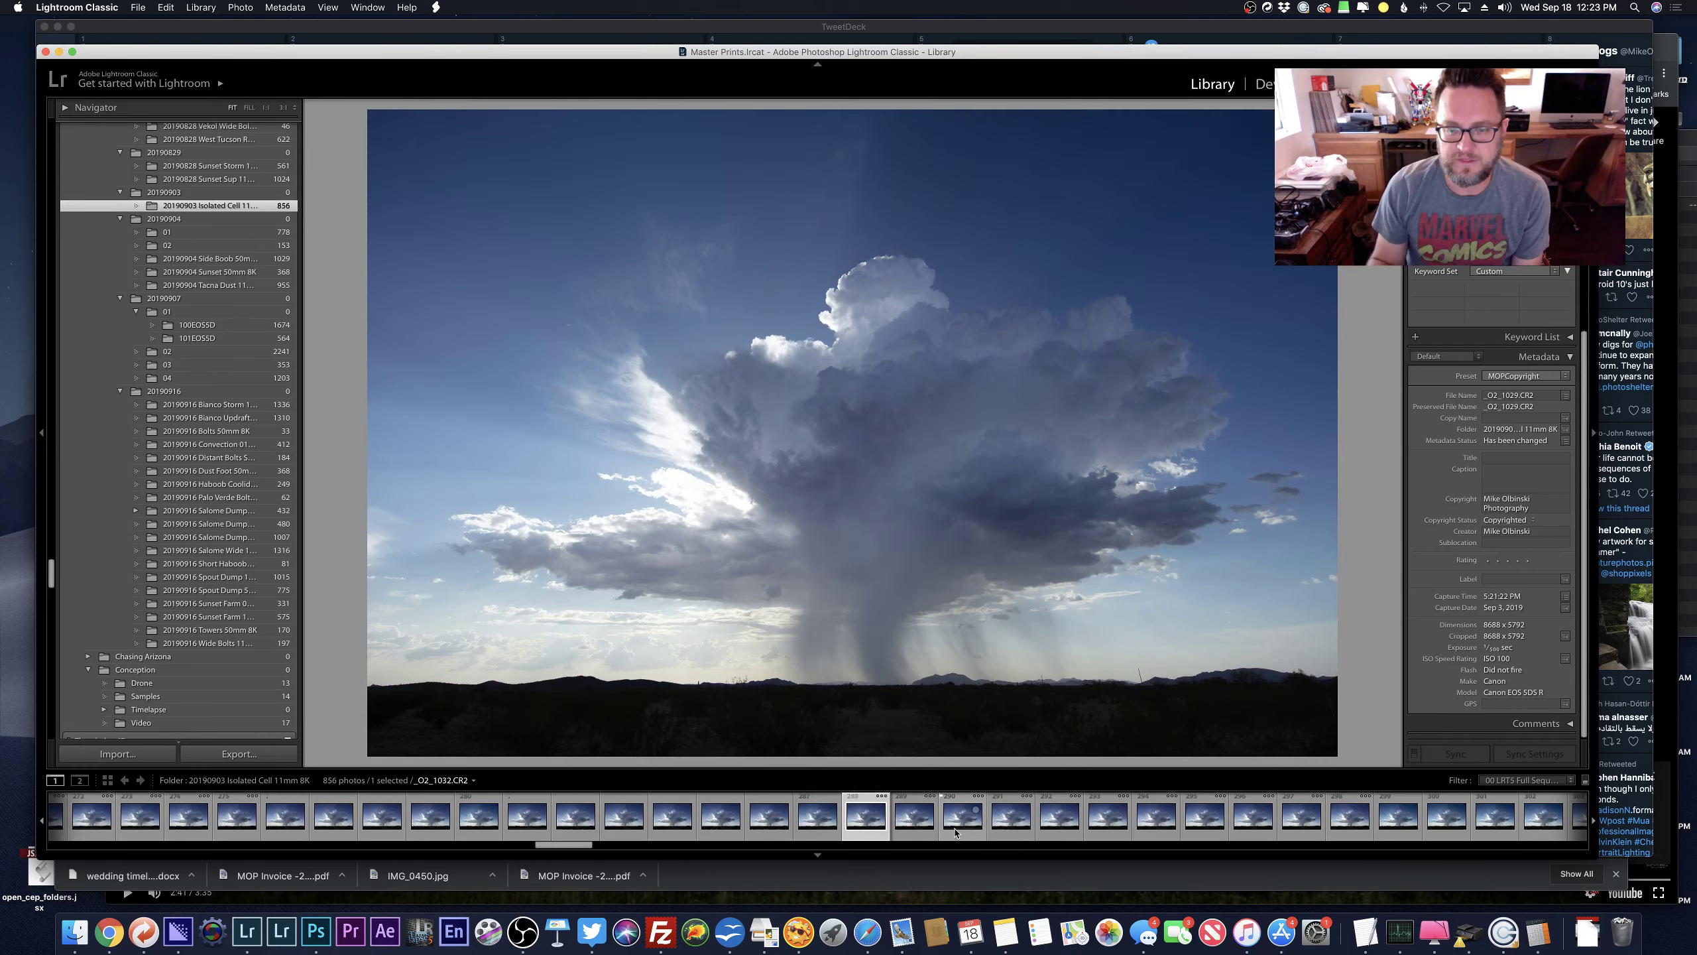
key(Left)
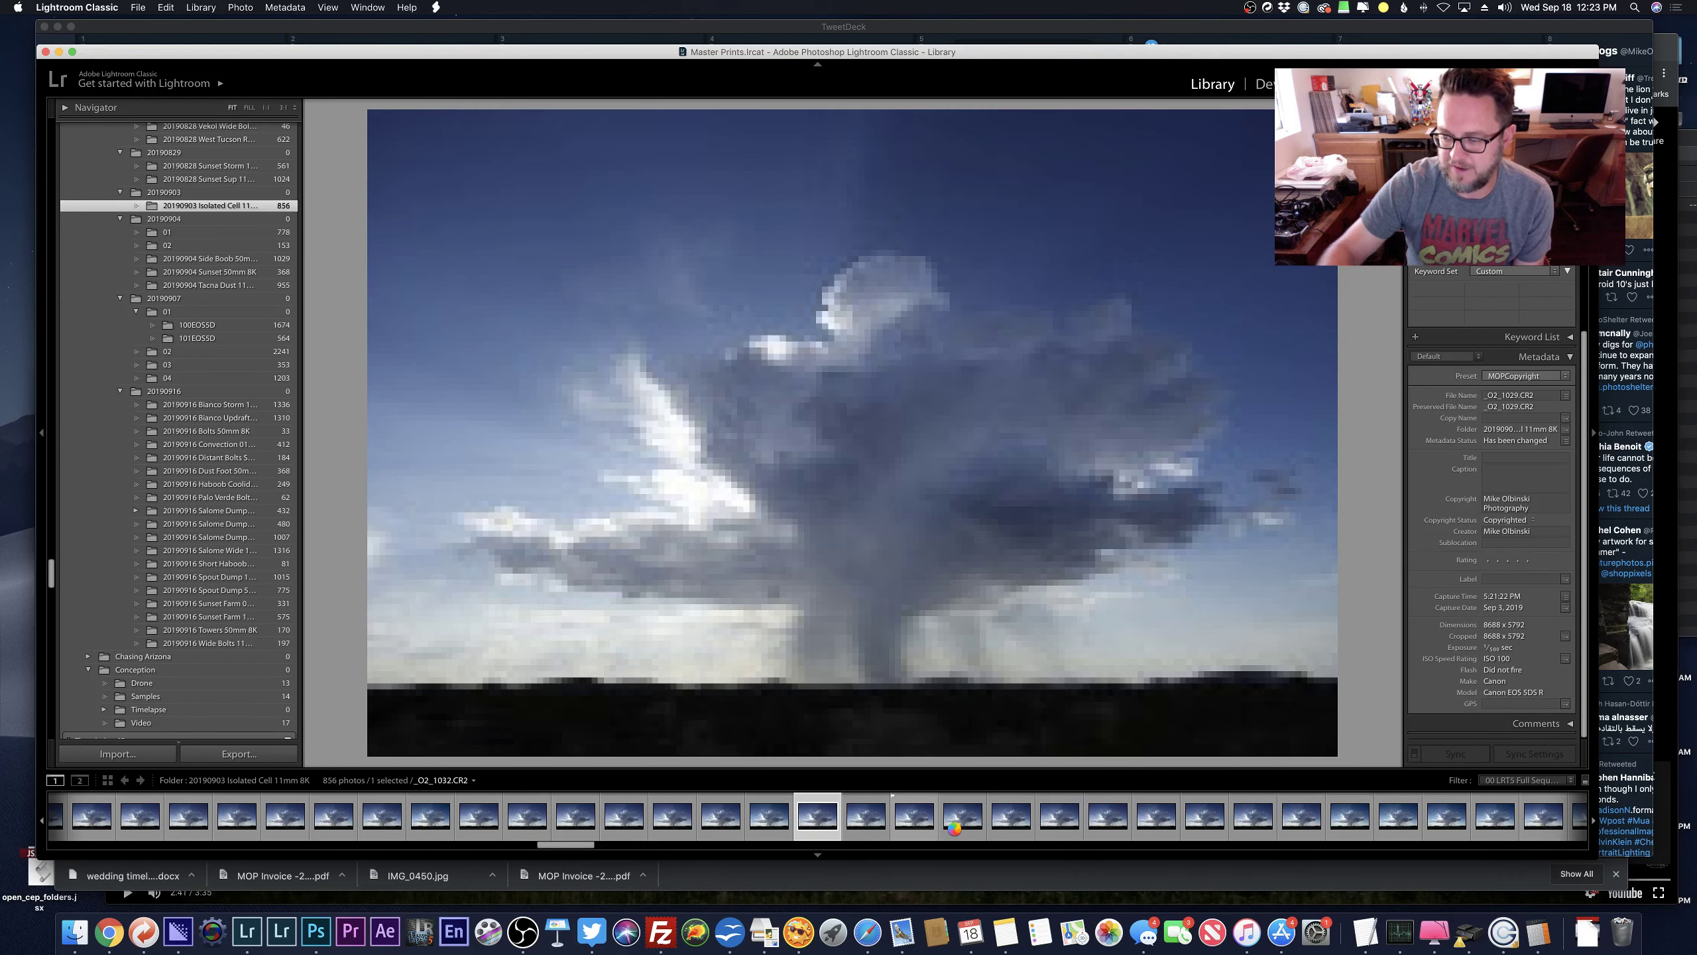
key(Right)
key(Right)
key(Right)
key(Right)
key(Right)
key(Right)
key(Right)
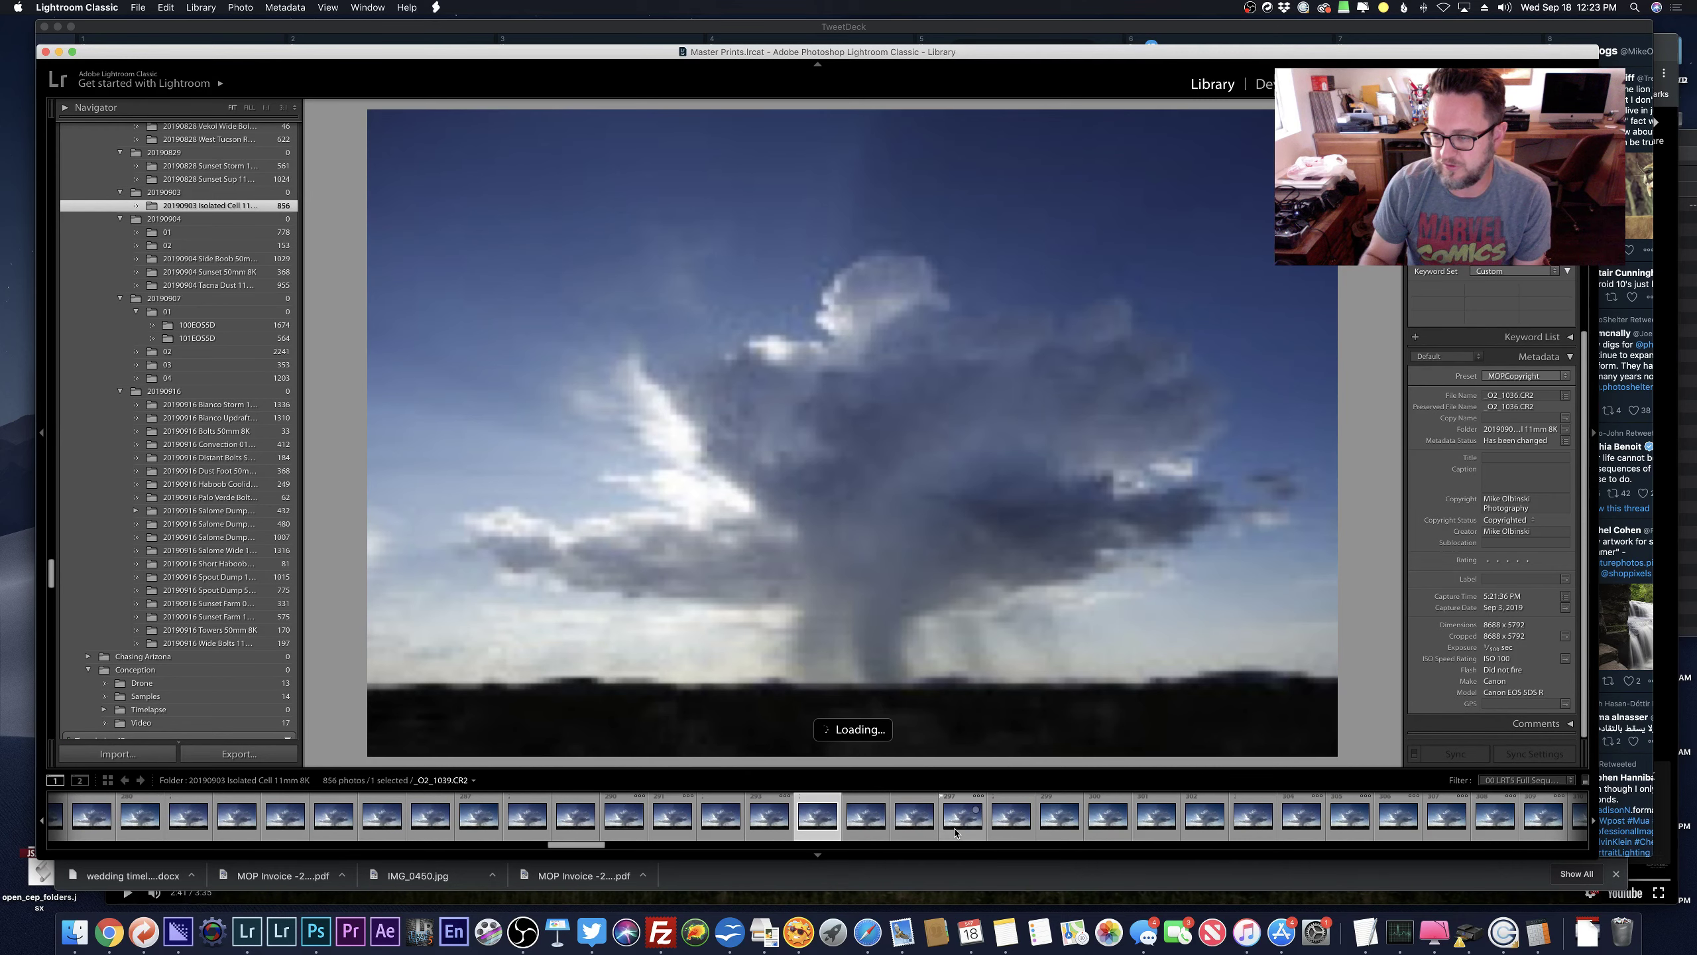
key(Right)
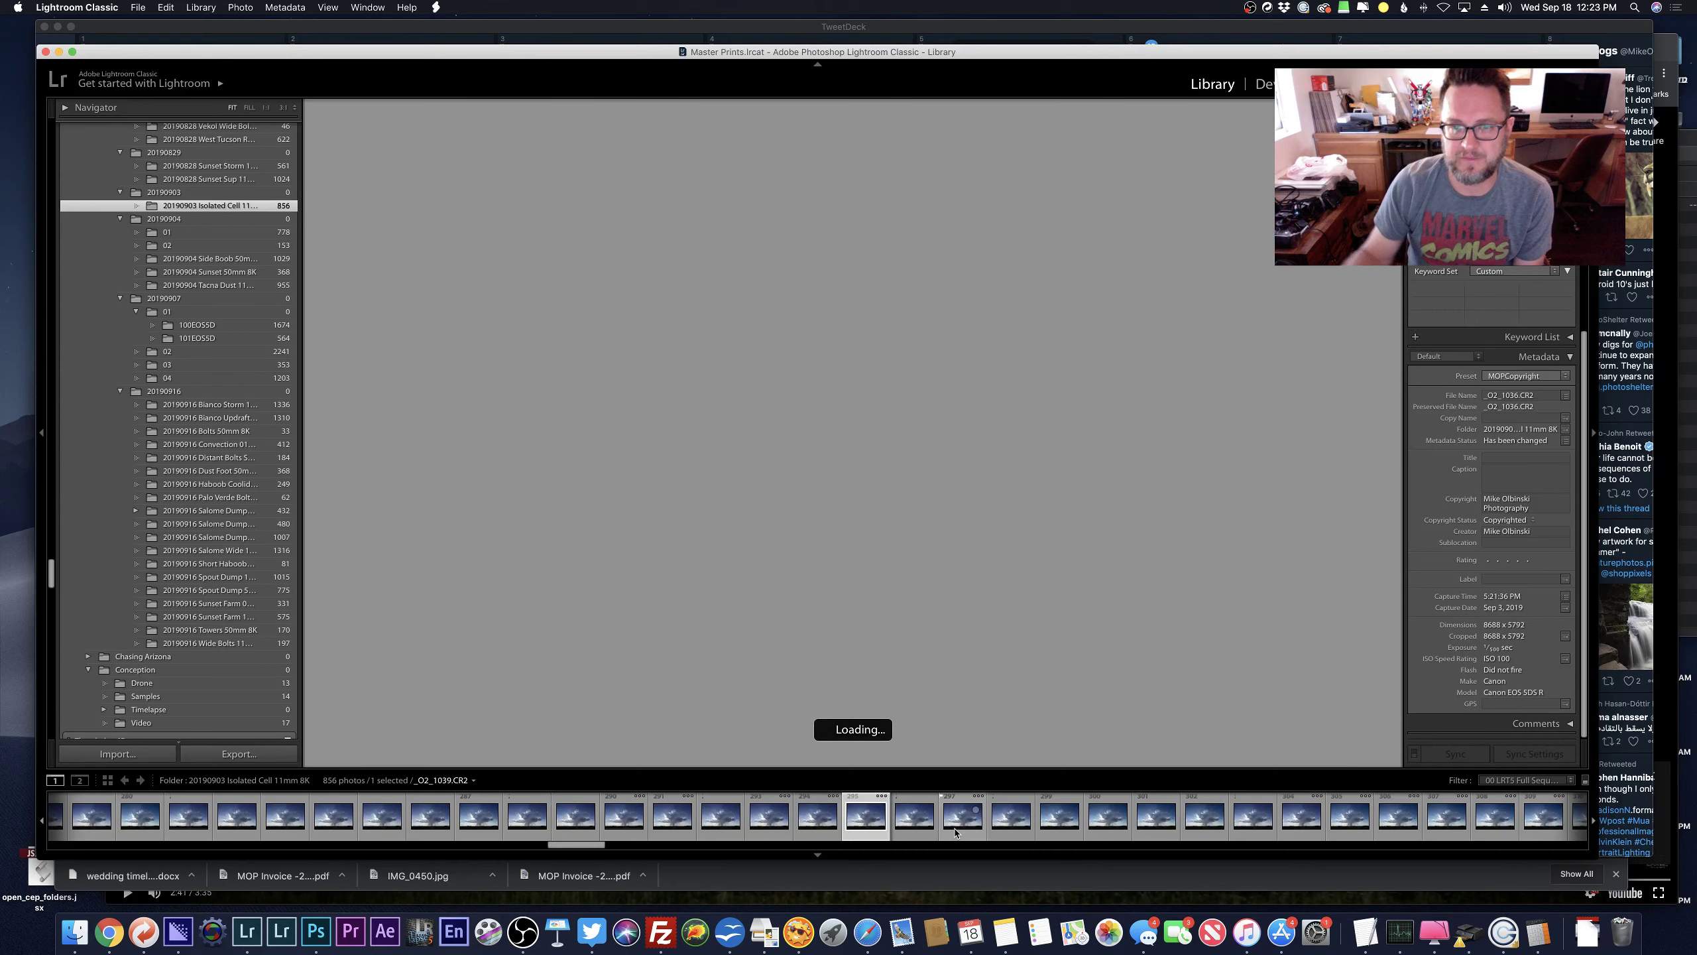
Move ahead to _O2_1064.CR2 and inspect the base of the rain shaft up close through _O2_1075.CR2.
click(955, 818)
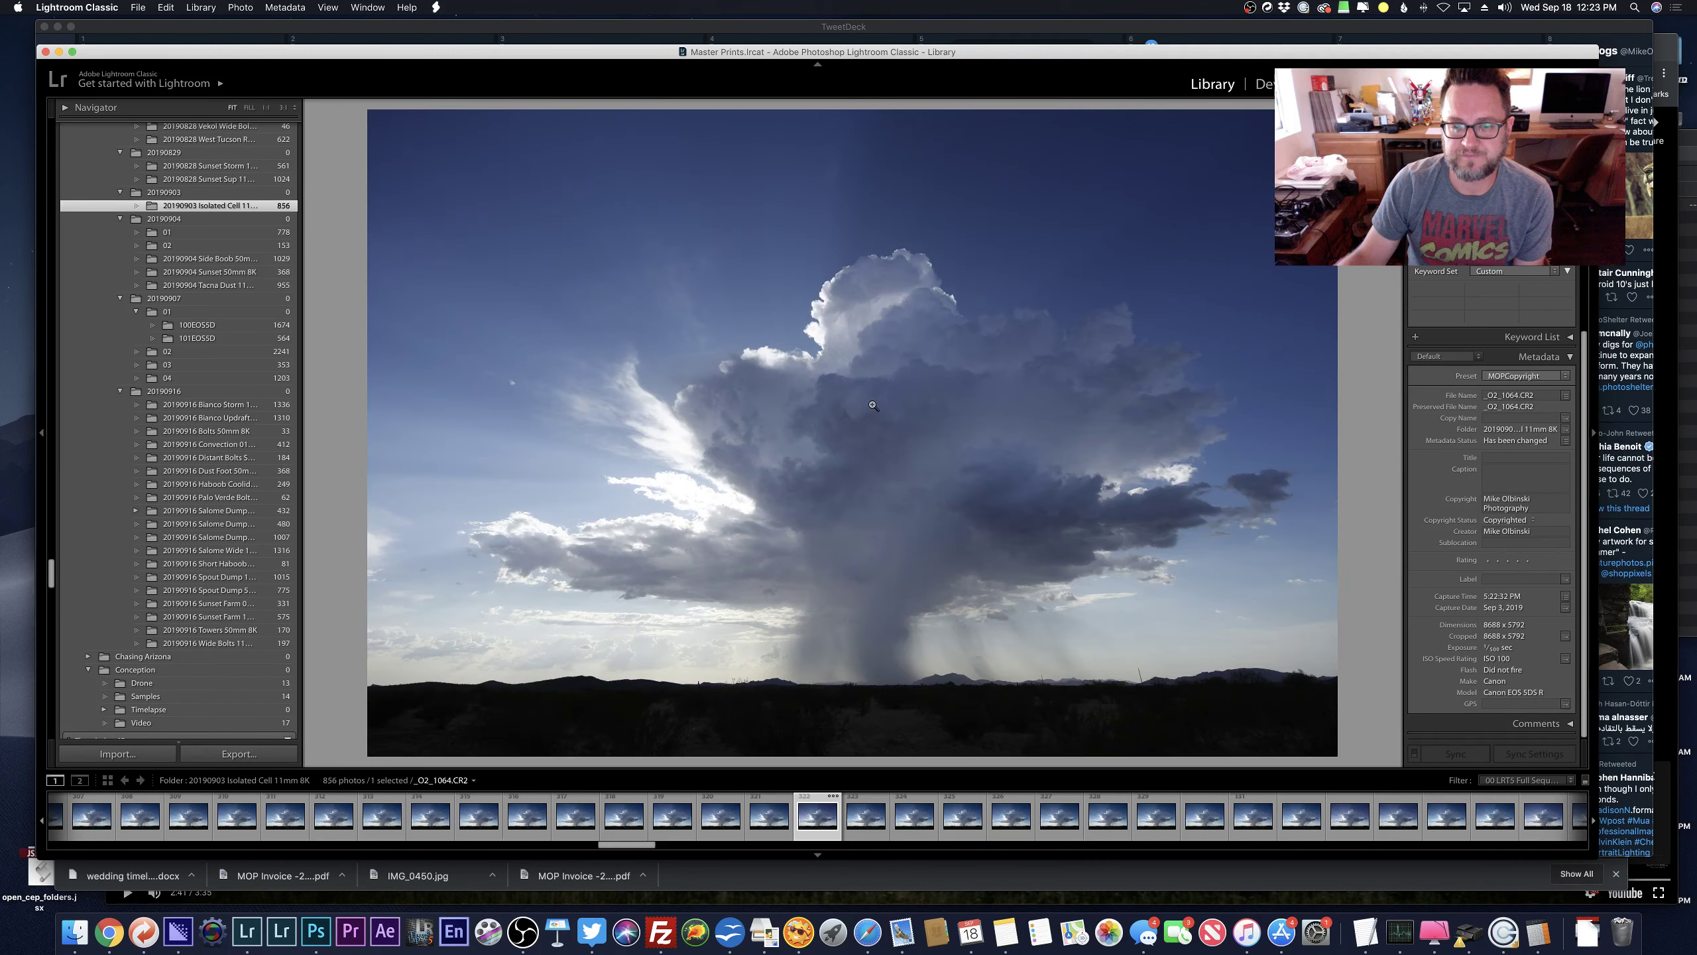
click(1022, 707)
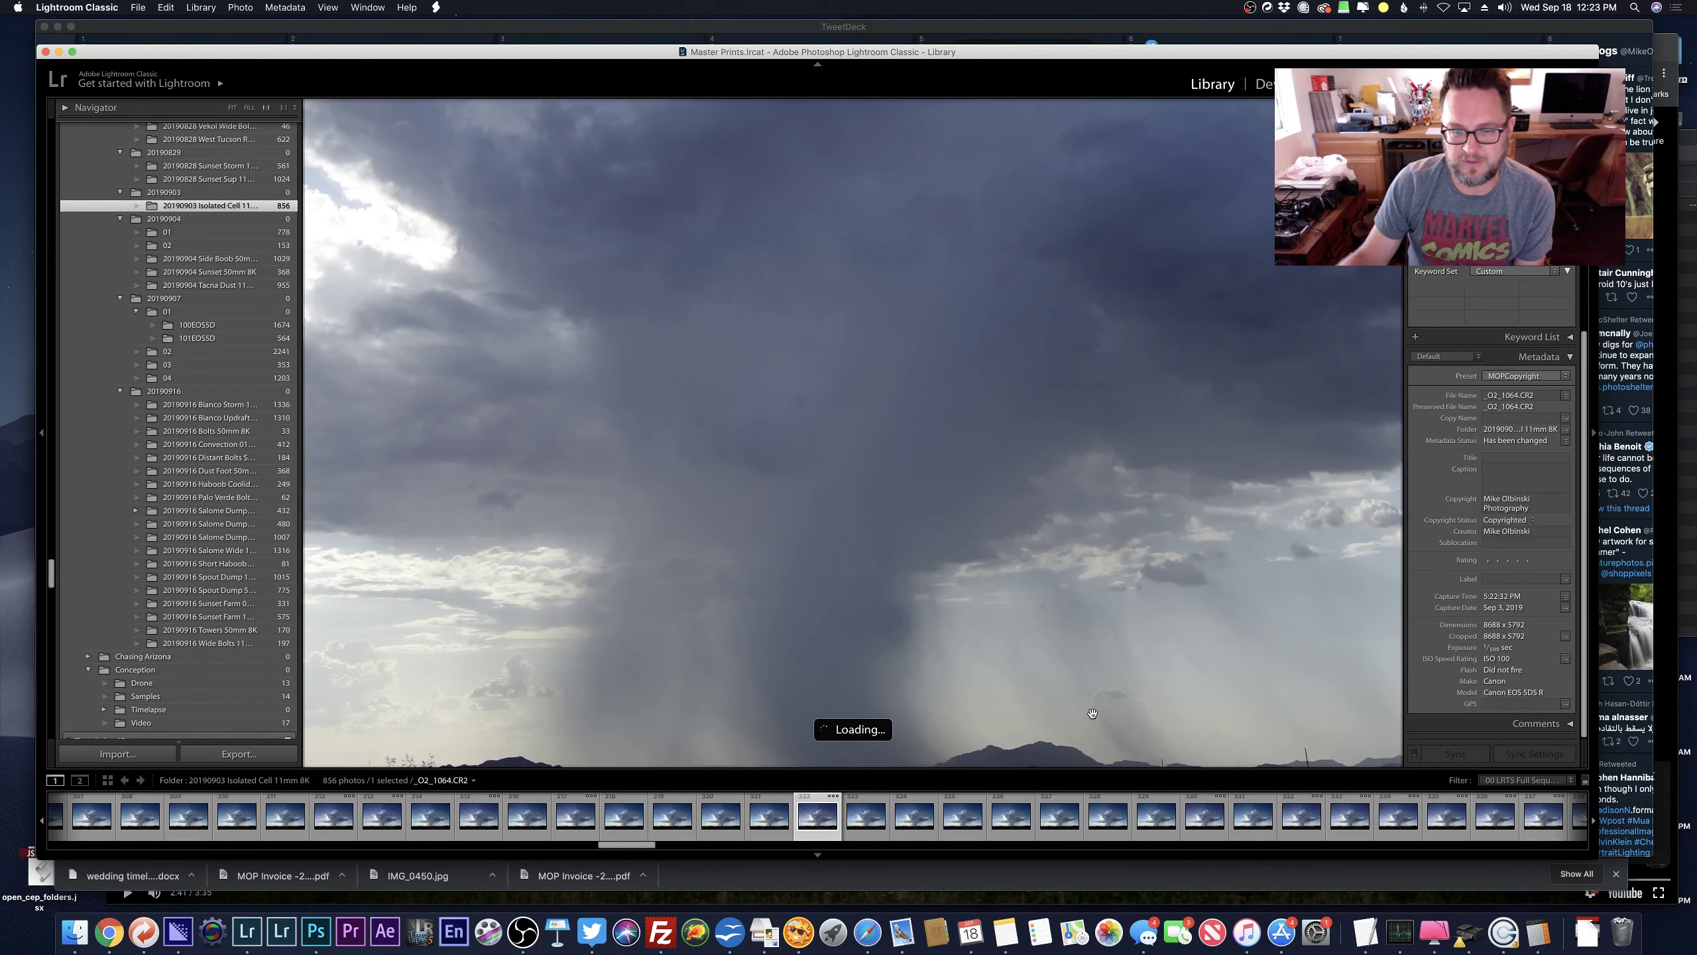
drag(1007, 625, 942, 560)
key(Right)
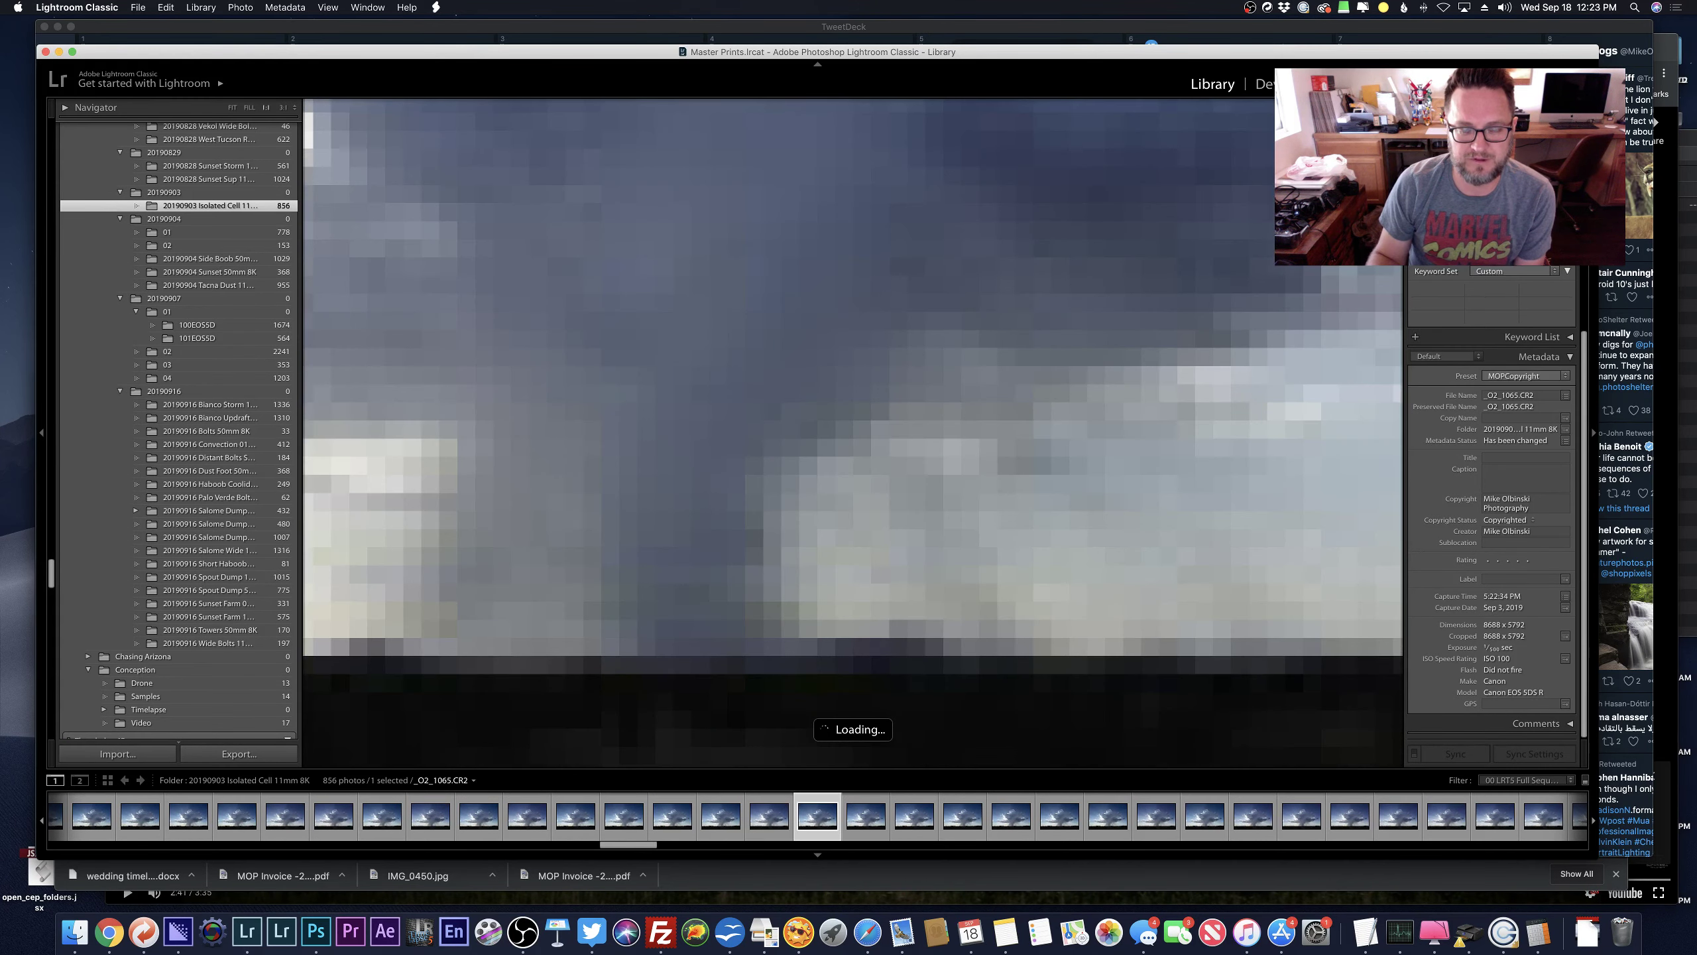
key(Right)
key(Right)
key(Right)
key(Right)
key(Right)
key(Right)
key(Right)
key(Right)
key(Right)
key(Right)
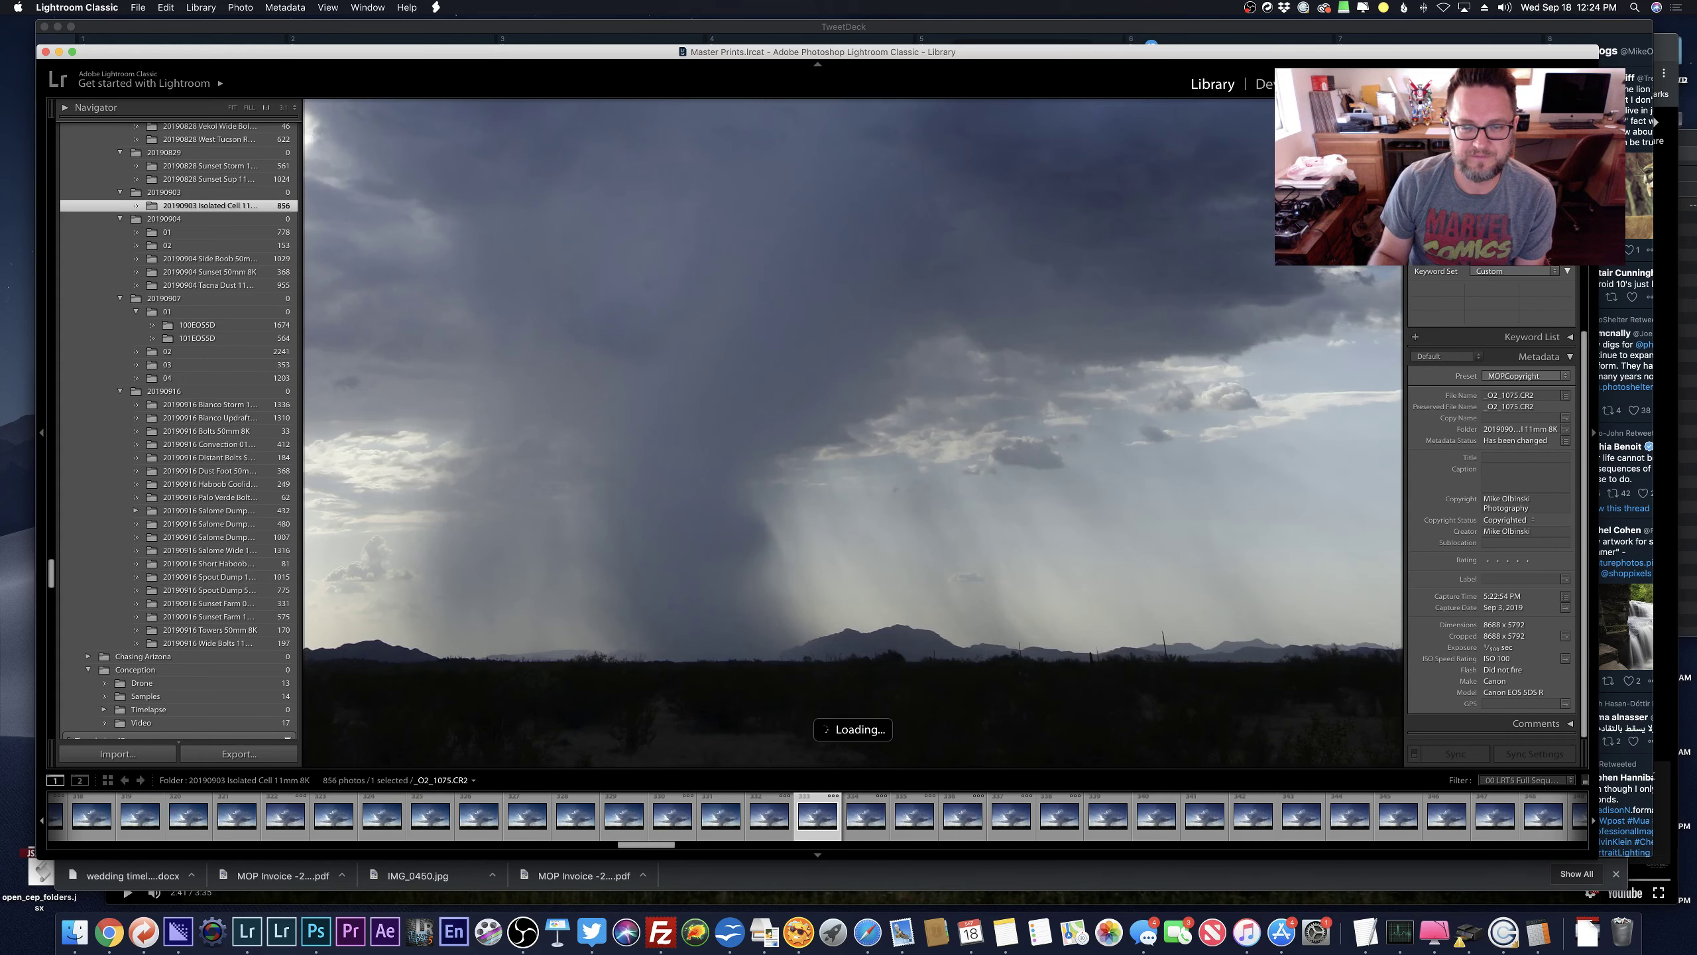
Follow the enlarged rain shaft from _O2_1076.CR2 to _O2_1093.CR2 and show that frame in full.
key(Right)
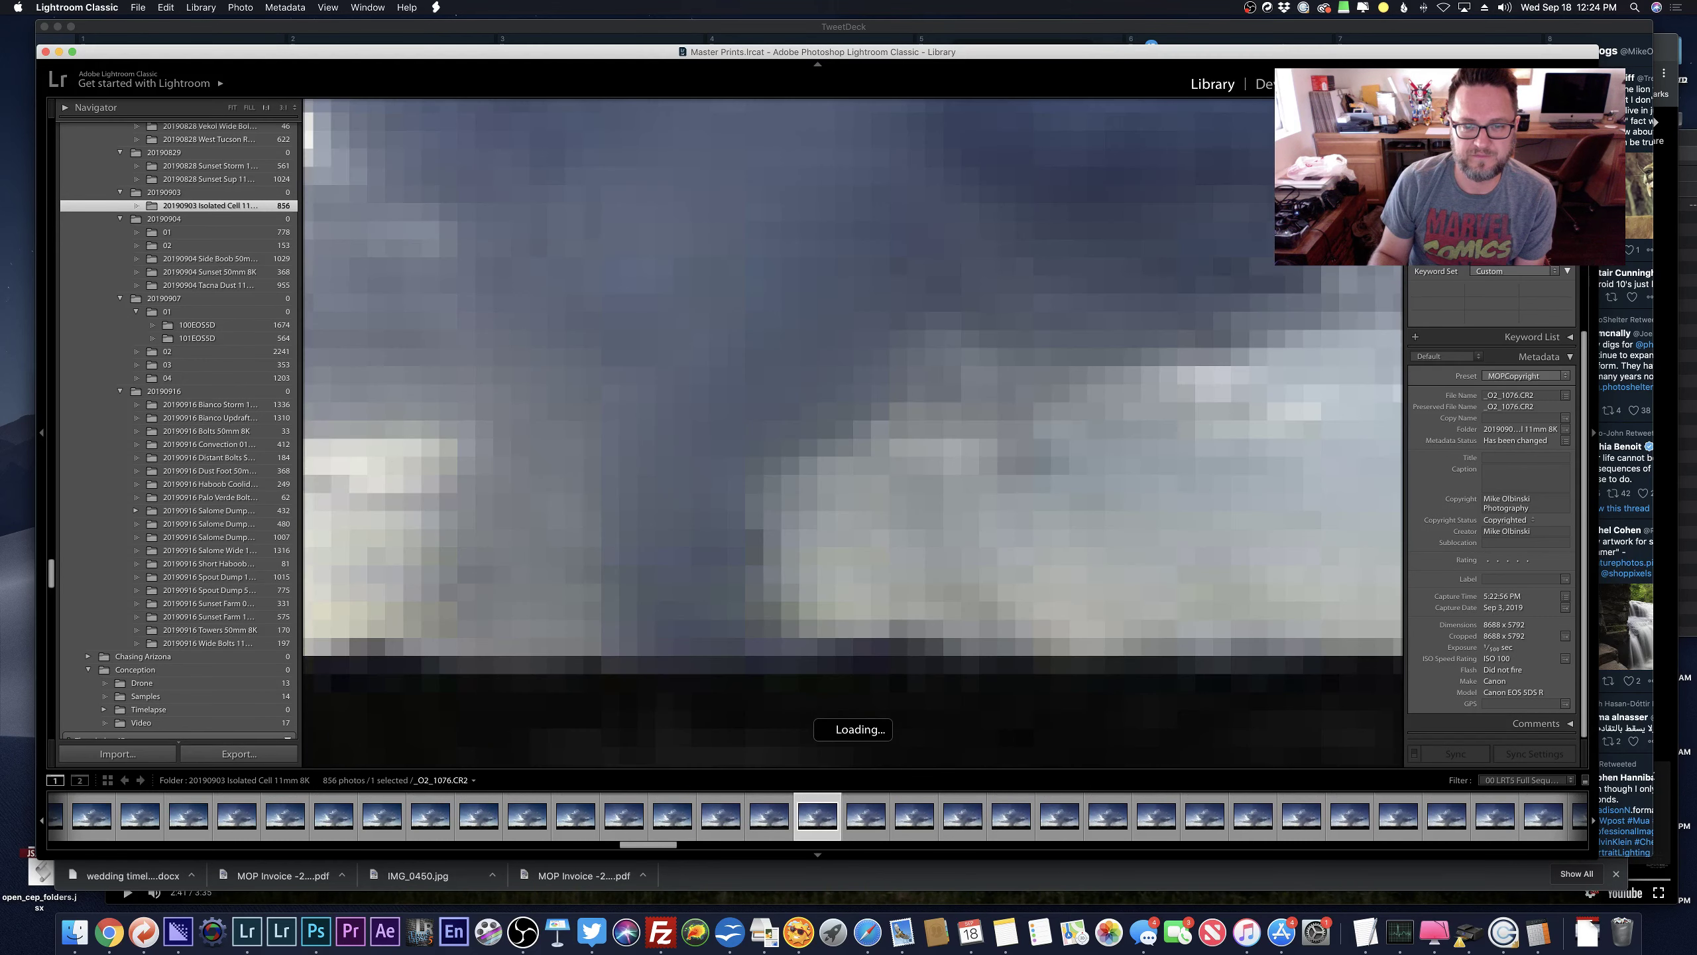
key(Right)
key(Right)
key(Right)
key(Right)
key(Right)
key(Right)
key(Right)
key(Right)
key(Right)
key(Right)
key(Right)
key(Right)
key(Right)
key(Right)
key(Right)
key(Right)
key(Right)
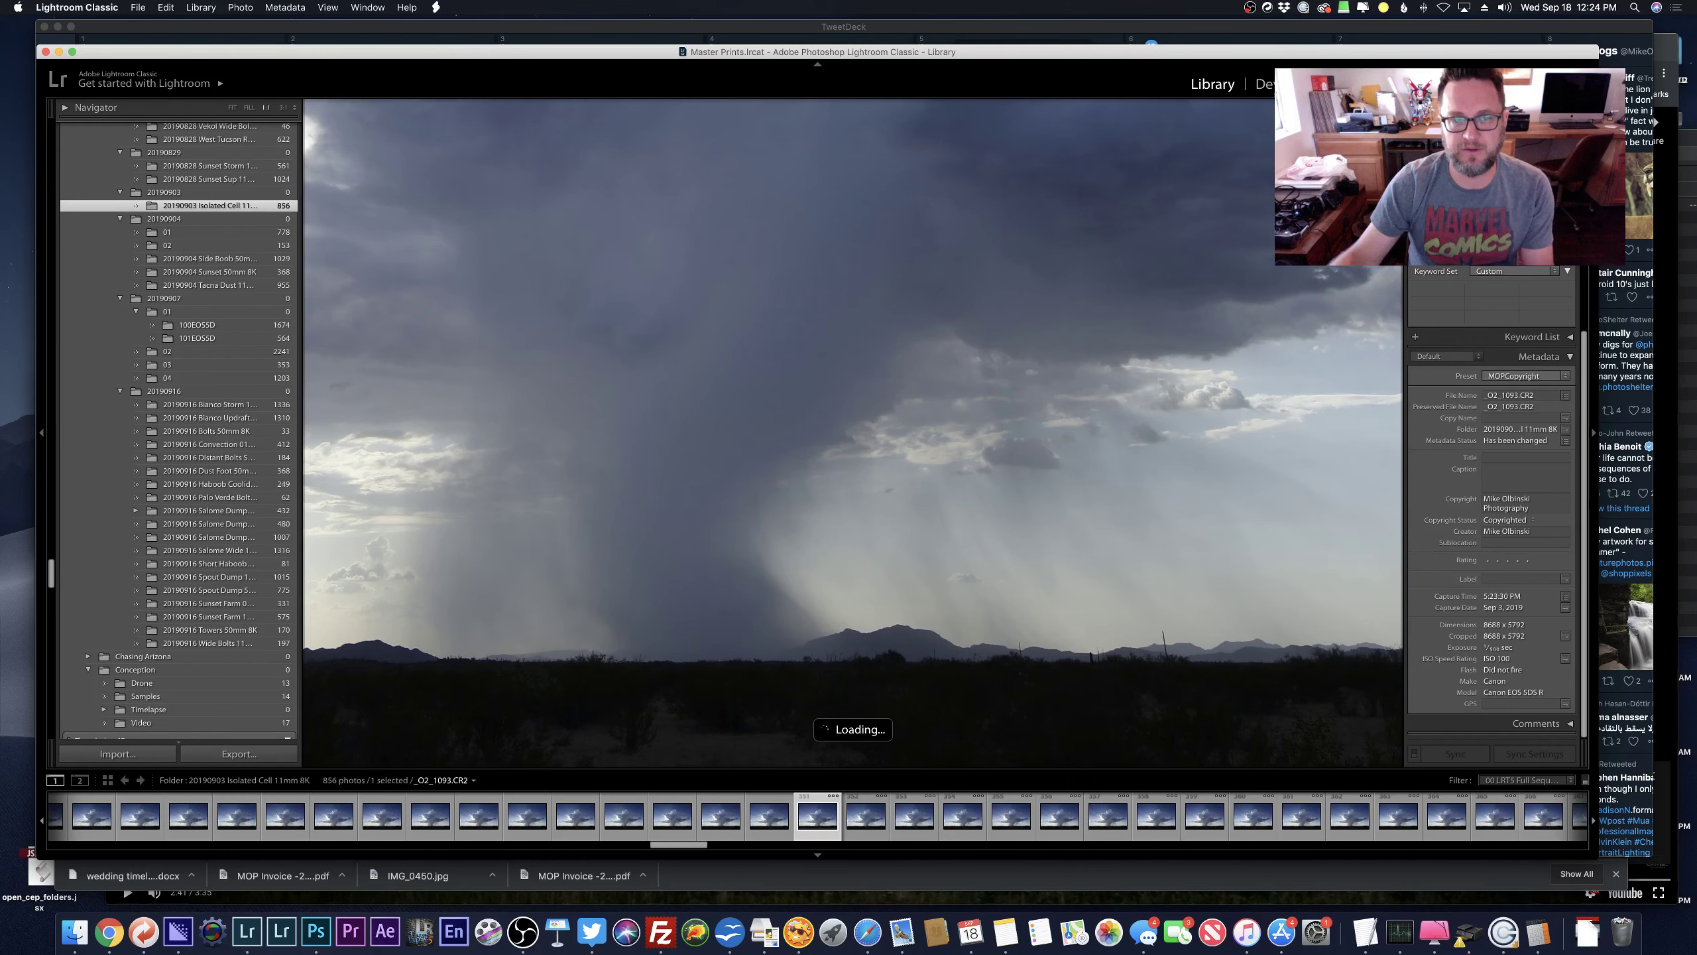
click(982, 573)
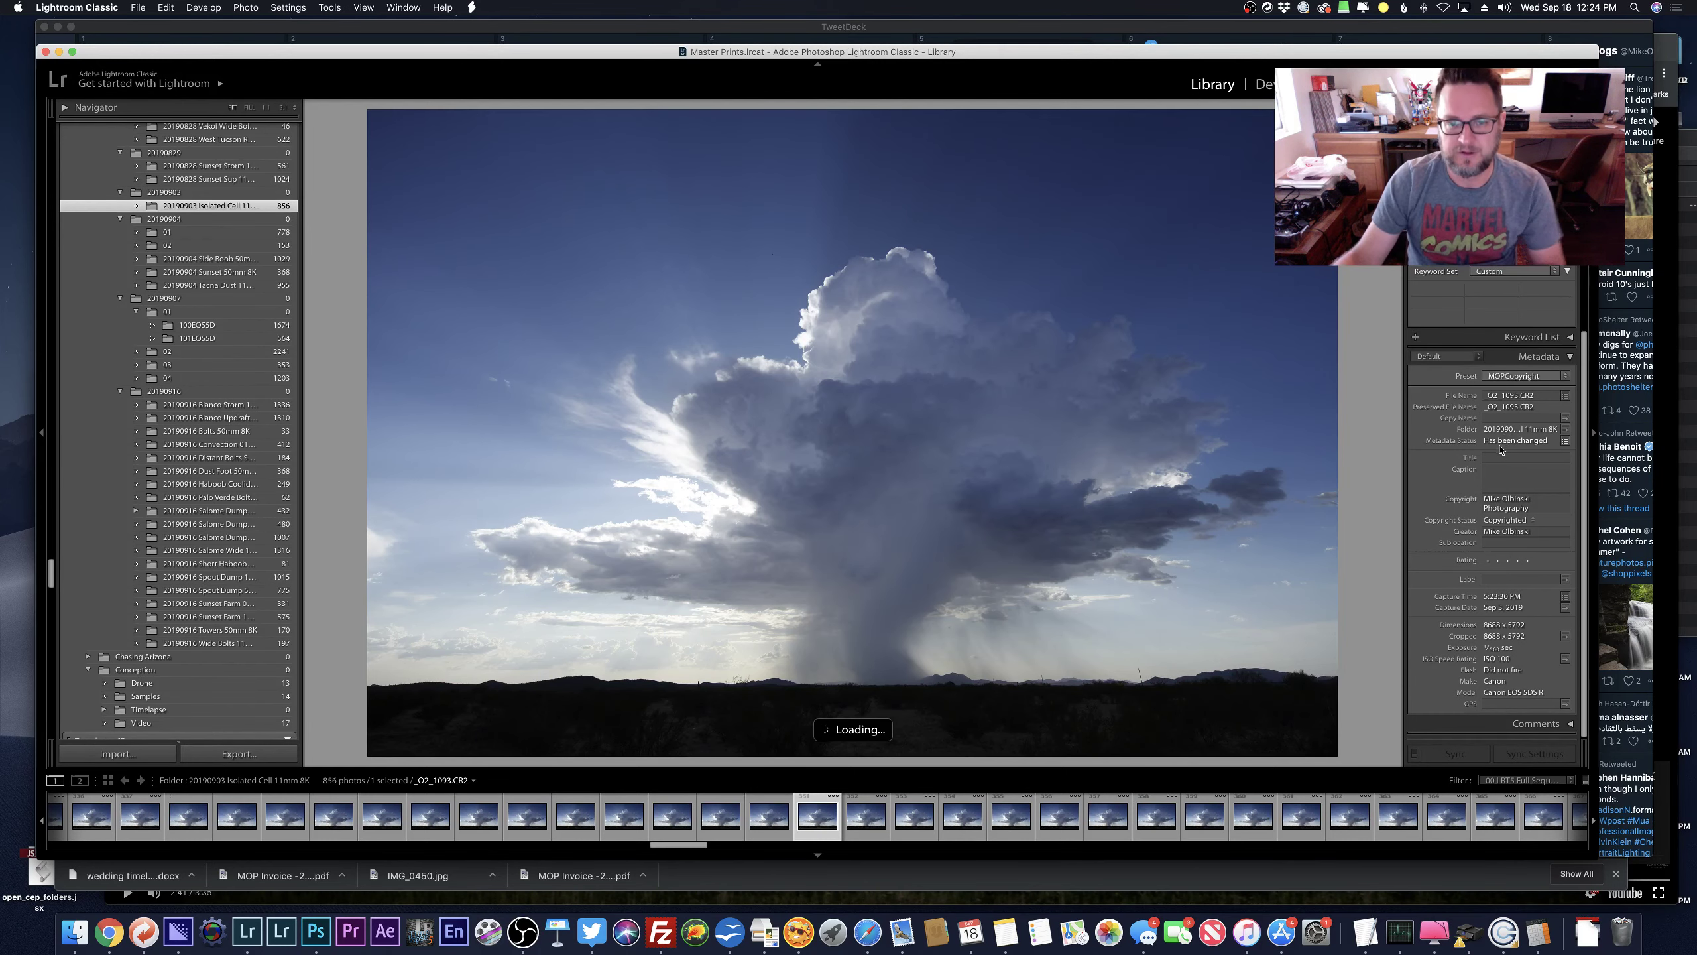
Develop _O2_1093.CR2 with contrast +69, shadows +61, a warmer temperature of 6,153 and tint +6.
key(d)
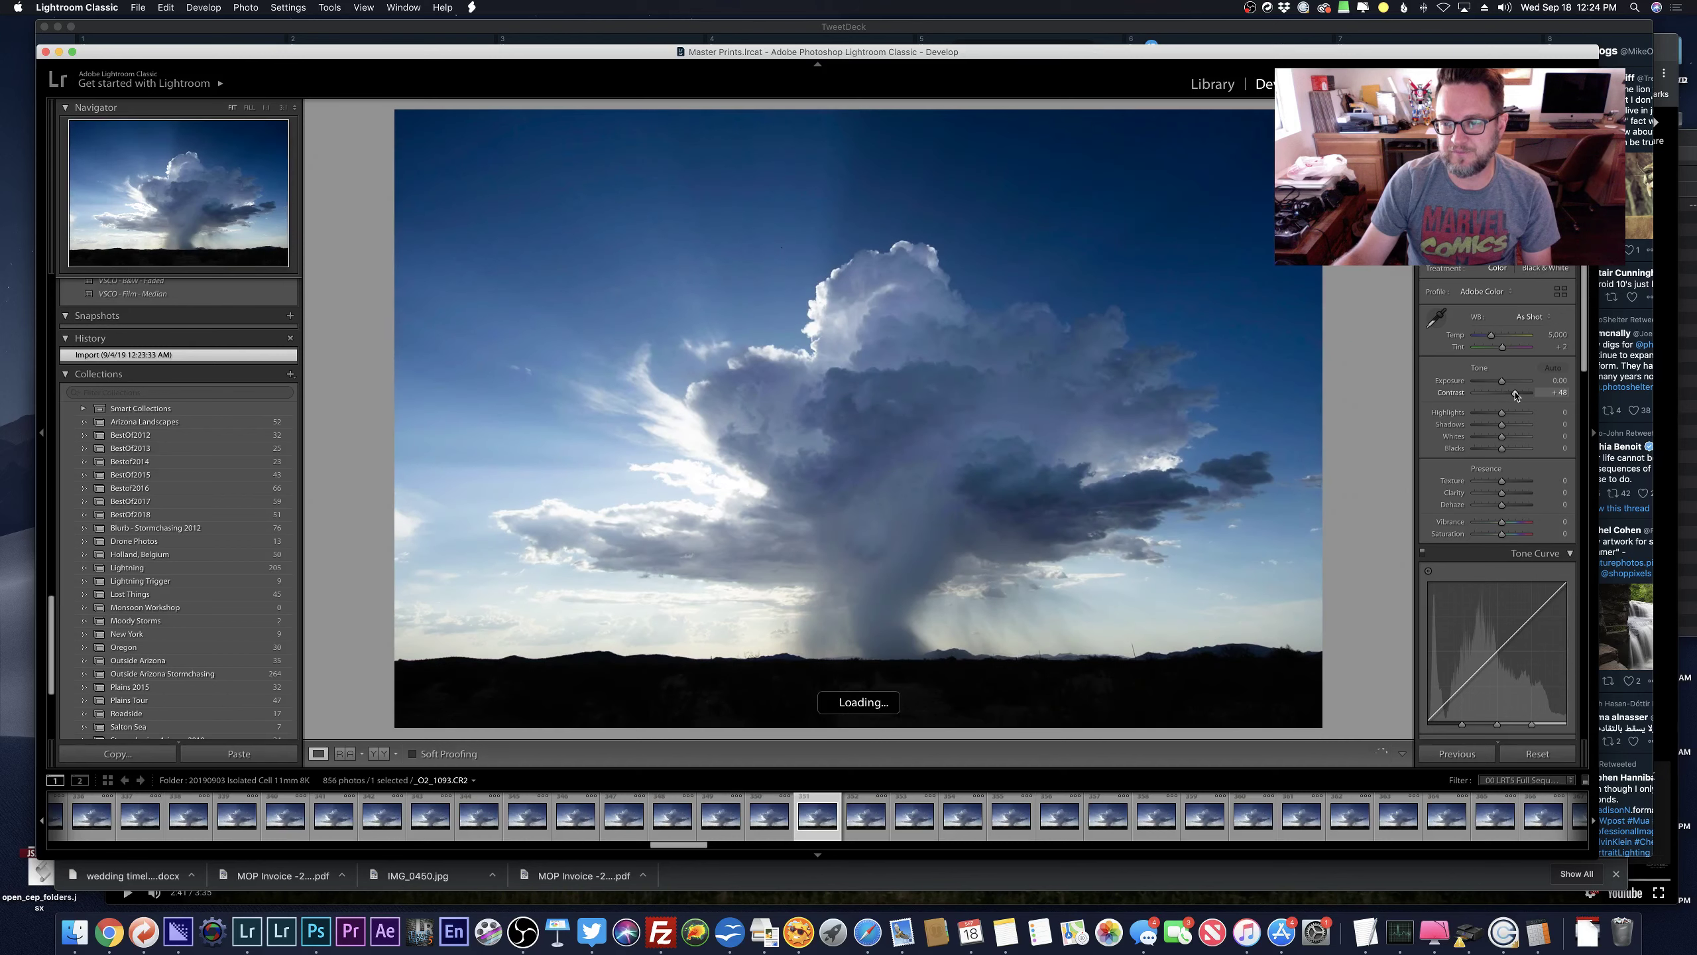
drag(1521, 395, 1522, 395)
drag(1491, 334, 1496, 336)
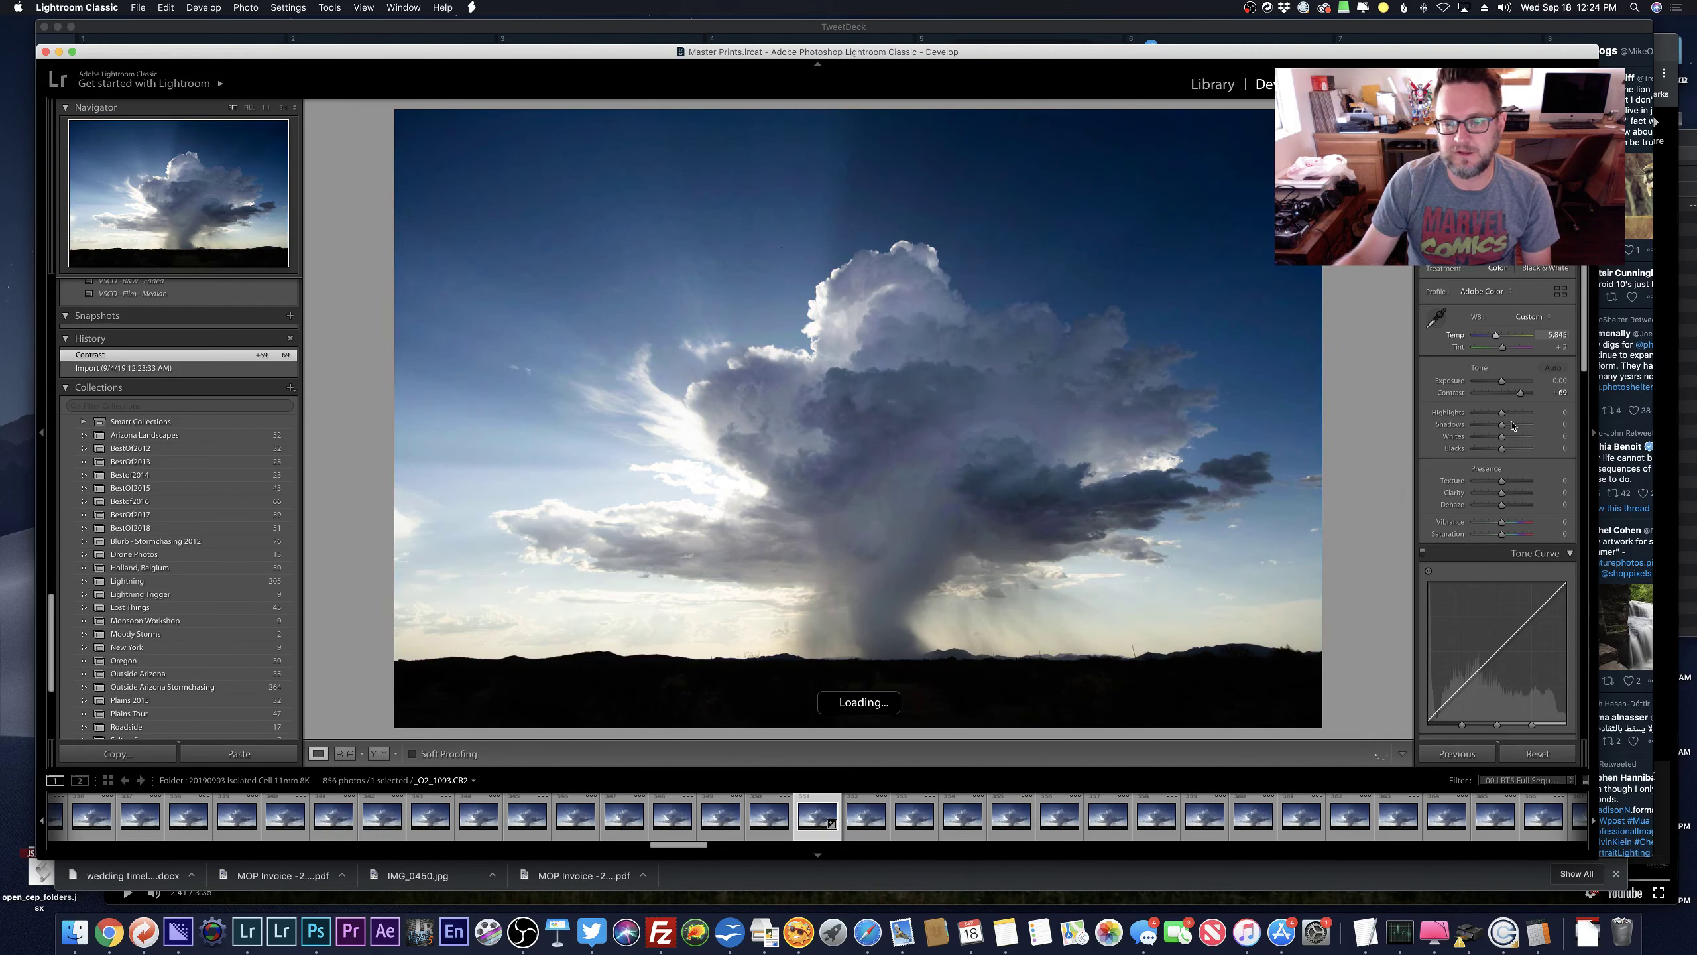
drag(1513, 426, 1517, 425)
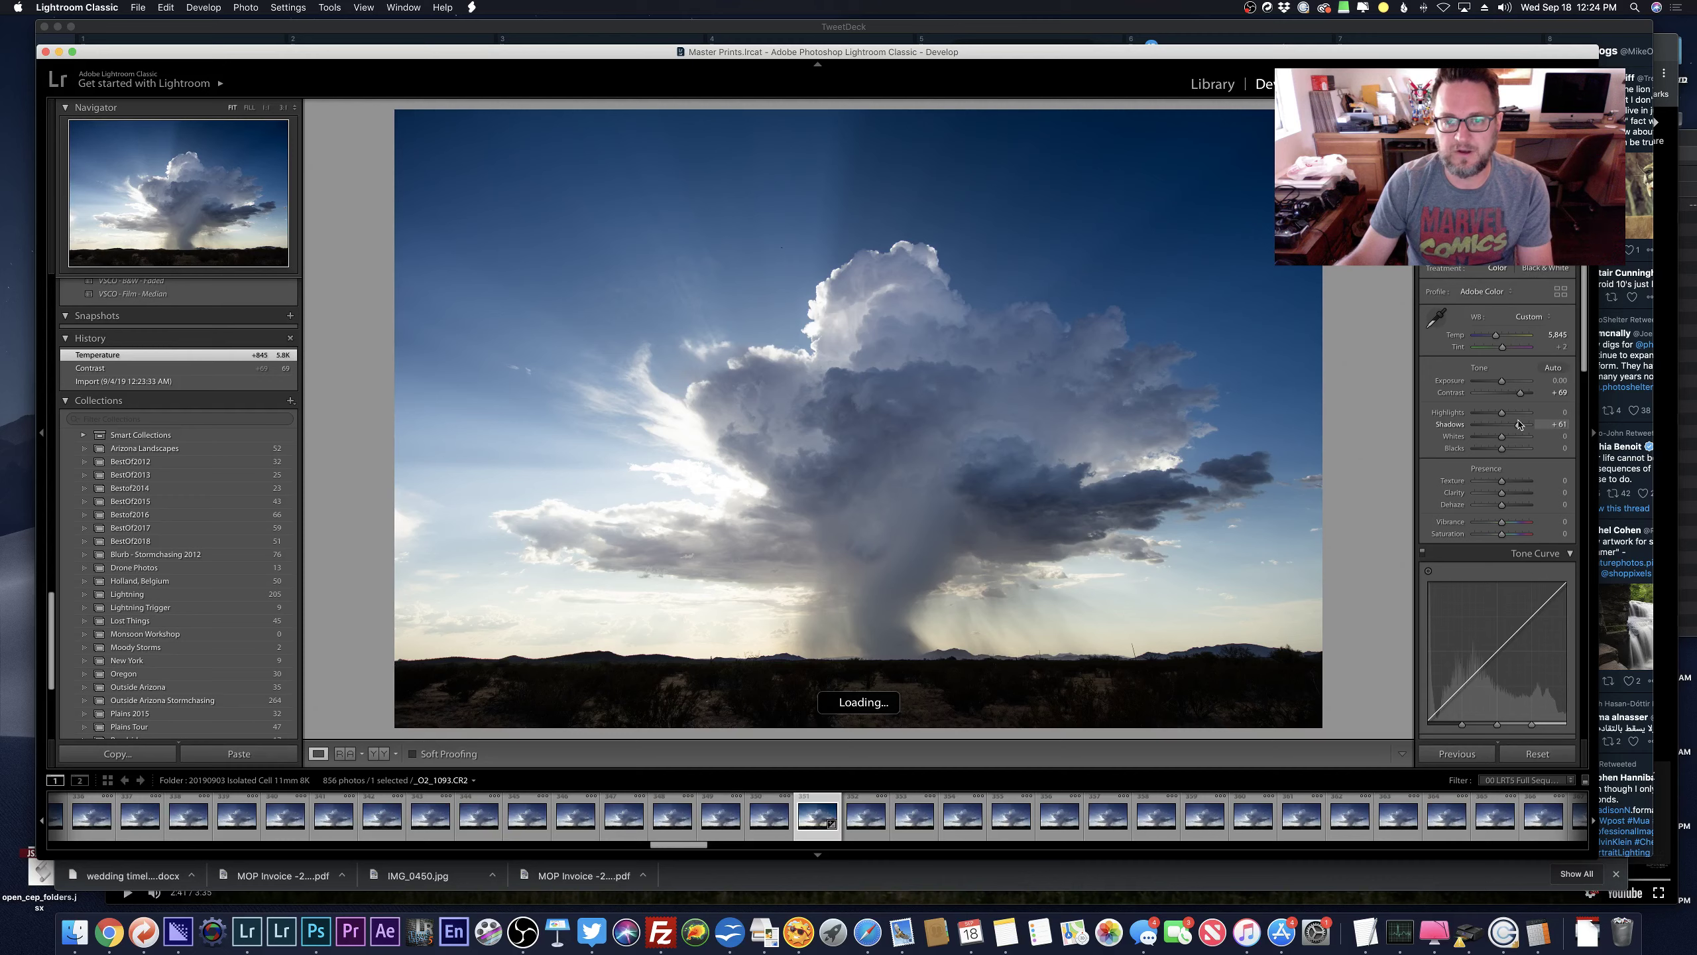
drag(1494, 335, 1497, 336)
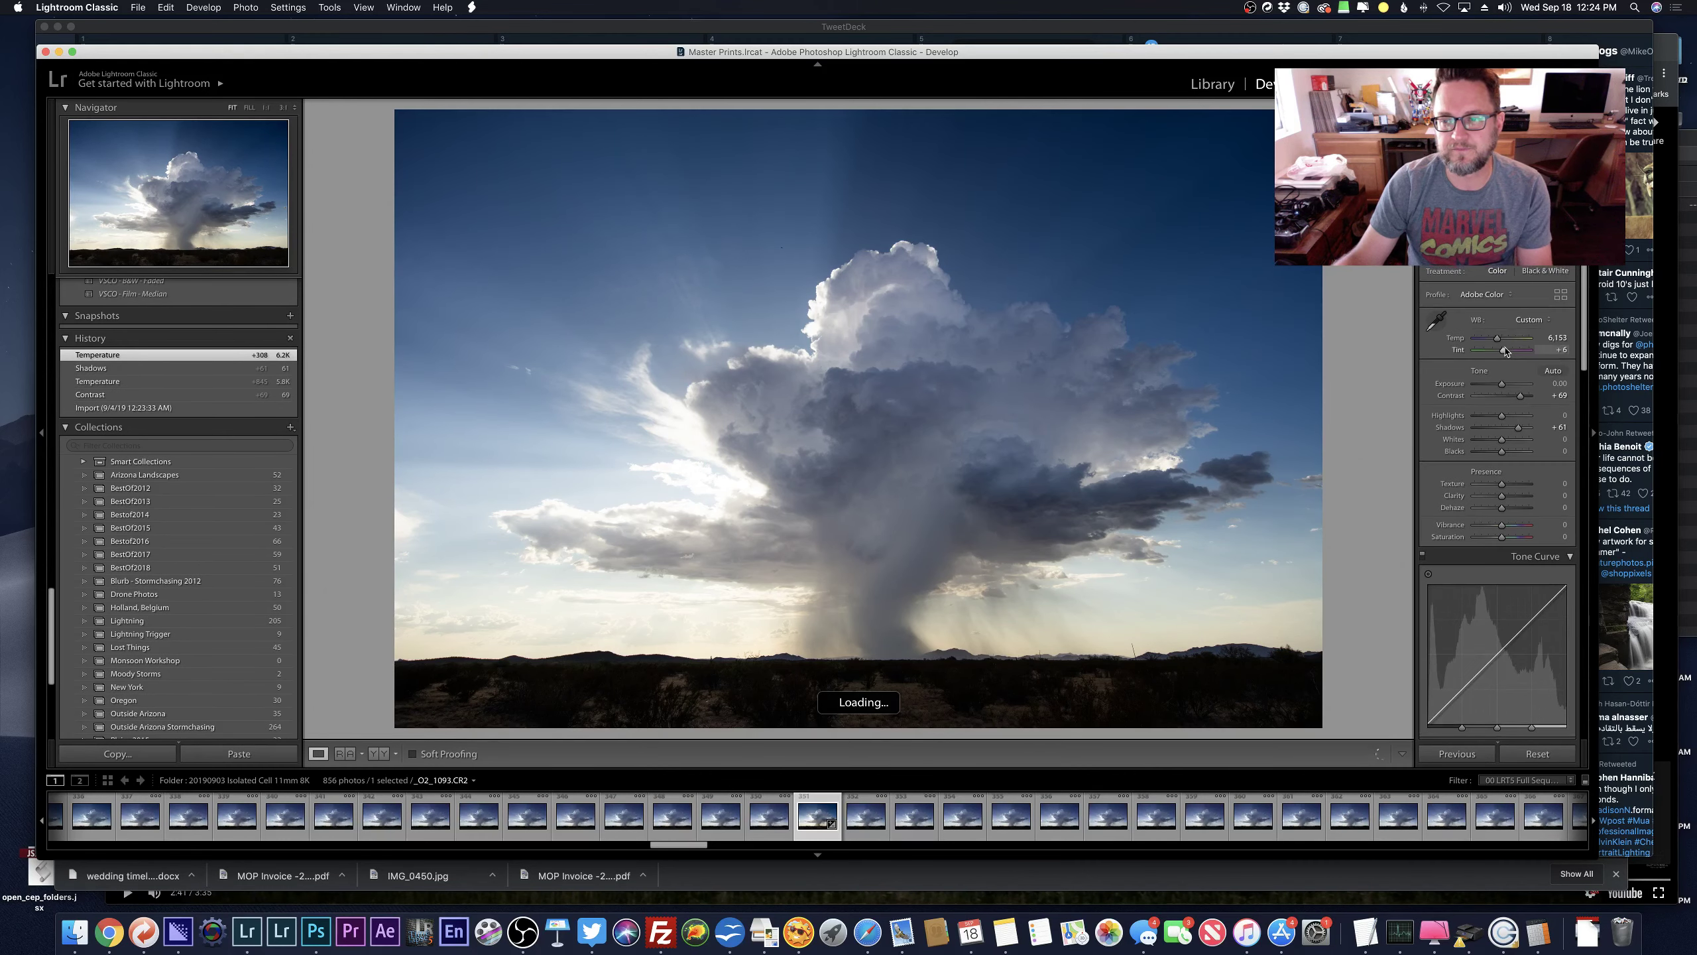
Crop the storm cell photo slightly tighter at its original aspect ratio, to about 8191 x 5461 pixels.
key(r)
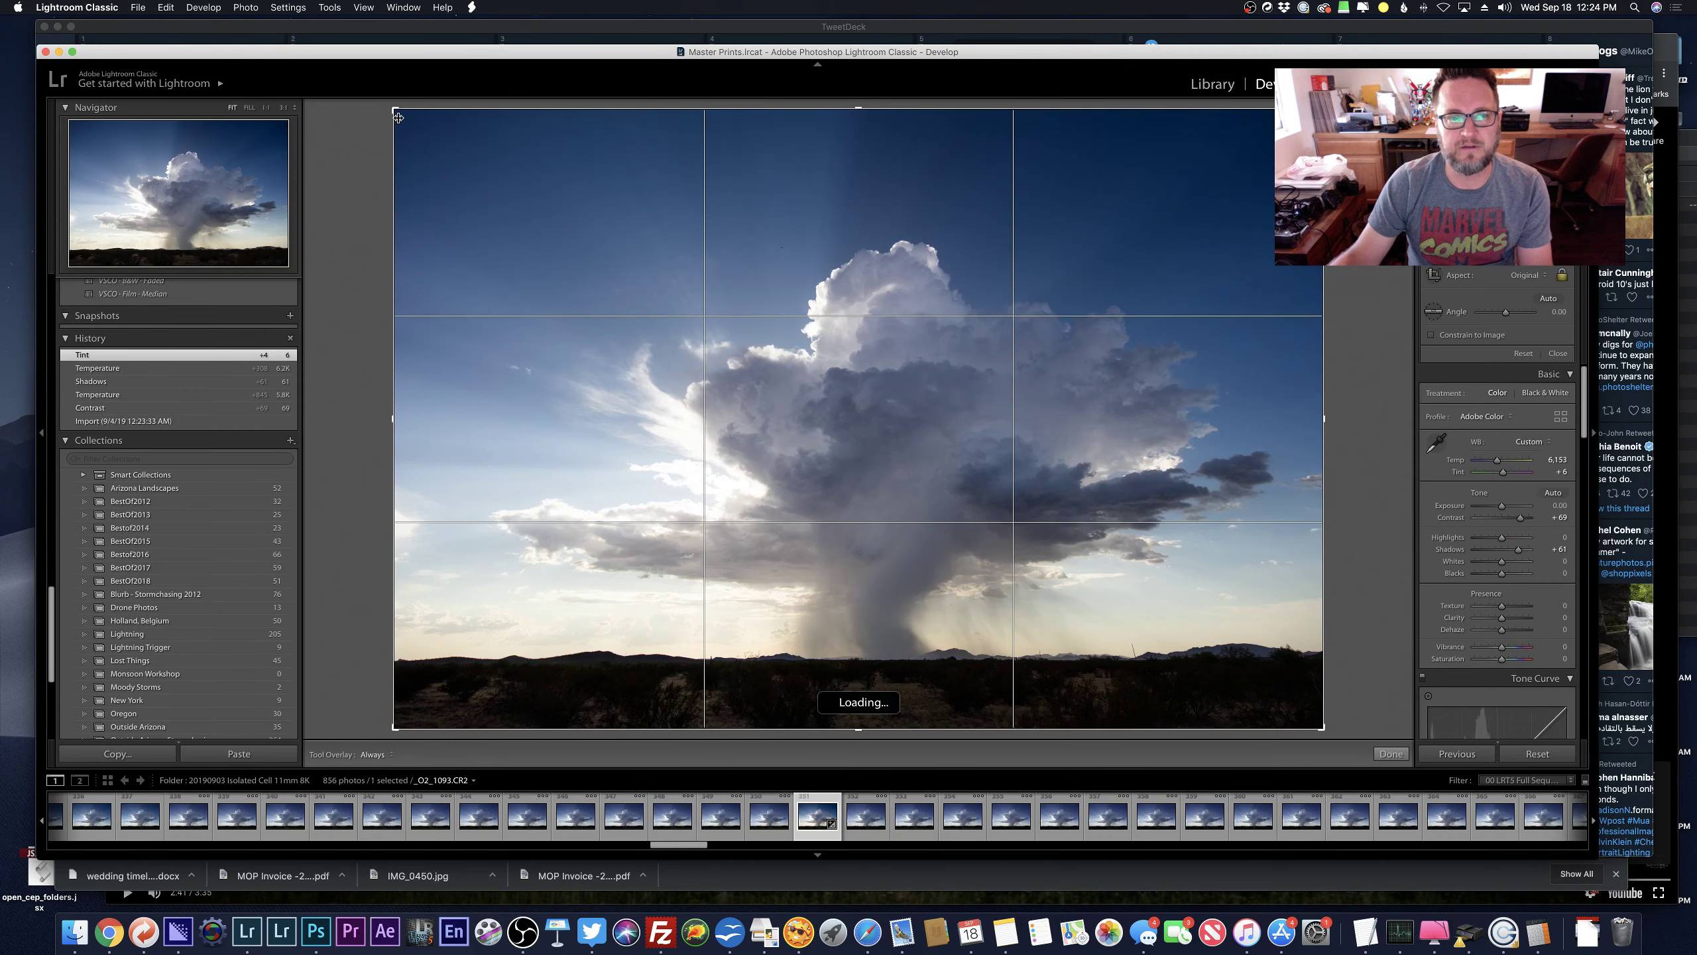
drag(396, 112, 421, 125)
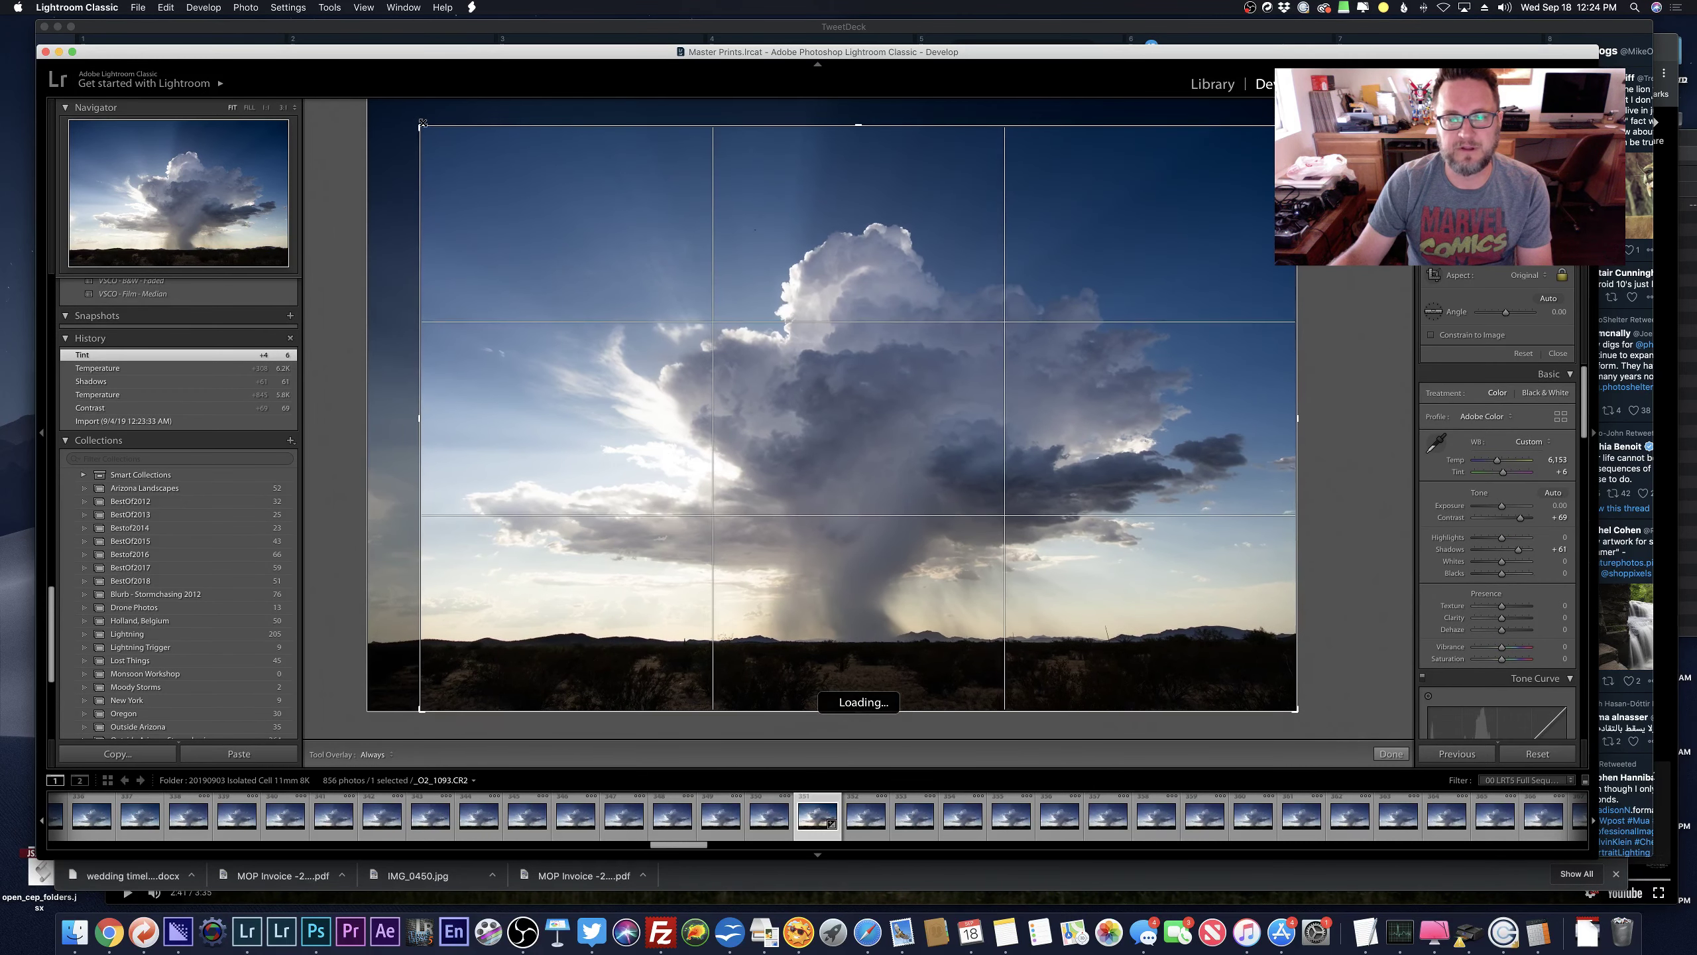
key(Return)
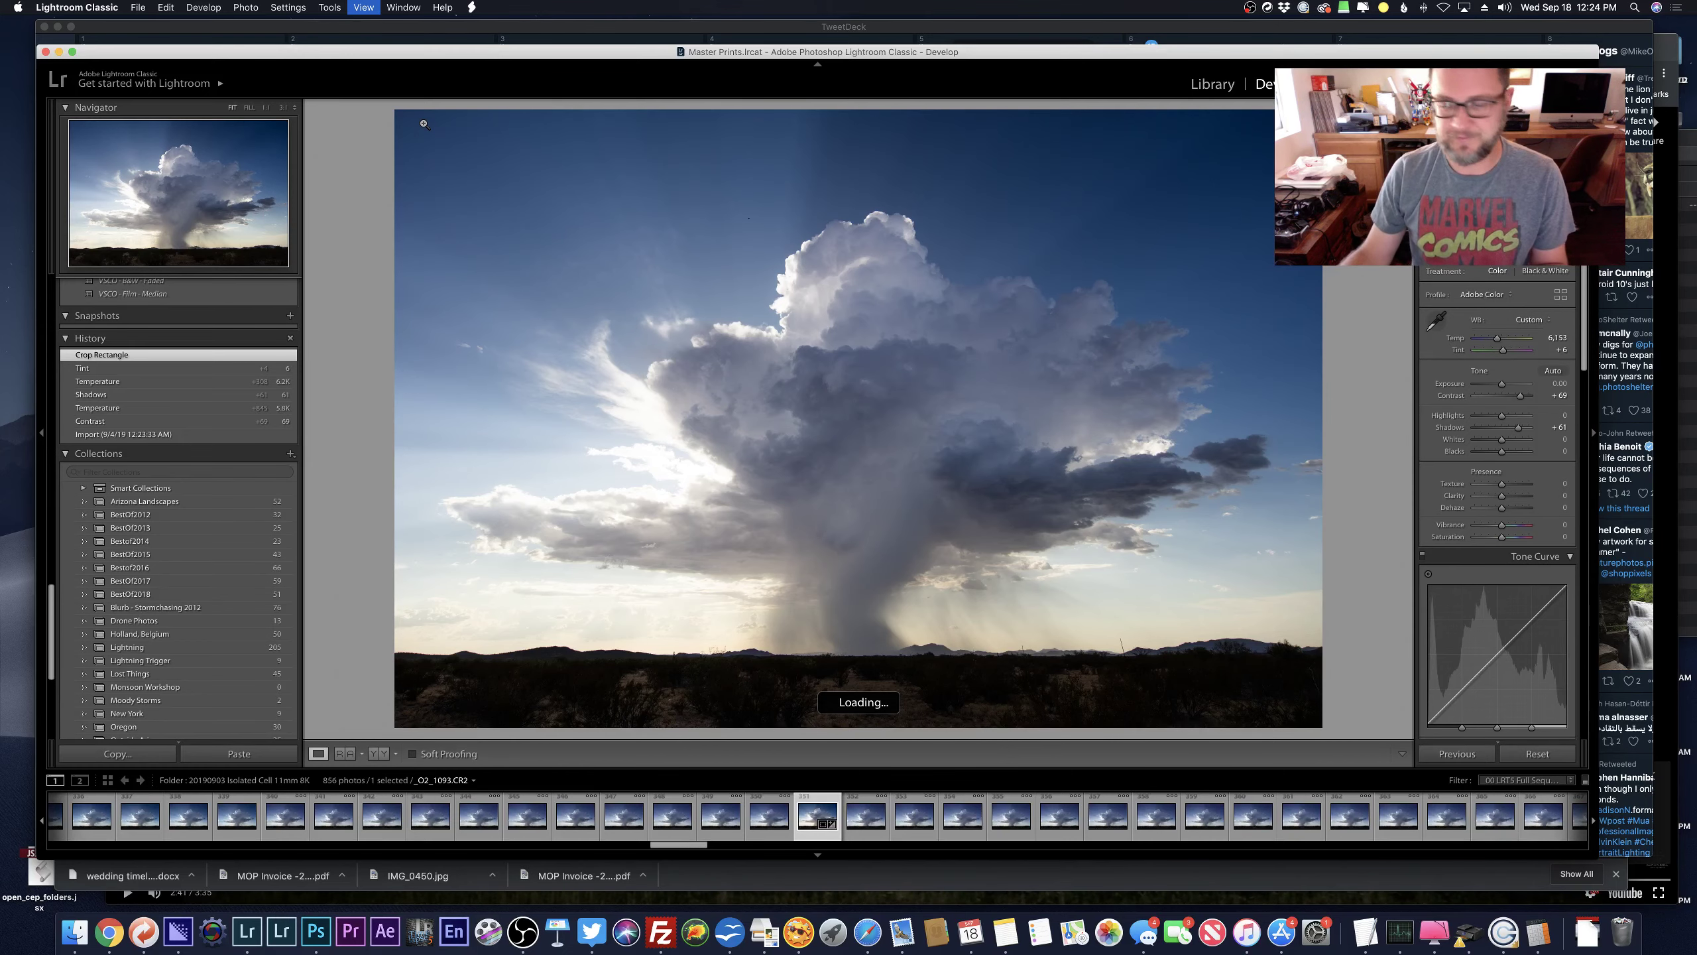
Return to the photo grid of the September 3 isolated cell folder and switch to OBS.
key(e)
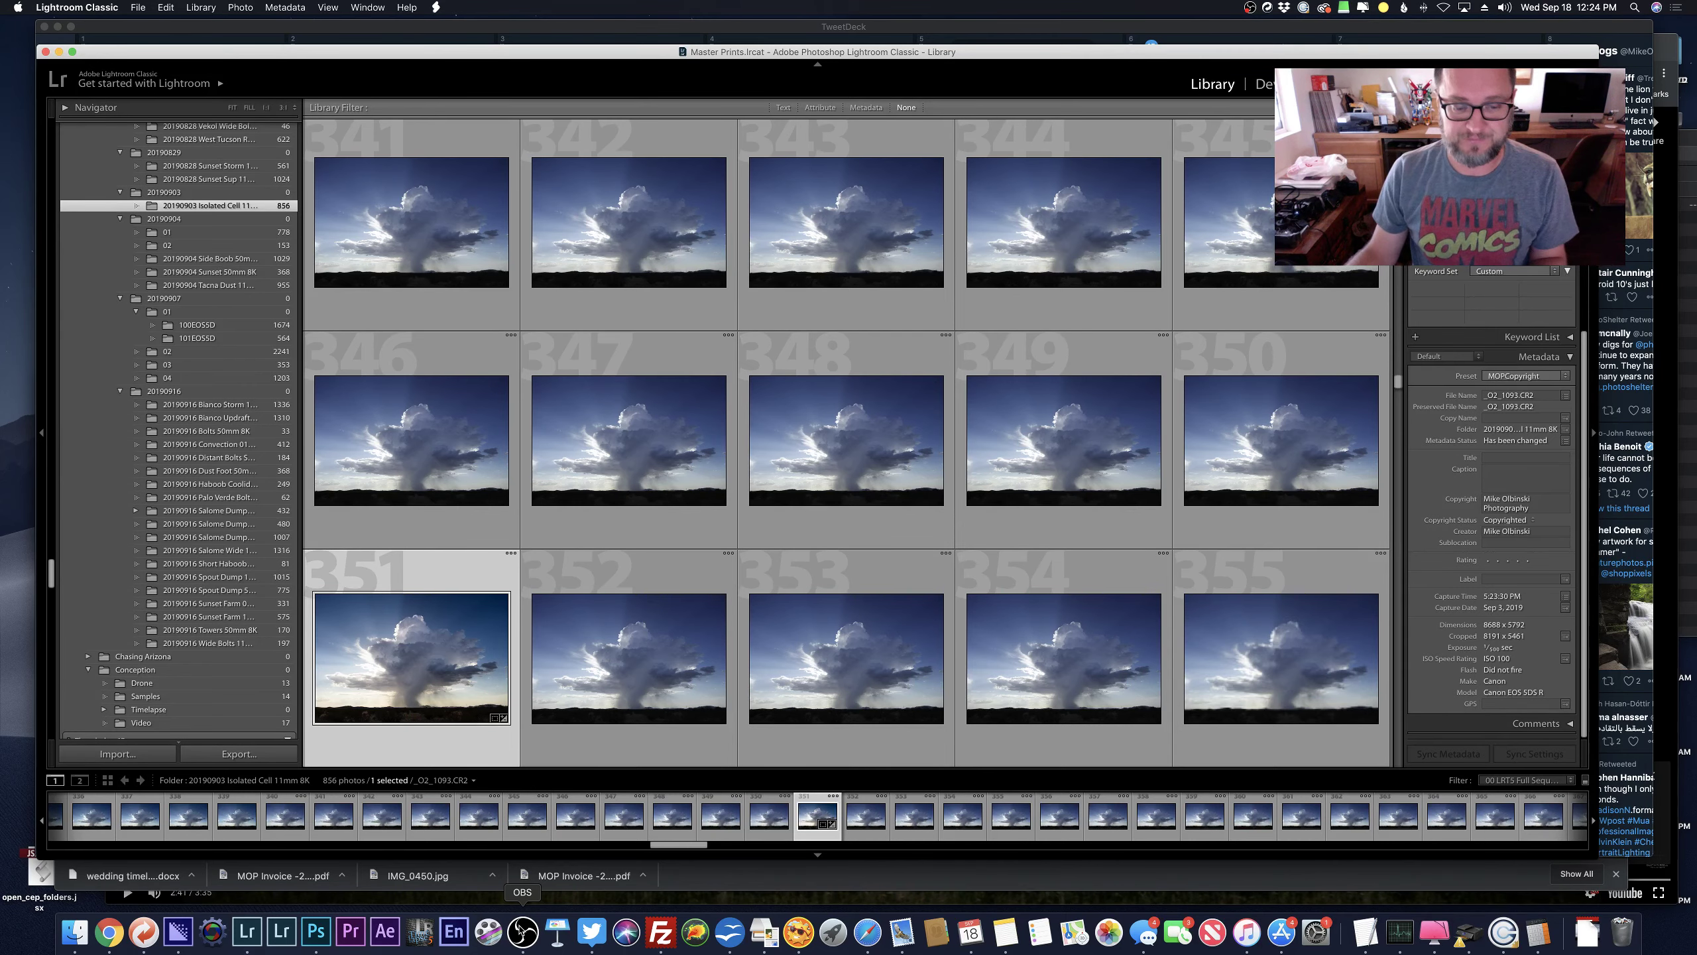
click(521, 931)
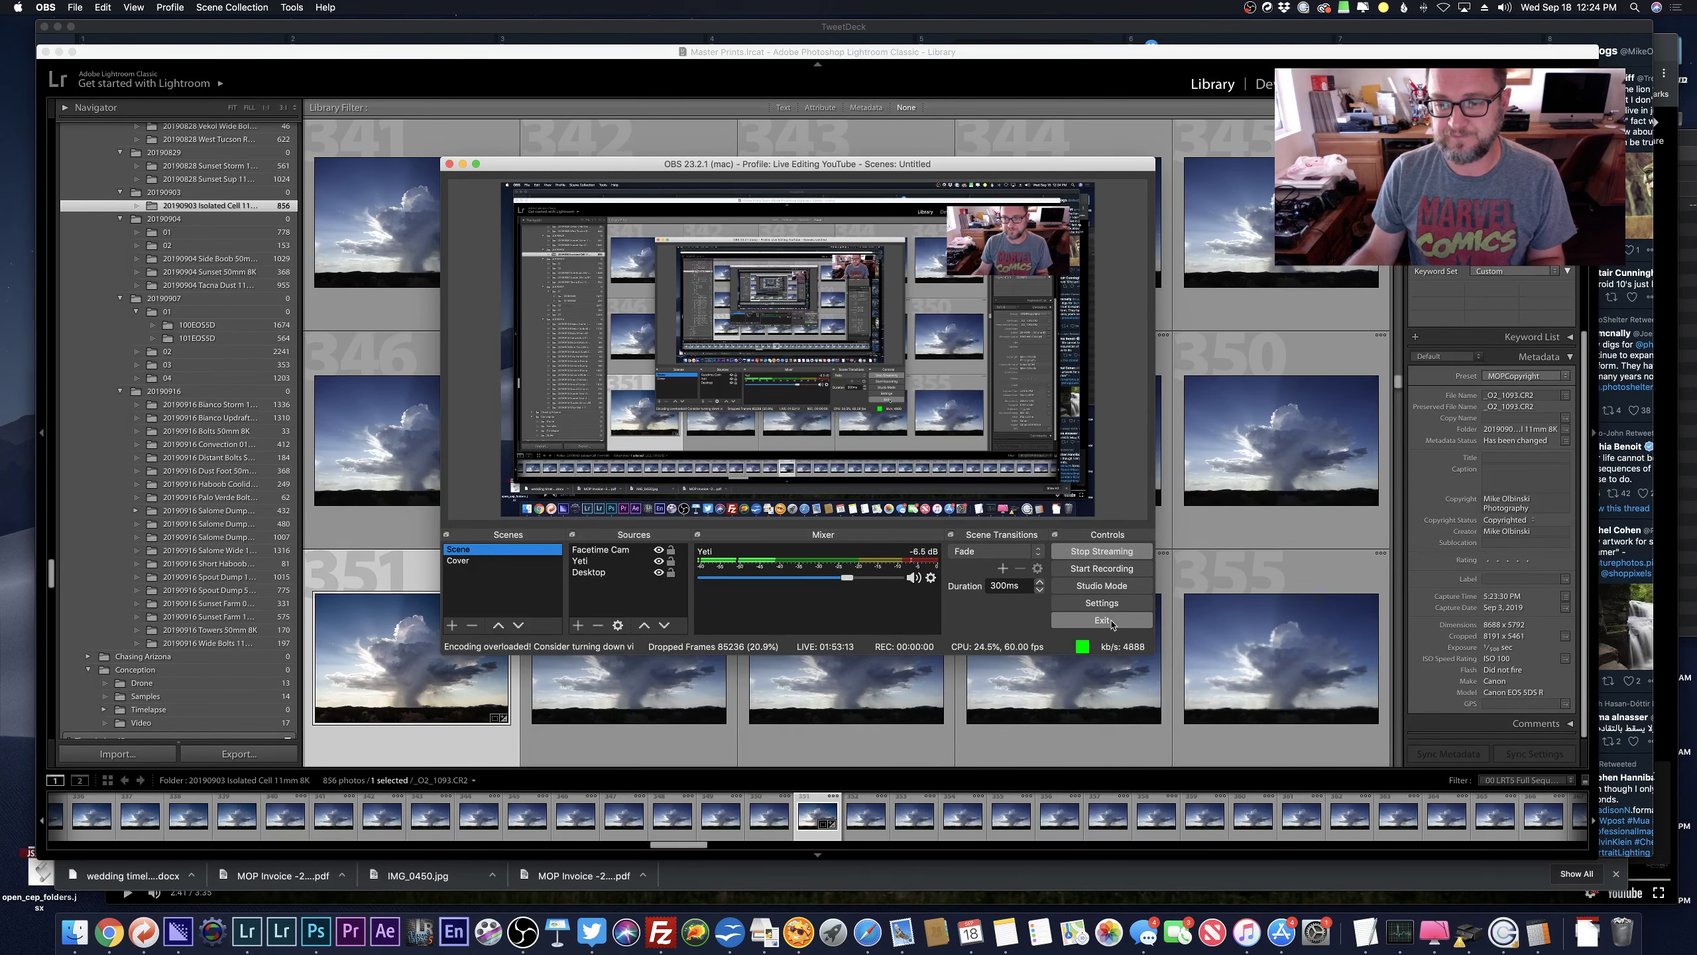